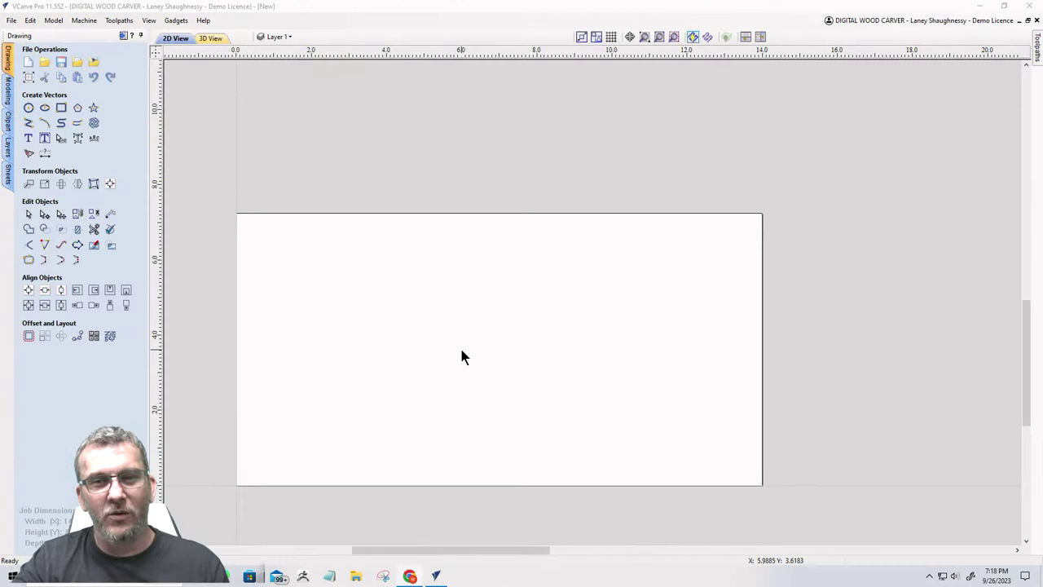
Step: Zoom the blank sign job's 2D view in and out with the mouse wheel
{"action": "scroll", "coordinate": [446, 338], "scroll_direction": "down", "scroll_amount": 2}
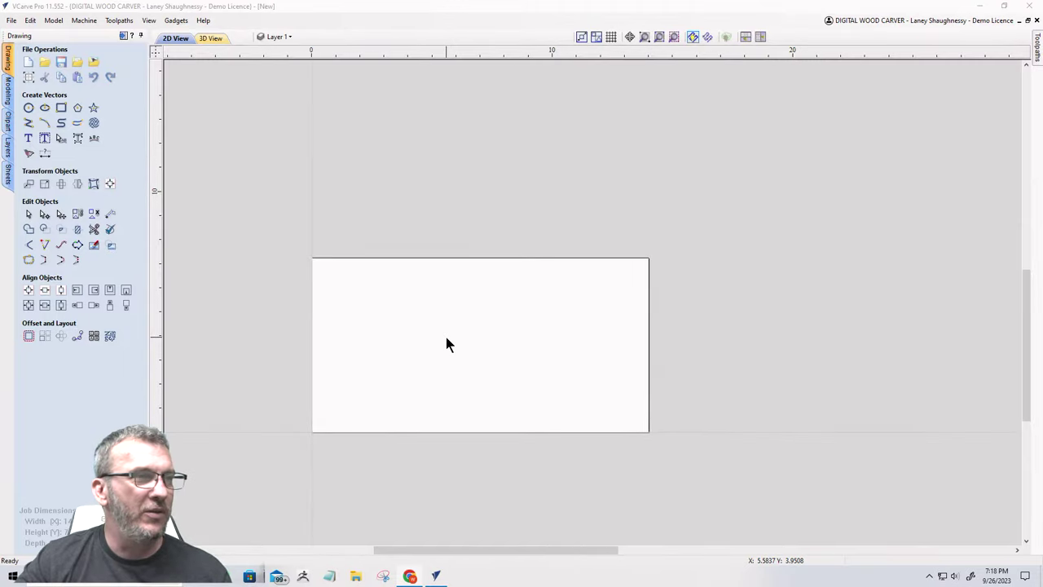
{"action": "scroll", "coordinate": [446, 344], "scroll_direction": "up", "scroll_amount": 5}
{"action": "scroll", "coordinate": [473, 314], "scroll_direction": "down", "scroll_amount": 4}
{"action": "scroll", "coordinate": [459, 432], "scroll_direction": "up", "scroll_amount": 1}
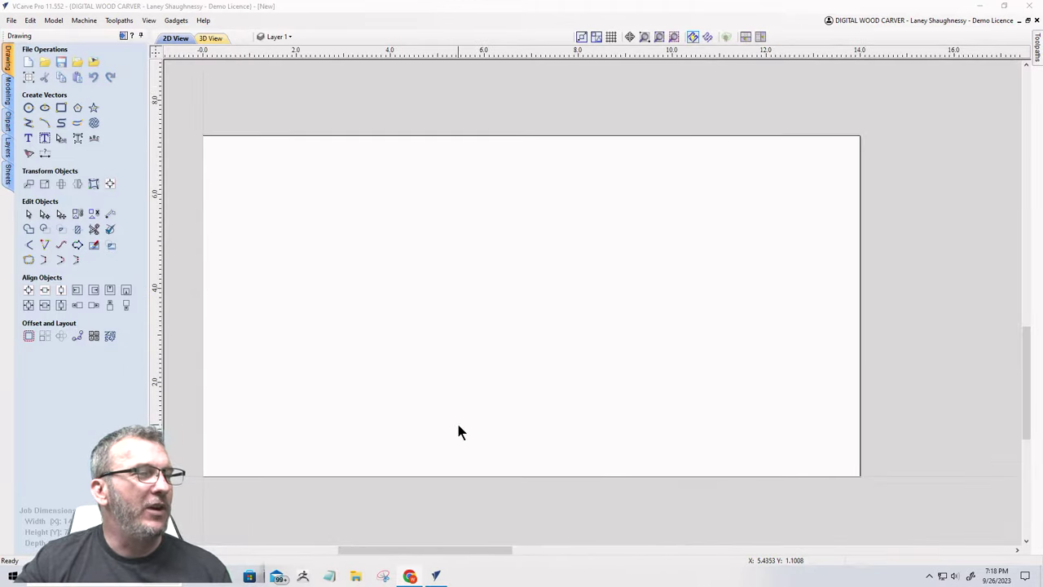
{"action": "scroll", "coordinate": [480, 419], "scroll_direction": "down", "scroll_amount": 1}
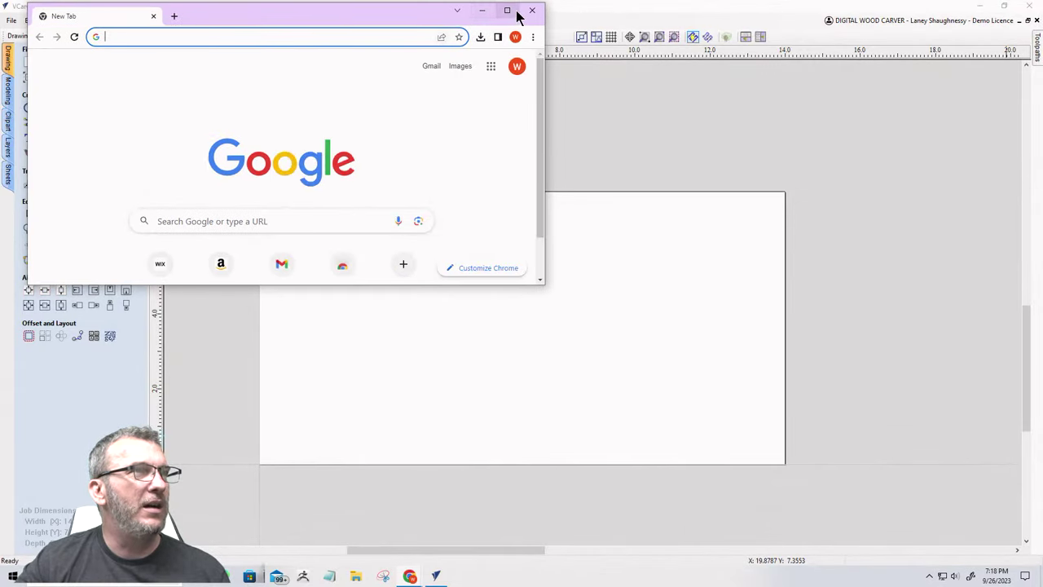
Step: Maximize the Chrome window and load dafont.com
{"action": "left_click", "coordinate": [507, 10]}
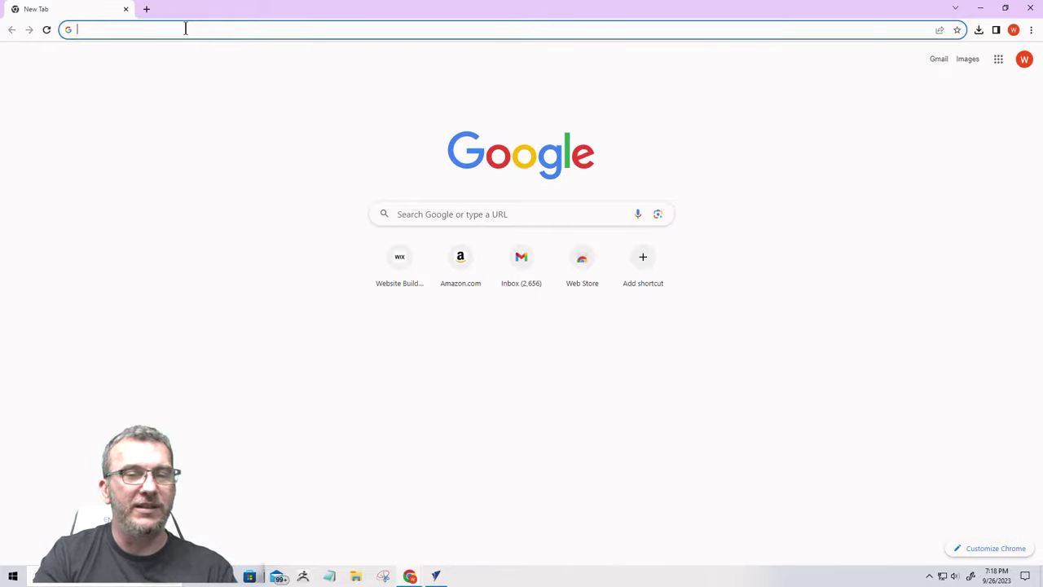
{"action": "type", "text": "da"}
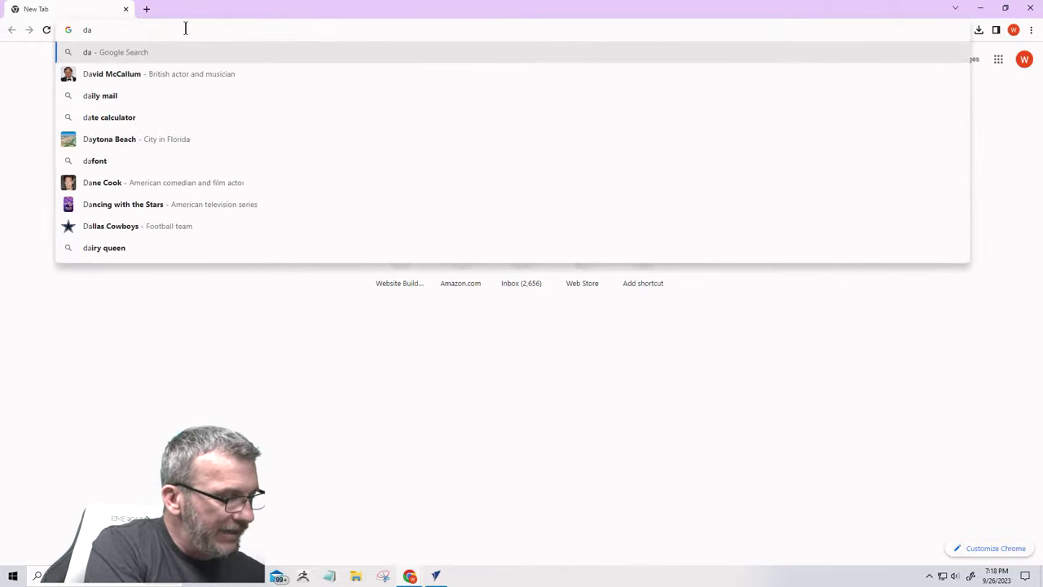
{"action": "type", "text": "fon"}
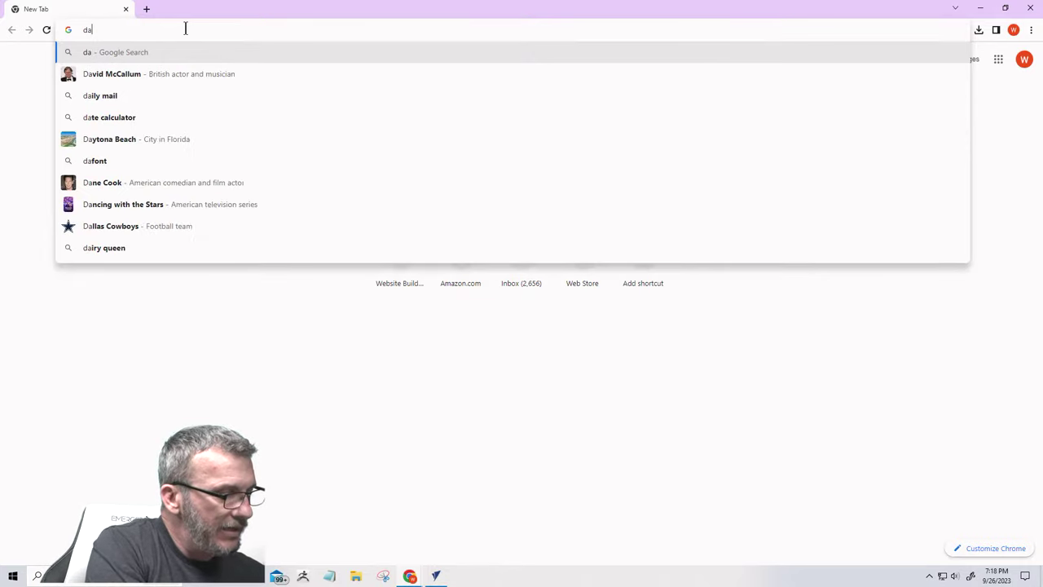
{"action": "type", "text": "t"}
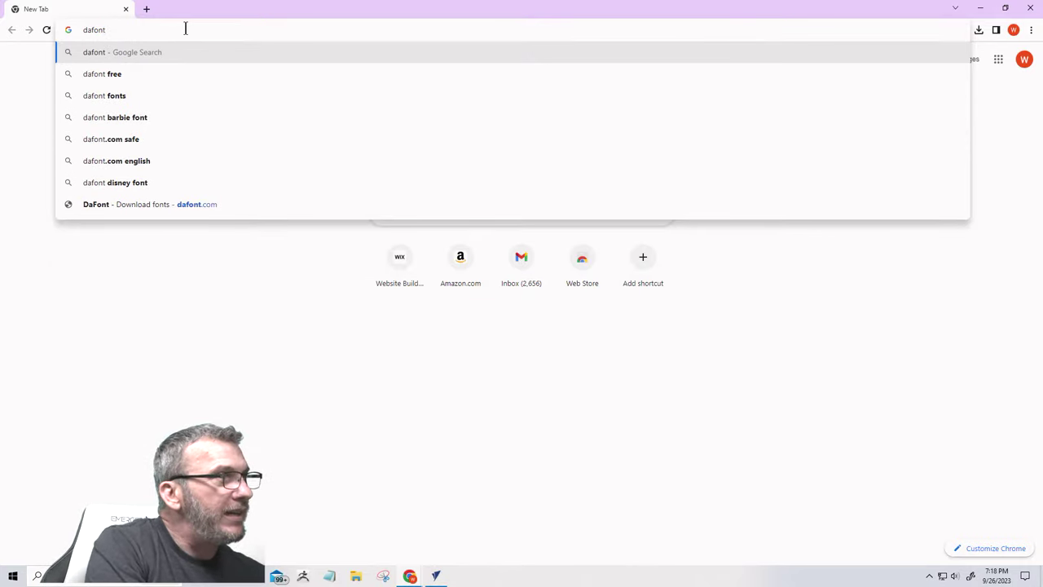
{"action": "type", "text": ".com"}
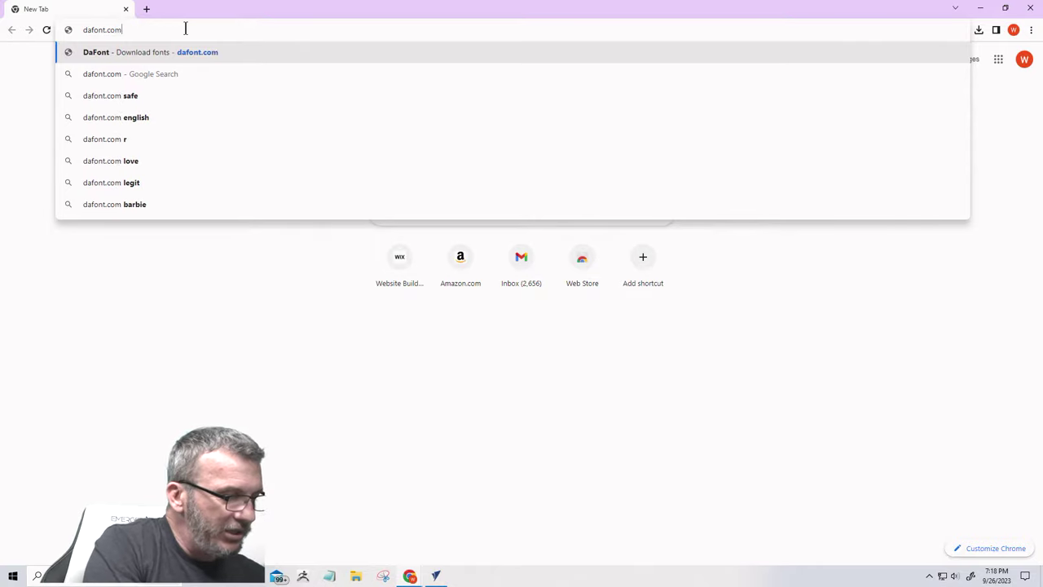
{"action": "key", "text": "Return"}
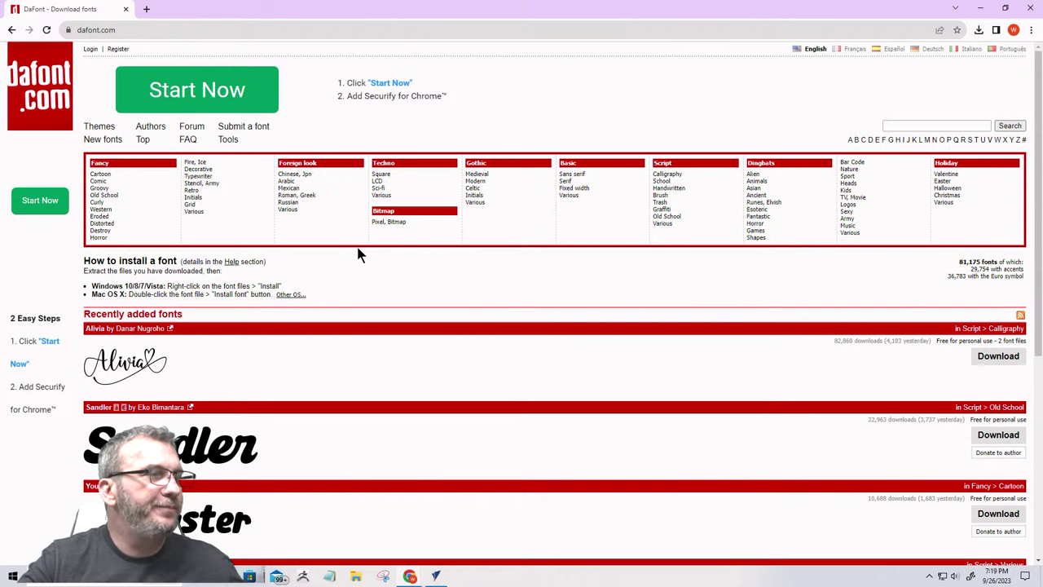
Step: Launch MouseHighlight from the Start menu and minimize its settings window
{"action": "left_click", "coordinate": [13, 576]}
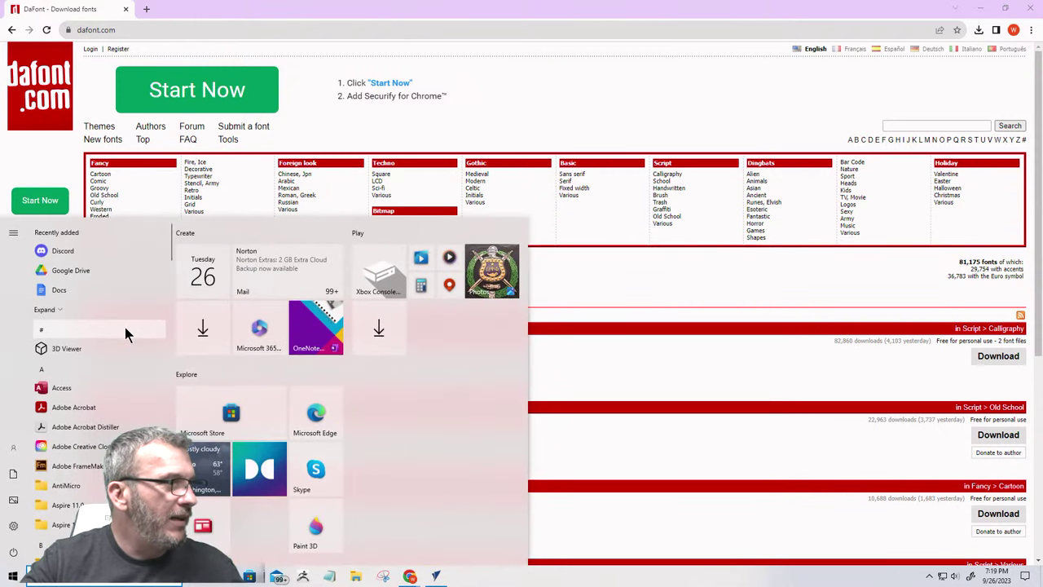
{"action": "scroll", "coordinate": [125, 327], "scroll_direction": "down", "scroll_amount": 10}
{"action": "scroll", "coordinate": [120, 392], "scroll_direction": "down", "scroll_amount": 15}
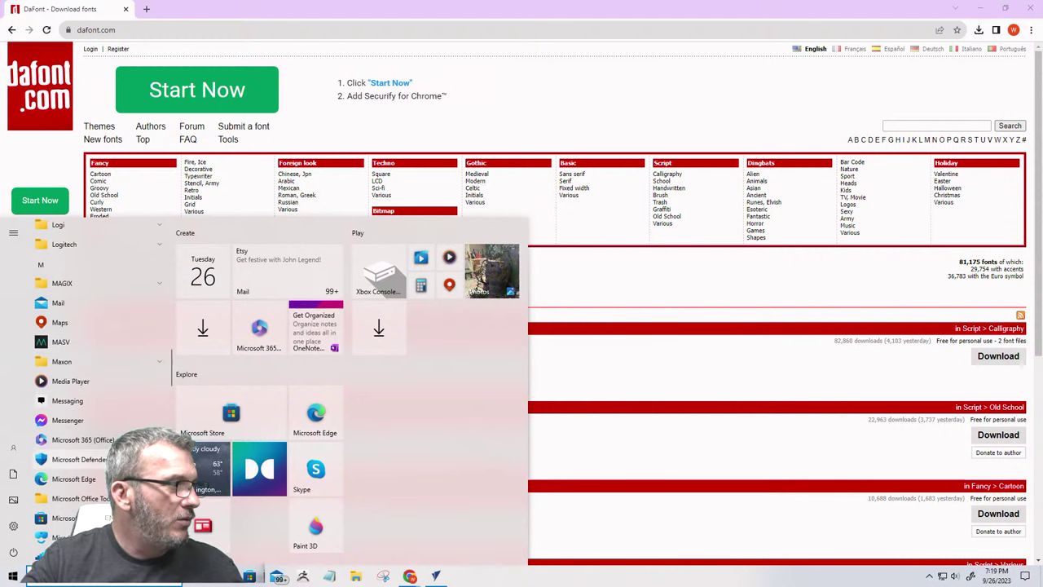
{"action": "scroll", "coordinate": [110, 437], "scroll_direction": "down", "scroll_amount": 3}
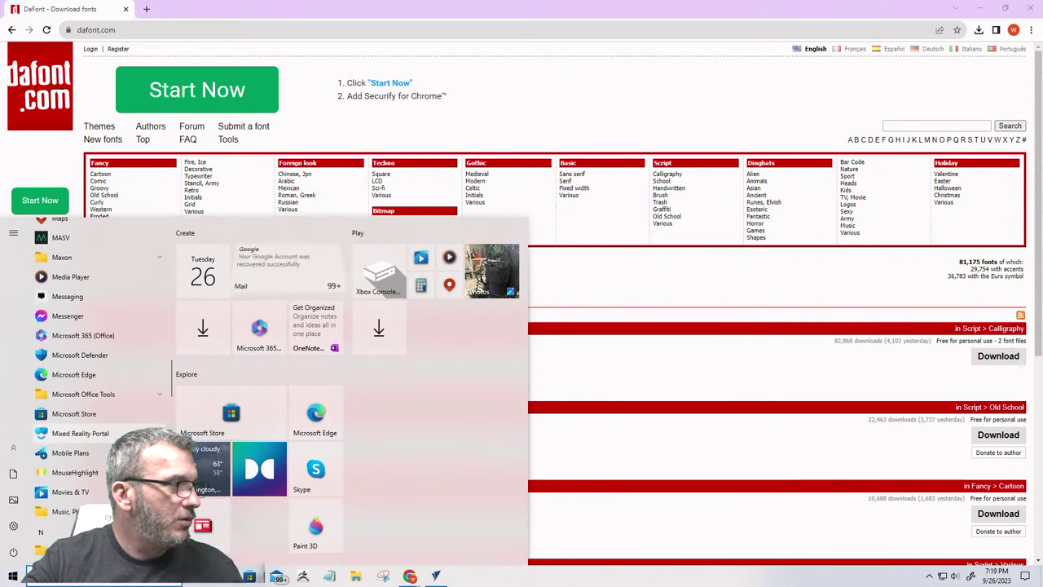
{"action": "left_click", "coordinate": [72, 474]}
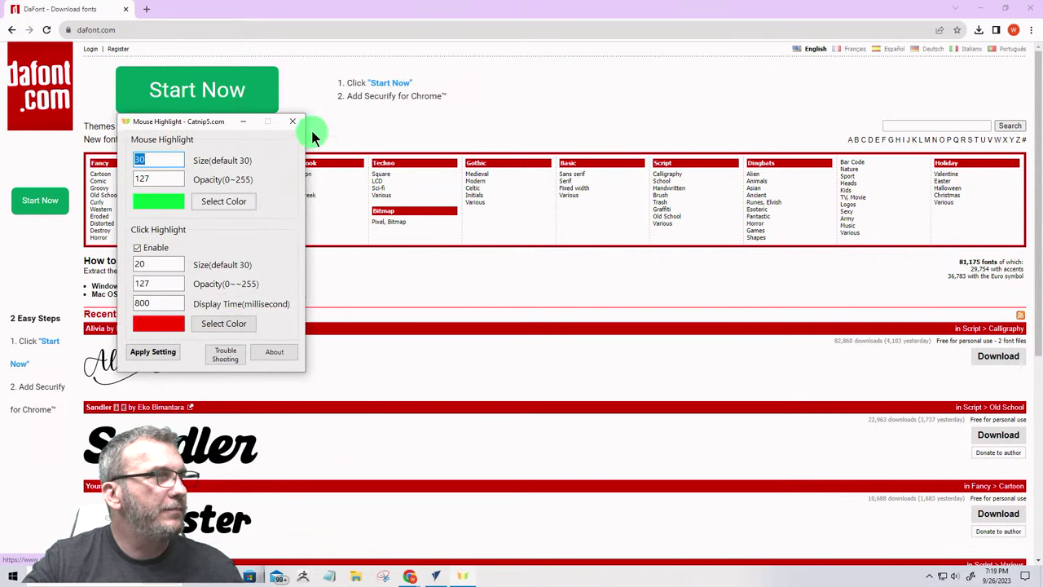
{"action": "left_click", "coordinate": [244, 122]}
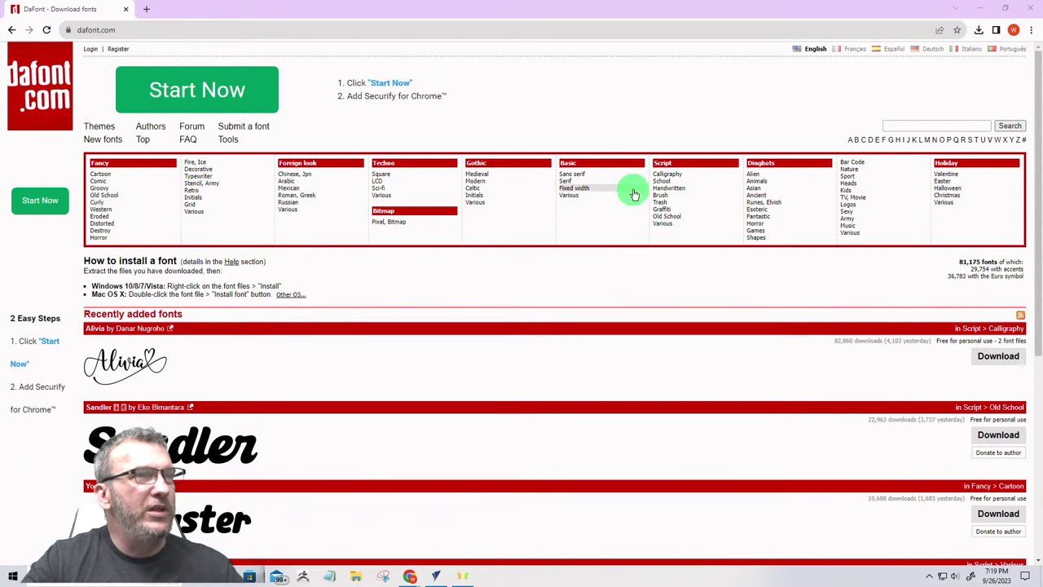
Step: List Script > Calligraphy fonts previewing 'Welcome', filtered to 100% Free only
{"action": "left_click", "coordinate": [667, 175]}
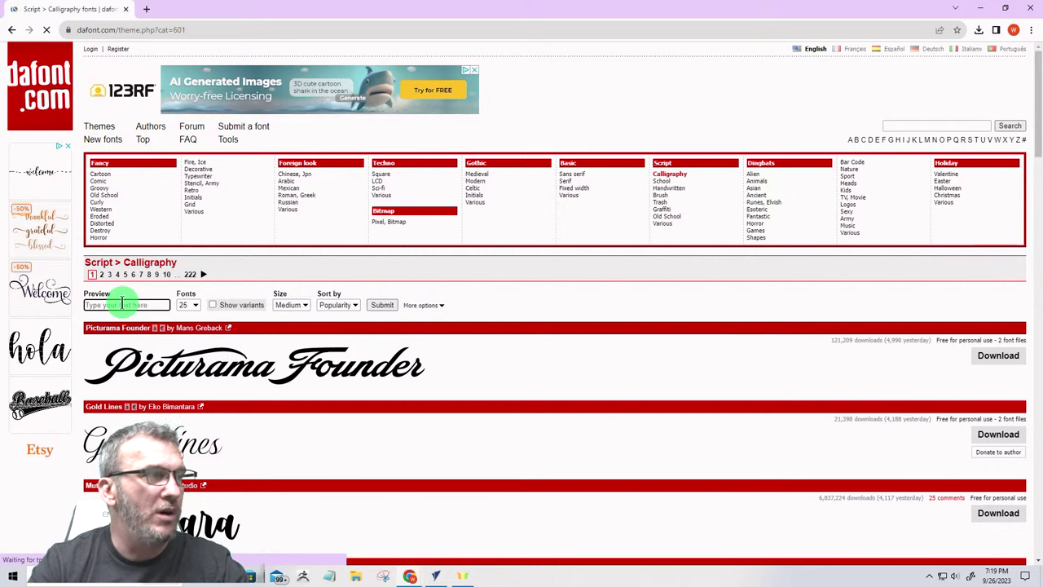
{"action": "type", "text": "W"}
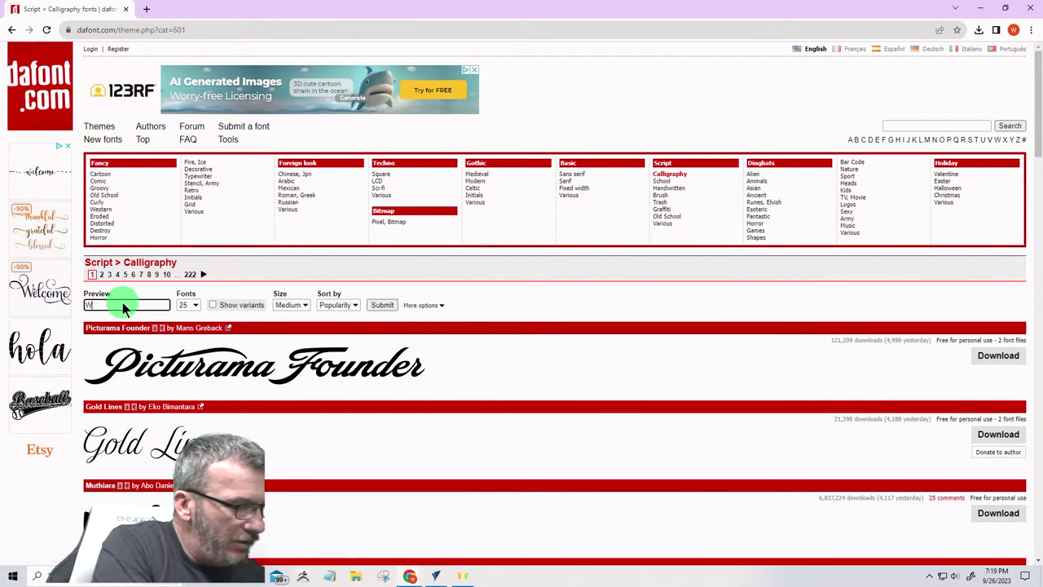
{"action": "type", "text": "elcom"}
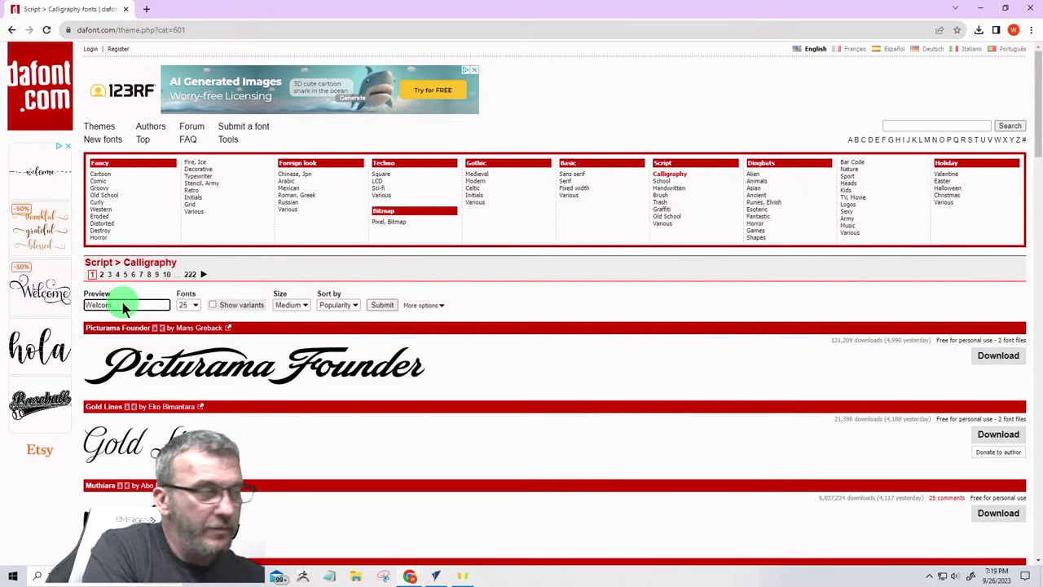
{"action": "type", "text": "e"}
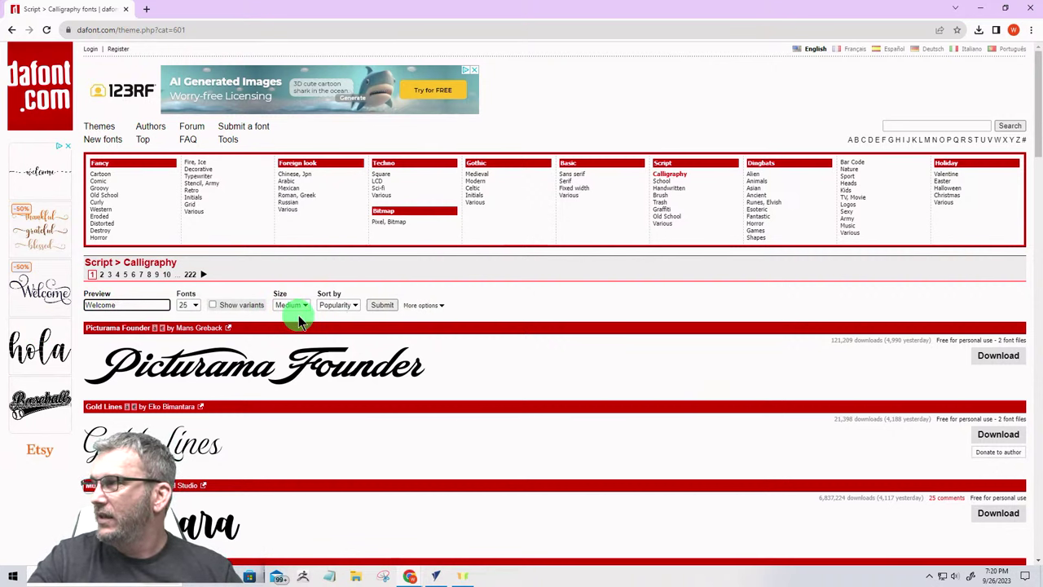
{"action": "left_click", "coordinate": [440, 305]}
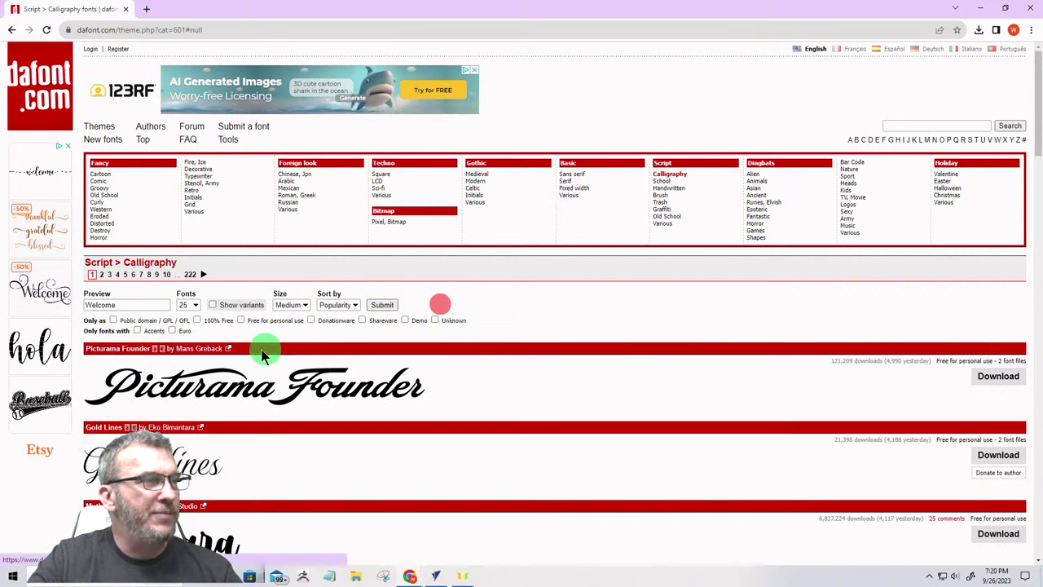
{"action": "left_click", "coordinate": [196, 321]}
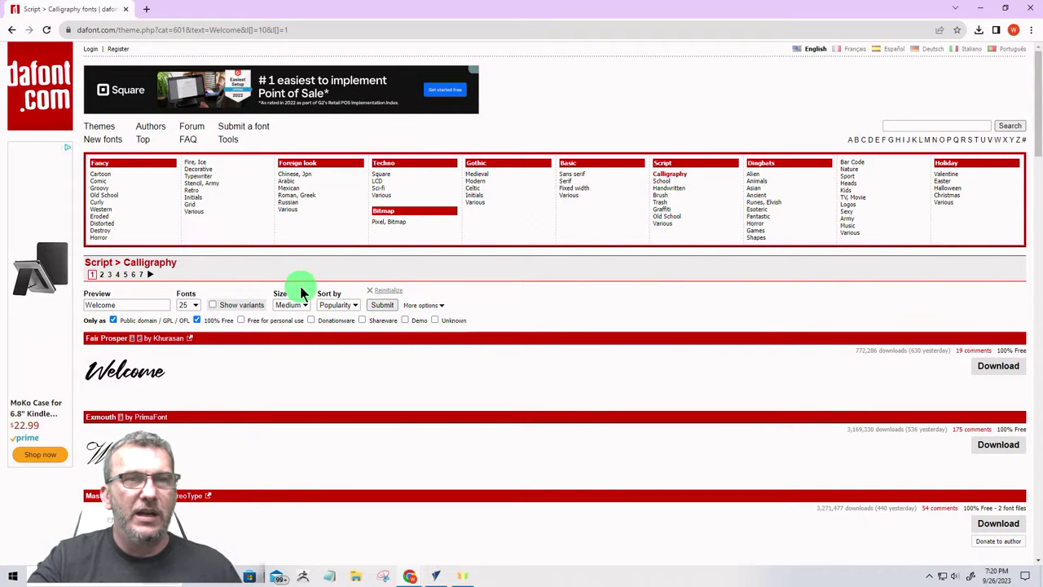
{"action": "scroll", "coordinate": [296, 311], "scroll_direction": "down", "scroll_amount": 5}
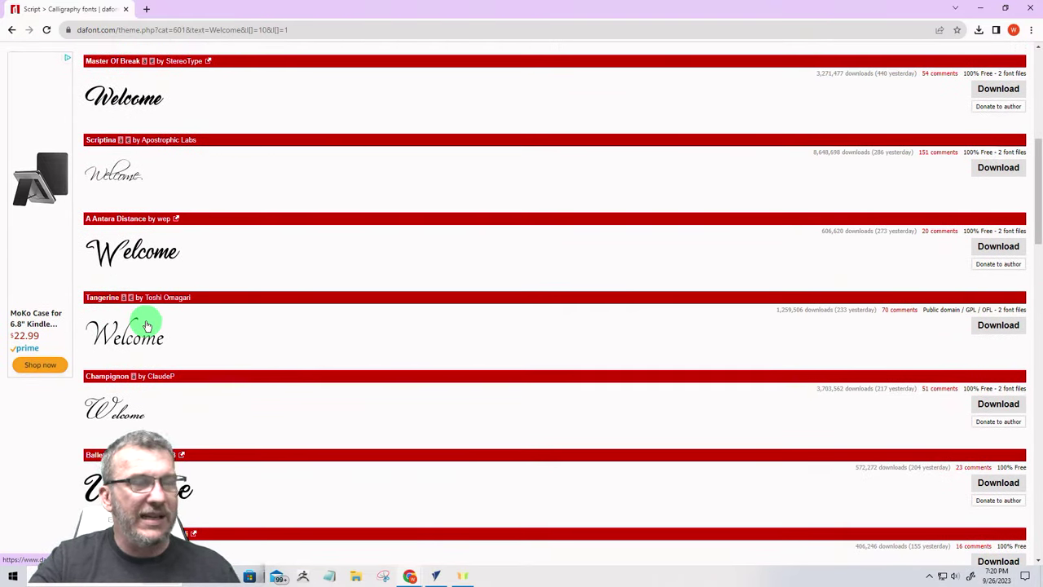
{"action": "scroll", "coordinate": [186, 326], "scroll_direction": "down", "scroll_amount": 12}
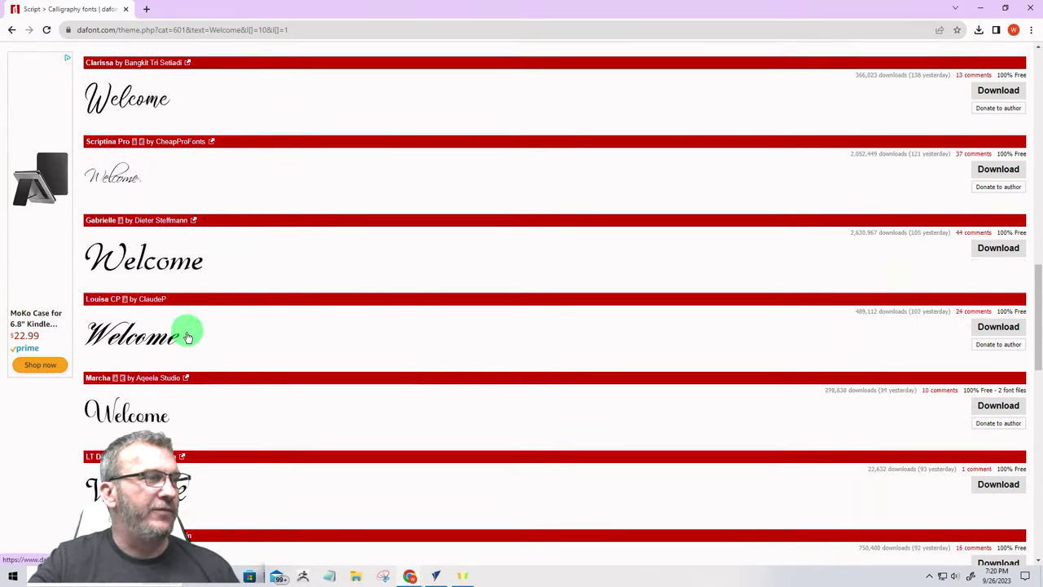
{"action": "scroll", "coordinate": [173, 458], "scroll_direction": "down", "scroll_amount": 3}
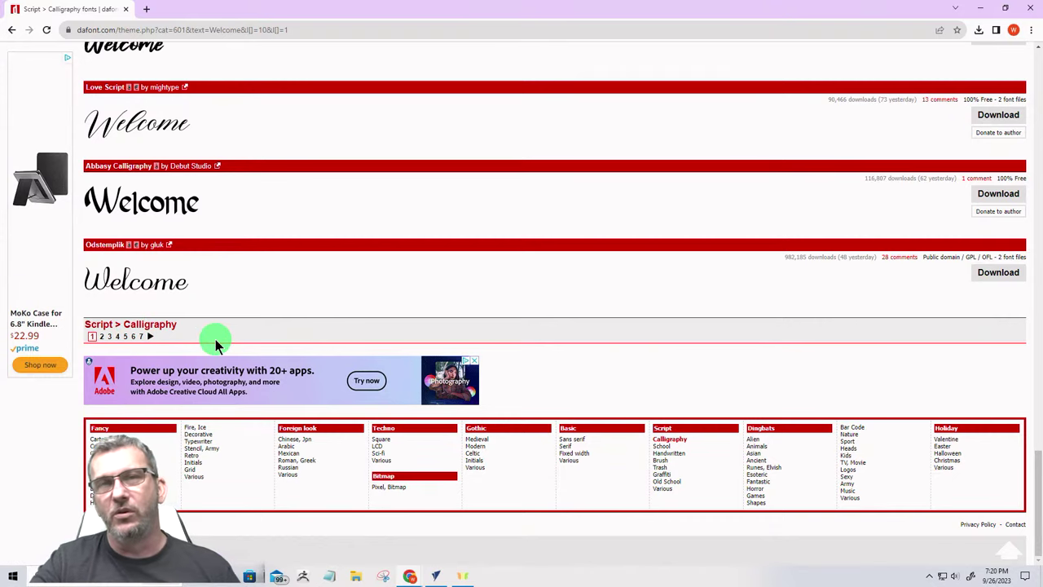
{"action": "scroll", "coordinate": [311, 291], "scroll_direction": "up", "scroll_amount": 4}
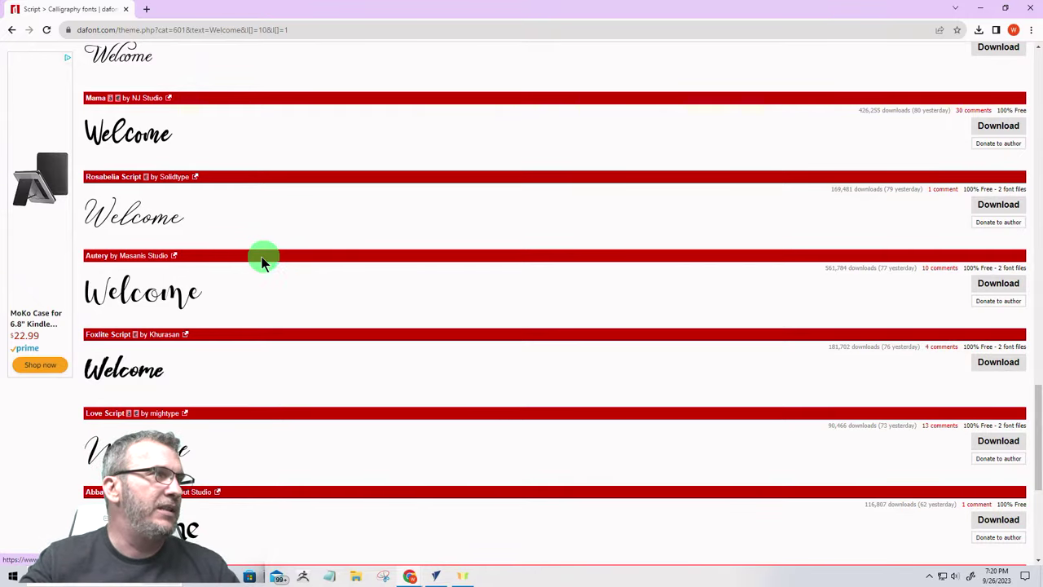
{"action": "scroll", "coordinate": [241, 260], "scroll_direction": "down", "scroll_amount": 10}
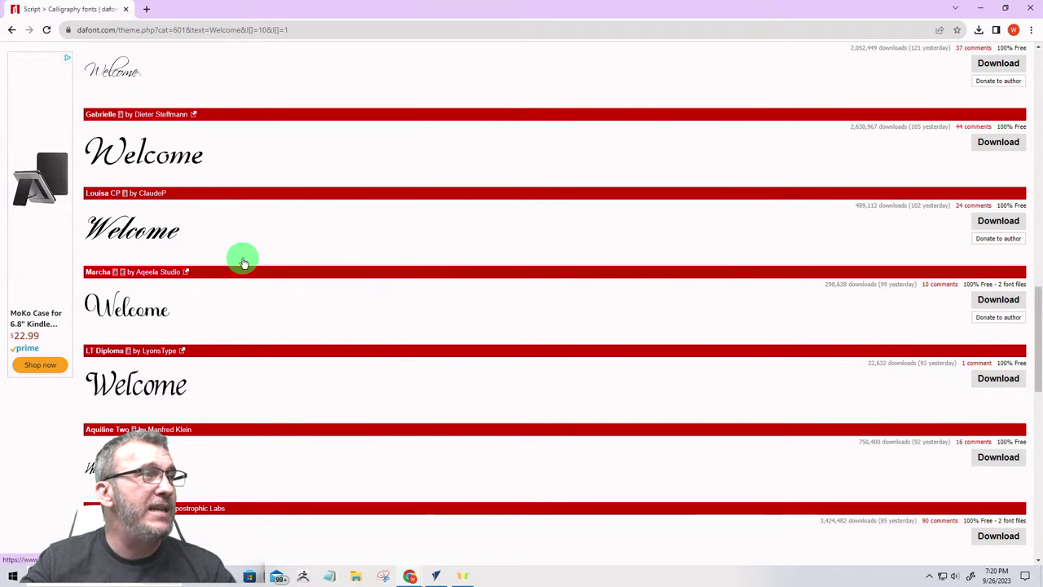
Step: Download the Gabrielle font and extract gabrielle.zip to the suggested folder
{"action": "left_click", "coordinate": [995, 144]}
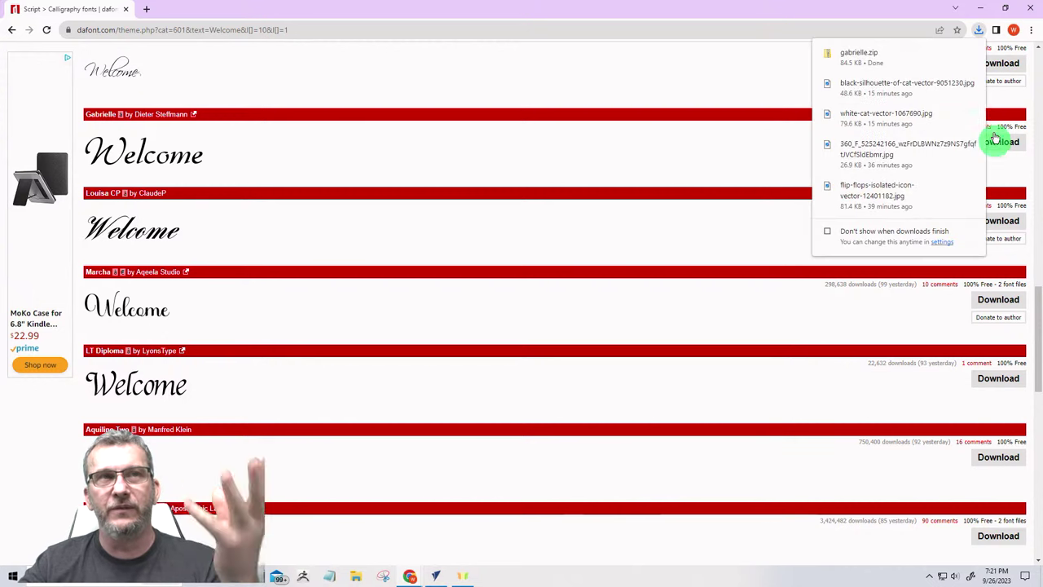
{"action": "left_click", "coordinate": [866, 54]}
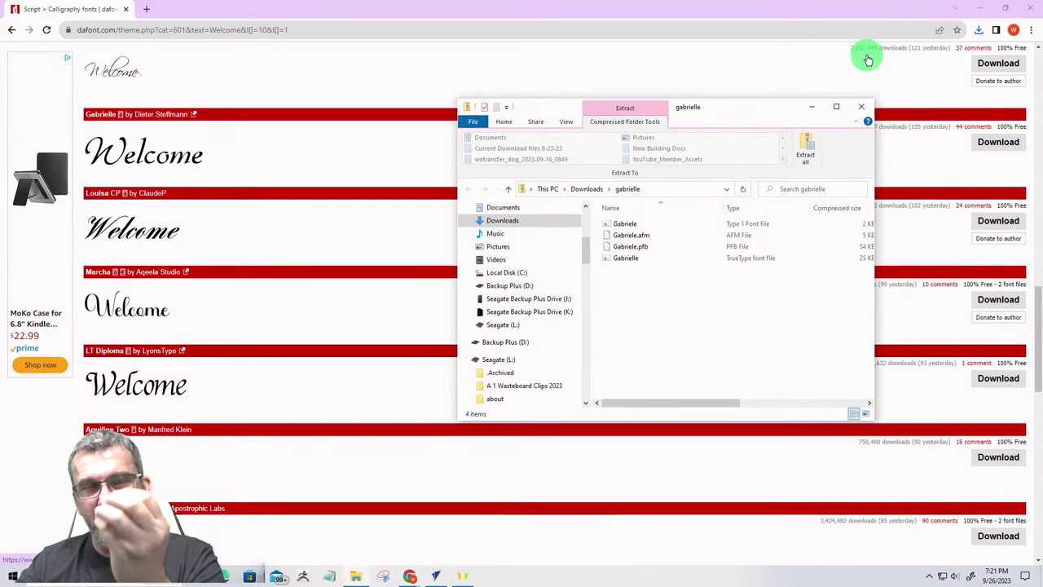
{"action": "left_click", "coordinate": [803, 155]}
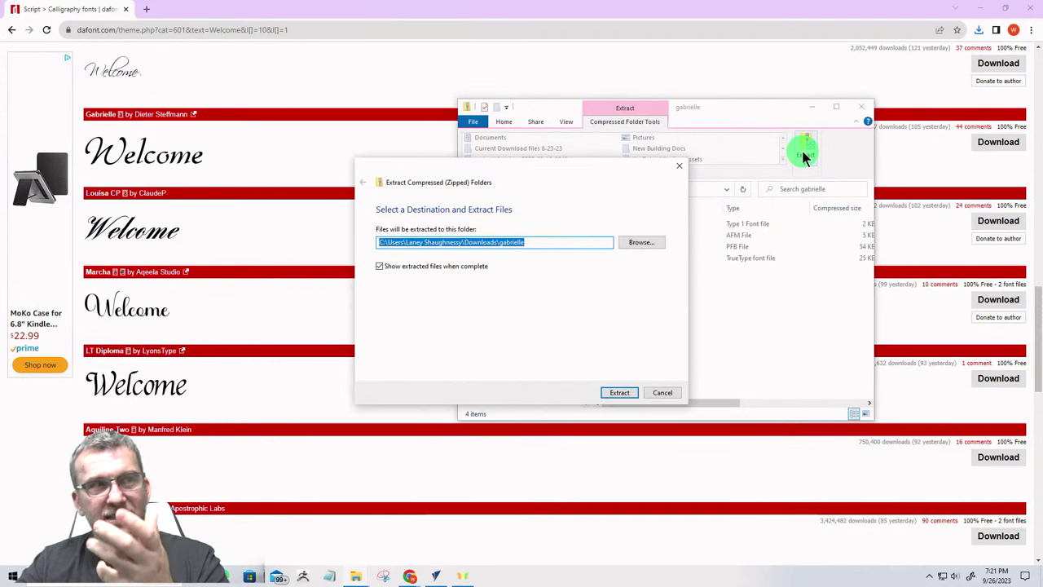
{"action": "left_click", "coordinate": [617, 393]}
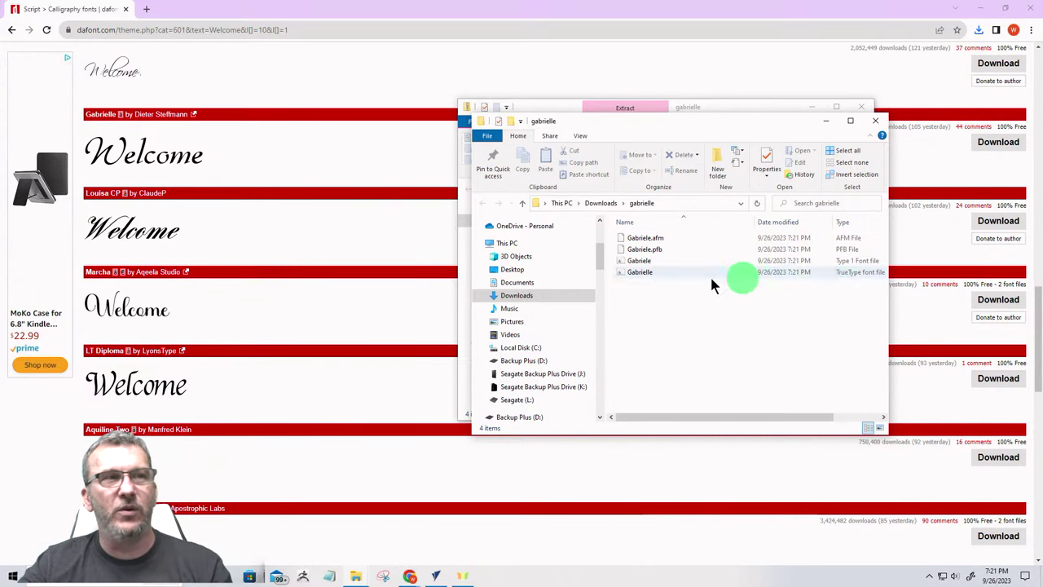
Step: Install both the Gabrielle Type 1 and TrueType font files
{"action": "double_click", "coordinate": [648, 259]}
{"action": "right_click", "coordinate": [649, 259]}
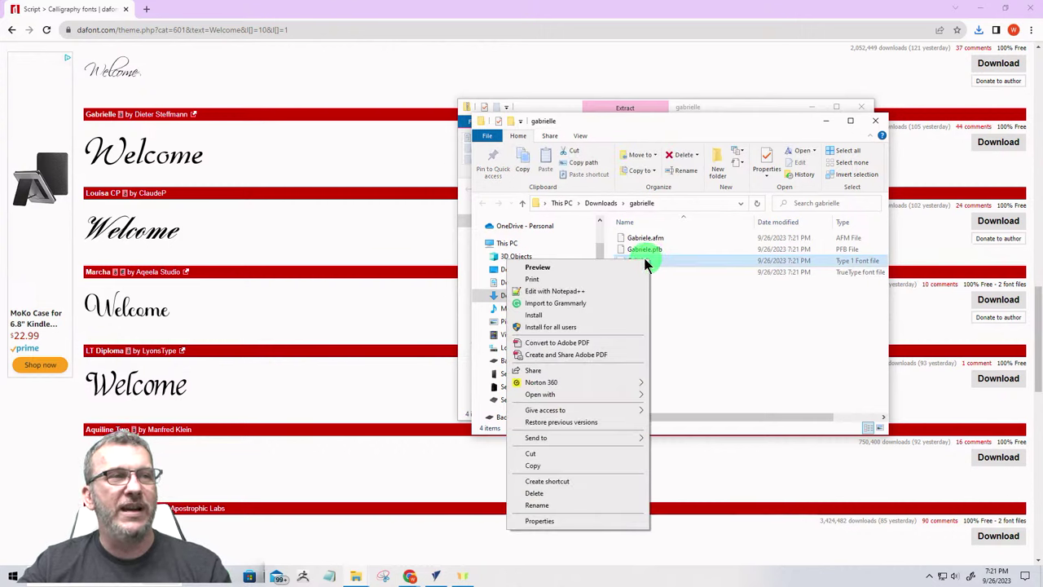
{"action": "left_click", "coordinate": [539, 315]}
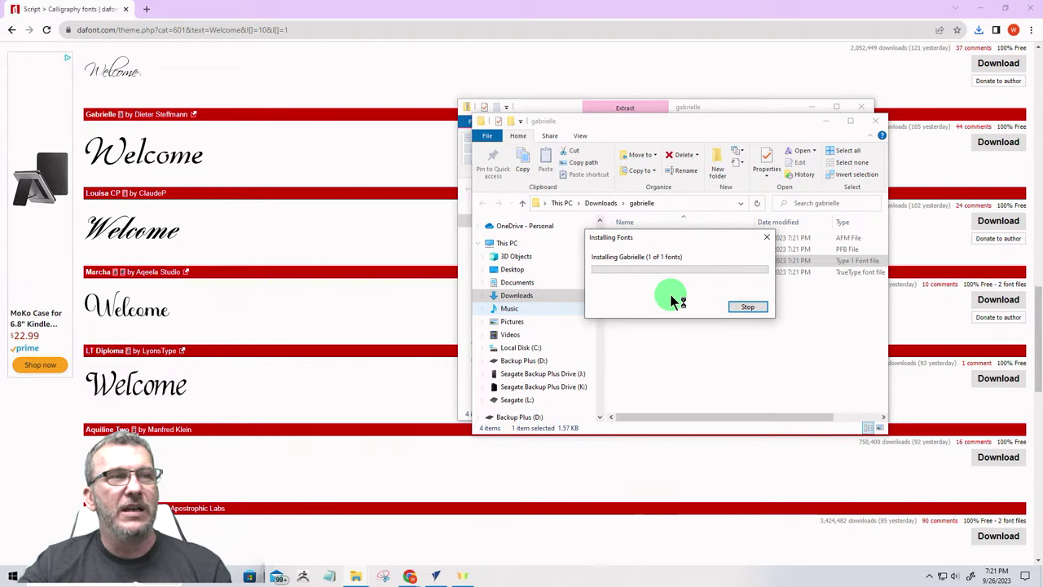
{"action": "left_click", "coordinate": [644, 273]}
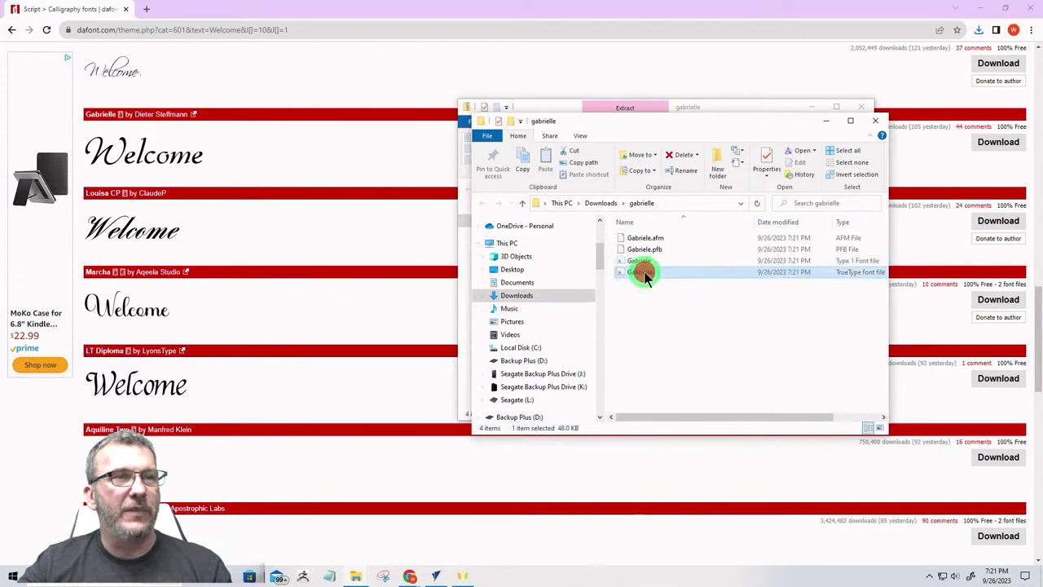
{"action": "right_click", "coordinate": [644, 273]}
{"action": "left_click", "coordinate": [536, 330]}
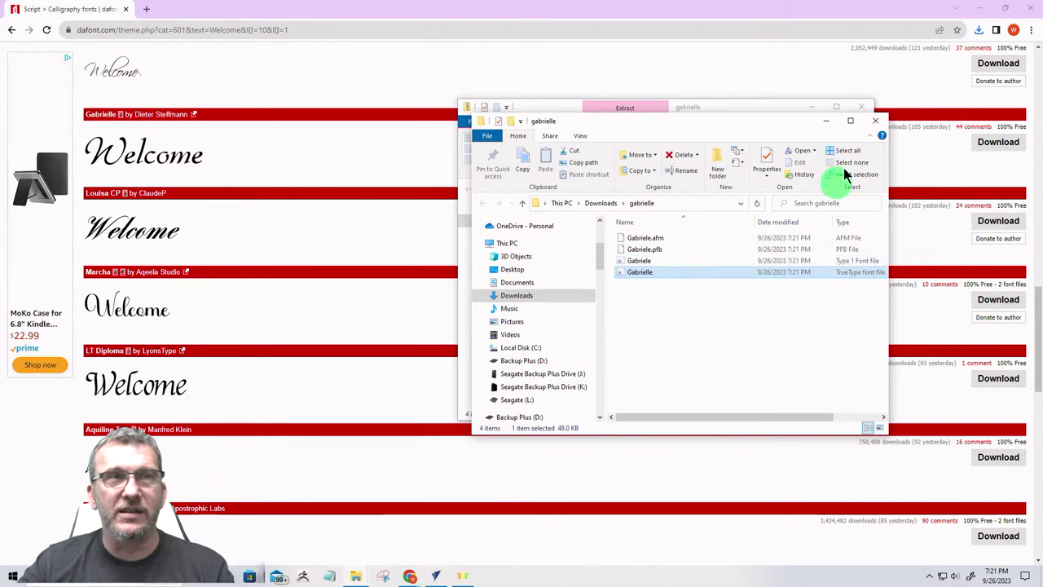
Step: Close both gabrielle folder windows and minimize Chrome to reveal VCarve Pro
{"action": "left_click", "coordinate": [874, 121]}
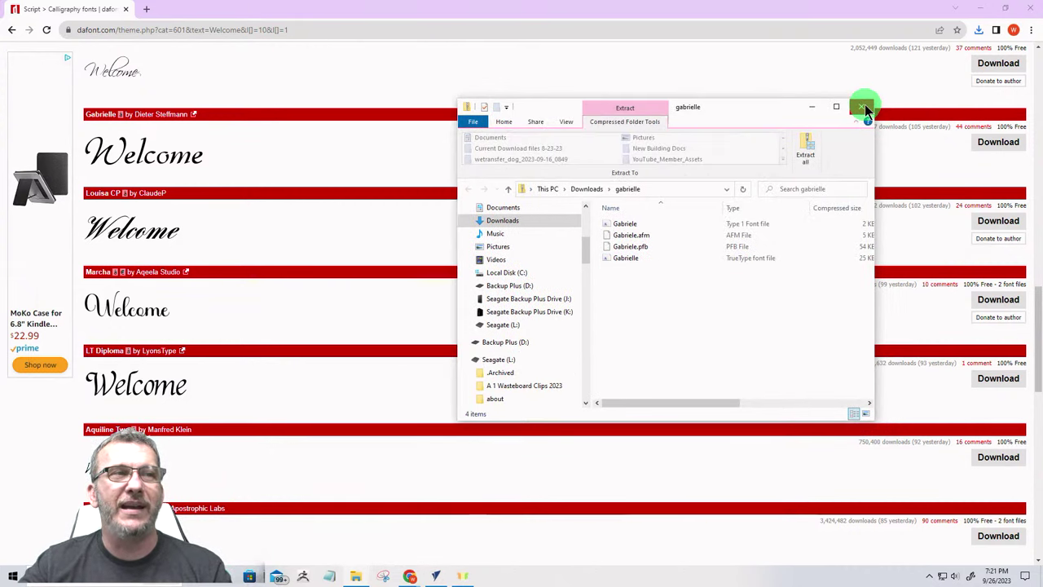
{"action": "left_click", "coordinate": [864, 108]}
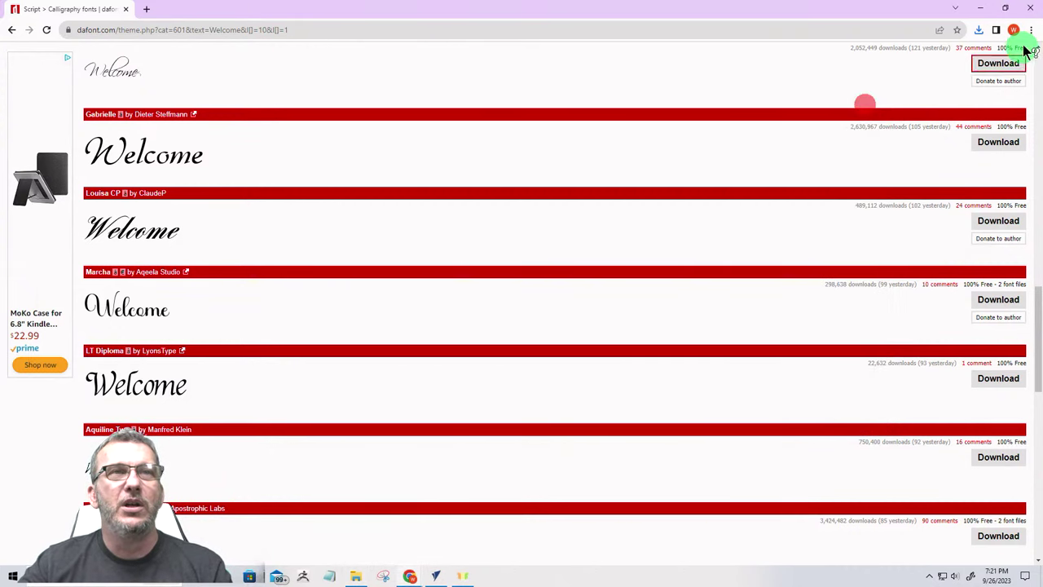
{"action": "left_click", "coordinate": [980, 8]}
Step: Start a text object and scroll the Font list to find Gabrielle
{"action": "left_click", "coordinate": [27, 139]}
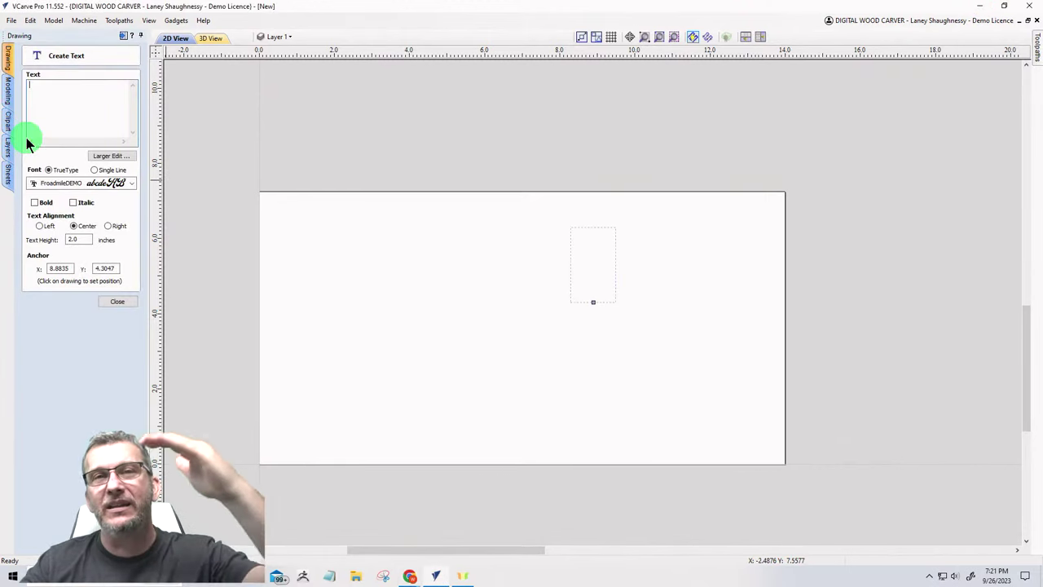
{"action": "left_click", "coordinate": [131, 184]}
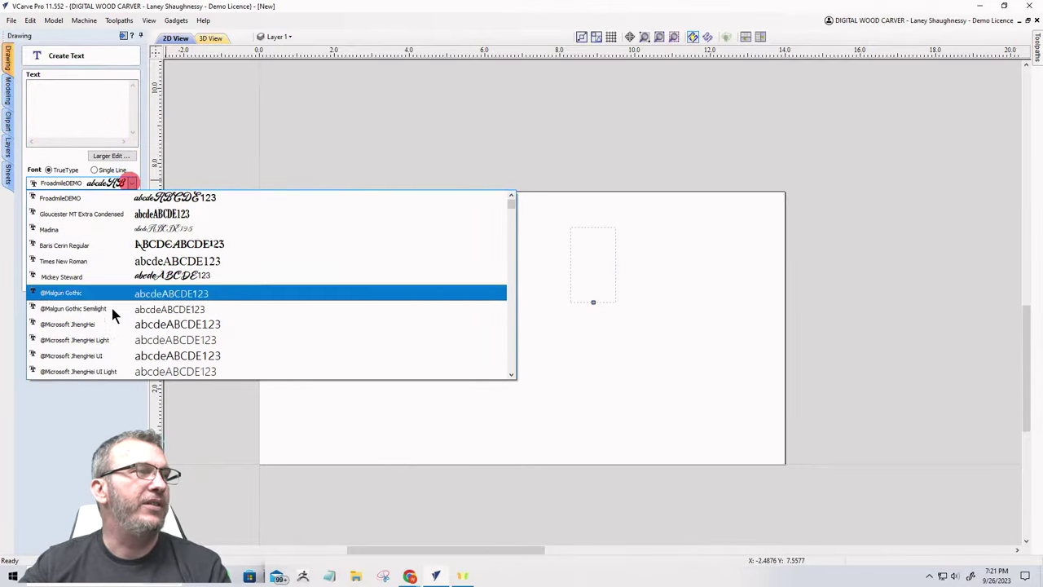
{"action": "scroll", "coordinate": [128, 314], "scroll_direction": "down", "scroll_amount": 20}
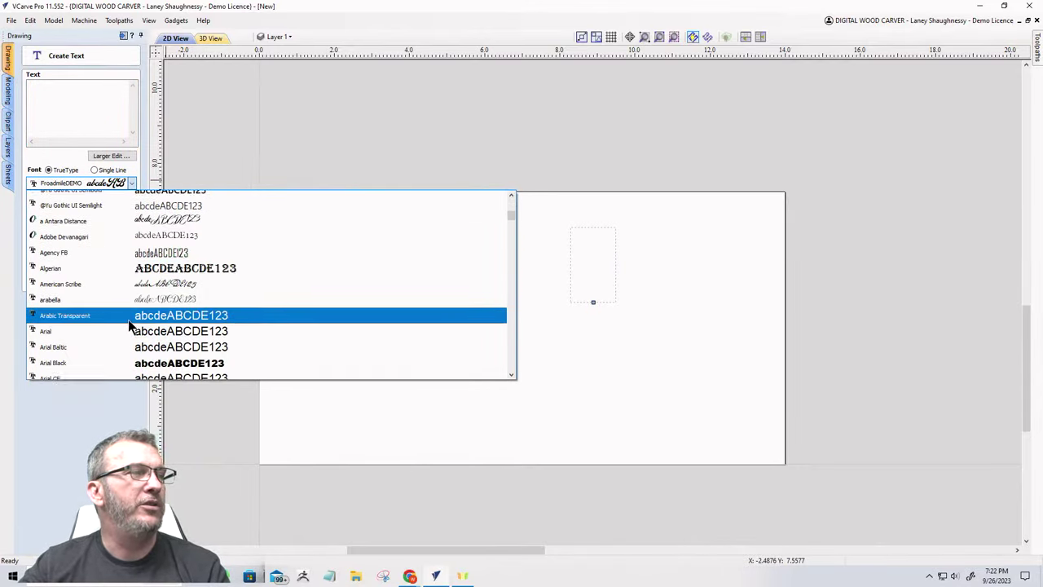
{"action": "scroll", "coordinate": [126, 318], "scroll_direction": "down", "scroll_amount": 15}
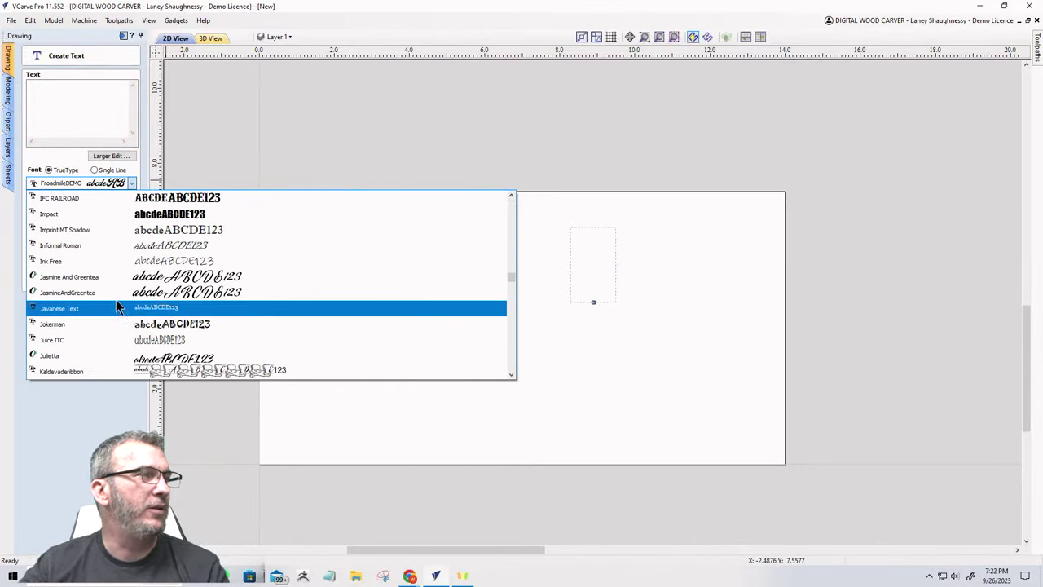
{"action": "scroll", "coordinate": [110, 299], "scroll_direction": "up", "scroll_amount": 4}
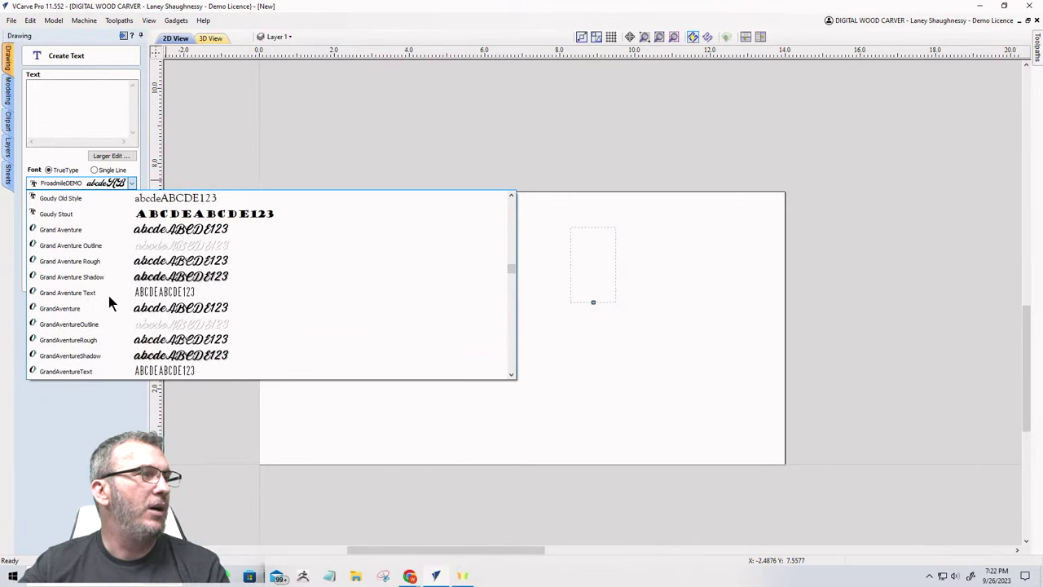
{"action": "scroll", "coordinate": [108, 300], "scroll_direction": "up", "scroll_amount": 6}
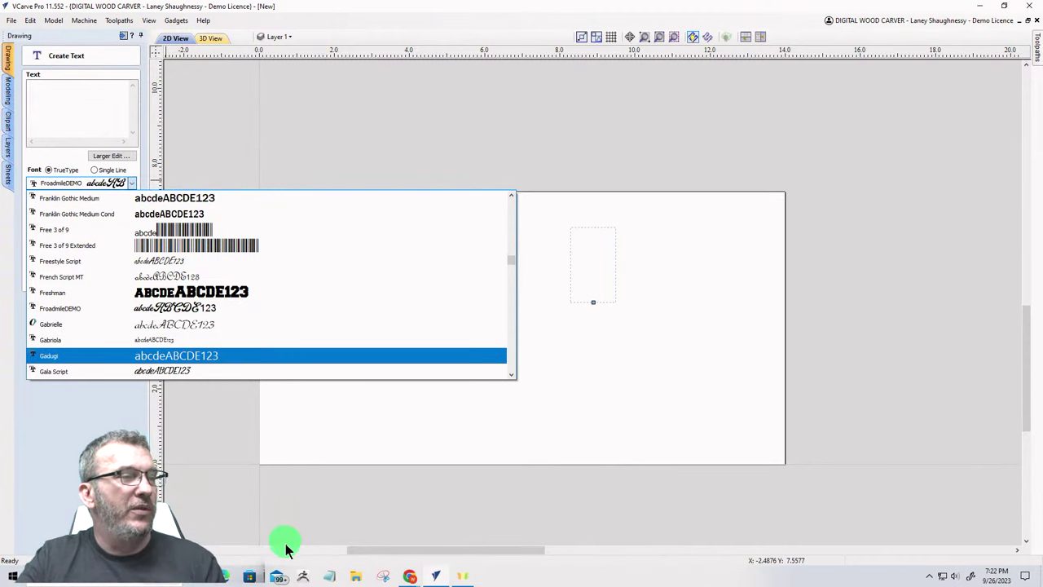
Step: Return to the dafont window, try 'Workmark.it' in a new tab, then close that search tab
{"action": "mouse_move", "coordinate": [409, 576]}
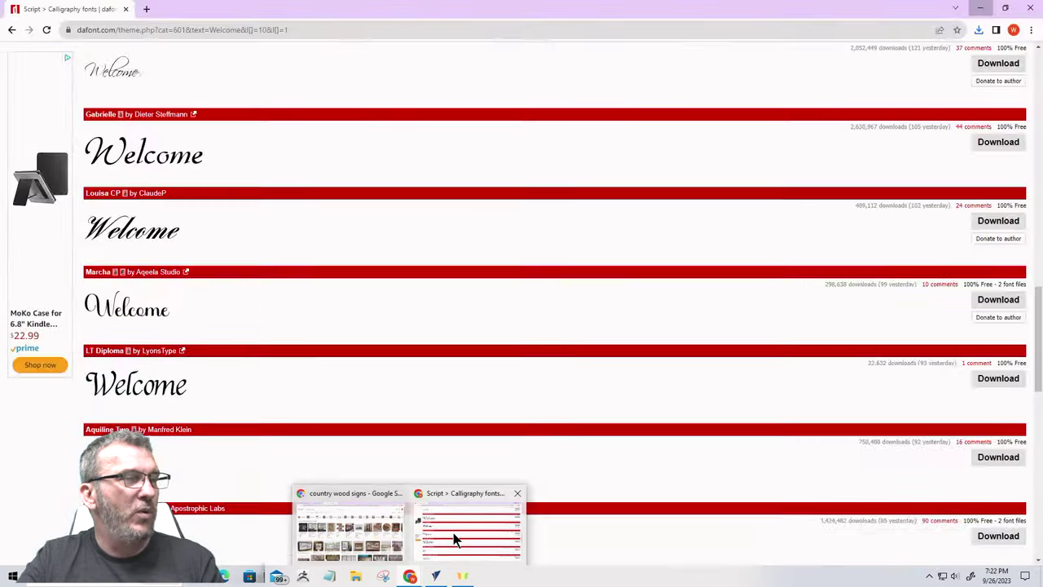
{"action": "left_click", "coordinate": [454, 538]}
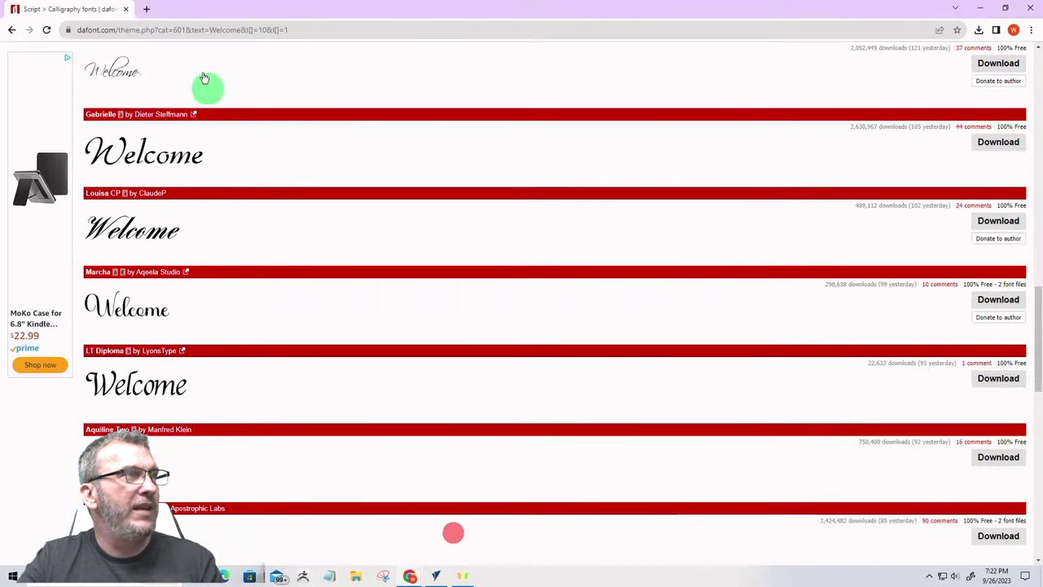
{"action": "left_click", "coordinate": [147, 9]}
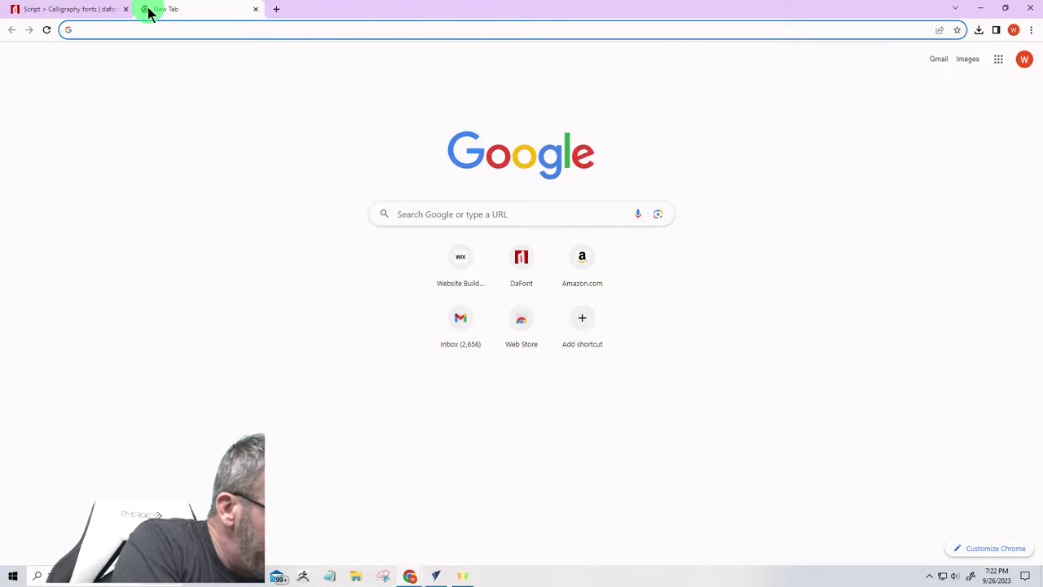
{"action": "type", "text": "Work"}
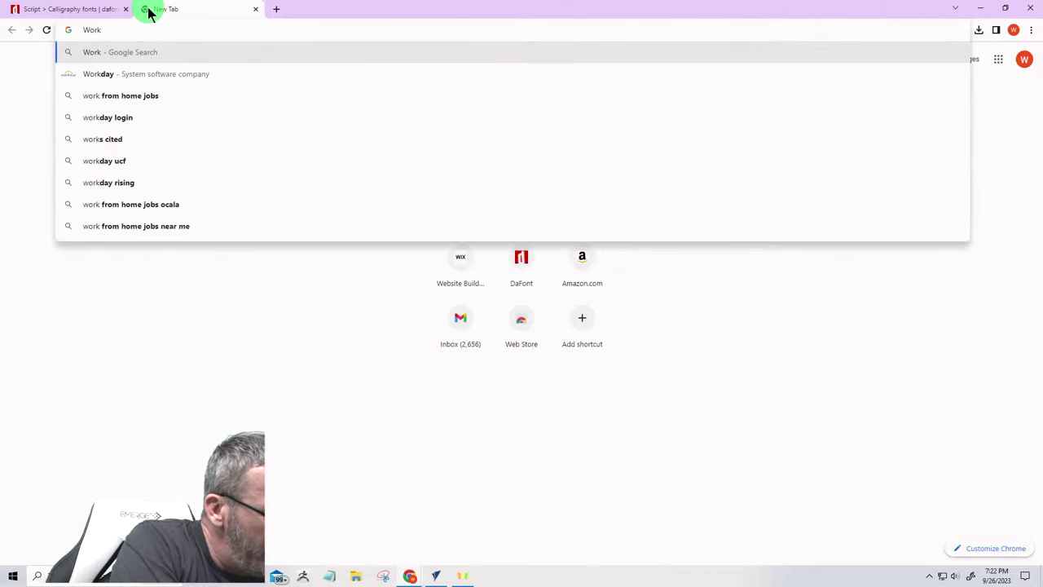
{"action": "type", "text": "mark.it"}
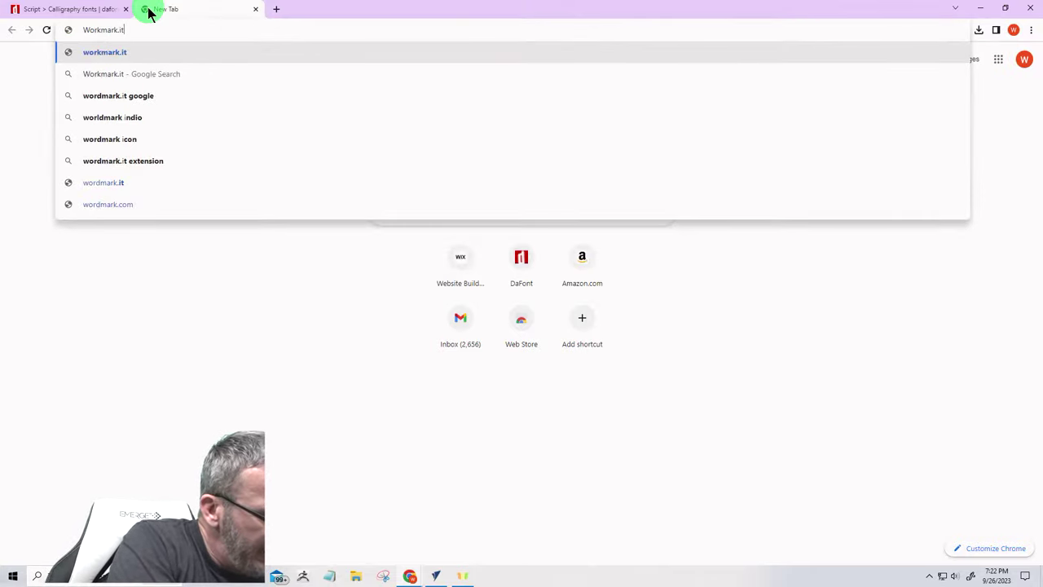
{"action": "key", "text": "Return"}
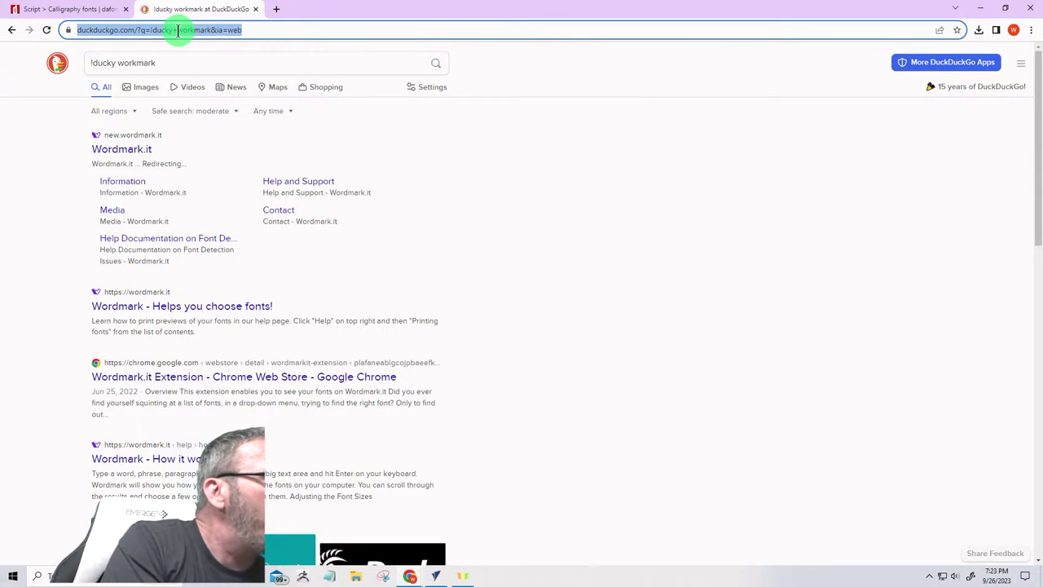
{"action": "left_click", "coordinate": [255, 9]}
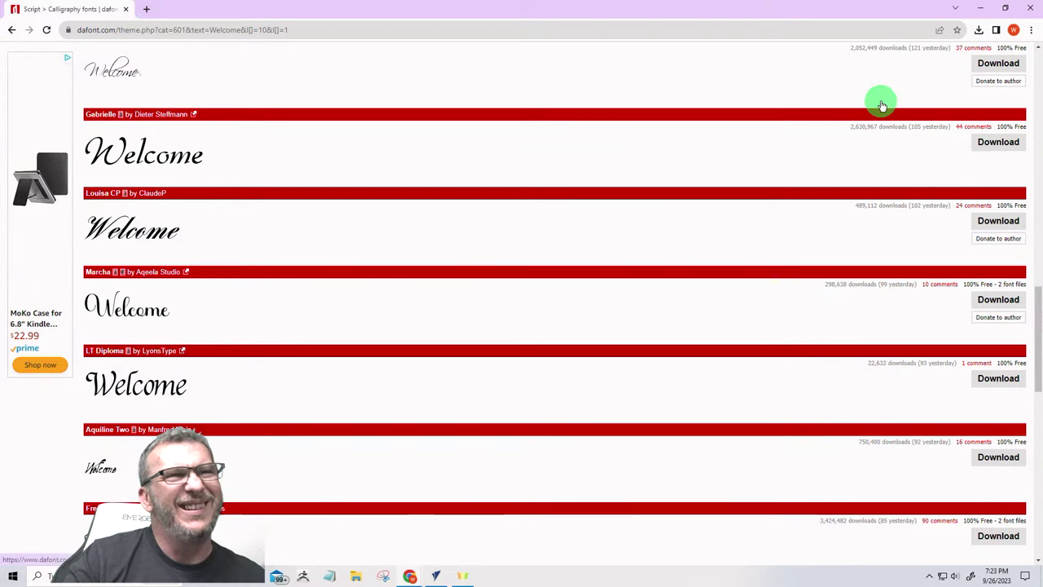
Step: Open a window in another Chrome profile and load Wordmark.it
{"action": "left_click", "coordinate": [1013, 31]}
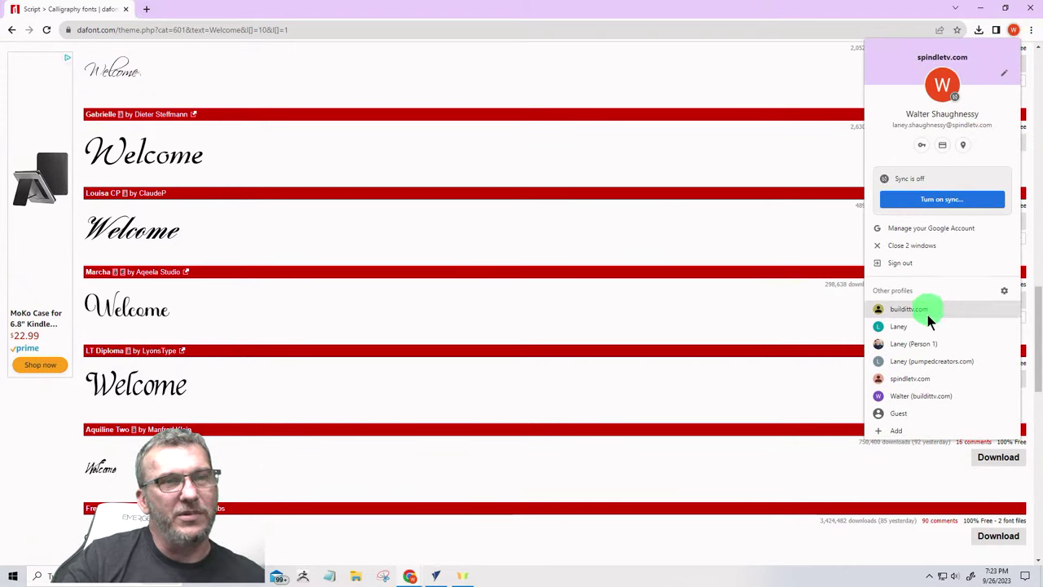
{"action": "left_click", "coordinate": [925, 342]}
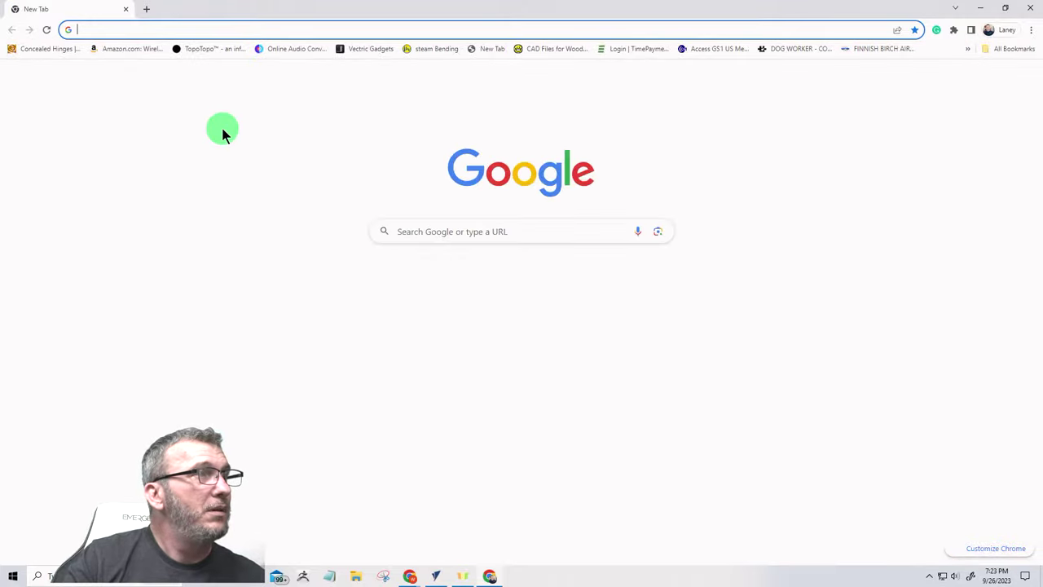
{"action": "left_click", "coordinate": [159, 30]}
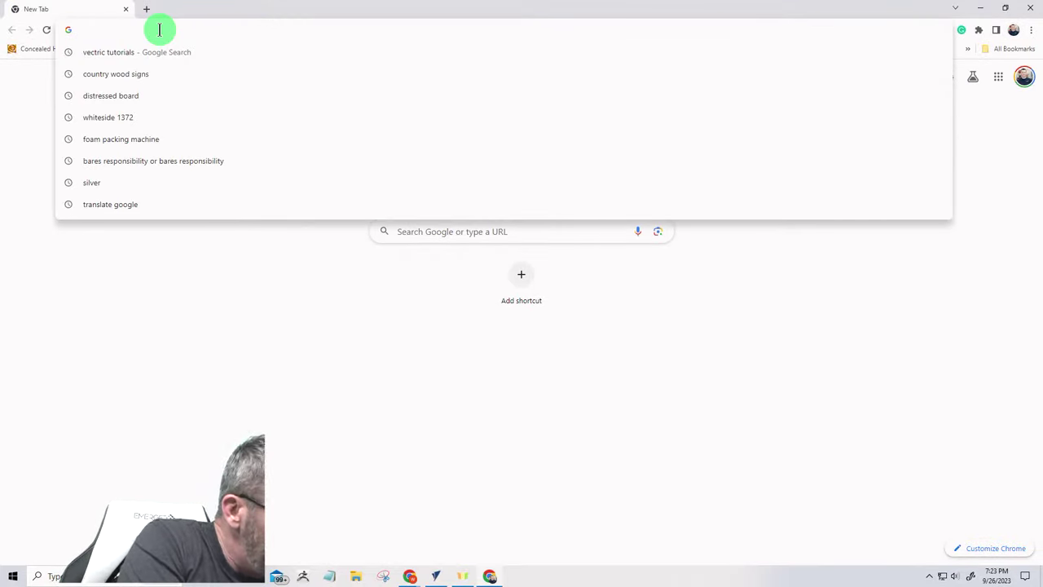
{"action": "type", "text": "Wordmark"}
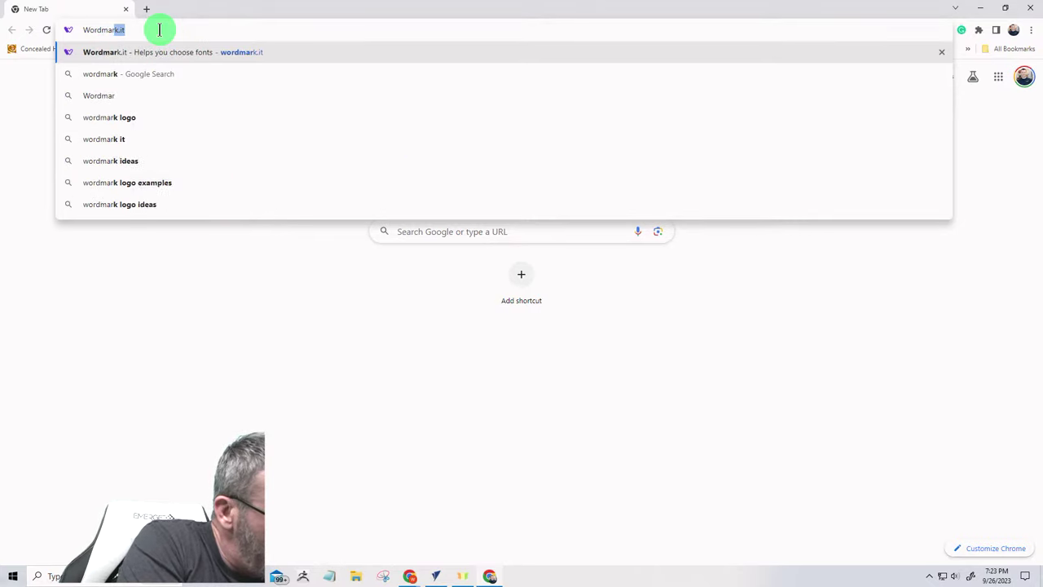
{"action": "type", "text": ".it"}
{"action": "key", "text": "Return"}
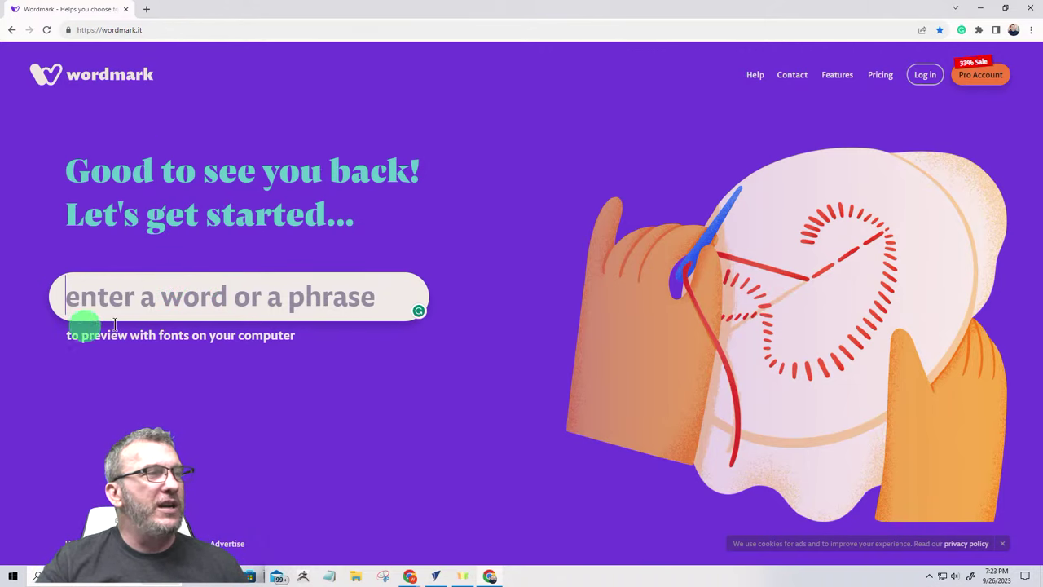
Step: Preview 'Welcome' in Wordmark.it using the computer's installed fonts, granting local font access
{"action": "left_click", "coordinate": [185, 299]}
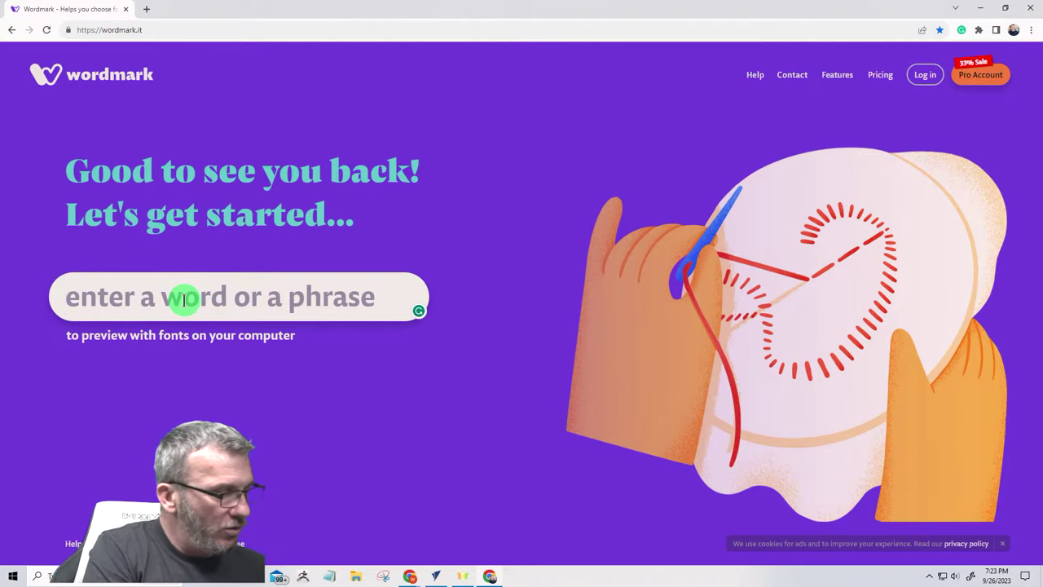
{"action": "type", "text": "Welcome"}
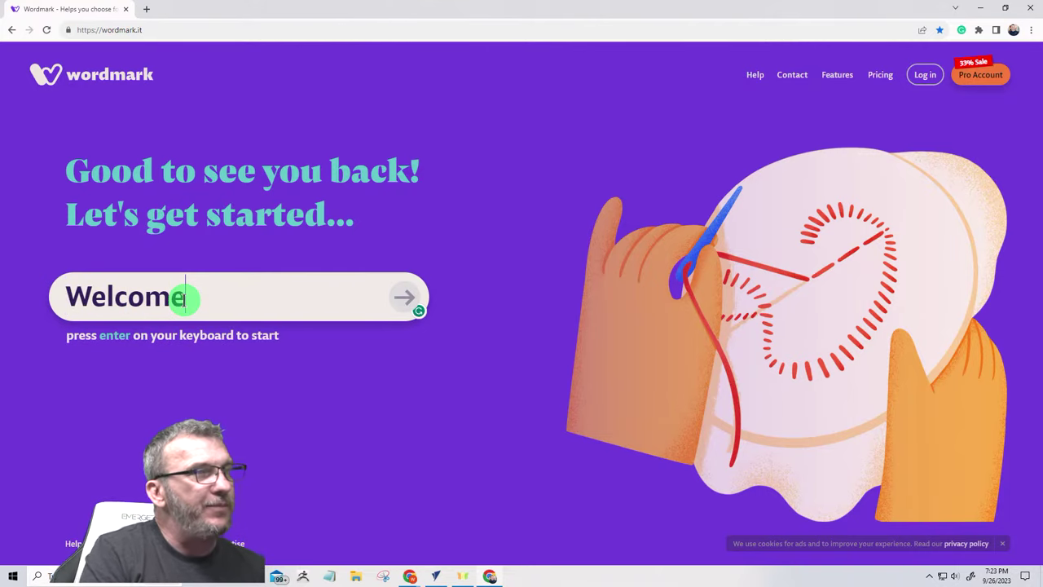
{"action": "key", "text": "Return"}
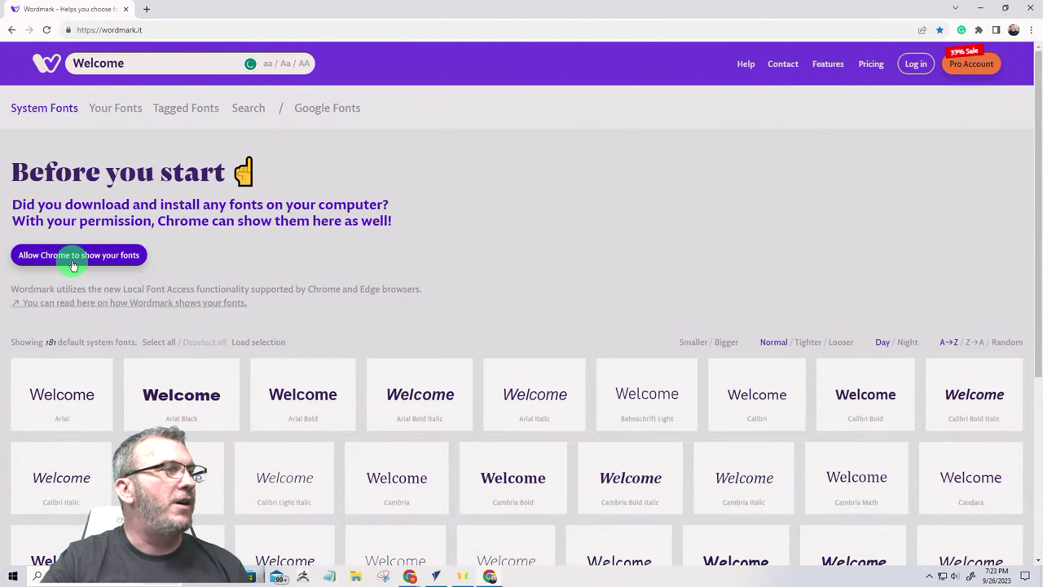
{"action": "left_click", "coordinate": [67, 259]}
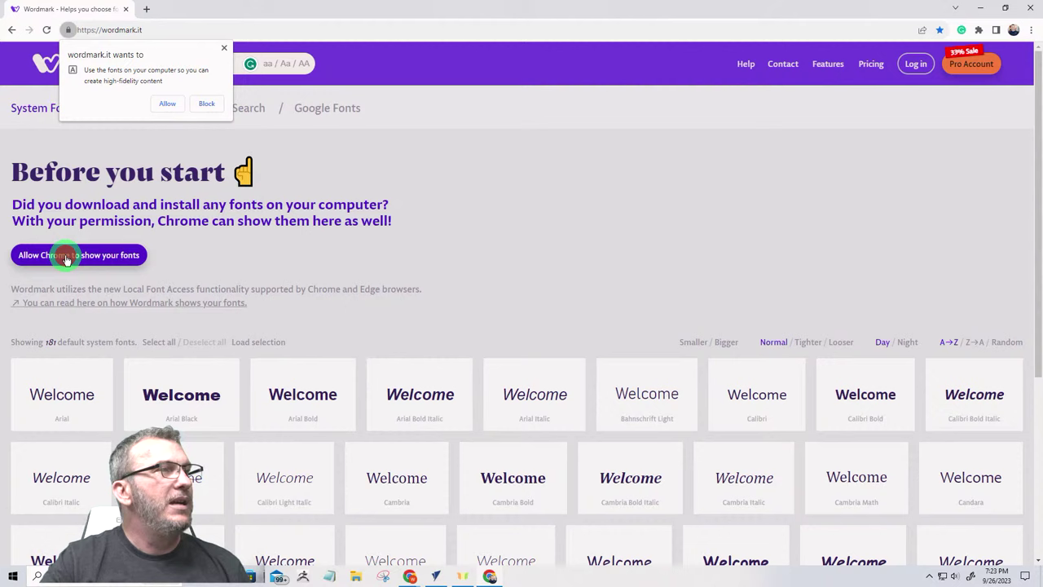
{"action": "left_click", "coordinate": [173, 98]}
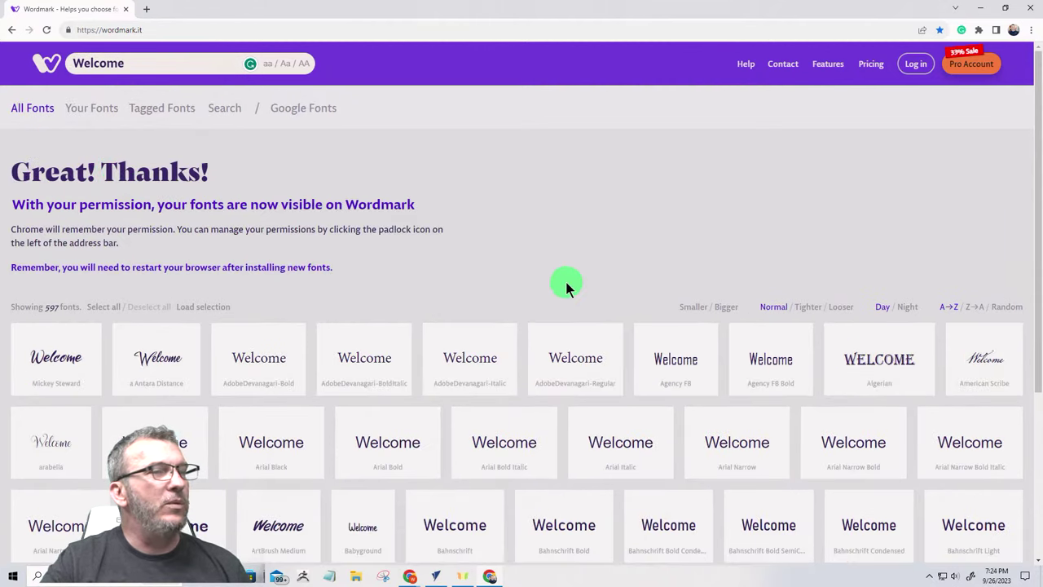
Step: Browse down to BernadetteRough, mark it for comparison, then unmark it
{"action": "scroll", "coordinate": [595, 293], "scroll_direction": "down", "scroll_amount": 3}
{"action": "scroll", "coordinate": [536, 335], "scroll_direction": "down", "scroll_amount": 5}
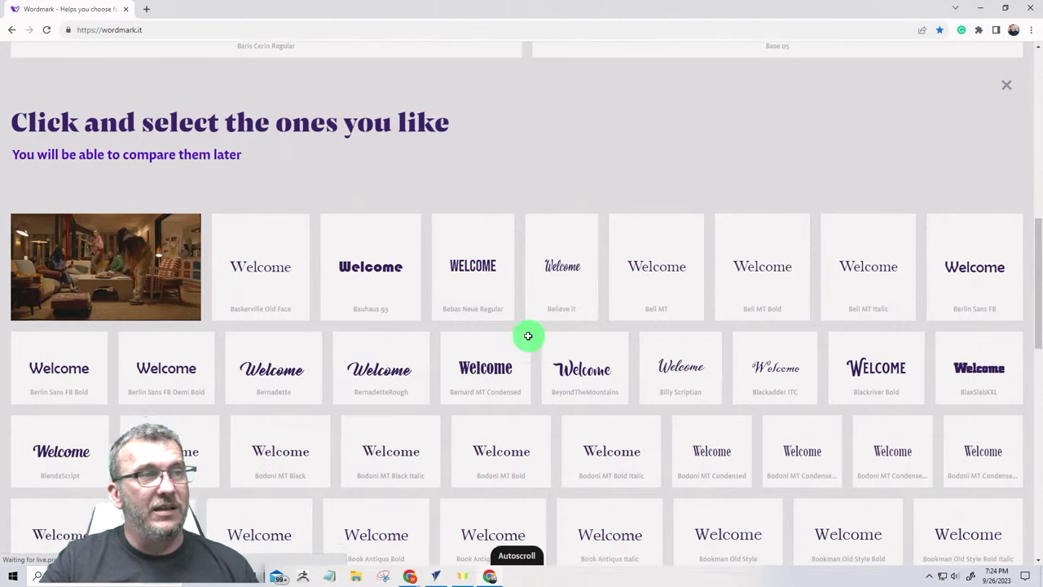
{"action": "scroll", "coordinate": [529, 333], "scroll_direction": "down", "scroll_amount": 1}
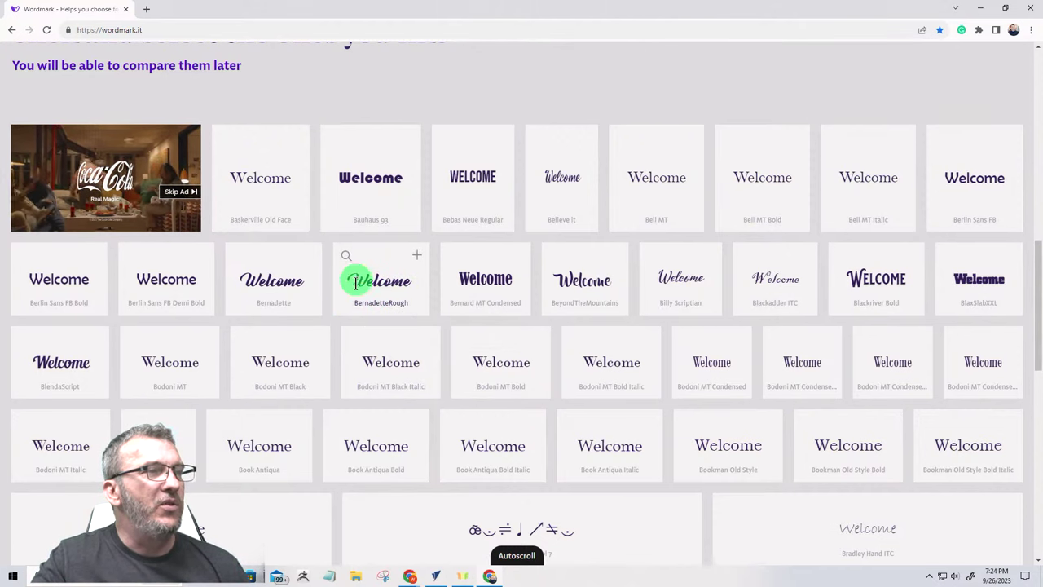
{"action": "left_click", "coordinate": [409, 312]}
{"action": "left_click", "coordinate": [375, 289]}
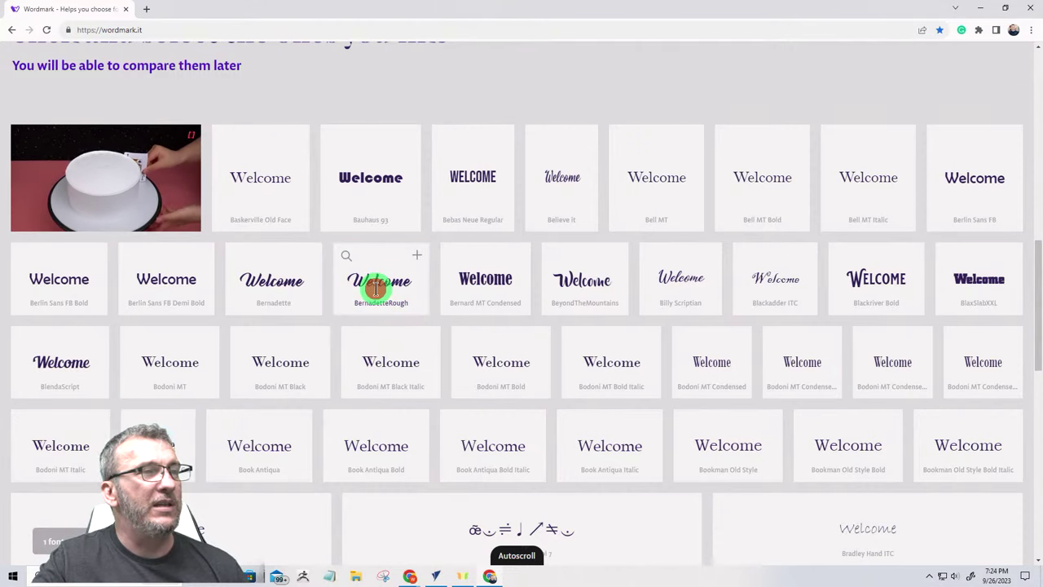
Step: Preview BernadetteRough and Believe it at full size, then close the Wordmark.it tab
{"action": "left_click", "coordinate": [346, 259]}
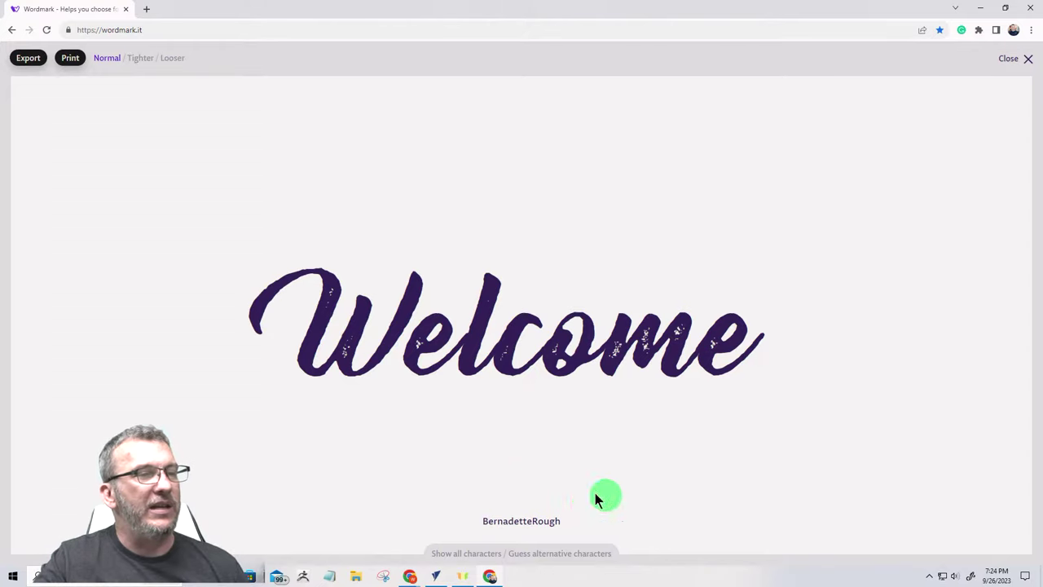
{"action": "left_click", "coordinate": [1028, 59]}
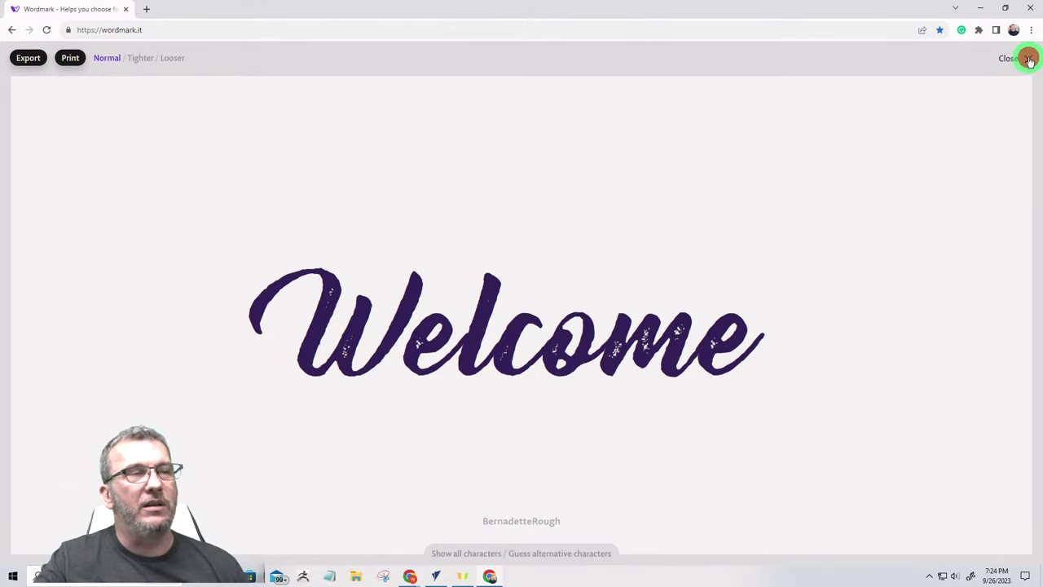
{"action": "mouse_move", "coordinate": [591, 168]}
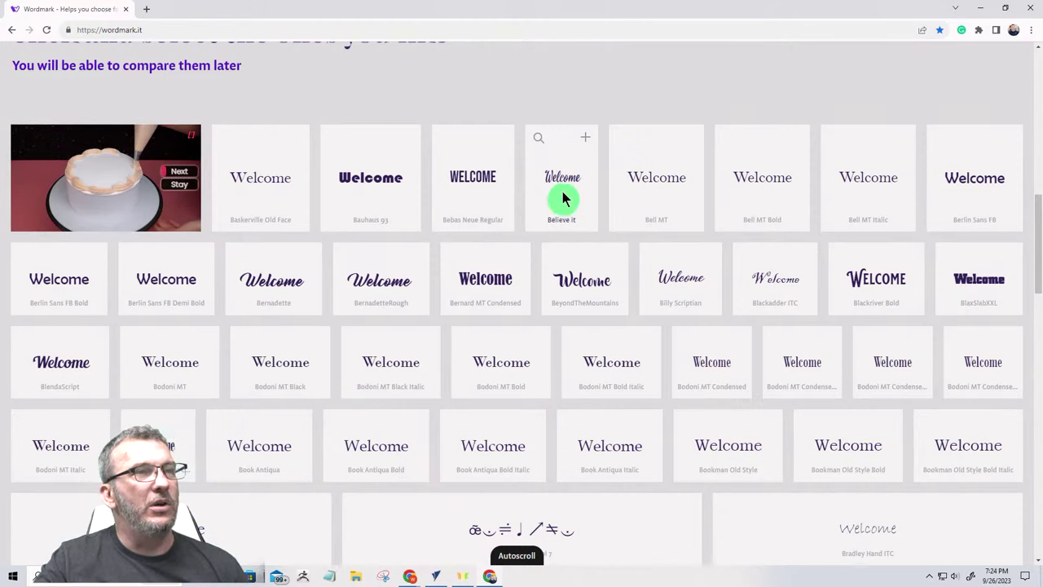
{"action": "left_click", "coordinate": [539, 140]}
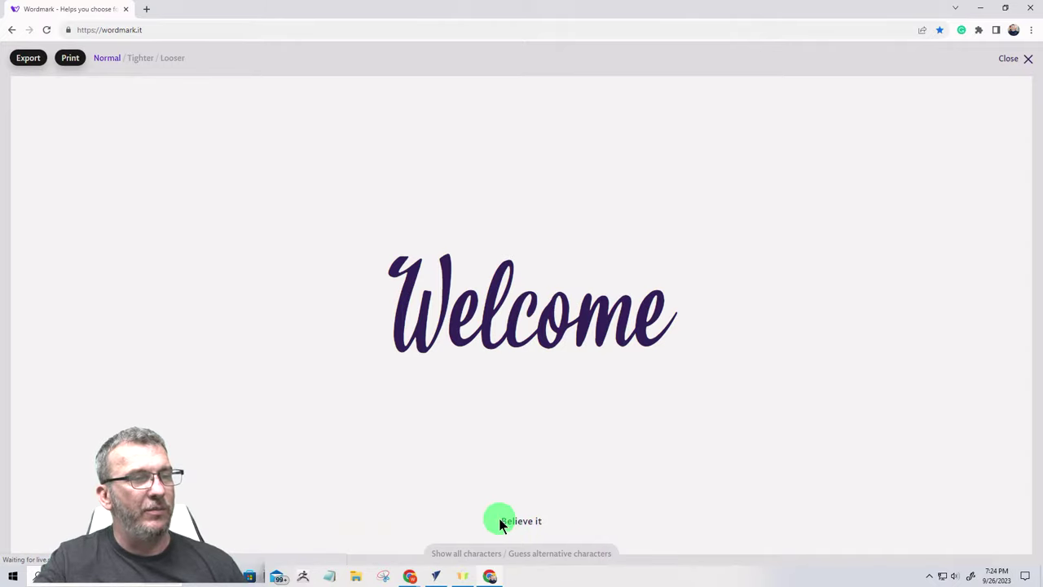
{"action": "left_click", "coordinate": [1027, 60]}
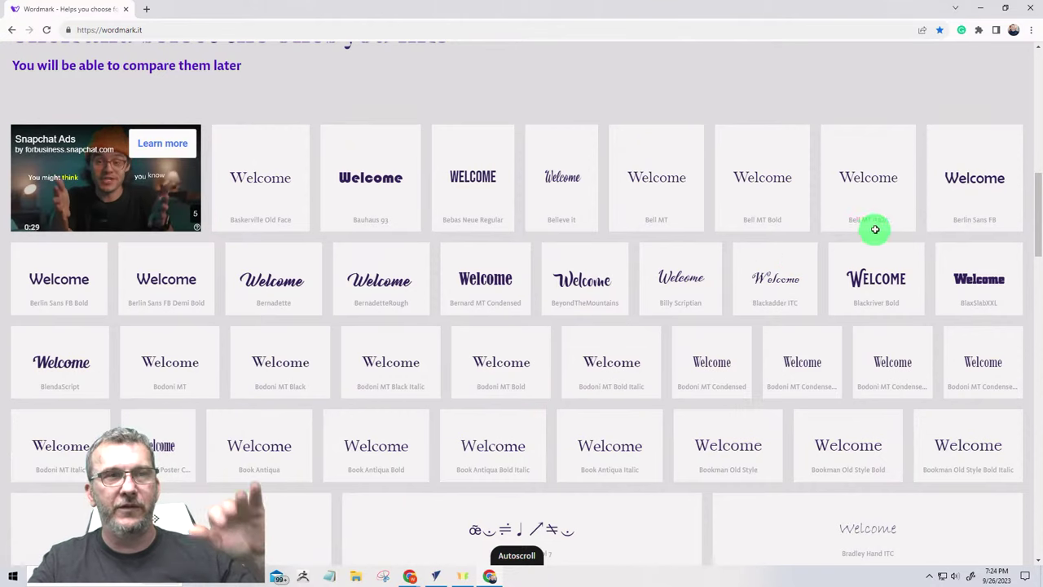
{"action": "mouse_move", "coordinate": [796, 248]}
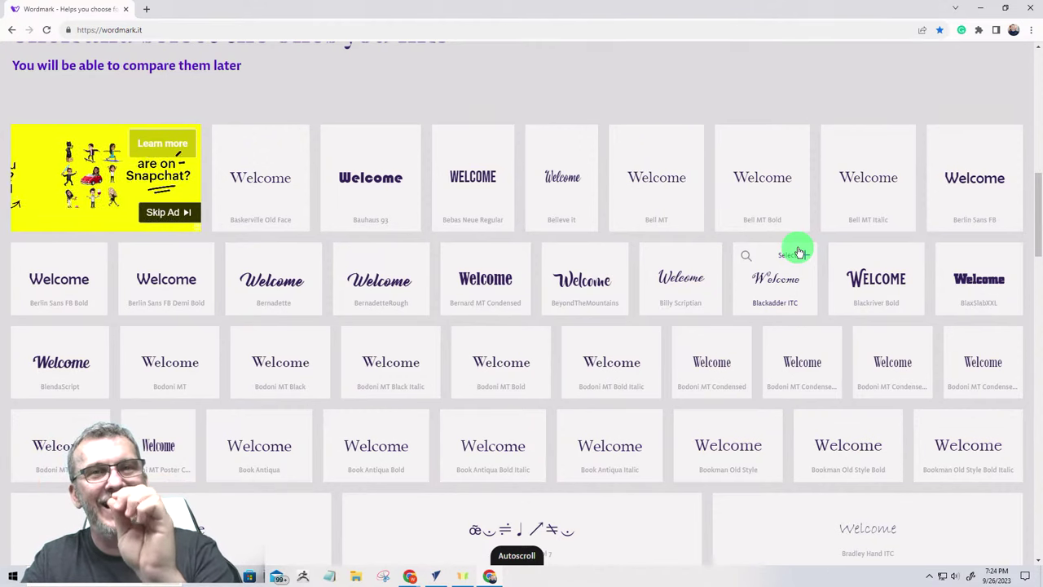
{"action": "left_click", "coordinate": [128, 13]}
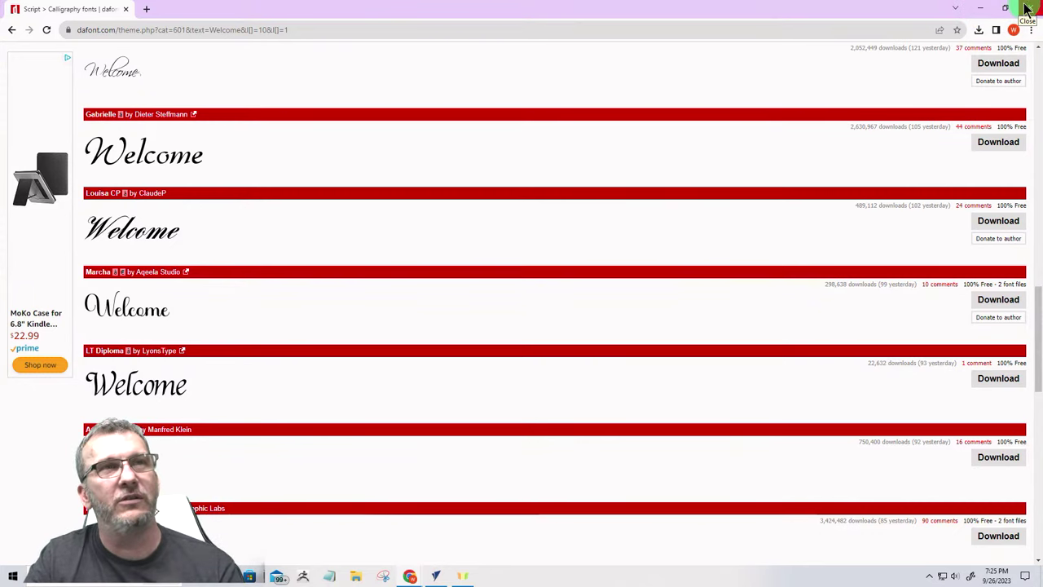
Step: Restart Draw Text on the blank sign job and bring back the country wood signs results
{"action": "left_click", "coordinate": [982, 9]}
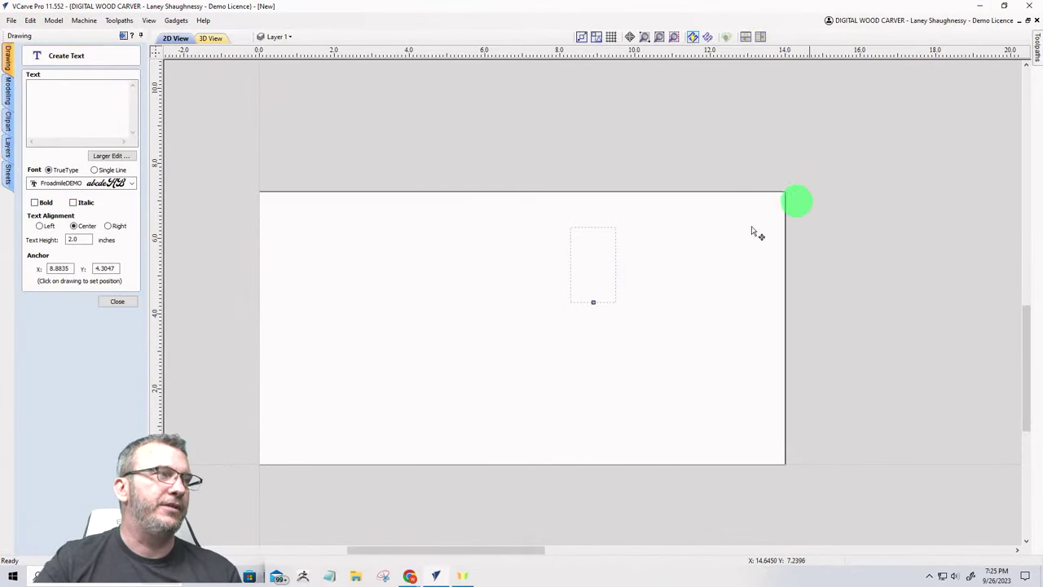
{"action": "left_click", "coordinate": [104, 302]}
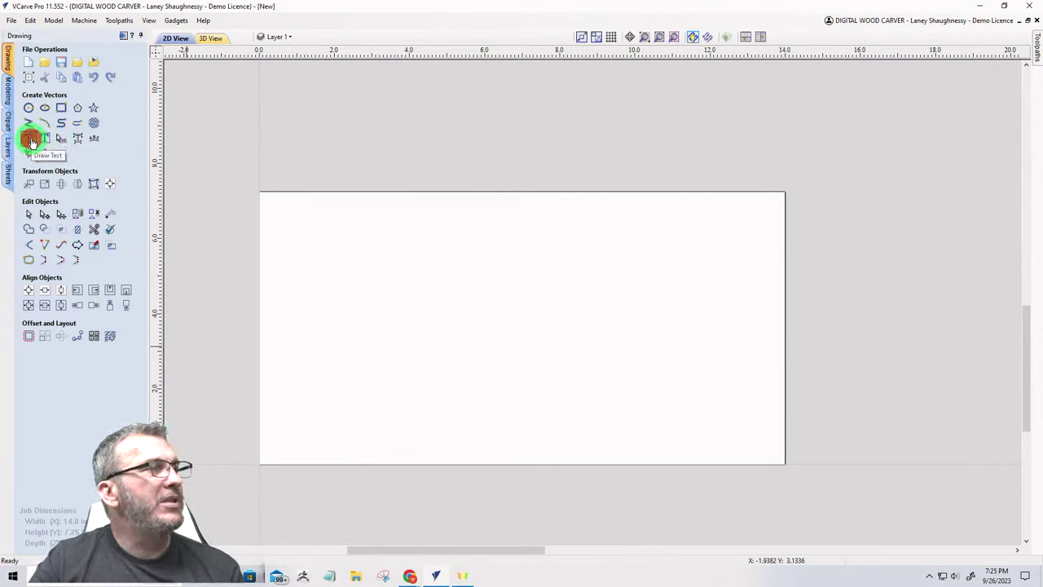
{"action": "left_click", "coordinate": [30, 140]}
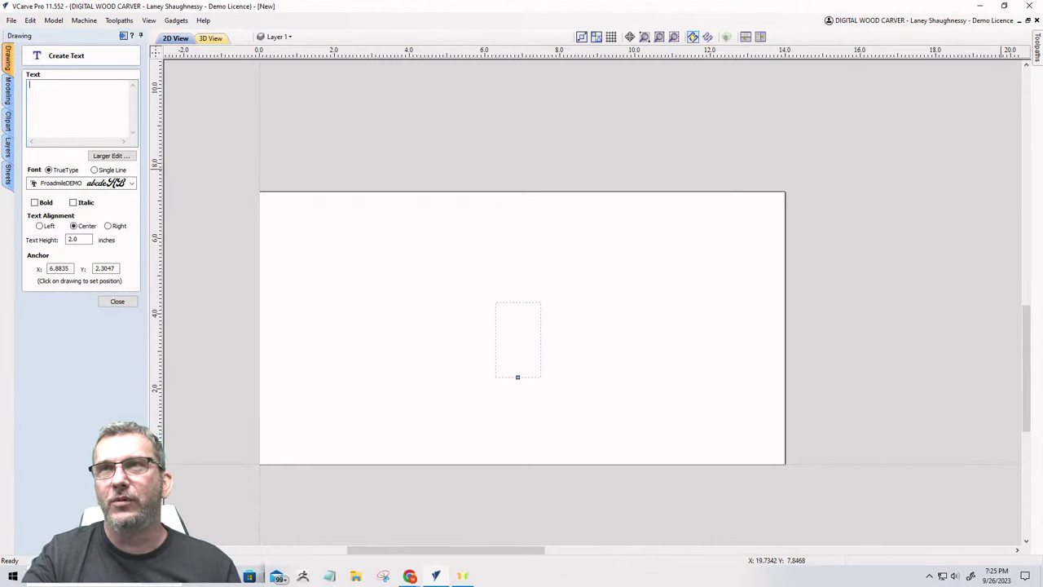
{"action": "left_click", "coordinate": [409, 576]}
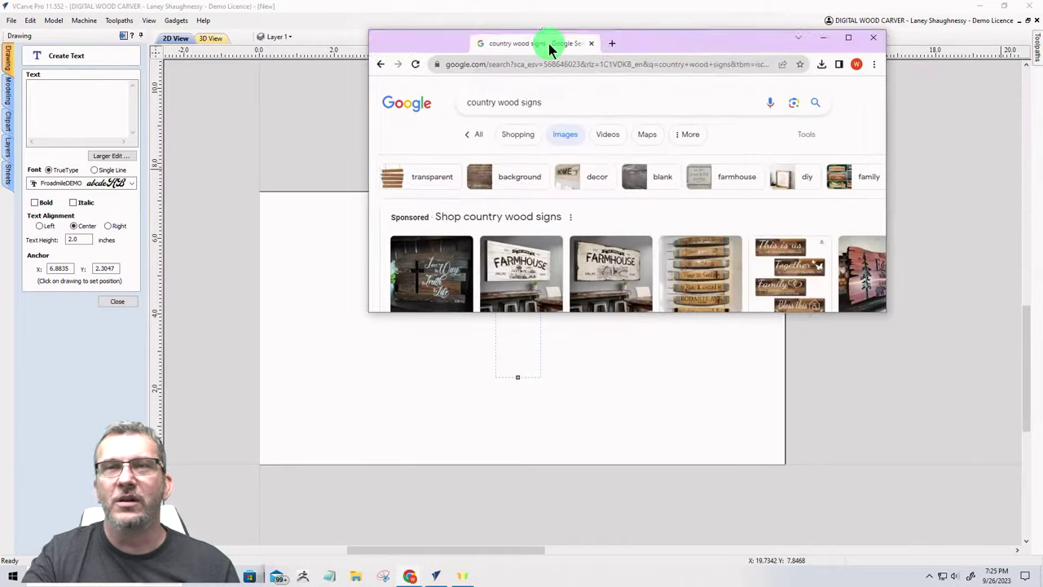
Step: Maximize Chrome and browse the country wood signs image results for layout ideas
{"action": "left_click_drag", "start_coordinate": [551, 46], "coordinate": [202, 23]}
{"action": "left_click", "coordinate": [499, 16]}
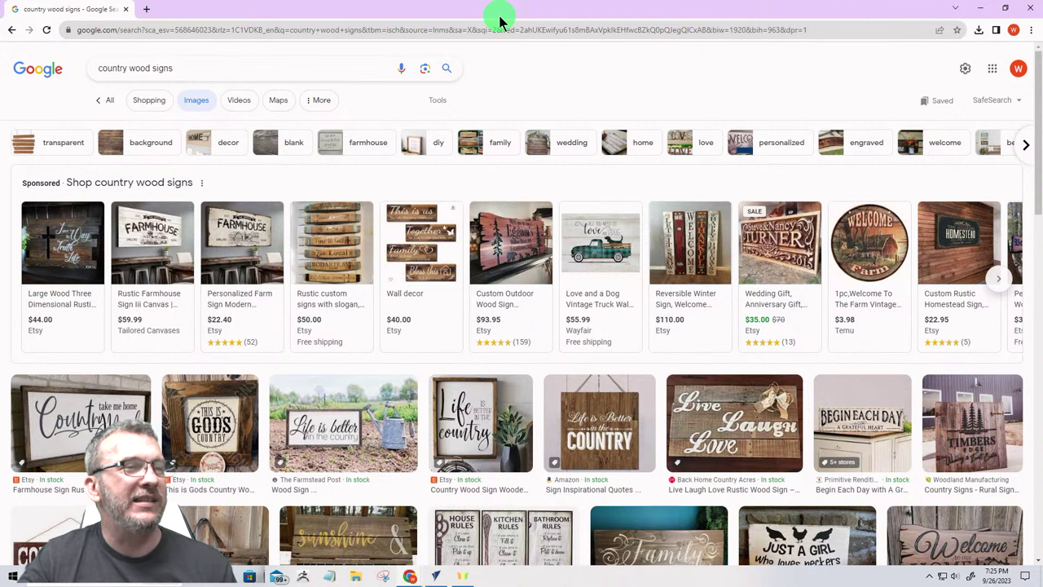
{"action": "scroll", "coordinate": [449, 233], "scroll_direction": "down", "scroll_amount": 3}
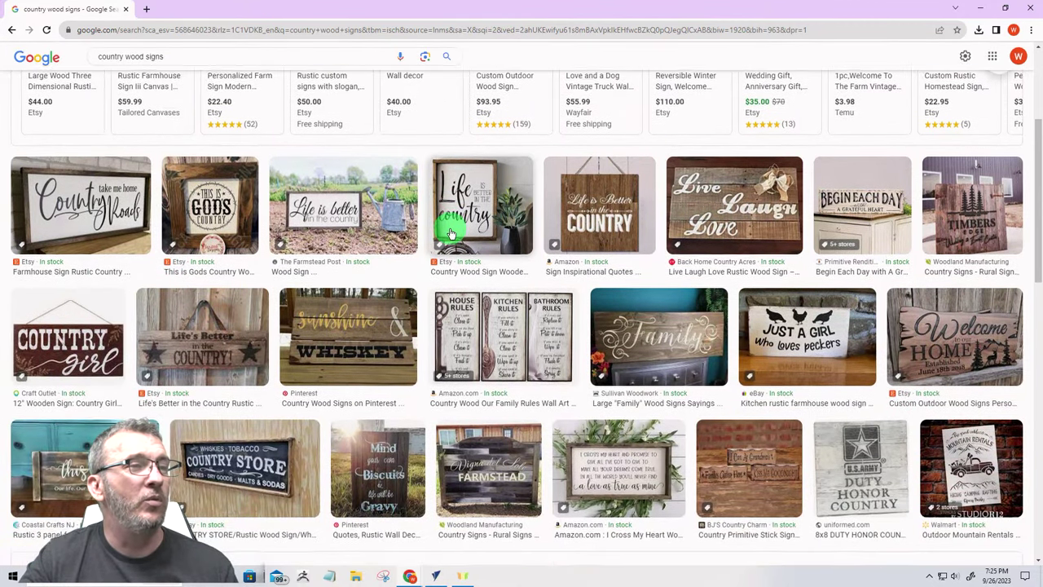
{"action": "scroll", "coordinate": [450, 230], "scroll_direction": "down", "scroll_amount": 1}
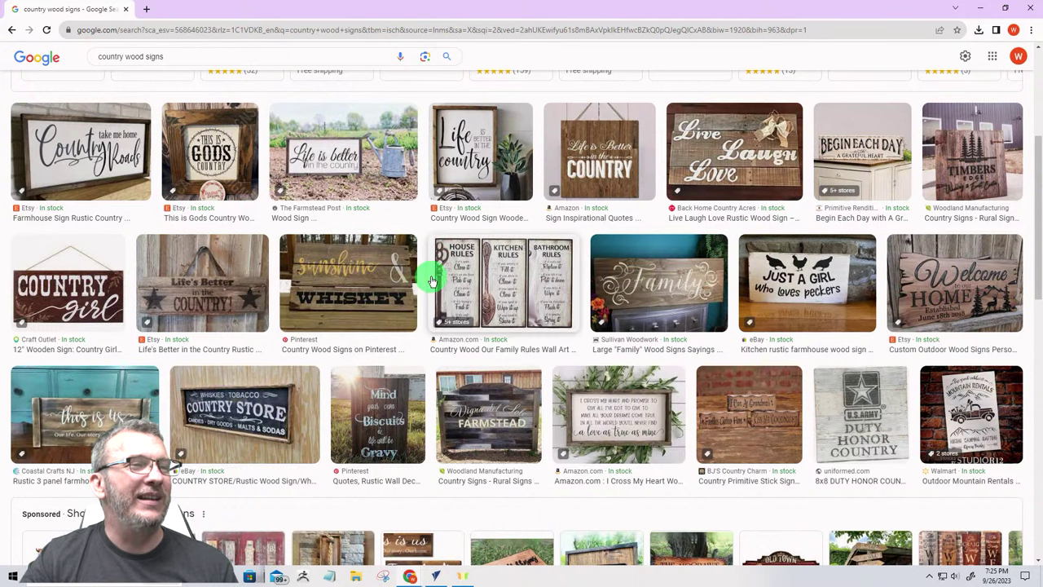
{"action": "scroll", "coordinate": [440, 280], "scroll_direction": "down", "scroll_amount": 1}
{"action": "scroll", "coordinate": [462, 334], "scroll_direction": "down", "scroll_amount": 4}
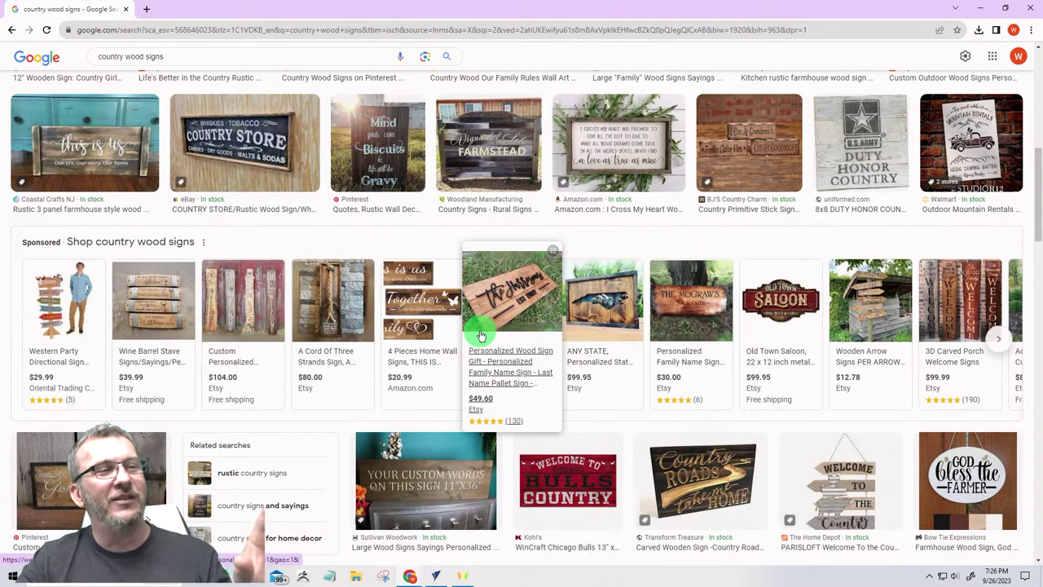
{"action": "scroll", "coordinate": [481, 337], "scroll_direction": "down", "scroll_amount": 2}
{"action": "scroll", "coordinate": [480, 336], "scroll_direction": "down", "scroll_amount": 2}
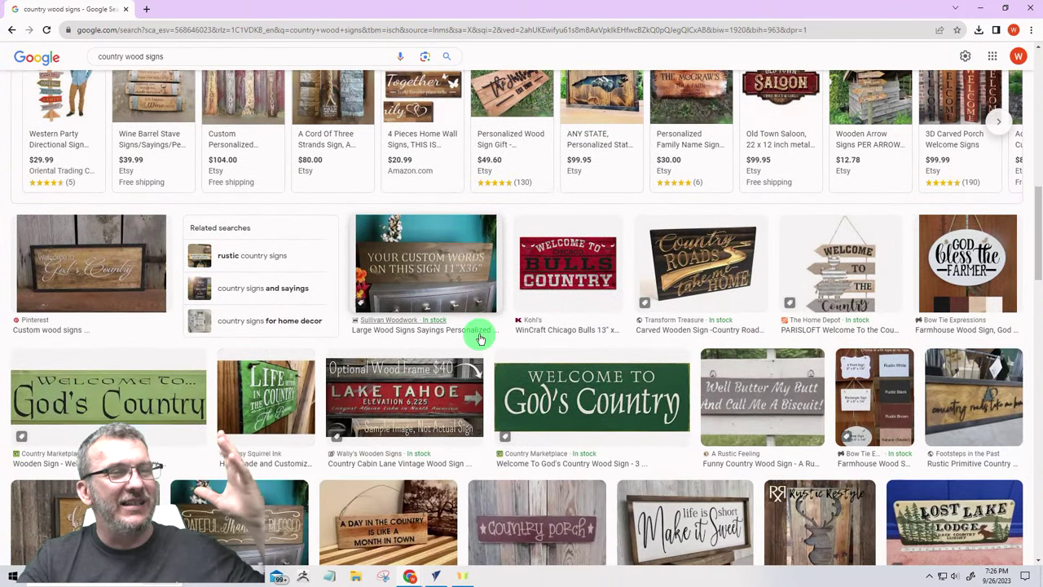
{"action": "scroll", "coordinate": [481, 339], "scroll_direction": "down", "scroll_amount": 4}
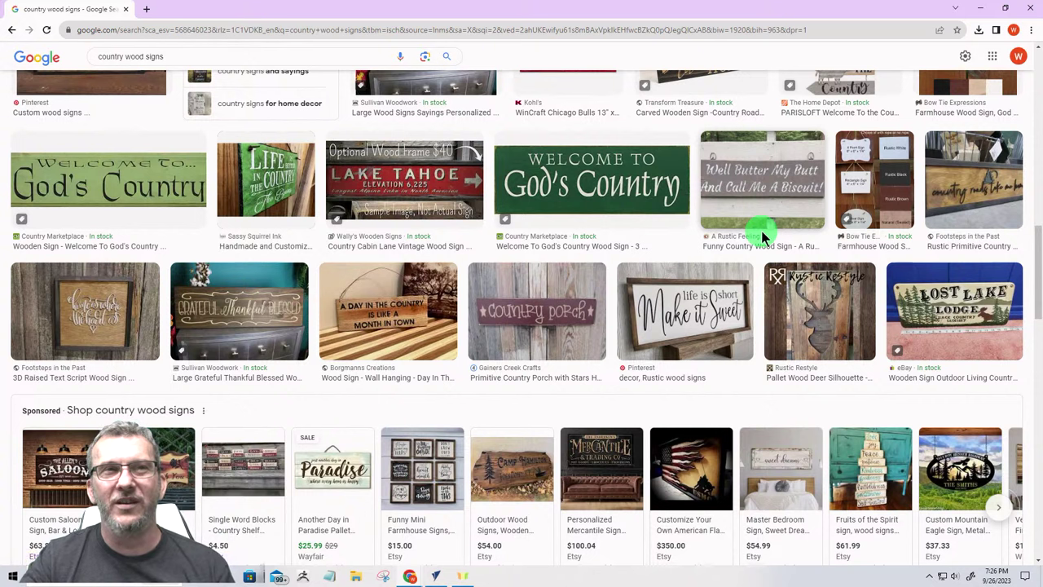
Step: Return to VCarve Pro and cancel the pending Create Text object
{"action": "left_click", "coordinate": [984, 10]}
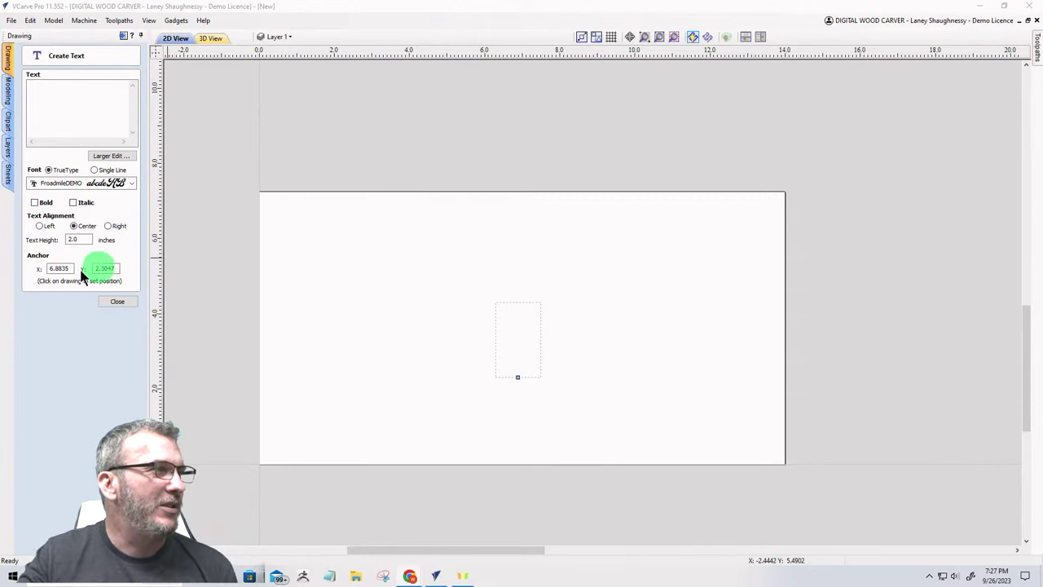
{"action": "left_click", "coordinate": [130, 303]}
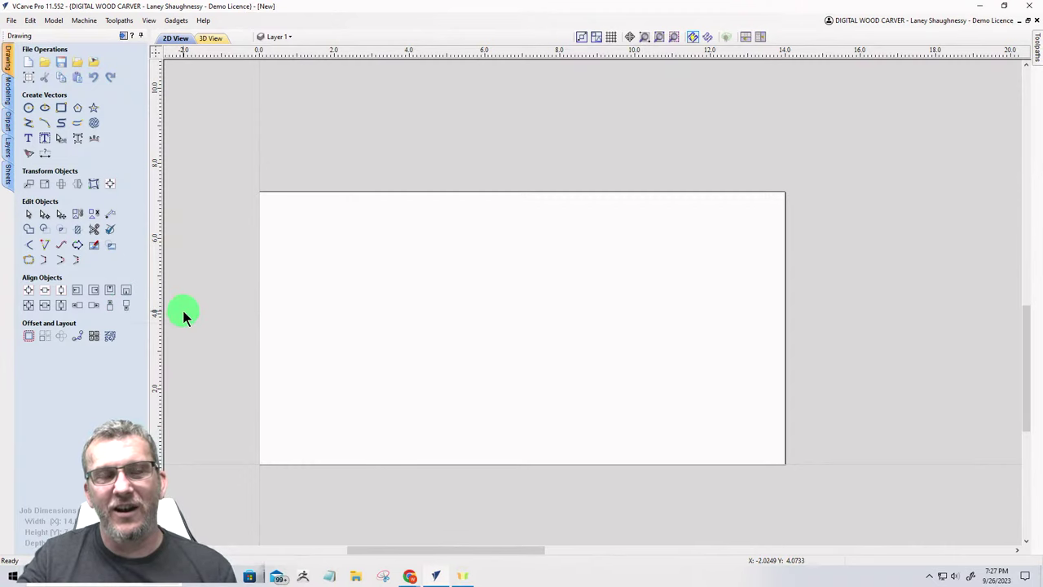
Step: In Job Setup, change the width to 30 inches, keeping the 7.25-inch height
{"action": "left_click", "coordinate": [28, 76]}
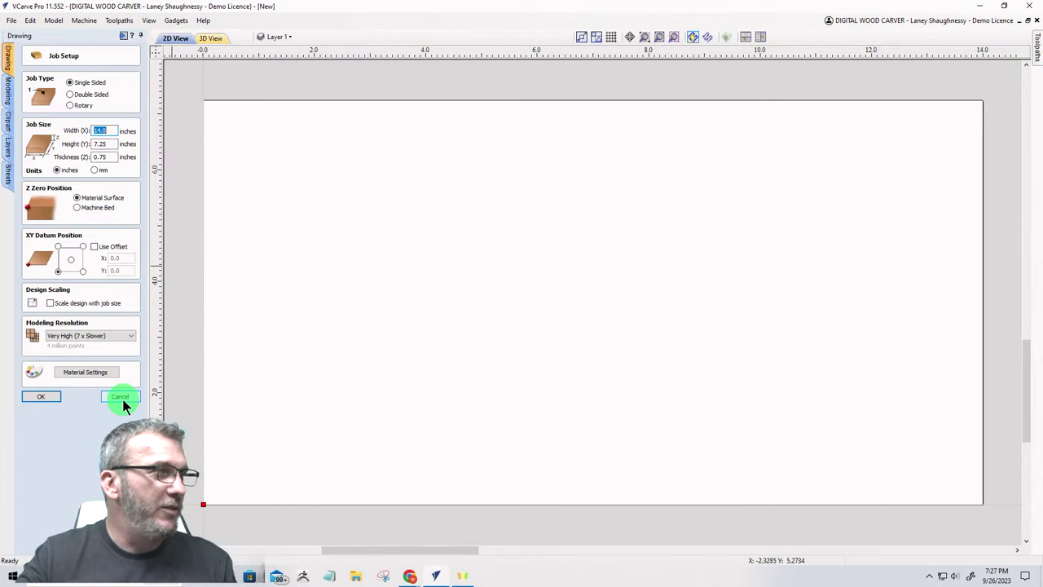
{"action": "left_click", "coordinate": [111, 129]}
{"action": "left_click_drag", "start_coordinate": [111, 130], "coordinate": [73, 135]}
{"action": "type", "text": "30"}
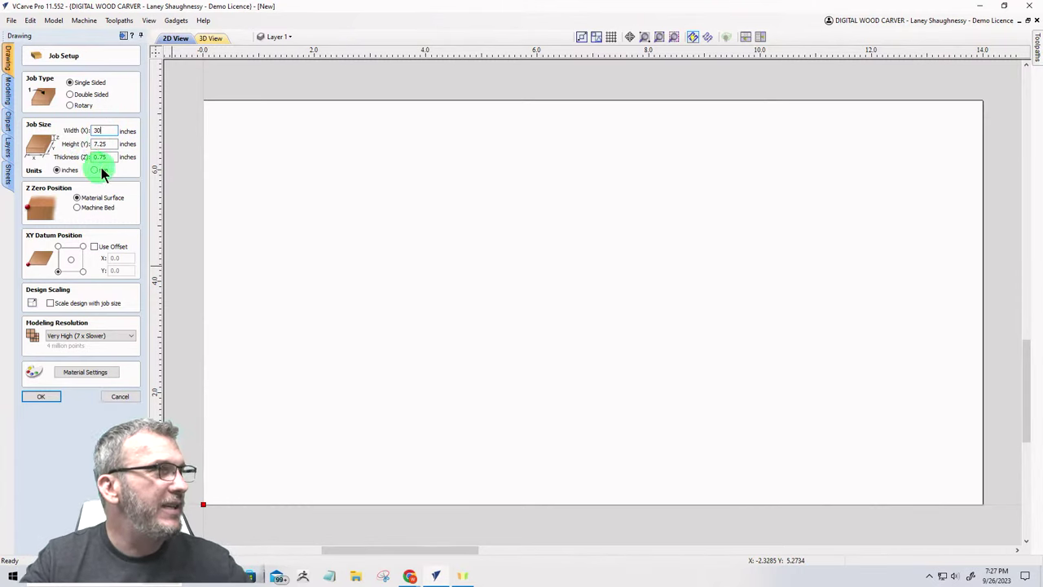
{"action": "left_click", "coordinate": [104, 157]}
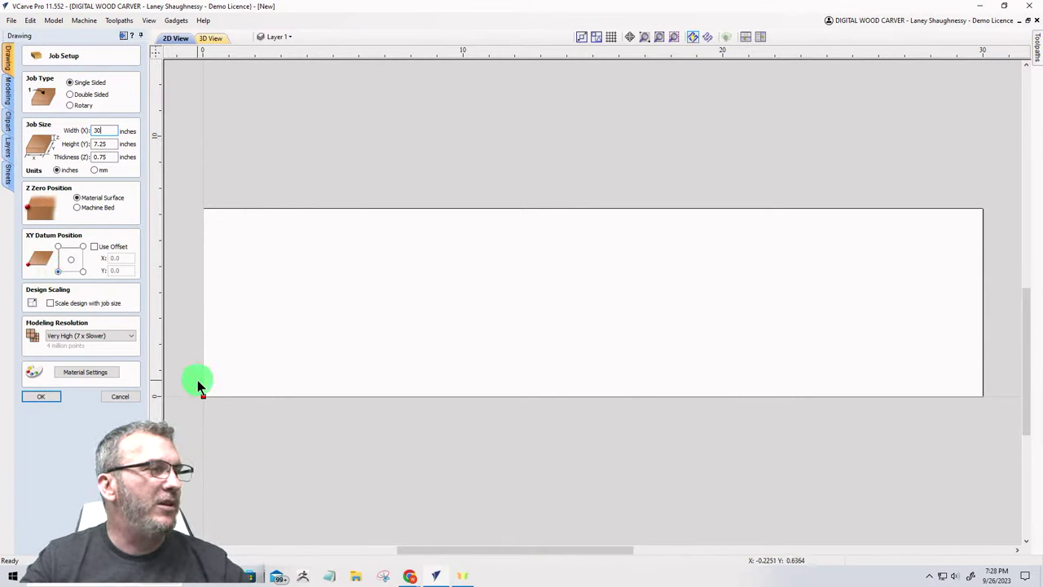
{"action": "left_click", "coordinate": [37, 397]}
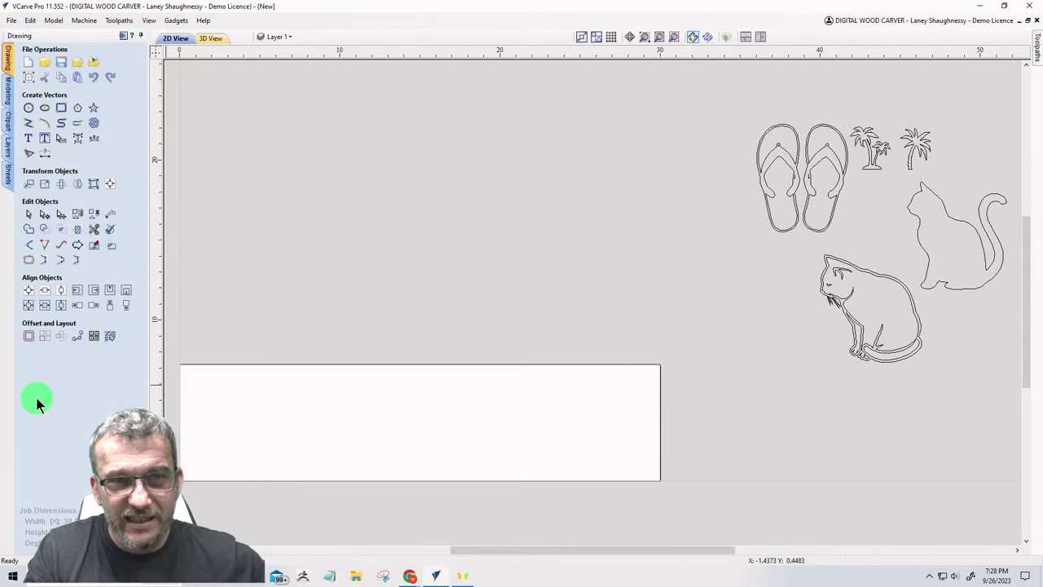
Step: Zoom and pan the view to frame the empty 30 × 7.25-inch board
{"action": "scroll", "coordinate": [290, 412], "scroll_direction": "up", "scroll_amount": 3}
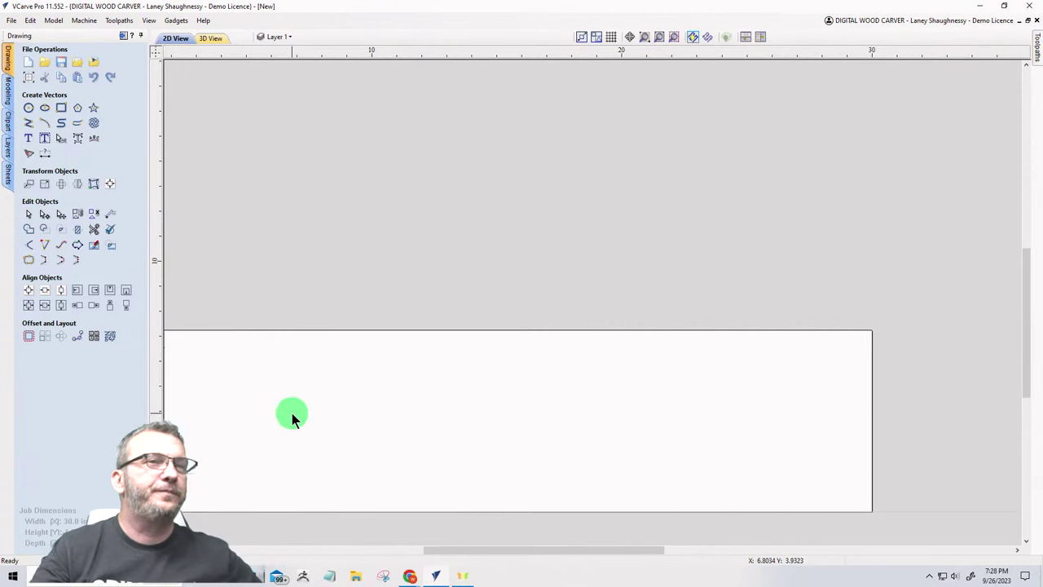
{"action": "scroll", "coordinate": [447, 204], "scroll_direction": "down", "scroll_amount": 3}
{"action": "scroll", "coordinate": [378, 247], "scroll_direction": "up", "scroll_amount": 2}
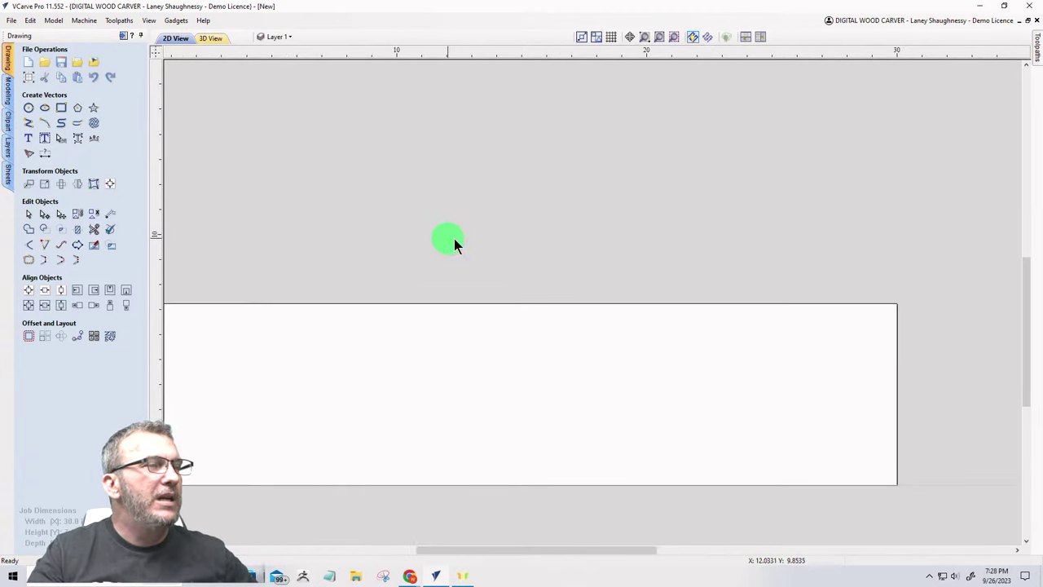
{"action": "middle_click_drag", "start_coordinate": [454, 238], "coordinate": [534, 134]}
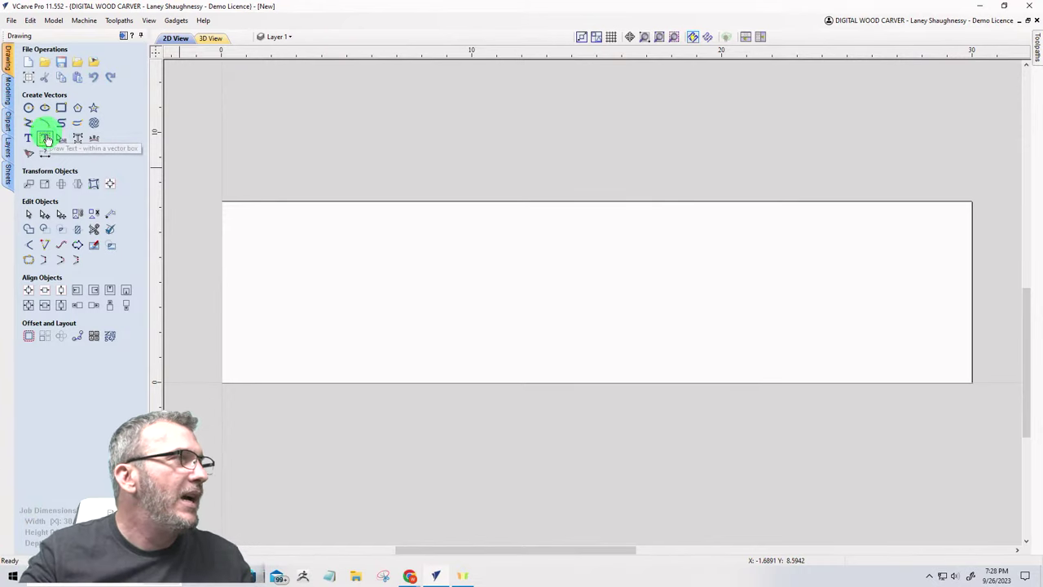
Step: Create a text object reading BEGIN EACH DAY
{"action": "left_click", "coordinate": [34, 142]}
{"action": "left_click", "coordinate": [34, 140]}
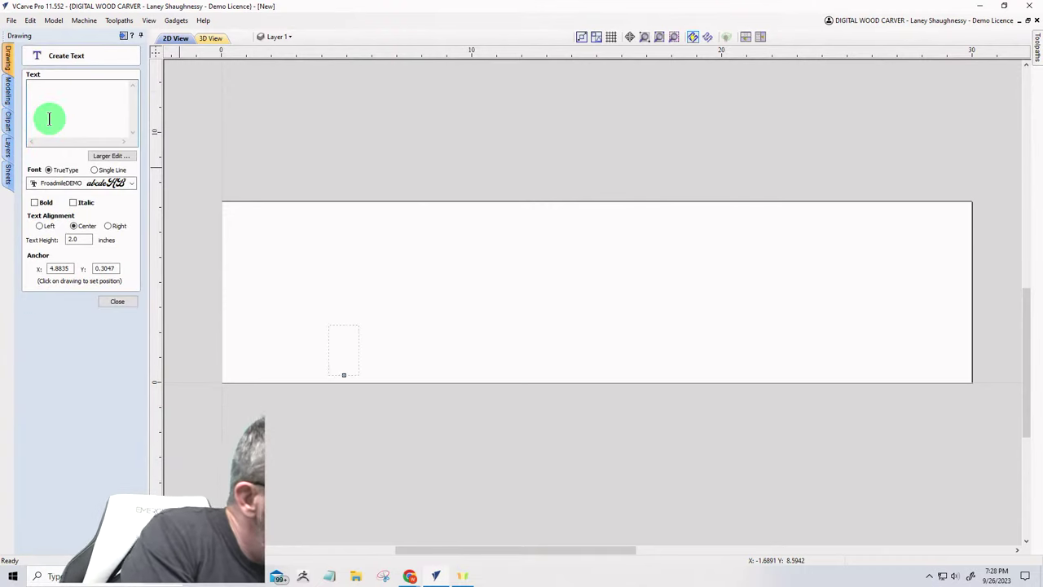
{"action": "type", "text": "BEGI"}
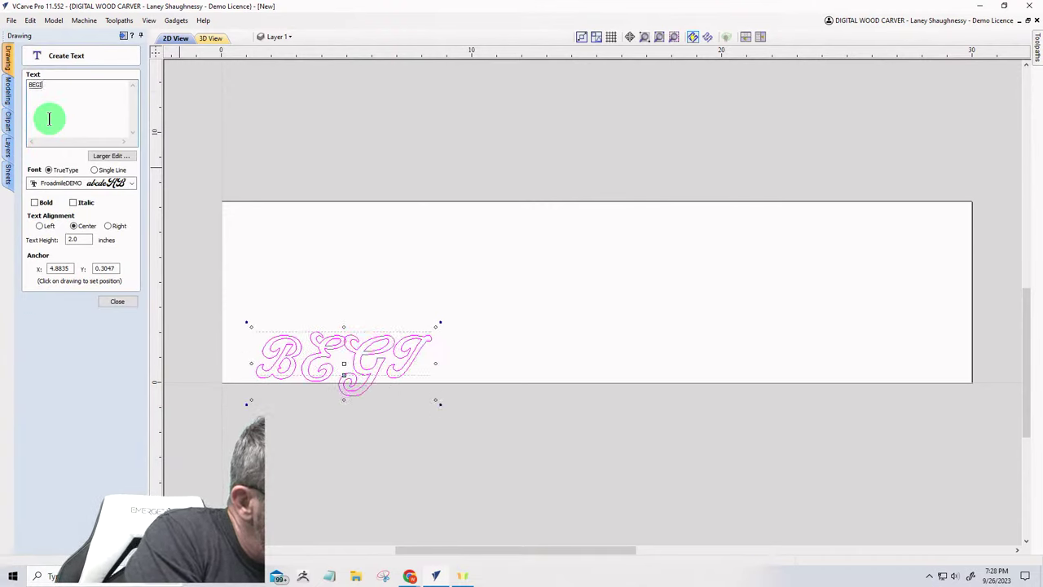
{"action": "type", "text": "N EAV"}
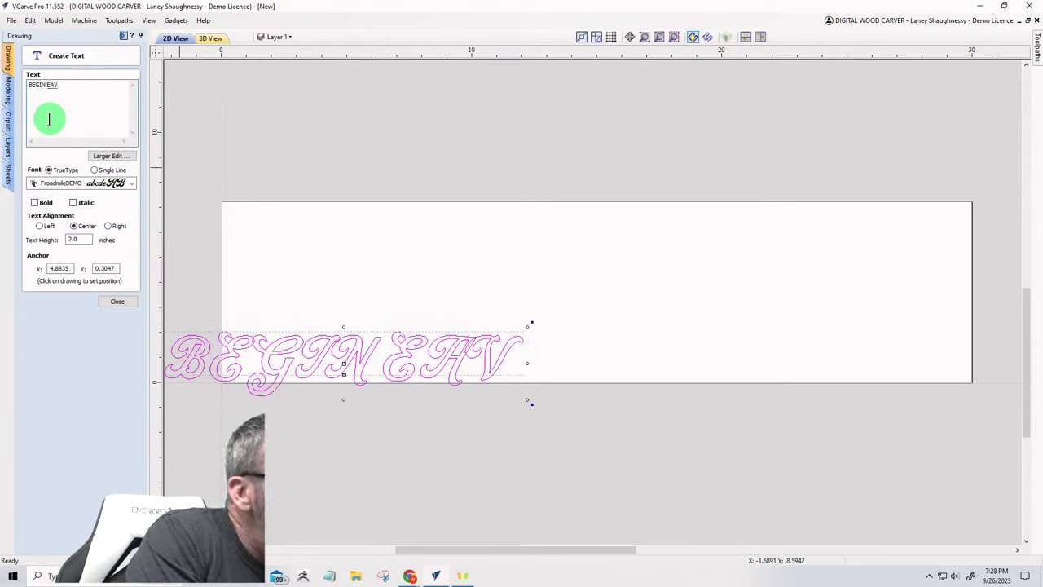
{"action": "key", "text": "BackSpace"}
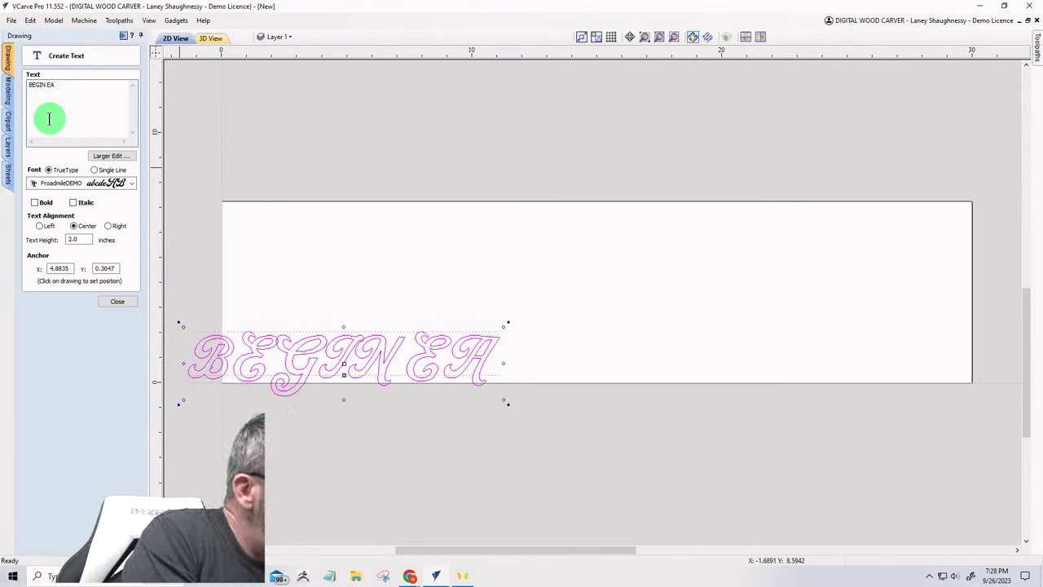
{"action": "type", "text": "CH DAY"}
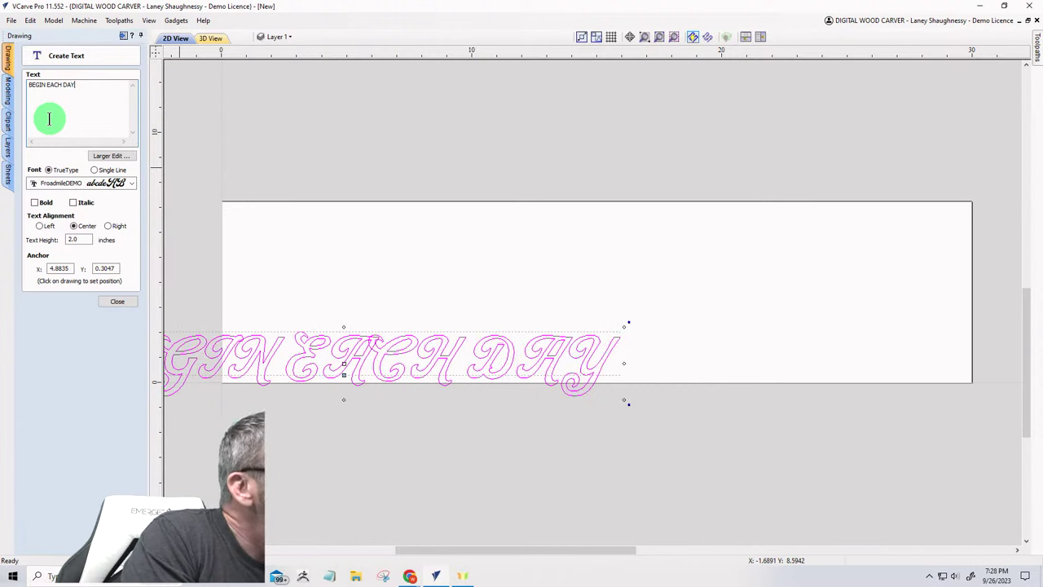
Step: Set the text to Gloucester MT Extra Condensed and move it to the board's centre
{"action": "left_click", "coordinate": [132, 184]}
{"action": "left_click", "coordinate": [81, 214]}
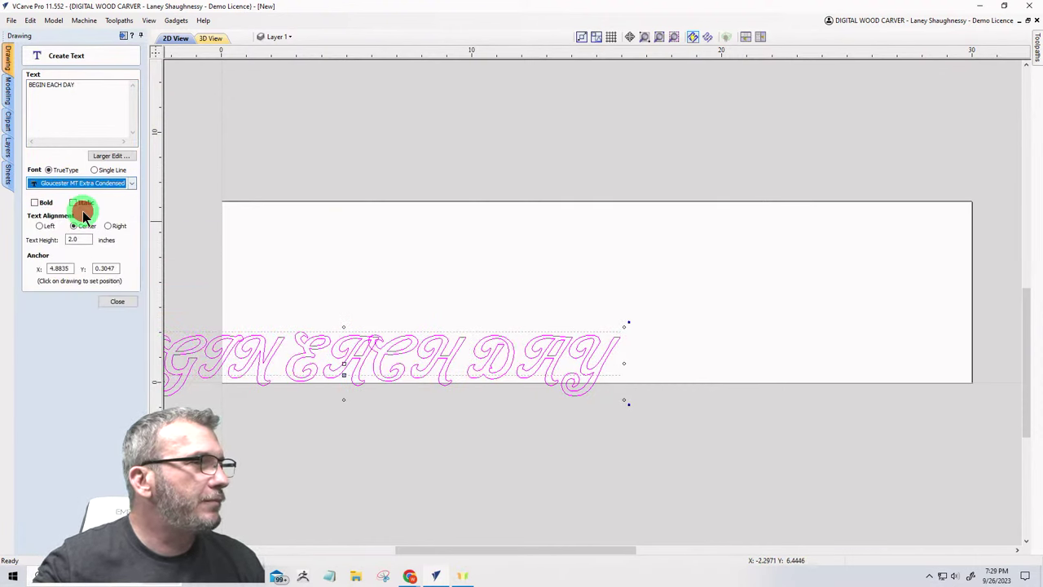
{"action": "left_click", "coordinate": [114, 302]}
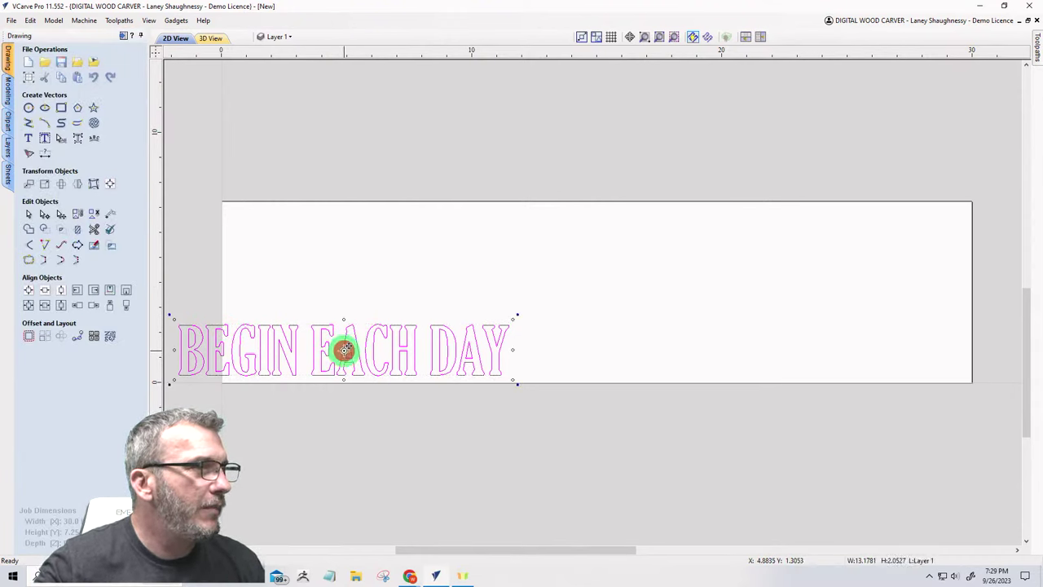
{"action": "left_click_drag", "start_coordinate": [343, 349], "coordinate": [587, 300]}
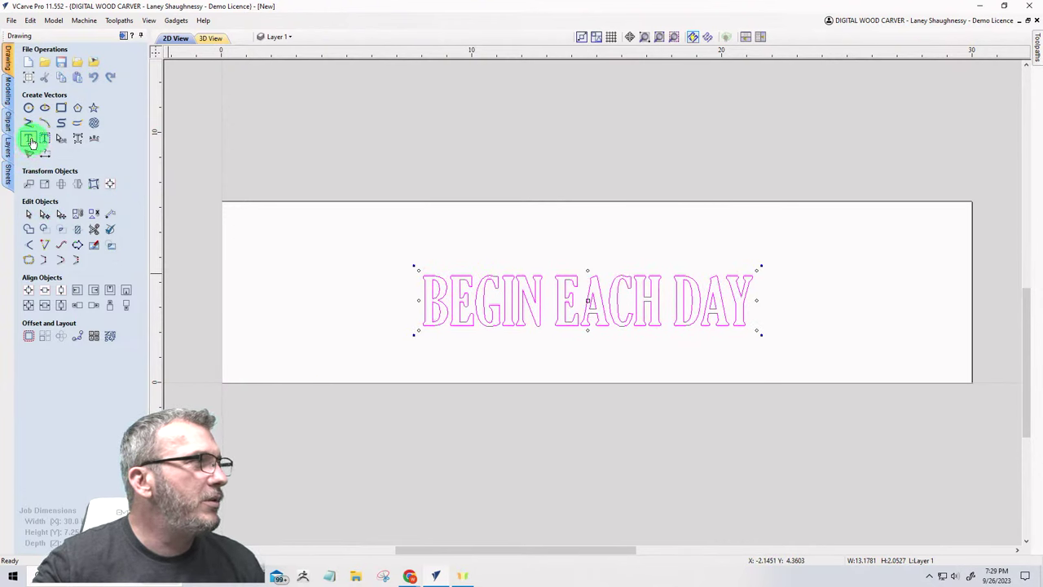
Step: Set BEGIN EACH DAY to 3-inch height and stretch it to about 24.45 inches wide
{"action": "left_click", "coordinate": [29, 138]}
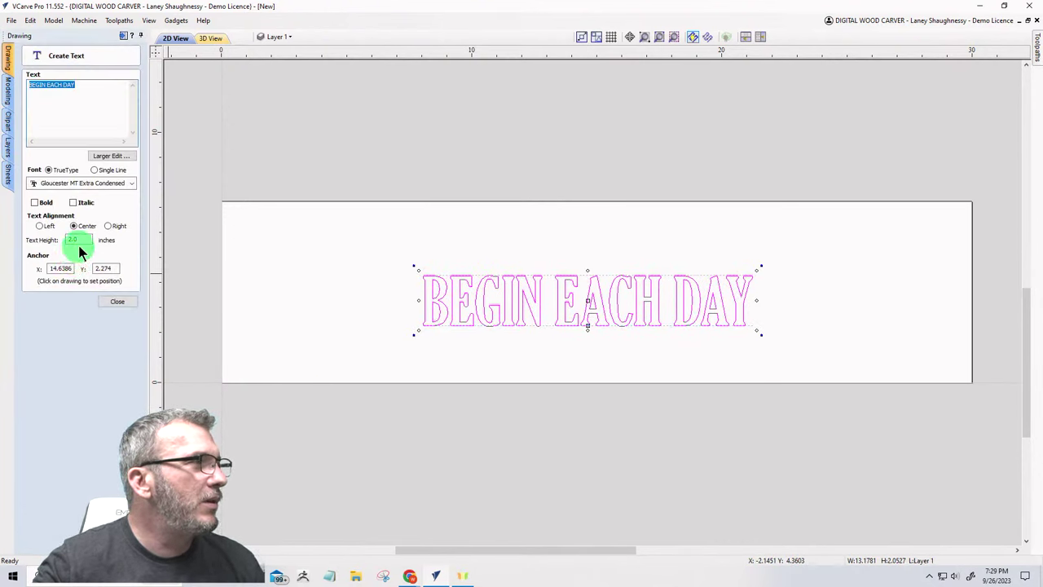
{"action": "left_click", "coordinate": [77, 240]}
{"action": "double_click", "coordinate": [78, 240]}
{"action": "type", "text": "3"}
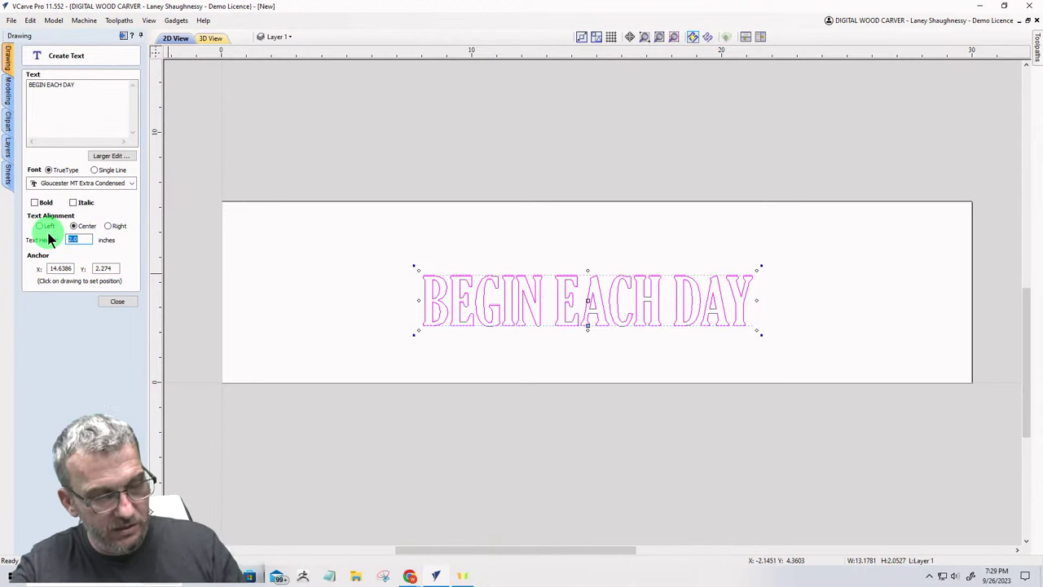
{"action": "key", "text": "Return"}
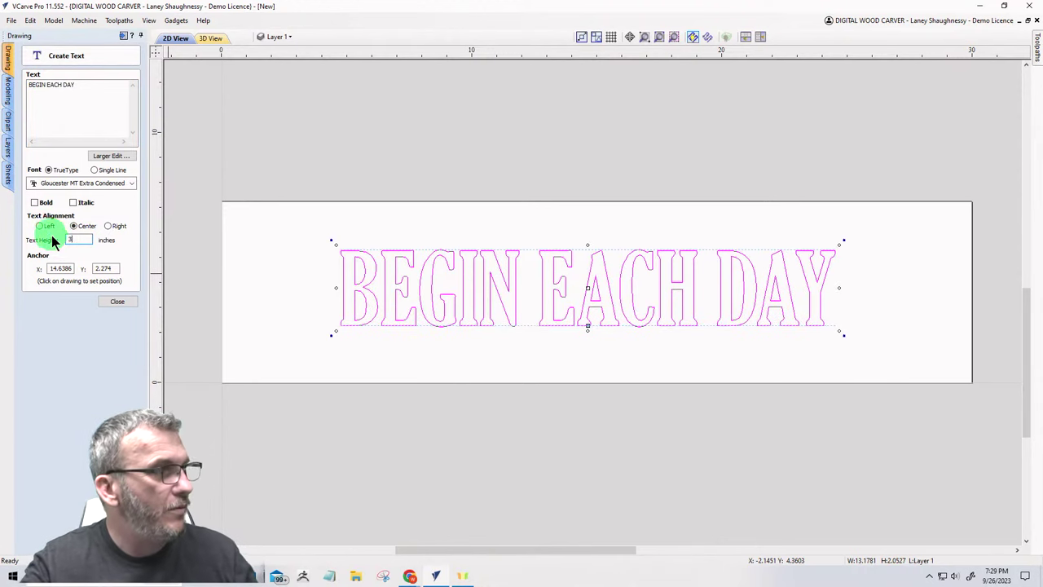
{"action": "left_click", "coordinate": [111, 301]}
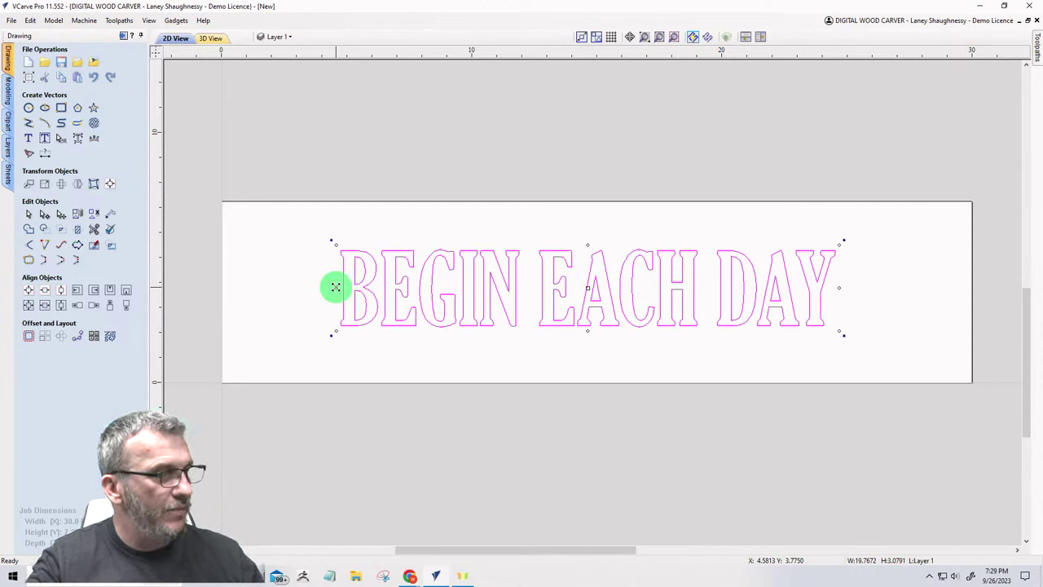
{"action": "left_click_drag", "start_coordinate": [336, 286], "coordinate": [280, 286]}
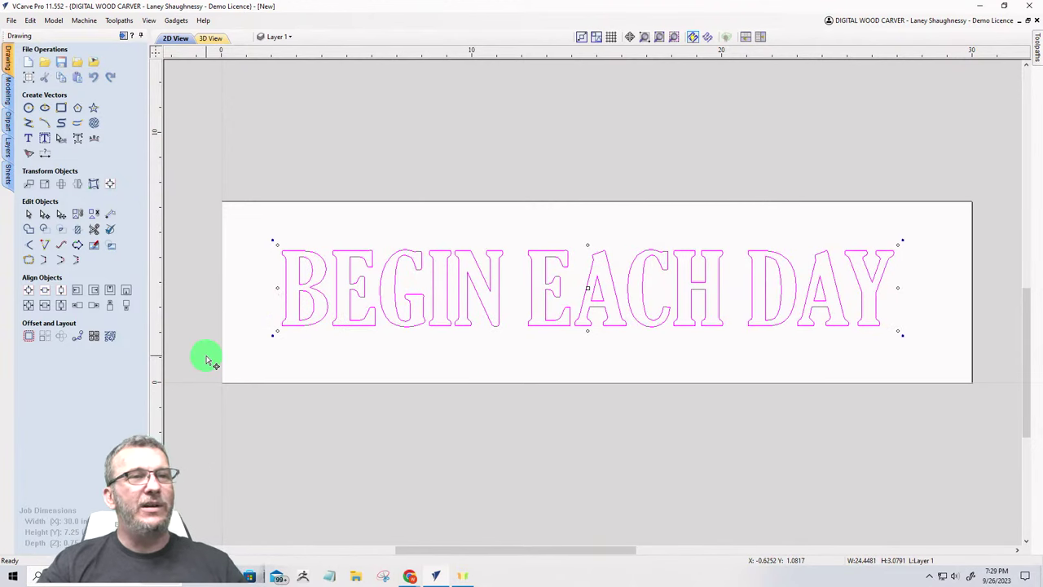
Step: Turn on Edit Text Spacing and Curve for BEGIN EACH DAY, testing the arc handle but leaving it straight
{"action": "left_click", "coordinate": [61, 140]}
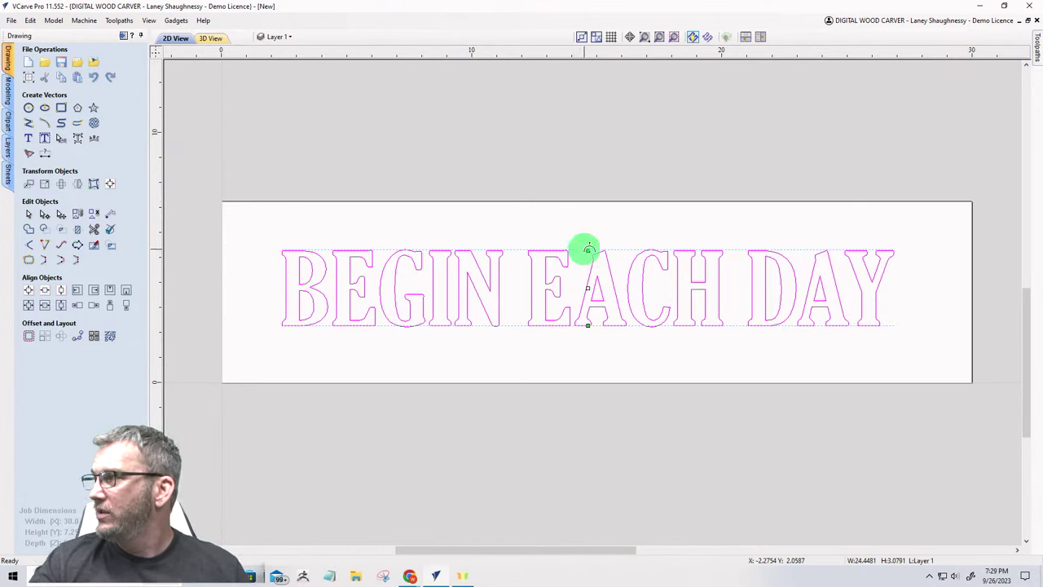
{"action": "scroll", "coordinate": [587, 247], "scroll_direction": "up", "scroll_amount": 3}
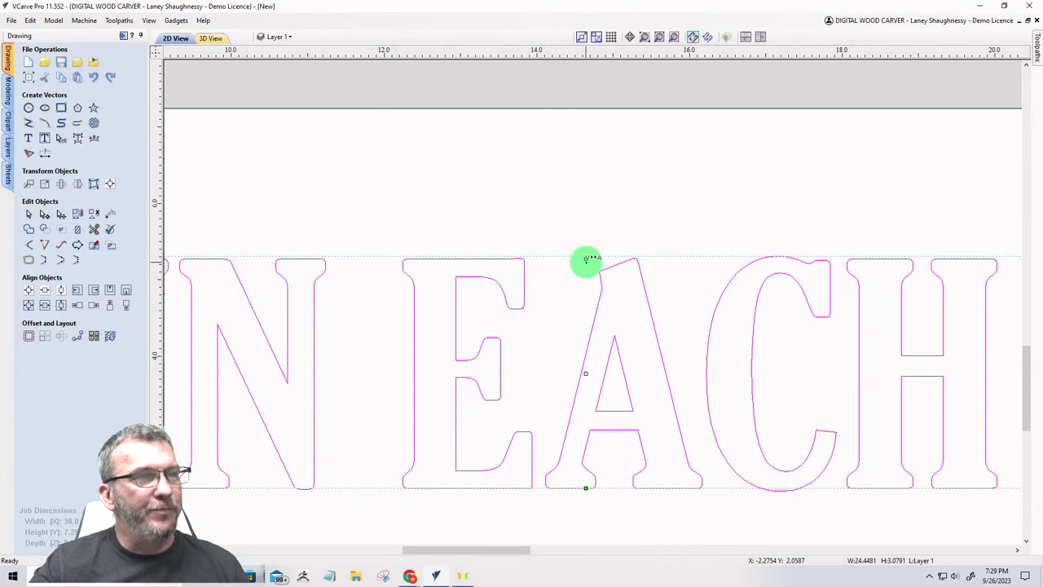
{"action": "scroll", "coordinate": [586, 249], "scroll_direction": "down", "scroll_amount": 3}
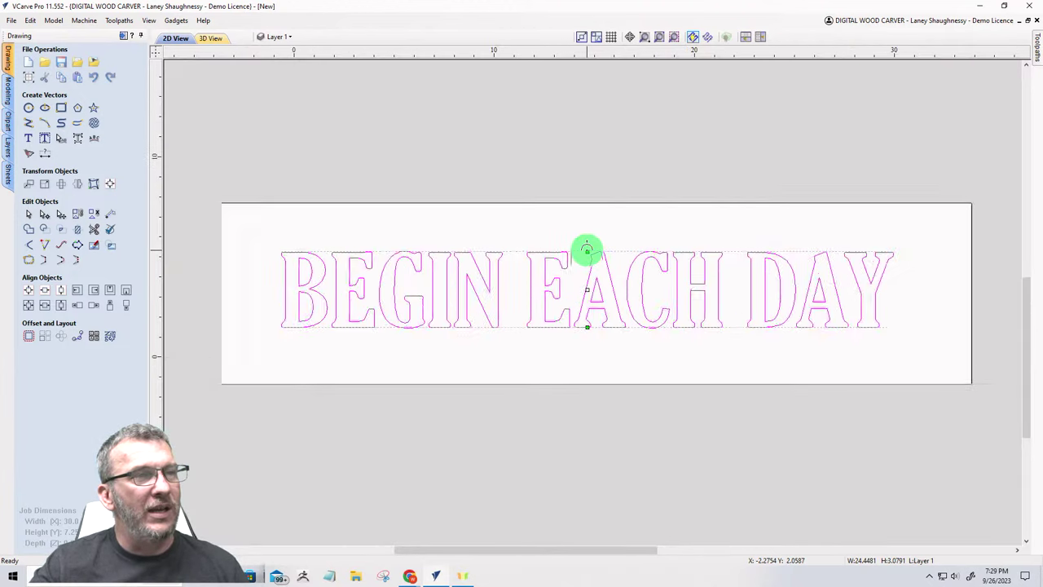
{"action": "scroll", "coordinate": [586, 250], "scroll_direction": "down", "scroll_amount": 1}
{"action": "left_click_drag", "start_coordinate": [586, 254], "coordinate": [592, 282]}
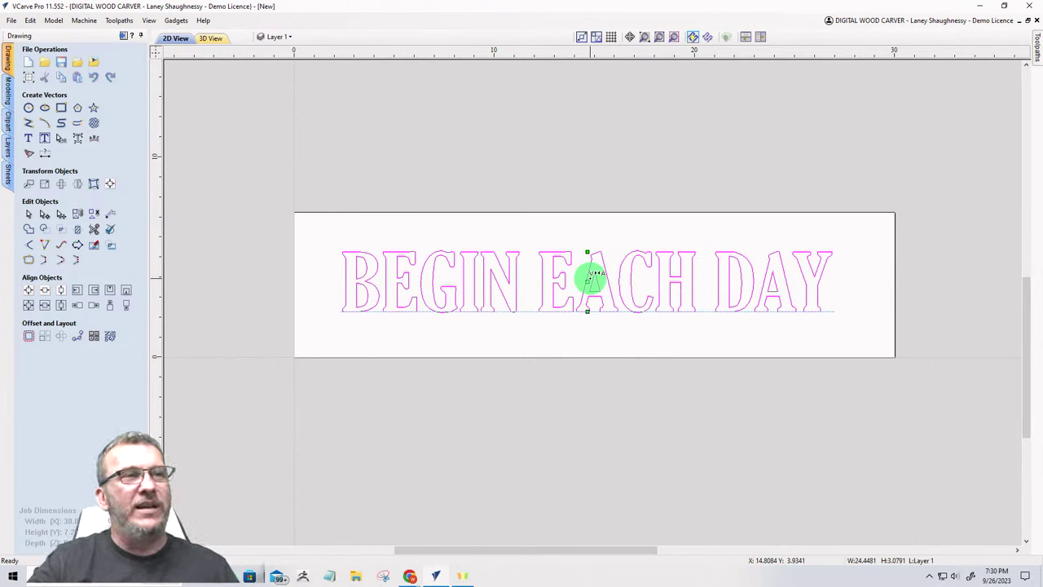
Step: Try several arches on BEGIN EACH DAY with its handles, then return it to straight text
{"action": "left_click", "coordinate": [586, 251]}
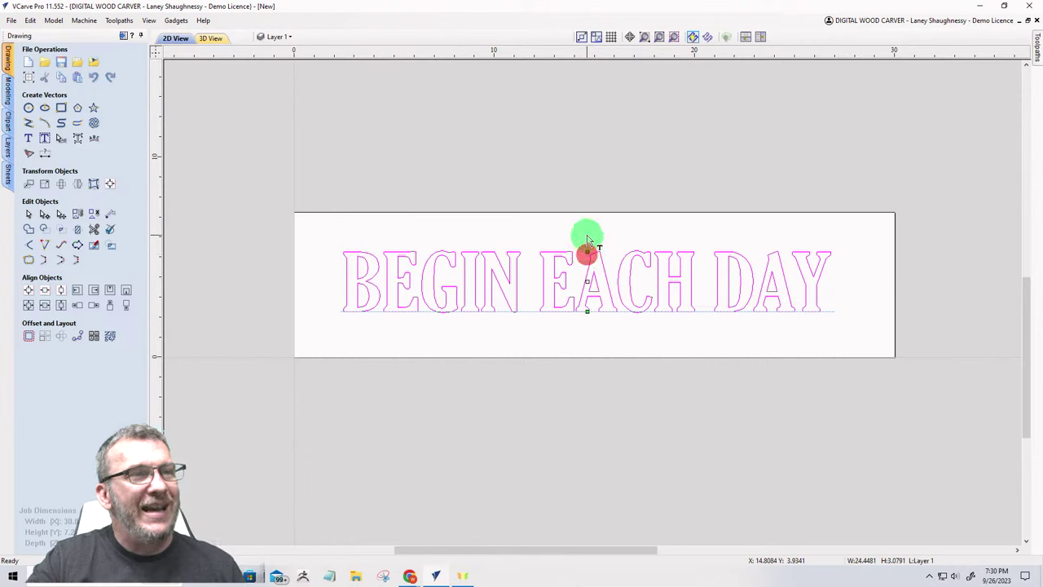
{"action": "mouse_move", "coordinate": [587, 239]}
{"action": "left_mouse_down"}
{"action": "mouse_move", "coordinate": [588, 252]}
{"action": "mouse_move", "coordinate": [581, 16]}
{"action": "left_mouse_up"}
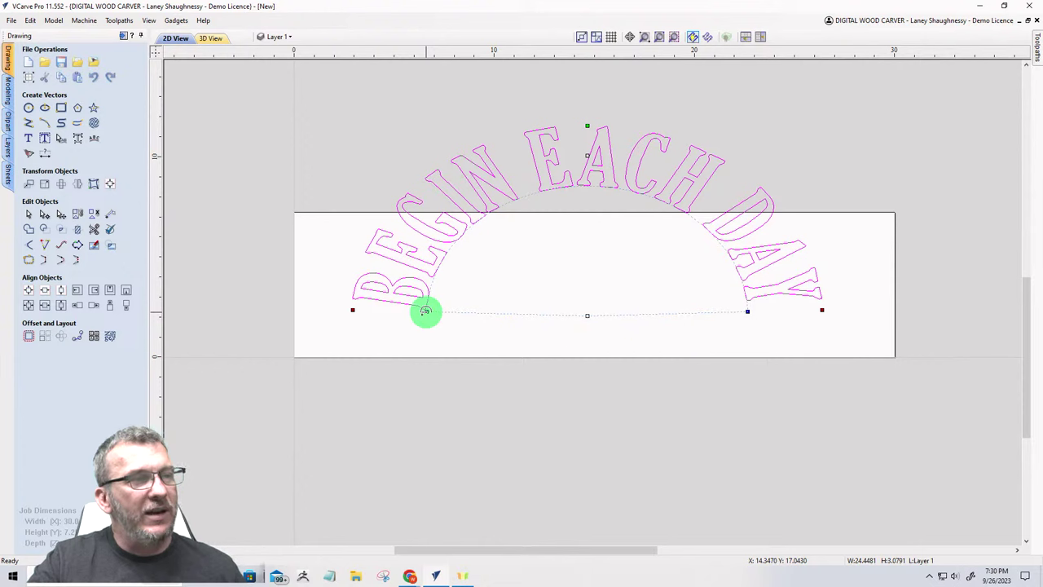
{"action": "left_click_drag", "start_coordinate": [426, 310], "coordinate": [517, 319]}
{"action": "mouse_move", "coordinate": [453, 321]}
{"action": "left_mouse_down"}
{"action": "mouse_move", "coordinate": [443, 321]}
{"action": "mouse_move", "coordinate": [514, 324]}
{"action": "mouse_move", "coordinate": [434, 320]}
{"action": "left_mouse_up"}
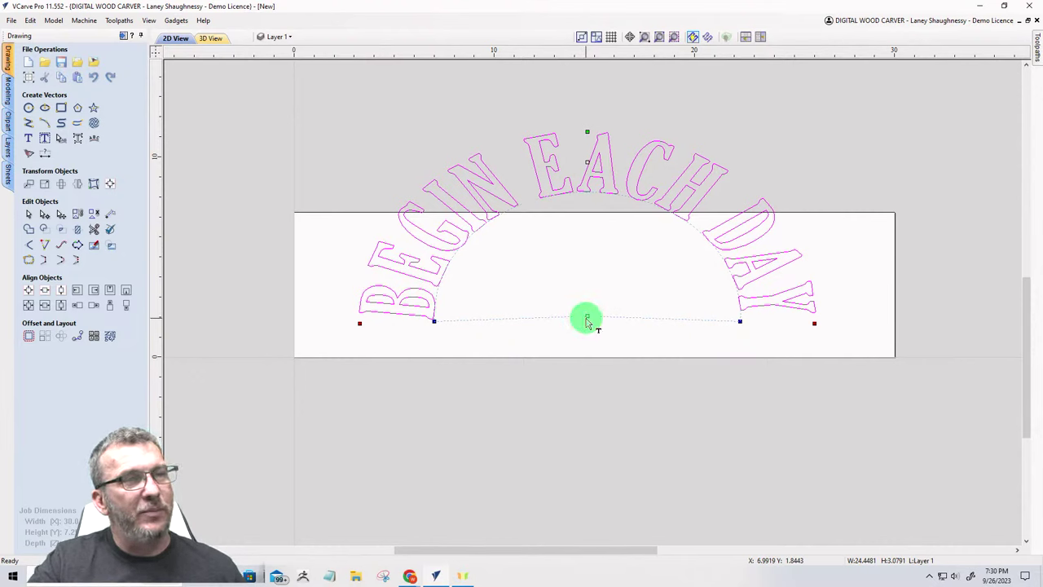
{"action": "left_click_drag", "start_coordinate": [359, 323], "coordinate": [459, 322]}
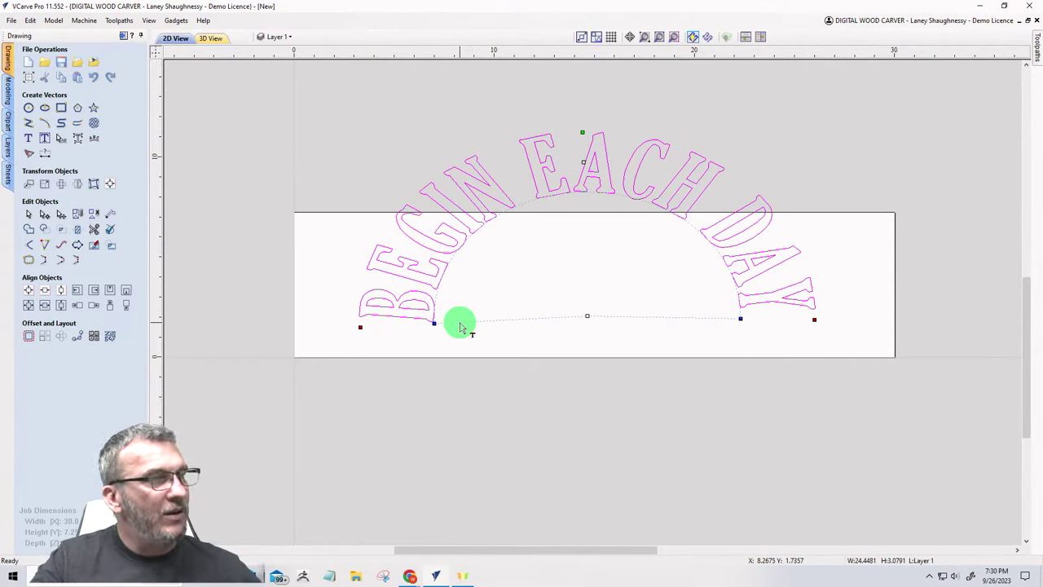
{"action": "key", "text": "Escape"}
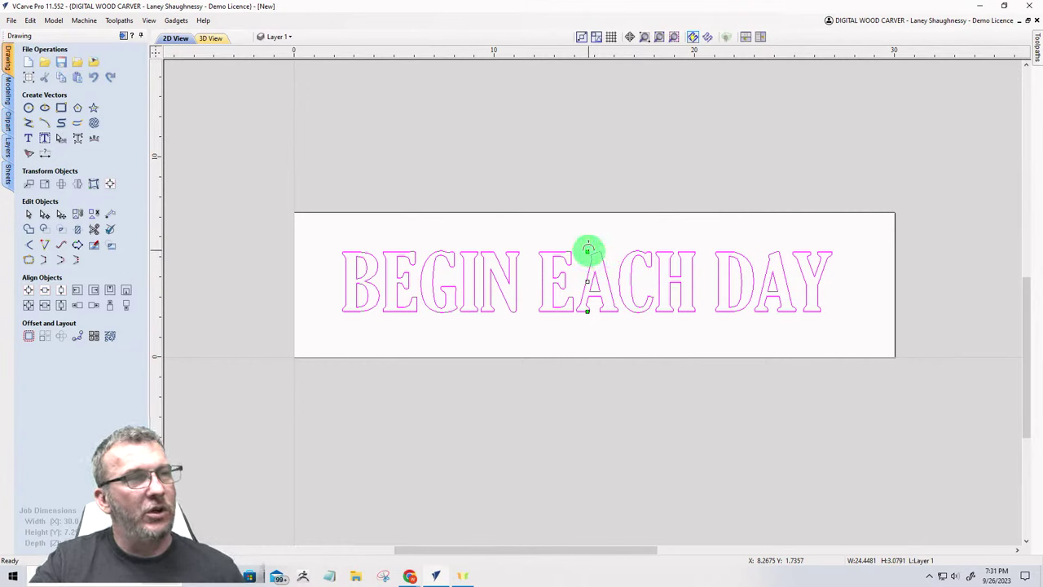
{"action": "left_click_drag", "start_coordinate": [587, 250], "coordinate": [597, 303]}
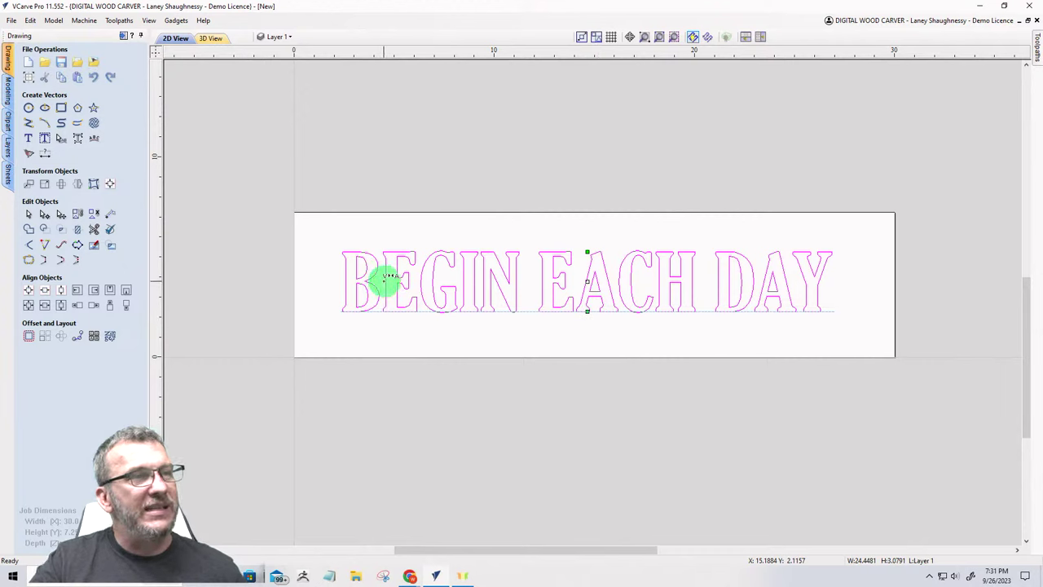
{"action": "left_click_drag", "start_coordinate": [383, 279], "coordinate": [379, 280]}
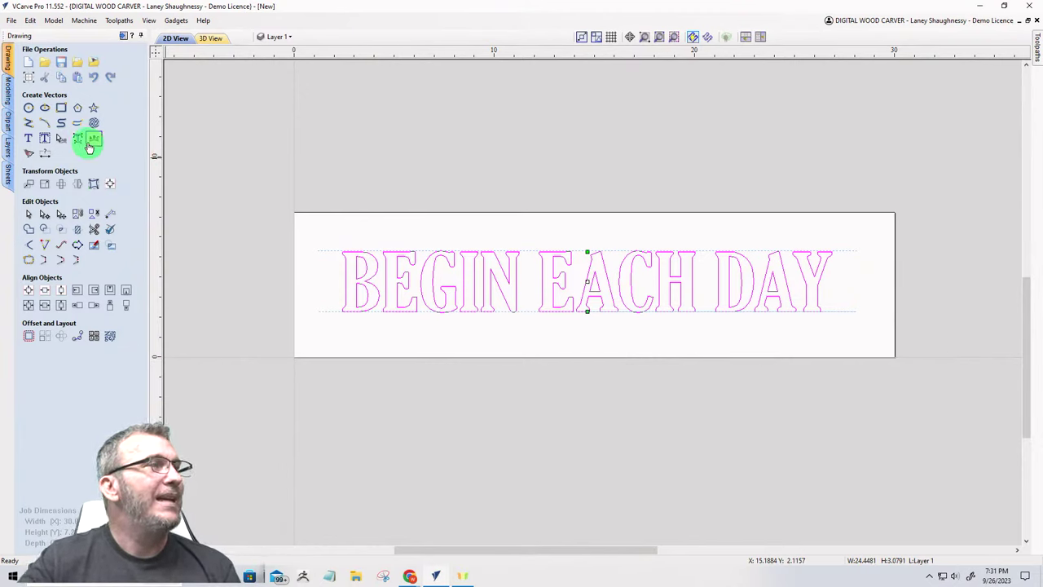
Step: Draw an arc spanning the board from left to right, peaking above the text
{"action": "left_click", "coordinate": [46, 123]}
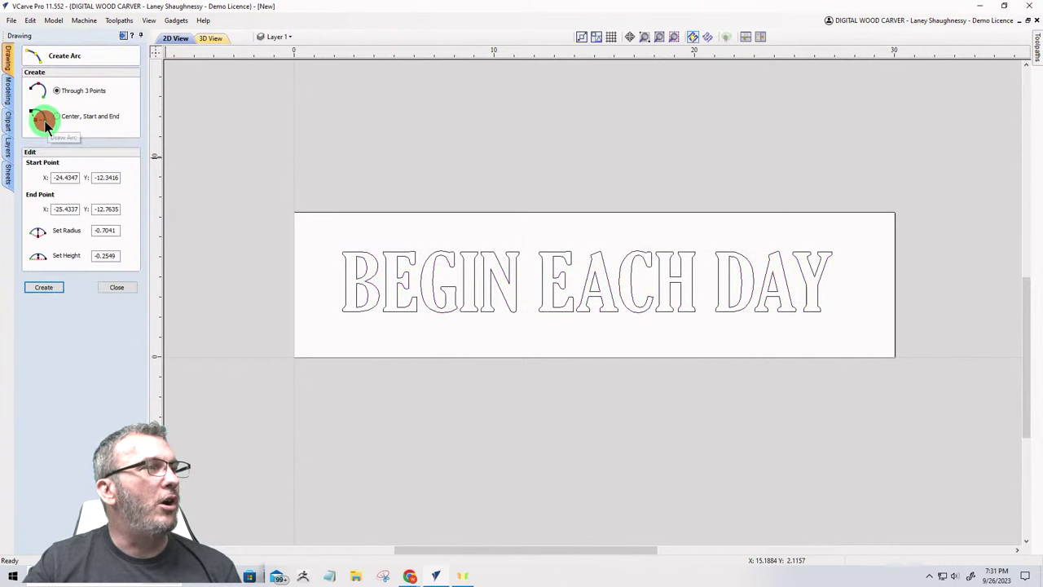
{"action": "left_click", "coordinate": [363, 233]}
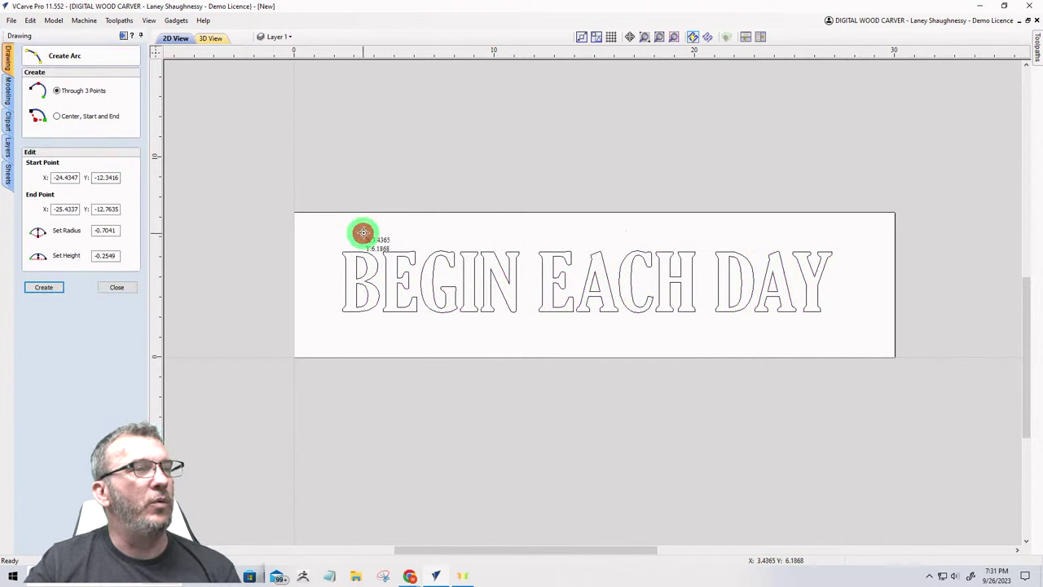
{"action": "left_click", "coordinate": [769, 233]}
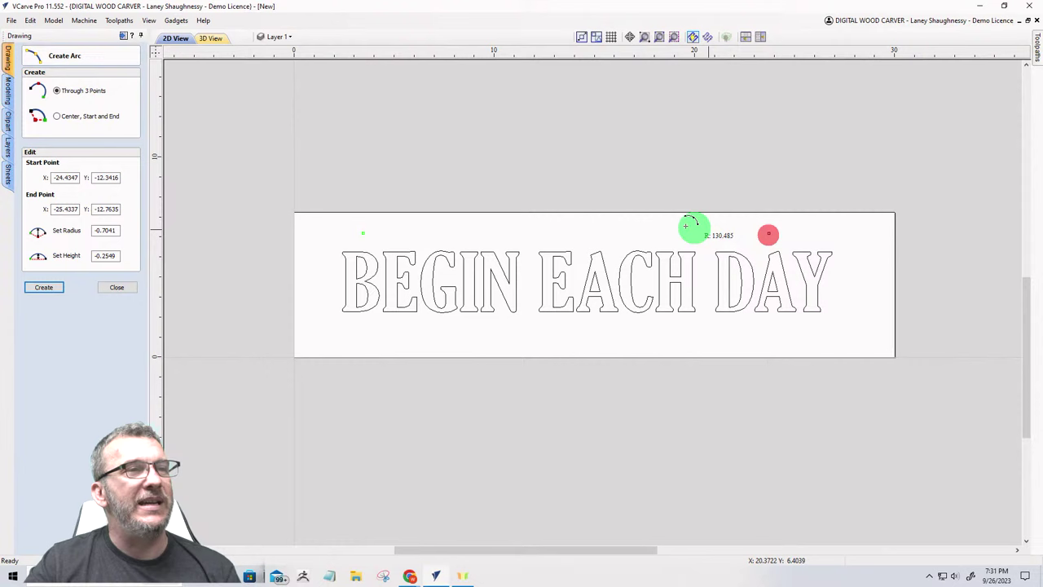
{"action": "left_click", "coordinate": [619, 191]}
{"action": "left_click", "coordinate": [104, 288]}
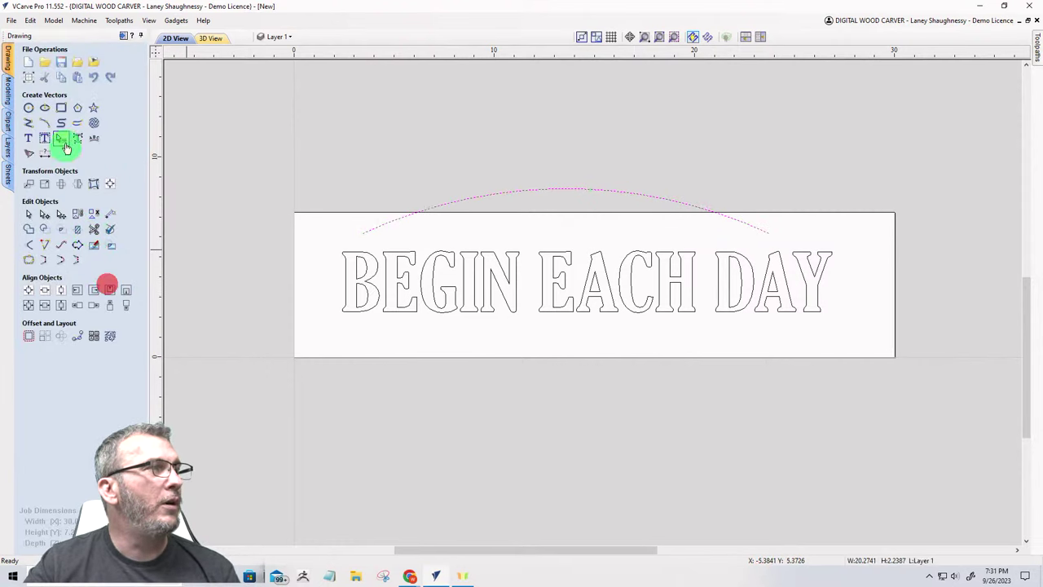
Step: Draw a four-point wavy curve above the sign
{"action": "left_click", "coordinate": [61, 123]}
{"action": "left_click", "coordinate": [361, 107]}
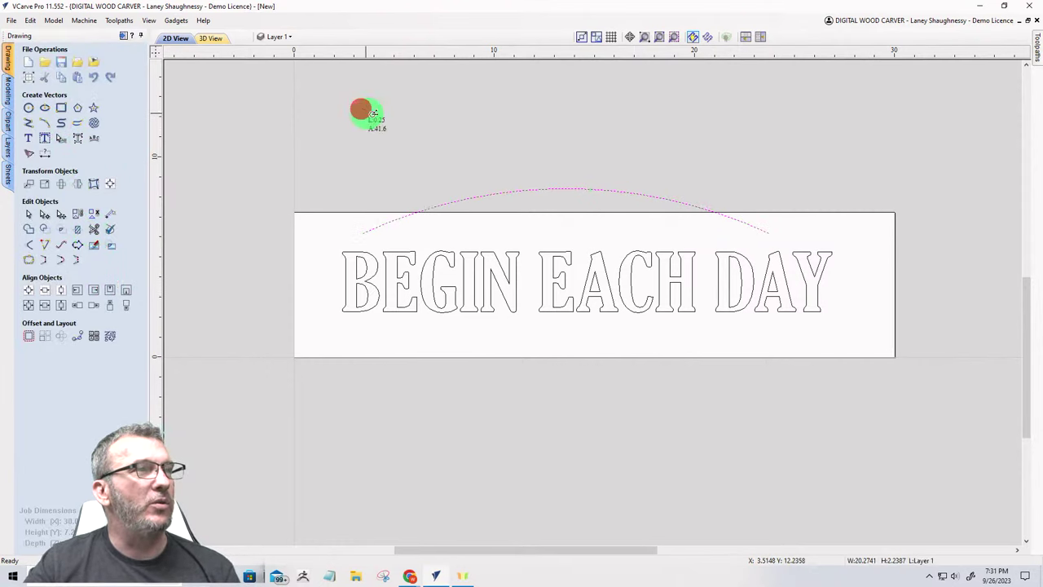
{"action": "left_click", "coordinate": [536, 74]}
{"action": "left_click", "coordinate": [719, 139]}
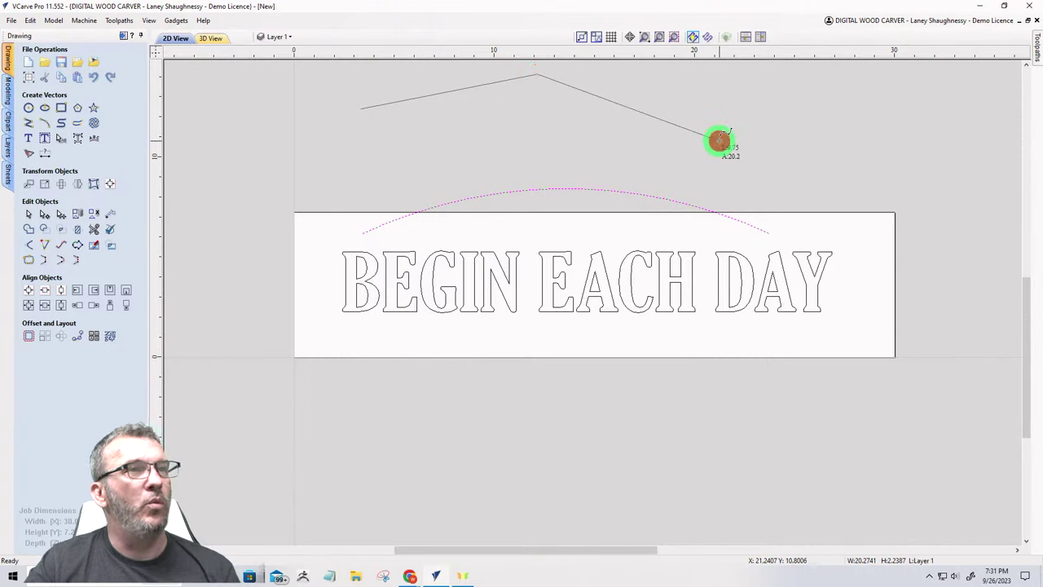
{"action": "left_click", "coordinate": [868, 100]}
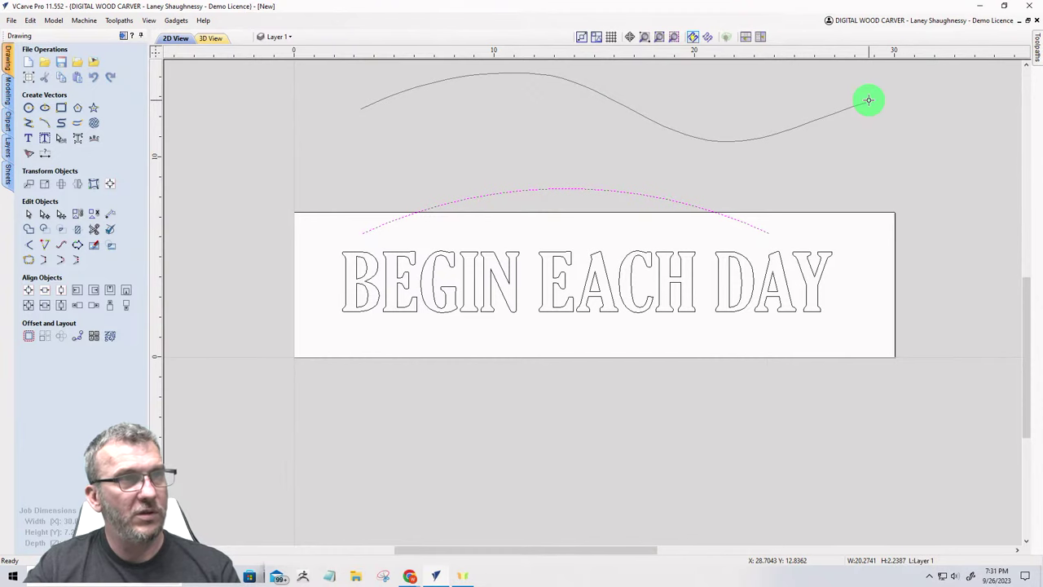
{"action": "right_click", "coordinate": [868, 100]}
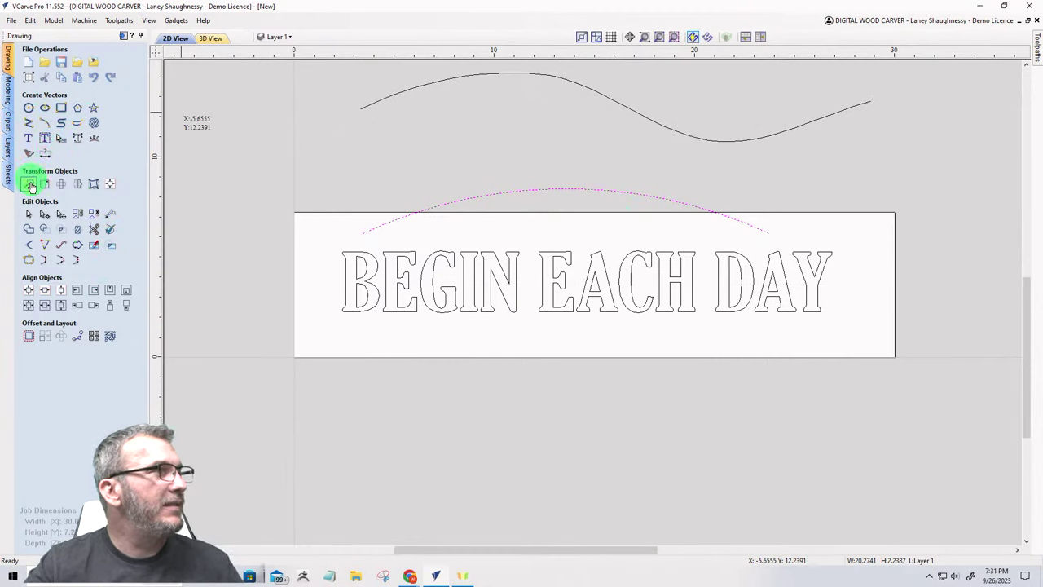
Step: Move the wavy curve below the sign and shift the arc slightly up
{"action": "left_click", "coordinate": [27, 214]}
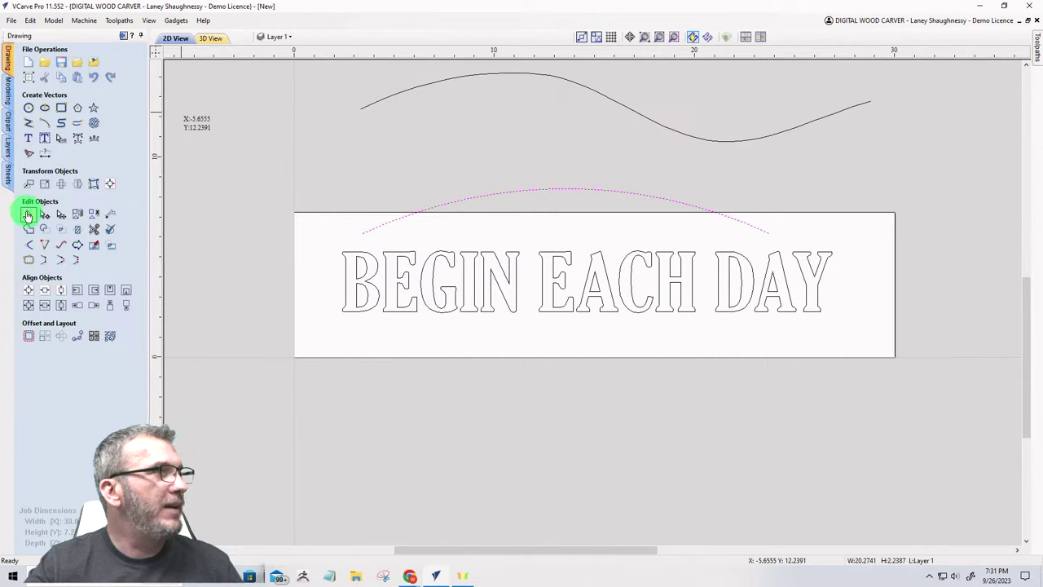
{"action": "left_click", "coordinate": [624, 105]}
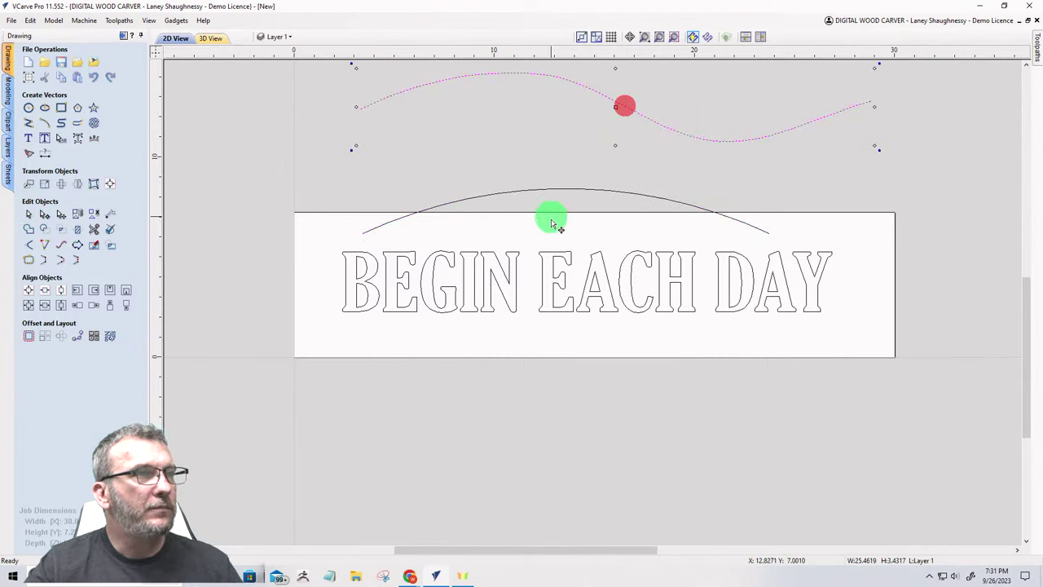
{"action": "mouse_move", "coordinate": [628, 107]}
{"action": "left_mouse_down"}
{"action": "mouse_move", "coordinate": [582, 345]}
{"action": "mouse_move", "coordinate": [584, 412]}
{"action": "left_mouse_up"}
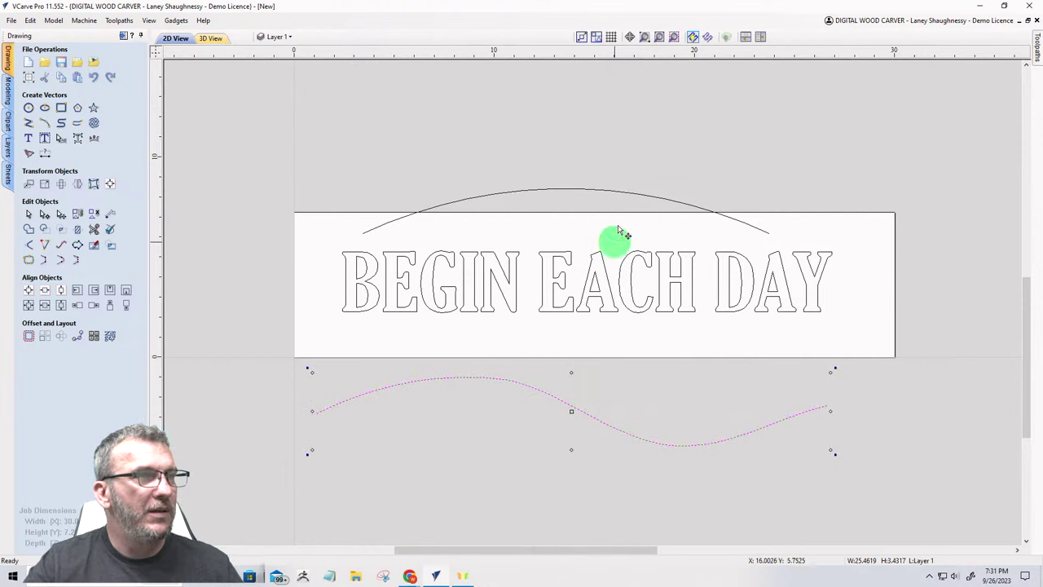
{"action": "left_click", "coordinate": [575, 190]}
{"action": "left_click_drag", "start_coordinate": [561, 189], "coordinate": [583, 165]}
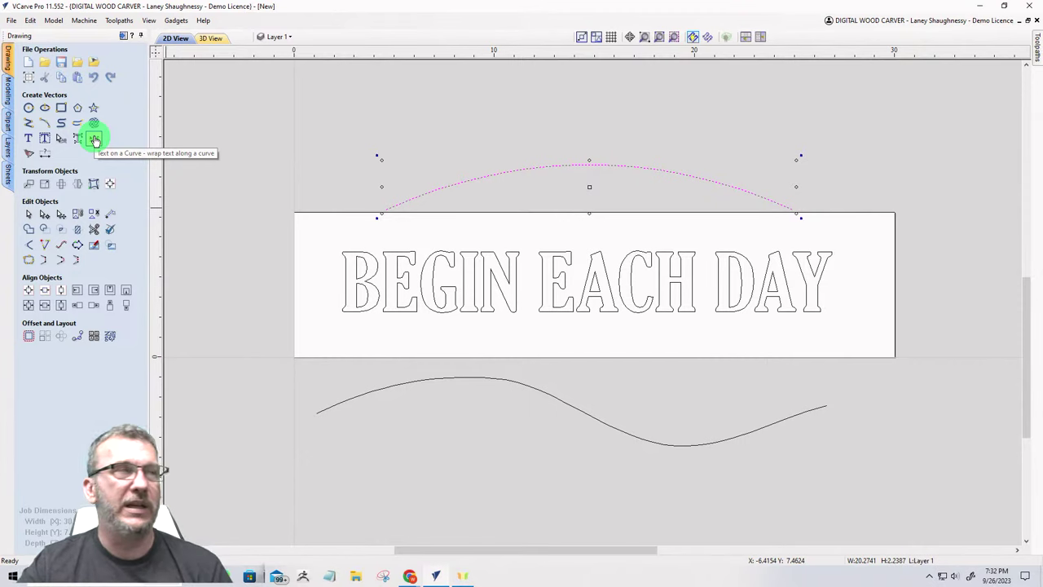
Step: Apply Text on a Curve to BEGIN EACH DAY using the upper arc as the path
{"action": "left_click", "coordinate": [93, 138]}
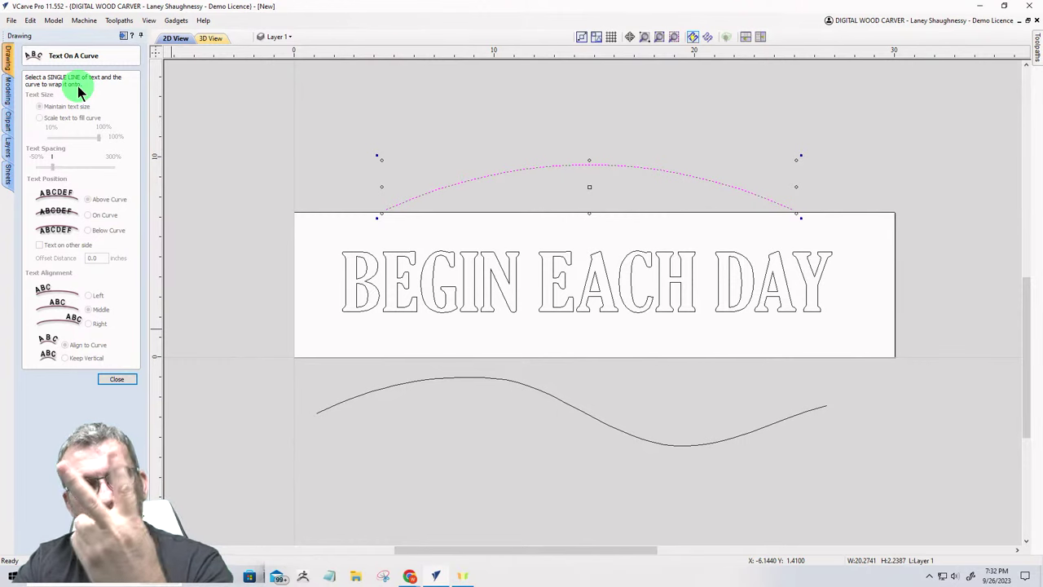
{"action": "left_click", "coordinate": [518, 273]}
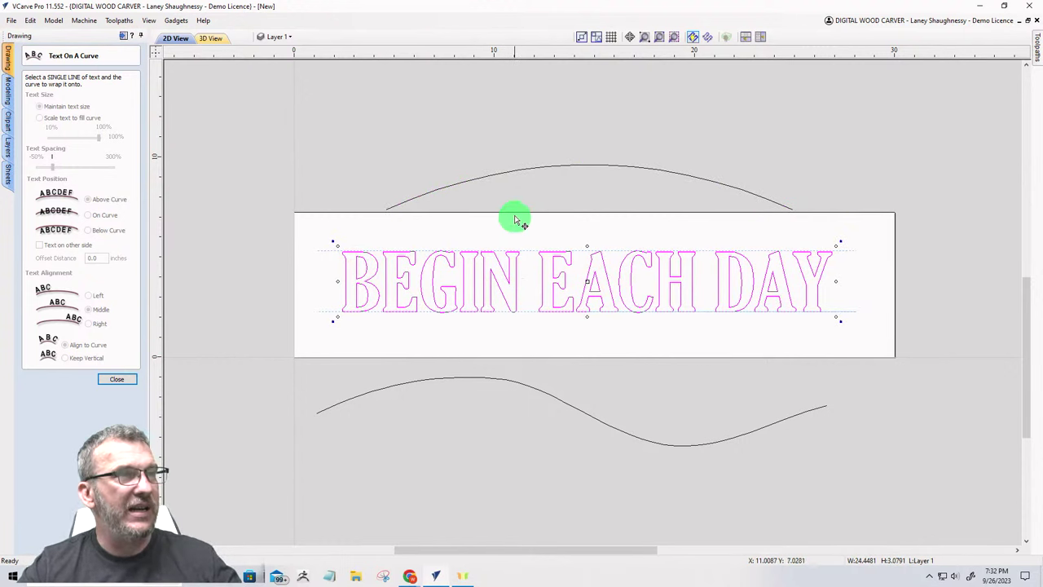
{"action": "left_click", "coordinate": [539, 168], "text": "shift"}
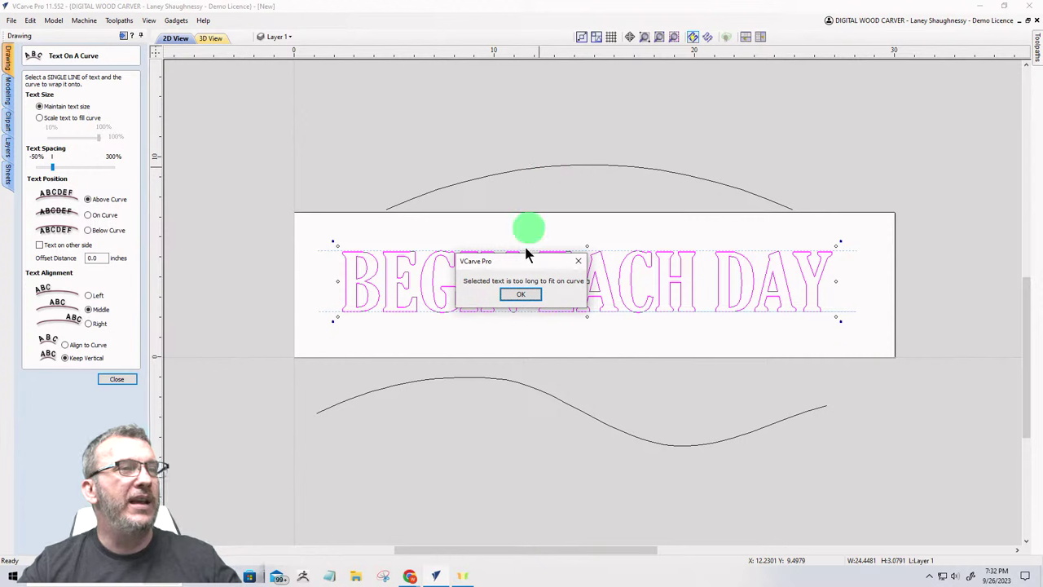
Step: Scale the curved text to 65%, tighten spacing, and try position, alignment and orientation options
{"action": "left_click", "coordinate": [520, 293]}
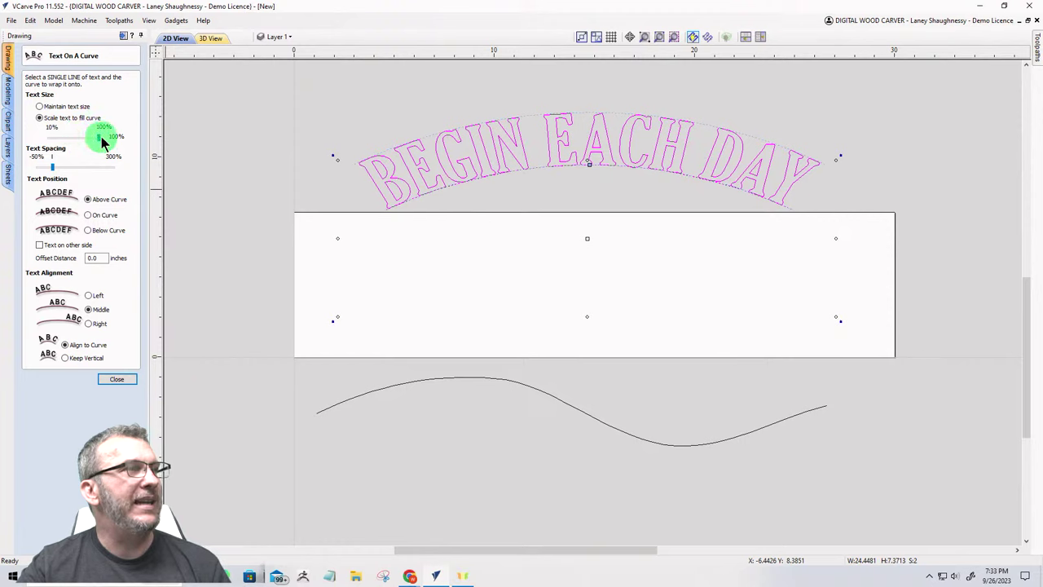
{"action": "left_click_drag", "start_coordinate": [100, 140], "coordinate": [79, 136]}
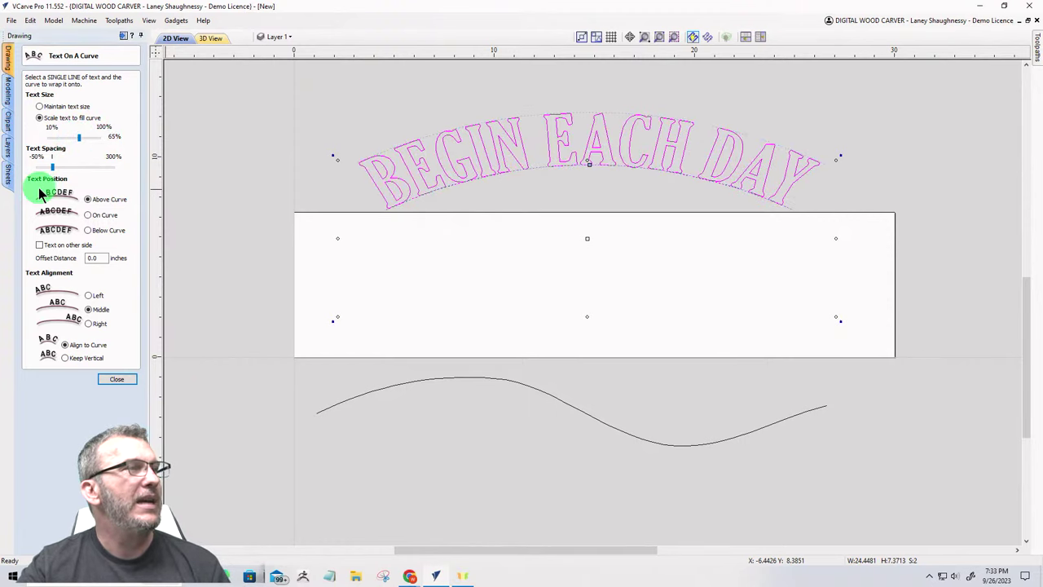
{"action": "left_click", "coordinate": [89, 169]}
{"action": "left_click_drag", "start_coordinate": [90, 169], "coordinate": [59, 169]}
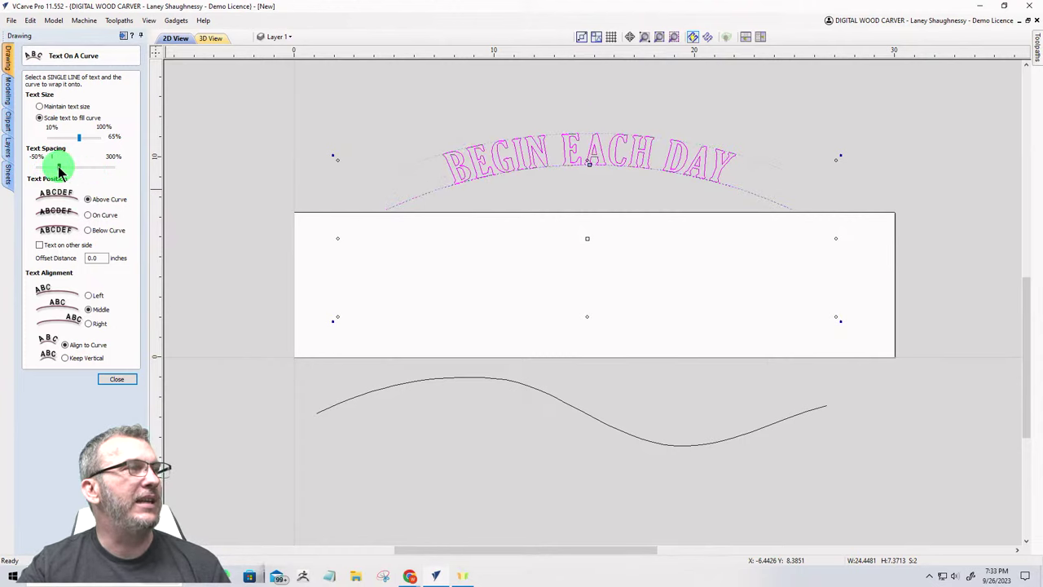
{"action": "left_click", "coordinate": [89, 215]}
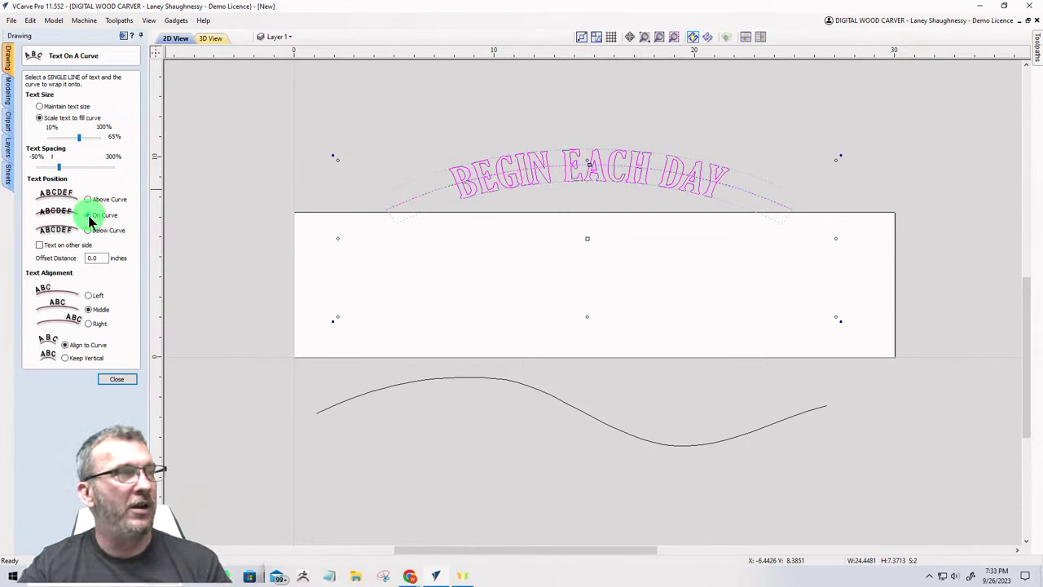
{"action": "left_click", "coordinate": [88, 230]}
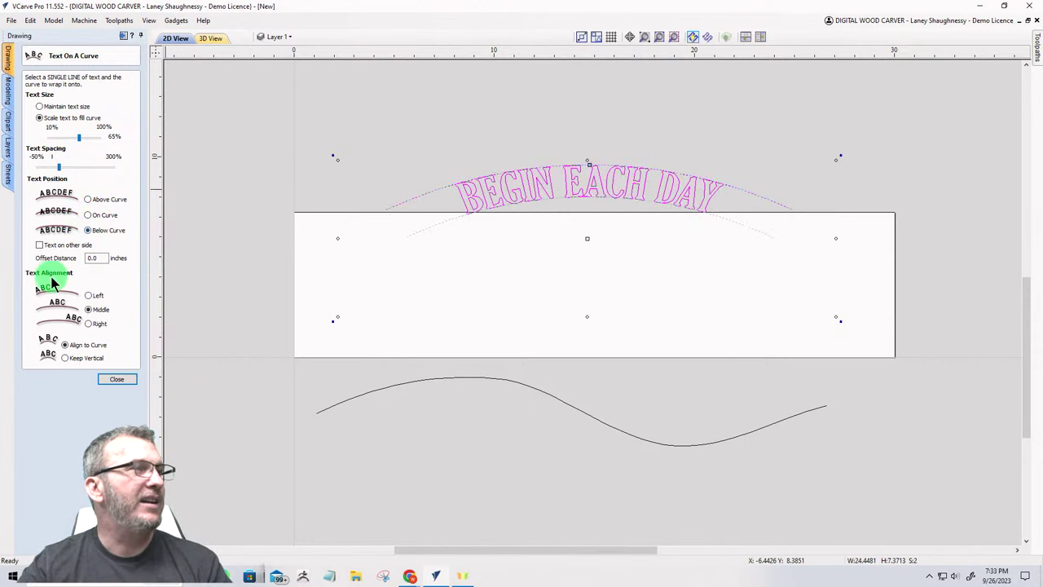
{"action": "left_click", "coordinate": [88, 295]}
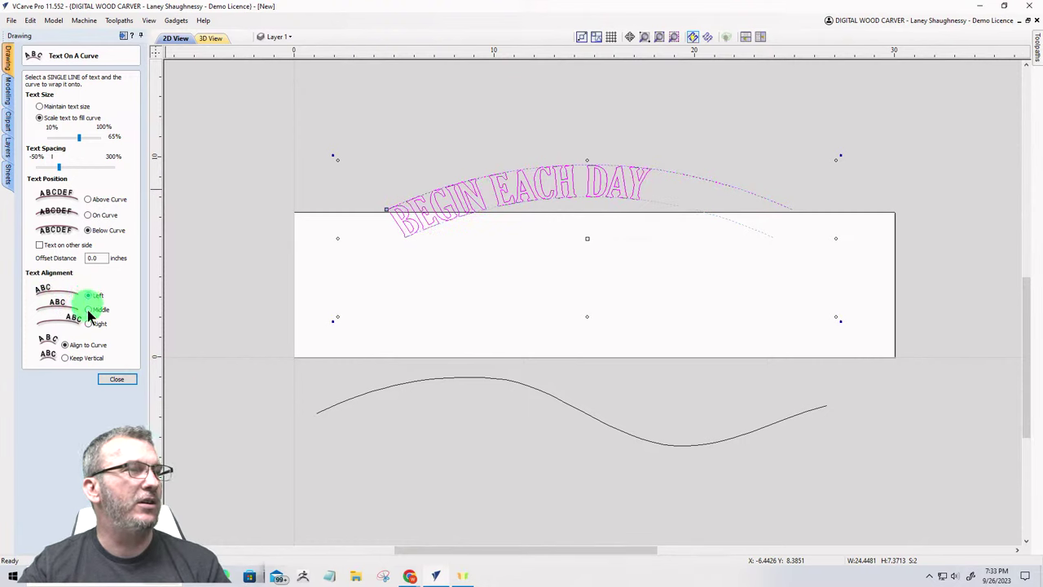
{"action": "left_click", "coordinate": [88, 323]}
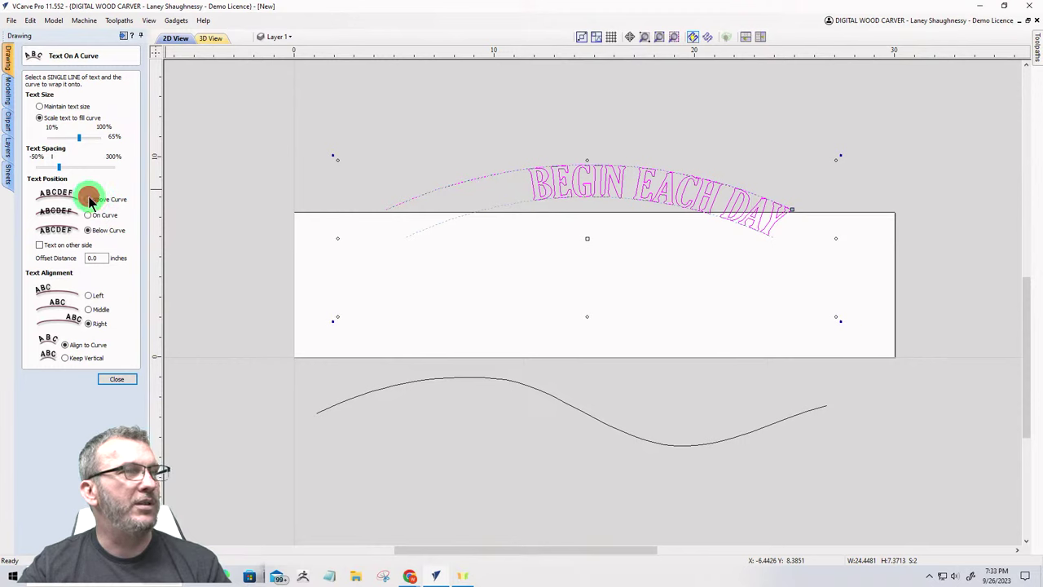
{"action": "left_click", "coordinate": [88, 199]}
{"action": "left_click", "coordinate": [88, 309]}
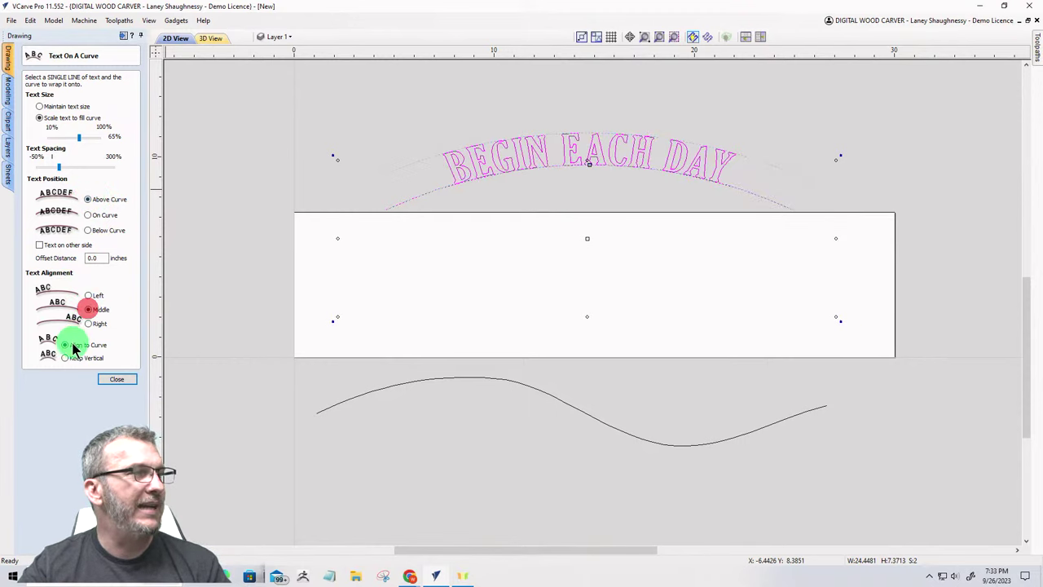
{"action": "left_click", "coordinate": [65, 357]}
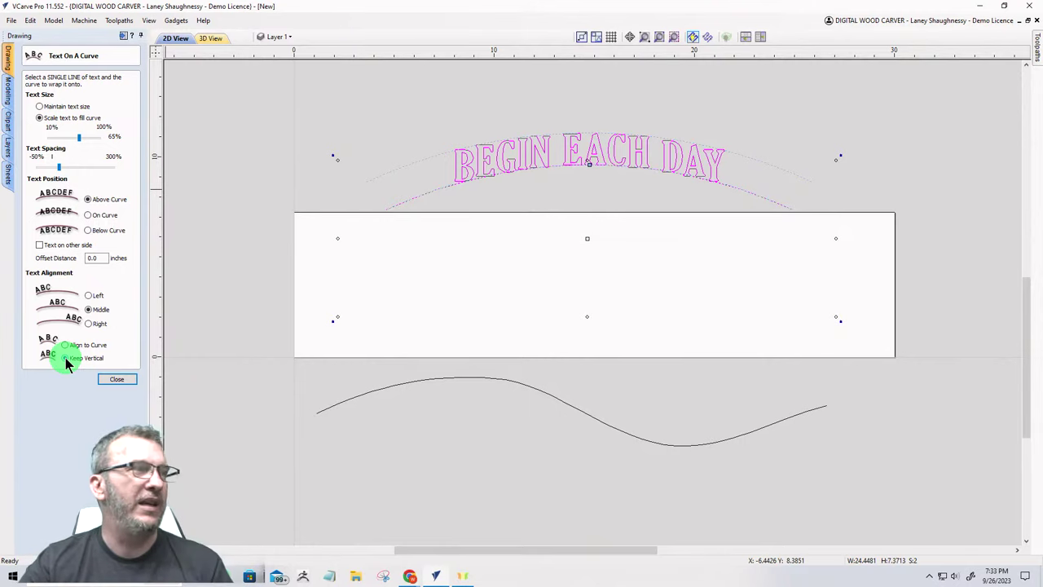
{"action": "left_click", "coordinate": [65, 344]}
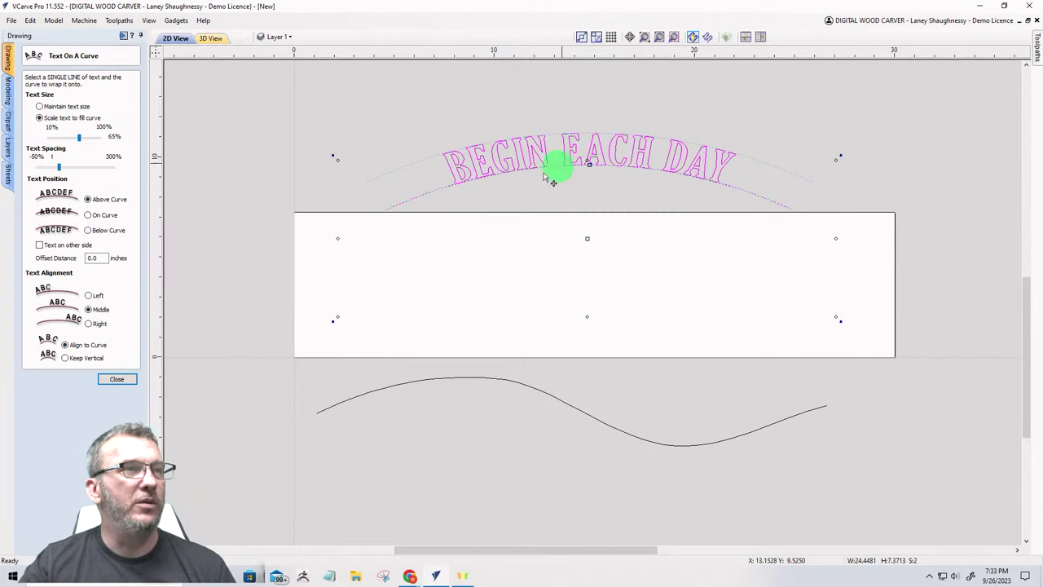
Step: Put BEGIN EACH DAY on the wavy curve with wider spacing, then delete the curve
{"action": "left_click", "coordinate": [425, 281]}
{"action": "left_click", "coordinate": [453, 168]}
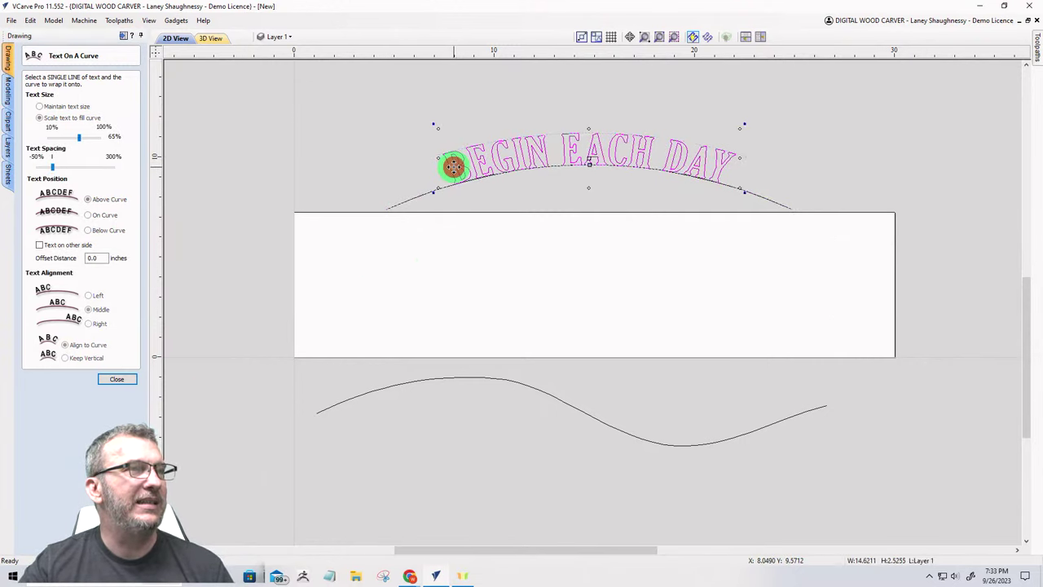
{"action": "left_click", "coordinate": [466, 379]}
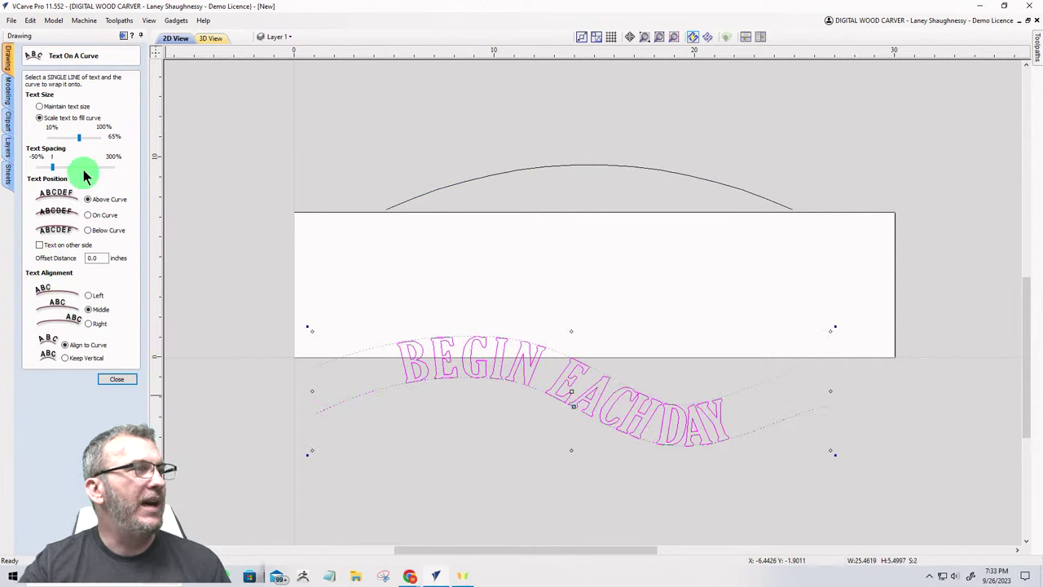
{"action": "left_click_drag", "start_coordinate": [54, 169], "coordinate": [78, 169]}
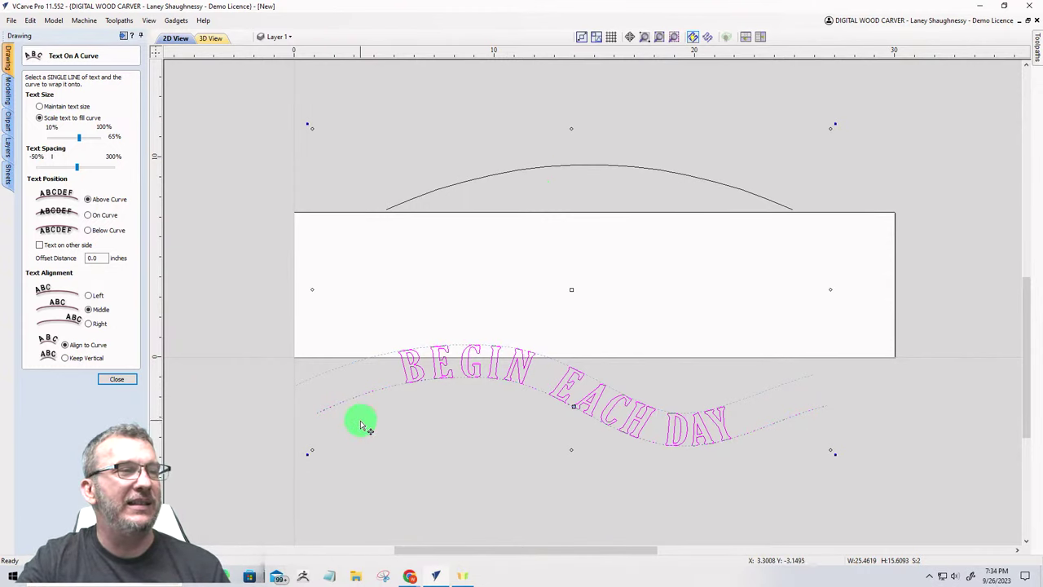
{"action": "left_click", "coordinate": [362, 396]}
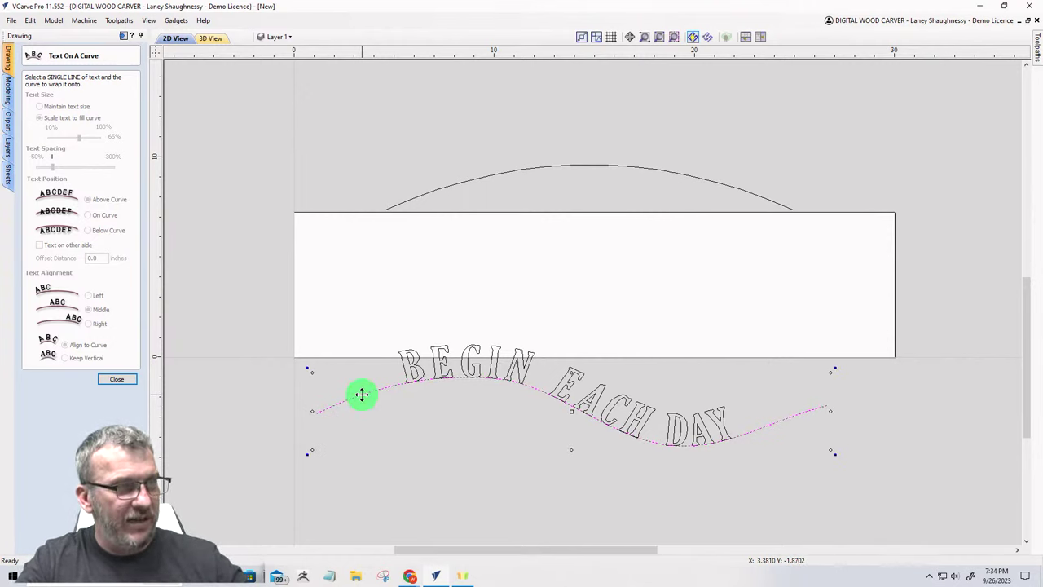
{"action": "key", "text": "Delete"}
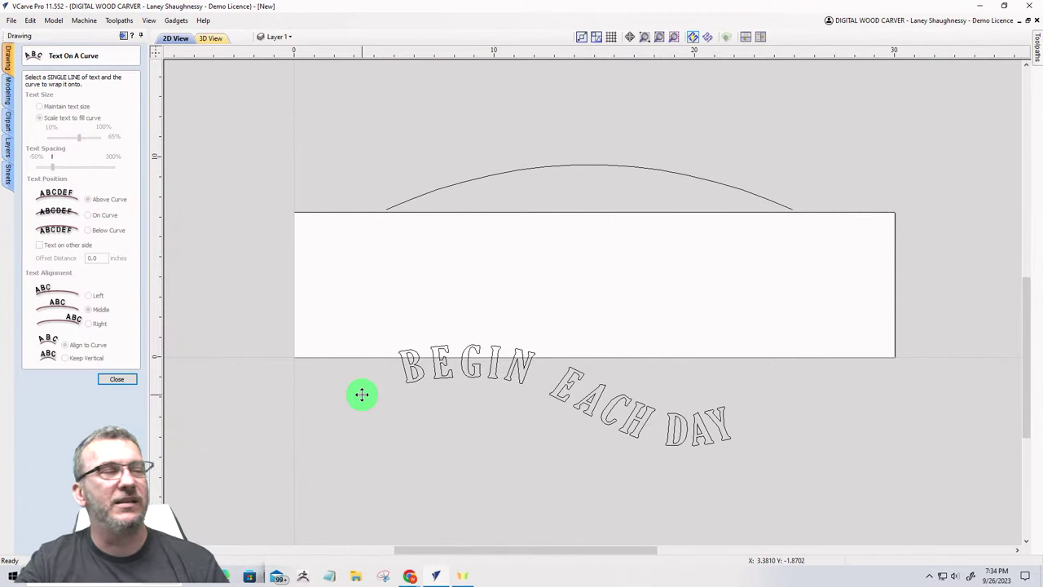
Step: Edit the curved text's first word from BEGINNING to BEGIN, giving BEGIN EACH DAY
{"action": "left_click", "coordinate": [116, 379]}
{"action": "left_click", "coordinate": [438, 377]}
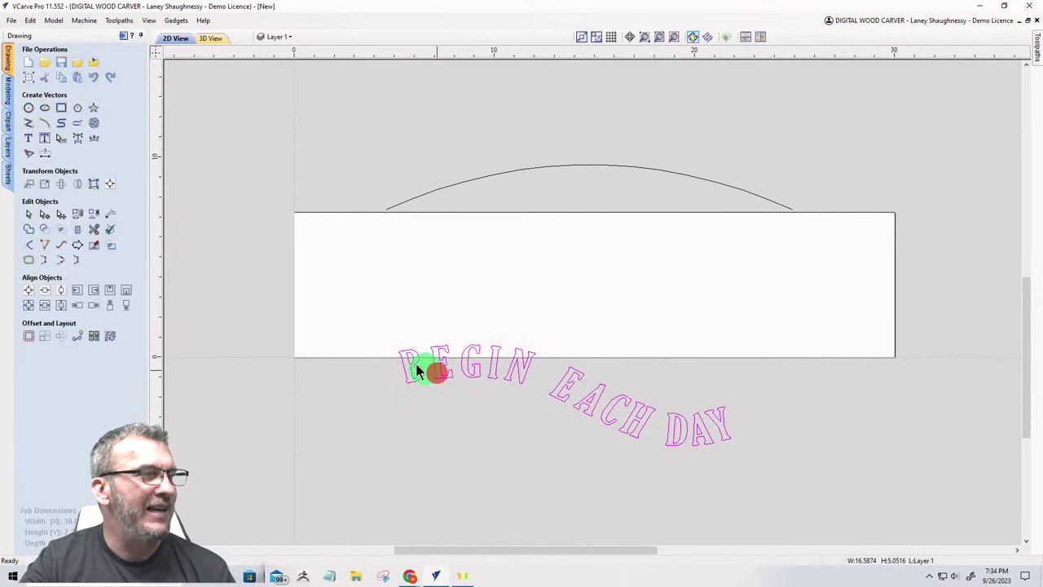
{"action": "left_click", "coordinate": [27, 135]}
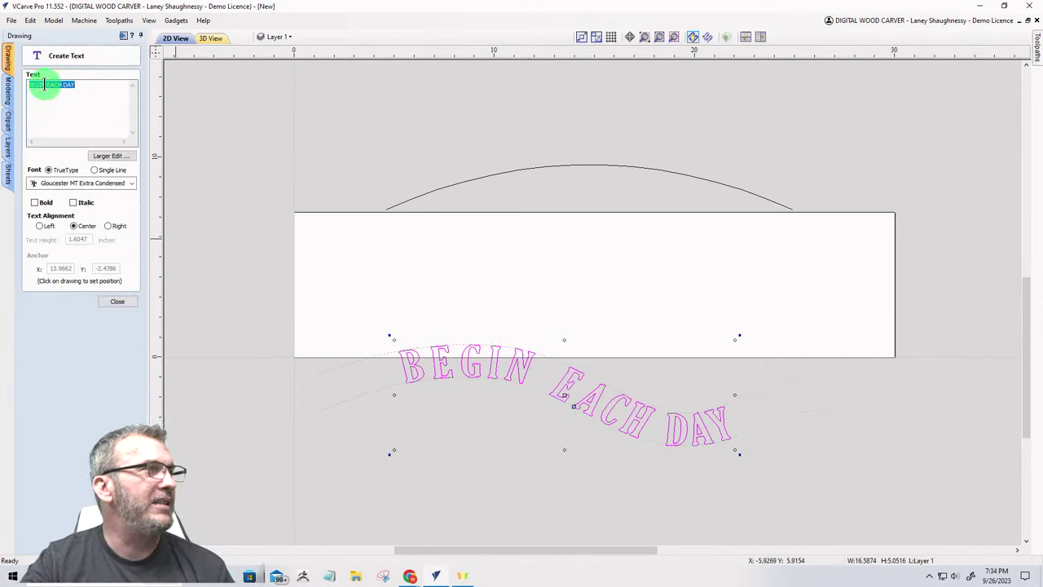
{"action": "left_click", "coordinate": [44, 85]}
{"action": "type", "text": "NING"}
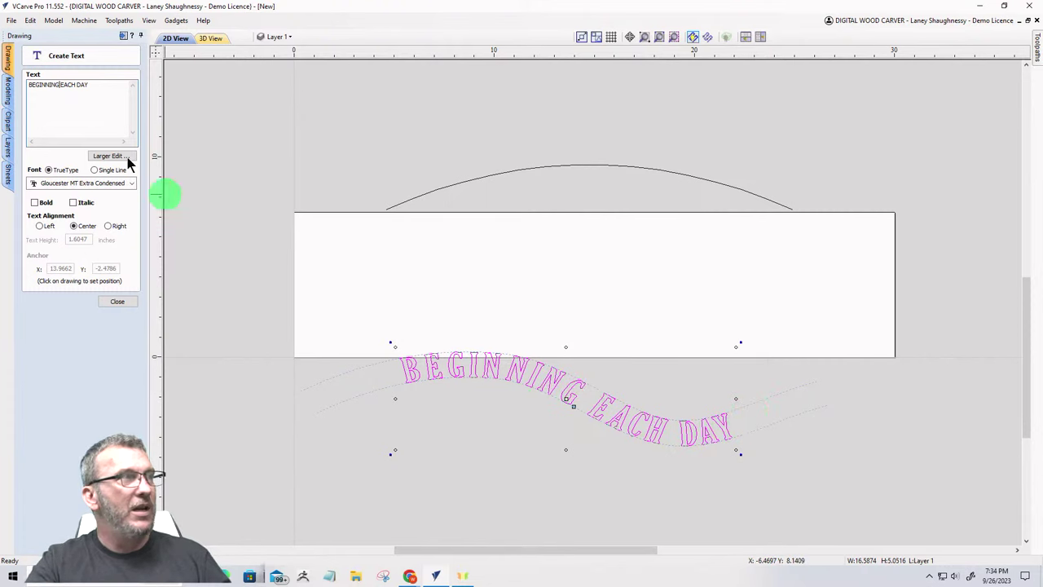
{"action": "key", "text": "BackSpace"}
{"action": "key", "text": "BackSpace"}
{"action": "key", "text": "BackSpace"}
{"action": "key", "text": "BackSpace"}
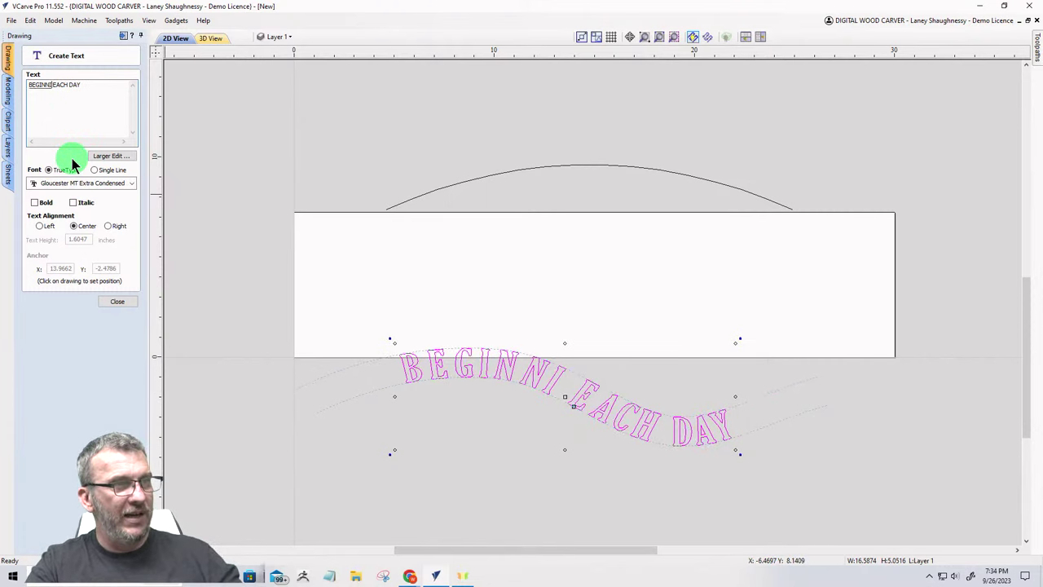
{"action": "key", "text": "BackSpace"}
{"action": "key", "text": "BackSpace"}
{"action": "key", "text": "BackSpace"}
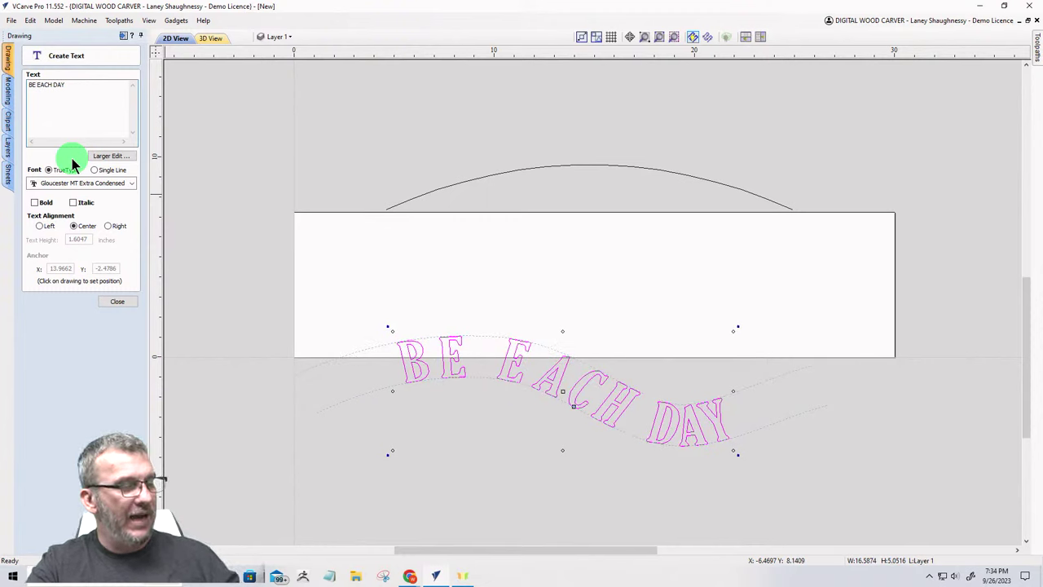
{"action": "type", "text": "G"}
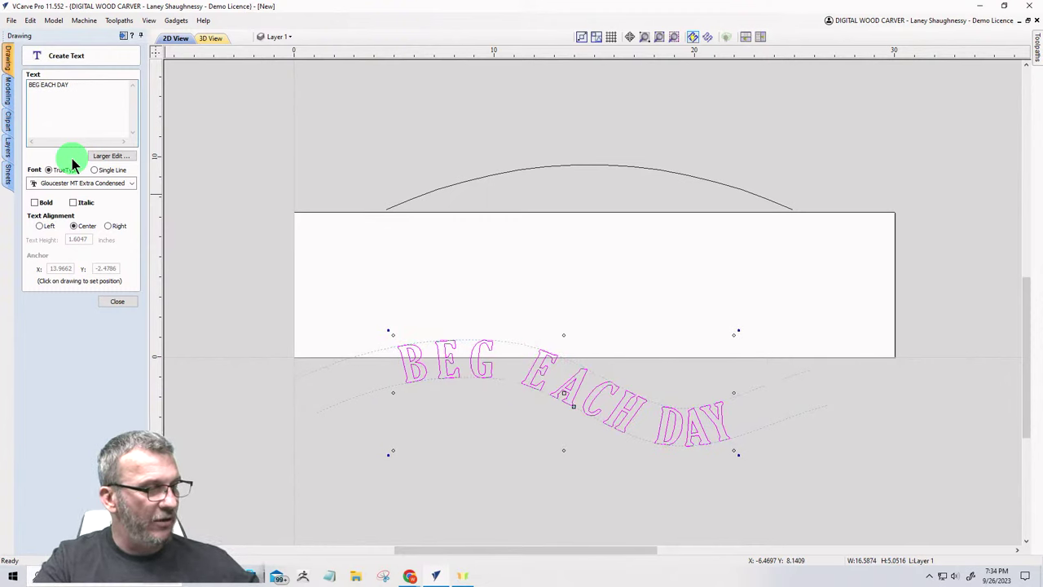
{"action": "type", "text": "IN"}
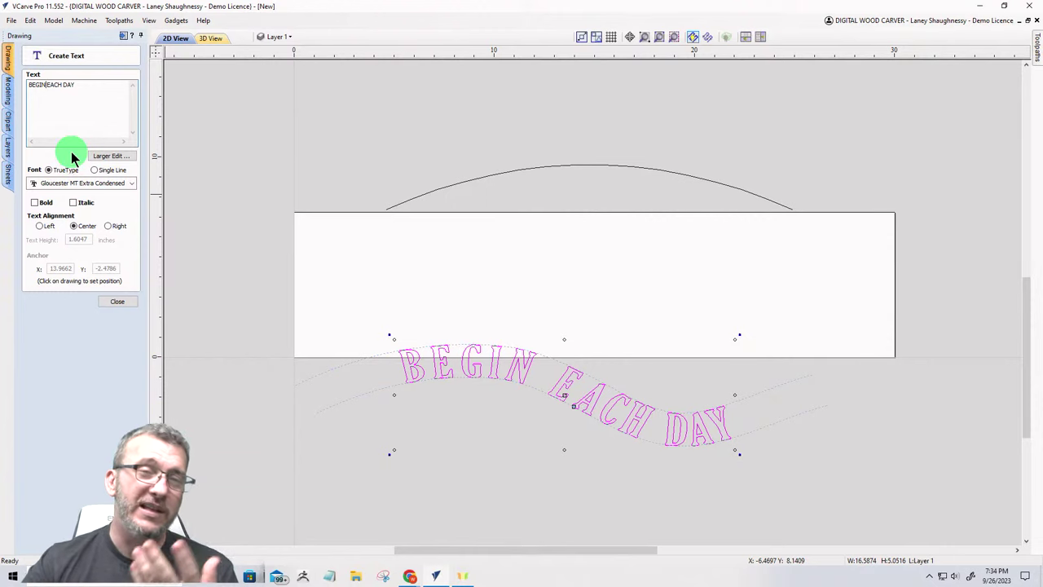
{"action": "left_click", "coordinate": [122, 303]}
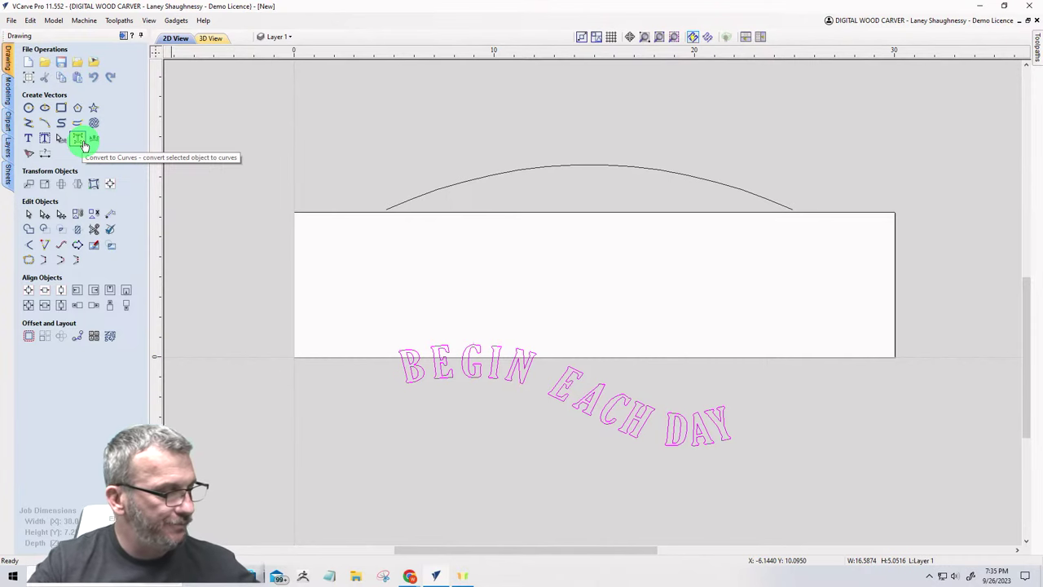
Step: Undo twice to straighten BEGIN EACH DAY, then delete the arc and wavy curve
{"action": "key", "text": "ctrl+z"}
{"action": "key", "text": "ctrl+z"}
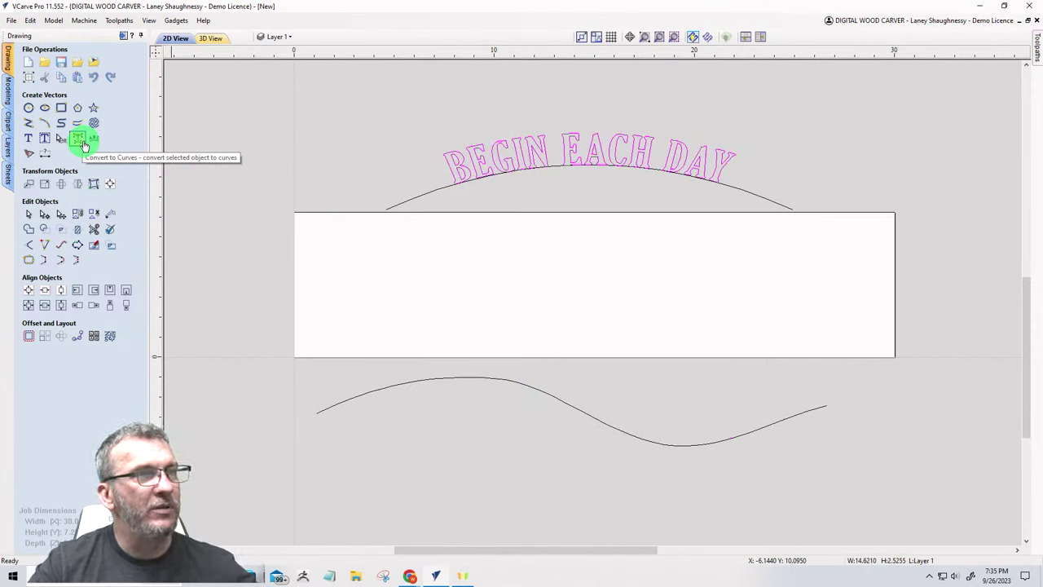
{"action": "key", "text": "ctrl+z"}
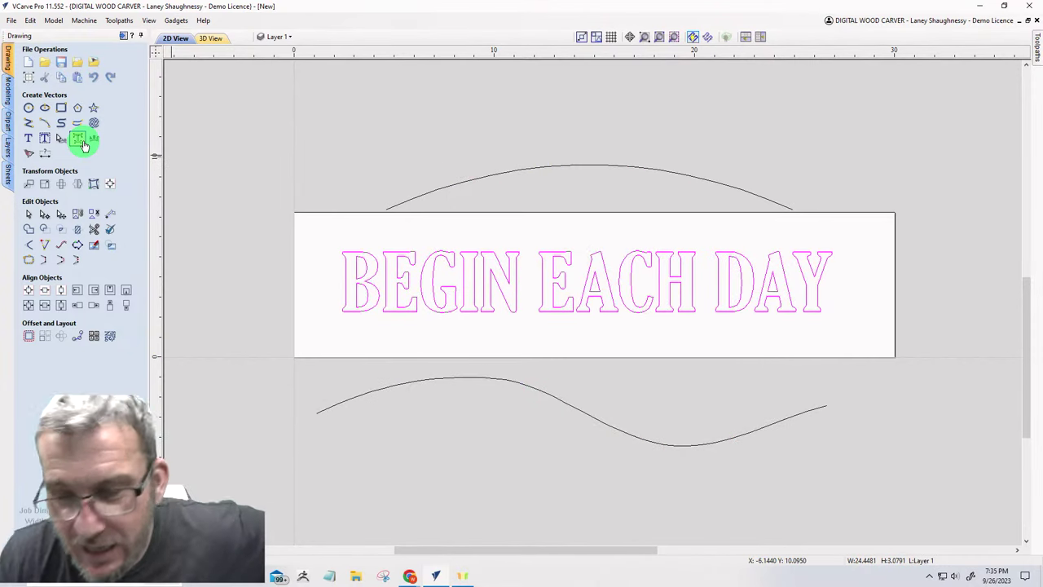
{"action": "left_click", "coordinate": [562, 169]}
{"action": "left_click", "coordinate": [528, 389]}
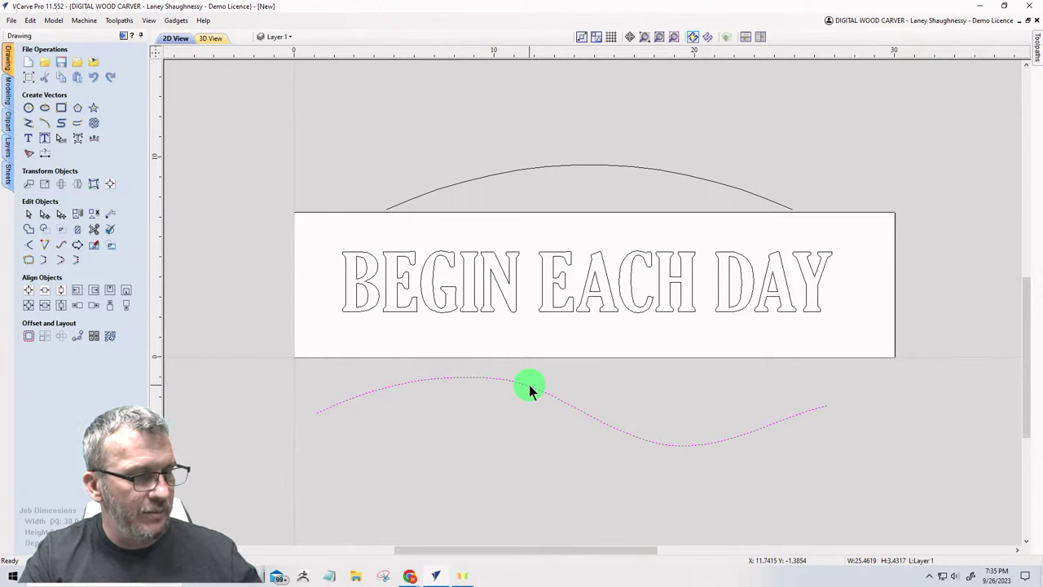
{"action": "key", "text": "Delete"}
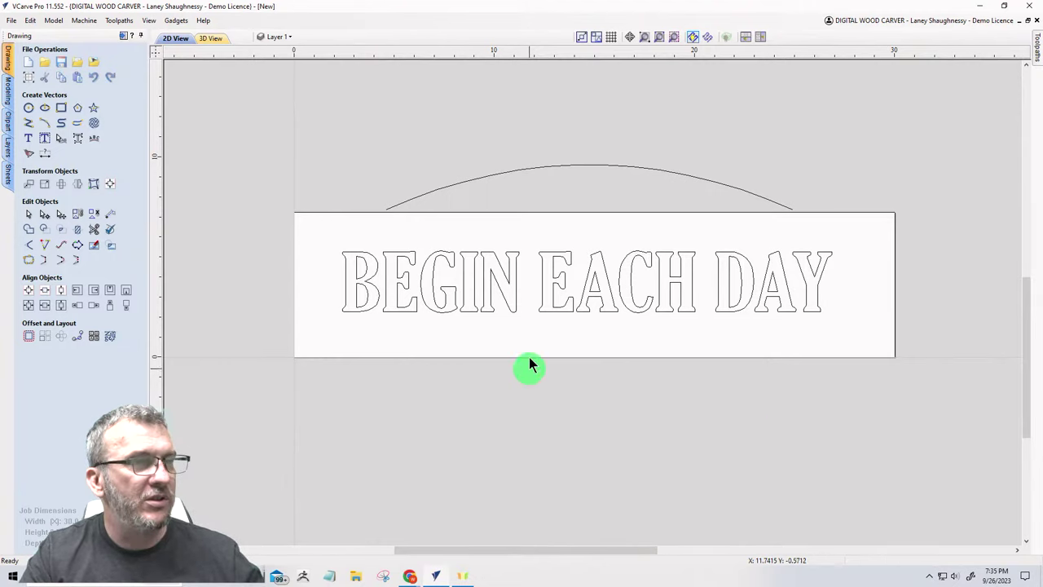
{"action": "left_click", "coordinate": [573, 167]}
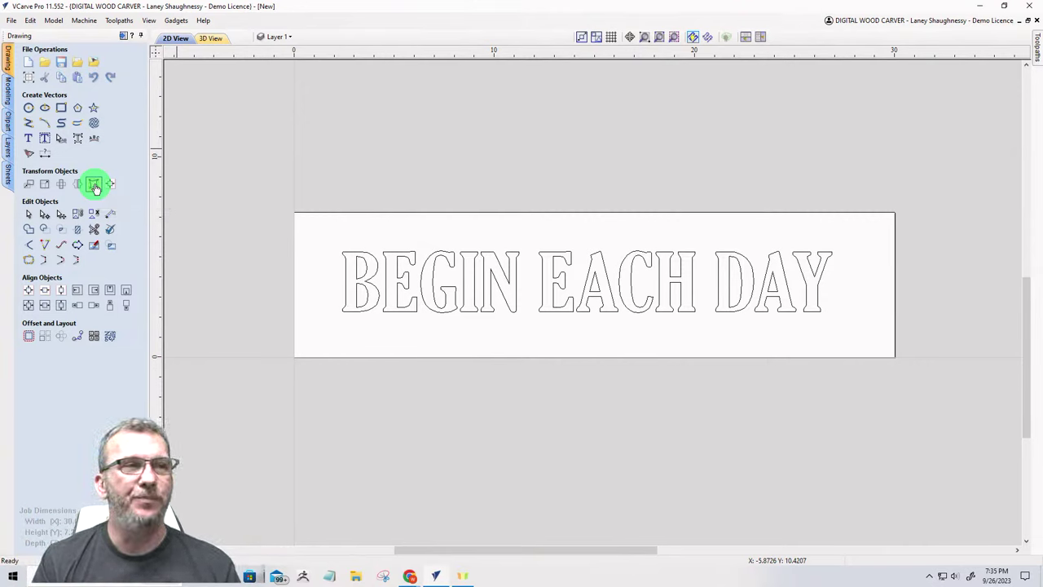
Step: Stretch BEGIN EACH DAY to about 26.2 inches wide and nudge it upward
{"action": "left_click", "coordinate": [362, 254]}
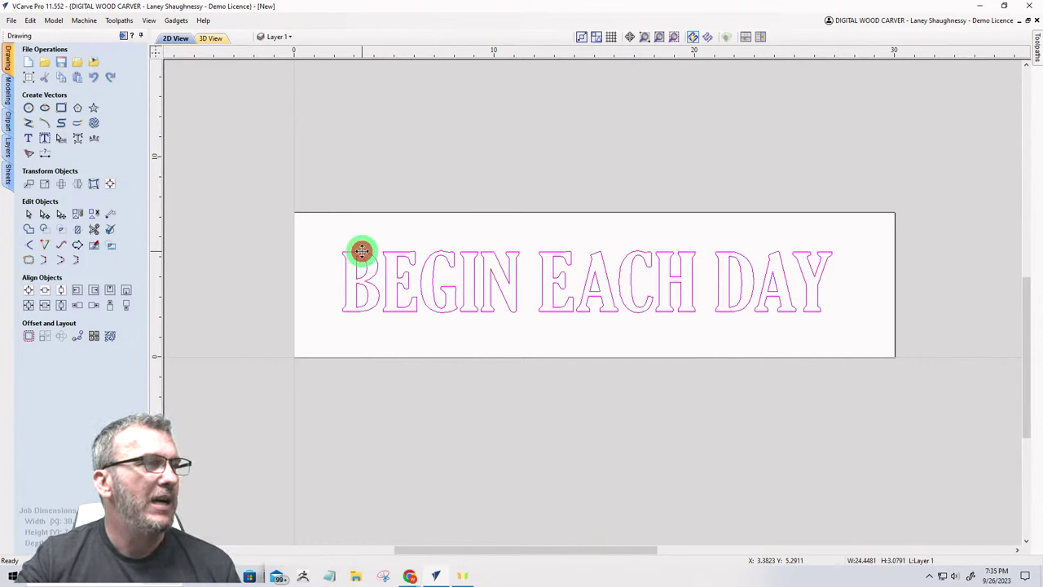
{"action": "left_click", "coordinate": [362, 253]}
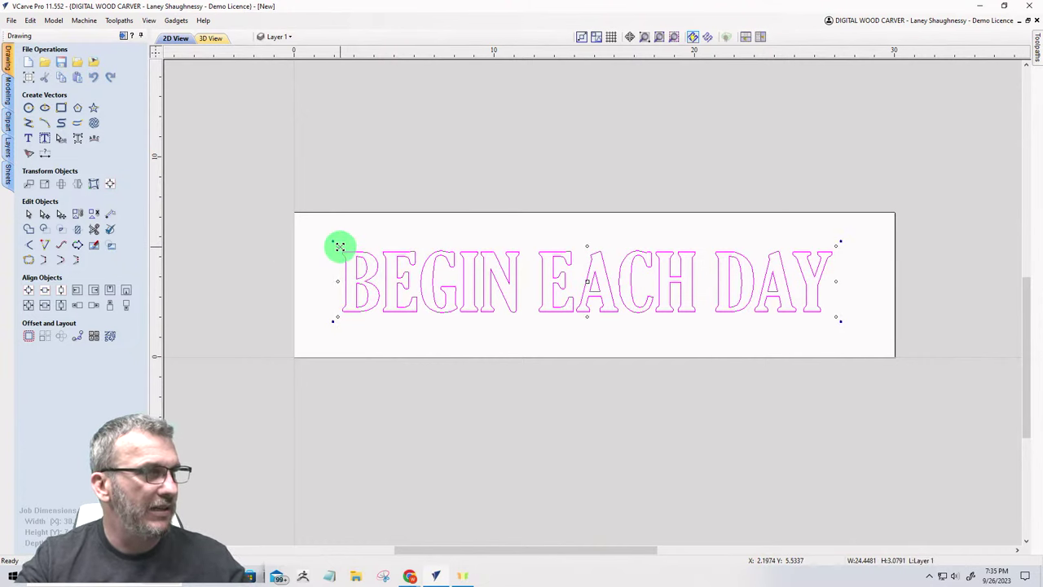
{"action": "left_click_drag", "start_coordinate": [336, 245], "coordinate": [350, 249]}
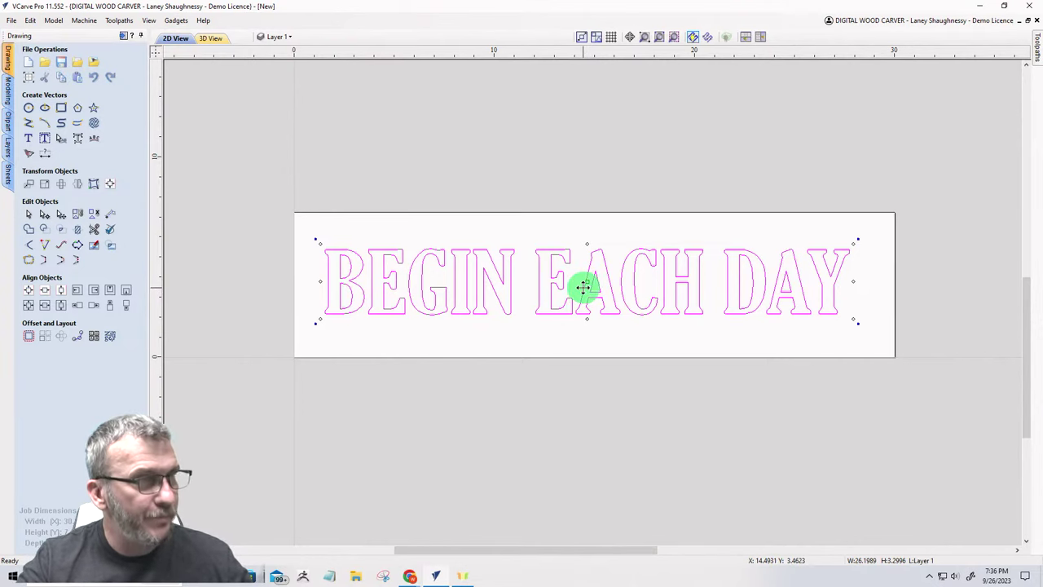
{"action": "key", "text": "Up"}
{"action": "key", "text": "Up"}
{"action": "key", "text": "Up"}
{"action": "key", "text": "Up"}
{"action": "key", "text": "Up"}
{"action": "key", "text": "Up"}
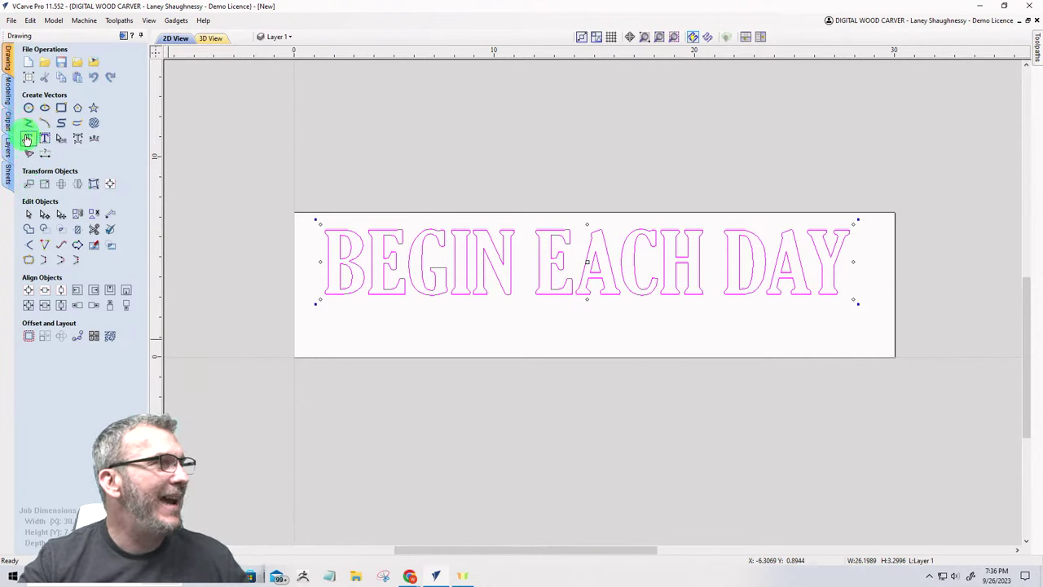
{"action": "left_click", "coordinate": [27, 140]}
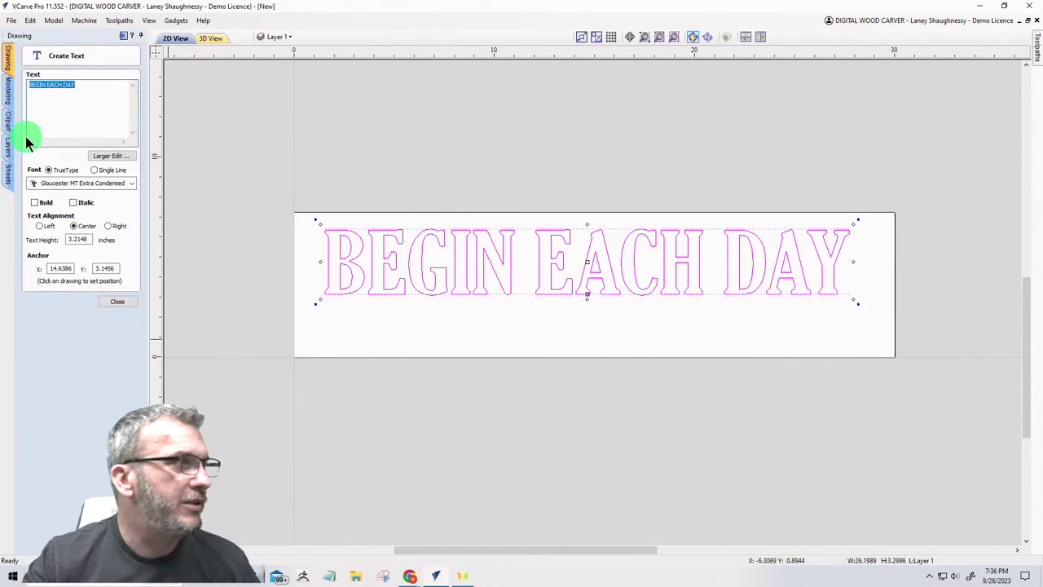
Step: Add the word 'With' in Madina script, centred beneath EACH
{"action": "left_click", "coordinate": [425, 349]}
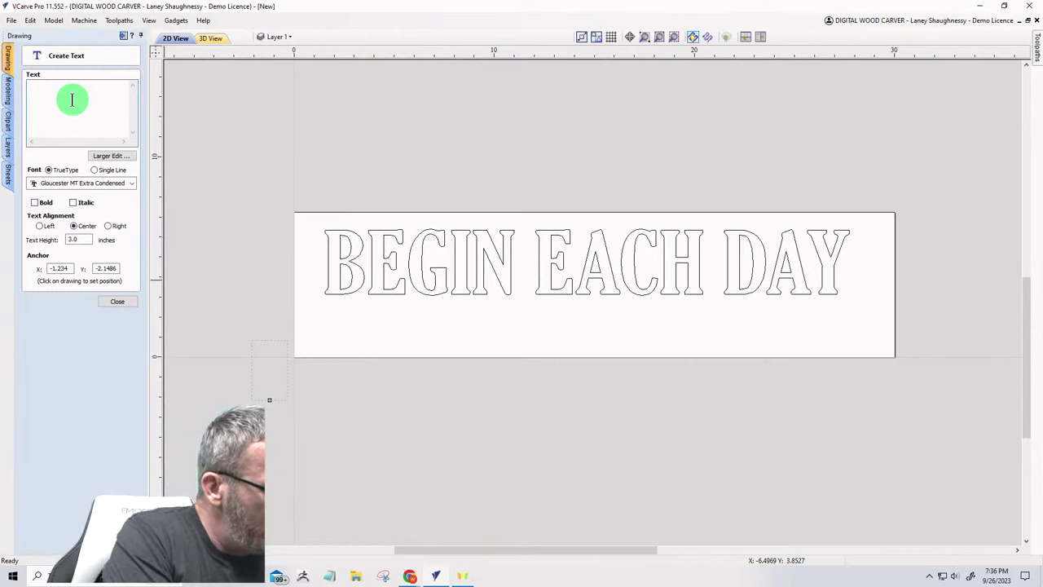
{"action": "type", "text": "With"}
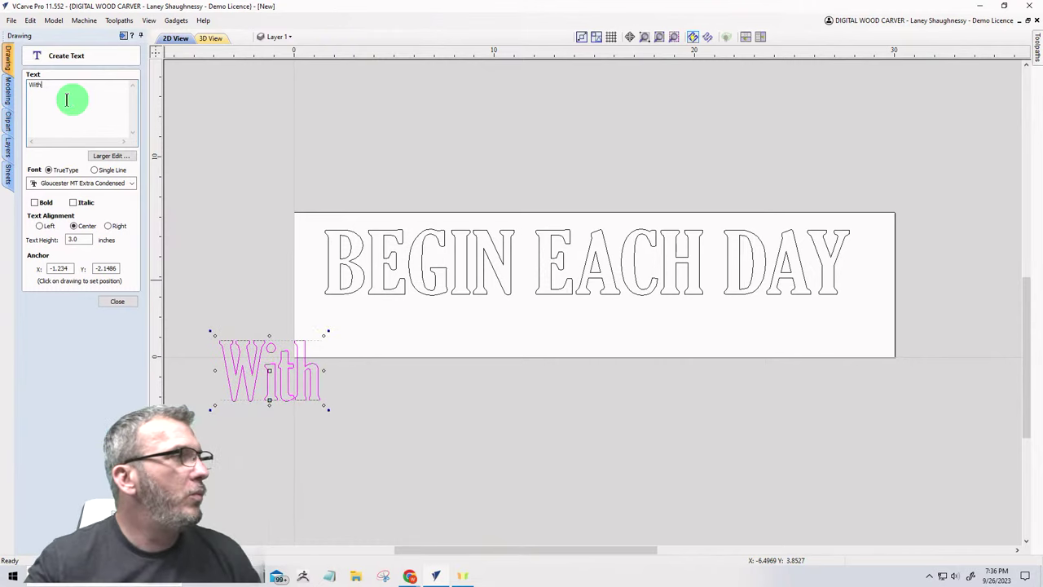
{"action": "left_click", "coordinate": [131, 184]}
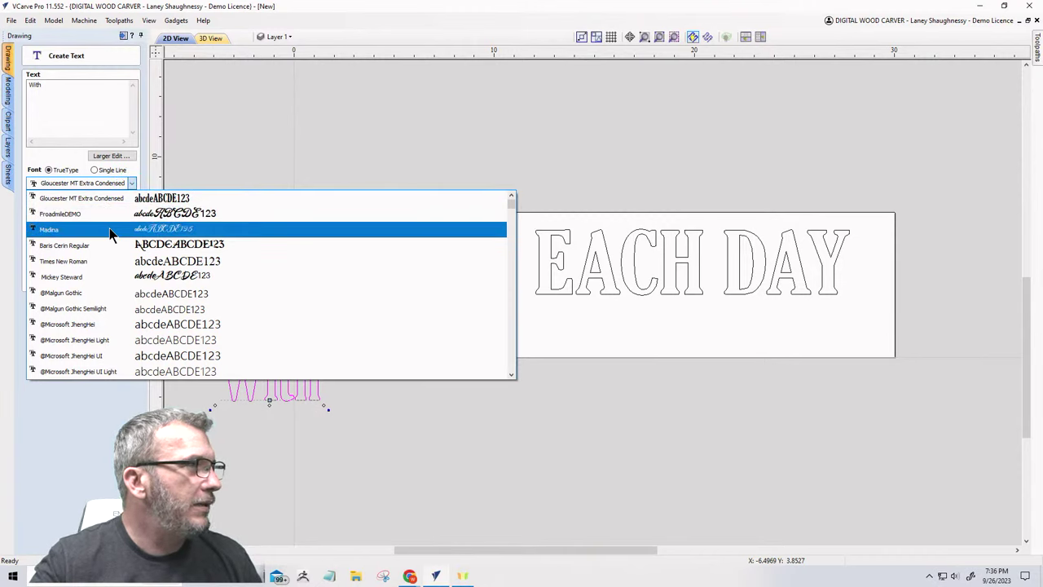
{"action": "left_click", "coordinate": [112, 231]}
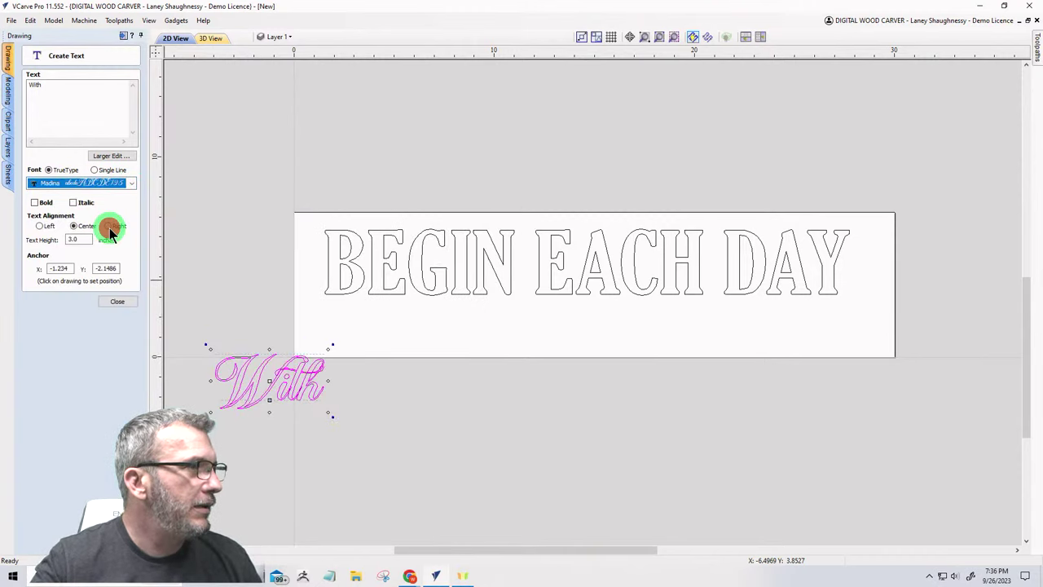
{"action": "left_click_drag", "start_coordinate": [273, 377], "coordinate": [594, 315]}
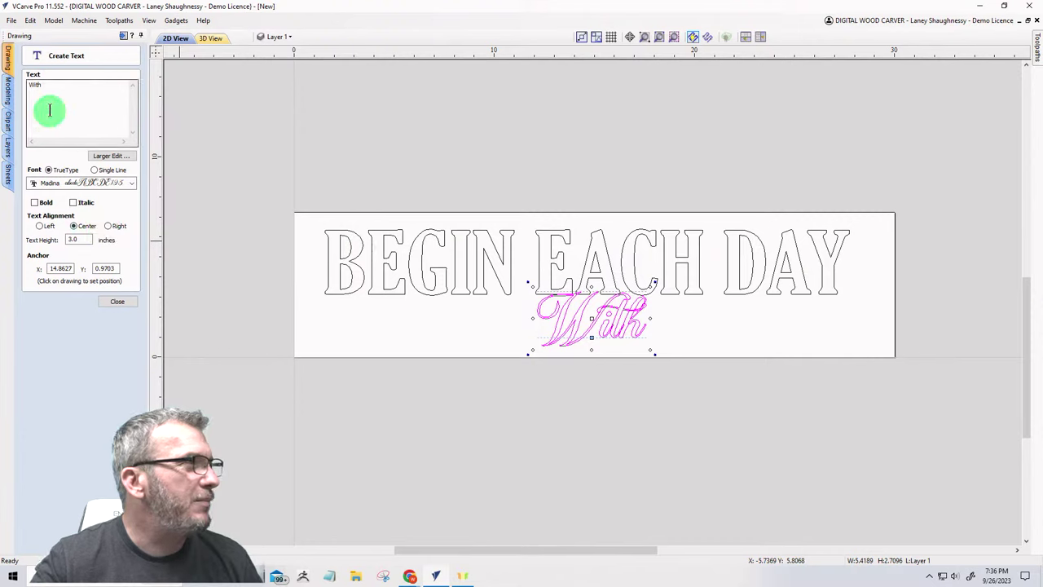
{"action": "left_click", "coordinate": [454, 351]}
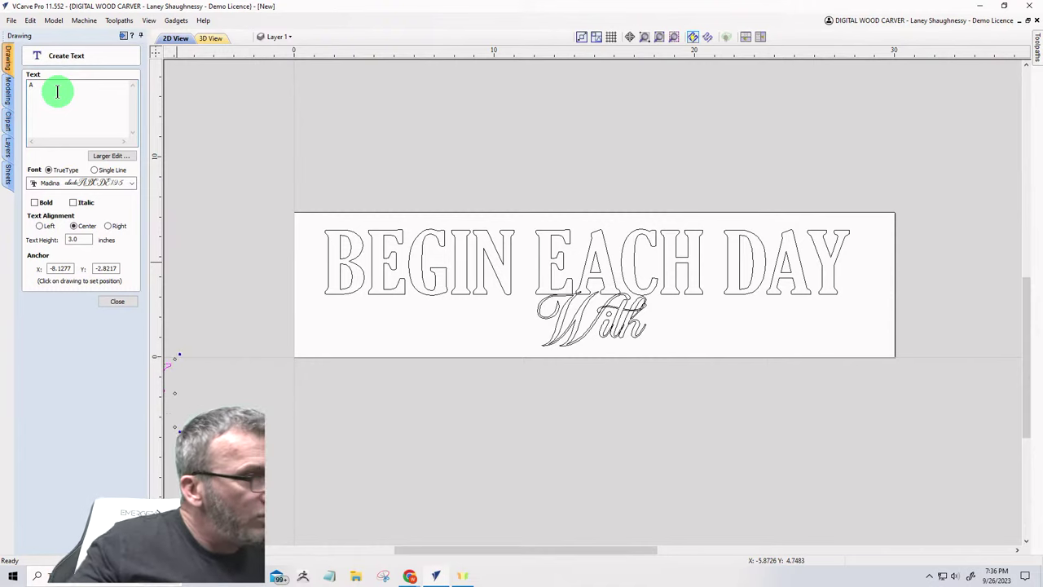
{"action": "left_click", "coordinate": [347, 397]}
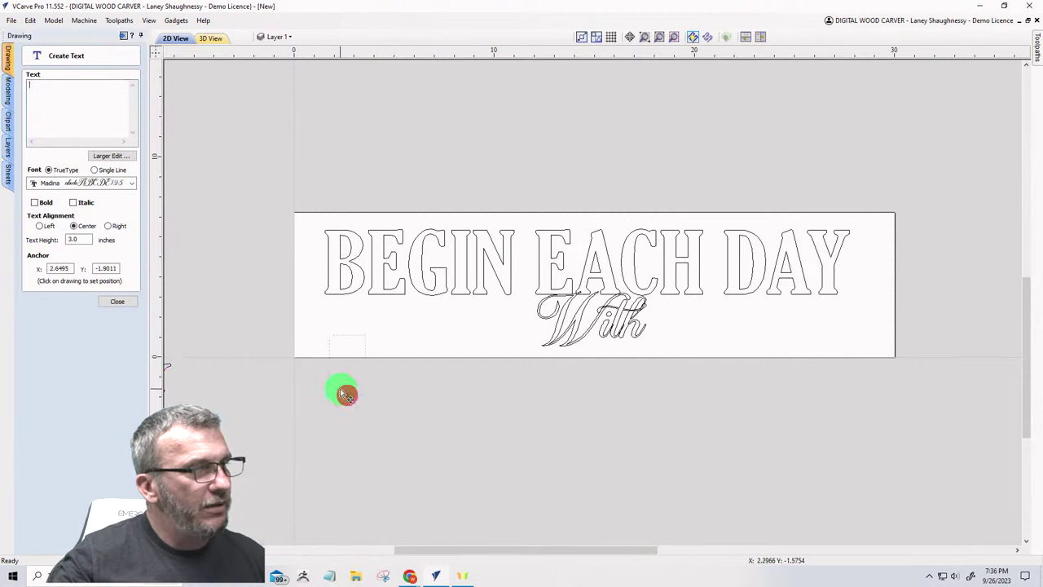
{"action": "left_click", "coordinate": [167, 365]}
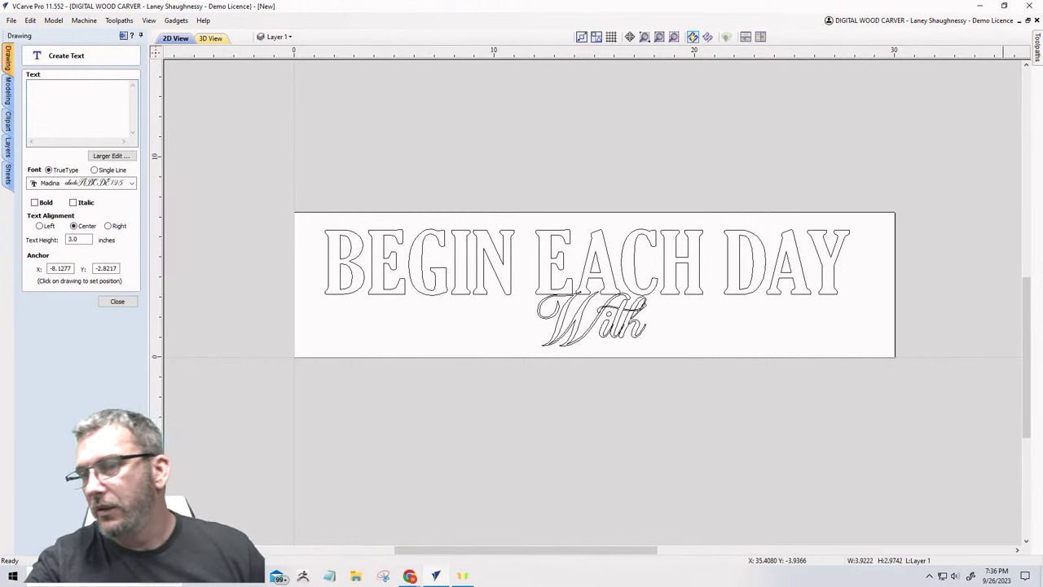
Step: Close the File Explorer Quick access window and return to the VCarve Pro layout
{"action": "key", "text": "super+e"}
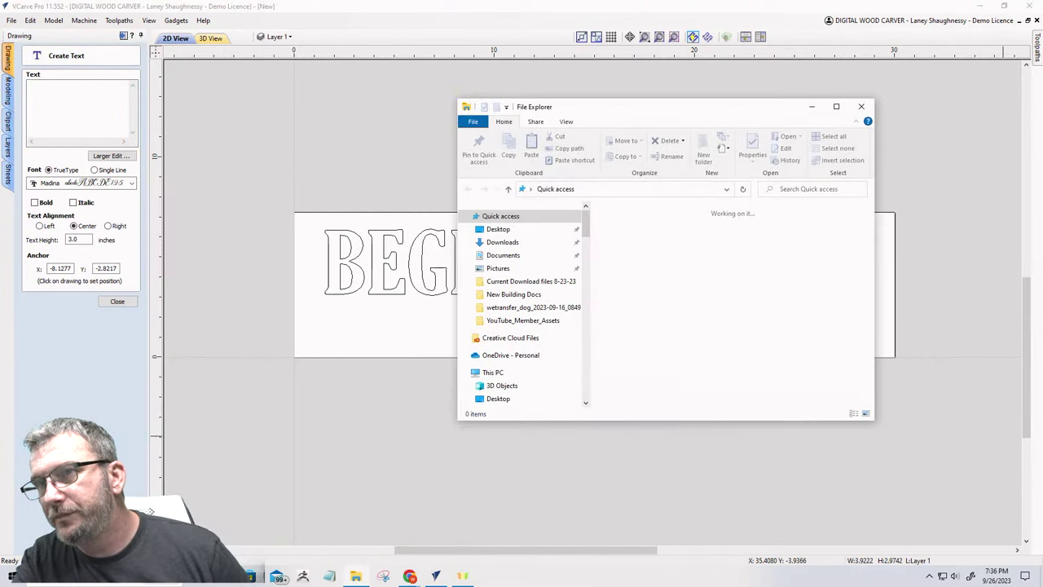
{"action": "left_click", "coordinate": [596, 110]}
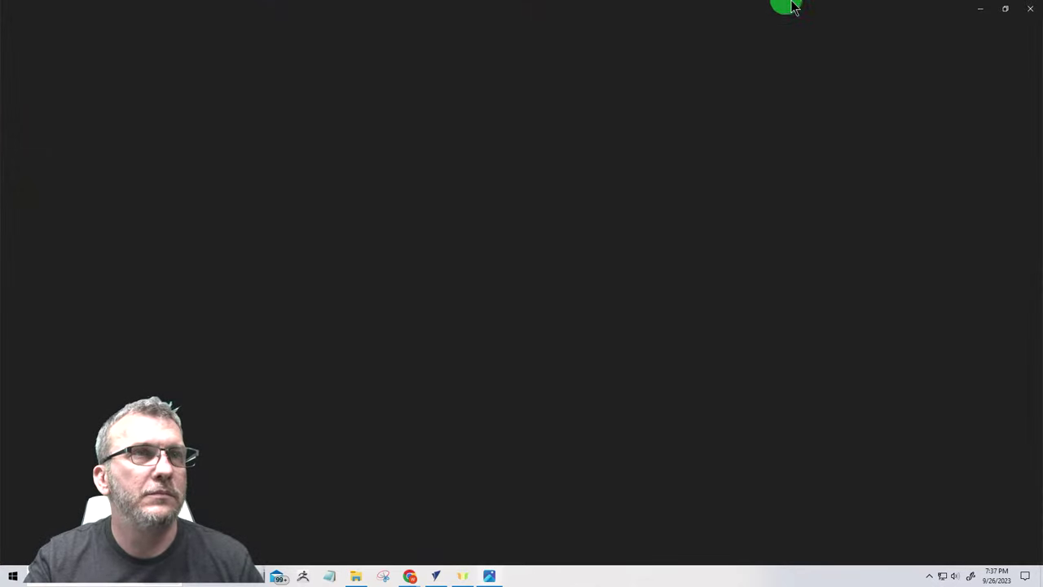
{"action": "double_click", "coordinate": [801, 10]}
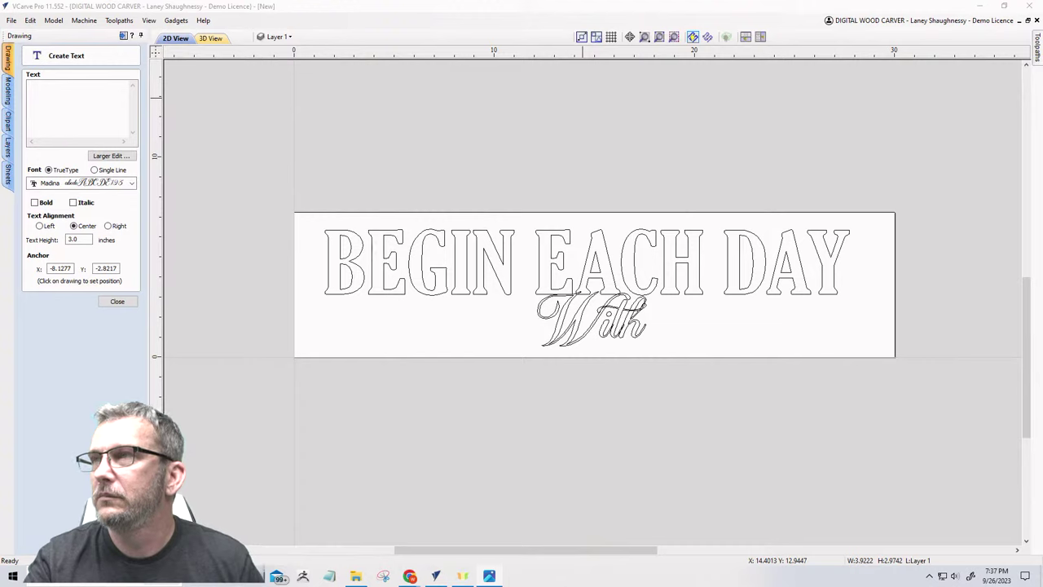
Step: Add 'A GRATEFUL HEART' in 1.5-inch Gloucester MT Extra Condensed just below the board
{"action": "left_click", "coordinate": [93, 184]}
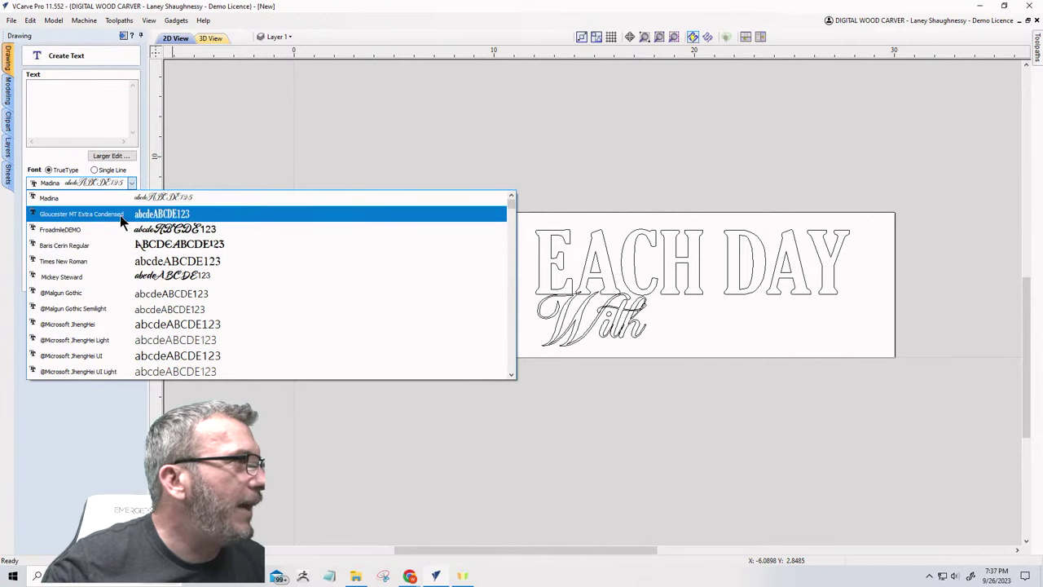
{"action": "left_click", "coordinate": [120, 213]}
{"action": "left_click", "coordinate": [93, 109]}
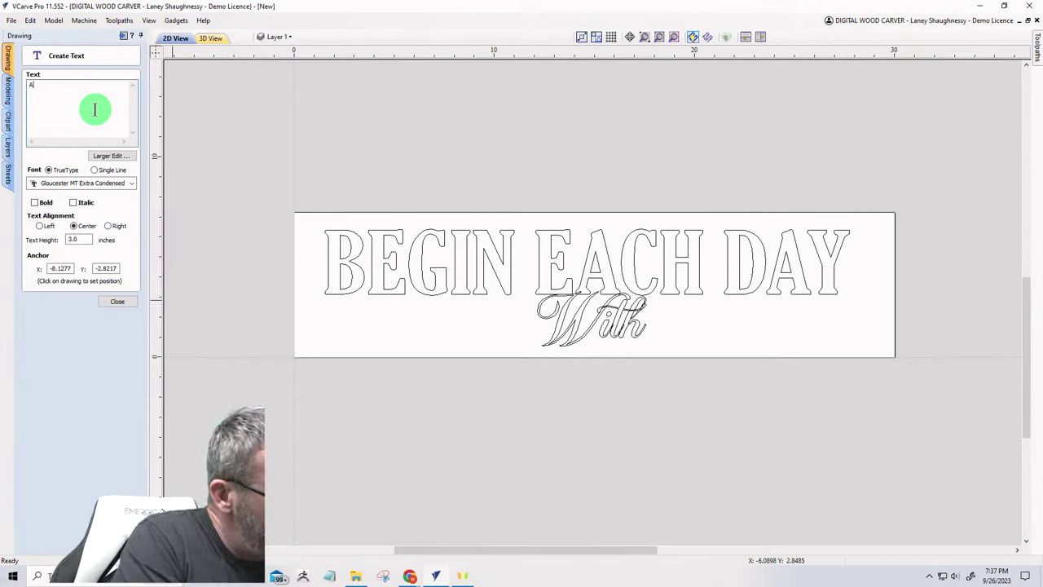
{"action": "type", "text": "A GRE"}
{"action": "key", "text": "BackSpace"}
{"action": "type", "text": "ATEFUL"}
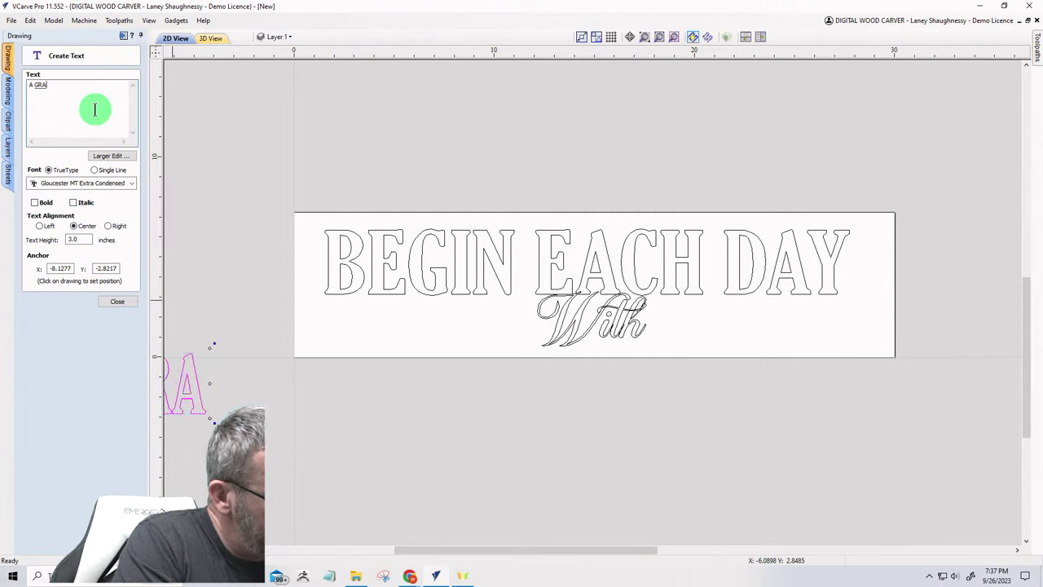
{"action": "type", "text": " HEART"}
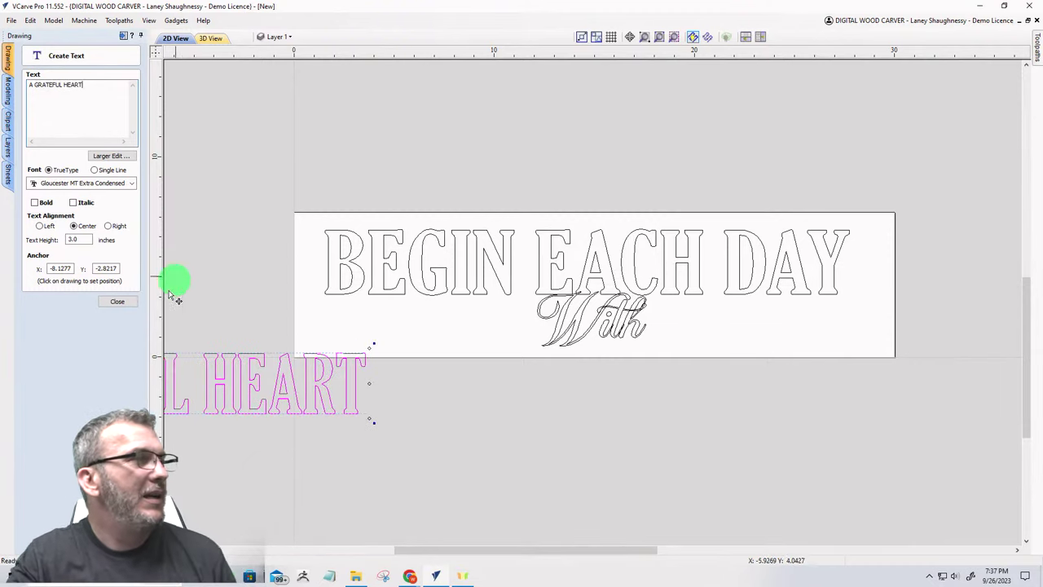
{"action": "double_click", "coordinate": [75, 239]}
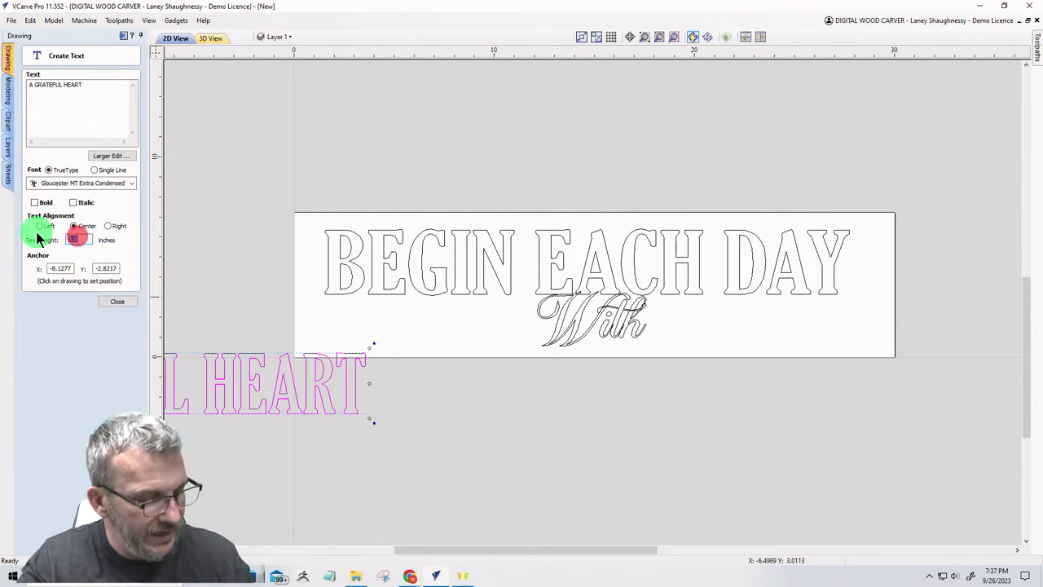
{"action": "type", "text": "1.5"}
{"action": "key", "text": "Tab"}
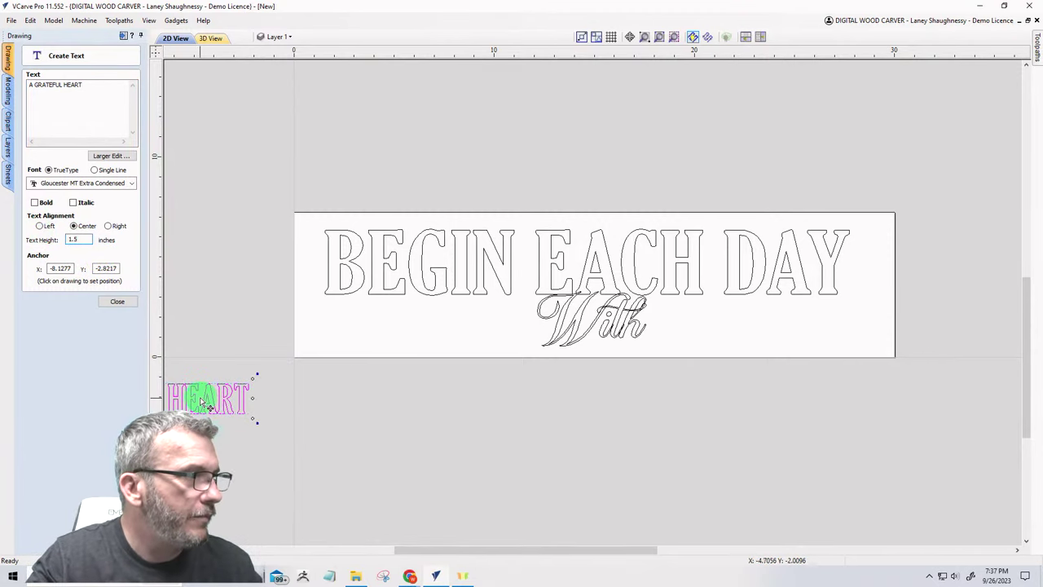
{"action": "left_click_drag", "start_coordinate": [190, 396], "coordinate": [636, 377]}
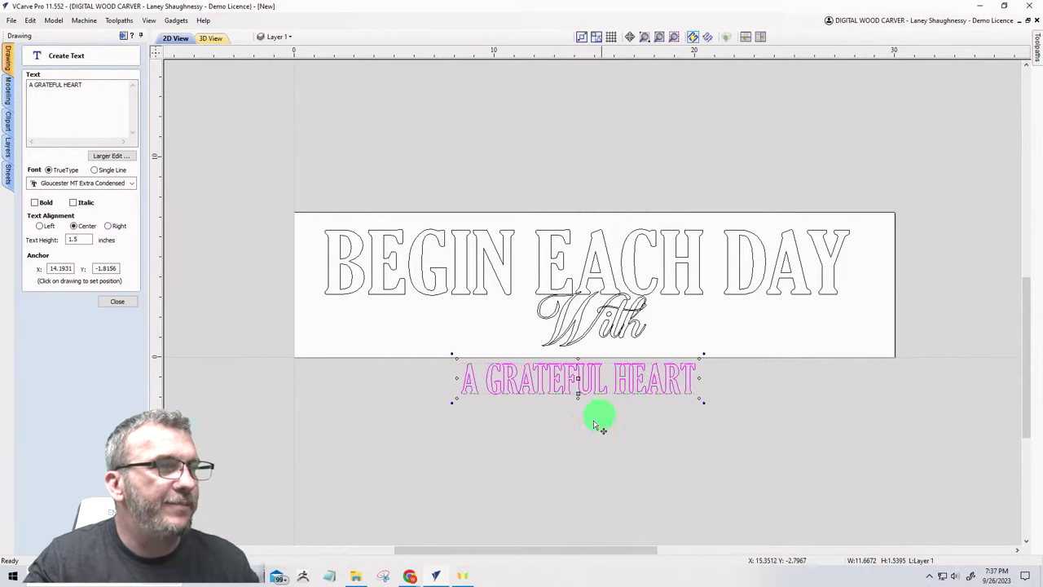
{"action": "left_click", "coordinate": [583, 312]}
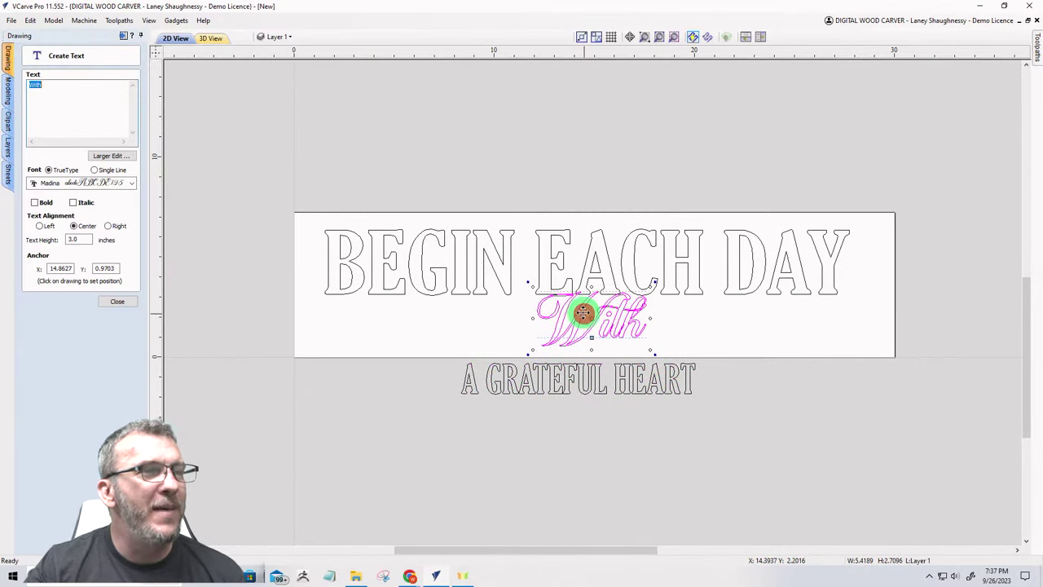
Step: Weld the 'With' letters into one outline, replacing the original text
{"action": "left_click", "coordinate": [454, 306]}
{"action": "left_click", "coordinate": [117, 303]}
{"action": "scroll", "coordinate": [624, 332], "scroll_direction": "up", "scroll_amount": 10}
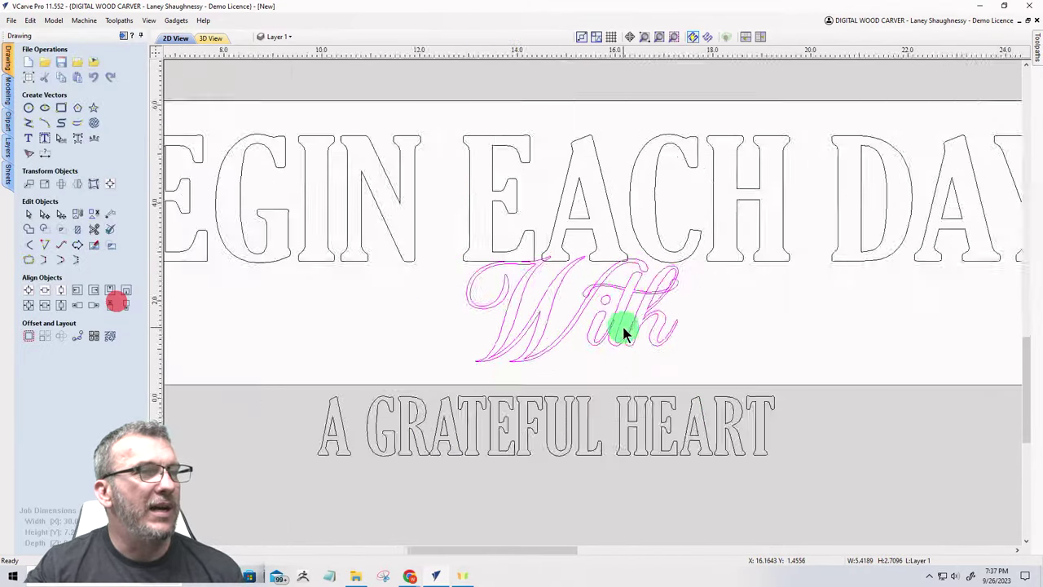
{"action": "scroll", "coordinate": [618, 299], "scroll_direction": "down", "scroll_amount": 4}
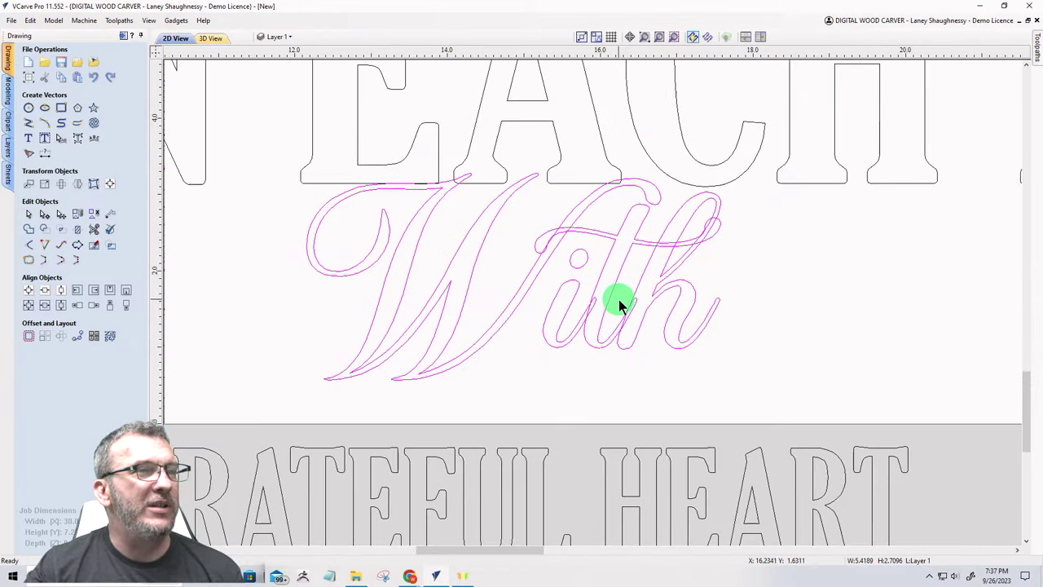
{"action": "left_click", "coordinate": [28, 229]}
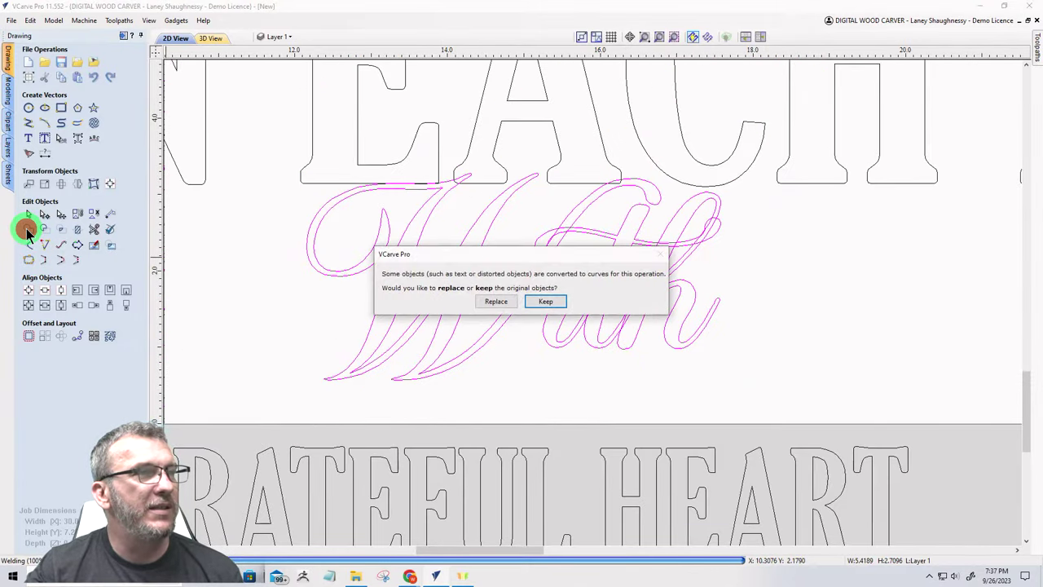
{"action": "left_click", "coordinate": [487, 304]}
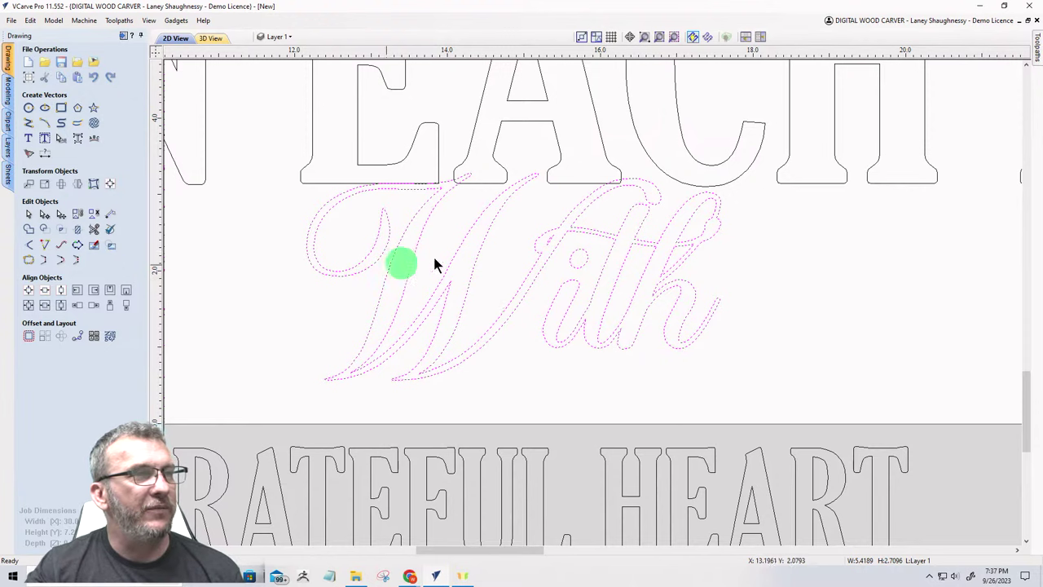
{"action": "scroll", "coordinate": [617, 227], "scroll_direction": "up", "scroll_amount": 5}
{"action": "scroll", "coordinate": [621, 229], "scroll_direction": "down", "scroll_amount": 5}
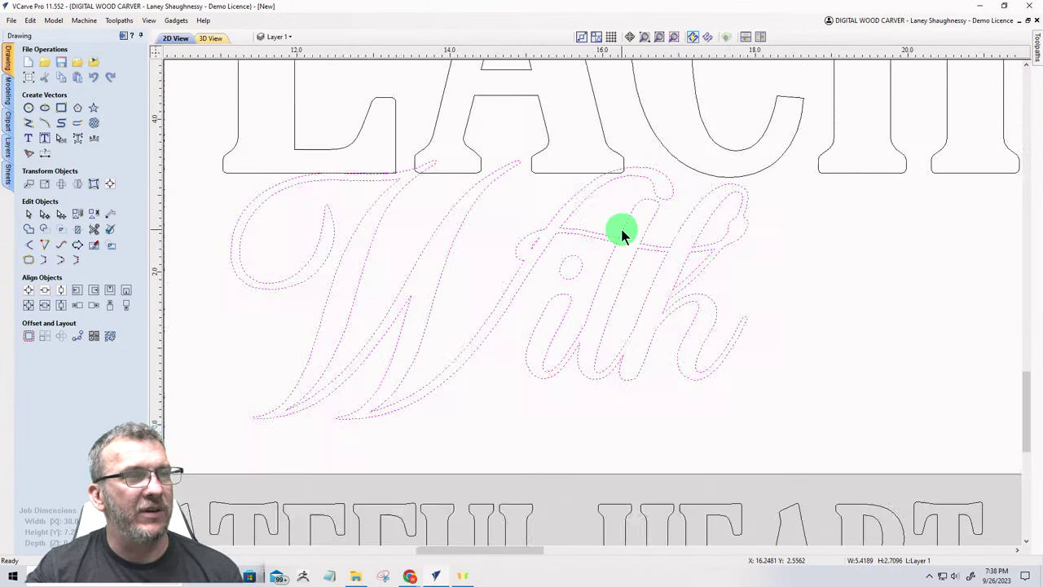
Step: Shrink 'With' to about 3.26 × 1.63 inches and move it up beneath EACH
{"action": "left_click", "coordinate": [76, 213]}
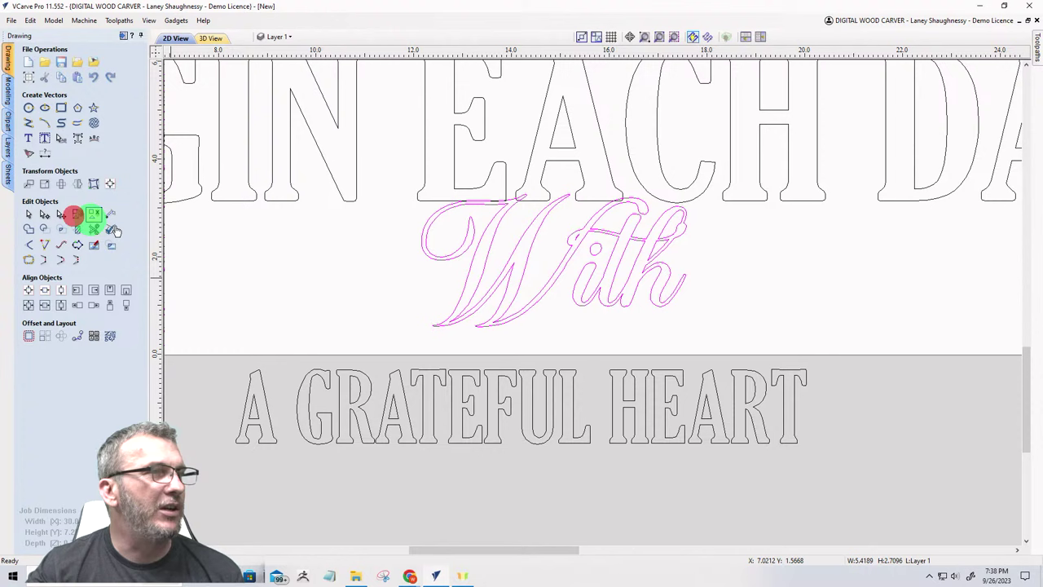
{"action": "left_click", "coordinate": [475, 203]}
{"action": "left_click_drag", "start_coordinate": [416, 189], "coordinate": [489, 246]}
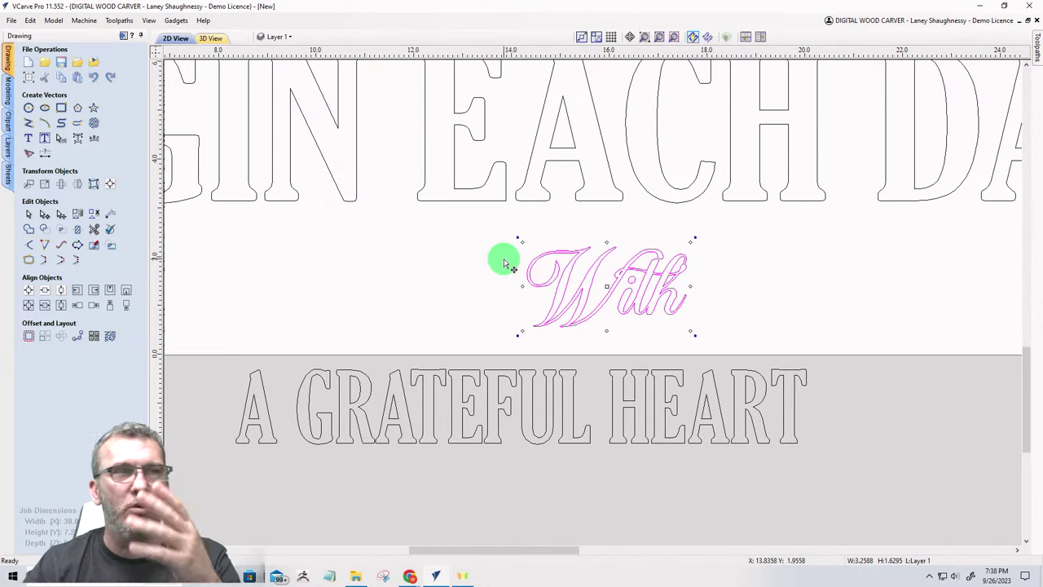
{"action": "left_click_drag", "start_coordinate": [607, 286], "coordinate": [606, 246]}
{"action": "left_click", "coordinate": [469, 405]}
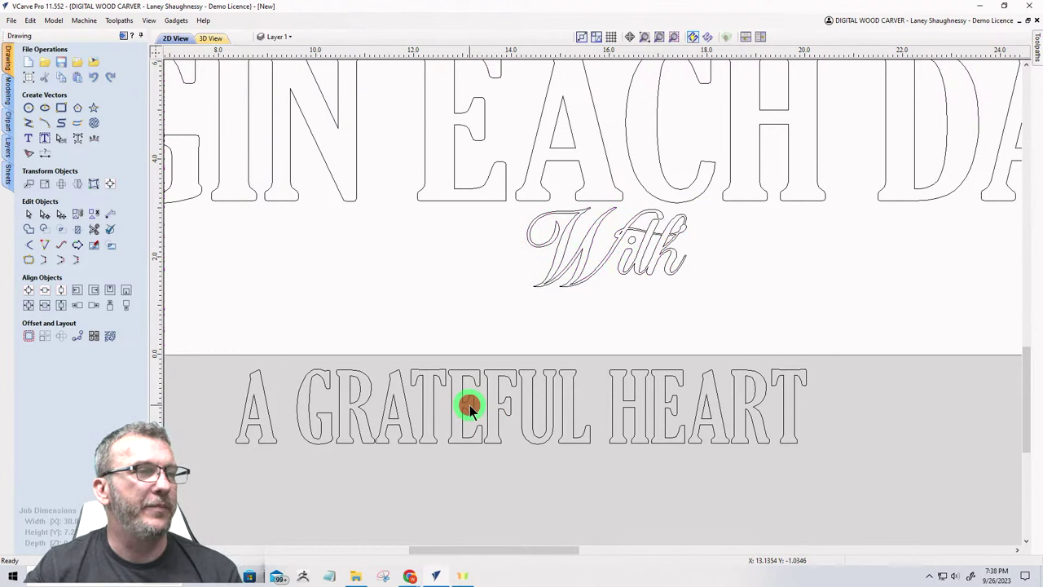
Step: Align With, then A GRATEFUL HEART, to the material's horizontal centre using Alignment Tools
{"action": "left_click", "coordinate": [110, 183]}
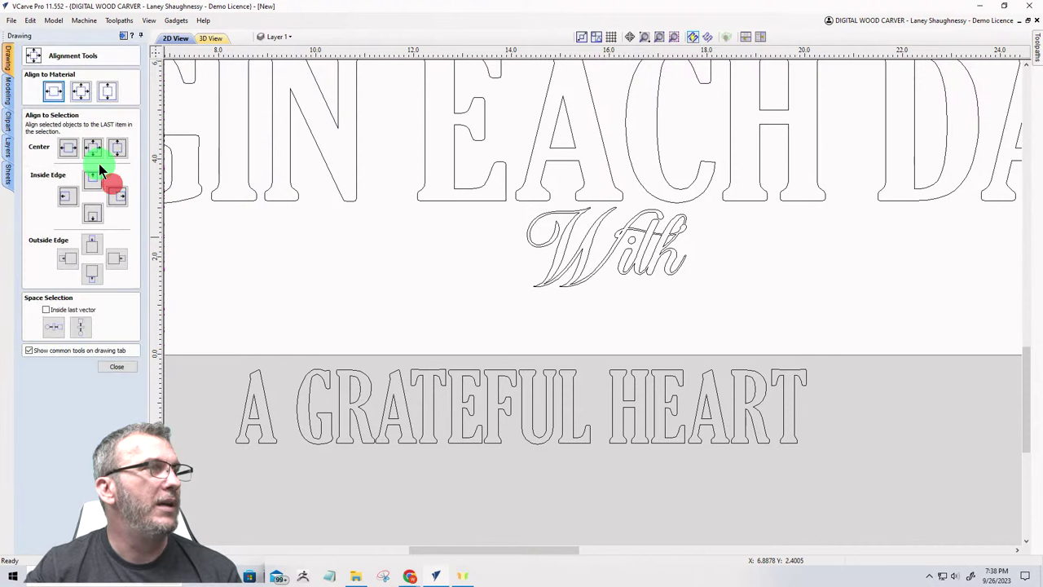
{"action": "left_click", "coordinate": [572, 257]}
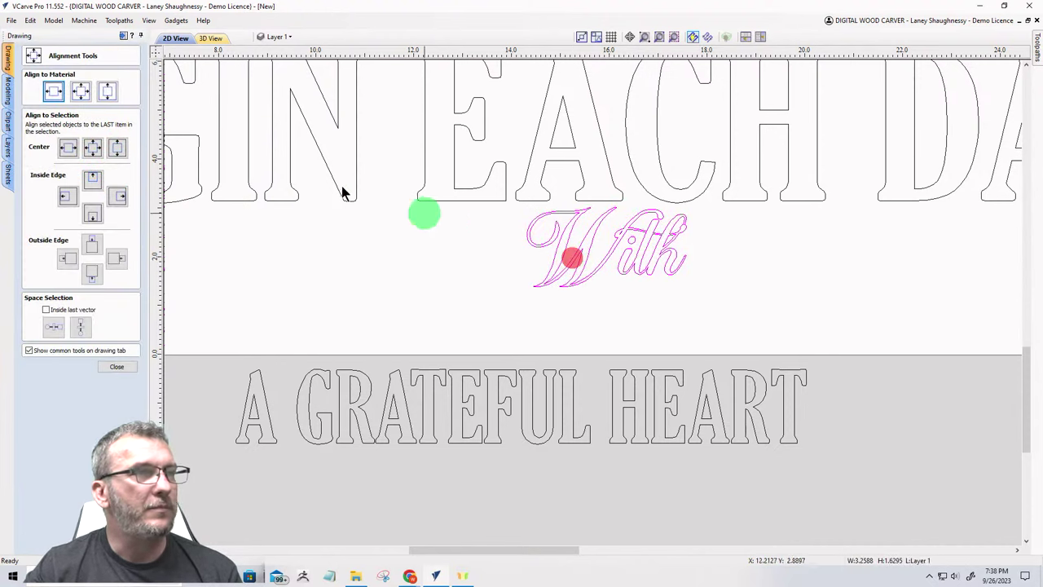
{"action": "left_click", "coordinate": [79, 92]}
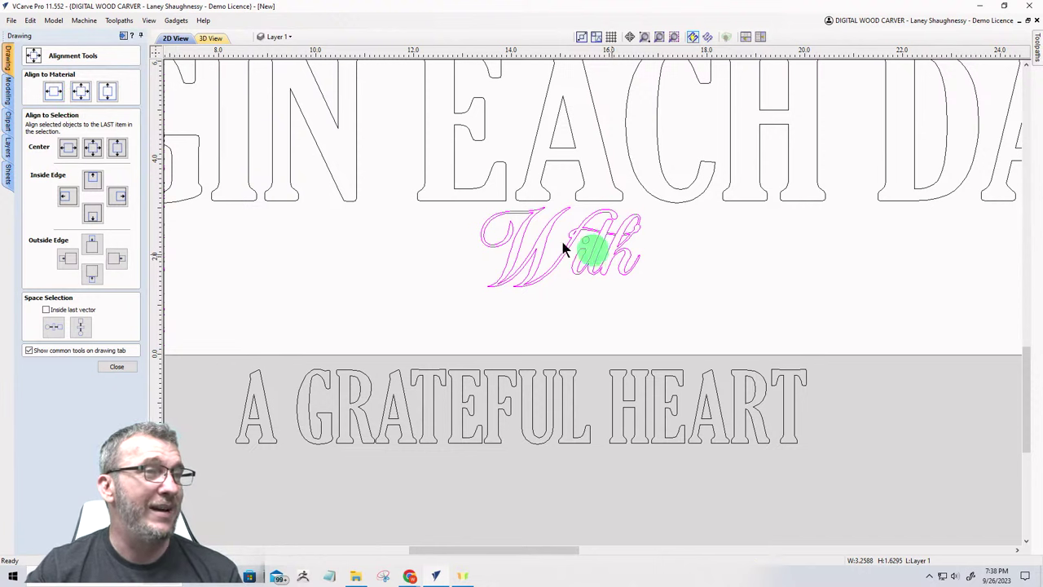
{"action": "left_click", "coordinate": [322, 414]}
{"action": "left_click", "coordinate": [53, 92]}
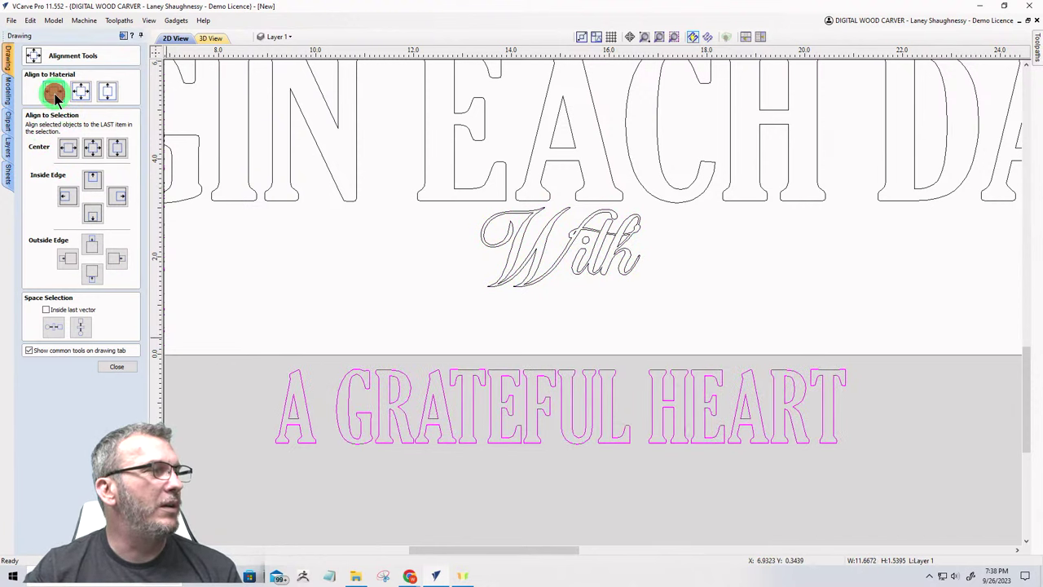
Step: Deselect A GRATEFUL HEART and select the BEGIN EACH DAY heading
{"action": "left_click", "coordinate": [347, 284]}
{"action": "scroll", "coordinate": [549, 316], "scroll_direction": "down", "scroll_amount": 3}
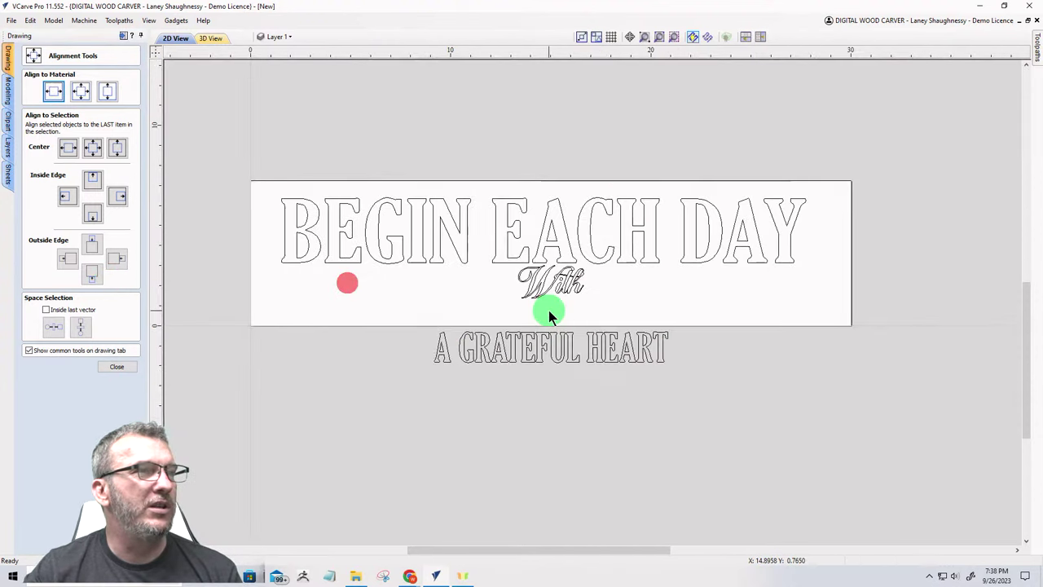
{"action": "left_click", "coordinate": [451, 221]}
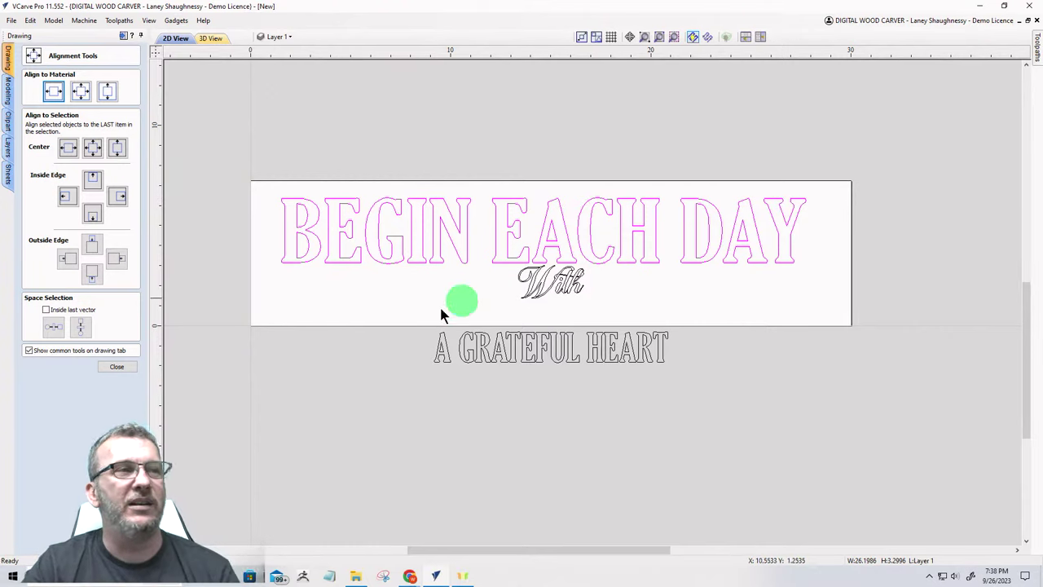
Step: Close Alignment Tools and apply a Bounding Box distortion envelope to BEGIN EACH DAY
{"action": "left_click", "coordinate": [103, 367]}
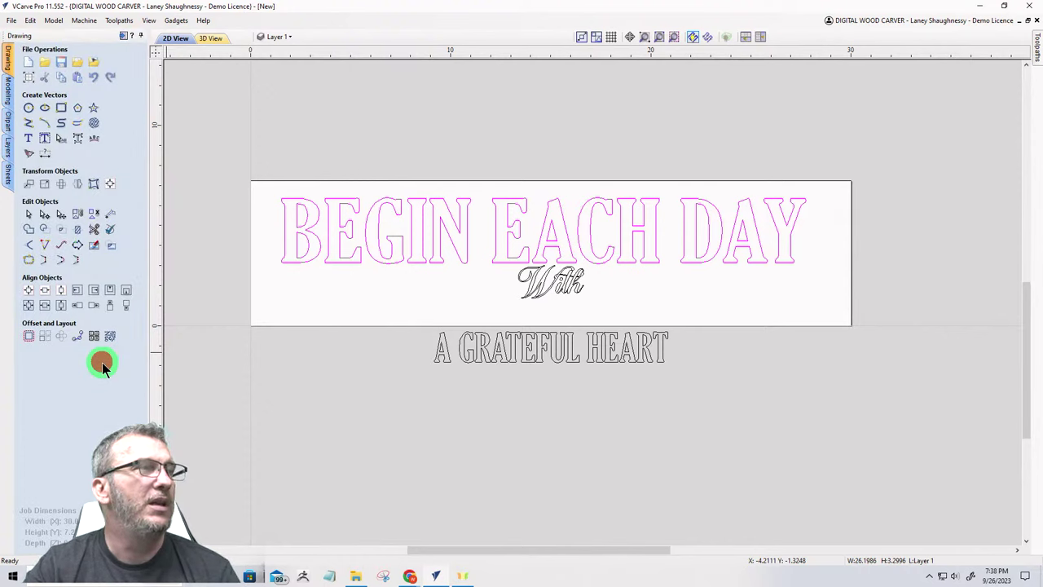
{"action": "left_click", "coordinate": [91, 184]}
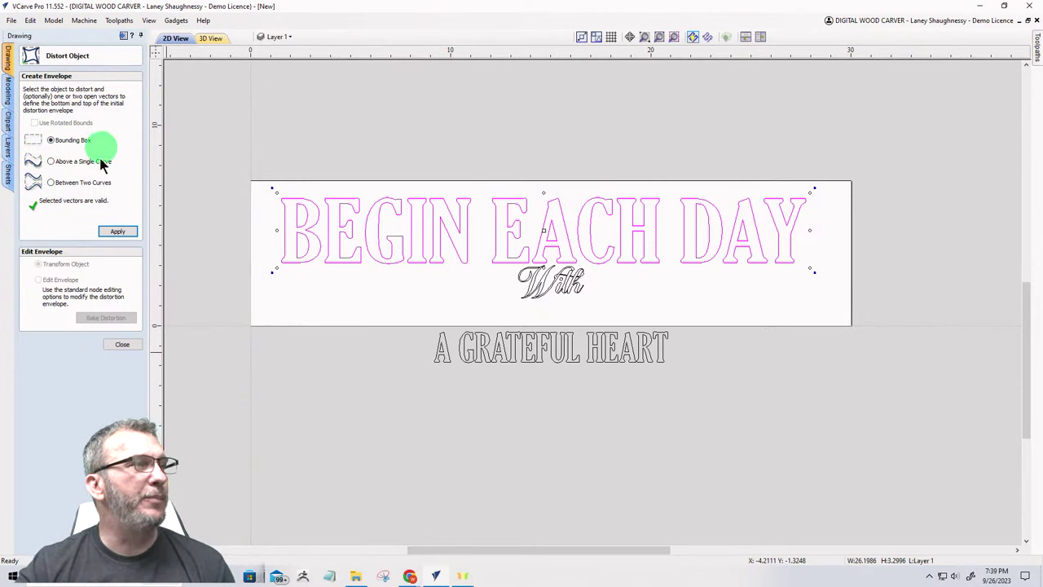
{"action": "left_click", "coordinate": [118, 231]}
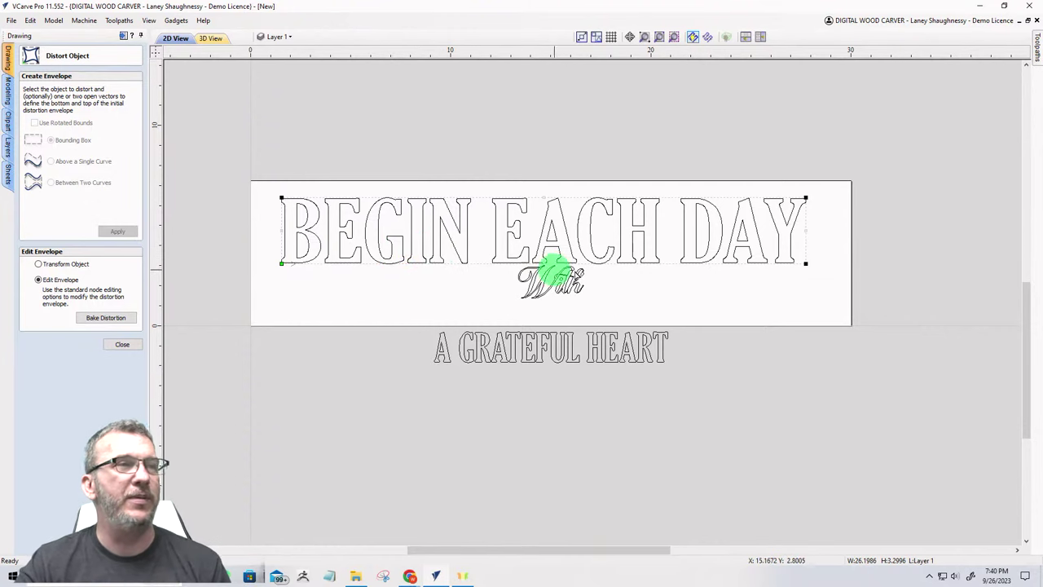
Step: Turn the envelope's bottom edge into an arc curved upward, and nudge the top corner nodes up
{"action": "right_click", "coordinate": [468, 264]}
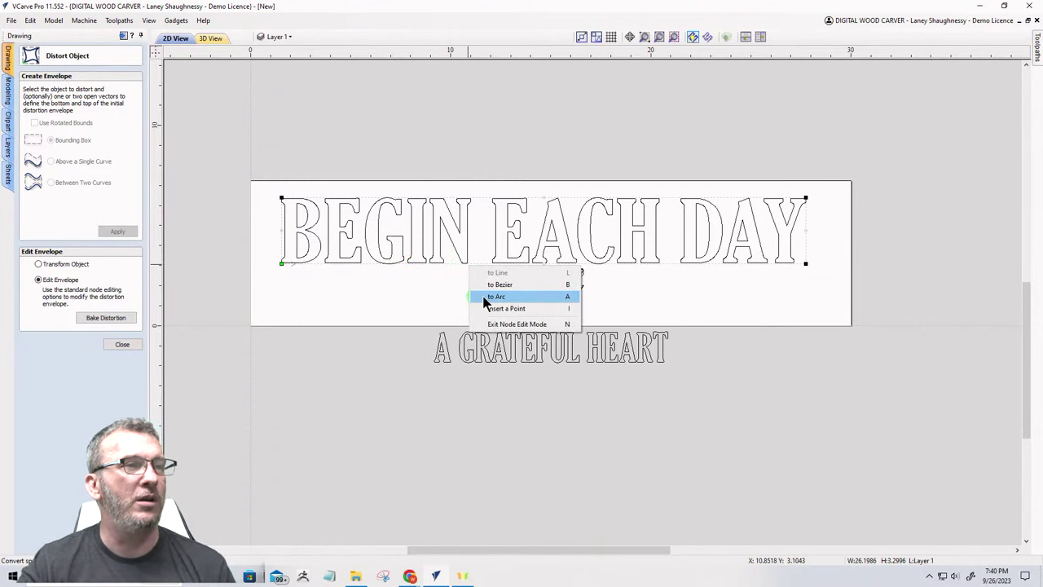
{"action": "left_click", "coordinate": [489, 296]}
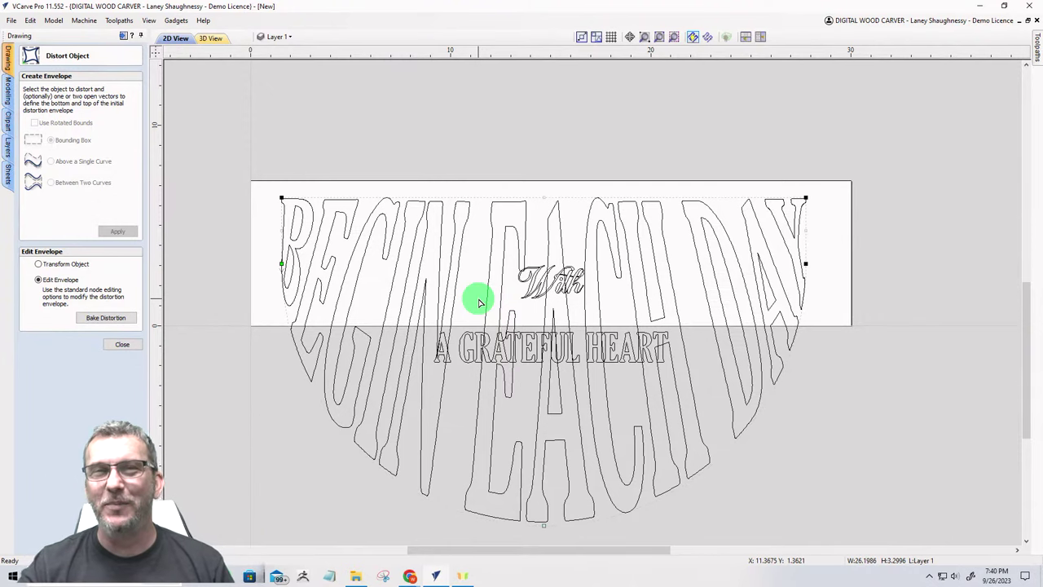
{"action": "left_click", "coordinate": [543, 526]}
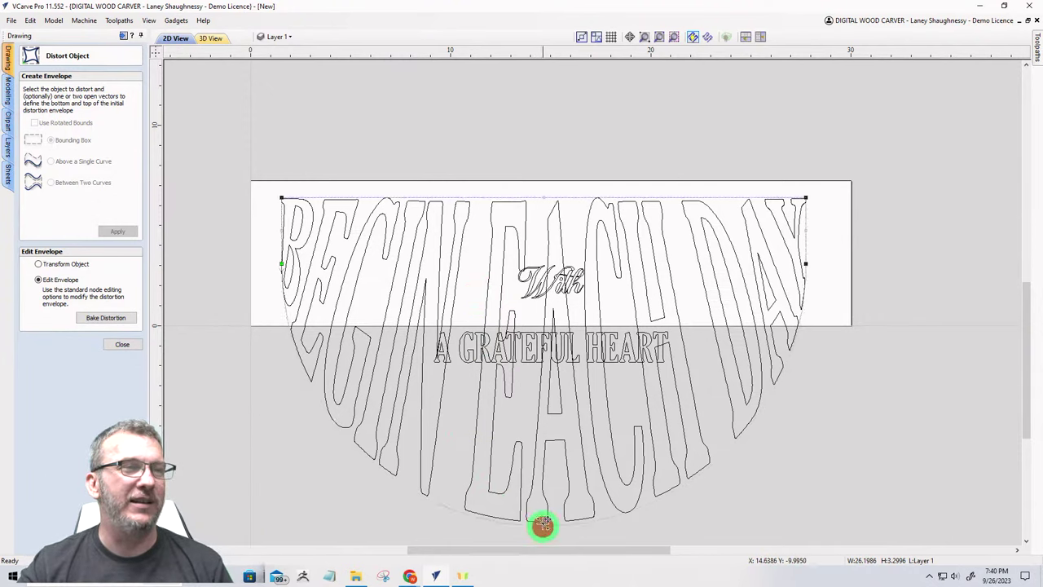
{"action": "left_click_drag", "start_coordinate": [543, 525], "coordinate": [532, 234]}
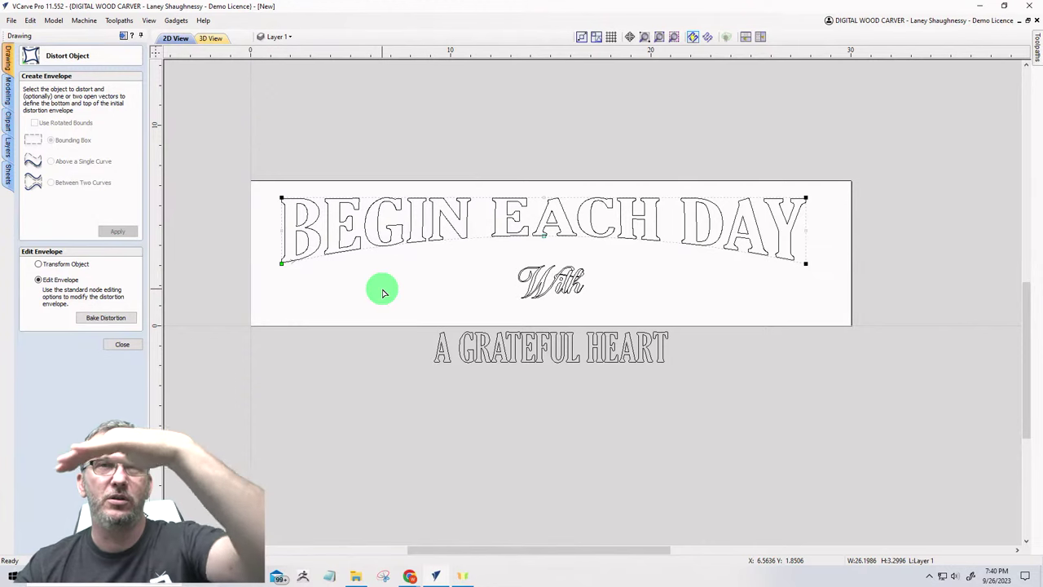
{"action": "mouse_move", "coordinate": [272, 186]}
{"action": "left_mouse_down"}
{"action": "mouse_move", "coordinate": [387, 202]}
{"action": "mouse_move", "coordinate": [819, 209]}
{"action": "left_mouse_up"}
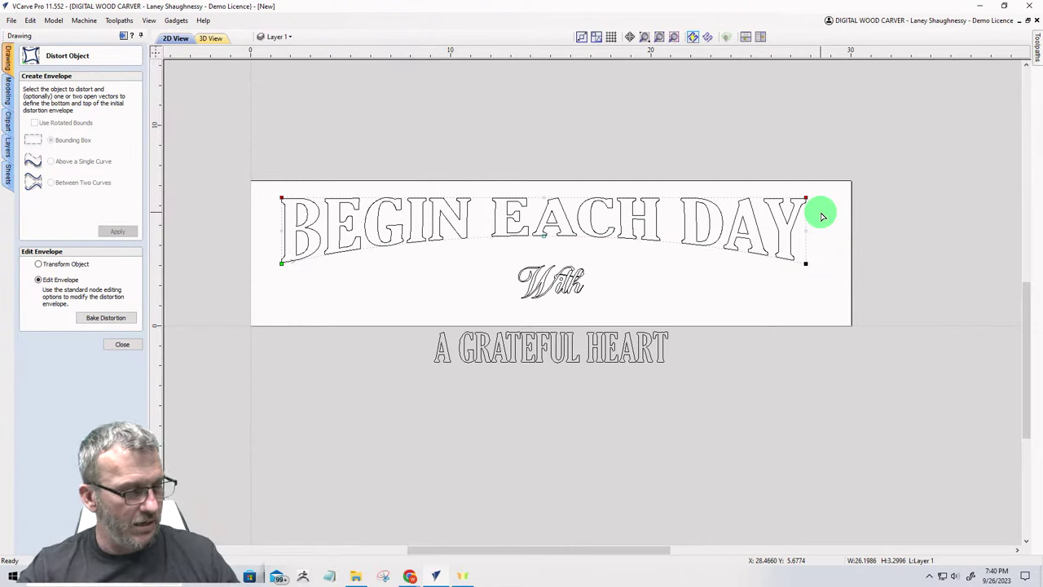
{"action": "key", "text": "Up"}
{"action": "key", "text": "Up"}
{"action": "key", "text": "Up"}
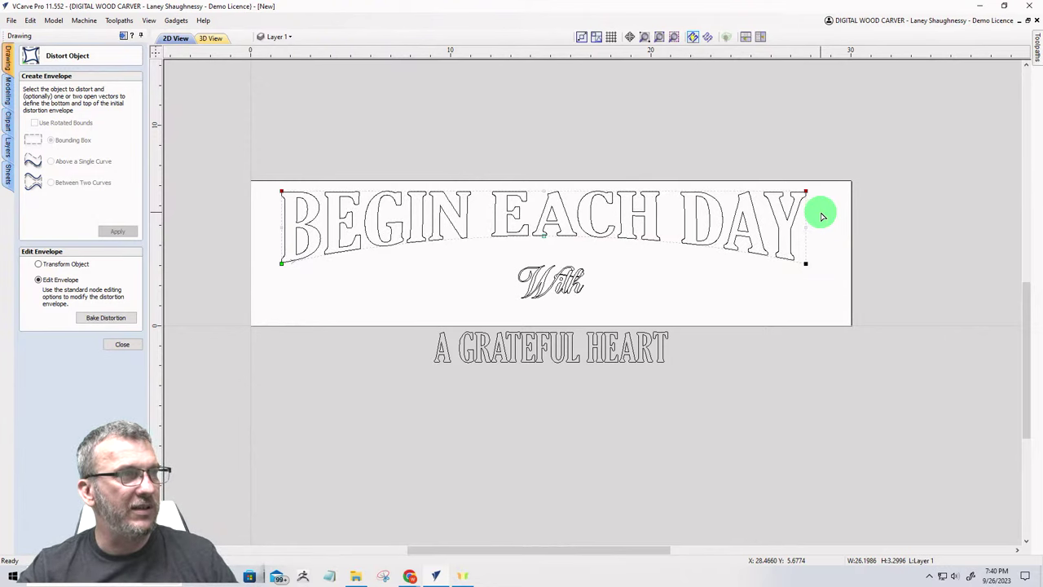
Step: Lower the two bottom corner nodes three nudges to arch the heading, then deselect
{"action": "left_click", "coordinate": [545, 234]}
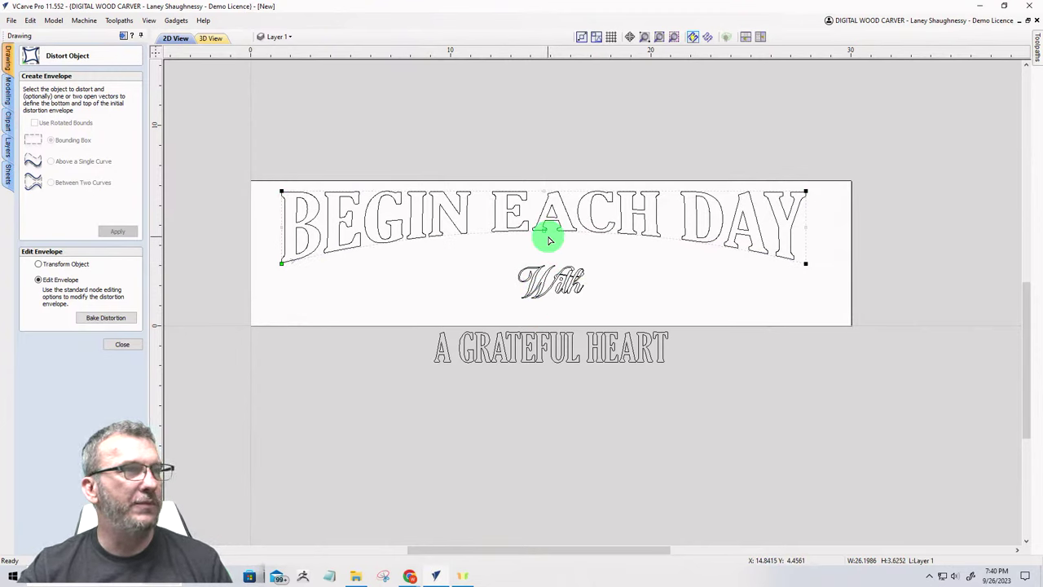
{"action": "left_click", "coordinate": [281, 262]}
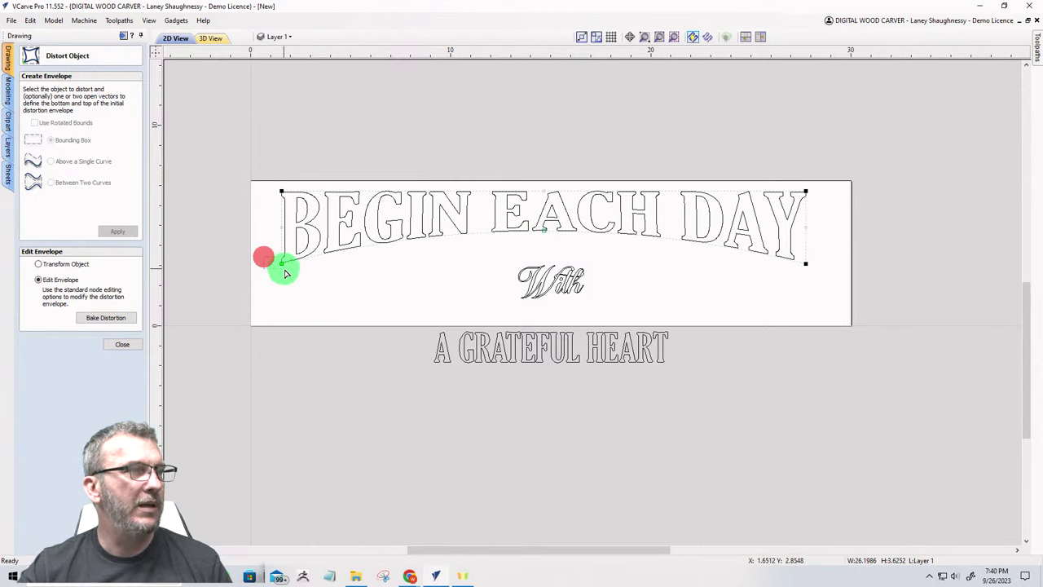
{"action": "left_click", "coordinate": [804, 262]}
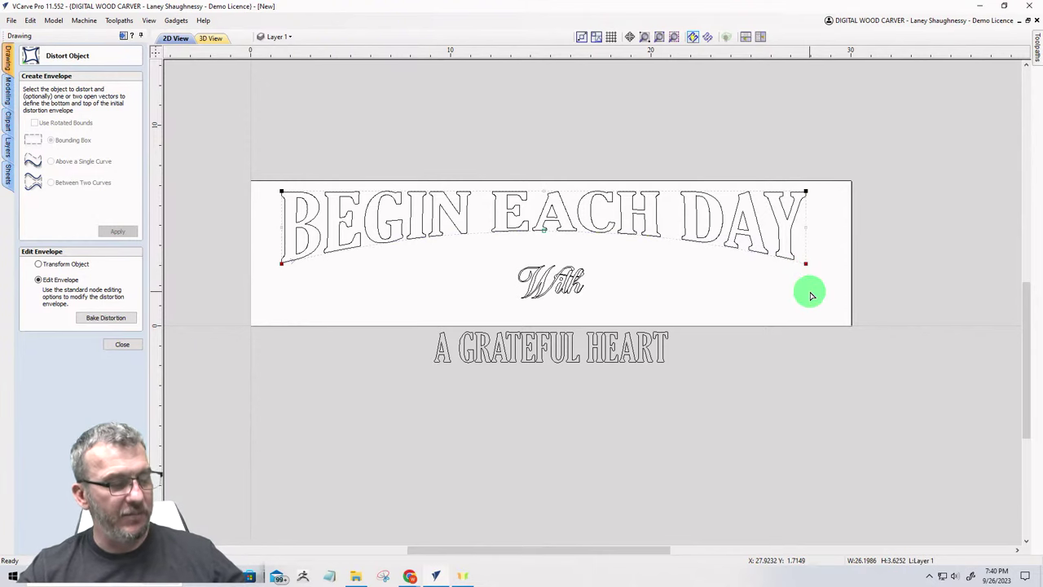
{"action": "key", "text": "Down"}
{"action": "key", "text": "Down"}
{"action": "key", "text": "Down"}
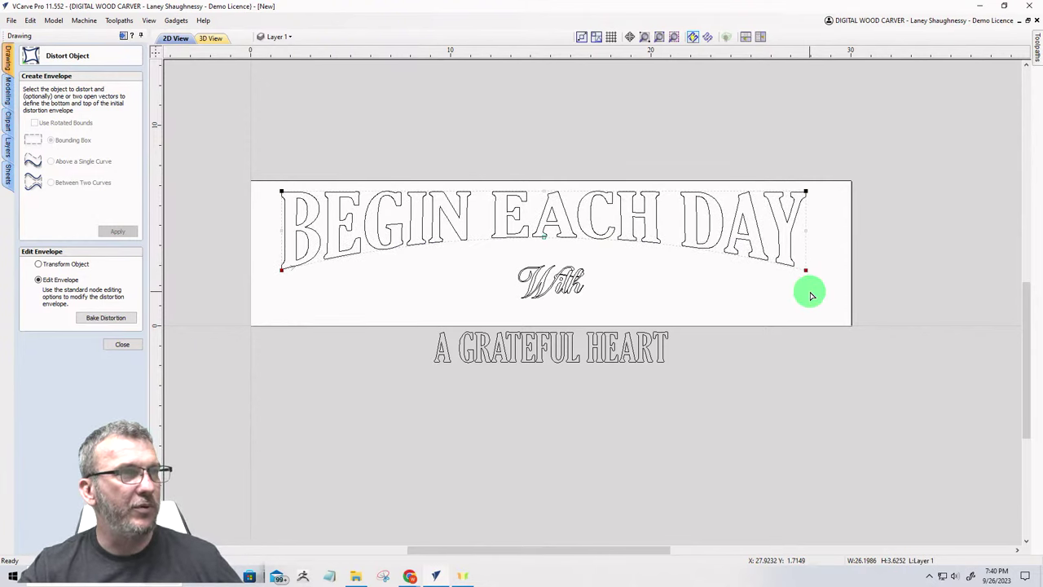
{"action": "key", "text": "Down"}
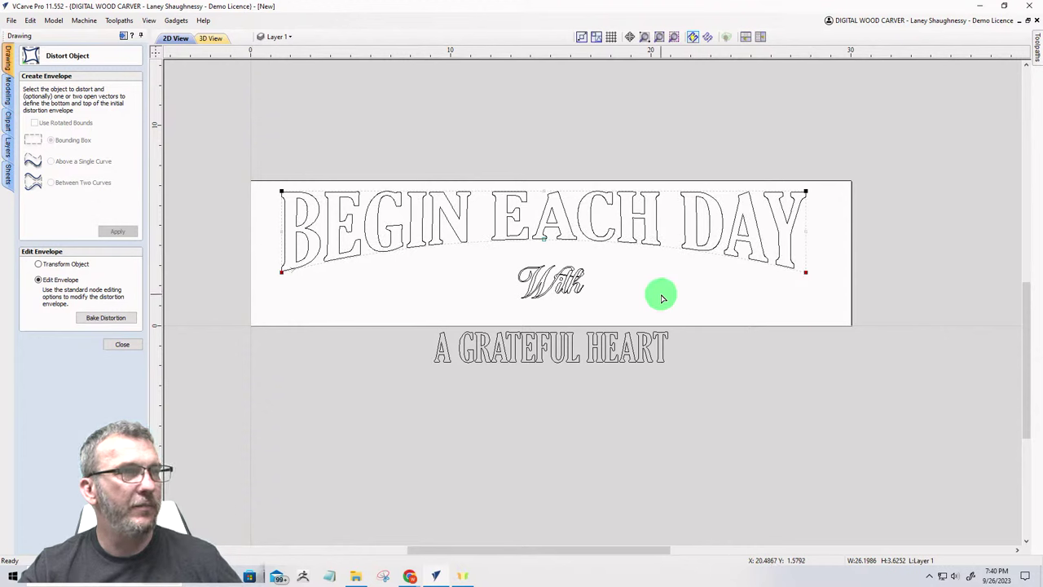
{"action": "key", "text": "Down"}
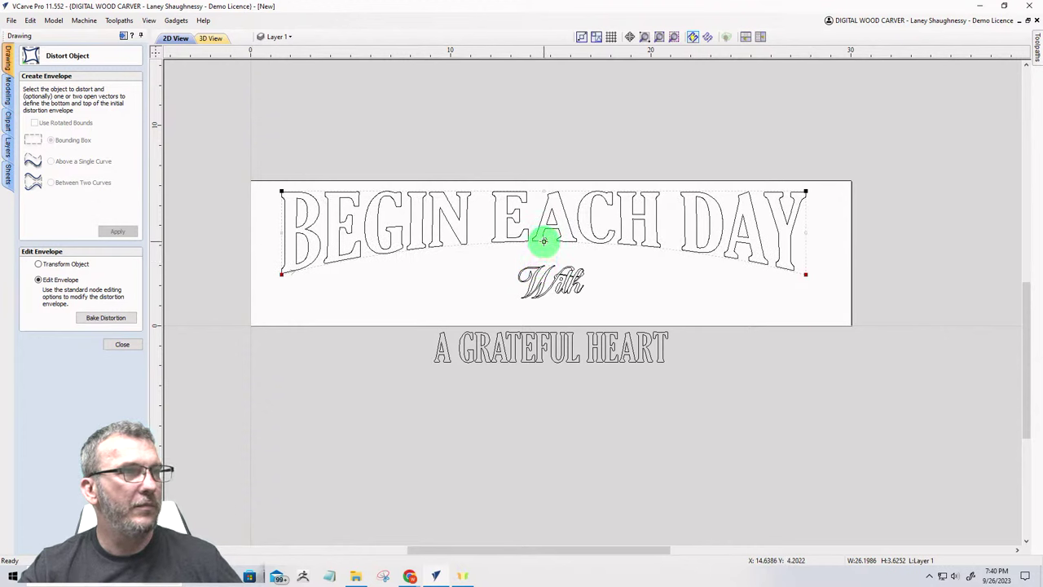
{"action": "left_click", "coordinate": [478, 276]}
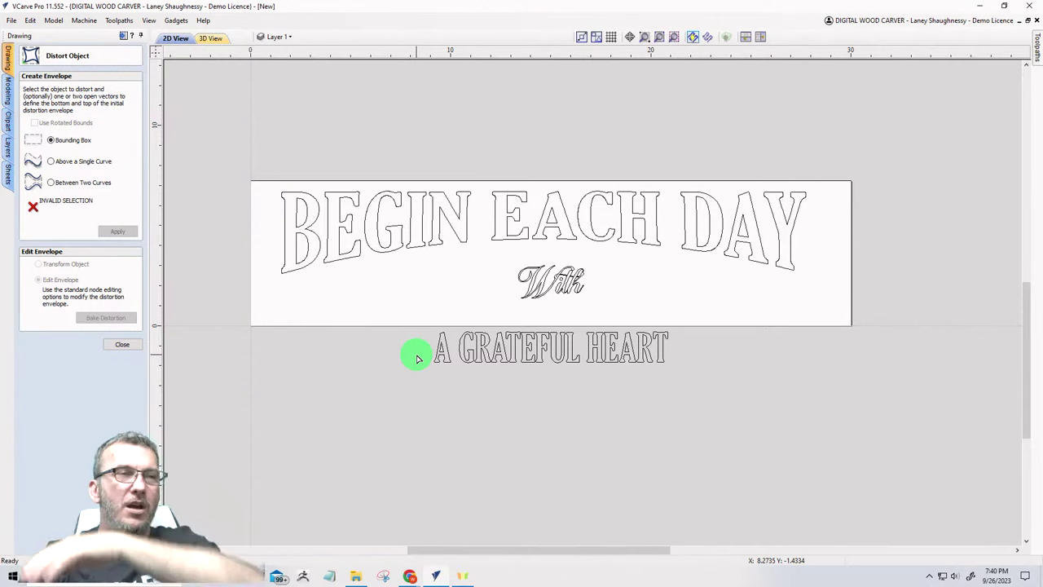
Step: Decline ungrouping, close Distort Object, and move With up centred under the heading
{"action": "left_click", "coordinate": [559, 285]}
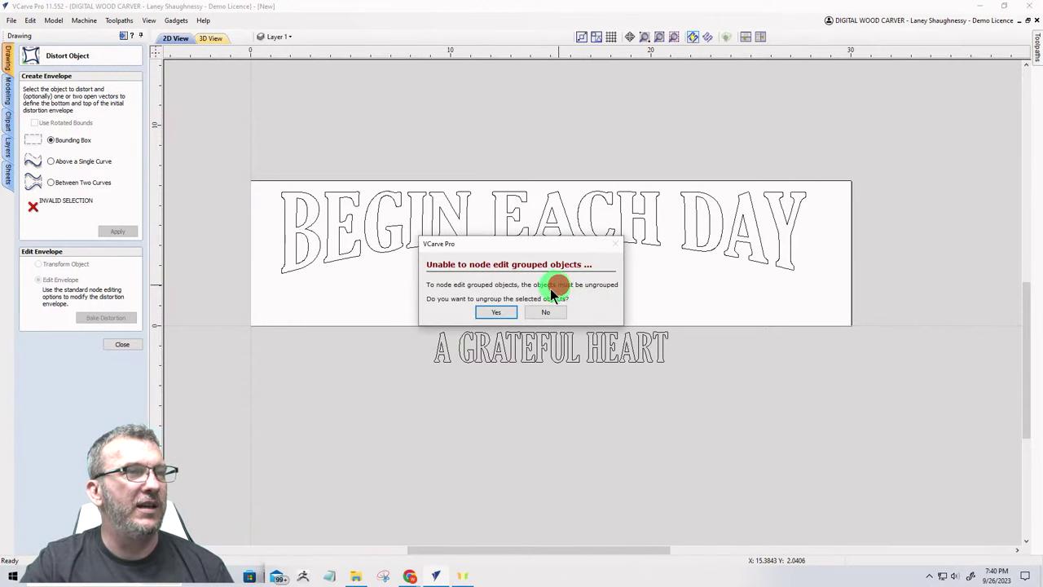
{"action": "left_click", "coordinate": [538, 316]}
{"action": "left_click", "coordinate": [110, 348]}
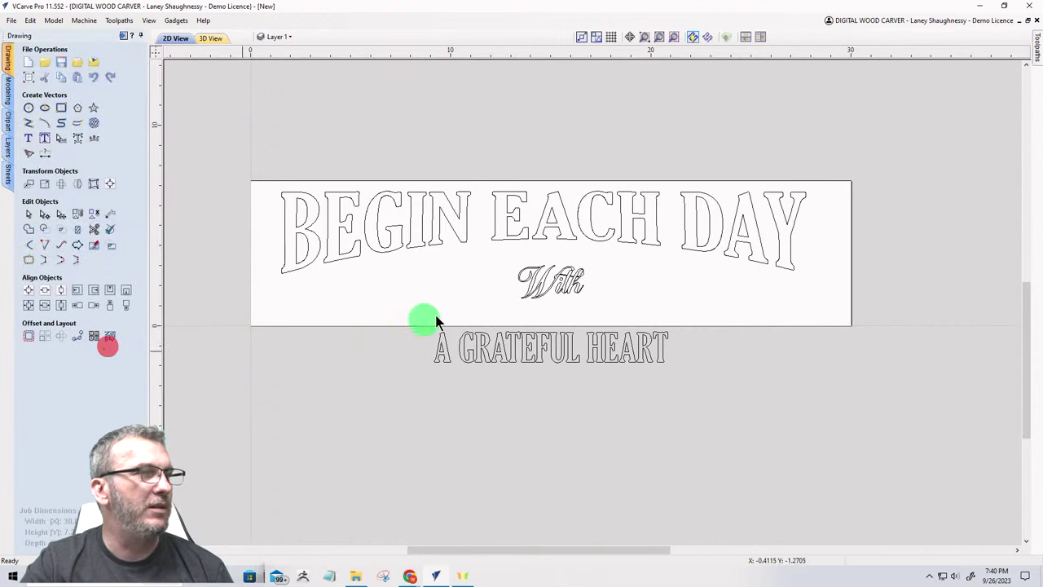
{"action": "left_click", "coordinate": [563, 289]}
{"action": "left_click_drag", "start_coordinate": [561, 288], "coordinate": [551, 268]}
Step: Move A GRATEFUL HEART up onto the board and stretch it to about 16.1 inches wide
{"action": "left_click", "coordinate": [536, 342]}
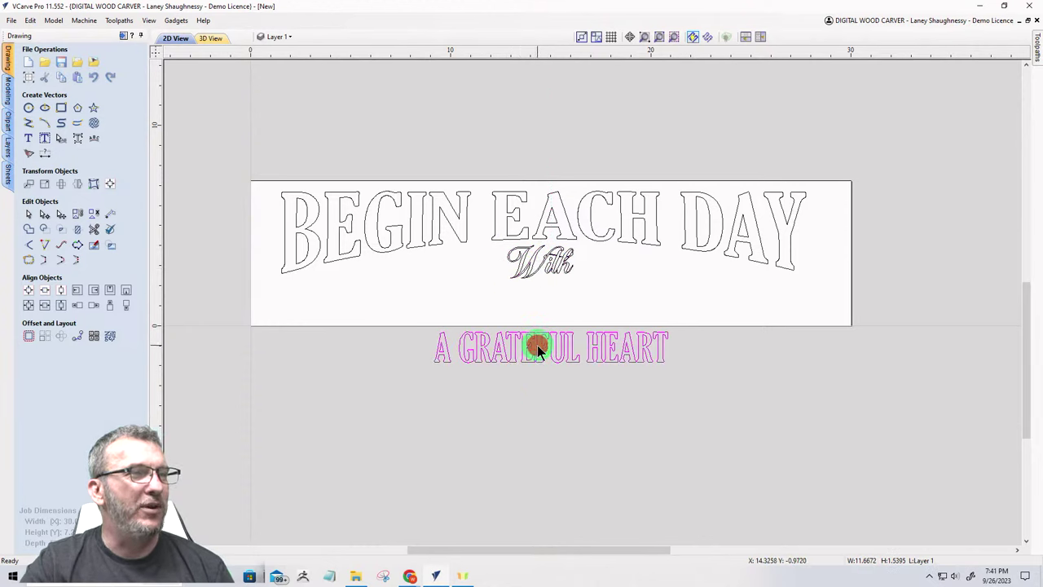
{"action": "left_click_drag", "start_coordinate": [545, 344], "coordinate": [550, 302]}
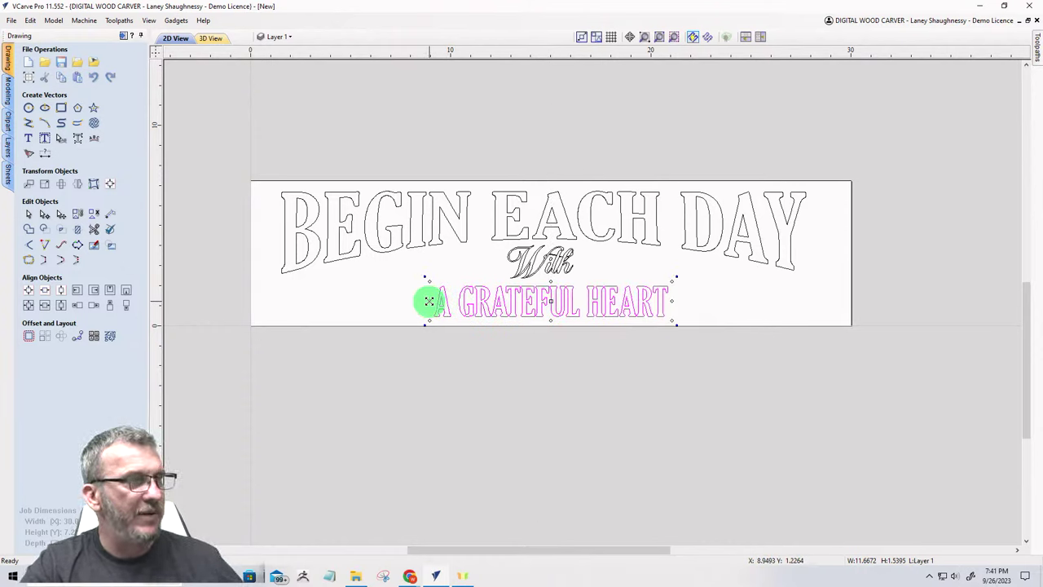
{"action": "left_click_drag", "start_coordinate": [428, 301], "coordinate": [389, 297]}
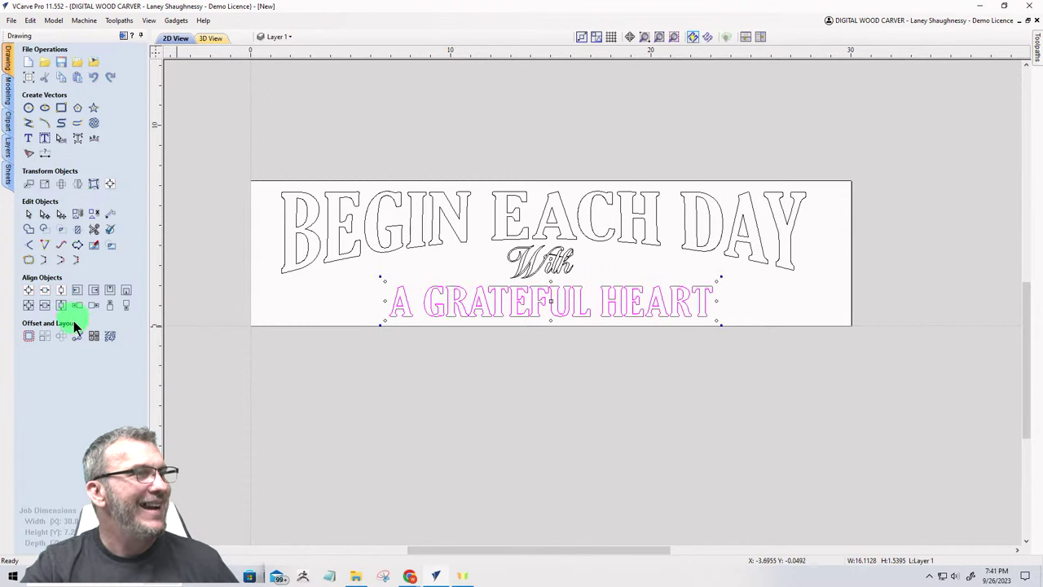
Step: Draw a 5.25 × 0.25 inch rectangle left of A GRATEFUL HEART and move it level with the text
{"action": "left_click", "coordinate": [59, 108]}
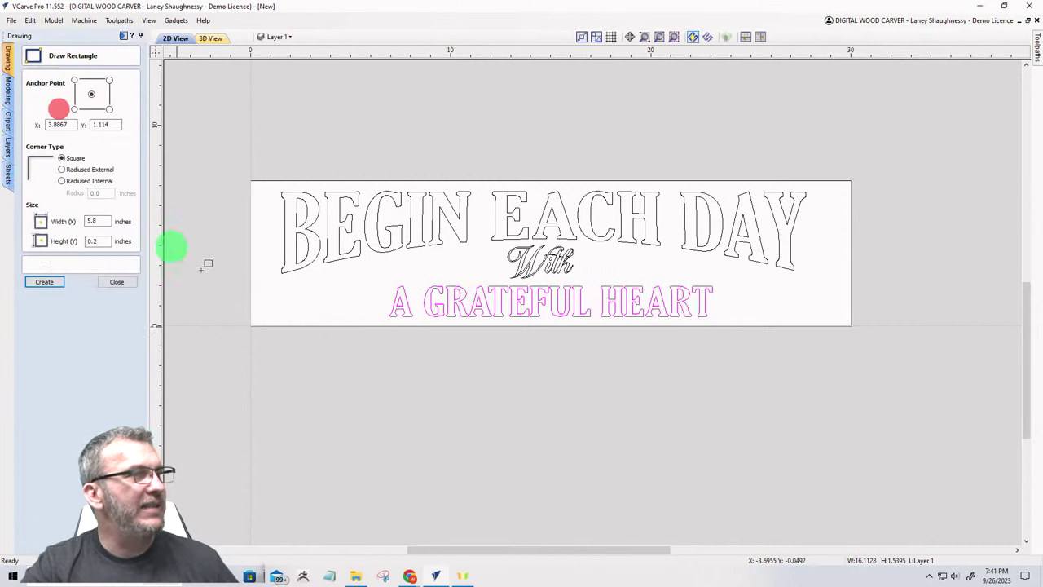
{"action": "left_click", "coordinate": [281, 298]}
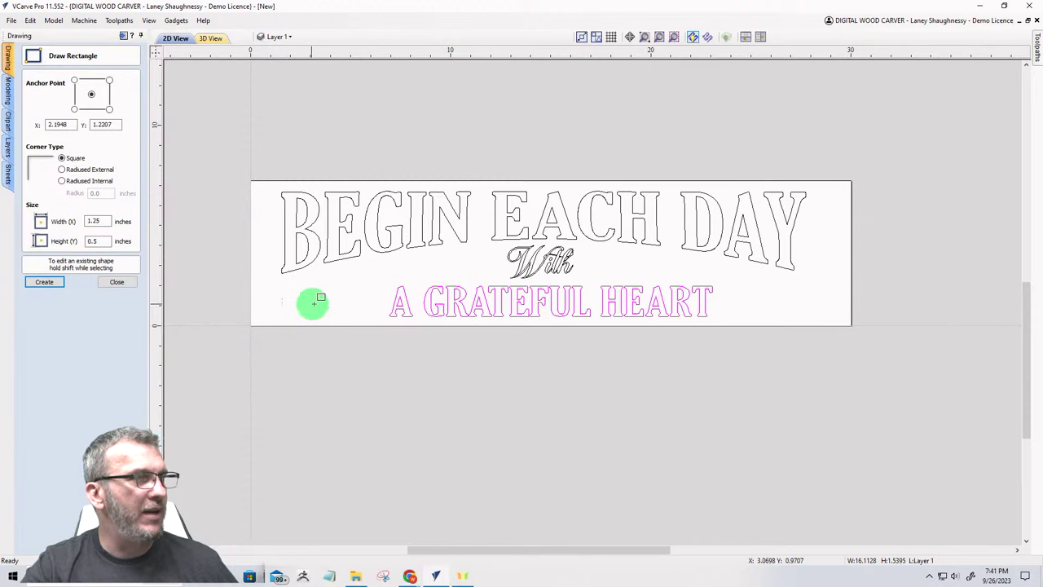
{"action": "left_click", "coordinate": [386, 302]}
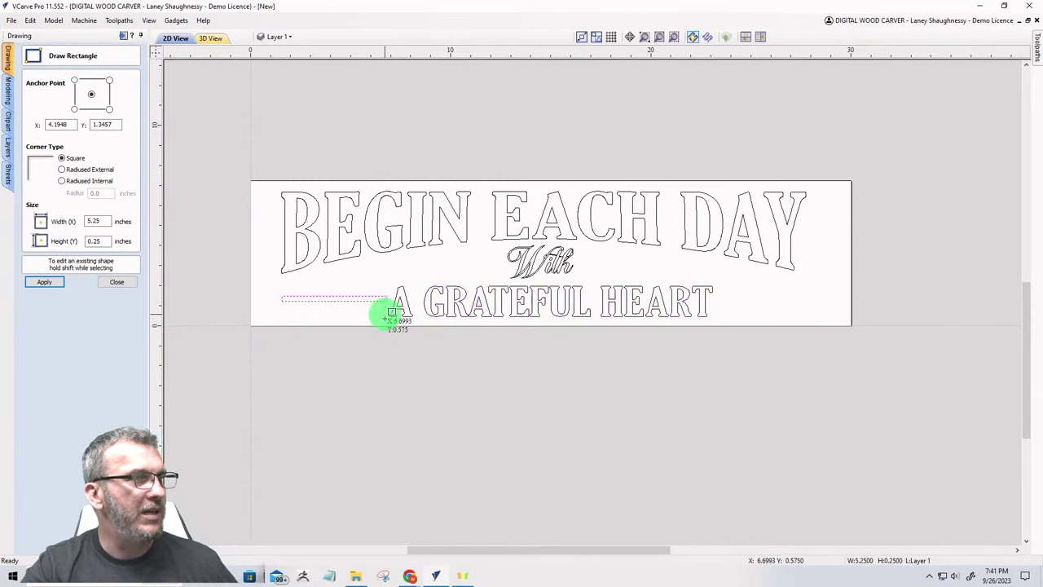
{"action": "left_click", "coordinate": [107, 283]}
{"action": "scroll", "coordinate": [235, 301], "scroll_direction": "up", "scroll_amount": 3}
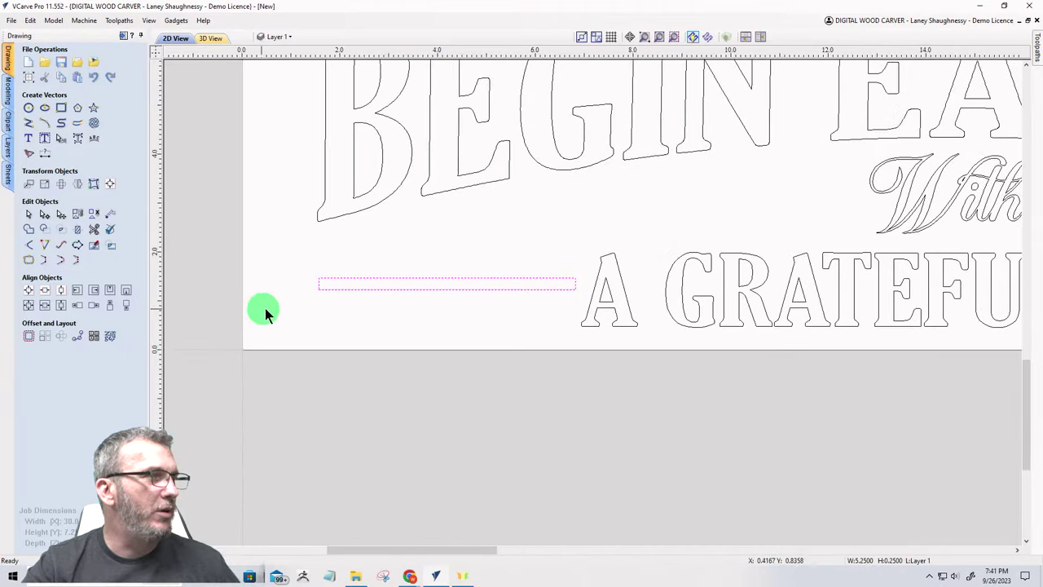
{"action": "left_click", "coordinate": [318, 281]}
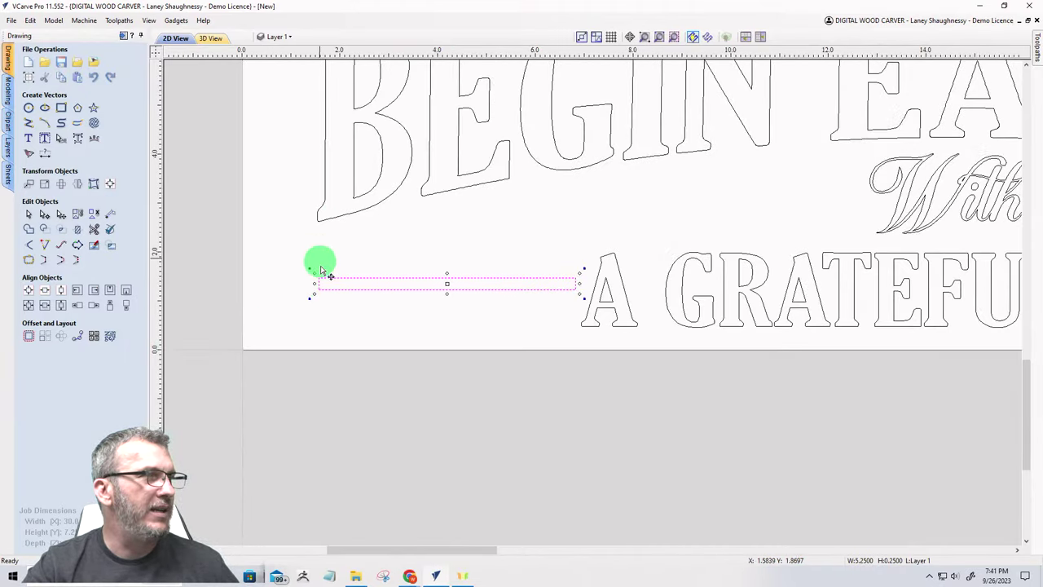
{"action": "left_click", "coordinate": [314, 282]}
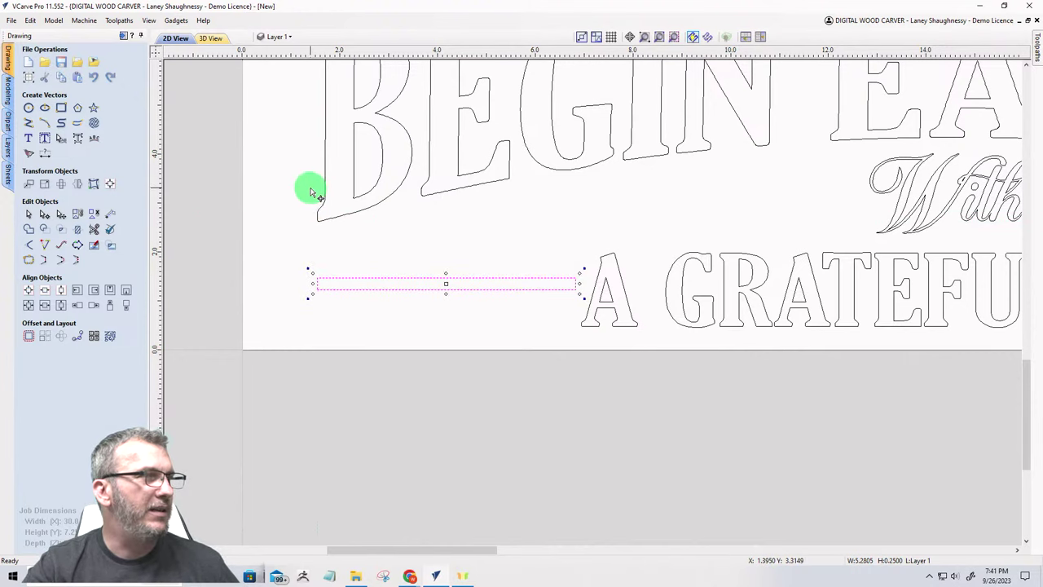
{"action": "scroll", "coordinate": [254, 325], "scroll_direction": "down", "scroll_amount": 2}
{"action": "scroll", "coordinate": [358, 334], "scroll_direction": "up", "scroll_amount": 3}
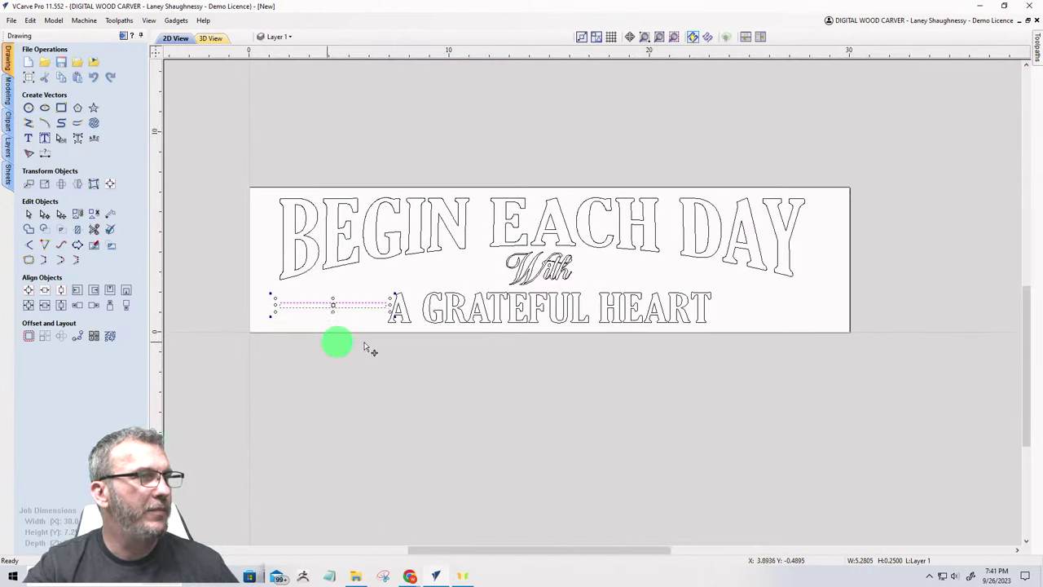
{"action": "left_click_drag", "start_coordinate": [379, 318], "coordinate": [373, 318]}
{"action": "scroll", "coordinate": [376, 319], "scroll_direction": "down", "scroll_amount": 3}
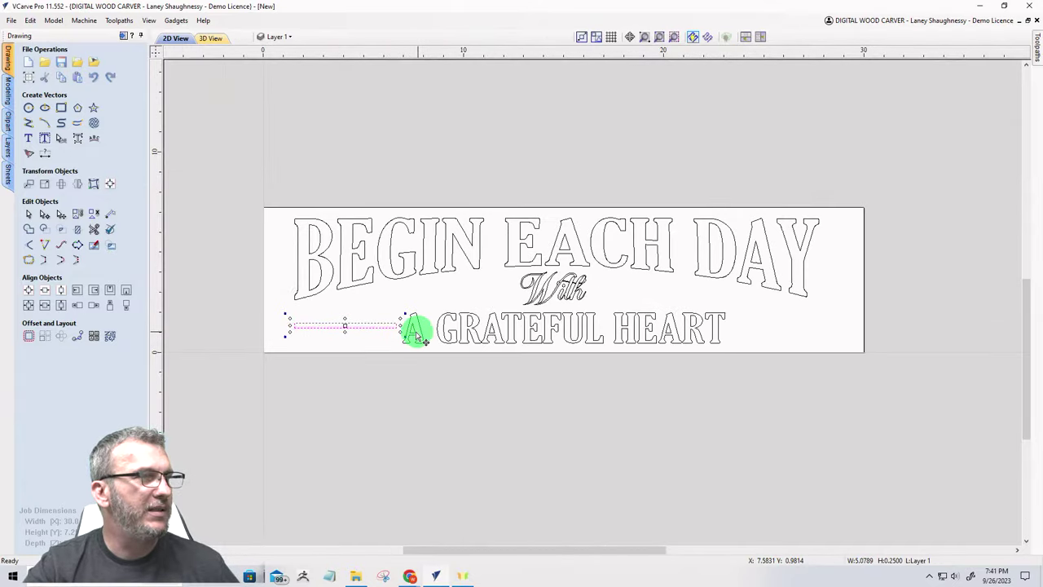
Step: Mirror a copy of the line horizontally about the job centre to the right of the text
{"action": "left_click", "coordinate": [76, 183]}
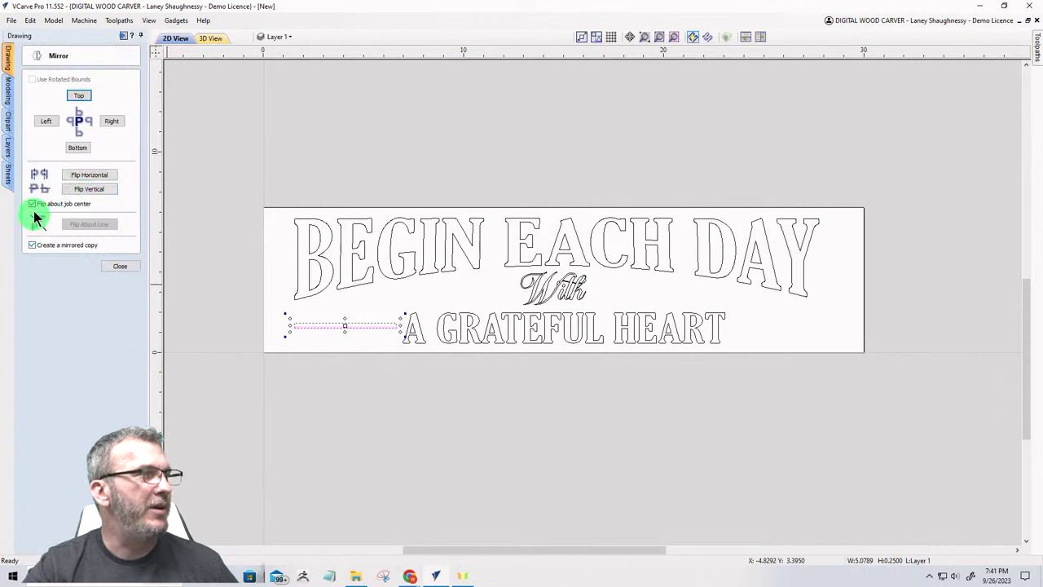
{"action": "left_click", "coordinate": [89, 175]}
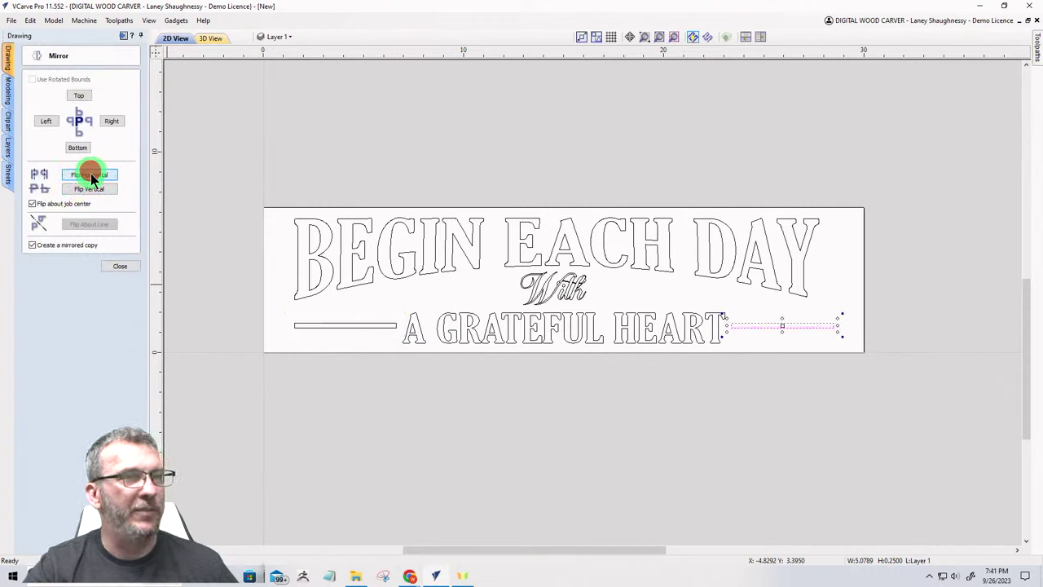
{"action": "left_click", "coordinate": [120, 267]}
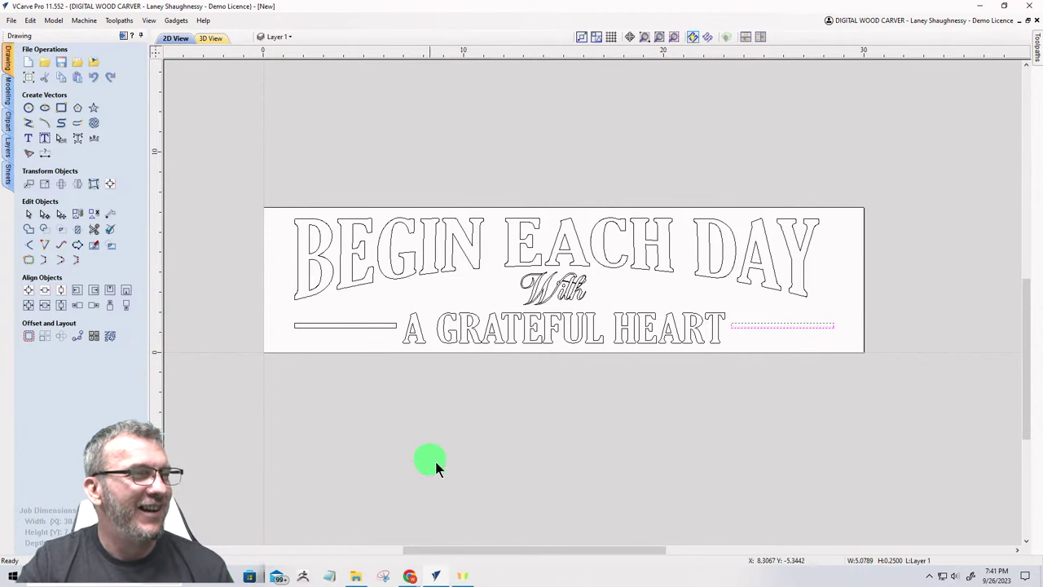
{"action": "left_click", "coordinate": [598, 369]}
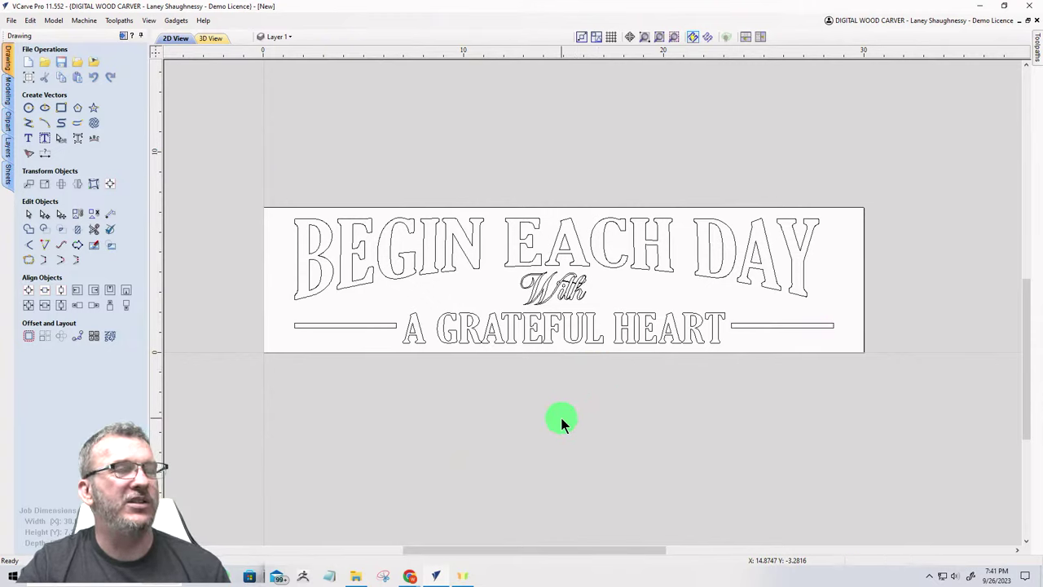
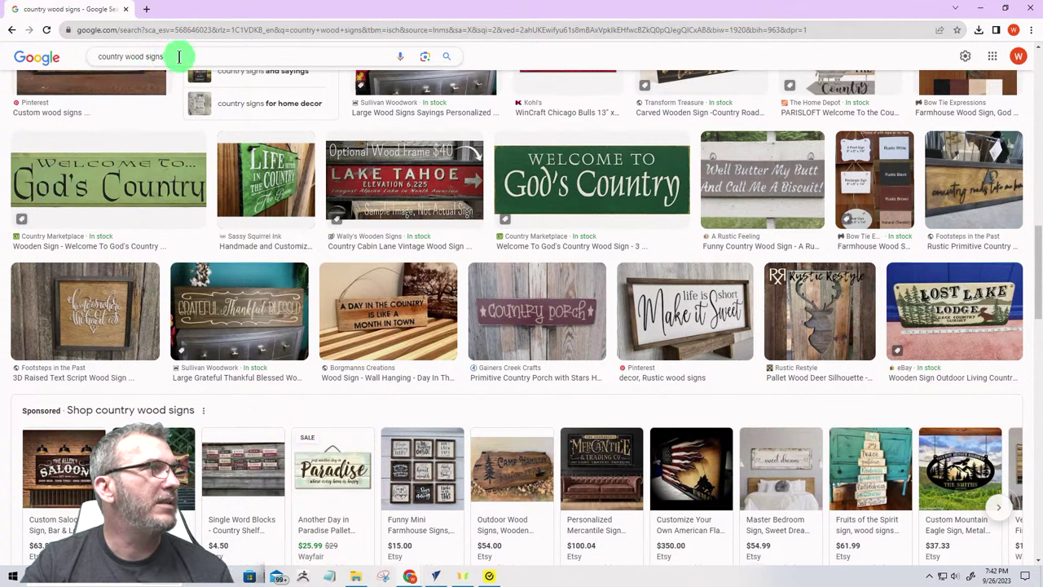
Step: Search Google Images for 'WINCRAFT MIAMI MARLINS COUNTRY SIGN', preview the Marlins Country result, and close the browser
{"action": "left_click", "coordinate": [177, 57]}
{"action": "left_click_drag", "start_coordinate": [177, 57], "coordinate": [71, 55]}
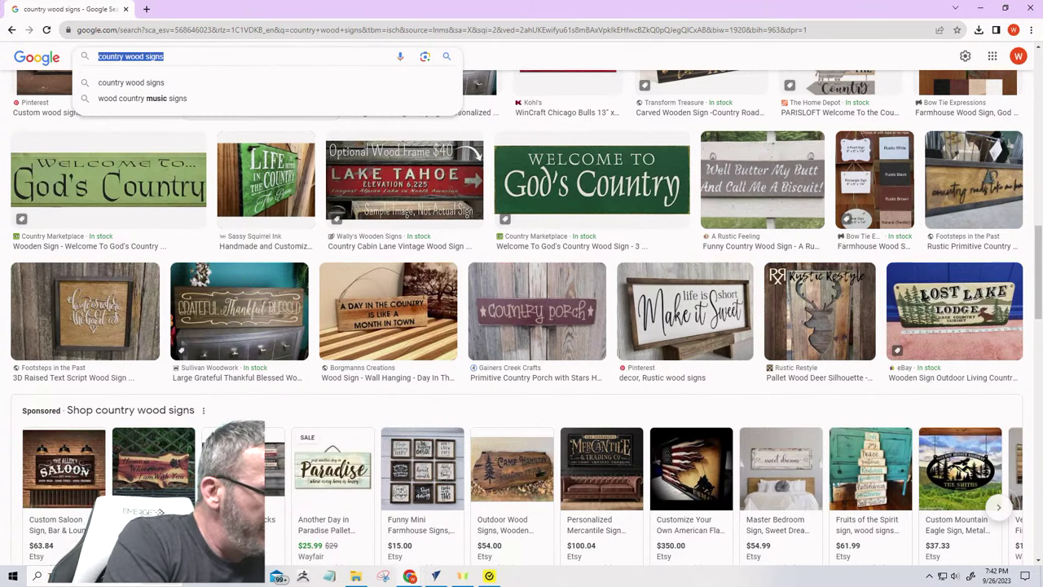
{"action": "type", "text": "WIN"}
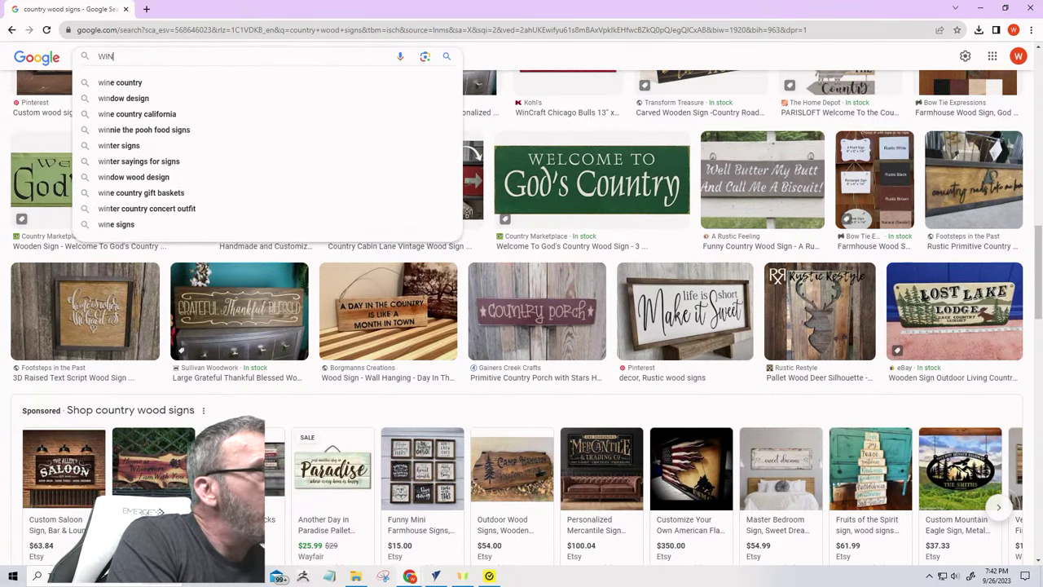
{"action": "type", "text": "CRAF"}
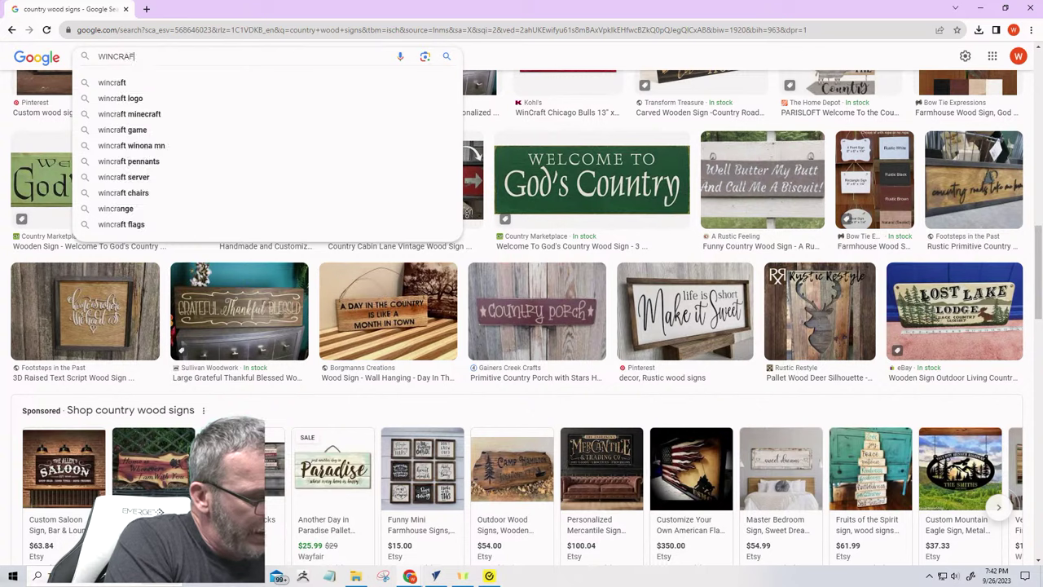
{"action": "type", "text": "T MIAMI"}
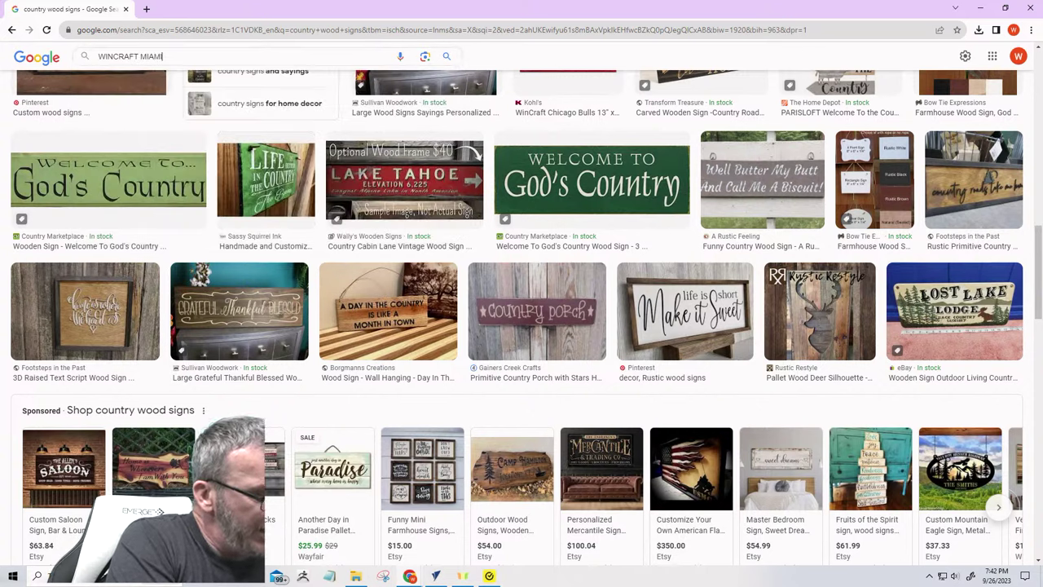
{"action": "type", "text": " MARLINS"}
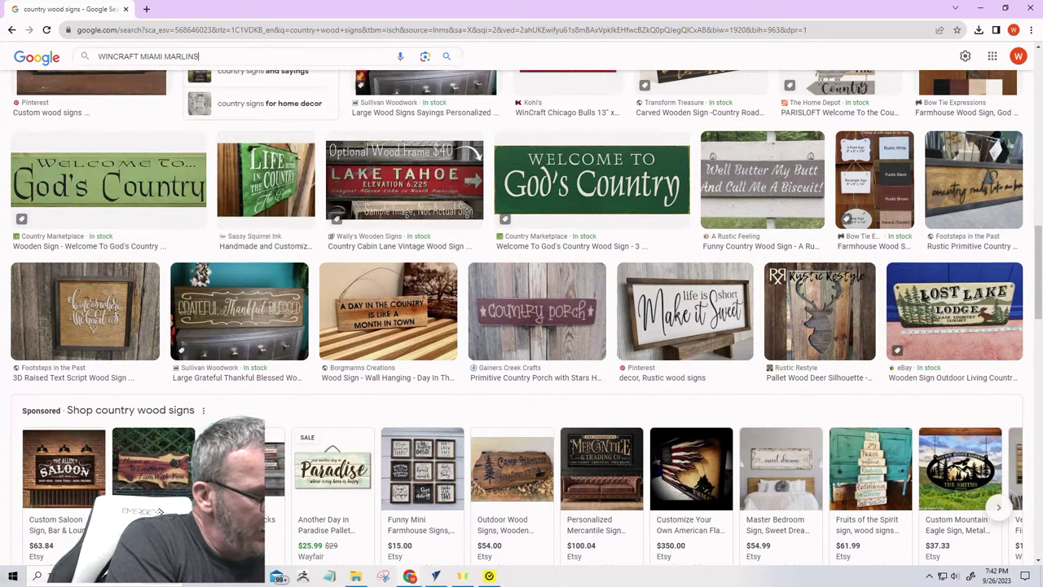
{"action": "type", "text": " COUNTRY"}
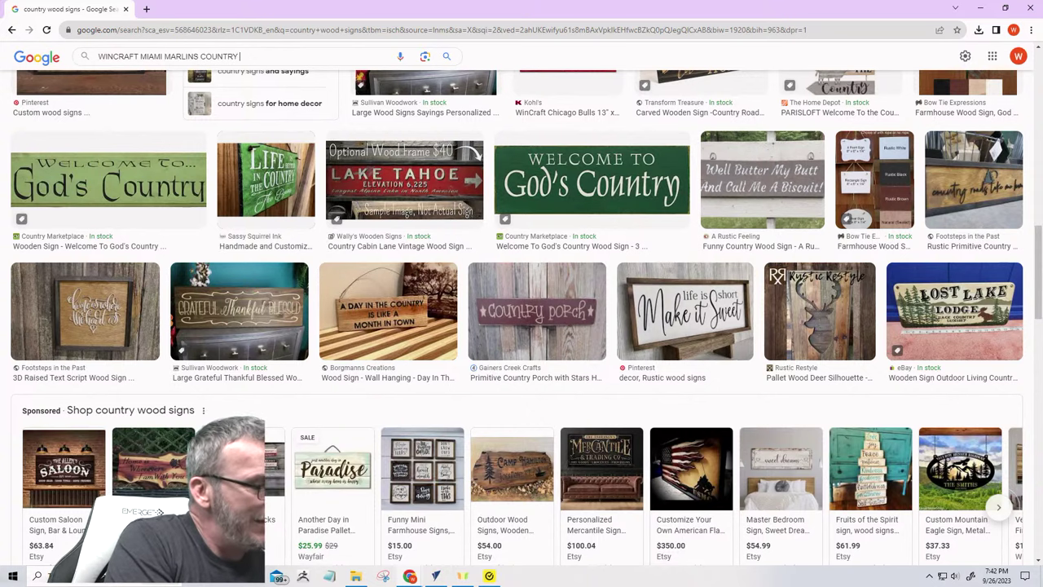
{"action": "type", "text": " SIGN"}
{"action": "key", "text": "Return"}
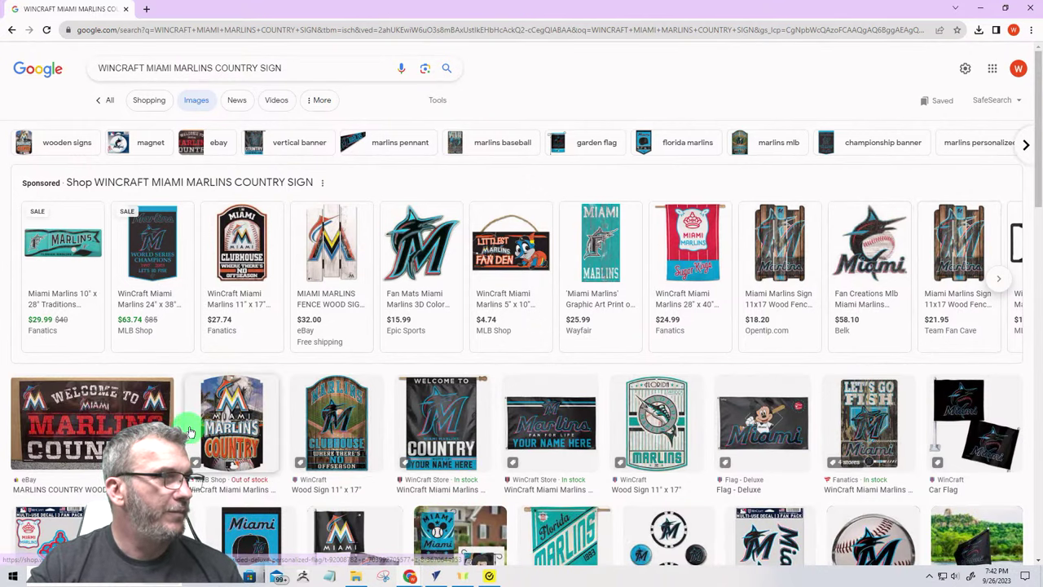
{"action": "left_click", "coordinate": [227, 423]}
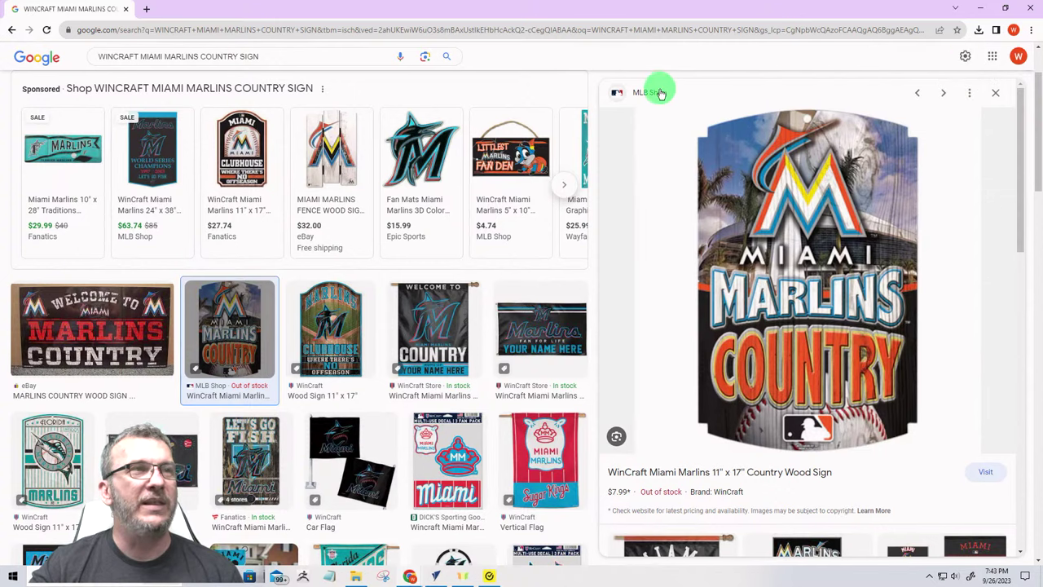
{"action": "left_click", "coordinate": [126, 10]}
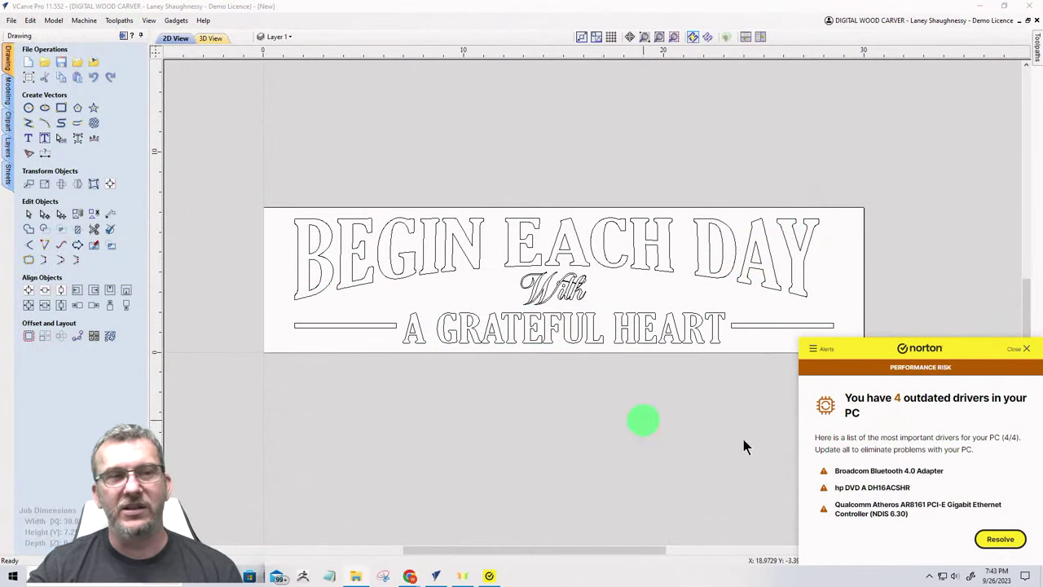
Step: Dismiss the Norton antivirus popup over VCarve Pro
{"action": "left_click", "coordinate": [1026, 349]}
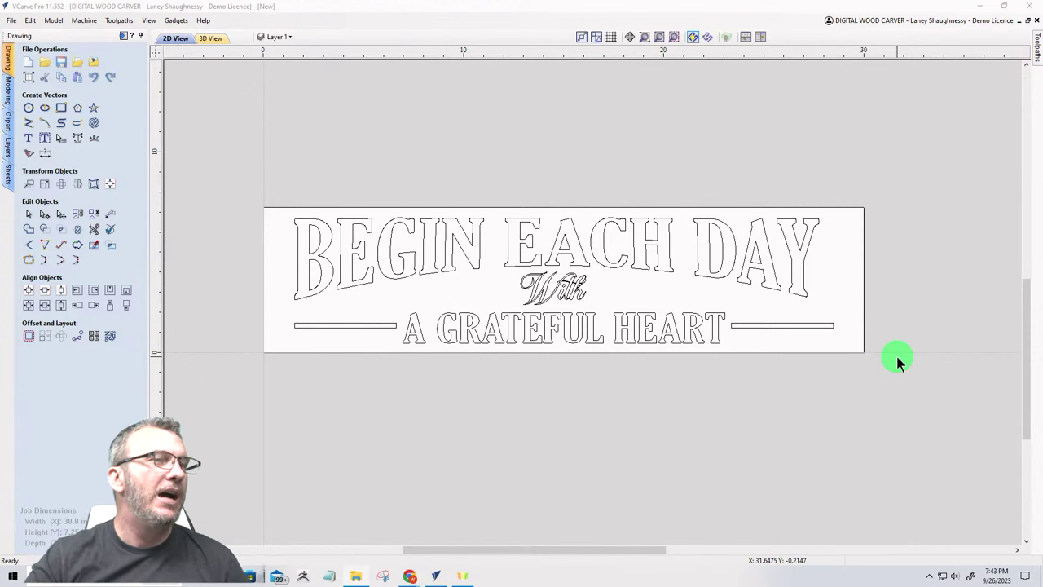
{"action": "scroll", "coordinate": [524, 329], "scroll_direction": "down", "scroll_amount": 1}
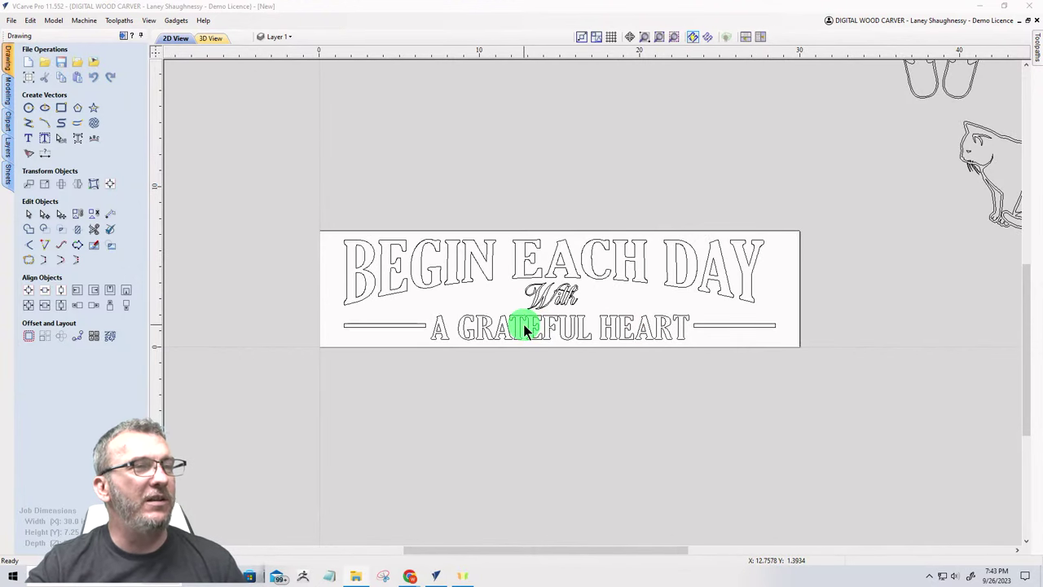
{"action": "scroll", "coordinate": [525, 328], "scroll_direction": "up", "scroll_amount": 2}
{"action": "scroll", "coordinate": [528, 326], "scroll_direction": "down", "scroll_amount": 1}
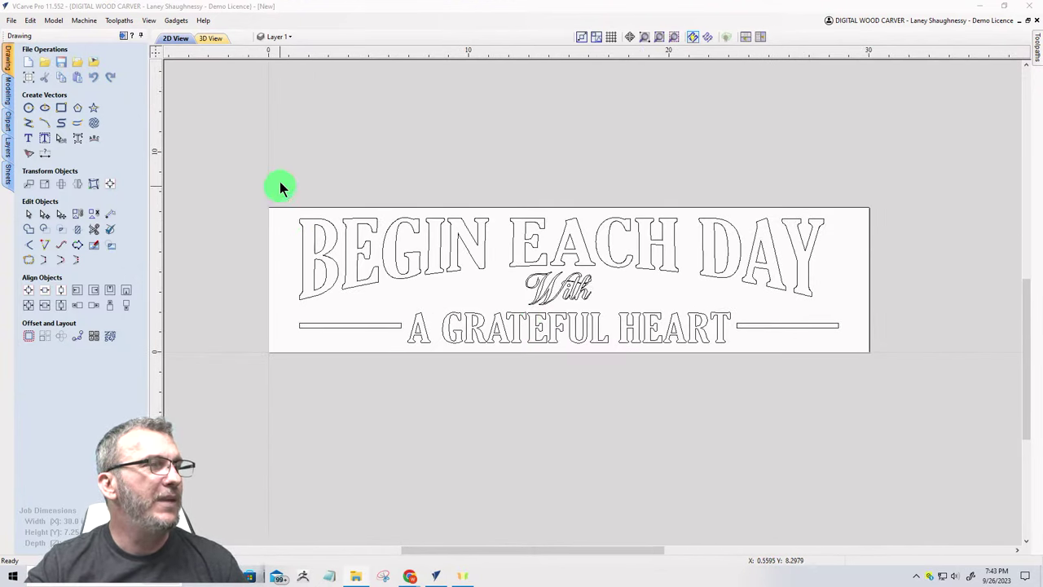
Step: Window-select the Begin Each Day sign vectors and drag them off the material to the upper right
{"action": "left_click_drag", "start_coordinate": [277, 176], "coordinate": [915, 432]}
{"action": "scroll", "coordinate": [460, 281], "scroll_direction": "down", "scroll_amount": 1}
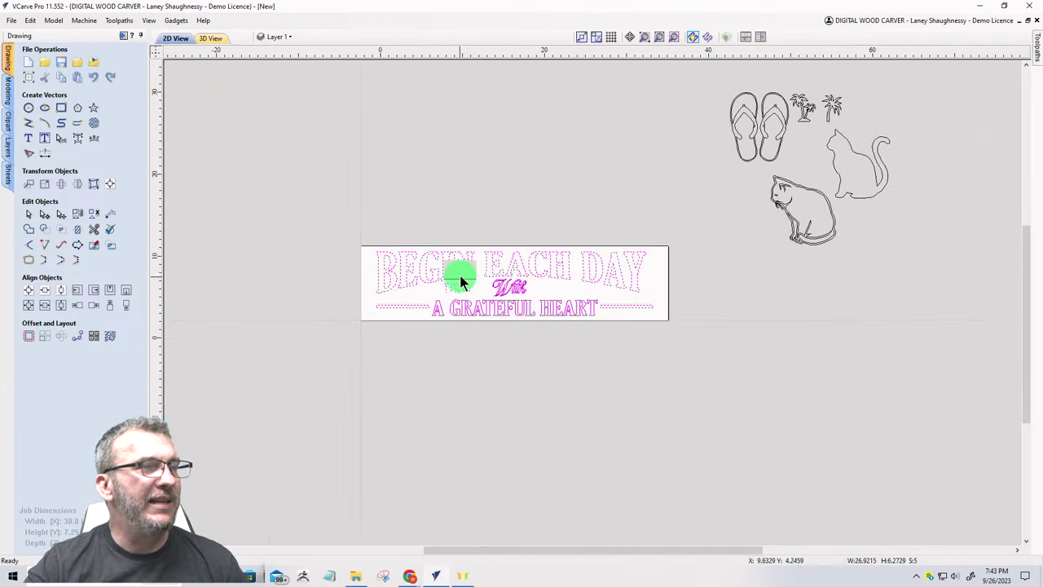
{"action": "scroll", "coordinate": [460, 281], "scroll_direction": "down", "scroll_amount": 1}
{"action": "left_click_drag", "start_coordinate": [503, 298], "coordinate": [930, 106]}
{"action": "scroll", "coordinate": [751, 173], "scroll_direction": "up", "scroll_amount": 3}
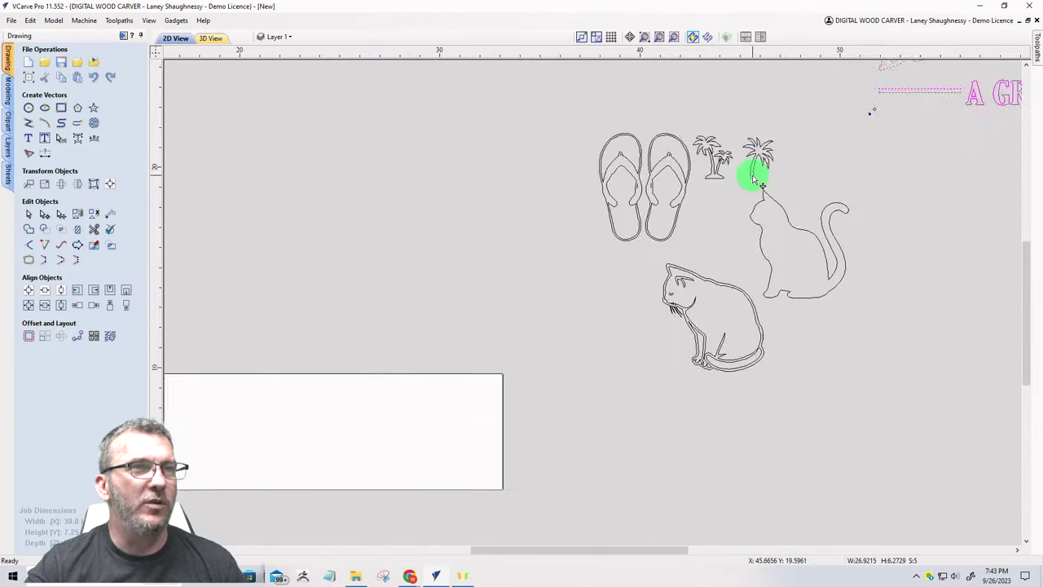
{"action": "scroll", "coordinate": [779, 176], "scroll_direction": "down", "scroll_amount": 2}
{"action": "scroll", "coordinate": [349, 366], "scroll_direction": "up", "scroll_amount": 5}
{"action": "scroll", "coordinate": [347, 312], "scroll_direction": "down", "scroll_amount": 1}
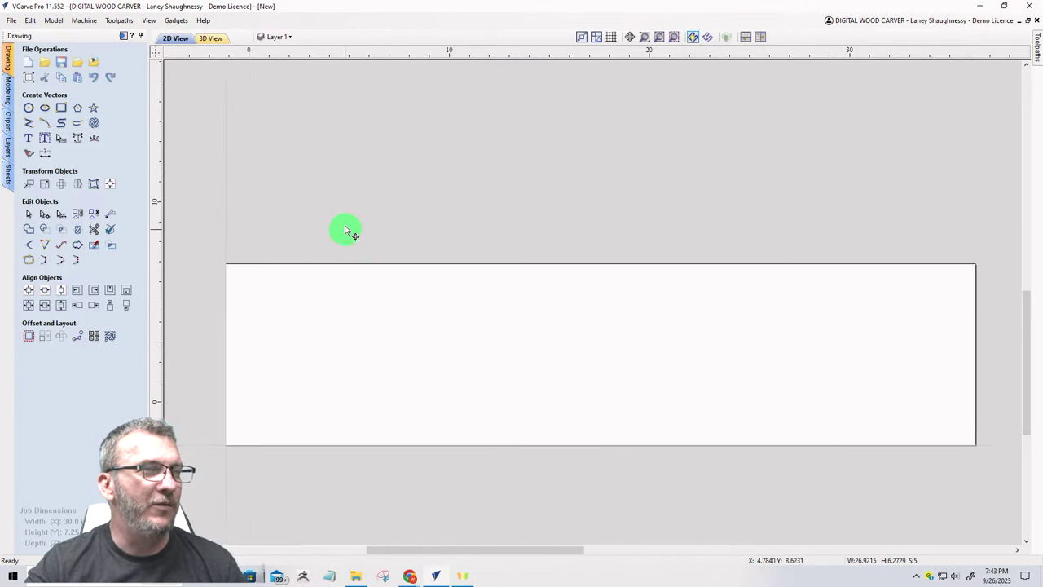
{"action": "scroll", "coordinate": [344, 231], "scroll_direction": "down", "scroll_amount": 1}
{"action": "scroll", "coordinate": [448, 336], "scroll_direction": "up", "scroll_amount": 1}
{"action": "scroll", "coordinate": [447, 335], "scroll_direction": "down", "scroll_amount": 1}
{"action": "scroll", "coordinate": [389, 361], "scroll_direction": "up", "scroll_amount": 1}
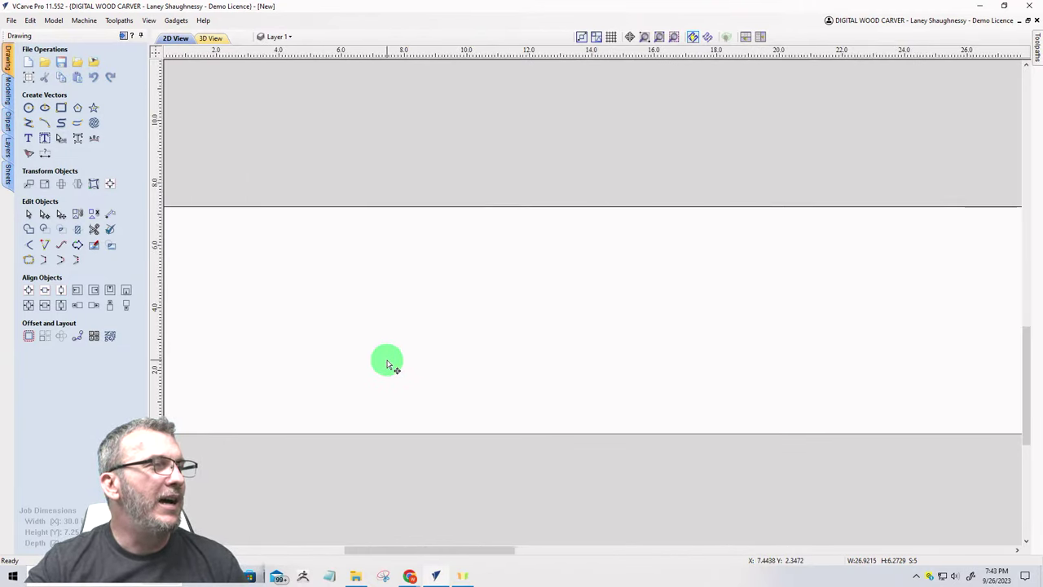
{"action": "scroll", "coordinate": [396, 356], "scroll_direction": "down", "scroll_amount": 1}
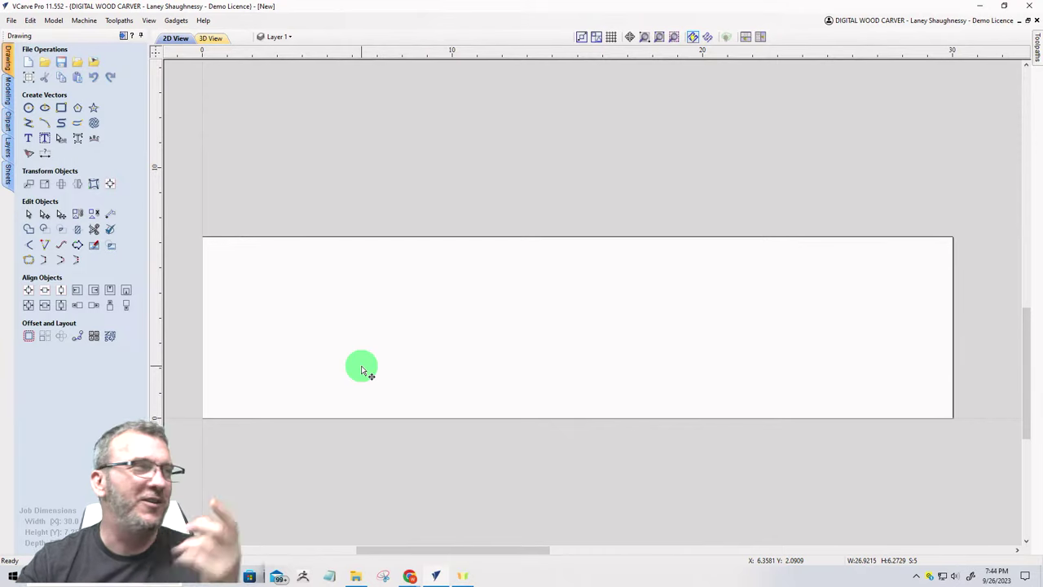
Step: Add 'Country Roads' text in the Madina script font, 4 tall, centred on the board
{"action": "left_click", "coordinate": [29, 138]}
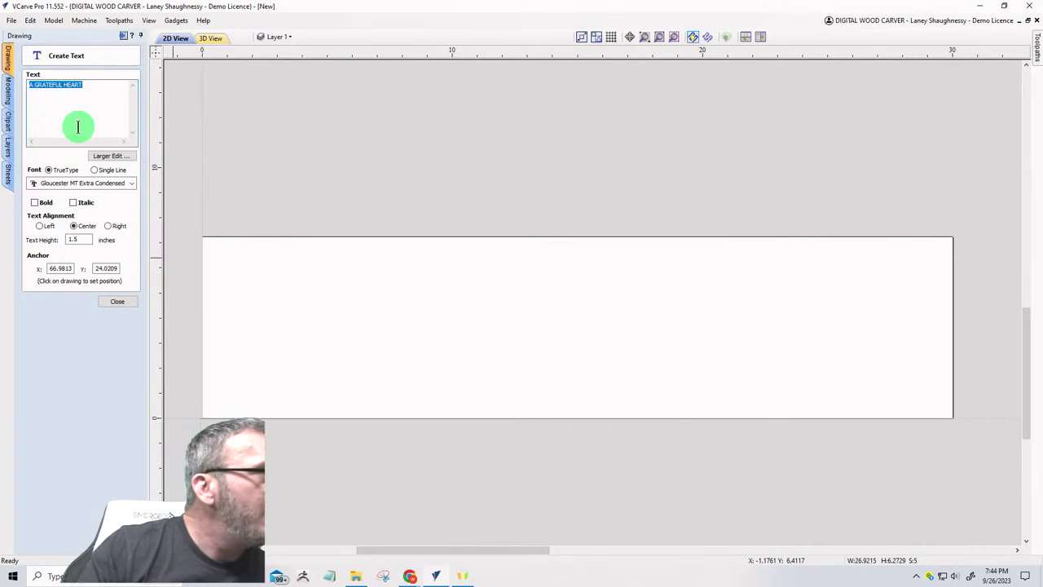
{"action": "key", "text": "BackSpace"}
{"action": "left_click", "coordinate": [312, 339]}
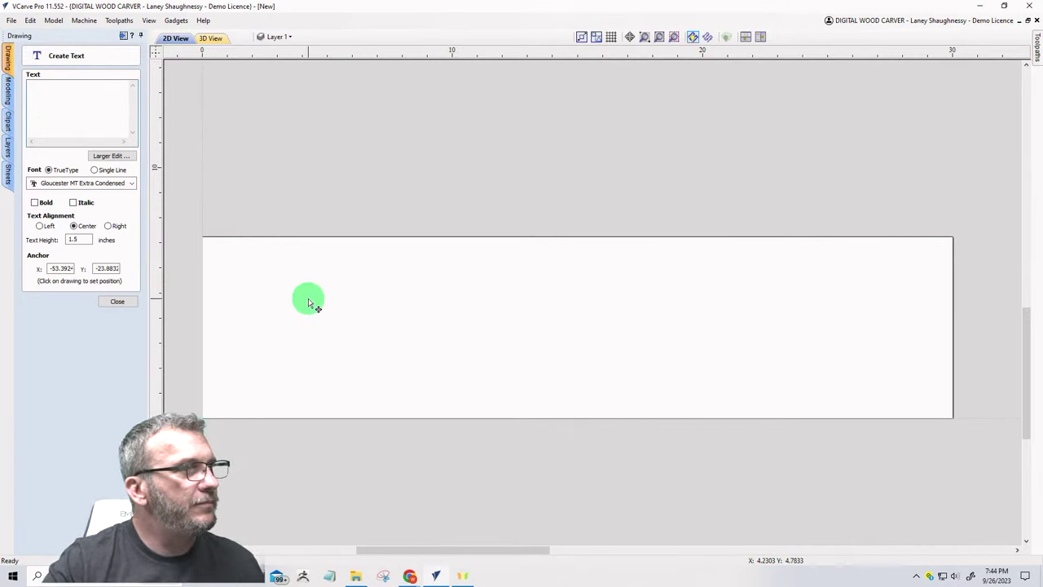
{"action": "left_click", "coordinate": [306, 303]}
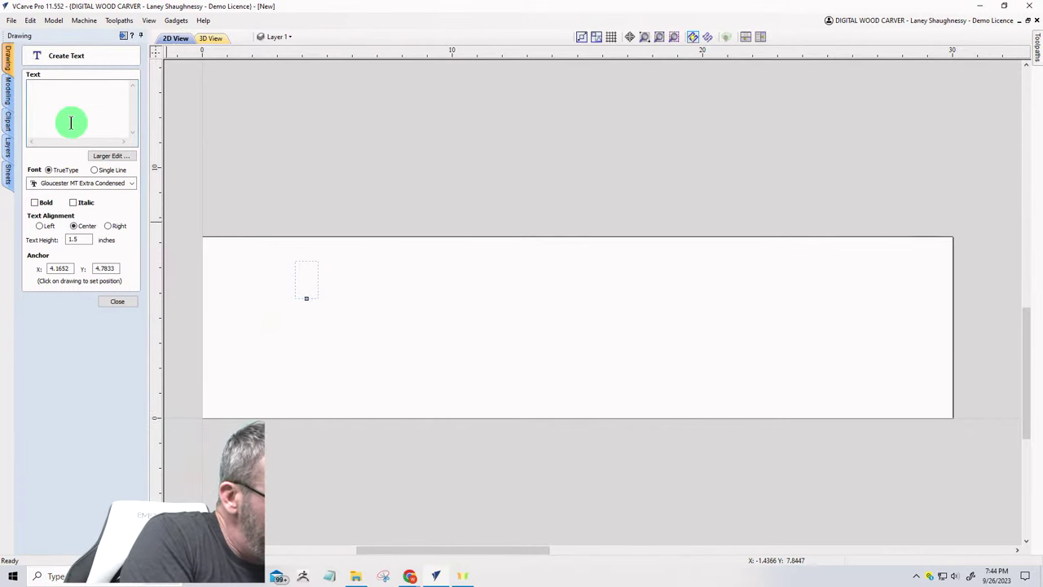
{"action": "type", "text": "Count"}
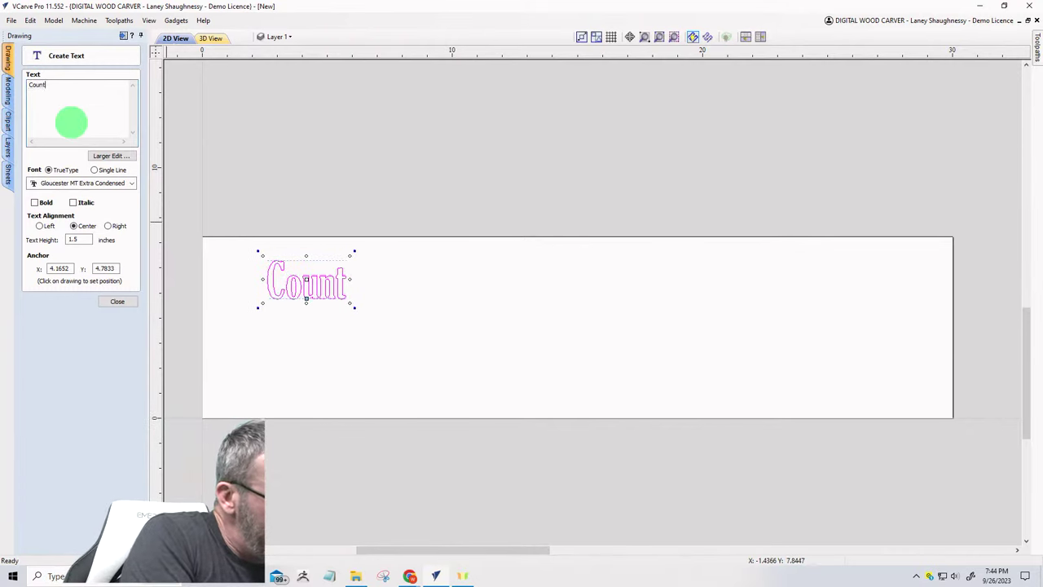
{"action": "type", "text": "ry Roads"}
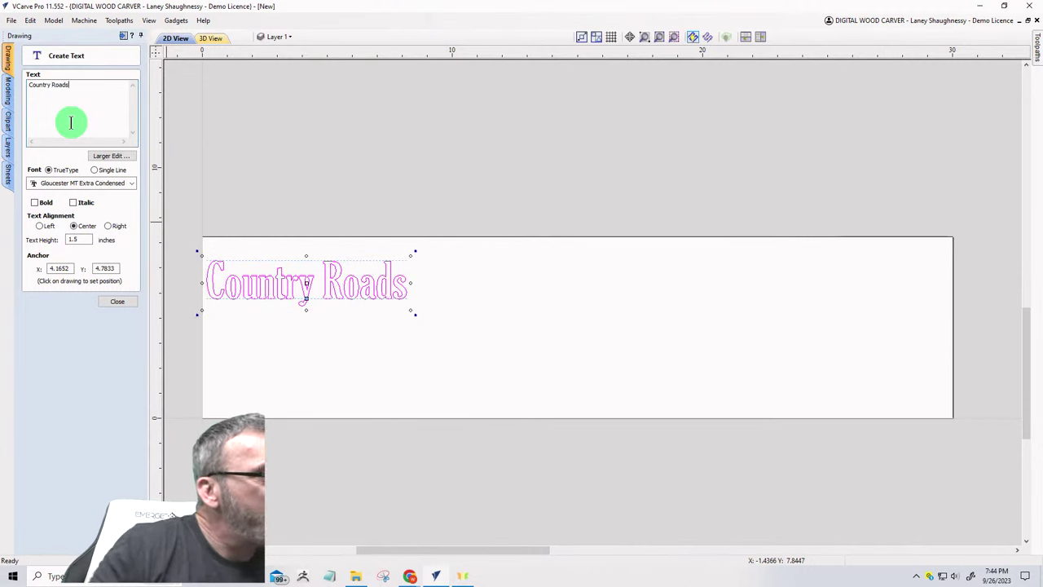
{"action": "left_click", "coordinate": [131, 182]}
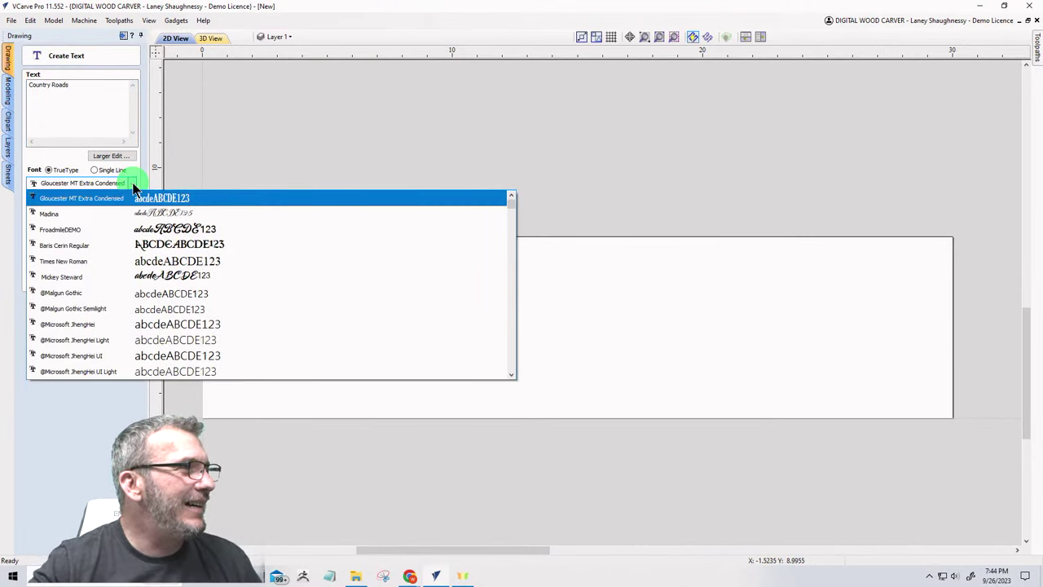
{"action": "left_click", "coordinate": [127, 216]}
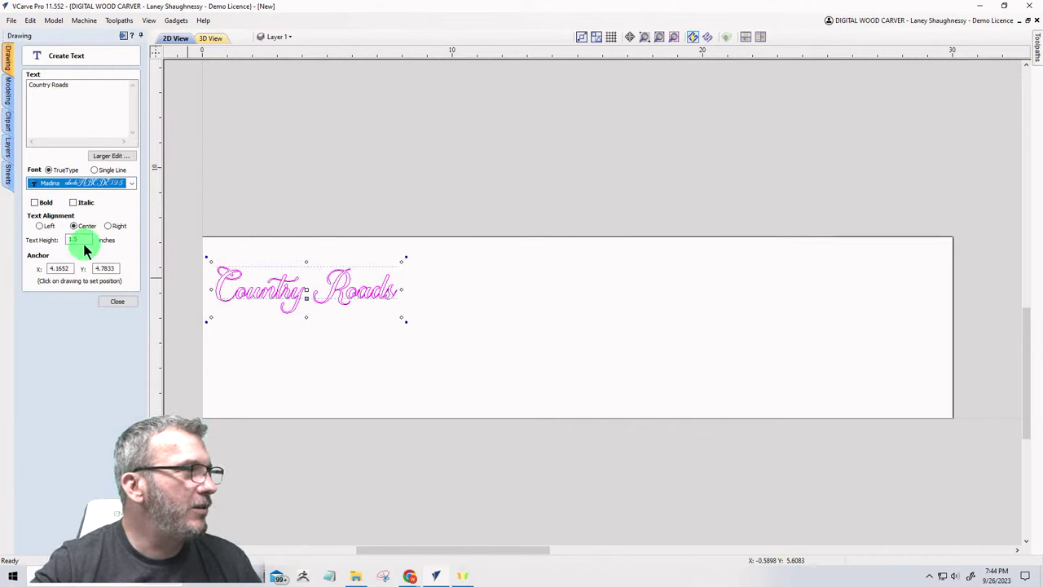
{"action": "left_click_drag", "start_coordinate": [79, 240], "coordinate": [47, 238]}
{"action": "type", "text": "4"}
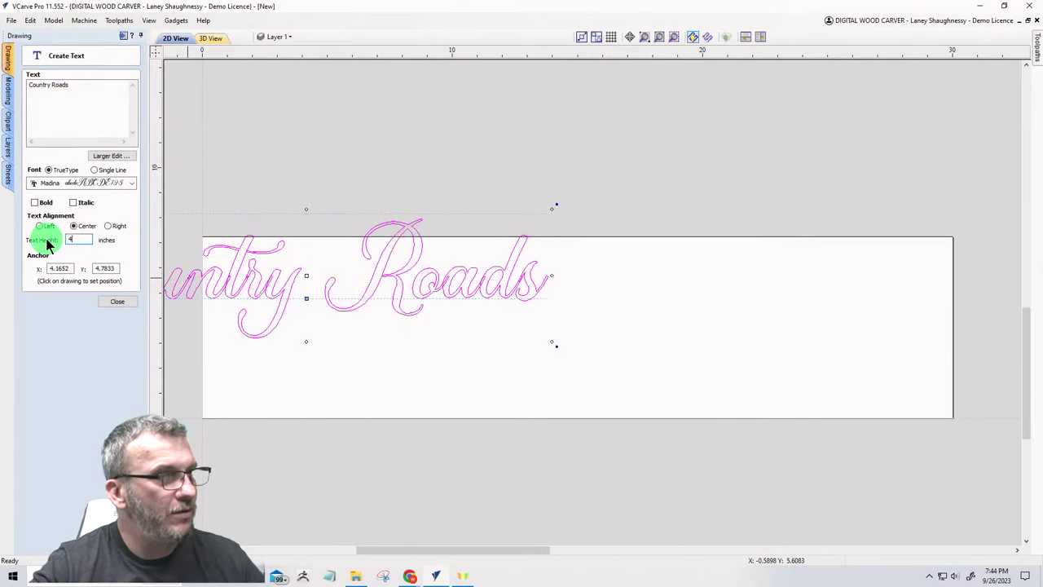
{"action": "left_click_drag", "start_coordinate": [310, 273], "coordinate": [538, 312]}
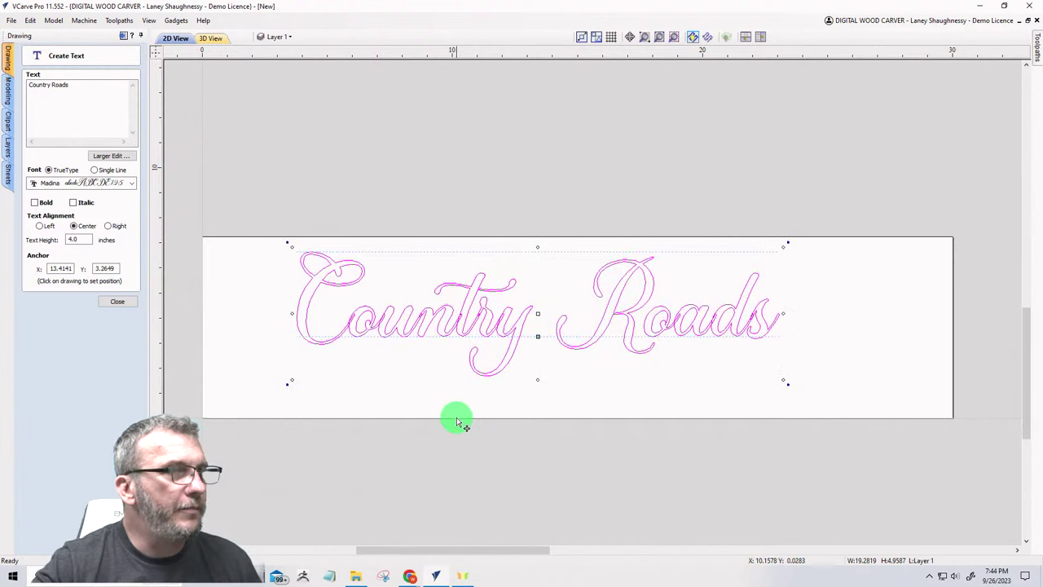
Step: Place 'Take Me Home' in Times New Roman at 1.5 height below Country Roads
{"action": "left_click", "coordinate": [361, 396]}
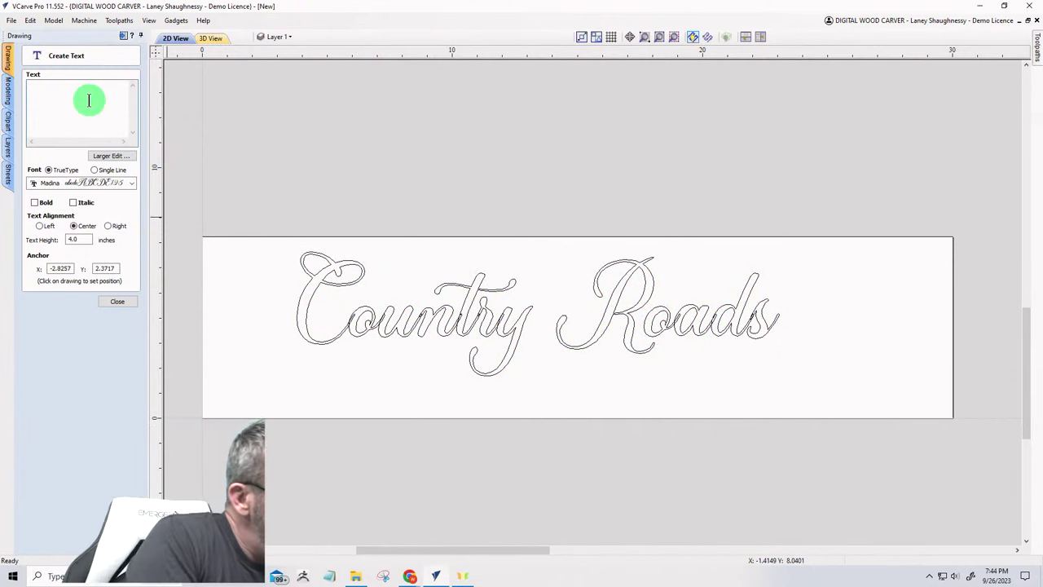
{"action": "type", "text": "Take Me "}
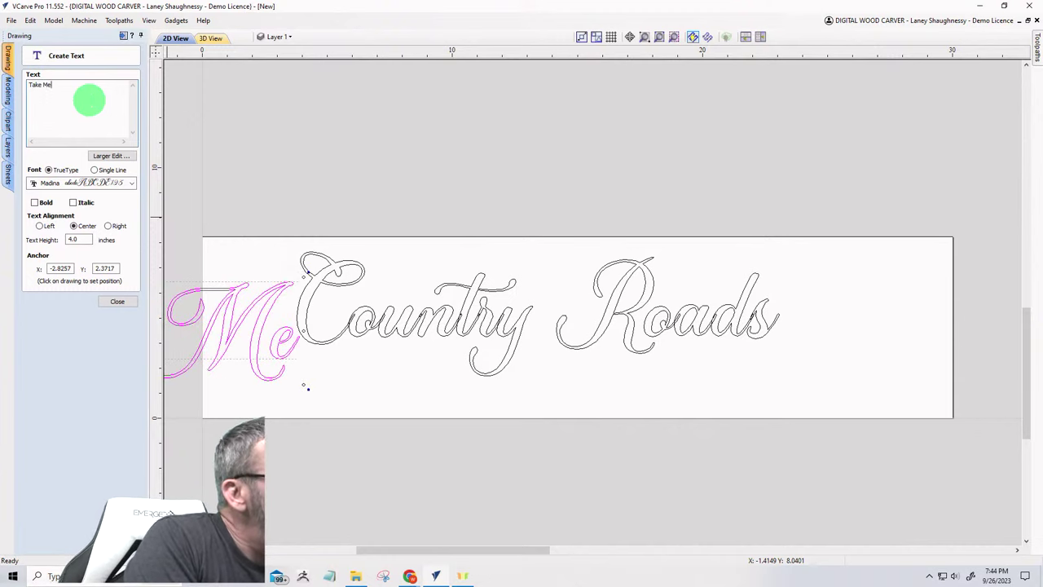
{"action": "type", "text": "Home"}
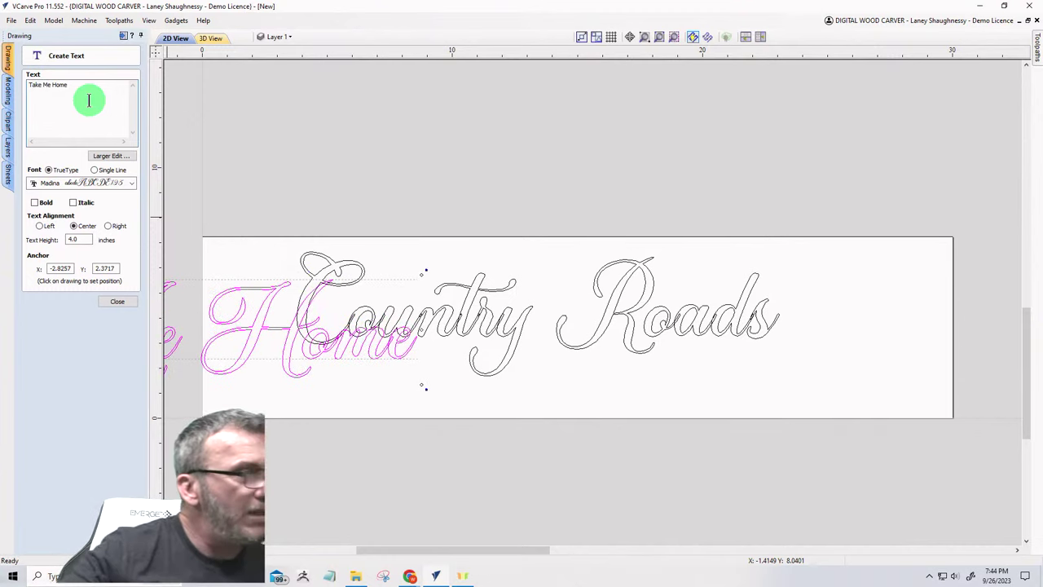
{"action": "left_click", "coordinate": [132, 183]}
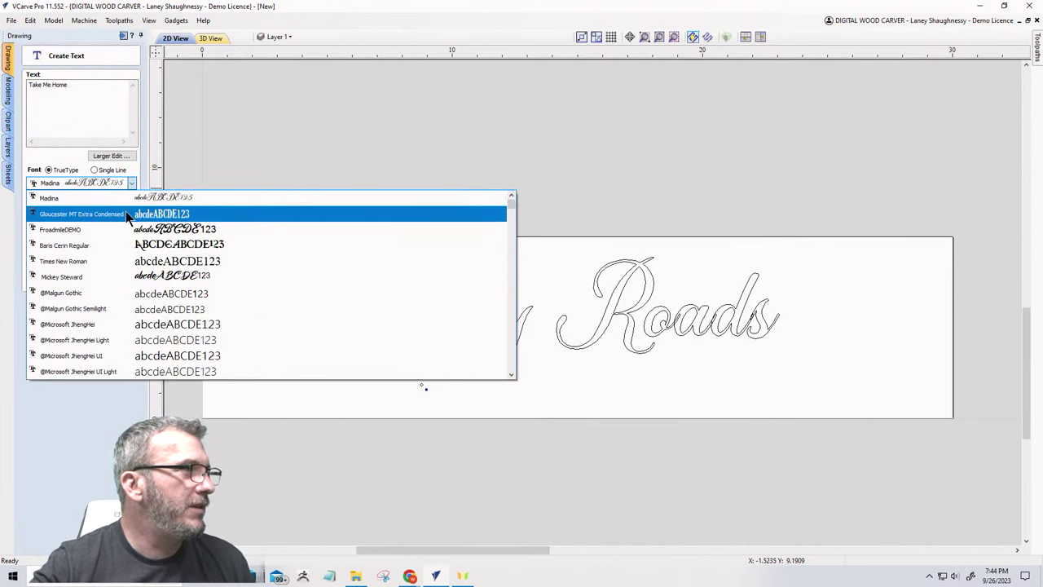
{"action": "left_click", "coordinate": [117, 260]}
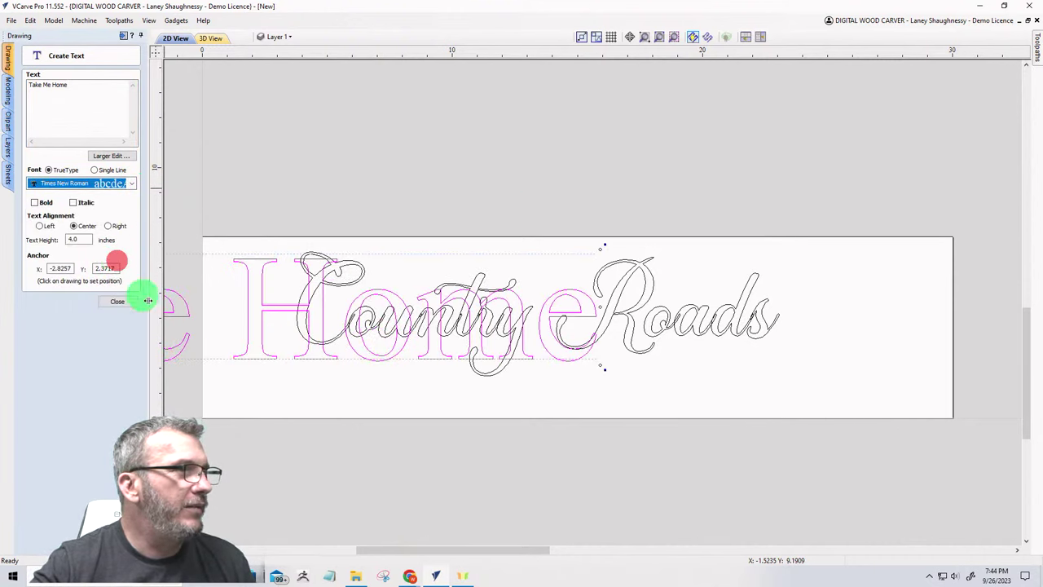
{"action": "double_click", "coordinate": [83, 239]}
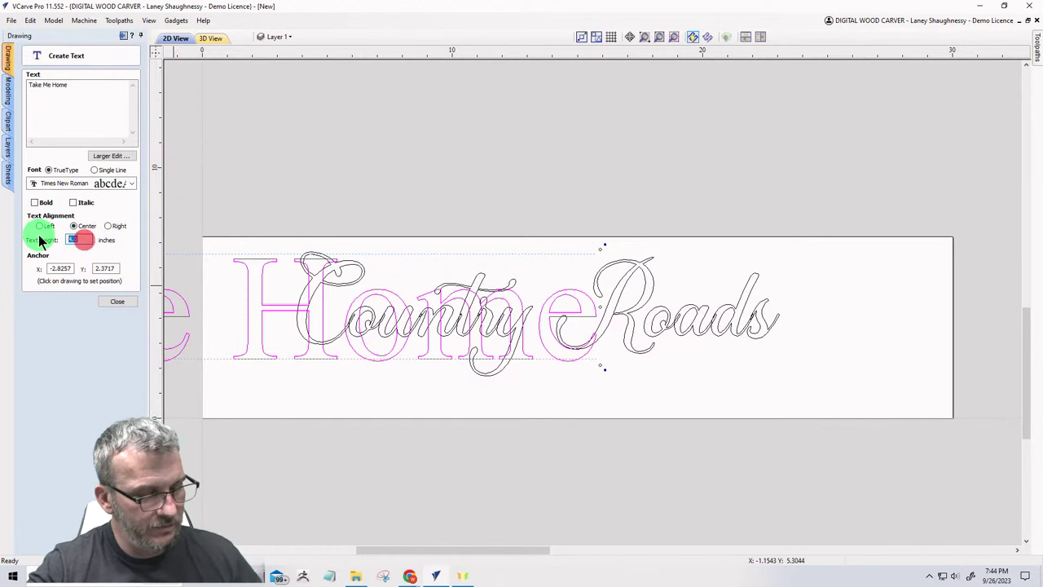
{"action": "type", "text": "1.5"}
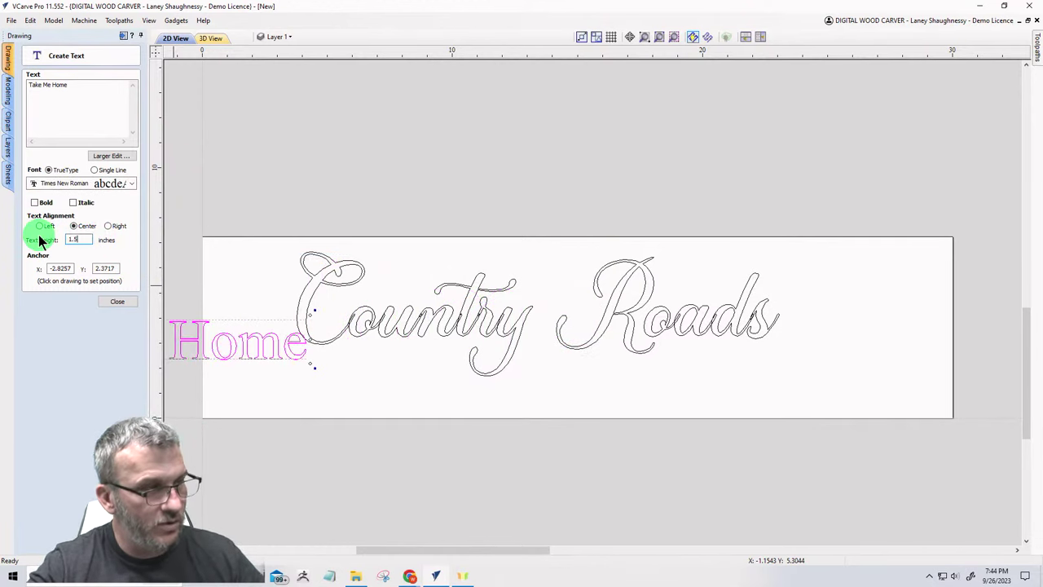
{"action": "left_click", "coordinate": [212, 343]}
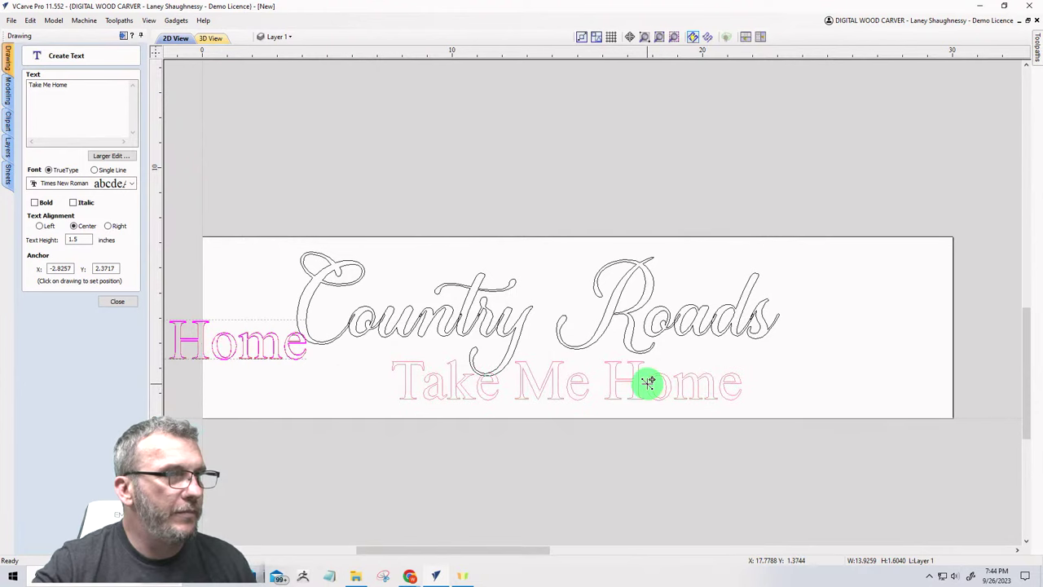
{"action": "left_click", "coordinate": [639, 381]}
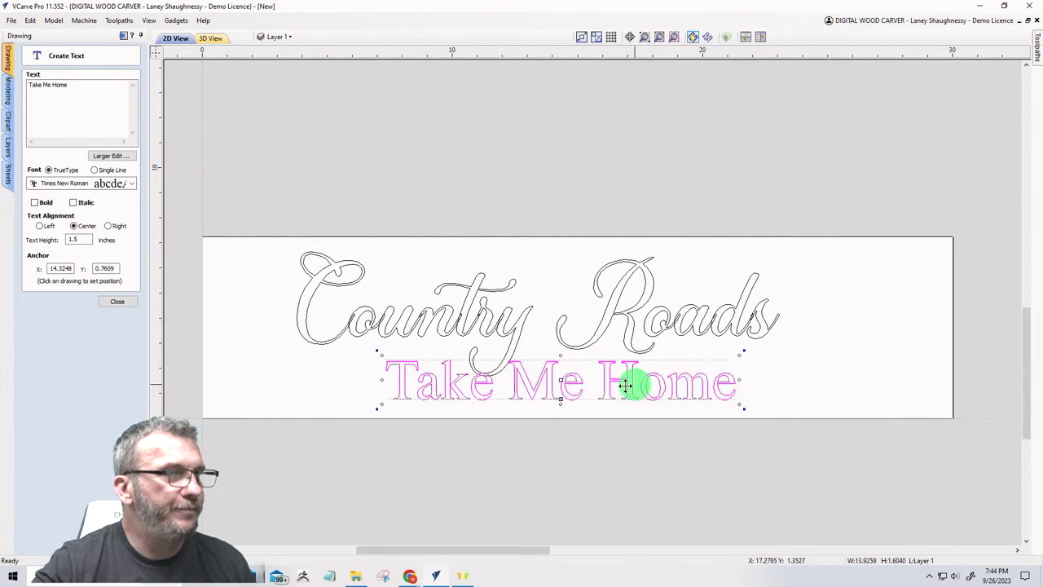
{"action": "left_click", "coordinate": [111, 303]}
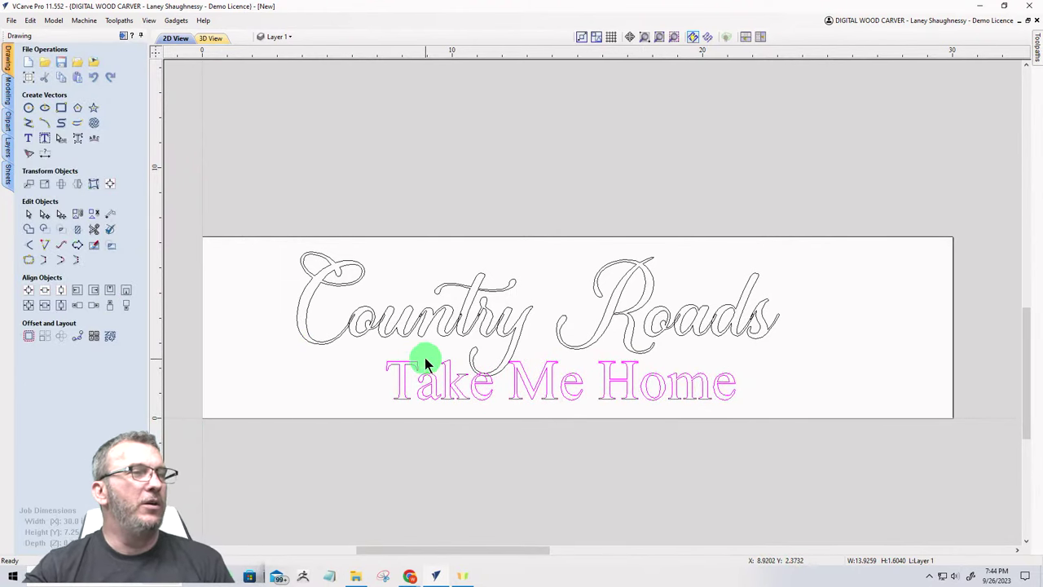
Step: Align Country Roads to the material centre and nudge it up two steps
{"action": "left_click", "coordinate": [409, 319]}
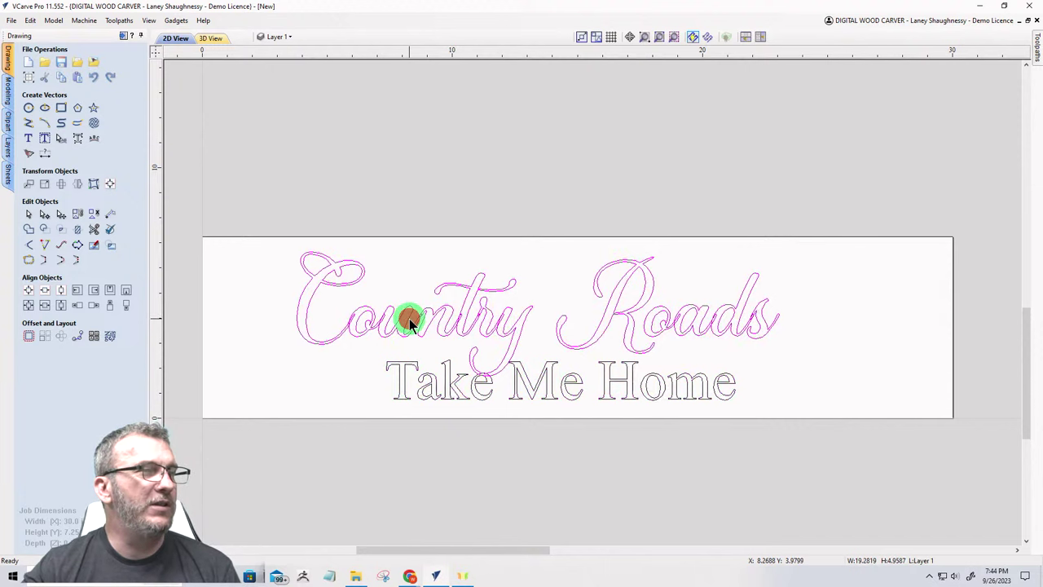
{"action": "left_click", "coordinate": [110, 183]}
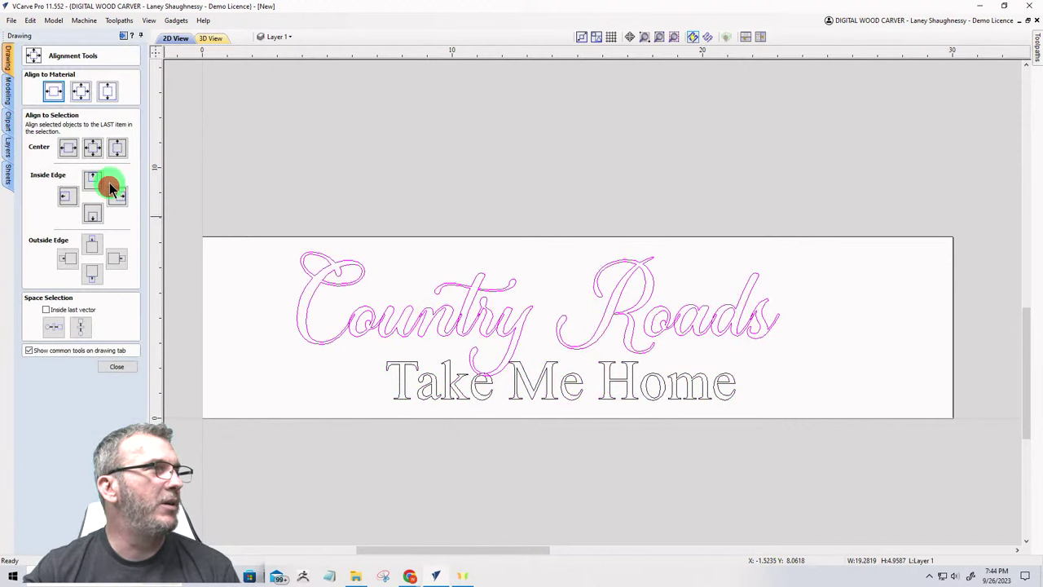
{"action": "left_click", "coordinate": [79, 93]}
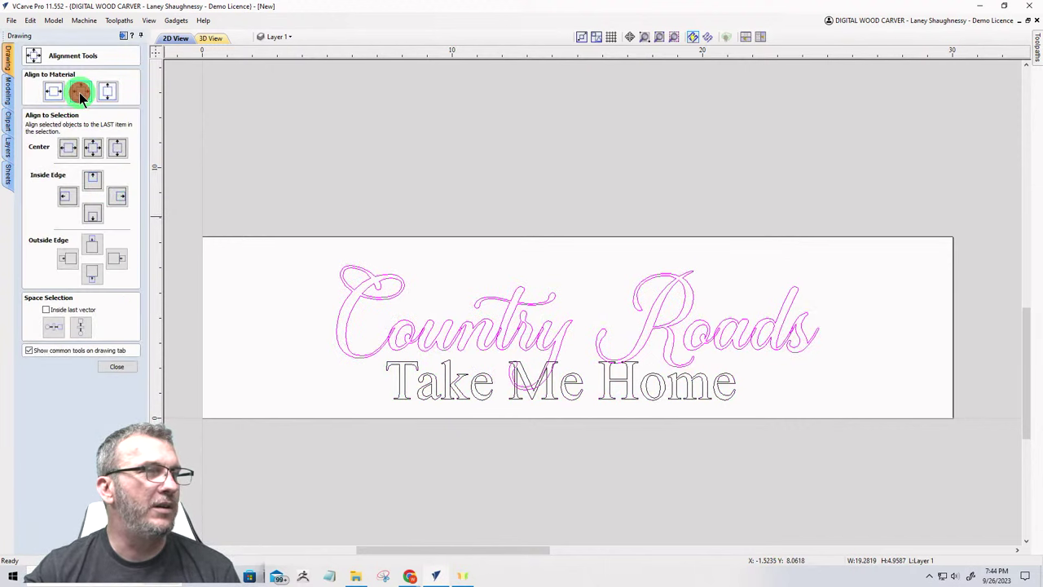
{"action": "left_click", "coordinate": [118, 367]}
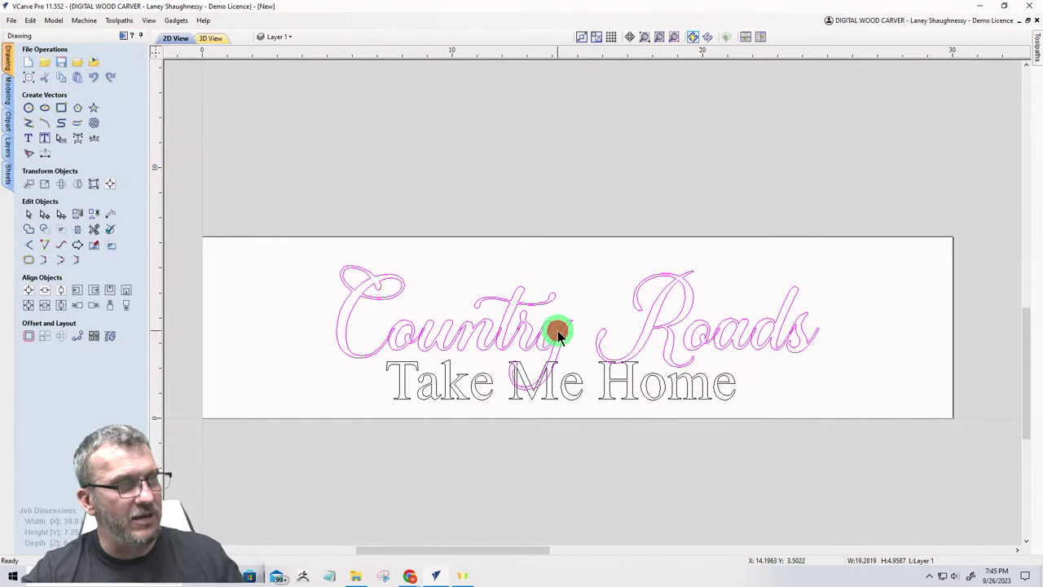
{"action": "left_click", "coordinate": [557, 330]}
{"action": "key", "text": "Up"}
{"action": "key", "text": "Up"}
{"action": "key", "text": "Up"}
{"action": "key", "text": "Up"}
{"action": "key", "text": "Up"}
{"action": "key", "text": "Up"}
{"action": "key", "text": "Up"}
{"action": "key", "text": "Up"}
{"action": "key", "text": "Up"}
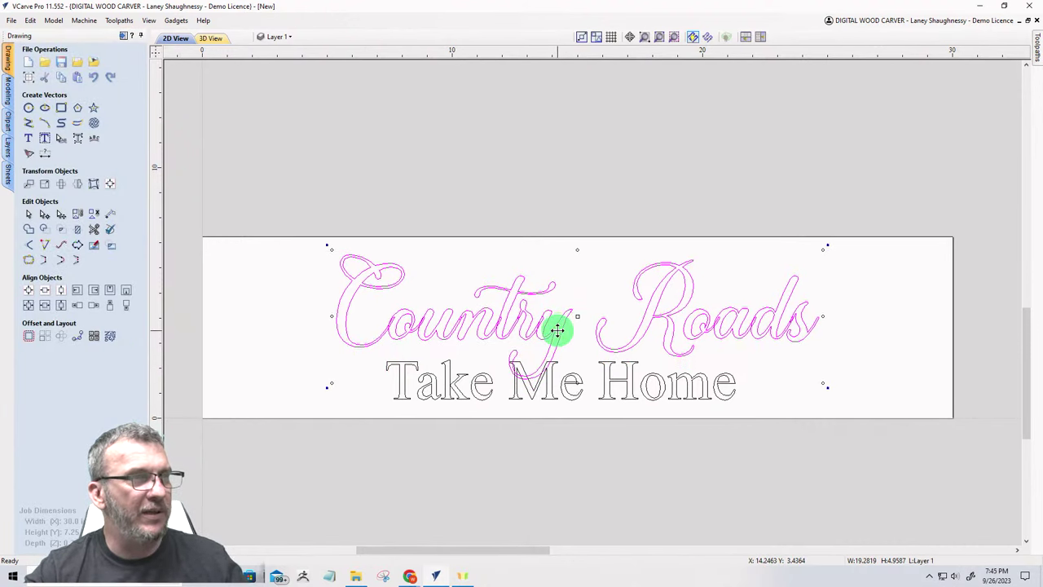
{"action": "key", "text": "Up"}
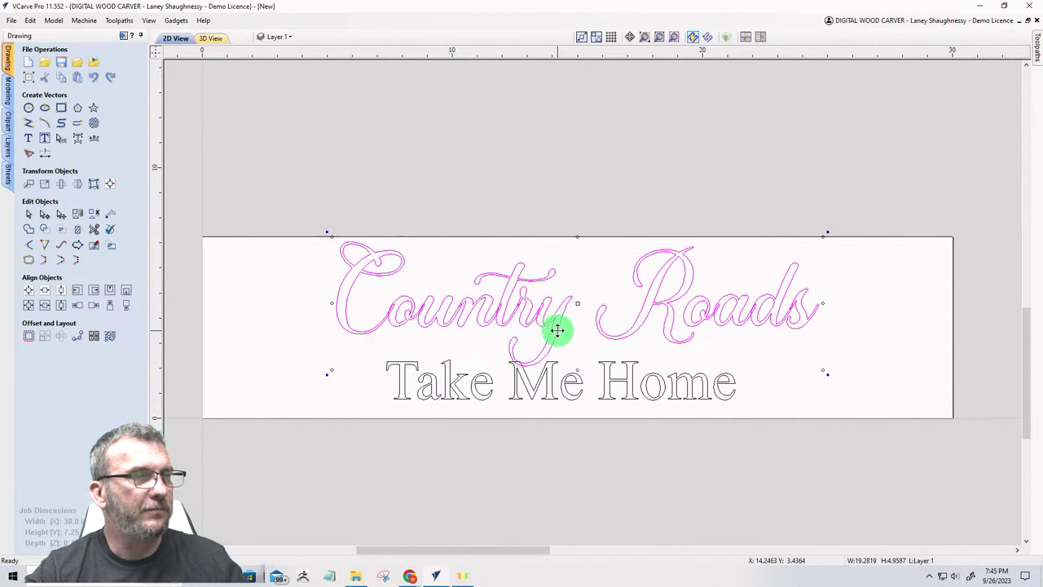
Step: Align Take Me Home to the material centre and nudge it up one step
{"action": "left_click", "coordinate": [547, 366]}
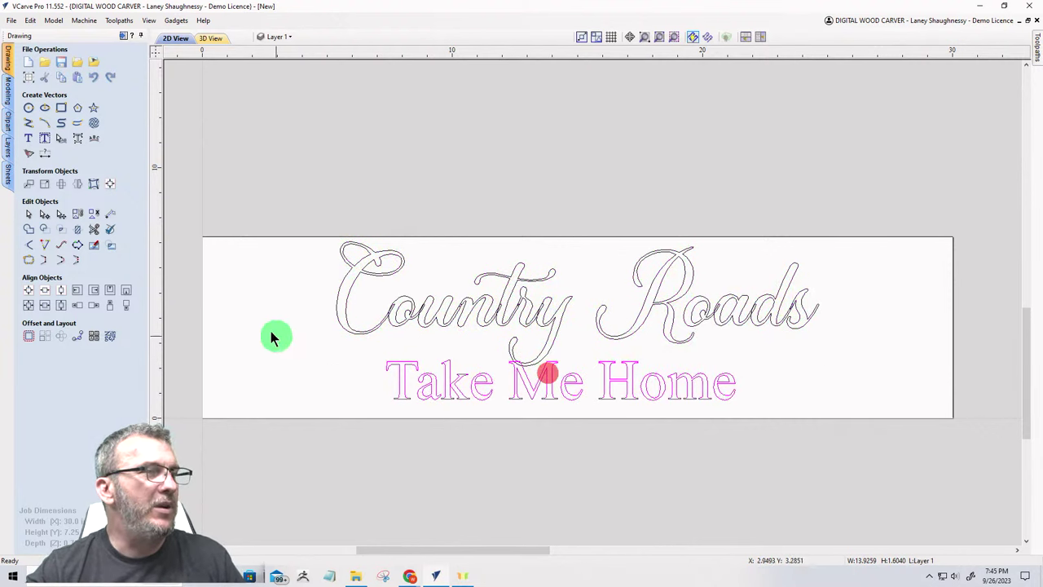
{"action": "left_click", "coordinate": [111, 182]}
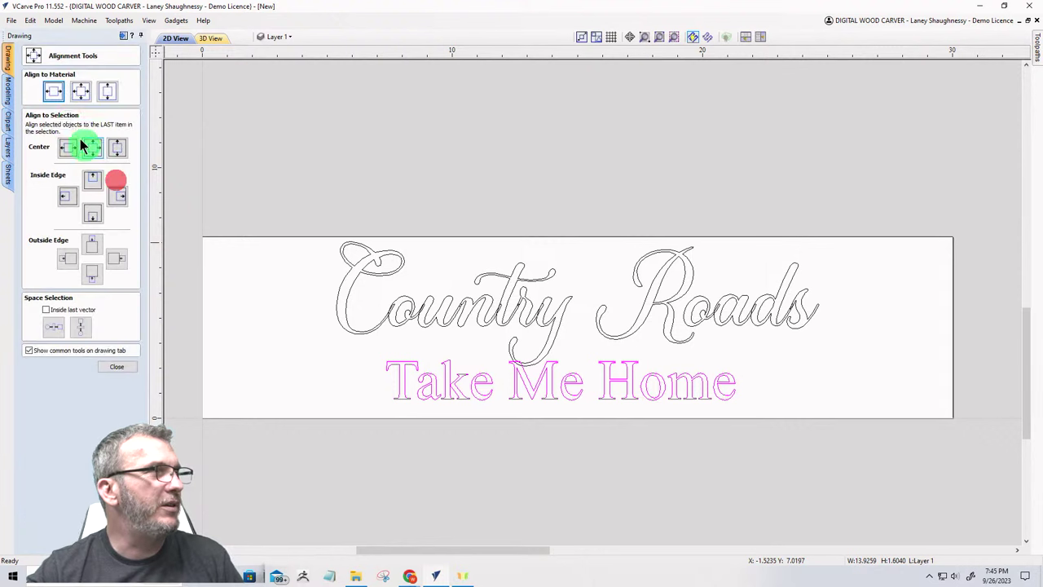
{"action": "left_click", "coordinate": [51, 95]}
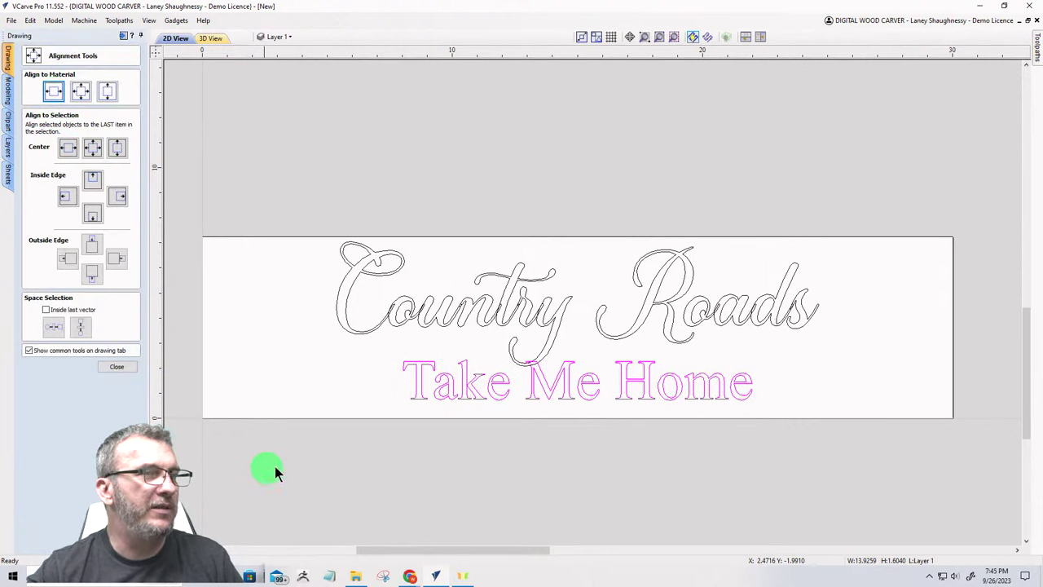
{"action": "scroll", "coordinate": [524, 427], "scroll_direction": "up", "scroll_amount": 2}
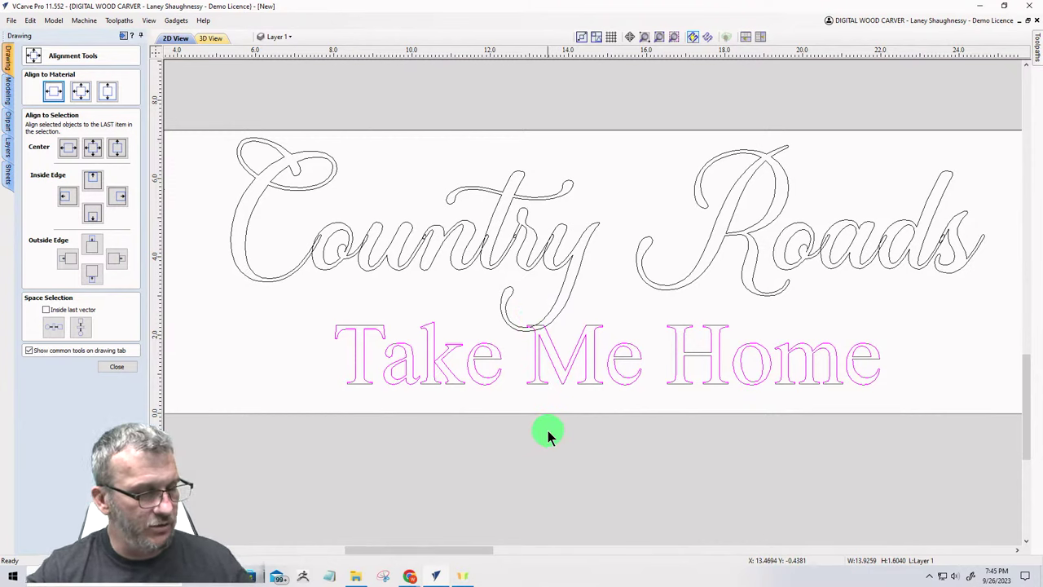
{"action": "left_click", "coordinate": [117, 366]}
{"action": "left_click", "coordinate": [589, 374]}
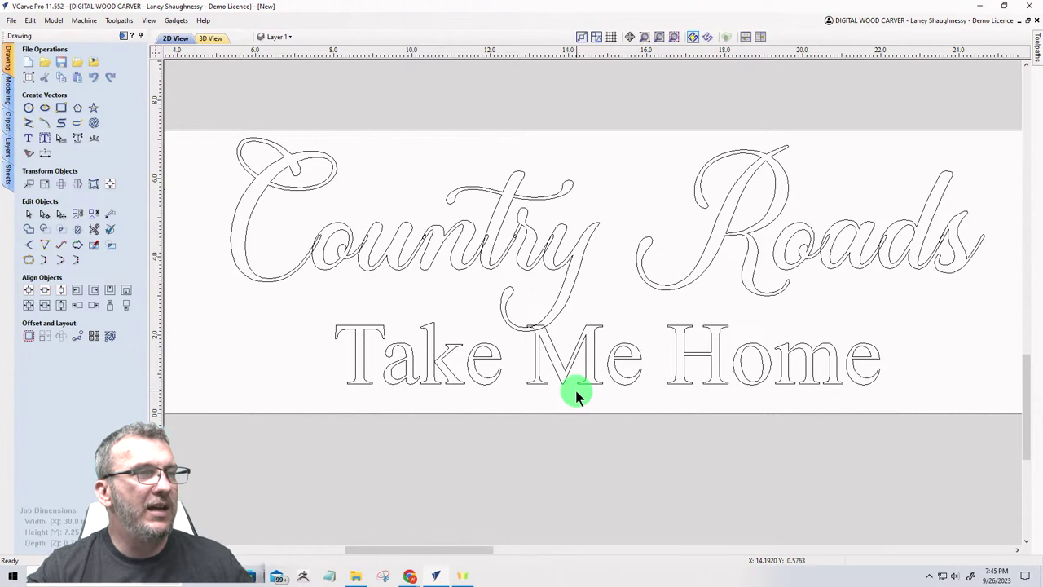
{"action": "left_click", "coordinate": [556, 379]}
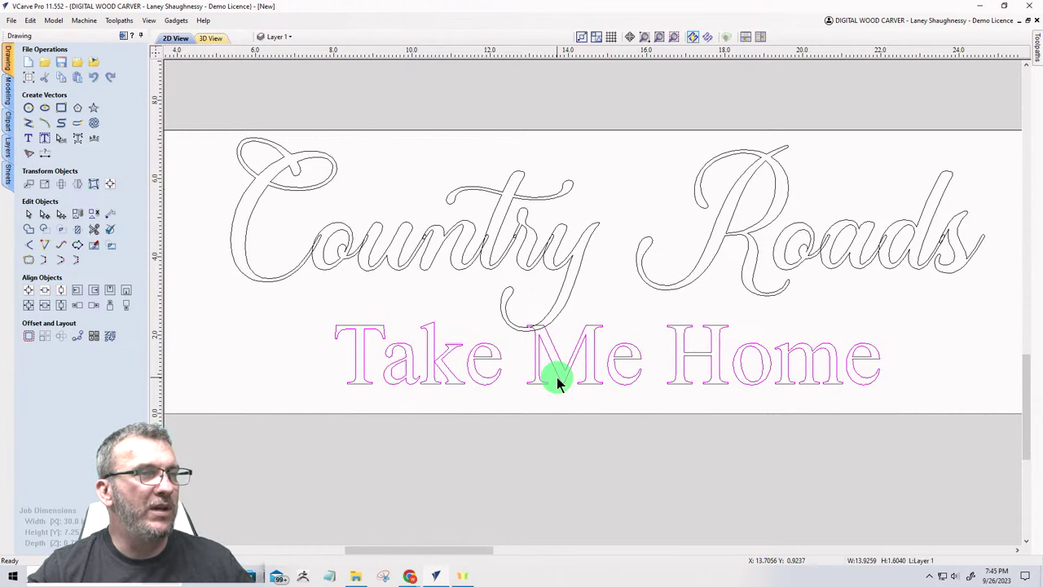
{"action": "scroll", "coordinate": [557, 376], "scroll_direction": "down", "scroll_amount": 2}
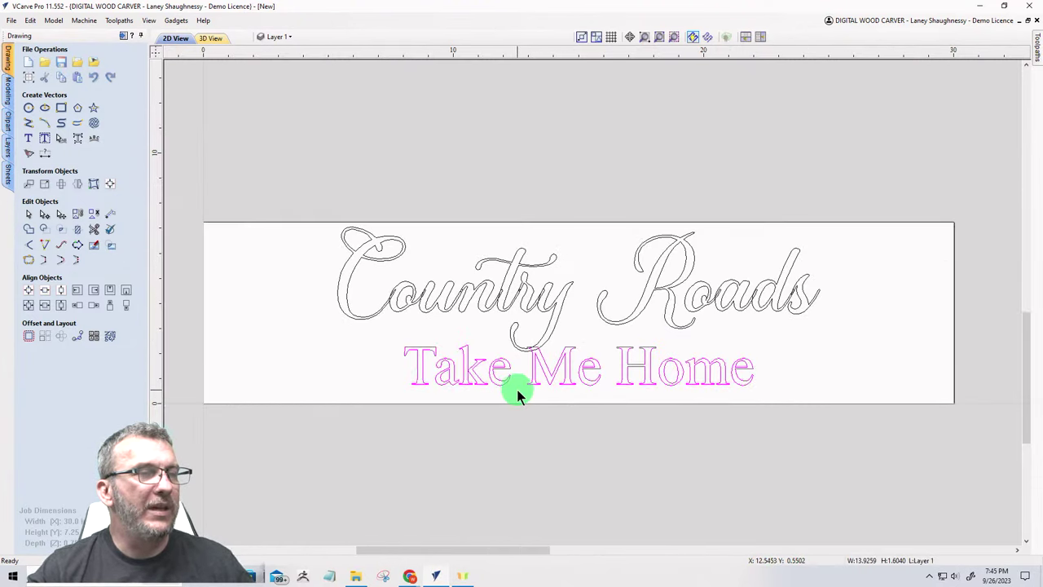
{"action": "left_click", "coordinate": [482, 374]}
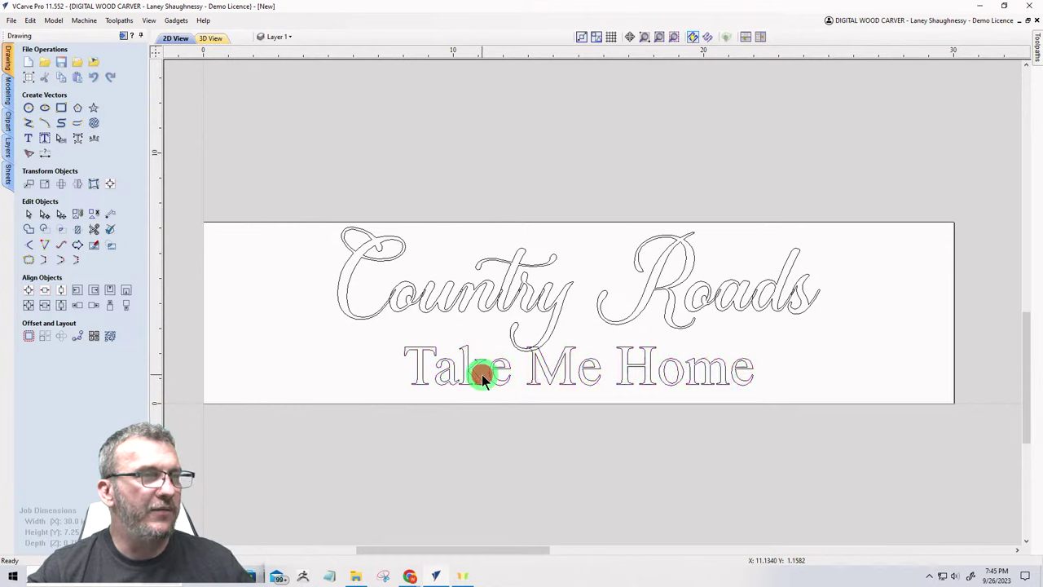
{"action": "left_click", "coordinate": [424, 380]}
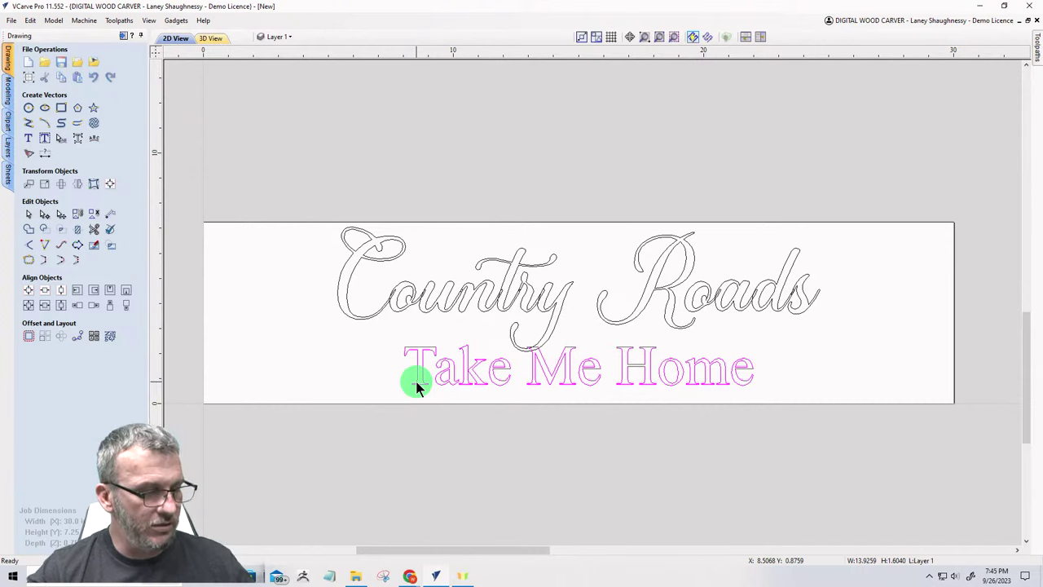
{"action": "key", "text": "Up"}
{"action": "key", "text": "Up"}
{"action": "key", "text": "Up"}
{"action": "key", "text": "Up"}
{"action": "key", "text": "Up"}
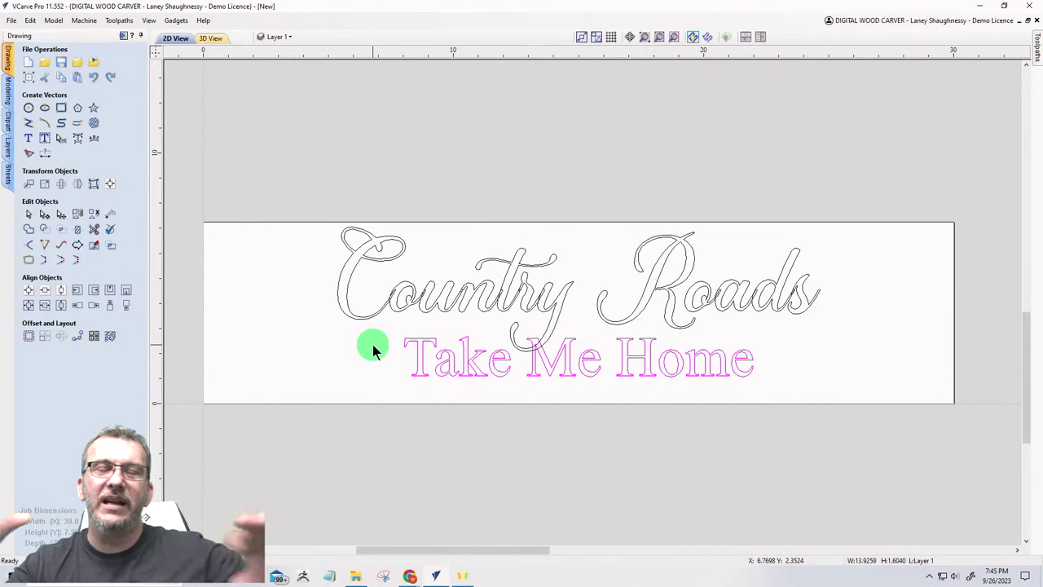
Step: Draw a three-point wavy curve to the left of Take Me Home
{"action": "left_click", "coordinate": [60, 109]}
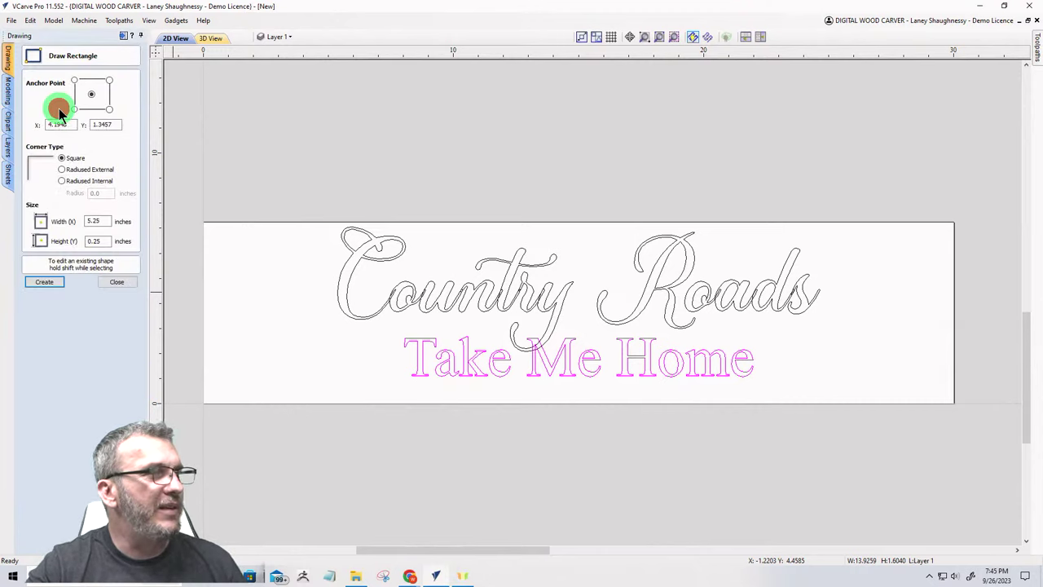
{"action": "left_click", "coordinate": [112, 281]}
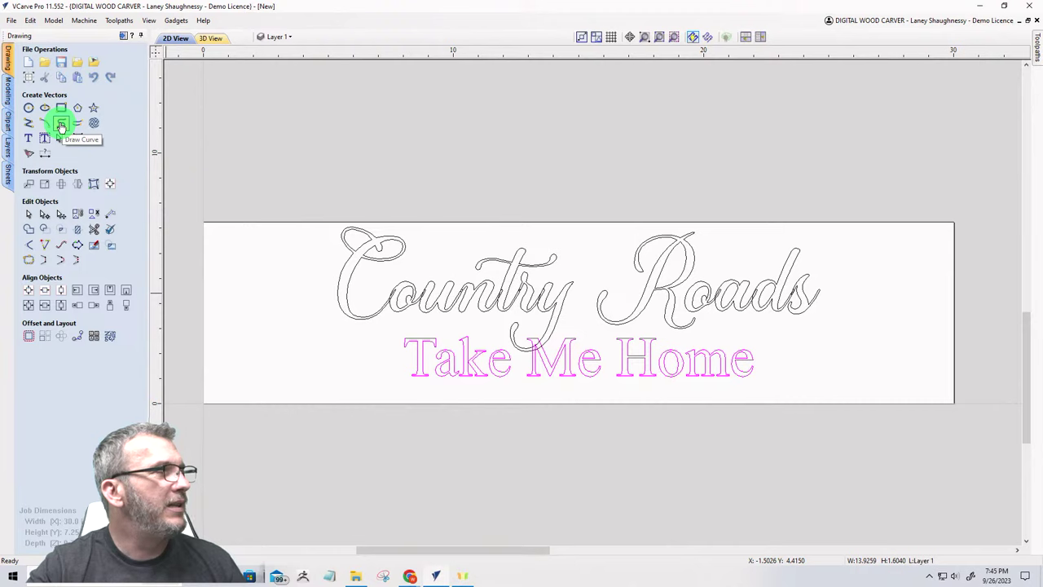
{"action": "left_click", "coordinate": [61, 125]}
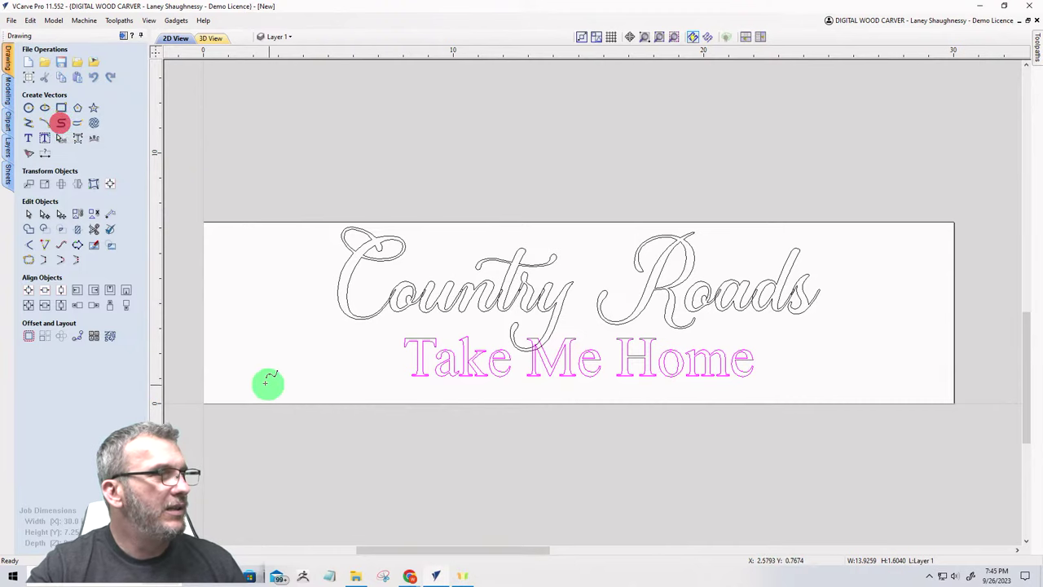
{"action": "left_click", "coordinate": [223, 360]}
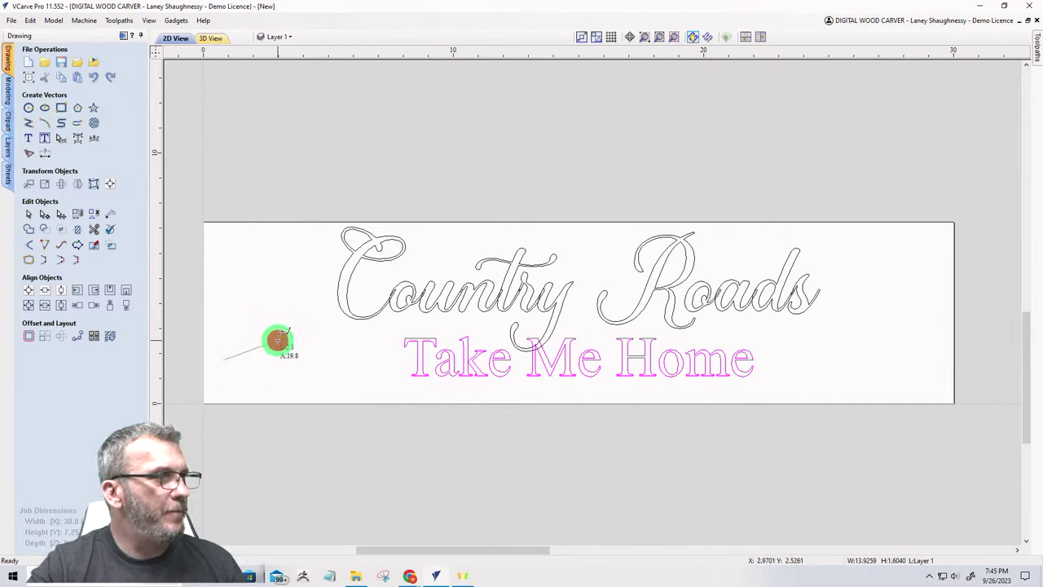
{"action": "left_click", "coordinate": [278, 340]}
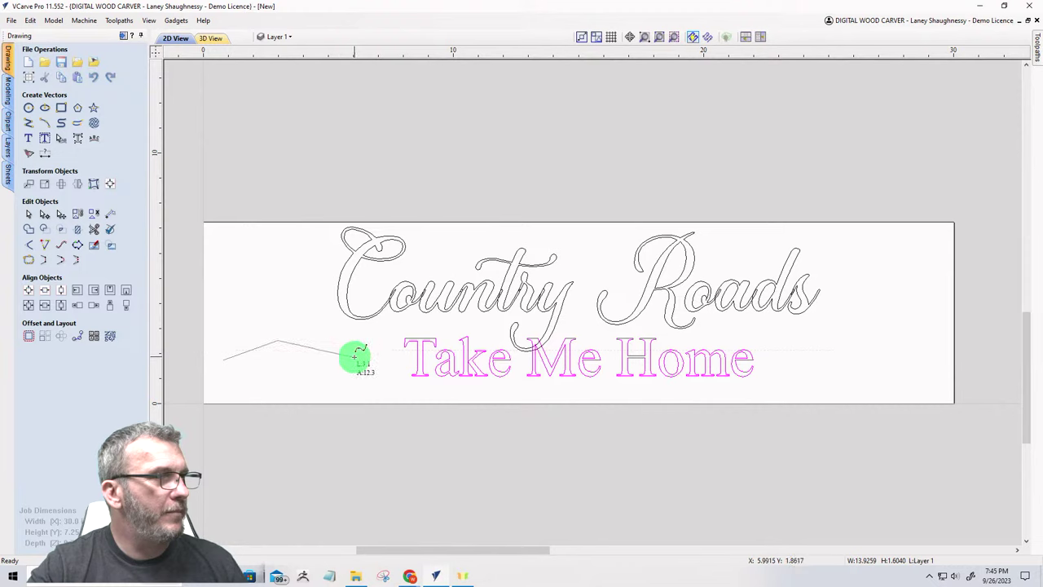
{"action": "left_click", "coordinate": [353, 359]}
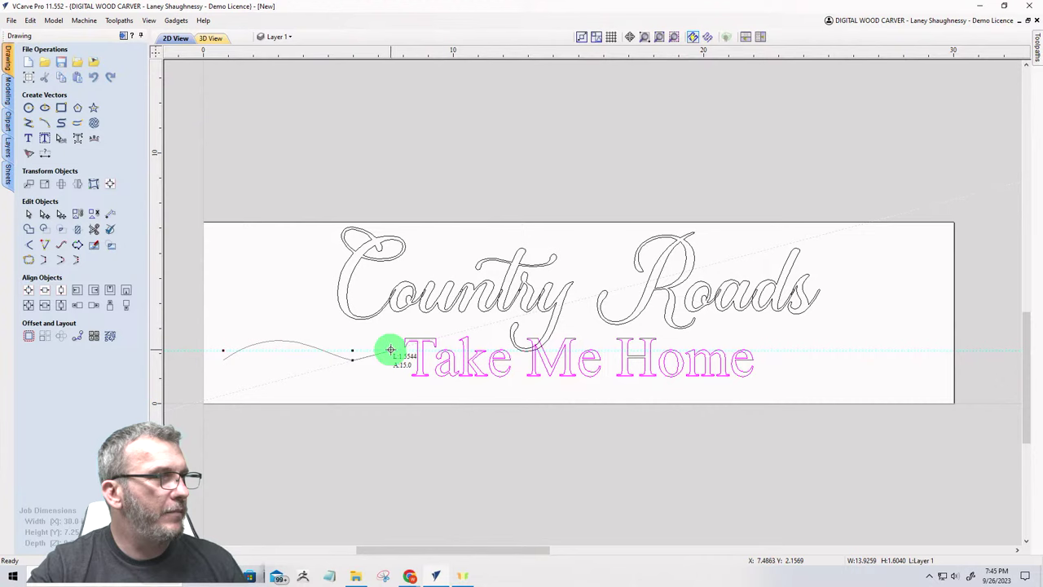
{"action": "right_click", "coordinate": [390, 349]}
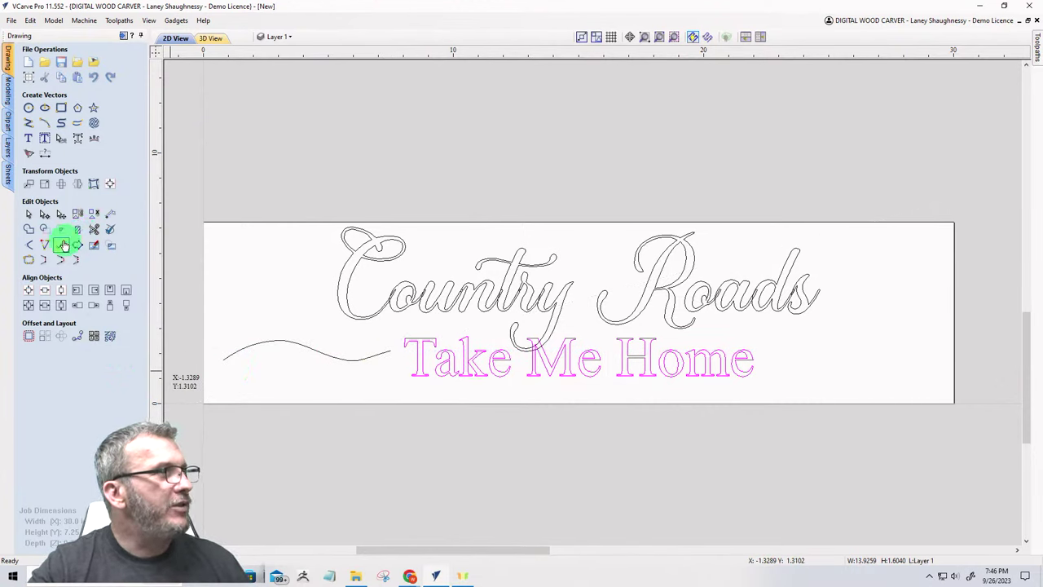
Step: Offset the Take Me Home letters inwards by 0.0625 in
{"action": "left_click", "coordinate": [28, 338]}
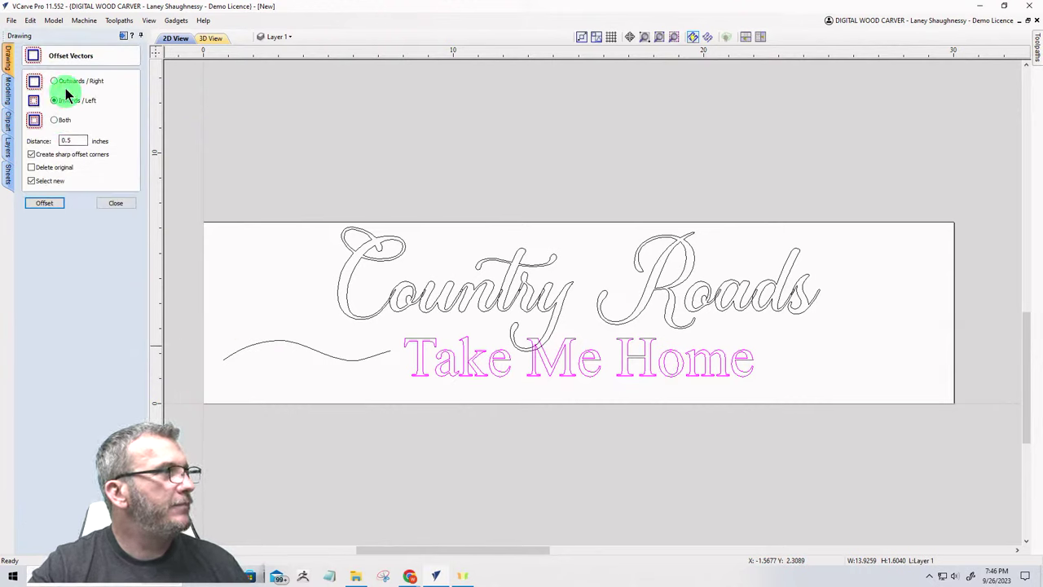
{"action": "double_click", "coordinate": [71, 141]}
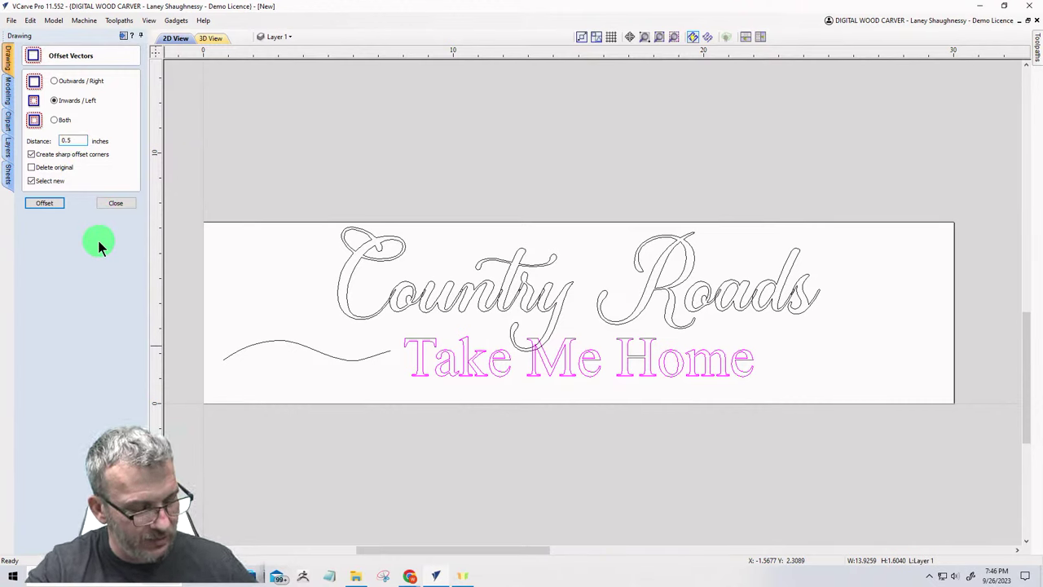
{"action": "type", "text": "0"}
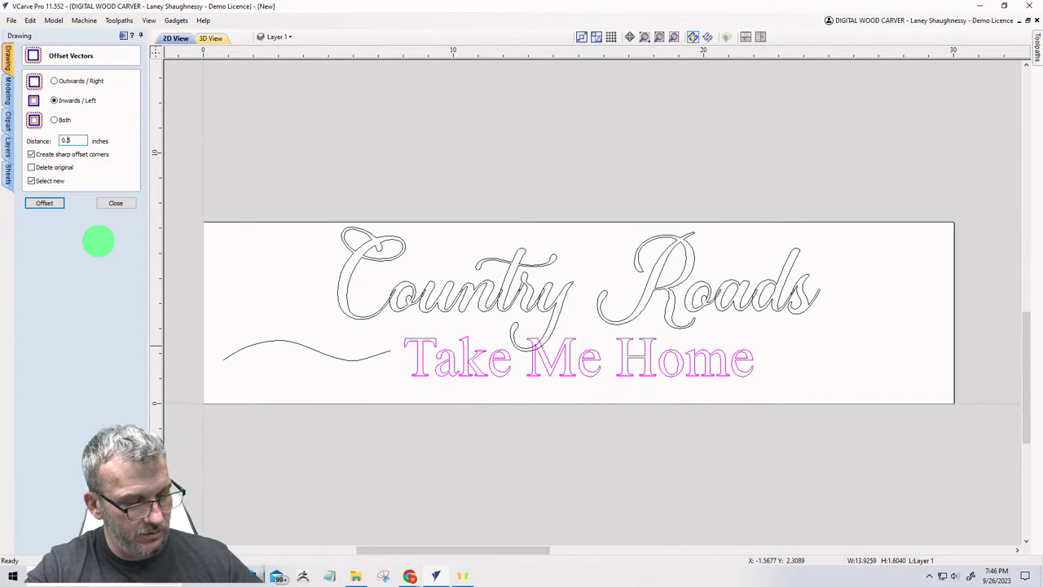
{"action": "double_click", "coordinate": [65, 141]}
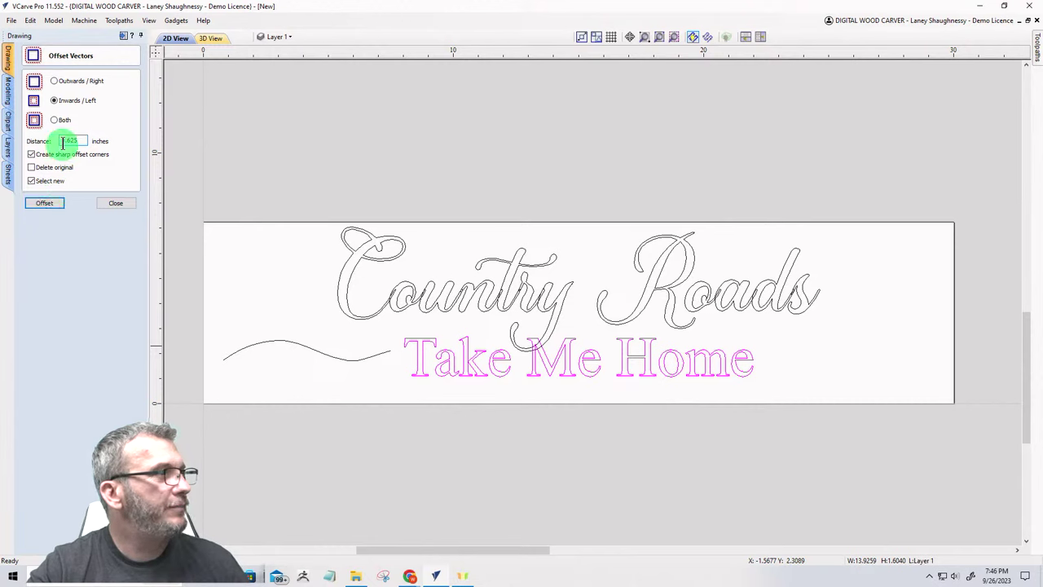
{"action": "type", "text": "0.0625"}
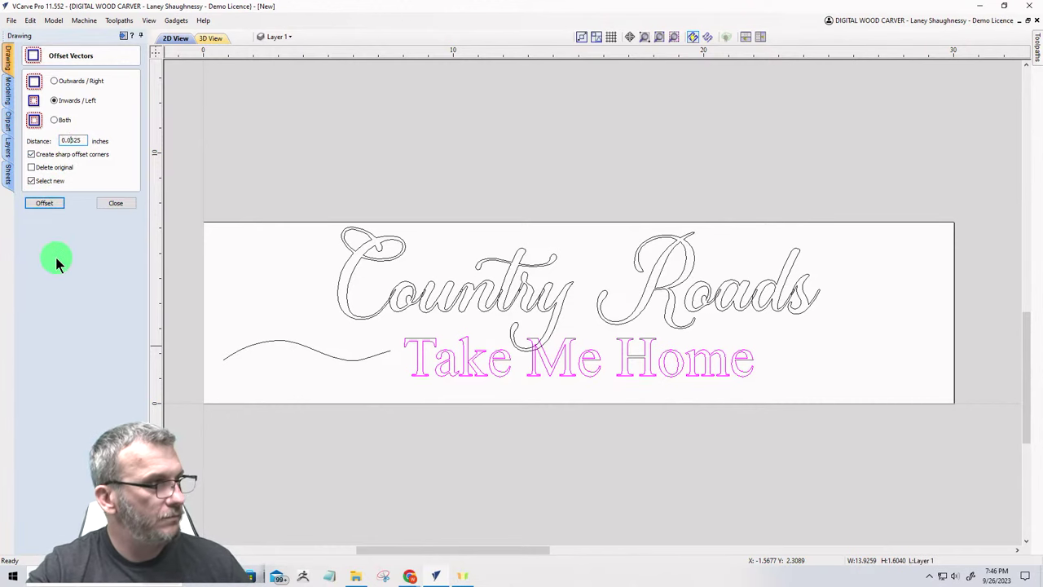
{"action": "left_click", "coordinate": [44, 204]}
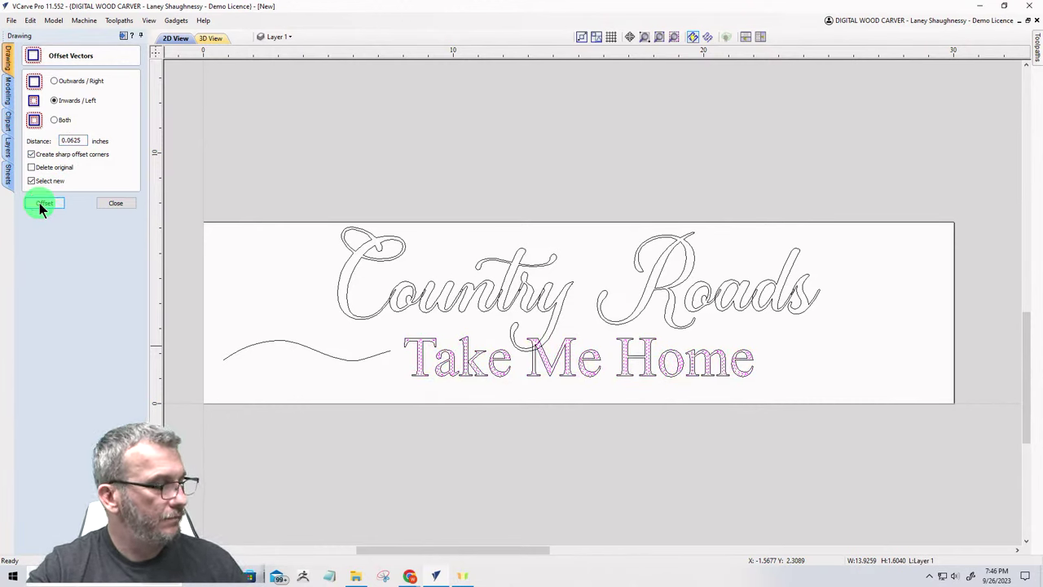
Step: Offset the wavy line at 0.0625, .125 and .1875 in
{"action": "left_click", "coordinate": [323, 352]}
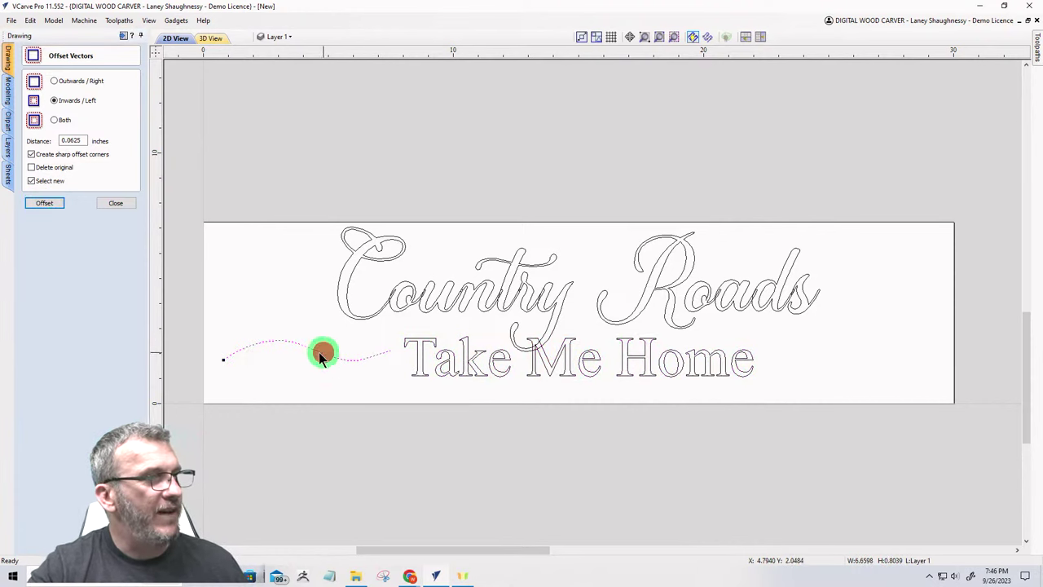
{"action": "left_click", "coordinate": [46, 203]}
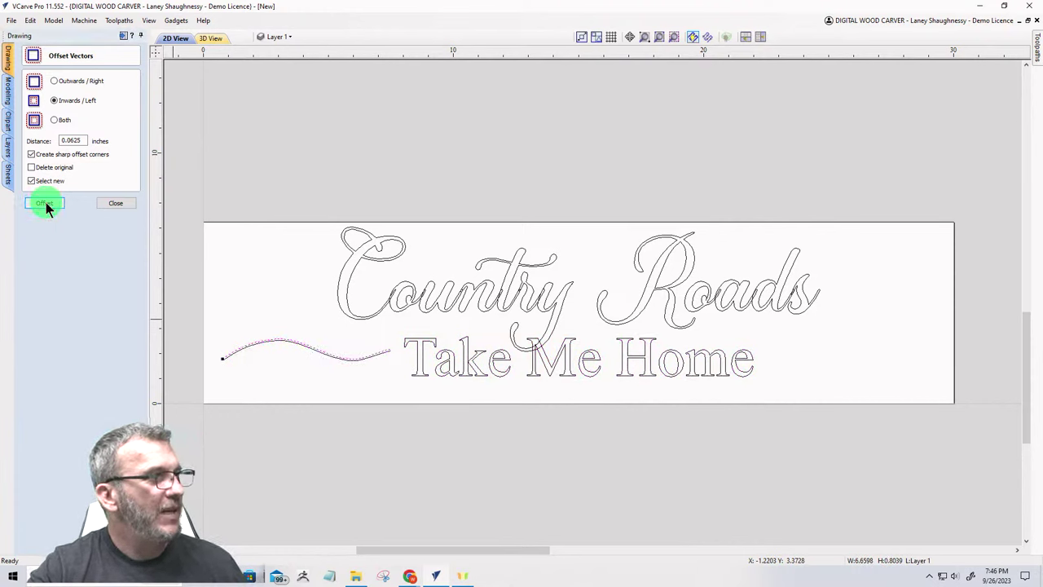
{"action": "double_click", "coordinate": [74, 141]}
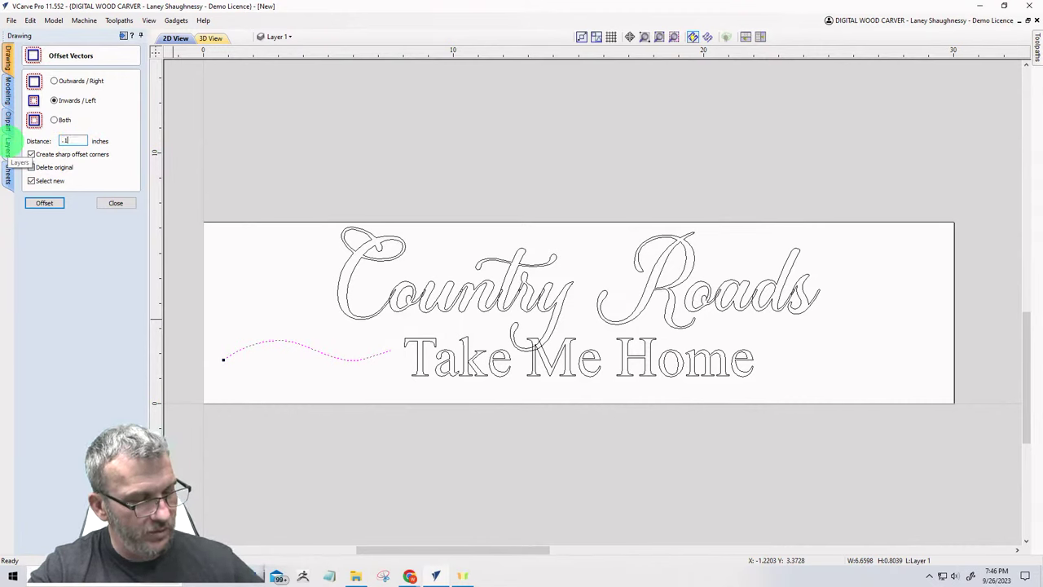
{"action": "left_click", "coordinate": [45, 202]}
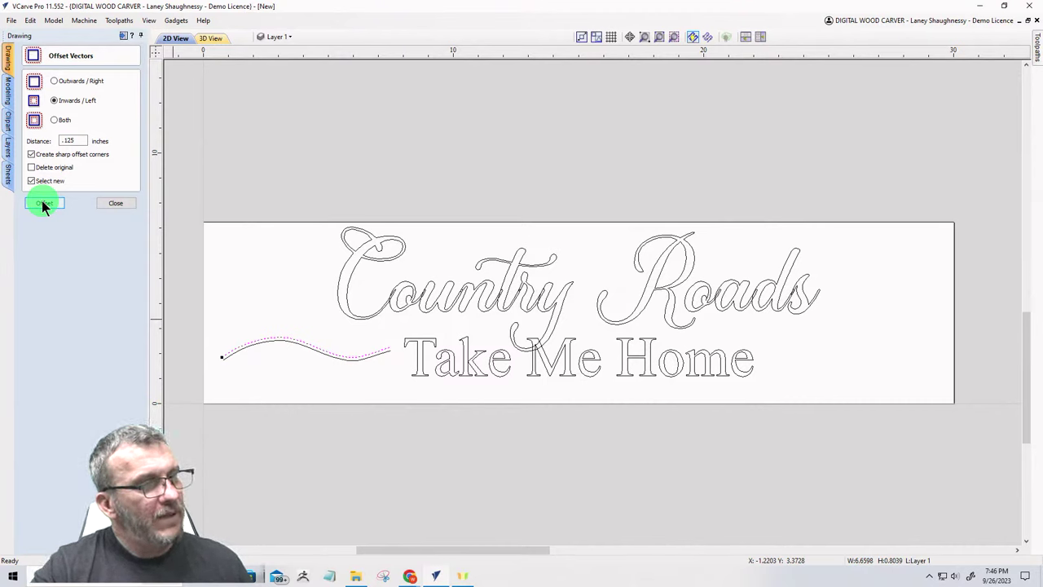
{"action": "left_click", "coordinate": [43, 203]}
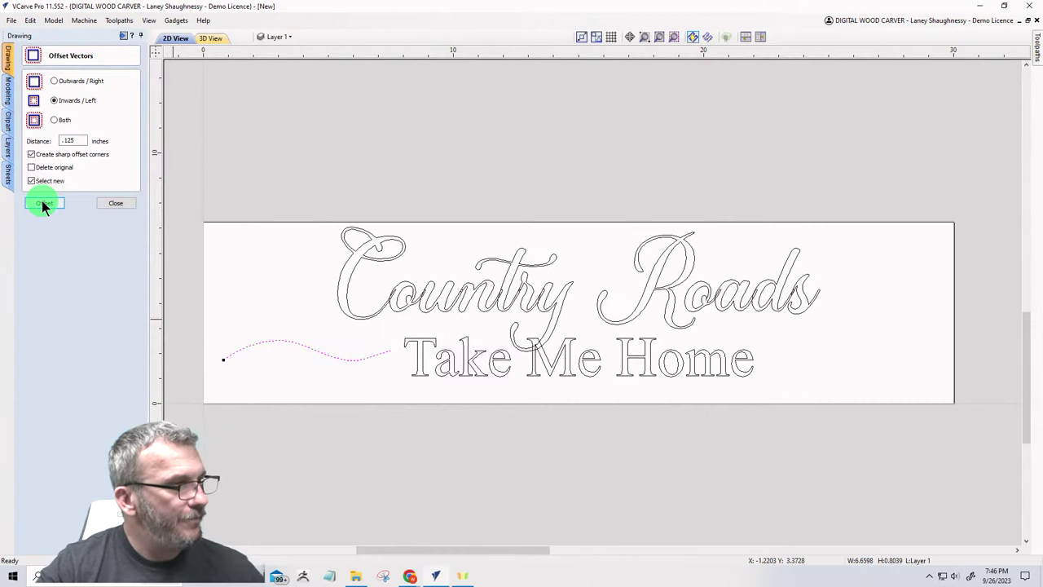
{"action": "double_click", "coordinate": [68, 141]}
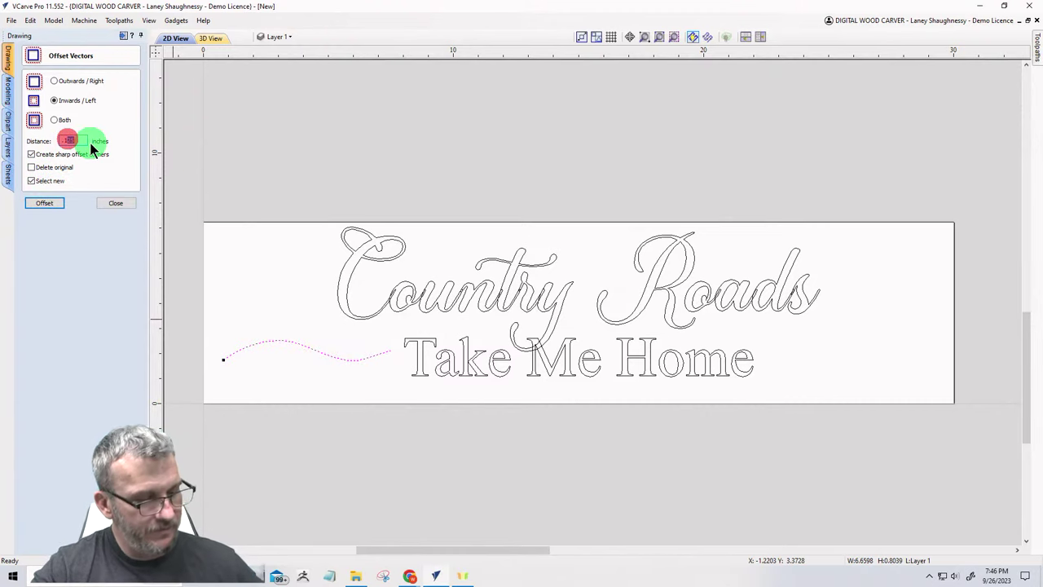
{"action": "type", "text": ".1875"}
{"action": "left_click", "coordinate": [43, 203]}
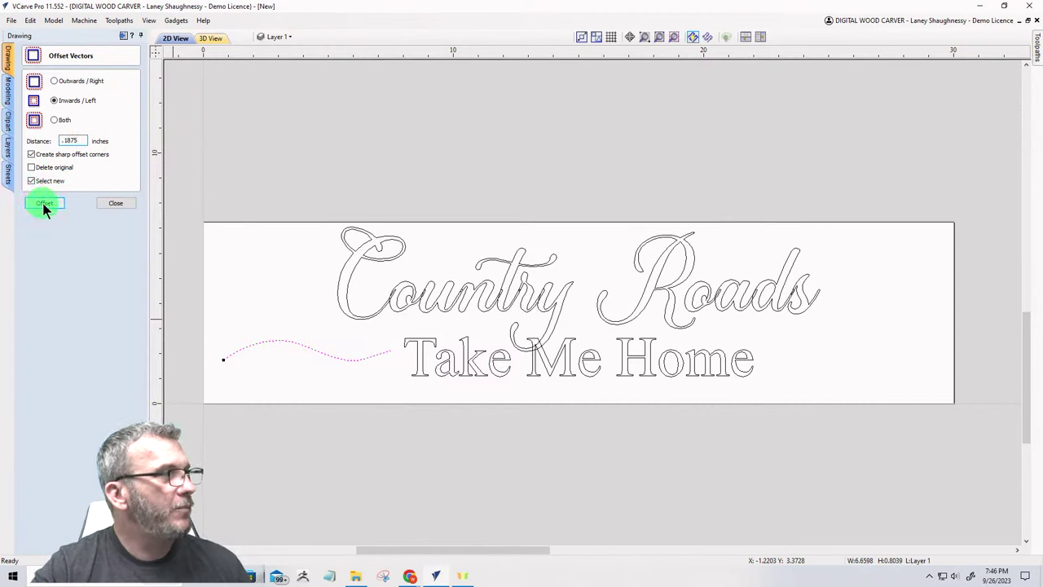
{"action": "left_click", "coordinate": [98, 203]}
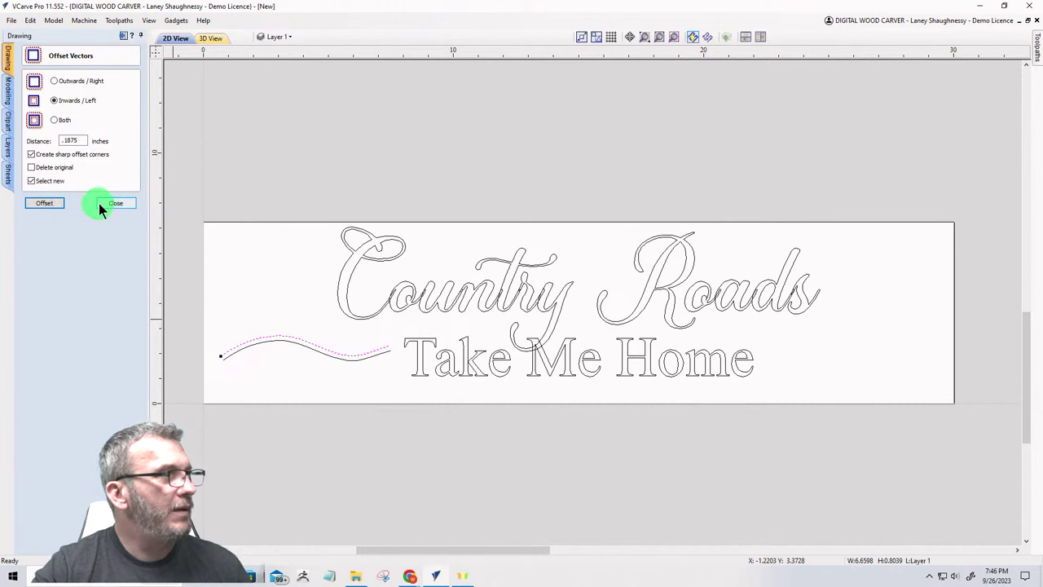
Step: Join the offset wave lines, lower them level with Take Me Home, and box-select them
{"action": "left_click", "coordinate": [285, 360], "text": "shift"}
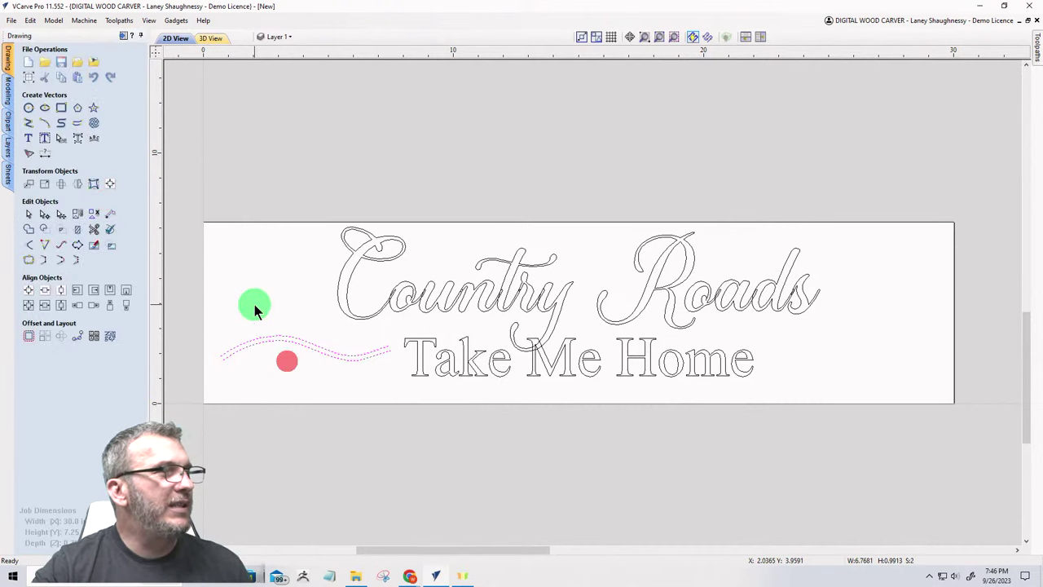
{"action": "left_click", "coordinate": [45, 261]}
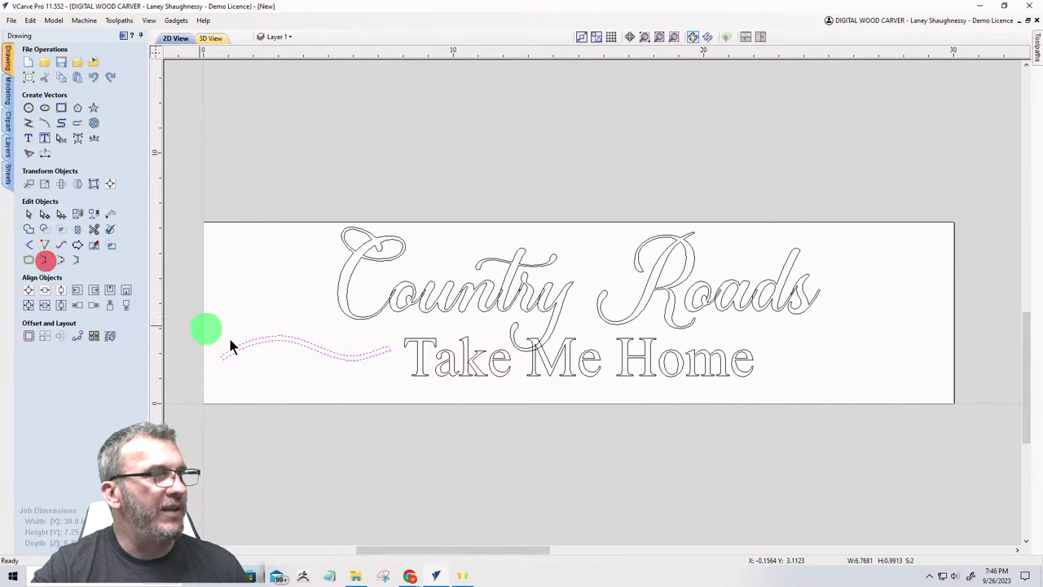
{"action": "left_click", "coordinate": [299, 342]}
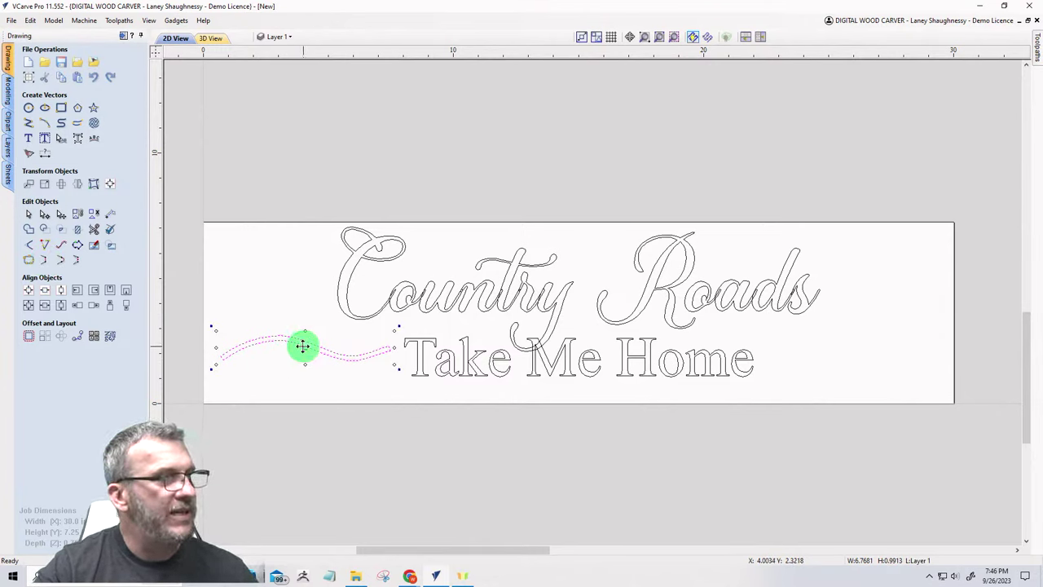
{"action": "left_click", "coordinate": [304, 348]}
{"action": "left_click_drag", "start_coordinate": [304, 348], "coordinate": [306, 359]}
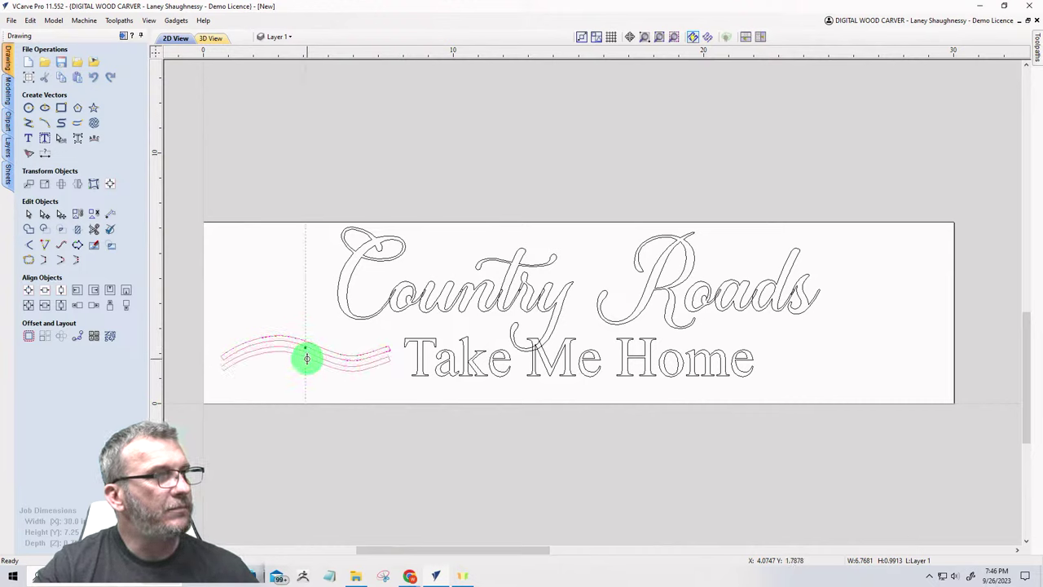
{"action": "left_click", "coordinate": [293, 389]}
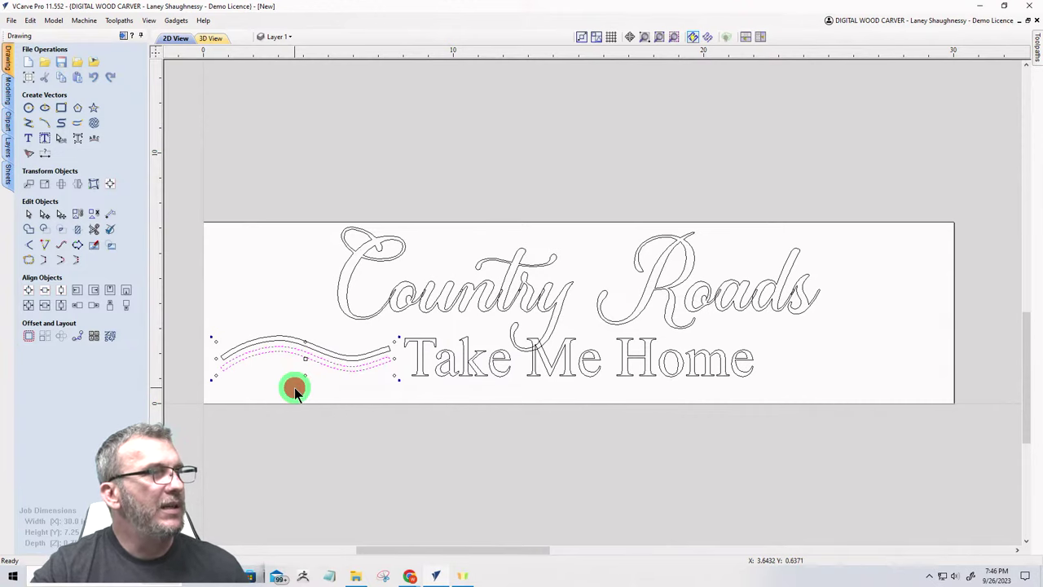
{"action": "left_click_drag", "start_coordinate": [330, 396], "coordinate": [275, 317]}
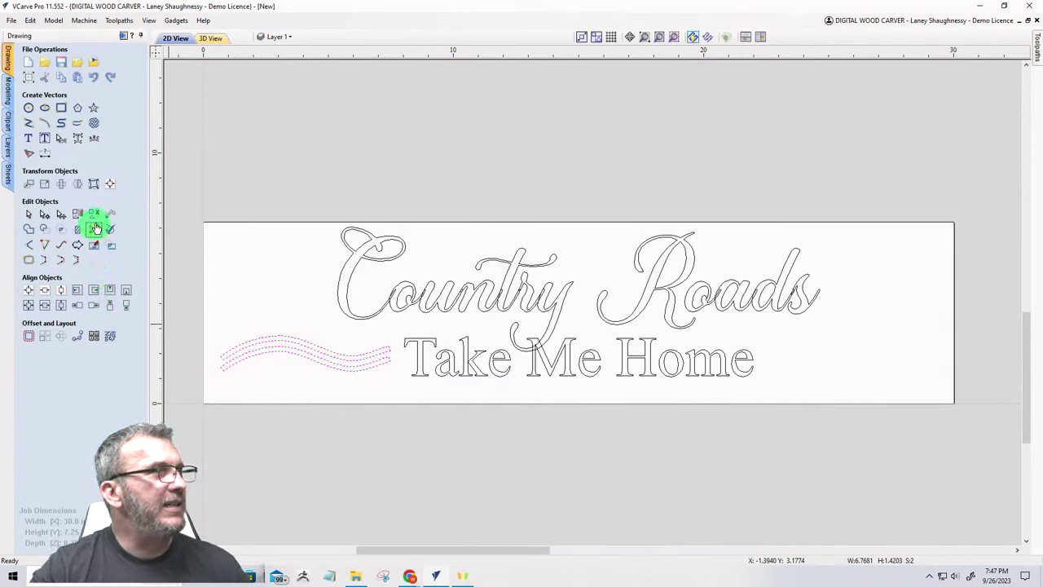
Step: Mirror a horizontally flipped copy of the wave band about the job centre to the right of Take Me Home
{"action": "left_click", "coordinate": [79, 182]}
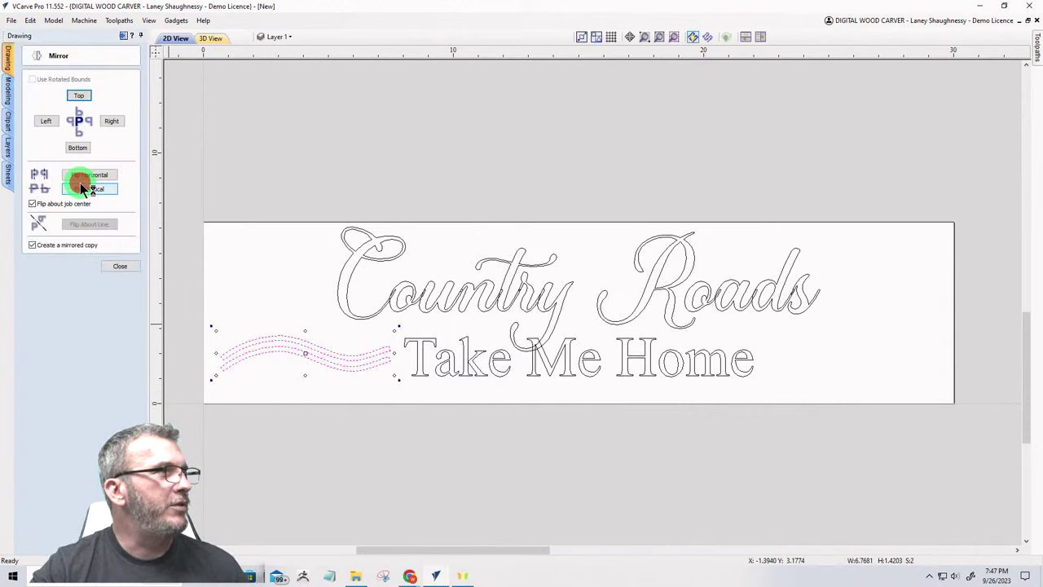
{"action": "left_click", "coordinate": [85, 175]}
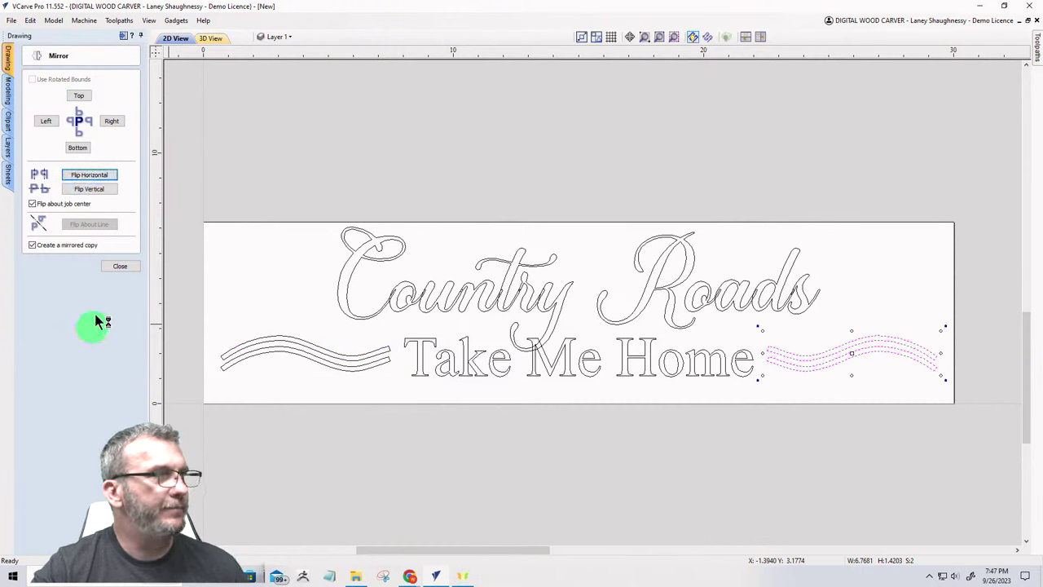
{"action": "left_click", "coordinate": [108, 268]}
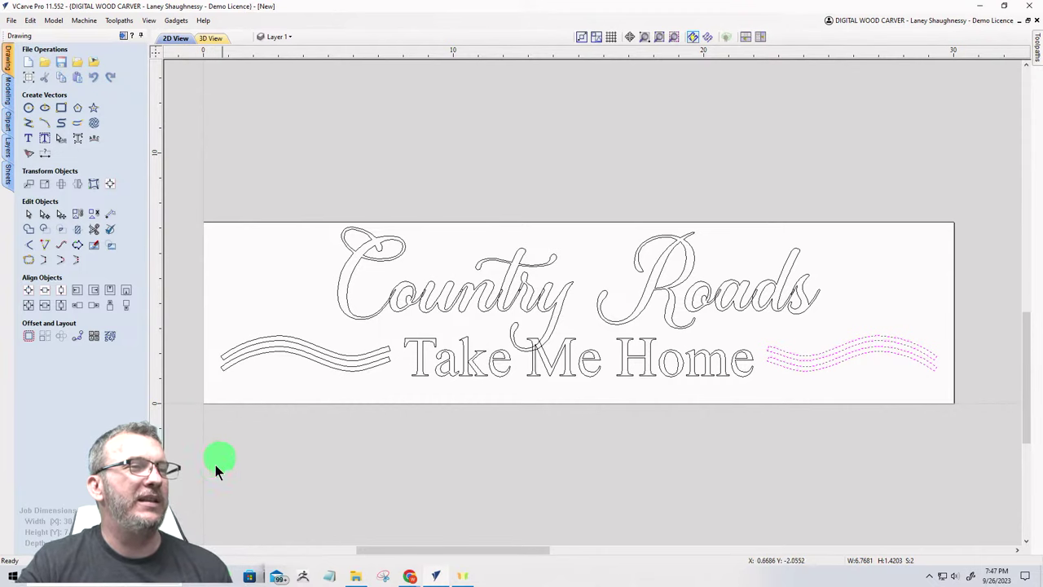
Step: Weld the Country Roads script letters, replacing the original text object
{"action": "left_click", "coordinate": [321, 312]}
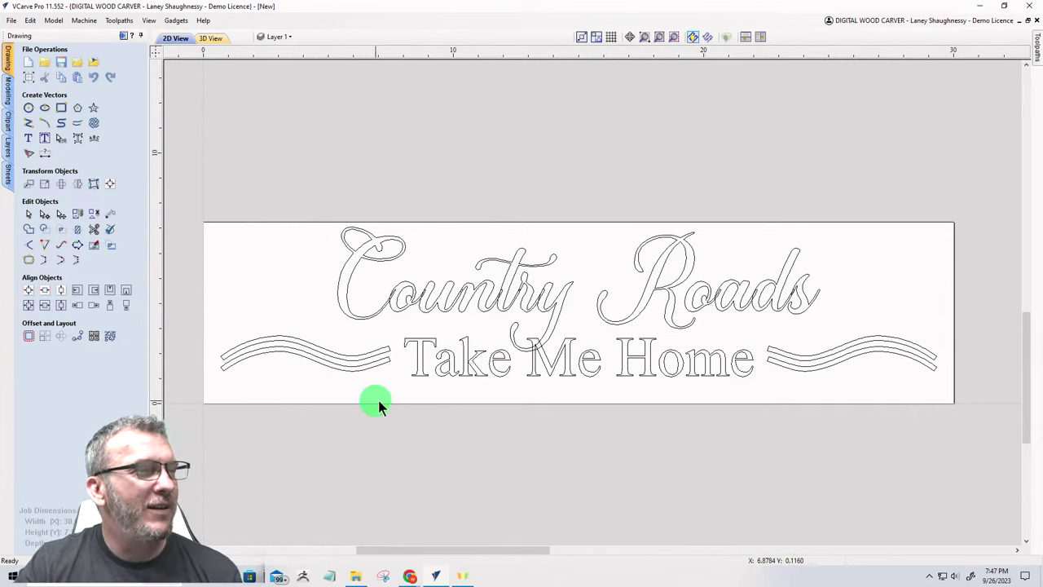
{"action": "left_click", "coordinate": [418, 304]}
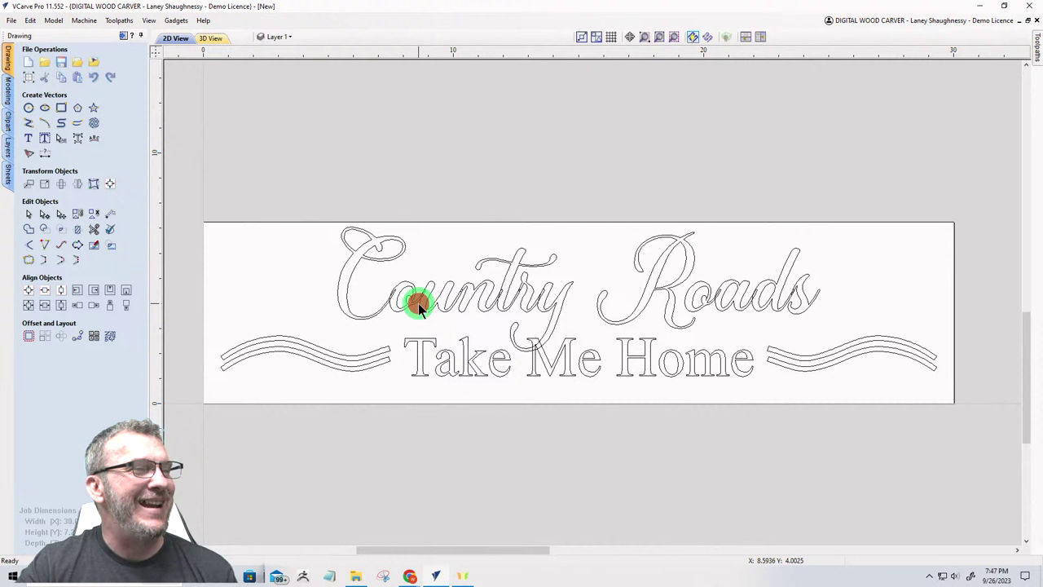
{"action": "left_click", "coordinate": [29, 229]}
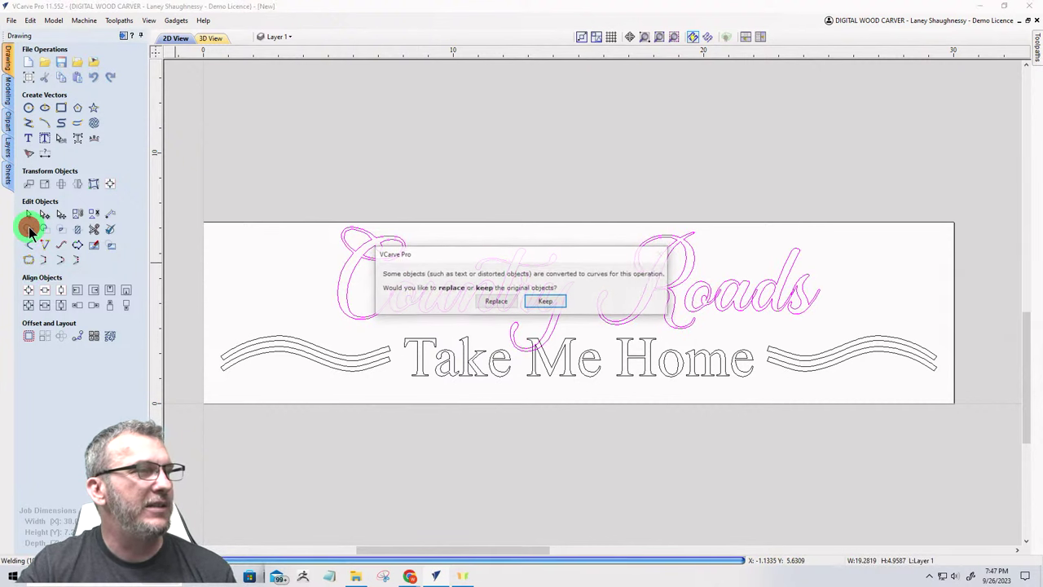
{"action": "left_click", "coordinate": [484, 303]}
{"action": "left_click", "coordinate": [583, 318]}
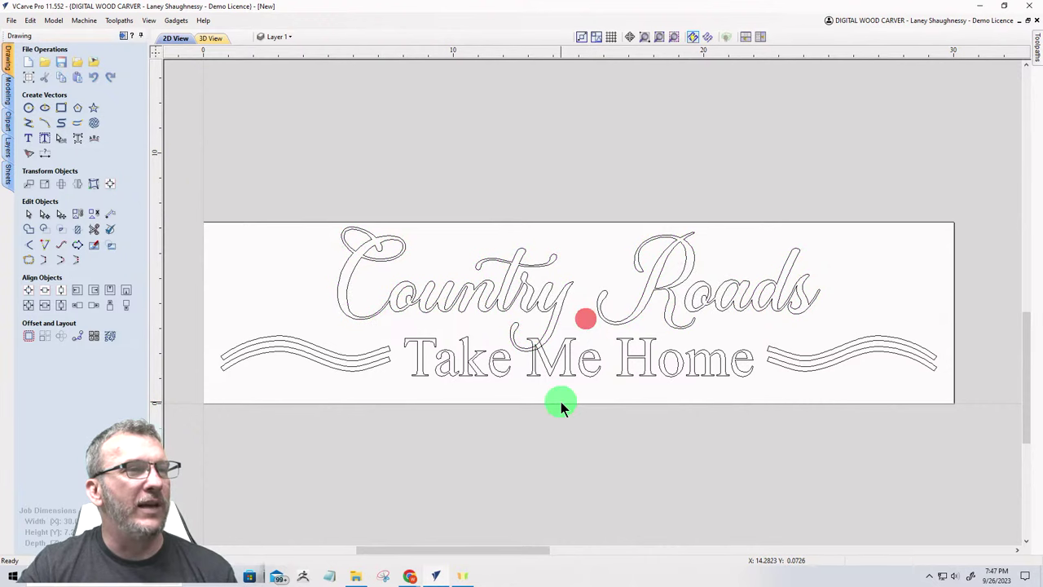
Step: Convert Take Me Home to curves and select Country with the overlapping M
{"action": "scroll", "coordinate": [533, 375], "scroll_direction": "up", "scroll_amount": 4}
{"action": "left_click", "coordinate": [546, 339]}
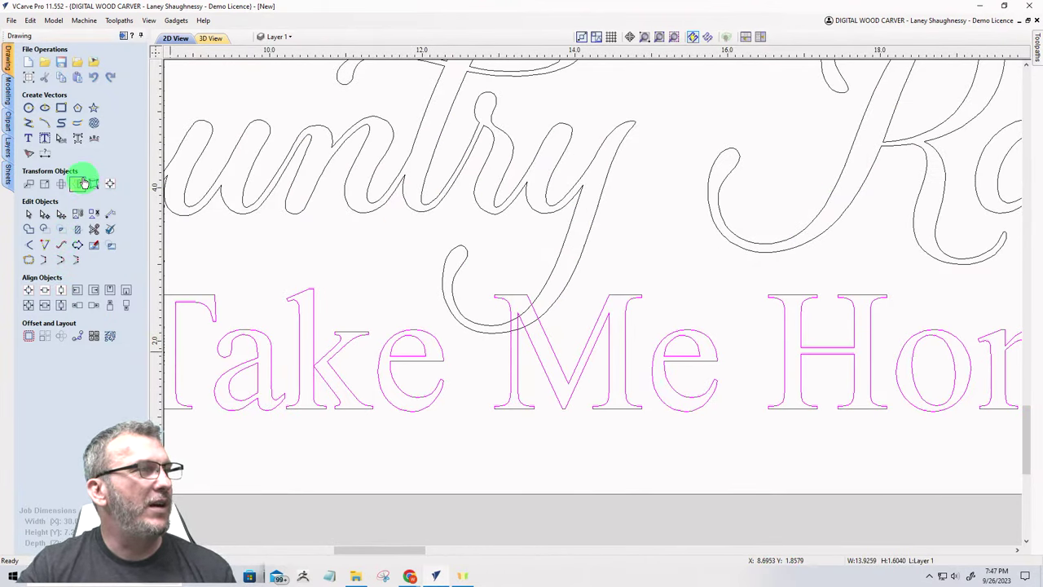
{"action": "left_click", "coordinate": [78, 139]}
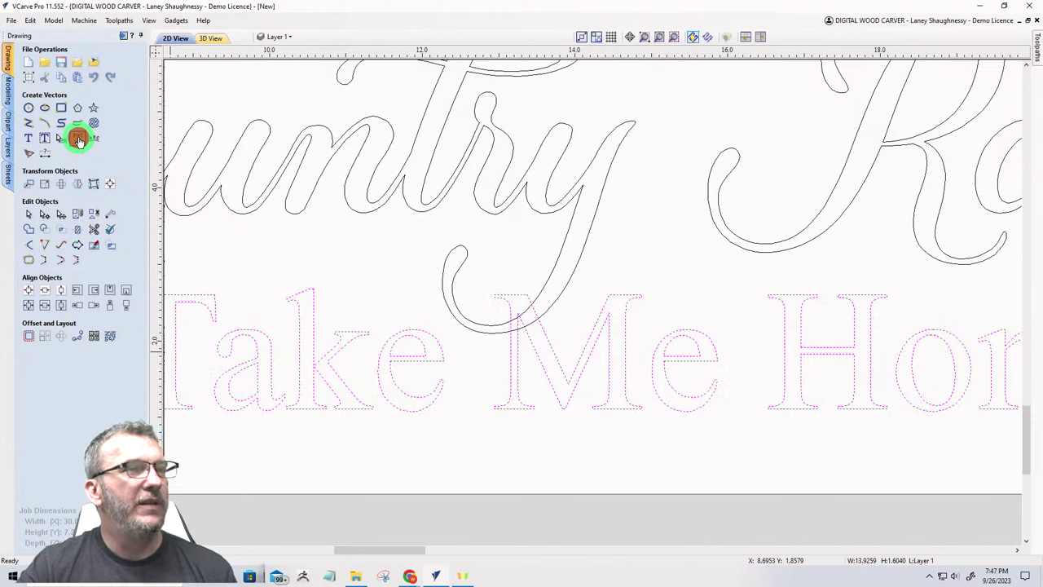
{"action": "left_click", "coordinate": [397, 268]}
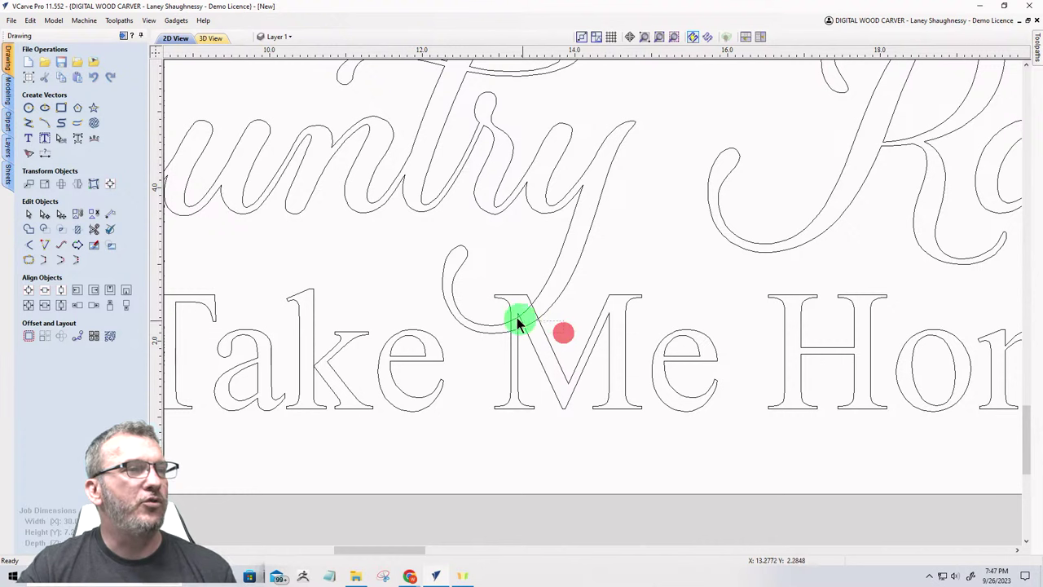
{"action": "left_click_drag", "start_coordinate": [517, 317], "coordinate": [490, 300]}
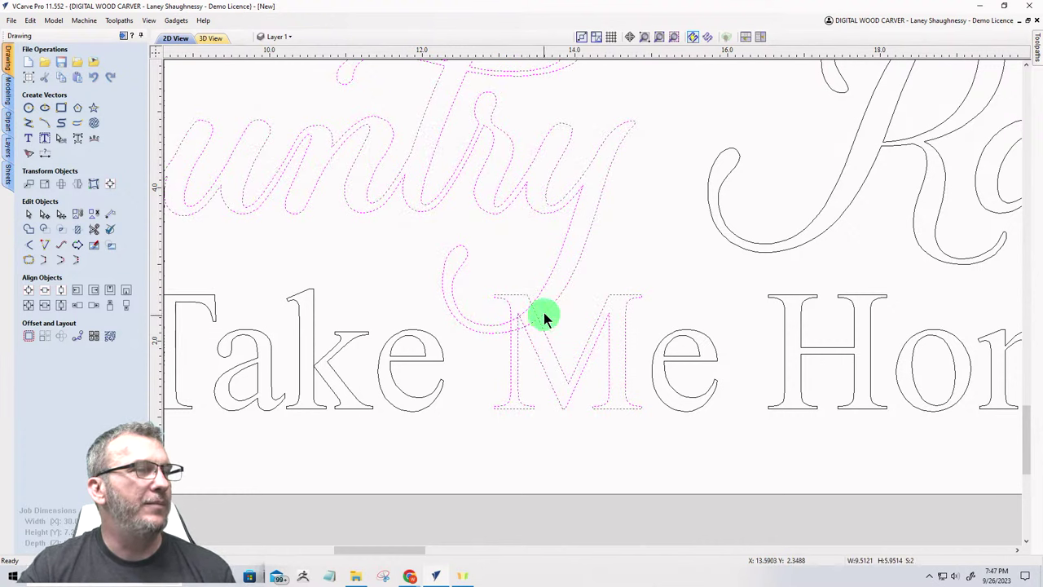
Step: Trim the five overlapping segments where the y tail crosses the M
{"action": "left_click", "coordinate": [93, 228]}
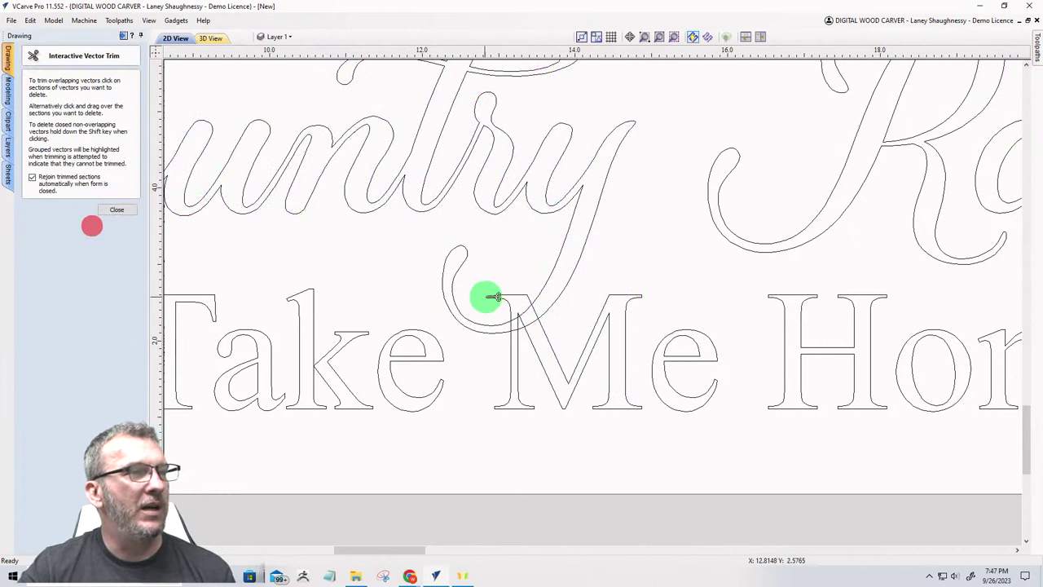
{"action": "scroll", "coordinate": [518, 306], "scroll_direction": "up", "scroll_amount": 5}
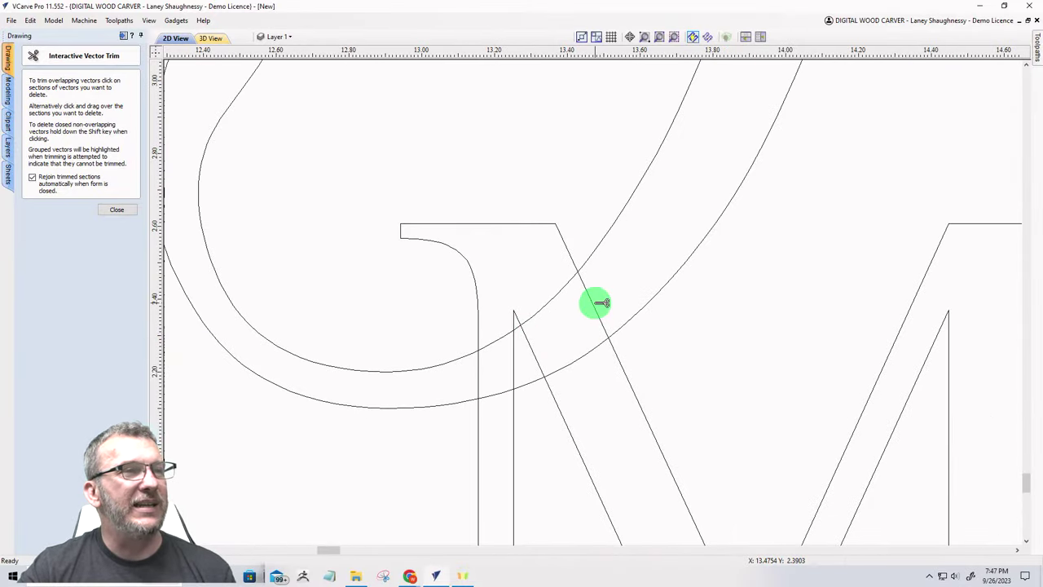
{"action": "left_click", "coordinate": [599, 304]}
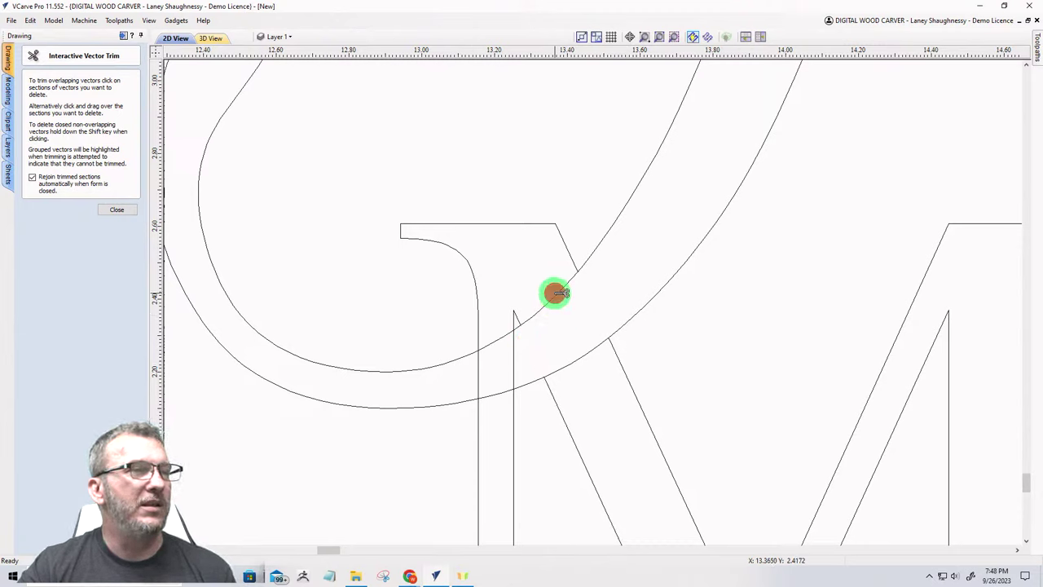
{"action": "left_click", "coordinate": [499, 338]}
{"action": "left_click", "coordinate": [500, 394]}
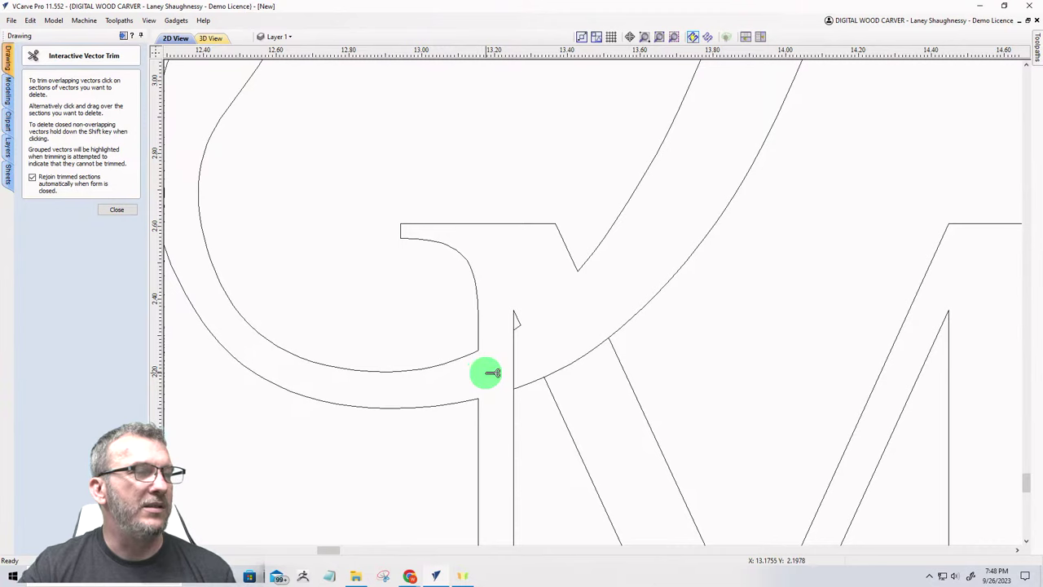
{"action": "left_click", "coordinate": [513, 360]}
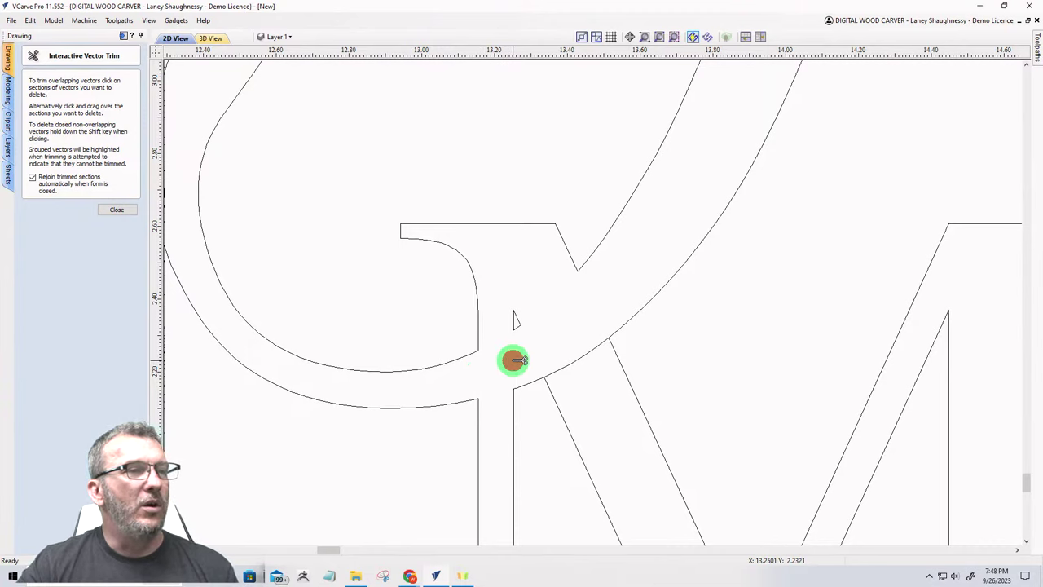
{"action": "left_click", "coordinate": [591, 352]}
{"action": "scroll", "coordinate": [677, 355], "scroll_direction": "down", "scroll_amount": 3}
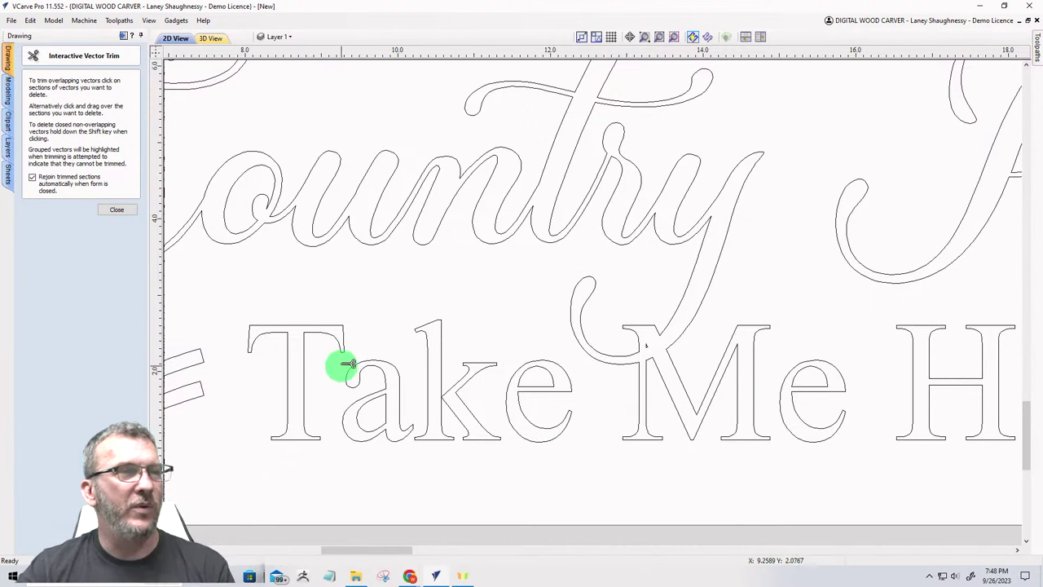
{"action": "scroll", "coordinate": [407, 351], "scroll_direction": "down", "scroll_amount": 4}
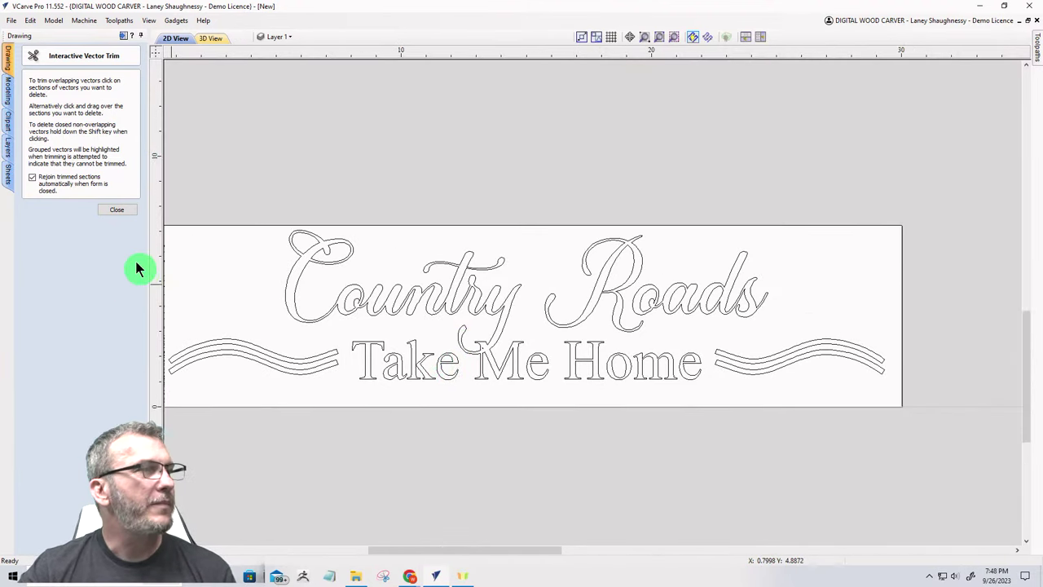
Step: Select all the Country Roads sign vectors and open the V-Carve / Engraving Toolpath form
{"action": "left_click", "coordinate": [114, 208]}
{"action": "scroll", "coordinate": [501, 251], "scroll_direction": "down", "scroll_amount": 2}
{"action": "left_click_drag", "start_coordinate": [316, 193], "coordinate": [675, 372]}
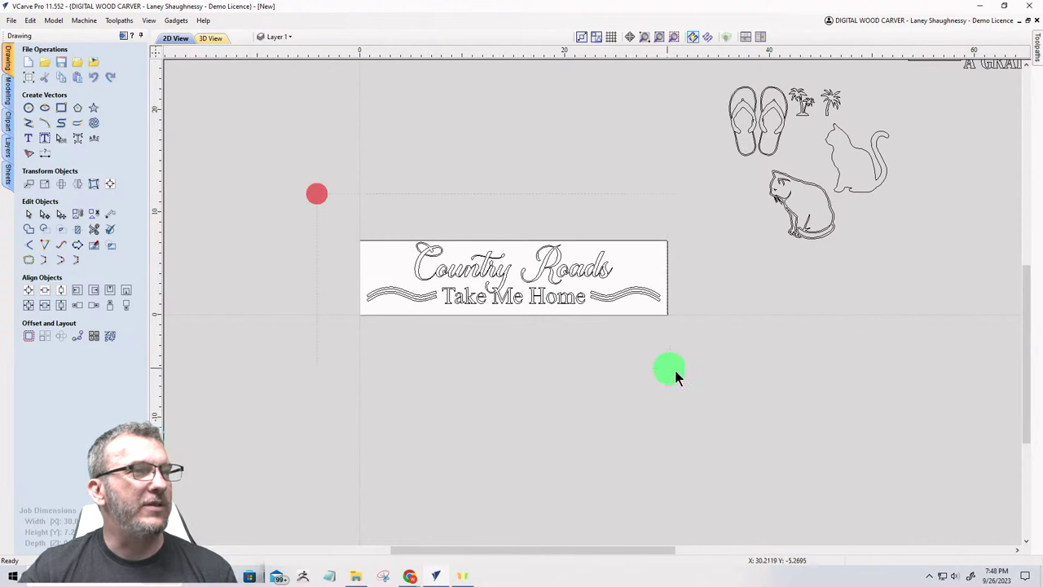
{"action": "left_click", "coordinate": [122, 37]}
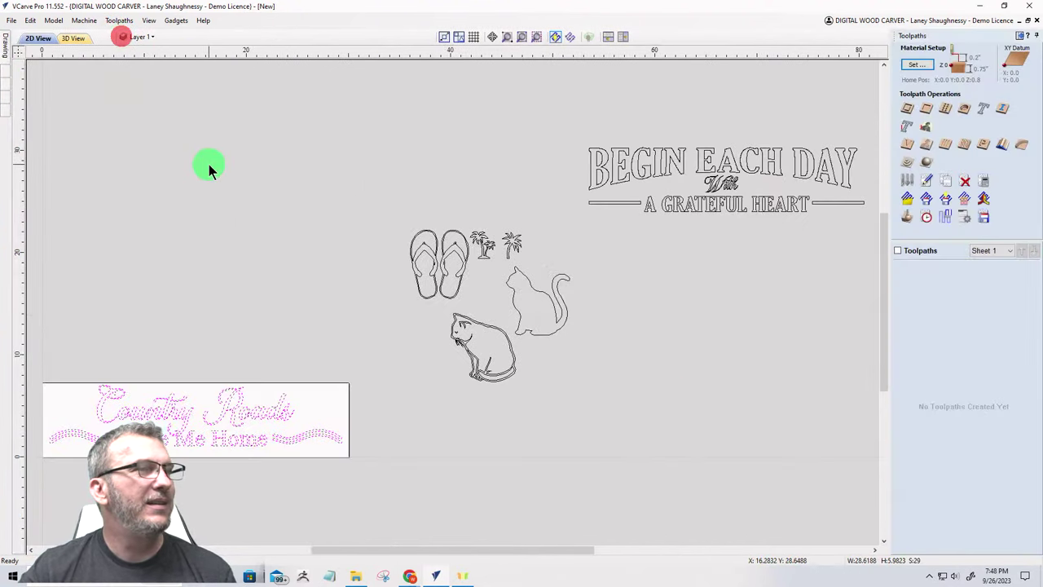
{"action": "left_click", "coordinate": [908, 147]}
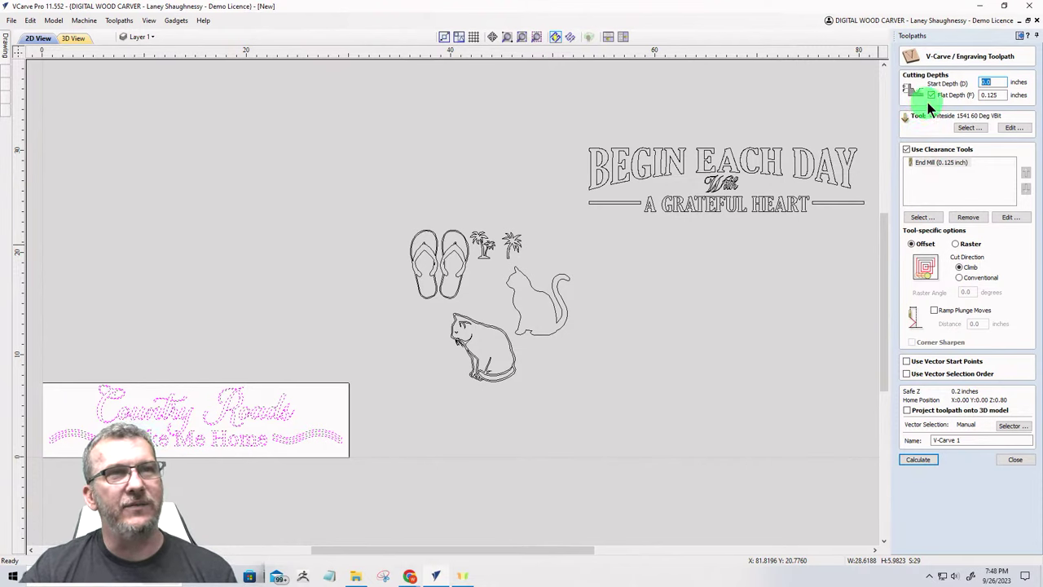
Step: Calculate V-Carve 1 with Flat Depth and Use Clearance Tools both unchecked
{"action": "left_click", "coordinate": [932, 94]}
{"action": "left_click", "coordinate": [906, 149]}
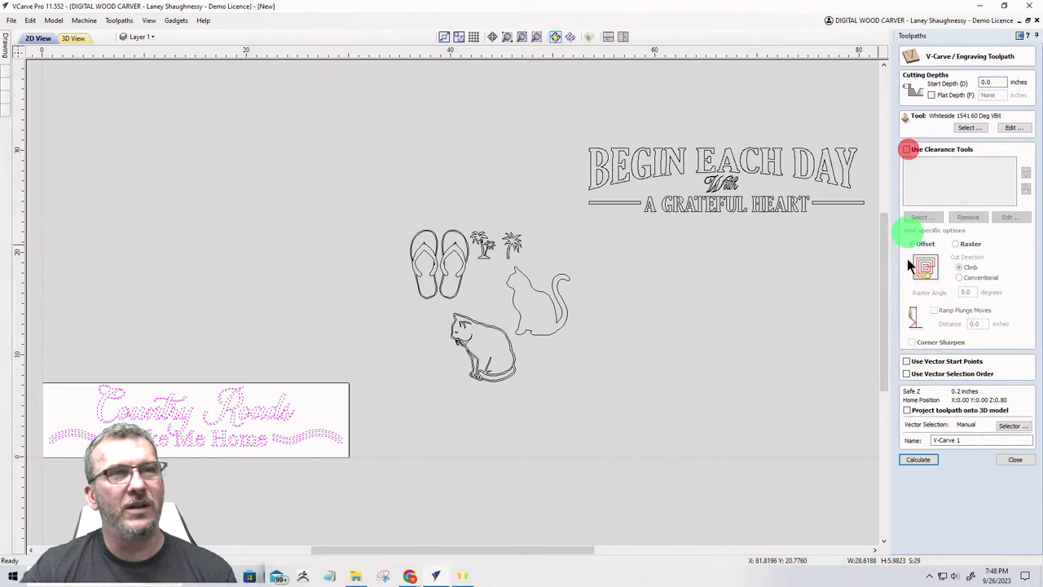
{"action": "left_click", "coordinate": [919, 459]}
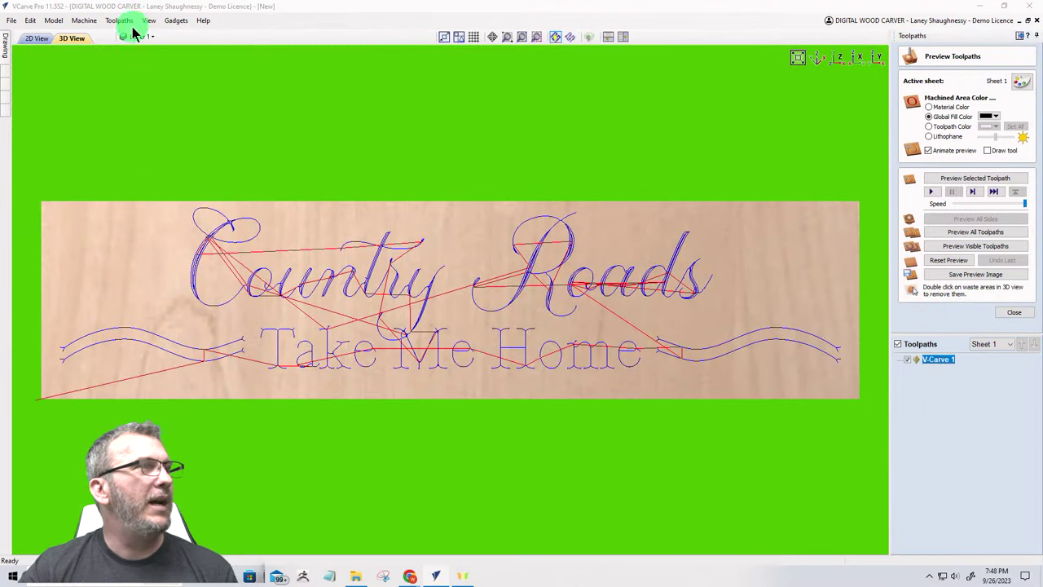
Step: Set preview simulation quality to Very High and preview the visible V-Carve 1 toolpath
{"action": "left_click", "coordinate": [127, 23]}
{"action": "mouse_move", "coordinate": [135, 68]}
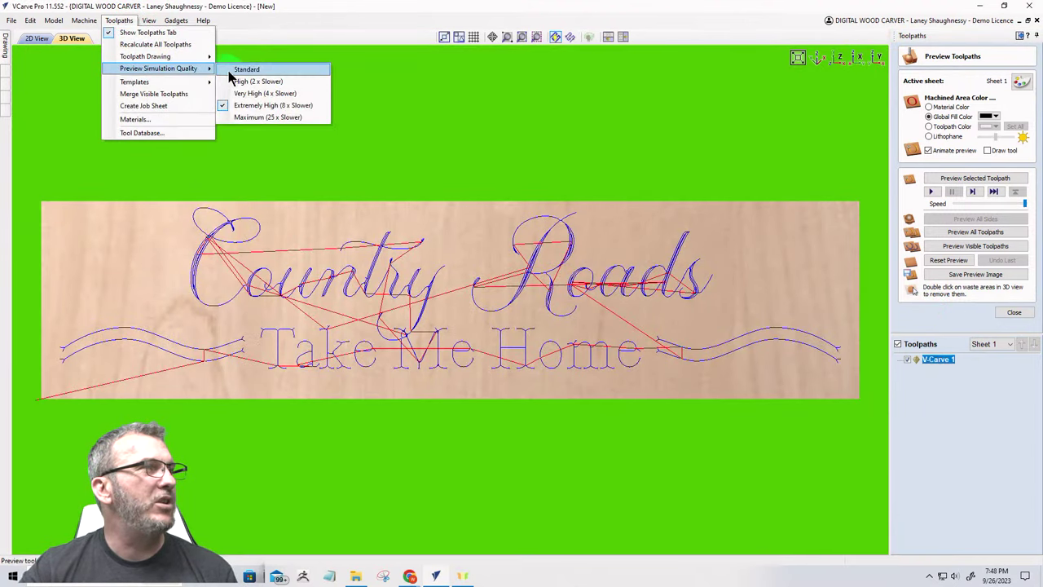
{"action": "left_click", "coordinate": [240, 94]}
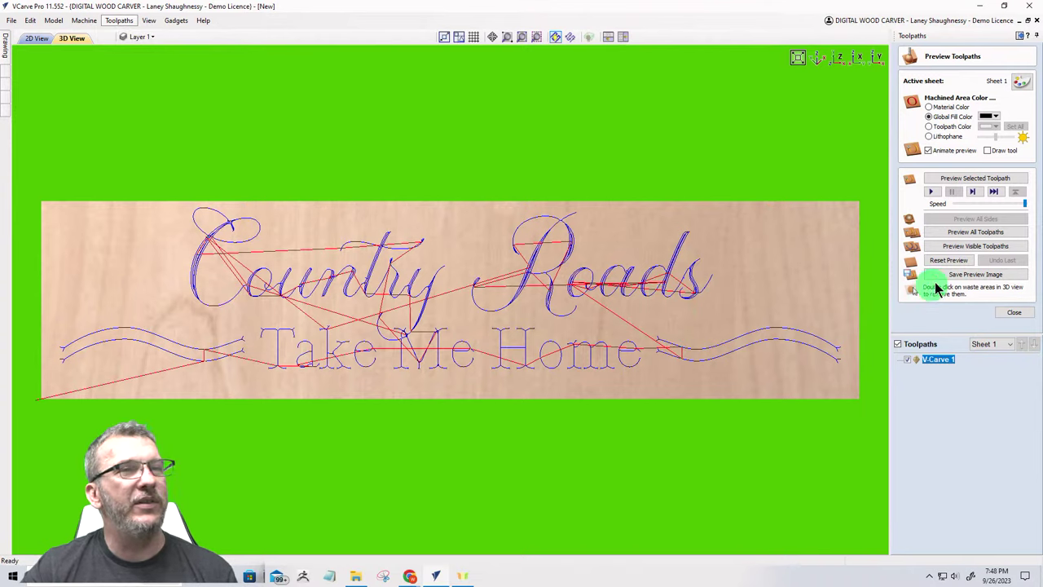
{"action": "left_click", "coordinate": [953, 246]}
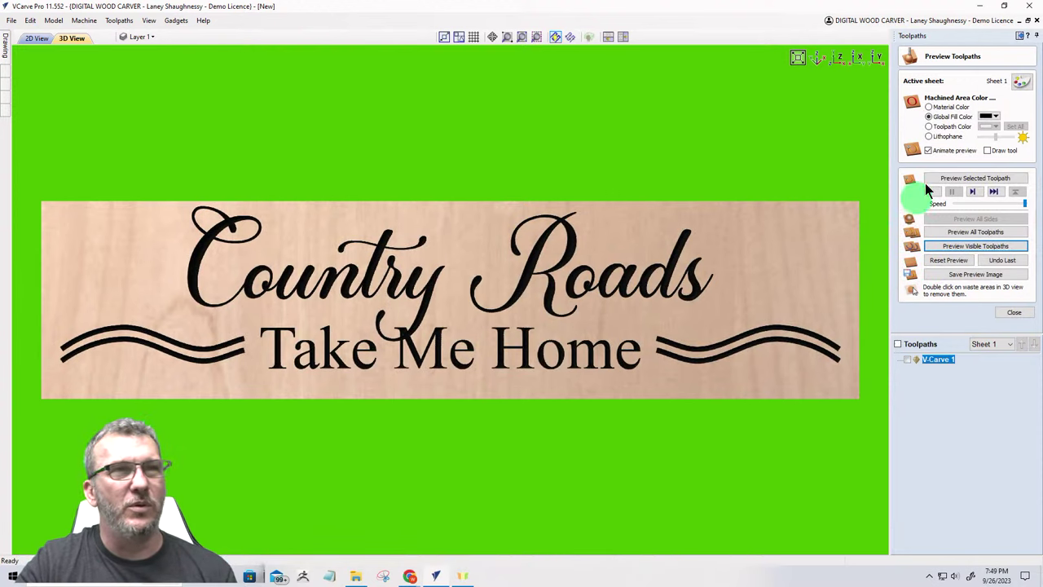
Step: Give the sheet material the Distress_White appearance
{"action": "left_click", "coordinate": [1020, 82]}
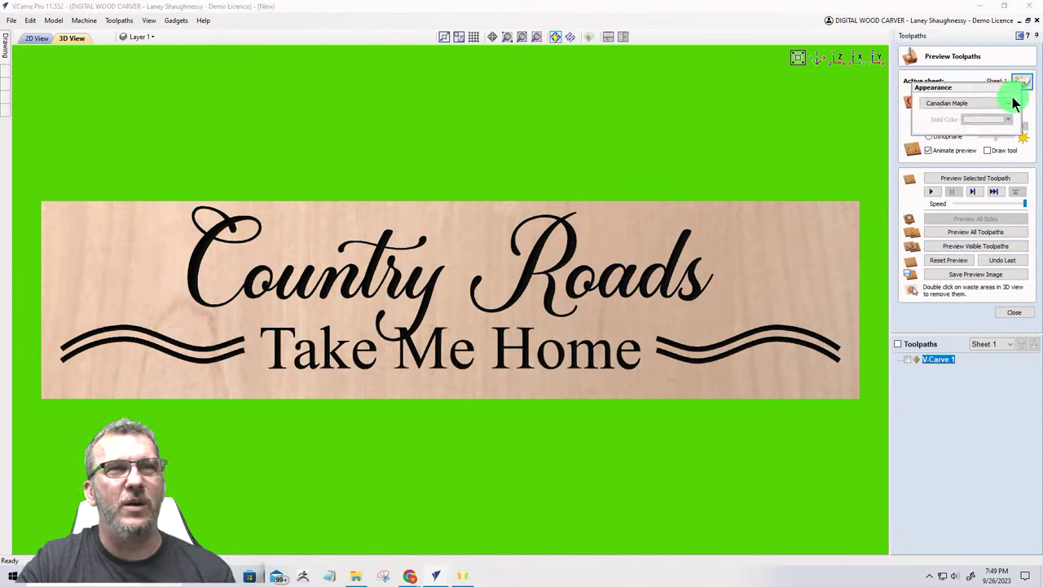
{"action": "left_click", "coordinate": [1011, 103]}
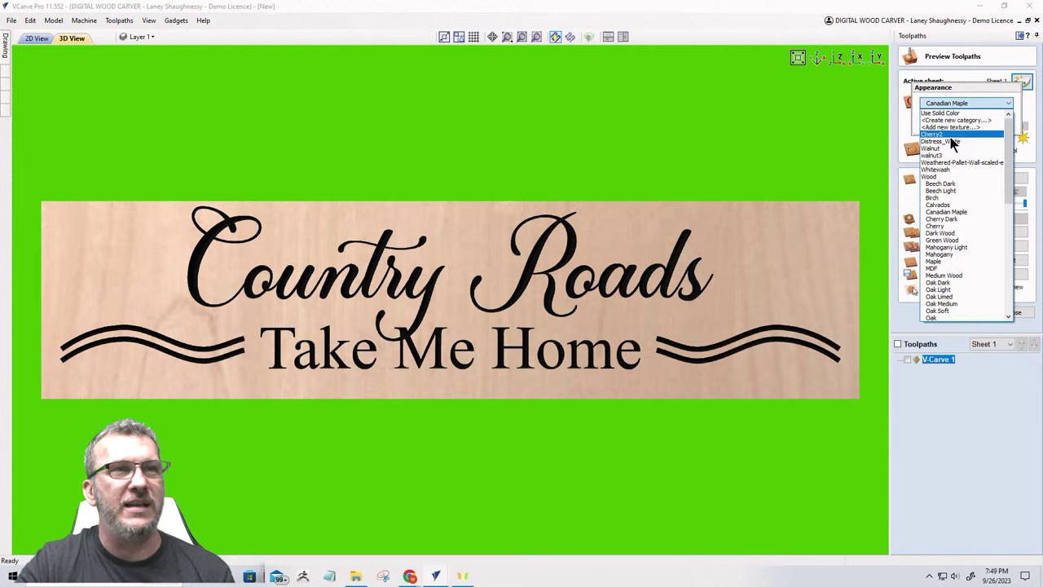
{"action": "left_click", "coordinate": [947, 142]}
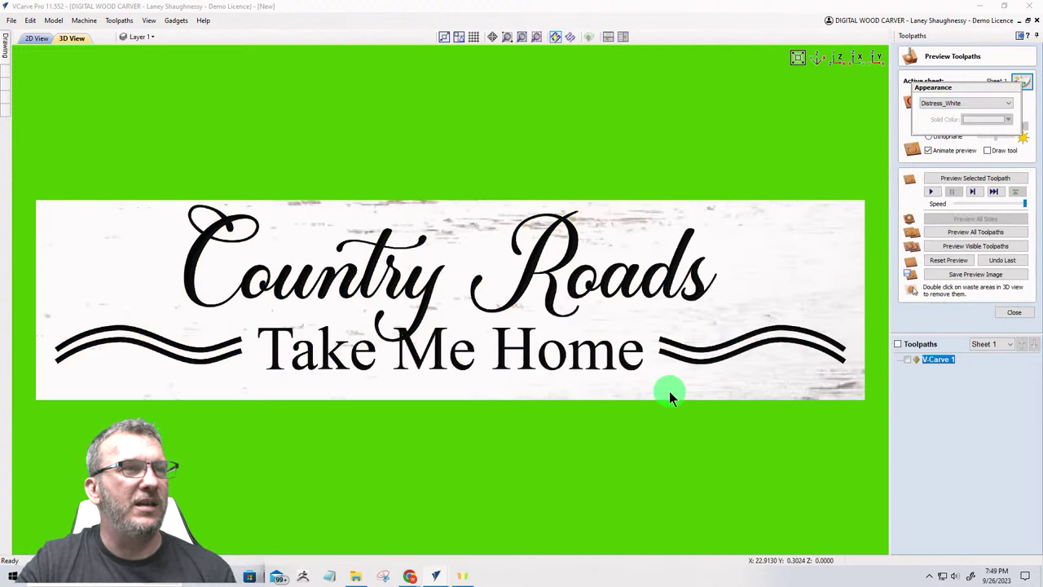
Step: Orbit the 3D view to inspect the carved sign on the white-washed board
{"action": "left_click_drag", "start_coordinate": [587, 377], "coordinate": [629, 318]}
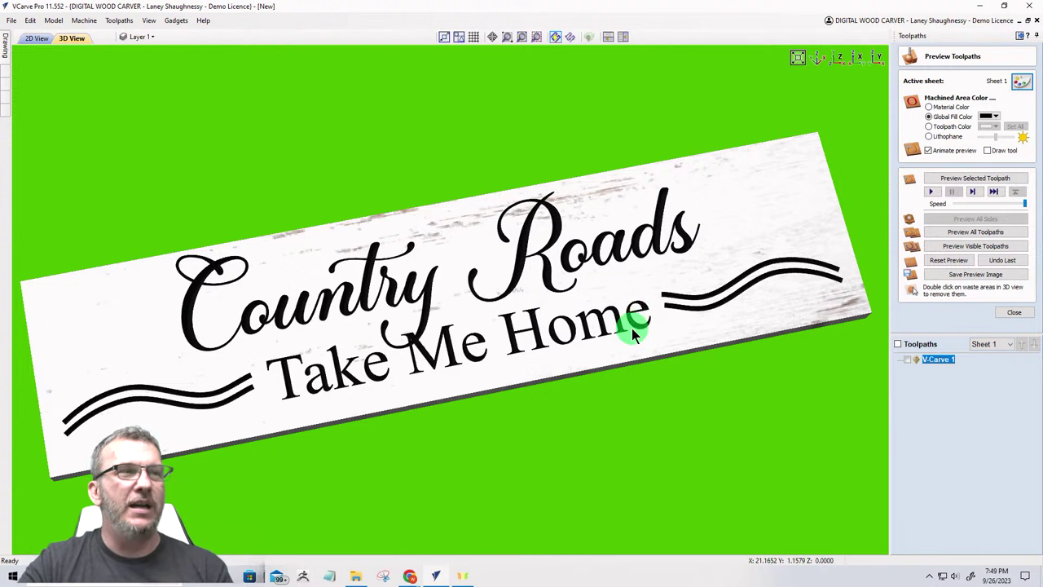
{"action": "left_click_drag", "start_coordinate": [361, 372], "coordinate": [449, 424]}
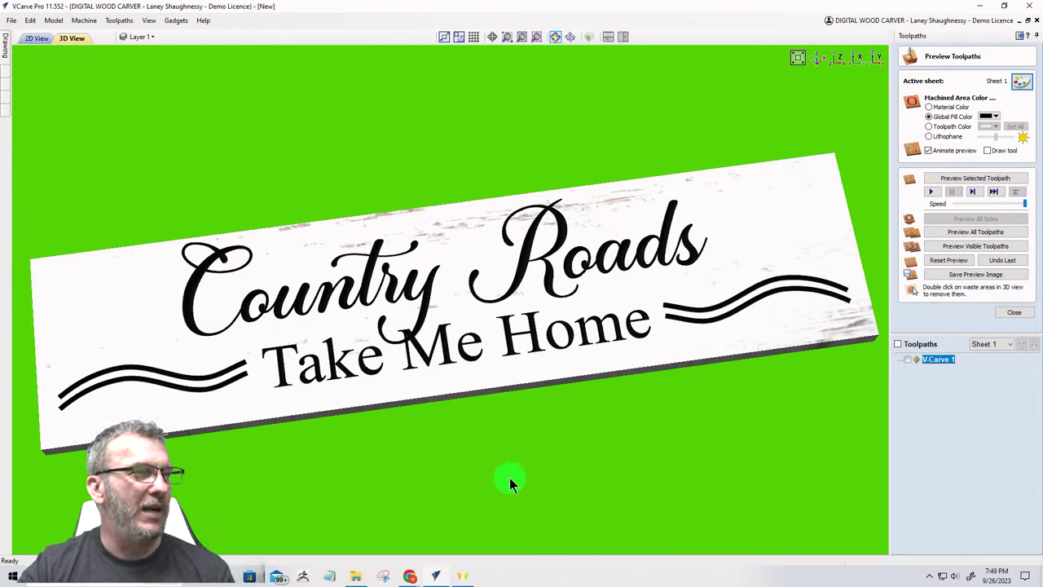
{"action": "left_click_drag", "start_coordinate": [560, 346], "coordinate": [585, 371]}
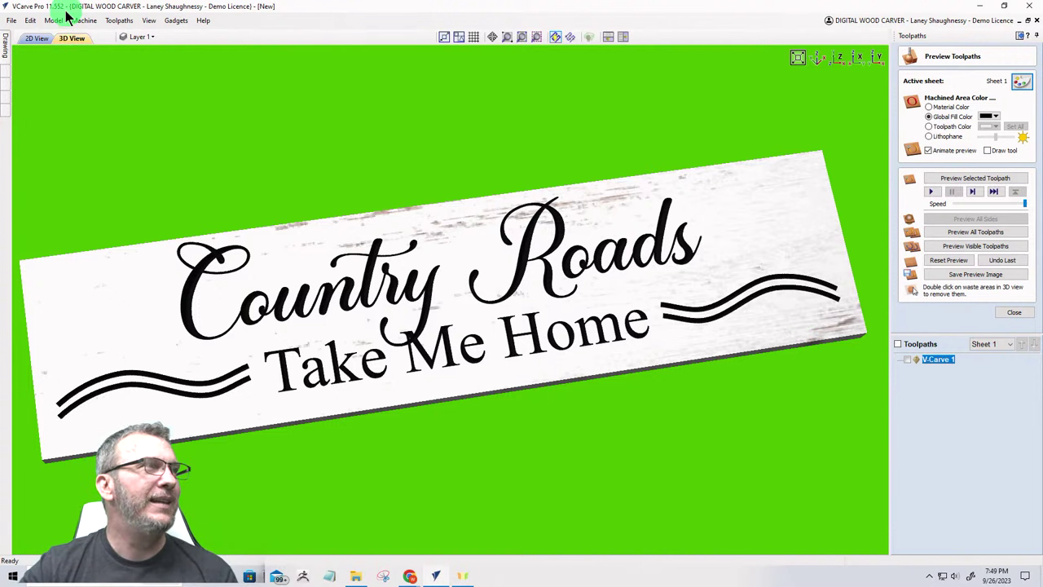
Step: In the 2D view, drag the Country Roads sign vectors up above the board
{"action": "left_click", "coordinate": [37, 39]}
{"action": "scroll", "coordinate": [584, 289], "scroll_direction": "down", "scroll_amount": 2}
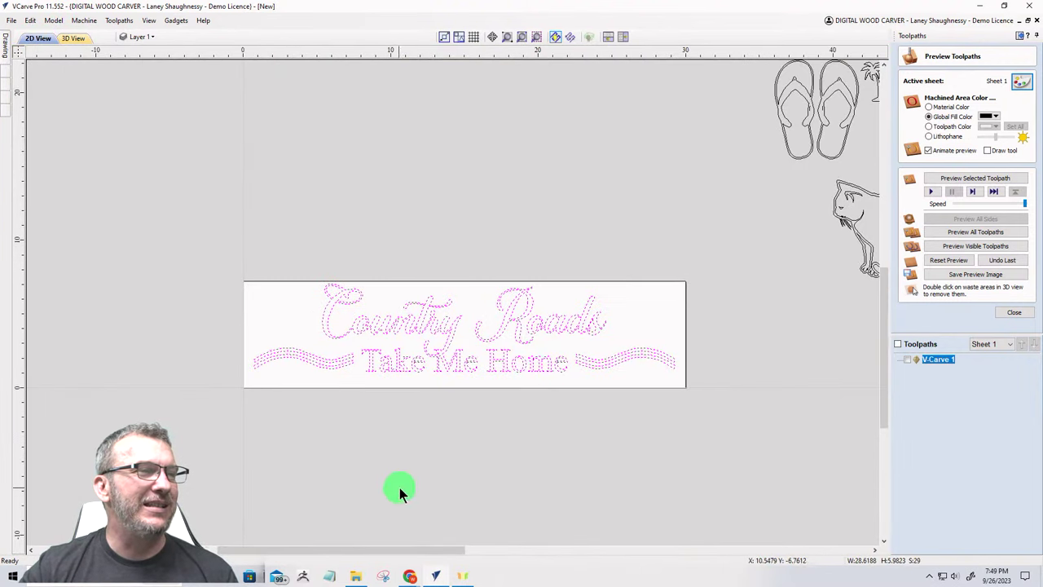
{"action": "scroll", "coordinate": [423, 456], "scroll_direction": "up", "scroll_amount": 3}
{"action": "scroll", "coordinate": [423, 454], "scroll_direction": "down", "scroll_amount": 1}
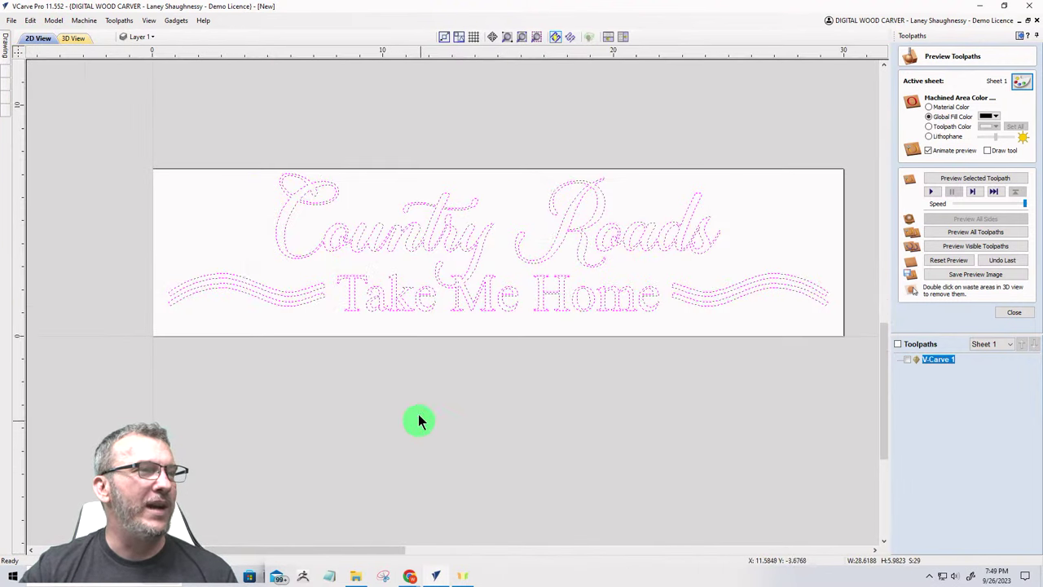
{"action": "left_click", "coordinate": [6, 48]}
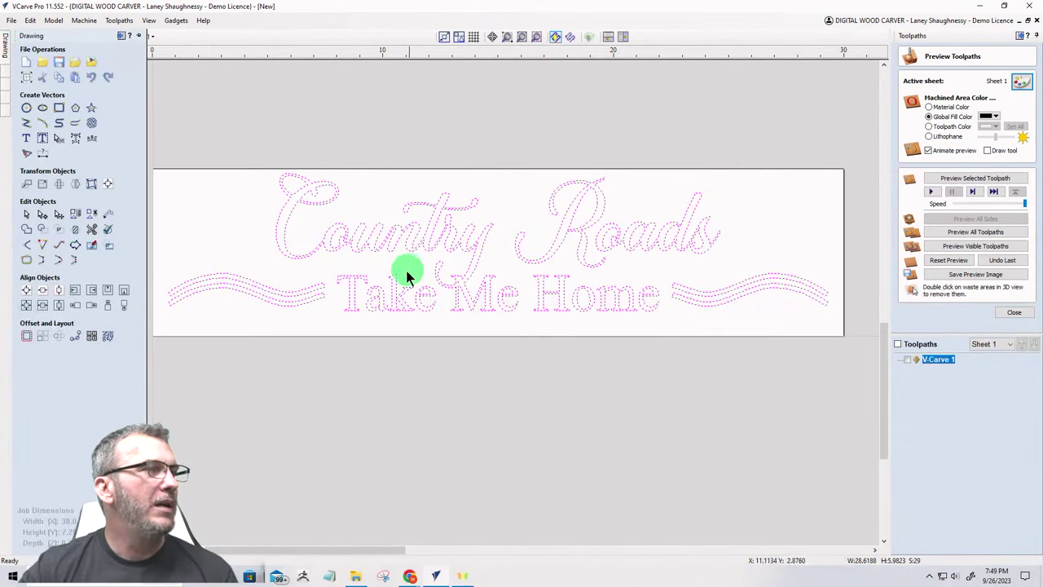
{"action": "scroll", "coordinate": [405, 346], "scroll_direction": "down", "scroll_amount": 2}
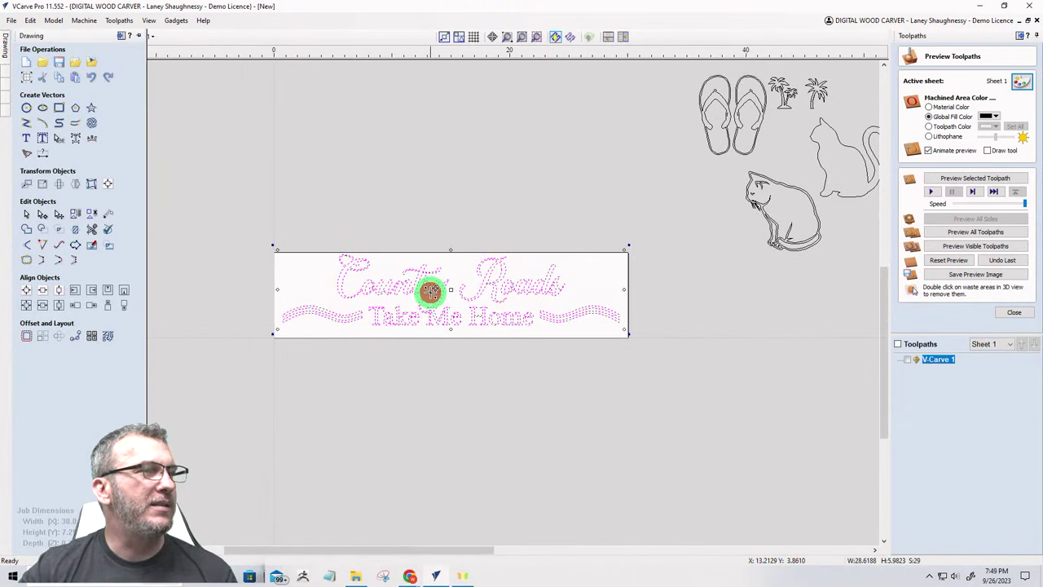
{"action": "mouse_move", "coordinate": [430, 293]}
{"action": "left_mouse_down"}
{"action": "mouse_move", "coordinate": [404, 140]}
{"action": "mouse_move", "coordinate": [412, 116]}
{"action": "left_mouse_up"}
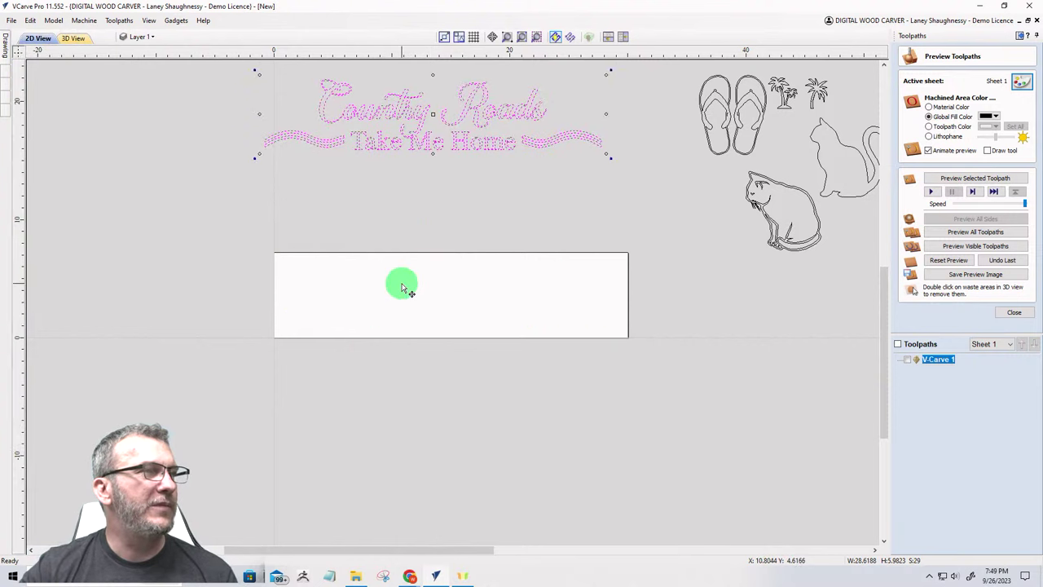
{"action": "left_click", "coordinate": [12, 45]}
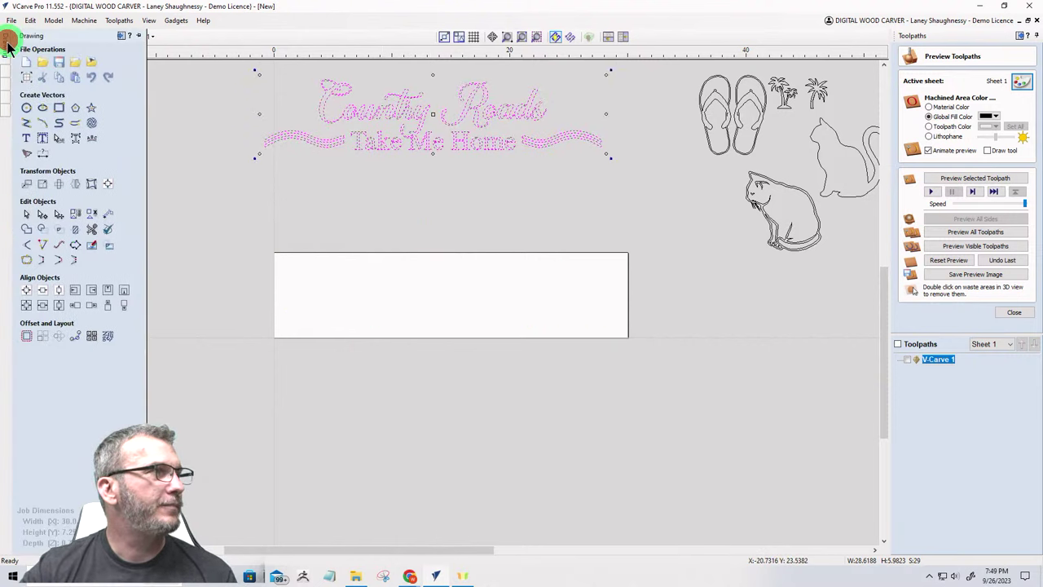
Step: Create new 'Country Roads' text in the Madina font
{"action": "left_click", "coordinate": [24, 140]}
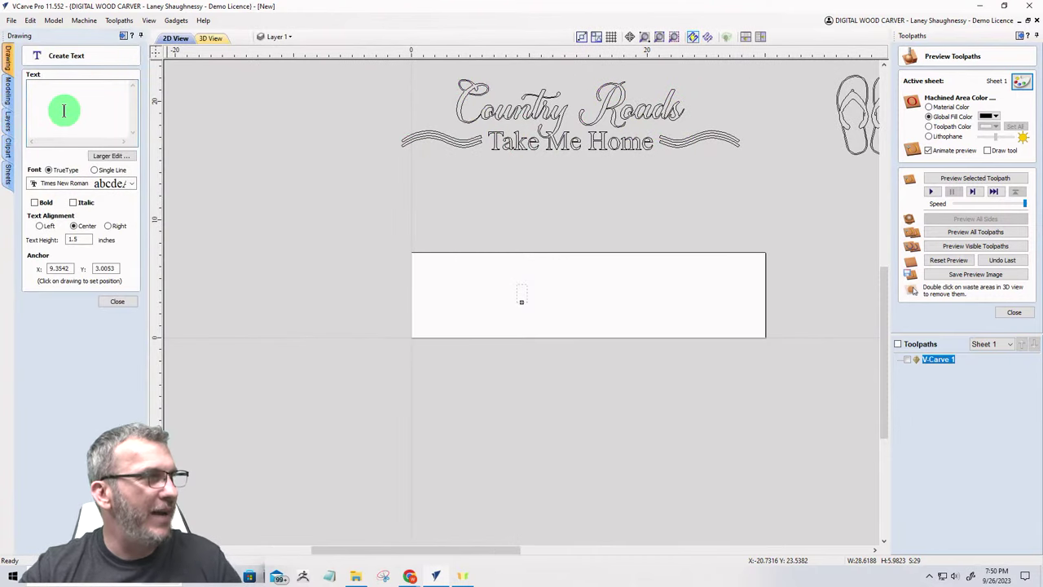
{"action": "type", "text": "Country "}
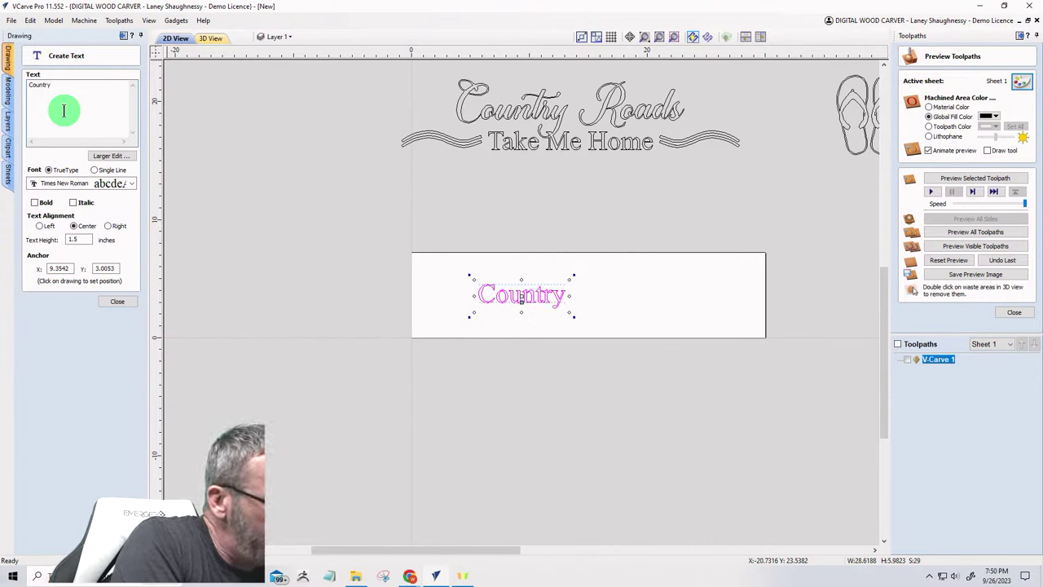
{"action": "type", "text": "Roads"}
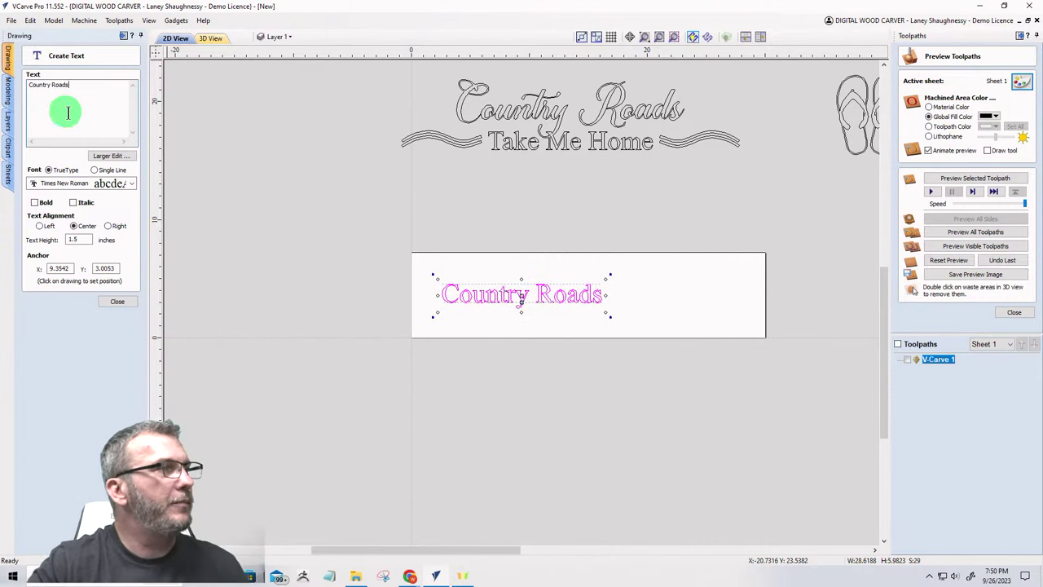
{"action": "left_click", "coordinate": [130, 184]}
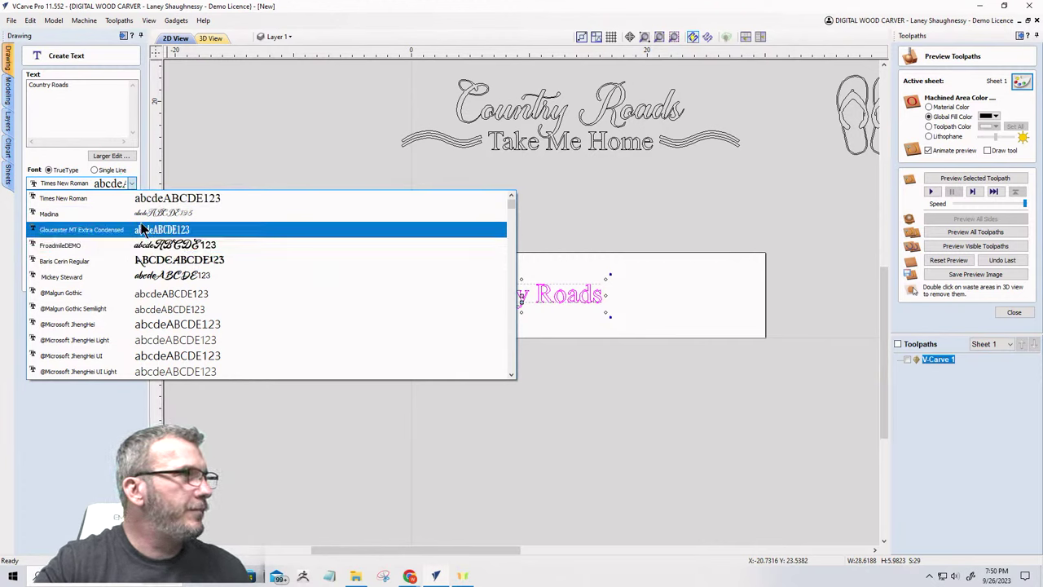
{"action": "left_click", "coordinate": [137, 213]}
Step: Set the Country Roads text height to 4 inches and drag it onto the blank
{"action": "left_click", "coordinate": [516, 305]}
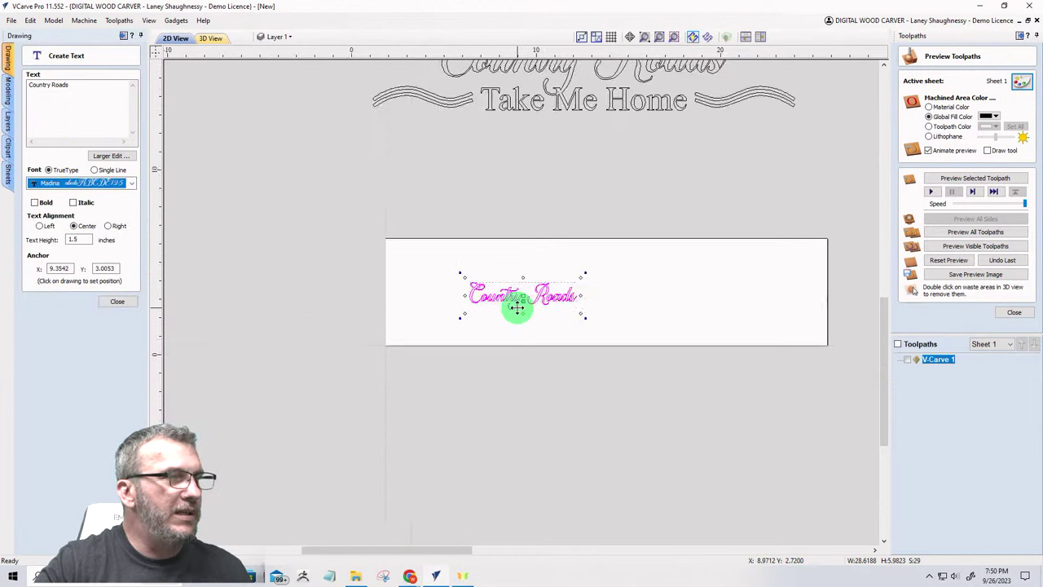
{"action": "scroll", "coordinate": [516, 304], "scroll_direction": "up", "scroll_amount": 4}
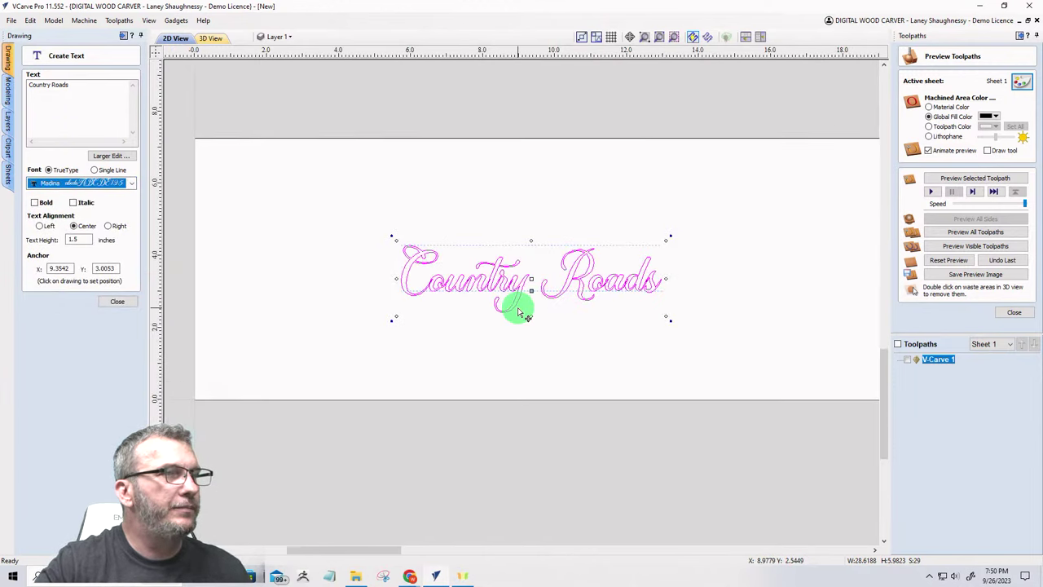
{"action": "scroll", "coordinate": [366, 269], "scroll_direction": "down", "scroll_amount": 1}
{"action": "double_click", "coordinate": [76, 240]}
{"action": "type", "text": "4"}
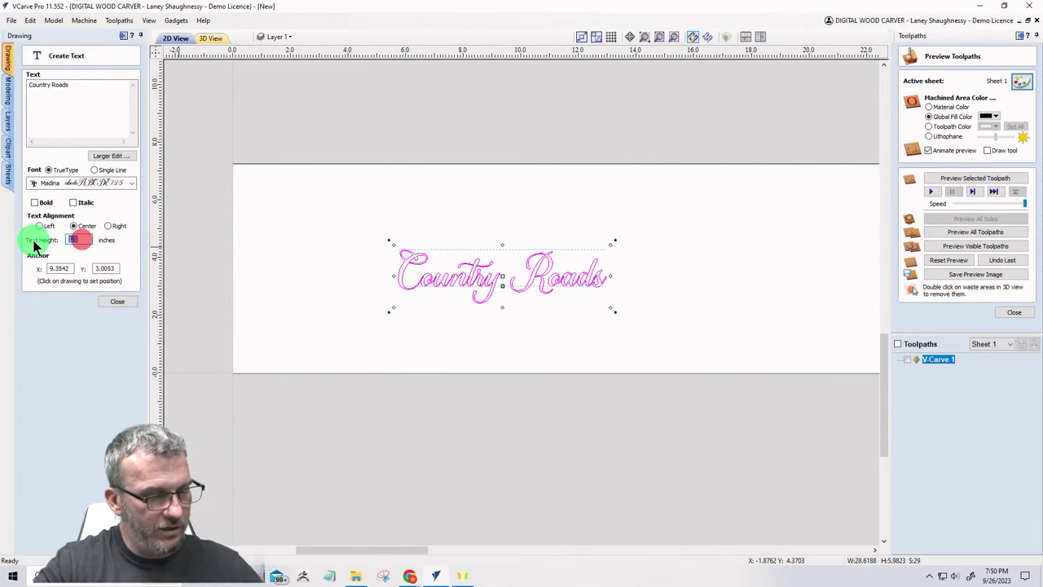
{"action": "key", "text": "Return"}
{"action": "scroll", "coordinate": [222, 299], "scroll_direction": "down", "scroll_amount": 3}
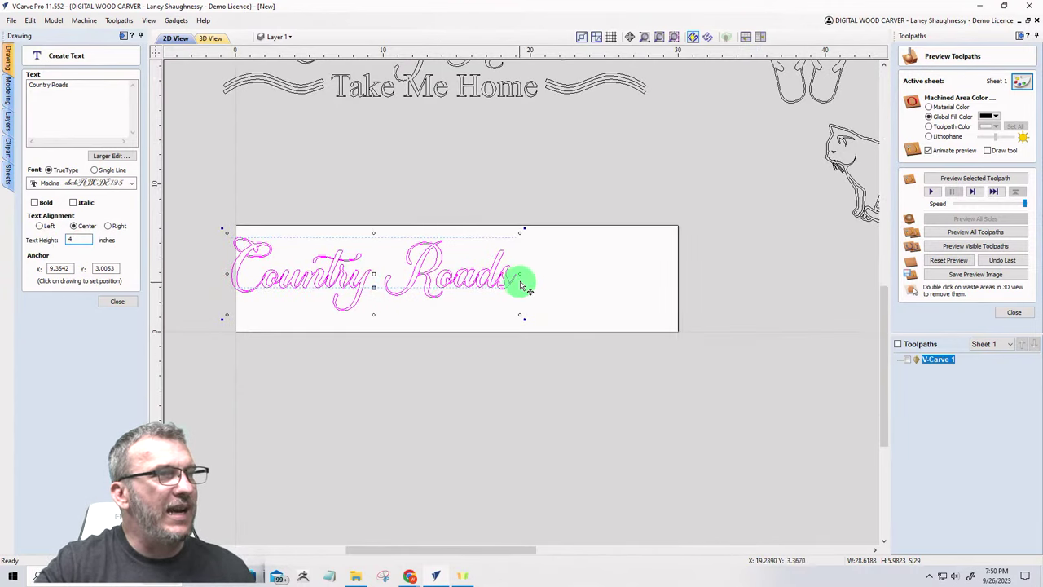
{"action": "left_click_drag", "start_coordinate": [519, 273], "coordinate": [633, 274]}
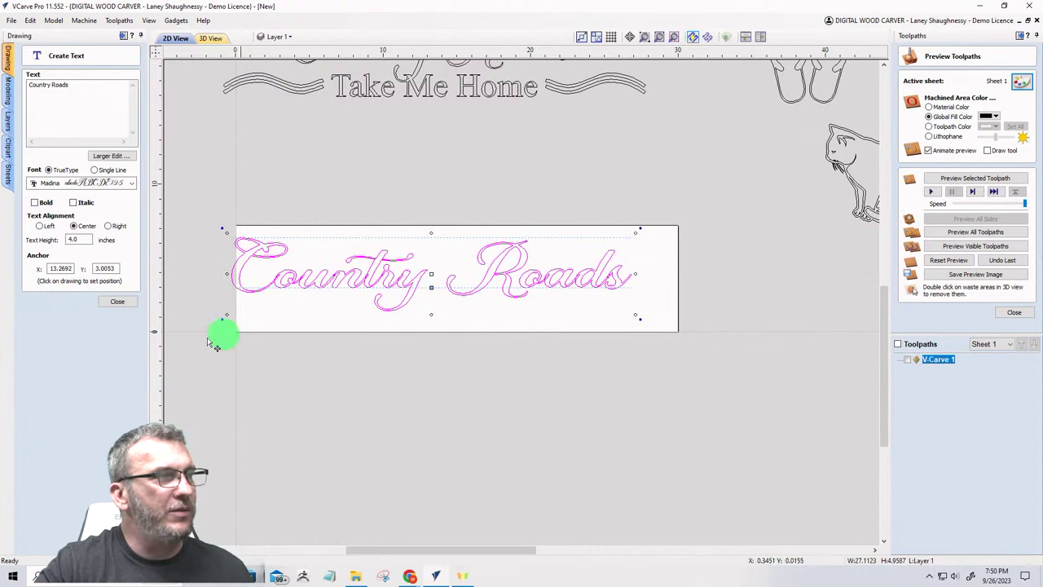
{"action": "left_click", "coordinate": [118, 302]}
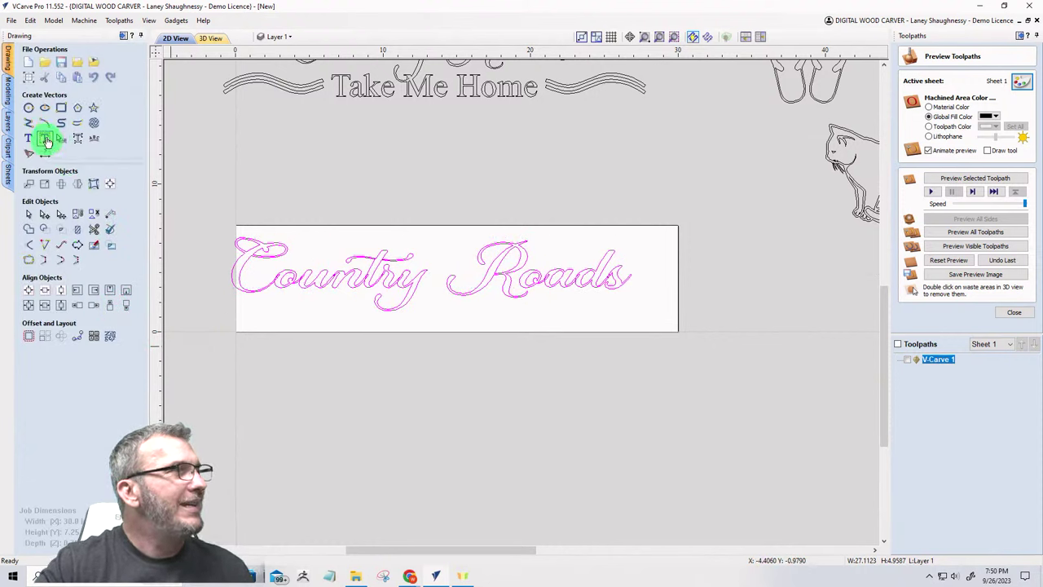
Step: Centre the Country Roads text in X on the material
{"action": "left_click", "coordinate": [111, 188]}
{"action": "left_click", "coordinate": [84, 96]}
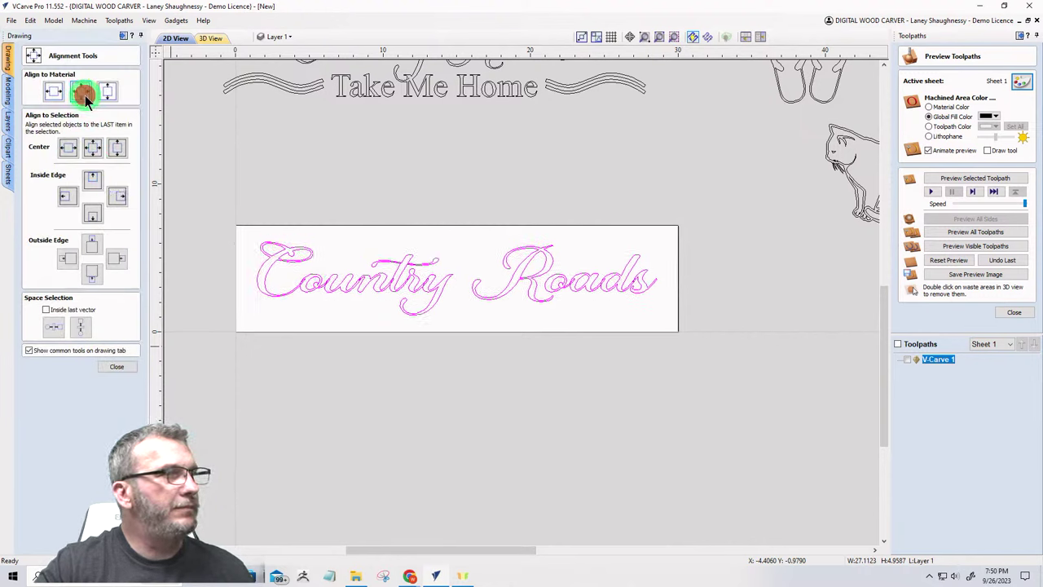
{"action": "left_click", "coordinate": [105, 369]}
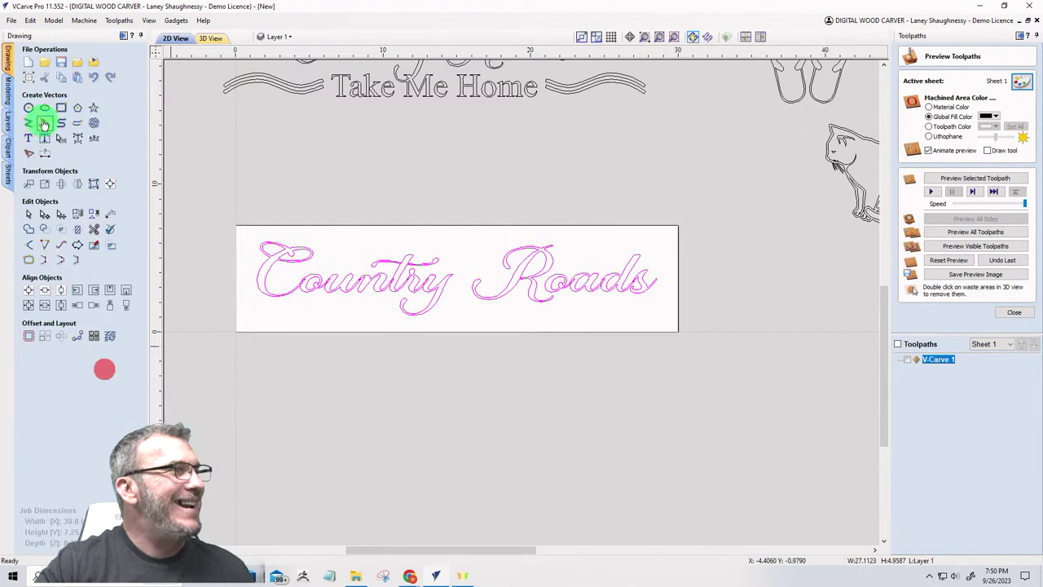
{"action": "left_click", "coordinate": [320, 311]}
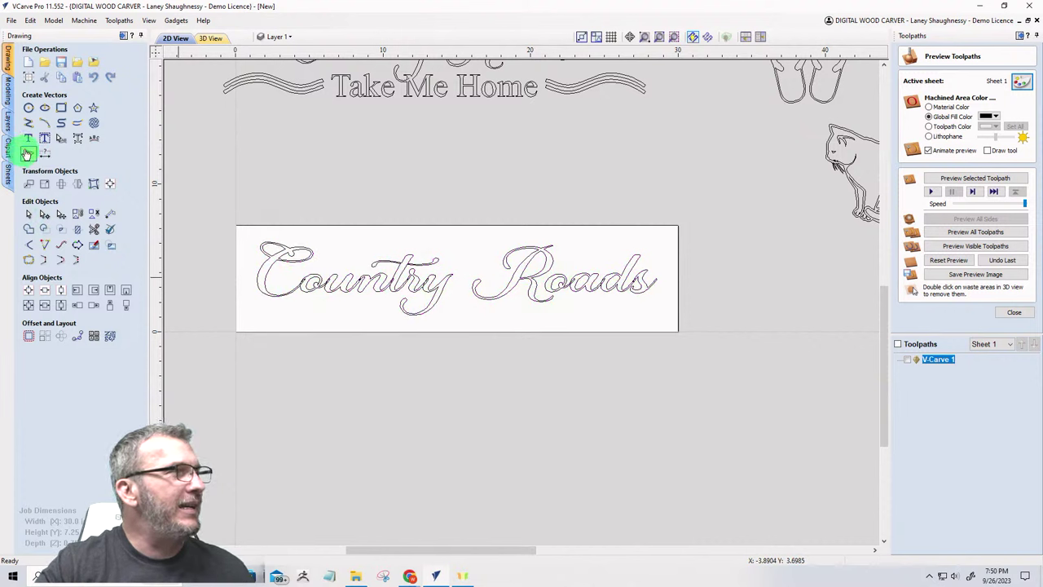
Step: Create 'Take Me Home' text in Gloucester MT Extra Condensed
{"action": "left_click", "coordinate": [28, 138]}
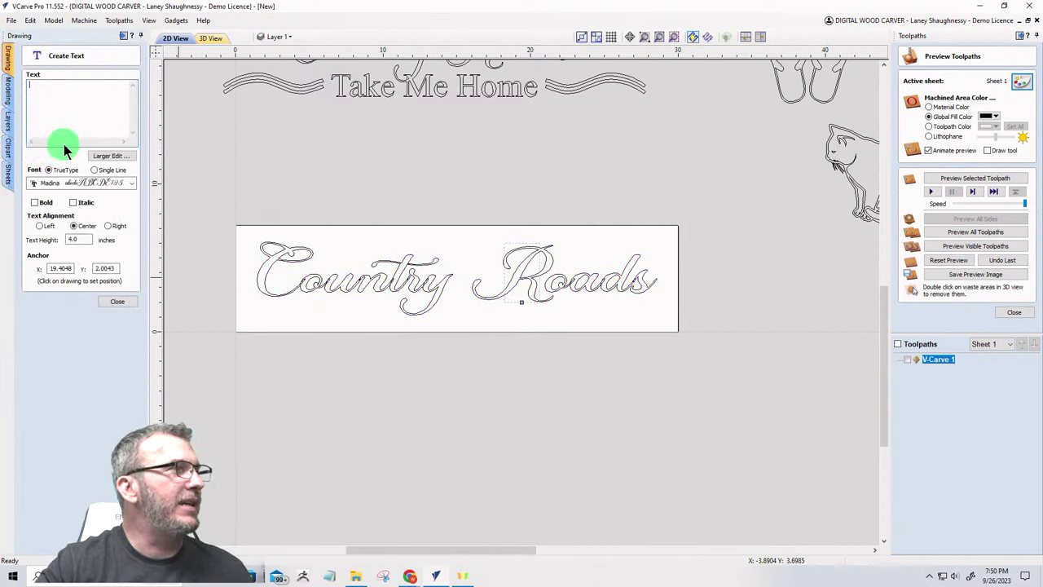
{"action": "left_click", "coordinate": [132, 182]}
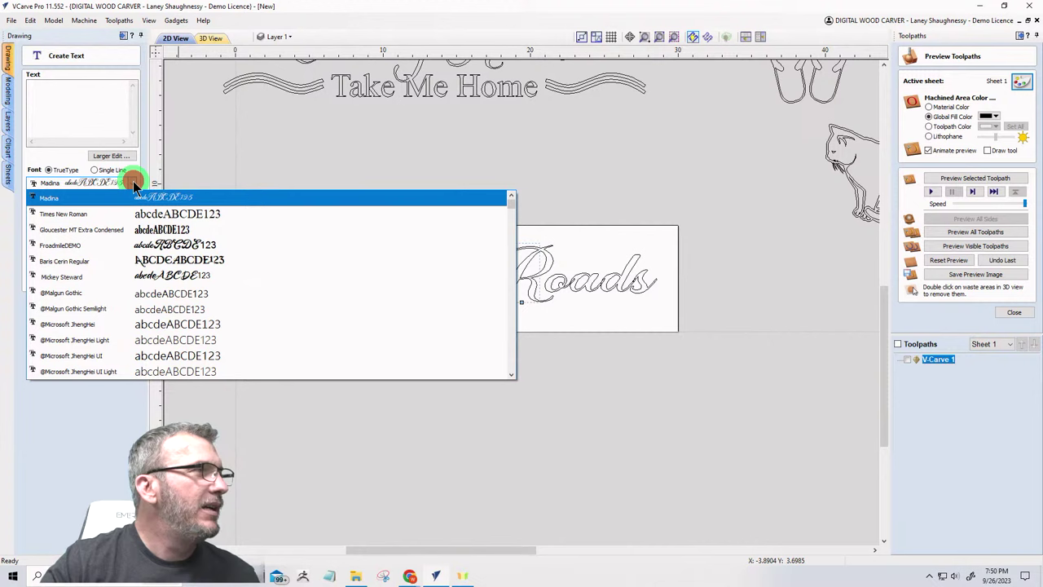
{"action": "left_click", "coordinate": [128, 230]}
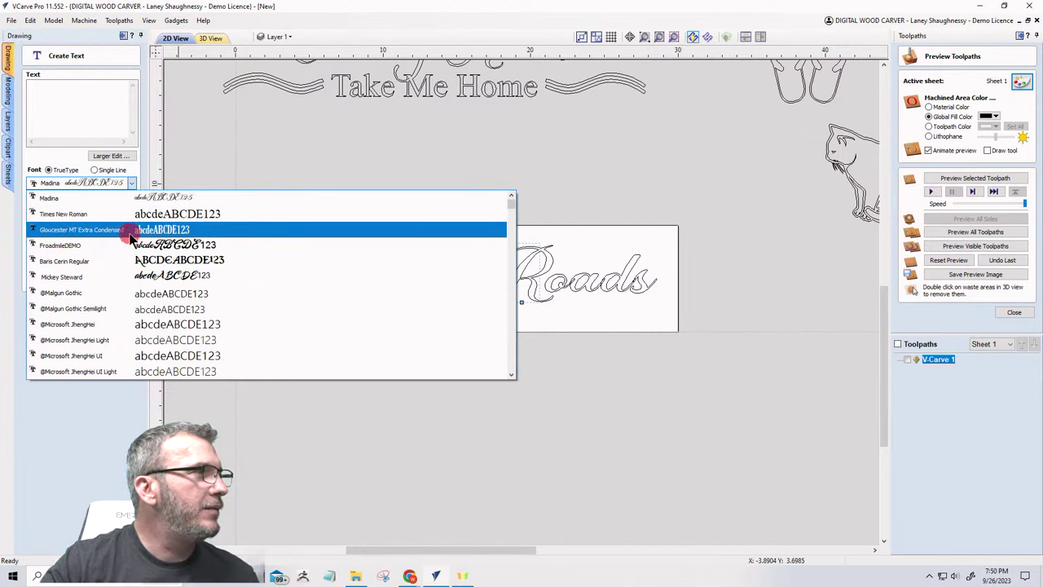
{"action": "left_click", "coordinate": [64, 101]}
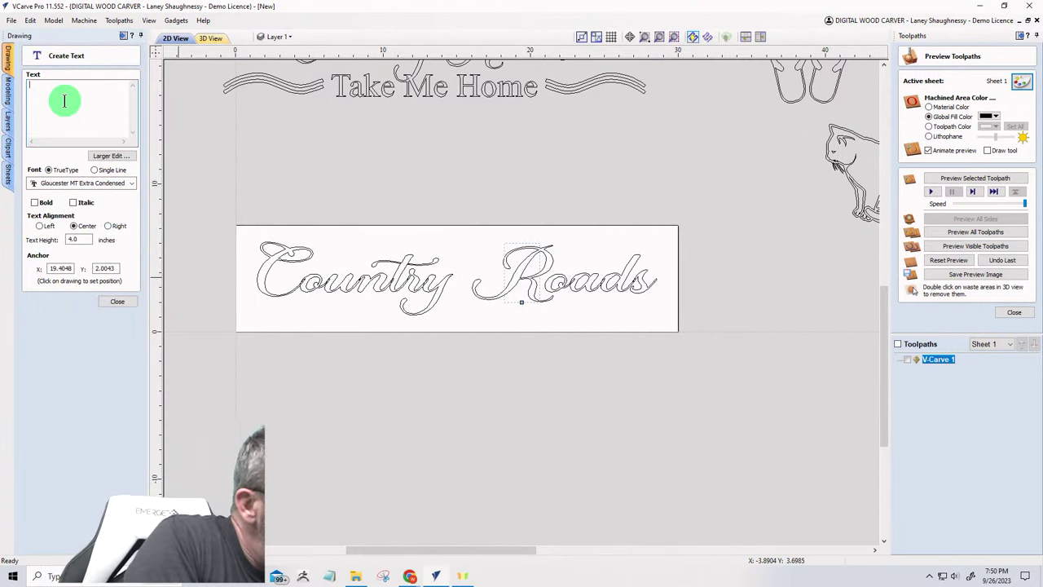
{"action": "type", "text": "Take"}
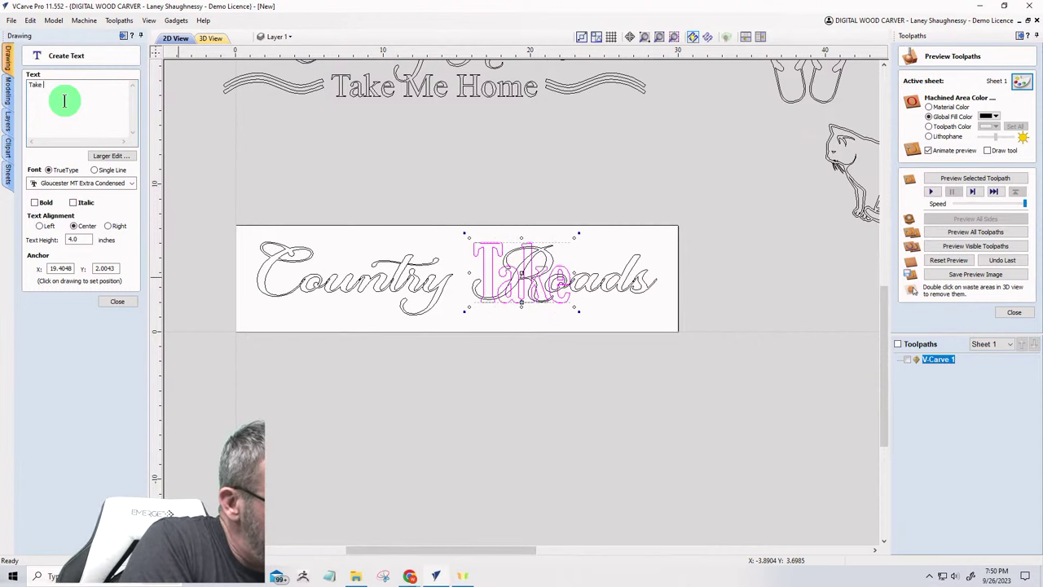
{"action": "type", "text": " Me H"}
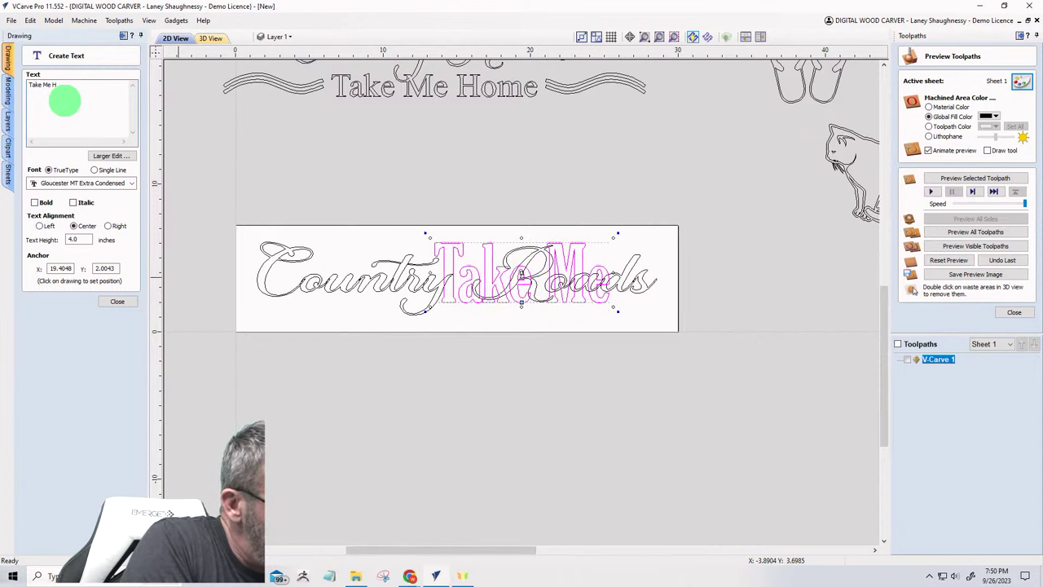
{"action": "type", "text": "ome"}
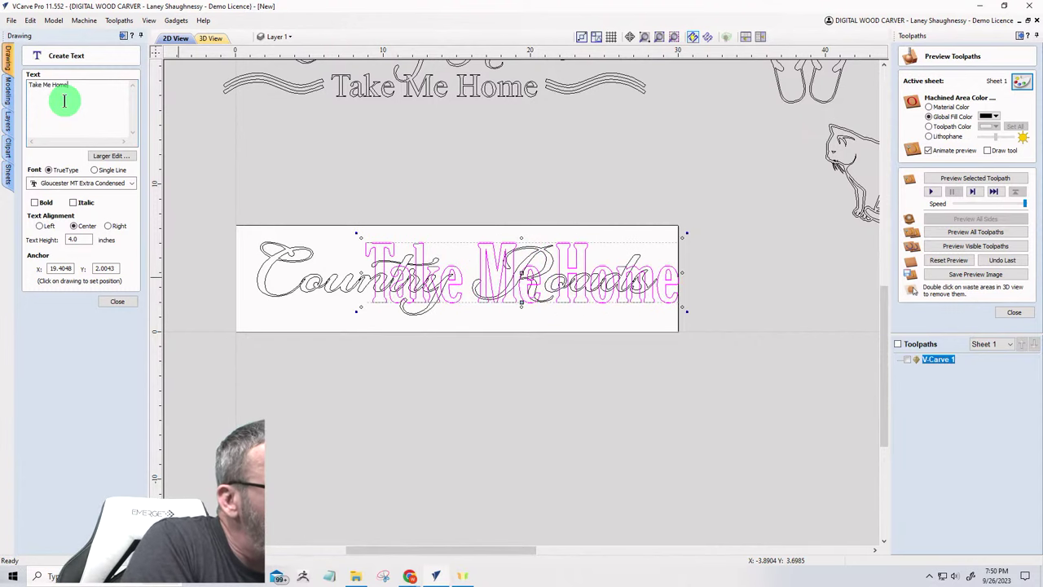
Step: Make Take Me Home 1.5 inches tall, place it under Country Roads, then select Country Roads
{"action": "double_click", "coordinate": [75, 240]}
{"action": "type", "text": "1"}
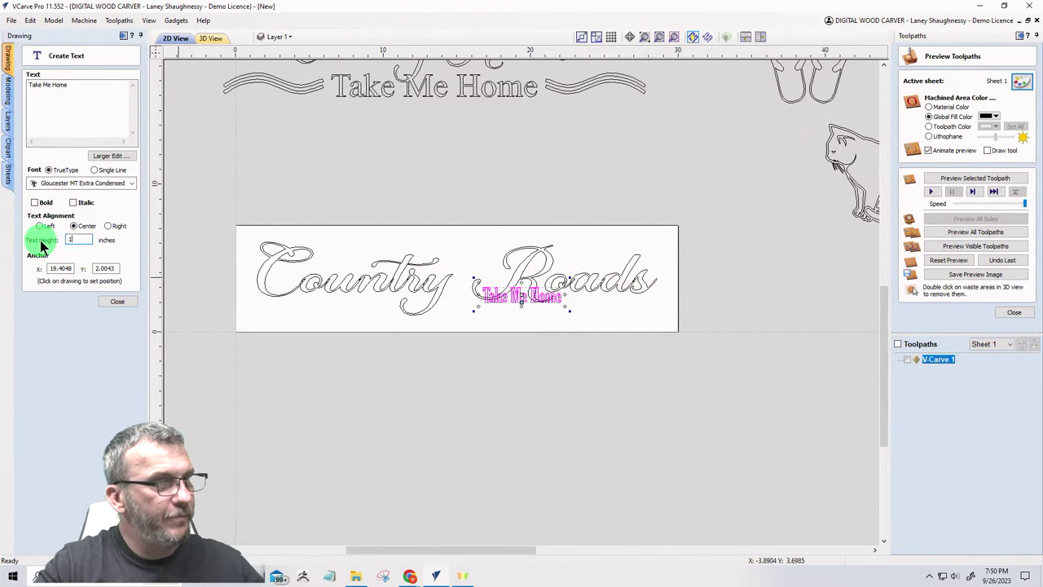
{"action": "double_click", "coordinate": [76, 238]}
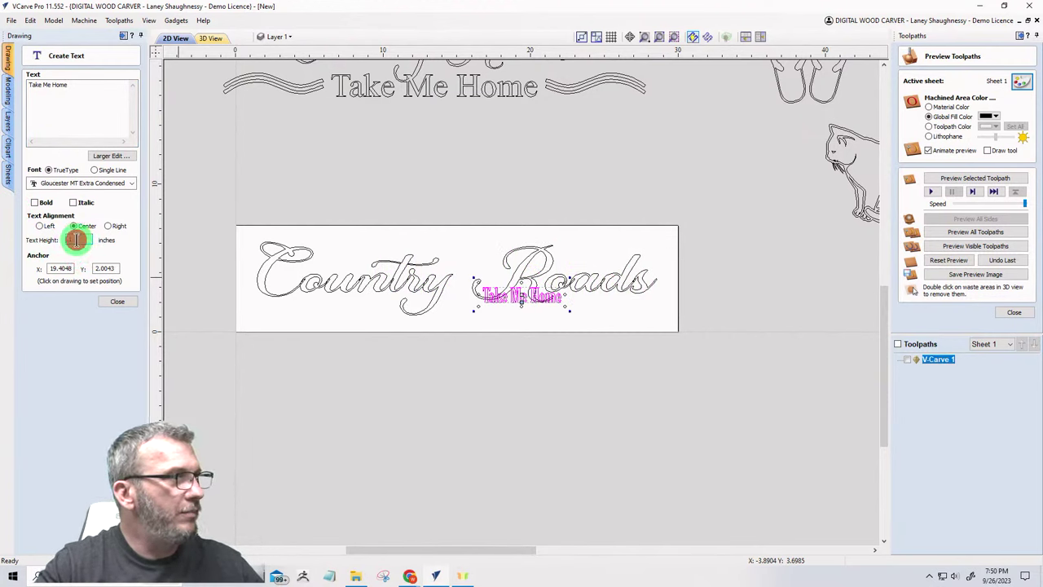
{"action": "type", "text": ".5"}
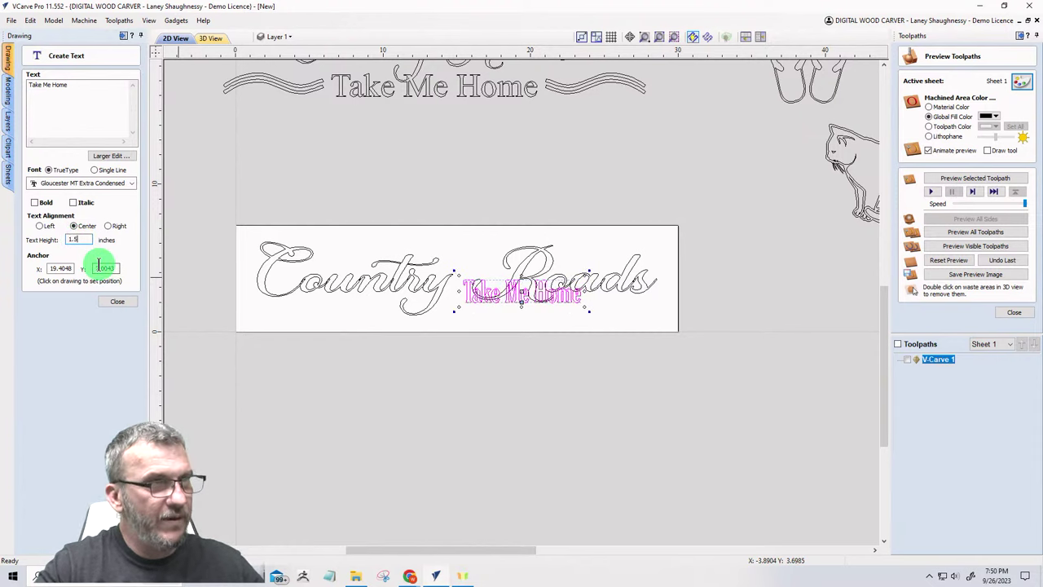
{"action": "left_click", "coordinate": [121, 303]}
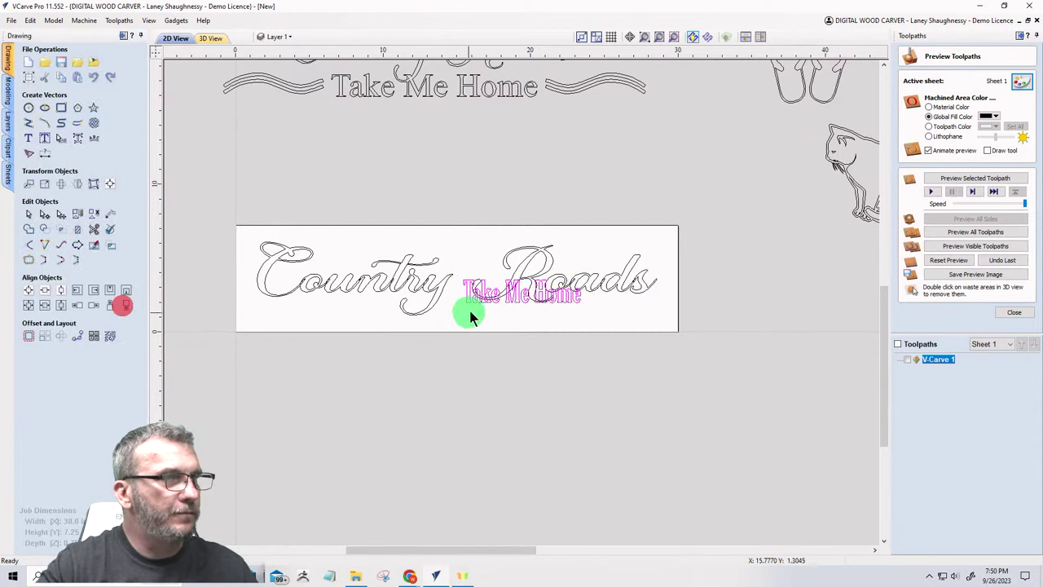
{"action": "mouse_move", "coordinate": [477, 297]}
{"action": "left_mouse_down"}
{"action": "mouse_move", "coordinate": [462, 316]}
{"action": "mouse_move", "coordinate": [449, 309]}
{"action": "mouse_move", "coordinate": [633, 310]}
{"action": "mouse_move", "coordinate": [622, 311]}
{"action": "left_mouse_up"}
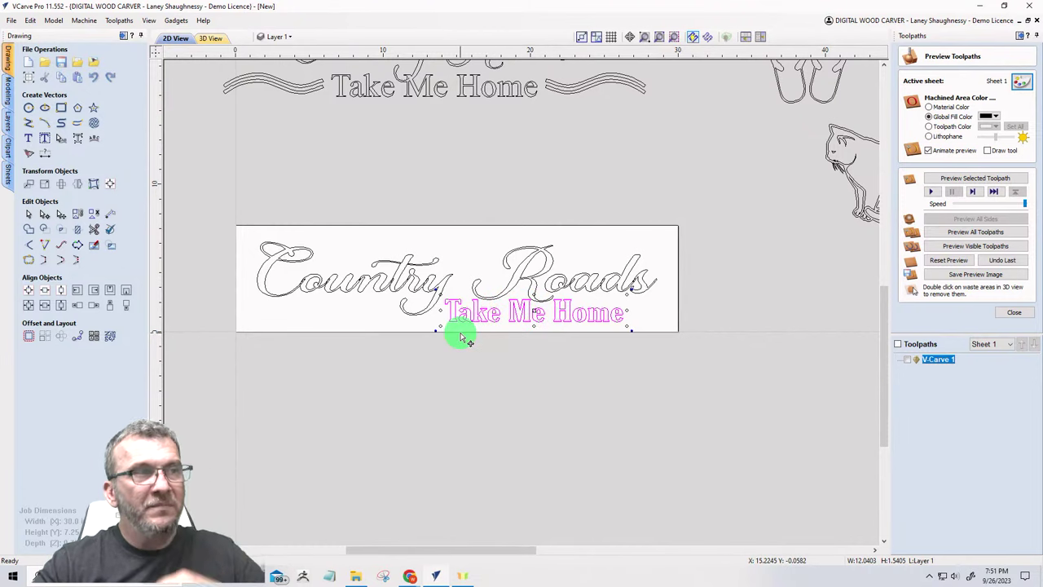
{"action": "left_click", "coordinate": [528, 279]}
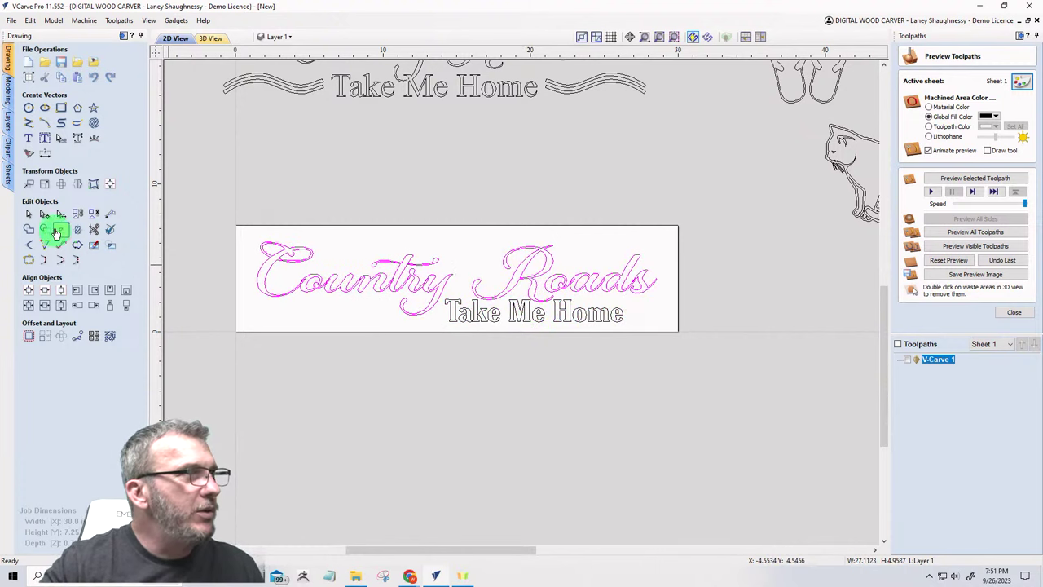
Step: Weld the Country Roads letters, replacing the originals with the welded outlines
{"action": "left_click", "coordinate": [29, 229]}
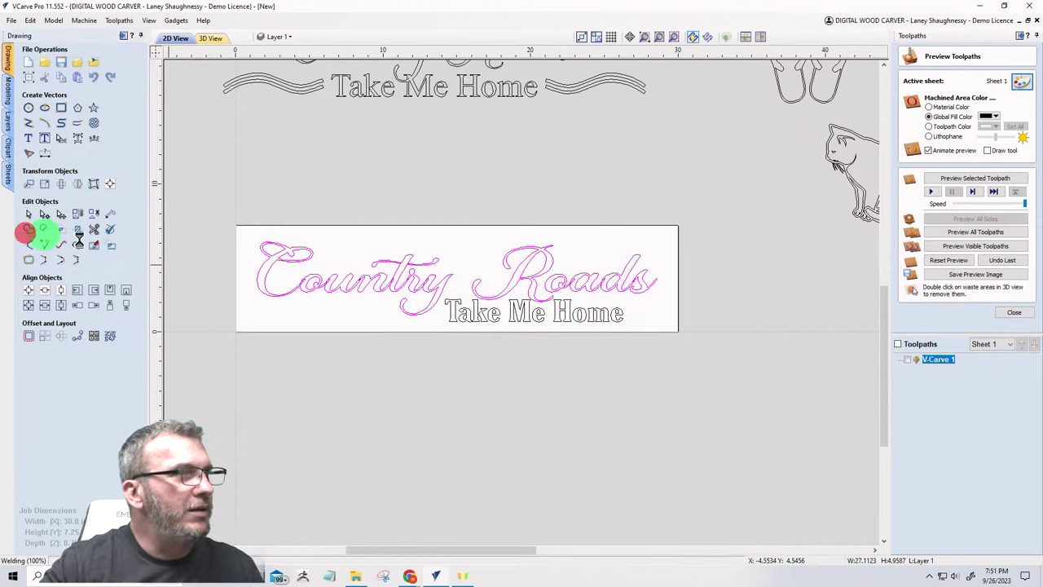
{"action": "left_click", "coordinate": [482, 298]}
{"action": "scroll", "coordinate": [391, 299], "scroll_direction": "up", "scroll_amount": 2}
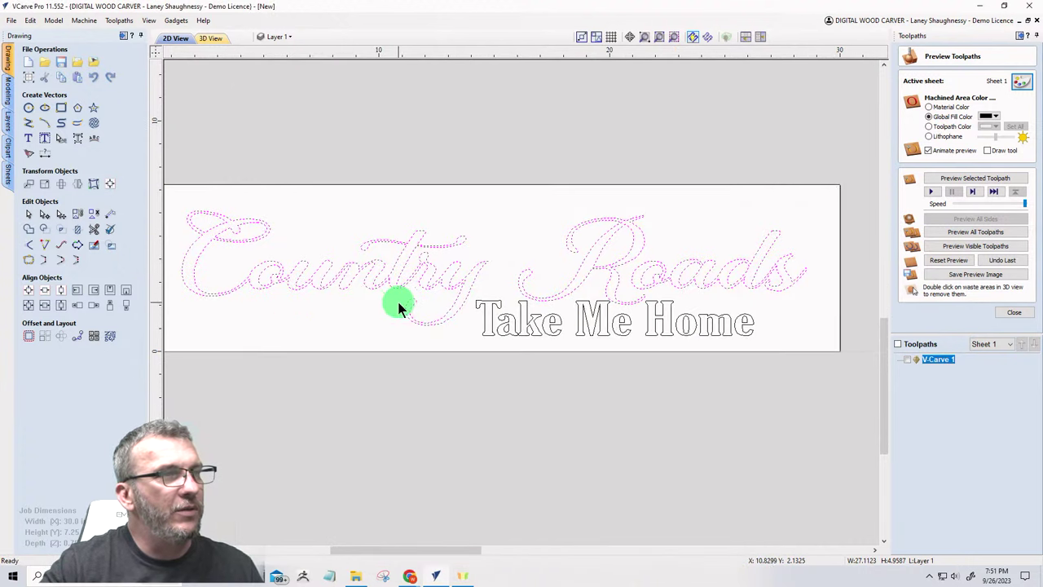
{"action": "scroll", "coordinate": [398, 305], "scroll_direction": "down", "scroll_amount": 1}
{"action": "left_click_drag", "start_coordinate": [486, 207], "coordinate": [733, 331]}
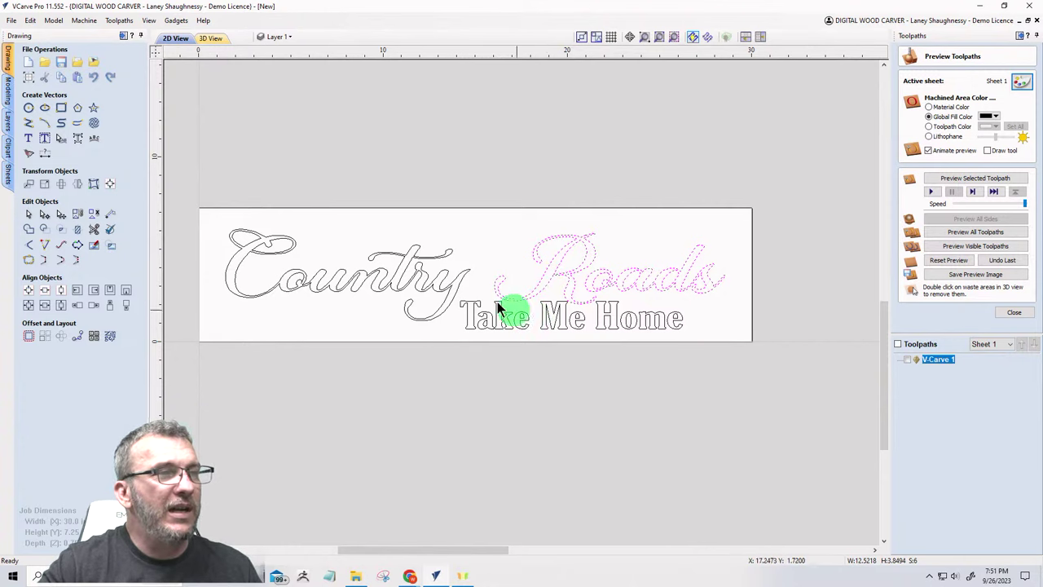
{"action": "left_click", "coordinate": [497, 254]}
Step: Nudge Take Me Home with the arrow keys so it sits under Country's y
{"action": "scroll", "coordinate": [503, 325], "scroll_direction": "up", "scroll_amount": 2}
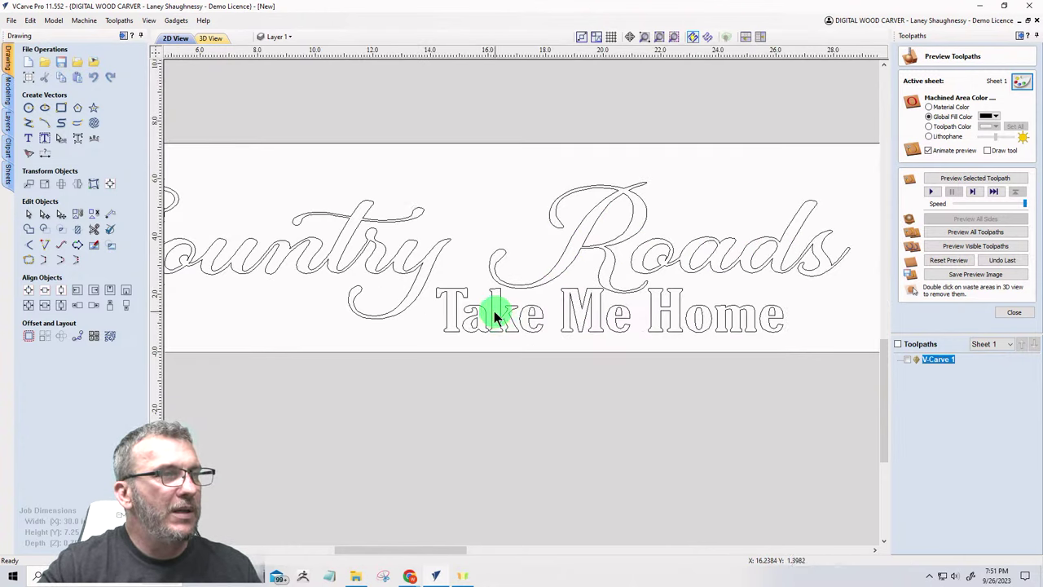
{"action": "left_click", "coordinate": [491, 313]}
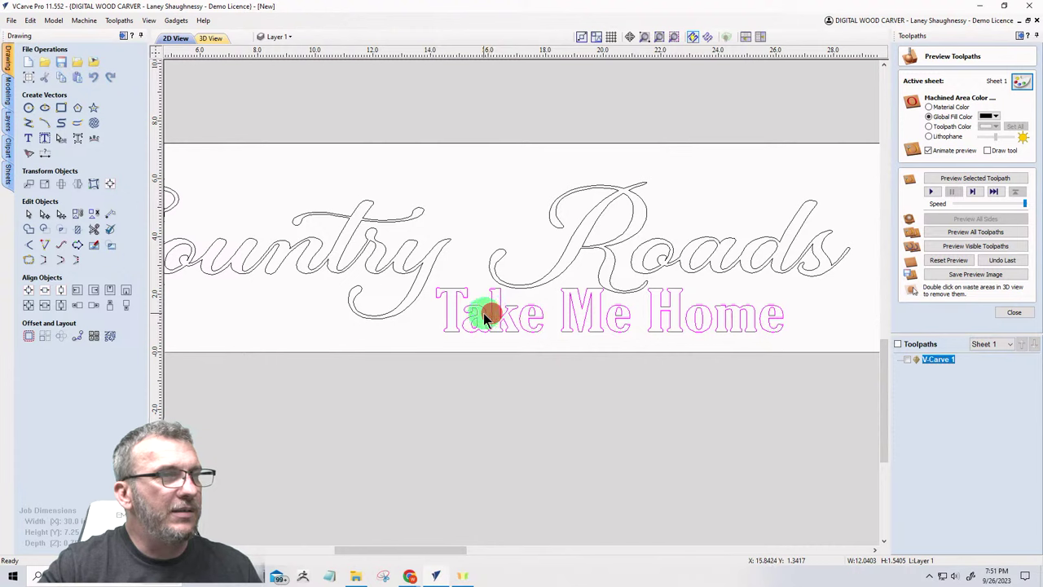
{"action": "left_click", "coordinate": [544, 316]}
{"action": "left_click", "coordinate": [562, 317]}
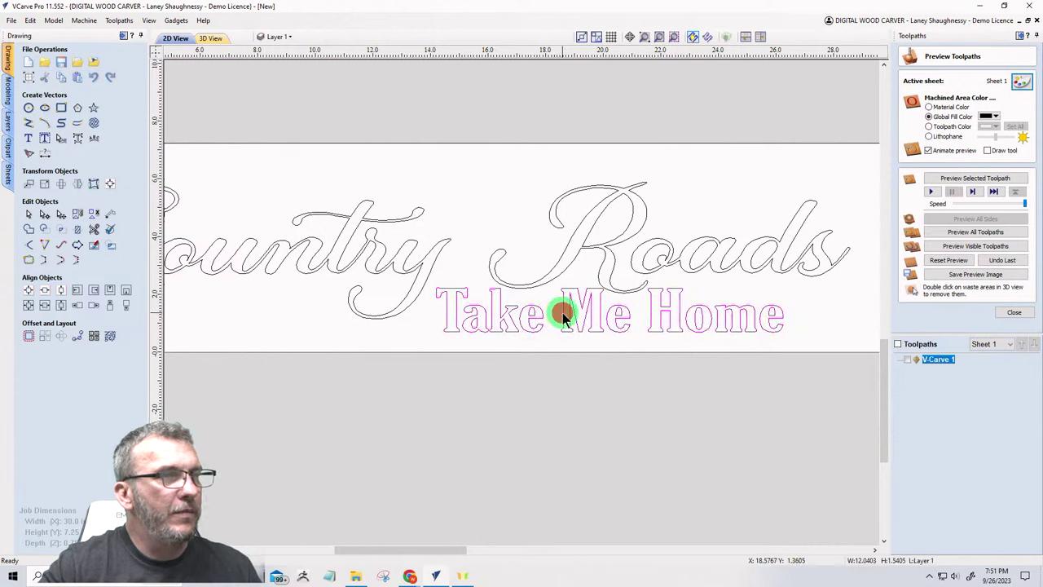
{"action": "key", "text": "Left"}
{"action": "key", "text": "Left"}
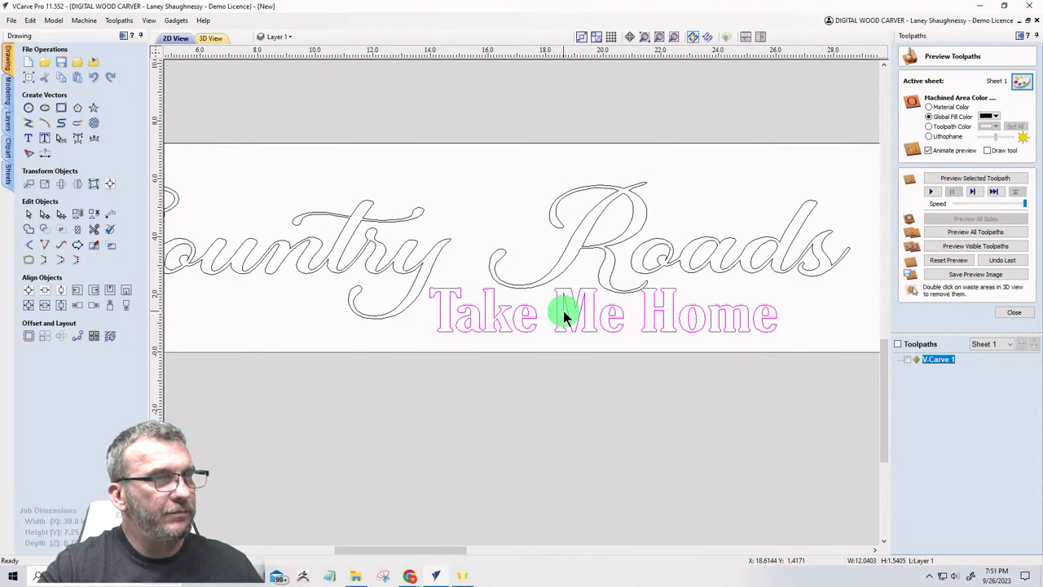
{"action": "key", "text": "Right"}
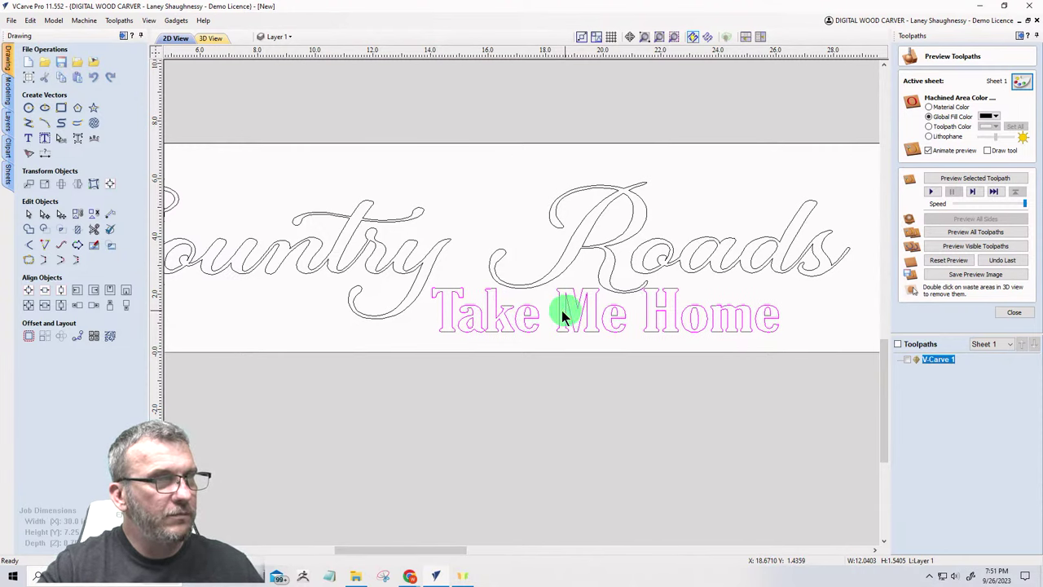
{"action": "left_click", "coordinate": [415, 325]}
{"action": "scroll", "coordinate": [581, 244], "scroll_direction": "down", "scroll_amount": 3}
{"action": "scroll", "coordinate": [705, 183], "scroll_direction": "up", "scroll_amount": 3}
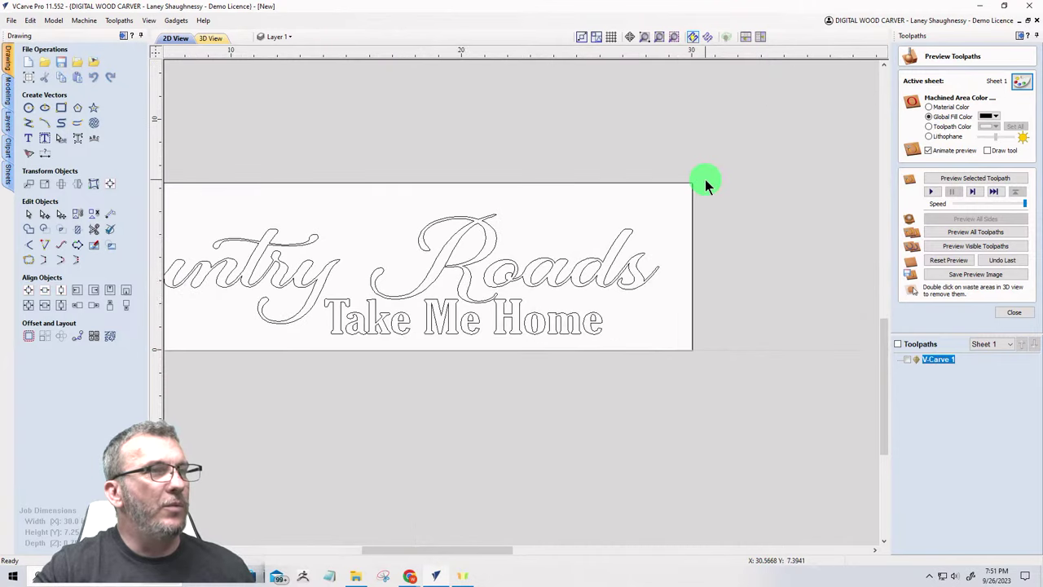
{"action": "scroll", "coordinate": [705, 179], "scroll_direction": "down", "scroll_amount": 2}
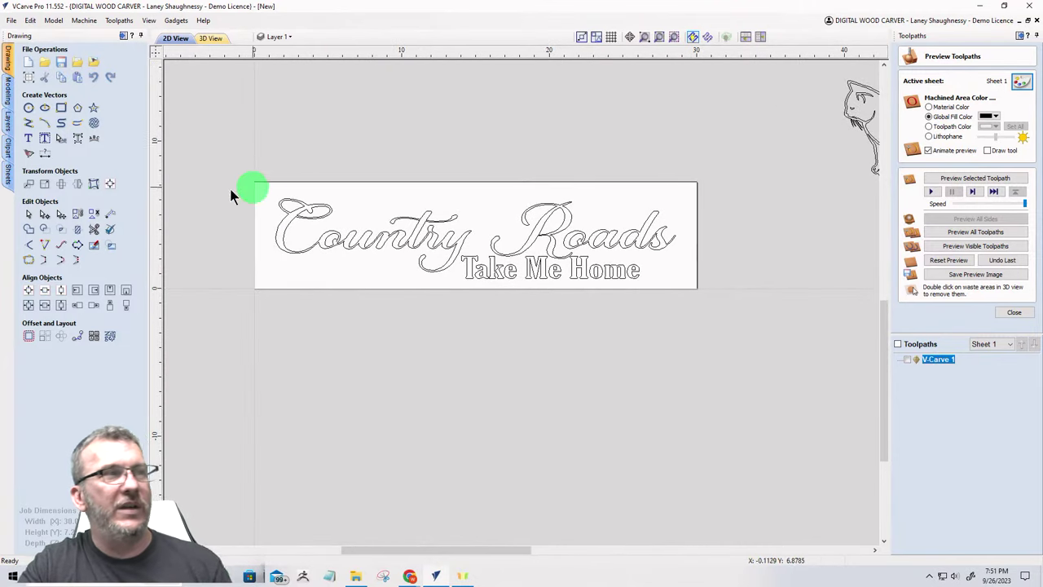
Step: Select all the lettering and calculate a V-Carve 2 toolpath without clearance tools
{"action": "left_click_drag", "start_coordinate": [230, 158], "coordinate": [763, 336]}
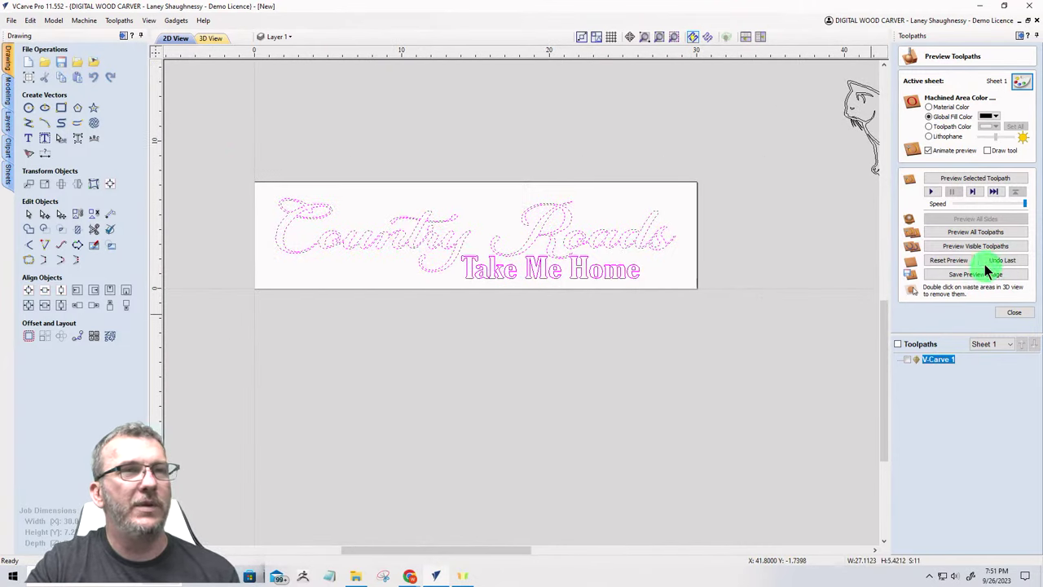
{"action": "left_click", "coordinate": [1011, 311]}
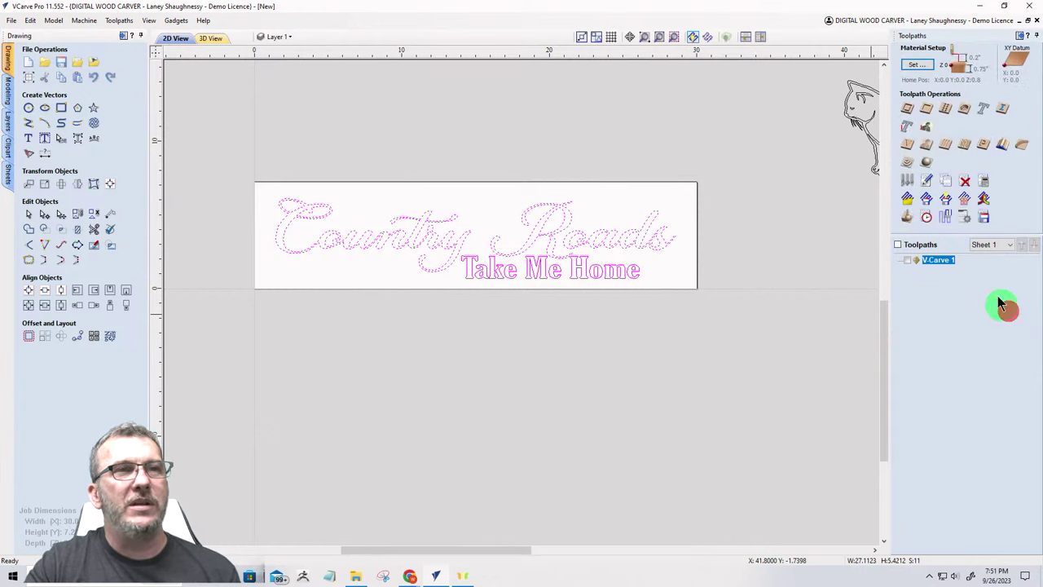
{"action": "left_click", "coordinate": [905, 145]}
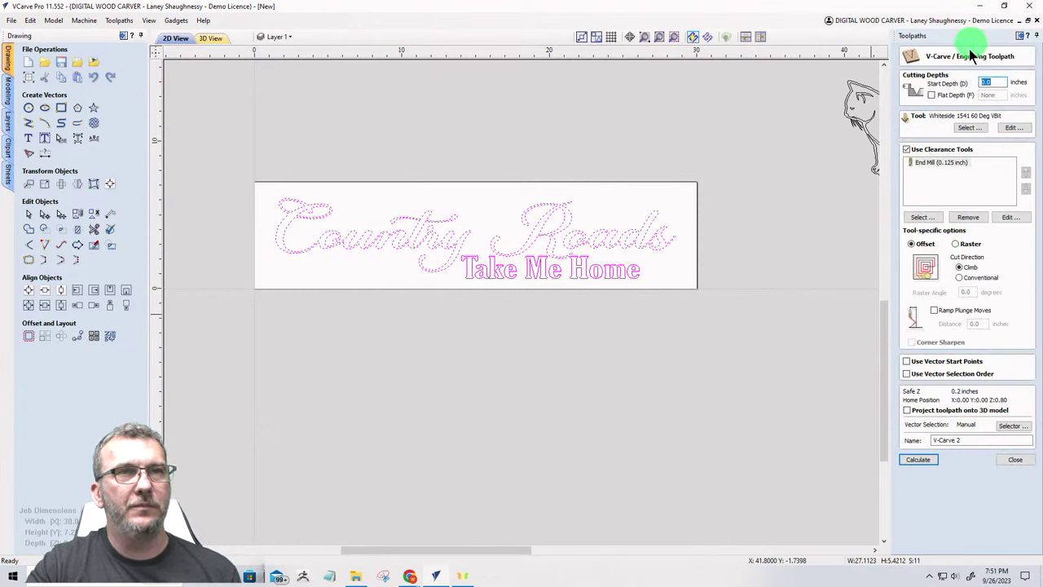
{"action": "left_click", "coordinate": [905, 150]}
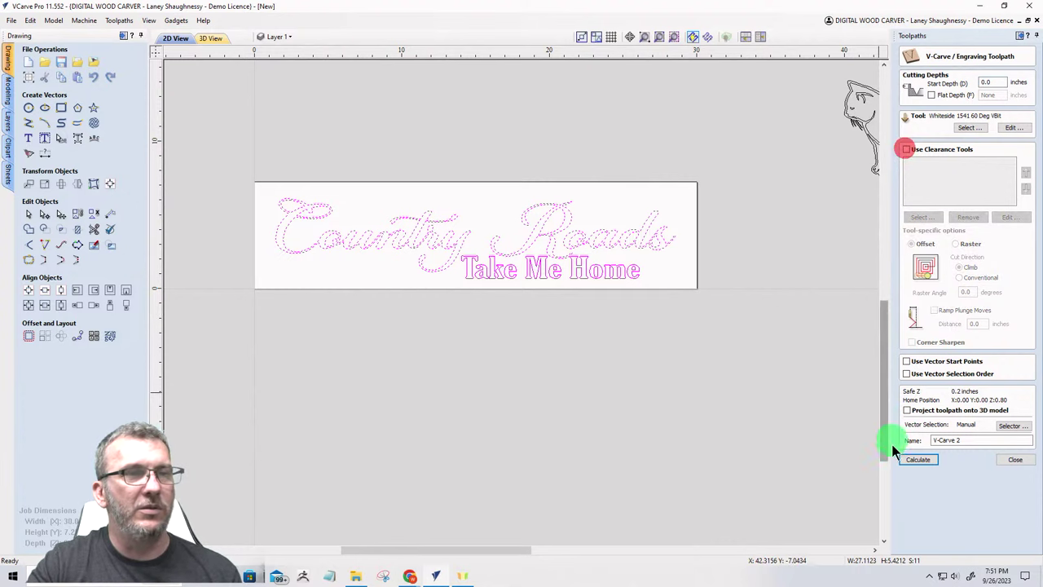
{"action": "left_click", "coordinate": [918, 461]}
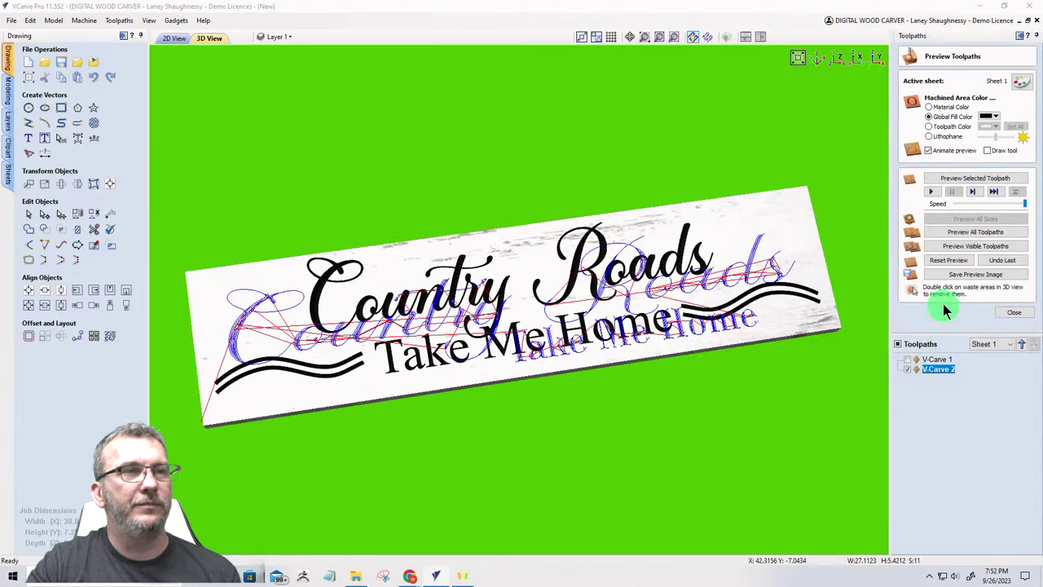
Step: Reset the preview, simulate V-Carve 2 on a fresh board, then return to 2D
{"action": "left_click", "coordinate": [948, 259]}
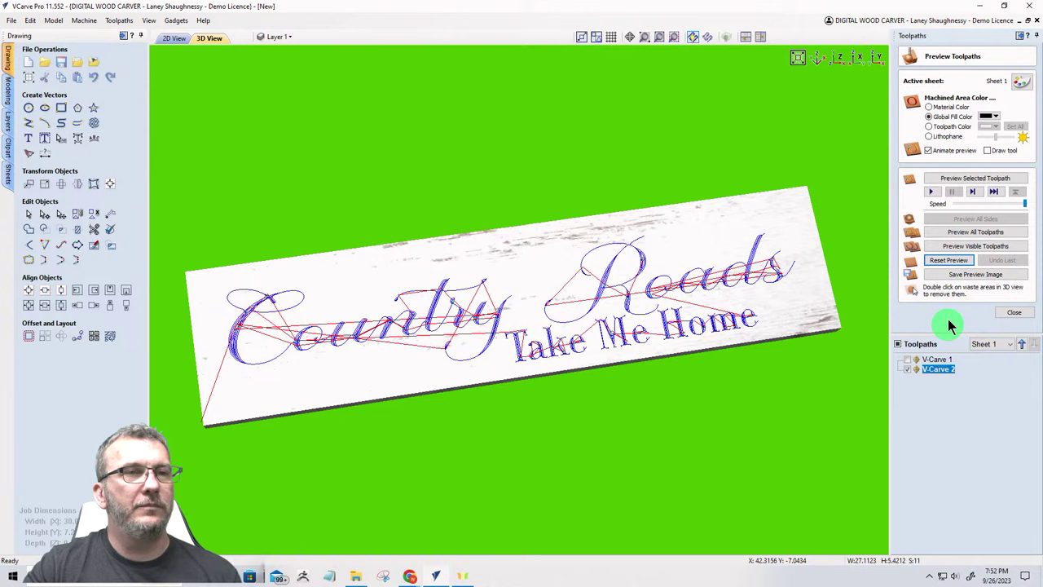
{"action": "left_click", "coordinate": [949, 245]}
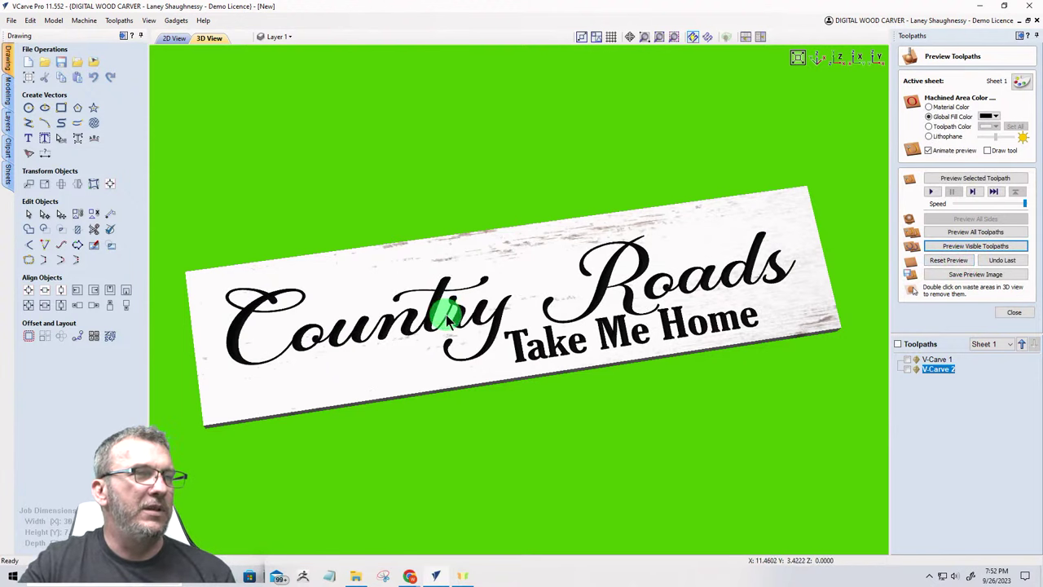
{"action": "mouse_move", "coordinate": [442, 307]}
{"action": "left_mouse_down"}
{"action": "mouse_move", "coordinate": [621, 286]}
{"action": "mouse_move", "coordinate": [473, 333]}
{"action": "mouse_move", "coordinate": [419, 328]}
{"action": "mouse_move", "coordinate": [414, 312]}
{"action": "left_mouse_up"}
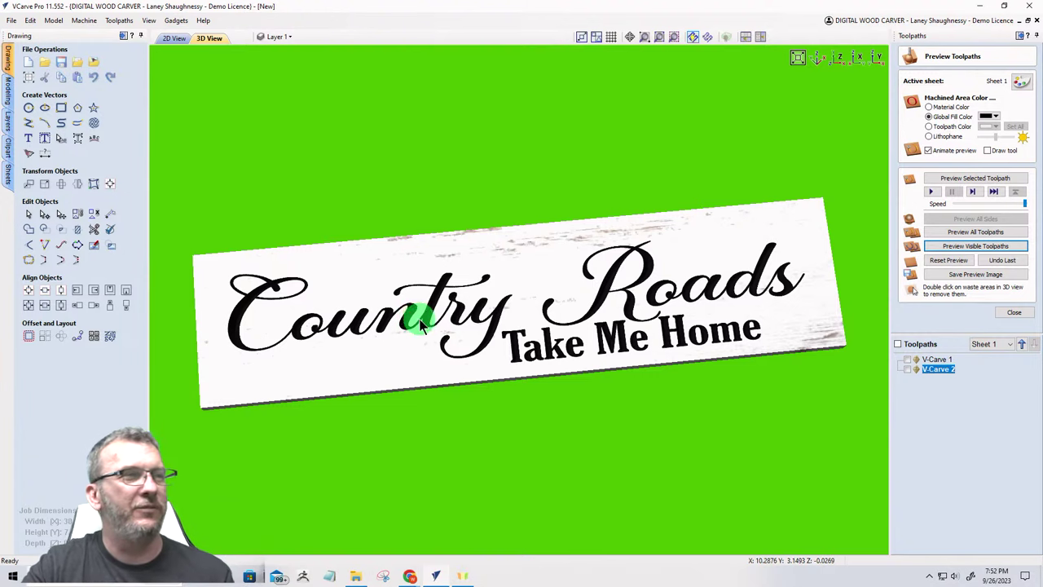
{"action": "left_click", "coordinate": [175, 134]}
{"action": "left_click", "coordinate": [175, 40]}
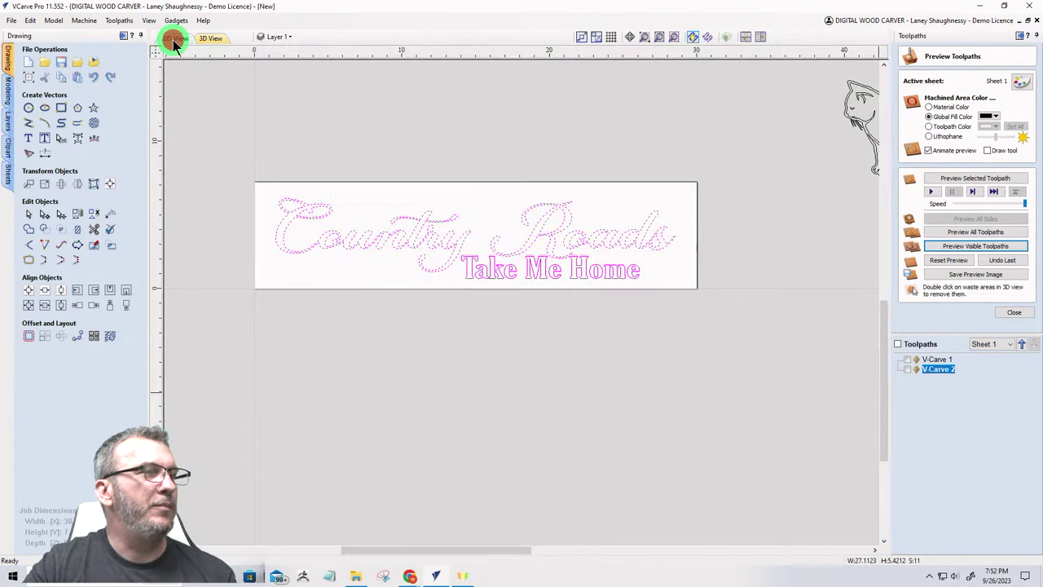
{"action": "left_click", "coordinate": [346, 259]}
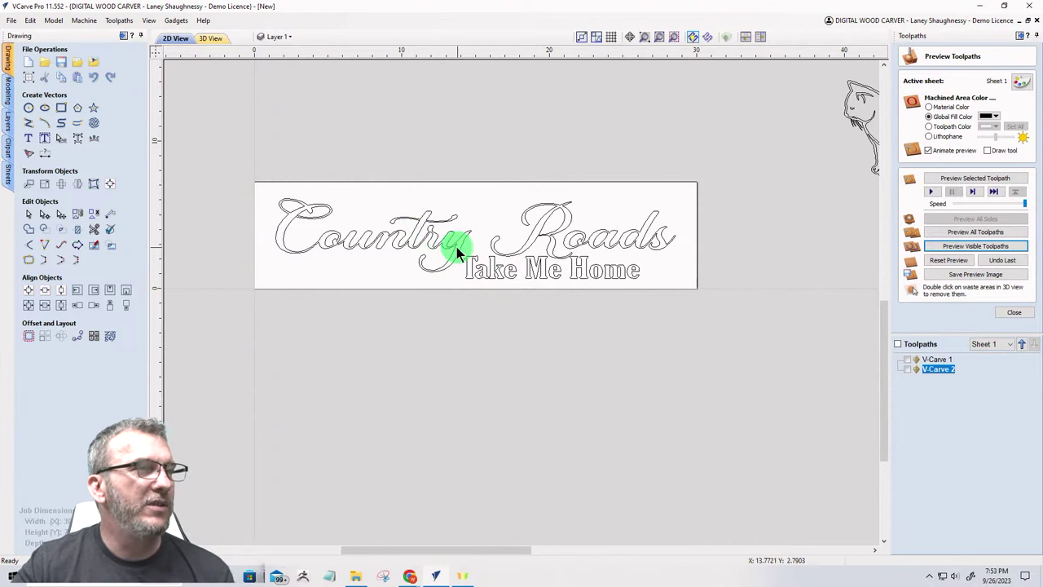
Step: Select the Country lettering and nudge it down two steps
{"action": "left_click", "coordinate": [388, 261]}
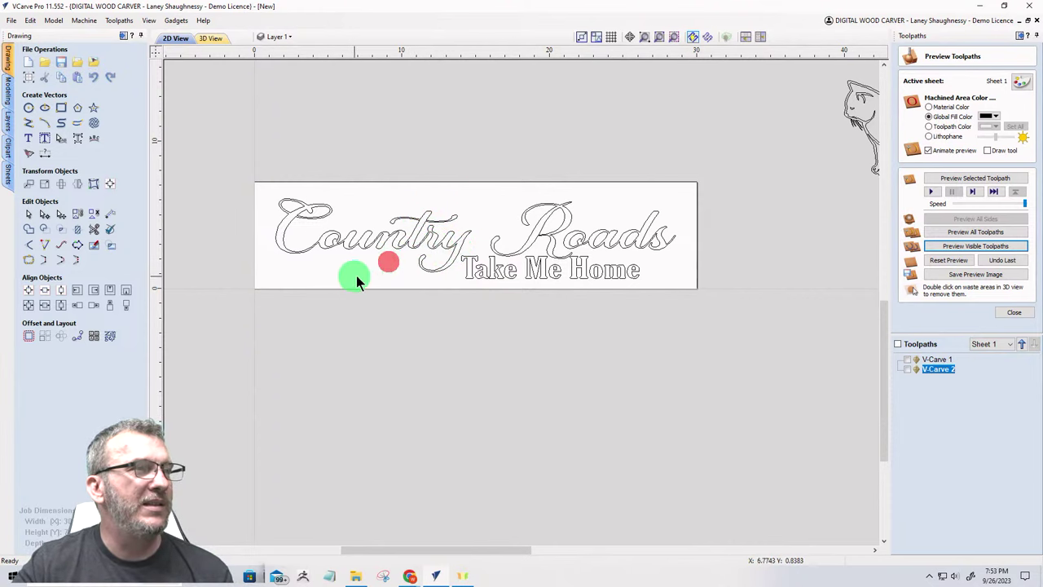
{"action": "scroll", "coordinate": [360, 277], "scroll_direction": "up", "scroll_amount": 1}
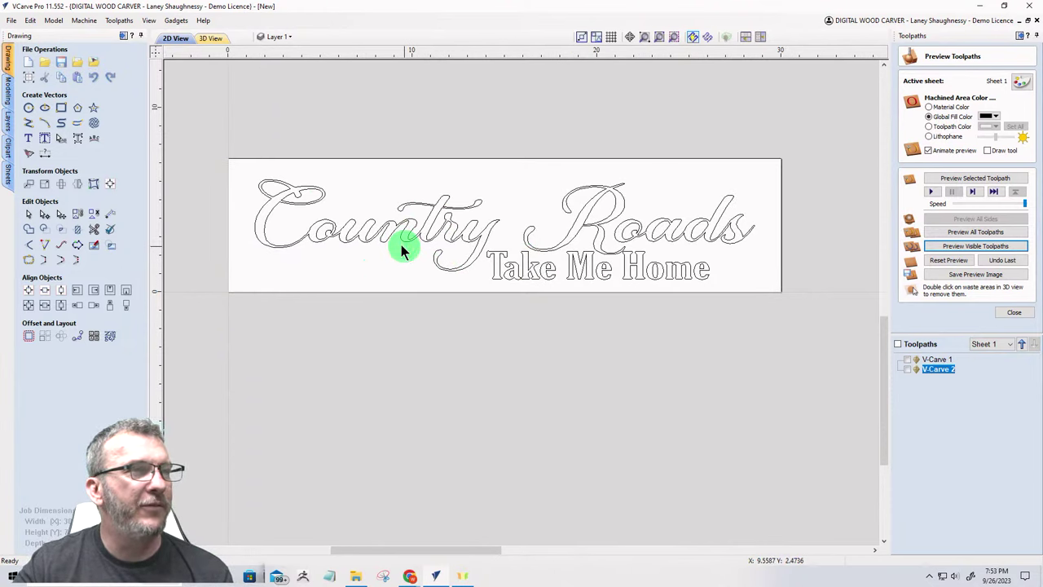
{"action": "left_click_drag", "start_coordinate": [235, 159], "coordinate": [500, 295]}
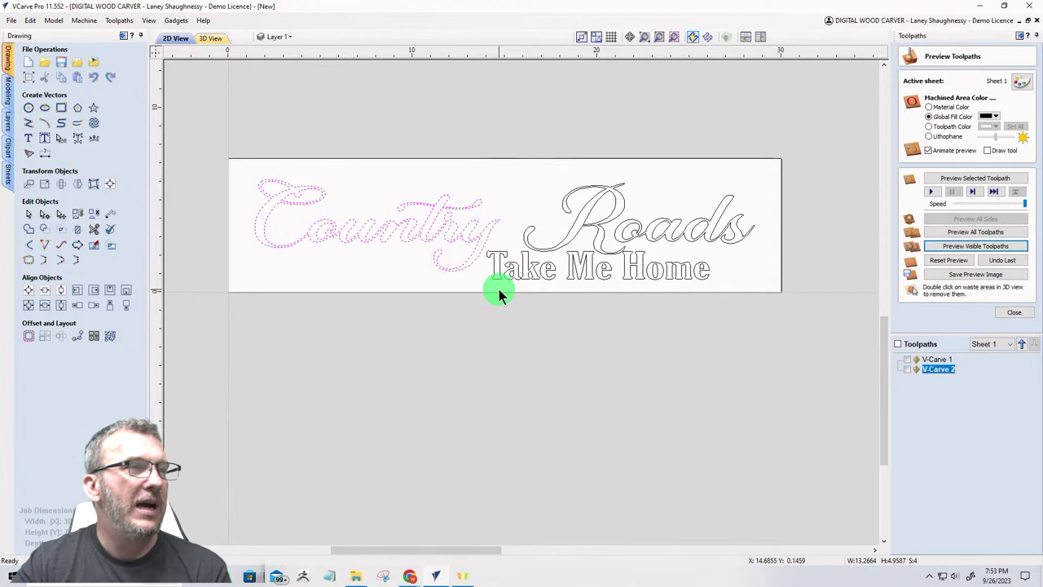
{"action": "left_click", "coordinate": [391, 242]}
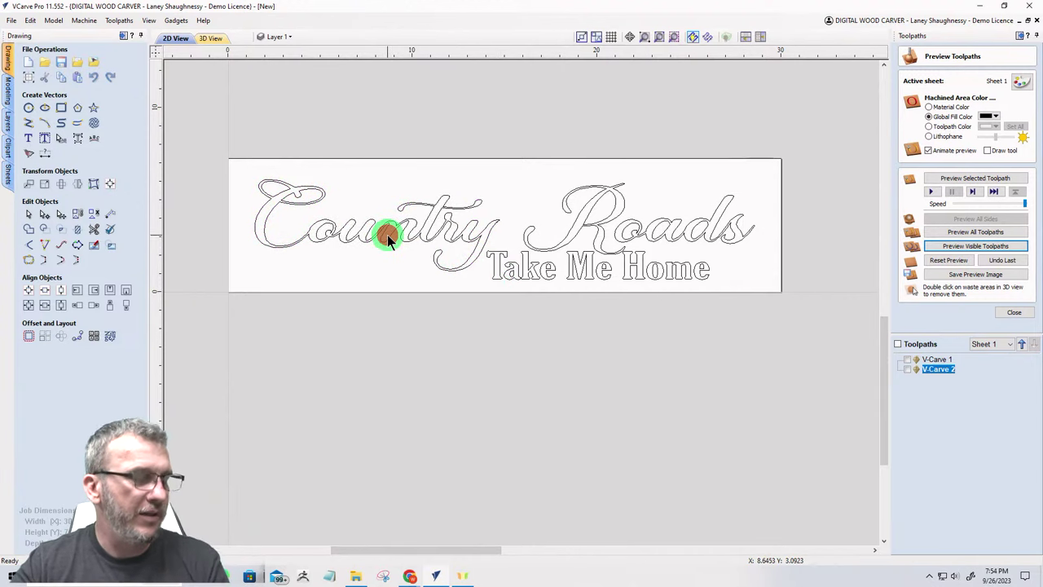
{"action": "left_click_drag", "start_coordinate": [223, 136], "coordinate": [506, 319]}
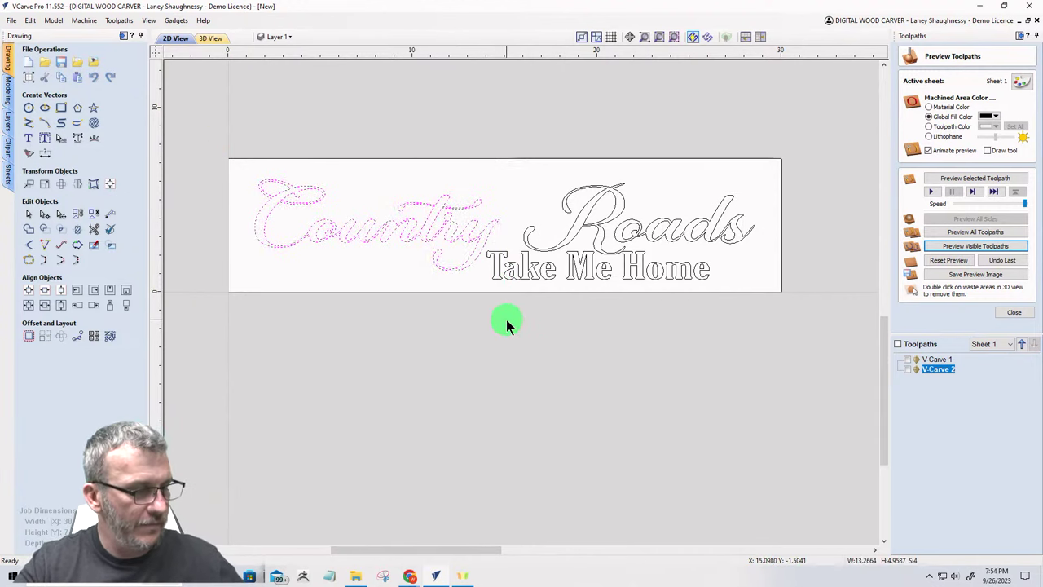
{"action": "key", "text": "Down"}
{"action": "key", "text": "Down"}
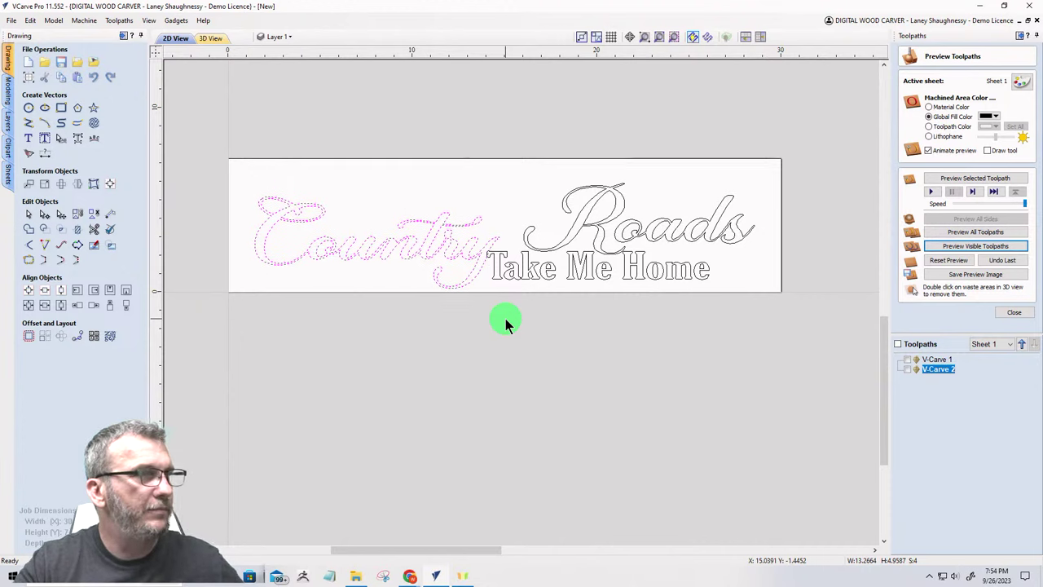
{"action": "key", "text": "Down"}
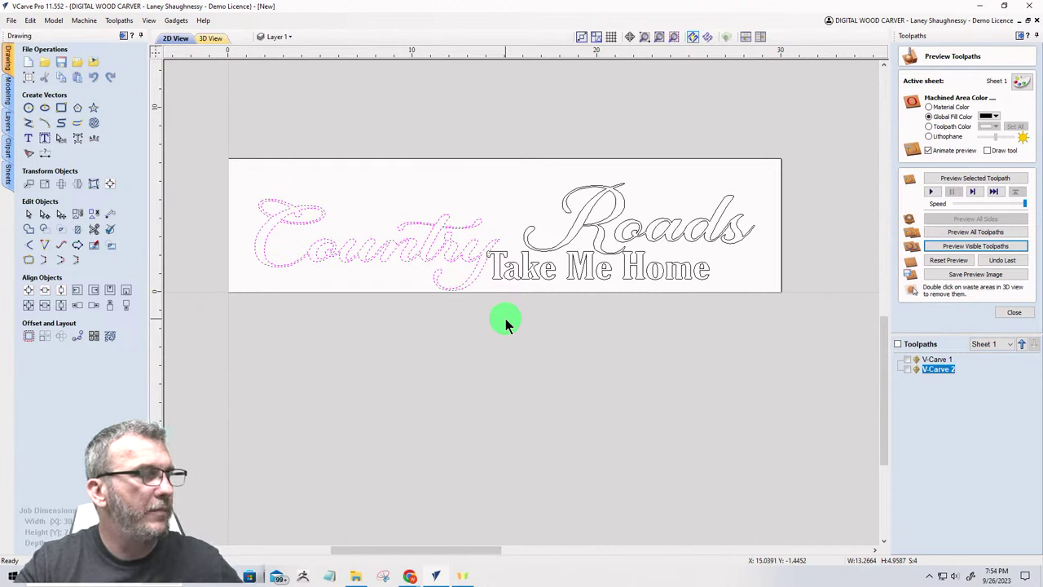
Step: Shift Roads left and up, and drag Take Me Home up above Country
{"action": "left_click_drag", "start_coordinate": [492, 142], "coordinate": [763, 269]}
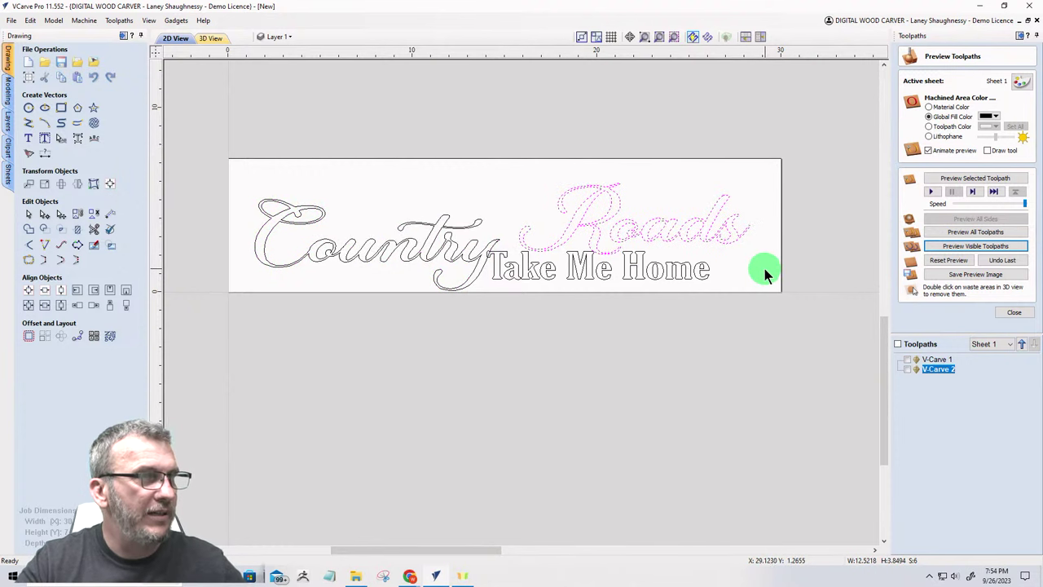
{"action": "key", "text": "Left"}
{"action": "key", "text": "Left"}
{"action": "key", "text": "Left"}
{"action": "key", "text": "Left"}
{"action": "key", "text": "Left"}
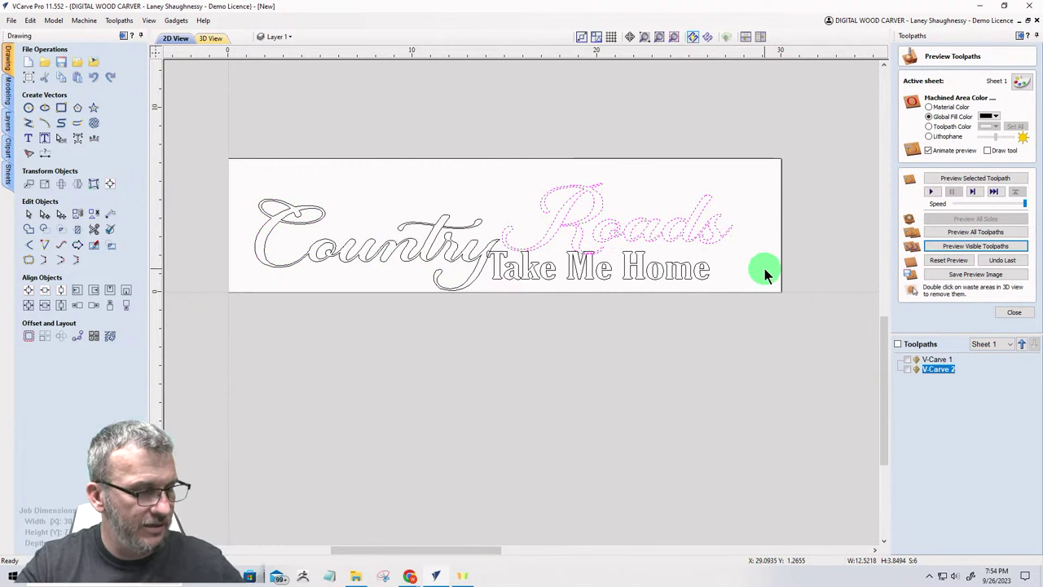
{"action": "key", "text": "Up"}
{"action": "key", "text": "Up"}
{"action": "key", "text": "Up"}
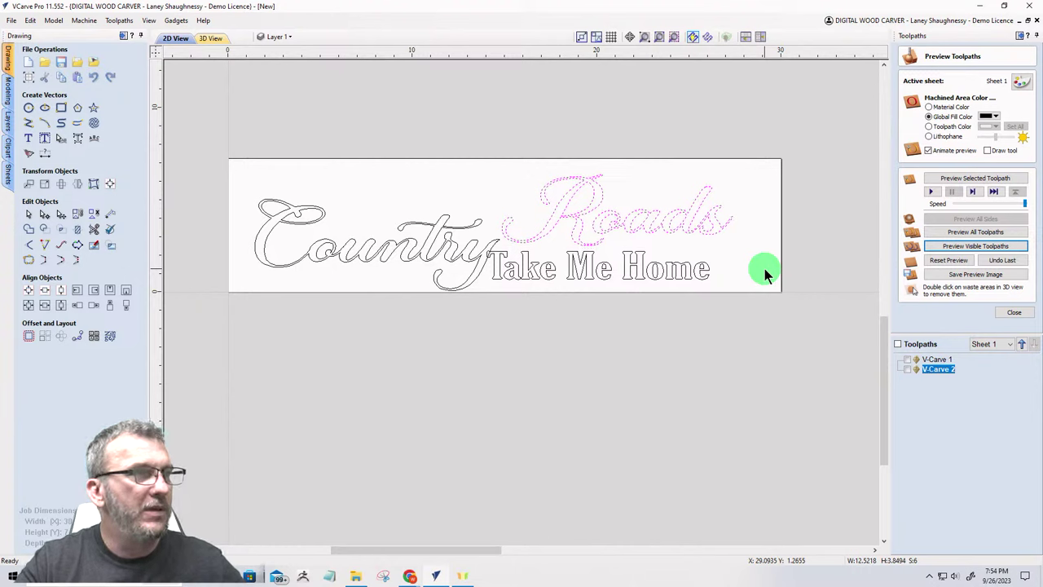
{"action": "left_click", "coordinate": [551, 272]}
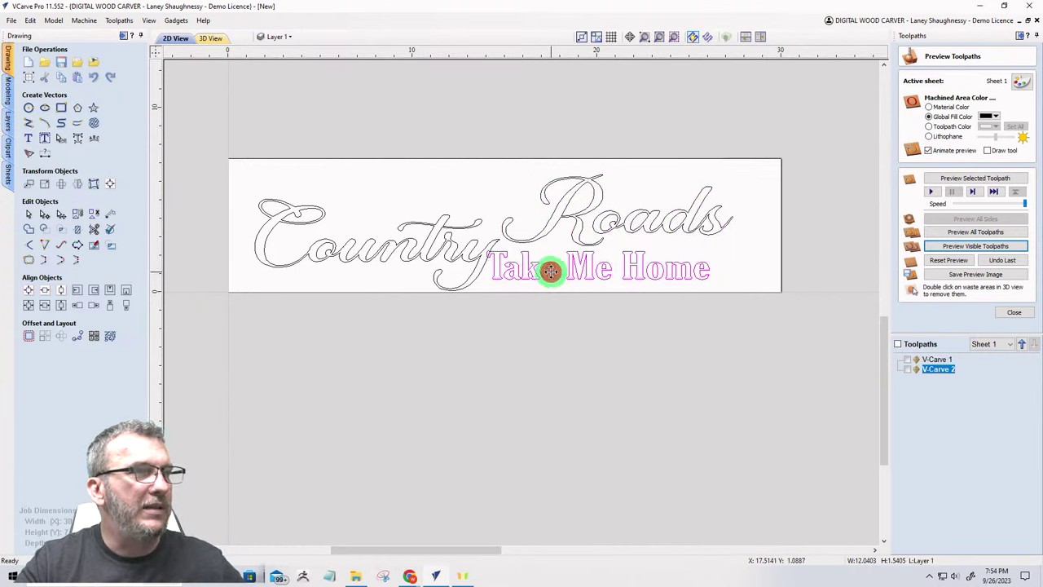
{"action": "mouse_move", "coordinate": [551, 271]}
{"action": "left_mouse_down"}
{"action": "mouse_move", "coordinate": [435, 179]}
{"action": "mouse_move", "coordinate": [380, 191]}
{"action": "mouse_move", "coordinate": [375, 204]}
{"action": "mouse_move", "coordinate": [385, 210]}
{"action": "mouse_move", "coordinate": [338, 203]}
{"action": "mouse_move", "coordinate": [312, 185]}
{"action": "mouse_move", "coordinate": [337, 195]}
{"action": "left_mouse_up"}
Step: Reposition Take Me Home and nudge it up slightly above Country
{"action": "left_click", "coordinate": [417, 202]}
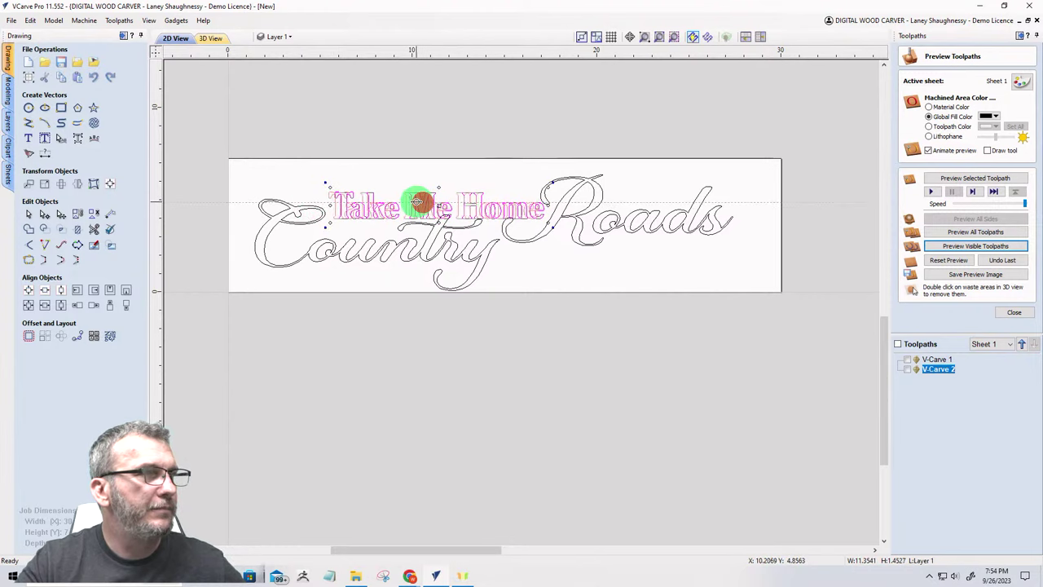
{"action": "left_click_drag", "start_coordinate": [417, 202], "coordinate": [412, 202]}
{"action": "scroll", "coordinate": [436, 238], "scroll_direction": "up", "scroll_amount": 3}
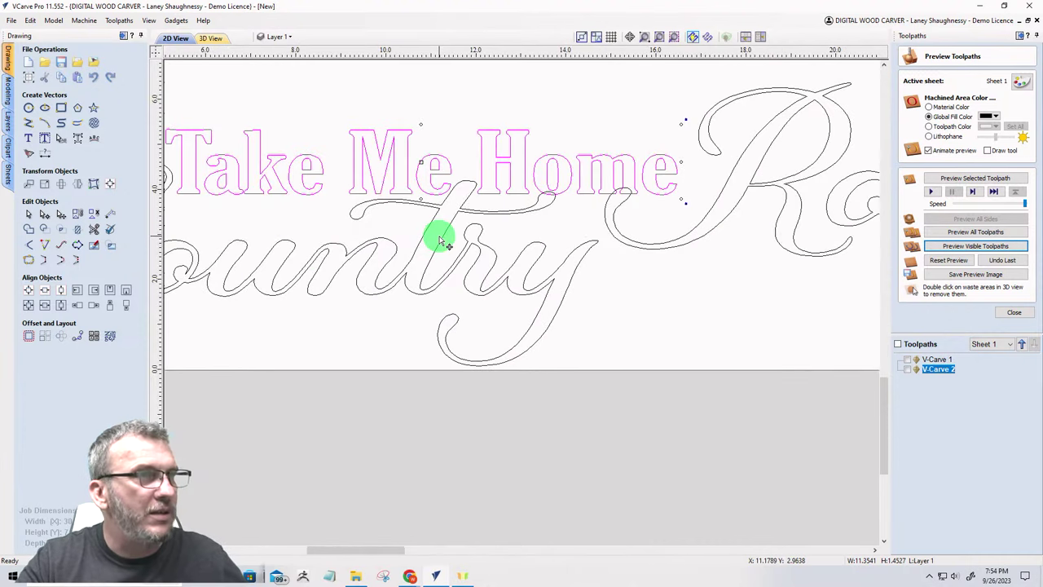
{"action": "key", "text": "Up"}
{"action": "key", "text": "Up"}
{"action": "key", "text": "Up"}
{"action": "key", "text": "Up"}
{"action": "key", "text": "Up"}
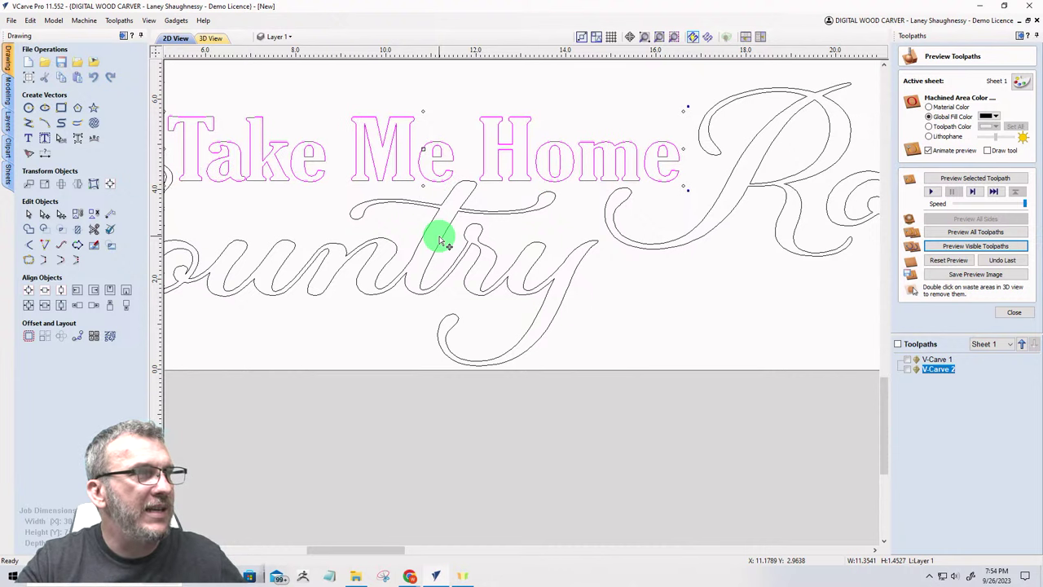
Step: Zoom out and select all the Take Me Home Country Roads lettering
{"action": "scroll", "coordinate": [517, 222], "scroll_direction": "down", "scroll_amount": 2}
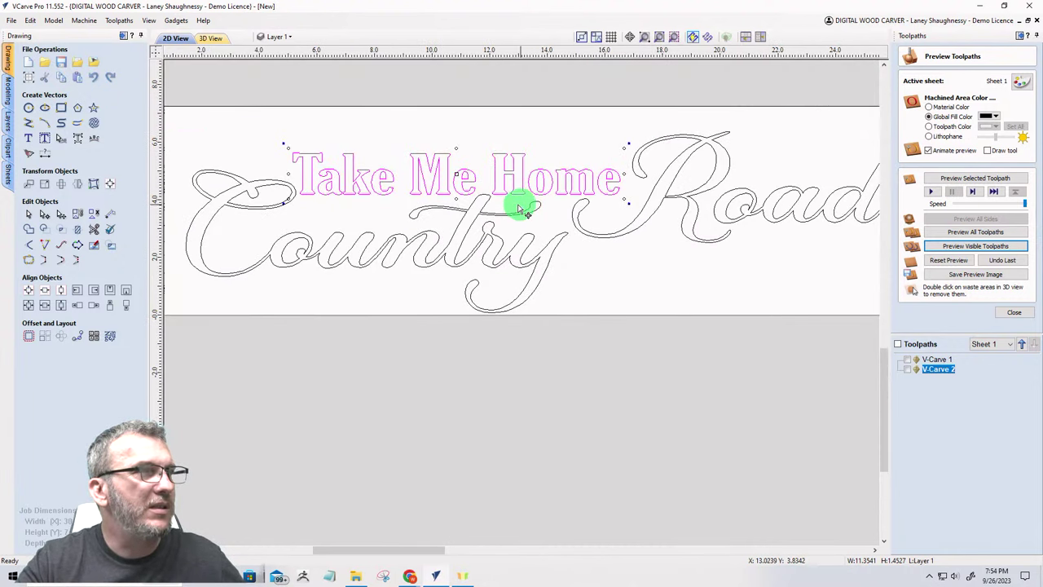
{"action": "scroll", "coordinate": [199, 173], "scroll_direction": "down", "scroll_amount": 2}
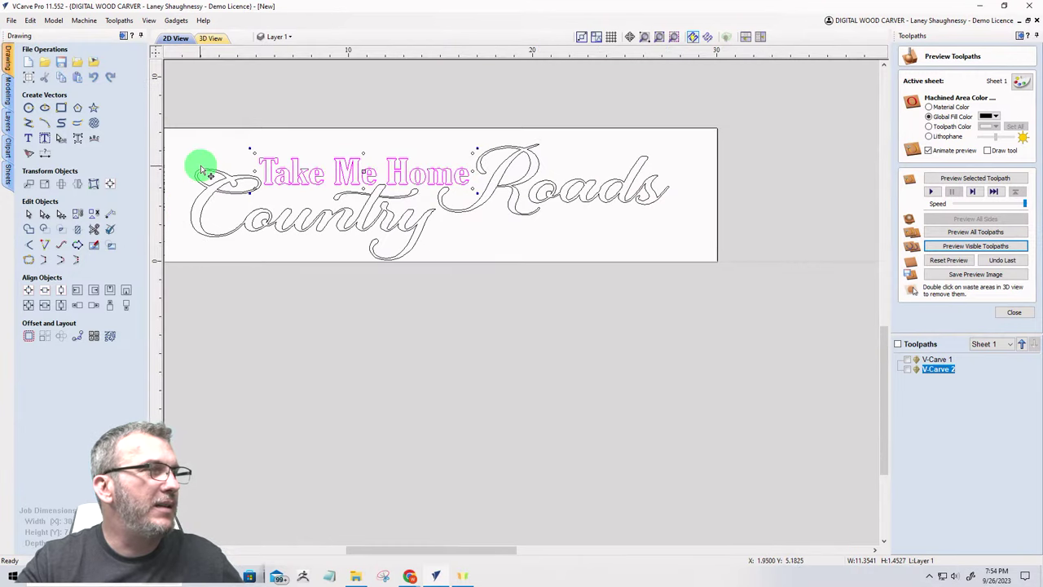
{"action": "scroll", "coordinate": [464, 226], "scroll_direction": "down", "scroll_amount": 2}
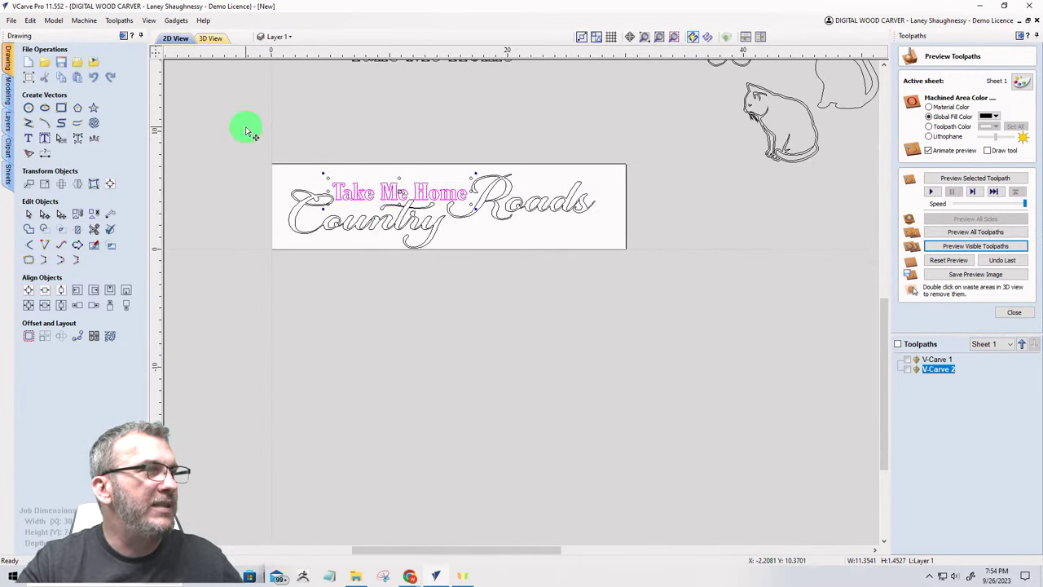
{"action": "mouse_move", "coordinate": [246, 127]}
{"action": "left_mouse_down"}
{"action": "mouse_move", "coordinate": [570, 250]}
{"action": "mouse_move", "coordinate": [656, 297]}
{"action": "left_mouse_up"}
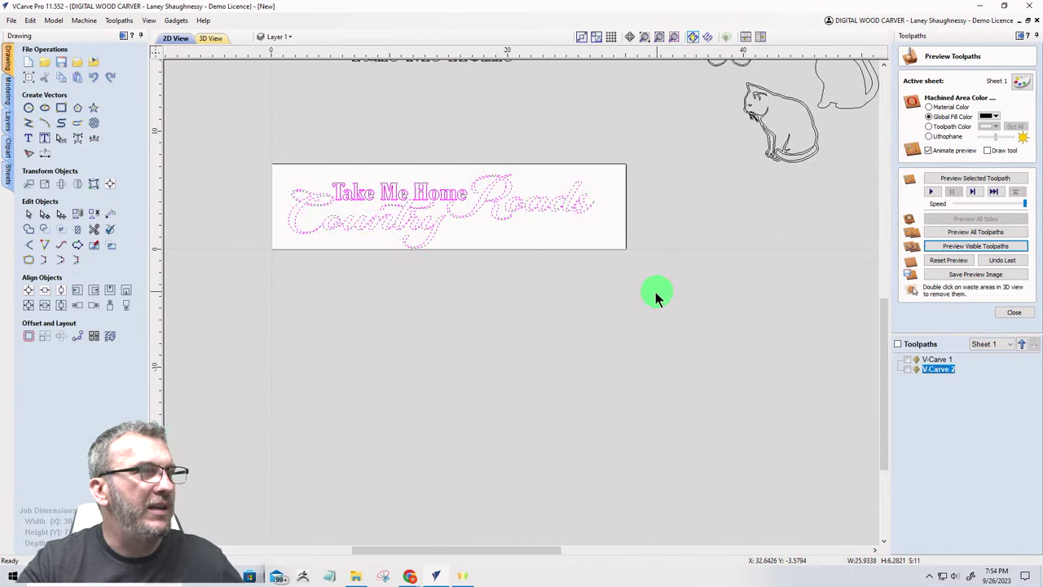
Step: Align the selected lettering to the material centre, then deselect it
{"action": "left_click", "coordinate": [110, 183]}
{"action": "left_click", "coordinate": [84, 95]}
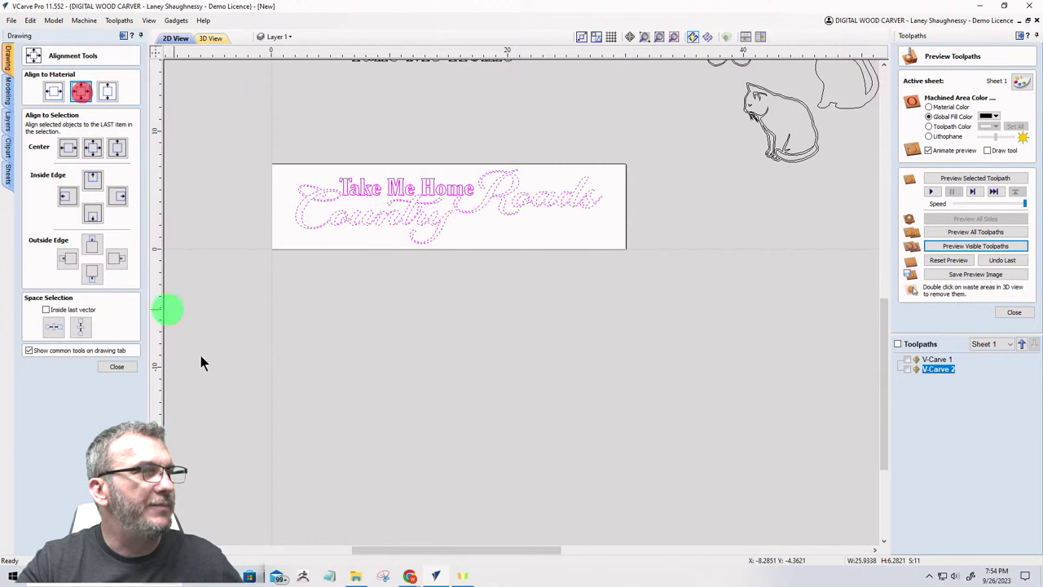
{"action": "left_click", "coordinate": [475, 314]}
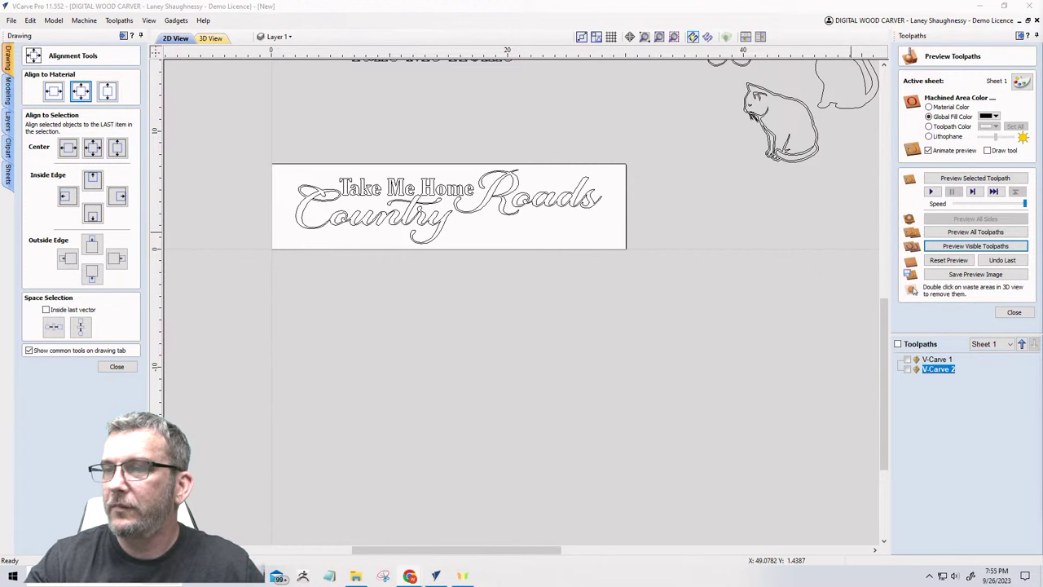
Step: Import the swirl bitmap image and drag it beneath the lettering
{"action": "left_click", "coordinate": [117, 368]}
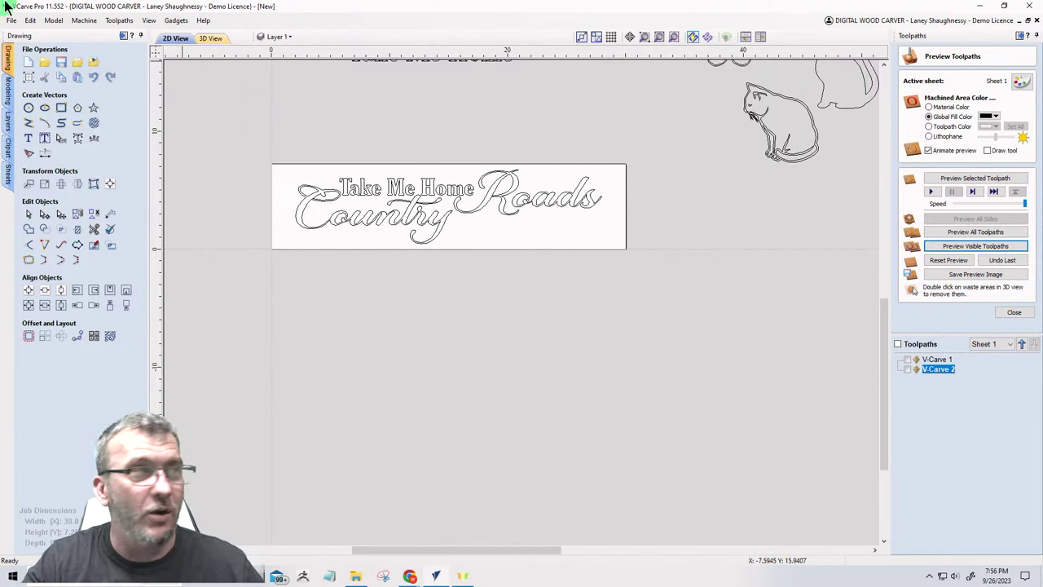
{"action": "left_click", "coordinate": [94, 63]}
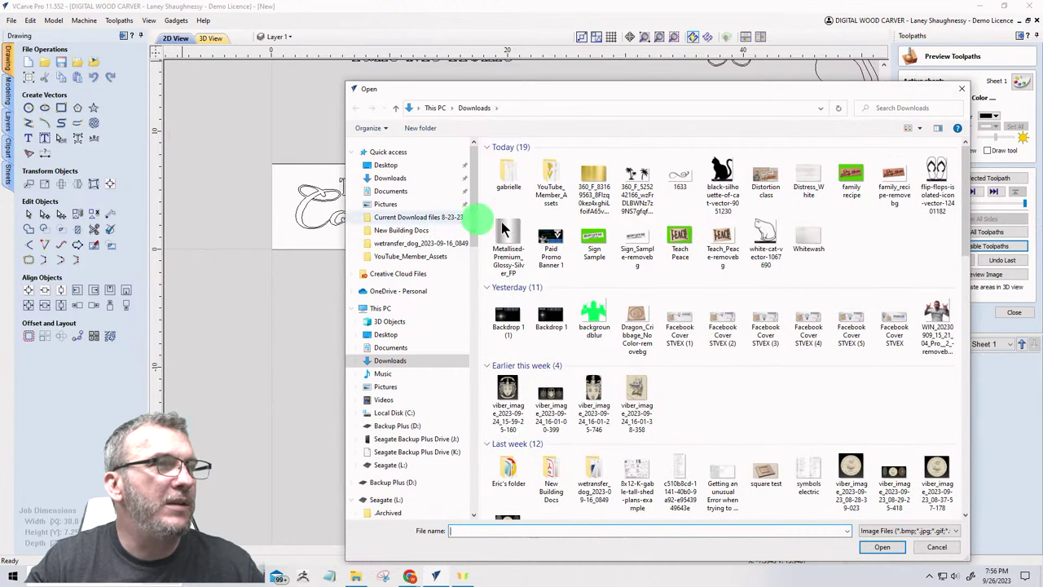
{"action": "double_click", "coordinate": [681, 175]}
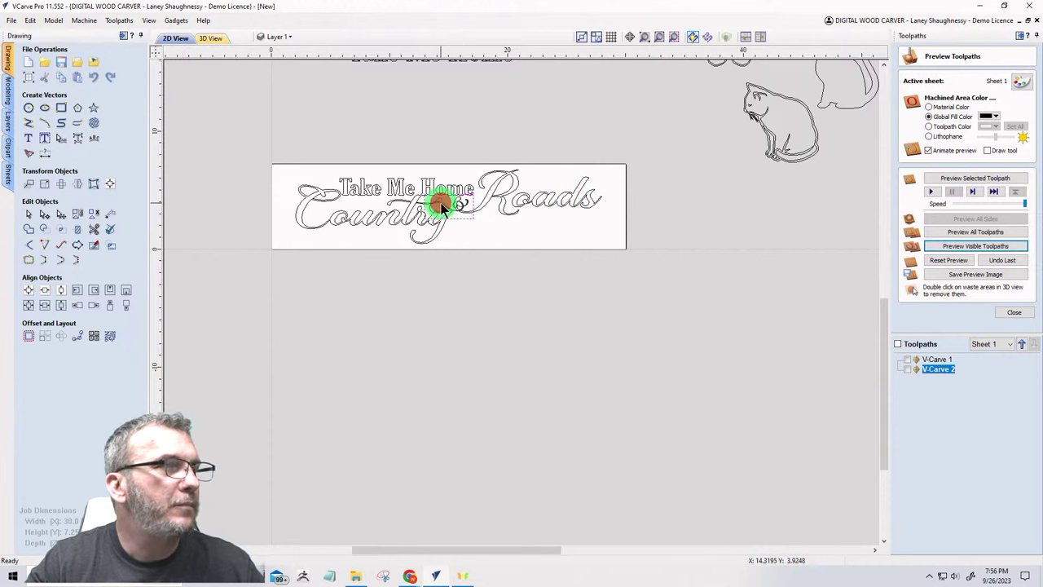
{"action": "left_click", "coordinate": [440, 209]}
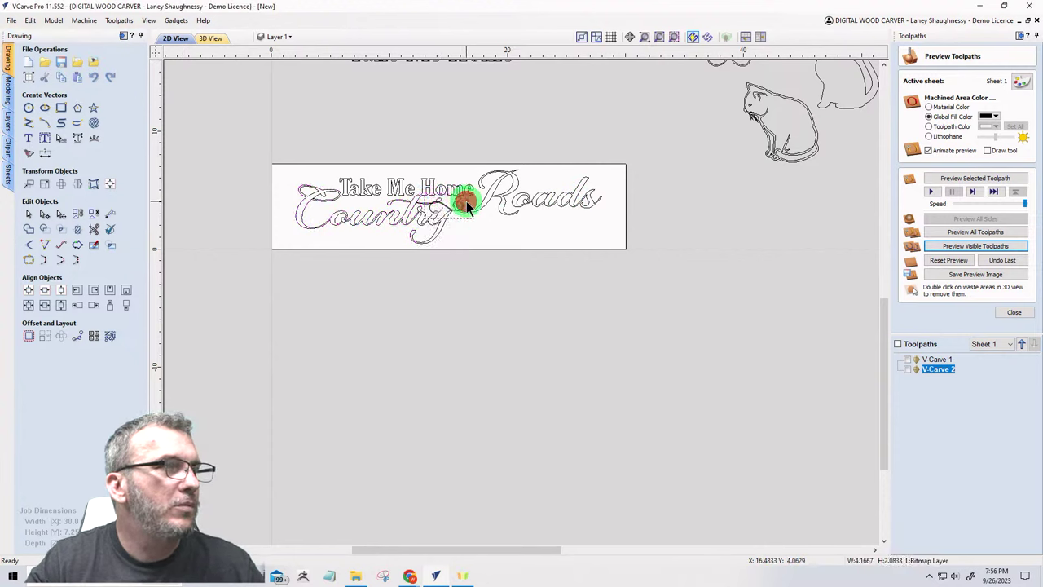
{"action": "left_click_drag", "start_coordinate": [466, 206], "coordinate": [494, 238]}
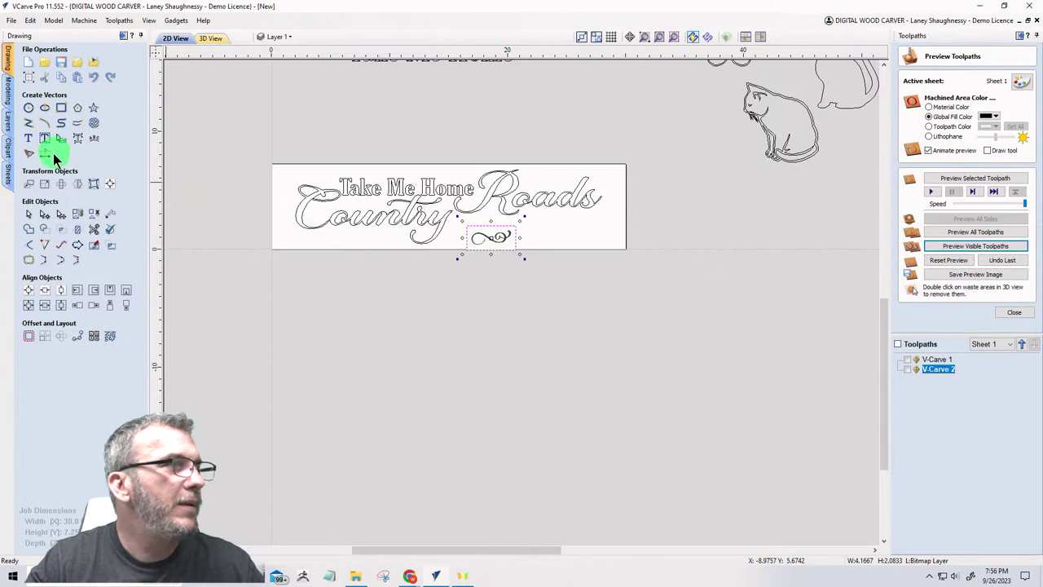
Step: Trace the swirl bitmap with Threshold 0.75 and Noise Filter 4
{"action": "left_click", "coordinate": [675, 36]}
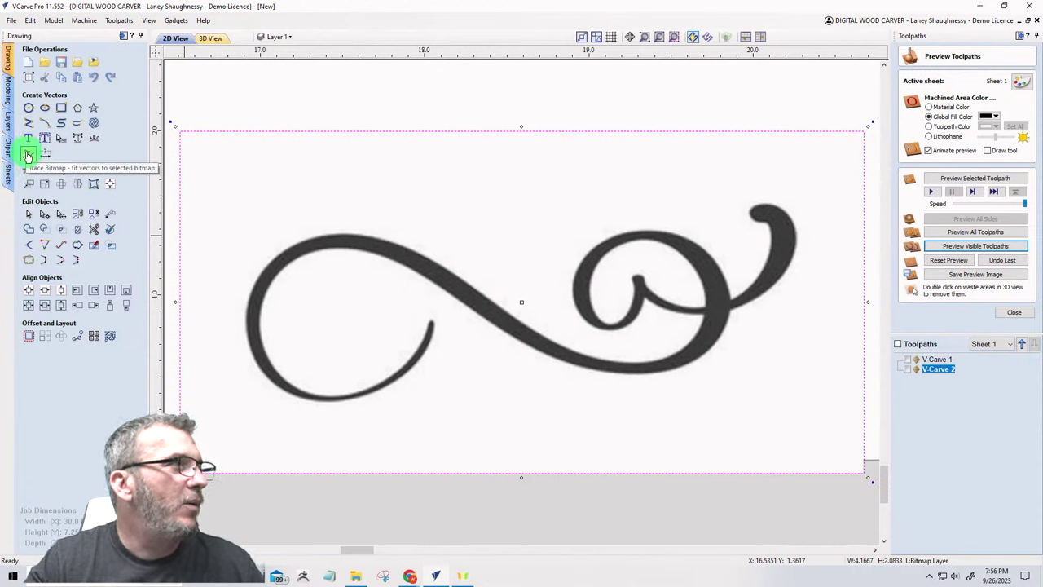
{"action": "left_click", "coordinate": [29, 140]}
{"action": "left_click_drag", "start_coordinate": [71, 151], "coordinate": [91, 157]}
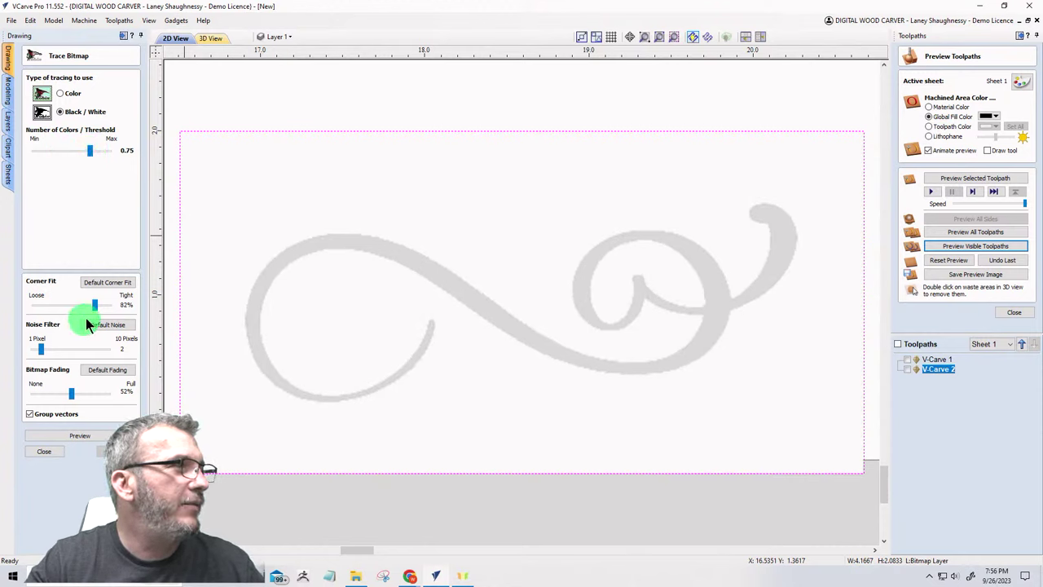
{"action": "left_click", "coordinate": [42, 348]}
{"action": "left_click_drag", "start_coordinate": [44, 349], "coordinate": [57, 349]}
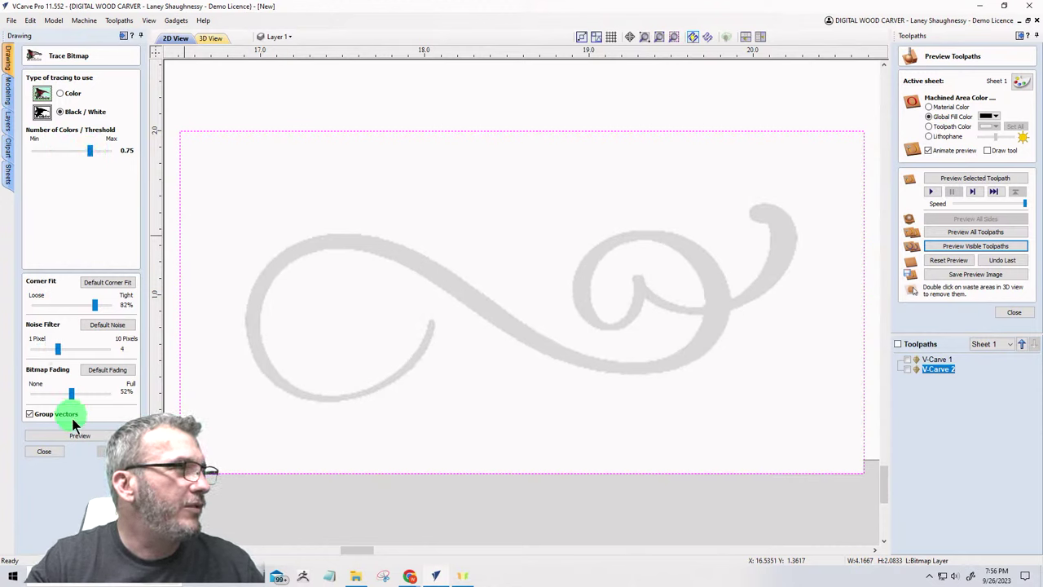
{"action": "left_click", "coordinate": [97, 435]}
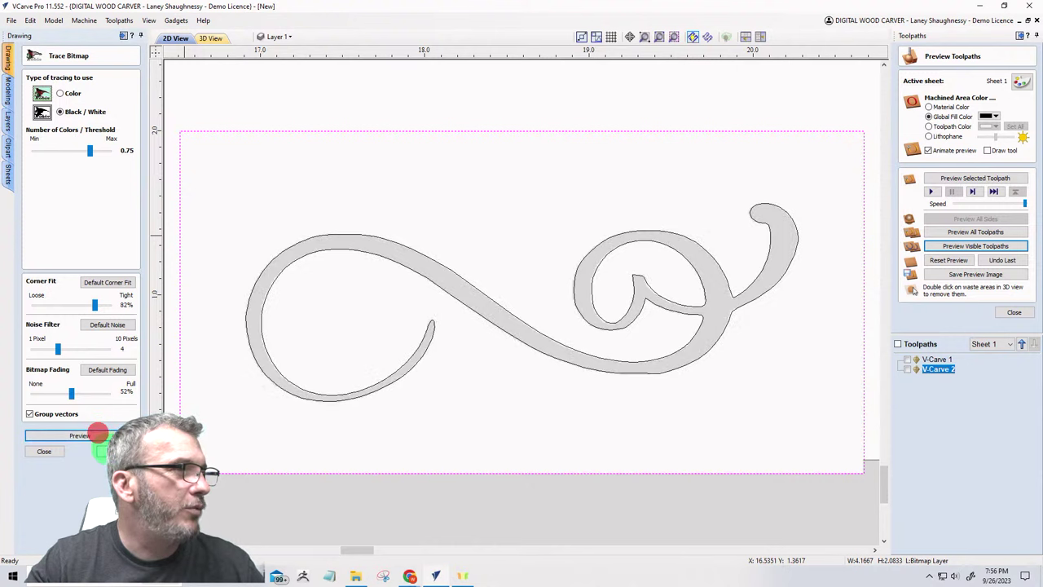
{"action": "left_click", "coordinate": [44, 451]}
Step: Delete the original swirl bitmap and select the traced outline
{"action": "left_click", "coordinate": [389, 139]}
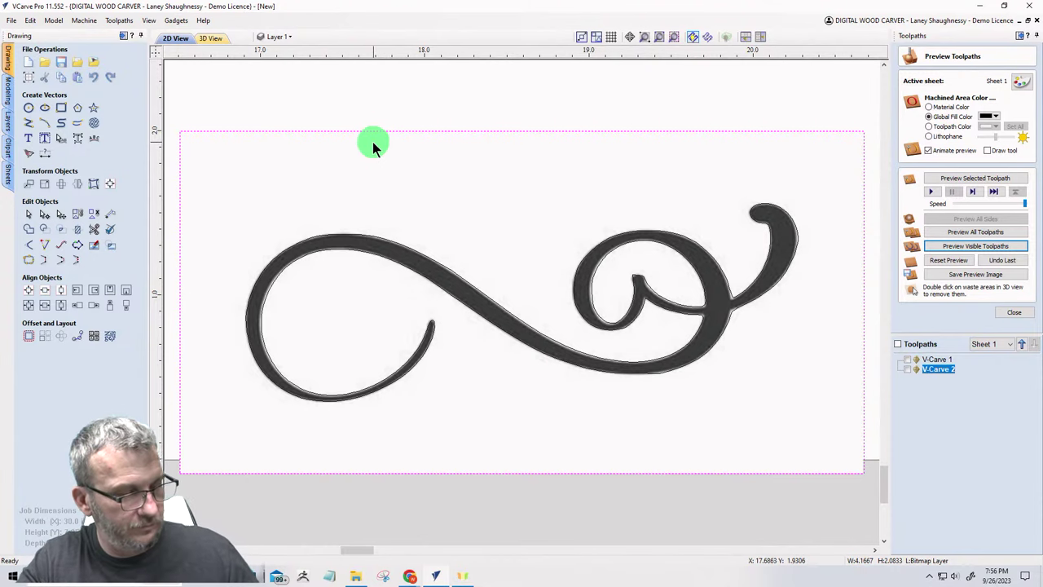
{"action": "key", "text": "Delete"}
{"action": "scroll", "coordinate": [647, 387], "scroll_direction": "up", "scroll_amount": 4}
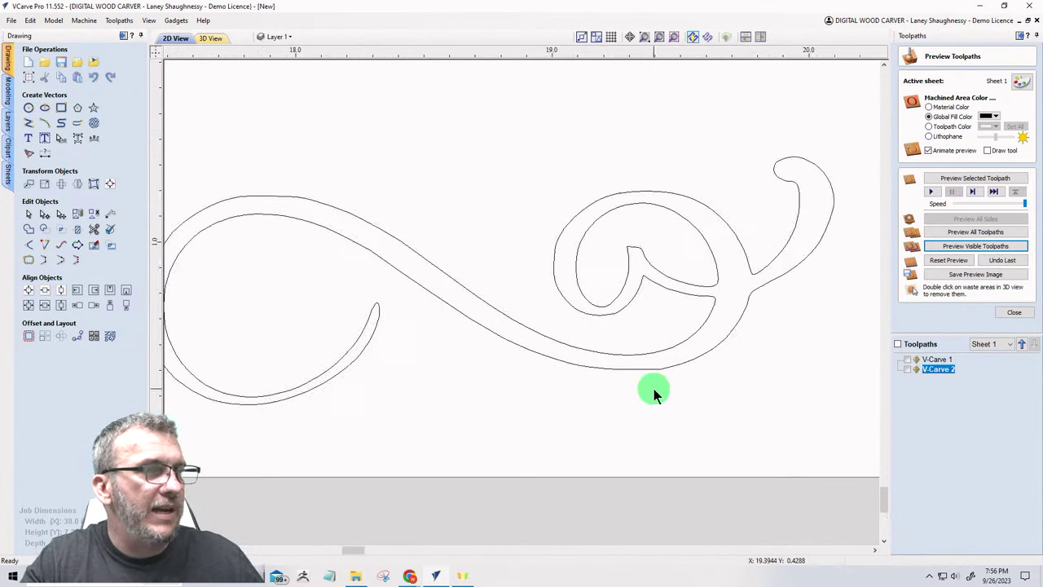
{"action": "left_click", "coordinate": [603, 341]}
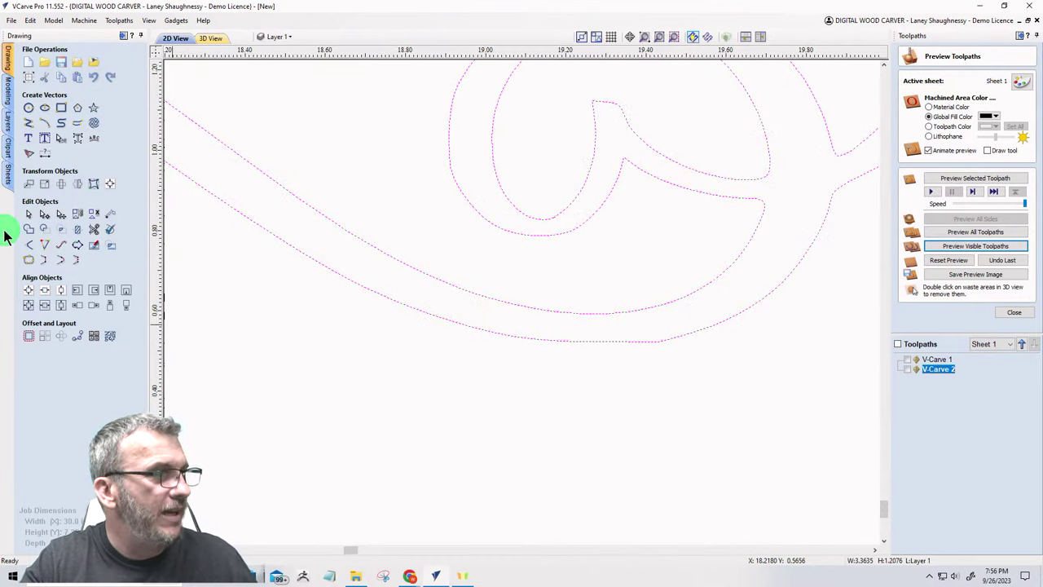
Step: In node editing, delete the point at the bottom of the swirl's lower curve
{"action": "left_click", "coordinate": [61, 214]}
{"action": "left_click", "coordinate": [44, 213]}
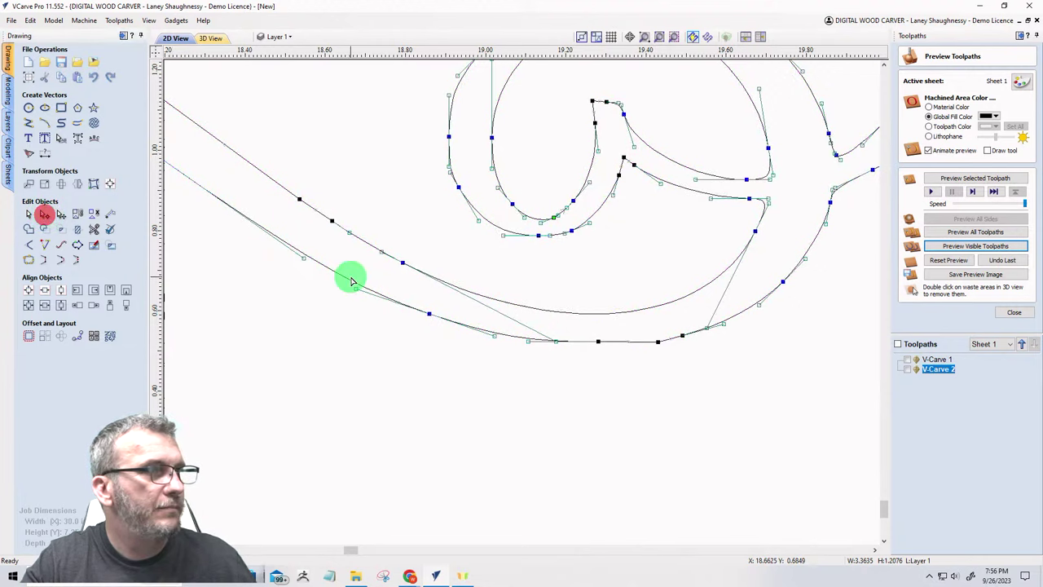
{"action": "right_click", "coordinate": [599, 342]}
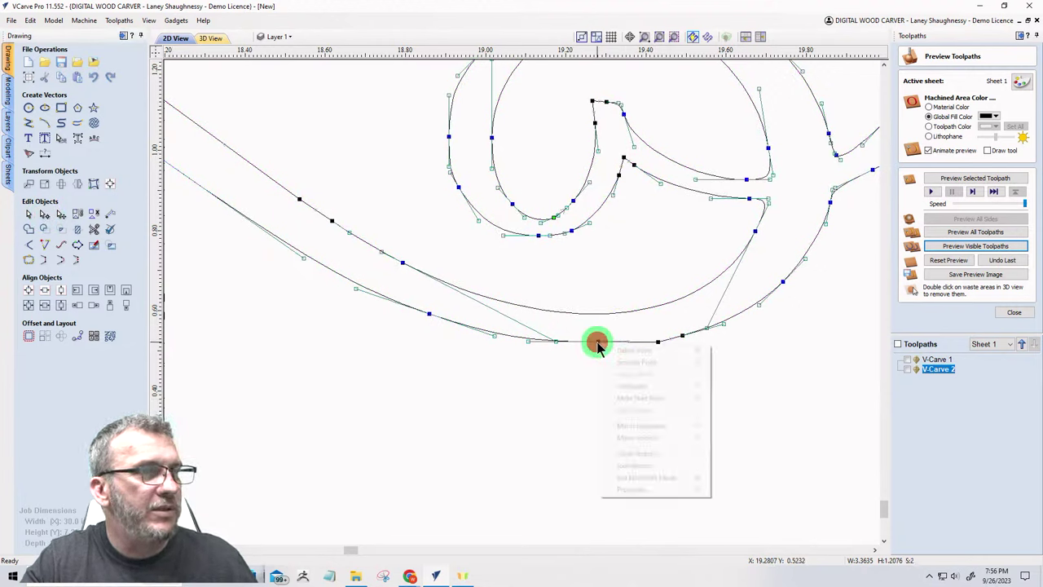
{"action": "left_click", "coordinate": [616, 350]}
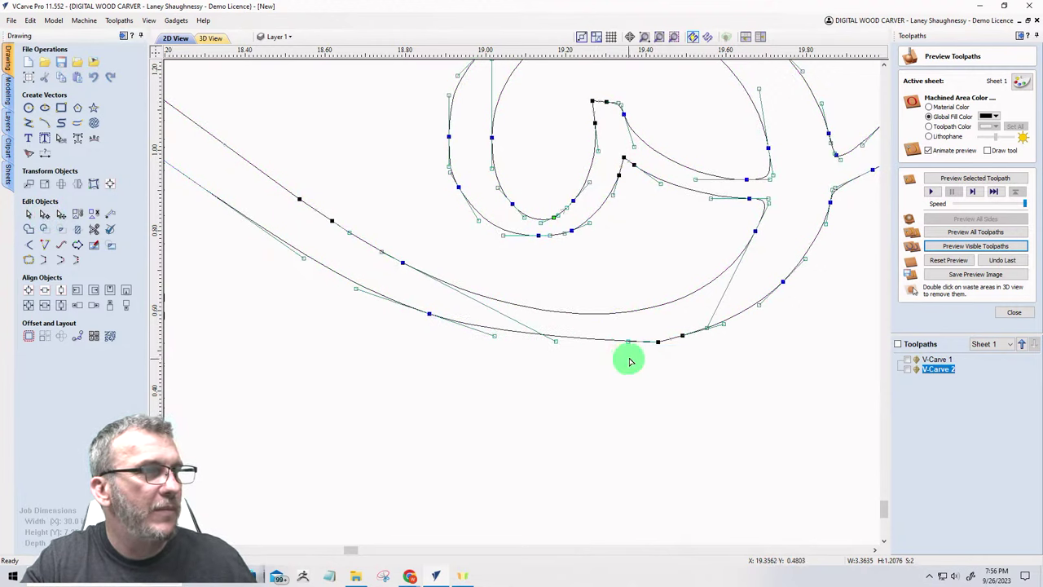
{"action": "right_click", "coordinate": [657, 341]}
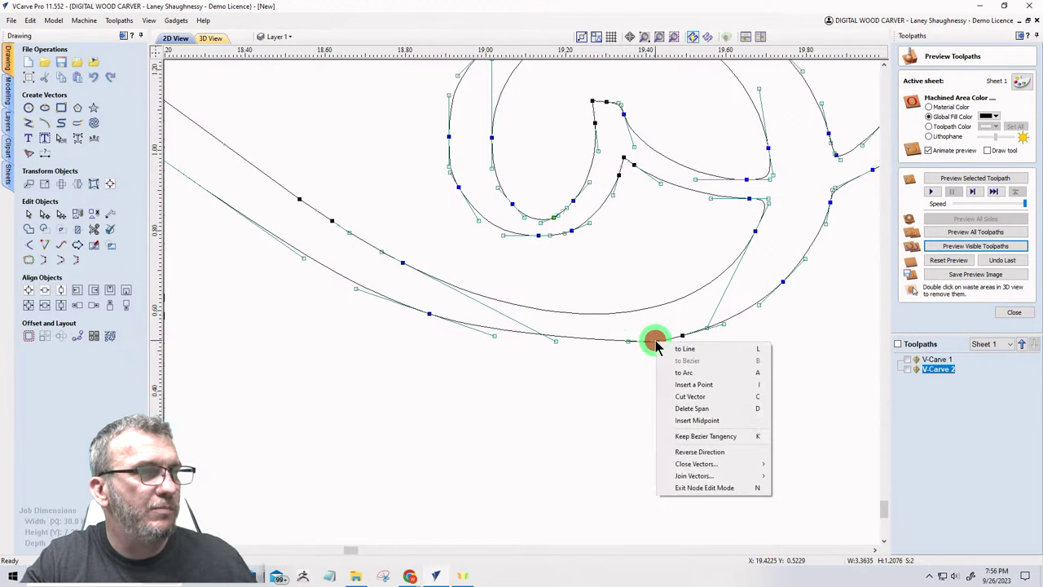
{"action": "left_click", "coordinate": [653, 349]}
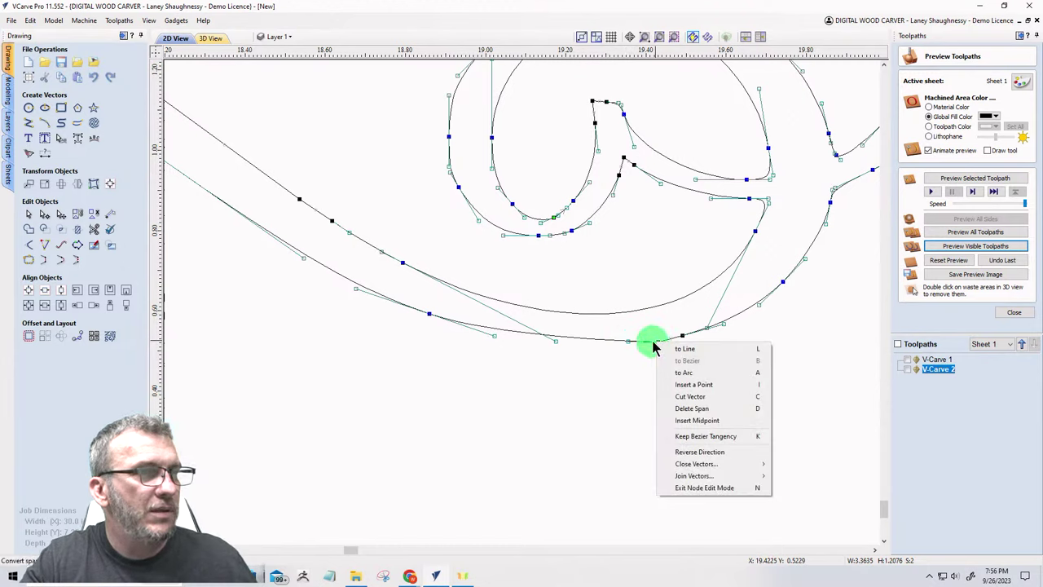
{"action": "left_click", "coordinate": [653, 347]}
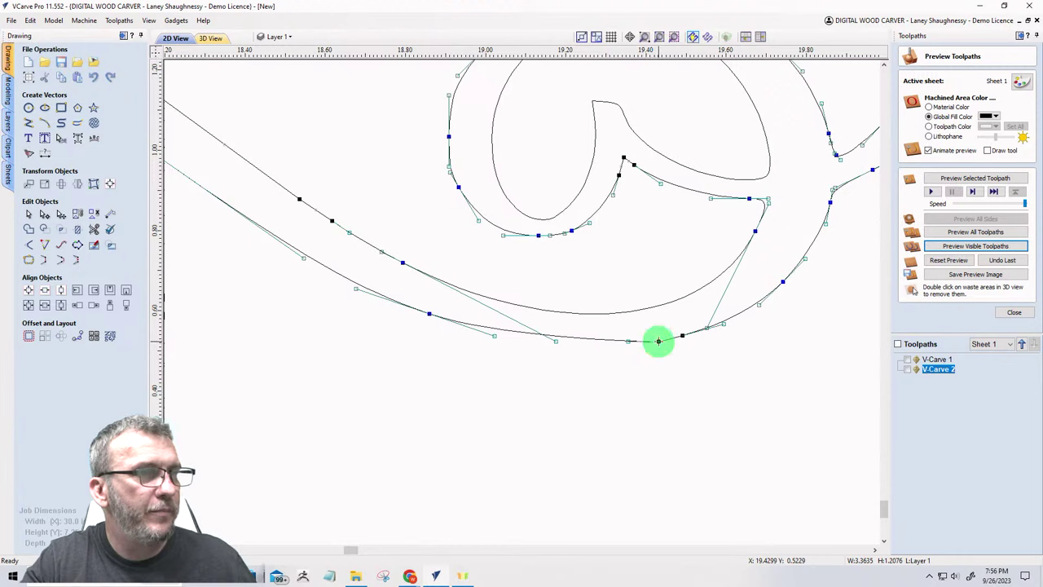
Step: Insert a point on the lower curve and drag it into a smooth arc
{"action": "right_click", "coordinate": [659, 342]}
{"action": "left_click", "coordinate": [676, 361]}
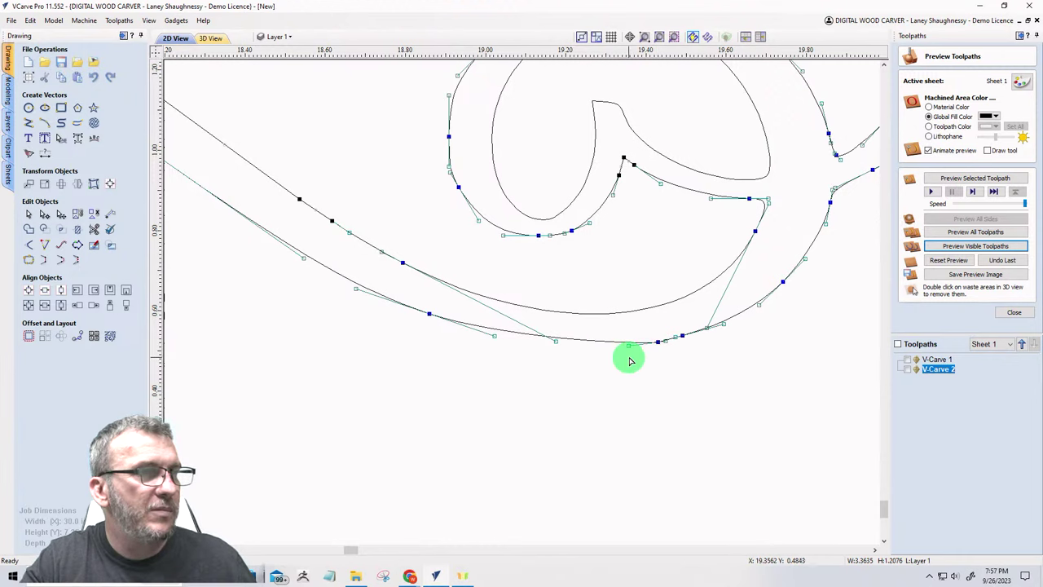
{"action": "left_click_drag", "start_coordinate": [630, 352], "coordinate": [612, 355]}
{"action": "left_click", "coordinate": [550, 405]}
{"action": "scroll", "coordinate": [548, 424], "scroll_direction": "down", "scroll_amount": 5}
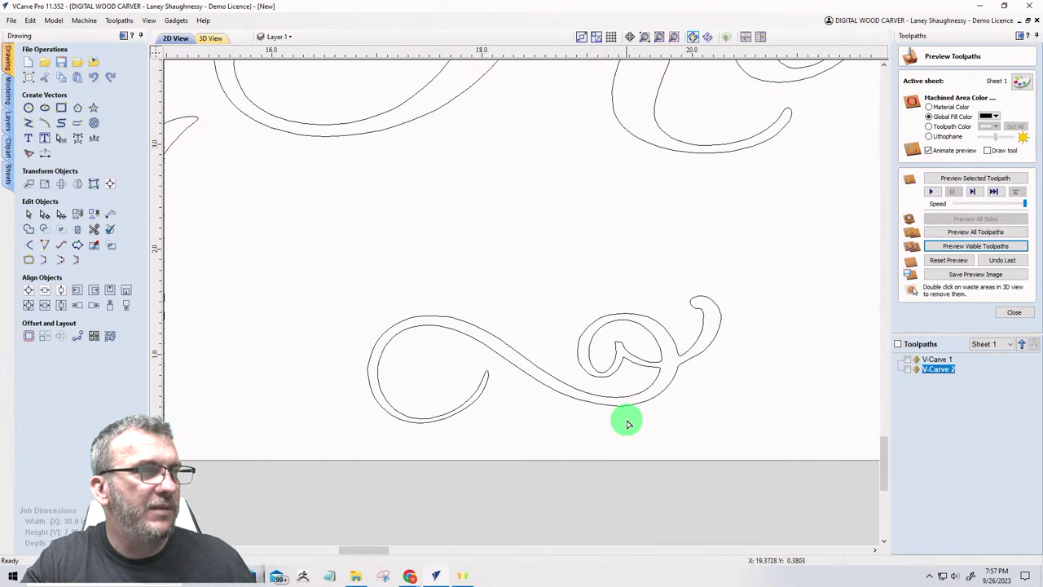
Step: Select the traced swirl and stretch it wider and taller, to about 9.7 by 2.1 inches
{"action": "scroll", "coordinate": [466, 269], "scroll_direction": "down", "scroll_amount": 4}
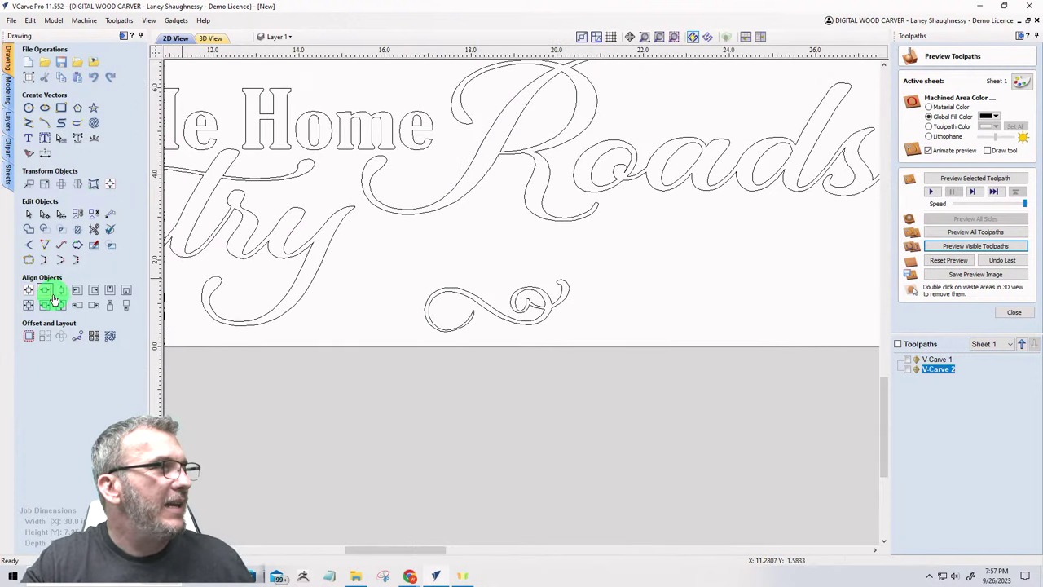
{"action": "left_click_drag", "start_coordinate": [379, 261], "coordinate": [588, 317]}
{"action": "left_click_drag", "start_coordinate": [415, 259], "coordinate": [635, 359]}
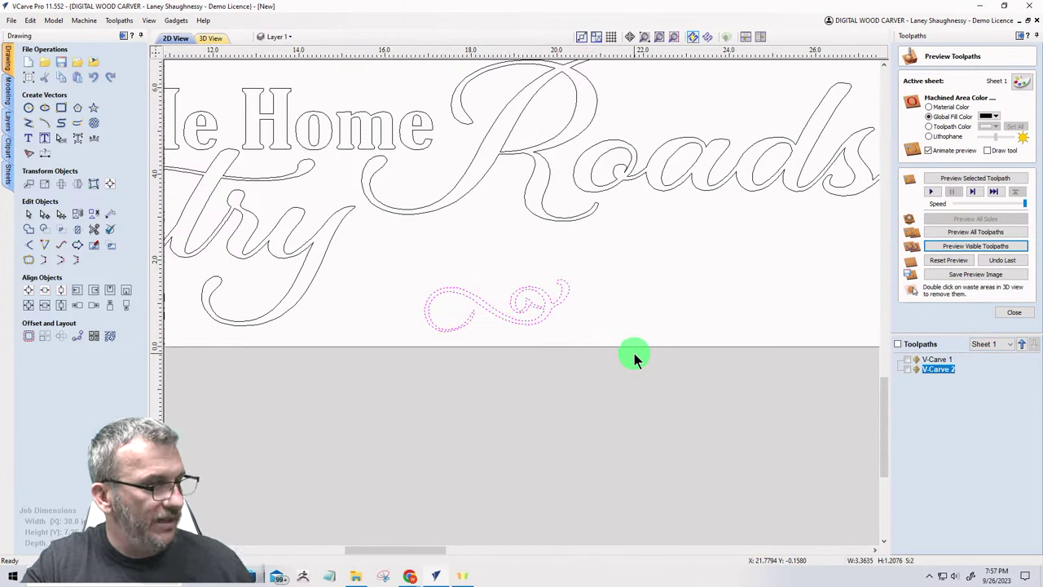
{"action": "scroll", "coordinate": [453, 260], "scroll_direction": "down", "scroll_amount": 2}
{"action": "scroll", "coordinate": [479, 277], "scroll_direction": "up", "scroll_amount": 2}
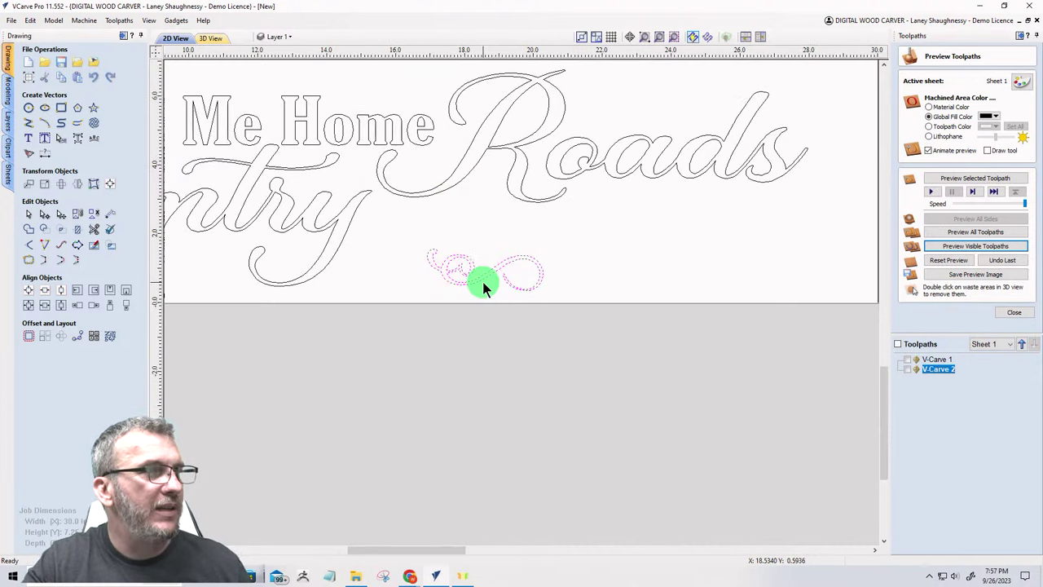
{"action": "left_click", "coordinate": [481, 275]}
{"action": "scroll", "coordinate": [477, 242], "scroll_direction": "down", "scroll_amount": 2}
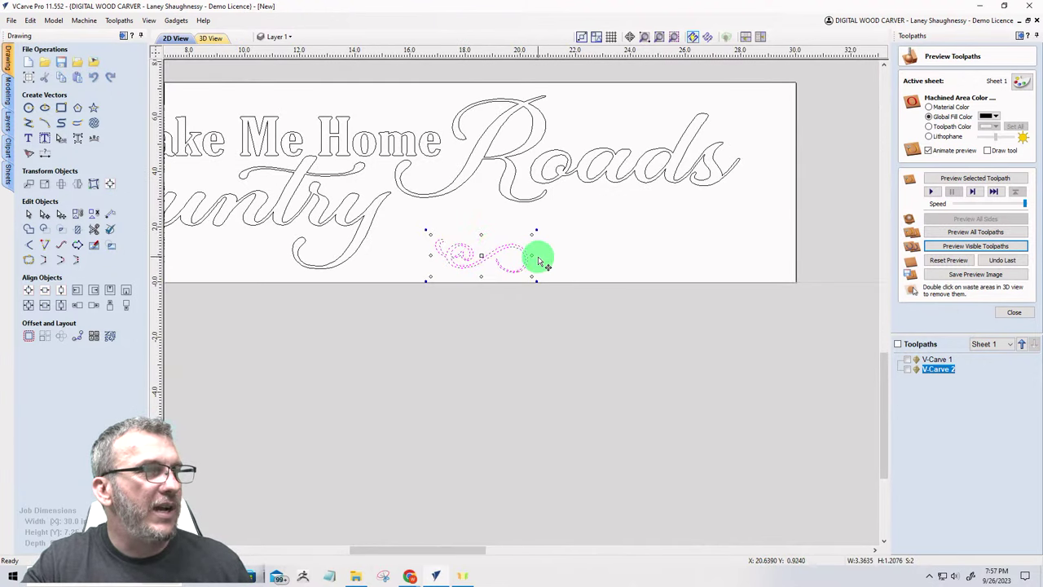
{"action": "left_click_drag", "start_coordinate": [530, 255], "coordinate": [700, 247]}
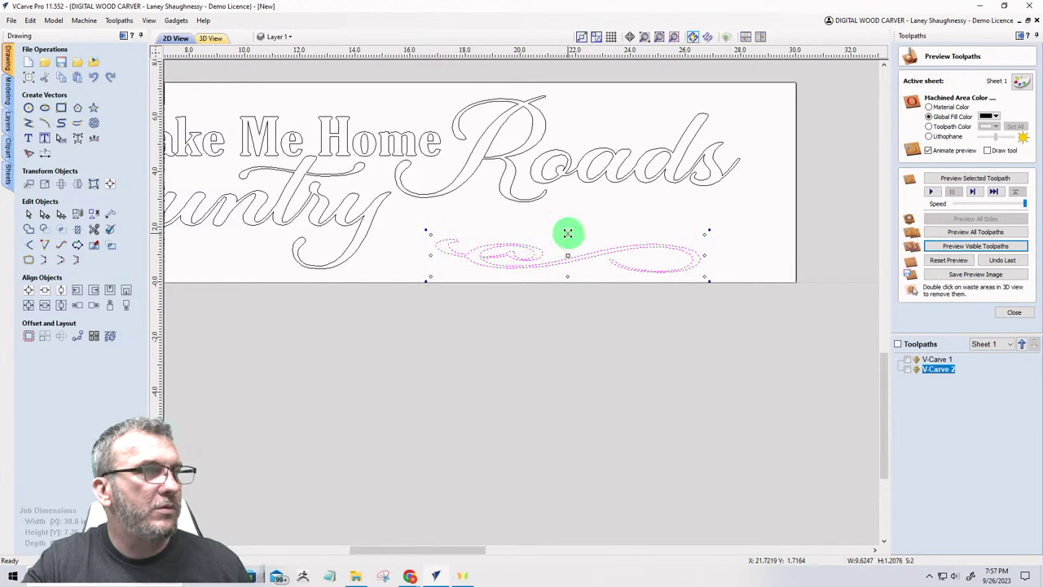
{"action": "left_click_drag", "start_coordinate": [567, 233], "coordinate": [566, 209]}
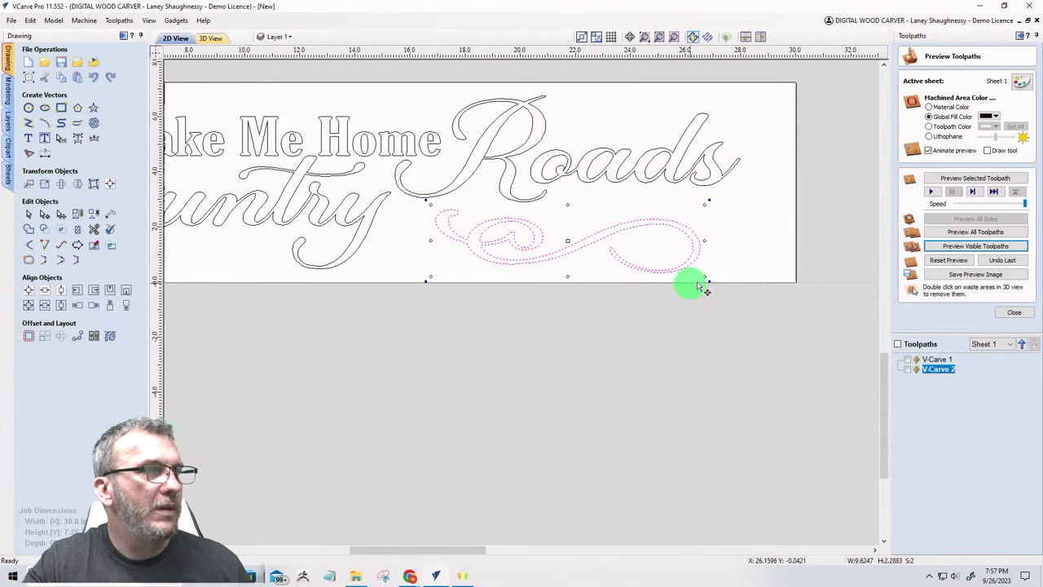
Step: Tilt the swirl slightly counter-clockwise and place it beneath Roads
{"action": "left_click_drag", "start_coordinate": [709, 201], "coordinate": [703, 194]}
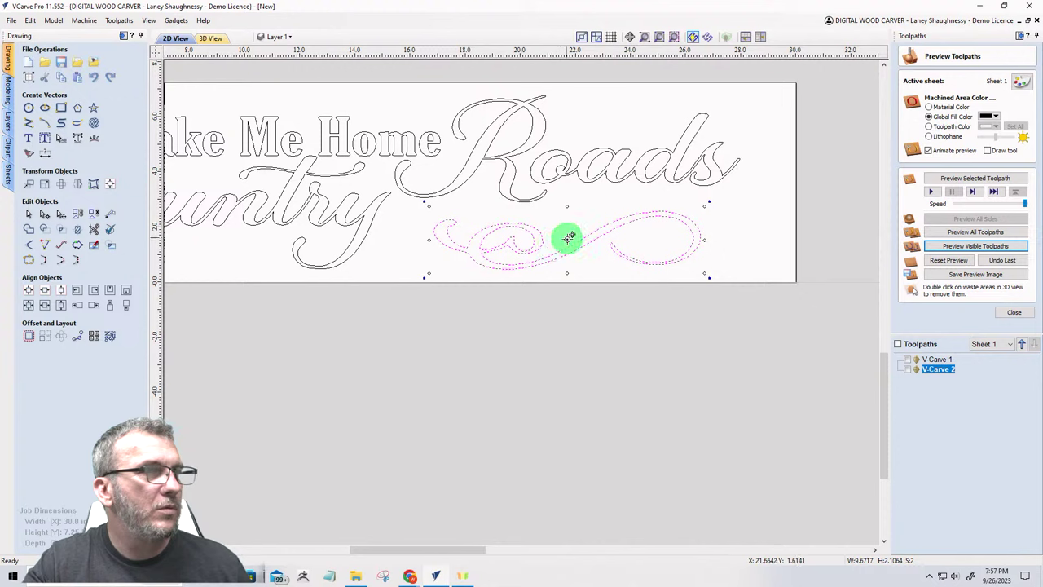
{"action": "left_click_drag", "start_coordinate": [569, 237], "coordinate": [549, 224]}
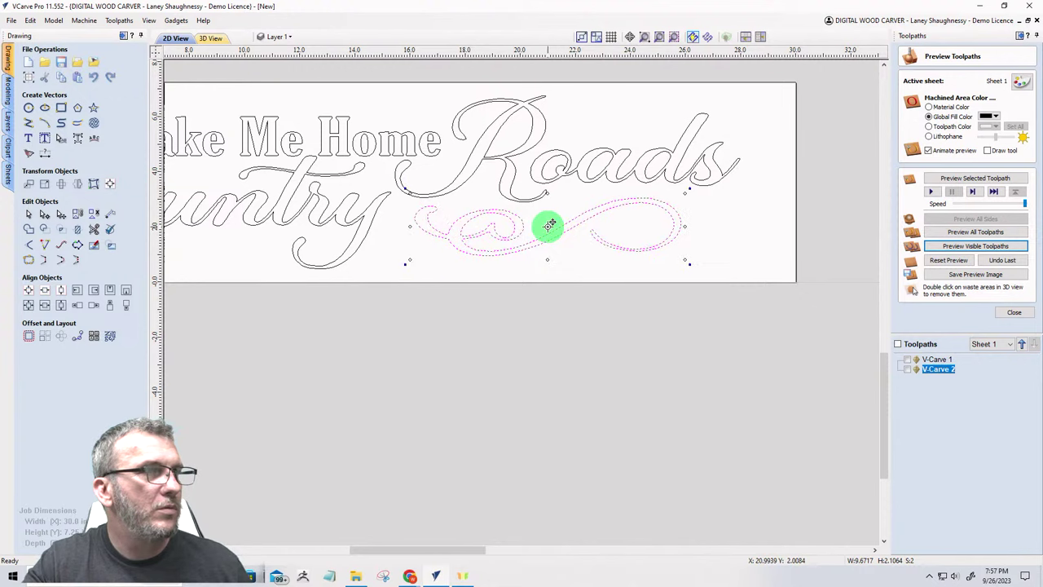
{"action": "left_click", "coordinate": [365, 273]}
{"action": "scroll", "coordinate": [693, 263], "scroll_direction": "down", "scroll_amount": 3}
{"action": "scroll", "coordinate": [496, 314], "scroll_direction": "up", "scroll_amount": 1}
{"action": "scroll", "coordinate": [326, 298], "scroll_direction": "down", "scroll_amount": 2}
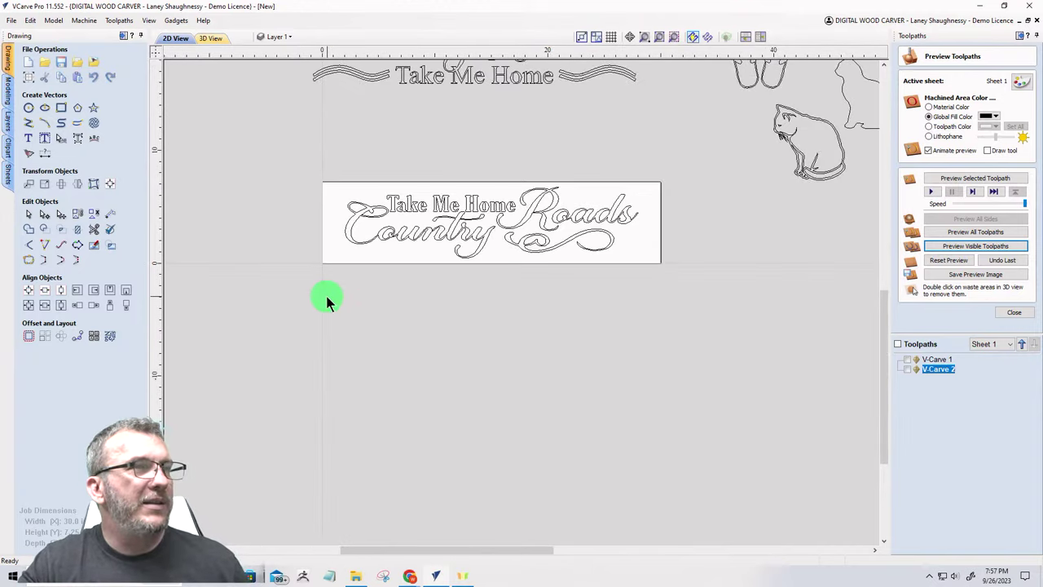
{"action": "scroll", "coordinate": [293, 298], "scroll_direction": "down", "scroll_amount": 1}
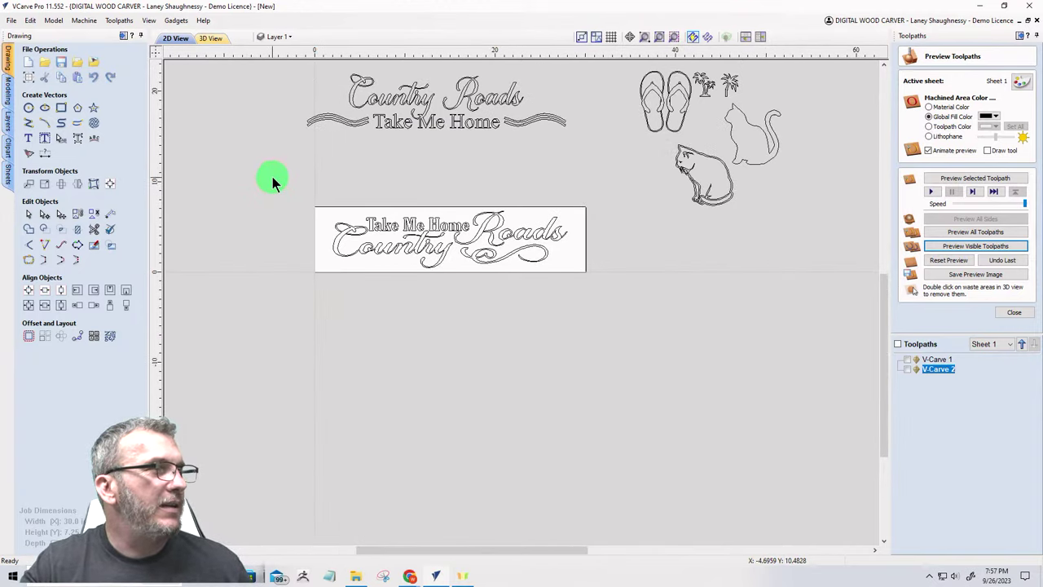
Step: Calculate V-Carve 3 on all lettering and swirl without clearance tools, and replay the preview
{"action": "left_click_drag", "start_coordinate": [273, 176], "coordinate": [612, 309]}
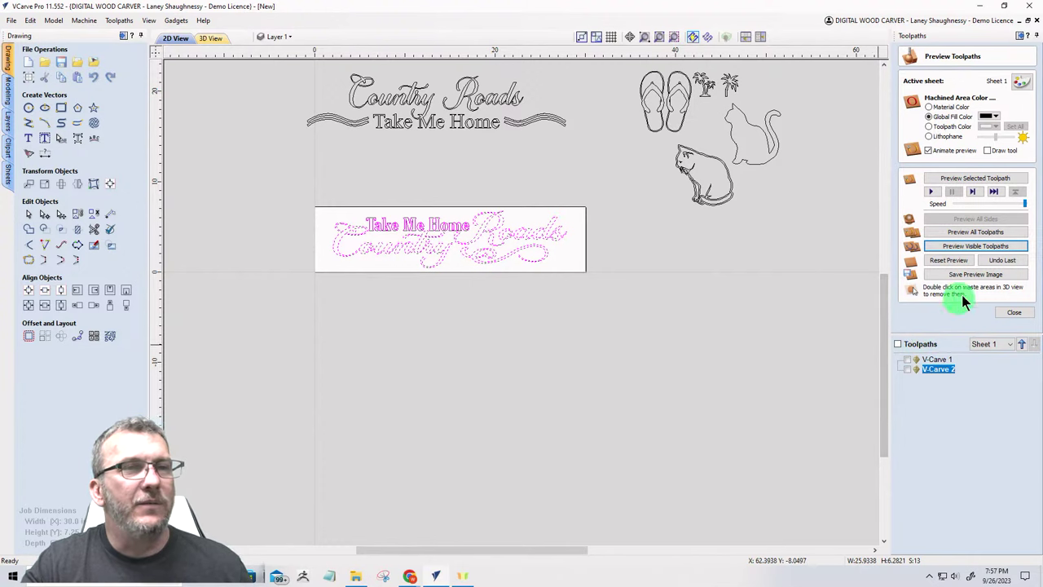
{"action": "left_click", "coordinate": [1010, 312]}
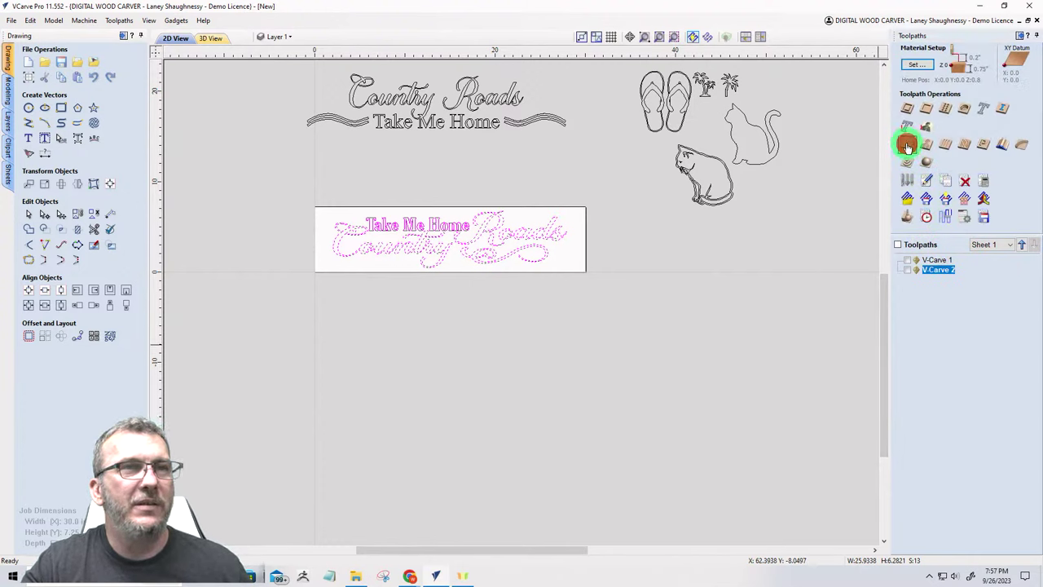
{"action": "left_click", "coordinate": [906, 139]}
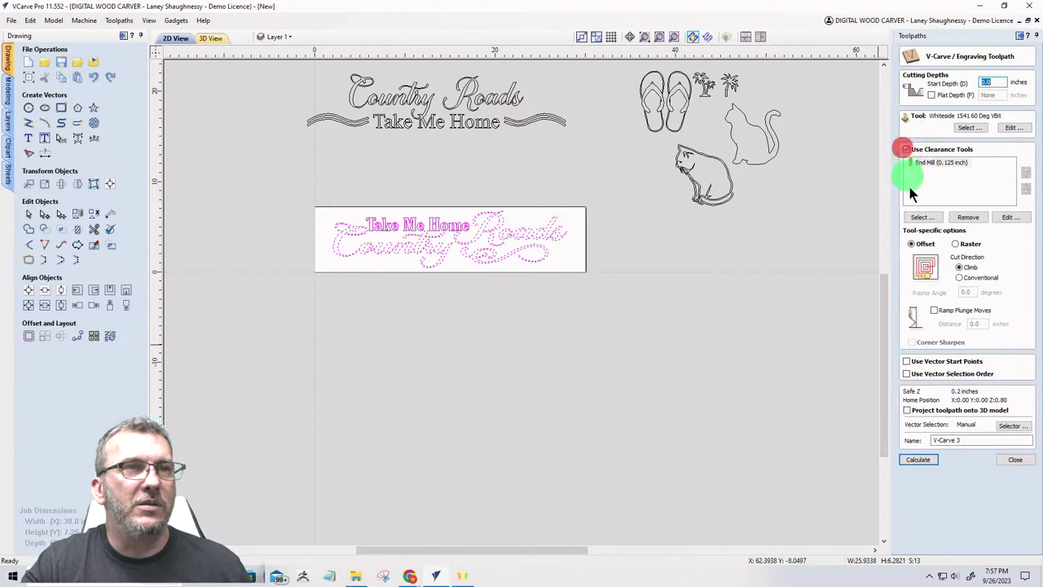
{"action": "left_click", "coordinate": [905, 149]}
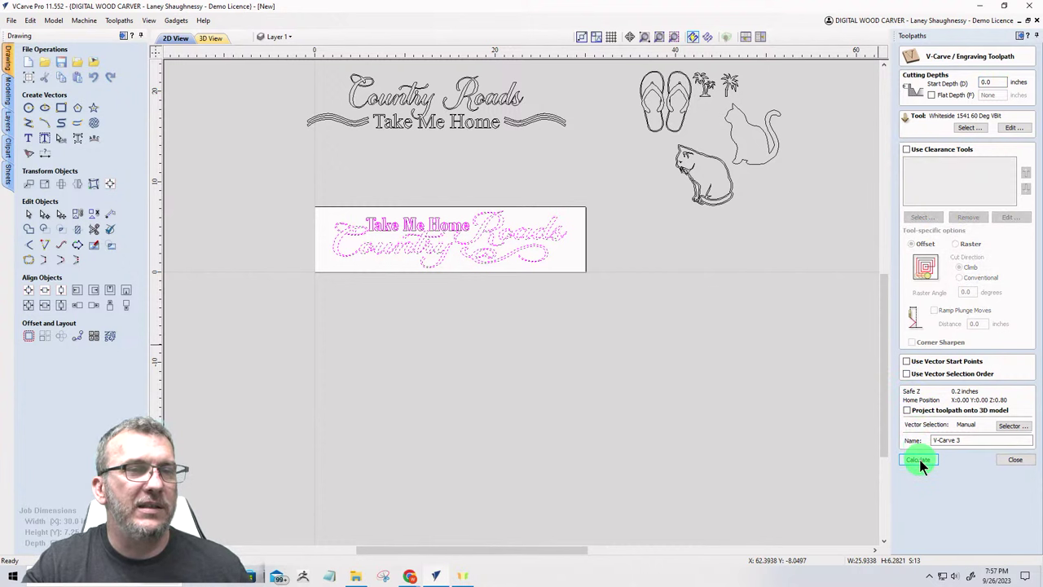
{"action": "left_click", "coordinate": [919, 461]}
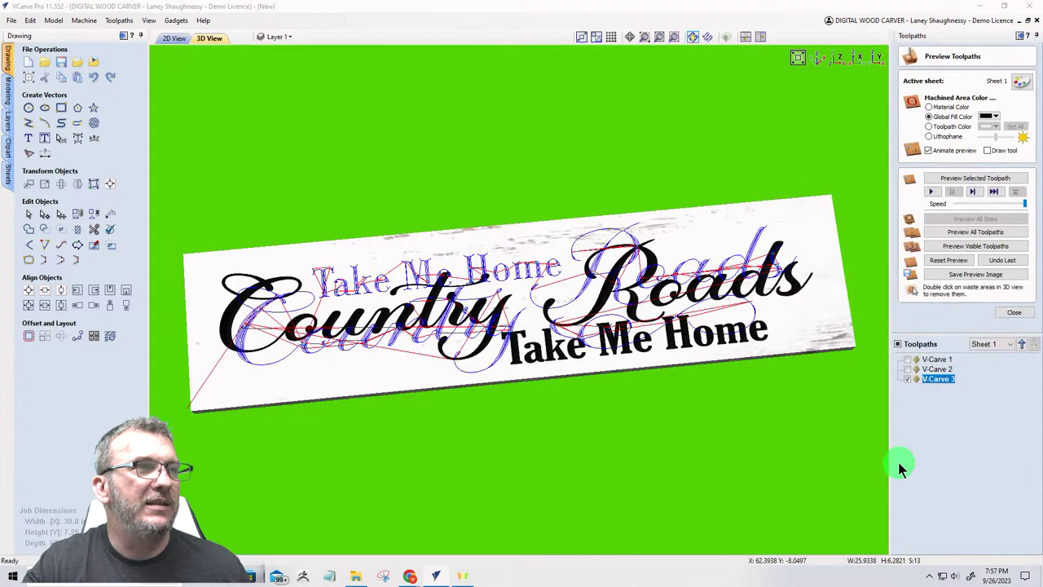
{"action": "left_click", "coordinate": [948, 260]}
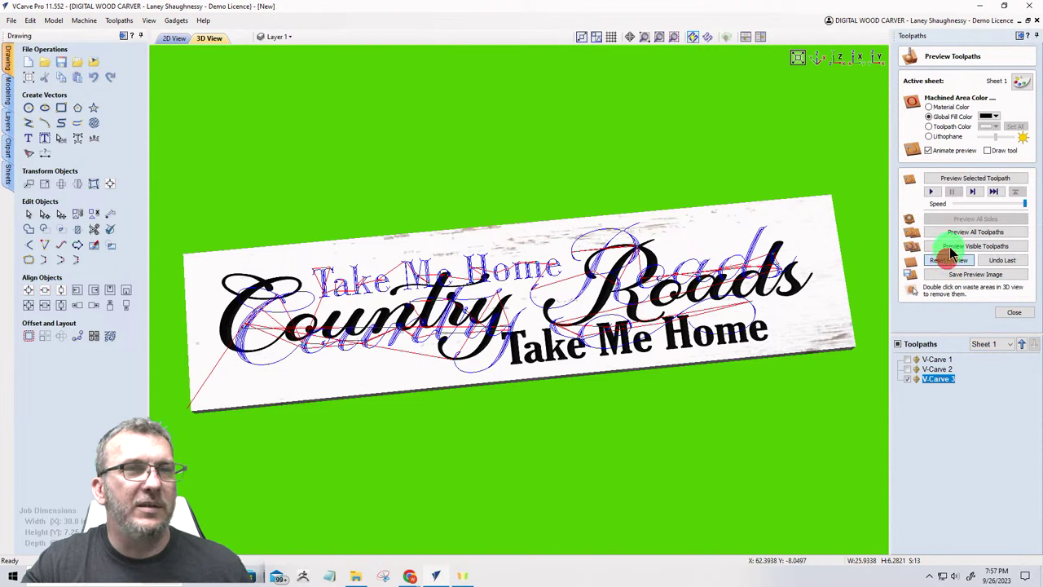
{"action": "left_click", "coordinate": [953, 246]}
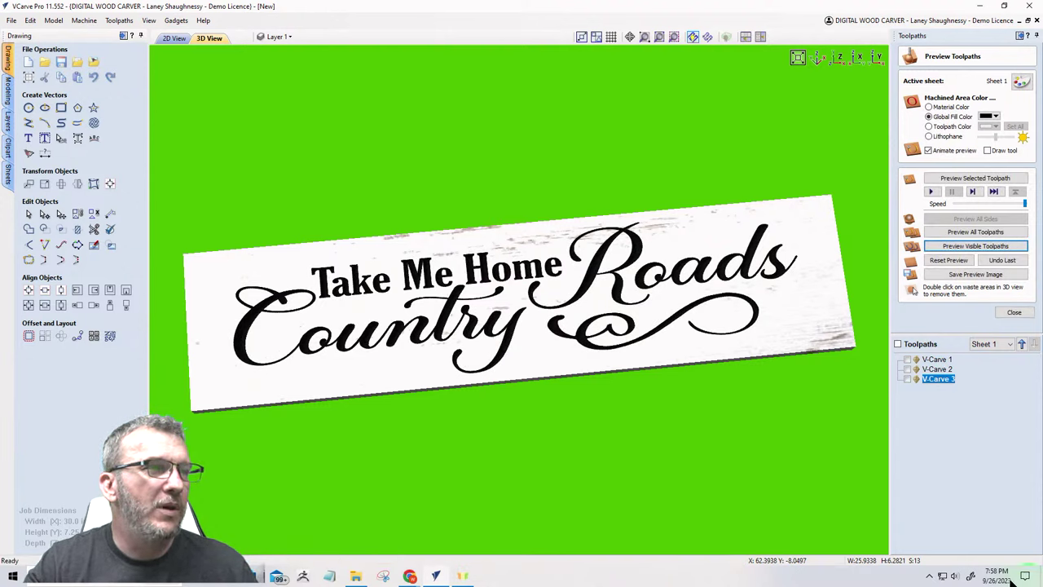
Step: Apply the Weathered-Pallet-Wall material to the 3D preview and tilt the view
{"action": "left_click_drag", "start_coordinate": [634, 281], "coordinate": [668, 293]}
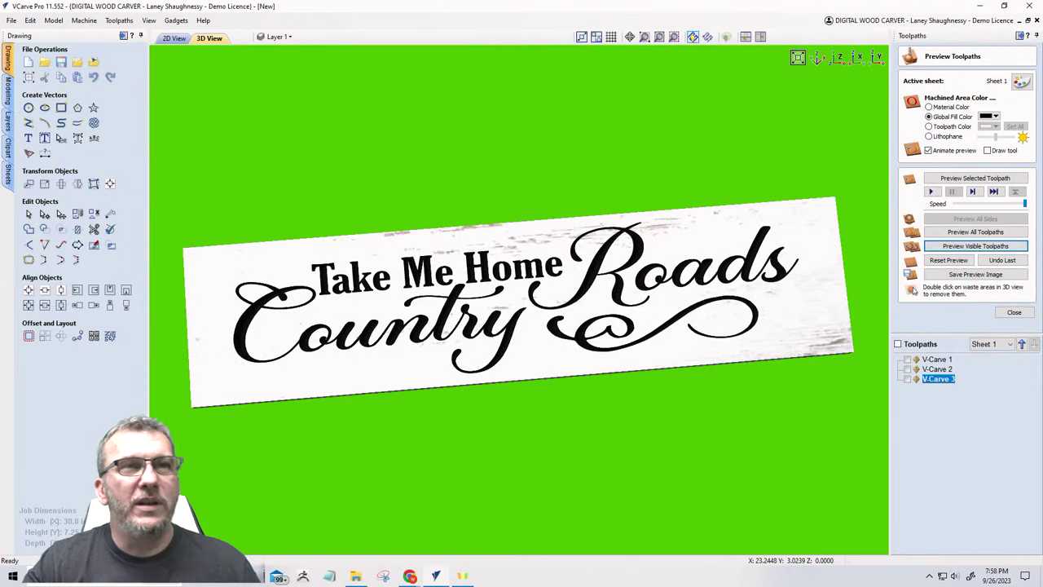
{"action": "left_click", "coordinate": [1020, 81]}
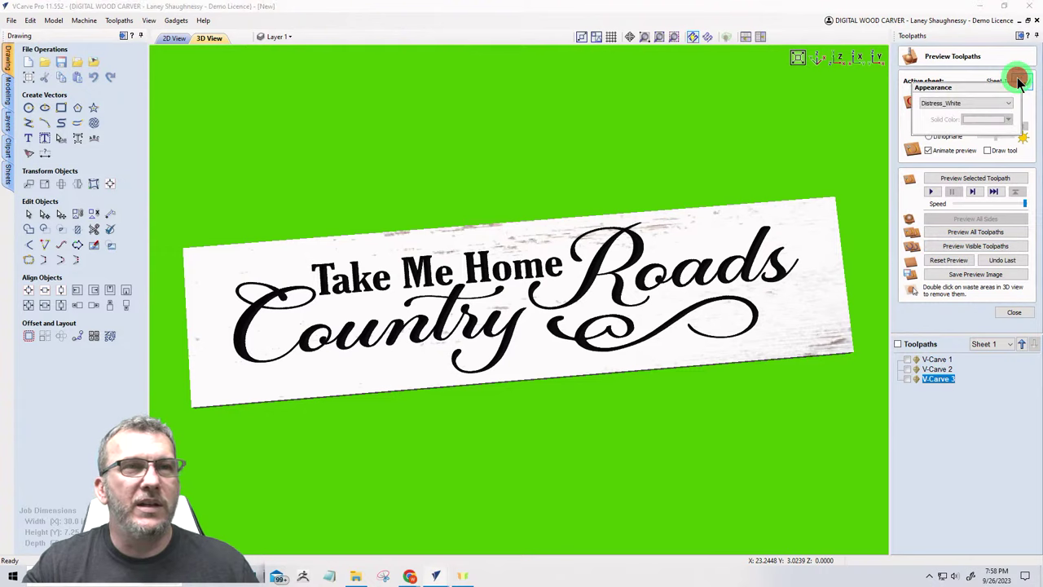
{"action": "left_click", "coordinate": [1002, 101]}
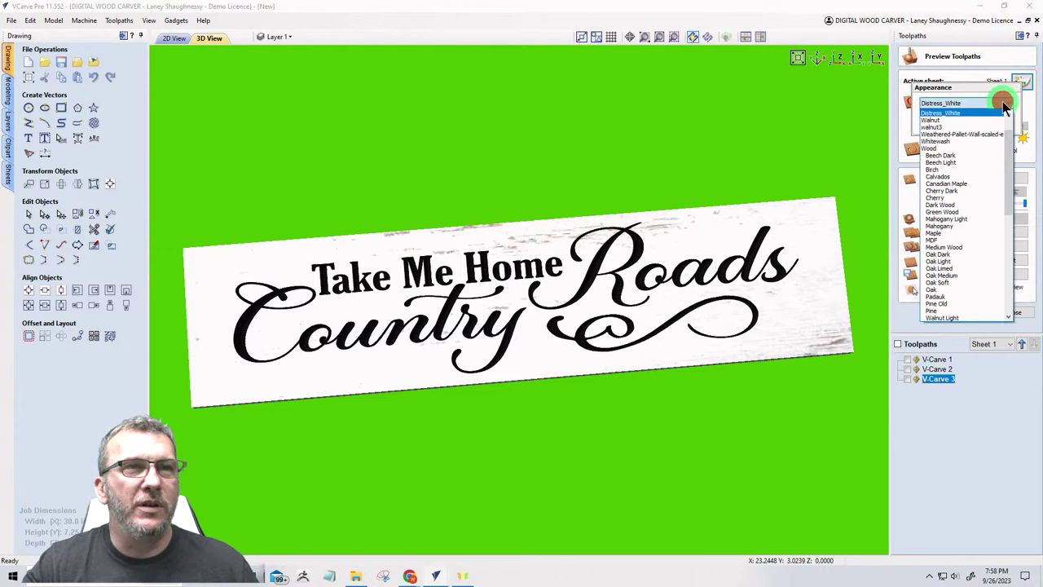
{"action": "left_click", "coordinate": [955, 136]}
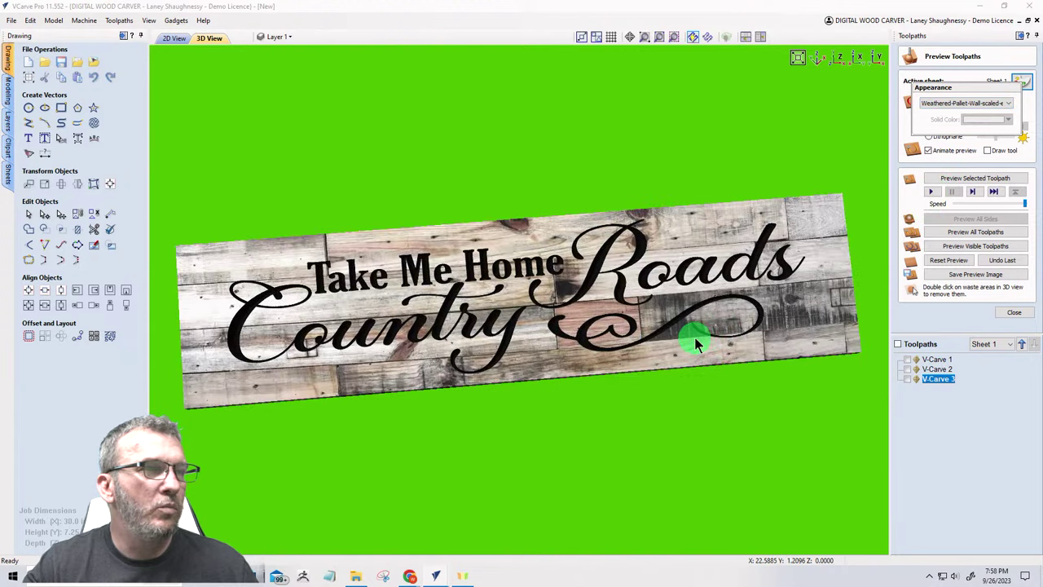
{"action": "left_click_drag", "start_coordinate": [692, 337], "coordinate": [419, 373]}
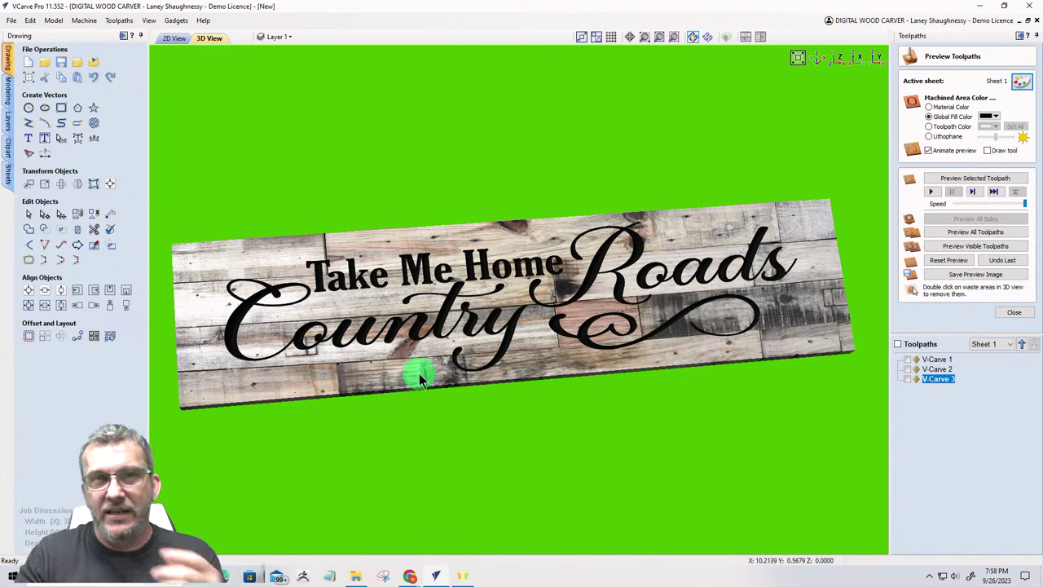
Step: Switch to the 2D view and add a new sheet, keeping the name Sheet 2
{"action": "left_click", "coordinate": [175, 38]}
{"action": "scroll", "coordinate": [517, 269], "scroll_direction": "down", "scroll_amount": 3}
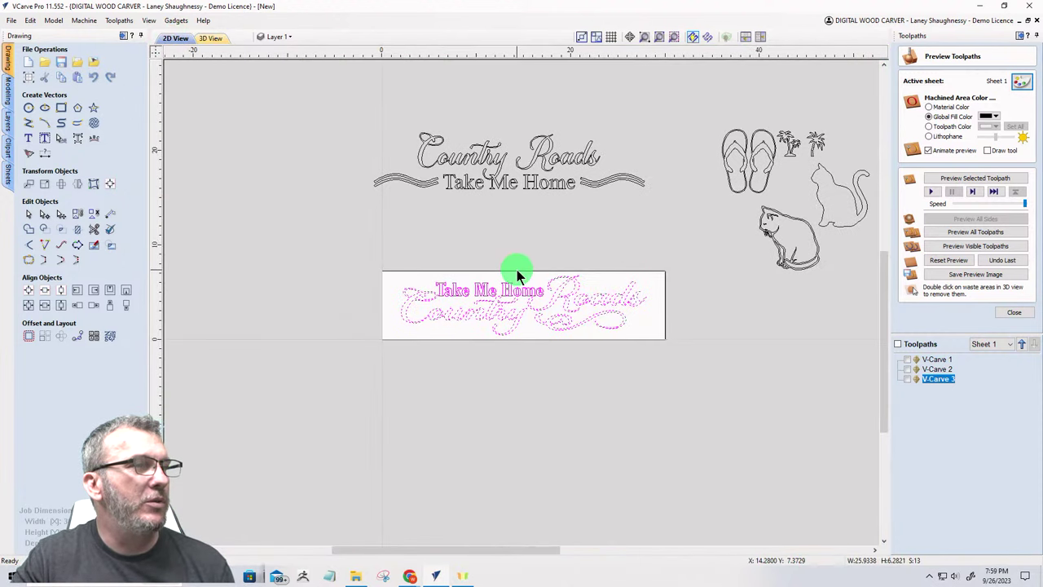
{"action": "left_click", "coordinate": [9, 173]}
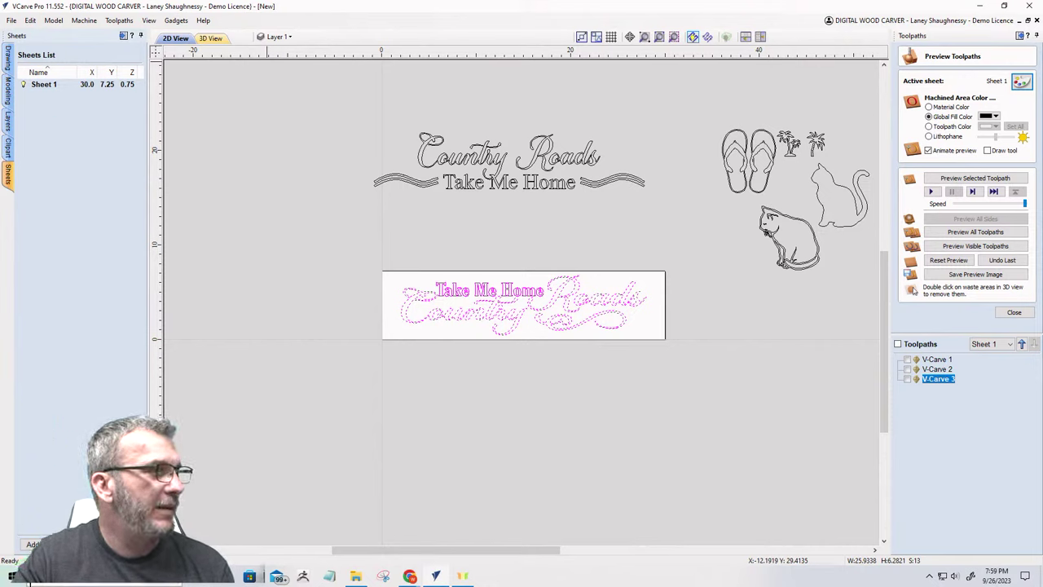
{"action": "left_click", "coordinate": [37, 541]}
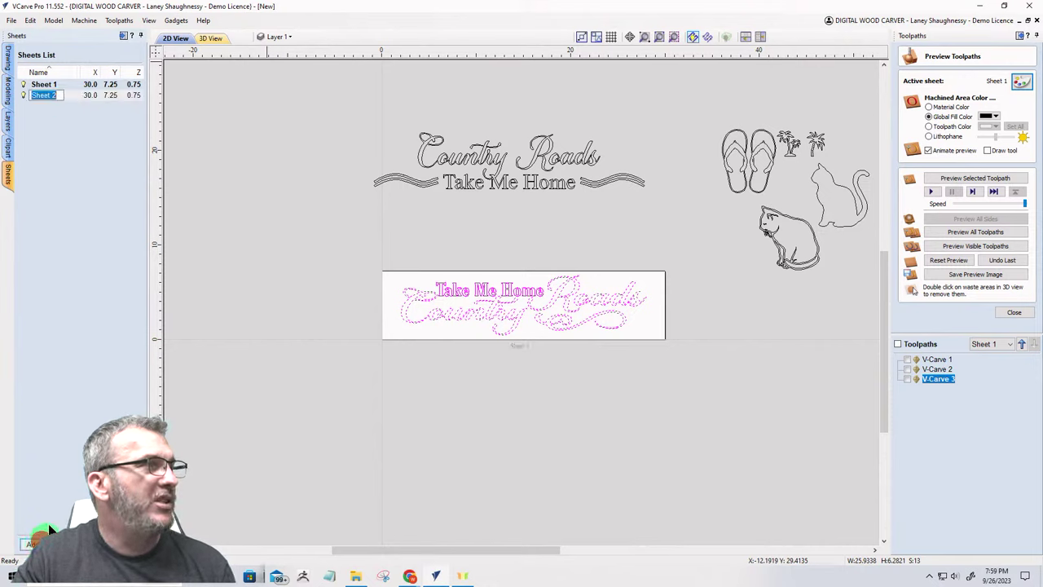
{"action": "left_click", "coordinate": [57, 99]}
{"action": "left_click", "coordinate": [98, 228]}
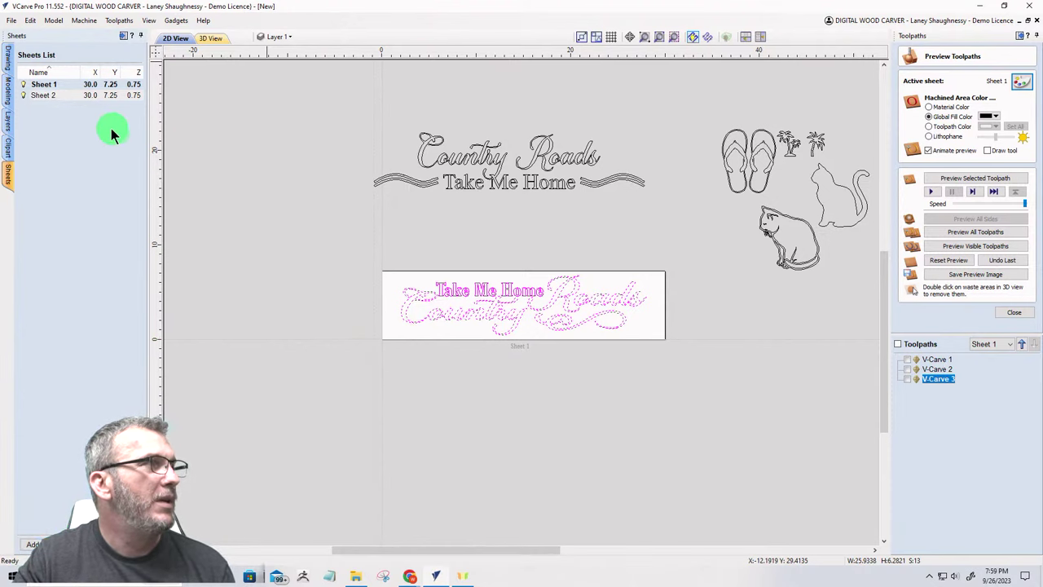
Step: Set Sheet 2 to 12 inches wide by 14 inches high and confirm
{"action": "left_click", "coordinate": [69, 544]}
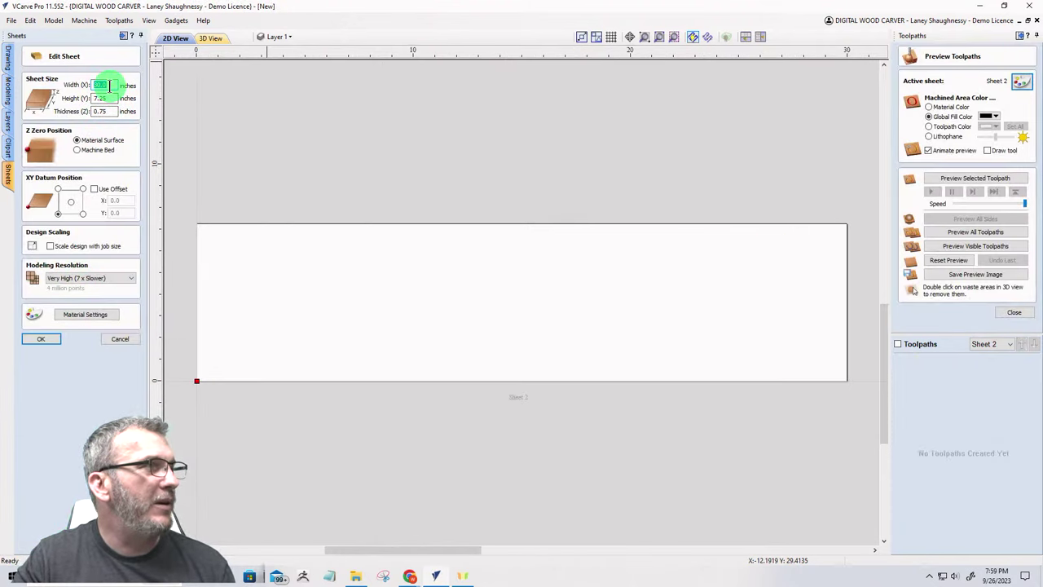
{"action": "left_click", "coordinate": [107, 97]}
{"action": "left_click", "coordinate": [108, 97]}
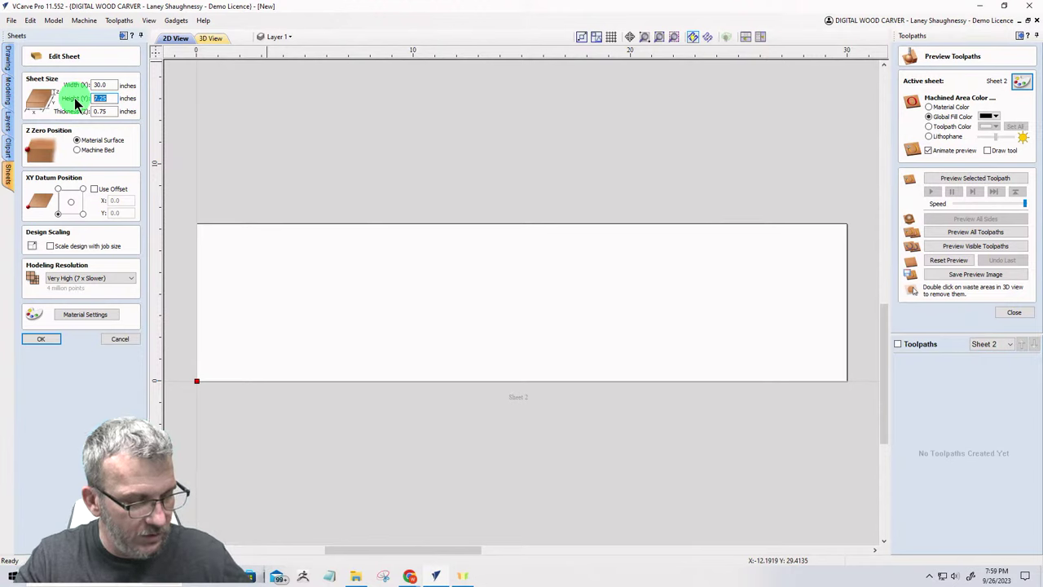
{"action": "type", "text": "14"}
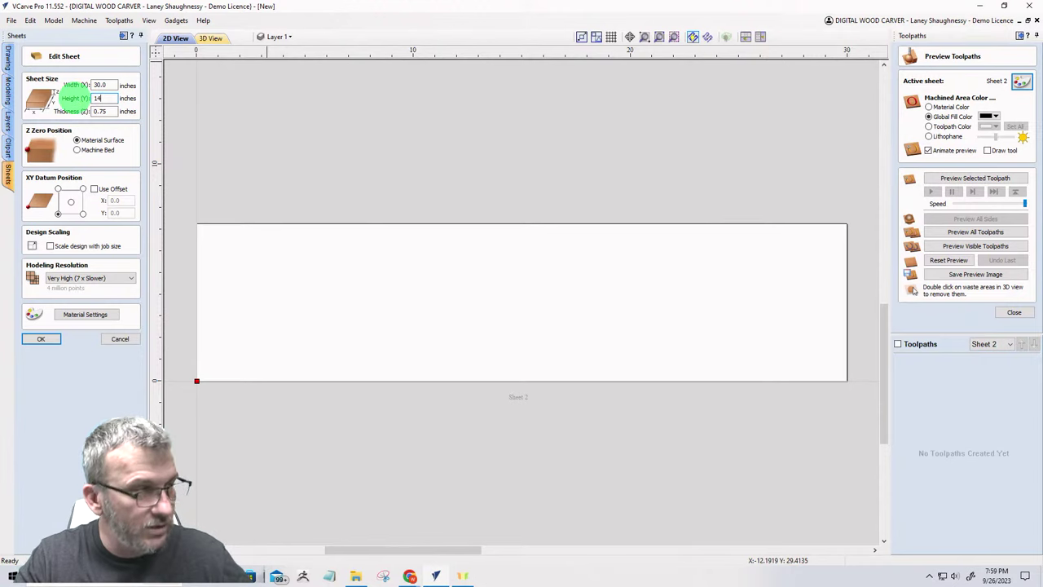
{"action": "left_click", "coordinate": [104, 85]}
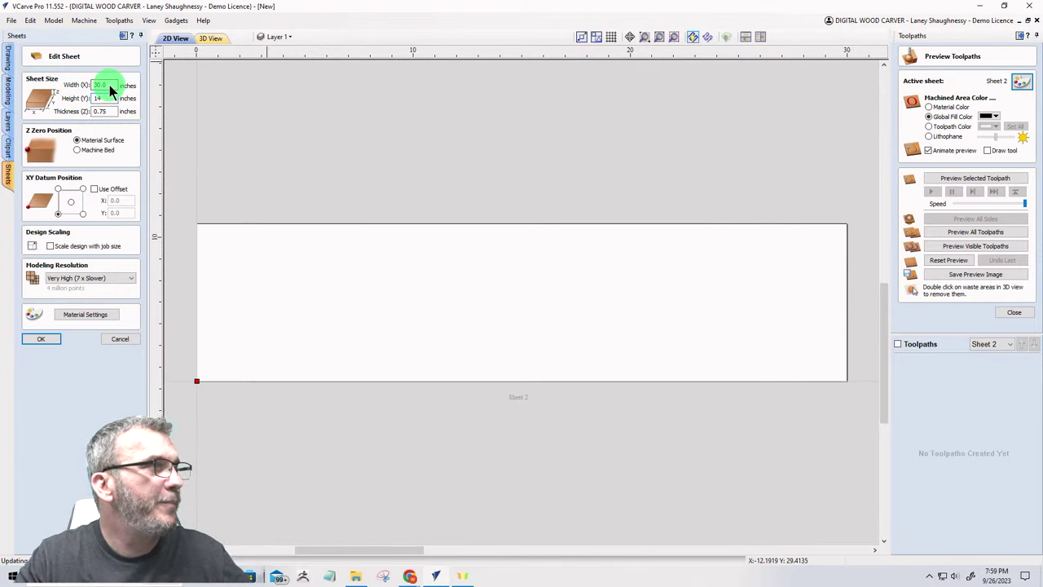
{"action": "left_click_drag", "start_coordinate": [106, 85], "coordinate": [82, 93]}
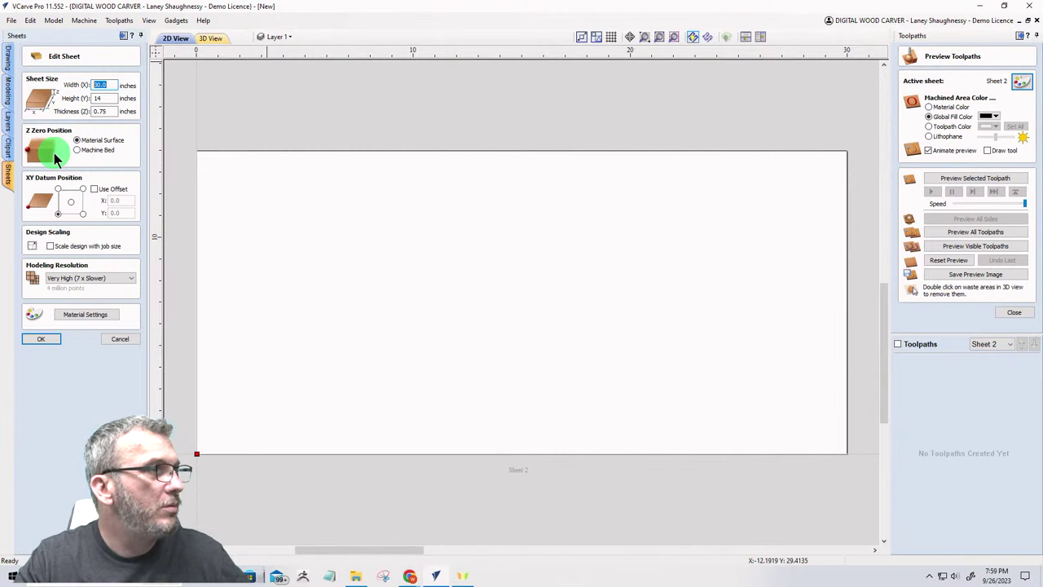
{"action": "type", "text": "12"}
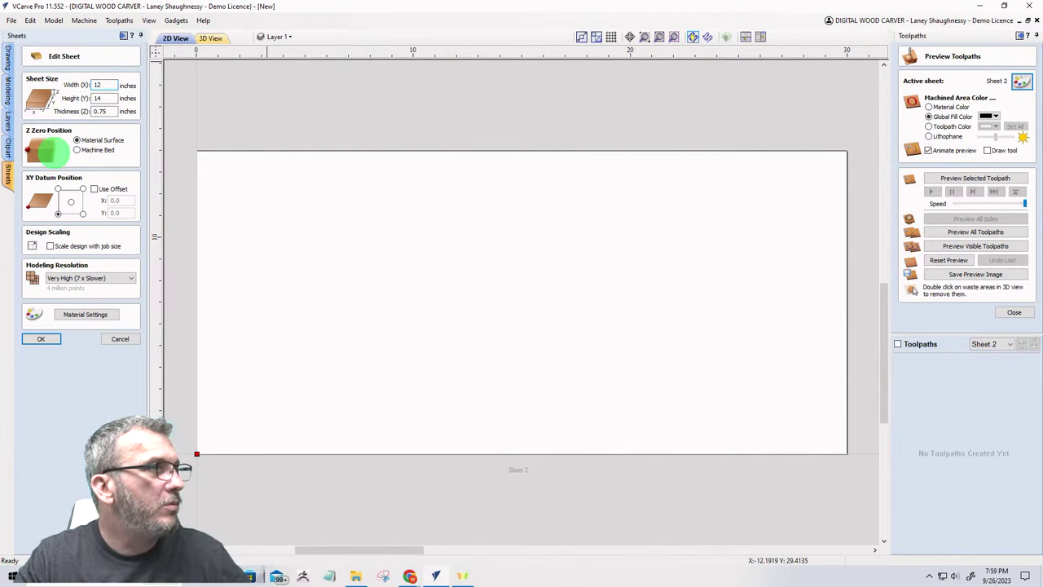
{"action": "key", "text": "Tab"}
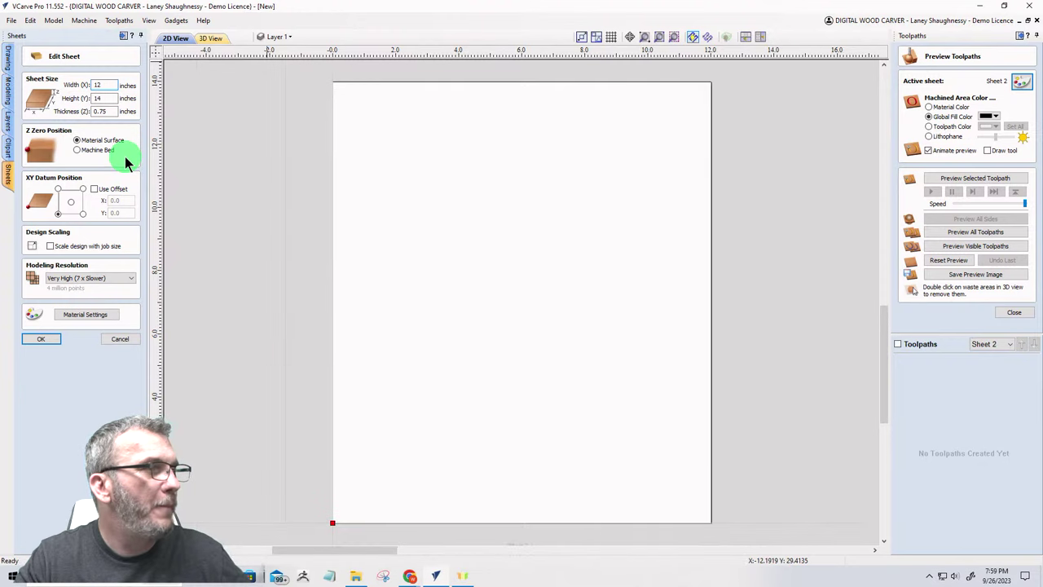
{"action": "scroll", "coordinate": [411, 298], "scroll_direction": "down", "scroll_amount": 1}
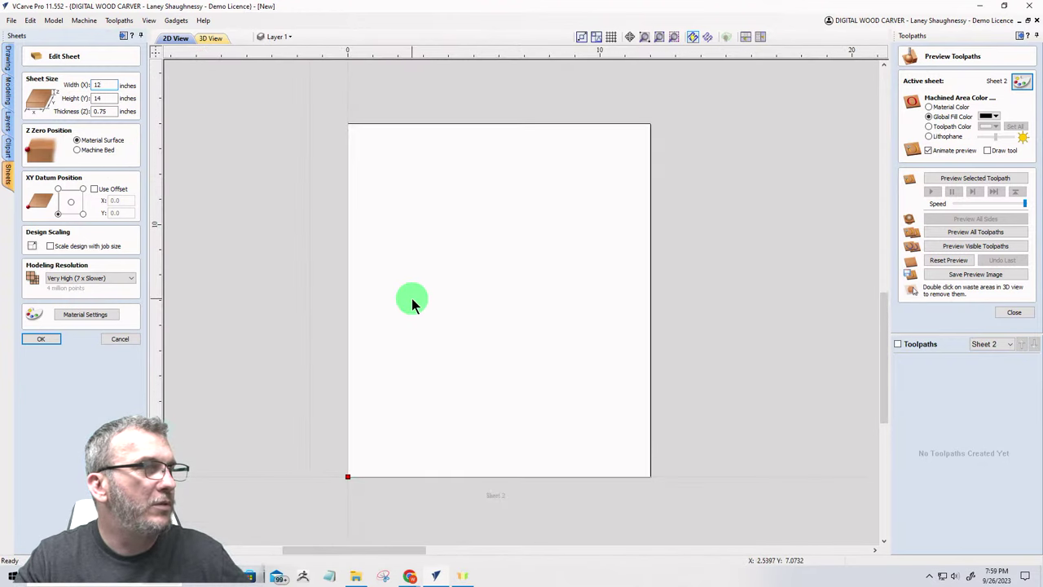
{"action": "scroll", "coordinate": [412, 302], "scroll_direction": "up", "scroll_amount": 1}
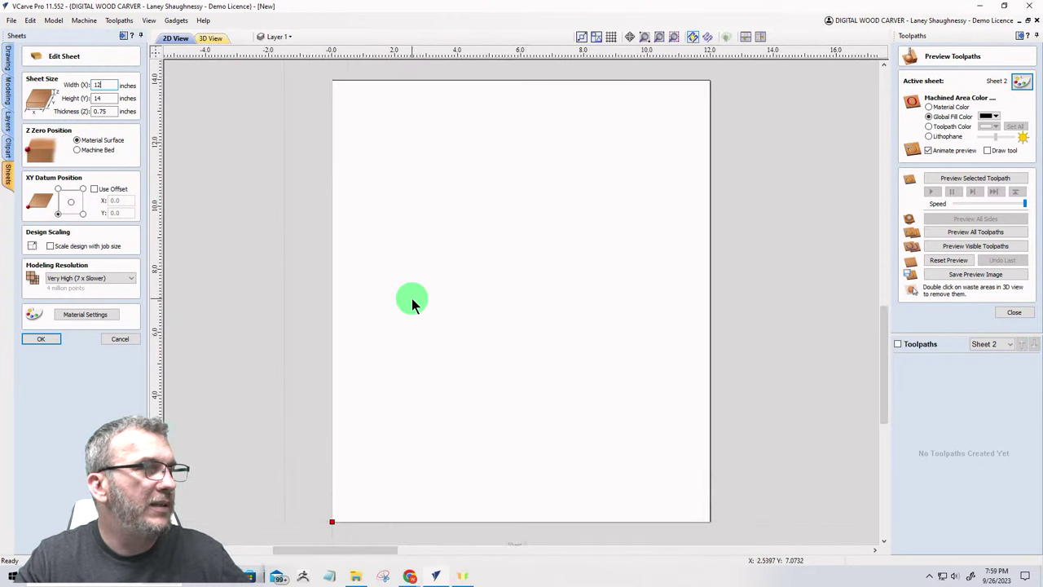
{"action": "left_click", "coordinate": [42, 339]}
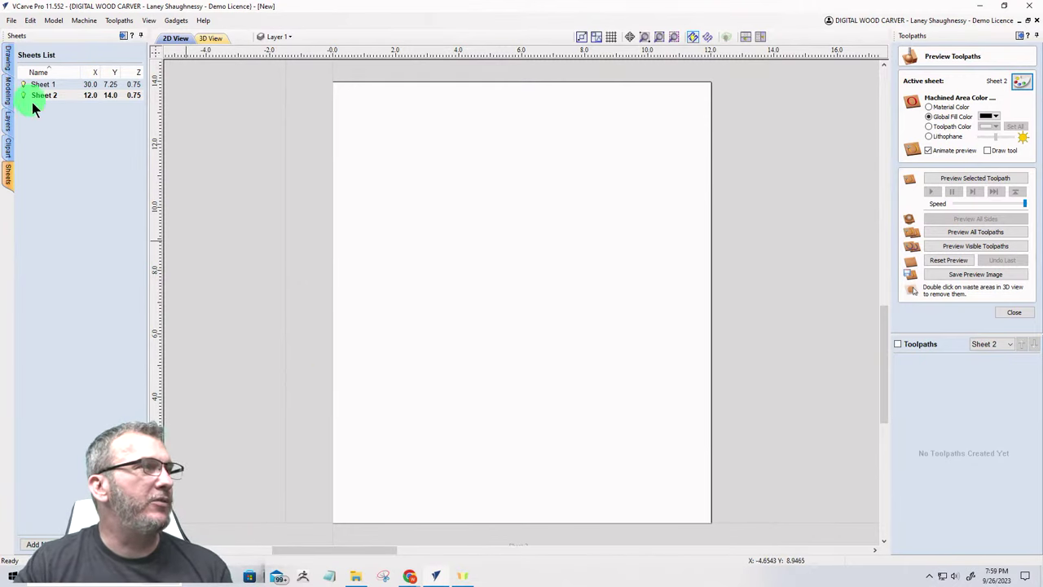
{"action": "left_click", "coordinate": [7, 61]}
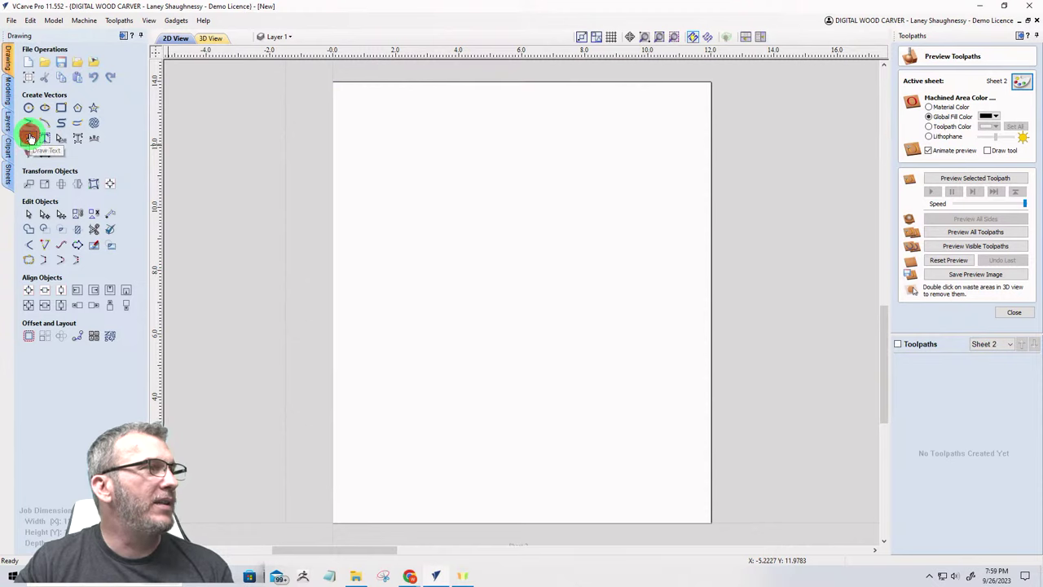
Step: Create two-line text 'MIAMI' / 'COUNTRY' on Sheet 2 and select it
{"action": "left_click", "coordinate": [28, 137]}
{"action": "left_click", "coordinate": [80, 132]}
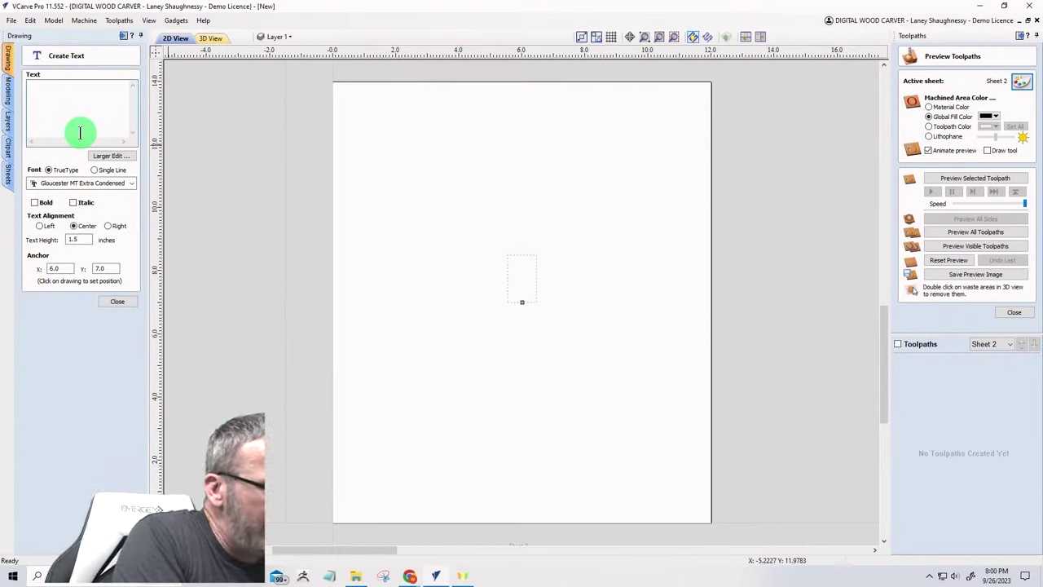
{"action": "type", "text": "MIAMA"}
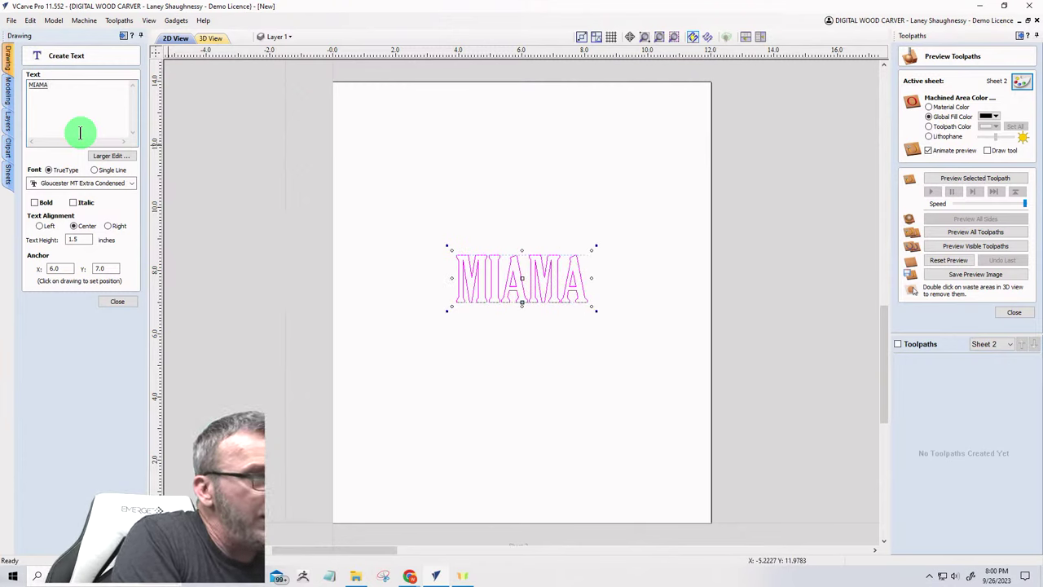
{"action": "key", "text": "BackSpace"}
{"action": "type", "text": "I"}
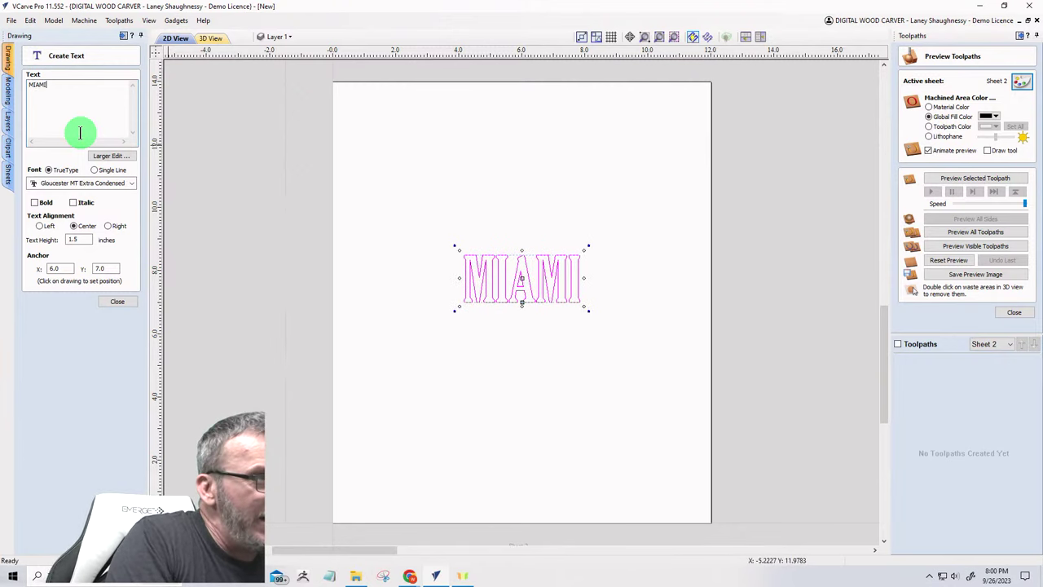
{"action": "key", "text": "Return"}
{"action": "type", "text": "C"}
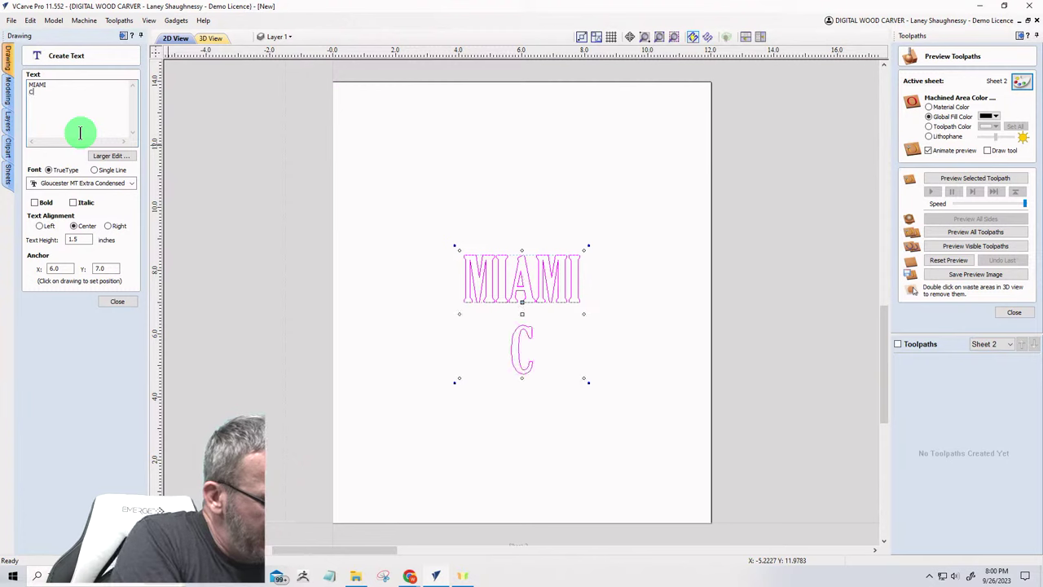
{"action": "type", "text": "OUNTRY"}
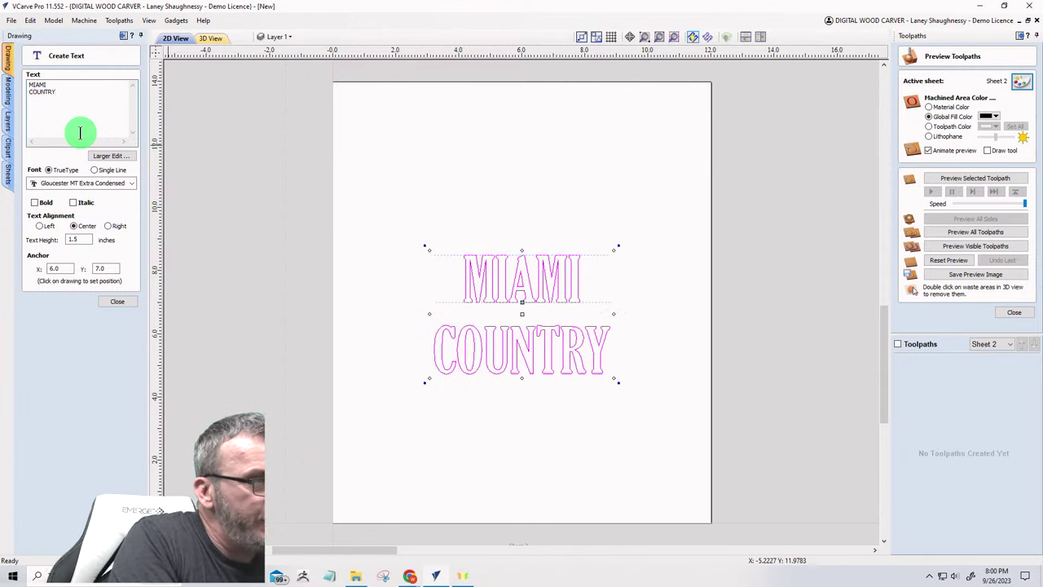
{"action": "left_click", "coordinate": [114, 301]}
{"action": "left_click", "coordinate": [477, 281]}
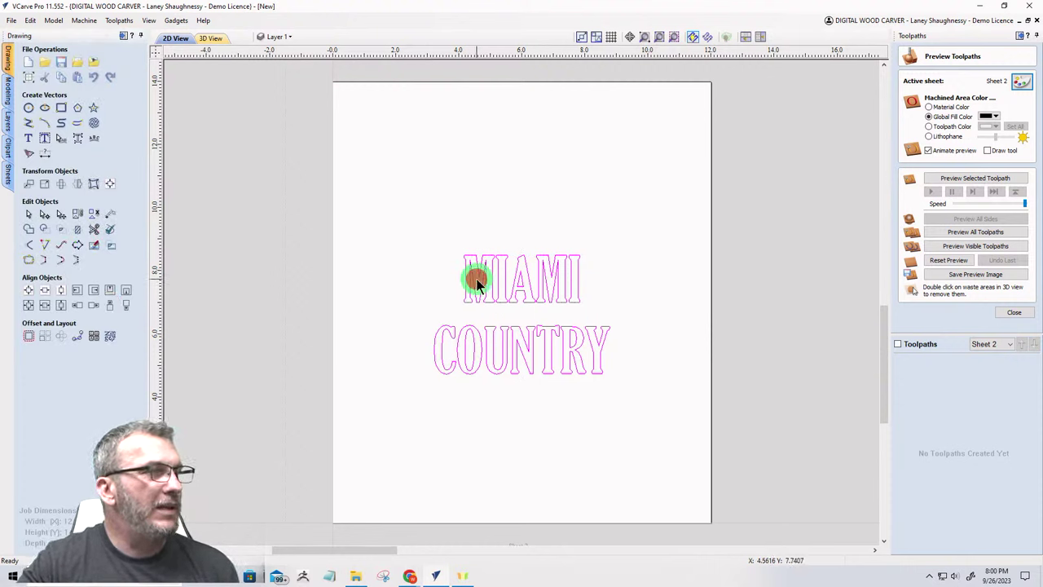
{"action": "left_click", "coordinate": [478, 281]}
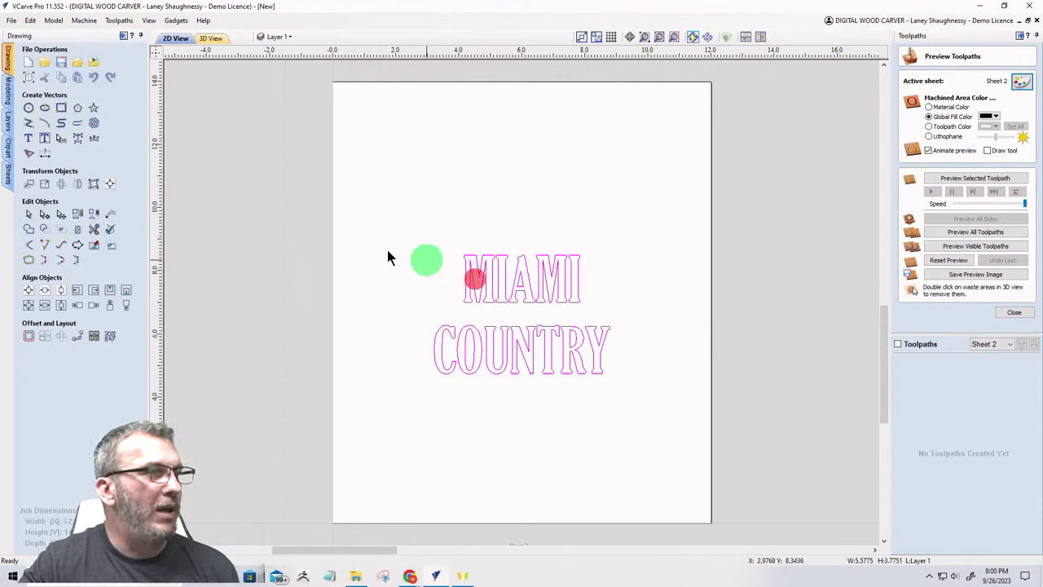
Step: Try the Freshman font on the text, then switch it to HotelDeParisXe
{"action": "left_click", "coordinate": [26, 142]}
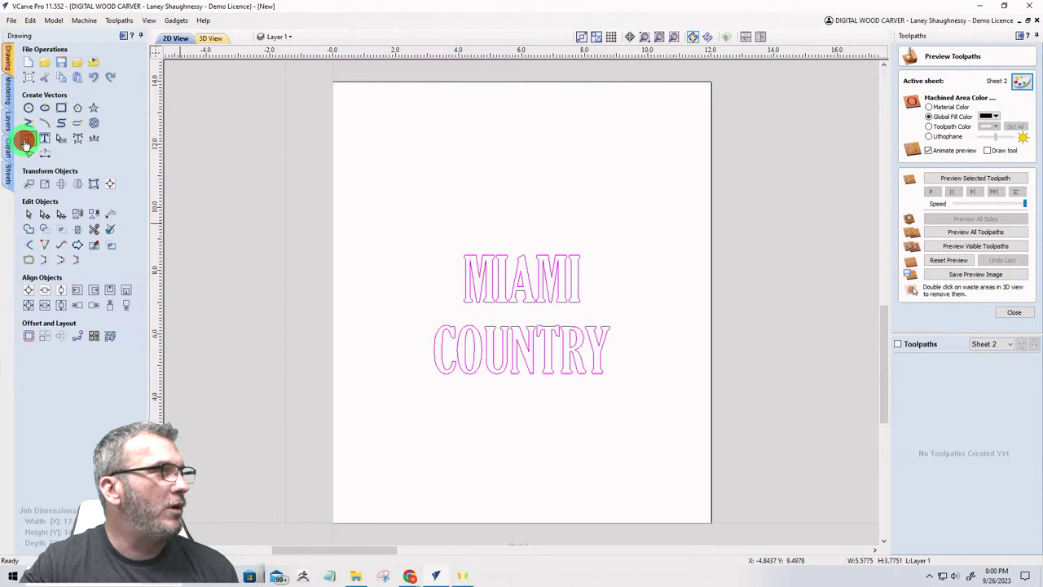
{"action": "left_click", "coordinate": [131, 186]}
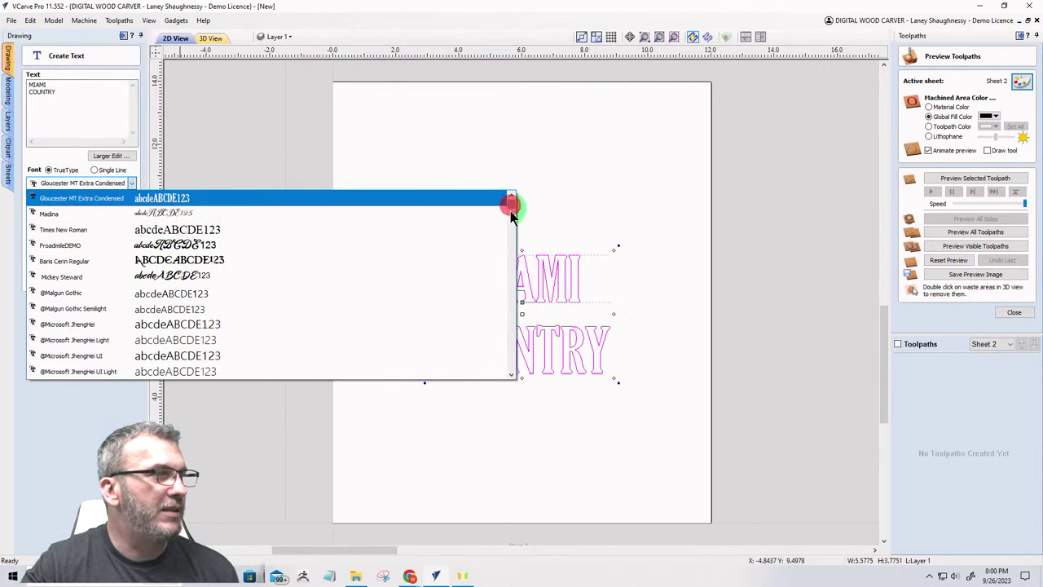
{"action": "left_click_drag", "start_coordinate": [510, 210], "coordinate": [511, 266]}
{"action": "left_click", "coordinate": [226, 277]}
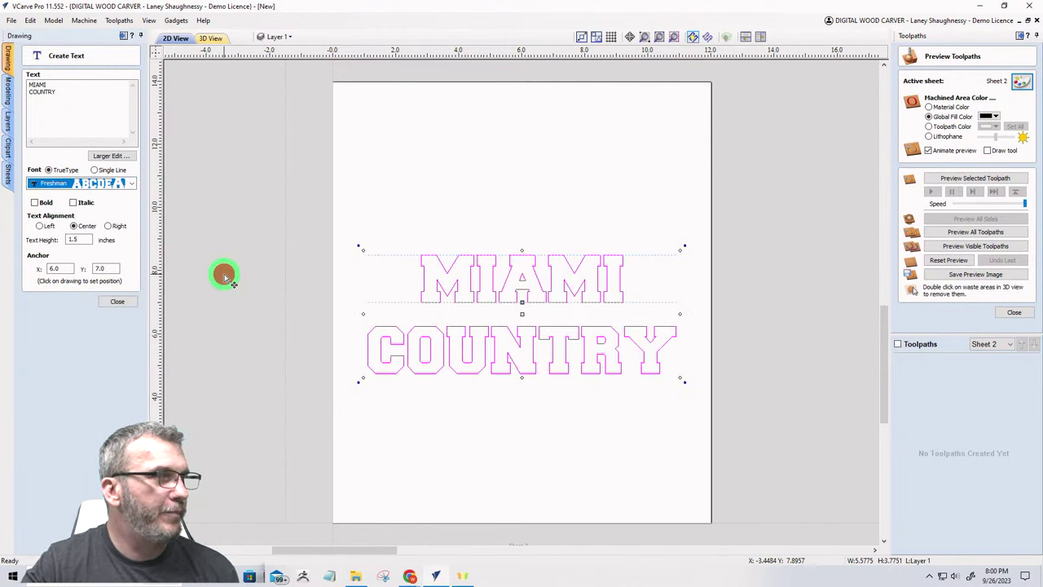
{"action": "left_click", "coordinate": [130, 182]}
{"action": "scroll", "coordinate": [156, 320], "scroll_direction": "down", "scroll_amount": 6}
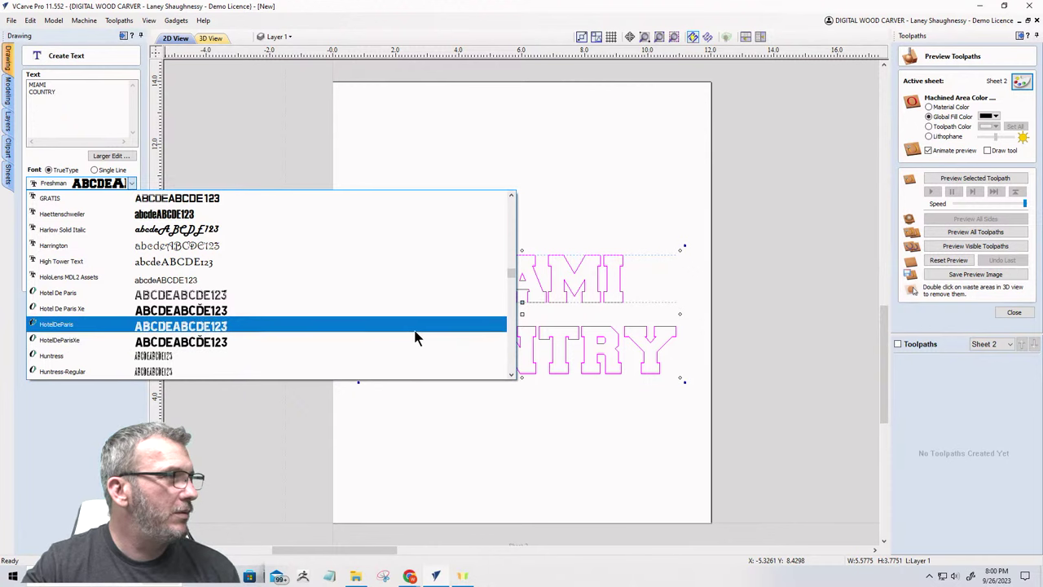
{"action": "left_click", "coordinate": [257, 341]}
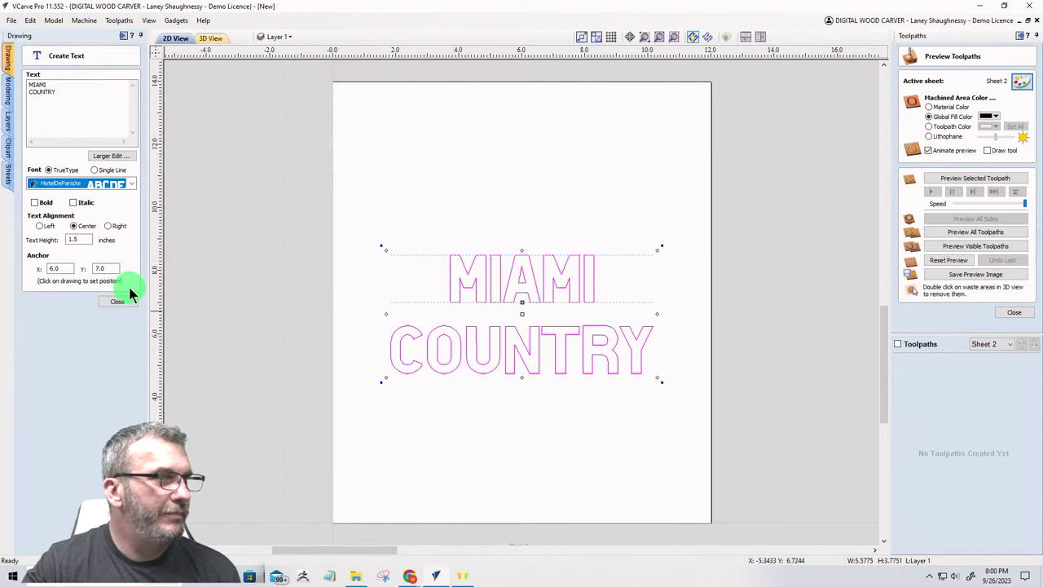
{"action": "scroll", "coordinate": [614, 331], "scroll_direction": "up", "scroll_amount": 1}
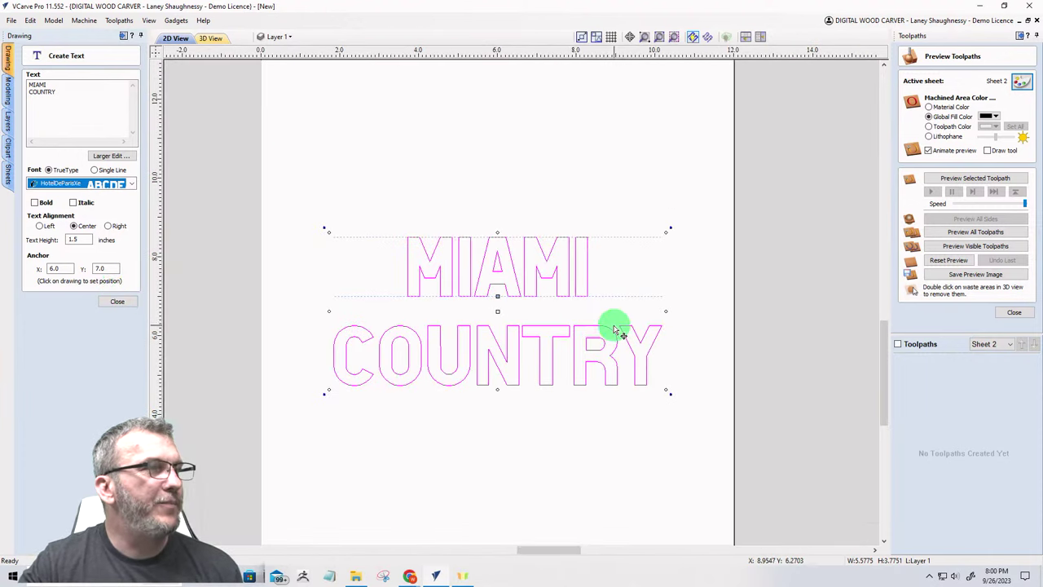
Step: Break the text block into lines and scale MIAMI up to about 7.6 x 2.5 inches
{"action": "left_click", "coordinate": [117, 300]}
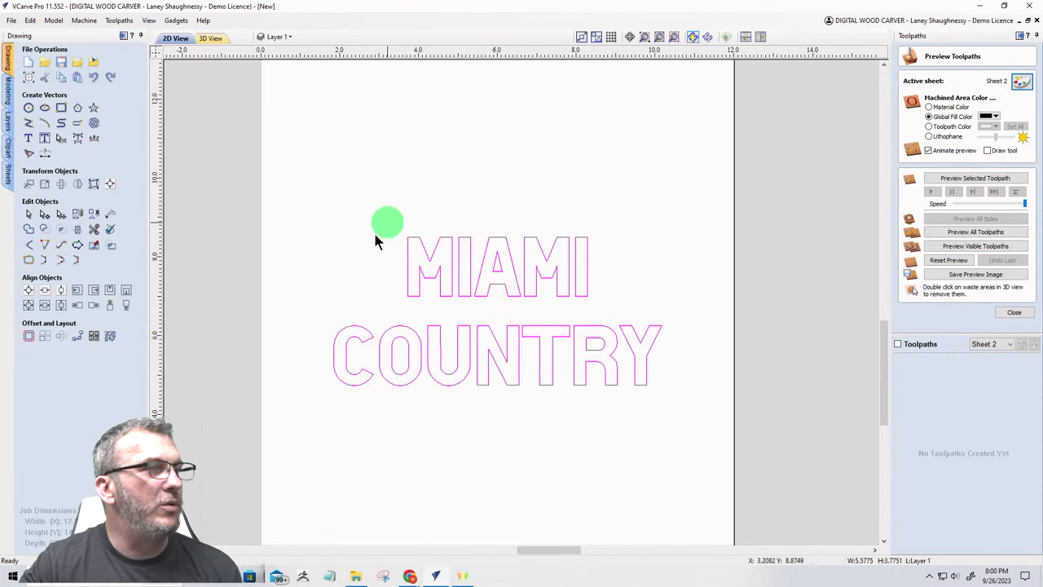
{"action": "right_click", "coordinate": [496, 288]}
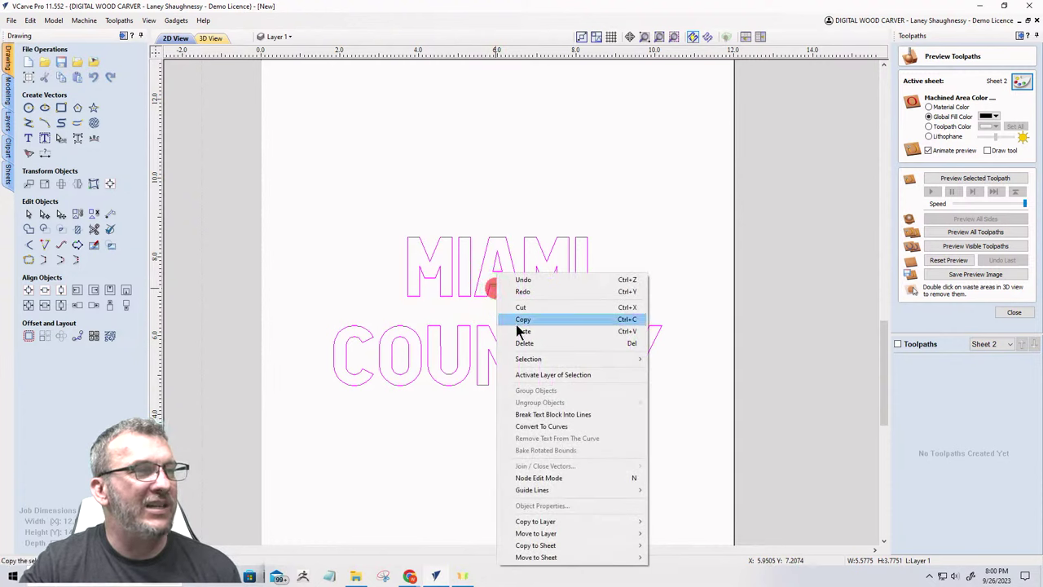
{"action": "left_click", "coordinate": [561, 414]}
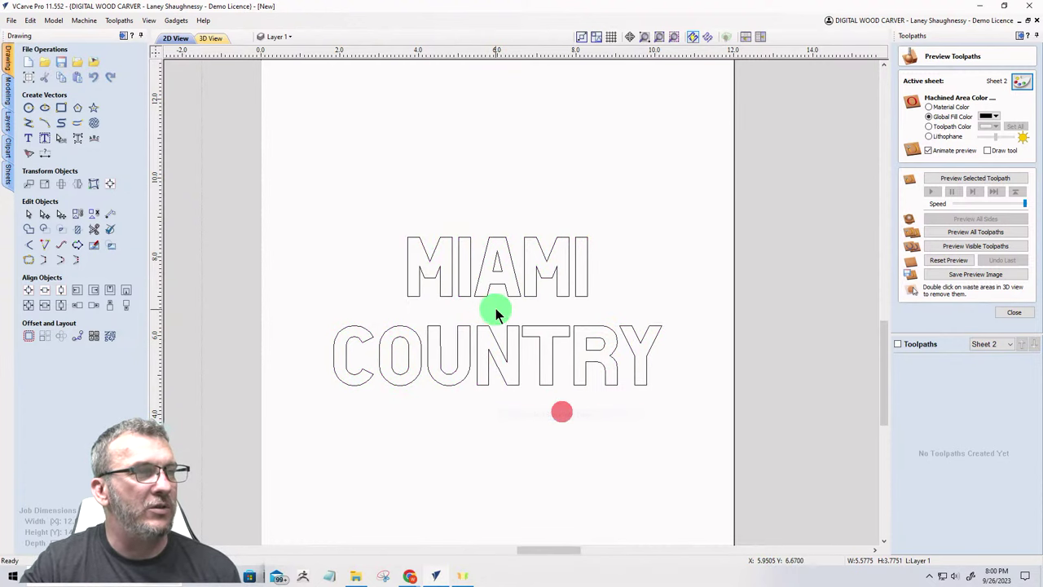
{"action": "left_click", "coordinate": [486, 290]}
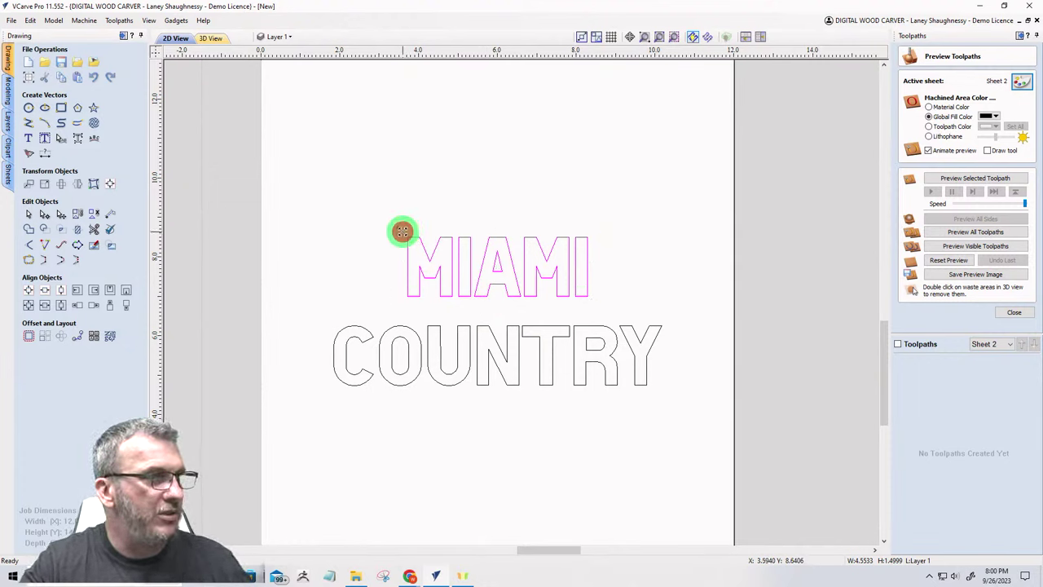
{"action": "left_click_drag", "start_coordinate": [403, 232], "coordinate": [366, 217]}
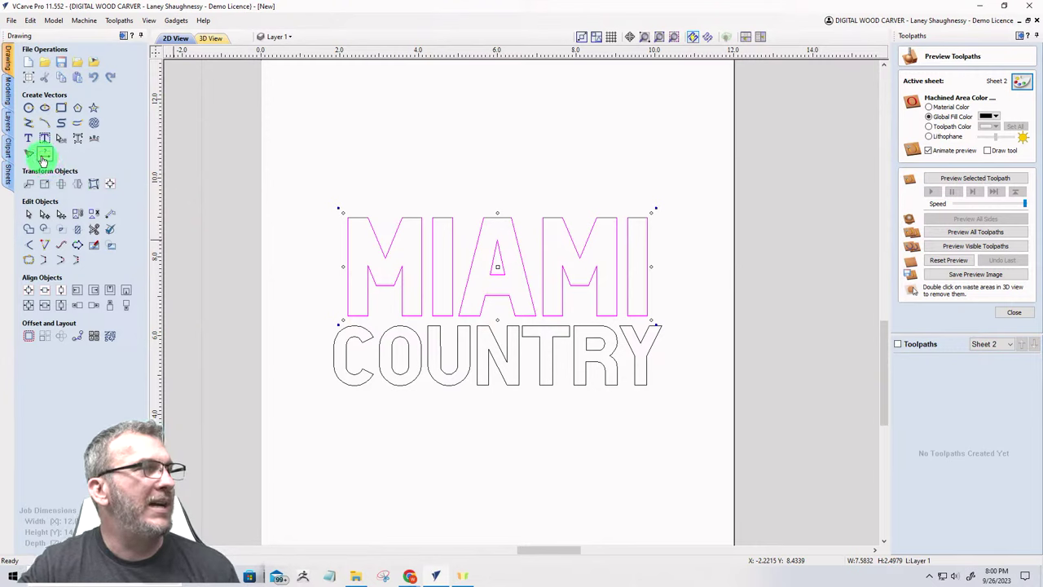
Step: Apply a Bounding Box envelope to MIAMI and arc its top and bottom edges
{"action": "left_click", "coordinate": [76, 186]}
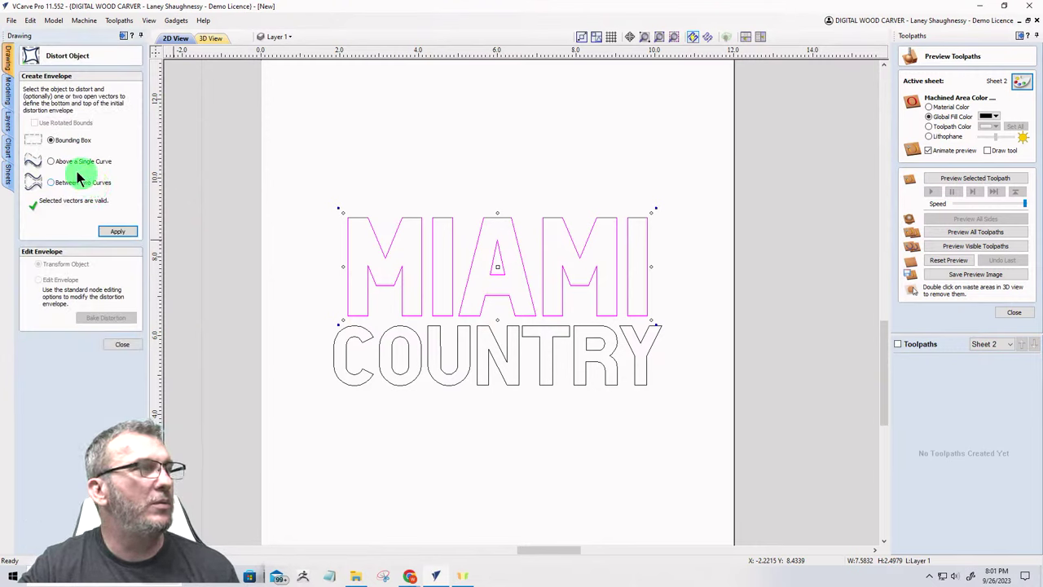
{"action": "left_click", "coordinate": [117, 231]}
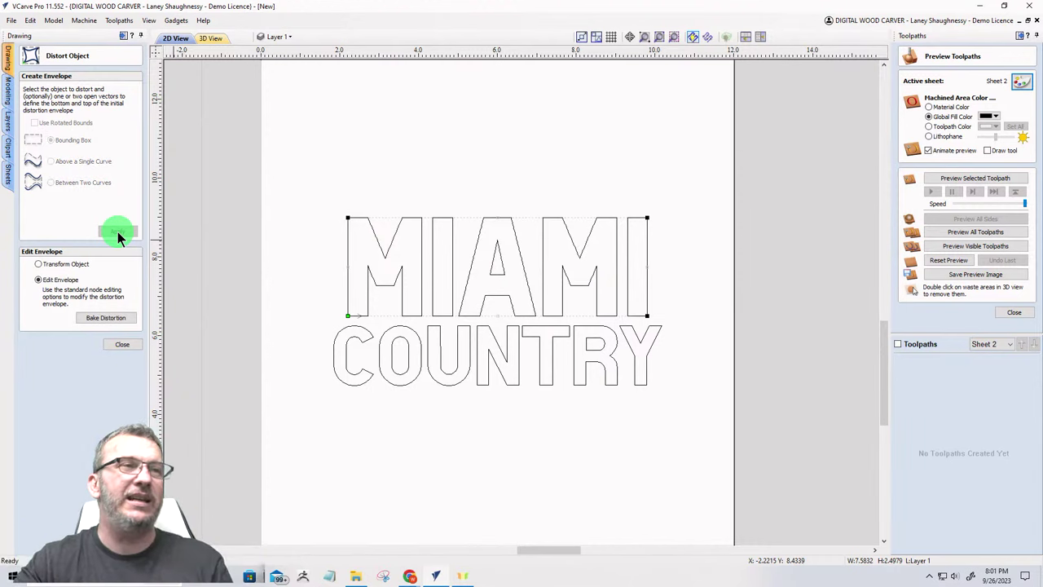
{"action": "right_click", "coordinate": [480, 315]}
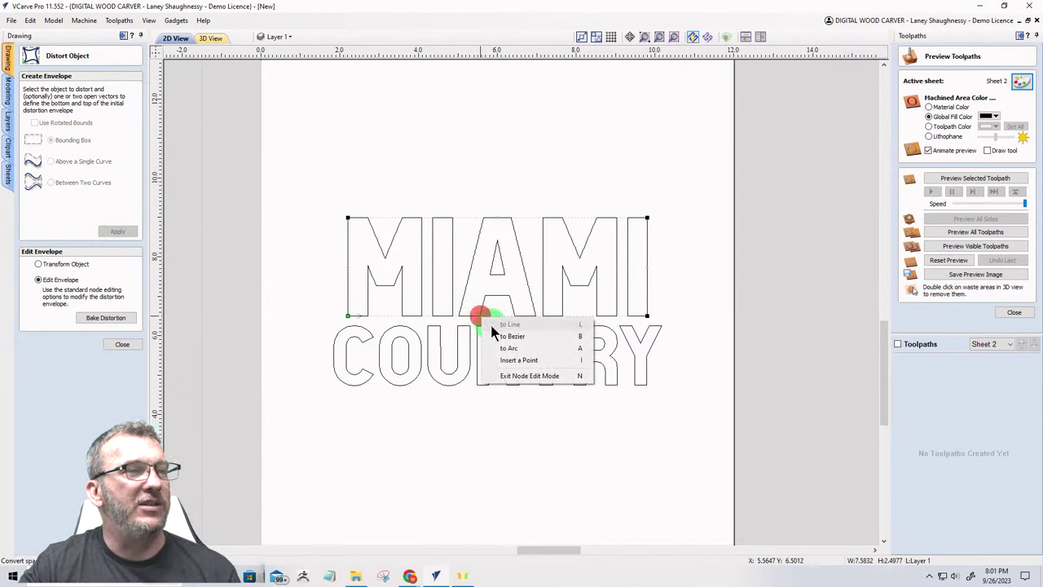
{"action": "left_click", "coordinate": [496, 348]}
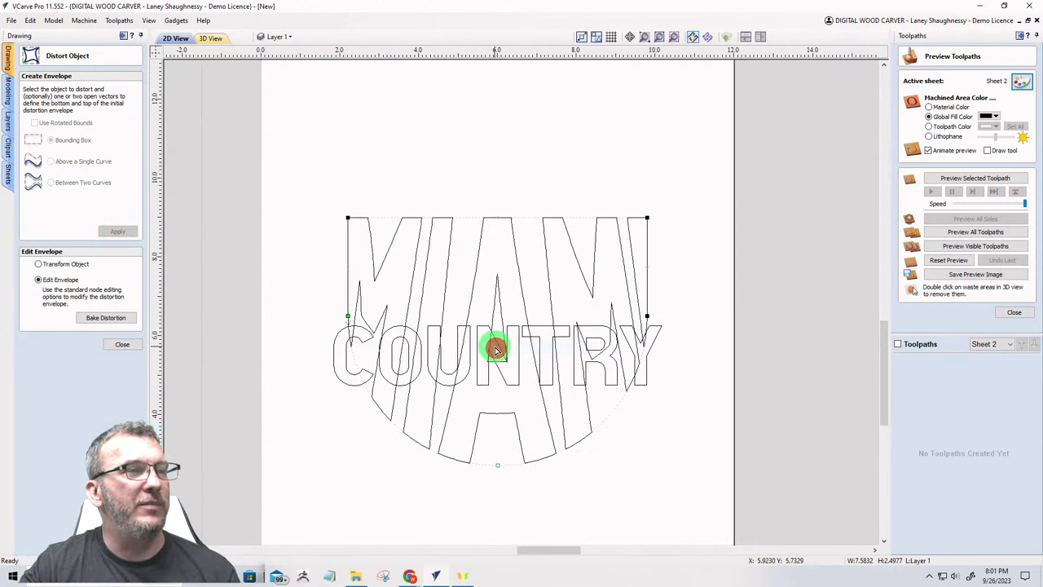
{"action": "left_click", "coordinate": [498, 464]}
{"action": "left_click_drag", "start_coordinate": [498, 464], "coordinate": [501, 301]}
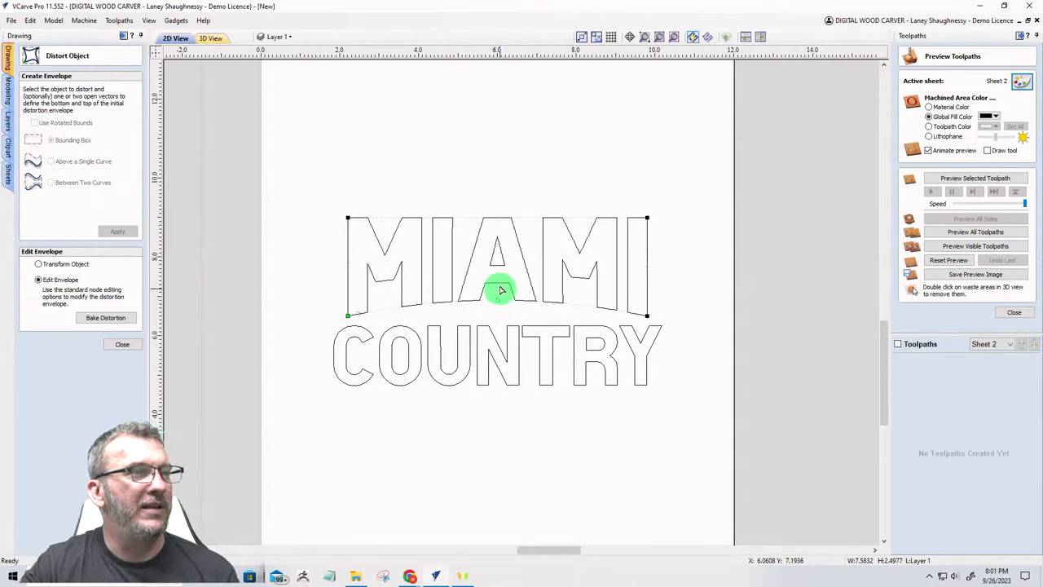
{"action": "left_click", "coordinate": [482, 221]}
{"action": "right_click", "coordinate": [479, 218]}
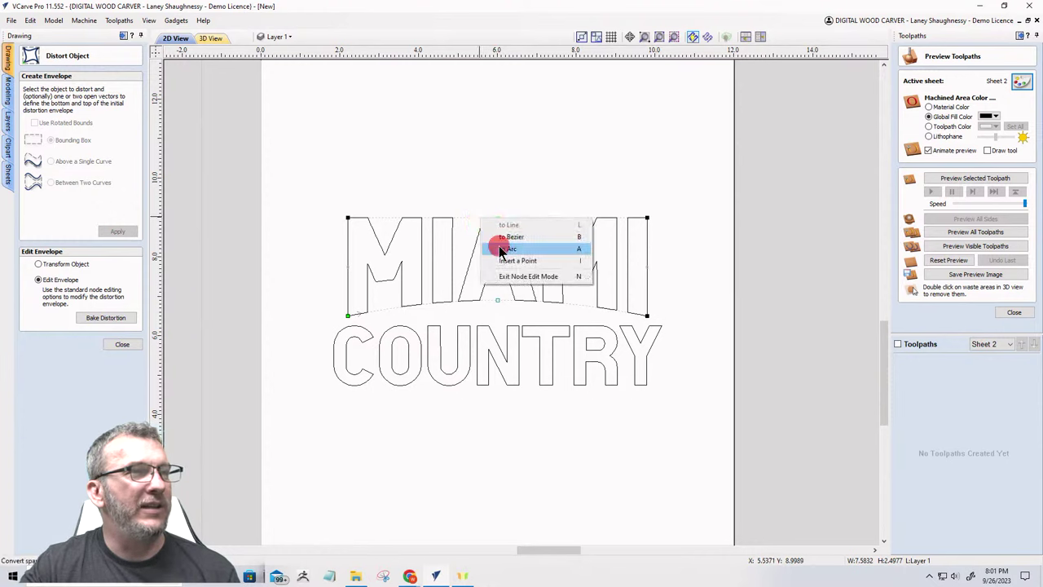
{"action": "left_click", "coordinate": [501, 249]}
{"action": "left_click_drag", "start_coordinate": [498, 218], "coordinate": [497, 240]}
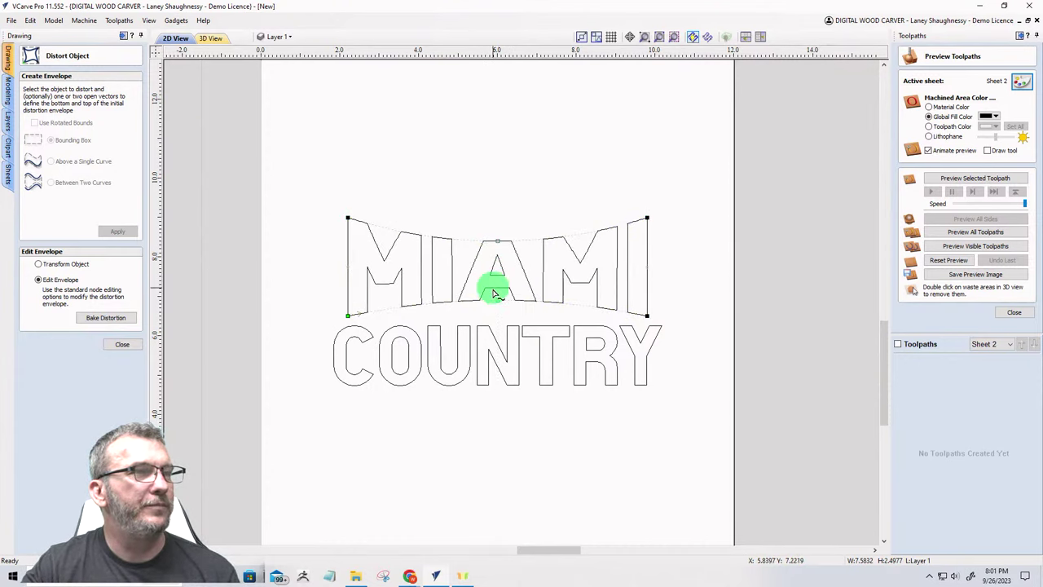
{"action": "left_click_drag", "start_coordinate": [496, 302], "coordinate": [496, 296]}
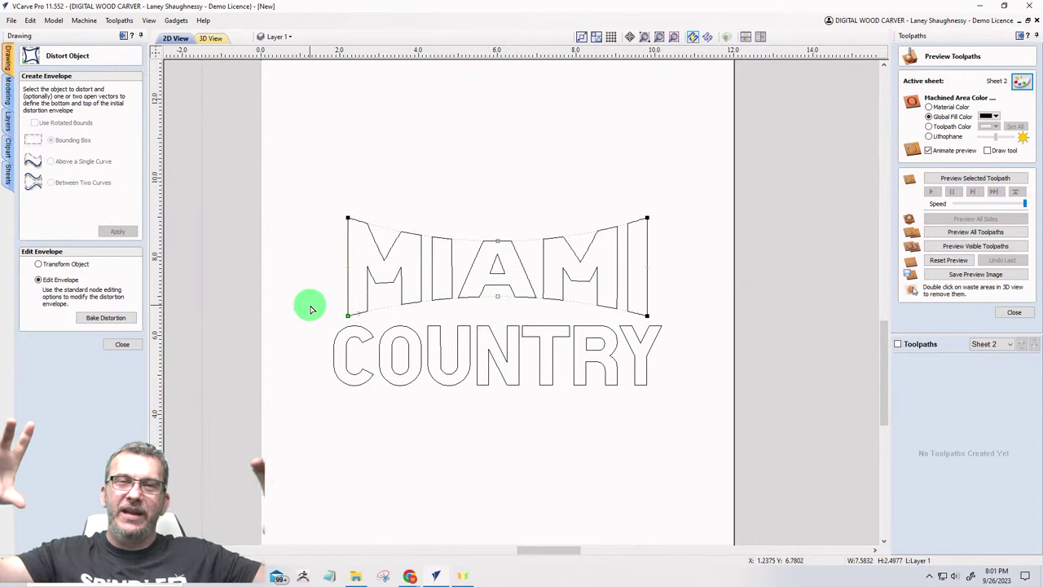
Step: Select COUNTRY for distortion, declining to convert it to curves
{"action": "left_click", "coordinate": [456, 339]}
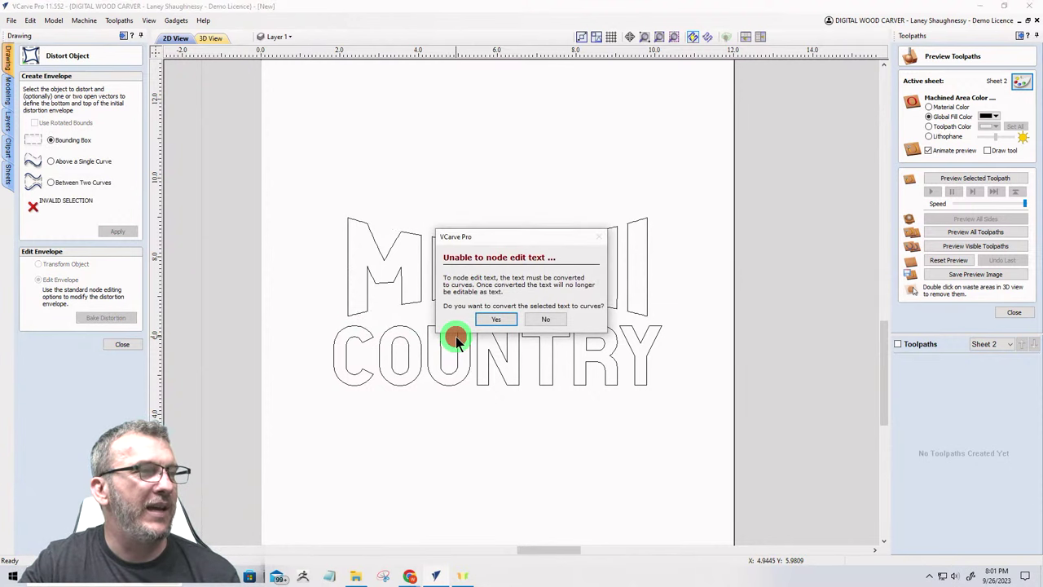
{"action": "left_click", "coordinate": [535, 321]}
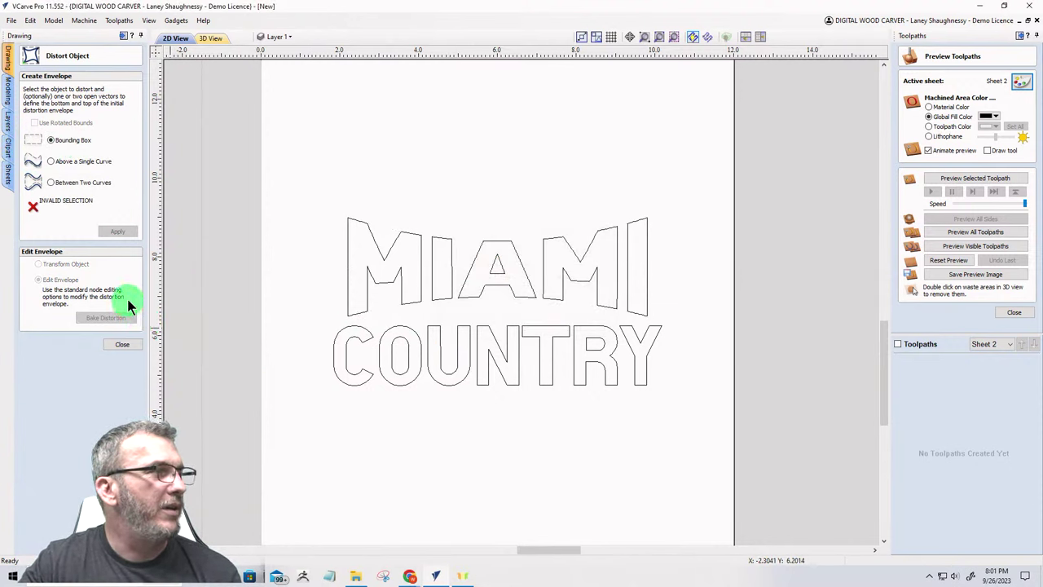
{"action": "left_click", "coordinate": [347, 354]}
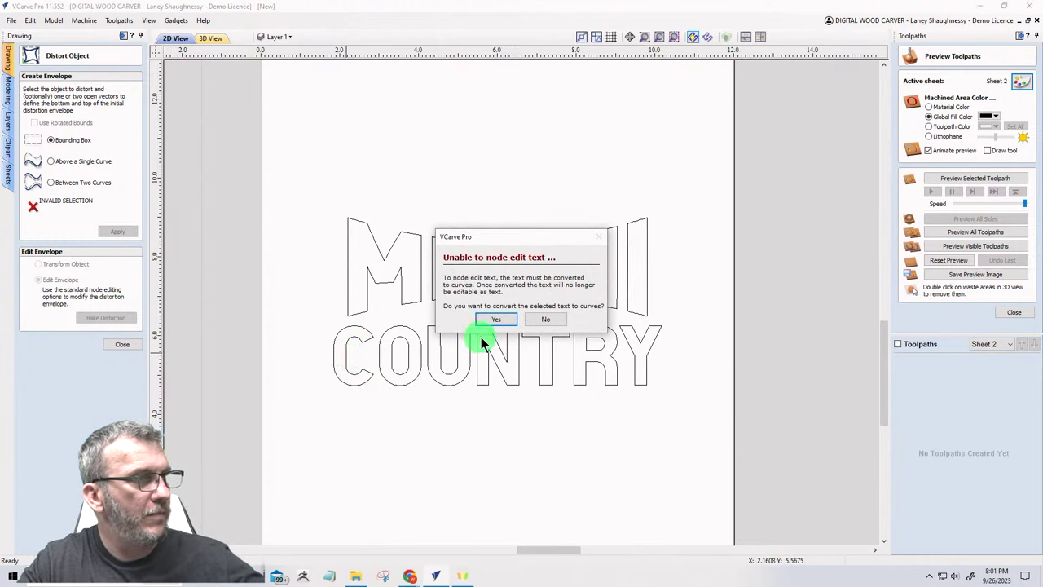
{"action": "left_click", "coordinate": [545, 319]}
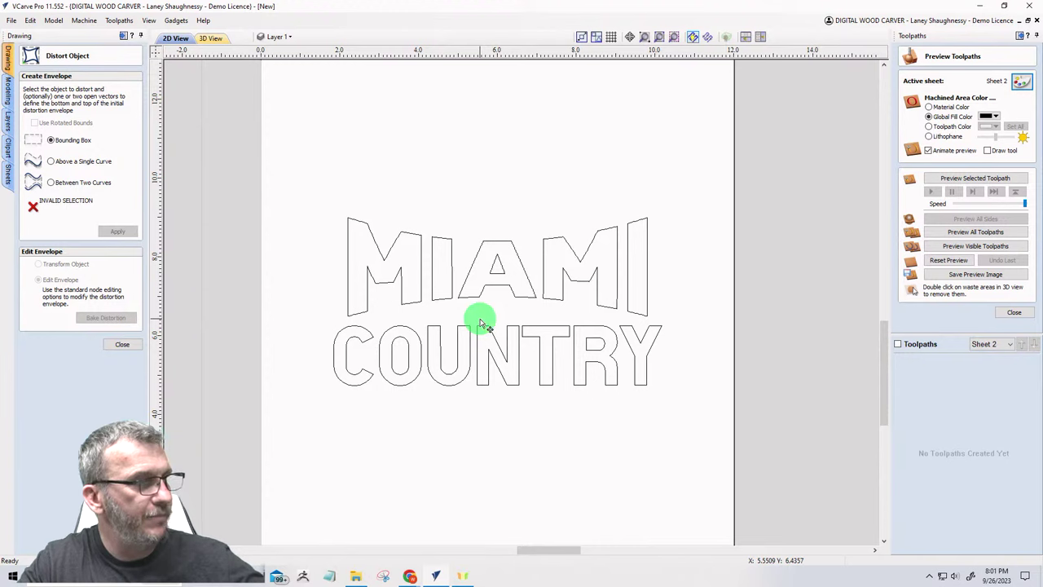
{"action": "left_click", "coordinate": [427, 341]}
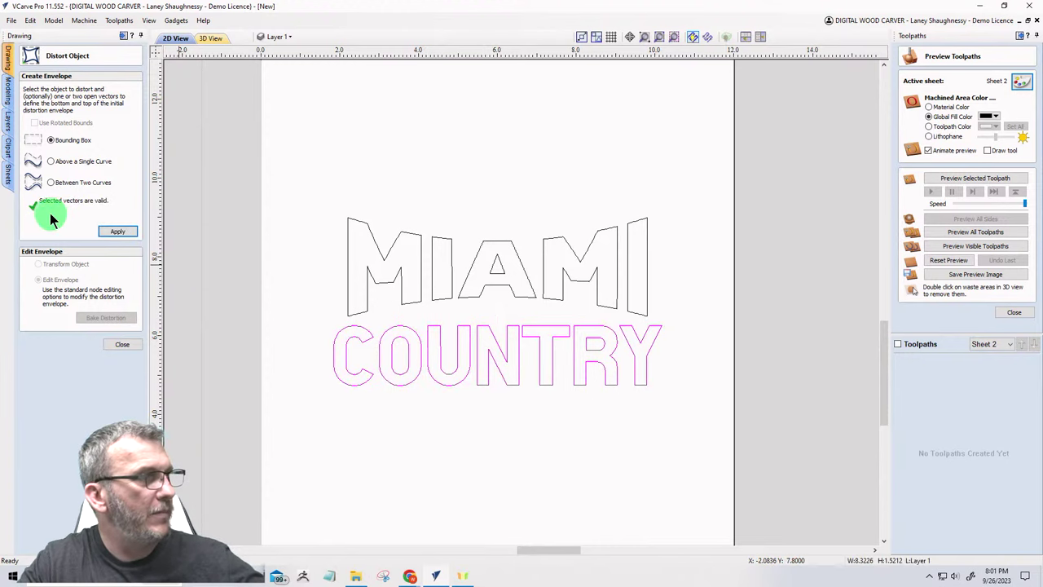
Step: Give COUNTRY a Bounding Box envelope with its top arced upward and bottom arced downward
{"action": "left_click", "coordinate": [108, 232]}
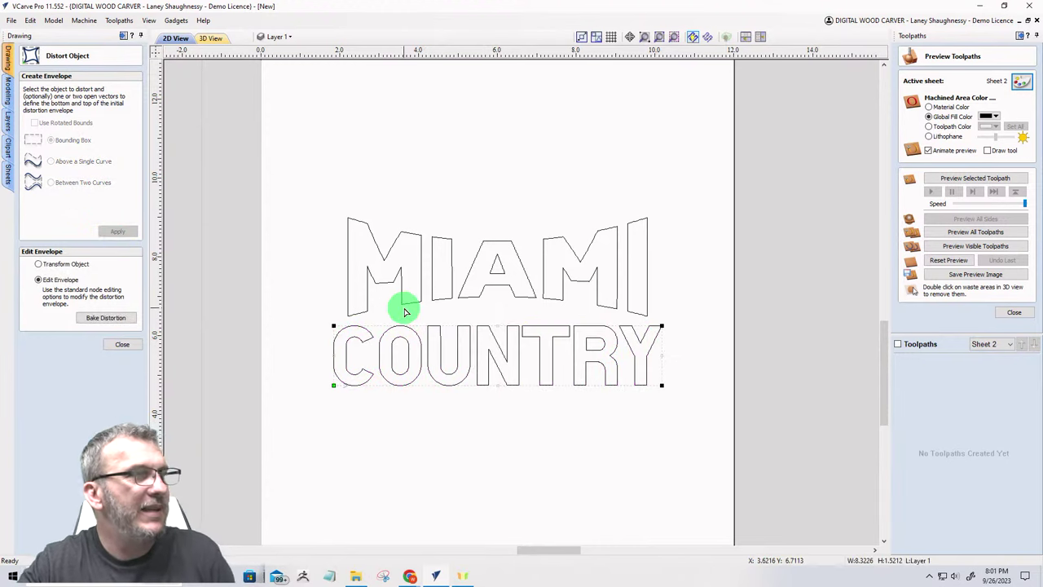
{"action": "right_click", "coordinate": [492, 327]}
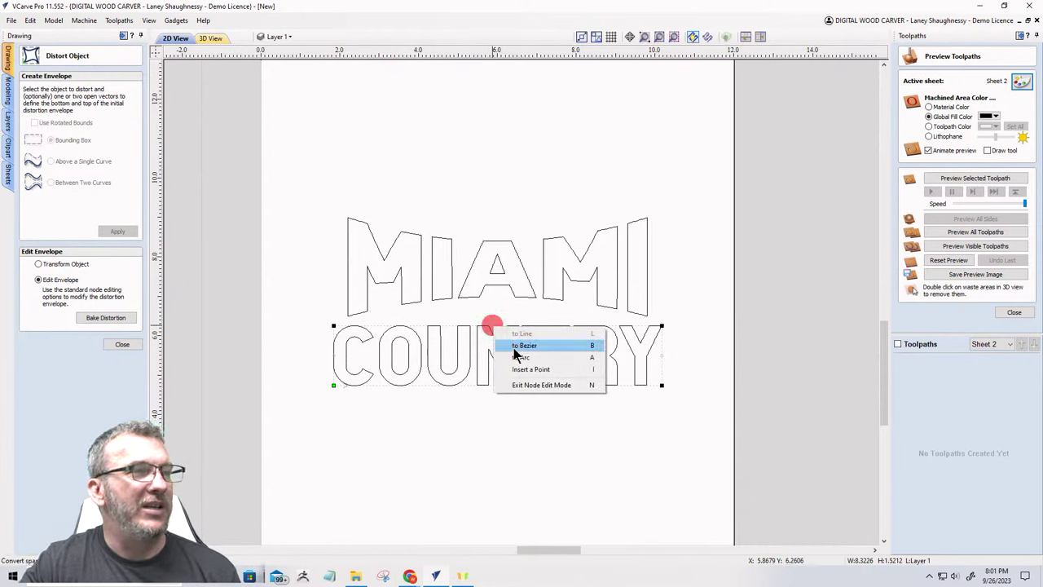
{"action": "left_click", "coordinate": [513, 356]}
{"action": "left_click_drag", "start_coordinate": [512, 353], "coordinate": [497, 298]}
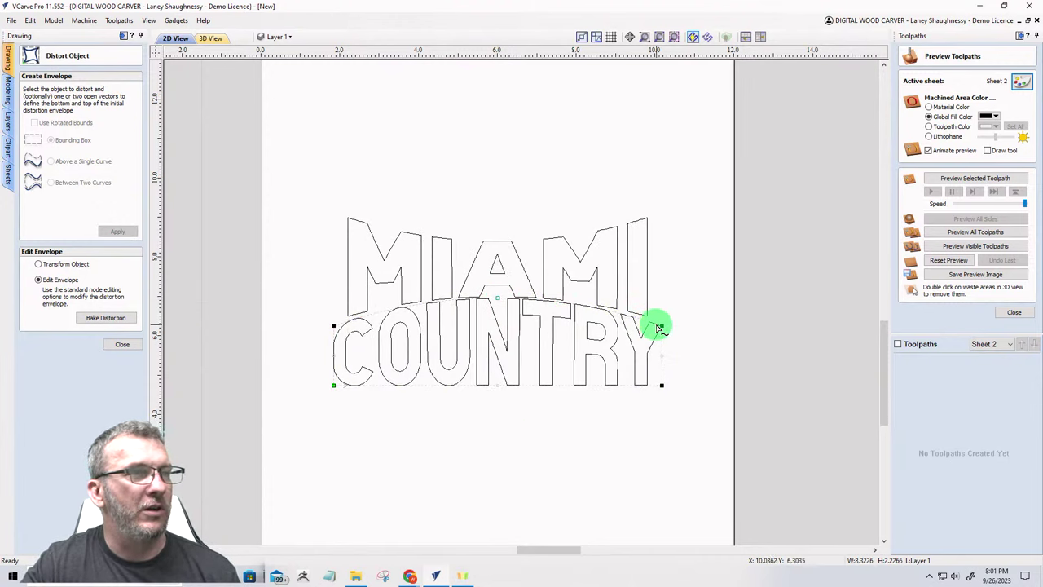
{"action": "right_click", "coordinate": [510, 387]}
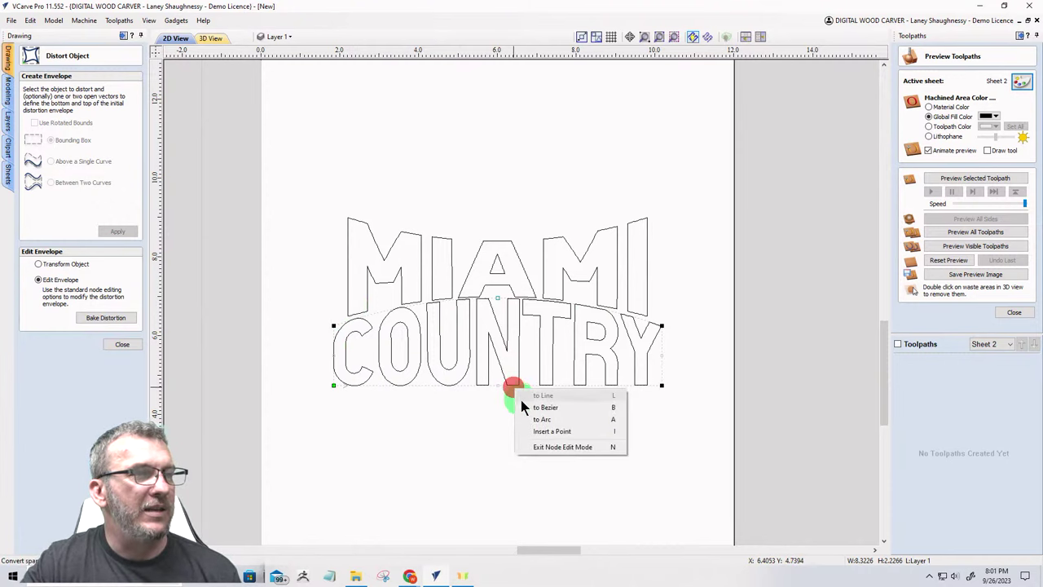
{"action": "left_click", "coordinate": [525, 414]}
{"action": "scroll", "coordinate": [503, 420], "scroll_direction": "down", "scroll_amount": 3}
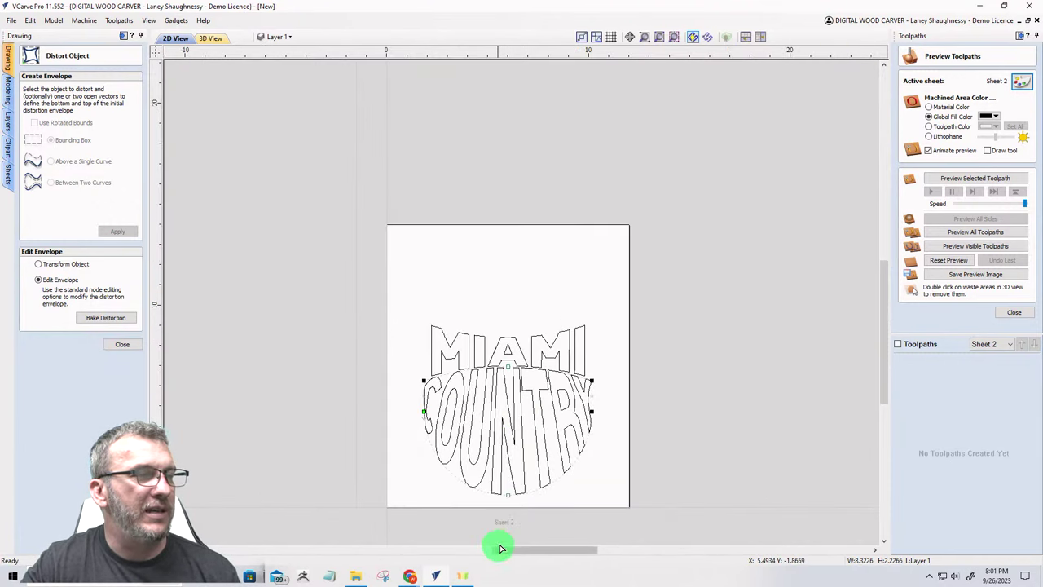
{"action": "left_click_drag", "start_coordinate": [507, 493], "coordinate": [496, 442]}
{"action": "scroll", "coordinate": [497, 446], "scroll_direction": "up", "scroll_amount": 4}
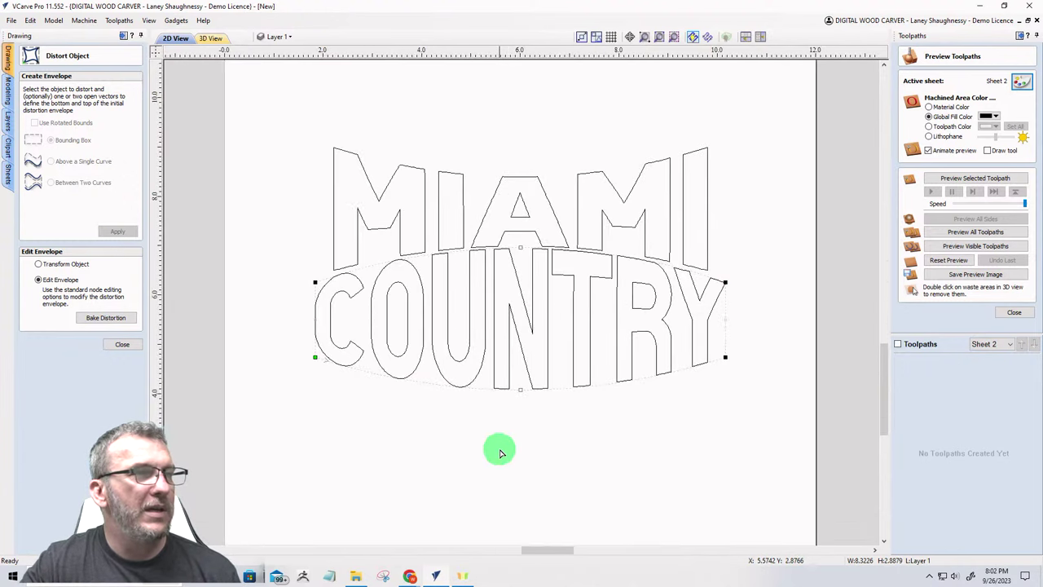
{"action": "left_click", "coordinate": [498, 448]}
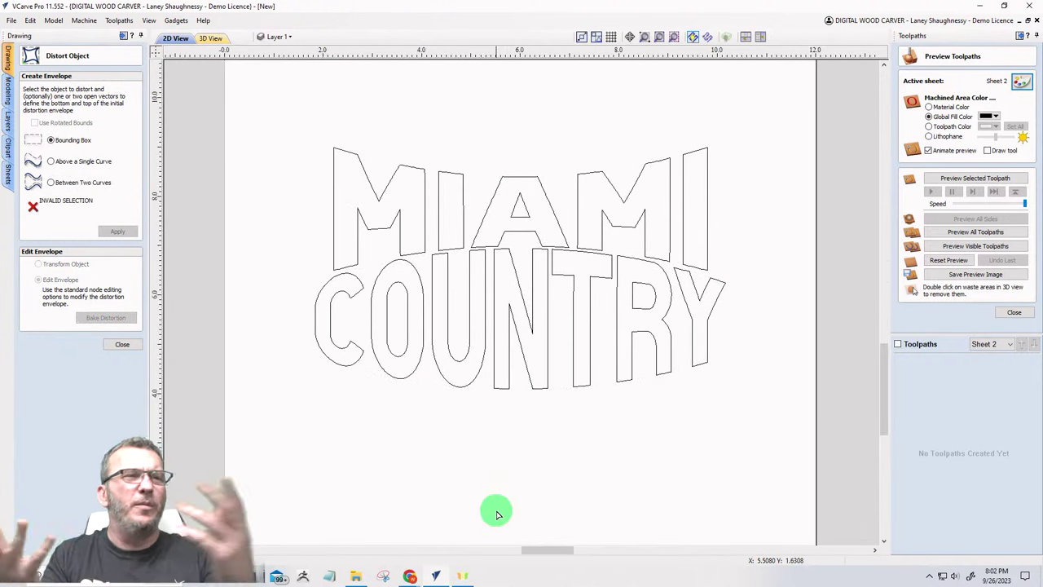
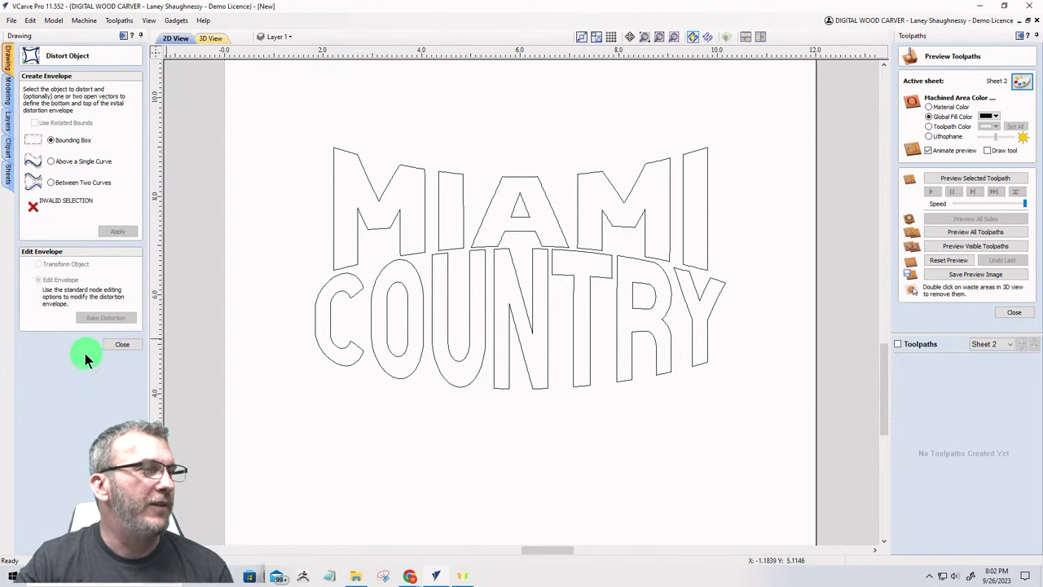
Step: Close Distort Object and delete the MIAMI COUNTRY lettering
{"action": "left_click", "coordinate": [111, 342]}
{"action": "left_click_drag", "start_coordinate": [689, 440], "coordinate": [336, 155]}
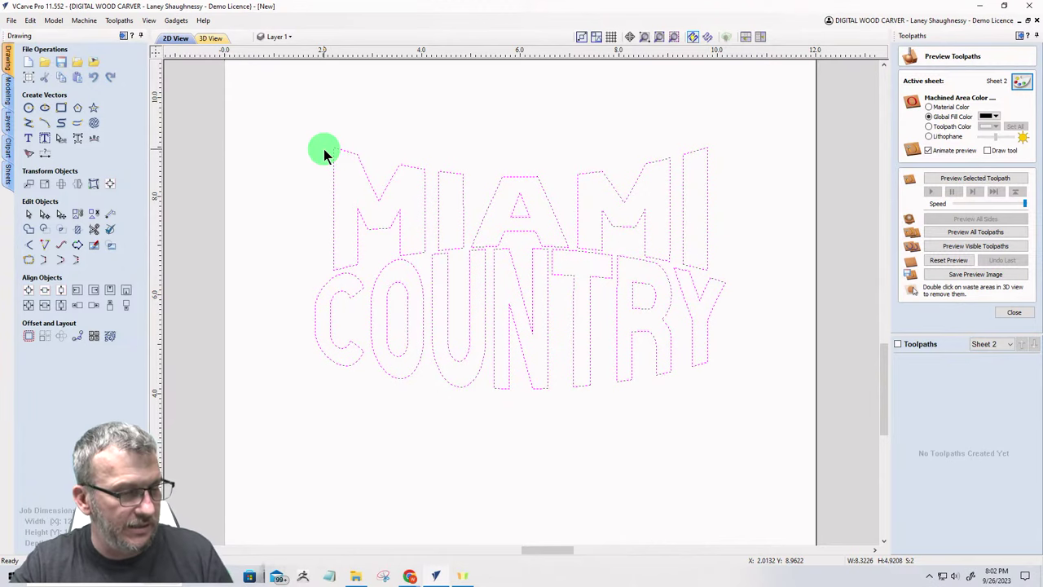
{"action": "key", "text": "Delete"}
Step: Add 'Our' in the FroadmileDEMO font, moved to the top left and enlarged to about 2.1 inches
{"action": "left_click", "coordinate": [28, 138]}
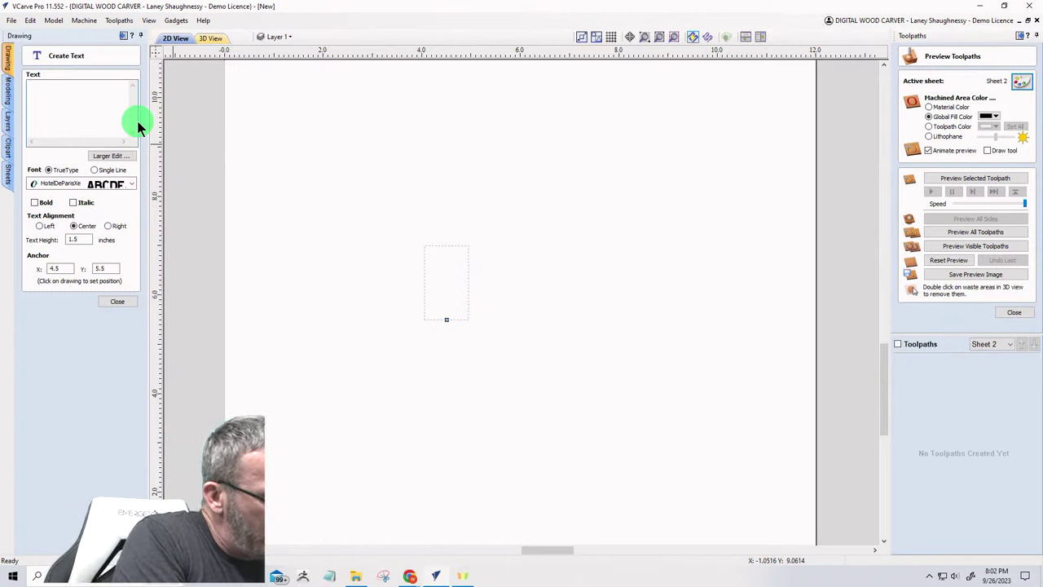
{"action": "type", "text": "Our"}
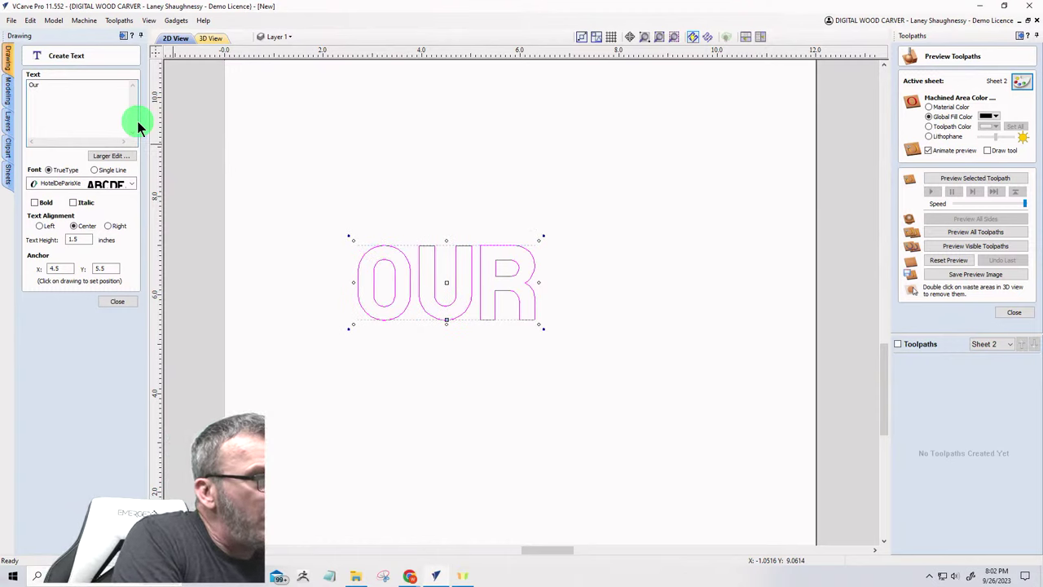
{"action": "left_click", "coordinate": [131, 184]}
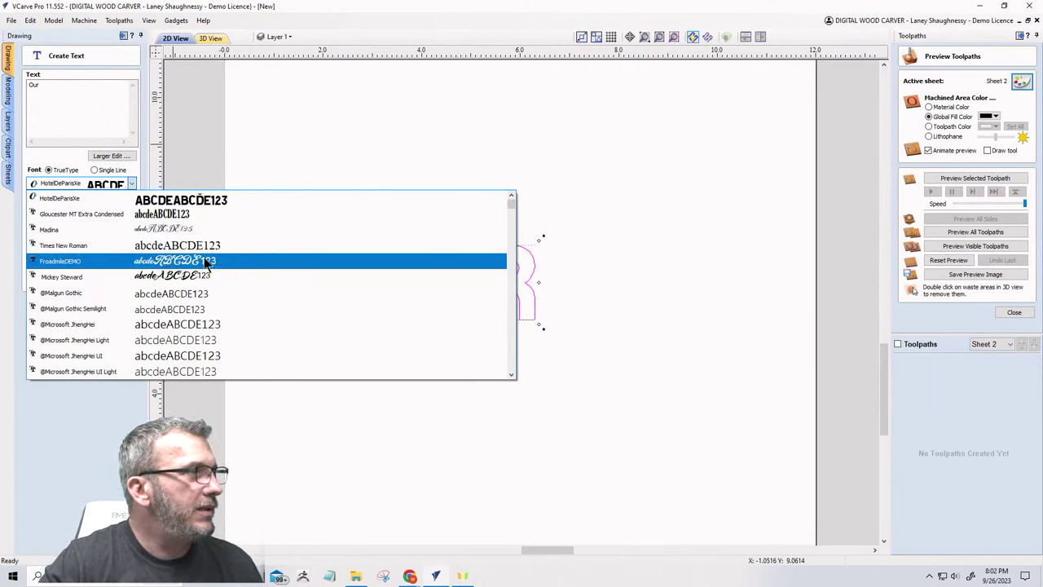
{"action": "left_click", "coordinate": [167, 262]}
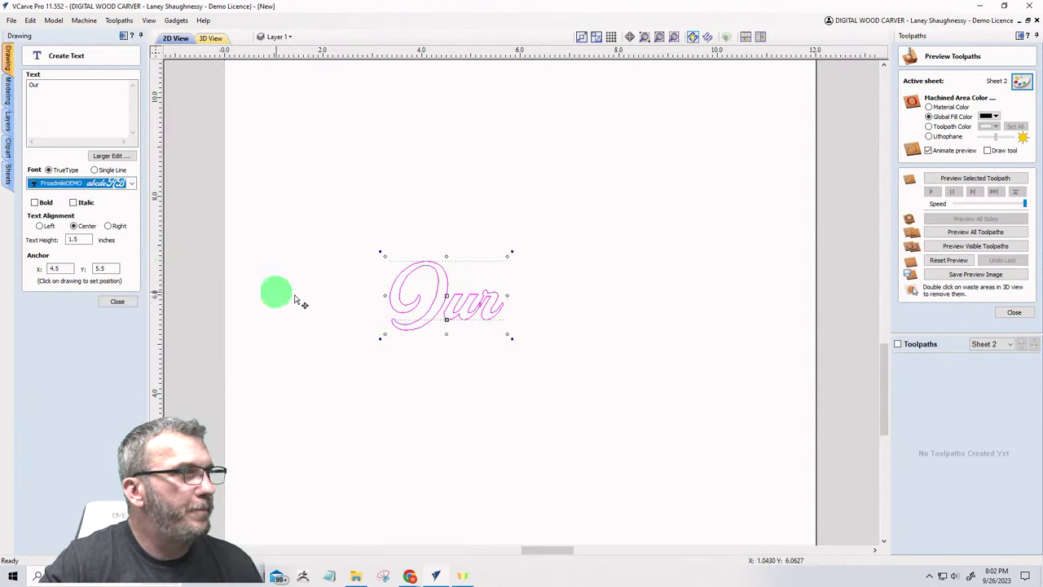
{"action": "left_click_drag", "start_coordinate": [447, 295], "coordinate": [367, 195]}
{"action": "left_click_drag", "start_coordinate": [429, 232], "coordinate": [448, 254]}
Step: Add 1.5-inch 'Family Recipe' text and place it just beneath 'Our'
{"action": "left_click", "coordinate": [483, 378]}
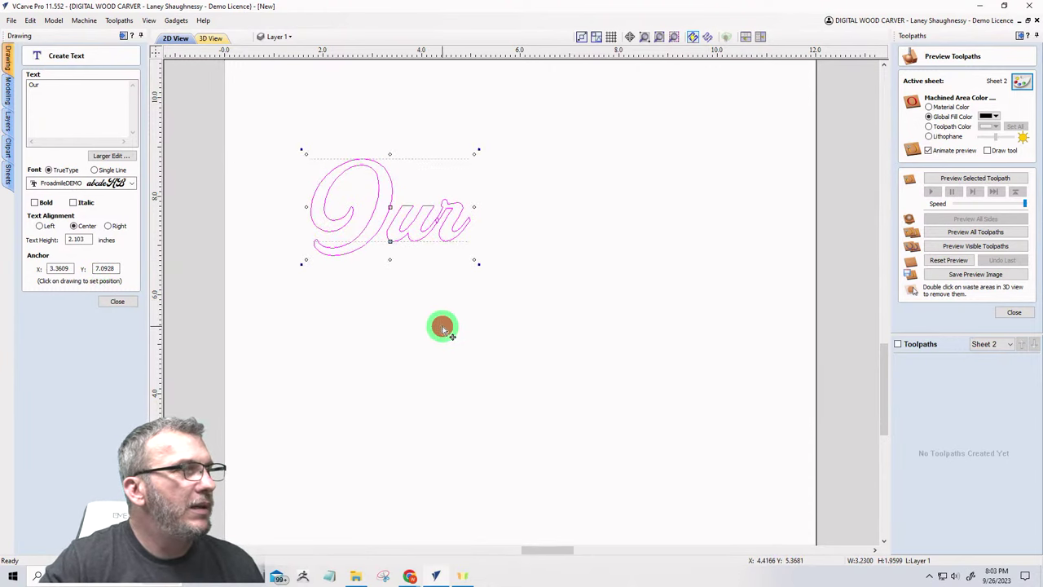
{"action": "left_click", "coordinate": [65, 112]}
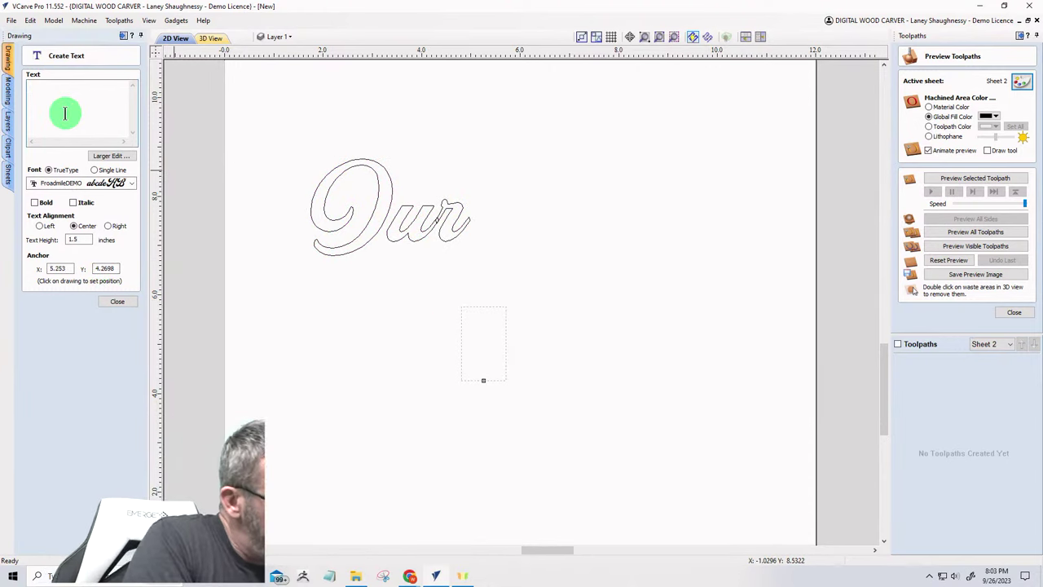
{"action": "type", "text": "Fam"}
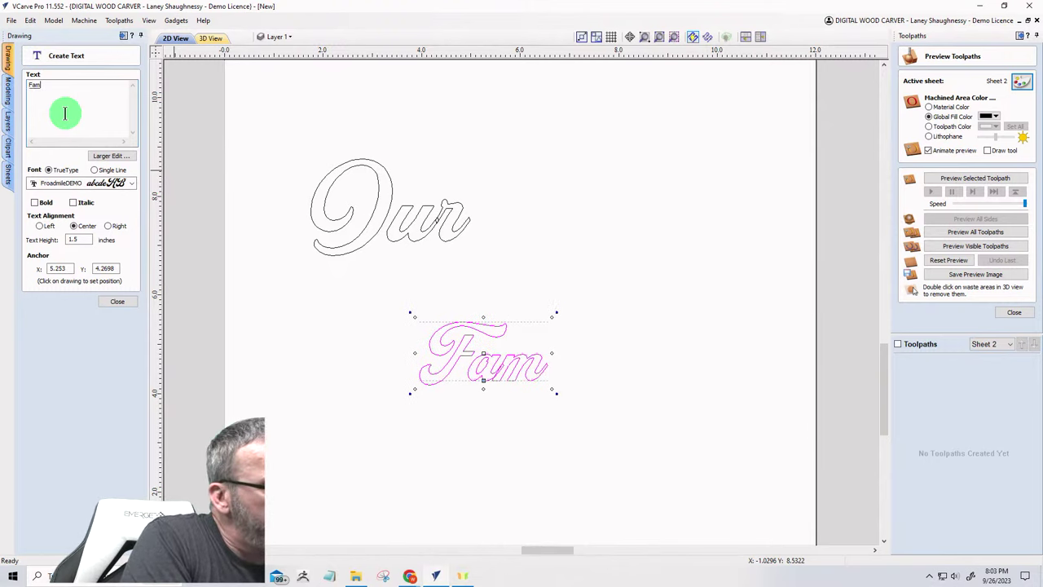
{"action": "type", "text": "ily"}
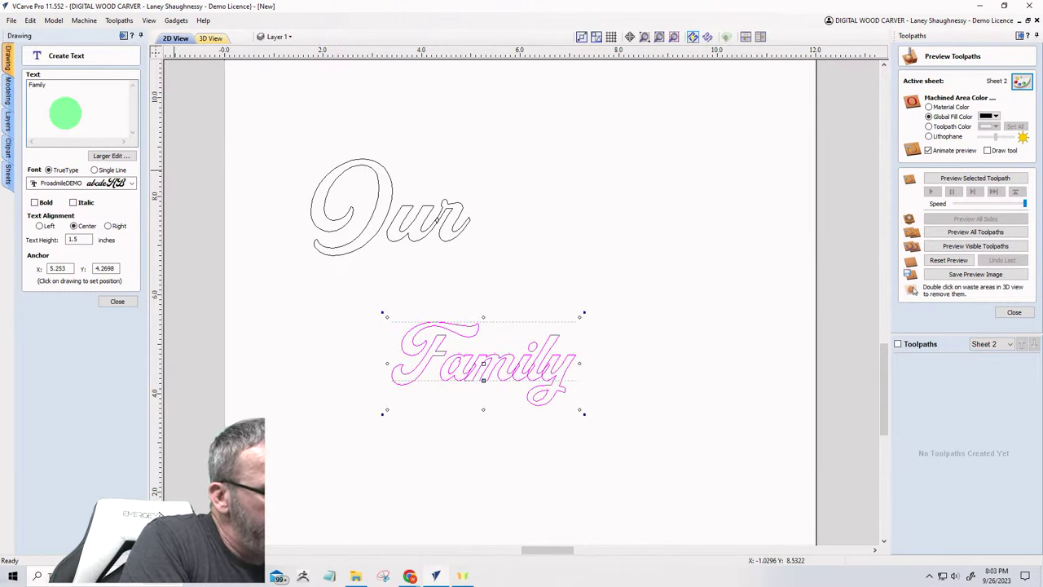
{"action": "type", "text": " Recipe"}
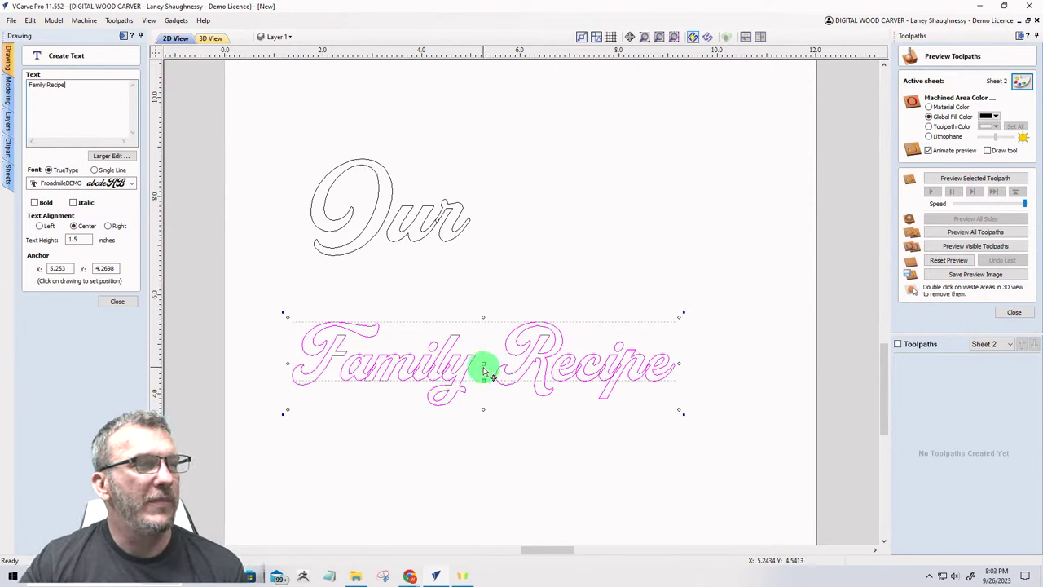
{"action": "left_click_drag", "start_coordinate": [483, 362], "coordinate": [492, 299]}
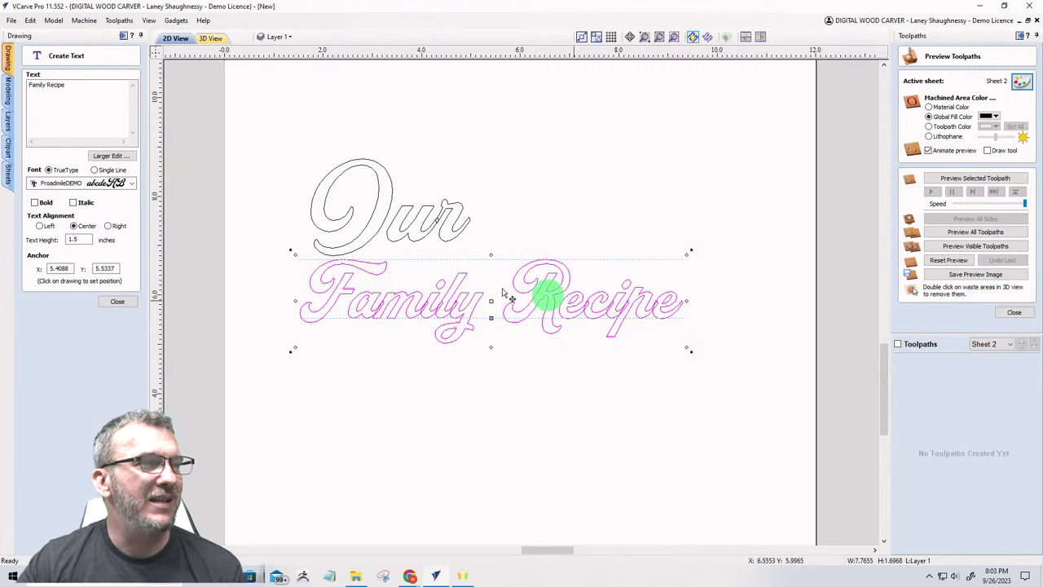
{"action": "left_click", "coordinate": [118, 303]}
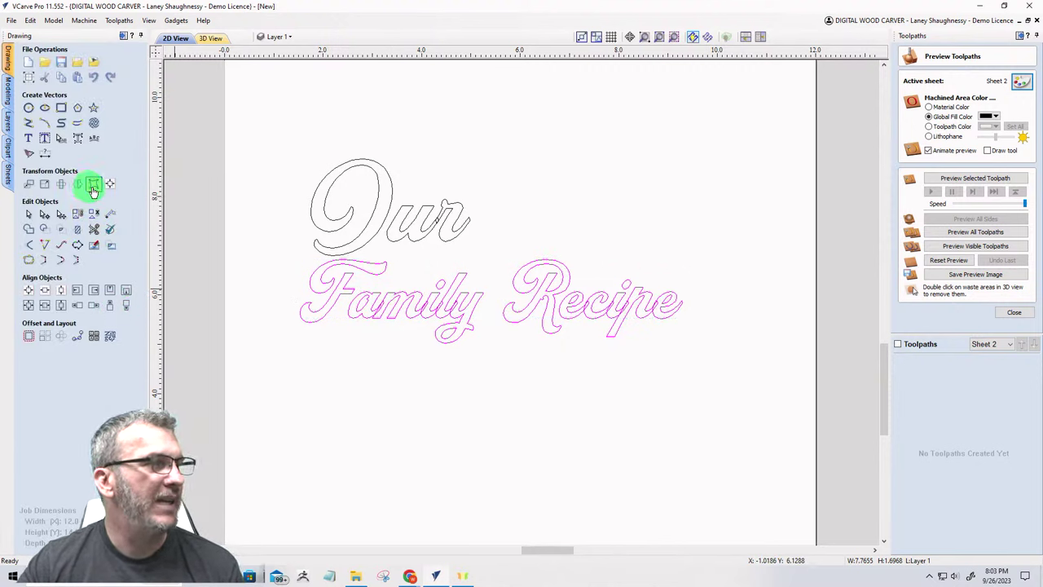
Step: Weld the Family Recipe and Our lettering, replacing the originals with welded curves
{"action": "left_click", "coordinate": [28, 230]}
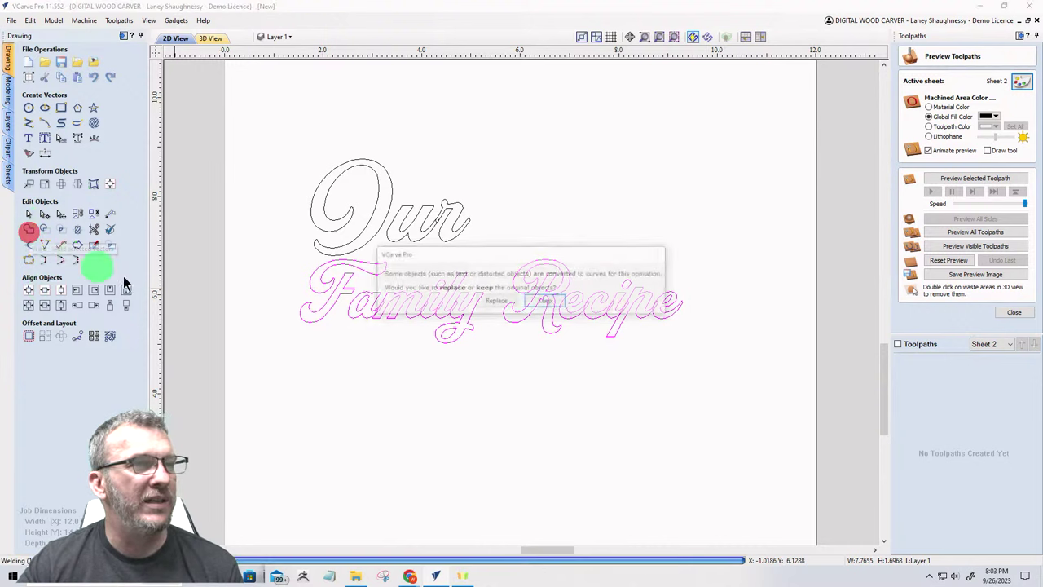
{"action": "left_click", "coordinate": [488, 301]}
{"action": "left_click", "coordinate": [389, 220]}
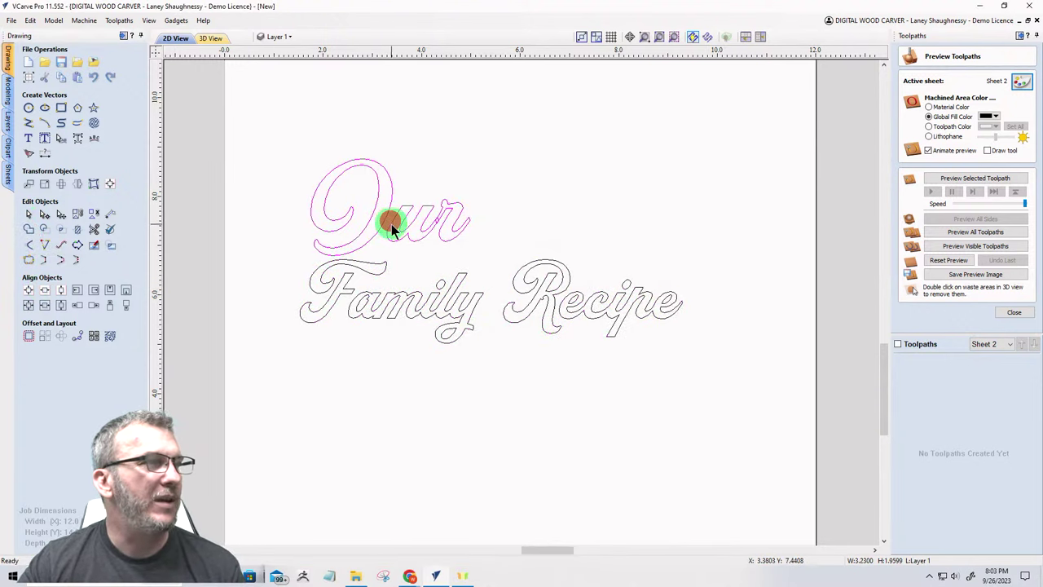
{"action": "left_click", "coordinate": [27, 233]}
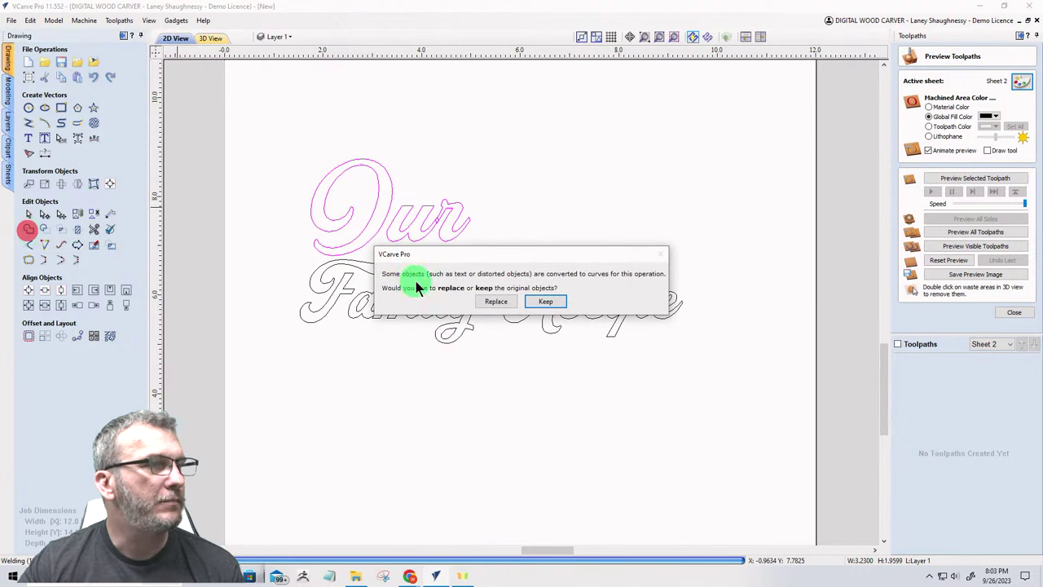
{"action": "left_click", "coordinate": [487, 302]}
Step: Apply a bounding-box envelope to Family Recipe, raising its top-right corner and lowering the bottom corners
{"action": "left_click_drag", "start_coordinate": [253, 243], "coordinate": [719, 381]}
{"action": "left_click", "coordinate": [93, 184]}
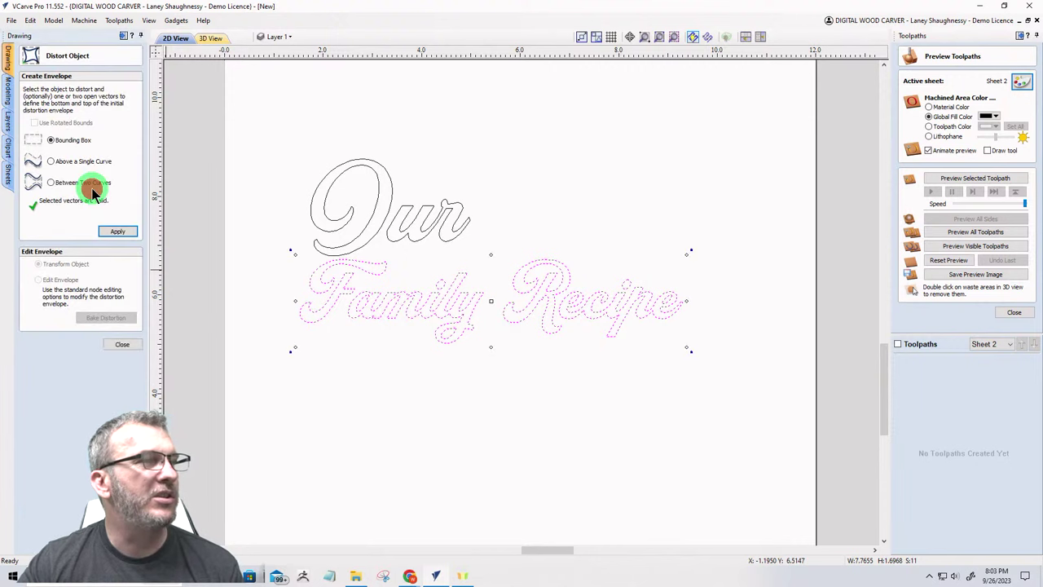
{"action": "left_click", "coordinate": [118, 234]}
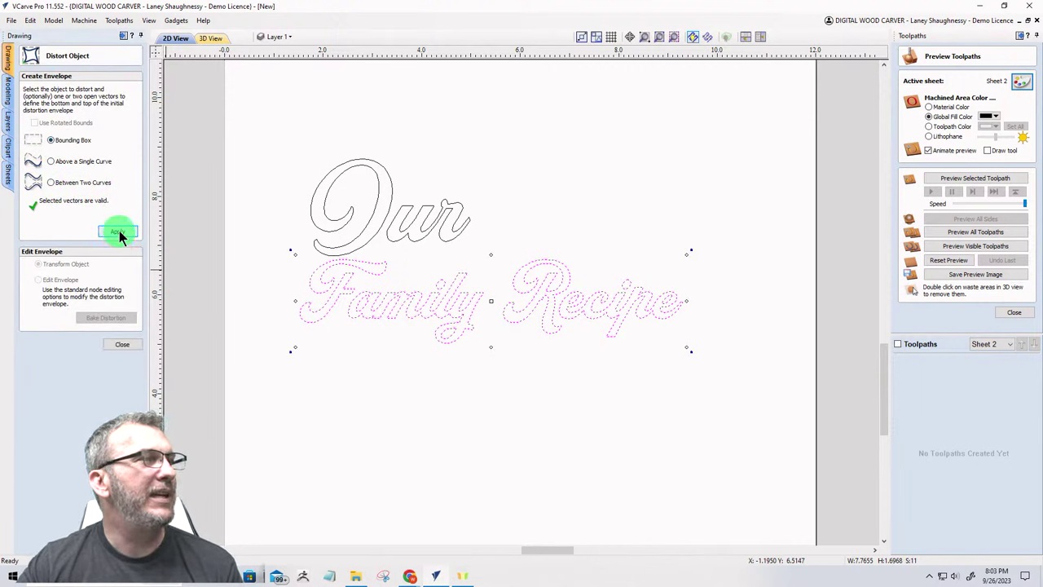
{"action": "left_click_drag", "start_coordinate": [666, 225], "coordinate": [736, 377]}
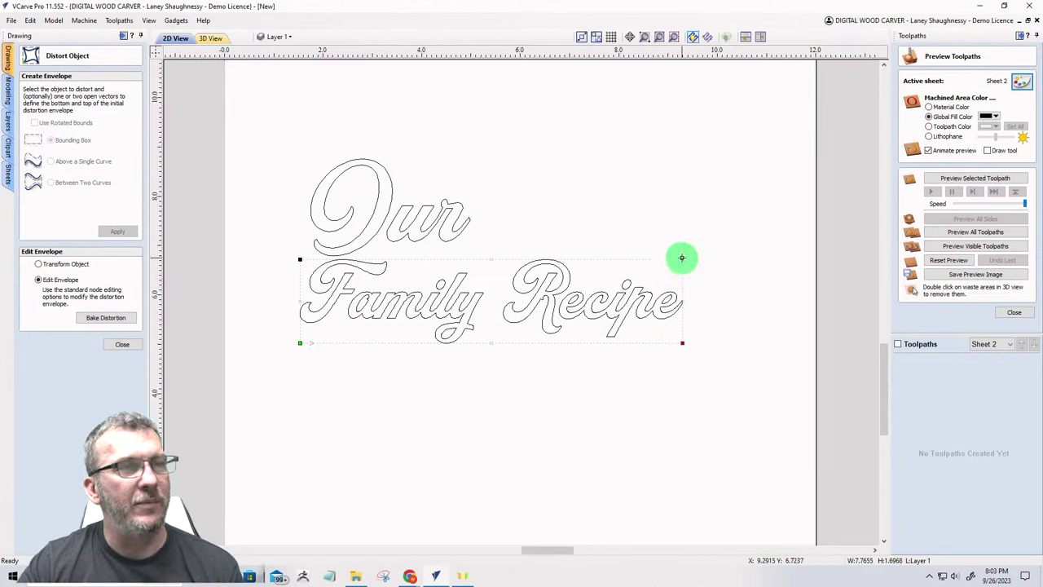
{"action": "left_click_drag", "start_coordinate": [681, 258], "coordinate": [738, 158]}
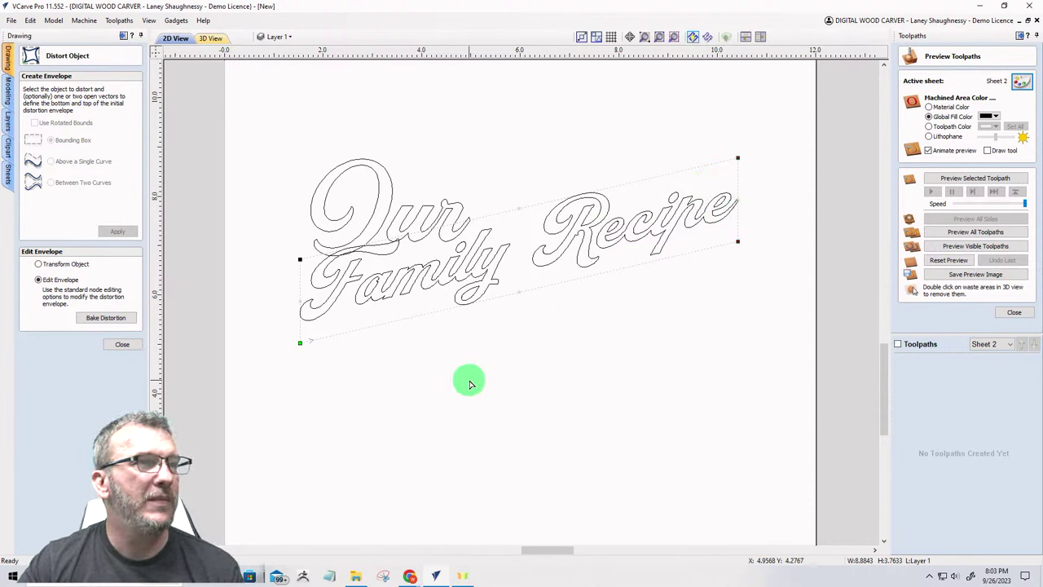
{"action": "left_click_drag", "start_coordinate": [275, 338], "coordinate": [319, 359]}
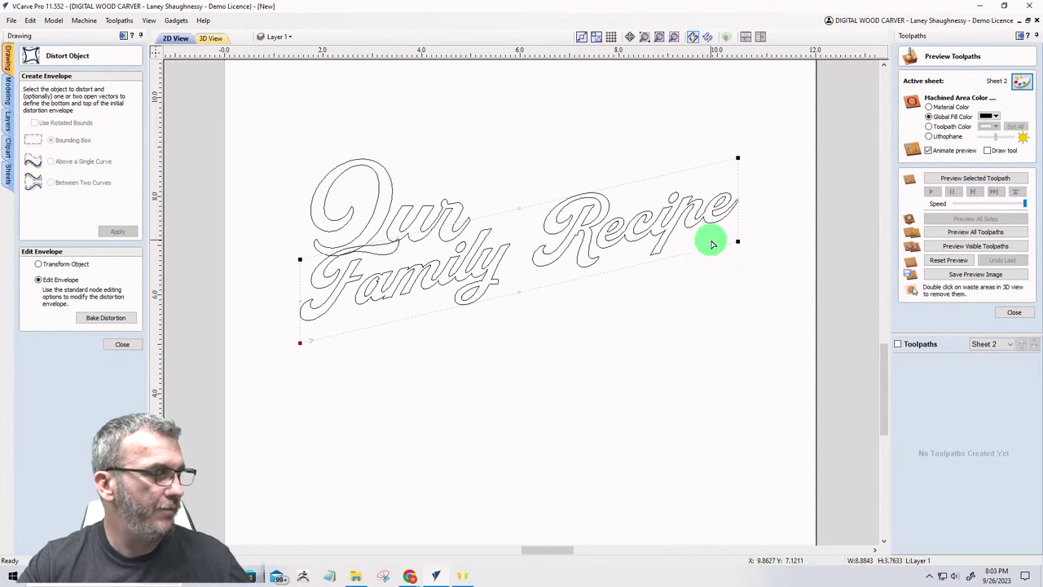
{"action": "left_click_drag", "start_coordinate": [723, 238], "coordinate": [755, 262]}
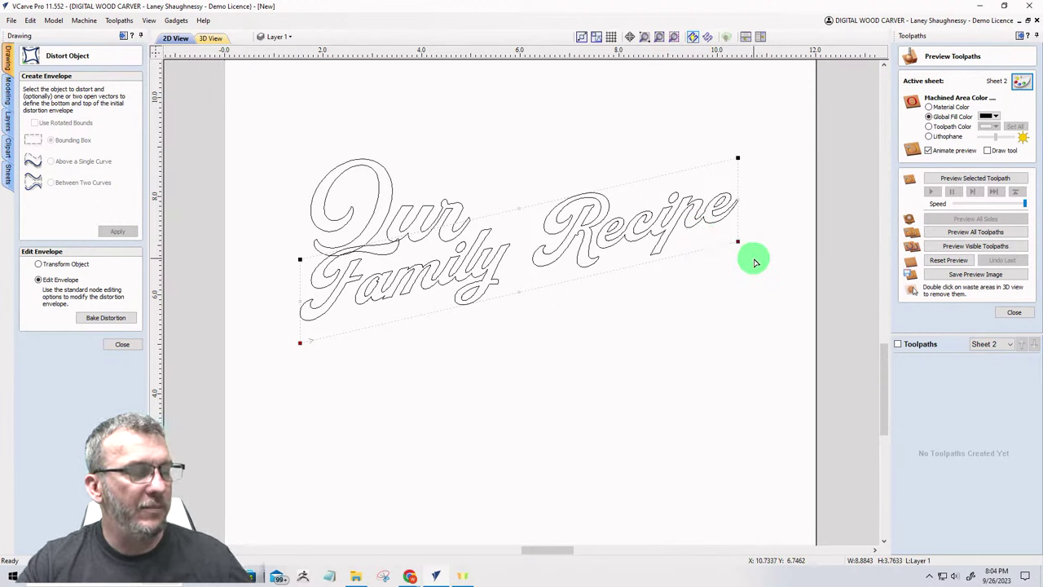
{"action": "key", "text": "Down"}
{"action": "key", "text": "Down"}
{"action": "key", "text": "Down"}
{"action": "key", "text": "Down"}
{"action": "key", "text": "Down"}
{"action": "key", "text": "Down"}
{"action": "key", "text": "Down"}
{"action": "key", "text": "Down"}
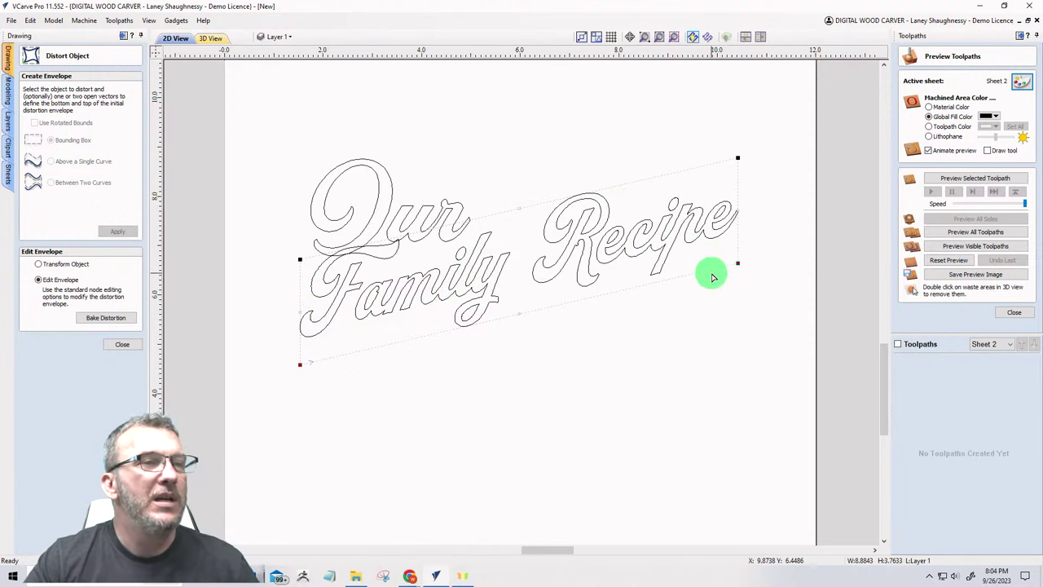
Step: Make the envelope's top and bottom edges curves and adjust the top curve's handle
{"action": "right_click", "coordinate": [637, 286]}
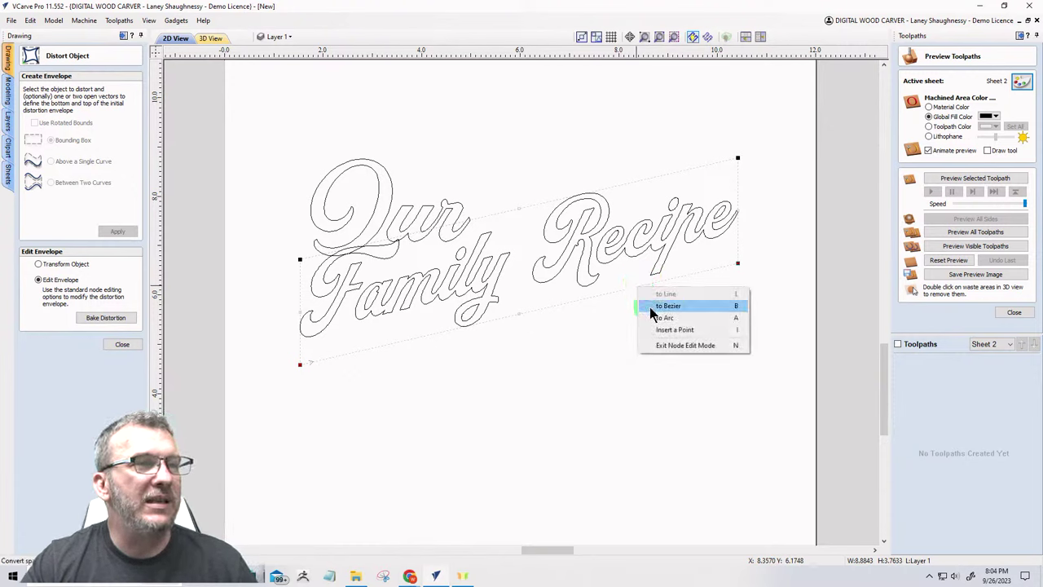
{"action": "left_click", "coordinate": [661, 305]}
{"action": "right_click", "coordinate": [574, 196]}
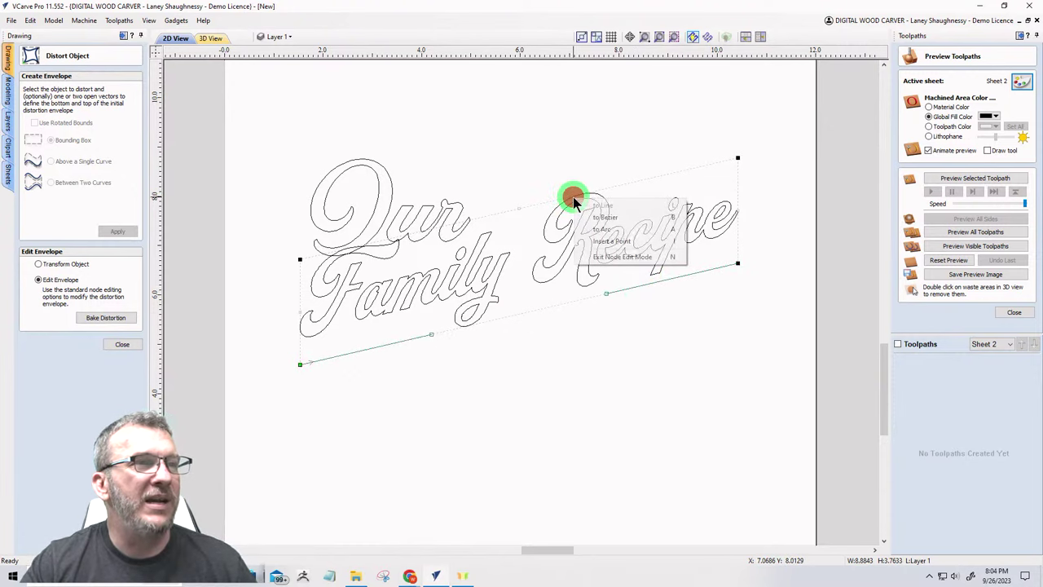
{"action": "left_click", "coordinate": [588, 218]}
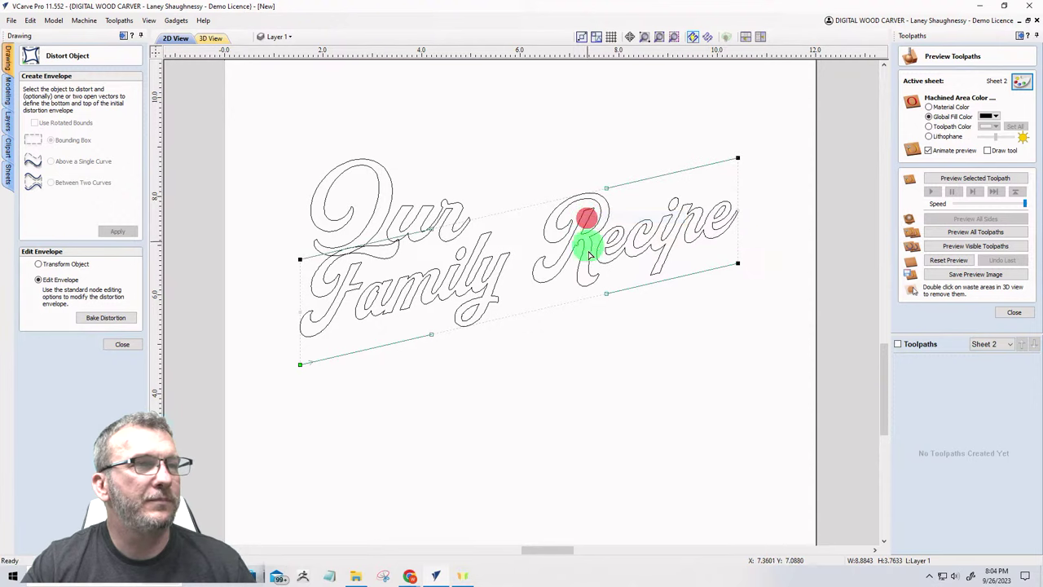
{"action": "mouse_move", "coordinate": [607, 187]}
{"action": "left_mouse_down"}
{"action": "mouse_move", "coordinate": [600, 217]}
{"action": "mouse_move", "coordinate": [607, 198]}
{"action": "left_mouse_up"}
{"action": "left_click", "coordinate": [605, 188]}
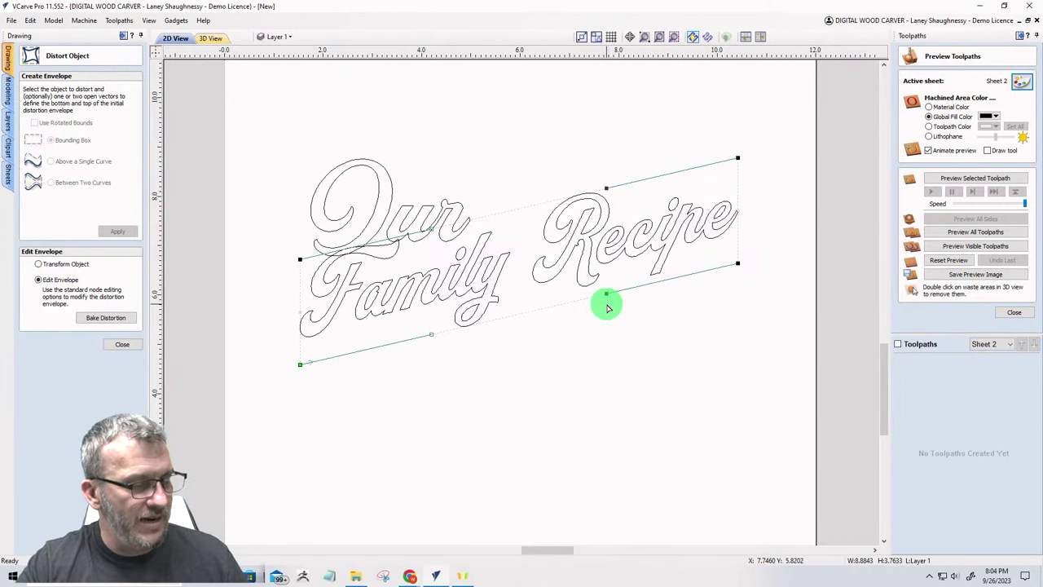
{"action": "key", "text": "Up"}
{"action": "key", "text": "Up"}
{"action": "key", "text": "Up"}
{"action": "key", "text": "Up"}
{"action": "key", "text": "Up"}
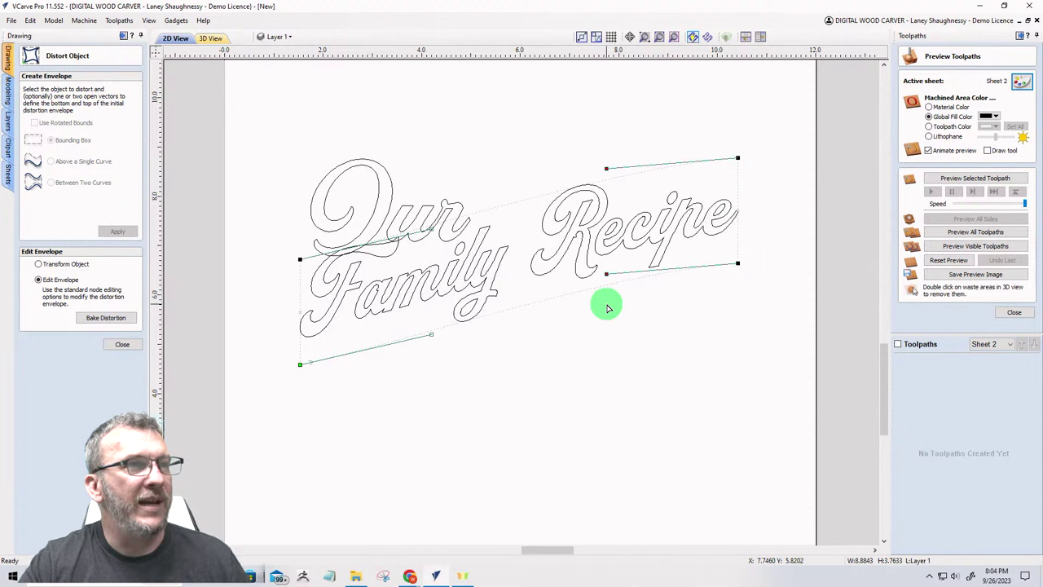
{"action": "key", "text": "Up"}
{"action": "key", "text": "Up"}
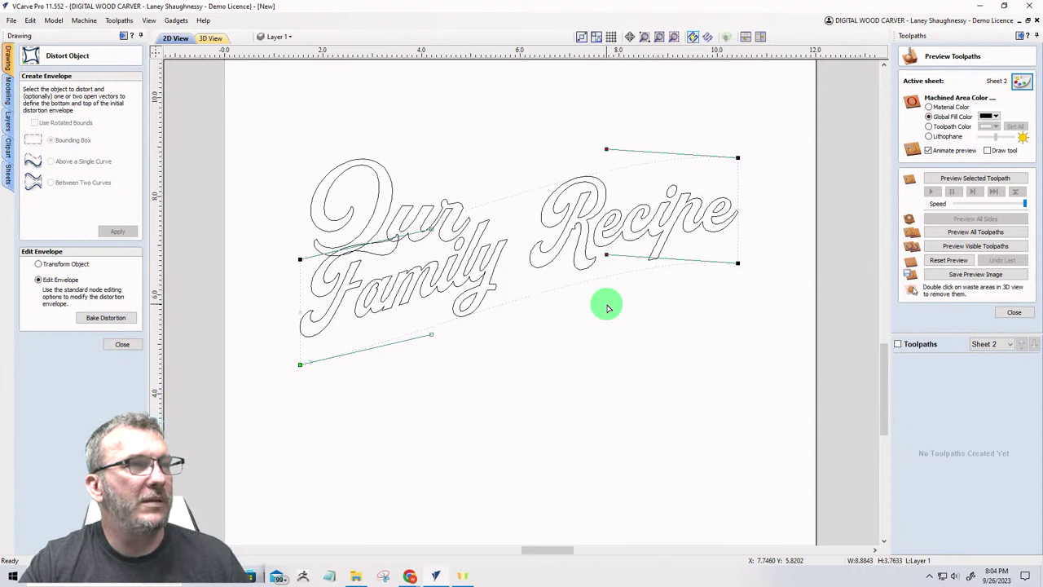
{"action": "key", "text": "Down"}
{"action": "key", "text": "Down"}
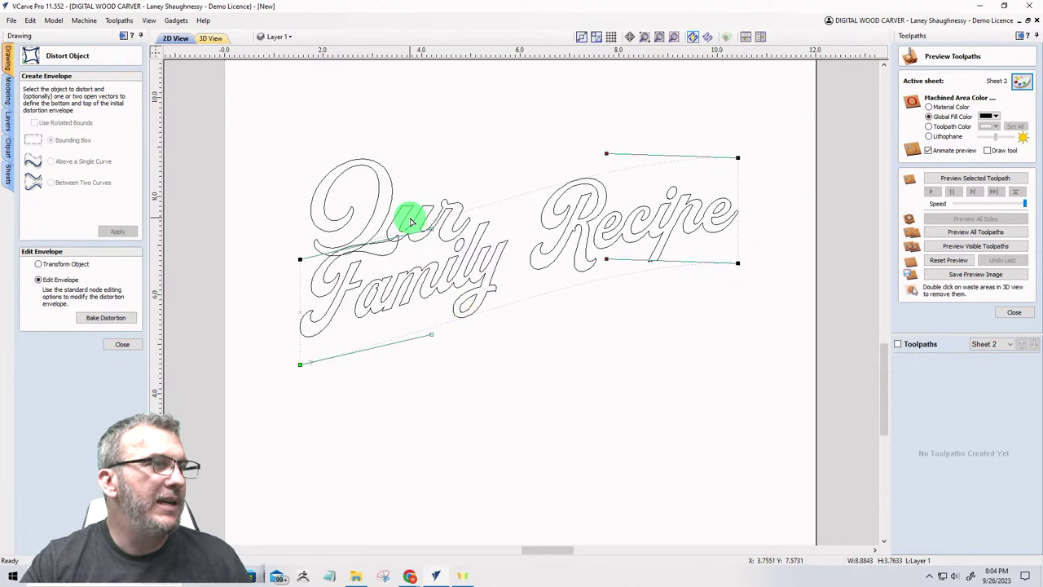
Step: Nudge the envelope points until the guide line over Family runs nearly level
{"action": "mouse_move", "coordinate": [414, 217]}
{"action": "left_mouse_down"}
{"action": "mouse_move", "coordinate": [442, 274]}
{"action": "mouse_move", "coordinate": [451, 375]}
{"action": "left_mouse_up"}
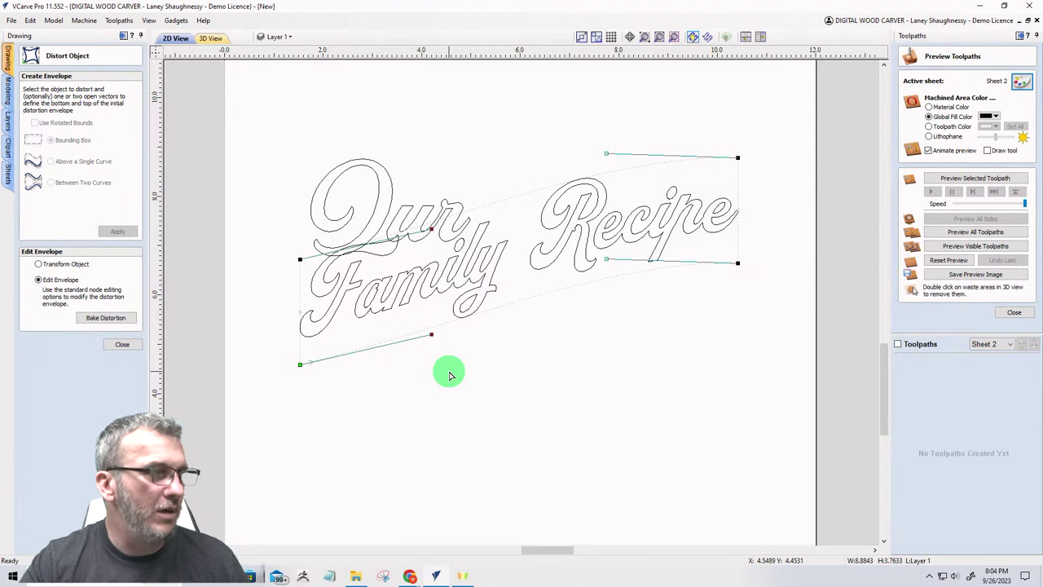
{"action": "key", "text": "Down"}
{"action": "key", "text": "Down"}
{"action": "key", "text": "Down"}
{"action": "key", "text": "Down"}
{"action": "key", "text": "Down"}
{"action": "key", "text": "Down"}
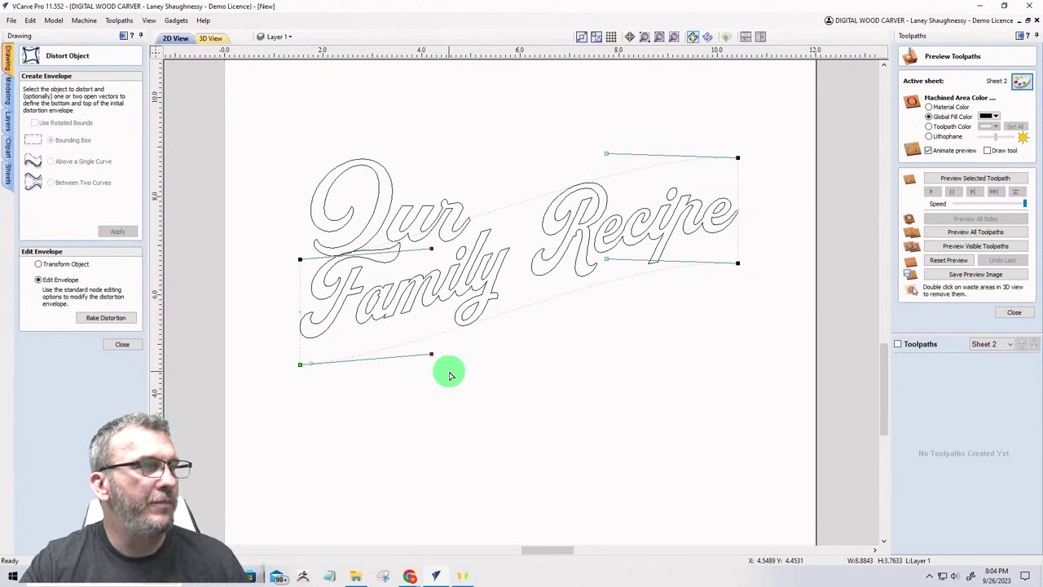
{"action": "scroll", "coordinate": [326, 276], "scroll_direction": "up", "scroll_amount": 5}
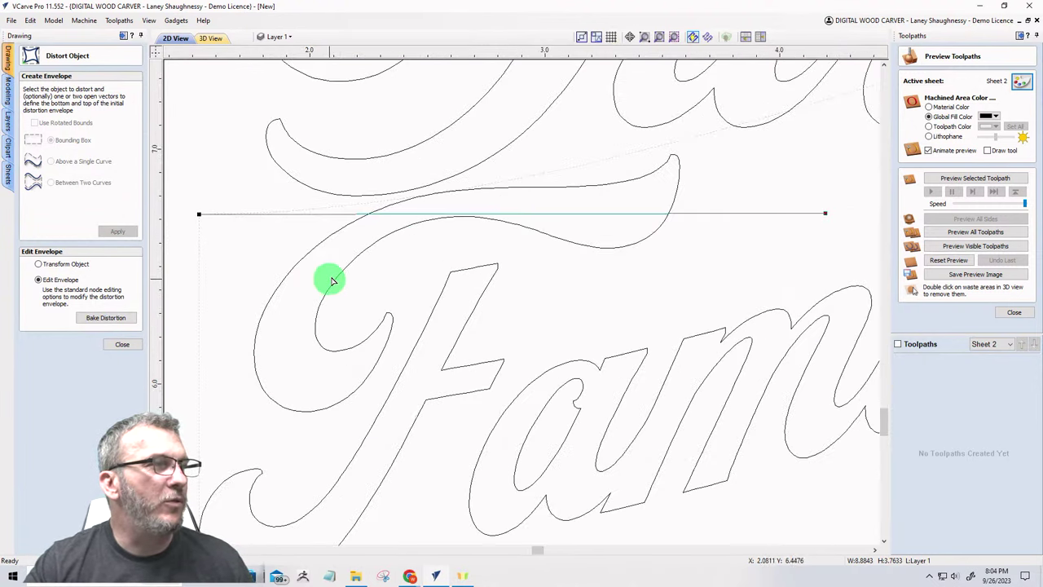
{"action": "key", "text": "Up"}
{"action": "key", "text": "Up"}
{"action": "key", "text": "Up"}
{"action": "key", "text": "Up"}
{"action": "key", "text": "Up"}
{"action": "key", "text": "Up"}
{"action": "key", "text": "Up"}
{"action": "key", "text": "Up"}
{"action": "key", "text": "Up"}
{"action": "key", "text": "Up"}
{"action": "key", "text": "Up"}
{"action": "key", "text": "Up"}
{"action": "key", "text": "Up"}
{"action": "key", "text": "Up"}
{"action": "key", "text": "Up"}
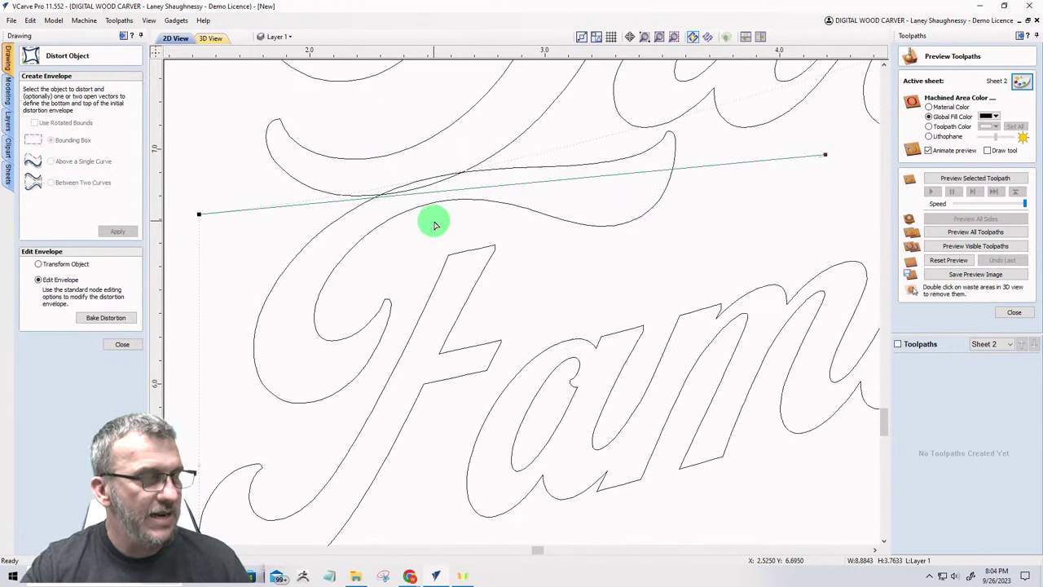
{"action": "key", "text": "Down"}
{"action": "key", "text": "Down"}
{"action": "key", "text": "Down"}
{"action": "key", "text": "Down"}
{"action": "key", "text": "Down"}
{"action": "key", "text": "Down"}
{"action": "key", "text": "Down"}
{"action": "key", "text": "Down"}
{"action": "key", "text": "Down"}
{"action": "key", "text": "Down"}
{"action": "key", "text": "Down"}
{"action": "key", "text": "Down"}
{"action": "key", "text": "Down"}
{"action": "key", "text": "Down"}
{"action": "key", "text": "Down"}
{"action": "key", "text": "Down"}
{"action": "key", "text": "Down"}
{"action": "key", "text": "Down"}
{"action": "key", "text": "Down"}
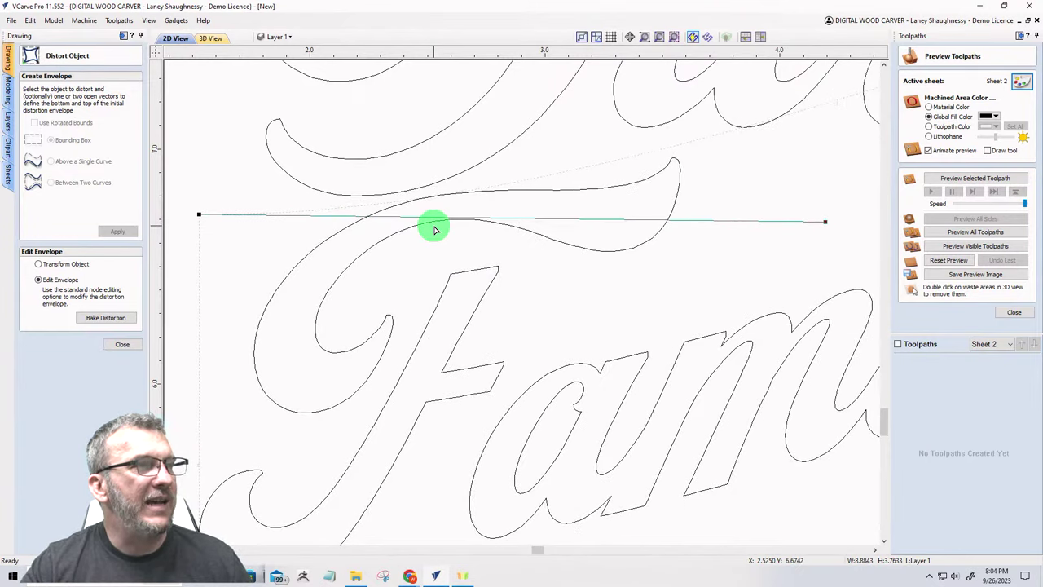
{"action": "scroll", "coordinate": [427, 228], "scroll_direction": "down", "scroll_amount": 2}
{"action": "scroll", "coordinate": [428, 228], "scroll_direction": "down", "scroll_amount": 3}
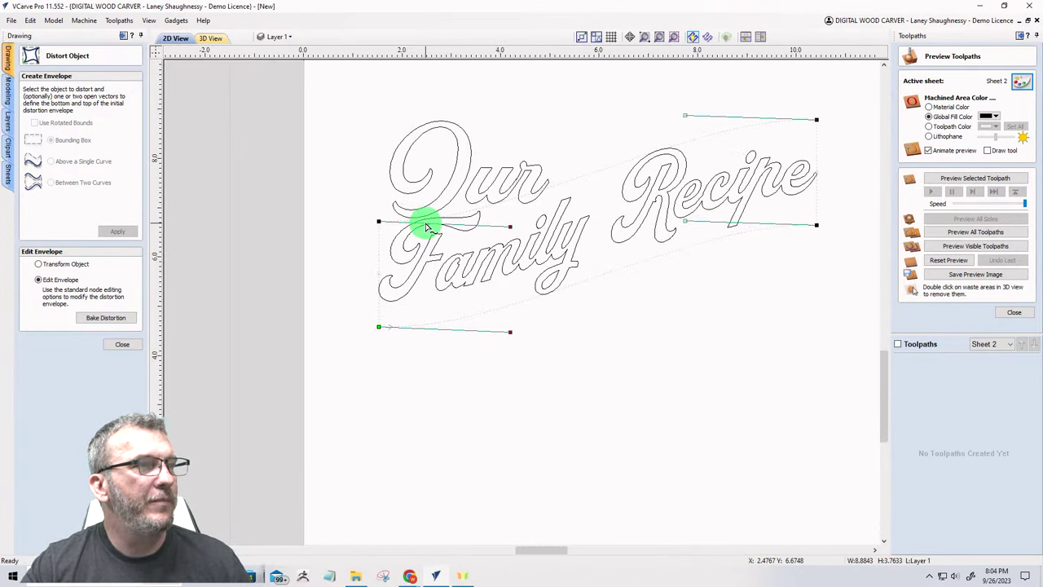
Step: Finish the envelope distortion and close Distort Object
{"action": "left_click", "coordinate": [356, 128]}
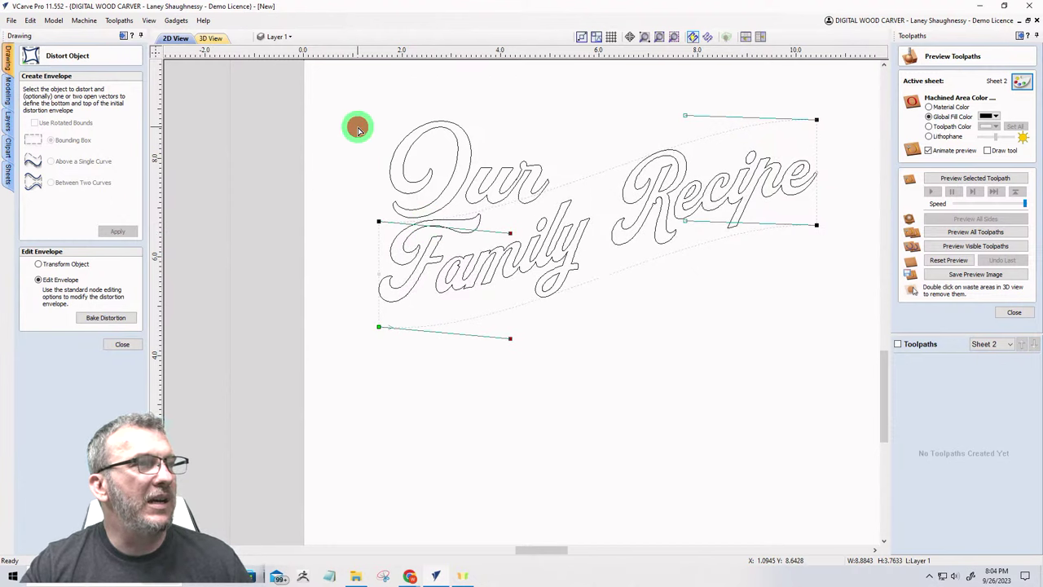
{"action": "left_click", "coordinate": [418, 193]}
{"action": "left_click", "coordinate": [122, 343]}
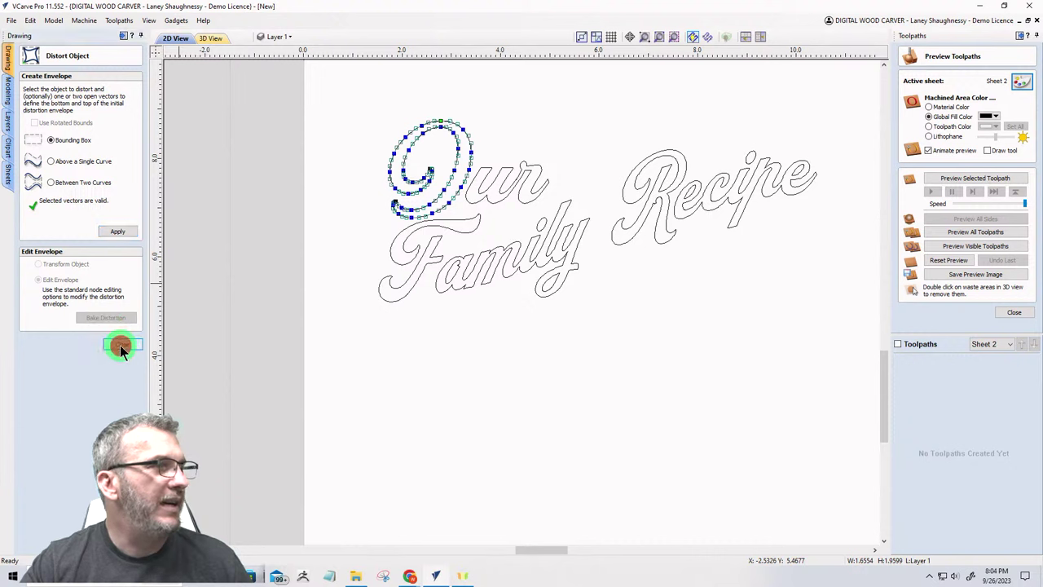
Step: Move the word 'Our' to the right above Family
{"action": "left_click_drag", "start_coordinate": [377, 82], "coordinate": [533, 208]}
{"action": "left_click", "coordinate": [529, 198]}
{"action": "left_click_drag", "start_coordinate": [283, 85], "coordinate": [575, 214]}
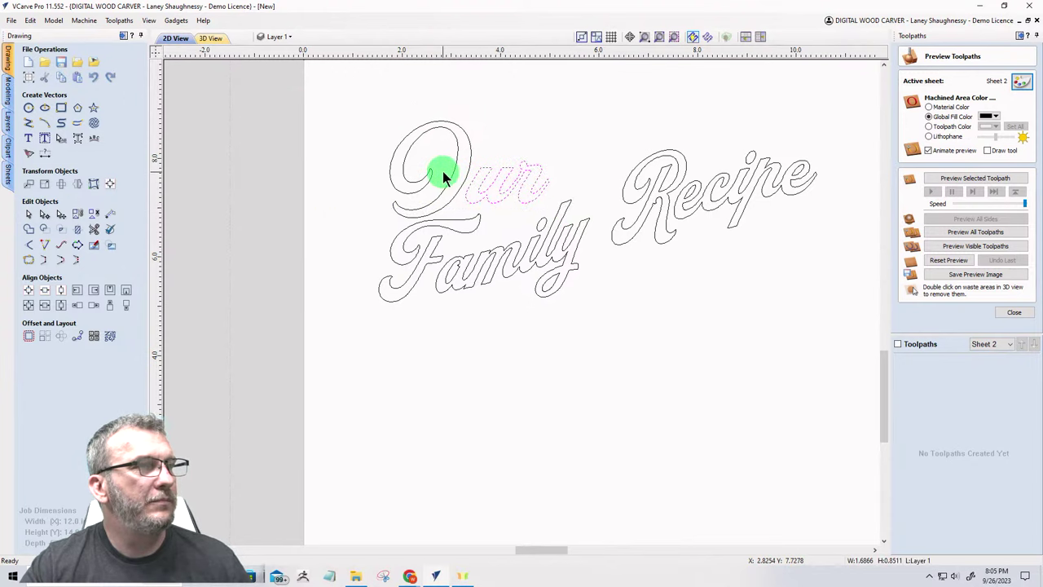
{"action": "left_click", "coordinate": [434, 127]}
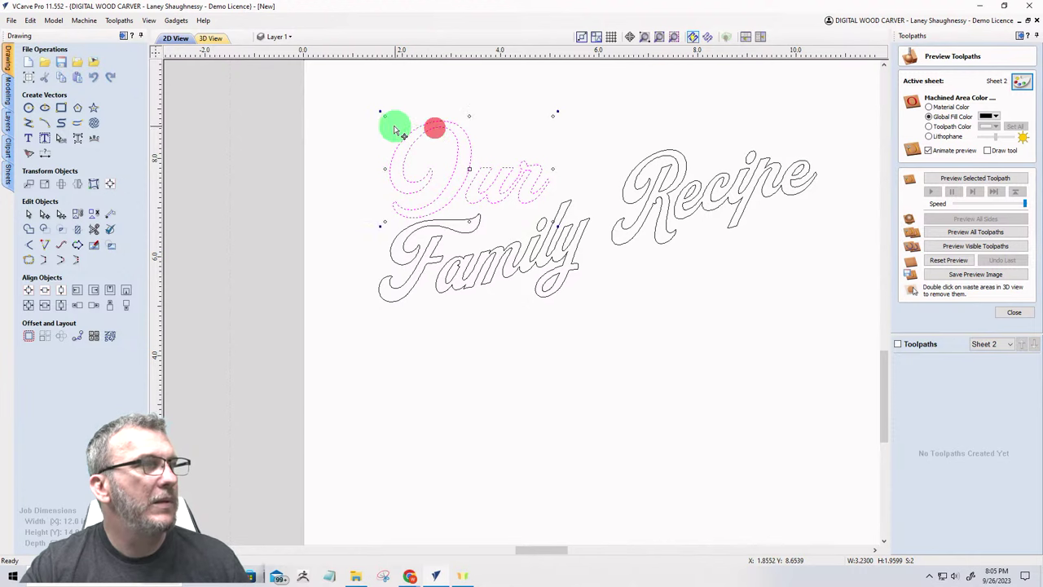
{"action": "left_click_drag", "start_coordinate": [382, 115], "coordinate": [506, 209]}
{"action": "scroll", "coordinate": [442, 217], "scroll_direction": "up", "scroll_amount": 3}
{"action": "scroll", "coordinate": [495, 235], "scroll_direction": "up", "scroll_amount": 3}
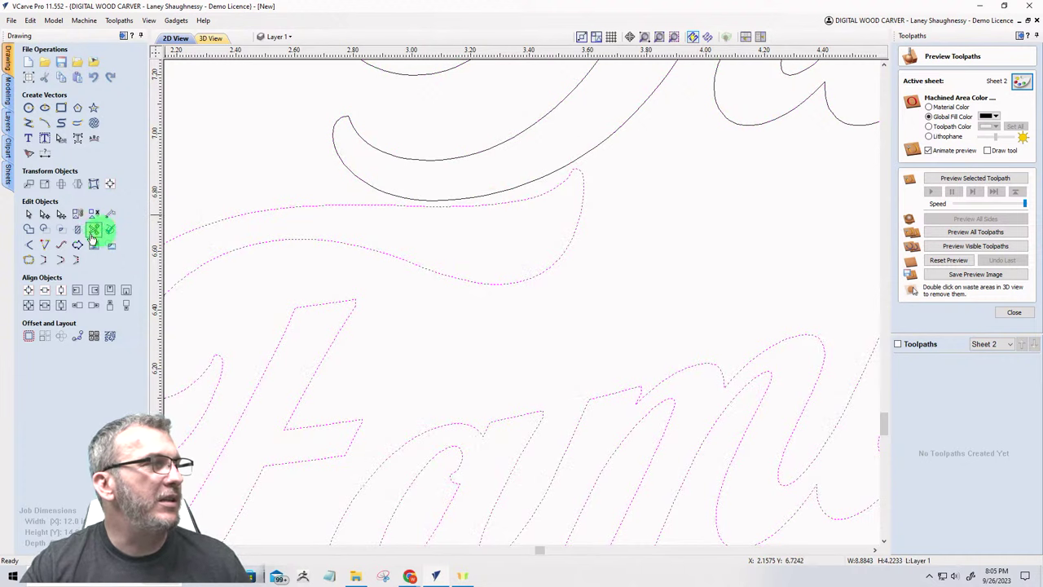
Step: Switch to Node Editing to inspect the swash curves
{"action": "left_click", "coordinate": [44, 214]}
{"action": "scroll", "coordinate": [527, 211], "scroll_direction": "up", "scroll_amount": 3}
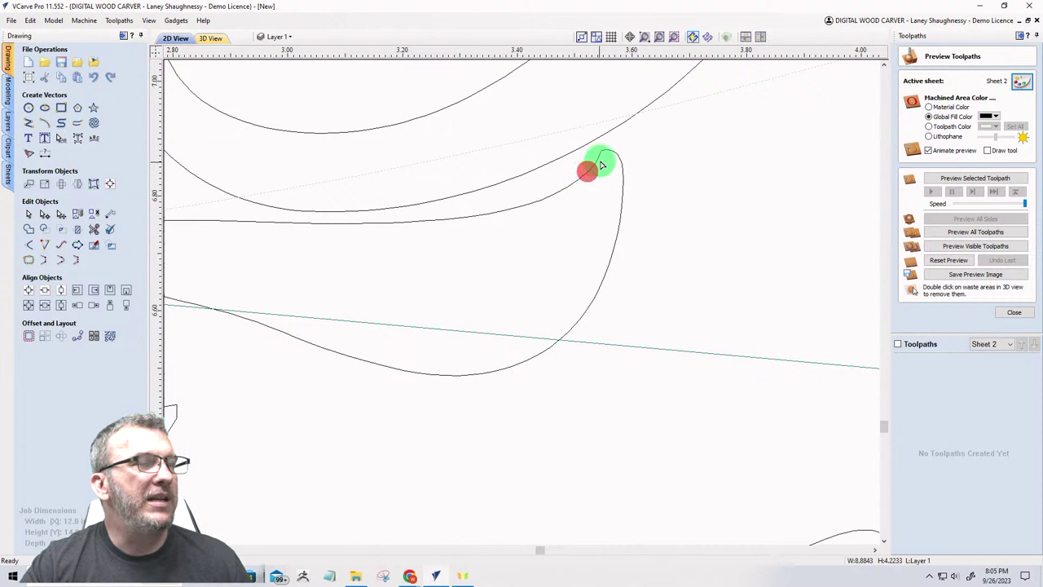
{"action": "scroll", "coordinate": [618, 187], "scroll_direction": "down", "scroll_amount": 3}
{"action": "scroll", "coordinate": [613, 196], "scroll_direction": "down", "scroll_amount": 2}
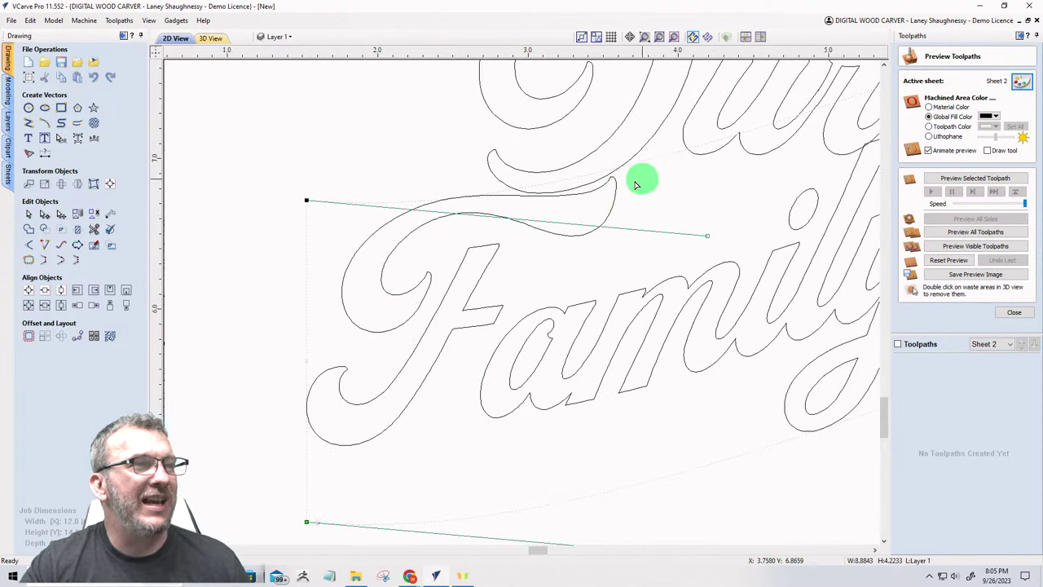
{"action": "scroll", "coordinate": [427, 212], "scroll_direction": "down", "scroll_amount": 3}
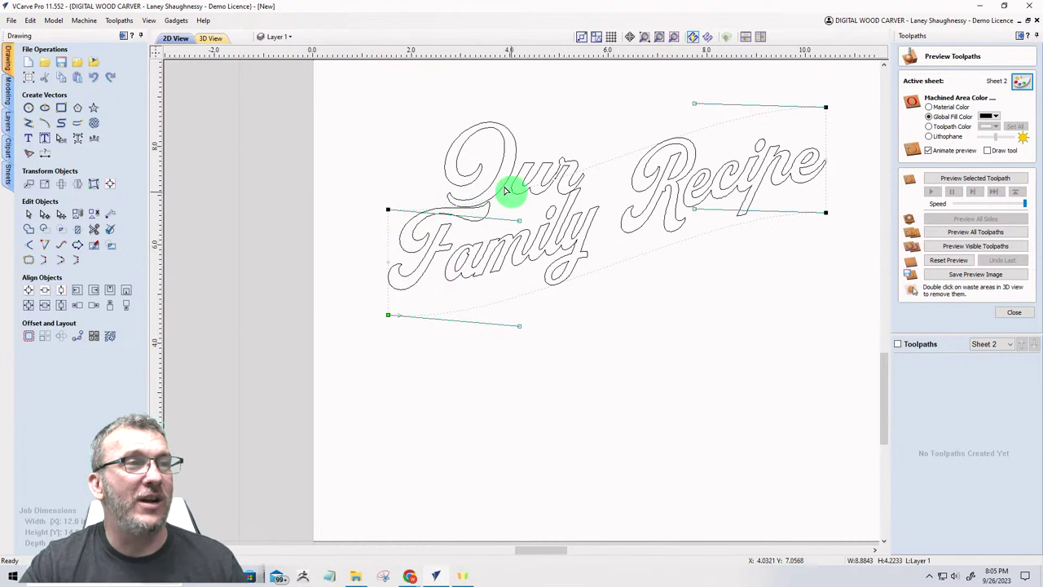
Step: Convert the distorted Family Recipe text to curves
{"action": "left_click", "coordinate": [583, 233]}
{"action": "right_click", "coordinate": [581, 230]}
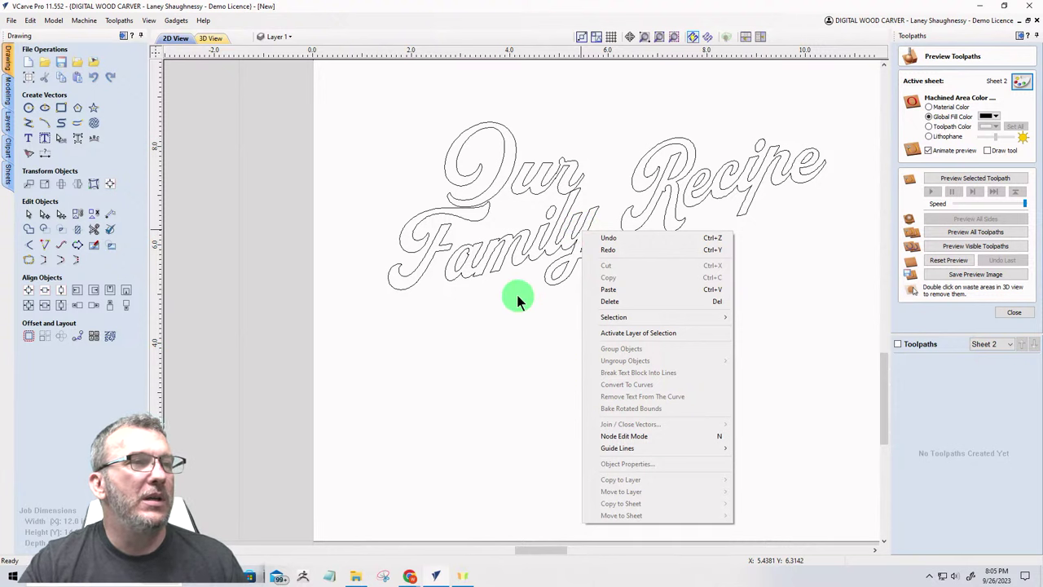
{"action": "left_click", "coordinate": [507, 255]}
{"action": "right_click", "coordinate": [506, 254]}
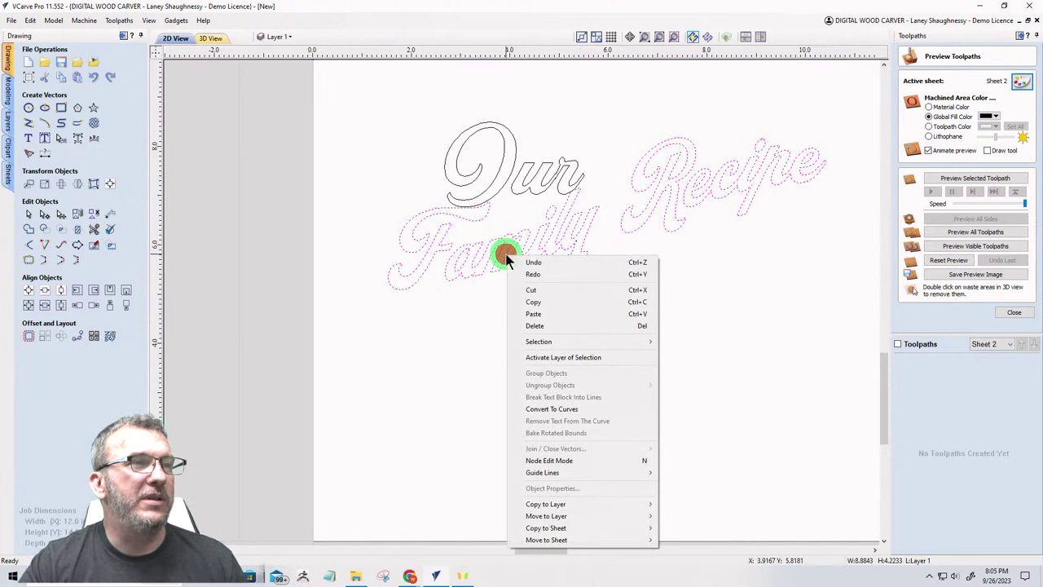
{"action": "left_click", "coordinate": [548, 408]}
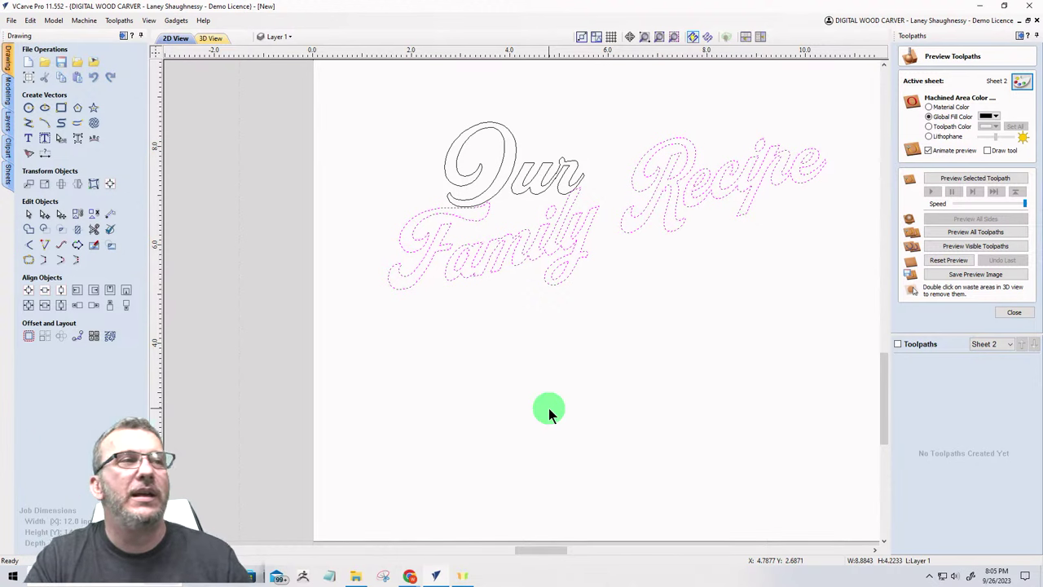
Step: Select the separate top swash curve of the F
{"action": "left_click", "coordinate": [406, 357]}
{"action": "left_click", "coordinate": [475, 218]}
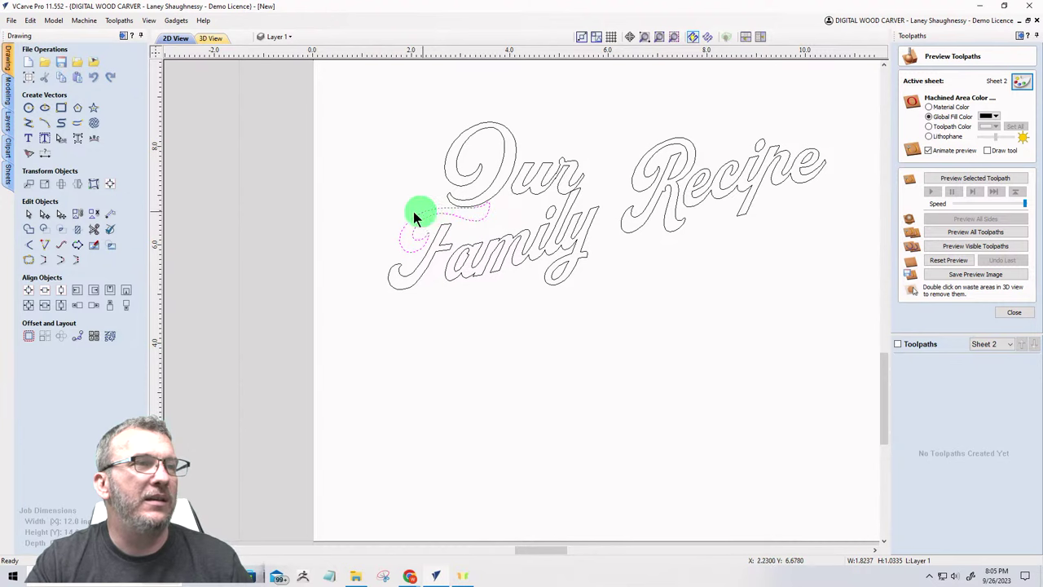
{"action": "scroll", "coordinate": [413, 214], "scroll_direction": "up", "scroll_amount": 3}
Step: Delete the surplus node at the tip of the F swash
{"action": "scroll", "coordinate": [619, 206], "scroll_direction": "up", "scroll_amount": 2}
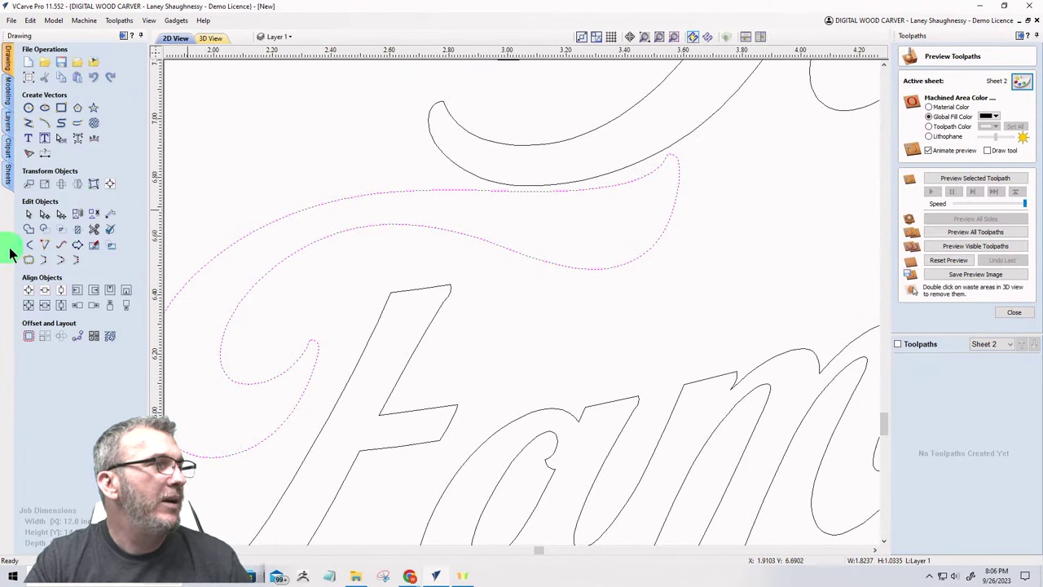
{"action": "left_click", "coordinate": [47, 216]}
{"action": "scroll", "coordinate": [699, 171], "scroll_direction": "up", "scroll_amount": 4}
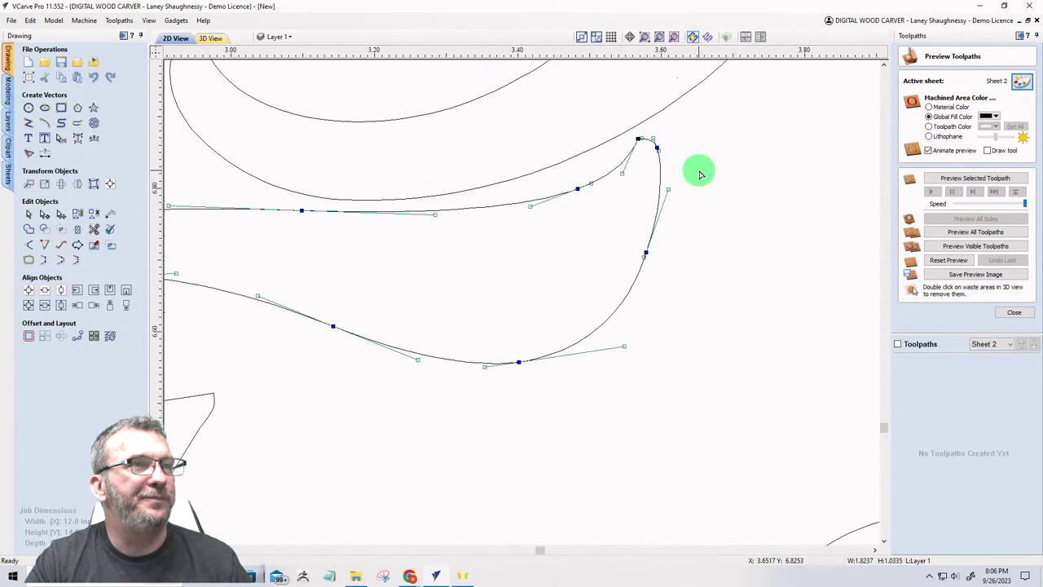
{"action": "left_click_drag", "start_coordinate": [603, 119], "coordinate": [683, 161]}
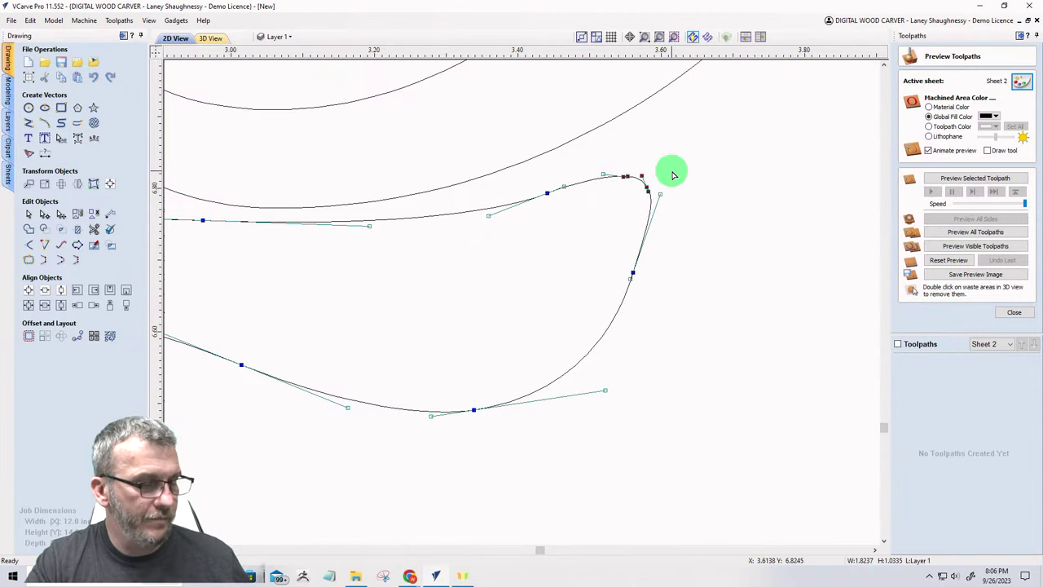
{"action": "left_click", "coordinate": [526, 252]}
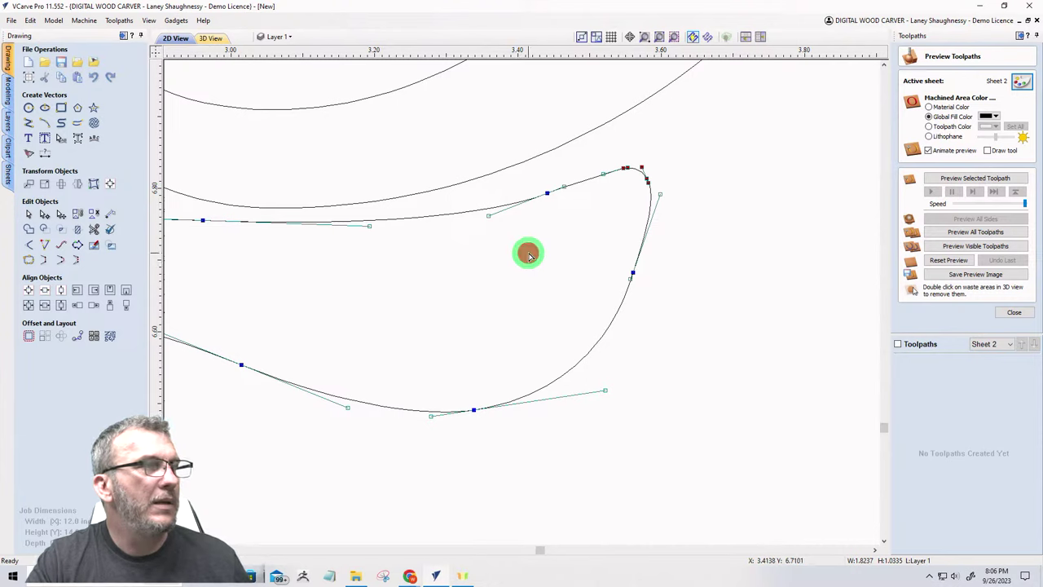
{"action": "left_click", "coordinate": [550, 196]}
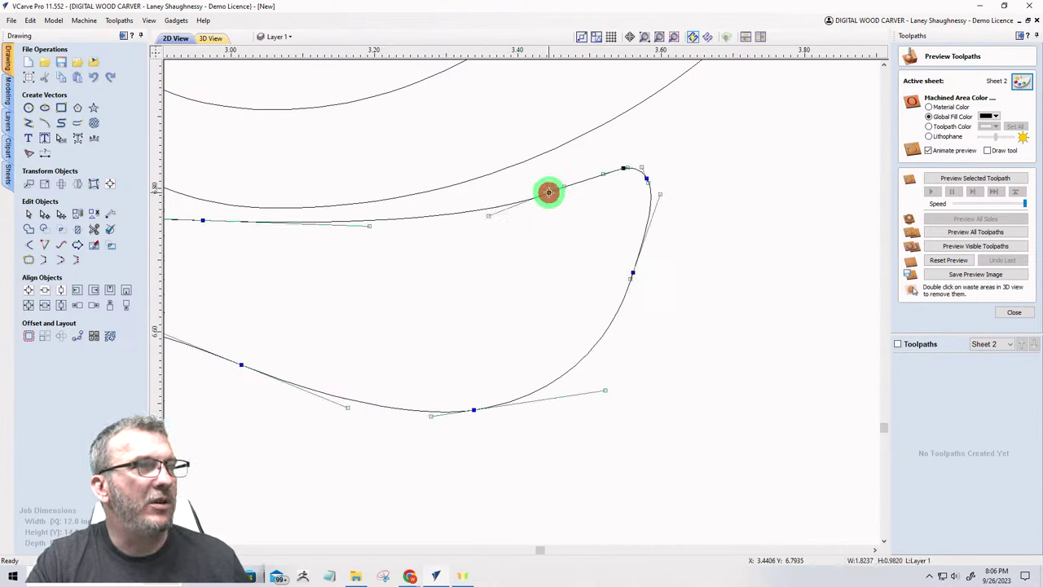
{"action": "right_click", "coordinate": [626, 179]}
{"action": "left_click", "coordinate": [636, 186]}
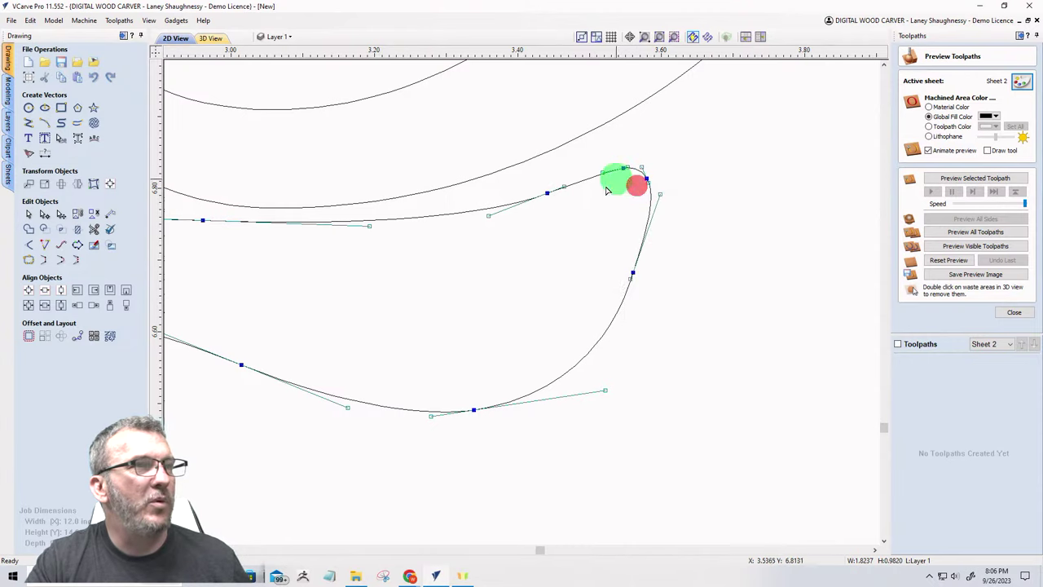
{"action": "left_click", "coordinate": [550, 196]}
{"action": "right_click", "coordinate": [547, 194]}
{"action": "left_click", "coordinate": [568, 203]}
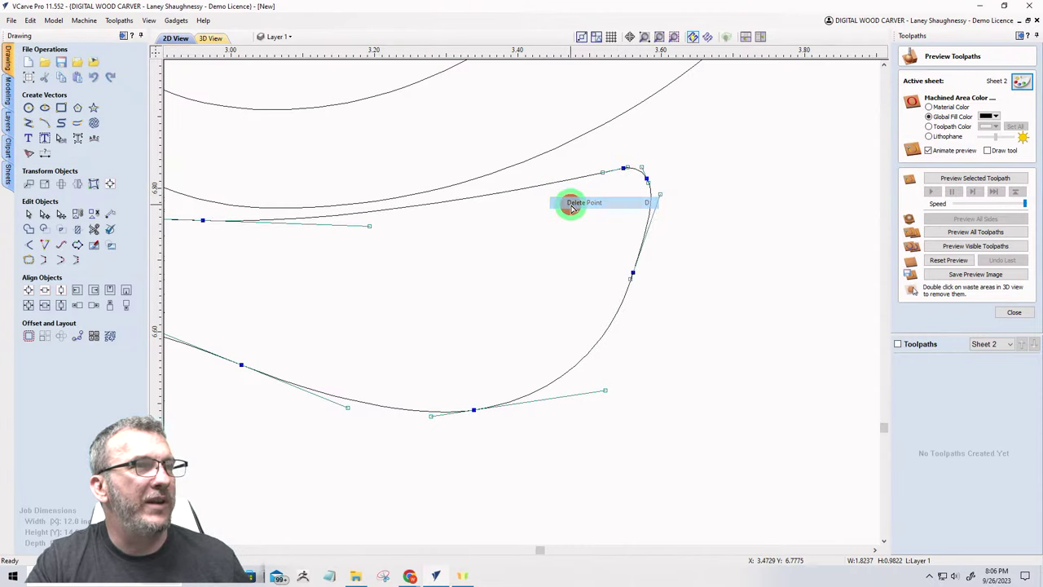
Step: Drag the swash's control handle and spans to smooth its upper curve into a hooked tip
{"action": "left_click", "coordinate": [603, 173]}
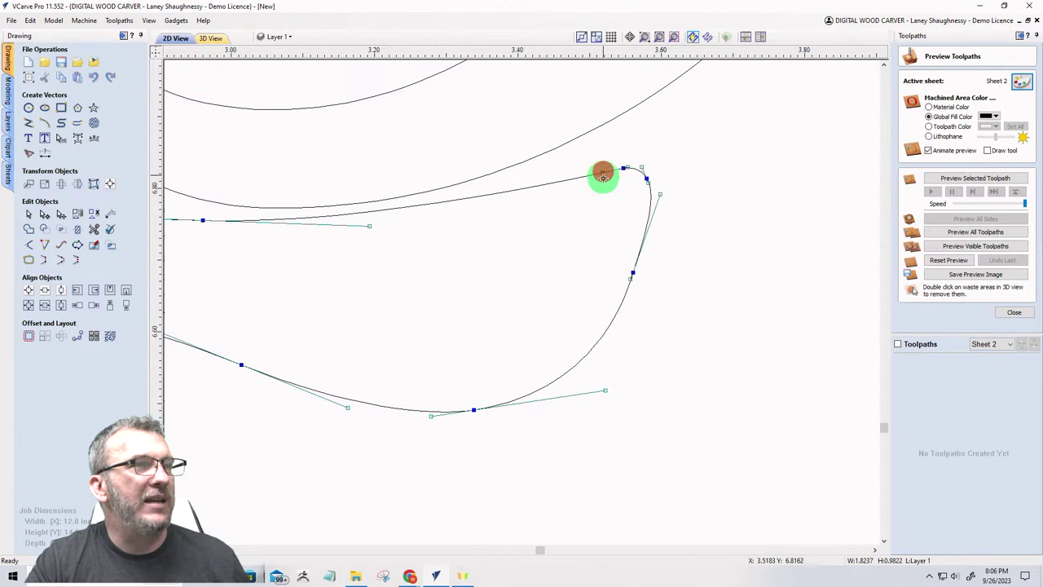
{"action": "left_click_drag", "start_coordinate": [562, 214], "coordinate": [530, 214]}
{"action": "scroll", "coordinate": [601, 233], "scroll_direction": "down", "scroll_amount": 2}
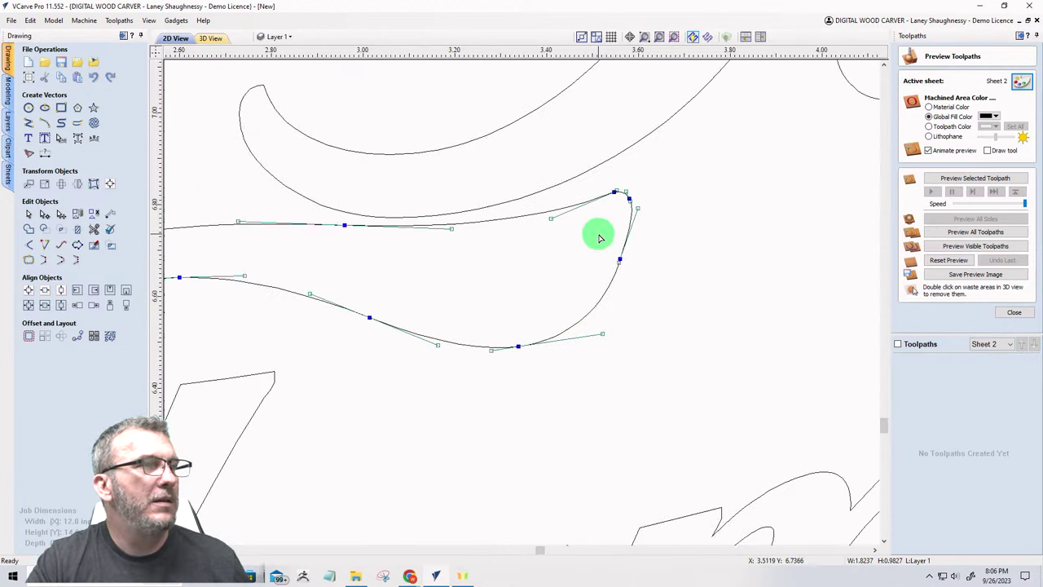
{"action": "left_click_drag", "start_coordinate": [450, 228], "coordinate": [386, 230]}
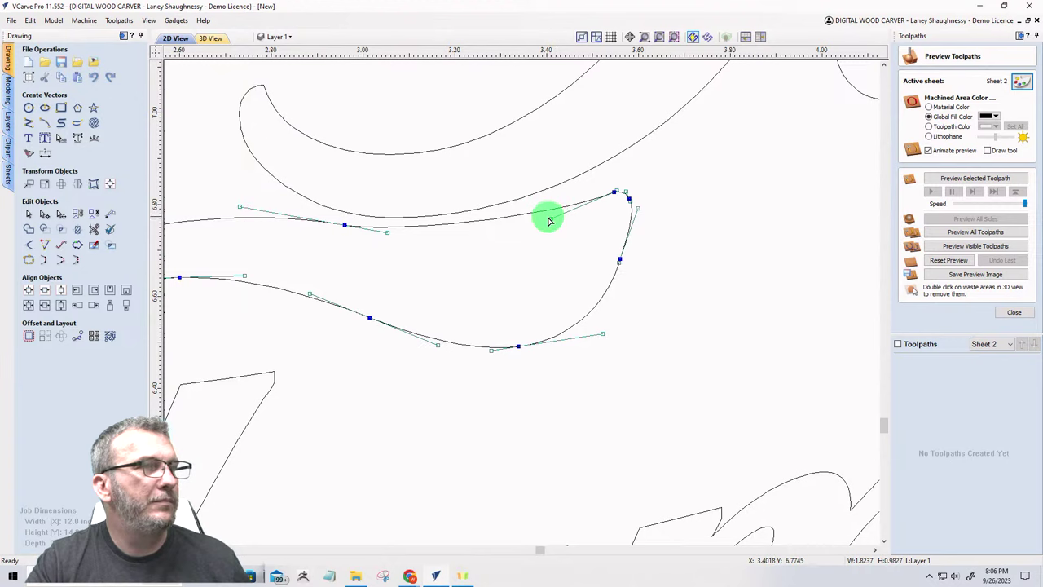
{"action": "left_click_drag", "start_coordinate": [550, 218], "coordinate": [553, 234]}
{"action": "scroll", "coordinate": [555, 245], "scroll_direction": "down", "scroll_amount": 4}
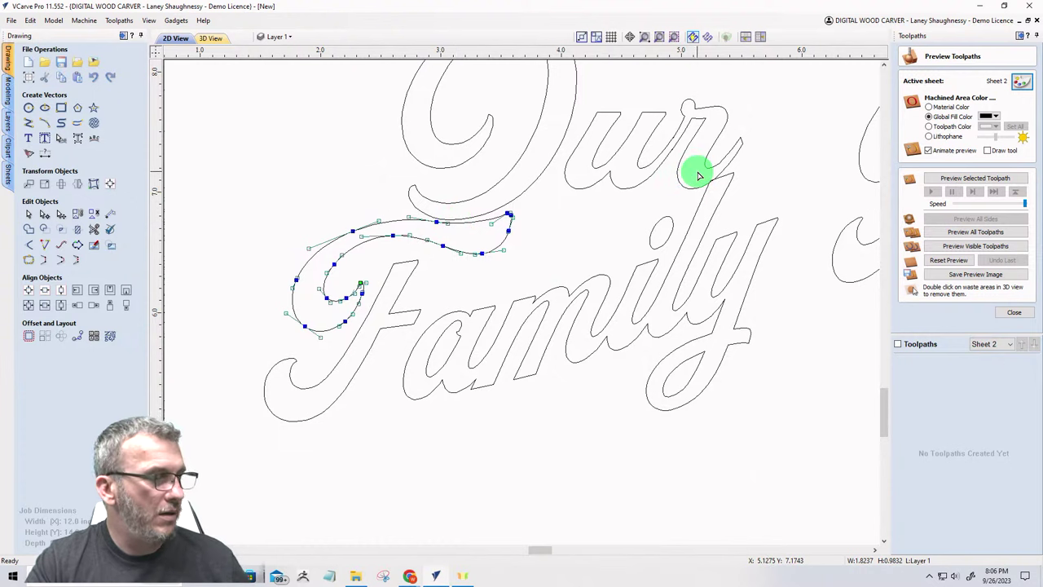
Step: Nudge 'Our' two steps right and two steps up
{"action": "left_click", "coordinate": [694, 172]}
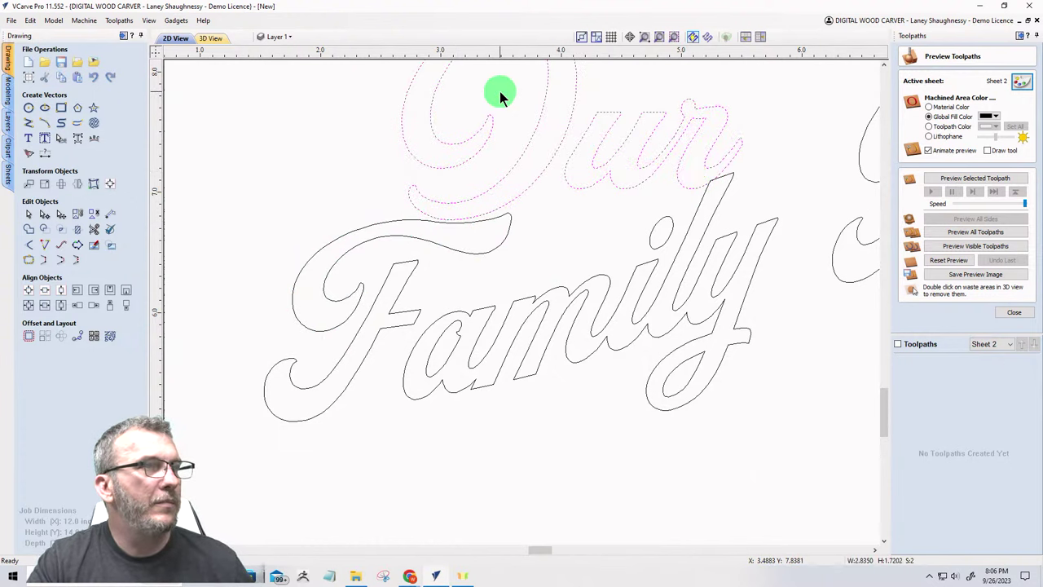
{"action": "key", "text": "Right"}
{"action": "key", "text": "Right"}
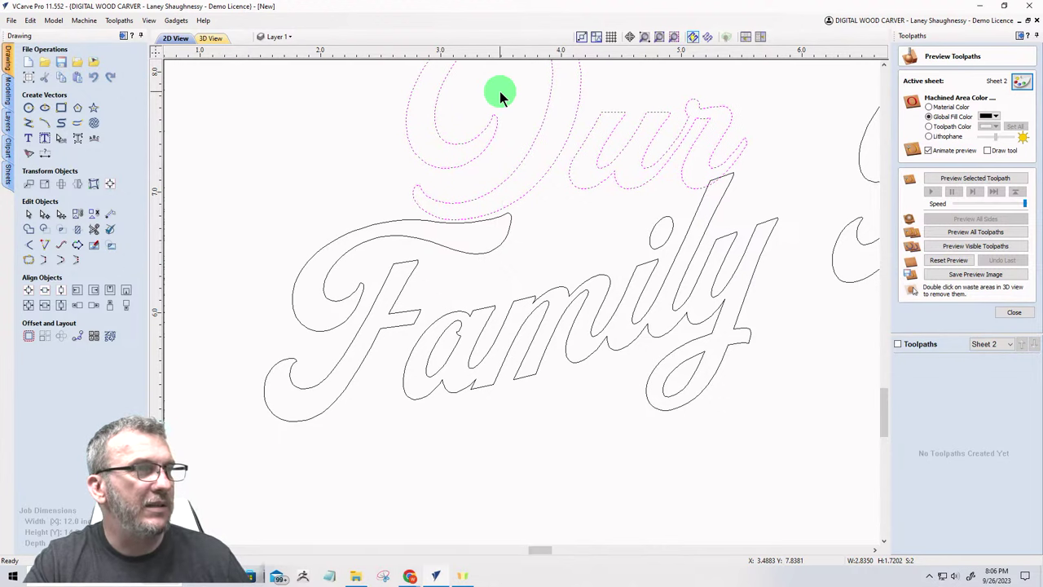
{"action": "key", "text": "Right"}
{"action": "key", "text": "Right"}
{"action": "key", "text": "Right"}
{"action": "key", "text": "Right"}
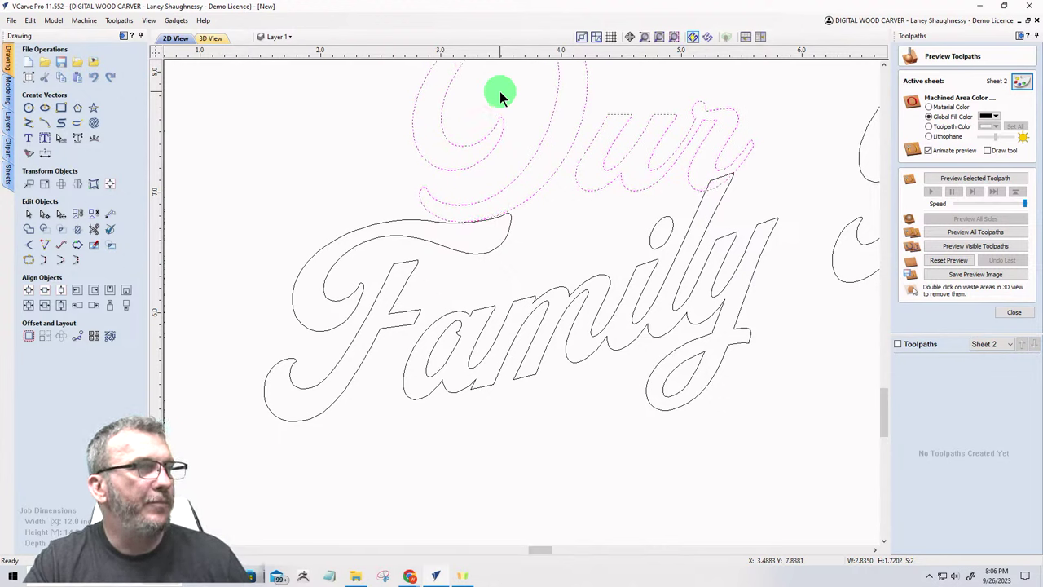
{"action": "key", "text": "Up"}
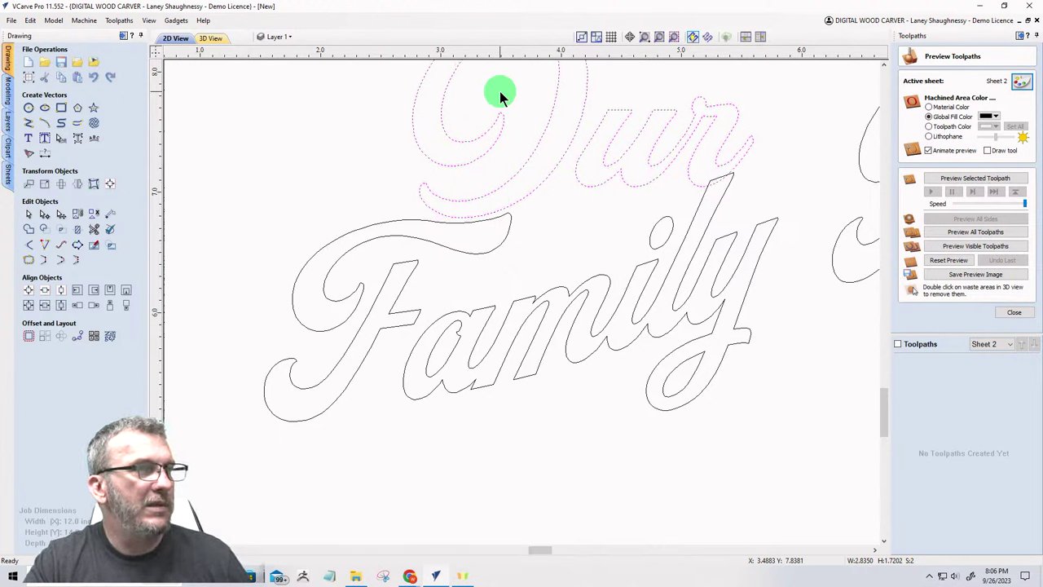
{"action": "key", "text": "Up"}
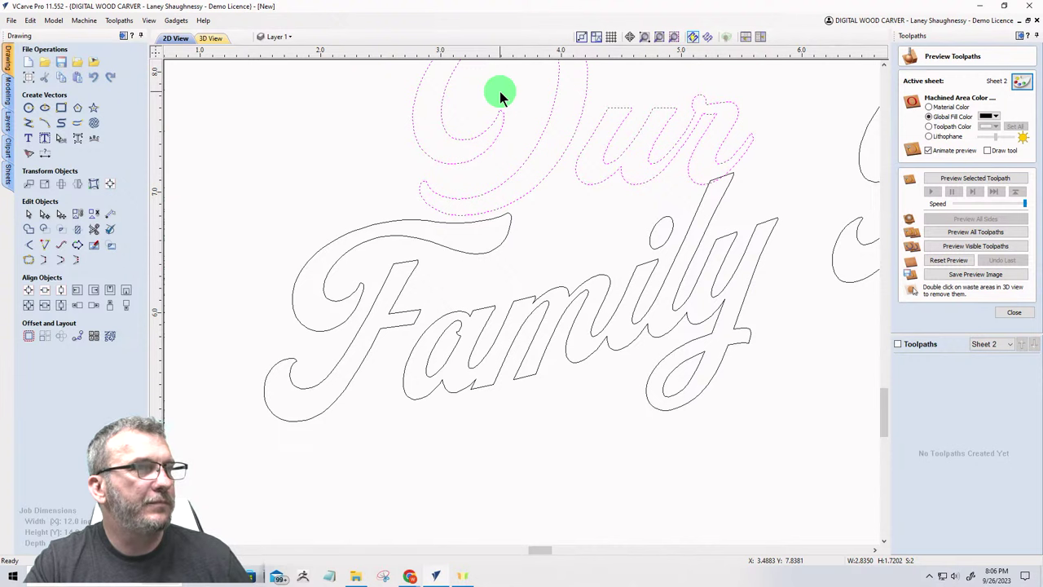
{"action": "scroll", "coordinate": [719, 189], "scroll_direction": "up", "scroll_amount": 4}
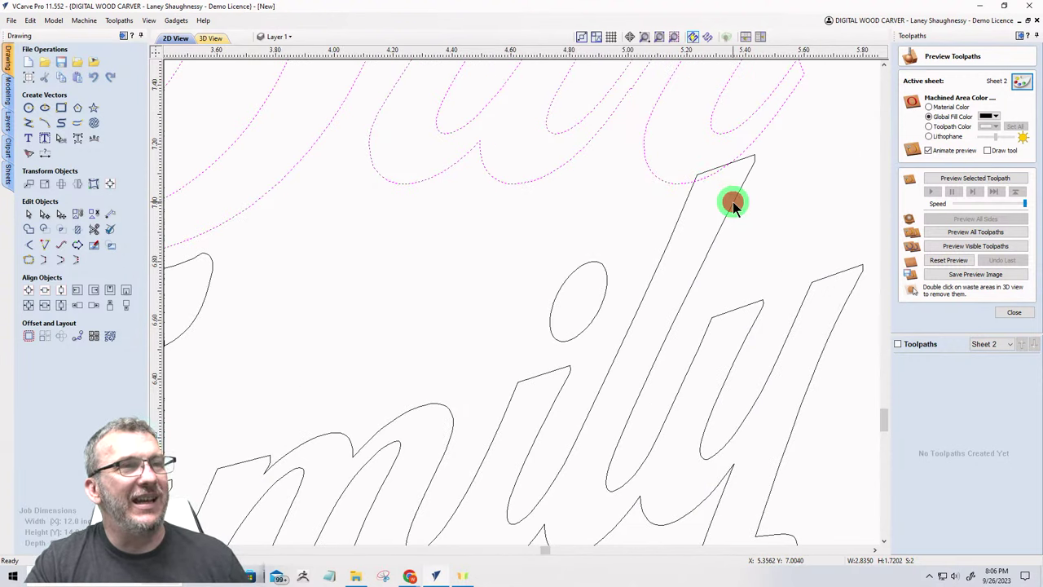
Step: Select the word Family and zoom to check its fit beneath 'Our'
{"action": "left_click", "coordinate": [732, 203]}
{"action": "scroll", "coordinate": [693, 187], "scroll_direction": "down", "scroll_amount": 4}
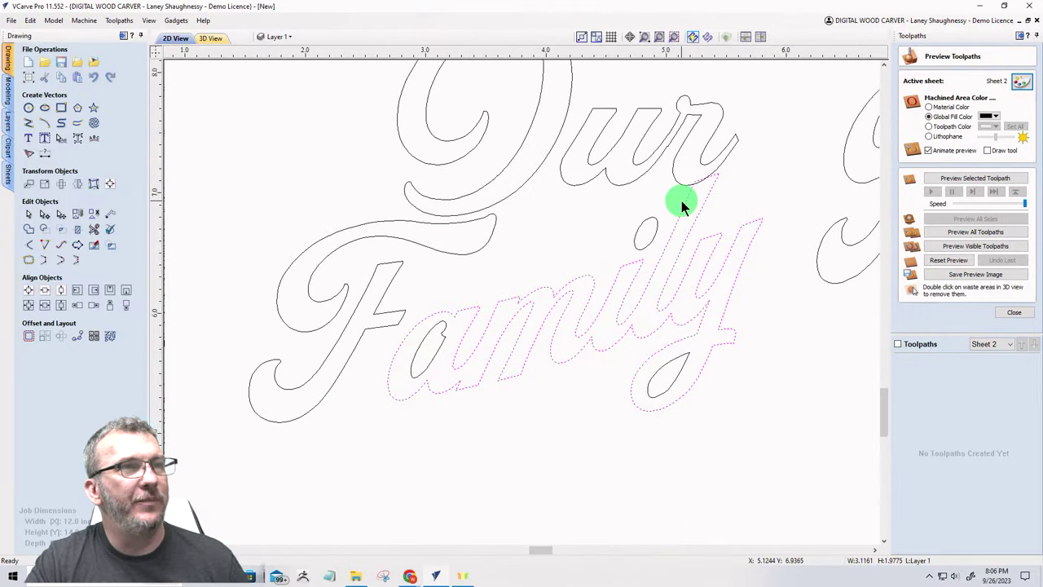
{"action": "scroll", "coordinate": [712, 194], "scroll_direction": "up", "scroll_amount": 3}
{"action": "scroll", "coordinate": [679, 186], "scroll_direction": "down", "scroll_amount": 2}
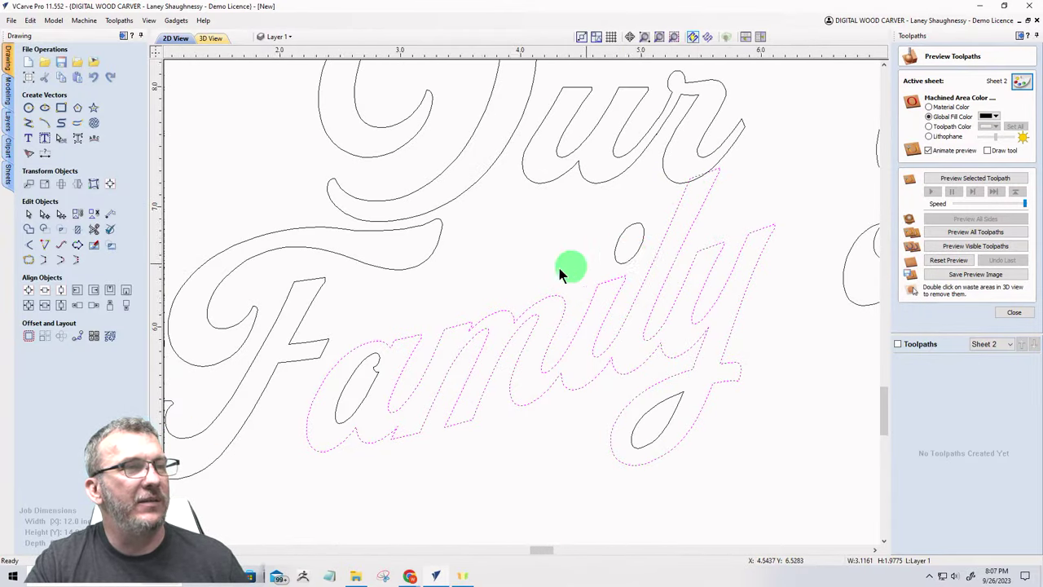
{"action": "scroll", "coordinate": [464, 272], "scroll_direction": "down", "scroll_amount": 5}
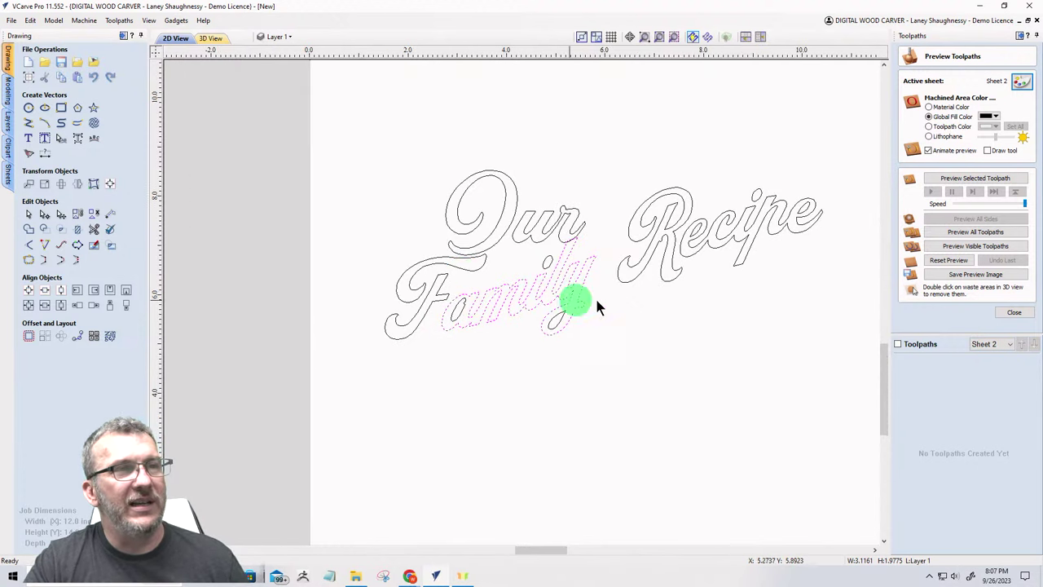
{"action": "scroll", "coordinate": [577, 296], "scroll_direction": "up", "scroll_amount": 4}
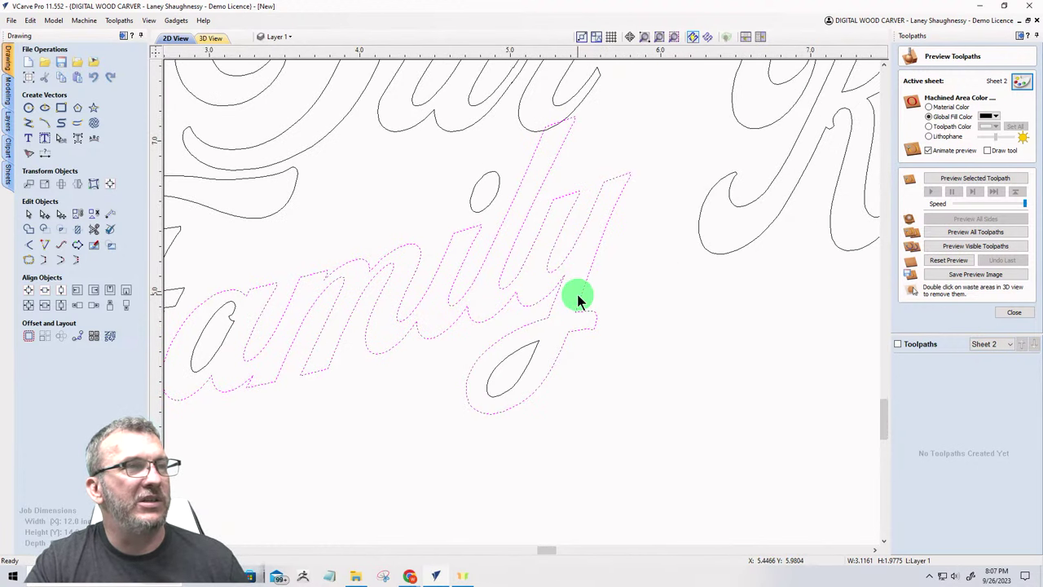
{"action": "scroll", "coordinate": [577, 289], "scroll_direction": "down", "scroll_amount": 1}
{"action": "scroll", "coordinate": [544, 166], "scroll_direction": "up", "scroll_amount": 4}
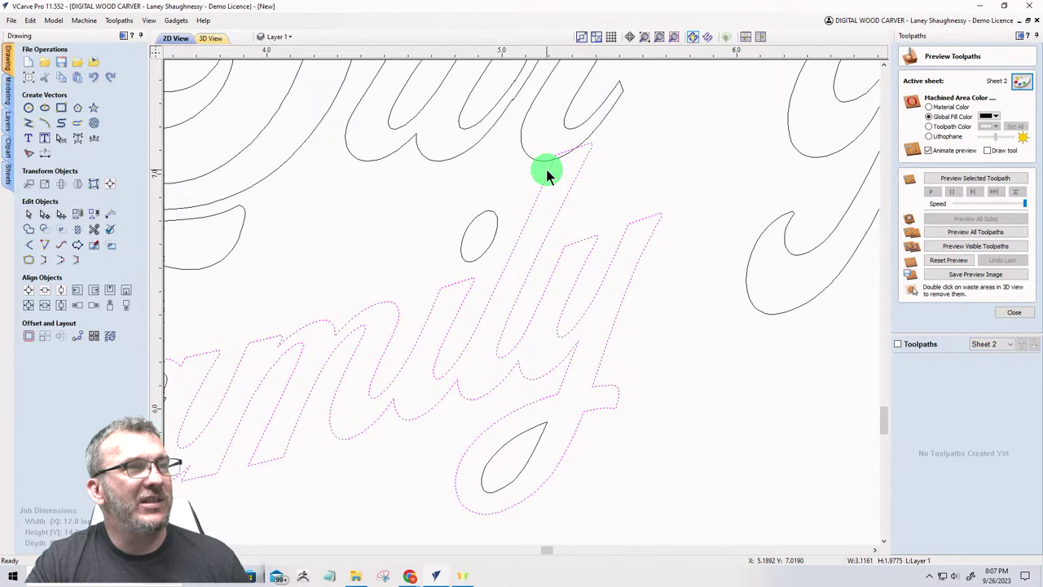
Step: Nudge the top end nodes of the y in Family down and left, clear of 'Our'
{"action": "left_click", "coordinate": [45, 215]}
{"action": "left_click", "coordinate": [516, 96]}
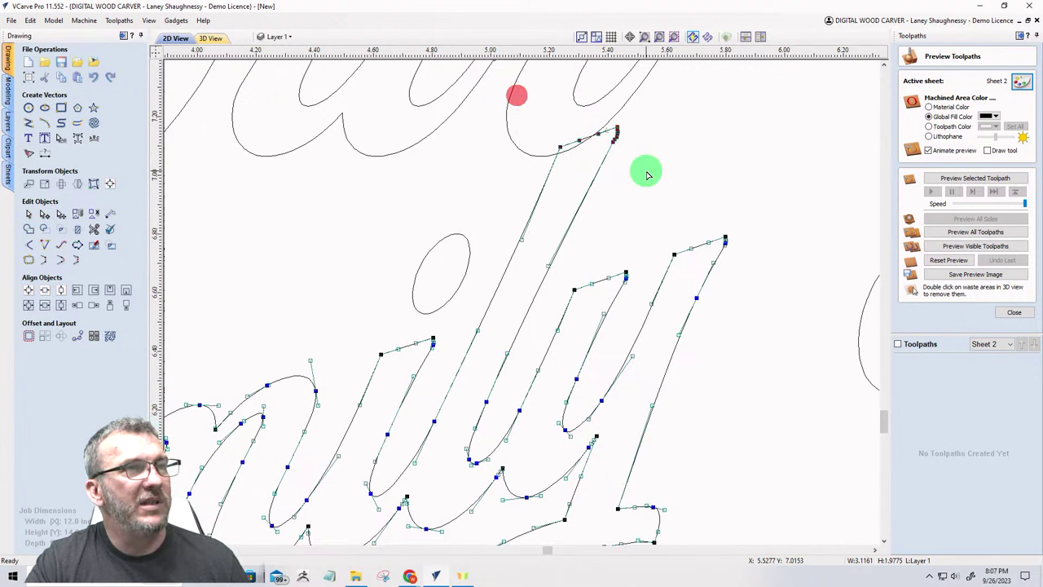
{"action": "key", "text": "Down"}
{"action": "key", "text": "Down"}
{"action": "key", "text": "Left"}
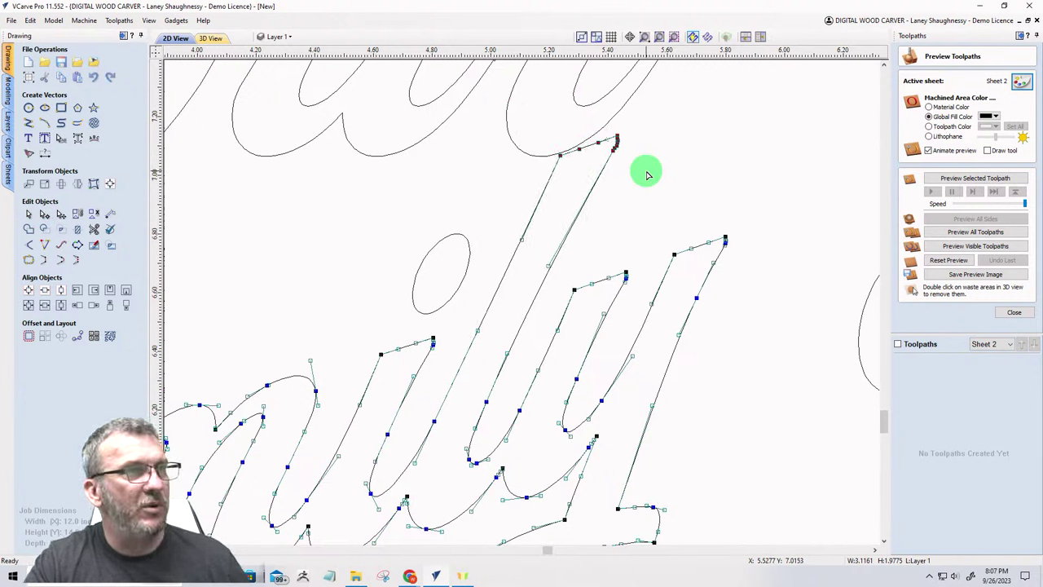
{"action": "key", "text": "Left"}
{"action": "key", "text": "Down"}
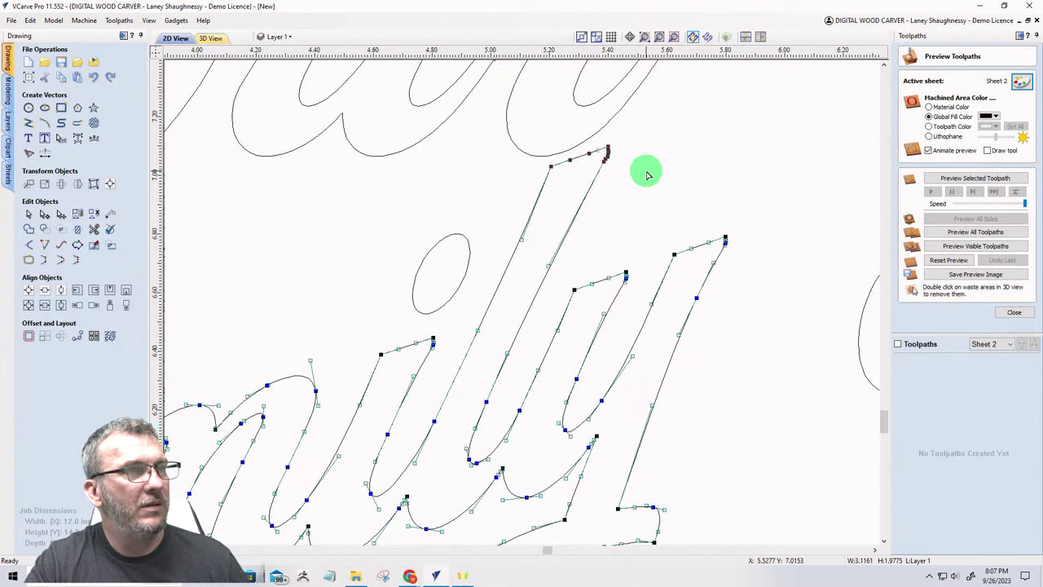
{"action": "key", "text": "Left"}
{"action": "key", "text": "Down"}
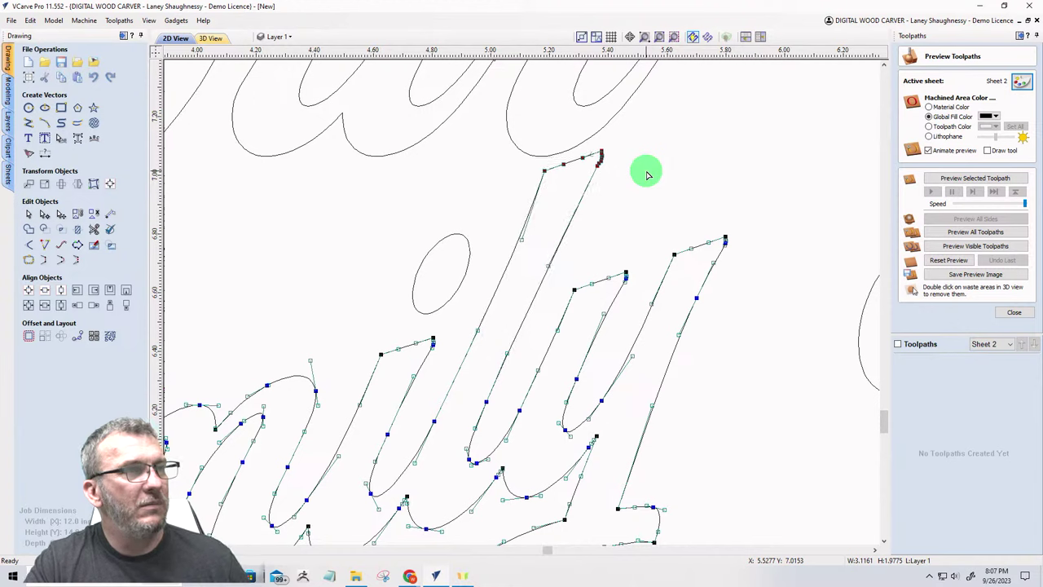
{"action": "key", "text": "Down"}
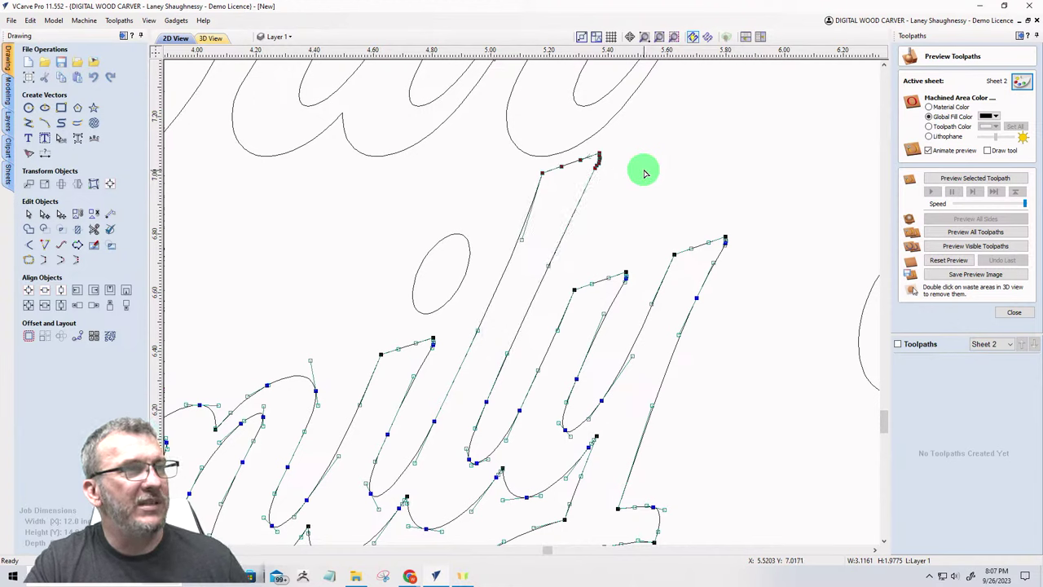
{"action": "left_click", "coordinate": [643, 173]}
{"action": "scroll", "coordinate": [643, 173], "scroll_direction": "down", "scroll_amount": 7}
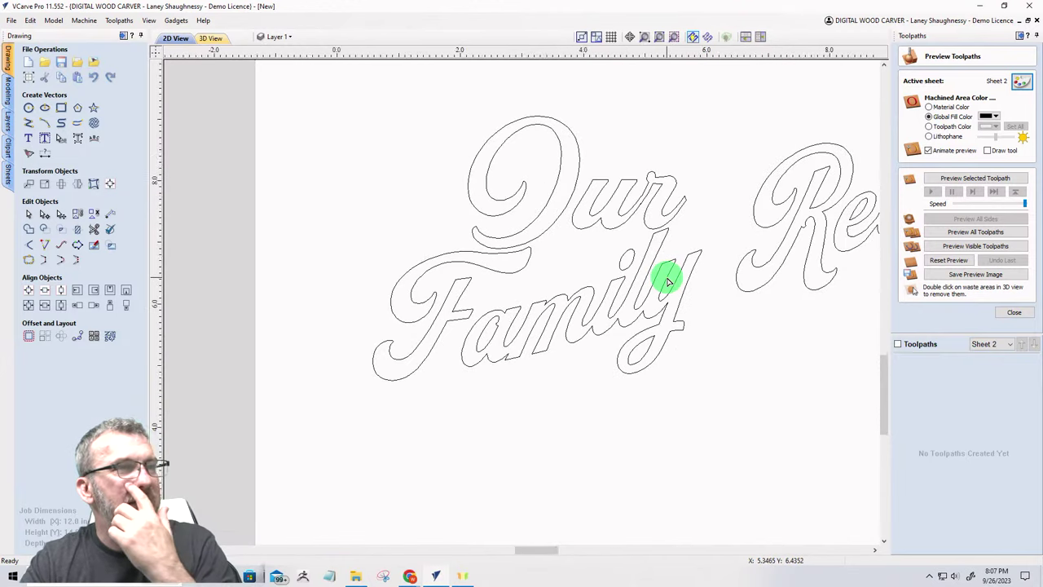
Step: Move all the Our Family Recipe lettering to the sheet's top and scale it to about 10.51 × 4.06 inches
{"action": "scroll", "coordinate": [508, 328], "scroll_direction": "down", "scroll_amount": 4}
{"action": "scroll", "coordinate": [694, 345], "scroll_direction": "up", "scroll_amount": 3}
{"action": "scroll", "coordinate": [689, 344], "scroll_direction": "down", "scroll_amount": 1}
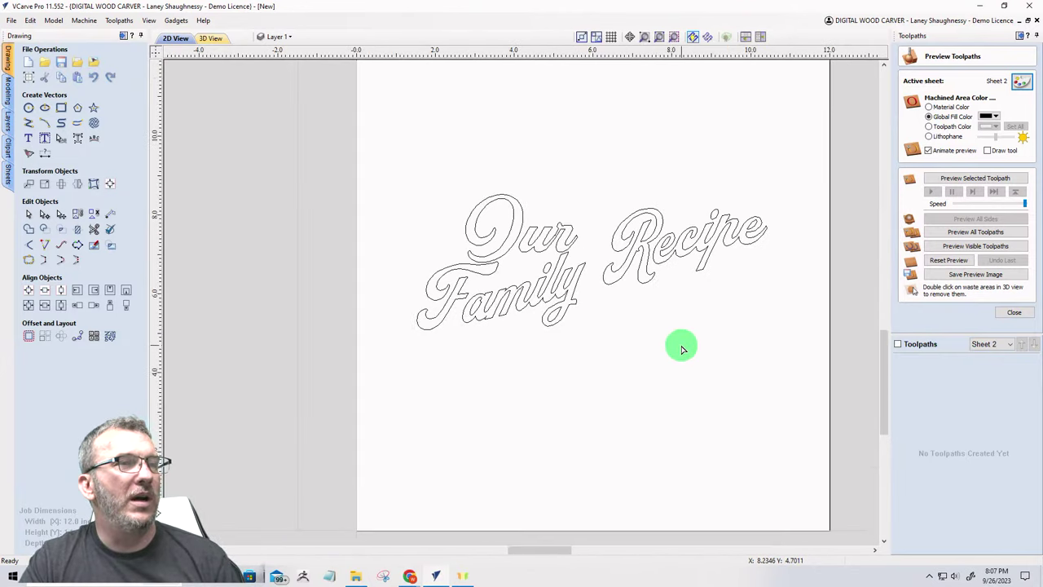
{"action": "left_click_drag", "start_coordinate": [334, 132], "coordinate": [823, 383]}
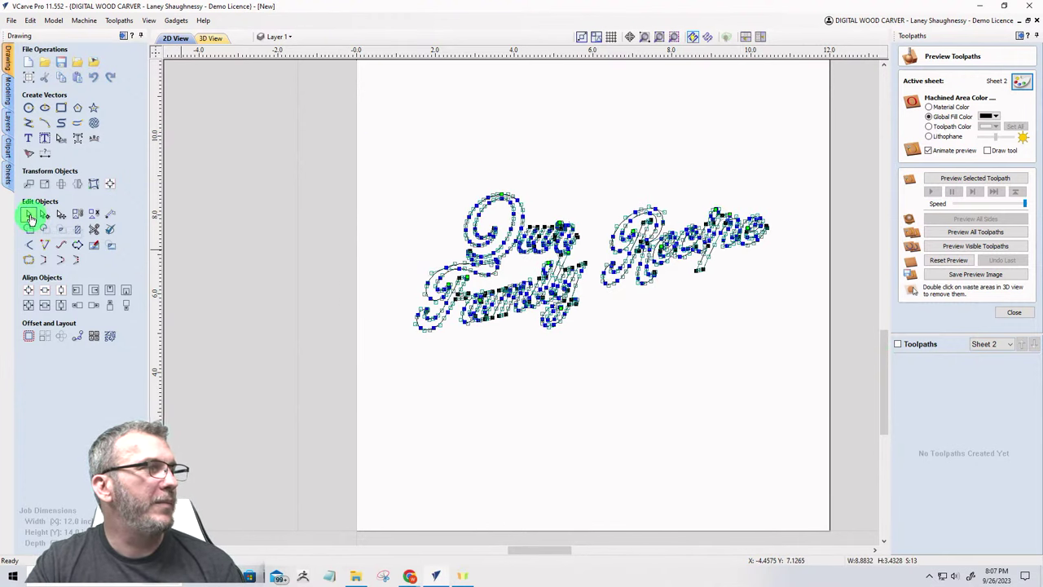
{"action": "left_click", "coordinate": [29, 215]}
{"action": "scroll", "coordinate": [515, 240], "scroll_direction": "down", "scroll_amount": 2}
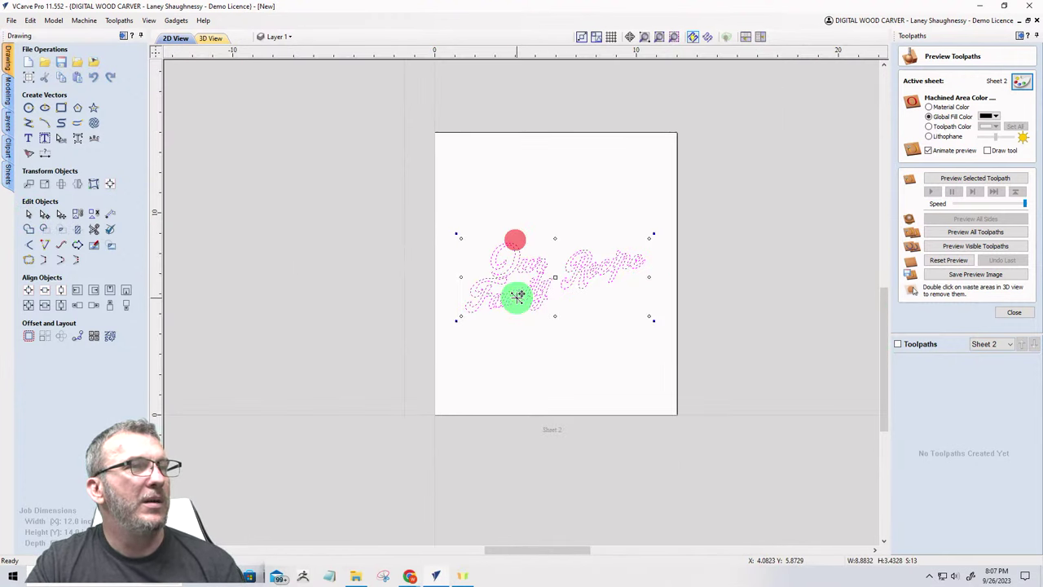
{"action": "left_click_drag", "start_coordinate": [516, 265], "coordinate": [512, 170]}
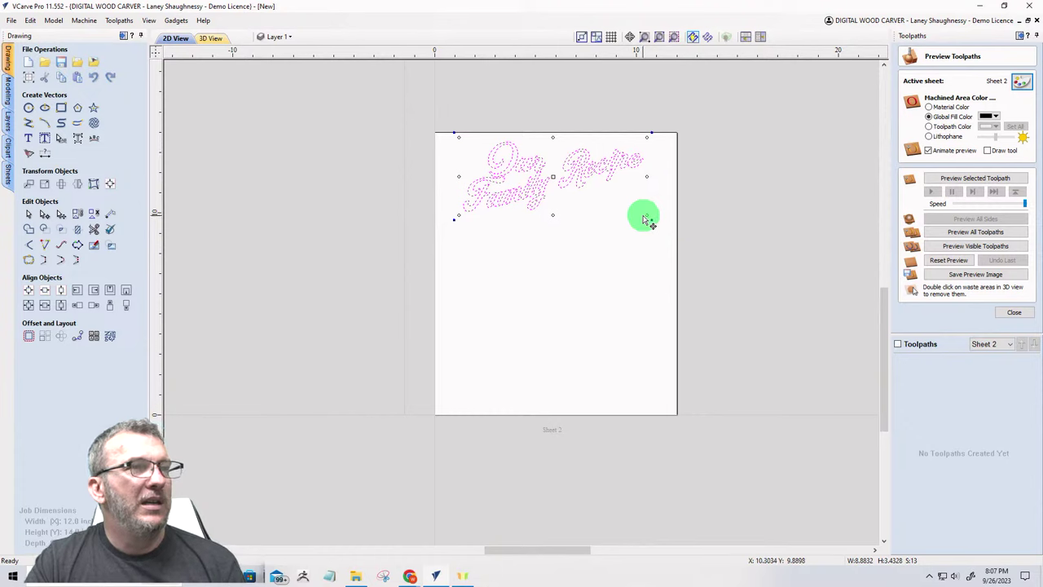
{"action": "left_click_drag", "start_coordinate": [647, 215], "coordinate": [652, 227]}
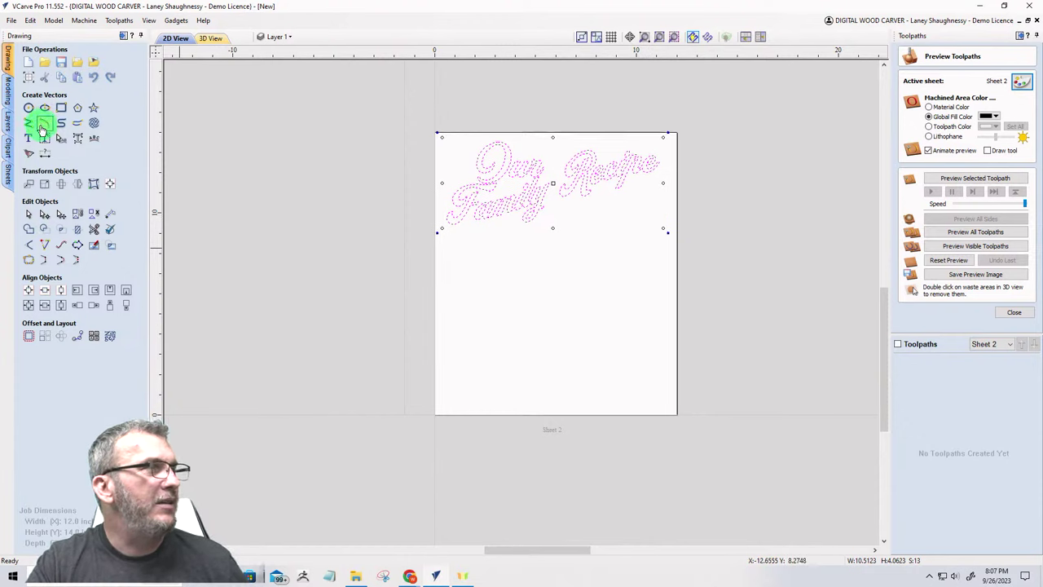
Step: Draw an 8.75-inch horizontal line beneath the Our Family Recipe lettering, undoing a stray segment
{"action": "left_click", "coordinate": [28, 123]}
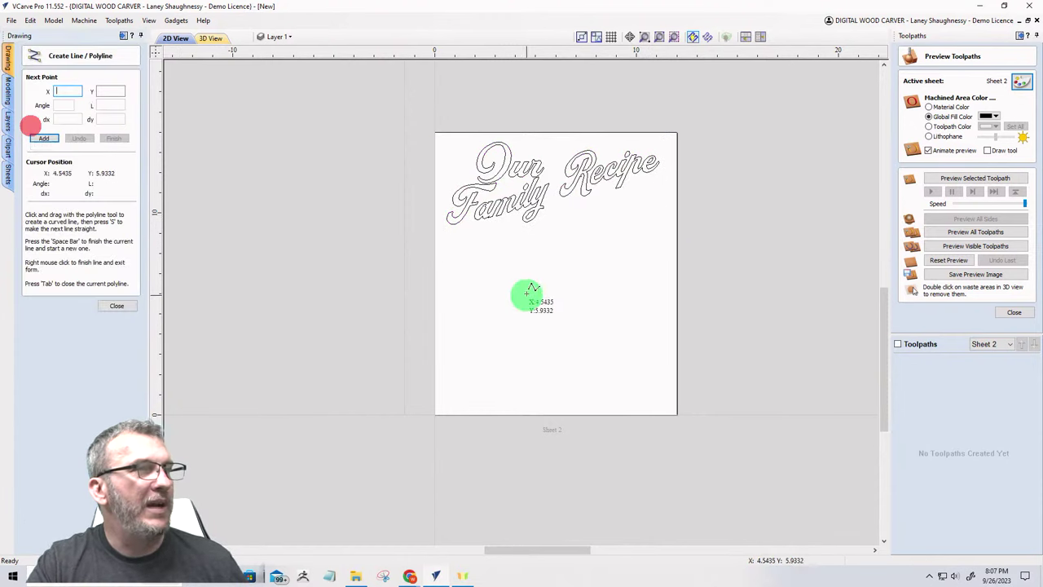
{"action": "left_click", "coordinate": [469, 261]}
{"action": "left_click", "coordinate": [603, 274]}
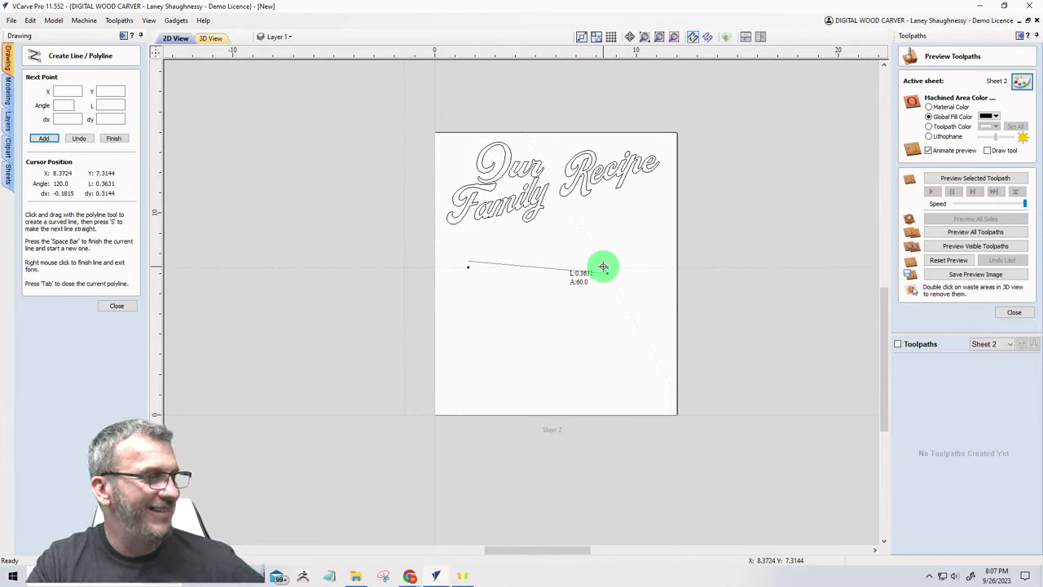
{"action": "left_click", "coordinate": [74, 137]}
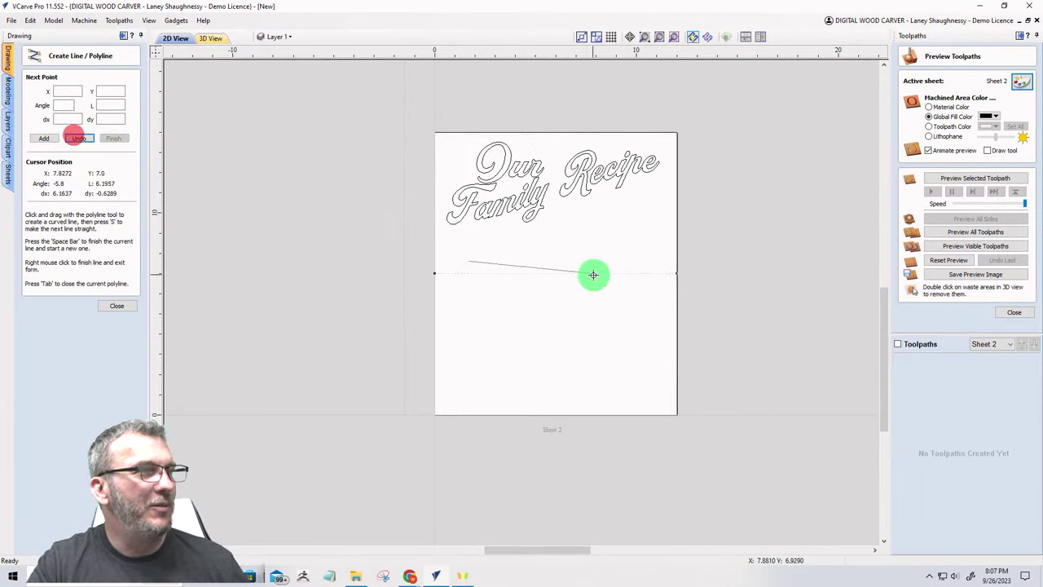
{"action": "left_click", "coordinate": [643, 260]}
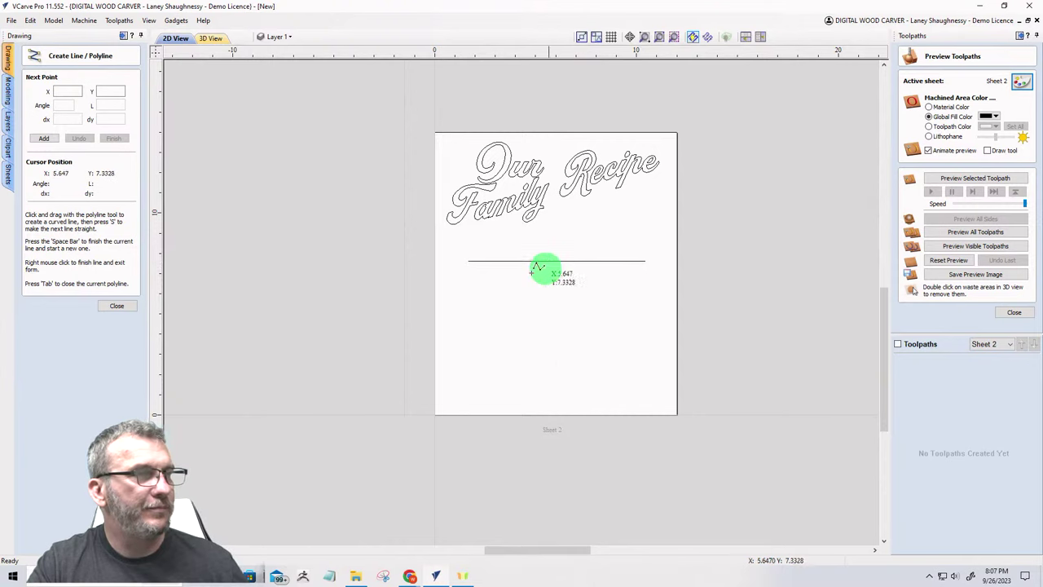
{"action": "left_click", "coordinate": [116, 306]}
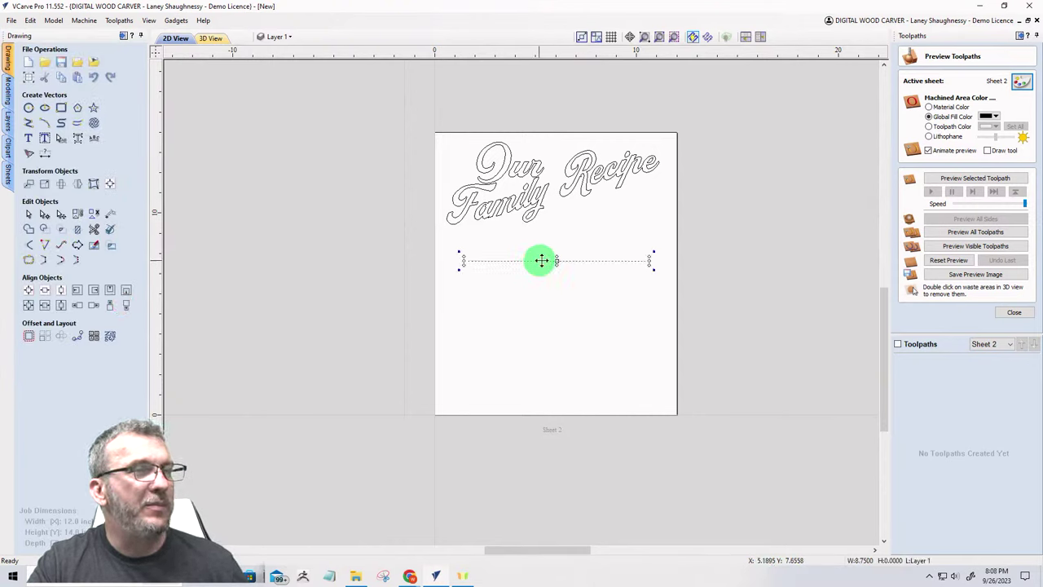
Step: Offset the line outwards repeatedly at 0.375 inches to build a stack of ruled lines
{"action": "left_click", "coordinate": [29, 336]}
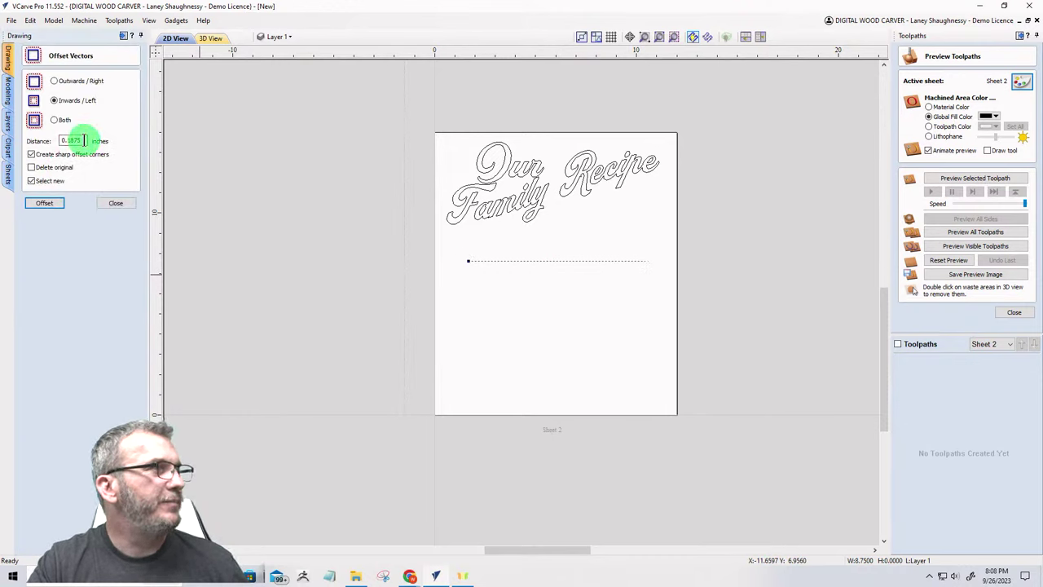
{"action": "left_click", "coordinate": [44, 206]}
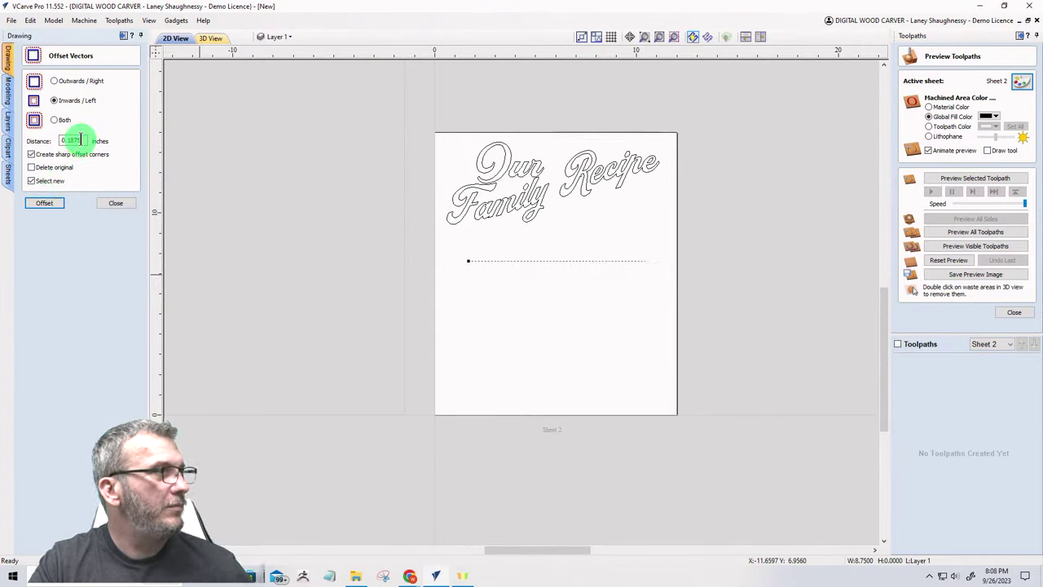
{"action": "left_click_drag", "start_coordinate": [80, 140], "coordinate": [40, 145]}
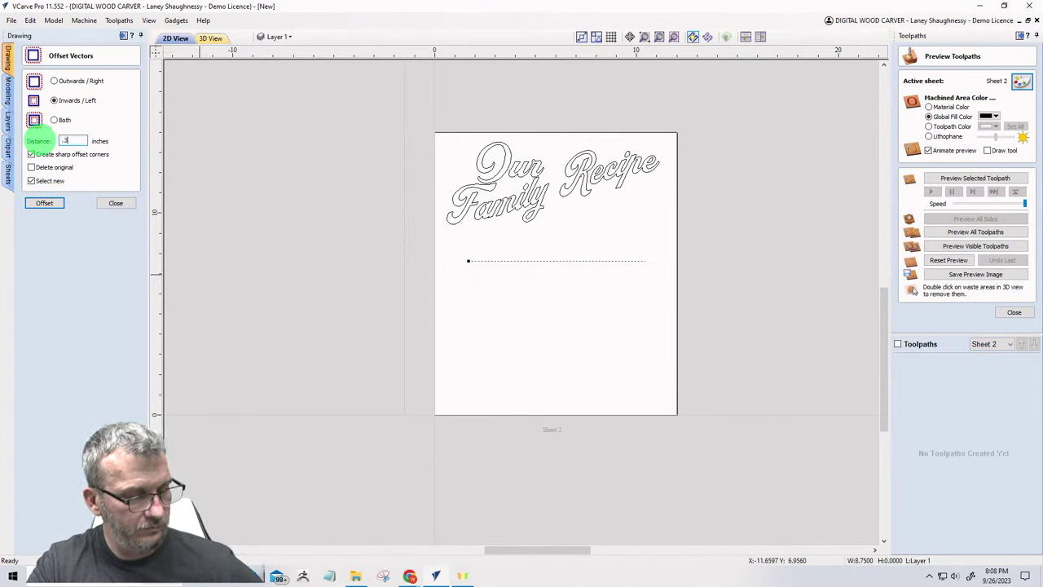
{"action": "left_click", "coordinate": [47, 205]}
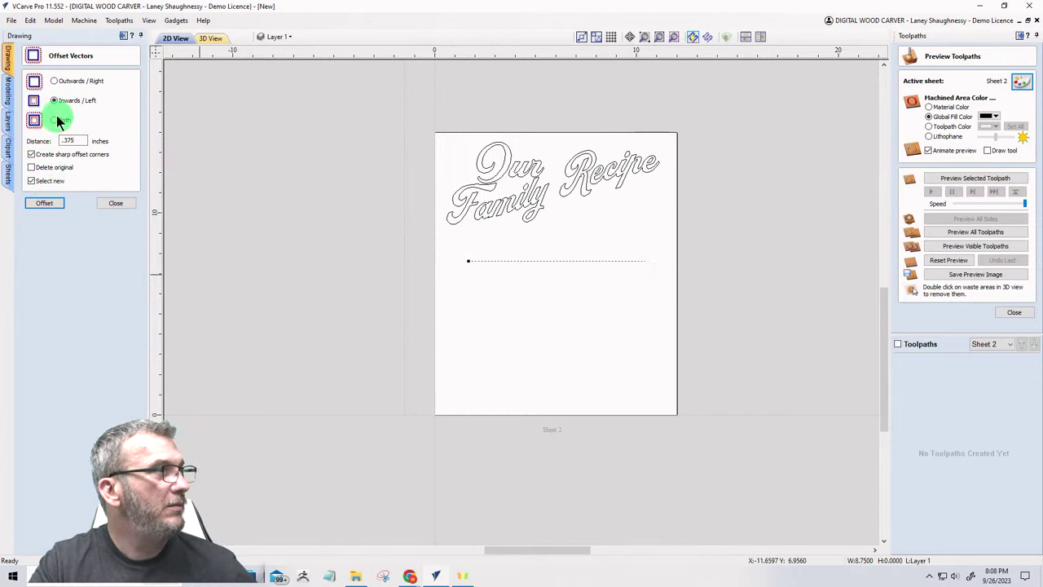
{"action": "left_click", "coordinate": [53, 81]}
{"action": "left_click", "coordinate": [47, 204]}
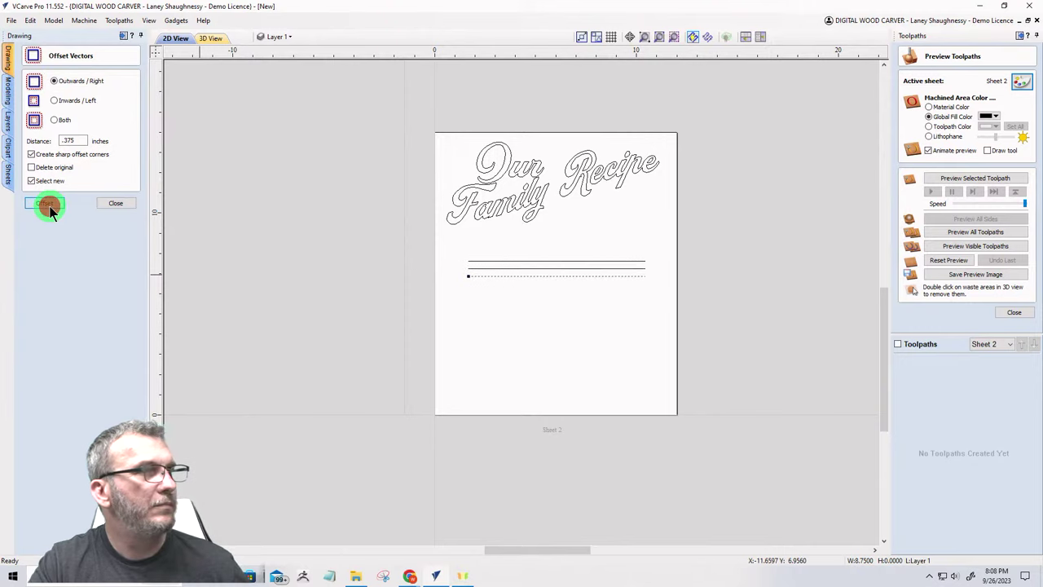
{"action": "left_click", "coordinate": [47, 205]}
{"action": "left_click", "coordinate": [46, 204]}
{"action": "left_click", "coordinate": [47, 205]}
{"action": "left_click", "coordinate": [47, 204]}
{"action": "left_click", "coordinate": [47, 205]}
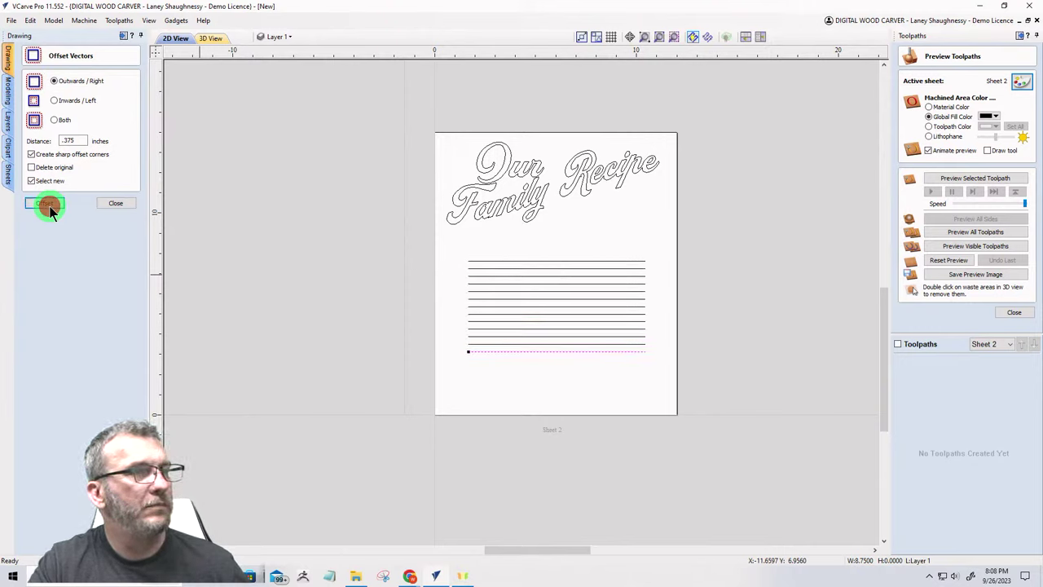
{"action": "left_click", "coordinate": [46, 205]}
{"action": "left_click", "coordinate": [46, 204]}
{"action": "left_click", "coordinate": [47, 204]}
{"action": "left_click", "coordinate": [46, 205]}
{"action": "left_click", "coordinate": [46, 205]}
Step: Select the ruled lines and title lettering and centre them on the material
{"action": "left_click", "coordinate": [118, 210]}
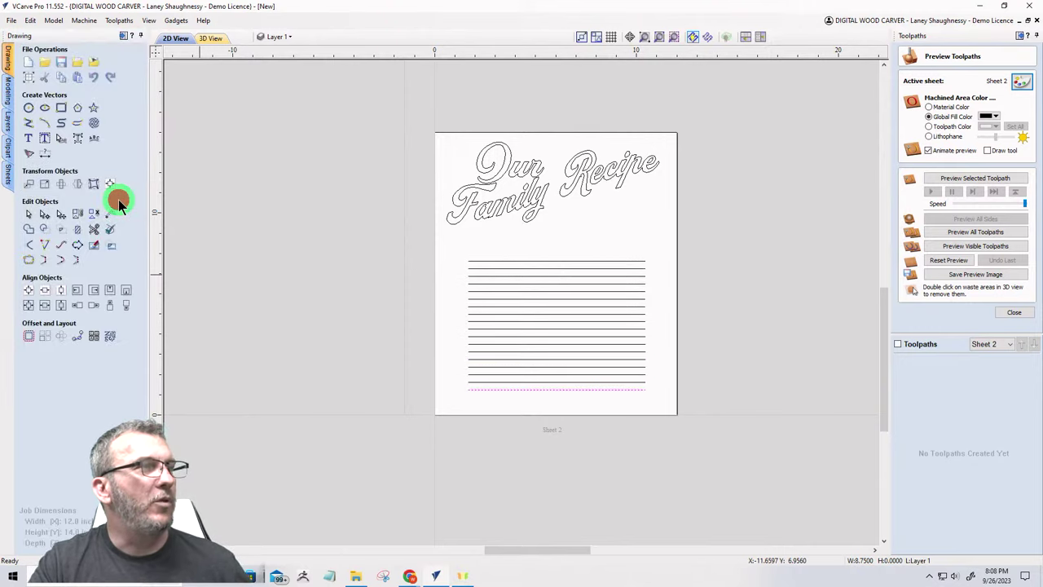
{"action": "left_click", "coordinate": [622, 392]}
{"action": "left_click_drag", "start_coordinate": [617, 390], "coordinate": [546, 254]}
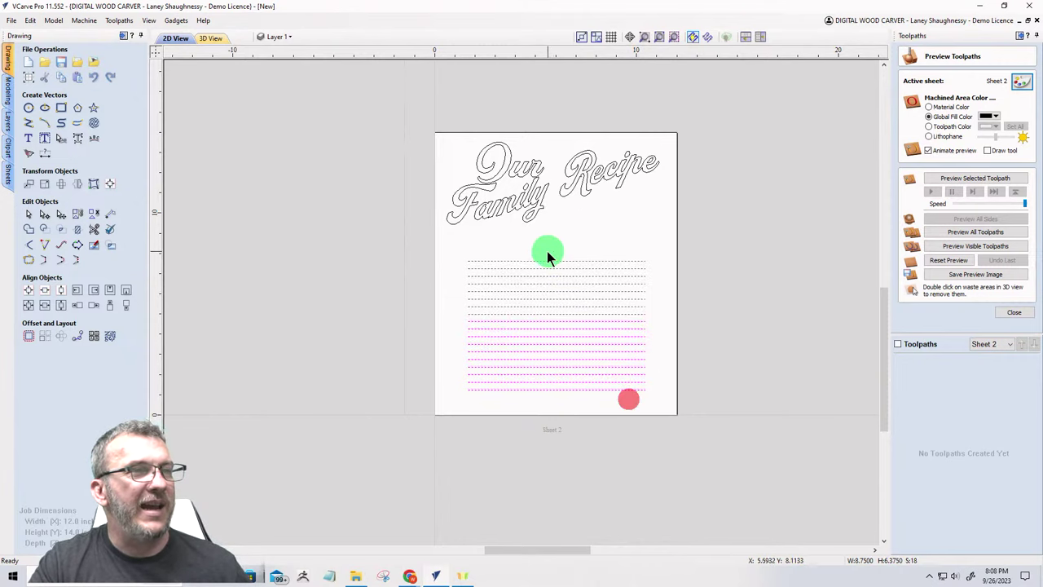
{"action": "key", "text": "Up"}
{"action": "key", "text": "Up"}
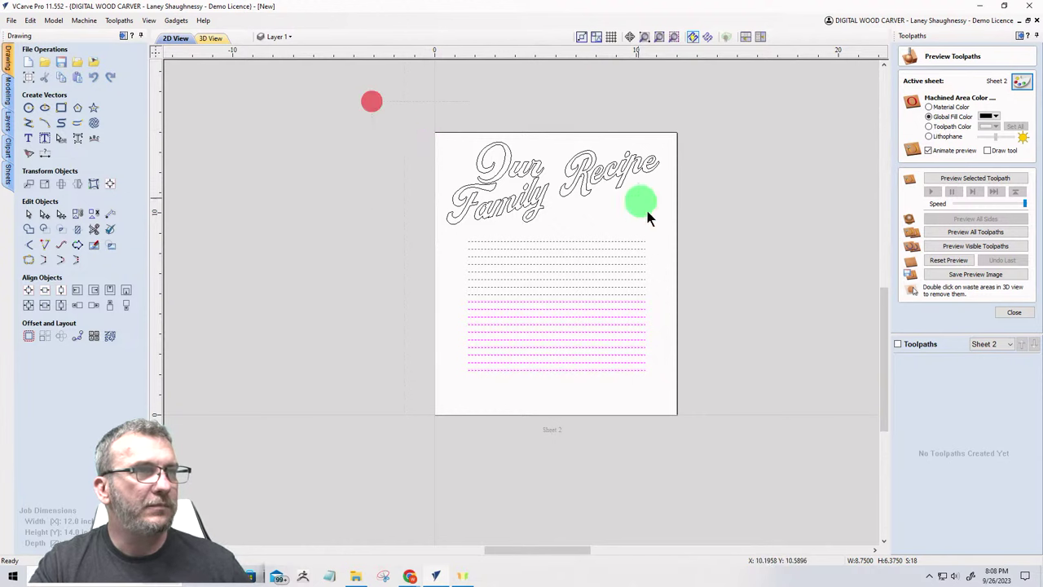
{"action": "left_click_drag", "start_coordinate": [371, 101], "coordinate": [647, 214], "text": "shift"}
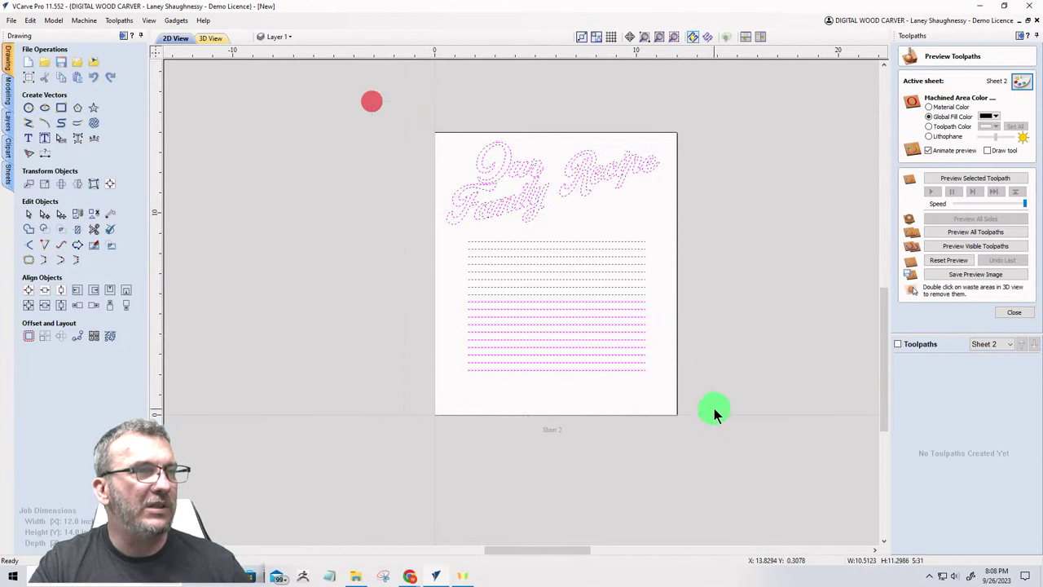
{"action": "left_click", "coordinate": [112, 186]}
{"action": "left_click", "coordinate": [80, 90]}
{"action": "left_click", "coordinate": [340, 190]}
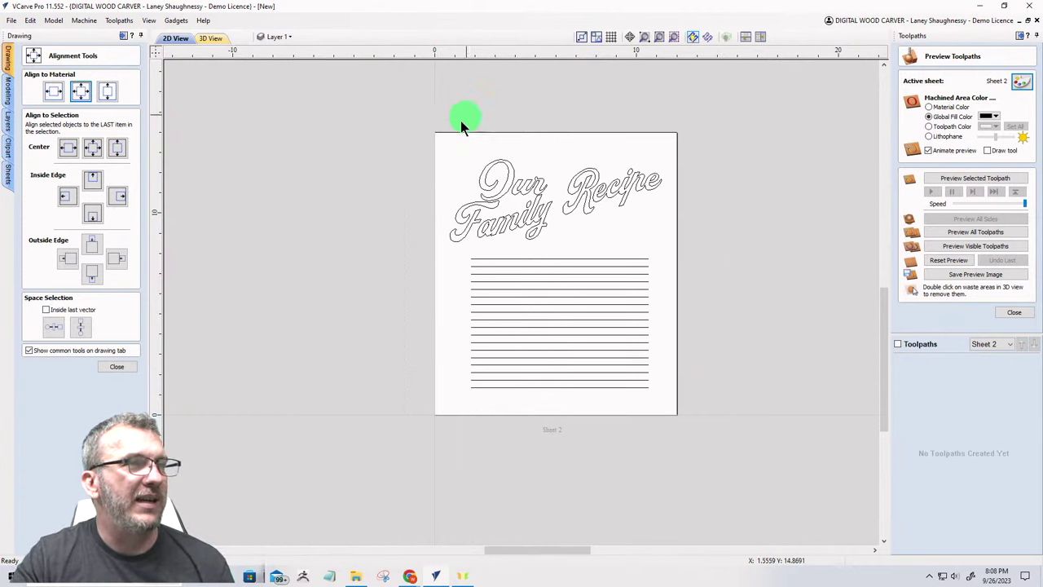
Step: Move the entire recipe layout above Sheet 2 and zoom to the empty material
{"action": "left_click_drag", "start_coordinate": [400, 98], "coordinate": [719, 461]}
{"action": "scroll", "coordinate": [513, 387], "scroll_direction": "down", "scroll_amount": 4}
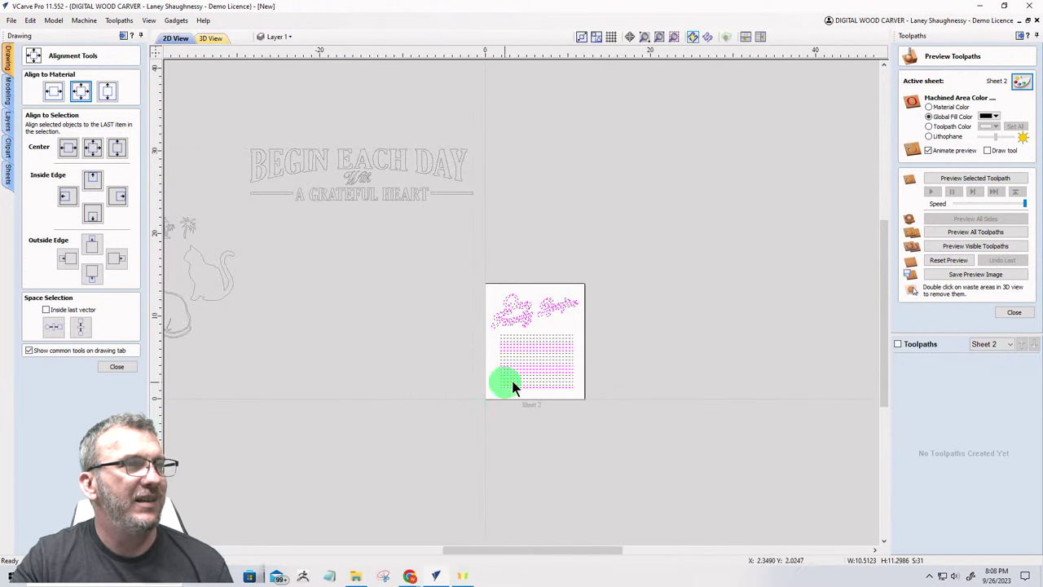
{"action": "left_click_drag", "start_coordinate": [530, 310], "coordinate": [539, 143]}
{"action": "scroll", "coordinate": [537, 318], "scroll_direction": "up", "scroll_amount": 3}
{"action": "key", "text": "F6"}
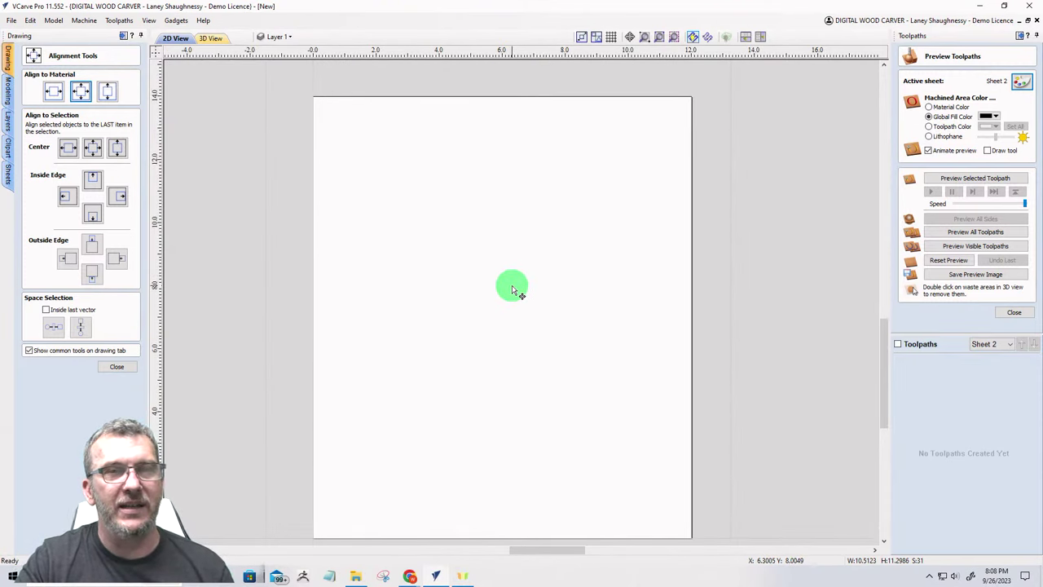
Step: Close the Alignment Tools panel to bring back the Drawing tools
{"action": "left_click", "coordinate": [114, 367]}
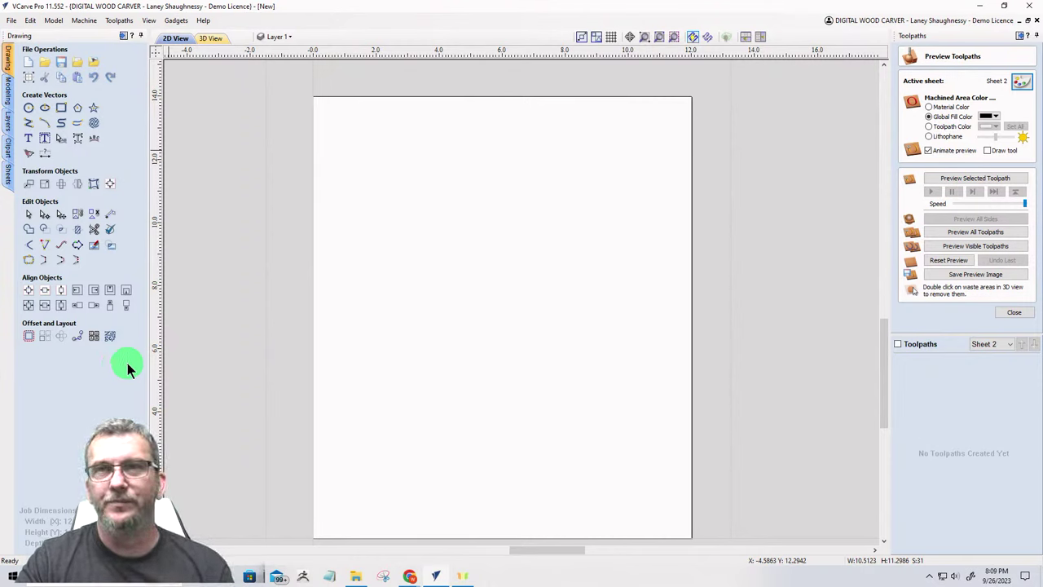
Step: Create the text 'YOU' in Gloucester MT Extra Condensed near the sheet's top-left
{"action": "left_click", "coordinate": [26, 140]}
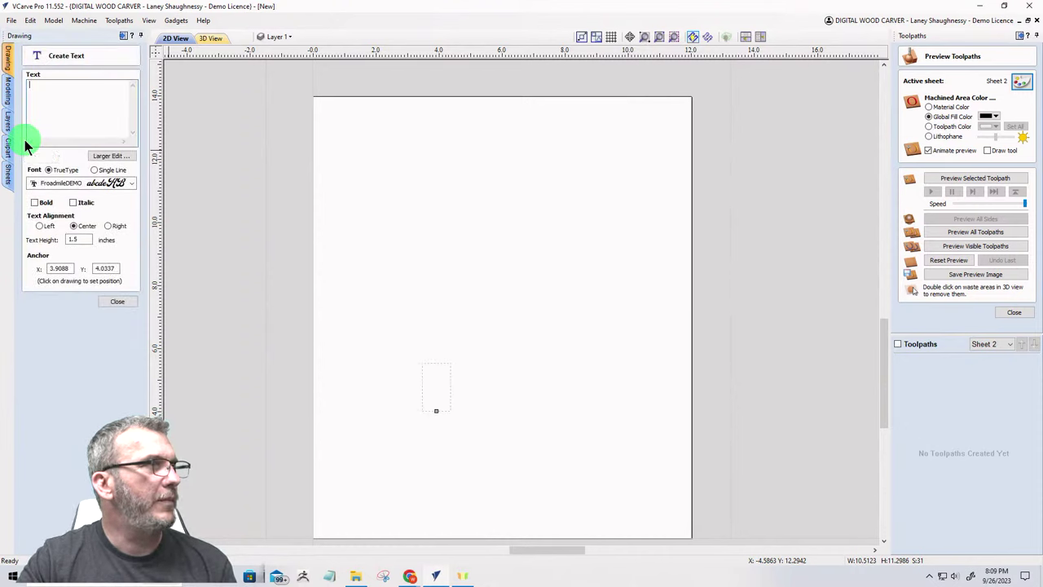
{"action": "left_click", "coordinate": [130, 182]}
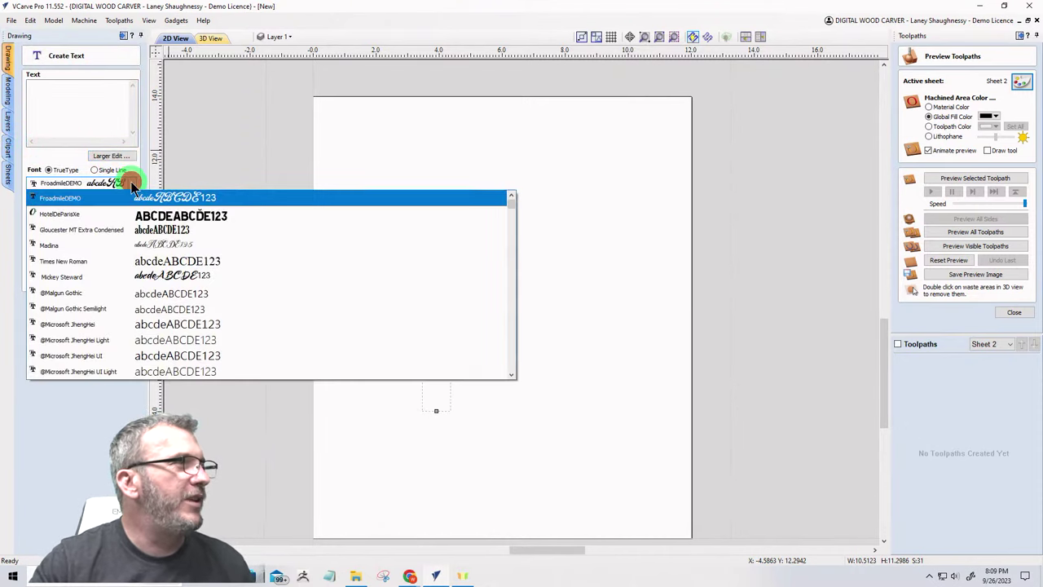
{"action": "left_click", "coordinate": [130, 230]}
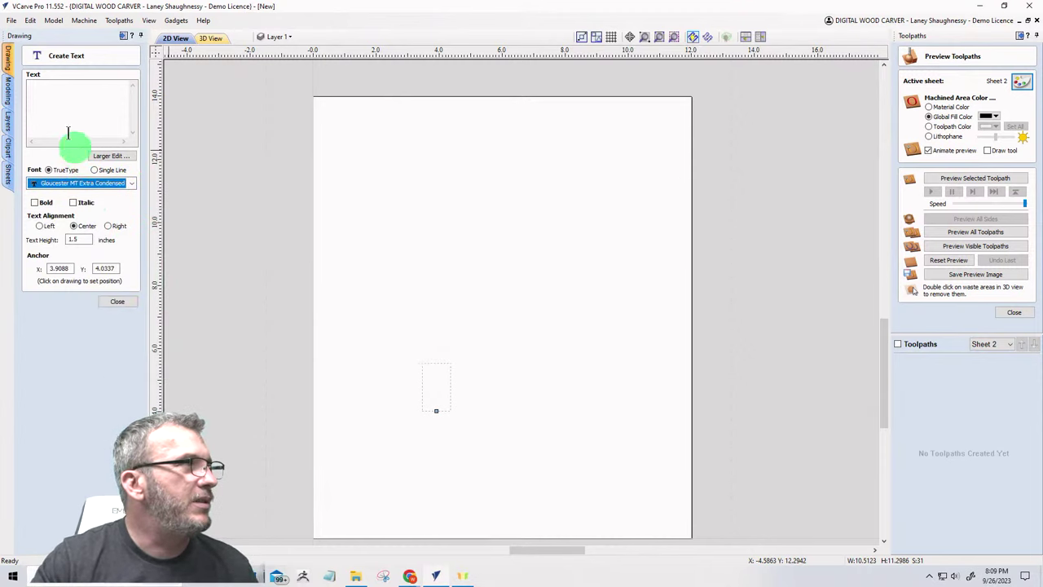
{"action": "left_click", "coordinate": [59, 98]}
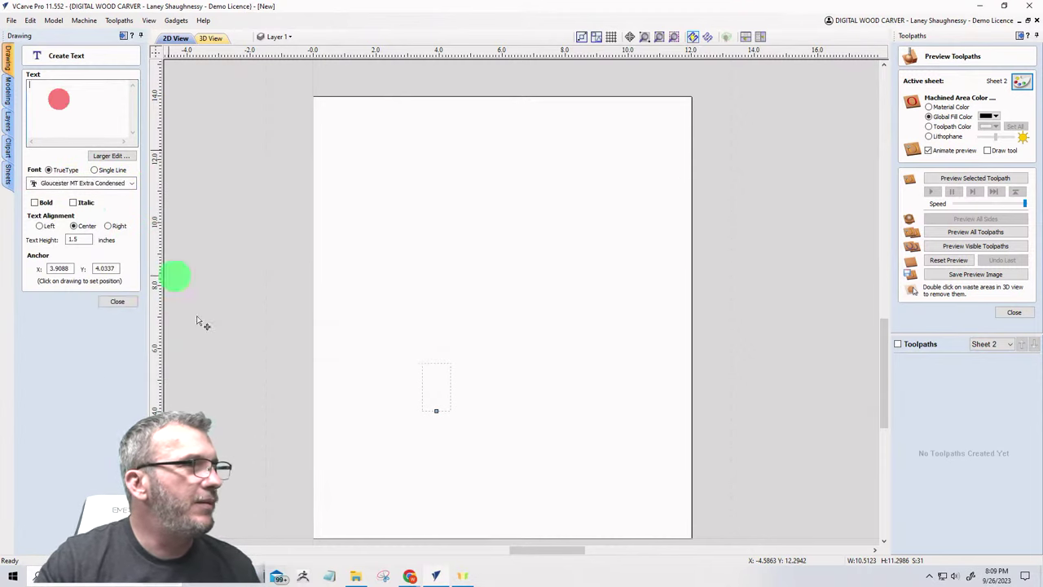
{"action": "left_click", "coordinate": [384, 179]}
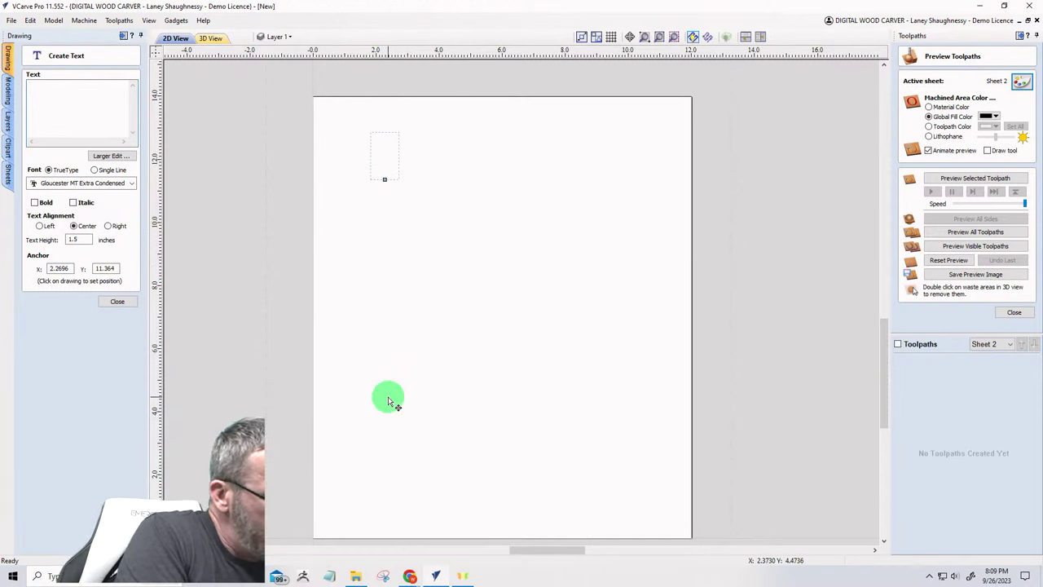
{"action": "type", "text": "YOU"}
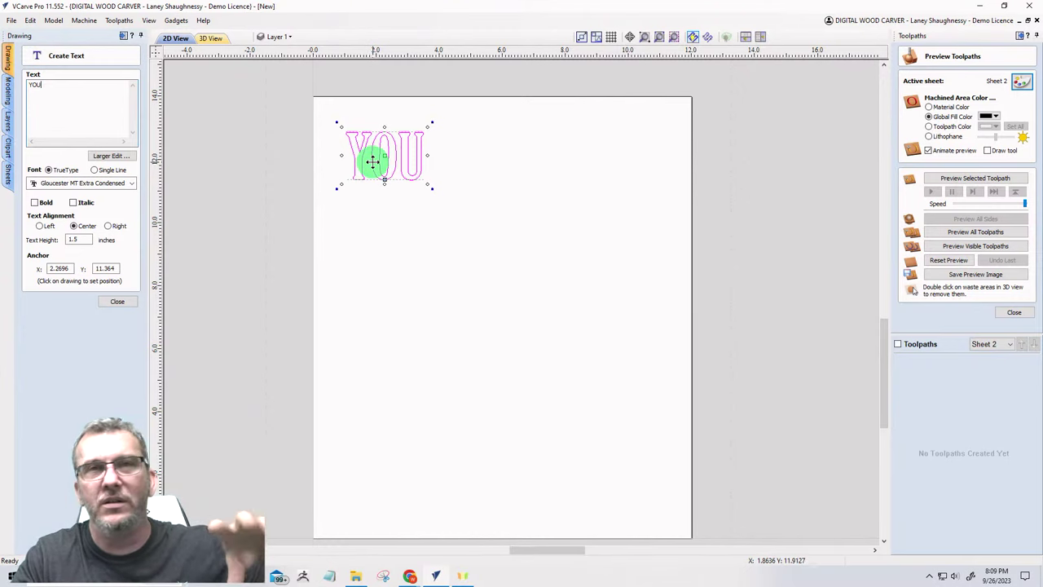
Step: Add a second text block reading 'Can't buy Love,' and 'But You' on a new line
{"action": "left_click", "coordinate": [458, 183]}
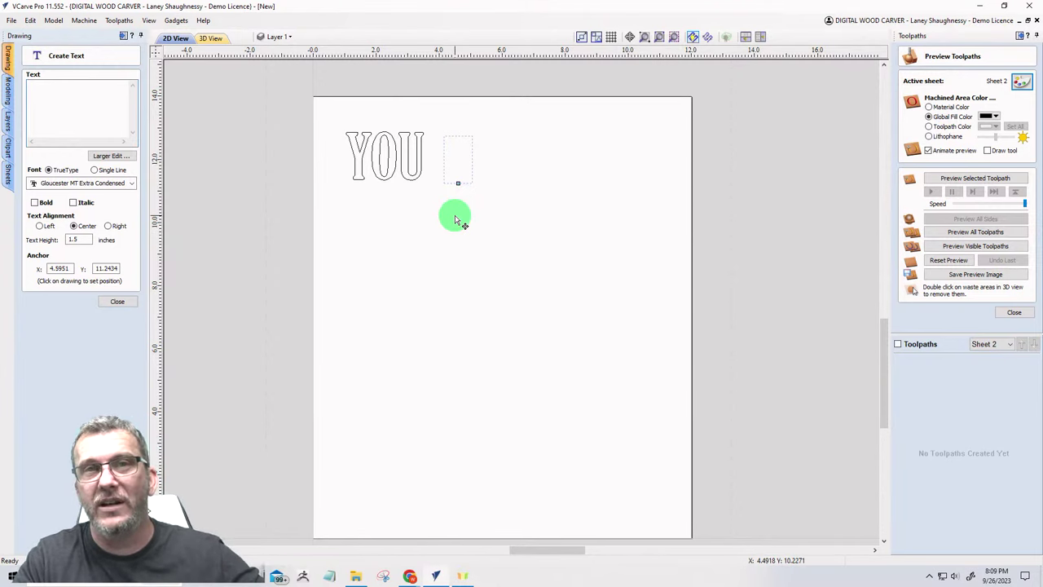
{"action": "left_click", "coordinate": [70, 118]}
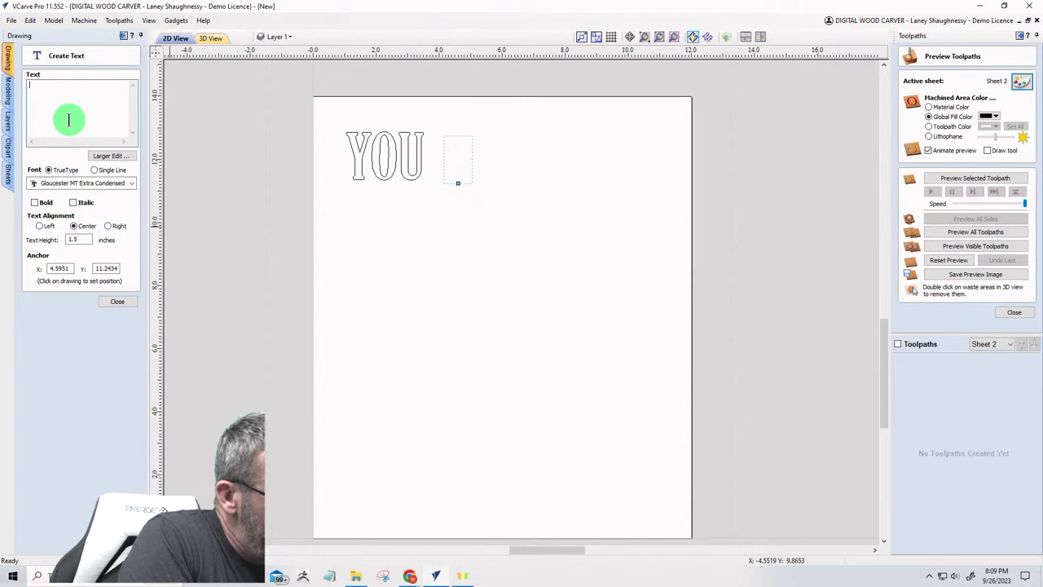
{"action": "type", "text": "Can"}
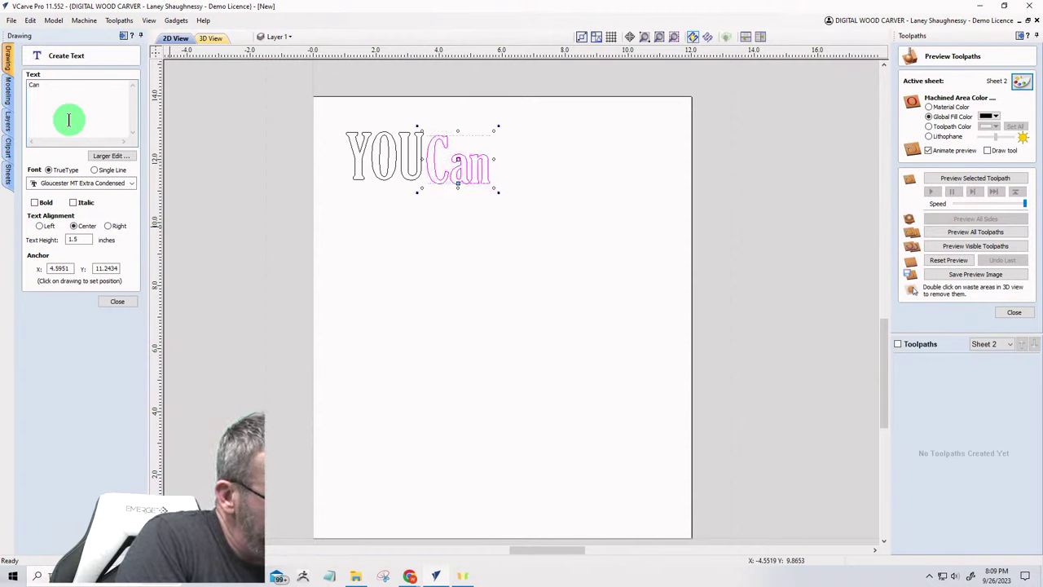
{"action": "type", "text": "'t"}
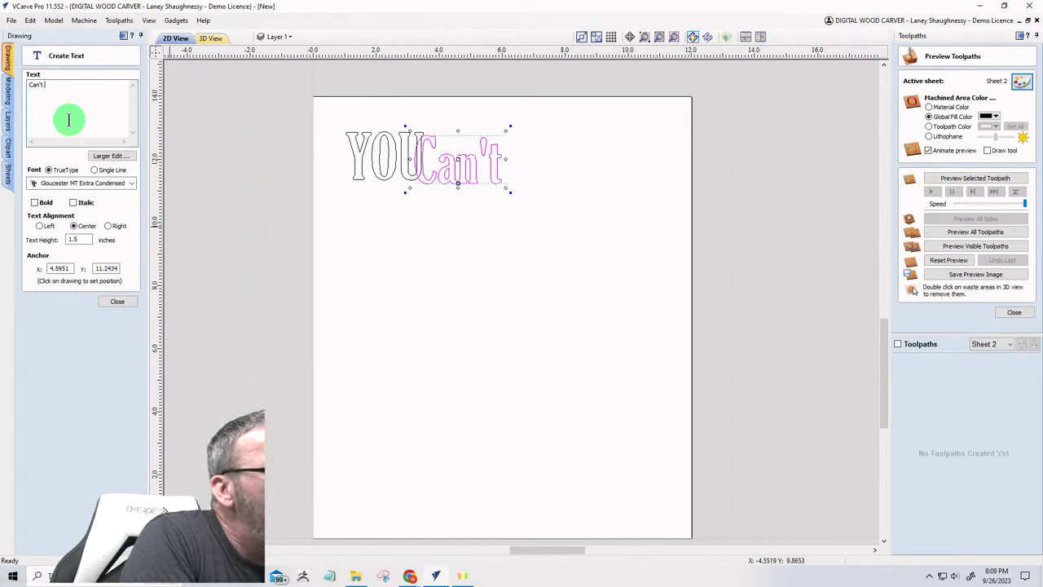
{"action": "type", "text": " buy"}
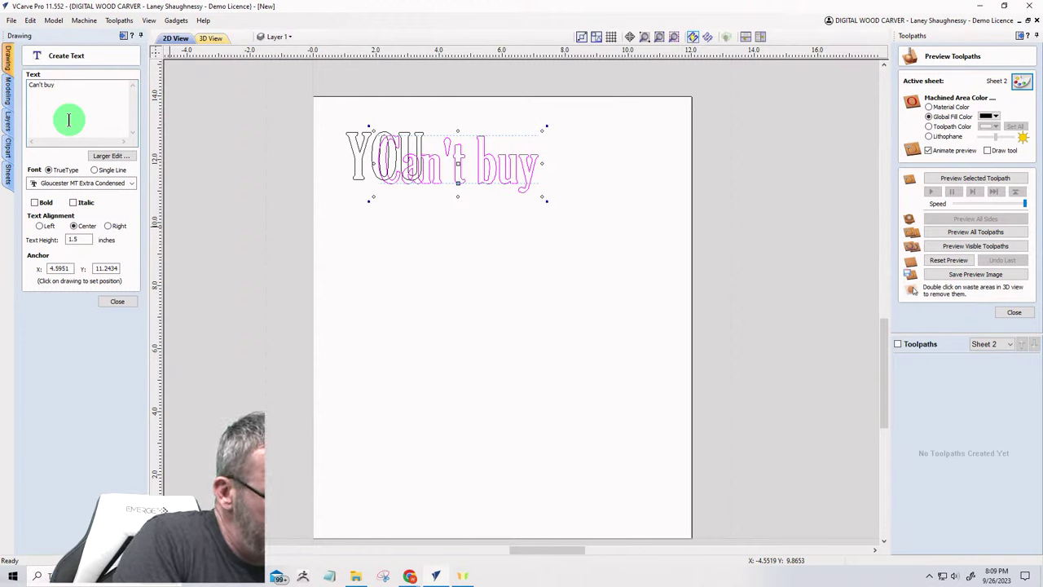
{"action": "type", "text": " Love"}
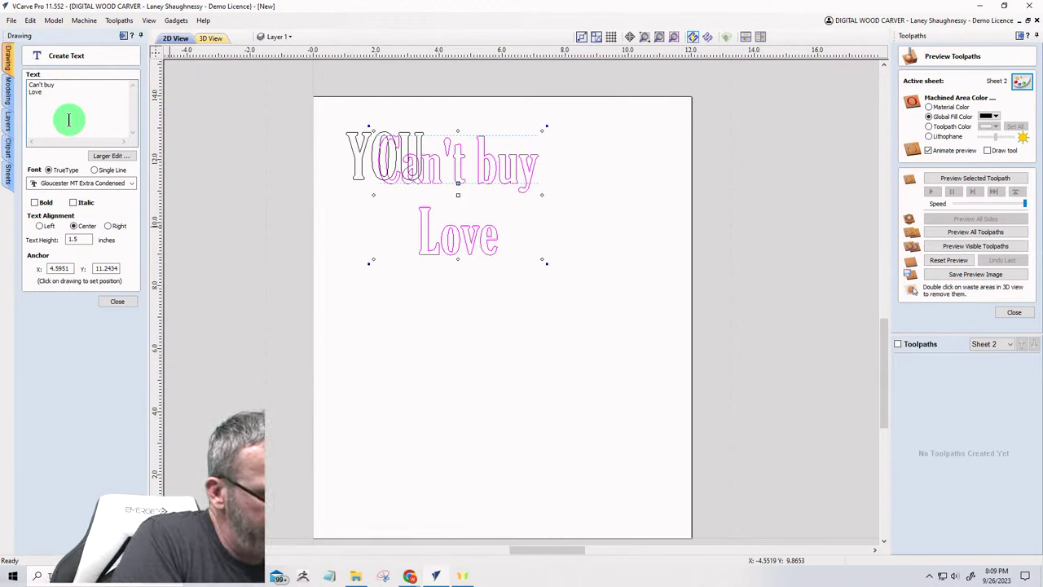
{"action": "type", "text": ","}
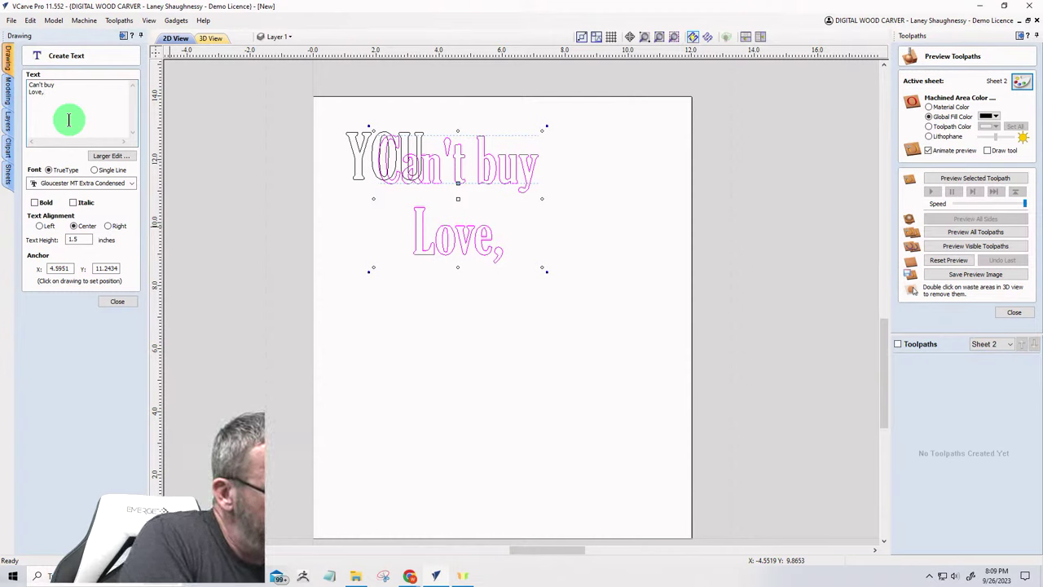
{"action": "key", "text": "Return"}
{"action": "type", "text": "But"}
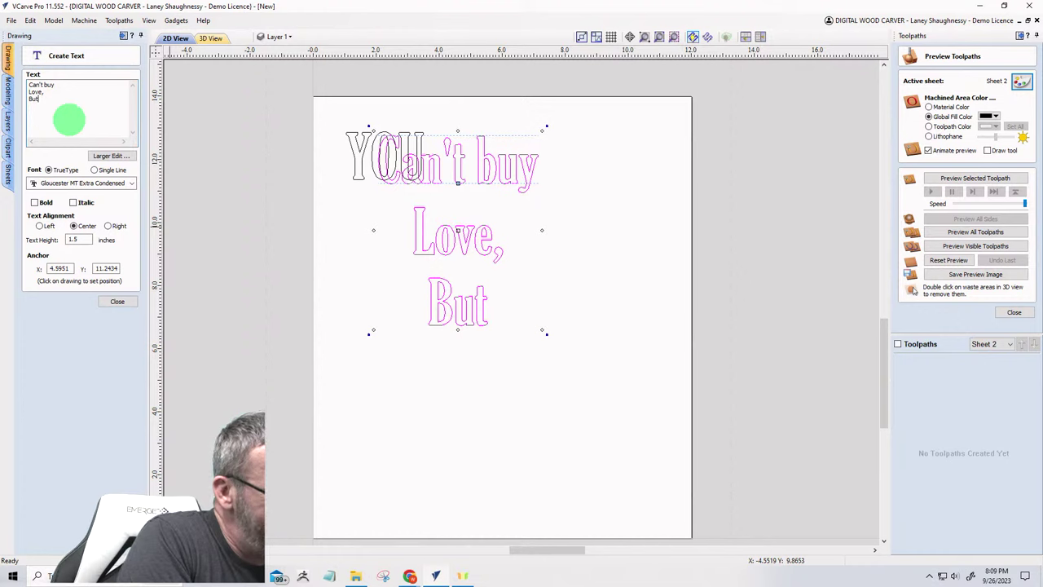
{"action": "type", "text": " You Cam"}
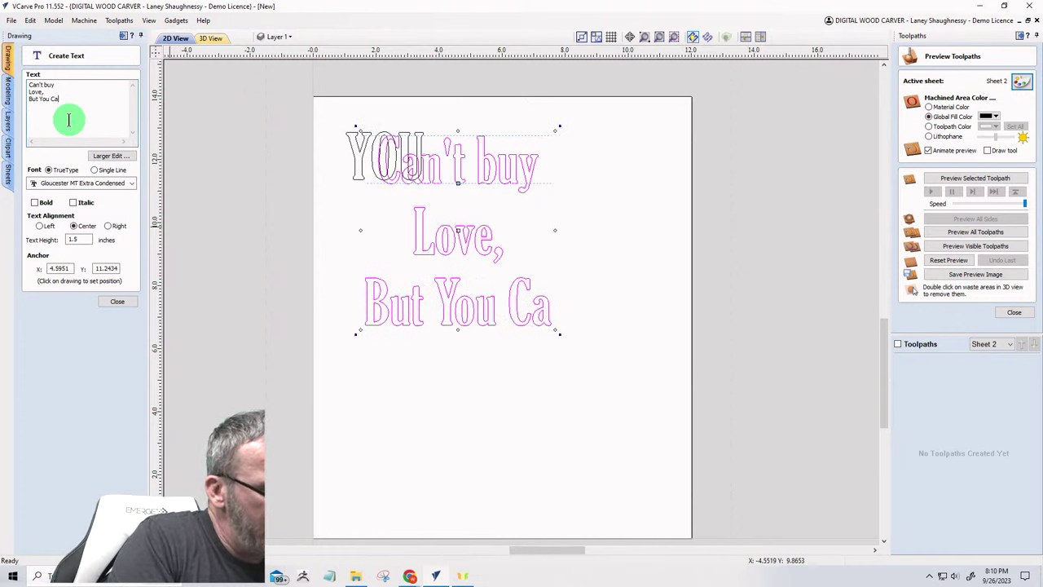
{"action": "key", "text": "BackSpace"}
{"action": "key", "text": "BackSpace"}
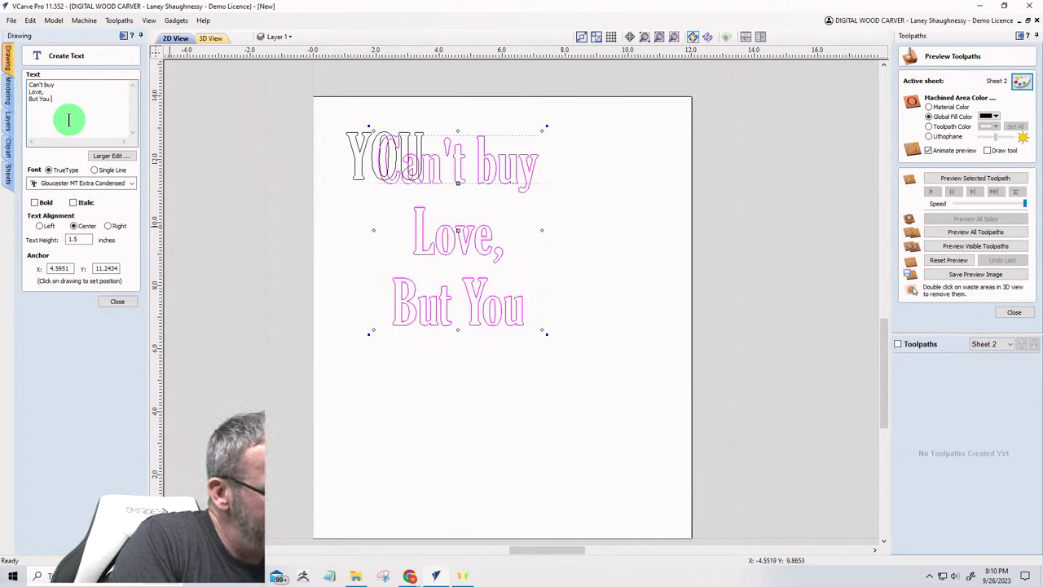
Step: Add separate text lines reading 'Can' and 'Rescue It.'
{"action": "left_click", "coordinate": [590, 340]}
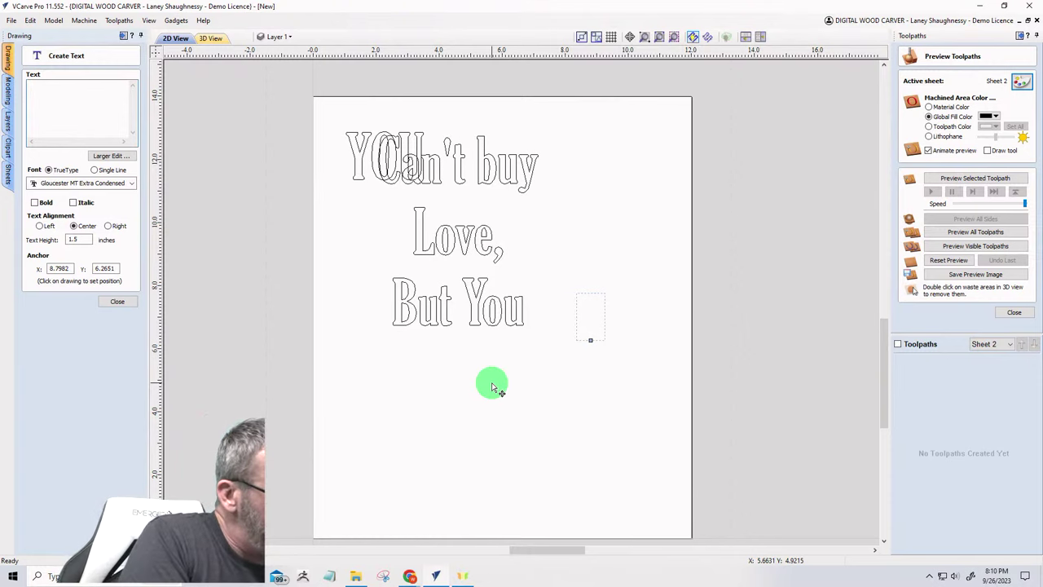
{"action": "type", "text": "C"}
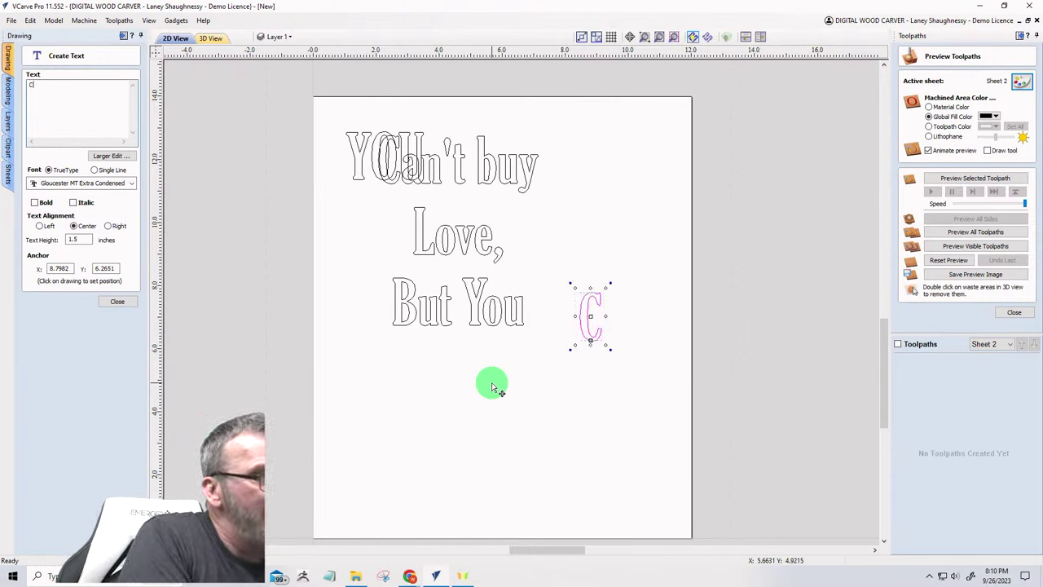
{"action": "type", "text": "an"}
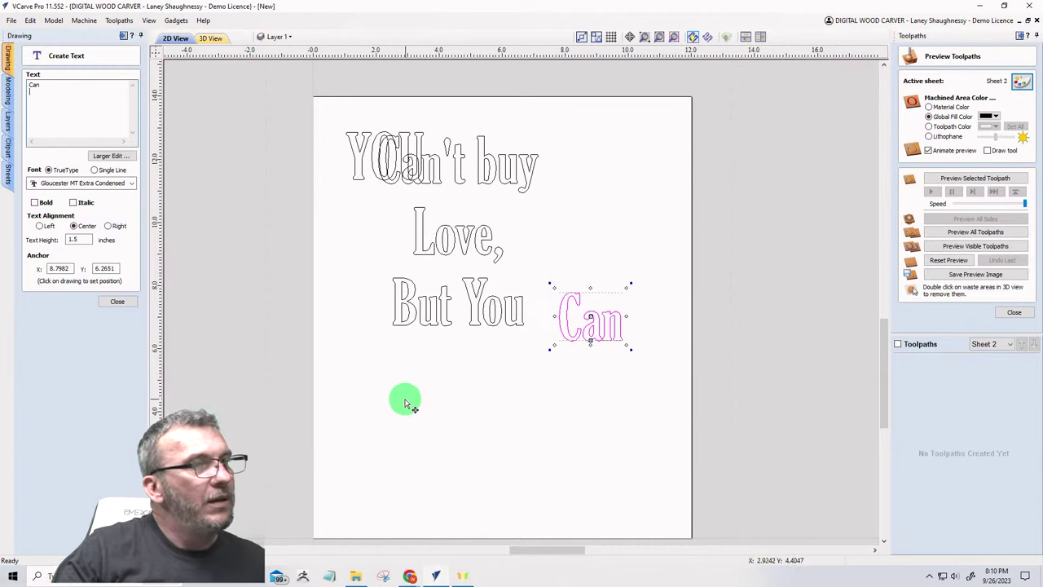
{"action": "left_click", "coordinate": [394, 374]}
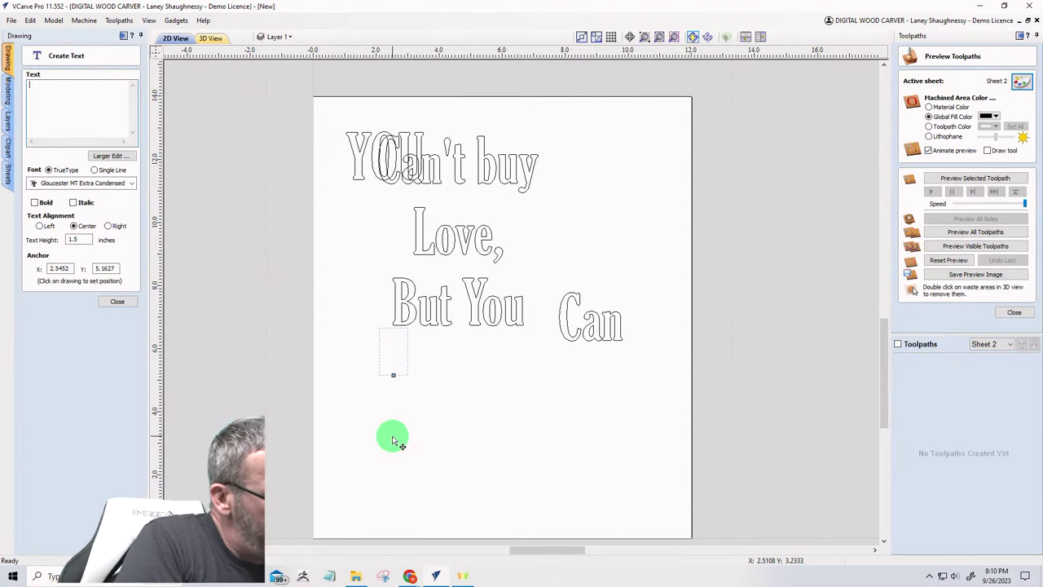
{"action": "type", "text": "Rescue It"}
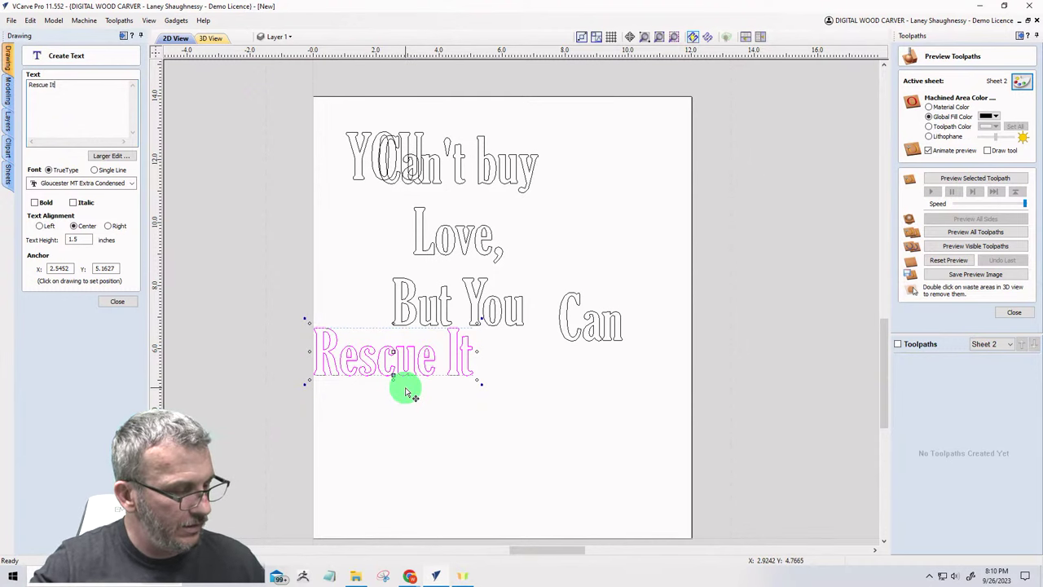
{"action": "type", "text": "."}
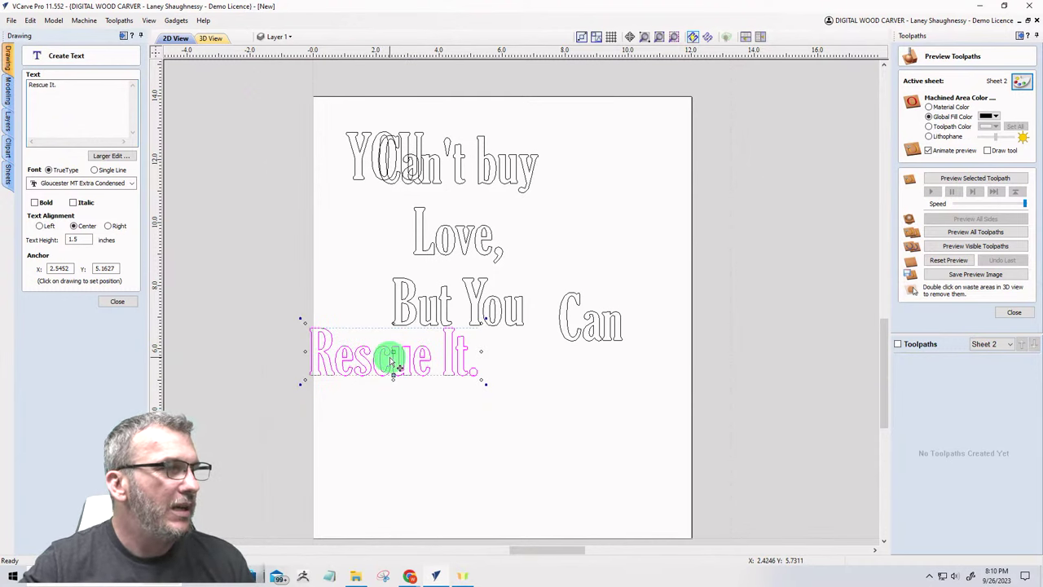
Step: Move 'Rescue It.' down and right, enlarge it slightly, and close the text tool
{"action": "left_click_drag", "start_coordinate": [394, 351], "coordinate": [441, 376]}
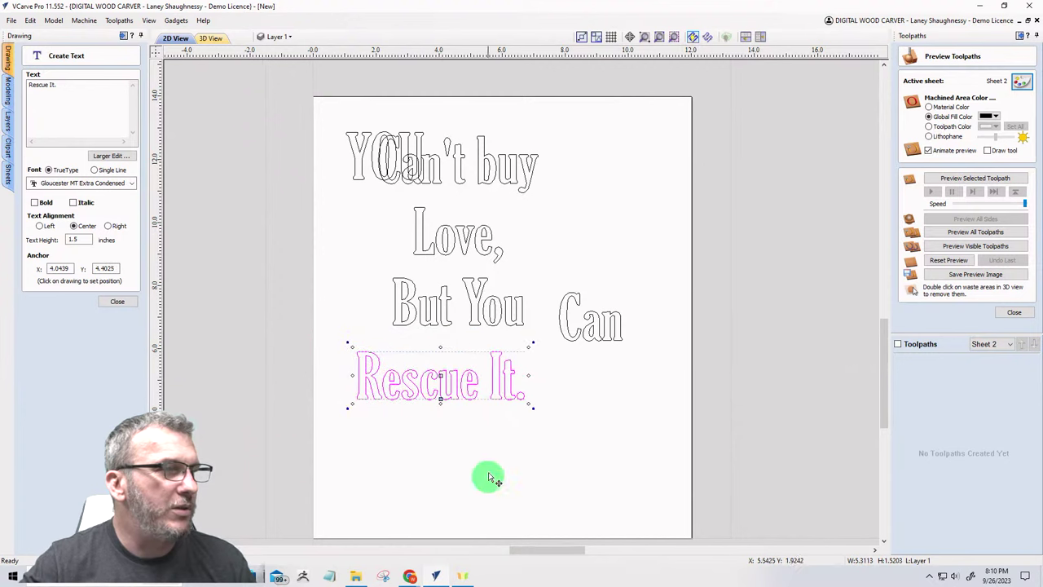
{"action": "mouse_move", "coordinate": [529, 405]}
{"action": "left_mouse_down"}
{"action": "mouse_move", "coordinate": [540, 418]}
{"action": "mouse_move", "coordinate": [526, 407]}
{"action": "left_mouse_up"}
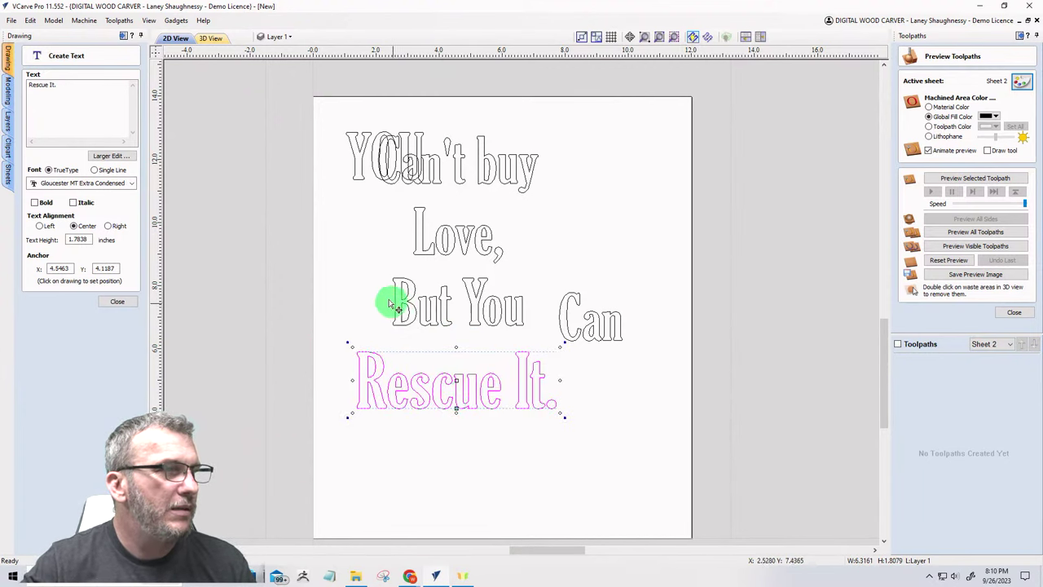
{"action": "left_click", "coordinate": [452, 316]}
{"action": "left_click", "coordinate": [116, 303]}
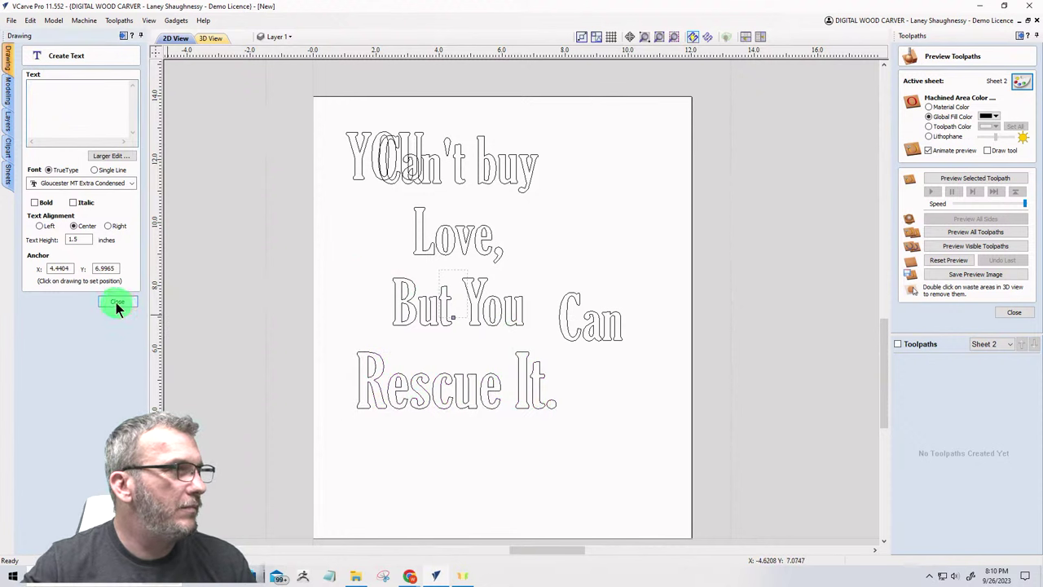
{"action": "left_click", "coordinate": [420, 317]}
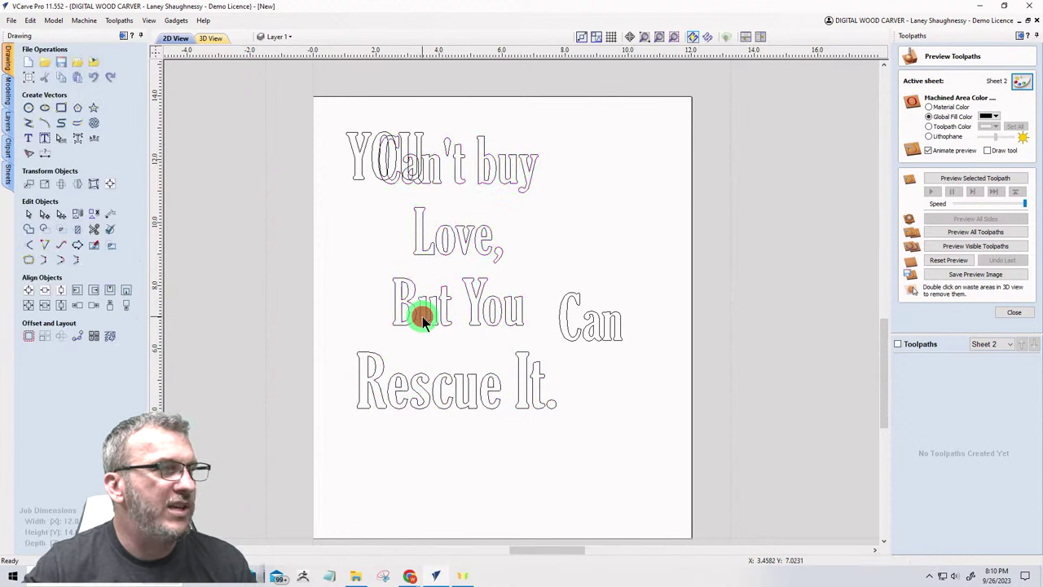
Step: Shift the quote block left, break it into separate lines, and nudge 'Love,' left
{"action": "left_click_drag", "start_coordinate": [421, 317], "coordinate": [384, 331]}
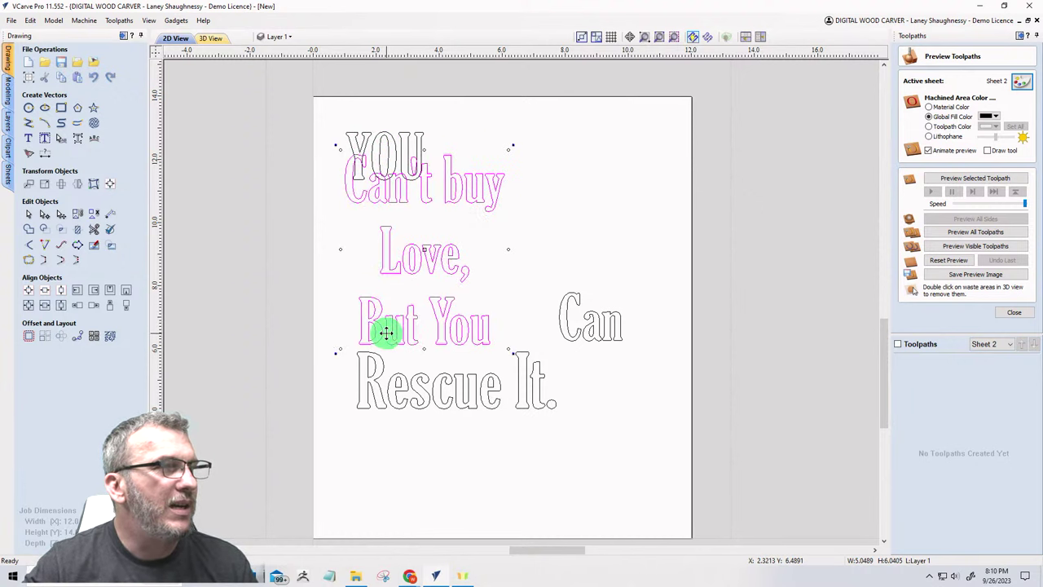
{"action": "right_click", "coordinate": [445, 194]}
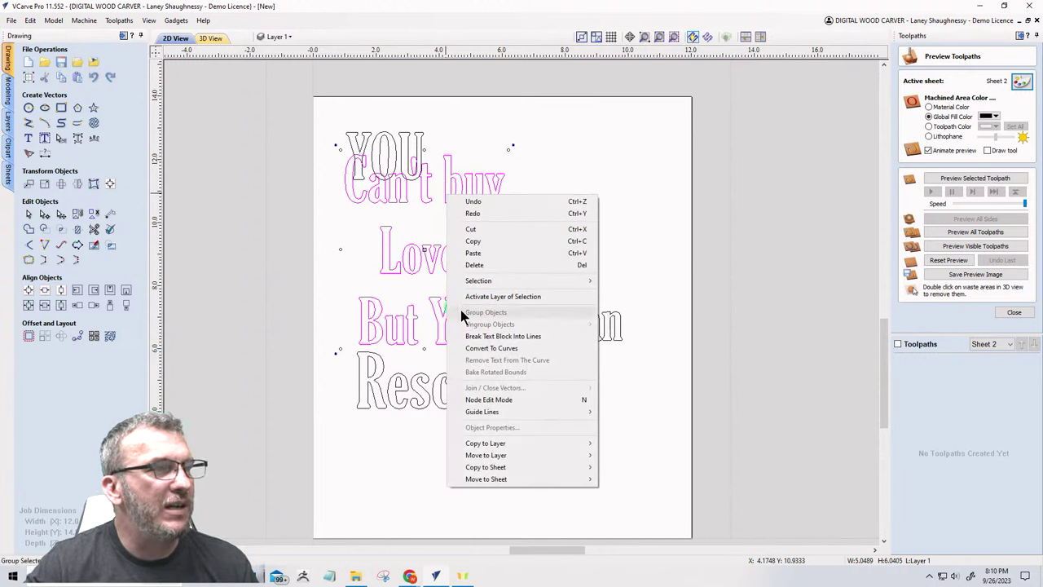
{"action": "left_click", "coordinate": [467, 336]}
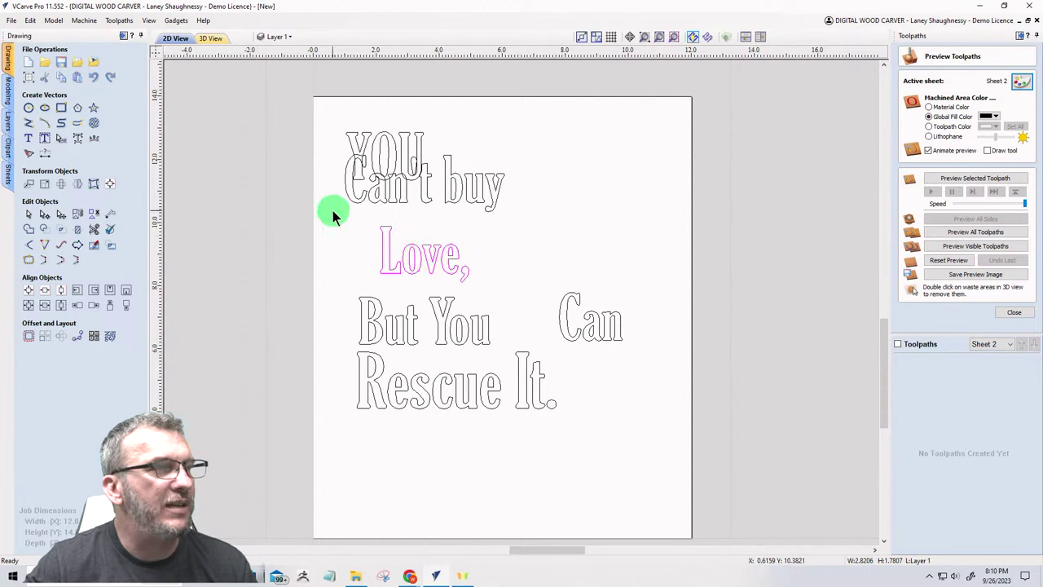
{"action": "left_click_drag", "start_coordinate": [333, 210], "coordinate": [489, 289]}
{"action": "left_click", "coordinate": [417, 280]}
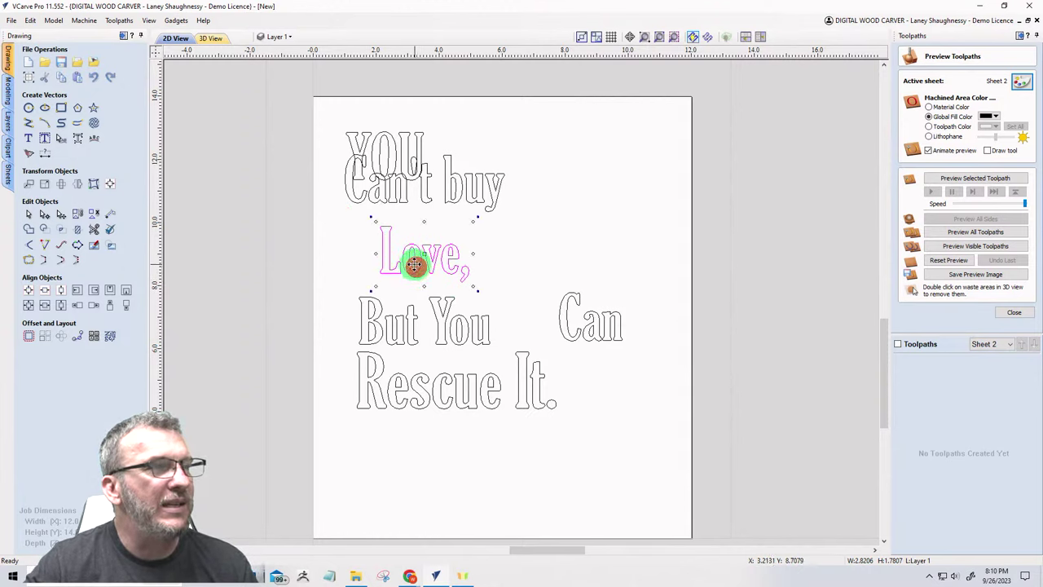
{"action": "mouse_move", "coordinate": [415, 264]}
{"action": "left_mouse_down"}
{"action": "mouse_move", "coordinate": [400, 240]}
{"action": "mouse_move", "coordinate": [412, 252]}
{"action": "mouse_move", "coordinate": [400, 260]}
{"action": "left_mouse_up"}
Step: Move 'Can't buy' beside 'YOU' and align it to a new horizontal guide
{"action": "left_click", "coordinate": [390, 203]}
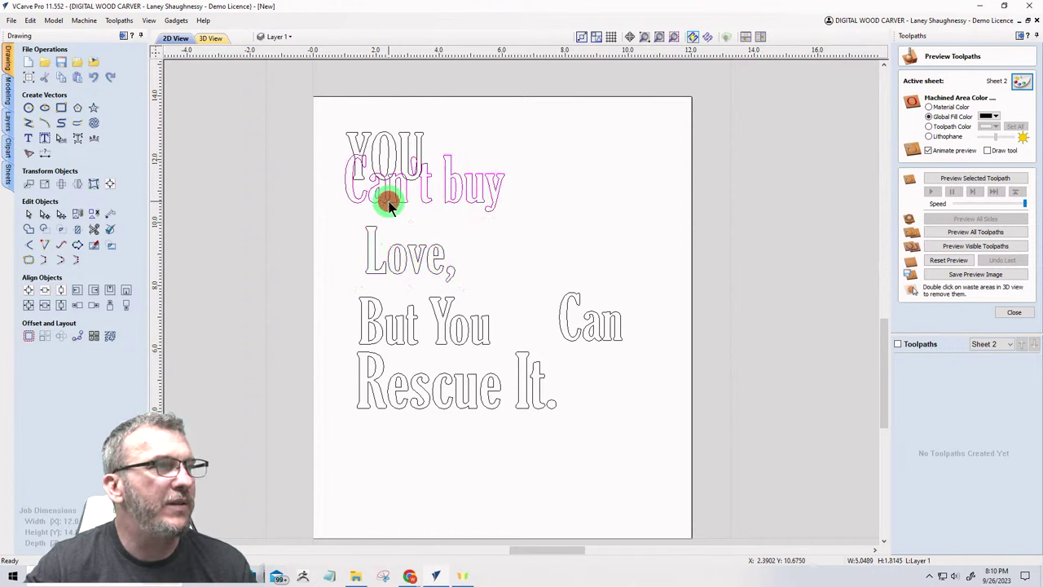
{"action": "left_click_drag", "start_coordinate": [388, 200], "coordinate": [474, 172]}
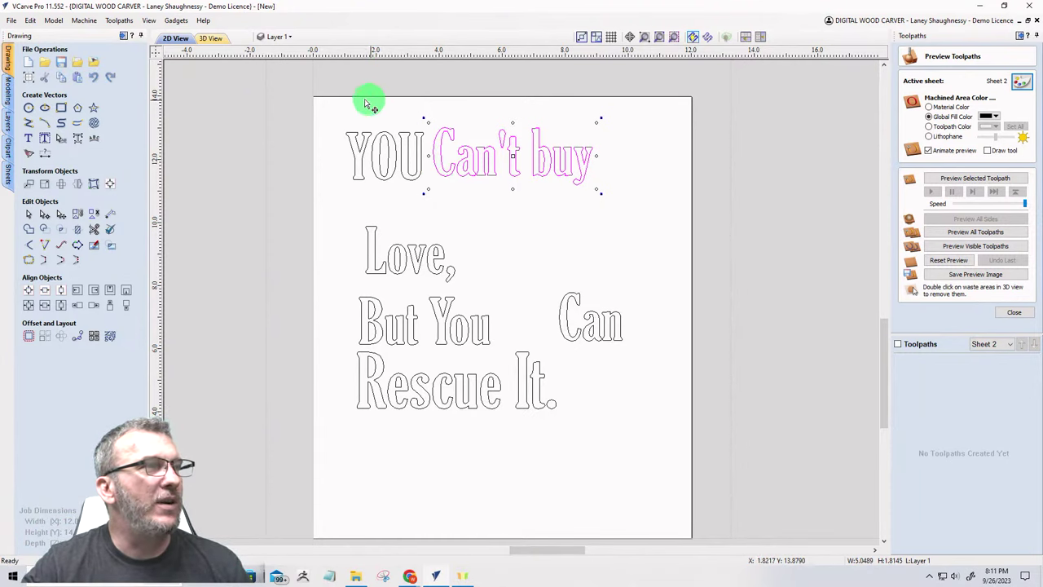
{"action": "left_click", "coordinate": [287, 106]}
{"action": "left_click_drag", "start_coordinate": [349, 51], "coordinate": [364, 186]}
{"action": "left_click", "coordinate": [361, 181]}
{"action": "left_click", "coordinate": [482, 169]}
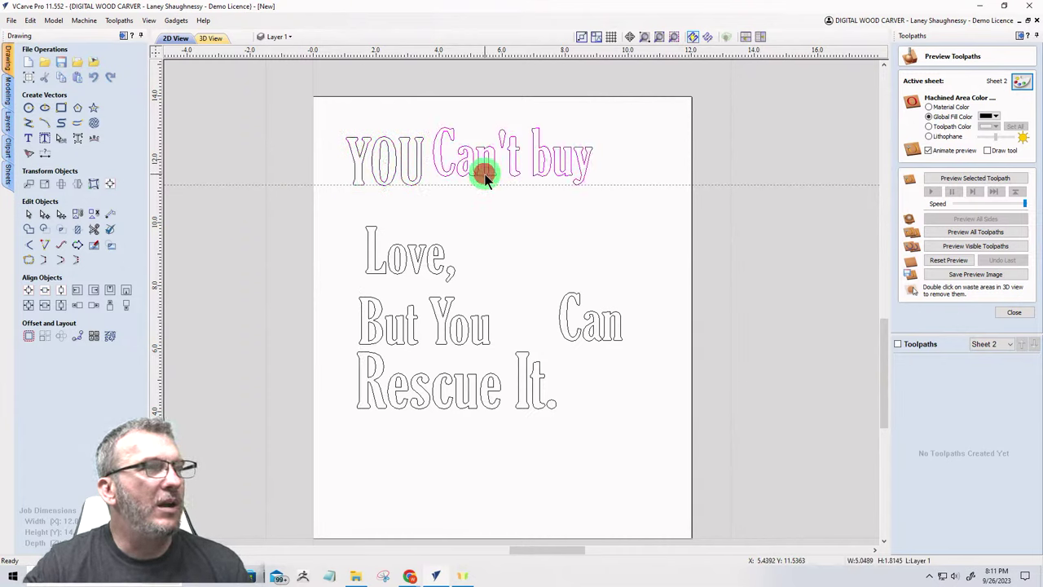
{"action": "left_click_drag", "start_coordinate": [445, 173], "coordinate": [452, 187]}
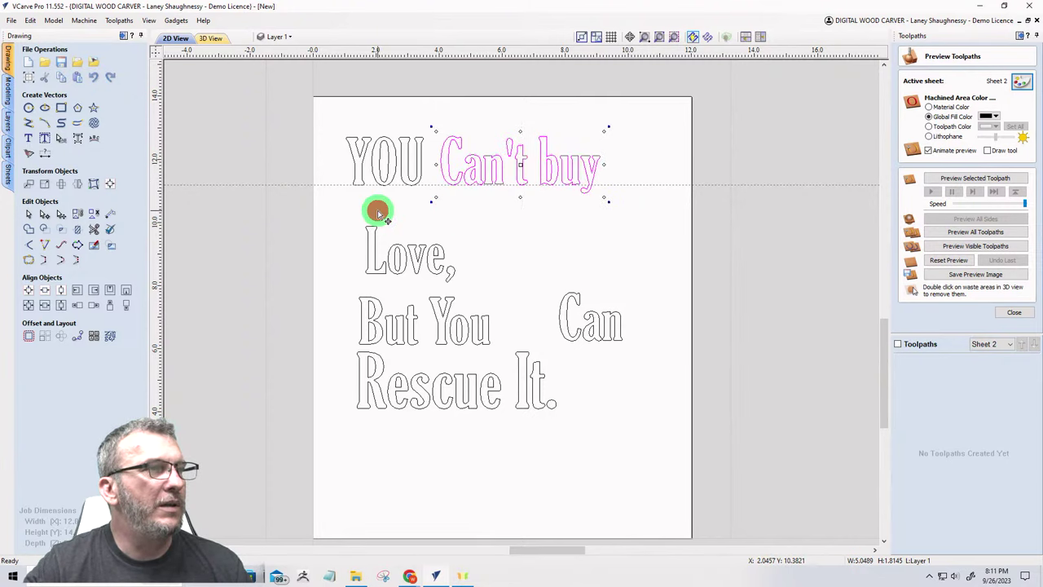
{"action": "left_click", "coordinate": [374, 210]}
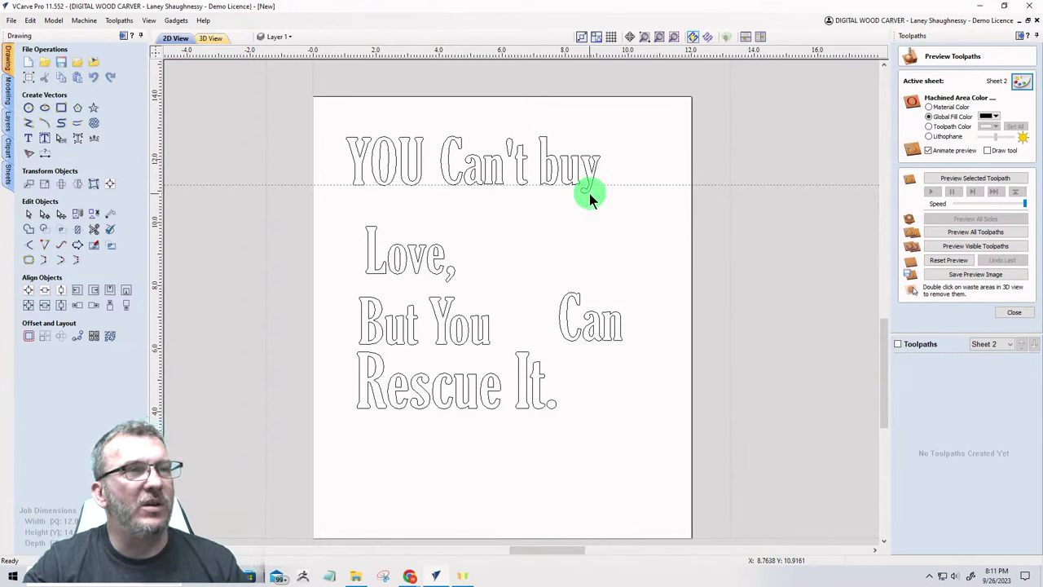
{"action": "left_click", "coordinate": [360, 154]}
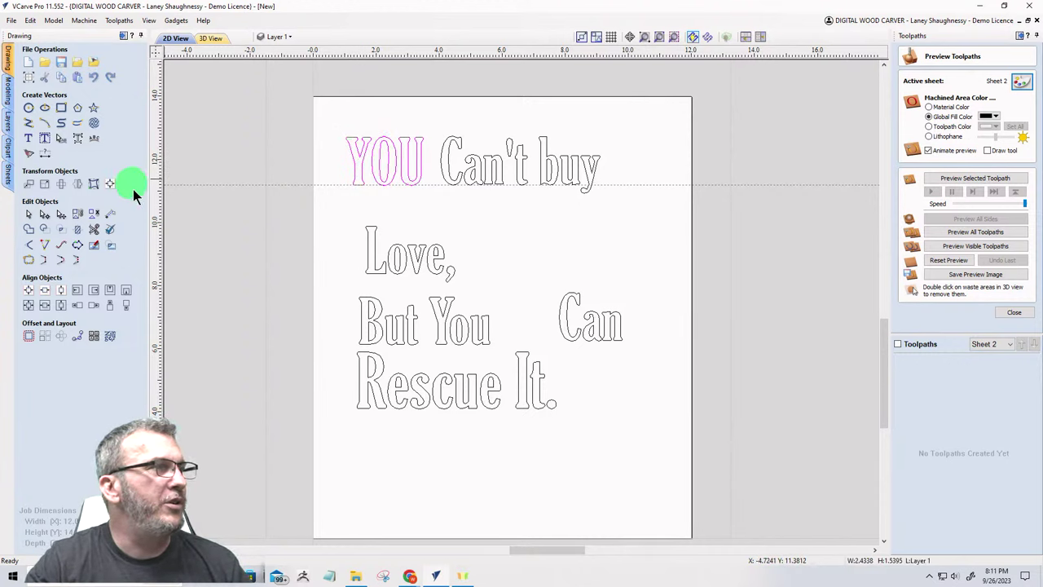
Step: Edit the YOU text and switch its font to Baris Cerin Regular
{"action": "left_click", "coordinate": [26, 142]}
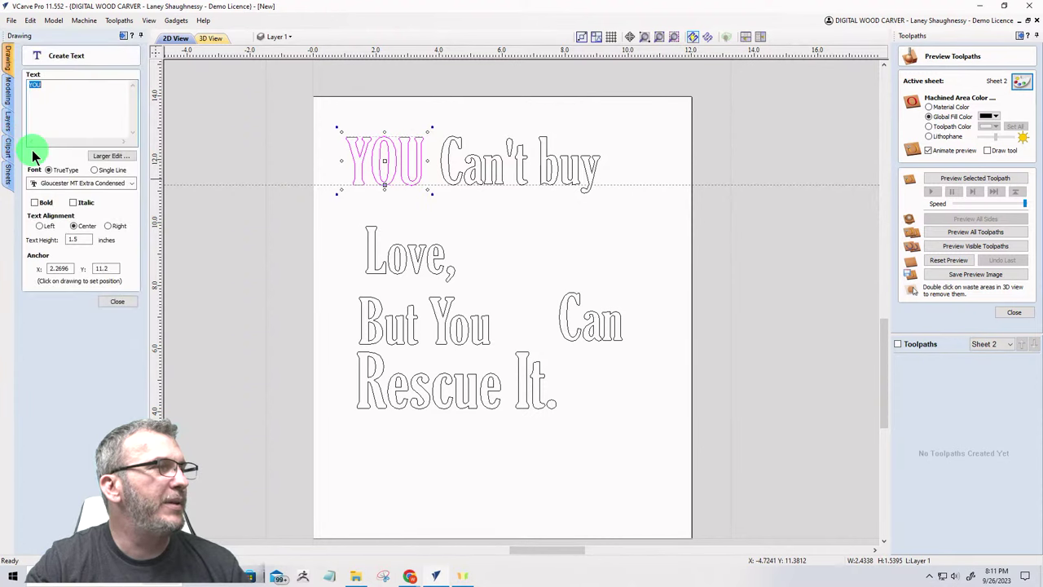
{"action": "left_click", "coordinate": [131, 183]}
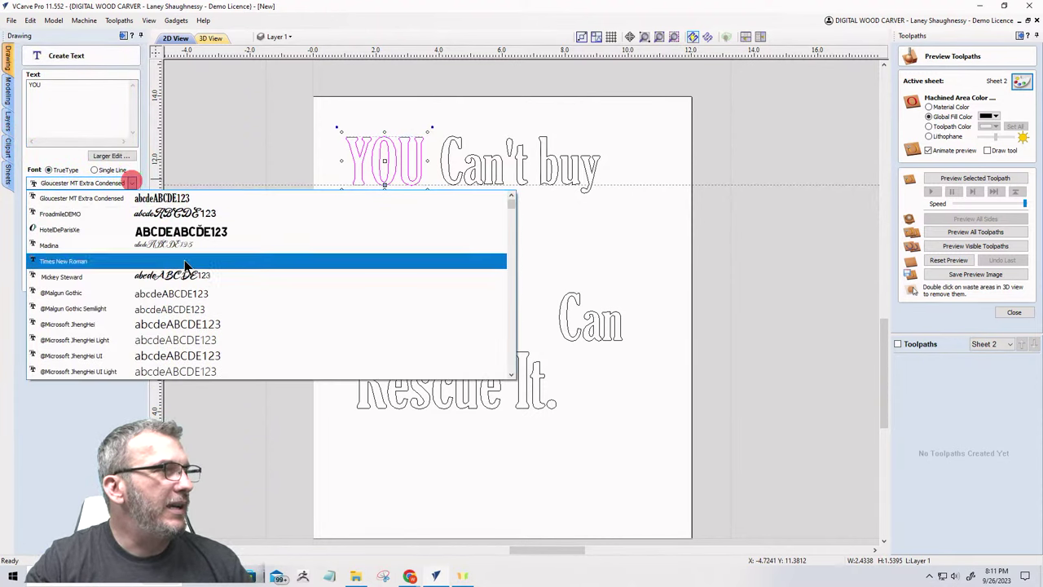
{"action": "scroll", "coordinate": [228, 301], "scroll_direction": "down", "scroll_amount": 1}
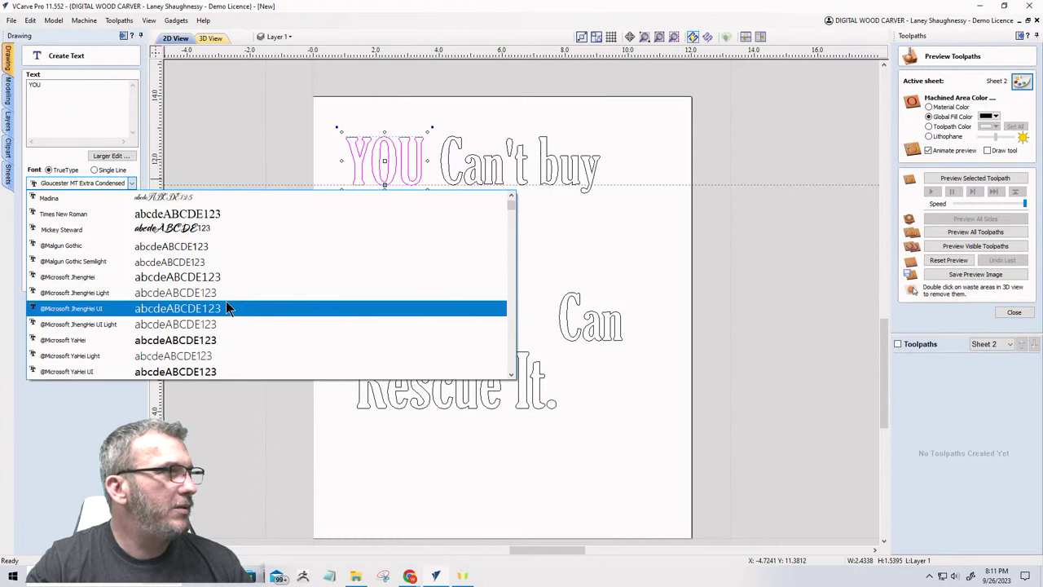
{"action": "scroll", "coordinate": [228, 307], "scroll_direction": "down", "scroll_amount": 6}
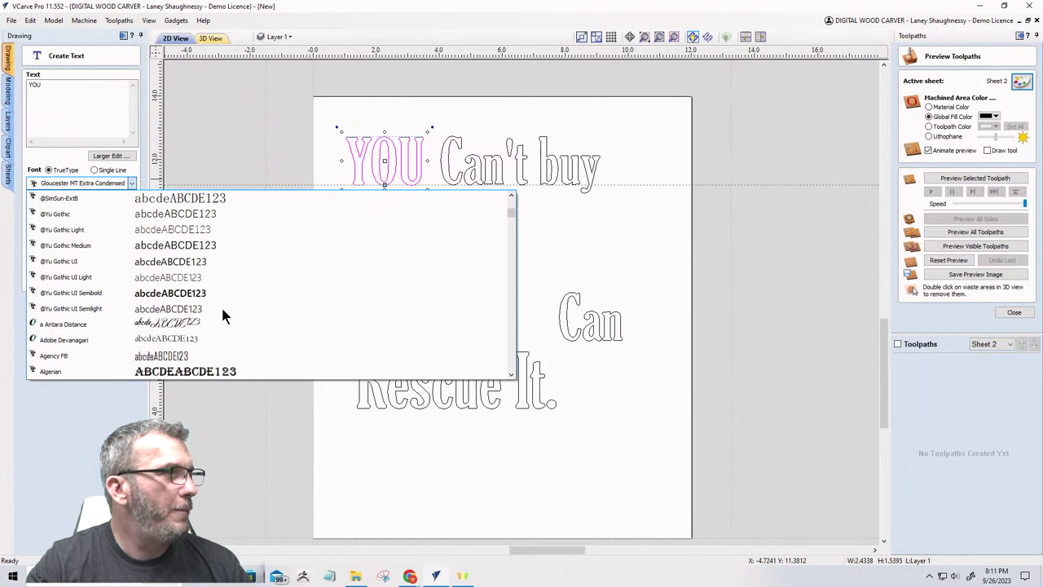
{"action": "scroll", "coordinate": [222, 315], "scroll_direction": "down", "scroll_amount": 5}
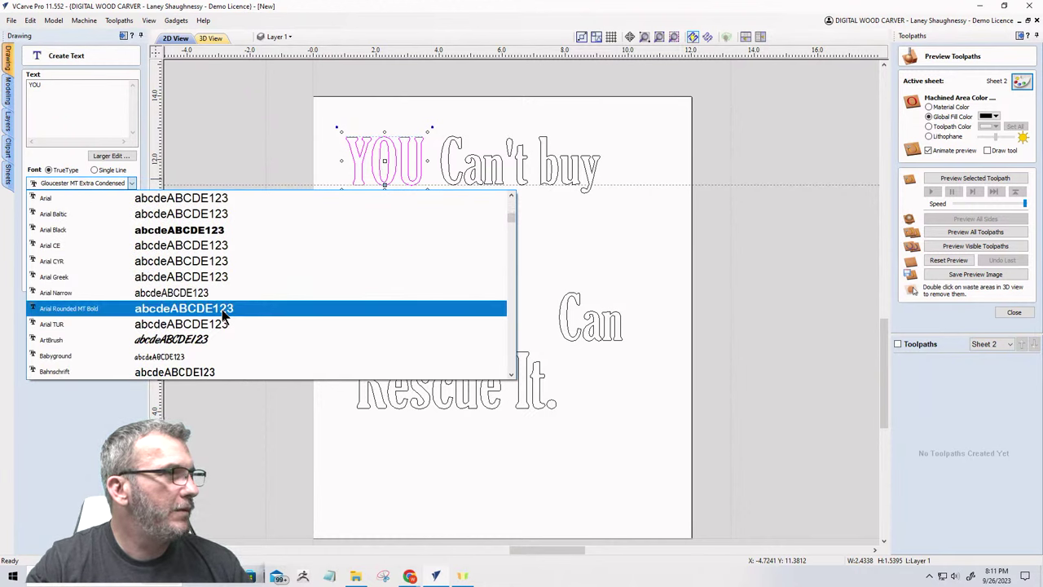
{"action": "scroll", "coordinate": [222, 311], "scroll_direction": "down", "scroll_amount": 5}
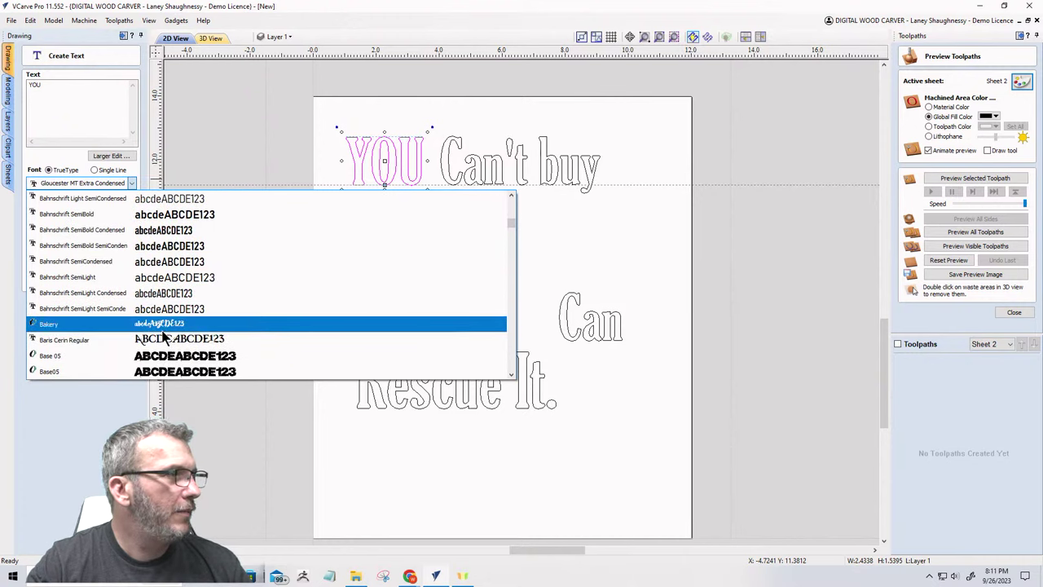
{"action": "left_click", "coordinate": [205, 345]}
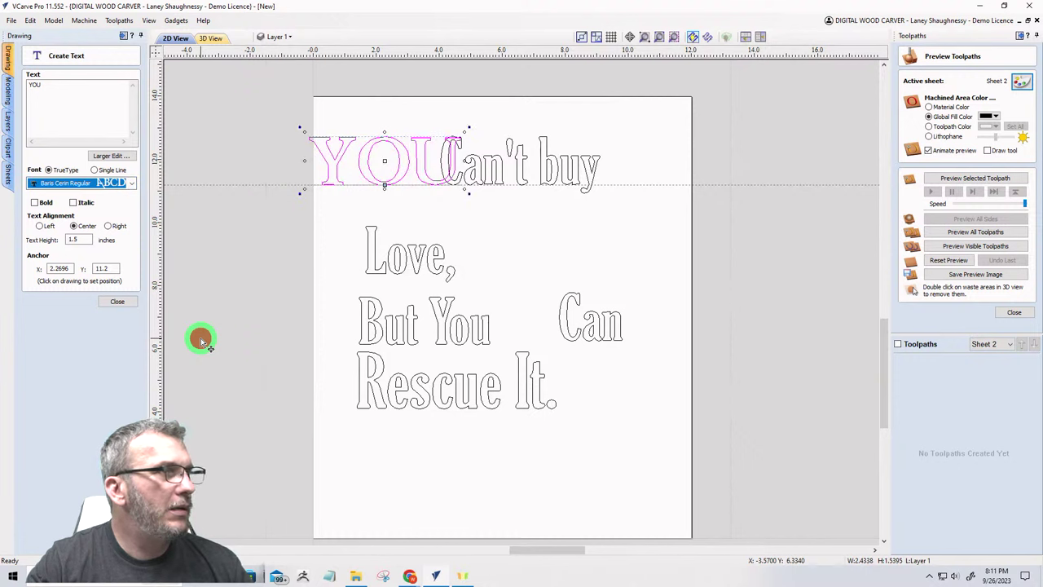
Step: Try Believe it and Blackriver Bold on YOU, then settle on Blenda Script
{"action": "left_click", "coordinate": [128, 182]}
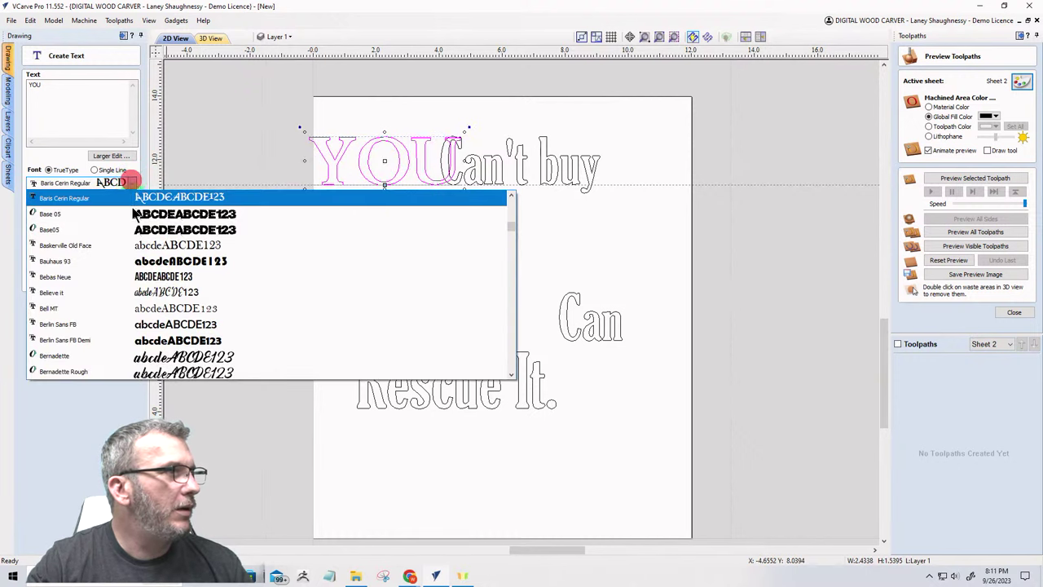
{"action": "left_click", "coordinate": [130, 291]}
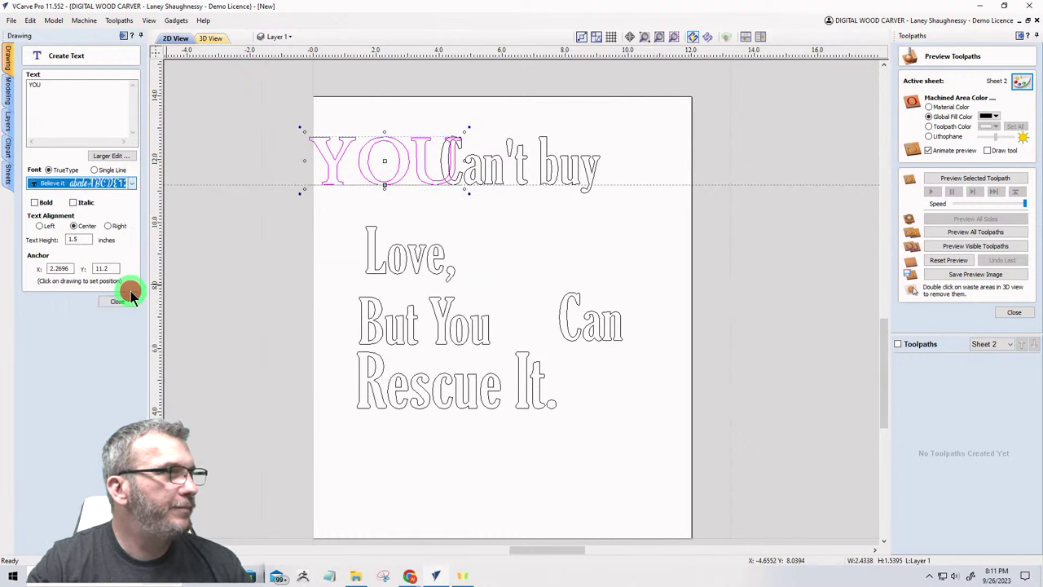
{"action": "left_click", "coordinate": [128, 182]}
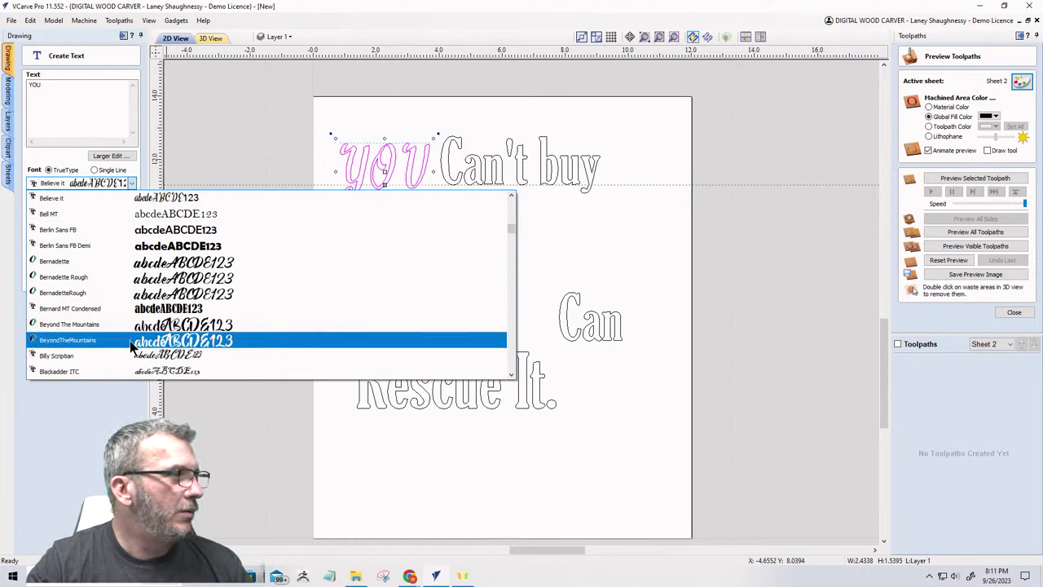
{"action": "scroll", "coordinate": [130, 341], "scroll_direction": "down", "scroll_amount": 4}
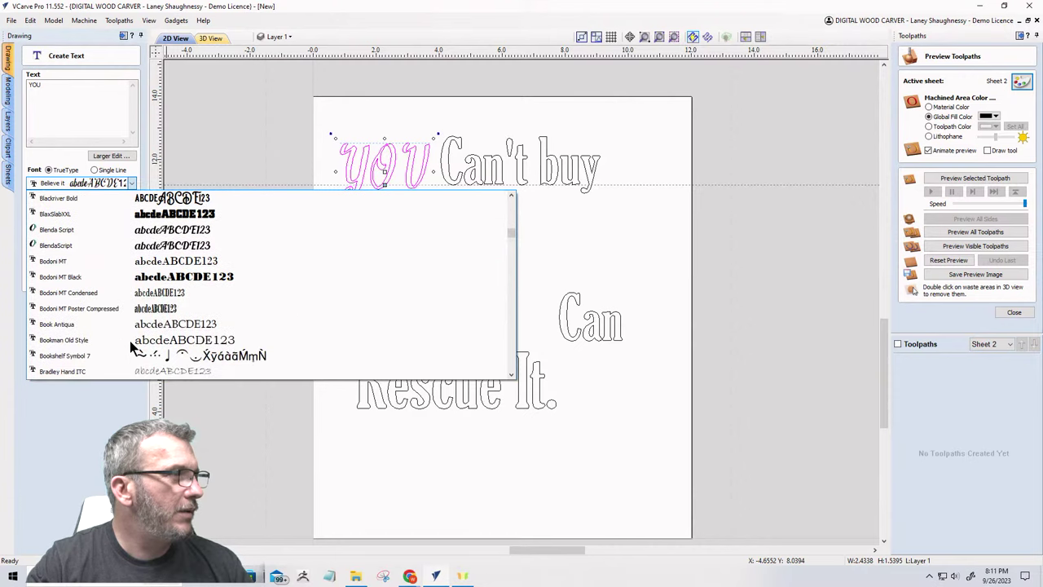
{"action": "left_click", "coordinate": [106, 198]}
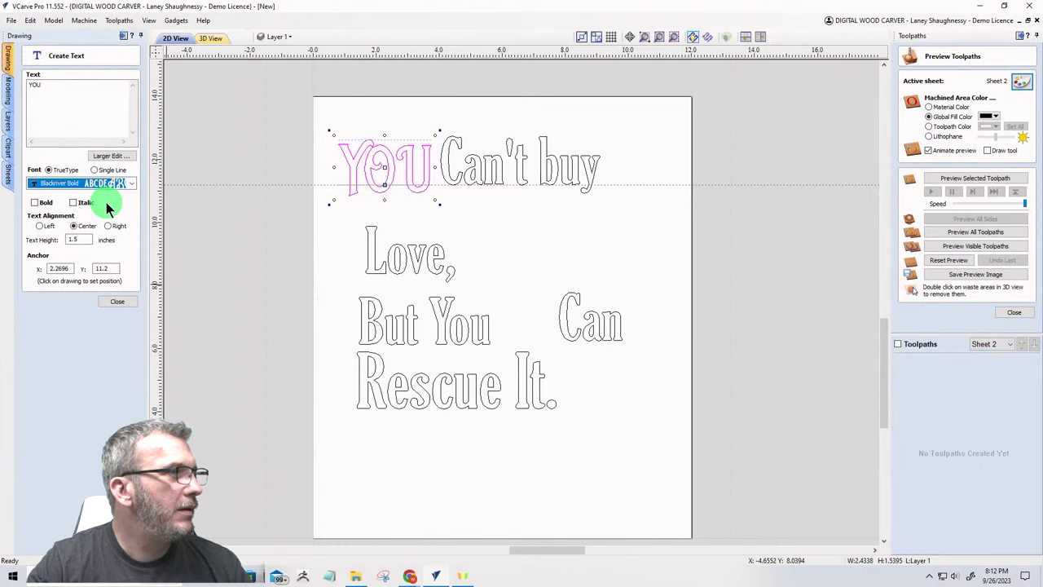
{"action": "left_click", "coordinate": [130, 184]}
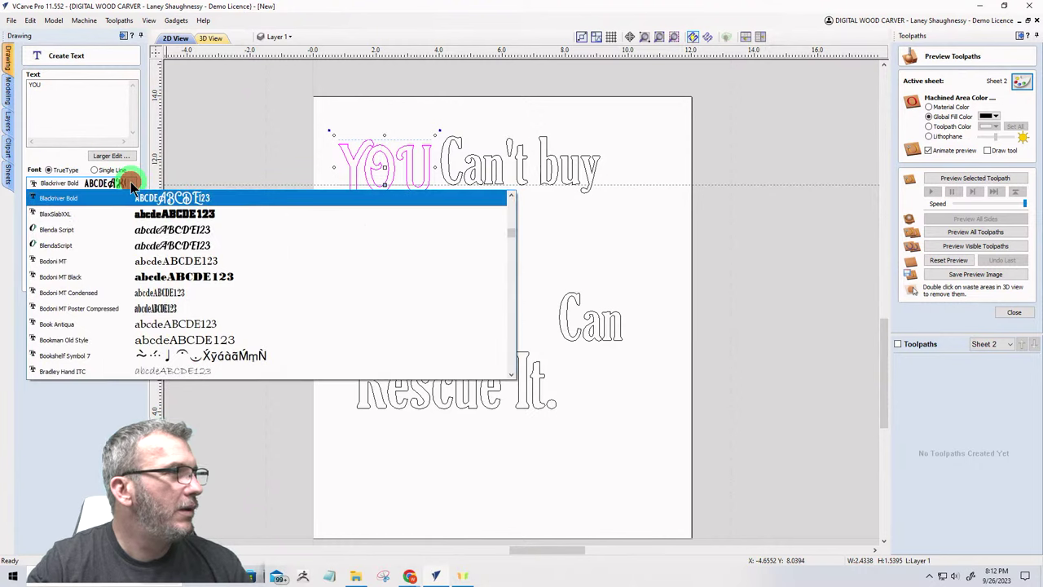
{"action": "left_click", "coordinate": [123, 230]}
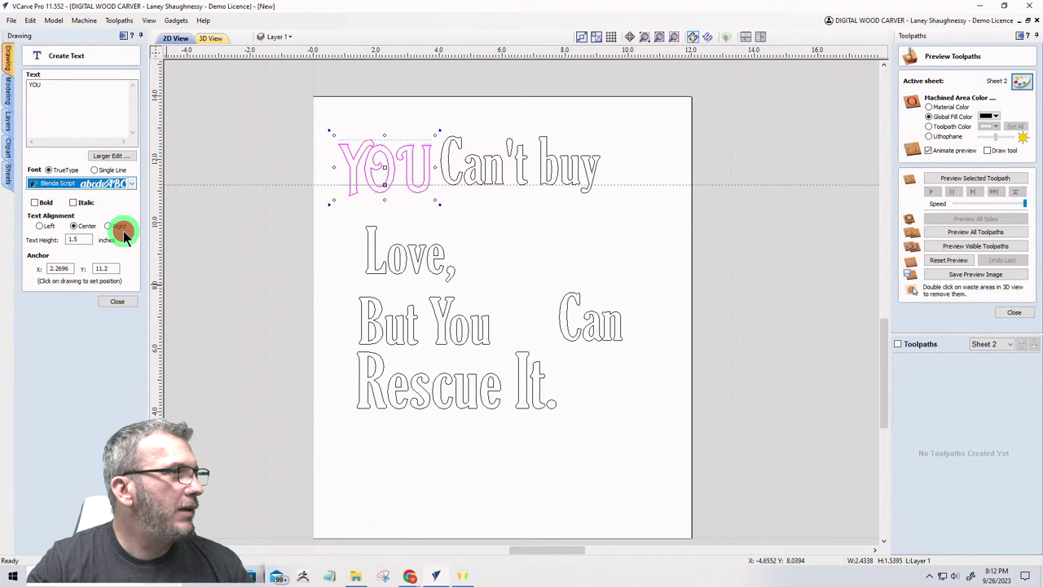
{"action": "left_click", "coordinate": [130, 183]}
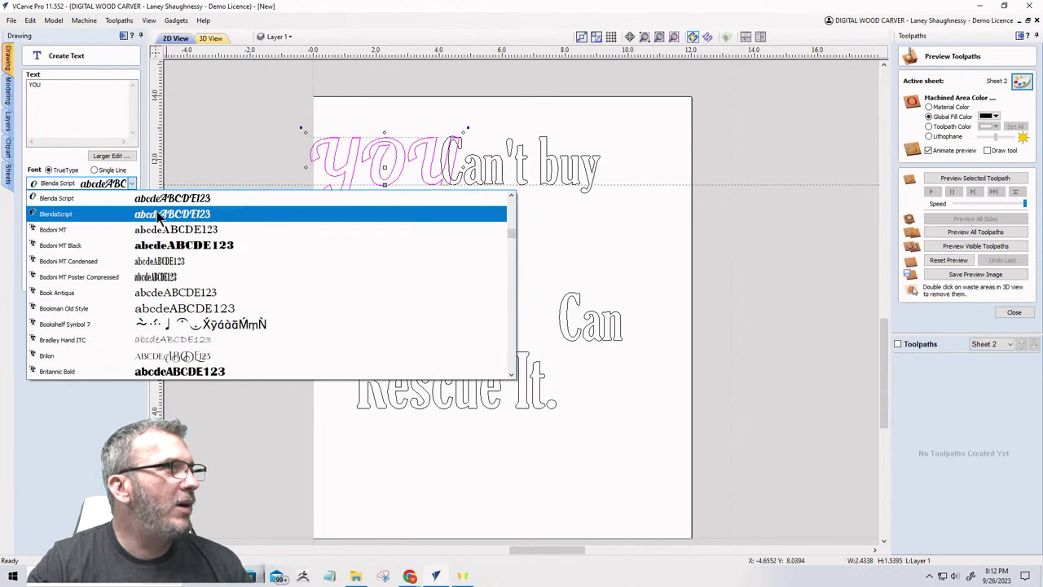
Step: Retype YOU as 'You' and set it in Blackriver Bold
{"action": "left_click", "coordinate": [51, 90]}
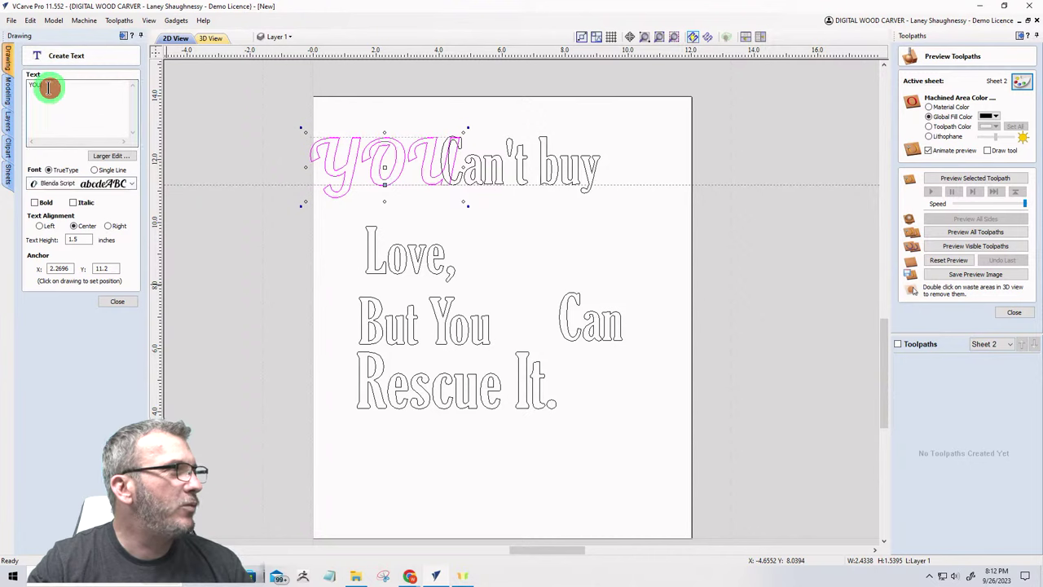
{"action": "key", "text": "BackSpace"}
{"action": "key", "text": "BackSpace"}
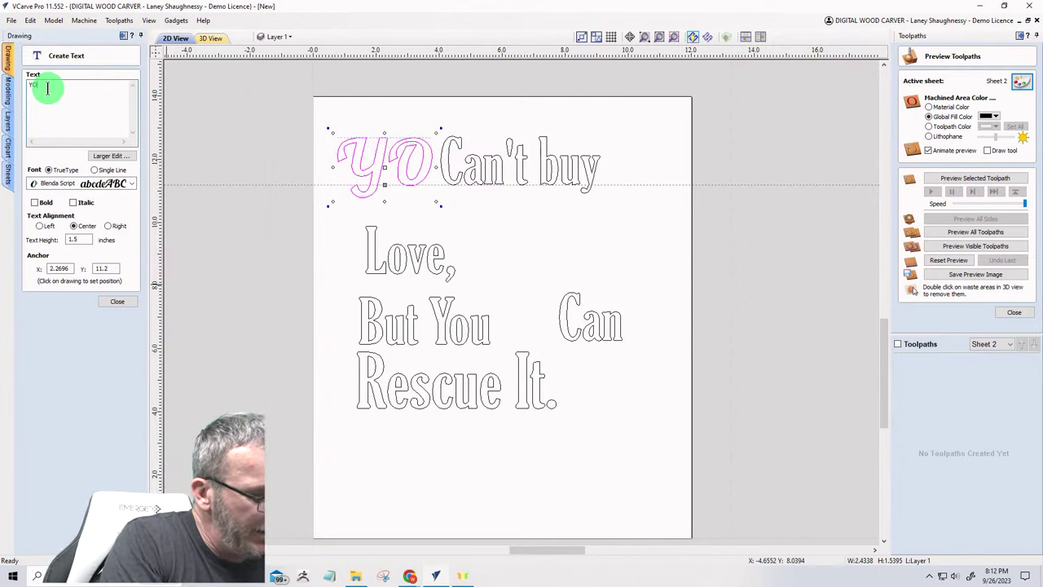
{"action": "type", "text": "ou"}
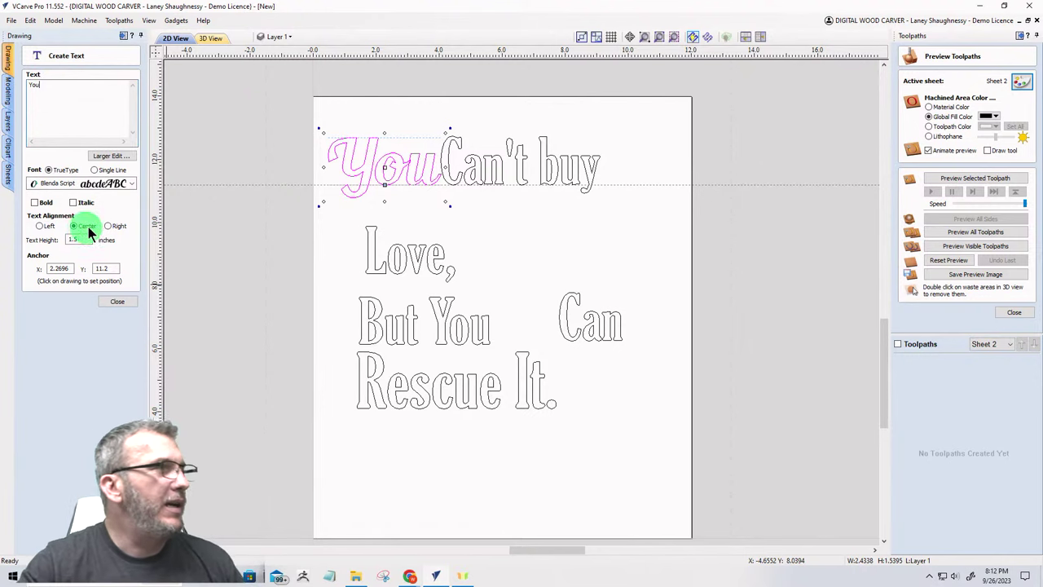
{"action": "left_click", "coordinate": [132, 184]}
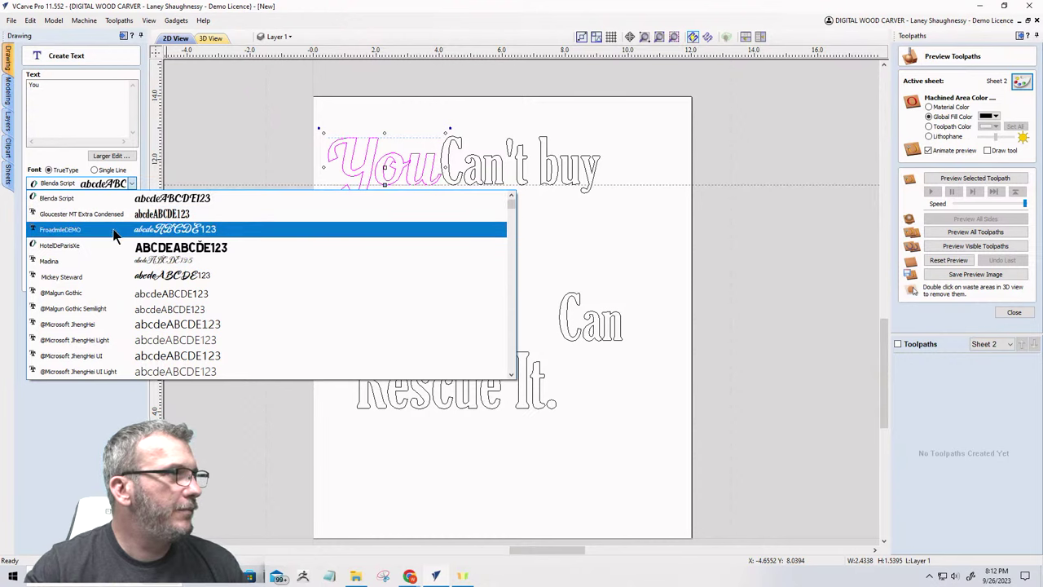
{"action": "scroll", "coordinate": [136, 308], "scroll_direction": "up", "scroll_amount": 15}
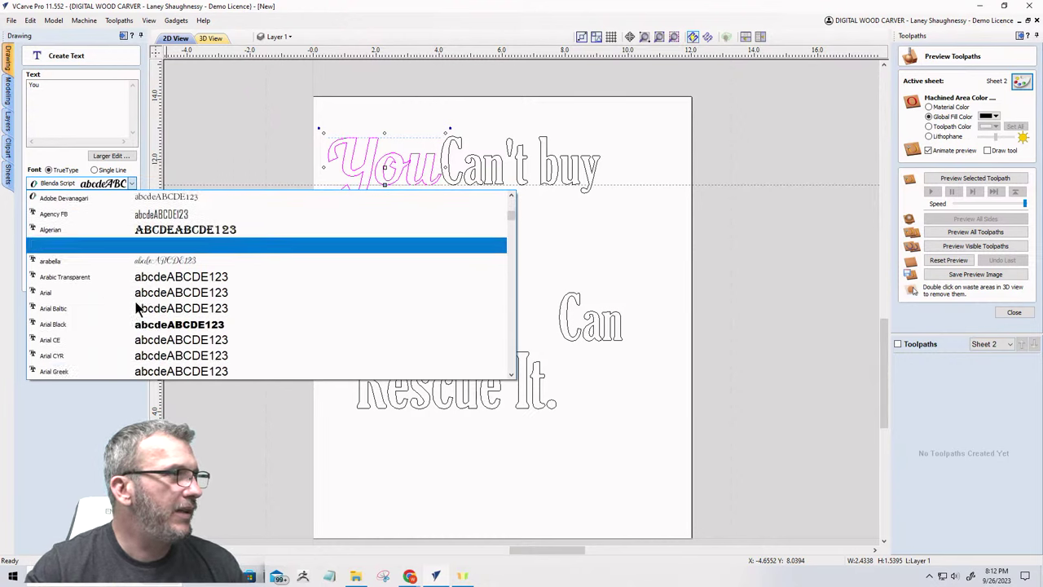
{"action": "scroll", "coordinate": [137, 308], "scroll_direction": "down", "scroll_amount": 10}
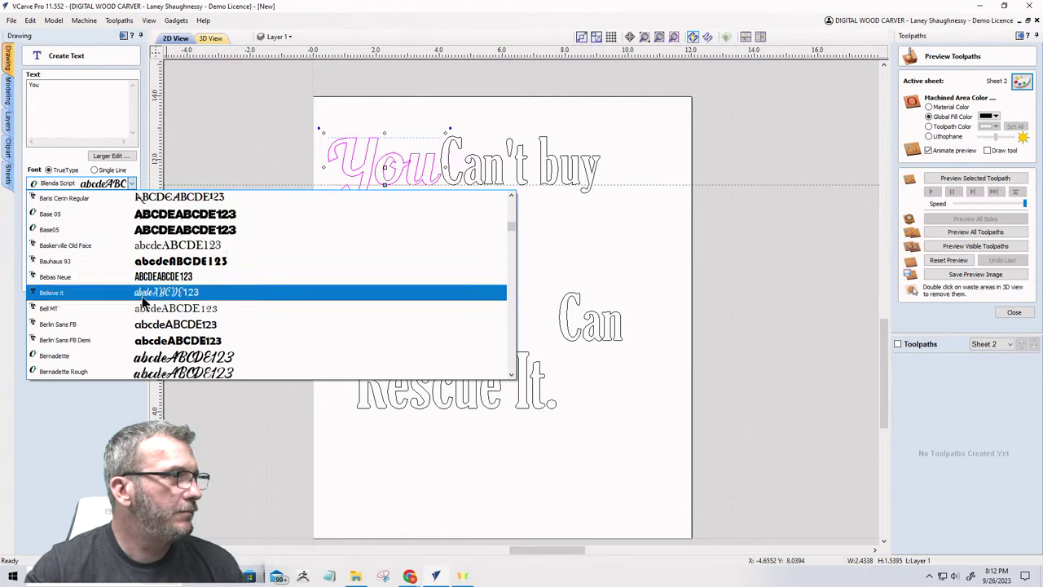
{"action": "scroll", "coordinate": [139, 326], "scroll_direction": "down", "scroll_amount": 1}
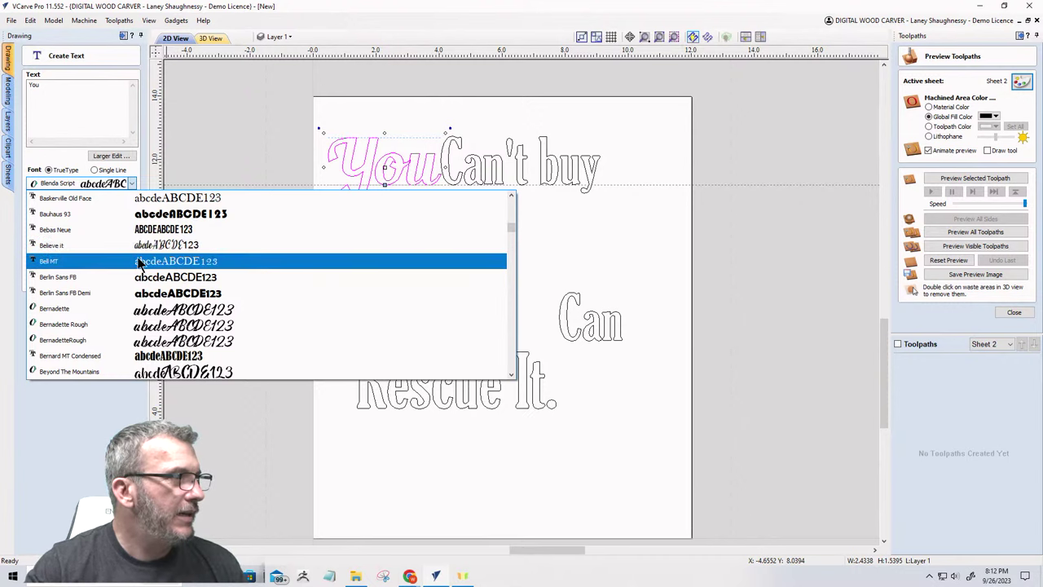
{"action": "scroll", "coordinate": [137, 269], "scroll_direction": "down", "scroll_amount": 3}
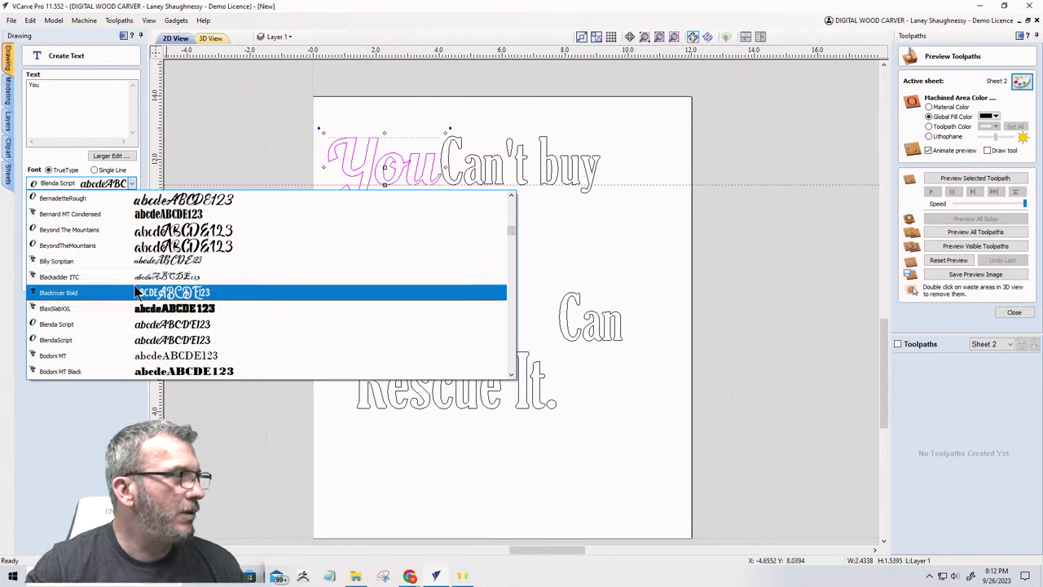
{"action": "left_click", "coordinate": [137, 293]}
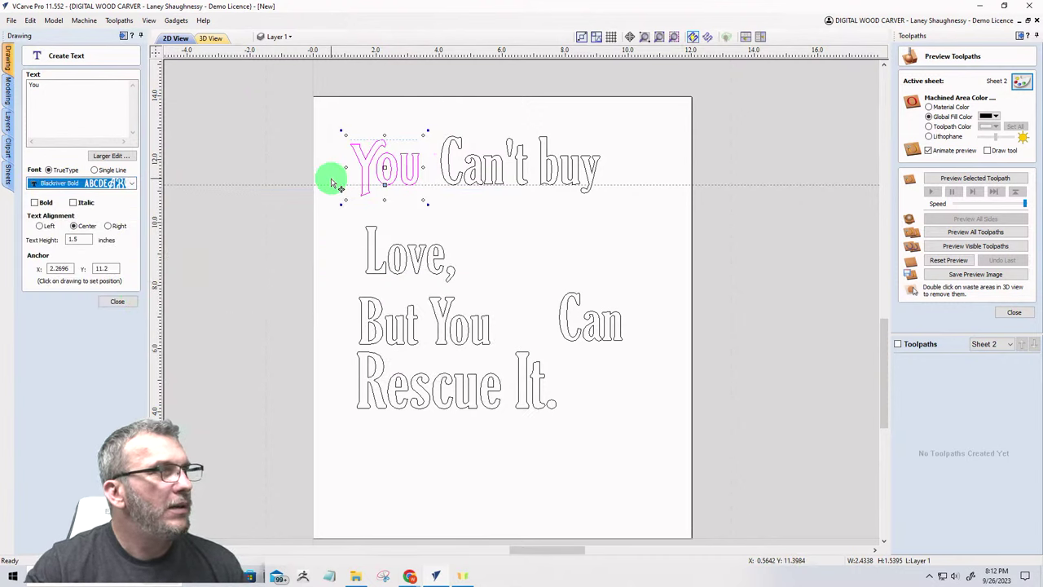
Step: Enlarge 'You' to about 2.08 inches tall and finish editing
{"action": "left_click_drag", "start_coordinate": [424, 200], "coordinate": [453, 224]}
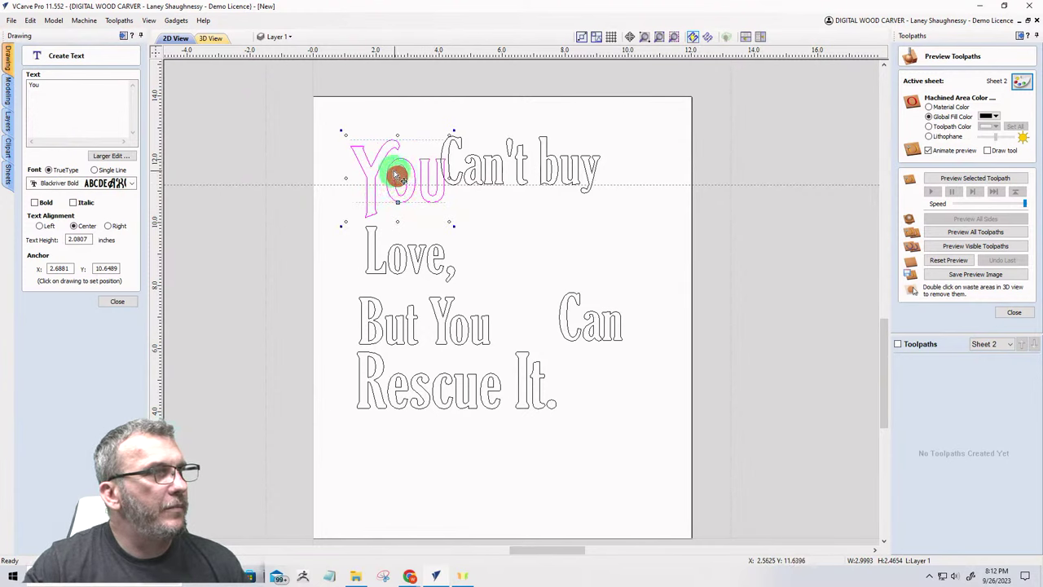
{"action": "left_click", "coordinate": [117, 302]}
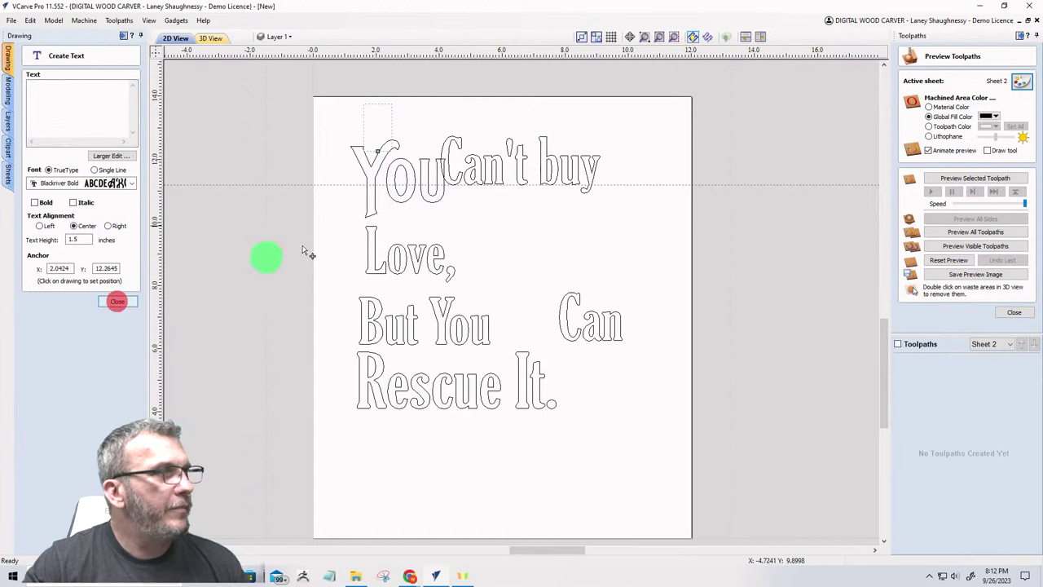
{"action": "left_click", "coordinate": [401, 206]}
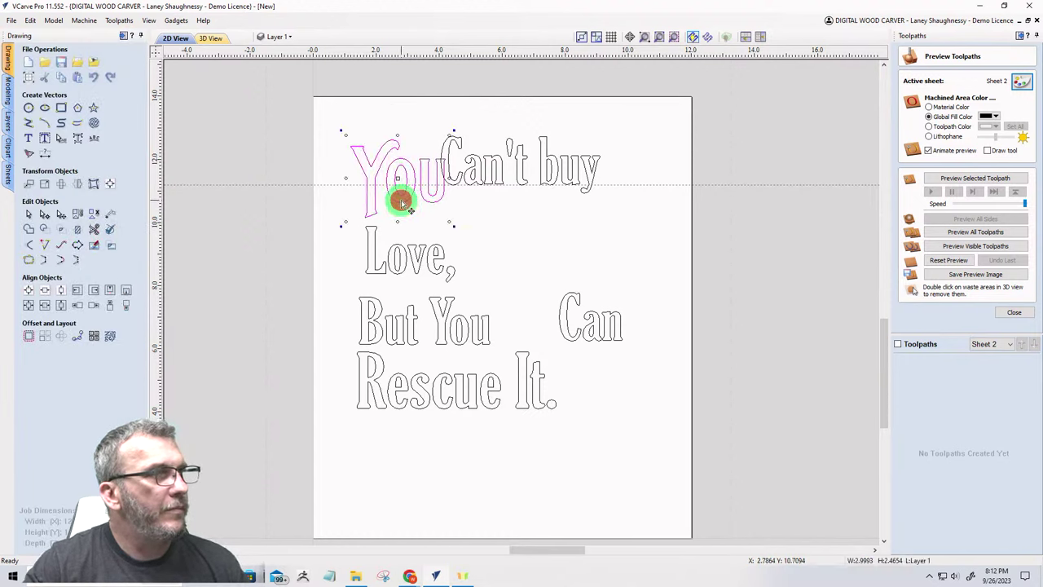
Step: Move 'You' further left, then enlarge 'Love,' to about 6.39 × 2.49 inches beneath it
{"action": "left_click_drag", "start_coordinate": [399, 200], "coordinate": [375, 186]}
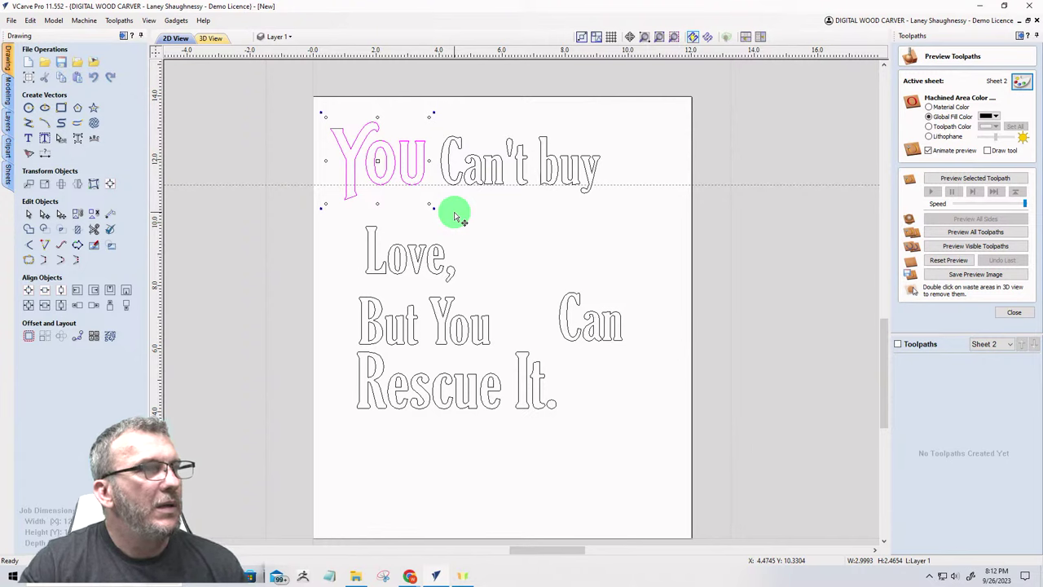
{"action": "left_click", "coordinate": [398, 248]}
{"action": "left_click_drag", "start_coordinate": [401, 245], "coordinate": [425, 220]}
{"action": "left_click_drag", "start_coordinate": [472, 252], "coordinate": [547, 274]}
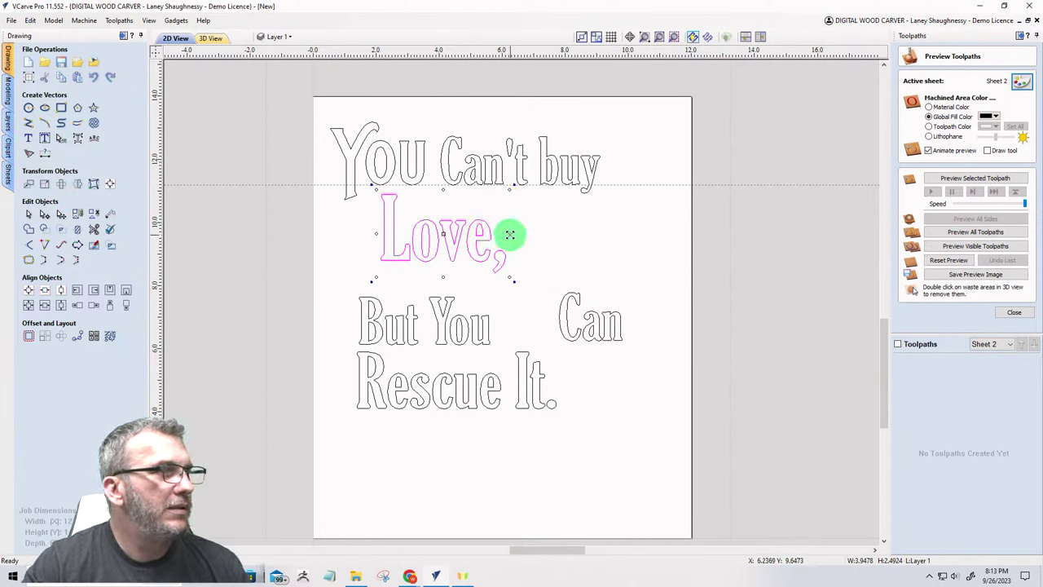
{"action": "left_click_drag", "start_coordinate": [510, 234], "coordinate": [581, 231]}
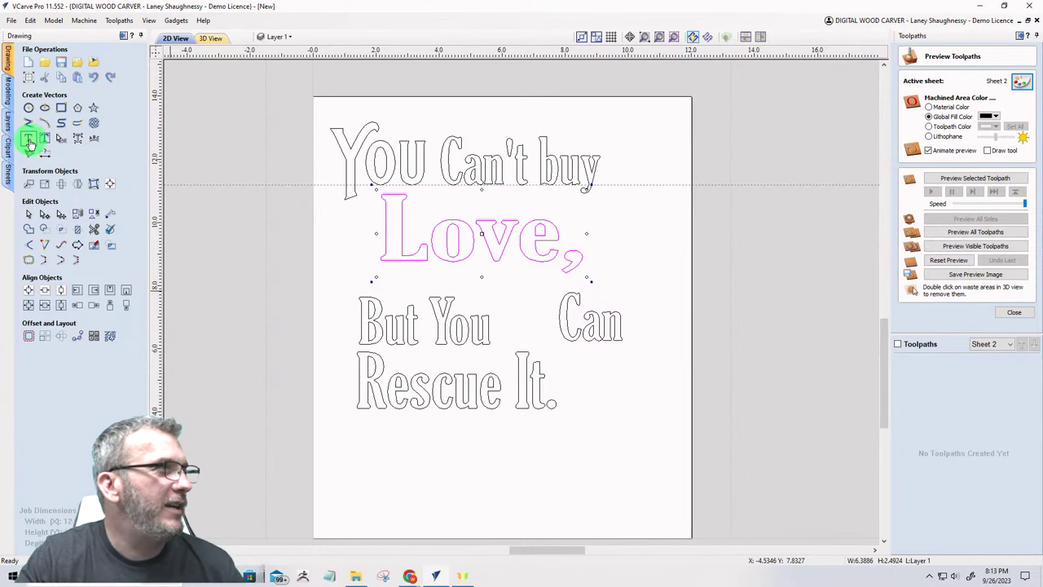
Step: Restyle the word 'Love,' in the a Antara Distance script font
{"action": "left_click", "coordinate": [28, 144]}
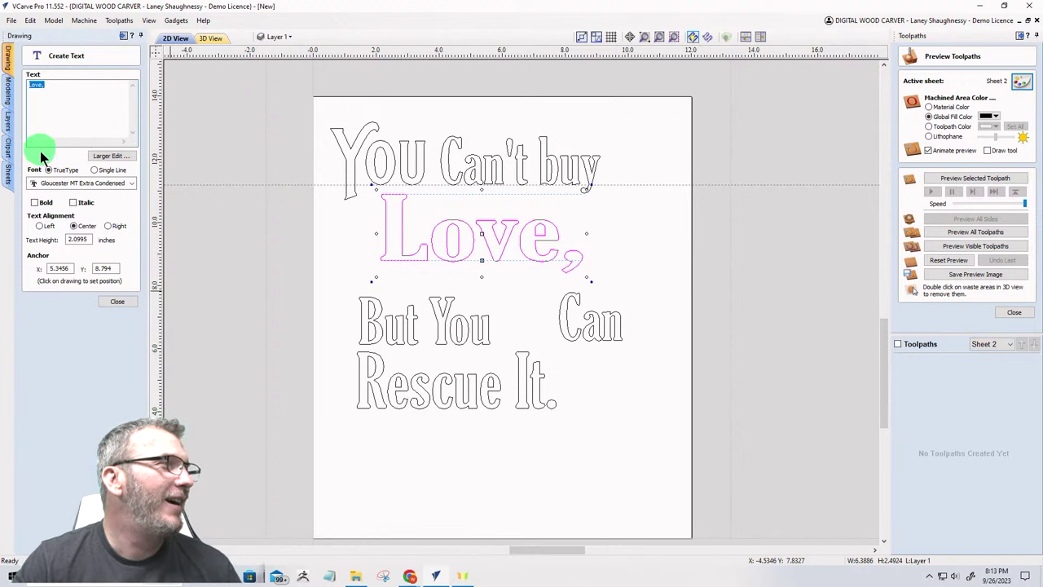
{"action": "left_click", "coordinate": [130, 183]}
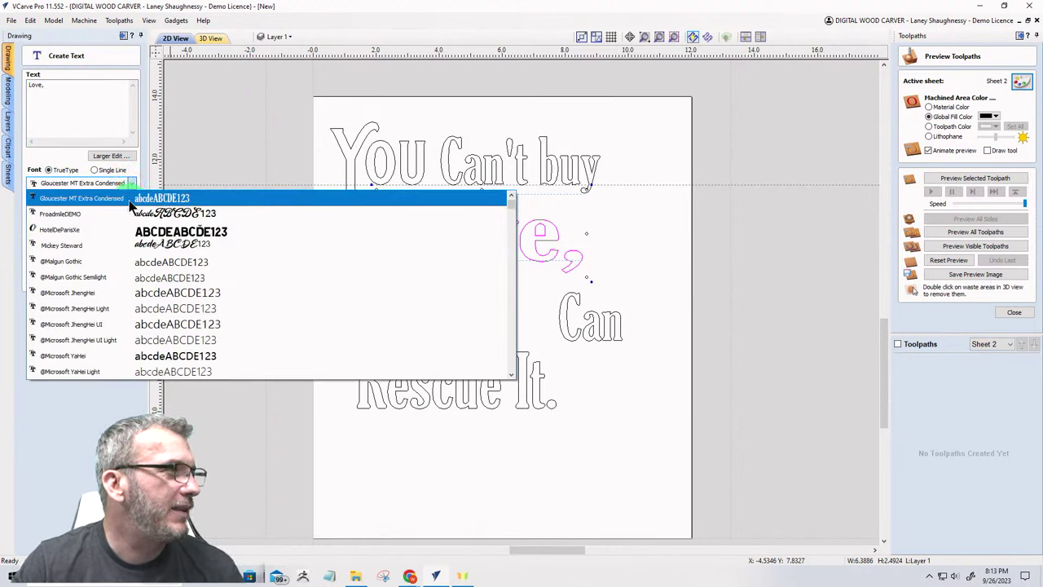
{"action": "scroll", "coordinate": [125, 311], "scroll_direction": "down", "scroll_amount": 4}
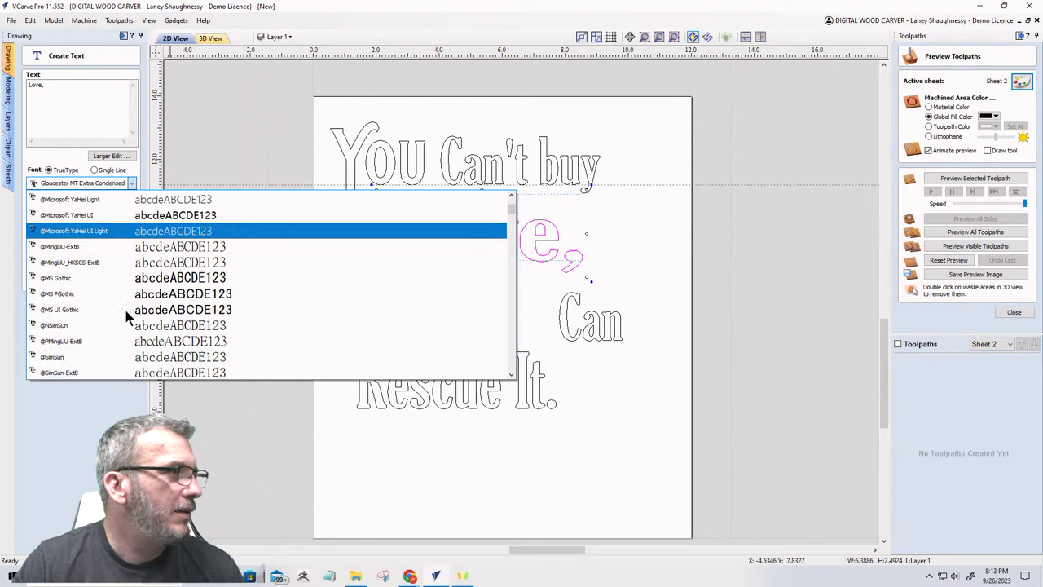
{"action": "scroll", "coordinate": [125, 311], "scroll_direction": "down", "scroll_amount": 8}
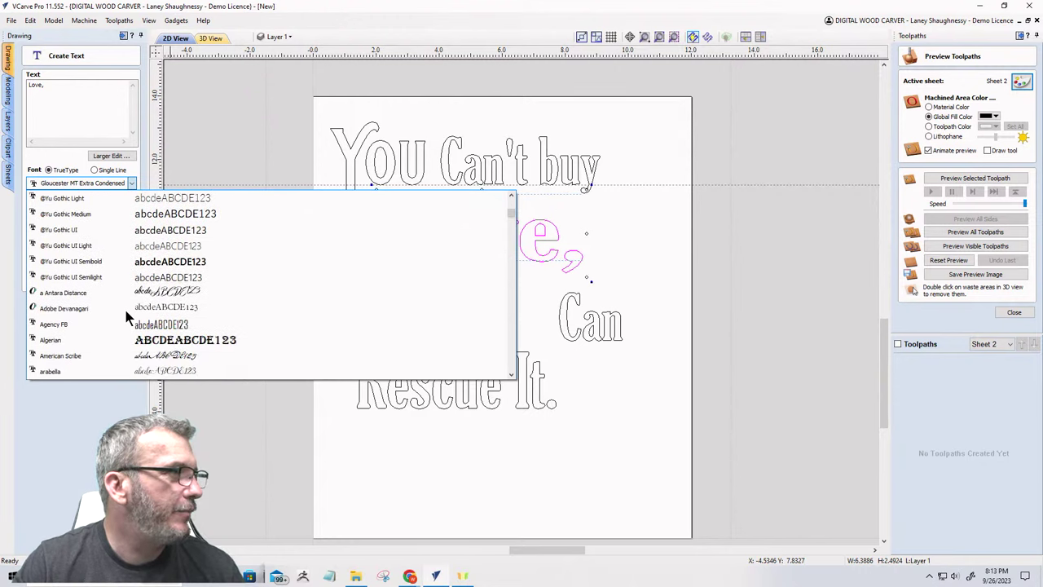
{"action": "left_click", "coordinate": [131, 293]}
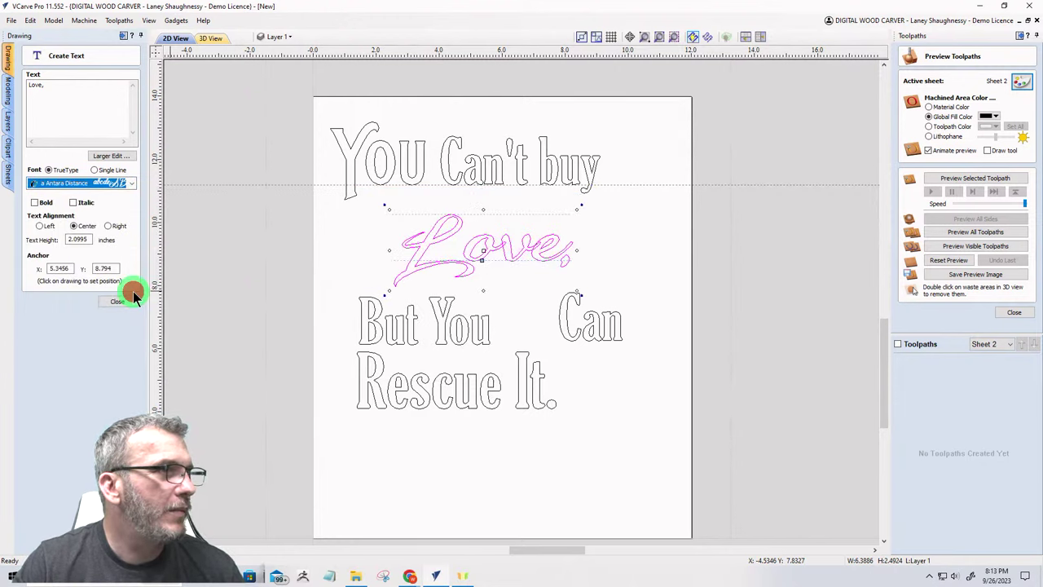
{"action": "left_click", "coordinate": [422, 268]}
Step: Raise 'Love,' closer to the first line and move 'But You' up beneath it
{"action": "mouse_move", "coordinate": [484, 247]}
{"action": "left_mouse_down"}
{"action": "mouse_move", "coordinate": [477, 221]}
{"action": "mouse_move", "coordinate": [464, 223]}
{"action": "left_mouse_up"}
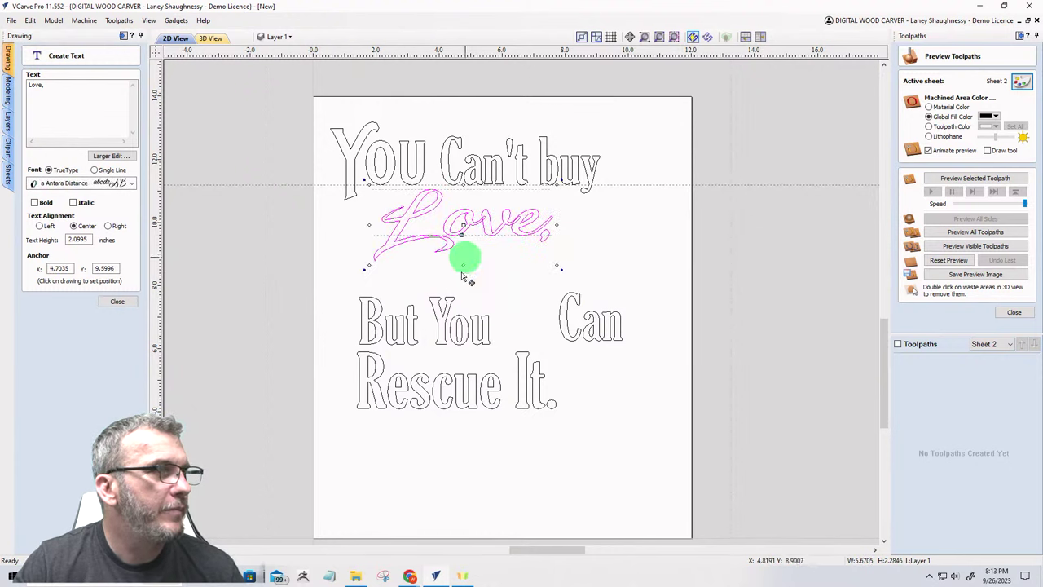
{"action": "left_click", "coordinate": [440, 328]}
{"action": "left_click_drag", "start_coordinate": [433, 321], "coordinate": [470, 279]}
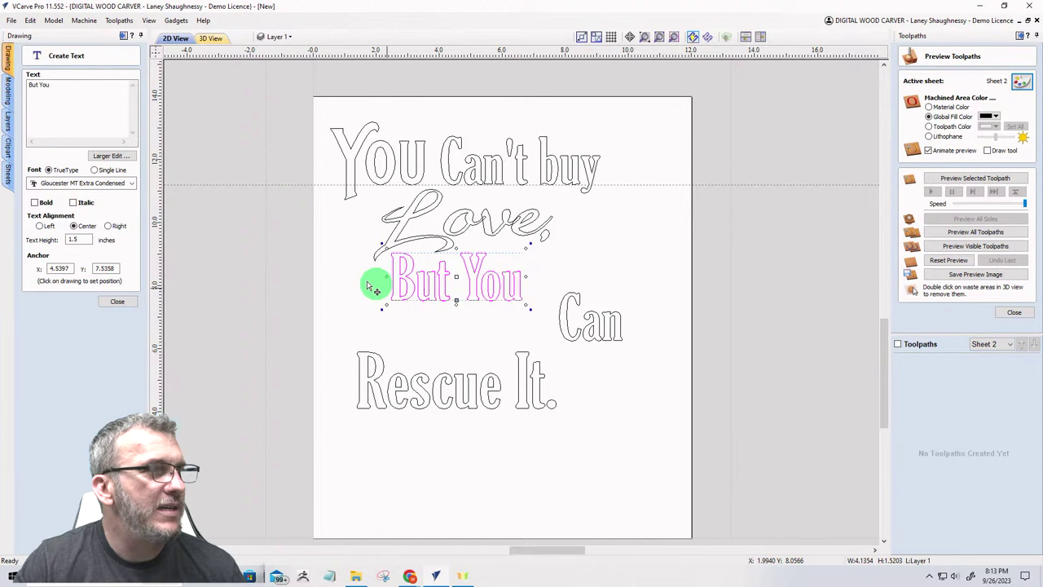
Step: Move 'Can' up beside 'But You' and enlarge it to about 2.58 × 2.0 inches
{"action": "left_click", "coordinate": [564, 326]}
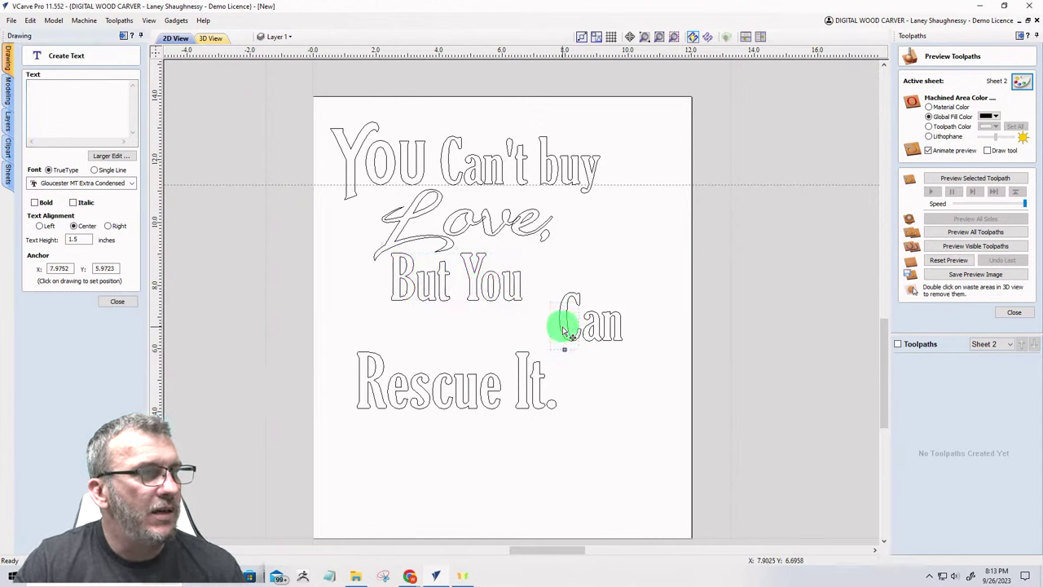
{"action": "left_click", "coordinate": [120, 302]}
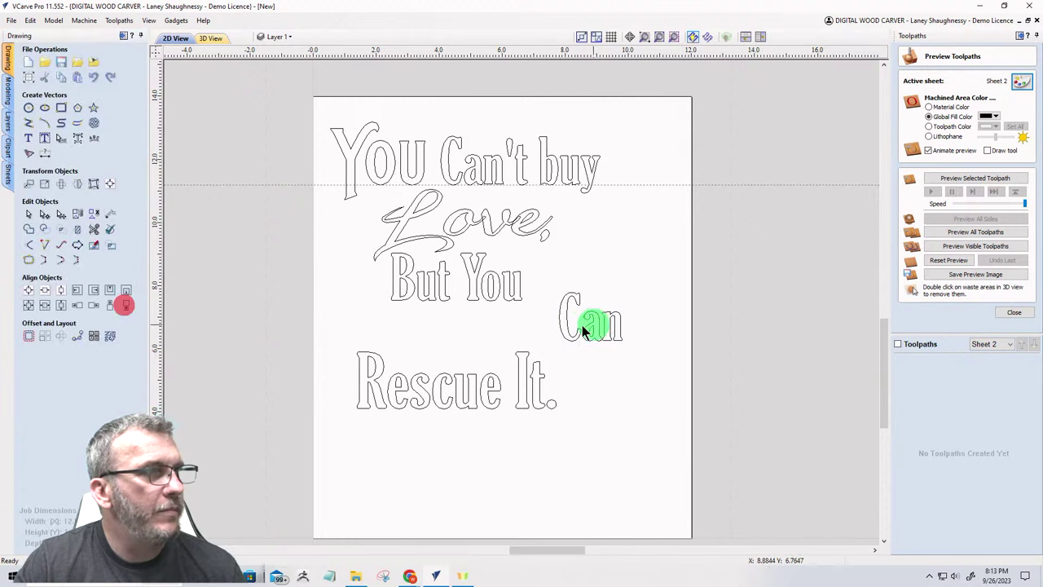
{"action": "left_click", "coordinate": [575, 336]}
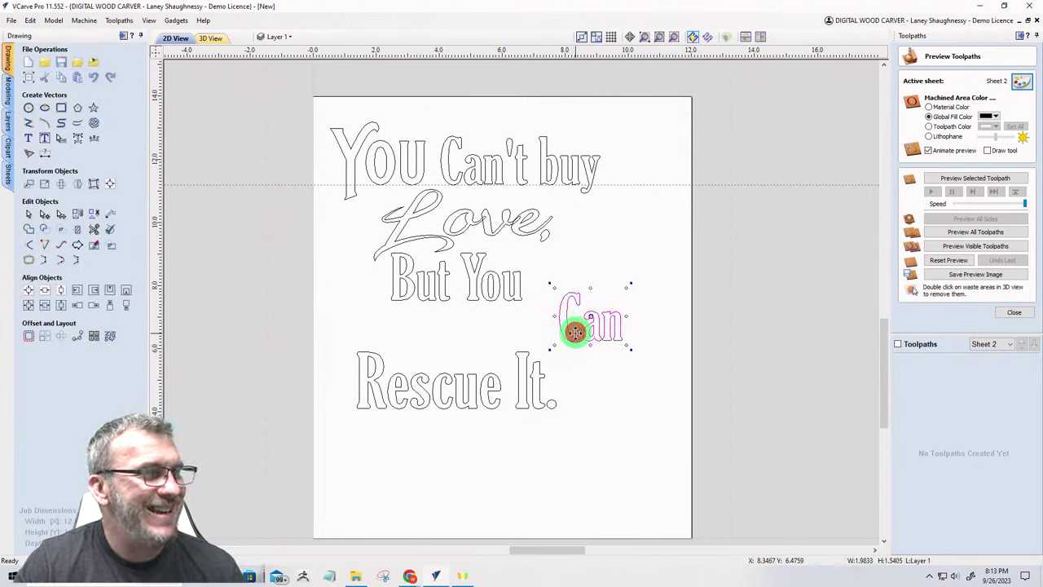
{"action": "left_click_drag", "start_coordinate": [575, 332], "coordinate": [552, 297]}
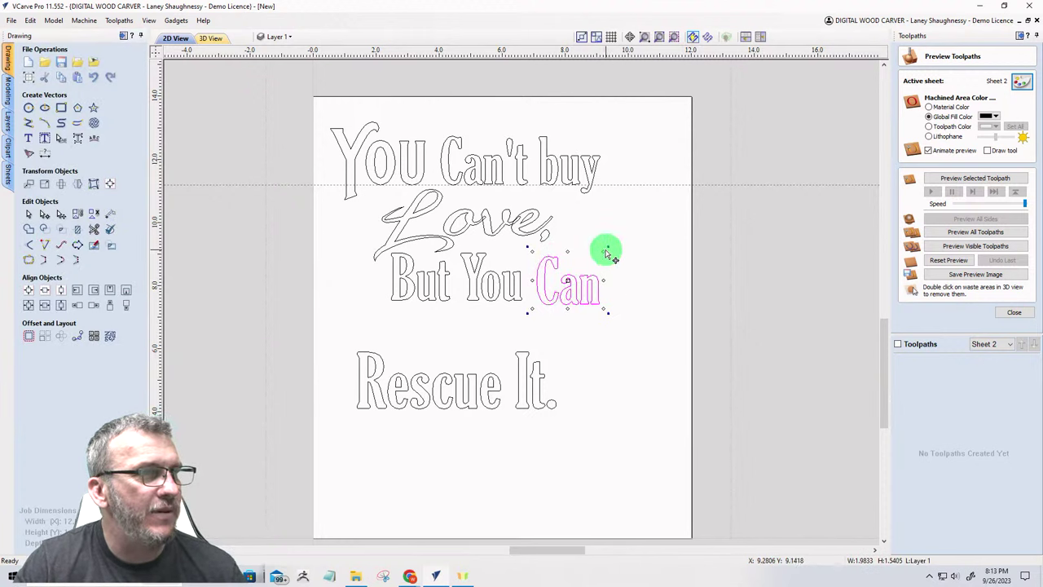
{"action": "left_click_drag", "start_coordinate": [605, 250], "coordinate": [624, 234]}
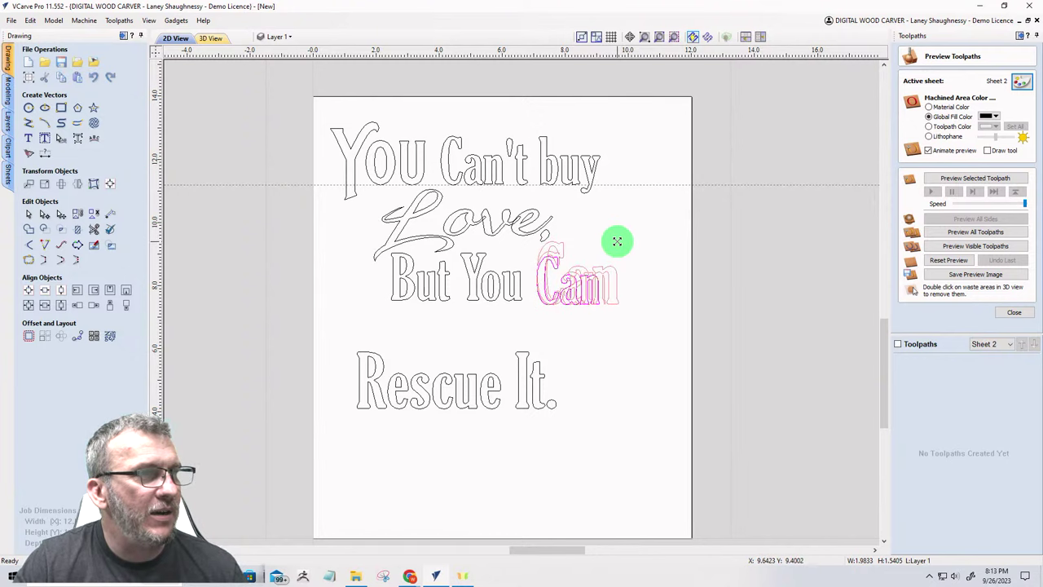
{"action": "left_click_drag", "start_coordinate": [577, 279], "coordinate": [581, 281]}
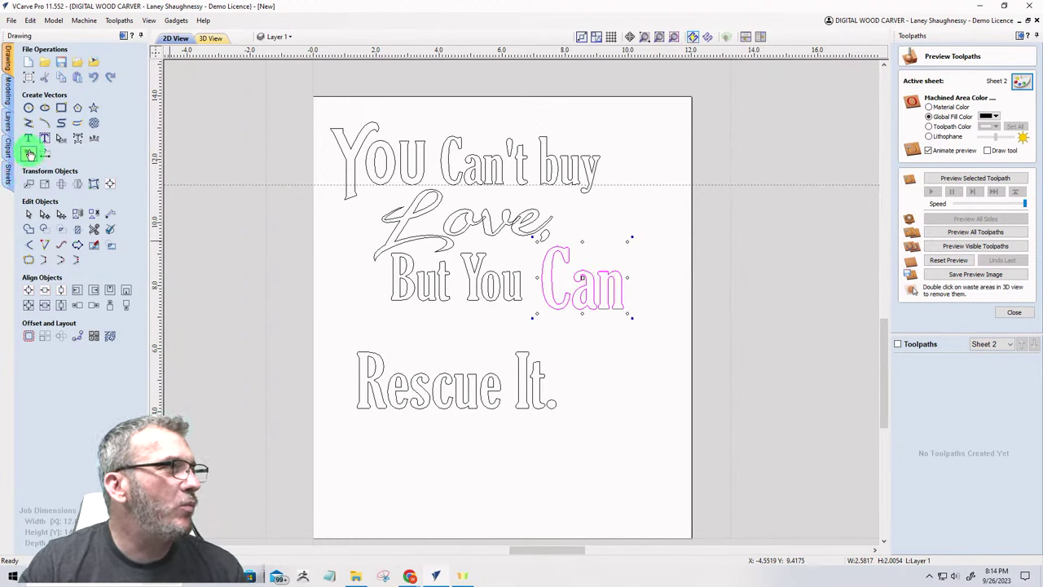
Step: Replace 'Can' with uppercase 'CAN' set in Babyground, about 3.80 × 2.02 inches
{"action": "left_click", "coordinate": [28, 140]}
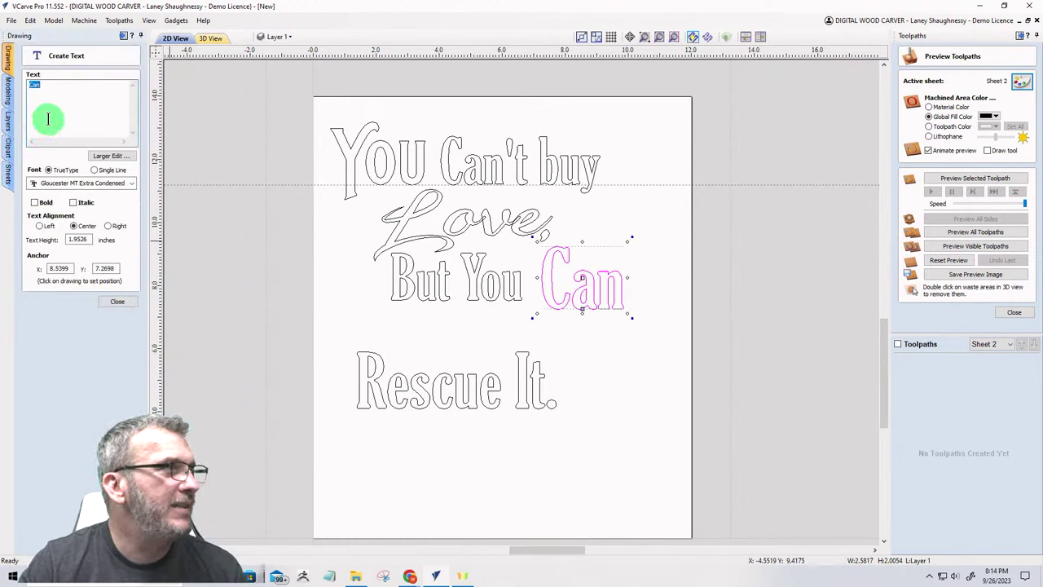
{"action": "left_click", "coordinate": [35, 88]}
{"action": "type", "text": "C"}
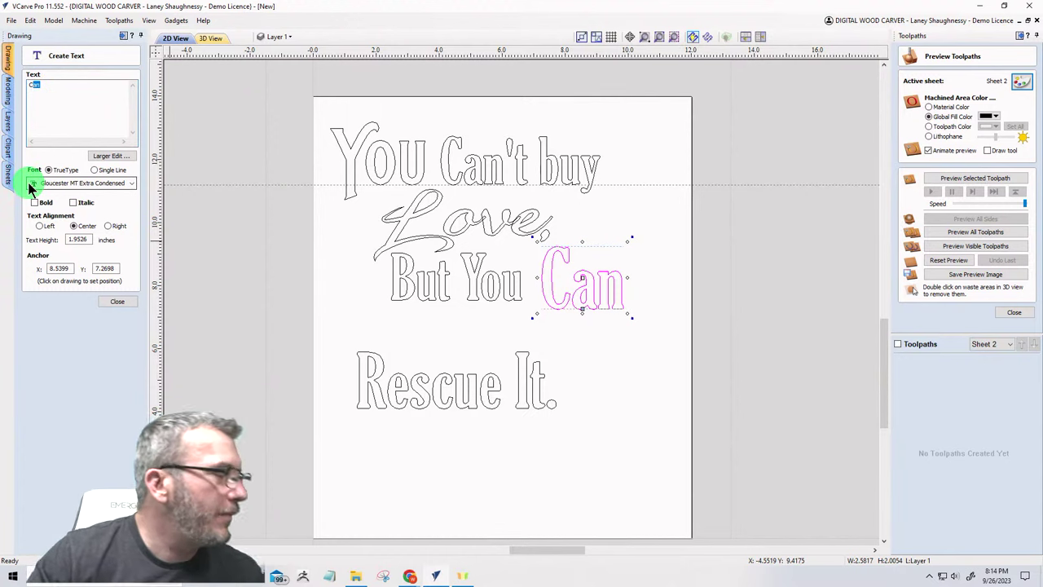
{"action": "type", "text": "AN"}
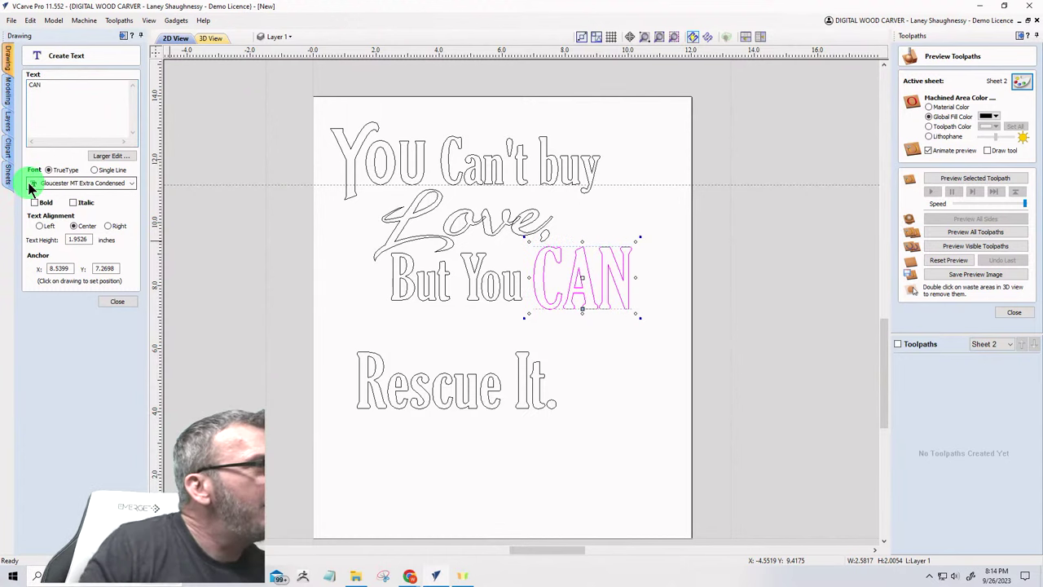
{"action": "left_click", "coordinate": [131, 182]}
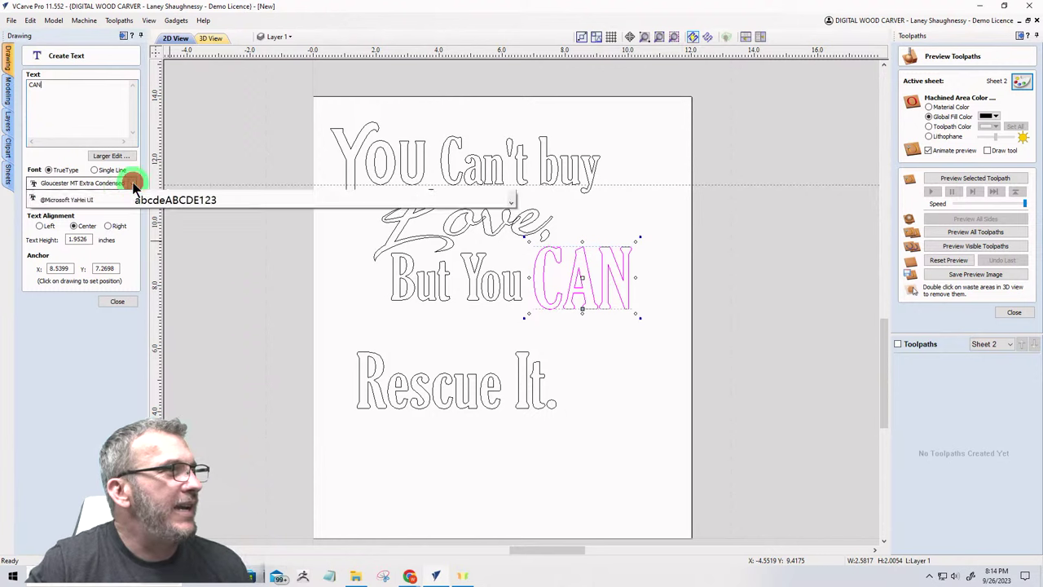
{"action": "scroll", "coordinate": [126, 294], "scroll_direction": "down", "scroll_amount": 4}
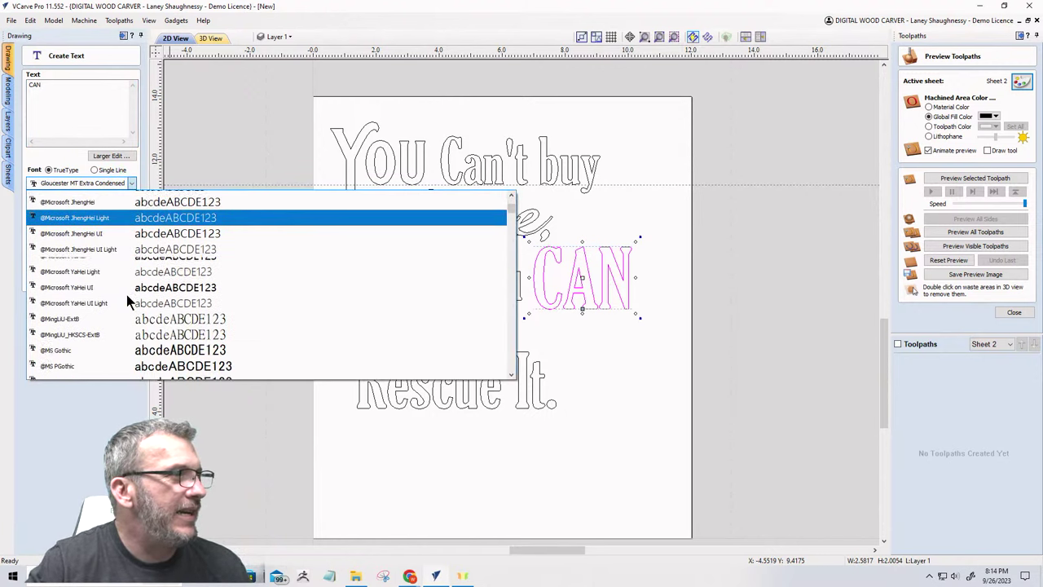
{"action": "scroll", "coordinate": [127, 294], "scroll_direction": "down", "scroll_amount": 10}
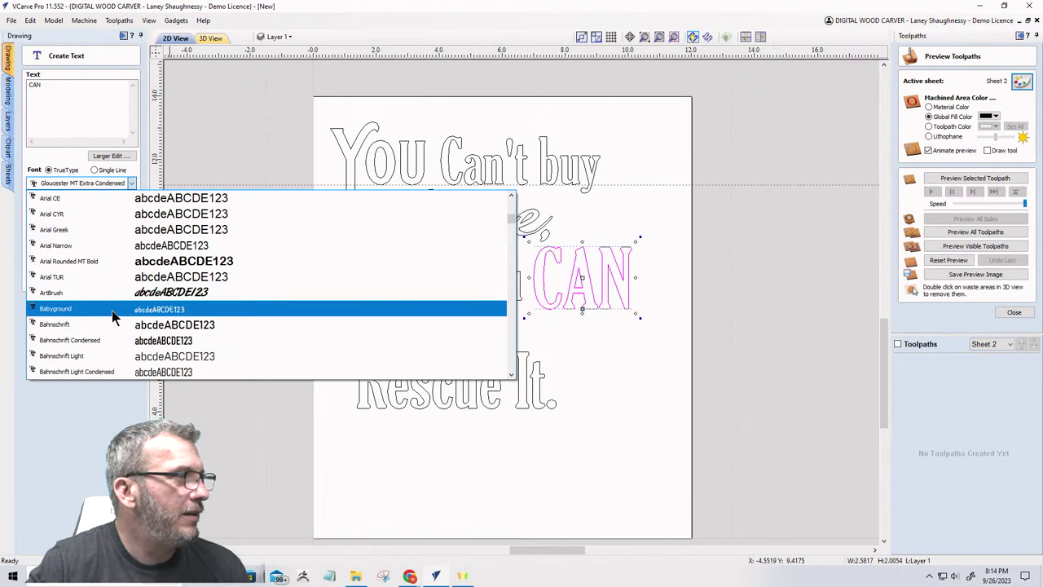
{"action": "left_click", "coordinate": [113, 310]}
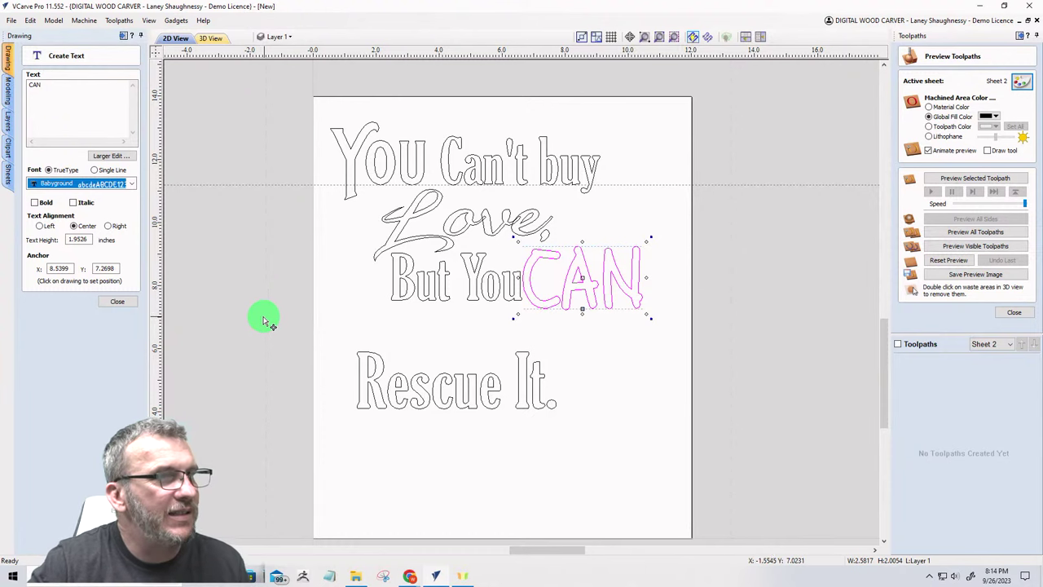
{"action": "left_click", "coordinate": [118, 302]}
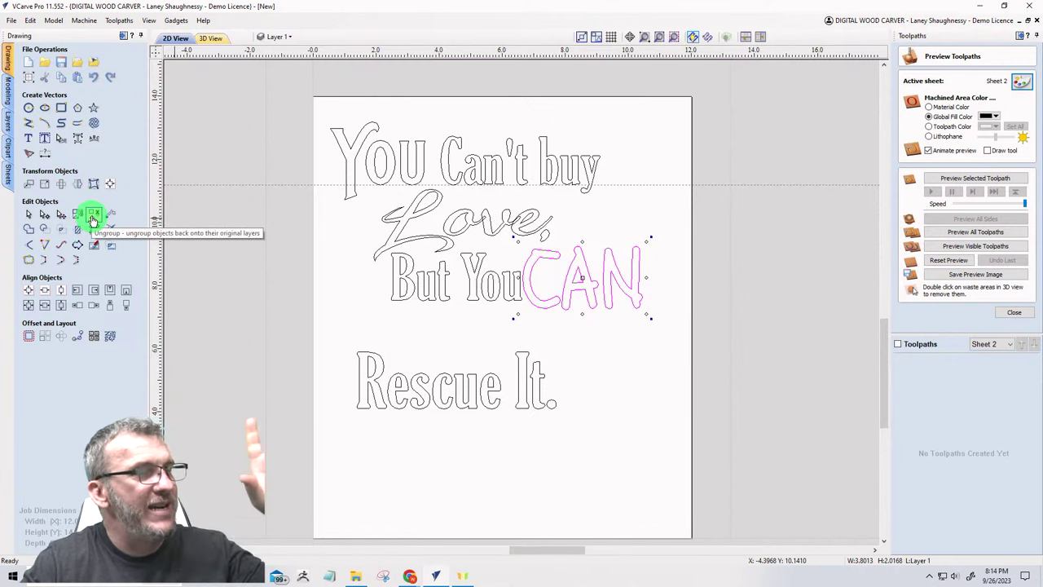
Step: Ungroup the CAN text and nudge the word right, away from 'You'
{"action": "left_click", "coordinate": [78, 138]}
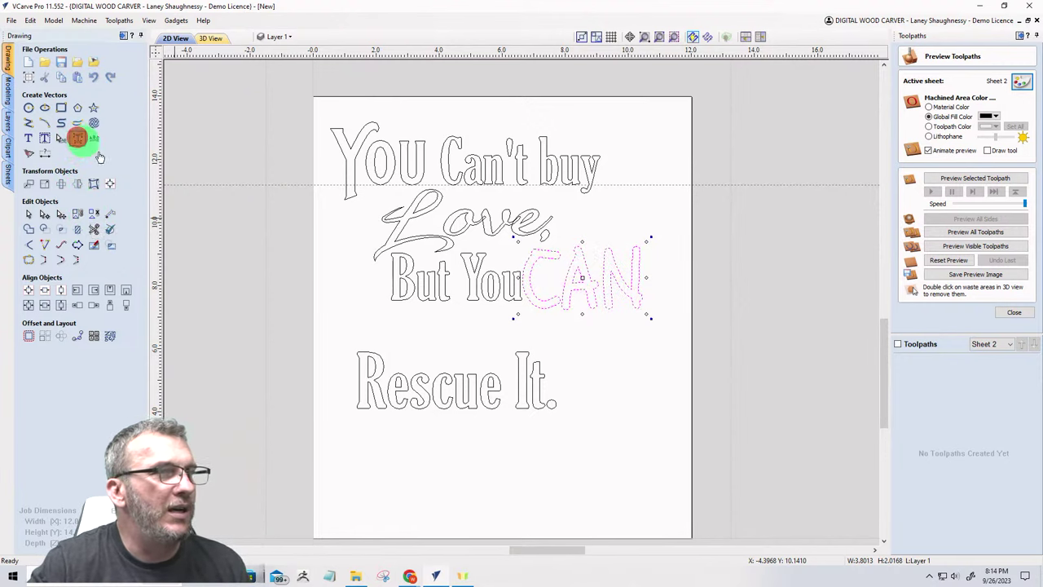
{"action": "left_click", "coordinate": [610, 321]}
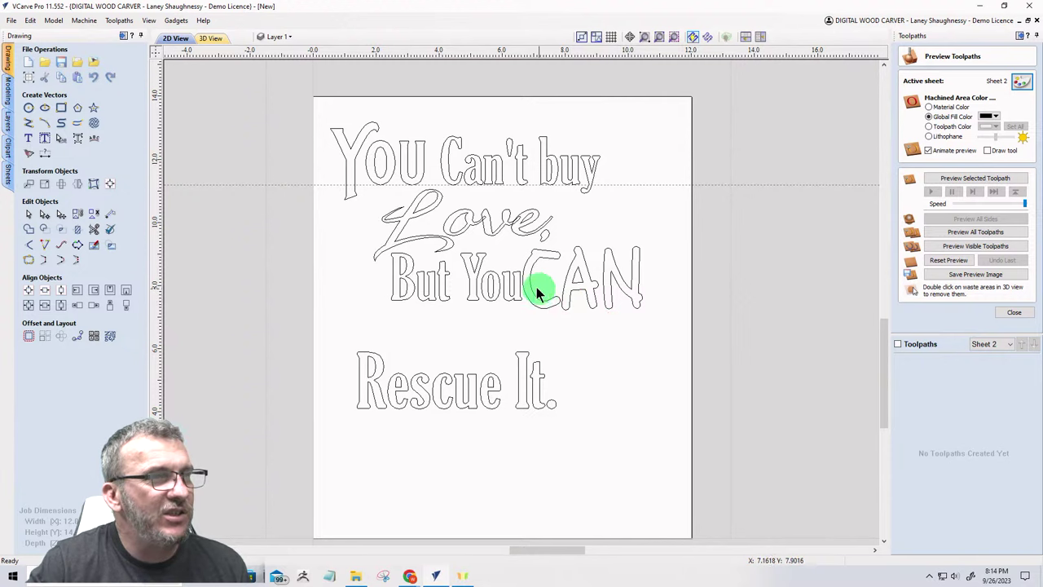
{"action": "left_click", "coordinate": [642, 299]}
{"action": "left_click", "coordinate": [532, 249]}
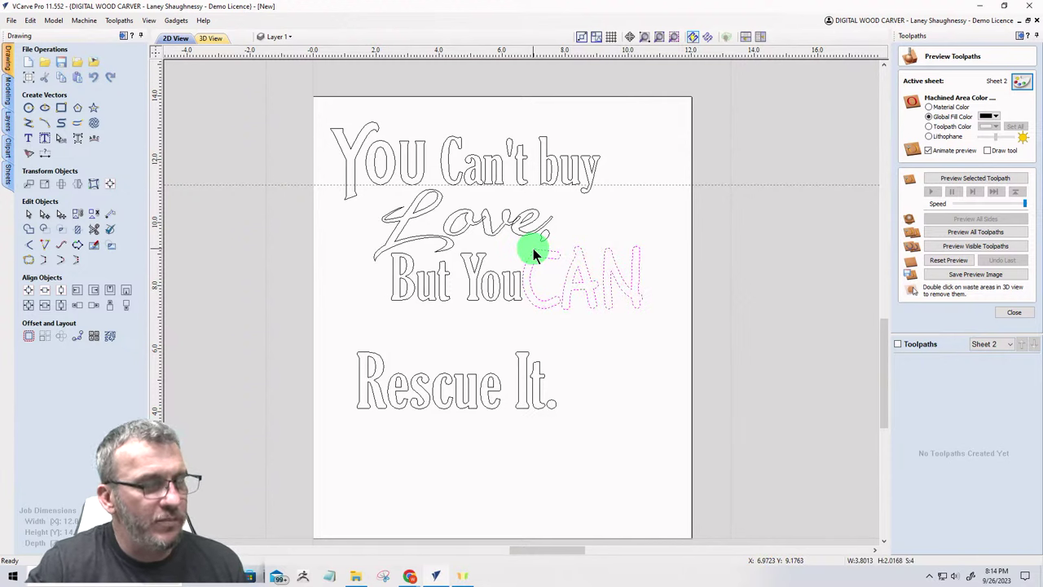
{"action": "key", "text": "Right"}
{"action": "key", "text": "Right"}
{"action": "key", "text": "Right"}
{"action": "key", "text": "Right"}
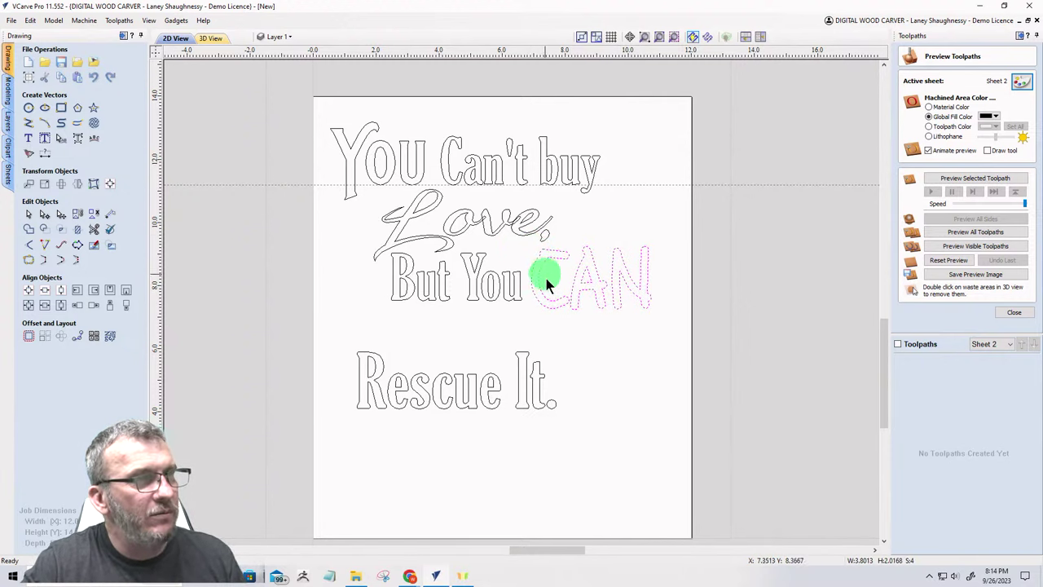
Step: Select the individual letters N and A of CAN to adjust them
{"action": "left_click", "coordinate": [596, 314]}
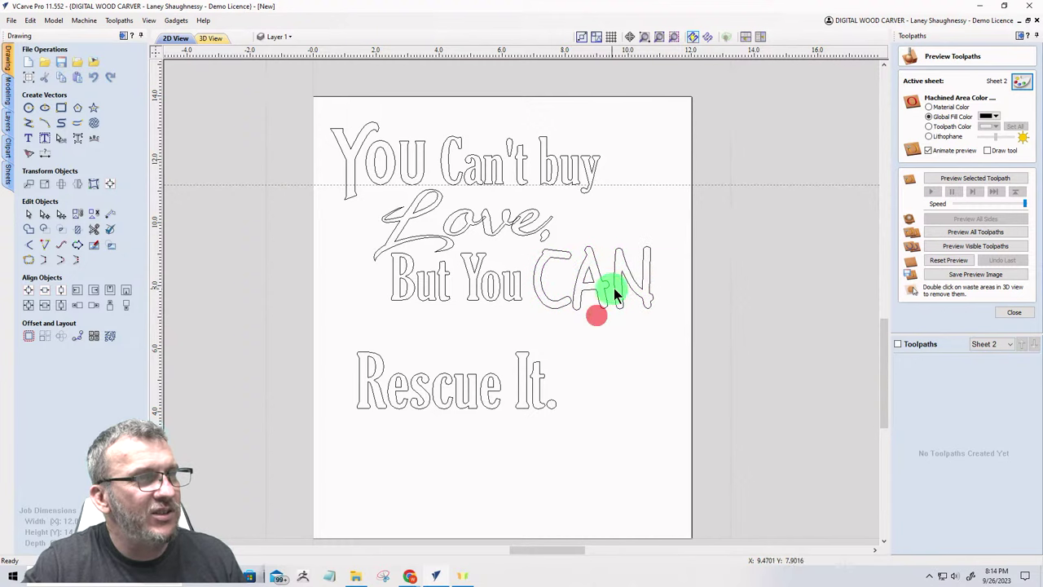
{"action": "left_click", "coordinate": [615, 284]}
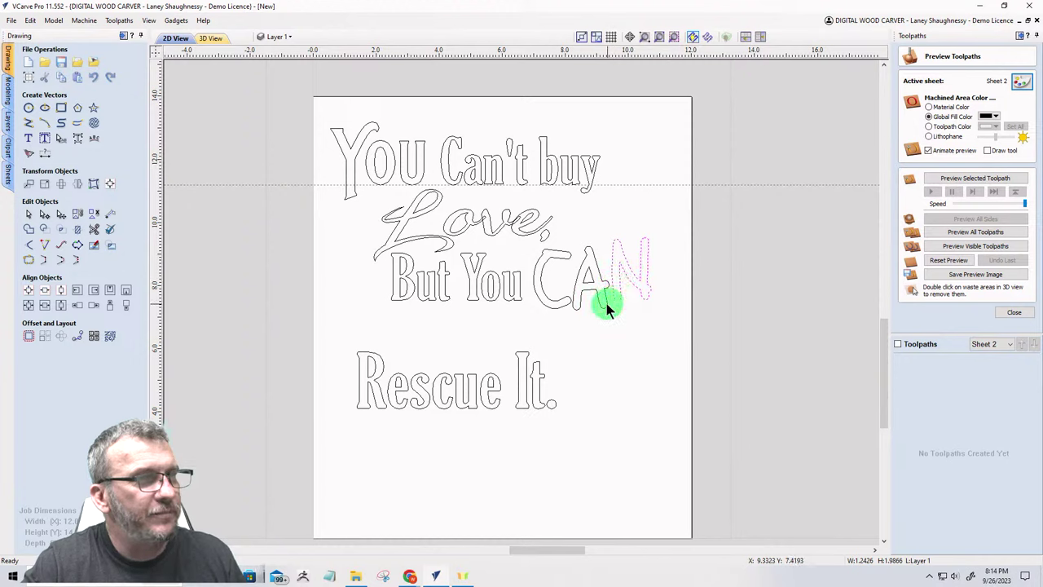
{"action": "left_click", "coordinate": [602, 308]}
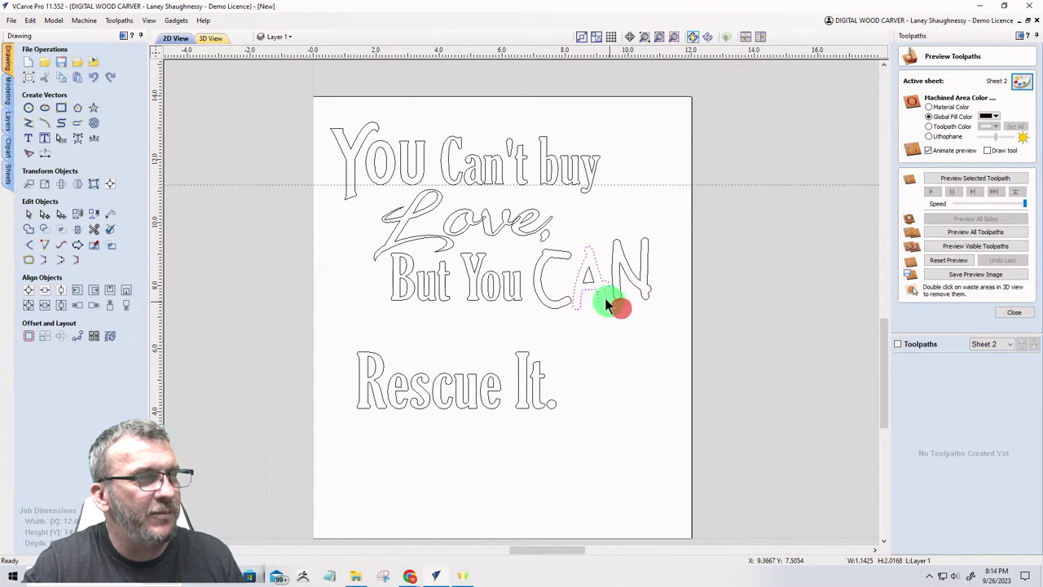
{"action": "left_click", "coordinate": [592, 341]}
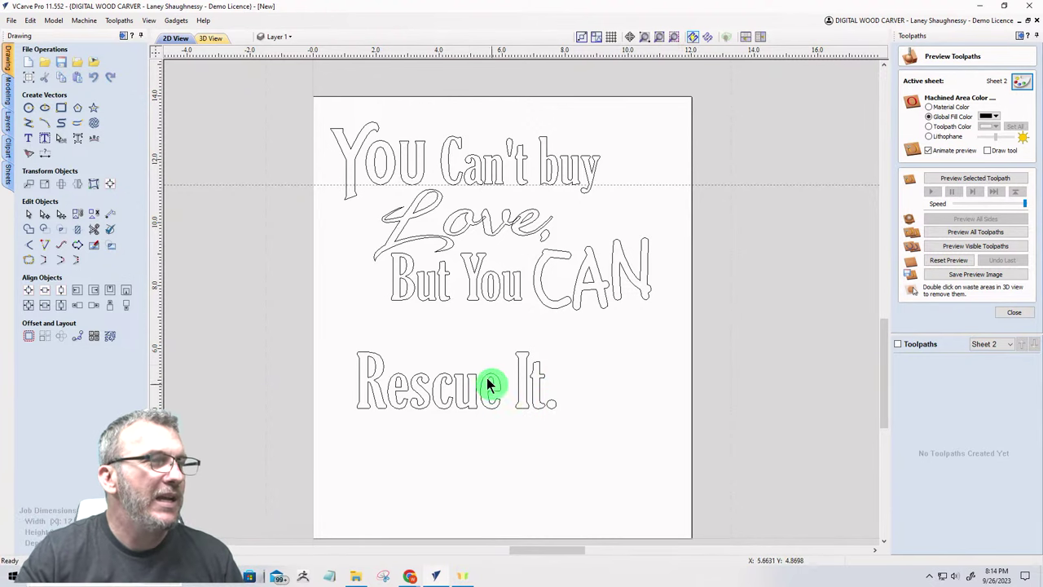
Step: Raise the 'Rescue It.' line closer to CAN
{"action": "left_click", "coordinate": [440, 395]}
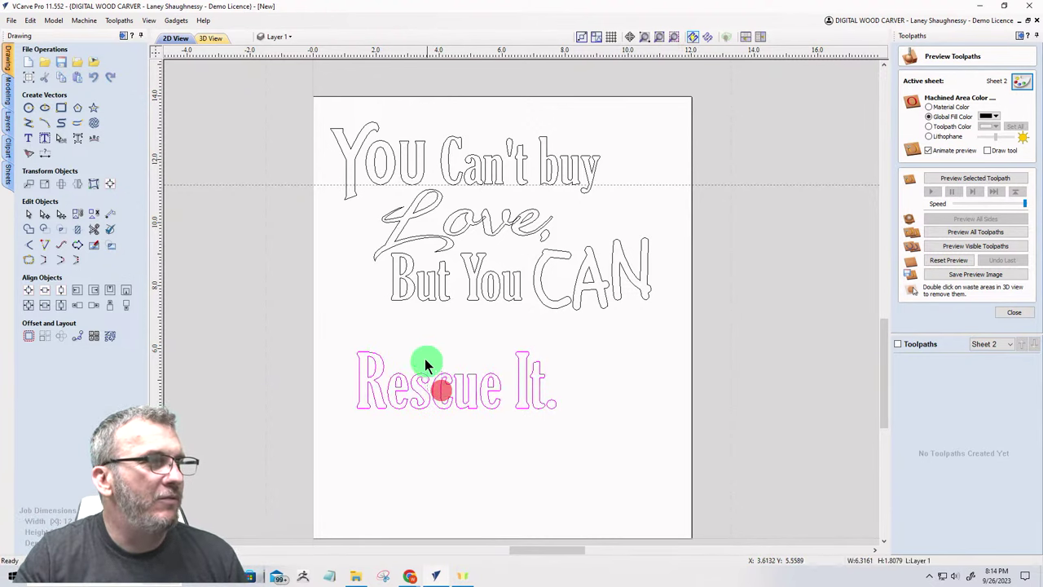
{"action": "left_click_drag", "start_coordinate": [440, 388], "coordinate": [424, 351]}
{"action": "scroll", "coordinate": [424, 351], "scroll_direction": "down", "scroll_amount": 6}
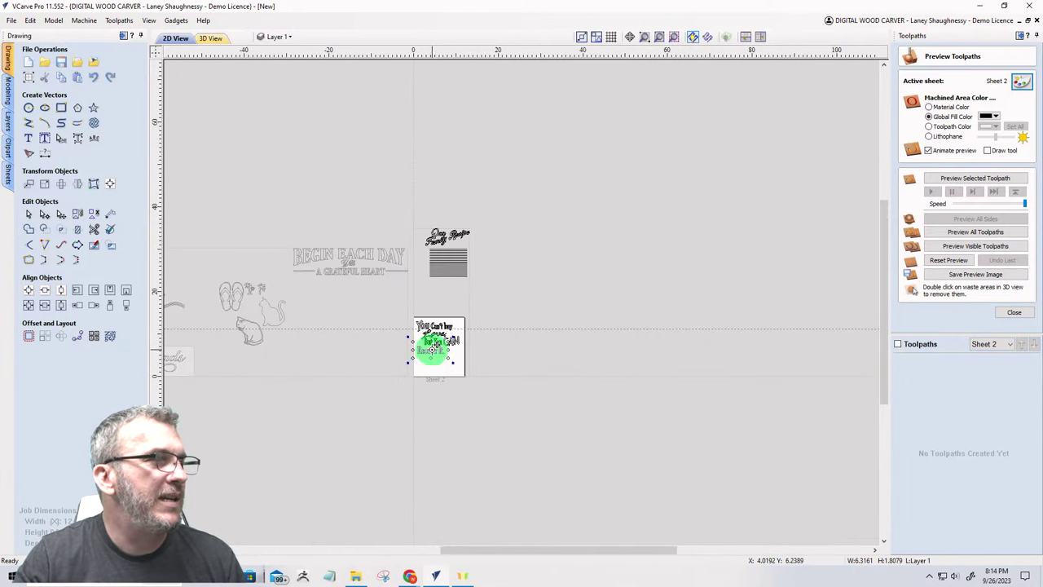
Step: Copy the sitting cat from Sheet 1 to Sheet 2 and make Sheet 2 active
{"action": "left_click", "coordinate": [210, 307]}
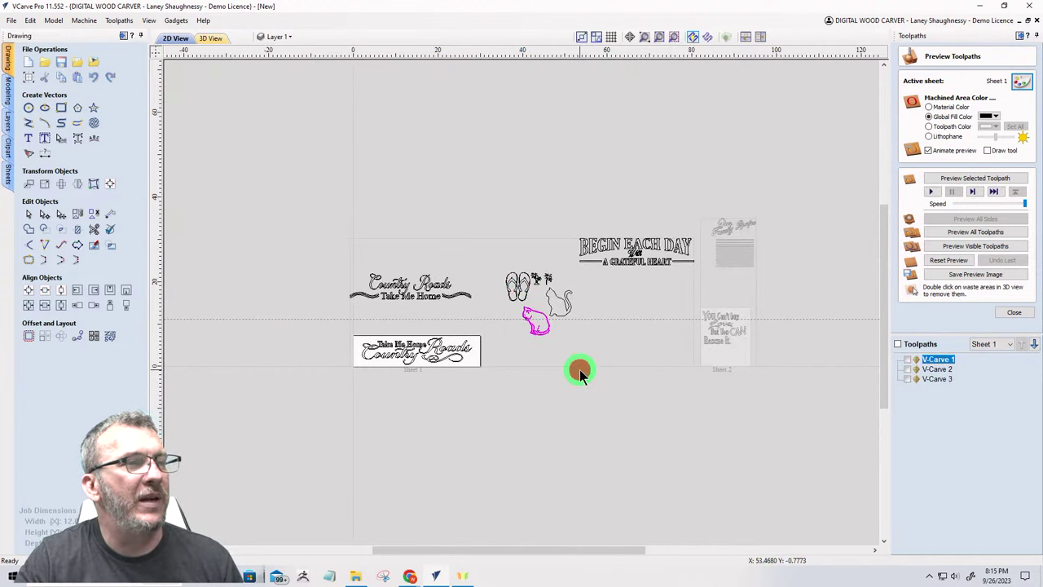
{"action": "mouse_move", "coordinate": [573, 346]}
{"action": "left_mouse_down"}
{"action": "mouse_move", "coordinate": [544, 304]}
{"action": "mouse_move", "coordinate": [522, 297]}
{"action": "left_mouse_up"}
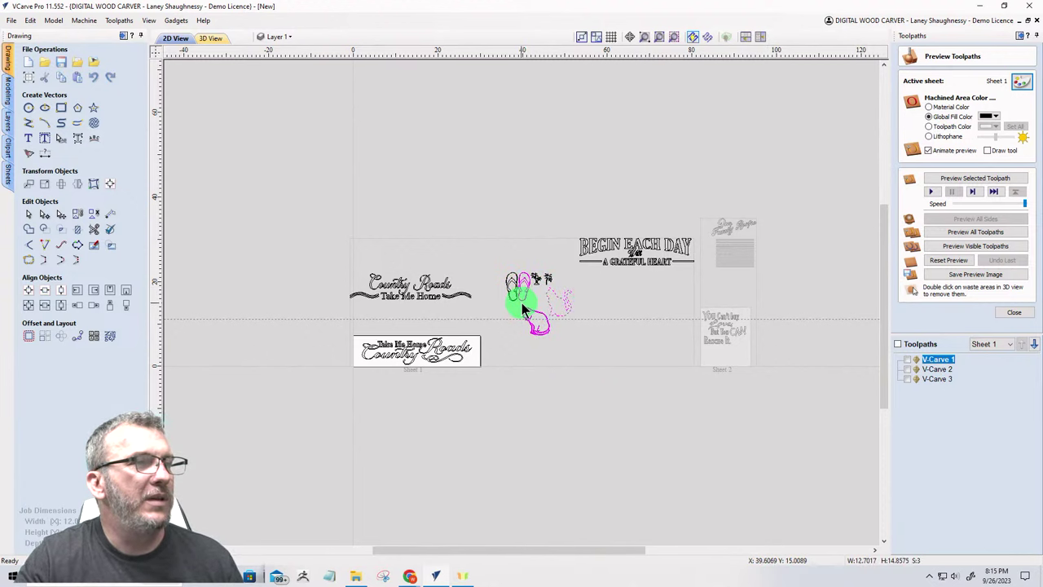
{"action": "scroll", "coordinate": [522, 295], "scroll_direction": "up", "scroll_amount": 4}
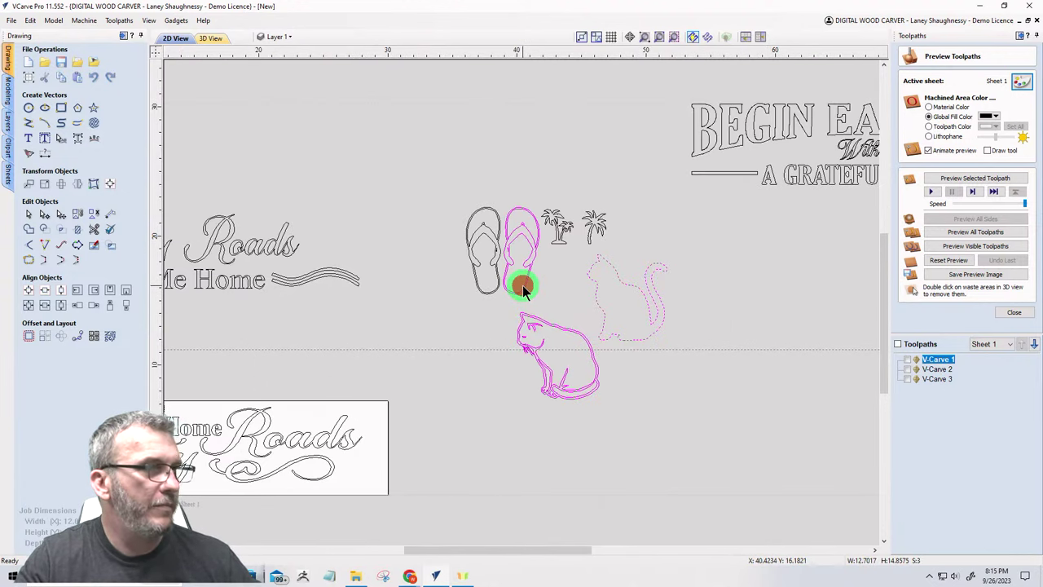
{"action": "left_click", "coordinate": [522, 290], "text": "ctrl"}
{"action": "right_click", "coordinate": [597, 314]}
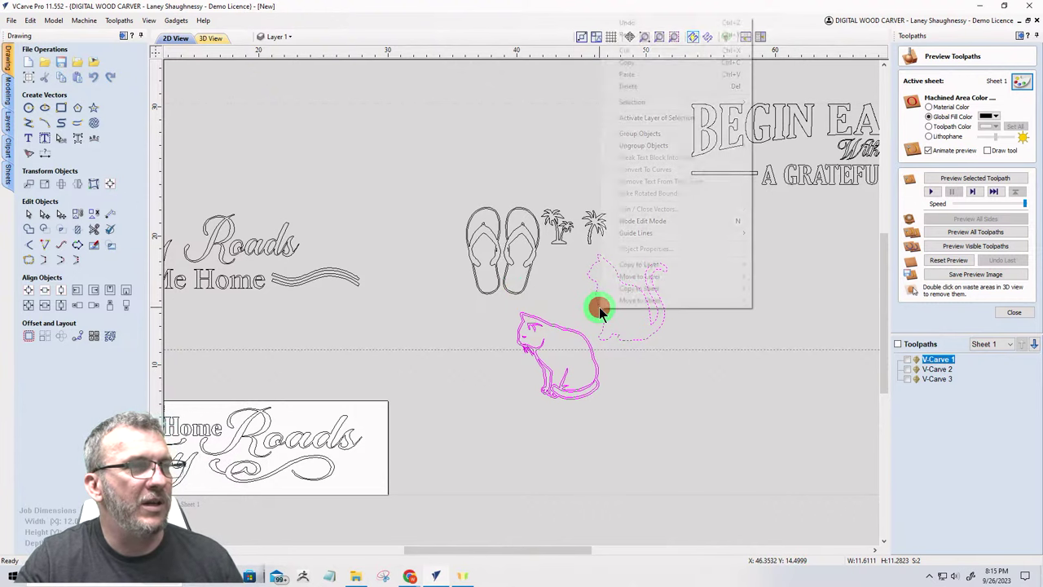
{"action": "mouse_move", "coordinate": [682, 295]}
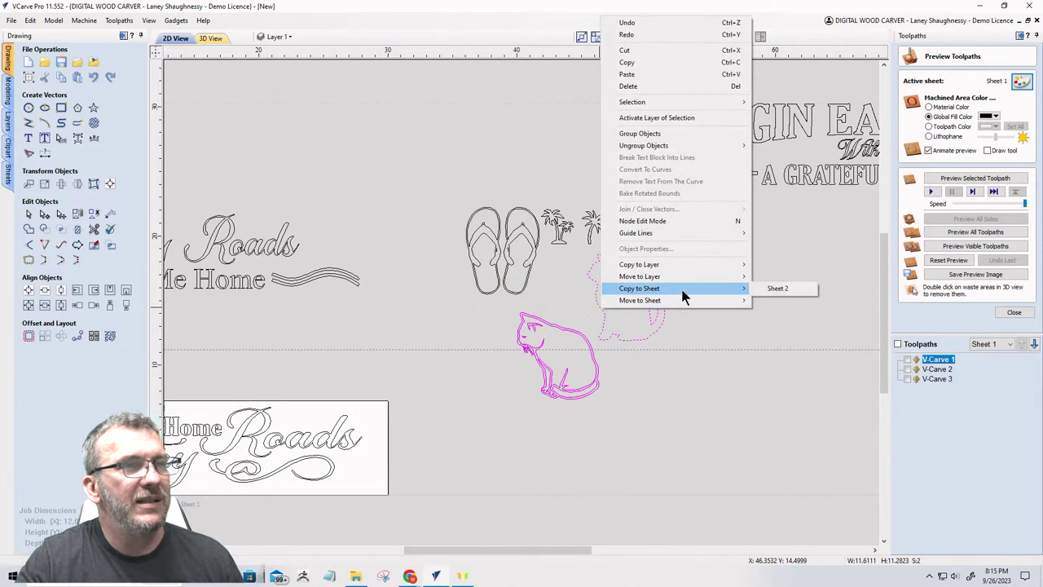
{"action": "left_click", "coordinate": [802, 289]}
{"action": "scroll", "coordinate": [491, 369], "scroll_direction": "down", "scroll_amount": 6}
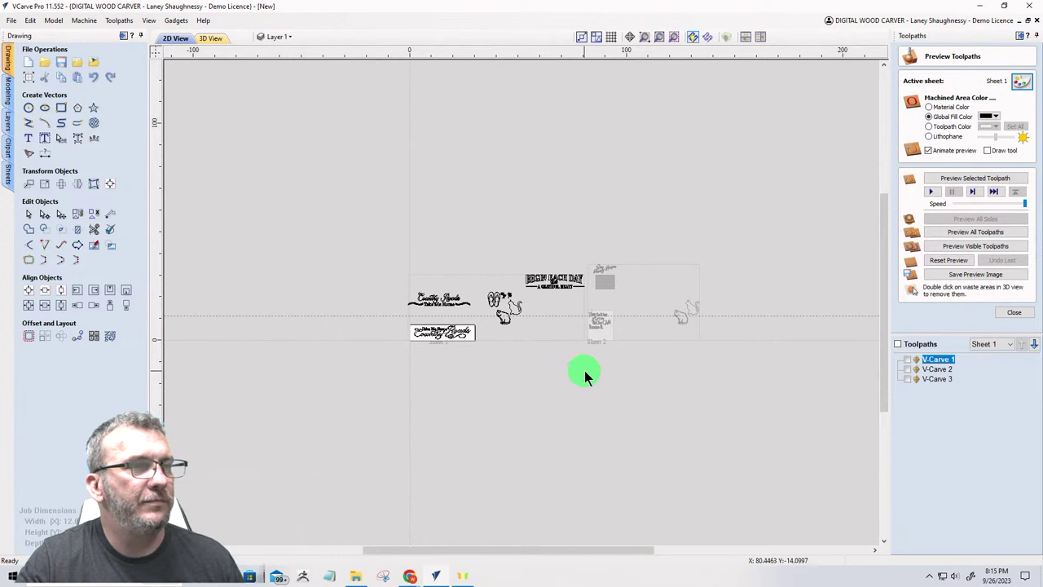
{"action": "scroll", "coordinate": [584, 370], "scroll_direction": "up", "scroll_amount": 4}
{"action": "scroll", "coordinate": [705, 408], "scroll_direction": "down", "scroll_amount": 3}
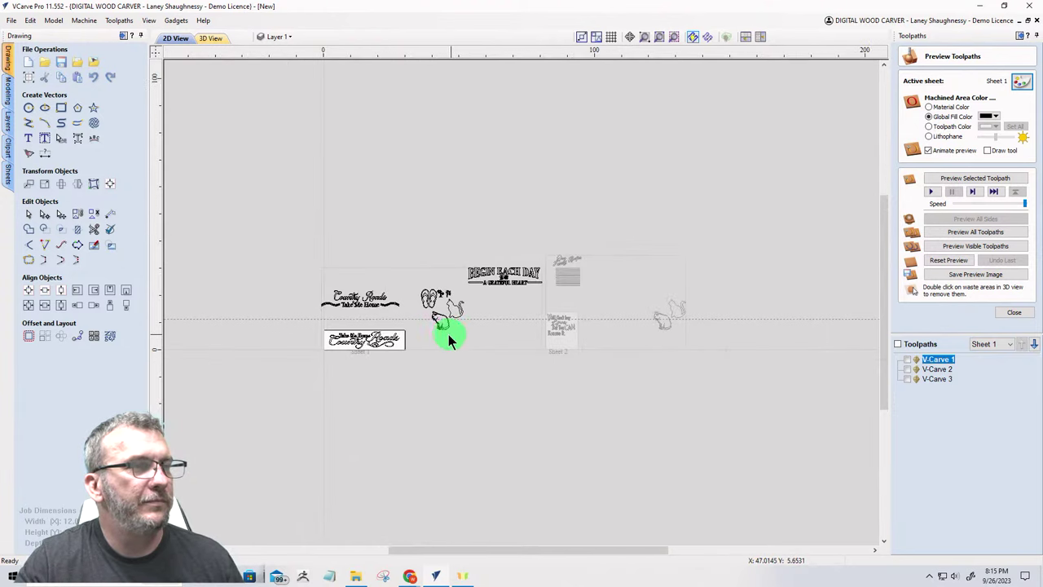
{"action": "double_click", "coordinate": [561, 343]}
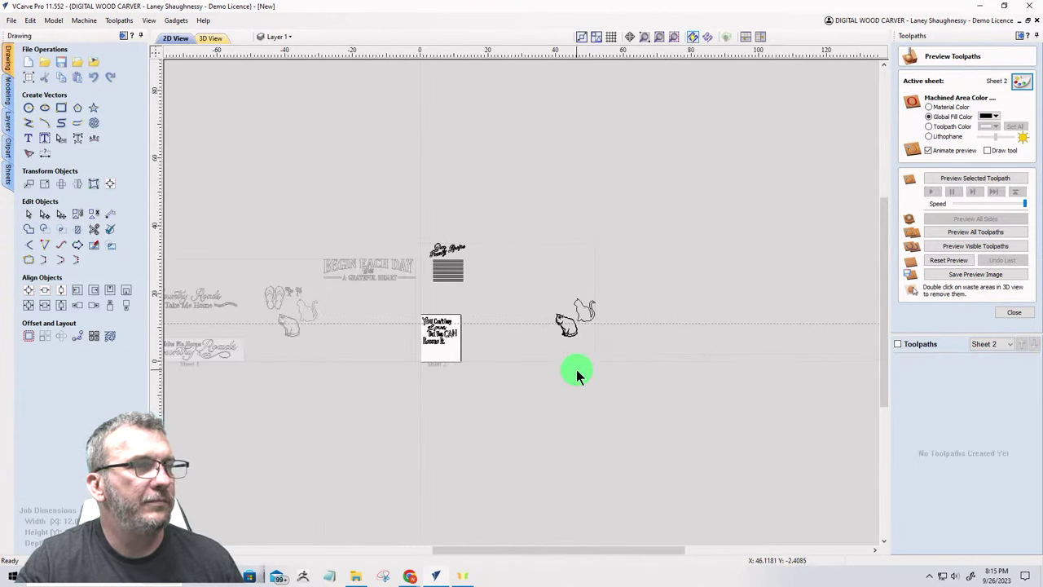
Step: Remove the horizontal guide line and move 'Rescue It.' further down
{"action": "left_click_drag", "start_coordinate": [507, 323], "coordinate": [511, 52]}
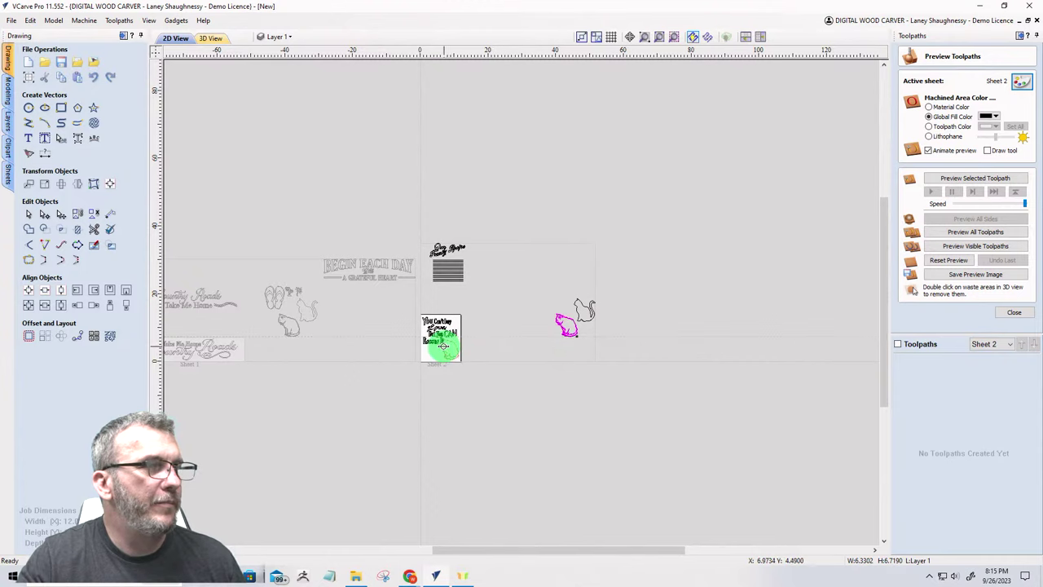
{"action": "scroll", "coordinate": [447, 348], "scroll_direction": "up", "scroll_amount": 6}
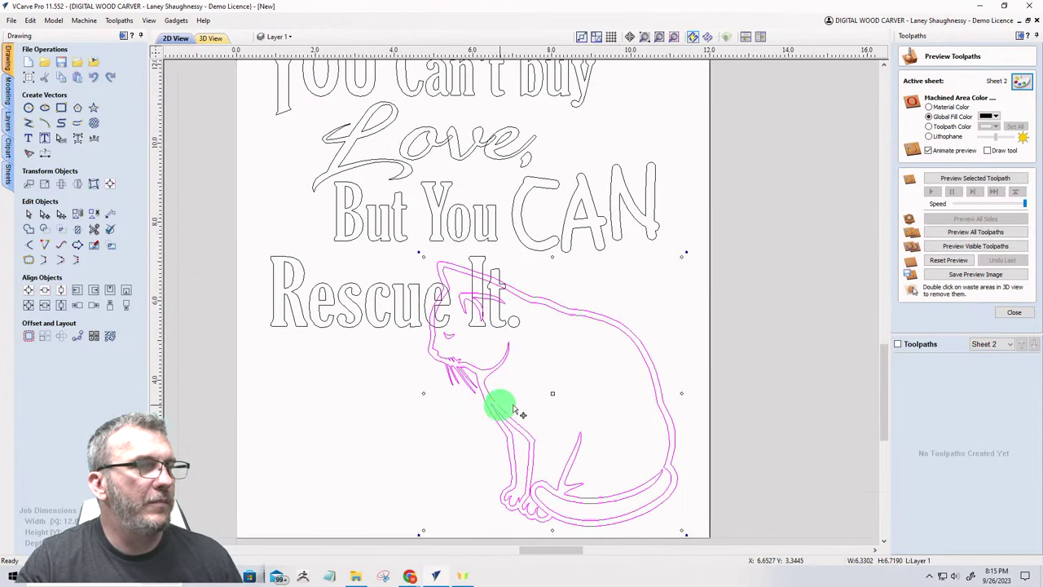
{"action": "scroll", "coordinate": [456, 435], "scroll_direction": "up", "scroll_amount": 2}
{"action": "scroll", "coordinate": [659, 372], "scroll_direction": "down", "scroll_amount": 1}
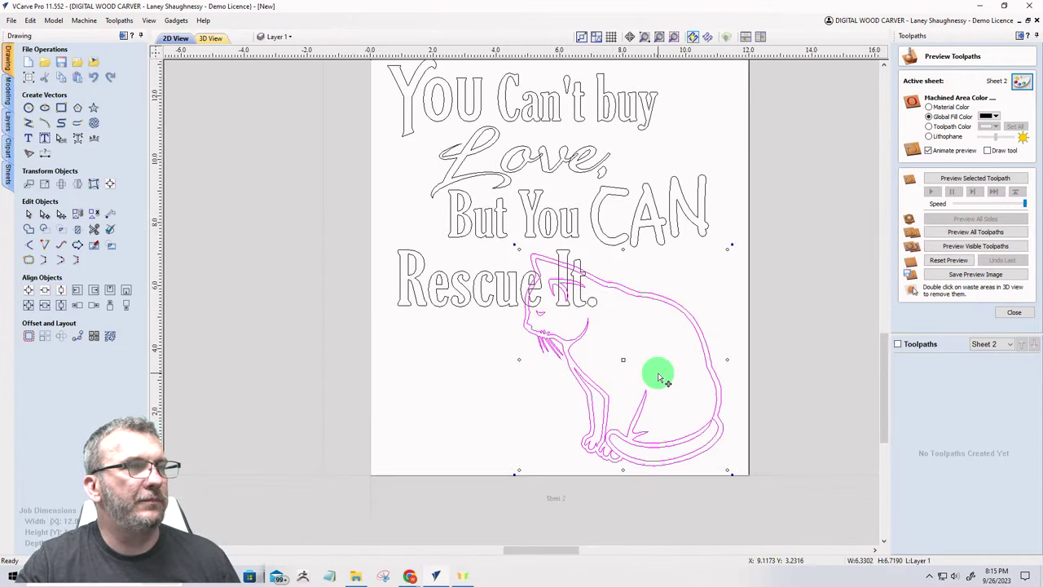
{"action": "scroll", "coordinate": [529, 386], "scroll_direction": "up", "scroll_amount": 2}
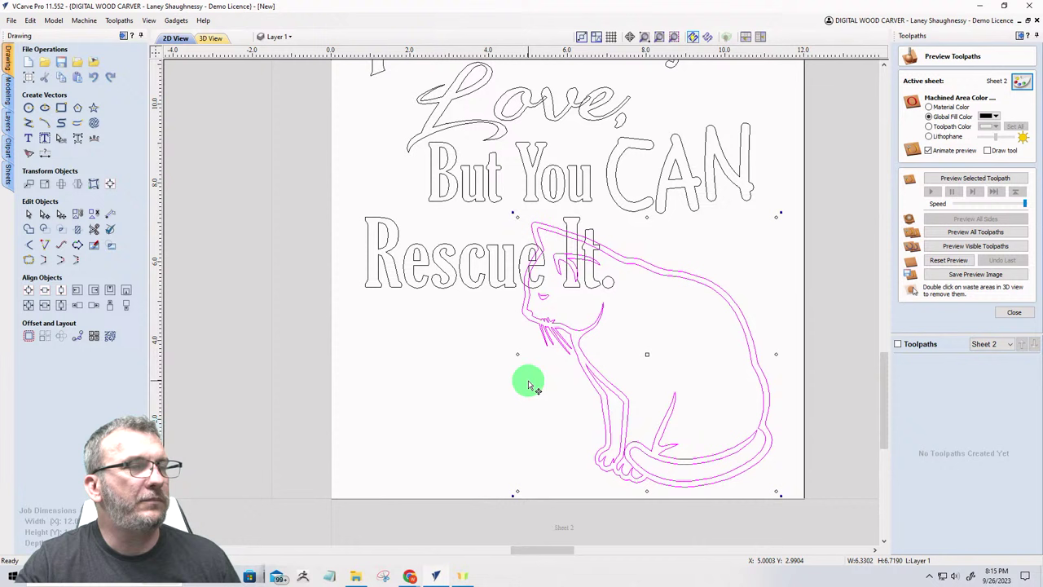
{"action": "left_click", "coordinate": [443, 272]}
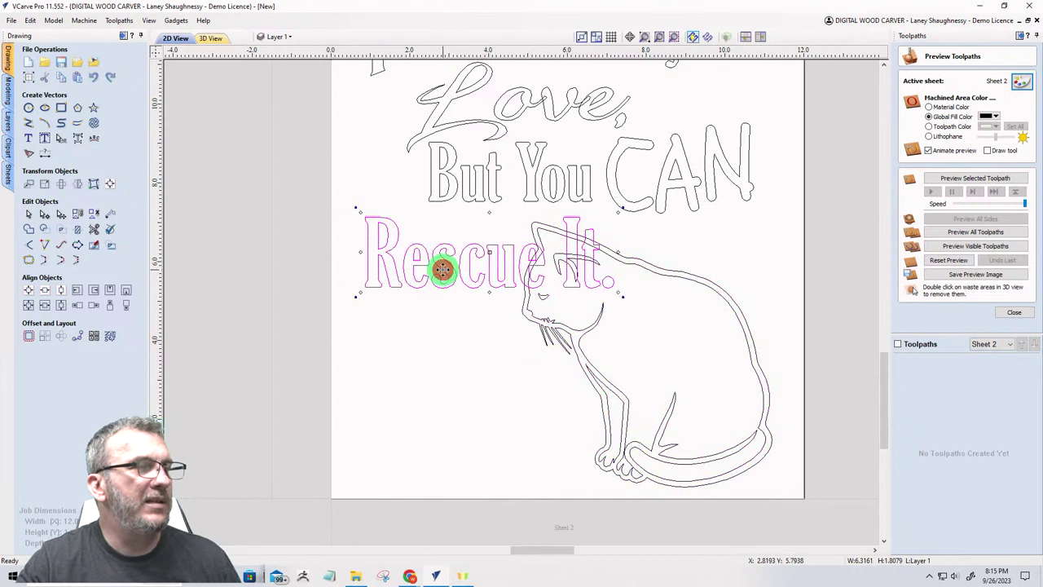
{"action": "left_click_drag", "start_coordinate": [442, 269], "coordinate": [419, 407]}
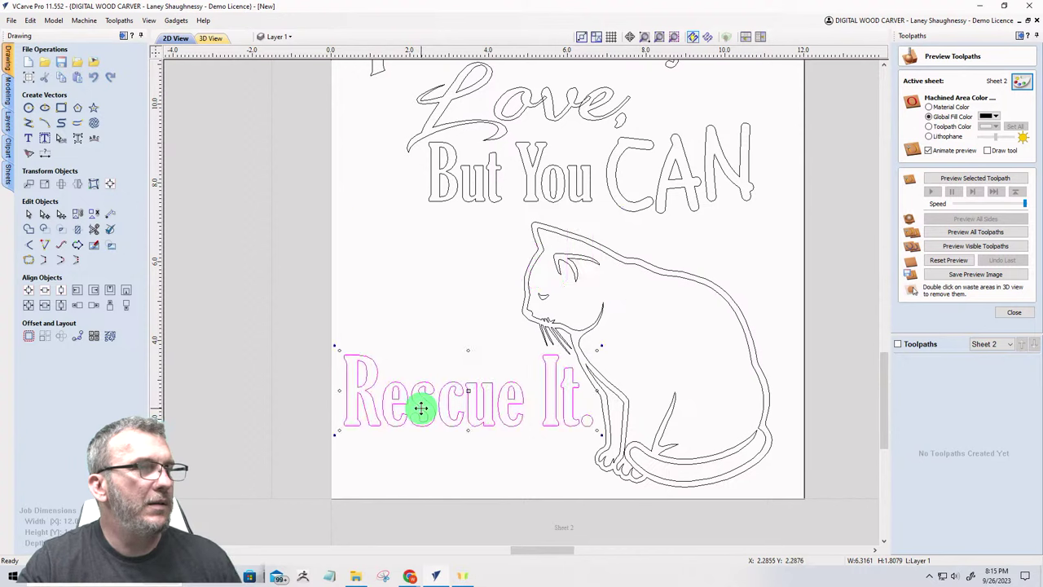
Step: Move the CAN lettering down to the left of the cat
{"action": "left_click_drag", "start_coordinate": [583, 126], "coordinate": [744, 210]}
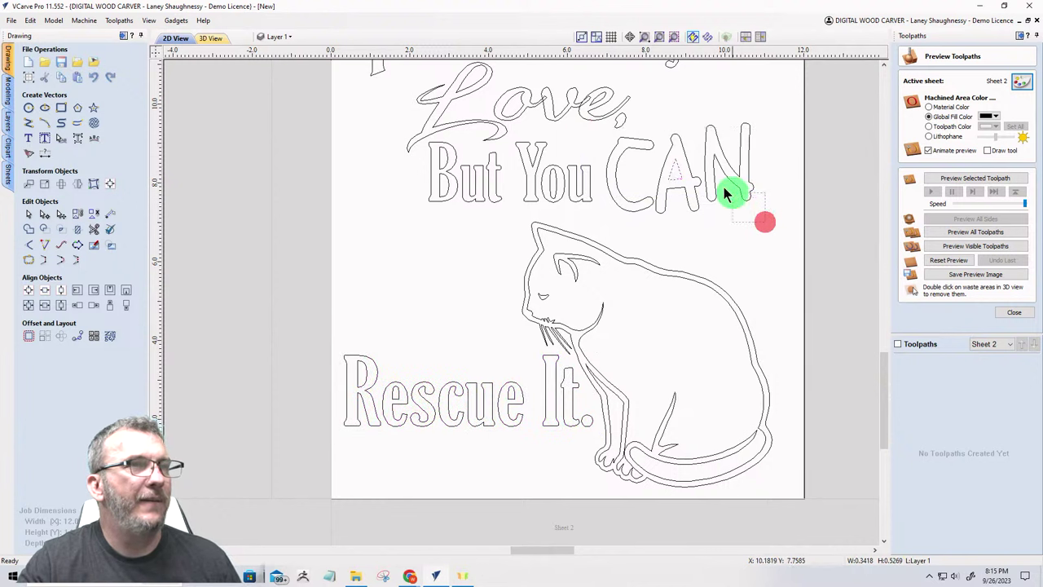
{"action": "left_click", "coordinate": [626, 147]}
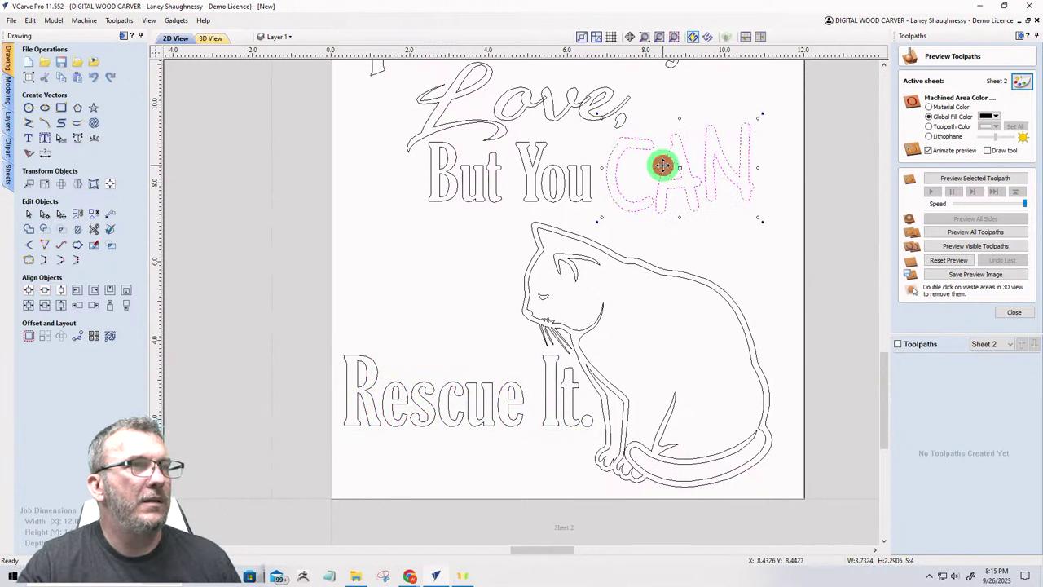
{"action": "left_click_drag", "start_coordinate": [664, 167], "coordinate": [412, 272]}
{"action": "scroll", "coordinate": [432, 291], "scroll_direction": "down", "scroll_amount": 2}
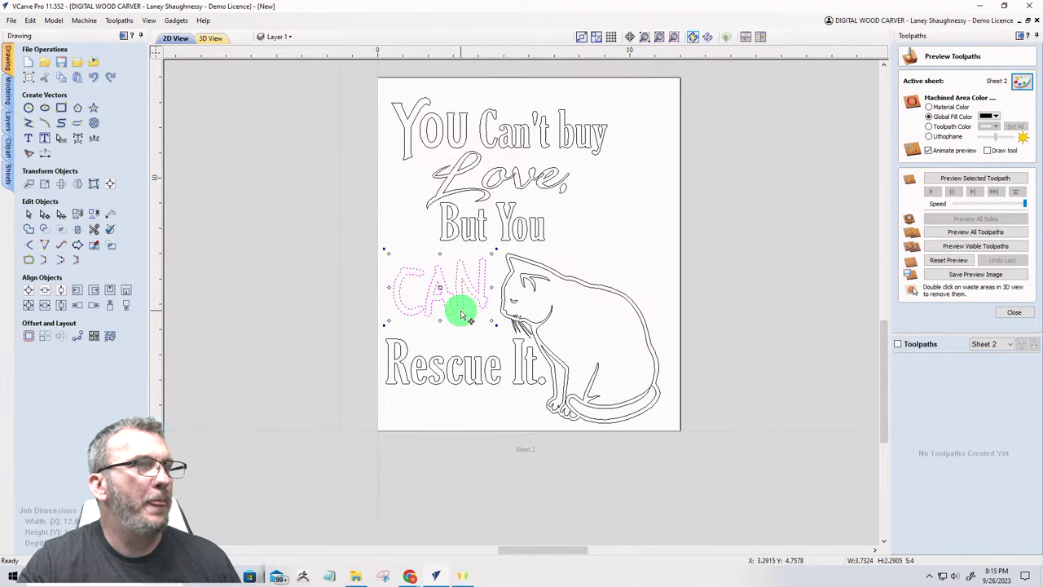
{"action": "scroll", "coordinate": [458, 303], "scroll_direction": "up", "scroll_amount": 2}
{"action": "scroll", "coordinate": [457, 298], "scroll_direction": "down", "scroll_amount": 1}
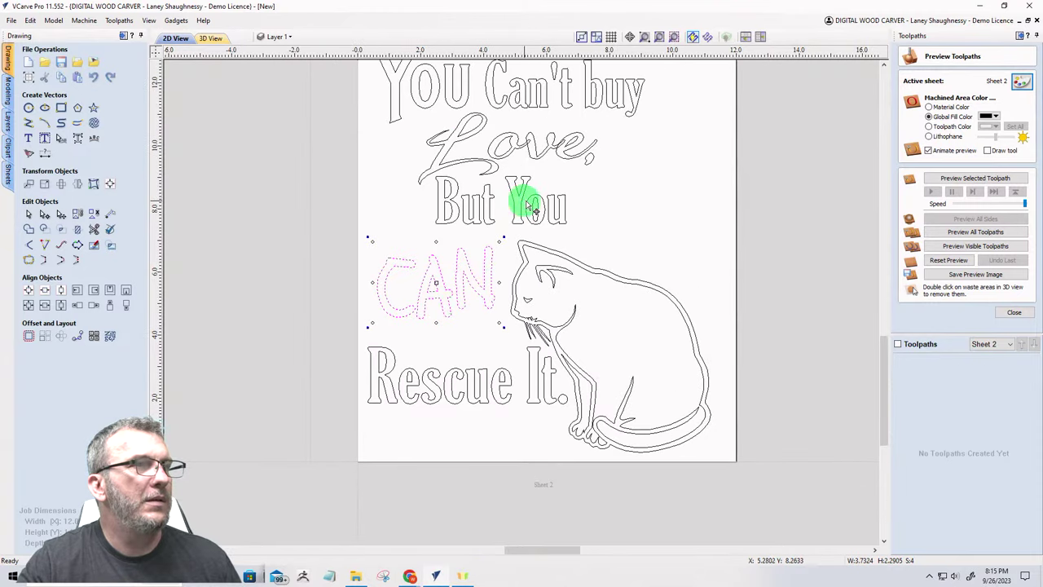
Step: Shift 'But You' to the right under 'Love,', then select all the design's vectors
{"action": "left_click", "coordinate": [560, 210]}
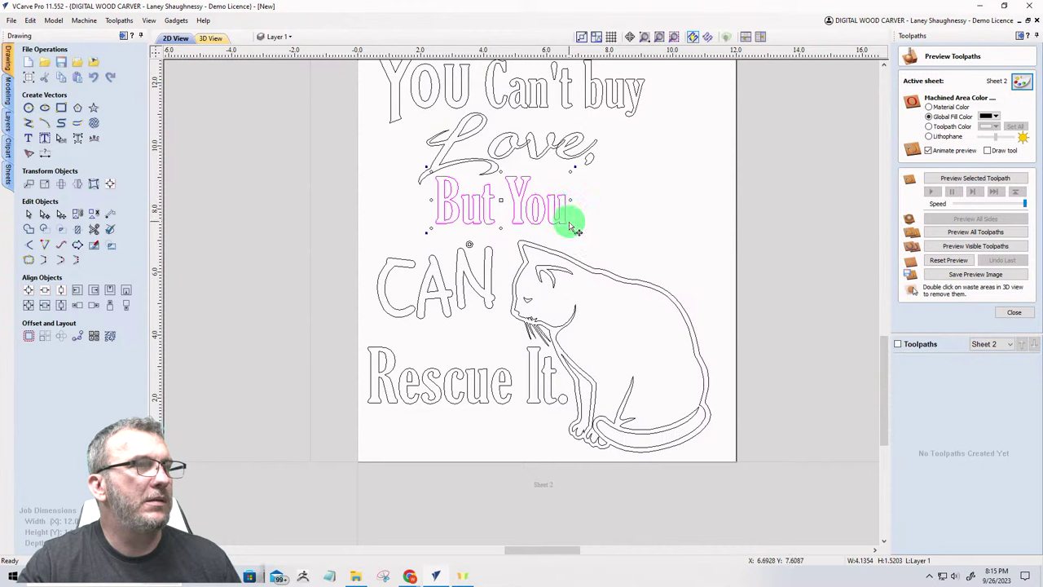
{"action": "left_click_drag", "start_coordinate": [571, 228], "coordinate": [668, 240]}
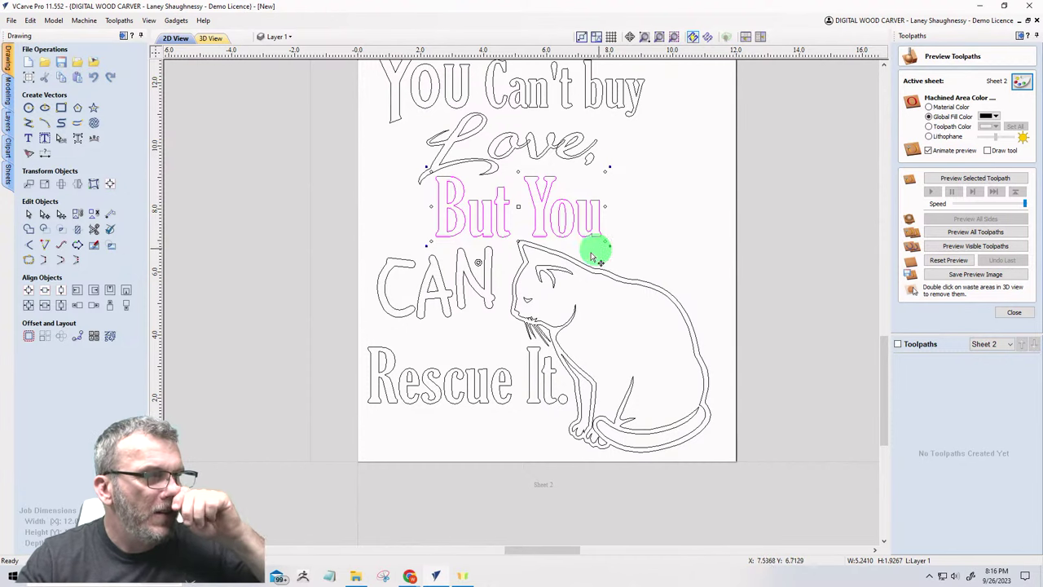
{"action": "left_click", "coordinate": [466, 349]}
{"action": "scroll", "coordinate": [456, 342], "scroll_direction": "down", "scroll_amount": 2}
{"action": "left_click_drag", "start_coordinate": [329, 126], "coordinate": [522, 216]}
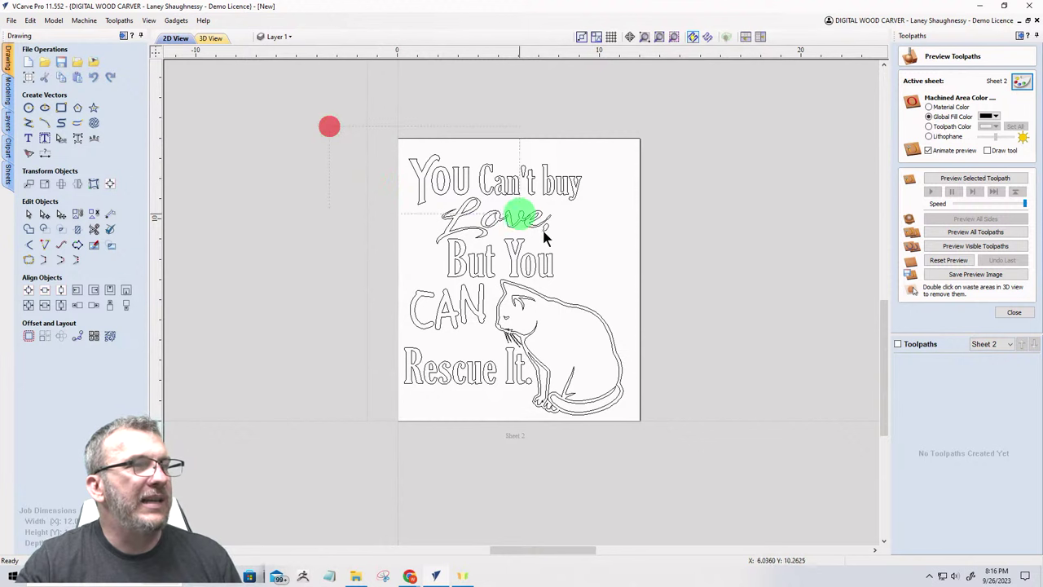
{"action": "left_click_drag", "start_coordinate": [684, 460], "coordinate": [685, 461]}
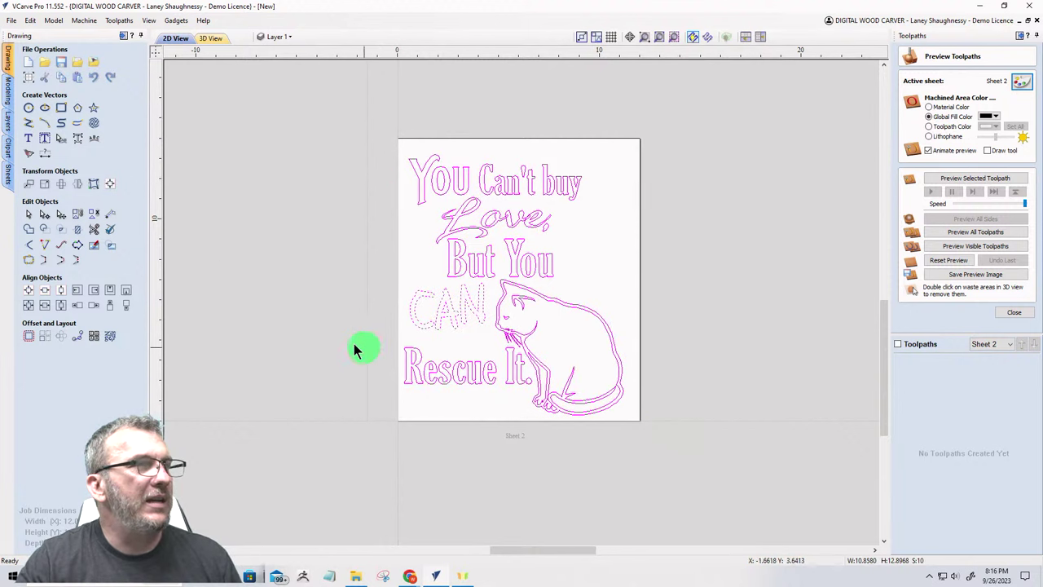
Step: Centre the whole design on the material
{"action": "left_click", "coordinate": [110, 184]}
{"action": "left_click", "coordinate": [81, 91]}
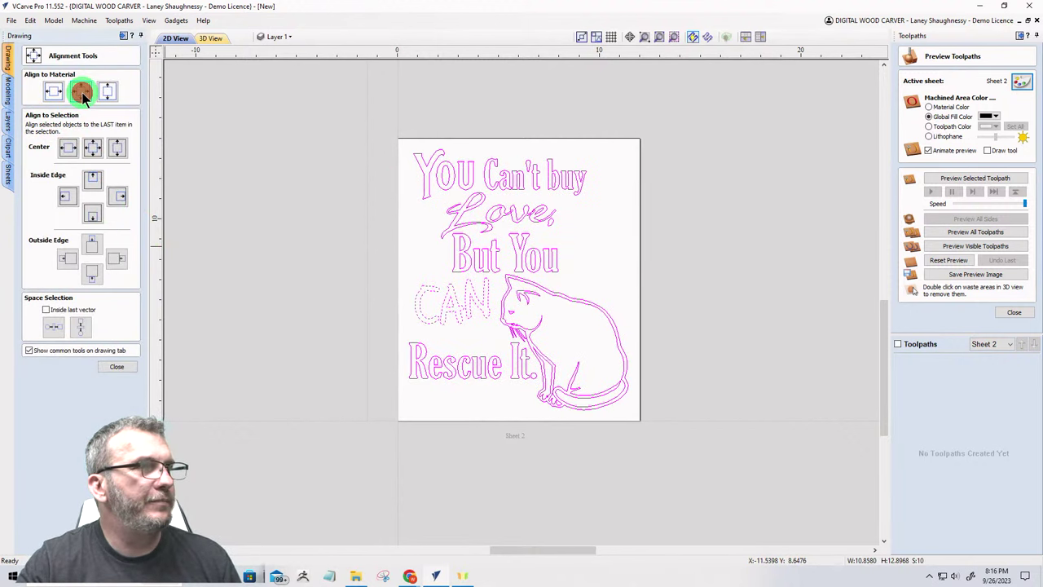
{"action": "left_click", "coordinate": [327, 298]}
{"action": "scroll", "coordinate": [507, 210], "scroll_direction": "up", "scroll_amount": 3}
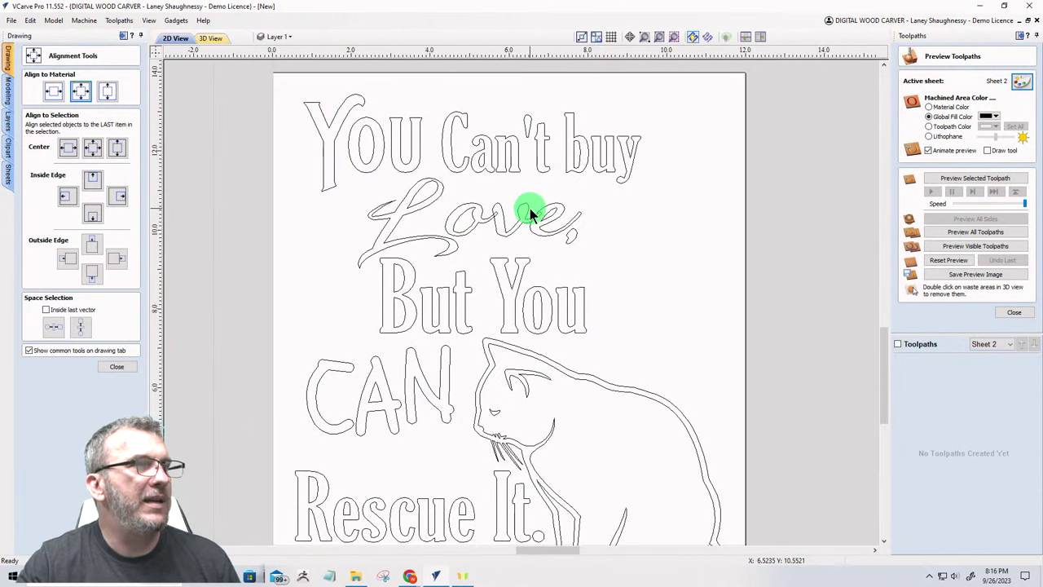
{"action": "scroll", "coordinate": [490, 210], "scroll_direction": "down", "scroll_amount": 1}
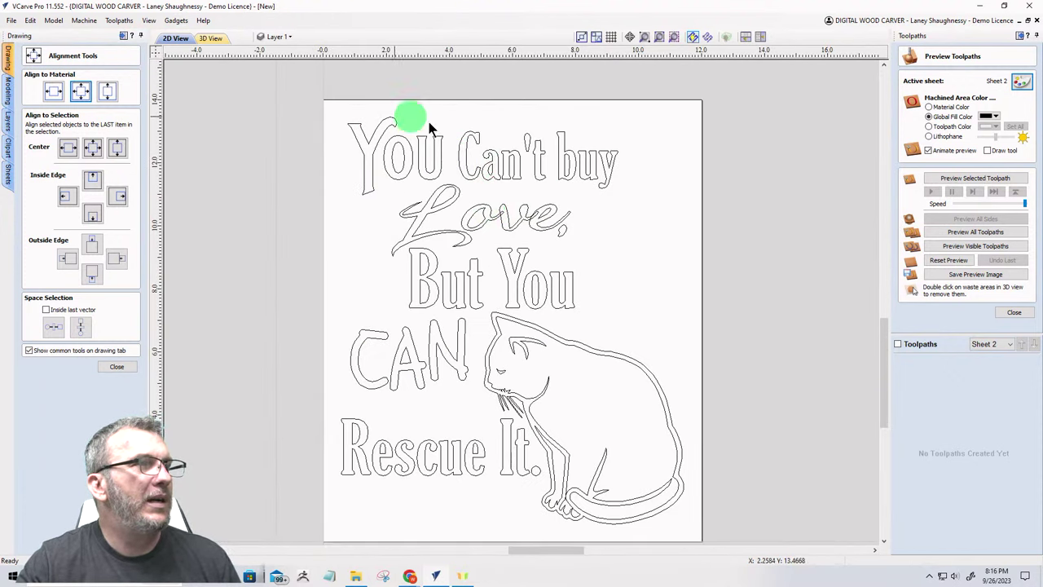
Step: Enlarge the 'Can't buy' text slightly, then select every vector again
{"action": "left_click_drag", "start_coordinate": [448, 114], "coordinate": [641, 196]}
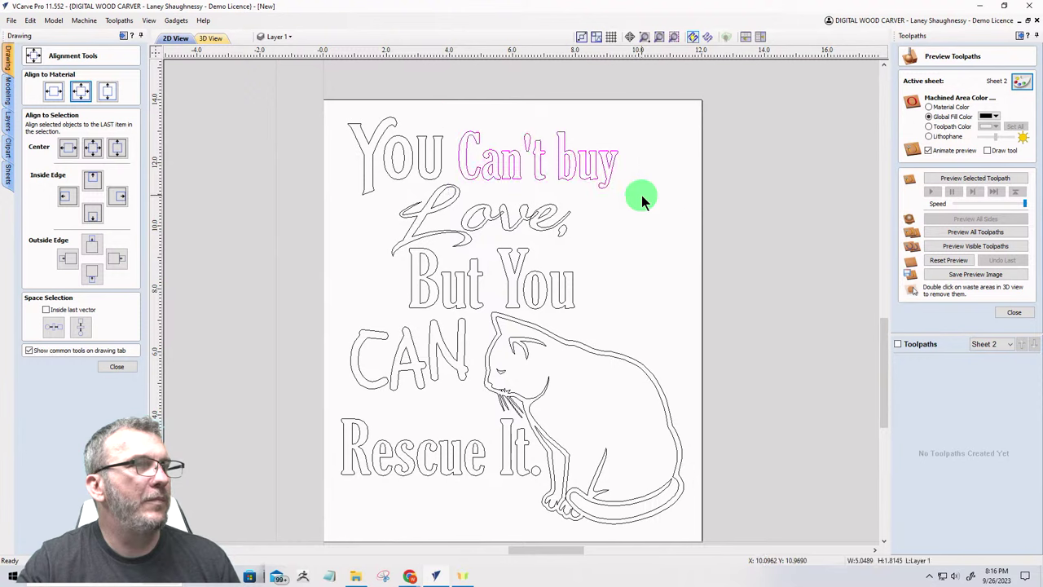
{"action": "left_click", "coordinate": [569, 176]}
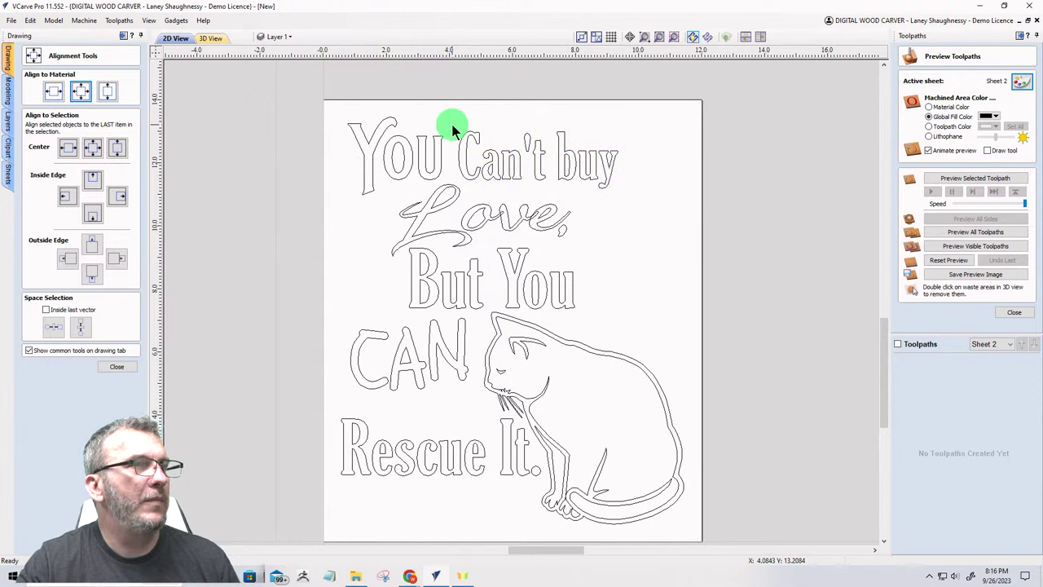
{"action": "left_click", "coordinate": [471, 134]}
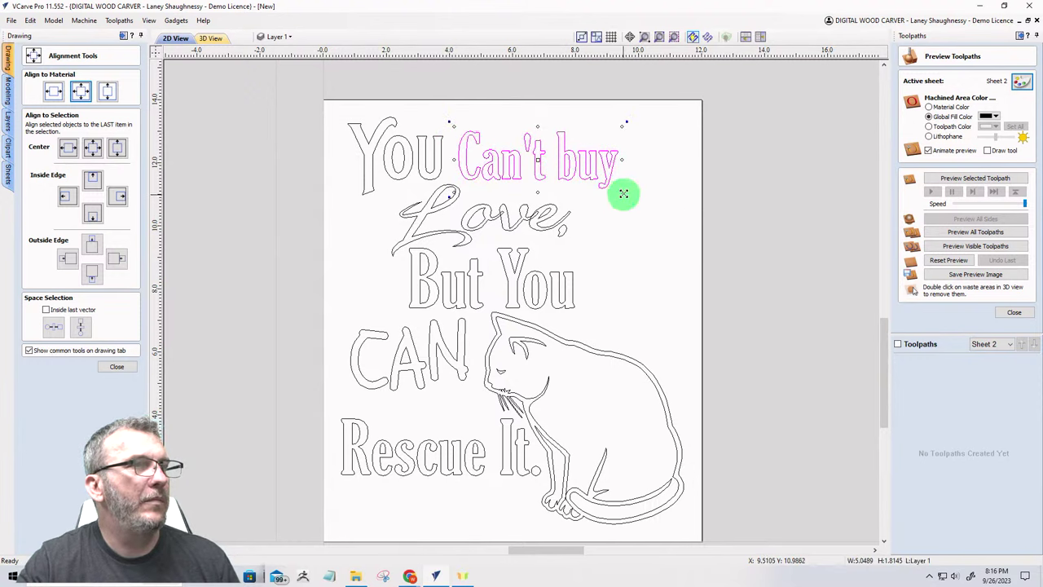
{"action": "mouse_move", "coordinate": [623, 194]}
{"action": "left_mouse_down"}
{"action": "mouse_move", "coordinate": [621, 183]}
{"action": "mouse_move", "coordinate": [641, 203]}
{"action": "left_mouse_up"}
{"action": "left_click", "coordinate": [624, 271]}
{"action": "scroll", "coordinate": [643, 375], "scroll_direction": "down", "scroll_amount": 1}
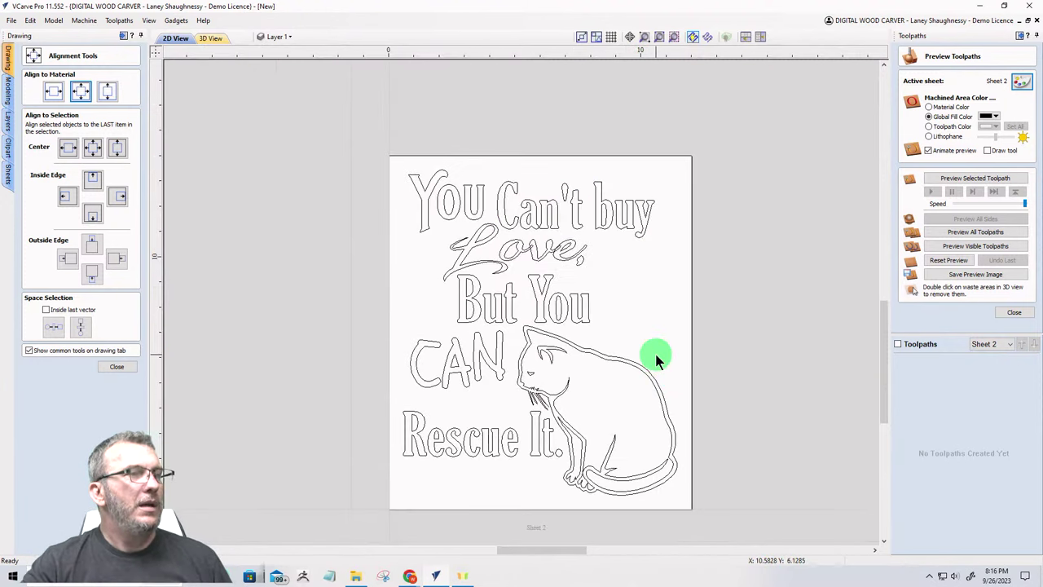
{"action": "scroll", "coordinate": [383, 304], "scroll_direction": "down", "scroll_amount": 2}
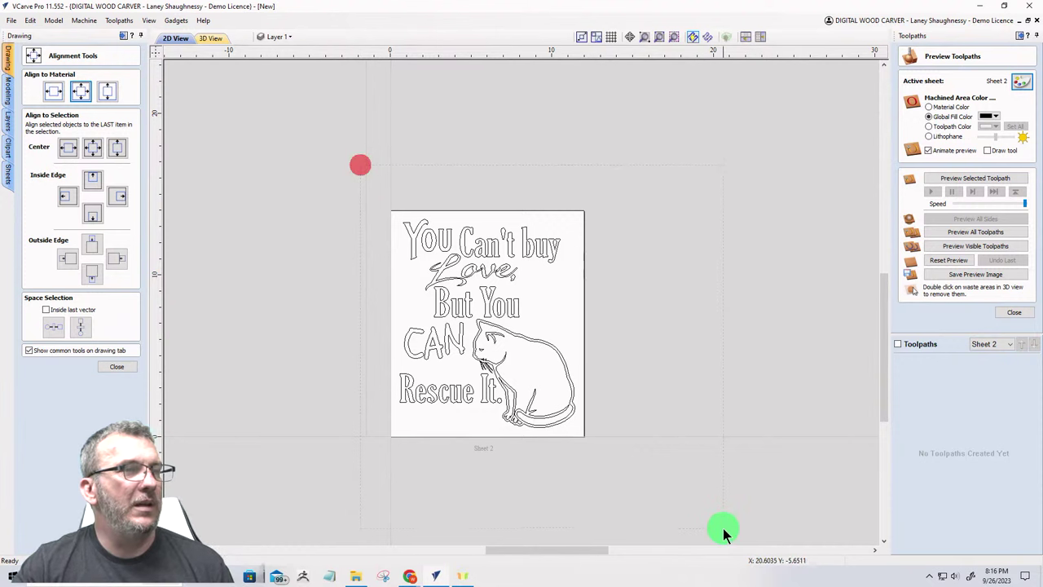
{"action": "left_click_drag", "start_coordinate": [722, 527], "coordinate": [723, 528]}
Step: Calculate a V-carve toolpath for the whole design with clearance tools turned off
{"action": "left_click", "coordinate": [1014, 312]}
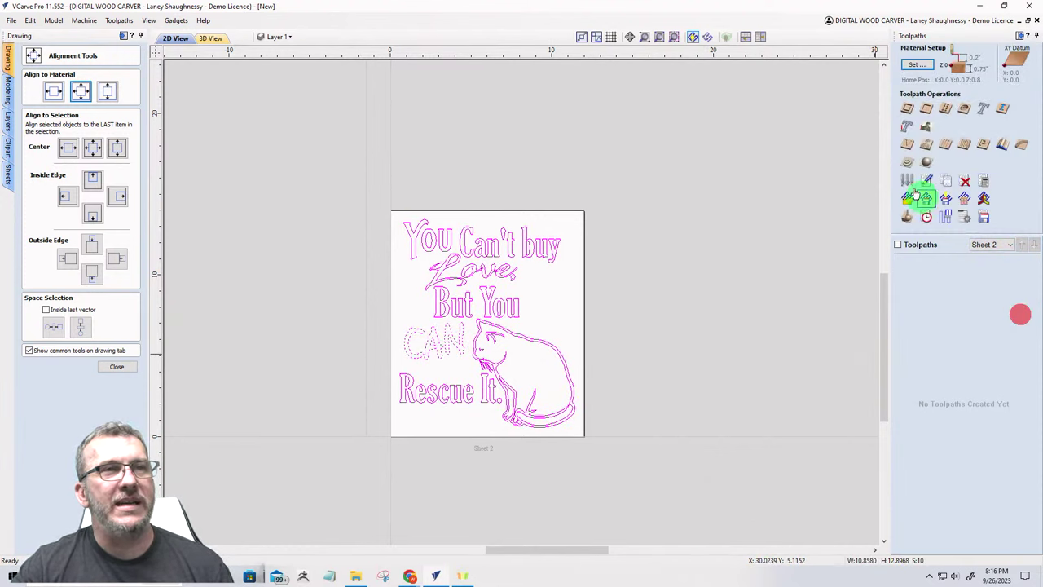
{"action": "left_click", "coordinate": [905, 146]}
{"action": "left_click", "coordinate": [906, 149]}
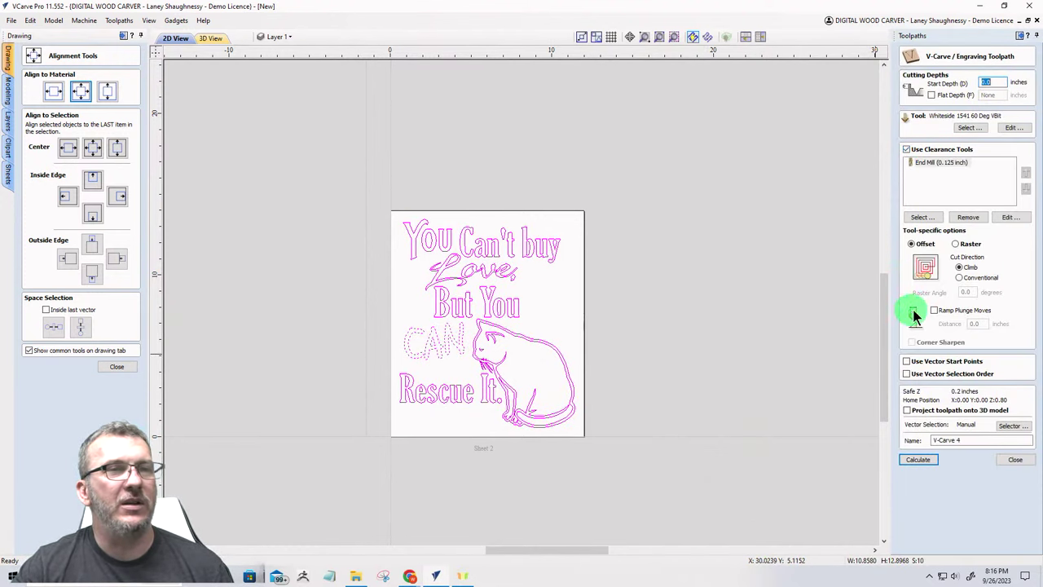
{"action": "left_click", "coordinate": [906, 150]}
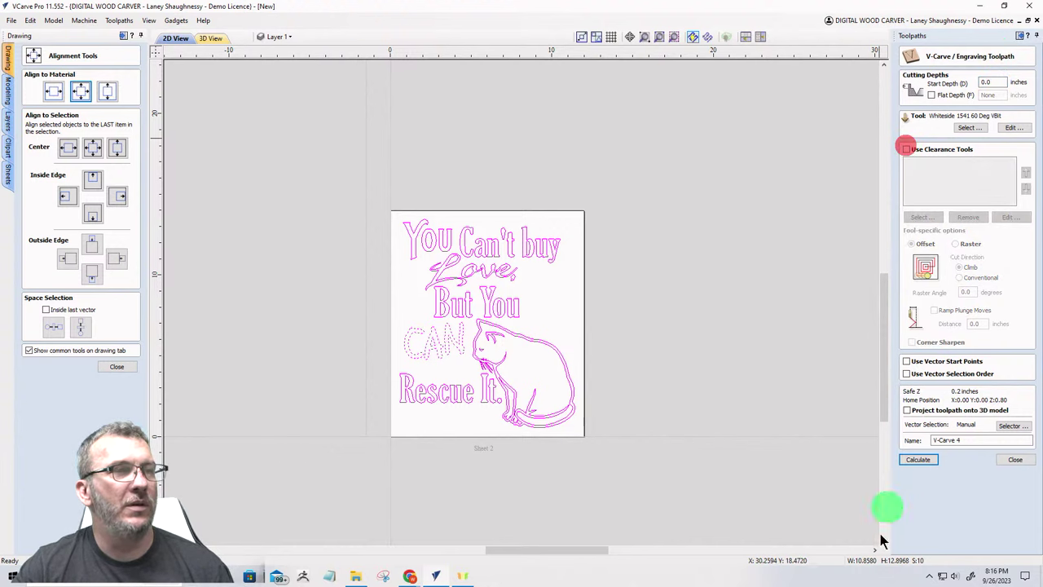
{"action": "left_click", "coordinate": [919, 460]}
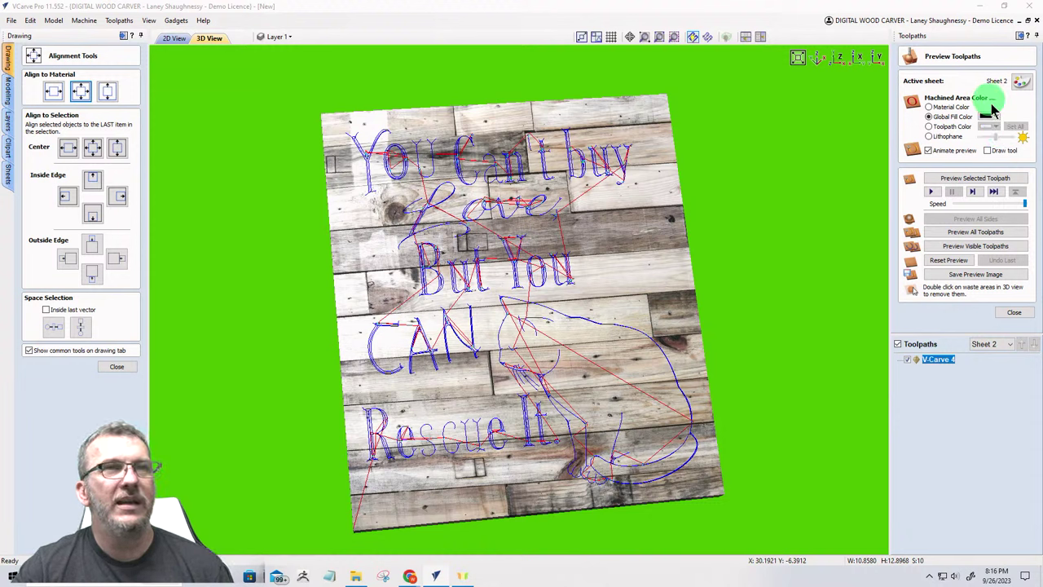
Step: Set the 3D preview material appearance to Maple
{"action": "left_click", "coordinate": [1018, 82]}
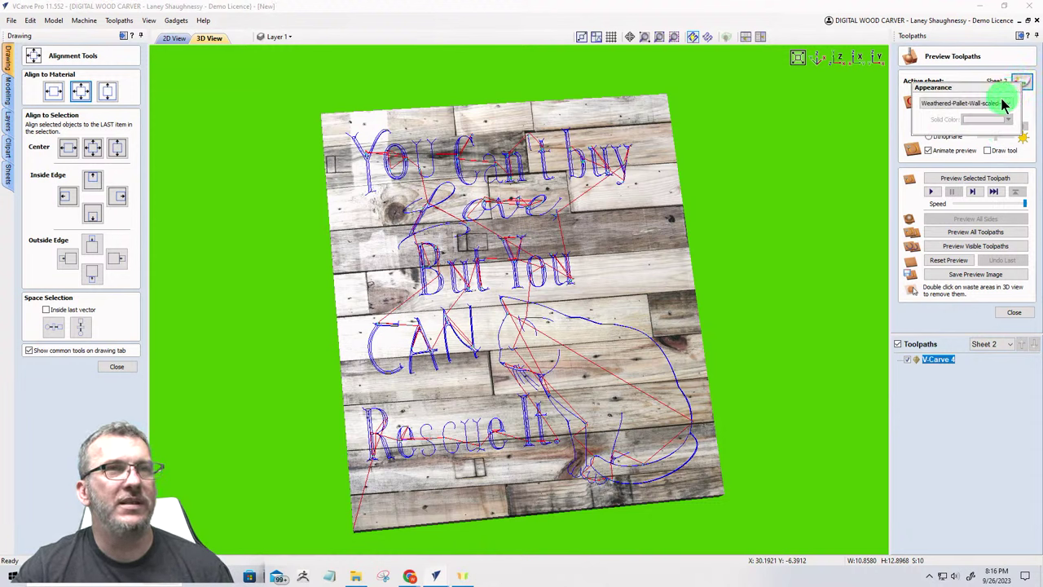
{"action": "left_click", "coordinate": [1007, 103]}
{"action": "scroll", "coordinate": [949, 175], "scroll_direction": "down", "scroll_amount": 1}
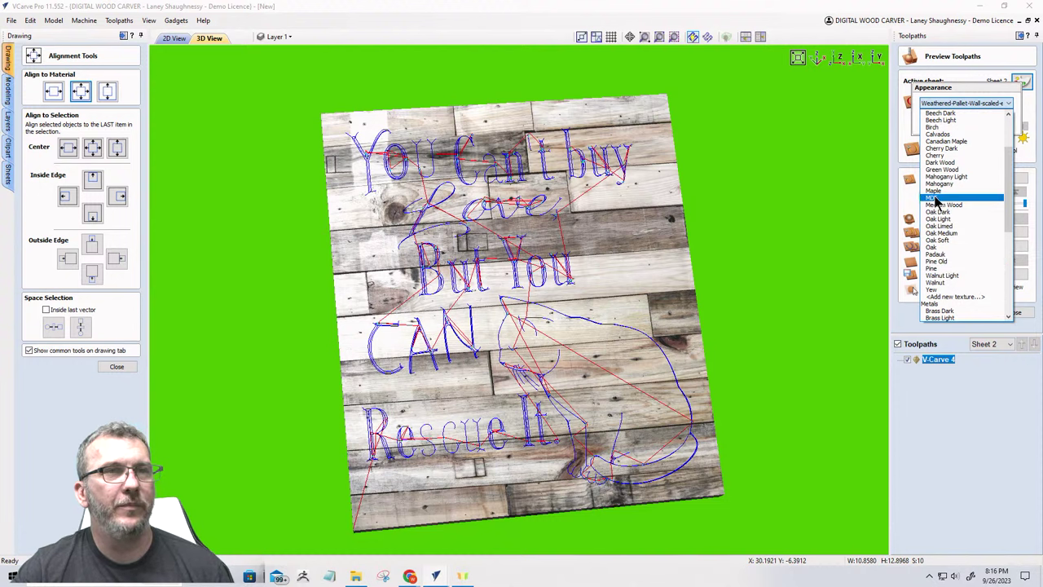
{"action": "left_click", "coordinate": [934, 190]}
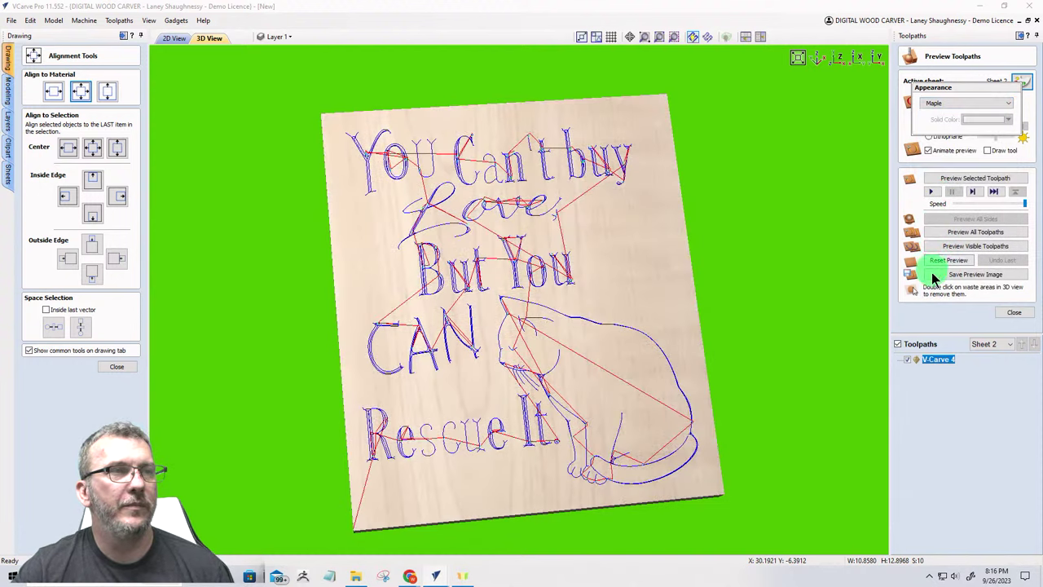
Step: Run the carving simulation of the visible toolpaths on maple, then return to the 2D view
{"action": "left_click", "coordinate": [948, 247]}
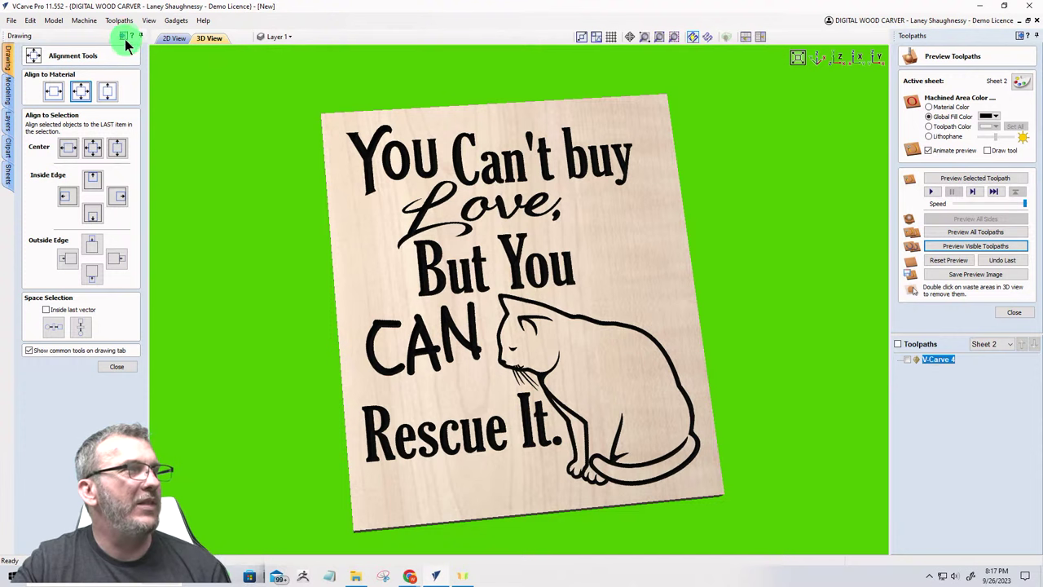
{"action": "left_click", "coordinate": [173, 39]}
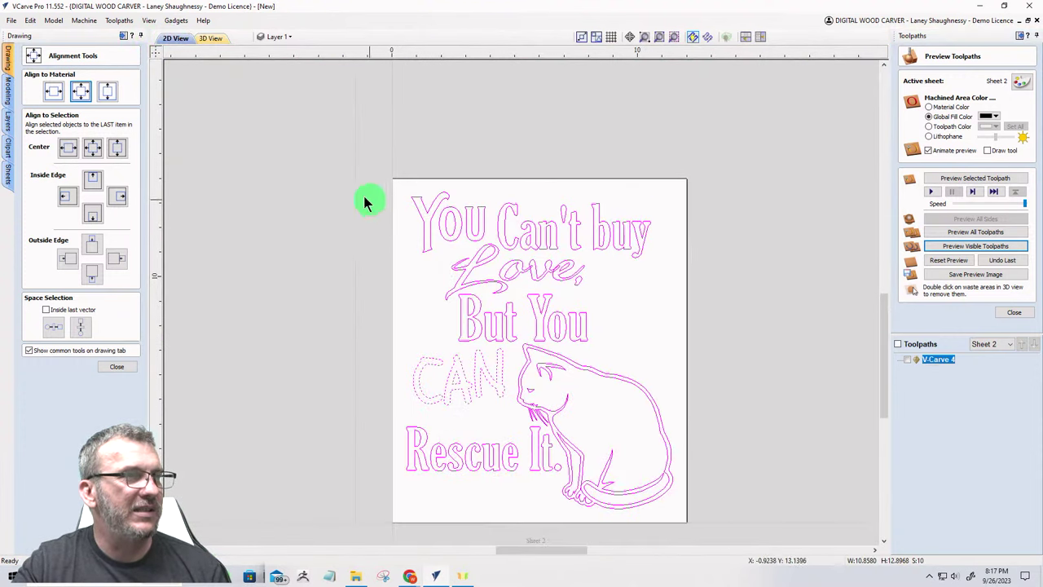
Step: Nudge and drag 'But You' right so it spans beneath 'Love,'
{"action": "scroll", "coordinate": [586, 416], "scroll_direction": "up", "scroll_amount": 1}
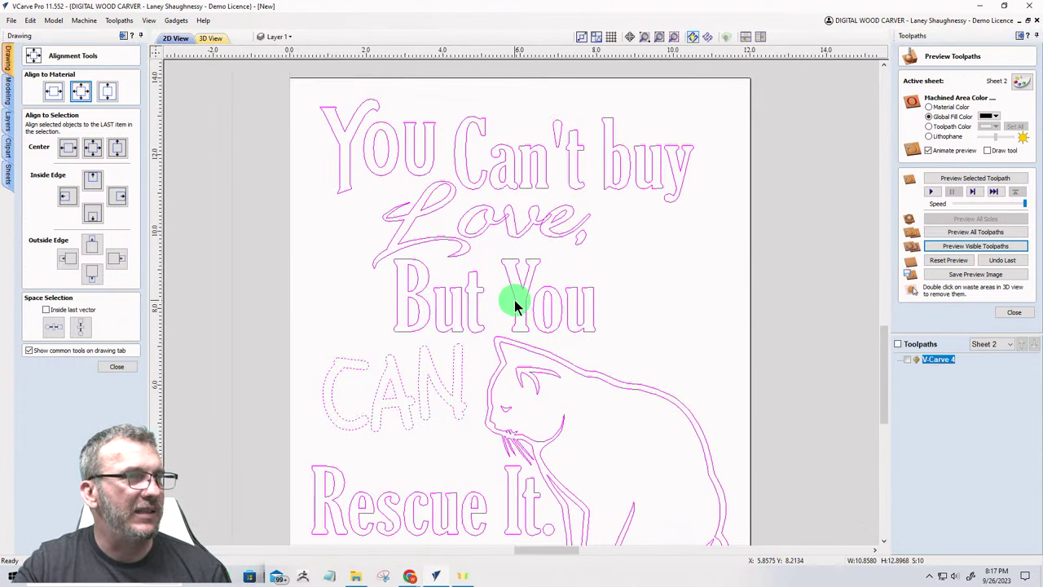
{"action": "left_click", "coordinate": [314, 310]}
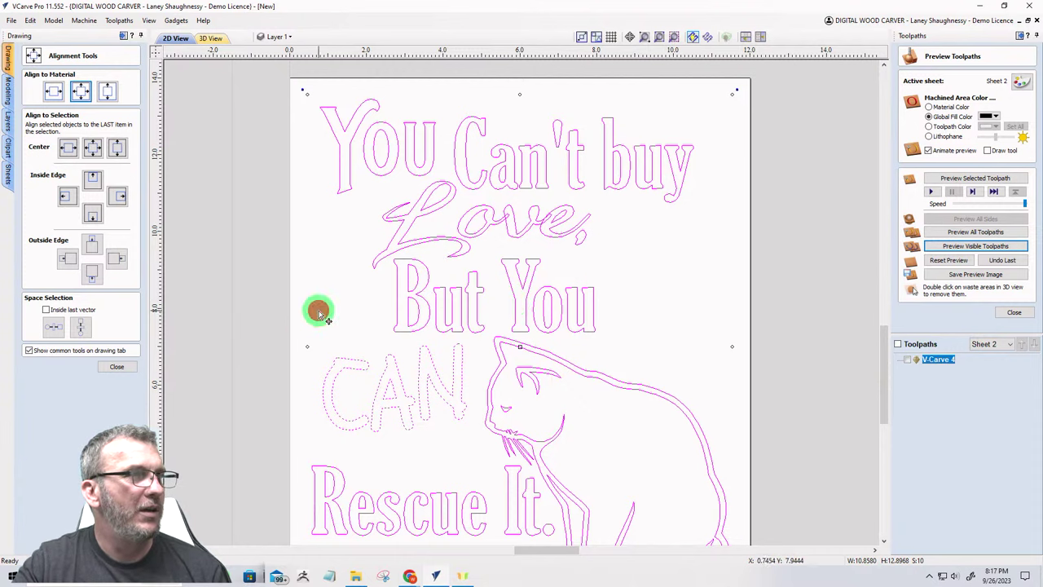
{"action": "left_click", "coordinate": [515, 311]}
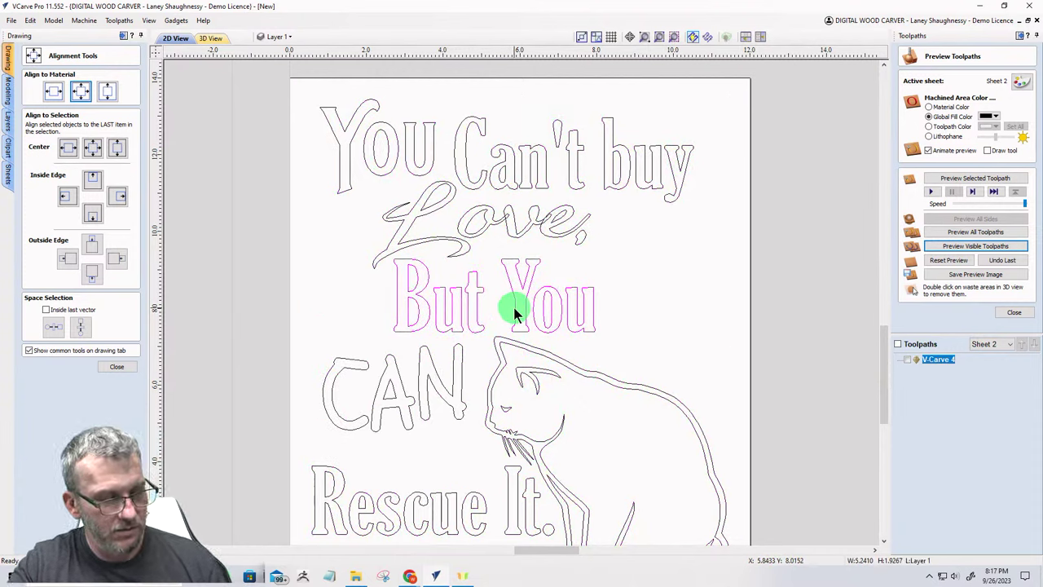
{"action": "key", "text": "Right"}
{"action": "key", "text": "Right"}
{"action": "key", "text": "Right"}
{"action": "key", "text": "Right"}
{"action": "key", "text": "Right"}
{"action": "key", "text": "Right"}
{"action": "key", "text": "Right"}
{"action": "key", "text": "Right"}
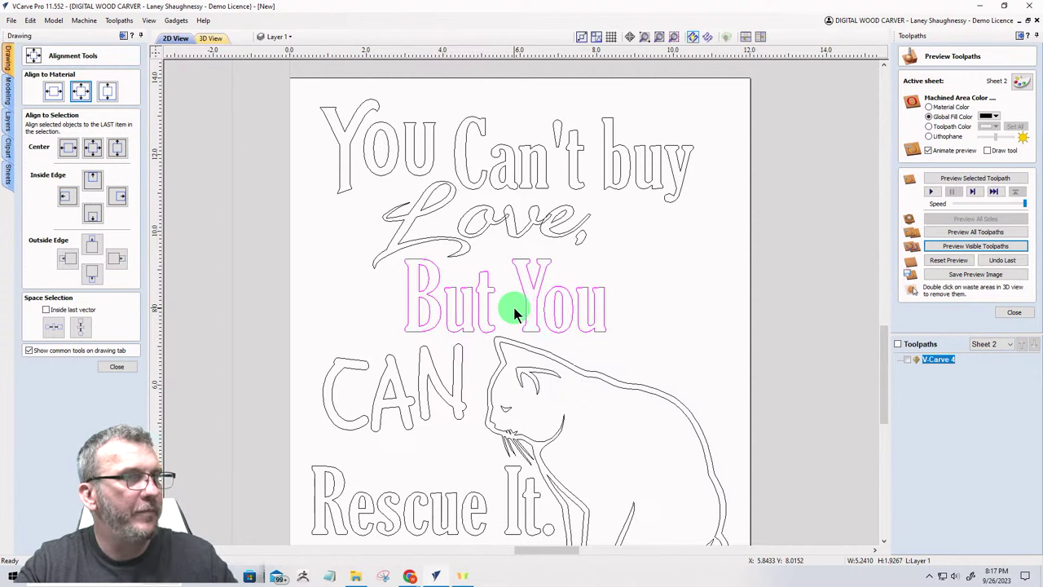
{"action": "key", "text": "Right"}
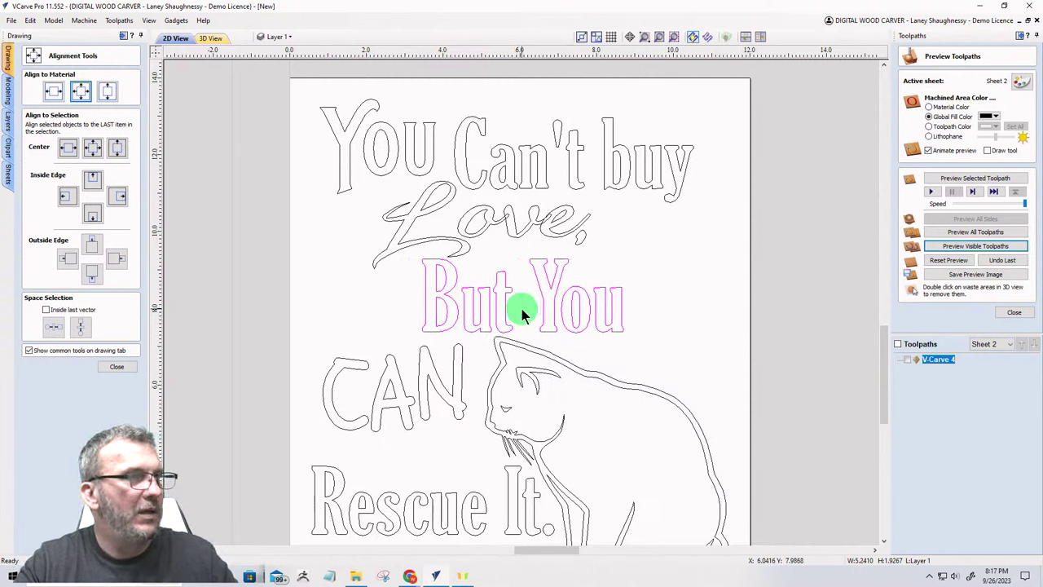
{"action": "key", "text": "Left"}
{"action": "key", "text": "Left"}
{"action": "key", "text": "Left"}
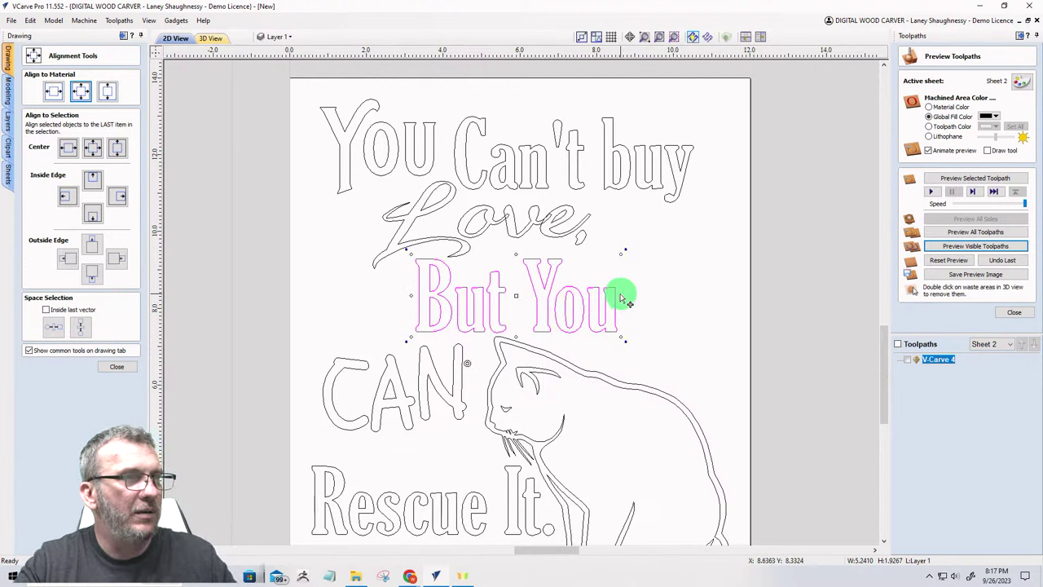
{"action": "left_click_drag", "start_coordinate": [619, 297], "coordinate": [661, 294]}
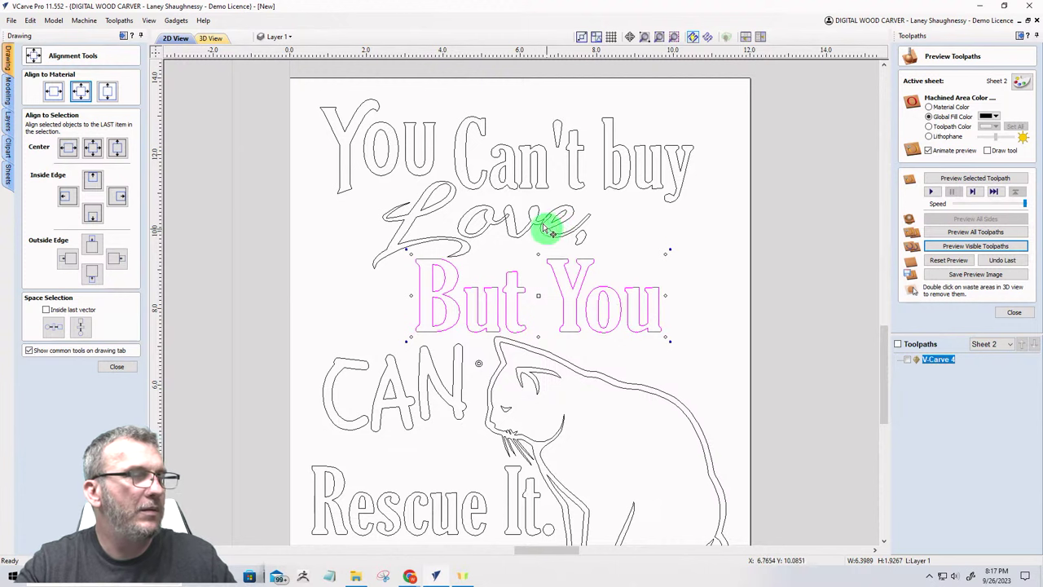
{"action": "scroll", "coordinate": [521, 230], "scroll_direction": "down", "scroll_amount": 3}
{"action": "scroll", "coordinate": [512, 252], "scroll_direction": "up", "scroll_amount": 2}
{"action": "scroll", "coordinate": [505, 255], "scroll_direction": "down", "scroll_amount": 2}
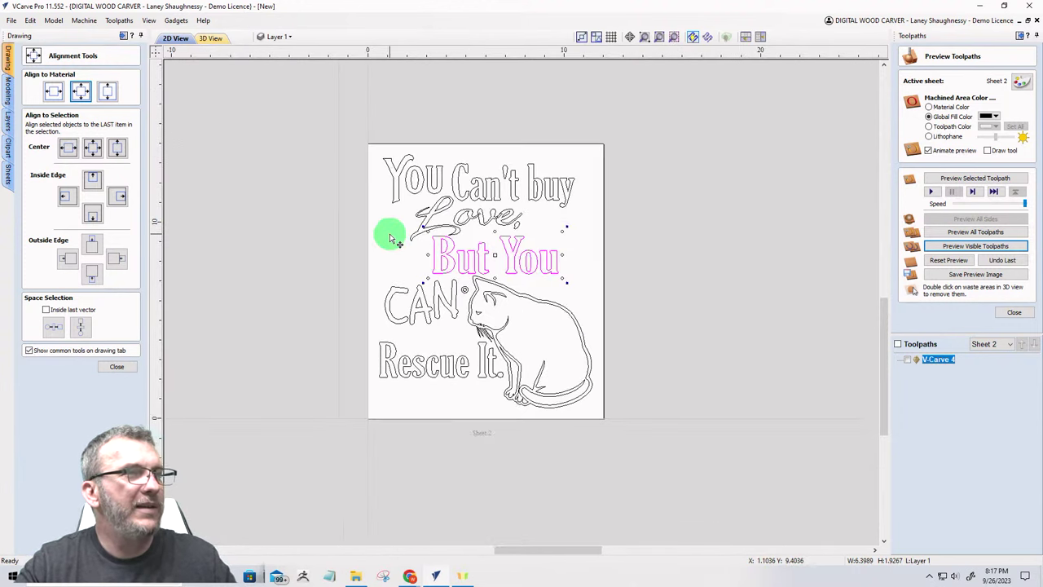
{"action": "scroll", "coordinate": [538, 342], "scroll_direction": "up", "scroll_amount": 3}
{"action": "scroll", "coordinate": [560, 355], "scroll_direction": "down", "scroll_amount": 3}
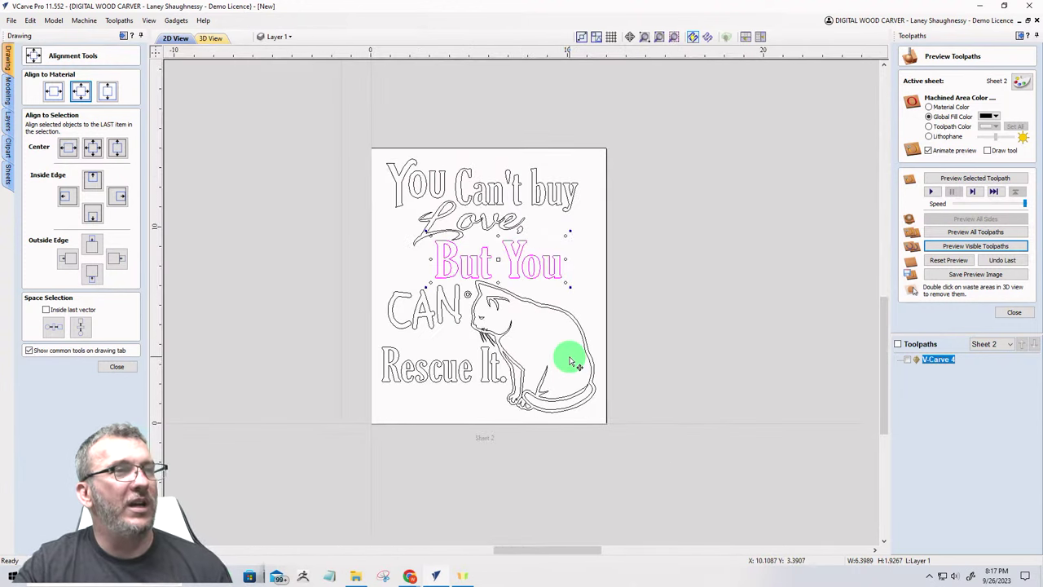
{"action": "scroll", "coordinate": [566, 359], "scroll_direction": "down", "scroll_amount": 3}
{"action": "scroll", "coordinate": [564, 350], "scroll_direction": "up", "scroll_amount": 5}
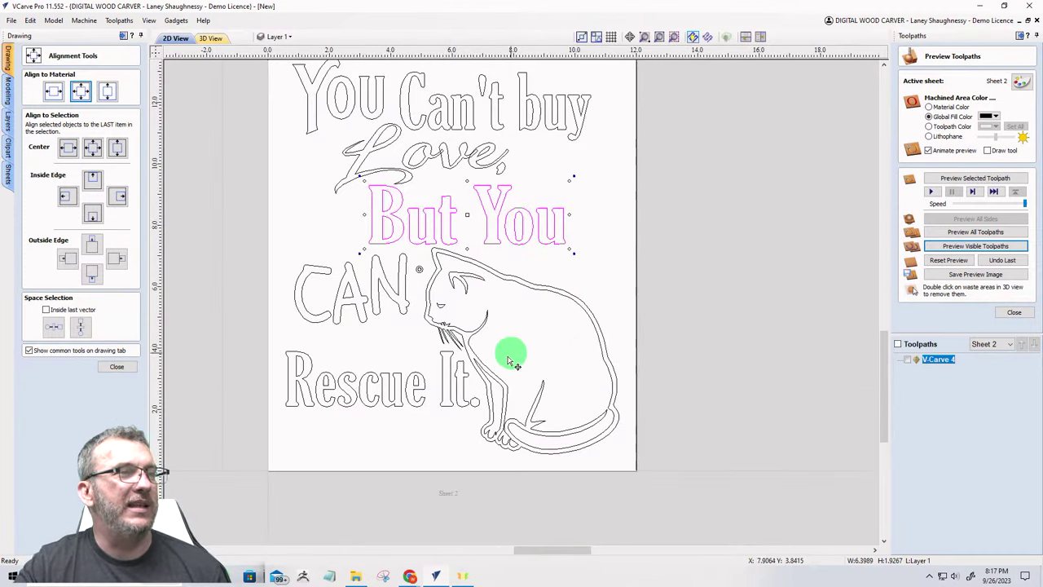
Step: Check the carved sign in the 3D view, then return to the 2D drawing
{"action": "left_click", "coordinate": [214, 38]}
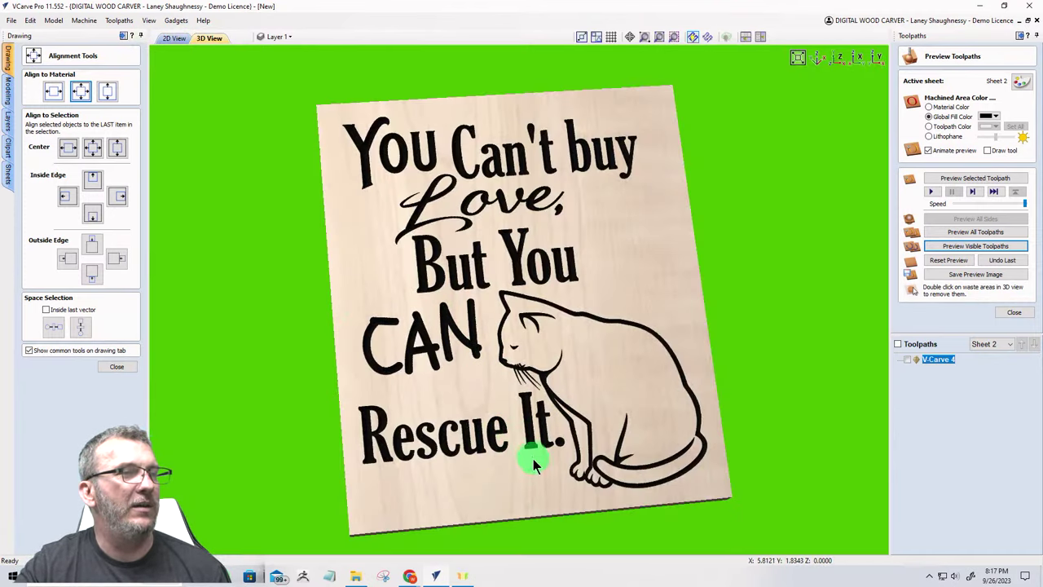
{"action": "scroll", "coordinate": [533, 456], "scroll_direction": "up", "scroll_amount": 2}
{"action": "scroll", "coordinate": [493, 326], "scroll_direction": "up", "scroll_amount": 3}
{"action": "scroll", "coordinate": [505, 305], "scroll_direction": "down", "scroll_amount": 5}
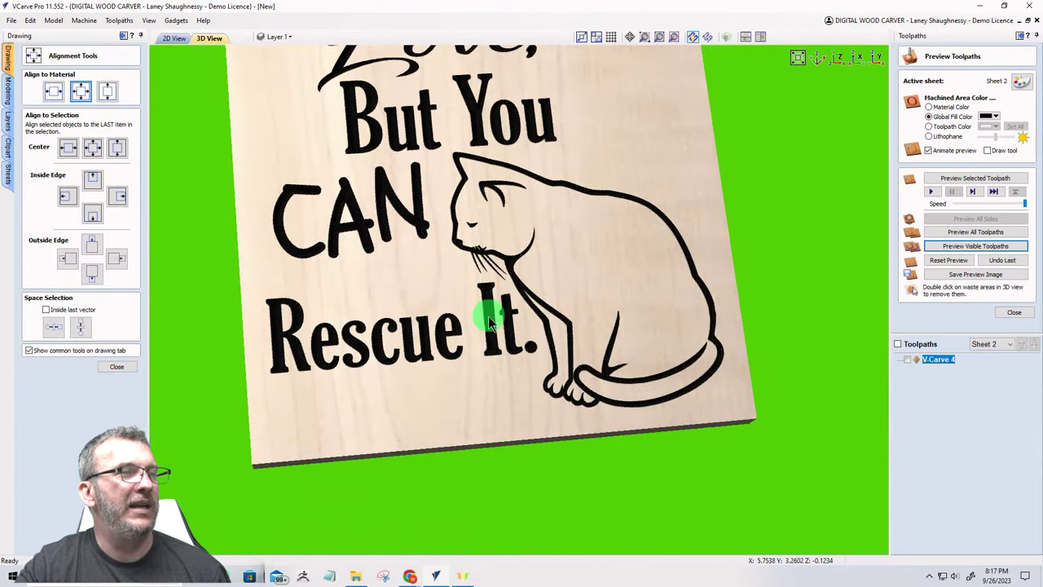
{"action": "left_click", "coordinate": [173, 38]}
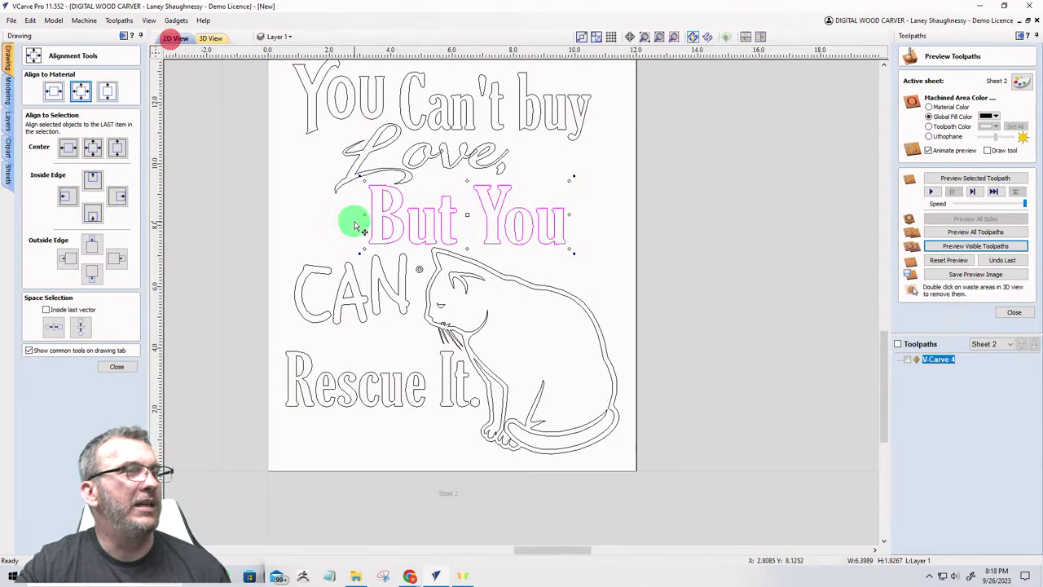
Step: Drag the line-drawn cat off the sheet to park it
{"action": "left_click", "coordinate": [500, 279]}
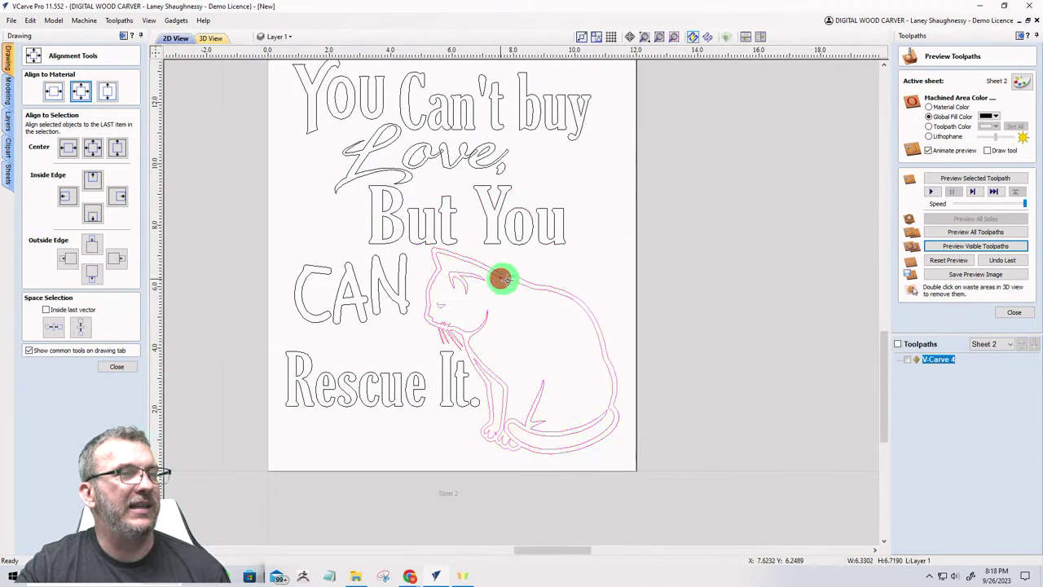
{"action": "left_click_drag", "start_coordinate": [500, 278], "coordinate": [789, 406]}
{"action": "scroll", "coordinate": [612, 308], "scroll_direction": "down", "scroll_amount": 3}
{"action": "scroll", "coordinate": [612, 308], "scroll_direction": "down", "scroll_amount": 4}
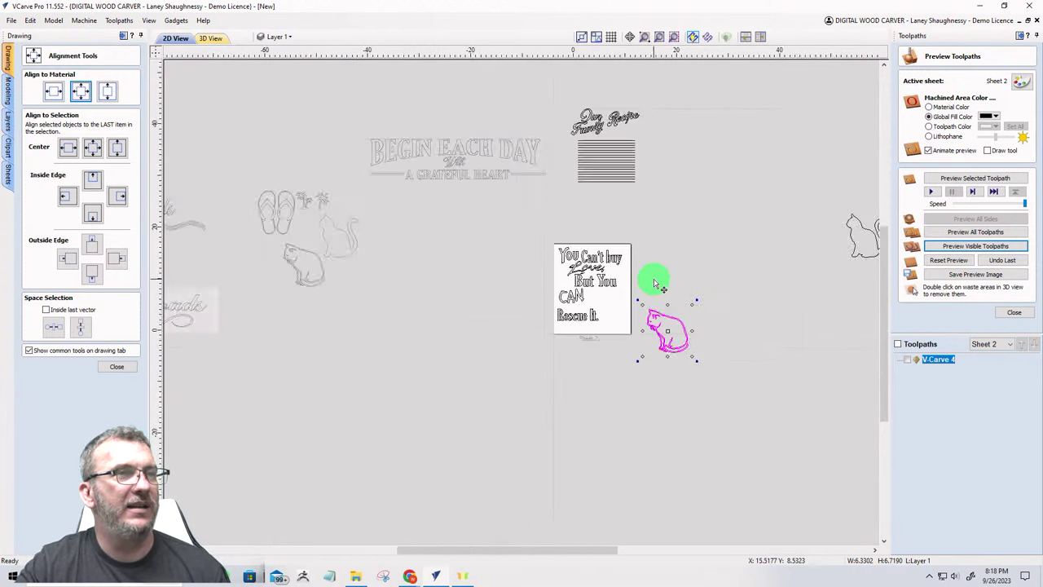
Step: Move the solid cat silhouette onto the sign's lower right
{"action": "left_click", "coordinate": [780, 292]}
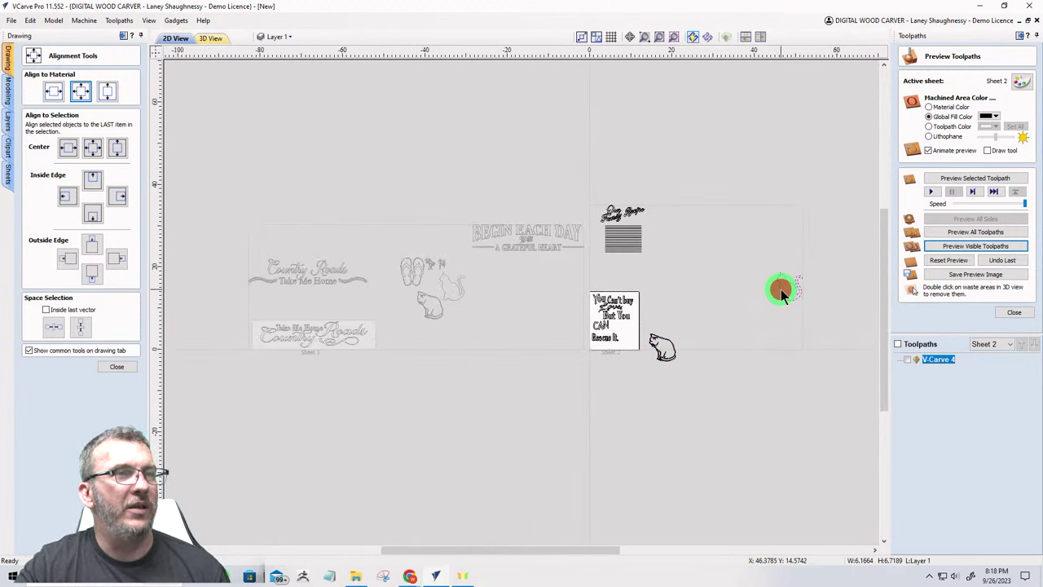
{"action": "left_click_drag", "start_coordinate": [781, 289], "coordinate": [616, 337]}
{"action": "scroll", "coordinate": [617, 338], "scroll_direction": "up", "scroll_amount": 6}
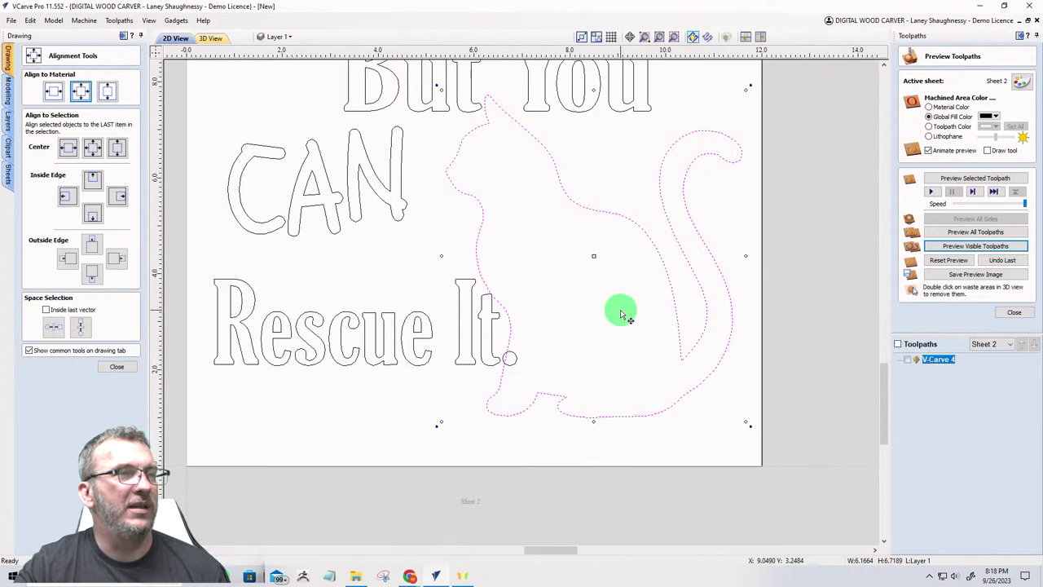
{"action": "left_click_drag", "start_coordinate": [600, 212], "coordinate": [614, 233]}
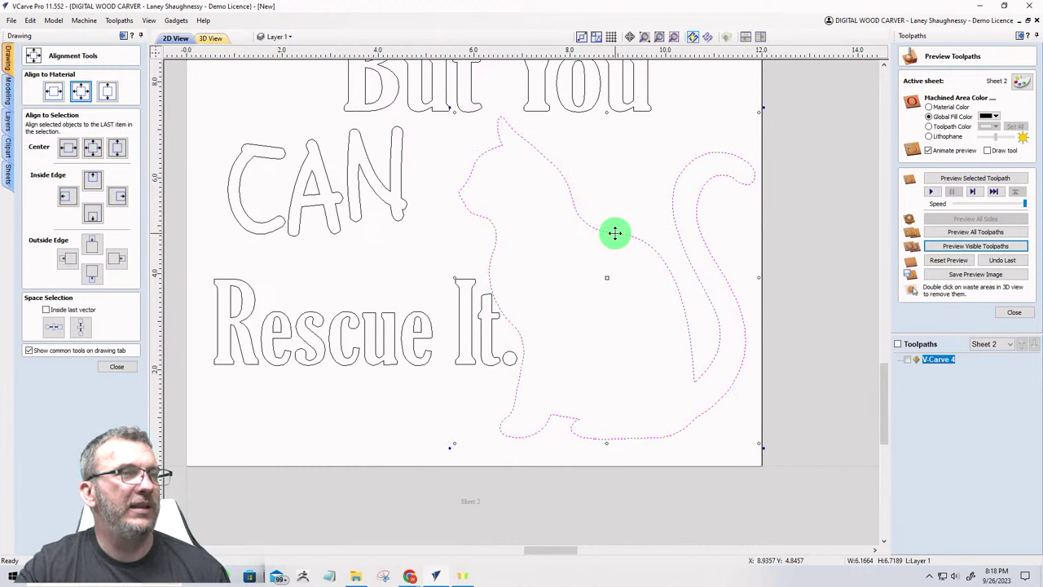
Step: Shrink 'Rescue It.' with its corner handle so it clears the cat
{"action": "left_click", "coordinate": [332, 321]}
{"action": "left_click", "coordinate": [334, 324]}
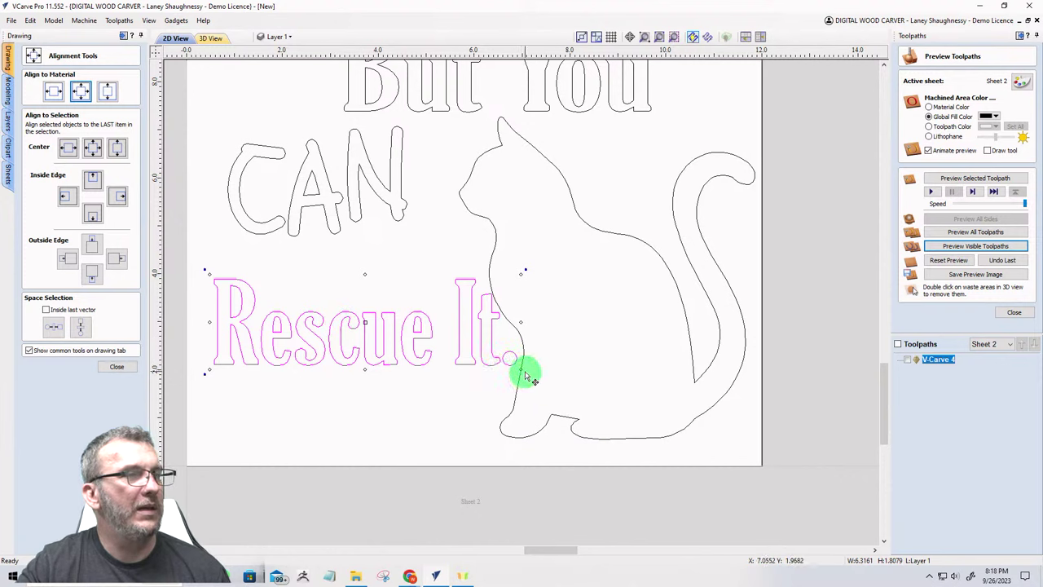
{"action": "left_click_drag", "start_coordinate": [521, 369], "coordinate": [487, 368]}
{"action": "left_click", "coordinate": [444, 402]}
Step: Marquee-select everything on the sign, including the cat silhouette
{"action": "scroll", "coordinate": [442, 403], "scroll_direction": "down", "scroll_amount": 1}
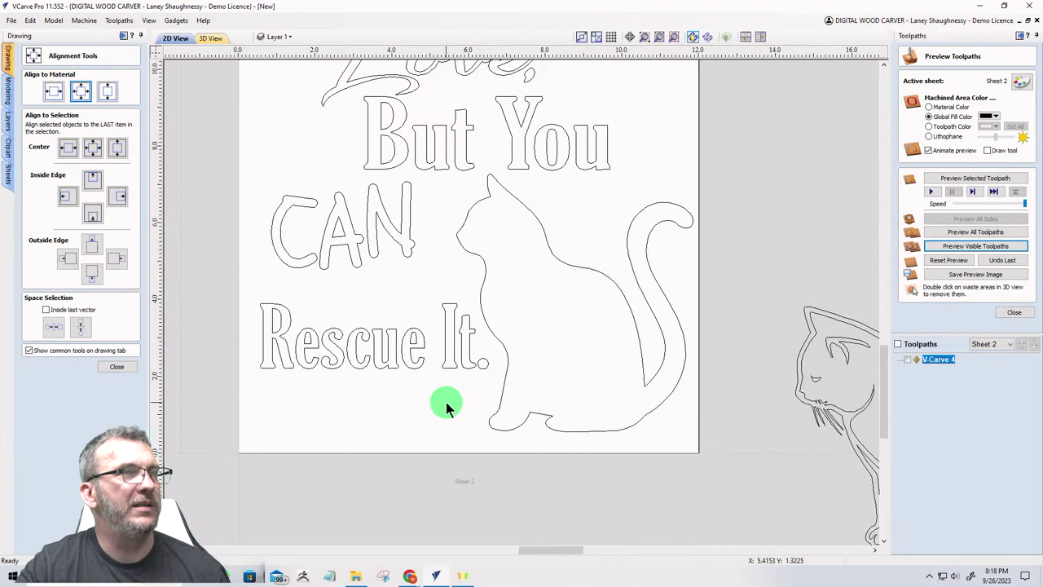
{"action": "scroll", "coordinate": [461, 320], "scroll_direction": "down", "scroll_amount": 1}
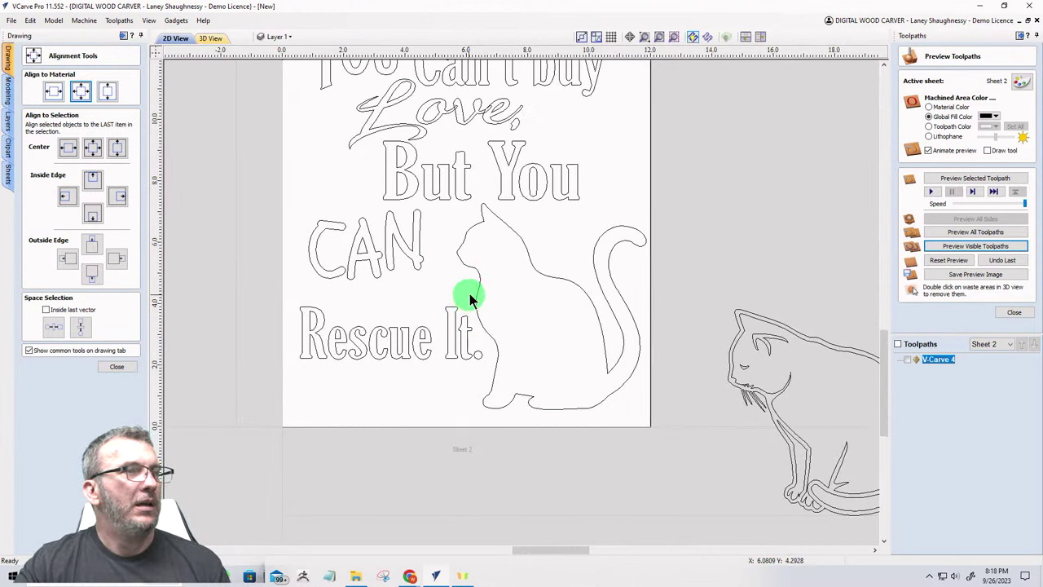
{"action": "left_click", "coordinate": [478, 298]}
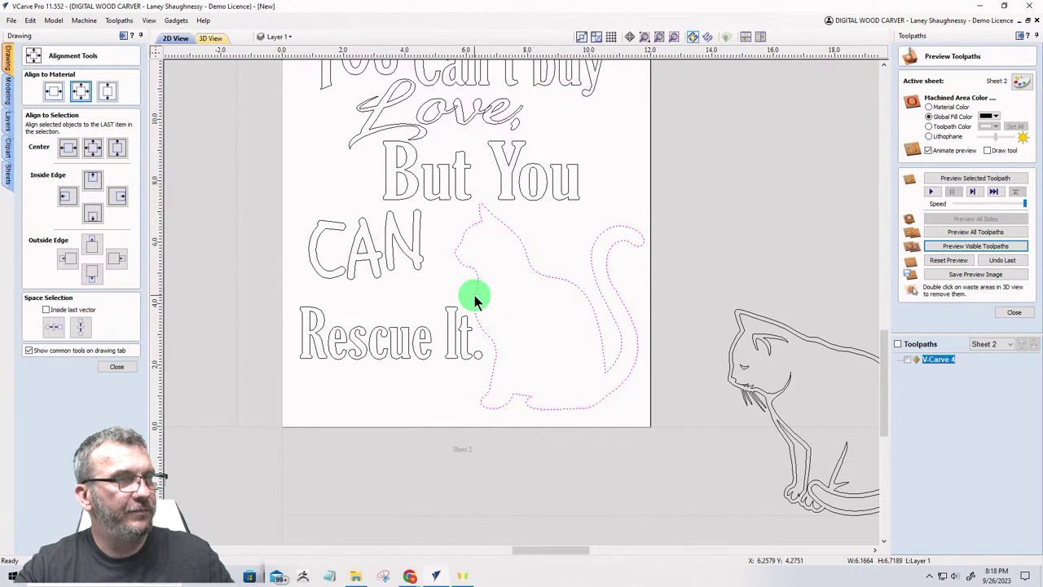
{"action": "scroll", "coordinate": [476, 300], "scroll_direction": "down", "scroll_amount": 1}
{"action": "left_click_drag", "start_coordinate": [329, 90], "coordinate": [595, 407]}
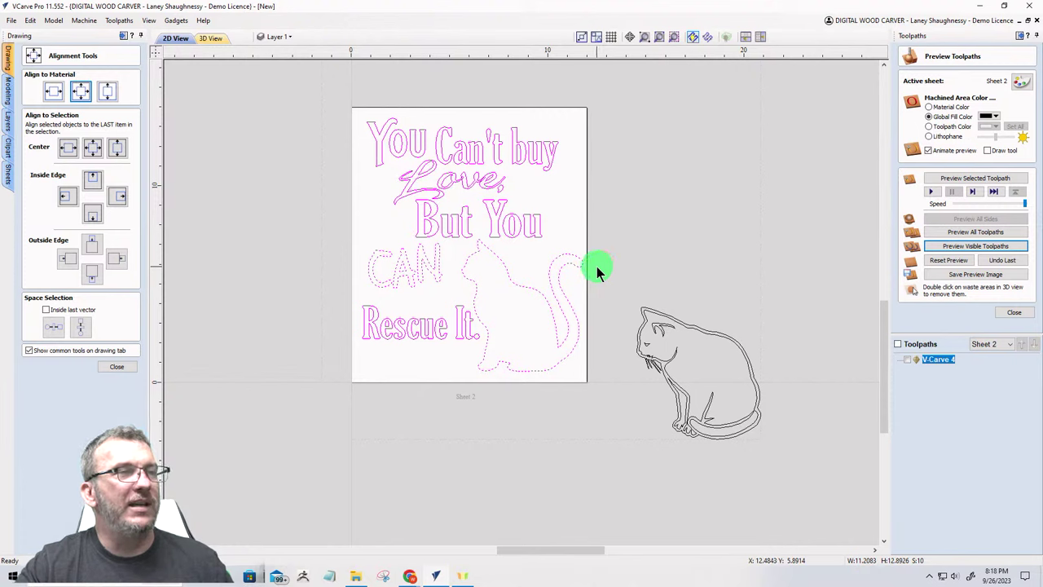
Step: Calculate a V-Carve 5 toolpath for the lettering only, with clearance tools off
{"action": "left_click", "coordinate": [514, 286], "text": "shift"}
{"action": "left_click", "coordinate": [1006, 316]}
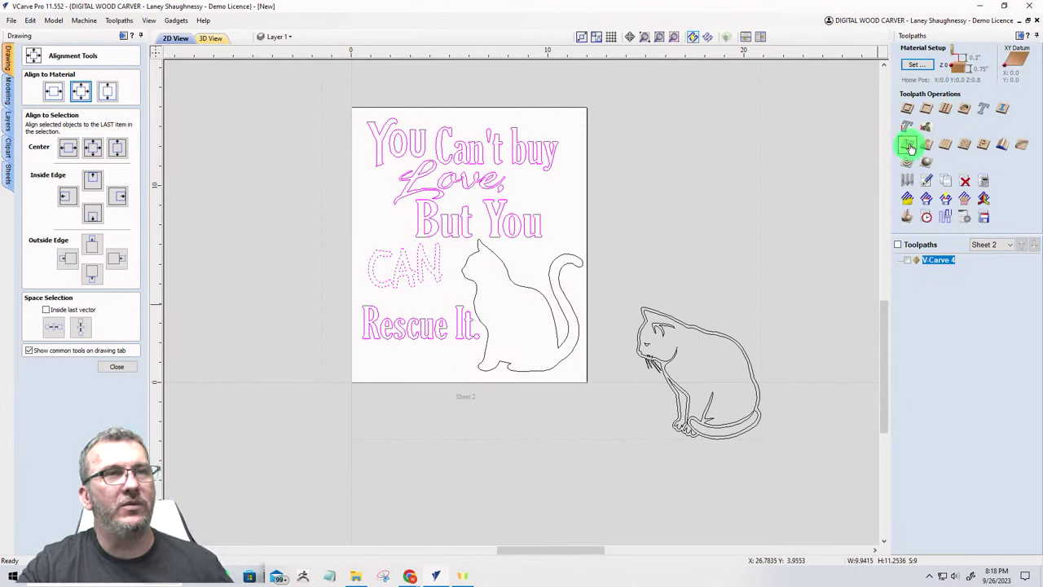
{"action": "left_click", "coordinate": [908, 146]}
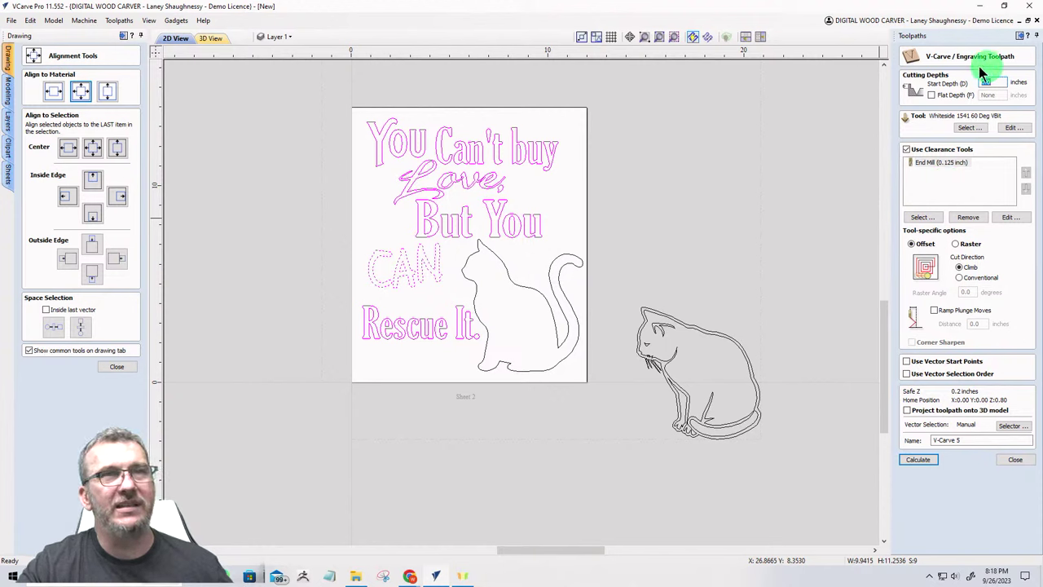
{"action": "left_click", "coordinate": [906, 150]}
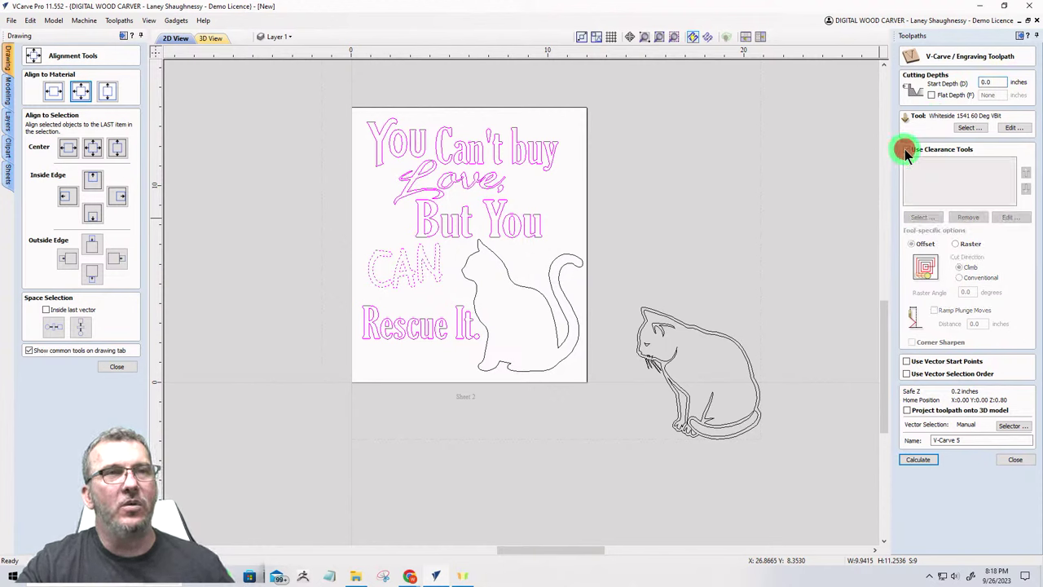
{"action": "left_click", "coordinate": [914, 460]}
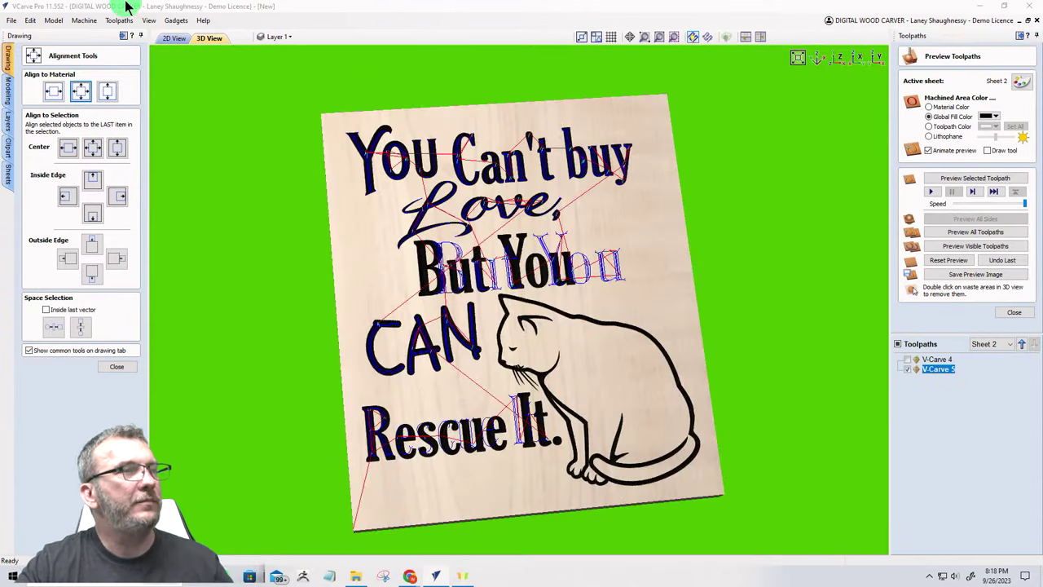
Step: Reset the preview, return to 2D View and select the cat silhouette
{"action": "left_click", "coordinate": [949, 260]}
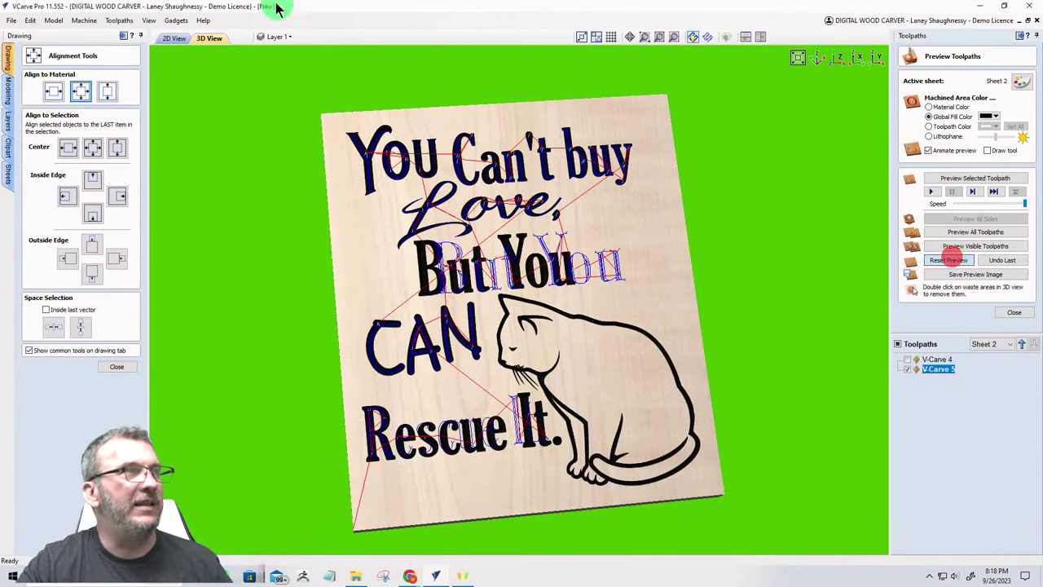
{"action": "left_click", "coordinate": [173, 37]}
{"action": "left_click", "coordinate": [508, 276]}
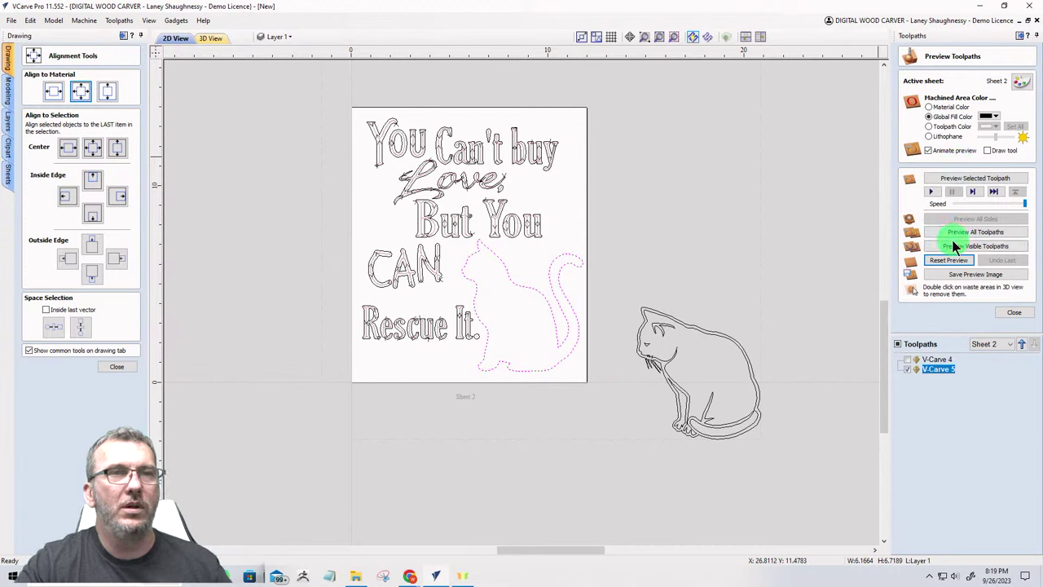
Step: Start a V-carve toolpath for the cat with a 0.125 flat depth limit
{"action": "left_click", "coordinate": [1012, 311]}
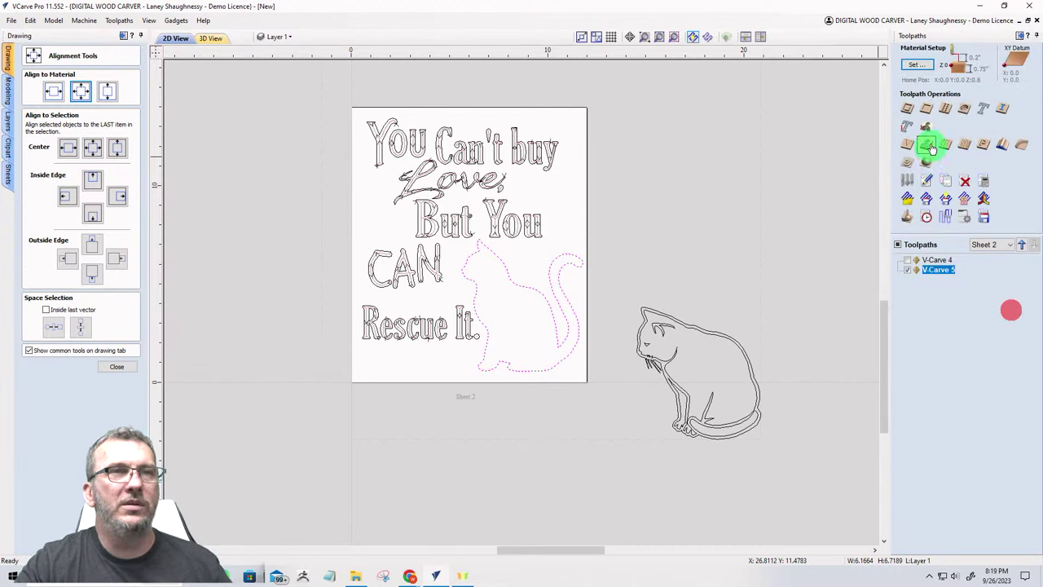
{"action": "left_click", "coordinate": [908, 147]}
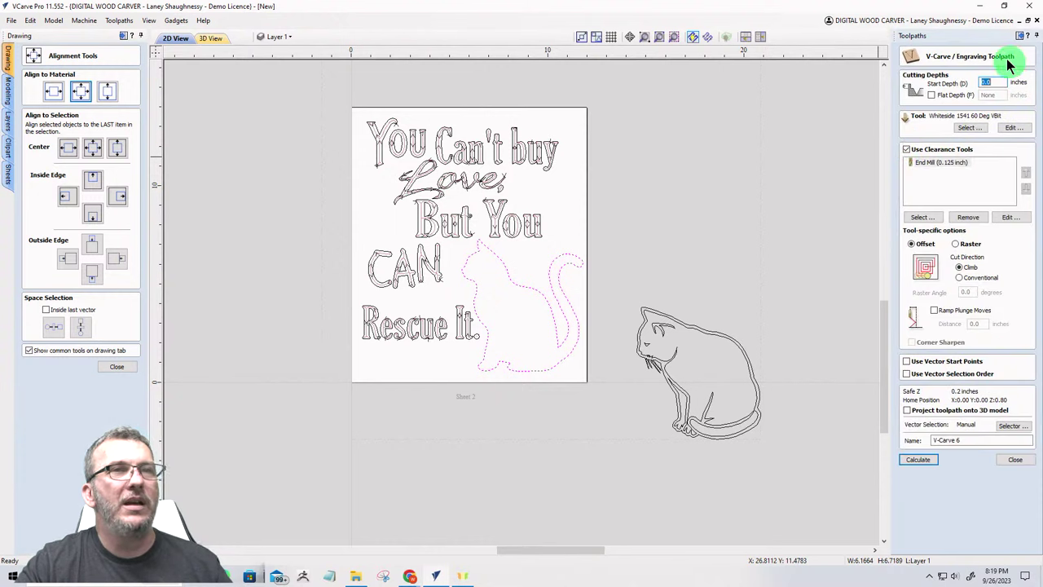
{"action": "left_click", "coordinate": [931, 95]}
{"action": "double_click", "coordinate": [1005, 96]}
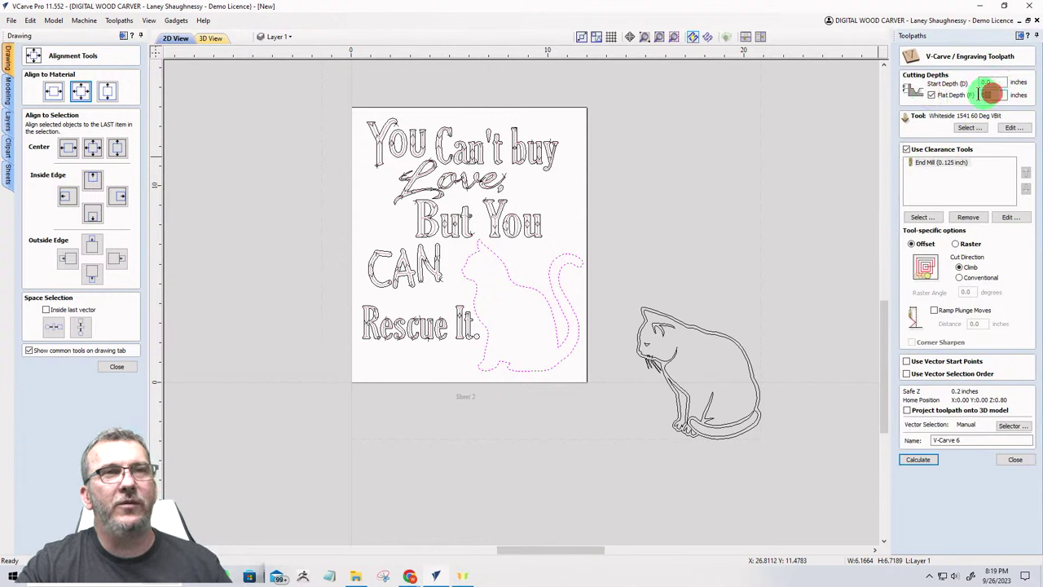
{"action": "type", "text": ".125"}
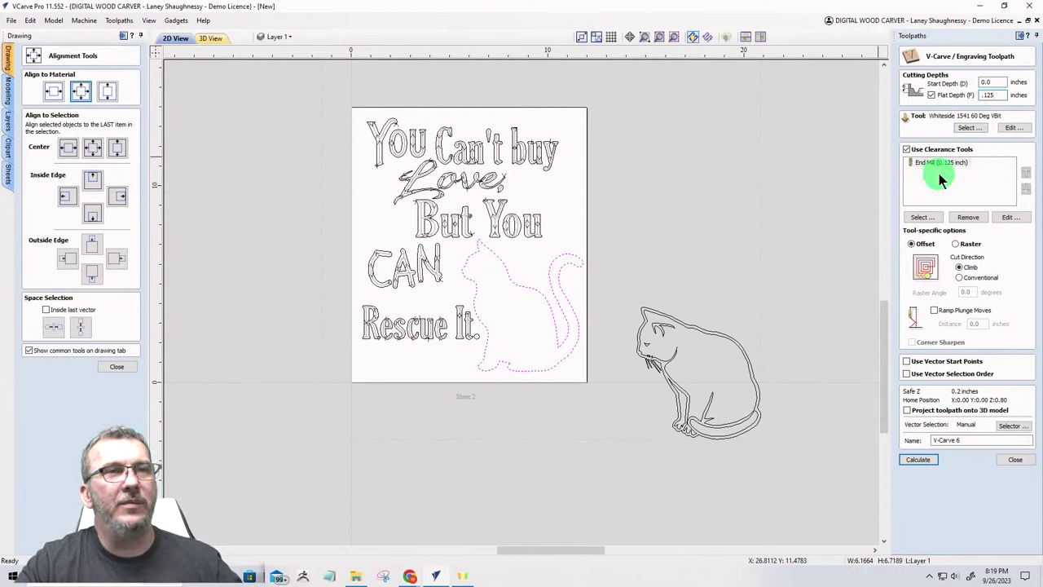
Step: Add the 0.25-inch End Mill as clearance tool and calculate the V-Carve 6 toolpath
{"action": "left_click", "coordinate": [923, 217]}
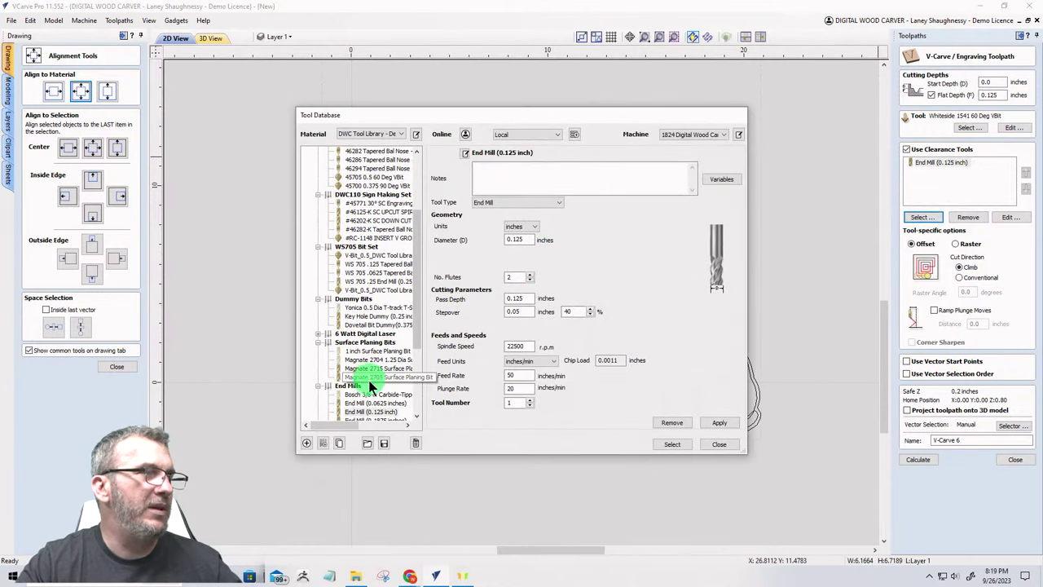
{"action": "scroll", "coordinate": [367, 400], "scroll_direction": "down", "scroll_amount": 1}
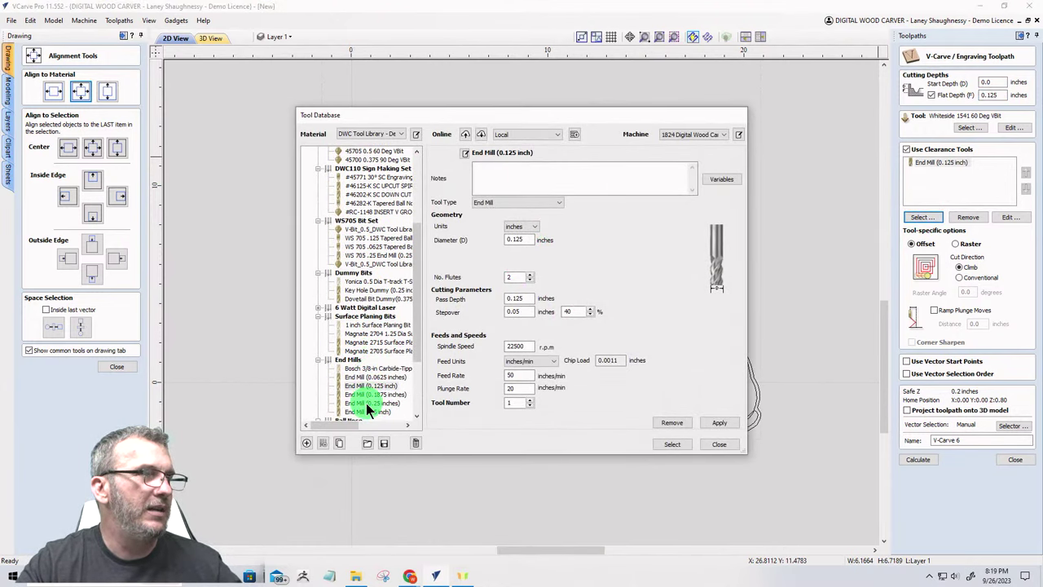
{"action": "left_click", "coordinate": [365, 402]}
{"action": "left_click", "coordinate": [668, 445]}
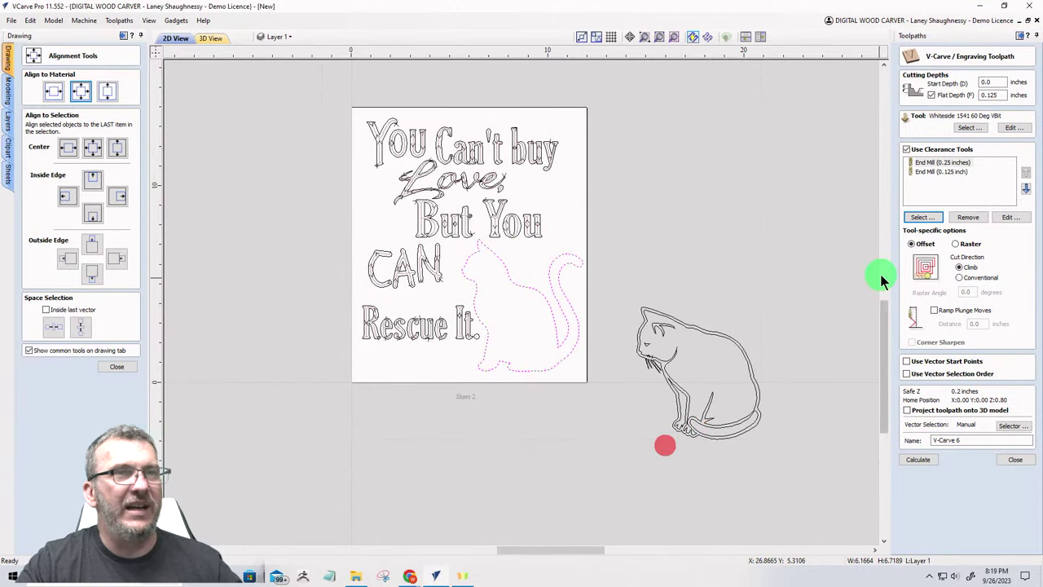
{"action": "left_click", "coordinate": [919, 460]}
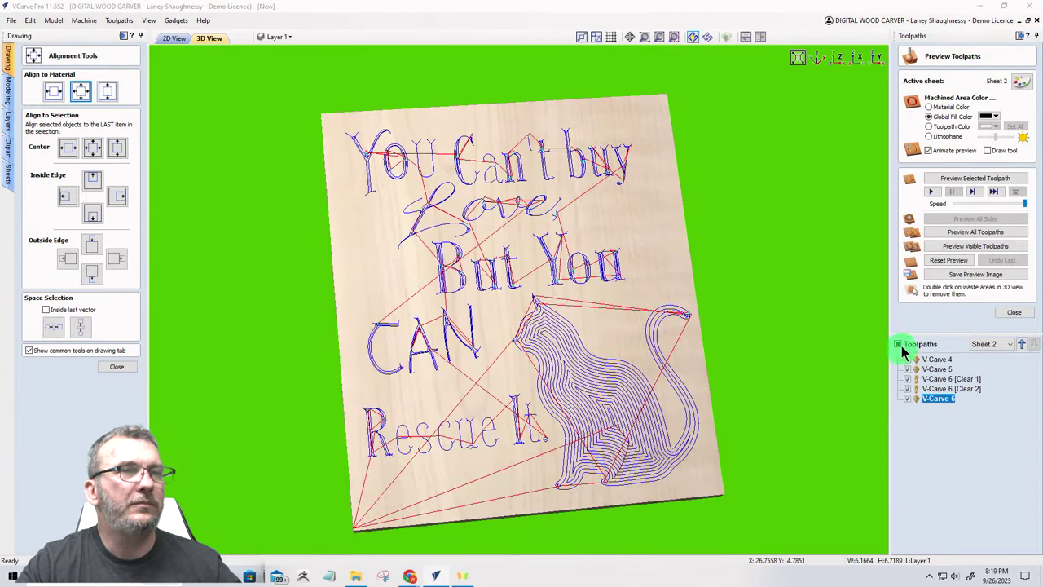
Step: Preview all visible toolpaths carving the maple, then return to 2D View
{"action": "left_click", "coordinate": [954, 245]}
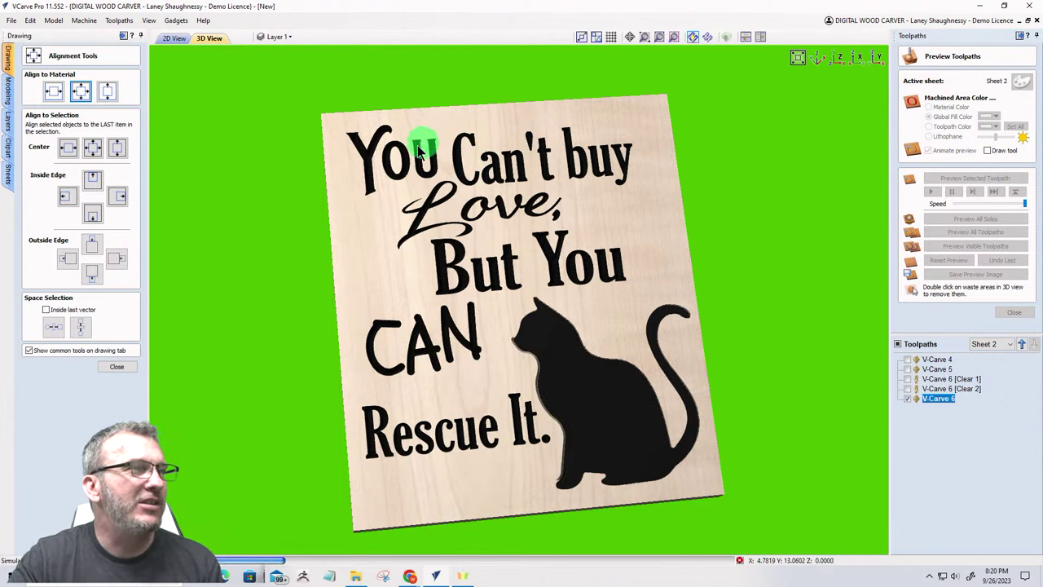
{"action": "left_click", "coordinate": [168, 39]}
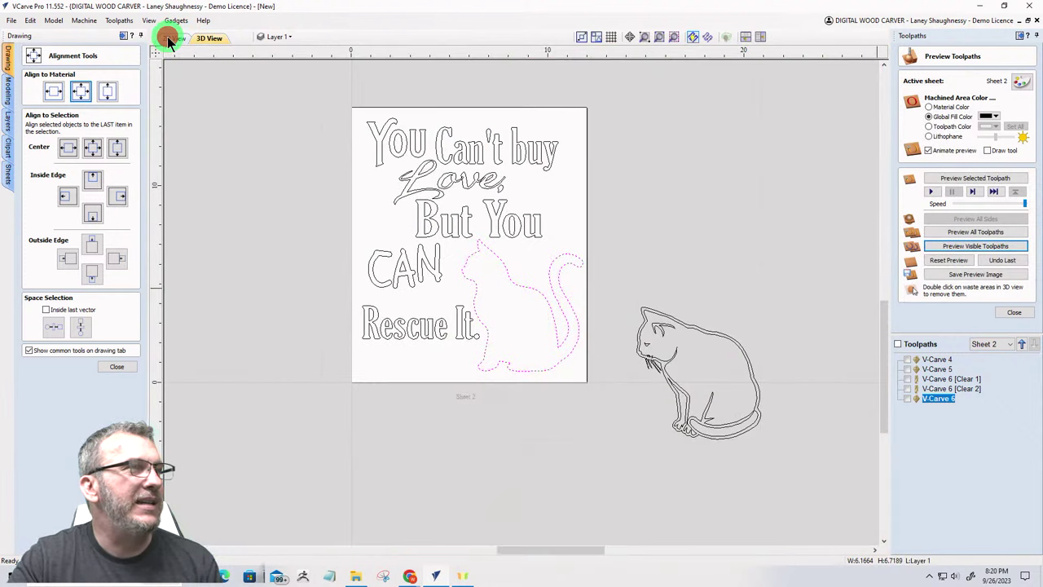
Step: Change the font of the word 'You' to Babyground
{"action": "left_click", "coordinate": [382, 139]}
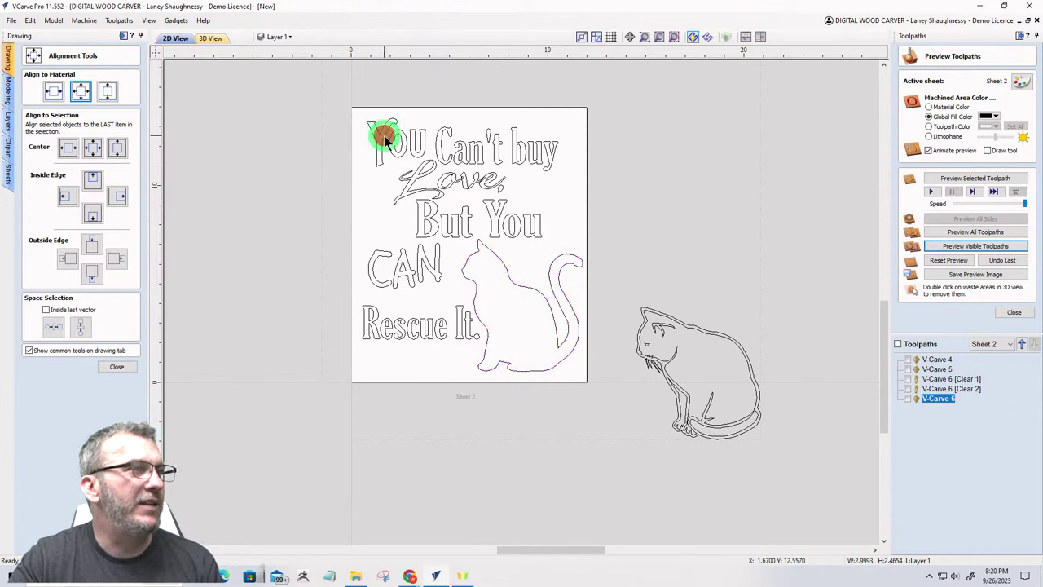
{"action": "left_click", "coordinate": [115, 367]}
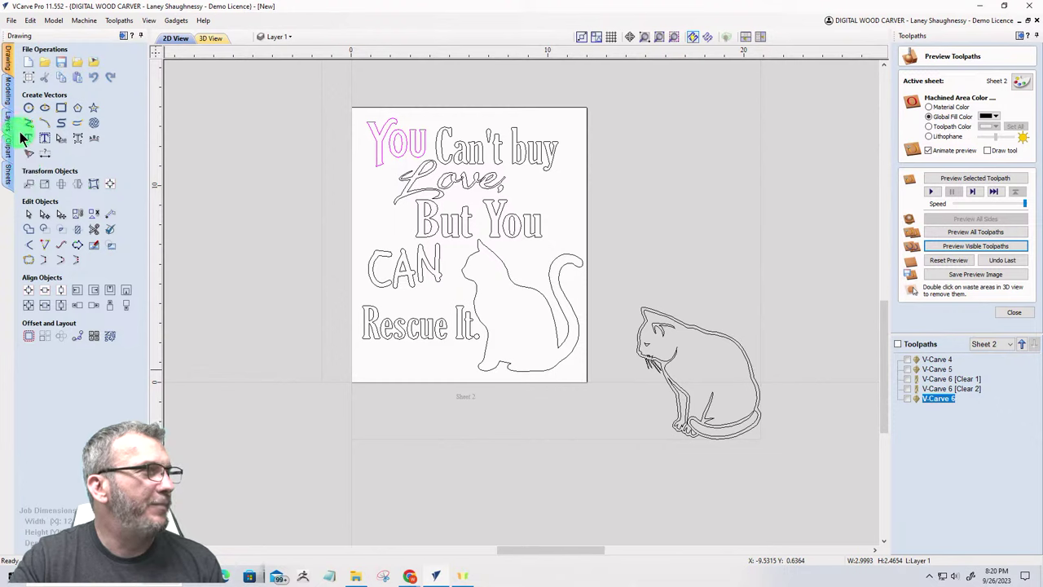
{"action": "left_click", "coordinate": [25, 140]}
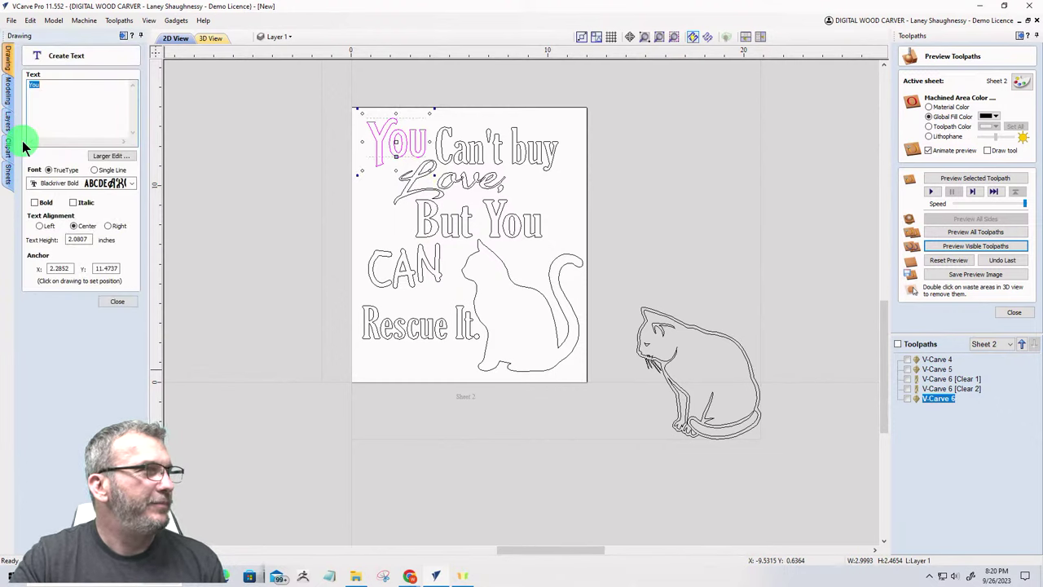
{"action": "left_click", "coordinate": [133, 184]}
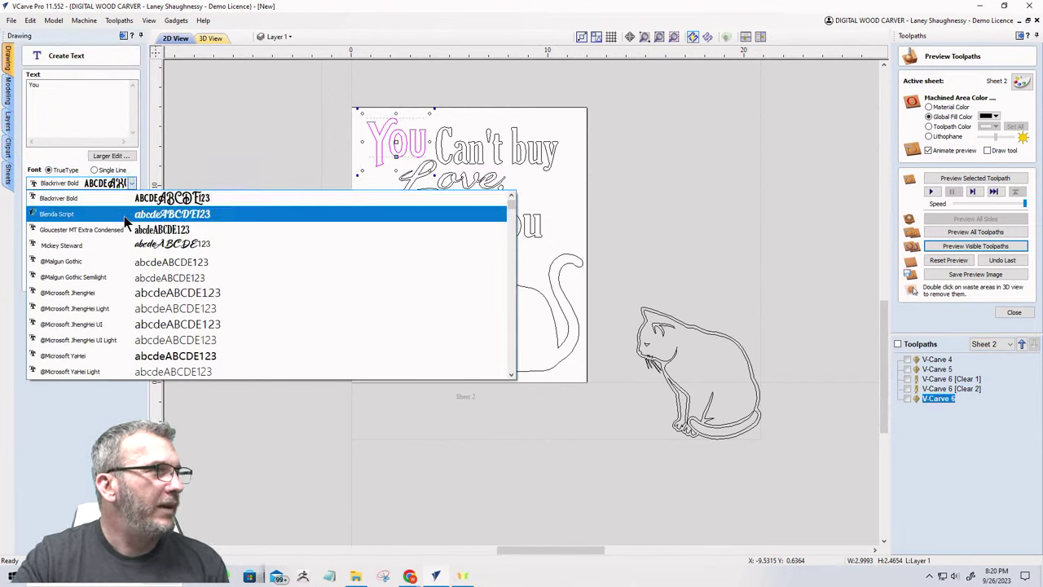
{"action": "scroll", "coordinate": [100, 221], "scroll_direction": "up", "scroll_amount": 2}
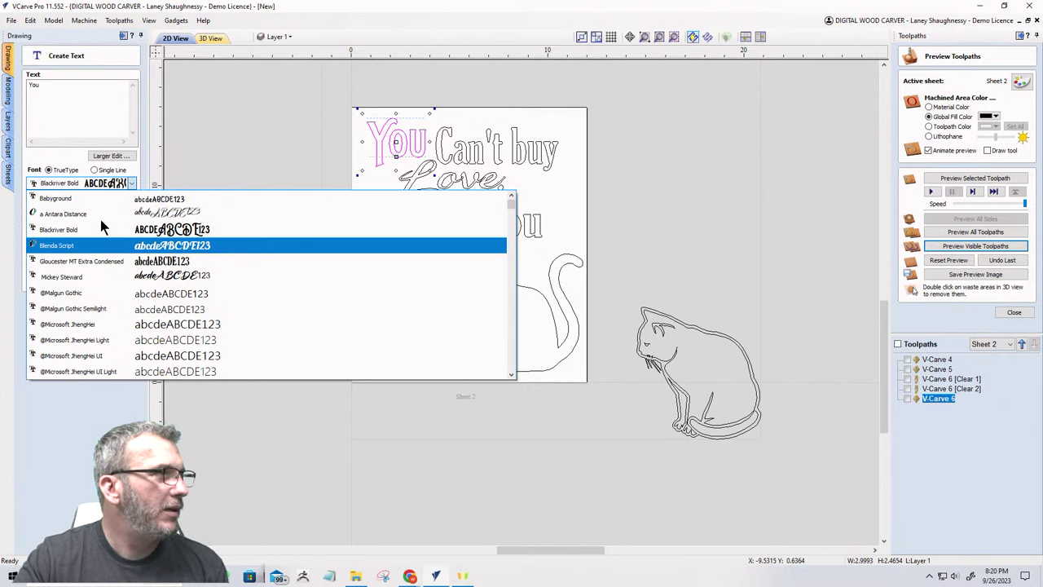
{"action": "left_click", "coordinate": [117, 199]}
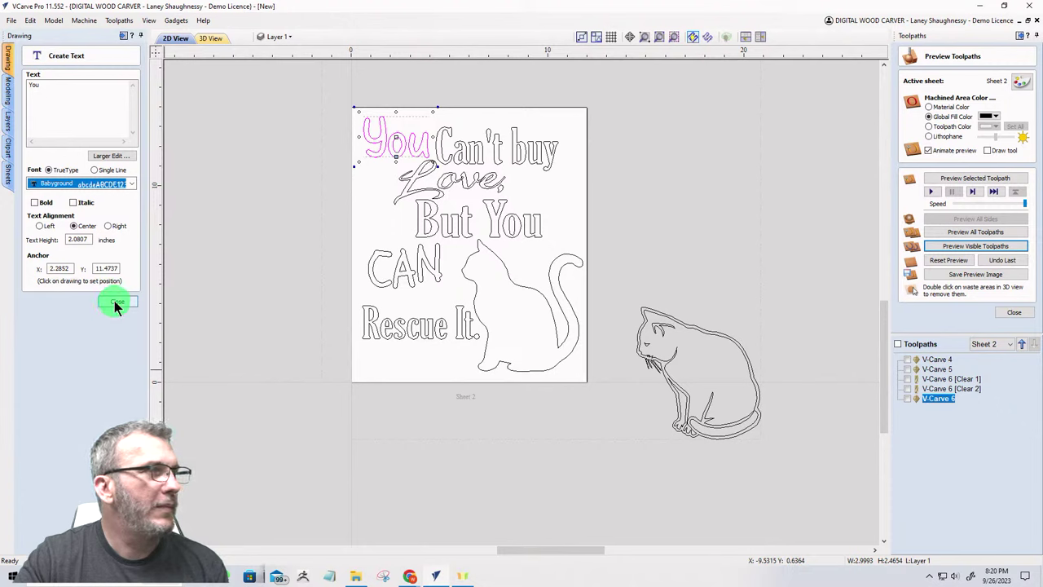
{"action": "left_click", "coordinate": [117, 303]}
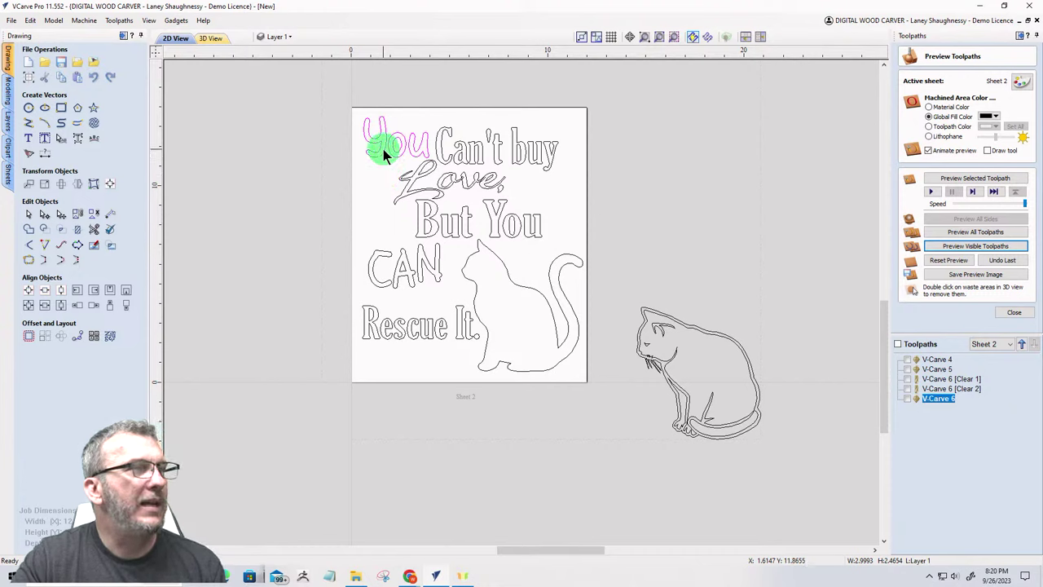
Step: Retype the text as mixed-case 'You' and close the text editor
{"action": "left_click", "coordinate": [31, 138]}
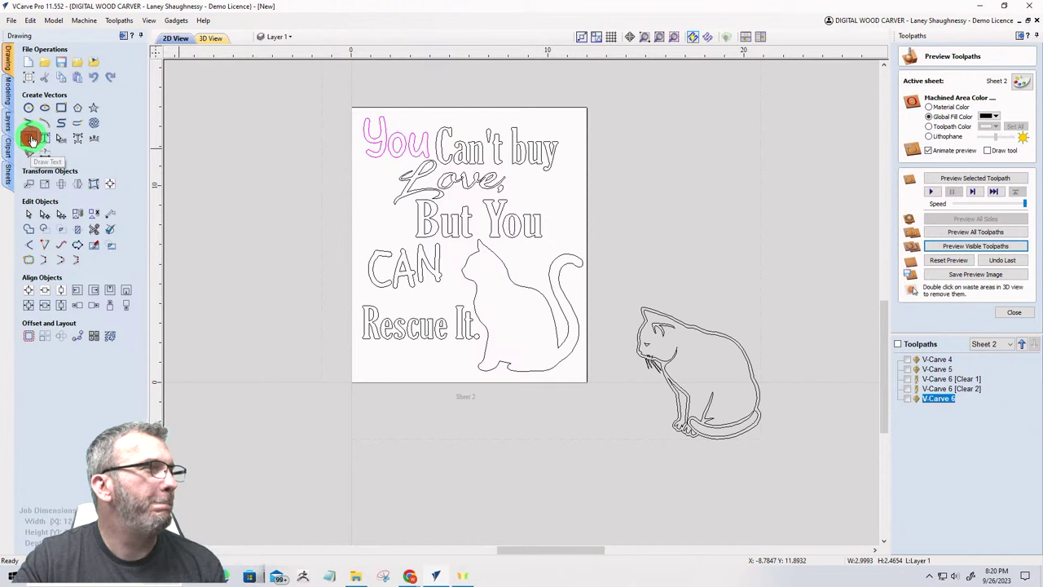
{"action": "left_click", "coordinate": [48, 89]}
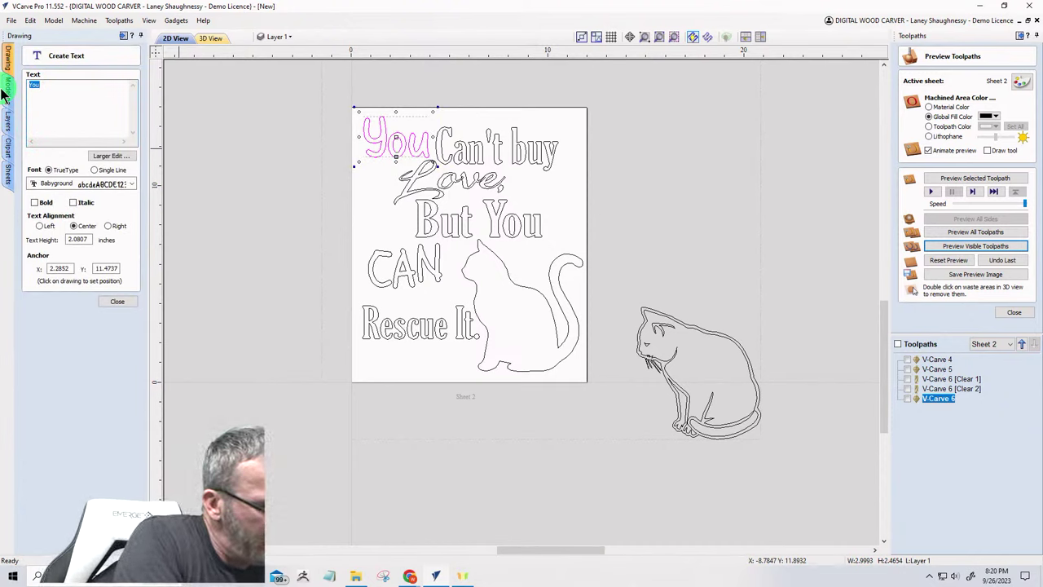
{"action": "type", "text": "YOU"}
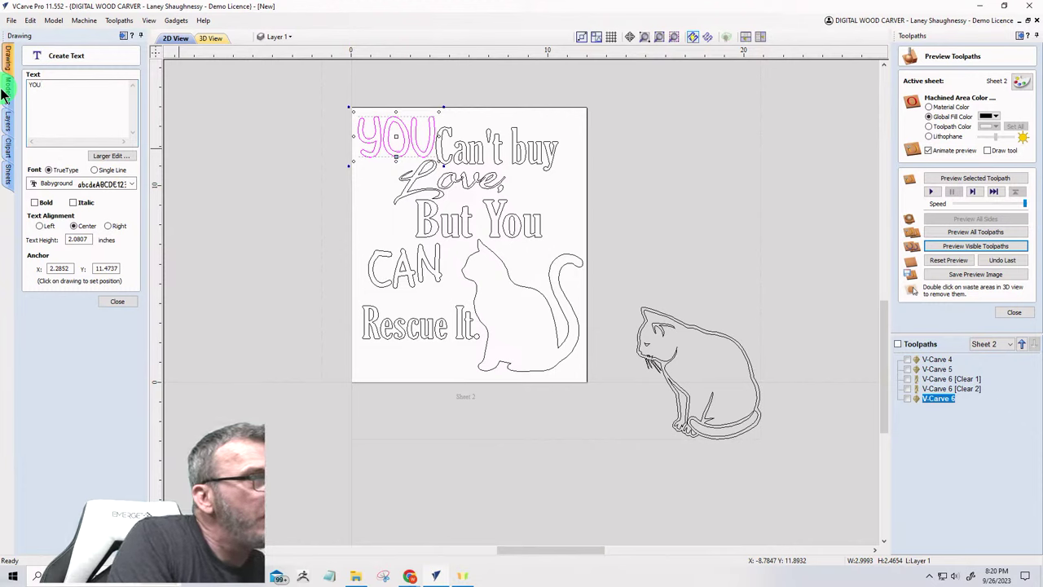
{"action": "key", "text": "BackSpace"}
{"action": "key", "text": "BackSpace"}
{"action": "type", "text": "ou"}
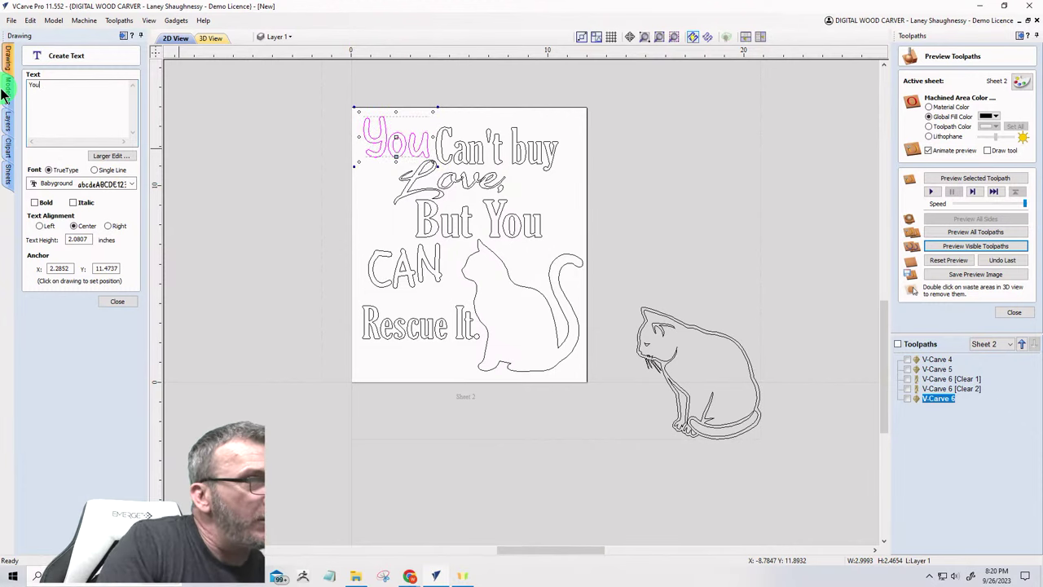
{"action": "left_click", "coordinate": [121, 300]}
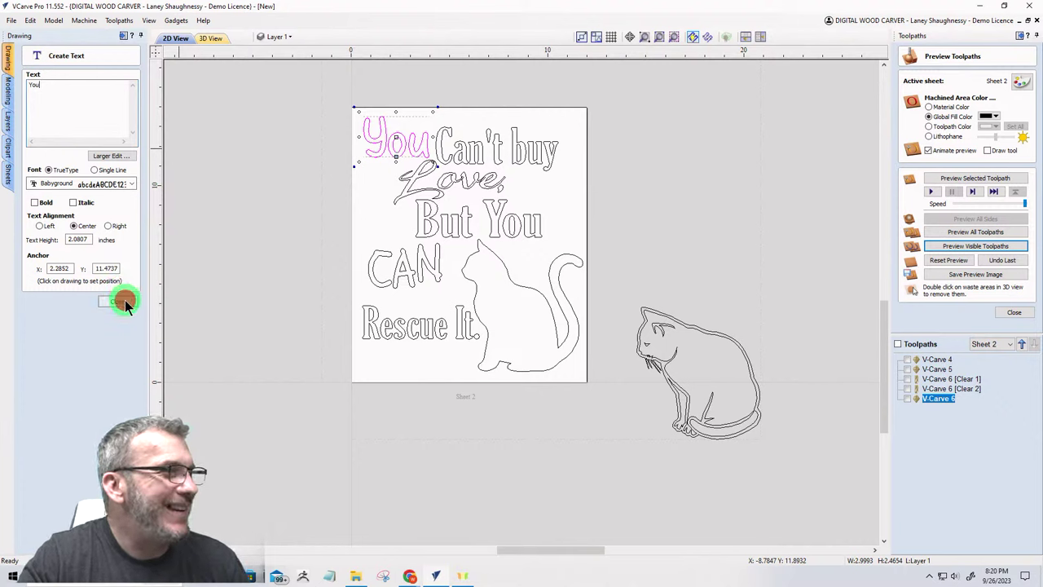
{"action": "left_click", "coordinate": [370, 203]}
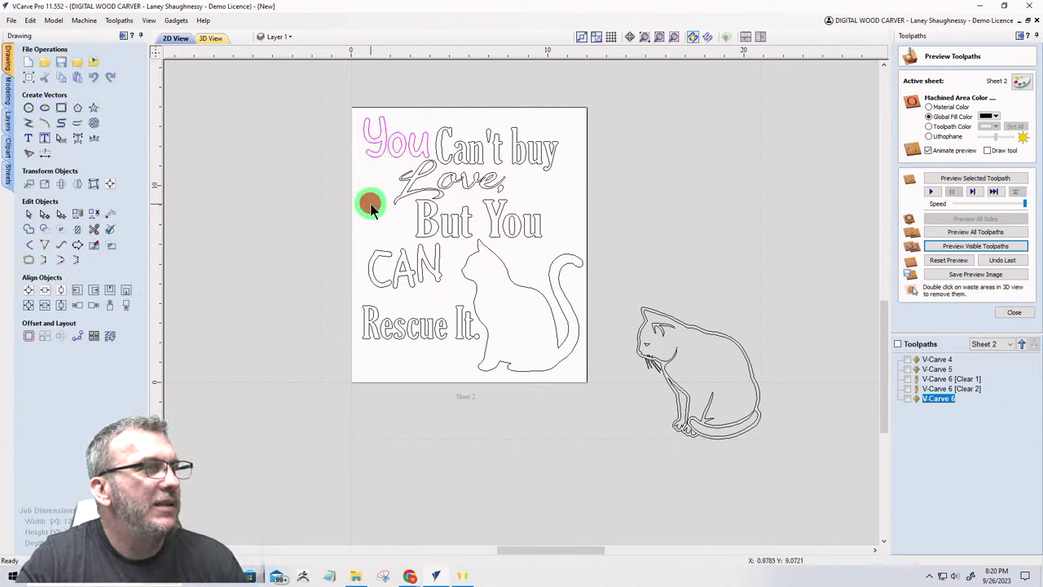
{"action": "left_click", "coordinate": [416, 147]}
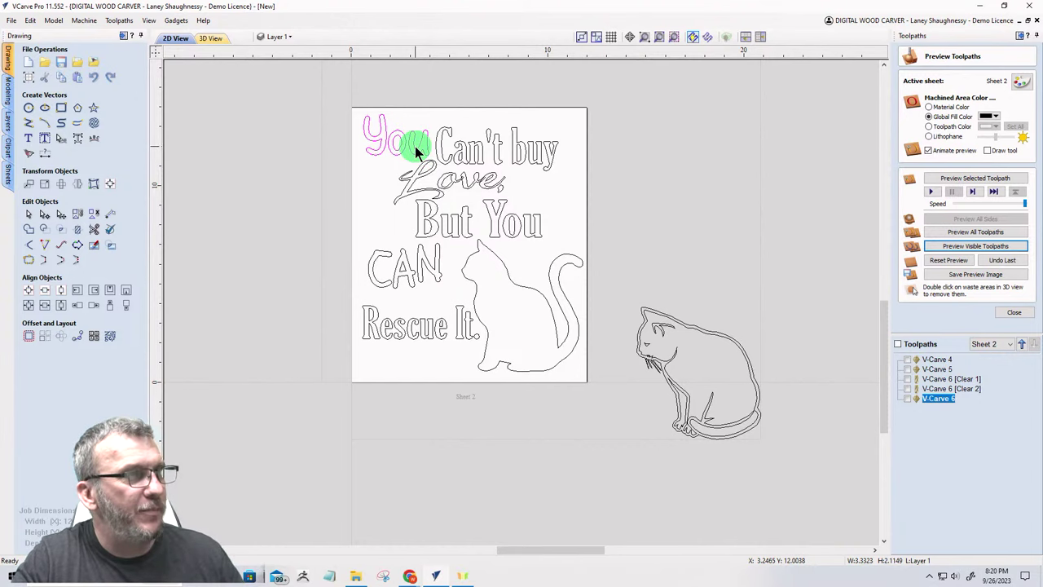
{"action": "left_click", "coordinate": [371, 199]}
{"action": "scroll", "coordinate": [348, 201], "scroll_direction": "down", "scroll_amount": 3}
{"action": "scroll", "coordinate": [345, 198], "scroll_direction": "up", "scroll_amount": 3}
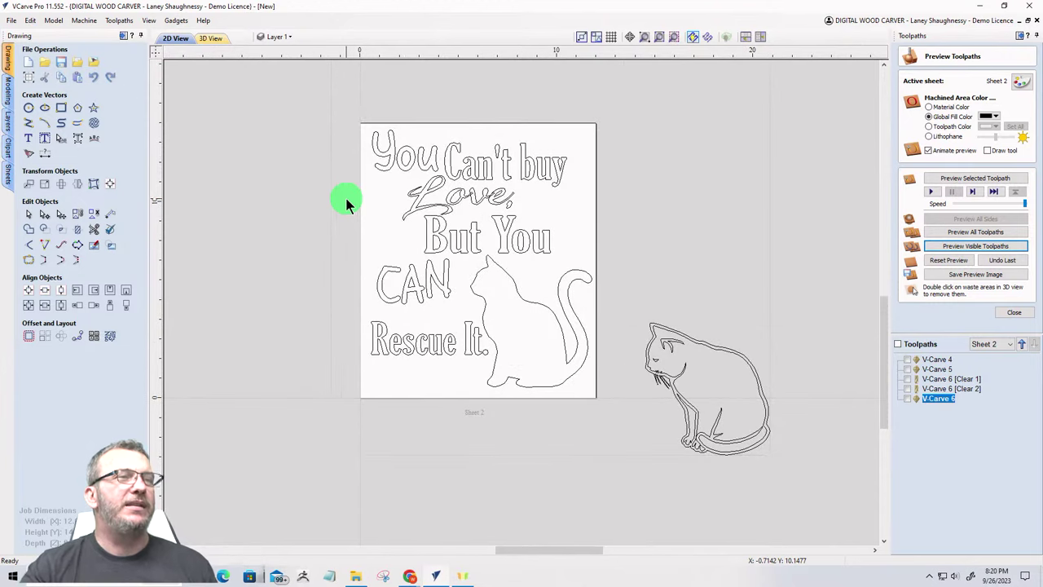
{"action": "left_click", "coordinate": [210, 38]}
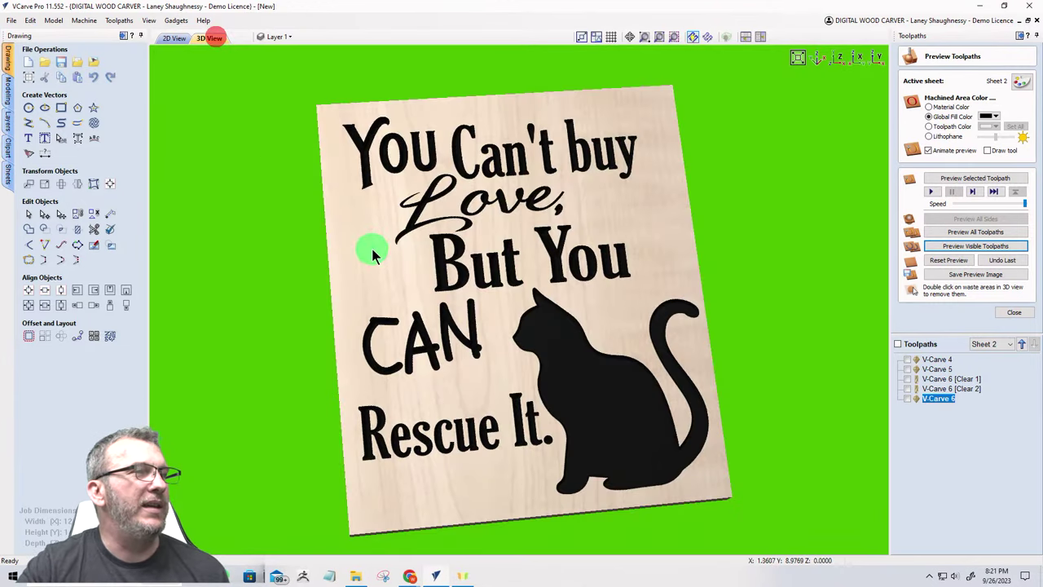
{"action": "left_click_drag", "start_coordinate": [506, 381], "coordinate": [380, 215]}
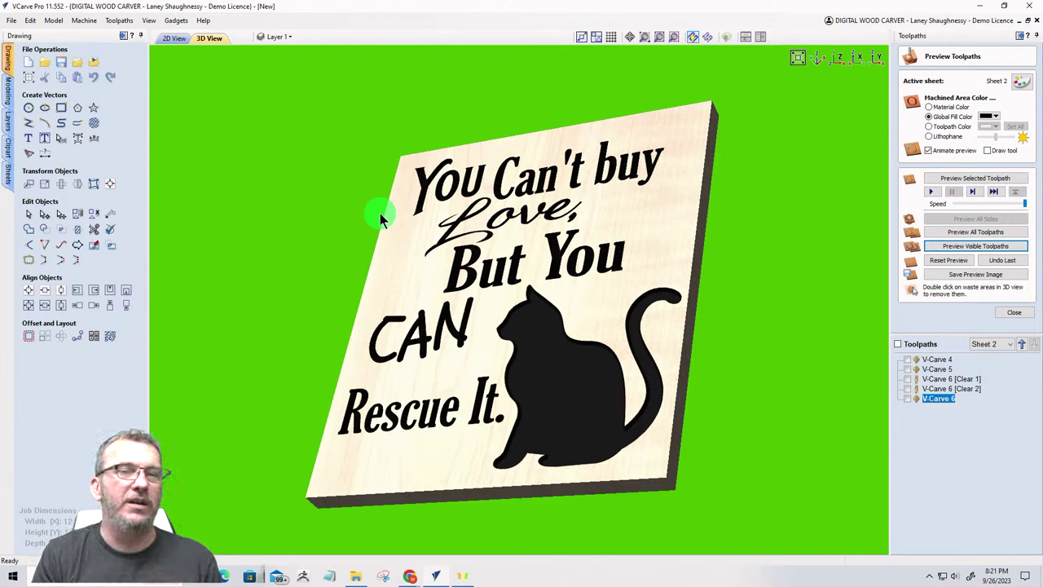
{"action": "left_click", "coordinate": [174, 40]}
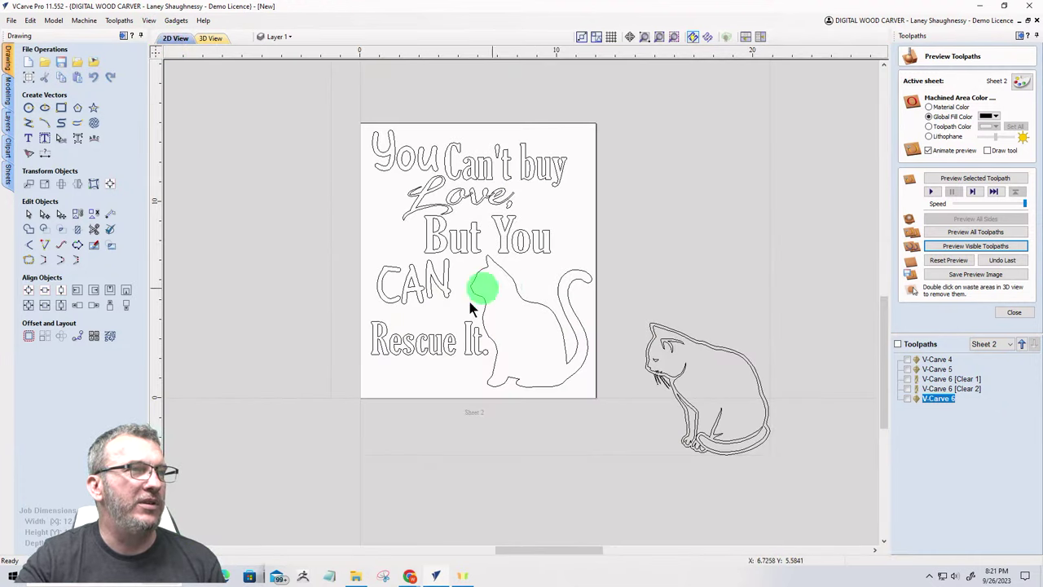
Step: Drag the entire quote-and-cat design up and right off Sheet 2
{"action": "scroll", "coordinate": [424, 383], "scroll_direction": "down", "scroll_amount": 2}
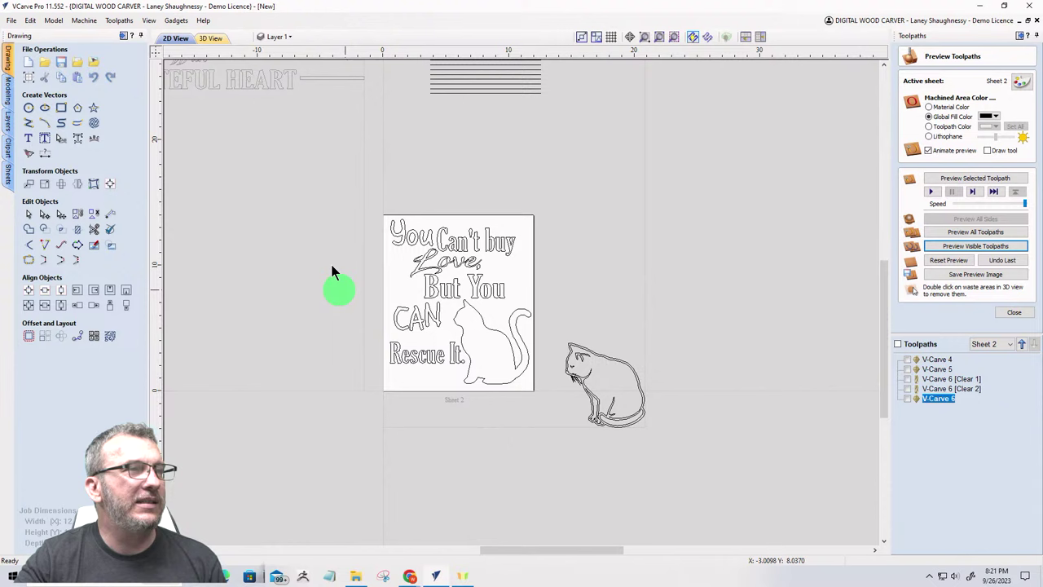
{"action": "left_click", "coordinate": [319, 172]}
{"action": "left_click", "coordinate": [452, 287]}
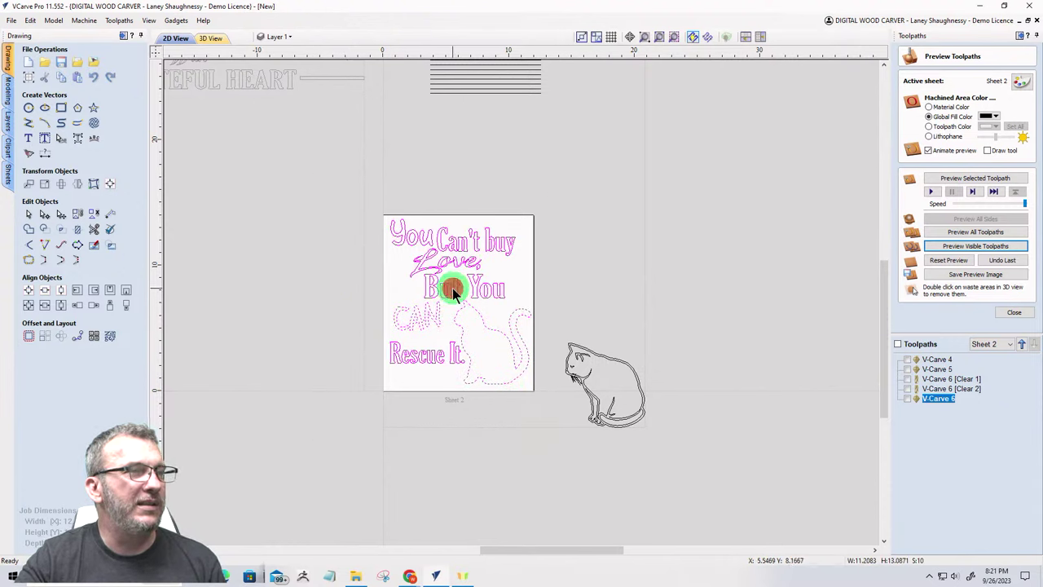
{"action": "left_click_drag", "start_coordinate": [453, 288], "coordinate": [664, 139]}
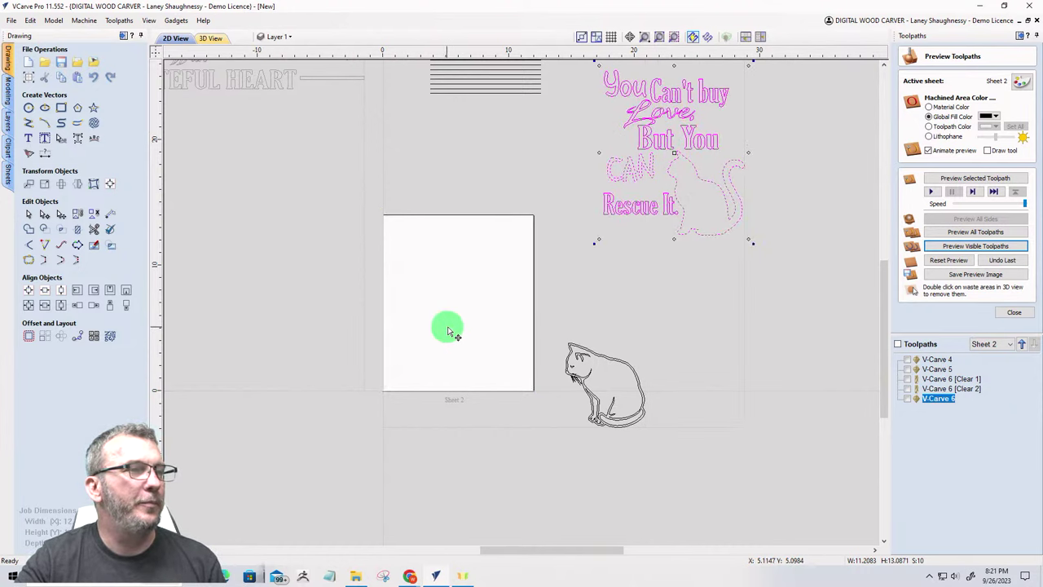
{"action": "scroll", "coordinate": [461, 316], "scroll_direction": "up", "scroll_amount": 4}
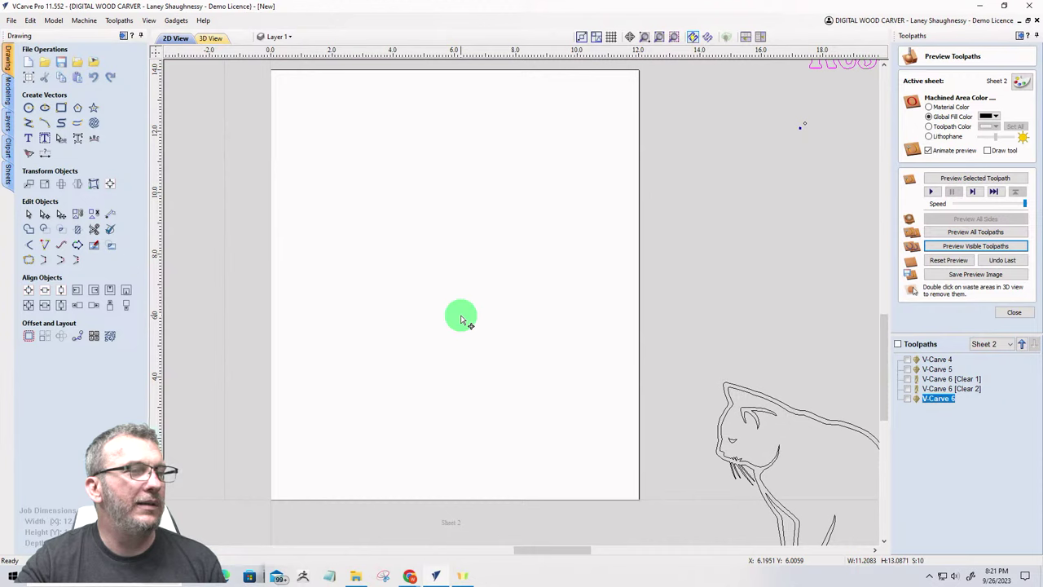
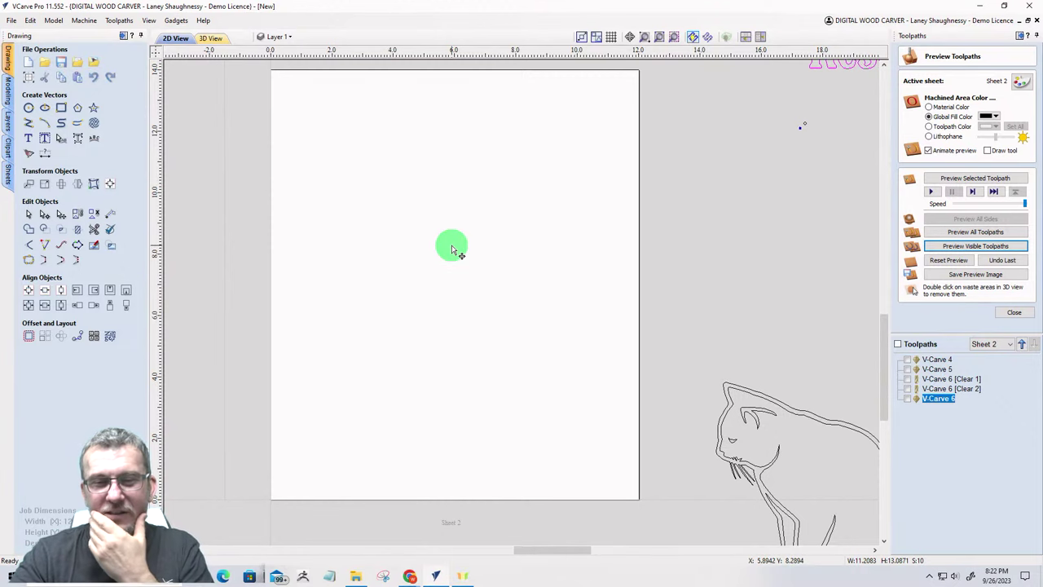
Step: Deselect the pink text and cat designs and review Job Setup without changing anything
{"action": "scroll", "coordinate": [448, 251], "scroll_direction": "down", "scroll_amount": 3}
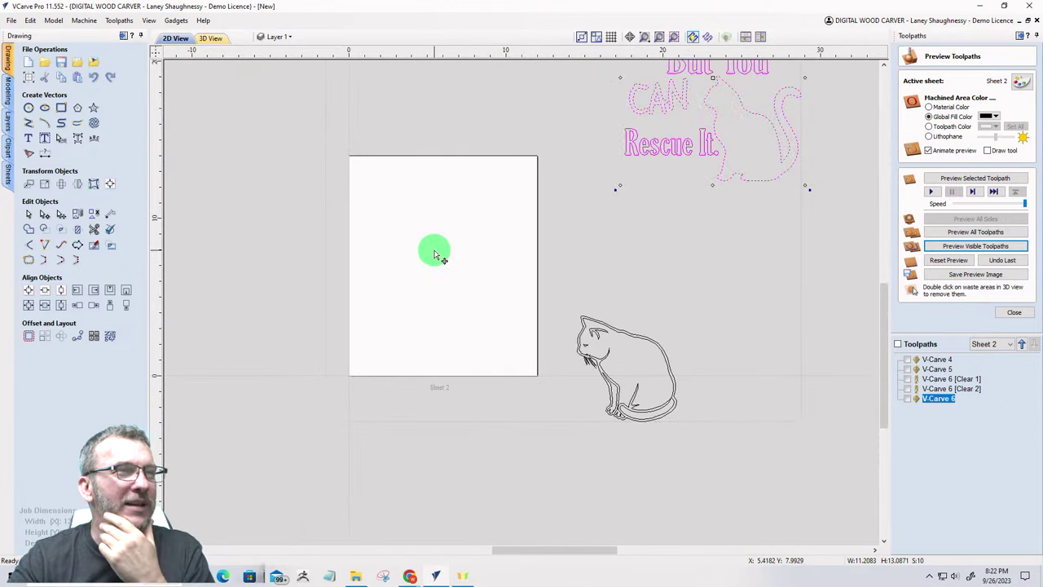
{"action": "left_click", "coordinate": [570, 223]}
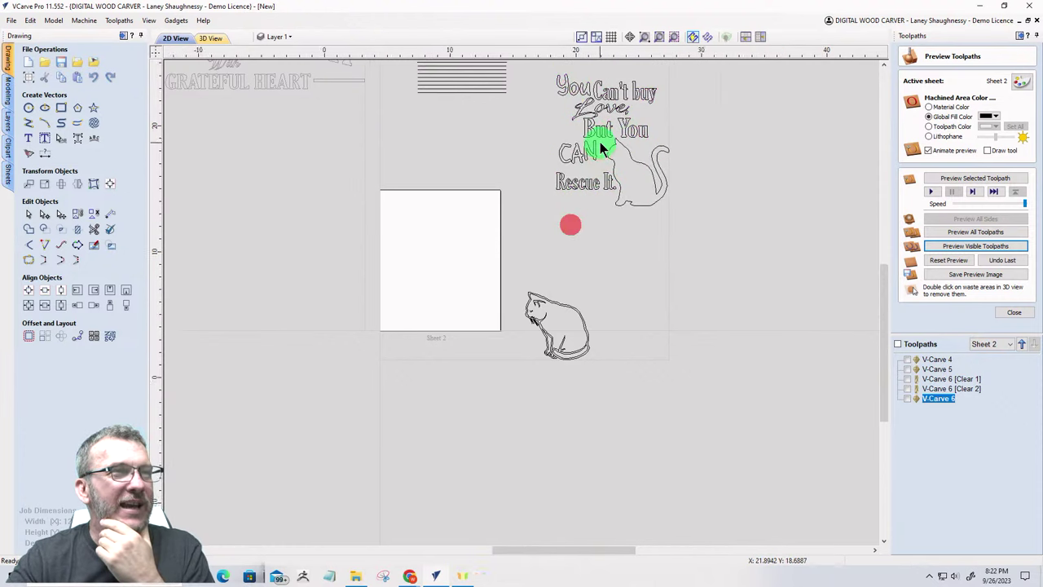
{"action": "scroll", "coordinate": [601, 145], "scroll_direction": "up", "scroll_amount": 3}
{"action": "scroll", "coordinate": [600, 148], "scroll_direction": "down", "scroll_amount": 4}
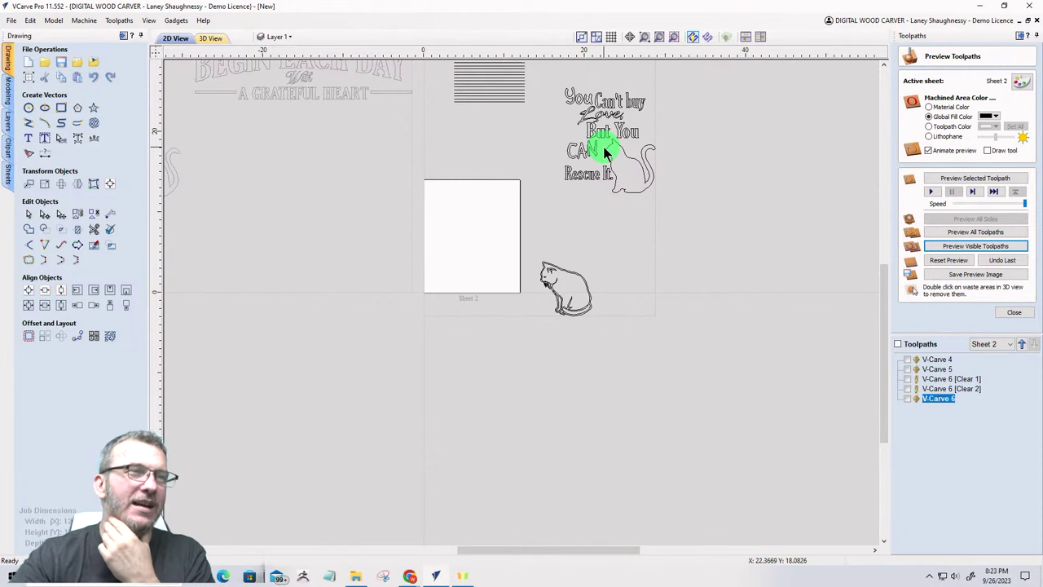
{"action": "scroll", "coordinate": [604, 152], "scroll_direction": "up", "scroll_amount": 2}
{"action": "scroll", "coordinate": [602, 147], "scroll_direction": "down", "scroll_amount": 5}
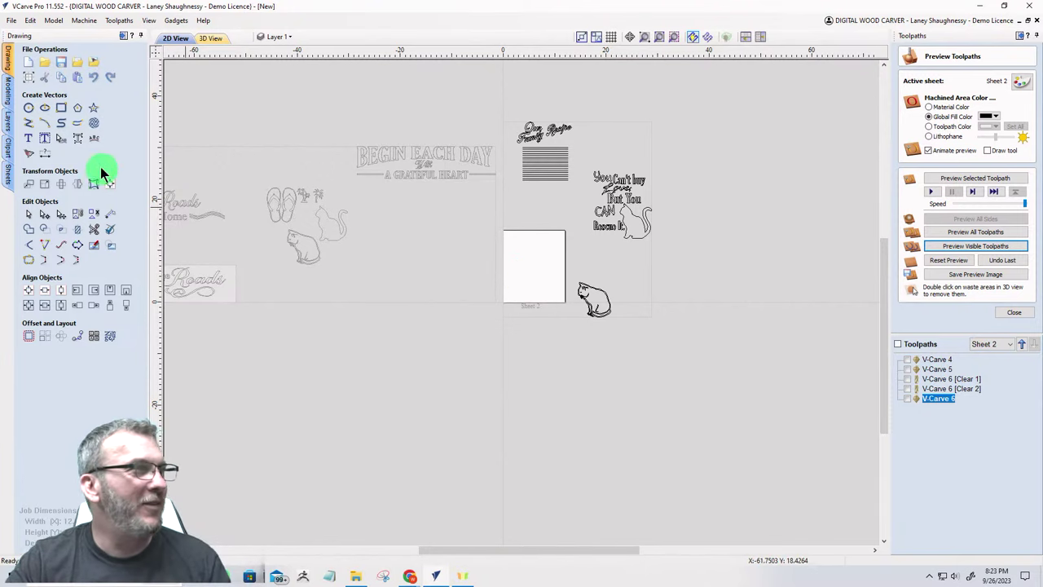
{"action": "left_click", "coordinate": [28, 77]}
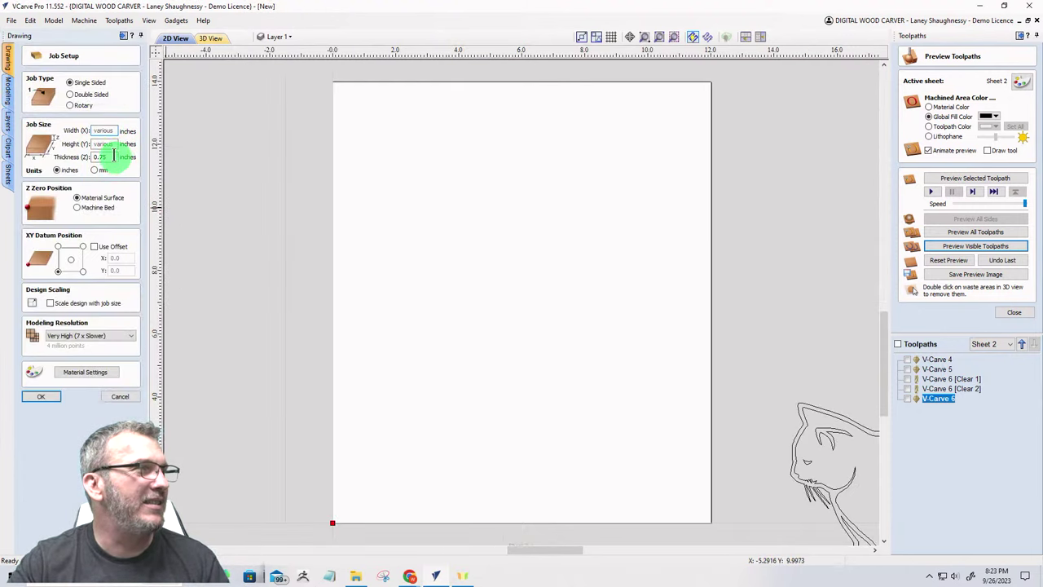
{"action": "left_click", "coordinate": [121, 398]}
Step: Change Sheet 2's size to width 14 and height 28 inches in the Sheets list
{"action": "left_click", "coordinate": [8, 173]}
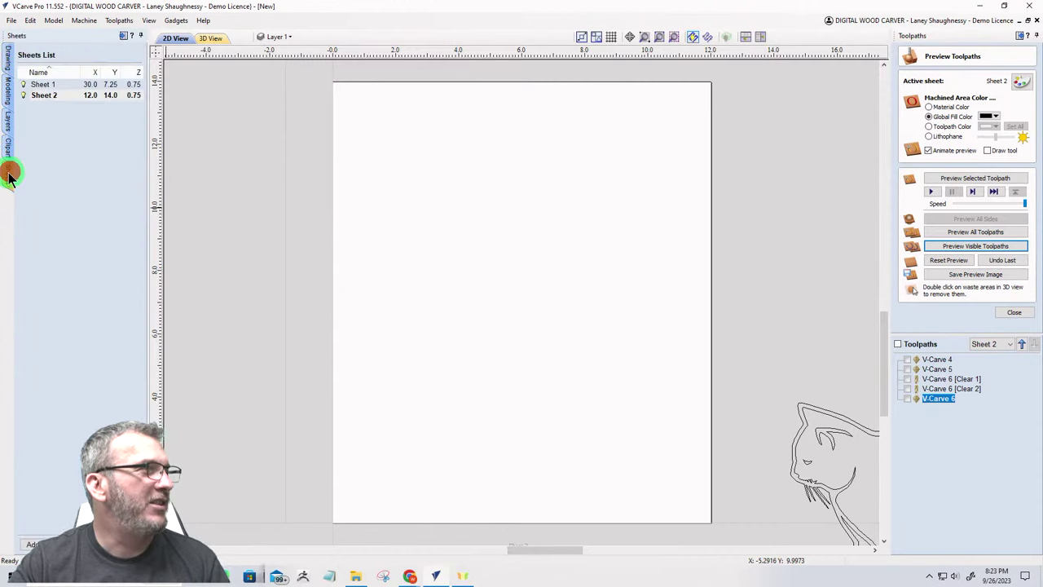
{"action": "left_click", "coordinate": [44, 96]}
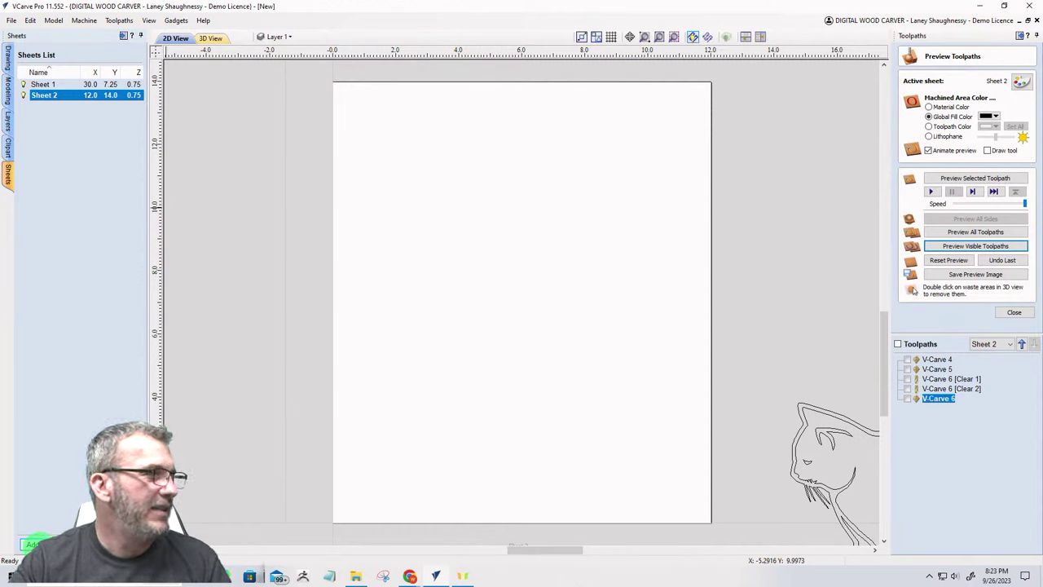
{"action": "double_click", "coordinate": [45, 95]}
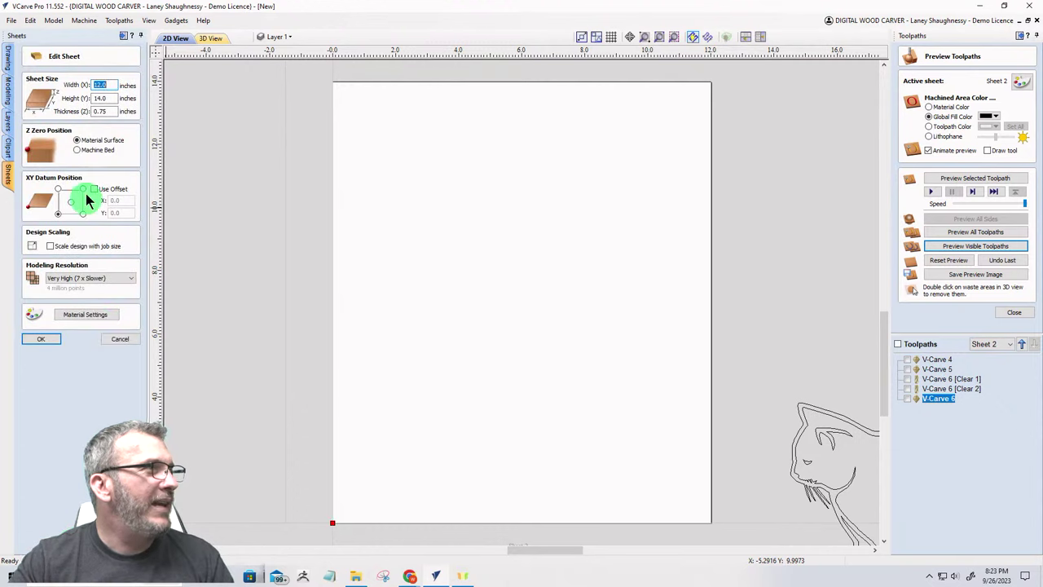
{"action": "double_click", "coordinate": [110, 85]}
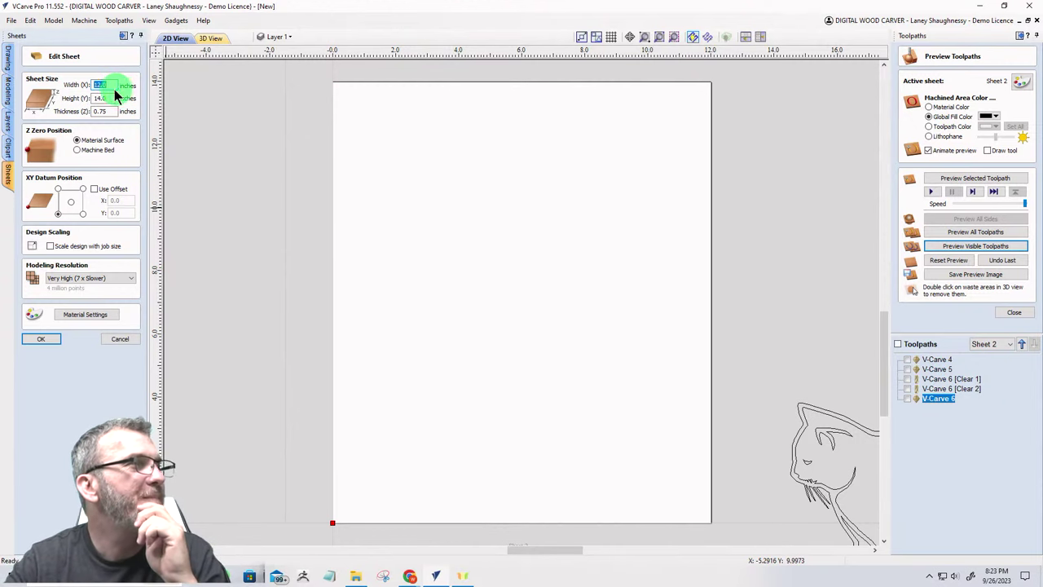
{"action": "left_click", "coordinate": [98, 85]}
{"action": "type", "text": "14"}
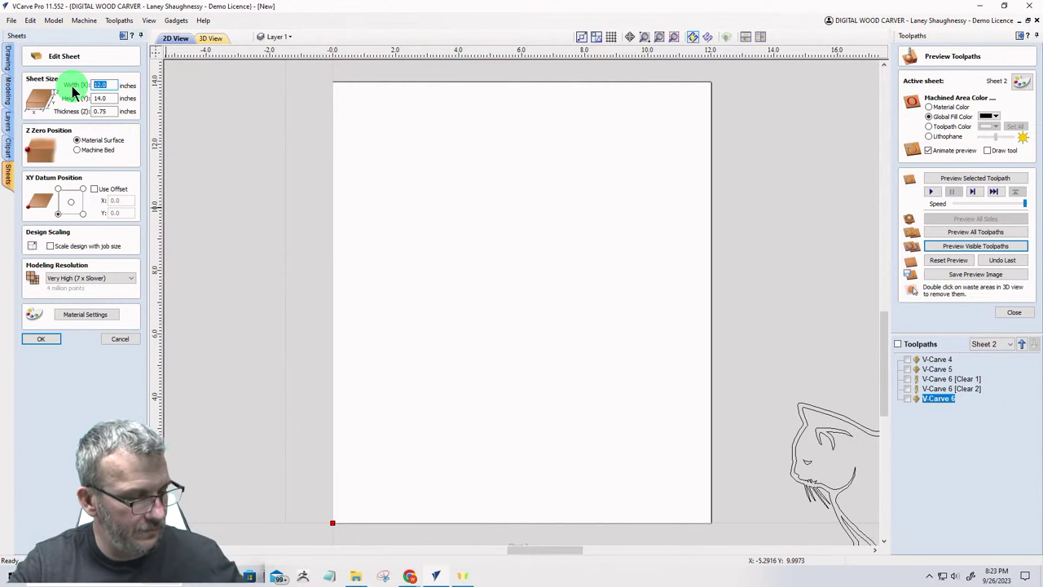
{"action": "left_click", "coordinate": [106, 98]}
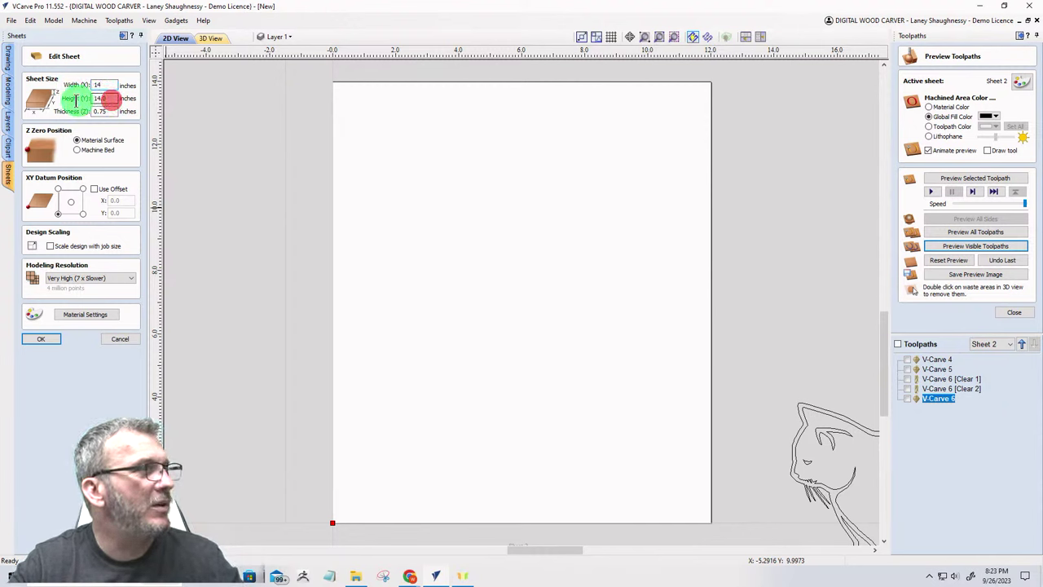
{"action": "double_click", "coordinate": [101, 98]}
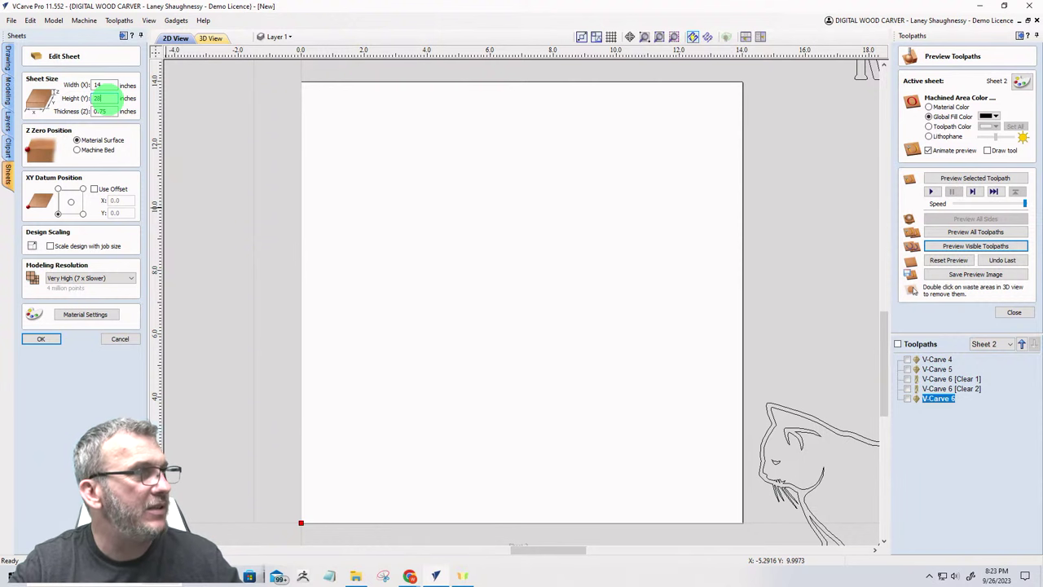
{"action": "left_click", "coordinate": [459, 290]}
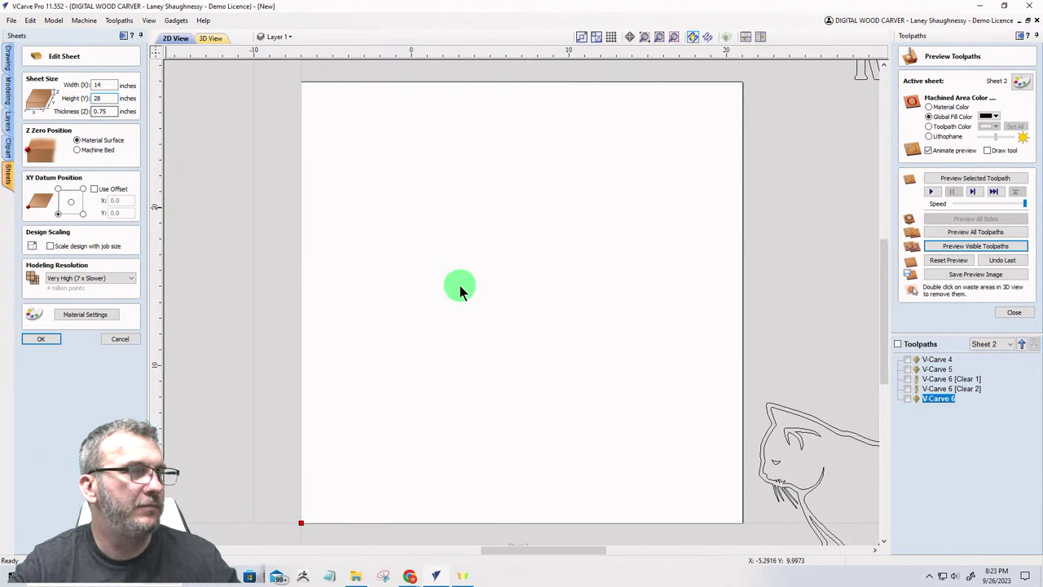
{"action": "scroll", "coordinate": [459, 289], "scroll_direction": "down", "scroll_amount": 2}
{"action": "scroll", "coordinate": [459, 289], "scroll_direction": "up", "scroll_amount": 1}
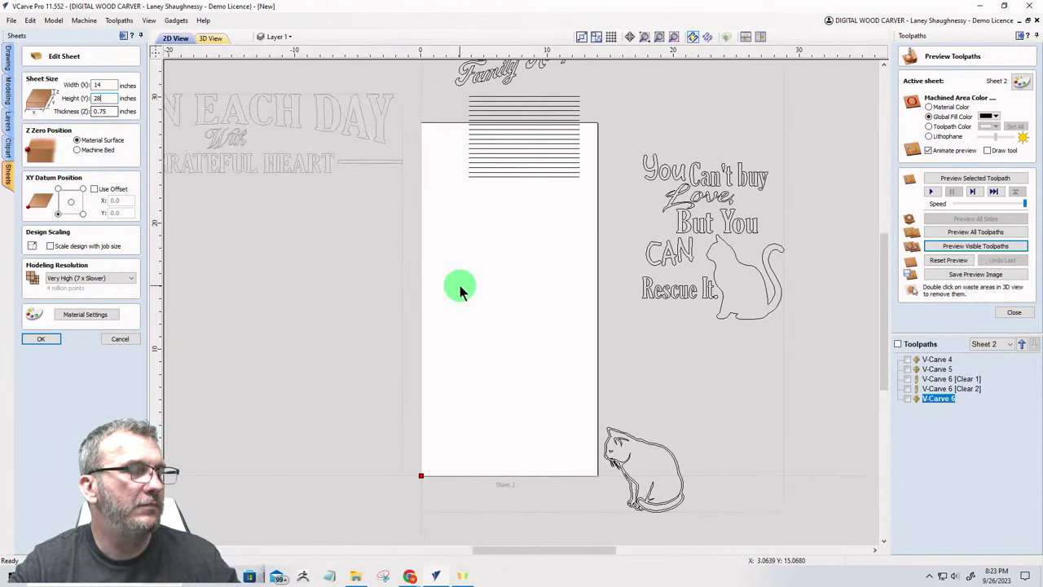
{"action": "left_click", "coordinate": [35, 341]}
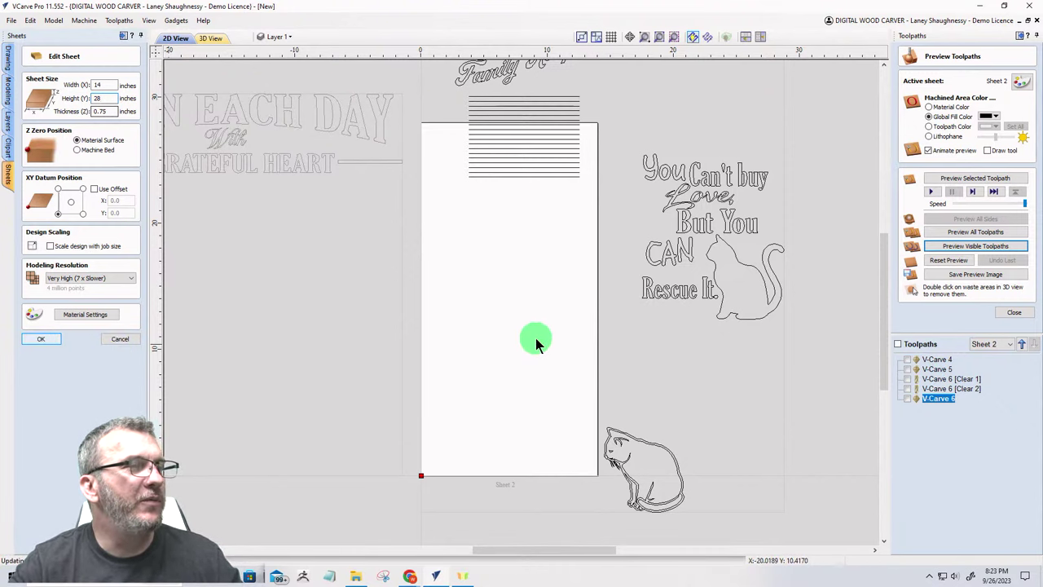
{"action": "scroll", "coordinate": [535, 342], "scroll_direction": "down", "scroll_amount": 1}
Step: Select the recipe title and lines and move them up above the board
{"action": "left_click", "coordinate": [473, 77]}
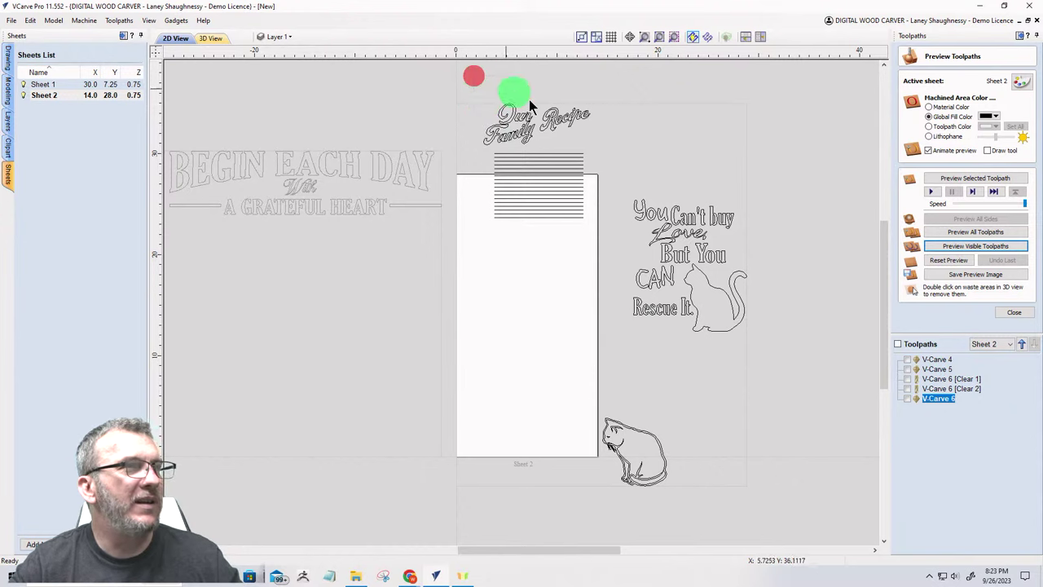
{"action": "left_click_drag", "start_coordinate": [612, 238], "coordinate": [607, 234]}
{"action": "left_click_drag", "start_coordinate": [532, 160], "coordinate": [502, 164]}
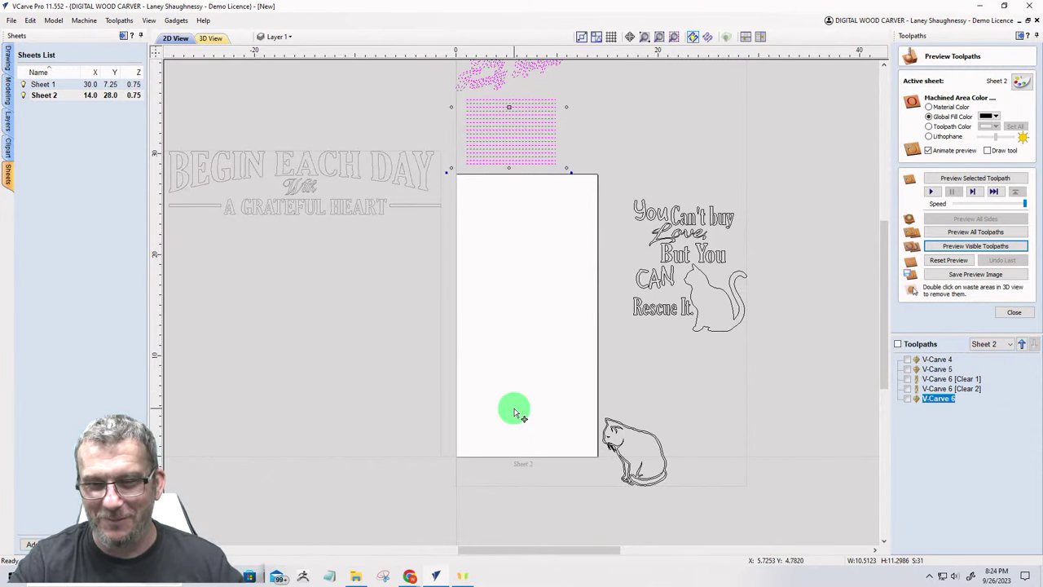
{"action": "scroll", "coordinate": [554, 216], "scroll_direction": "up", "scroll_amount": 1}
{"action": "scroll", "coordinate": [543, 226], "scroll_direction": "down", "scroll_amount": 1}
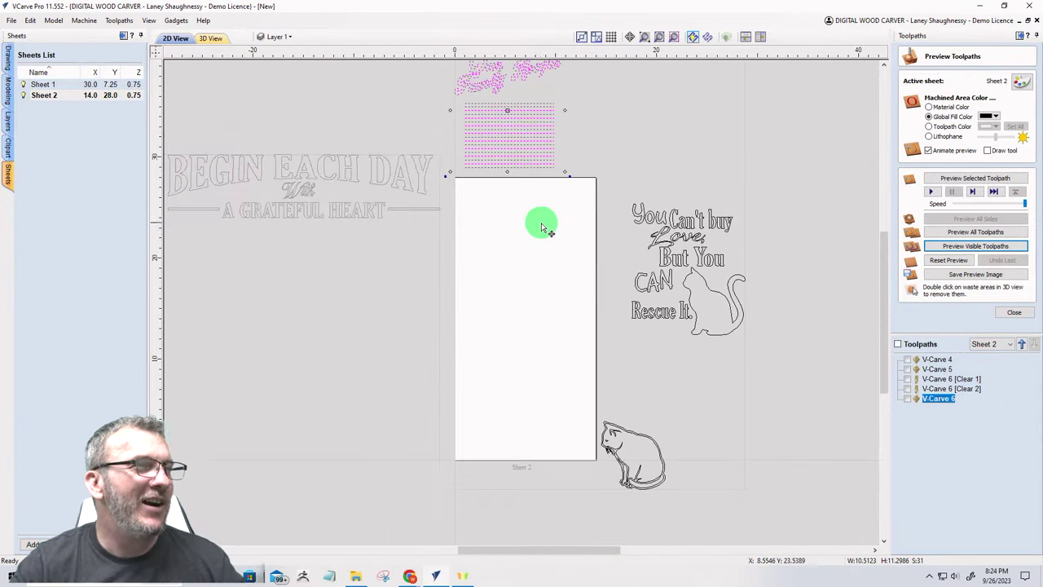
Step: Draw a tall 7.5 x 24.5 inch rectangle on the board and enlarge it from its corner
{"action": "left_click", "coordinate": [9, 60]}
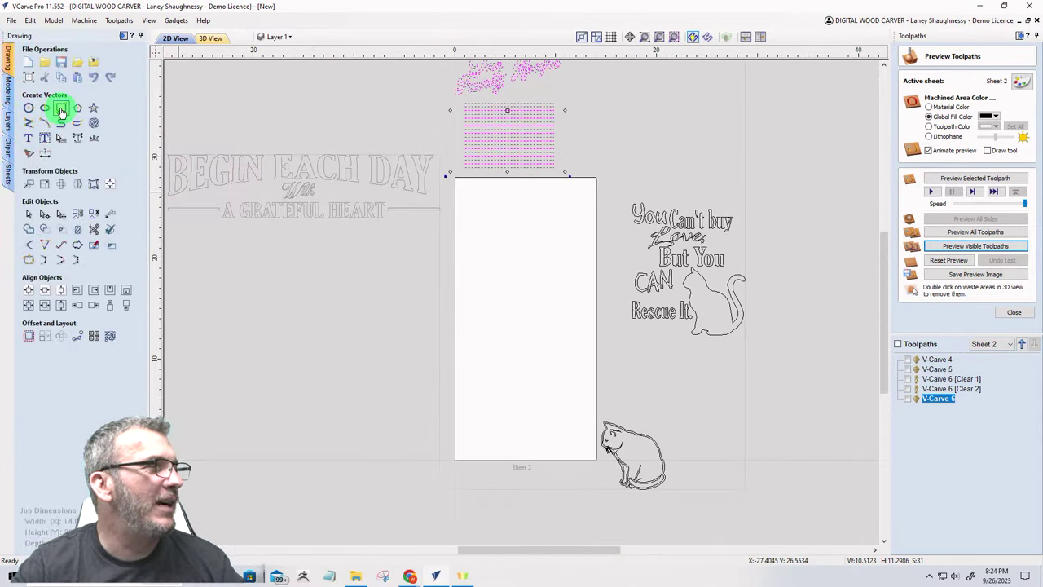
{"action": "left_click", "coordinate": [61, 111]}
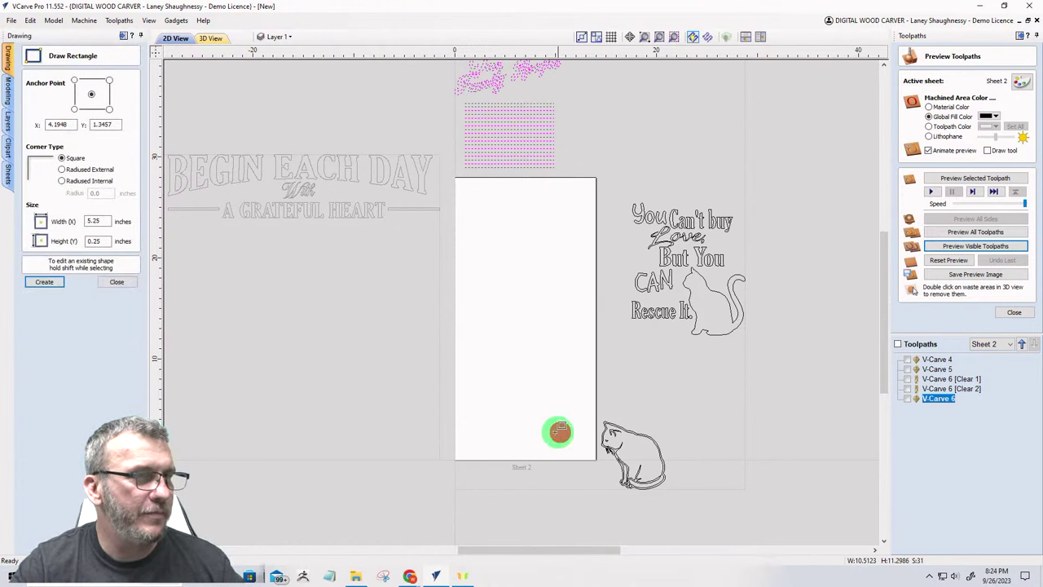
{"action": "left_click_drag", "start_coordinate": [559, 431], "coordinate": [484, 187]}
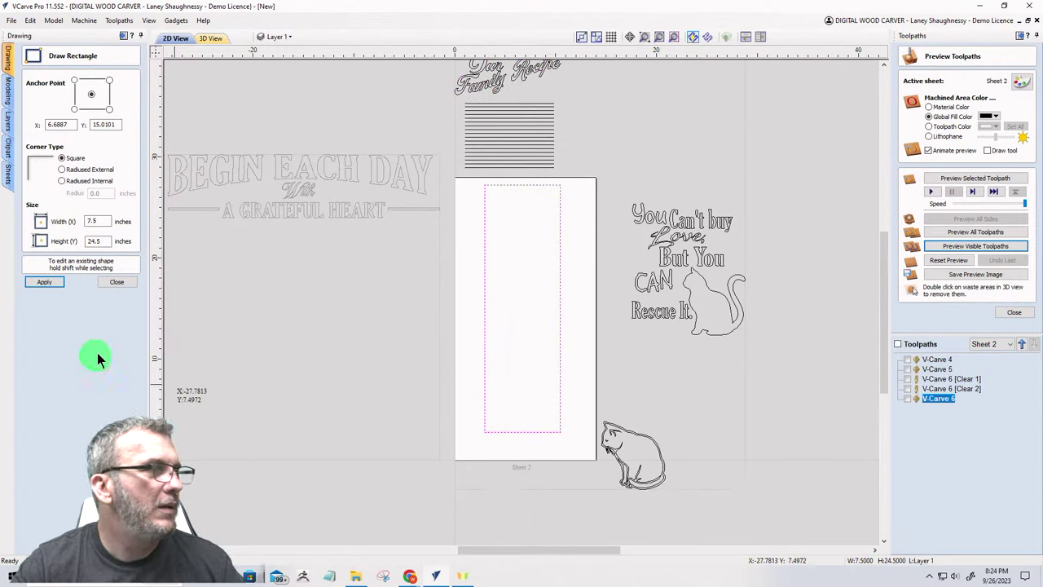
{"action": "left_click", "coordinate": [116, 282]}
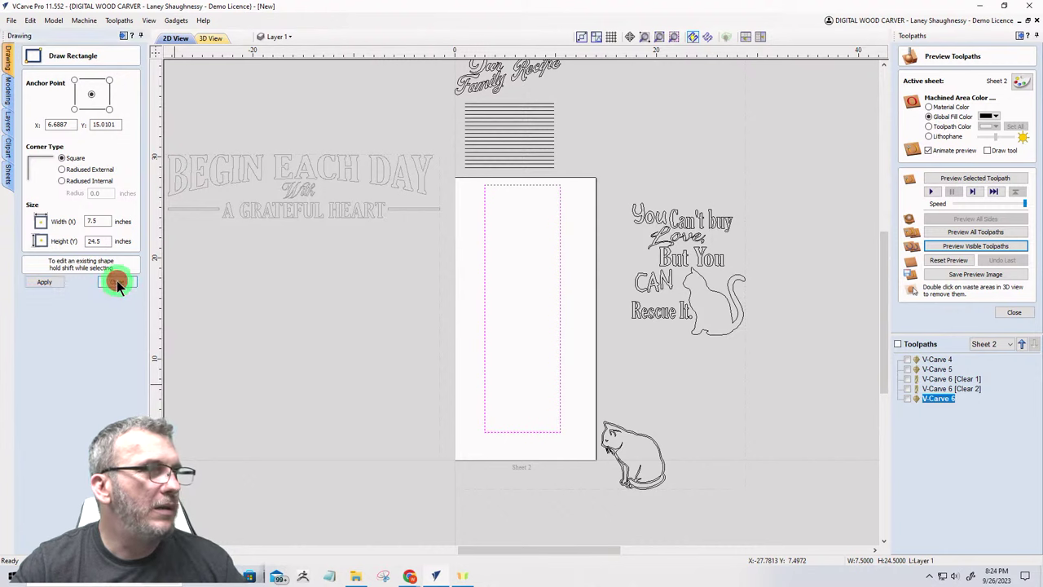
{"action": "left_click", "coordinate": [523, 431]}
{"action": "mouse_move", "coordinate": [558, 434]}
{"action": "left_mouse_down"}
{"action": "mouse_move", "coordinate": [568, 437]}
{"action": "mouse_move", "coordinate": [562, 428]}
{"action": "mouse_move", "coordinate": [558, 437]}
{"action": "left_mouse_up"}
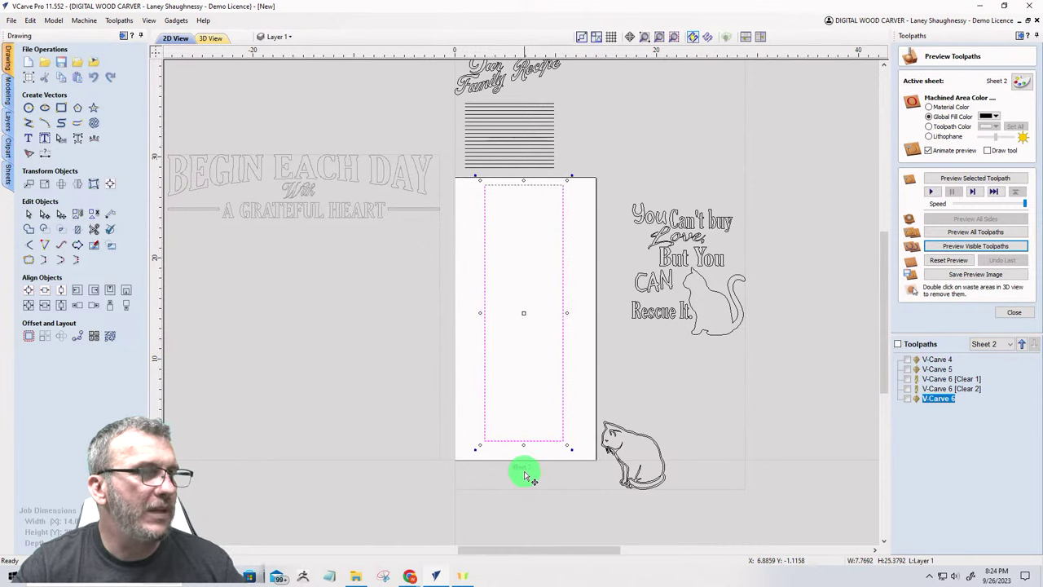
Step: Centre the rectangle on the material using the alignment options
{"action": "left_click", "coordinate": [109, 183]}
{"action": "left_click", "coordinate": [77, 92]}
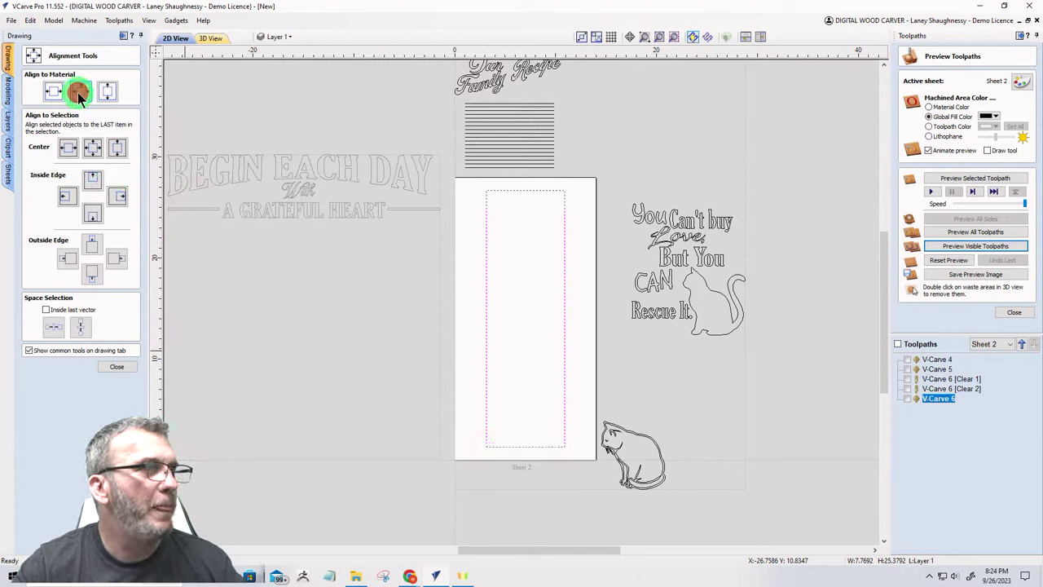
{"action": "left_click", "coordinate": [118, 367]}
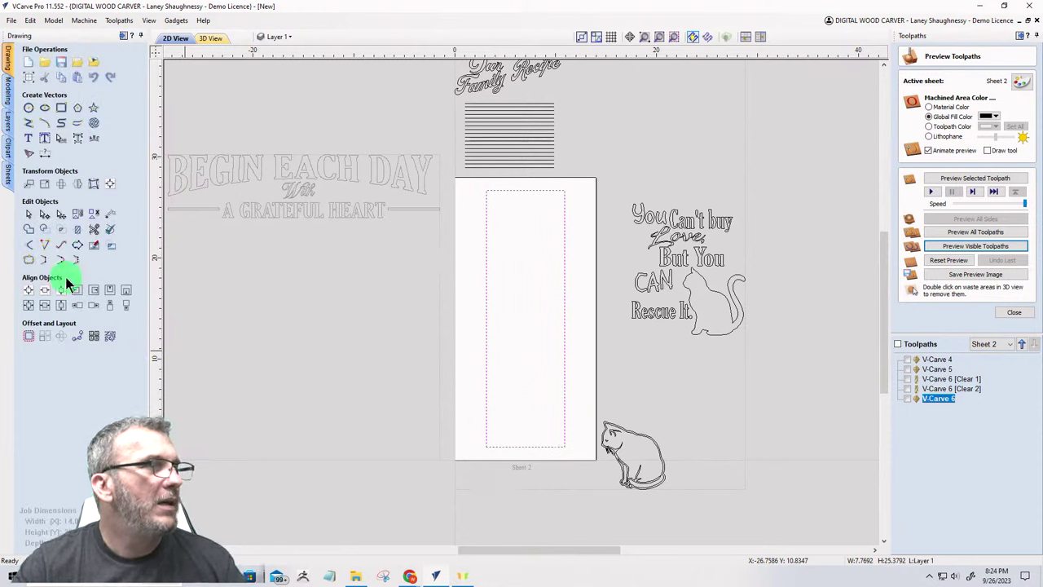
Step: Insert nodes at the midpoints of the rectangle's top and bottom edges
{"action": "left_click", "coordinate": [44, 215]}
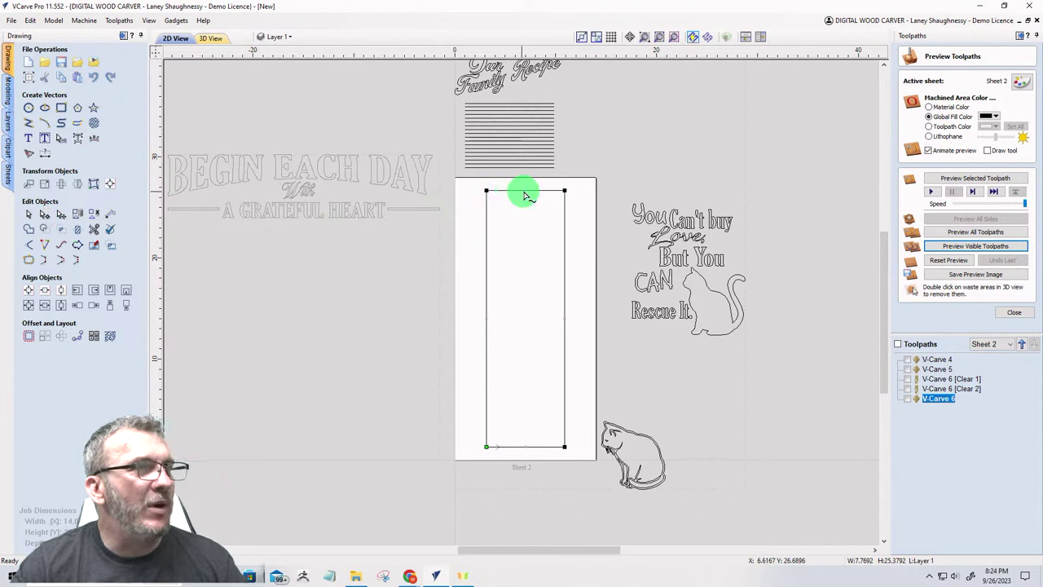
{"action": "right_click", "coordinate": [525, 190]}
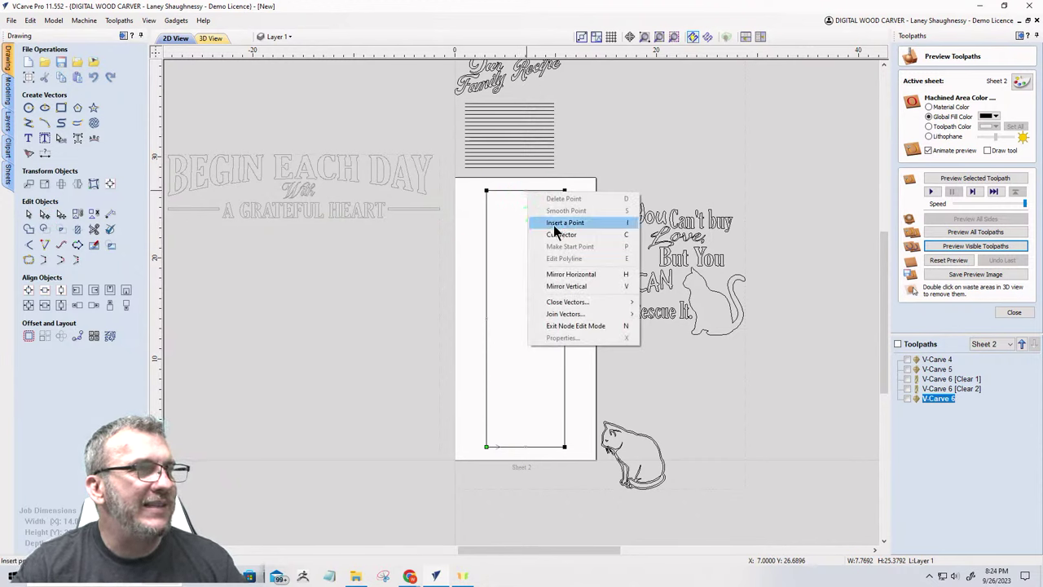
{"action": "left_click", "coordinate": [551, 223]}
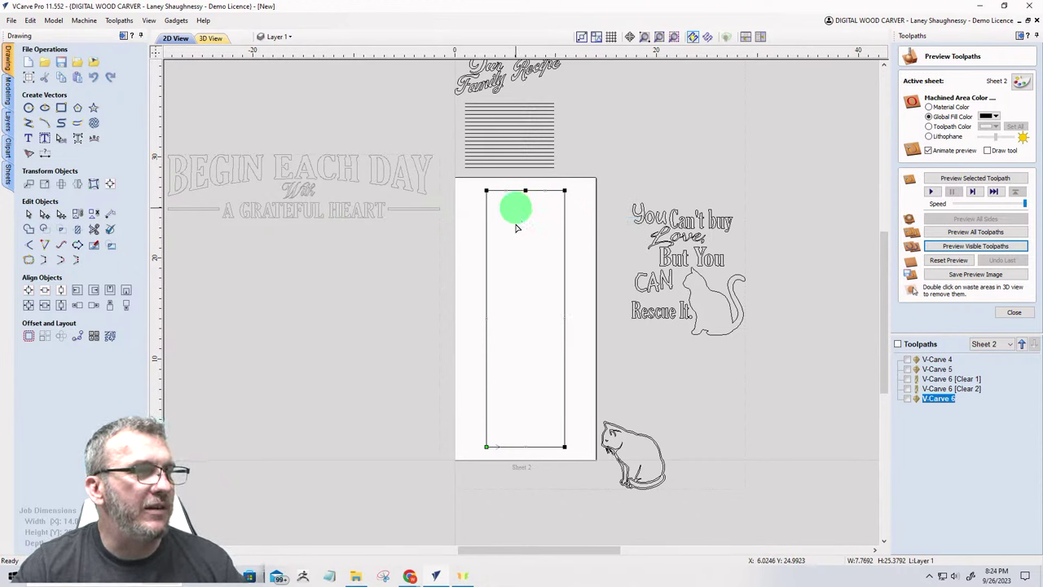
{"action": "right_click", "coordinate": [528, 449]}
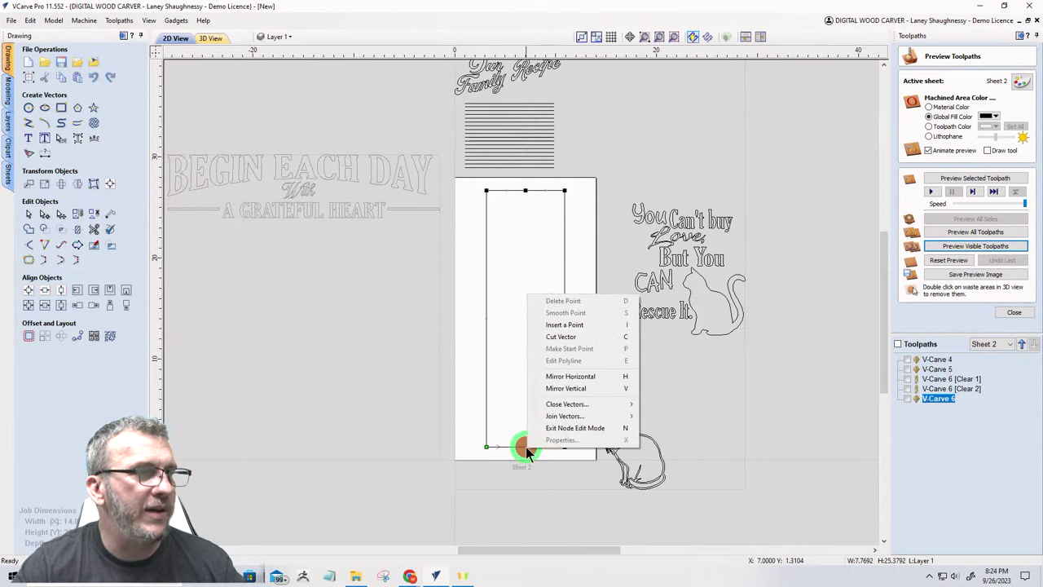
{"action": "left_click", "coordinate": [556, 325]}
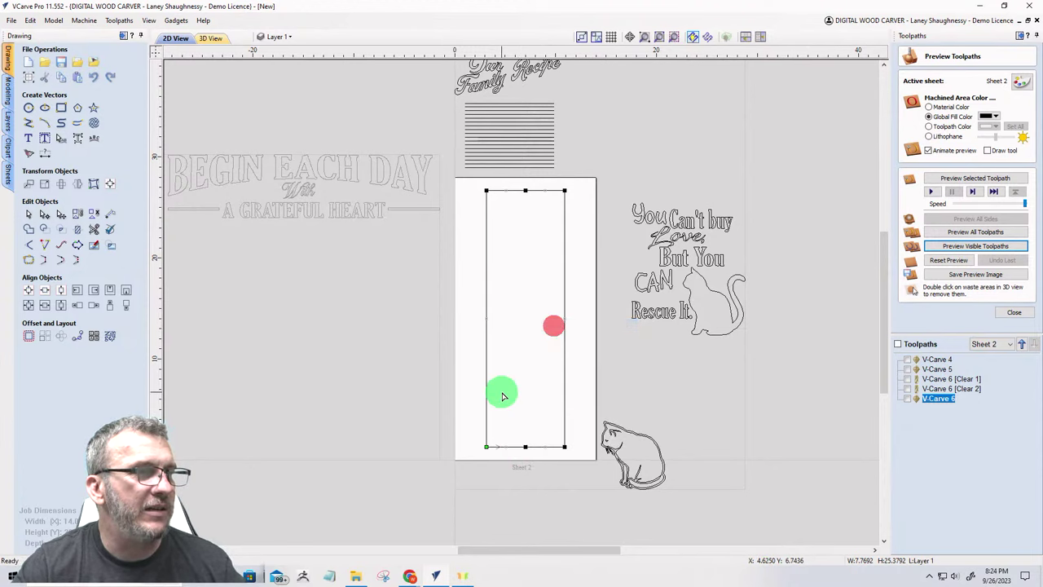
Step: Nudge the bottom-middle node up twice, then back down so the edge stays straight
{"action": "left_click", "coordinate": [526, 446]}
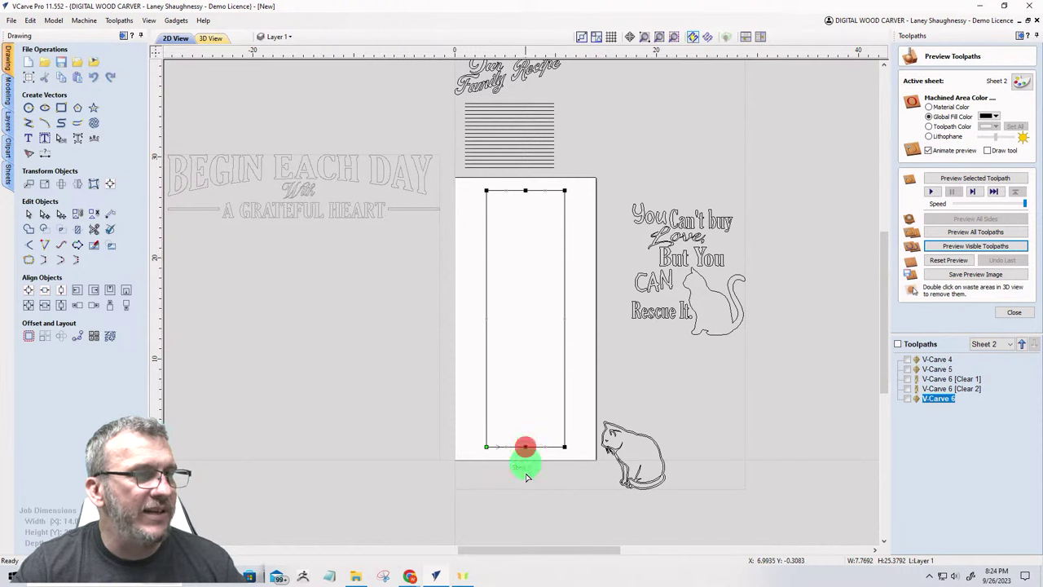
{"action": "key", "text": "Up"}
{"action": "key", "text": "Up"}
{"action": "key", "text": "Up"}
{"action": "key", "text": "Up"}
{"action": "key", "text": "Up"}
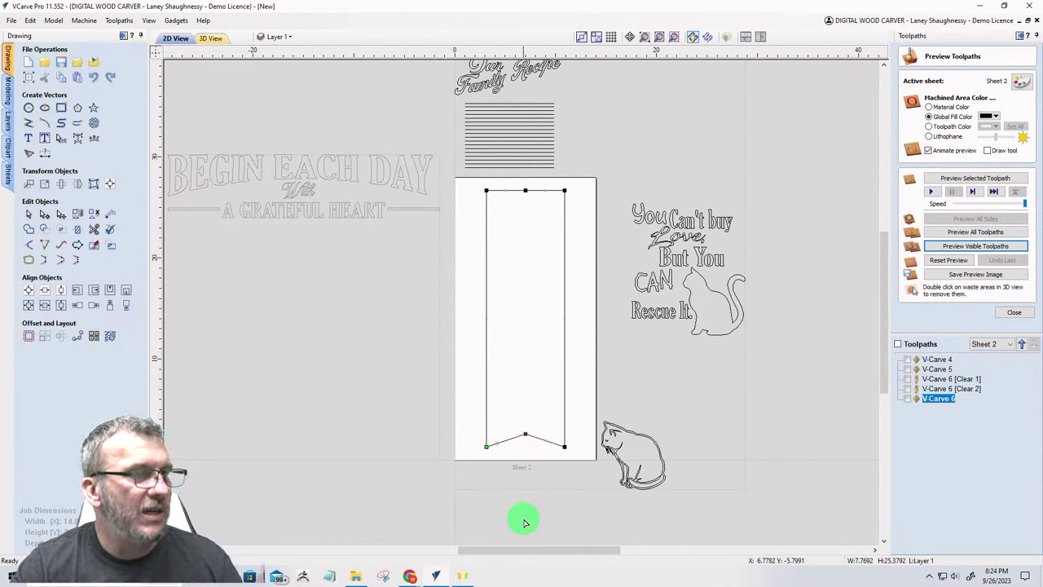
{"action": "key", "text": "Up"}
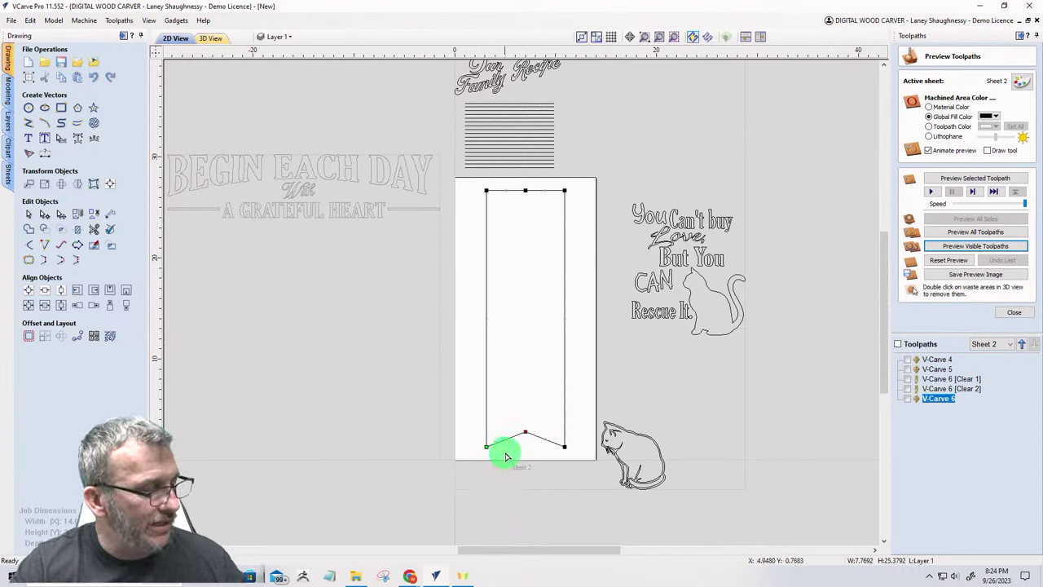
{"action": "key", "text": "Down"}
{"action": "key", "text": "Down"}
{"action": "key", "text": "Down"}
{"action": "key", "text": "Down"}
{"action": "key", "text": "Down"}
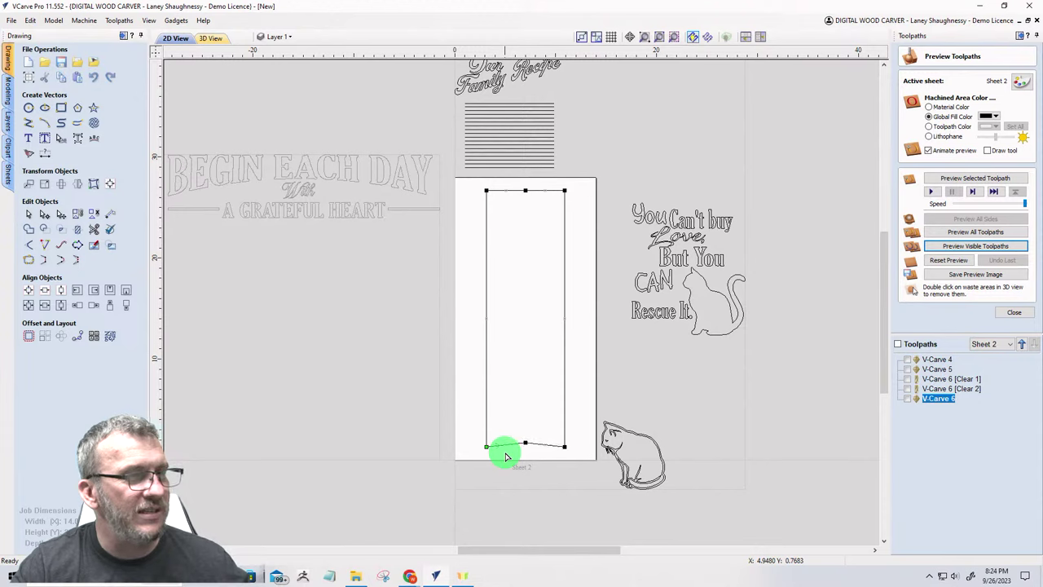
{"action": "key", "text": "Down"}
{"action": "key", "text": "Down"}
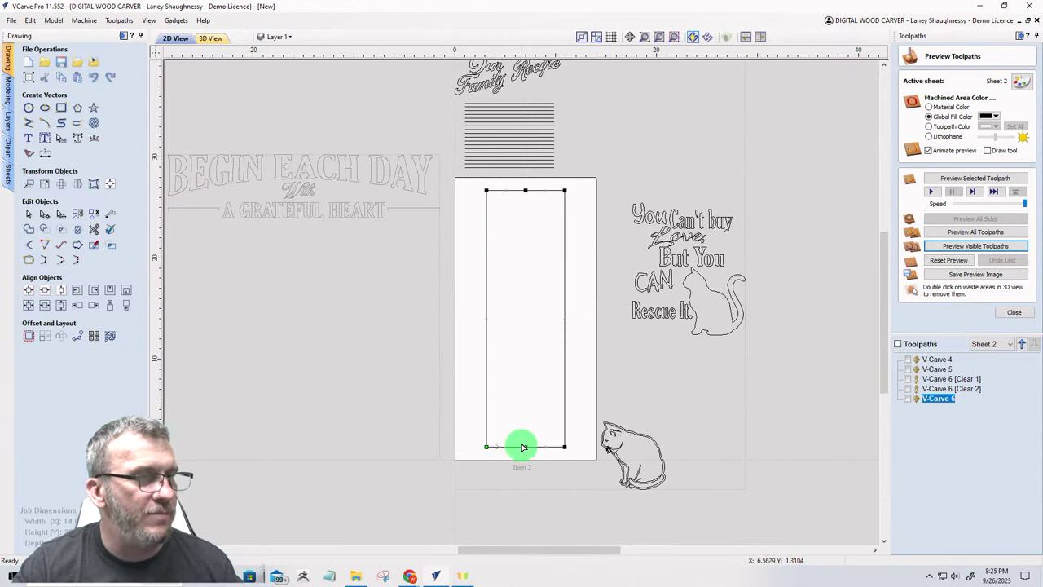
Step: Insert a bottom-edge node with Mirror Horizontal, test bending the edge, and undo it
{"action": "scroll", "coordinate": [493, 452], "scroll_direction": "up", "scroll_amount": 2}
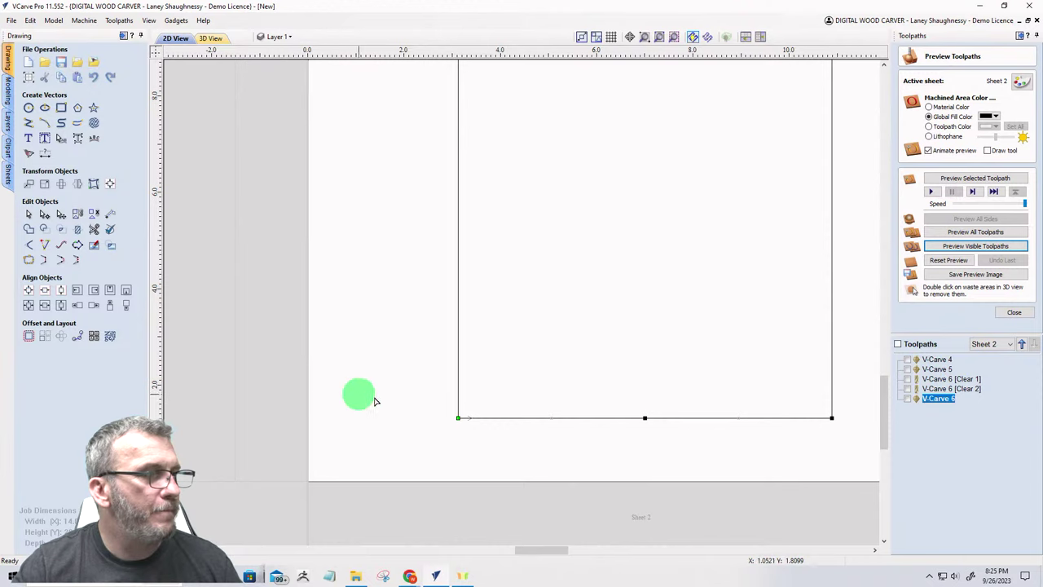
{"action": "right_click", "coordinate": [494, 420]}
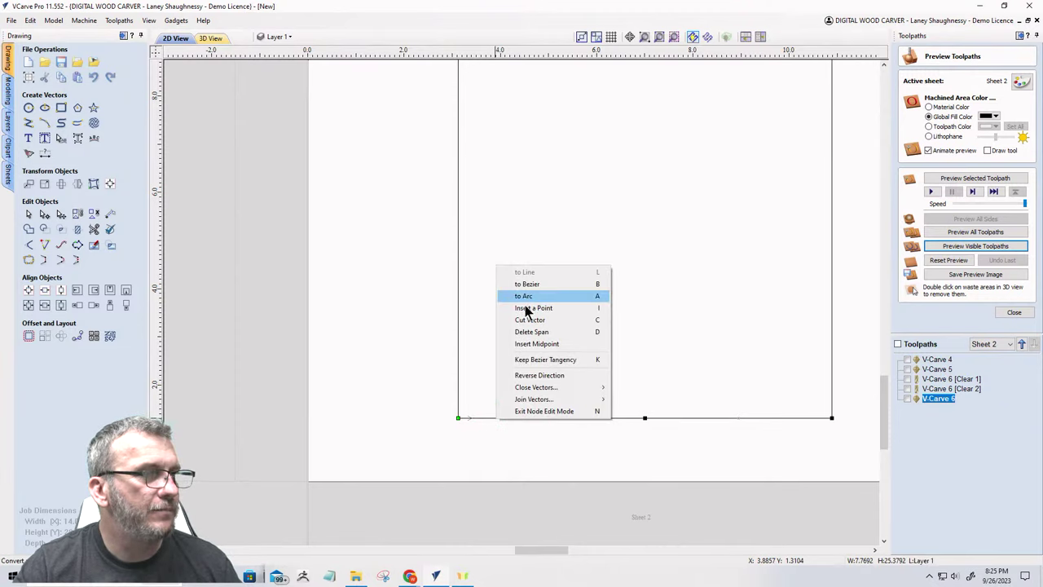
{"action": "left_click", "coordinate": [523, 308]}
{"action": "right_click", "coordinate": [494, 418]}
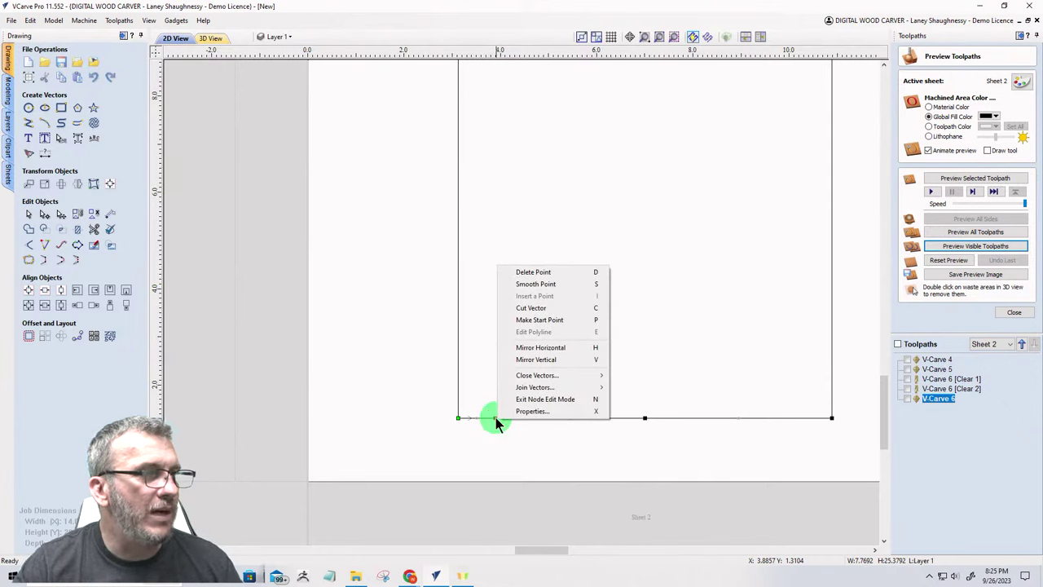
{"action": "left_click", "coordinate": [538, 348]}
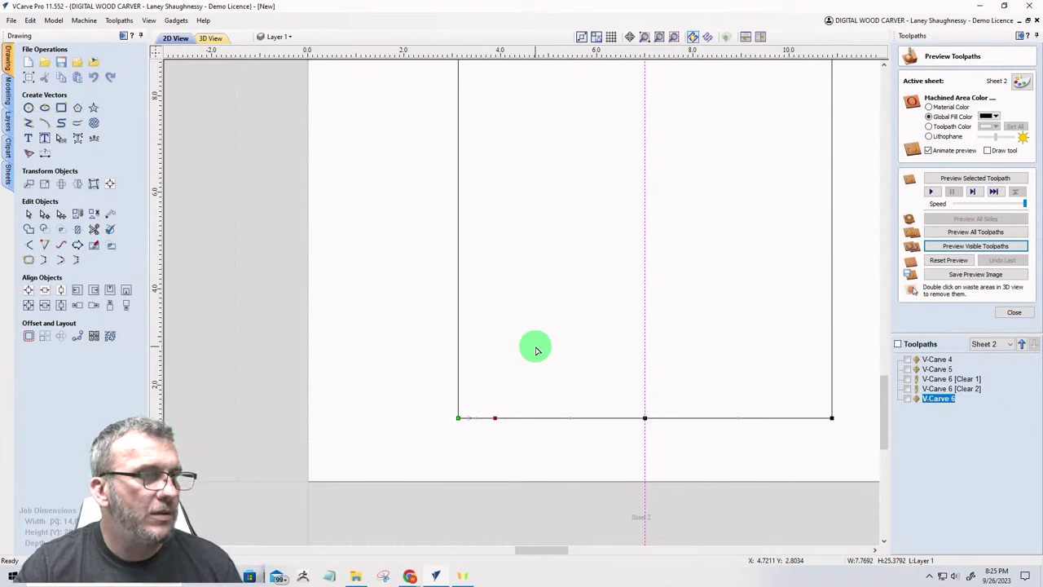
{"action": "right_click", "coordinate": [494, 419]}
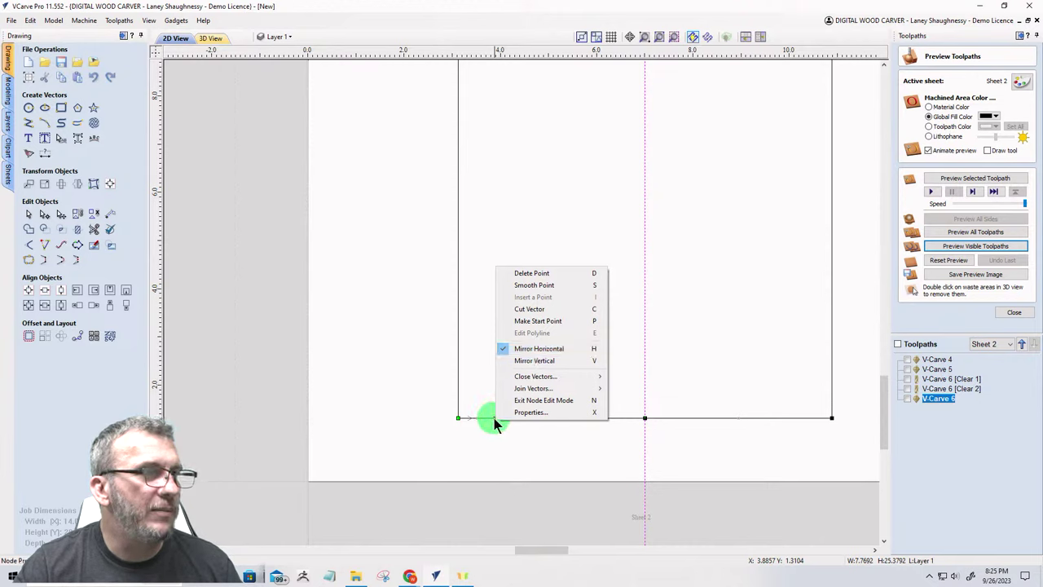
{"action": "left_click_drag", "start_coordinate": [494, 420], "coordinate": [495, 406]}
{"action": "key", "text": "ctrl+z"}
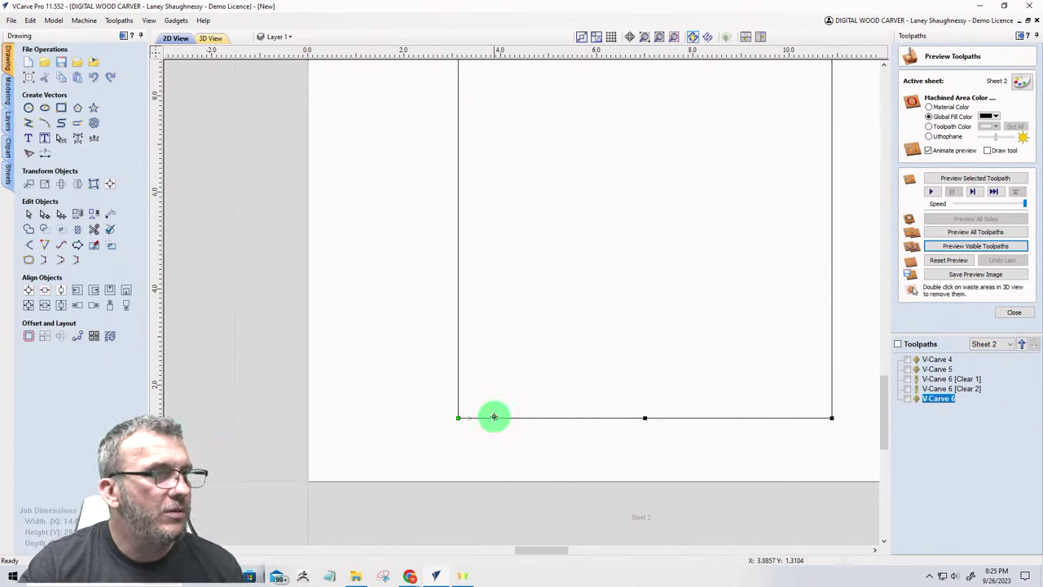
Step: Delete the extra bottom-edge node and set mirroring around the middle node
{"action": "right_click", "coordinate": [644, 418]}
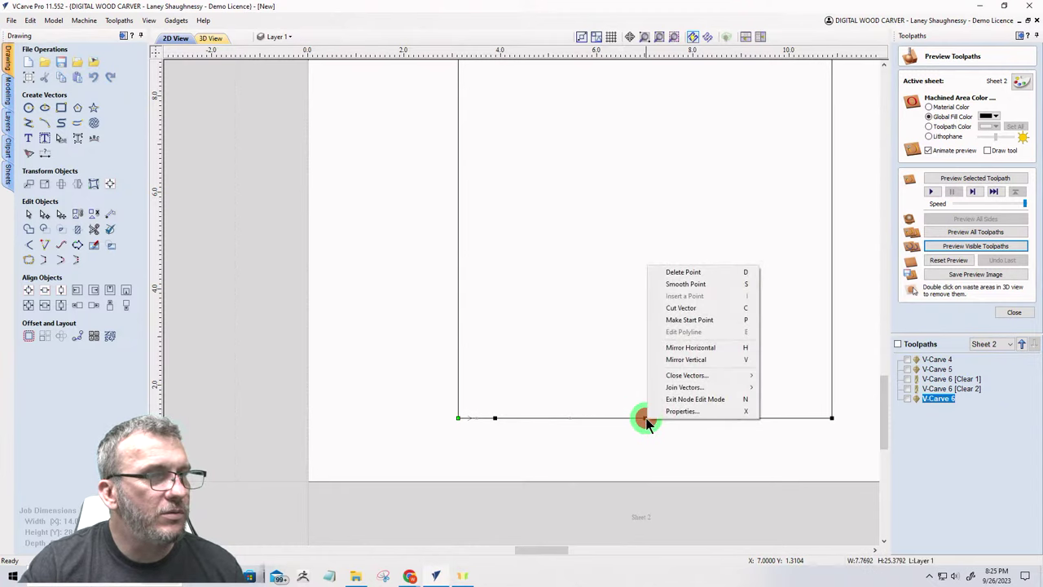
{"action": "left_click", "coordinate": [673, 351]}
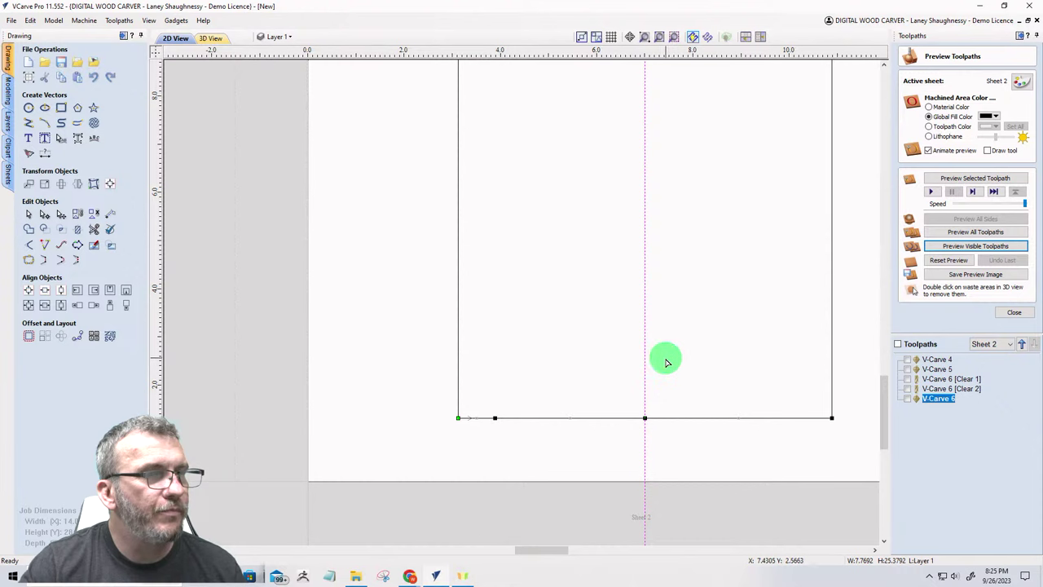
{"action": "scroll", "coordinate": [607, 403], "scroll_direction": "down", "scroll_amount": 4}
{"action": "scroll", "coordinate": [619, 399], "scroll_direction": "up", "scroll_amount": 6}
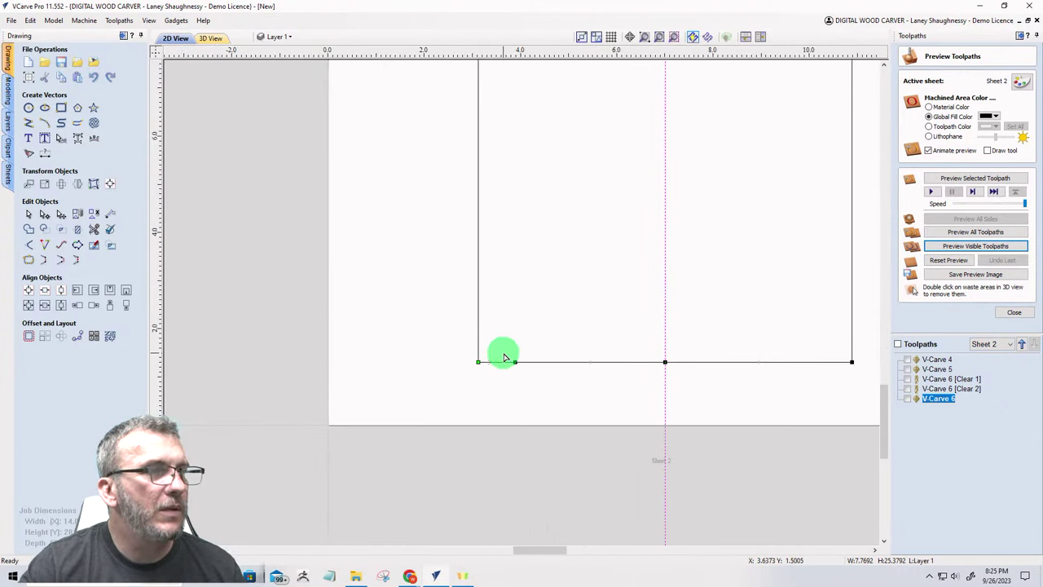
{"action": "right_click", "coordinate": [515, 361]}
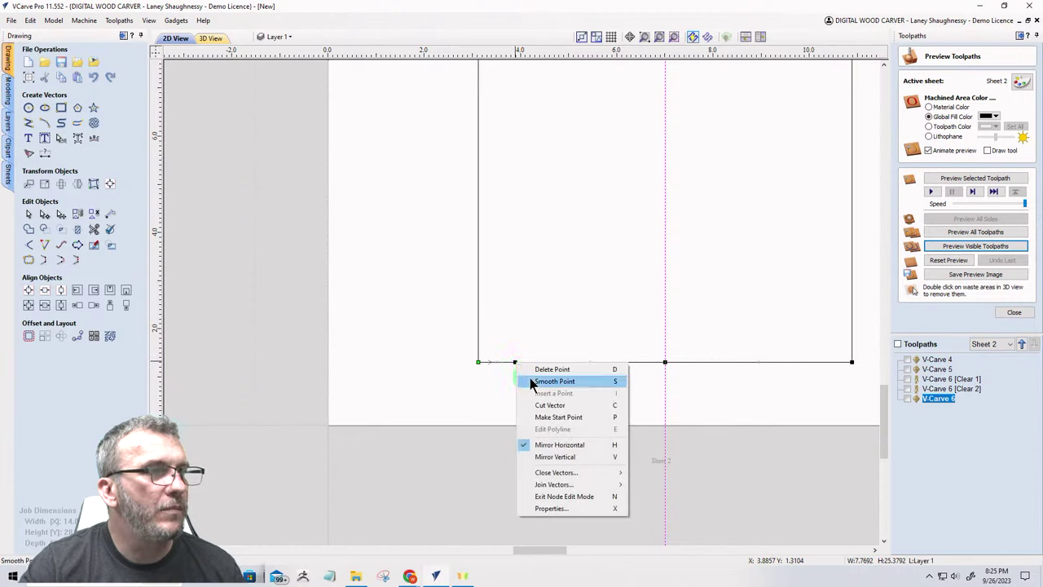
{"action": "left_click", "coordinate": [525, 369]}
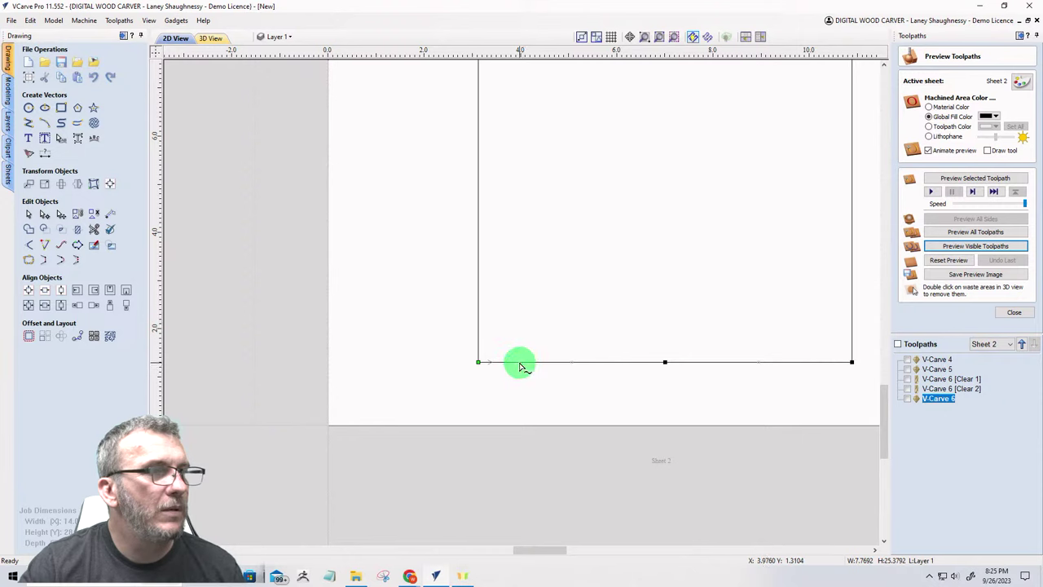
{"action": "right_click", "coordinate": [665, 361]}
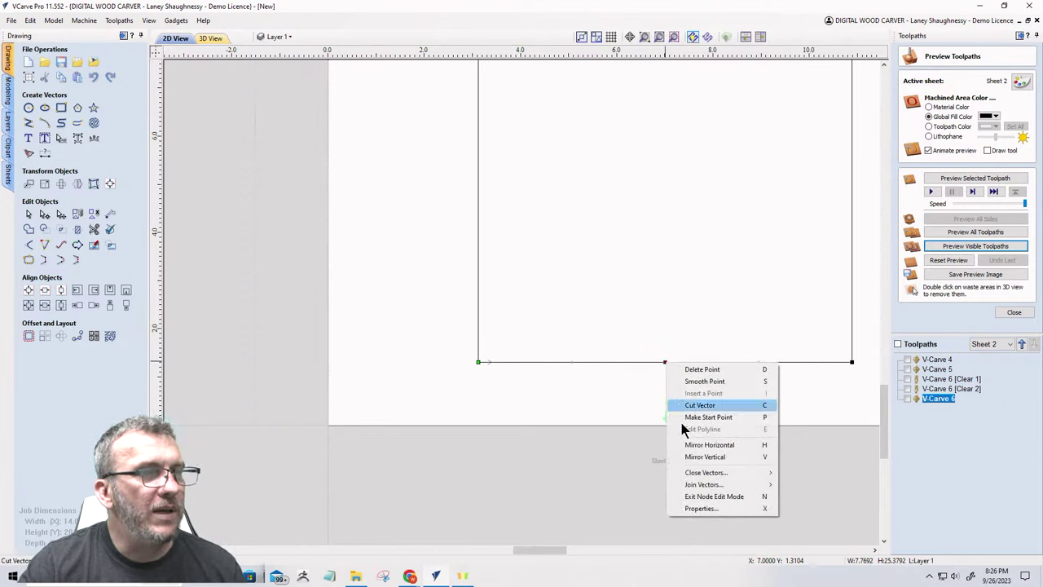
{"action": "left_click", "coordinate": [693, 445]}
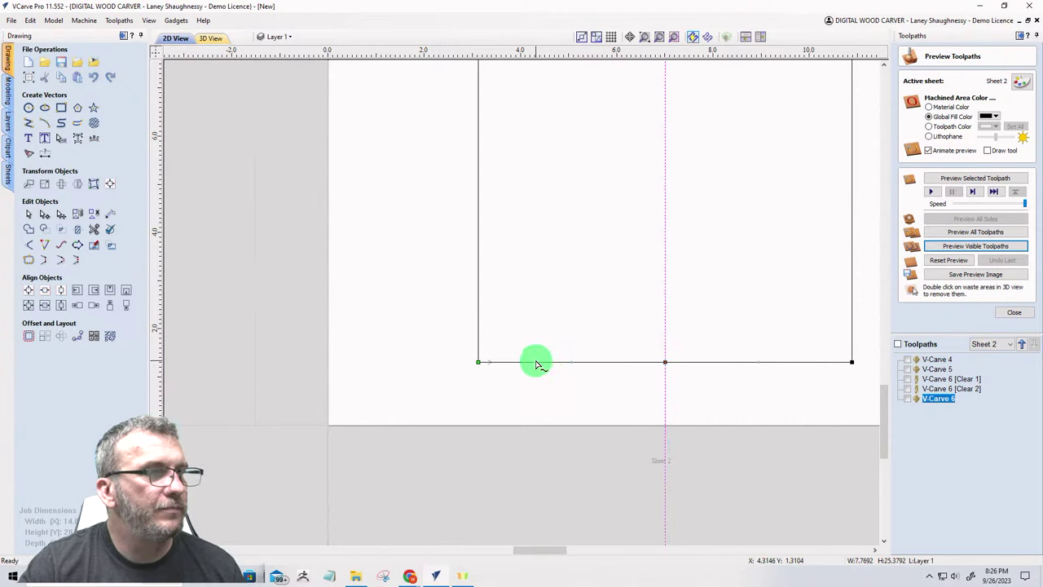
Step: Remove another test node from the flat bottom edge and place a vertical guide at the left edge
{"action": "right_click", "coordinate": [536, 362]}
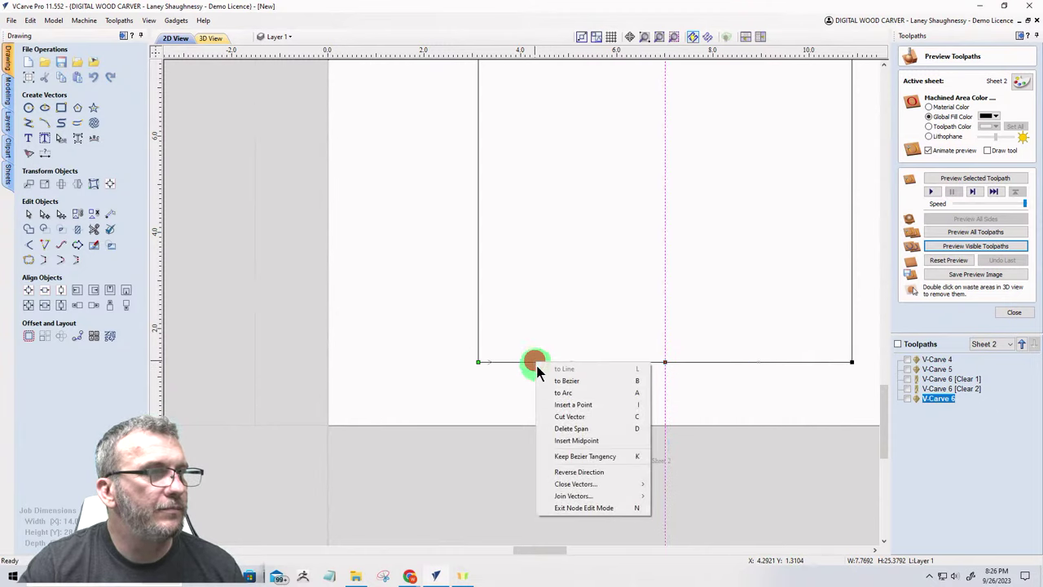
{"action": "left_click", "coordinate": [558, 403]}
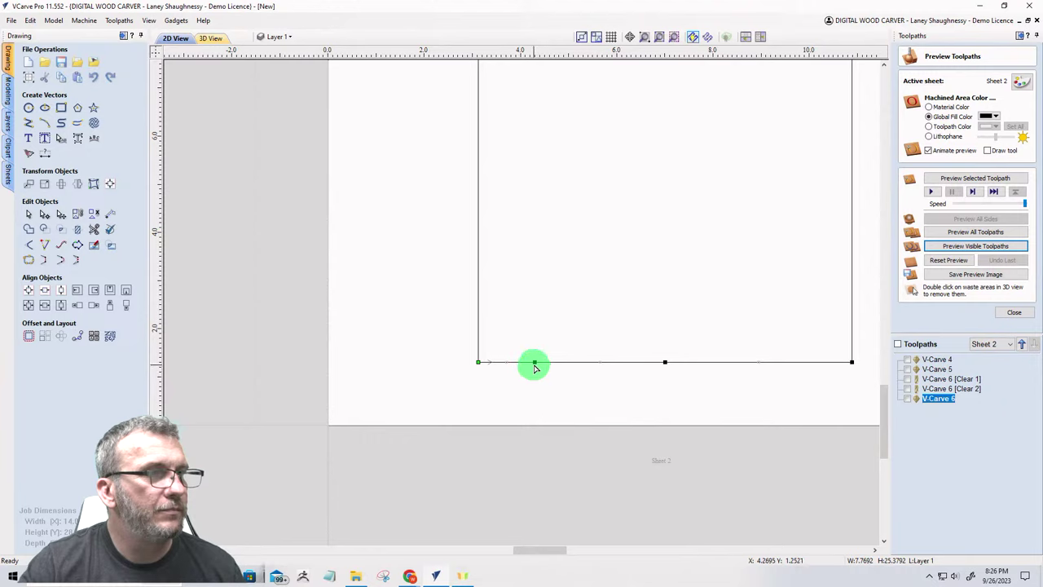
{"action": "left_click_drag", "start_coordinate": [534, 362], "coordinate": [532, 340]}
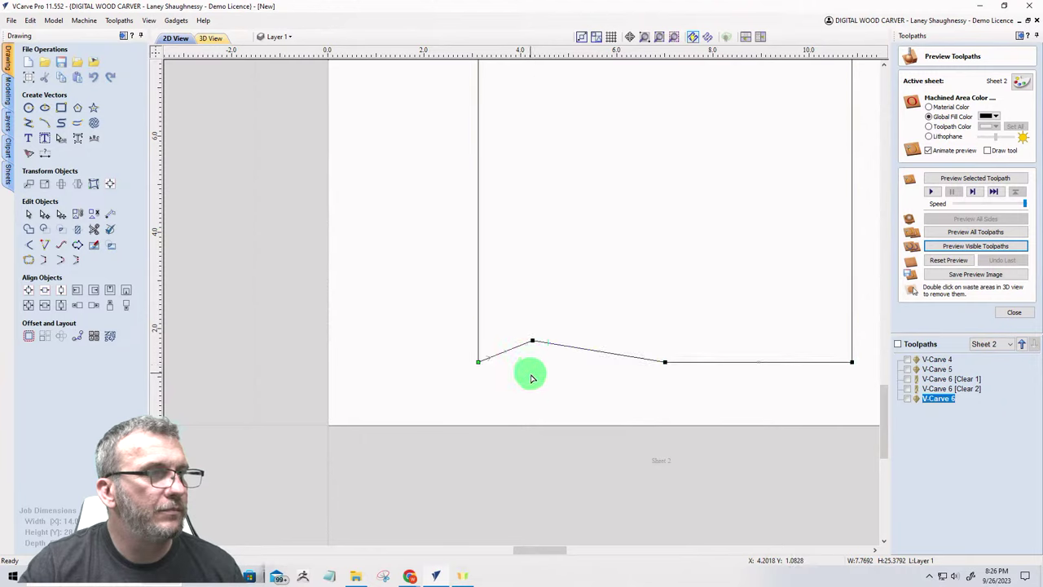
{"action": "key", "text": "ctrl+z"}
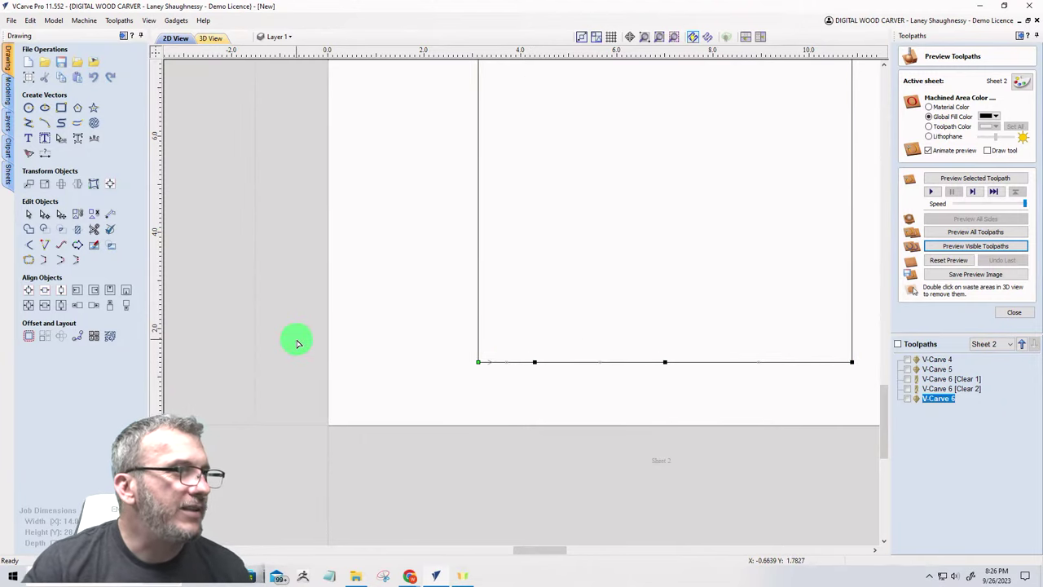
{"action": "left_click", "coordinate": [454, 383]}
{"action": "left_click", "coordinate": [521, 362]}
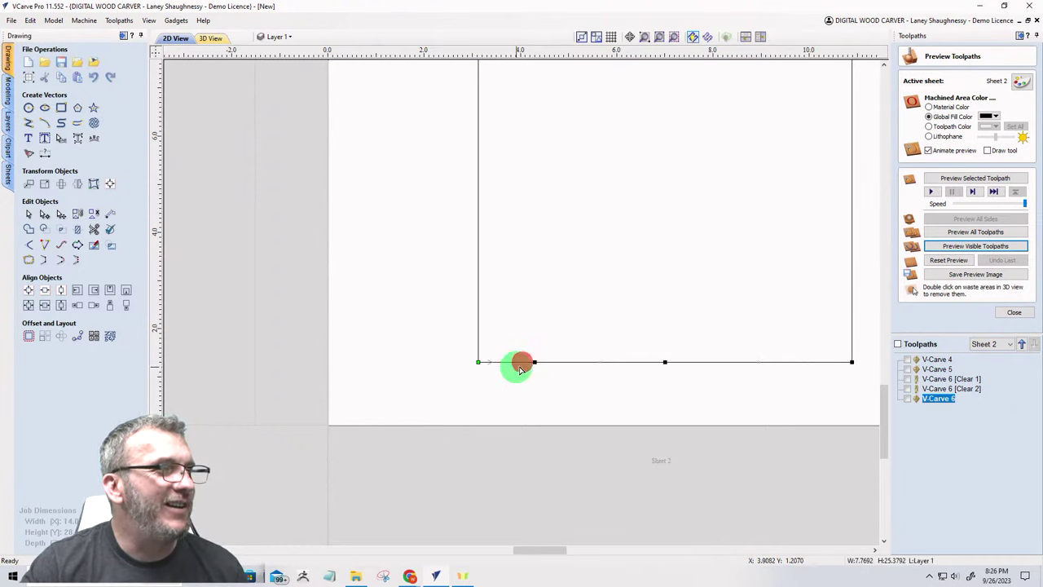
{"action": "right_click", "coordinate": [534, 362]}
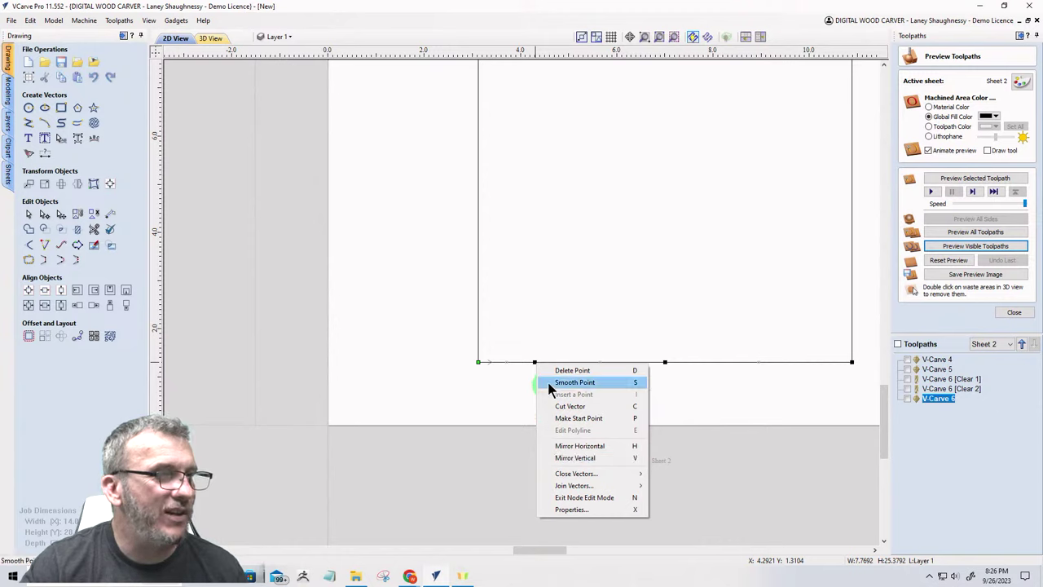
{"action": "left_click", "coordinate": [551, 370]}
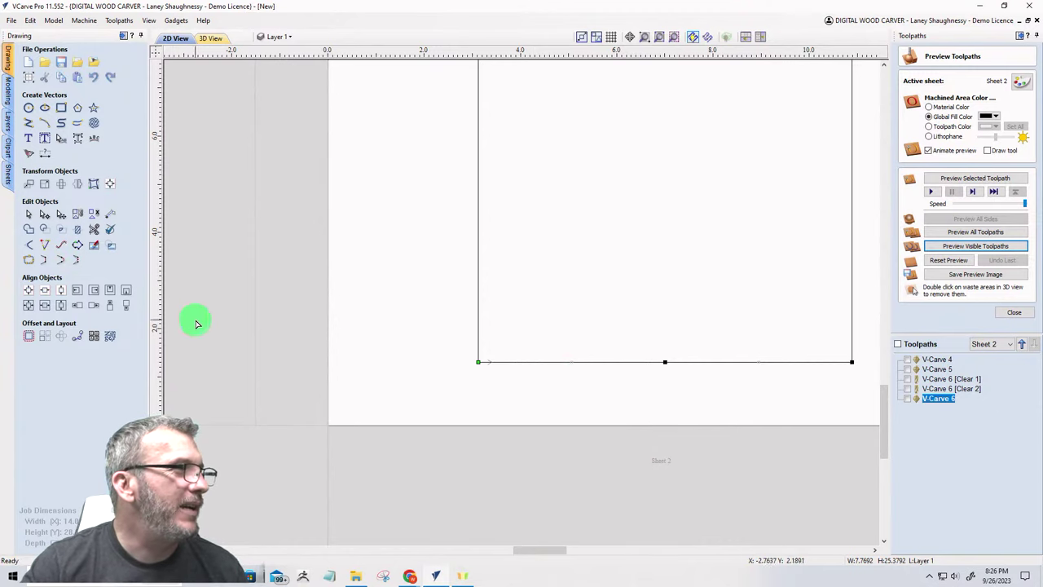
{"action": "left_click_drag", "start_coordinate": [165, 322], "coordinate": [479, 363]}
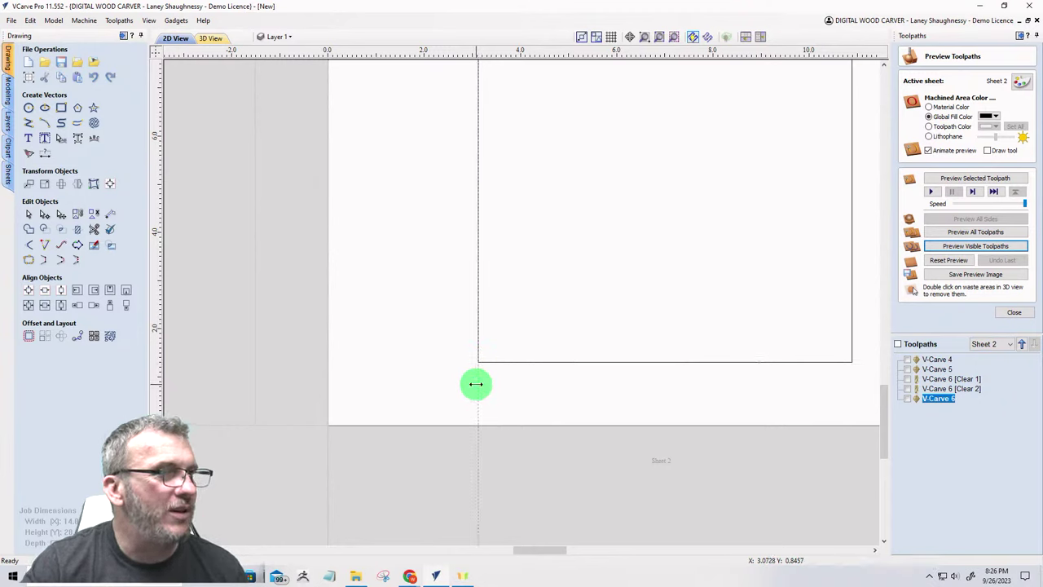
Step: Create a guide 1.0 inch inside the left edge, relative to the left-edge guide
{"action": "left_click", "coordinate": [480, 389]}
{"action": "double_click", "coordinate": [481, 389]}
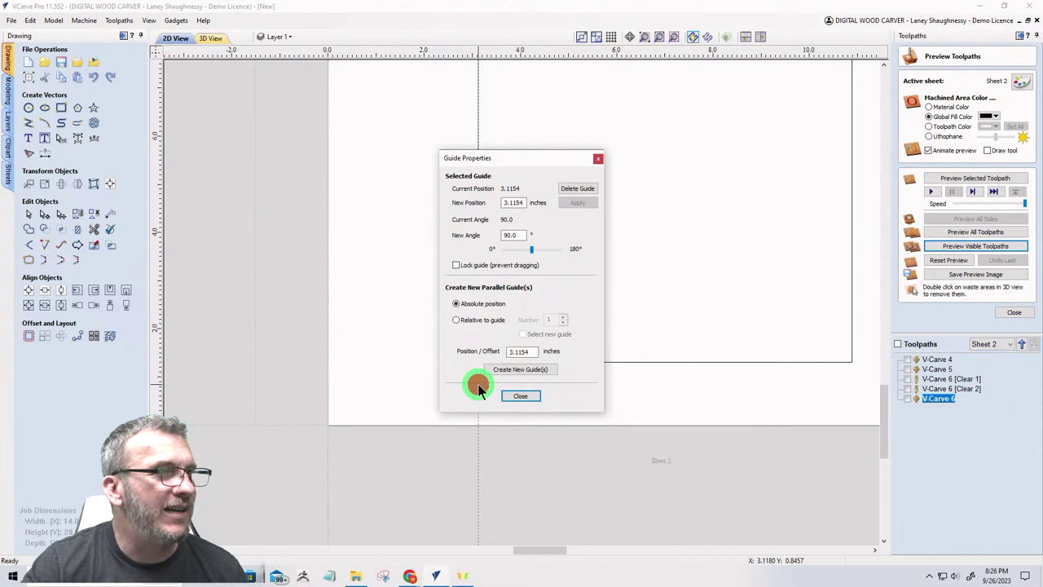
{"action": "left_click", "coordinate": [455, 320]}
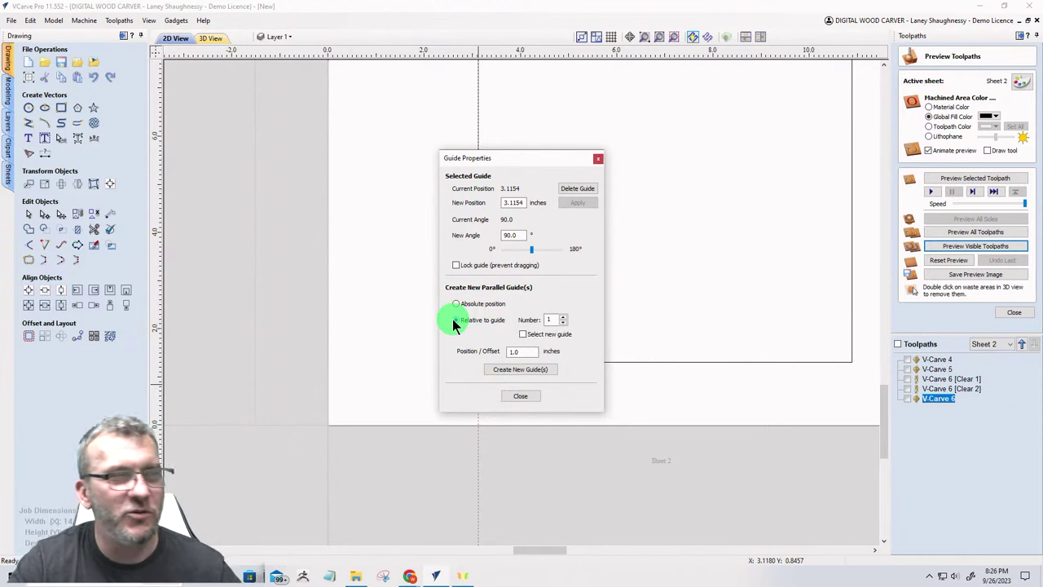
{"action": "double_click", "coordinate": [520, 352]}
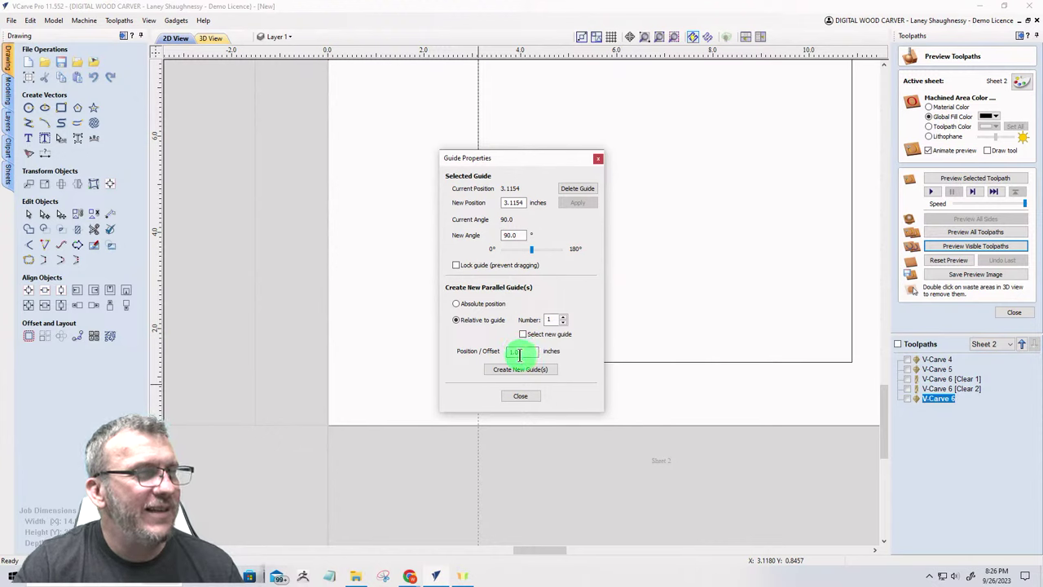
{"action": "double_click", "coordinate": [519, 352]}
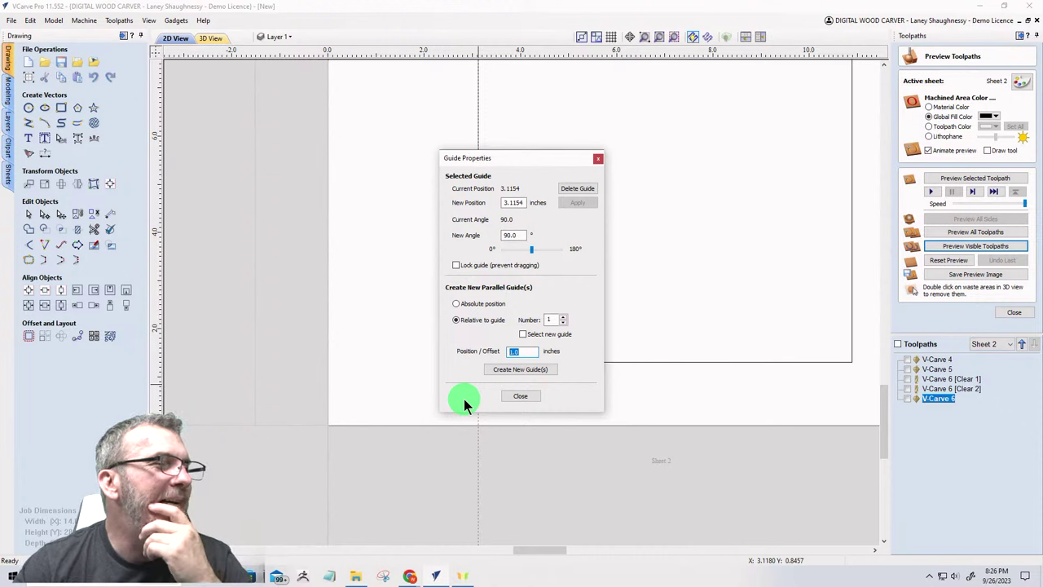
{"action": "left_click", "coordinate": [519, 396]}
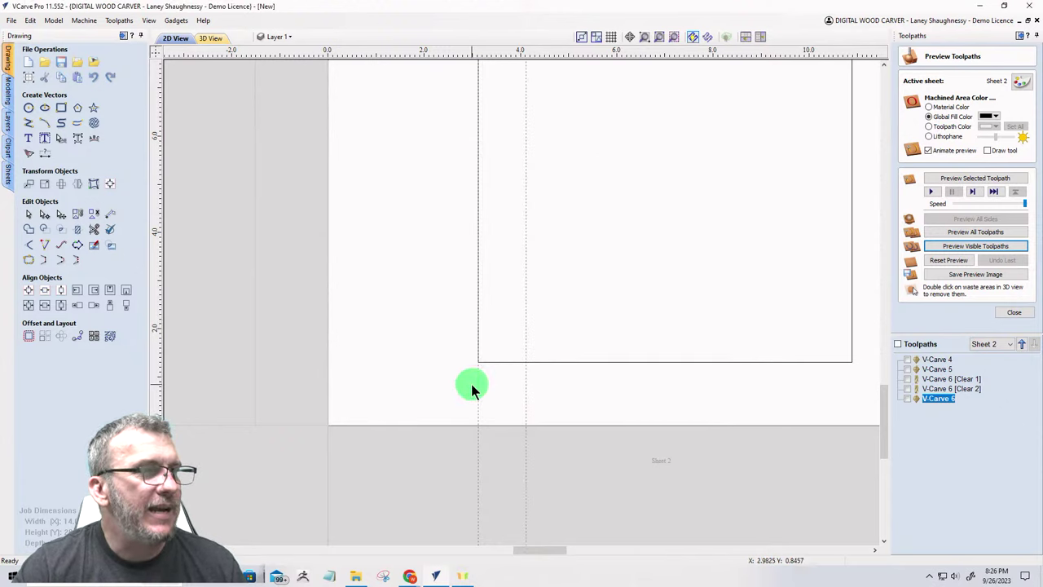
Step: Put a guide on the right edge and create a parallel guide at offset -1.0
{"action": "left_click_drag", "start_coordinate": [477, 384], "coordinate": [851, 363]}
{"action": "double_click", "coordinate": [852, 371]}
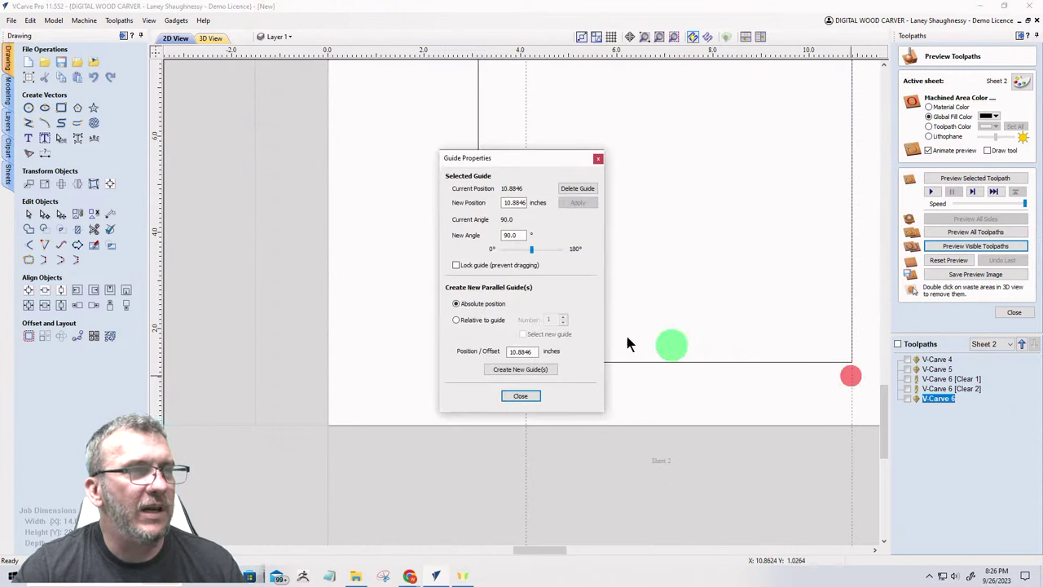
{"action": "left_click", "coordinate": [459, 320]}
{"action": "left_click_drag", "start_coordinate": [531, 351], "coordinate": [508, 351]}
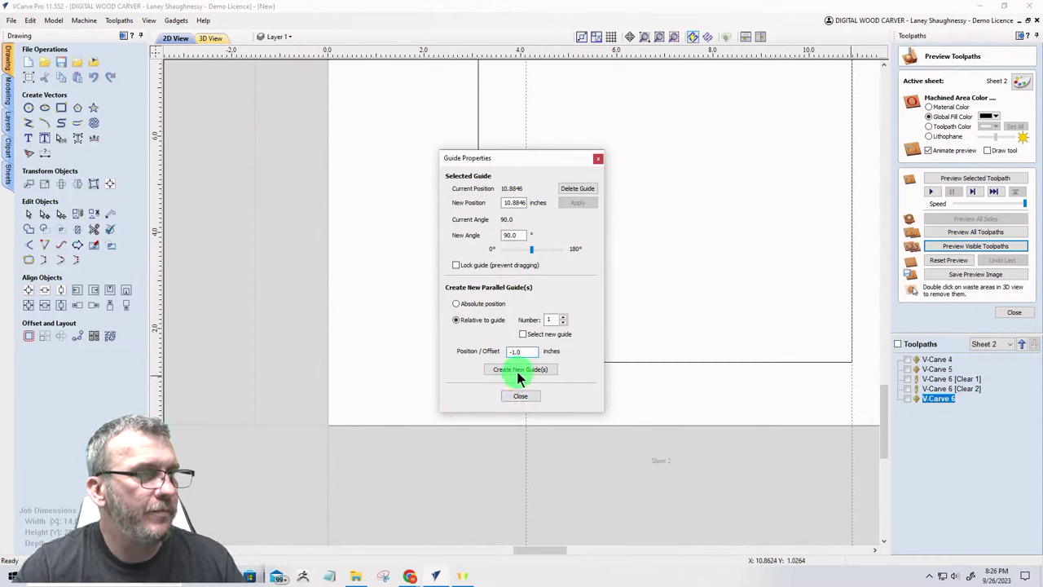
{"action": "left_click", "coordinate": [519, 371]}
{"action": "left_click", "coordinate": [519, 395]}
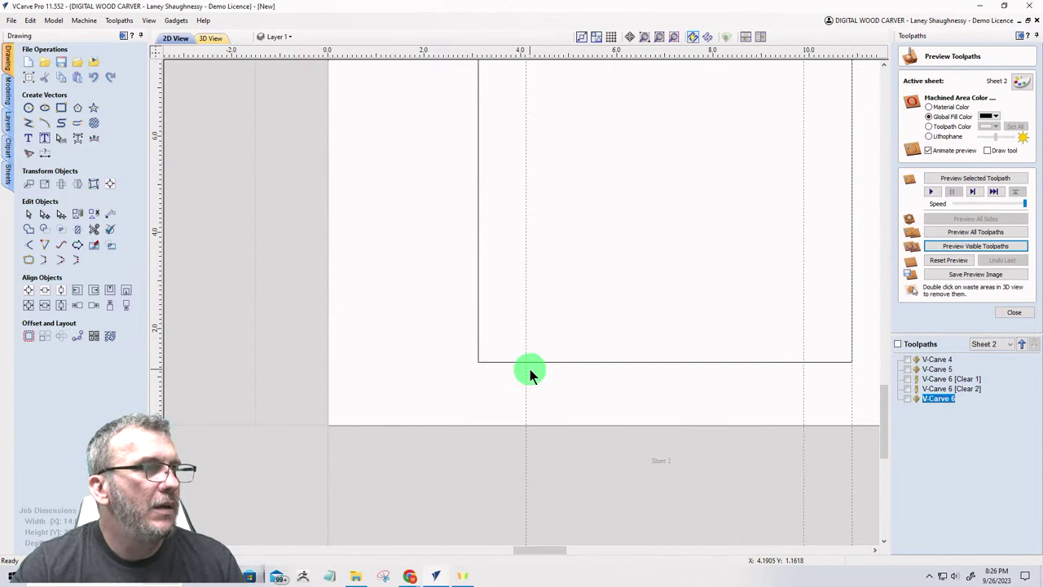
Step: In node editing, insert bottom-edge points at the left and right inner guides
{"action": "left_click", "coordinate": [478, 329]}
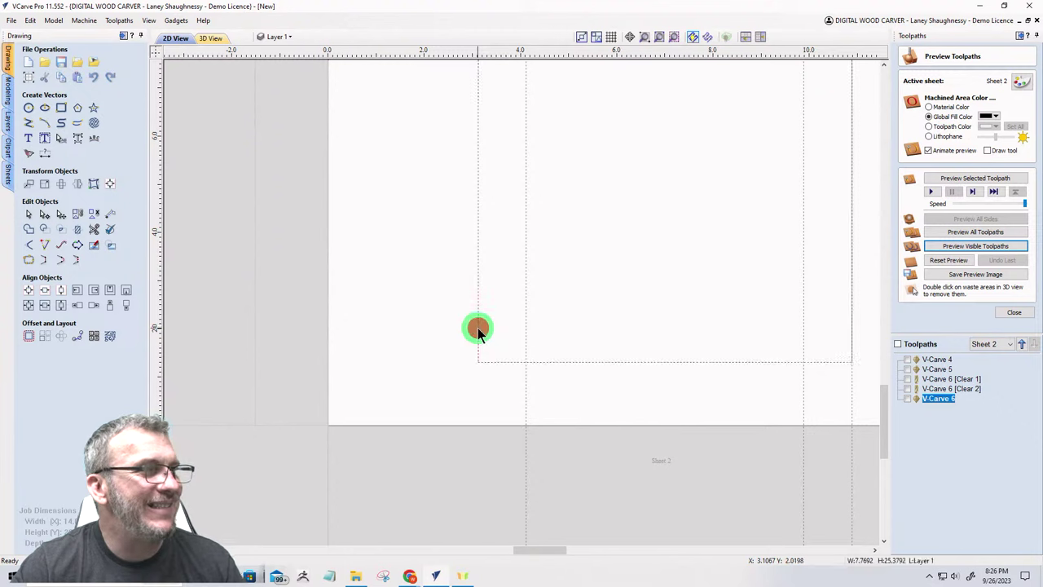
{"action": "key", "text": "n"}
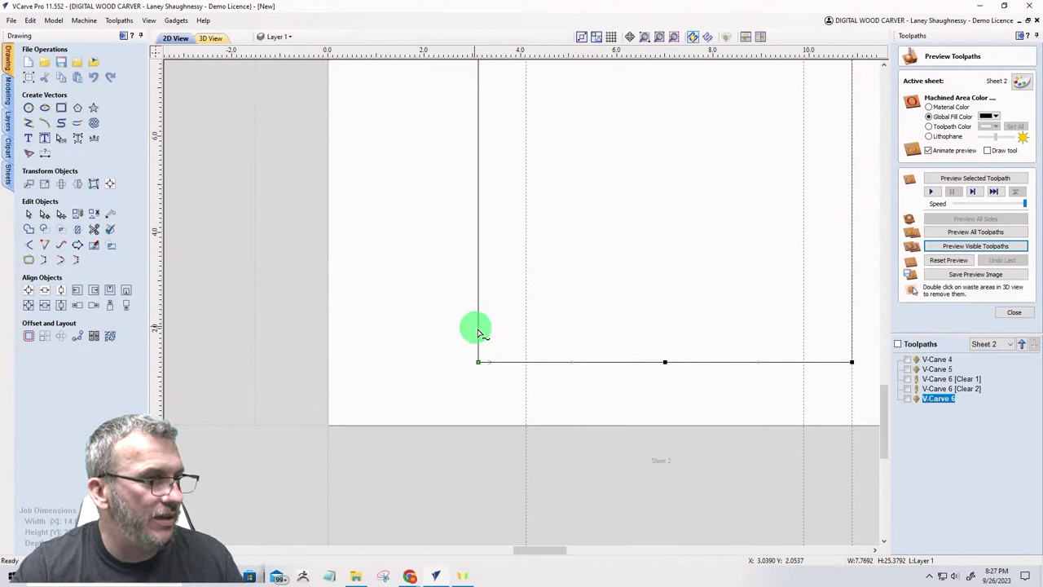
{"action": "right_click", "coordinate": [526, 362]}
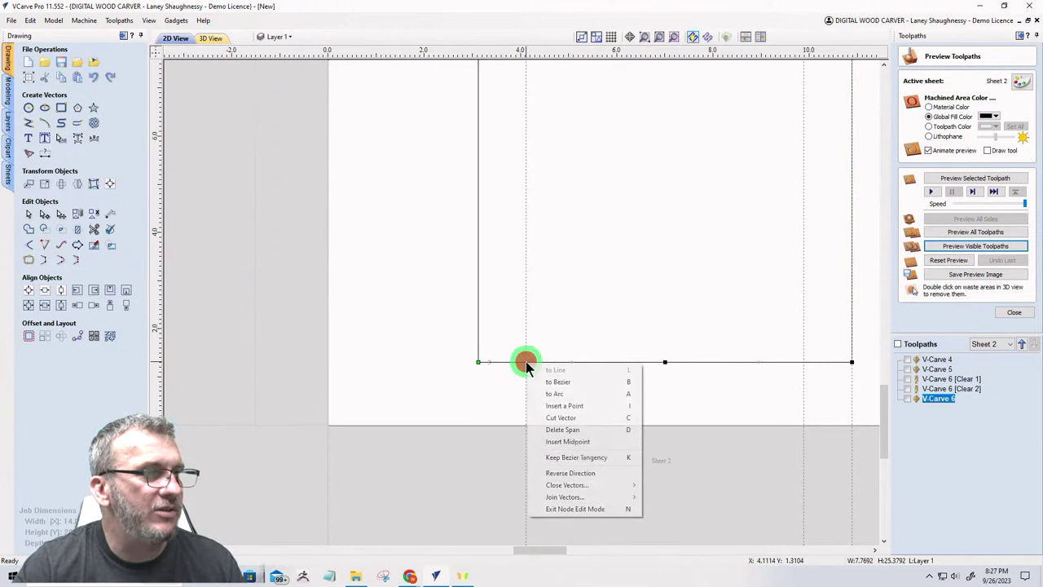
{"action": "left_click", "coordinate": [546, 406]}
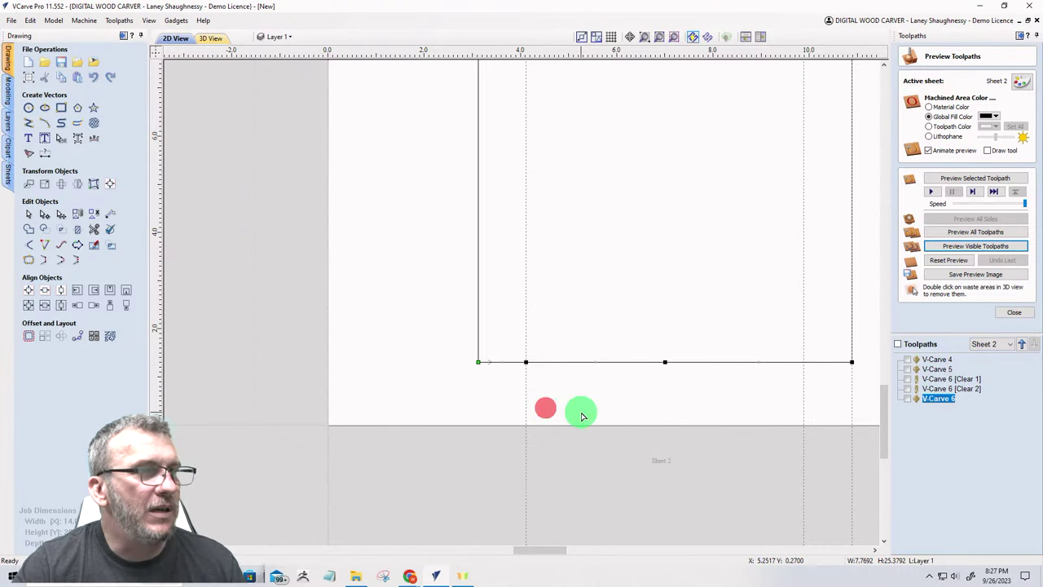
{"action": "right_click", "coordinate": [803, 361]}
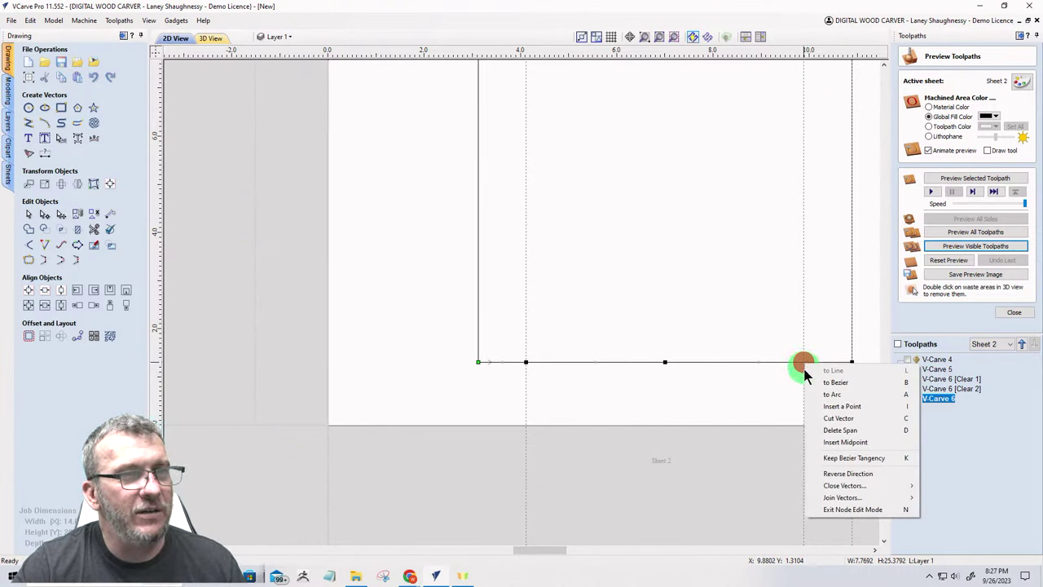
{"action": "left_click", "coordinate": [833, 406]}
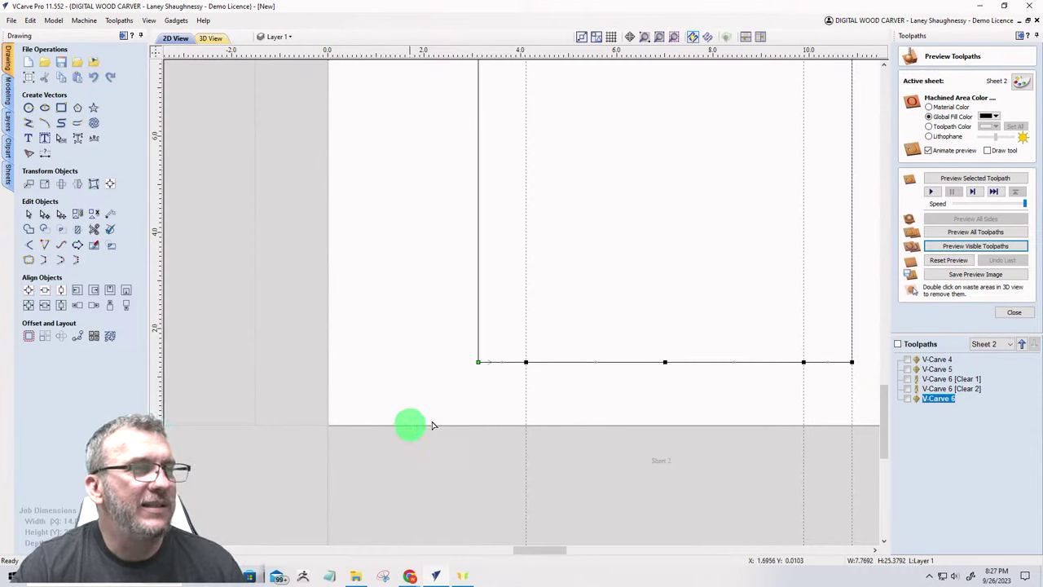
Step: Raise the bottom edge's middle node three nudges upward into a V-notch peak
{"action": "left_click", "coordinate": [665, 361]}
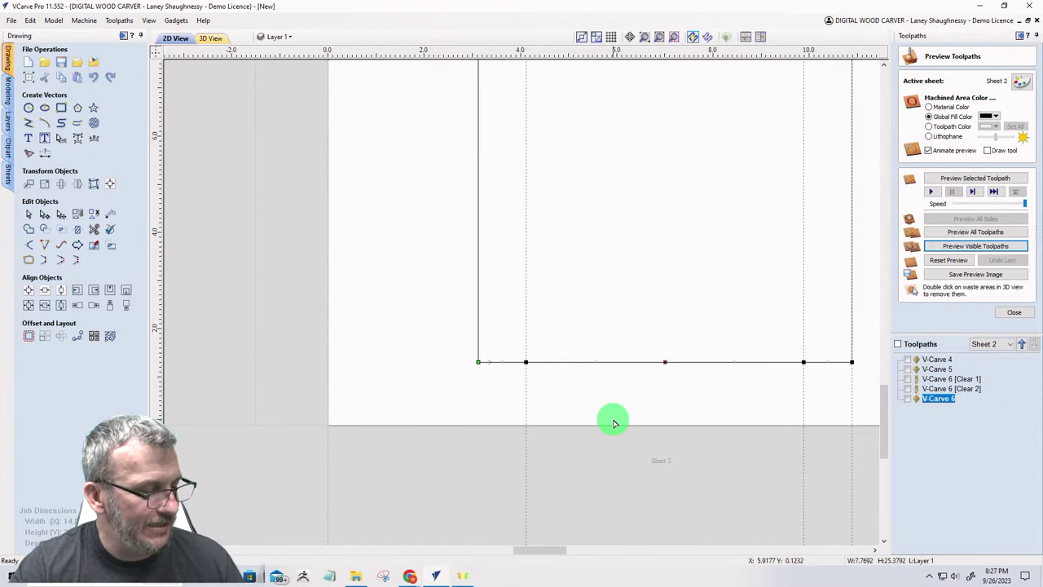
{"action": "key", "text": "Up"}
{"action": "key", "text": "Up"}
{"action": "key", "text": "Up"}
{"action": "key", "text": "Up"}
{"action": "key", "text": "Up"}
{"action": "key", "text": "Up"}
{"action": "key", "text": "Up"}
{"action": "key", "text": "Up"}
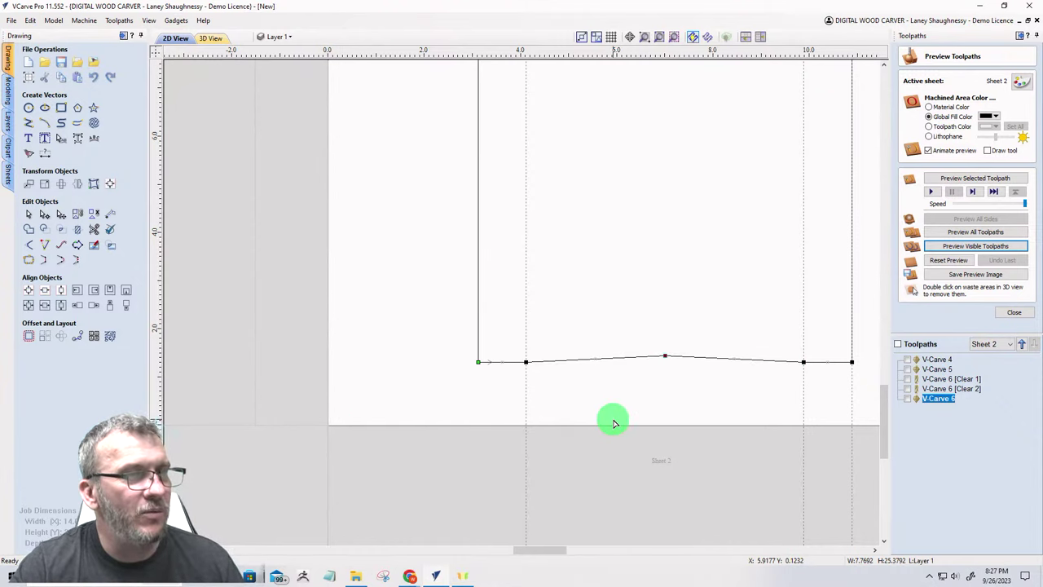
{"action": "key", "text": "Up"}
{"action": "key", "text": "Up"}
{"action": "key", "text": "Up"}
{"action": "key", "text": "Up"}
{"action": "key", "text": "Up"}
{"action": "key", "text": "Up"}
{"action": "key", "text": "Up"}
{"action": "key", "text": "Up"}
{"action": "key", "text": "Up"}
{"action": "key", "text": "Up"}
{"action": "key", "text": "Up"}
{"action": "key", "text": "Up"}
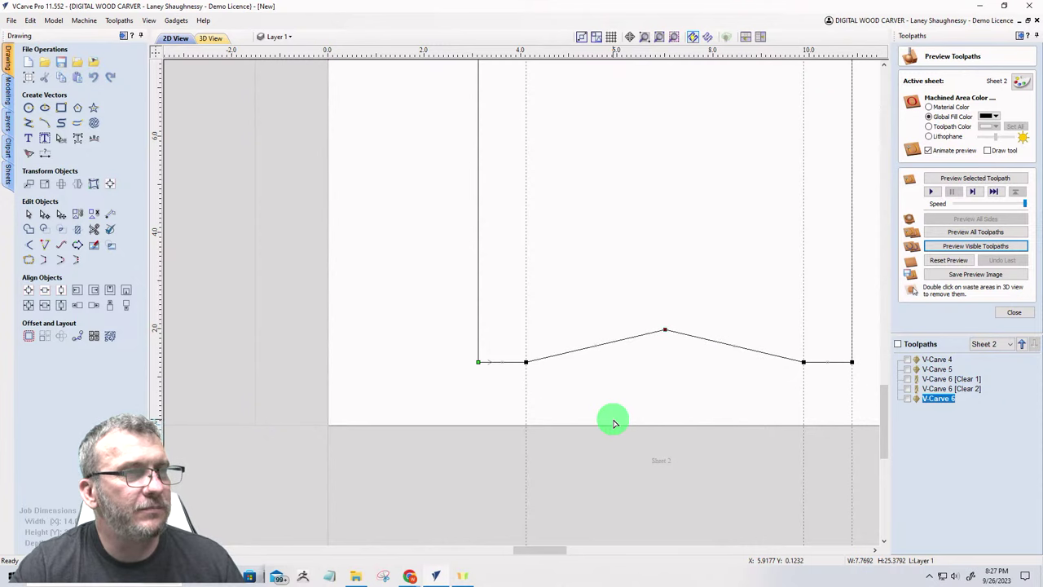
{"action": "key", "text": "Up"}
{"action": "key", "text": "Up"}
{"action": "key", "text": "Up"}
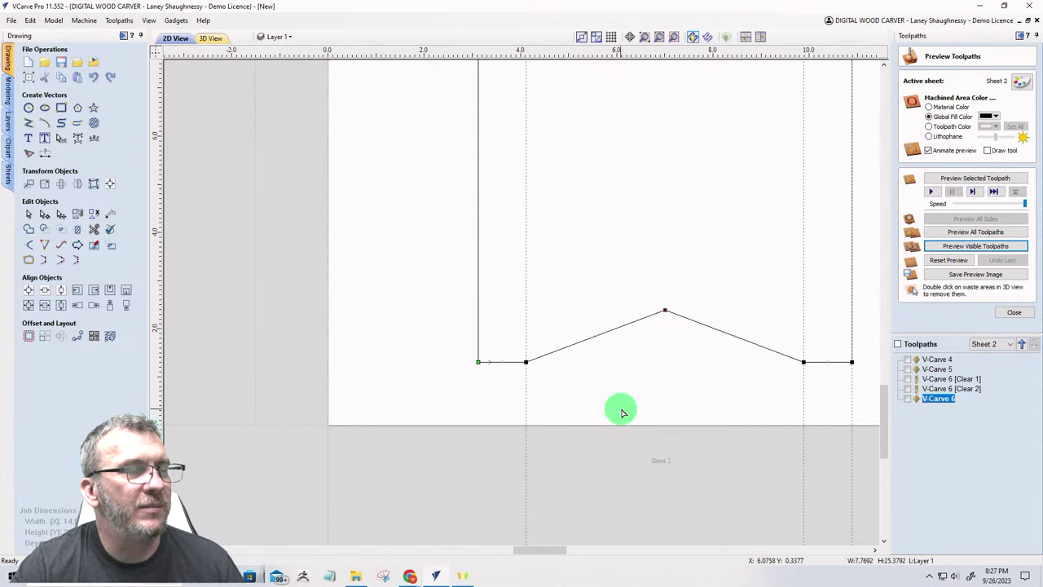
{"action": "scroll", "coordinate": [613, 407], "scroll_direction": "down", "scroll_amount": 3}
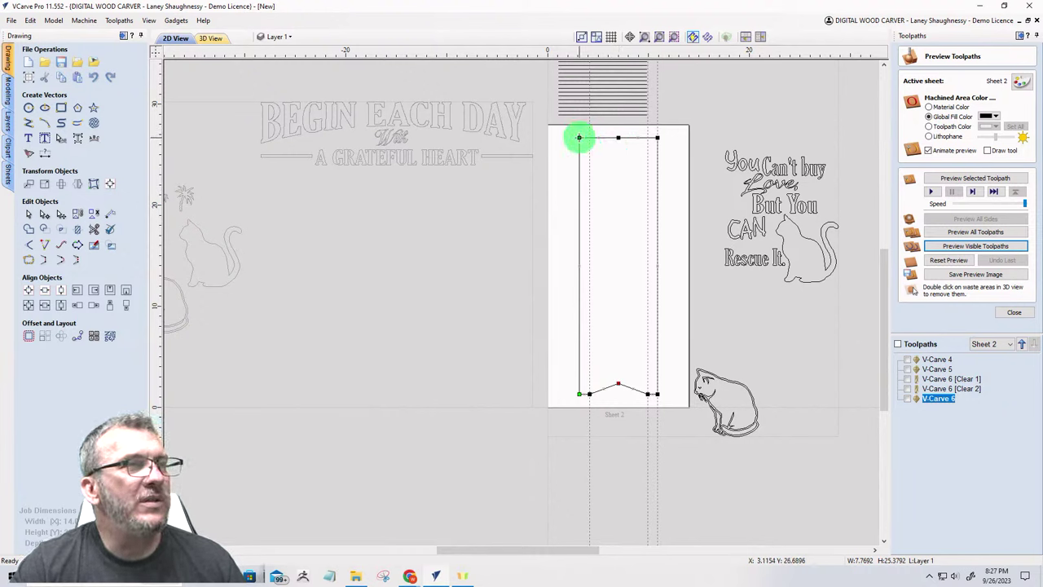
Step: Delete the top-left and top-right corner nodes to form a pointed top
{"action": "right_click", "coordinate": [579, 137]}
{"action": "left_click", "coordinate": [599, 143]}
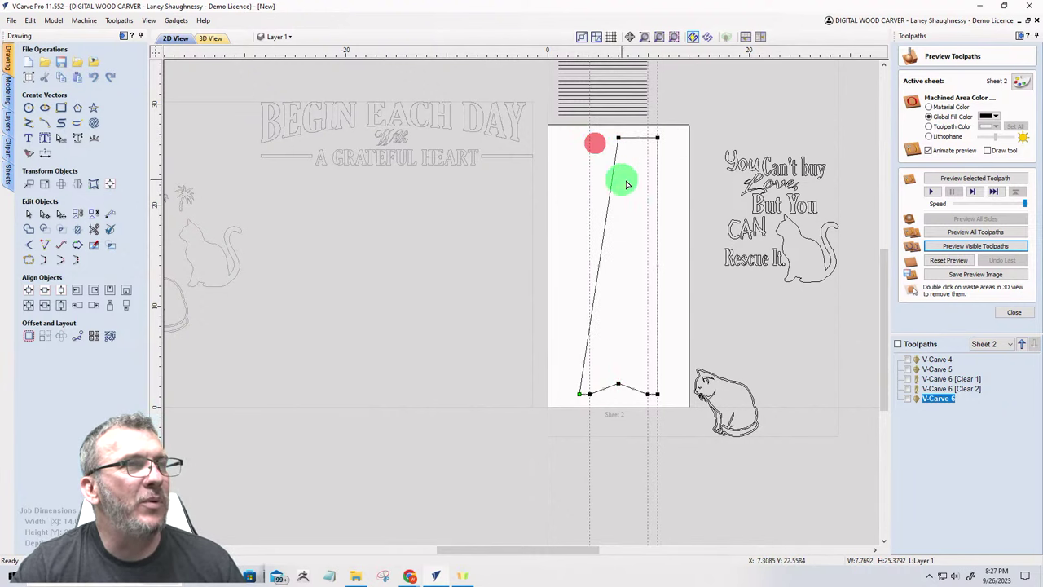
{"action": "right_click", "coordinate": [656, 139]}
{"action": "left_click", "coordinate": [672, 148]}
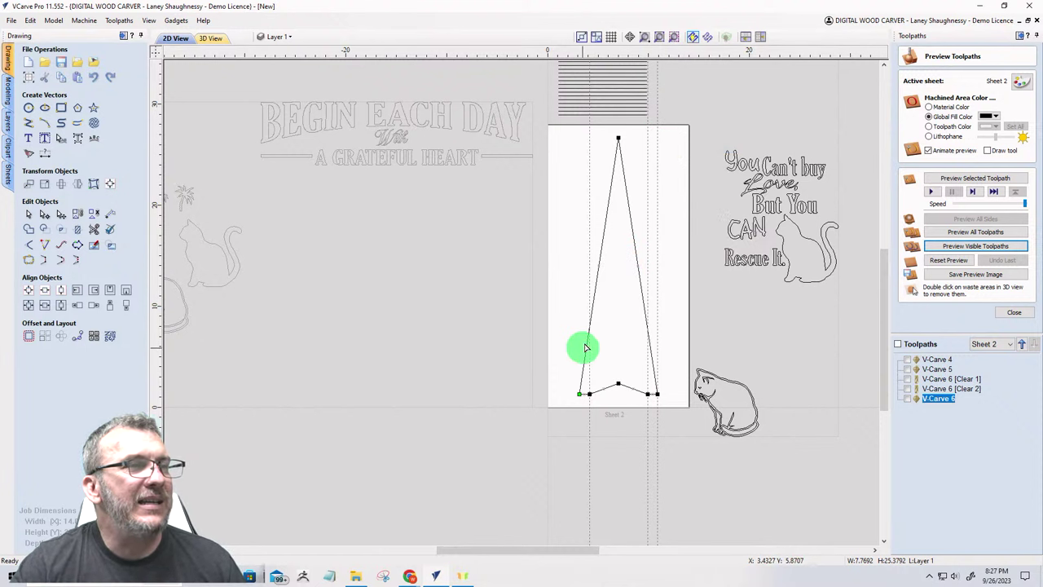
Step: Convert both long sides to arcs and drag their midpoints into gentle matching curves
{"action": "right_click", "coordinate": [601, 251]}
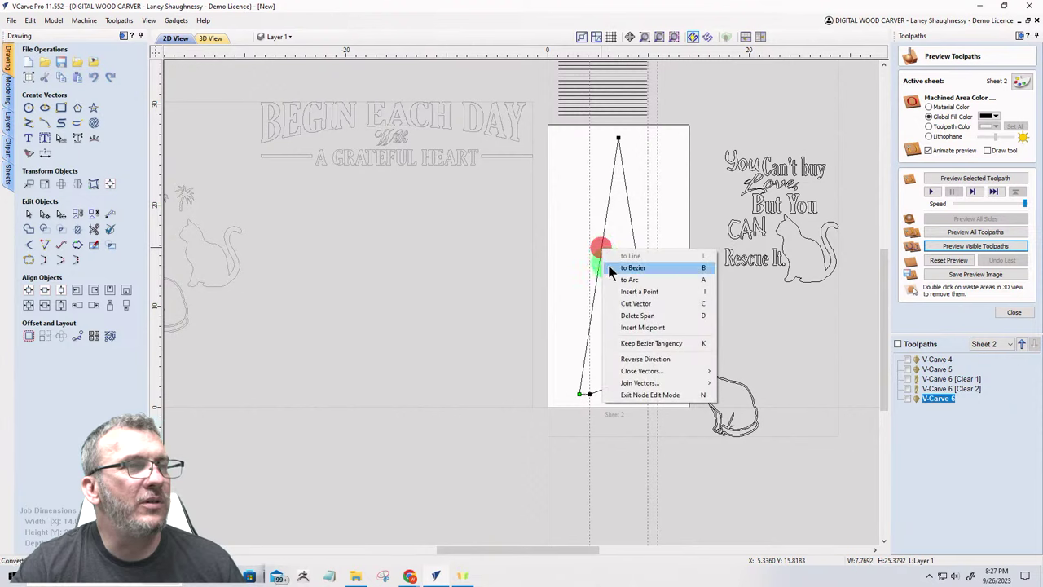
{"action": "left_click", "coordinate": [614, 280]}
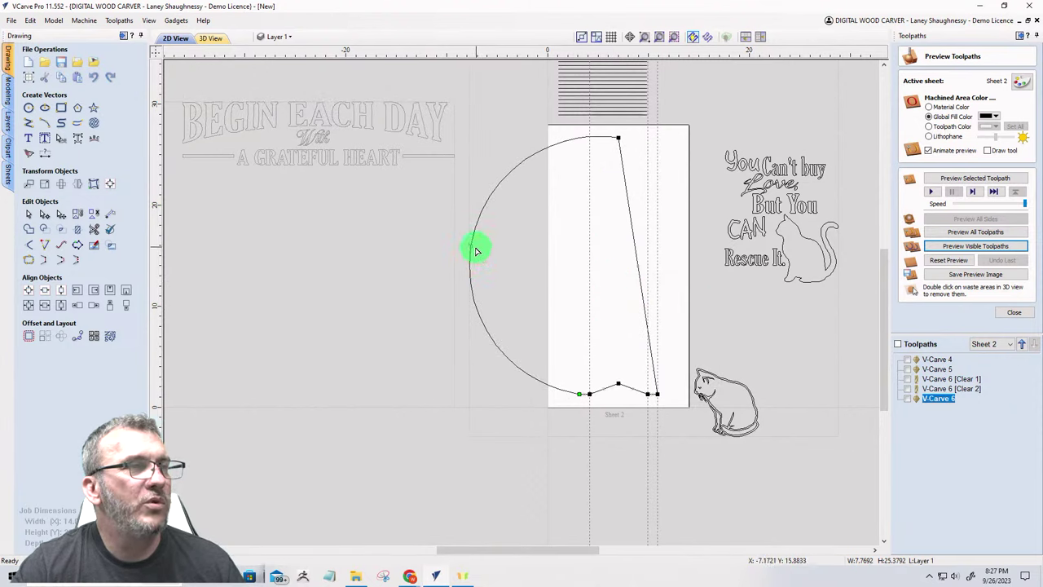
{"action": "left_click_drag", "start_coordinate": [470, 244], "coordinate": [573, 255]}
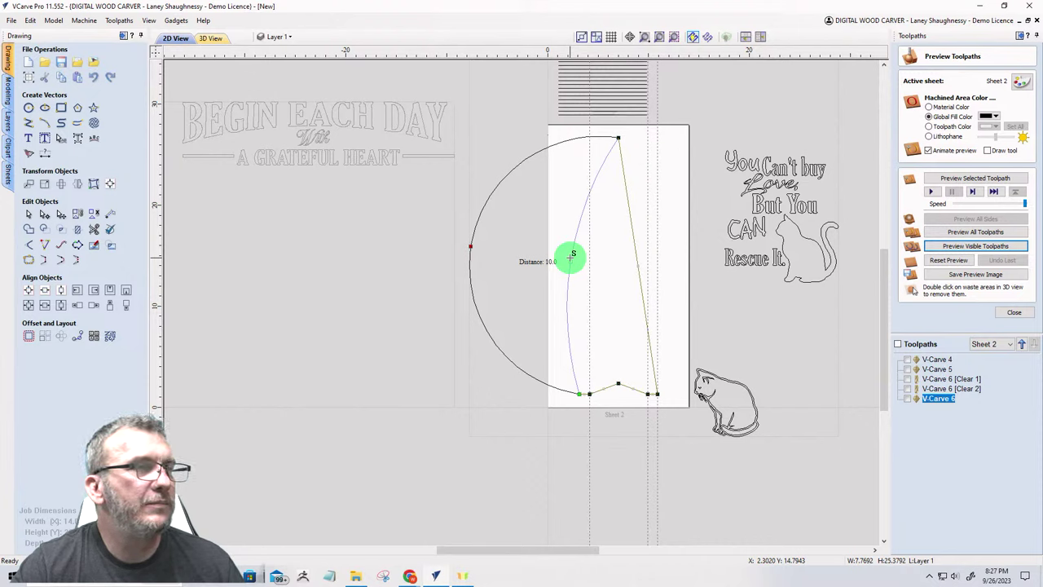
{"action": "left_click_drag", "start_coordinate": [573, 255], "coordinate": [577, 261]}
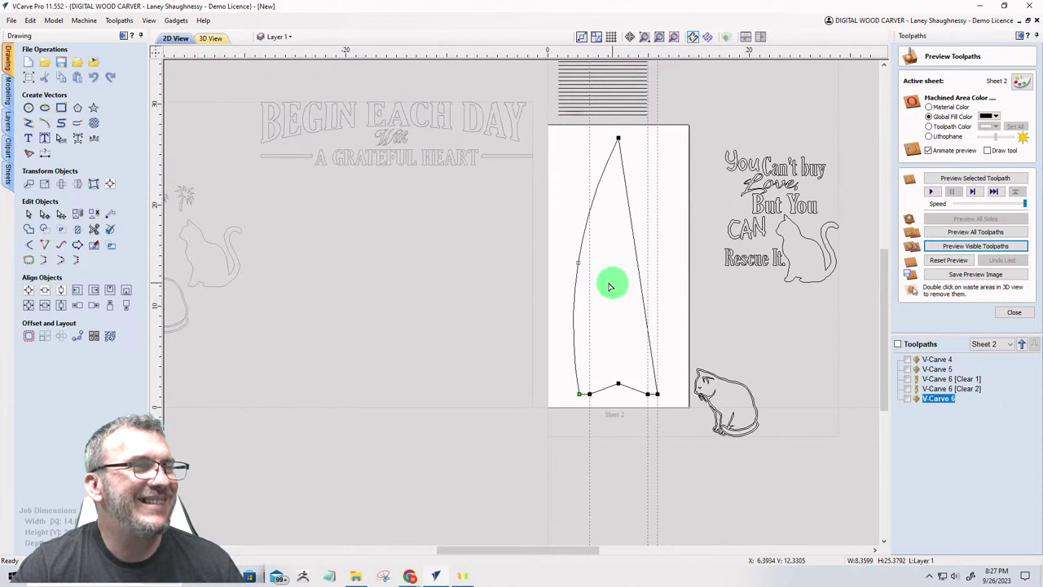
{"action": "right_click", "coordinate": [641, 281]}
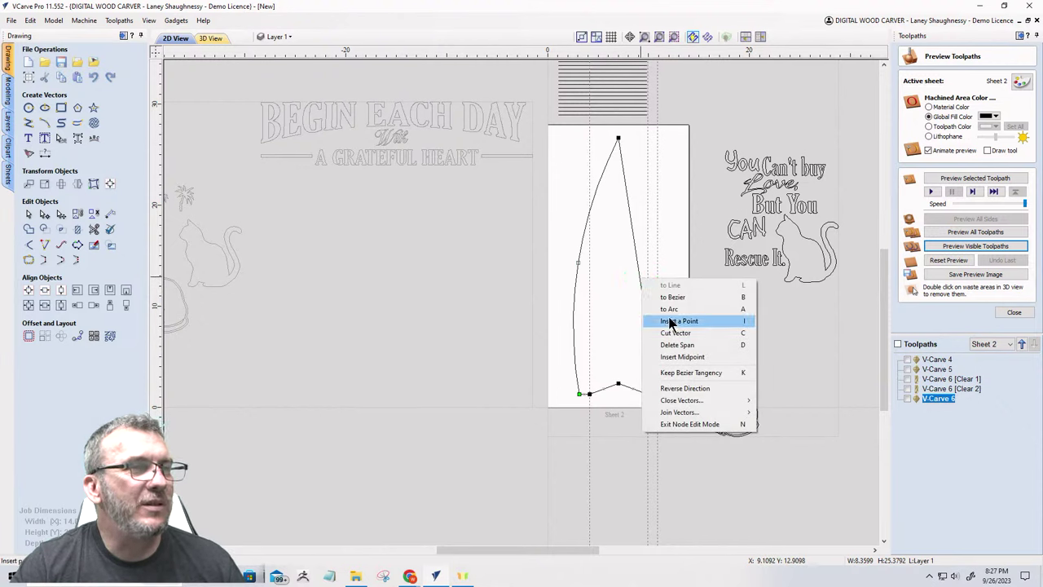
{"action": "left_click", "coordinate": [668, 307]}
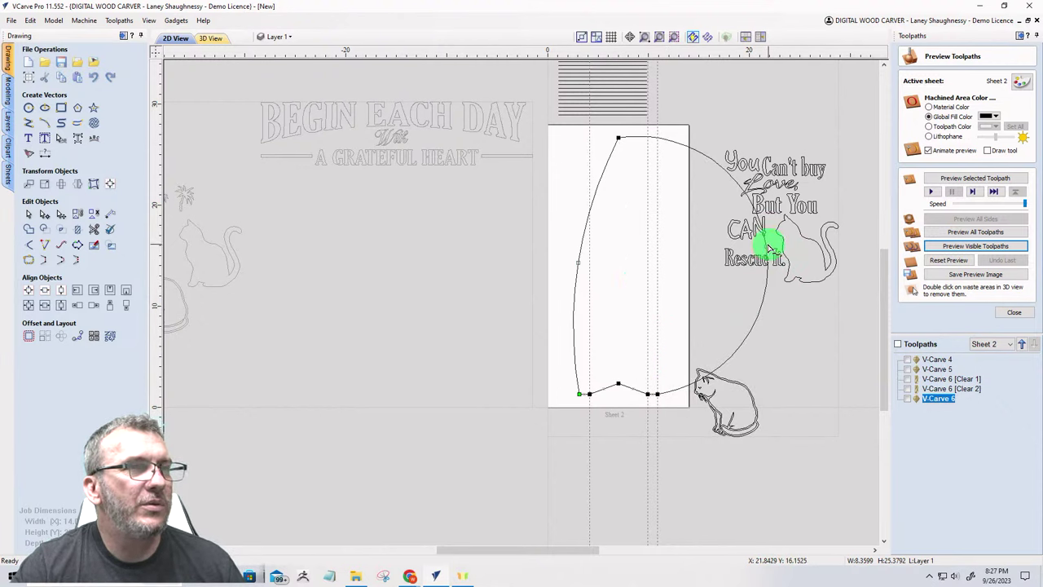
{"action": "left_click_drag", "start_coordinate": [764, 245], "coordinate": [664, 250]}
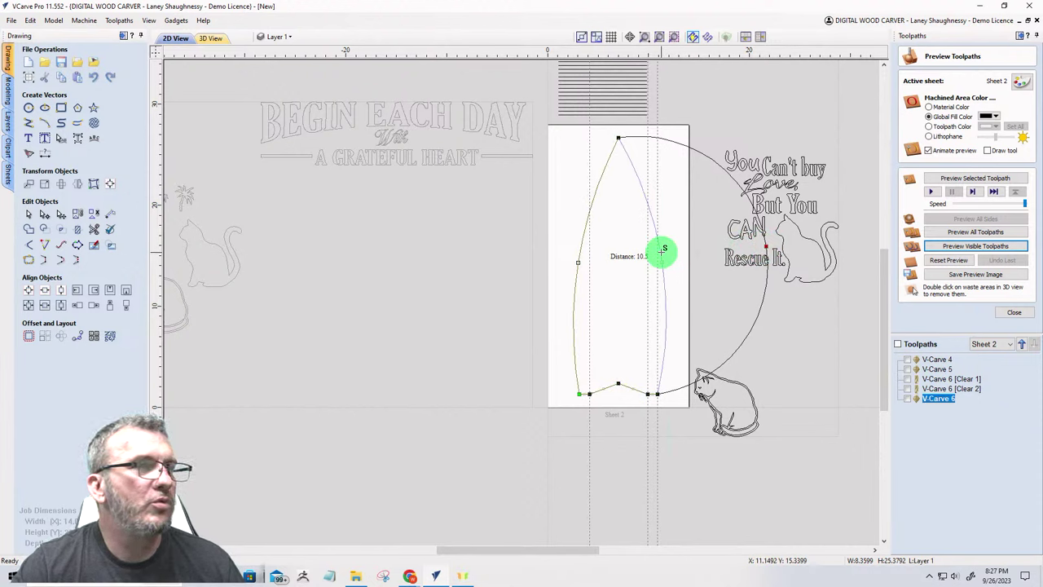
{"action": "left_click_drag", "start_coordinate": [663, 250], "coordinate": [663, 255]}
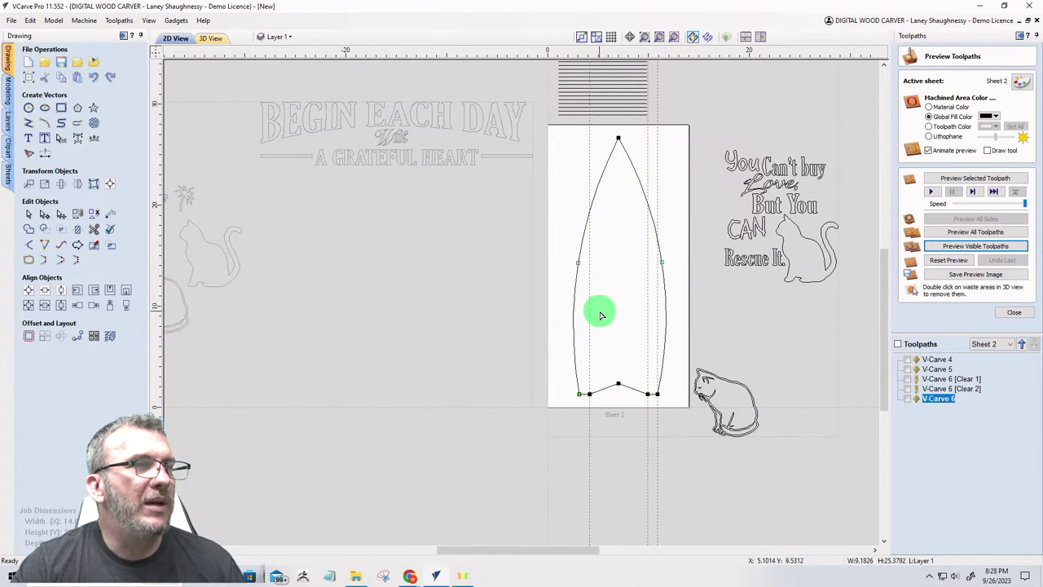
{"action": "scroll", "coordinate": [548, 307], "scroll_direction": "up", "scroll_amount": 1}
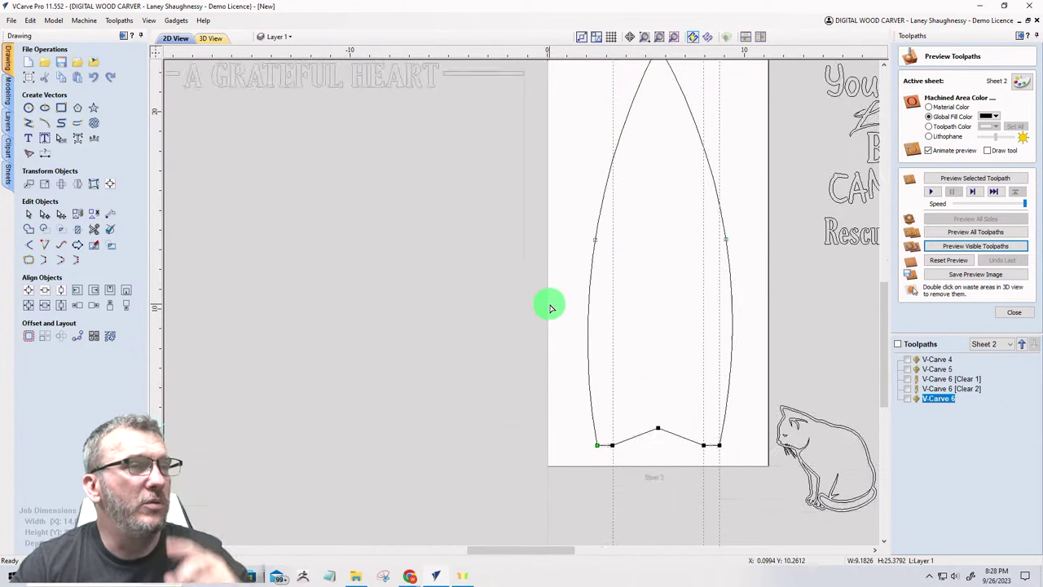
{"action": "scroll", "coordinate": [456, 321], "scroll_direction": "down", "scroll_amount": 1}
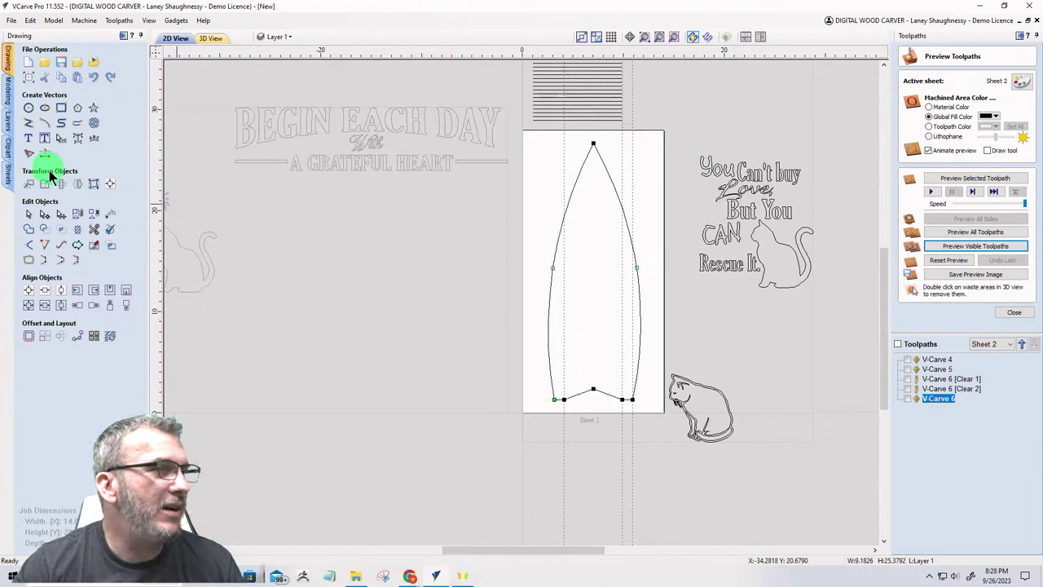
Step: Draw a short vertical line on the surfboard's left edge
{"action": "left_click", "coordinate": [28, 122]}
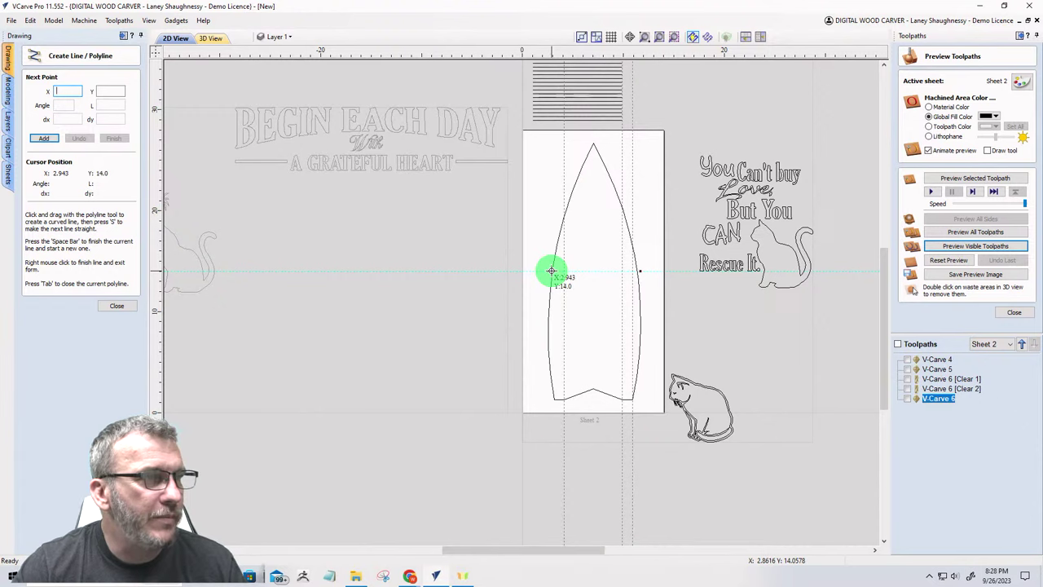
{"action": "scroll", "coordinate": [552, 270], "scroll_direction": "up", "scroll_amount": 3}
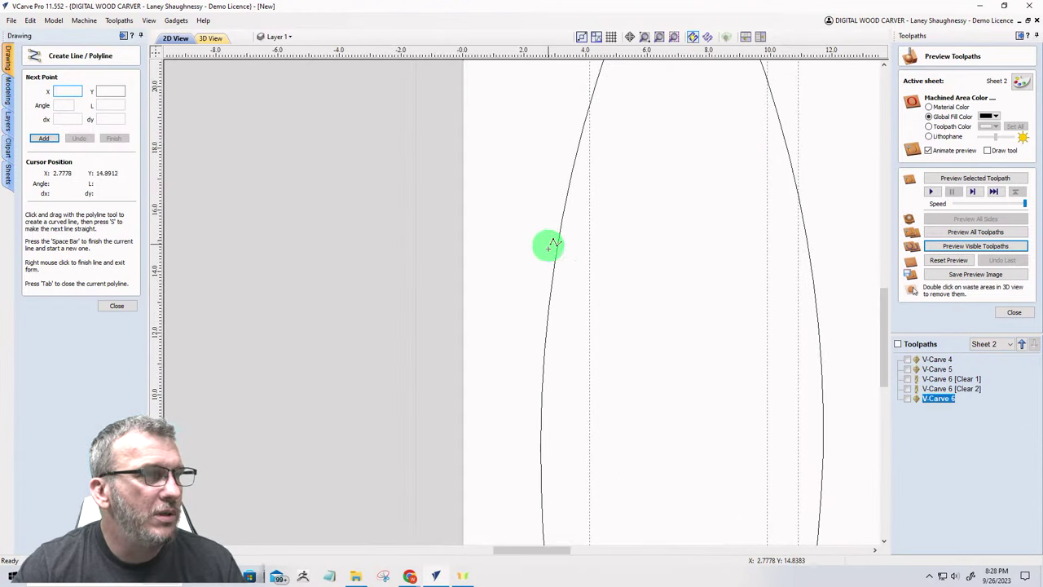
{"action": "left_click", "coordinate": [552, 278]}
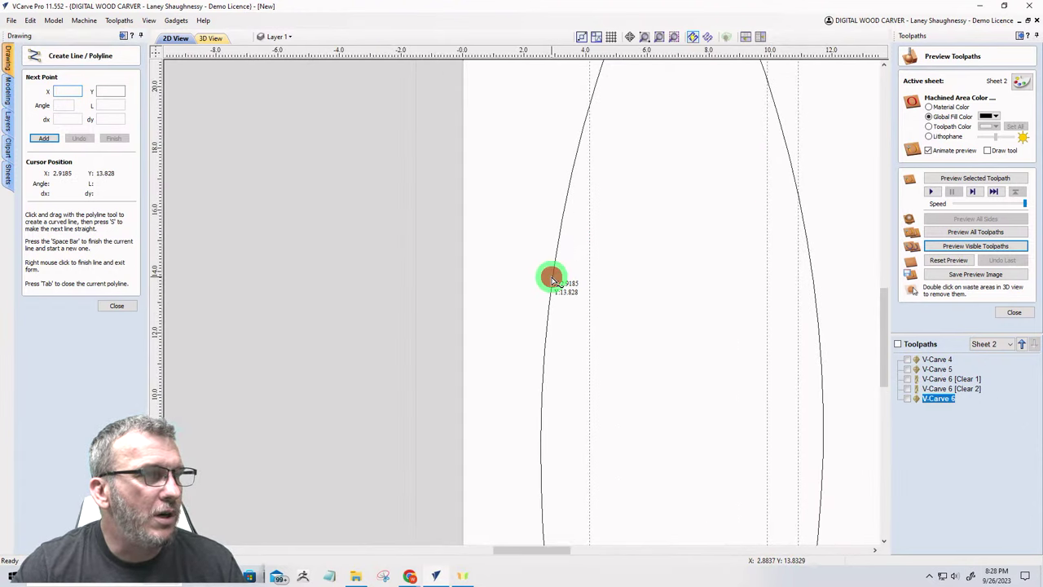
{"action": "left_click", "coordinate": [551, 212]}
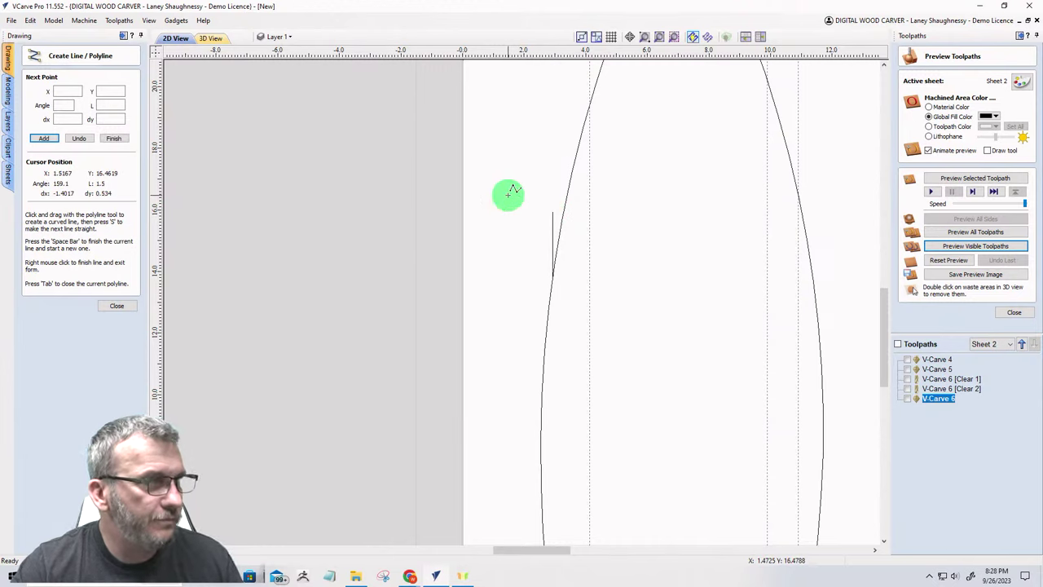
{"action": "key", "text": "space"}
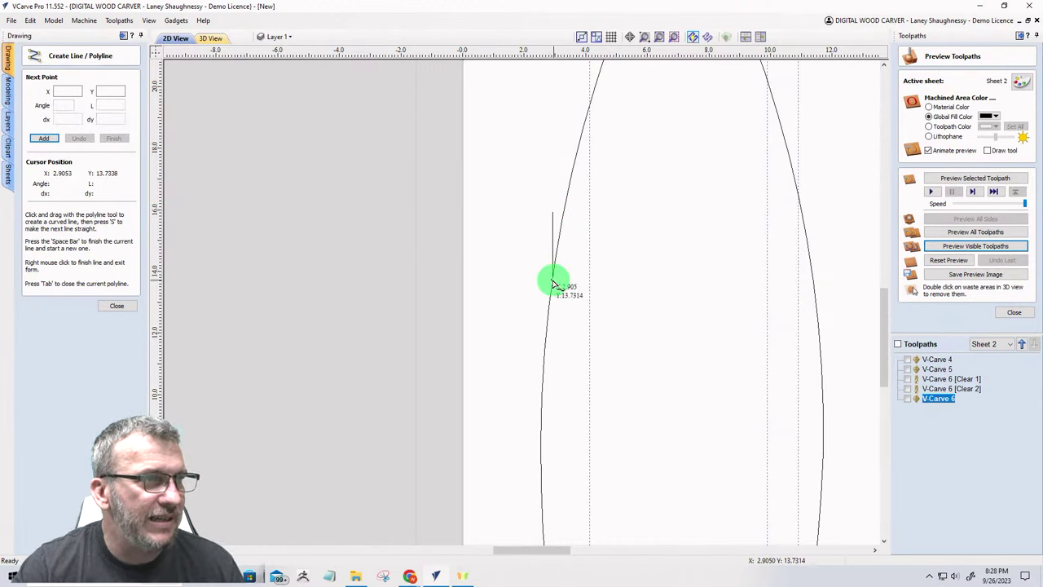
{"action": "left_click", "coordinate": [117, 306]}
Step: Mirror a copy of the line onto the right edge, then select the board's right-hand curve
{"action": "left_click", "coordinate": [552, 242]}
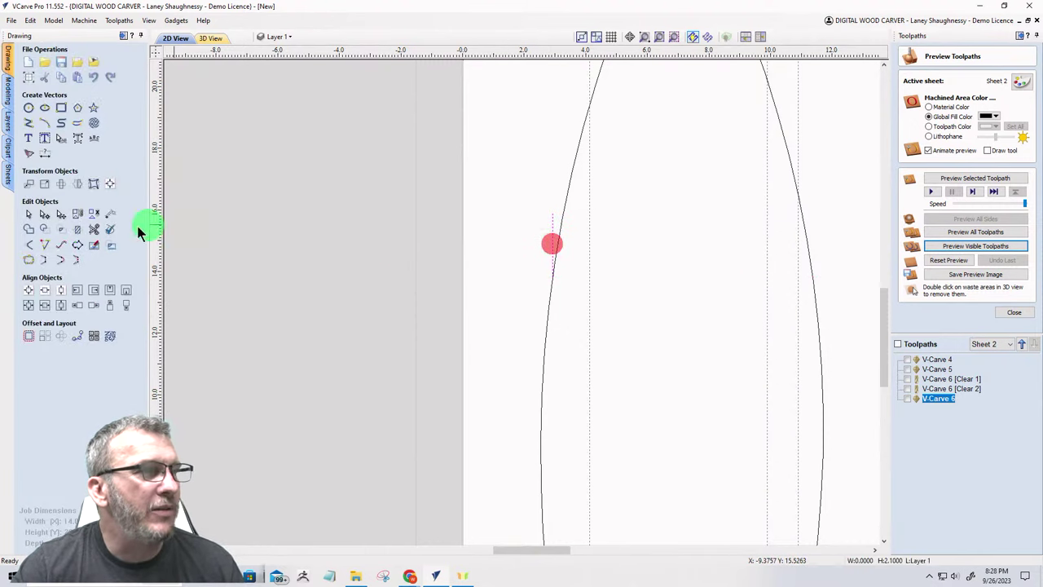
{"action": "left_click", "coordinate": [78, 185]}
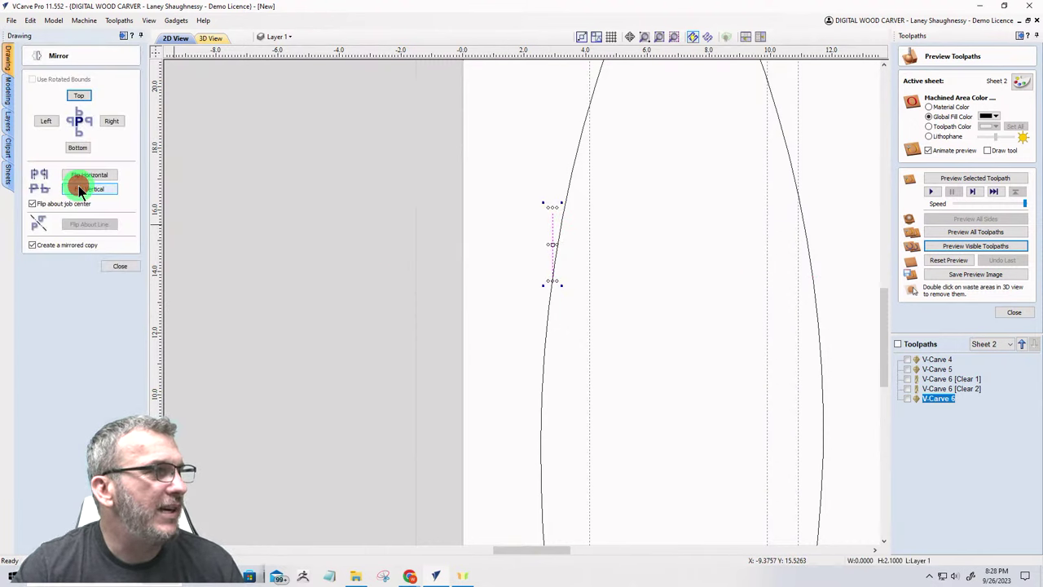
{"action": "left_click", "coordinate": [86, 179]}
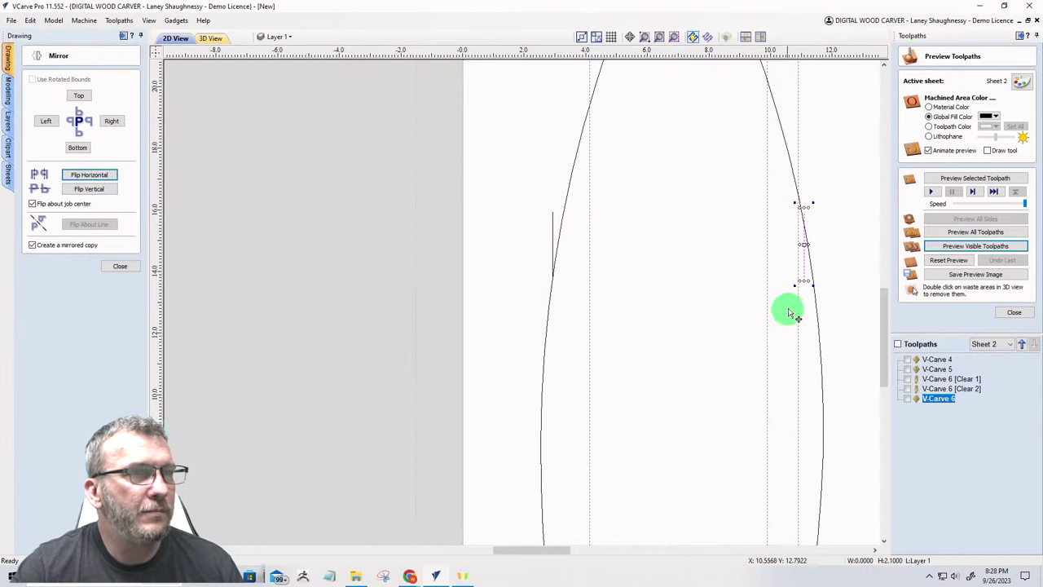
{"action": "scroll", "coordinate": [791, 303], "scroll_direction": "down", "scroll_amount": 2}
{"action": "scroll", "coordinate": [656, 297], "scroll_direction": "down", "scroll_amount": 2}
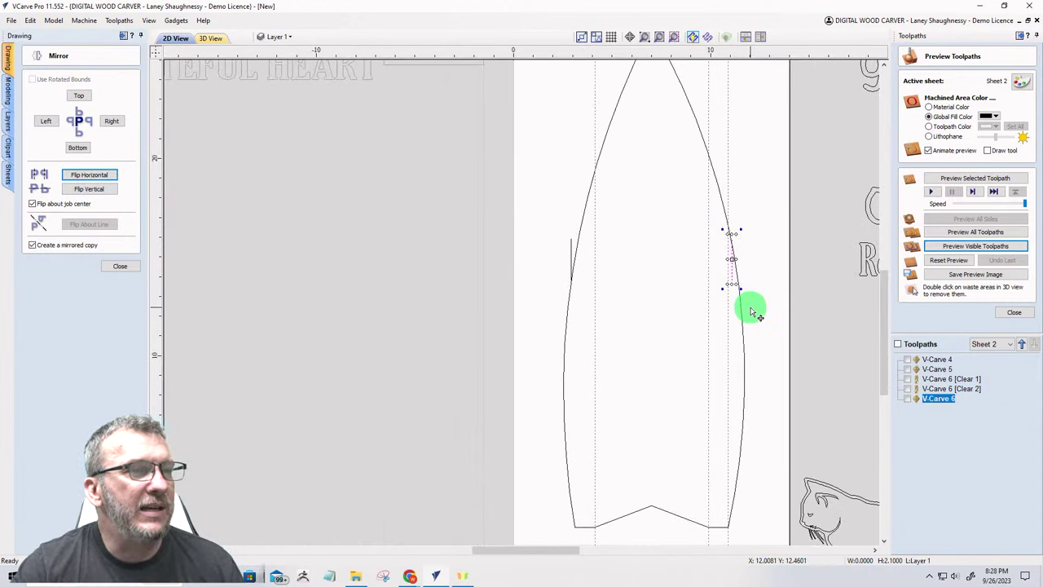
{"action": "scroll", "coordinate": [751, 310], "scroll_direction": "up", "scroll_amount": 1}
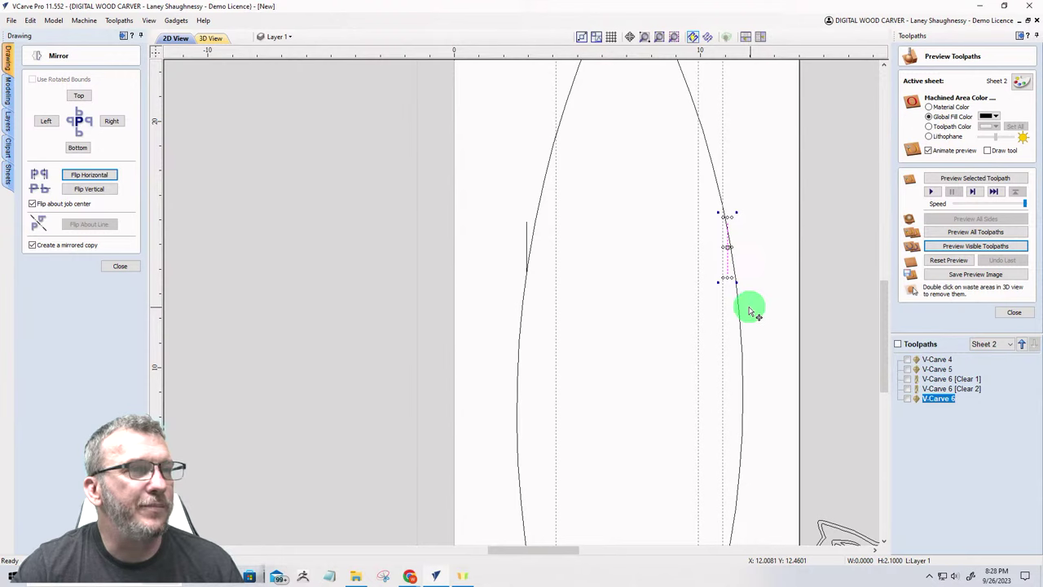
{"action": "left_click", "coordinate": [736, 295]}
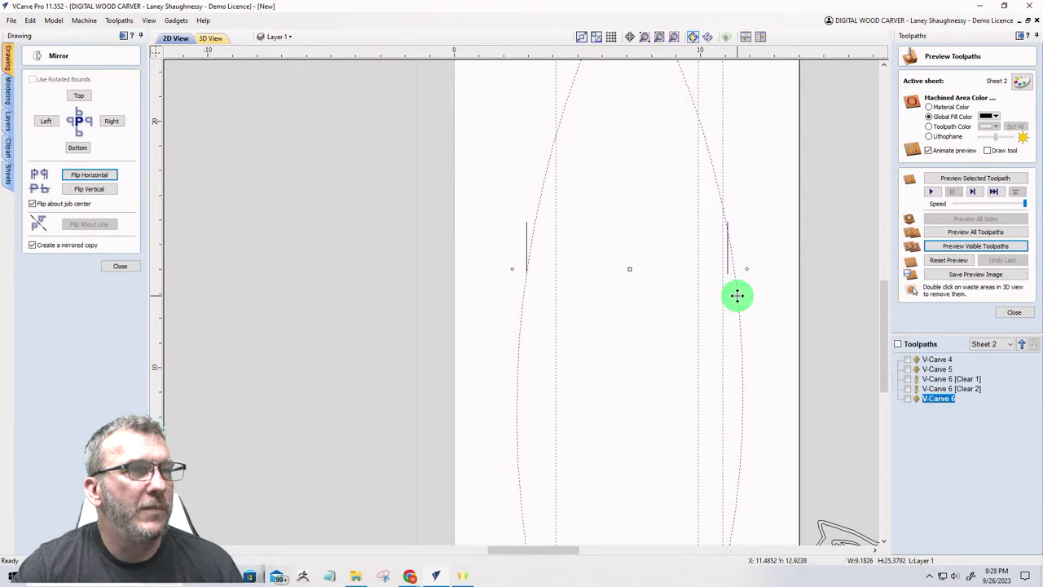
{"action": "left_click", "coordinate": [115, 266]}
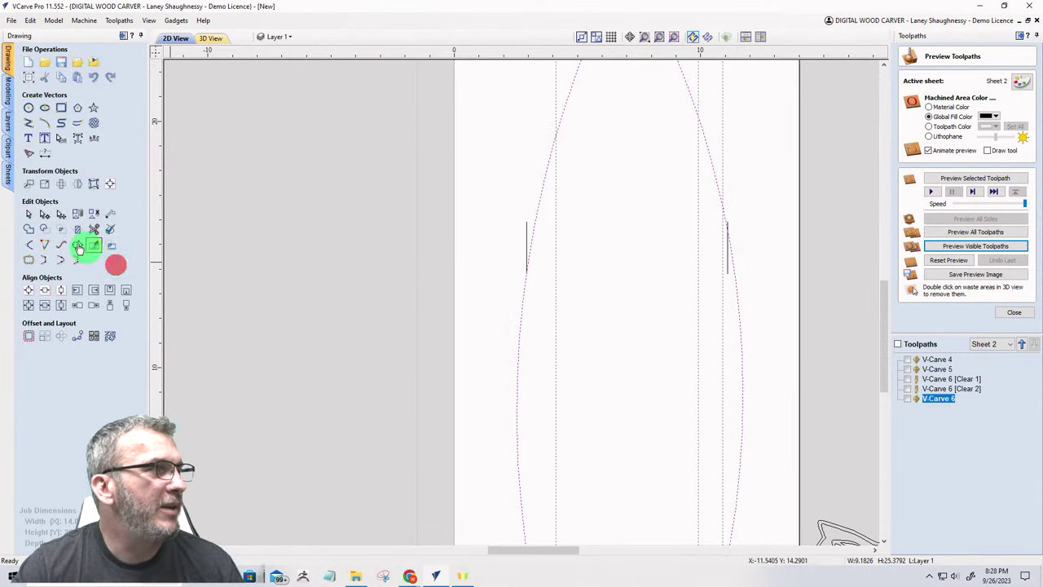
{"action": "left_click", "coordinate": [470, 286]}
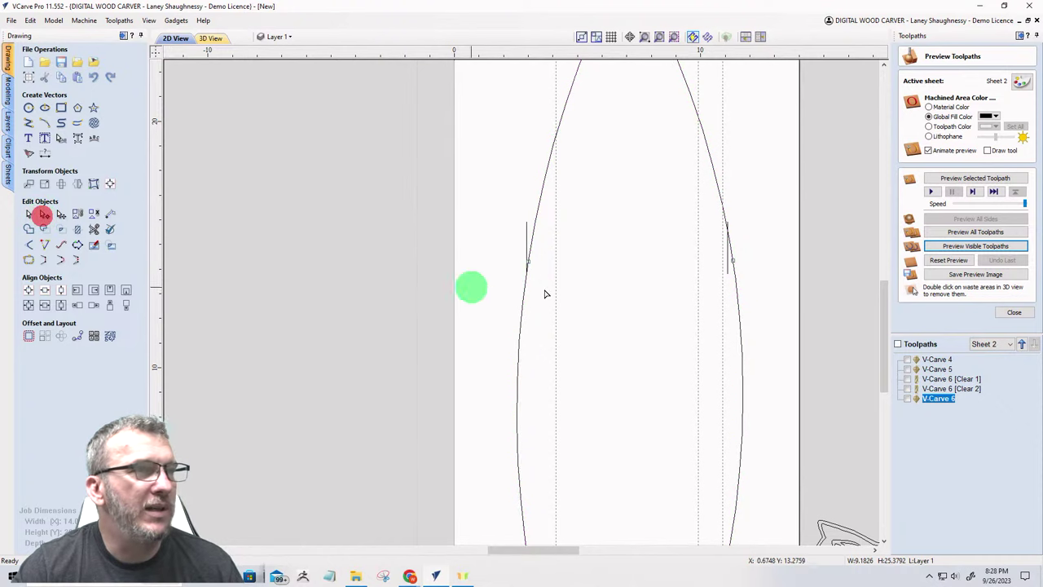
{"action": "left_click", "coordinate": [731, 264]}
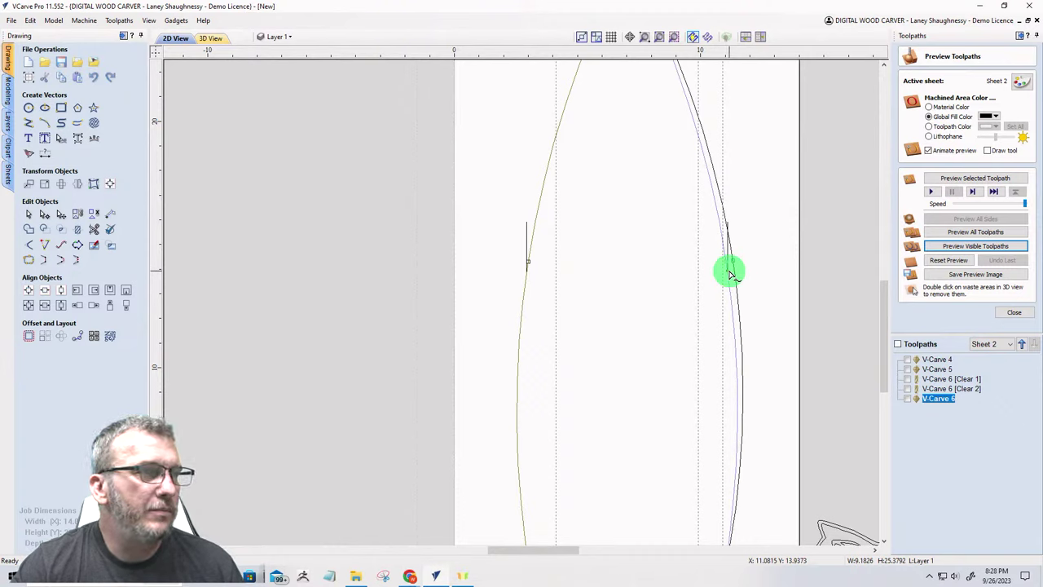
{"action": "left_click", "coordinate": [730, 272]}
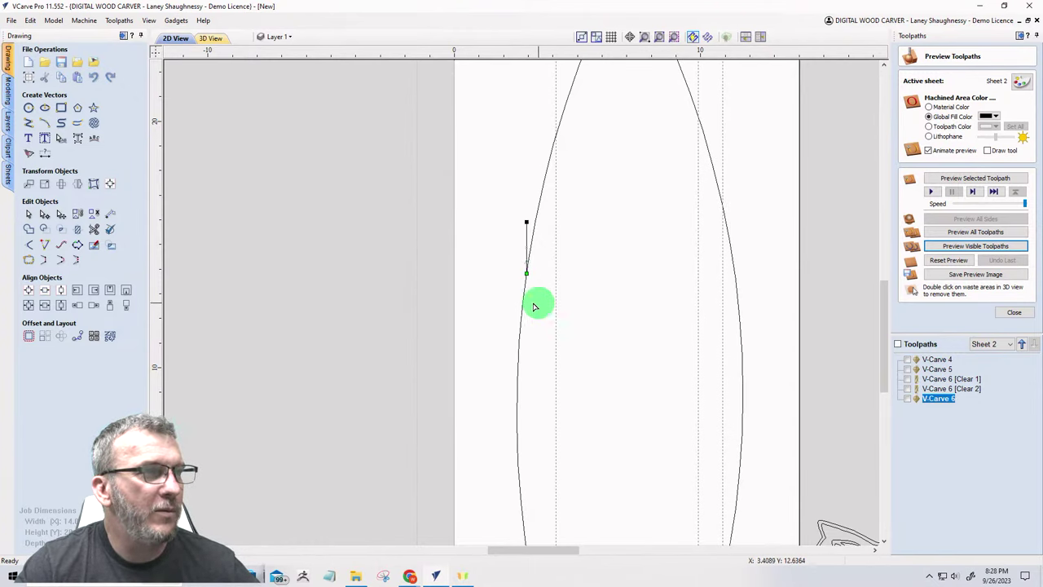
Step: Snap the short line's lower endpoint onto the surfboard's left curve
{"action": "scroll", "coordinate": [523, 295], "scroll_direction": "up", "scroll_amount": 3}
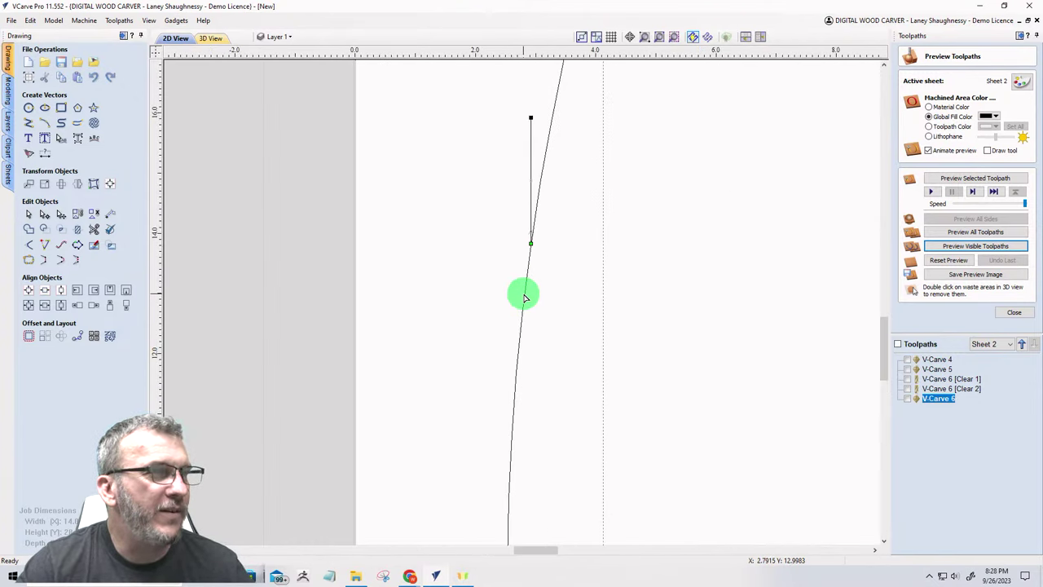
{"action": "left_click", "coordinate": [532, 235]}
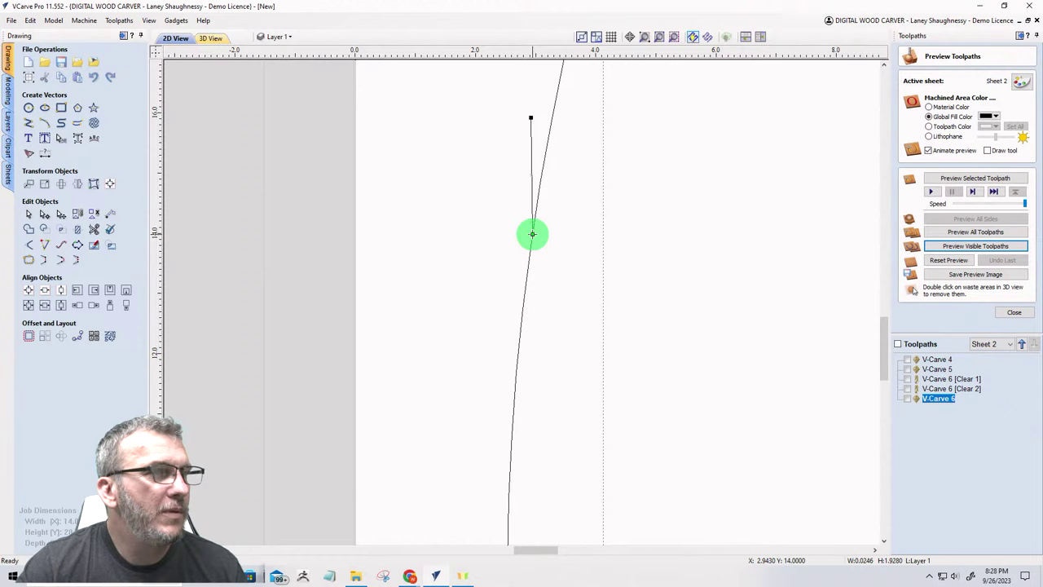
{"action": "left_click", "coordinate": [531, 117]}
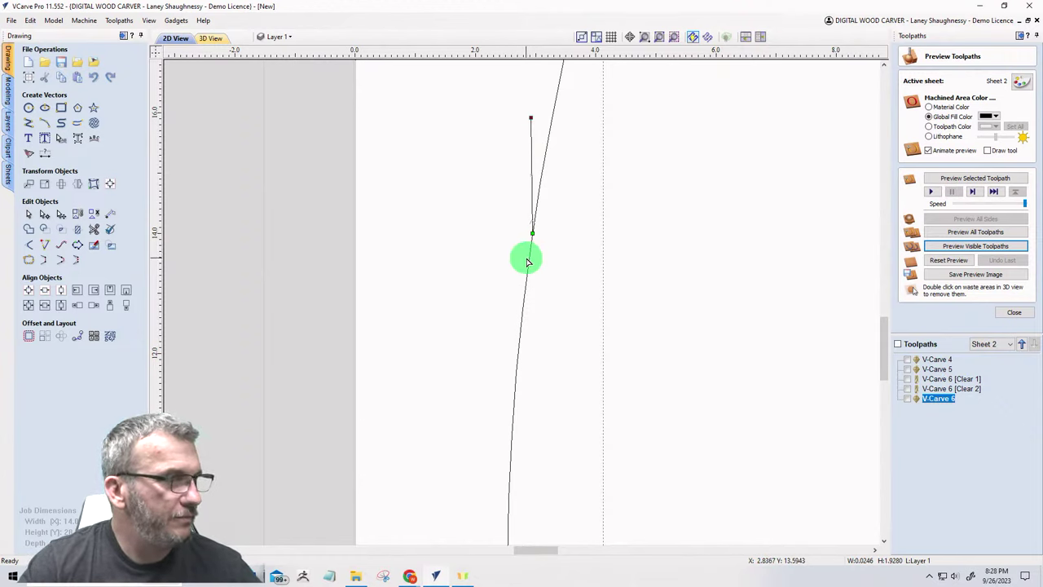
{"action": "left_click", "coordinate": [530, 233]}
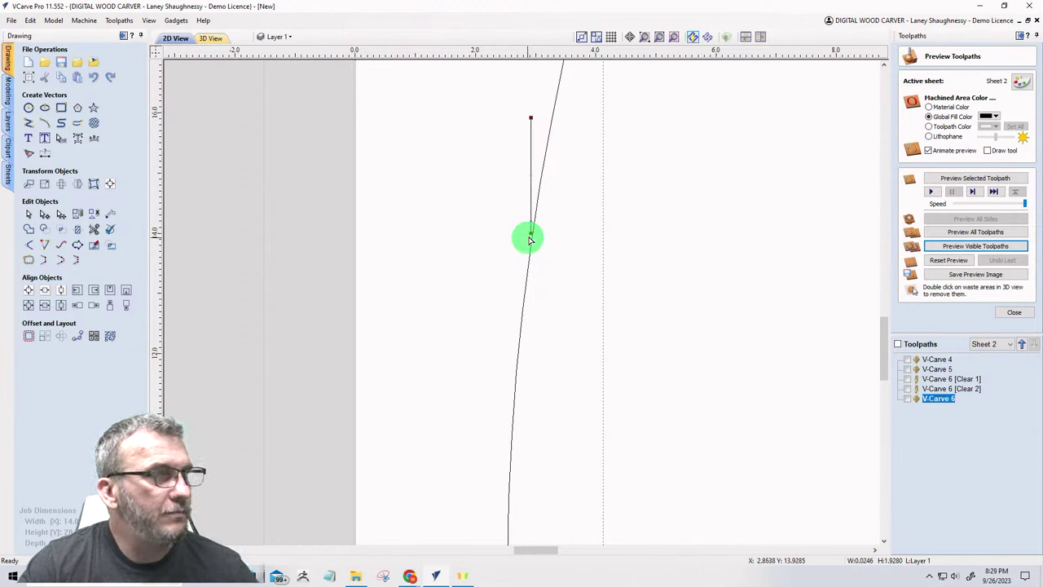
Step: Reselect the short left-edge line with the Select tool
{"action": "left_click", "coordinate": [26, 215]}
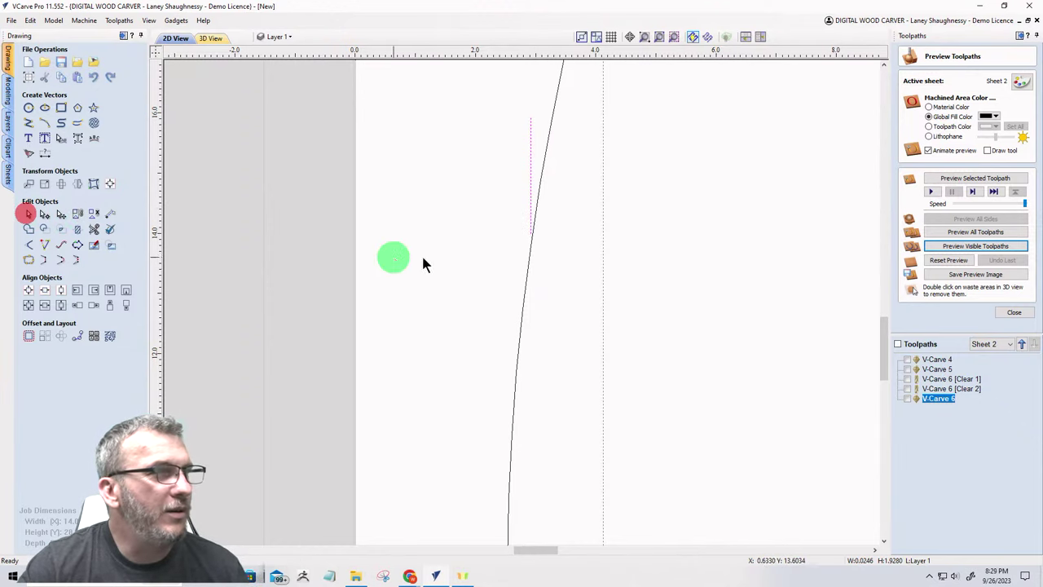
{"action": "left_click", "coordinate": [530, 227]}
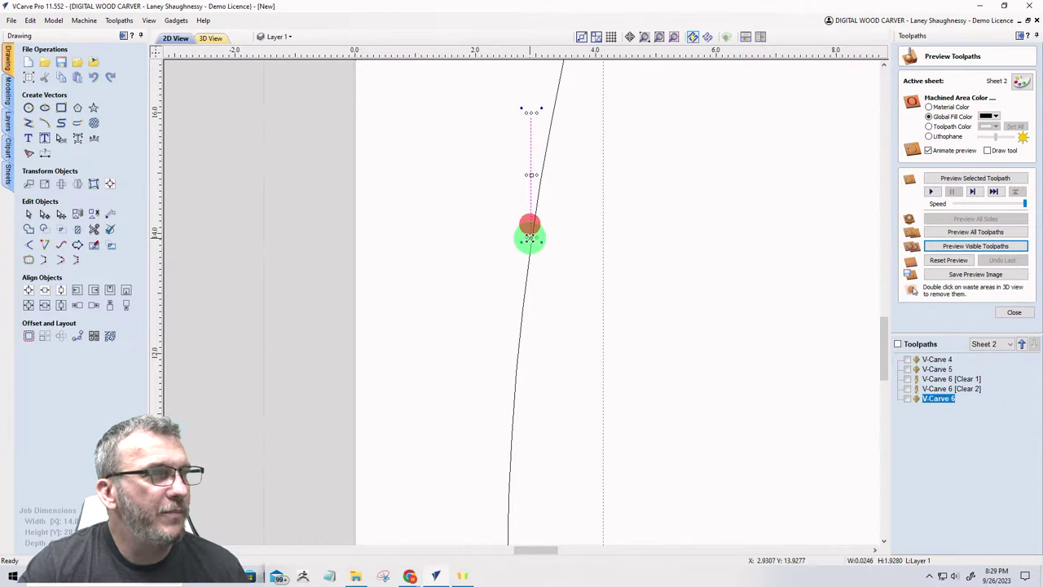
{"action": "left_click", "coordinate": [532, 234]}
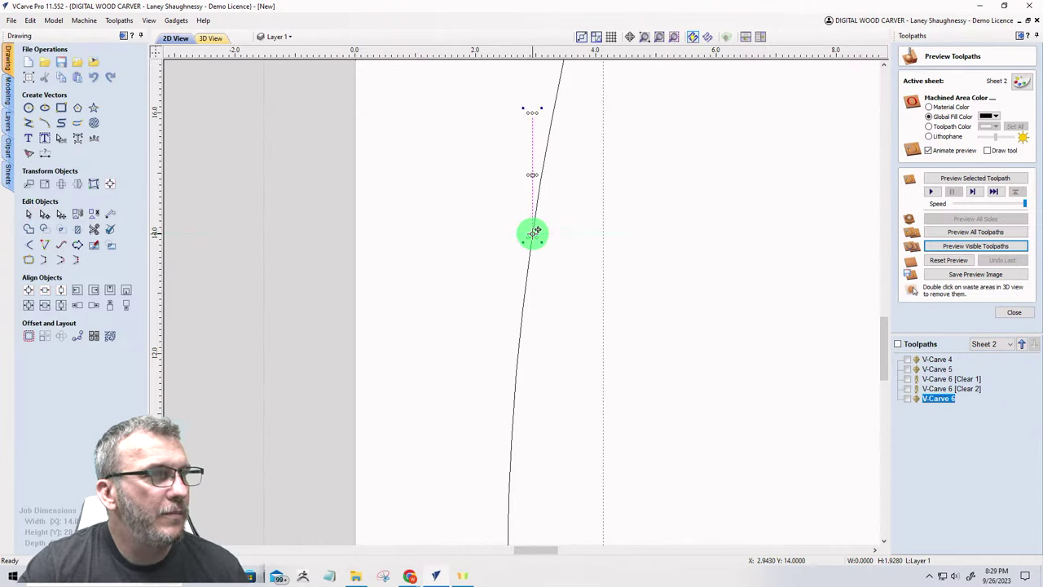
{"action": "left_click", "coordinate": [456, 266]}
{"action": "scroll", "coordinate": [456, 267], "scroll_direction": "down", "scroll_amount": 2}
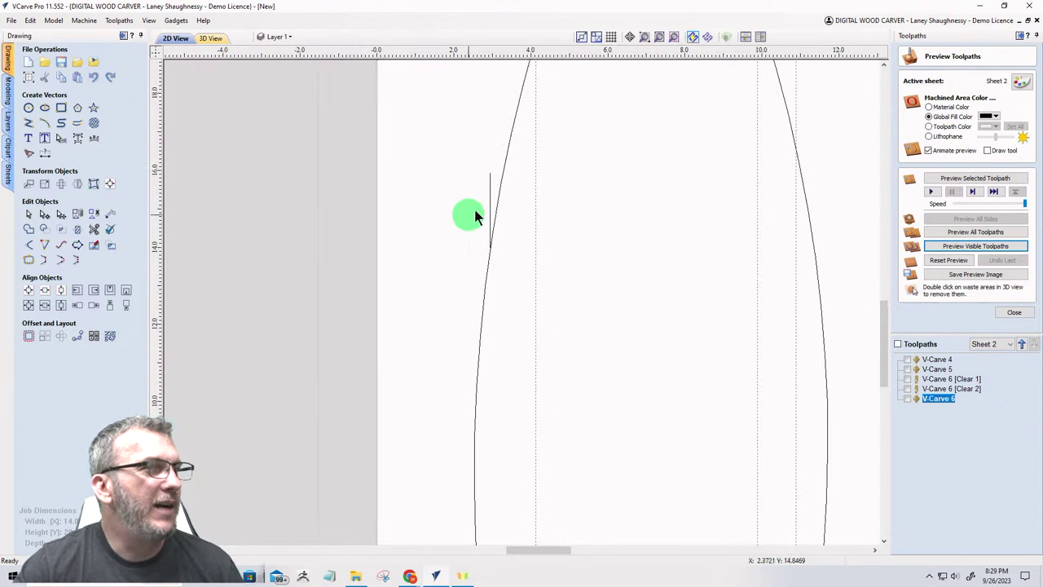
{"action": "left_click", "coordinate": [489, 192]}
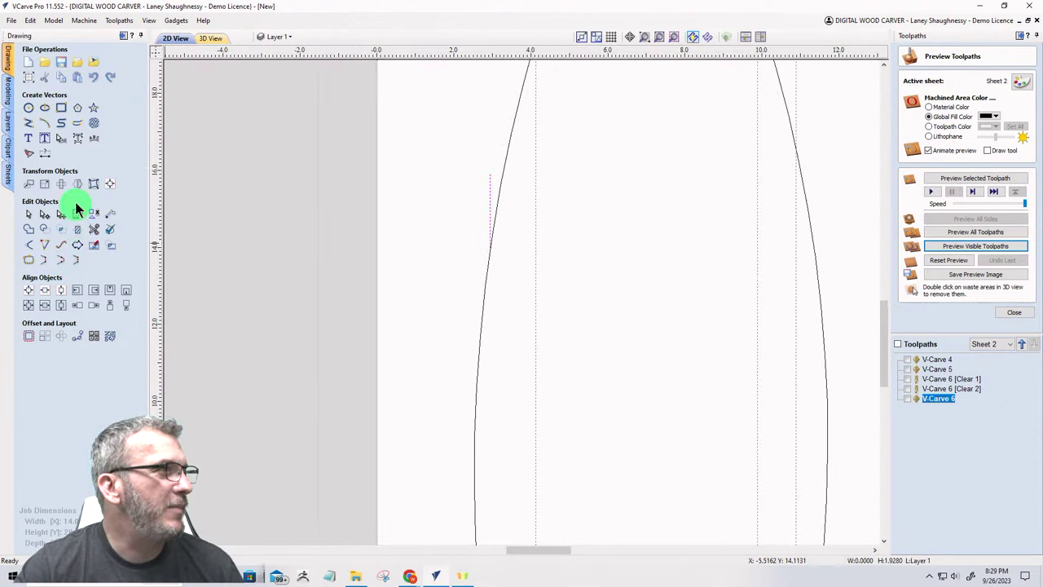
Step: Flip Horizontal the short line as a mirrored copy onto the right curve, selecting the outline
{"action": "left_click", "coordinate": [78, 183]}
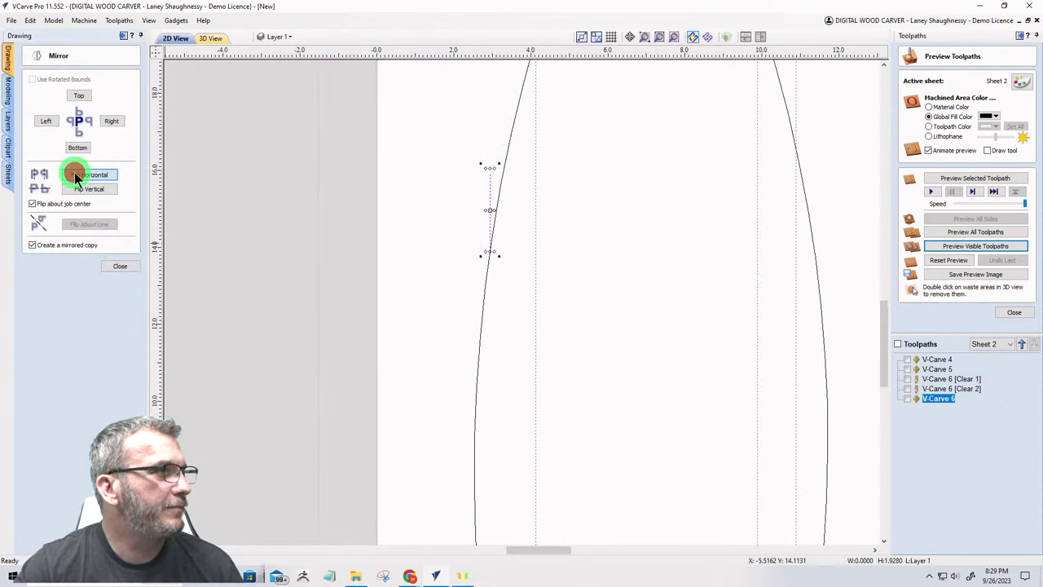
{"action": "left_click", "coordinate": [76, 175]}
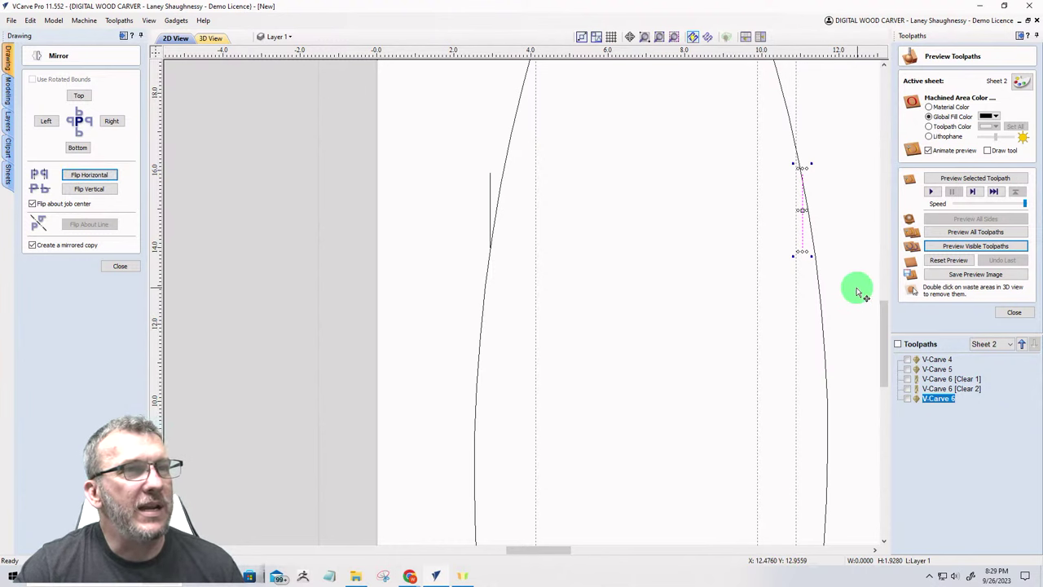
{"action": "scroll", "coordinate": [633, 330], "scroll_direction": "down", "scroll_amount": 2}
{"action": "scroll", "coordinate": [640, 312], "scroll_direction": "down", "scroll_amount": 1}
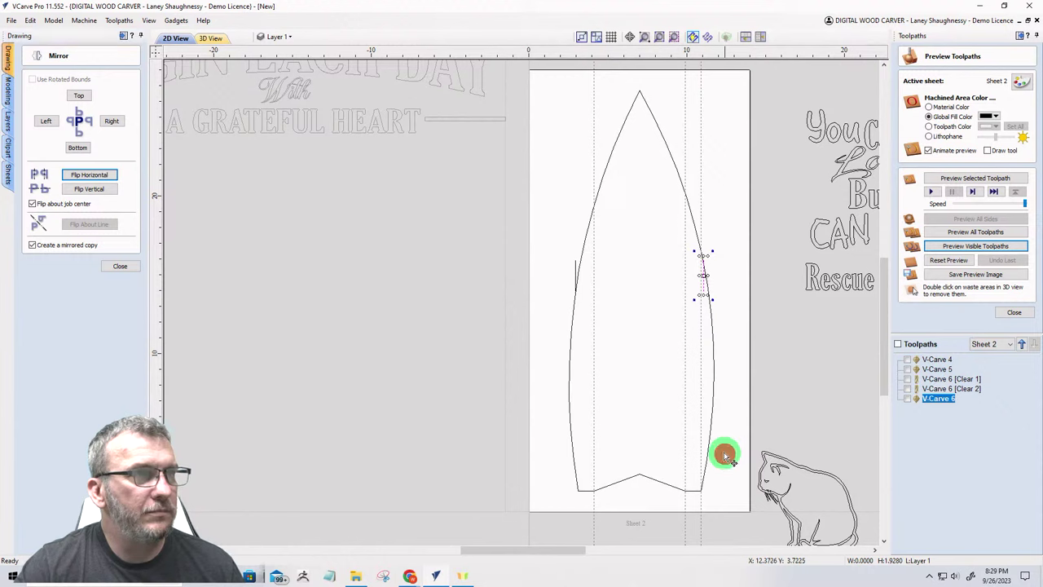
{"action": "left_click_drag", "start_coordinate": [724, 446], "coordinate": [548, 366]}
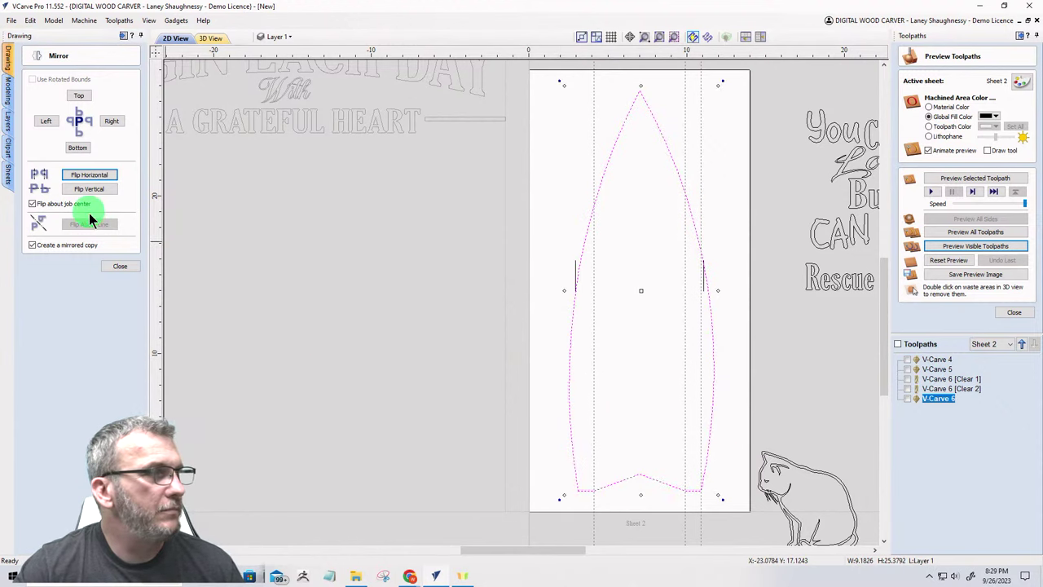
{"action": "left_click", "coordinate": [121, 268]}
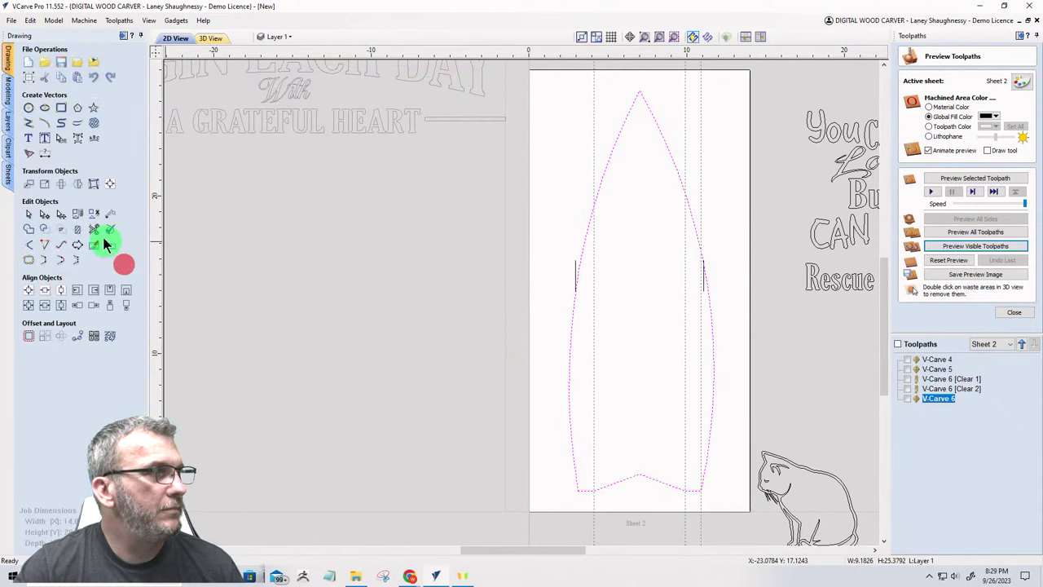
Step: In node editing, slide the outline's corner node down along the curve
{"action": "left_click", "coordinate": [47, 215]}
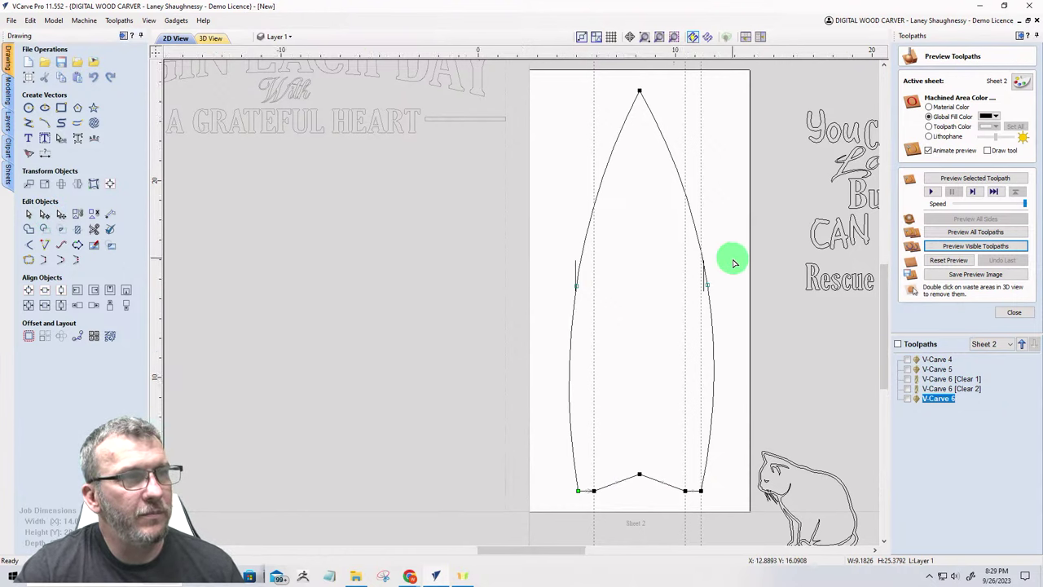
{"action": "scroll", "coordinate": [733, 256], "scroll_direction": "up", "scroll_amount": 2}
{"action": "scroll", "coordinate": [414, 345], "scroll_direction": "up", "scroll_amount": 3}
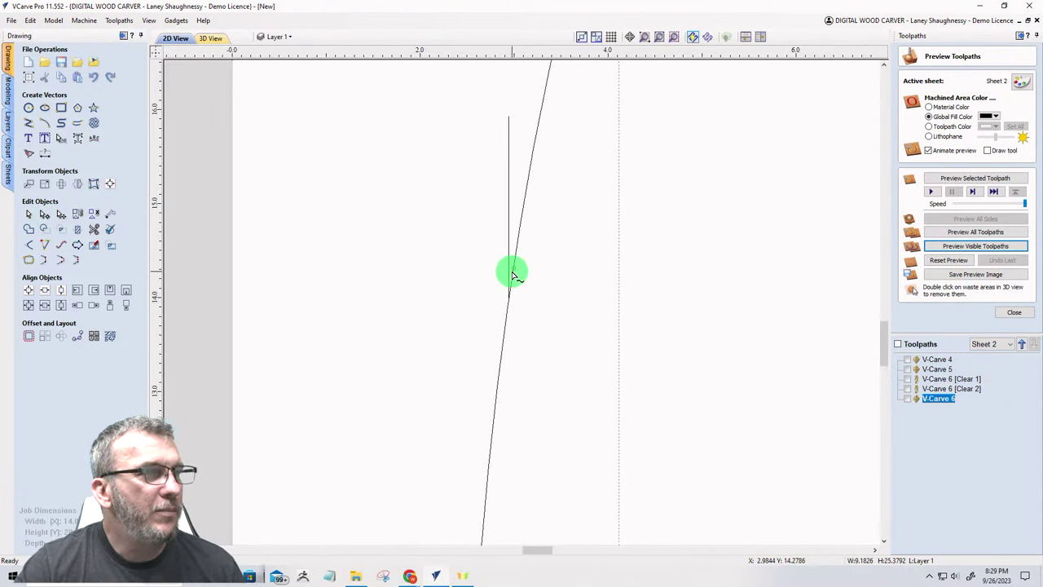
{"action": "left_click_drag", "start_coordinate": [512, 268], "coordinate": [507, 296]}
{"action": "scroll", "coordinate": [445, 300], "scroll_direction": "down", "scroll_amount": 2}
{"action": "scroll", "coordinate": [445, 300], "scroll_direction": "down", "scroll_amount": 1}
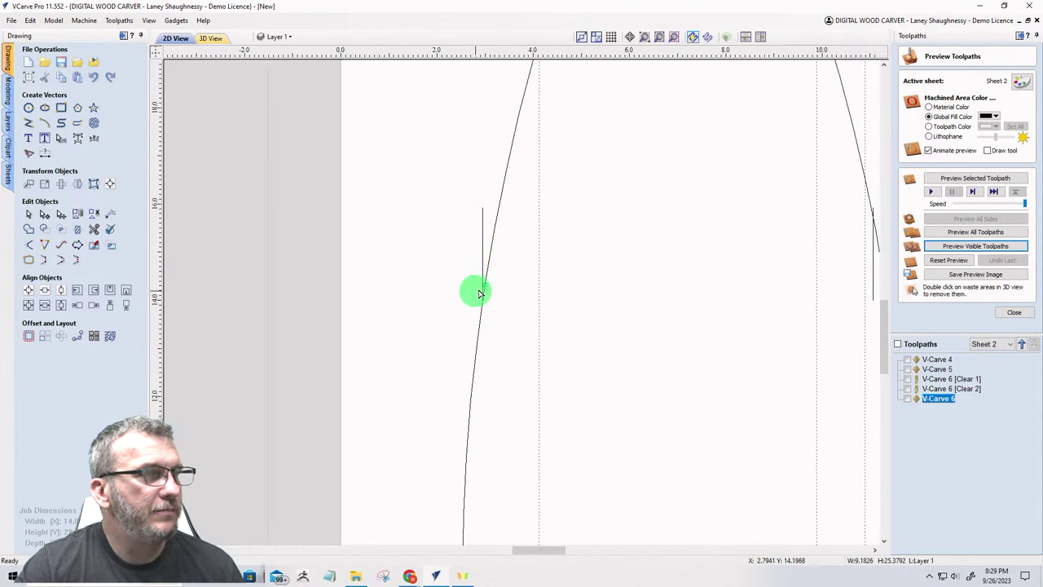
Step: Drag the surfboard's right-hand side curve about 0.43 in to the left
{"action": "left_click", "coordinate": [484, 283]}
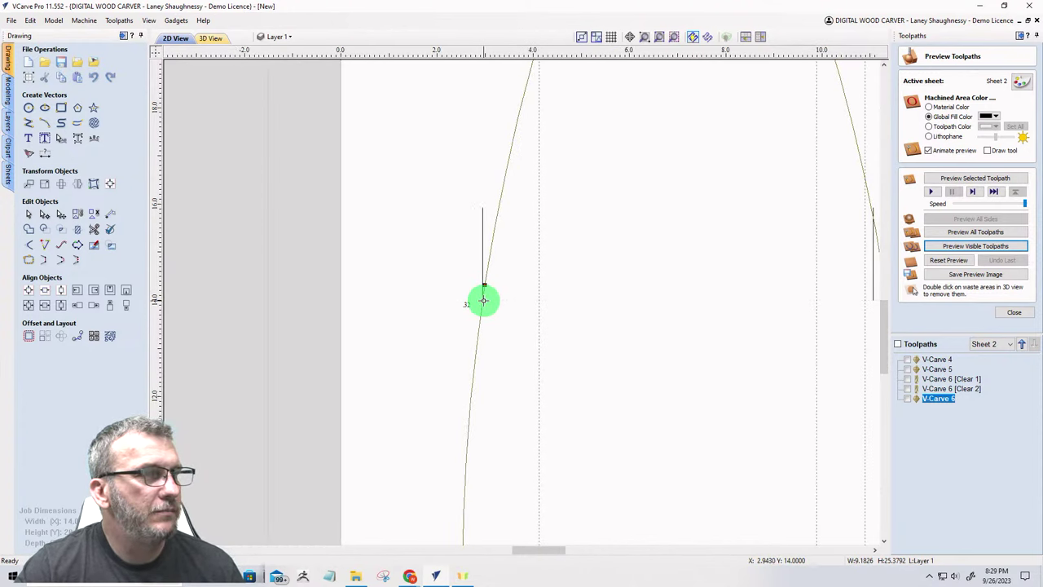
{"action": "scroll", "coordinate": [408, 314], "scroll_direction": "down", "scroll_amount": 3}
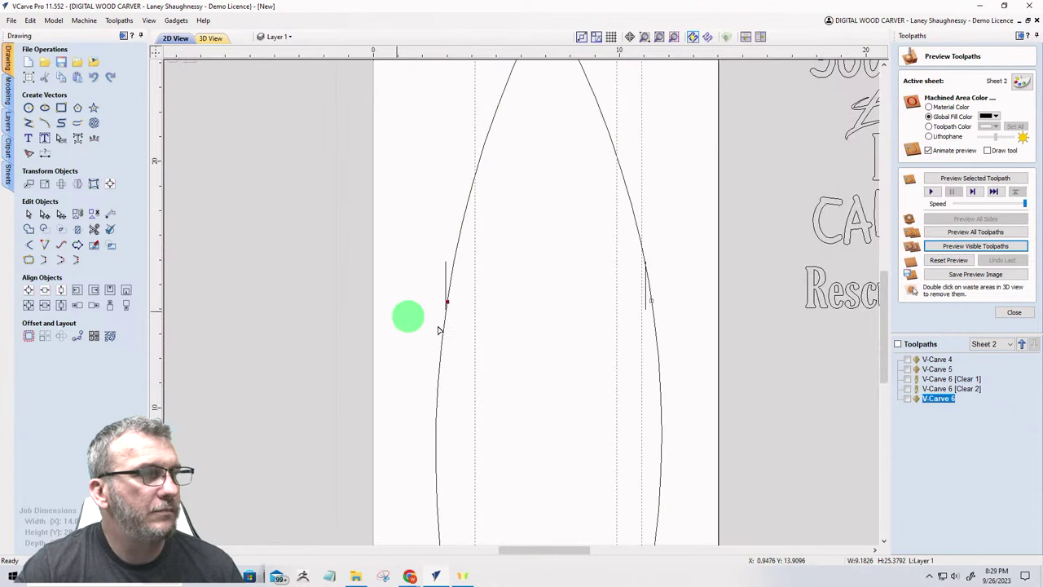
{"action": "scroll", "coordinate": [649, 314], "scroll_direction": "up", "scroll_amount": 4}
{"action": "left_click_drag", "start_coordinate": [657, 263], "coordinate": [640, 293]}
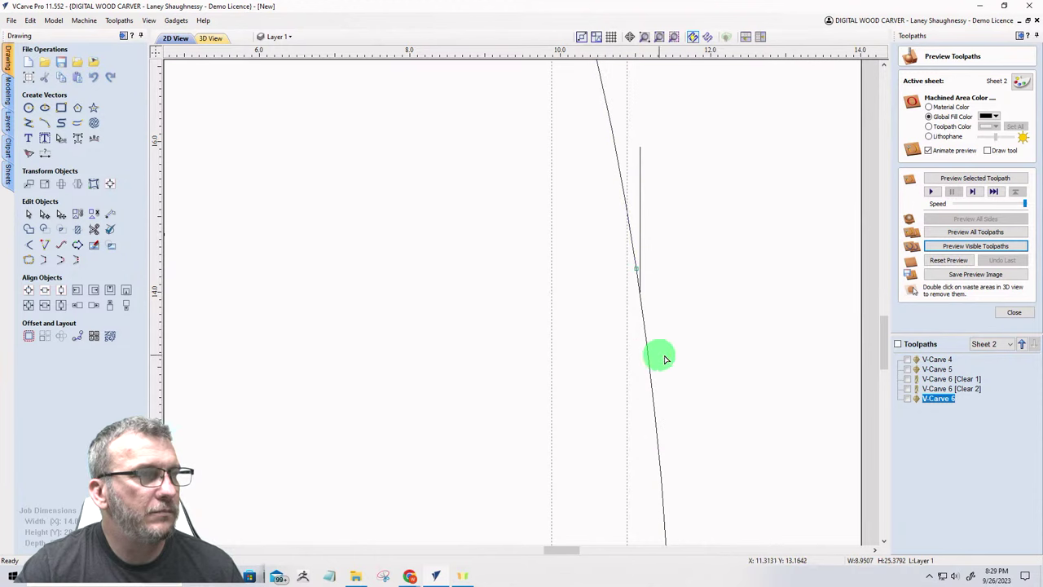
{"action": "scroll", "coordinate": [733, 302], "scroll_direction": "down", "scroll_amount": 5}
{"action": "scroll", "coordinate": [709, 344], "scroll_direction": "up", "scroll_amount": 2}
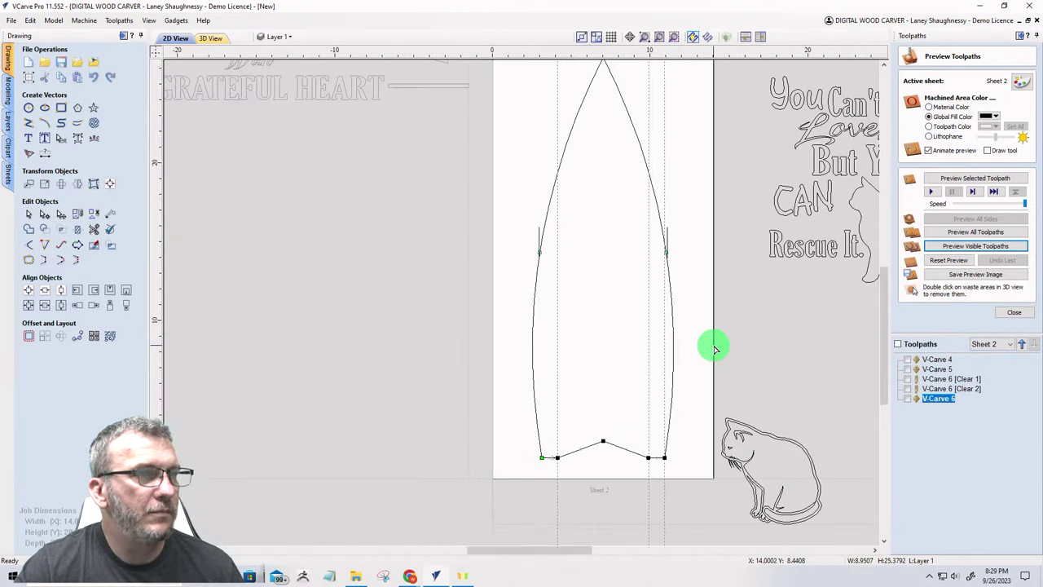
{"action": "scroll", "coordinate": [657, 337], "scroll_direction": "down", "scroll_amount": 2}
{"action": "scroll", "coordinate": [632, 152], "scroll_direction": "up", "scroll_amount": 3}
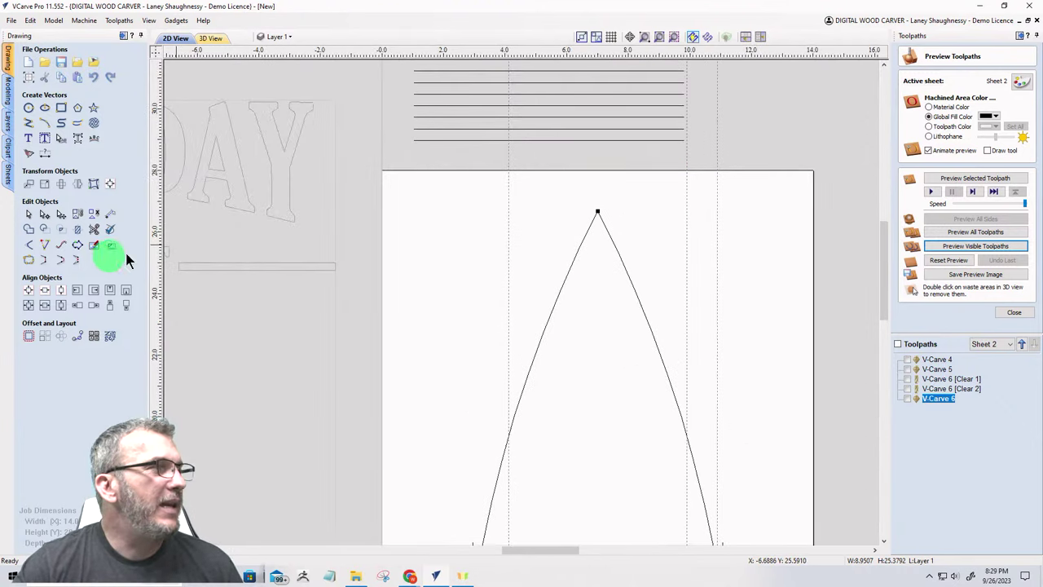
Step: Fillet the board's pointed nose node with a 0.5-inch radius
{"action": "right_click", "coordinate": [597, 214]}
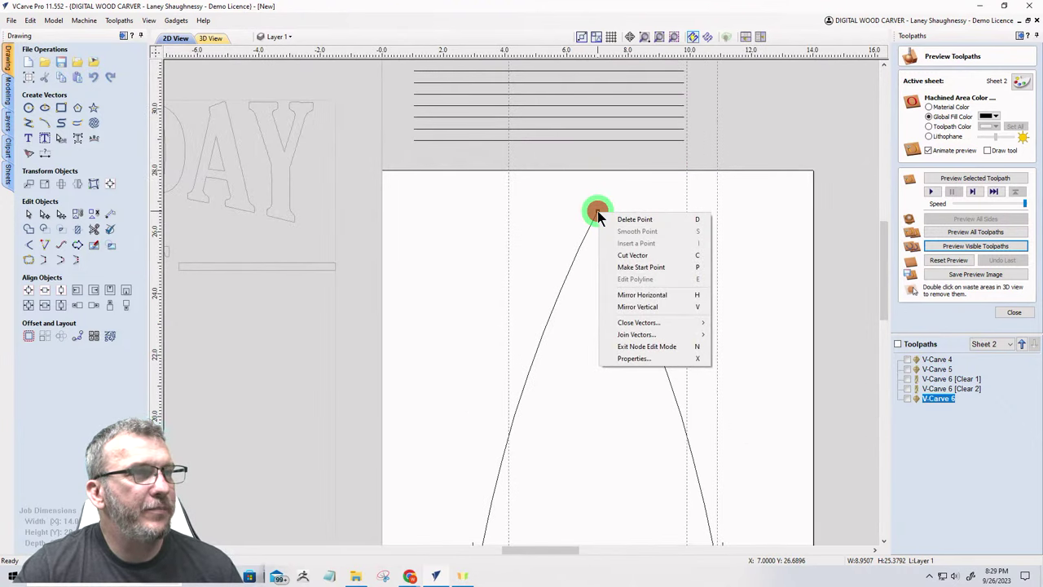
{"action": "left_click", "coordinate": [598, 213]}
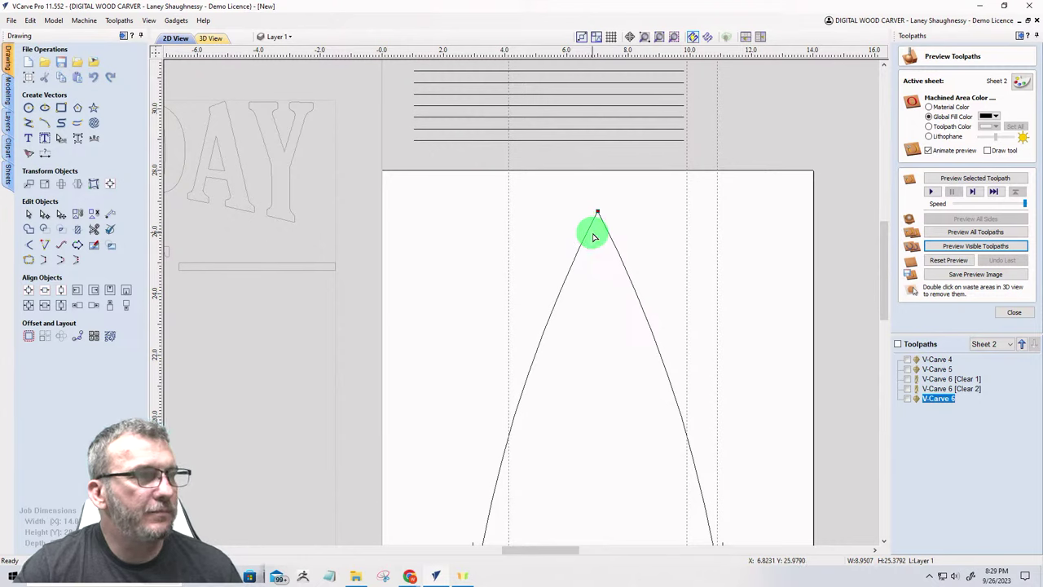
{"action": "left_click", "coordinate": [592, 235]}
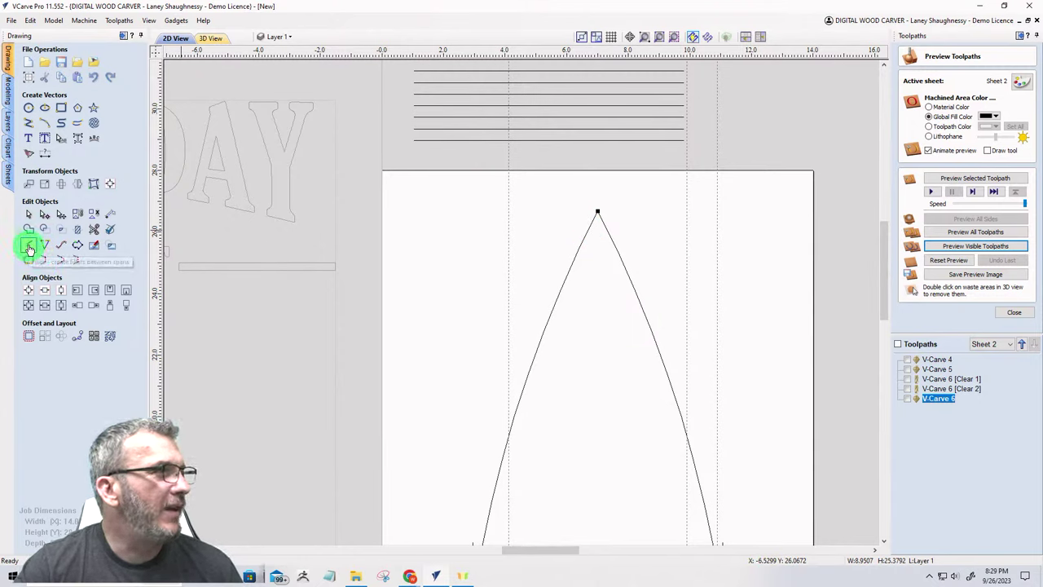
{"action": "left_click", "coordinate": [28, 246]}
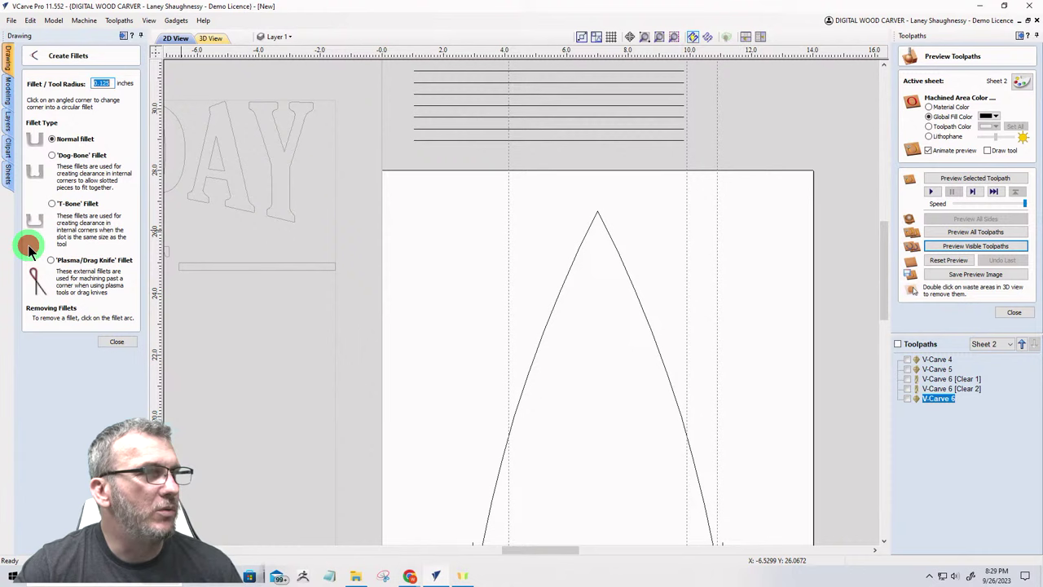
{"action": "double_click", "coordinate": [109, 83]}
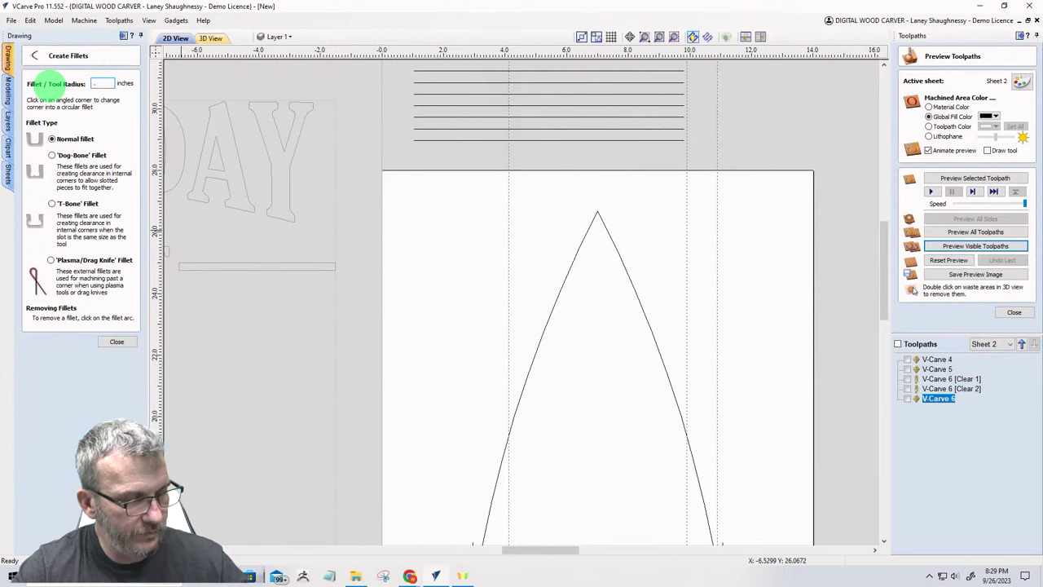
{"action": "left_click", "coordinate": [597, 211]}
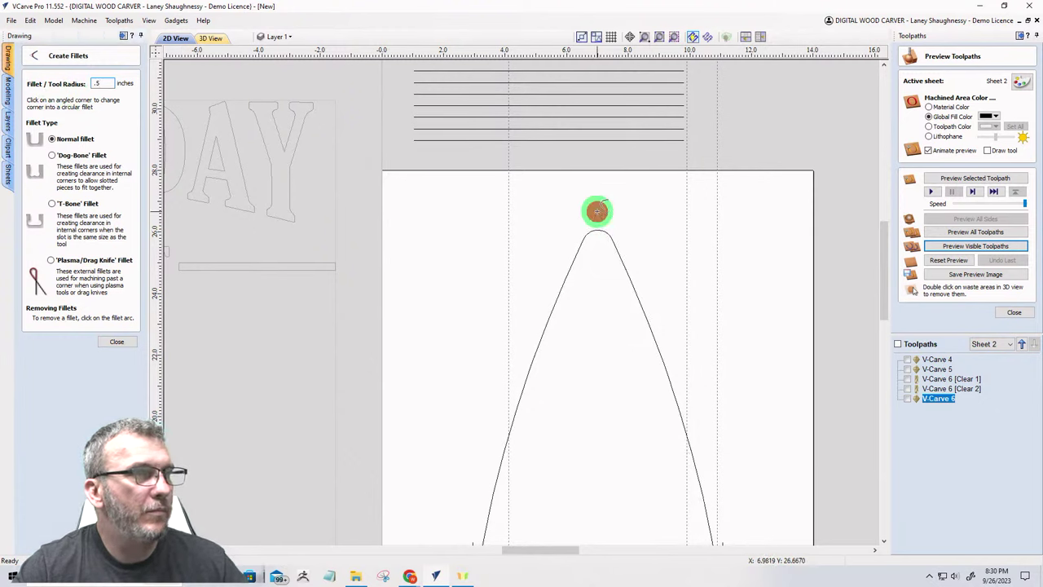
{"action": "left_click", "coordinate": [116, 342]}
{"action": "scroll", "coordinate": [640, 268], "scroll_direction": "down", "scroll_amount": 5}
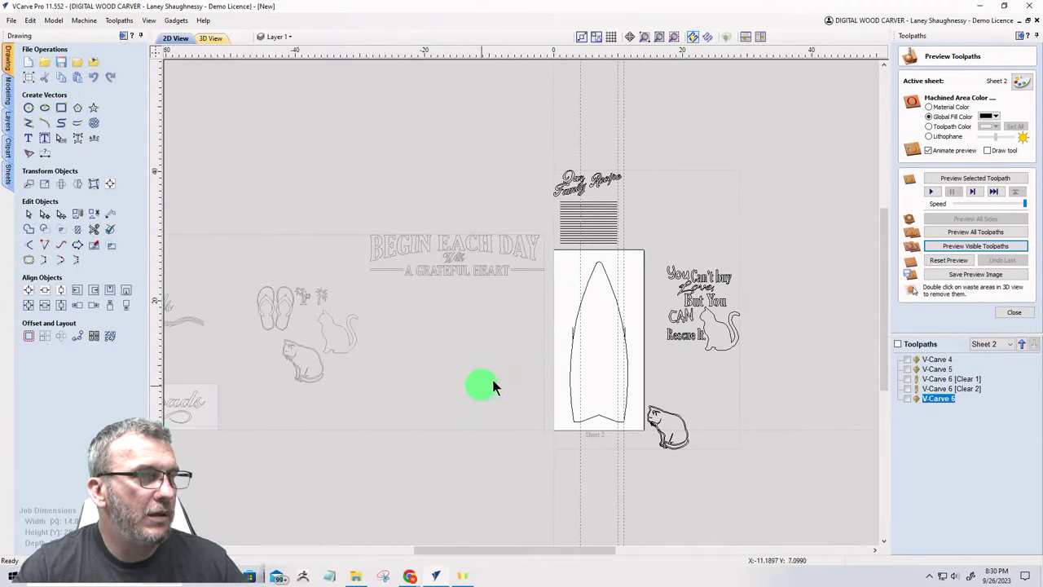
Step: Convert the board's left side span to a Bezier and pull its handle up to smooth it
{"action": "scroll", "coordinate": [602, 433], "scroll_direction": "up", "scroll_amount": 3}
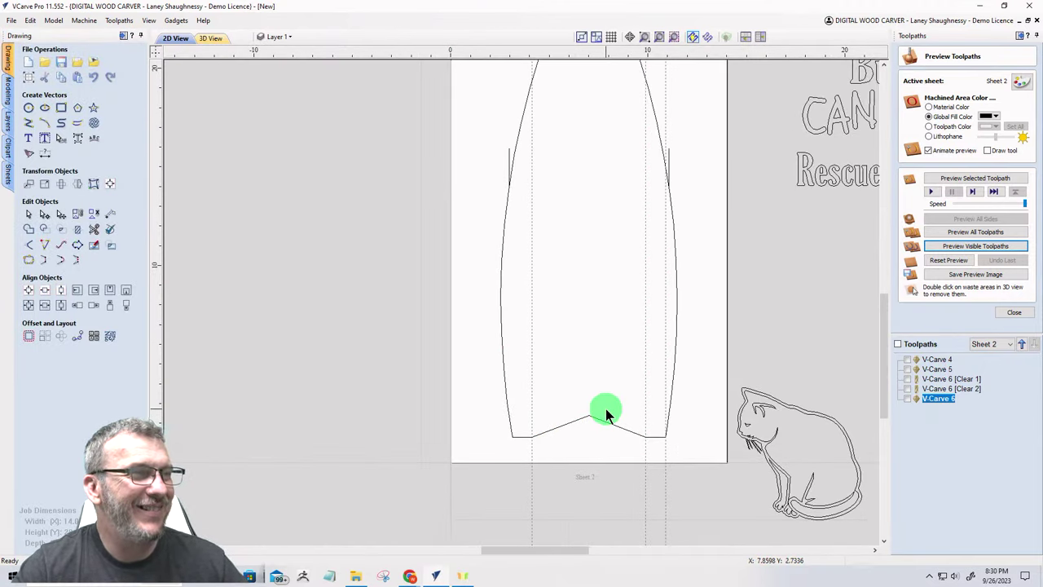
{"action": "left_click", "coordinate": [43, 214]}
{"action": "left_click", "coordinate": [501, 352]}
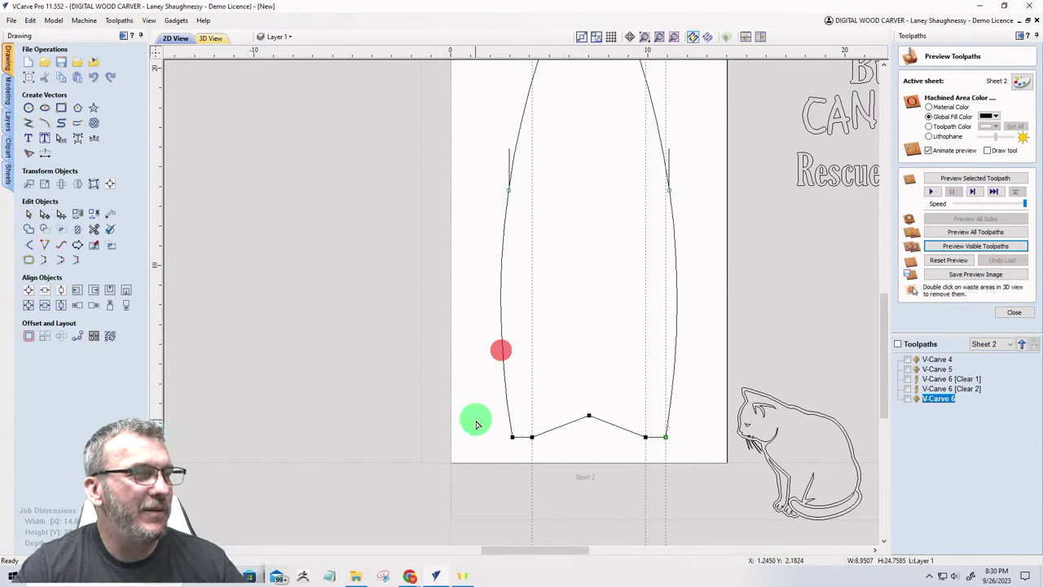
{"action": "left_click_drag", "start_coordinate": [477, 417], "coordinate": [546, 440]}
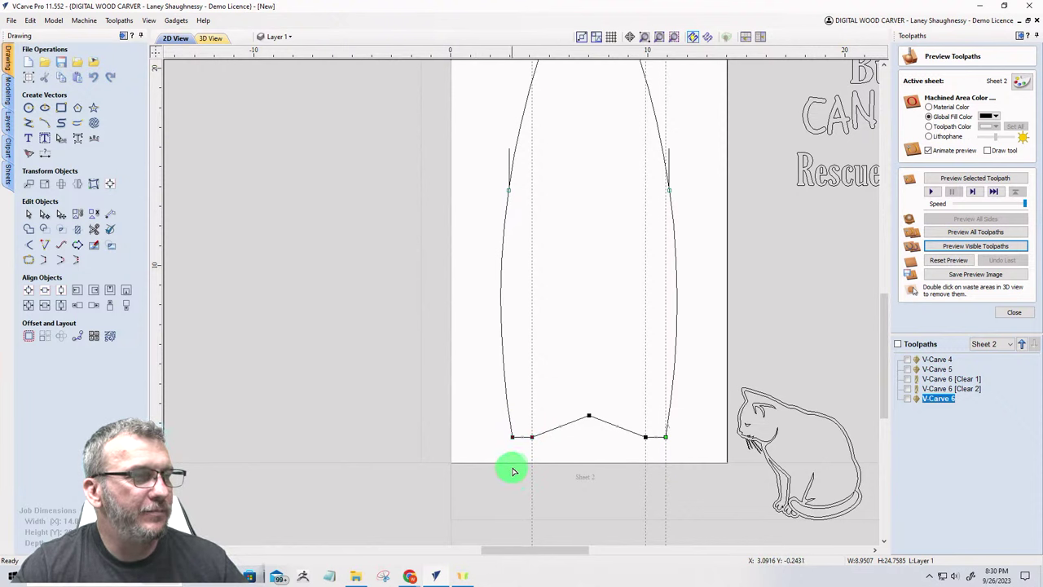
{"action": "scroll", "coordinate": [513, 469], "scroll_direction": "down", "scroll_amount": 1}
{"action": "scroll", "coordinate": [513, 470], "scroll_direction": "down", "scroll_amount": 1}
{"action": "scroll", "coordinate": [501, 279], "scroll_direction": "up", "scroll_amount": 1}
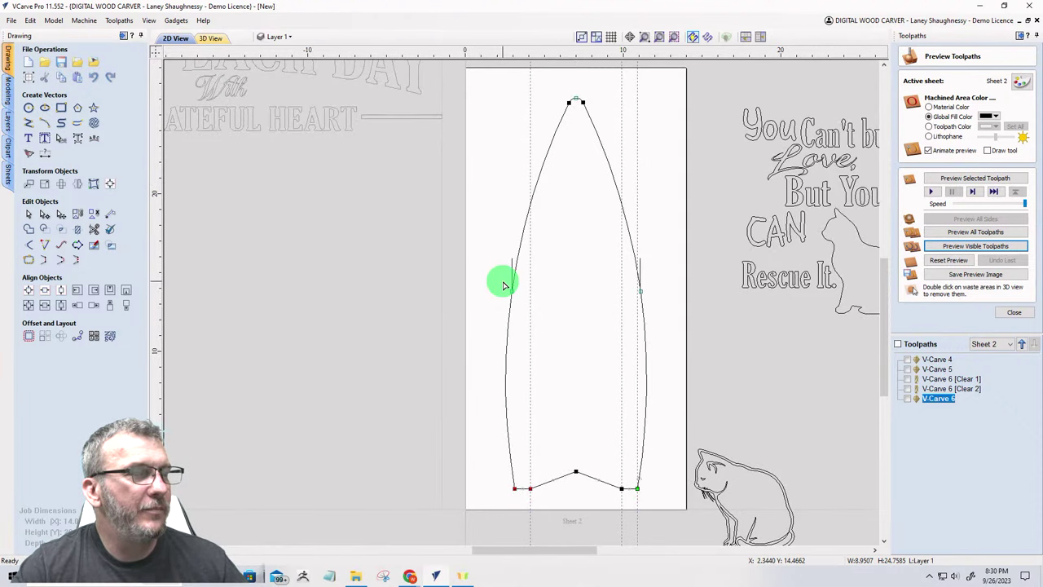
{"action": "right_click", "coordinate": [542, 174]}
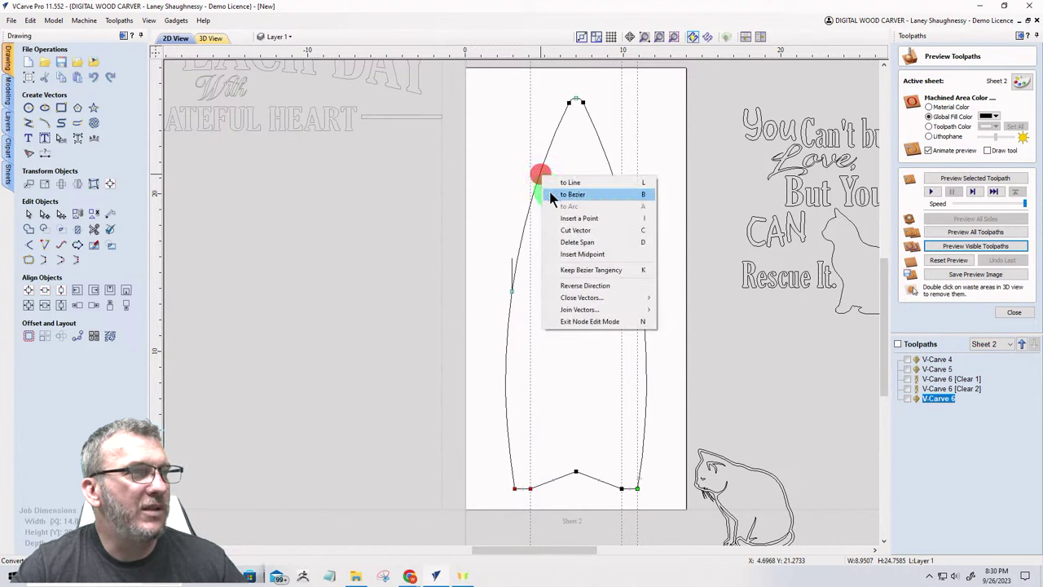
{"action": "left_click", "coordinate": [549, 196]}
{"action": "left_click", "coordinate": [511, 221]}
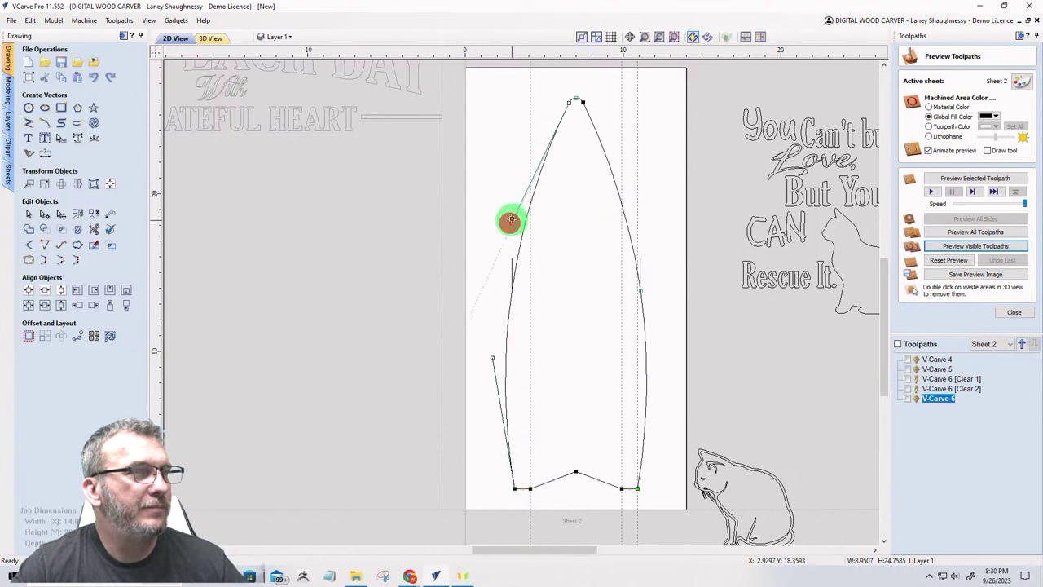
{"action": "left_click_drag", "start_coordinate": [518, 174], "coordinate": [519, 169]}
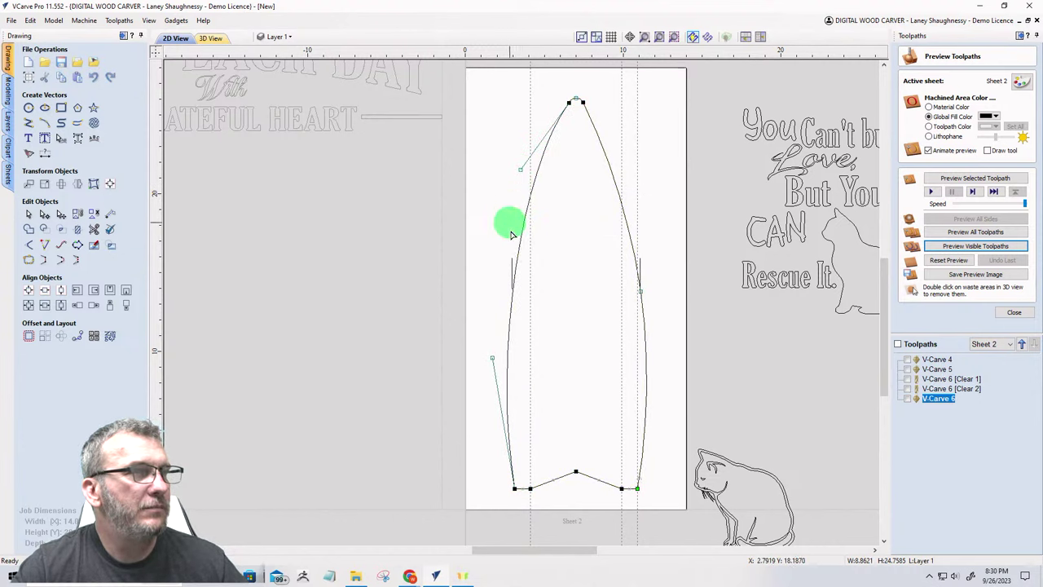
Step: Convert the right side span to a Bezier and drag its handle up-left to reshape it
{"action": "right_click", "coordinate": [634, 248]}
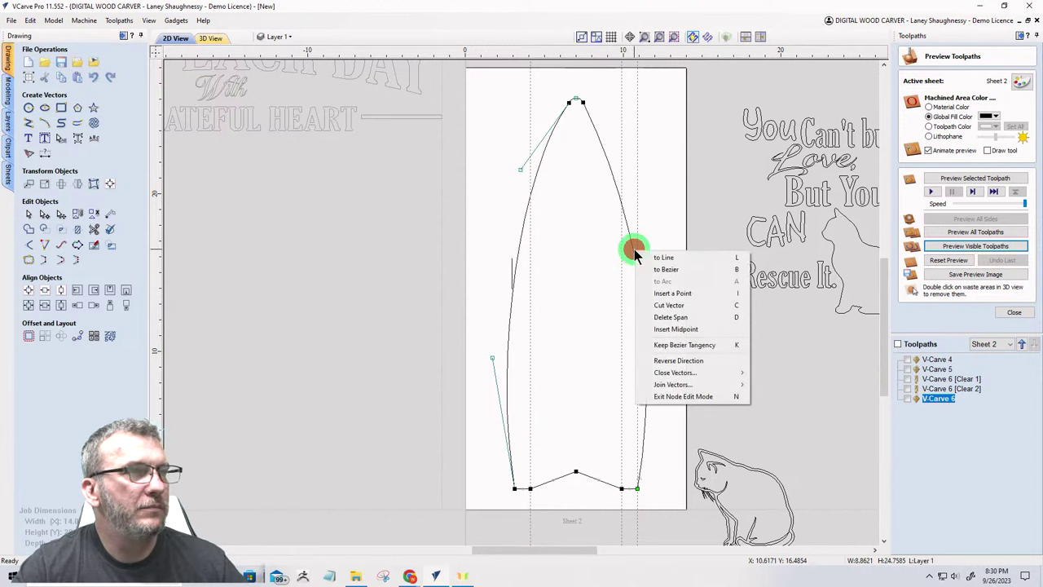
{"action": "left_click", "coordinate": [643, 270]}
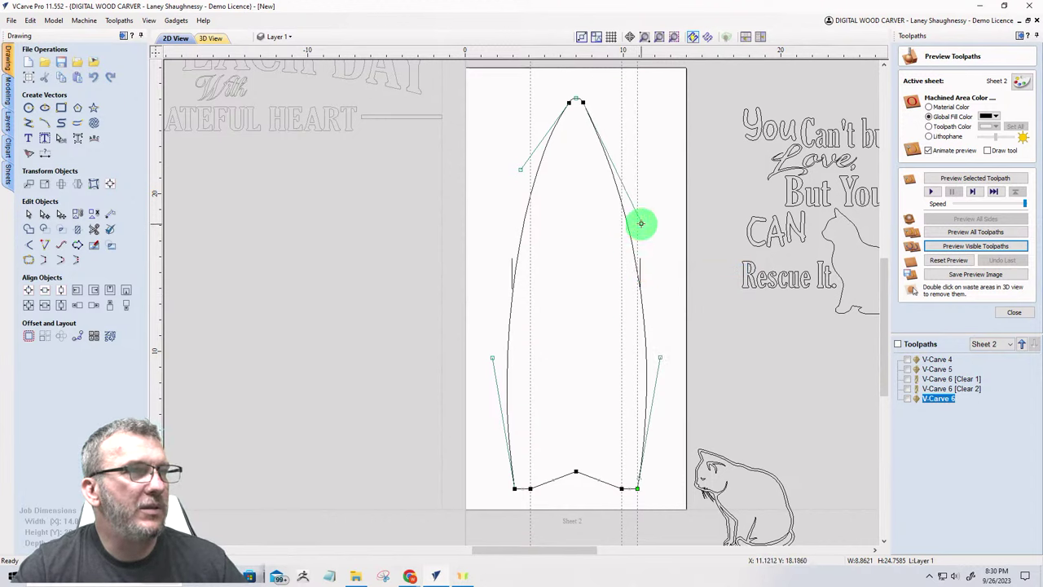
{"action": "left_click_drag", "start_coordinate": [640, 222], "coordinate": [627, 161]}
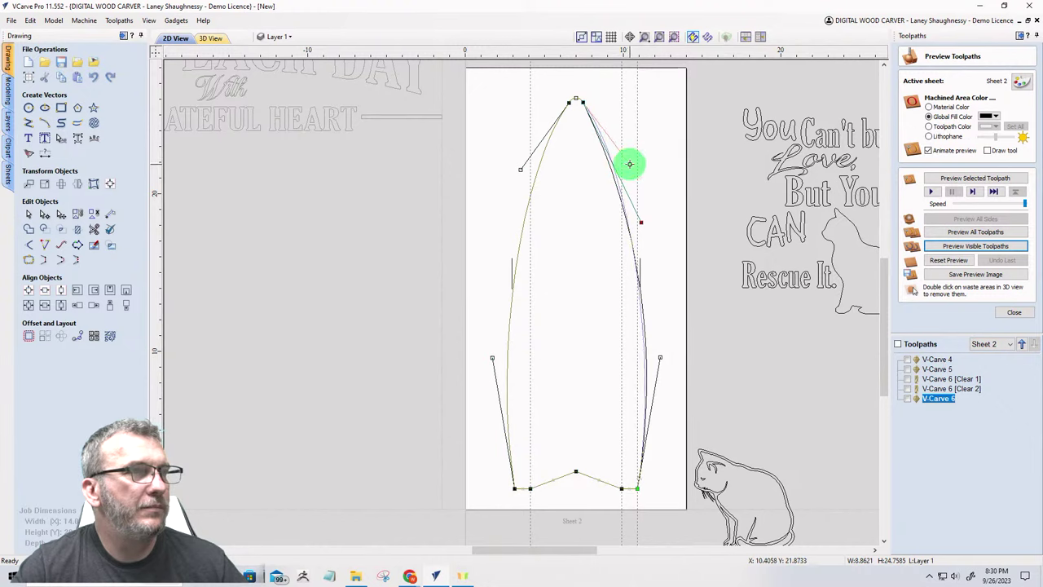
{"action": "left_click", "coordinate": [563, 236]}
{"action": "scroll", "coordinate": [541, 315], "scroll_direction": "down", "scroll_amount": 2}
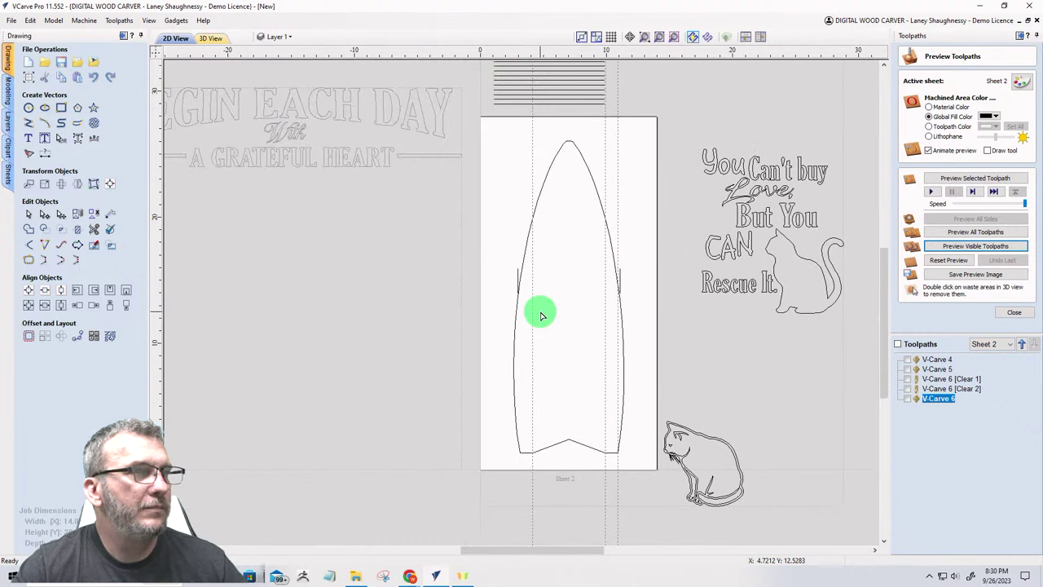
Step: Remove the short stray line beside the board's left edge
{"action": "left_click", "coordinate": [158, 51]}
{"action": "left_click", "coordinate": [515, 271]}
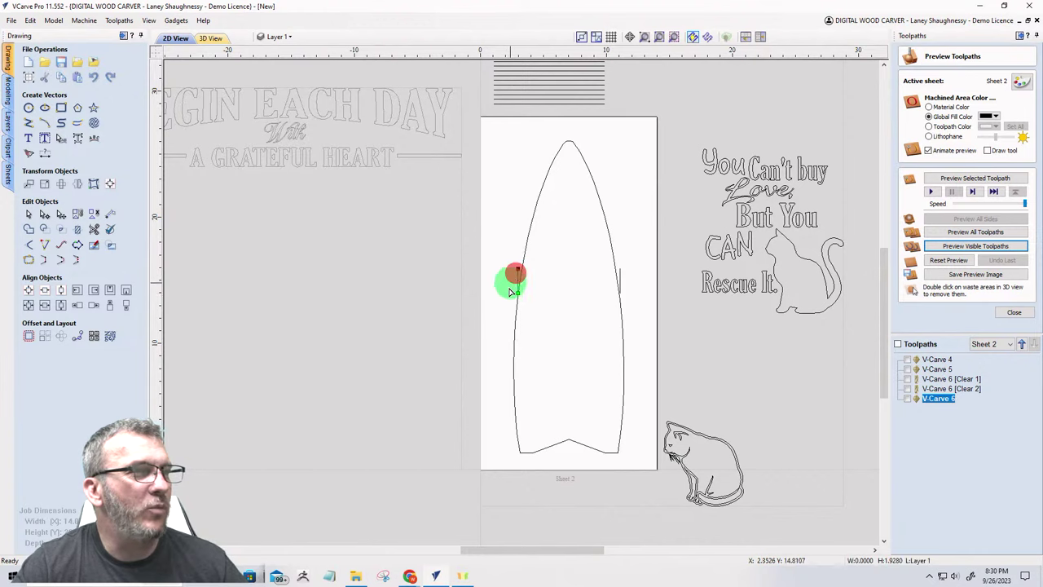
{"action": "key", "text": "Escape"}
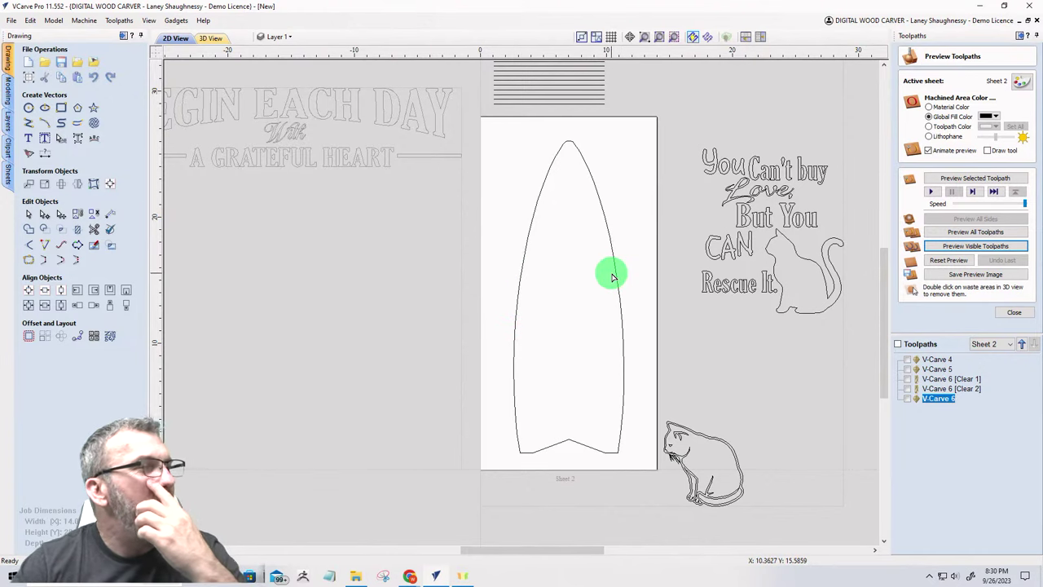
Step: Move the selected flip-flops and palm trees onto Sheet 2
{"action": "scroll", "coordinate": [610, 274], "scroll_direction": "down", "scroll_amount": 2}
{"action": "scroll", "coordinate": [611, 276], "scroll_direction": "up", "scroll_amount": 1}
{"action": "scroll", "coordinate": [610, 276], "scroll_direction": "down", "scroll_amount": 2}
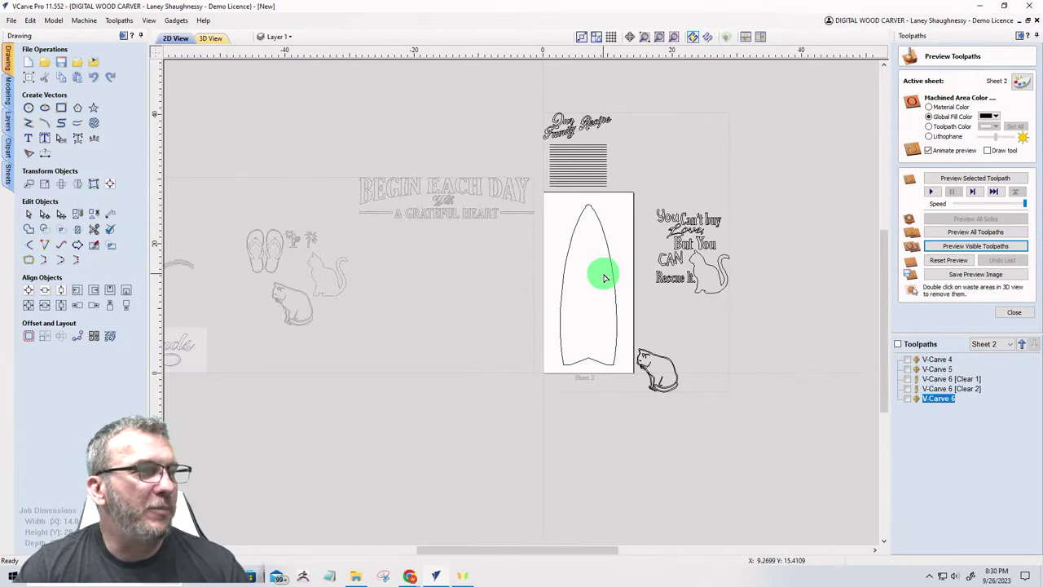
{"action": "scroll", "coordinate": [582, 274], "scroll_direction": "down", "scroll_amount": 2}
{"action": "left_click_drag", "start_coordinate": [355, 257], "coordinate": [424, 321]}
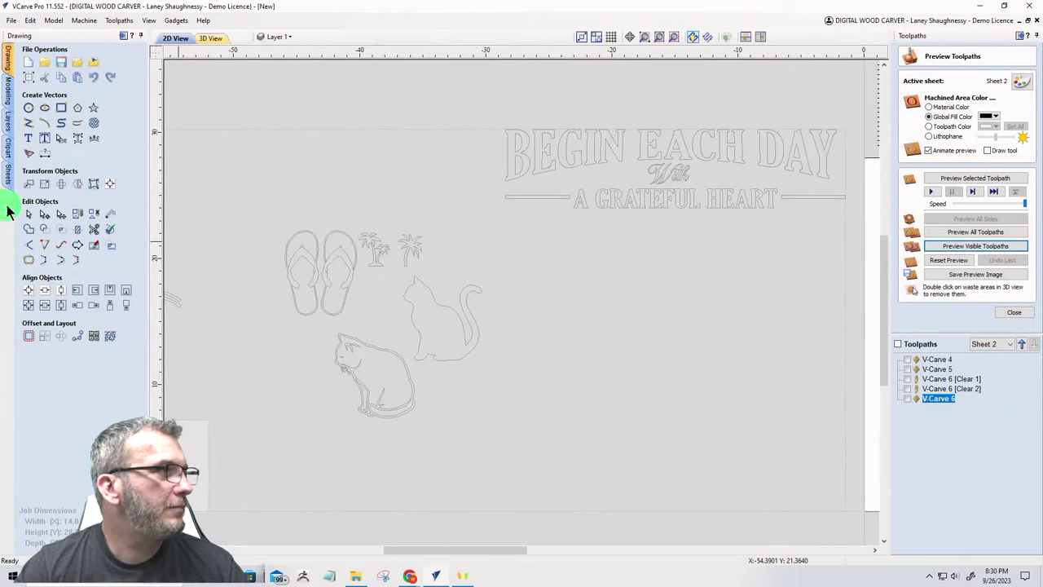
{"action": "left_click", "coordinate": [26, 213]}
{"action": "left_click", "coordinate": [218, 167]}
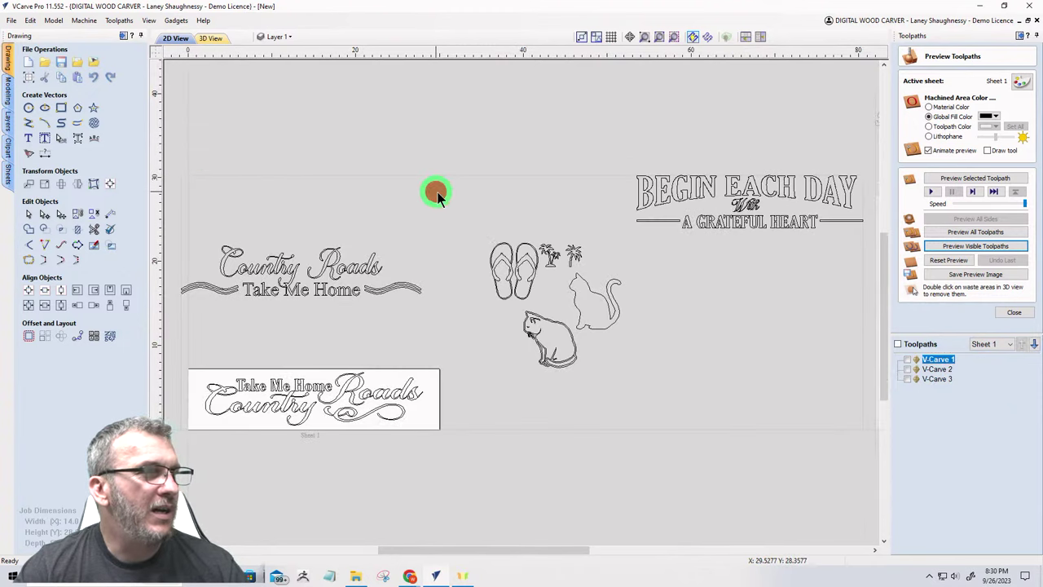
{"action": "left_click_drag", "start_coordinate": [435, 191], "coordinate": [627, 312]}
{"action": "right_click", "coordinate": [530, 274]}
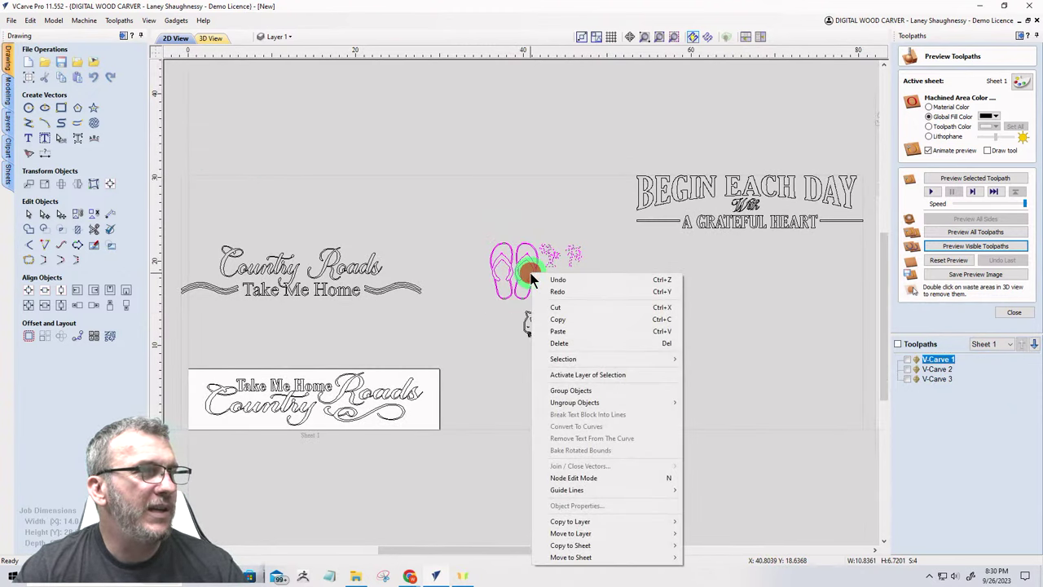
{"action": "left_click", "coordinate": [708, 557]}
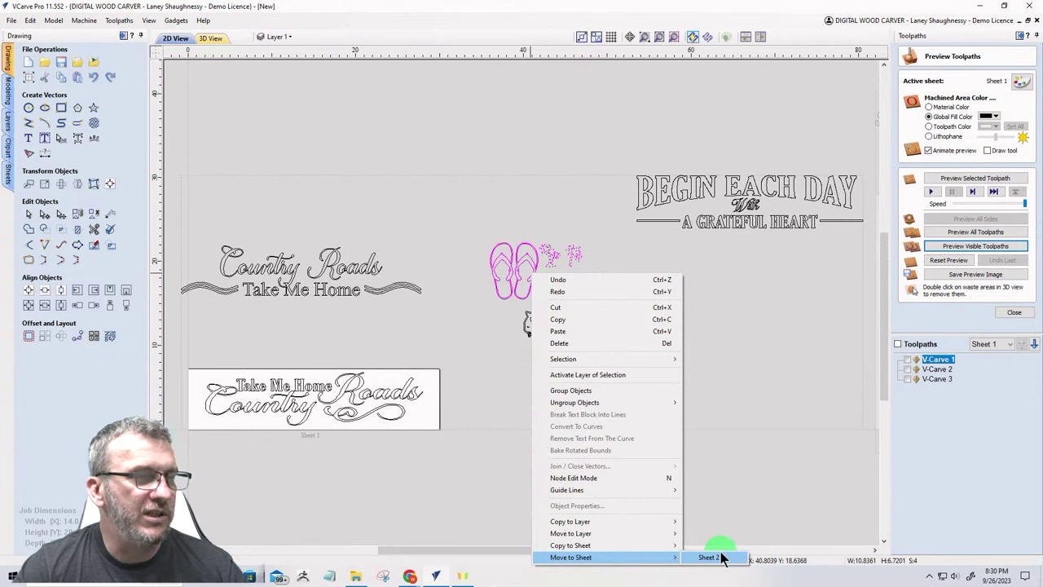
Step: Make Sheet 2 the active sheet
{"action": "scroll", "coordinate": [208, 167], "scroll_direction": "down", "scroll_amount": 3}
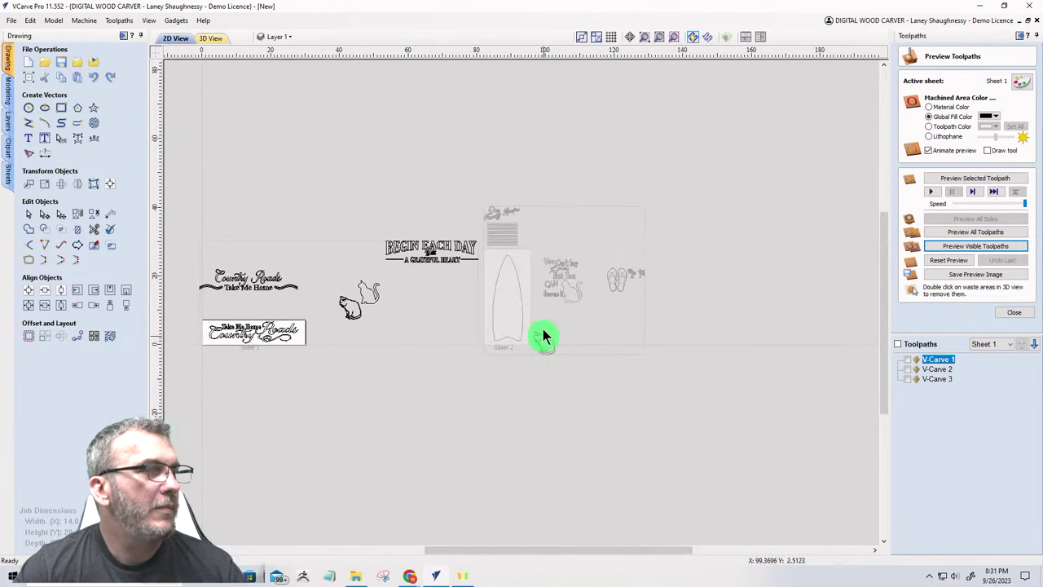
{"action": "left_click", "coordinate": [526, 292]}
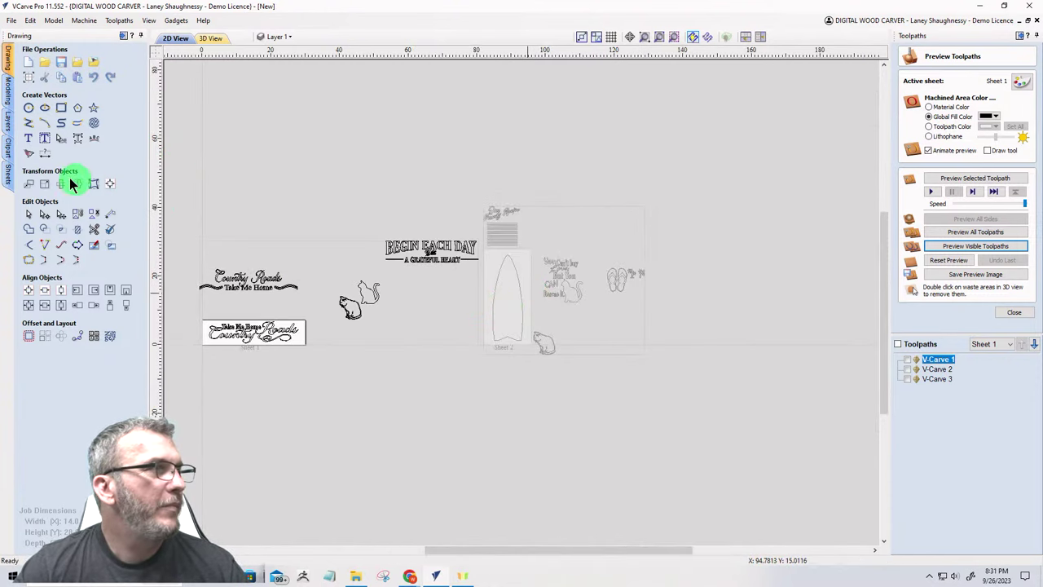
{"action": "left_click", "coordinate": [27, 138]}
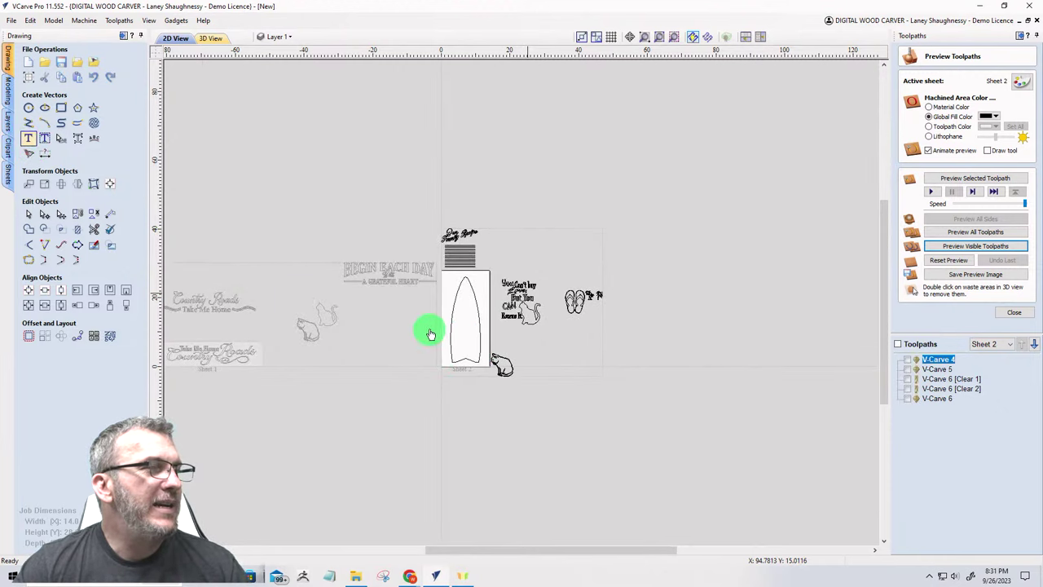
Step: Create Babyground text reading 'This is a FLIP FLOP ZONE' on separate lines inside the surfboard
{"action": "scroll", "coordinate": [442, 326], "scroll_direction": "up", "scroll_amount": 5}
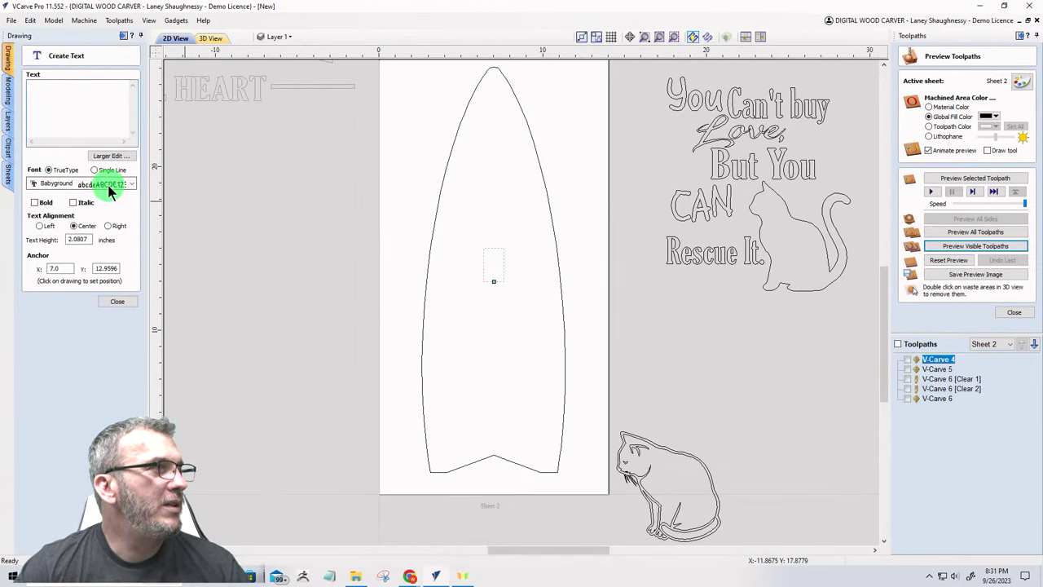
{"action": "left_click", "coordinate": [127, 185]}
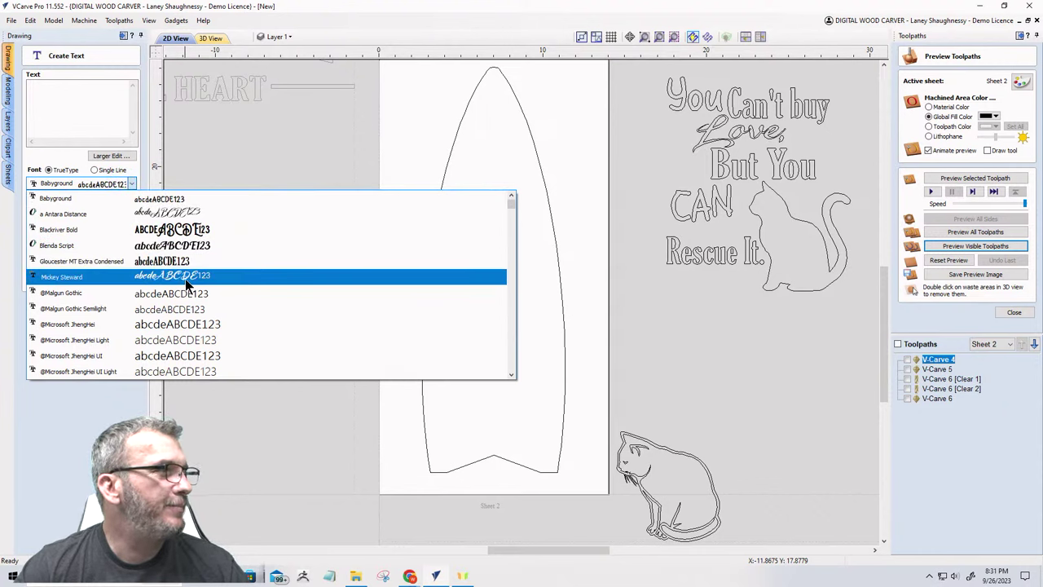
{"action": "left_click", "coordinate": [52, 103]}
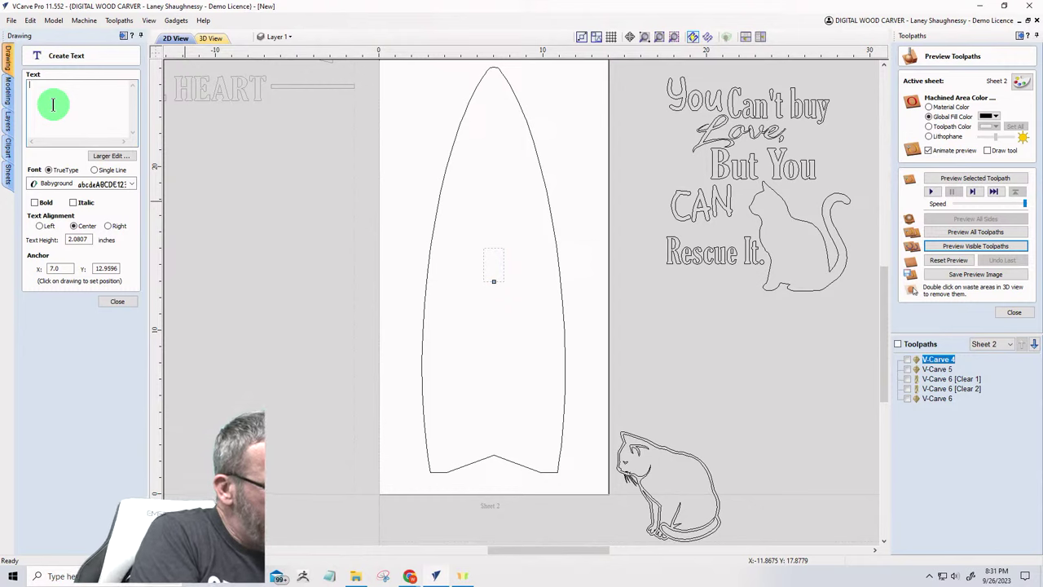
{"action": "type", "text": "This"}
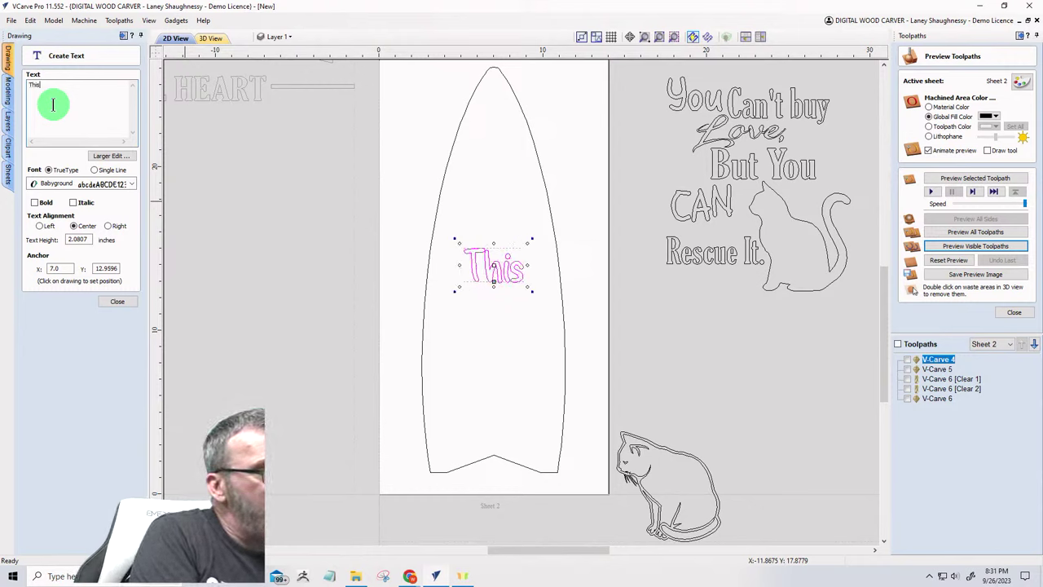
{"action": "type", "text": " is"}
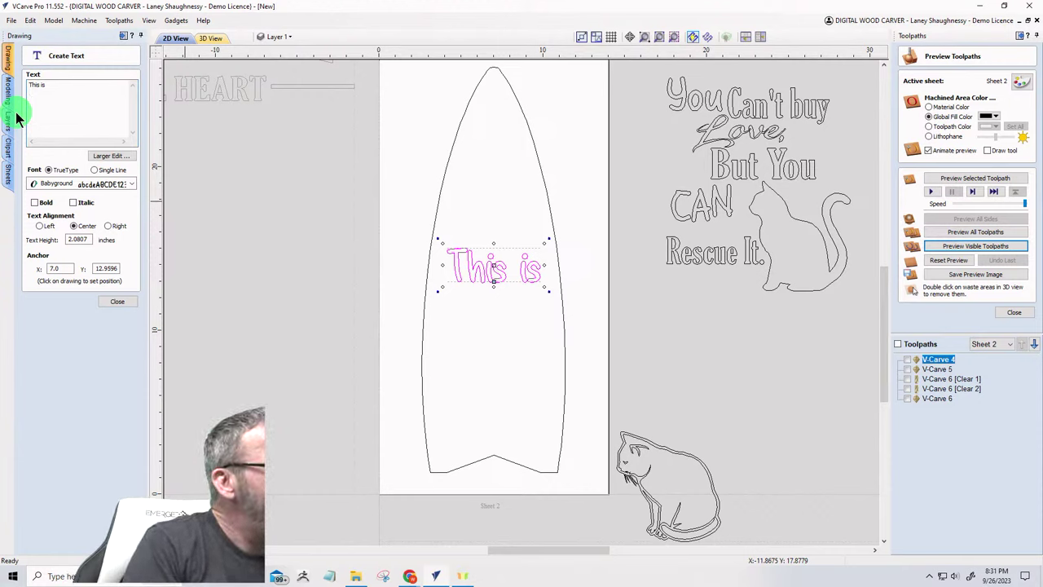
{"action": "type", "text": "a"}
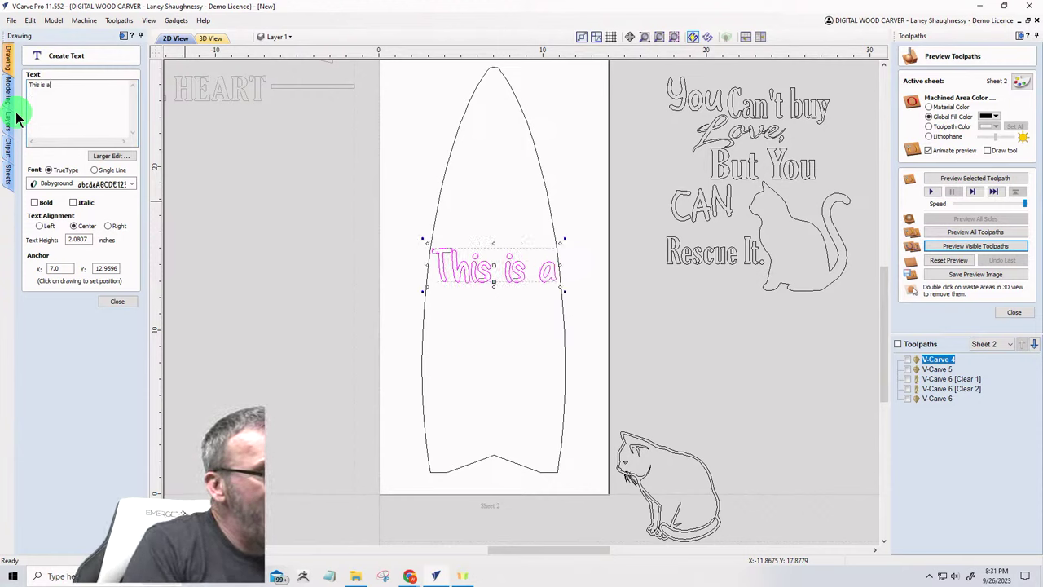
{"action": "key", "text": "BackSpace"}
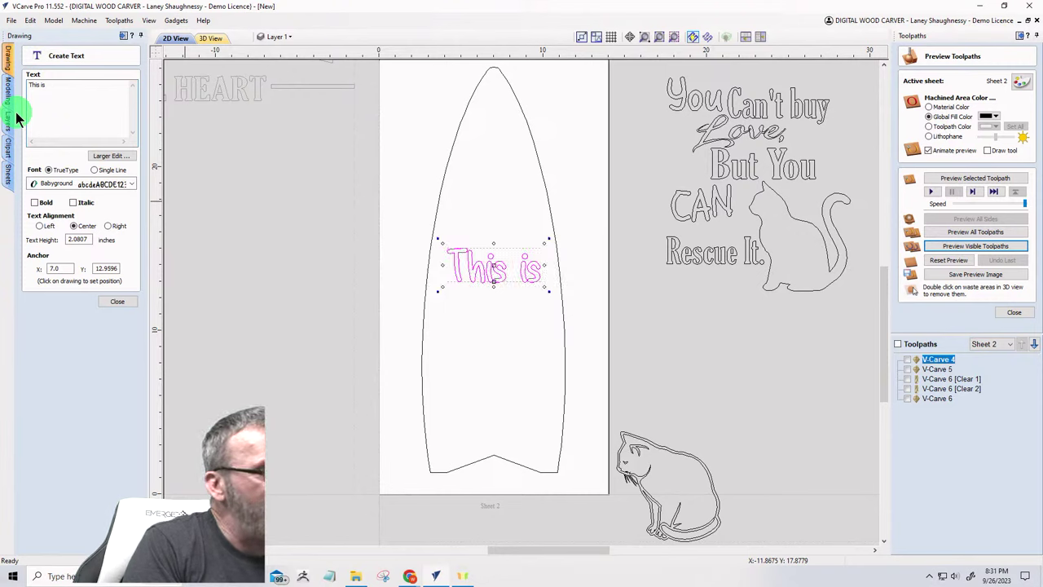
{"action": "type", "text": "a "}
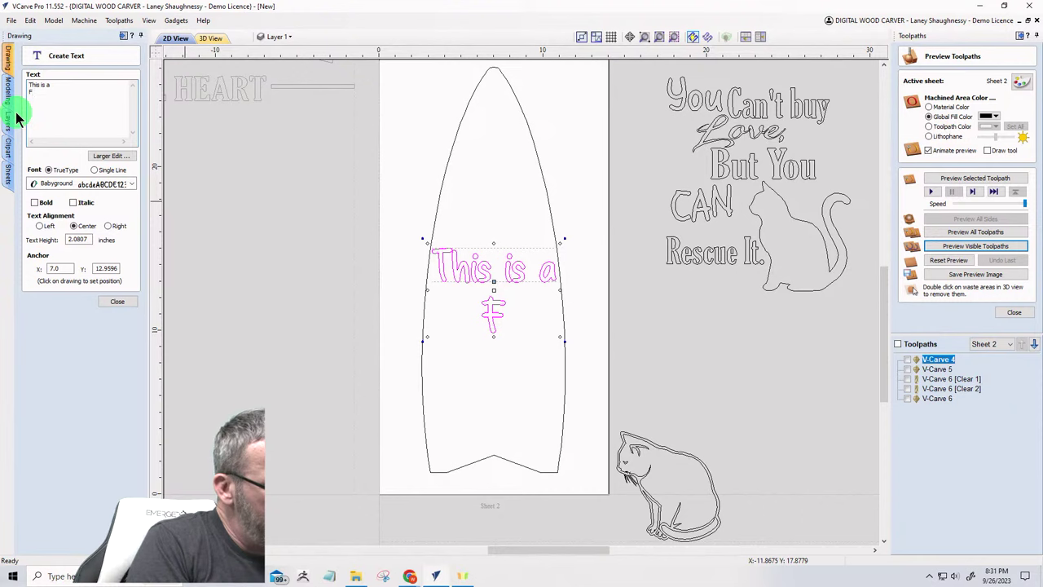
{"action": "type", "text": "FLIP"}
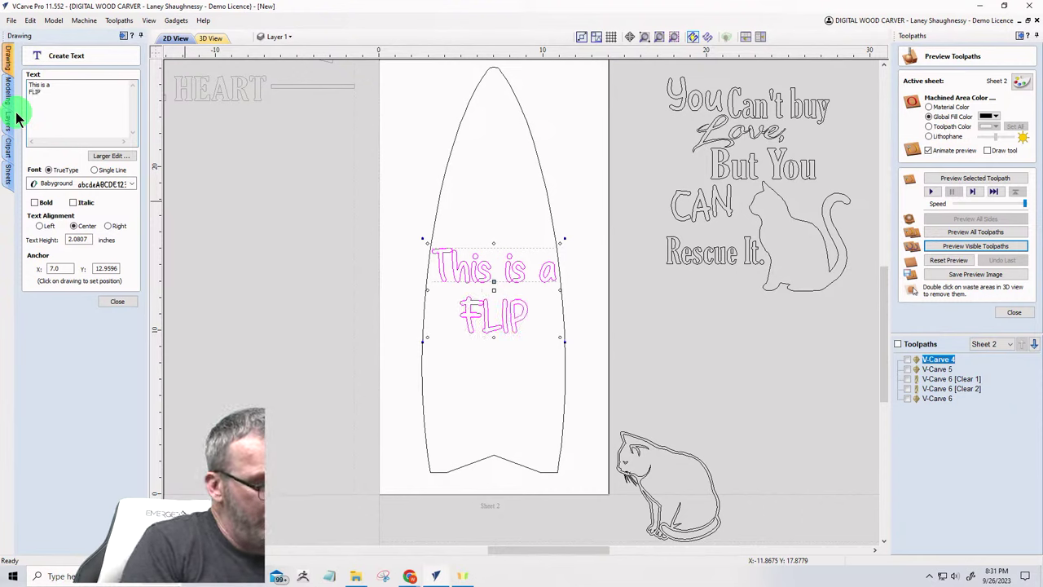
{"action": "key", "text": "Return"}
{"action": "type", "text": "FLOP "}
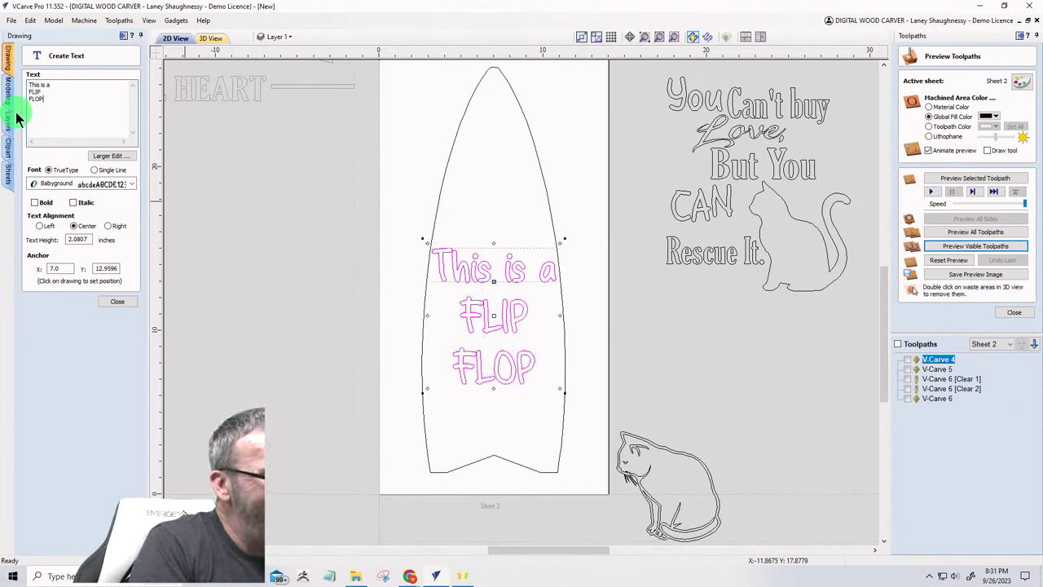
{"action": "type", "text": "Z"}
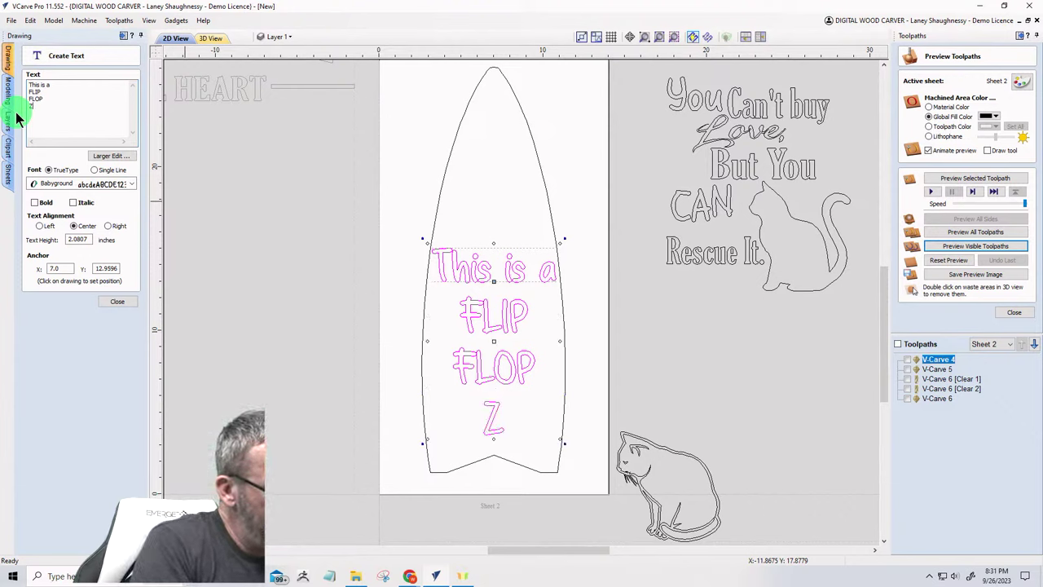
{"action": "type", "text": "ONE"}
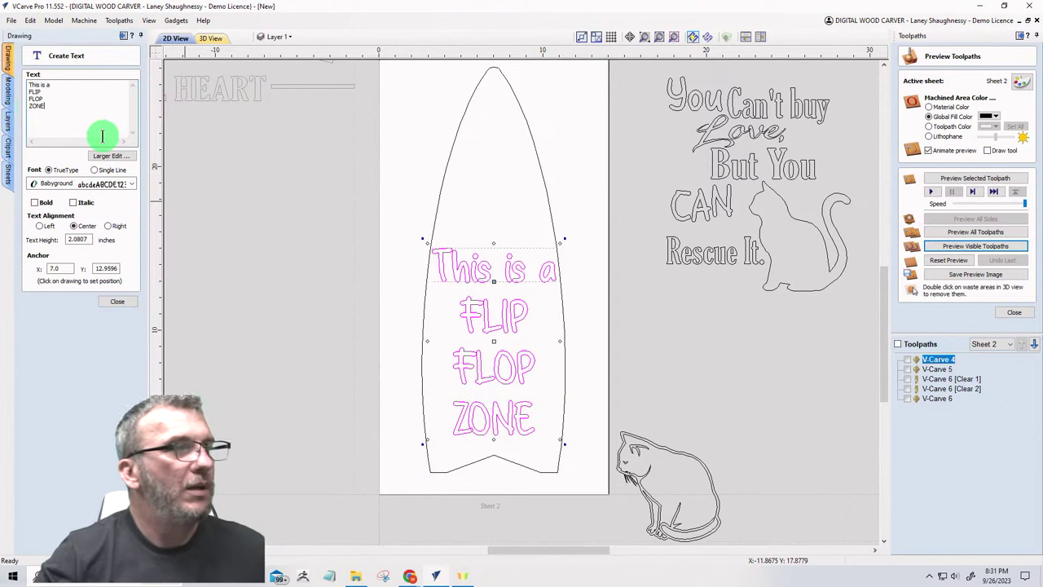
{"action": "left_click", "coordinate": [112, 305]}
Step: Scale the palm tree up to about 2.14 x 2.93 in and place it beside ZONE
{"action": "scroll", "coordinate": [535, 285], "scroll_direction": "down", "scroll_amount": 3}
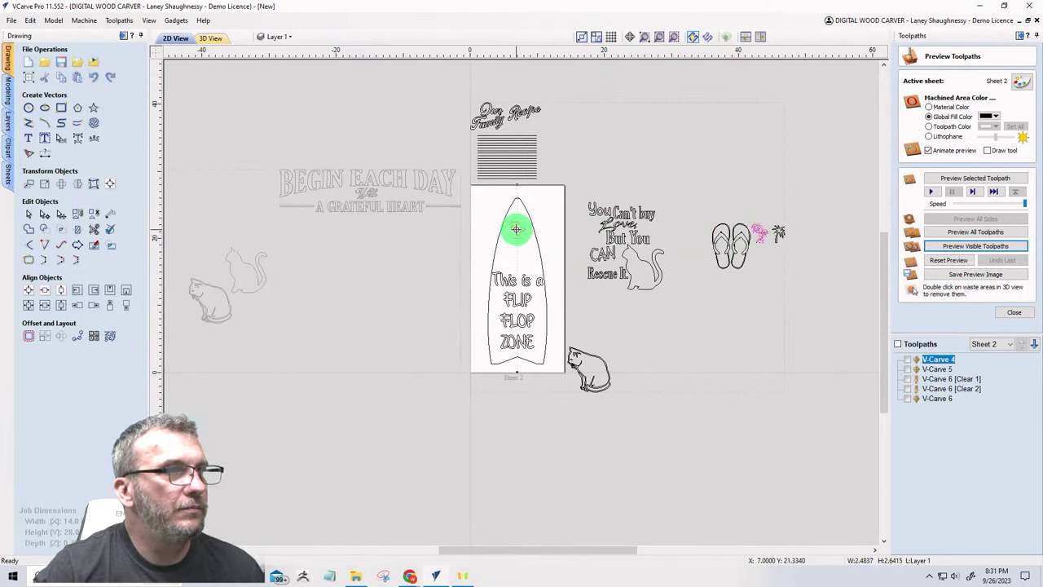
{"action": "scroll", "coordinate": [522, 228], "scroll_direction": "up", "scroll_amount": 2}
{"action": "scroll", "coordinate": [523, 225], "scroll_direction": "up", "scroll_amount": 3}
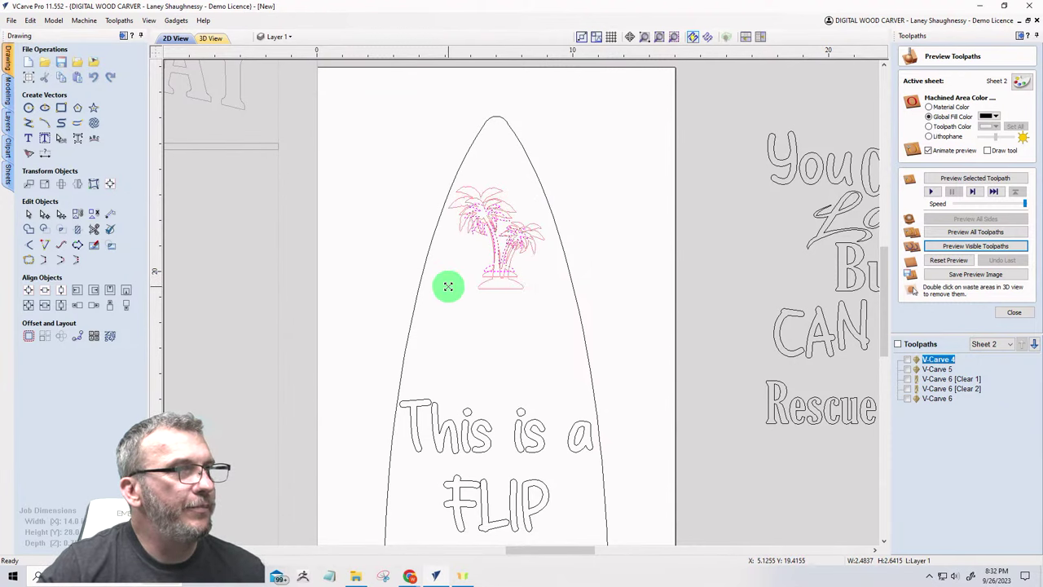
{"action": "left_click", "coordinate": [450, 285]}
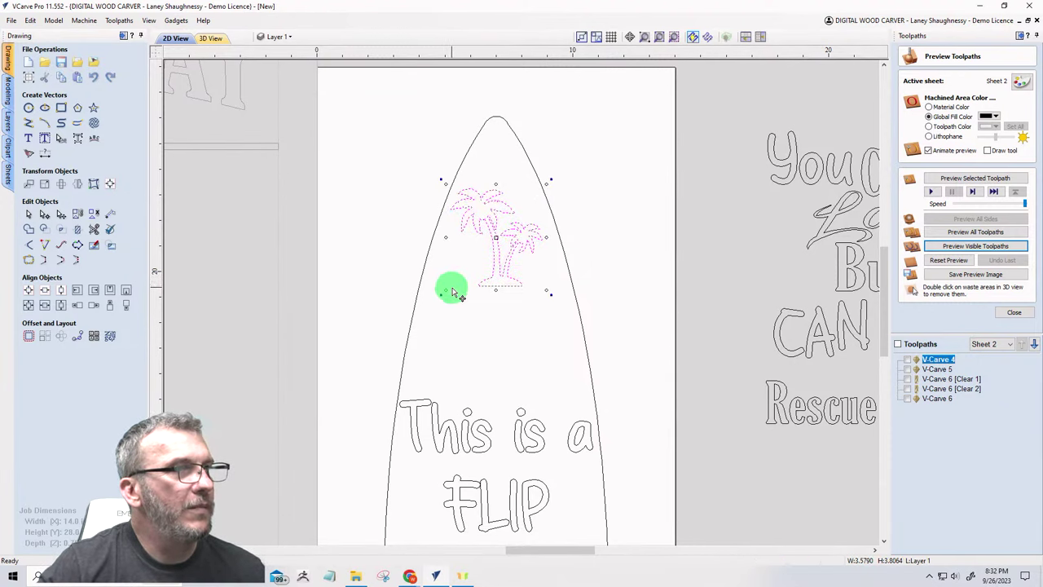
{"action": "scroll", "coordinate": [448, 287], "scroll_direction": "down", "scroll_amount": 5}
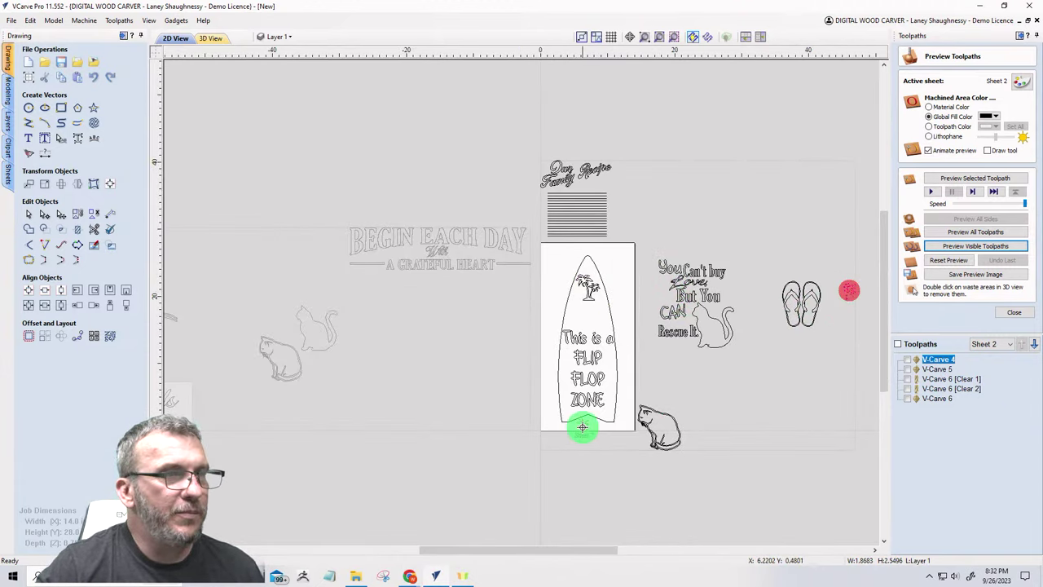
{"action": "scroll", "coordinate": [604, 432], "scroll_direction": "up", "scroll_amount": 5}
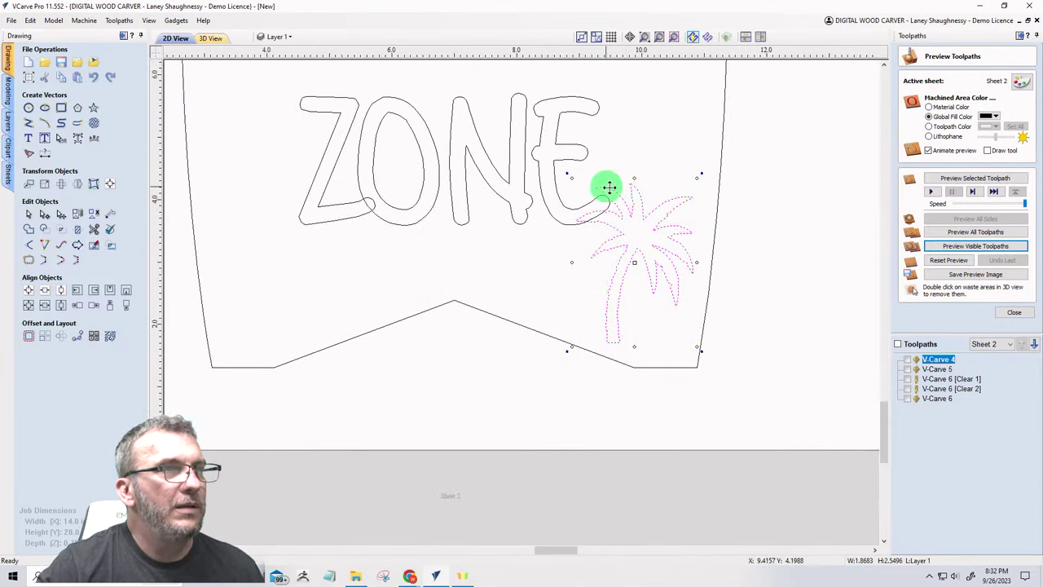
{"action": "left_click_drag", "start_coordinate": [696, 178], "coordinate": [710, 98]}
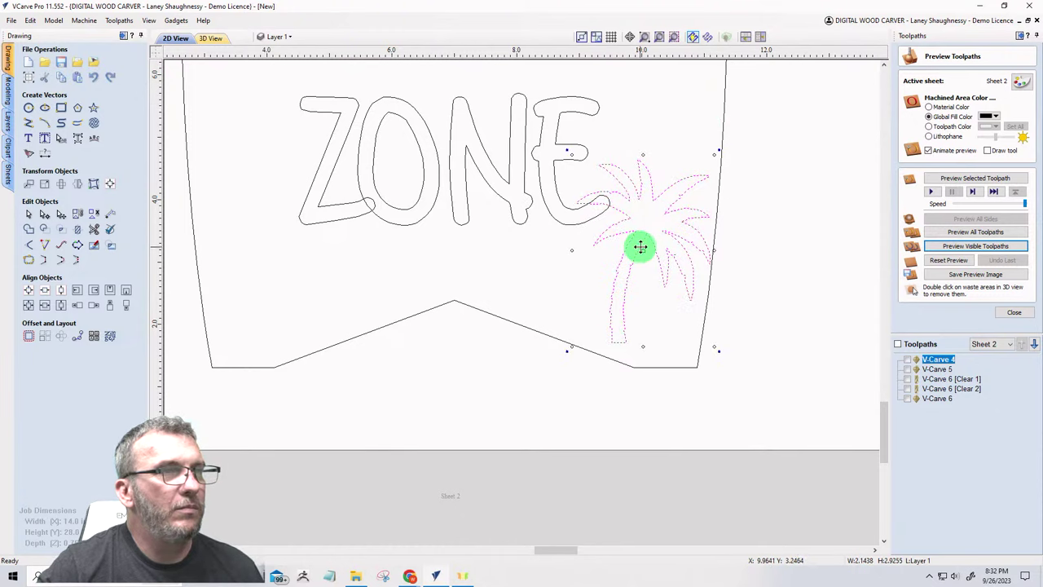
{"action": "left_click_drag", "start_coordinate": [642, 248], "coordinate": [616, 242]}
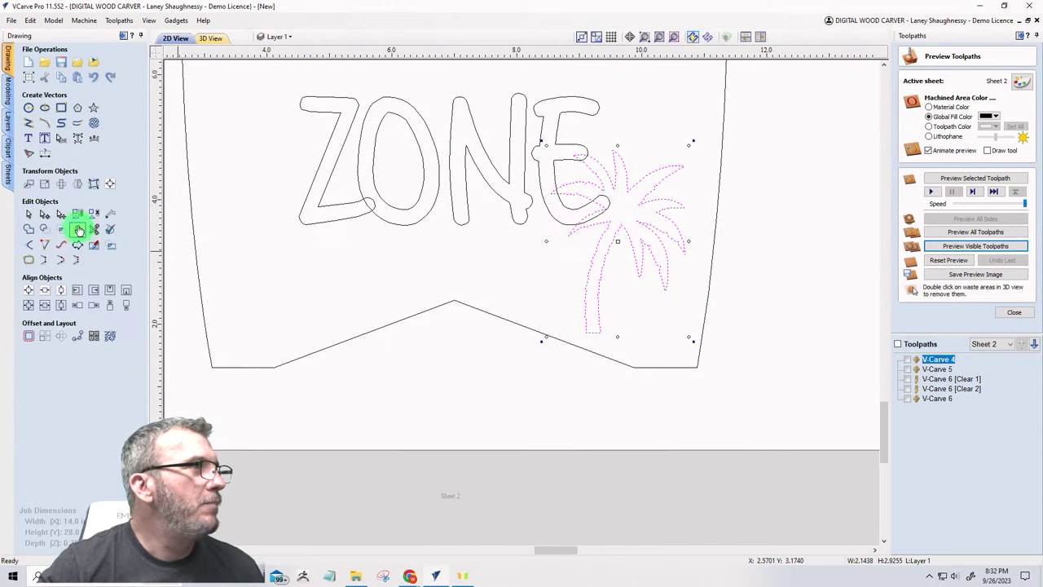
Step: Add a horizontally mirrored palm tree copy on the other side of ZONE
{"action": "left_click", "coordinate": [78, 187]}
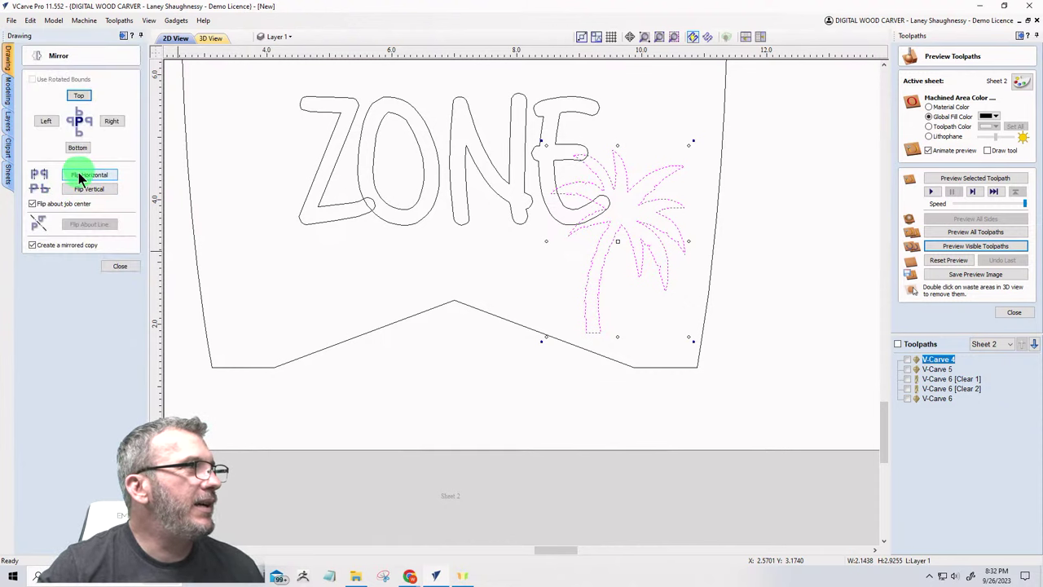
{"action": "left_click", "coordinate": [79, 176]}
{"action": "left_click", "coordinate": [380, 394]}
{"action": "scroll", "coordinate": [438, 301], "scroll_direction": "down", "scroll_amount": 3}
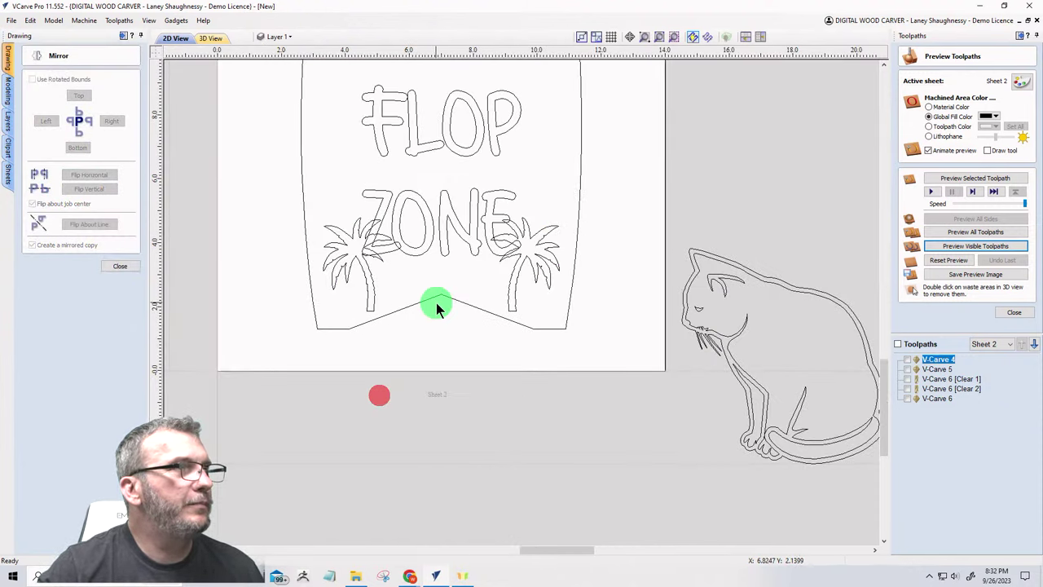
{"action": "scroll", "coordinate": [434, 240], "scroll_direction": "up", "scroll_amount": 1}
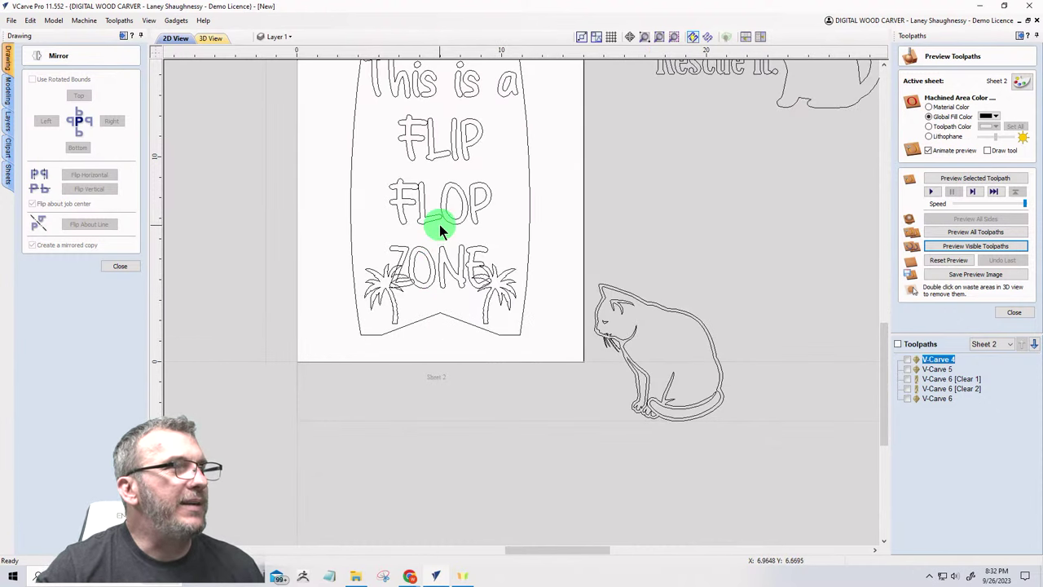
{"action": "left_click", "coordinate": [435, 216]}
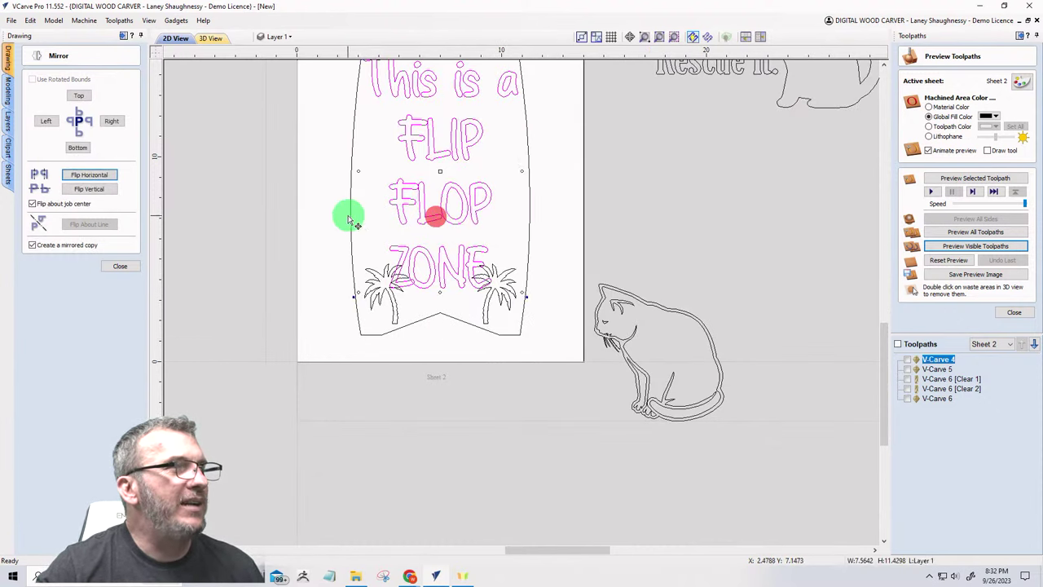
{"action": "left_click", "coordinate": [120, 267]}
{"action": "right_click", "coordinate": [421, 205]}
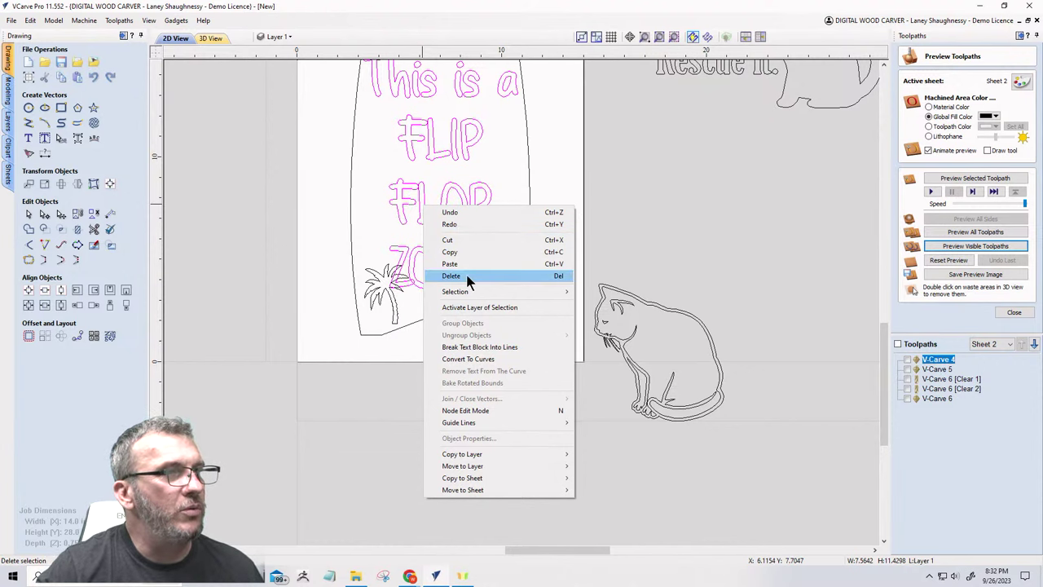
Step: Break the sign text into separate lines and shrink the 'This is a' line
{"action": "left_click", "coordinate": [468, 346]}
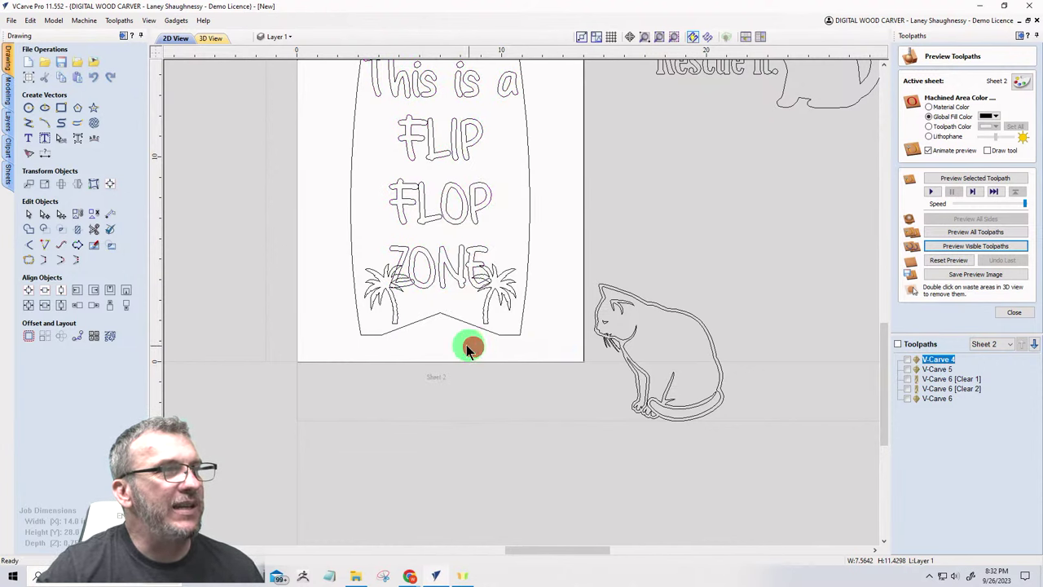
{"action": "scroll", "coordinate": [466, 345], "scroll_direction": "up", "scroll_amount": 3}
{"action": "scroll", "coordinate": [456, 342], "scroll_direction": "down", "scroll_amount": 3}
{"action": "scroll", "coordinate": [436, 191], "scroll_direction": "up", "scroll_amount": 3}
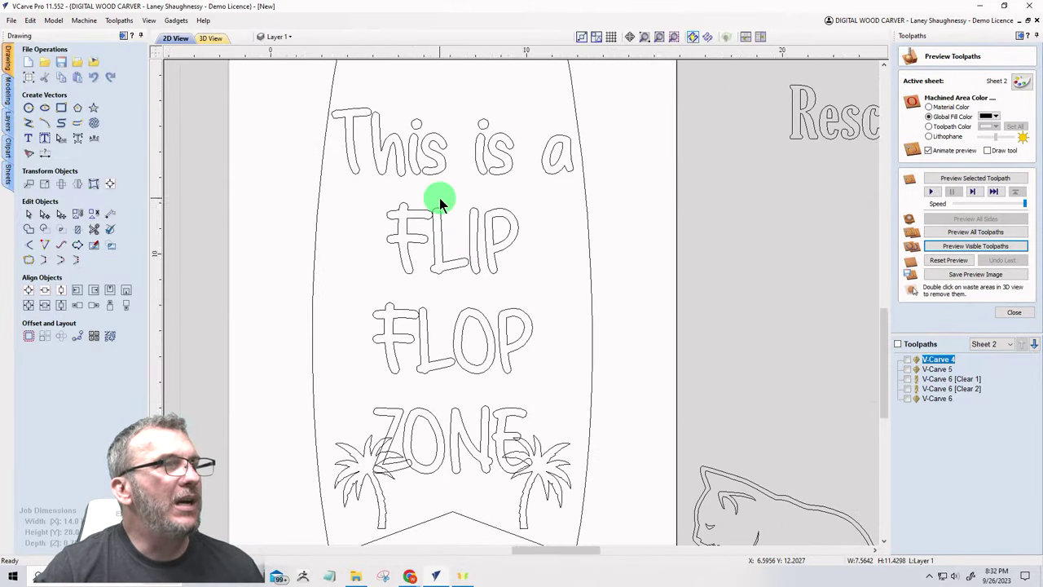
{"action": "scroll", "coordinate": [439, 197], "scroll_direction": "down", "scroll_amount": 3}
{"action": "left_click", "coordinate": [440, 175]}
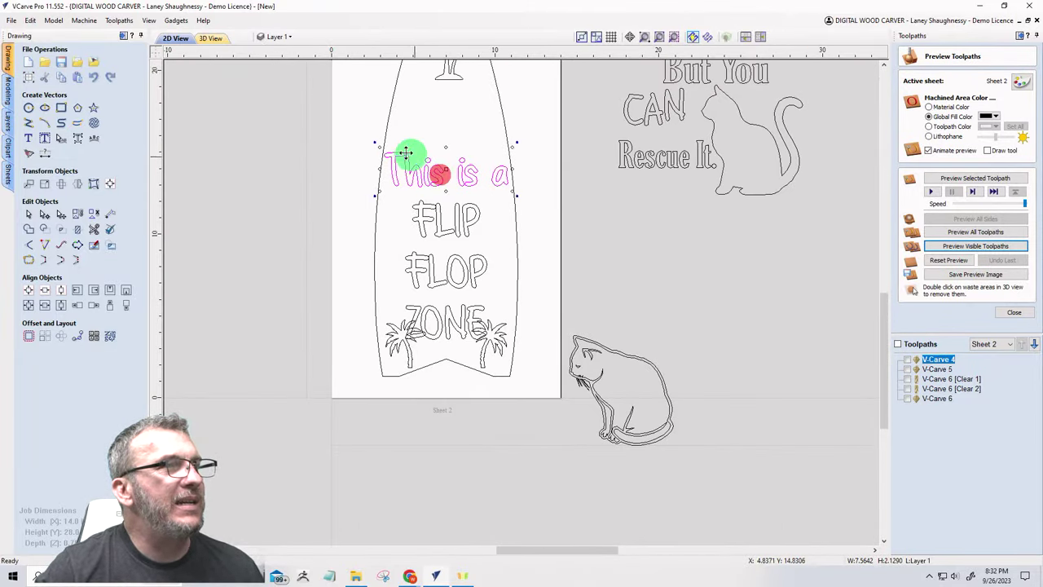
{"action": "left_click_drag", "start_coordinate": [379, 145], "coordinate": [400, 158]}
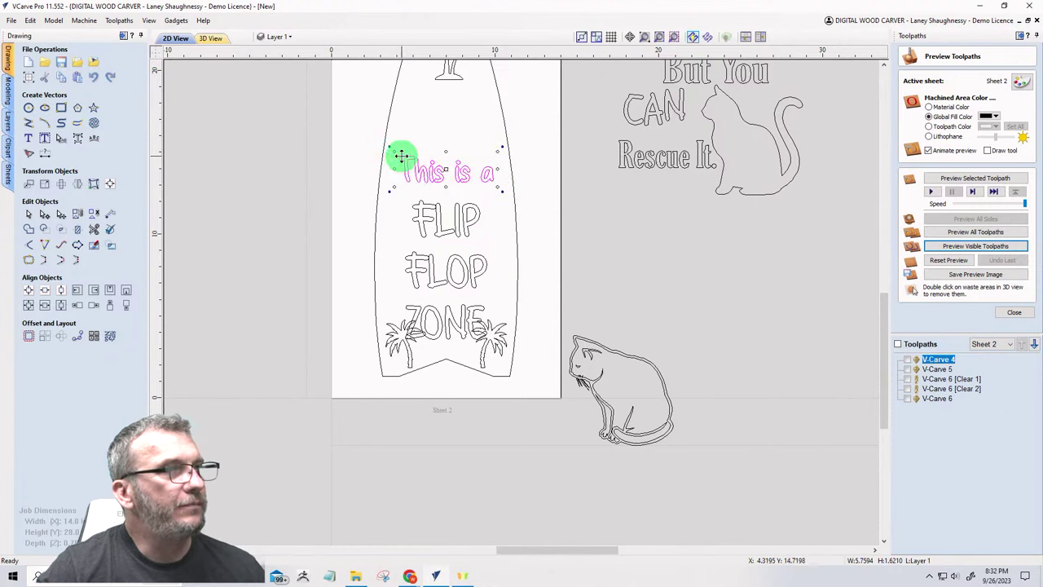
Step: Enlarge and stagger FLIP and FLOP, and move ZONE up just below FLOP
{"action": "left_click", "coordinate": [428, 214]}
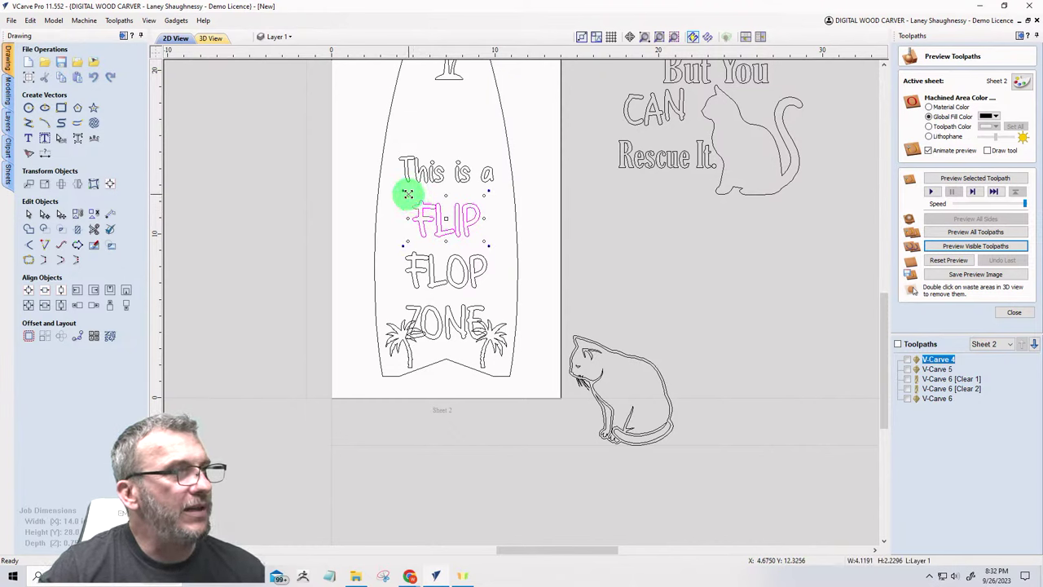
{"action": "left_click_drag", "start_coordinate": [408, 193], "coordinate": [406, 191]}
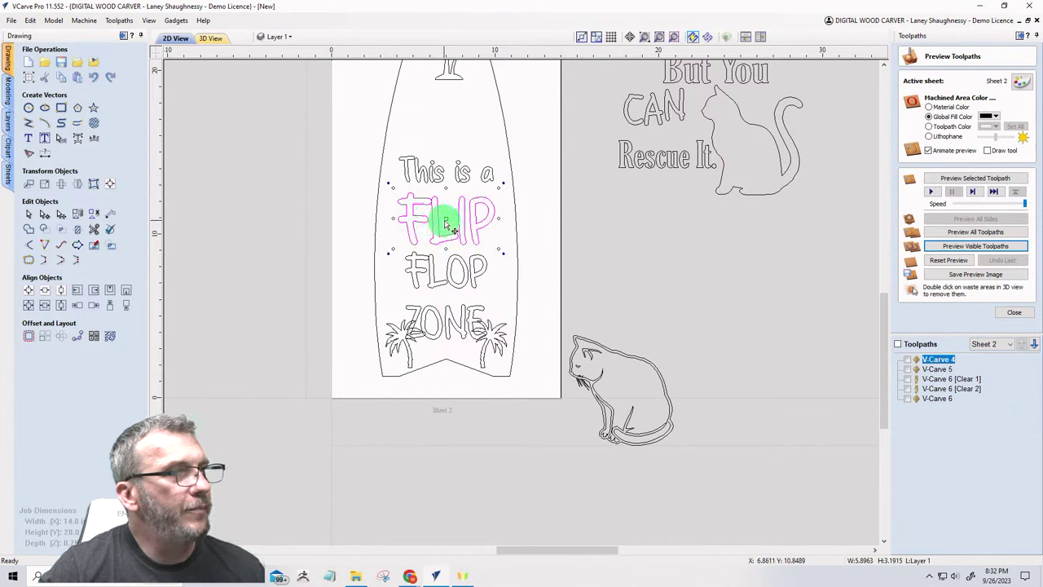
{"action": "mouse_move", "coordinate": [440, 221]}
{"action": "left_mouse_down"}
{"action": "mouse_move", "coordinate": [436, 211]}
{"action": "mouse_move", "coordinate": [432, 220]}
{"action": "left_mouse_up"}
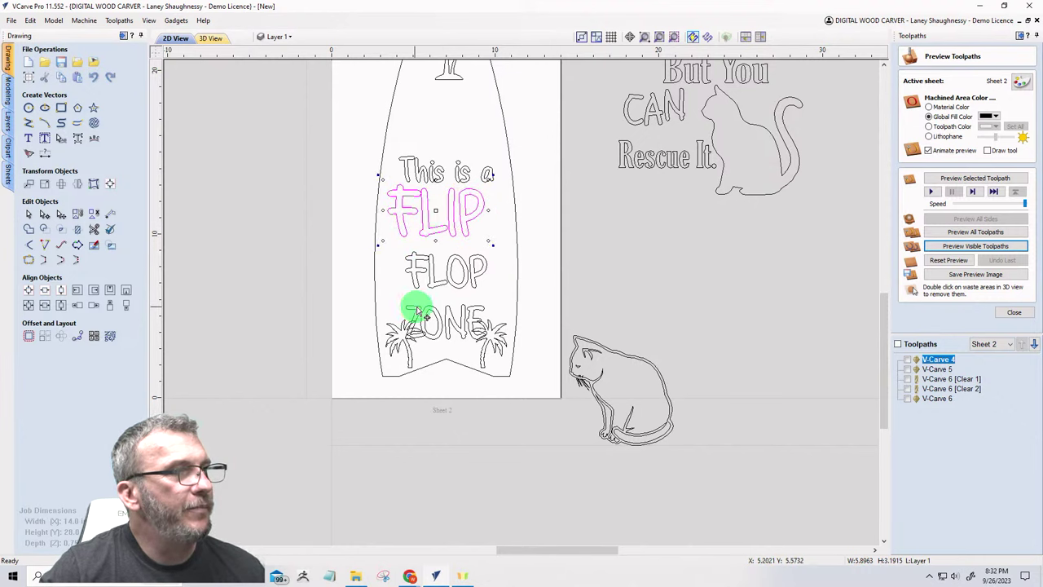
{"action": "left_click", "coordinate": [432, 271]}
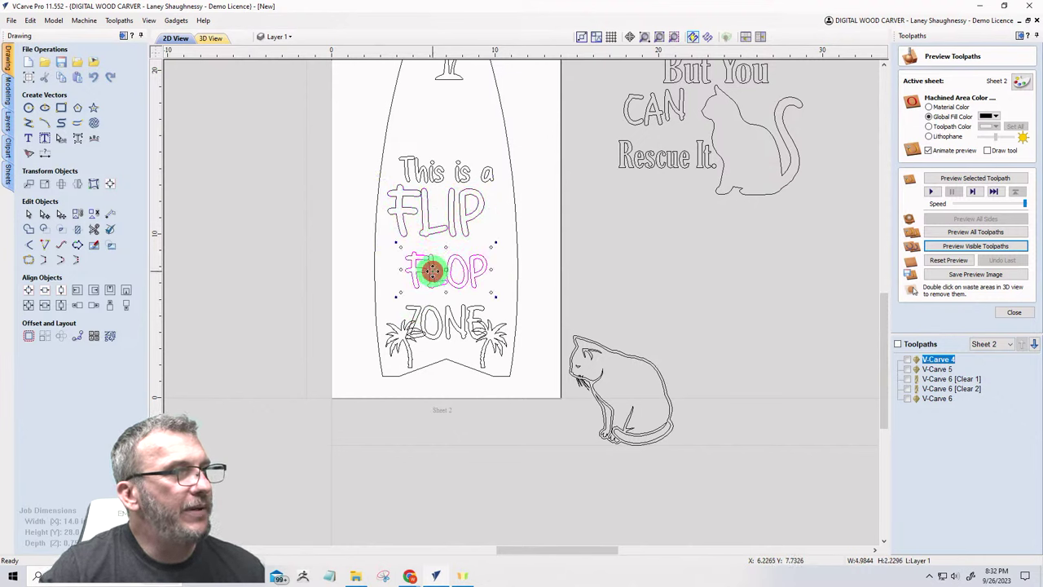
{"action": "left_click_drag", "start_coordinate": [490, 291], "coordinate": [510, 303]}
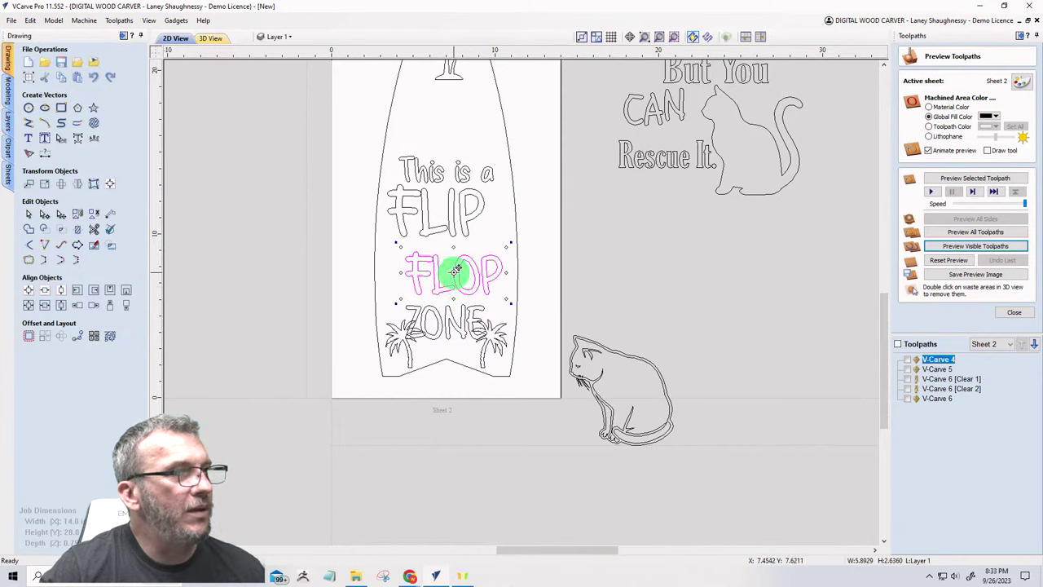
{"action": "left_click_drag", "start_coordinate": [455, 270], "coordinate": [465, 261]}
{"action": "left_click", "coordinate": [435, 315]}
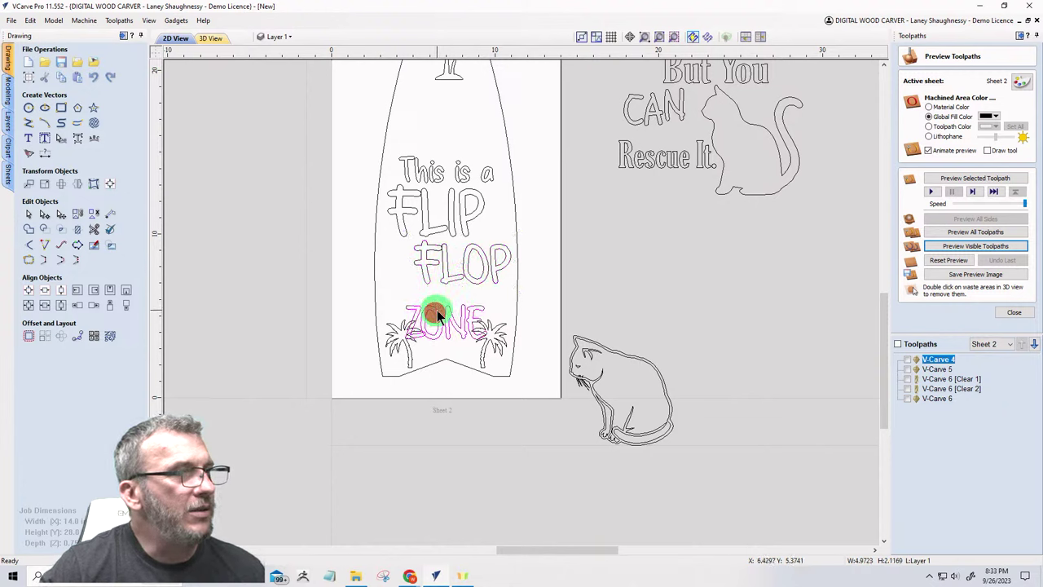
{"action": "left_click_drag", "start_coordinate": [436, 311], "coordinate": [427, 291]}
{"action": "left_click", "coordinate": [445, 343]}
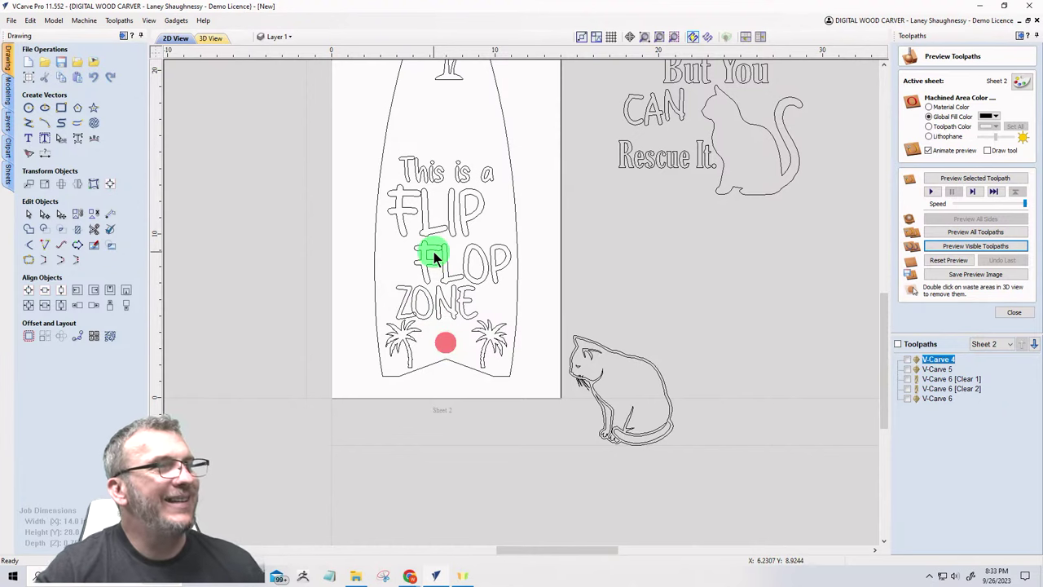
Step: Convert FLIP and FLOP into separate letter curves and select FLIP's L
{"action": "left_click", "coordinate": [424, 230]}
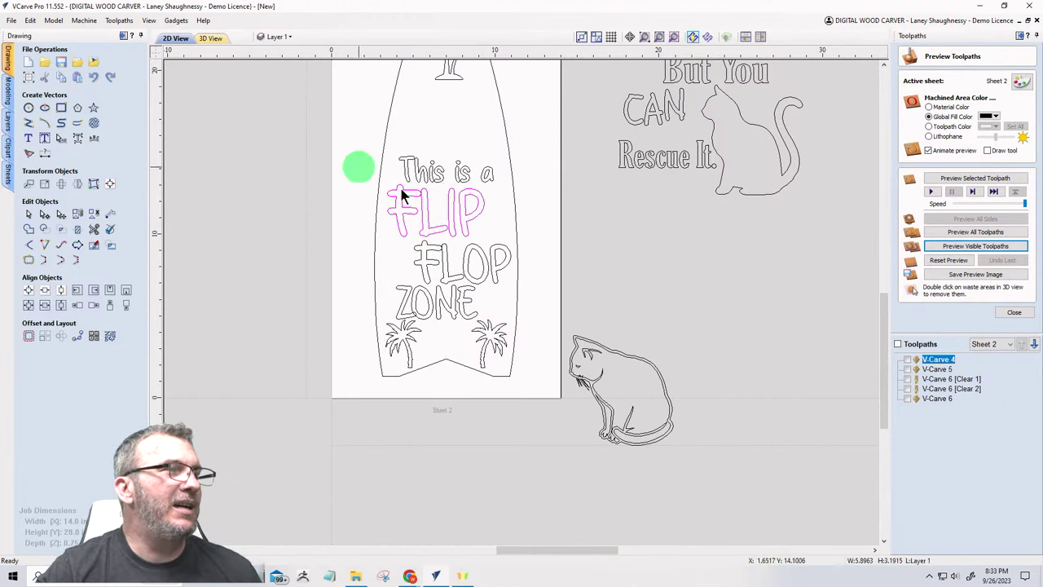
{"action": "left_click", "coordinate": [76, 139]}
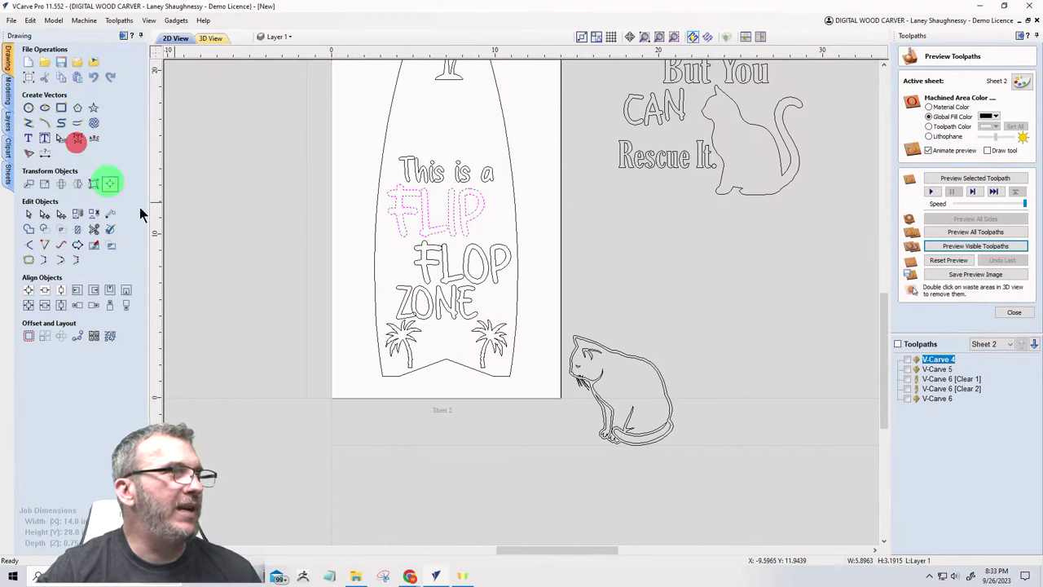
{"action": "left_click", "coordinate": [445, 261]}
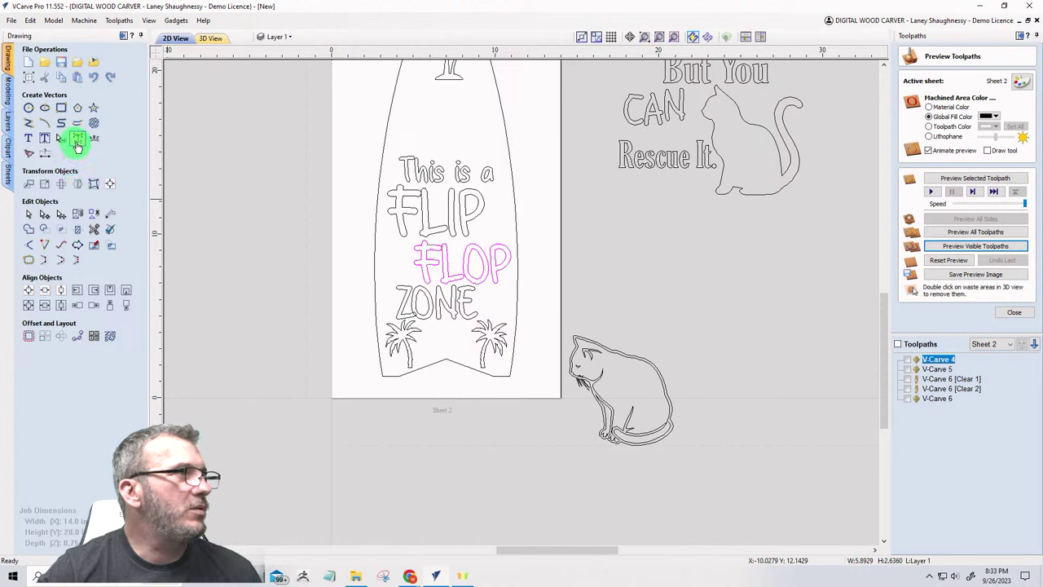
{"action": "left_click", "coordinate": [77, 138]}
{"action": "left_click", "coordinate": [371, 242]}
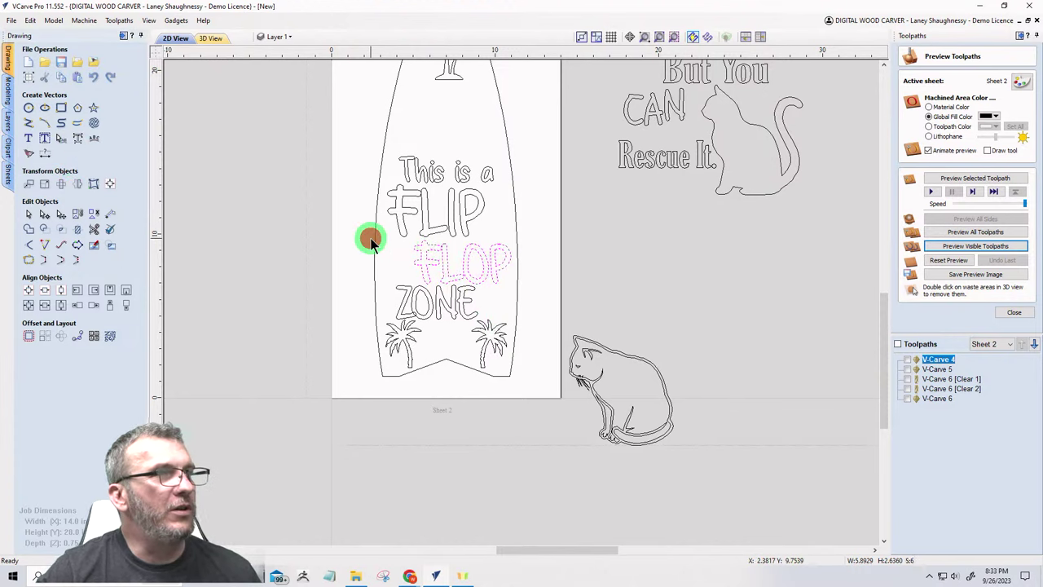
{"action": "left_click", "coordinate": [422, 224]}
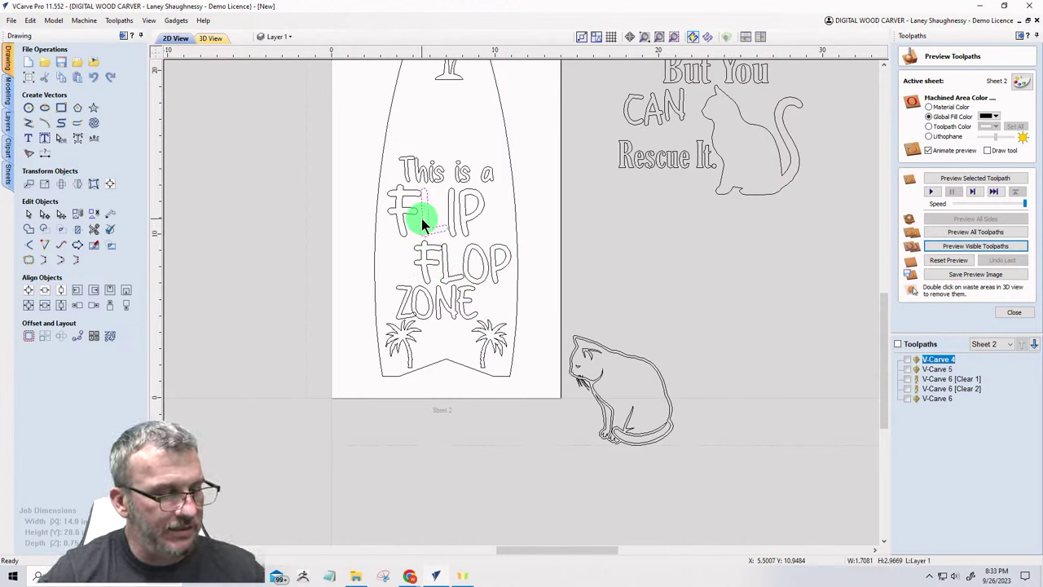
Step: Delete the letter L from both FLIP and FLOP
{"action": "left_click", "coordinate": [446, 260]}
{"action": "key", "text": "Delete"}
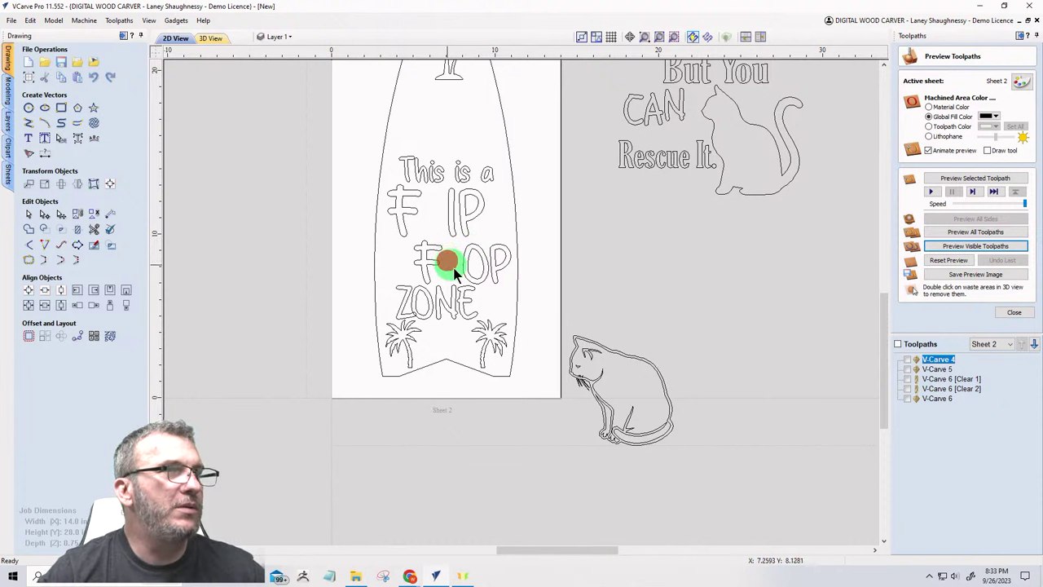
{"action": "scroll", "coordinate": [456, 269], "scroll_direction": "down", "scroll_amount": 3}
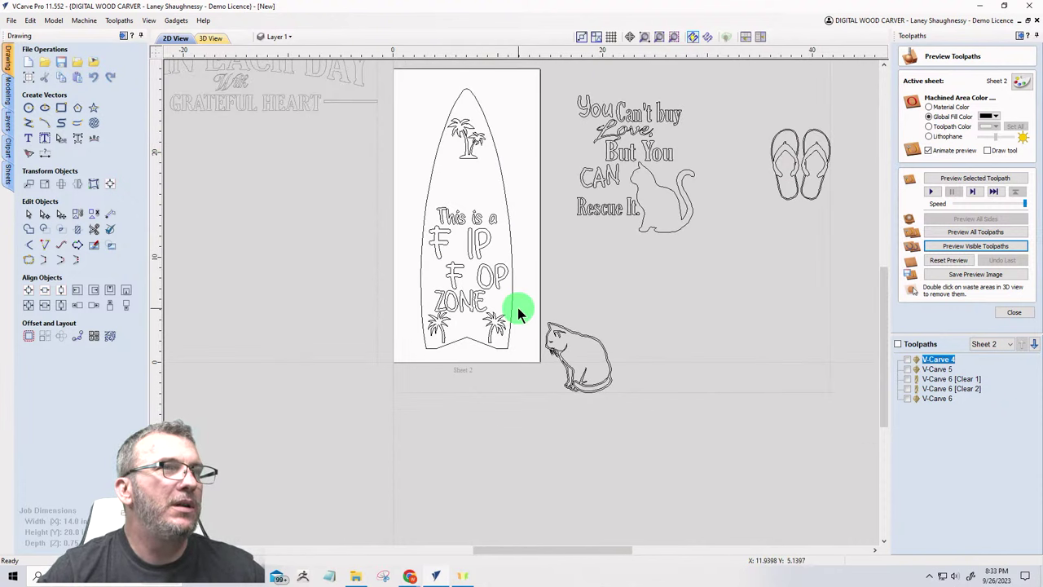
Step: Drag the two flip-flop shapes onto the FLIP and FLOP lettering
{"action": "left_click", "coordinate": [783, 153]}
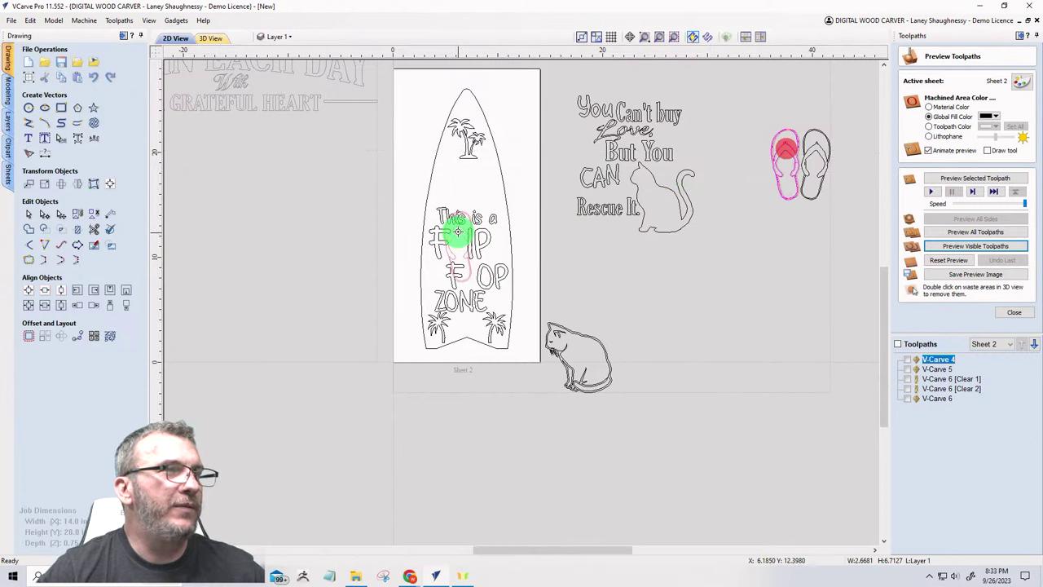
{"action": "left_click_drag", "start_coordinate": [458, 232], "coordinate": [459, 234]}
{"action": "left_click", "coordinate": [822, 163]}
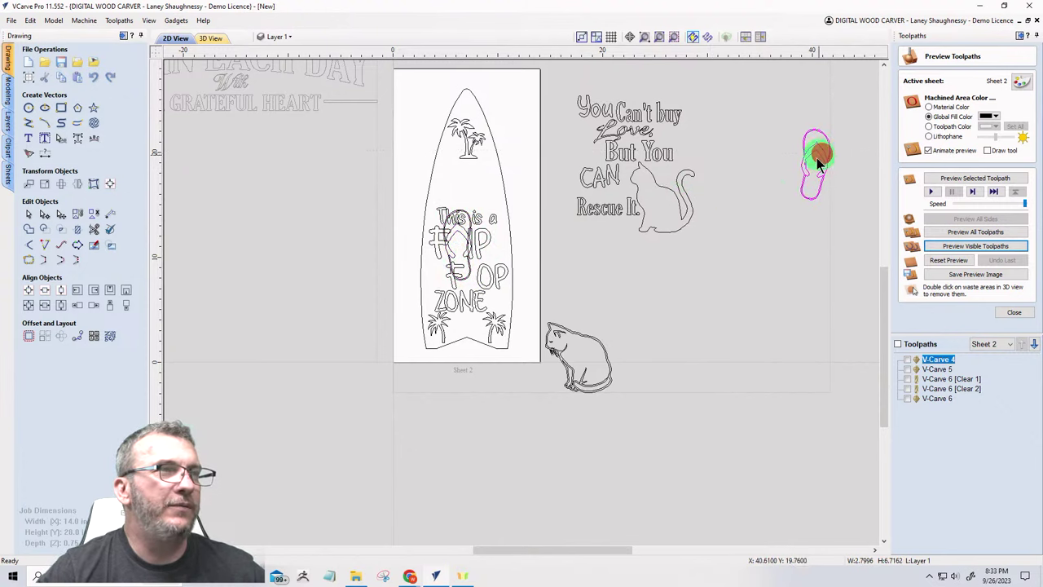
{"action": "left_click_drag", "start_coordinate": [821, 163], "coordinate": [454, 277]}
{"action": "left_click", "coordinate": [790, 214]}
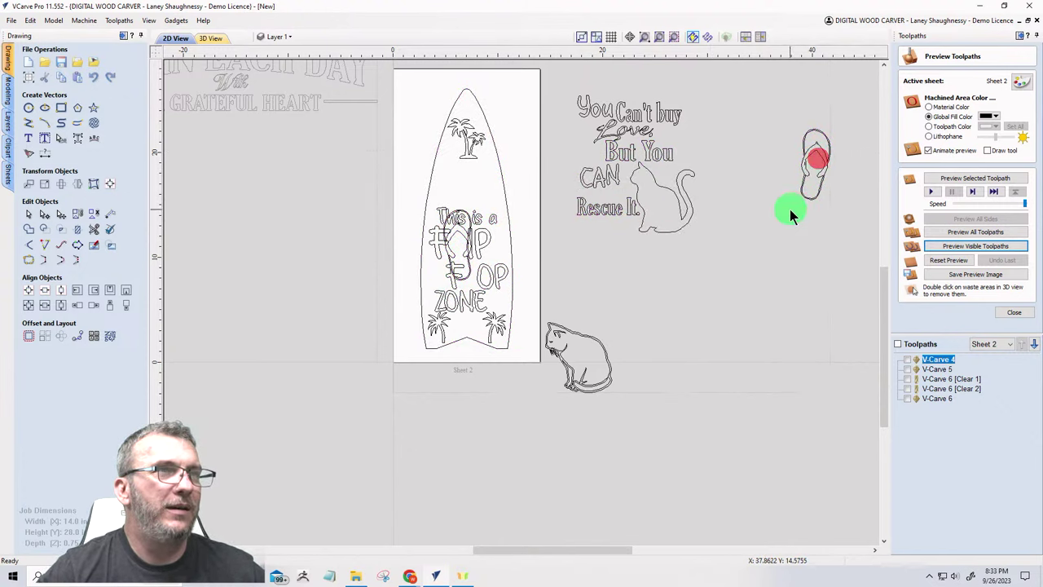
{"action": "left_click", "coordinate": [827, 160]}
{"action": "left_click_drag", "start_coordinate": [826, 160], "coordinate": [439, 157]}
{"action": "scroll", "coordinate": [443, 251], "scroll_direction": "down", "scroll_amount": 2}
{"action": "scroll", "coordinate": [432, 391], "scroll_direction": "up", "scroll_amount": 5}
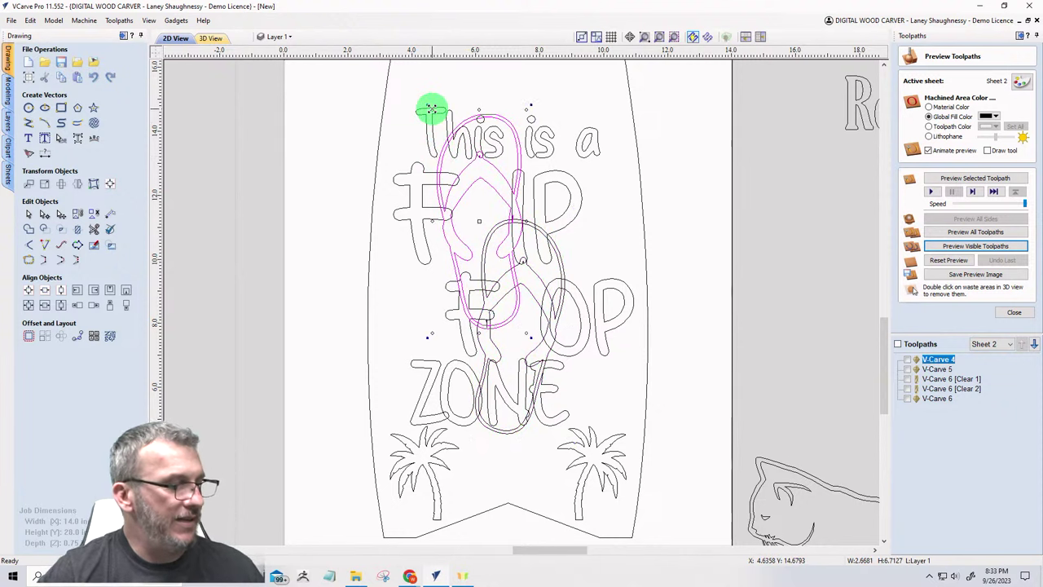
Step: Shrink both flip-flops to fill the L gaps in FLIP and FLOP
{"action": "left_click_drag", "start_coordinate": [432, 108], "coordinate": [459, 162]}
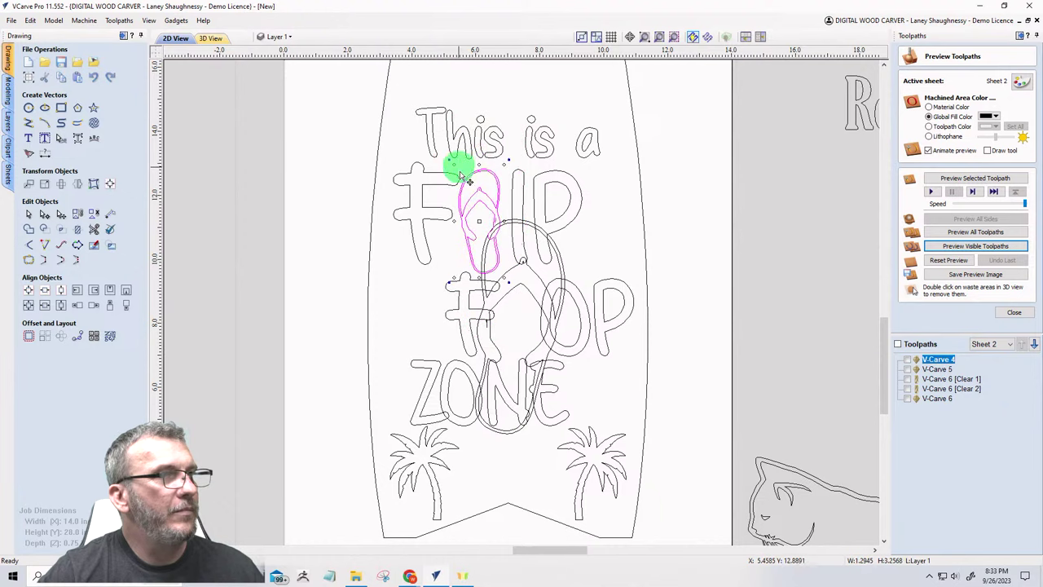
{"action": "left_click", "coordinate": [511, 228]}
{"action": "left_click", "coordinate": [507, 227]}
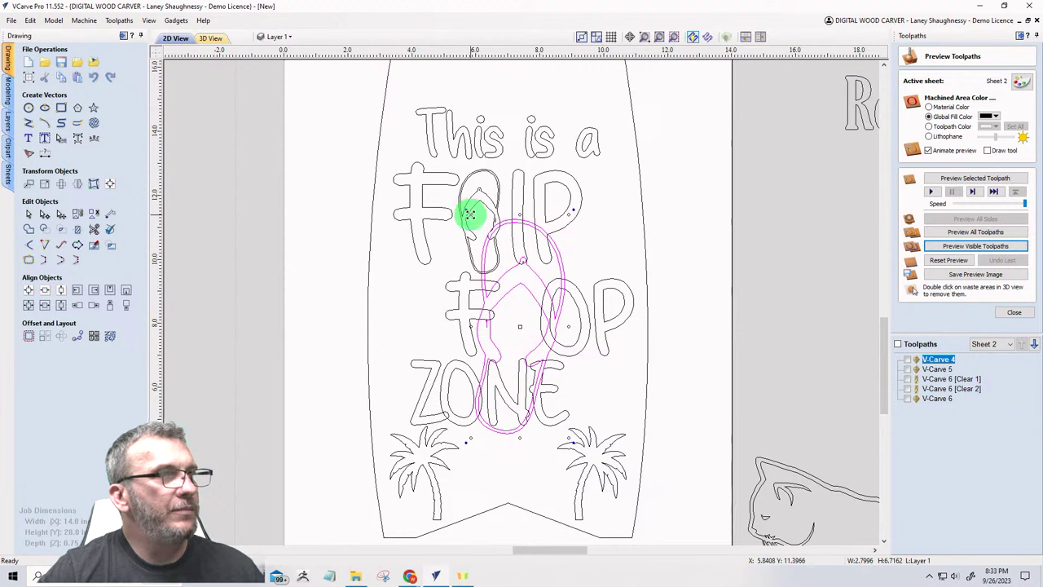
{"action": "left_click_drag", "start_coordinate": [470, 213], "coordinate": [519, 315]}
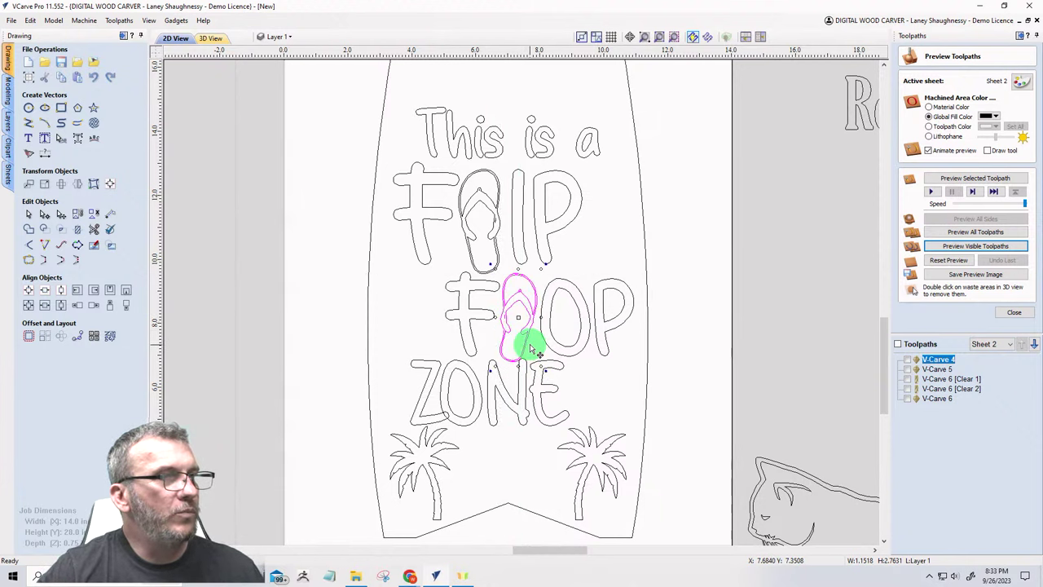
{"action": "scroll", "coordinate": [531, 349], "scroll_direction": "up", "scroll_amount": 2}
{"action": "left_click_drag", "start_coordinate": [530, 349], "coordinate": [530, 346]}
{"action": "scroll", "coordinate": [525, 345], "scroll_direction": "down", "scroll_amount": 3}
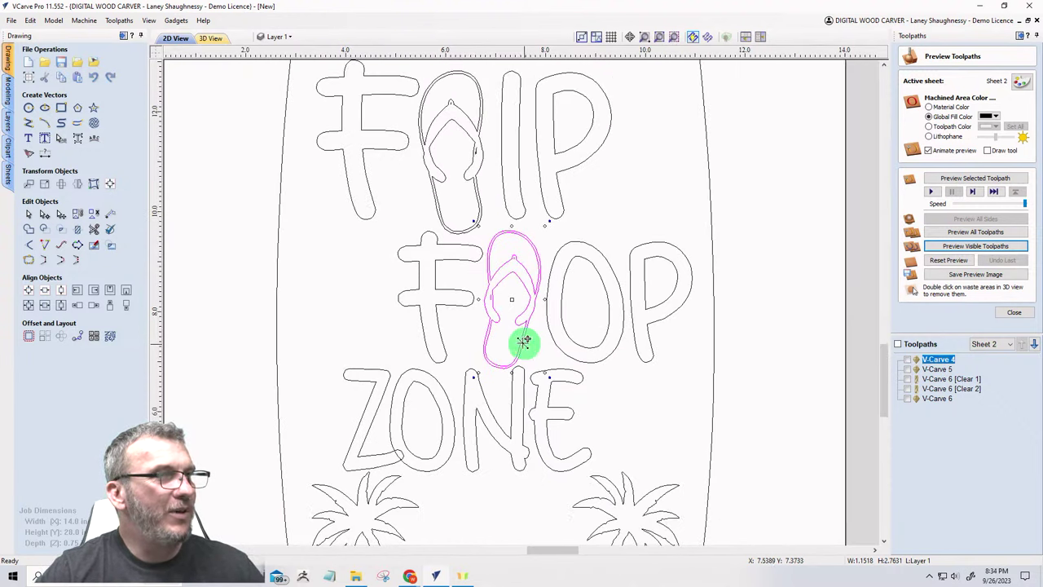
{"action": "scroll", "coordinate": [358, 358], "scroll_direction": "down", "scroll_amount": 2}
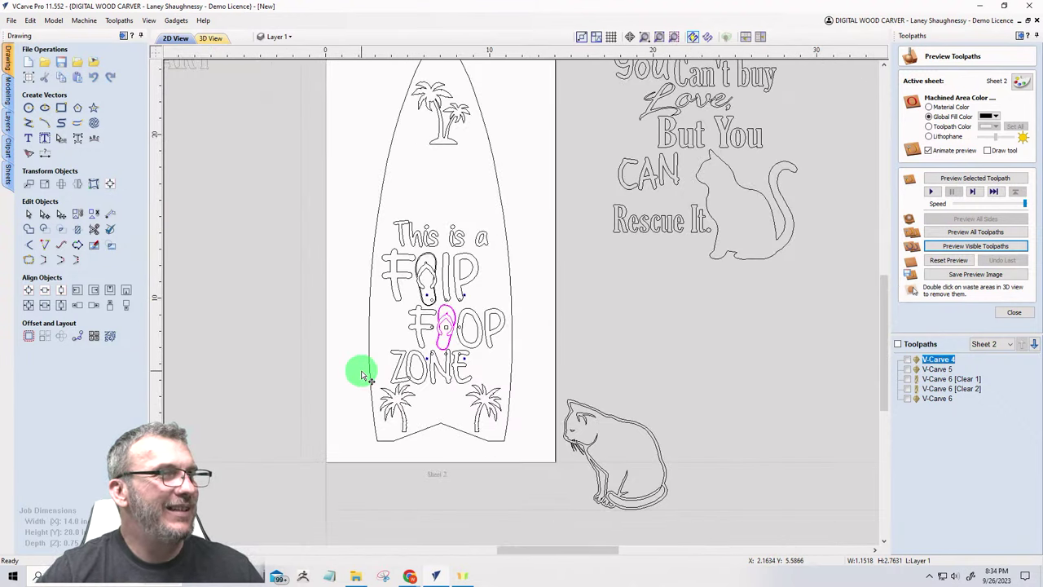
{"action": "scroll", "coordinate": [354, 383], "scroll_direction": "up", "scroll_amount": 2}
{"action": "left_click", "coordinate": [369, 349]}
{"action": "scroll", "coordinate": [369, 348], "scroll_direction": "down", "scroll_amount": 3}
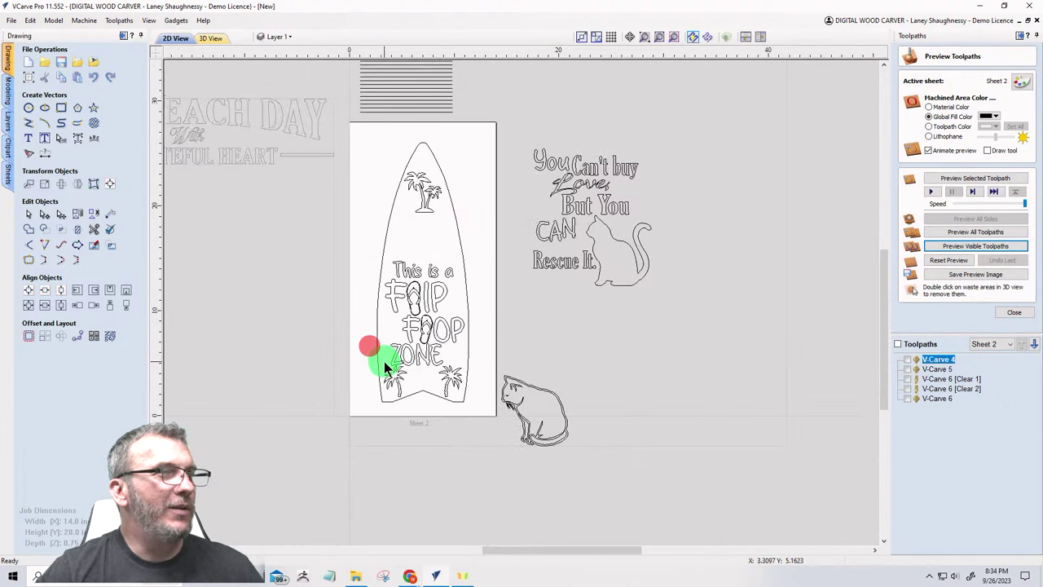
Step: Create a V-carve toolpath for lettering, flip-flops and palm trees without flat depth or clearance, then preview it
{"action": "left_click_drag", "start_coordinate": [368, 134], "coordinate": [494, 410]}
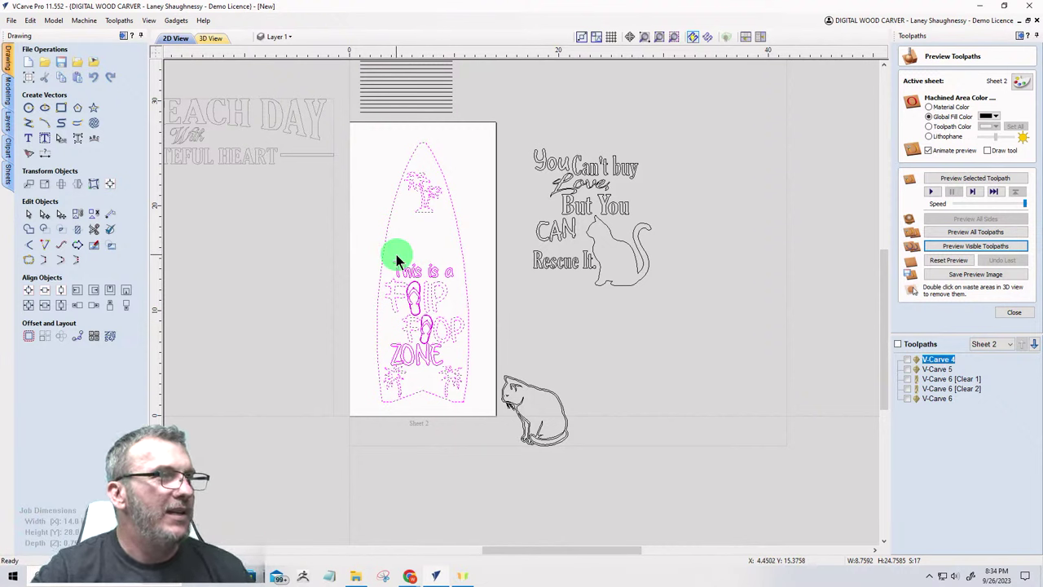
{"action": "left_click", "coordinate": [464, 257]}
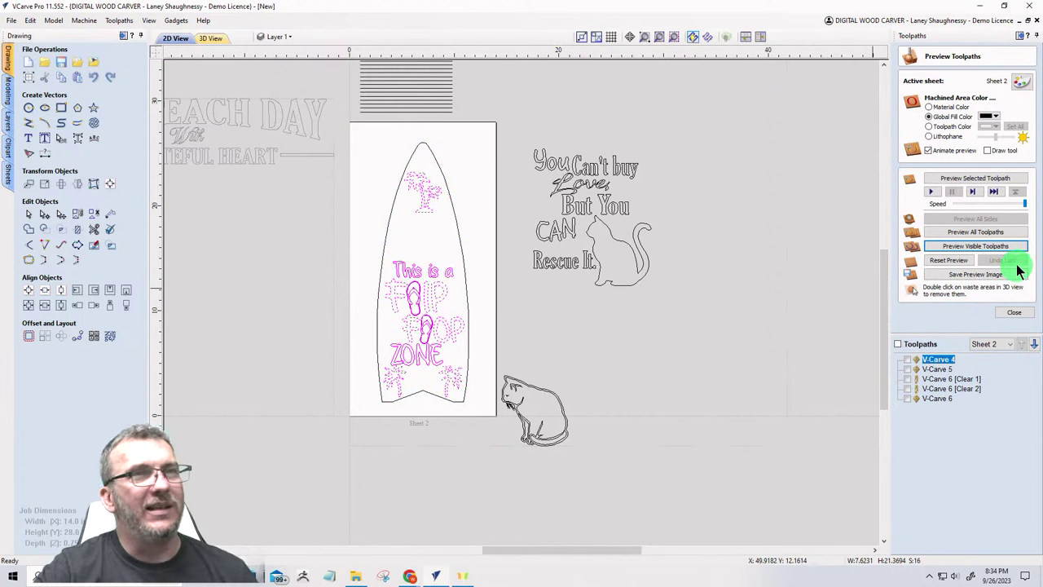
{"action": "left_click", "coordinate": [1013, 314]}
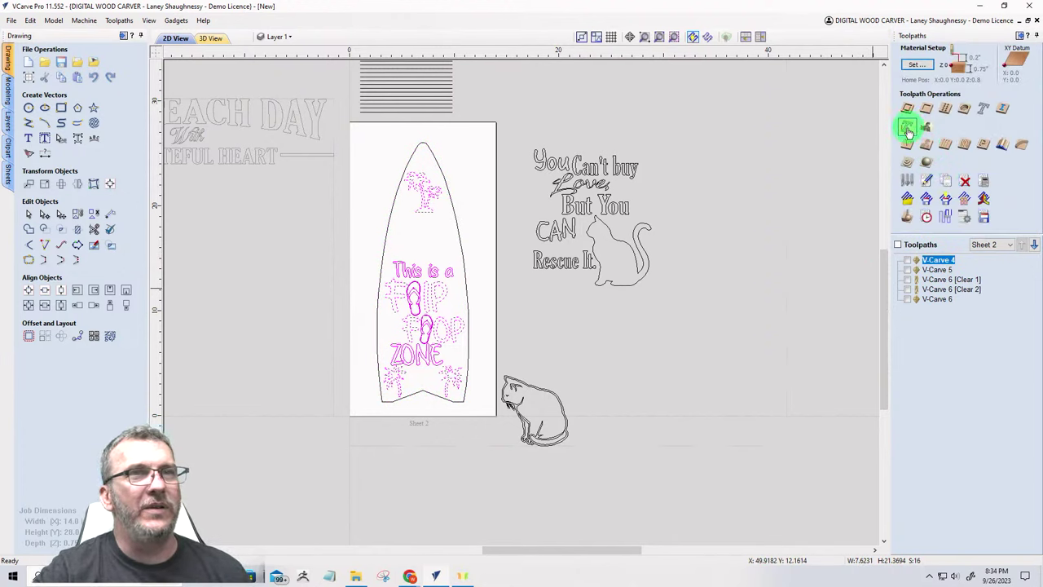
{"action": "left_click", "coordinate": [909, 142]}
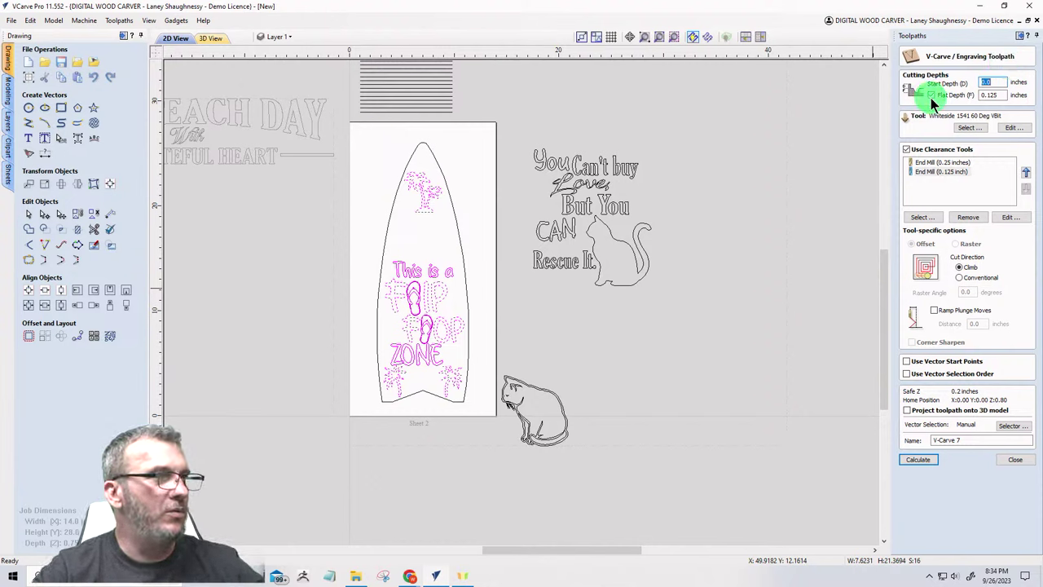
{"action": "left_click", "coordinate": [930, 97]}
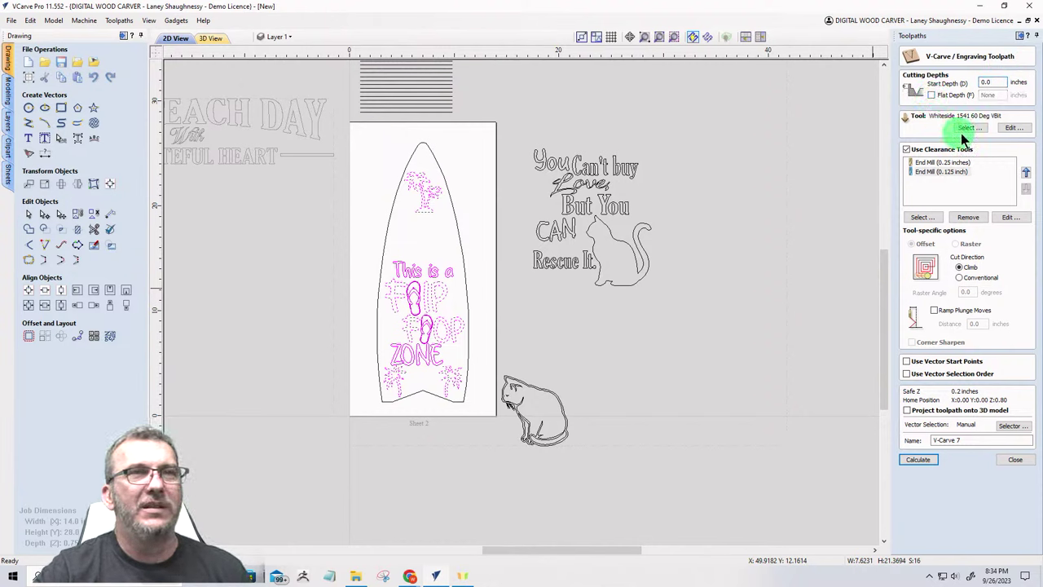
{"action": "left_click", "coordinate": [906, 149]}
{"action": "left_click", "coordinate": [917, 459]}
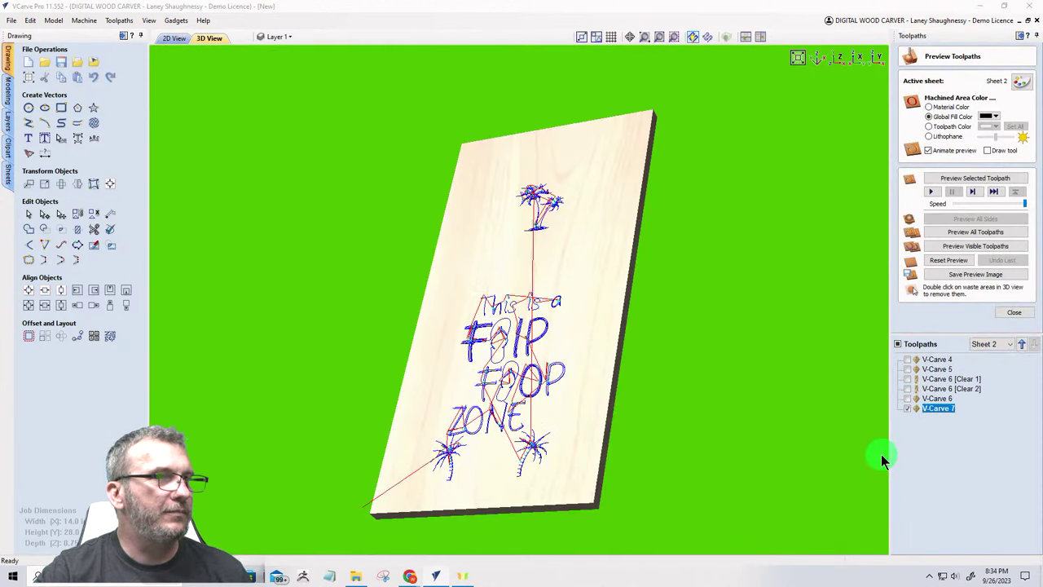
{"action": "left_click", "coordinate": [957, 246]}
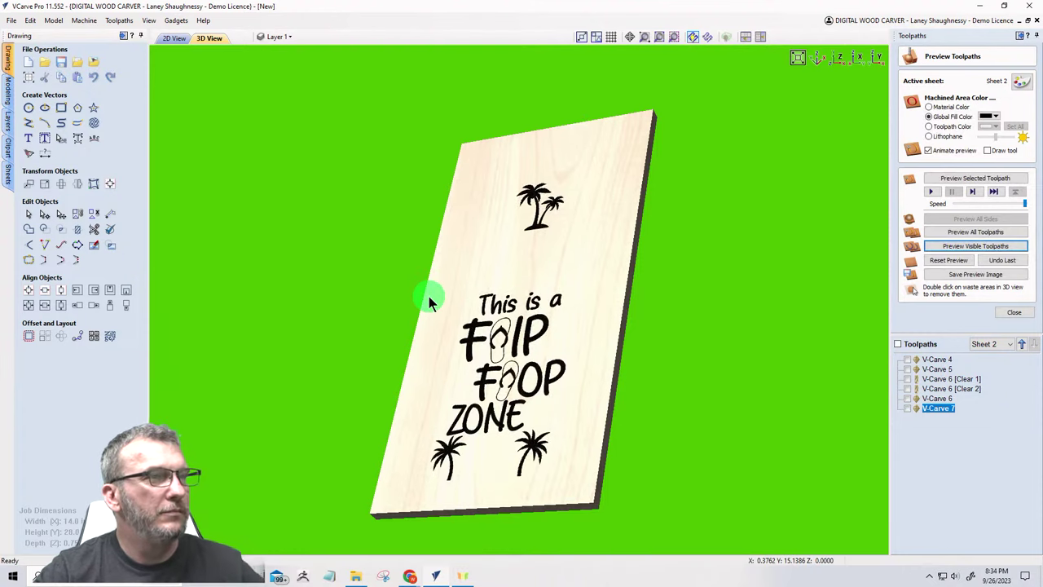
{"action": "left_click", "coordinate": [173, 38]}
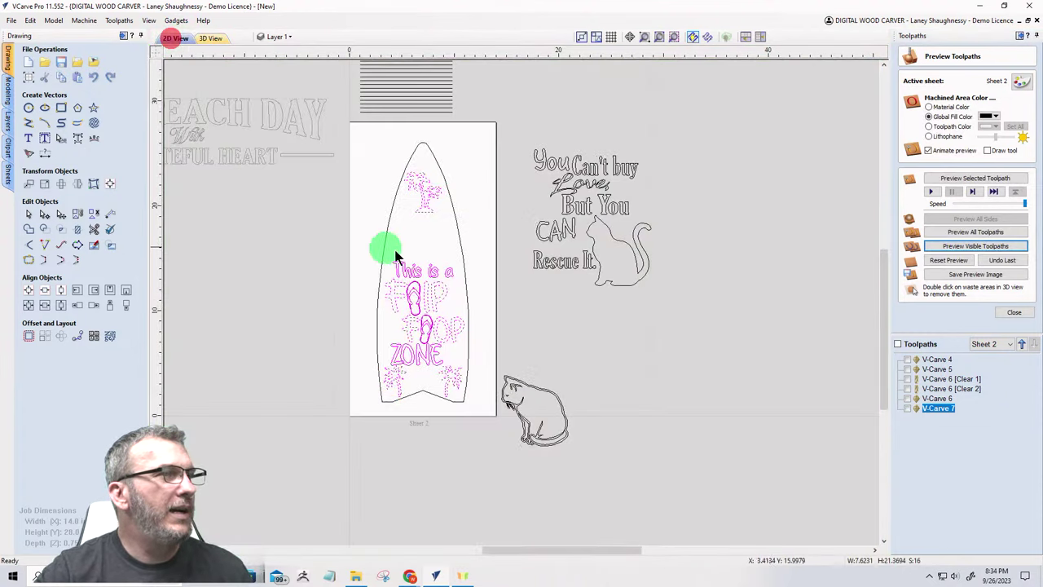
Step: Set up a profile toolpath on the surfboard outline: 0.75-inch cut depth, 0.25-inch end mill
{"action": "left_click", "coordinate": [391, 209]}
{"action": "left_click", "coordinate": [1014, 313]}
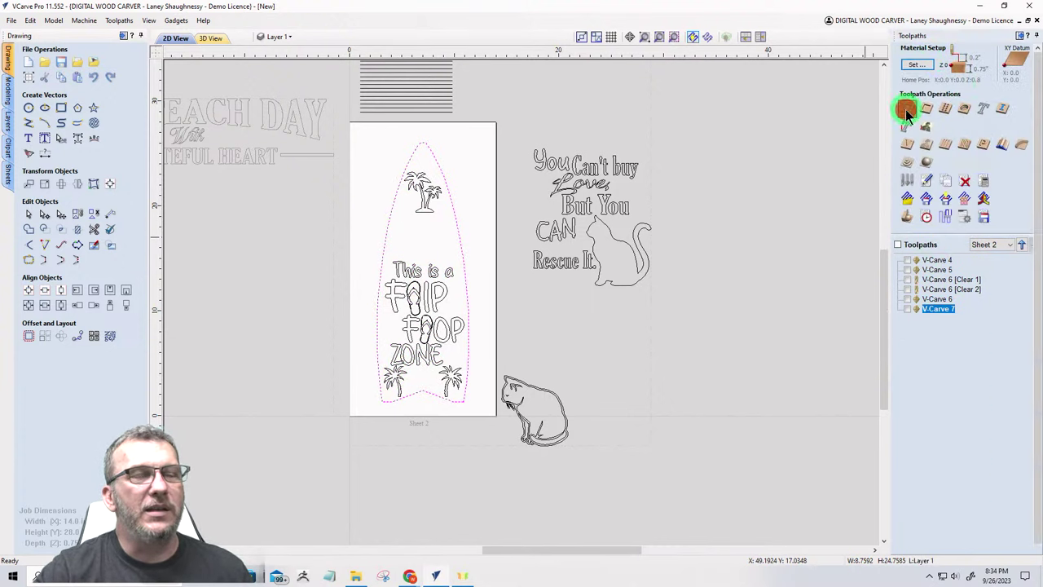
{"action": "left_click", "coordinate": [905, 109]}
{"action": "double_click", "coordinate": [996, 94]}
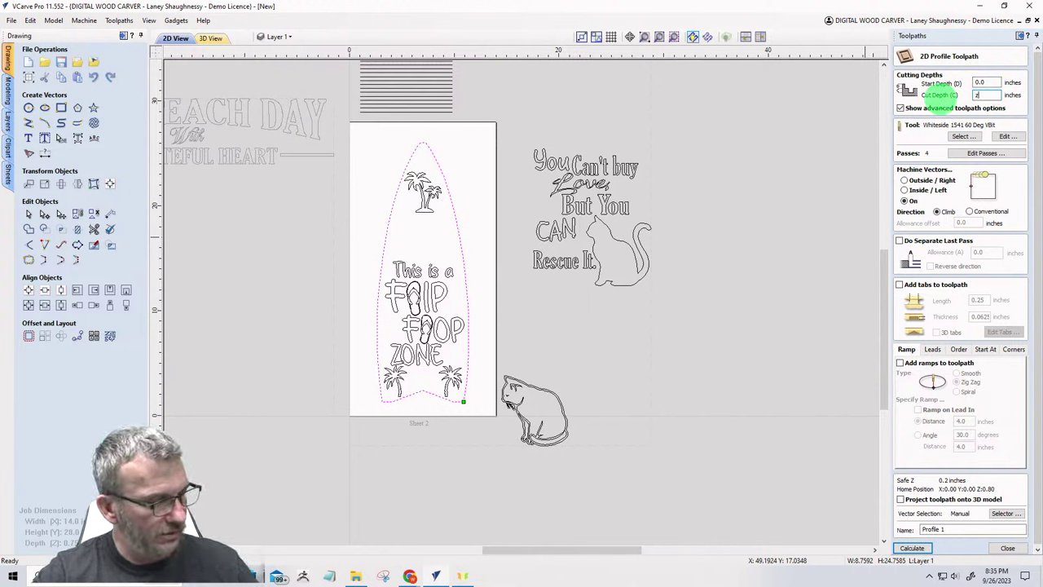
{"action": "left_click", "coordinate": [964, 136]}
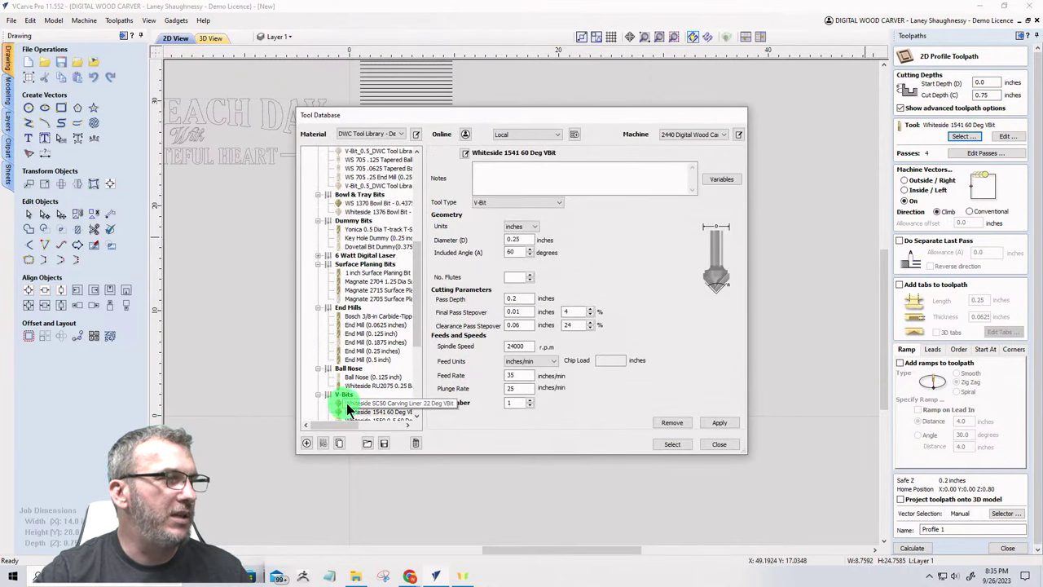
{"action": "left_click", "coordinate": [362, 351]}
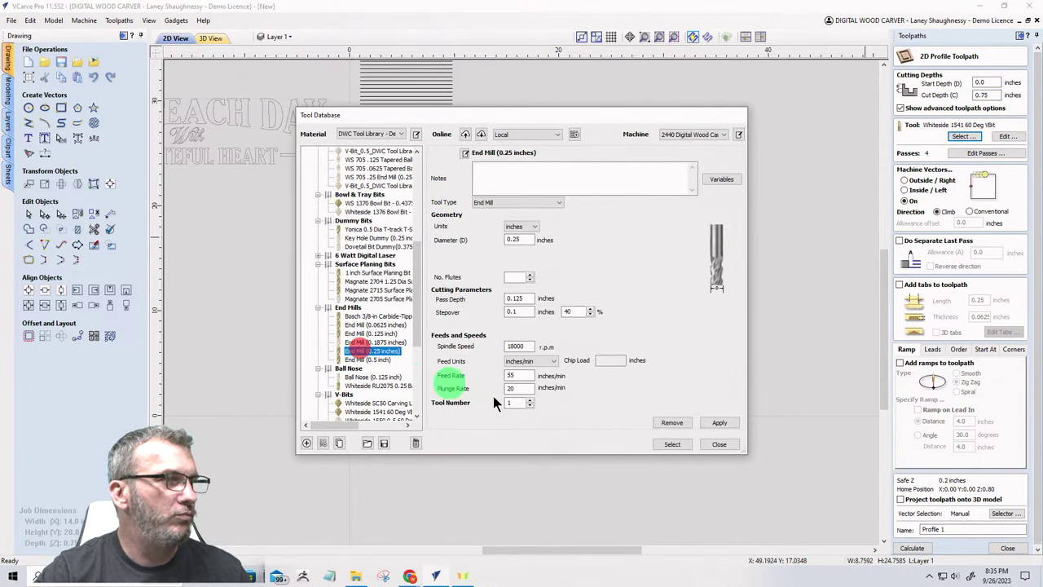
{"action": "left_click", "coordinate": [679, 445]}
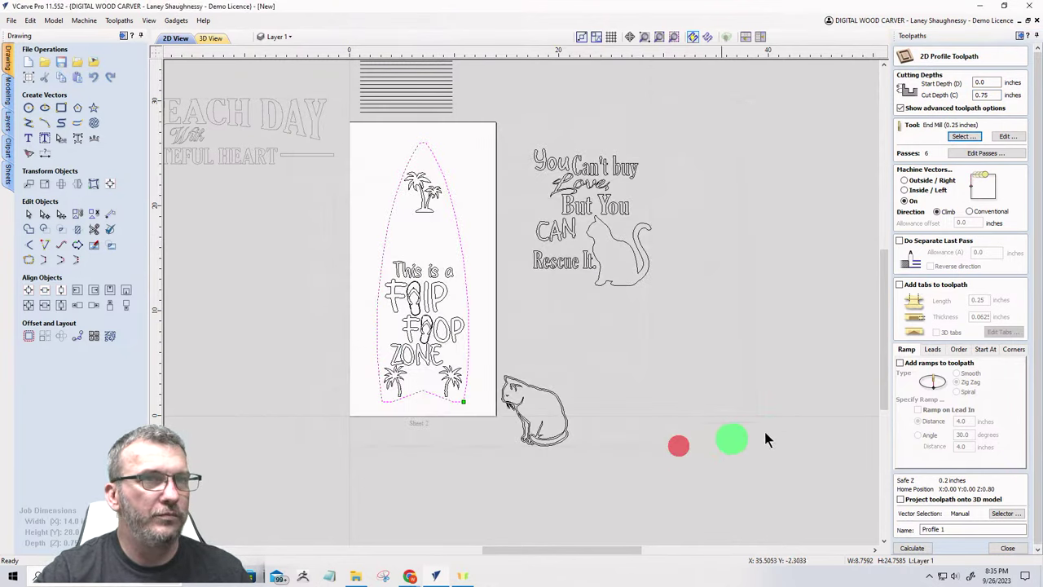
Step: Cut on the outside of the outline, calculate the profile, and preview the visible toolpaths
{"action": "left_click", "coordinate": [905, 180]}
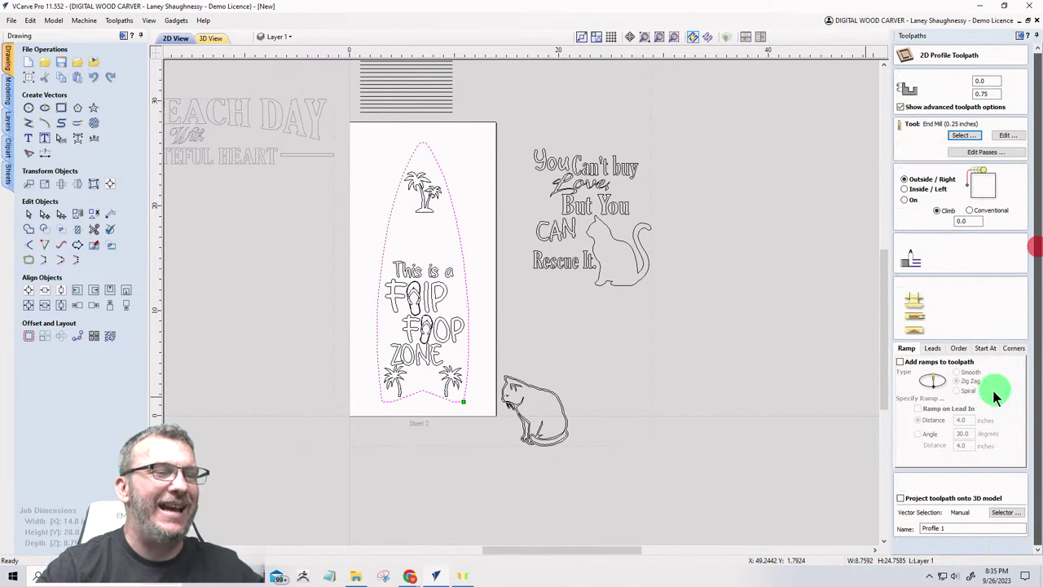
{"action": "left_click", "coordinate": [910, 545]}
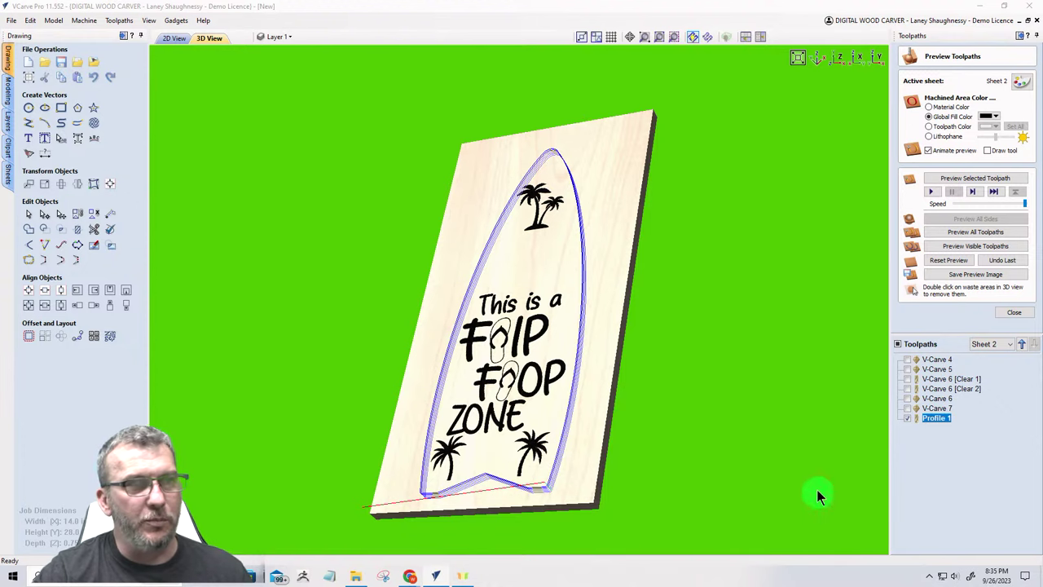
{"action": "left_click", "coordinate": [959, 244]}
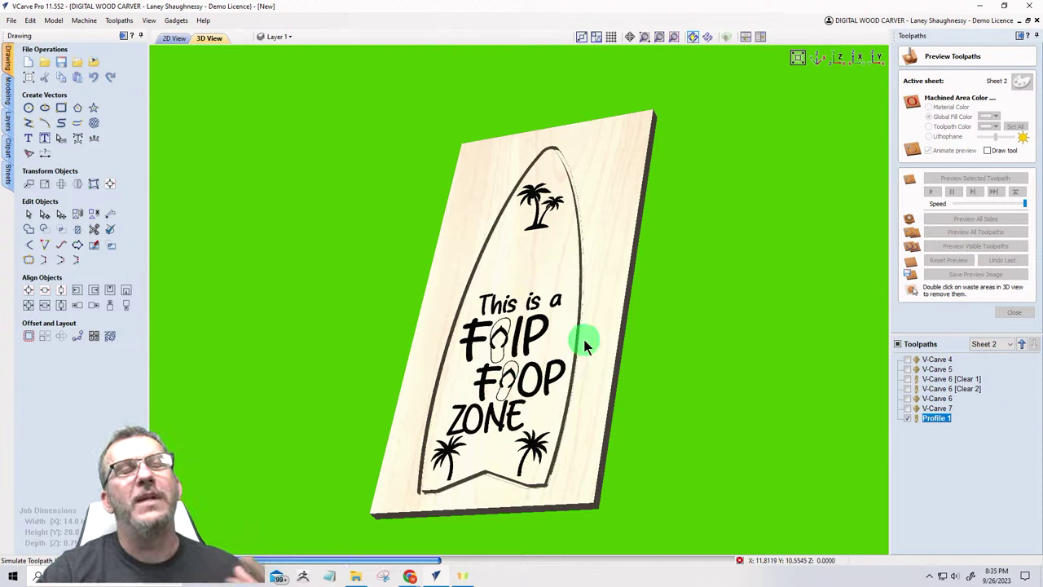
Step: Remove the waste board from the preview and turn the view to face the surfboard front-on
{"action": "double_click", "coordinate": [606, 282]}
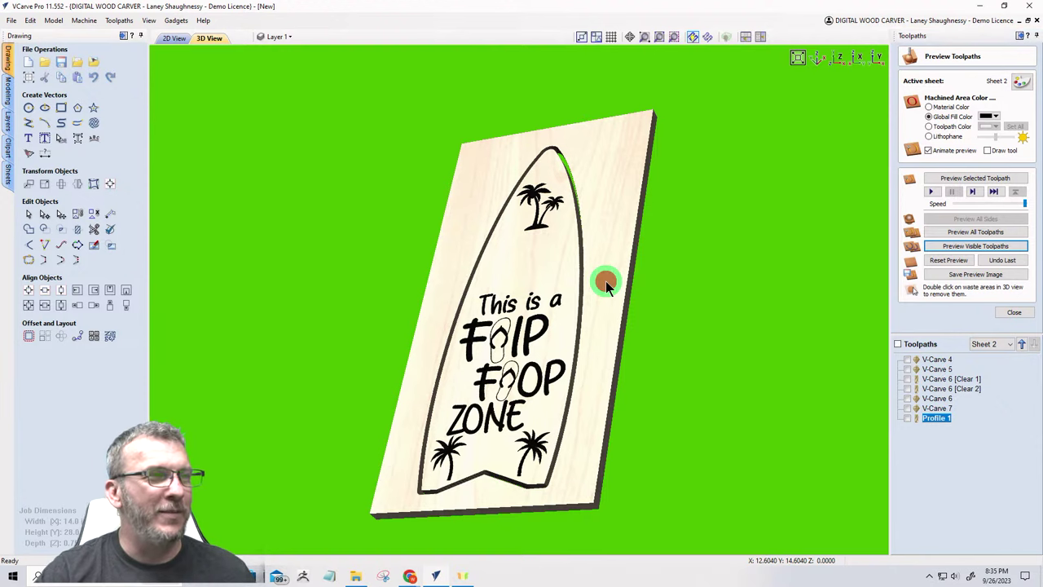
{"action": "left_click_drag", "start_coordinate": [643, 313], "coordinate": [614, 384]}
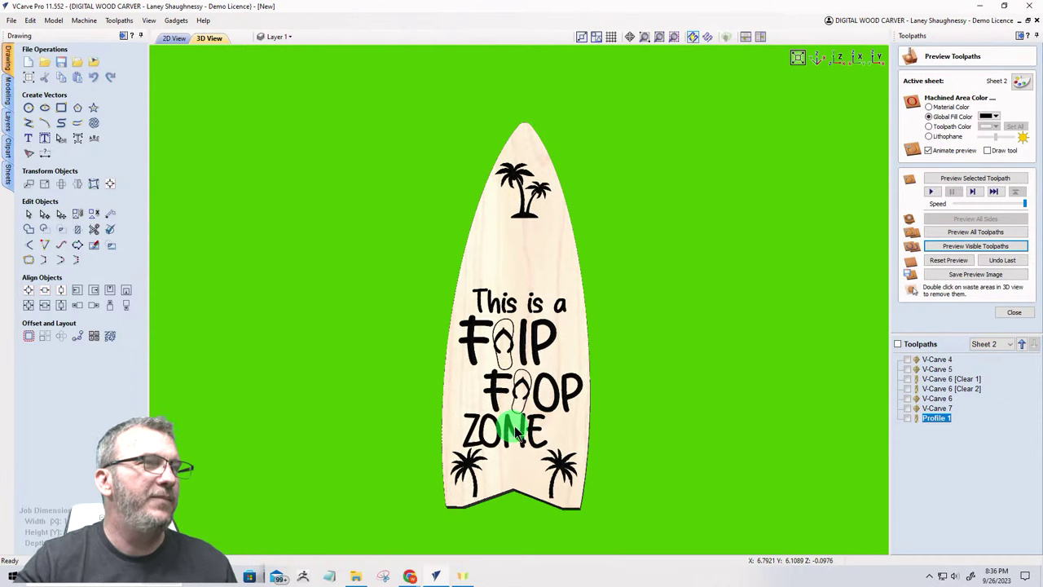
Step: Back in the 2D layout, add a new sheet to the job named Sheet 3
{"action": "left_click", "coordinate": [172, 40]}
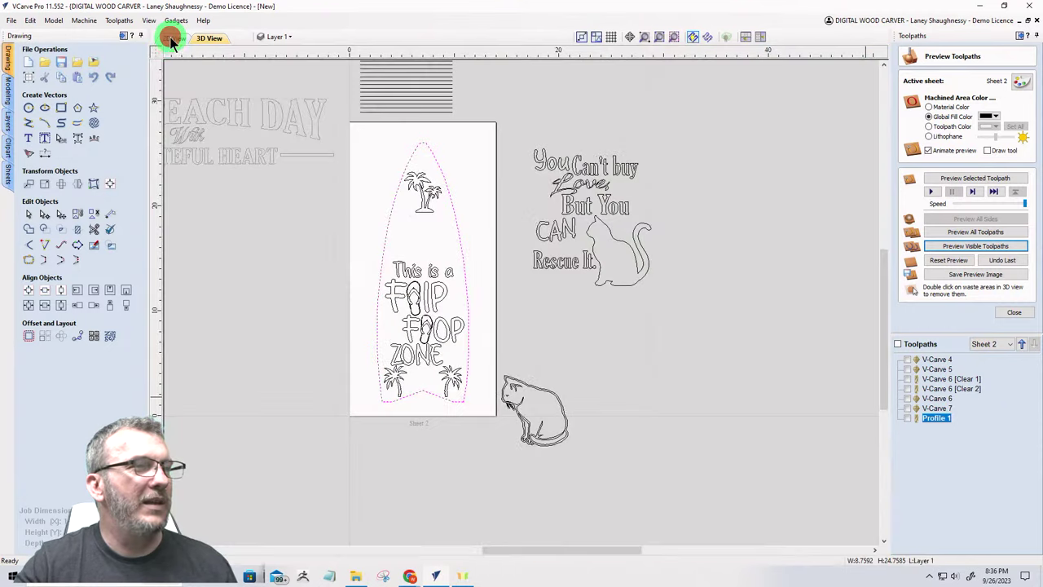
{"action": "scroll", "coordinate": [536, 260], "scroll_direction": "down", "scroll_amount": 3}
{"action": "scroll", "coordinate": [536, 261], "scroll_direction": "down", "scroll_amount": 3}
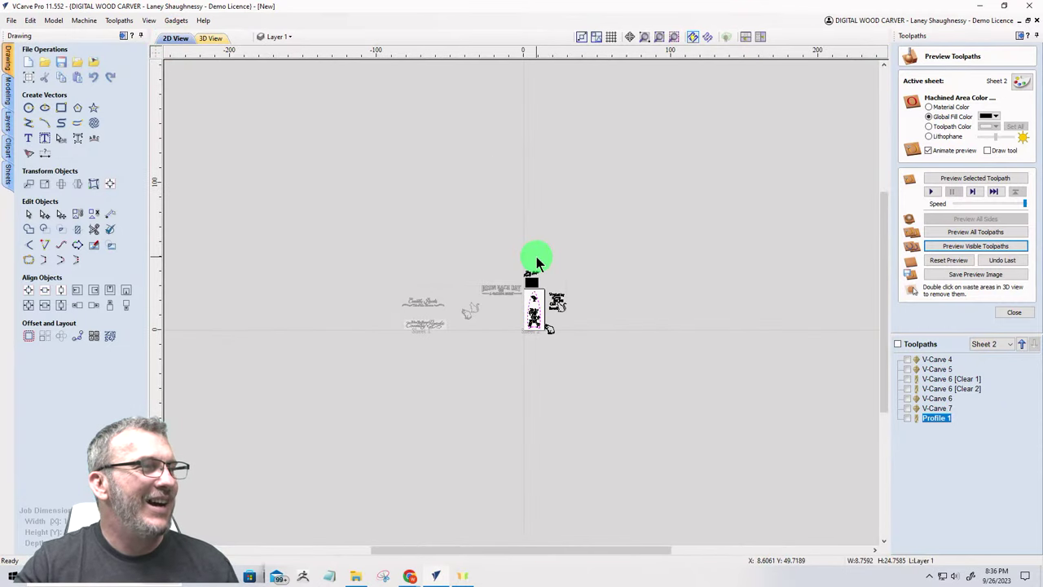
{"action": "left_click", "coordinate": [7, 174]}
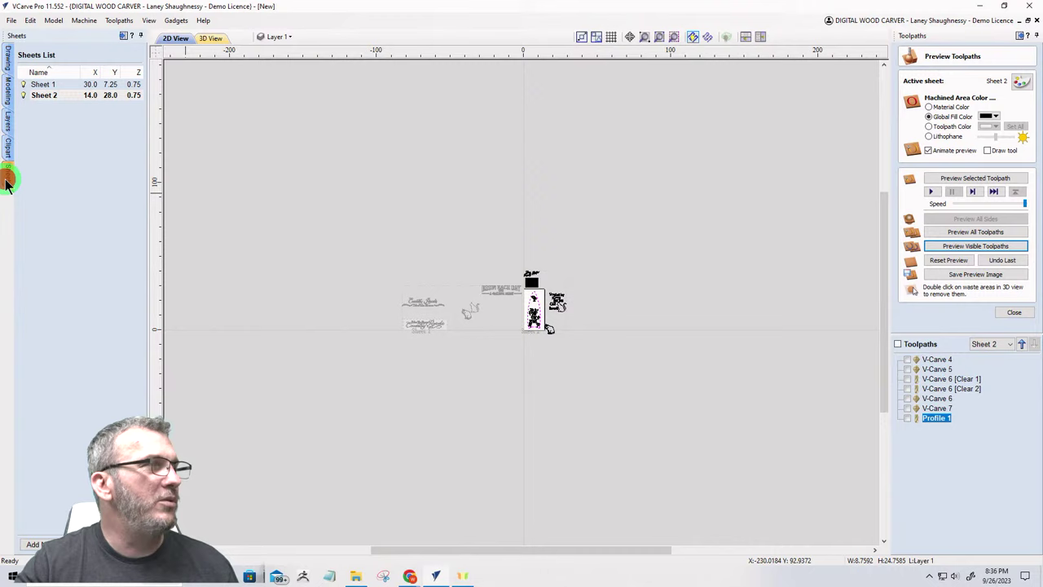
{"action": "left_click", "coordinate": [37, 543]}
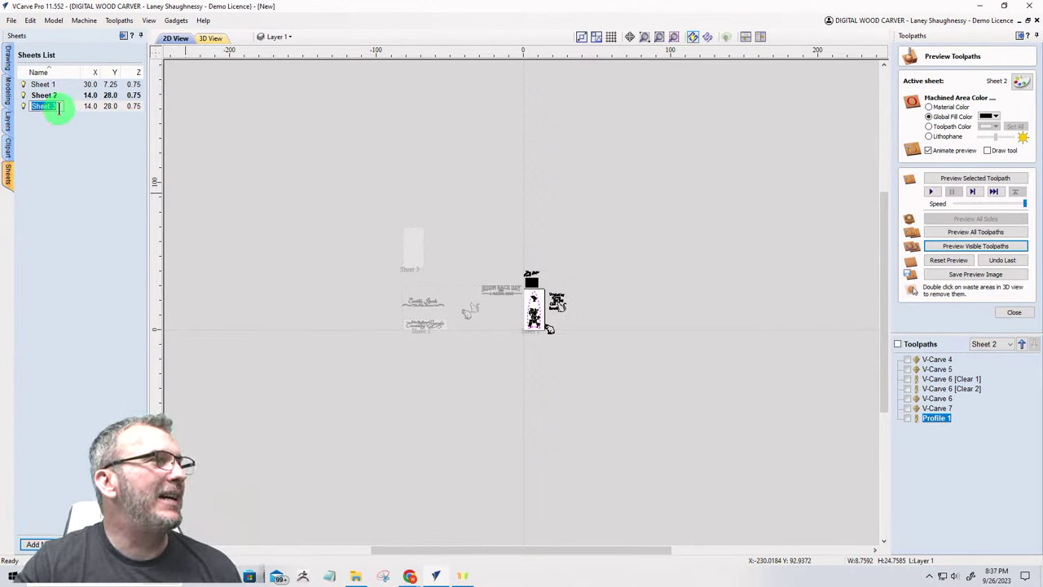
{"action": "left_click", "coordinate": [96, 111]}
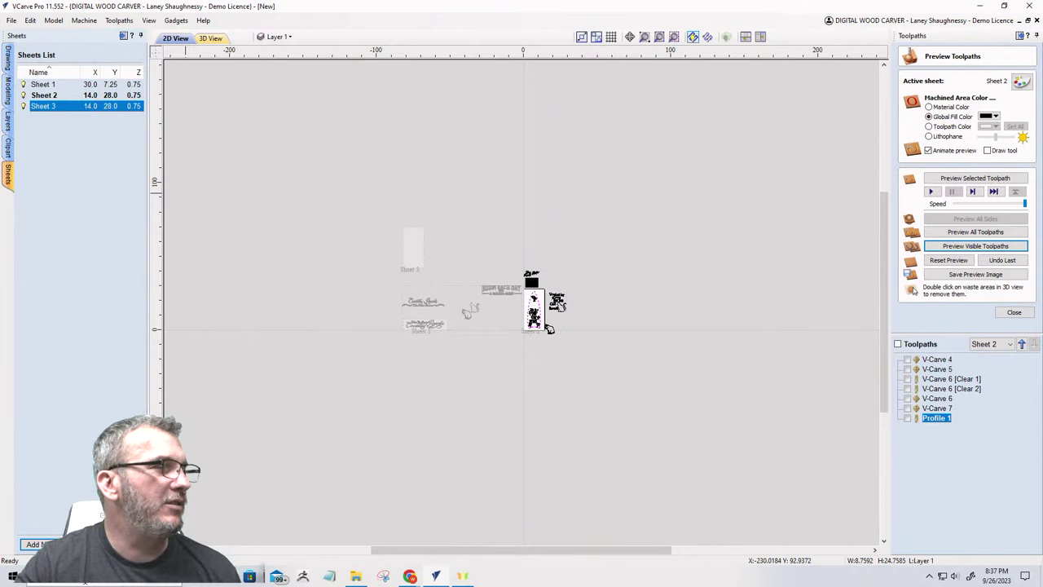
{"action": "key", "text": "Escape"}
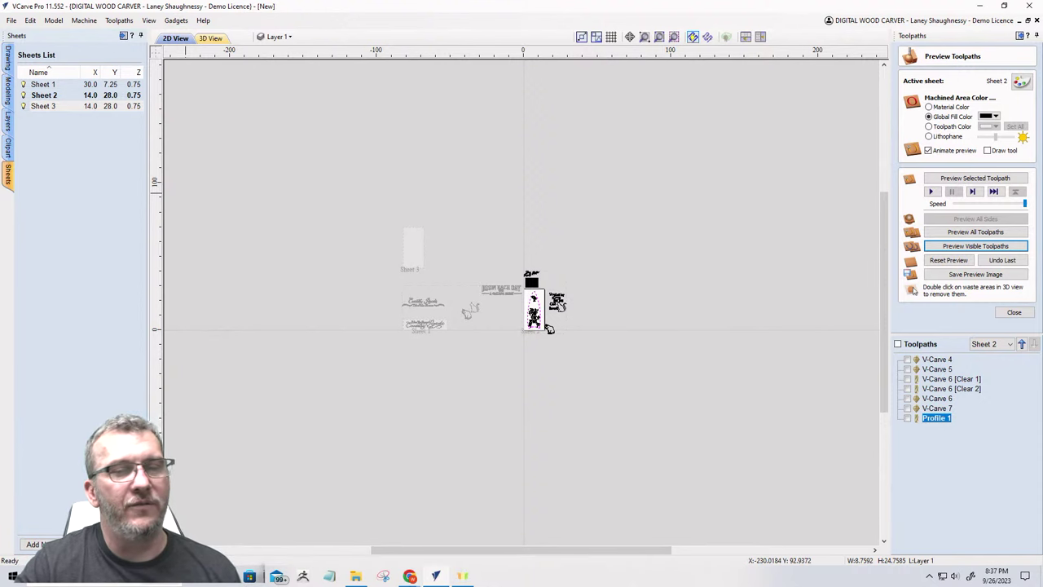
Step: Resize Sheet 3 to 24 x 24 inches in Edit Sheet
{"action": "double_click", "coordinate": [43, 106]}
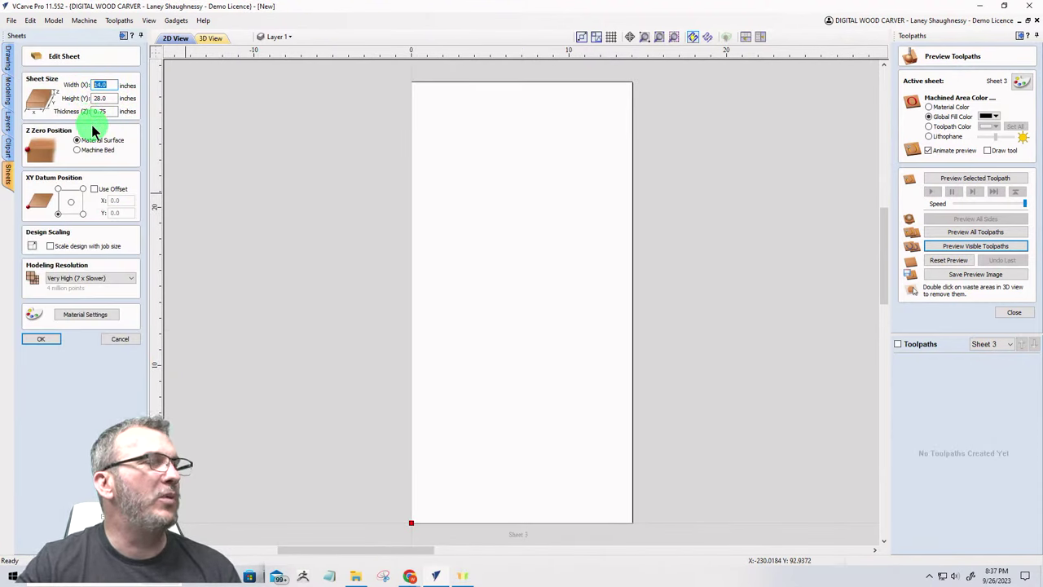
{"action": "left_click", "coordinate": [92, 122]}
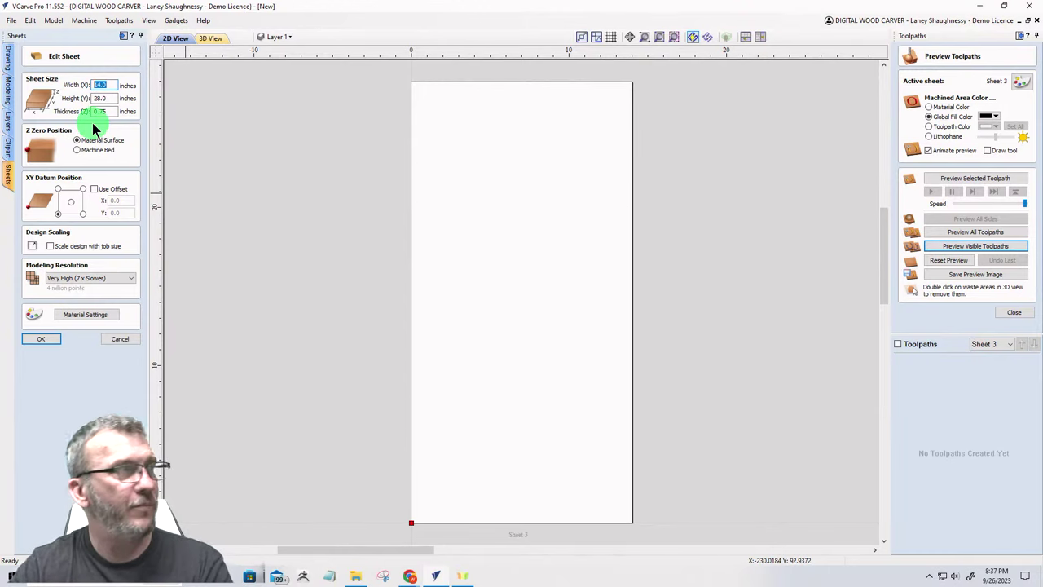
{"action": "double_click", "coordinate": [101, 86]}
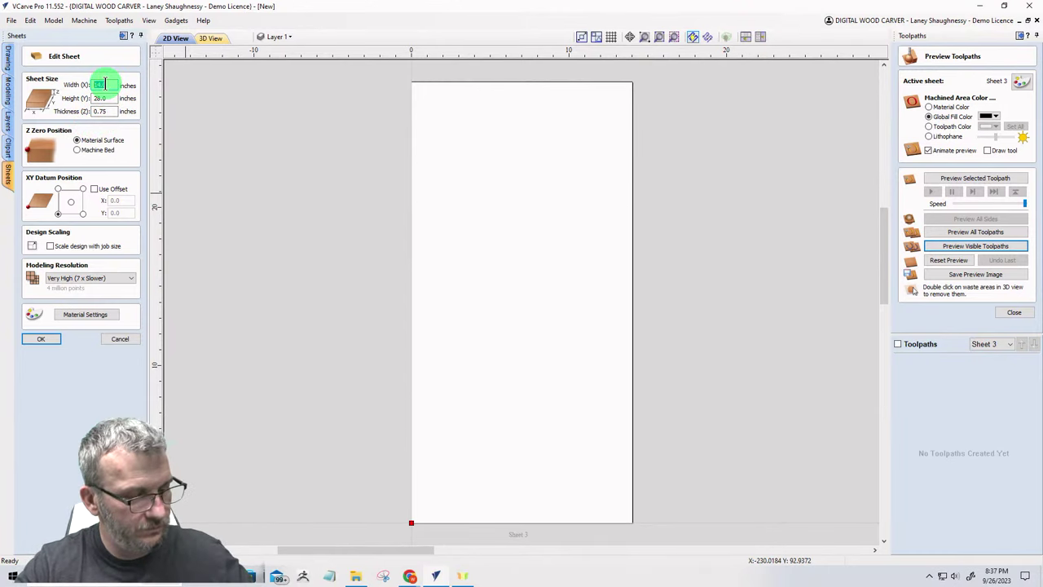
{"action": "type", "text": "24"}
{"action": "double_click", "coordinate": [101, 97]}
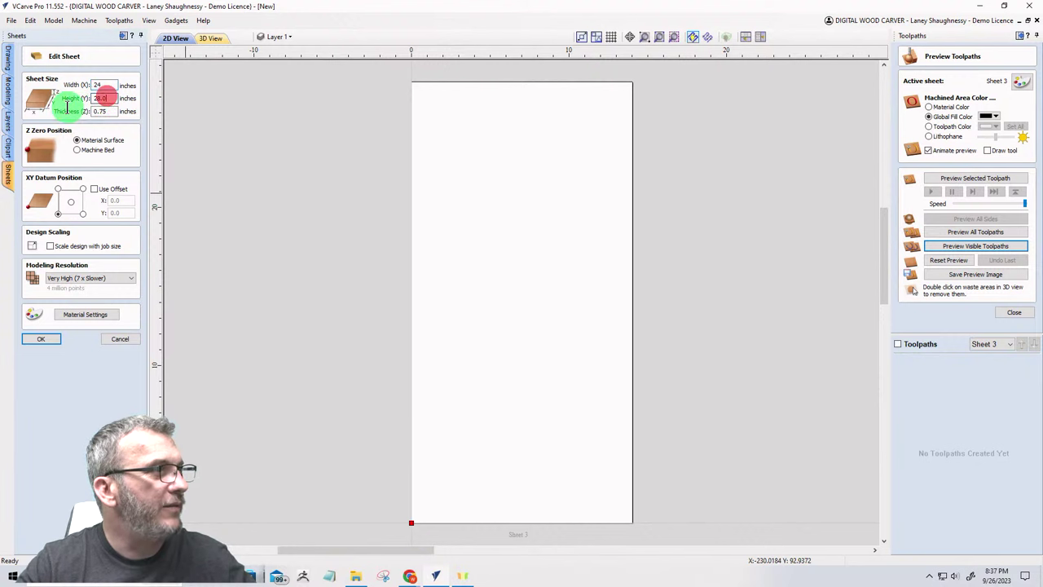
{"action": "type", "text": "24"}
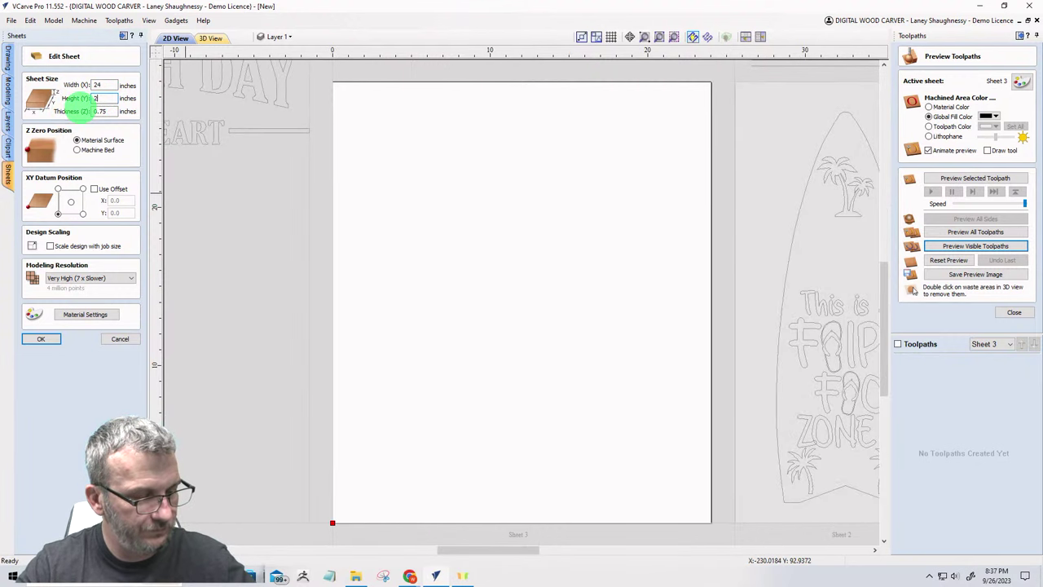
{"action": "left_click", "coordinate": [41, 339]}
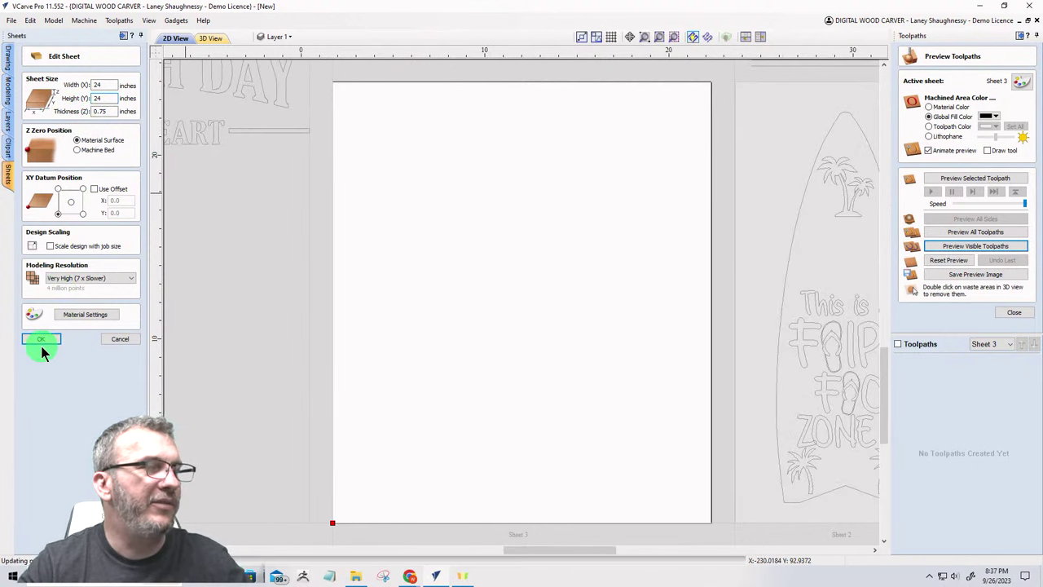
{"action": "left_click", "coordinate": [44, 341]}
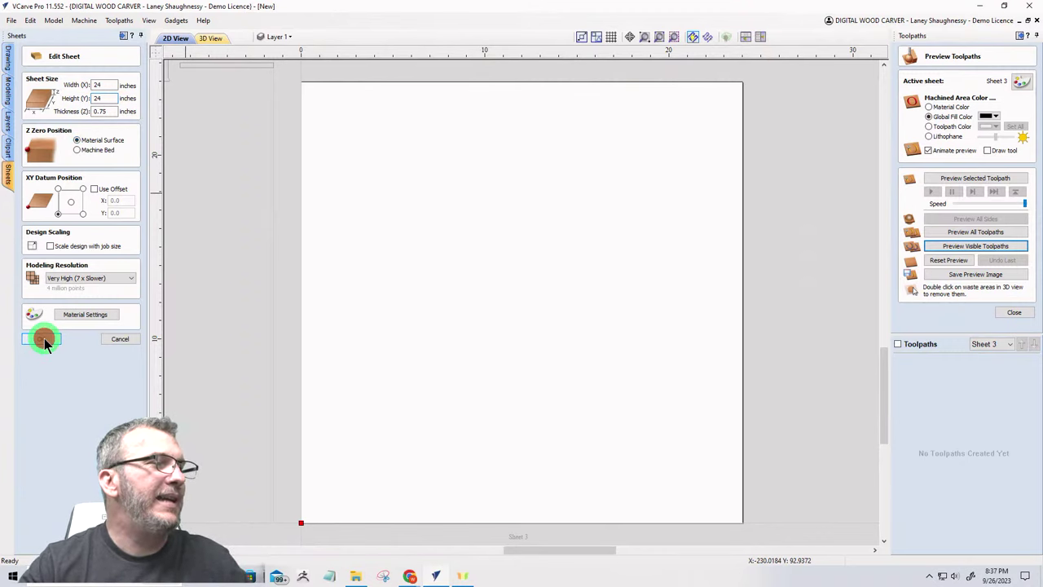
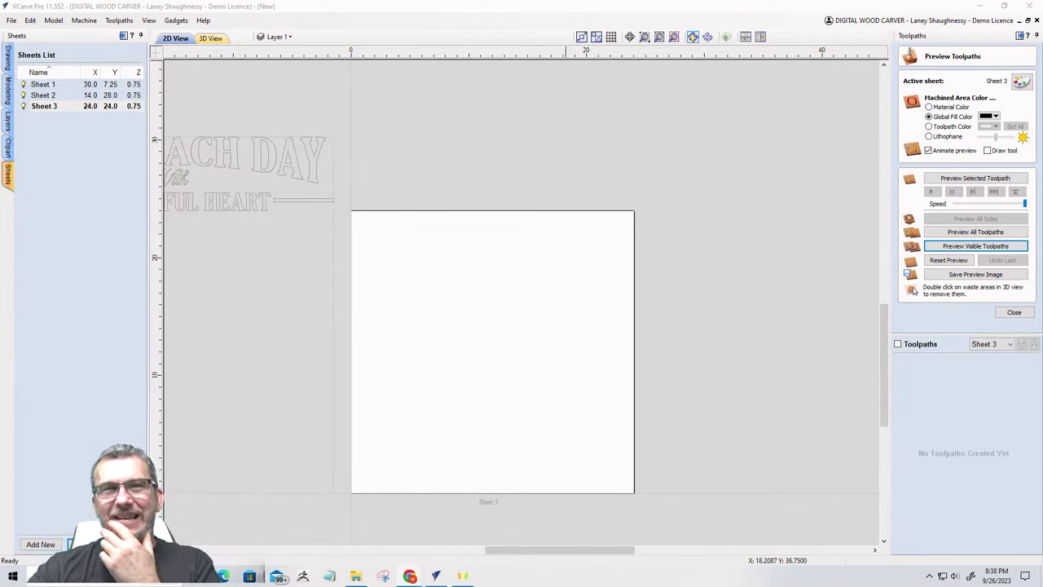
Step: Draw a 24 x 24 rectangle covering the whole of Sheet 3
{"action": "scroll", "coordinate": [562, 374], "scroll_direction": "down", "scroll_amount": 4}
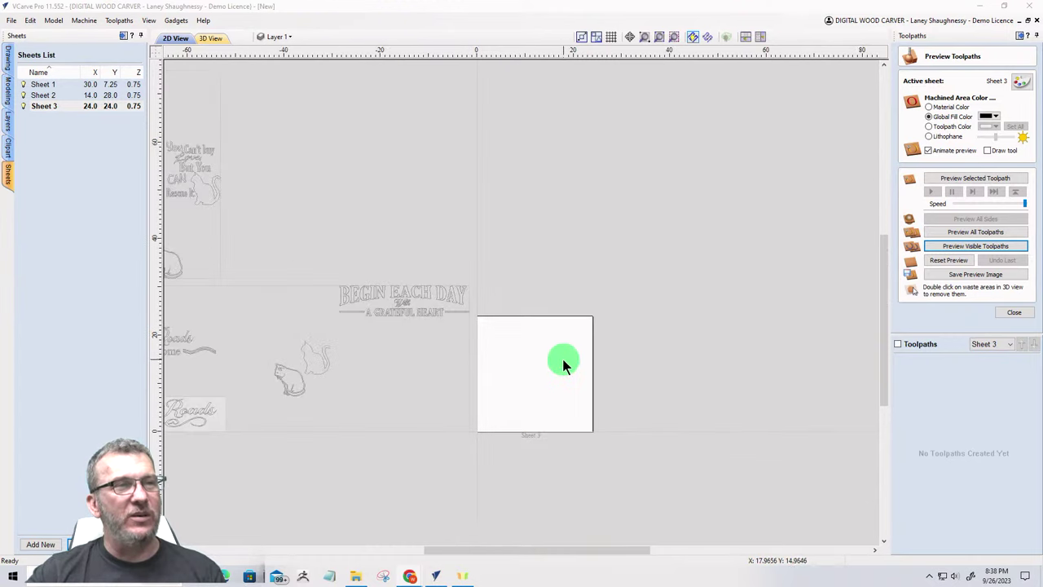
{"action": "scroll", "coordinate": [548, 452], "scroll_direction": "up", "scroll_amount": 1}
{"action": "scroll", "coordinate": [544, 448], "scroll_direction": "up", "scroll_amount": 4}
{"action": "scroll", "coordinate": [530, 426], "scroll_direction": "down", "scroll_amount": 3}
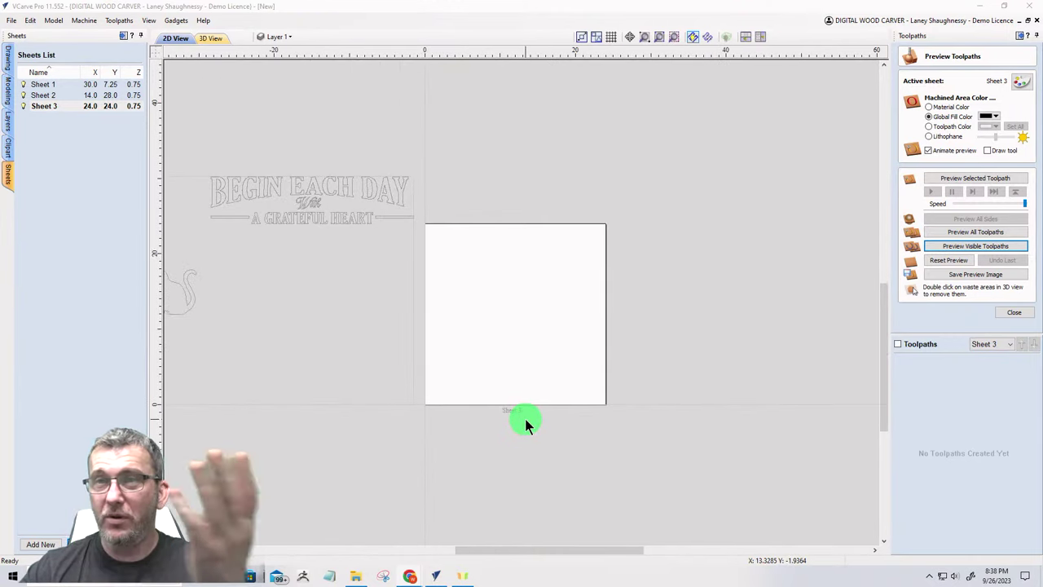
{"action": "left_click", "coordinate": [9, 59]}
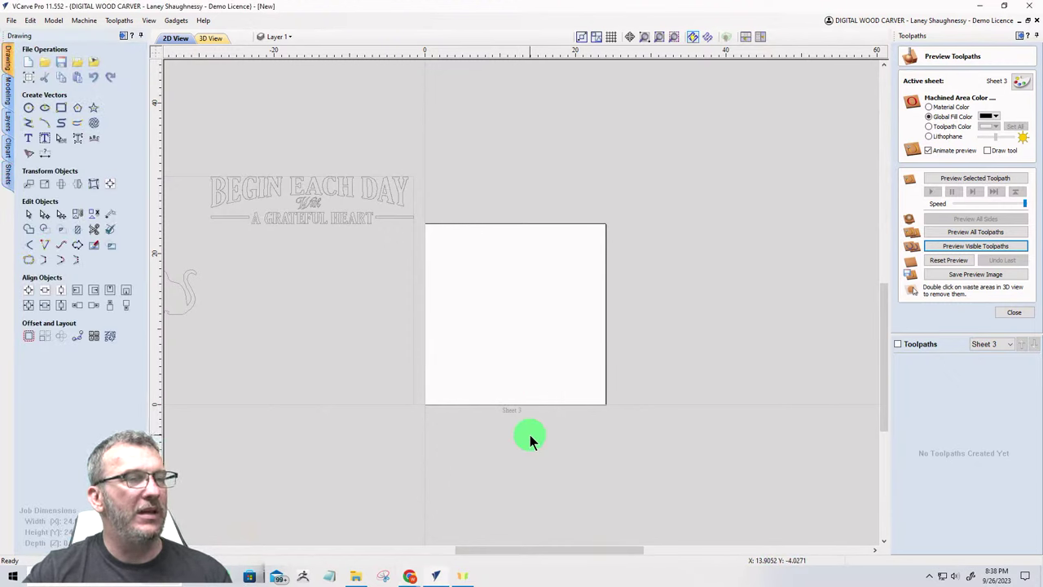
{"action": "left_click", "coordinate": [62, 107]}
{"action": "left_click_drag", "start_coordinate": [423, 223], "coordinate": [599, 430]}
{"action": "scroll", "coordinate": [599, 430], "scroll_direction": "up", "scroll_amount": 3}
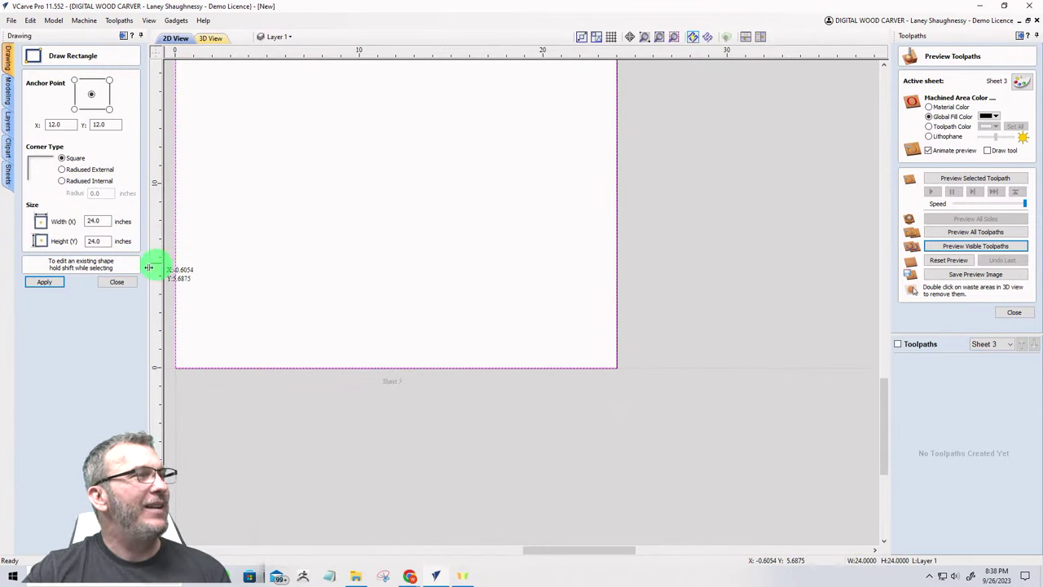
{"action": "left_click", "coordinate": [112, 281]}
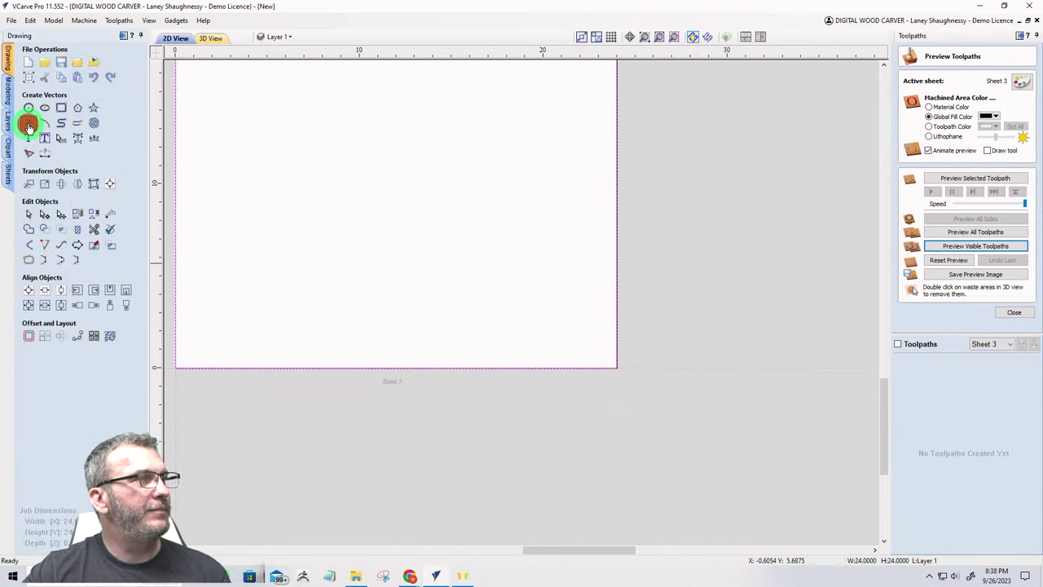
Step: Draw a diagonal line from the sheet's bottom-centre to its top-right corner and select it
{"action": "left_click", "coordinate": [28, 126]}
{"action": "scroll", "coordinate": [426, 435], "scroll_direction": "down", "scroll_amount": 4}
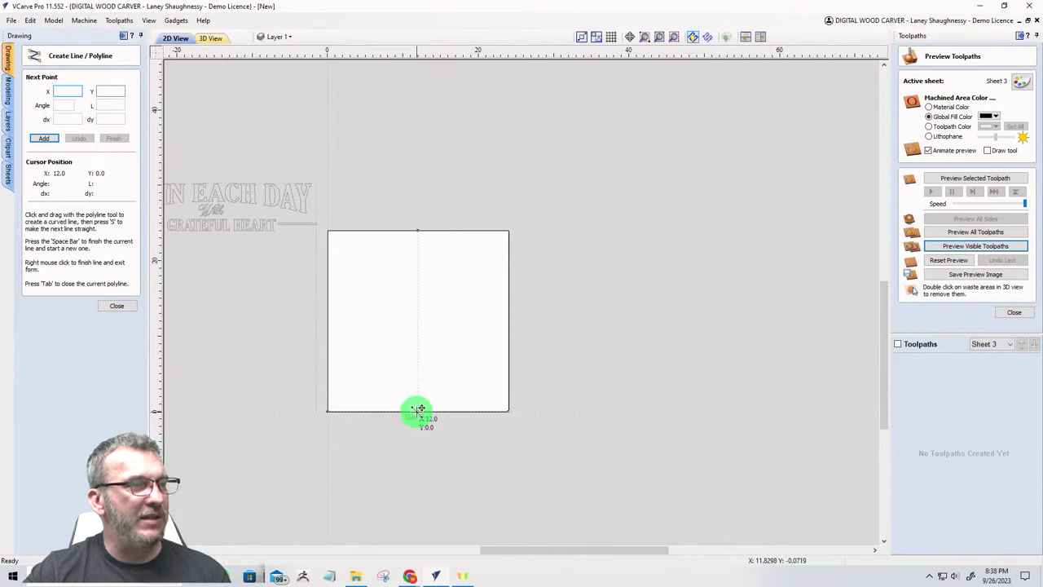
{"action": "left_click", "coordinate": [418, 410]}
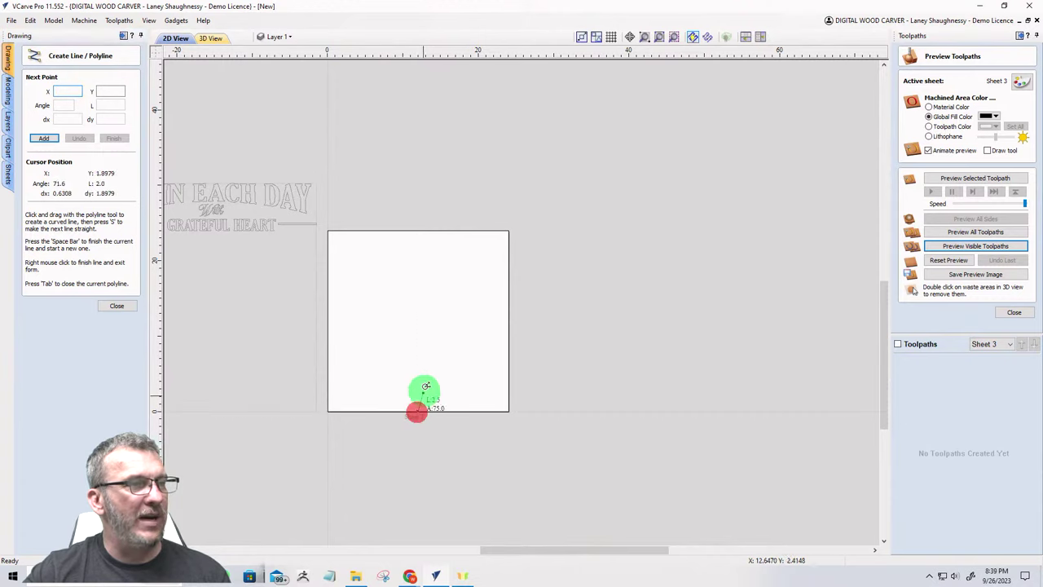
{"action": "left_click", "coordinate": [509, 233]}
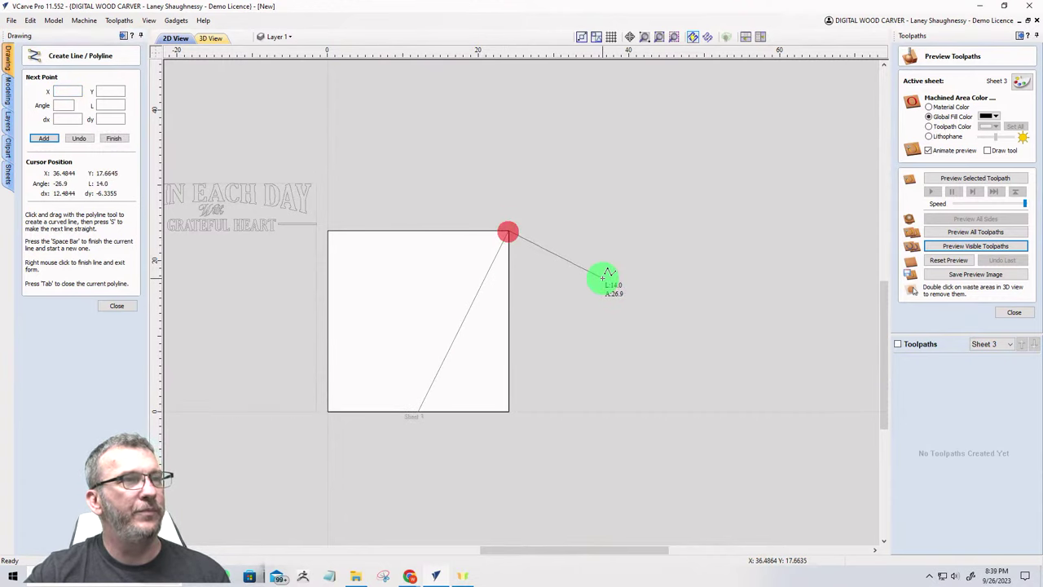
{"action": "key", "text": "space"}
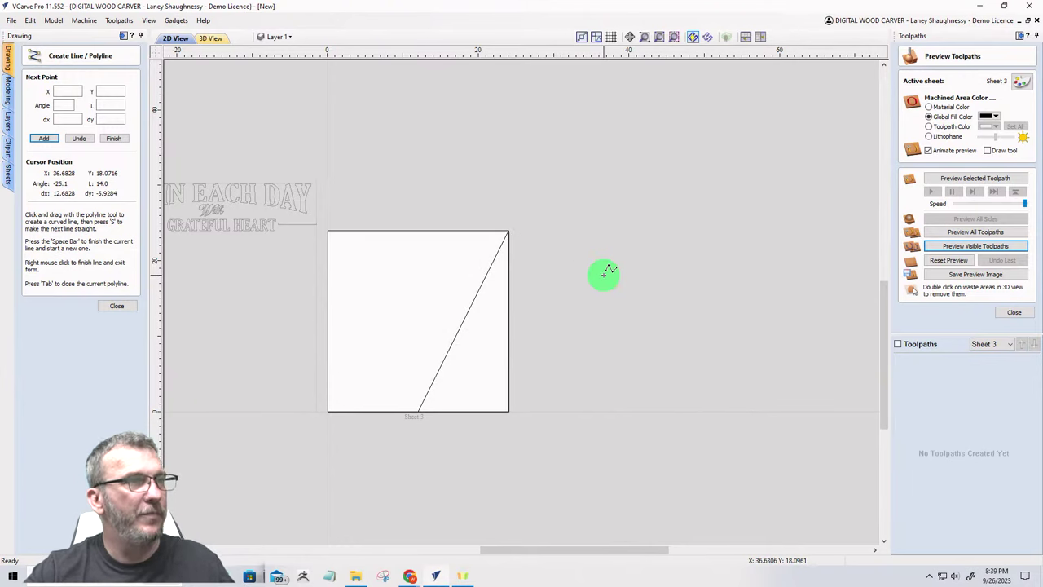
{"action": "left_click", "coordinate": [118, 308]}
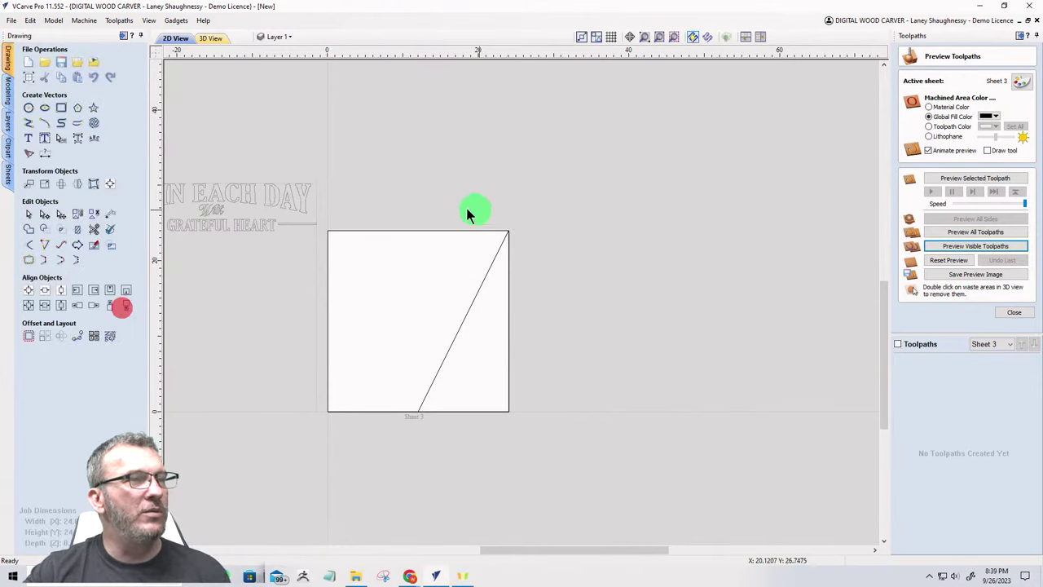
{"action": "left_click", "coordinate": [459, 330]}
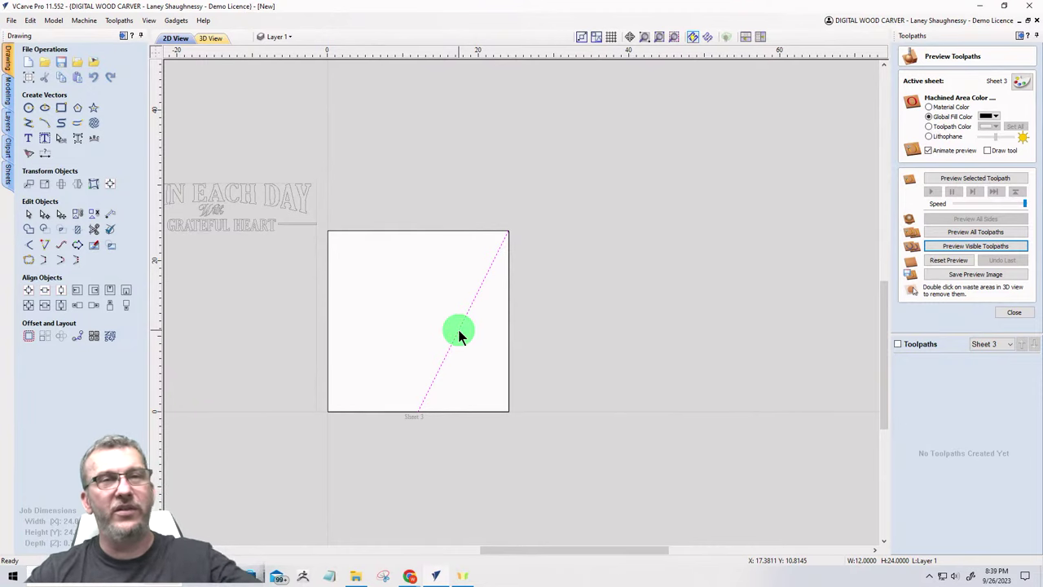
Step: Rotate the diagonal line about its bottom end until it lies flat along the bottom edge
{"action": "left_click", "coordinate": [61, 184]}
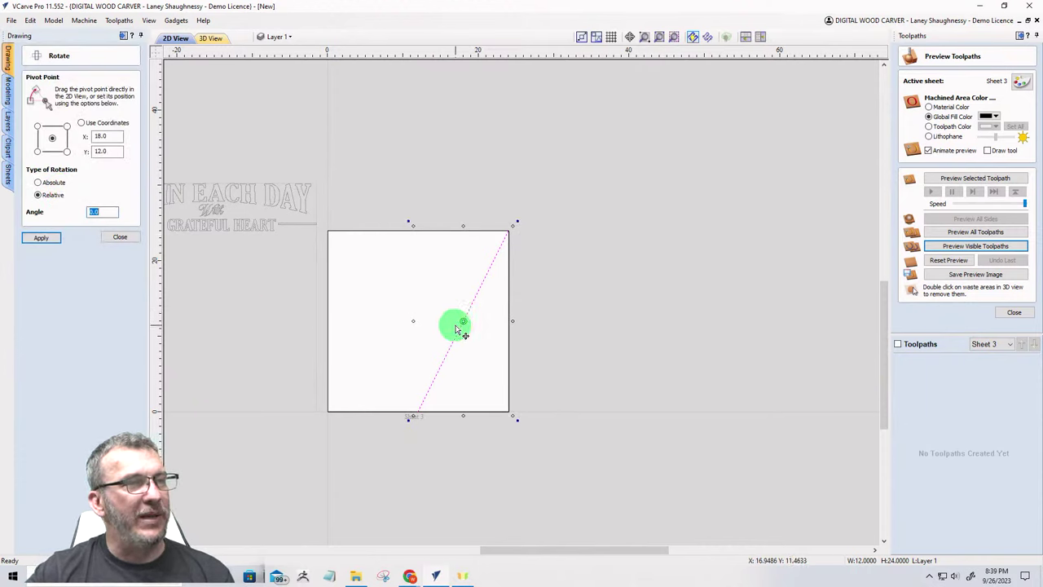
{"action": "left_click_drag", "start_coordinate": [461, 324], "coordinate": [417, 410]}
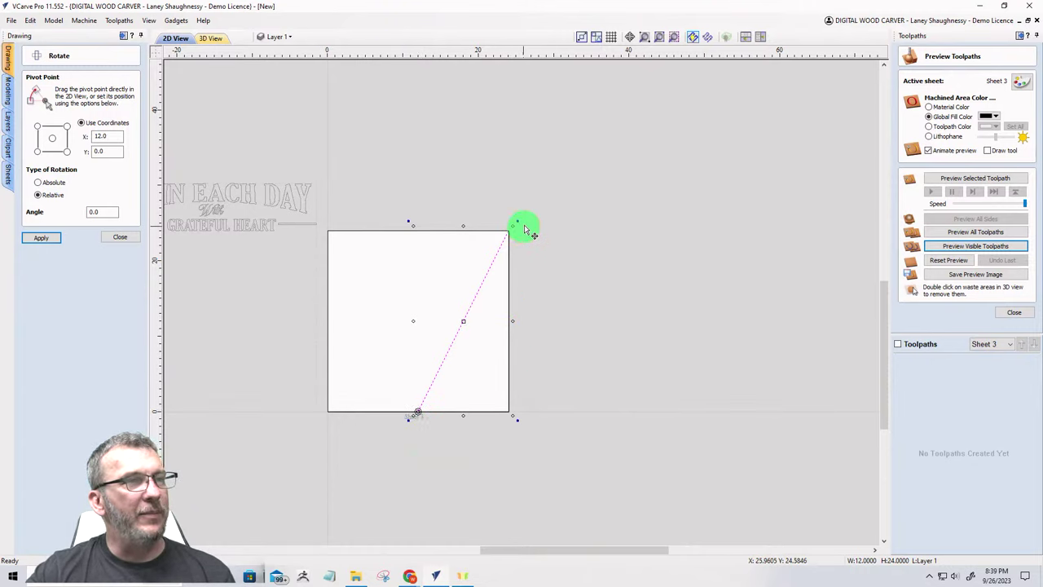
{"action": "left_click_drag", "start_coordinate": [520, 224], "coordinate": [485, 544]}
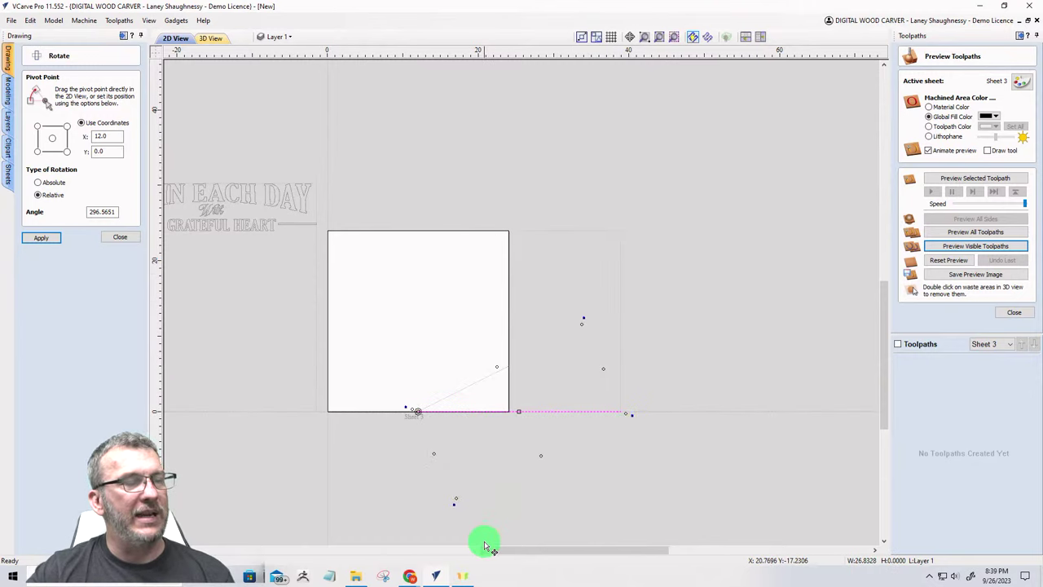
{"action": "left_click", "coordinate": [122, 236]}
Step: Stretch the square's right side to the line's end, about 38.83 inches wide, and check the sizes
{"action": "left_click", "coordinate": [509, 304]}
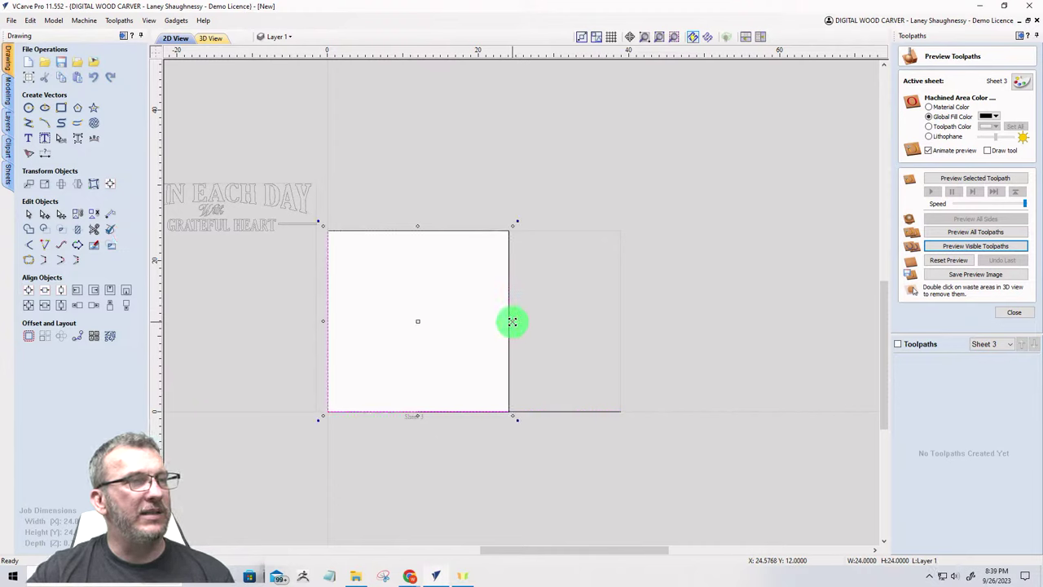
{"action": "left_click_drag", "start_coordinate": [512, 322], "coordinate": [620, 411]}
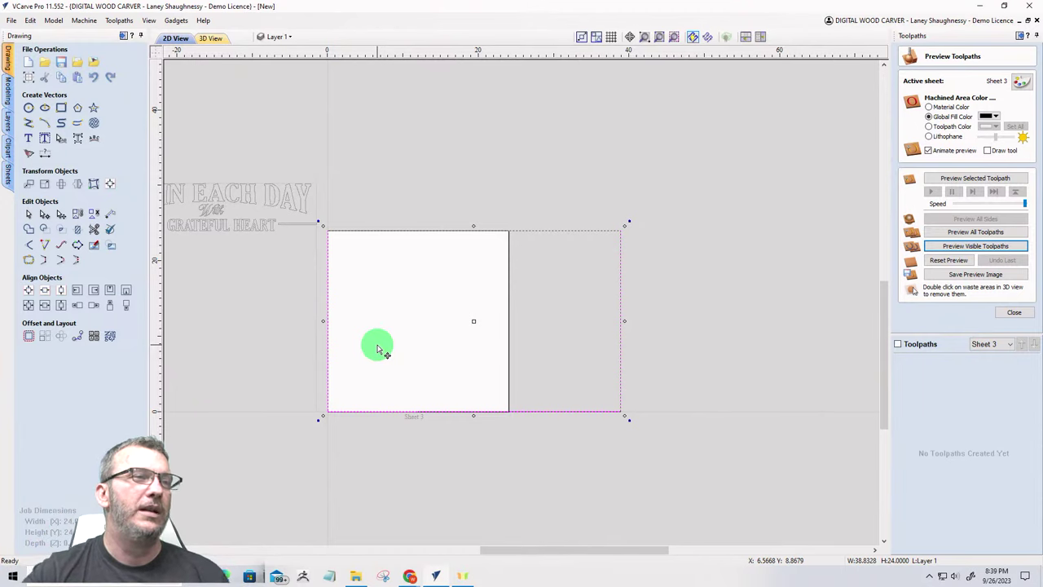
{"action": "left_click", "coordinate": [28, 214]}
{"action": "left_click", "coordinate": [531, 349]}
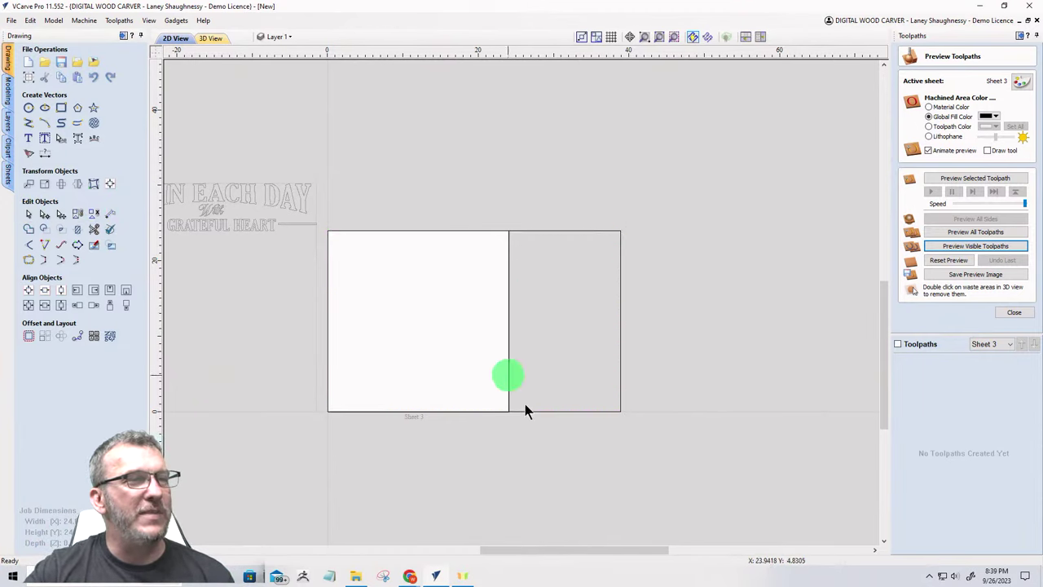
{"action": "left_click_drag", "start_coordinate": [604, 430], "coordinate": [570, 379]}
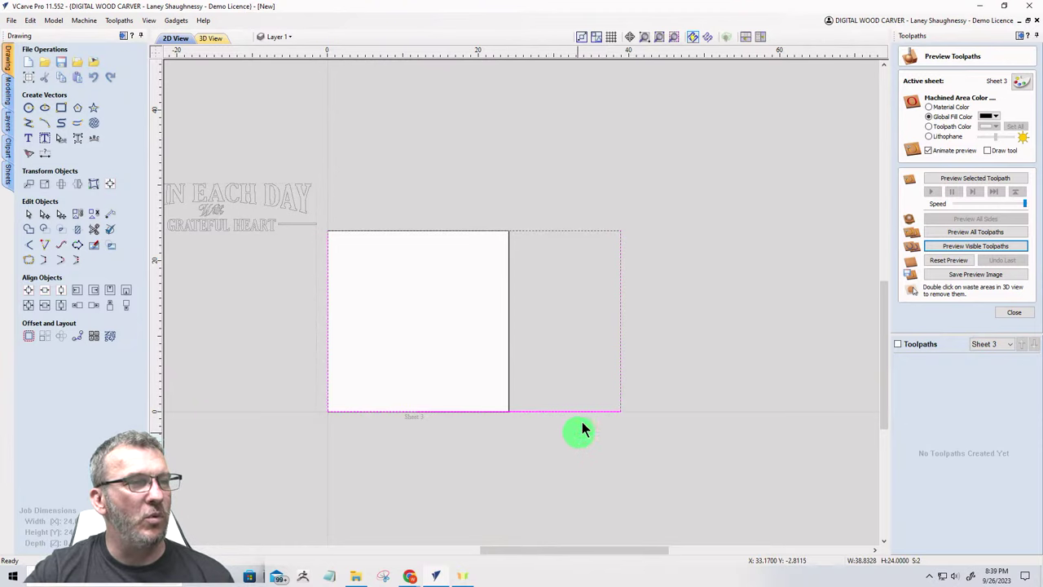
{"action": "left_click", "coordinate": [618, 349]}
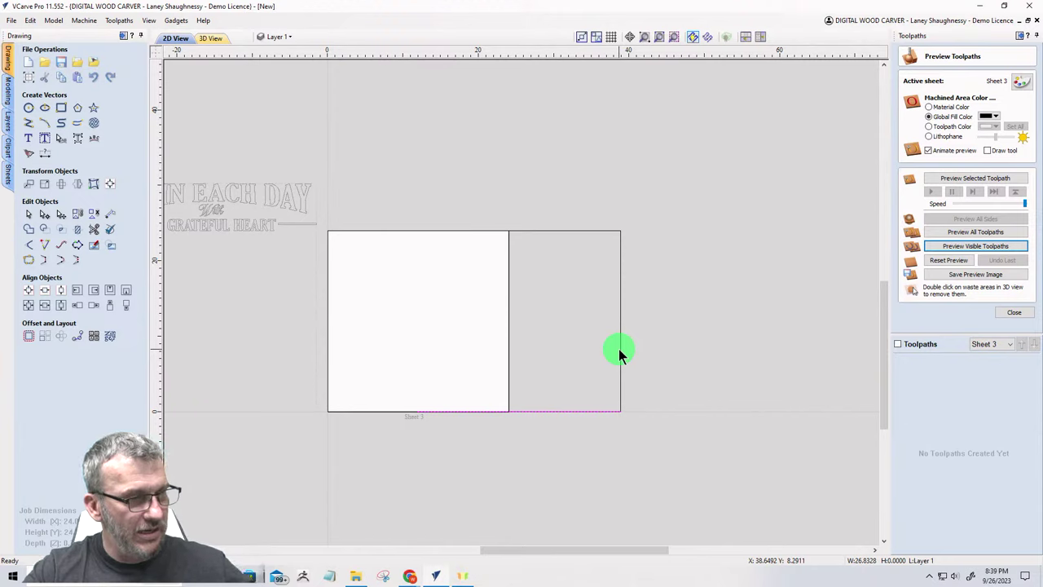
{"action": "left_click", "coordinate": [619, 361]}
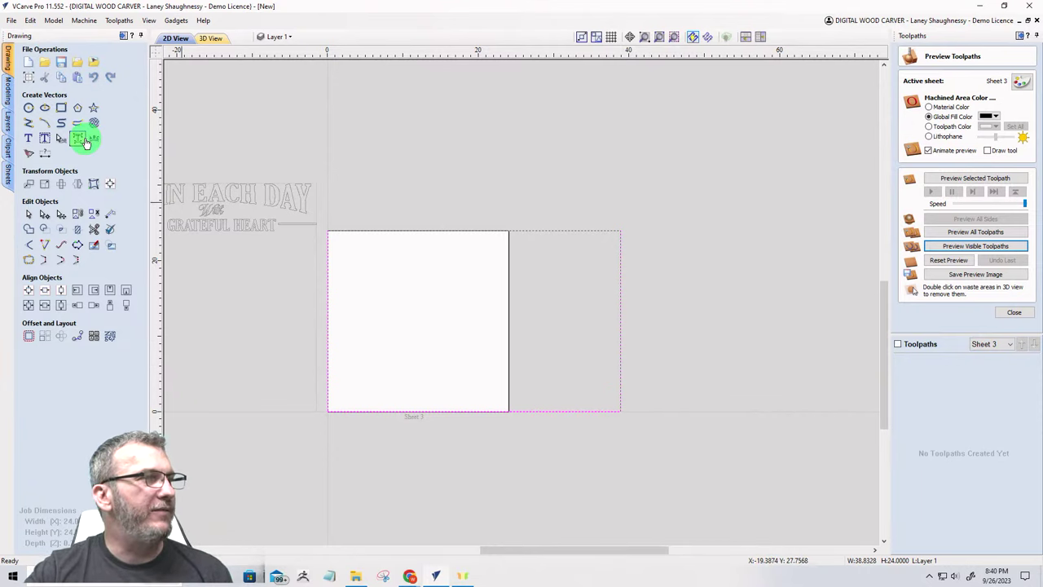
Step: Change Sheet 3's width to 38.75 inches, keeping it 24 x 0.75
{"action": "left_click", "coordinate": [28, 77]}
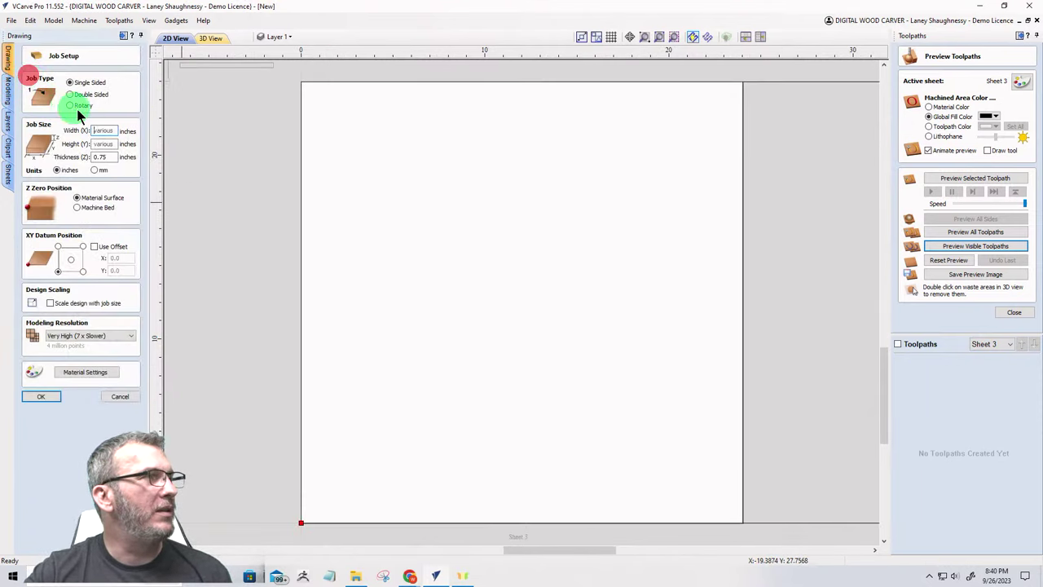
{"action": "left_click", "coordinate": [118, 396]}
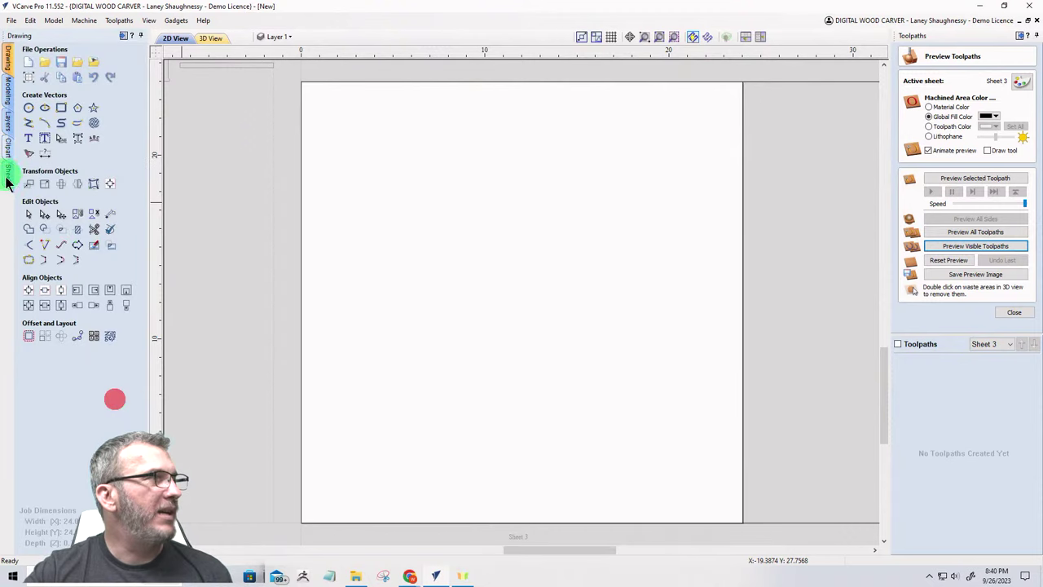
{"action": "left_click", "coordinate": [8, 170]}
{"action": "left_click", "coordinate": [45, 105]}
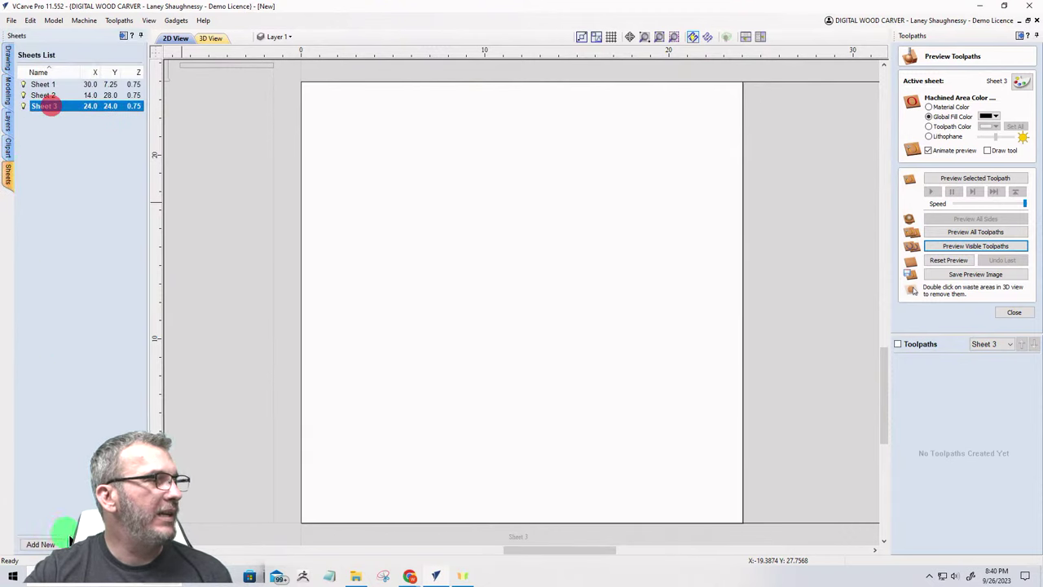
{"action": "double_click", "coordinate": [45, 105]}
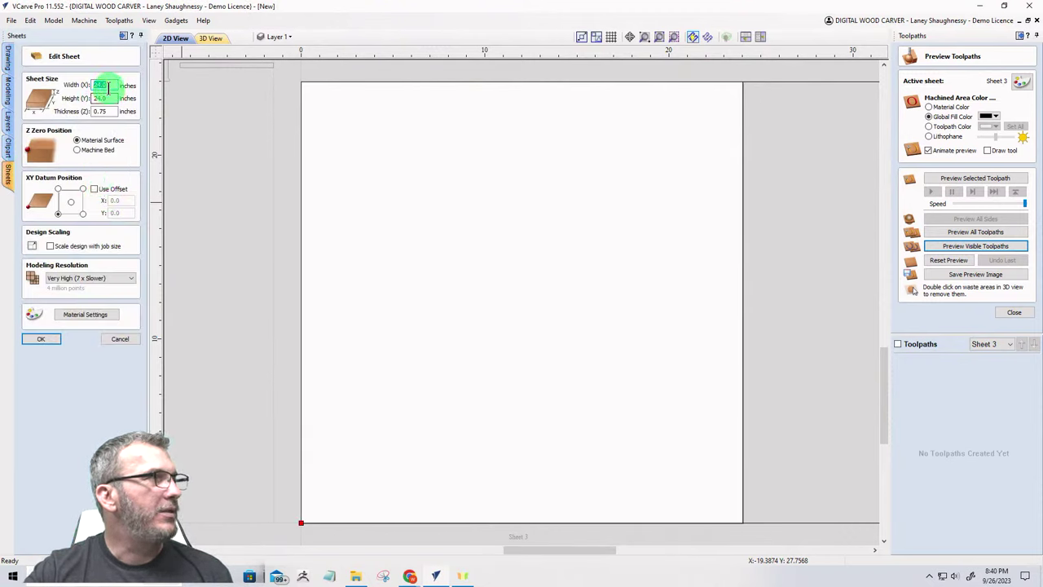
{"action": "left_click_drag", "start_coordinate": [108, 84], "coordinate": [87, 85]}
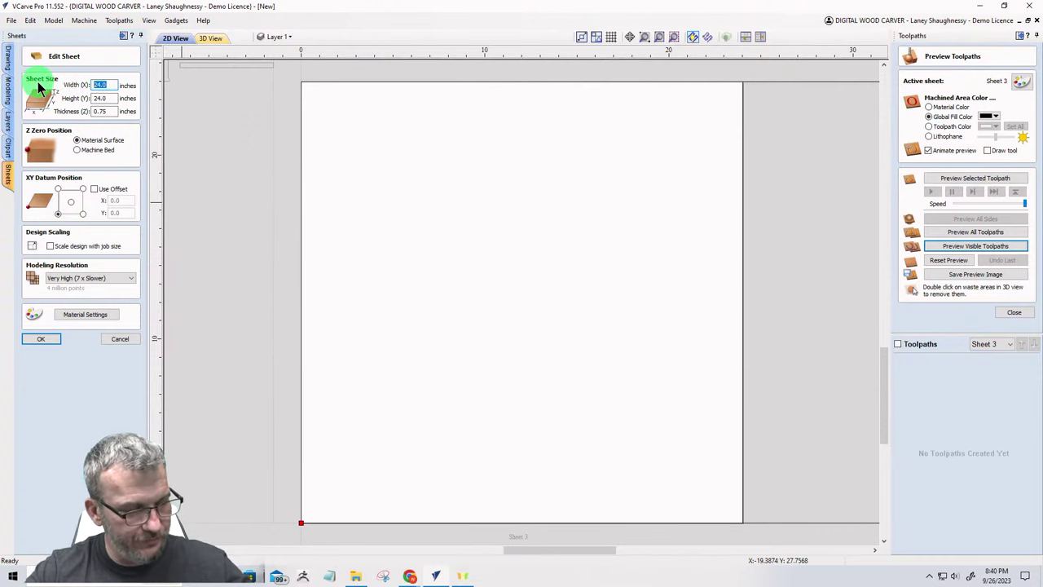
{"action": "type", "text": "38.8"}
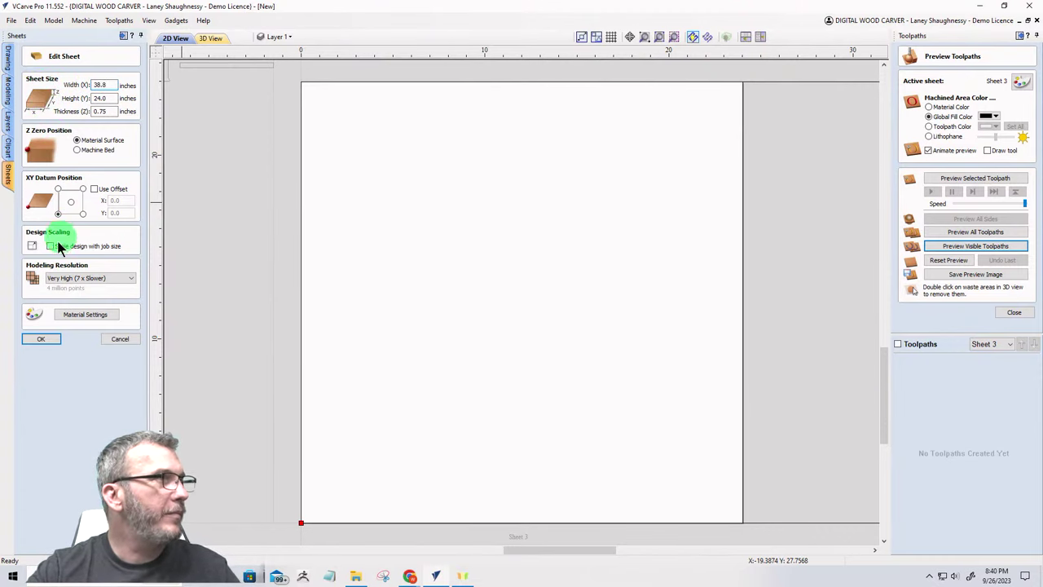
{"action": "left_click", "coordinate": [30, 337]}
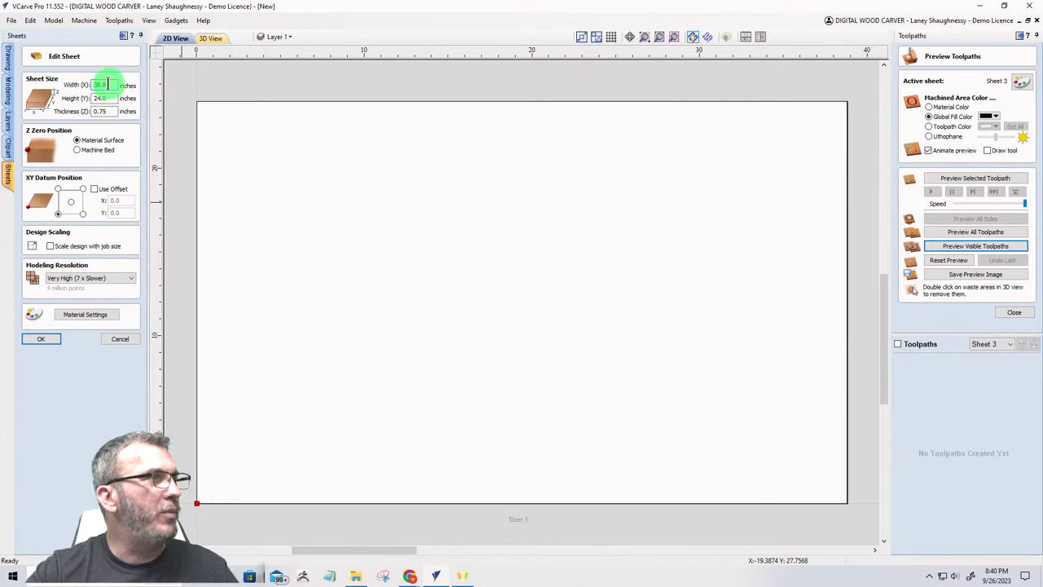
{"action": "left_click", "coordinate": [108, 83]}
{"action": "double_click", "coordinate": [107, 84]}
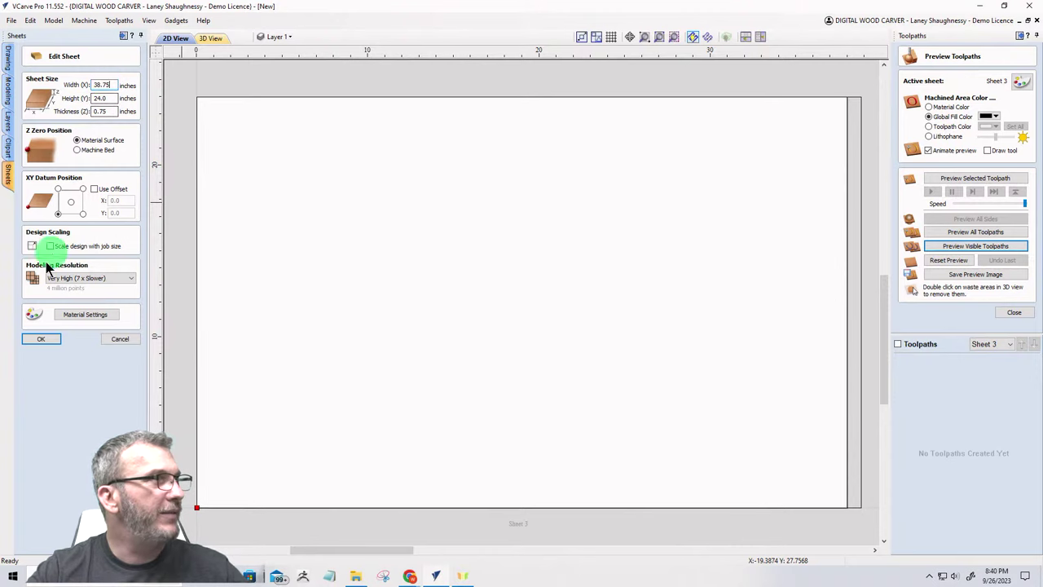
{"action": "left_click", "coordinate": [37, 340]}
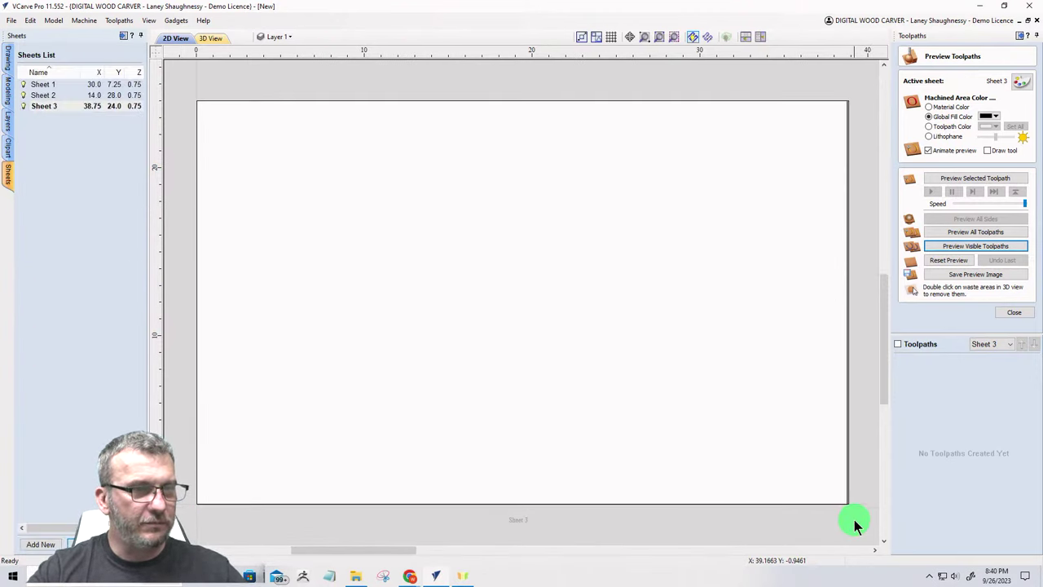
Step: Zoom to fit the resized 38.75 x 24 Sheet 3 and show the drawing tools
{"action": "scroll", "coordinate": [866, 513], "scroll_direction": "up", "scroll_amount": 2}
{"action": "scroll", "coordinate": [820, 496], "scroll_direction": "down", "scroll_amount": 5}
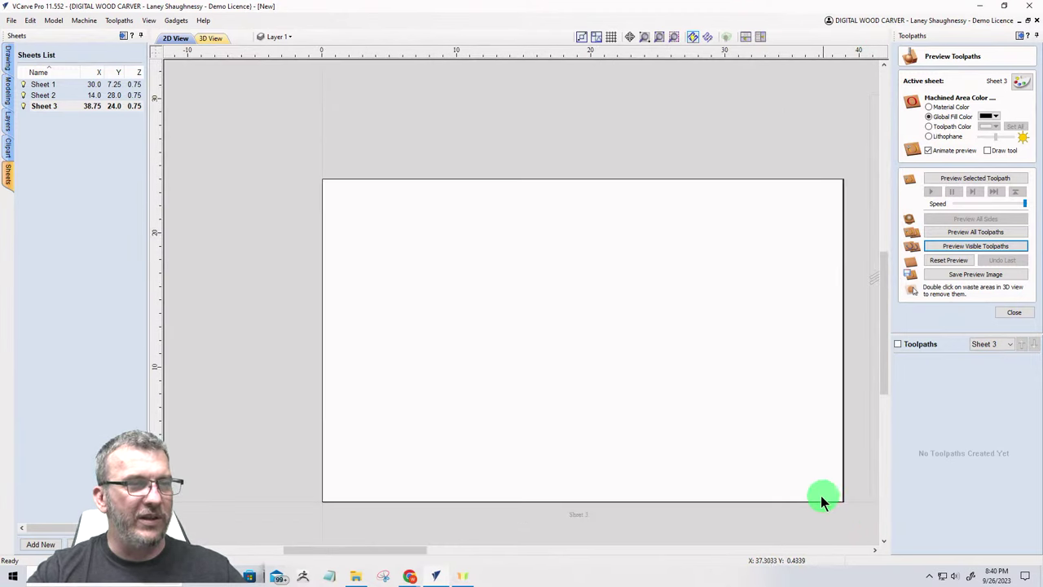
{"action": "scroll", "coordinate": [525, 364], "scroll_direction": "down", "scroll_amount": 2}
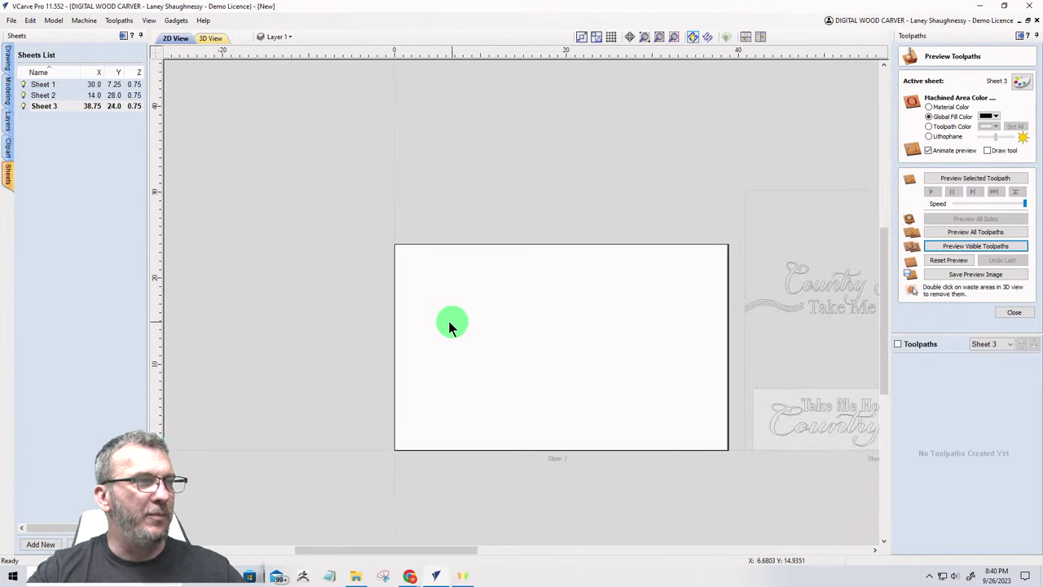
{"action": "left_click", "coordinate": [728, 369]}
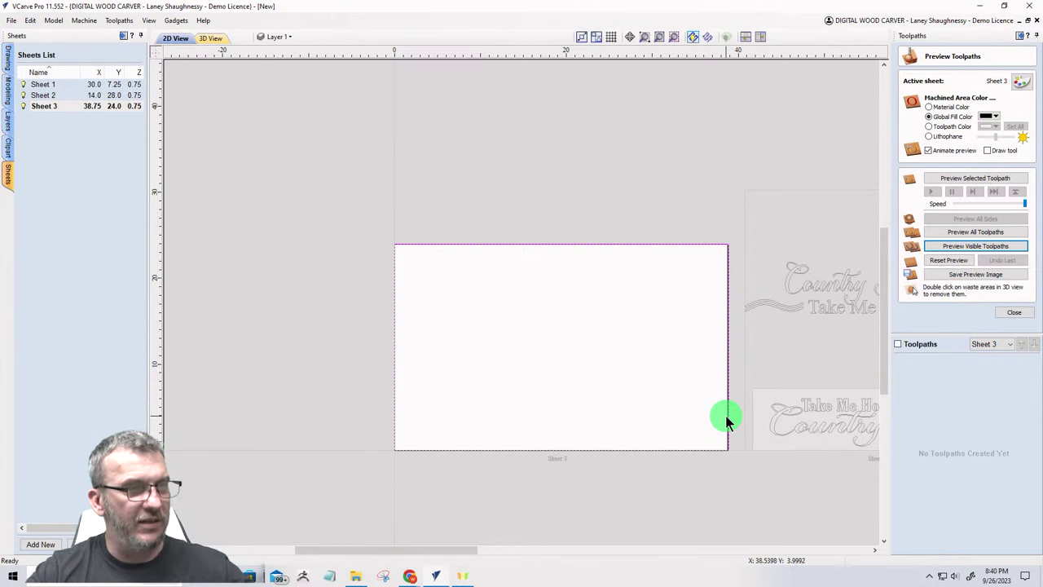
{"action": "scroll", "coordinate": [500, 377], "scroll_direction": "down", "scroll_amount": 3}
{"action": "scroll", "coordinate": [731, 400], "scroll_direction": "up", "scroll_amount": 4}
{"action": "scroll", "coordinate": [517, 396], "scroll_direction": "down", "scroll_amount": 2}
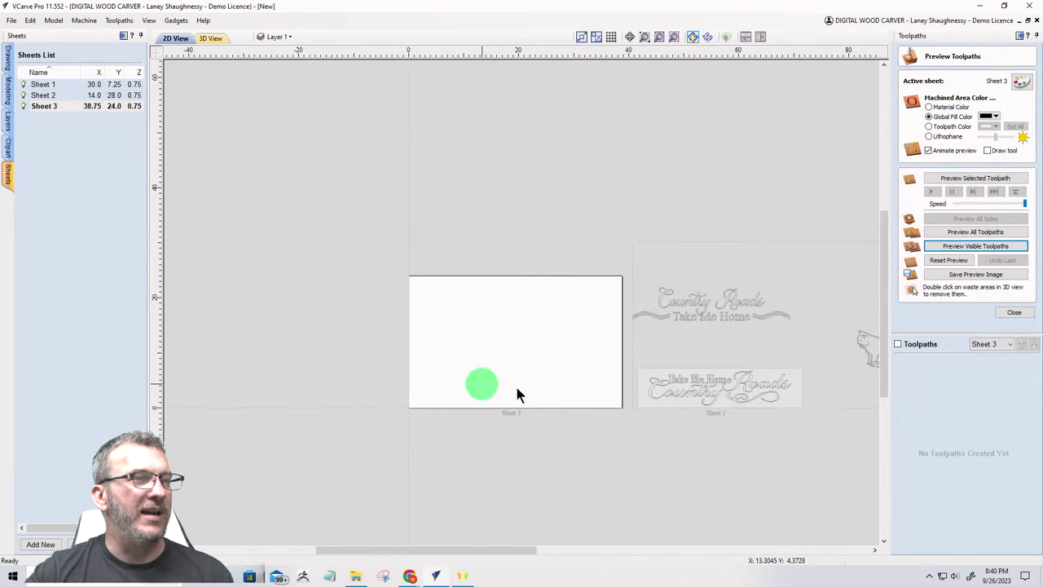
{"action": "scroll", "coordinate": [584, 358], "scroll_direction": "up", "scroll_amount": 4}
{"action": "scroll", "coordinate": [584, 359], "scroll_direction": "down", "scroll_amount": 2}
{"action": "scroll", "coordinate": [345, 373], "scroll_direction": "up", "scroll_amount": 3}
{"action": "scroll", "coordinate": [344, 377], "scroll_direction": "down", "scroll_amount": 1}
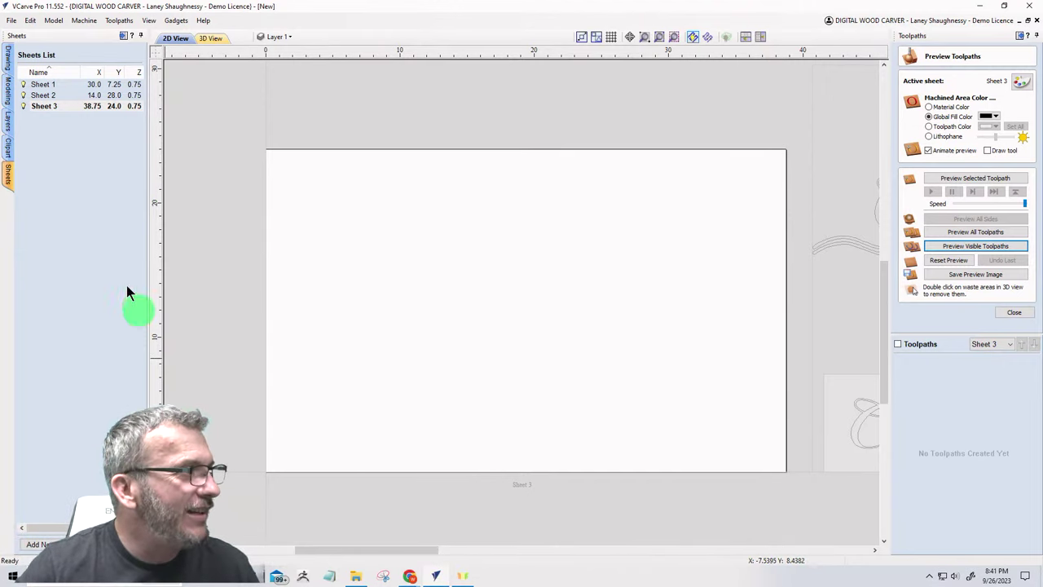
{"action": "left_click", "coordinate": [8, 62]}
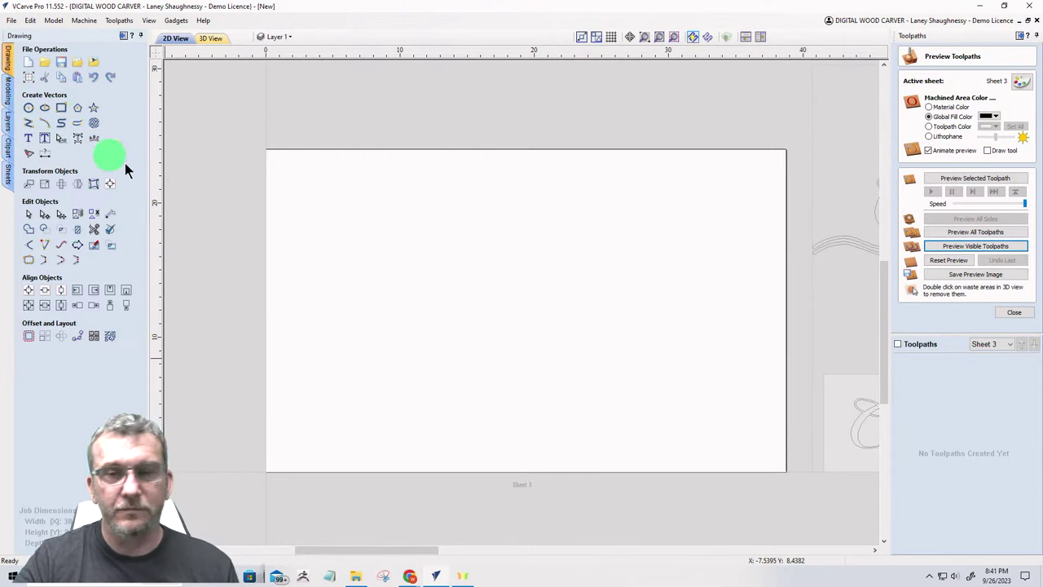
Step: Set the new rectangle's centre anchor to X = half the job width (19.375), Y = 12
{"action": "left_click", "coordinate": [62, 110]}
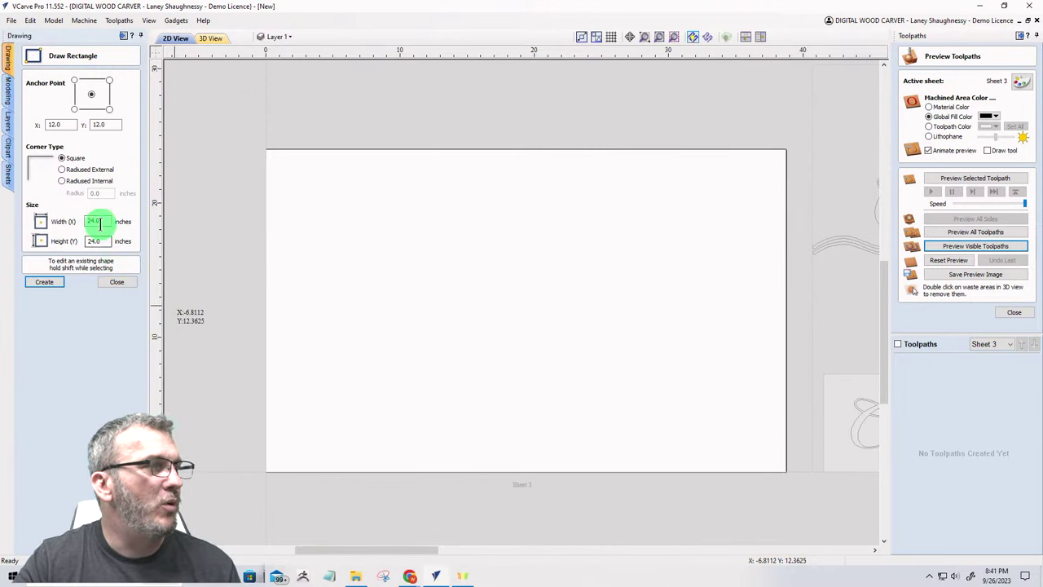
{"action": "double_click", "coordinate": [65, 124]}
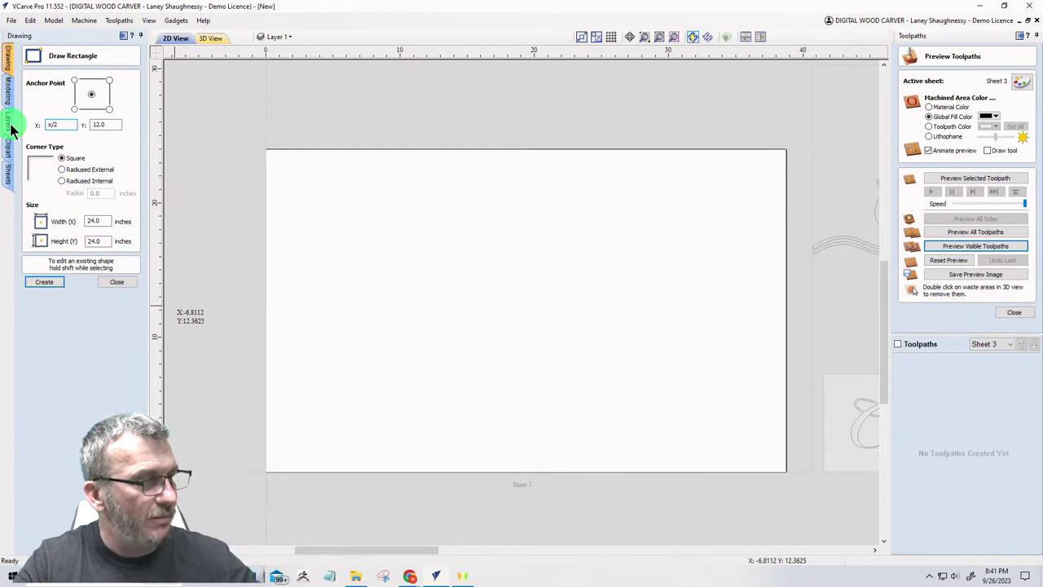
{"action": "key", "text": "Tab"}
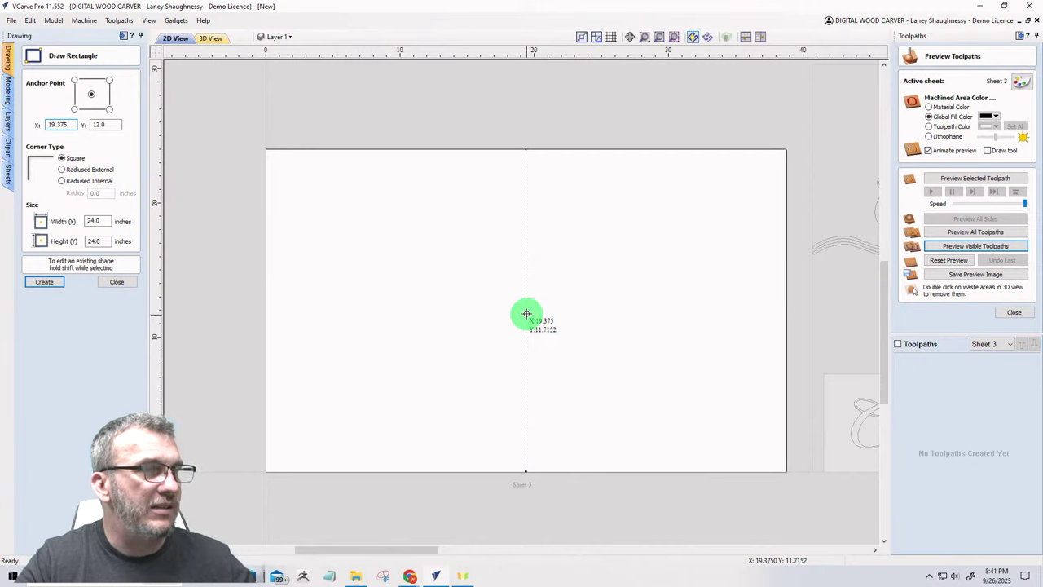
{"action": "double_click", "coordinate": [117, 124]}
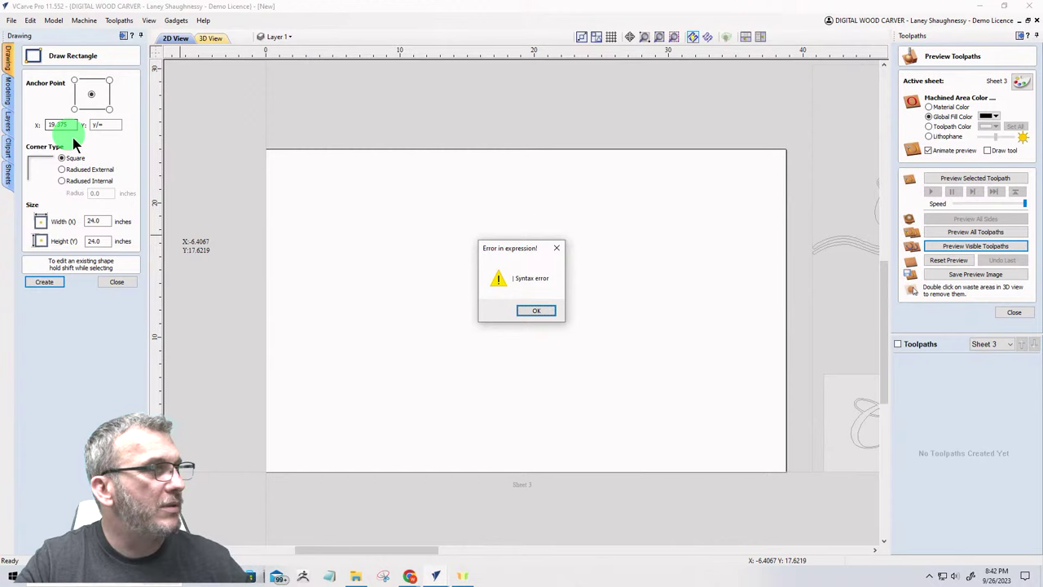
{"action": "left_click", "coordinate": [535, 310]}
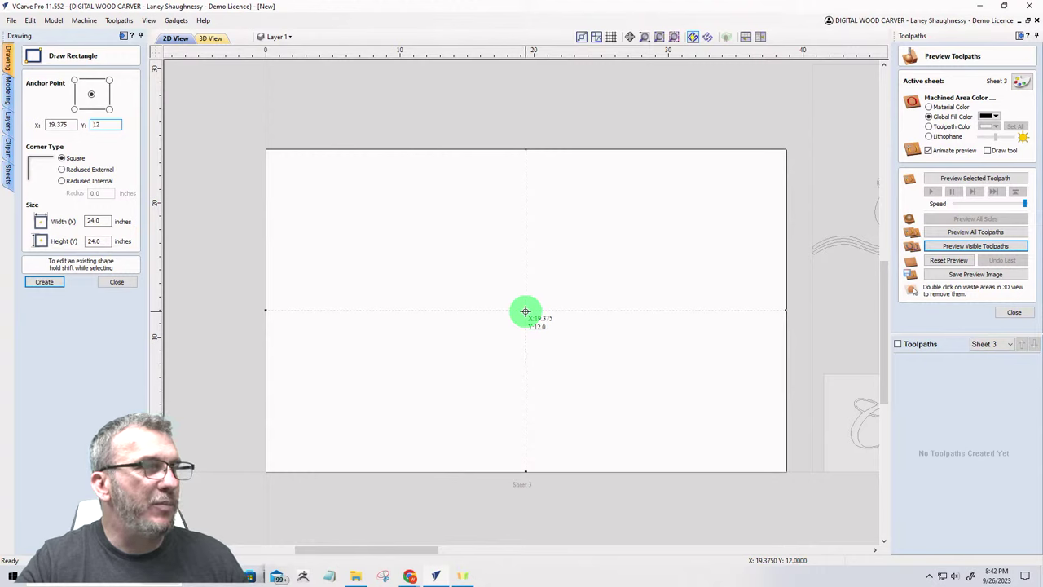
Step: Create the rectangle 33.75 wide (job width minus 5) by 21.5 high
{"action": "double_click", "coordinate": [100, 222]}
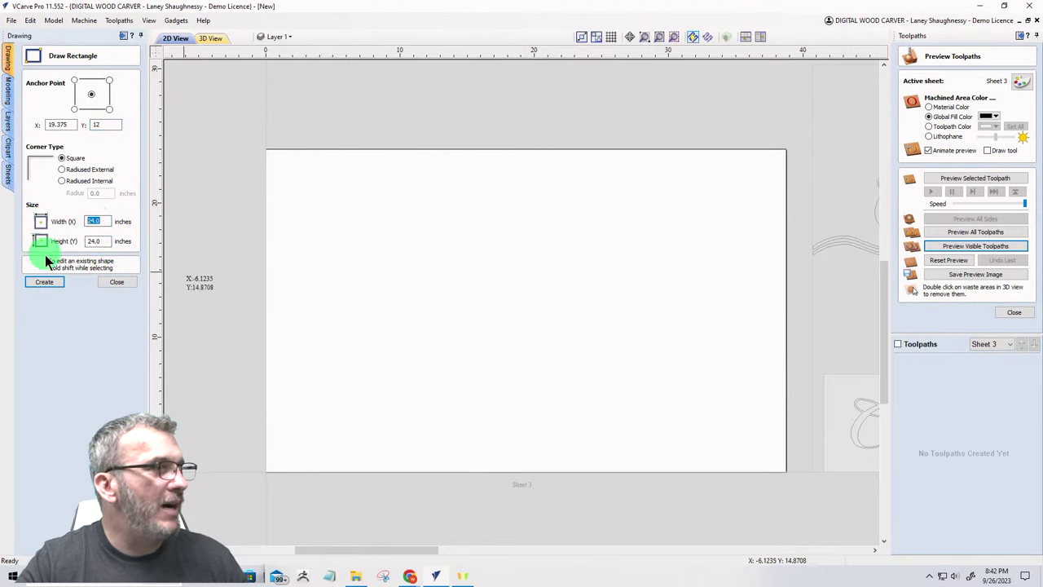
{"action": "type", "text": "x-5"}
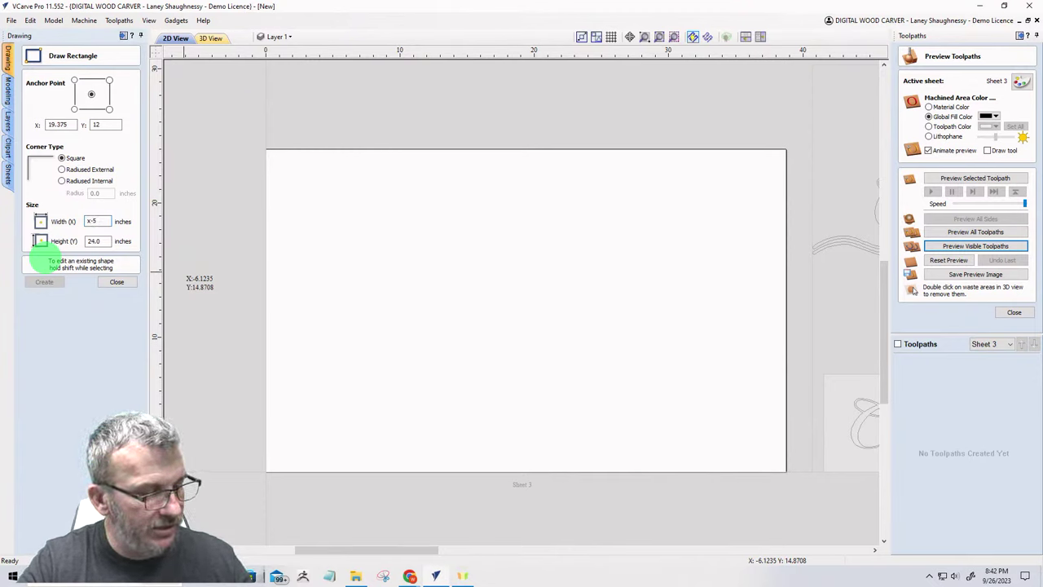
{"action": "key", "text": "Return"}
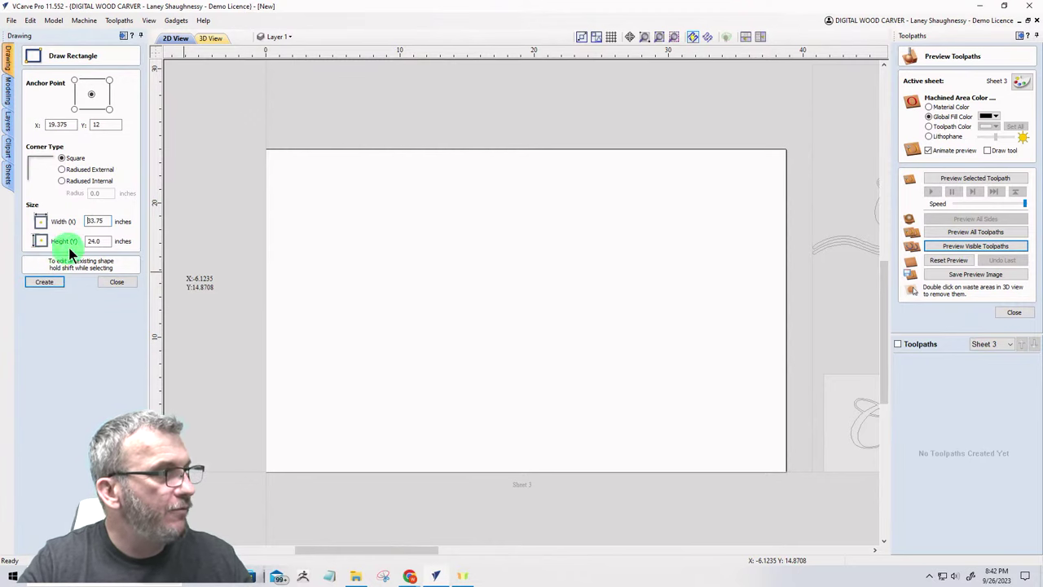
{"action": "left_click_drag", "start_coordinate": [102, 242], "coordinate": [73, 238]}
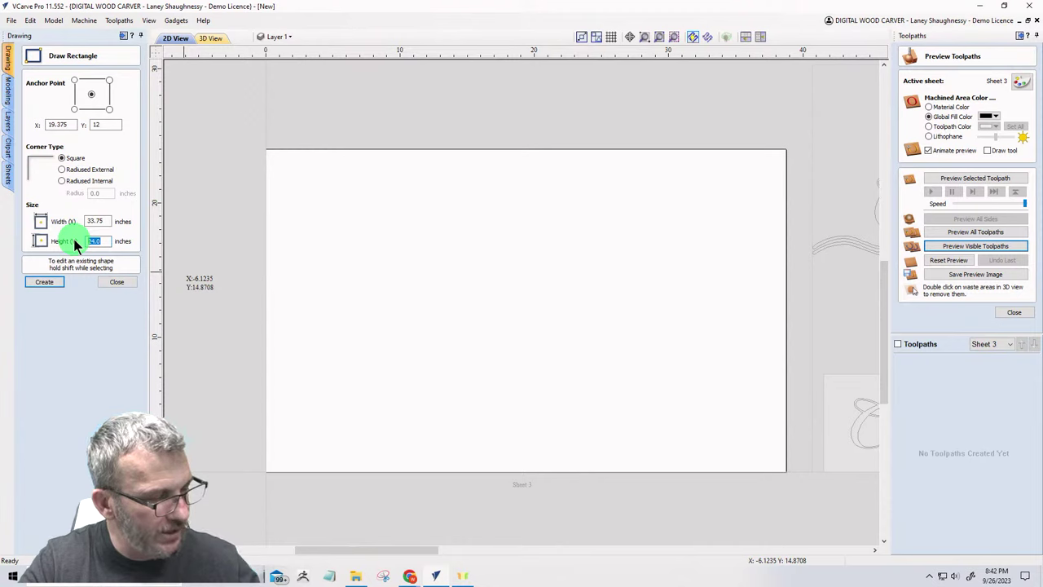
{"action": "key", "text": "BackSpace"}
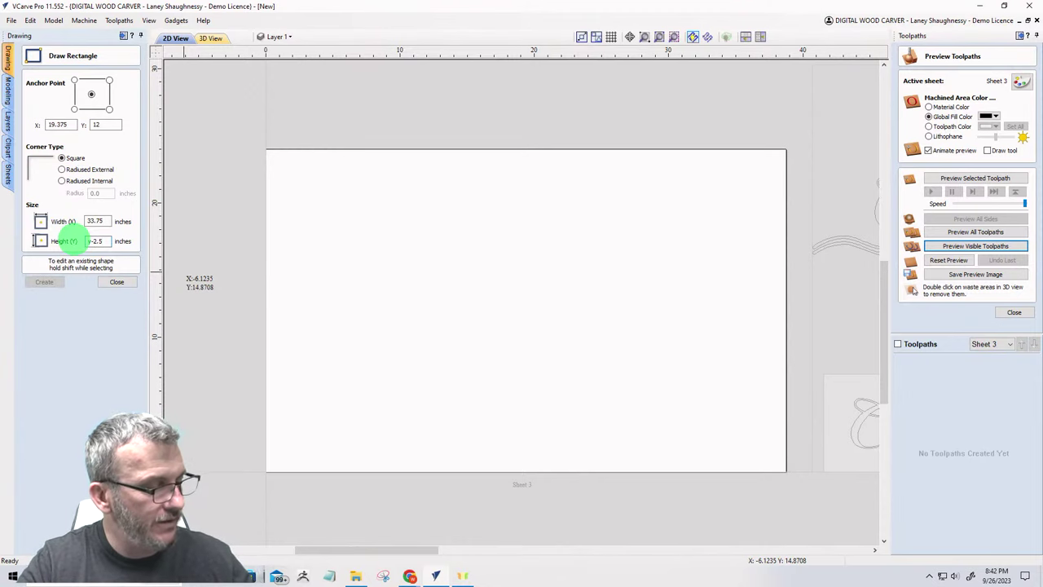
{"action": "type", "text": "21.5"}
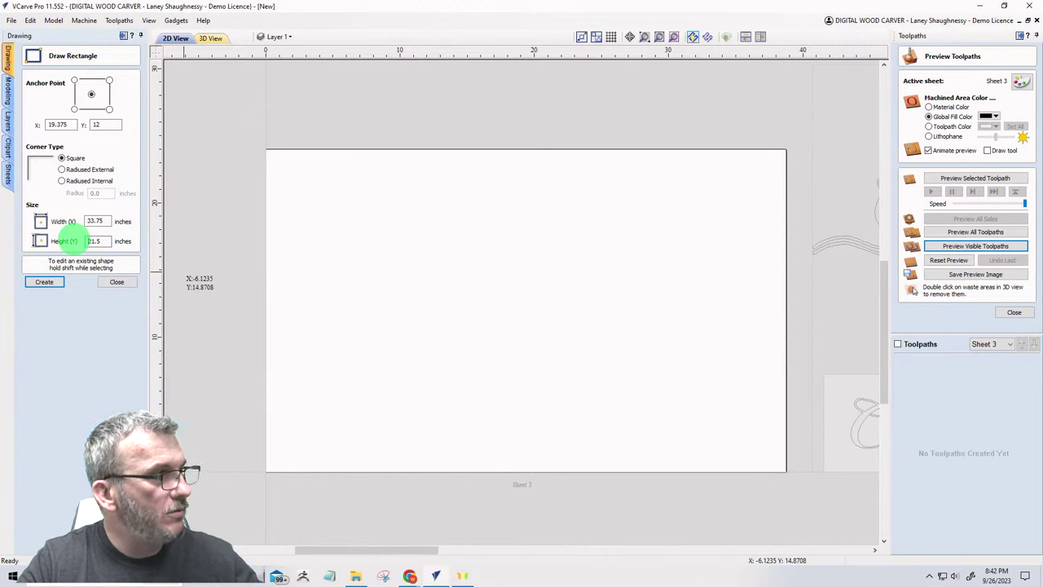
{"action": "left_click", "coordinate": [41, 282]}
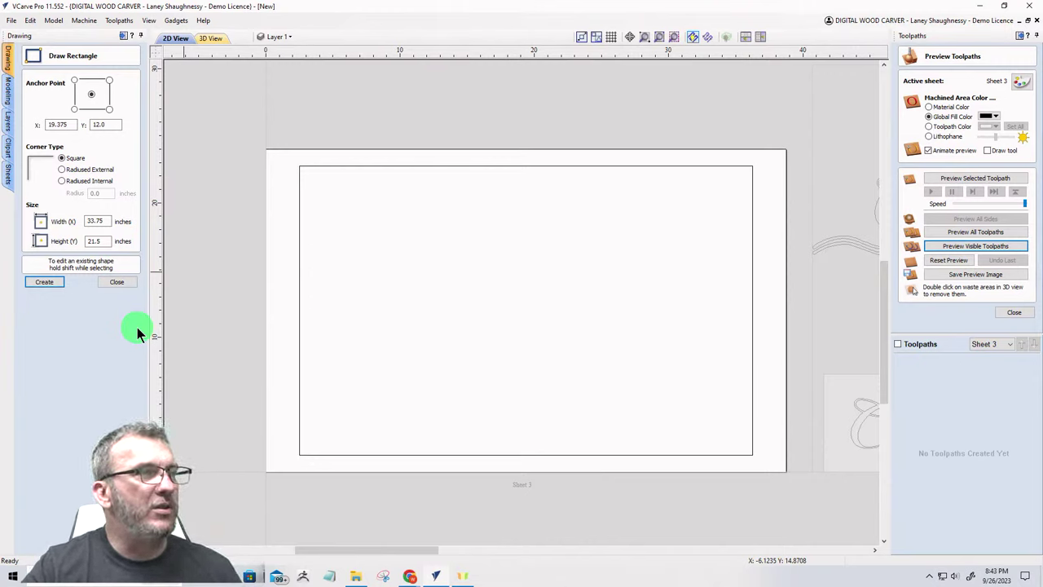
{"action": "left_click", "coordinate": [112, 283]}
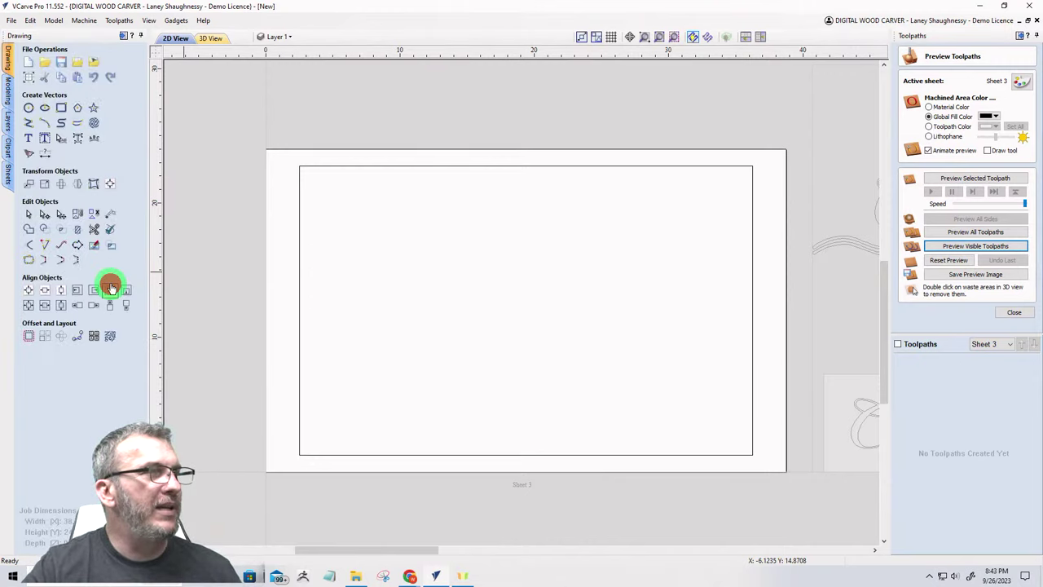
Step: Shrink the border rectangle about its centre to roughly 30.6 x 19.5 inches, then pick the ellipse tool
{"action": "left_click", "coordinate": [298, 249]}
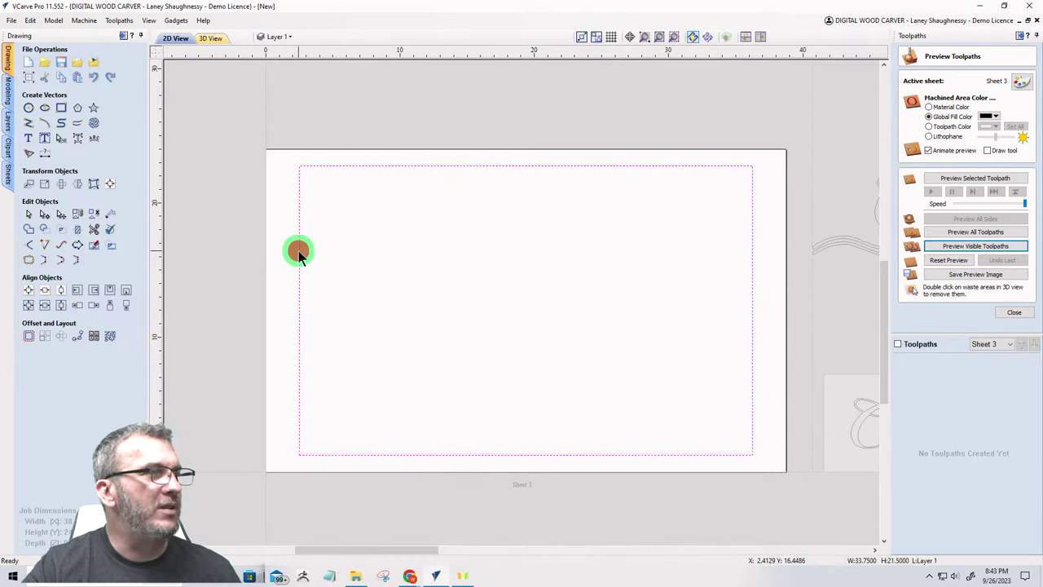
{"action": "left_click", "coordinate": [301, 166]}
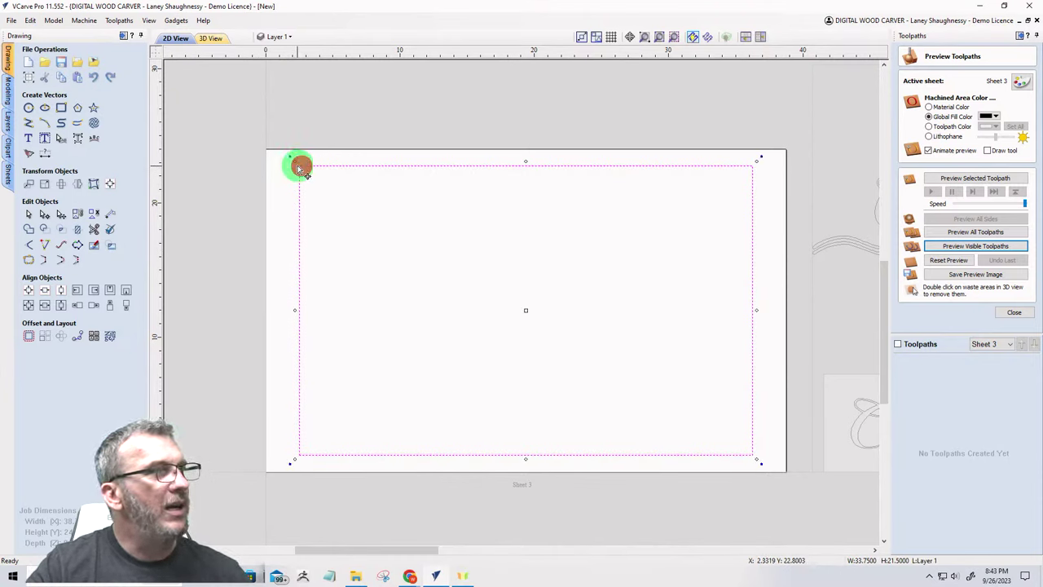
{"action": "left_click_drag", "start_coordinate": [294, 162], "coordinate": [303, 181]}
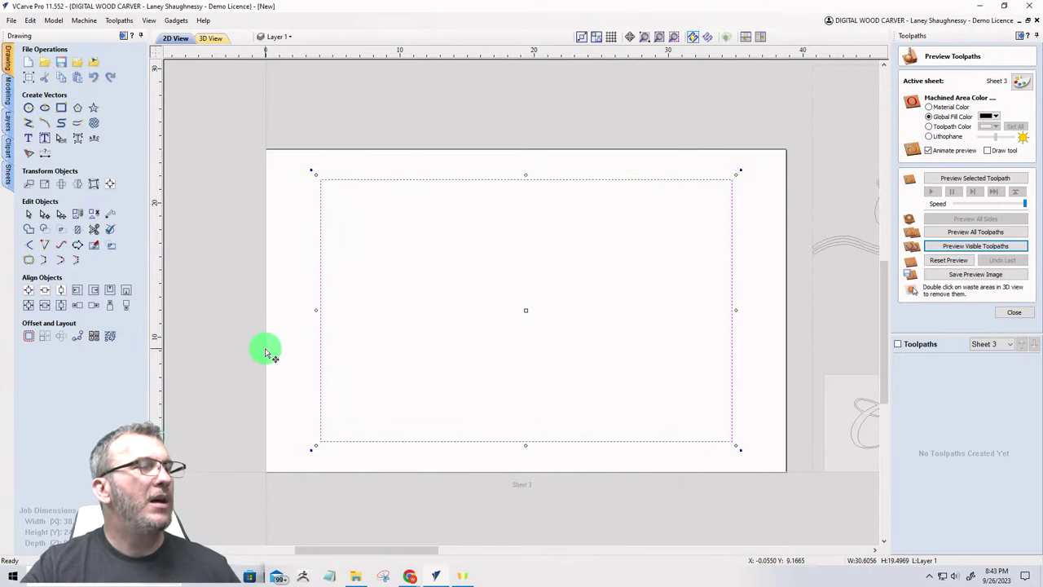
{"action": "left_click", "coordinate": [45, 107]}
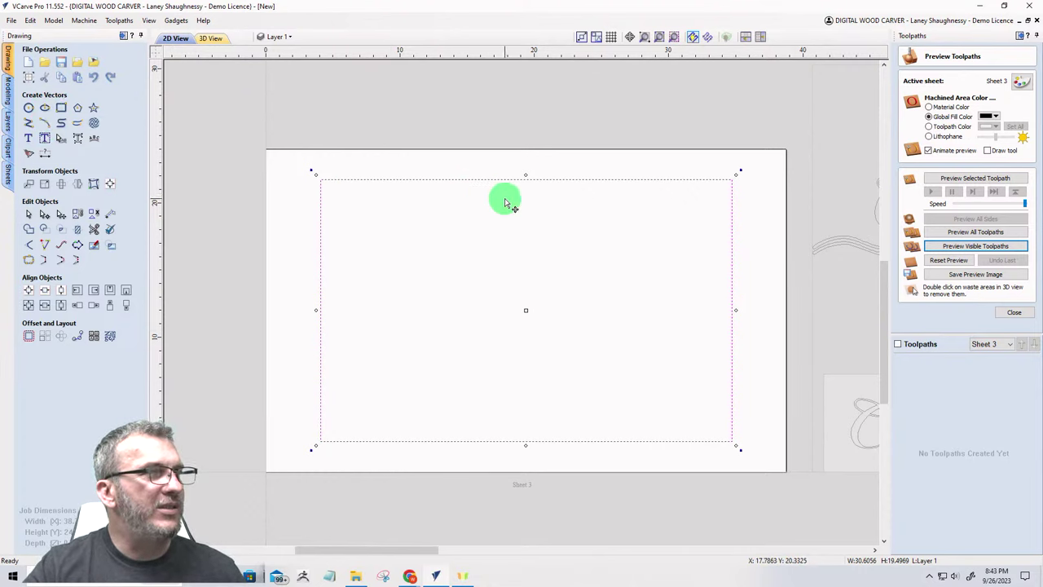
{"action": "left_click", "coordinate": [45, 108]}
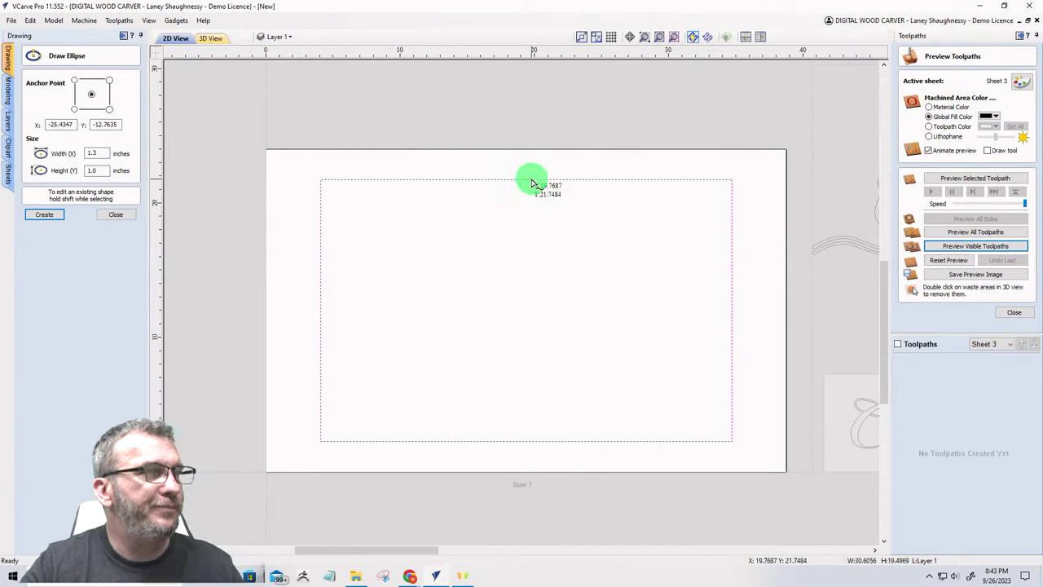
Step: Draw a 22-inch-wide ellipse centred on the rectangle's top edge, stretched down to about 6.66 inches tall
{"action": "left_click_drag", "start_coordinate": [525, 176], "coordinate": [673, 211]}
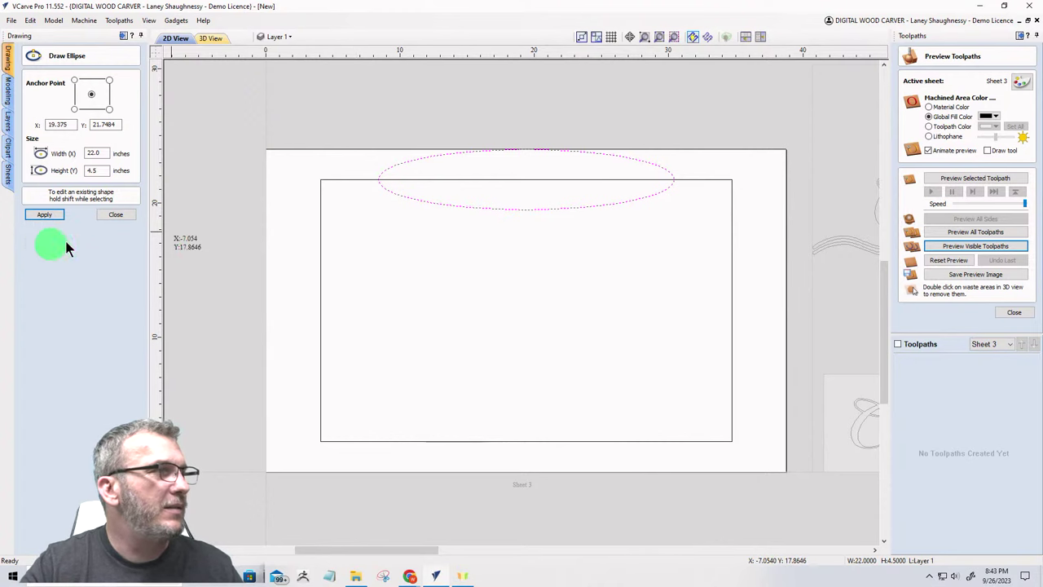
{"action": "left_click", "coordinate": [113, 215]}
{"action": "left_click", "coordinate": [531, 210]}
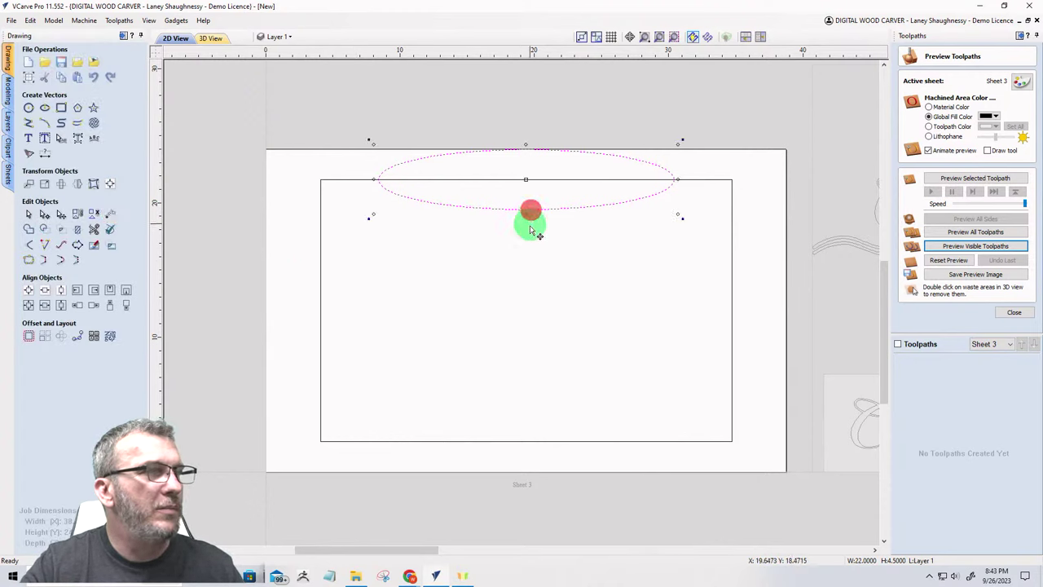
{"action": "left_click_drag", "start_coordinate": [526, 216], "coordinate": [526, 243]}
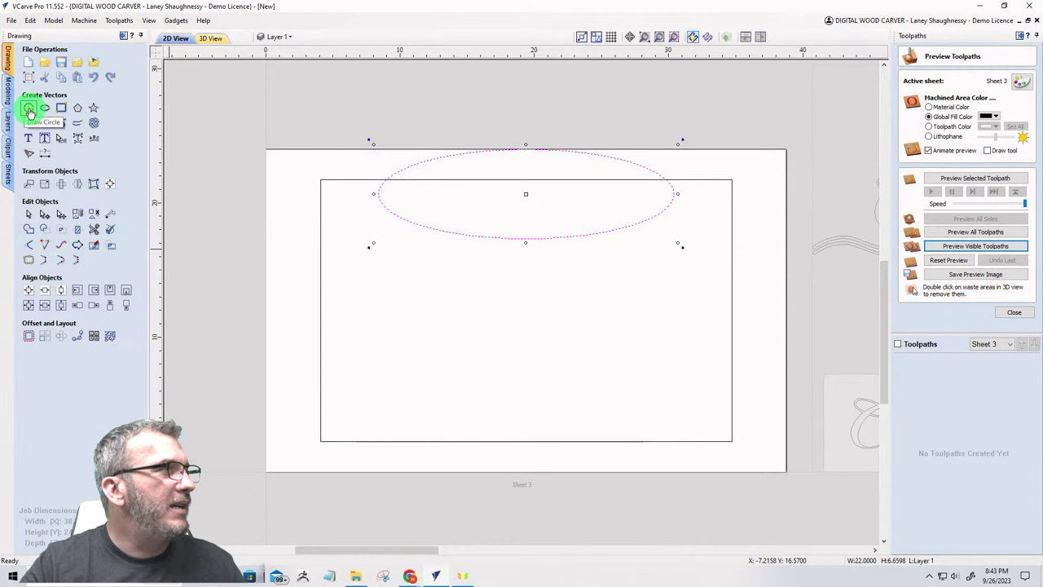
Step: Draw circles centred on the rectangle's left and right edges
{"action": "left_click", "coordinate": [29, 108]}
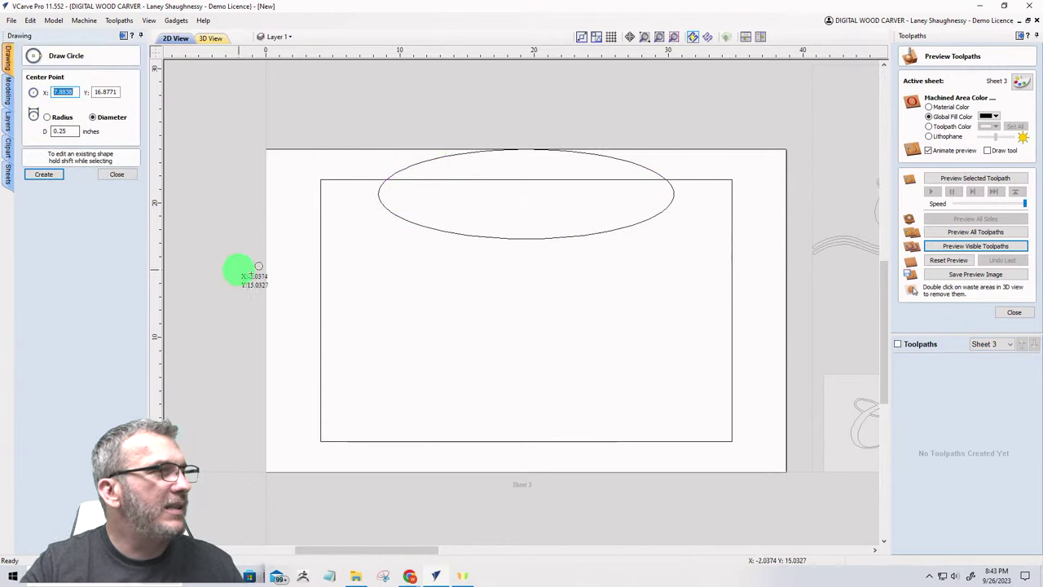
{"action": "left_click", "coordinate": [323, 315]}
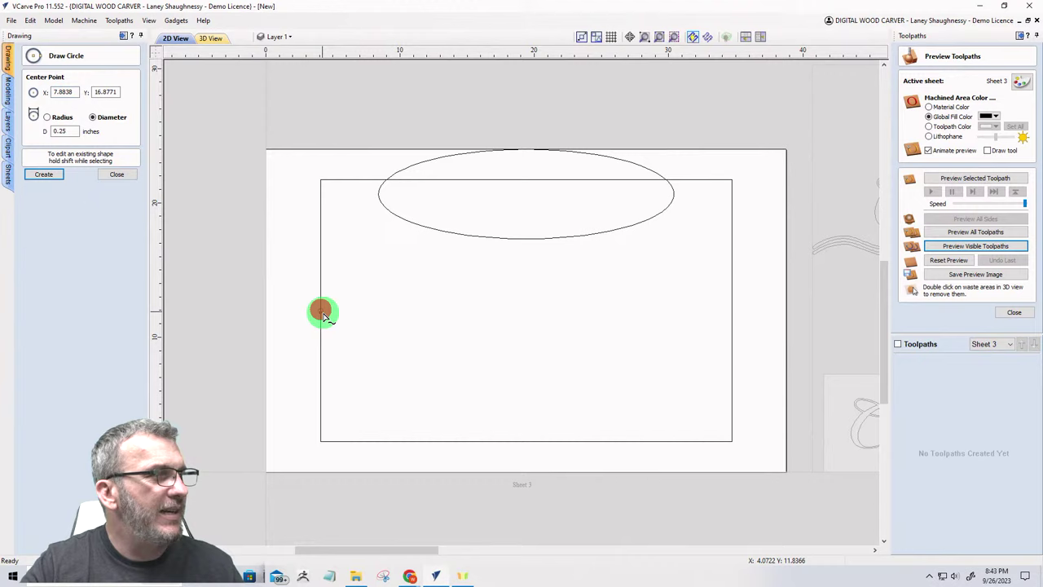
{"action": "left_click", "coordinate": [345, 361]}
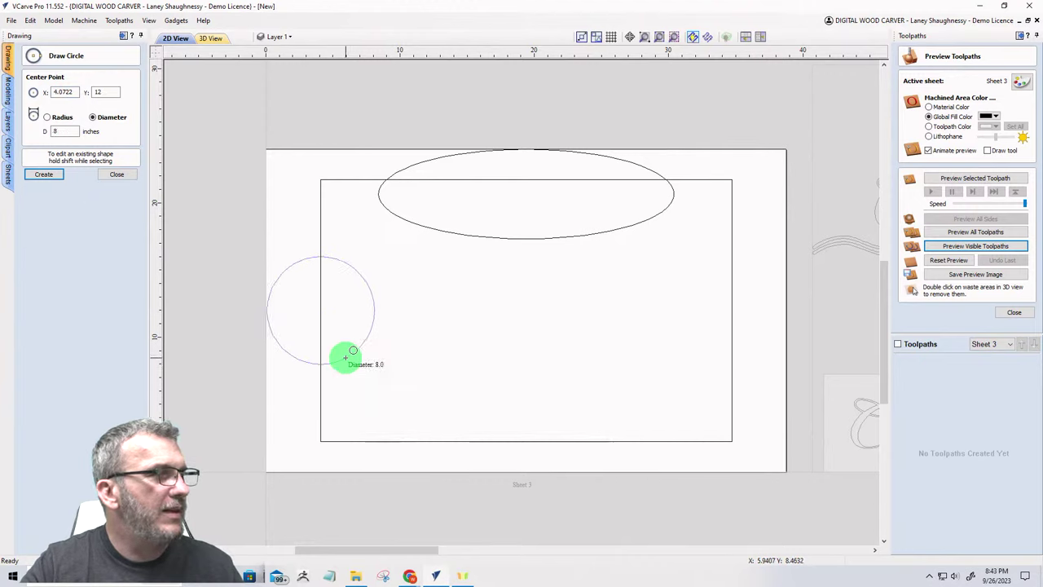
{"action": "left_click", "coordinate": [731, 312]}
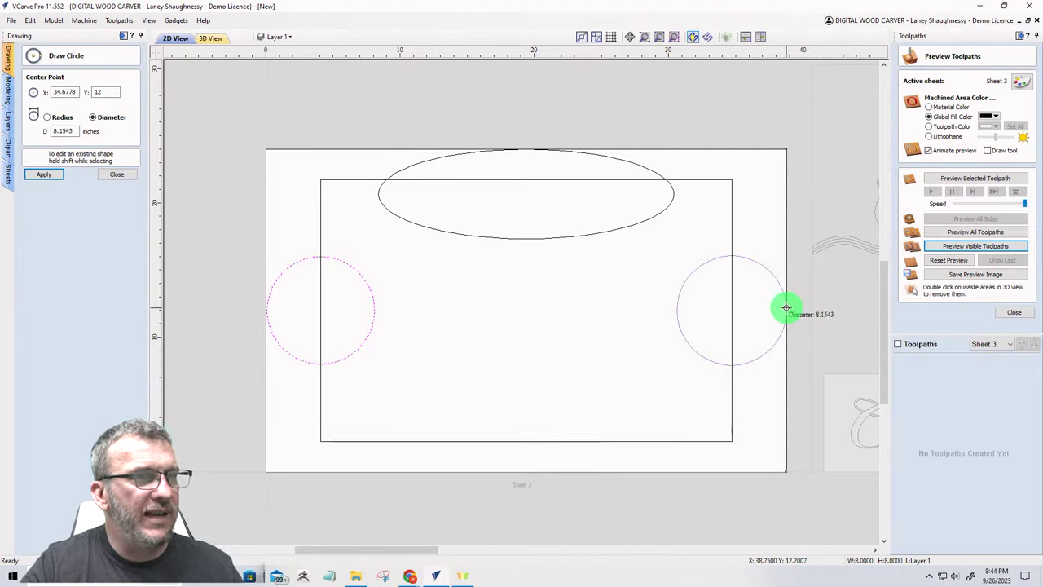
{"action": "left_click", "coordinate": [788, 308]}
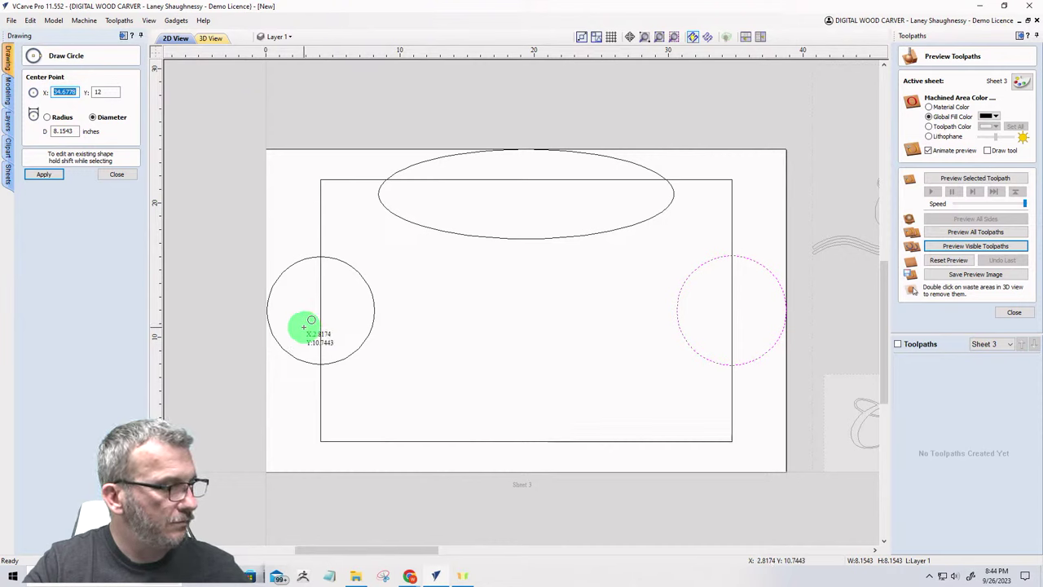
{"action": "left_click", "coordinate": [280, 275]}
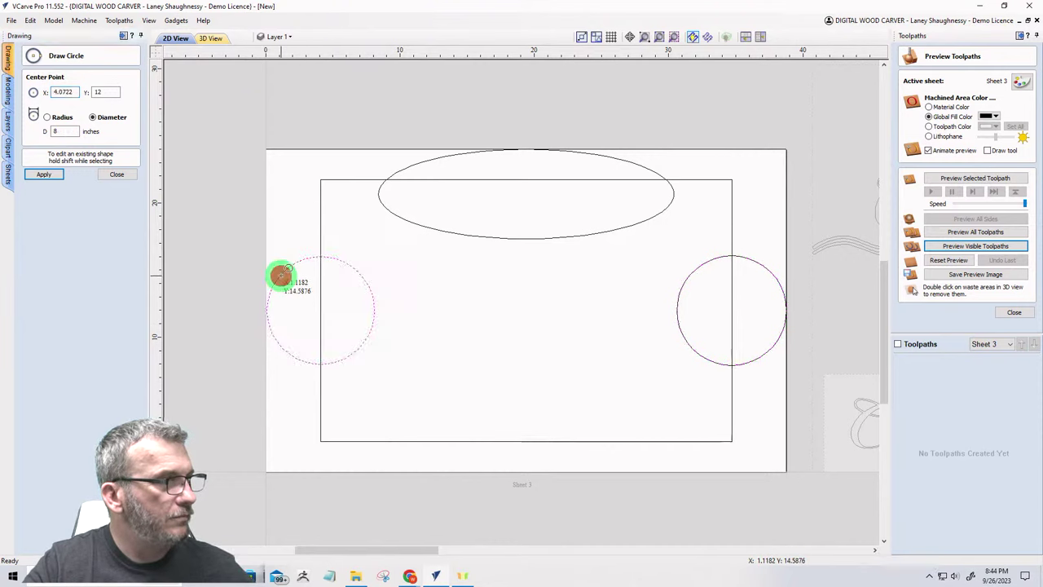
{"action": "left_click", "coordinate": [280, 276]}
{"action": "key", "text": "Escape"}
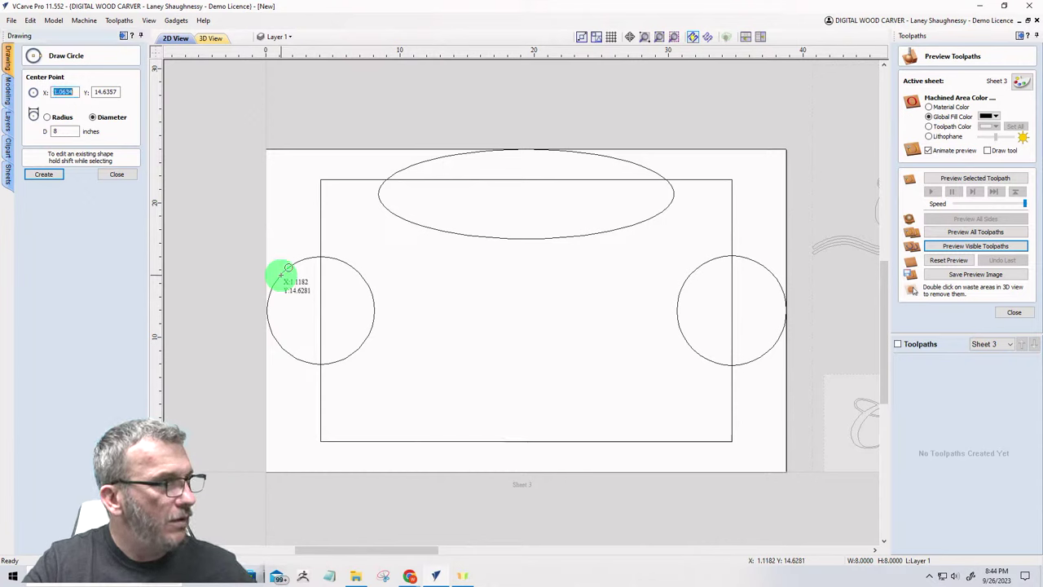
{"action": "left_click", "coordinate": [118, 175]}
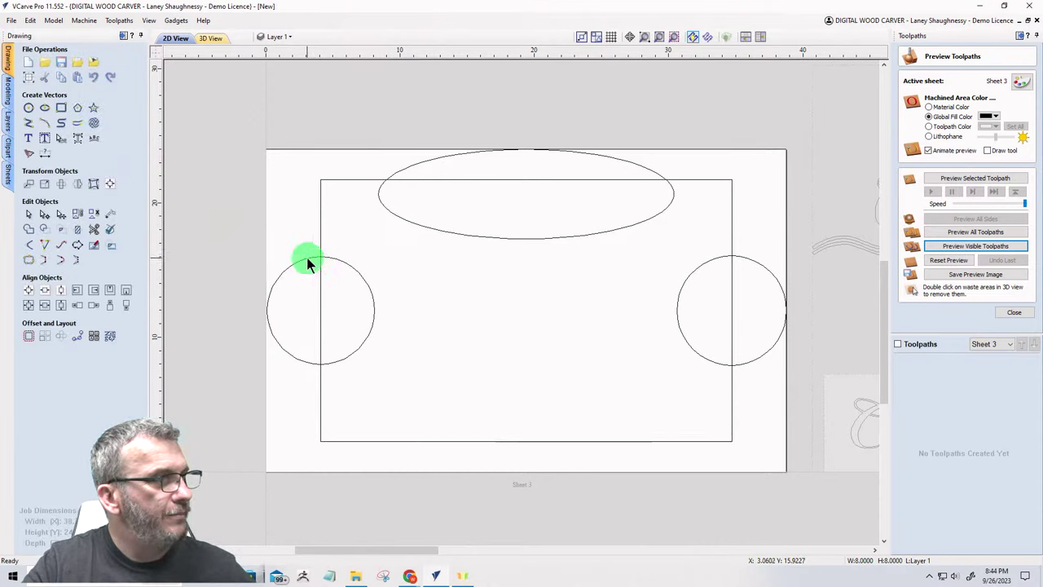
Step: Replace the left circle with an 8.14-inch circle on the left edge at Y 12, then select both circles
{"action": "left_click", "coordinate": [307, 258]}
{"action": "key", "text": "Delete"}
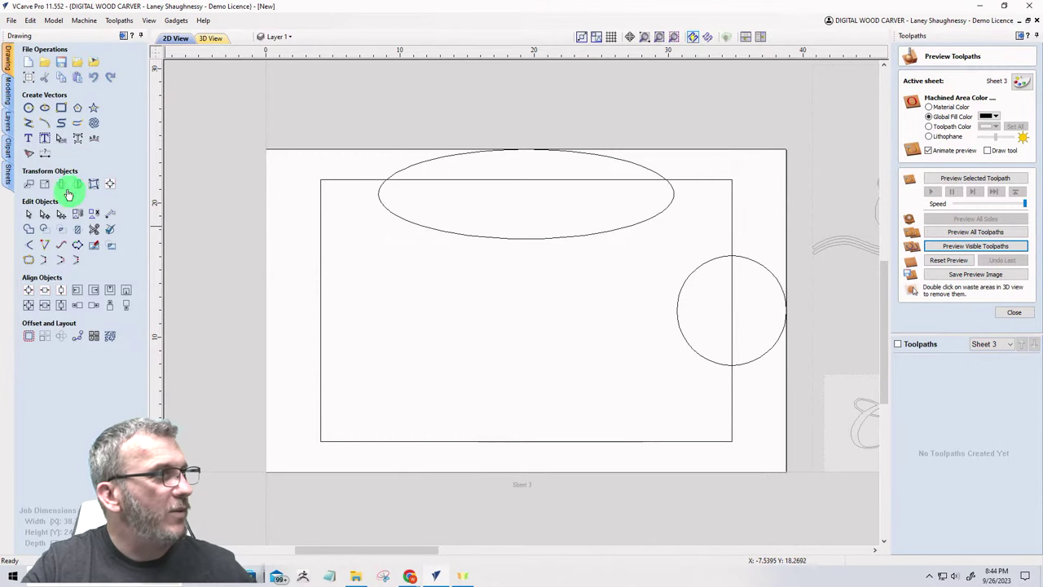
{"action": "left_click", "coordinate": [31, 111]}
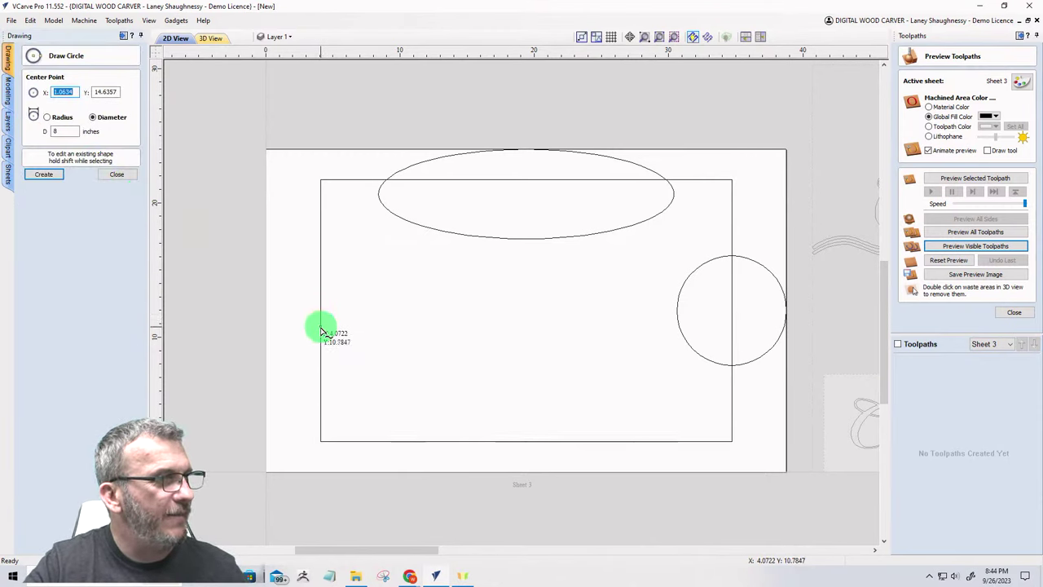
{"action": "left_click", "coordinate": [322, 308]}
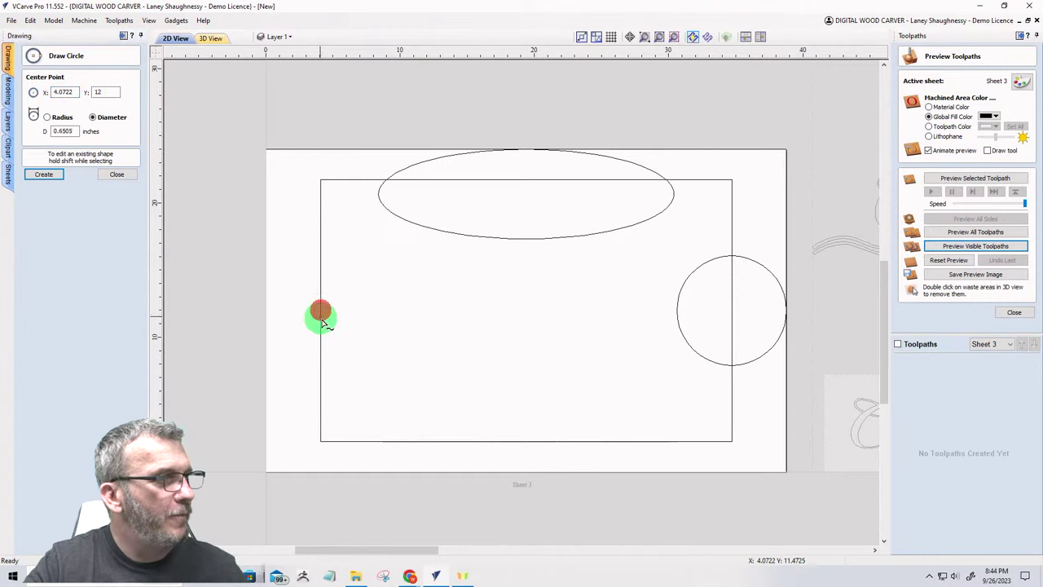
{"action": "left_click", "coordinate": [267, 309]}
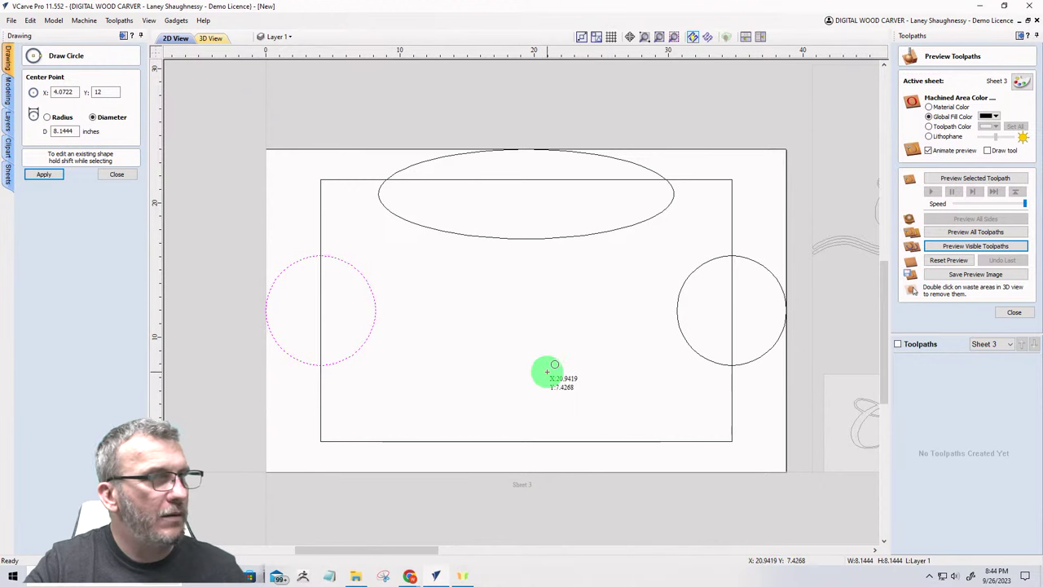
{"action": "left_click", "coordinate": [112, 173]}
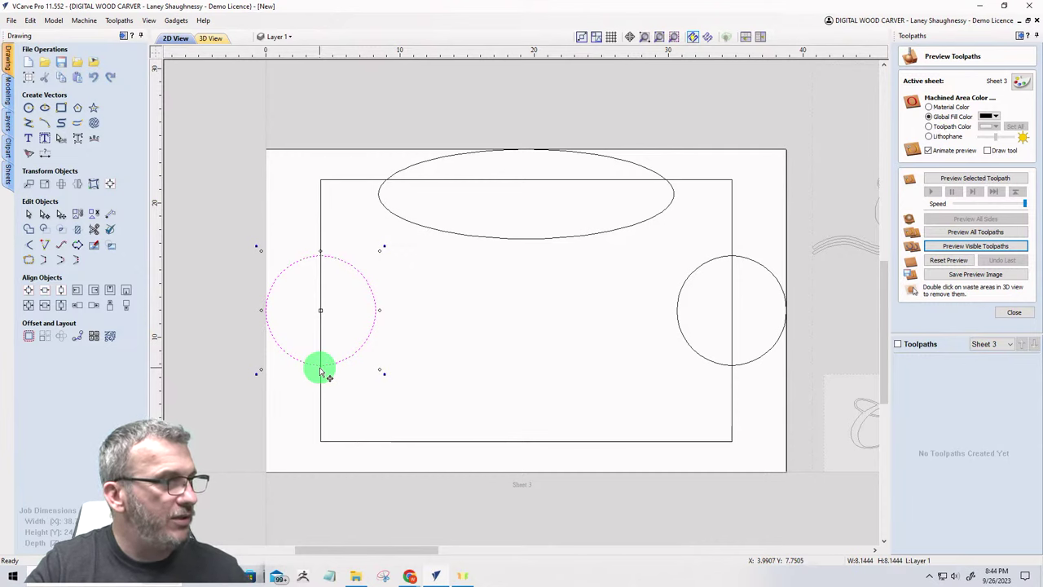
{"action": "left_click", "coordinate": [742, 367], "text": "shift"}
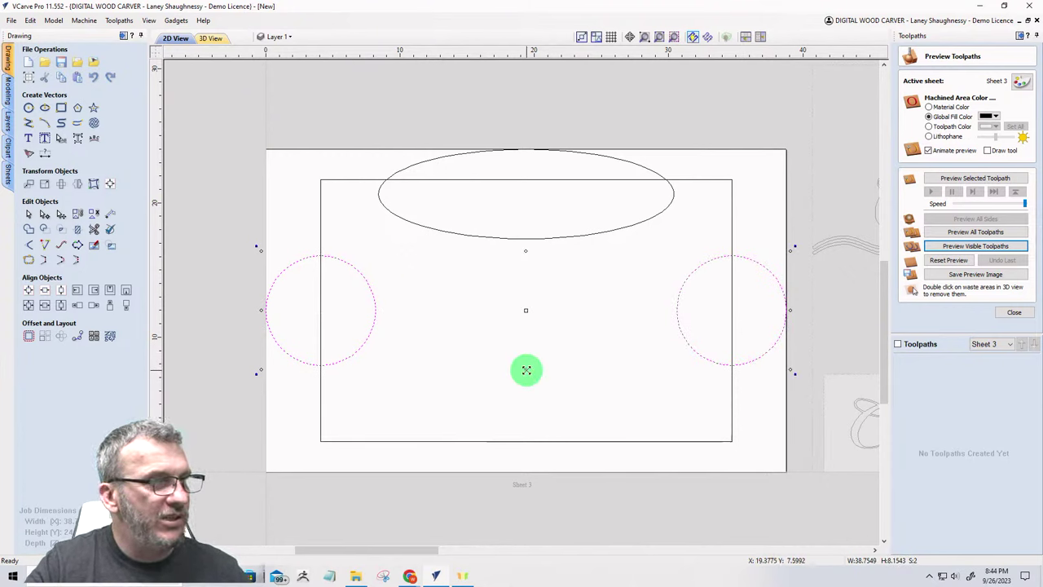
Step: Stretch both selected circles vertically into ovals about 10 inches tall
{"action": "left_click_drag", "start_coordinate": [526, 370], "coordinate": [526, 378]}
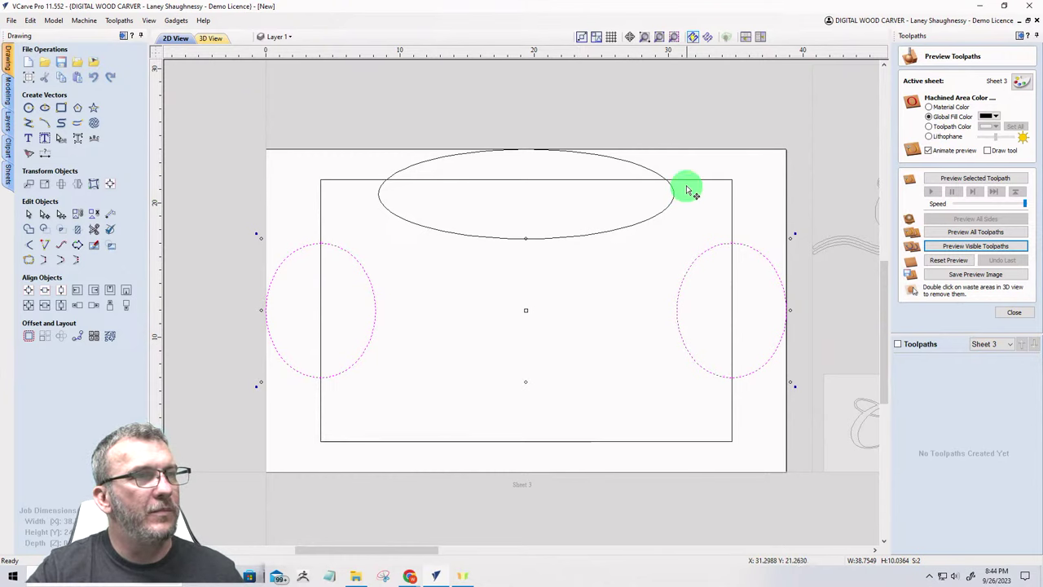
Step: Draw a three-point arc from the right oval's top to the top ellipse's right end
{"action": "left_click", "coordinate": [44, 122]}
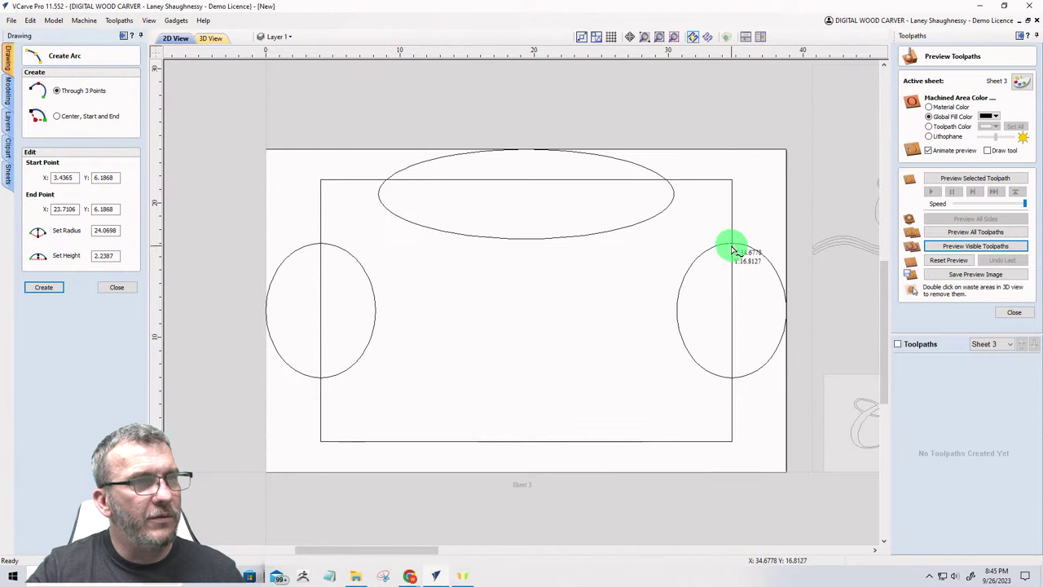
{"action": "left_click", "coordinate": [731, 242]}
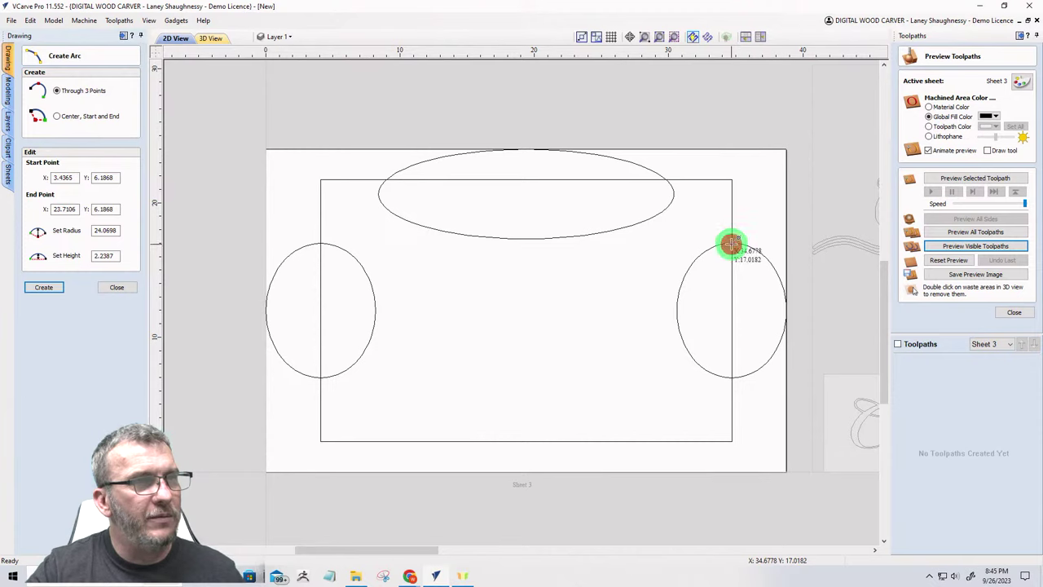
{"action": "left_click", "coordinate": [673, 194]}
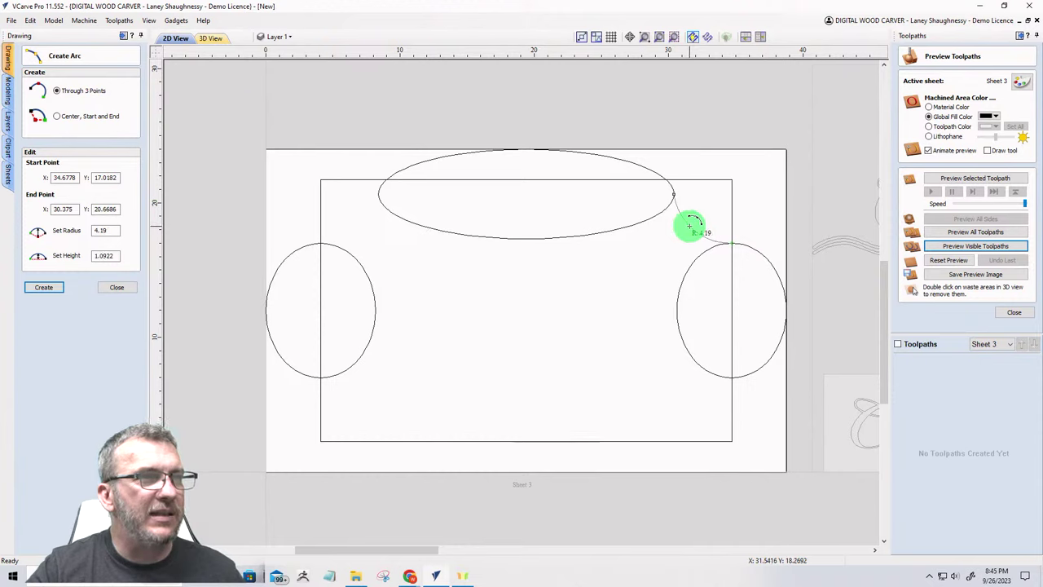
{"action": "left_click", "coordinate": [691, 224]}
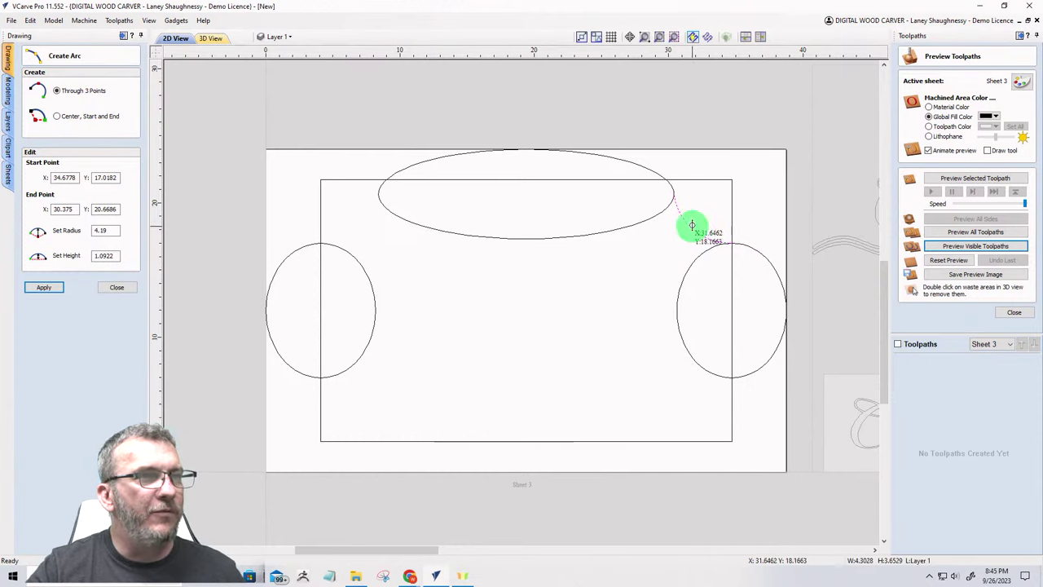
Step: Attempt a matching arc from the left oval's top to the ellipse's left end, then select the connecting arcs
{"action": "left_click", "coordinate": [320, 243]}
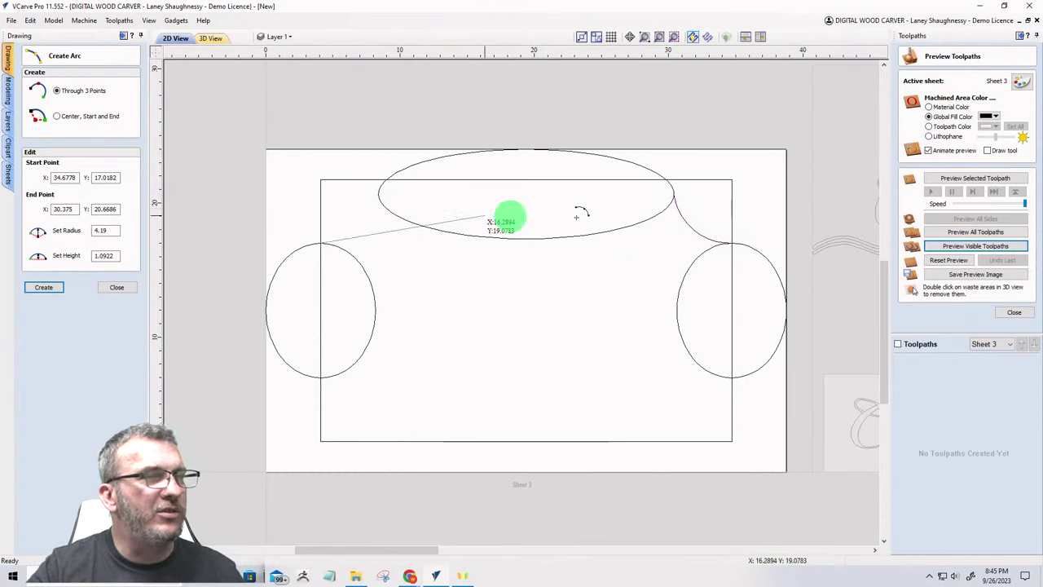
{"action": "left_click", "coordinate": [378, 195]}
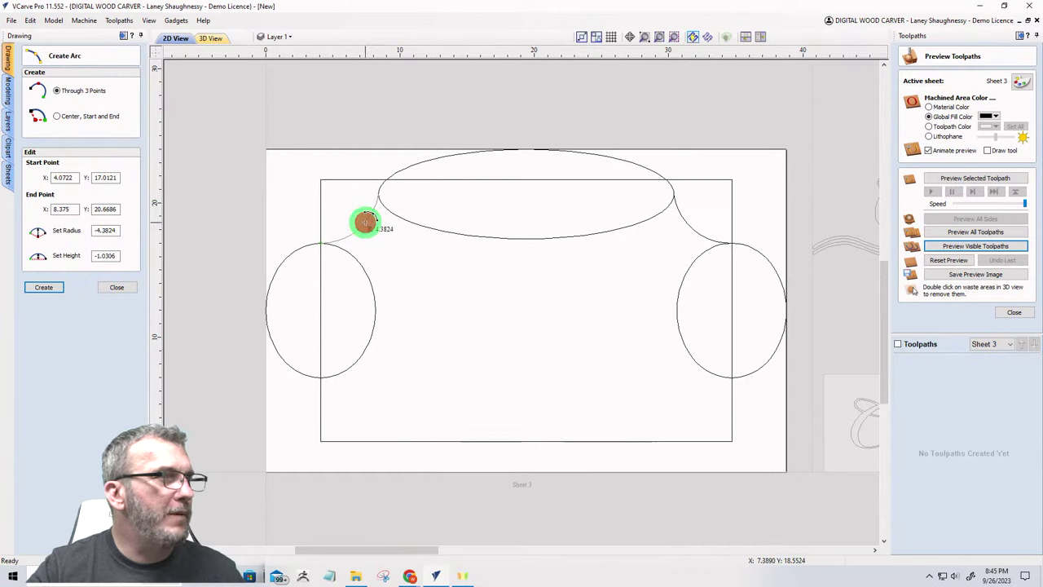
{"action": "left_click", "coordinate": [365, 222]}
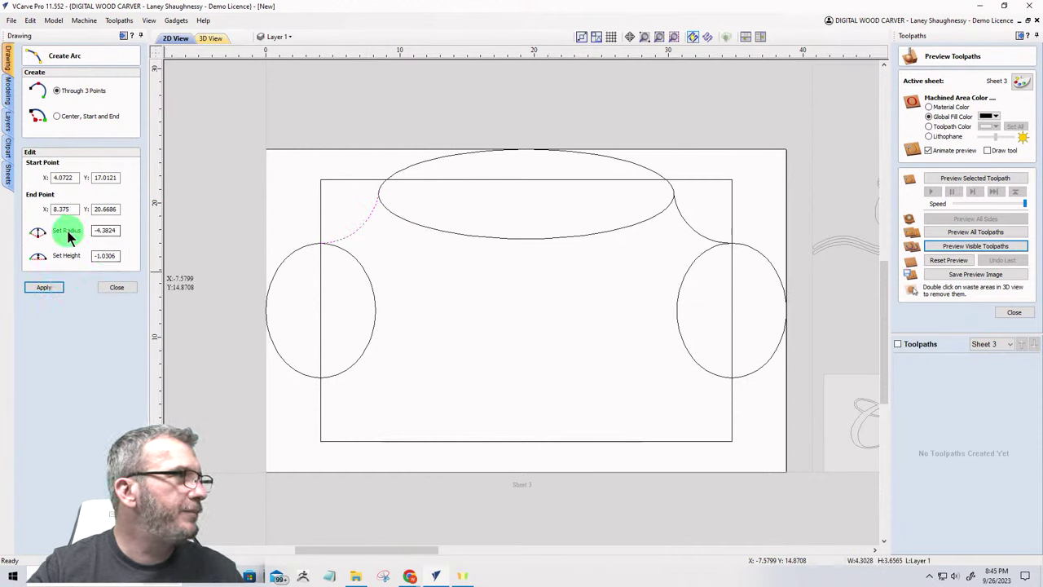
{"action": "double_click", "coordinate": [98, 230]}
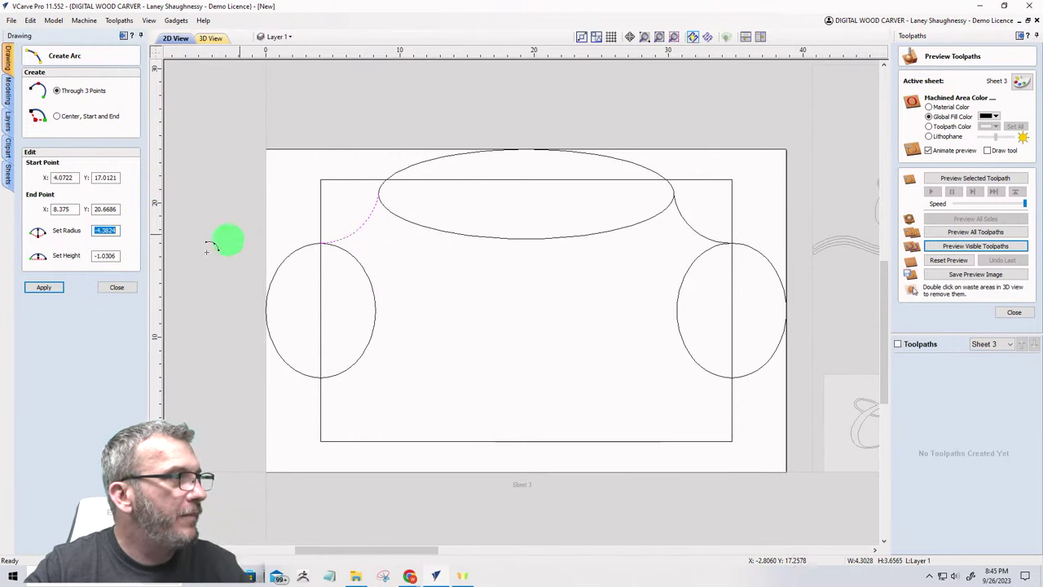
{"action": "left_click", "coordinate": [116, 287]}
{"action": "left_click", "coordinate": [362, 227]}
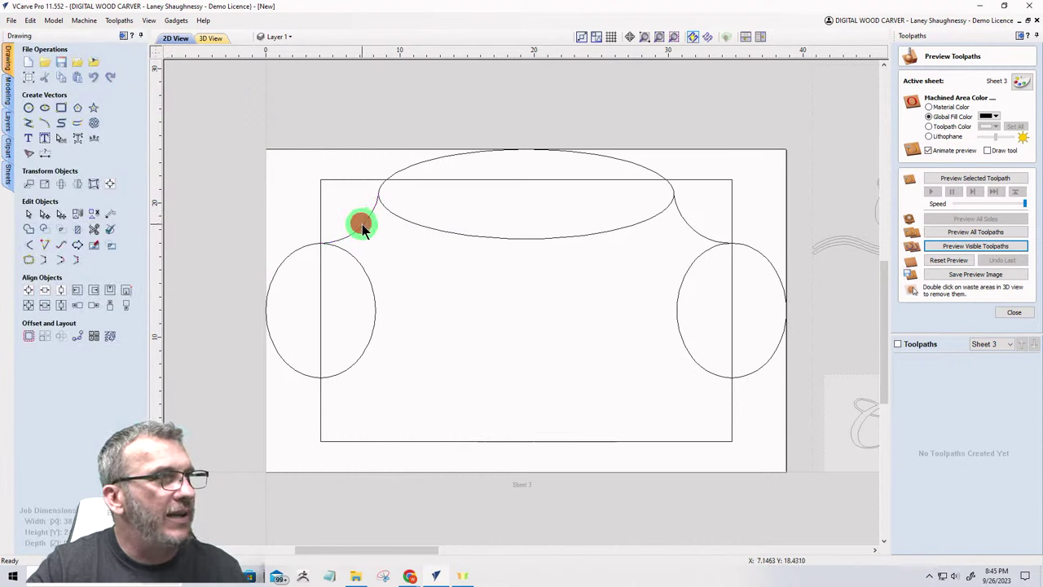
{"action": "left_click", "coordinate": [362, 227]}
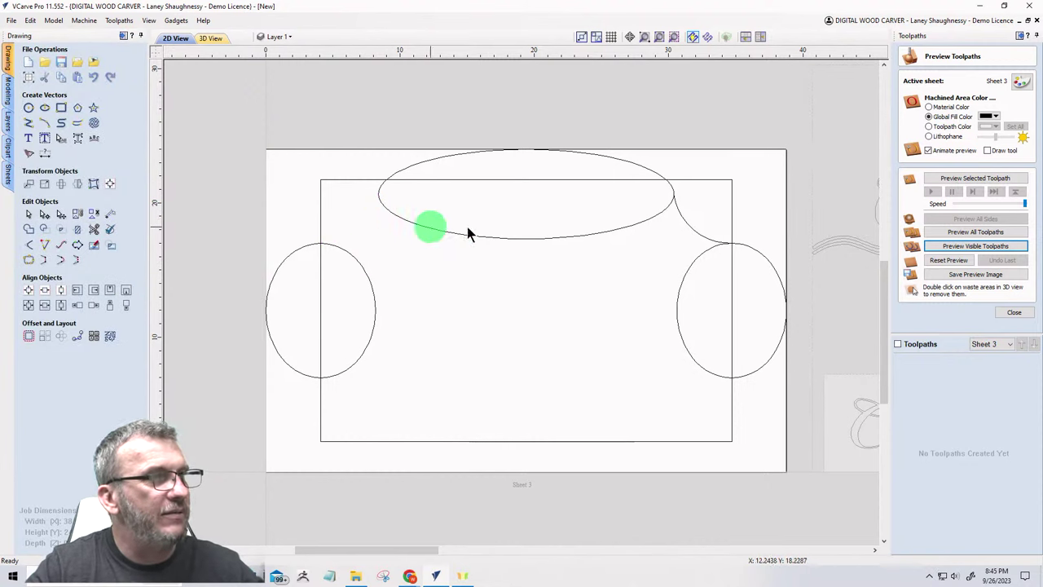
{"action": "left_click", "coordinate": [686, 222]}
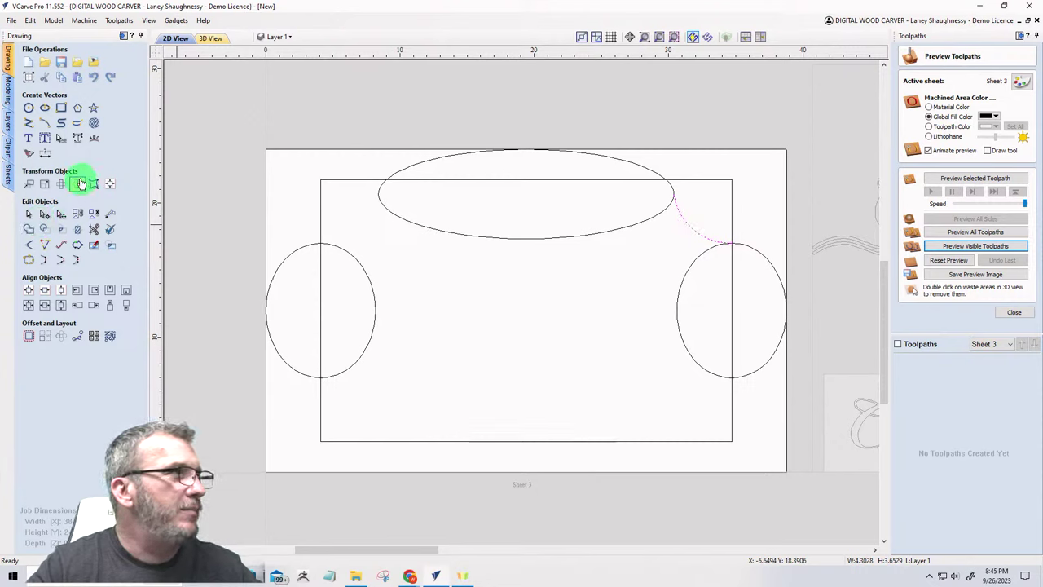
Step: Mirror a horizontally flipped copy of the right arc about the job centre onto the left side
{"action": "left_click", "coordinate": [77, 184]}
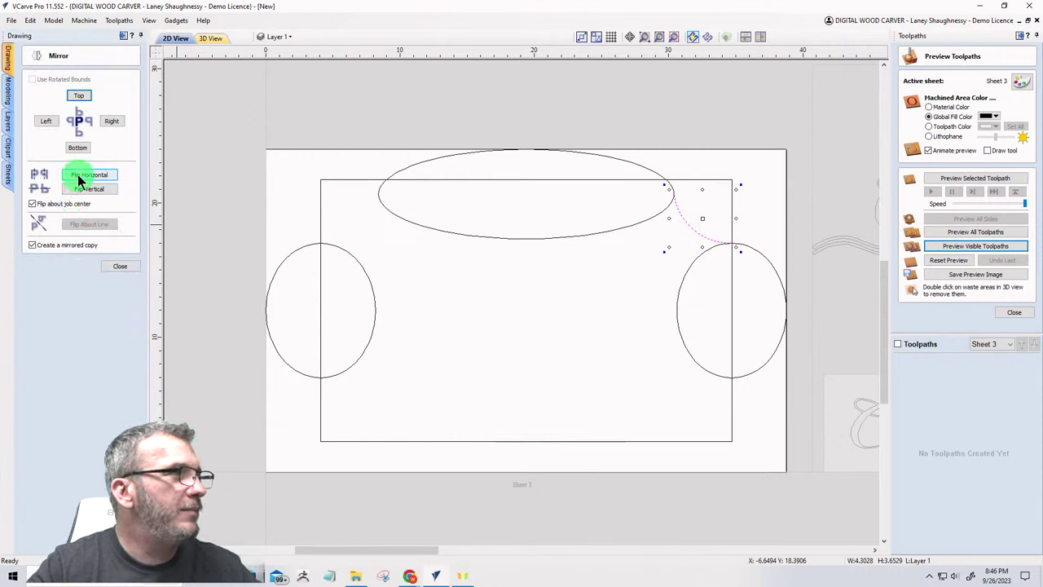
{"action": "left_click", "coordinate": [79, 174]}
{"action": "left_click", "coordinate": [119, 265]}
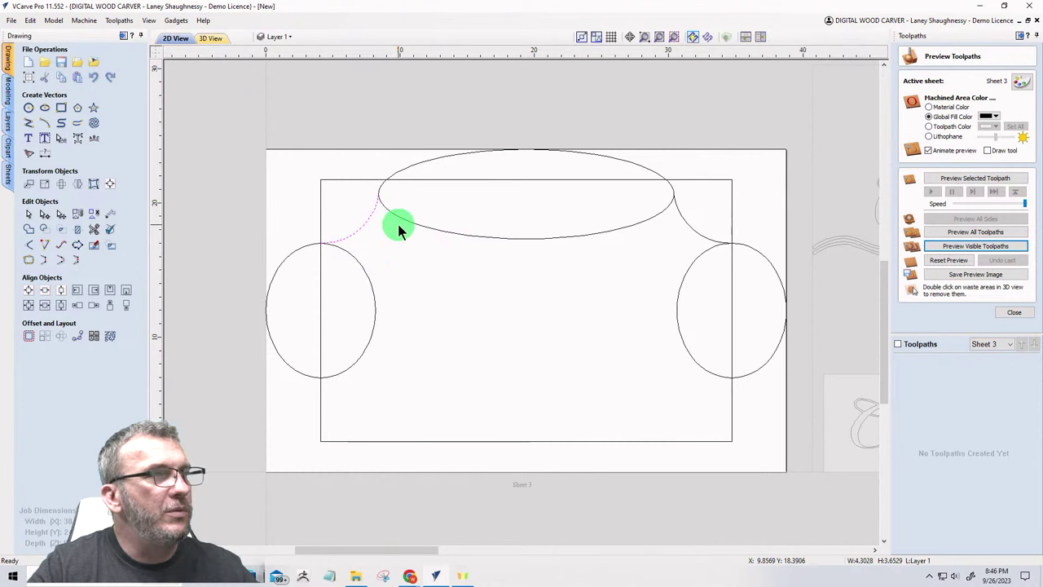
{"action": "scroll", "coordinate": [374, 181], "scroll_direction": "up", "scroll_amount": 4}
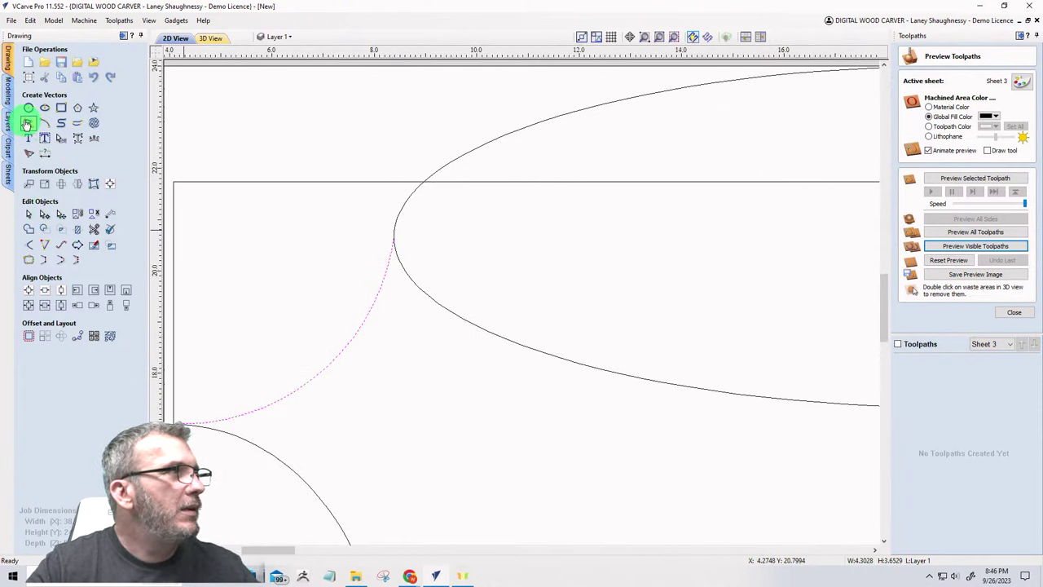
Step: Draw a short vertical line from the left arc–ellipse junction up to the rectangle's top edge
{"action": "left_click", "coordinate": [27, 124]}
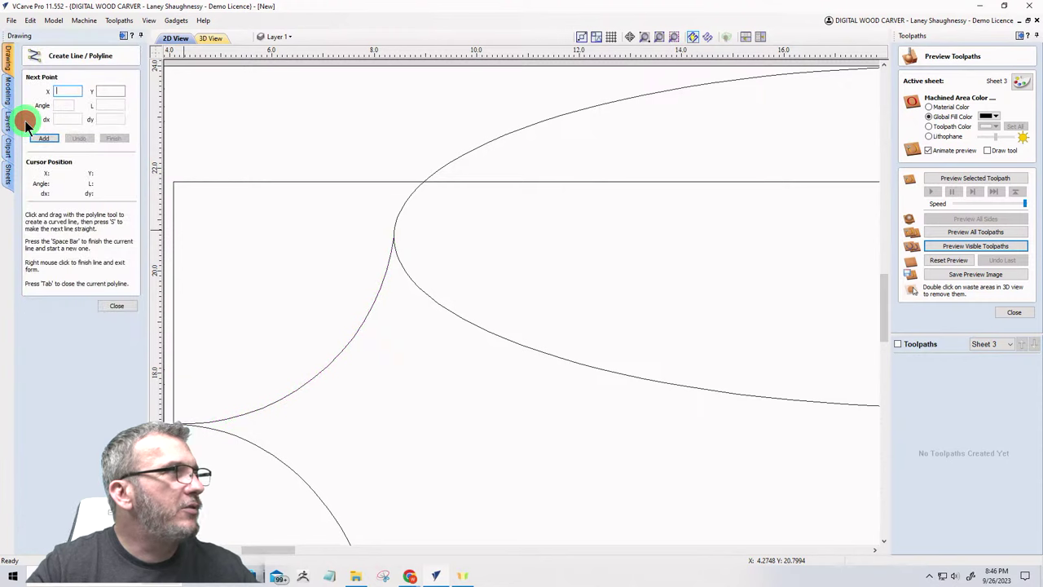
{"action": "left_click", "coordinate": [393, 237]}
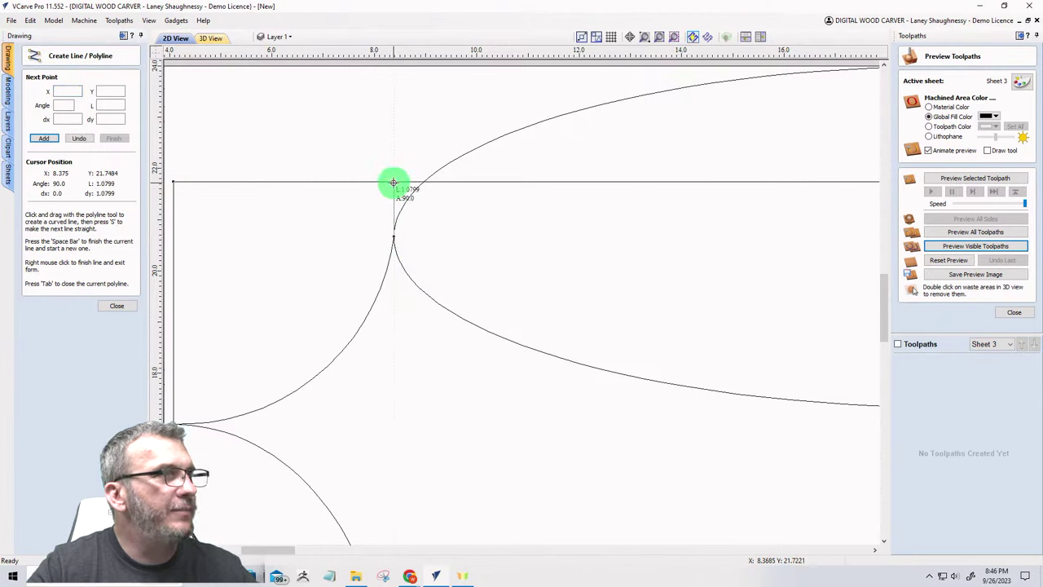
{"action": "left_click", "coordinate": [392, 183]}
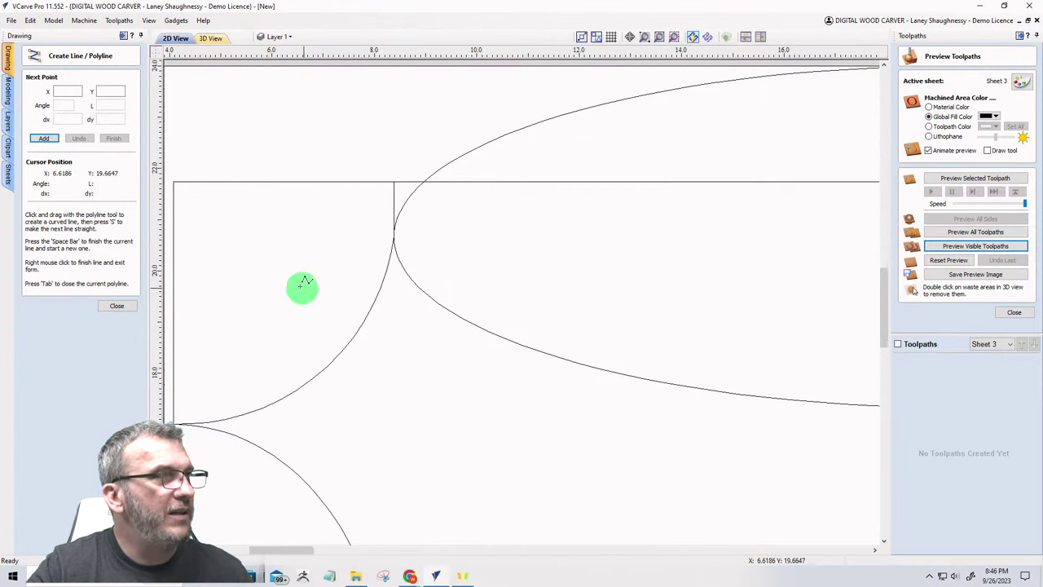
{"action": "scroll", "coordinate": [298, 286], "scroll_direction": "down", "scroll_amount": 2}
{"action": "left_click", "coordinate": [116, 306]}
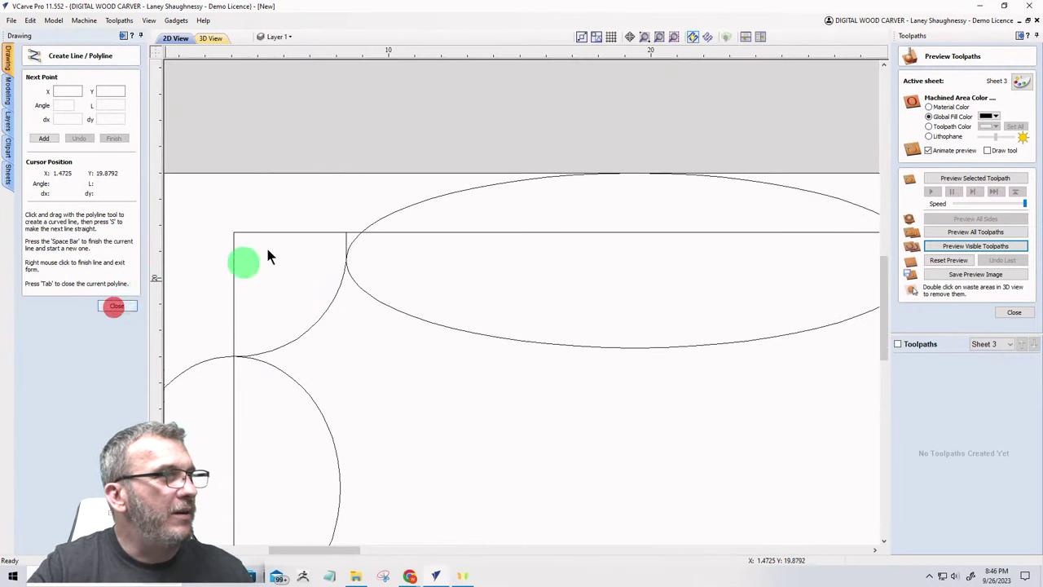
Step: Mirror a horizontally flipped copy of that line to the right arc–ellipse junction
{"action": "left_click", "coordinate": [346, 239]}
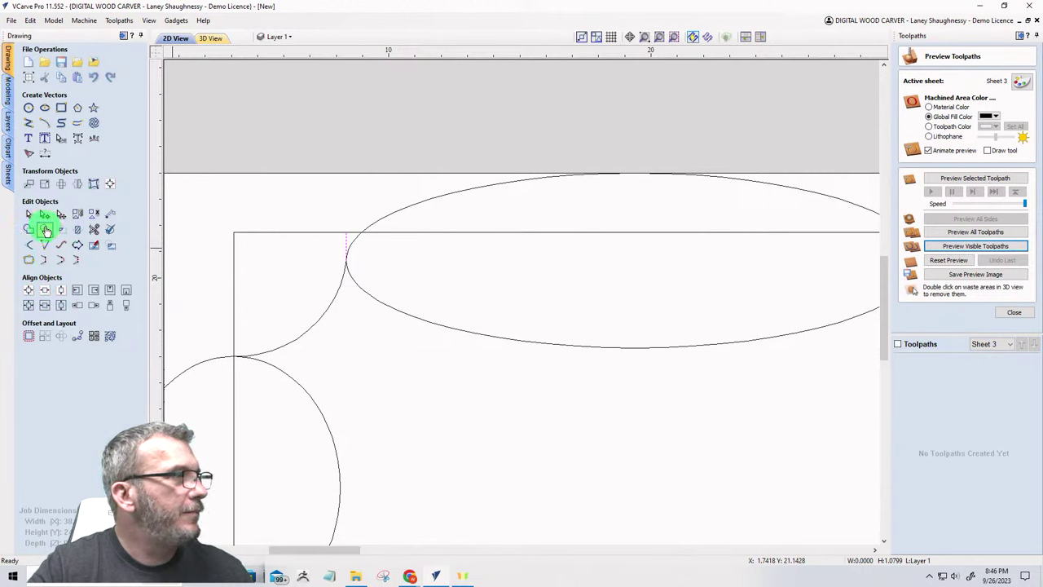
{"action": "left_click", "coordinate": [72, 189]}
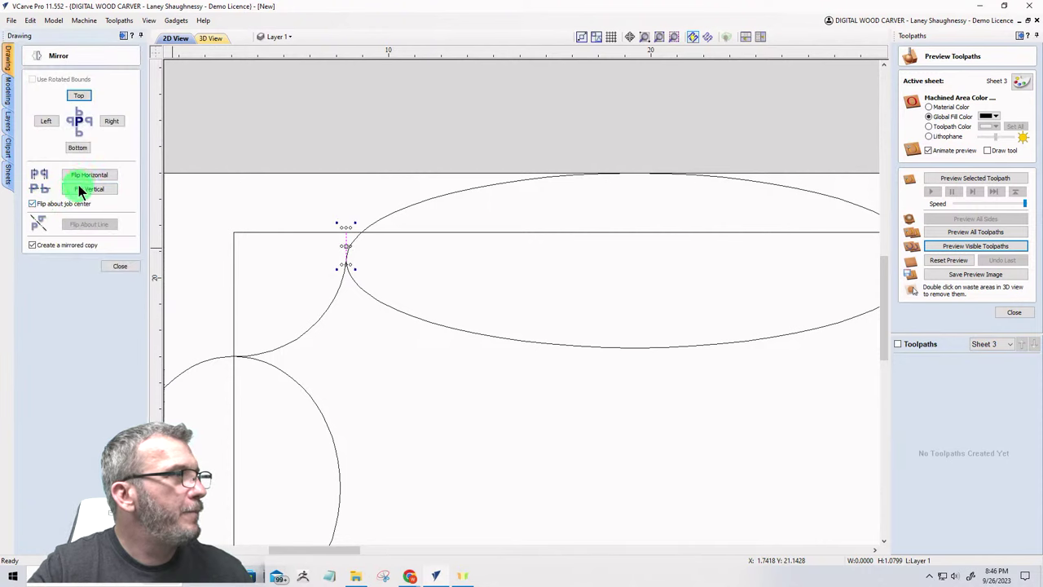
{"action": "left_click", "coordinate": [81, 175]}
{"action": "left_click", "coordinate": [107, 265]}
{"action": "scroll", "coordinate": [380, 249], "scroll_direction": "down", "scroll_amount": 4}
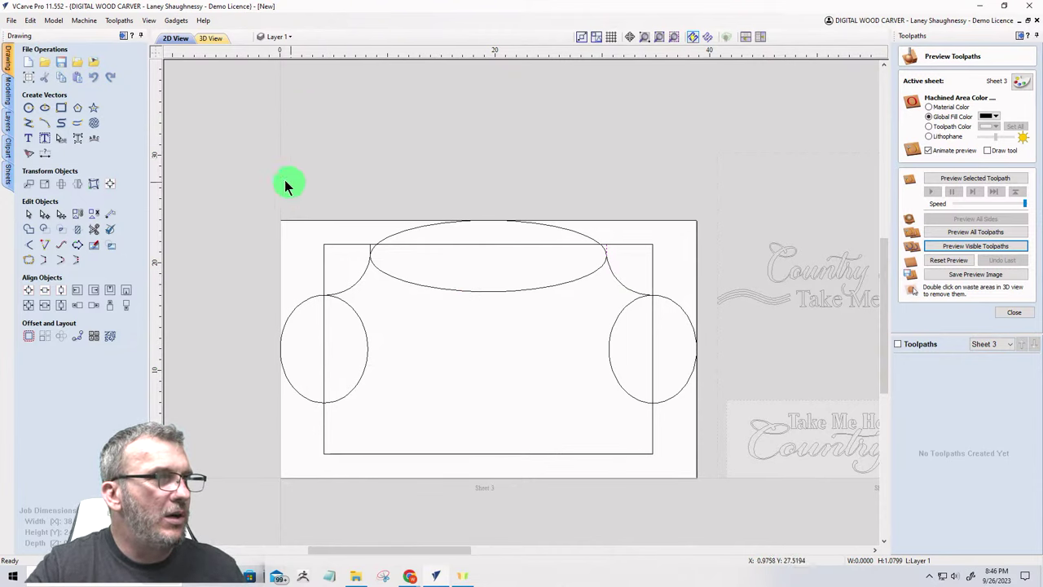
Step: Select the top ellipse, arcs and lines and mirror a vertically flipped copy to the bottom
{"action": "left_click_drag", "start_coordinate": [282, 179], "coordinate": [664, 341]}
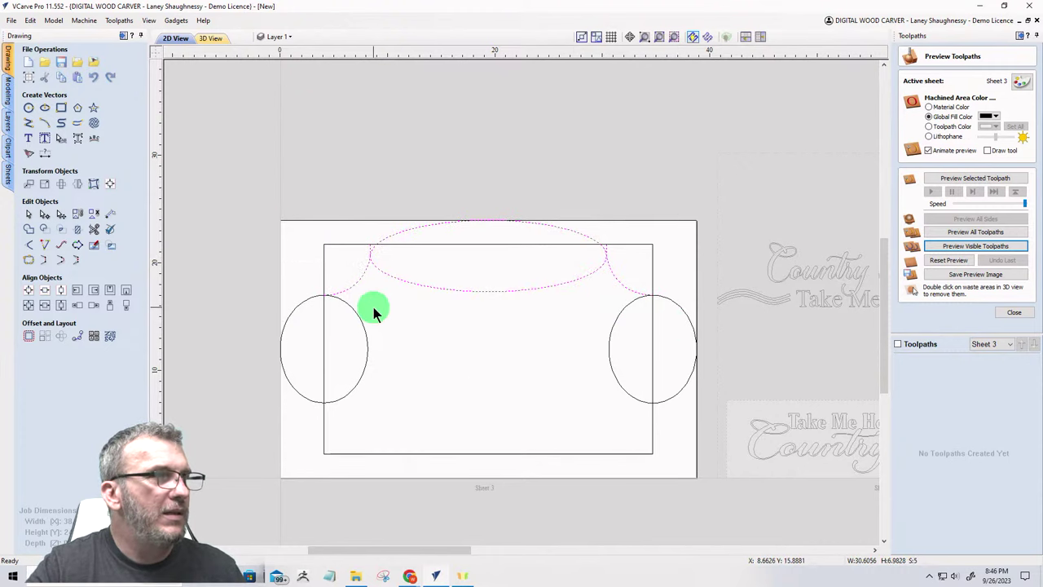
{"action": "left_click", "coordinate": [78, 183]}
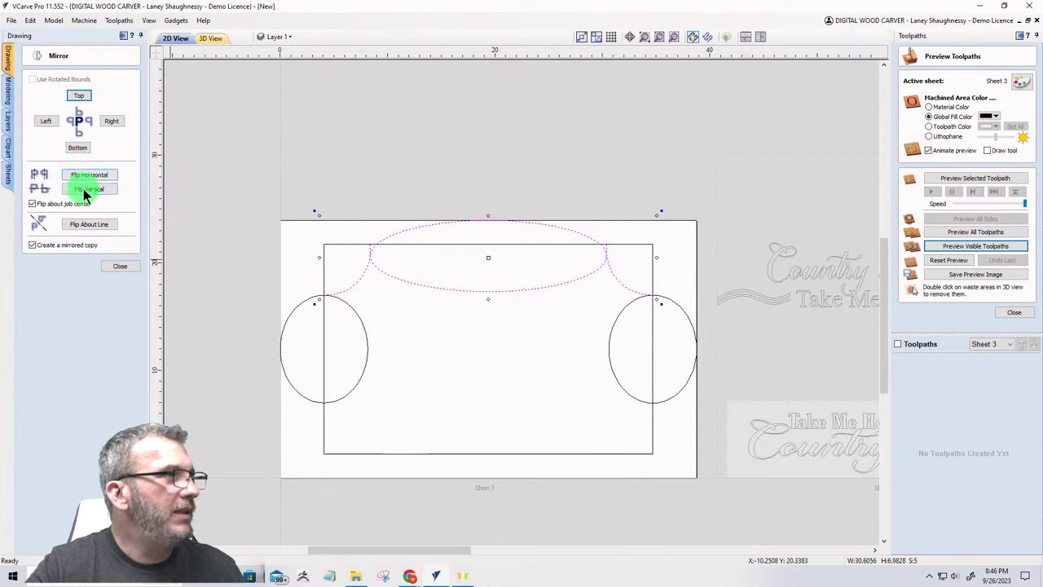
{"action": "left_click", "coordinate": [84, 189]}
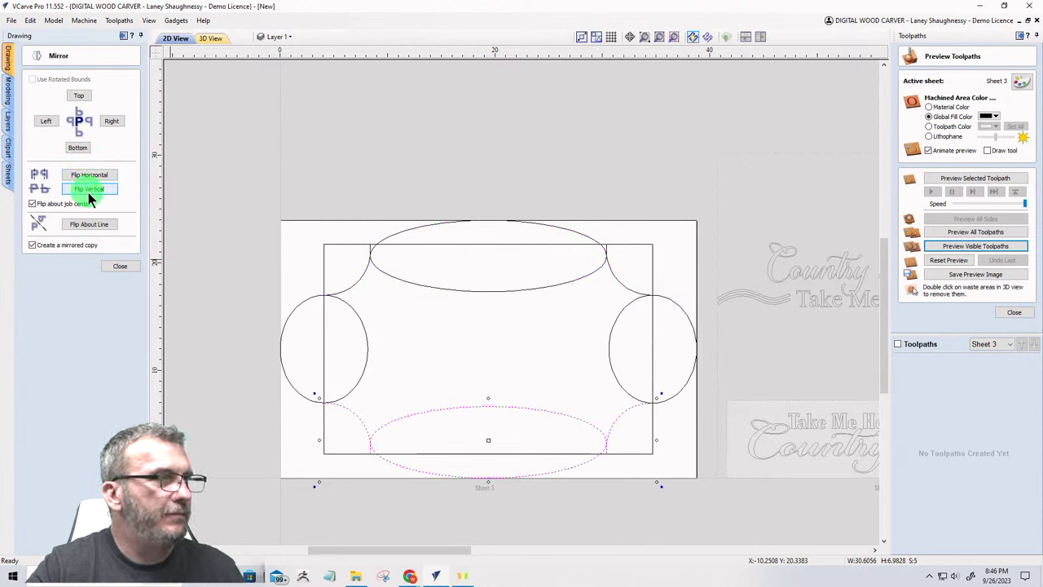
{"action": "left_click", "coordinate": [120, 266]}
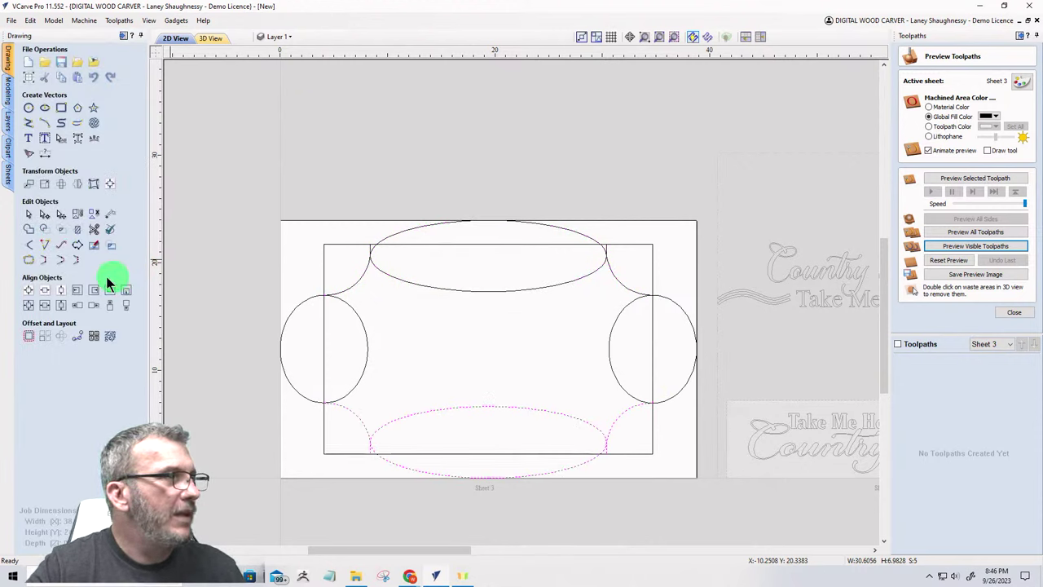
Step: Trim away the overlapping oval, line and rectangle pieces on the left side of the plaque
{"action": "left_click", "coordinate": [96, 232]}
{"action": "scroll", "coordinate": [413, 236], "scroll_direction": "up", "scroll_amount": 3}
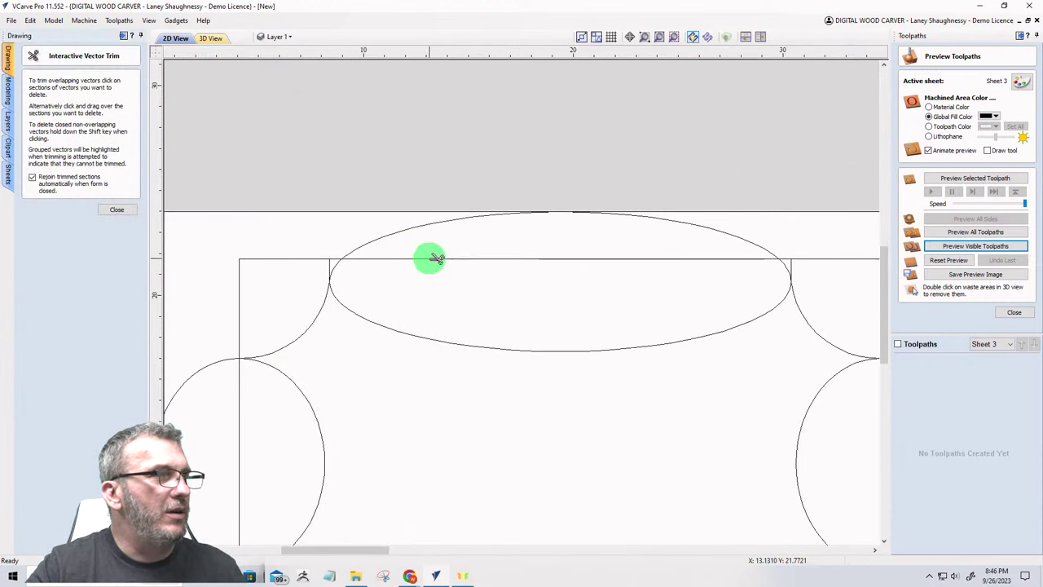
{"action": "left_click", "coordinate": [432, 258]}
{"action": "scroll", "coordinate": [344, 270], "scroll_direction": "up", "scroll_amount": 3}
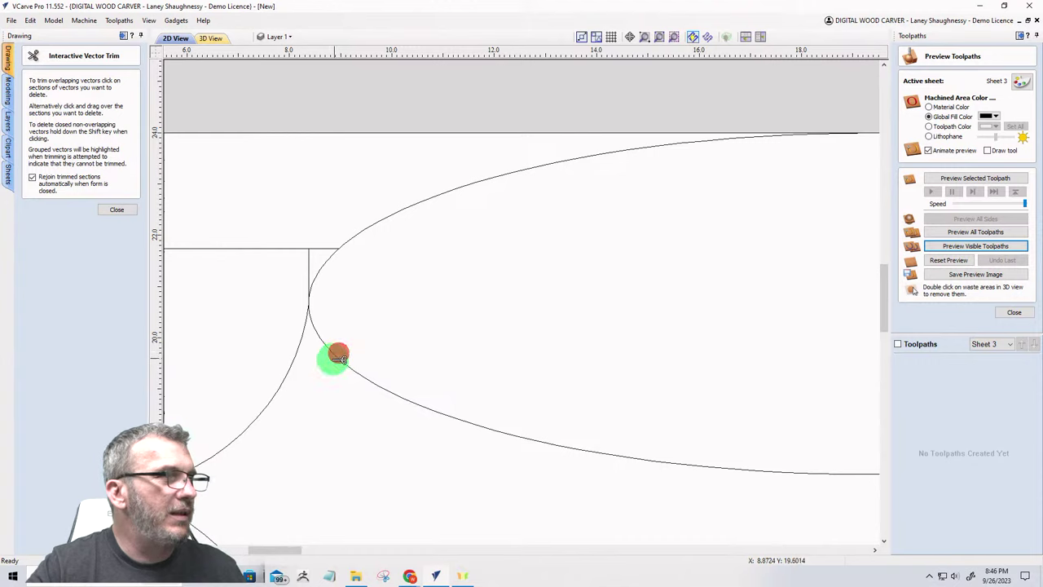
{"action": "left_click", "coordinate": [339, 353]}
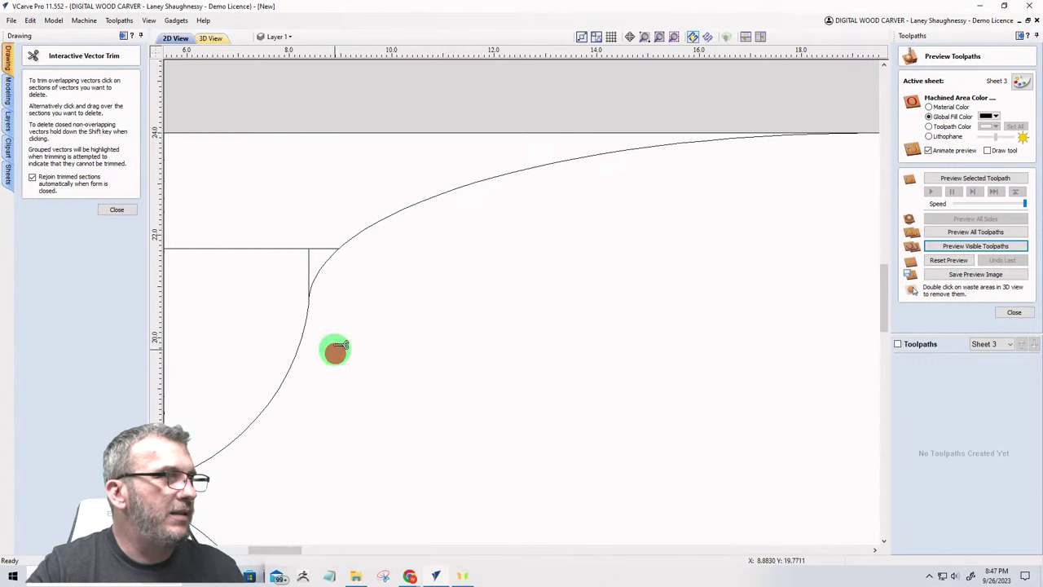
{"action": "left_click", "coordinate": [323, 265]}
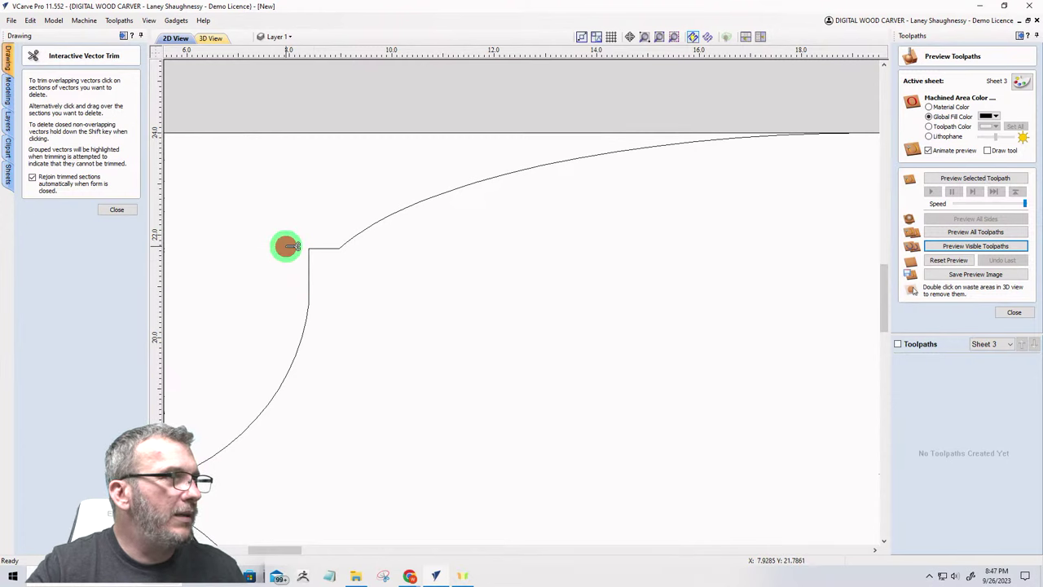
{"action": "scroll", "coordinate": [285, 241], "scroll_direction": "down", "scroll_amount": 3}
{"action": "scroll", "coordinate": [242, 259], "scroll_direction": "down", "scroll_amount": 3}
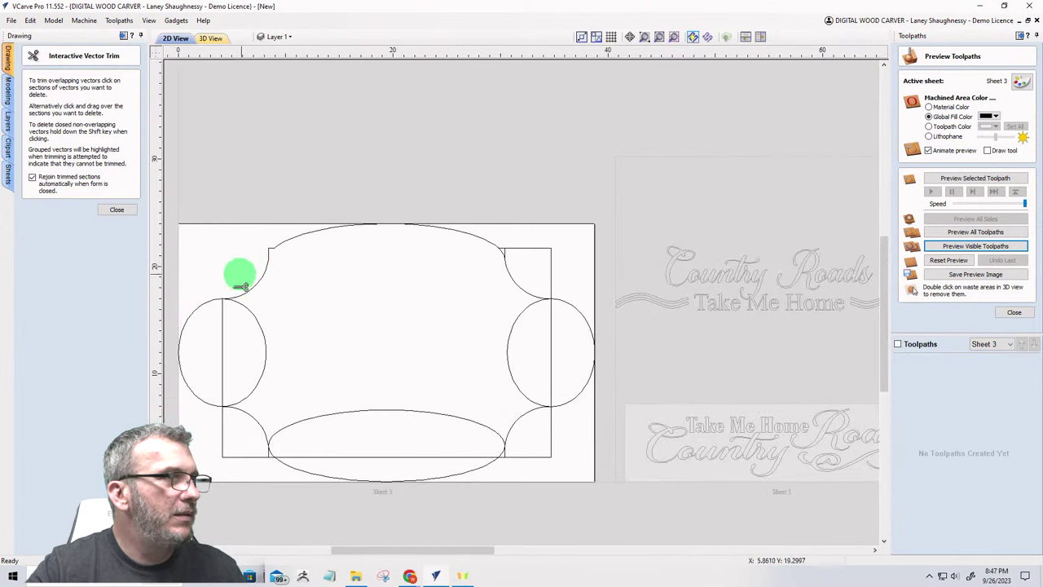
{"action": "left_click", "coordinate": [267, 346]}
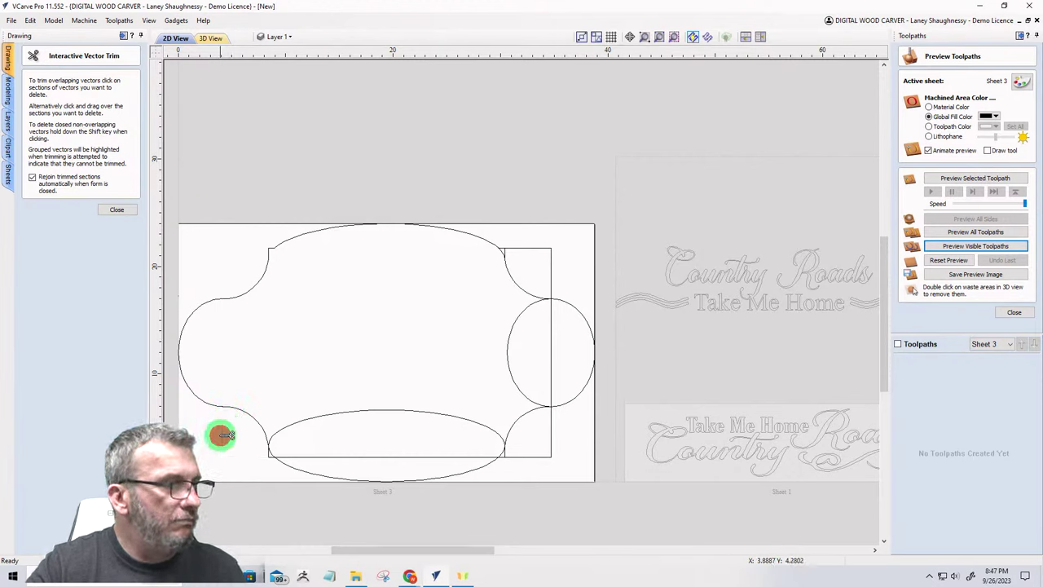
{"action": "scroll", "coordinate": [273, 448], "scroll_direction": "up", "scroll_amount": 4}
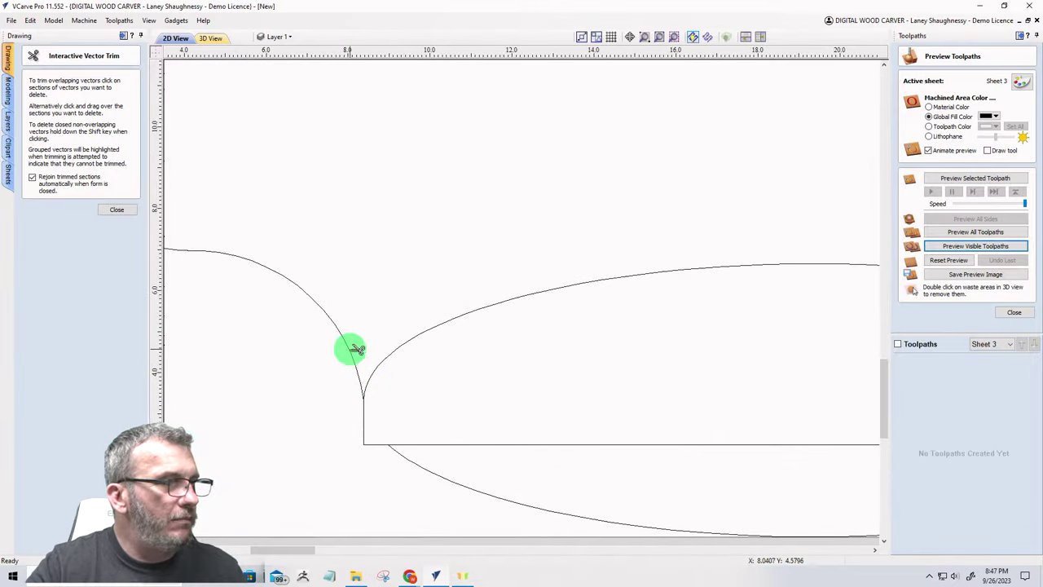
{"action": "left_click", "coordinate": [378, 372]}
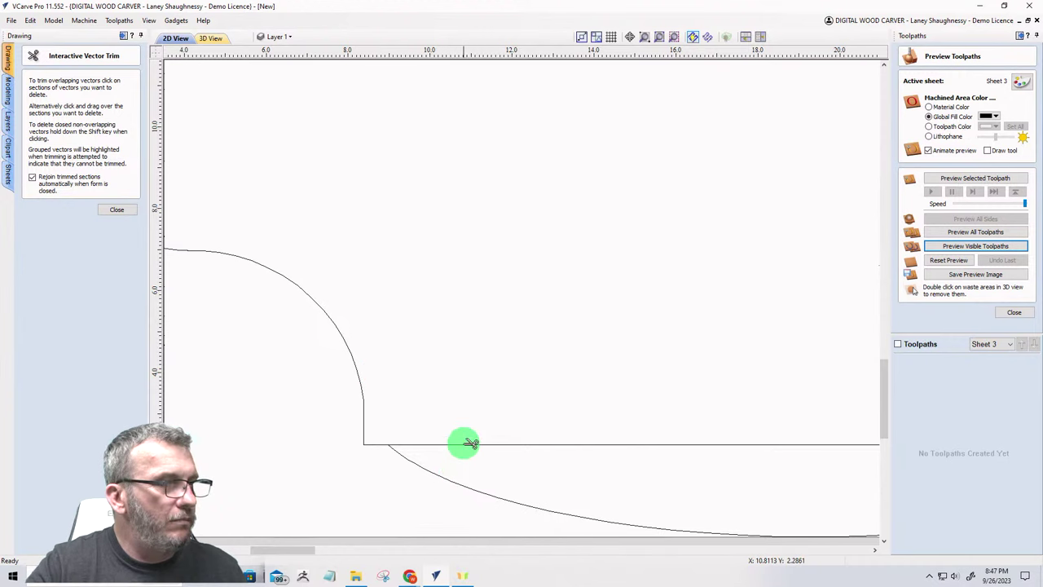
{"action": "left_click", "coordinate": [463, 442]}
{"action": "scroll", "coordinate": [245, 366], "scroll_direction": "down", "scroll_amount": 3}
{"action": "scroll", "coordinate": [562, 252], "scroll_direction": "up", "scroll_amount": 2}
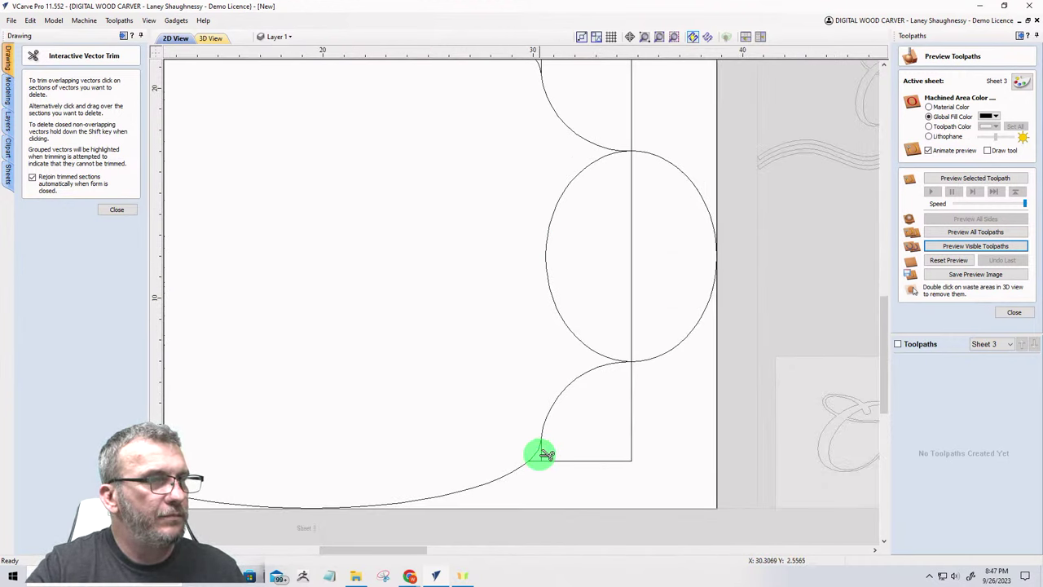
Step: Trim the remaining overlaps at the lower-right corner, right oval and upper-right corner
{"action": "left_click", "coordinate": [537, 454]}
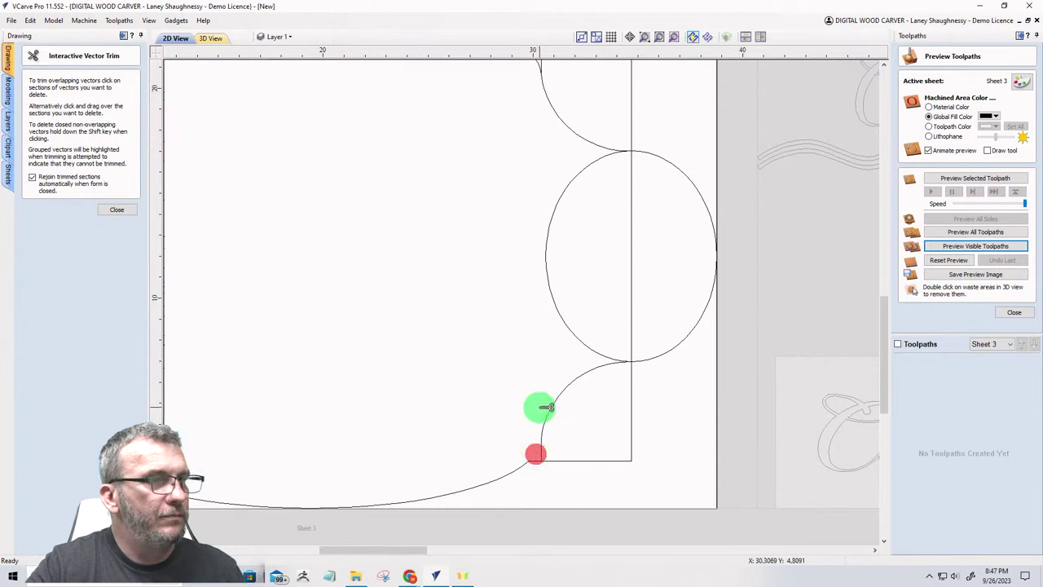
{"action": "left_click", "coordinate": [551, 460]}
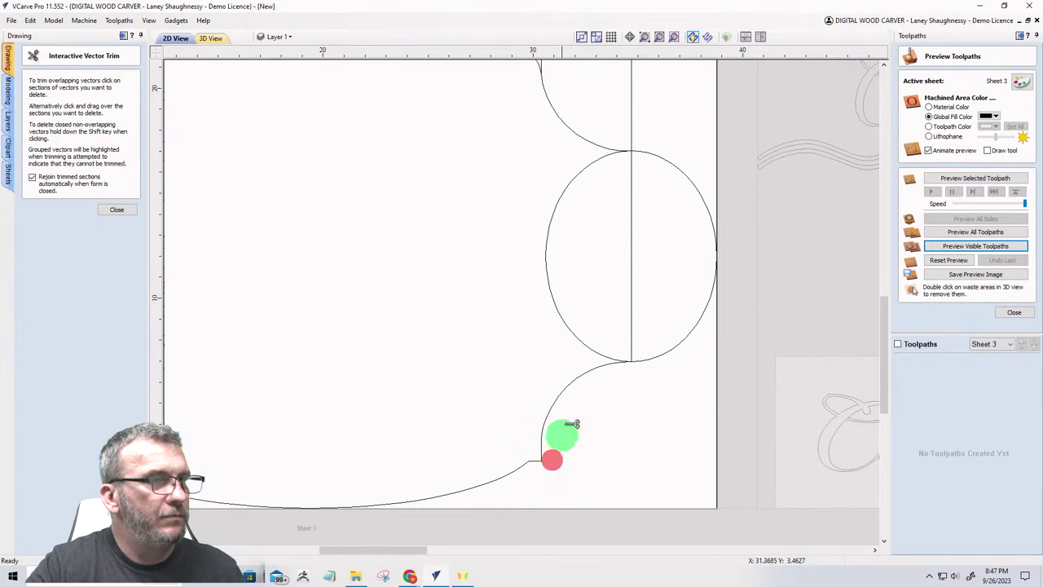
{"action": "left_click", "coordinate": [568, 326]}
{"action": "left_click", "coordinate": [630, 284]}
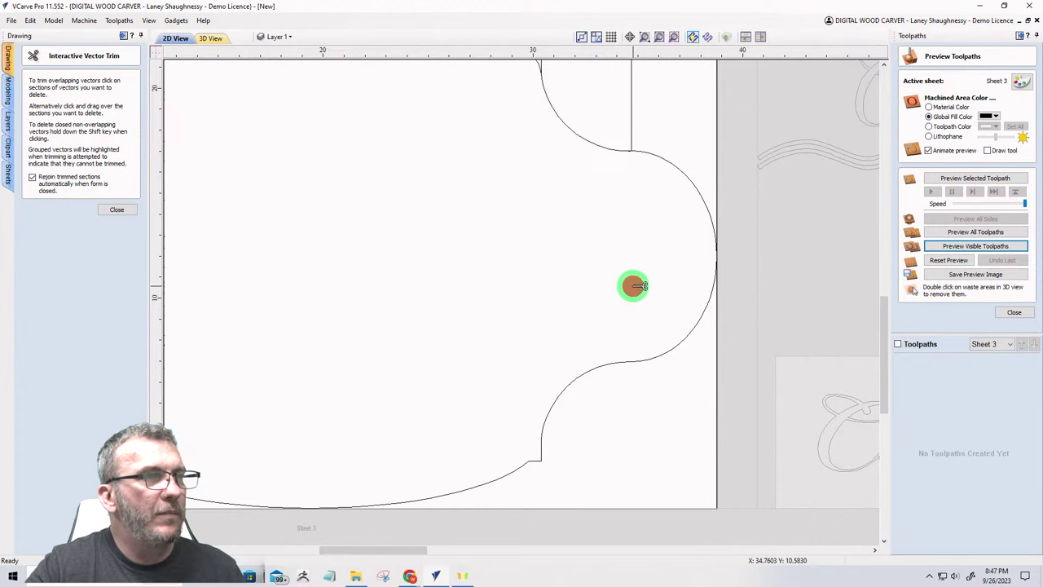
{"action": "scroll", "coordinate": [591, 449], "scroll_direction": "down", "scroll_amount": 3}
{"action": "scroll", "coordinate": [581, 303], "scroll_direction": "up", "scroll_amount": 3}
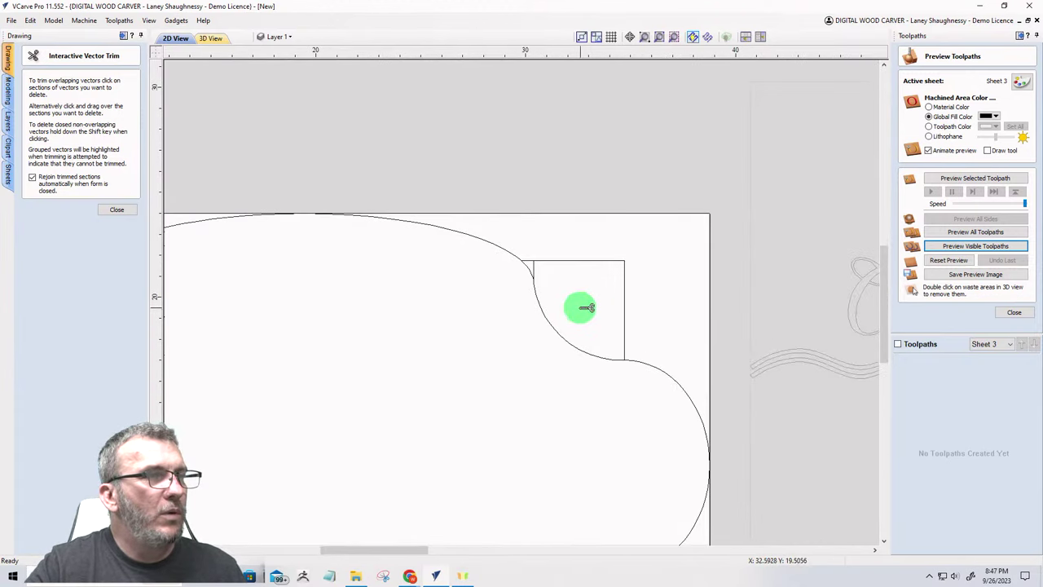
{"action": "left_click", "coordinate": [564, 259]}
{"action": "scroll", "coordinate": [530, 265], "scroll_direction": "up", "scroll_amount": 2}
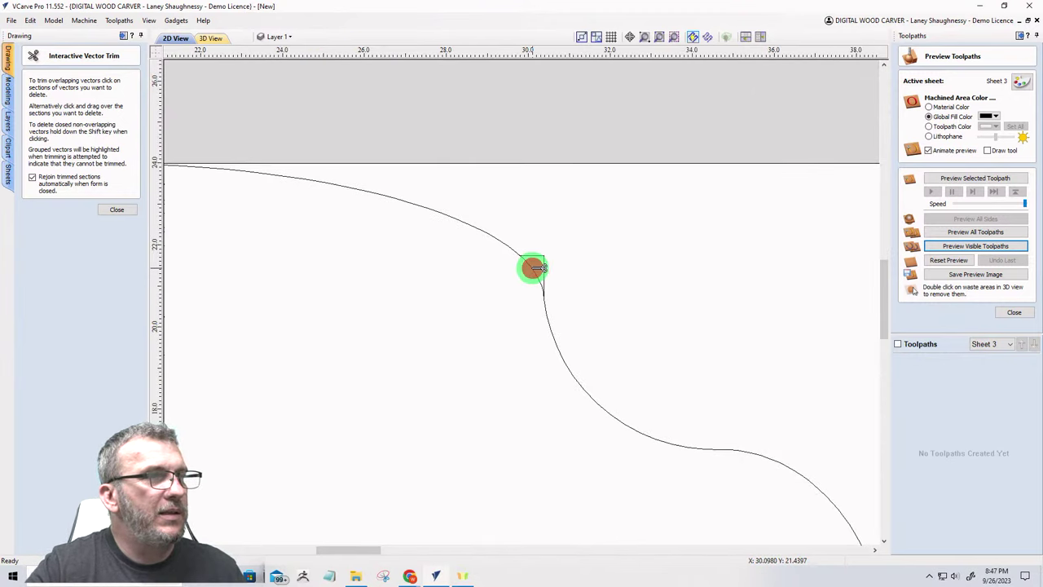
{"action": "scroll", "coordinate": [633, 321], "scroll_direction": "down", "scroll_amount": 5}
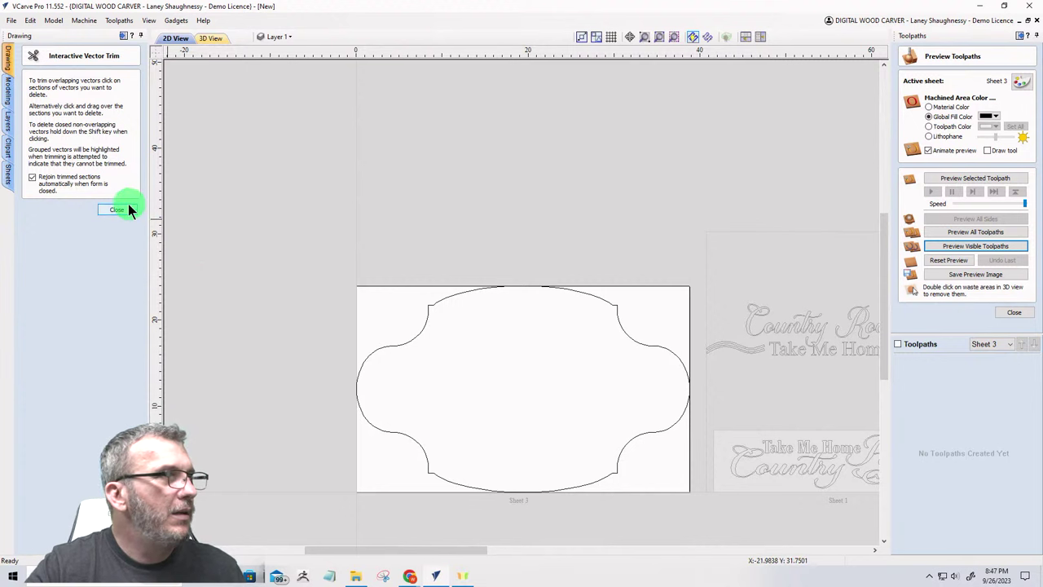
{"action": "left_click", "coordinate": [117, 210]}
{"action": "scroll", "coordinate": [310, 344], "scroll_direction": "up", "scroll_amount": 2}
{"action": "scroll", "coordinate": [255, 318], "scroll_direction": "down", "scroll_amount": 3}
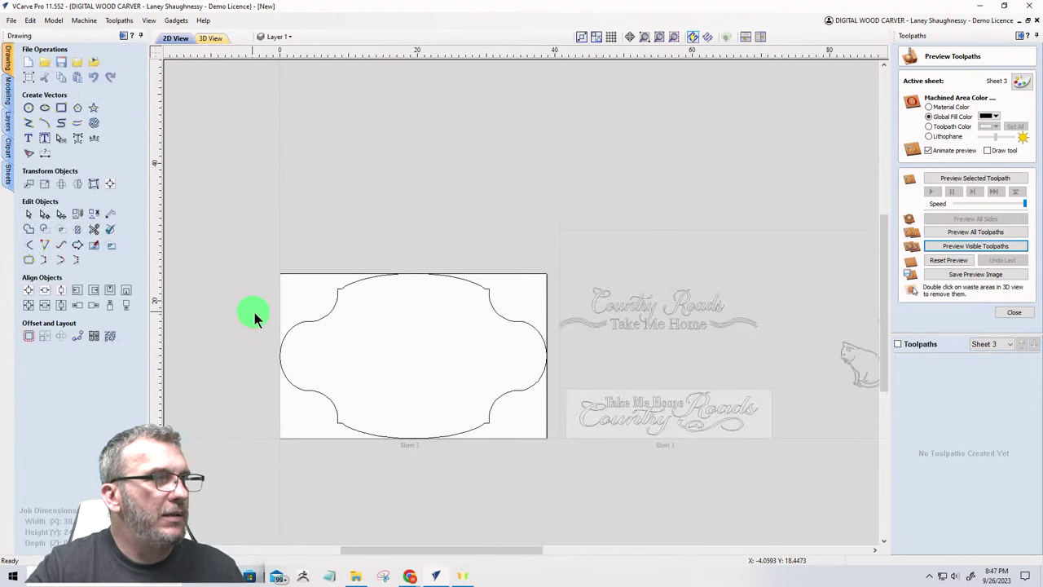
{"action": "scroll", "coordinate": [333, 356], "scroll_direction": "up", "scroll_amount": 2}
{"action": "scroll", "coordinate": [481, 363], "scroll_direction": "down", "scroll_amount": 2}
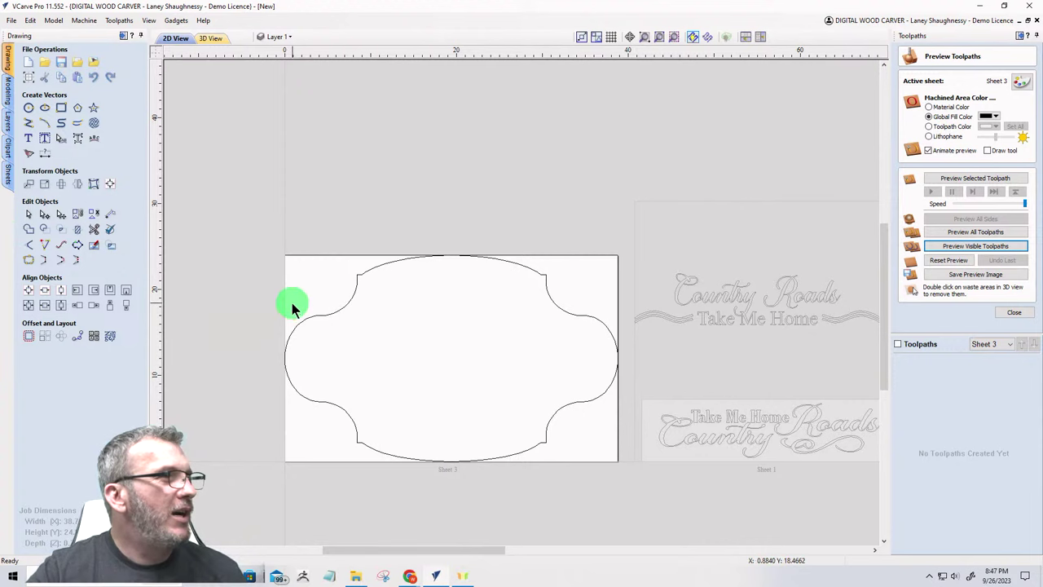
{"action": "left_click", "coordinate": [315, 316]}
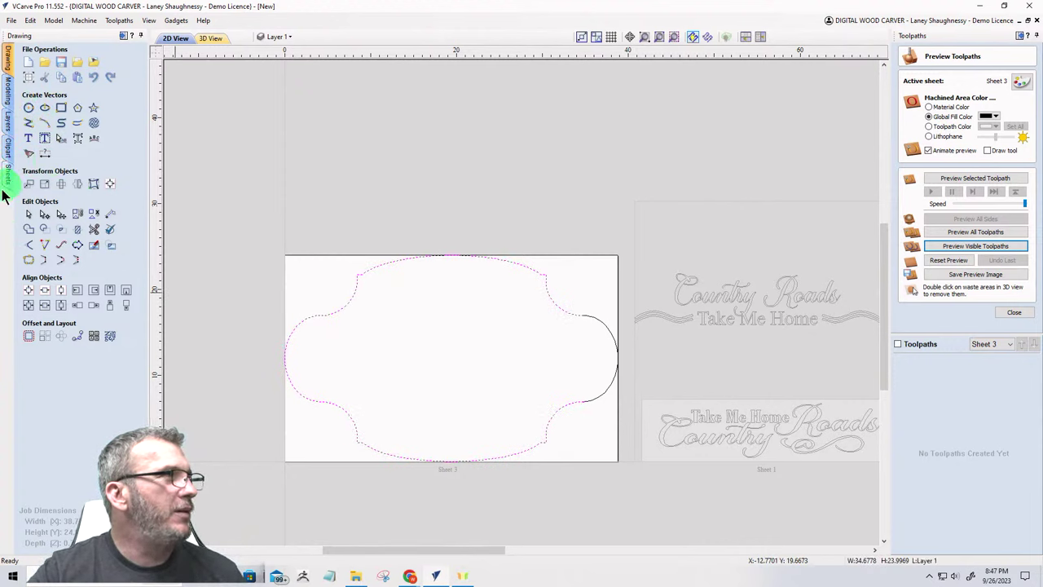
{"action": "left_click", "coordinate": [29, 335]}
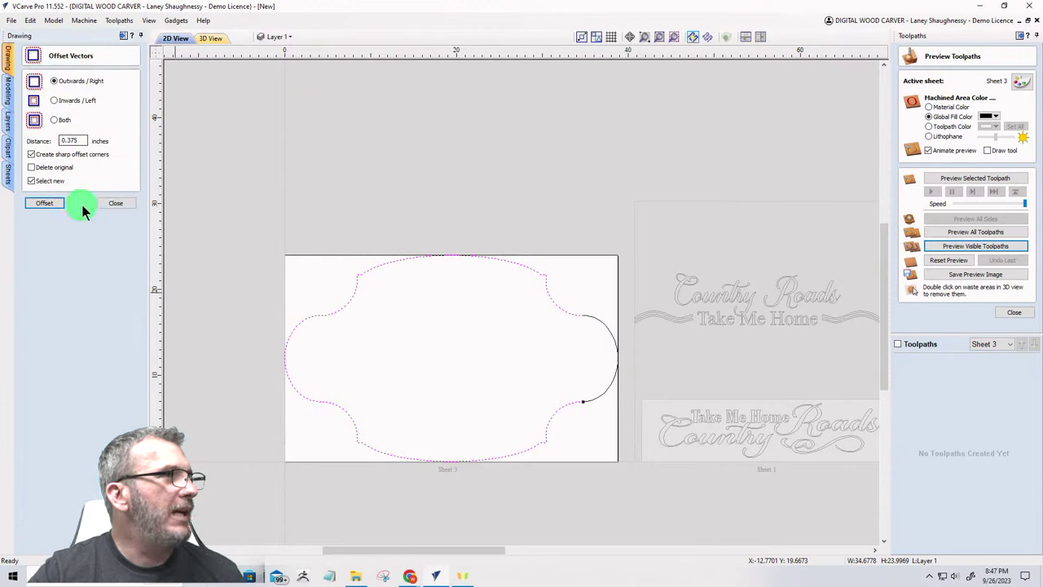
{"action": "double_click", "coordinate": [73, 140]}
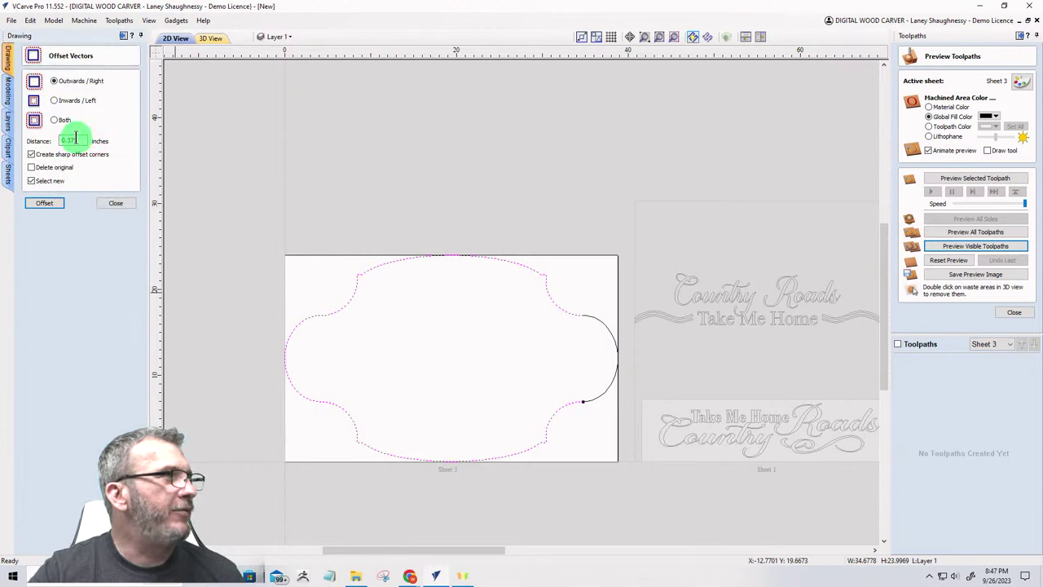
{"action": "left_click", "coordinate": [54, 100]}
{"action": "left_click_drag", "start_coordinate": [81, 141], "coordinate": [37, 141]}
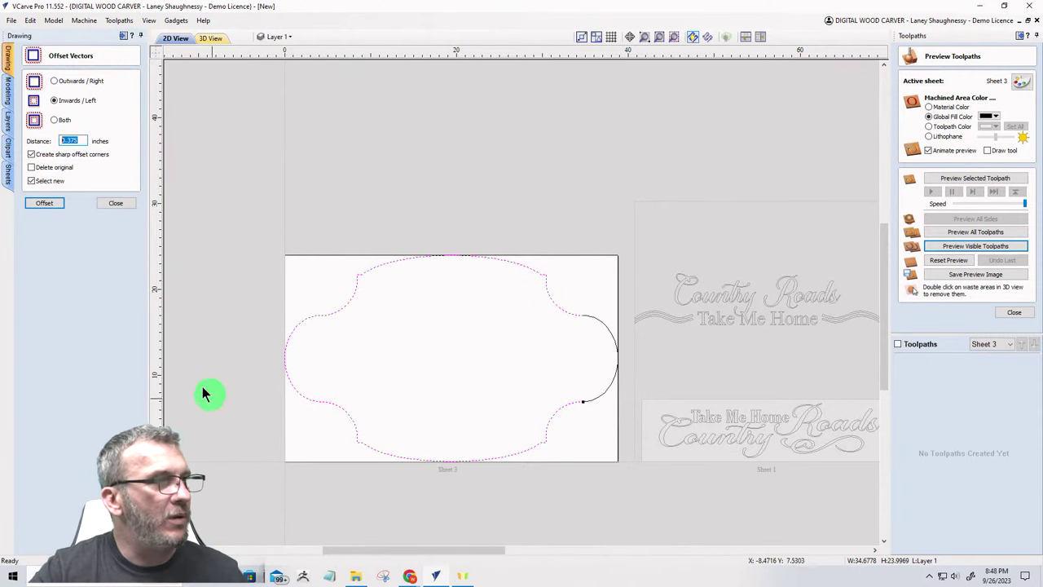
{"action": "left_click", "coordinate": [114, 202]}
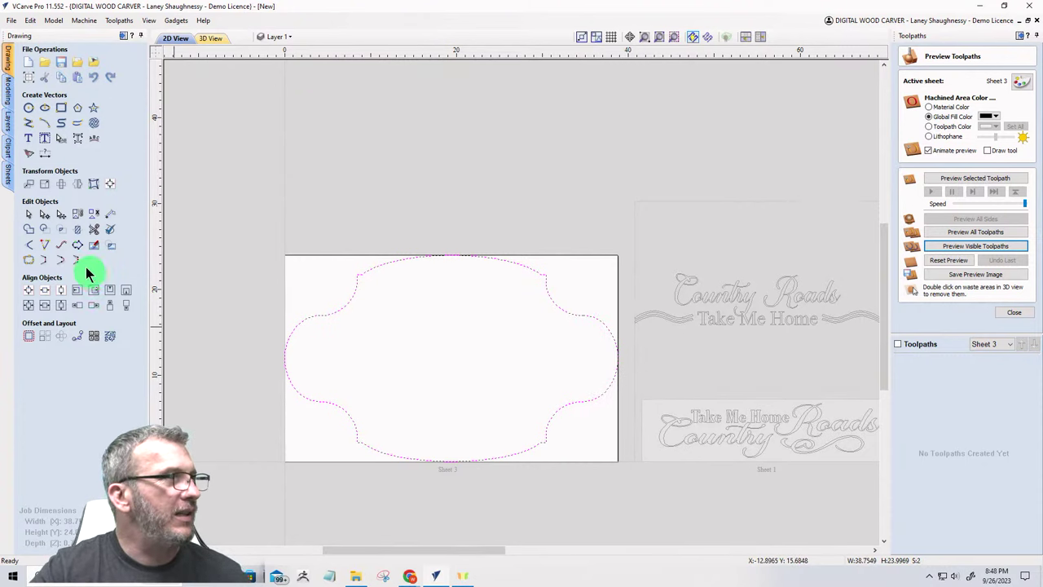
{"action": "left_click", "coordinate": [29, 259]}
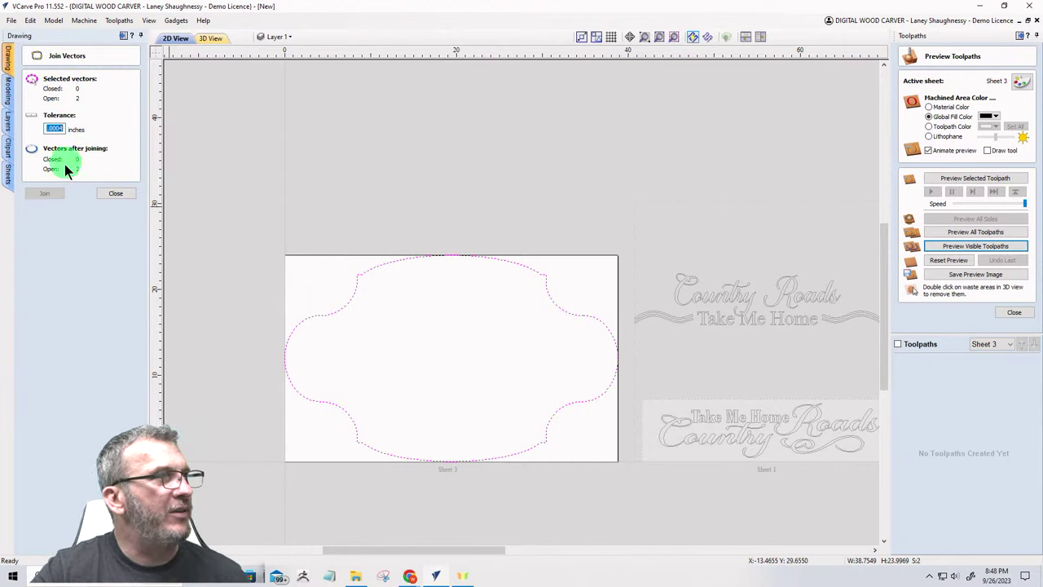
Step: Trim the overlapping middle piece off the outline's right arc
{"action": "left_click", "coordinate": [127, 194]}
{"action": "scroll", "coordinate": [586, 311], "scroll_direction": "up", "scroll_amount": 5}
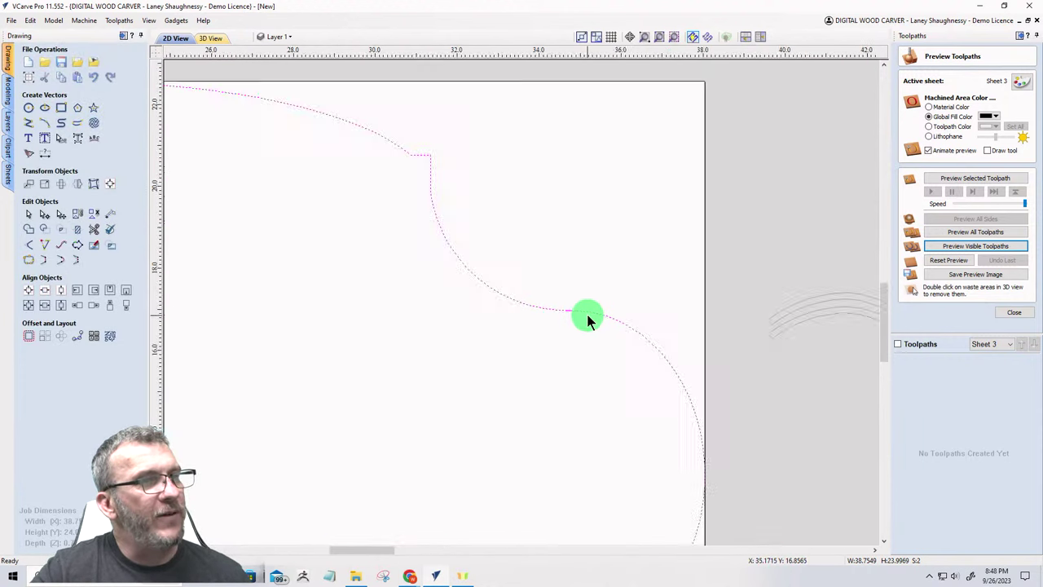
{"action": "left_click", "coordinate": [575, 356]}
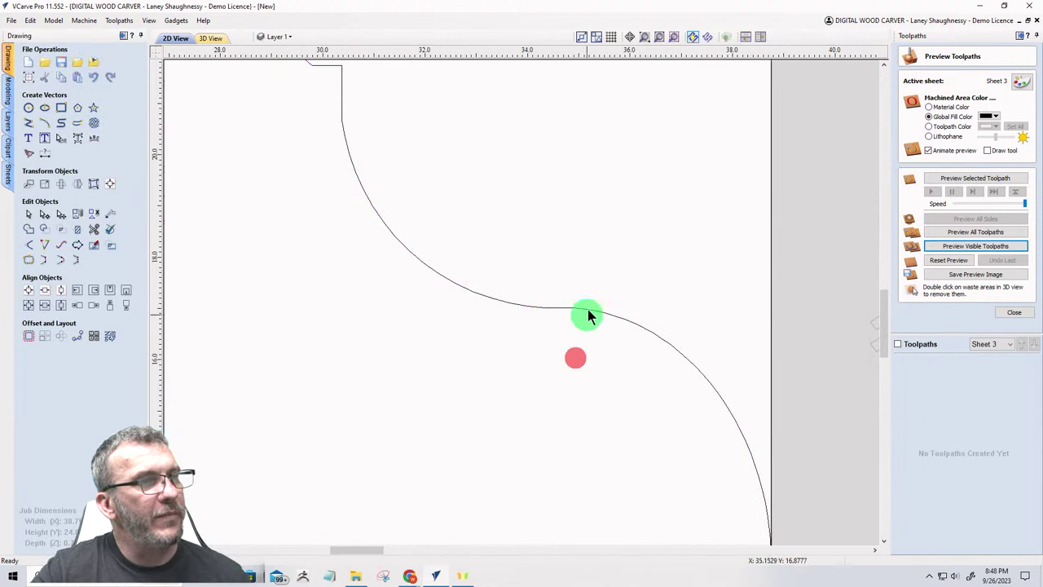
{"action": "left_click", "coordinate": [590, 310]}
{"action": "scroll", "coordinate": [557, 314], "scroll_direction": "up", "scroll_amount": 6}
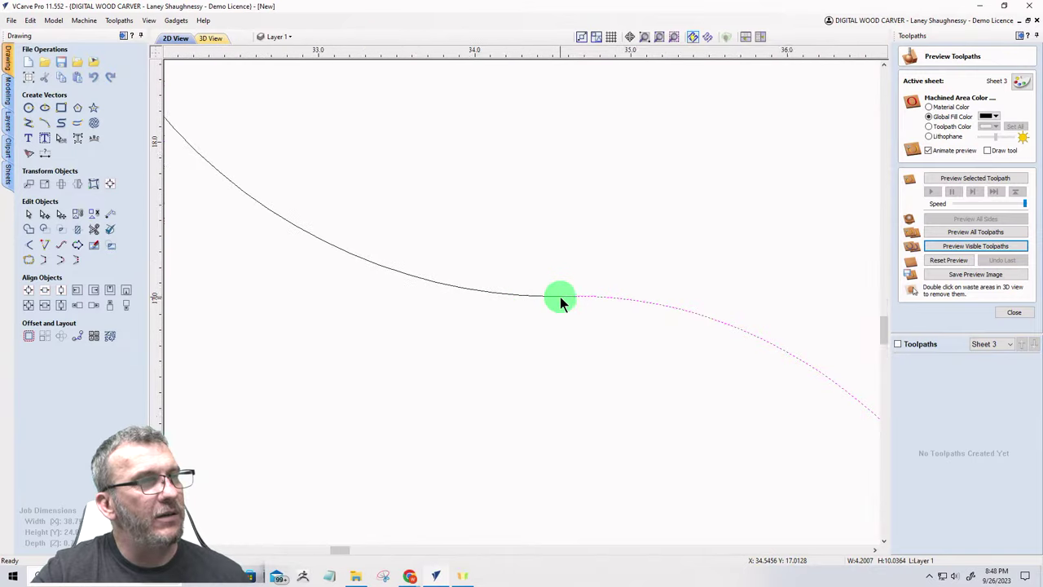
{"action": "scroll", "coordinate": [652, 228], "scroll_direction": "up", "scroll_amount": 3}
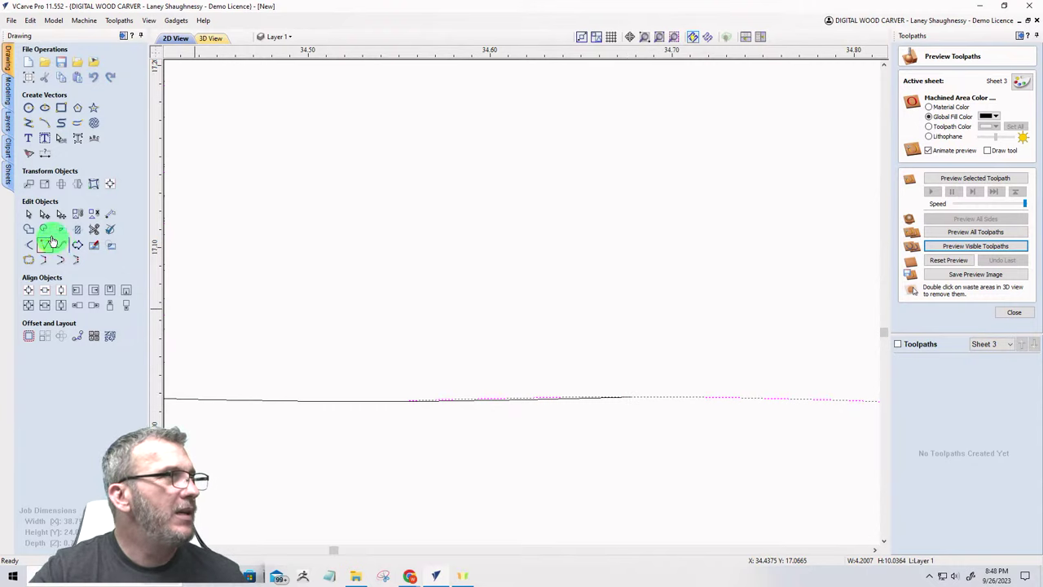
{"action": "left_click", "coordinate": [92, 234]}
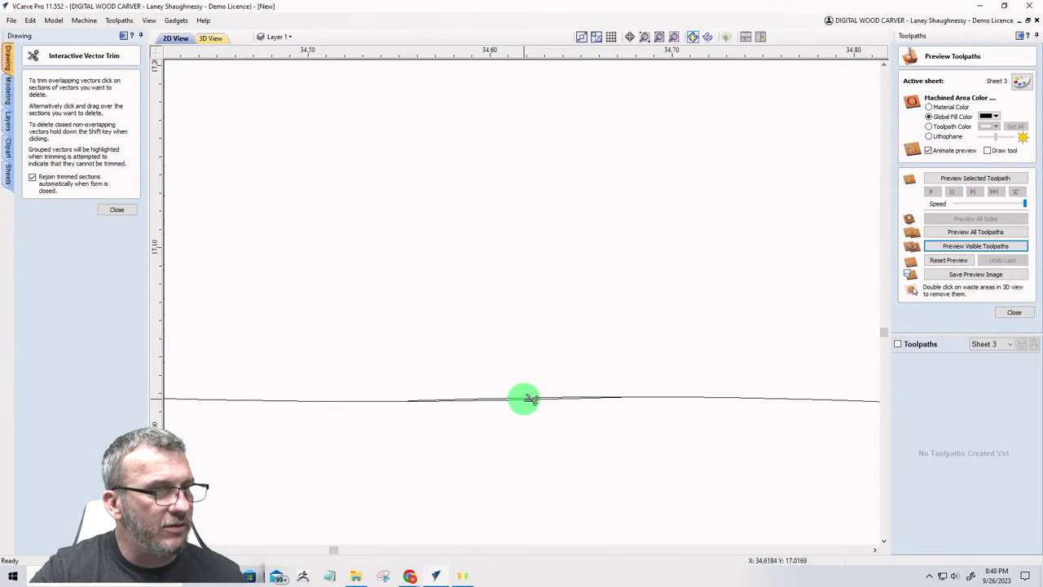
{"action": "left_click", "coordinate": [524, 398]}
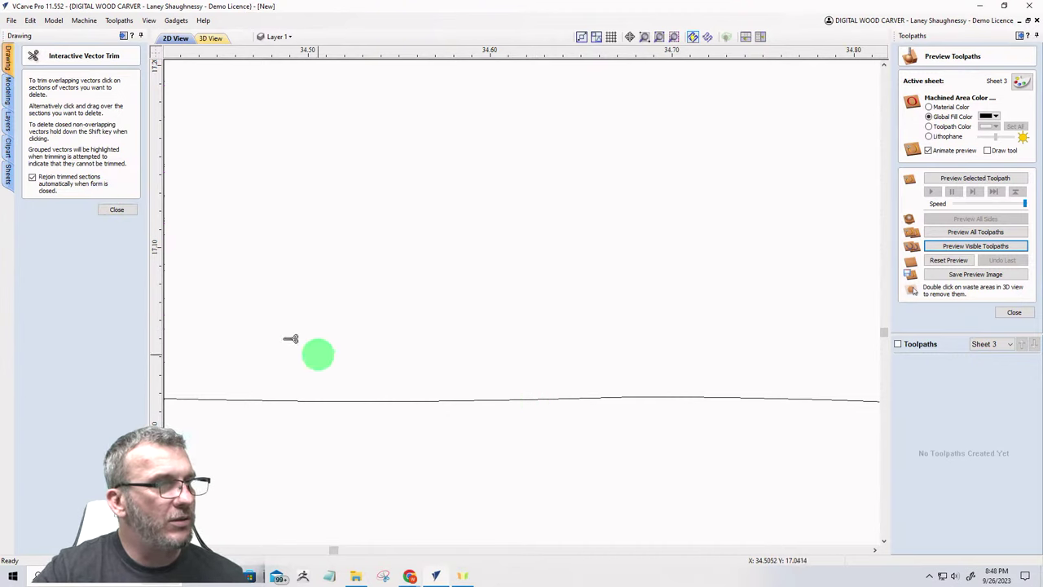
{"action": "left_click", "coordinate": [117, 210]}
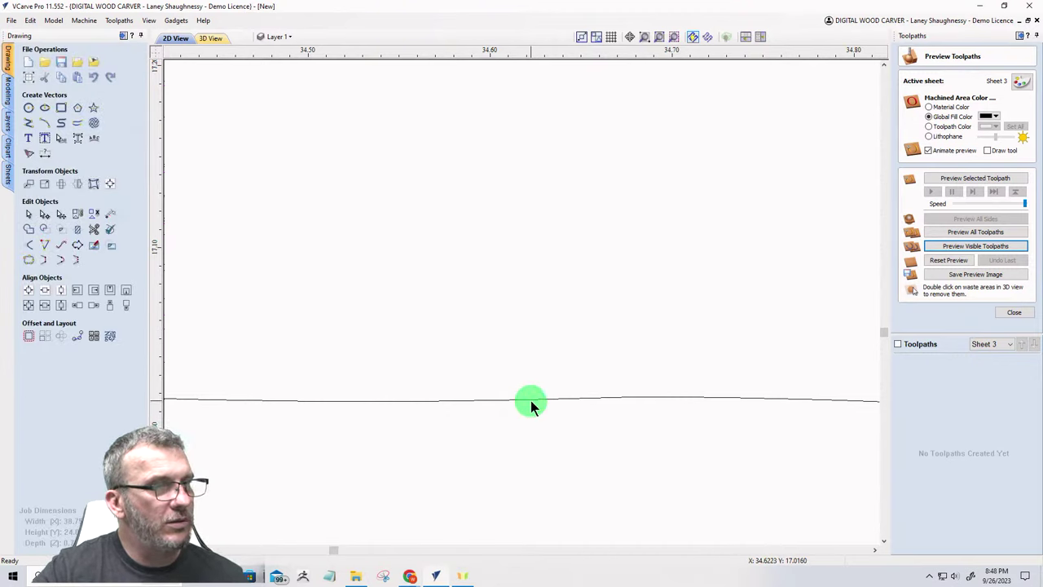
Step: Trim away the remaining duplicate overlapping section along the outline's edge
{"action": "left_click", "coordinate": [719, 396]}
{"action": "scroll", "coordinate": [514, 476], "scroll_direction": "down", "scroll_amount": 5}
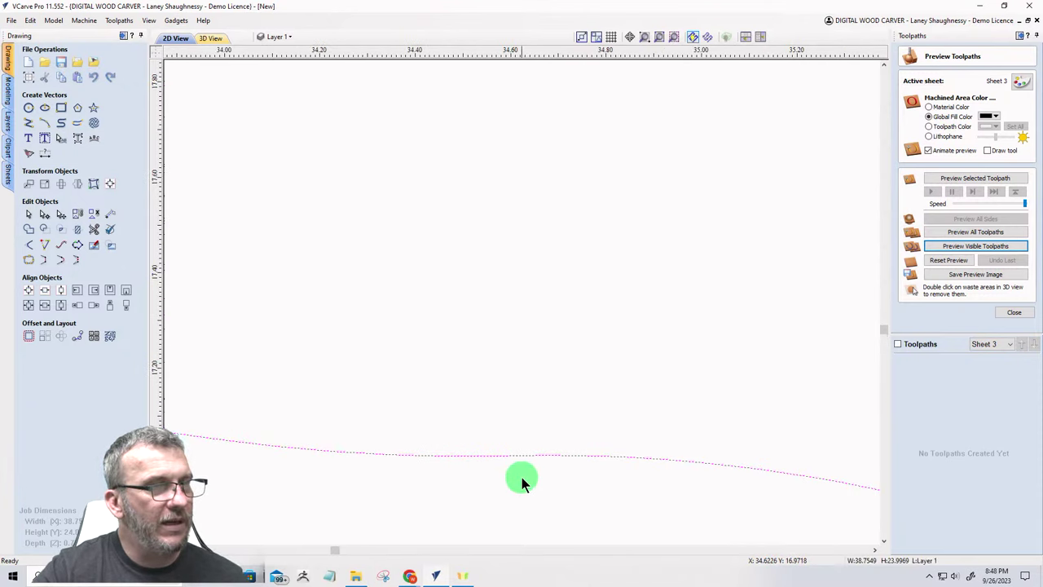
{"action": "scroll", "coordinate": [576, 277], "scroll_direction": "down", "scroll_amount": 4}
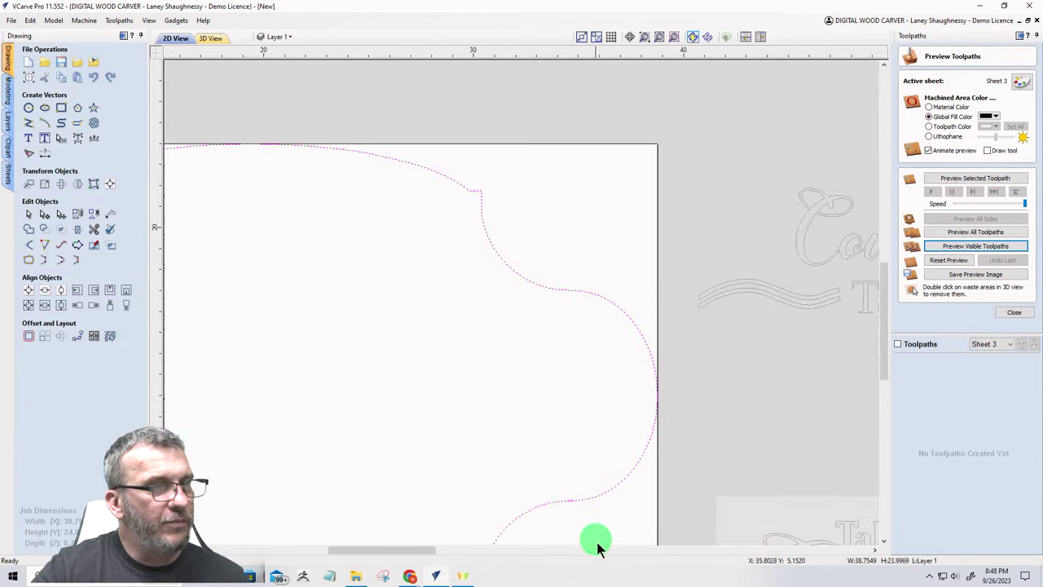
{"action": "scroll", "coordinate": [601, 528], "scroll_direction": "up", "scroll_amount": 2}
{"action": "scroll", "coordinate": [552, 426], "scroll_direction": "up", "scroll_amount": 4}
{"action": "scroll", "coordinate": [383, 391], "scroll_direction": "up", "scroll_amount": 3}
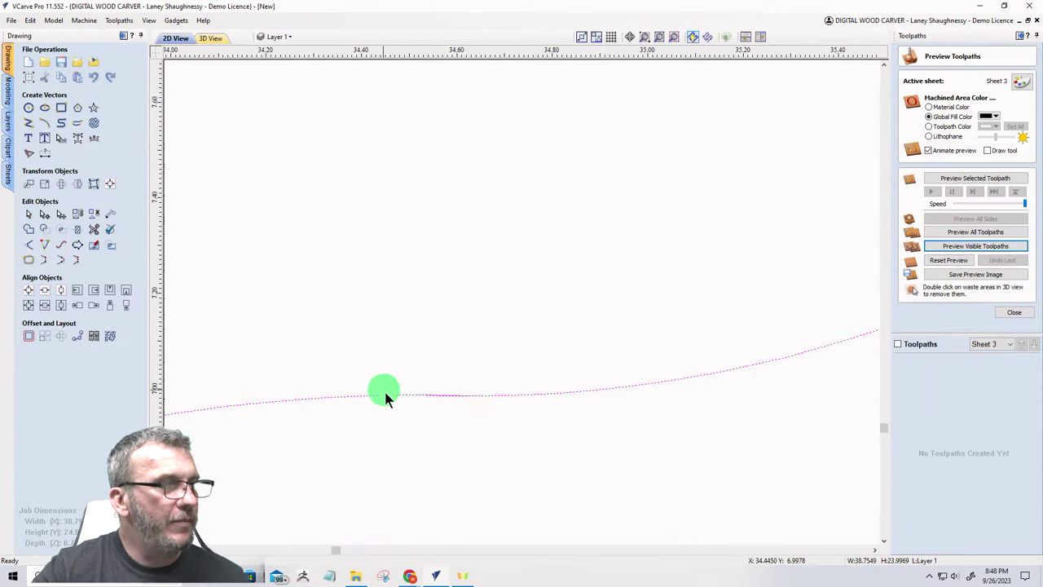
{"action": "scroll", "coordinate": [489, 391], "scroll_direction": "up", "scroll_amount": 4}
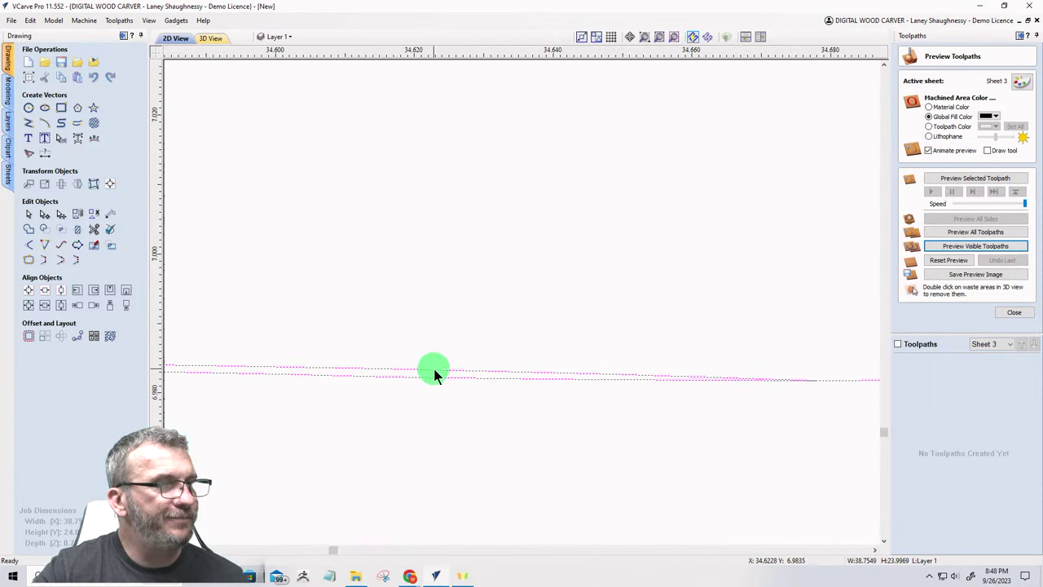
{"action": "scroll", "coordinate": [653, 416], "scroll_direction": "down", "scroll_amount": 1}
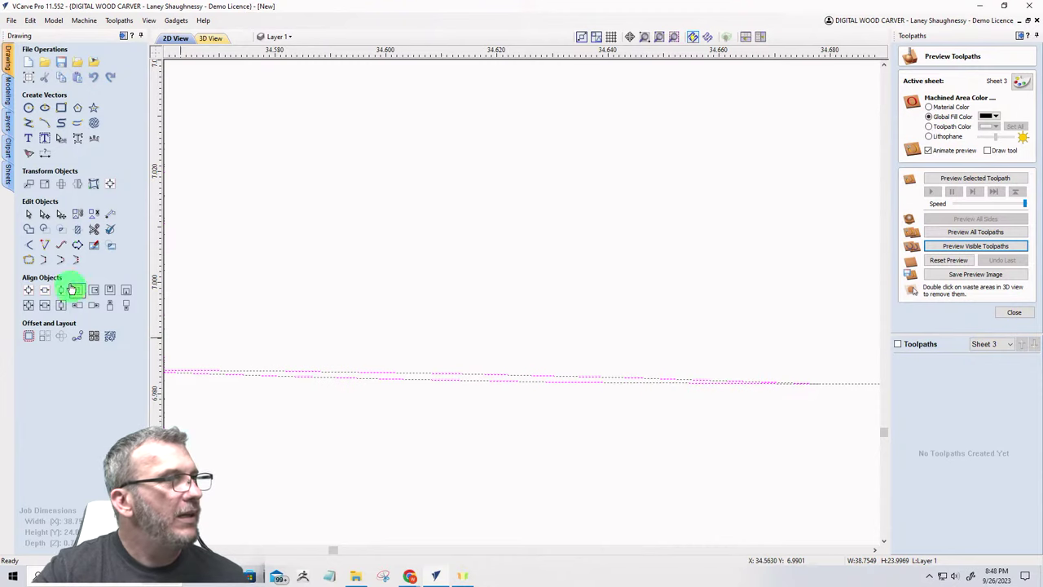
{"action": "left_click", "coordinate": [92, 231]}
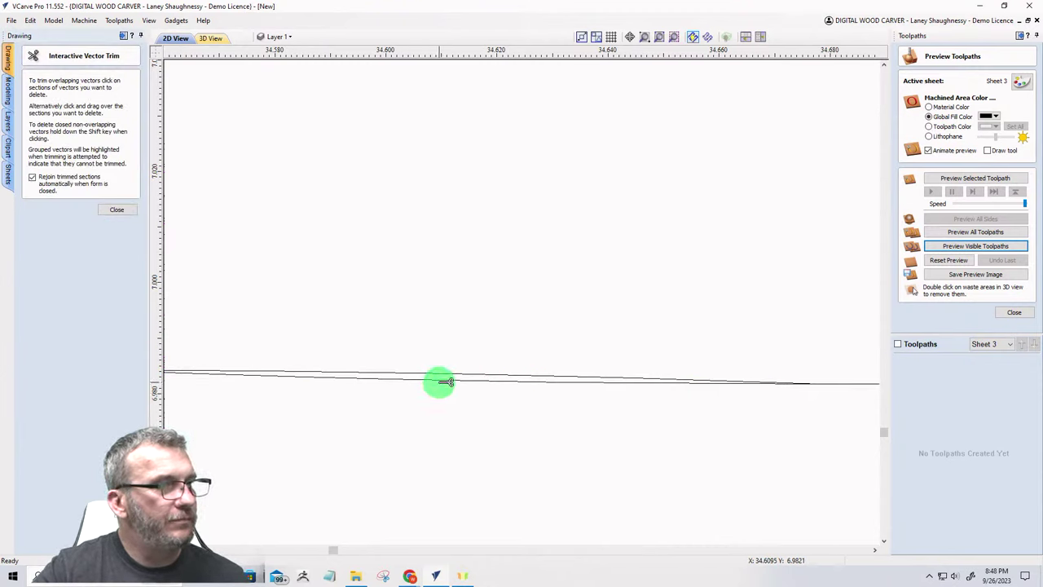
{"action": "left_click", "coordinate": [439, 382]}
{"action": "scroll", "coordinate": [534, 416], "scroll_direction": "down", "scroll_amount": 2}
{"action": "scroll", "coordinate": [534, 416], "scroll_direction": "down", "scroll_amount": 4}
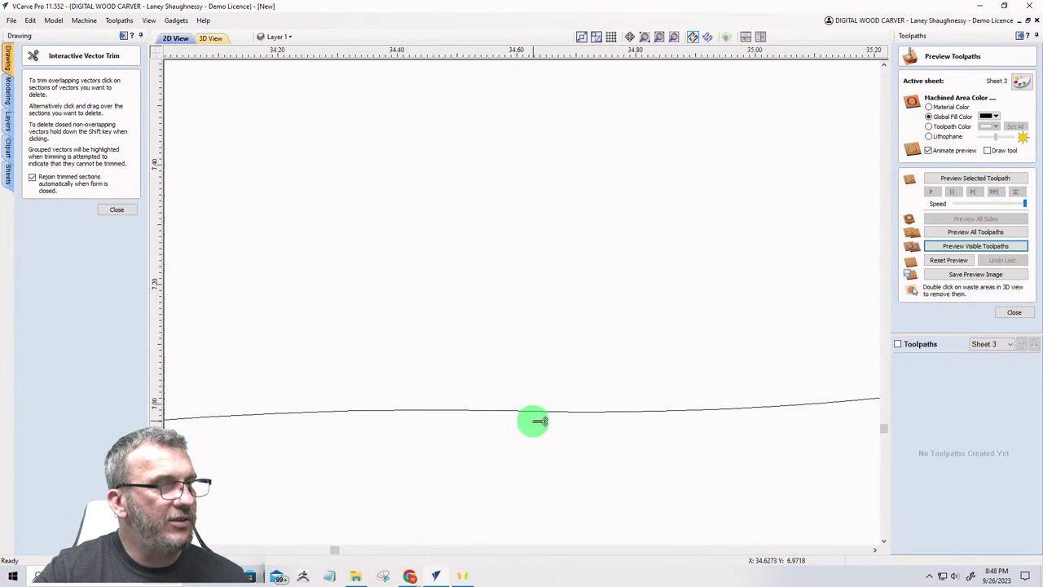
{"action": "left_click", "coordinate": [119, 211]}
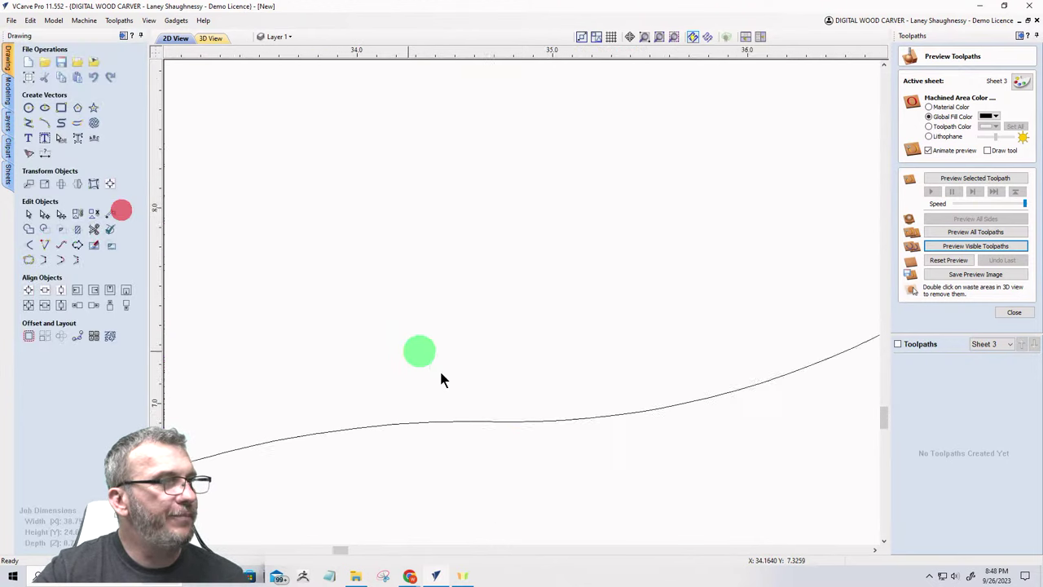
Step: Select the cleaned-up plaque outline curve
{"action": "scroll", "coordinate": [541, 400], "scroll_direction": "down", "scroll_amount": 2}
{"action": "left_click", "coordinate": [541, 395]}
{"action": "scroll", "coordinate": [635, 405], "scroll_direction": "down", "scroll_amount": 5}
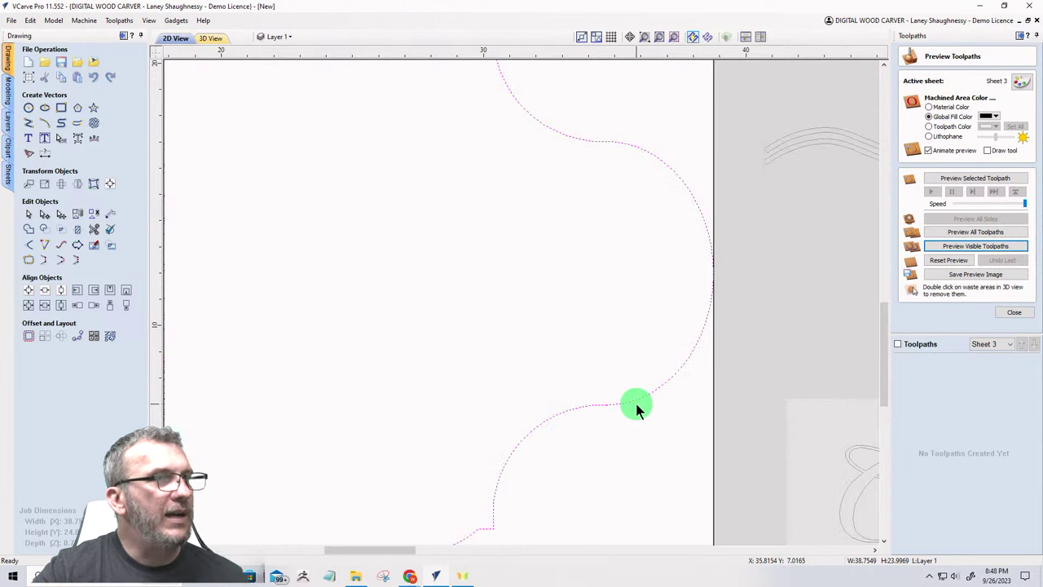
Step: Offset the plaque outline Inwards/Left by a distance of 1 inch
{"action": "left_click", "coordinate": [29, 335]}
{"action": "double_click", "coordinate": [78, 140]}
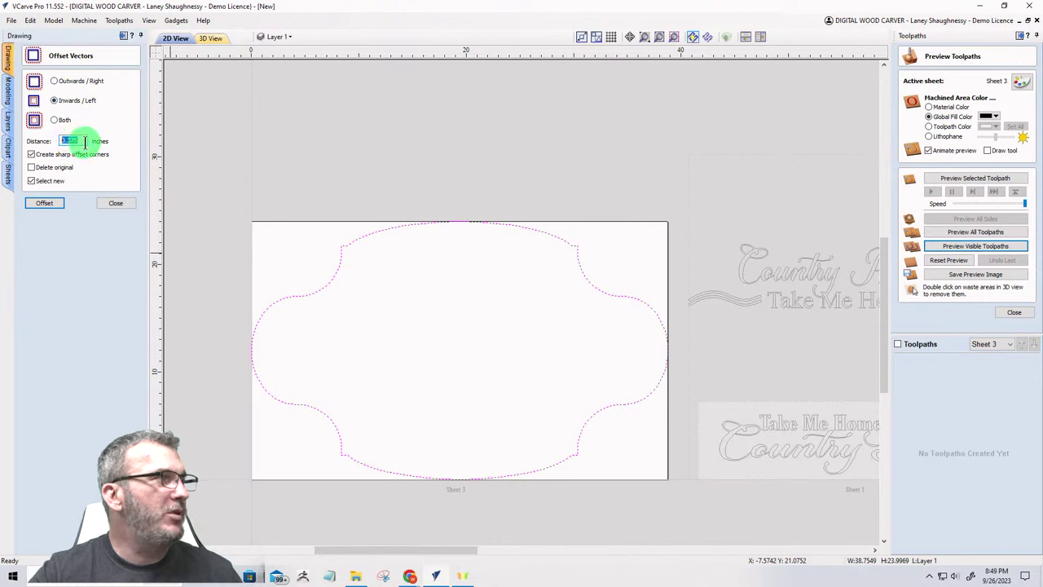
{"action": "left_click_drag", "start_coordinate": [84, 140], "coordinate": [47, 137]}
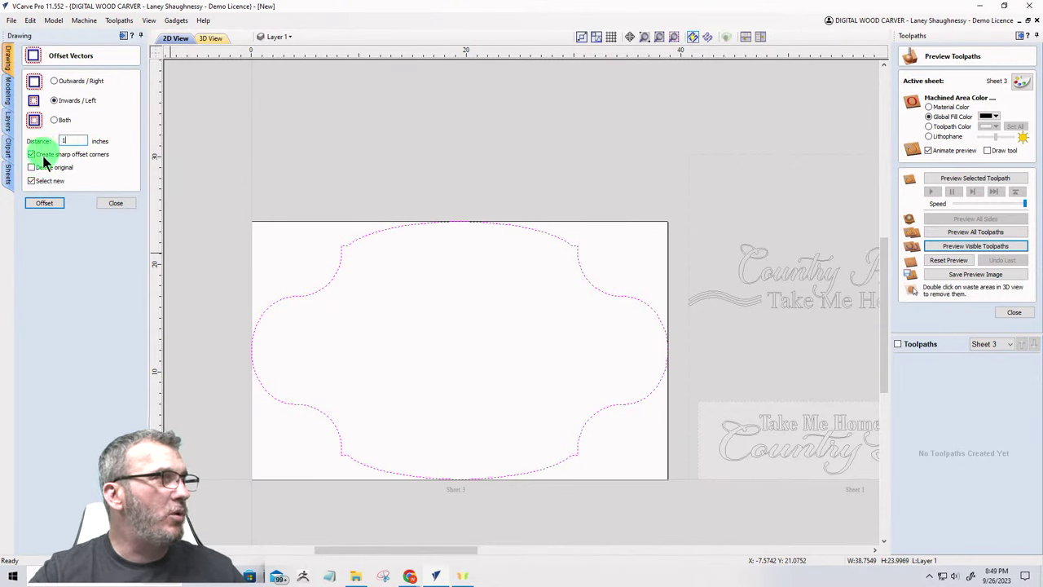
{"action": "left_click", "coordinate": [39, 203]}
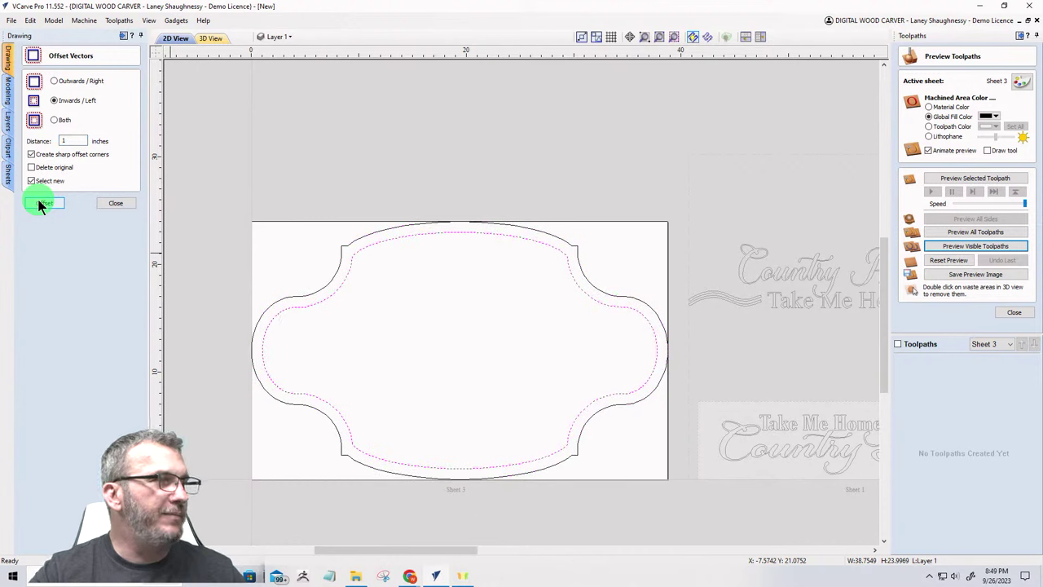
{"action": "left_click", "coordinate": [45, 202]}
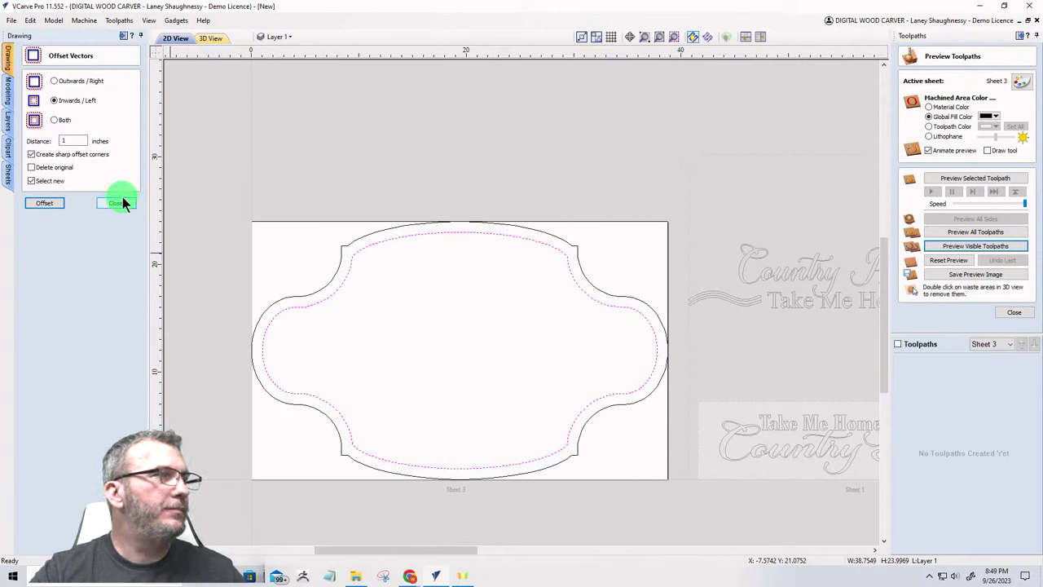
{"action": "scroll", "coordinate": [415, 251], "scroll_direction": "up", "scroll_amount": 5}
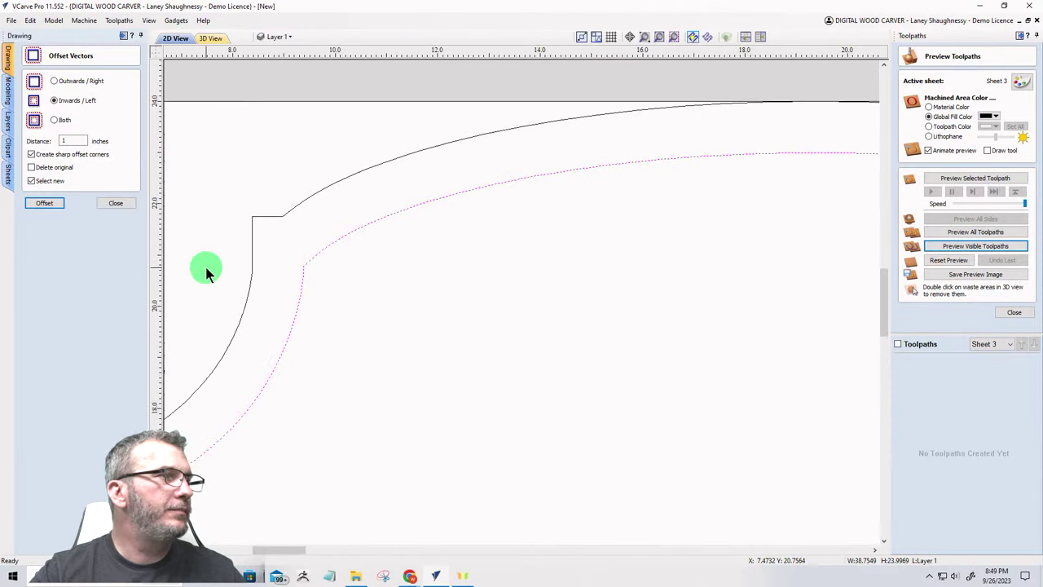
{"action": "scroll", "coordinate": [354, 224], "scroll_direction": "down", "scroll_amount": 5}
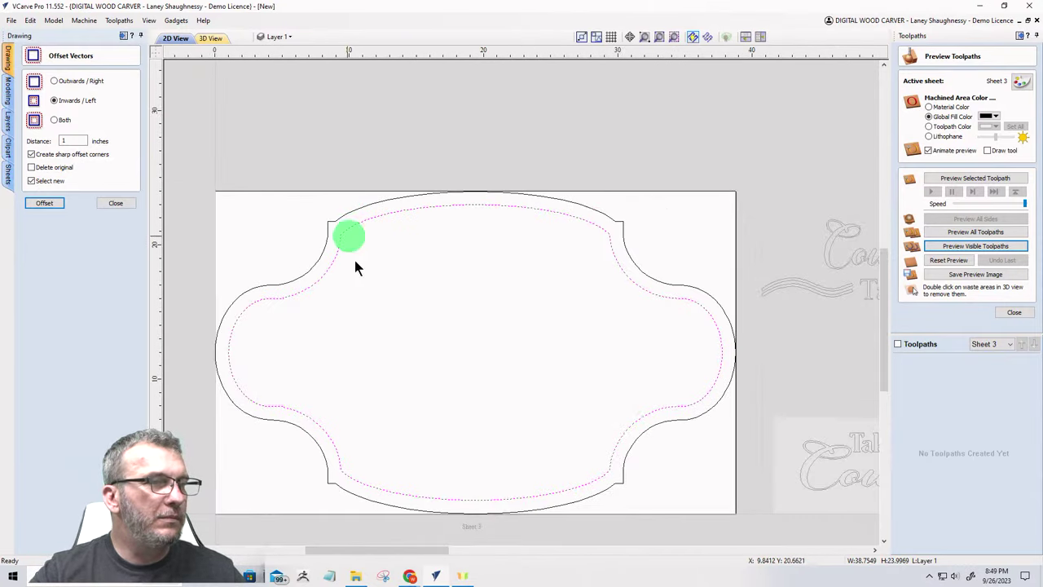
{"action": "scroll", "coordinate": [621, 487], "scroll_direction": "up", "scroll_amount": 6}
{"action": "scroll", "coordinate": [599, 461], "scroll_direction": "down", "scroll_amount": 6}
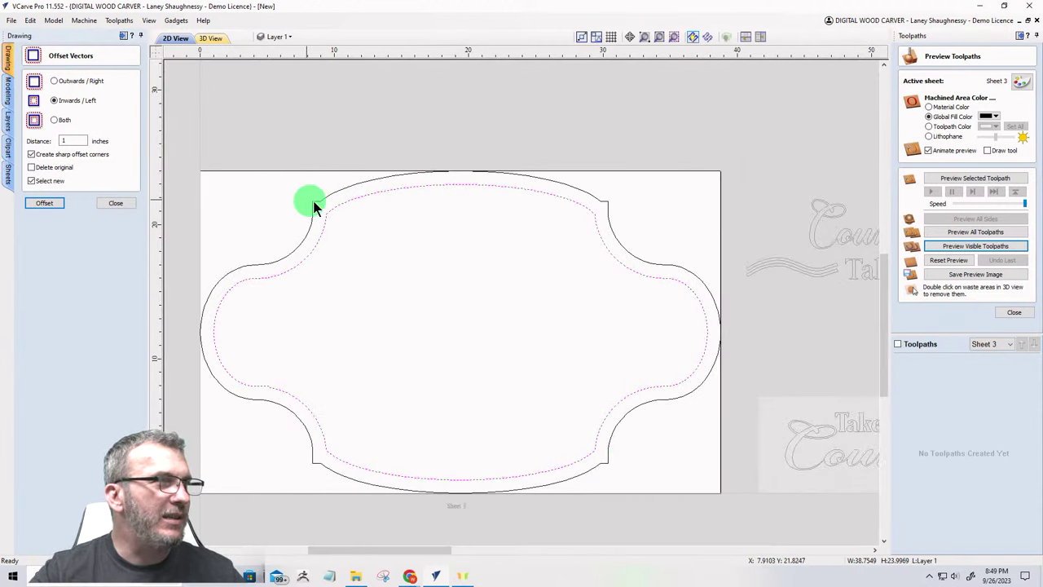
{"action": "scroll", "coordinate": [330, 243], "scroll_direction": "down", "scroll_amount": 2}
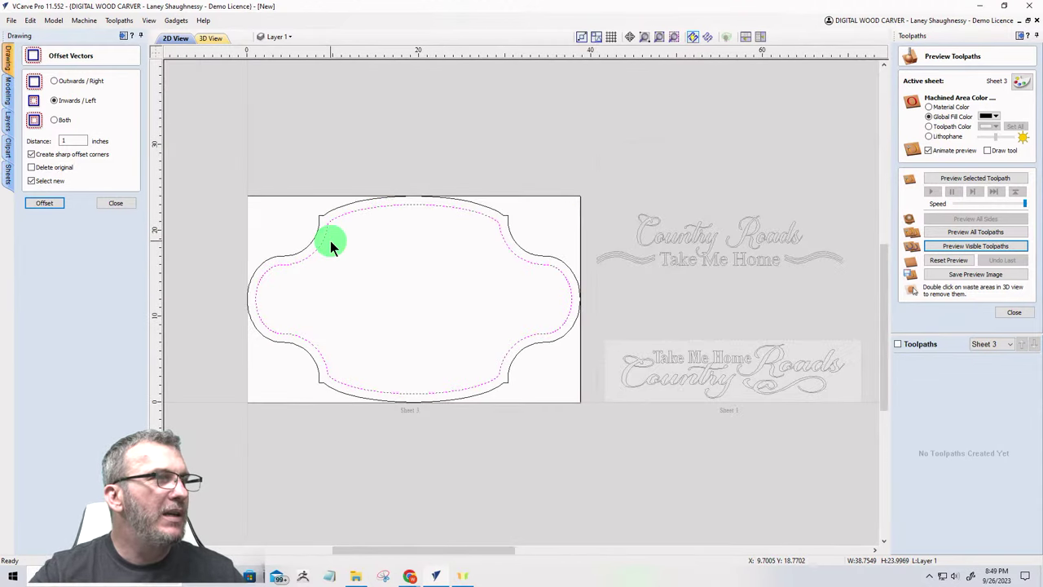
{"action": "scroll", "coordinate": [330, 242], "scroll_direction": "up", "scroll_amount": 2}
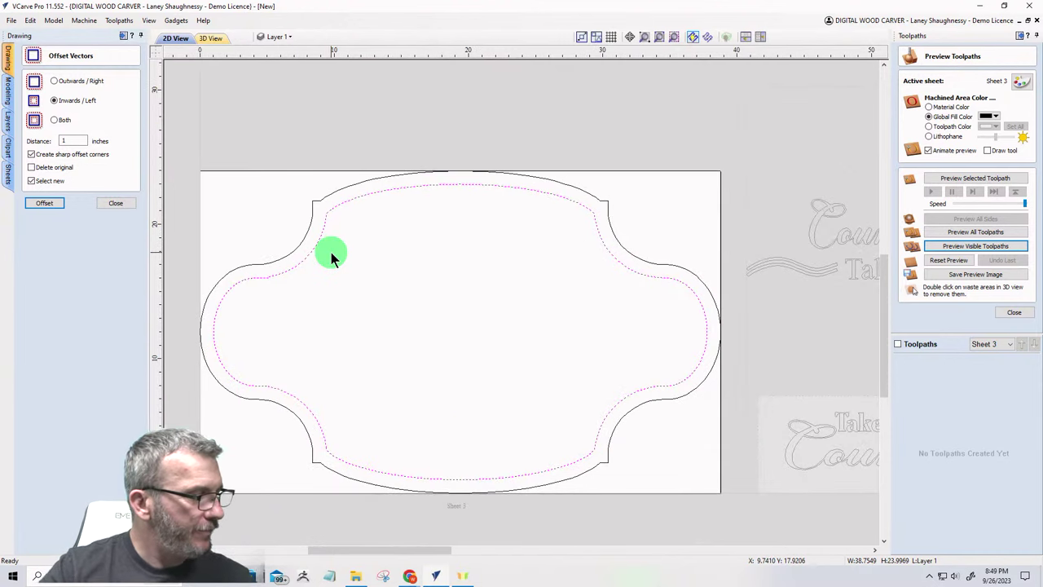
{"action": "scroll", "coordinate": [326, 204], "scroll_direction": "up", "scroll_amount": 2}
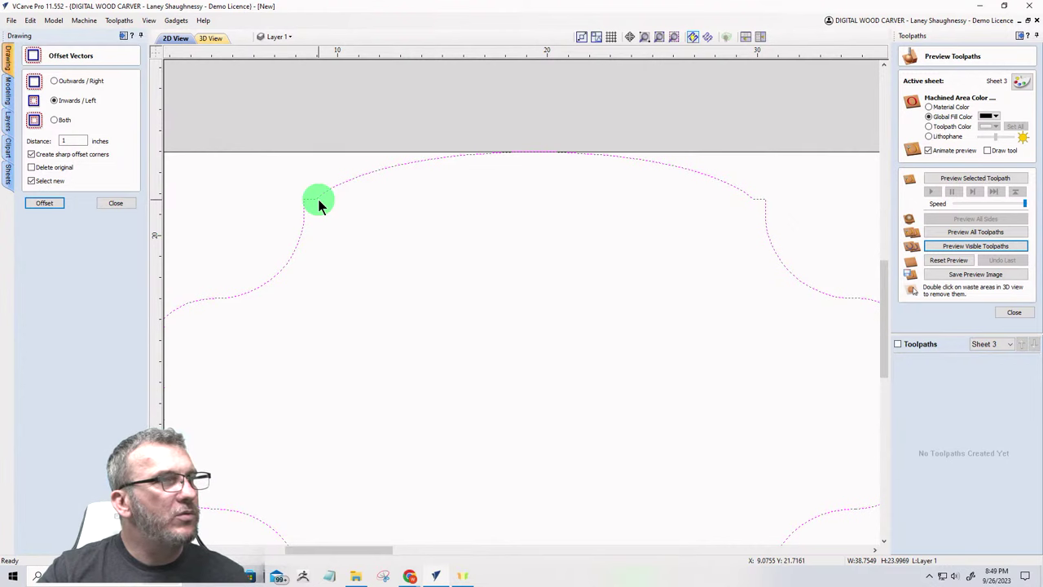
{"action": "scroll", "coordinate": [317, 203], "scroll_direction": "down", "scroll_amount": 1}
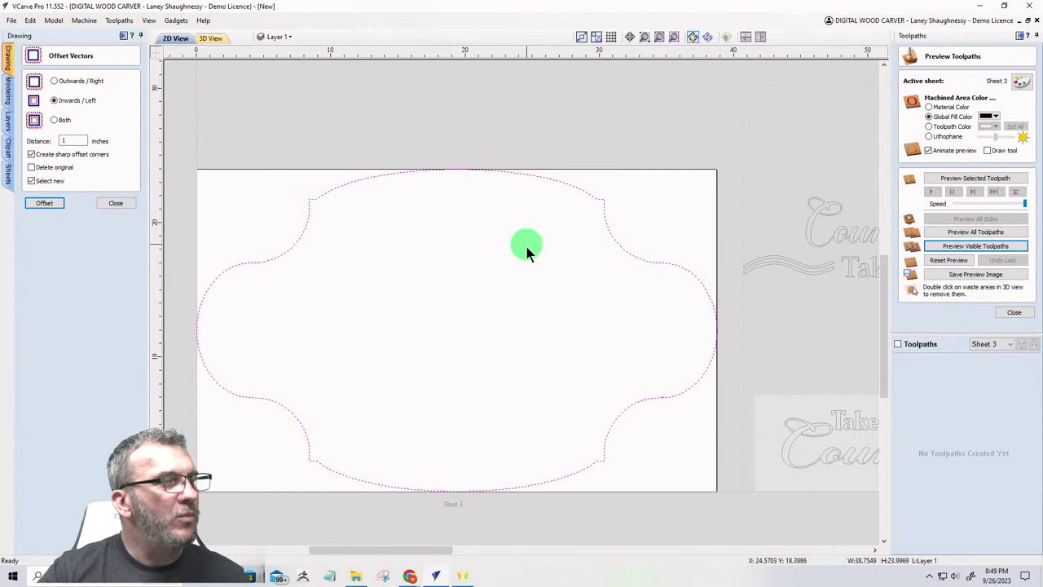
{"action": "left_click", "coordinate": [41, 203]}
{"action": "left_click", "coordinate": [116, 203]}
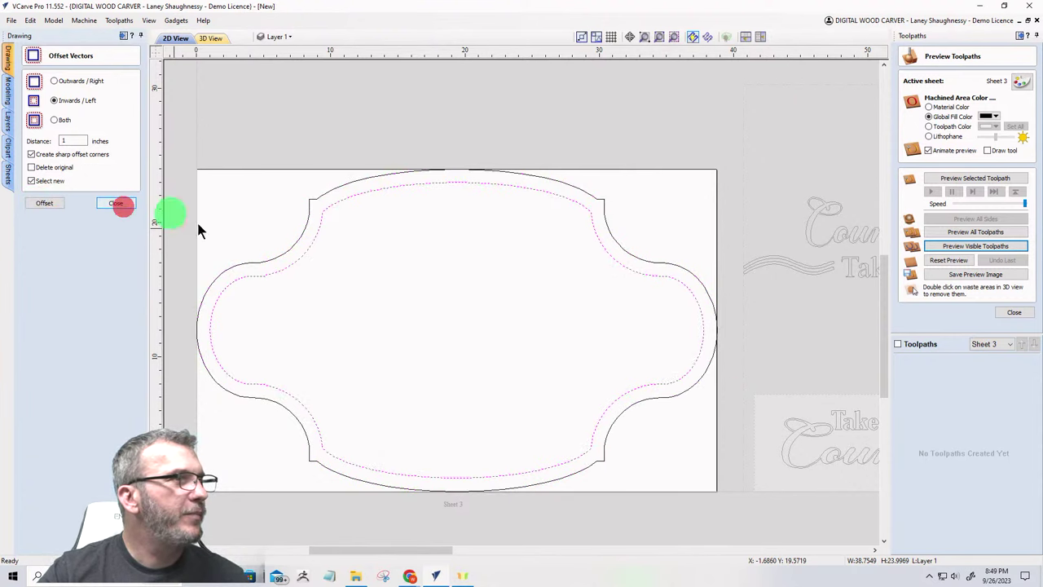
{"action": "scroll", "coordinate": [361, 284], "scroll_direction": "down", "scroll_amount": 2}
Step: Draw a 5.5 inch diameter circle centred at X 4.4502, Y 12 in the plaque's left end
{"action": "left_click", "coordinate": [28, 109]}
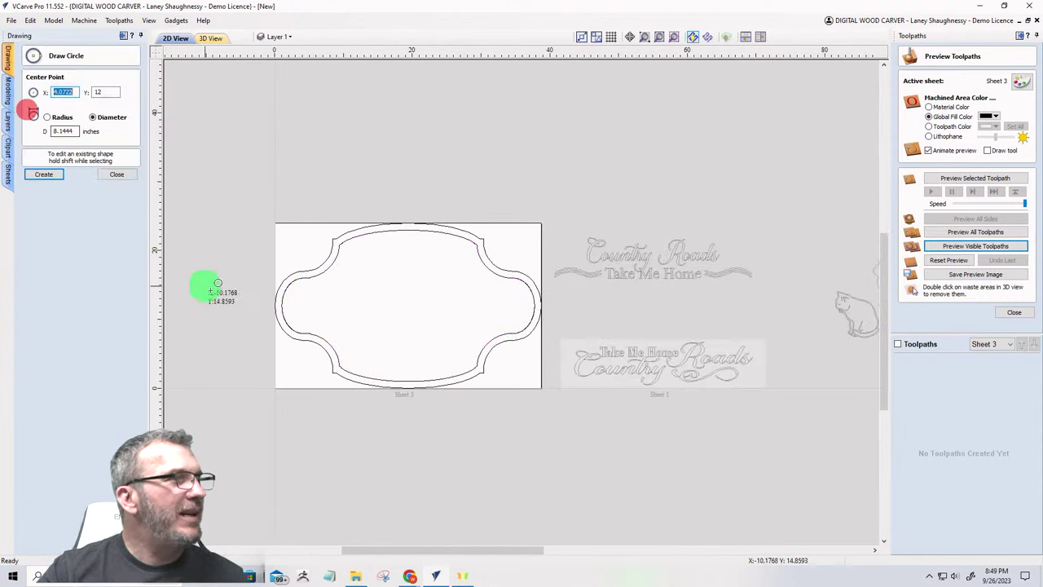
{"action": "scroll", "coordinate": [294, 308], "scroll_direction": "up", "scroll_amount": 2}
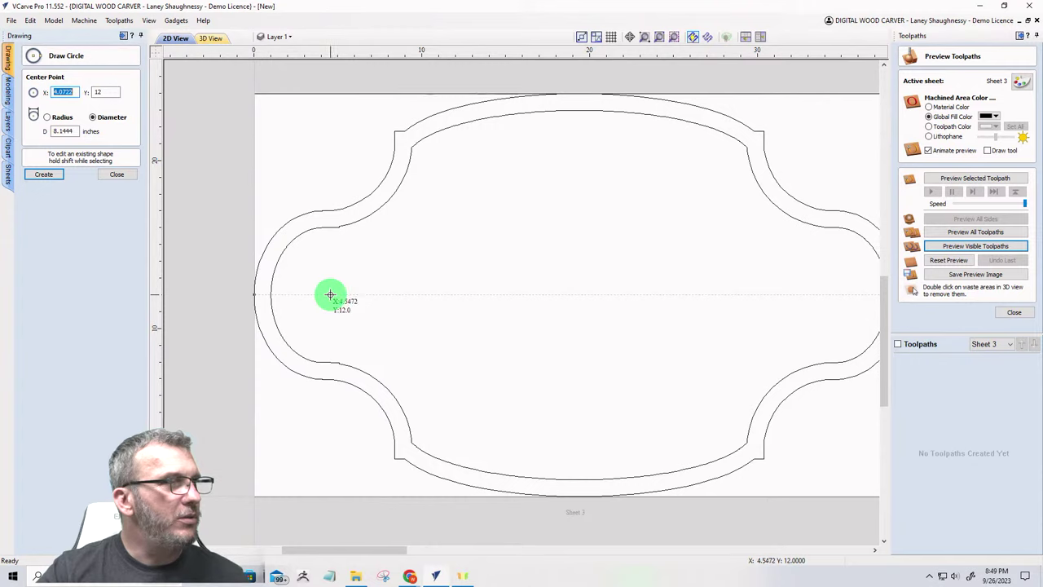
{"action": "left_click", "coordinate": [329, 294]}
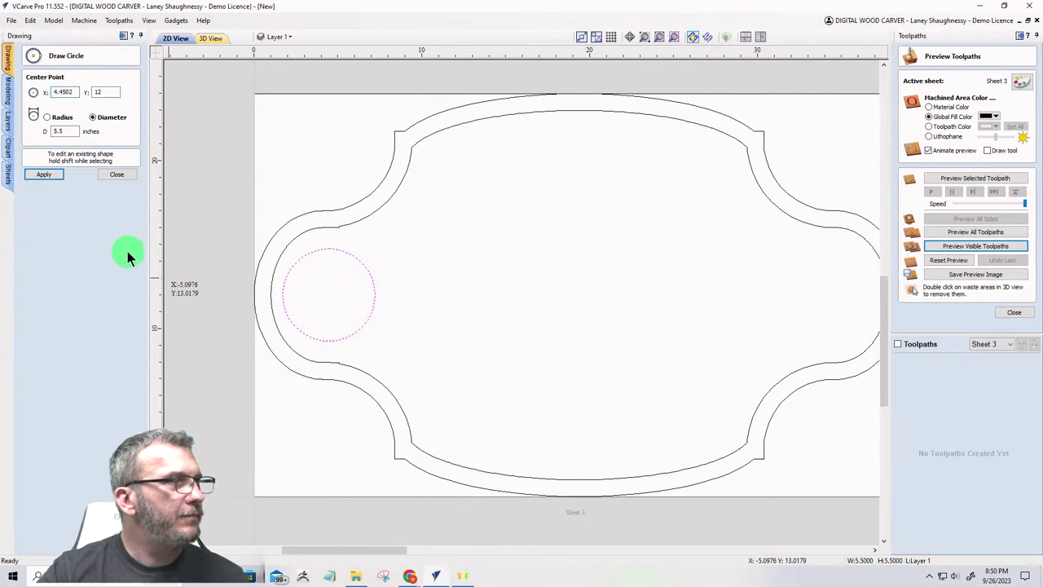
{"action": "left_click", "coordinate": [116, 172]}
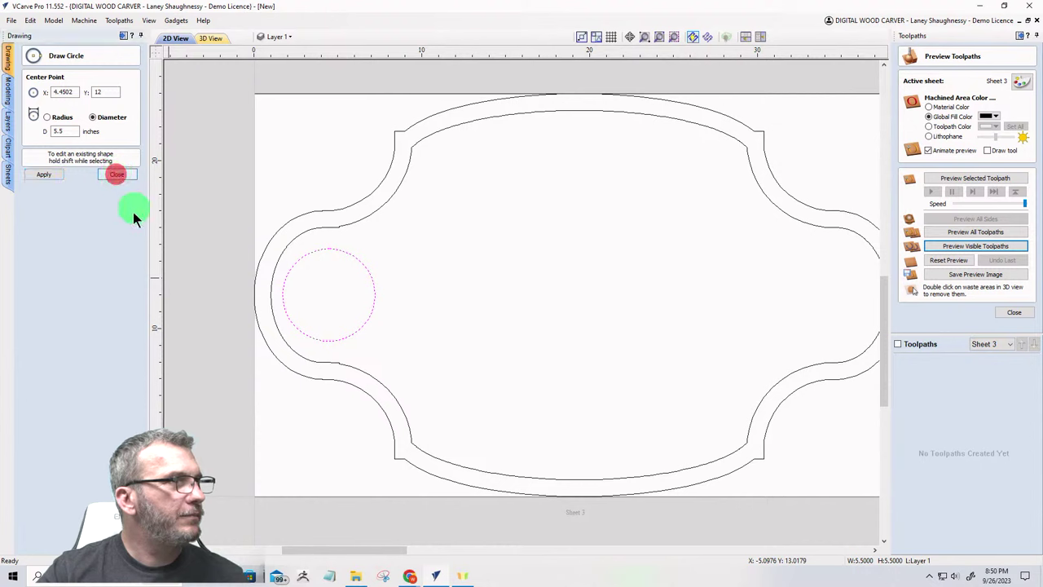
Step: Stretch the circle into a roughly 5.5 x 7.08 oval and nudge it into place
{"action": "left_click", "coordinate": [332, 249]}
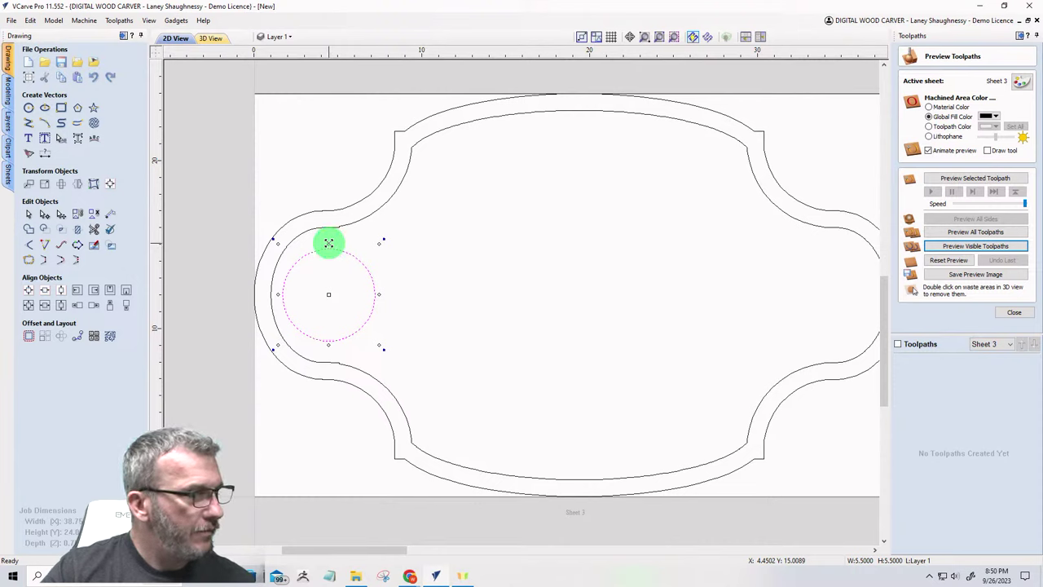
{"action": "left_click_drag", "start_coordinate": [329, 242], "coordinate": [328, 231]}
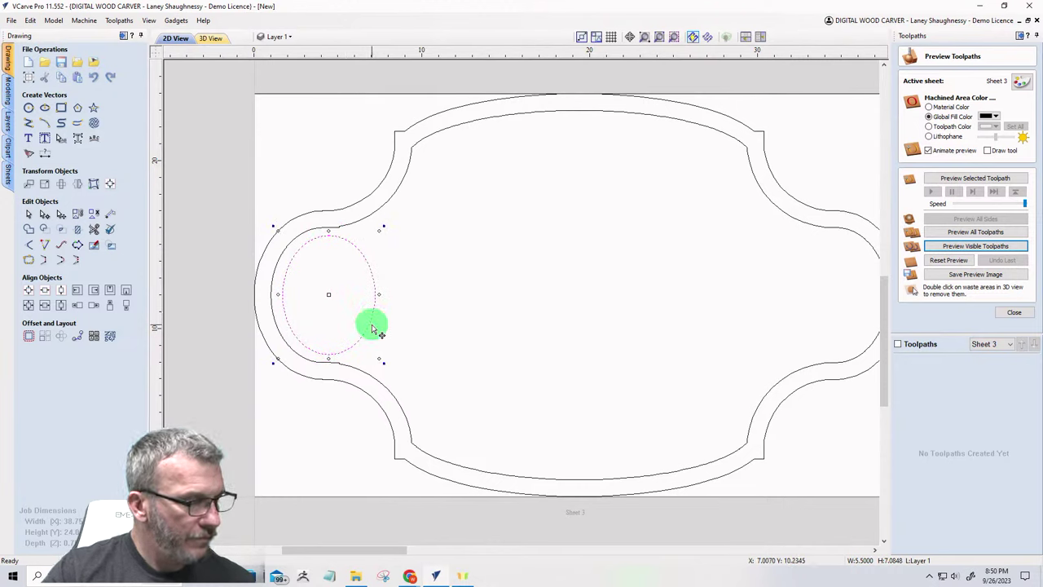
{"action": "left_click_drag", "start_coordinate": [371, 324], "coordinate": [369, 325]}
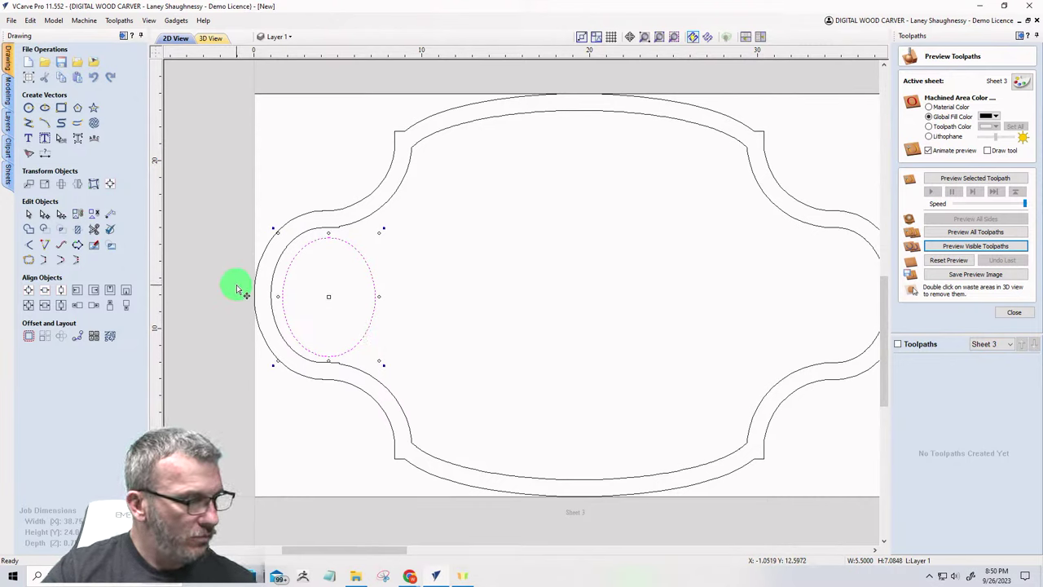
{"action": "left_click_drag", "start_coordinate": [236, 287], "coordinate": [233, 288]}
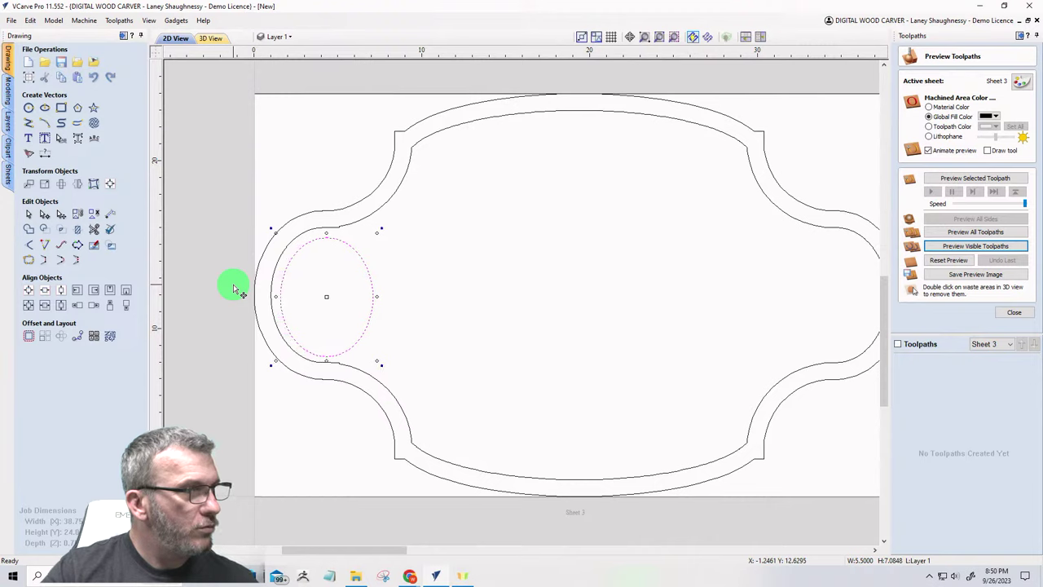
{"action": "key", "text": "Up"}
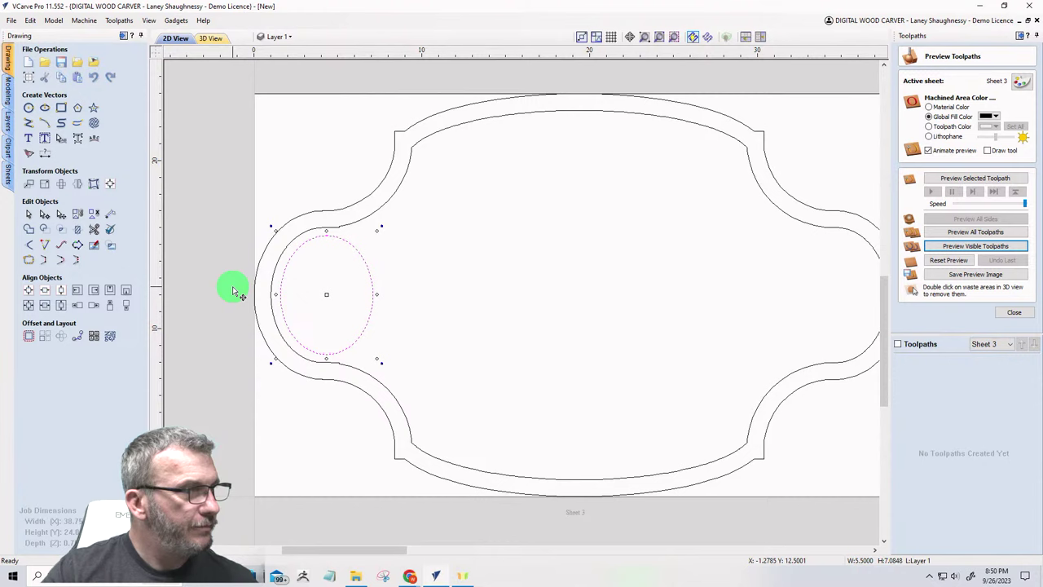
Step: Mirror a horizontally flipped copy of the oval to the plaque's right end
{"action": "left_click", "coordinate": [77, 183]}
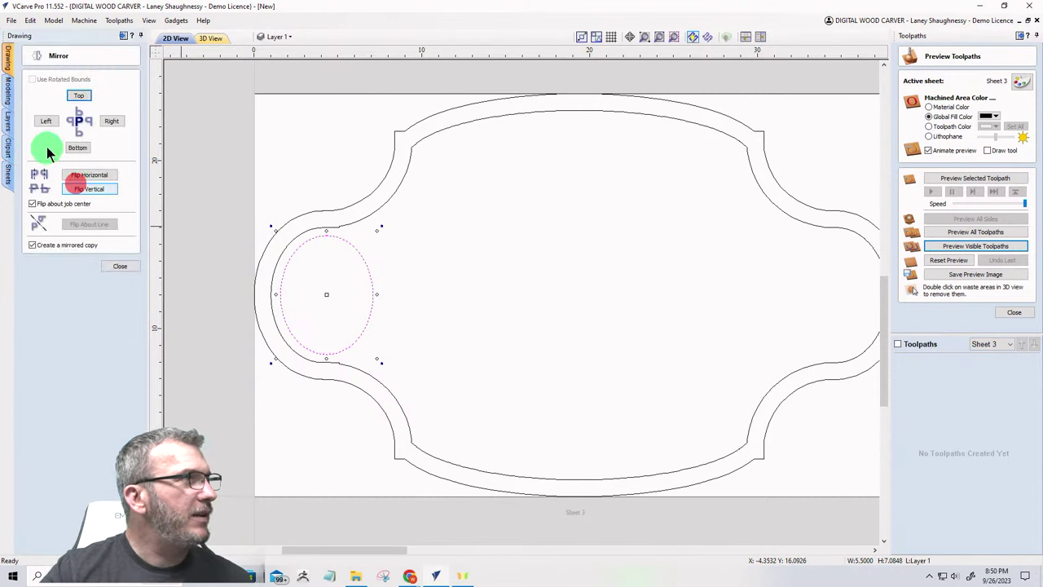
{"action": "left_click", "coordinate": [88, 174]}
{"action": "scroll", "coordinate": [412, 304], "scroll_direction": "down", "scroll_amount": 1}
{"action": "scroll", "coordinate": [412, 305], "scroll_direction": "down", "scroll_amount": 1}
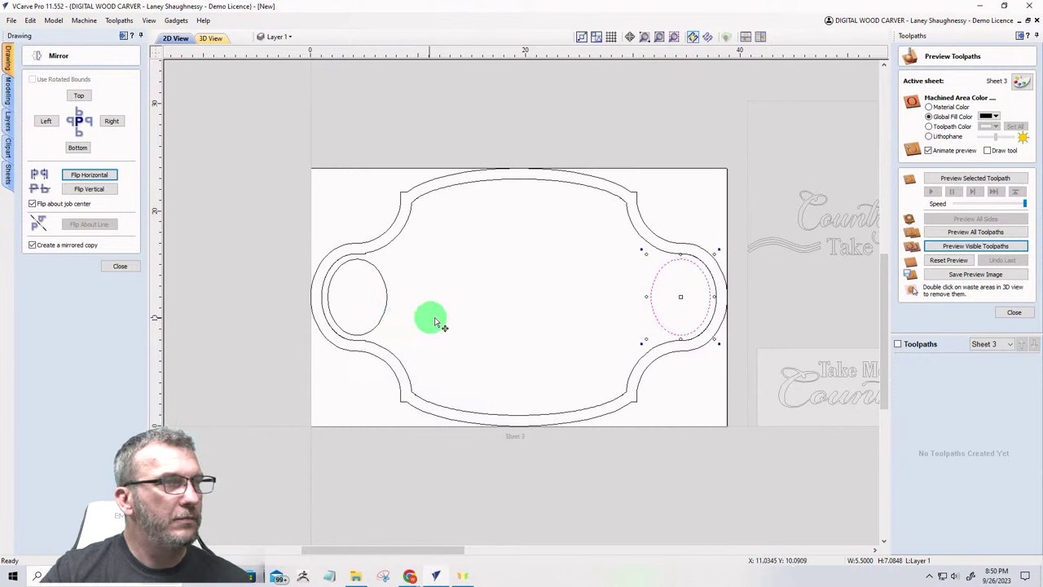
{"action": "left_click", "coordinate": [119, 267]}
Step: Deselect both ovals and start a text object in Babyground at 2.0807 inches
{"action": "left_click", "coordinate": [344, 352]}
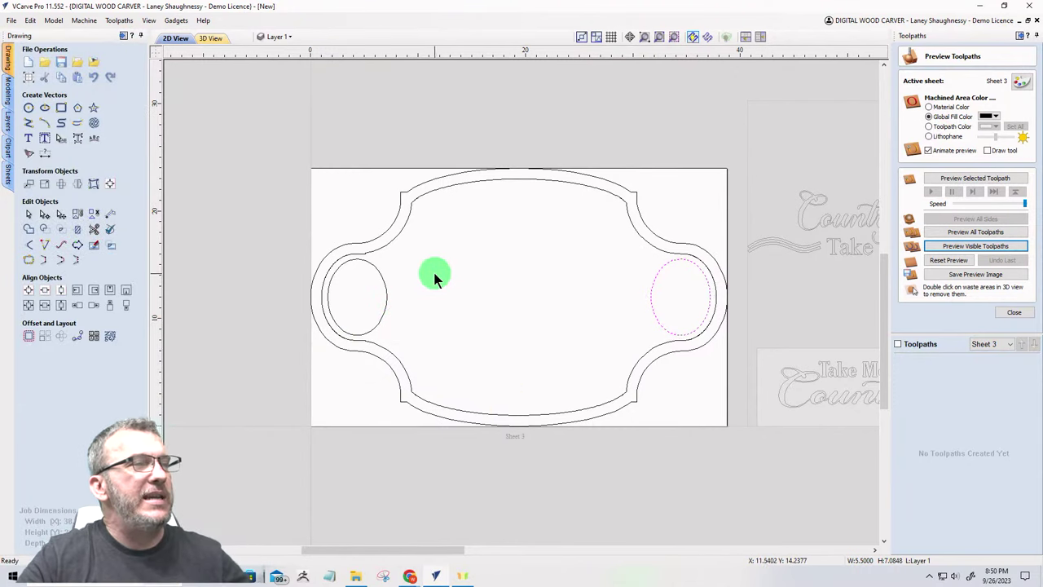
{"action": "left_click", "coordinate": [487, 216]}
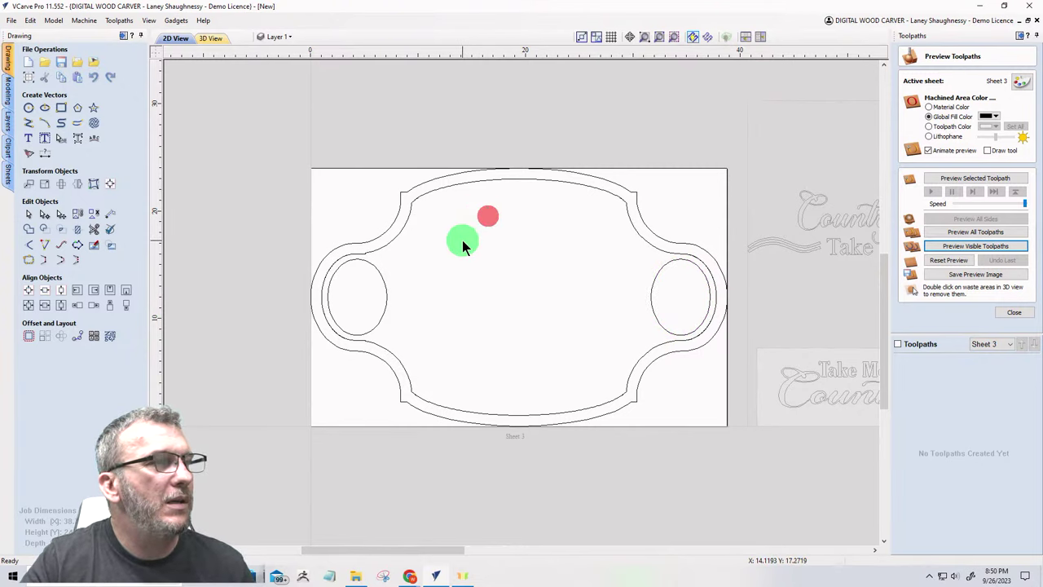
{"action": "left_click", "coordinate": [43, 140]}
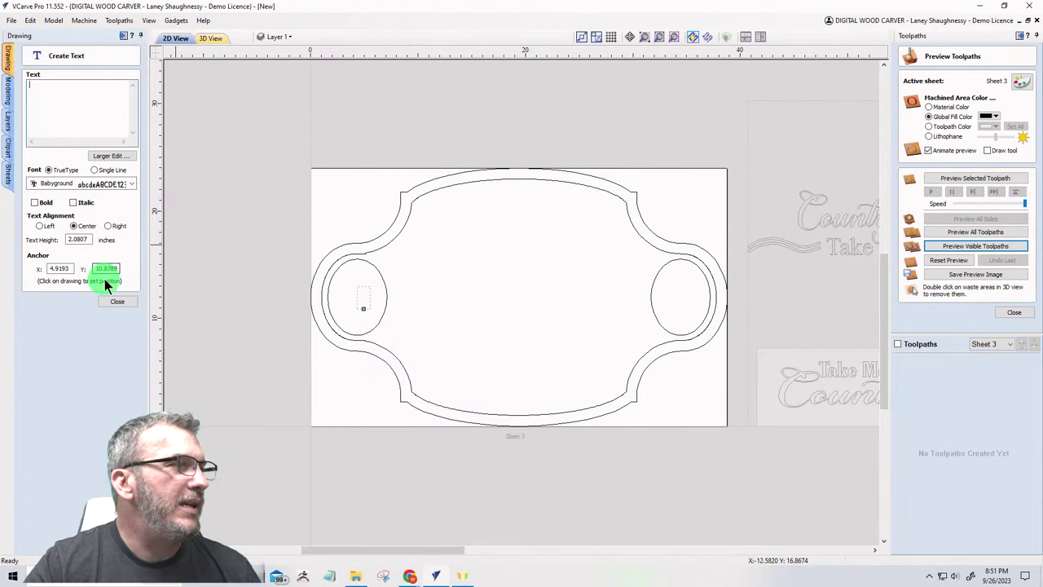
Step: Enter the letter 'R' as the text inside the left oval
{"action": "left_click", "coordinate": [60, 101]}
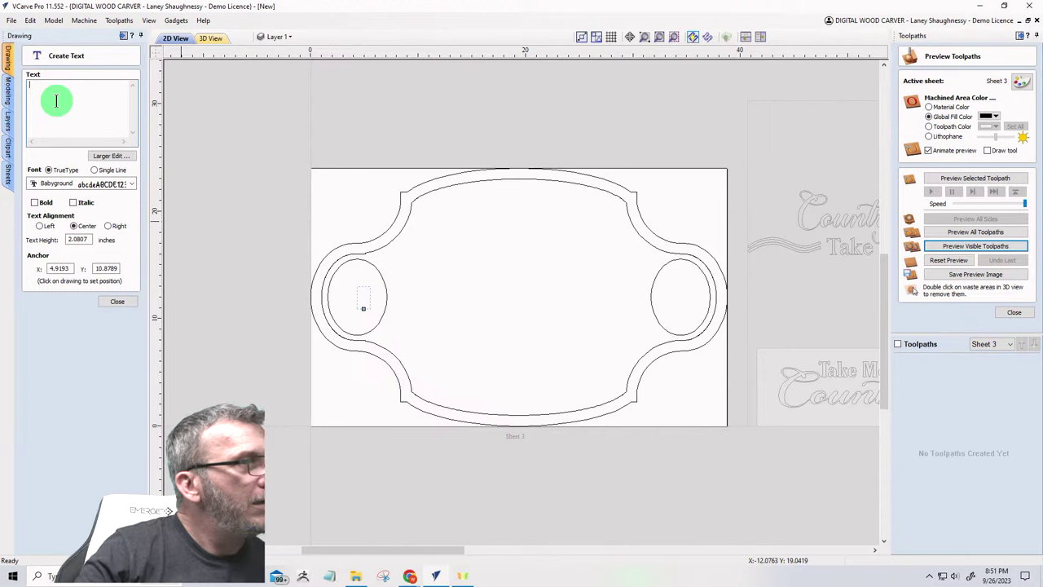
Step: Enter the letter R in the OldAlfie font, enlarged and nudged to fill the left oval
{"action": "type", "text": "R"}
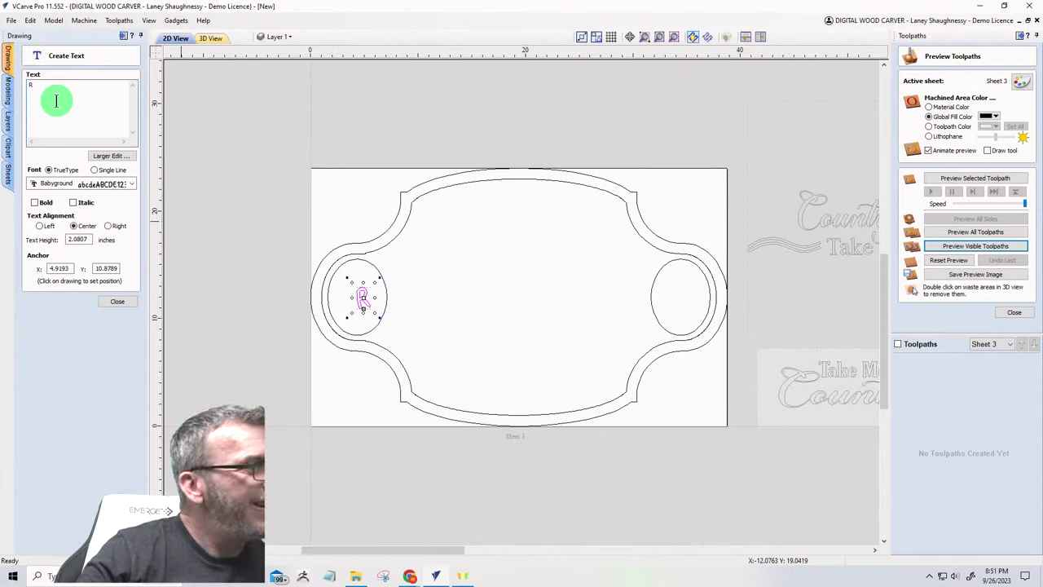
{"action": "left_click", "coordinate": [131, 184]}
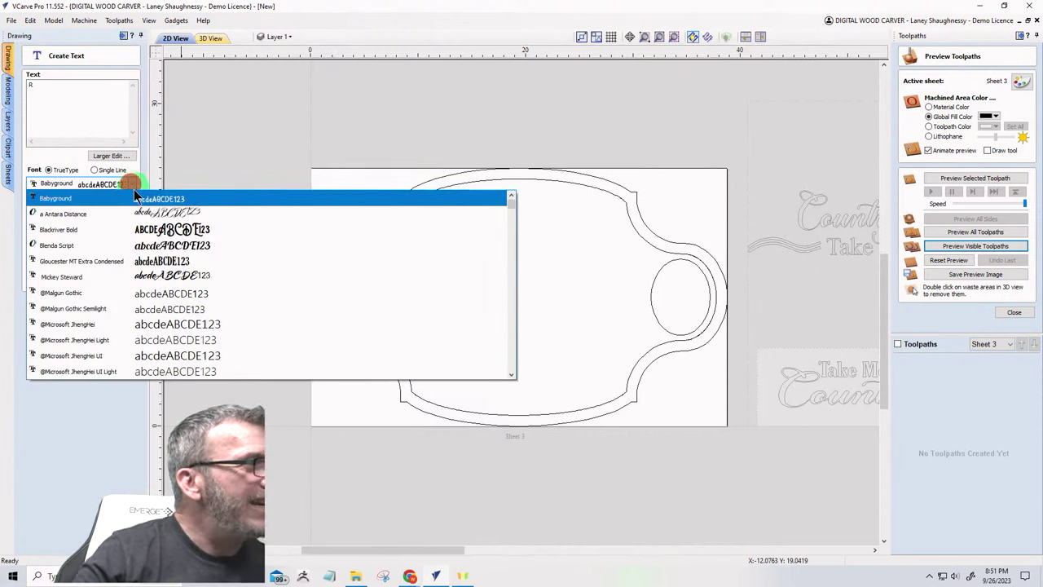
{"action": "scroll", "coordinate": [171, 248], "scroll_direction": "down", "scroll_amount": 1}
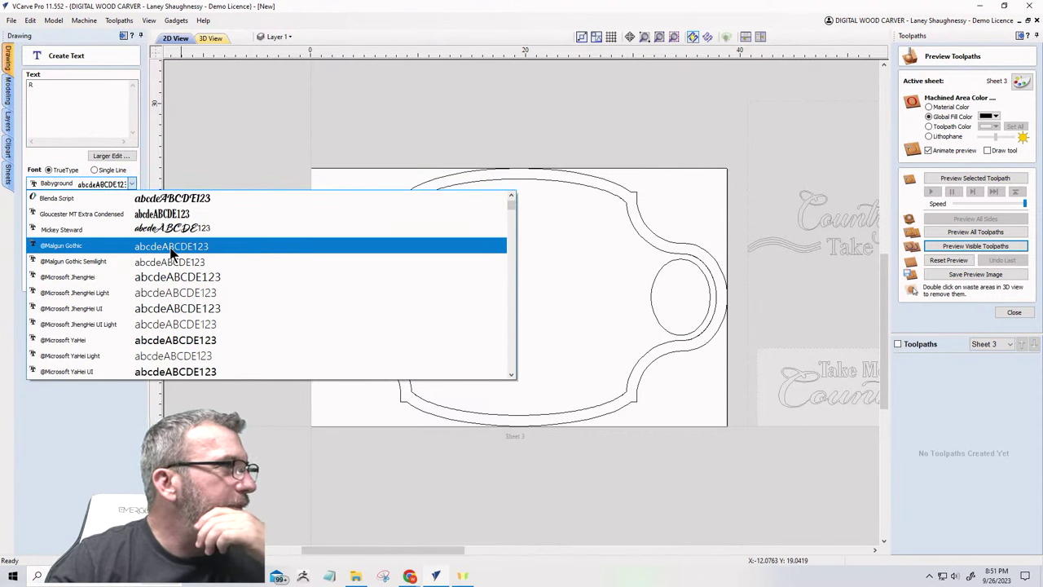
{"action": "scroll", "coordinate": [175, 307], "scroll_direction": "down", "scroll_amount": 12}
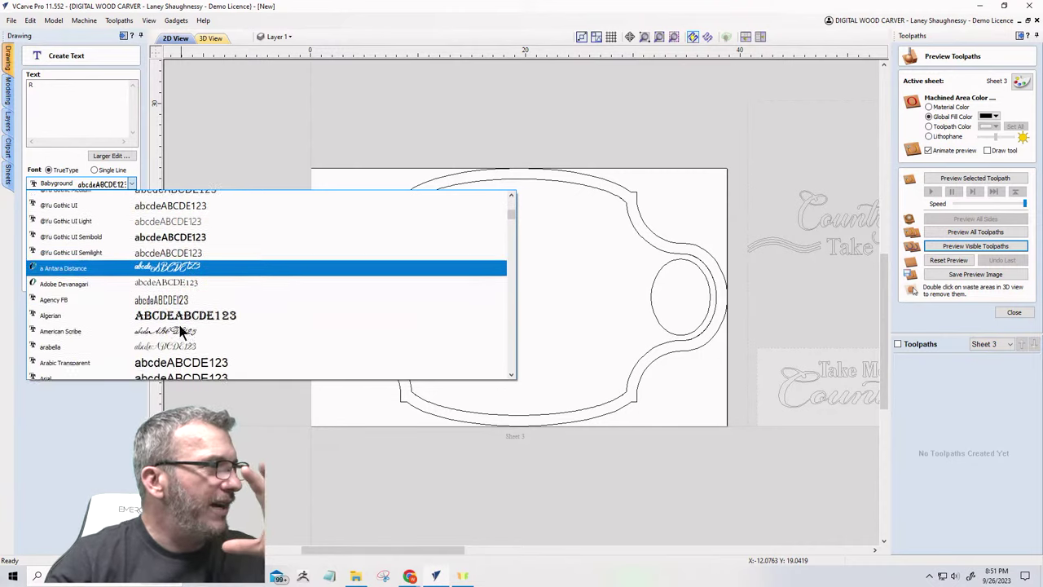
{"action": "scroll", "coordinate": [181, 330], "scroll_direction": "down", "scroll_amount": 4}
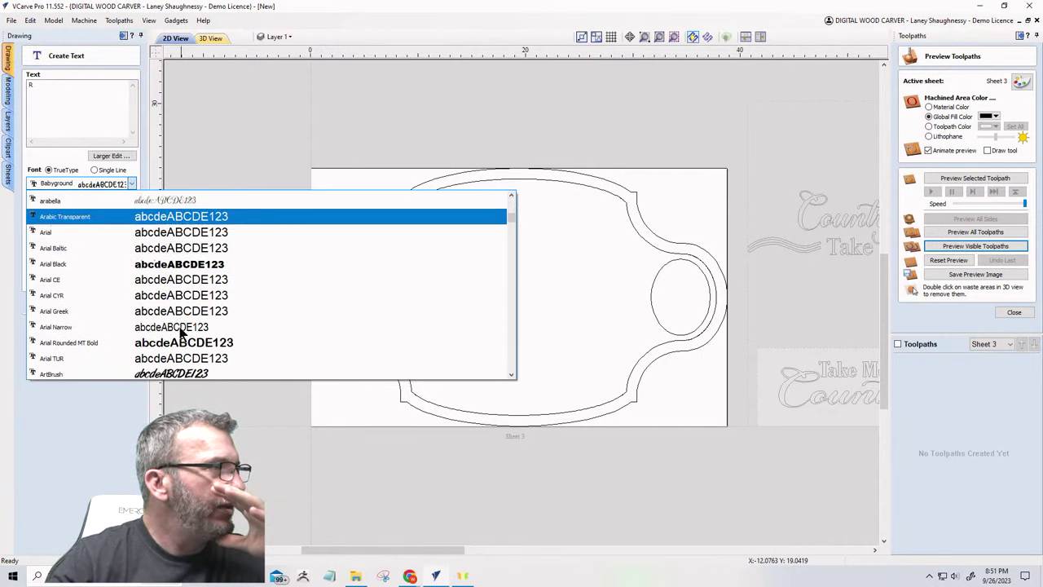
{"action": "scroll", "coordinate": [181, 330], "scroll_direction": "down", "scroll_amount": 6}
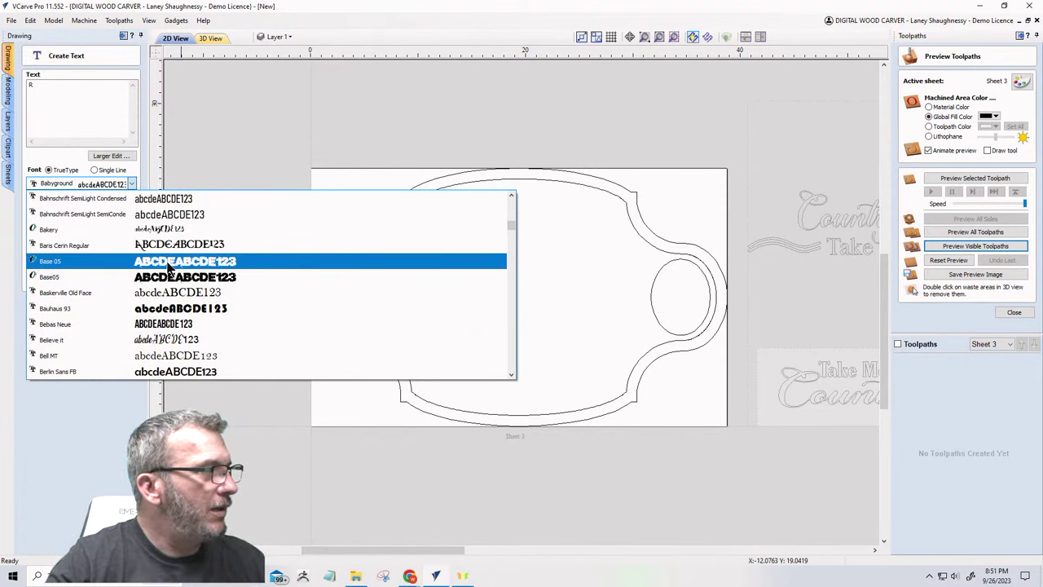
{"action": "scroll", "coordinate": [169, 267], "scroll_direction": "down", "scroll_amount": 2}
{"action": "scroll", "coordinate": [169, 326], "scroll_direction": "down", "scroll_amount": 3}
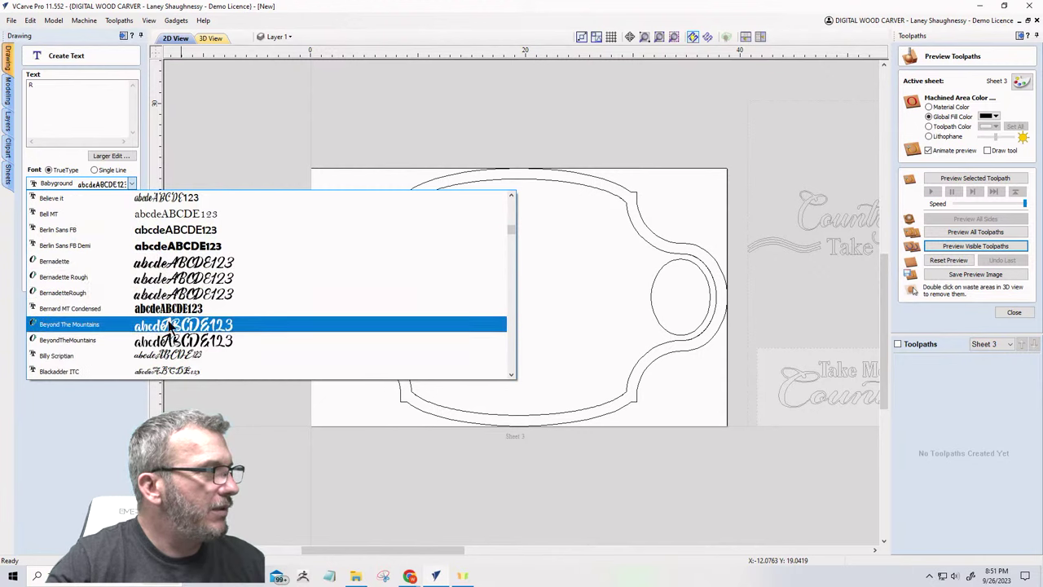
{"action": "scroll", "coordinate": [168, 324], "scroll_direction": "down", "scroll_amount": 2}
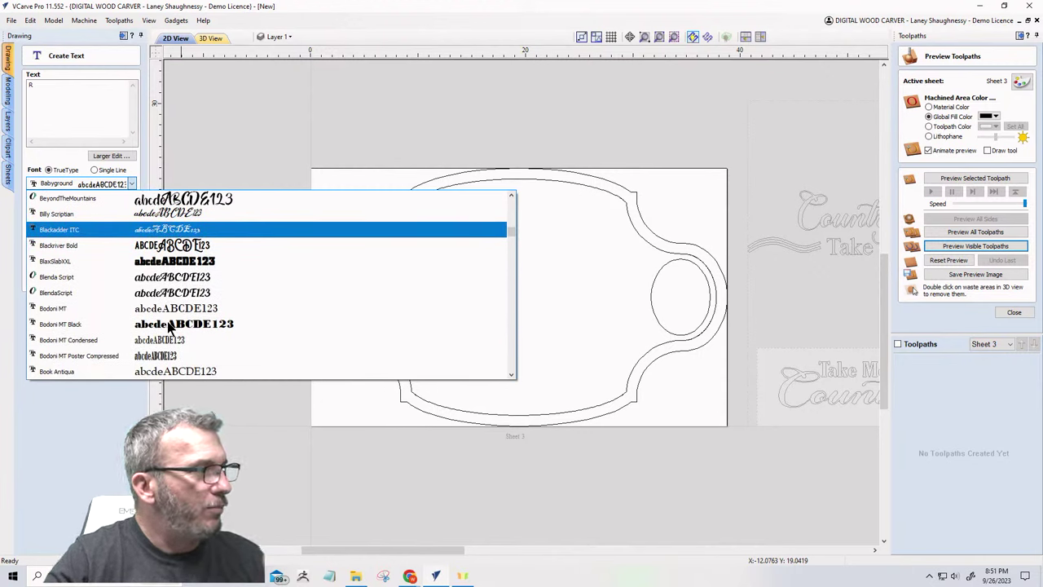
{"action": "scroll", "coordinate": [166, 324], "scroll_direction": "down", "scroll_amount": 5}
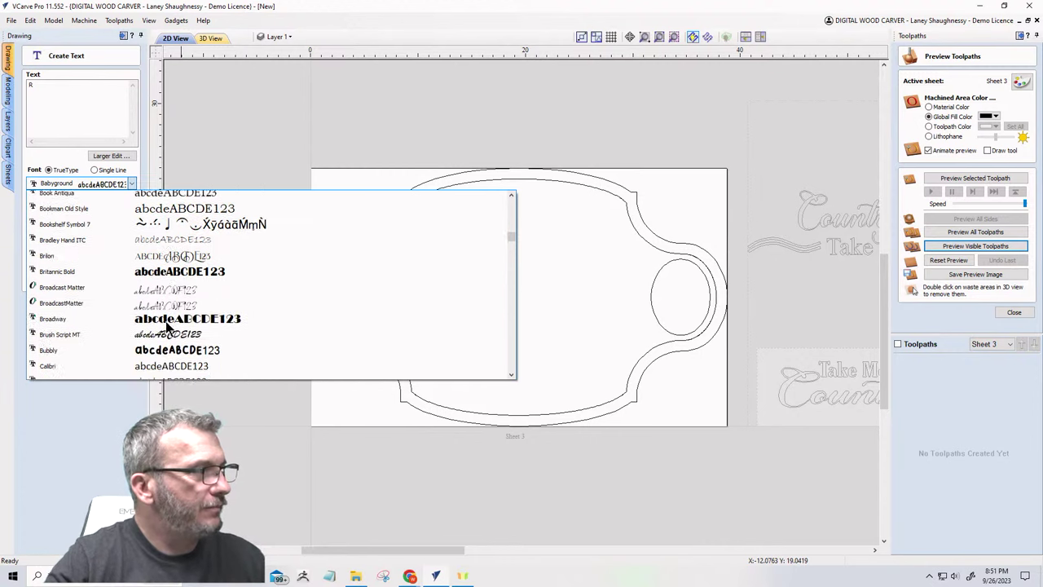
{"action": "scroll", "coordinate": [165, 324], "scroll_direction": "down", "scroll_amount": 6}
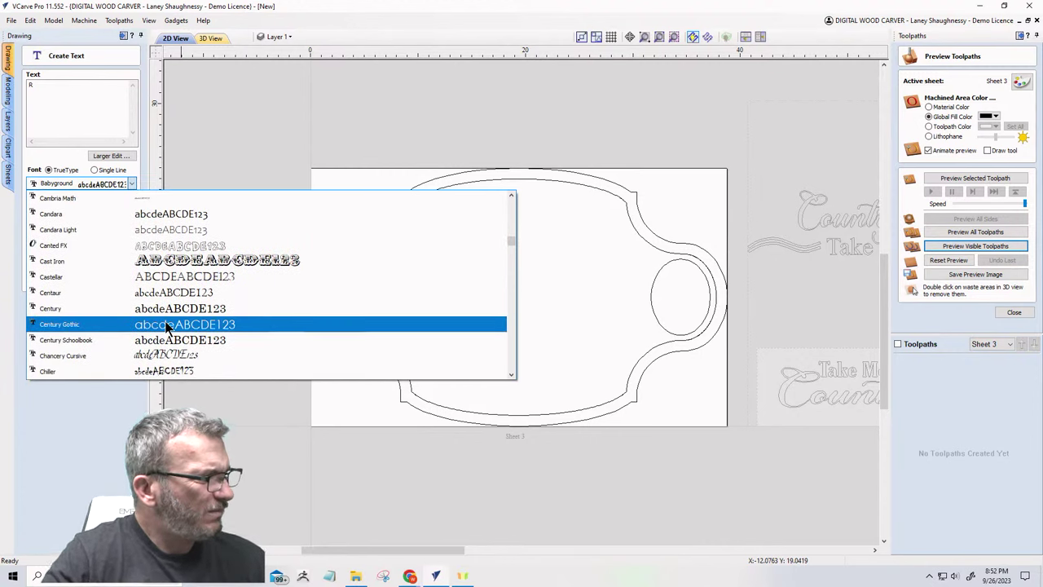
{"action": "scroll", "coordinate": [165, 324], "scroll_direction": "down", "scroll_amount": 1}
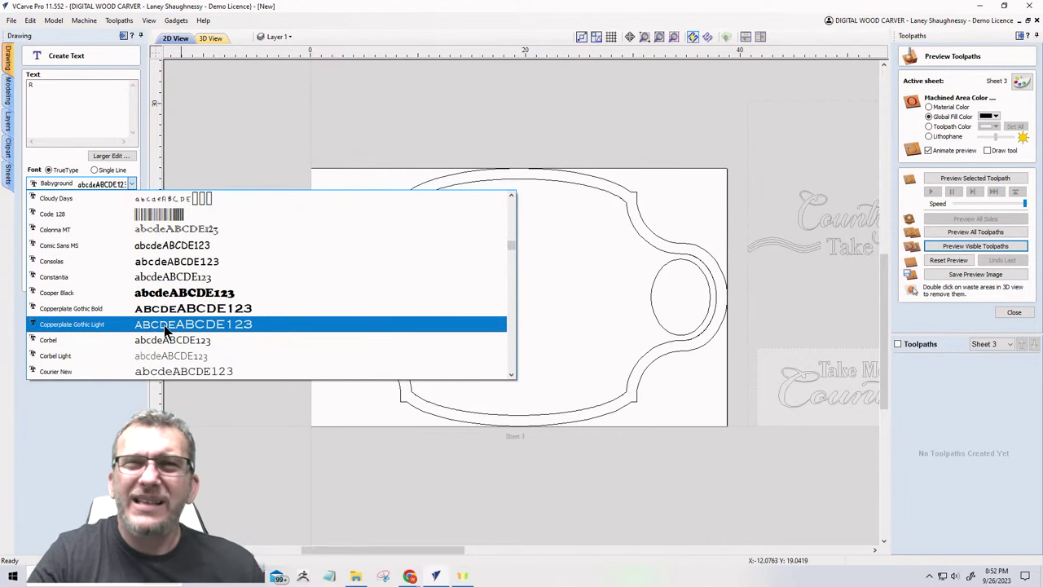
{"action": "scroll", "coordinate": [178, 322], "scroll_direction": "down", "scroll_amount": 5}
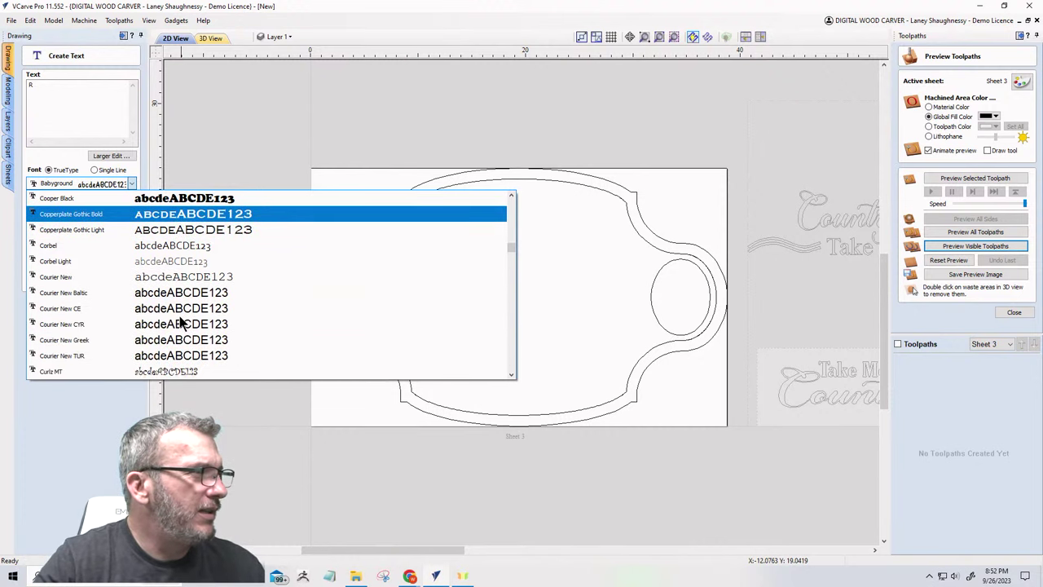
{"action": "scroll", "coordinate": [181, 323], "scroll_direction": "down", "scroll_amount": 3}
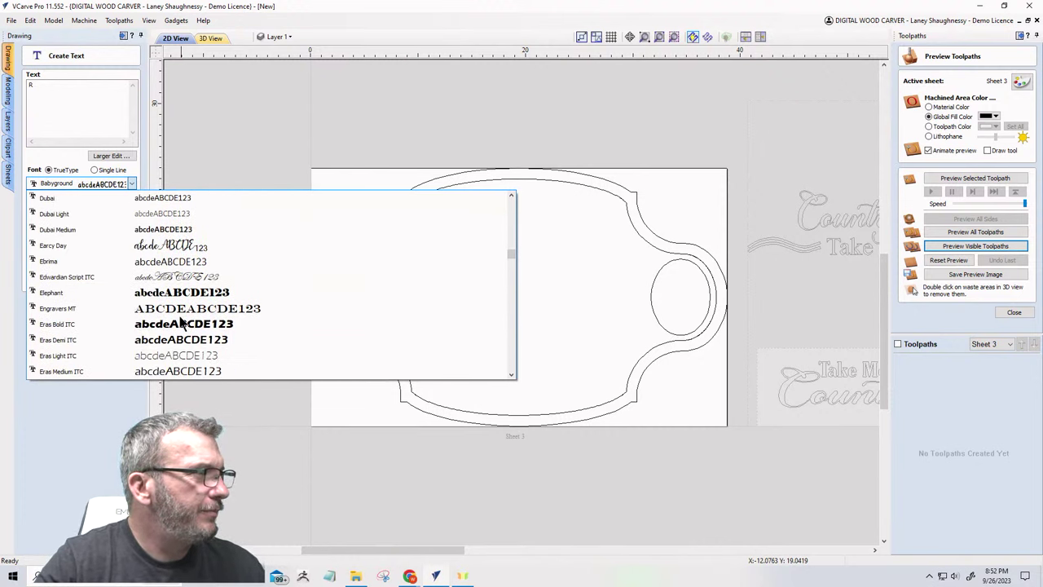
{"action": "scroll", "coordinate": [181, 321], "scroll_direction": "down", "scroll_amount": 5}
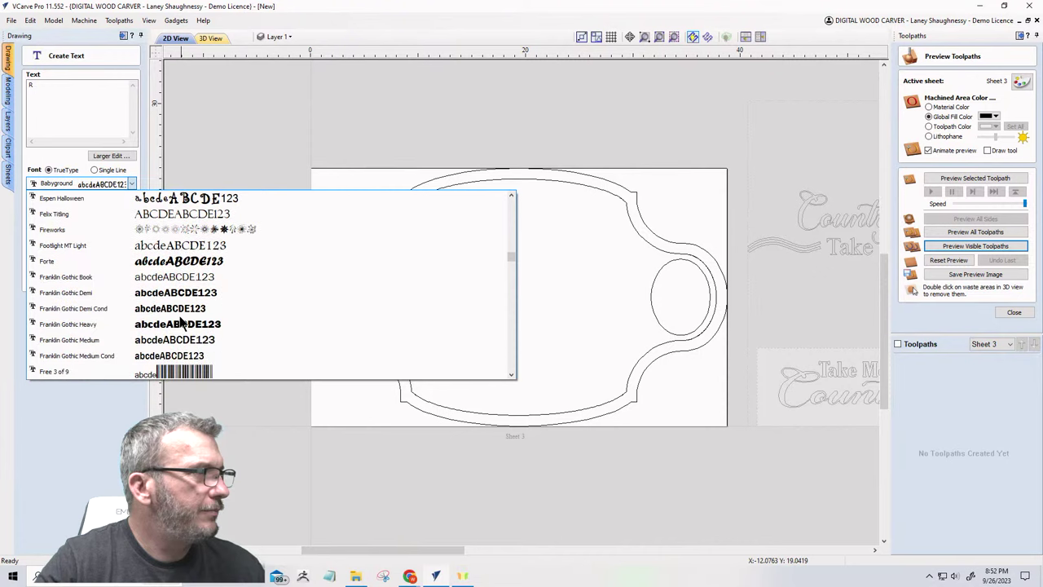
{"action": "scroll", "coordinate": [182, 325], "scroll_direction": "down", "scroll_amount": 5}
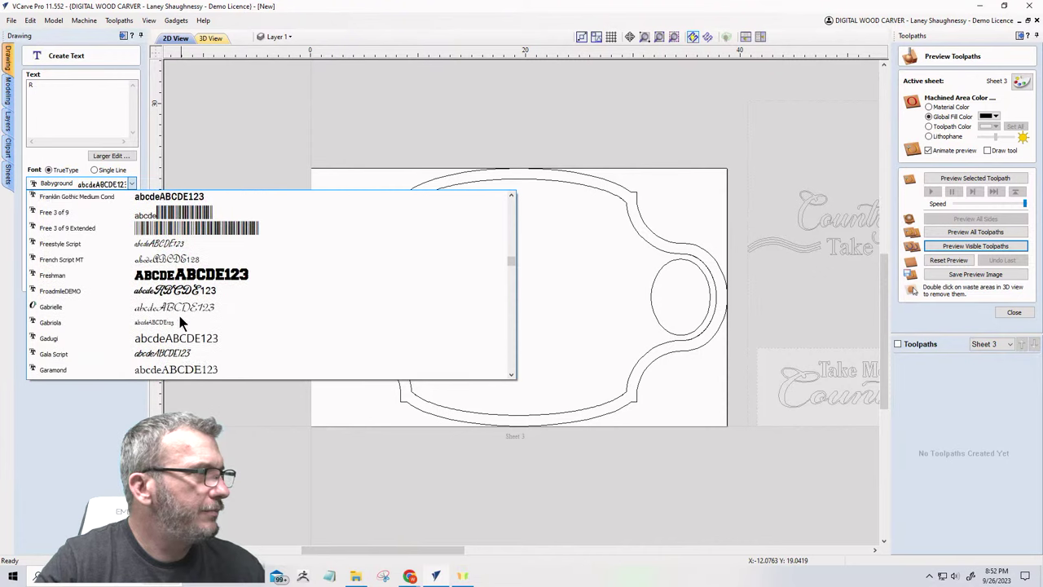
{"action": "scroll", "coordinate": [181, 322], "scroll_direction": "down", "scroll_amount": 4}
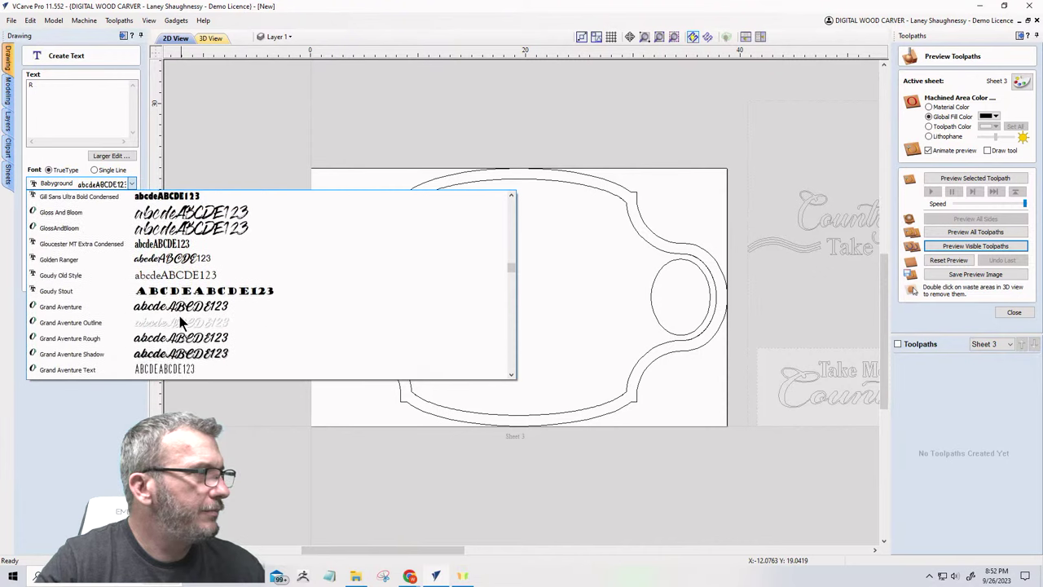
{"action": "scroll", "coordinate": [181, 322], "scroll_direction": "up", "scroll_amount": 2}
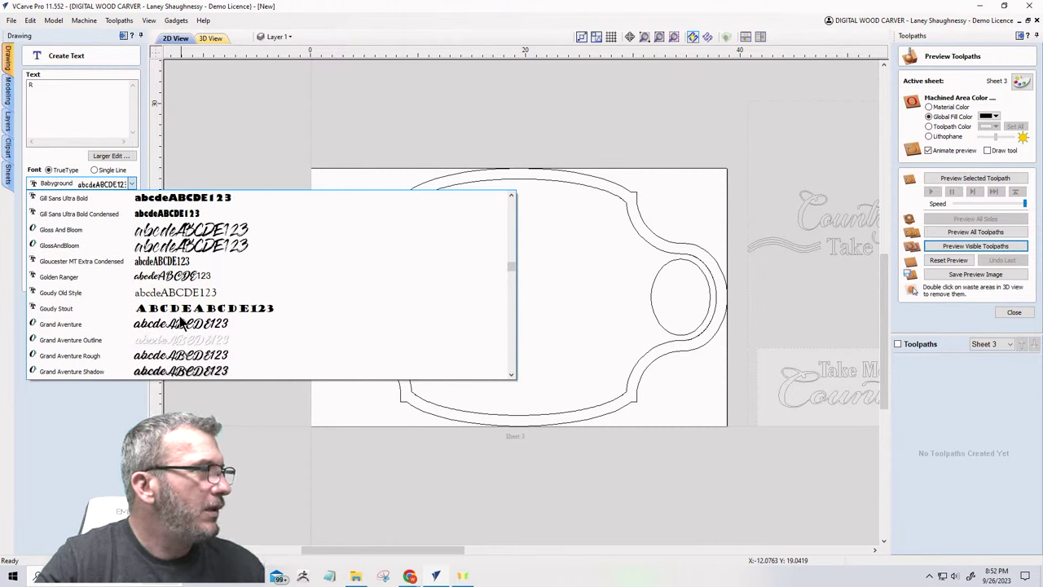
{"action": "scroll", "coordinate": [181, 322], "scroll_direction": "down", "scroll_amount": 5}
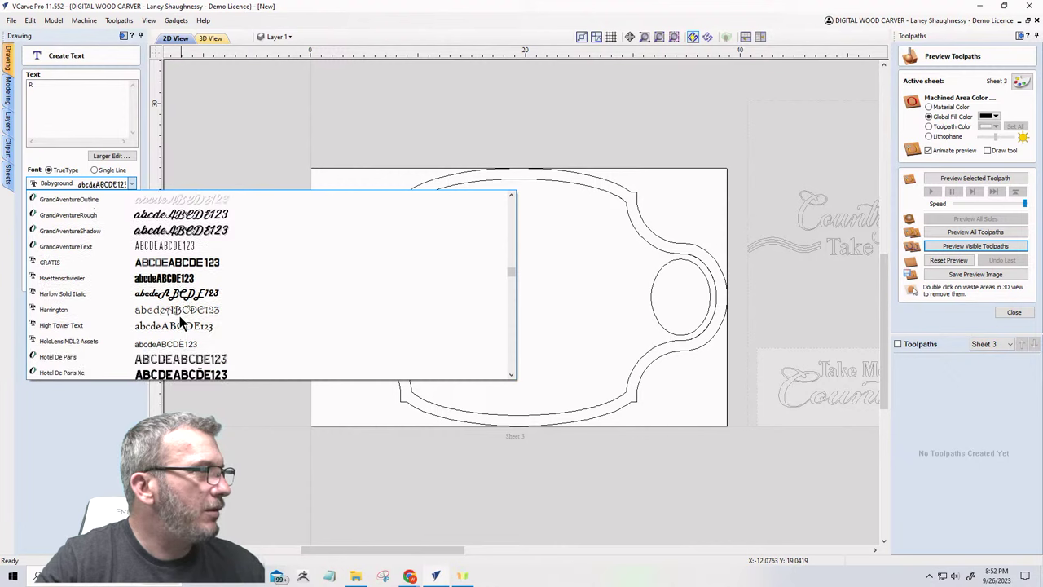
{"action": "scroll", "coordinate": [181, 321], "scroll_direction": "down", "scroll_amount": 6}
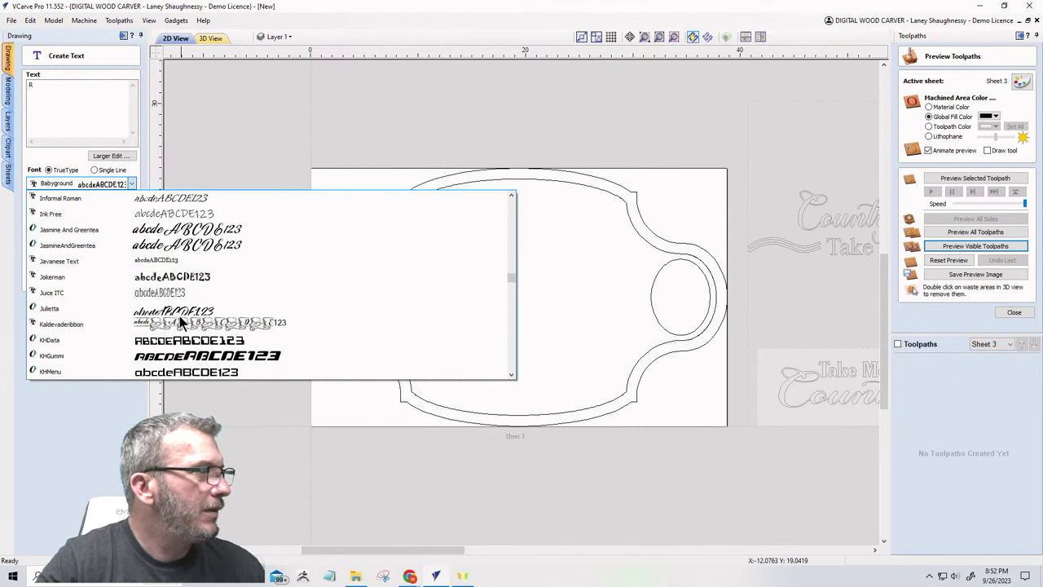
{"action": "scroll", "coordinate": [181, 321], "scroll_direction": "down", "scroll_amount": 4}
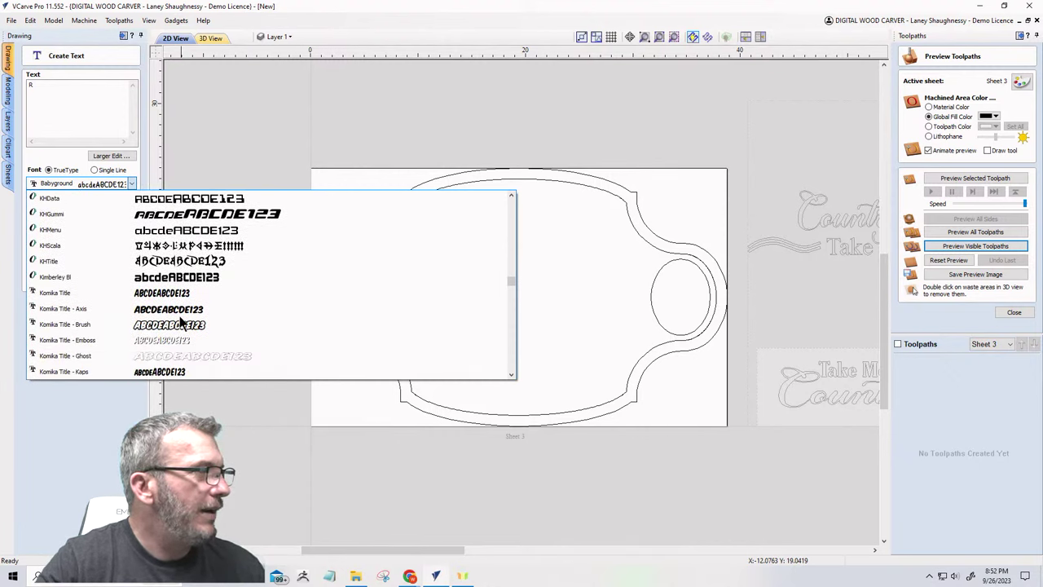
{"action": "scroll", "coordinate": [181, 322], "scroll_direction": "down", "scroll_amount": 3}
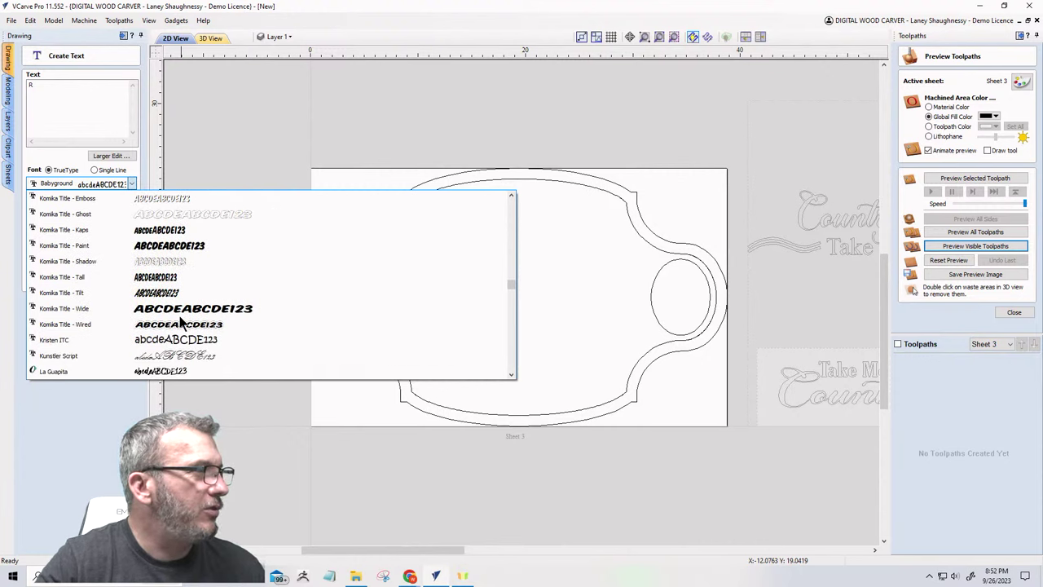
{"action": "scroll", "coordinate": [181, 322], "scroll_direction": "down", "scroll_amount": 2}
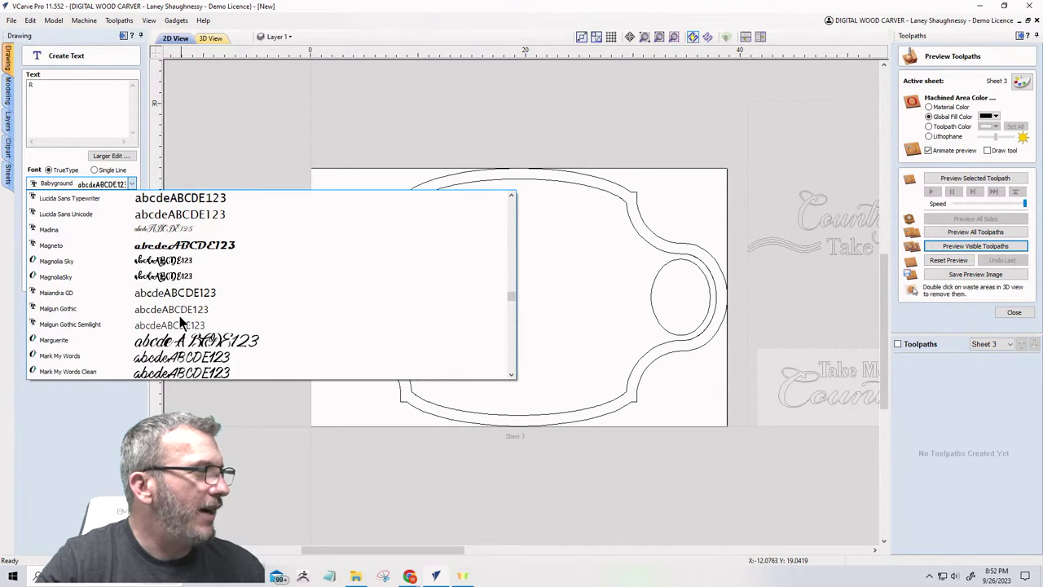
{"action": "scroll", "coordinate": [181, 321], "scroll_direction": "down", "scroll_amount": 5}
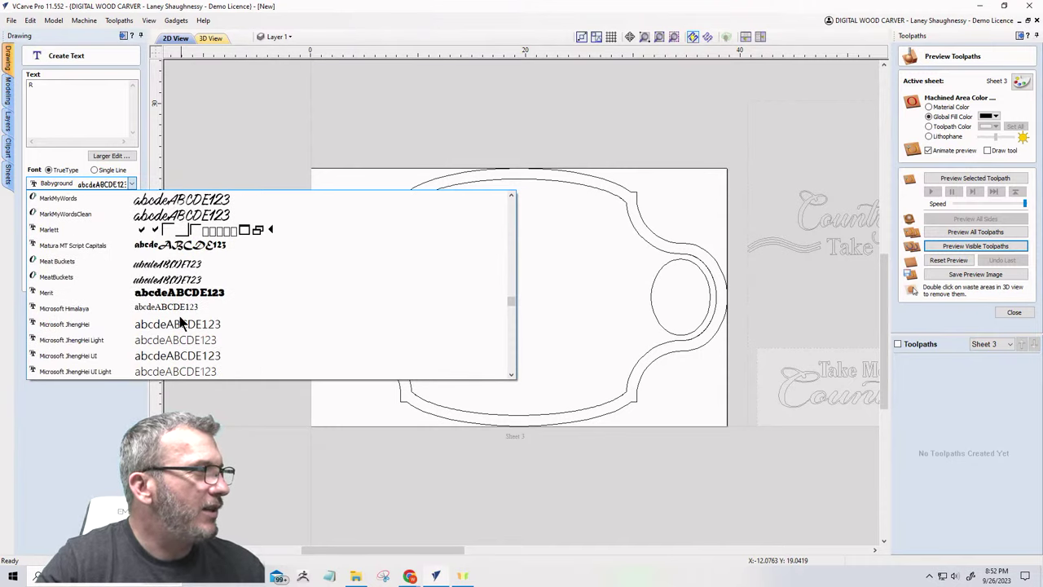
{"action": "scroll", "coordinate": [181, 322], "scroll_direction": "down", "scroll_amount": 8}
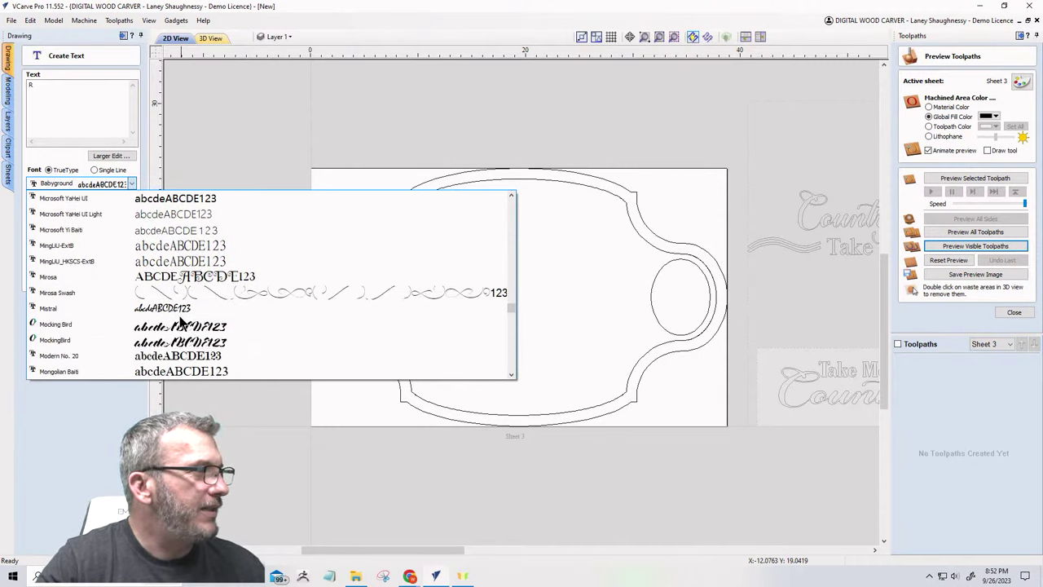
{"action": "scroll", "coordinate": [181, 322], "scroll_direction": "down", "scroll_amount": 7}
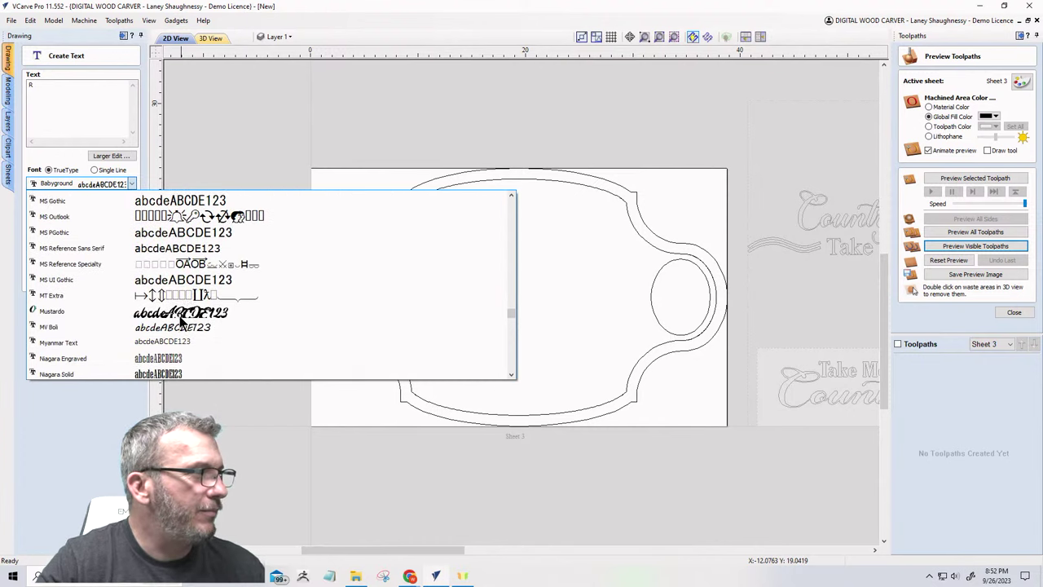
{"action": "scroll", "coordinate": [181, 320], "scroll_direction": "down", "scroll_amount": 4}
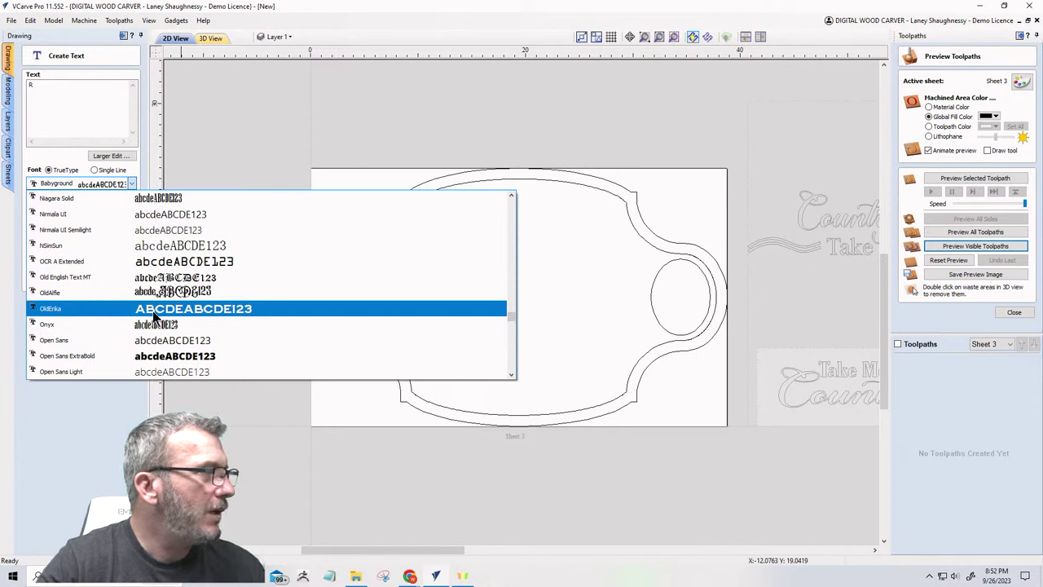
{"action": "left_click", "coordinate": [144, 292]}
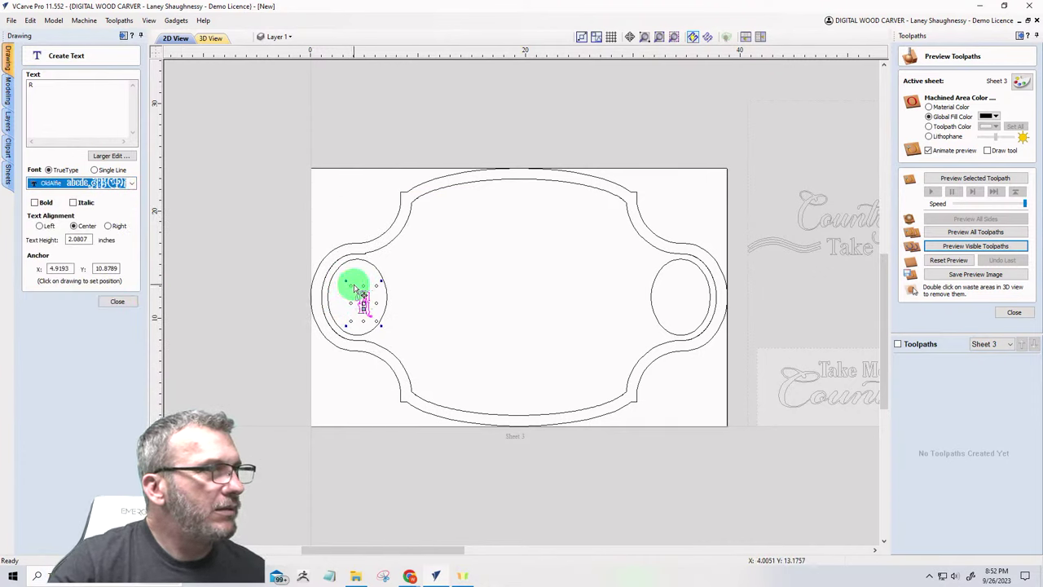
{"action": "mouse_move", "coordinate": [350, 283]}
{"action": "left_mouse_down"}
{"action": "mouse_move", "coordinate": [339, 272]}
{"action": "mouse_move", "coordinate": [350, 321]}
{"action": "mouse_move", "coordinate": [440, 351]}
{"action": "left_mouse_up"}
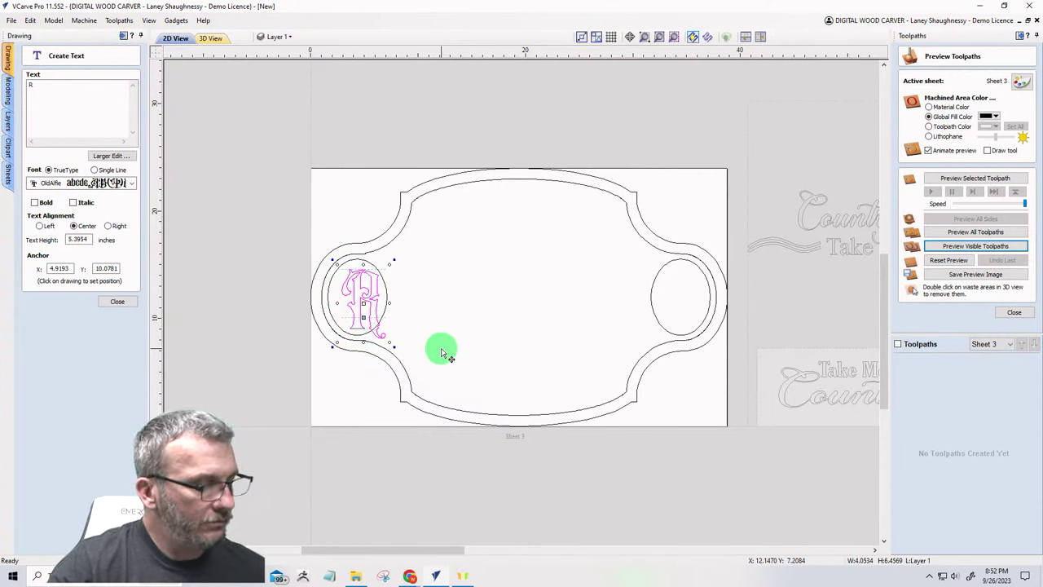
{"action": "key", "text": "Left"}
{"action": "key", "text": "Left"}
{"action": "key", "text": "Left"}
{"action": "key", "text": "Left"}
{"action": "key", "text": "Left"}
{"action": "key", "text": "Left"}
{"action": "key", "text": "Left"}
{"action": "key", "text": "Left"}
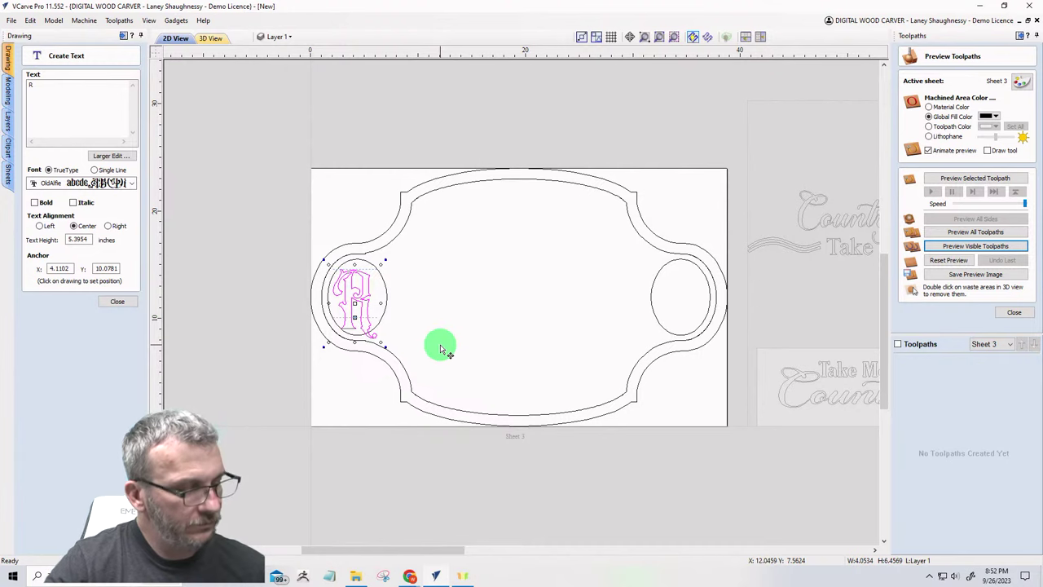
{"action": "key", "text": "Up"}
{"action": "key", "text": "Up"}
{"action": "key", "text": "Up"}
{"action": "key", "text": "Up"}
{"action": "key", "text": "Up"}
{"action": "key", "text": "Up"}
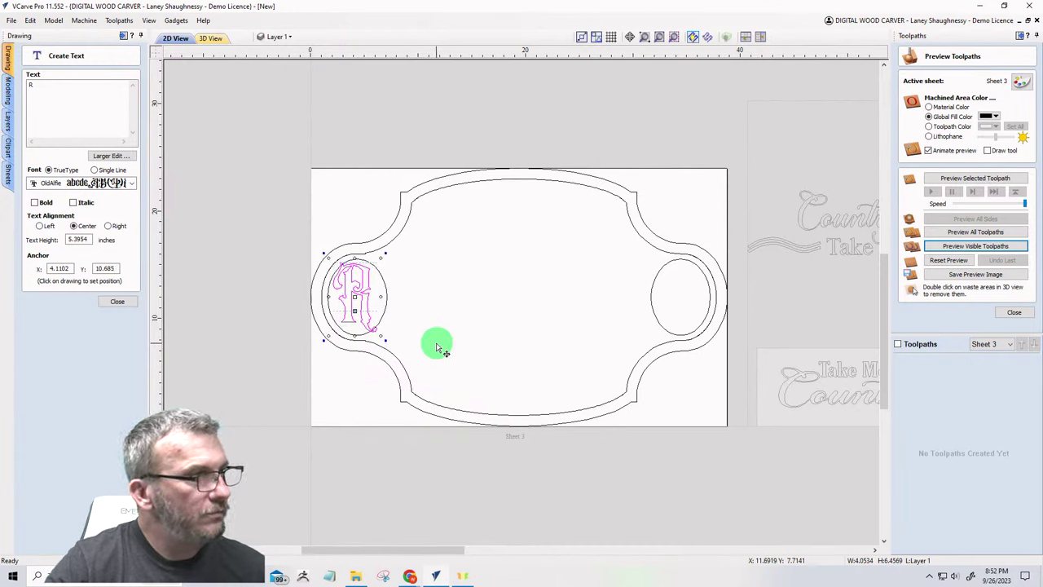
Step: Try the OldErika font on the R, then settle on Royal Signage Rg
{"action": "left_click", "coordinate": [130, 183]}
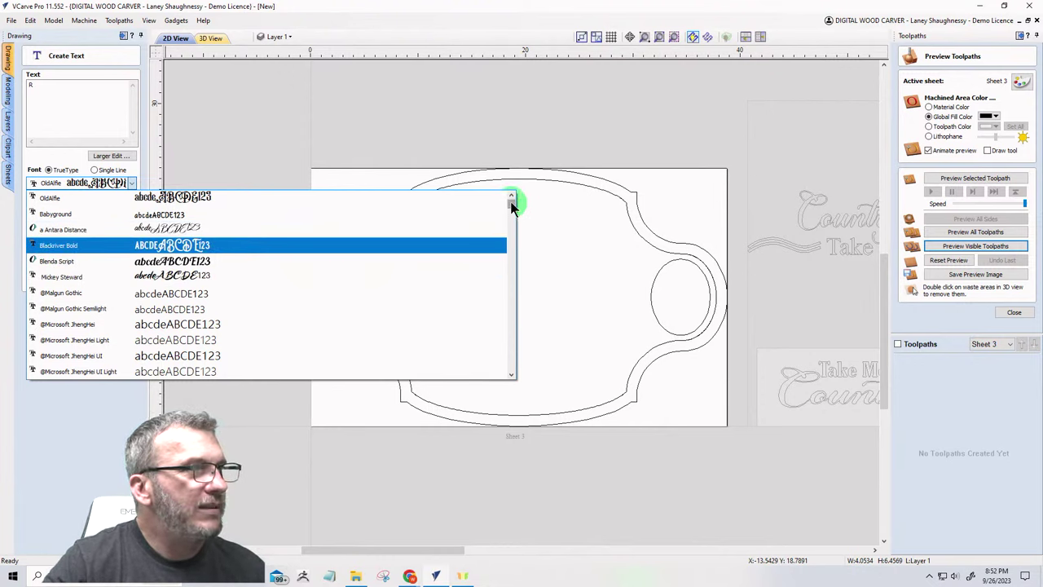
{"action": "left_click_drag", "start_coordinate": [510, 201], "coordinate": [516, 315]}
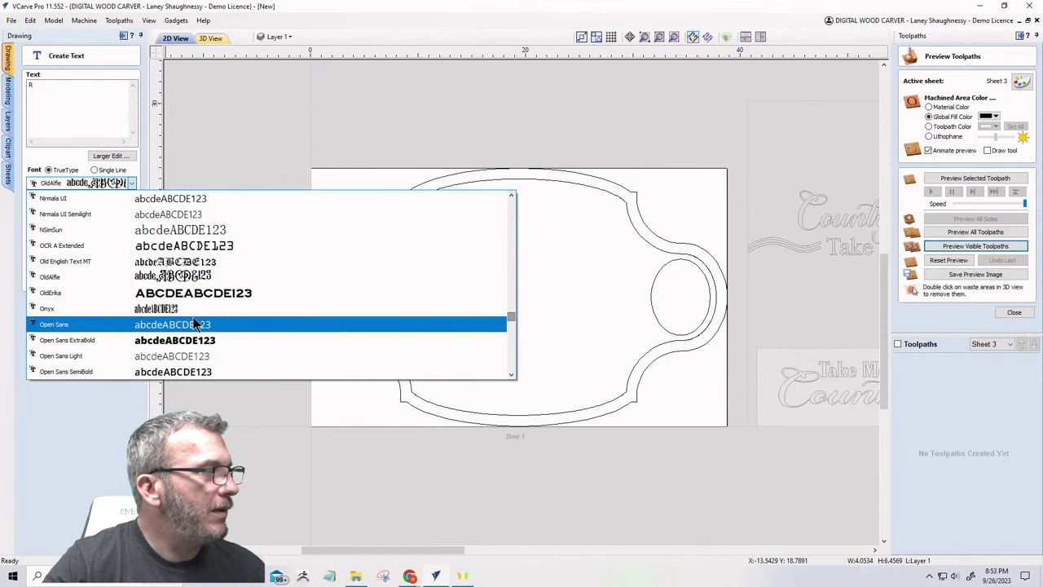
{"action": "left_click", "coordinate": [145, 293]}
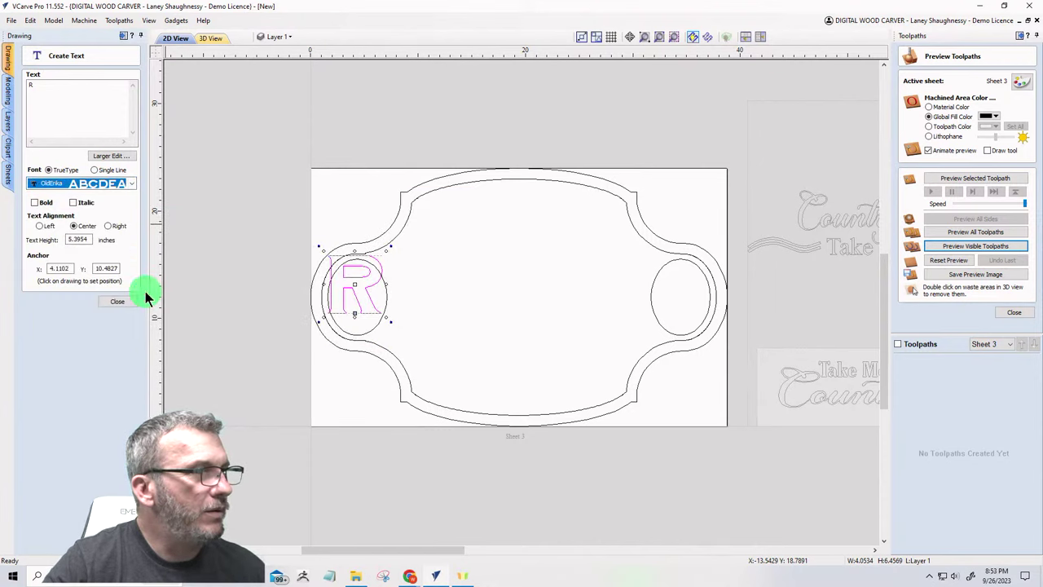
{"action": "left_click", "coordinate": [131, 184]}
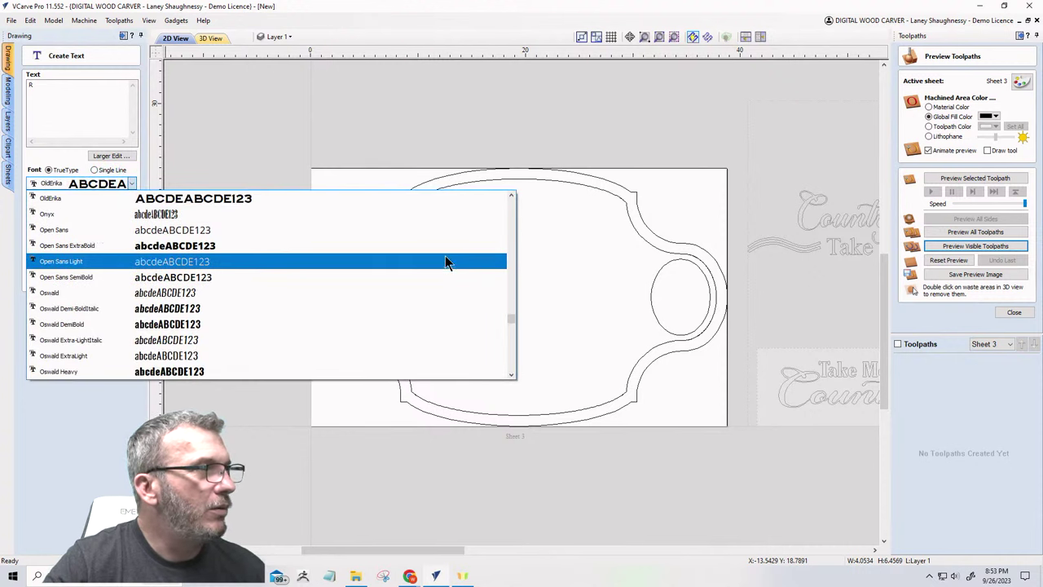
{"action": "left_click_drag", "start_coordinate": [511, 324], "coordinate": [512, 338]}
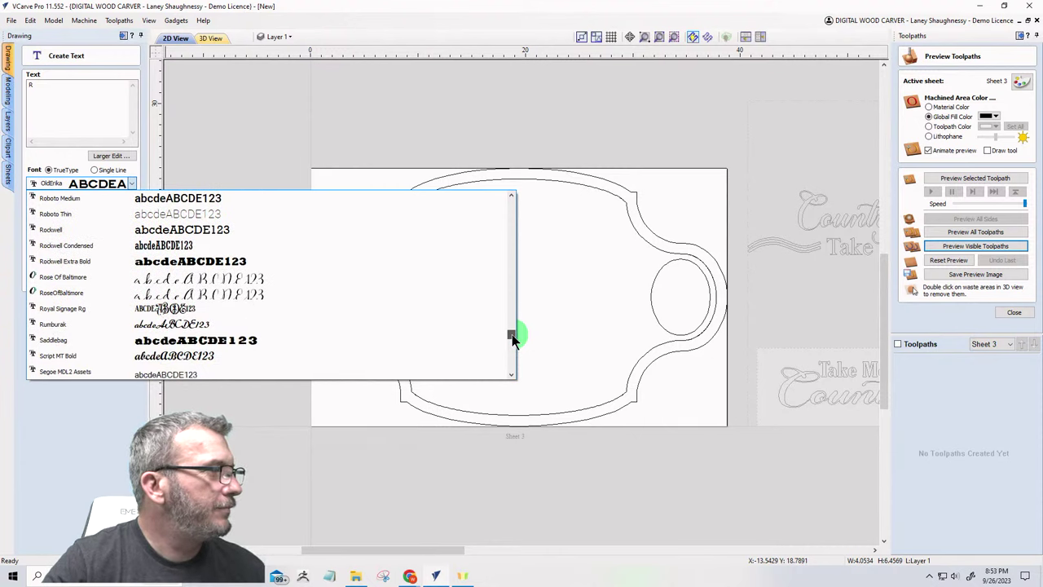
{"action": "left_click", "coordinate": [188, 307]}
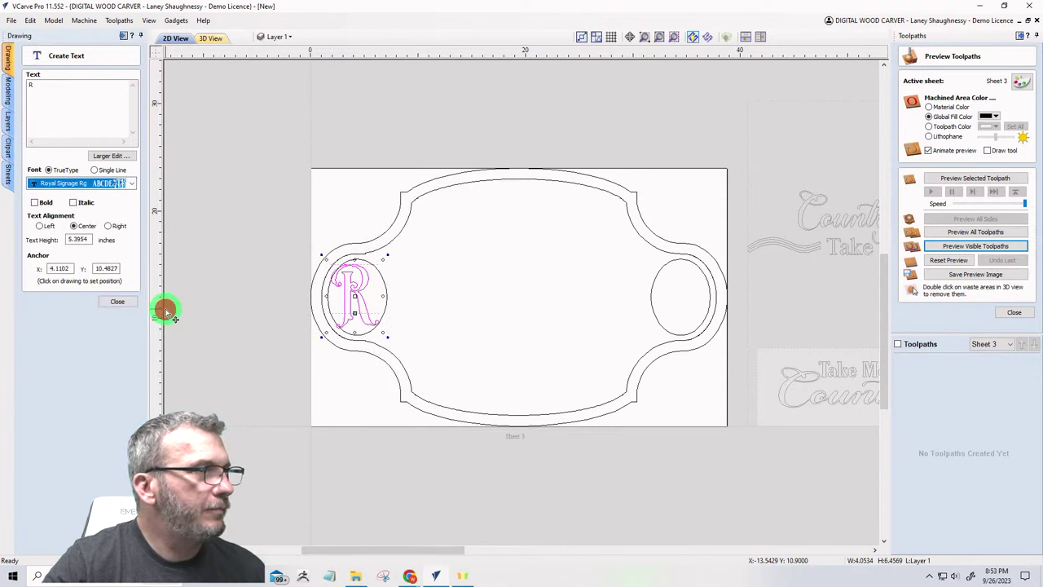
Step: Scale the Royal Signage Rg R down slightly so it fits inside the oval
{"action": "scroll", "coordinate": [353, 300], "scroll_direction": "up", "scroll_amount": 3}
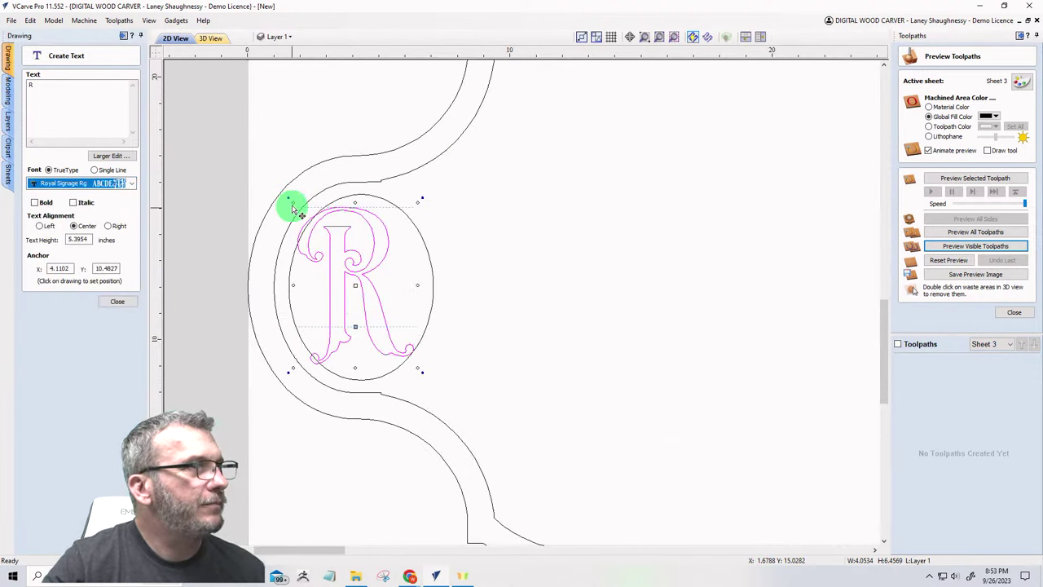
{"action": "left_click_drag", "start_coordinate": [291, 201], "coordinate": [308, 222]}
{"action": "scroll", "coordinate": [308, 222], "scroll_direction": "down", "scroll_amount": 3}
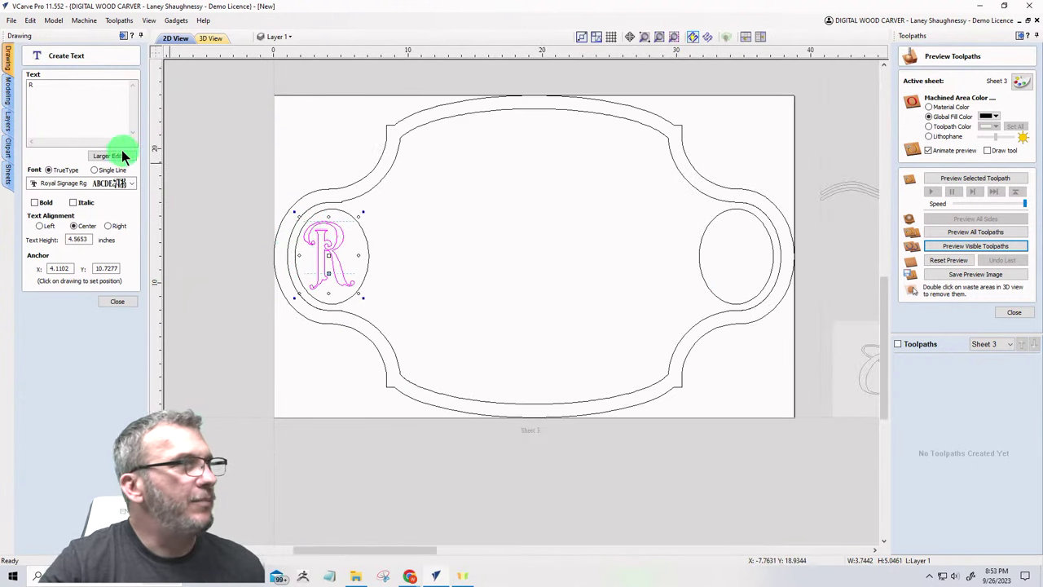
{"action": "left_click", "coordinate": [50, 87]}
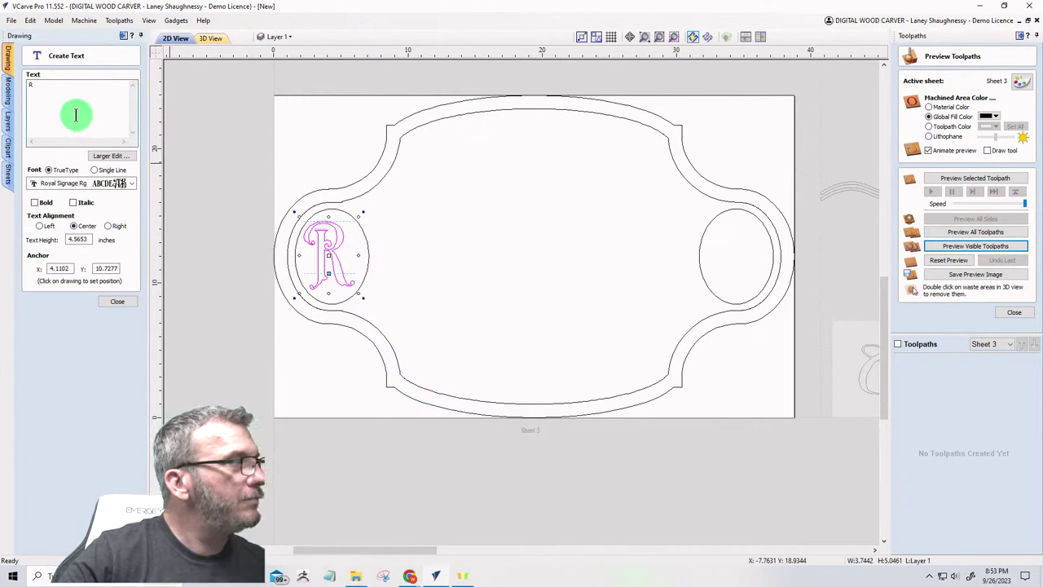
Step: Copy the R's 4.5653 text height value from its text settings
{"action": "left_click", "coordinate": [736, 263]}
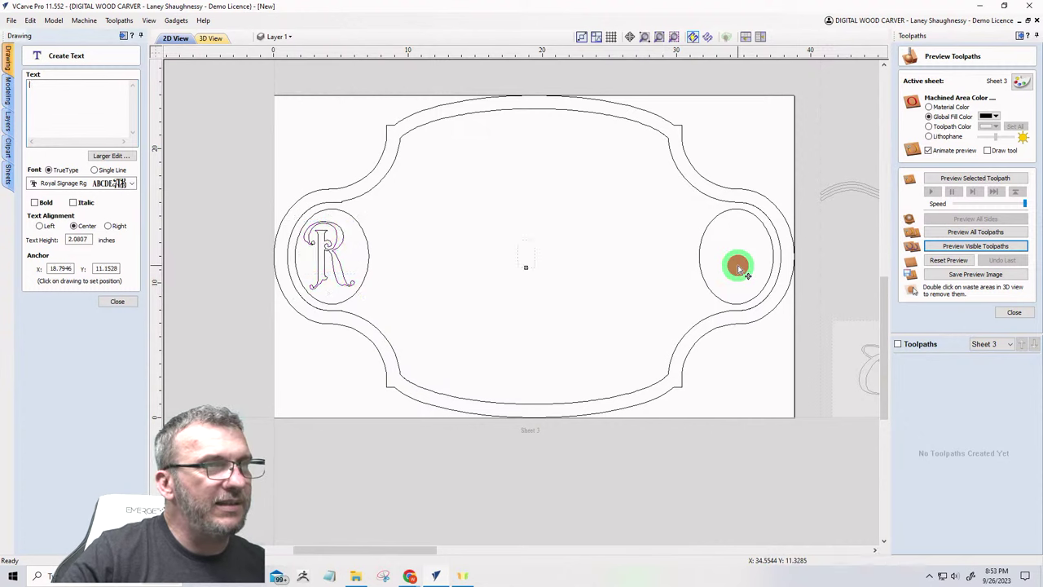
{"action": "left_click", "coordinate": [51, 99]}
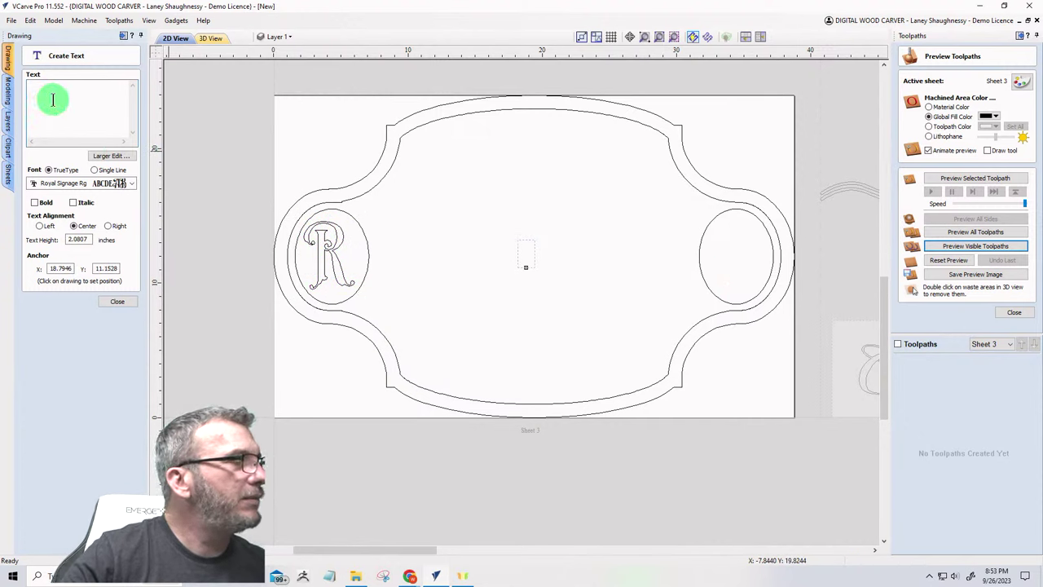
{"action": "left_click", "coordinate": [315, 244]}
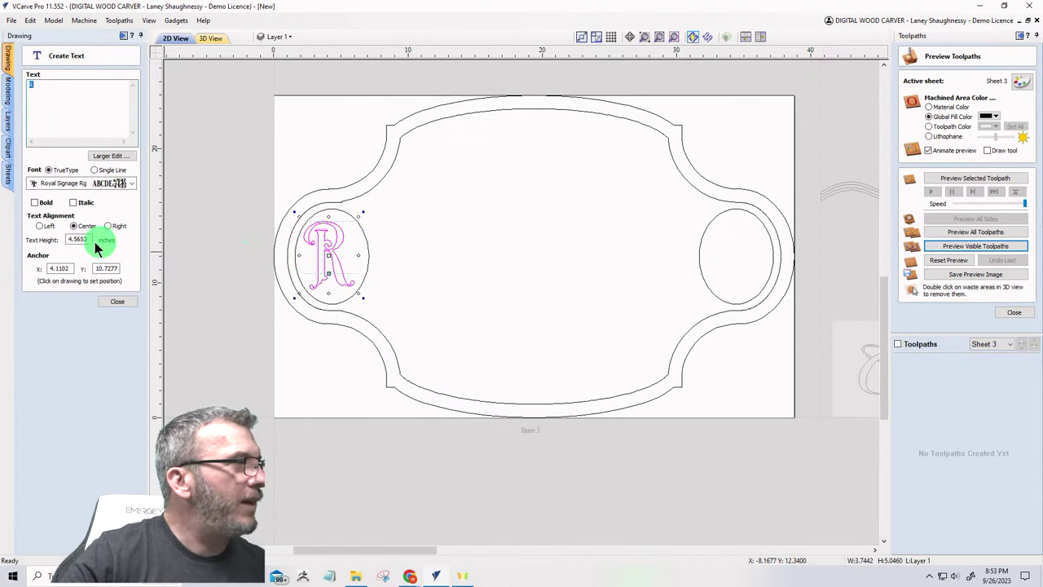
{"action": "left_click_drag", "start_coordinate": [89, 240], "coordinate": [65, 246]}
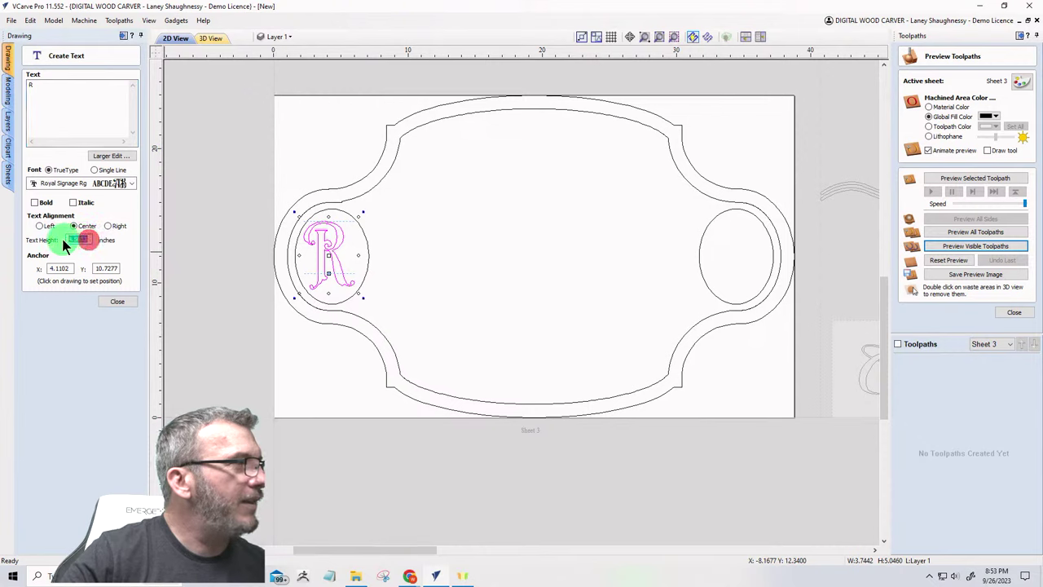
{"action": "right_click", "coordinate": [66, 244]}
{"action": "left_click", "coordinate": [101, 249]}
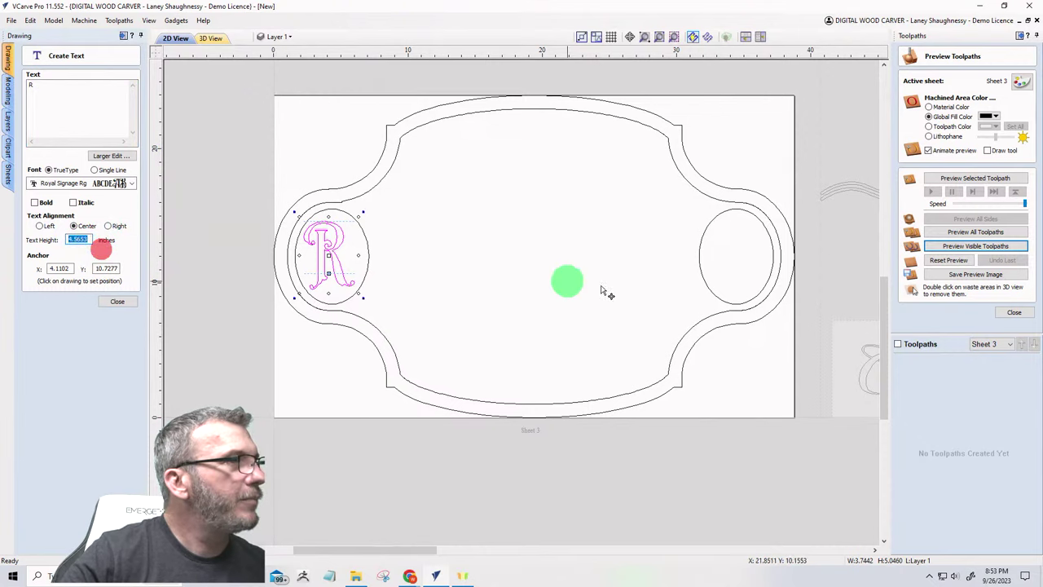
Step: Create a W with the pasted 4.5653 height and move it into the right oval
{"action": "left_click", "coordinate": [547, 263]}
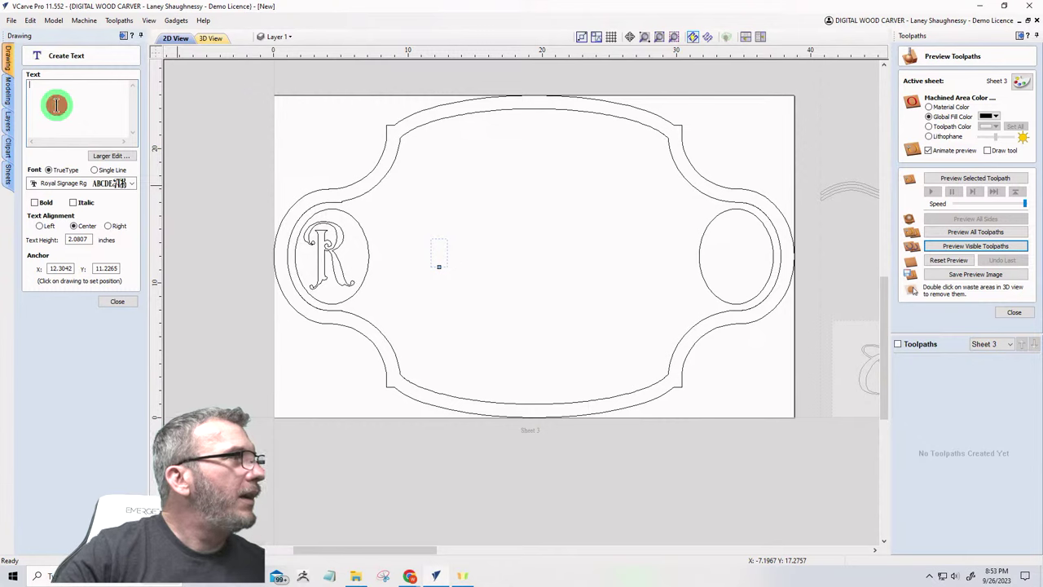
{"action": "left_click", "coordinate": [57, 104]}
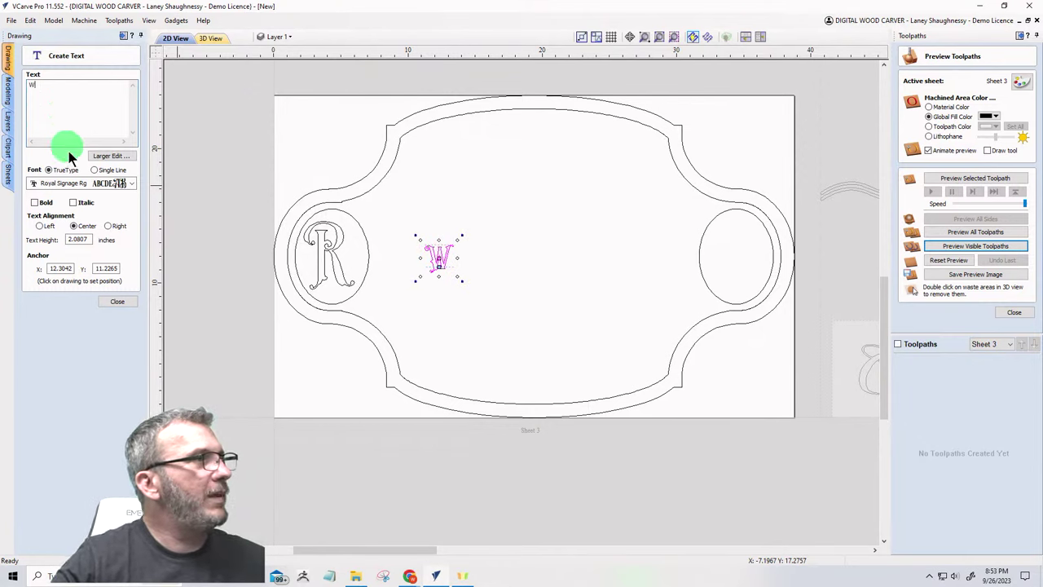
{"action": "right_click", "coordinate": [87, 238]}
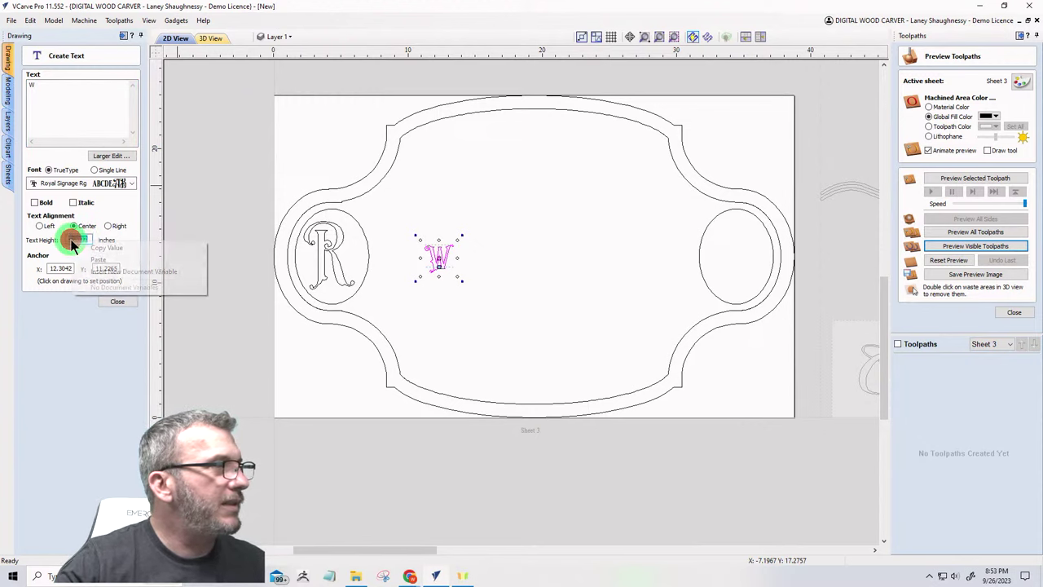
{"action": "left_click", "coordinate": [96, 260]}
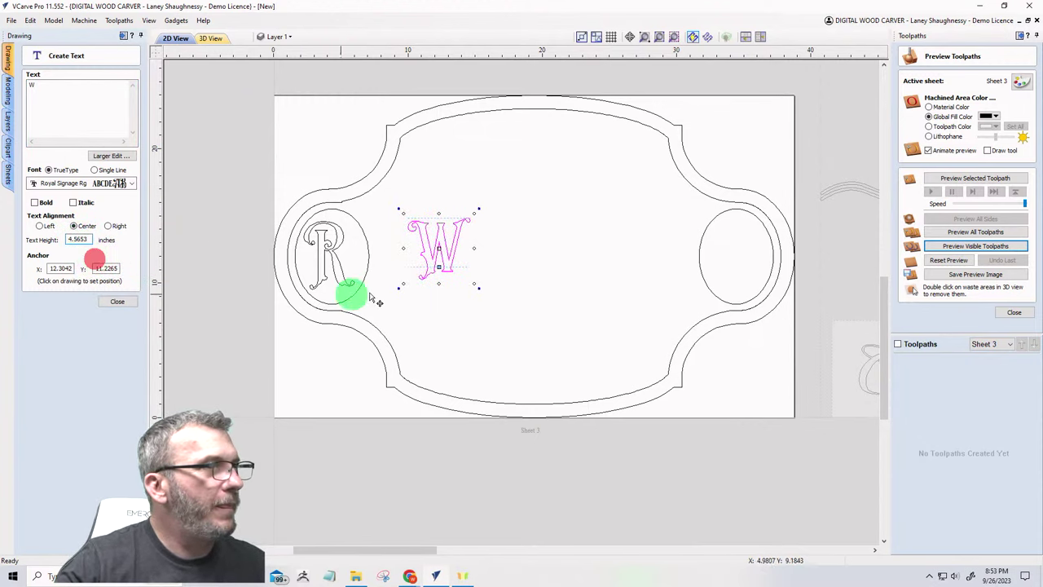
{"action": "mouse_move", "coordinate": [438, 248]}
{"action": "left_mouse_down"}
{"action": "mouse_move", "coordinate": [766, 286]}
{"action": "mouse_move", "coordinate": [747, 260]}
{"action": "mouse_move", "coordinate": [734, 264]}
{"action": "left_mouse_up"}
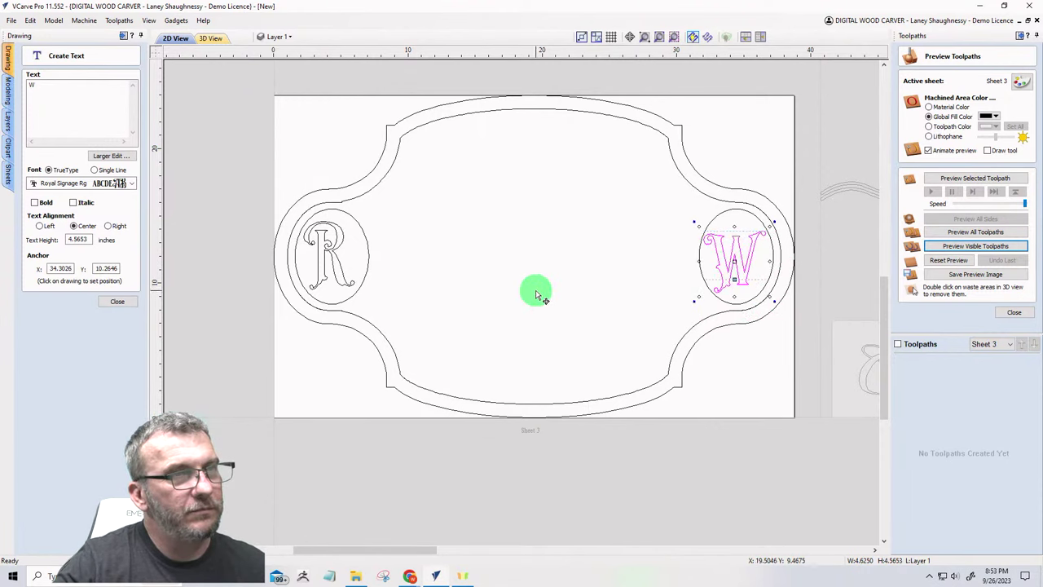
Step: Select the W and its ellipse together and align the W to the ellipse's centre
{"action": "left_click", "coordinate": [536, 289]}
{"action": "scroll", "coordinate": [745, 280], "scroll_direction": "up", "scroll_amount": 3}
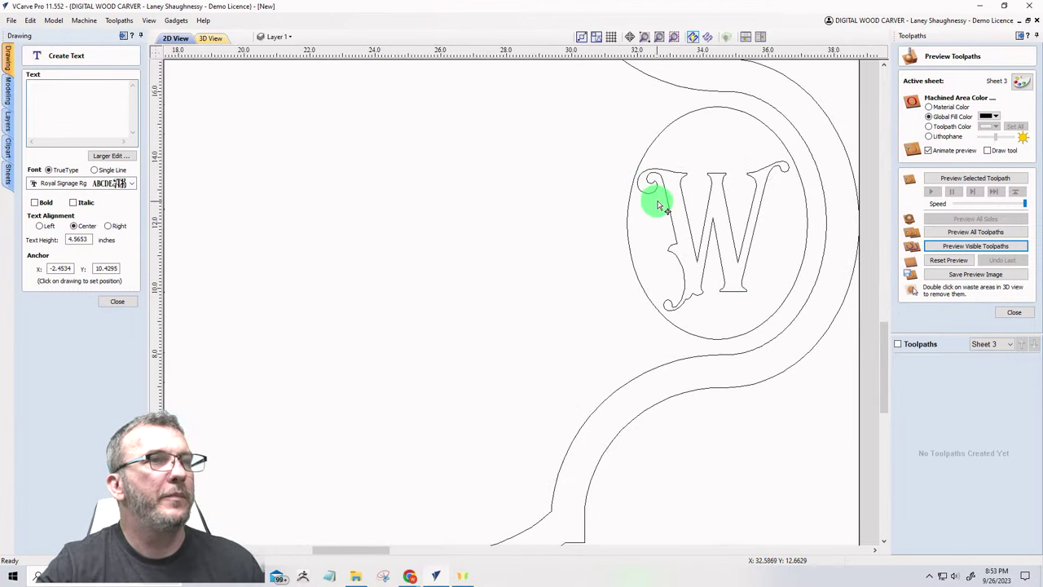
{"action": "left_click", "coordinate": [627, 215]}
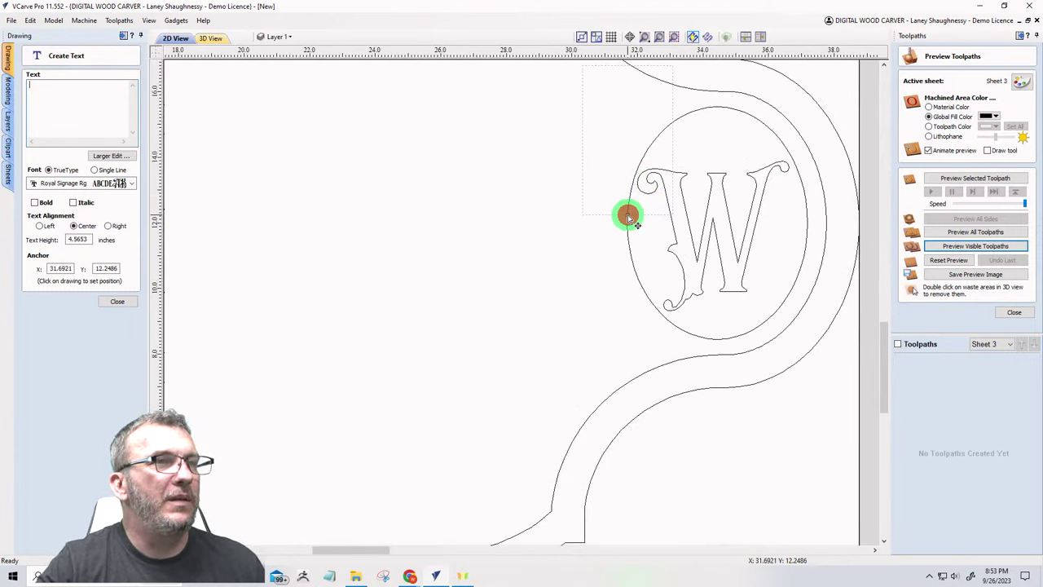
{"action": "left_click", "coordinate": [673, 247]}
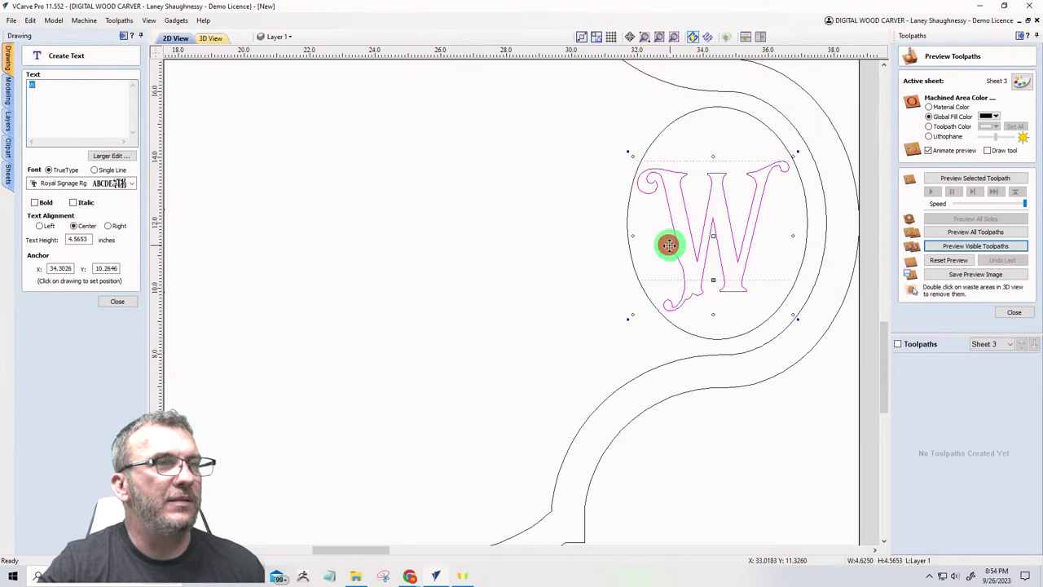
{"action": "left_click", "coordinate": [629, 247]}
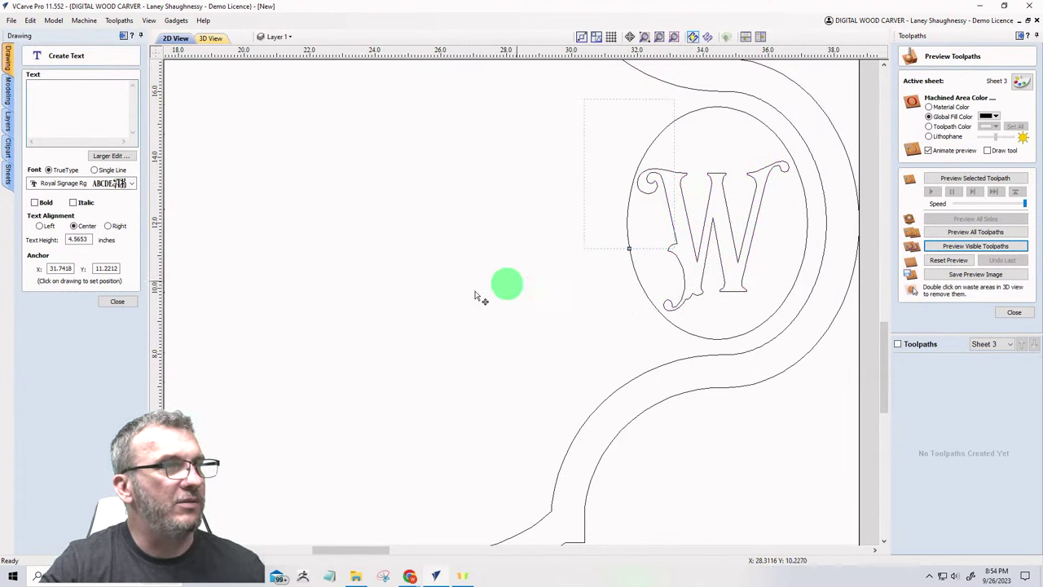
{"action": "left_click", "coordinate": [98, 302]}
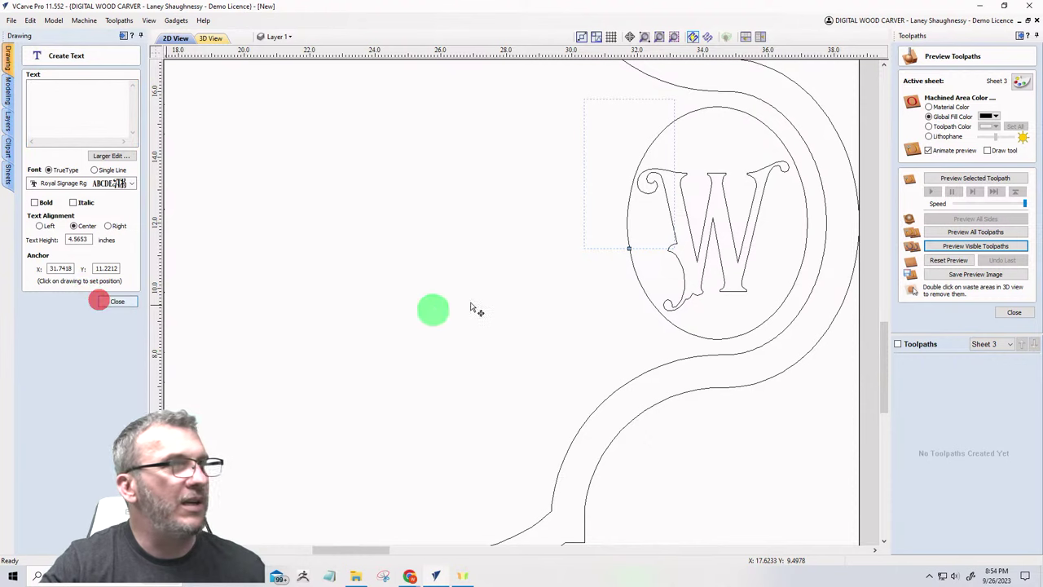
{"action": "left_click", "coordinate": [628, 233]}
{"action": "left_click", "coordinate": [688, 226]}
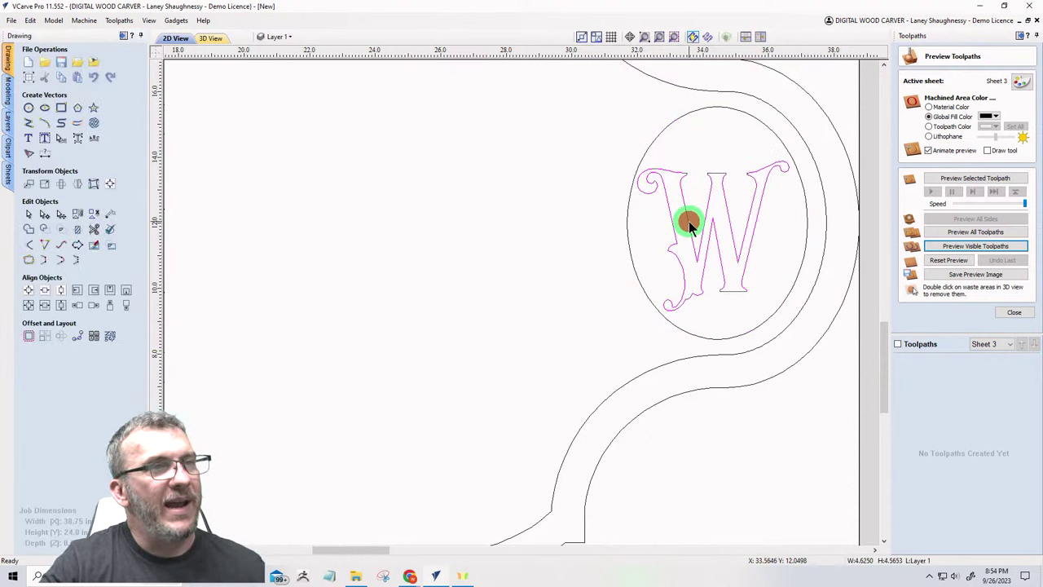
{"action": "left_click", "coordinate": [627, 237], "text": "shift"}
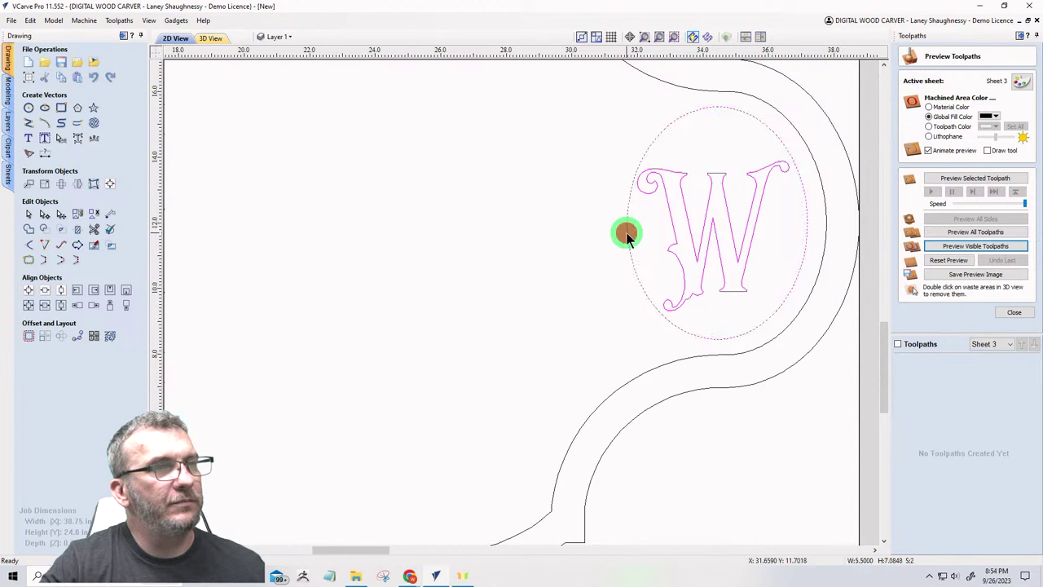
{"action": "left_click", "coordinate": [110, 184]}
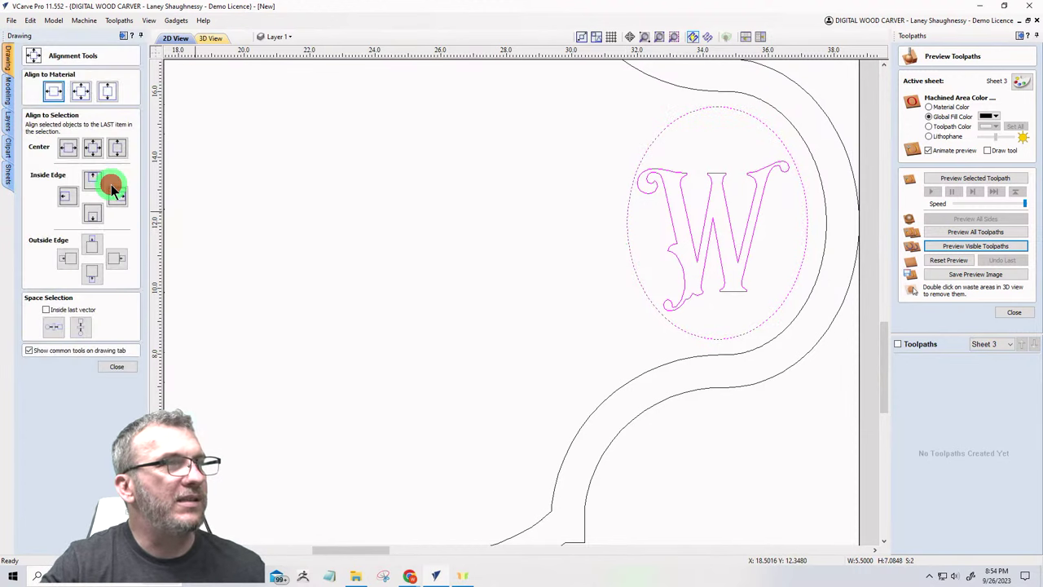
{"action": "left_click", "coordinate": [93, 149]}
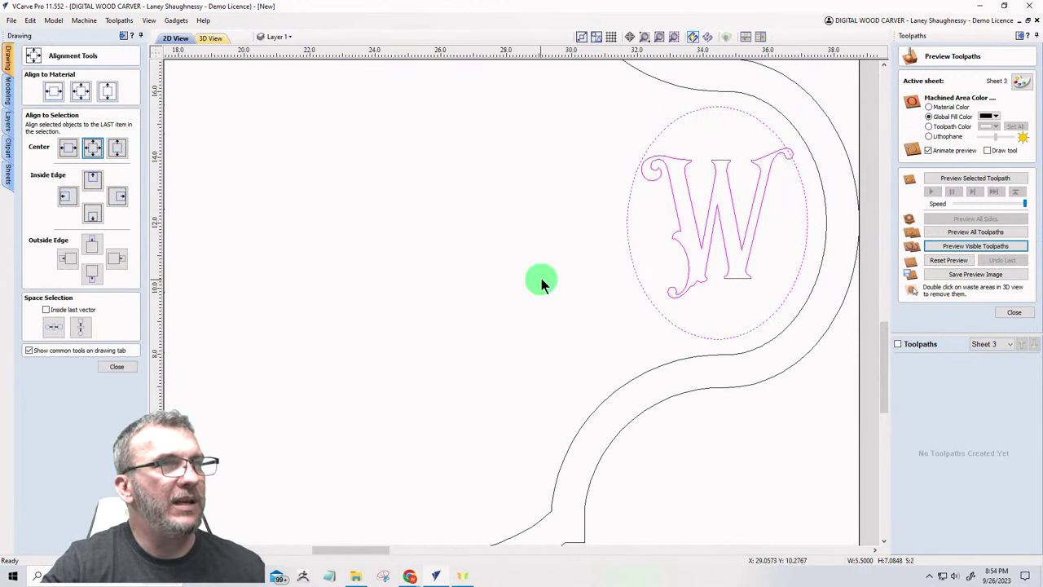
Step: Enlarge the ellipse around the W very slightly
{"action": "left_click", "coordinate": [627, 249]}
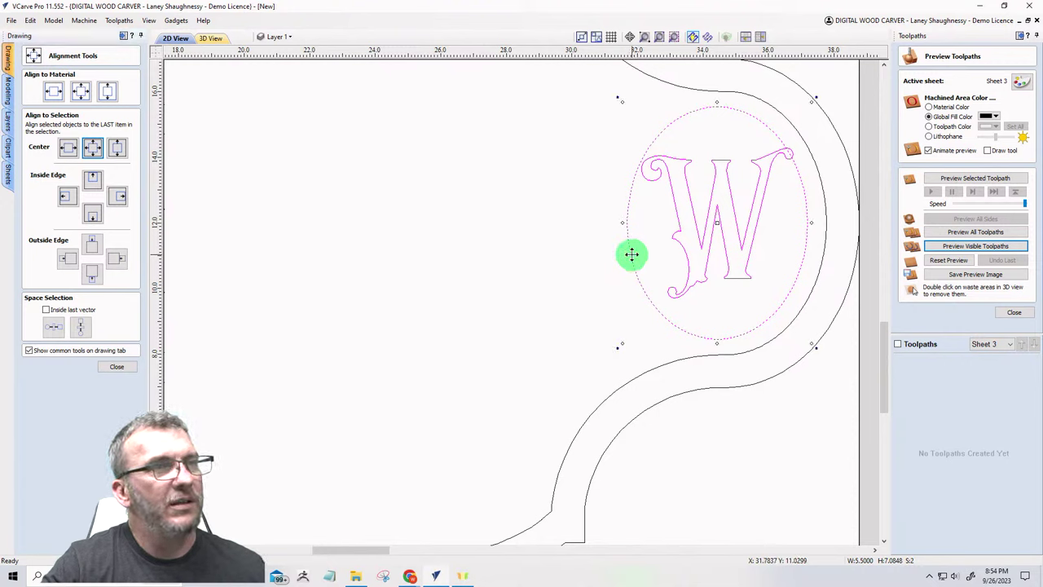
{"action": "left_click", "coordinate": [542, 231]}
{"action": "left_click", "coordinate": [629, 236]}
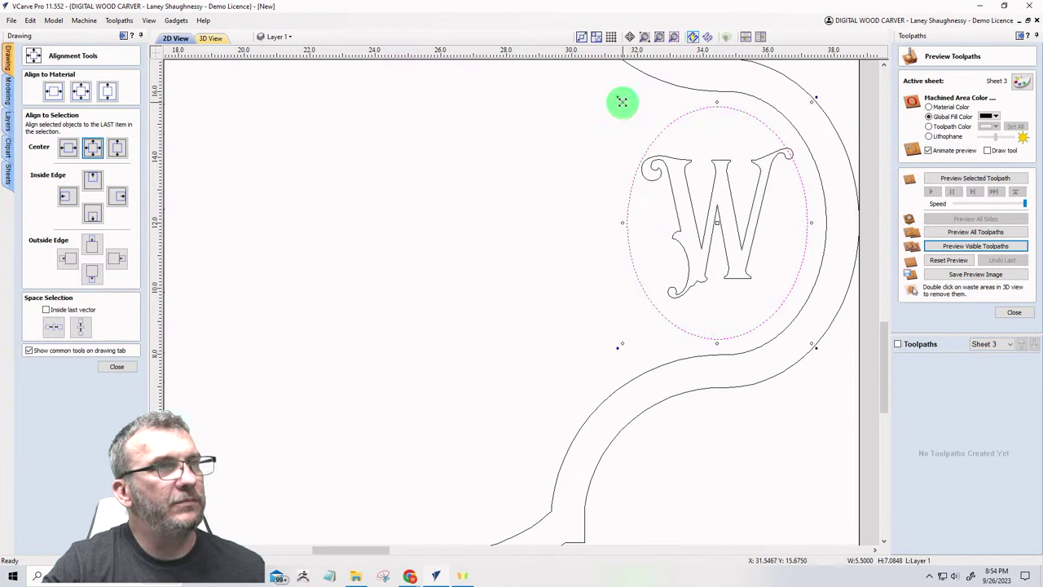
{"action": "left_click_drag", "start_coordinate": [623, 102], "coordinate": [622, 101]}
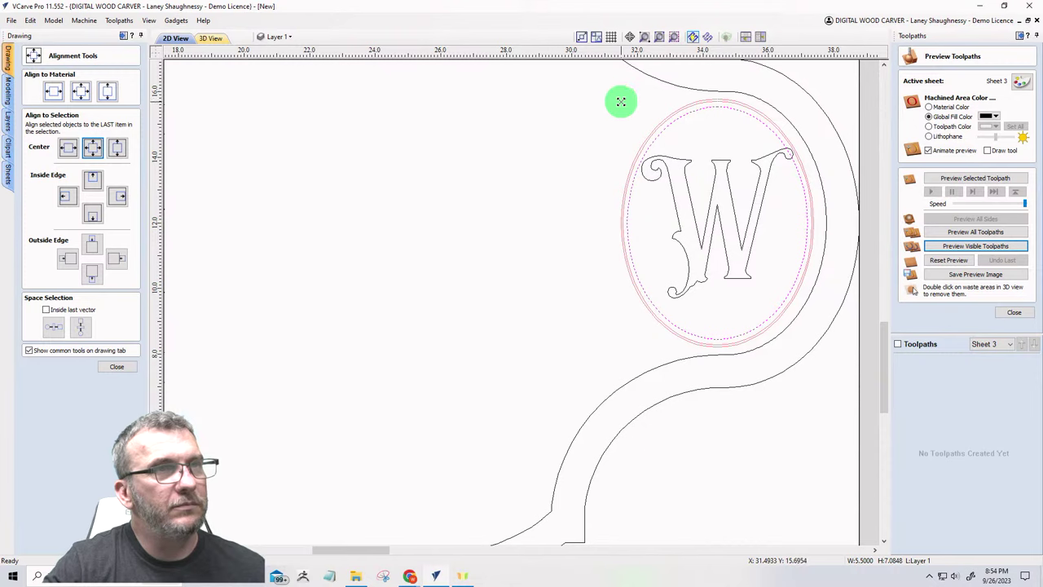
{"action": "left_click_drag", "start_coordinate": [621, 101], "coordinate": [621, 102]}
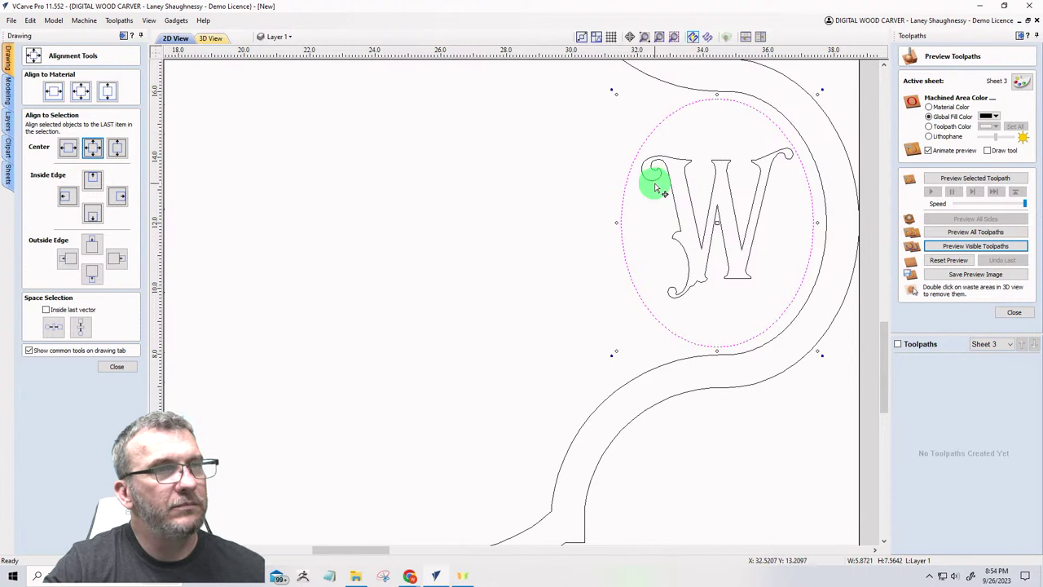
Step: Nudge the W and its oval slightly right and close the alignment tools
{"action": "left_click_drag", "start_coordinate": [771, 265], "coordinate": [600, 157]}
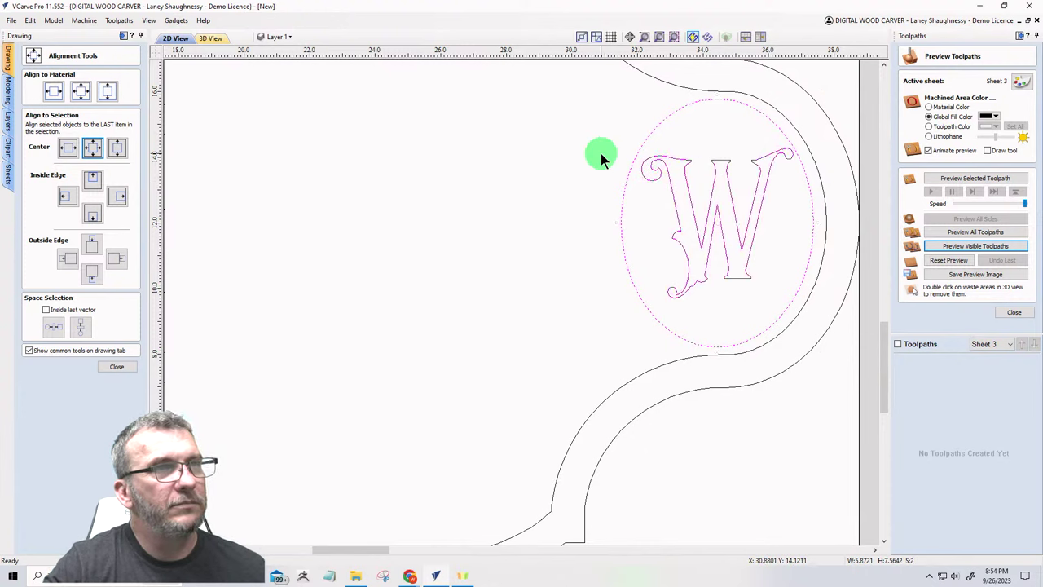
{"action": "key", "text": "Right"}
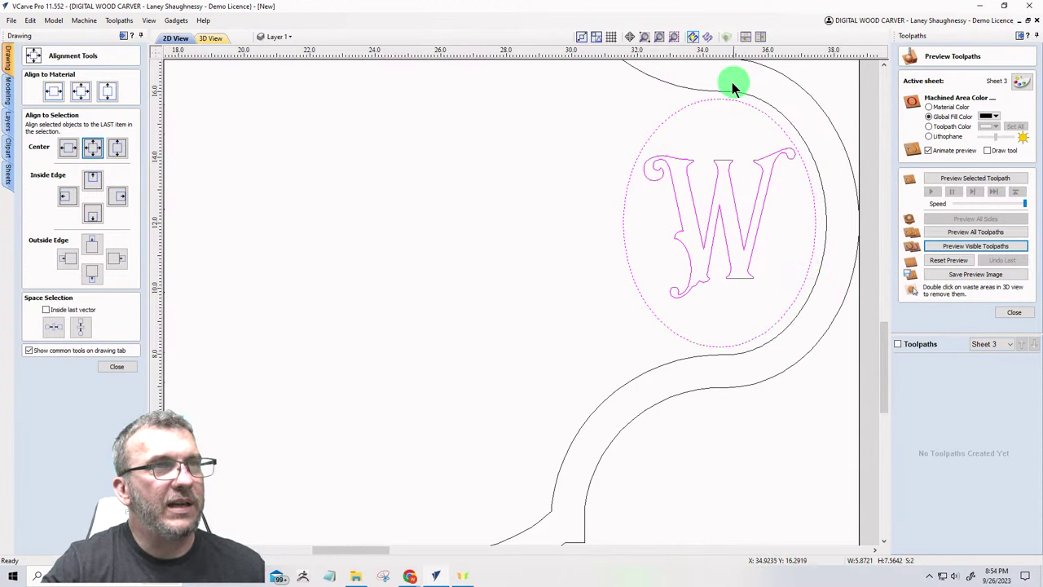
{"action": "left_click", "coordinate": [578, 259]}
{"action": "left_click", "coordinate": [625, 240]}
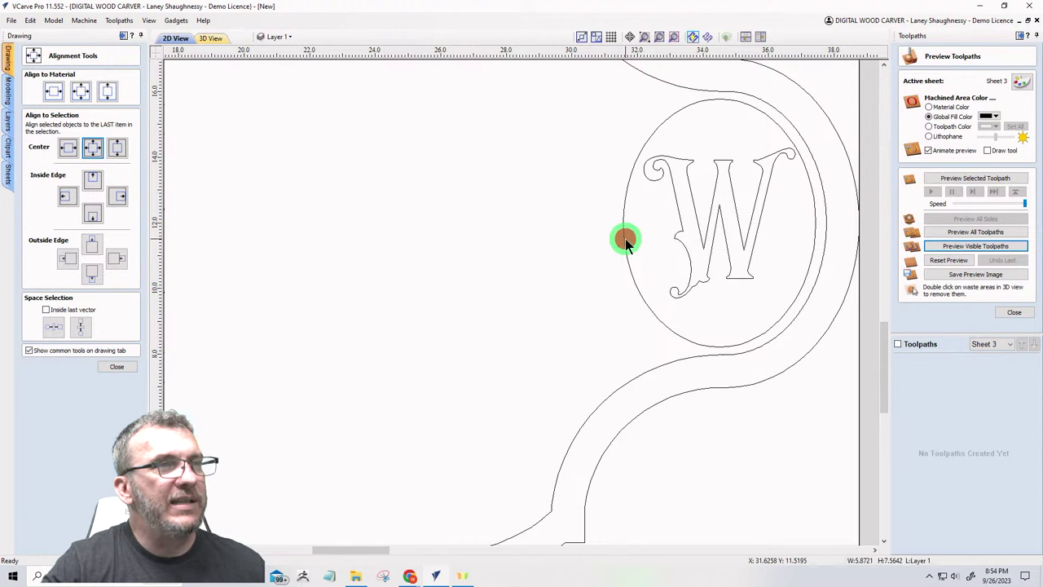
{"action": "left_click", "coordinate": [116, 366]}
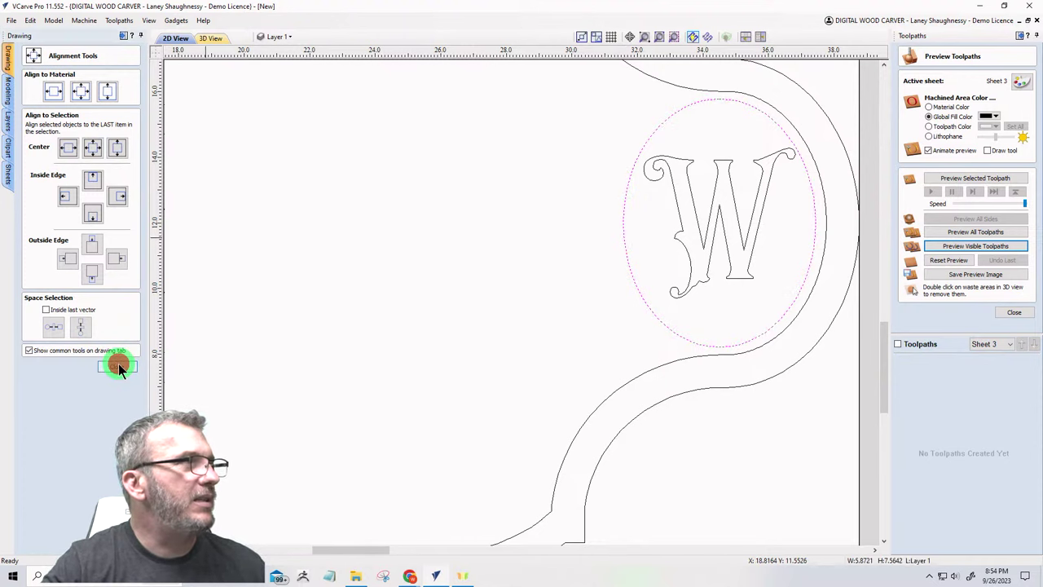
{"action": "scroll", "coordinate": [372, 368], "scroll_direction": "down", "scroll_amount": 6}
{"action": "scroll", "coordinate": [341, 348], "scroll_direction": "up", "scroll_amount": 6}
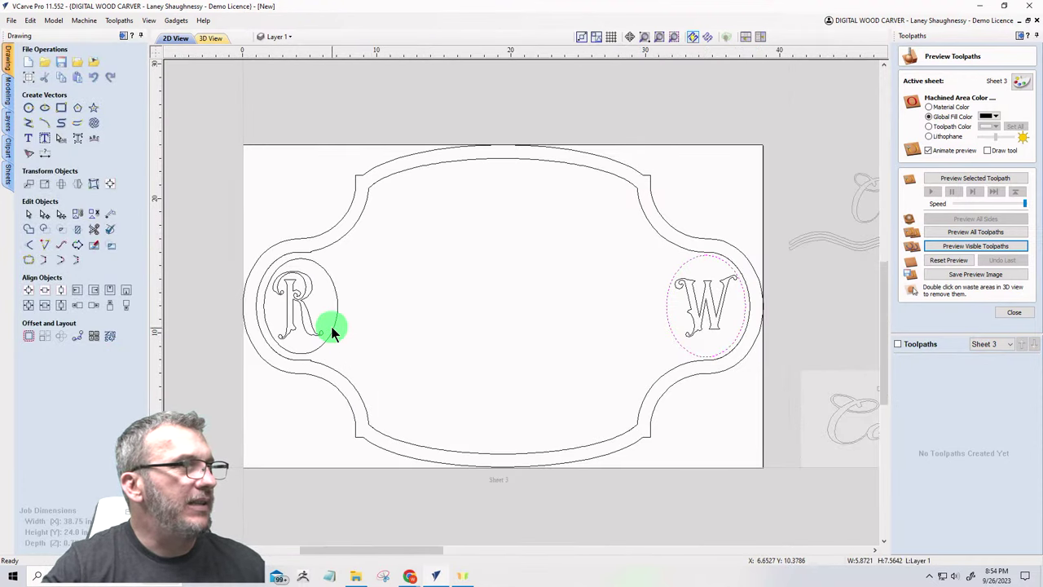
Step: Make a horizontally flipped mirror copy of the W's oval for the left side
{"action": "left_click", "coordinate": [331, 327], "text": "shift"}
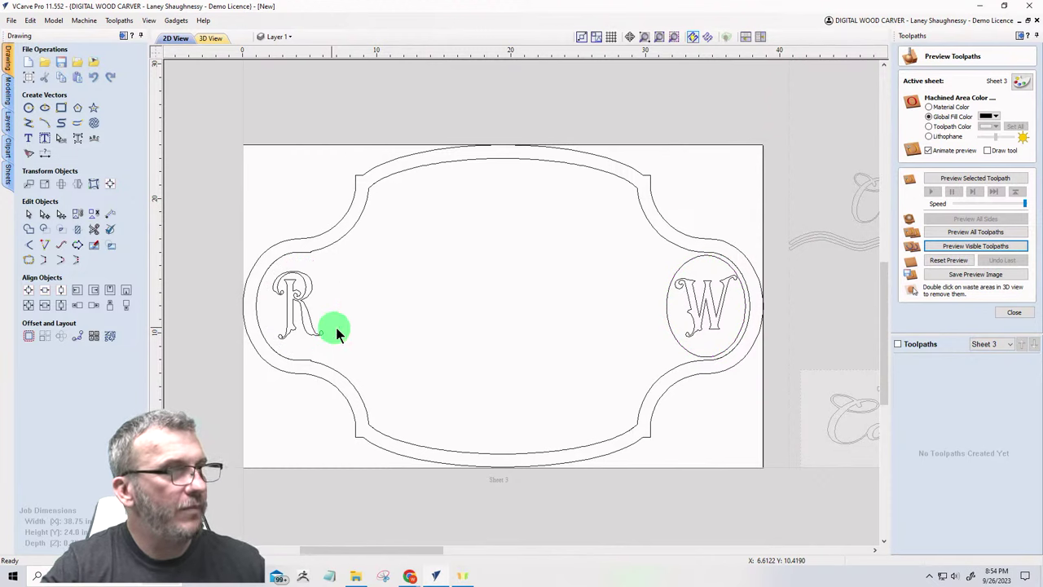
{"action": "left_click", "coordinate": [666, 315]}
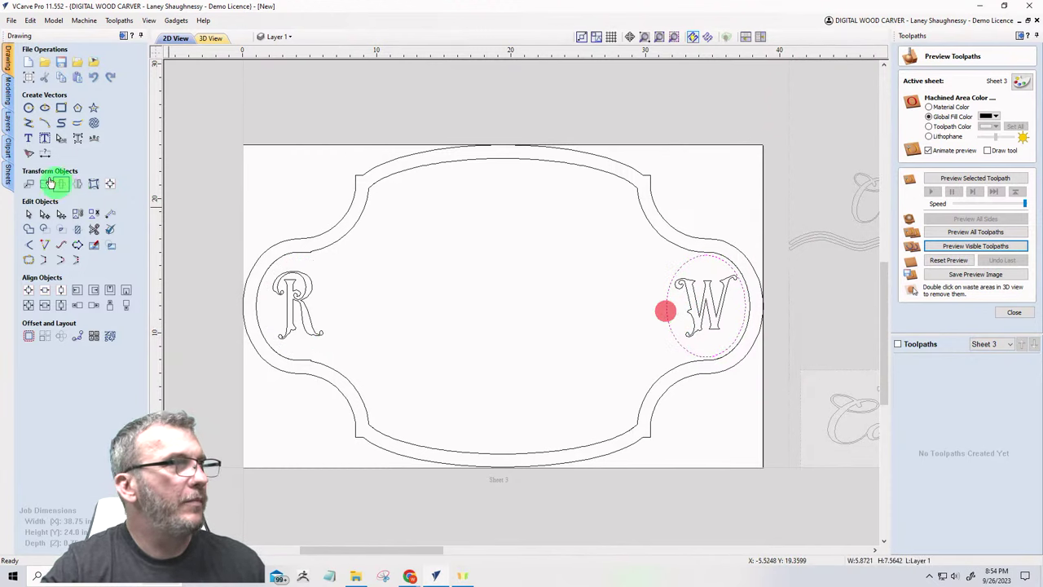
{"action": "left_click", "coordinate": [78, 183]}
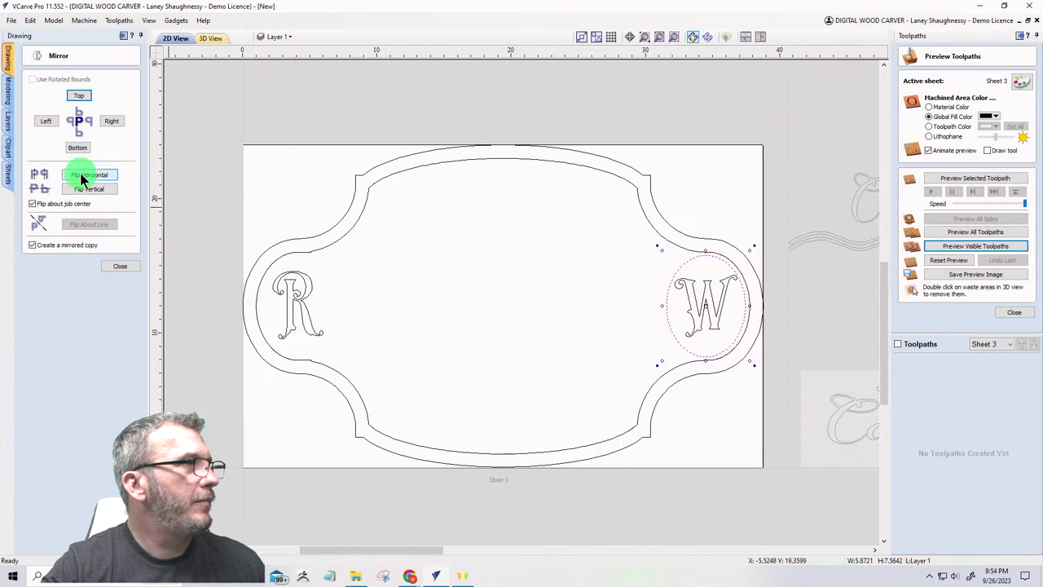
{"action": "left_click", "coordinate": [81, 175]}
{"action": "scroll", "coordinate": [296, 305], "scroll_direction": "up", "scroll_amount": 3}
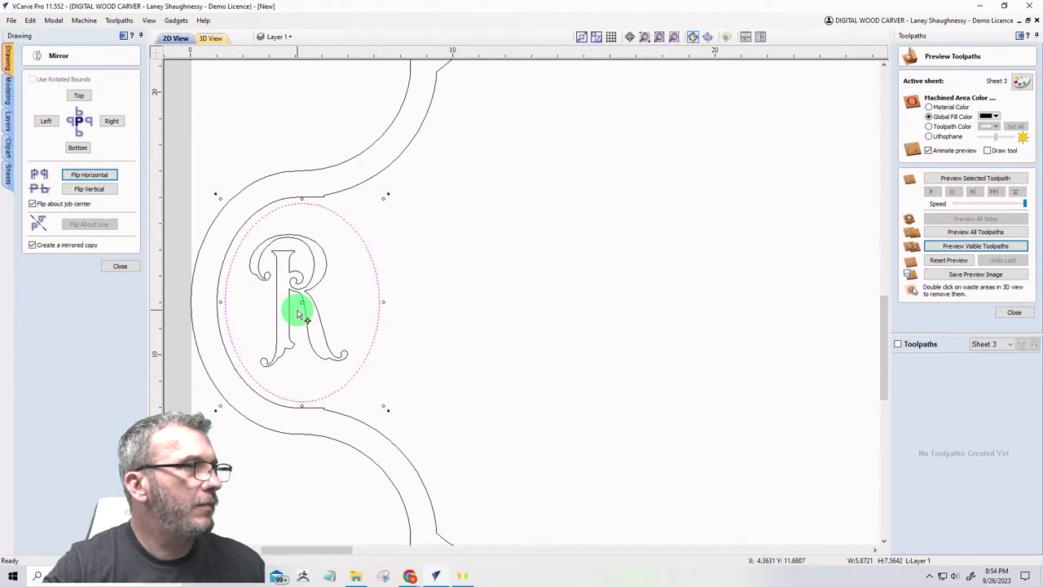
{"action": "scroll", "coordinate": [261, 282], "scroll_direction": "down", "scroll_amount": 3}
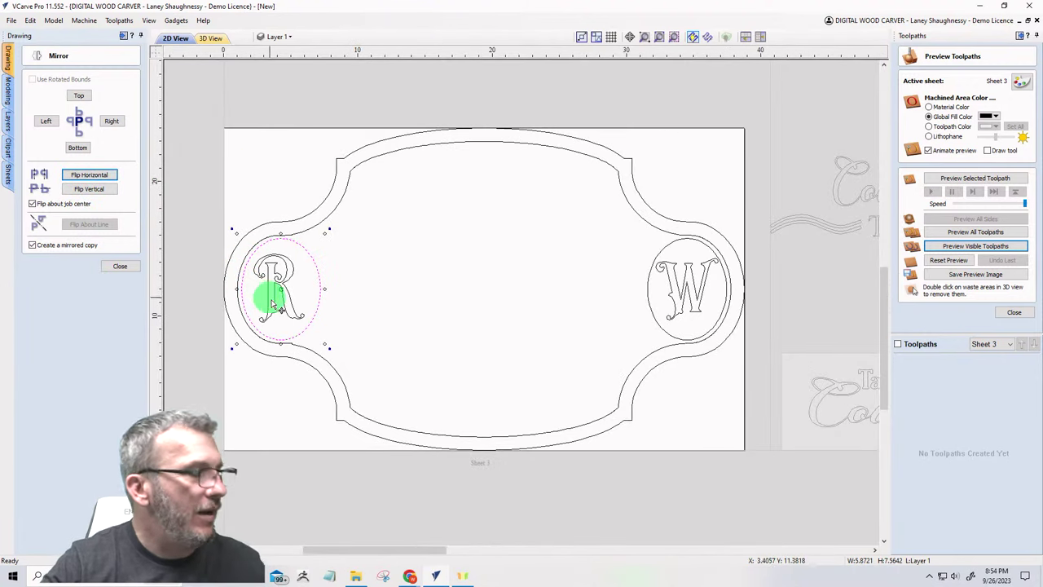
Step: Align the R to the centre of the mirrored oval
{"action": "left_click", "coordinate": [345, 301]}
{"action": "left_click", "coordinate": [284, 281]}
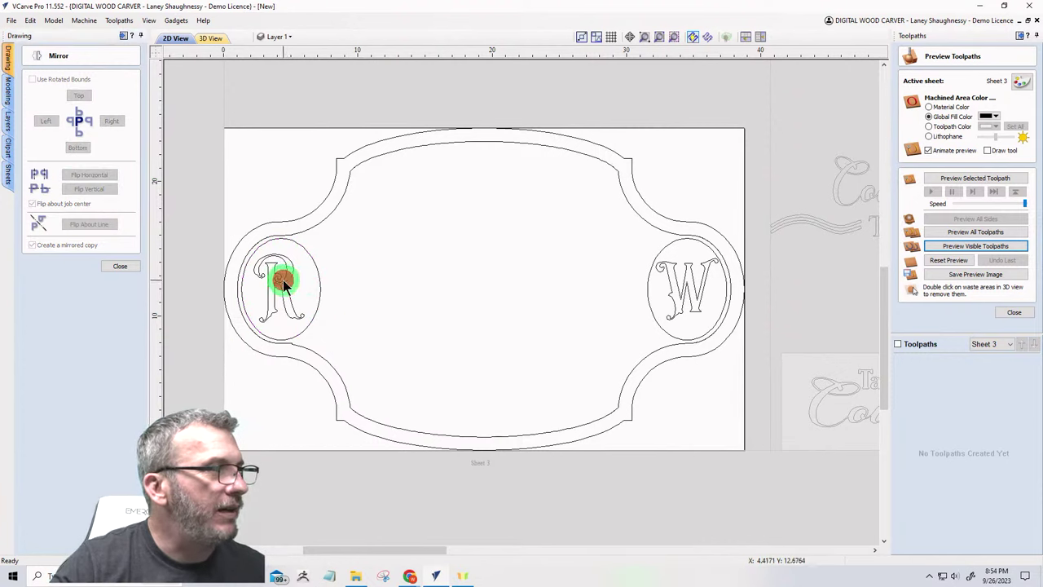
{"action": "left_click", "coordinate": [316, 266]}
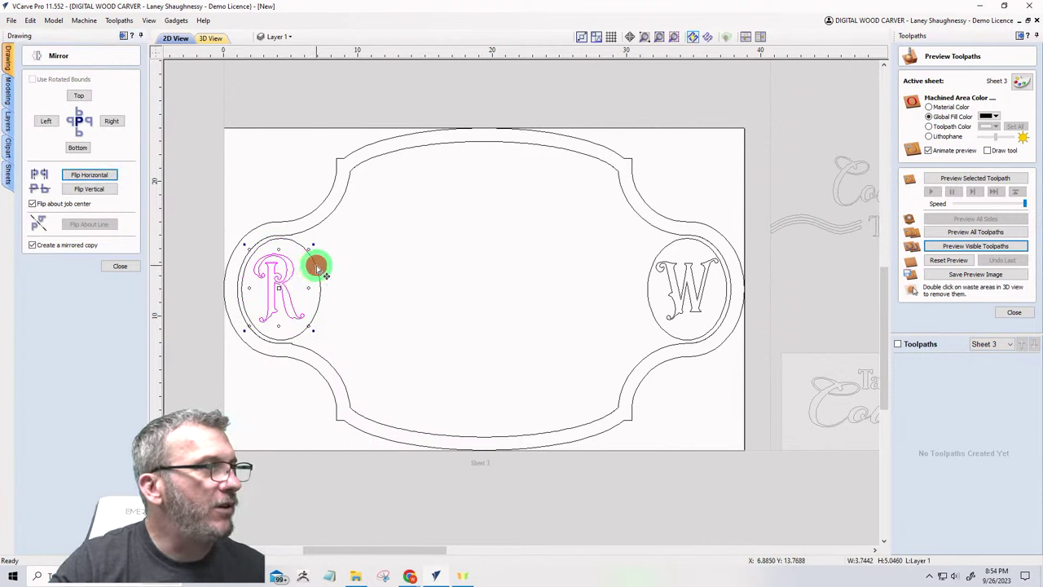
{"action": "left_click", "coordinate": [126, 266]}
{"action": "left_click", "coordinate": [108, 185]}
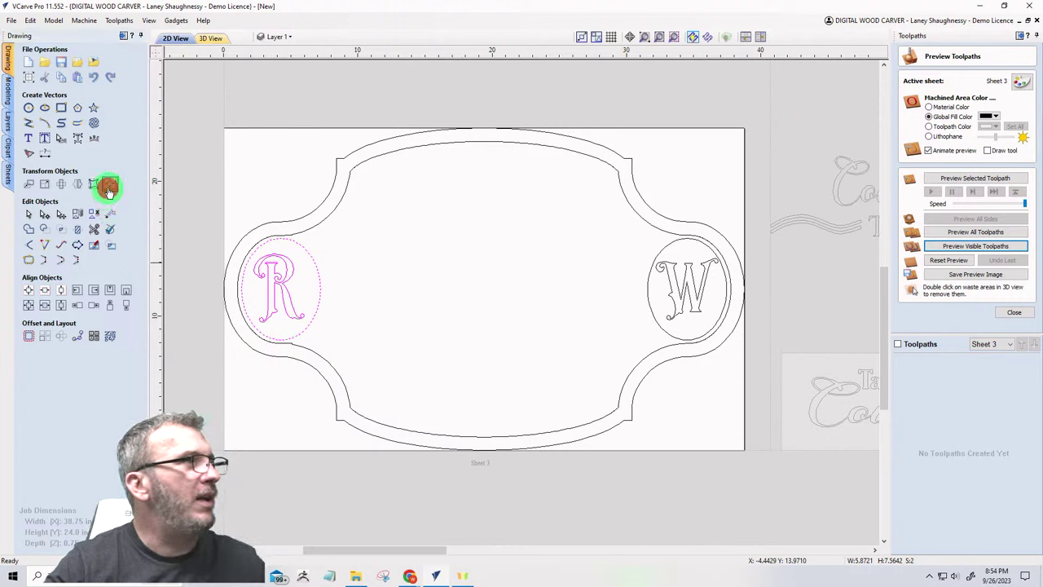
{"action": "left_click", "coordinate": [92, 147]}
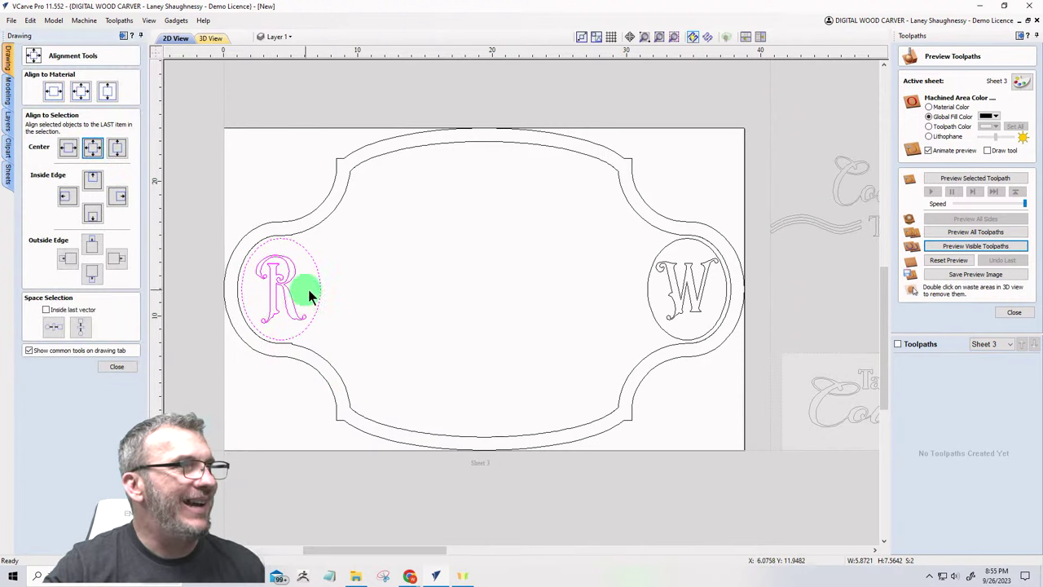
{"action": "left_click", "coordinate": [425, 311]}
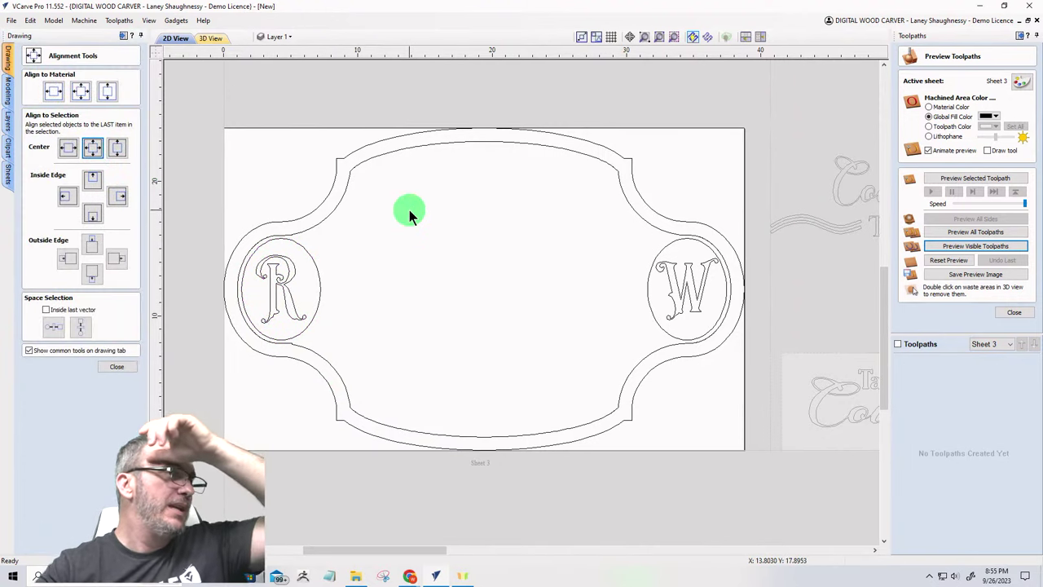
{"action": "left_click", "coordinate": [119, 367]}
Step: Add the text 'Royal Wagon' and place it at the top centre between the ovals
{"action": "left_click", "coordinate": [30, 140]}
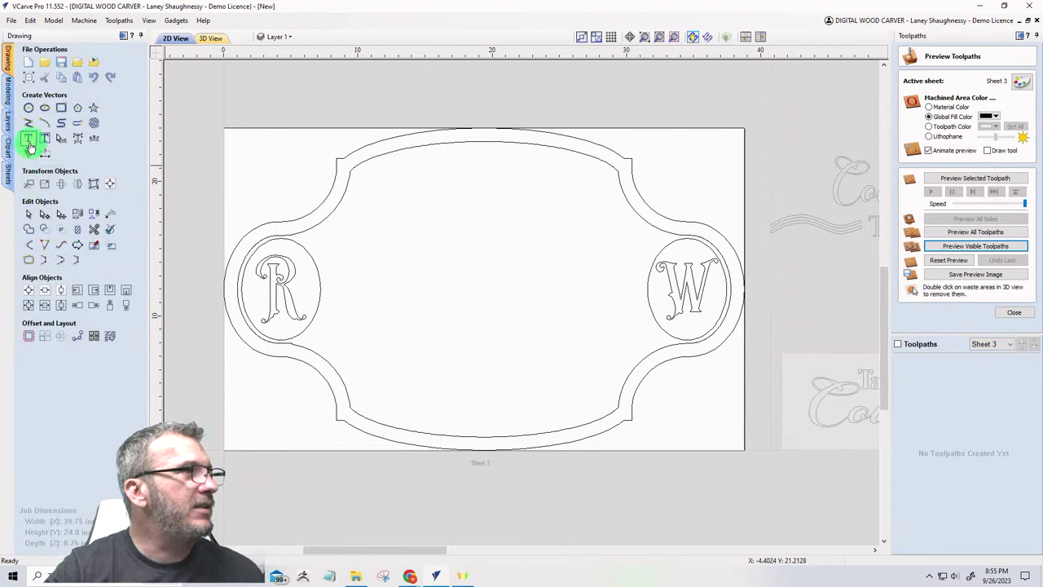
{"action": "left_click", "coordinate": [29, 143]}
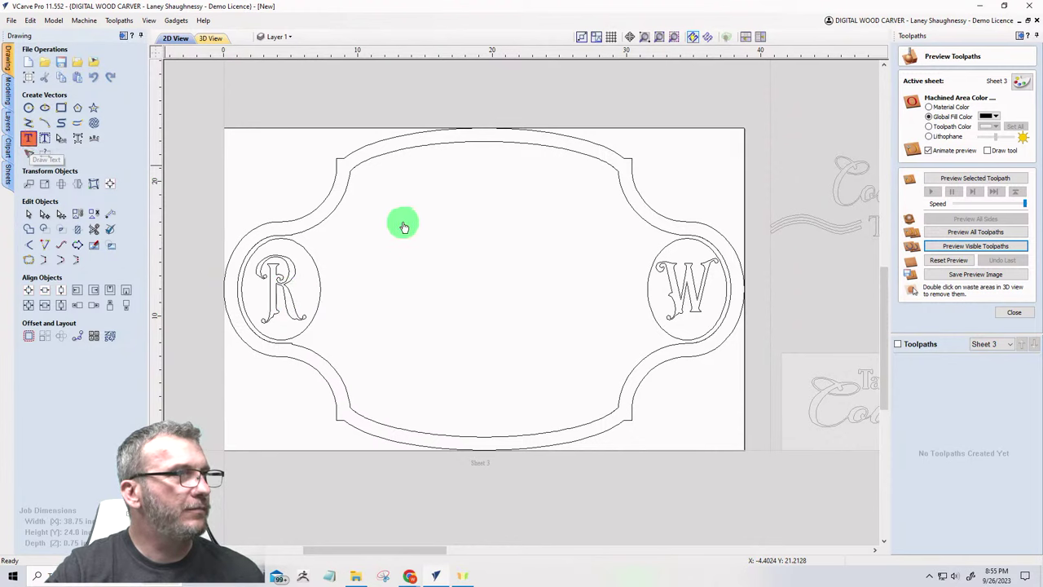
{"action": "left_click", "coordinate": [70, 100]}
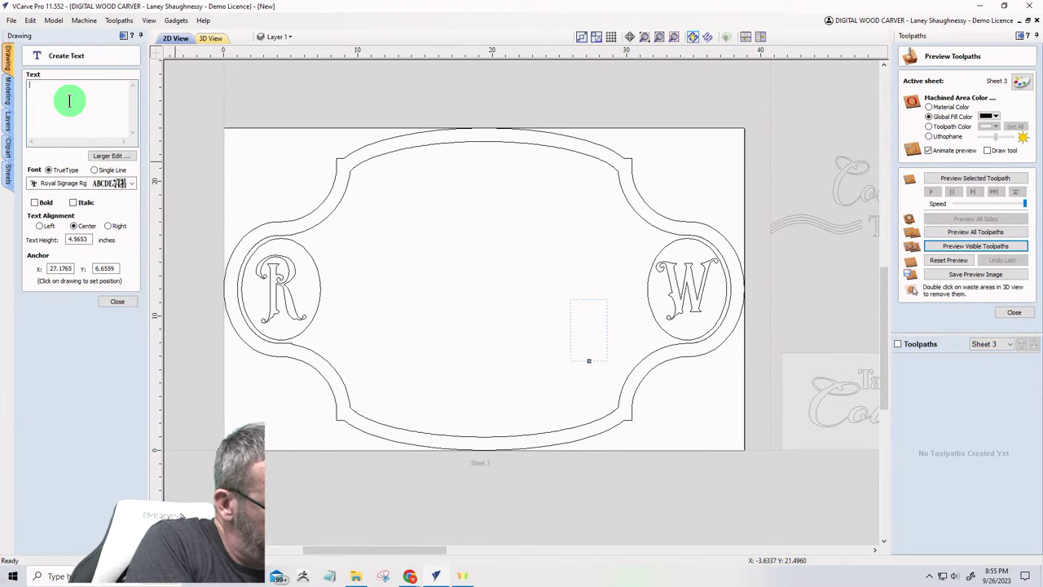
{"action": "type", "text": "R"}
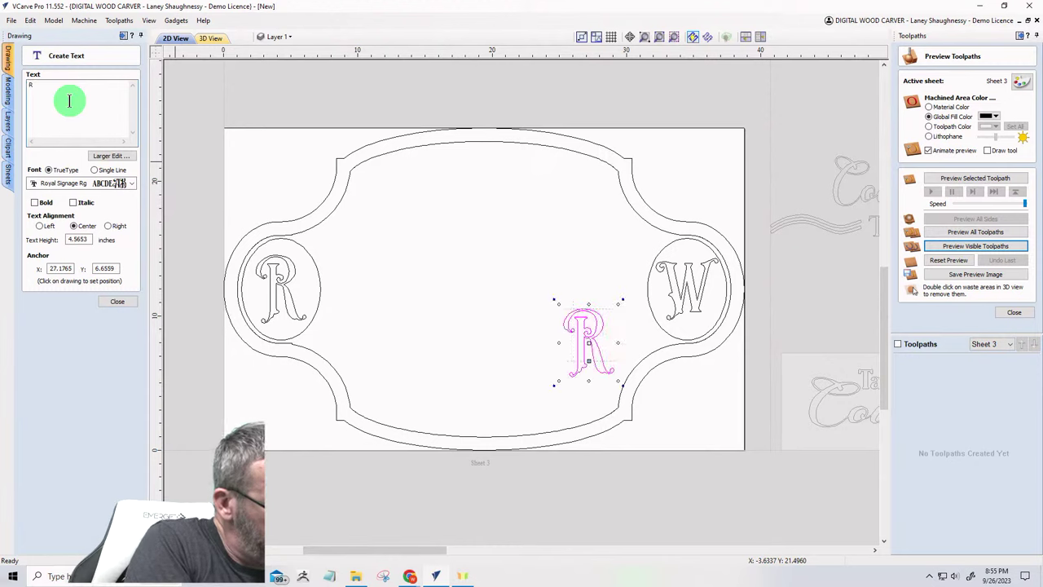
{"action": "type", "text": "oyal"}
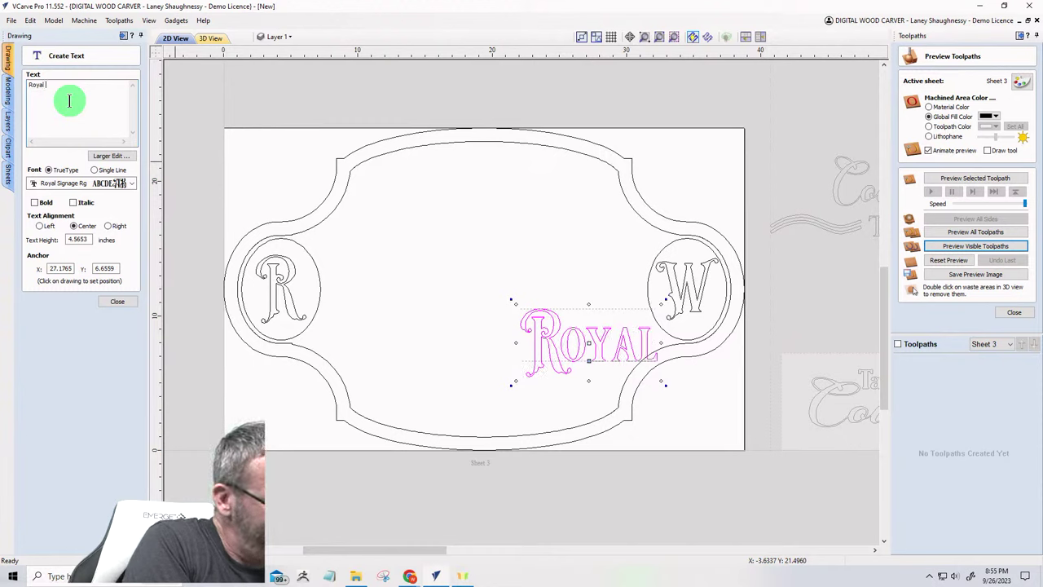
{"action": "type", "text": " W"}
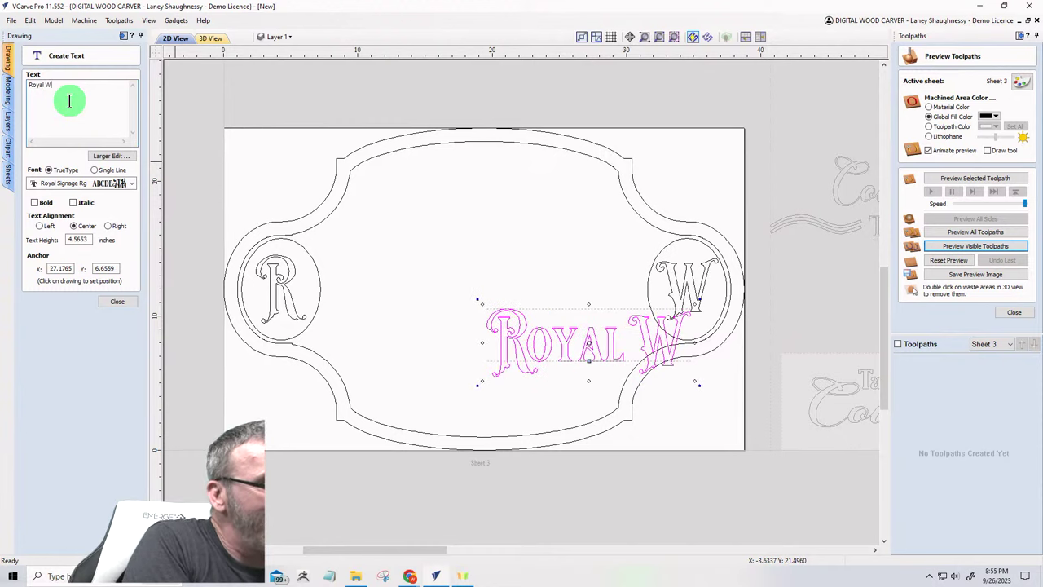
{"action": "type", "text": "agon"}
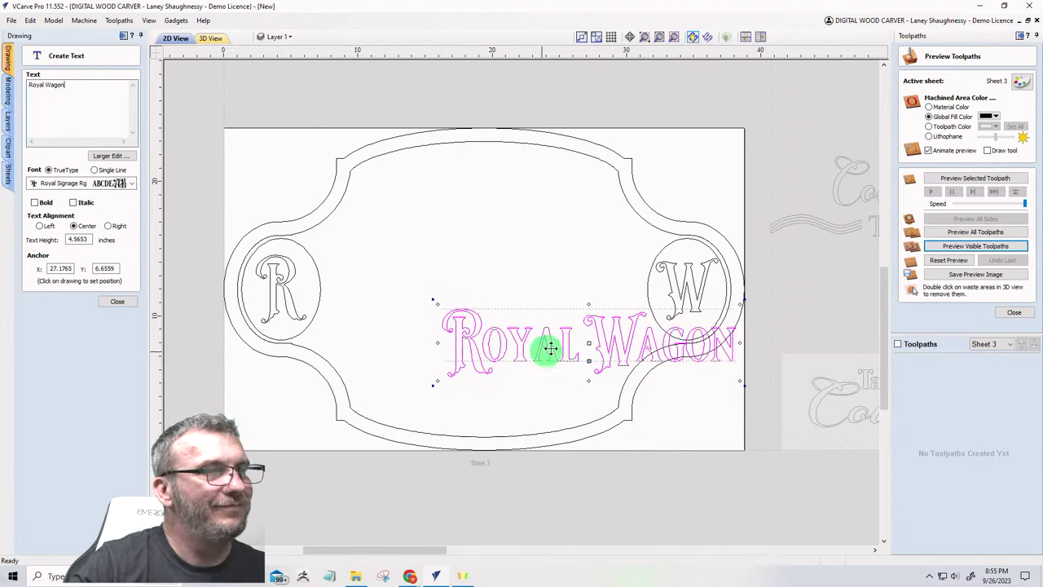
{"action": "left_click_drag", "start_coordinate": [555, 309], "coordinate": [478, 253]}
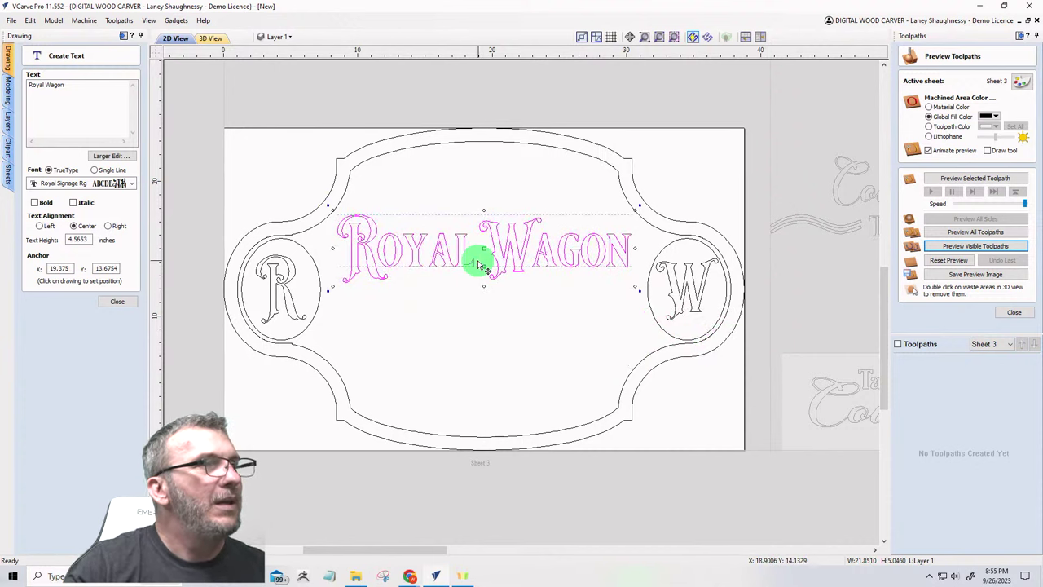
{"action": "left_click", "coordinate": [123, 301]}
{"action": "left_click", "coordinate": [62, 124]}
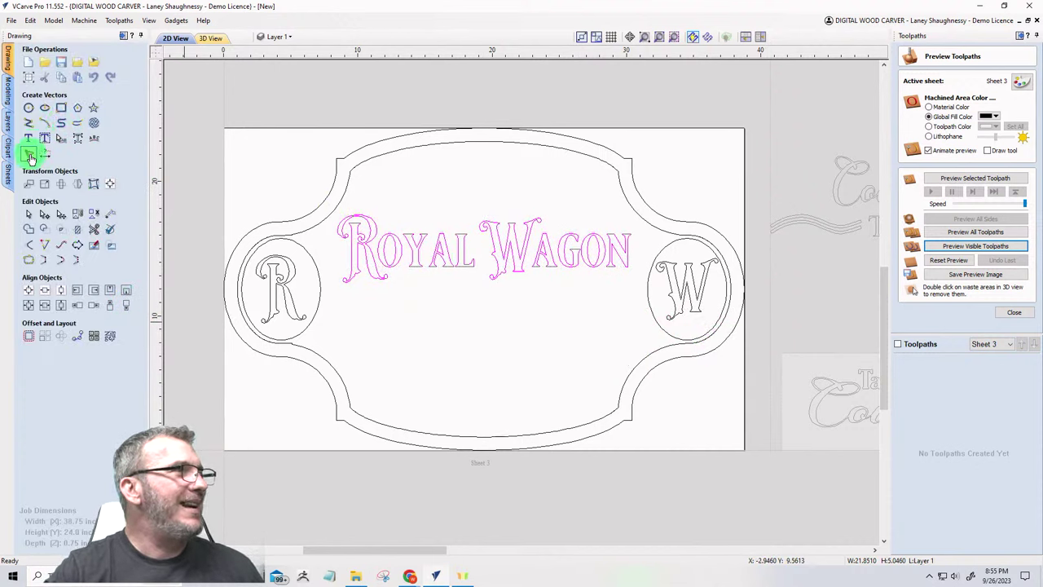
Step: Bend 'Royal Wagon' into a gentle upward arc
{"action": "left_click", "coordinate": [61, 138]}
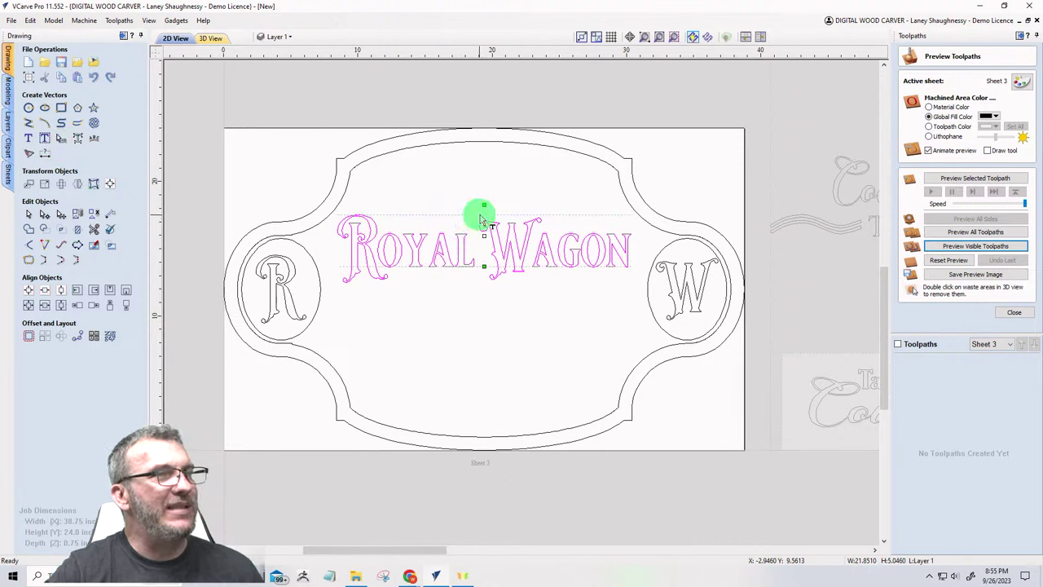
{"action": "left_click_drag", "start_coordinate": [483, 204], "coordinate": [484, 196]}
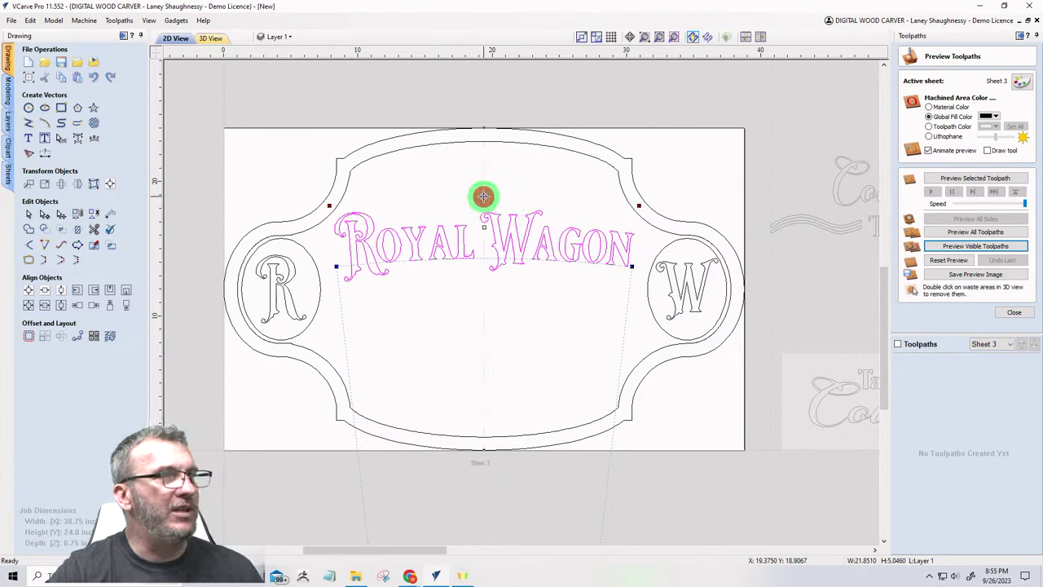
{"action": "left_click_drag", "start_coordinate": [483, 196], "coordinate": [483, 194]}
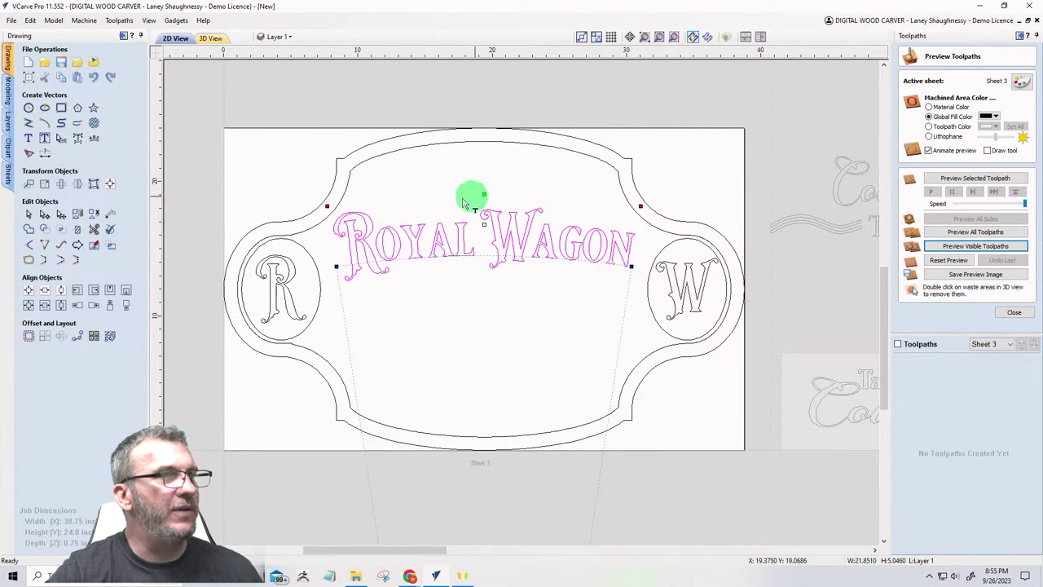
{"action": "left_click", "coordinate": [397, 285]}
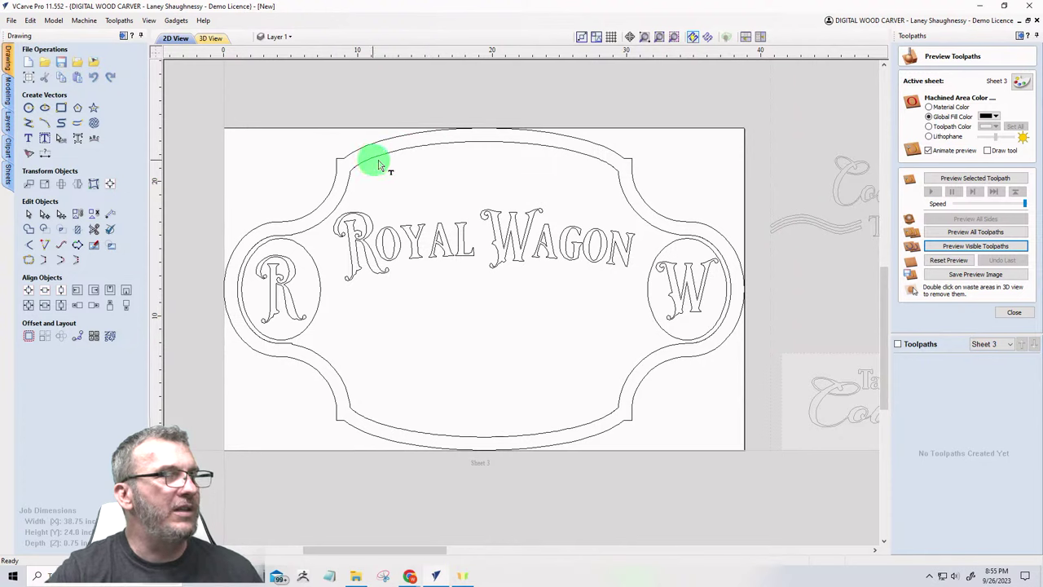
Step: Rotate the arched 'Royal Wagon' slightly and nudge it higher on the sign
{"action": "left_click", "coordinate": [349, 245]}
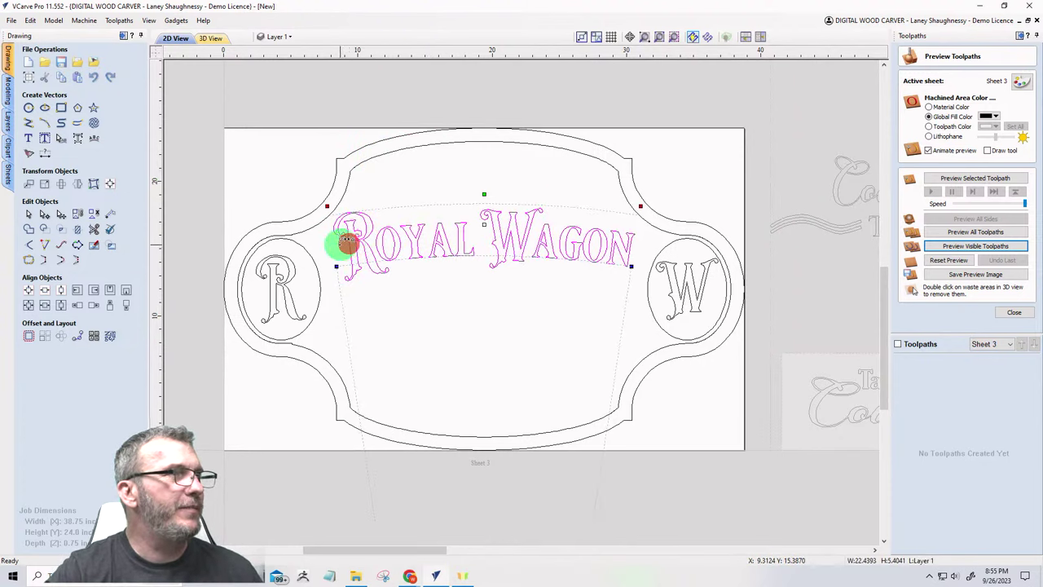
{"action": "left_click", "coordinate": [28, 214]}
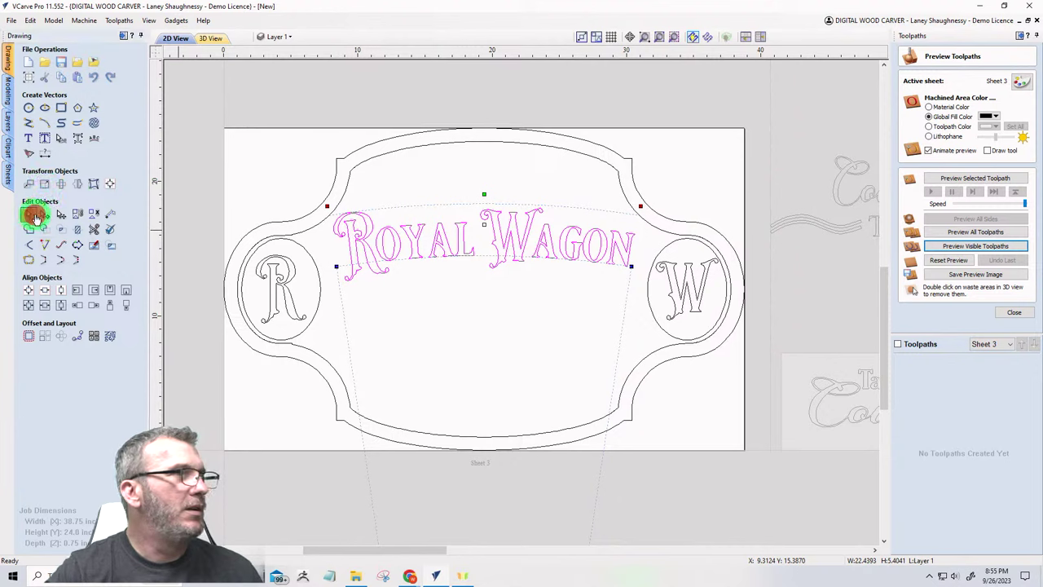
{"action": "left_click", "coordinate": [367, 228]}
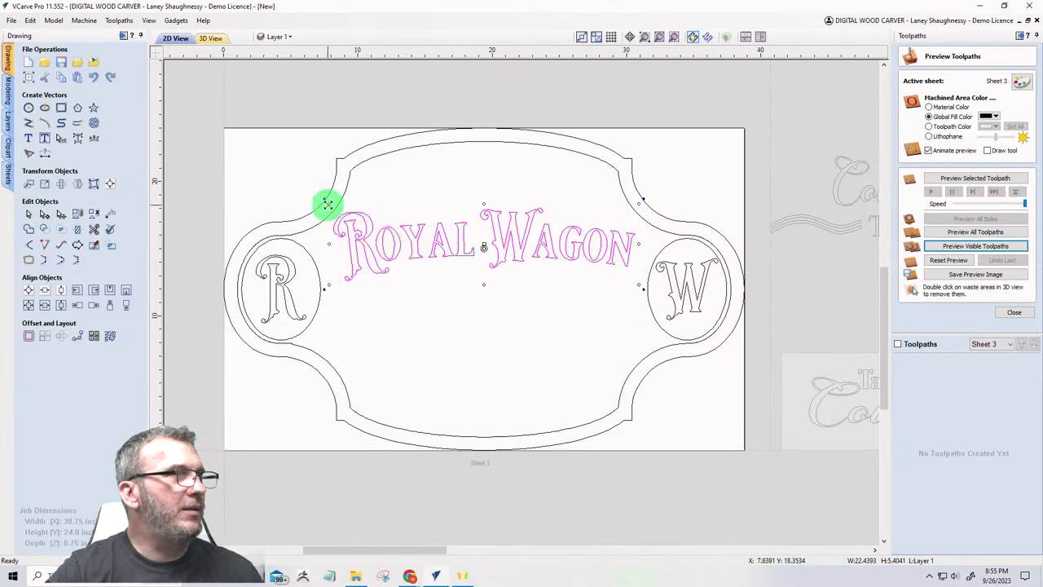
{"action": "left_click_drag", "start_coordinate": [328, 203], "coordinate": [335, 215]}
{"action": "key", "text": "Up"}
{"action": "key", "text": "Up"}
{"action": "key", "text": "Up"}
{"action": "key", "text": "Up"}
{"action": "key", "text": "Up"}
{"action": "key", "text": "Up"}
{"action": "key", "text": "Up"}
{"action": "key", "text": "Up"}
{"action": "key", "text": "Up"}
{"action": "key", "text": "Up"}
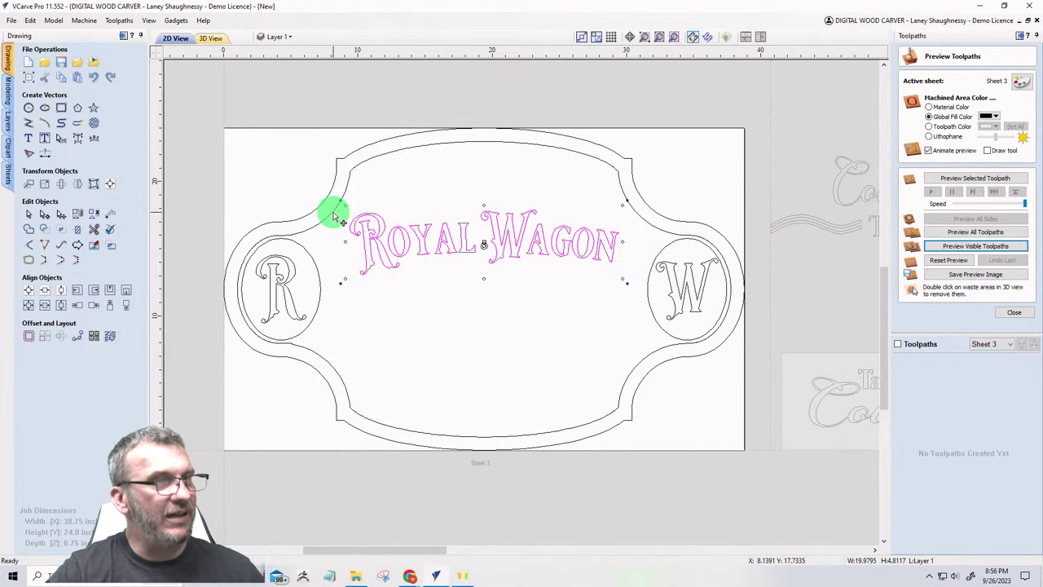
{"action": "key", "text": "Up"}
{"action": "key", "text": "Up"}
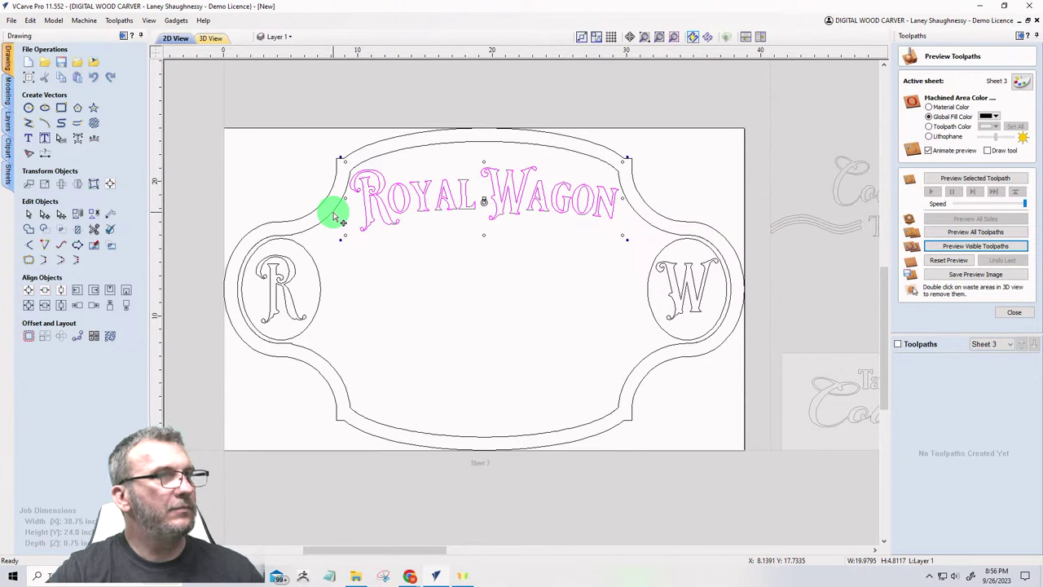
{"action": "key", "text": "Down"}
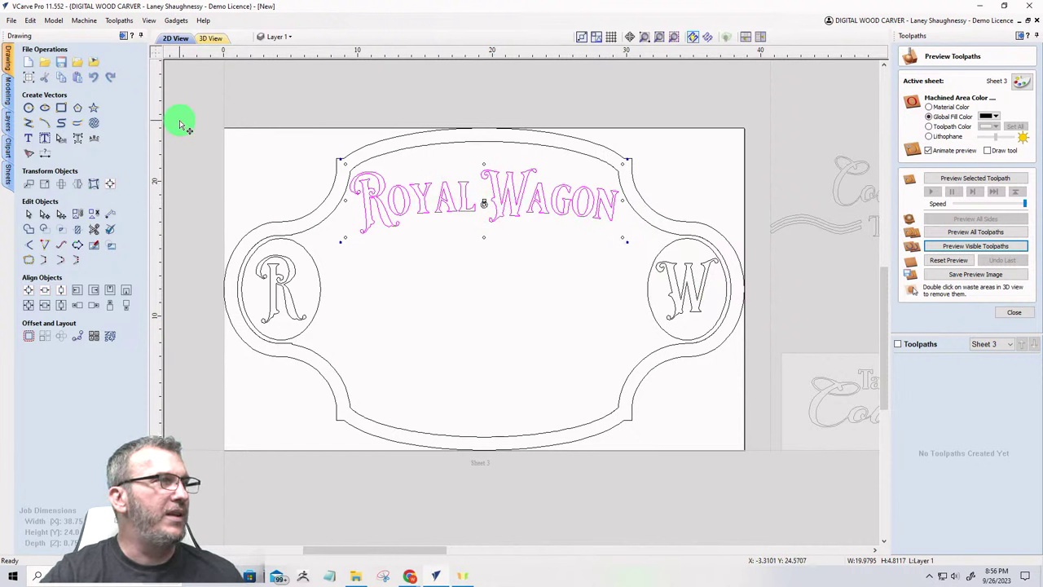
Step: Set 'Royal Wagon' to the Saddlebag font with a 1.375-inch text height
{"action": "left_click", "coordinate": [23, 142]}
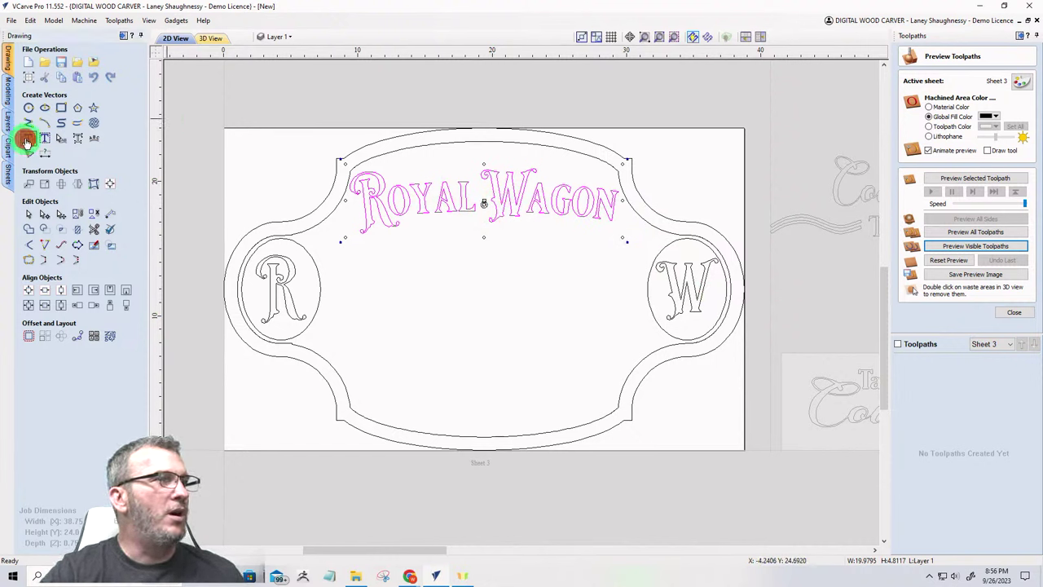
{"action": "left_click", "coordinate": [130, 183]}
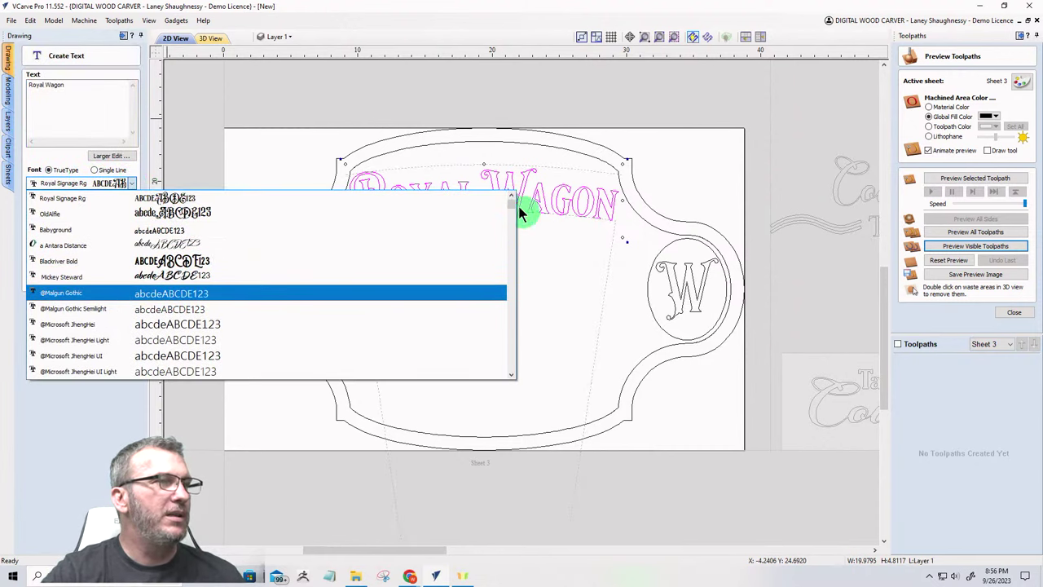
{"action": "left_click_drag", "start_coordinate": [511, 204], "coordinate": [504, 342]}
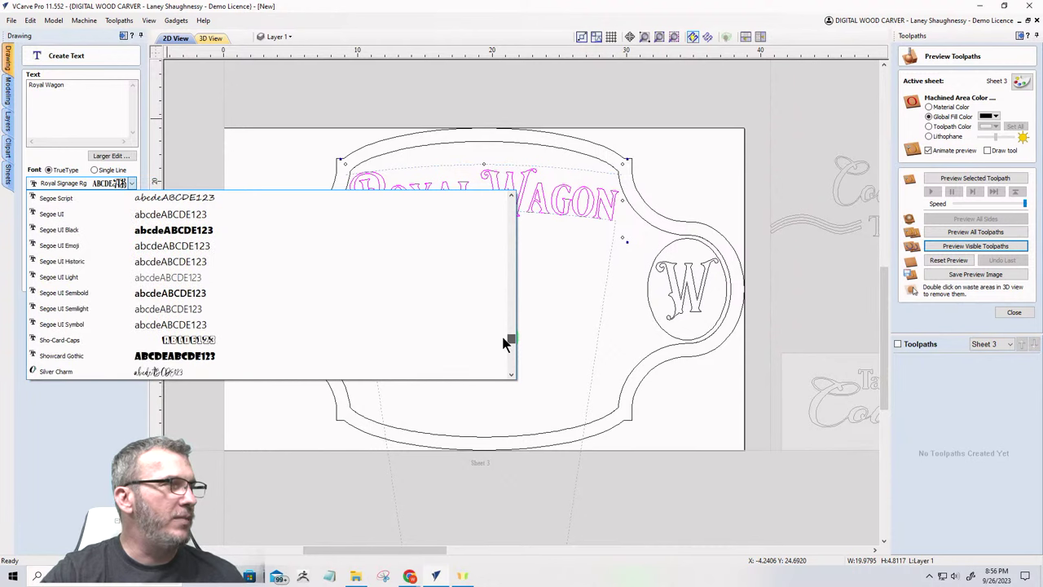
{"action": "scroll", "coordinate": [503, 342], "scroll_direction": "up", "scroll_amount": 3}
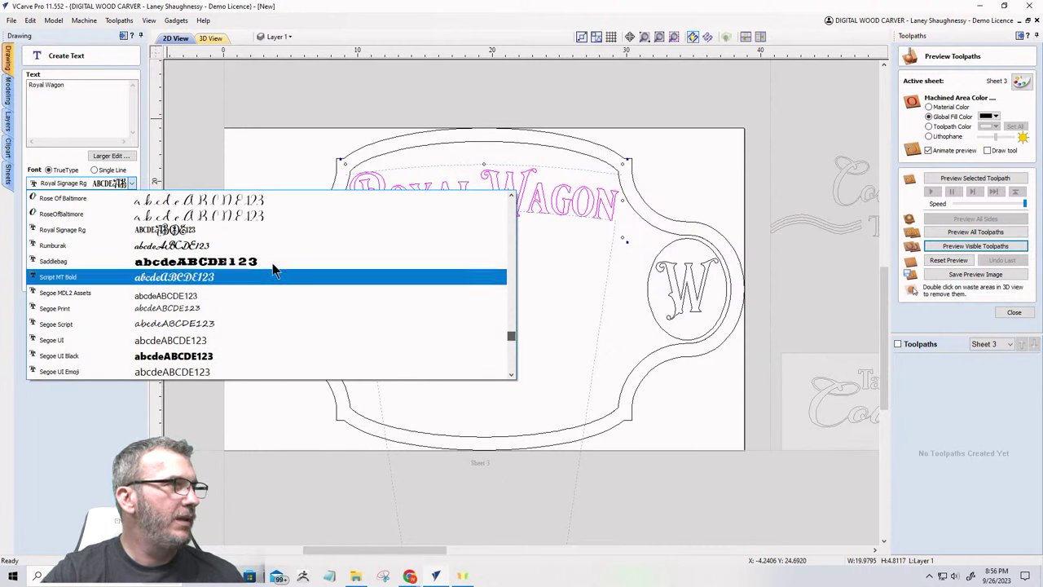
{"action": "left_click", "coordinate": [112, 262]}
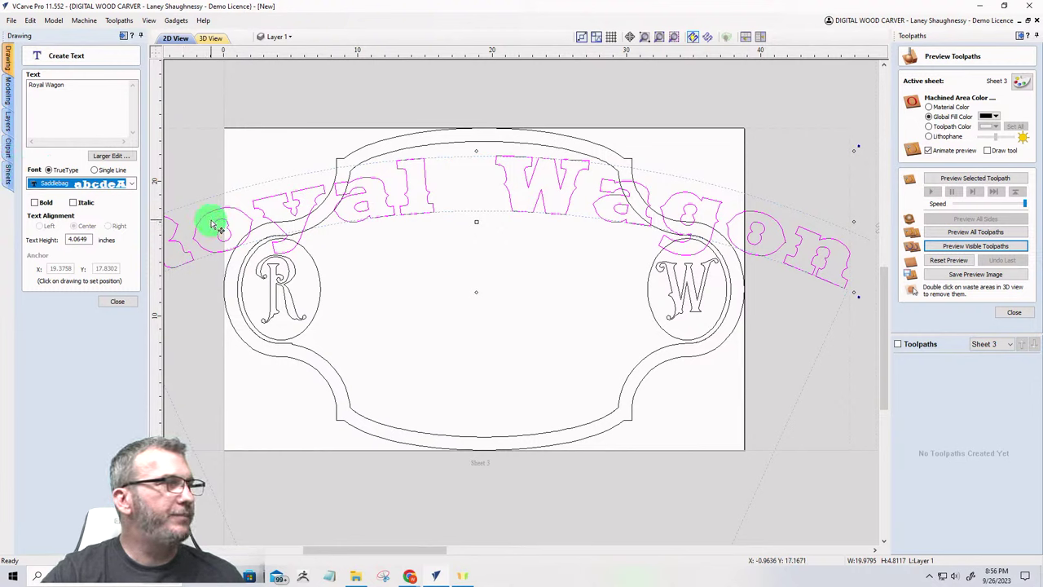
{"action": "left_click_drag", "start_coordinate": [90, 240], "coordinate": [35, 234]}
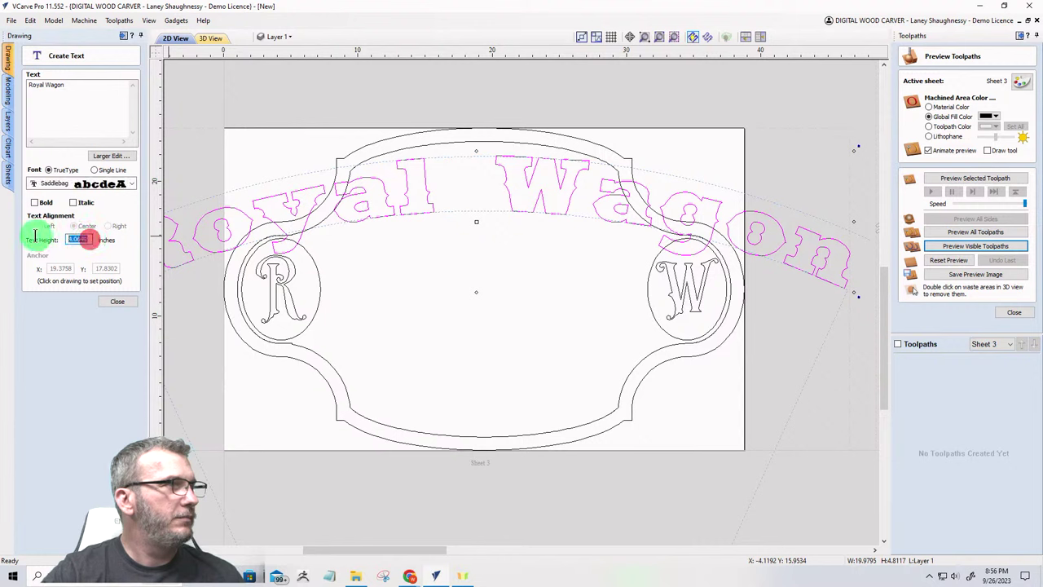
{"action": "type", "text": "1"}
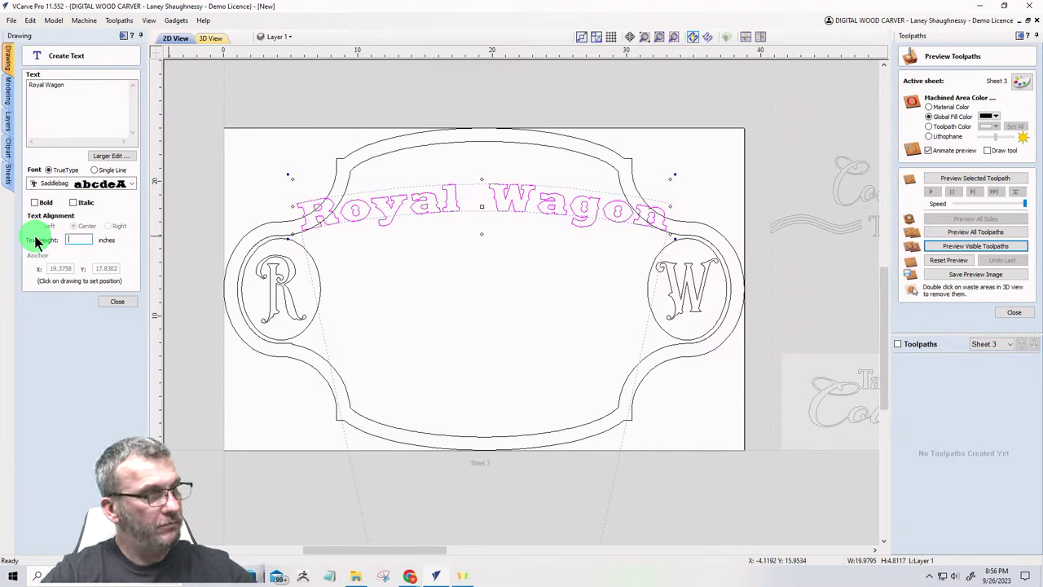
{"action": "type", "text": "1.7"}
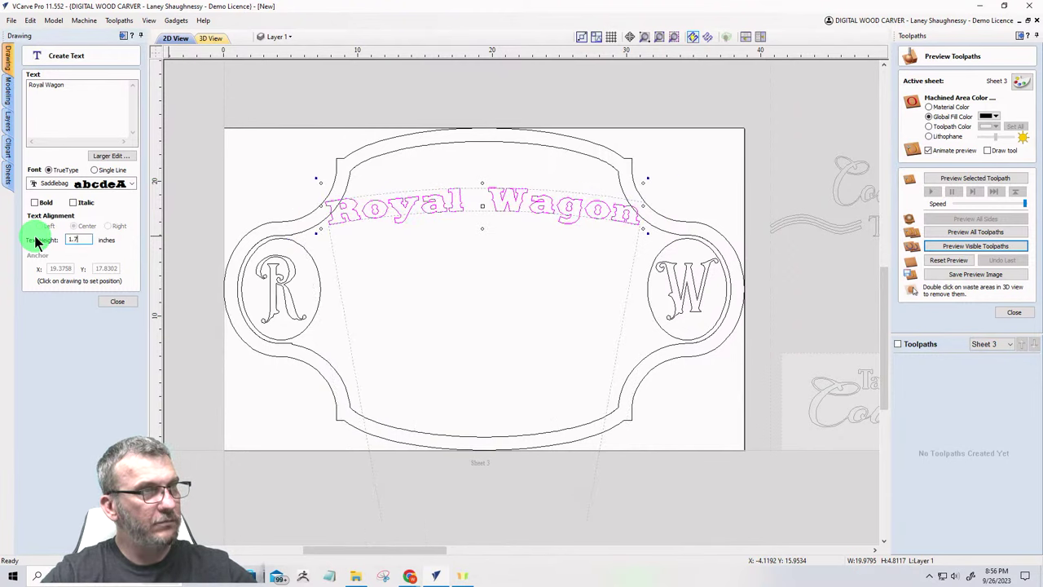
{"action": "key", "text": "BackSpace"}
{"action": "type", "text": "5"}
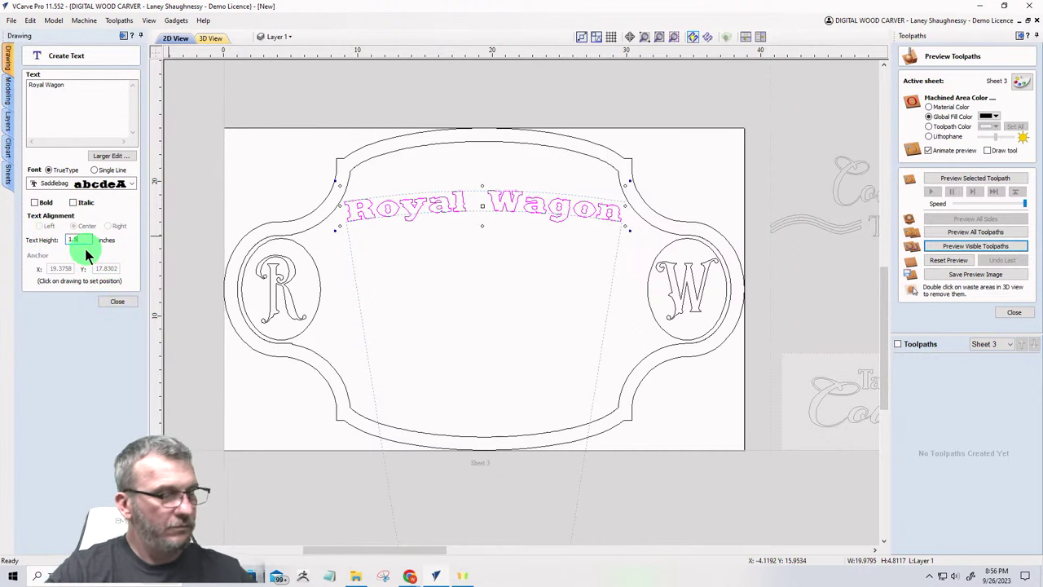
{"action": "key", "text": "BackSpace"}
{"action": "type", "text": "375"}
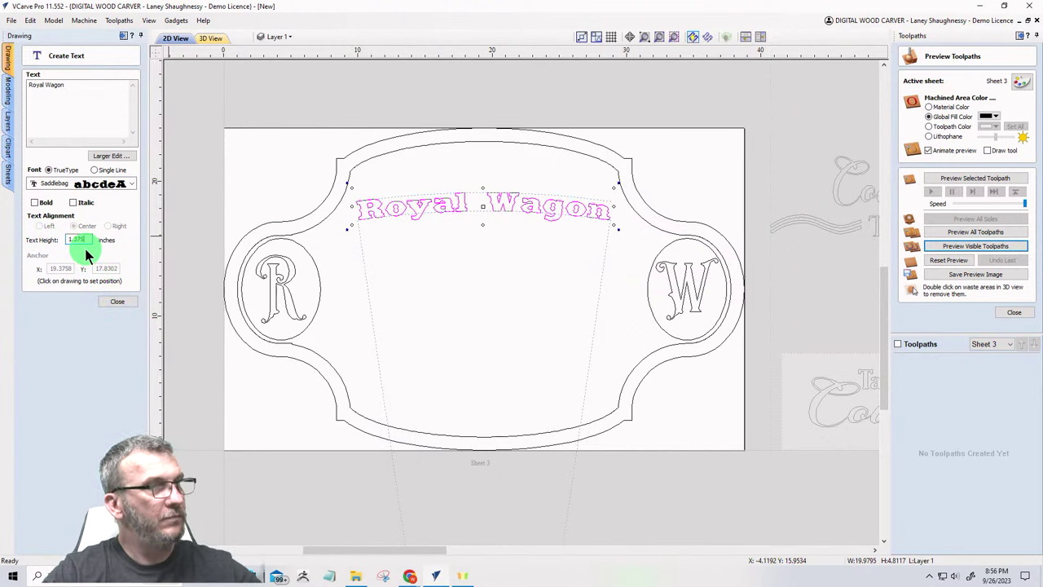
{"action": "left_click", "coordinate": [116, 302]}
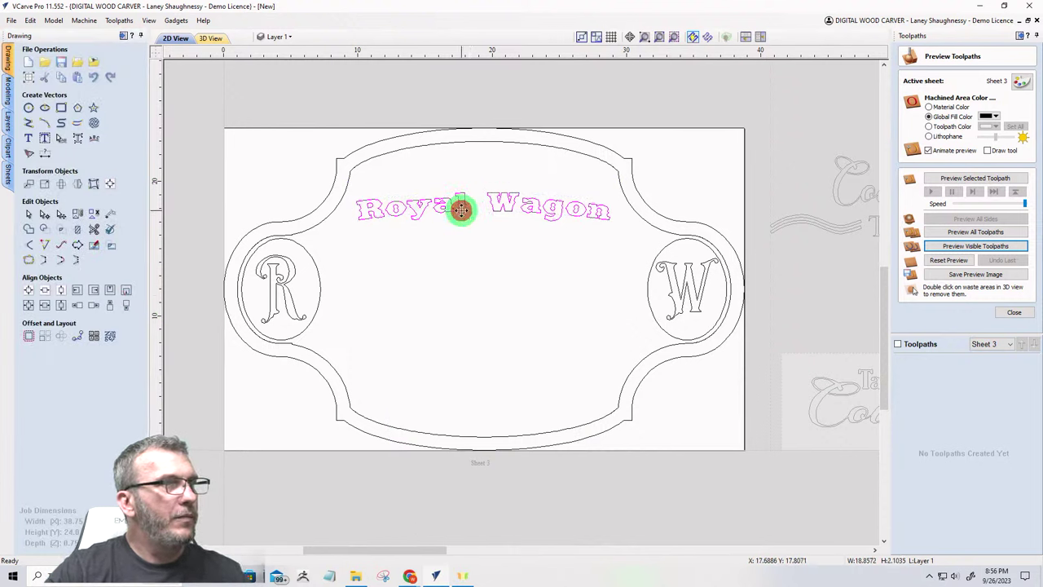
{"action": "left_click", "coordinate": [461, 211]}
Step: Move 'Royal Wagon' up so it follows the sign's top curve
{"action": "mouse_move", "coordinate": [480, 225]}
{"action": "left_mouse_down"}
{"action": "mouse_move", "coordinate": [486, 255]}
{"action": "mouse_move", "coordinate": [481, 242]}
{"action": "left_mouse_up"}
{"action": "key", "text": "Up"}
{"action": "key", "text": "Up"}
{"action": "key", "text": "Up"}
{"action": "key", "text": "Up"}
{"action": "key", "text": "Up"}
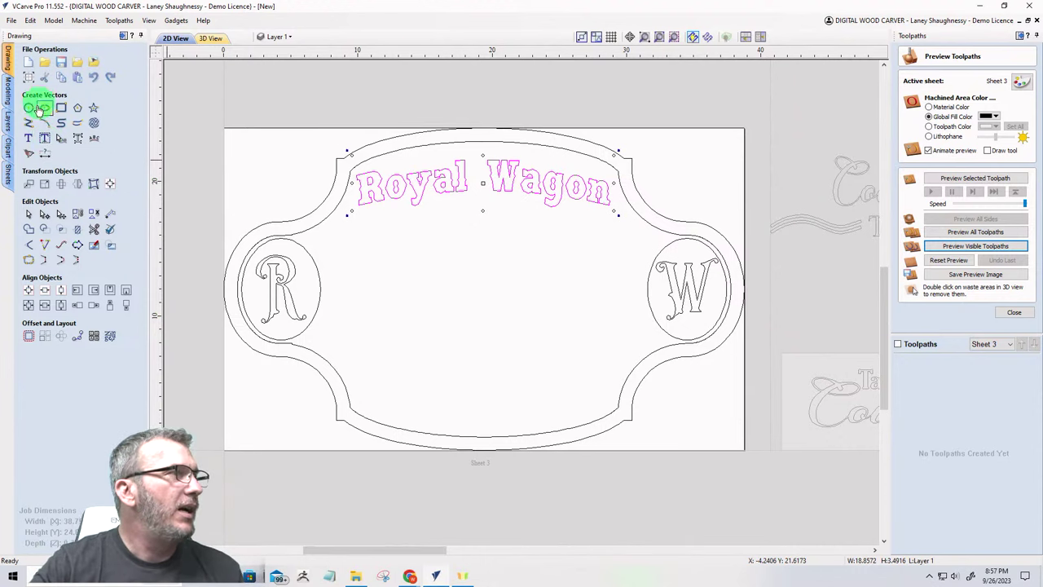
Step: Add the text 'Farmhouse' and drag it into the lower centre of the sign
{"action": "left_click", "coordinate": [28, 139]}
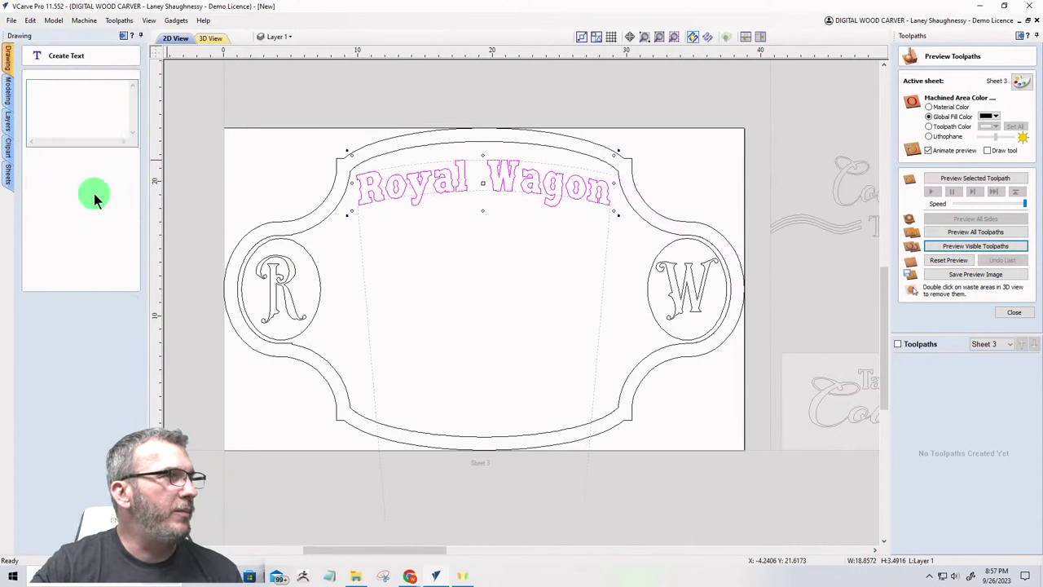
{"action": "left_click", "coordinate": [425, 401]}
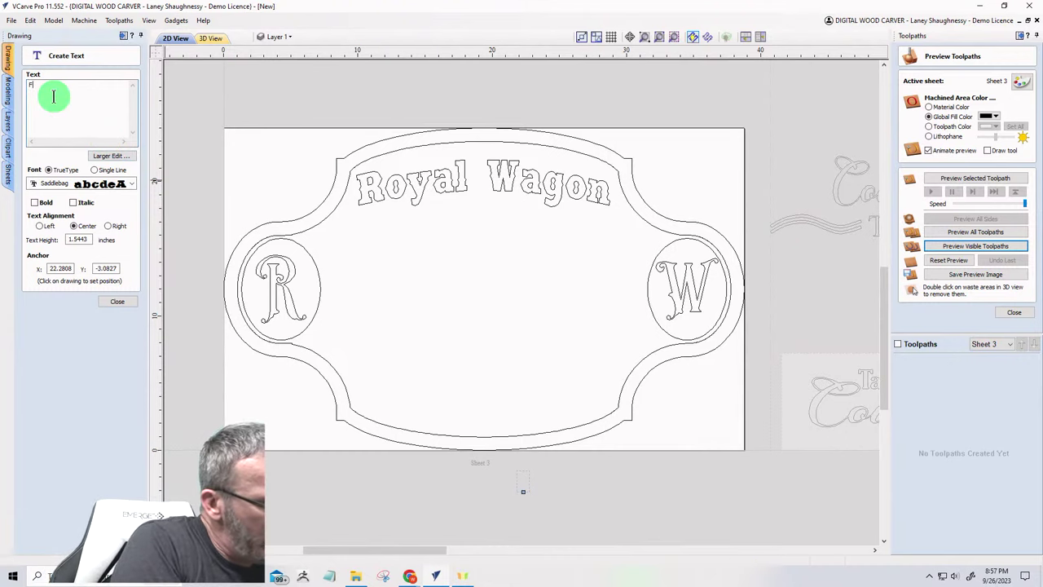
{"action": "type", "text": "Fa"}
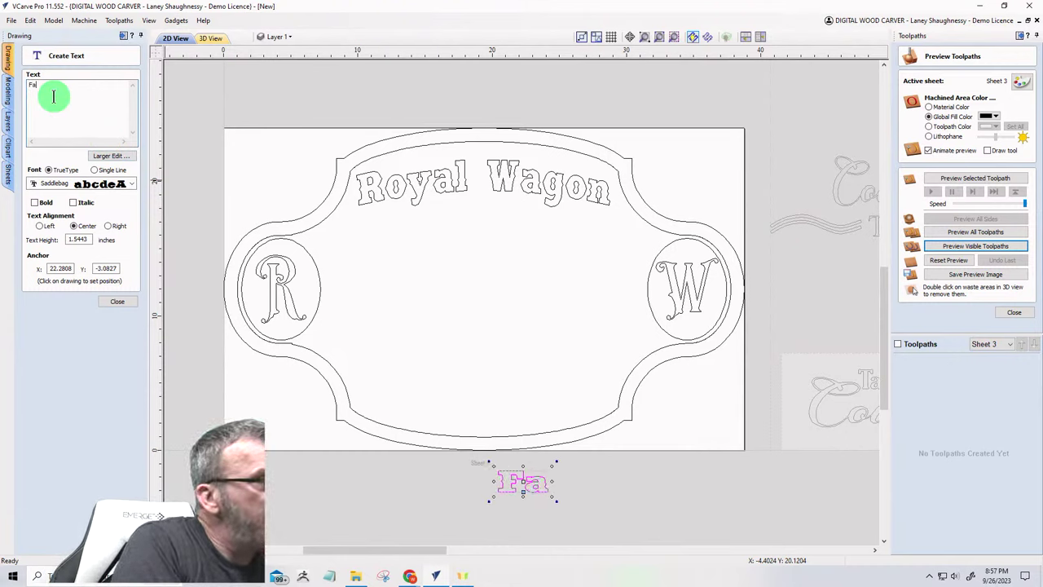
{"action": "type", "text": "rm"}
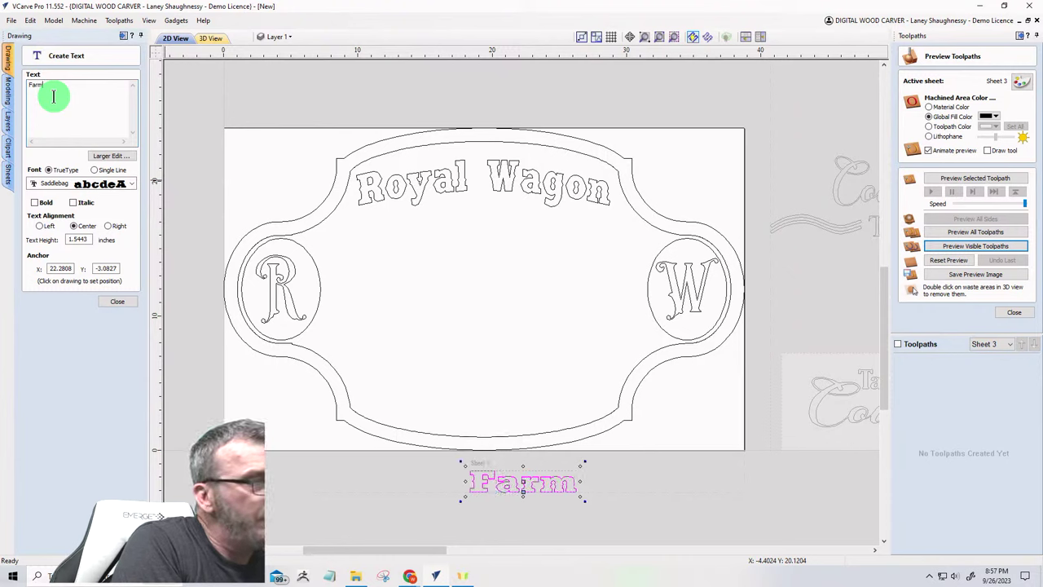
{"action": "type", "text": "house"}
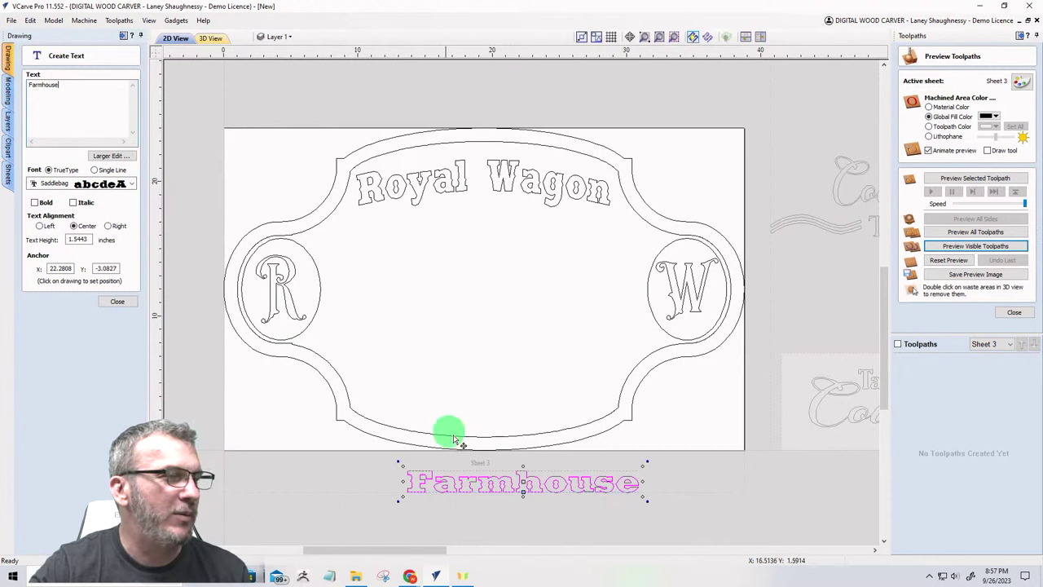
{"action": "mouse_move", "coordinate": [526, 482]}
{"action": "left_mouse_down"}
{"action": "mouse_move", "coordinate": [494, 431]}
{"action": "mouse_move", "coordinate": [486, 378]}
{"action": "mouse_move", "coordinate": [489, 395]}
{"action": "left_mouse_up"}
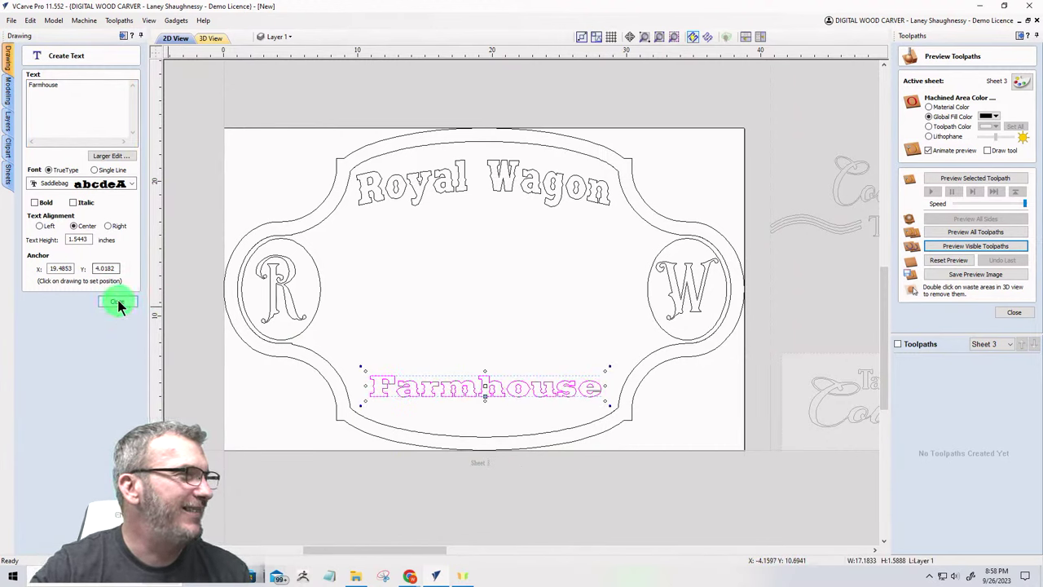
{"action": "left_click", "coordinate": [117, 302]}
Step: Arc 'Farmhouse' downward along the bottom border and nudge it slightly up into place
{"action": "left_click", "coordinate": [59, 145]}
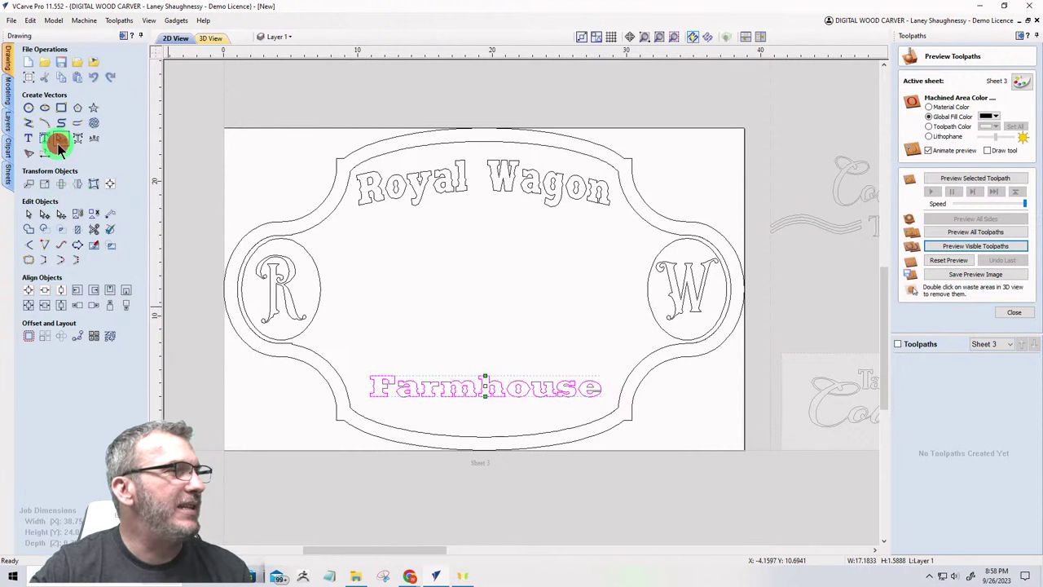
{"action": "left_click_drag", "start_coordinate": [482, 396], "coordinate": [486, 407]}
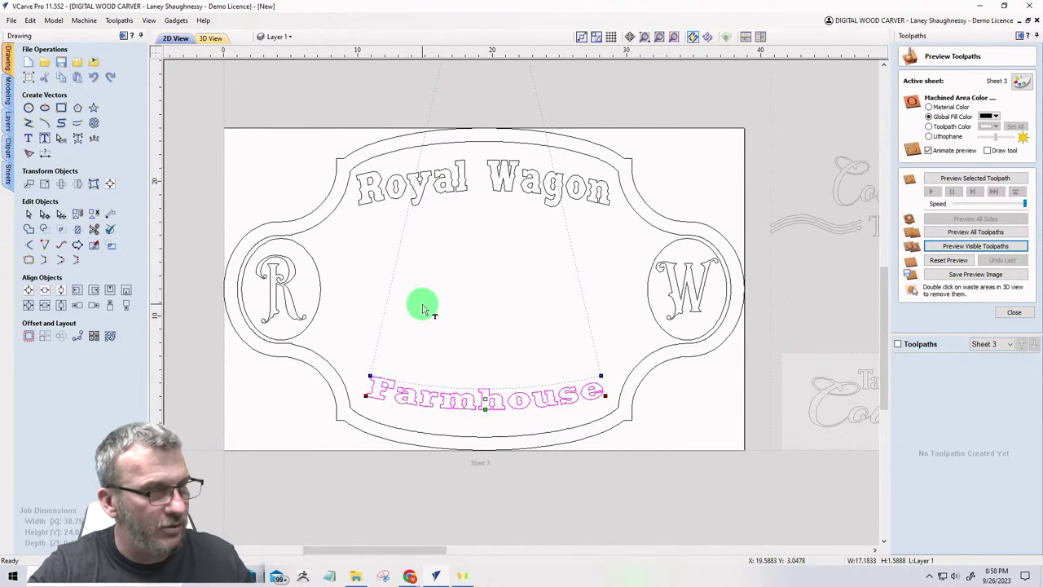
{"action": "left_click_drag", "start_coordinate": [422, 308], "coordinate": [435, 315]}
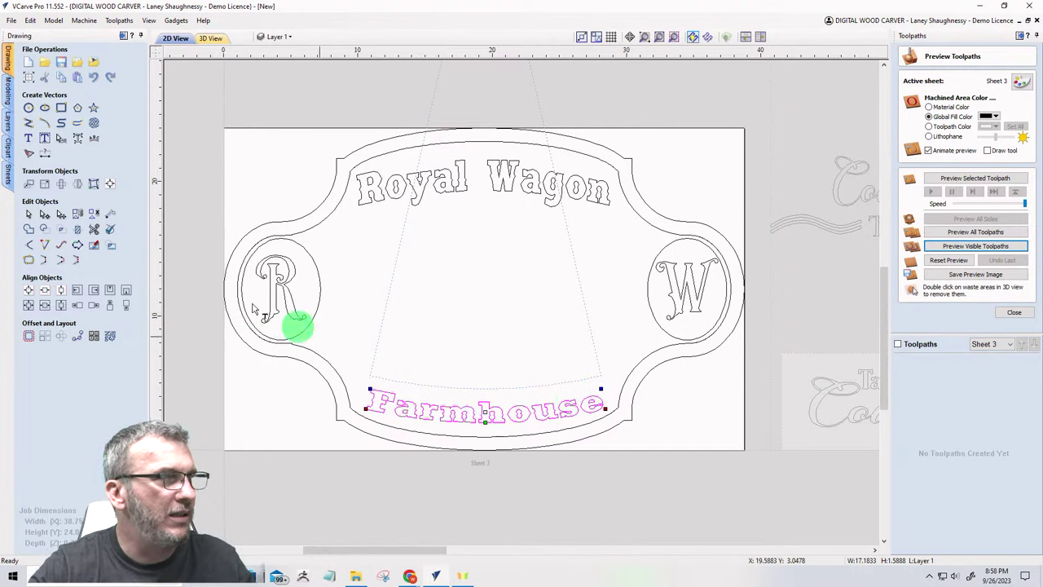
{"action": "left_click", "coordinate": [27, 213]}
{"action": "left_click", "coordinate": [483, 408]}
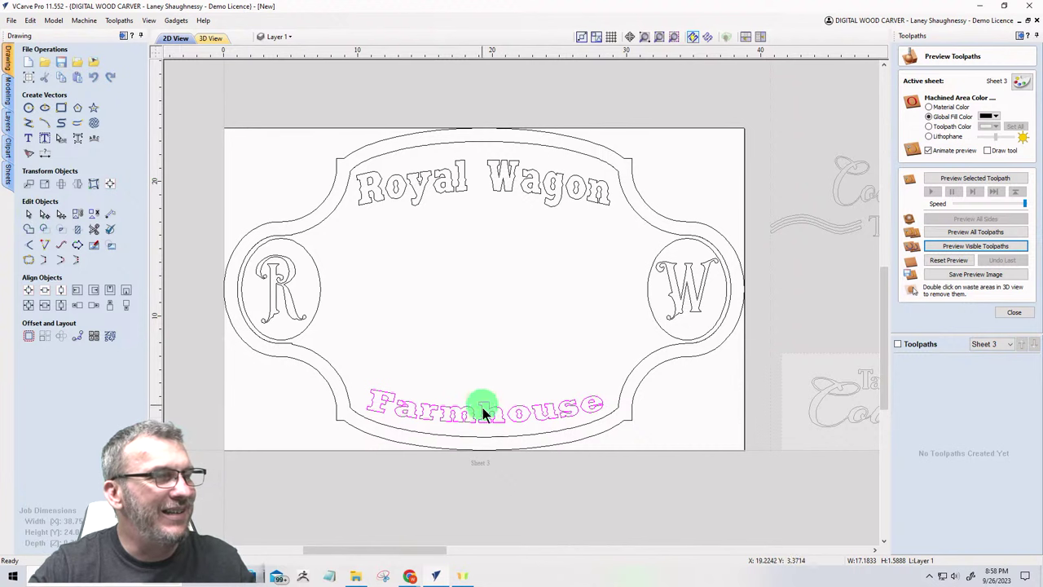
{"action": "left_click", "coordinate": [484, 413]}
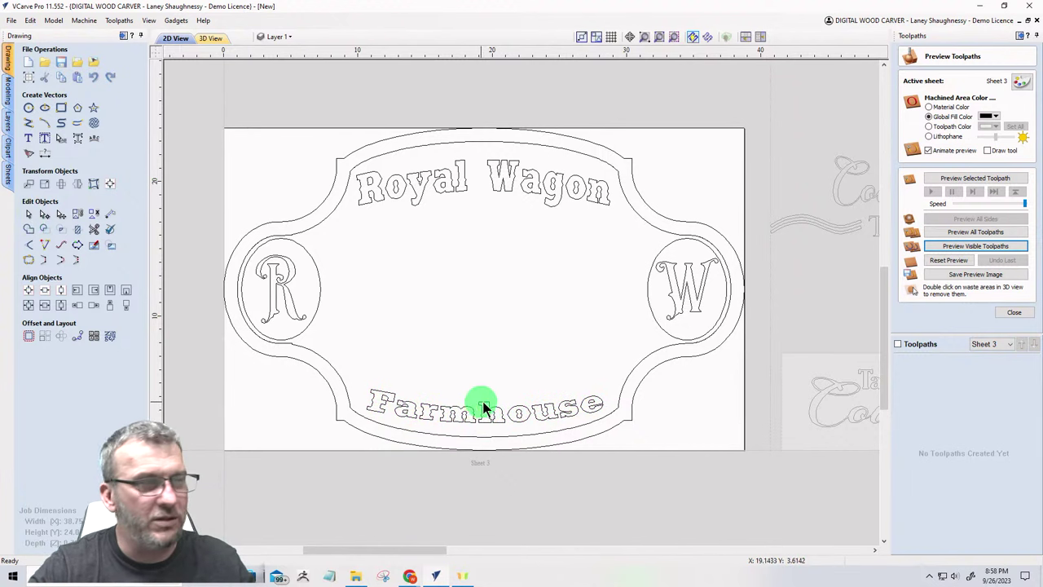
{"action": "left_click", "coordinate": [482, 414]}
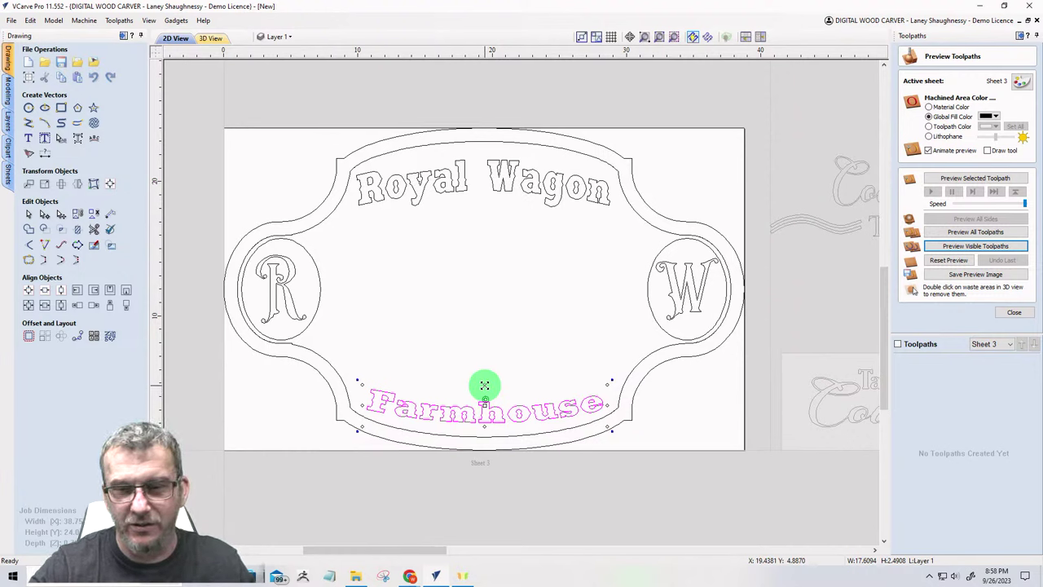
{"action": "left_click_drag", "start_coordinate": [484, 384], "coordinate": [484, 378]}
{"action": "left_click", "coordinate": [474, 340]}
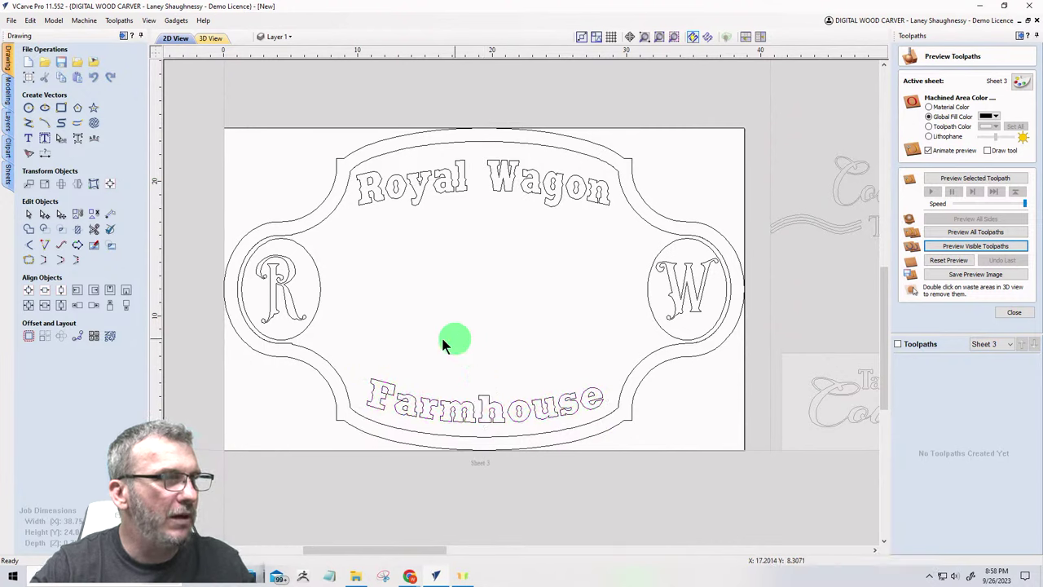
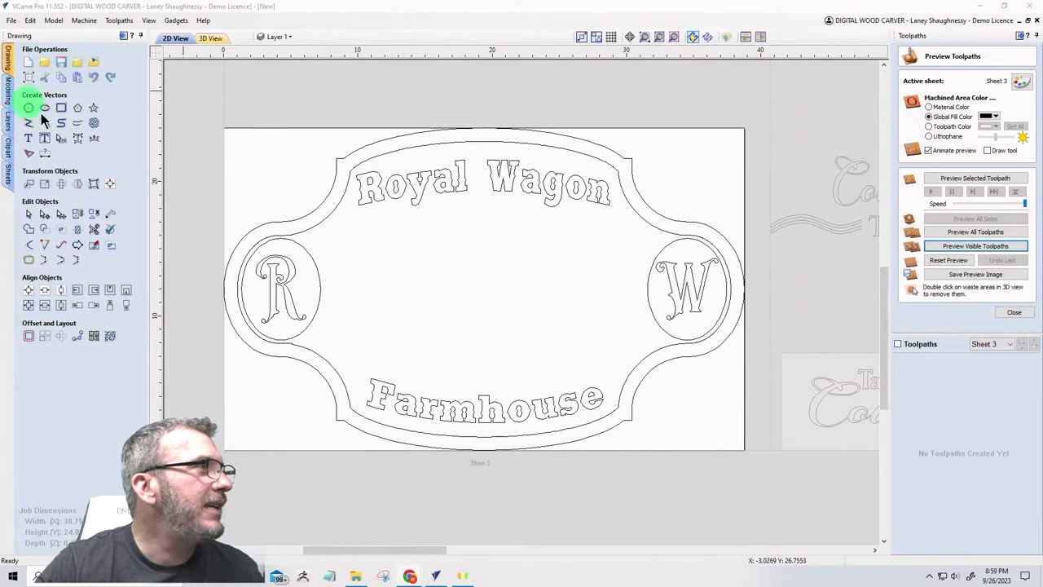
Step: Import the black scroll ornament image from Downloads and zoom in on it
{"action": "left_click", "coordinate": [94, 62]}
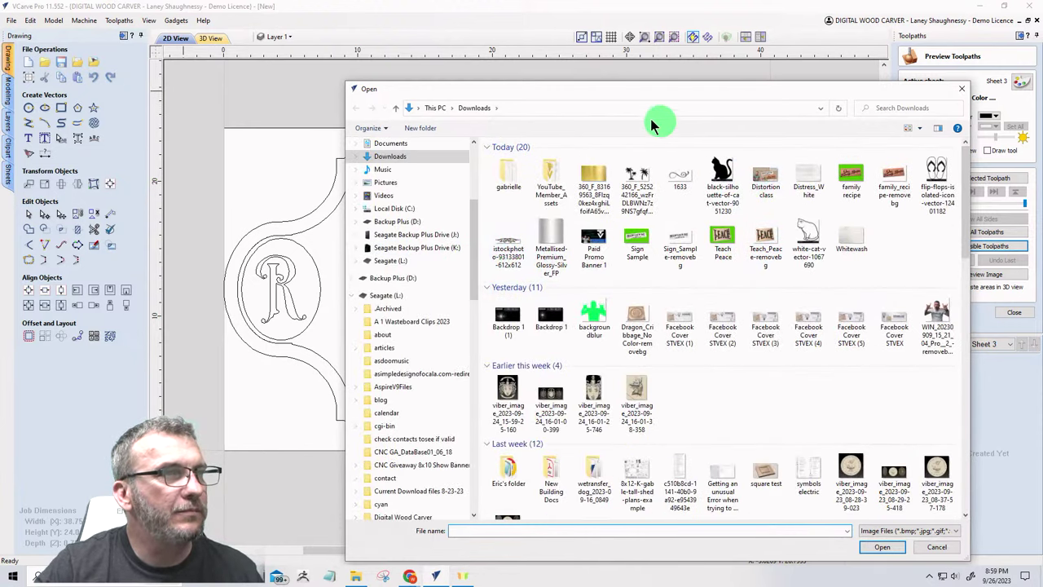
{"action": "double_click", "coordinate": [507, 241]}
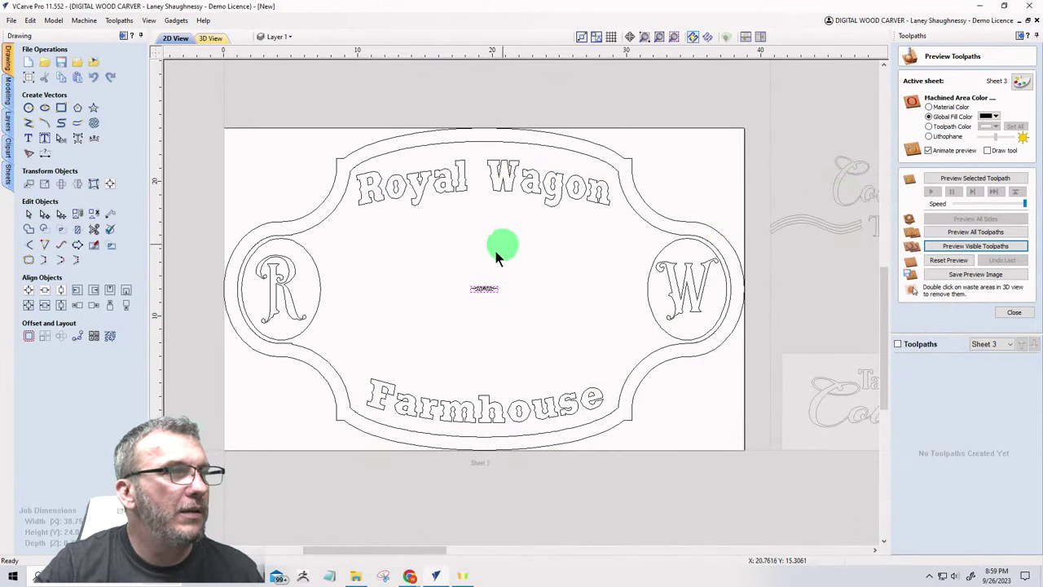
{"action": "left_click", "coordinate": [676, 37]}
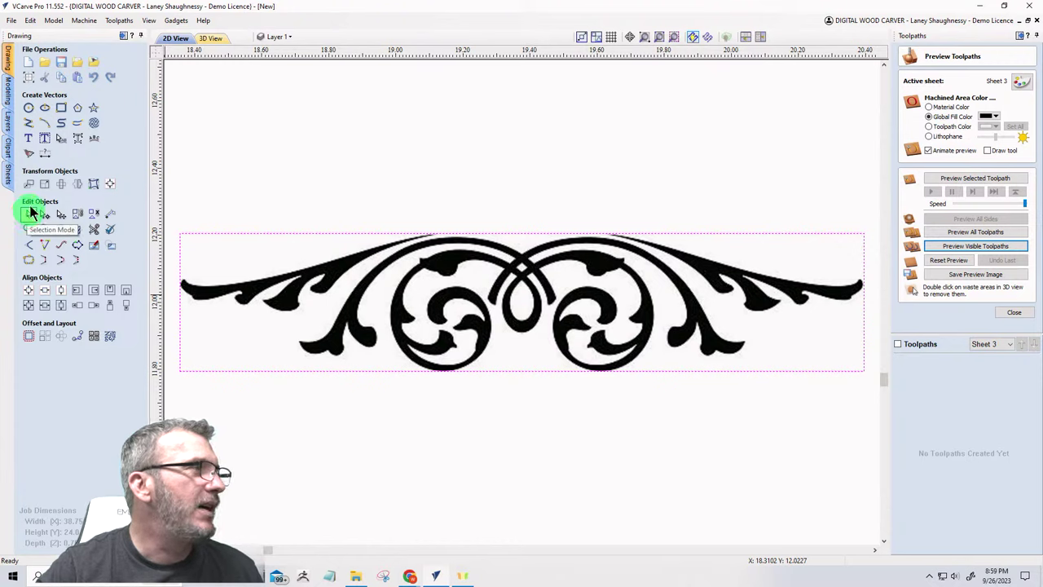
Step: Trace the scroll bitmap at threshold 0.75, noise filter 4 and 0% bitmap fading
{"action": "left_click", "coordinate": [29, 152]}
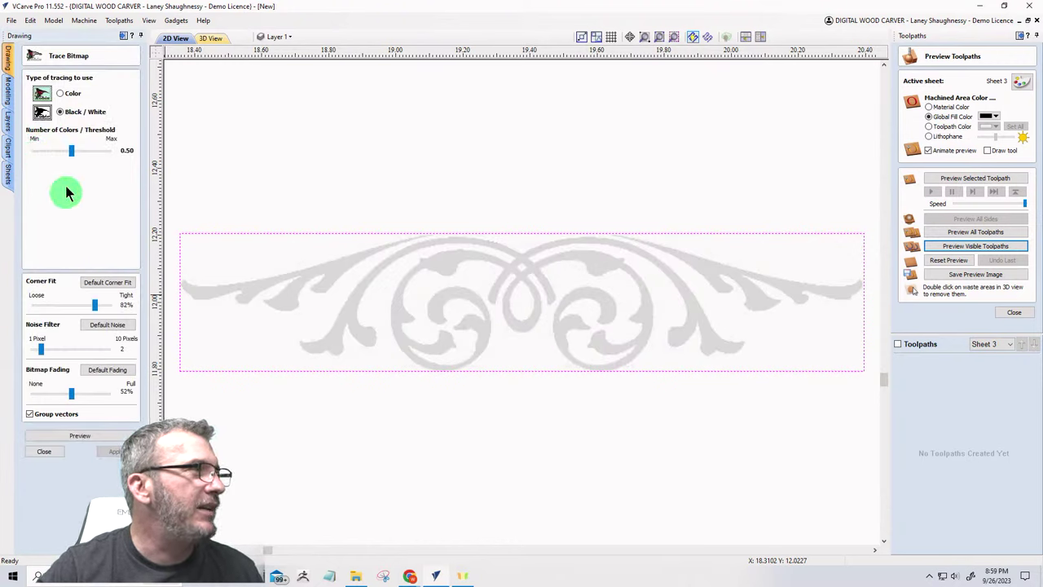
{"action": "left_click_drag", "start_coordinate": [71, 150], "coordinate": [93, 156]}
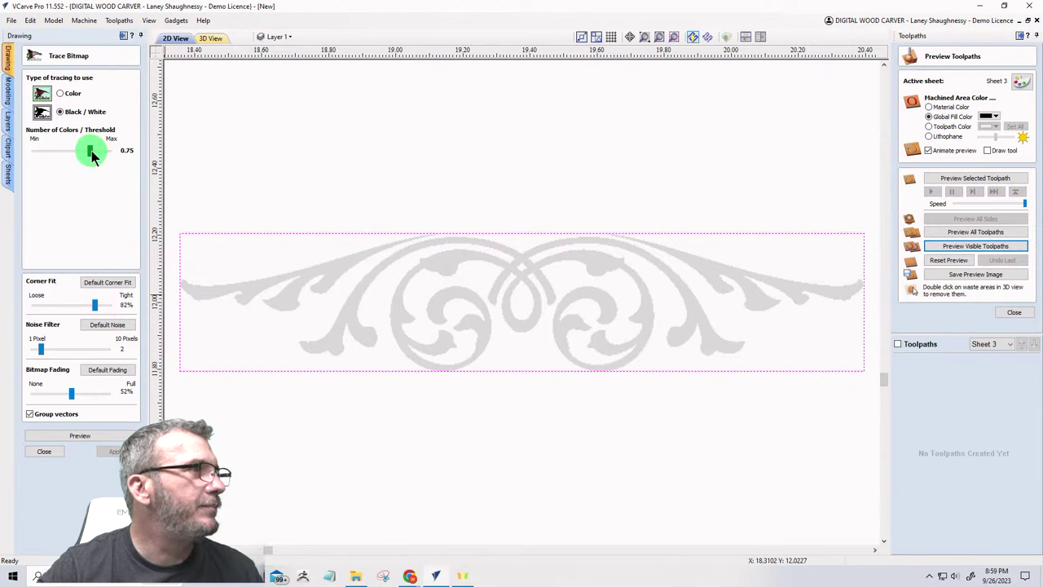
{"action": "left_click", "coordinate": [94, 305]}
{"action": "left_click", "coordinate": [41, 349]}
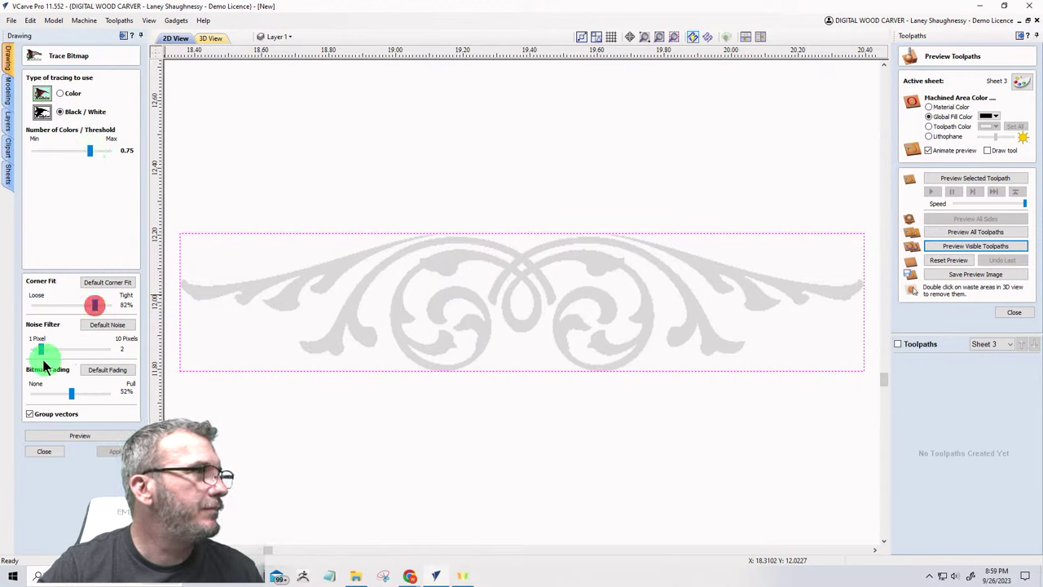
{"action": "left_click_drag", "start_coordinate": [42, 348], "coordinate": [52, 351]}
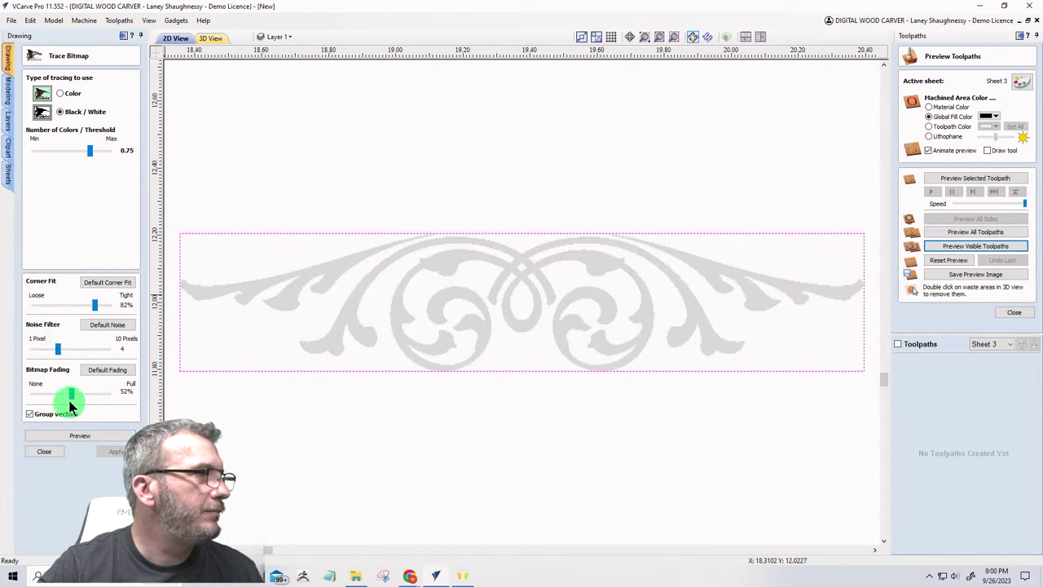
{"action": "left_click_drag", "start_coordinate": [71, 394], "coordinate": [0, 391]}
{"action": "left_click", "coordinate": [70, 435]}
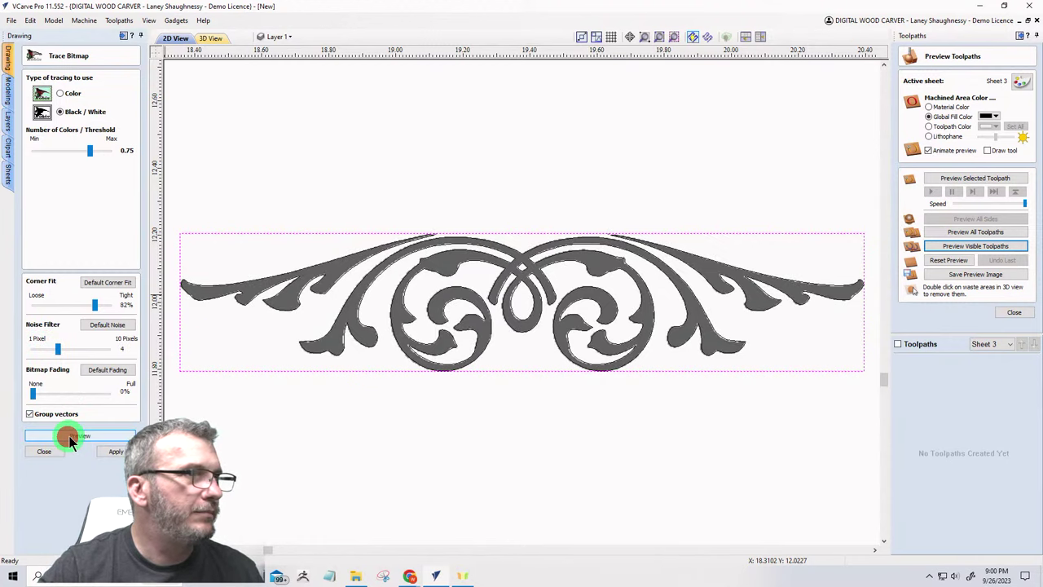
{"action": "left_click", "coordinate": [114, 452]}
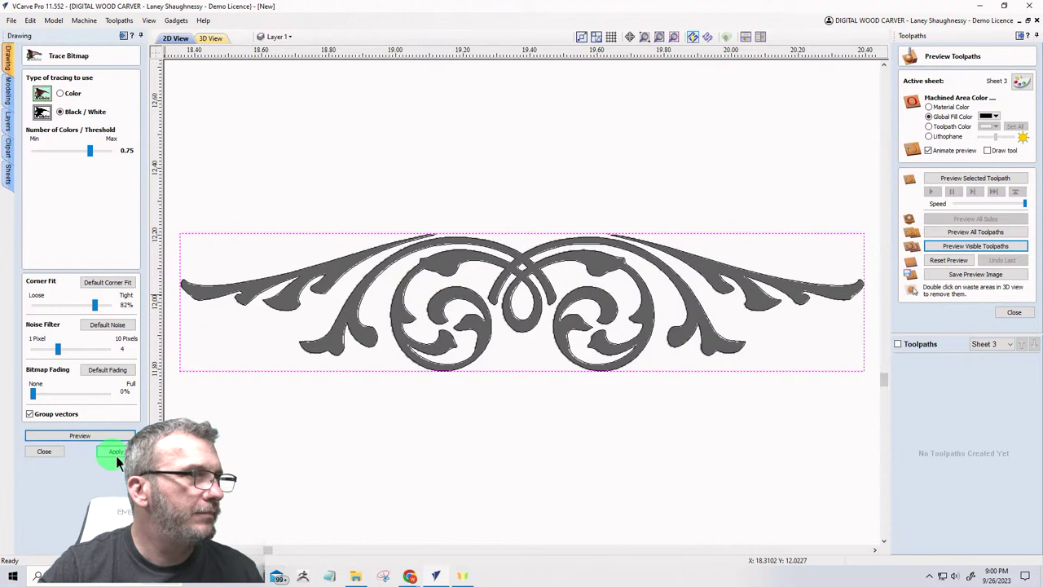
{"action": "left_click", "coordinate": [43, 451]}
{"action": "left_click", "coordinate": [247, 343]}
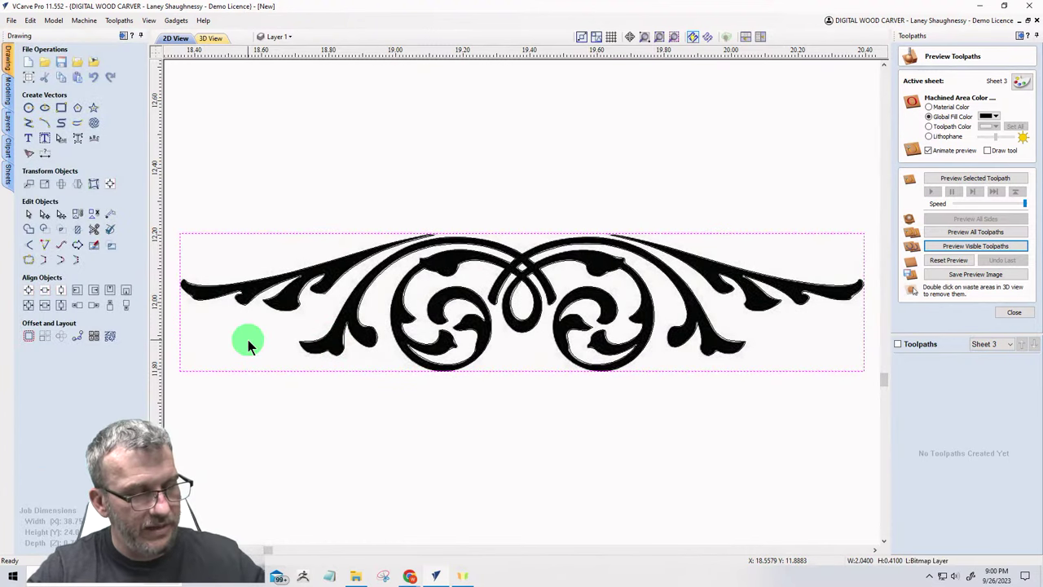
Step: Delete the bitmap and enlarge the traced scroll to about 24.03 x 4.80, just above Farmhouse
{"action": "key", "text": "Delete"}
{"action": "scroll", "coordinate": [456, 286], "scroll_direction": "down", "scroll_amount": 6}
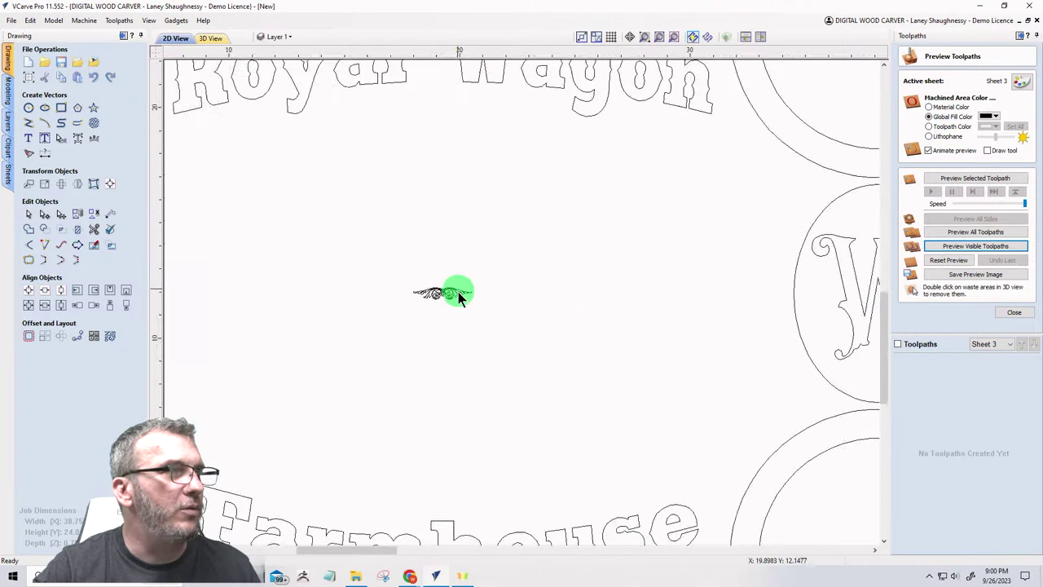
{"action": "left_click", "coordinate": [444, 292]}
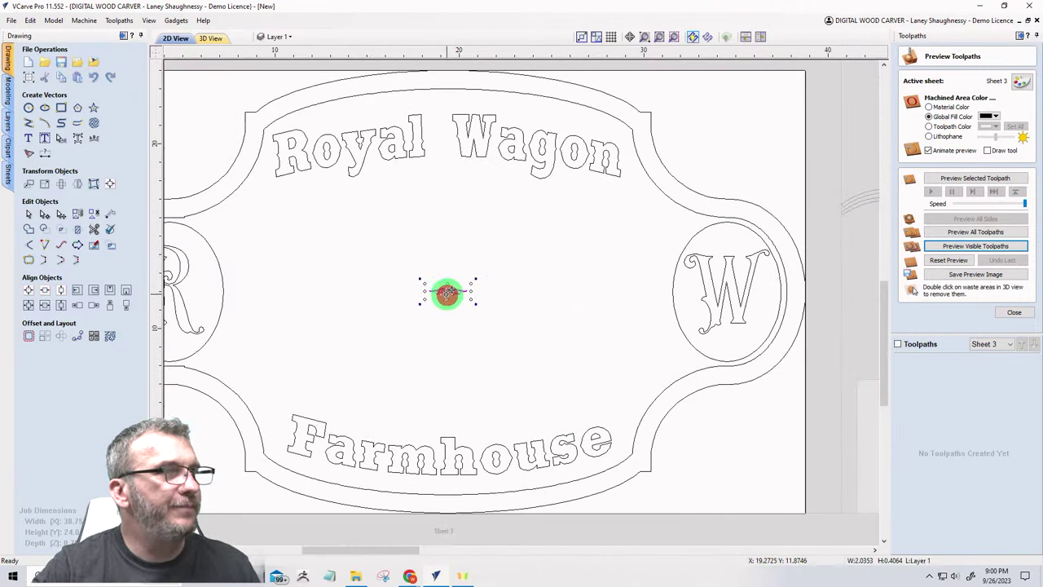
{"action": "left_click_drag", "start_coordinate": [423, 299], "coordinate": [372, 317]}
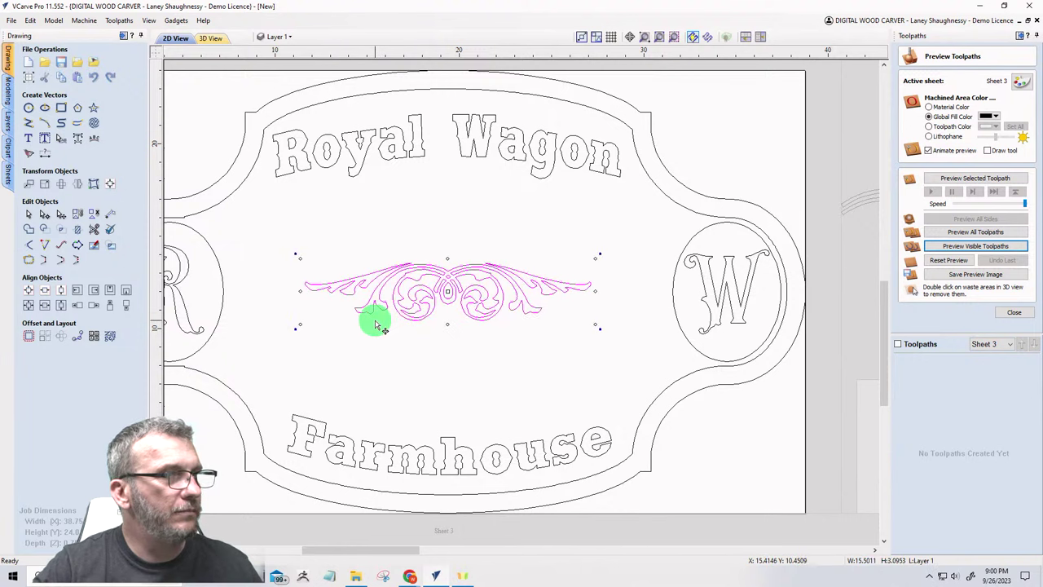
{"action": "left_click_drag", "start_coordinate": [446, 278], "coordinate": [452, 353]}
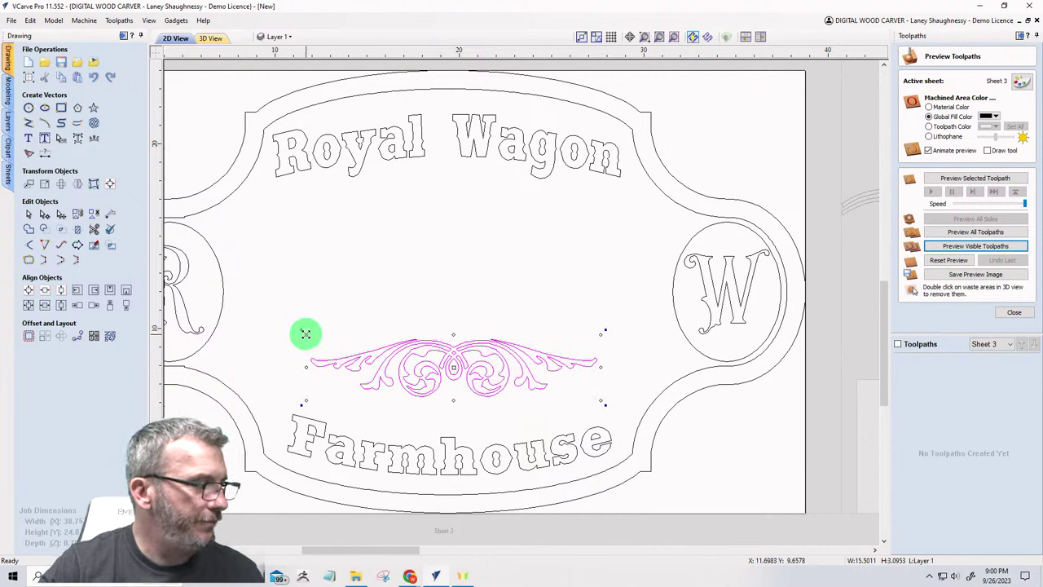
{"action": "left_click_drag", "start_coordinate": [305, 334], "coordinate": [268, 323]}
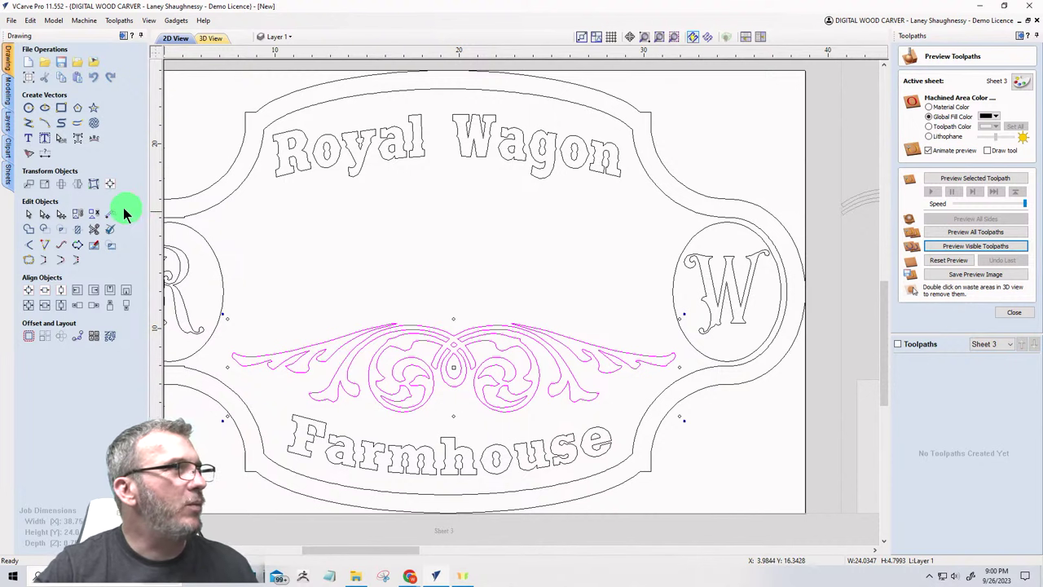
Step: Create a vertically flipped copy of the scroll about the job centre, beneath Royal Wagon
{"action": "left_click", "coordinate": [92, 186]}
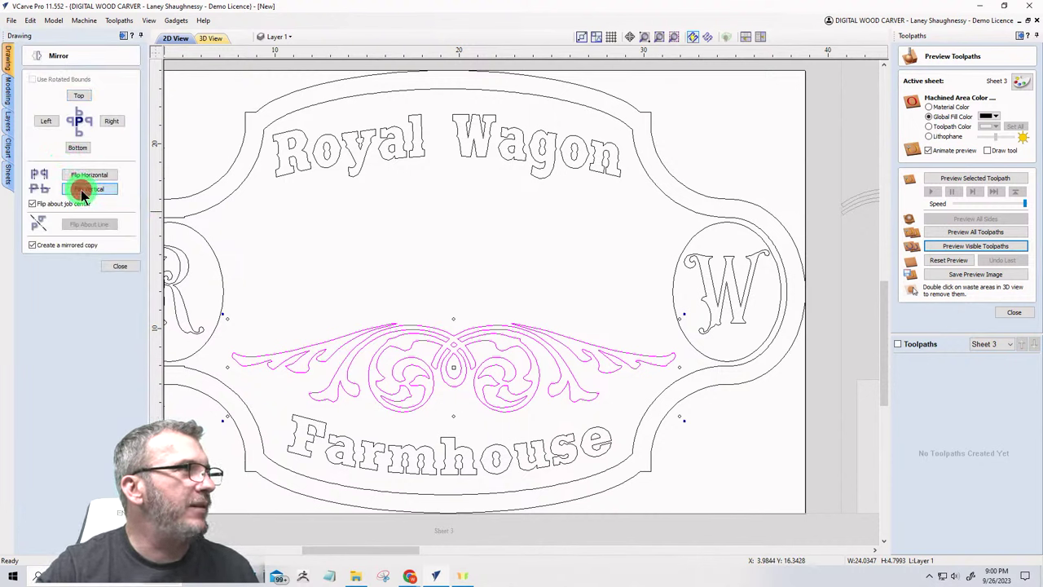
{"action": "left_click", "coordinate": [87, 188]}
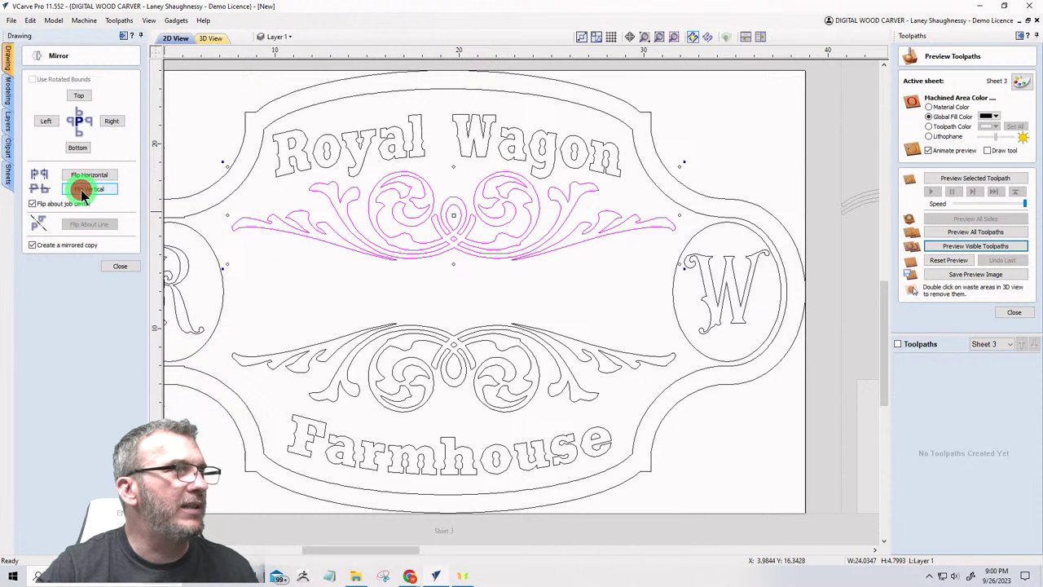
{"action": "left_click", "coordinate": [116, 266]}
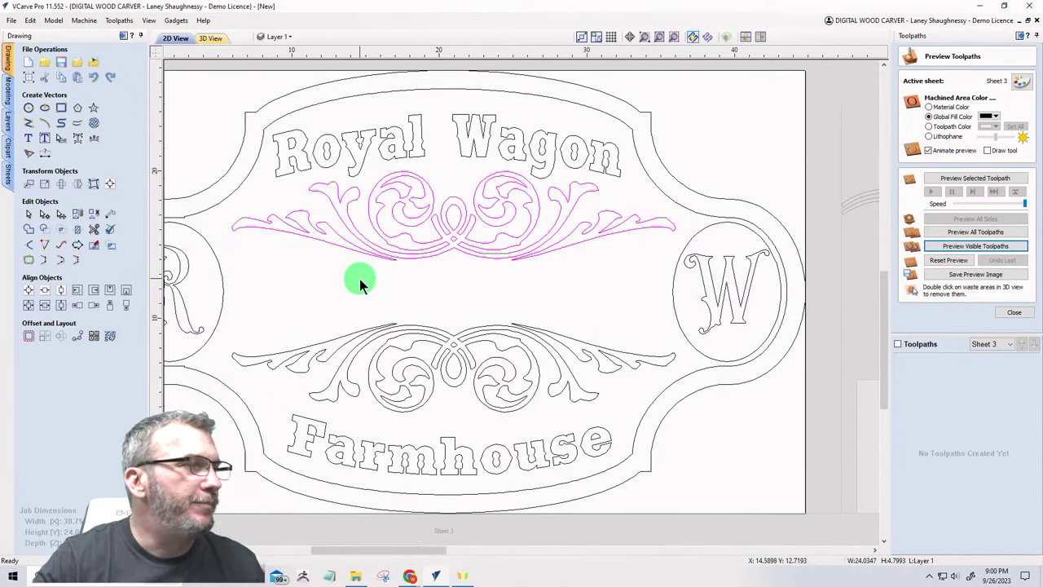
{"action": "scroll", "coordinate": [359, 279], "scroll_direction": "down", "scroll_amount": 1}
{"action": "scroll", "coordinate": [420, 303], "scroll_direction": "up", "scroll_amount": 1}
{"action": "scroll", "coordinate": [420, 304], "scroll_direction": "down", "scroll_amount": 1}
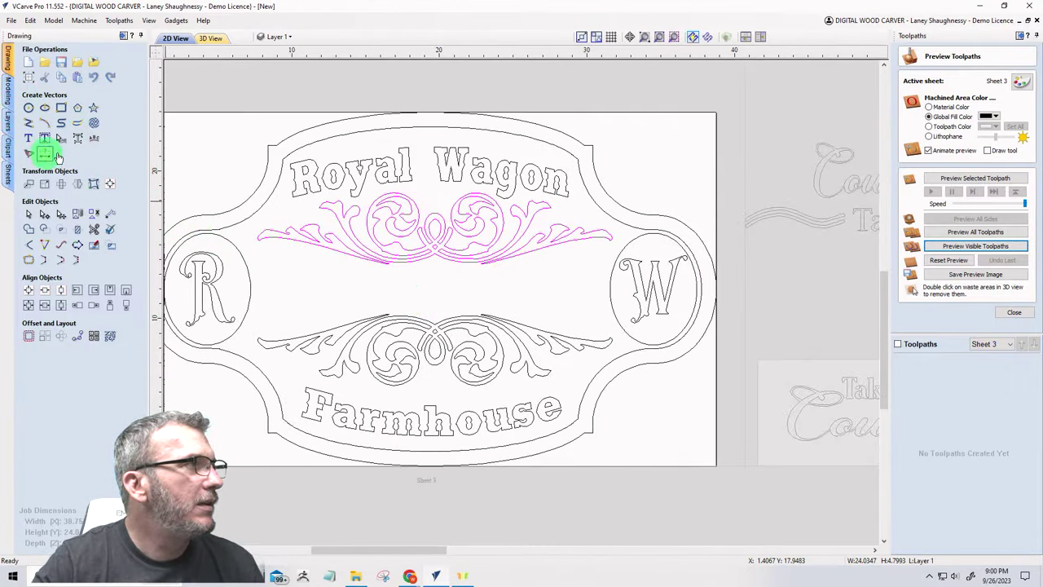
Step: Add WELCOME text in Saddlebag, 1.5443 in high, centred between the ornaments
{"action": "left_click", "coordinate": [28, 138]}
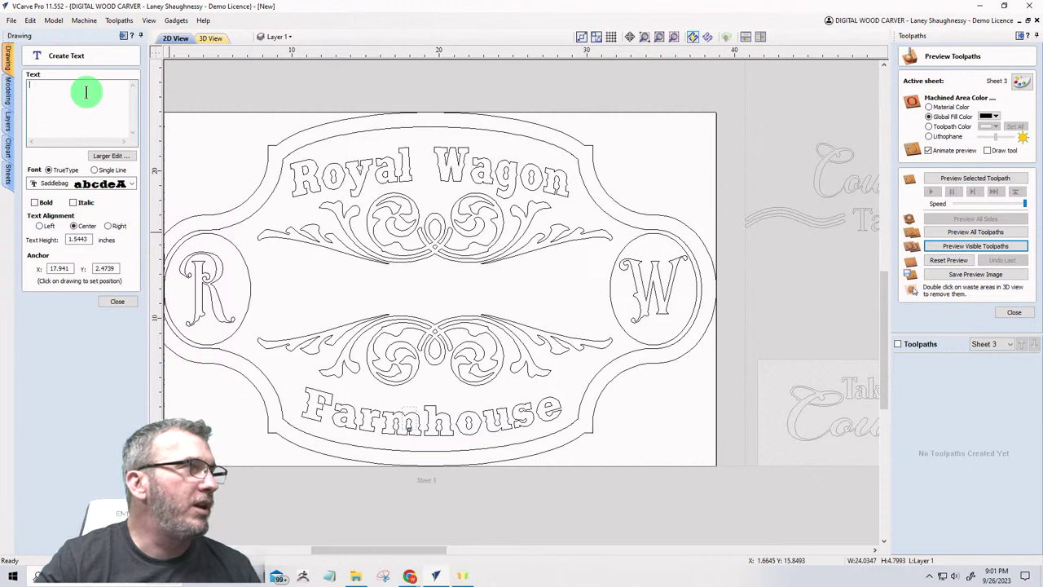
{"action": "left_click", "coordinate": [329, 292]}
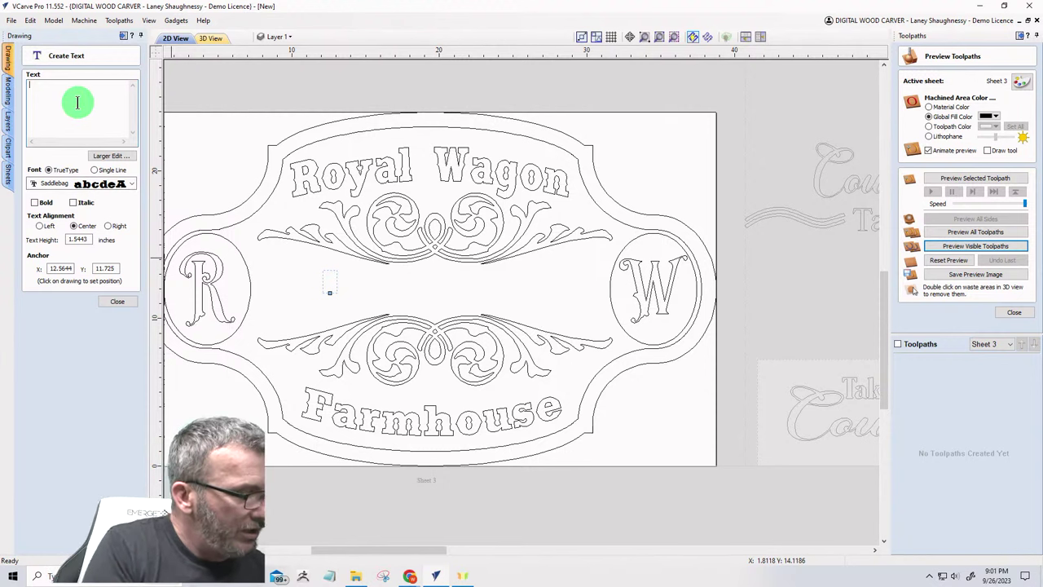
{"action": "type", "text": "WELCOME"}
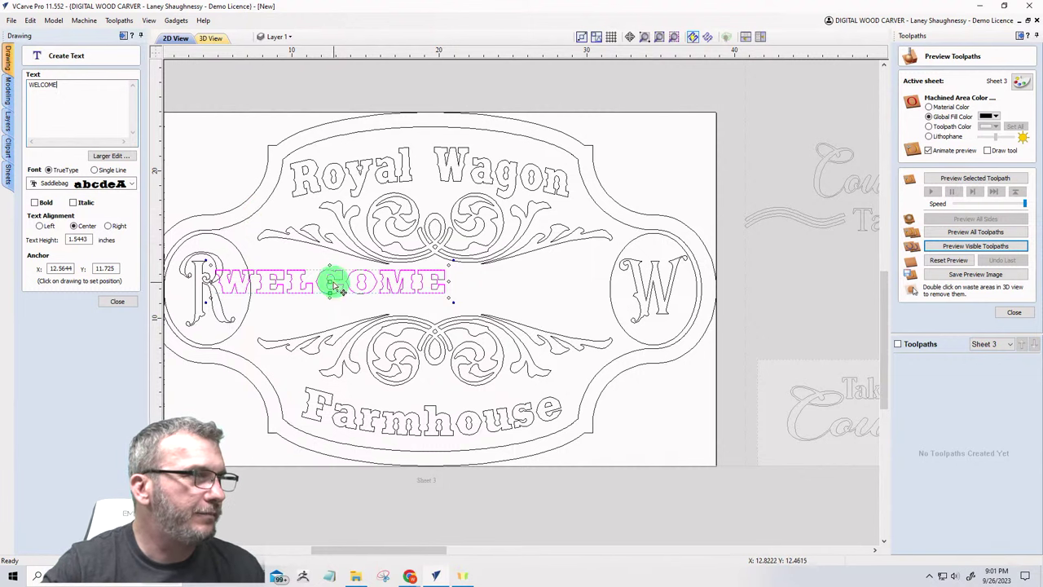
{"action": "left_click_drag", "start_coordinate": [330, 281], "coordinate": [451, 287]}
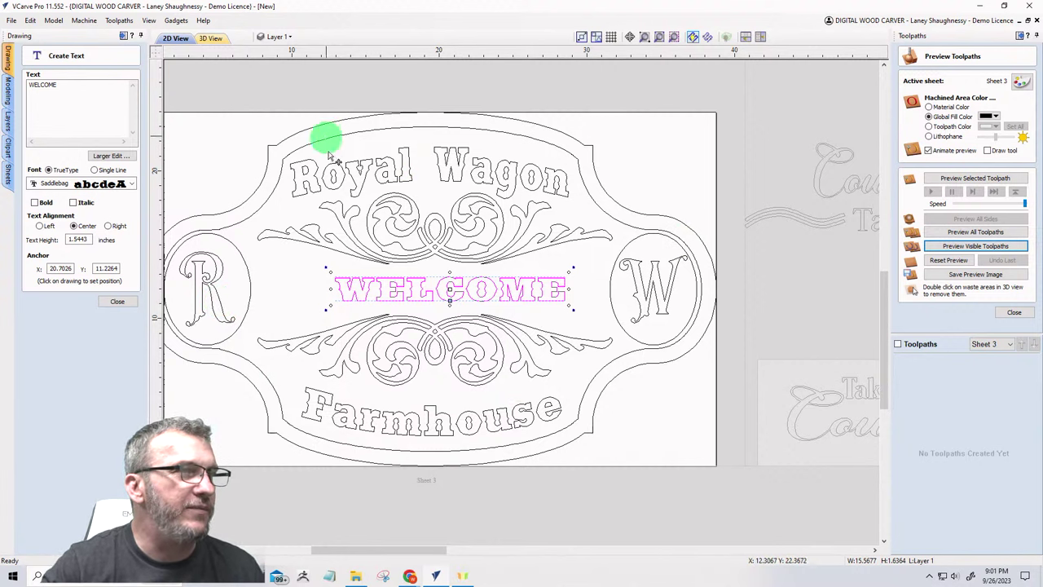
Step: Try the Baris Cerin Regular font on the WELCOME text
{"action": "left_click", "coordinate": [119, 307]}
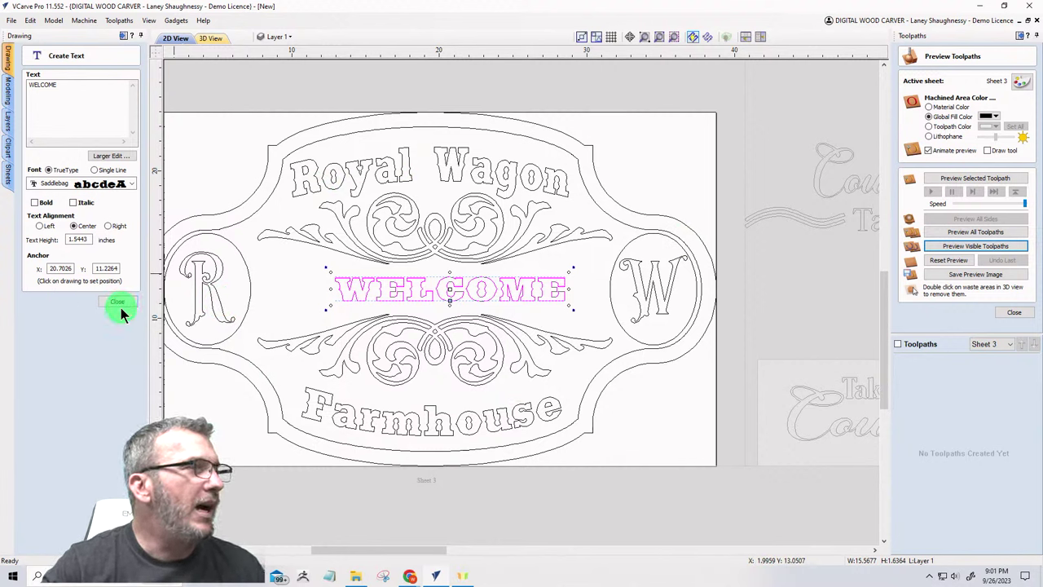
{"action": "left_click", "coordinate": [129, 183]}
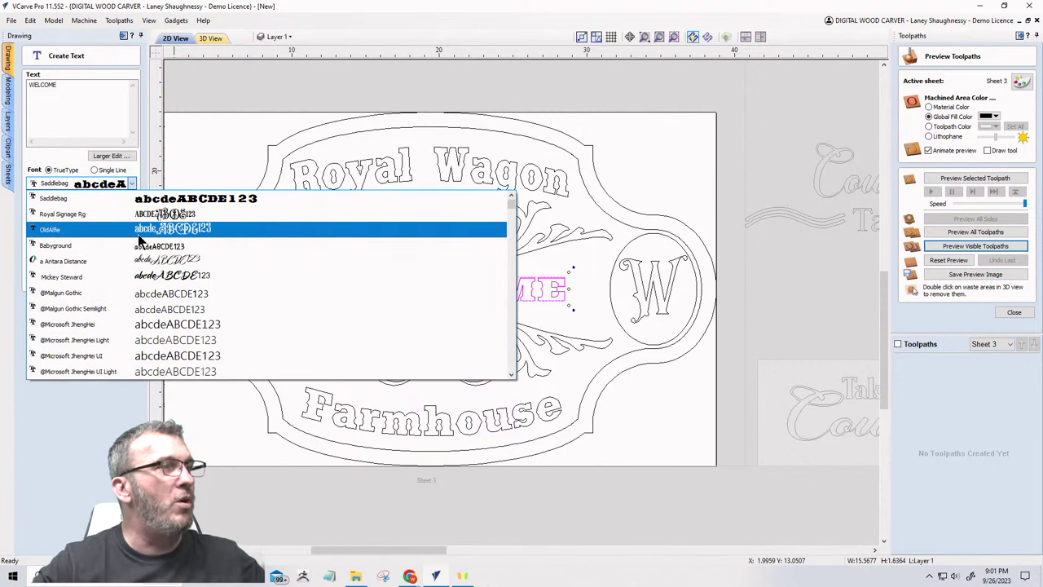
{"action": "scroll", "coordinate": [147, 293], "scroll_direction": "down", "scroll_amount": 5}
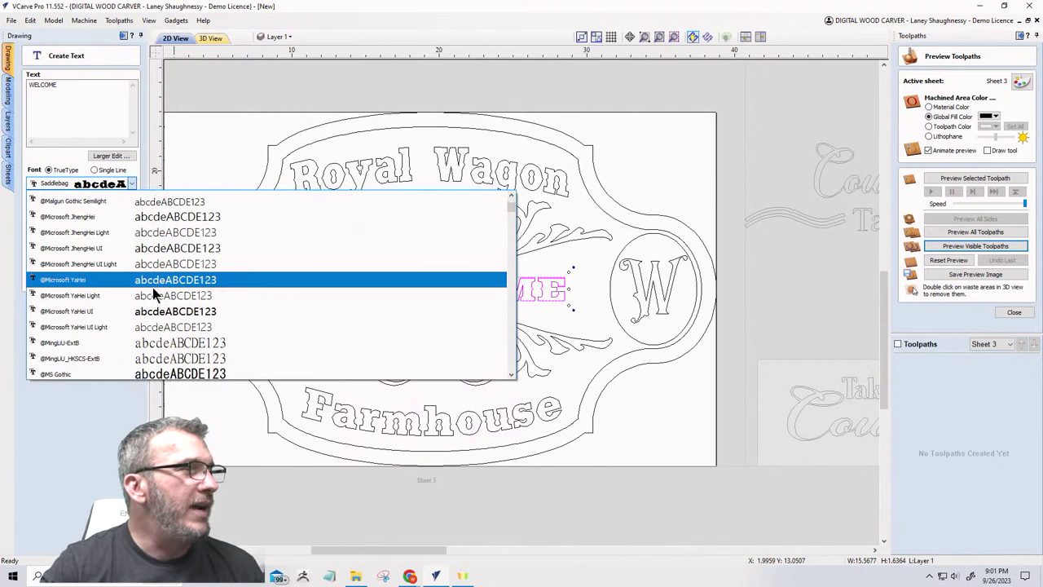
{"action": "scroll", "coordinate": [155, 293], "scroll_direction": "down", "scroll_amount": 2}
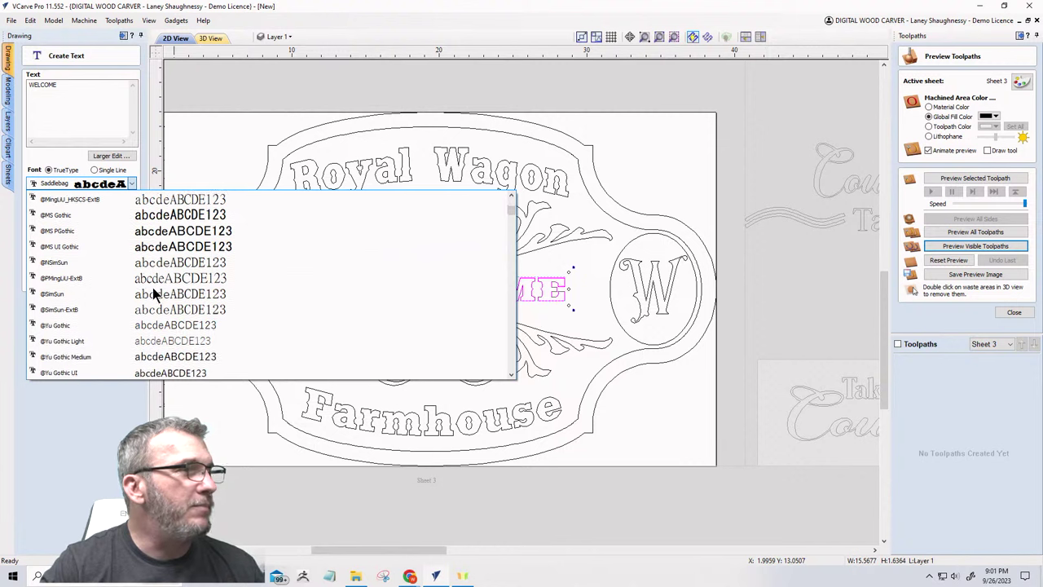
{"action": "left_click", "coordinate": [510, 218]}
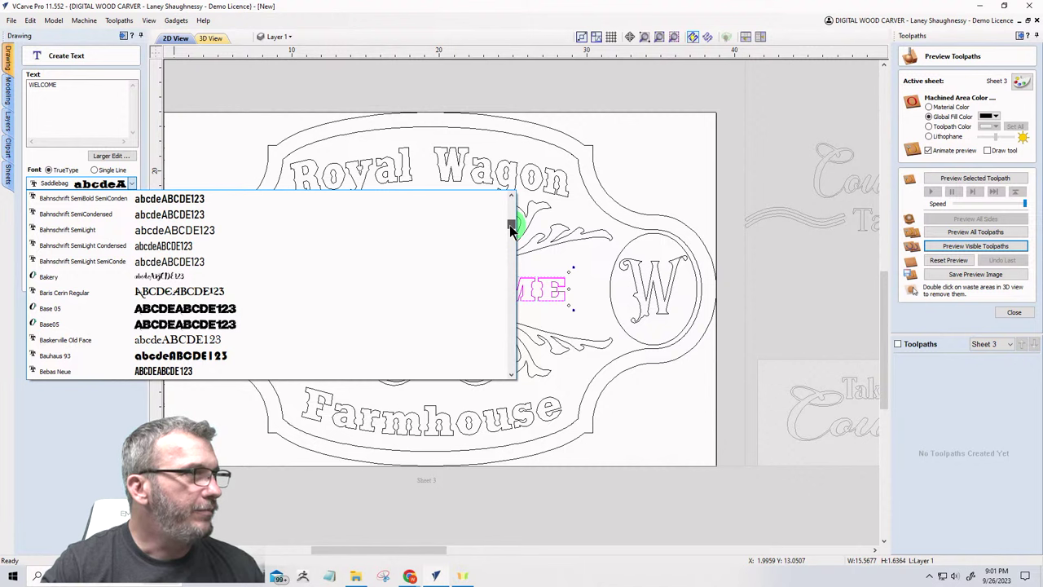
{"action": "left_click", "coordinate": [198, 291]}
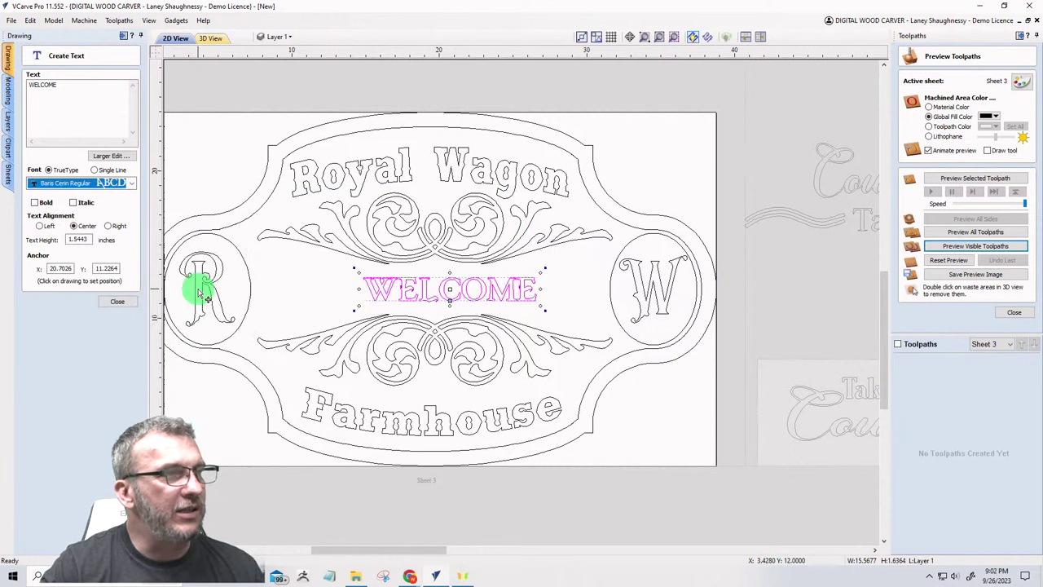
{"action": "scroll", "coordinate": [383, 290], "scroll_direction": "up", "scroll_amount": 4}
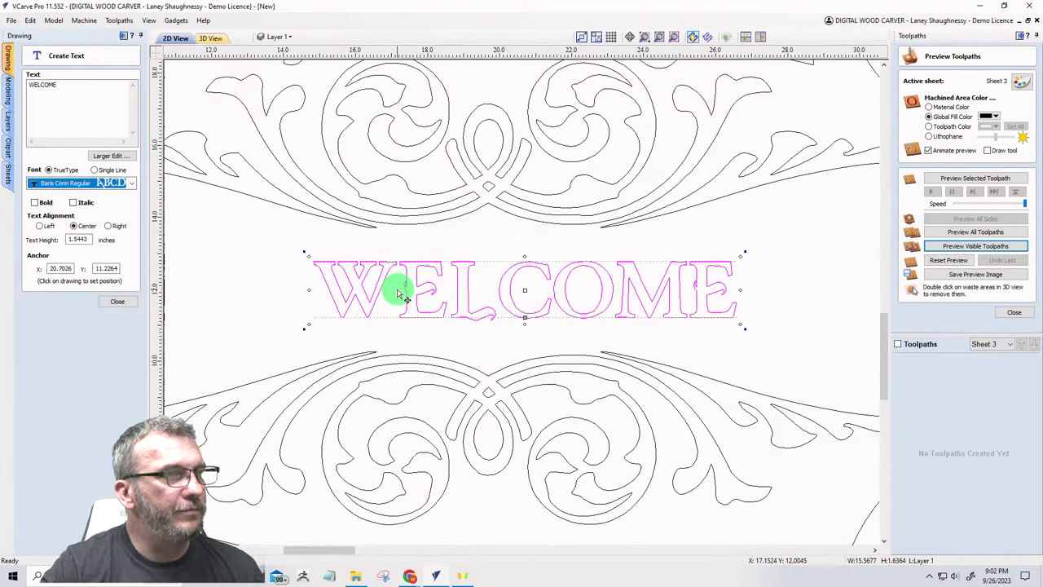
{"action": "scroll", "coordinate": [399, 293], "scroll_direction": "down", "scroll_amount": 3}
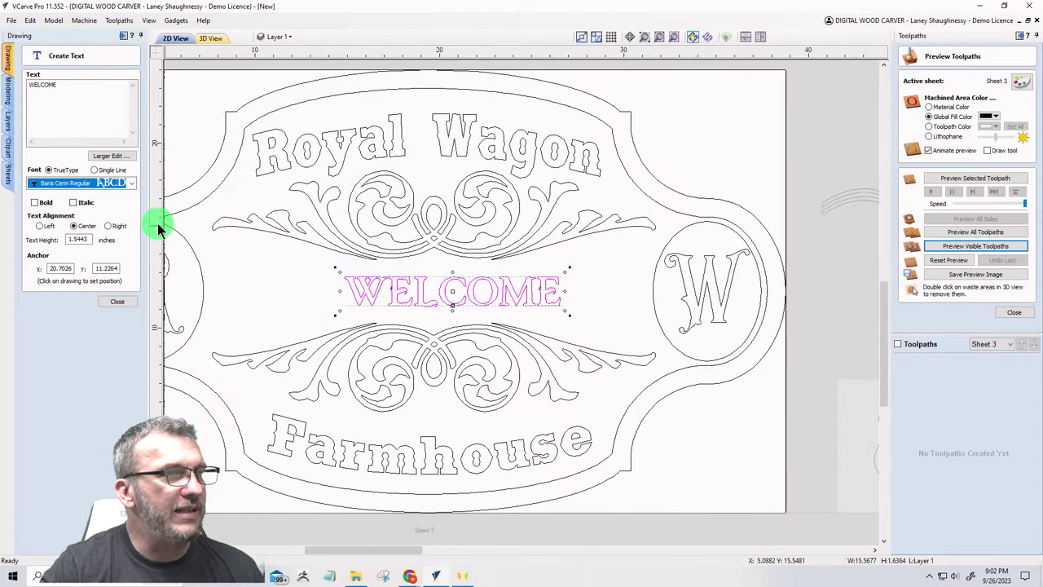
Step: Set WELCOME in Berlin Sans FB Demi, leaving the font unchanged after browsing further
{"action": "left_click", "coordinate": [133, 183]}
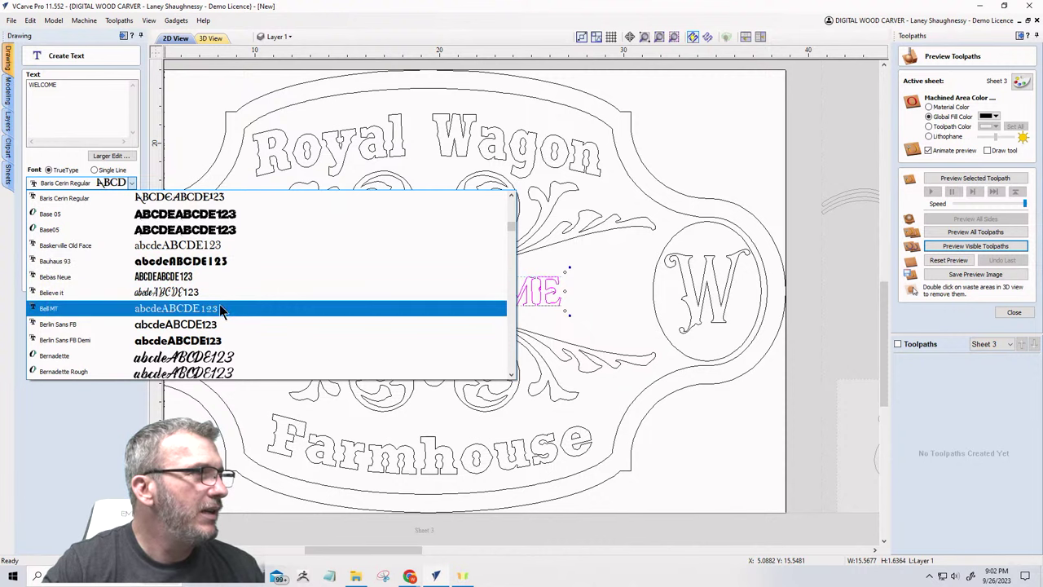
{"action": "left_click", "coordinate": [210, 339]}
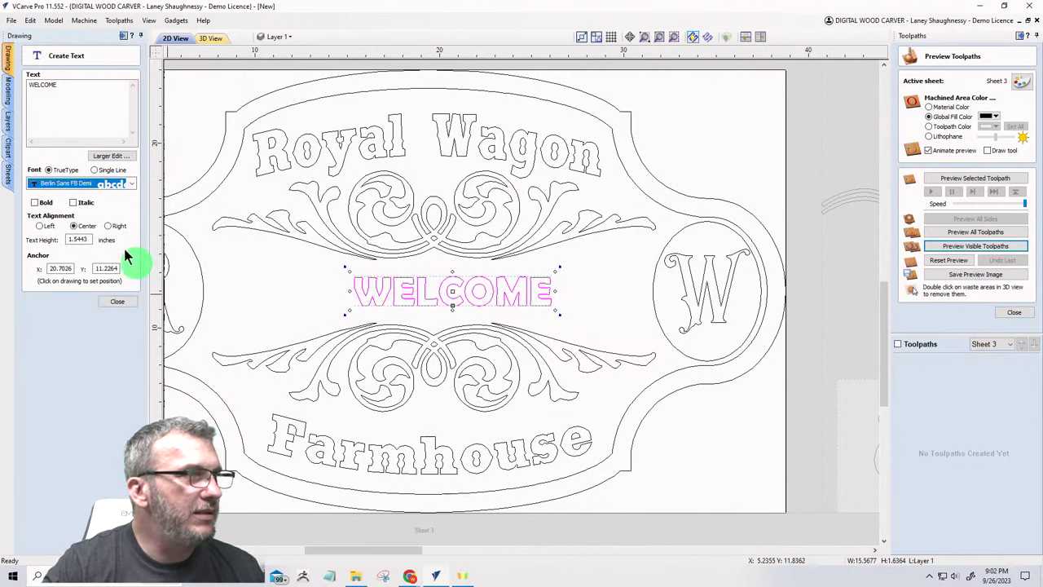
{"action": "left_click", "coordinate": [134, 185]}
{"action": "scroll", "coordinate": [151, 307], "scroll_direction": "down", "scroll_amount": 1}
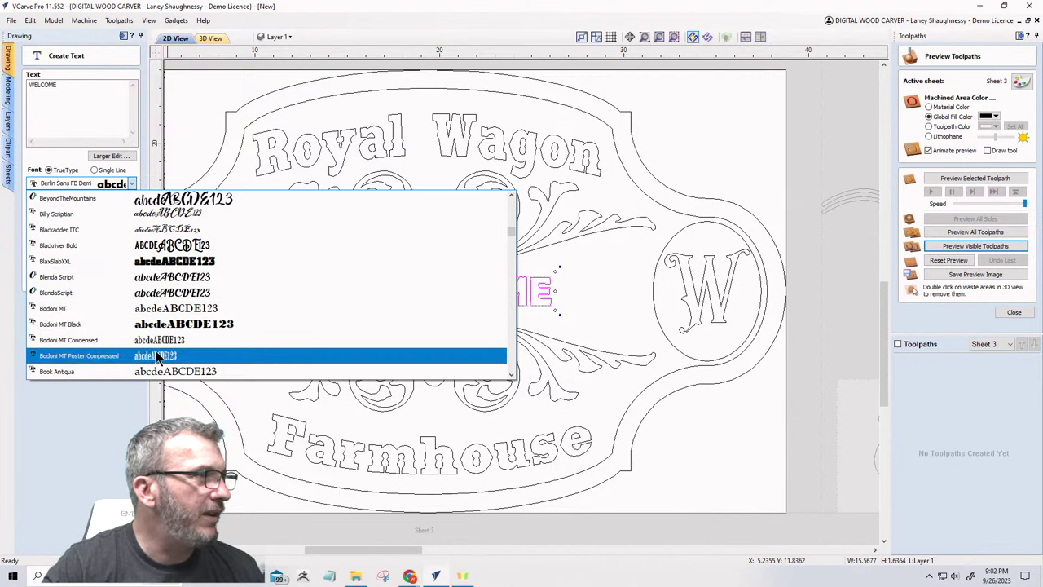
{"action": "scroll", "coordinate": [155, 348], "scroll_direction": "down", "scroll_amount": 2}
{"action": "scroll", "coordinate": [155, 349], "scroll_direction": "down", "scroll_amount": 4}
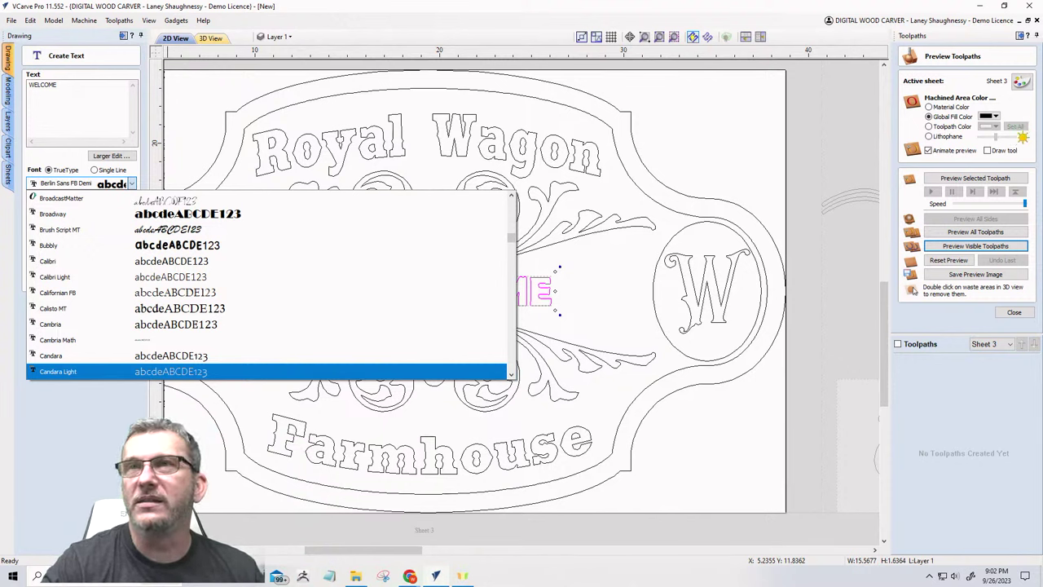
{"action": "key", "text": "Escape"}
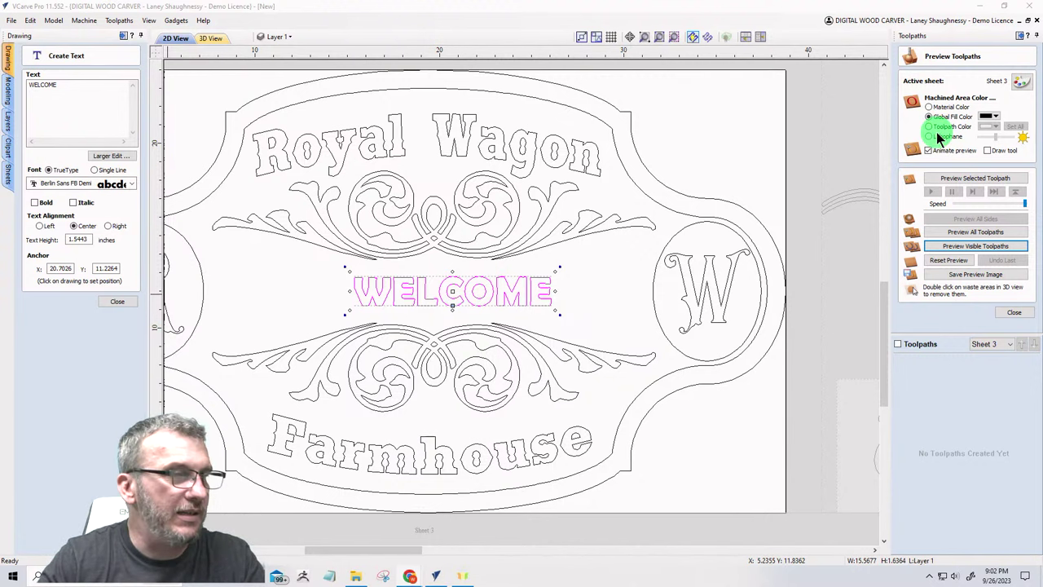
Step: In Chrome, go to wordmark.it and preview WELCOME in the system fonts
{"action": "mouse_move", "coordinate": [412, 577]}
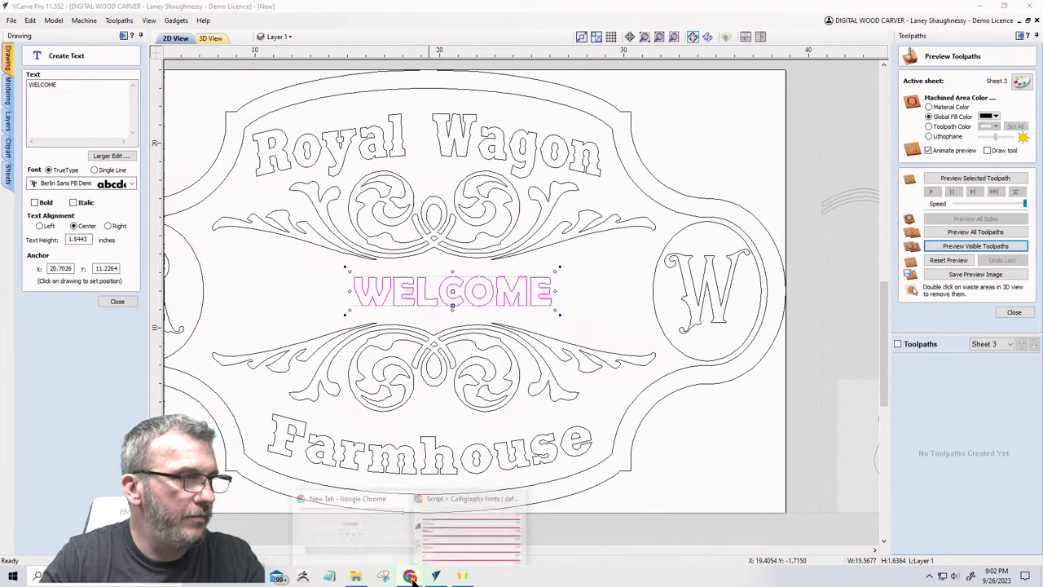
{"action": "left_click", "coordinate": [456, 540]}
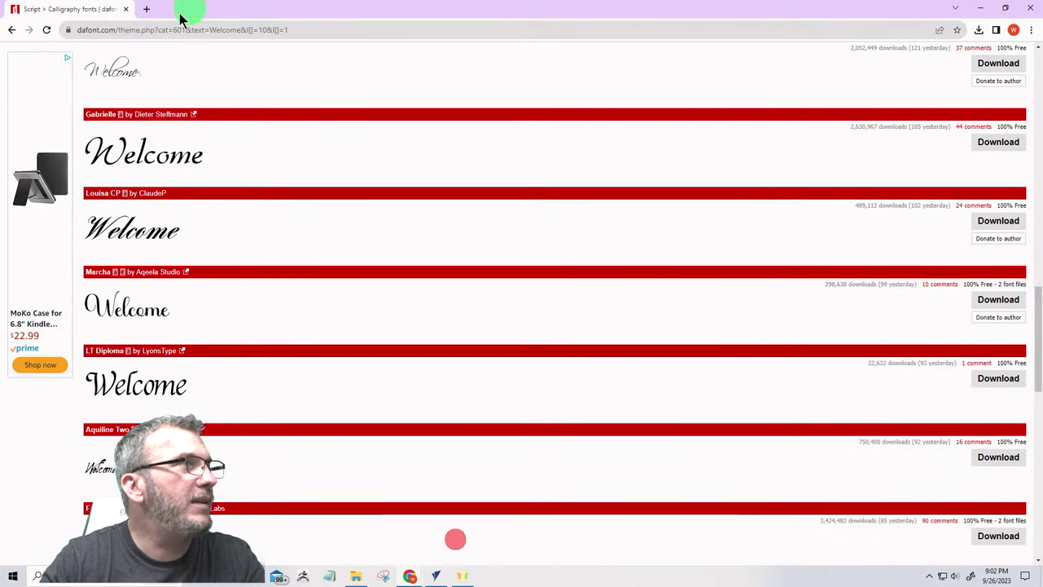
{"action": "left_click", "coordinate": [147, 10]}
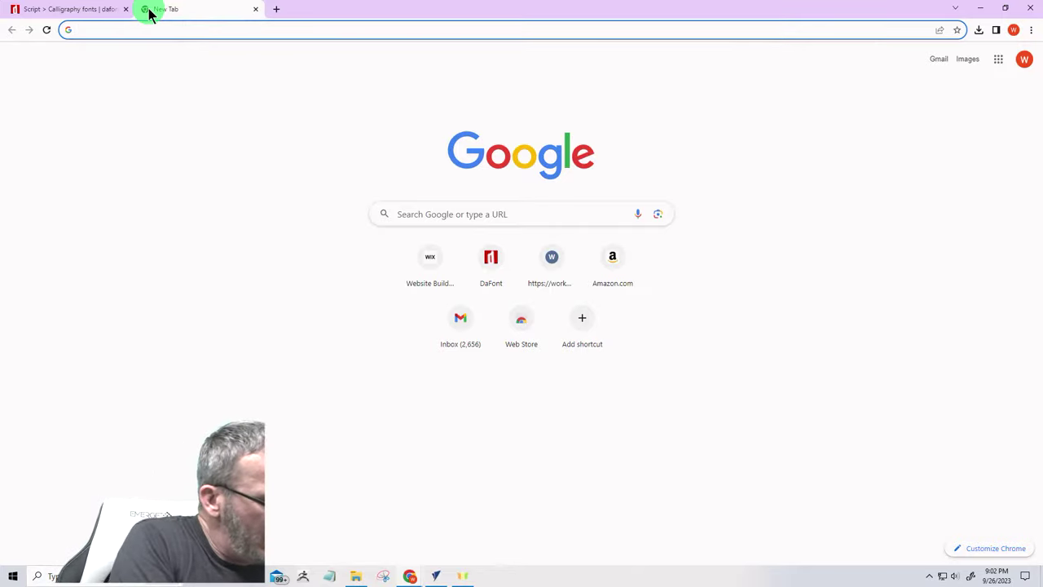
{"action": "type", "text": "WordMark.it"}
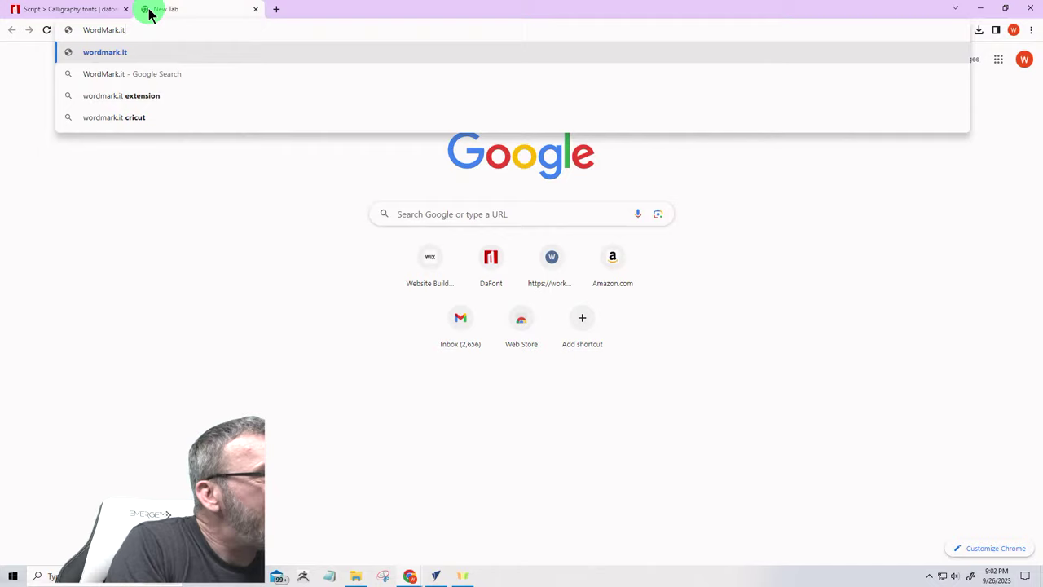
{"action": "key", "text": "Return"}
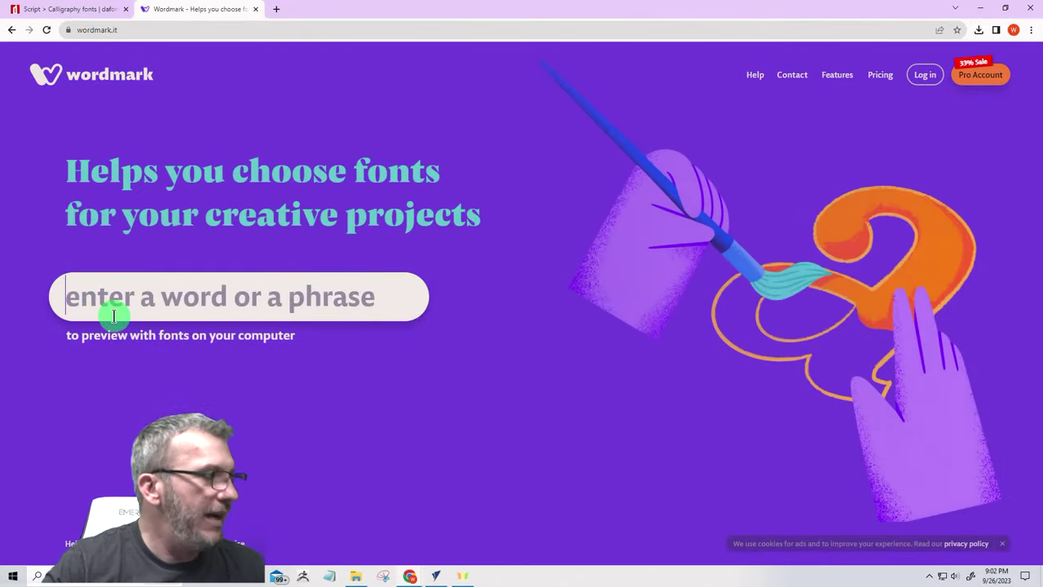
{"action": "type", "text": "WELCOME"}
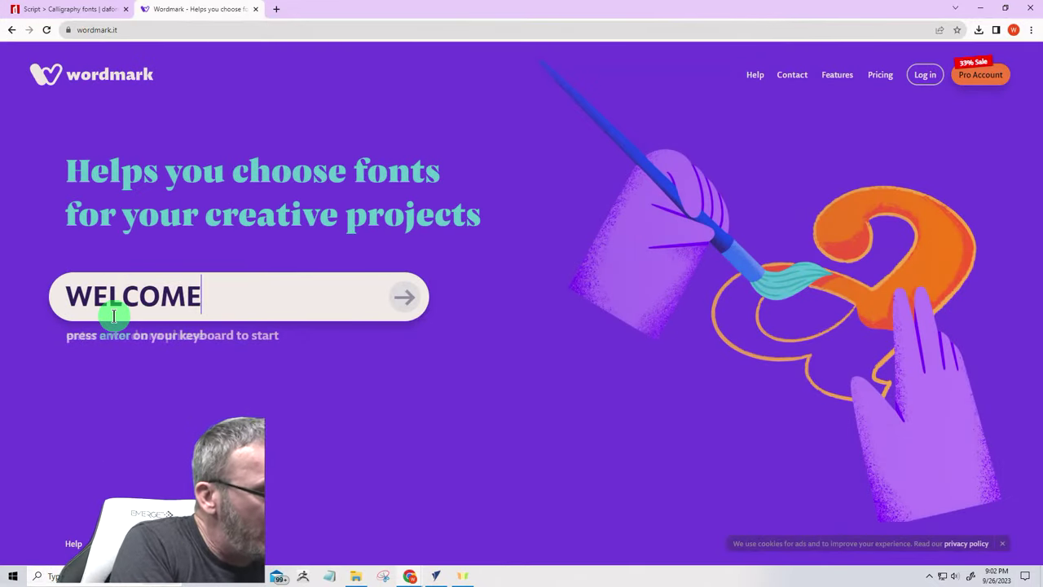
{"action": "left_click", "coordinate": [406, 297]}
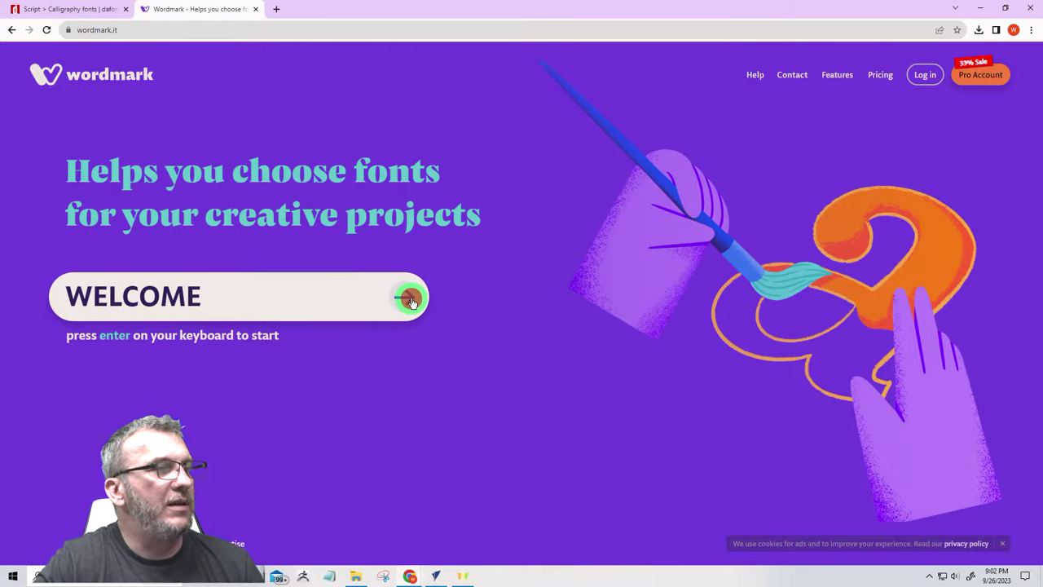
Step: Scroll through the WELCOME font previews and back up the list
{"action": "scroll", "coordinate": [551, 290], "scroll_direction": "down", "scroll_amount": 3}
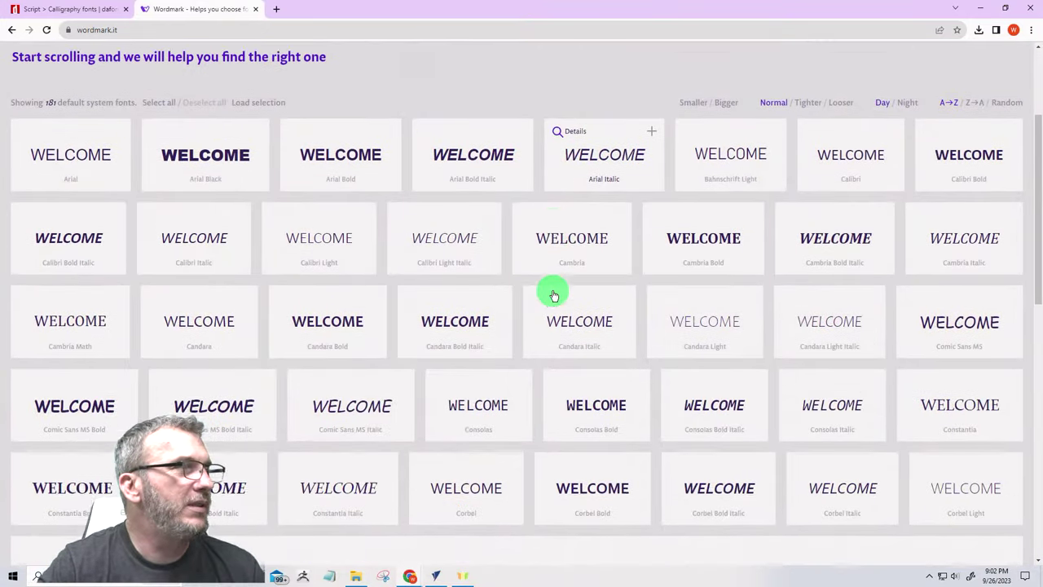
{"action": "scroll", "coordinate": [525, 290], "scroll_direction": "down", "scroll_amount": 4}
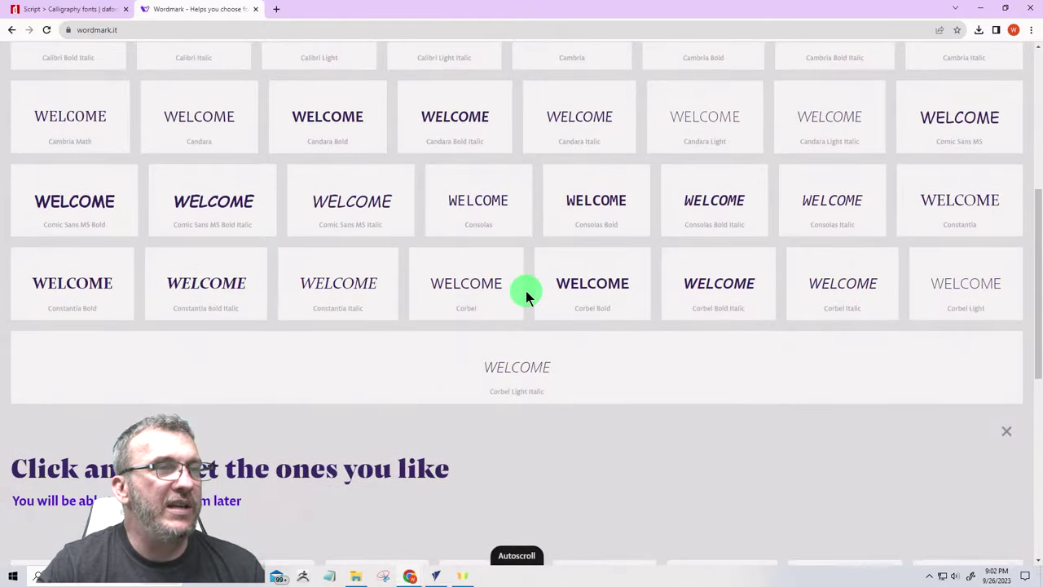
{"action": "scroll", "coordinate": [526, 290], "scroll_direction": "down", "scroll_amount": 3}
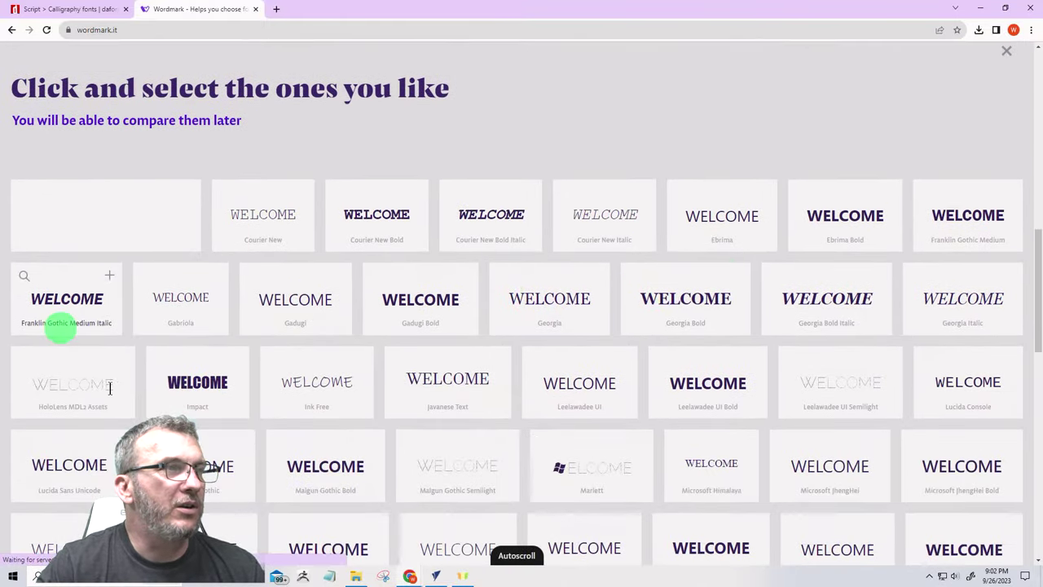
{"action": "scroll", "coordinate": [606, 336], "scroll_direction": "down", "scroll_amount": 2}
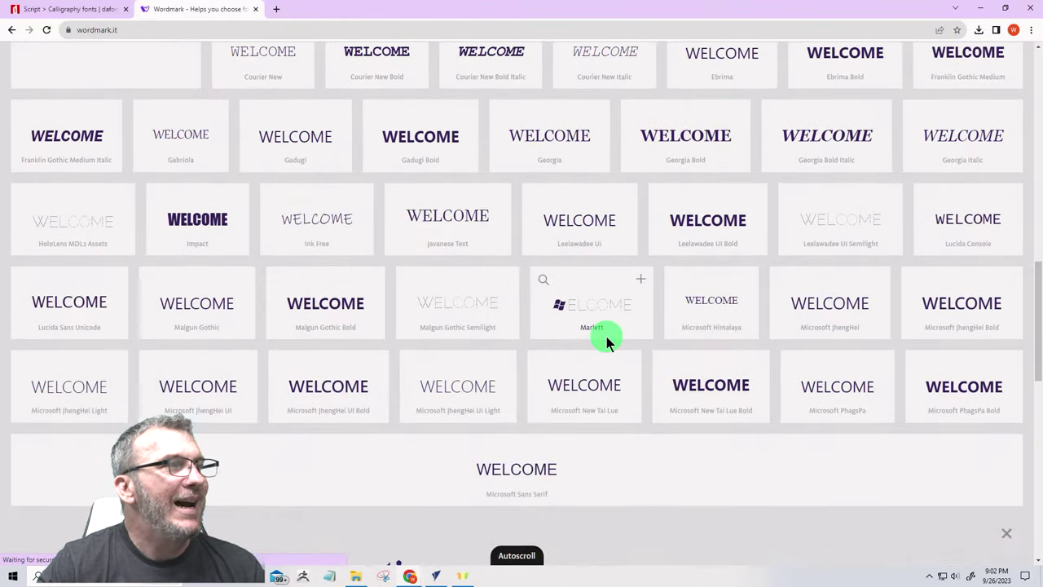
{"action": "scroll", "coordinate": [606, 336], "scroll_direction": "down", "scroll_amount": 6}
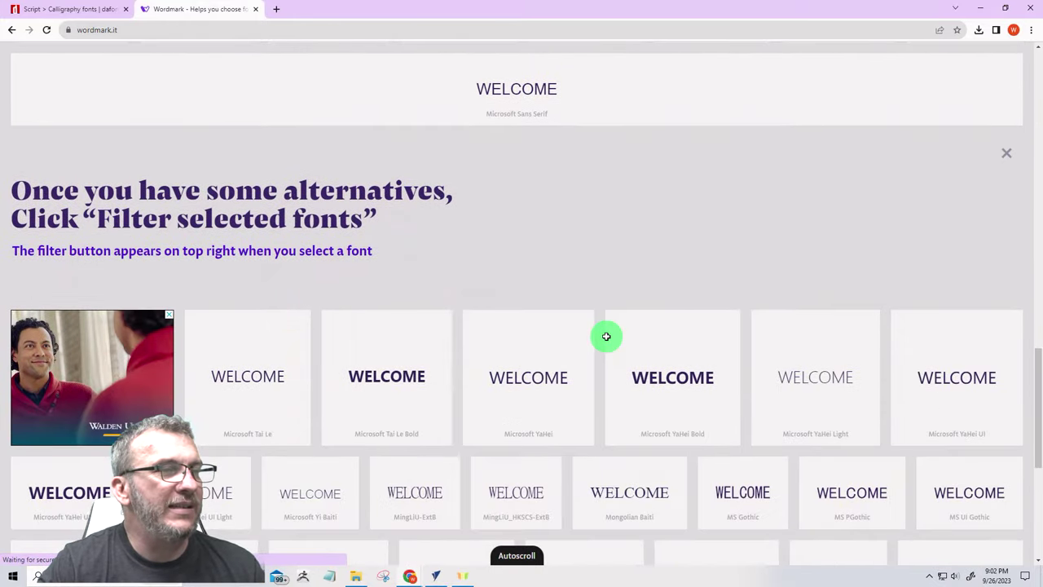
{"action": "scroll", "coordinate": [606, 336], "scroll_direction": "down", "scroll_amount": 2}
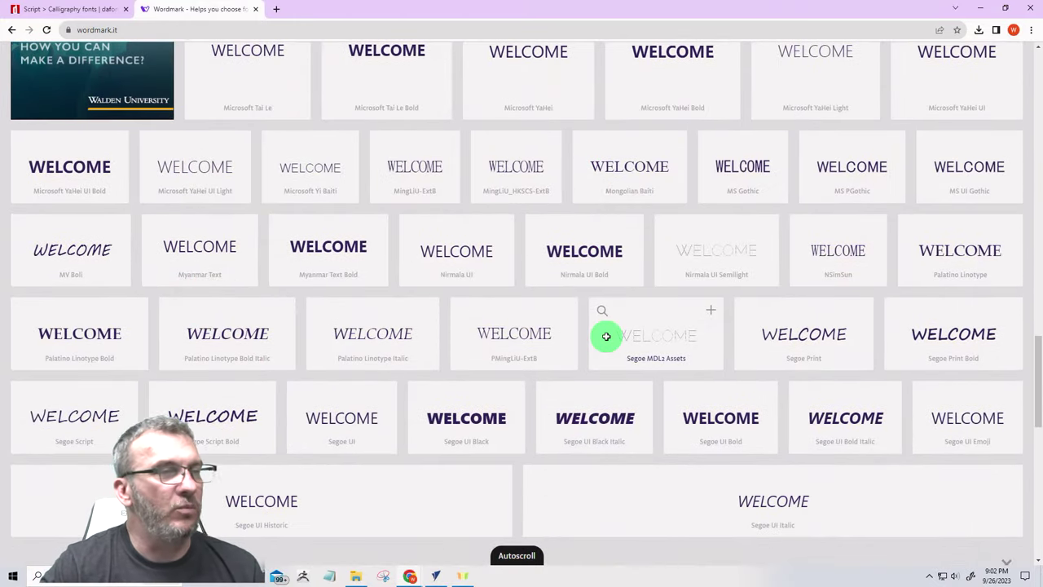
{"action": "scroll", "coordinate": [606, 348], "scroll_direction": "down", "scroll_amount": 2}
{"action": "scroll", "coordinate": [582, 353], "scroll_direction": "down", "scroll_amount": 3}
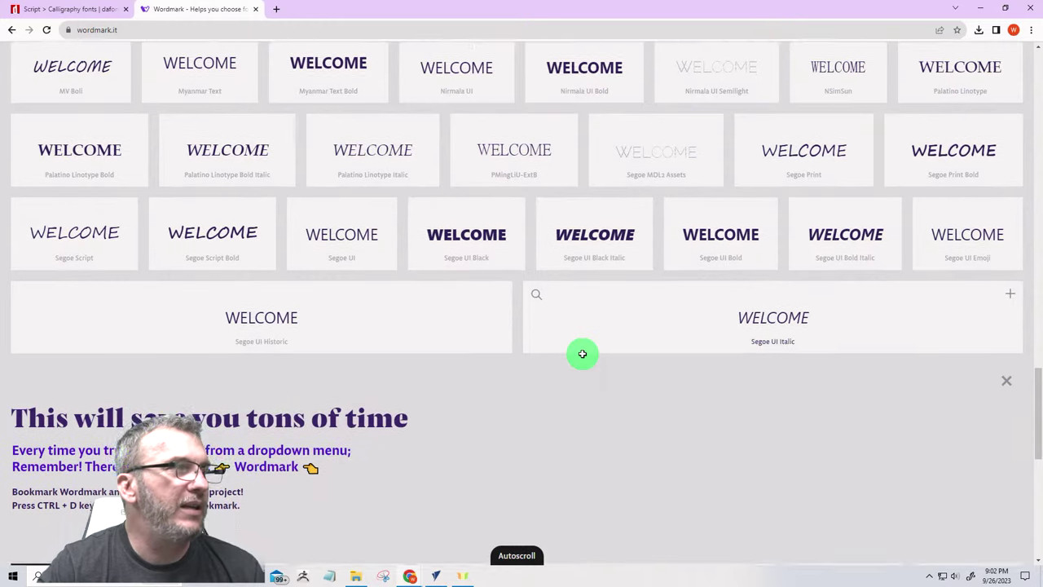
{"action": "scroll", "coordinate": [582, 353], "scroll_direction": "down", "scroll_amount": 3}
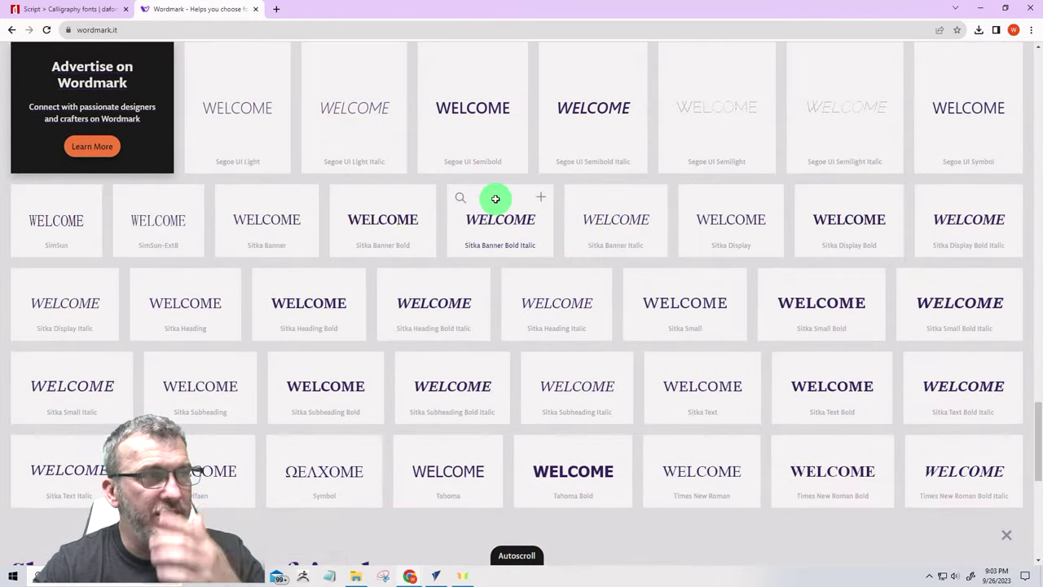
{"action": "scroll", "coordinate": [501, 213], "scroll_direction": "down", "scroll_amount": 4}
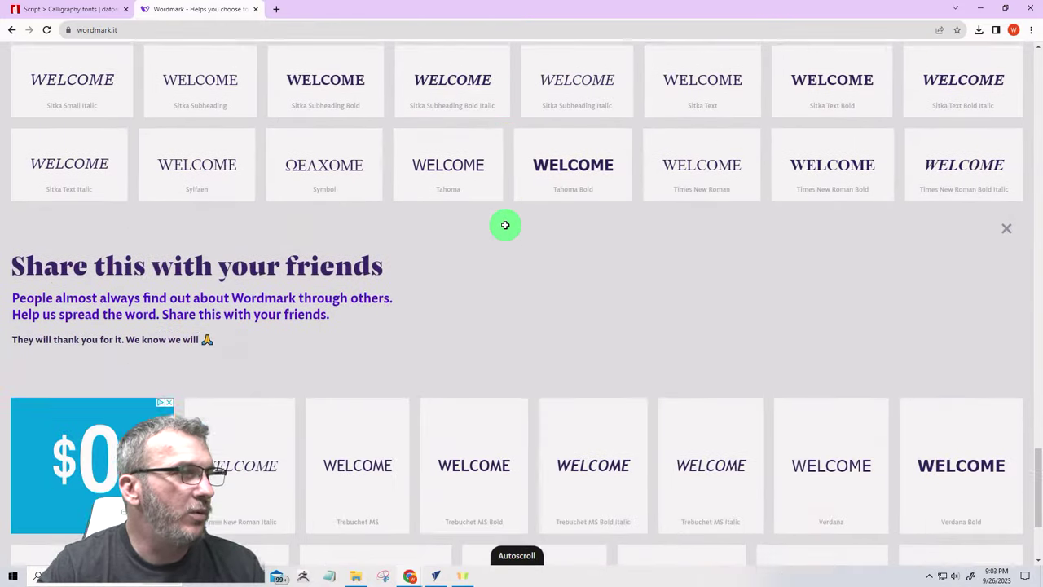
{"action": "scroll", "coordinate": [505, 225], "scroll_direction": "down", "scroll_amount": 3}
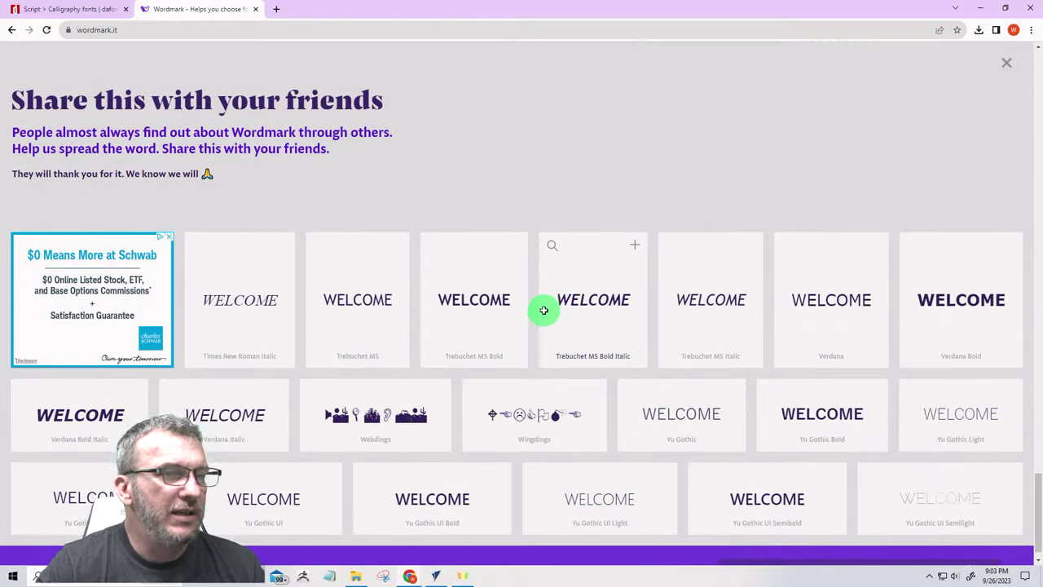
{"action": "scroll", "coordinate": [544, 311], "scroll_direction": "up", "scroll_amount": 15}
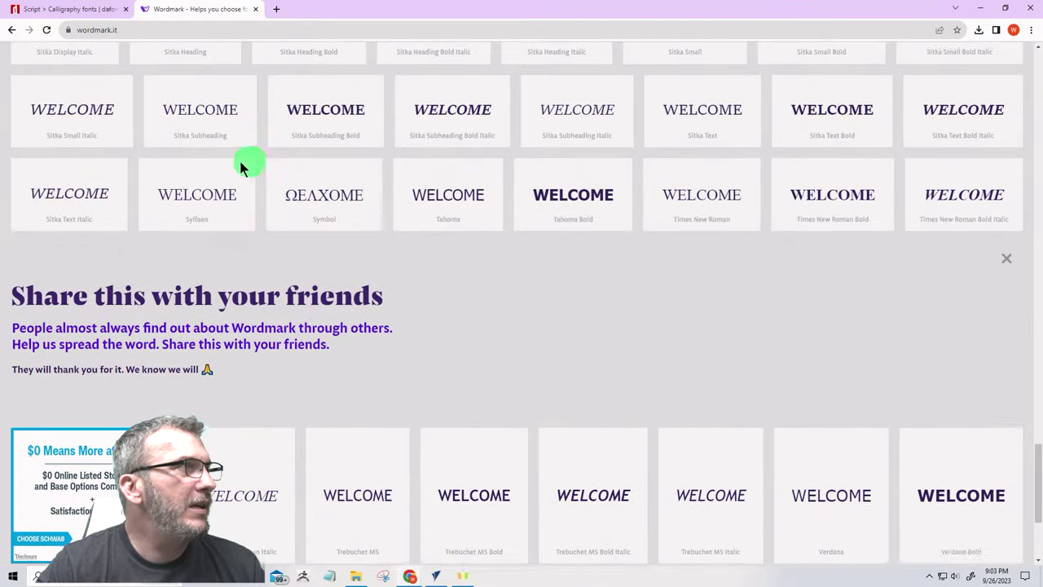
{"action": "scroll", "coordinate": [50, 113], "scroll_direction": "up", "scroll_amount": 15}
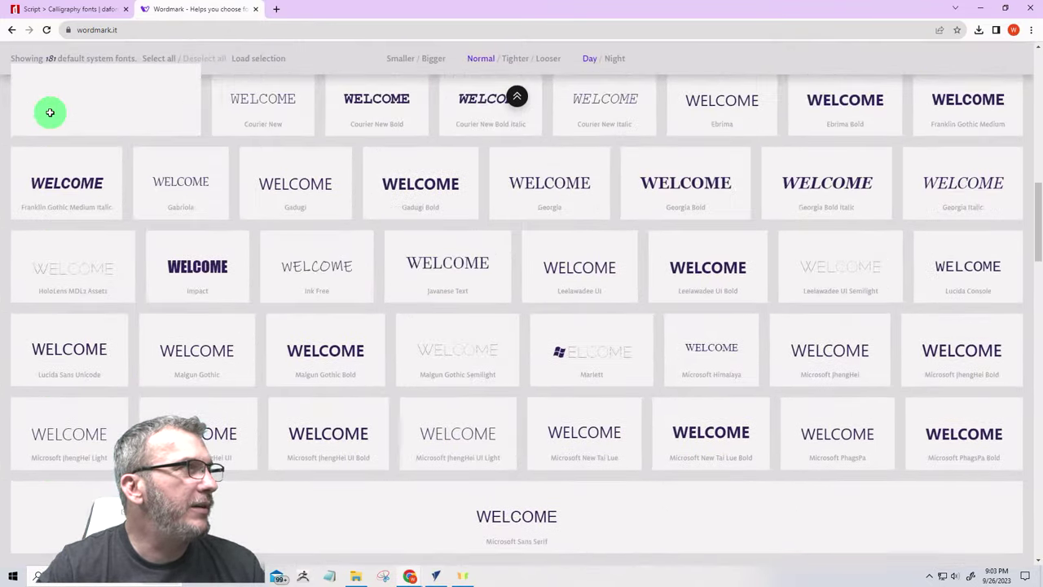
{"action": "scroll", "coordinate": [49, 113], "scroll_direction": "up", "scroll_amount": 3}
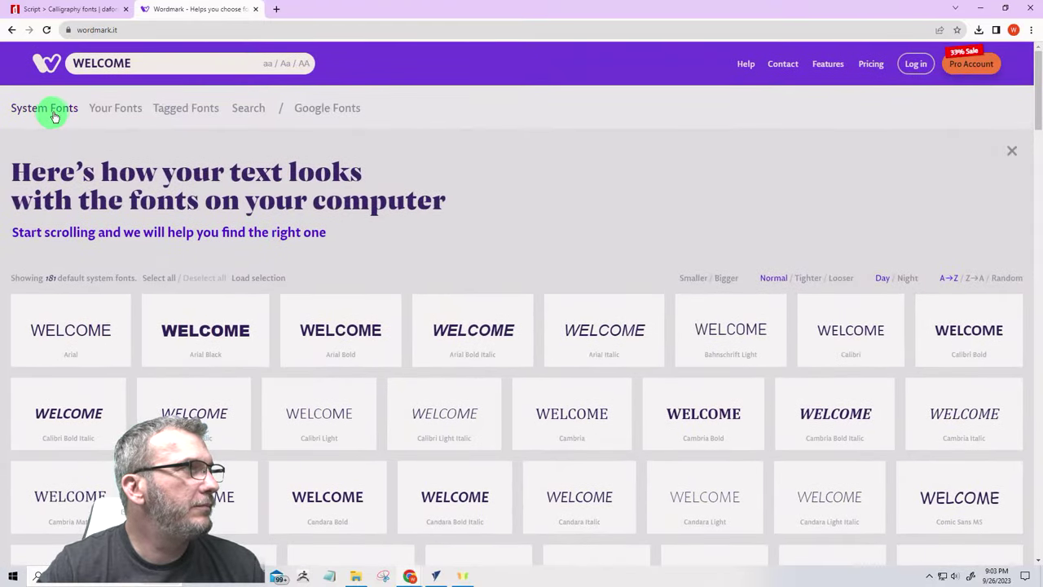
{"action": "left_click", "coordinate": [126, 107]}
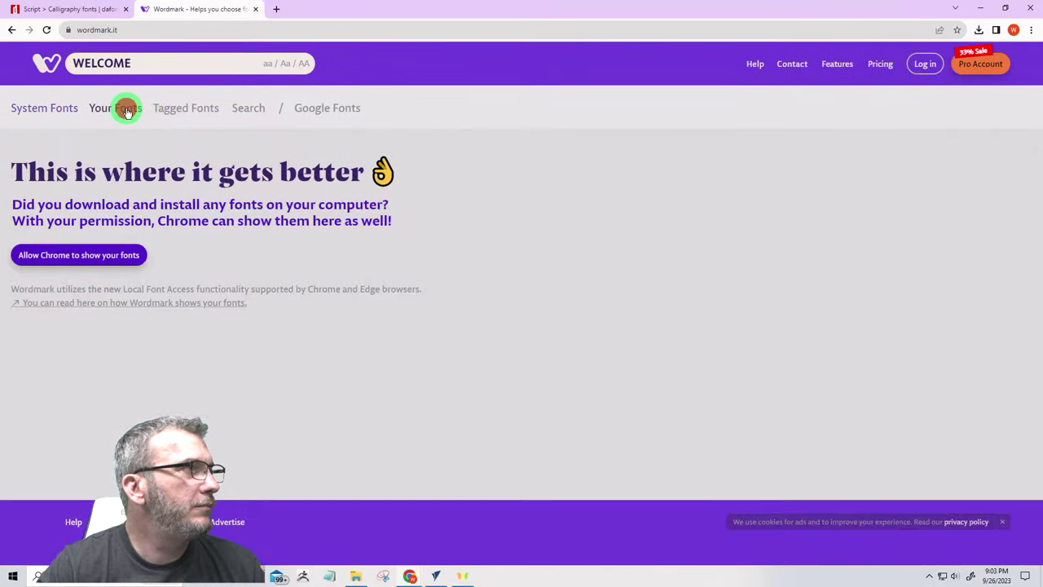
{"action": "left_click", "coordinate": [82, 254]}
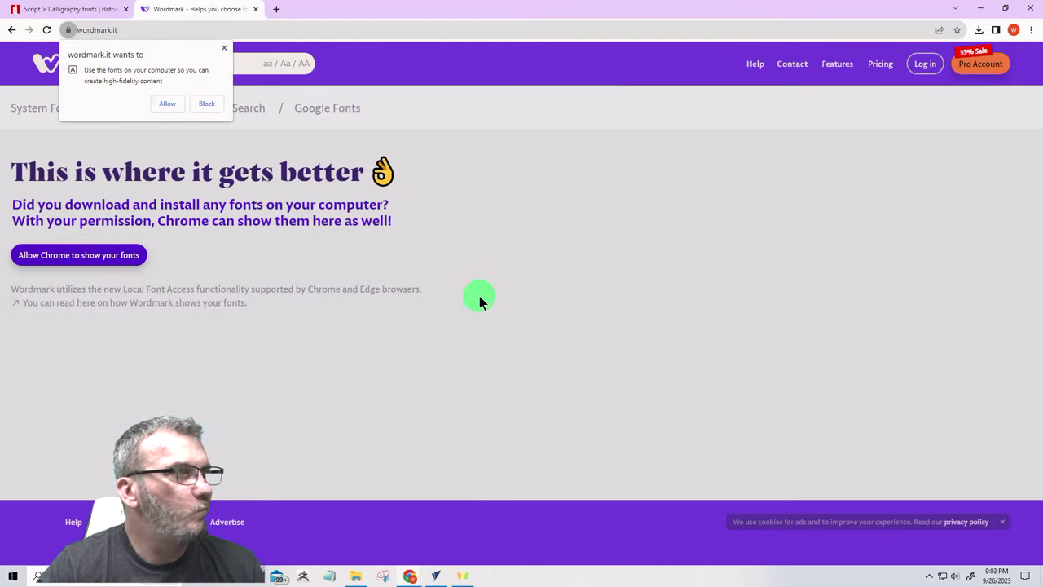
{"action": "left_click", "coordinate": [169, 108]}
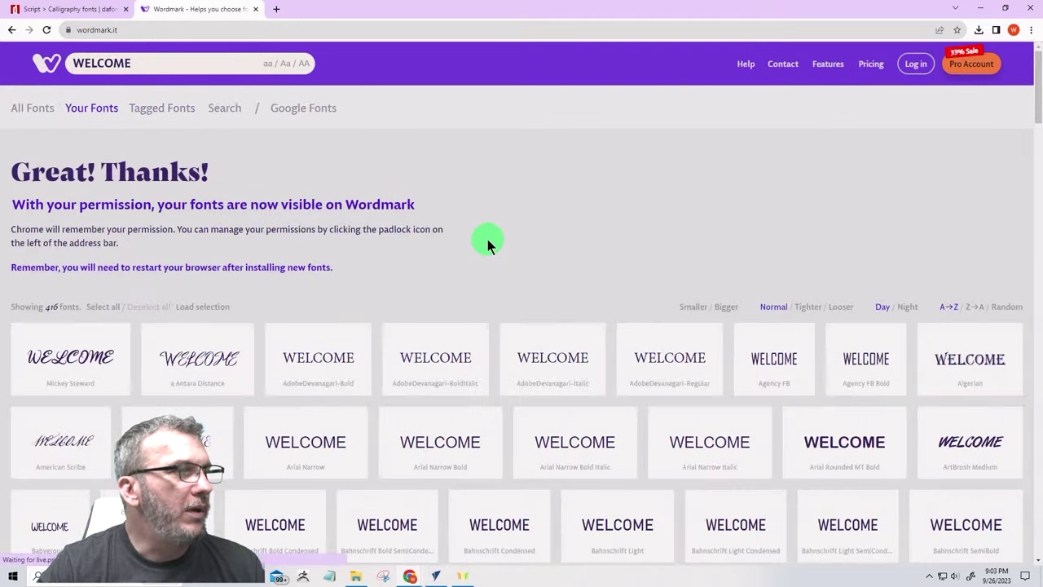
{"action": "scroll", "coordinate": [542, 280], "scroll_direction": "down", "scroll_amount": 4}
{"action": "scroll", "coordinate": [536, 307], "scroll_direction": "down", "scroll_amount": 2}
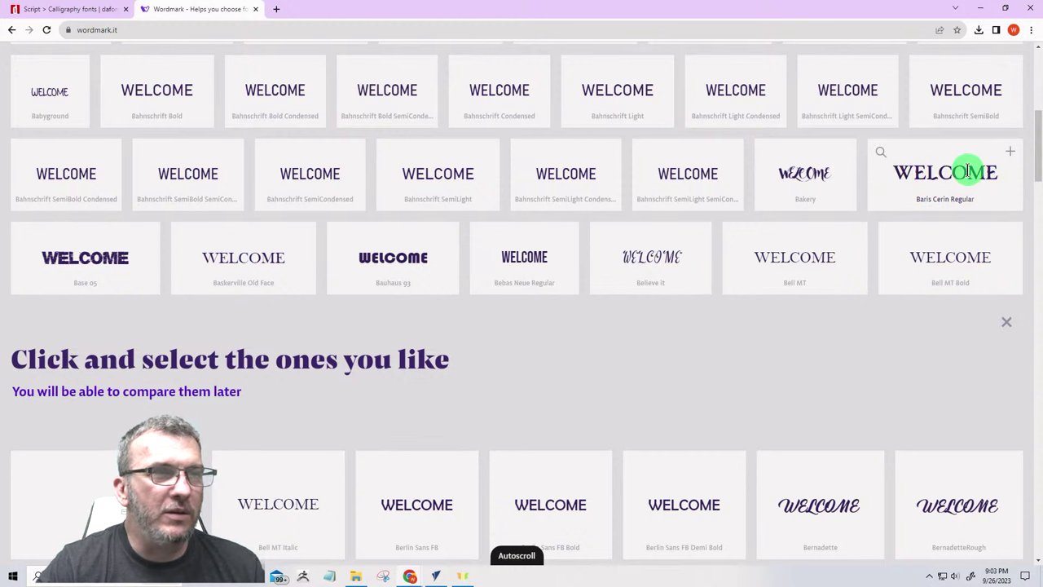
{"action": "scroll", "coordinate": [575, 355], "scroll_direction": "down", "scroll_amount": 1}
{"action": "scroll", "coordinate": [574, 355], "scroll_direction": "down", "scroll_amount": 2}
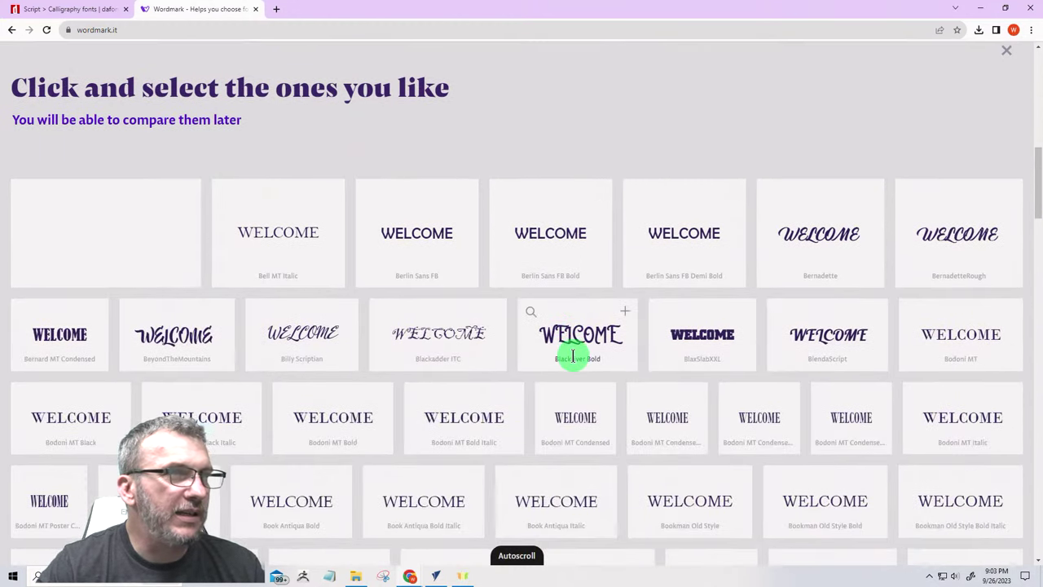
{"action": "scroll", "coordinate": [573, 356], "scroll_direction": "down", "scroll_amount": 1}
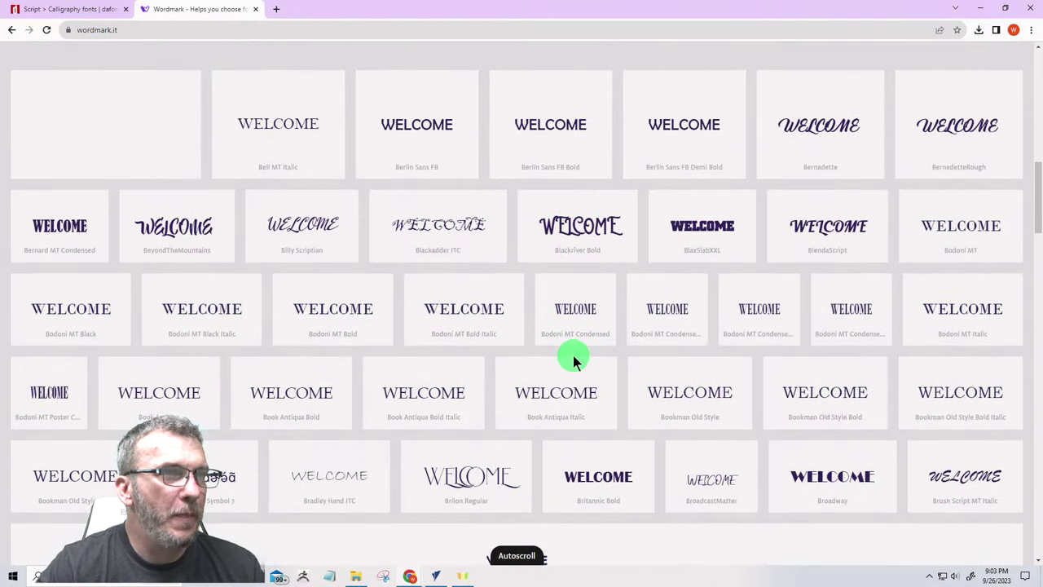
{"action": "scroll", "coordinate": [573, 355], "scroll_direction": "down", "scroll_amount": 1}
{"action": "scroll", "coordinate": [572, 355], "scroll_direction": "down", "scroll_amount": 2}
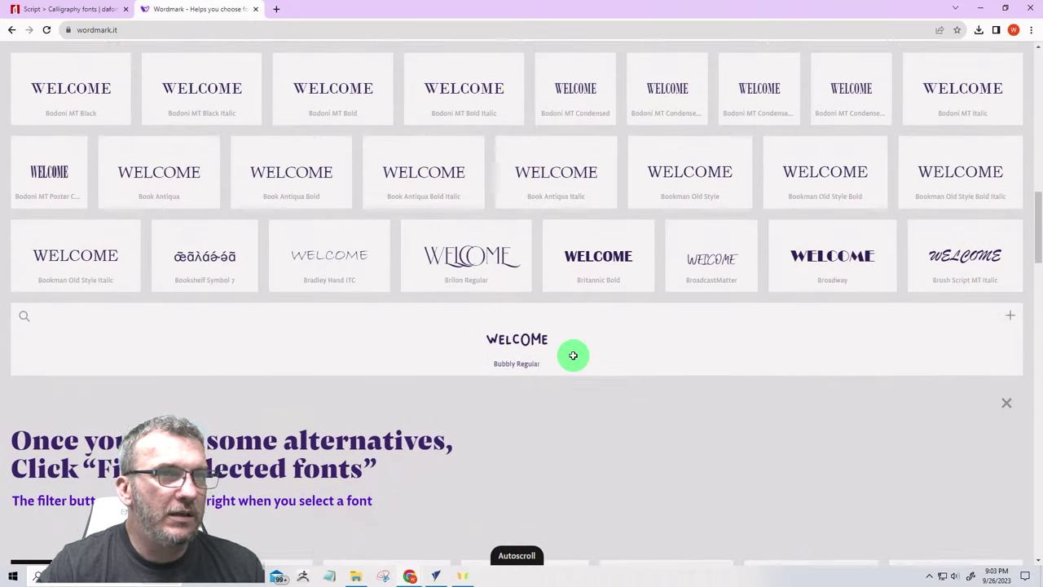
{"action": "scroll", "coordinate": [573, 356], "scroll_direction": "down", "scroll_amount": 5}
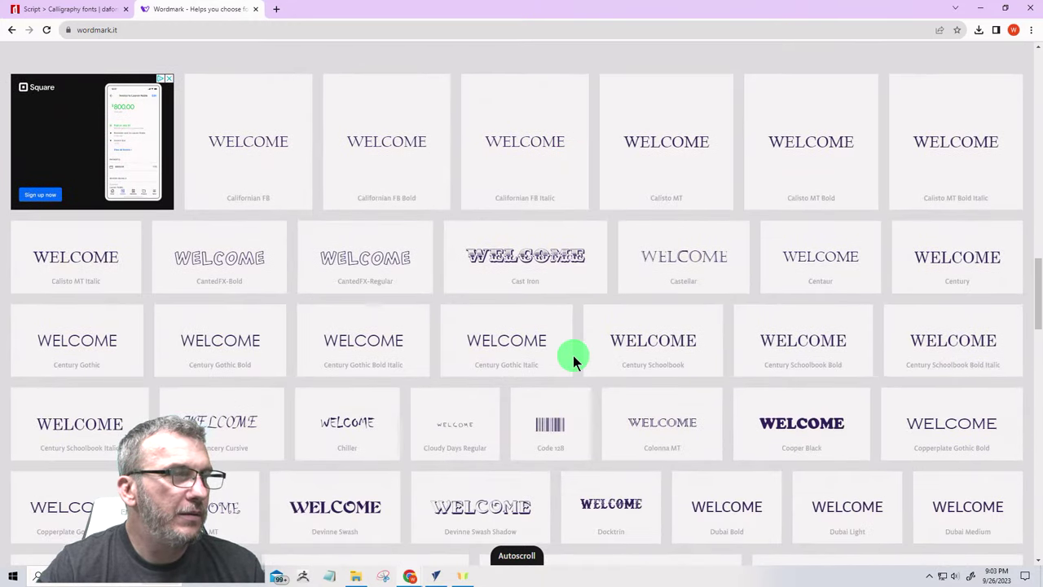
{"action": "mouse_move", "coordinate": [459, 272]}
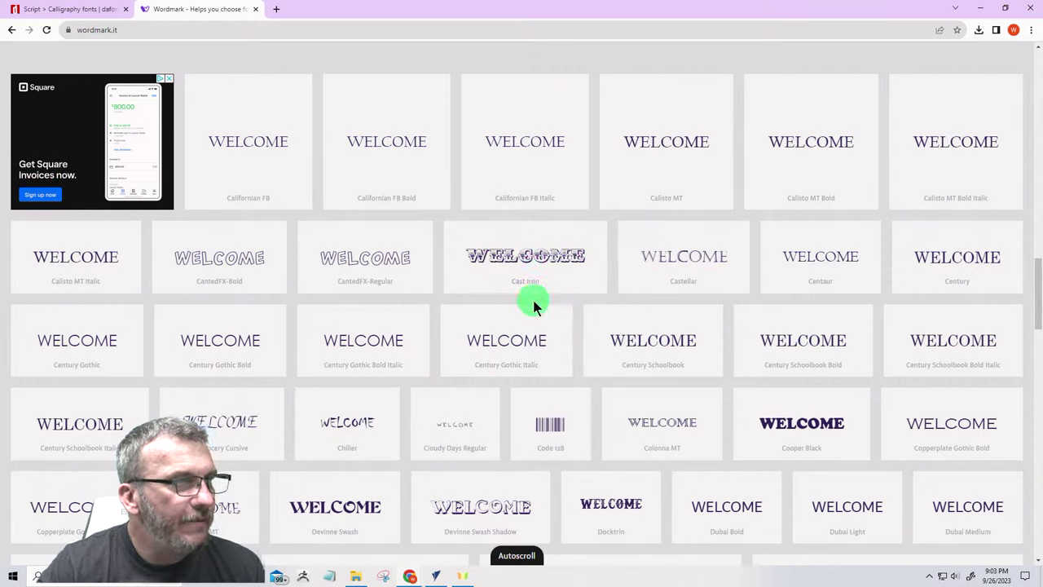
{"action": "mouse_move", "coordinate": [542, 291]}
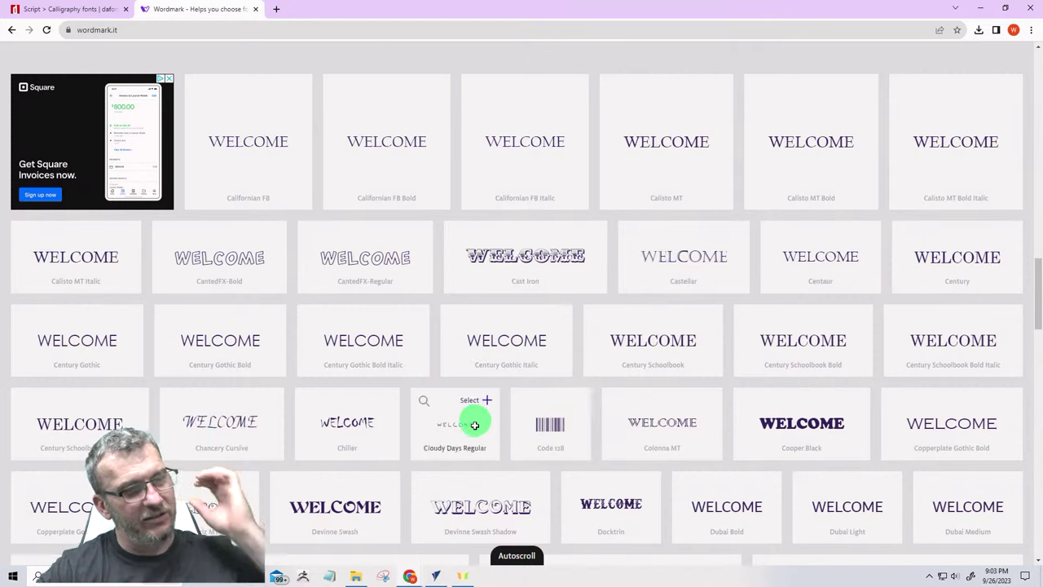
Step: Back in VCarve Pro, set WELCOME to the Cast Iron font and close the text tool
{"action": "left_click", "coordinate": [436, 576]}
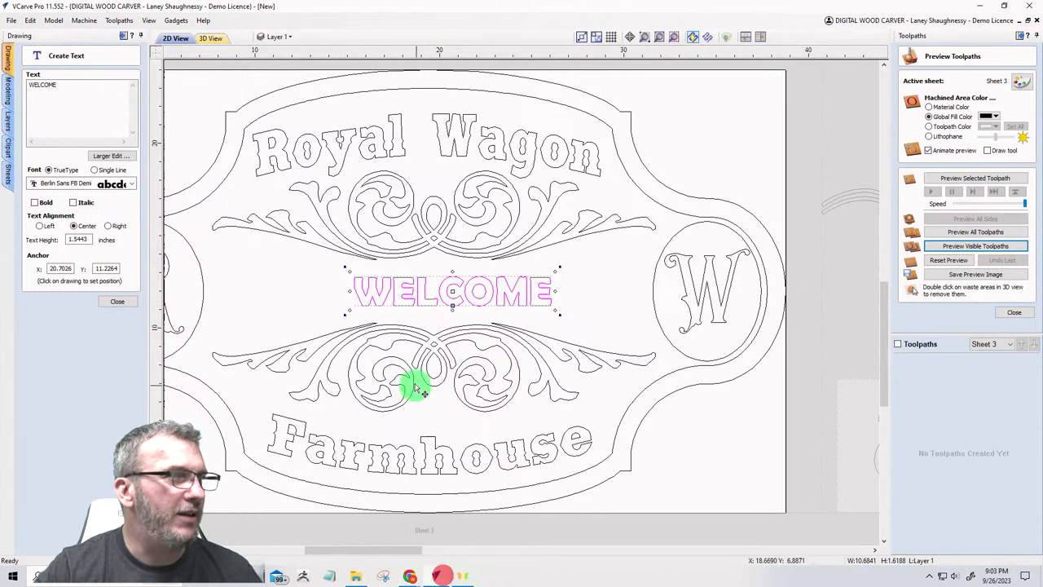
{"action": "left_click", "coordinate": [130, 185]}
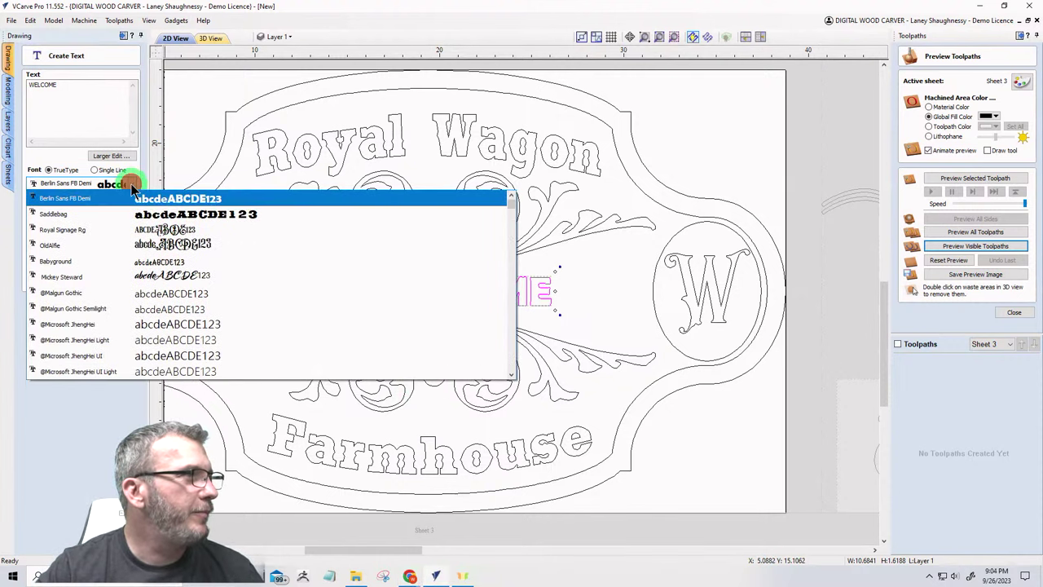
{"action": "left_click_drag", "start_coordinate": [512, 205], "coordinate": [512, 244]}
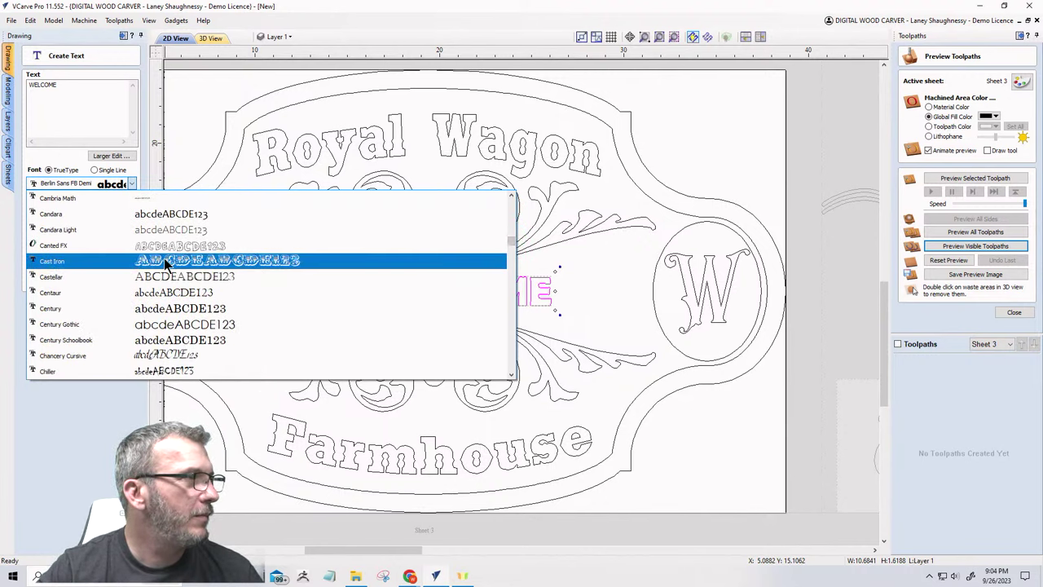
{"action": "left_click", "coordinate": [163, 260]}
{"action": "scroll", "coordinate": [299, 302], "scroll_direction": "up", "scroll_amount": 3}
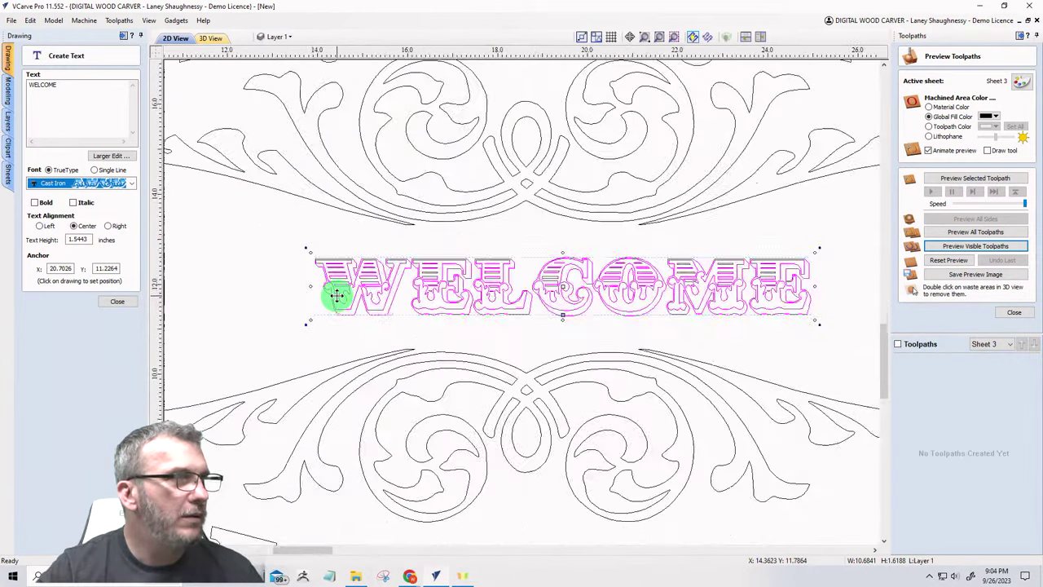
{"action": "scroll", "coordinate": [315, 296], "scroll_direction": "down", "scroll_amount": 2}
{"action": "scroll", "coordinate": [329, 310], "scroll_direction": "down", "scroll_amount": 2}
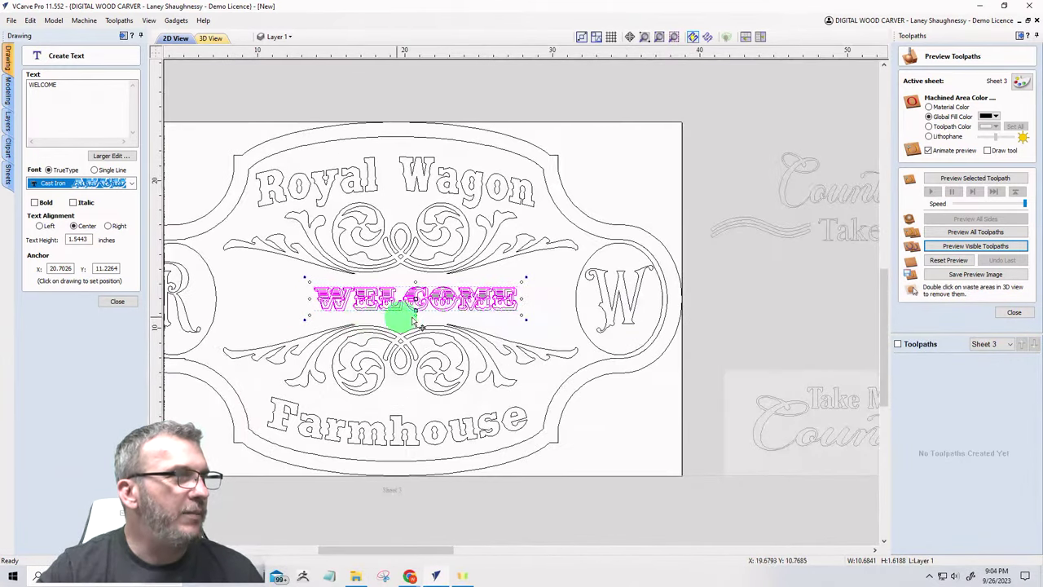
{"action": "scroll", "coordinate": [517, 321], "scroll_direction": "down", "scroll_amount": 1}
{"action": "left_click", "coordinate": [118, 302]}
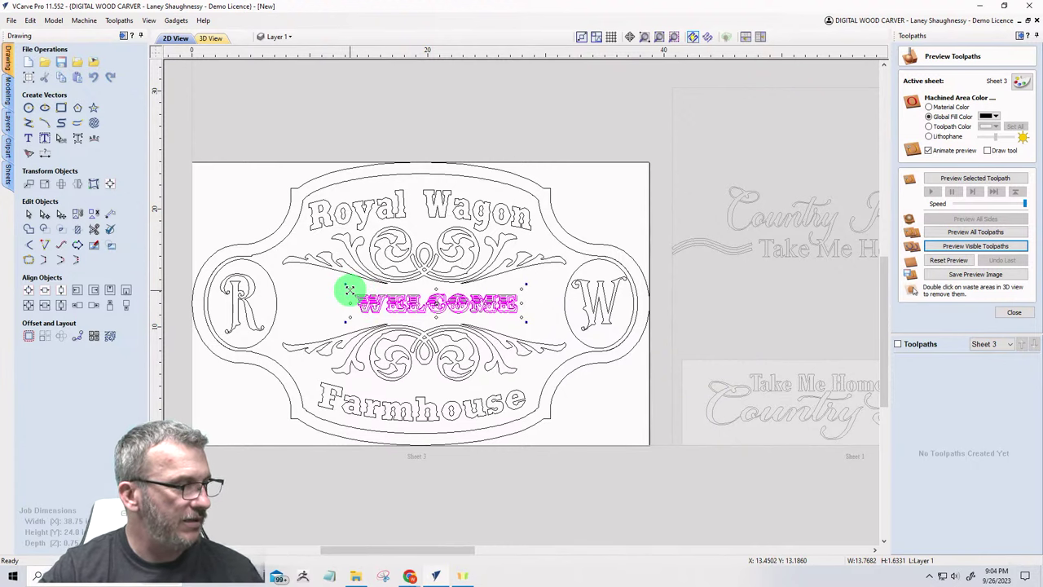
Step: Enlarge WELCOME, centre it horizontally on the material, and narrow it to about 21.27 in
{"action": "left_click_drag", "start_coordinate": [349, 290], "coordinate": [329, 287]}
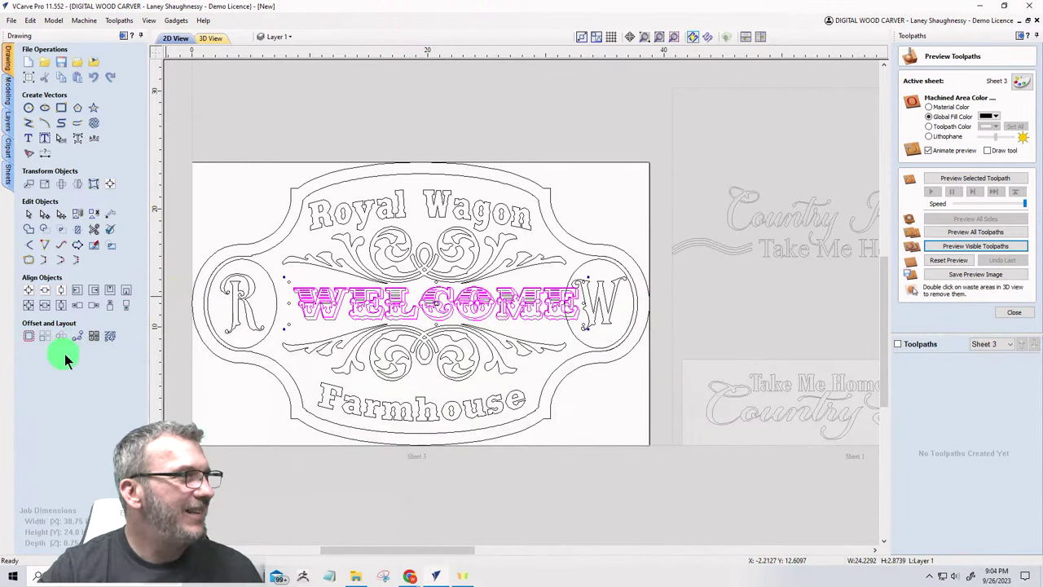
{"action": "left_click", "coordinate": [109, 184]}
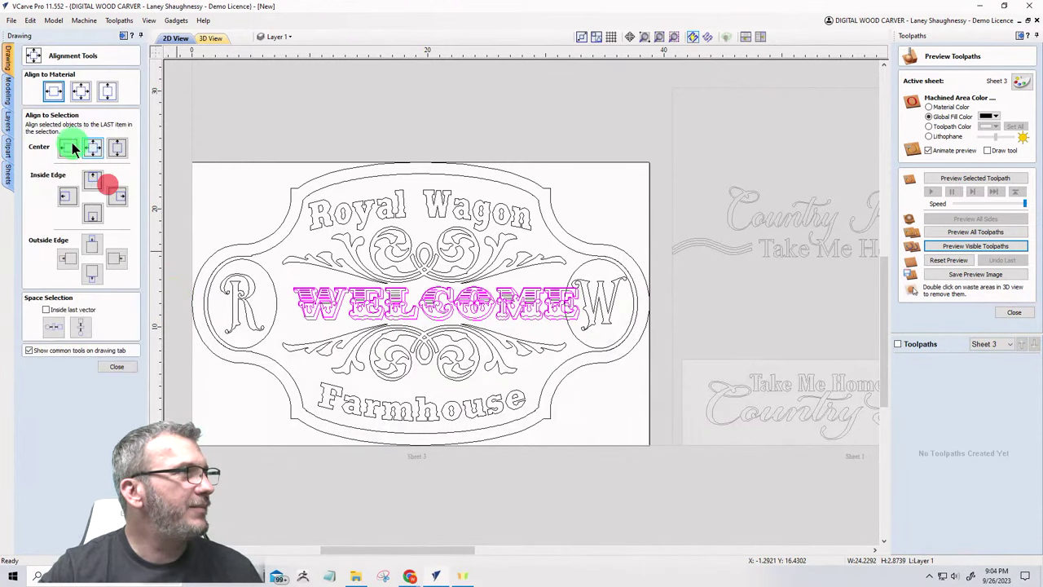
{"action": "left_click", "coordinate": [78, 93]}
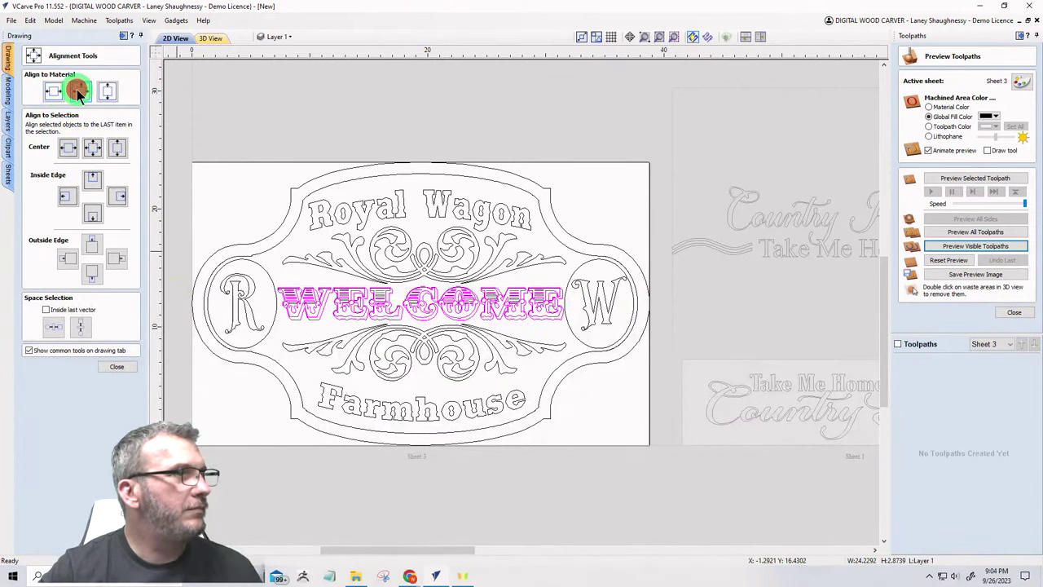
{"action": "left_click", "coordinate": [116, 365]}
{"action": "left_click", "coordinate": [325, 309]}
{"action": "left_click", "coordinate": [321, 307]}
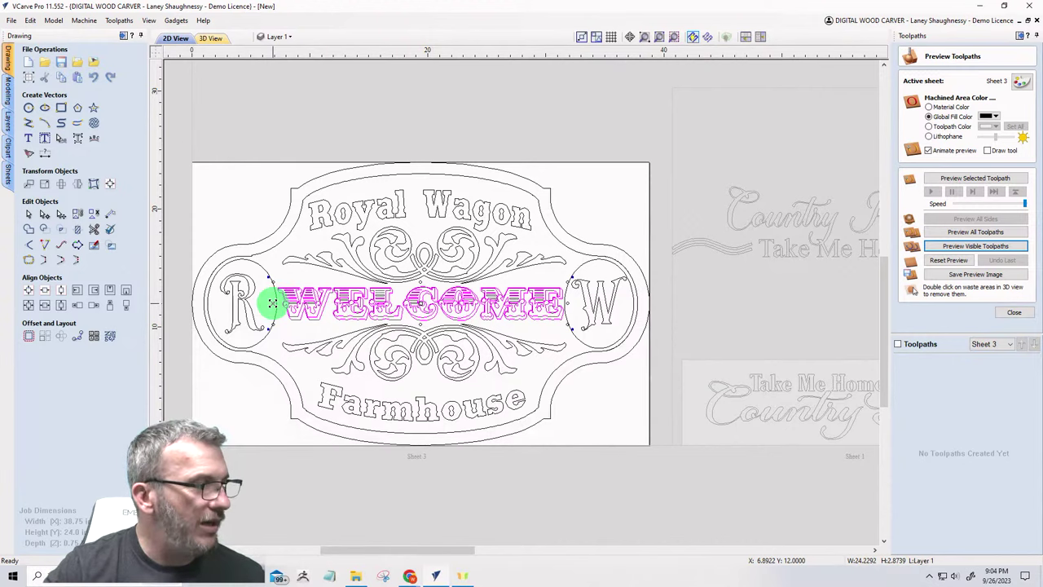
{"action": "left_click_drag", "start_coordinate": [274, 303], "coordinate": [302, 307]}
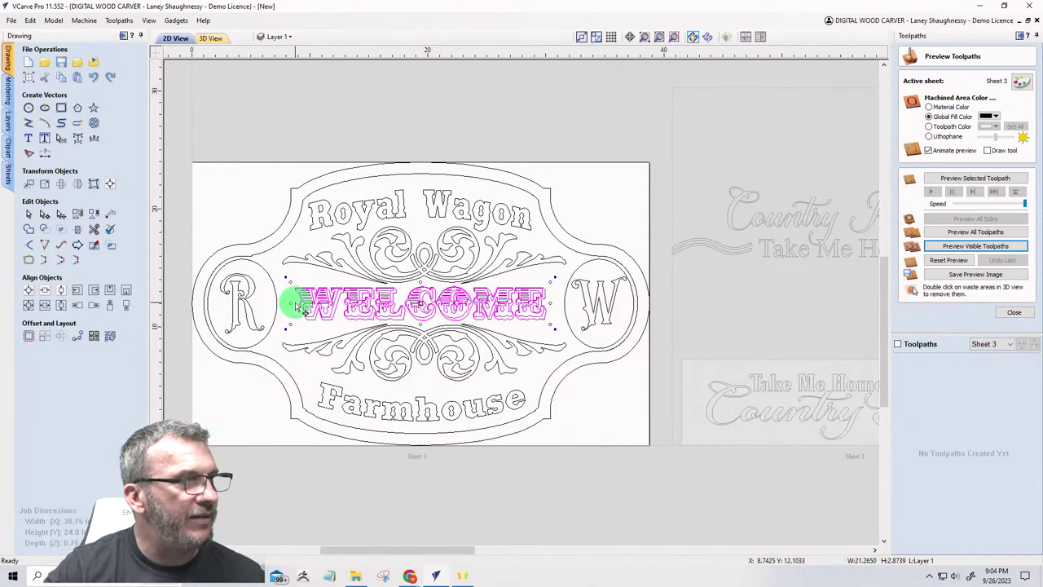
Step: Wrap WELCOME in a bounding-box distortion envelope and drag its top-edge nodes upward
{"action": "left_click", "coordinate": [92, 184]}
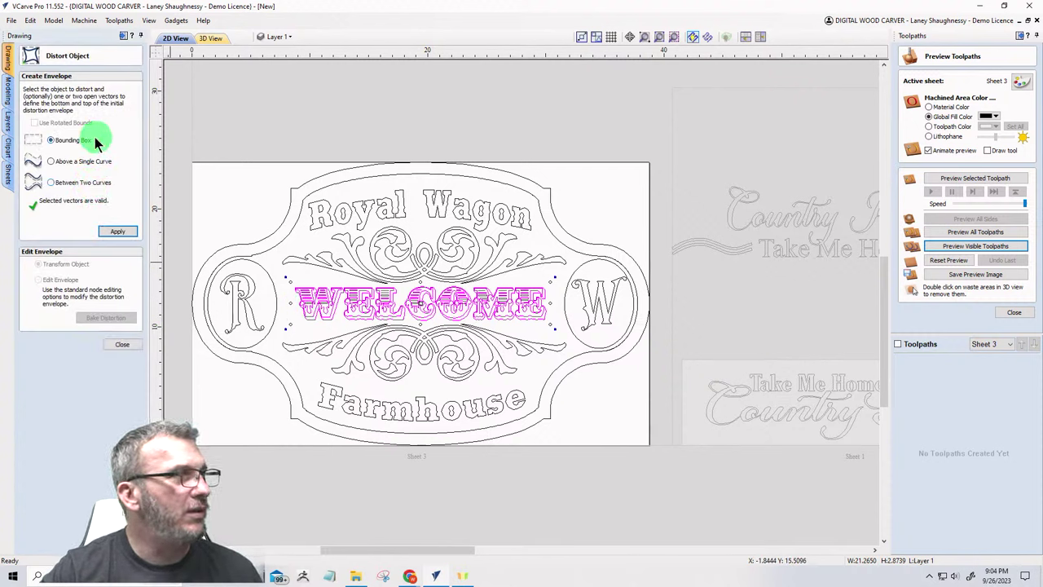
{"action": "left_click", "coordinate": [112, 231]}
{"action": "scroll", "coordinate": [384, 312], "scroll_direction": "up", "scroll_amount": 2}
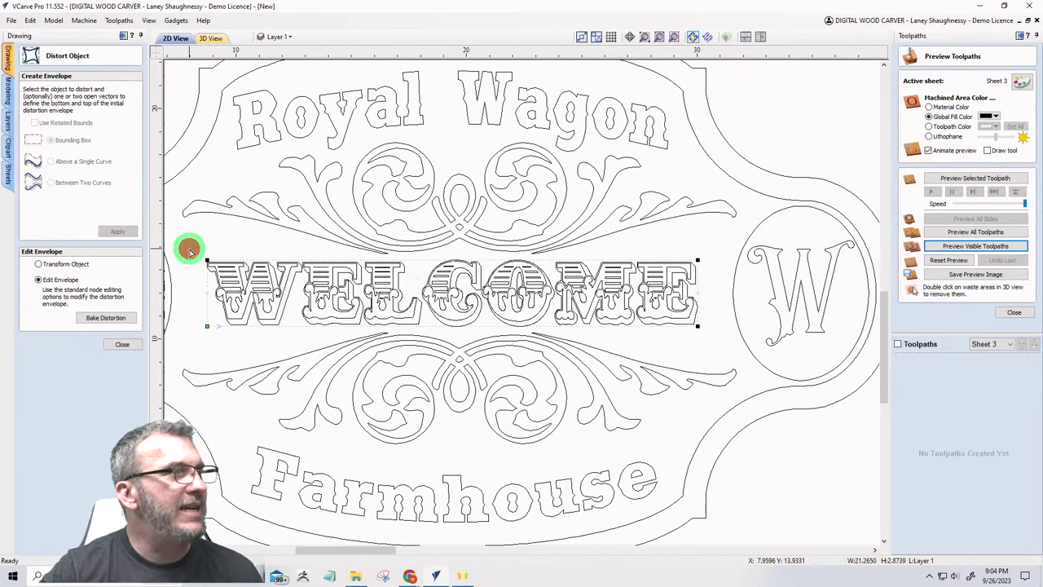
{"action": "left_click_drag", "start_coordinate": [190, 250], "coordinate": [718, 269]}
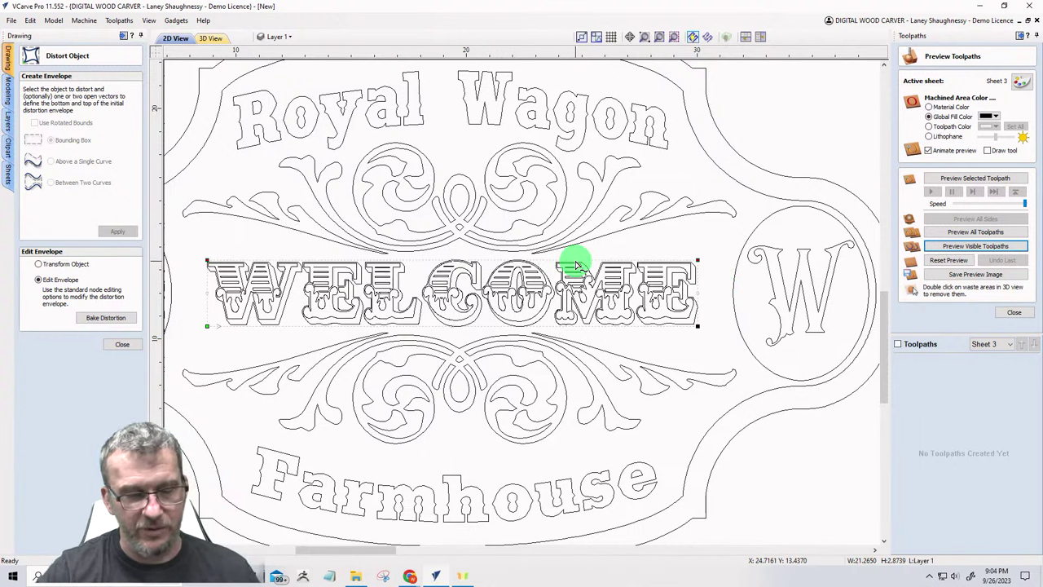
{"action": "left_click_drag", "start_coordinate": [575, 265], "coordinate": [693, 223]}
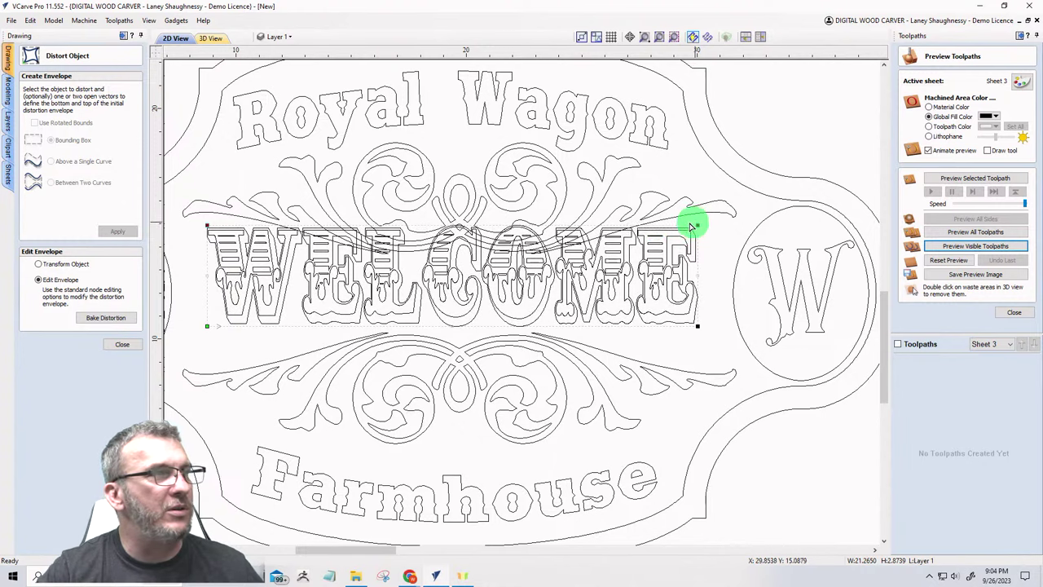
Step: Convert the envelope's top edge to a Bezier curve and bend it into an arch
{"action": "left_click", "coordinate": [114, 232]}
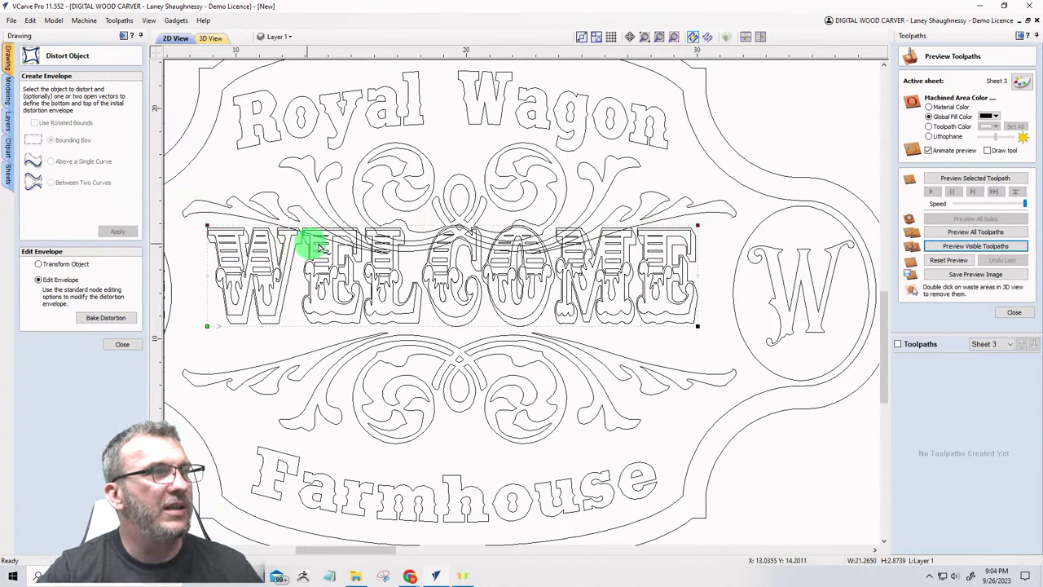
{"action": "right_click", "coordinate": [431, 228]}
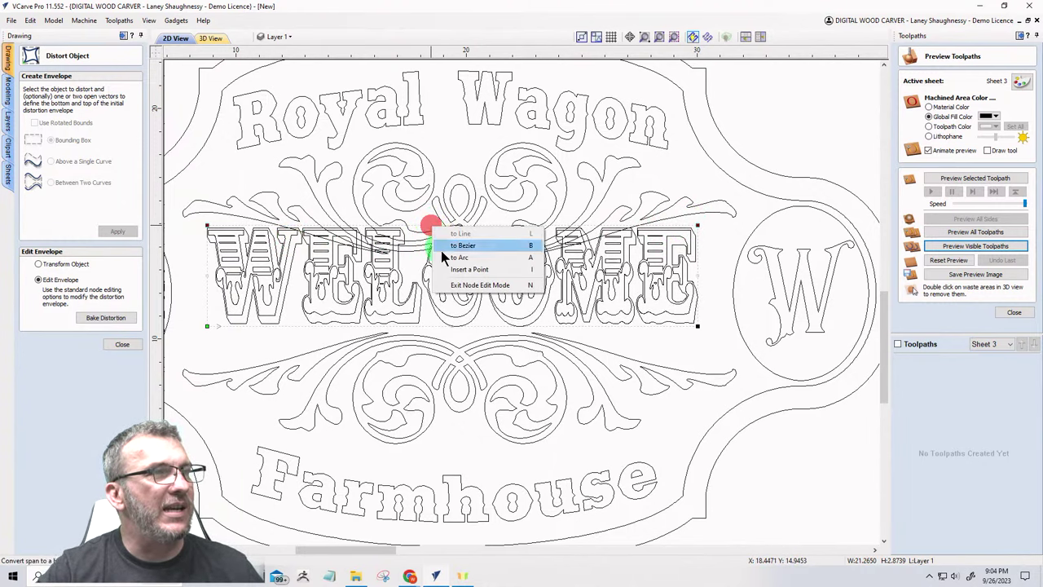
{"action": "left_click", "coordinate": [435, 235]}
{"action": "left_click_drag", "start_coordinate": [435, 235], "coordinate": [471, 333]}
{"action": "scroll", "coordinate": [472, 333], "scroll_direction": "down", "scroll_amount": 3}
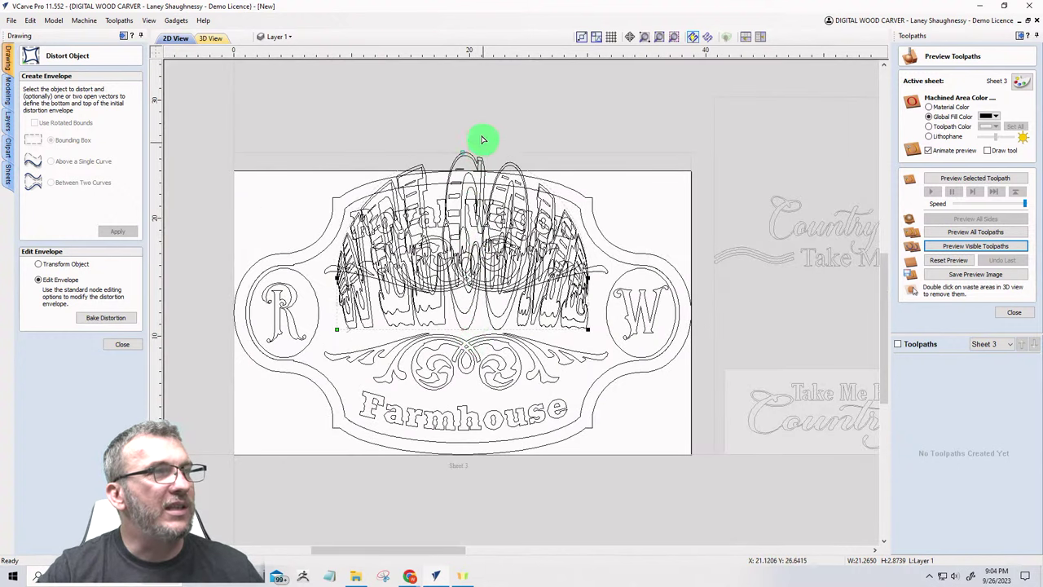
{"action": "left_click_drag", "start_coordinate": [461, 153], "coordinate": [468, 312]}
{"action": "scroll", "coordinate": [462, 303], "scroll_direction": "up", "scroll_amount": 3}
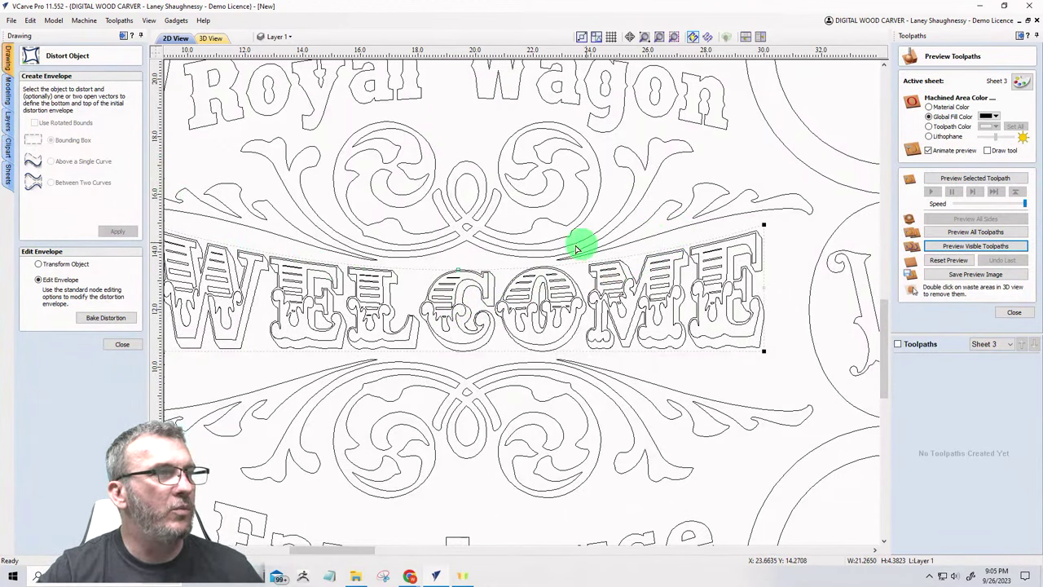
{"action": "left_click_drag", "start_coordinate": [457, 270], "coordinate": [458, 273]}
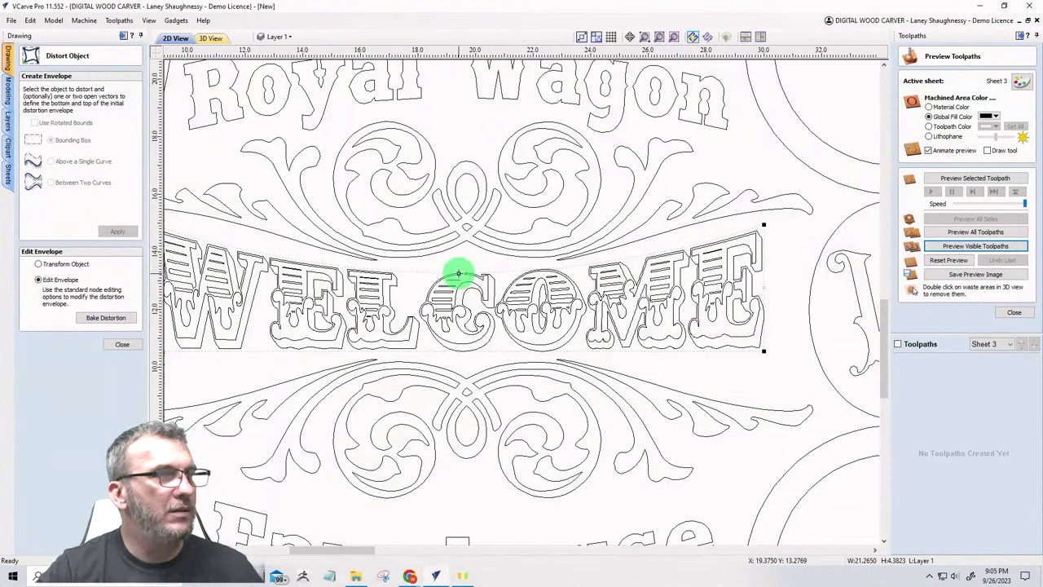
{"action": "key", "text": "F3"}
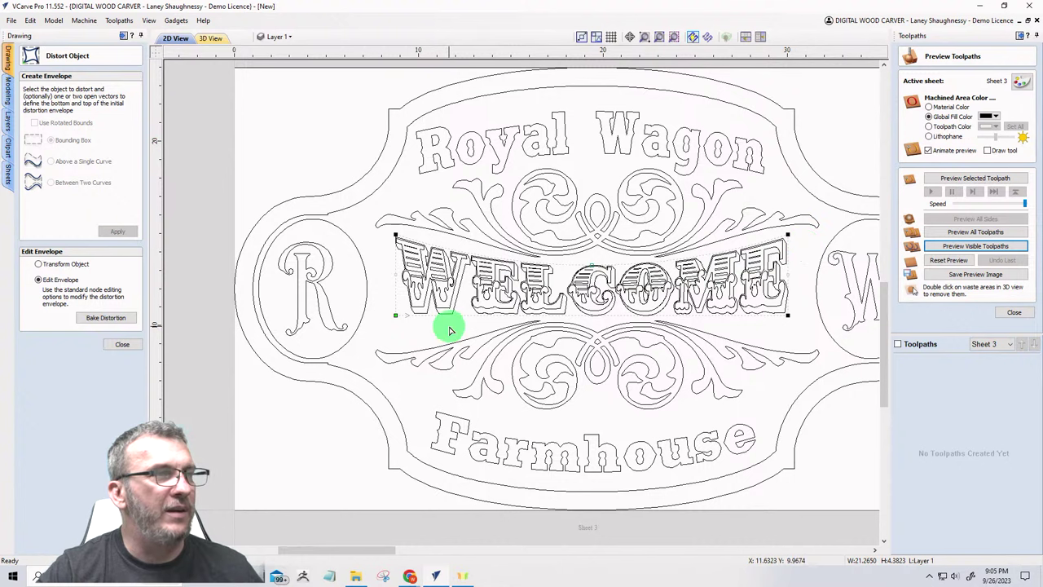
{"action": "left_click", "coordinate": [395, 313]}
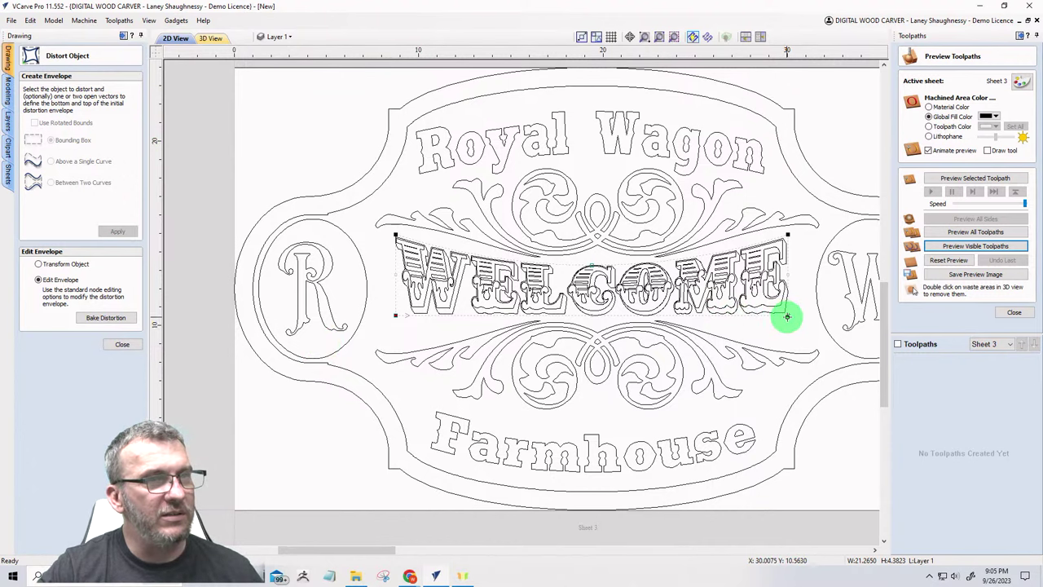
Step: Turn the WELCOME envelope's bottom edge into an arc and push it up toward the lettering
{"action": "scroll", "coordinate": [787, 352], "scroll_direction": "up", "scroll_amount": 2}
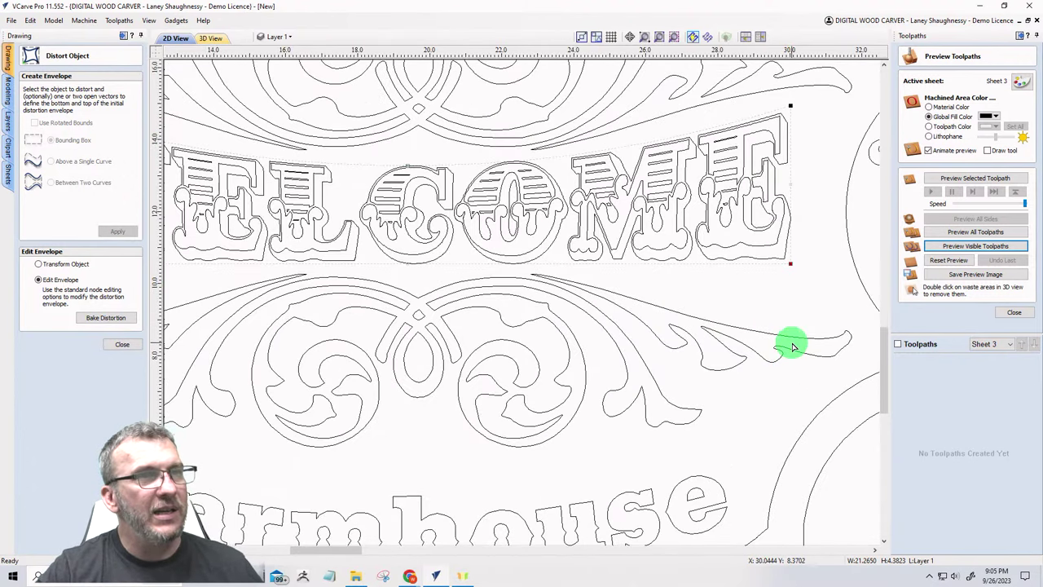
{"action": "mouse_move", "coordinate": [793, 346]}
{"action": "left_mouse_down"}
{"action": "mouse_move", "coordinate": [794, 314]}
{"action": "mouse_move", "coordinate": [775, 316]}
{"action": "mouse_move", "coordinate": [791, 305]}
{"action": "mouse_move", "coordinate": [796, 329]}
{"action": "left_mouse_up"}
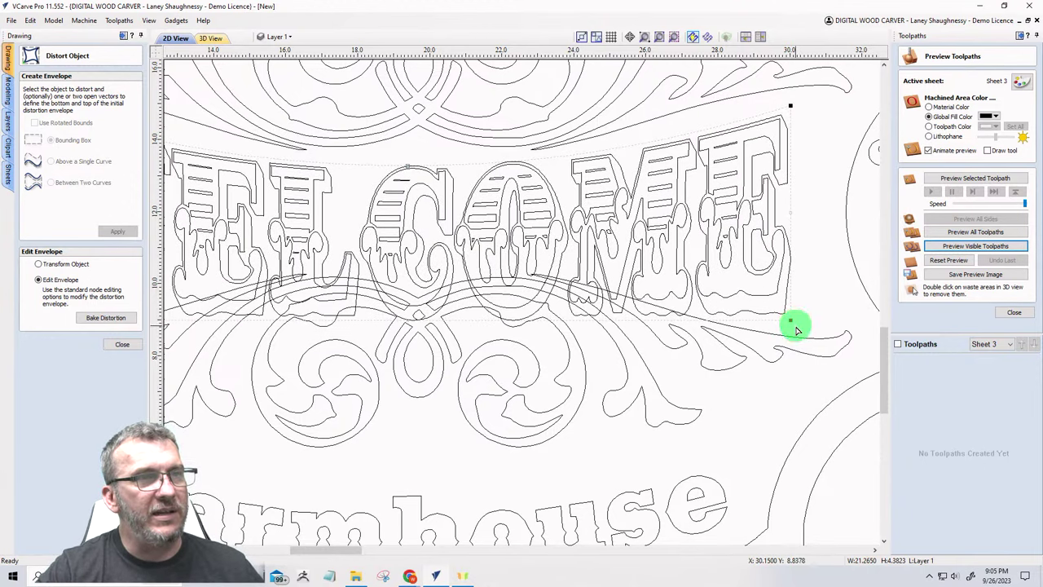
{"action": "right_click", "coordinate": [451, 320]}
{"action": "left_click", "coordinate": [479, 351]}
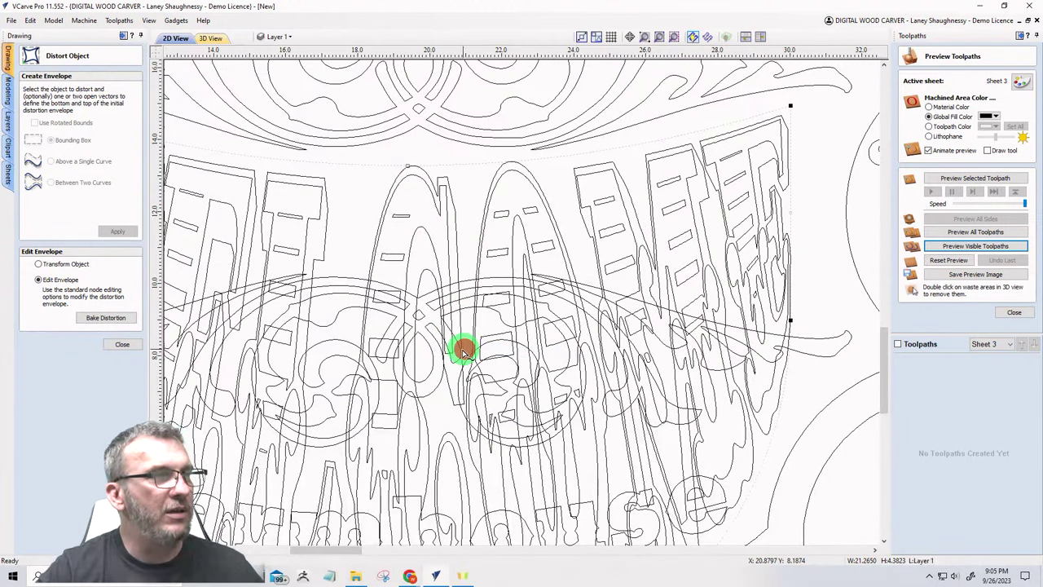
{"action": "scroll", "coordinate": [495, 253], "scroll_direction": "down", "scroll_amount": 3}
{"action": "left_click_drag", "start_coordinate": [457, 447], "coordinate": [454, 261]}
{"action": "left_click_drag", "start_coordinate": [453, 260], "coordinate": [462, 257]}
{"action": "scroll", "coordinate": [449, 263], "scroll_direction": "up", "scroll_amount": 3}
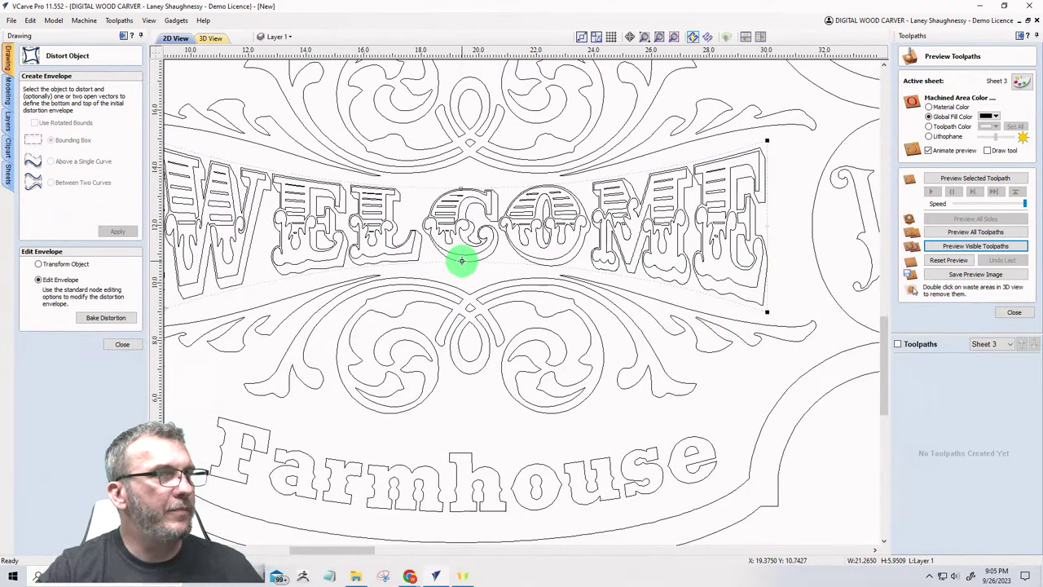
{"action": "scroll", "coordinate": [513, 253], "scroll_direction": "down", "scroll_amount": 3}
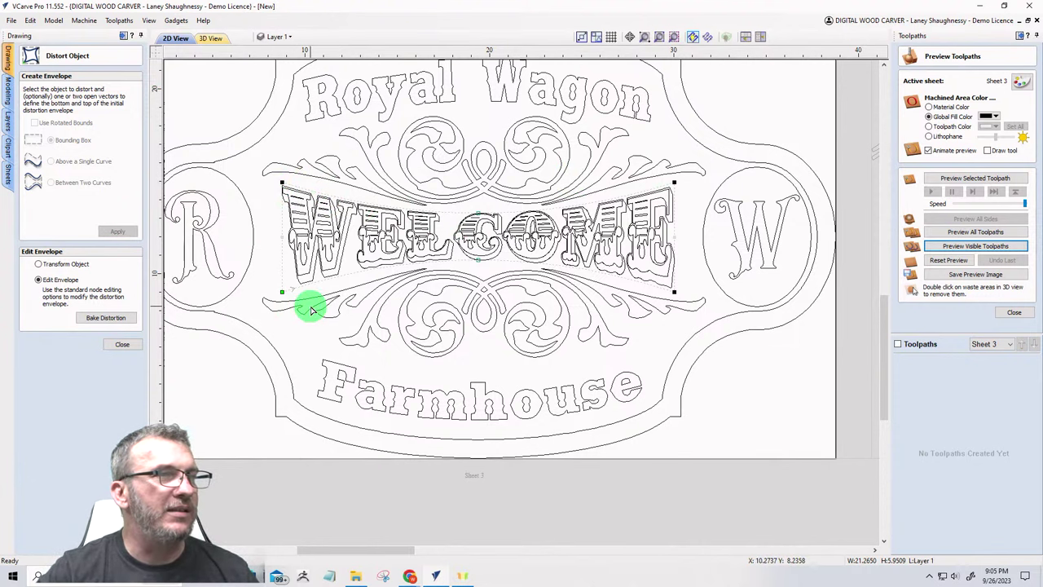
{"action": "scroll", "coordinate": [263, 200], "scroll_direction": "up", "scroll_amount": 2}
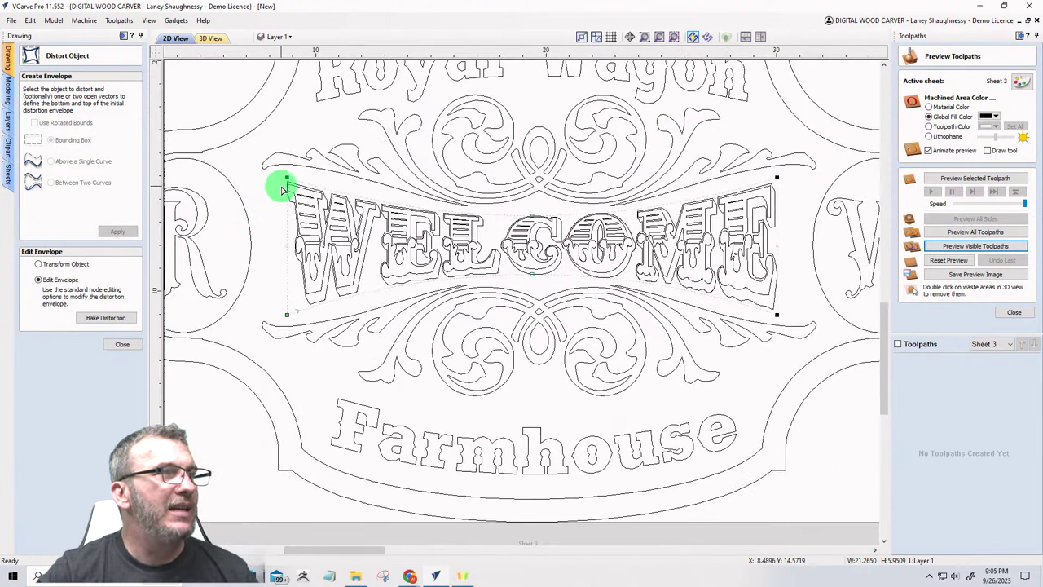
Step: Select both top envelope nodes, arch the top edge, then refine the bottom edge's curve
{"action": "left_click", "coordinate": [286, 176]}
{"action": "left_click", "coordinate": [329, 203]}
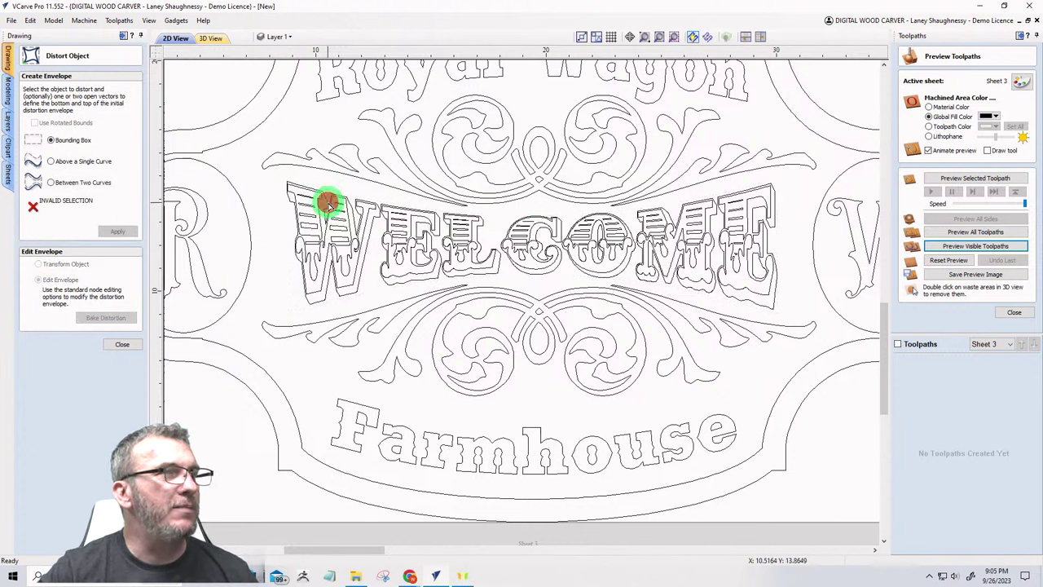
{"action": "left_click", "coordinate": [285, 175]}
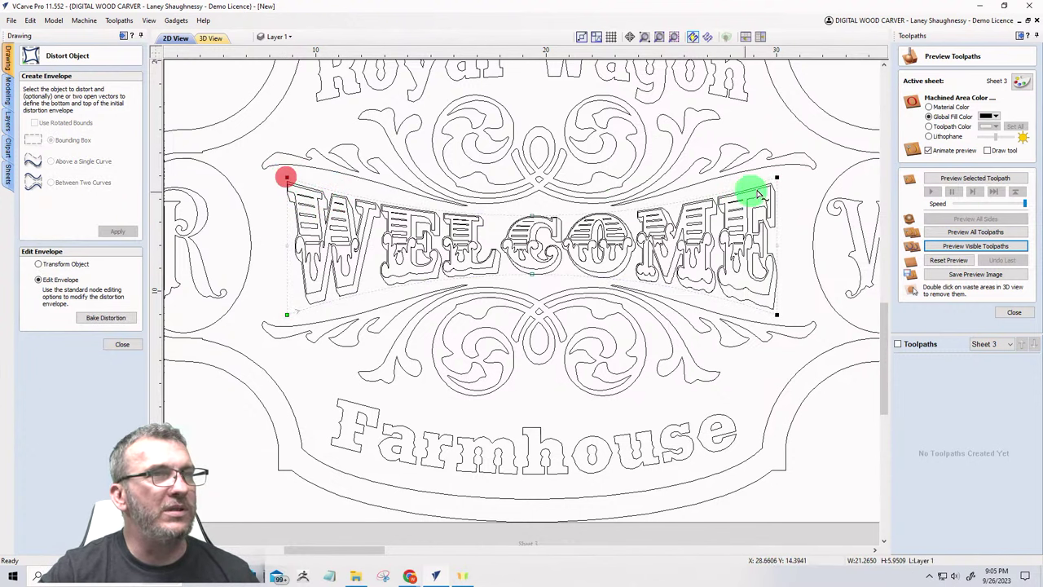
{"action": "left_click", "coordinate": [777, 176]}
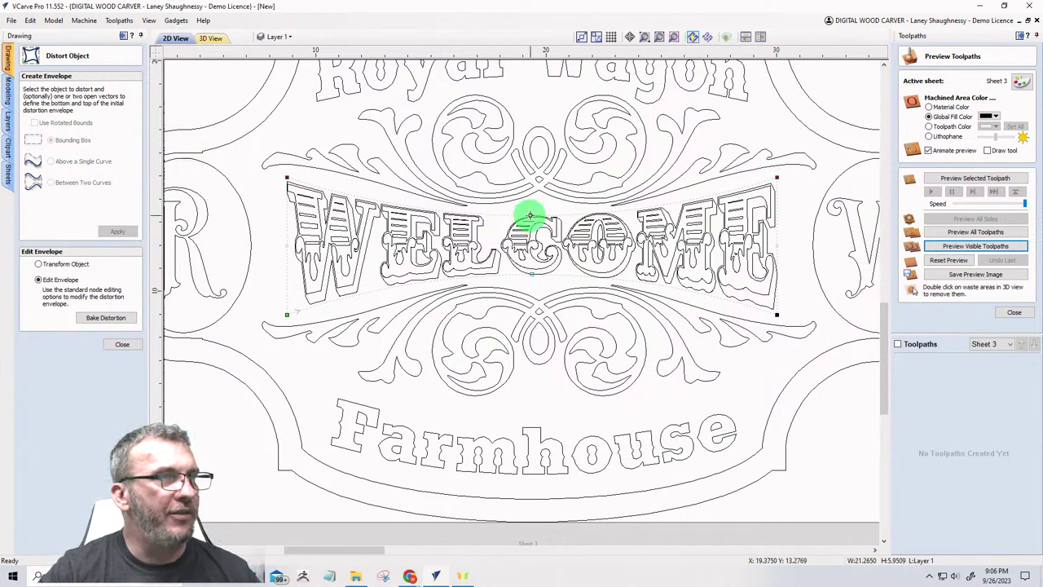
{"action": "mouse_move", "coordinate": [530, 216]}
{"action": "left_mouse_down"}
{"action": "mouse_move", "coordinate": [544, 221]}
{"action": "mouse_move", "coordinate": [532, 219]}
{"action": "left_mouse_up"}
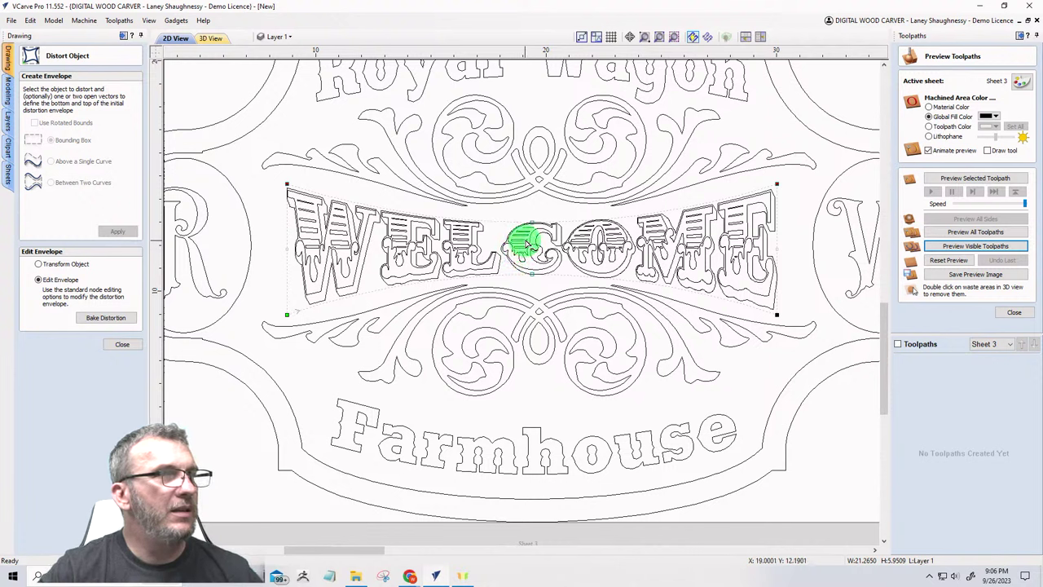
{"action": "left_click_drag", "start_coordinate": [534, 232], "coordinate": [534, 232]}
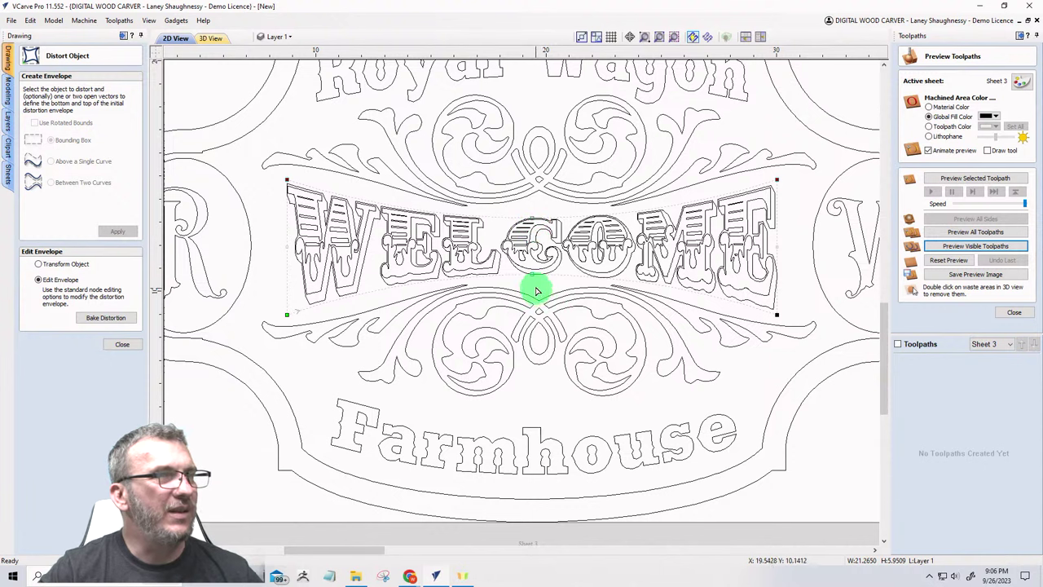
{"action": "left_click", "coordinate": [288, 315]}
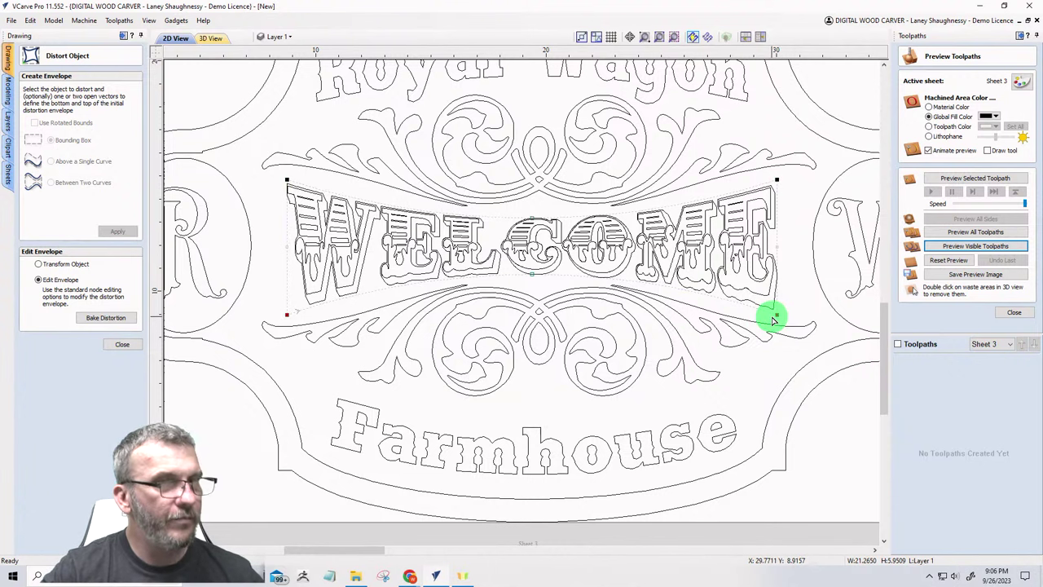
{"action": "left_click_drag", "start_coordinate": [768, 317], "coordinate": [765, 322]}
{"action": "left_click", "coordinate": [487, 349]}
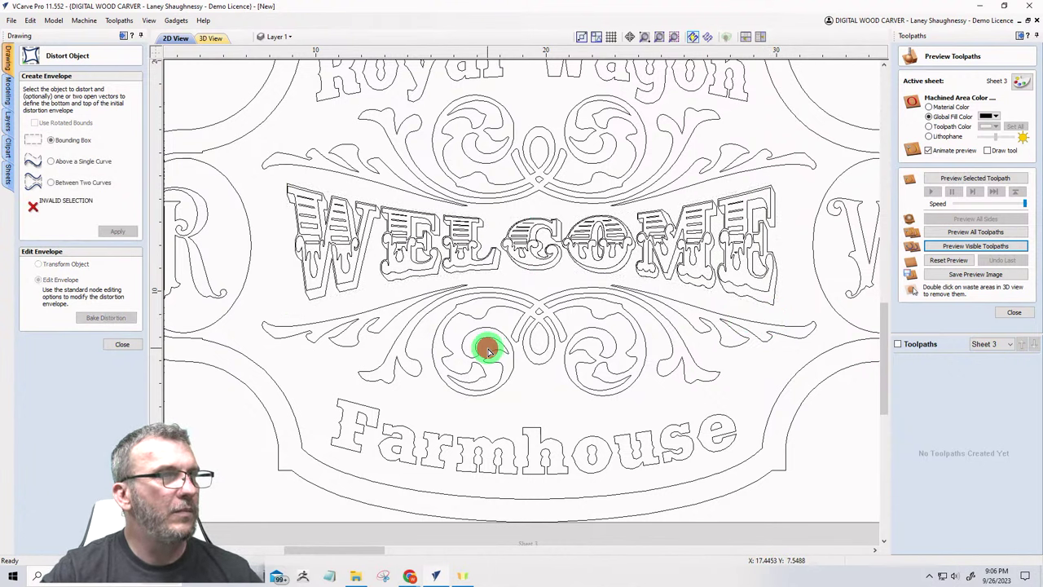
{"action": "scroll", "coordinate": [493, 350], "scroll_direction": "down", "scroll_amount": 4}
{"action": "scroll", "coordinate": [495, 388], "scroll_direction": "up", "scroll_amount": 2}
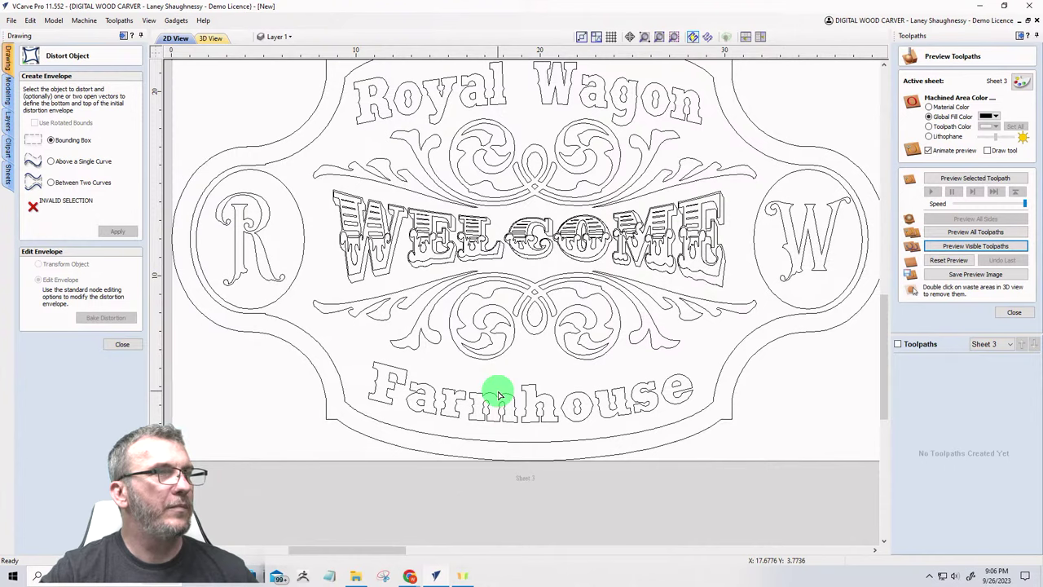
{"action": "scroll", "coordinate": [499, 395], "scroll_direction": "up", "scroll_amount": 1}
{"action": "scroll", "coordinate": [499, 395], "scroll_direction": "down", "scroll_amount": 2}
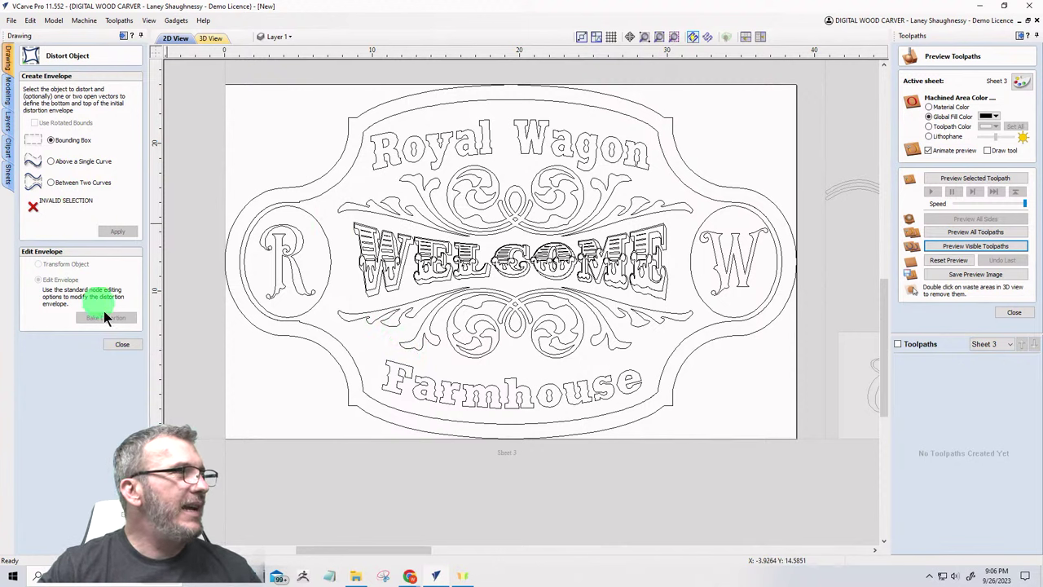
Step: Close Distort and offset the WELCOME lettering outwards by 0.125 inches
{"action": "left_click", "coordinate": [123, 343]}
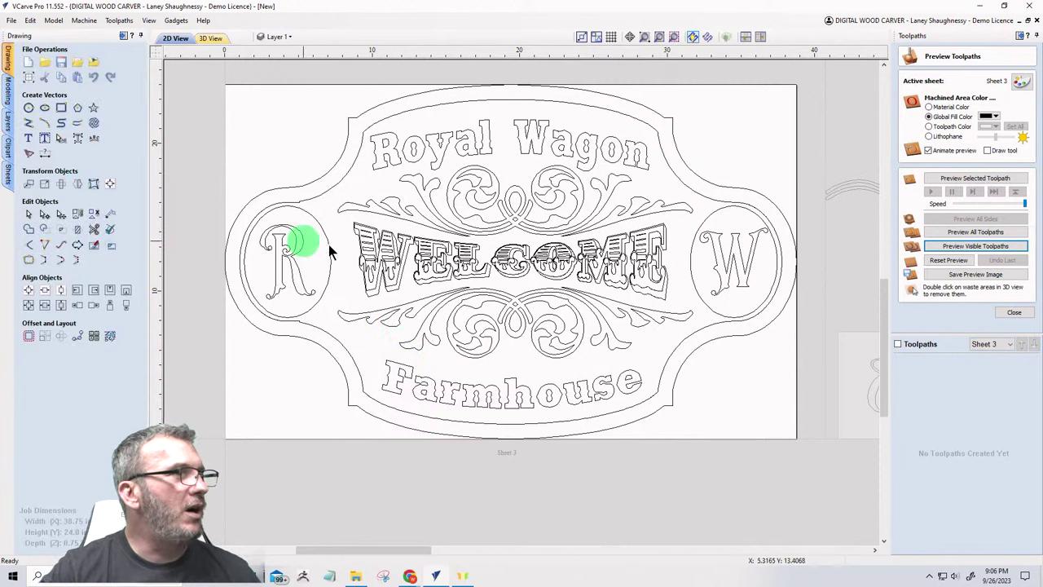
{"action": "left_click", "coordinate": [371, 256]}
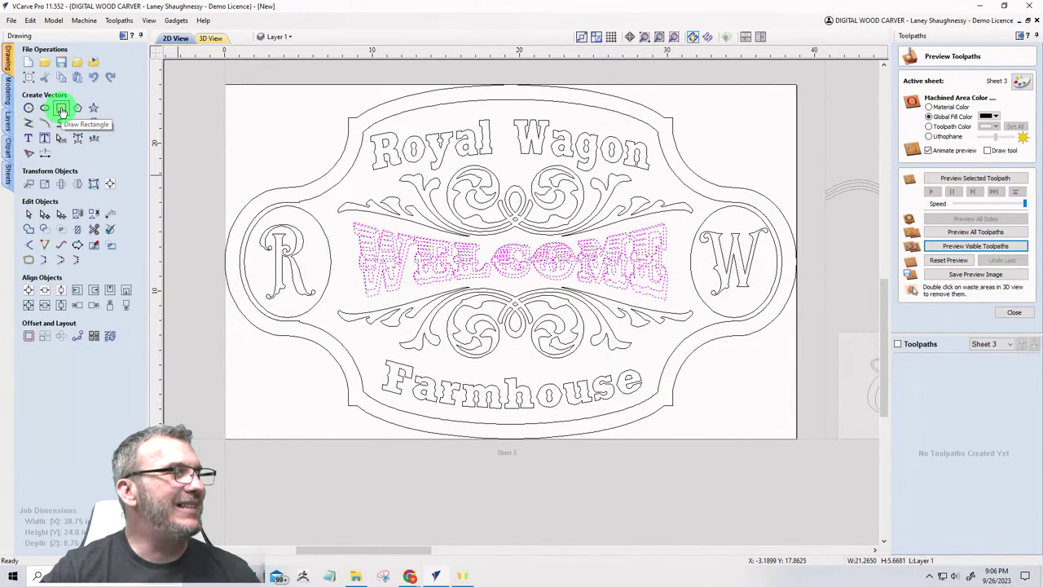
{"action": "left_click", "coordinate": [369, 256]}
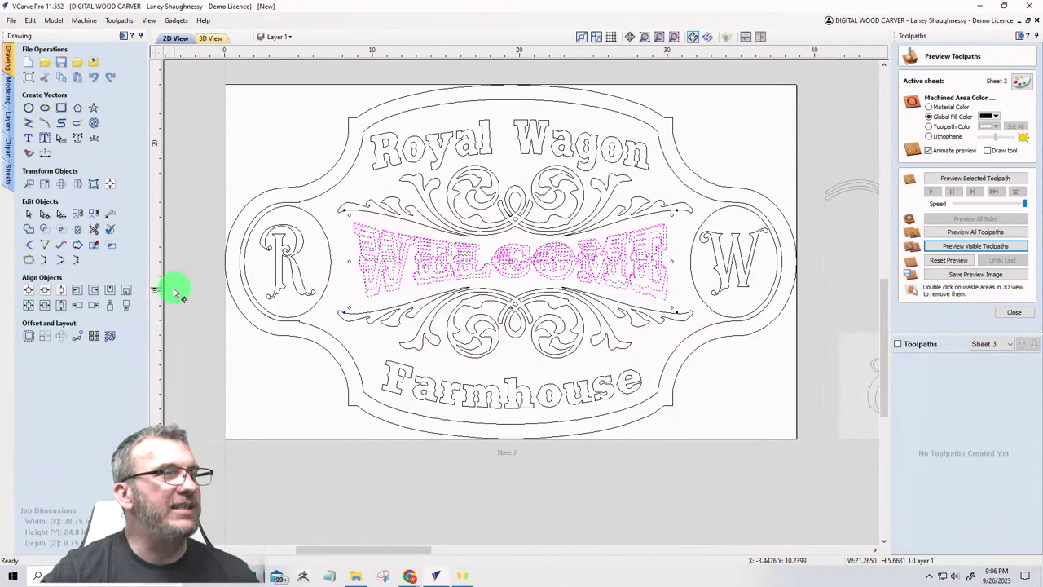
{"action": "left_click", "coordinate": [29, 338]}
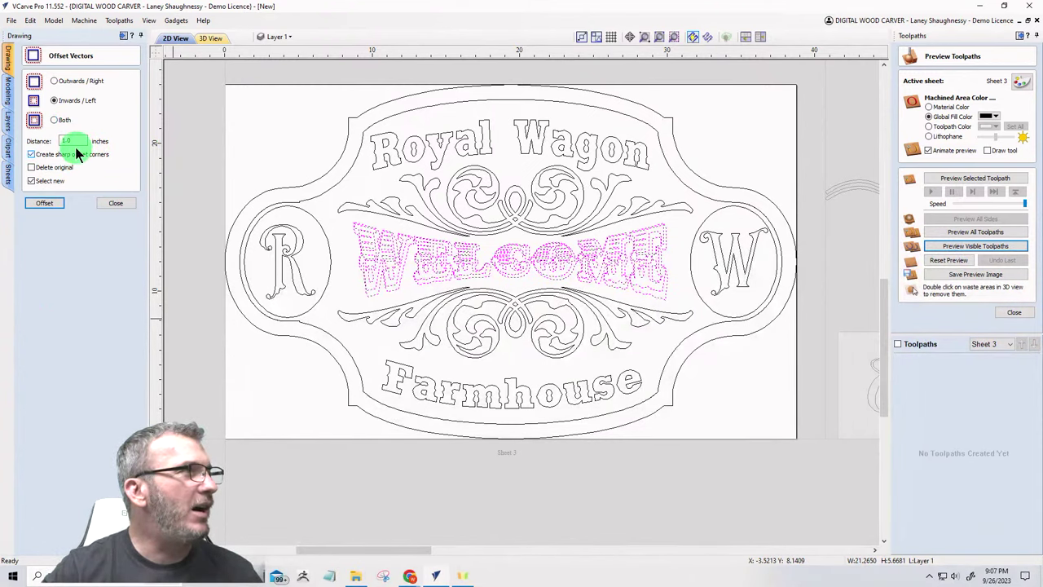
{"action": "left_click", "coordinate": [52, 82]}
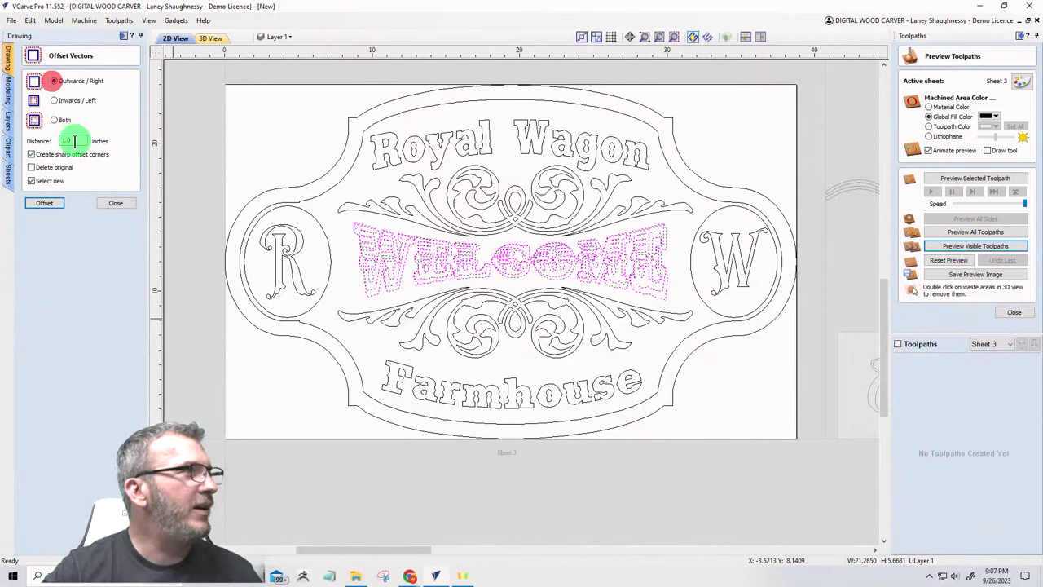
{"action": "double_click", "coordinate": [72, 140]}
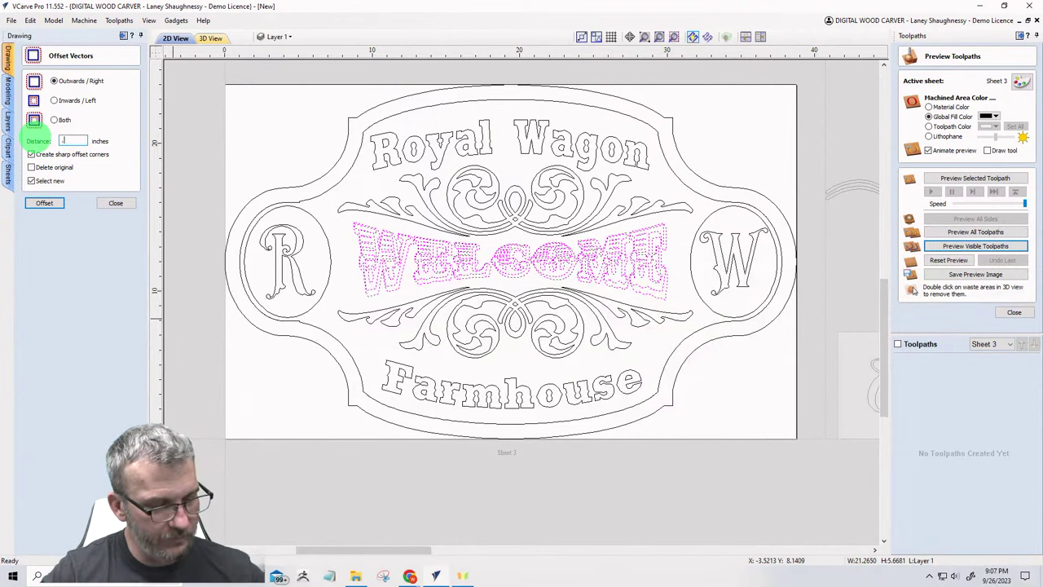
{"action": "type", "text": ".125"}
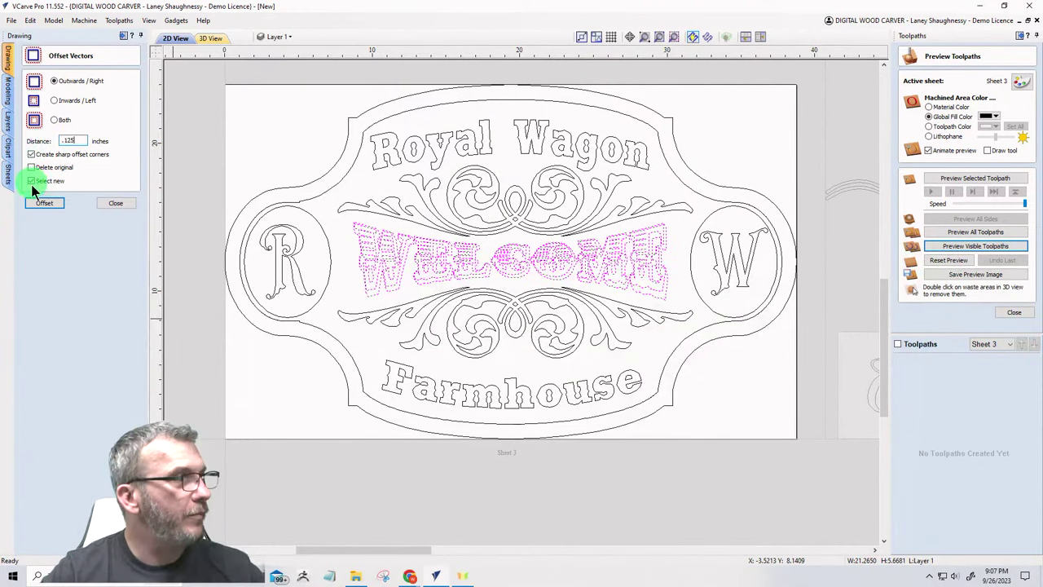
{"action": "left_click", "coordinate": [45, 203]}
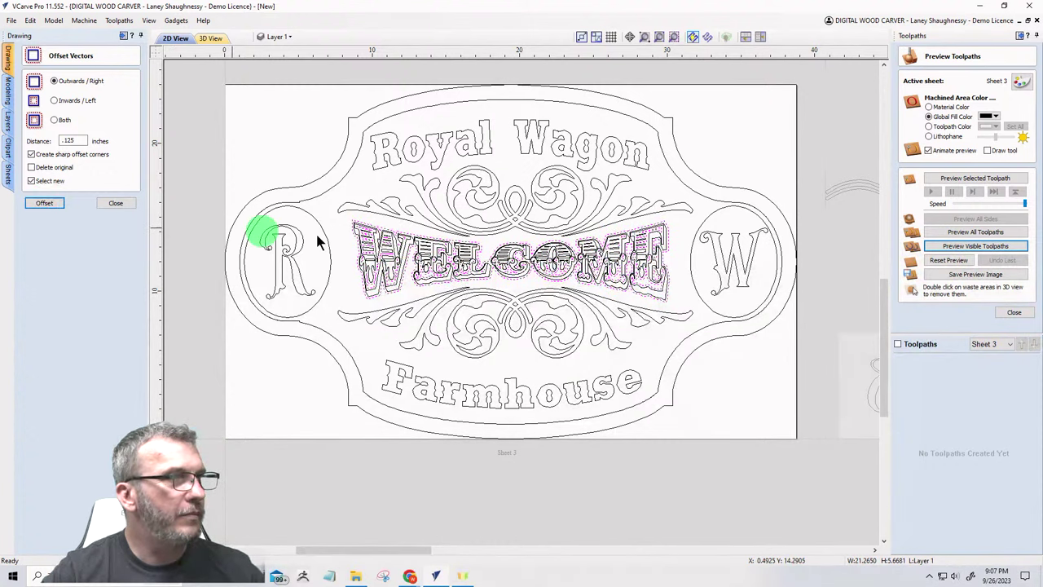
Step: Add further outward offsets of 0.25 and 0.375 inches around WELCOME
{"action": "scroll", "coordinate": [515, 253], "scroll_direction": "up", "scroll_amount": 4}
{"action": "scroll", "coordinate": [515, 254], "scroll_direction": "down", "scroll_amount": 2}
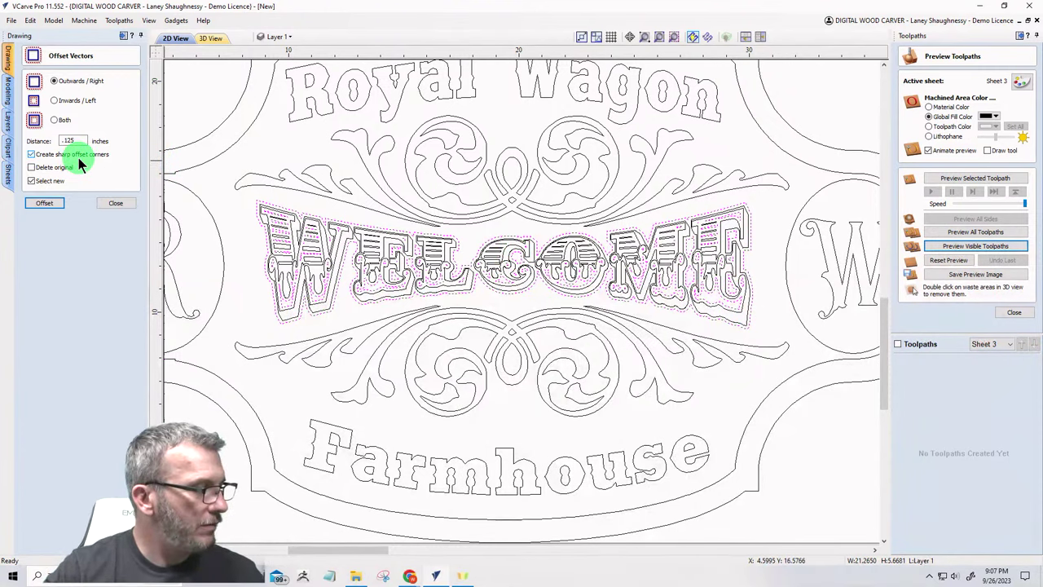
{"action": "double_click", "coordinate": [69, 141]}
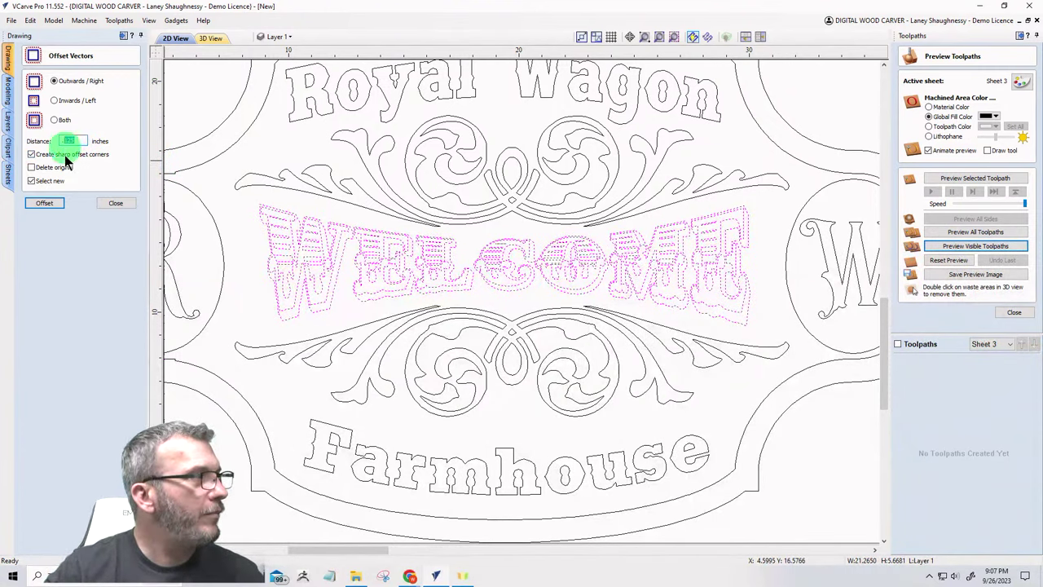
{"action": "type", "text": ".25"}
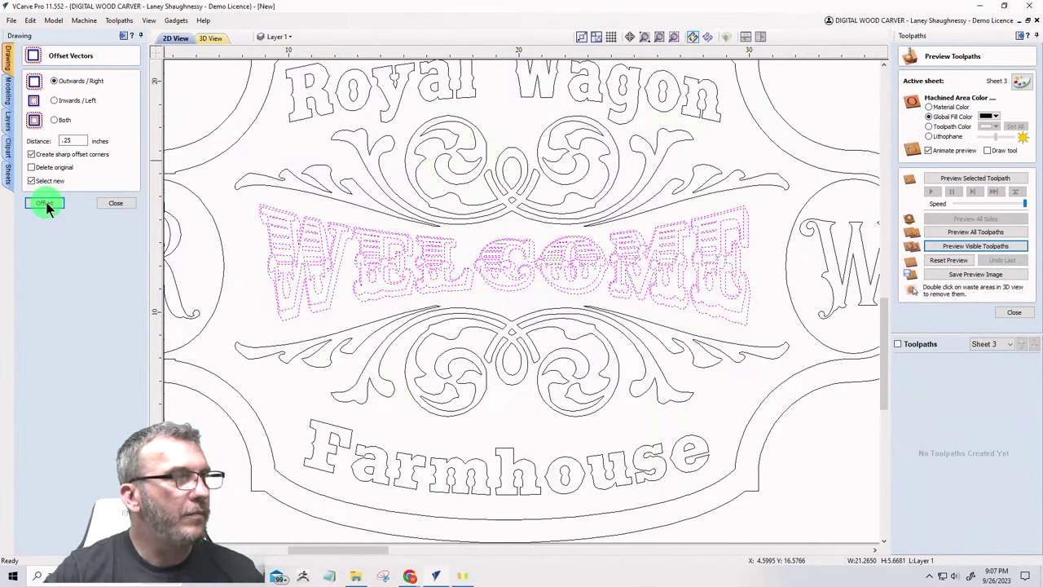
{"action": "left_click", "coordinate": [45, 204]}
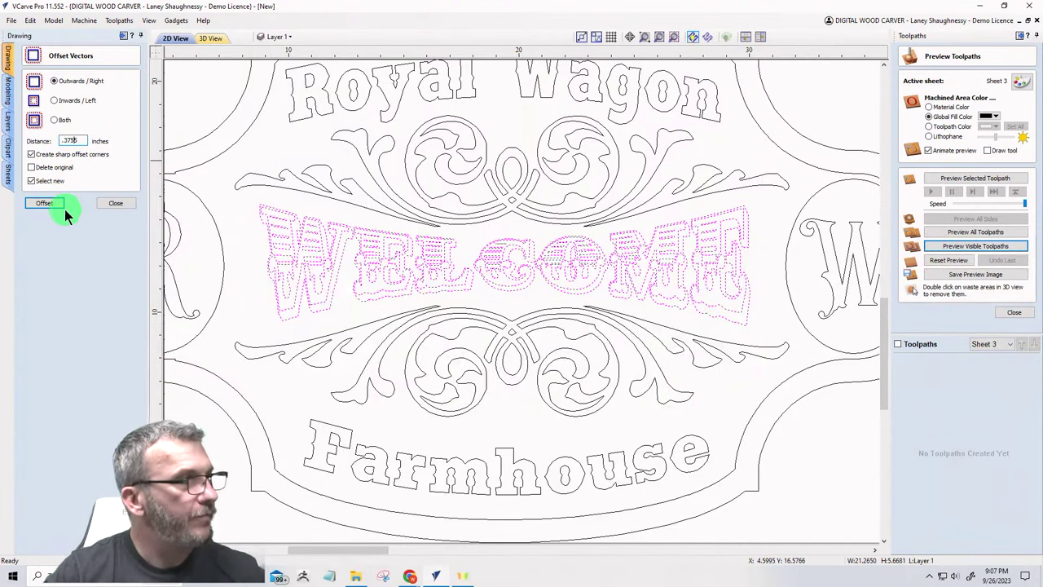
{"action": "left_click", "coordinate": [39, 206]}
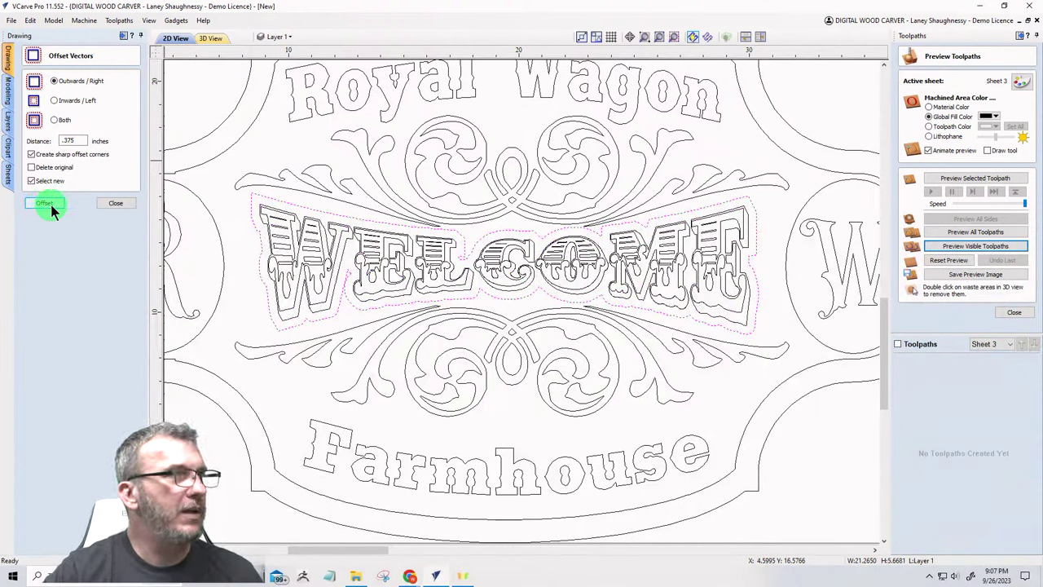
{"action": "left_click", "coordinate": [115, 204]}
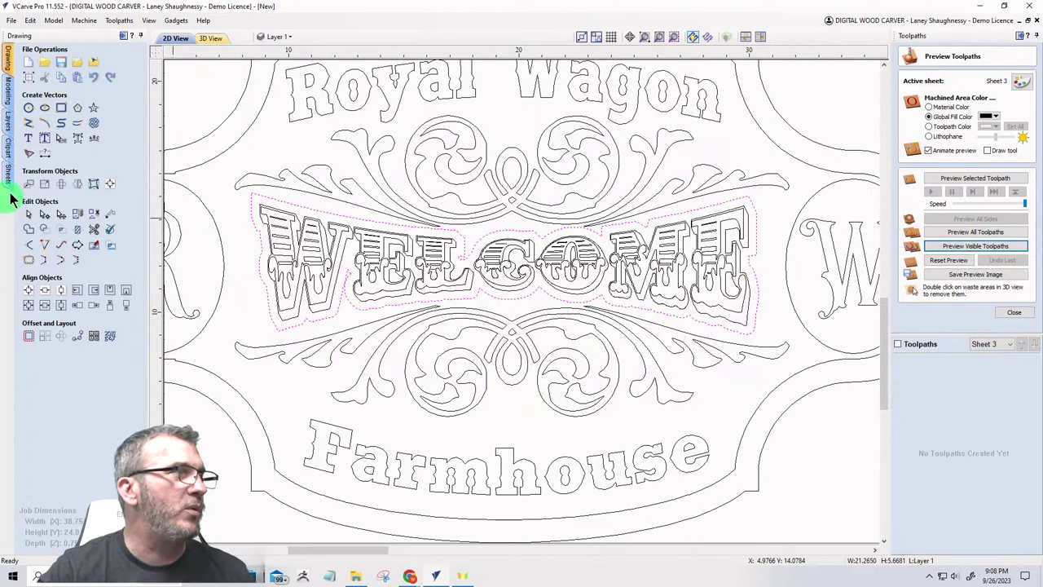
Step: Draw a 21.94 x 6.16 in rectangle enclosing WELCOME and its offset outline
{"action": "left_click", "coordinate": [60, 106]}
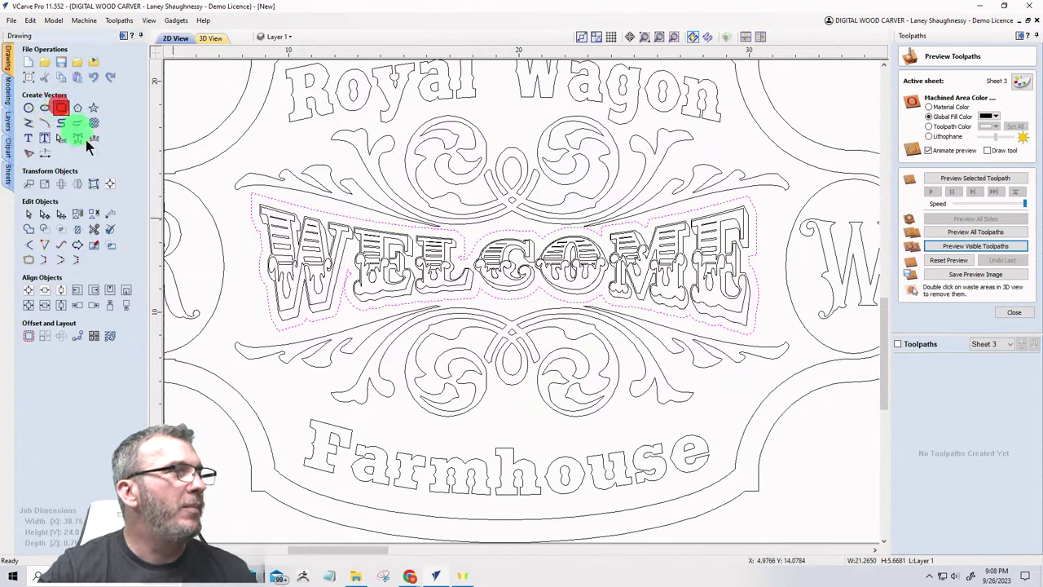
{"action": "left_click", "coordinate": [250, 193]}
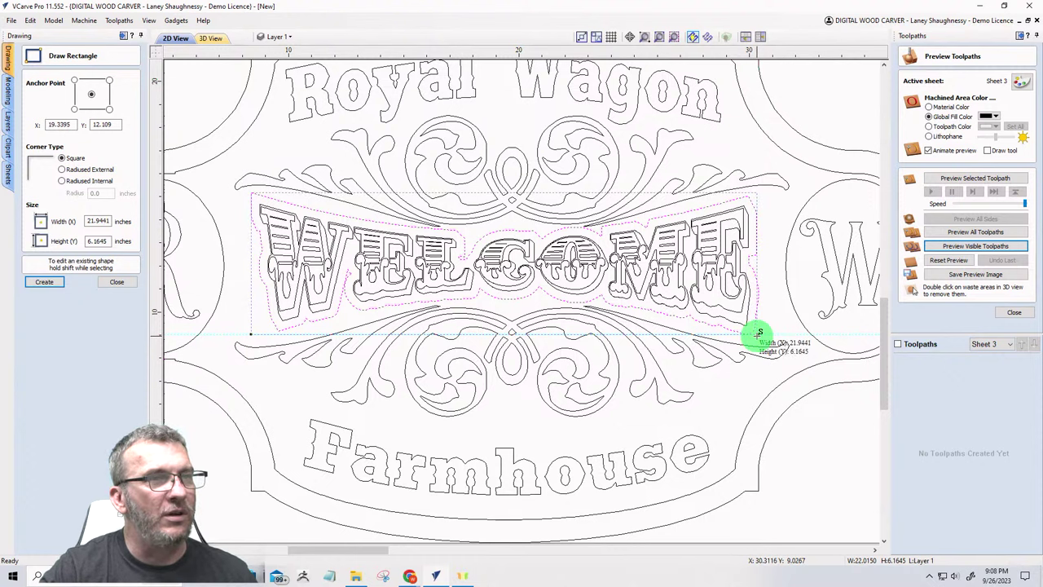
{"action": "left_click", "coordinate": [758, 333]}
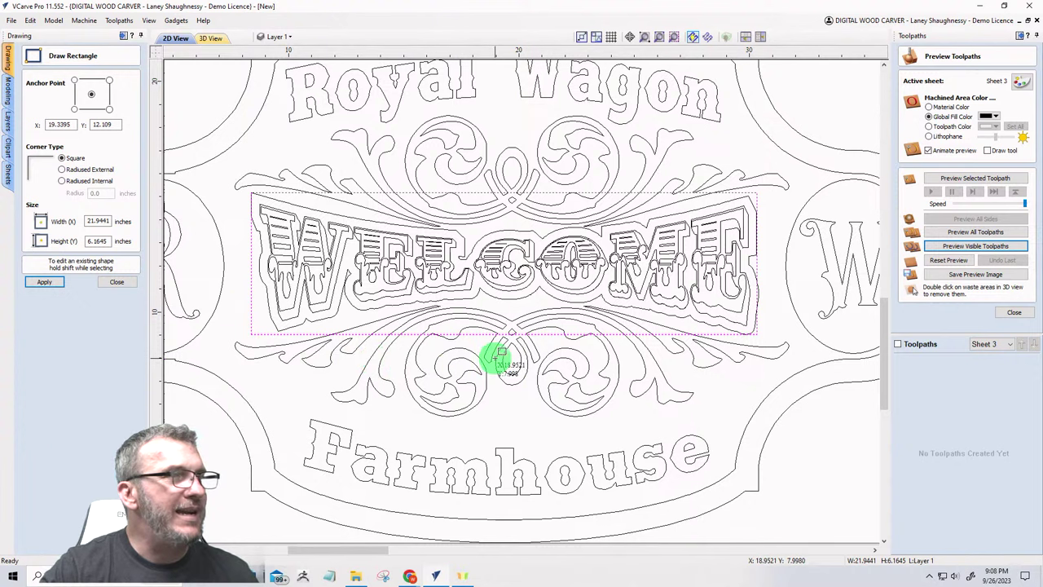
{"action": "left_click", "coordinate": [116, 282]}
{"action": "left_click", "coordinate": [44, 213]}
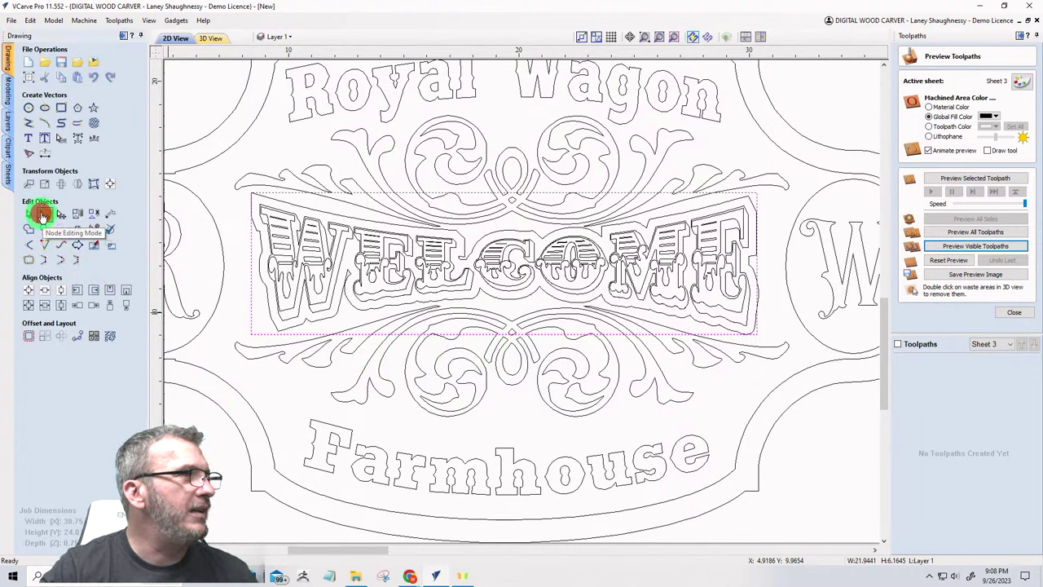
Step: Convert the rectangle's top edge to an arc and bend it upward
{"action": "left_click", "coordinate": [492, 194]}
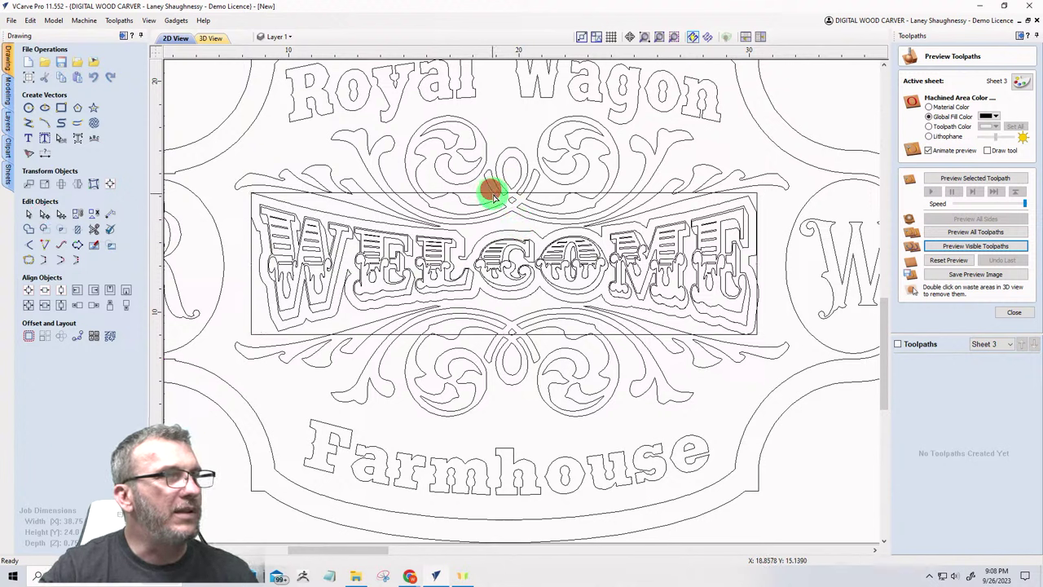
{"action": "left_click", "coordinate": [491, 193]}
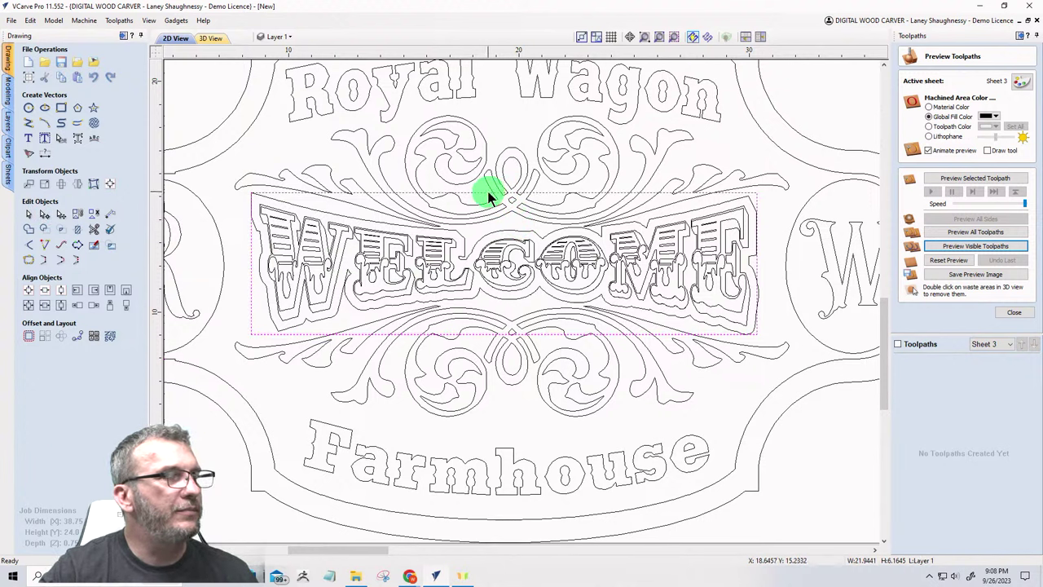
{"action": "key", "text": "n"}
{"action": "right_click", "coordinate": [490, 195]}
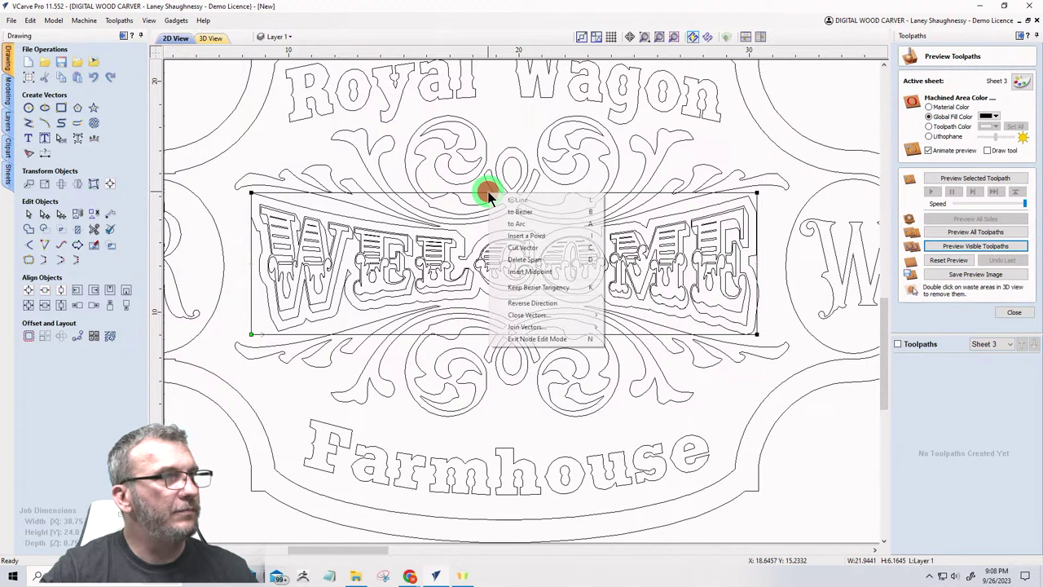
{"action": "left_click", "coordinate": [501, 225]}
{"action": "scroll", "coordinate": [526, 294], "scroll_direction": "down", "scroll_amount": 2}
{"action": "scroll", "coordinate": [525, 293], "scroll_direction": "down", "scroll_amount": 1}
{"action": "left_click_drag", "start_coordinate": [514, 237], "coordinate": [514, 109]}
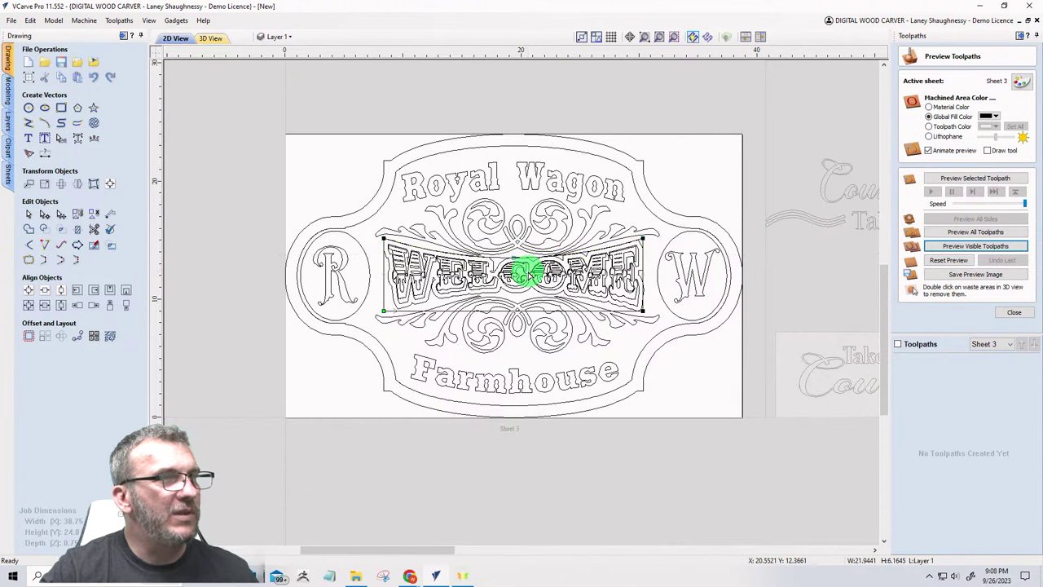
{"action": "scroll", "coordinate": [529, 257], "scroll_direction": "up", "scroll_amount": 2}
{"action": "scroll", "coordinate": [536, 260], "scroll_direction": "up", "scroll_amount": 5}
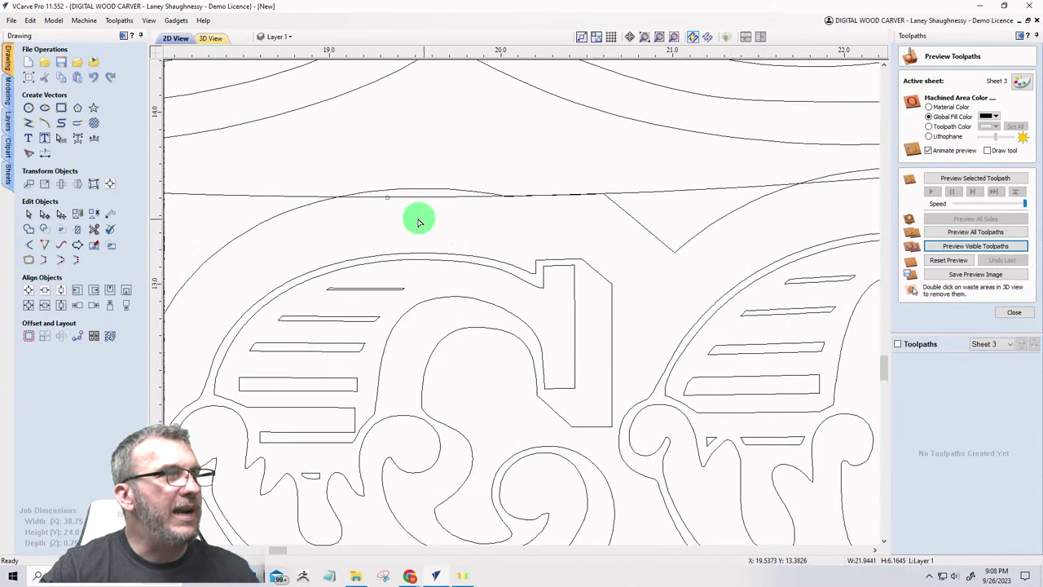
{"action": "left_click", "coordinate": [388, 197]}
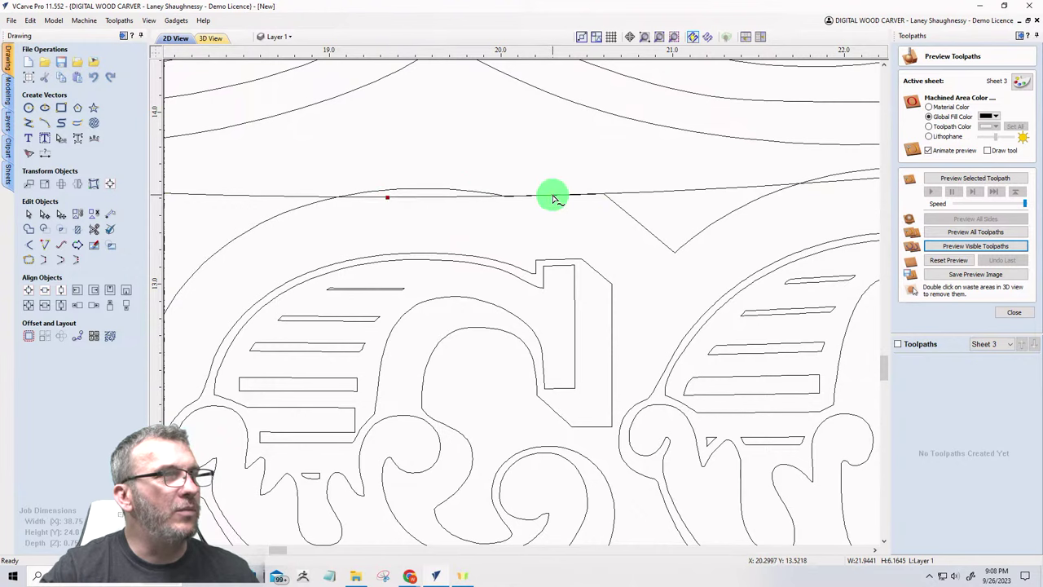
{"action": "scroll", "coordinate": [498, 196], "scroll_direction": "down", "scroll_amount": 4}
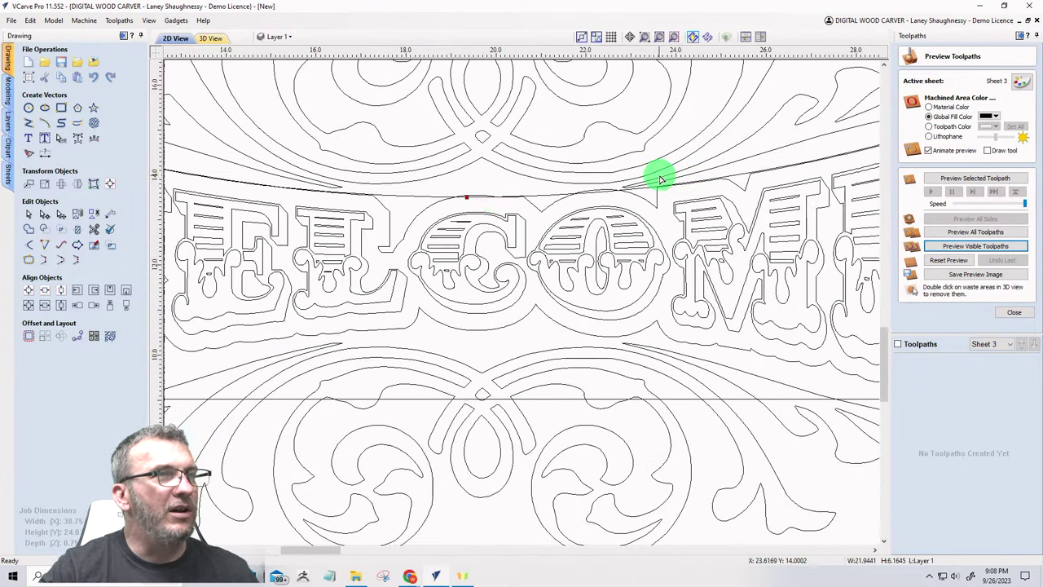
Step: Convert the bottom edge to an arc and pull its midpoint into a curve
{"action": "right_click", "coordinate": [529, 399]}
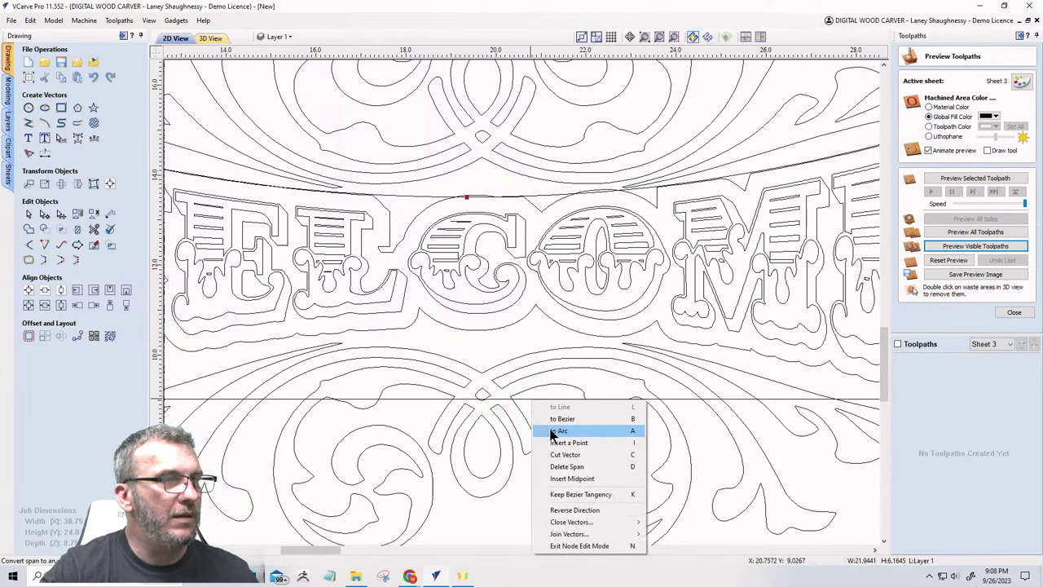
{"action": "left_click", "coordinate": [551, 431]}
{"action": "scroll", "coordinate": [538, 359], "scroll_direction": "down", "scroll_amount": 5}
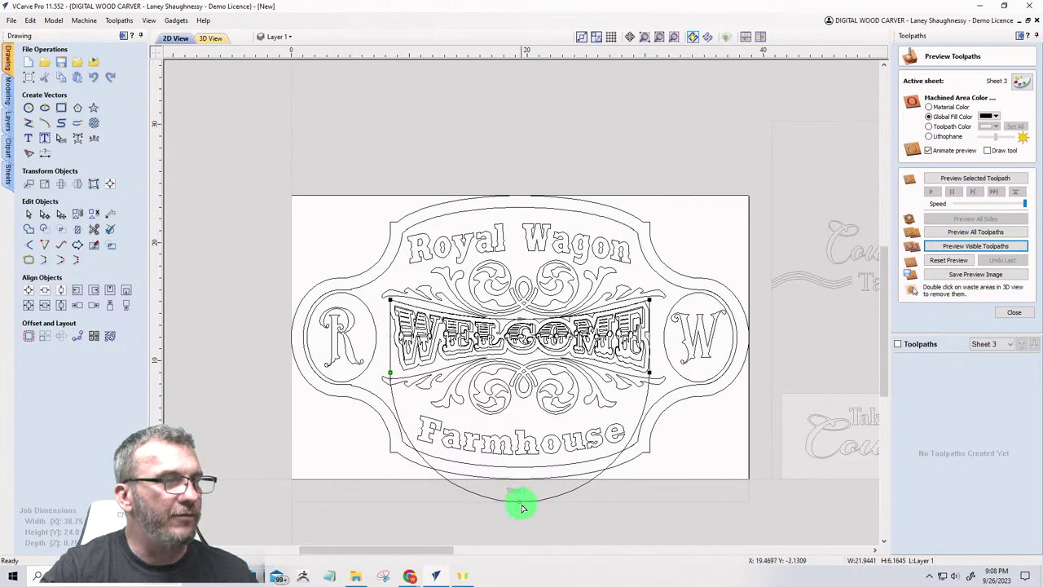
{"action": "mouse_move", "coordinate": [522, 505]}
{"action": "left_mouse_down"}
{"action": "mouse_move", "coordinate": [518, 369]}
{"action": "mouse_move", "coordinate": [507, 507]}
{"action": "left_mouse_up"}
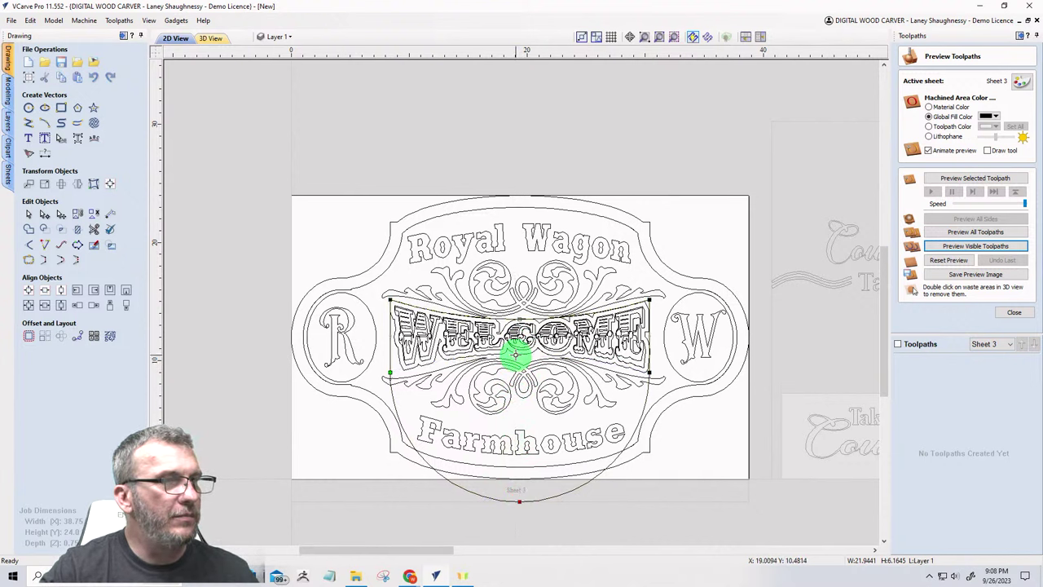
{"action": "scroll", "coordinate": [514, 354], "scroll_direction": "up", "scroll_amount": 8}
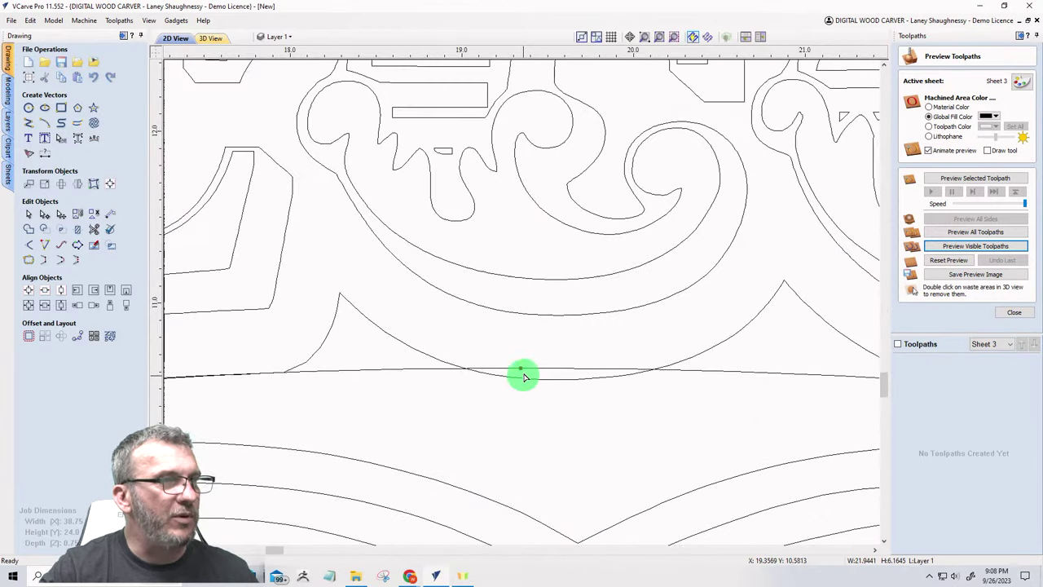
{"action": "left_click_drag", "start_coordinate": [521, 366], "coordinate": [522, 380]}
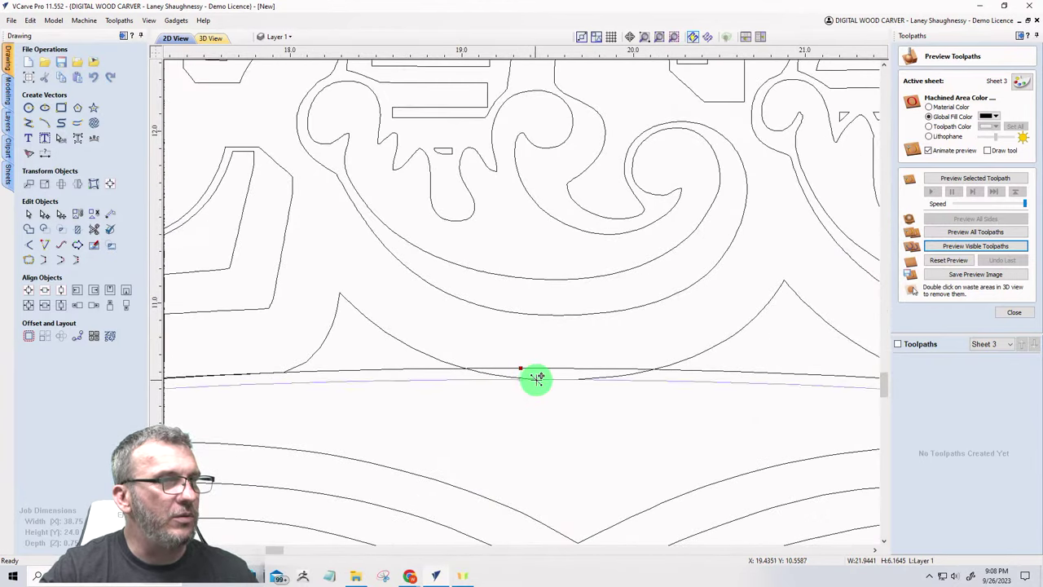
{"action": "scroll", "coordinate": [454, 405], "scroll_direction": "down", "scroll_amount": 5}
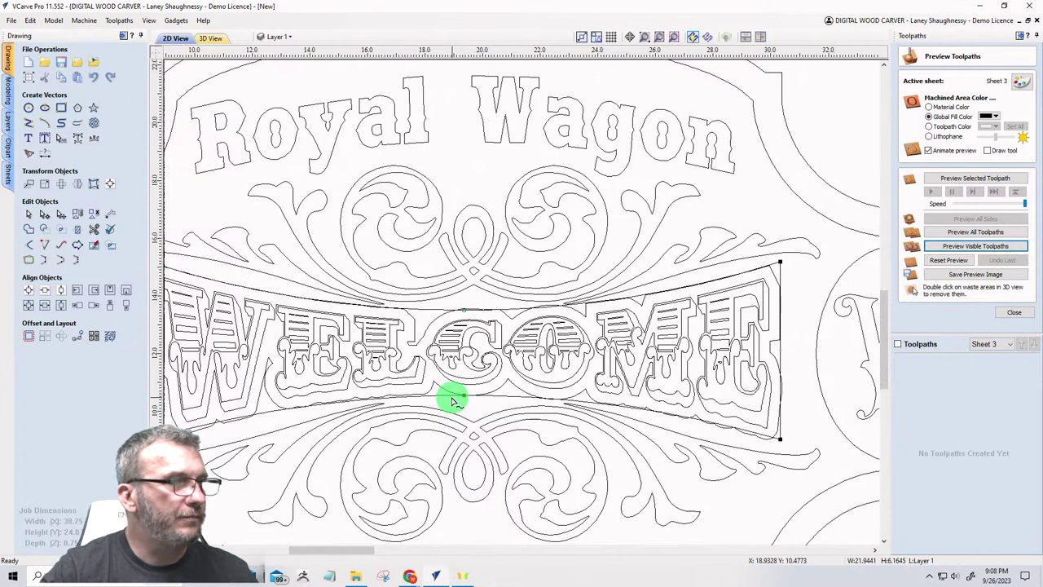
{"action": "scroll", "coordinate": [465, 449], "scroll_direction": "up", "scroll_amount": 5}
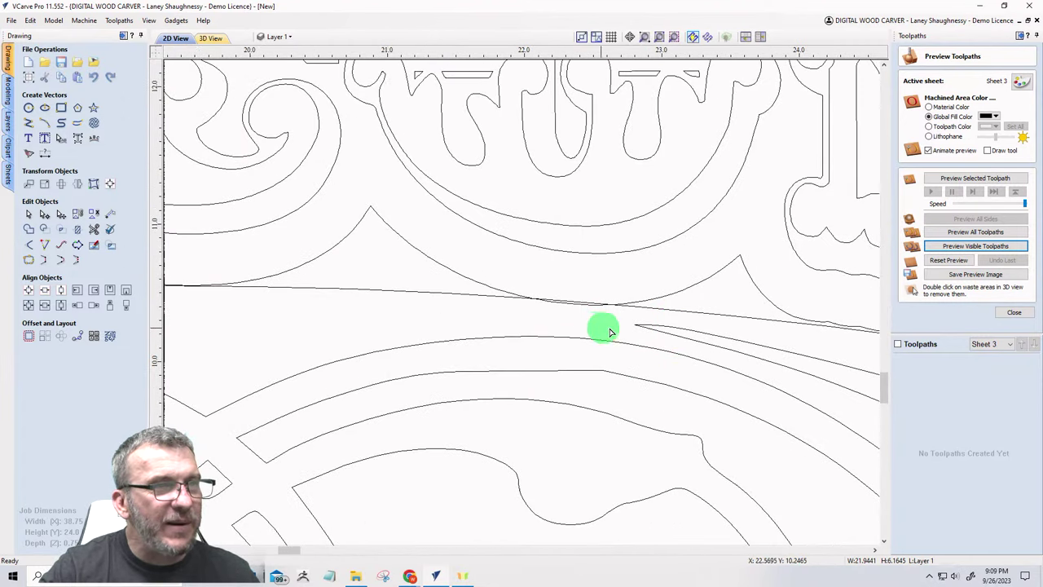
{"action": "scroll", "coordinate": [619, 338], "scroll_direction": "down", "scroll_amount": 6}
{"action": "scroll", "coordinate": [638, 285], "scroll_direction": "up", "scroll_amount": 6}
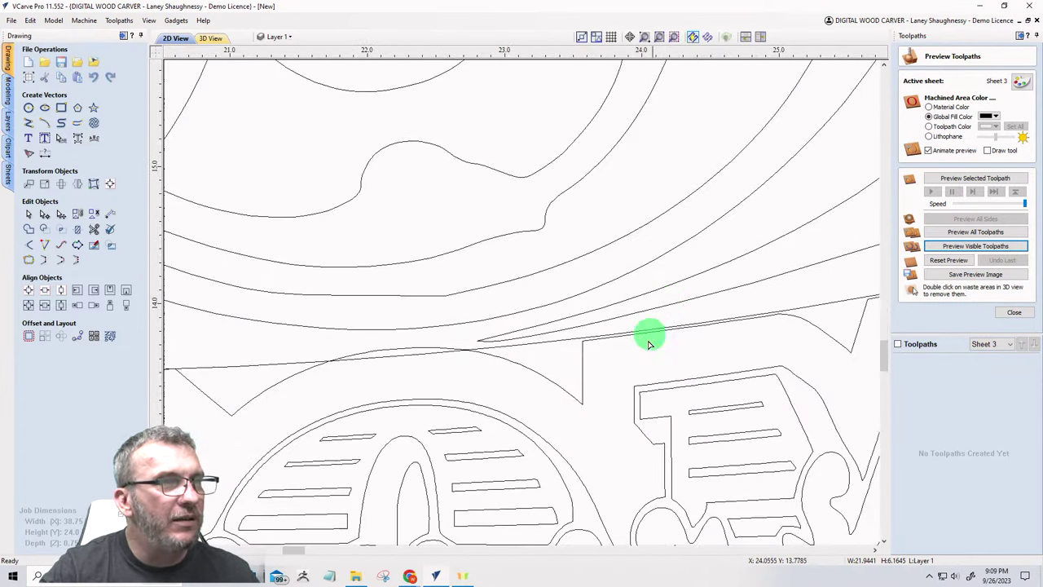
{"action": "scroll", "coordinate": [444, 341], "scroll_direction": "up", "scroll_amount": 2}
{"action": "scroll", "coordinate": [433, 342], "scroll_direction": "down", "scroll_amount": 2}
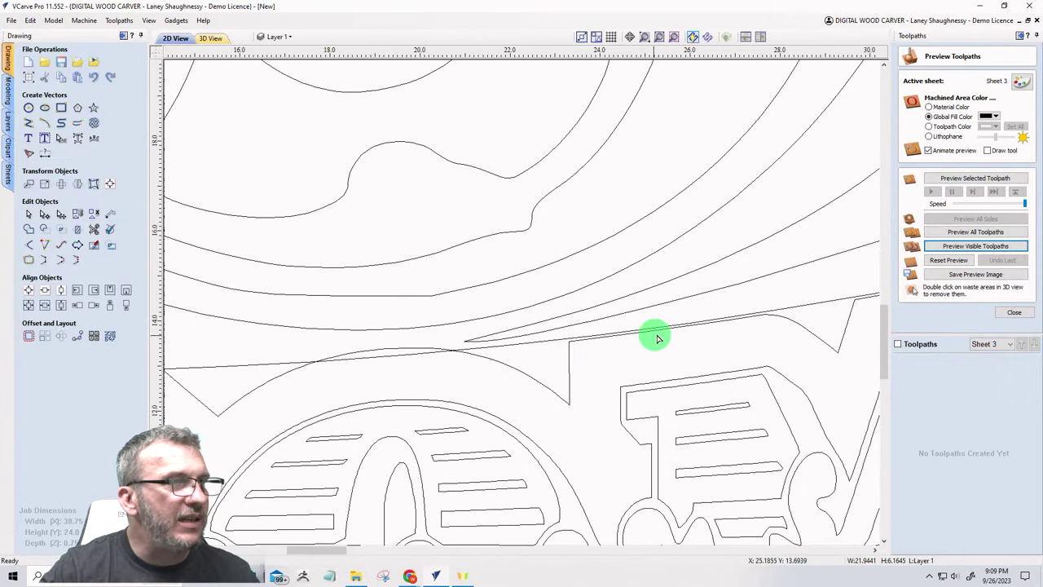
{"action": "scroll", "coordinate": [659, 336], "scroll_direction": "down", "scroll_amount": 4}
{"action": "scroll", "coordinate": [496, 345], "scroll_direction": "up", "scroll_amount": 6}
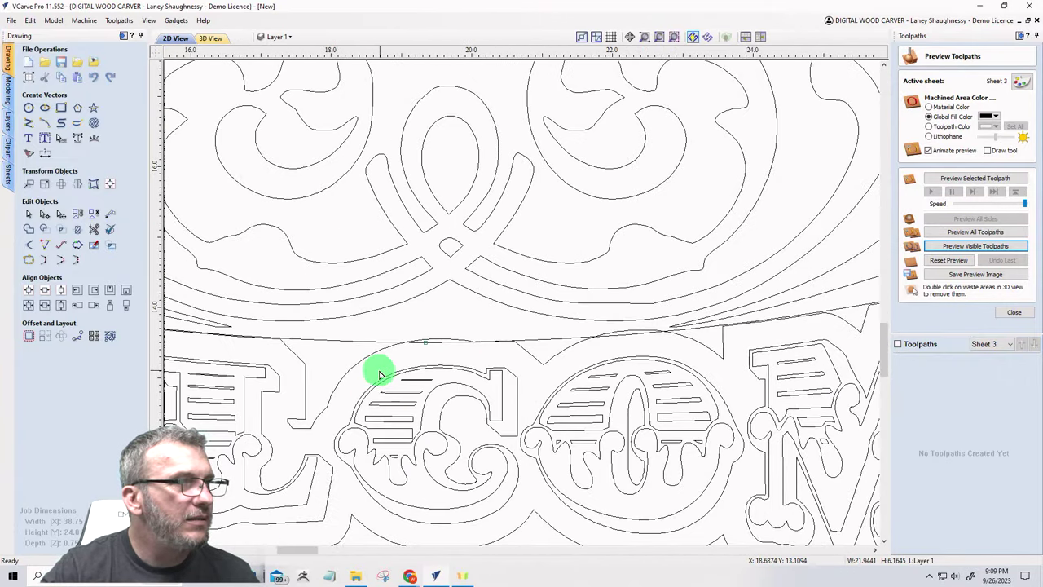
Step: Slightly adjust the top arc's curvature and inspect the outline around WELCOME
{"action": "left_click", "coordinate": [423, 349]}
{"action": "left_click_drag", "start_coordinate": [424, 349], "coordinate": [425, 345]}
{"action": "scroll", "coordinate": [432, 345], "scroll_direction": "down", "scroll_amount": 5}
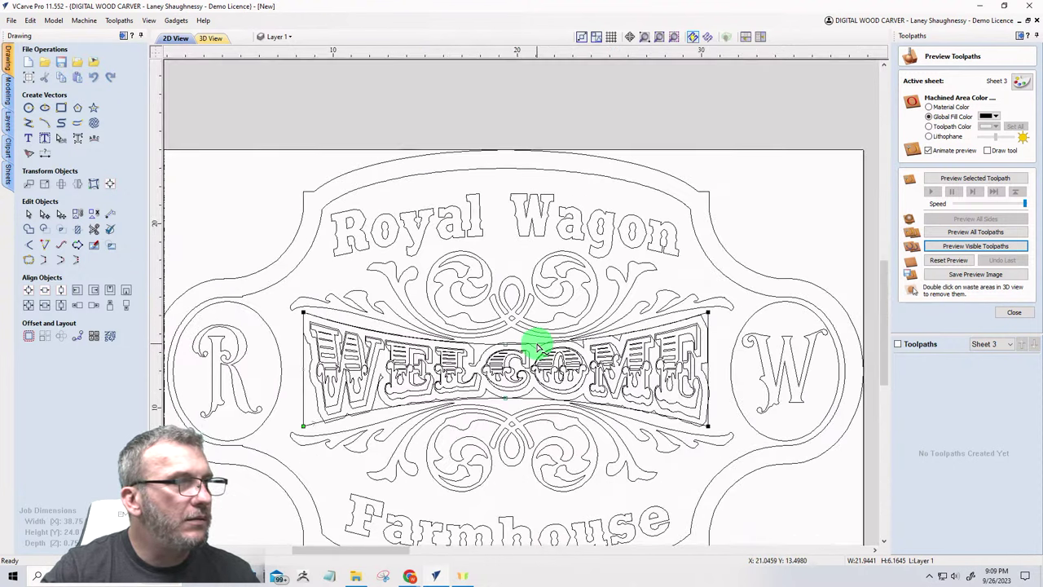
{"action": "scroll", "coordinate": [296, 389], "scroll_direction": "up", "scroll_amount": 3}
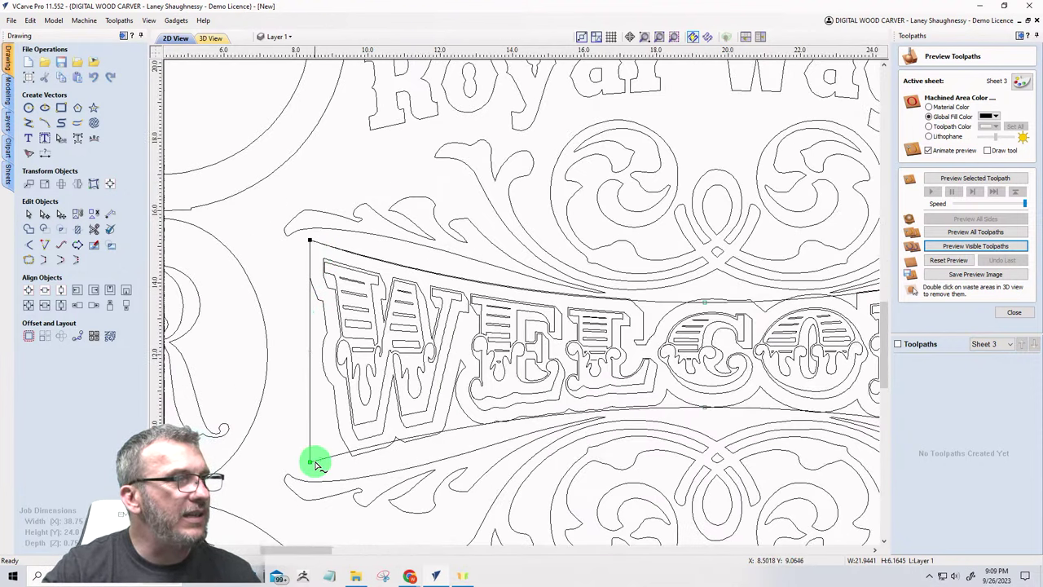
{"action": "scroll", "coordinate": [305, 444], "scroll_direction": "down", "scroll_amount": 2}
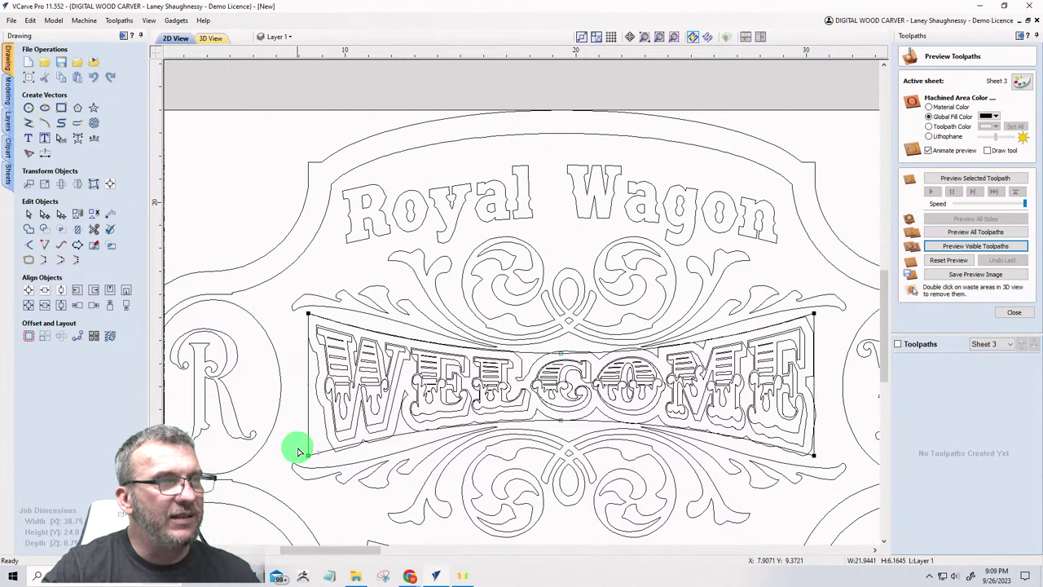
{"action": "scroll", "coordinate": [298, 450], "scroll_direction": "down", "scroll_amount": 3}
{"action": "scroll", "coordinate": [396, 342], "scroll_direction": "down", "scroll_amount": 1}
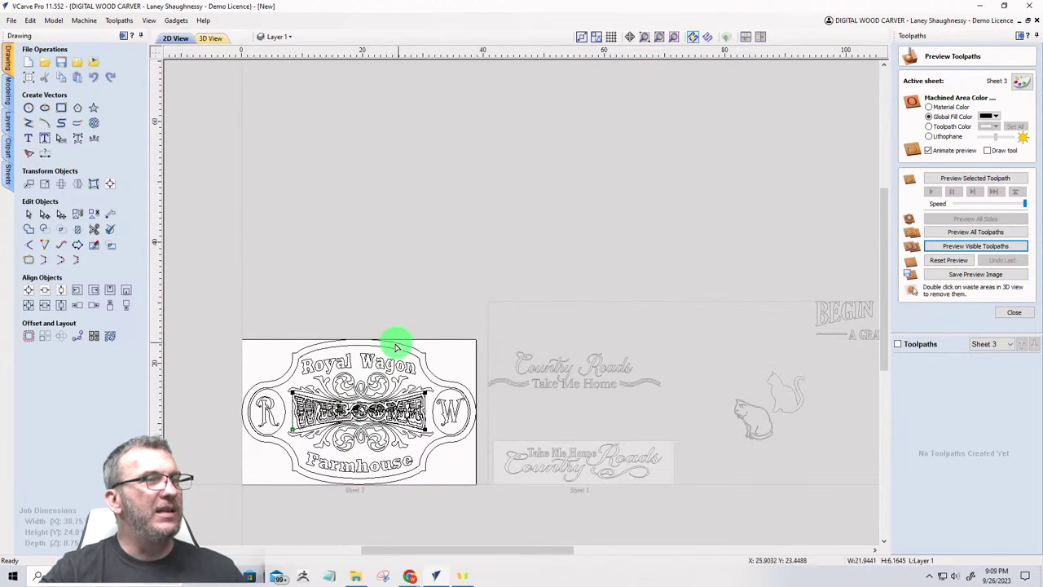
{"action": "scroll", "coordinate": [326, 369], "scroll_direction": "up", "scroll_amount": 1}
{"action": "scroll", "coordinate": [326, 369], "scroll_direction": "up", "scroll_amount": 3}
{"action": "scroll", "coordinate": [410, 274], "scroll_direction": "down", "scroll_amount": 3}
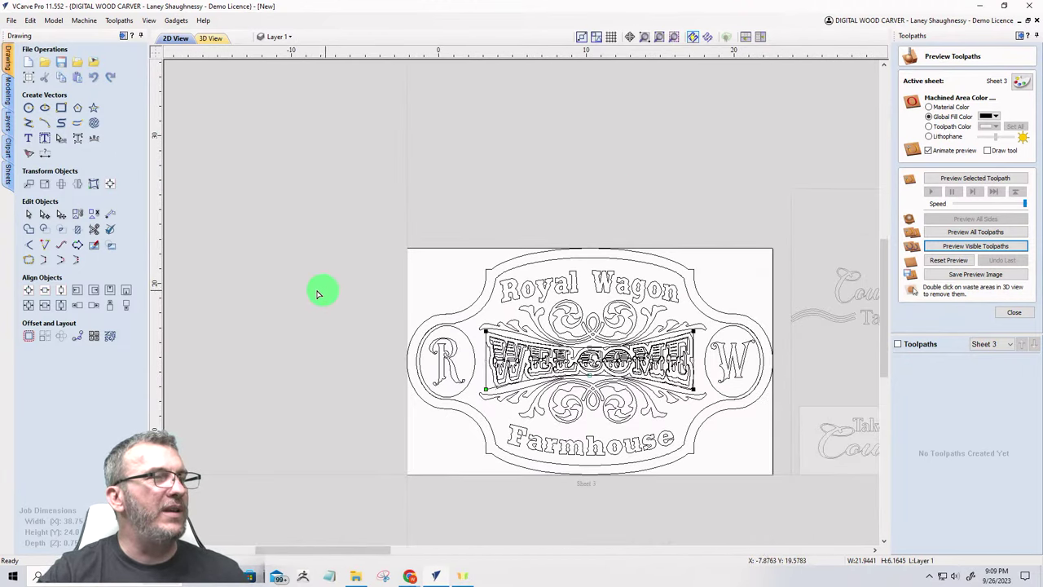
{"action": "scroll", "coordinate": [321, 288], "scroll_direction": "up", "scroll_amount": 2}
{"action": "scroll", "coordinate": [249, 291], "scroll_direction": "down", "scroll_amount": 2}
{"action": "scroll", "coordinate": [716, 381], "scroll_direction": "up", "scroll_amount": 1}
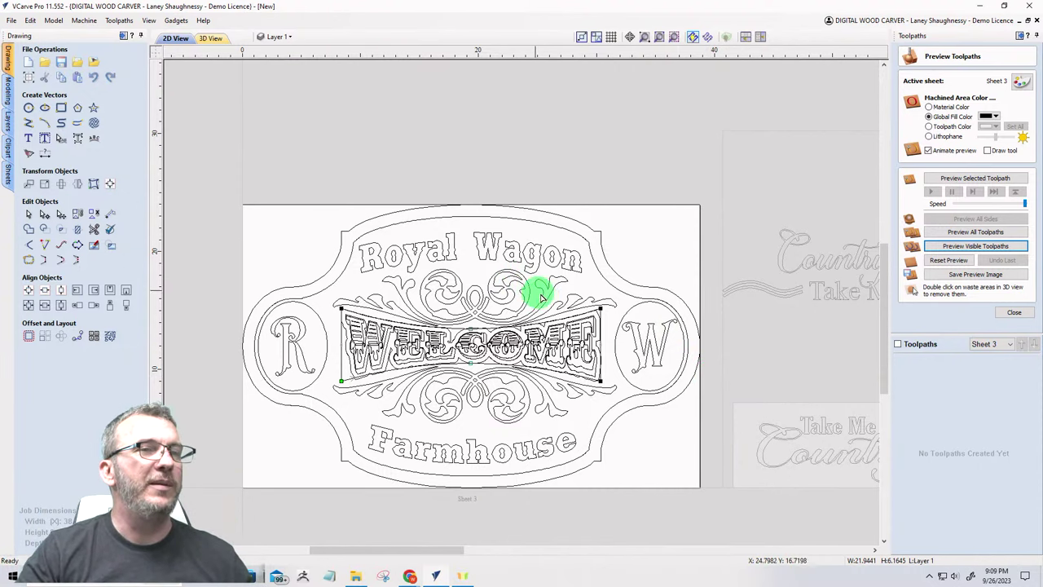
{"action": "scroll", "coordinate": [521, 281], "scroll_direction": "down", "scroll_amount": 2}
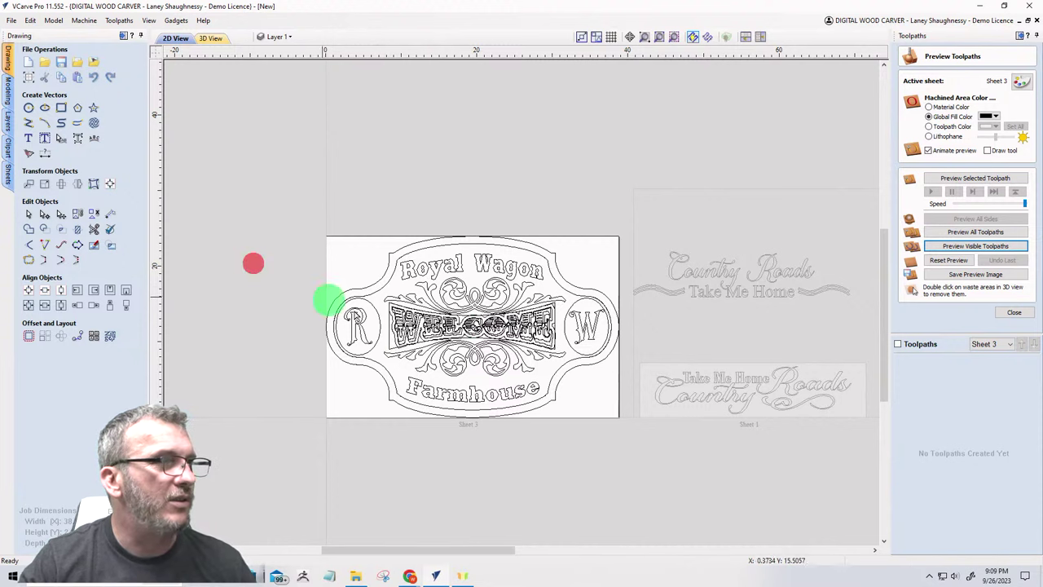
{"action": "scroll", "coordinate": [395, 323], "scroll_direction": "up", "scroll_amount": 2}
{"action": "scroll", "coordinate": [371, 258], "scroll_direction": "down", "scroll_amount": 2}
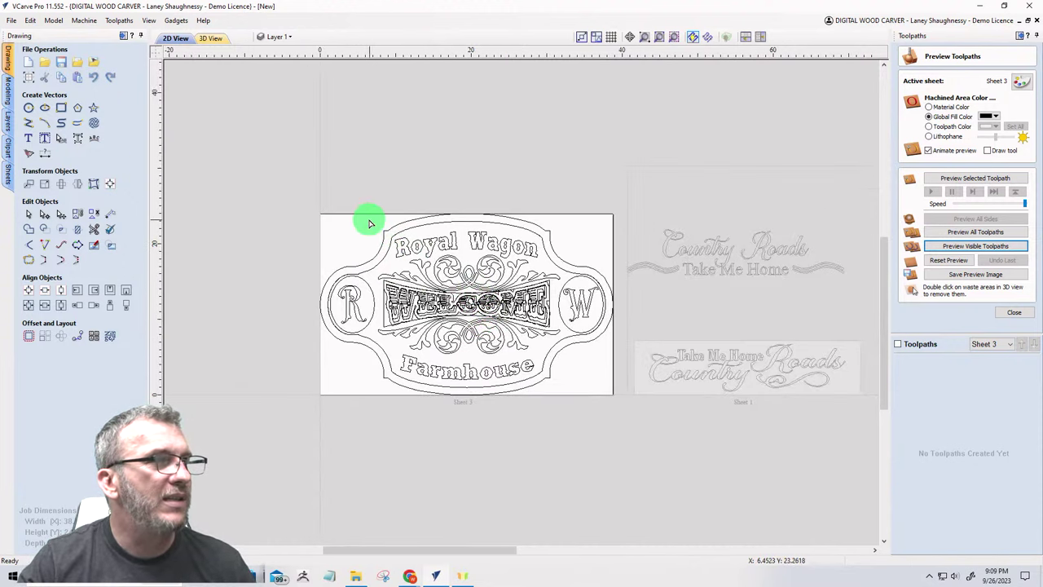
Step: Box-select the sign's inner artwork, leaving out the WELCOME banner outline
{"action": "double_click", "coordinate": [566, 308]}
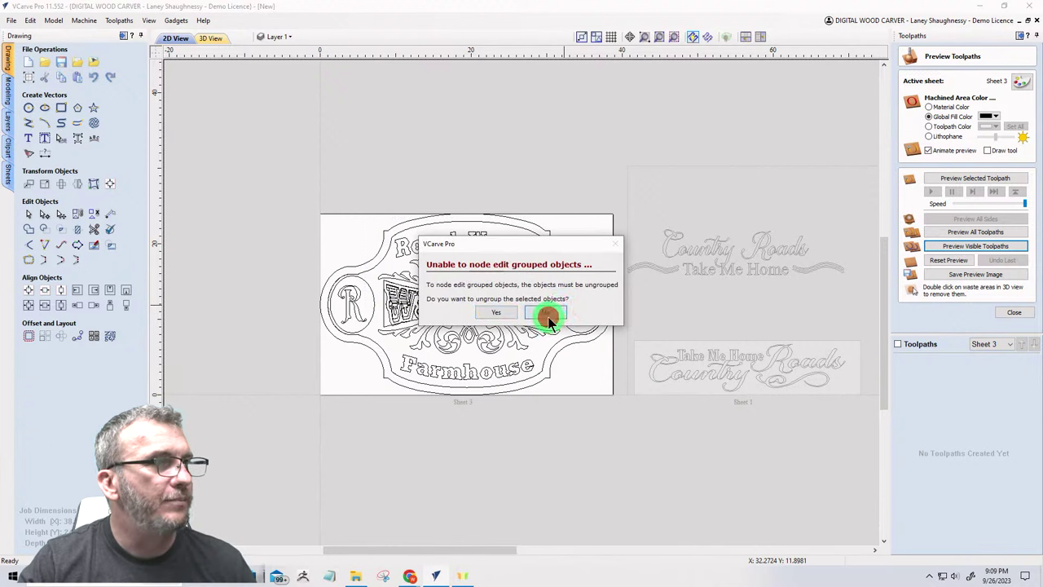
{"action": "left_click", "coordinate": [548, 320]}
{"action": "left_click", "coordinate": [45, 214]}
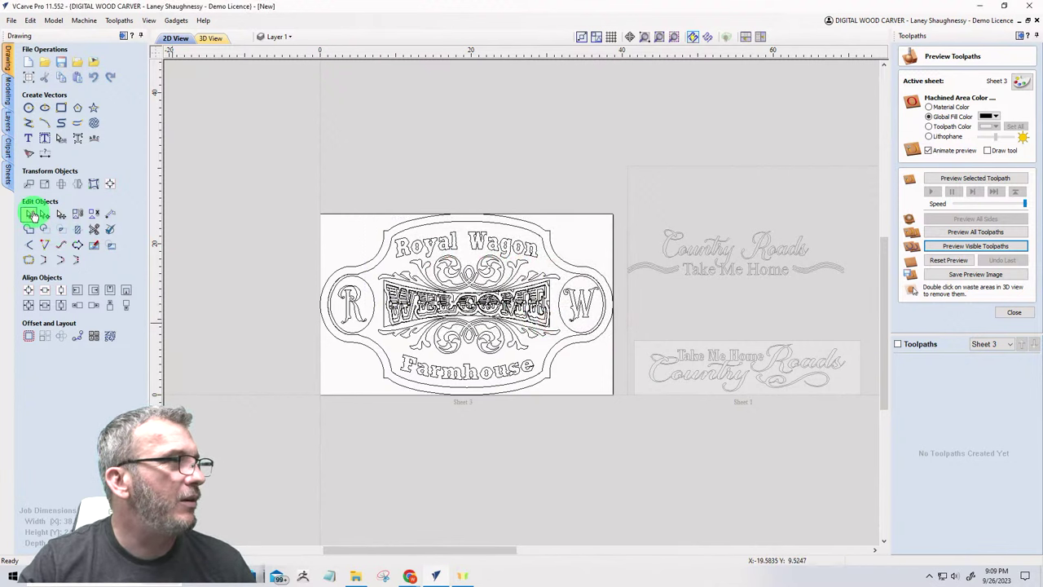
{"action": "left_click_drag", "start_coordinate": [345, 192], "coordinate": [565, 391]}
{"action": "scroll", "coordinate": [509, 326], "scroll_direction": "up", "scroll_amount": 3}
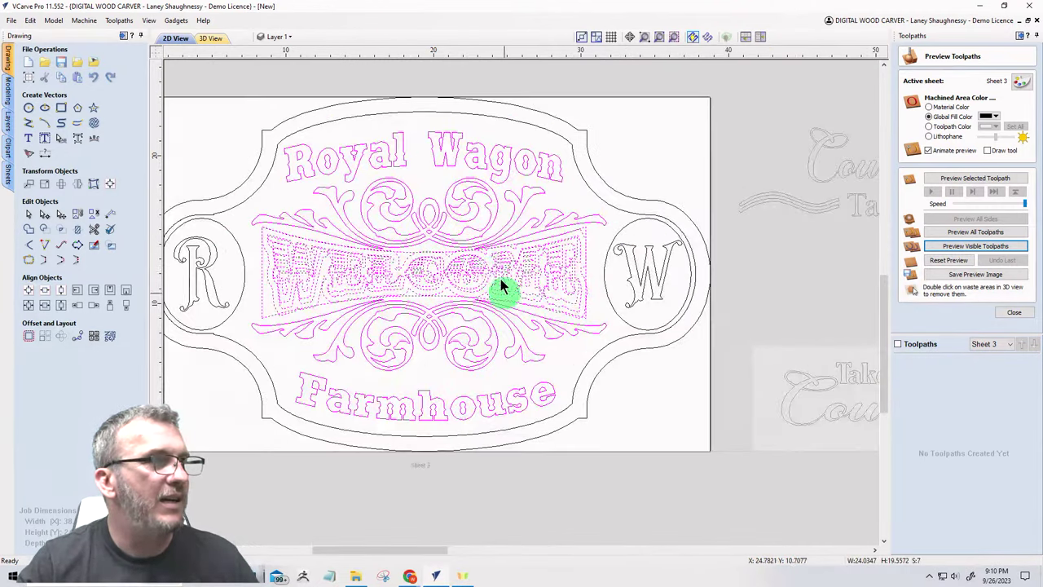
{"action": "scroll", "coordinate": [607, 277], "scroll_direction": "down", "scroll_amount": 1}
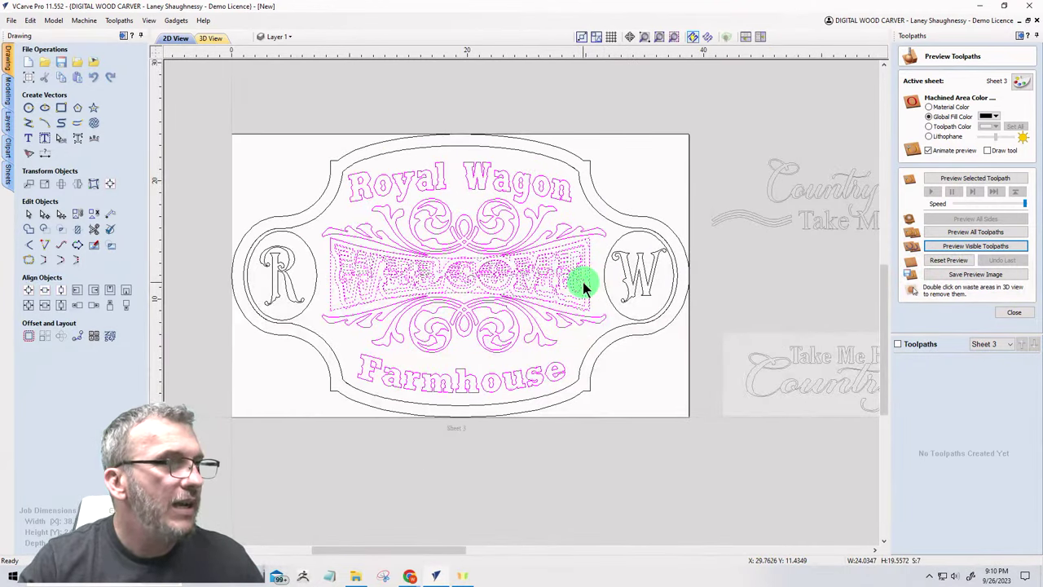
{"action": "scroll", "coordinate": [584, 260], "scroll_direction": "up", "scroll_amount": 4}
{"action": "scroll", "coordinate": [585, 241], "scroll_direction": "up", "scroll_amount": 3}
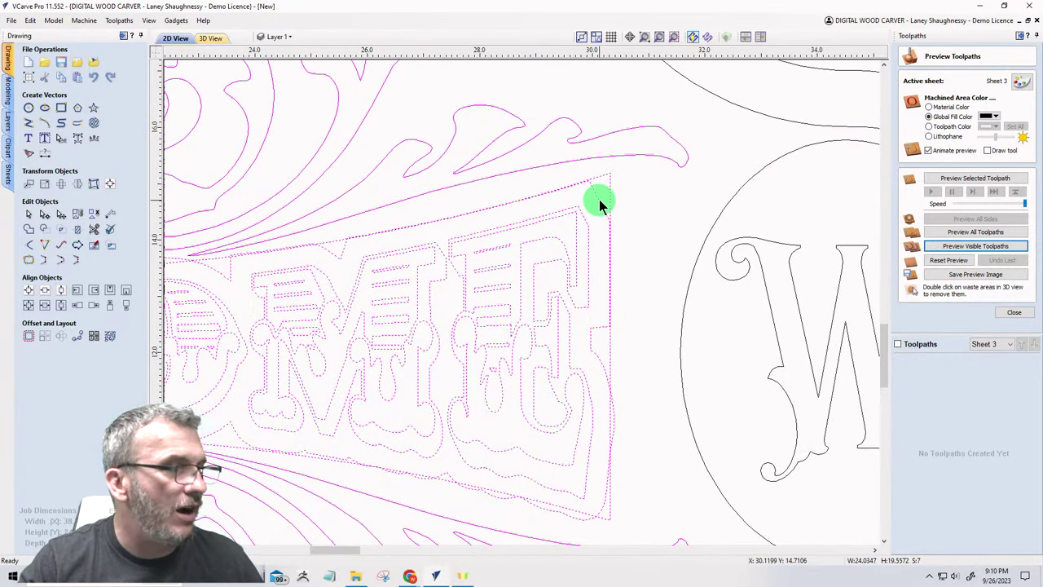
{"action": "left_click", "coordinate": [599, 199], "text": "ctrl"}
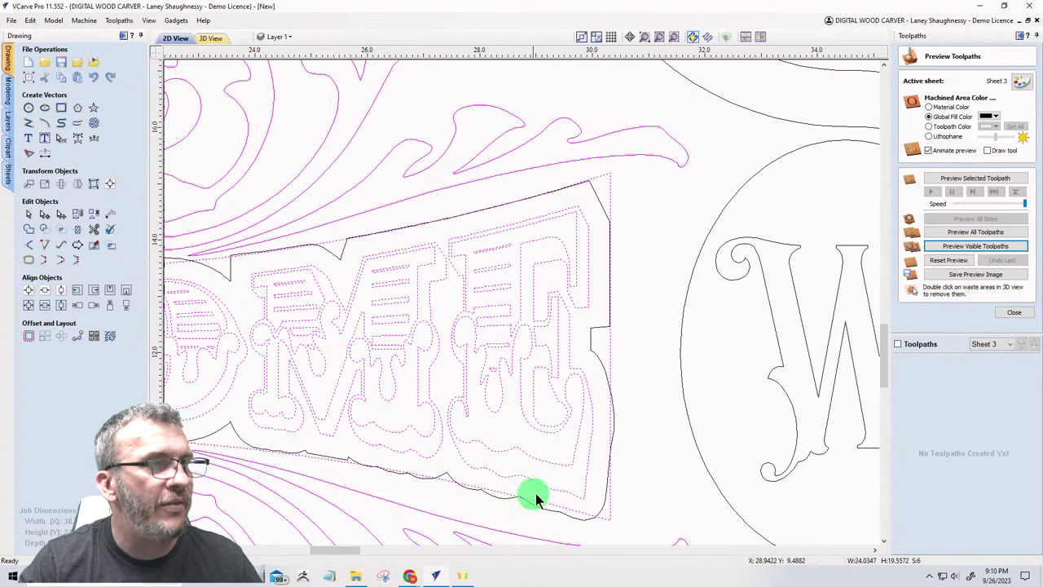
{"action": "scroll", "coordinate": [571, 469], "scroll_direction": "down", "scroll_amount": 2}
{"action": "scroll", "coordinate": [611, 432], "scroll_direction": "down", "scroll_amount": 3}
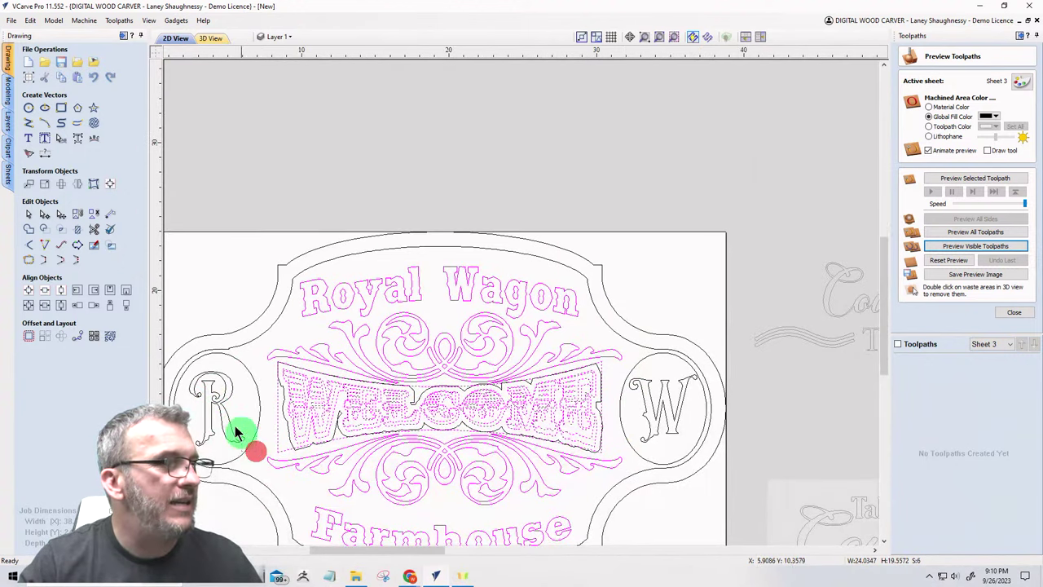
Step: Add the R and W medallion circles to the selection
{"action": "left_click_drag", "start_coordinate": [253, 448], "coordinate": [212, 397]}
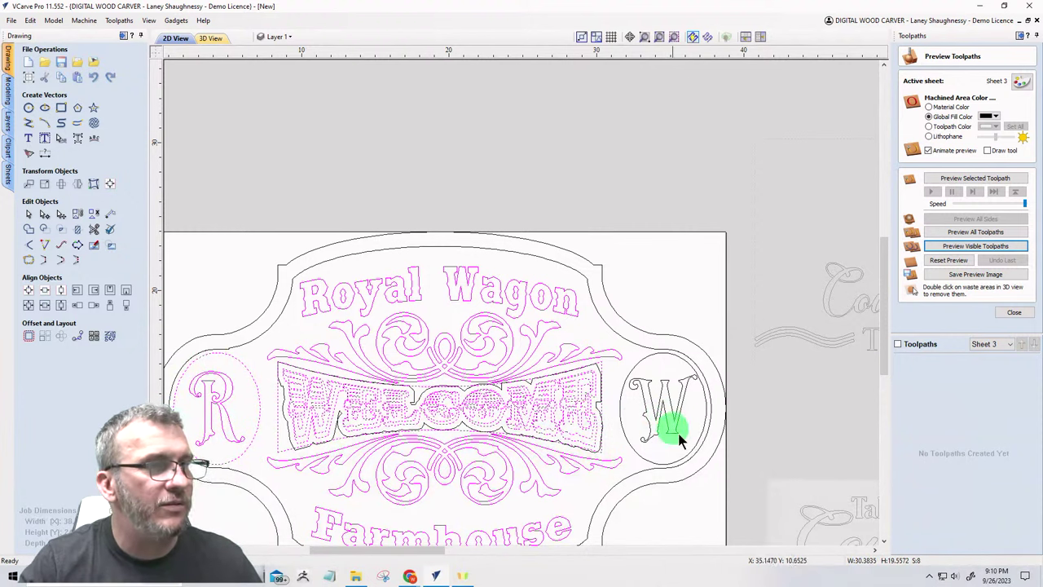
{"action": "left_click_drag", "start_coordinate": [684, 444], "coordinate": [659, 396]}
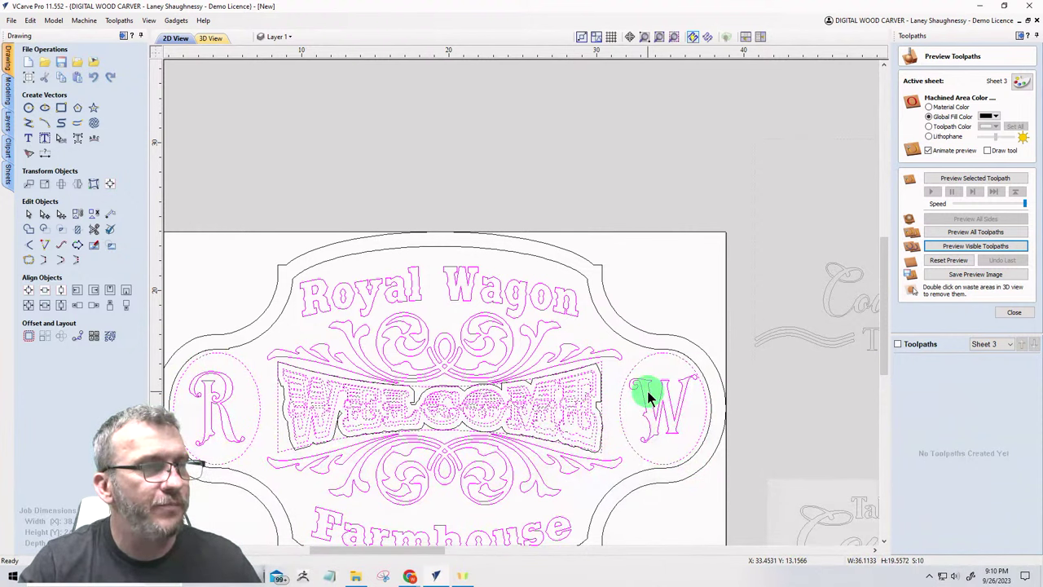
{"action": "scroll", "coordinate": [676, 383], "scroll_direction": "down", "scroll_amount": 3}
{"action": "scroll", "coordinate": [641, 444], "scroll_direction": "up", "scroll_amount": 2}
{"action": "scroll", "coordinate": [641, 444], "scroll_direction": "up", "scroll_amount": 2}
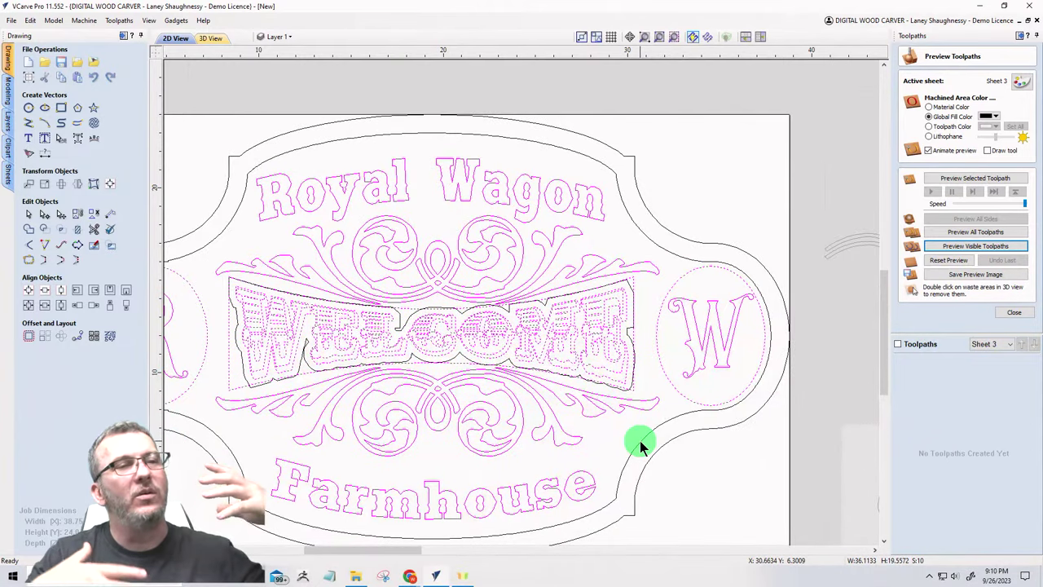
Step: Calculate a V-Carve toolpath with a 0.125 in flat depth for the selected artwork
{"action": "left_click", "coordinate": [1019, 315]}
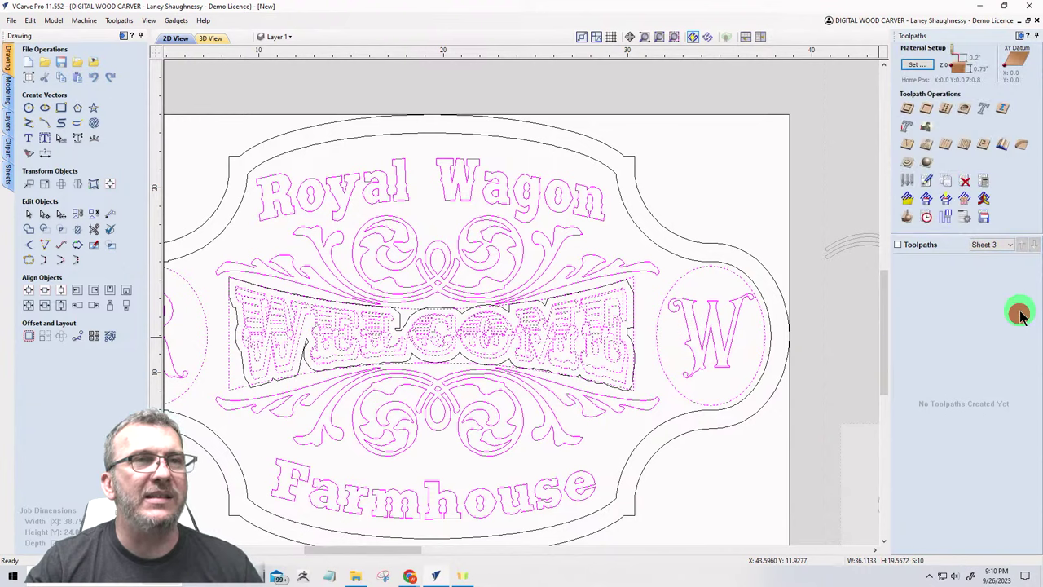
{"action": "left_click", "coordinate": [907, 144]}
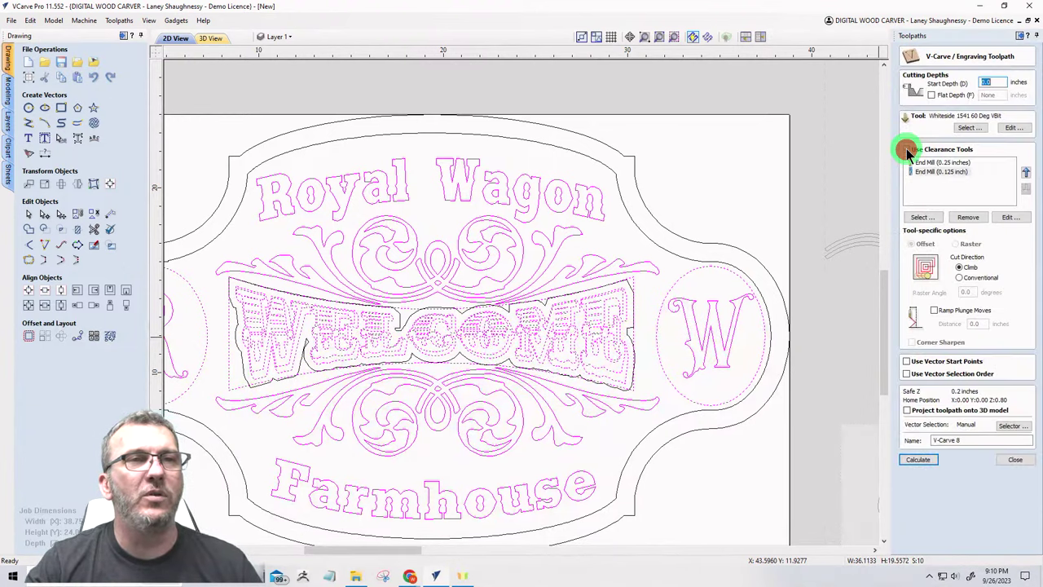
{"action": "left_click", "coordinate": [931, 95]}
{"action": "double_click", "coordinate": [985, 96]}
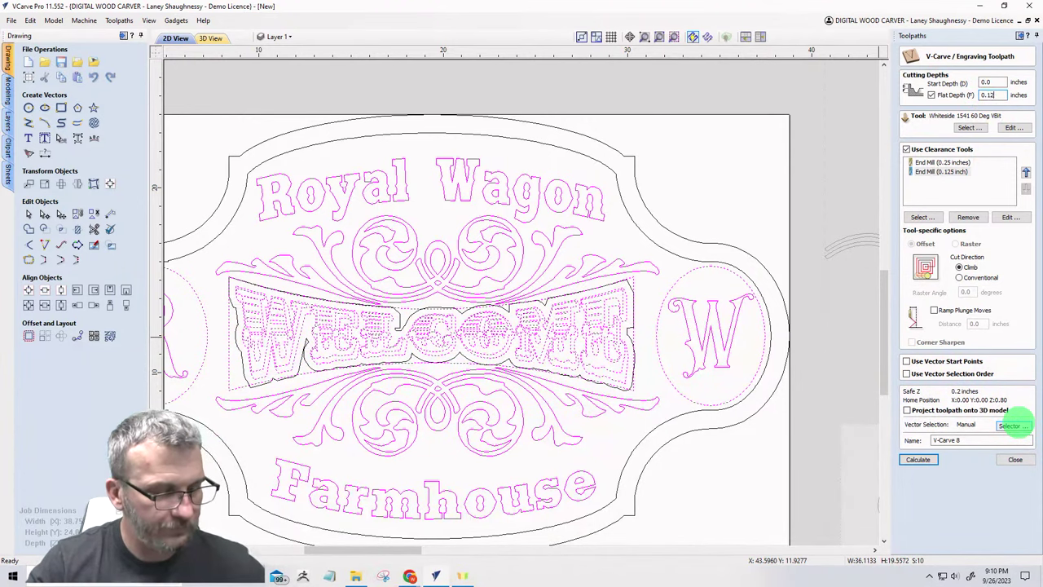
{"action": "left_click", "coordinate": [917, 459]}
{"action": "left_click", "coordinate": [970, 195]}
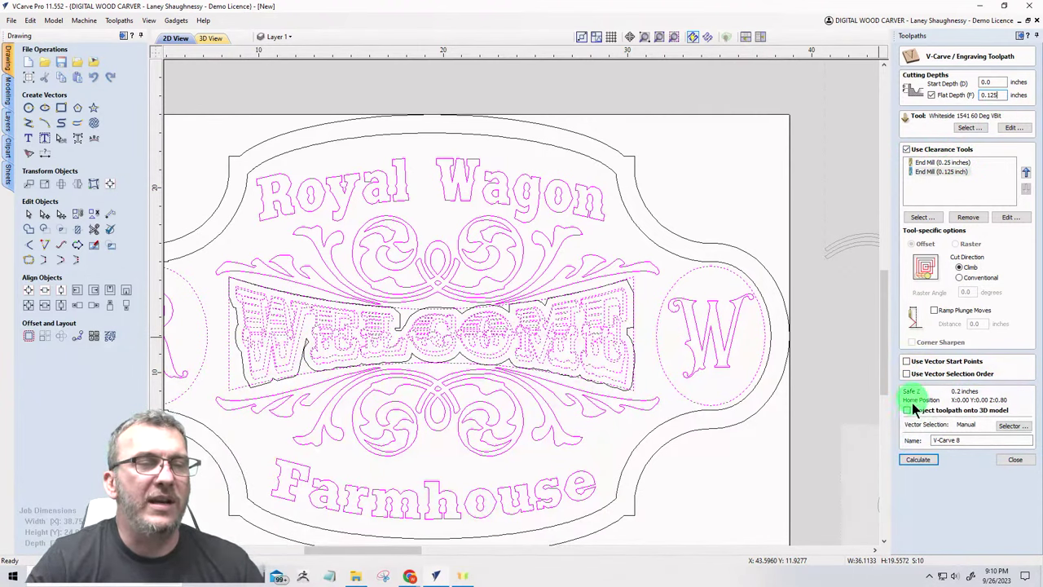
{"action": "left_click", "coordinate": [917, 461]}
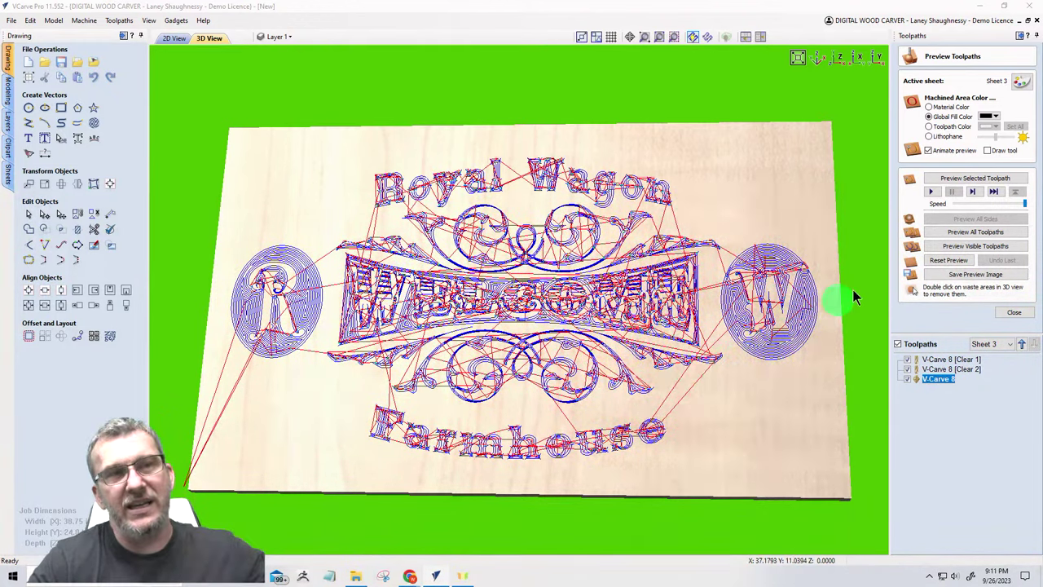
Step: Simulate the visible toolpaths in 3D with toolpath lines hidden, tilting the board to inspect
{"action": "left_click", "coordinate": [976, 249]}
{"action": "left_click", "coordinate": [978, 249]}
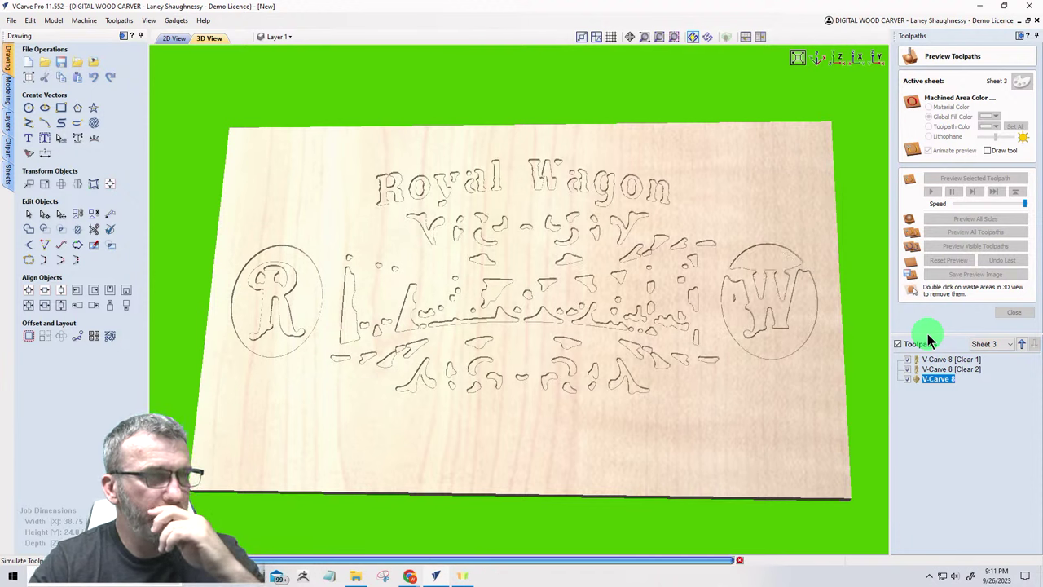
{"action": "left_click", "coordinate": [897, 343]}
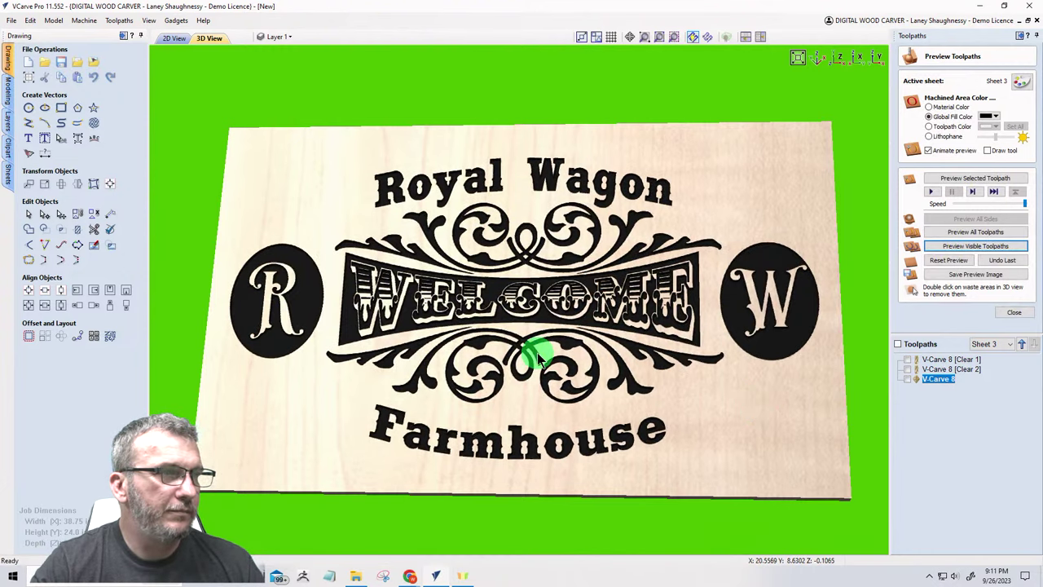
{"action": "left_click_drag", "start_coordinate": [536, 352], "coordinate": [937, 131]}
{"action": "left_click", "coordinate": [929, 106]}
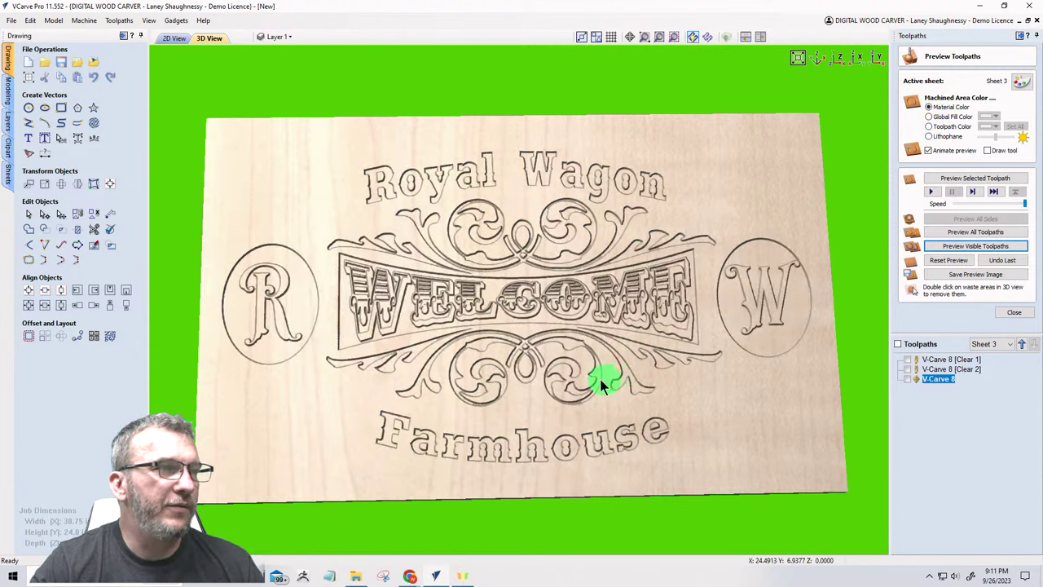
{"action": "left_click_drag", "start_coordinate": [521, 359], "coordinate": [525, 368]}
{"action": "scroll", "coordinate": [525, 363], "scroll_direction": "up", "scroll_amount": 6}
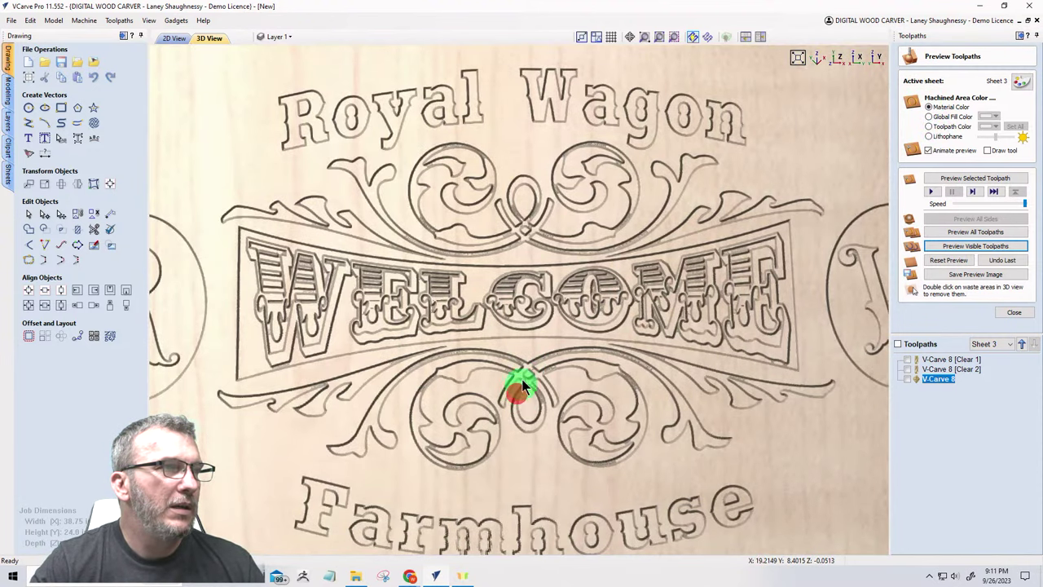
Step: Fill the carved areas with a dark orange global colour and view the board in perspective
{"action": "left_click", "coordinate": [929, 116]}
{"action": "left_click", "coordinate": [987, 116]}
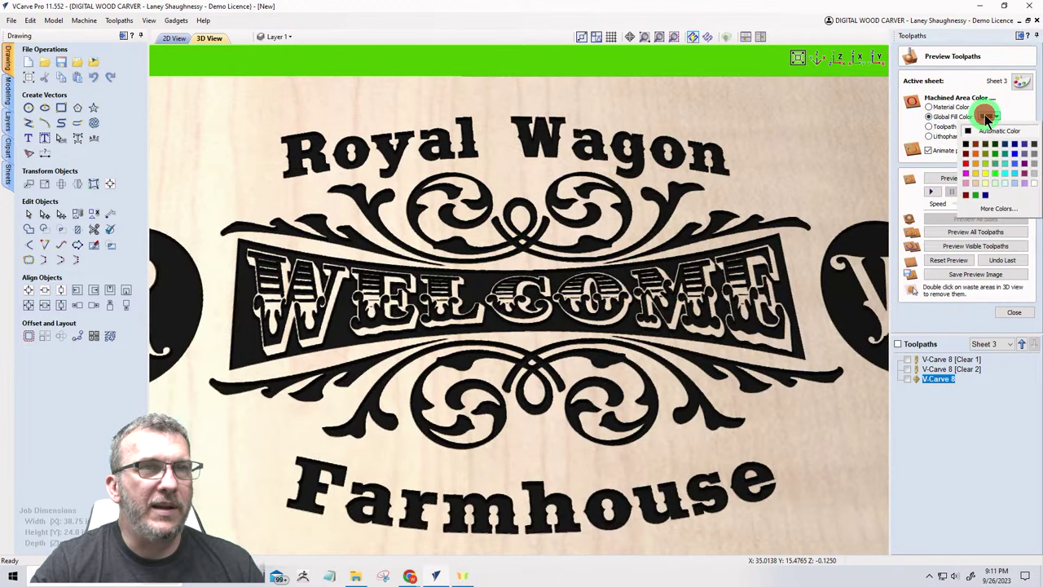
{"action": "left_click", "coordinate": [975, 153]}
{"action": "scroll", "coordinate": [517, 402], "scroll_direction": "up", "scroll_amount": 8}
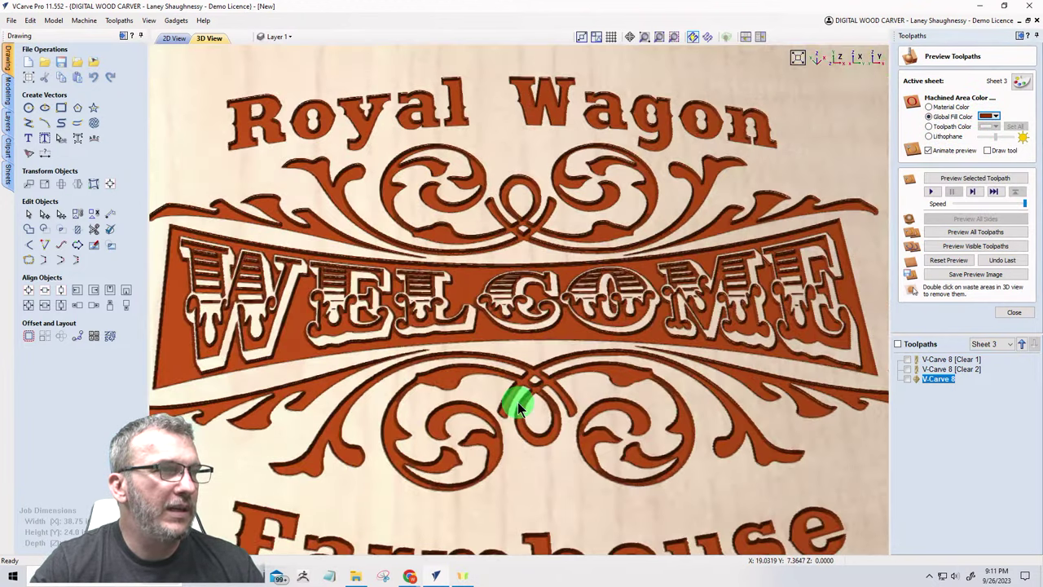
{"action": "scroll", "coordinate": [517, 402], "scroll_direction": "down", "scroll_amount": 10}
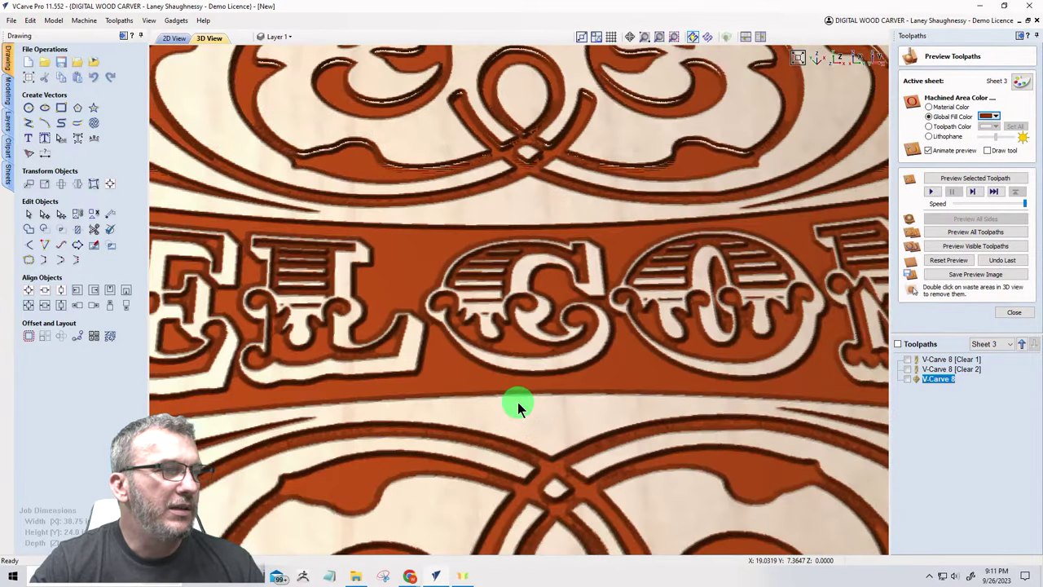
{"action": "scroll", "coordinate": [518, 402], "scroll_direction": "down", "scroll_amount": 3}
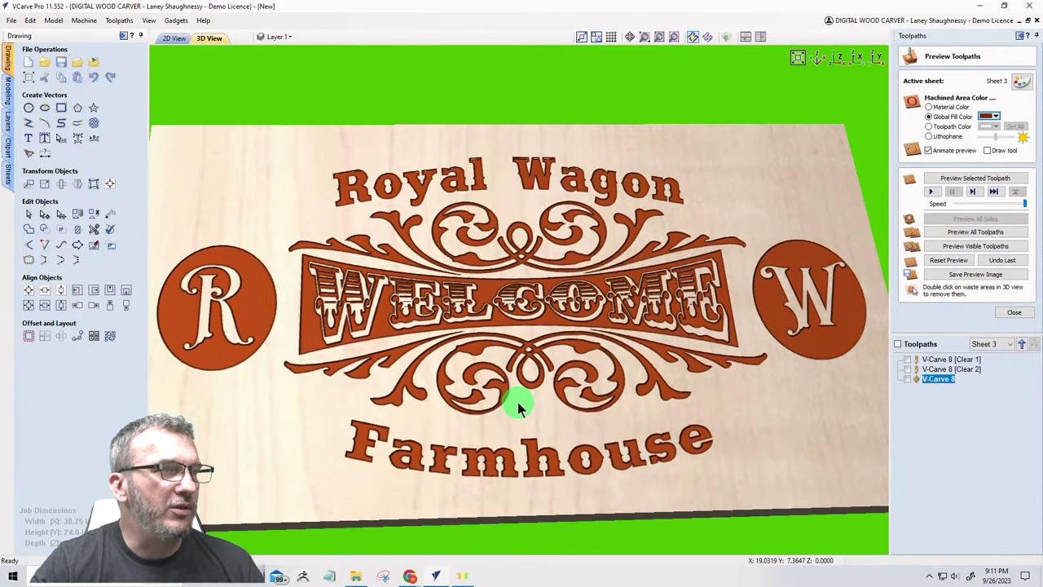
{"action": "left_click_drag", "start_coordinate": [517, 401], "coordinate": [620, 414]}
Step: Back in the 2D view, select the sign's outer border vector
{"action": "left_click", "coordinate": [173, 40]}
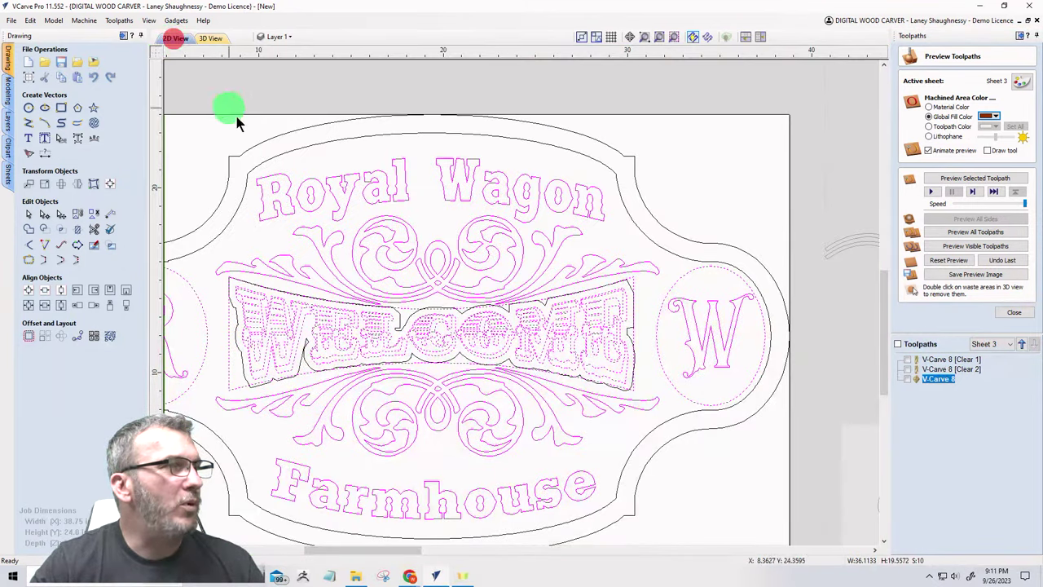
{"action": "left_click", "coordinate": [368, 136]}
{"action": "left_click", "coordinate": [1013, 312]}
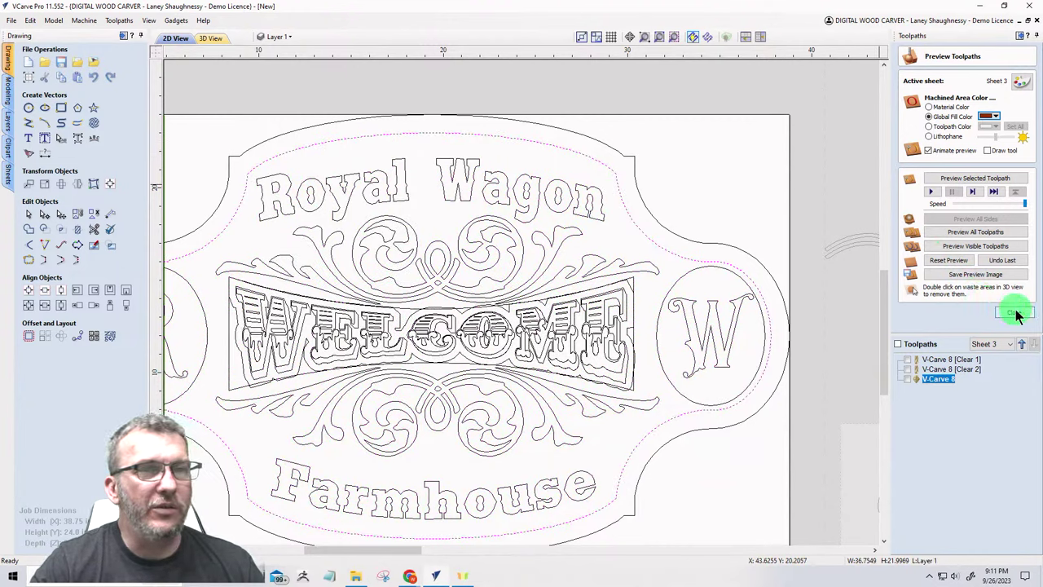
Step: Profile the border 0.125 in deep on-line with the Whiteside 1541 60° V-bit and simulate it
{"action": "left_click", "coordinate": [908, 111]}
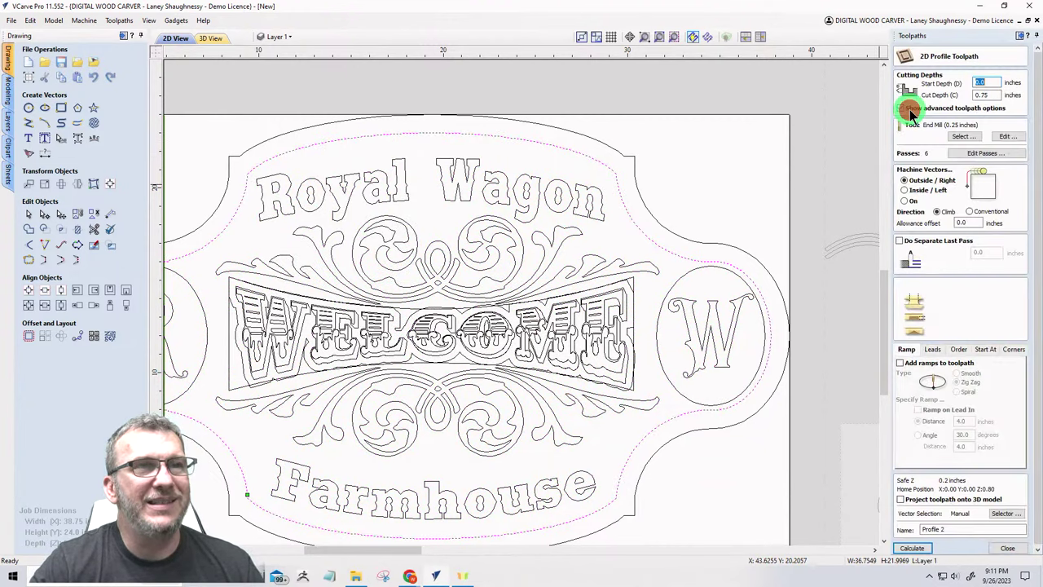
{"action": "double_click", "coordinate": [983, 94]}
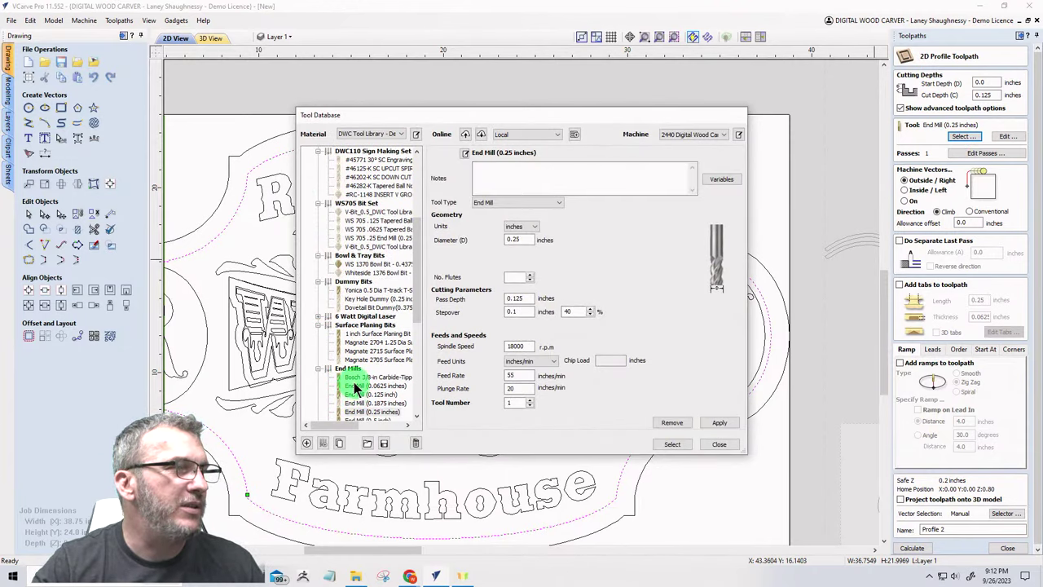
{"action": "scroll", "coordinate": [355, 387], "scroll_direction": "down", "scroll_amount": 4}
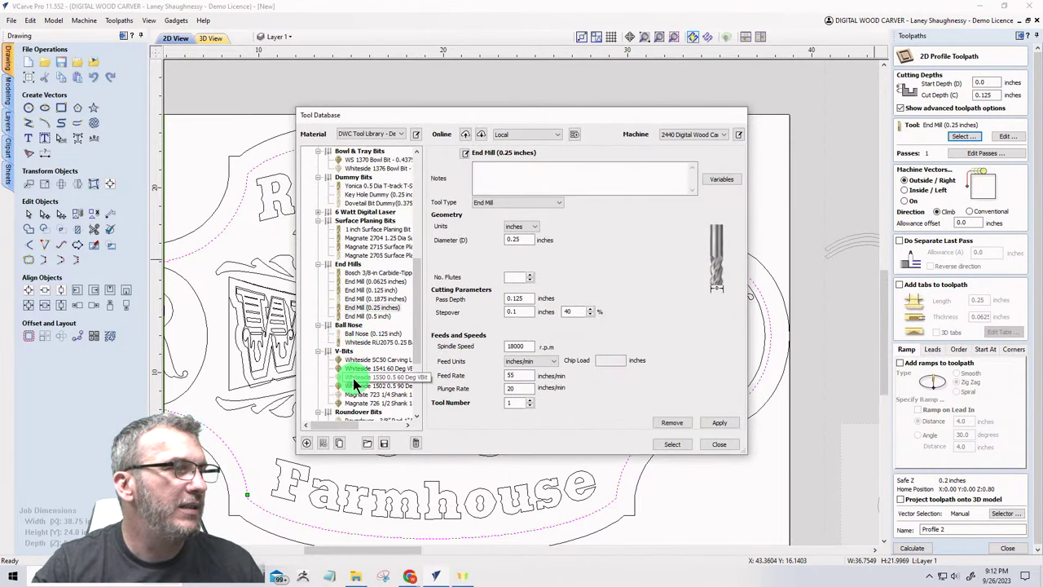
{"action": "left_click", "coordinate": [350, 369]}
{"action": "left_click", "coordinate": [663, 443]}
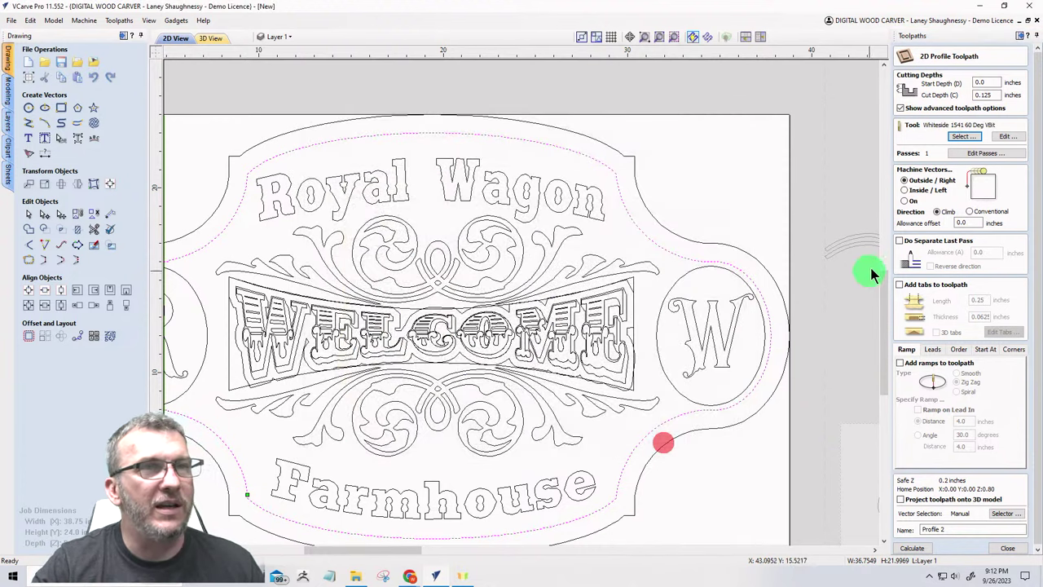
{"action": "left_click", "coordinate": [903, 200]}
{"action": "left_click", "coordinate": [919, 550]}
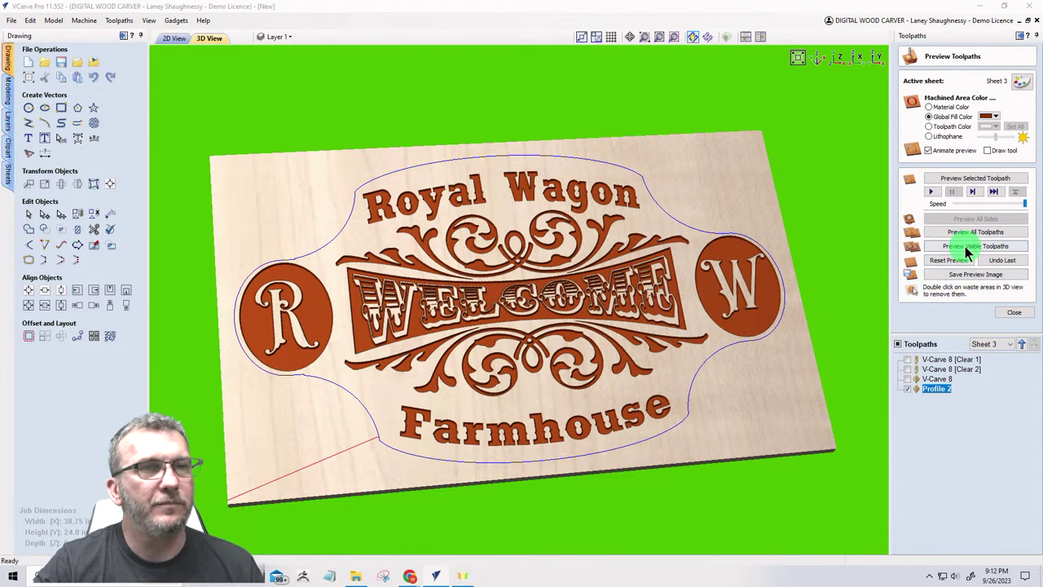
{"action": "left_click", "coordinate": [968, 246]}
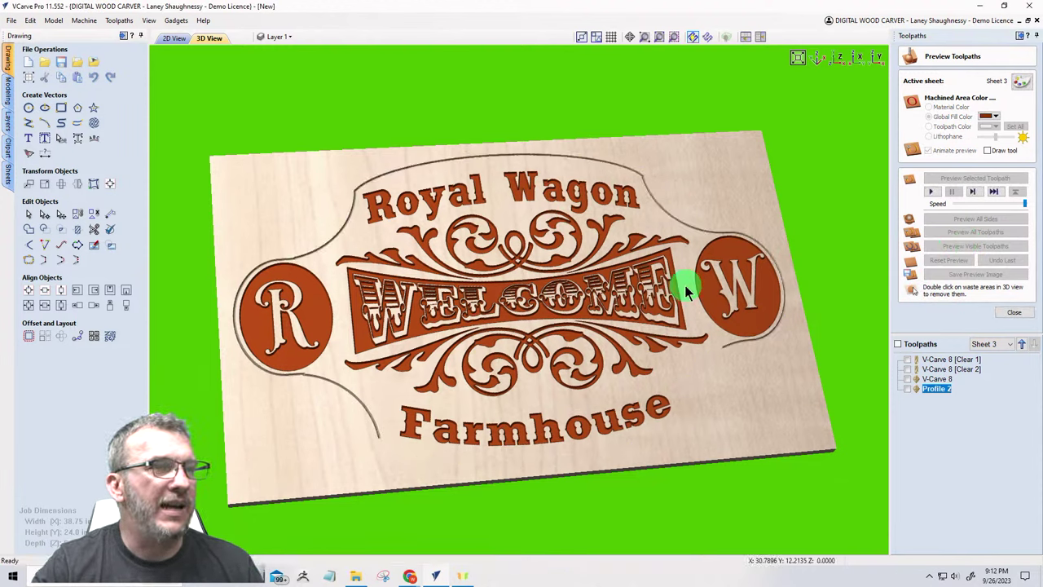
Step: Create a profile toolpath cutting outside the sign border 0.75 deep with a 0.25 inch end mill
{"action": "left_click", "coordinate": [174, 38]}
{"action": "left_click", "coordinate": [613, 146]}
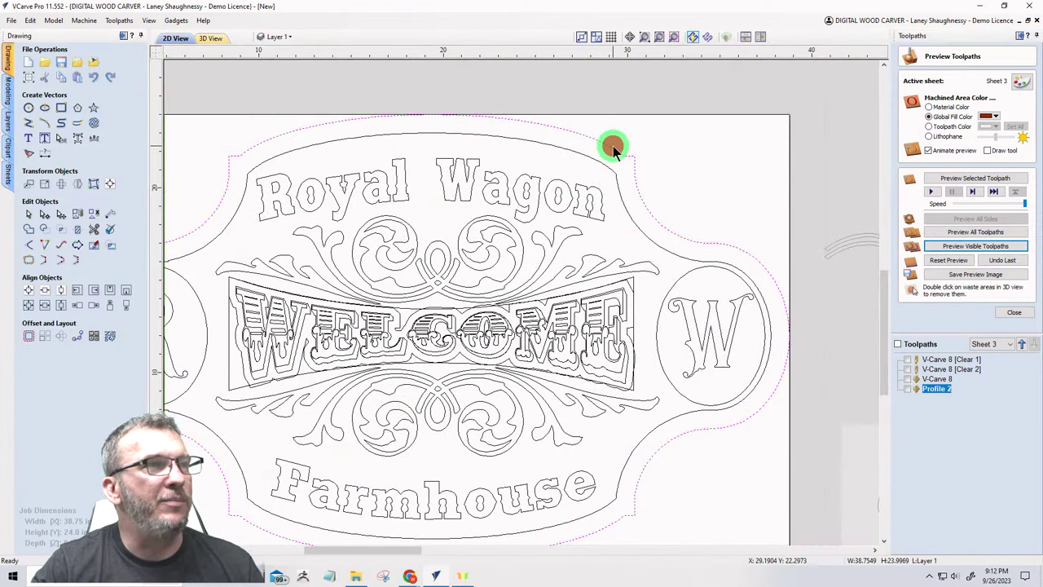
{"action": "left_click", "coordinate": [1015, 313]}
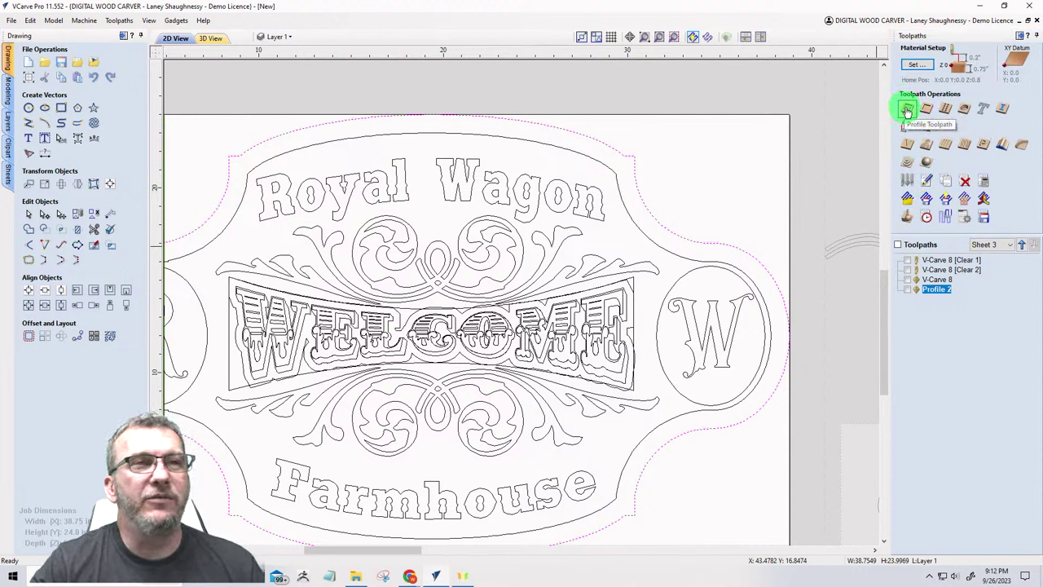
{"action": "left_click", "coordinate": [907, 110]}
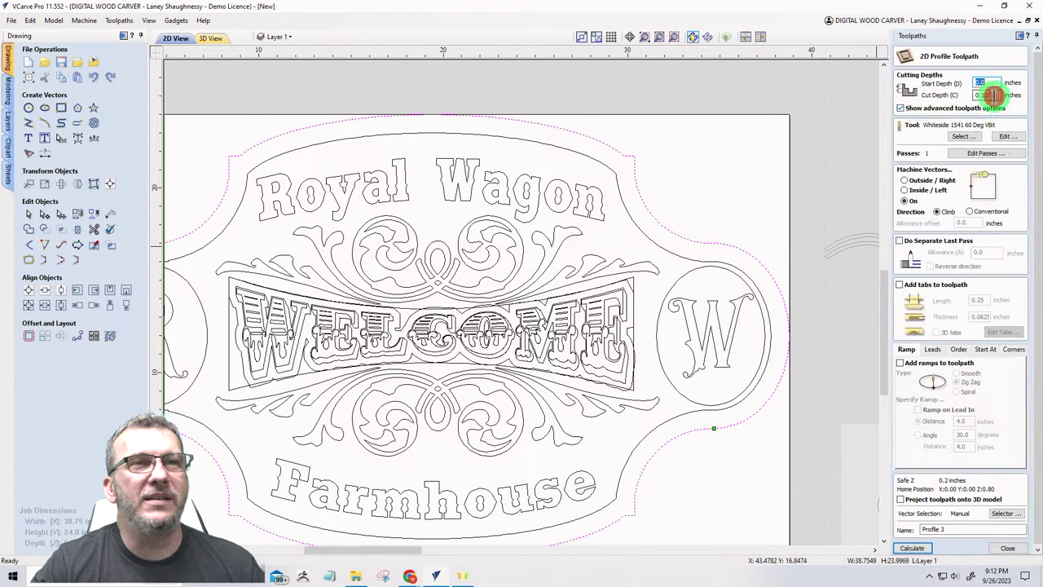
{"action": "left_click", "coordinate": [994, 96]}
{"action": "type", "text": "0.75"}
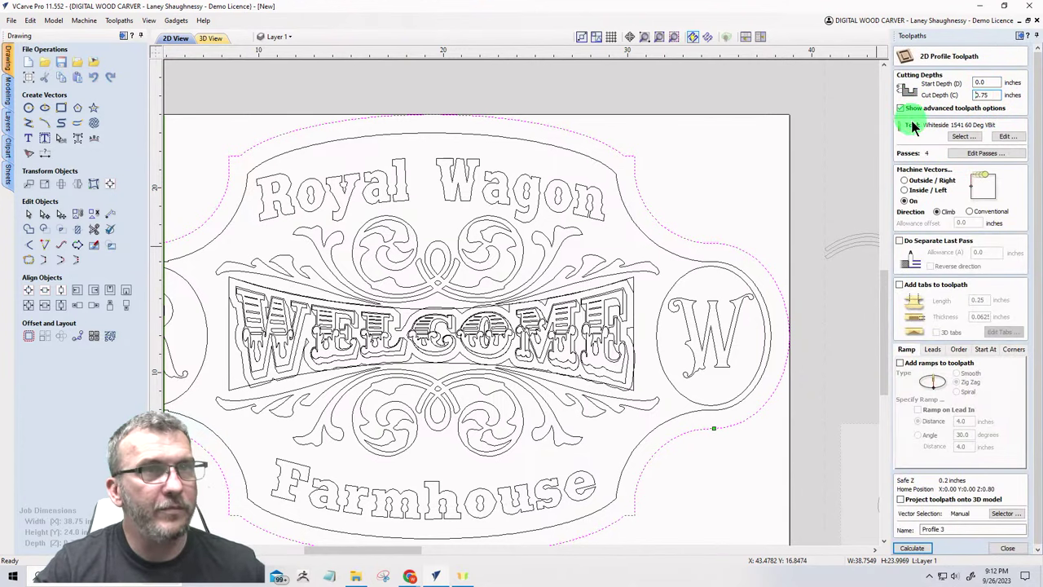
{"action": "left_click", "coordinate": [904, 180]}
{"action": "left_click", "coordinate": [960, 138]}
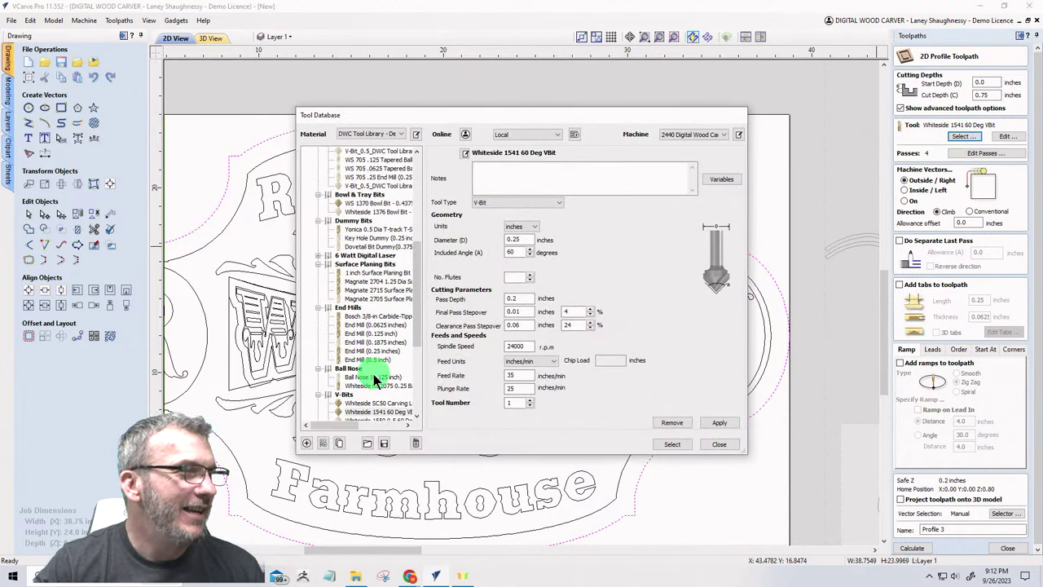
{"action": "scroll", "coordinate": [371, 382], "scroll_direction": "down", "scroll_amount": 1}
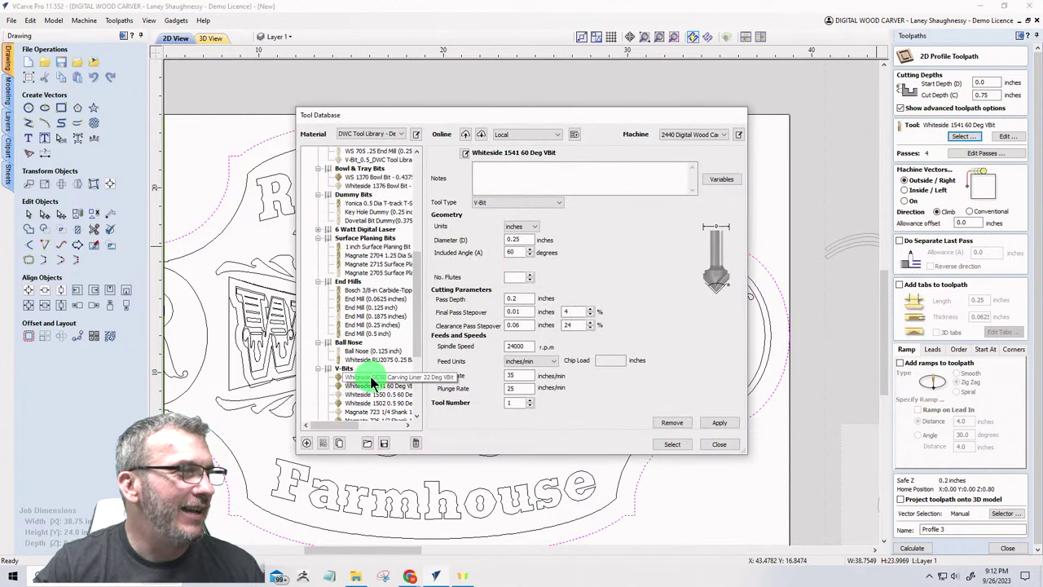
{"action": "left_click", "coordinate": [368, 326]}
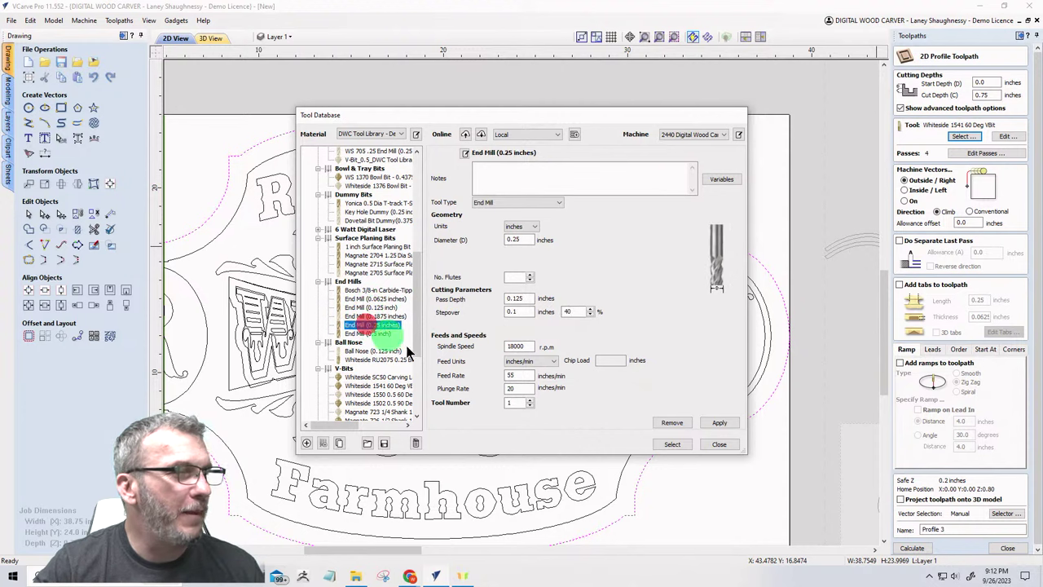
{"action": "left_click", "coordinate": [672, 444]}
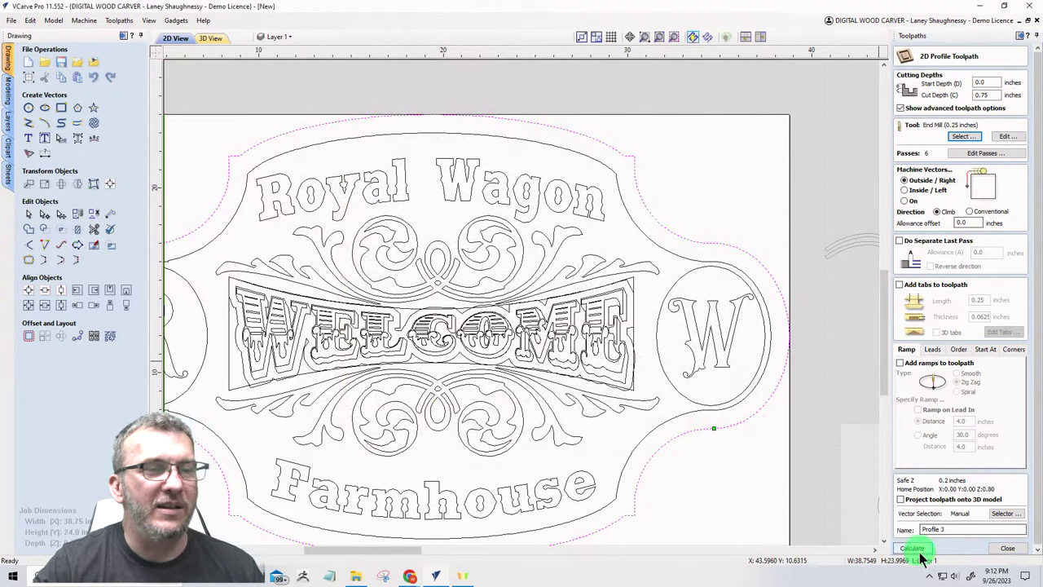
{"action": "left_click", "coordinate": [921, 554]}
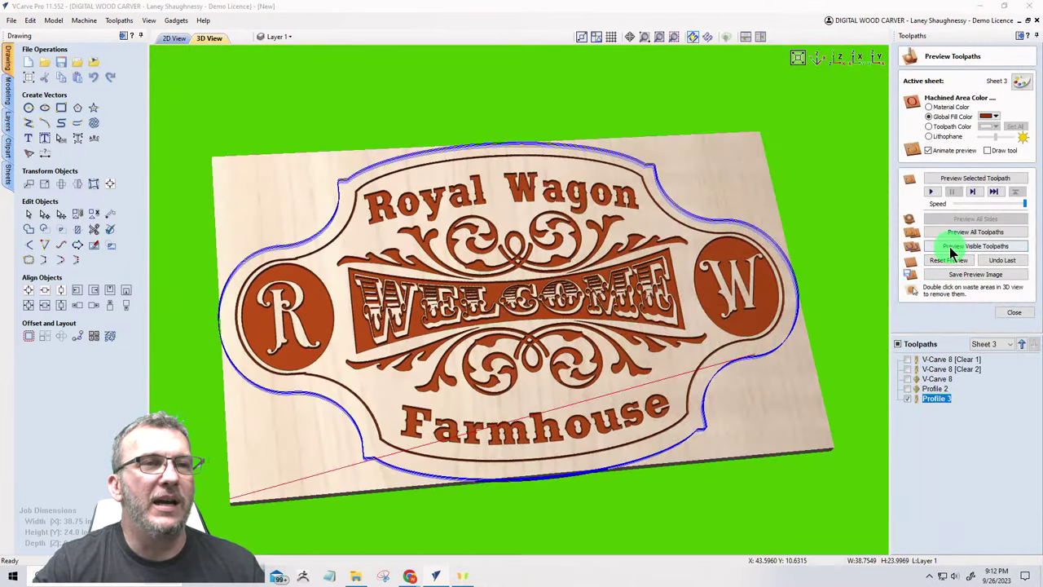
Step: Simulate the cut-out and delete the four waste corners from the 3D preview
{"action": "left_click", "coordinate": [949, 247]}
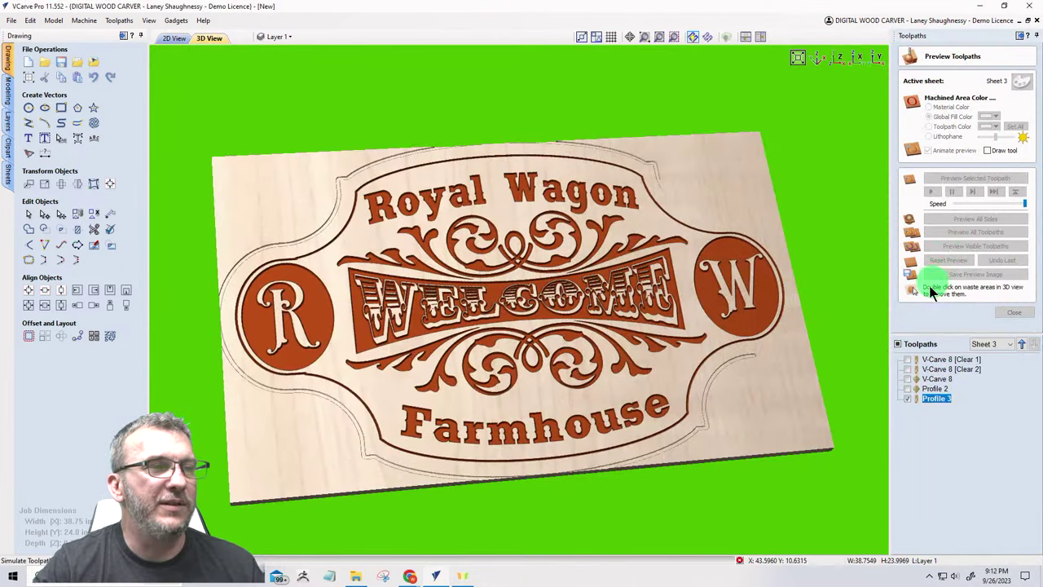
{"action": "double_click", "coordinate": [779, 393]}
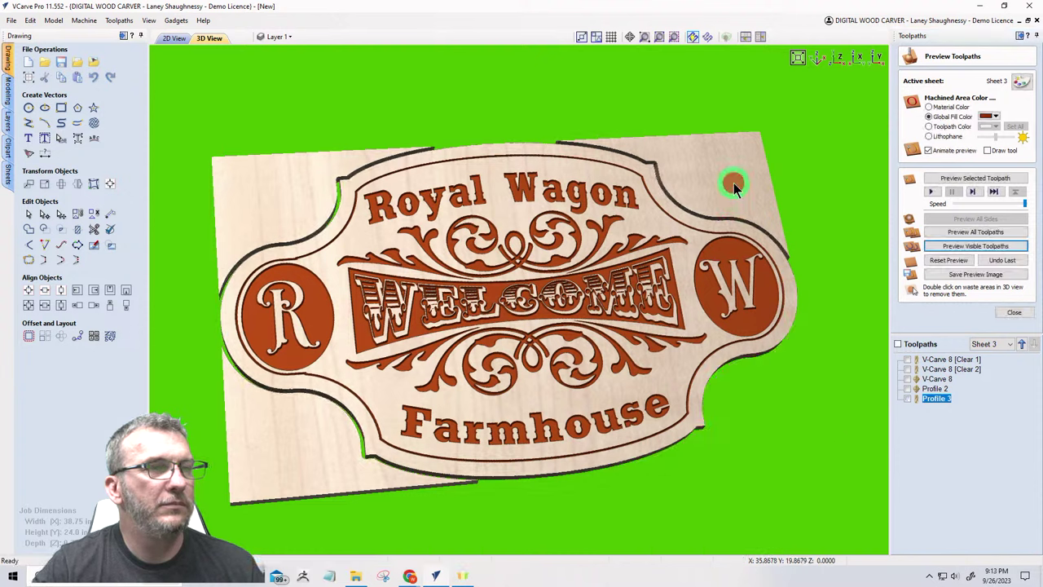
{"action": "double_click", "coordinate": [733, 186]}
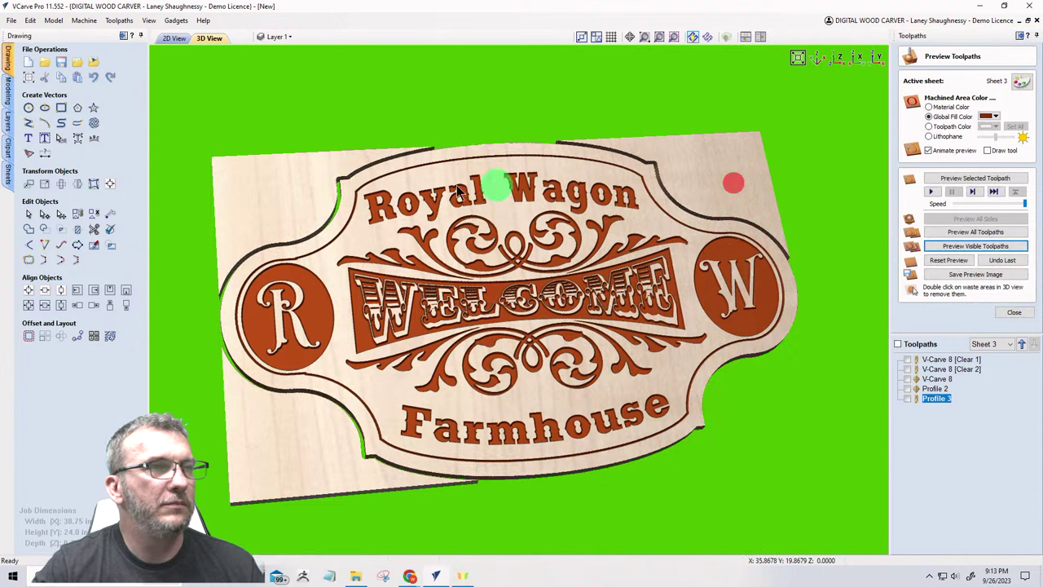
{"action": "double_click", "coordinate": [271, 200]}
{"action": "double_click", "coordinate": [275, 467]}
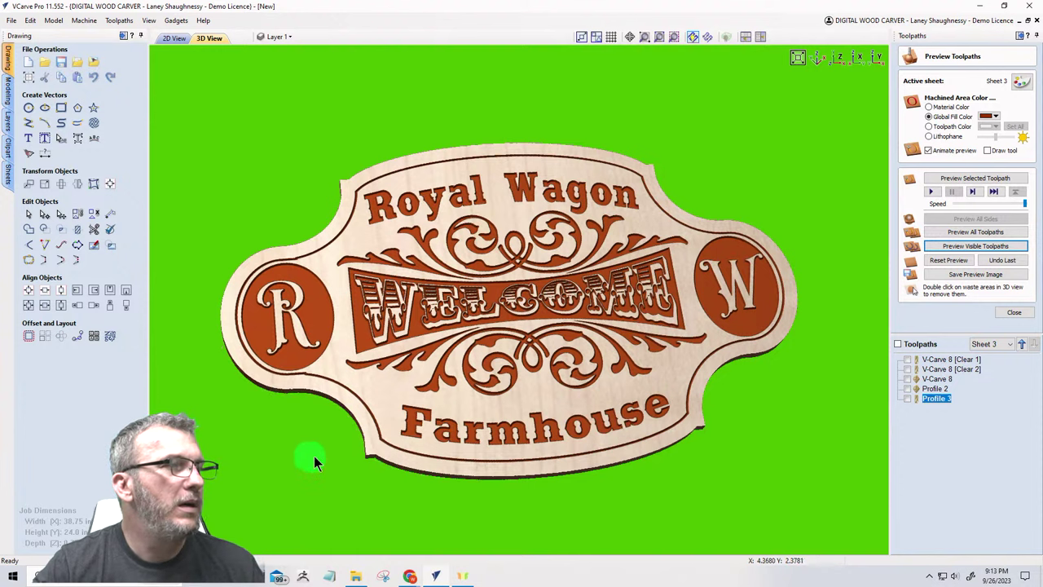
Step: Inspect the sign at an oblique angle in plain wood colour, then with carved areas filled again
{"action": "left_click_drag", "start_coordinate": [373, 365], "coordinate": [674, 376]}
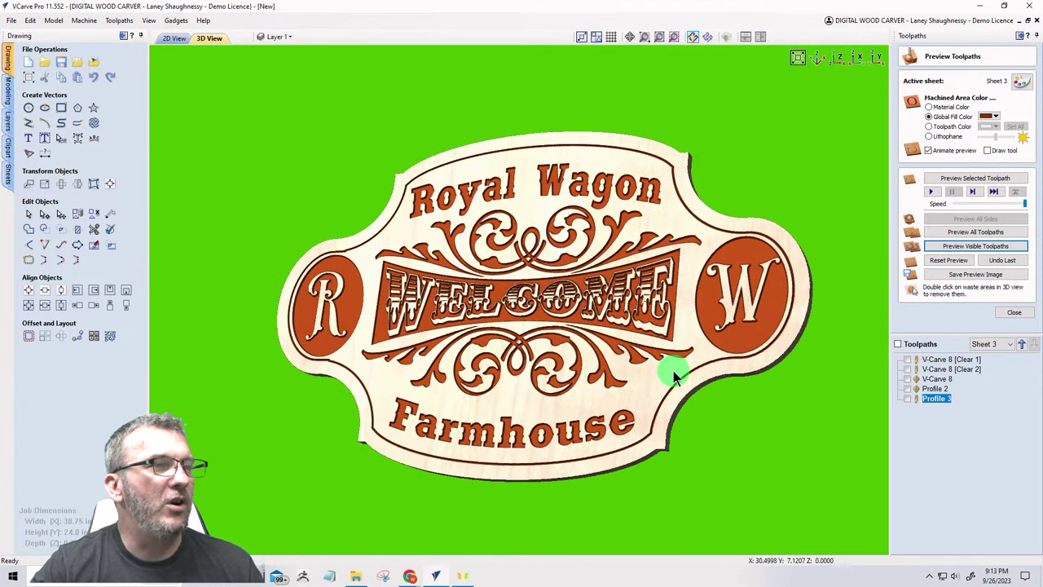
{"action": "scroll", "coordinate": [674, 371], "scroll_direction": "up", "scroll_amount": 3}
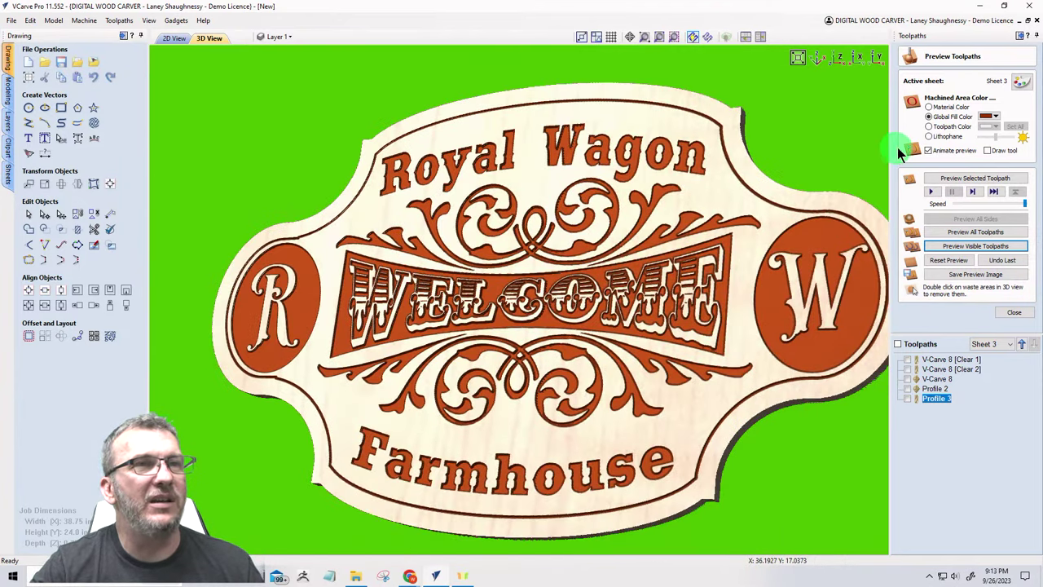
{"action": "left_click", "coordinate": [929, 107]}
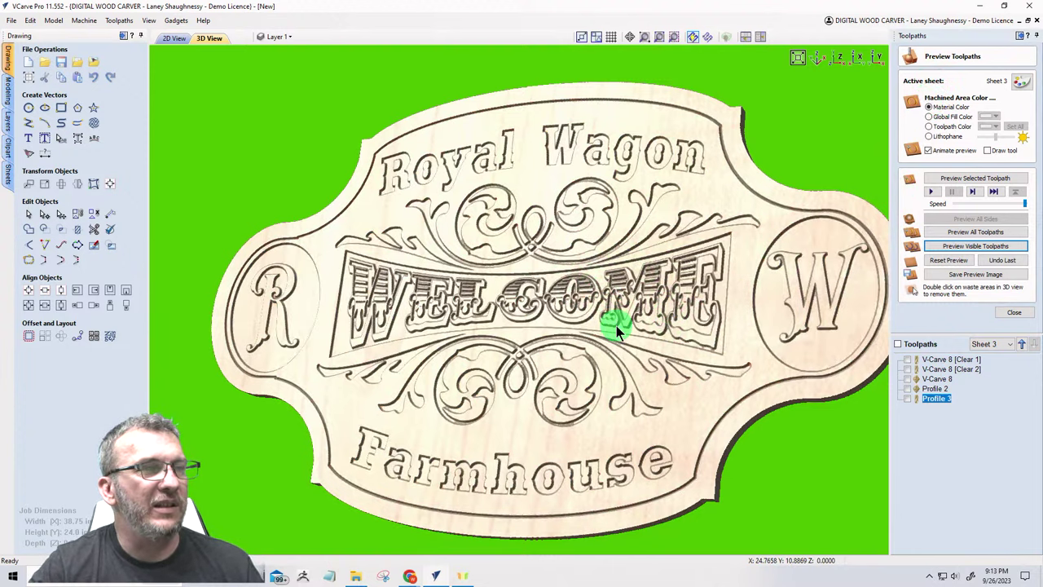
{"action": "scroll", "coordinate": [616, 325], "scroll_direction": "up", "scroll_amount": 2}
{"action": "left_click_drag", "start_coordinate": [506, 384], "coordinate": [770, 313]}
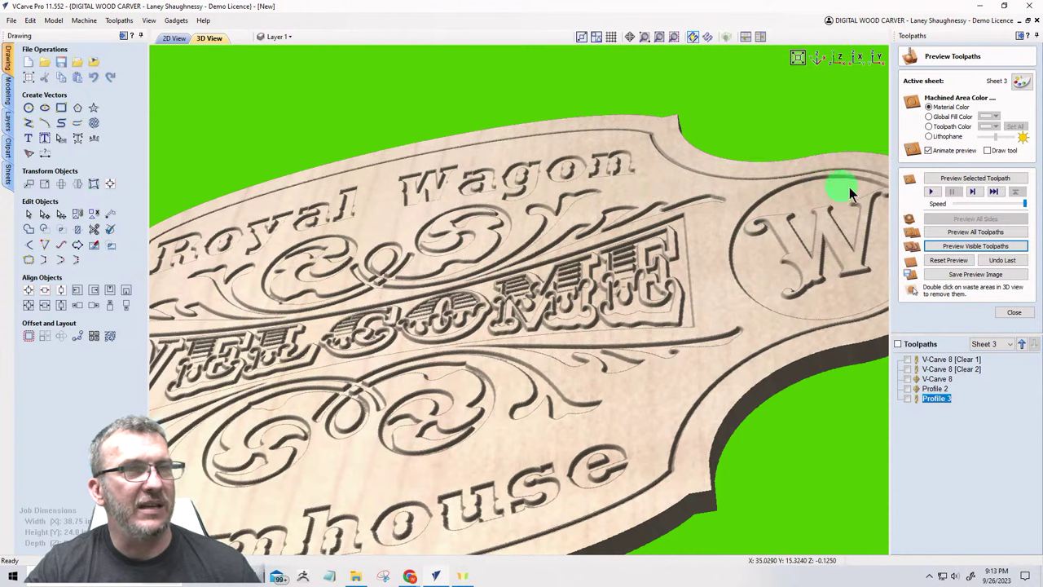
{"action": "left_click", "coordinate": [928, 116]}
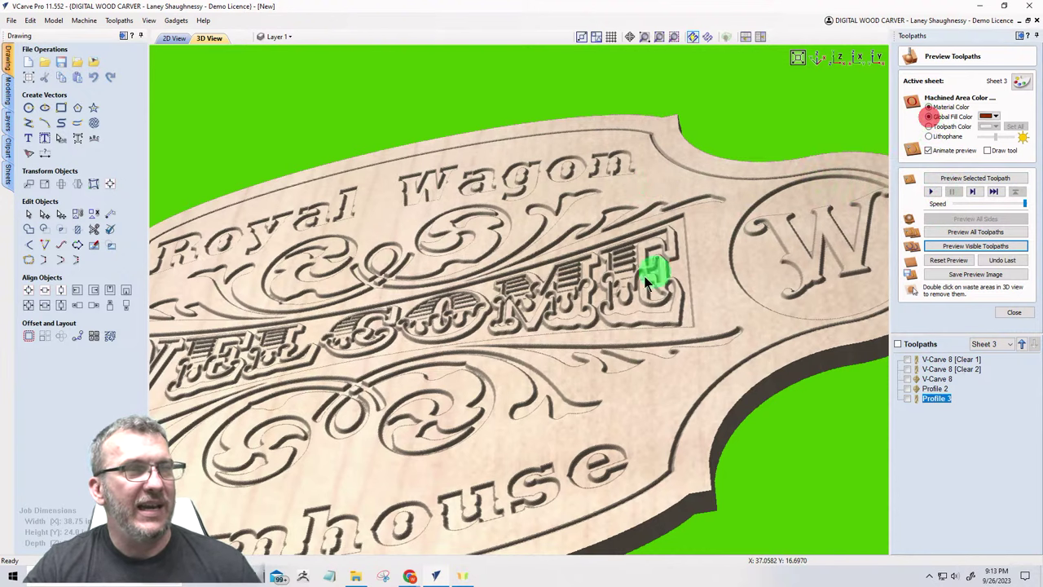
{"action": "left_click_drag", "start_coordinate": [658, 272], "coordinate": [676, 367]}
{"action": "scroll", "coordinate": [678, 366], "scroll_direction": "down", "scroll_amount": 3}
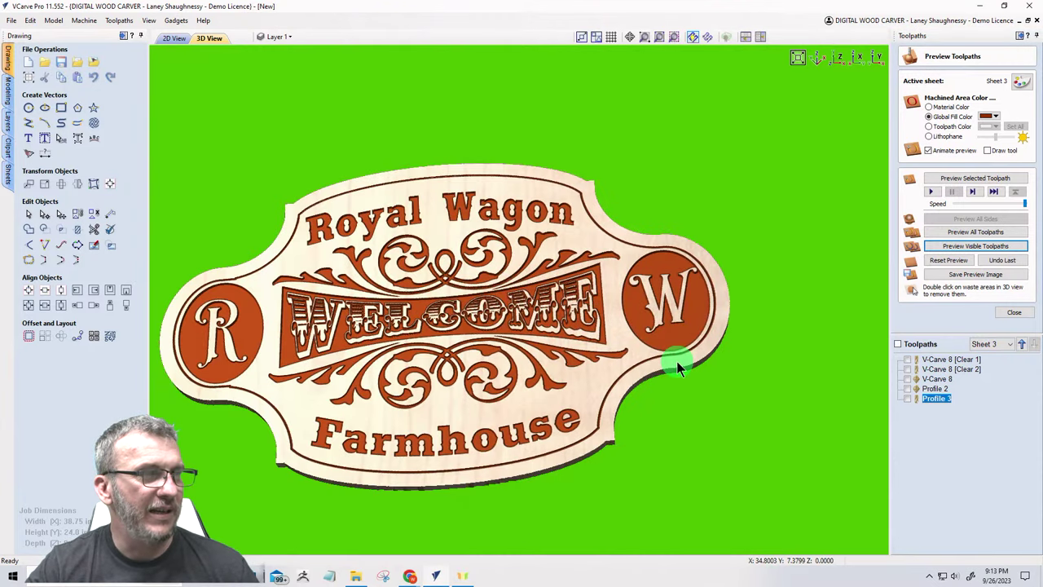
{"action": "scroll", "coordinate": [677, 367], "scroll_direction": "up", "scroll_amount": 1}
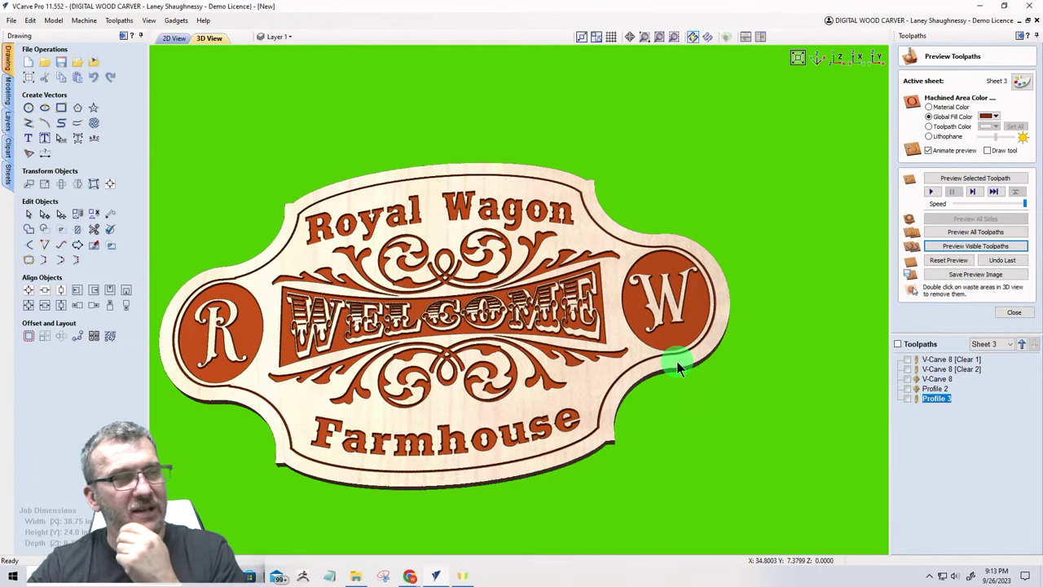
{"action": "scroll", "coordinate": [591, 340], "scroll_direction": "up", "scroll_amount": 2}
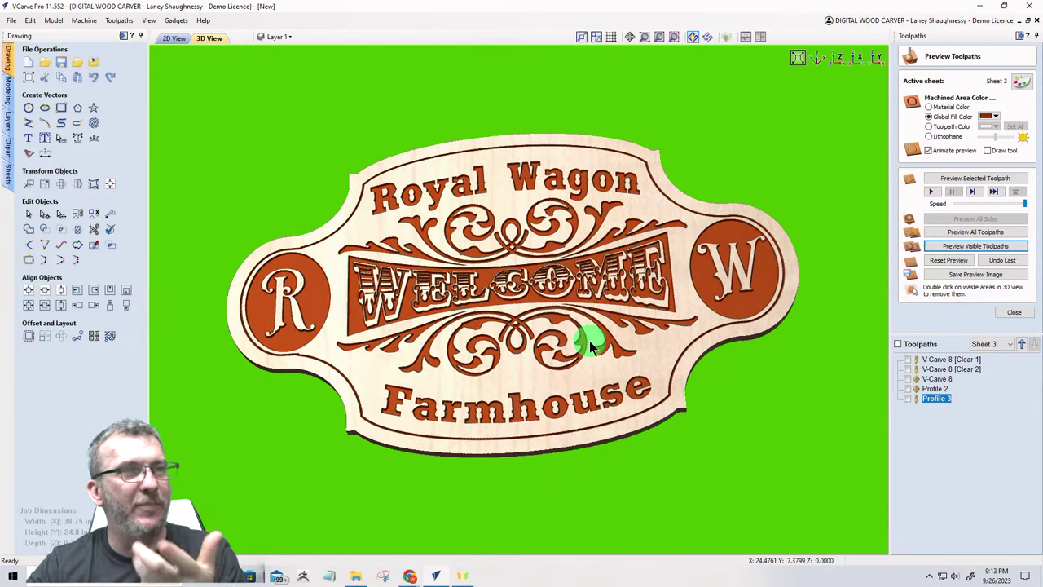
Step: Box-select the sign vectors in 2D, drop the WELCOME banner outline, and start a V-Carve toolpath
{"action": "left_click", "coordinate": [175, 40]}
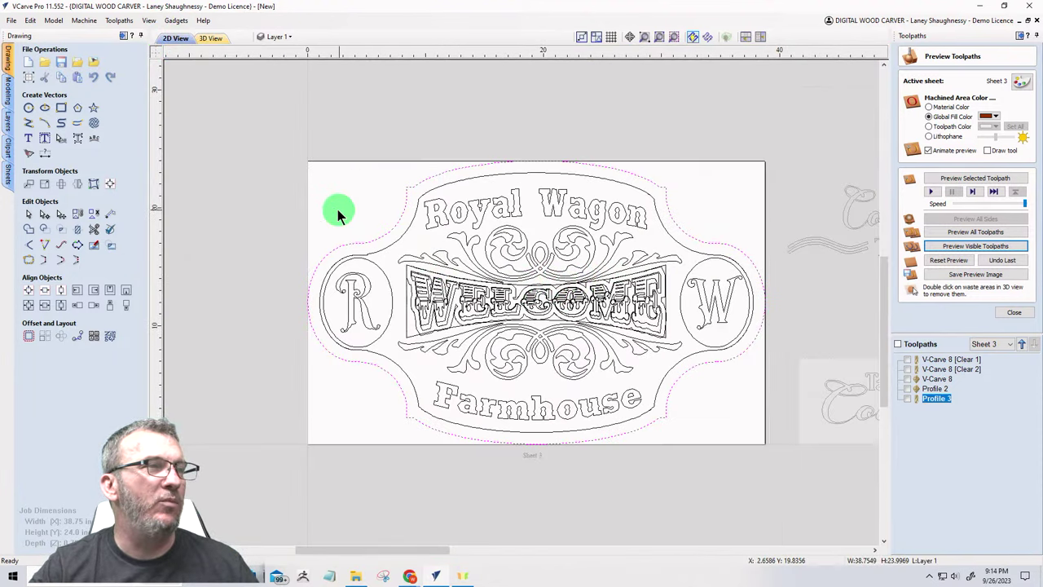
{"action": "left_click_drag", "start_coordinate": [277, 166], "coordinate": [782, 422]}
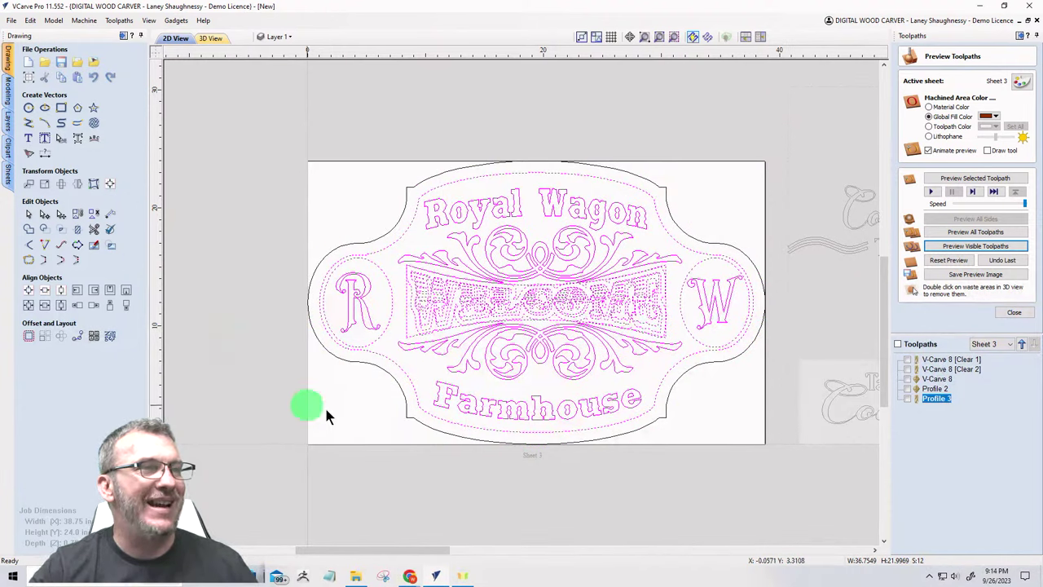
{"action": "scroll", "coordinate": [481, 306], "scroll_direction": "up", "scroll_amount": 5}
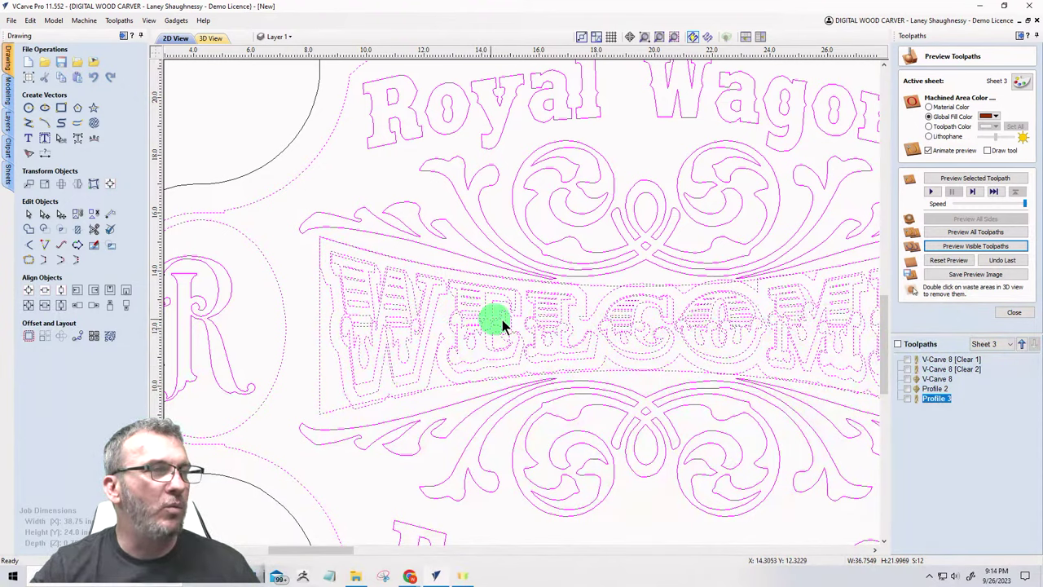
{"action": "scroll", "coordinate": [439, 298], "scroll_direction": "down", "scroll_amount": 2}
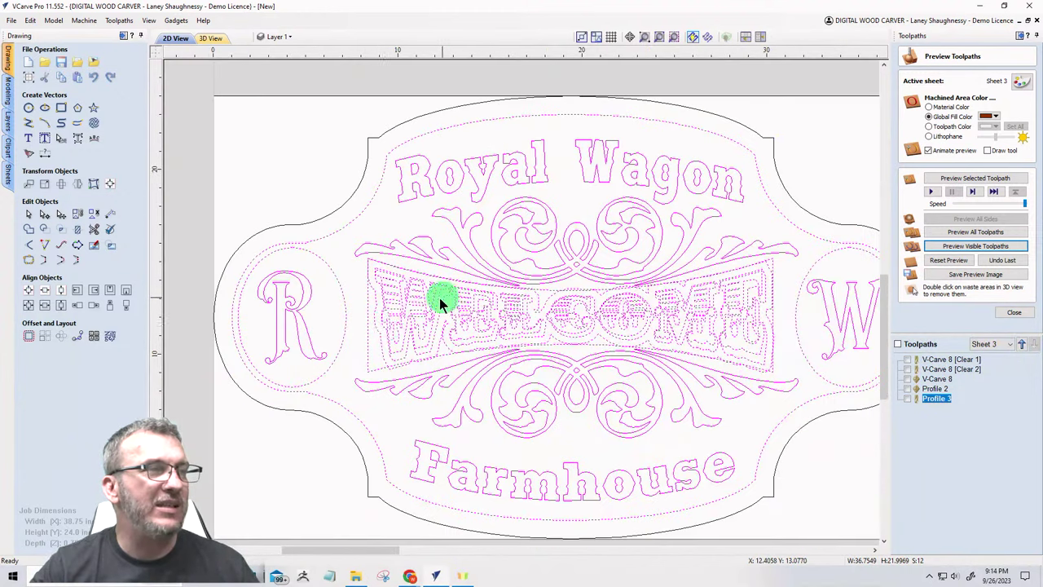
{"action": "left_click", "coordinate": [373, 326]}
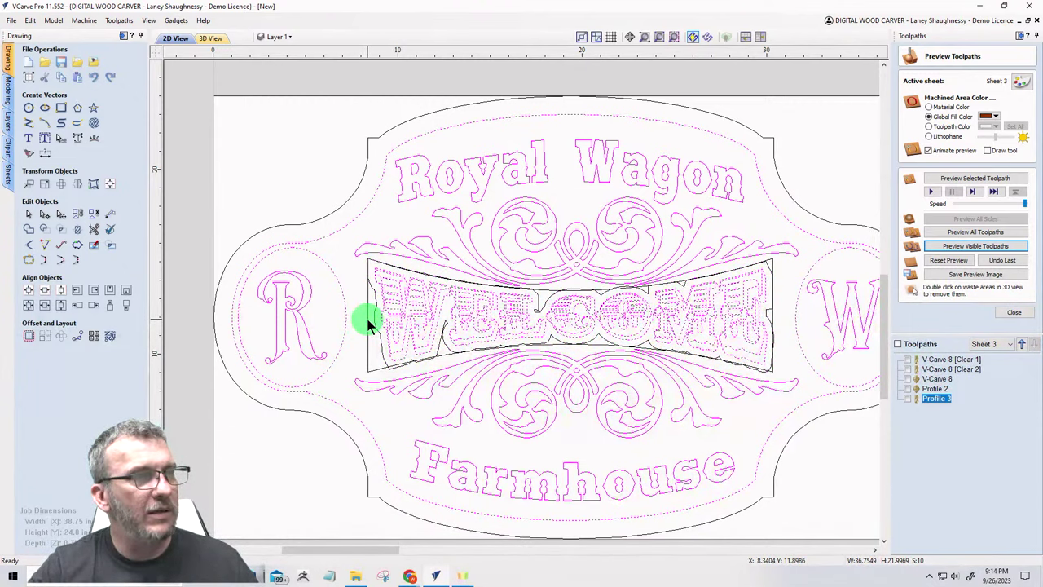
{"action": "left_click", "coordinate": [366, 319]}
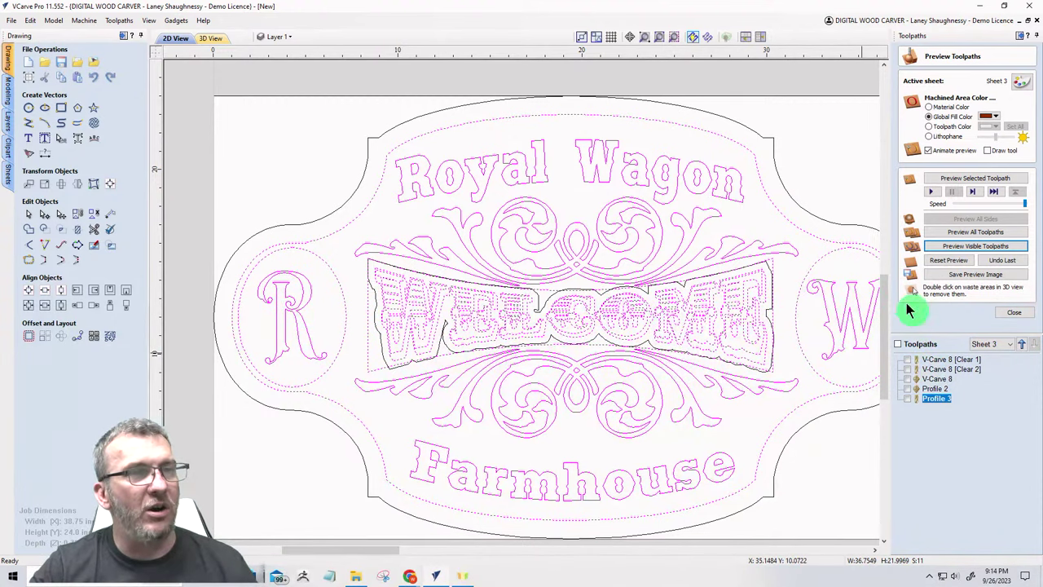
{"action": "scroll", "coordinate": [643, 284], "scroll_direction": "down", "scroll_amount": 2}
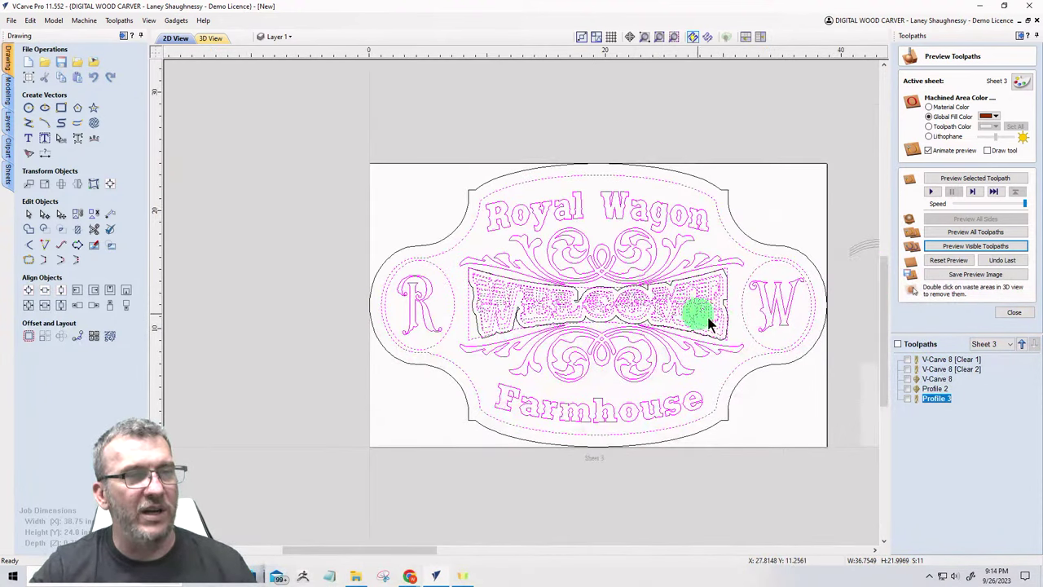
{"action": "scroll", "coordinate": [748, 332], "scroll_direction": "up", "scroll_amount": 1}
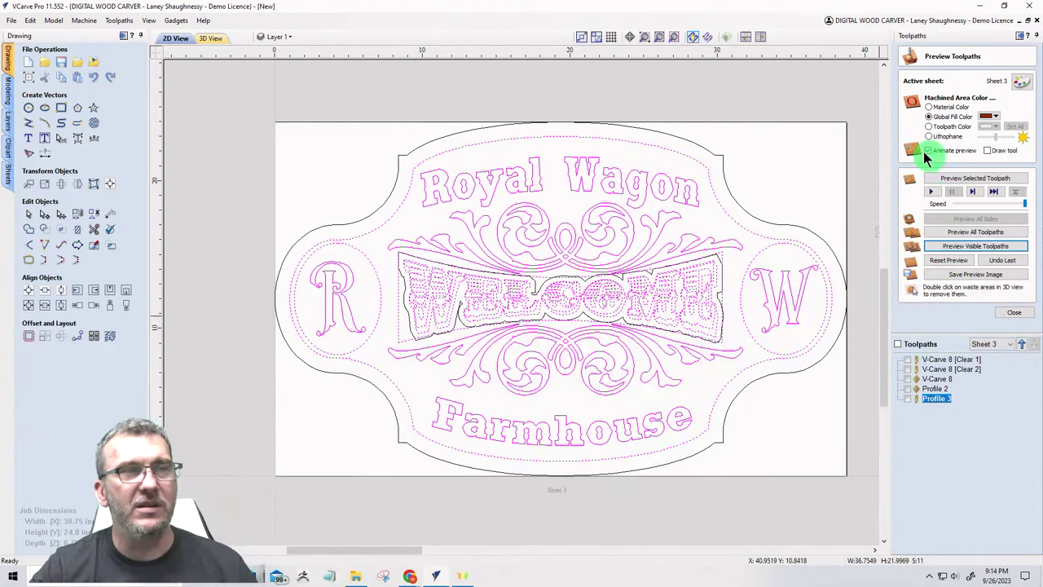
{"action": "left_click", "coordinate": [1010, 310]}
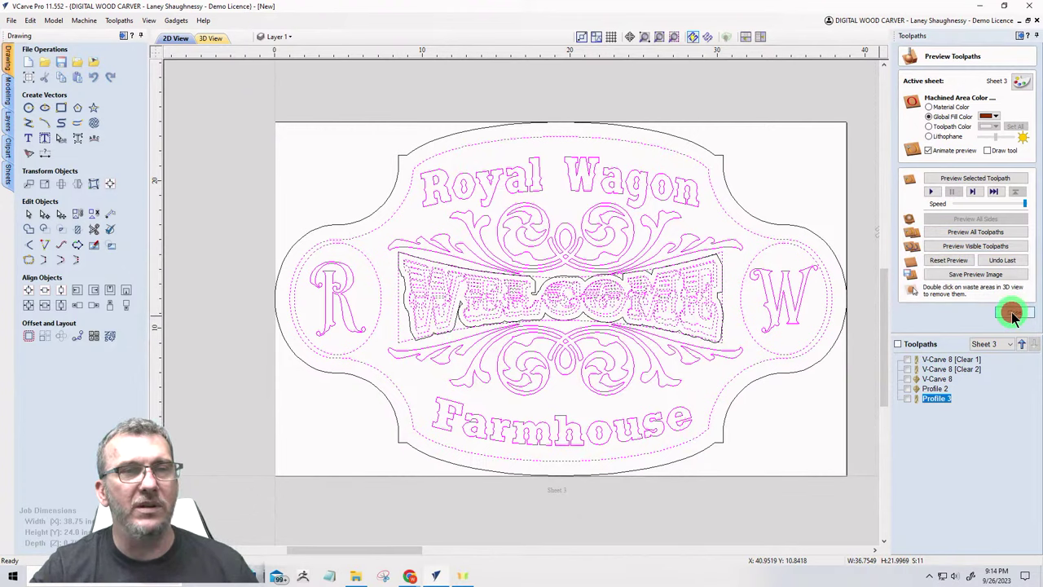
{"action": "left_click", "coordinate": [911, 145]}
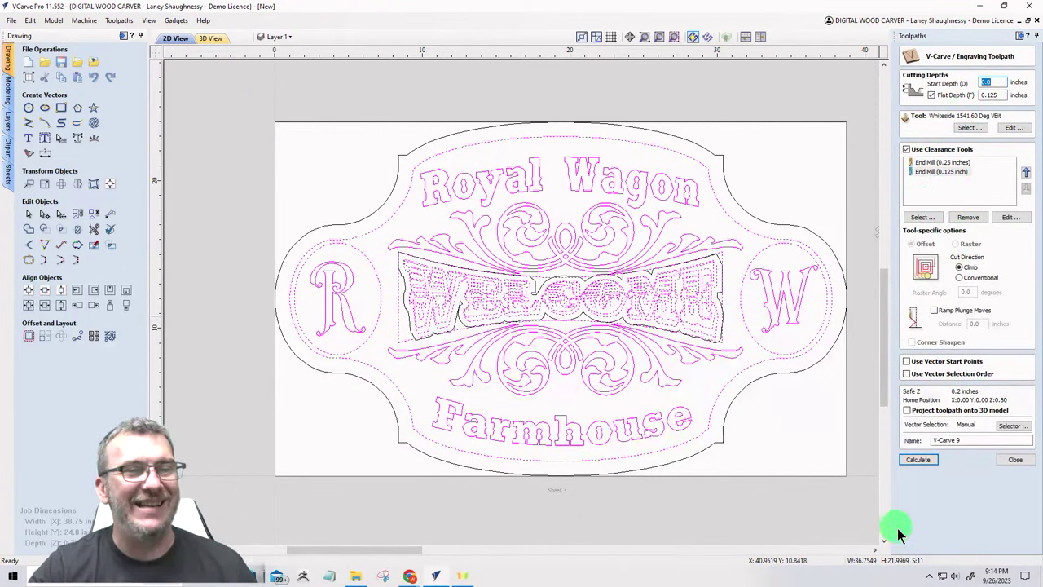
Step: Calculate V-Carve 9, reset the preview and simulate all visible toolpaths
{"action": "left_click", "coordinate": [918, 460]}
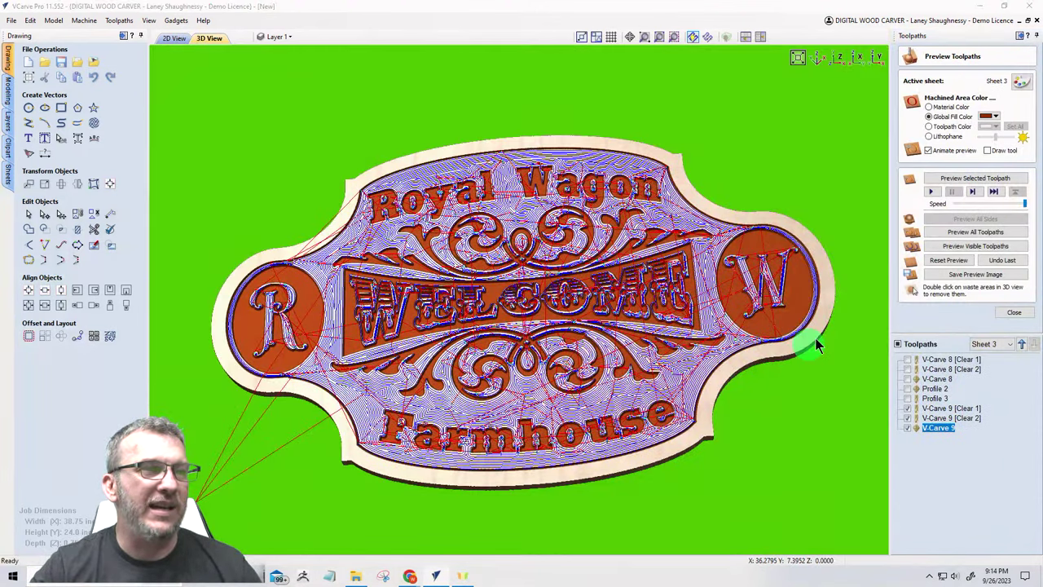
{"action": "left_click", "coordinate": [953, 261]}
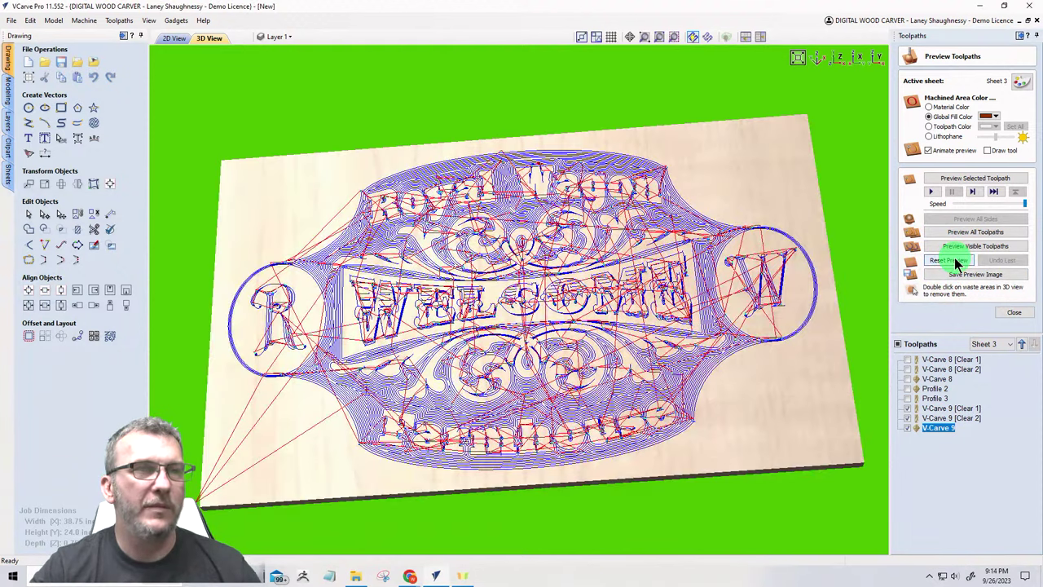
{"action": "left_click", "coordinate": [955, 244]}
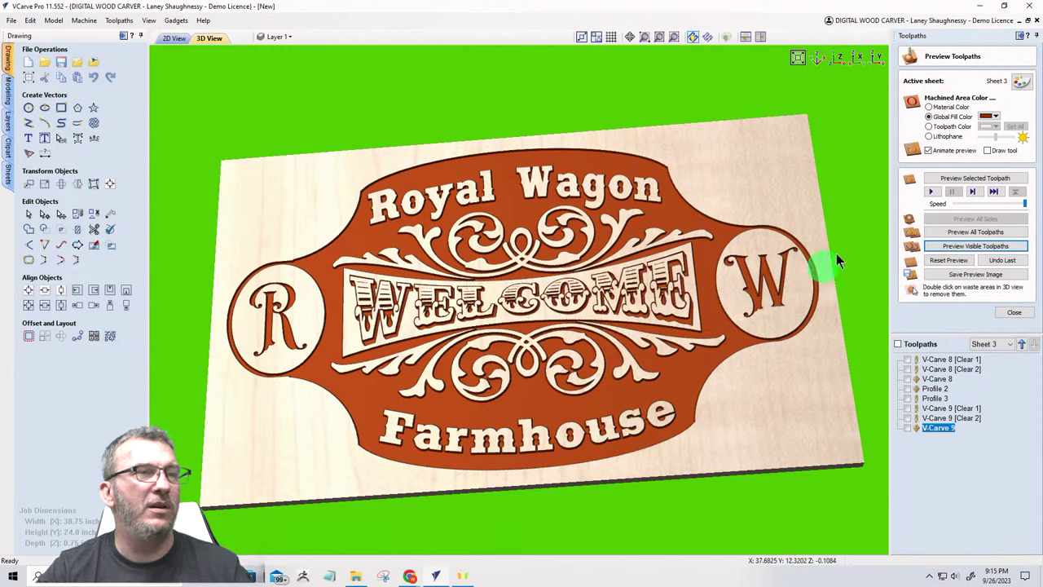
{"action": "left_click", "coordinate": [929, 107]}
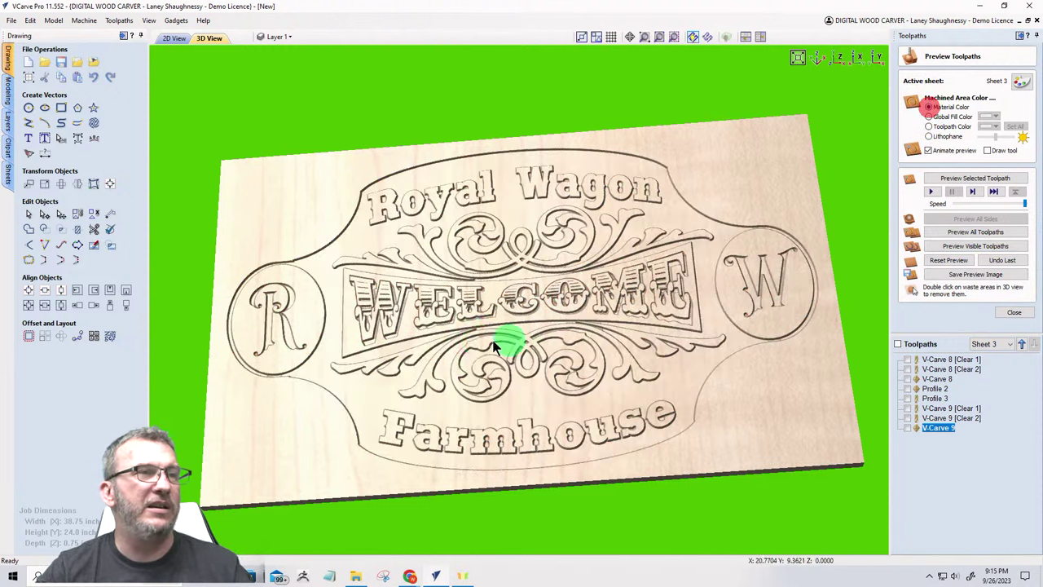
{"action": "scroll", "coordinate": [477, 342], "scroll_direction": "up", "scroll_amount": 5}
{"action": "left_click_drag", "start_coordinate": [477, 367], "coordinate": [547, 260]}
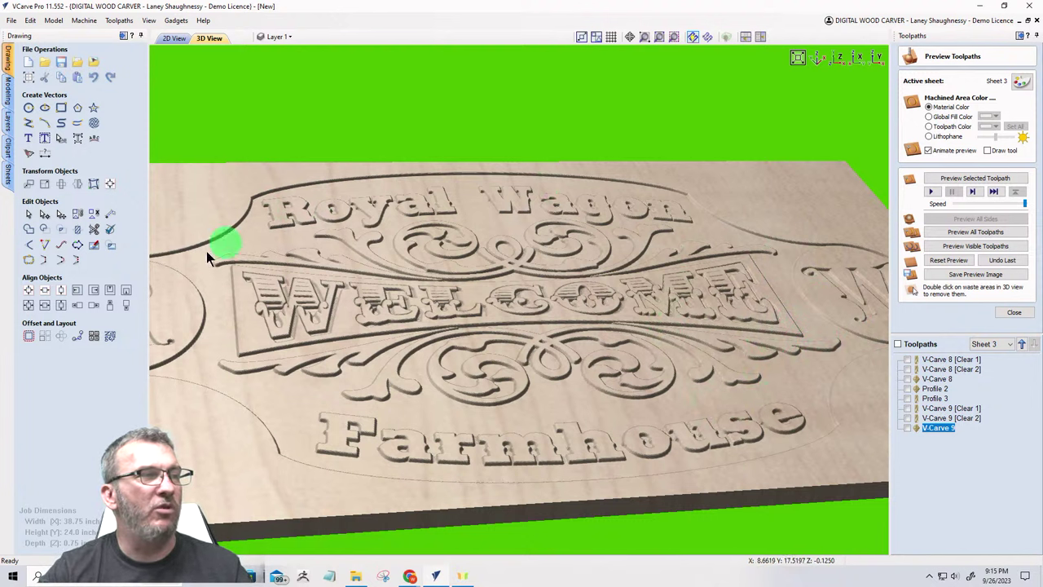
{"action": "scroll", "coordinate": [505, 309], "scroll_direction": "down", "scroll_amount": 2}
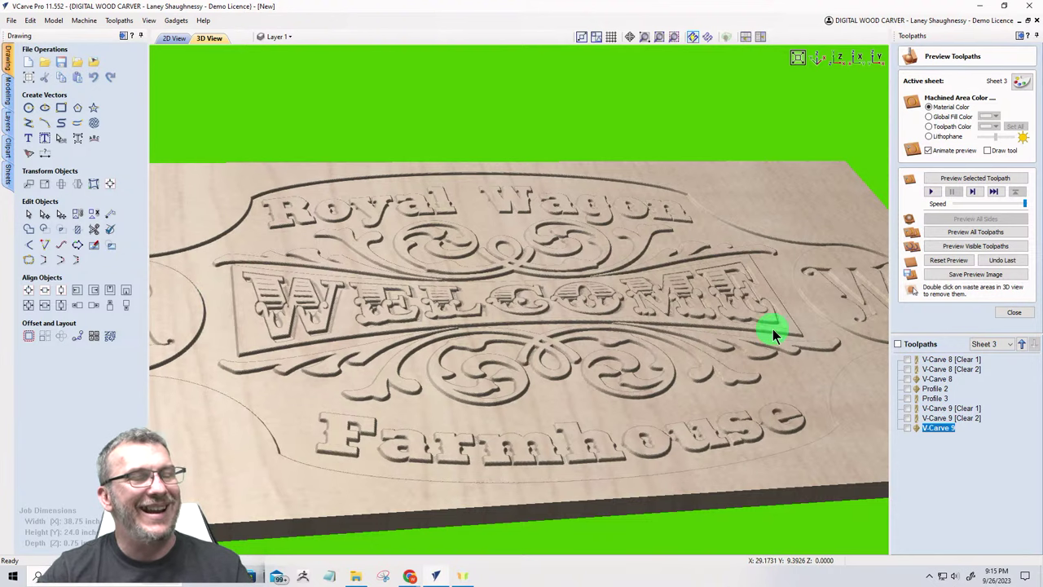
{"action": "left_click_drag", "start_coordinate": [768, 326], "coordinate": [525, 338]}
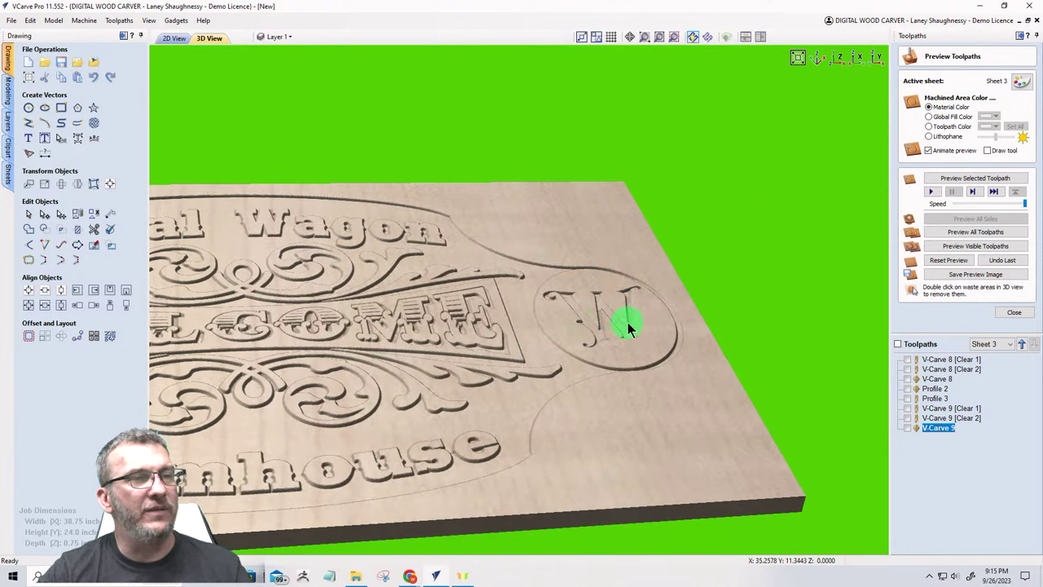
{"action": "left_click_drag", "start_coordinate": [700, 298], "coordinate": [840, 272]}
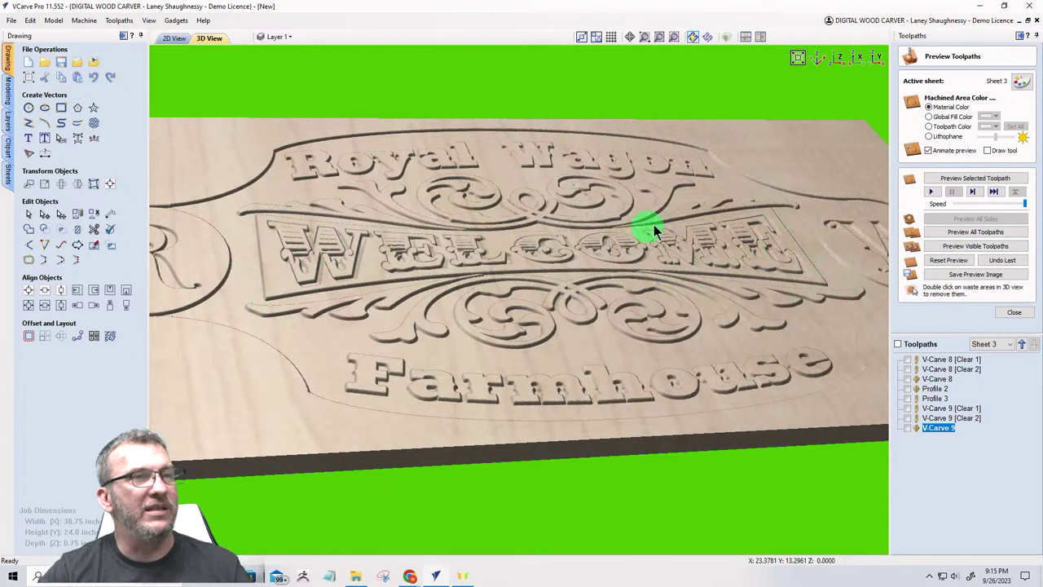
{"action": "left_click_drag", "start_coordinate": [673, 326], "coordinate": [834, 377]}
{"action": "left_click", "coordinate": [928, 116]}
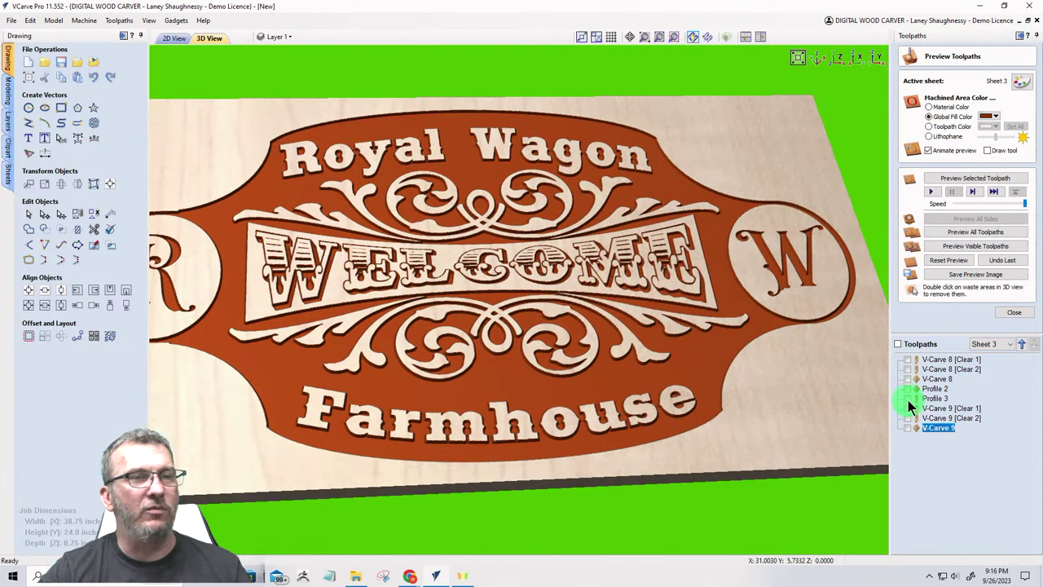
Step: Simulate with Profile 3 included and remove the lower-right, top-left and lower-left waste strips
{"action": "left_click", "coordinate": [907, 398]}
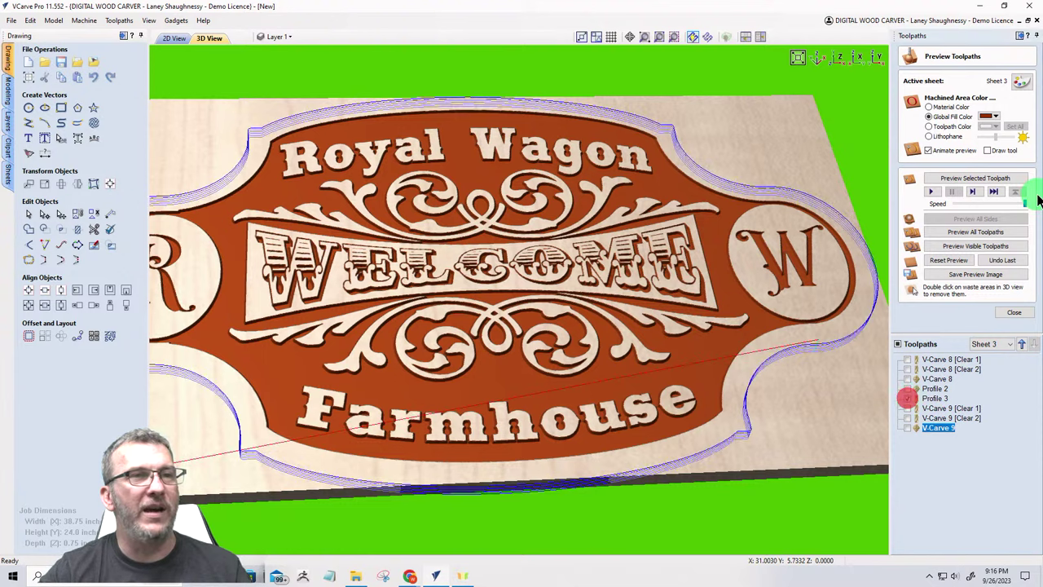
{"action": "left_click", "coordinate": [971, 244]}
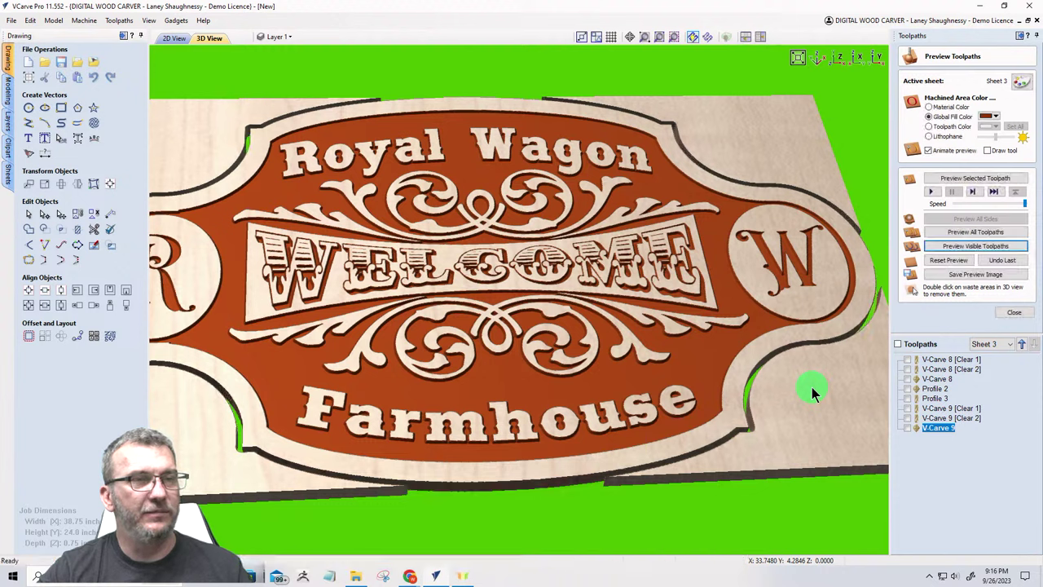
{"action": "double_click", "coordinate": [811, 389]}
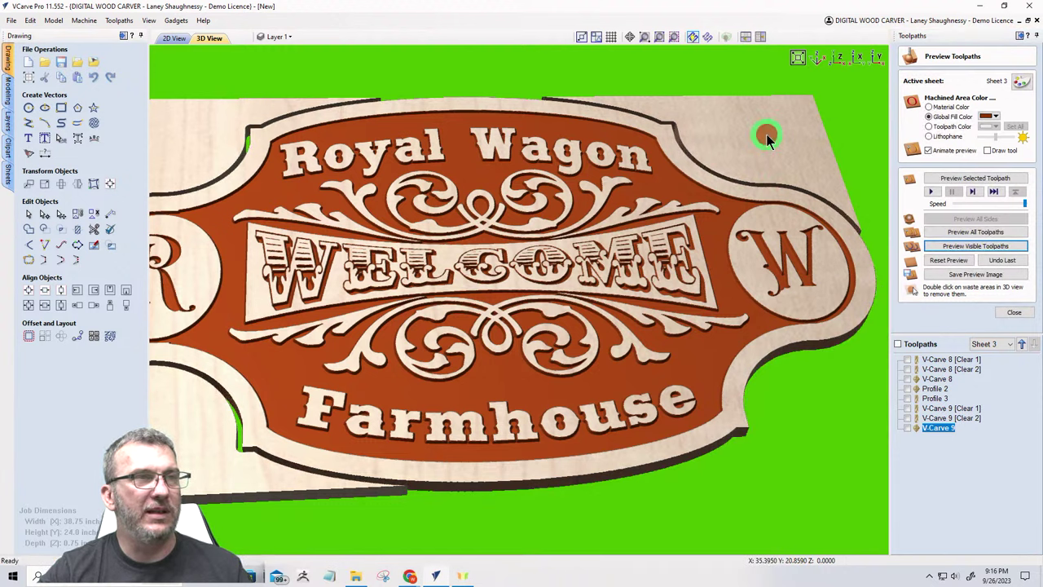
{"action": "double_click", "coordinate": [186, 132]}
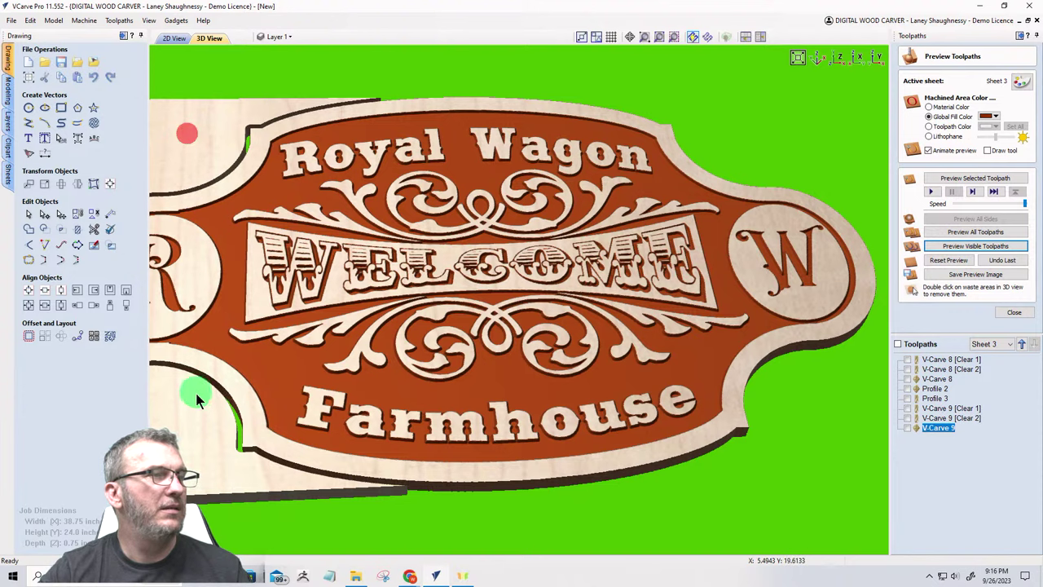
{"action": "double_click", "coordinate": [188, 419]}
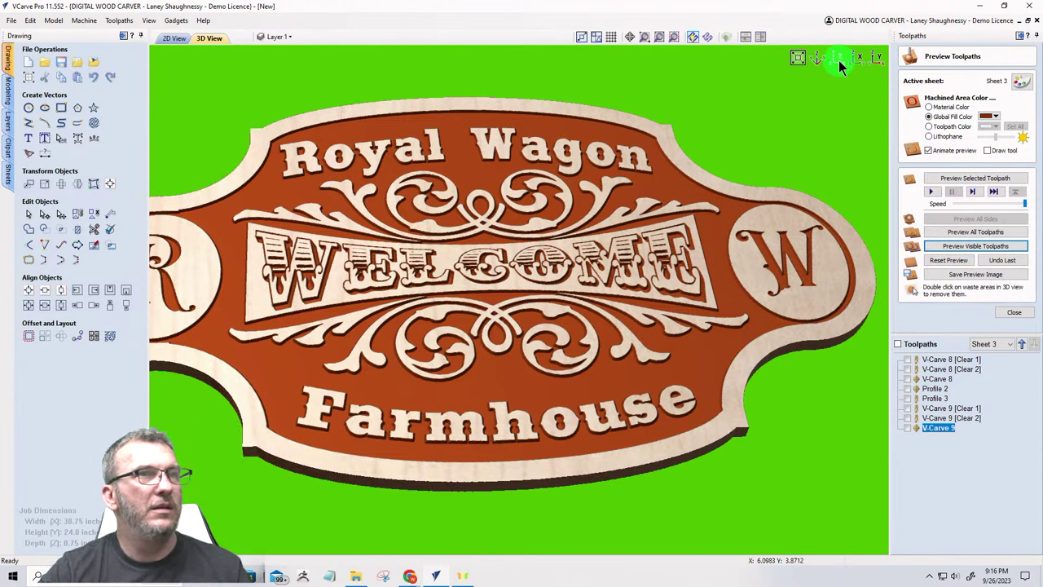
Step: View the freed sign from above, then tilt and zoom to see it in 3D
{"action": "left_click", "coordinate": [838, 60]}
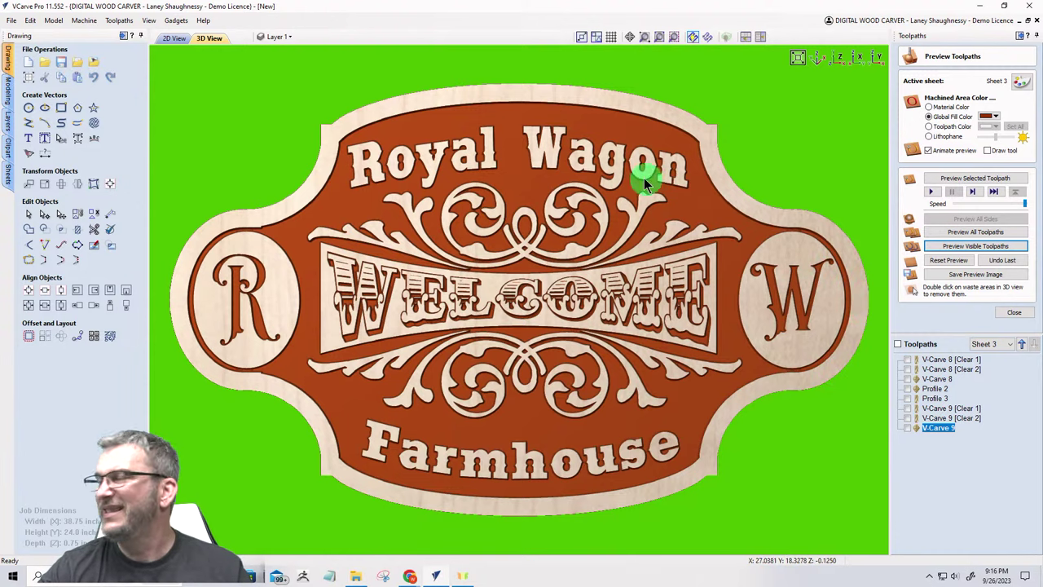
{"action": "left_click_drag", "start_coordinate": [756, 111], "coordinate": [687, 203]}
{"action": "scroll", "coordinate": [515, 357], "scroll_direction": "up", "scroll_amount": 2}
{"action": "scroll", "coordinate": [516, 357], "scroll_direction": "up", "scroll_amount": 1}
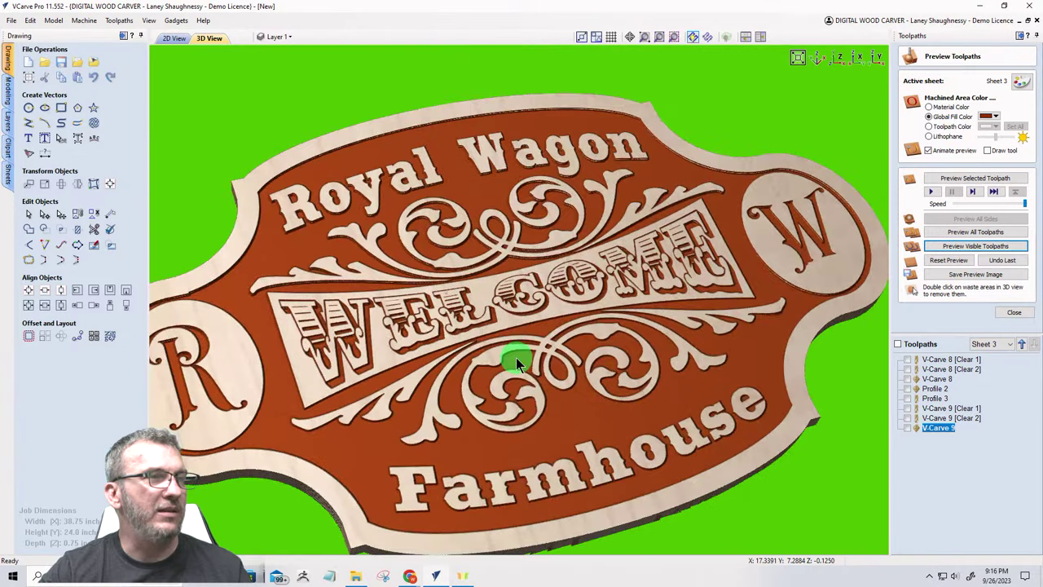
{"action": "scroll", "coordinate": [516, 357], "scroll_direction": "down", "scroll_amount": 2}
{"action": "scroll", "coordinate": [516, 358], "scroll_direction": "up", "scroll_amount": 2}
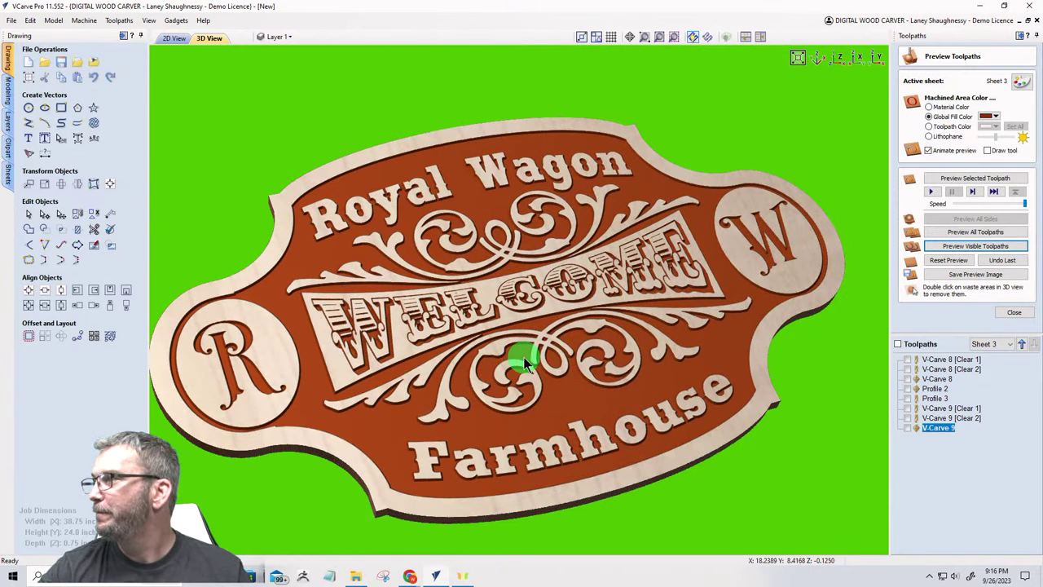
{"action": "left_click_drag", "start_coordinate": [523, 356], "coordinate": [348, 162]}
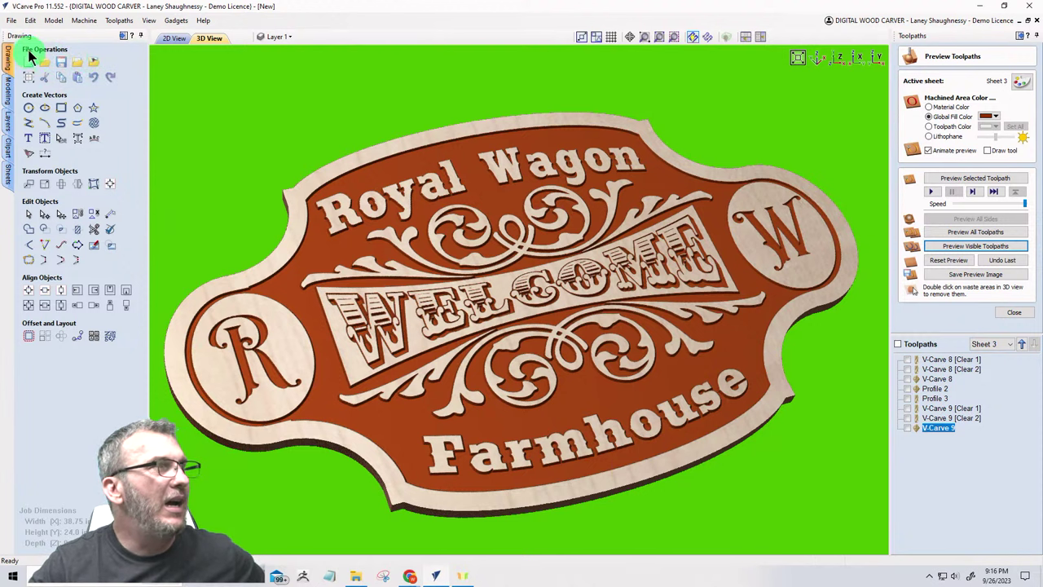
Step: In Options, keep a Solid shaded background and set both background colours to 197;181;158
{"action": "left_click", "coordinate": [30, 21]}
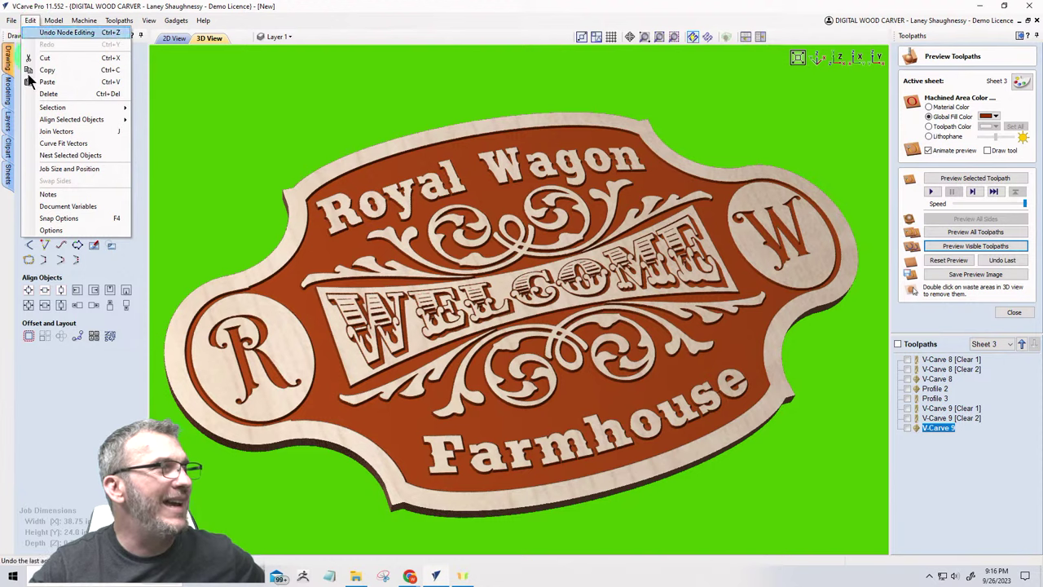
{"action": "left_click", "coordinate": [49, 230]}
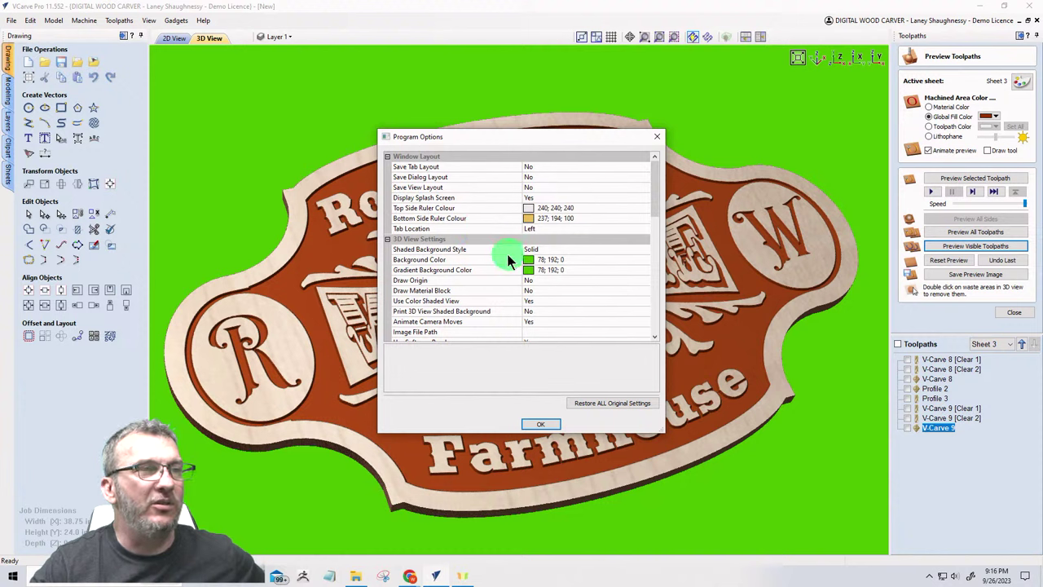
{"action": "left_click", "coordinate": [549, 249]}
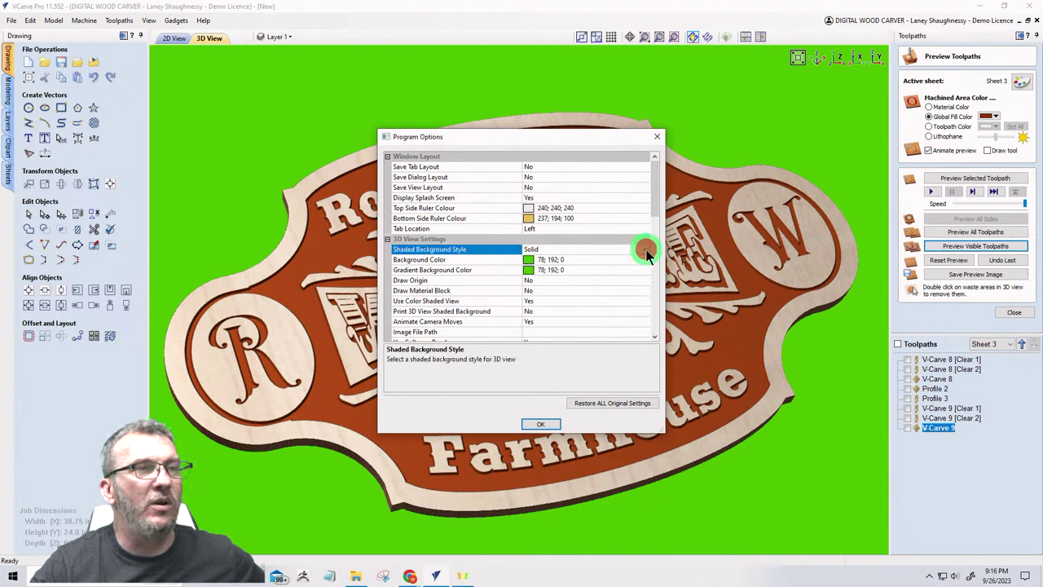
{"action": "left_click", "coordinate": [644, 249]}
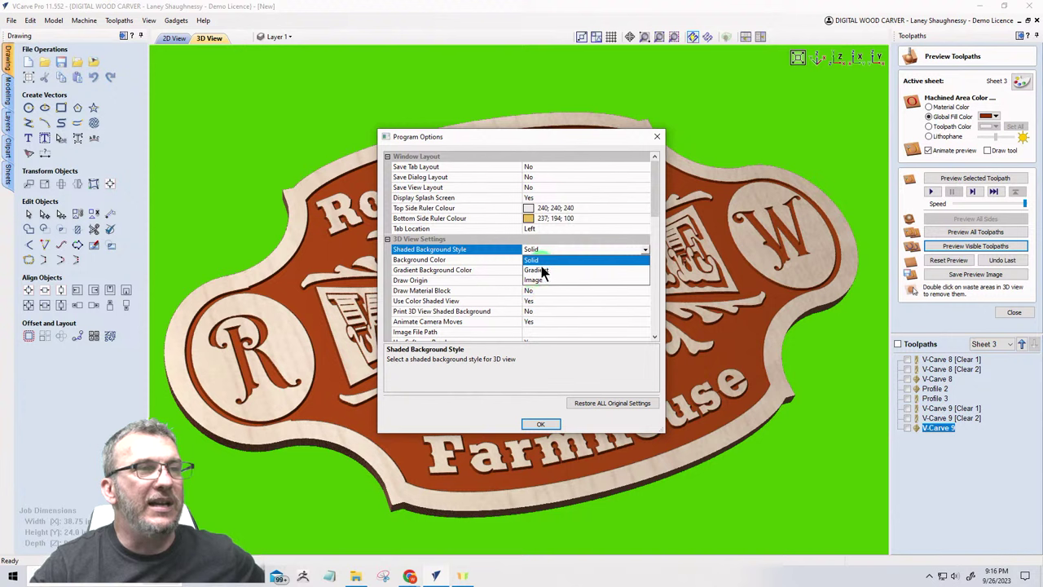
{"action": "left_click", "coordinate": [531, 260]}
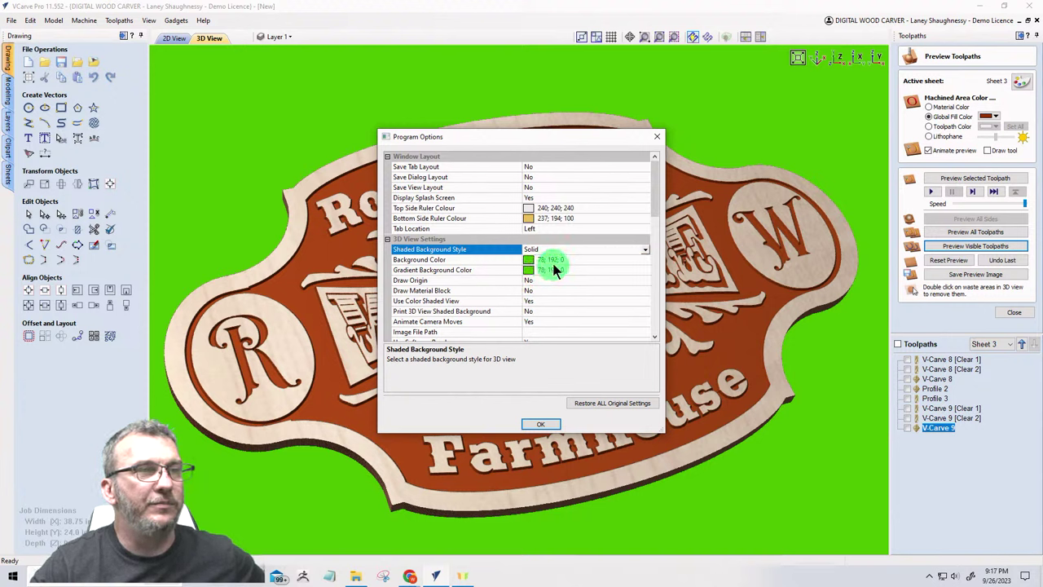
{"action": "left_click", "coordinate": [546, 260]}
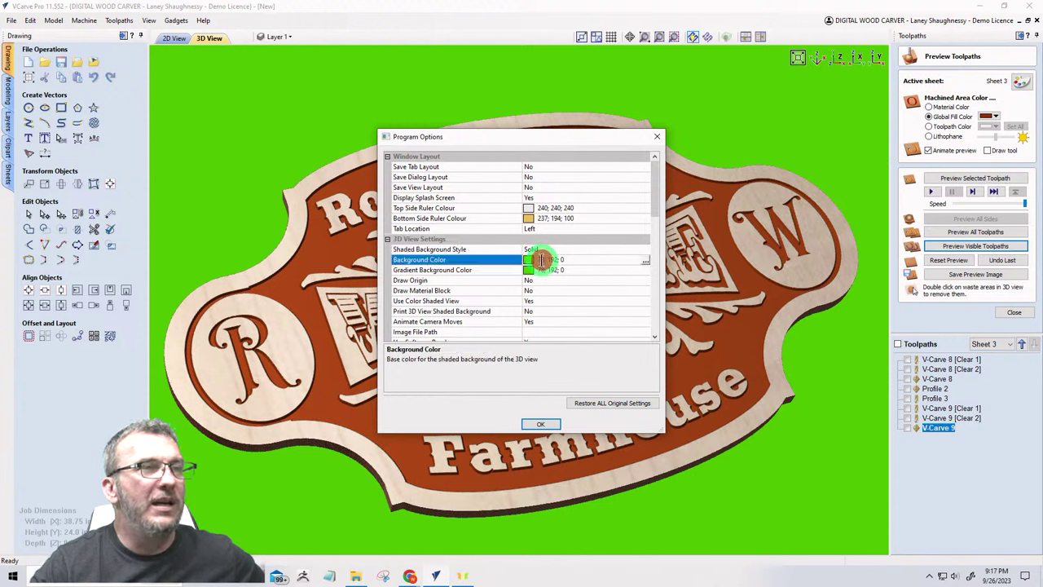
{"action": "left_click_drag", "start_coordinate": [567, 259], "coordinate": [472, 294]}
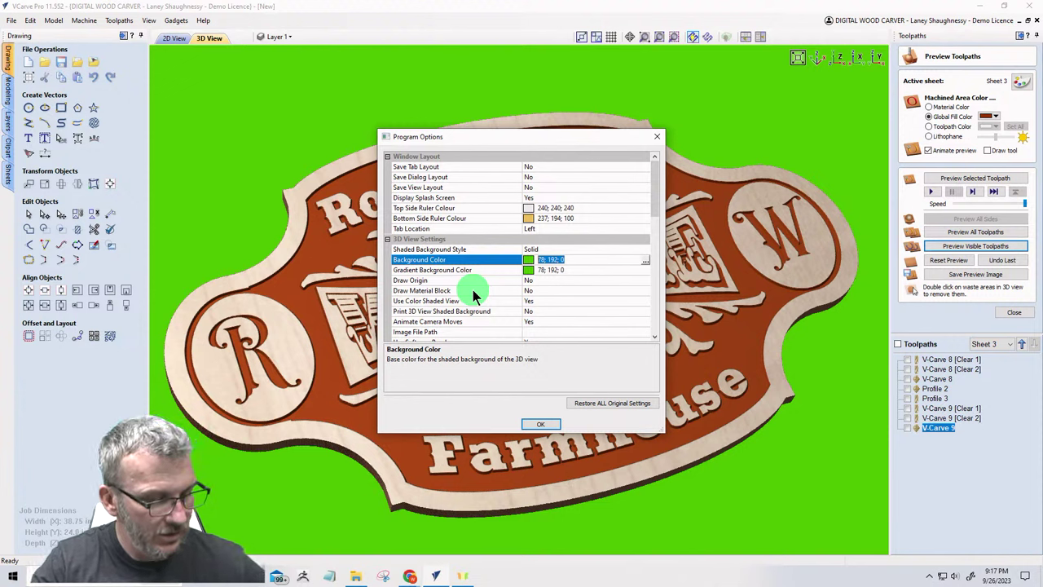
{"action": "type", "text": "197;181;158"}
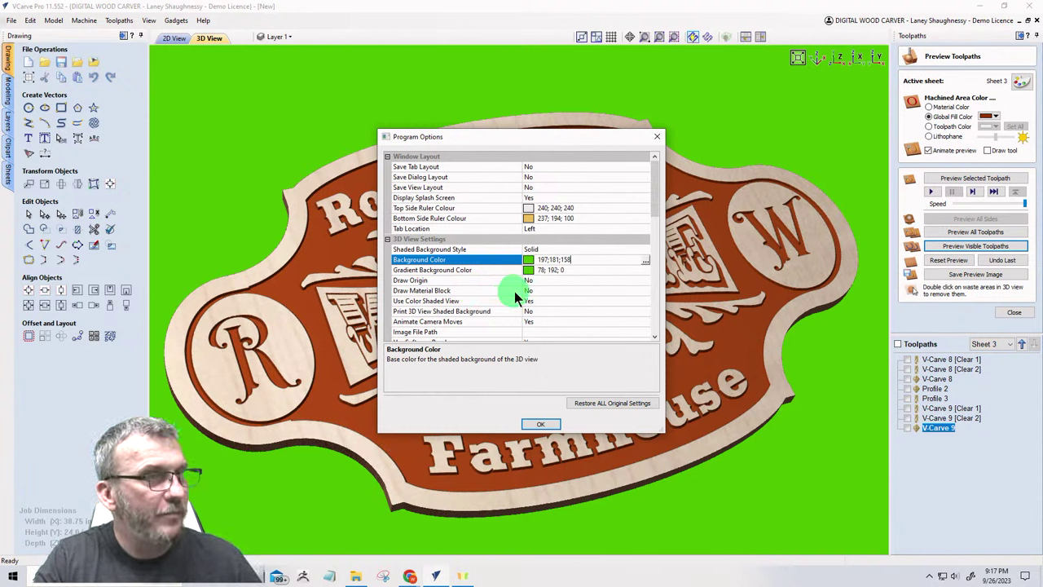
{"action": "left_click", "coordinate": [547, 270]}
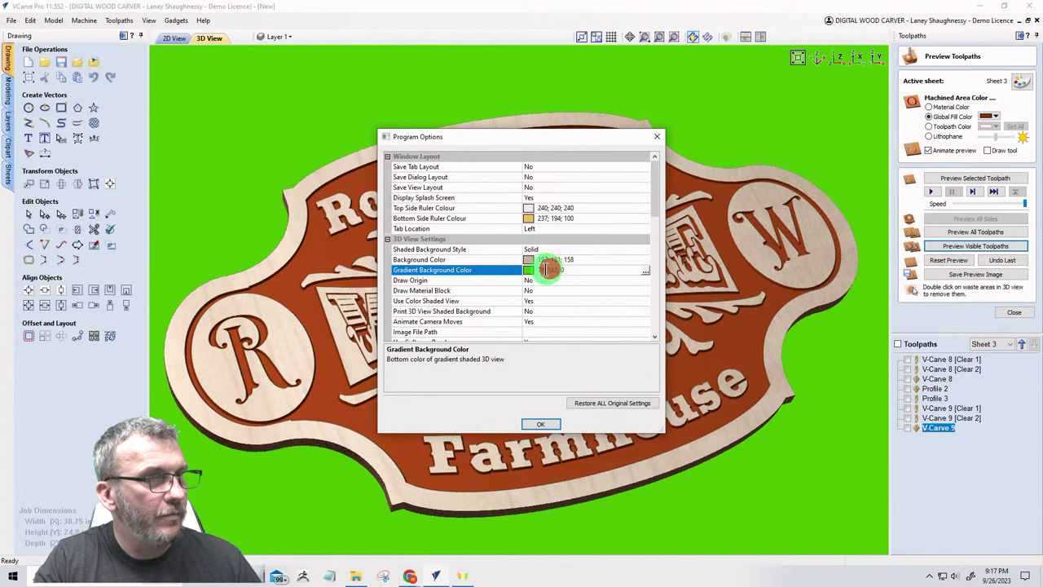
{"action": "double_click", "coordinate": [534, 269]}
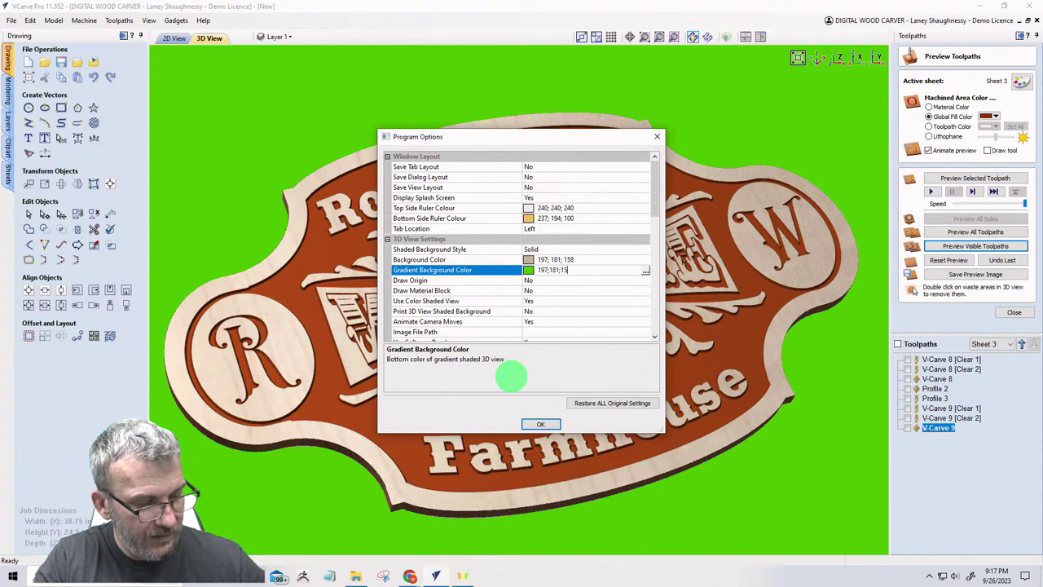
{"action": "left_click", "coordinate": [585, 270]}
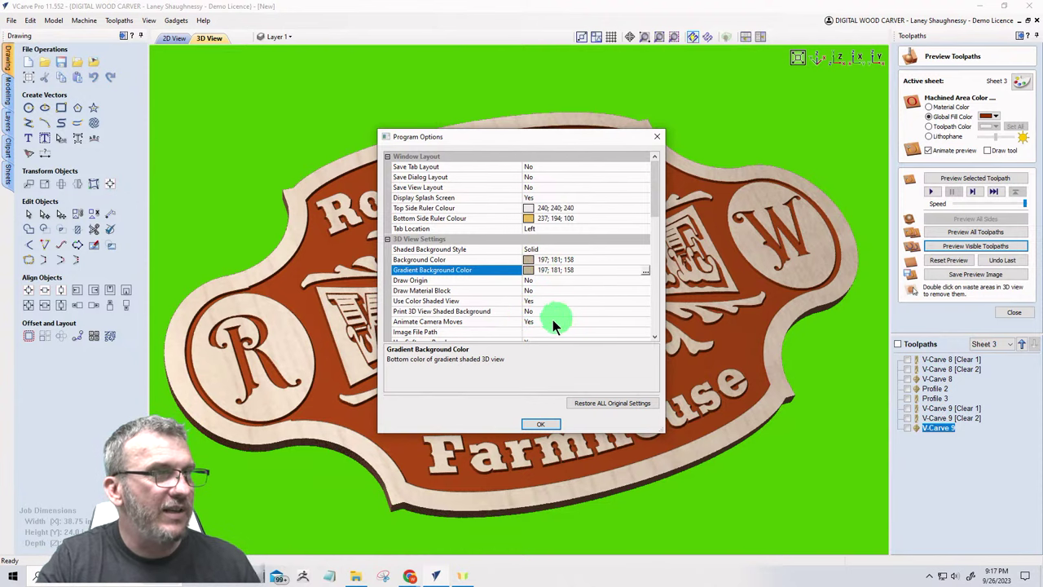
{"action": "left_click", "coordinate": [531, 424]}
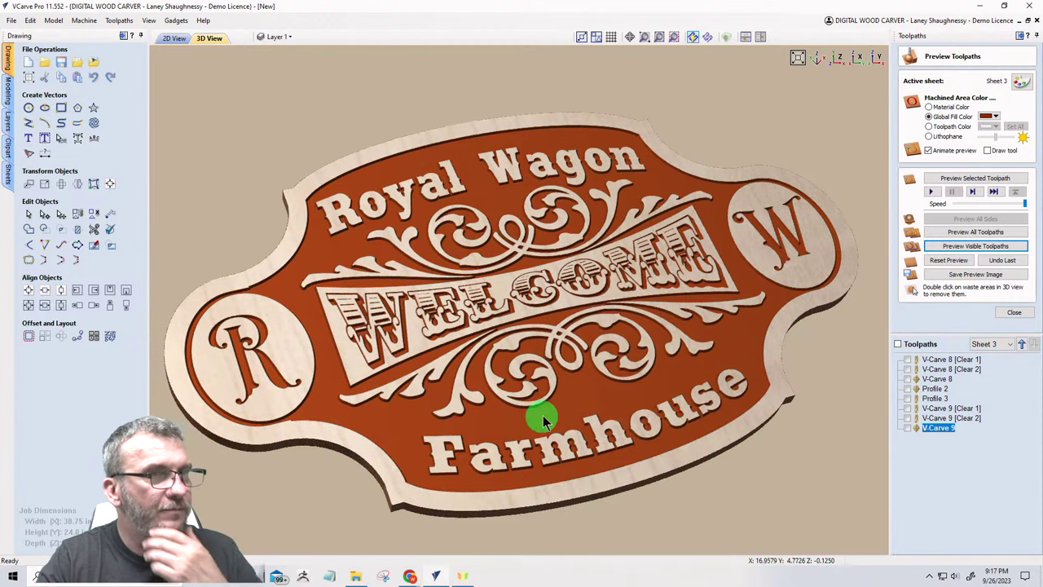
{"action": "left_click_drag", "start_coordinate": [538, 260], "coordinate": [566, 307]}
{"action": "scroll", "coordinate": [535, 281], "scroll_direction": "down", "scroll_amount": 2}
{"action": "scroll", "coordinate": [566, 307], "scroll_direction": "up", "scroll_amount": 3}
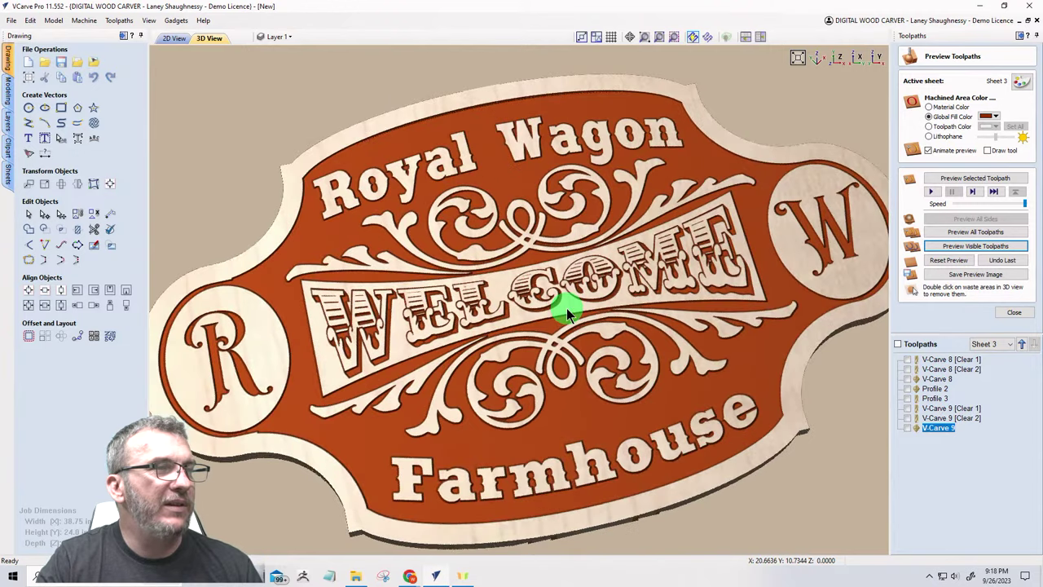
{"action": "left_click", "coordinate": [167, 40]}
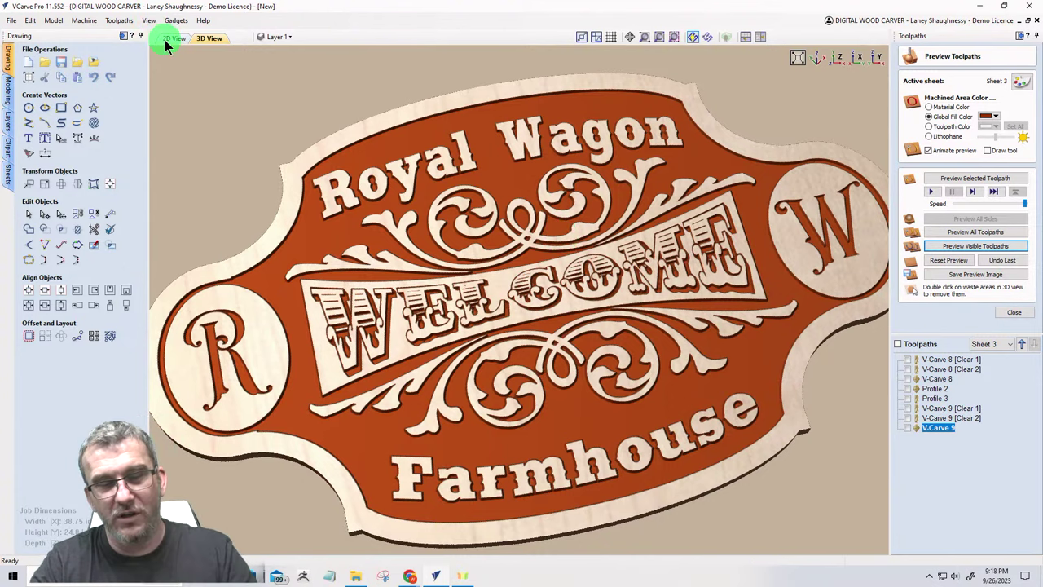
Step: Return to the 2D vector view and try selecting the WELCOME outline and the whole sign
{"action": "left_click", "coordinate": [173, 39]}
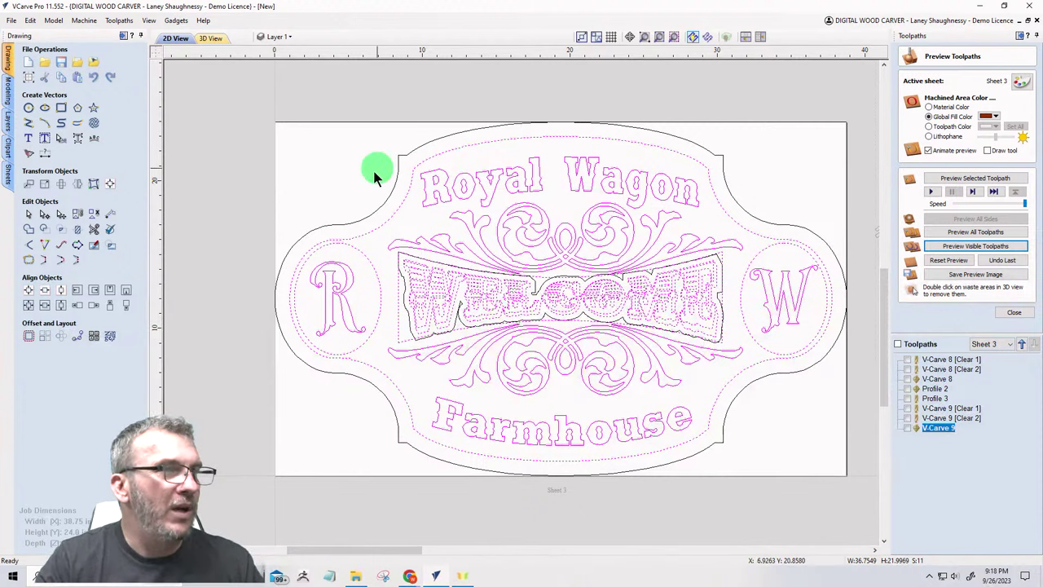
{"action": "scroll", "coordinate": [487, 312], "scroll_direction": "up", "scroll_amount": 3}
{"action": "scroll", "coordinate": [303, 294], "scroll_direction": "down", "scroll_amount": 2}
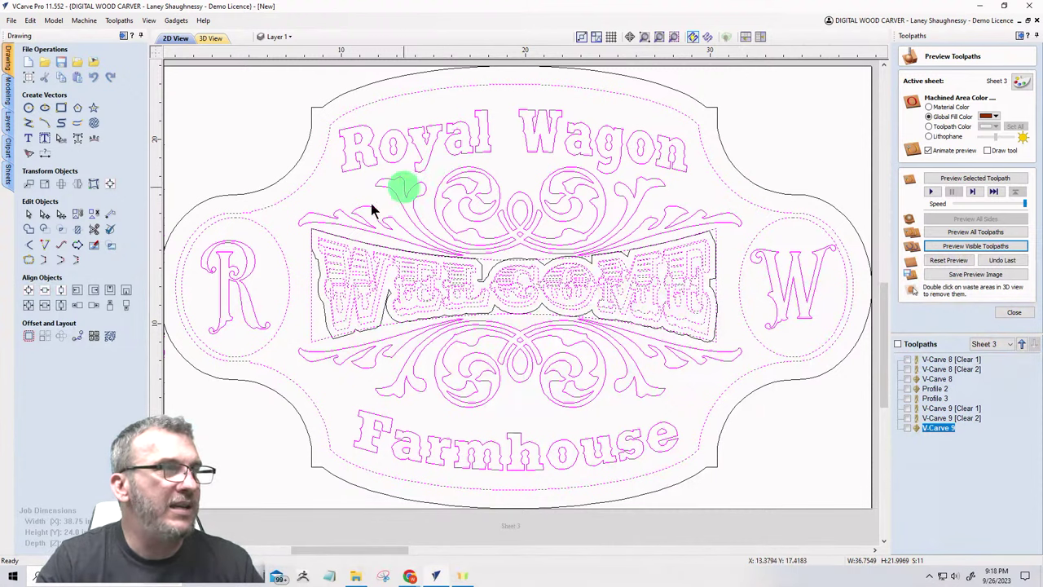
{"action": "scroll", "coordinate": [275, 261], "scroll_direction": "down", "scroll_amount": 1}
{"action": "scroll", "coordinate": [217, 289], "scroll_direction": "up", "scroll_amount": 4}
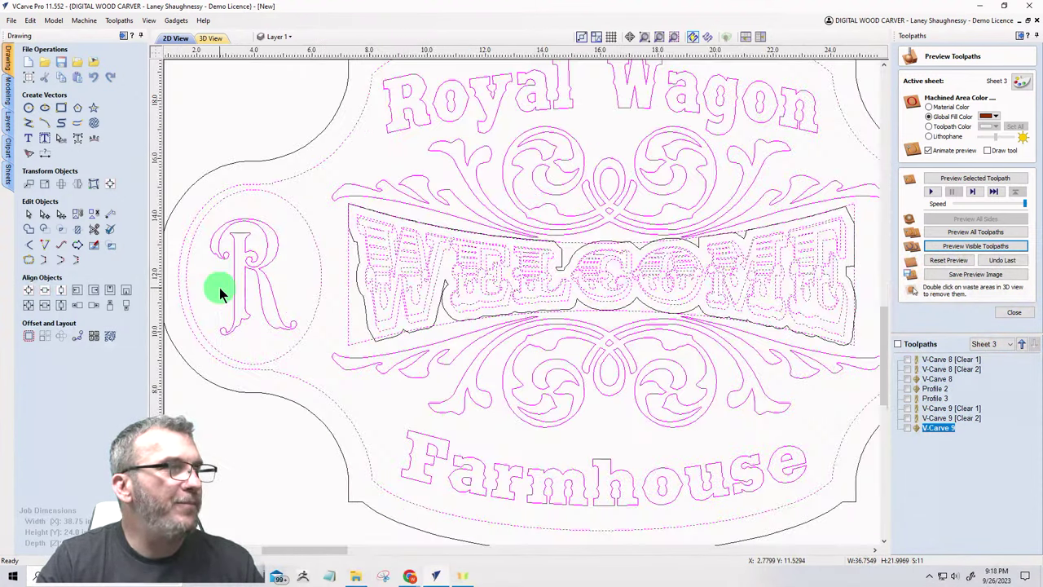
{"action": "scroll", "coordinate": [394, 276], "scroll_direction": "down", "scroll_amount": 2}
{"action": "scroll", "coordinate": [387, 269], "scroll_direction": "up", "scroll_amount": 1}
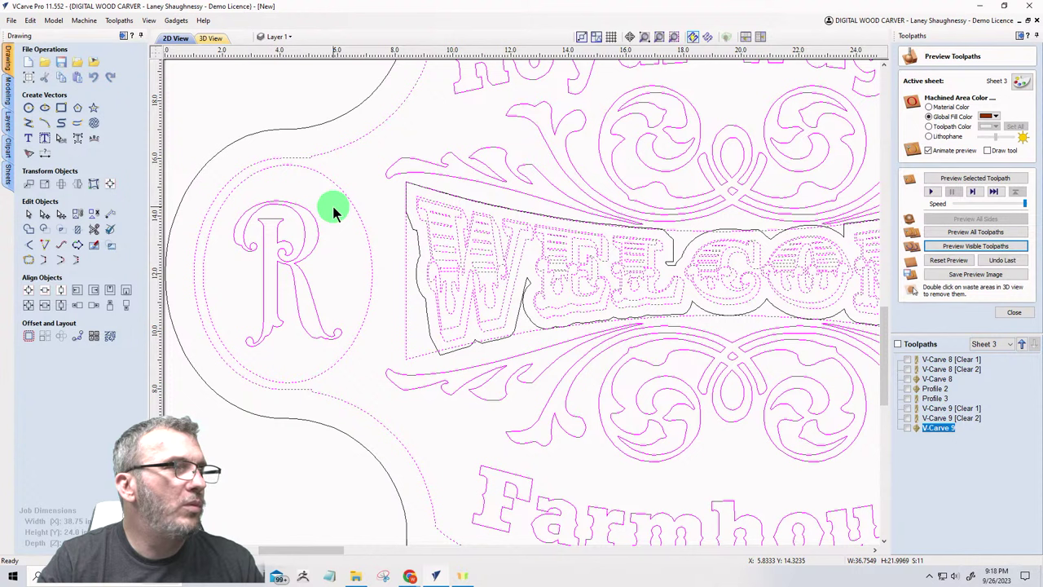
{"action": "scroll", "coordinate": [323, 207], "scroll_direction": "down", "scroll_amount": 1}
{"action": "left_click", "coordinate": [371, 202]}
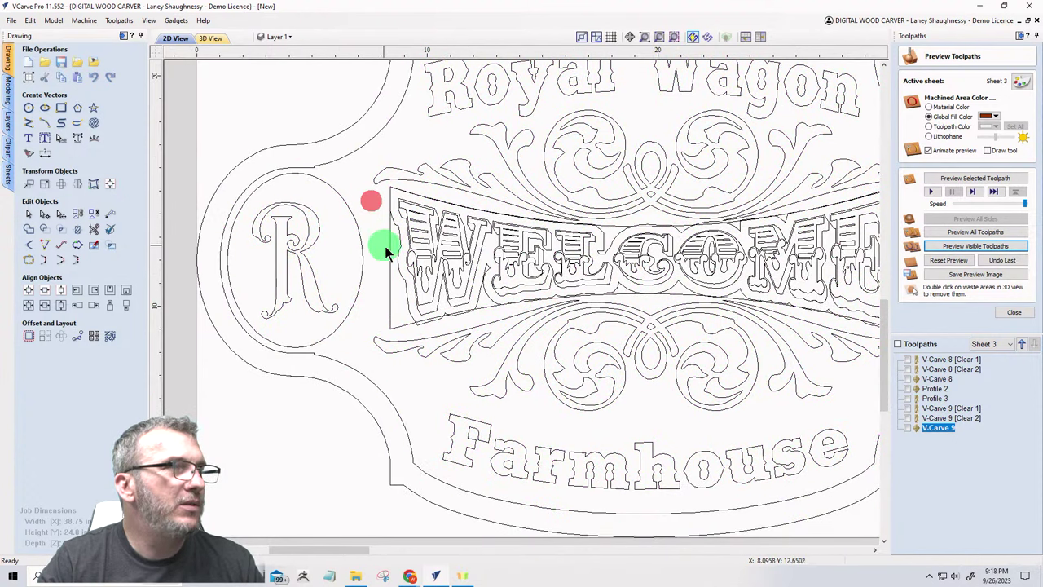
{"action": "left_click", "coordinate": [388, 246]}
{"action": "scroll", "coordinate": [326, 236], "scroll_direction": "down", "scroll_amount": 3}
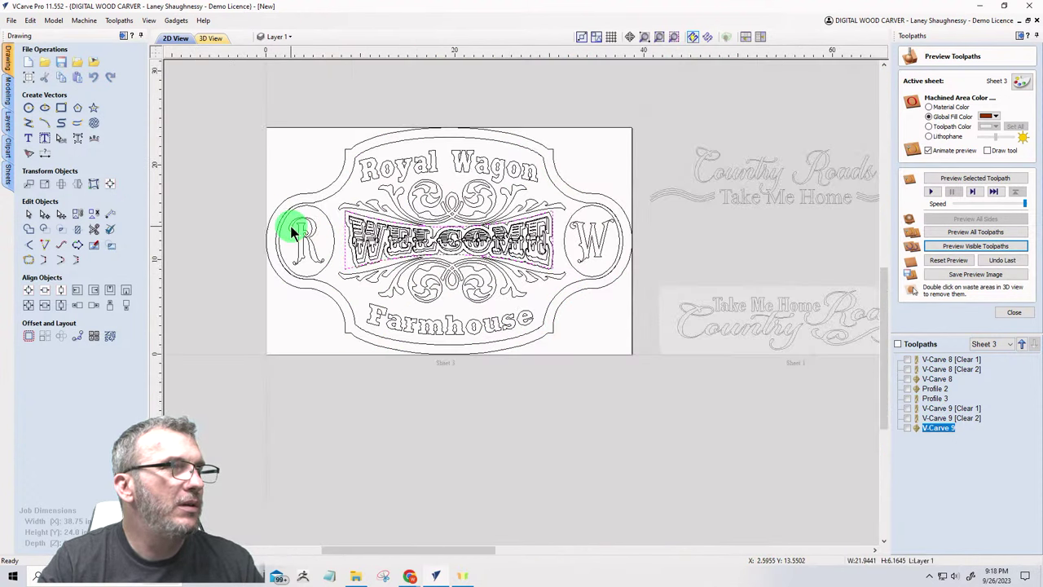
{"action": "left_click_drag", "start_coordinate": [279, 149], "coordinate": [624, 345]}
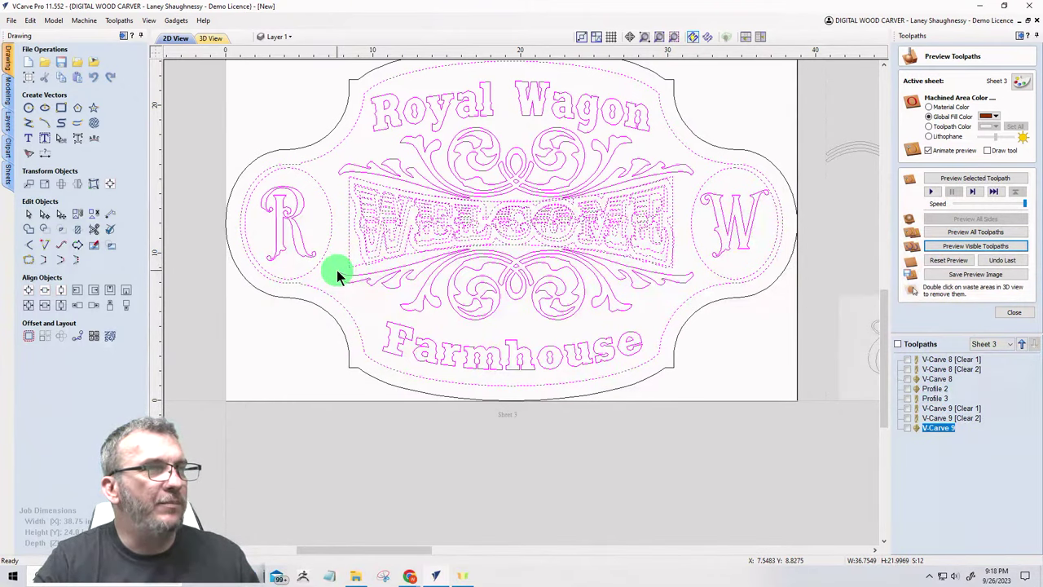
Step: Select just the R and W medallion circles and bring up the Offset settings
{"action": "left_click", "coordinate": [310, 224]}
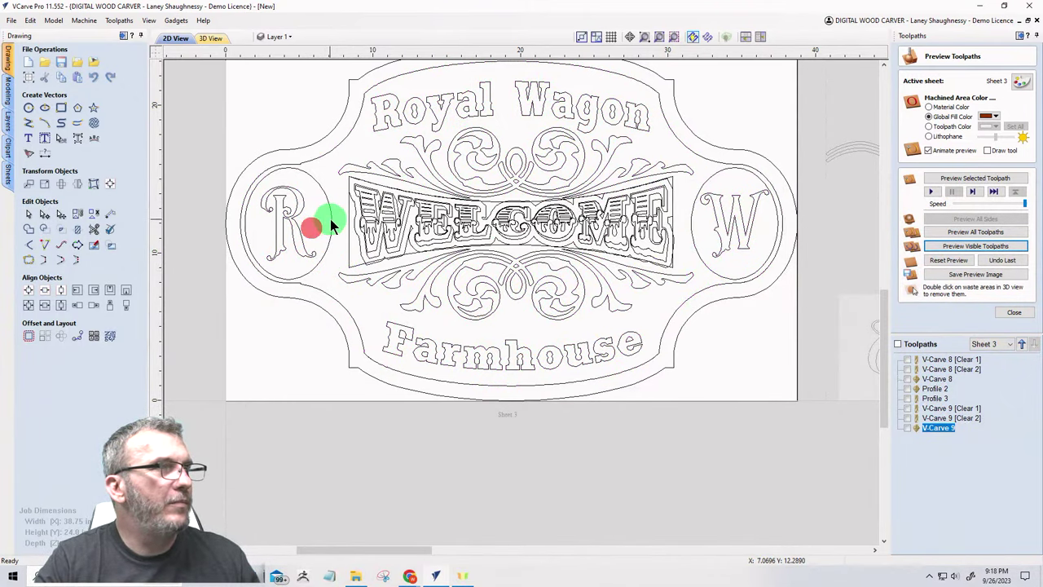
{"action": "left_click", "coordinate": [331, 223]}
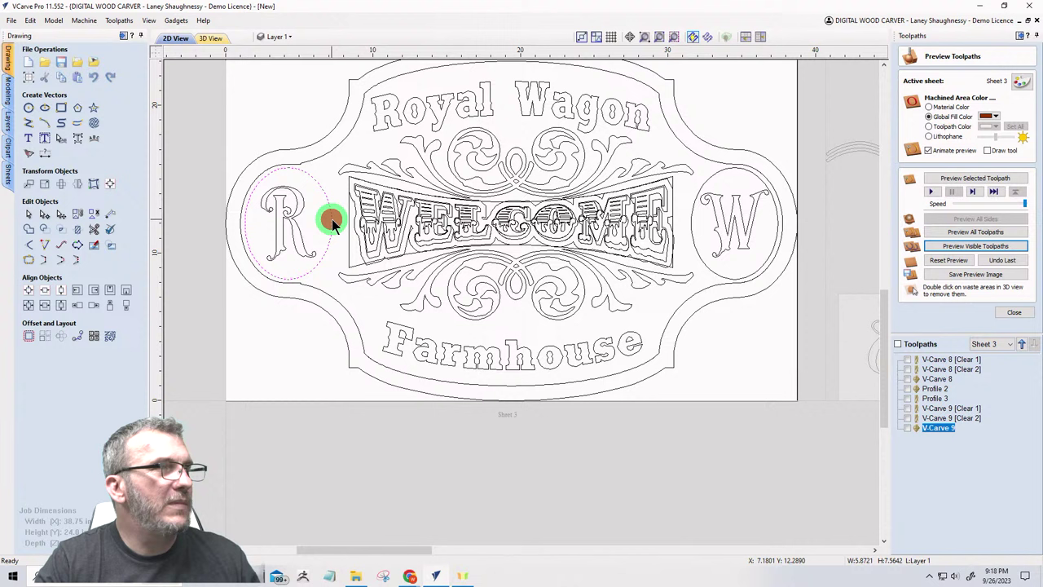
{"action": "left_click", "coordinate": [691, 236], "text": "shift"}
{"action": "left_click", "coordinate": [29, 336]}
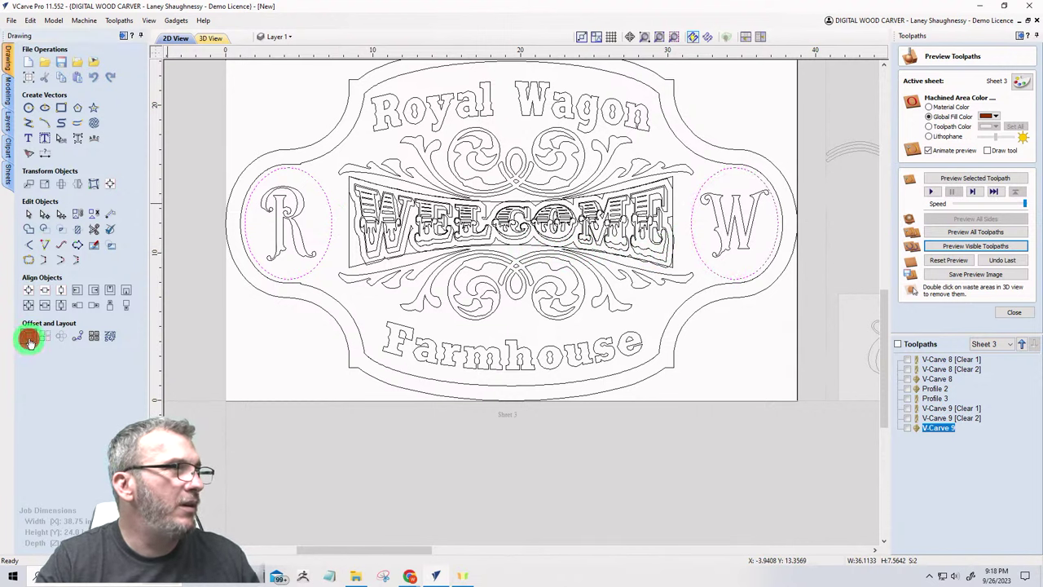
{"action": "left_click", "coordinate": [55, 100]}
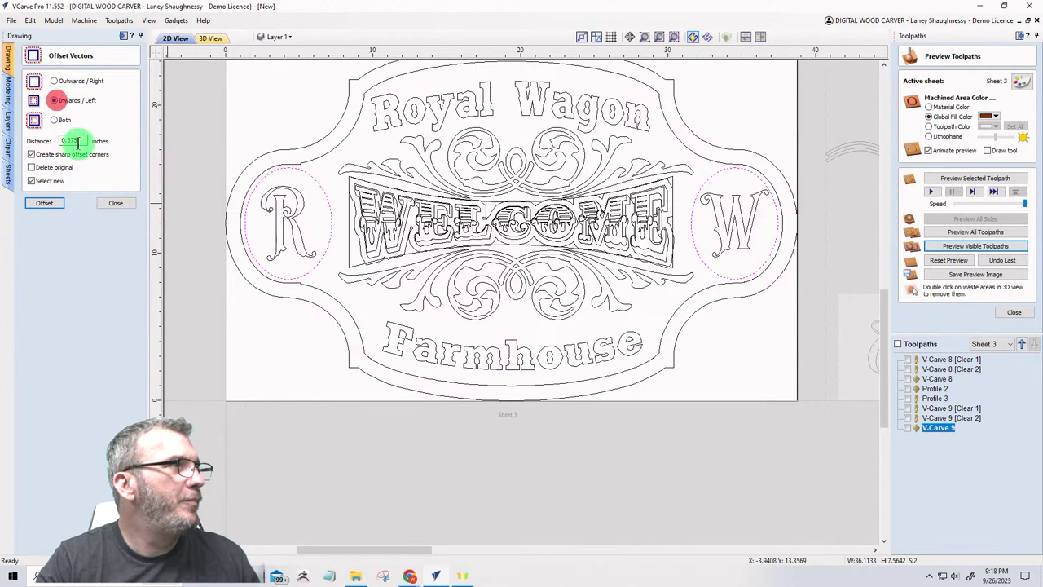
{"action": "scroll", "coordinate": [260, 216], "scroll_direction": "up", "scroll_amount": 3}
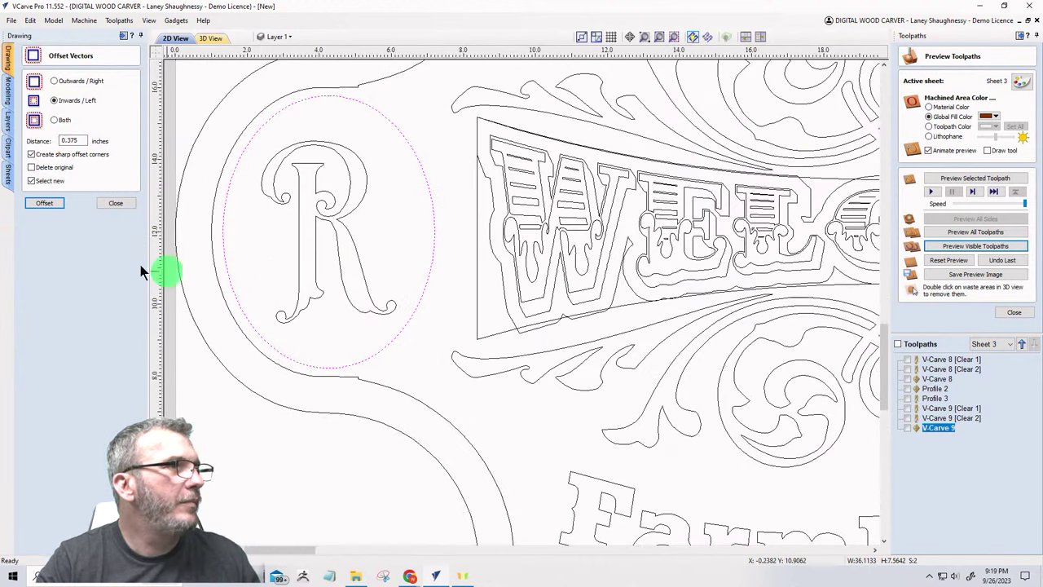
{"action": "left_click", "coordinate": [44, 207]}
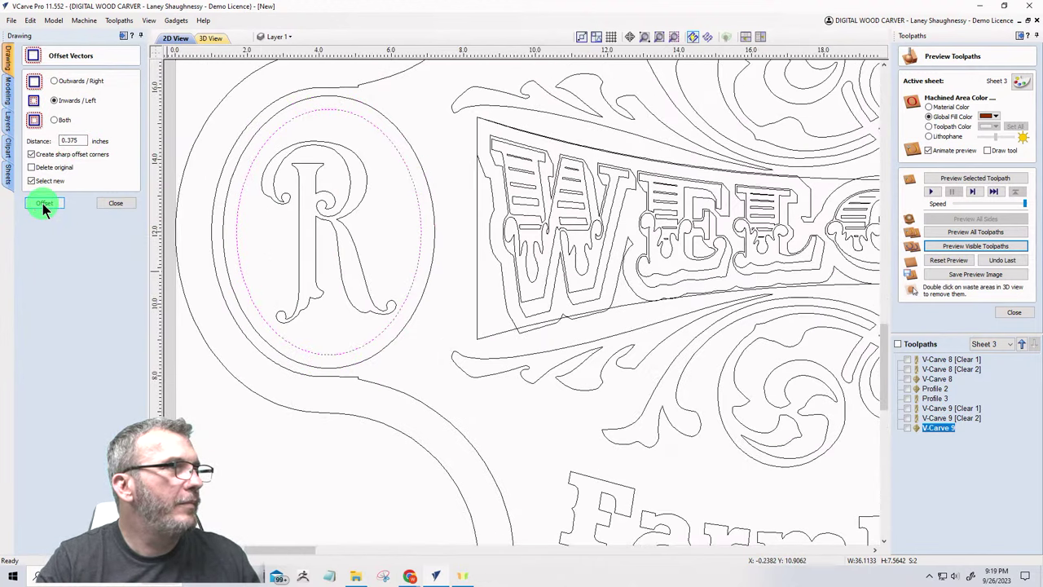
{"action": "scroll", "coordinate": [181, 257], "scroll_direction": "down", "scroll_amount": 3}
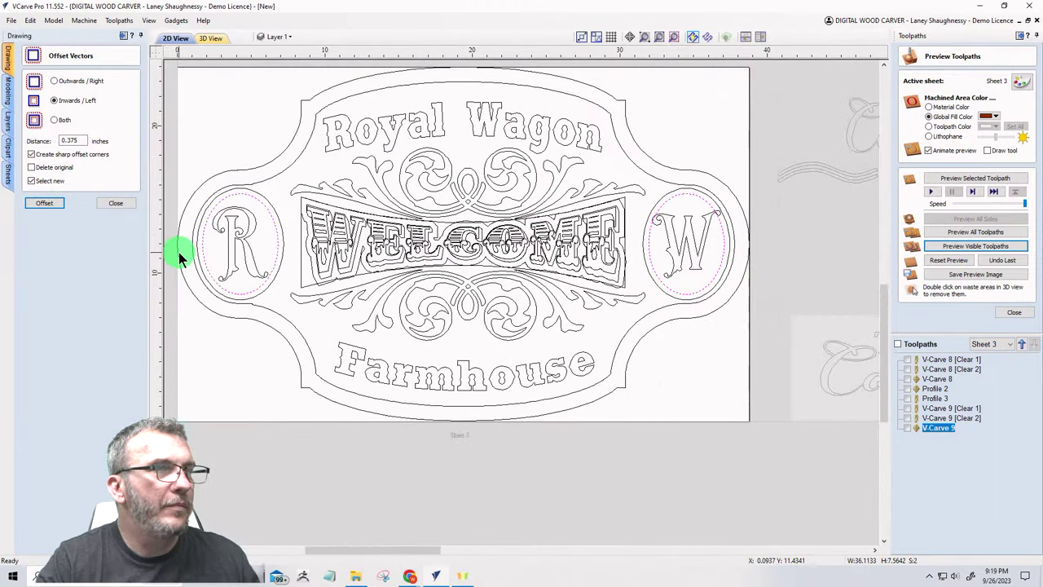
{"action": "key", "text": "ctrl+z"}
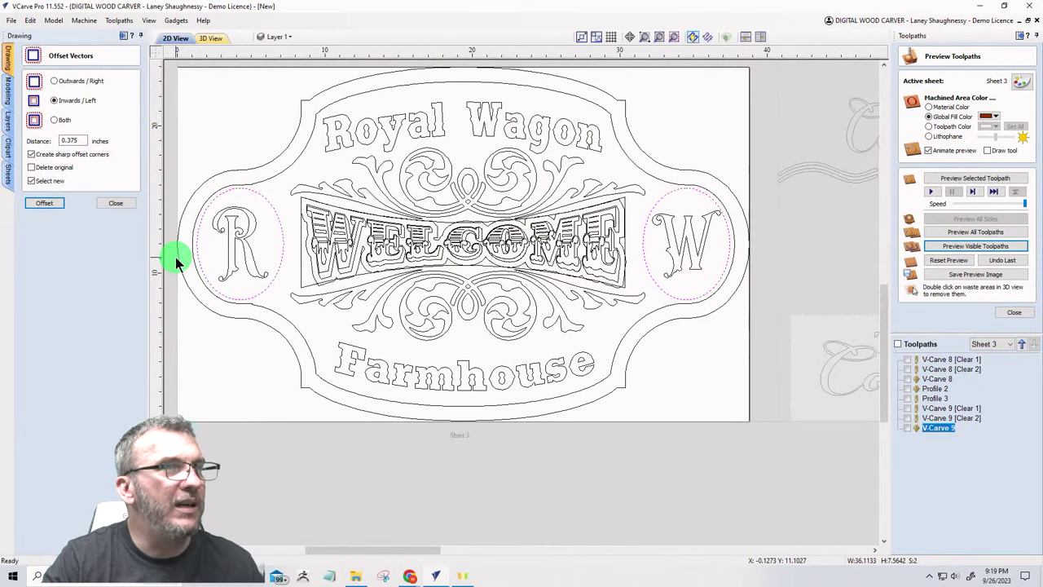
{"action": "scroll", "coordinate": [738, 216], "scroll_direction": "up", "scroll_amount": 5}
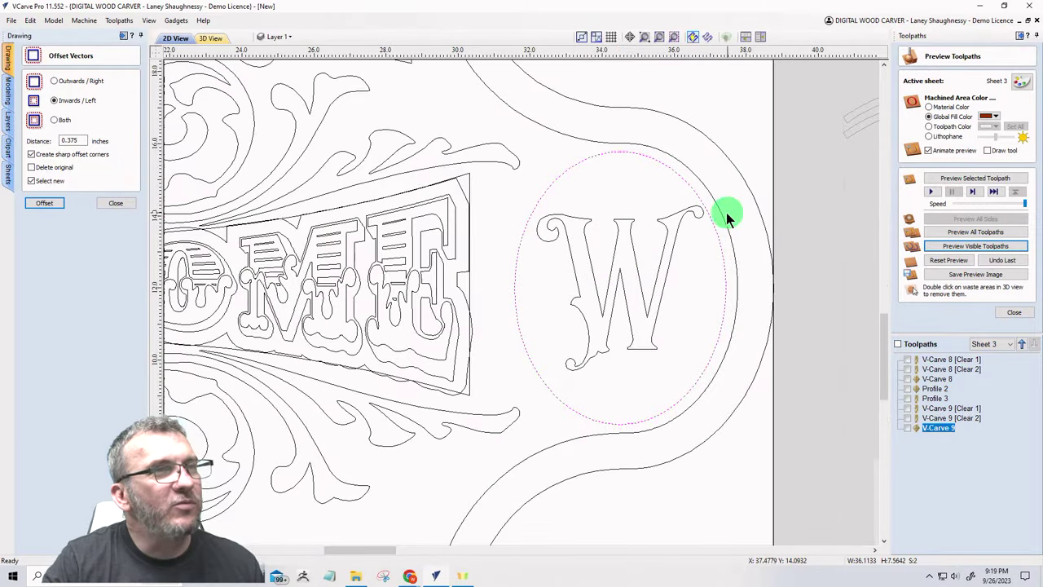
{"action": "scroll", "coordinate": [713, 212], "scroll_direction": "down", "scroll_amount": 5}
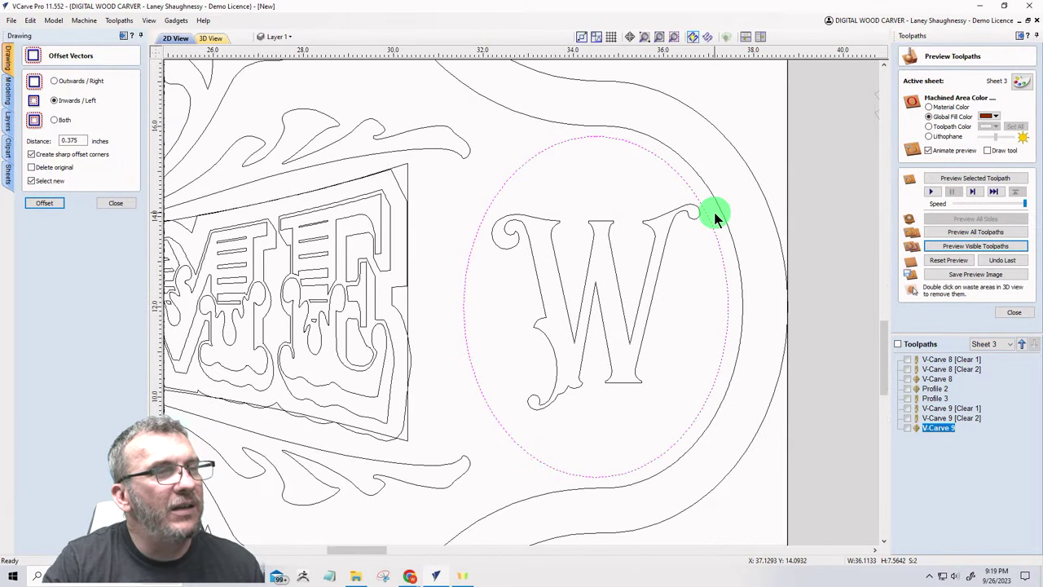
{"action": "scroll", "coordinate": [714, 216], "scroll_direction": "down", "scroll_amount": 2}
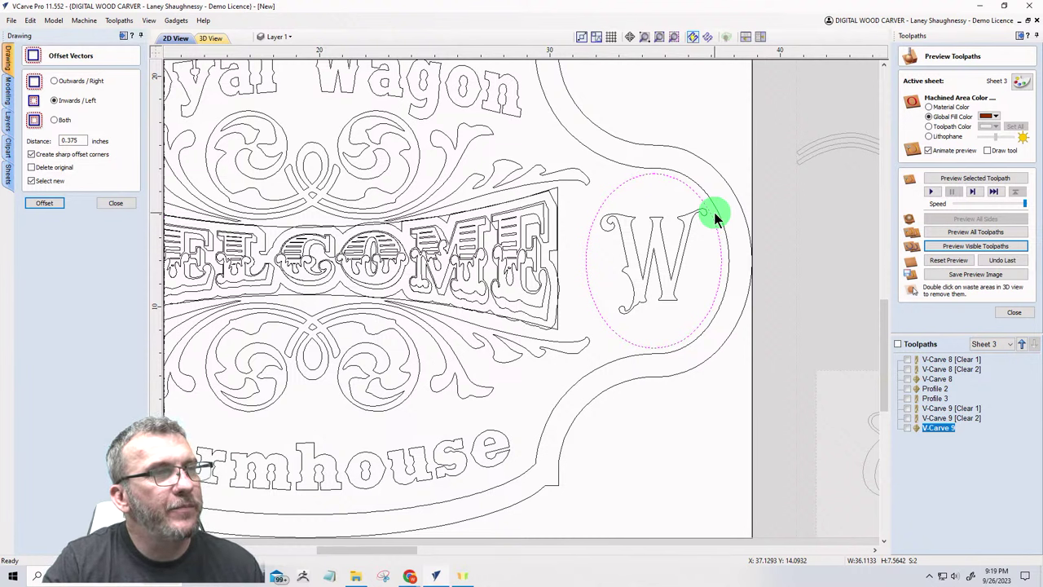
{"action": "scroll", "coordinate": [714, 216], "scroll_direction": "down", "scroll_amount": 1}
{"action": "scroll", "coordinate": [713, 216], "scroll_direction": "down", "scroll_amount": 1}
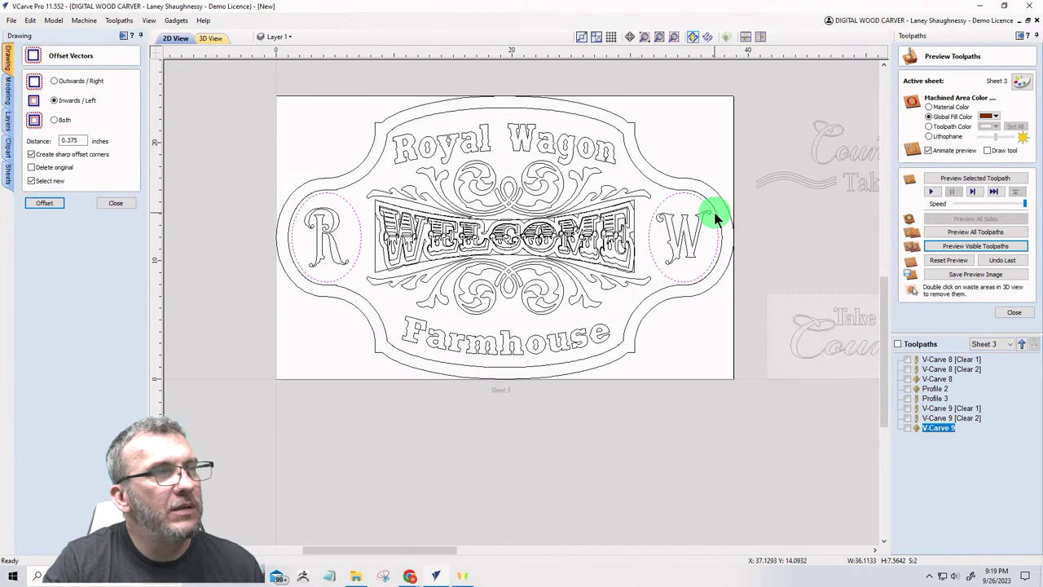
{"action": "scroll", "coordinate": [301, 209], "scroll_direction": "up", "scroll_amount": 2}
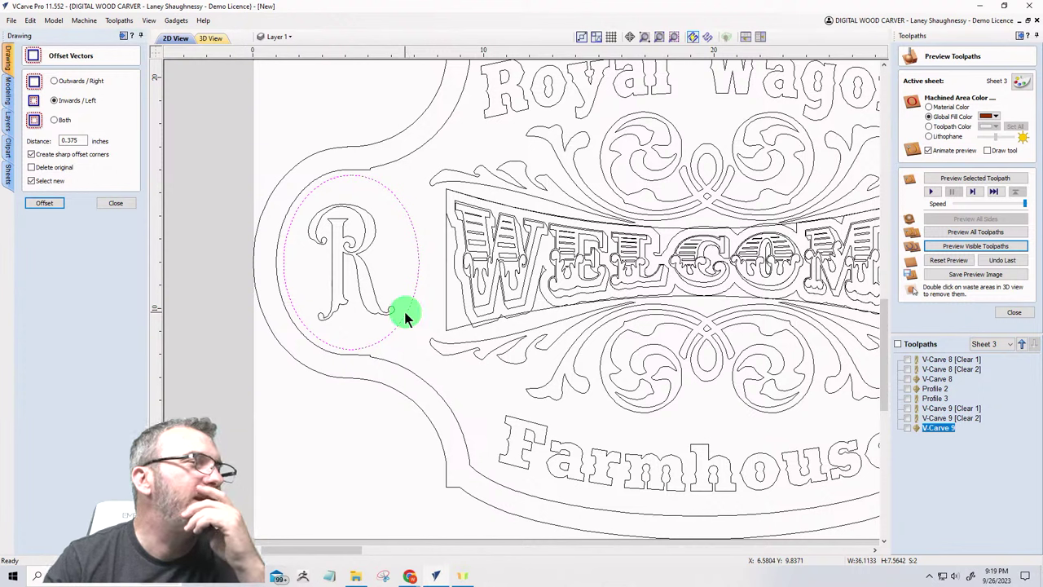
Step: Offset the R and W circles 0.125 inches Outwards/Right, then deselect the new vectors
{"action": "left_click", "coordinate": [54, 81]}
{"action": "double_click", "coordinate": [72, 140]}
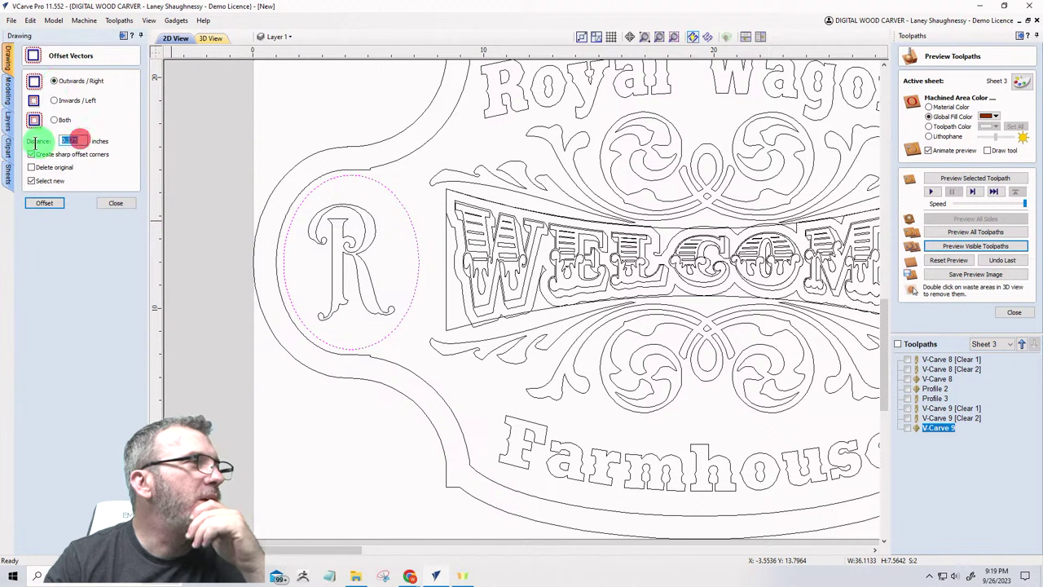
{"action": "type", "text": ".1"}
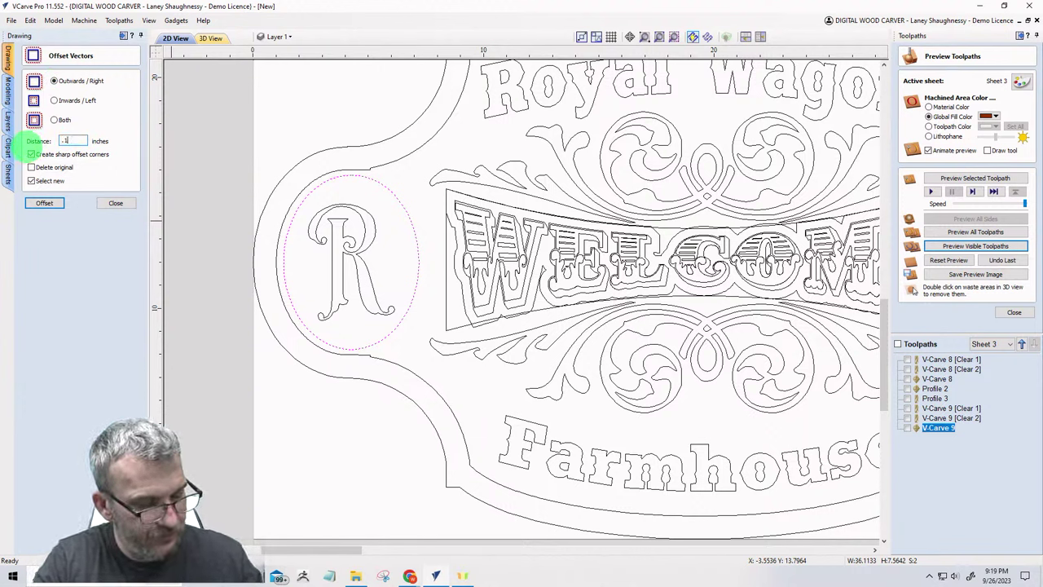
{"action": "type", "text": "25"}
{"action": "left_click", "coordinate": [43, 203]}
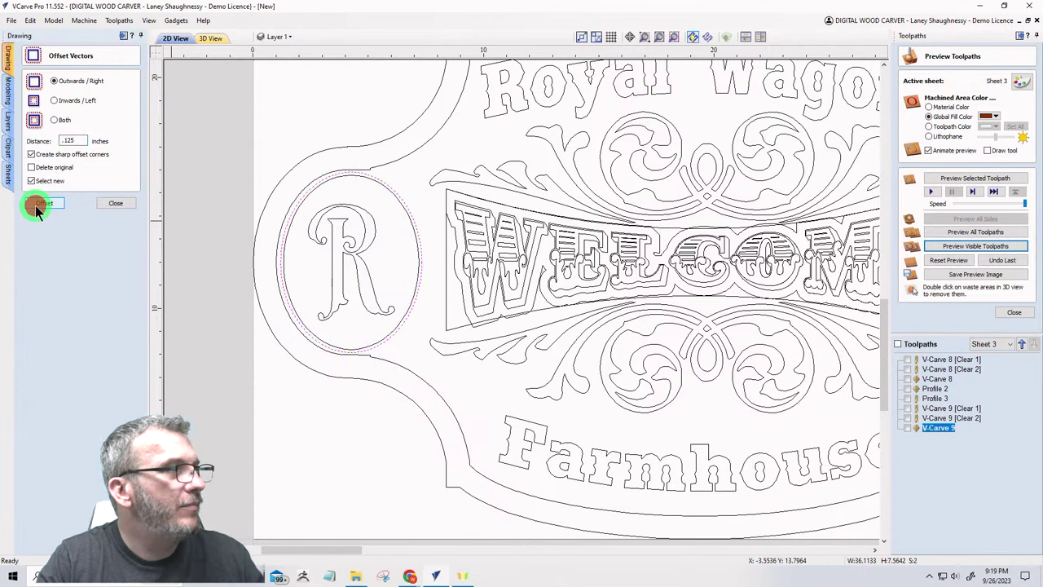
{"action": "scroll", "coordinate": [226, 237], "scroll_direction": "down", "scroll_amount": 4}
{"action": "scroll", "coordinate": [541, 226], "scroll_direction": "up", "scroll_amount": 3}
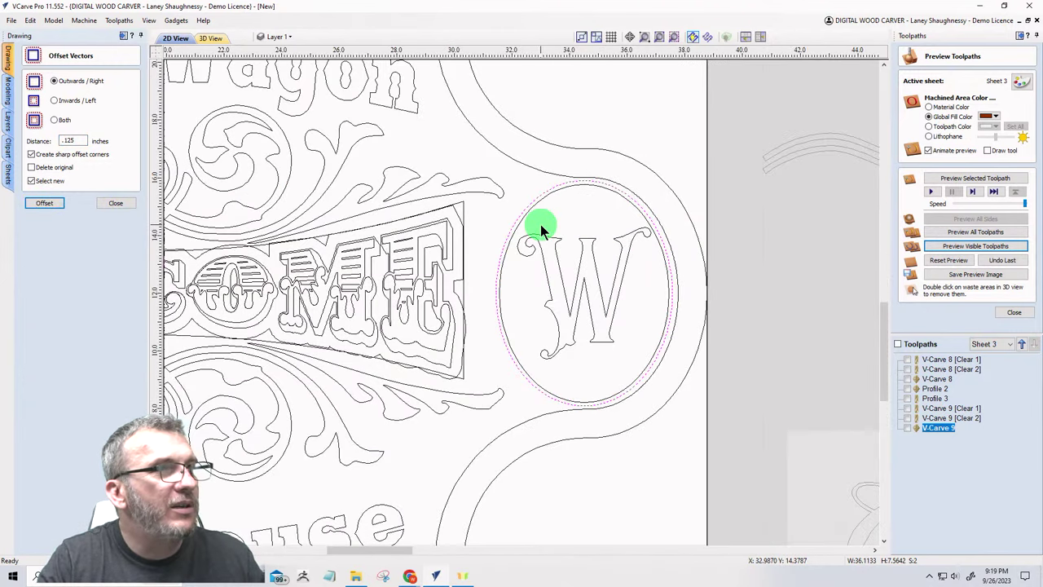
{"action": "scroll", "coordinate": [542, 223], "scroll_direction": "down", "scroll_amount": 2}
{"action": "left_click", "coordinate": [520, 194]}
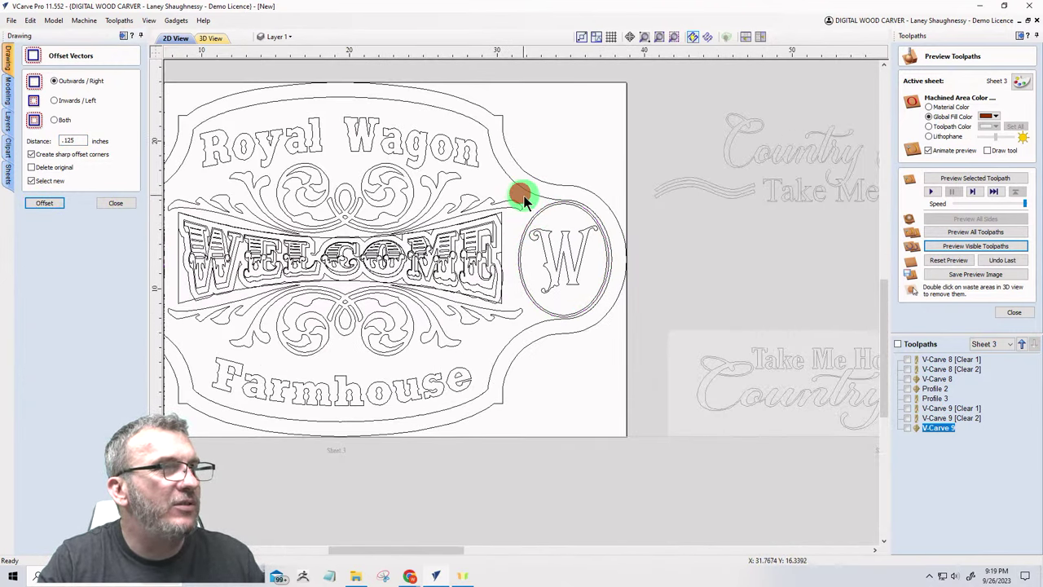
{"action": "scroll", "coordinate": [524, 196], "scroll_direction": "up", "scroll_amount": 3}
{"action": "scroll", "coordinate": [524, 196], "scroll_direction": "down", "scroll_amount": 4}
{"action": "scroll", "coordinate": [603, 287], "scroll_direction": "up", "scroll_amount": 2}
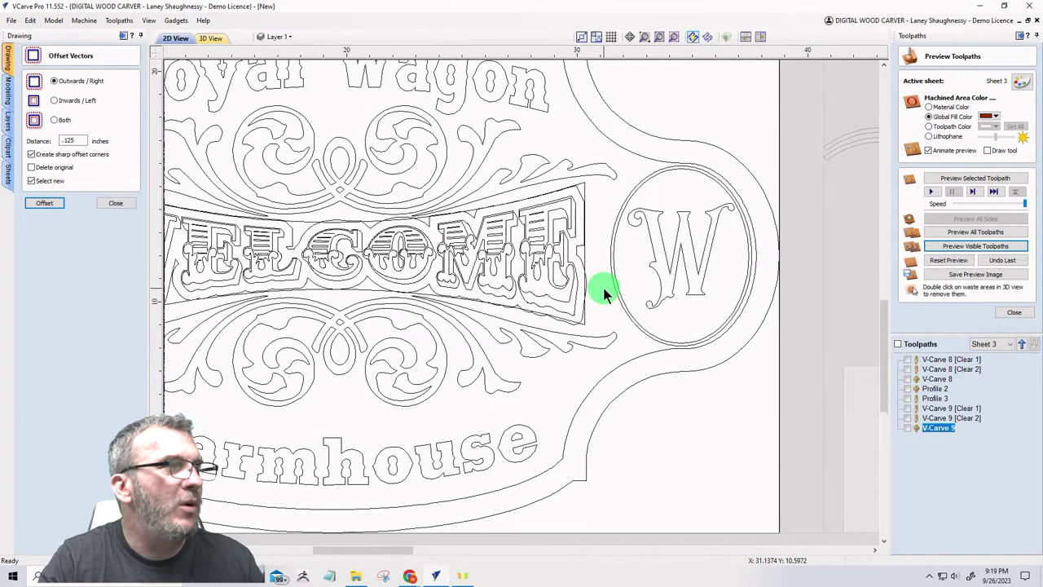
{"action": "scroll", "coordinate": [628, 284], "scroll_direction": "up", "scroll_amount": 1}
{"action": "scroll", "coordinate": [627, 283], "scroll_direction": "down", "scroll_amount": 2}
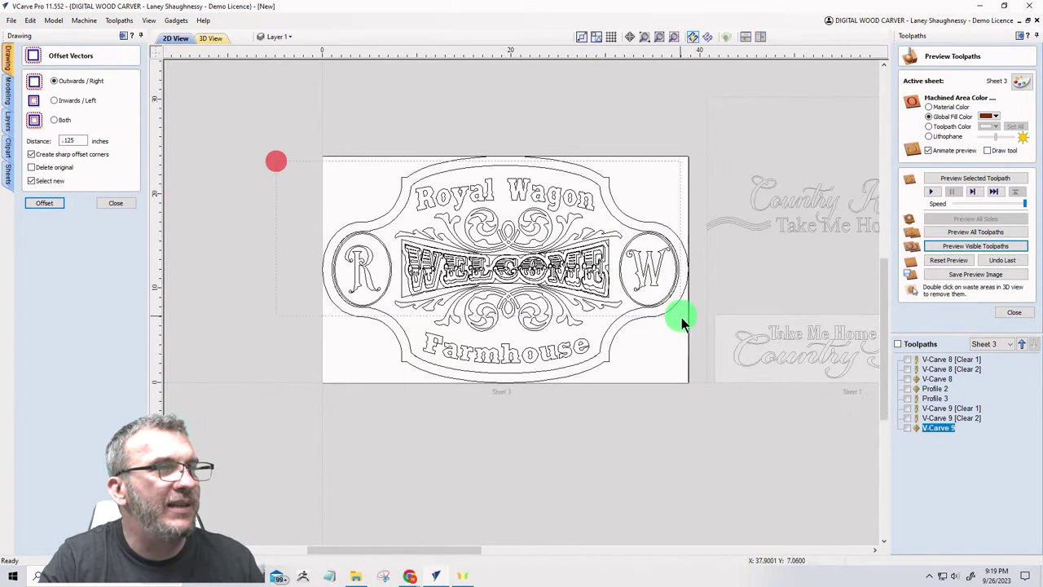
Step: Select the sign artwork minus the WELCOME banner border and lettering, closing the Offset and Preview panels
{"action": "left_click_drag", "start_coordinate": [687, 359], "coordinate": [685, 375]}
{"action": "scroll", "coordinate": [394, 259], "scroll_direction": "up", "scroll_amount": 3}
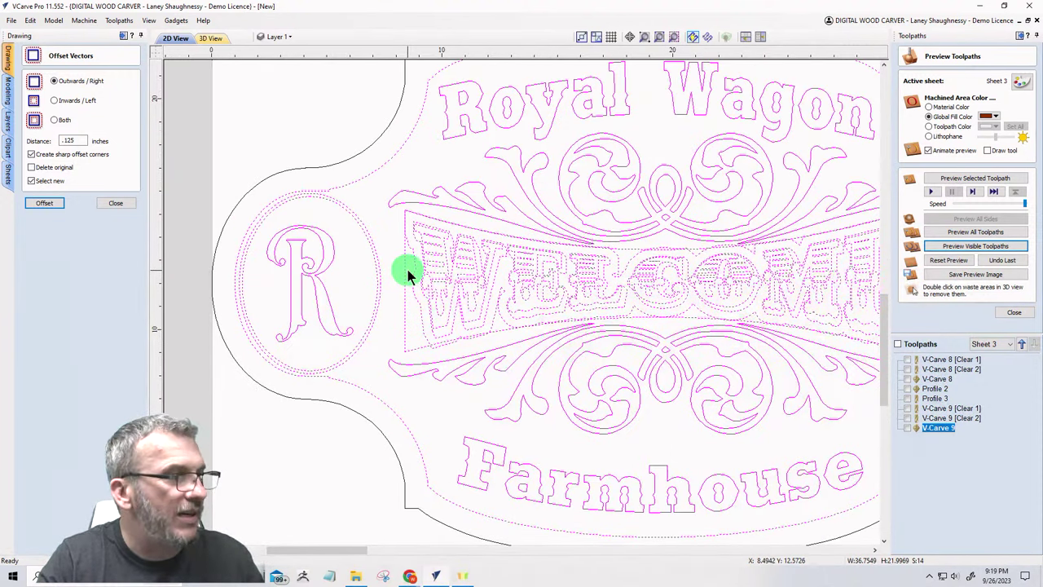
{"action": "left_click", "coordinate": [407, 271]}
{"action": "left_click", "coordinate": [404, 271], "text": "ctrl"}
{"action": "left_click", "coordinate": [410, 274], "text": "ctrl"}
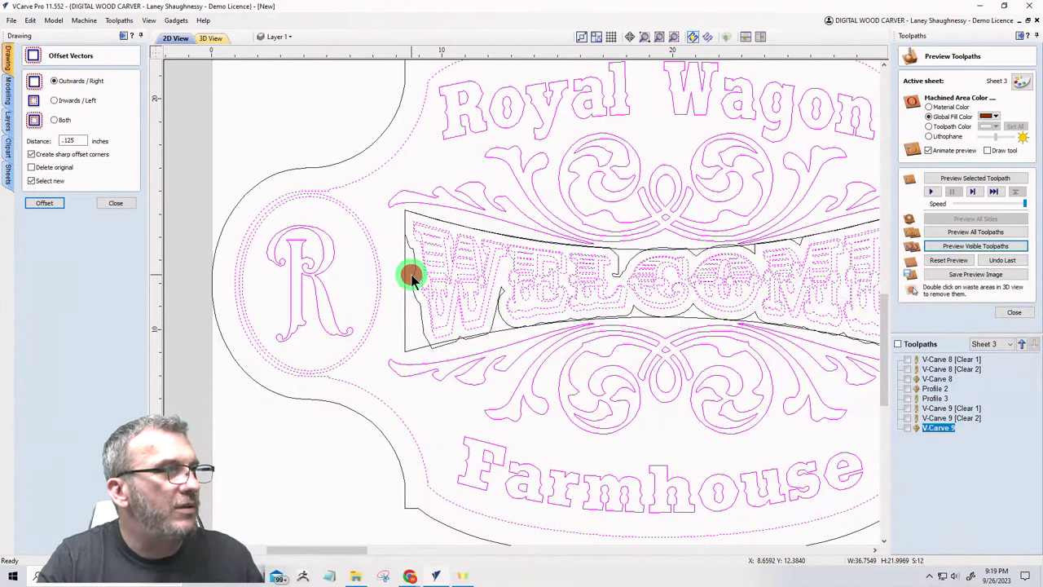
{"action": "scroll", "coordinate": [397, 276], "scroll_direction": "down", "scroll_amount": 3}
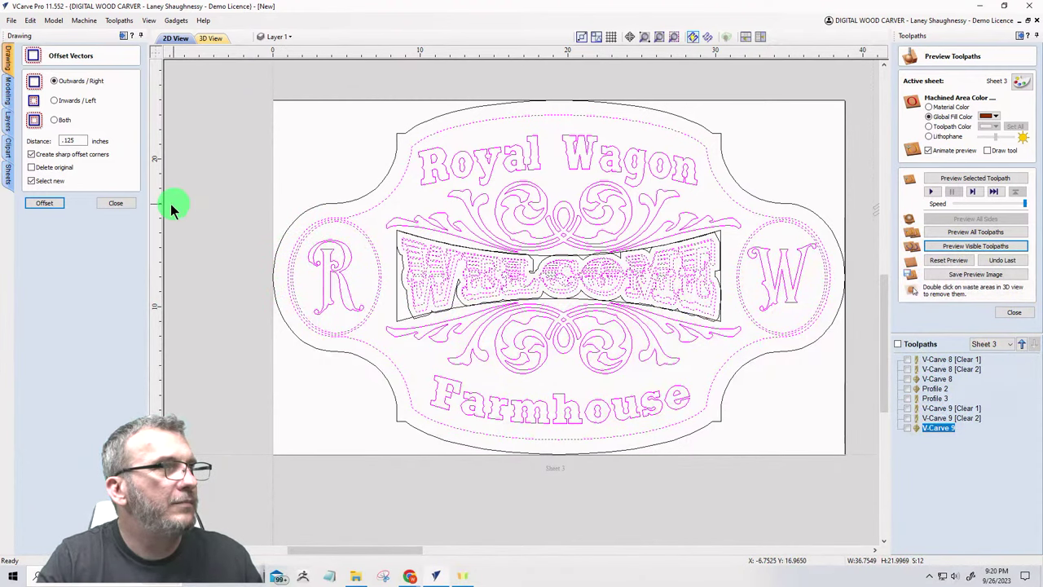
{"action": "left_click", "coordinate": [111, 204]}
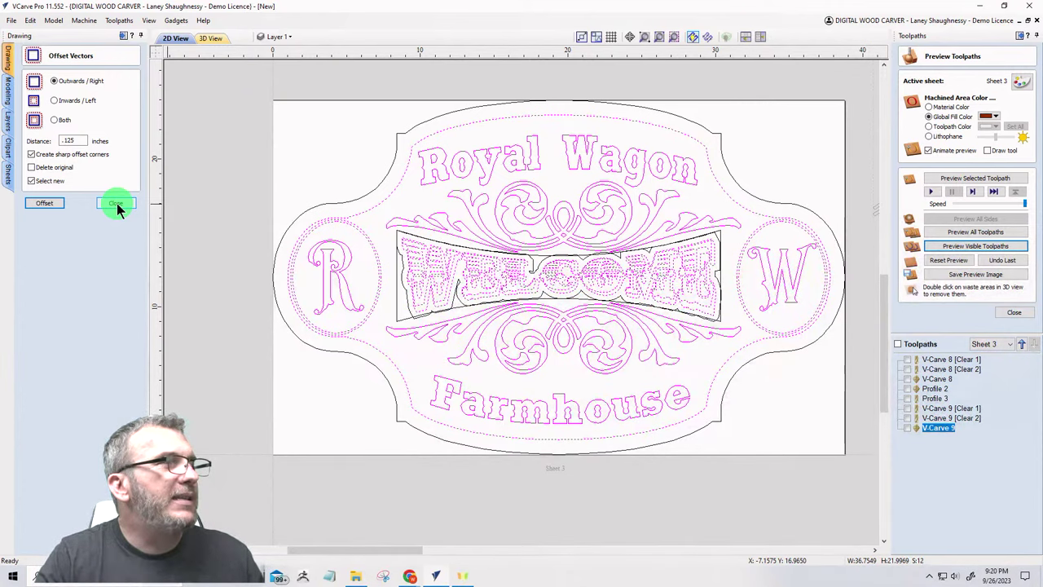
{"action": "left_click", "coordinate": [1013, 312]}
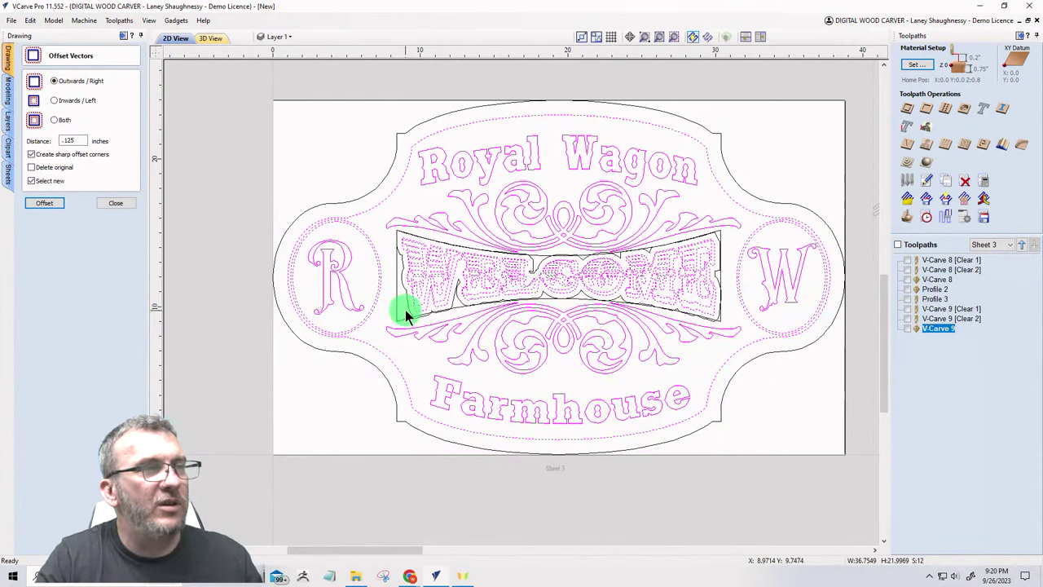
Step: Add the WELCOME bow-tie outline, calculate V-Carve 10 and simulate it on a reset board
{"action": "left_click", "coordinate": [401, 267]}
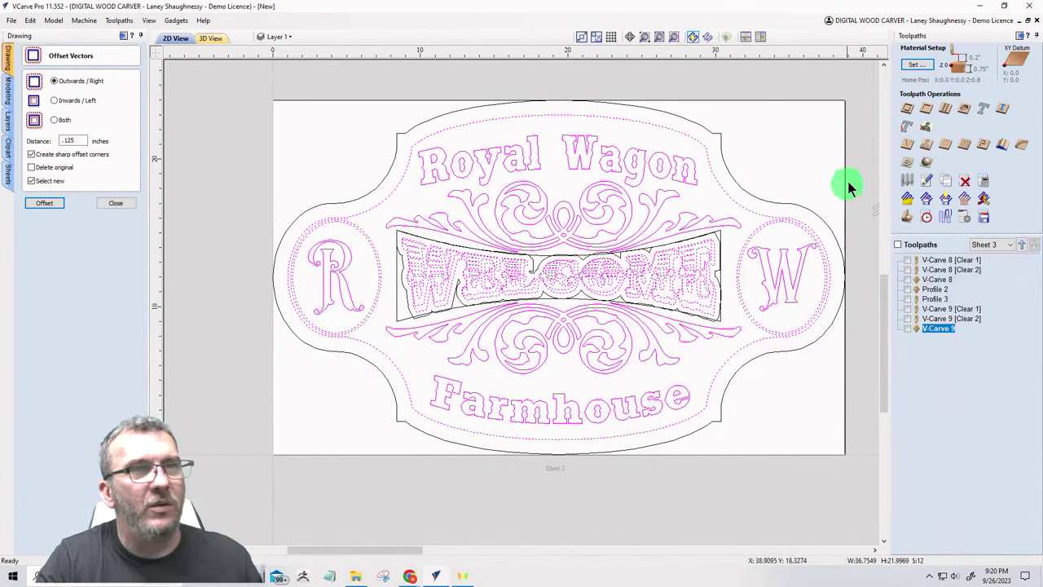
{"action": "left_click", "coordinate": [906, 144]}
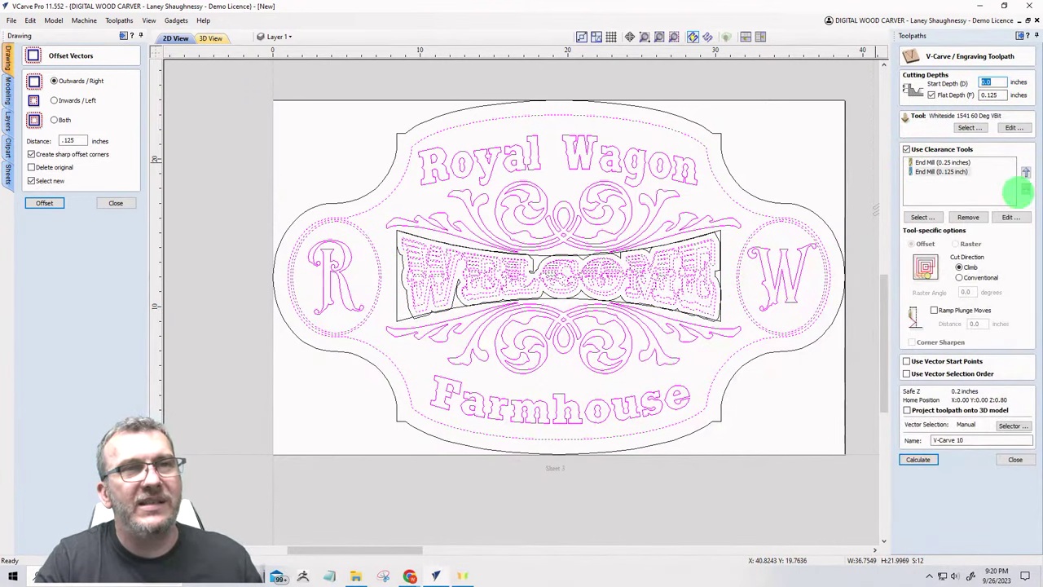
{"action": "left_click", "coordinate": [917, 460]}
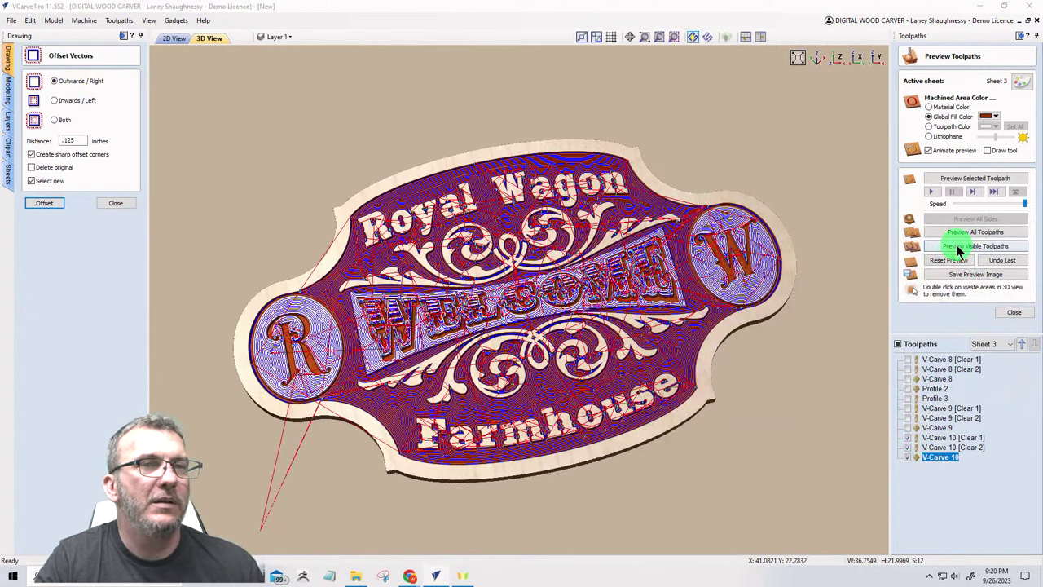
{"action": "left_click", "coordinate": [951, 261]}
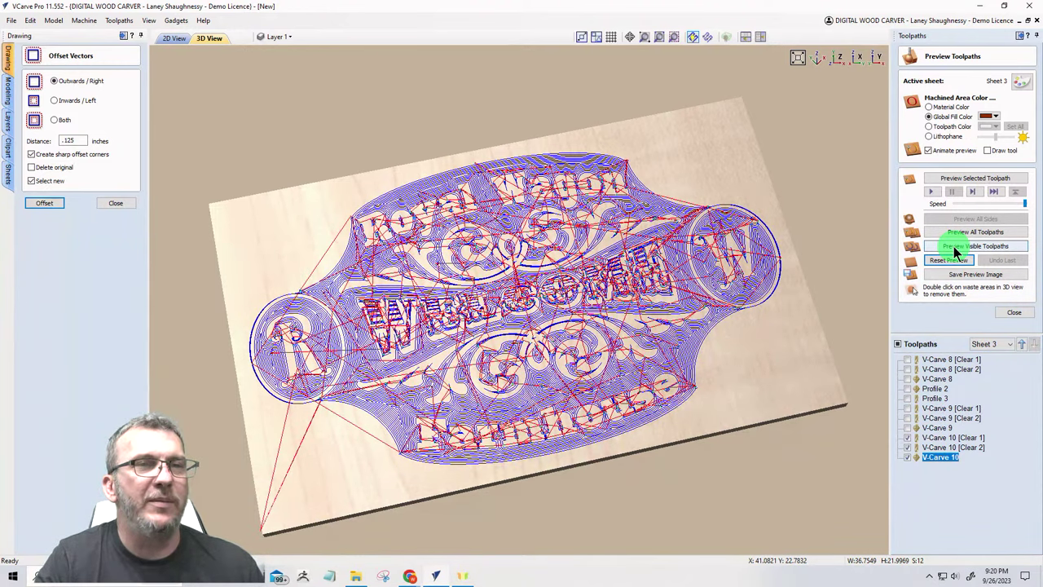
{"action": "left_click", "coordinate": [955, 247]}
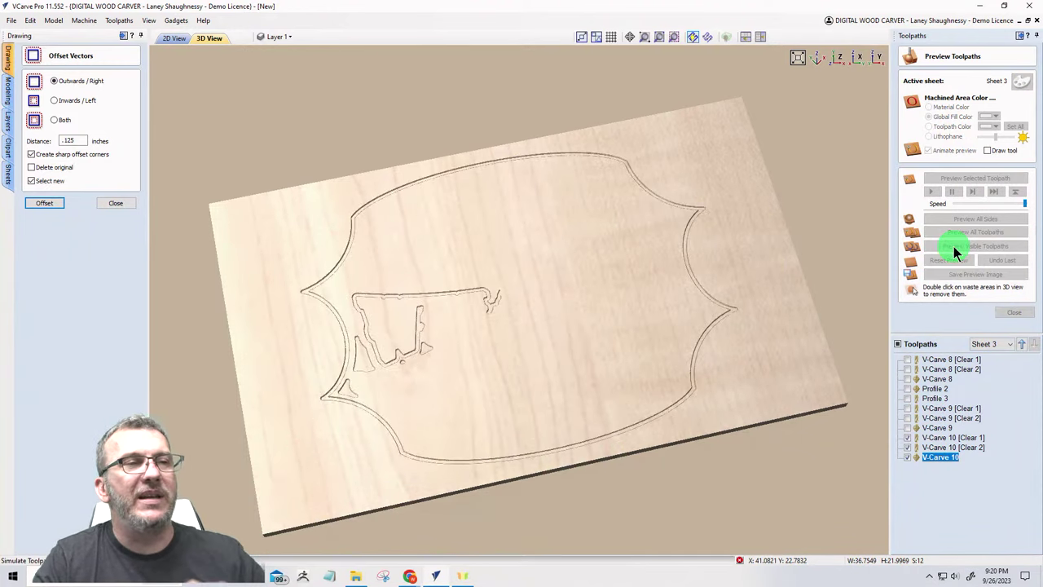
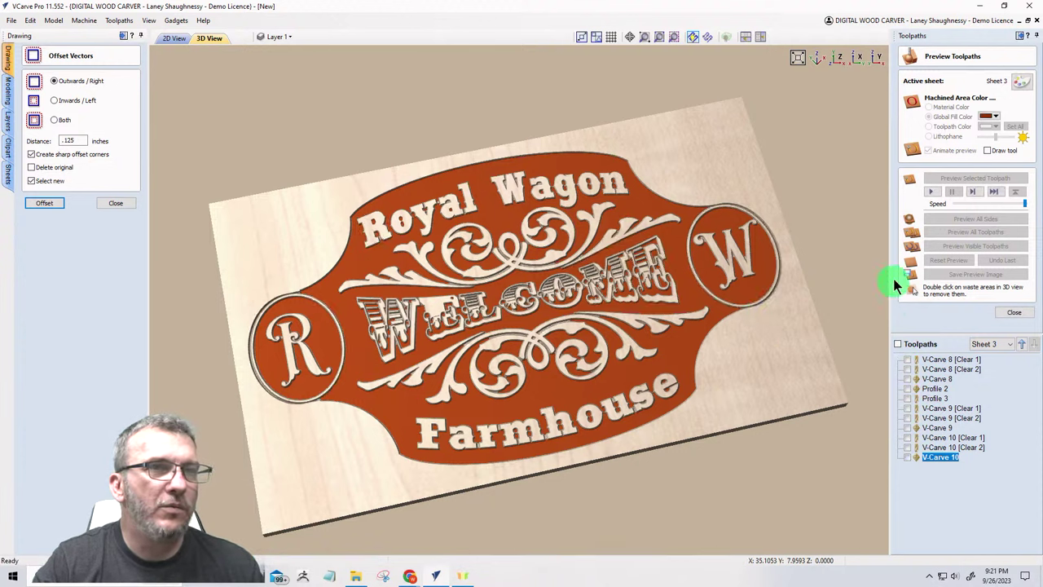
Step: Make the Profile 3 toolpath visible and preview the profile cut in 3D
{"action": "left_click", "coordinate": [955, 246]}
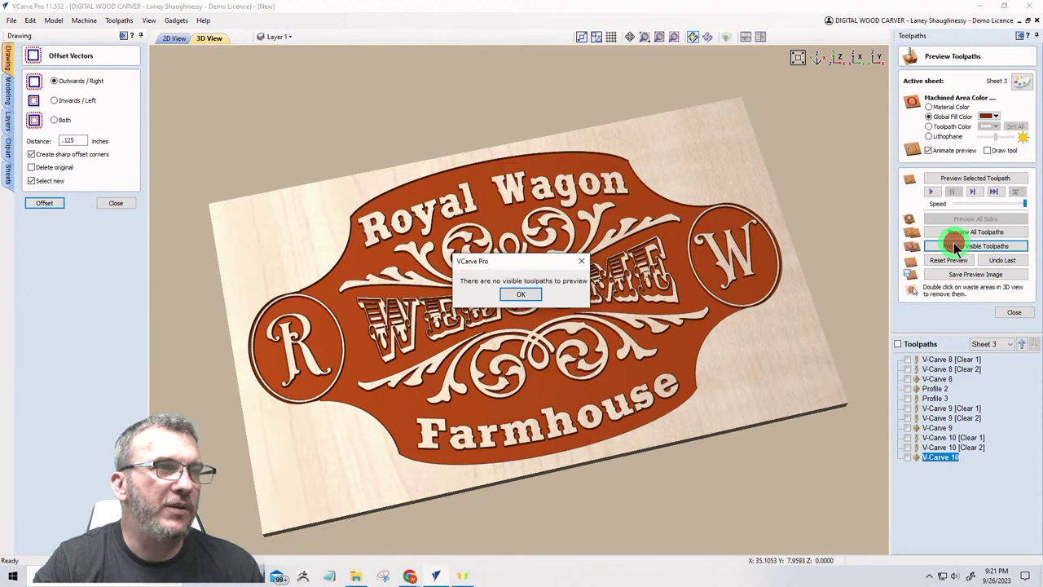
{"action": "left_click", "coordinate": [513, 296]}
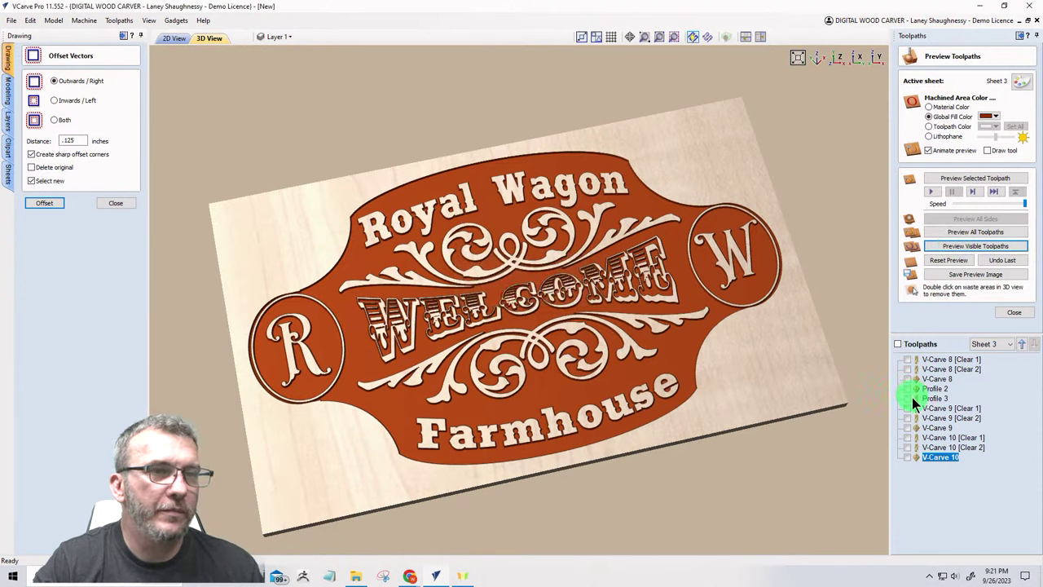
{"action": "left_click", "coordinate": [908, 398]}
{"action": "left_click", "coordinate": [976, 244]}
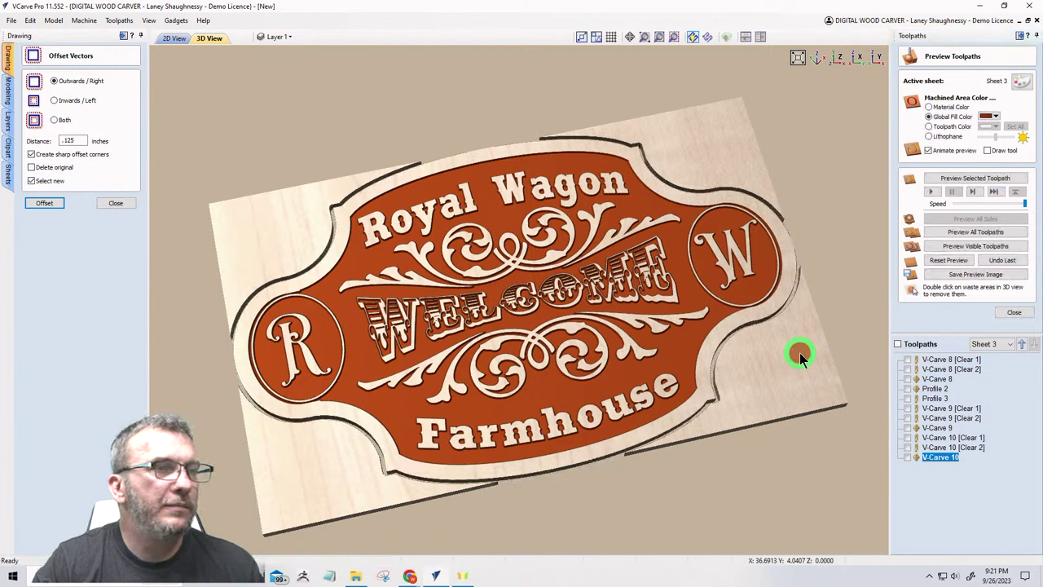
Step: Remove the waste at the right, top-right, top-left and bottom-left of the sign
{"action": "double_click", "coordinate": [800, 355]}
{"action": "double_click", "coordinate": [698, 148]}
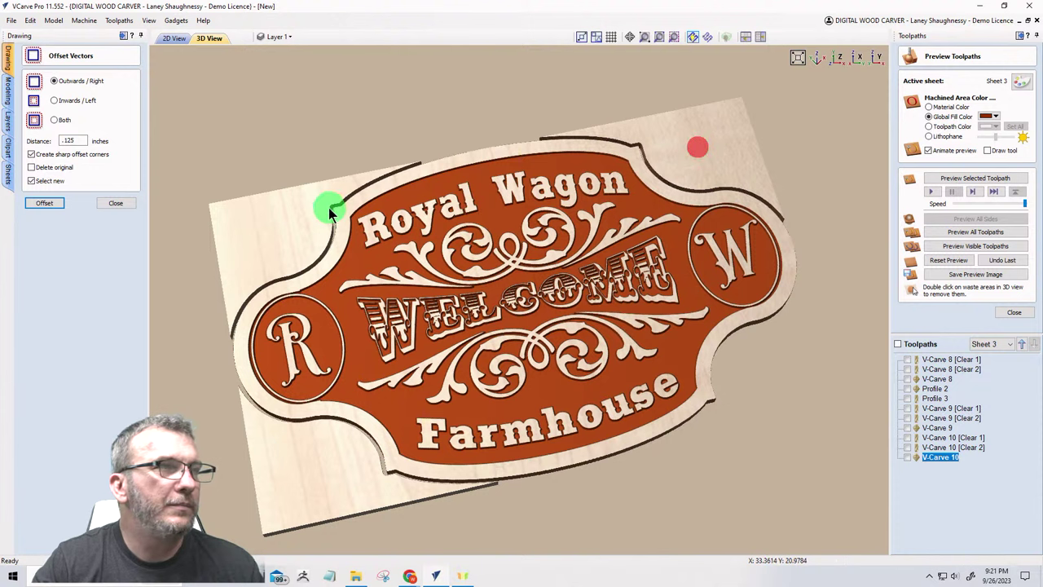
{"action": "double_click", "coordinate": [267, 230]}
{"action": "double_click", "coordinate": [314, 468]}
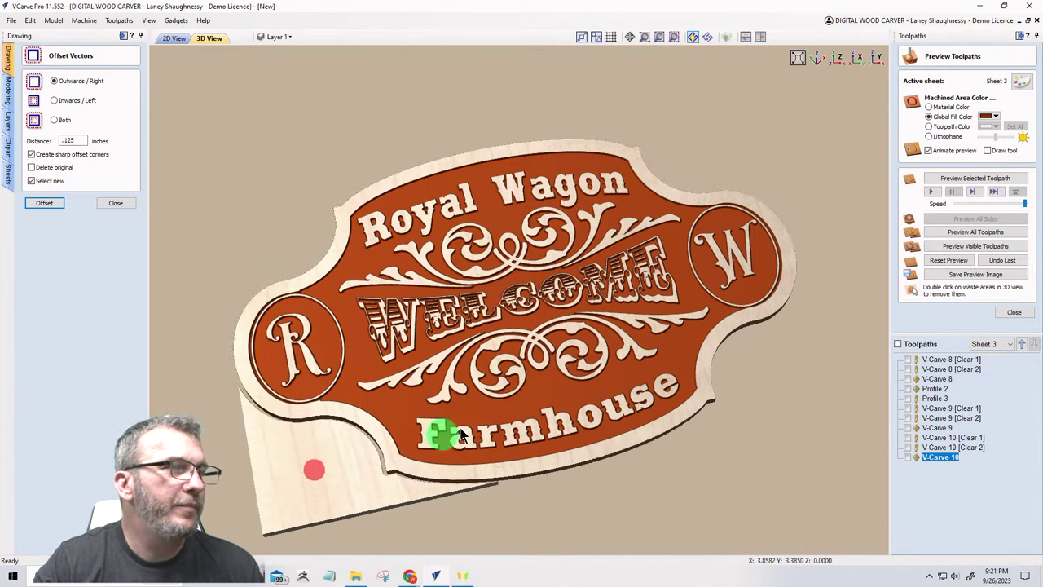
{"action": "left_click", "coordinate": [945, 107]}
{"action": "scroll", "coordinate": [742, 300], "scroll_direction": "up", "scroll_amount": 5}
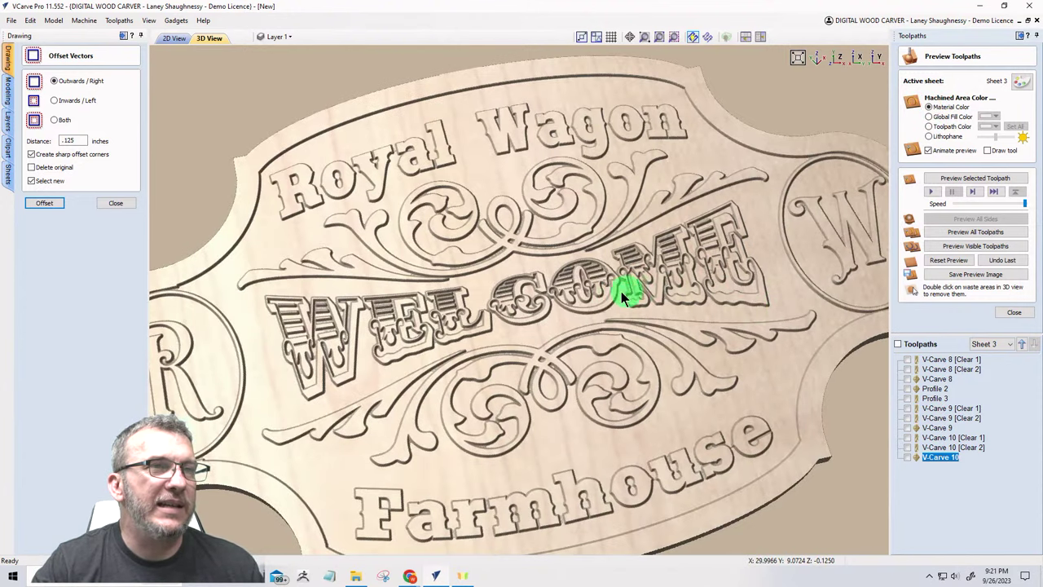
{"action": "left_click_drag", "start_coordinate": [621, 291], "coordinate": [611, 146]}
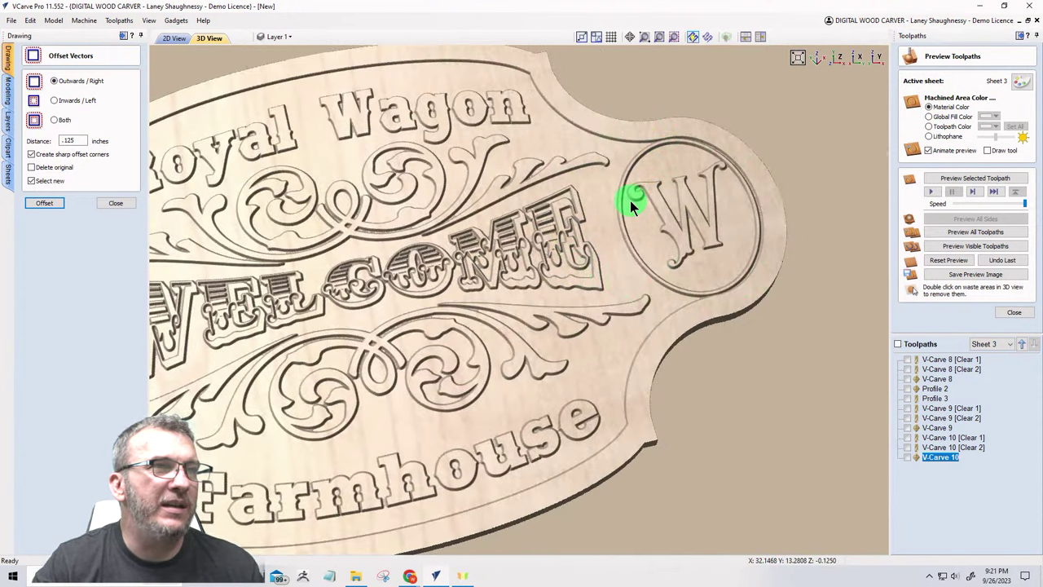
{"action": "scroll", "coordinate": [628, 201], "scroll_direction": "up", "scroll_amount": 3}
{"action": "mouse_move", "coordinate": [701, 227]}
{"action": "left_mouse_down"}
{"action": "mouse_move", "coordinate": [671, 269]}
{"action": "mouse_move", "coordinate": [700, 237]}
{"action": "left_mouse_up"}
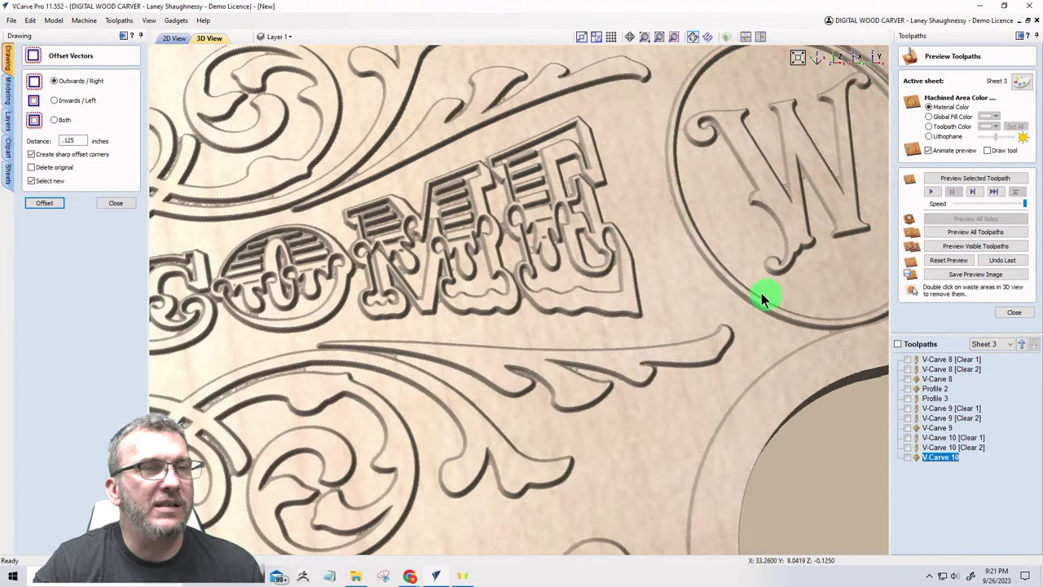
{"action": "scroll", "coordinate": [818, 262], "scroll_direction": "down", "scroll_amount": 5}
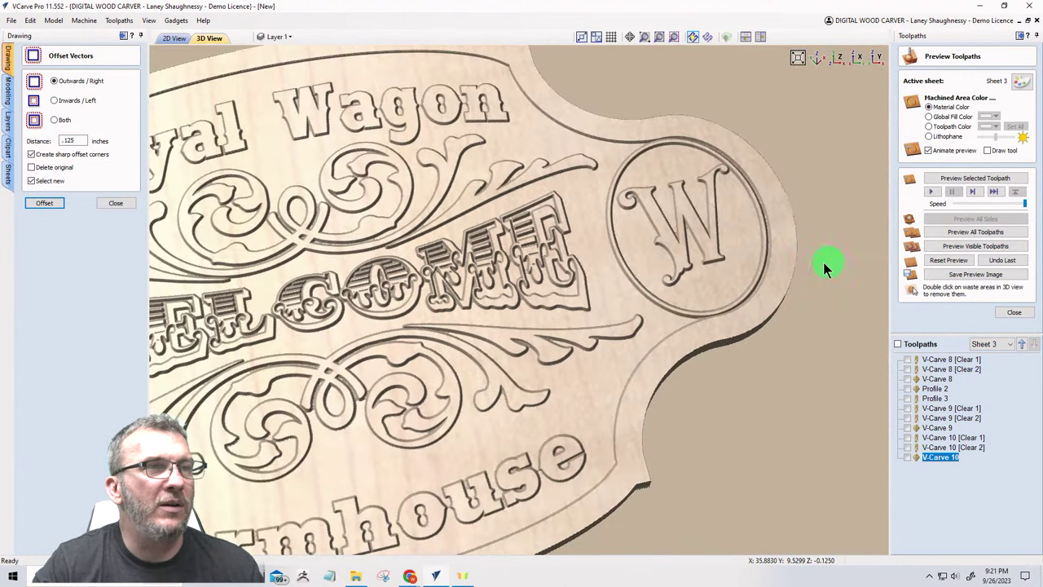
{"action": "scroll", "coordinate": [681, 284], "scroll_direction": "up", "scroll_amount": 3}
{"action": "scroll", "coordinate": [712, 281], "scroll_direction": "down", "scroll_amount": 3}
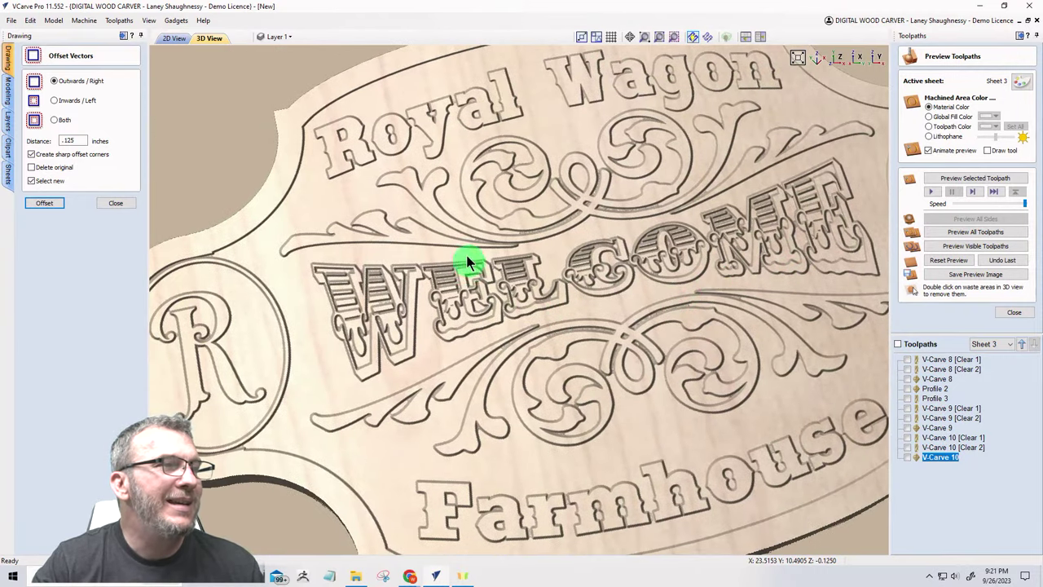
{"action": "scroll", "coordinate": [238, 288], "scroll_direction": "up", "scroll_amount": 2}
{"action": "scroll", "coordinate": [364, 403], "scroll_direction": "down", "scroll_amount": 3}
{"action": "left_click_drag", "start_coordinate": [484, 268], "coordinate": [461, 263]}
{"action": "scroll", "coordinate": [397, 244], "scroll_direction": "up", "scroll_amount": 2}
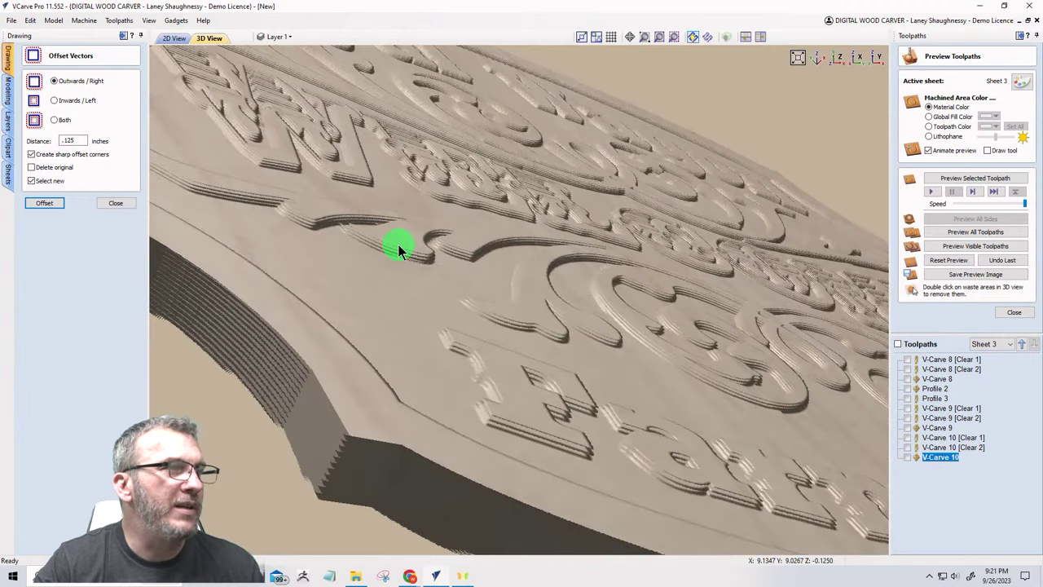
{"action": "scroll", "coordinate": [515, 234], "scroll_direction": "up", "scroll_amount": 1}
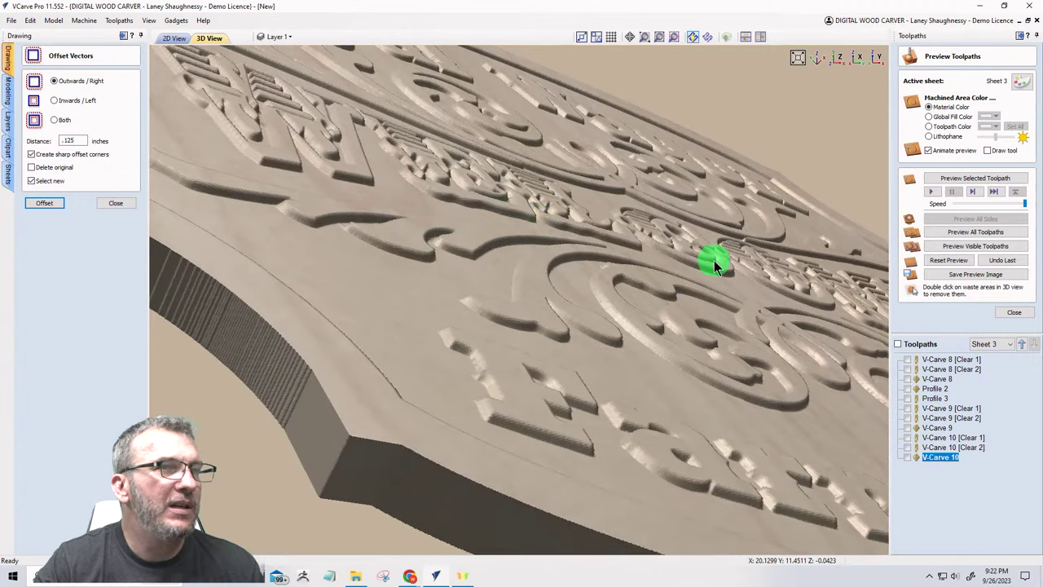
{"action": "scroll", "coordinate": [400, 240], "scroll_direction": "down", "scroll_amount": 1}
{"action": "scroll", "coordinate": [400, 235], "scroll_direction": "down", "scroll_amount": 2}
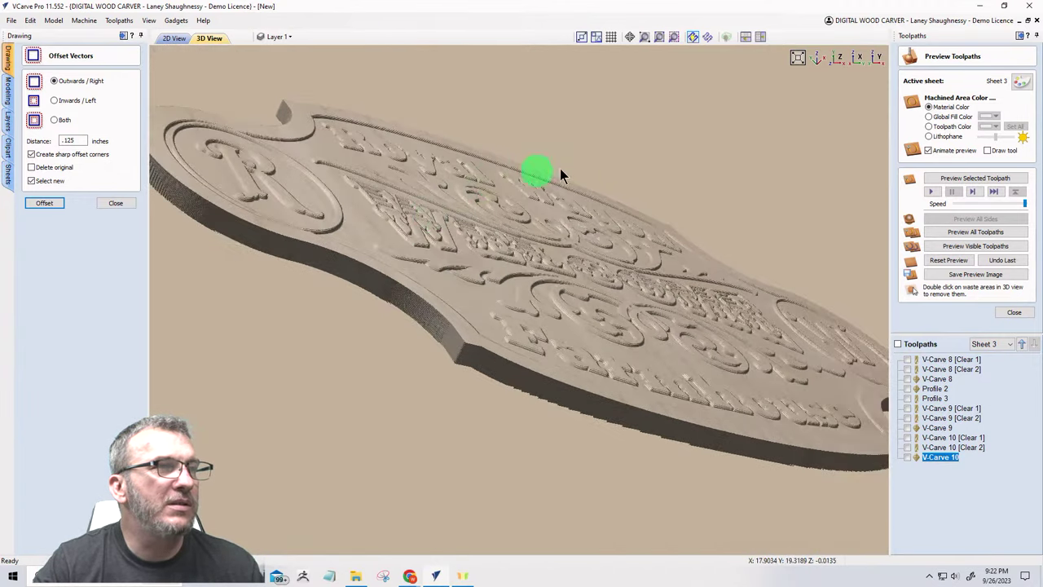
{"action": "left_click", "coordinate": [835, 59]}
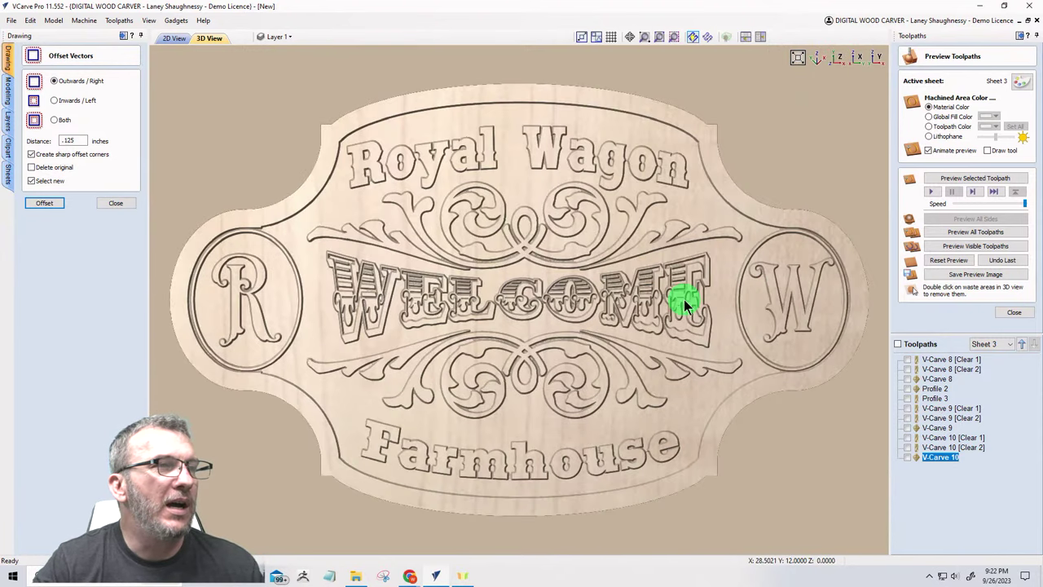
{"action": "left_click", "coordinate": [927, 117]}
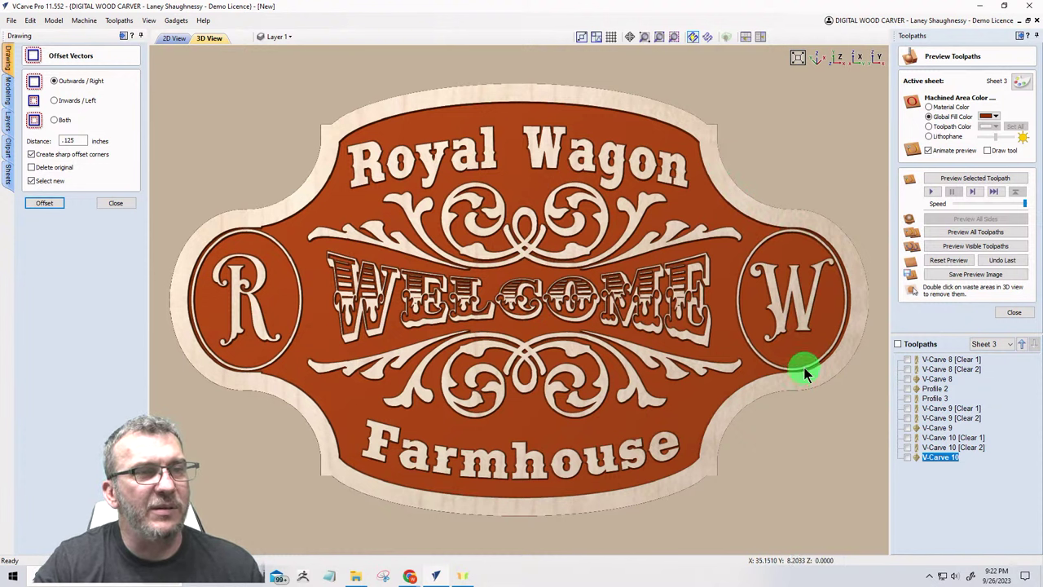
Step: Set Machined Area Color to Material Color so the tilted carved sign shows plain wood
{"action": "scroll", "coordinate": [605, 284], "scroll_direction": "down", "scroll_amount": 2}
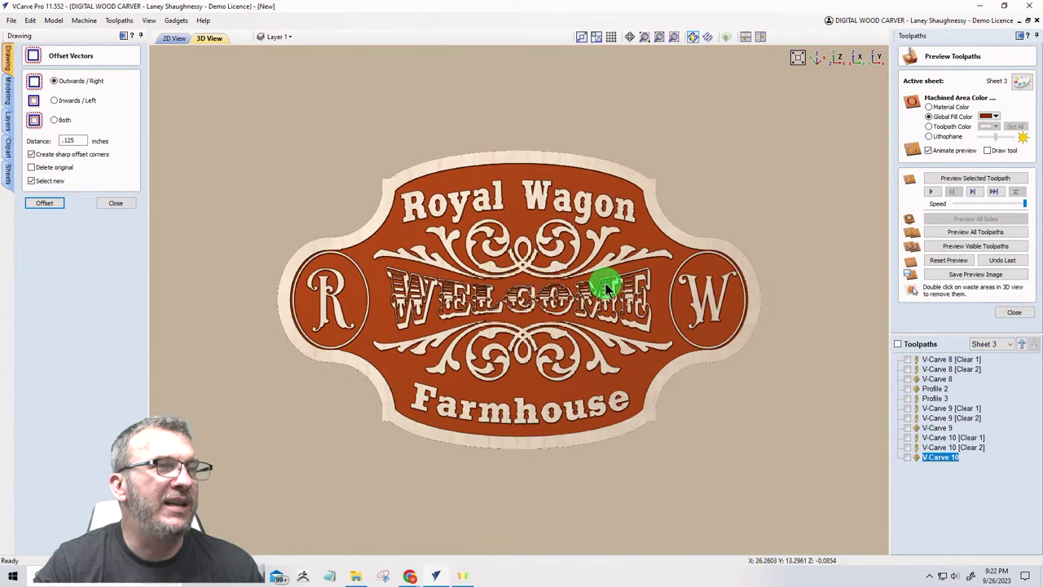
{"action": "scroll", "coordinate": [598, 359], "scroll_direction": "up", "scroll_amount": 3}
{"action": "scroll", "coordinate": [595, 362], "scroll_direction": "up", "scroll_amount": 2}
{"action": "scroll", "coordinate": [595, 362], "scroll_direction": "down", "scroll_amount": 2}
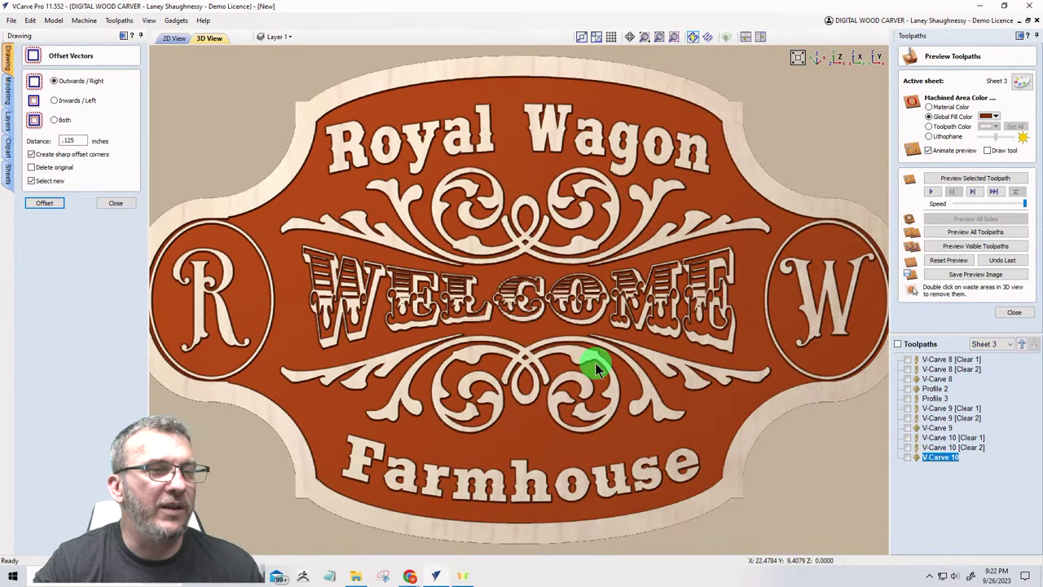
{"action": "scroll", "coordinate": [595, 363], "scroll_direction": "up", "scroll_amount": 1}
{"action": "left_click_drag", "start_coordinate": [543, 407], "coordinate": [540, 378]}
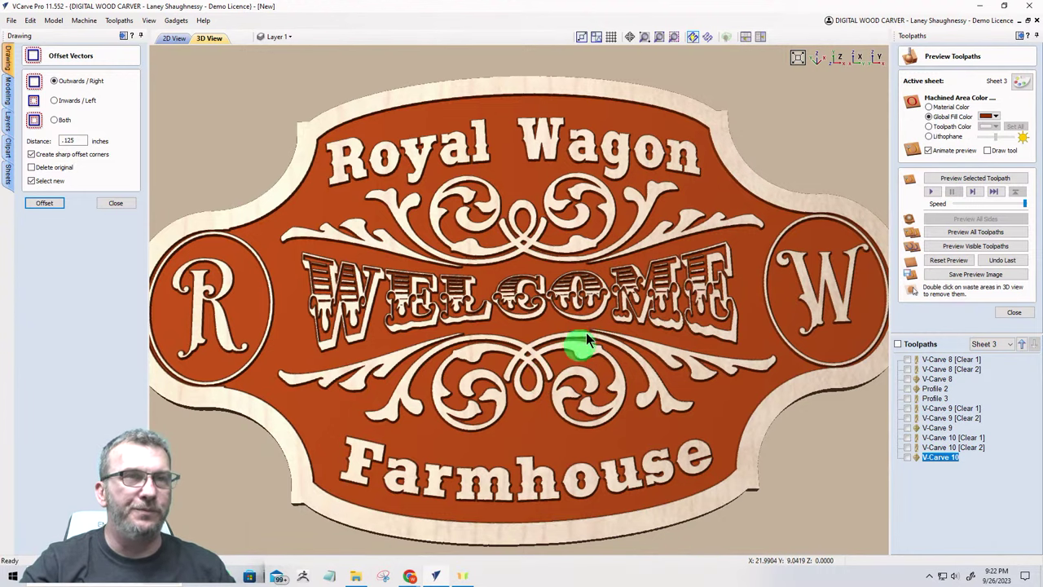
{"action": "left_click", "coordinate": [929, 106]}
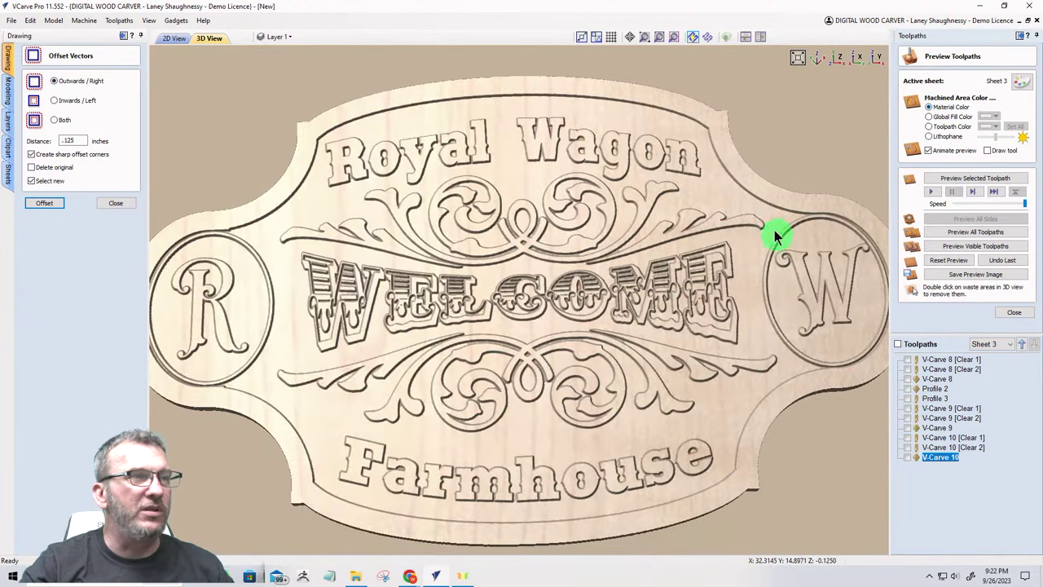
{"action": "left_click_drag", "start_coordinate": [171, 264], "coordinate": [161, 101]}
Step: Back in the 2D view, move the WELCOME banner vectors onto a new Layer 2
{"action": "left_click", "coordinate": [174, 39]}
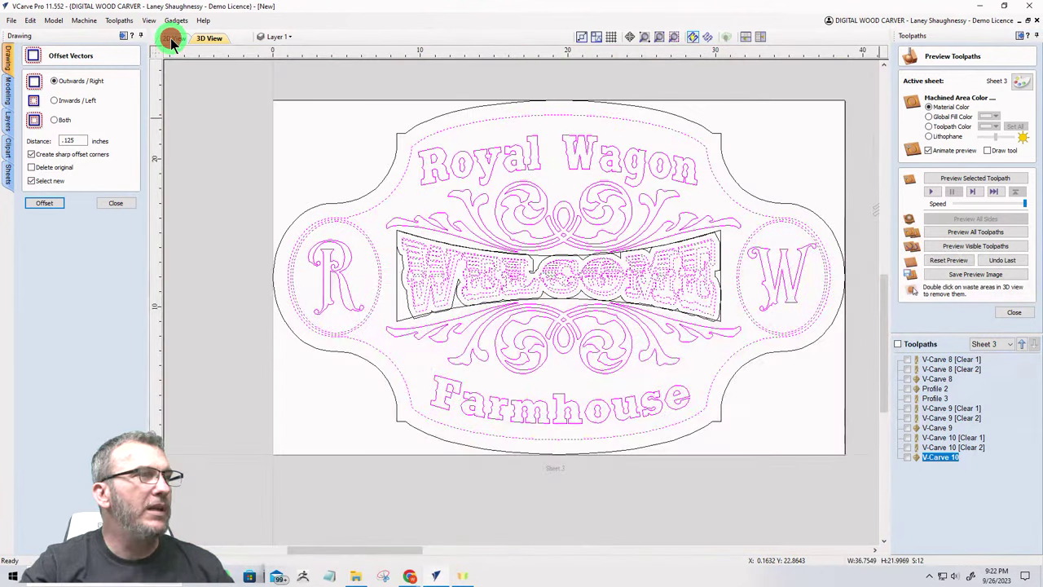
{"action": "scroll", "coordinate": [388, 245], "scroll_direction": "up", "scroll_amount": 3}
{"action": "left_click", "coordinate": [400, 254]}
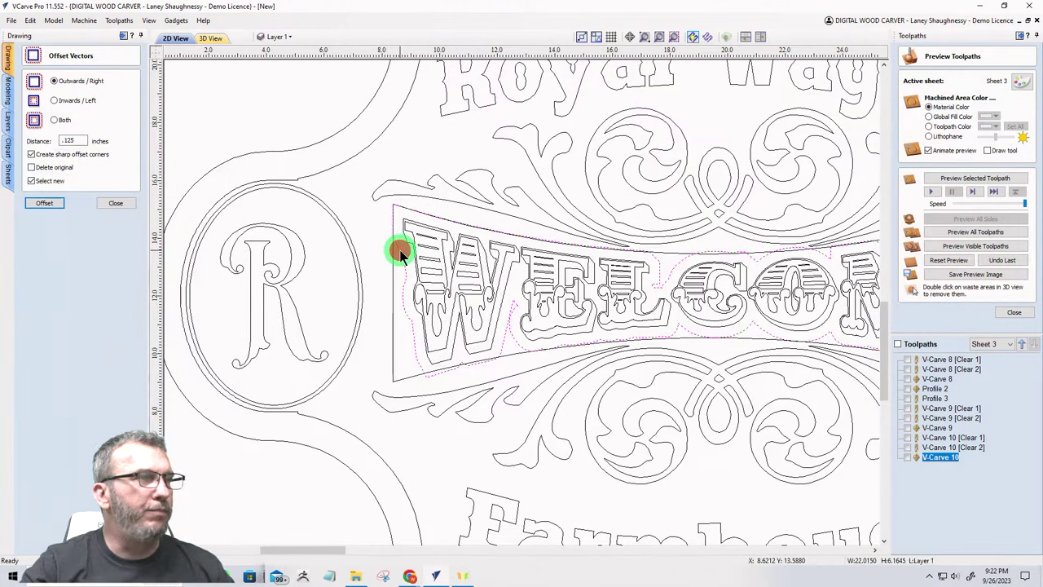
{"action": "key", "text": "Escape"}
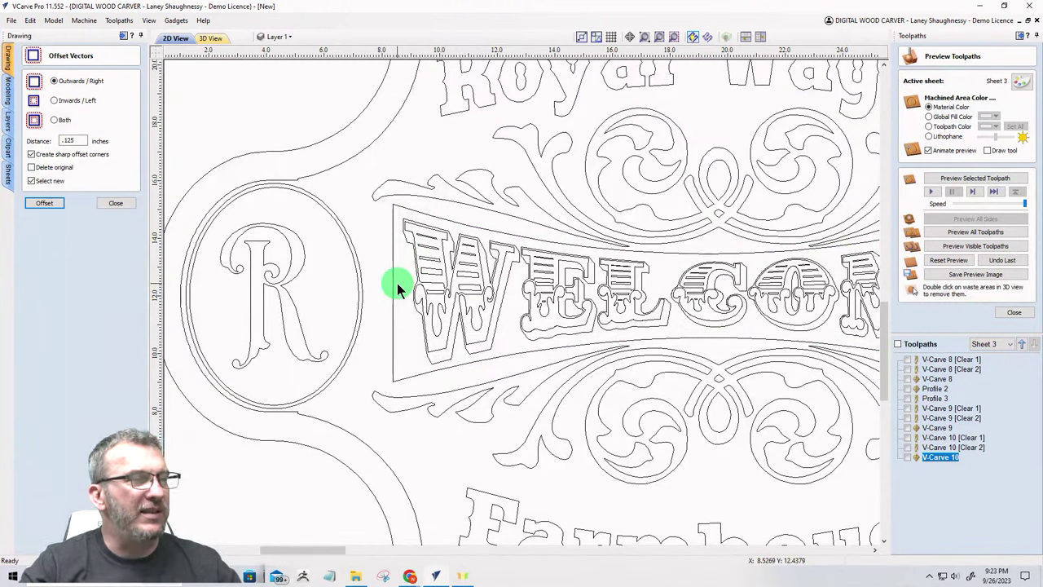
{"action": "left_click", "coordinate": [392, 276]}
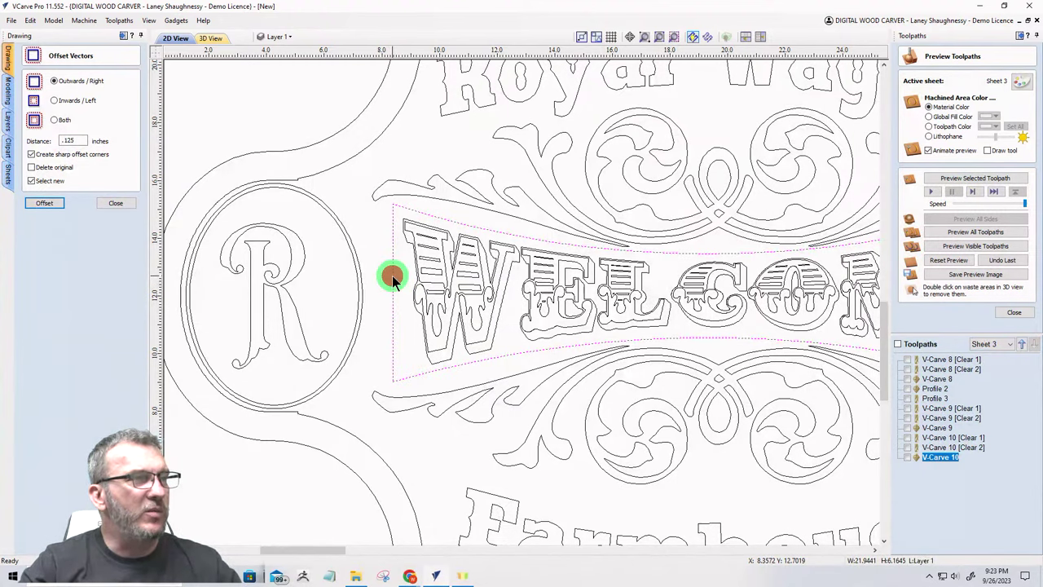
{"action": "right_click", "coordinate": [392, 275]}
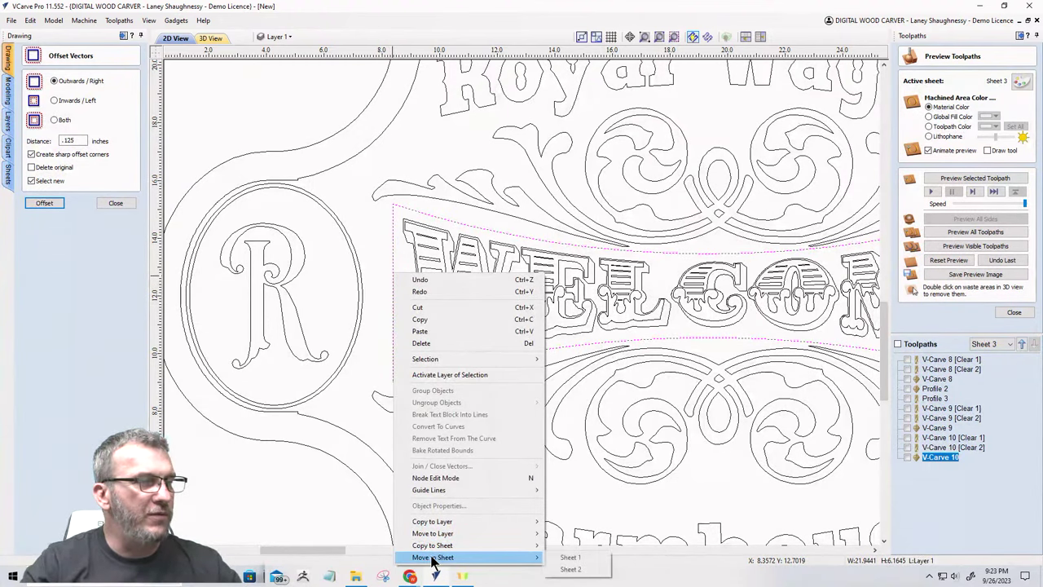
{"action": "mouse_move", "coordinate": [436, 538]}
{"action": "left_click", "coordinate": [574, 561]}
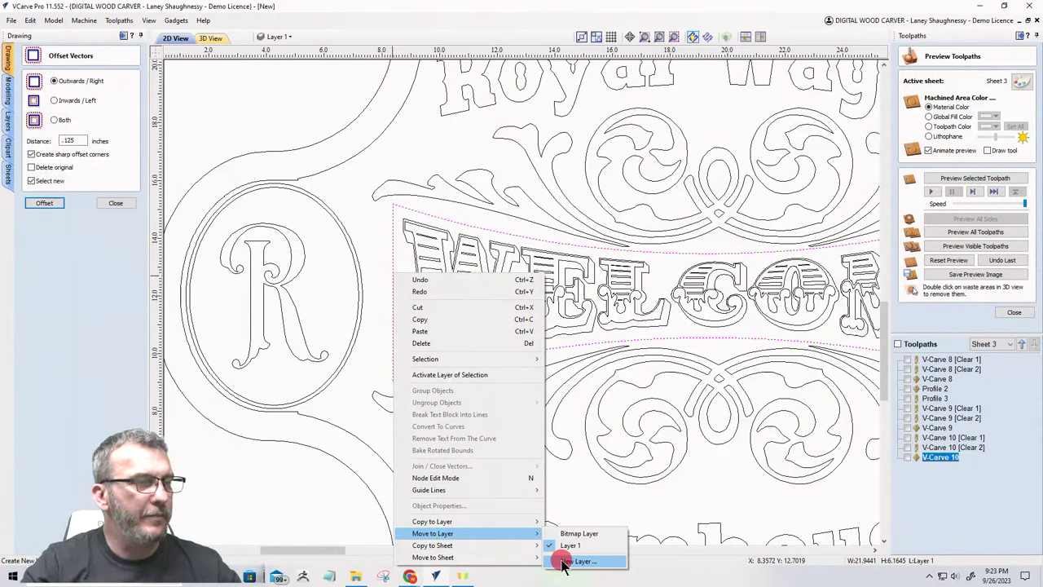
{"action": "left_click", "coordinate": [491, 317]}
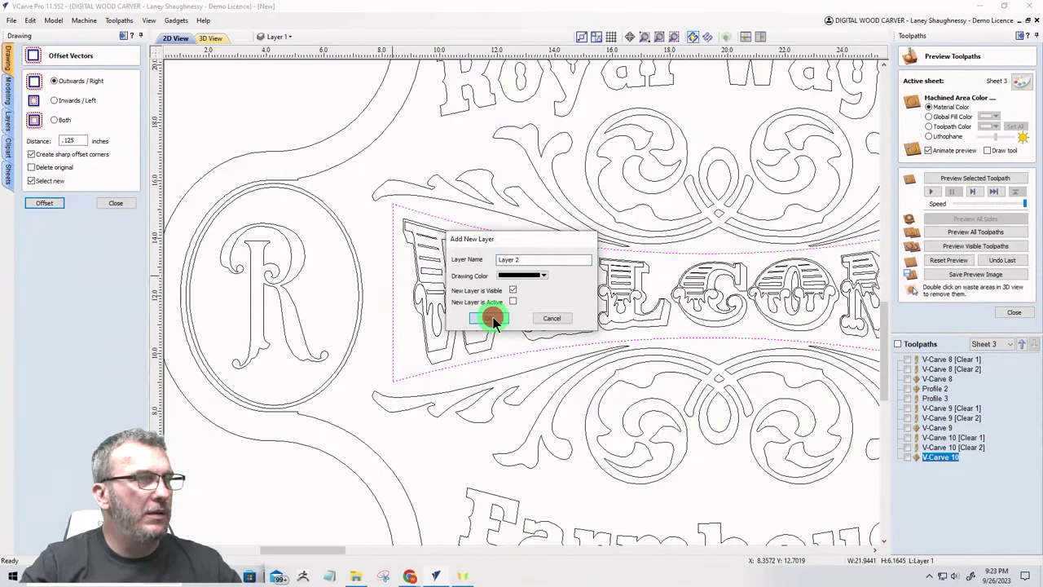
Step: Hide Layer 2 so the banner vectors disappear from the drawing
{"action": "left_click", "coordinate": [284, 32]}
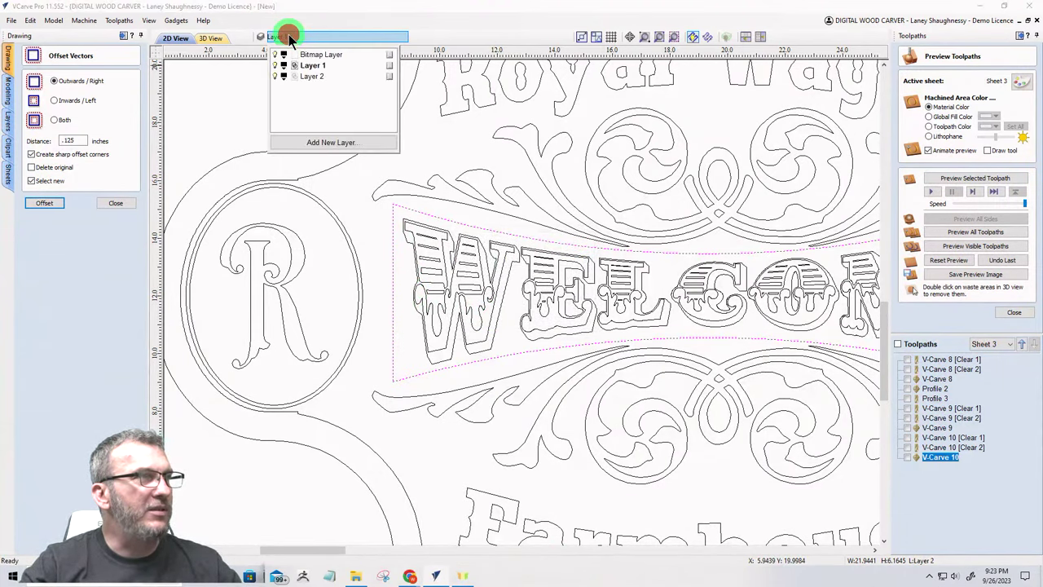
{"action": "left_click", "coordinate": [275, 76]}
{"action": "scroll", "coordinate": [440, 218], "scroll_direction": "down", "scroll_amount": 3}
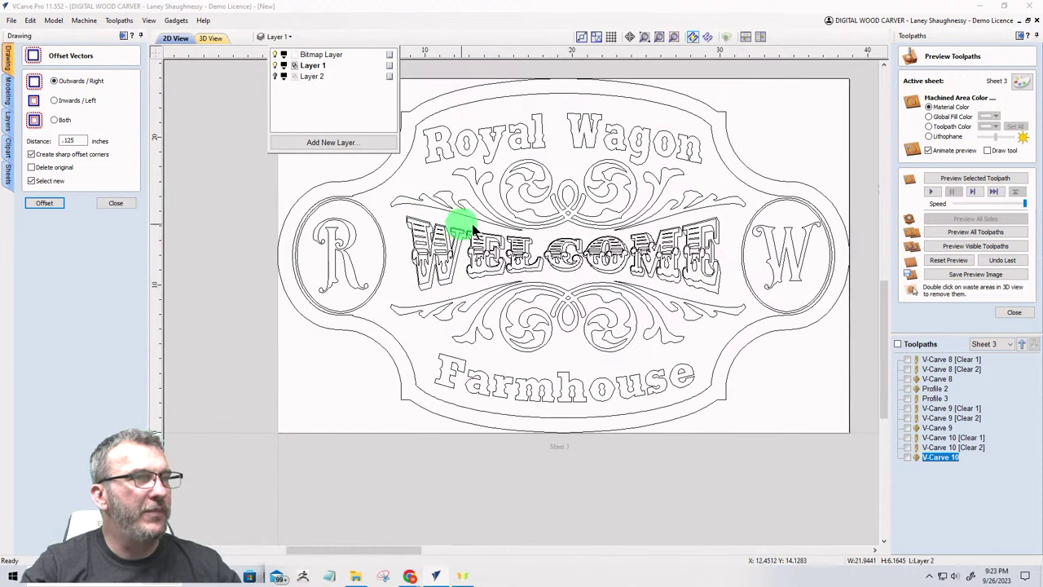
{"action": "scroll", "coordinate": [607, 210], "scroll_direction": "up", "scroll_amount": 4}
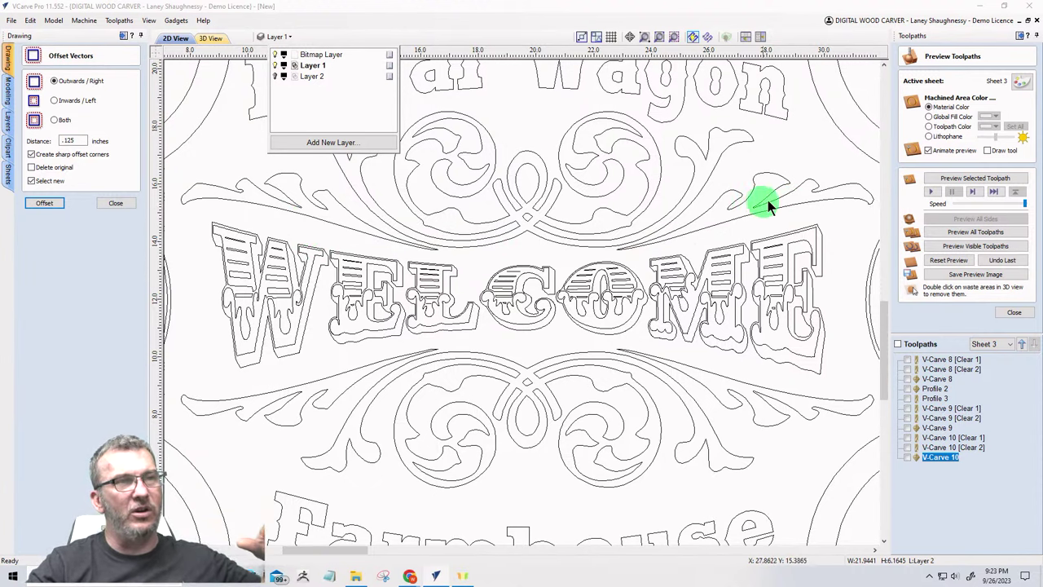
{"action": "scroll", "coordinate": [767, 200], "scroll_direction": "down", "scroll_amount": 3}
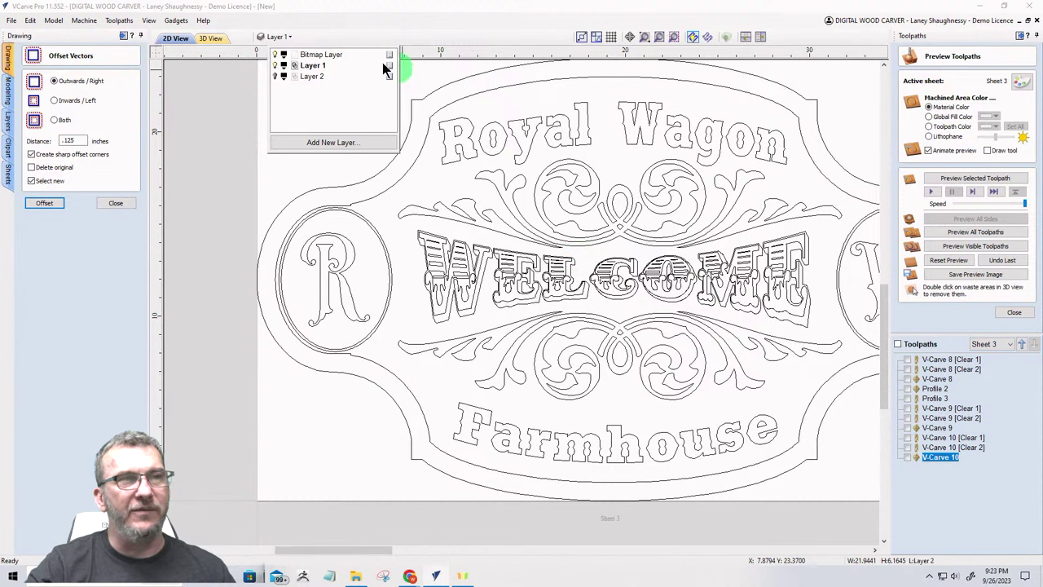
{"action": "scroll", "coordinate": [557, 142], "scroll_direction": "down", "scroll_amount": 2}
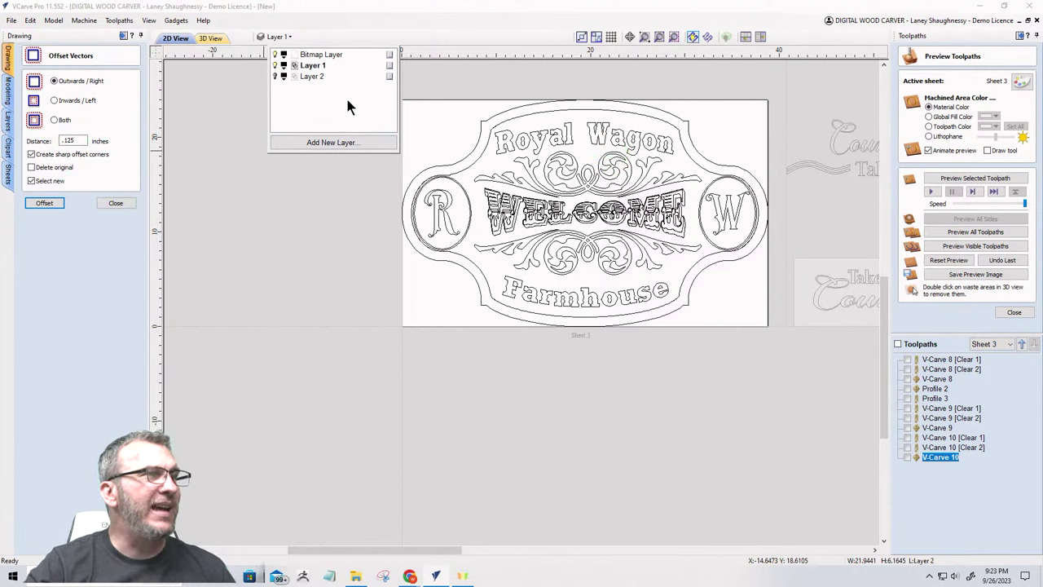
Step: Delete the R and W circles, outer border, Farmhouse text and Royal Wagon text
{"action": "left_click", "coordinate": [471, 232]}
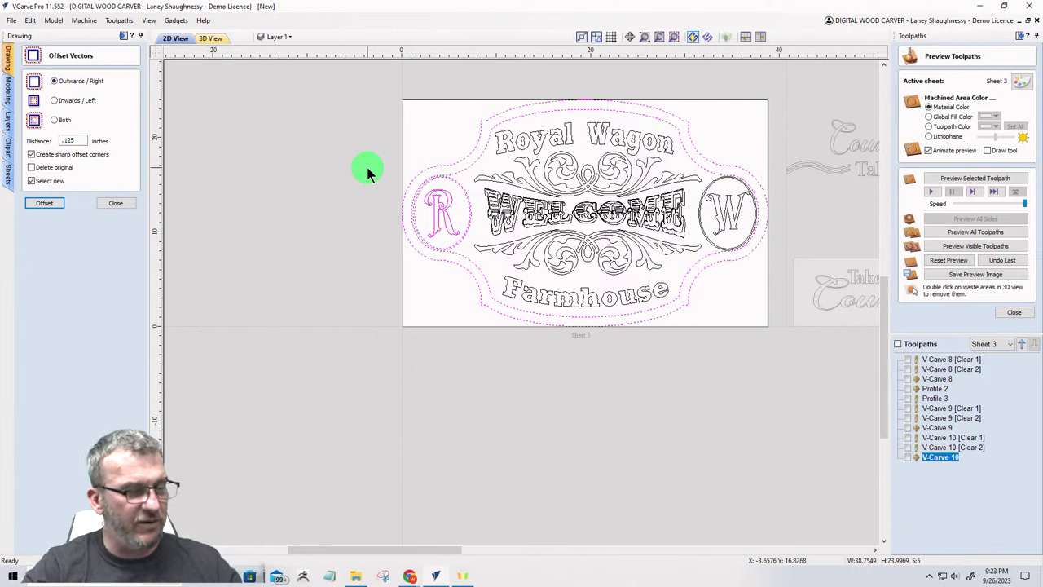
{"action": "key", "text": "Delete"}
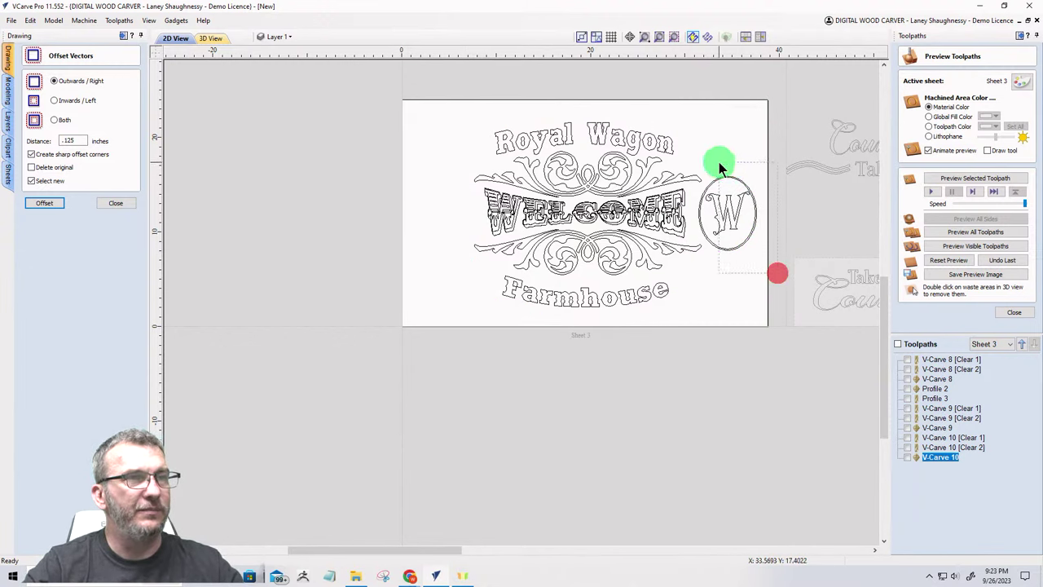
{"action": "key", "text": "Delete"}
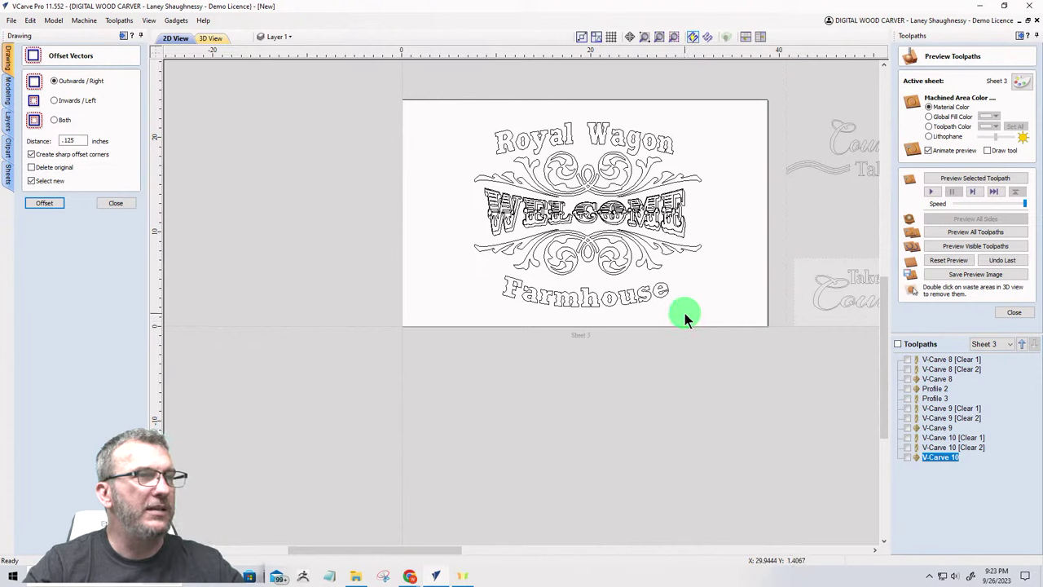
{"action": "left_click_drag", "start_coordinate": [689, 313], "coordinate": [479, 290]}
{"action": "key", "text": "Delete"}
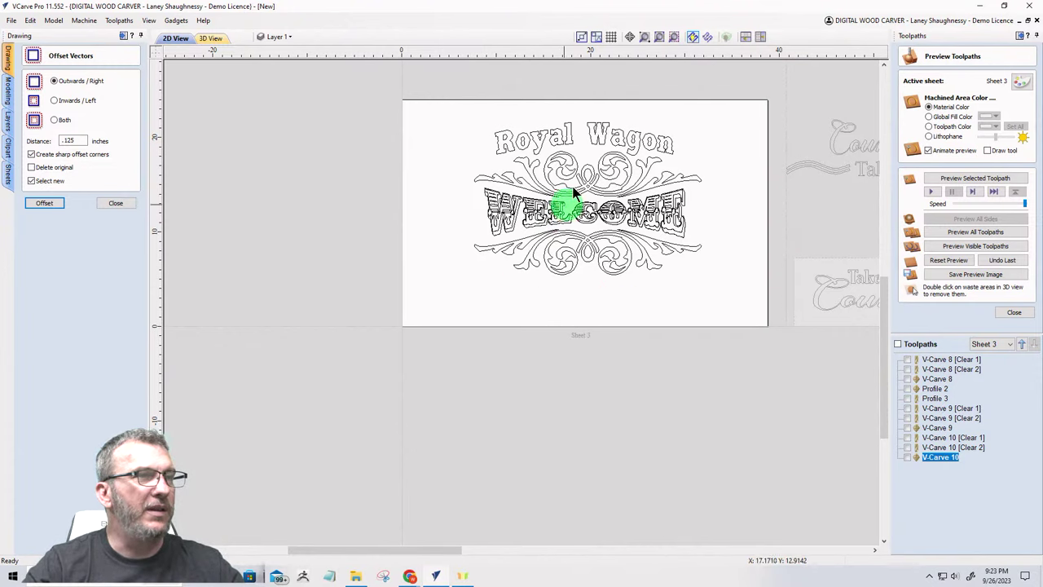
{"action": "left_click_drag", "start_coordinate": [698, 123], "coordinate": [476, 144]}
{"action": "key", "text": "Delete"}
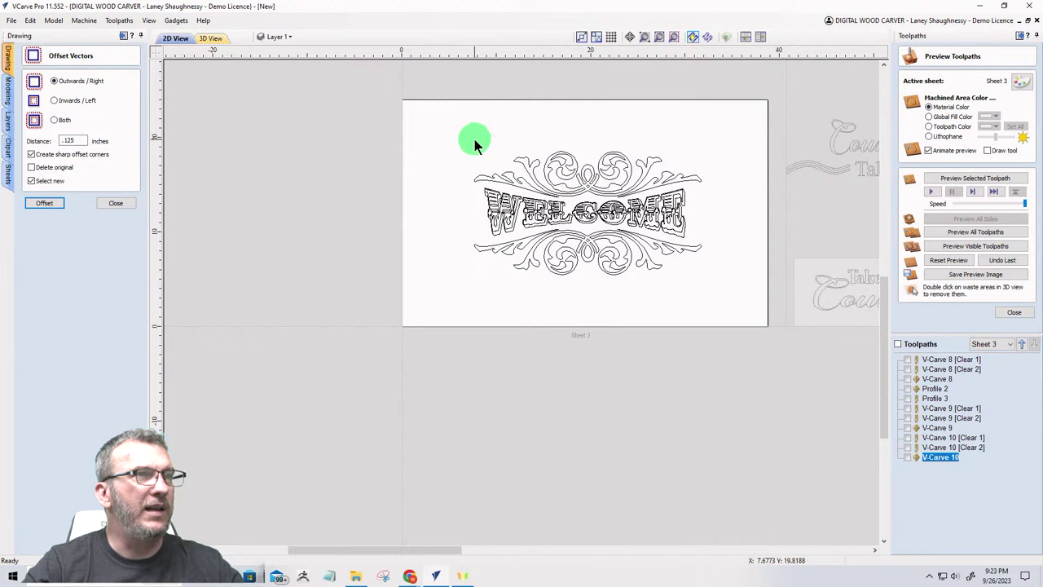
Step: Scale the remaining WELCOME scroll design up to about 33 inches wide
{"action": "left_click_drag", "start_coordinate": [408, 111], "coordinate": [720, 312]}
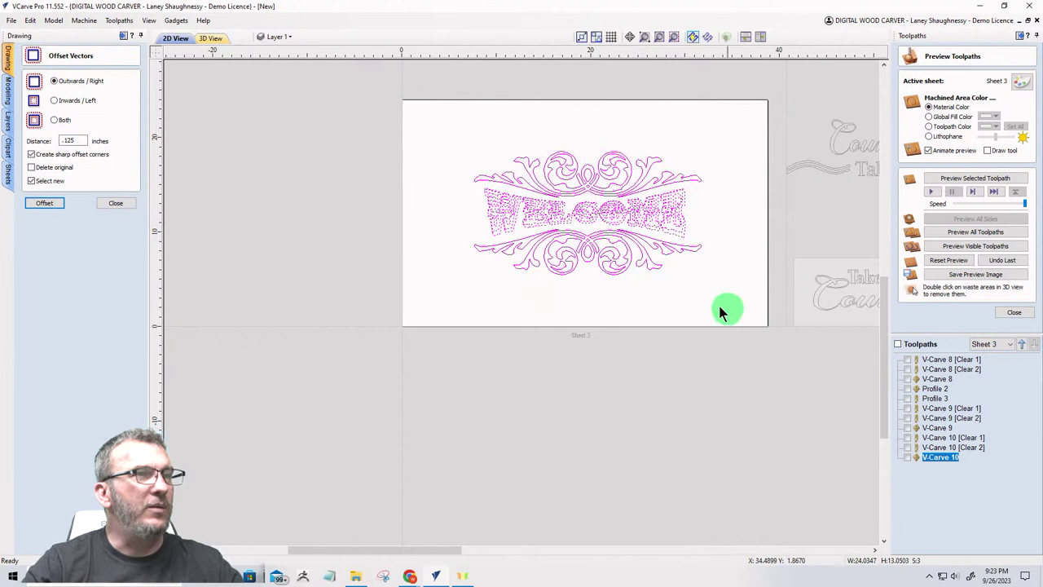
{"action": "left_click", "coordinate": [561, 221]}
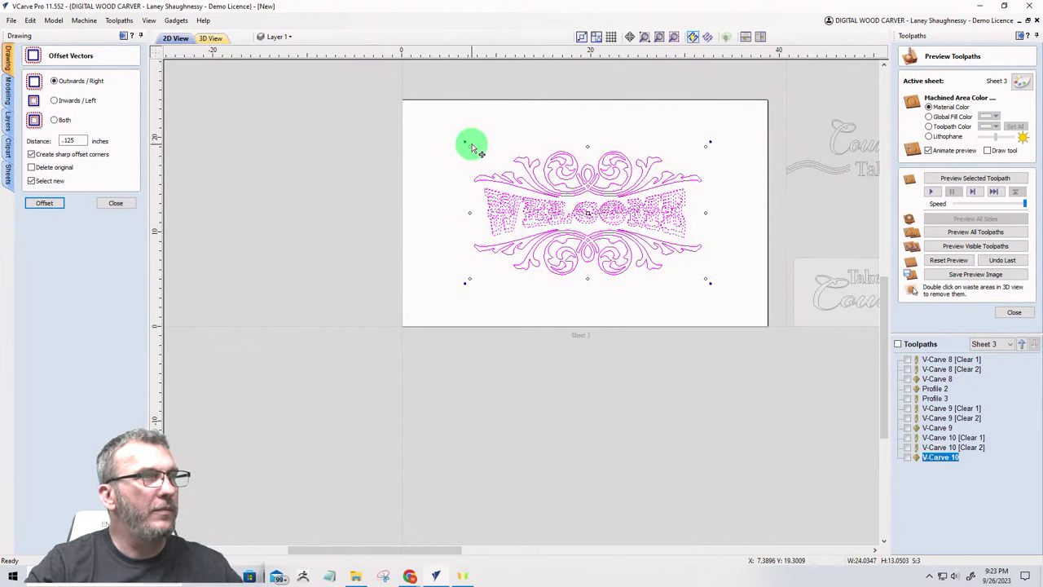
{"action": "left_click_drag", "start_coordinate": [468, 147], "coordinate": [446, 133]}
Step: Draw a 38.75 x 24 rectangle snapped to the sheet corners
{"action": "left_click", "coordinate": [115, 203]}
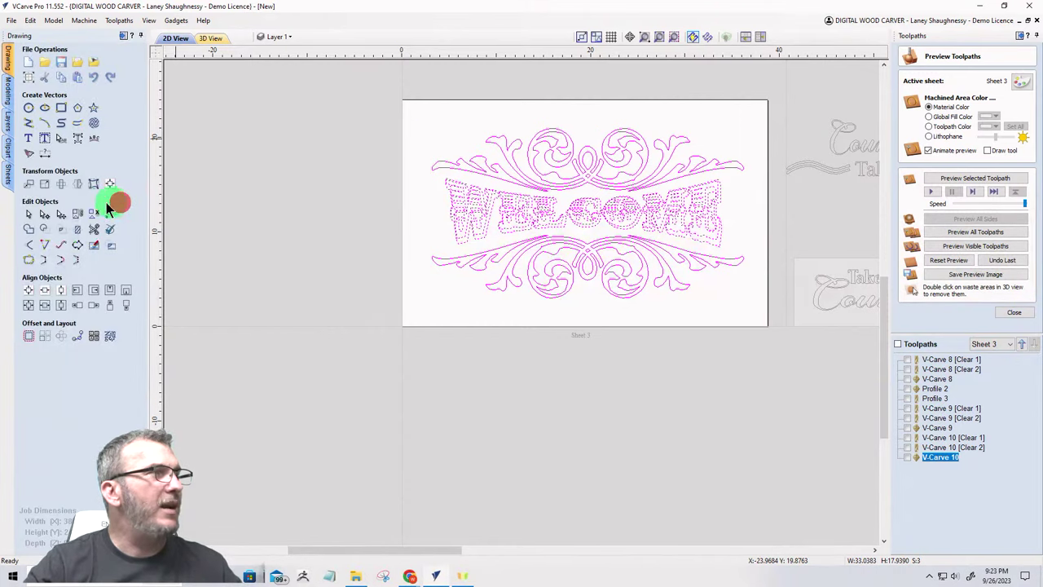
{"action": "left_click", "coordinate": [61, 109]}
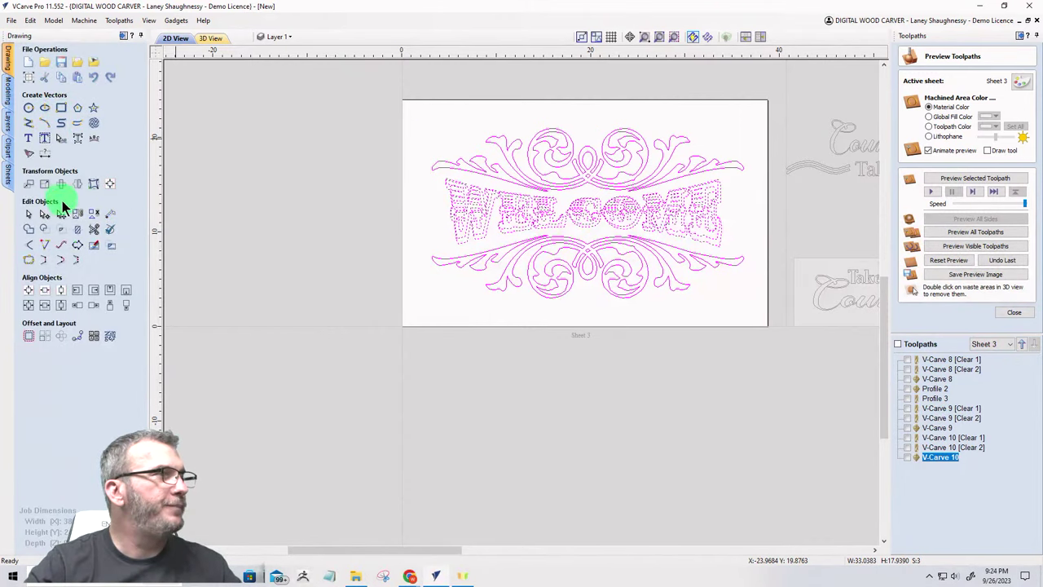
{"action": "left_click", "coordinate": [60, 112]}
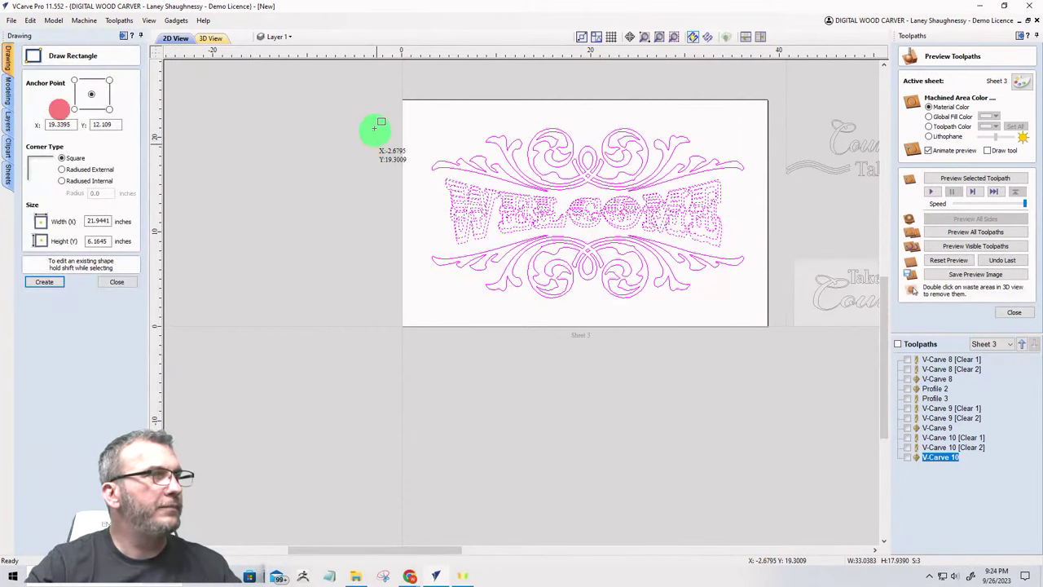
{"action": "left_click", "coordinate": [400, 99]}
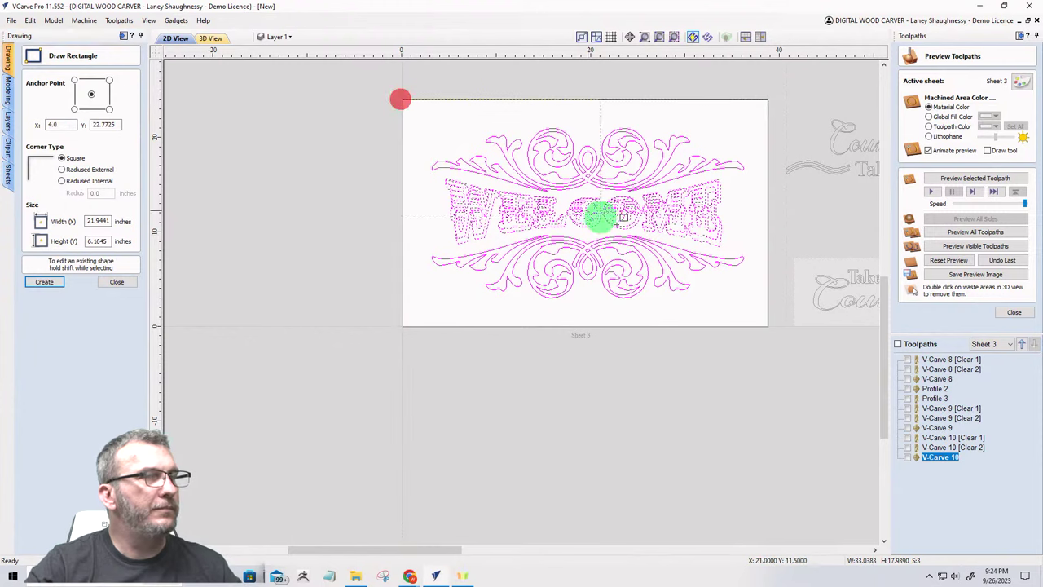
{"action": "left_click", "coordinate": [768, 326]}
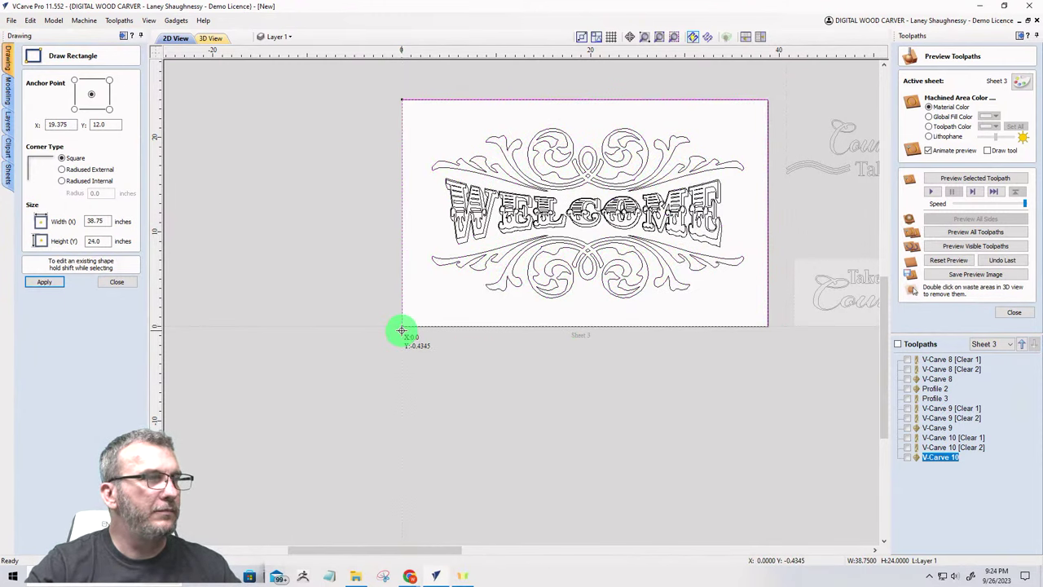
{"action": "left_click", "coordinate": [117, 282]}
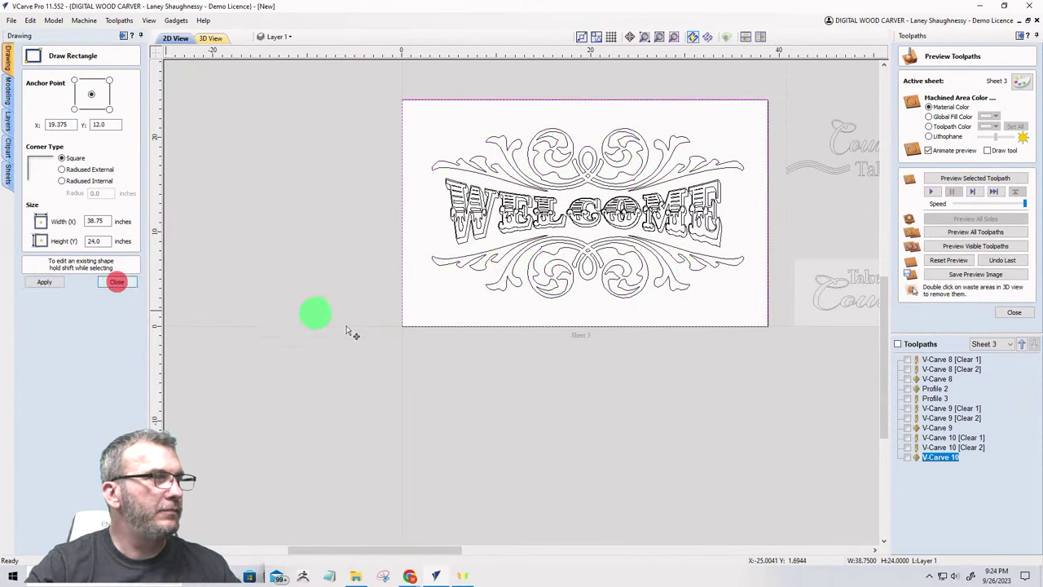
Step: Inset the rectangle just inside the sheet edges, then select the WELCOME lettering
{"action": "left_click", "coordinate": [400, 327]}
{"action": "left_click_drag", "start_coordinate": [396, 330], "coordinate": [410, 319]}
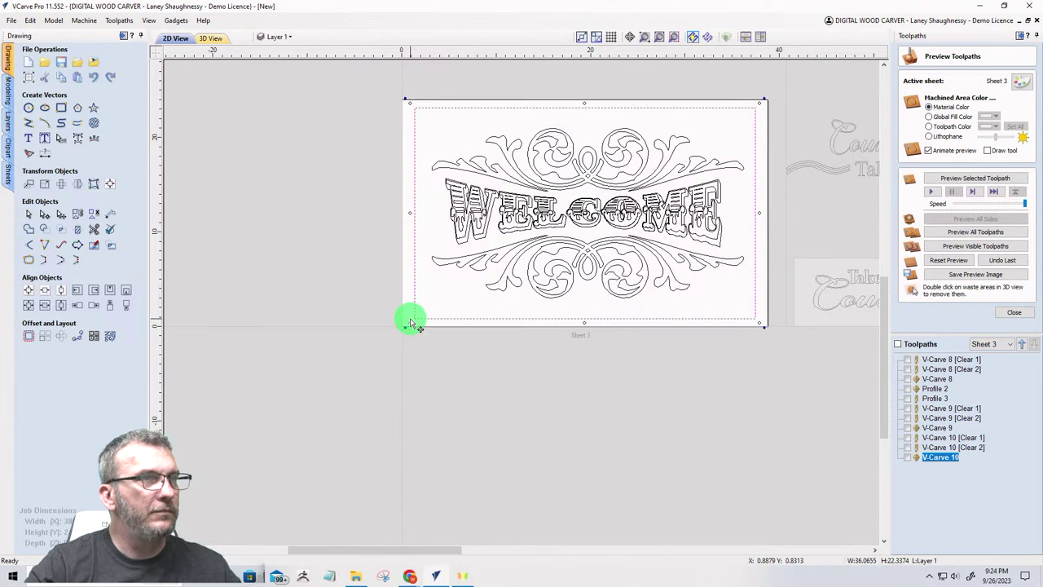
{"action": "left_click", "coordinate": [124, 37]}
{"action": "left_click", "coordinate": [232, 92]}
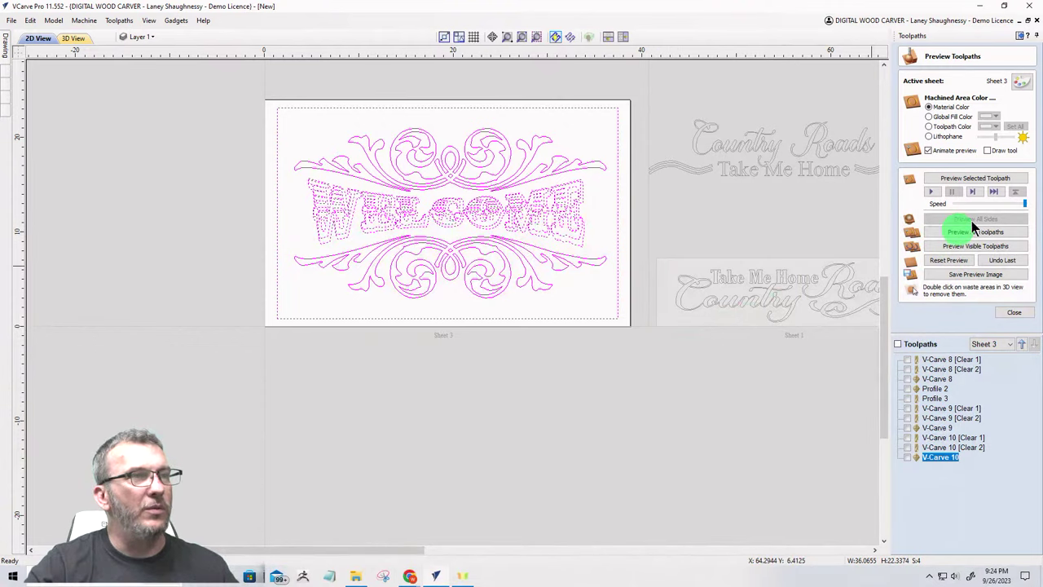
{"action": "left_click", "coordinate": [234, 259]}
{"action": "left_click", "coordinate": [319, 213]}
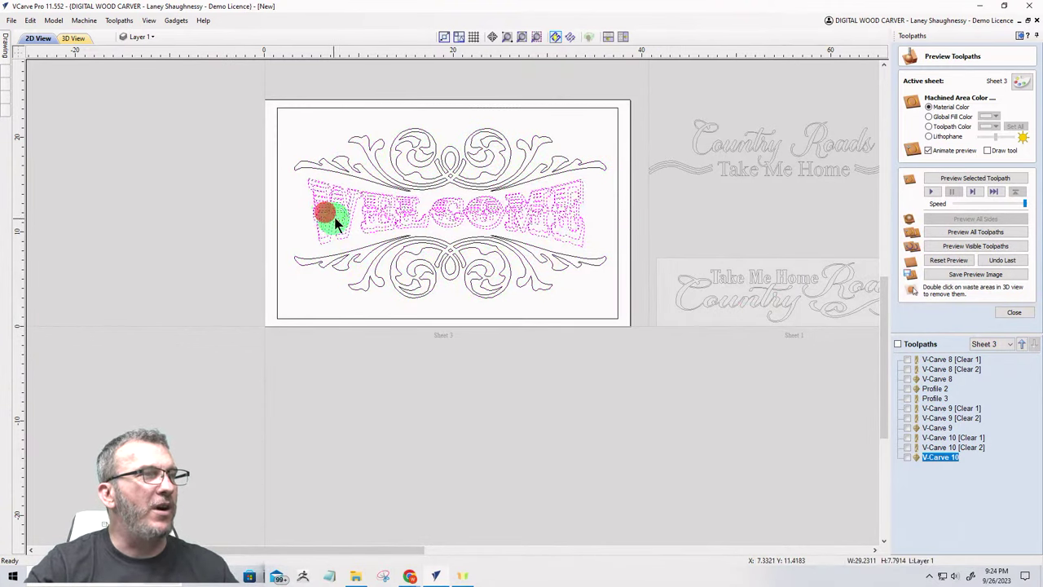
Step: Calculate a V-carve toolpath with two clearance passes over the whole WELCOME design and border
{"action": "left_click", "coordinate": [6, 47]}
{"action": "left_click", "coordinate": [279, 224]}
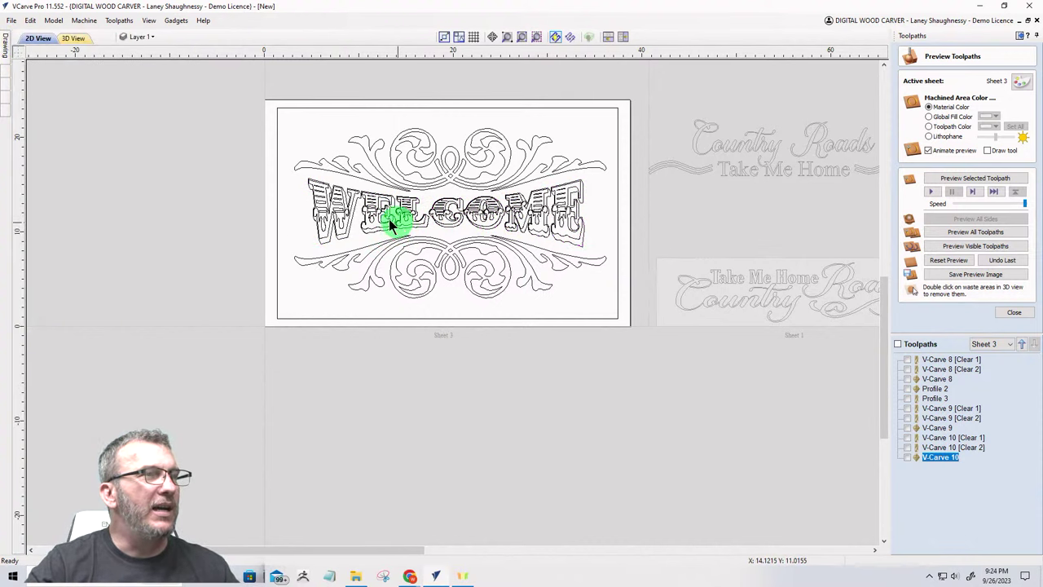
{"action": "left_click_drag", "start_coordinate": [218, 93], "coordinate": [638, 380]}
{"action": "left_click", "coordinate": [1014, 312]}
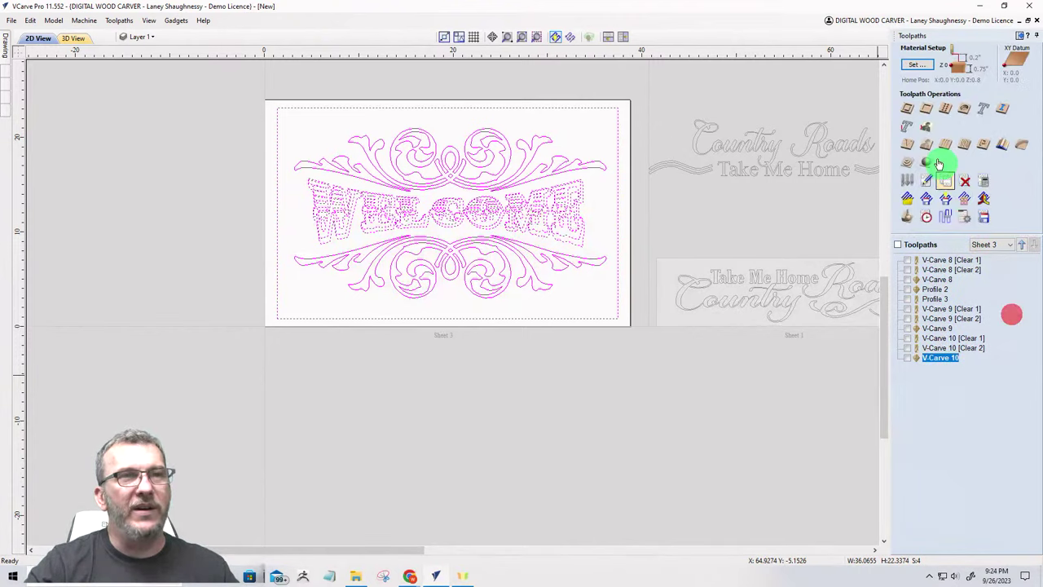
{"action": "left_click", "coordinate": [911, 148]}
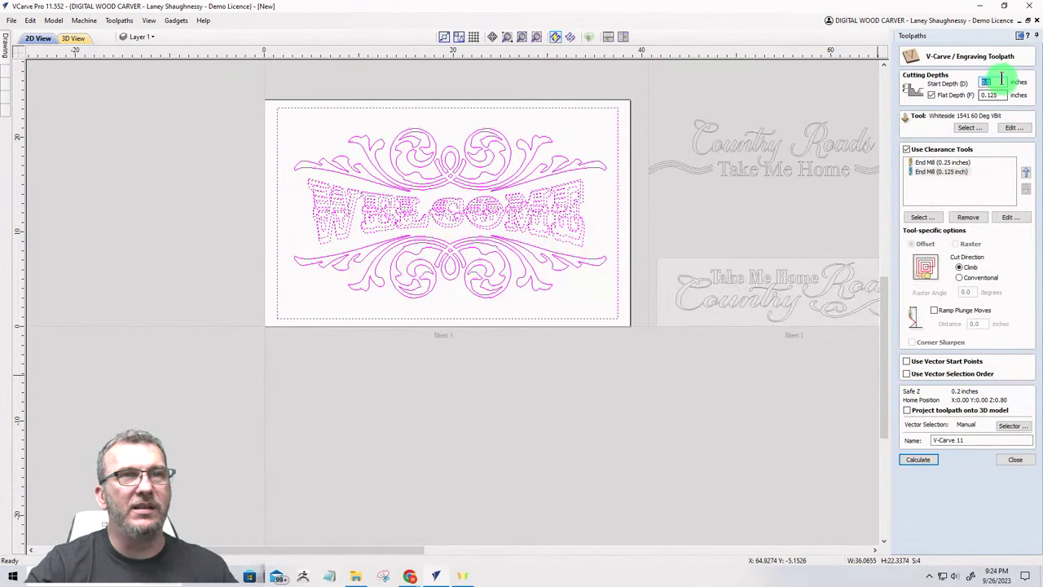
{"action": "left_click", "coordinate": [916, 460]}
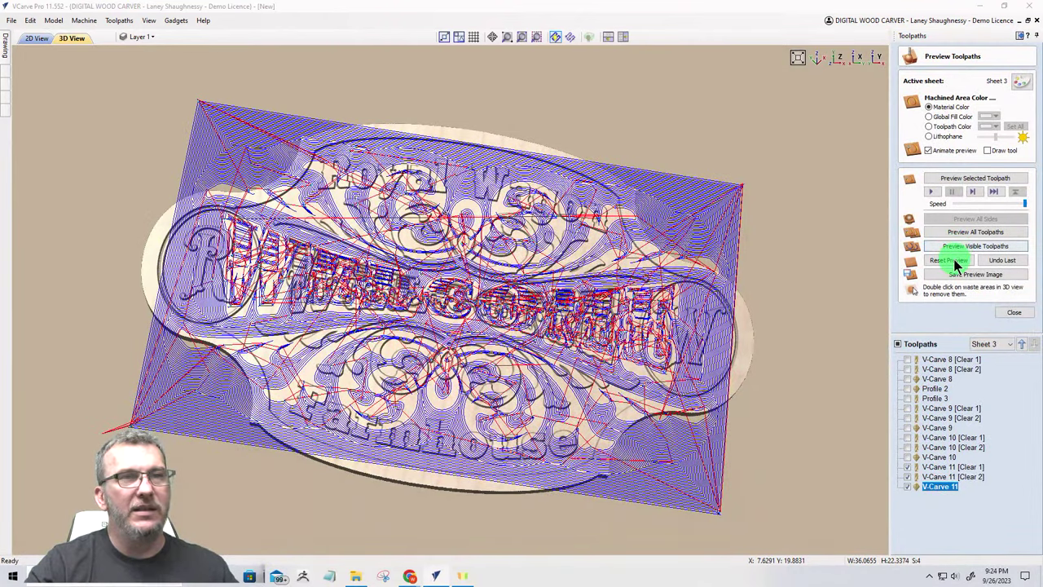
Step: Simulate V-Carve 11 in 3D with a red-brown global fill, then go back to 2D
{"action": "left_click", "coordinate": [953, 259]}
{"action": "left_click", "coordinate": [957, 244]}
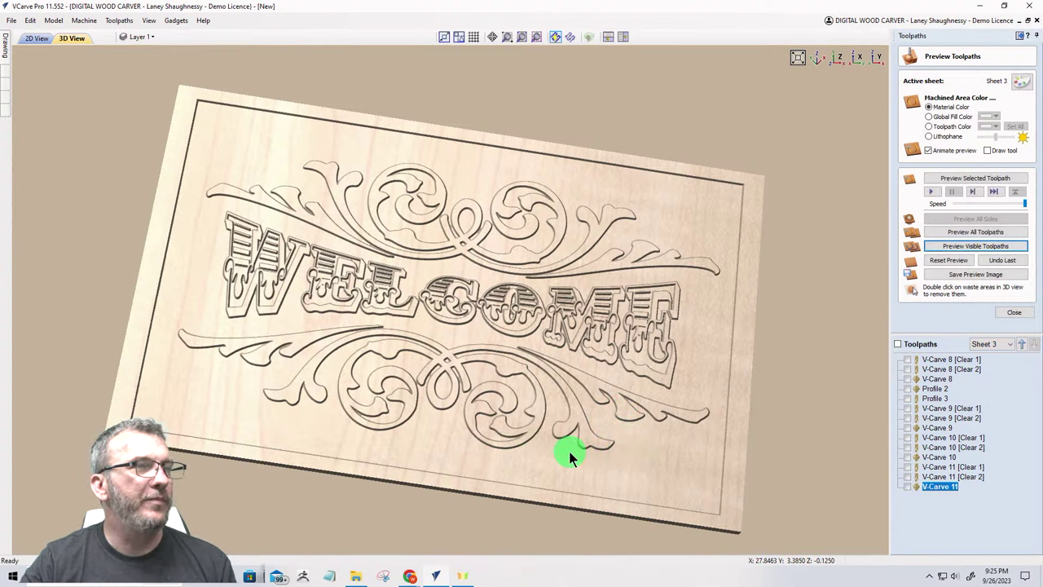
{"action": "left_click_drag", "start_coordinate": [569, 457], "coordinate": [801, 356]}
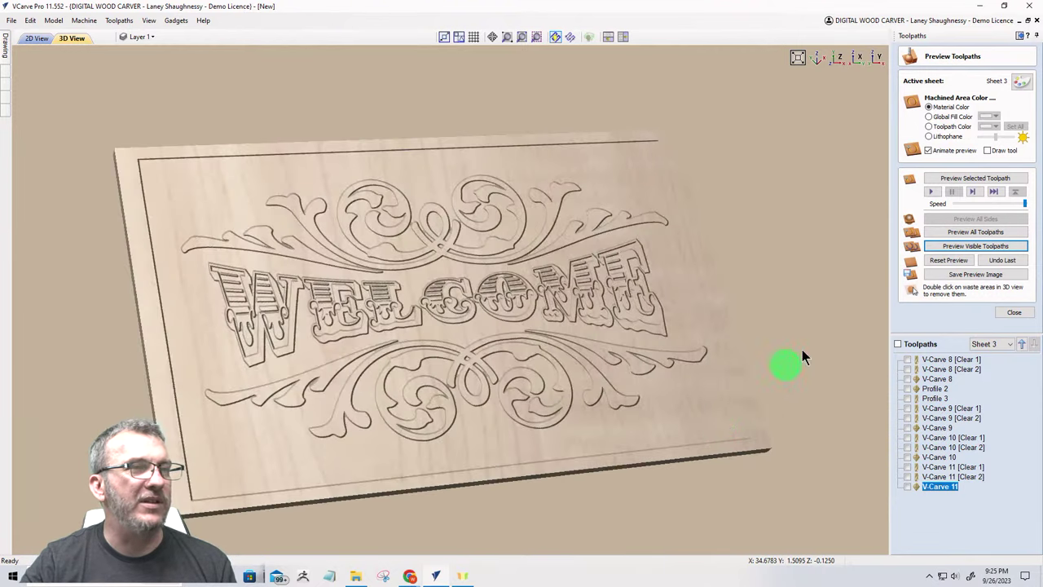
{"action": "left_click", "coordinate": [928, 116]}
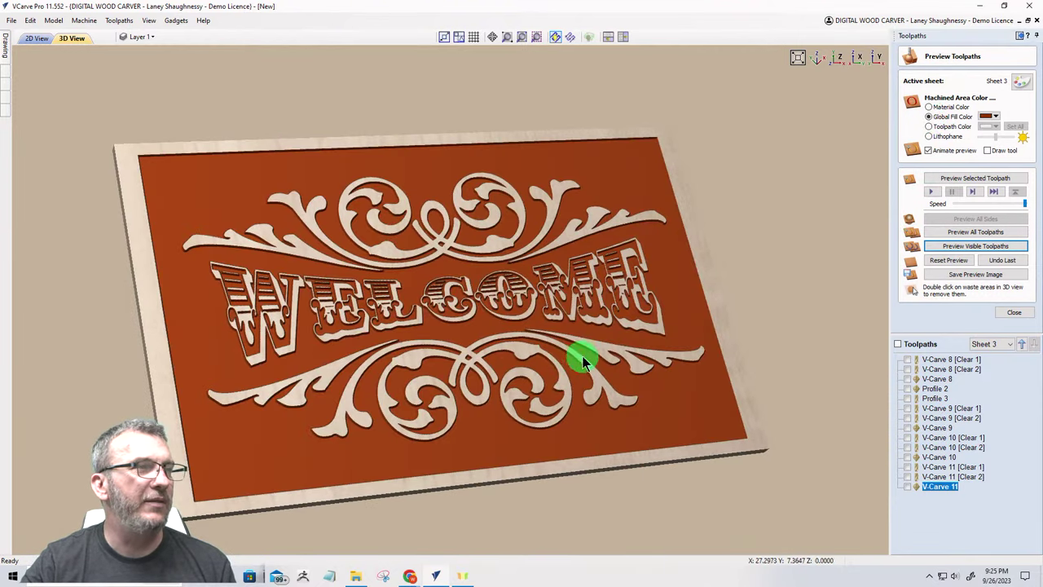
{"action": "left_click_drag", "start_coordinate": [583, 361], "coordinate": [502, 391]}
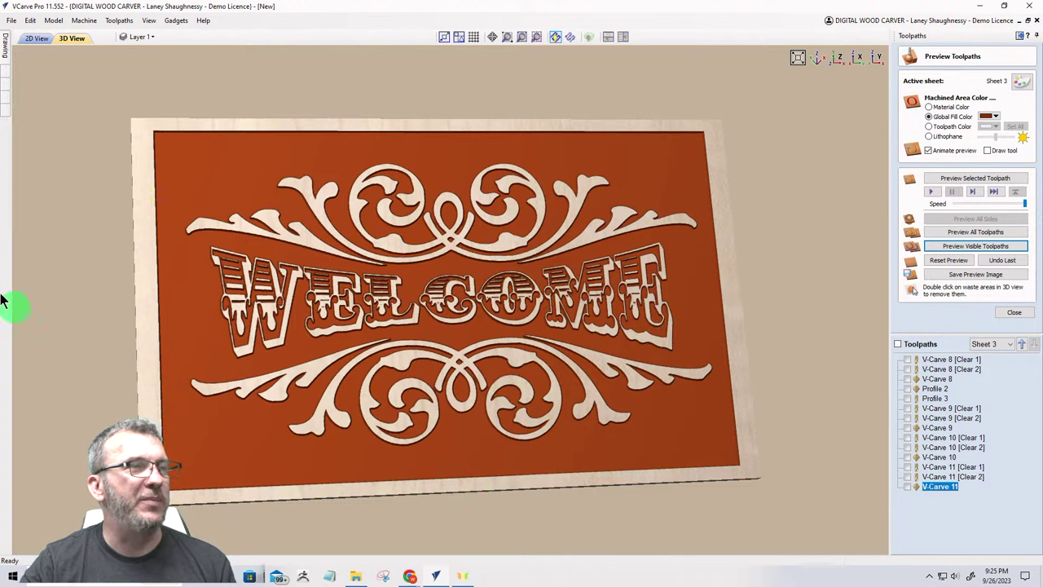
{"action": "left_click", "coordinate": [32, 38]}
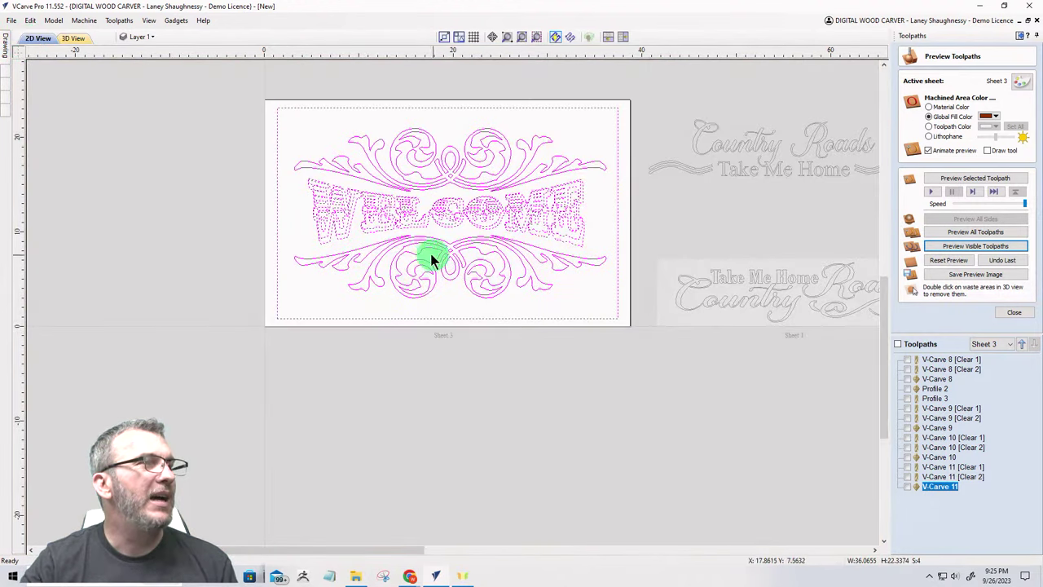
Step: Replace the old WELCOME lettering with new text reading 'WELCOME'
{"action": "left_click", "coordinate": [198, 204]}
{"action": "left_click", "coordinate": [568, 218]}
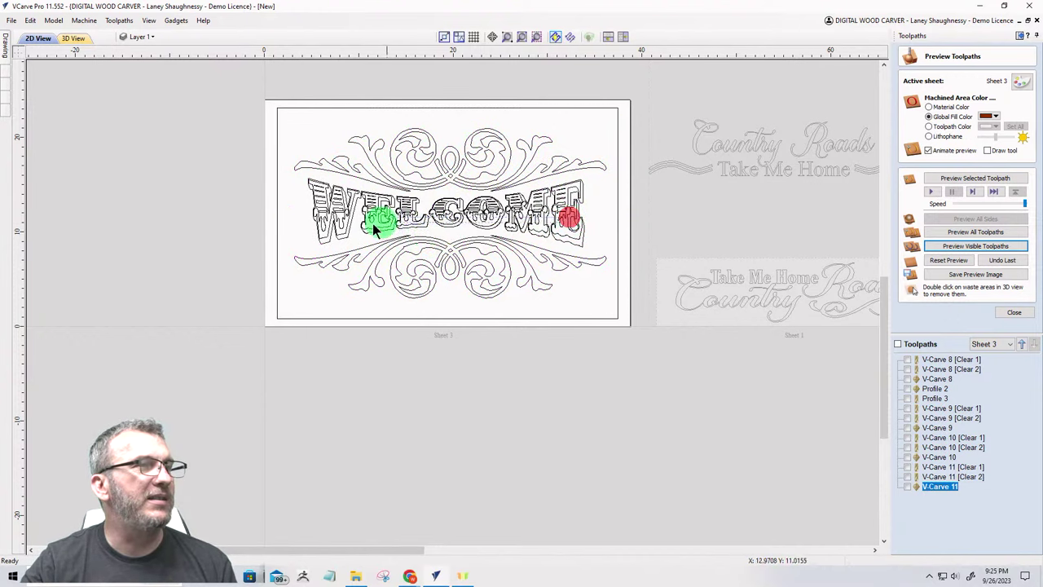
{"action": "left_click", "coordinate": [324, 215]}
{"action": "key", "text": "Delete"}
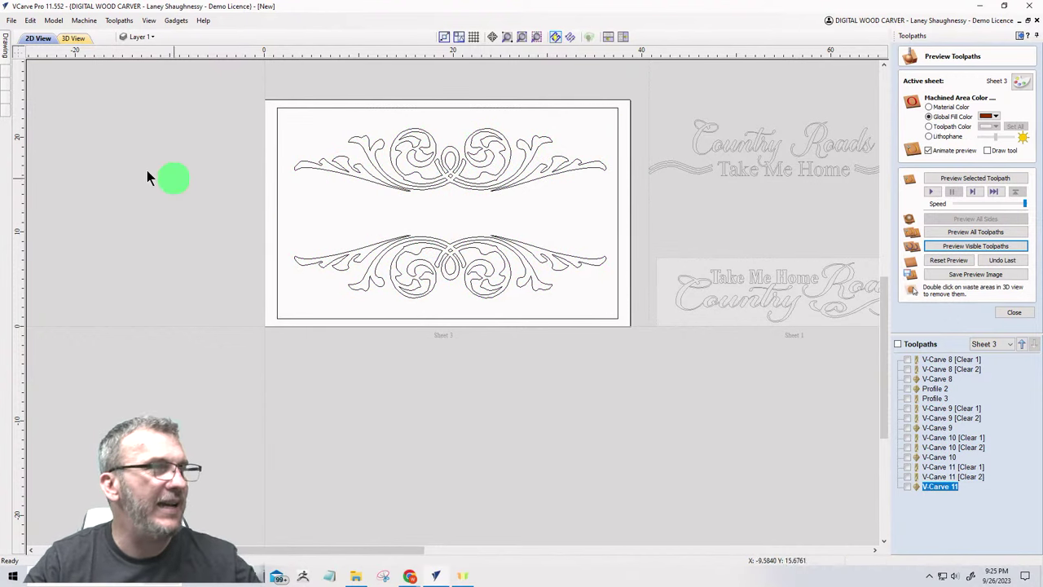
{"action": "left_click", "coordinate": [5, 45]}
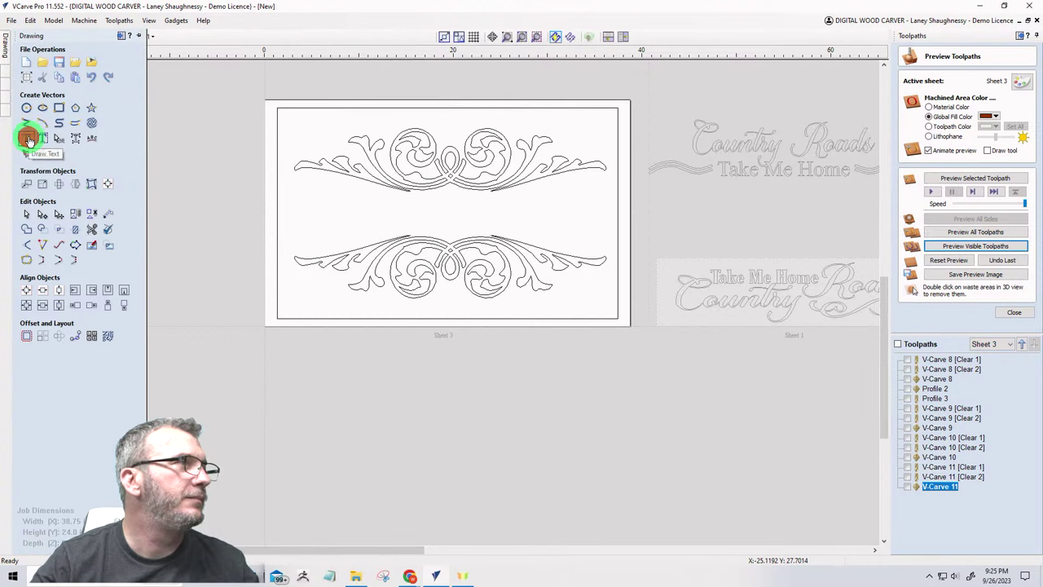
{"action": "left_click", "coordinate": [29, 140]}
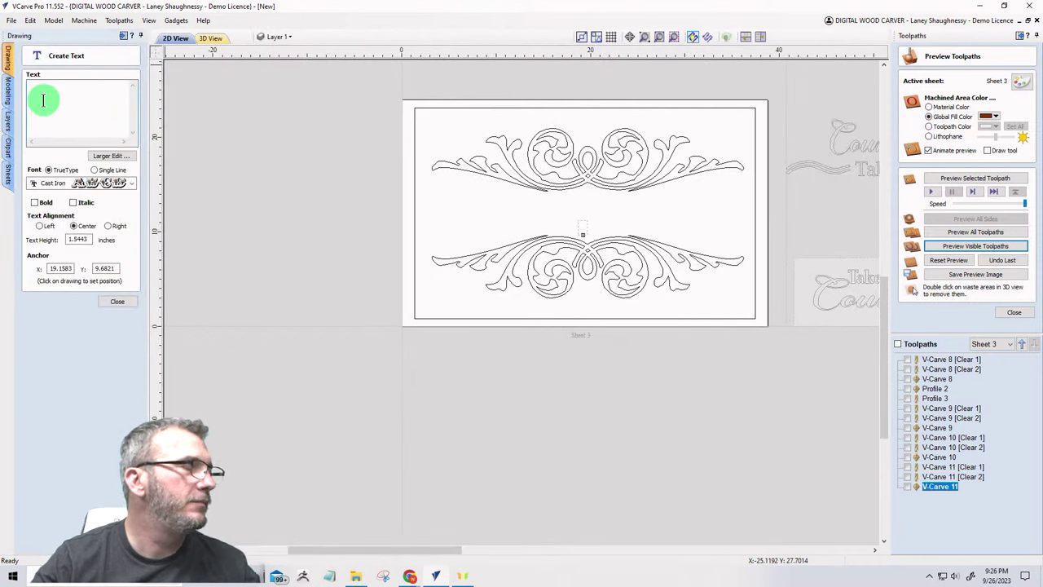
{"action": "type", "text": "WEL"}
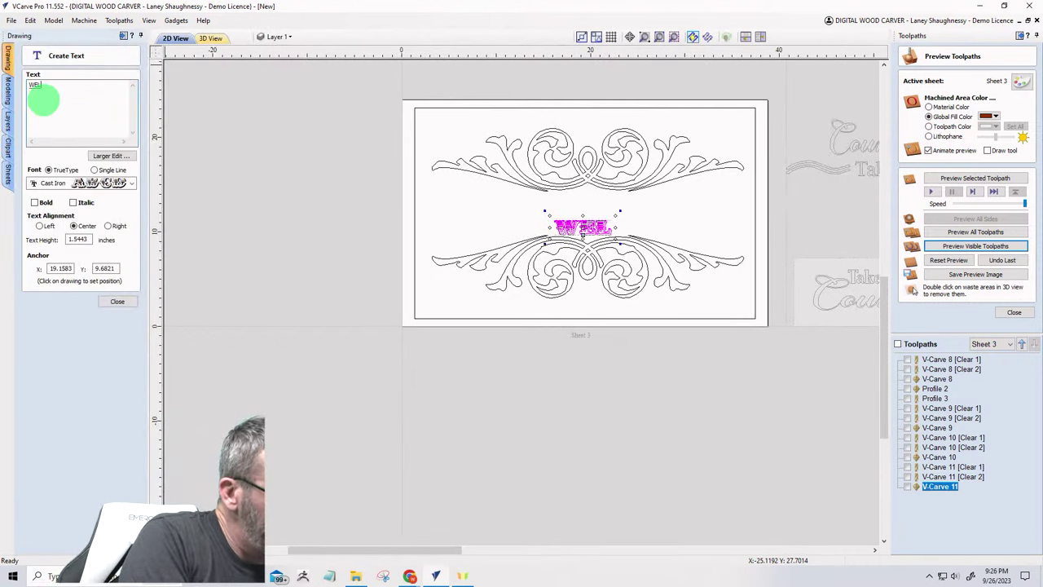
{"action": "type", "text": "COME"}
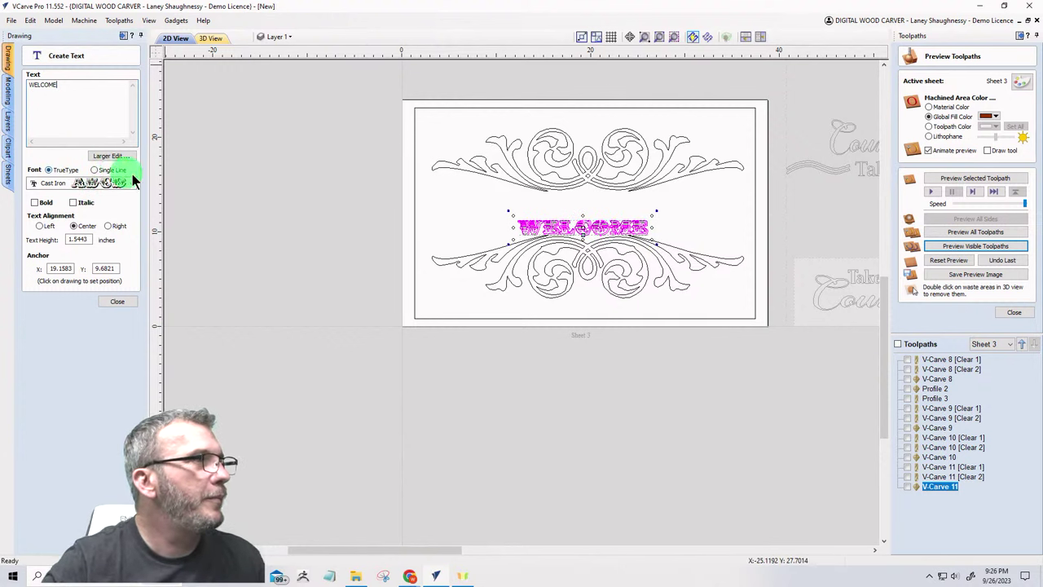
Step: Set the WELCOME font to Cambria after trying Bahnschrift SemiBold Condensed
{"action": "left_click", "coordinate": [132, 183]}
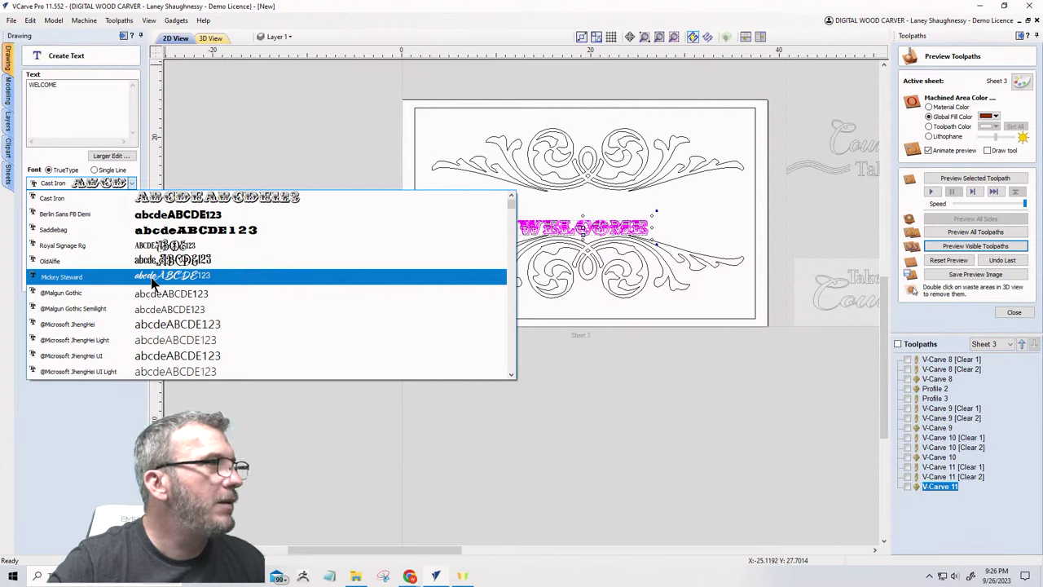
{"action": "scroll", "coordinate": [167, 298], "scroll_direction": "down", "scroll_amount": 4}
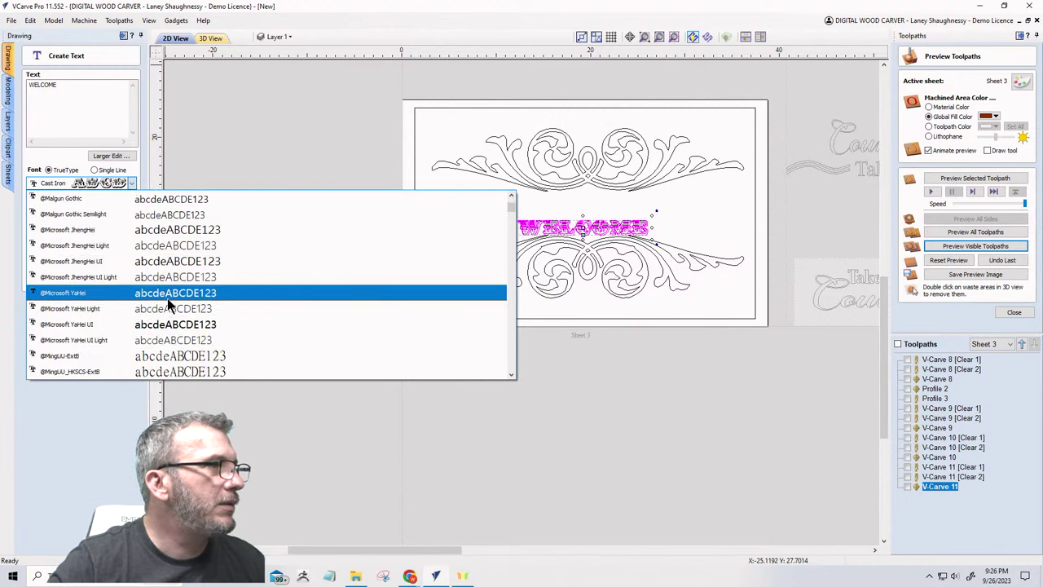
{"action": "scroll", "coordinate": [167, 298], "scroll_direction": "down", "scroll_amount": 4}
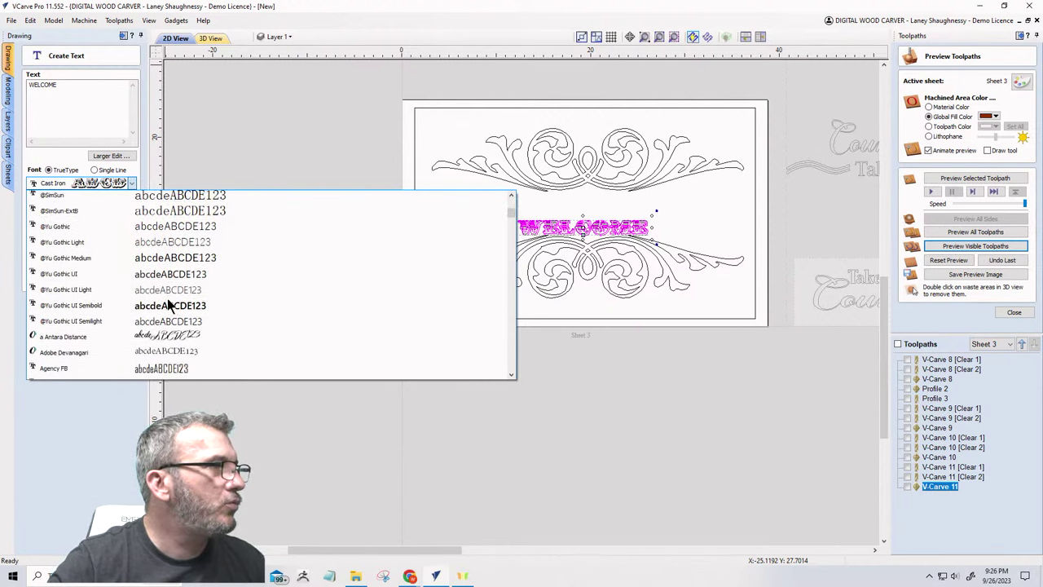
{"action": "scroll", "coordinate": [167, 299], "scroll_direction": "down", "scroll_amount": 2}
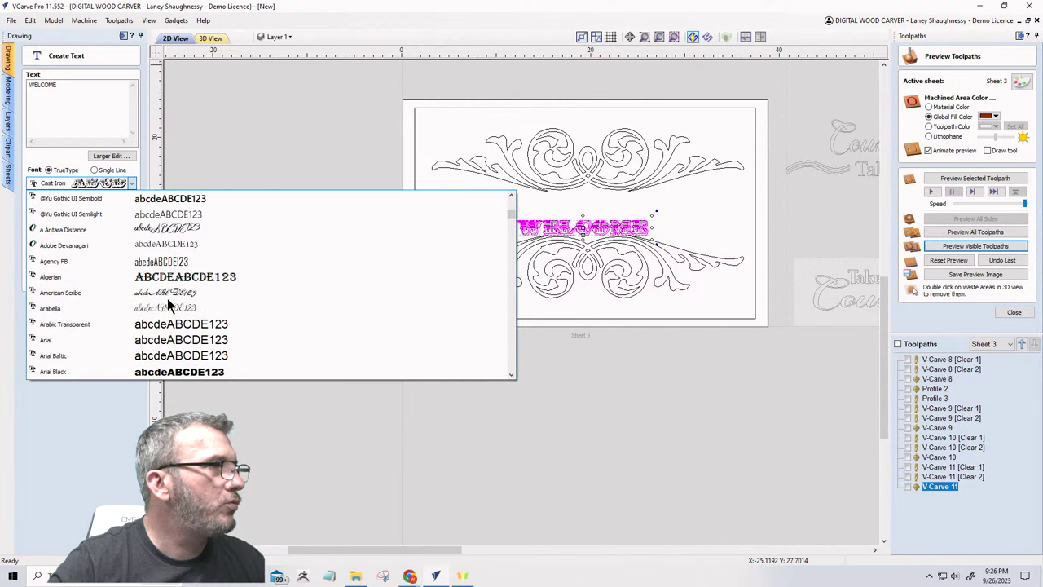
{"action": "scroll", "coordinate": [167, 299], "scroll_direction": "down", "scroll_amount": 4}
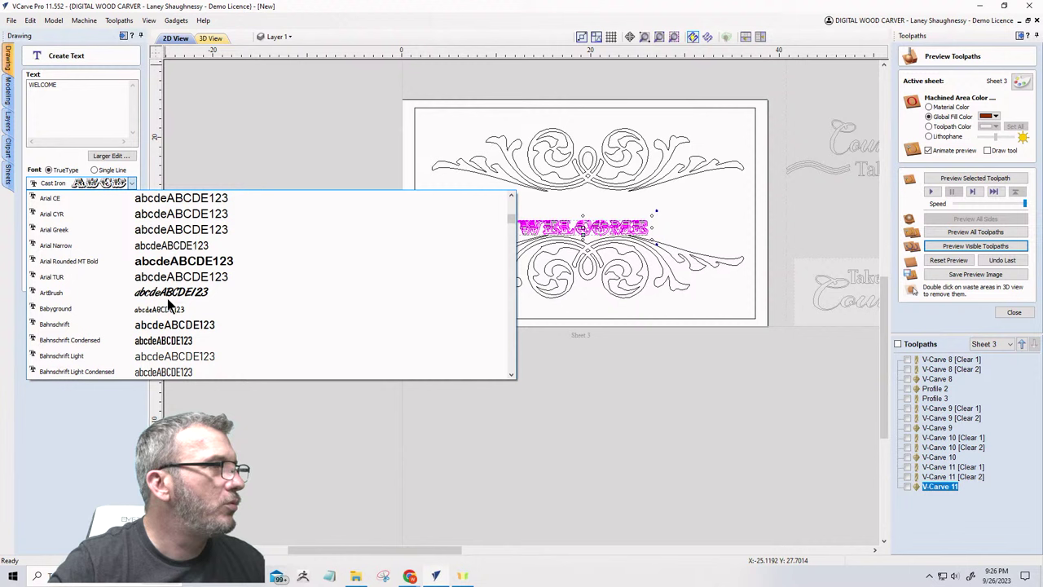
{"action": "scroll", "coordinate": [167, 301], "scroll_direction": "down", "scroll_amount": 4}
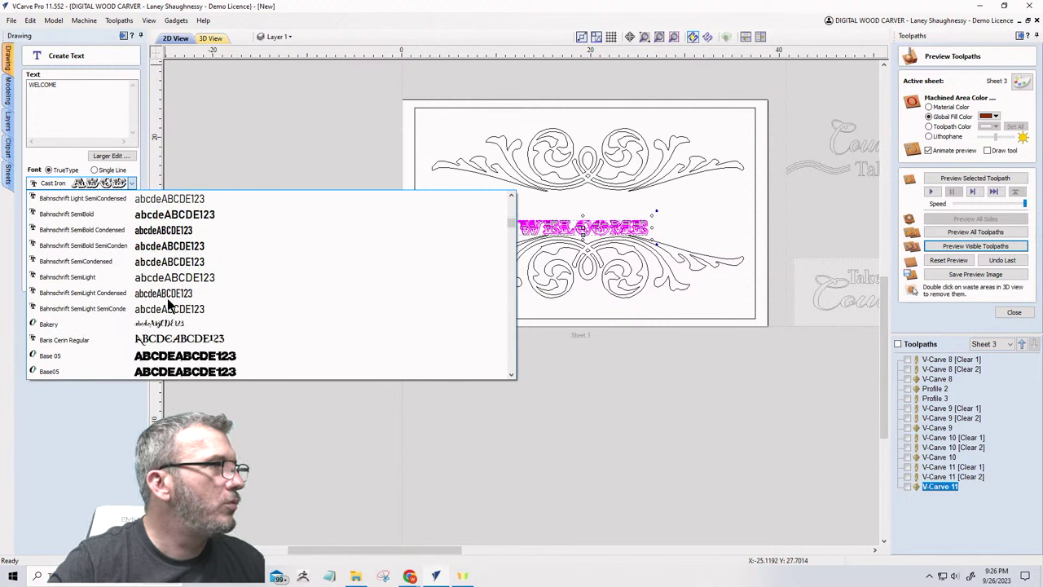
{"action": "left_click", "coordinate": [157, 231]}
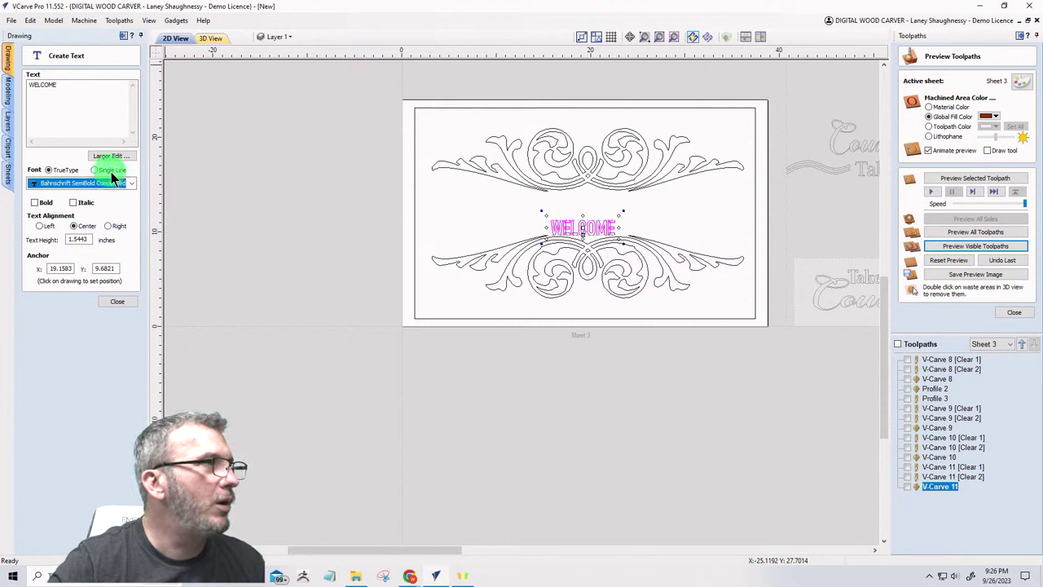
{"action": "left_click", "coordinate": [132, 183]}
{"action": "scroll", "coordinate": [160, 304], "scroll_direction": "down", "scroll_amount": 5}
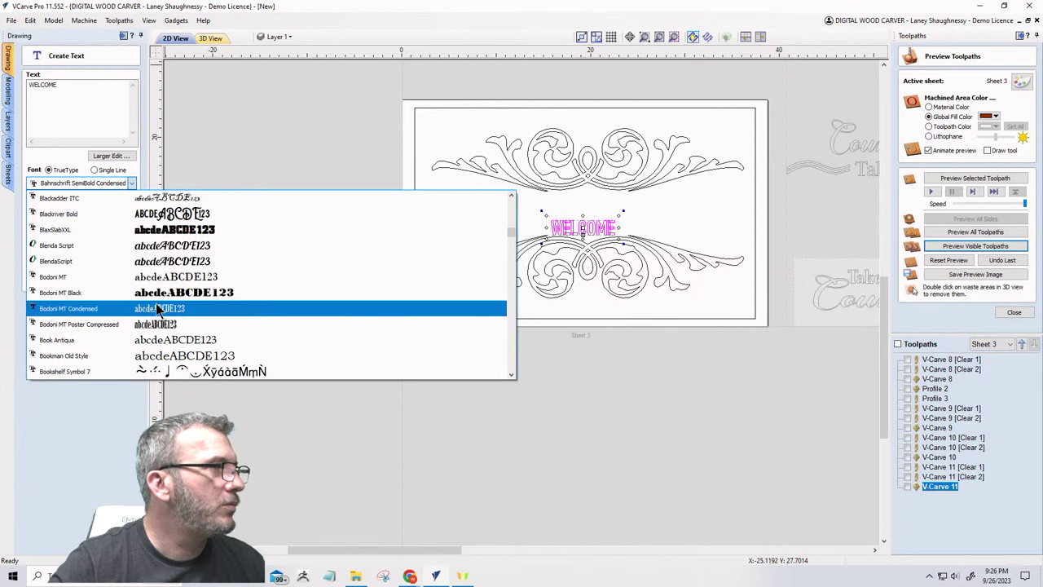
{"action": "scroll", "coordinate": [157, 308], "scroll_direction": "down", "scroll_amount": 4}
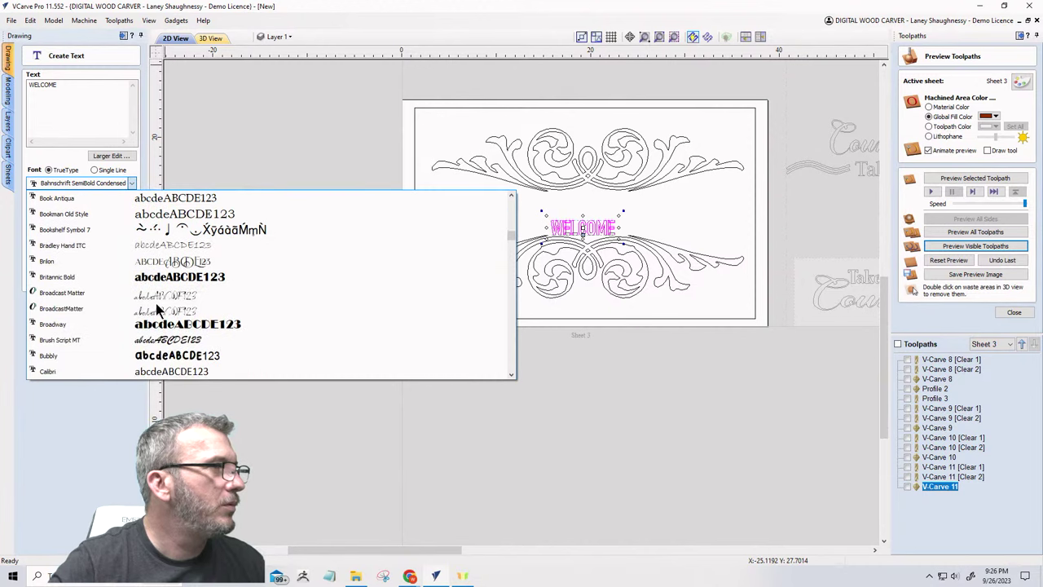
{"action": "scroll", "coordinate": [157, 308], "scroll_direction": "down", "scroll_amount": 1}
{"action": "scroll", "coordinate": [157, 308], "scroll_direction": "down", "scroll_amount": 1}
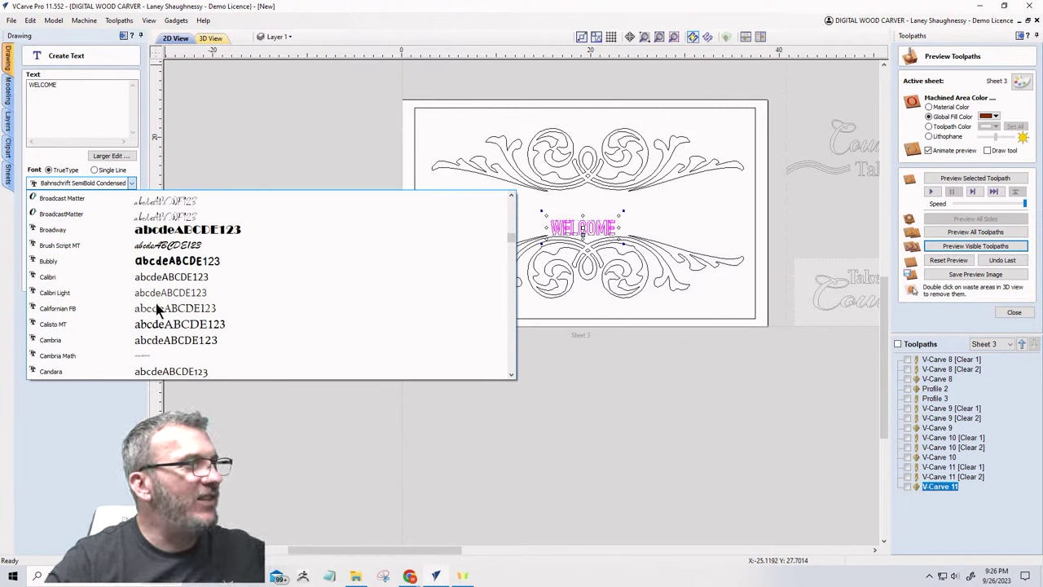
{"action": "scroll", "coordinate": [163, 293], "scroll_direction": "down", "scroll_amount": 1}
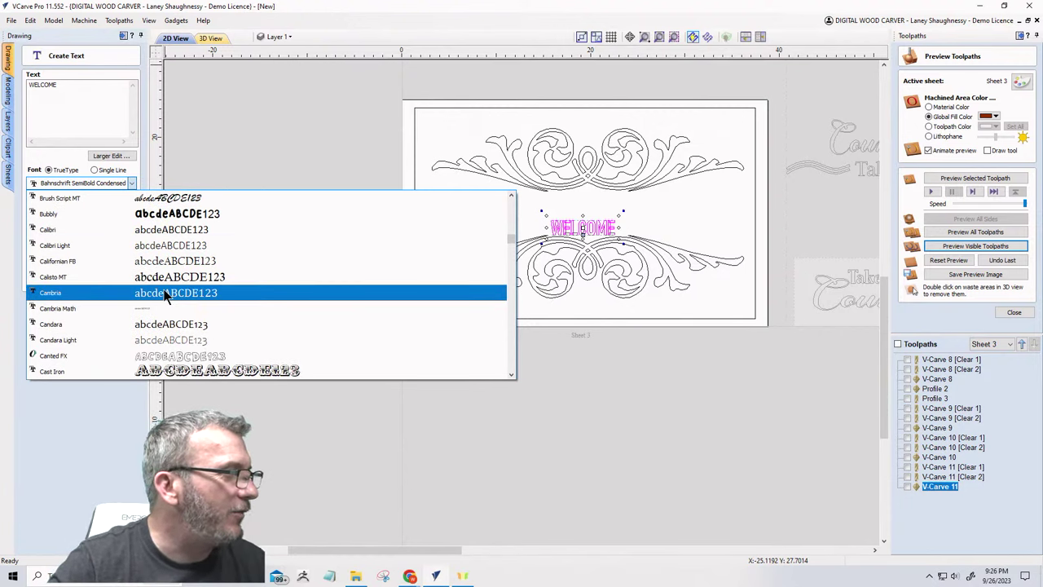
{"action": "left_click", "coordinate": [149, 295]}
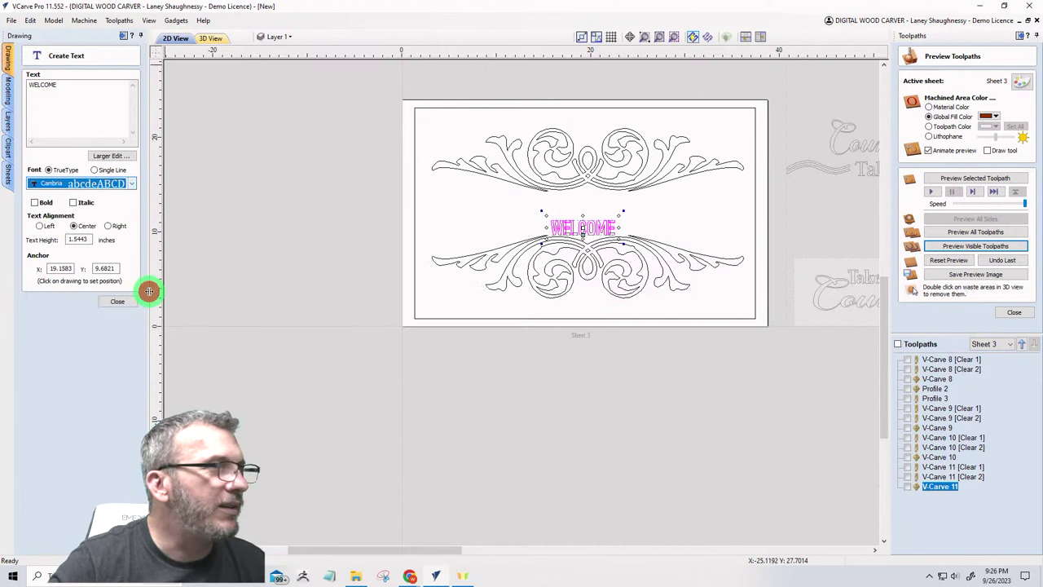
Step: Make WELCOME bold and enlarge it to about 33.9 inches wide
{"action": "left_click", "coordinate": [34, 202]}
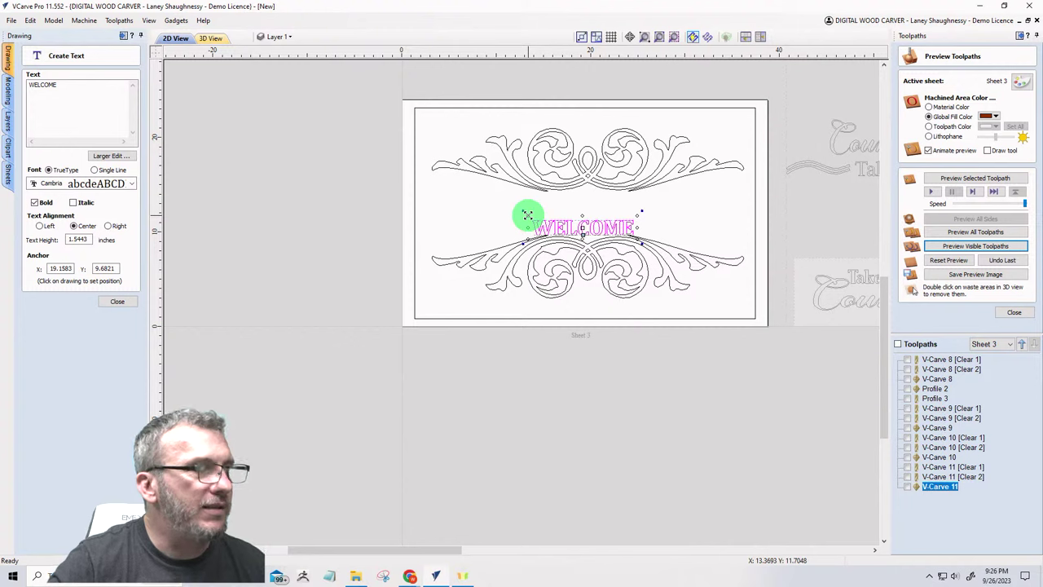
{"action": "mouse_move", "coordinate": [528, 217]}
{"action": "left_mouse_down"}
{"action": "mouse_move", "coordinate": [473, 174]}
{"action": "mouse_move", "coordinate": [543, 203]}
{"action": "mouse_move", "coordinate": [507, 215]}
{"action": "left_mouse_up"}
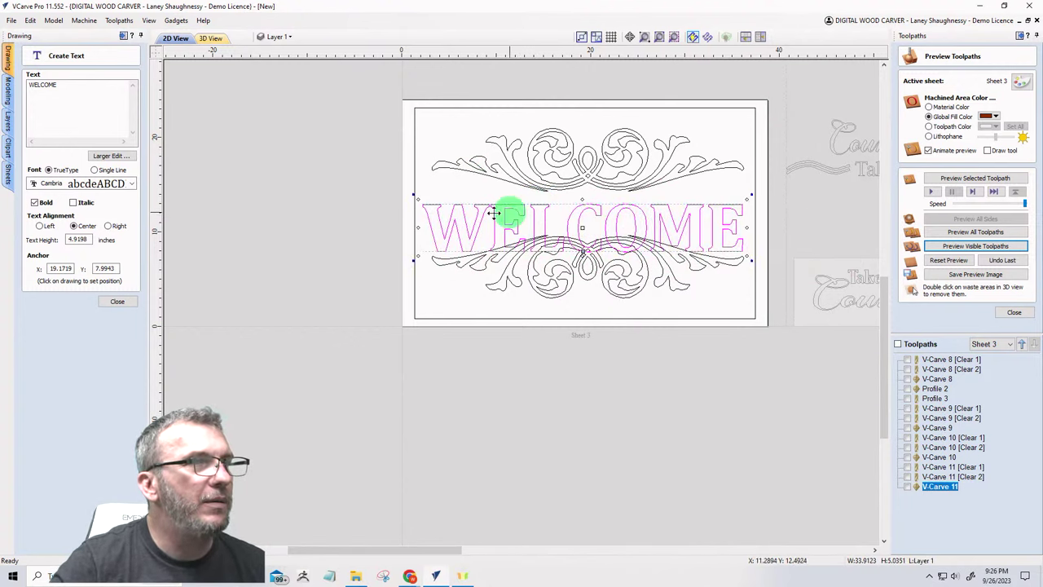
{"action": "left_click", "coordinate": [117, 301]}
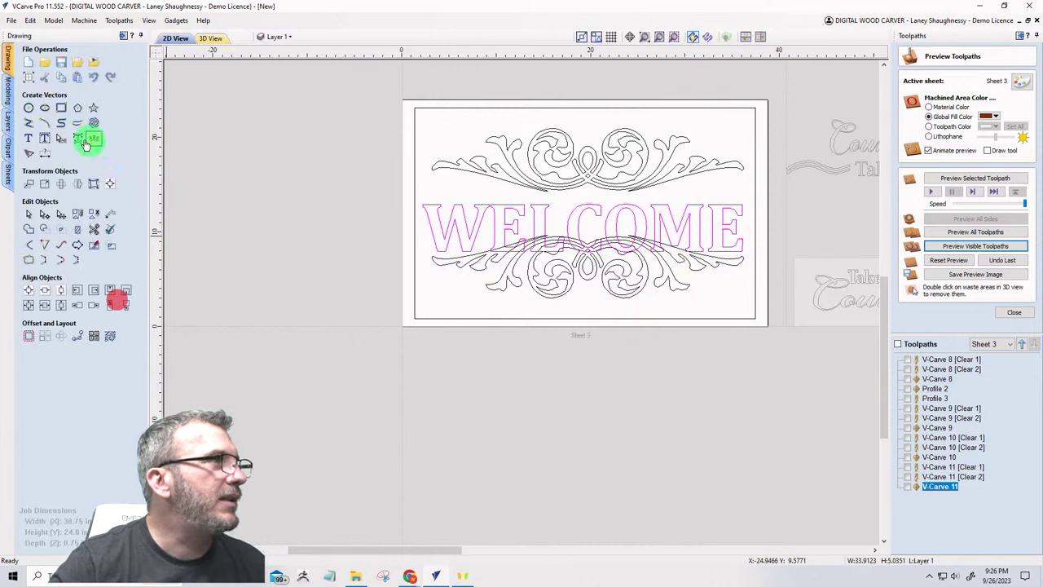
Step: Align WELCOME to the material centre and reselect the text
{"action": "left_click", "coordinate": [112, 184]}
{"action": "left_click", "coordinate": [84, 91]}
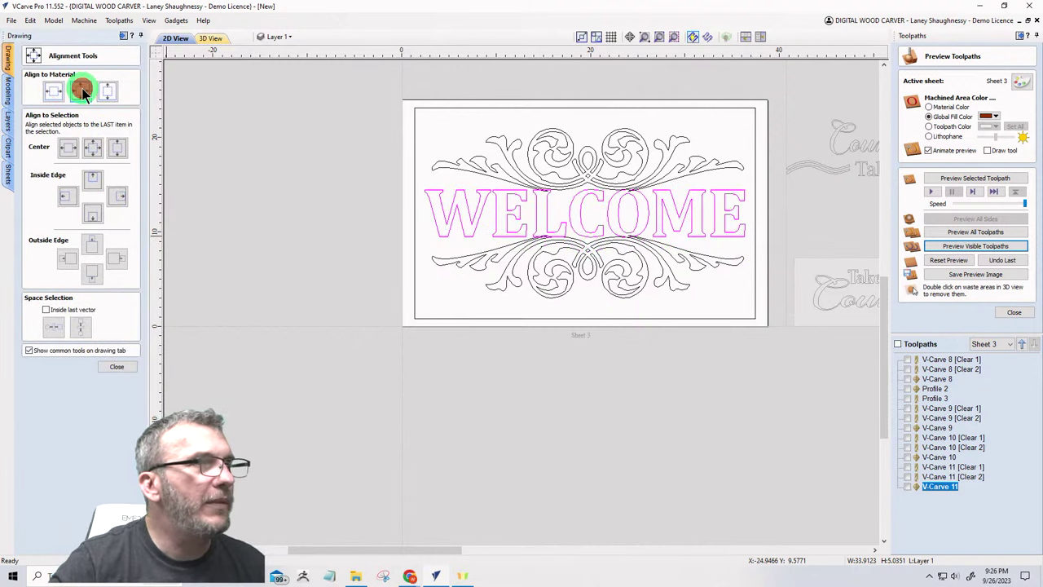
{"action": "left_click", "coordinate": [117, 367]}
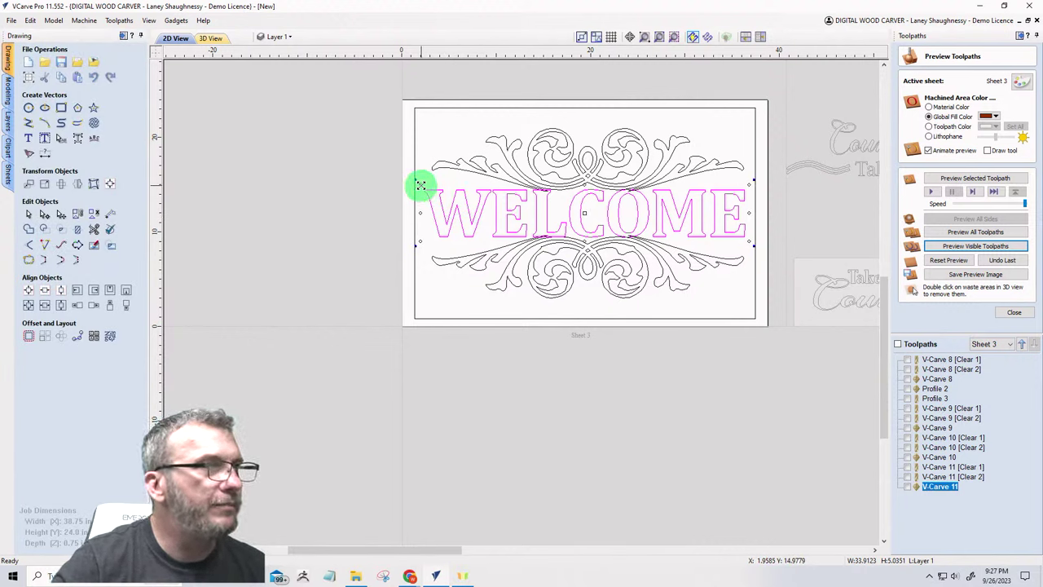
{"action": "left_click", "coordinate": [420, 186]}
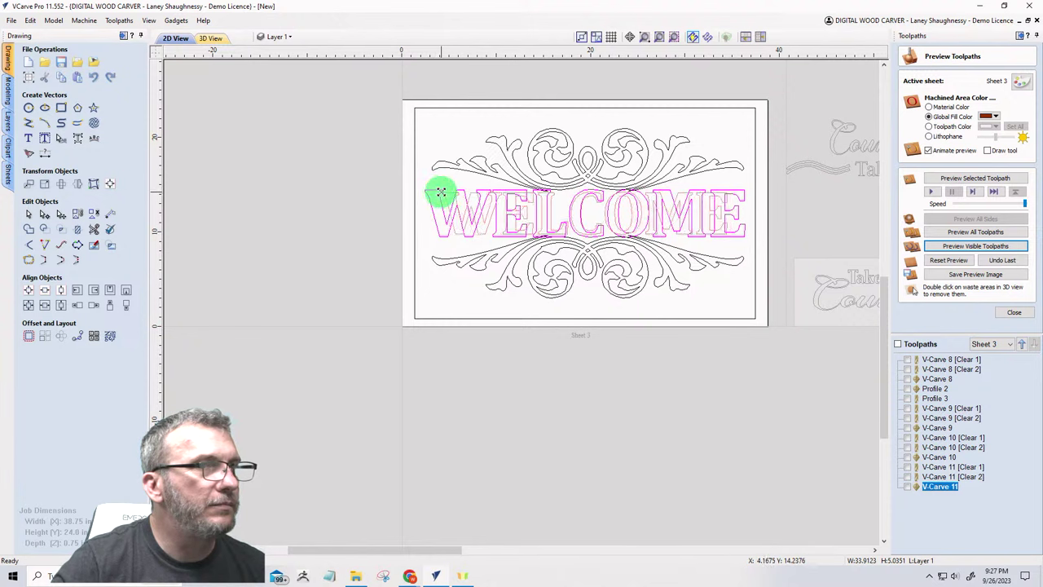
{"action": "left_click", "coordinate": [445, 192]}
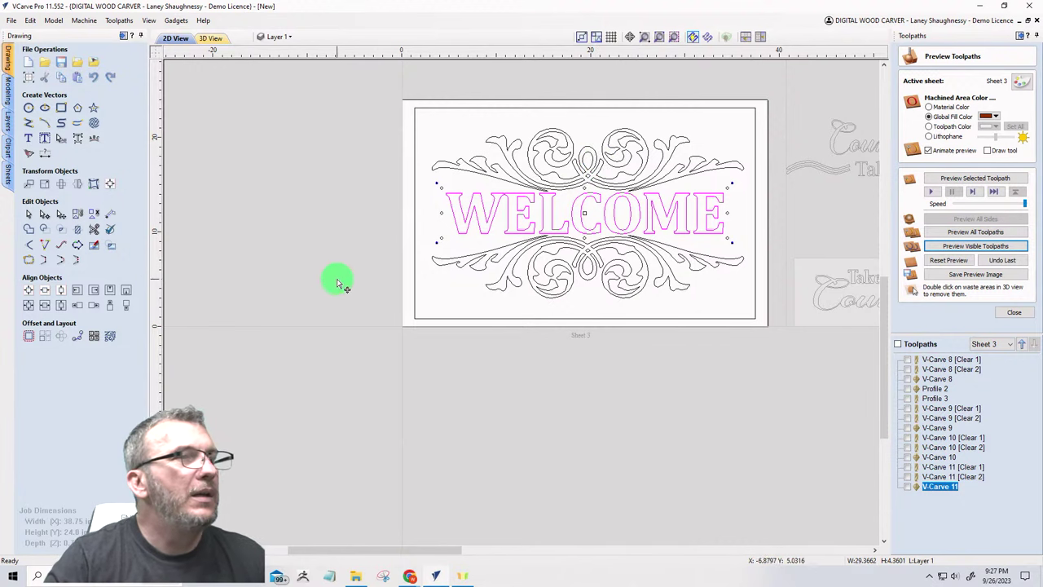
Step: Apply a bounding-box envelope to WELCOME and bend its bottom edge into an arc
{"action": "left_click", "coordinate": [93, 184]}
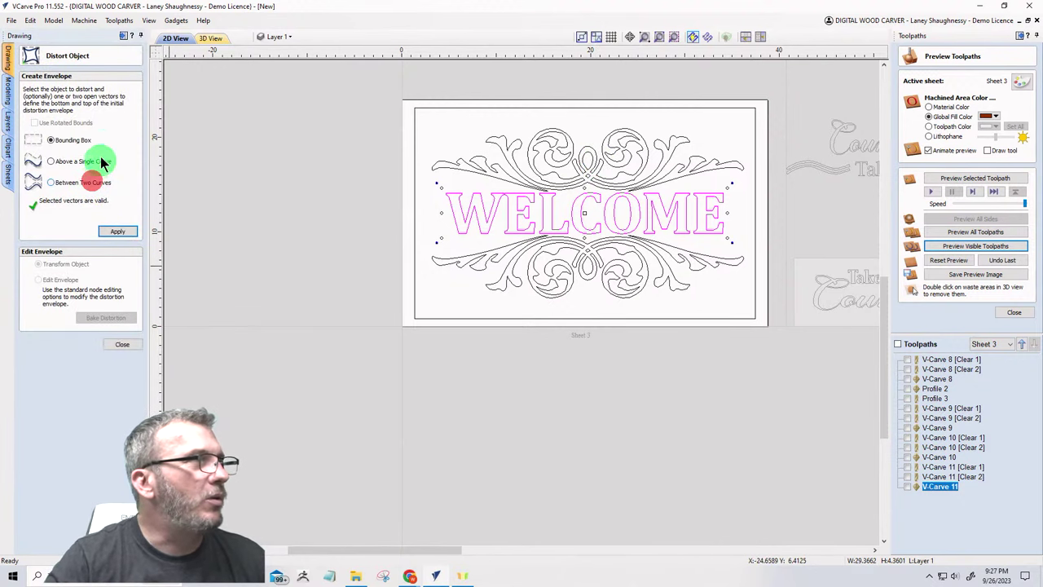
{"action": "left_click", "coordinate": [112, 229]}
{"action": "left_click", "coordinate": [429, 226]}
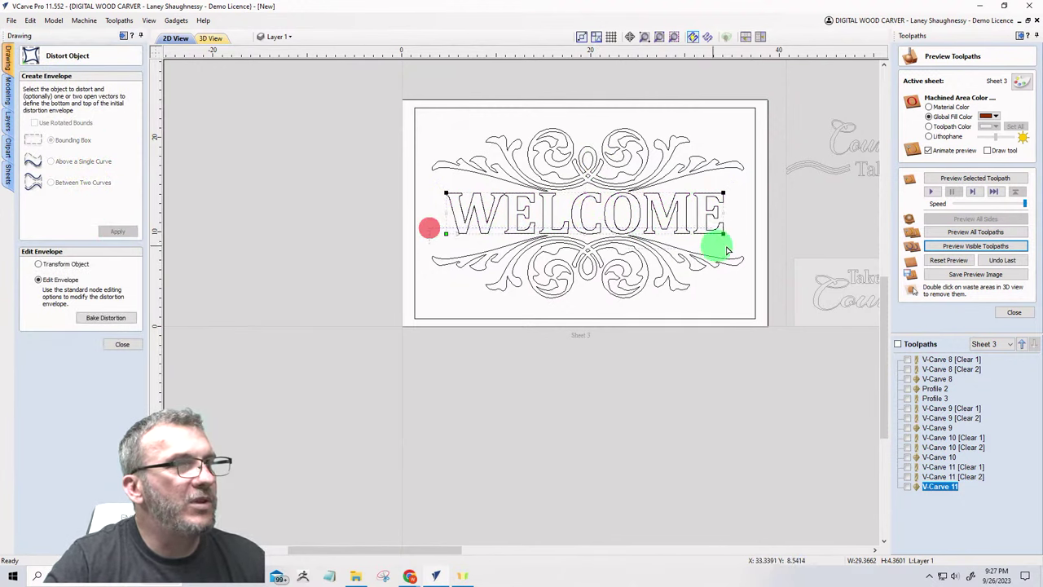
{"action": "left_click_drag", "start_coordinate": [753, 259], "coordinate": [613, 269]}
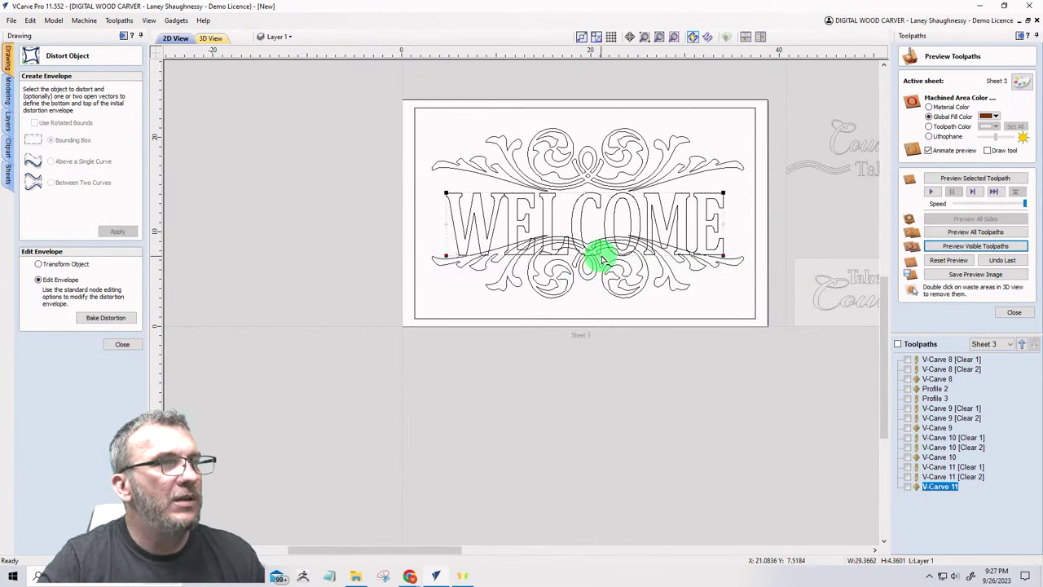
{"action": "right_click", "coordinate": [611, 267]}
{"action": "left_click", "coordinate": [616, 287]}
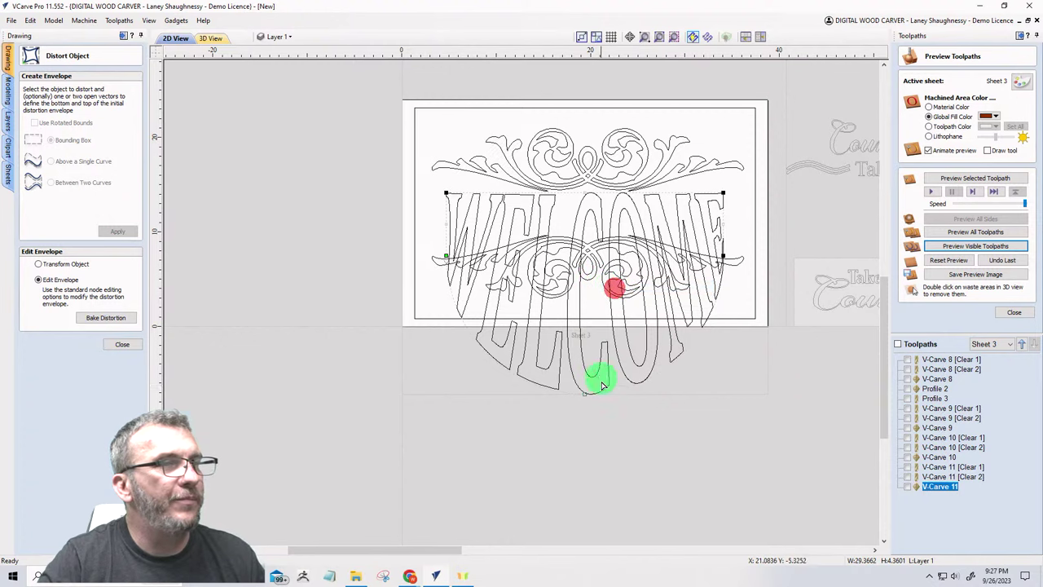
{"action": "left_click_drag", "start_coordinate": [583, 393], "coordinate": [583, 226]}
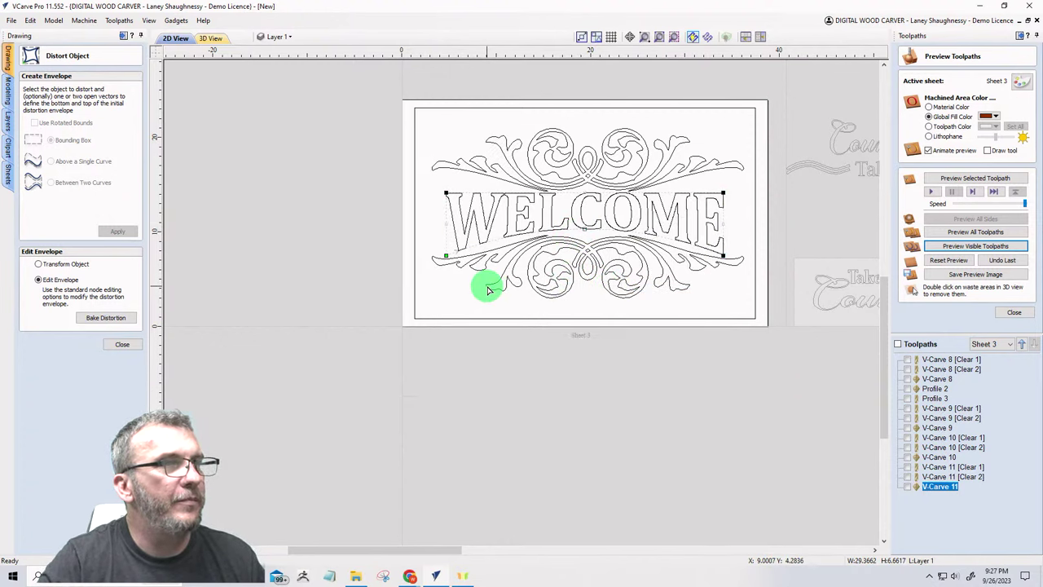
{"action": "left_click", "coordinate": [431, 179]}
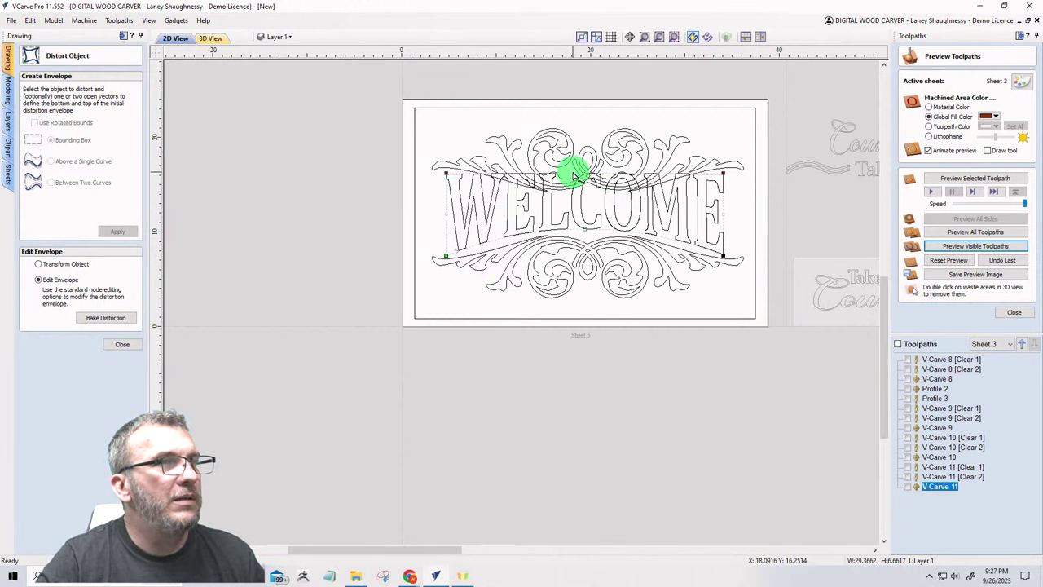
Step: Try pulling the envelope's top edge into a tall arch, then undo it
{"action": "right_click", "coordinate": [575, 175]}
{"action": "left_click_drag", "start_coordinate": [578, 187], "coordinate": [582, 63]}
{"action": "scroll", "coordinate": [592, 163], "scroll_direction": "down", "scroll_amount": 1}
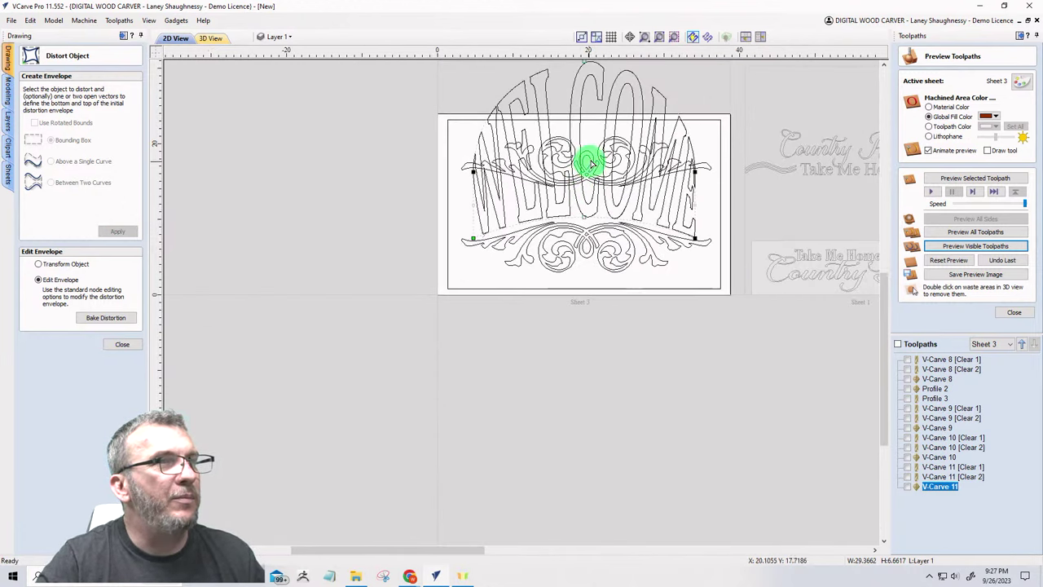
{"action": "scroll", "coordinate": [589, 109], "scroll_direction": "down", "scroll_amount": 1}
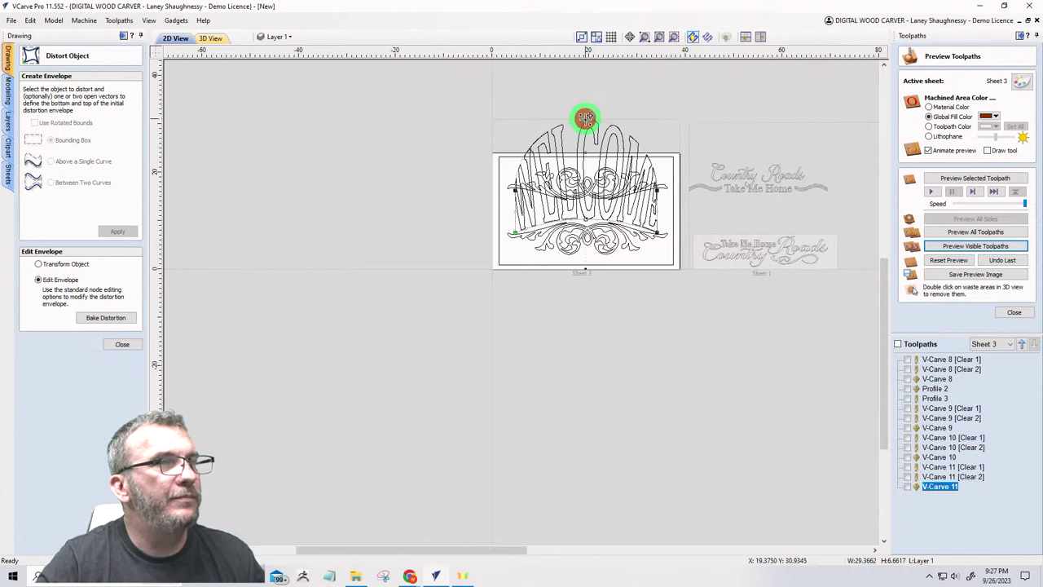
{"action": "key", "text": "ctrl+z"}
{"action": "scroll", "coordinate": [591, 212], "scroll_direction": "up", "scroll_amount": 1}
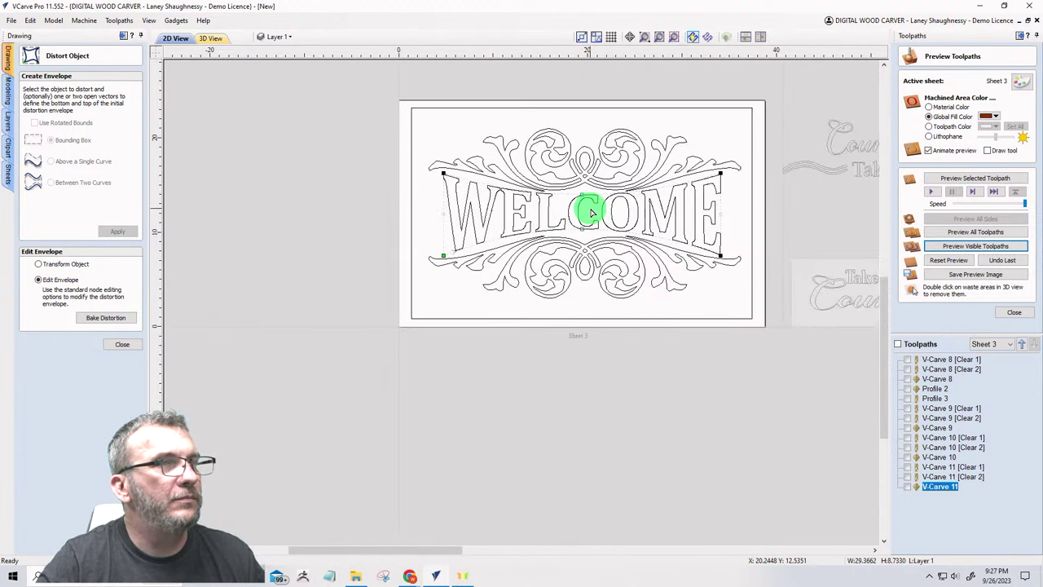
{"action": "scroll", "coordinate": [593, 213], "scroll_direction": "up", "scroll_amount": 1}
{"action": "scroll", "coordinate": [592, 213], "scroll_direction": "down", "scroll_amount": 1}
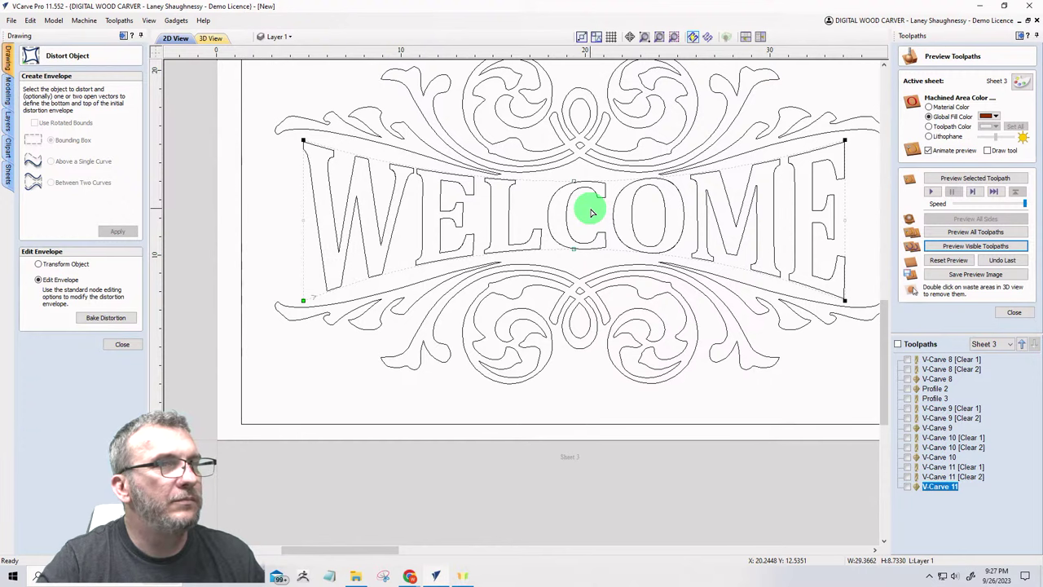
Step: Decline ungrouping, leave Distort, and select the WELCOME letters with their flourishes
{"action": "left_click", "coordinate": [269, 247]}
{"action": "scroll", "coordinate": [318, 225], "scroll_direction": "down", "scroll_amount": 2}
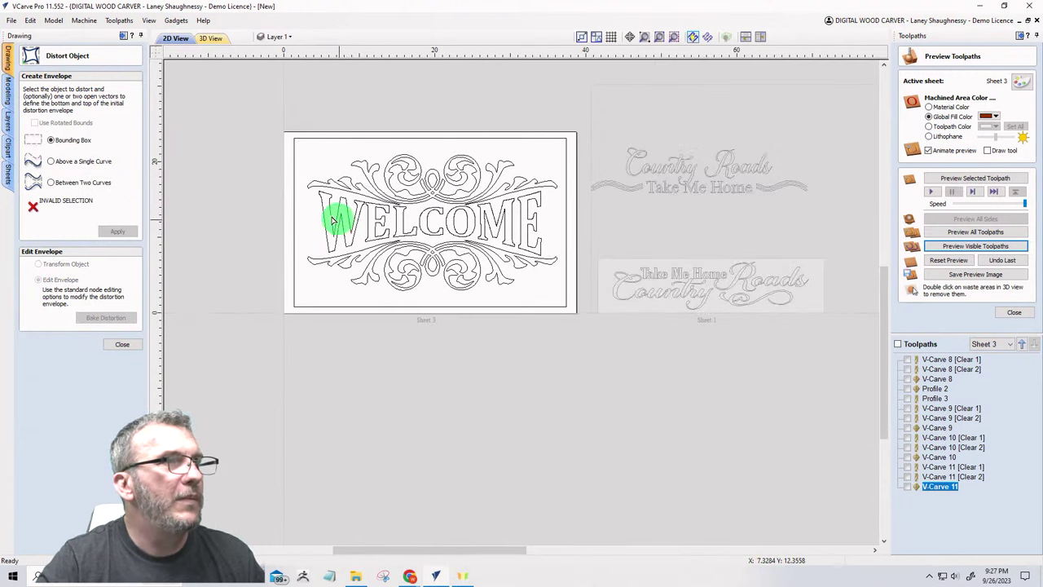
{"action": "left_click", "coordinate": [122, 346]}
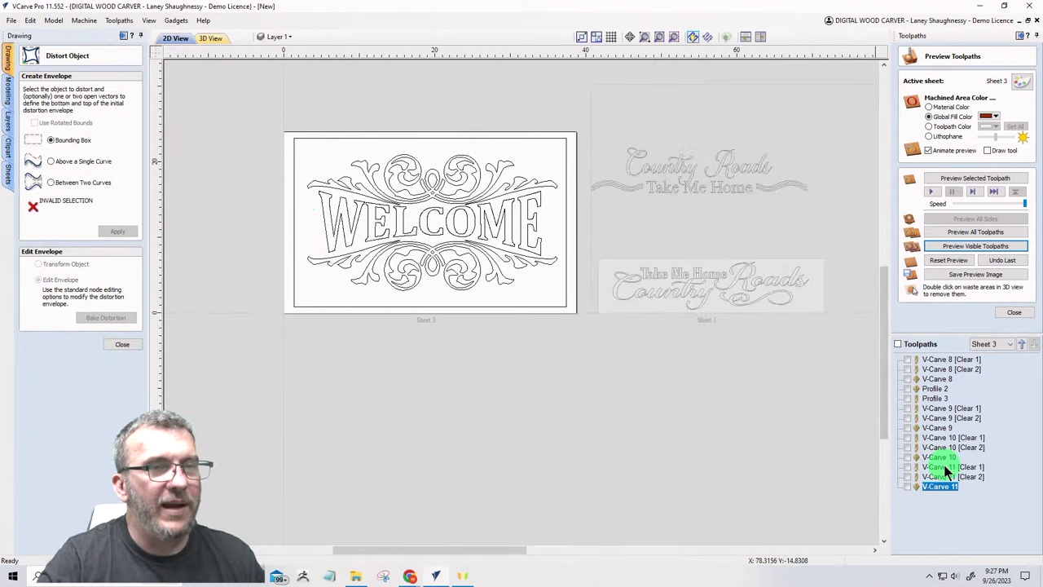
{"action": "left_click", "coordinate": [942, 468], "text": "ctrl"}
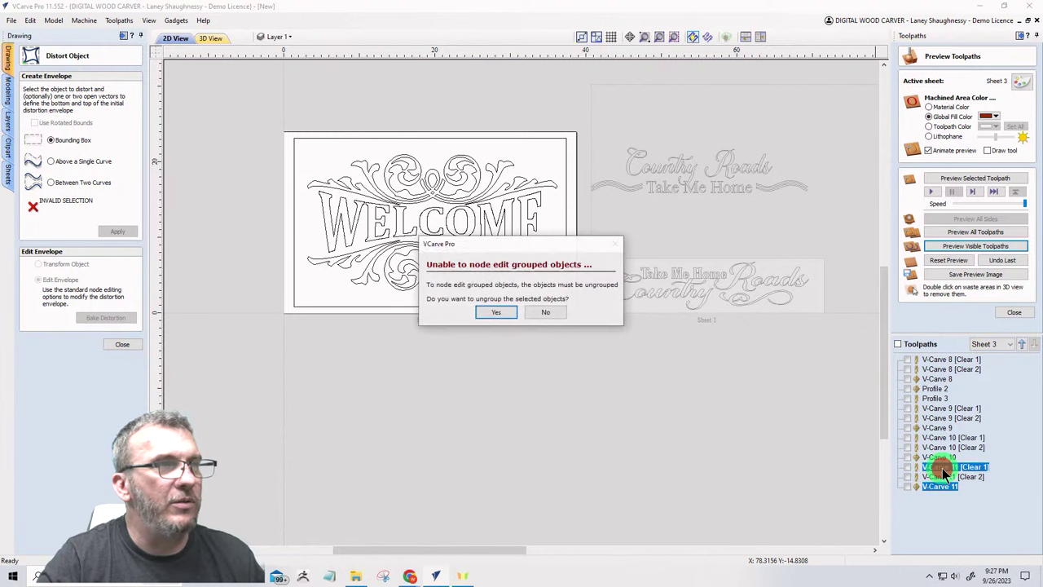
{"action": "left_click", "coordinate": [544, 312]}
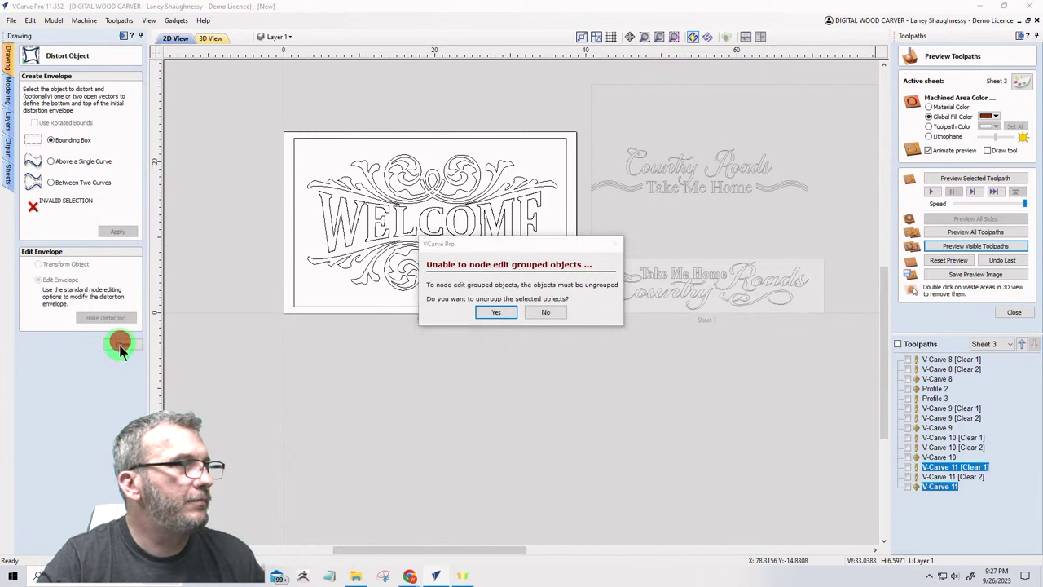
{"action": "left_click", "coordinate": [545, 313]}
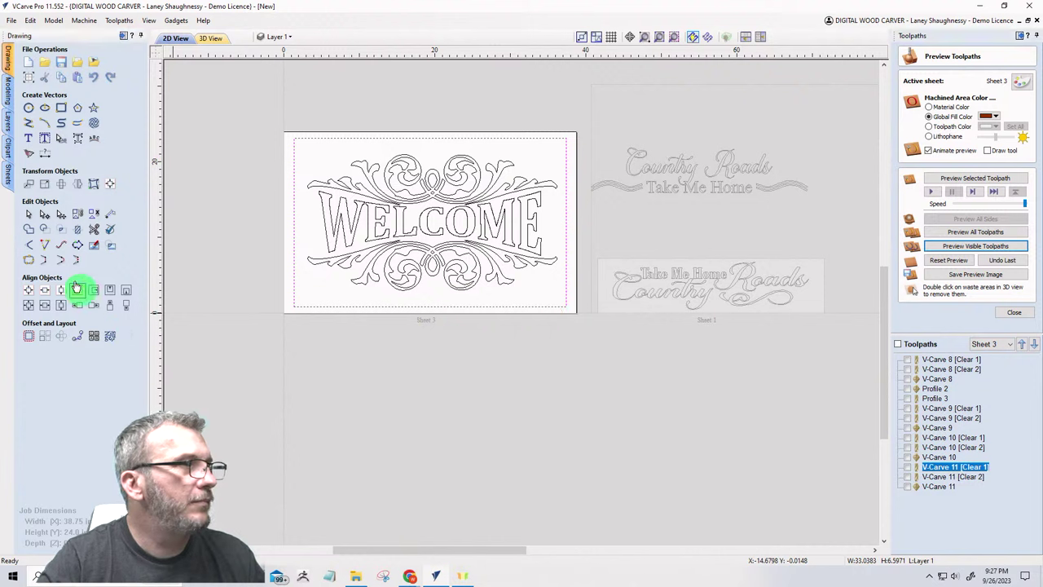
{"action": "left_click_drag", "start_coordinate": [263, 120], "coordinate": [576, 352]}
{"action": "left_click", "coordinate": [949, 466]}
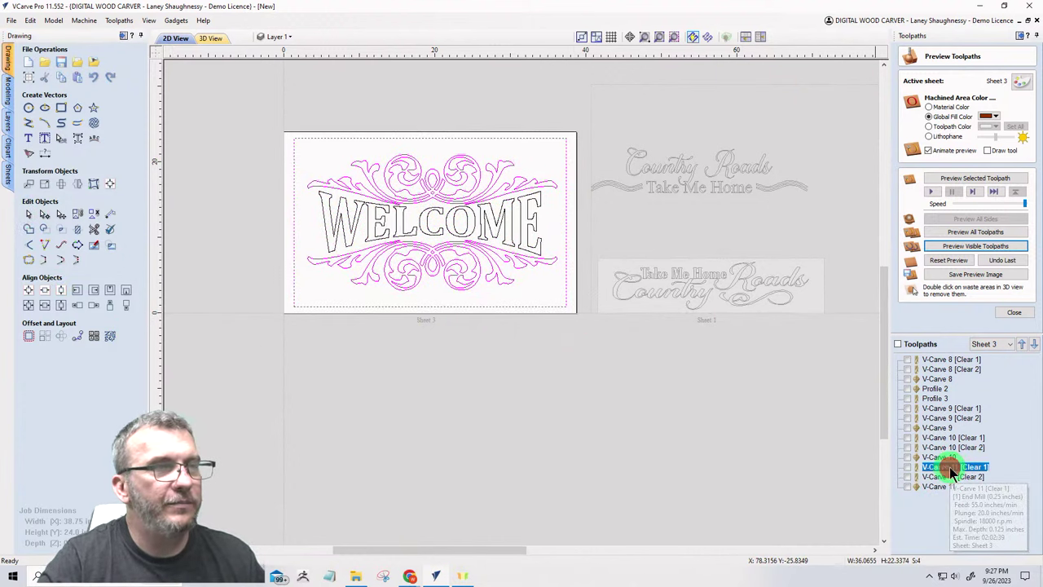
{"action": "left_click_drag", "start_coordinate": [213, 104], "coordinate": [595, 373]}
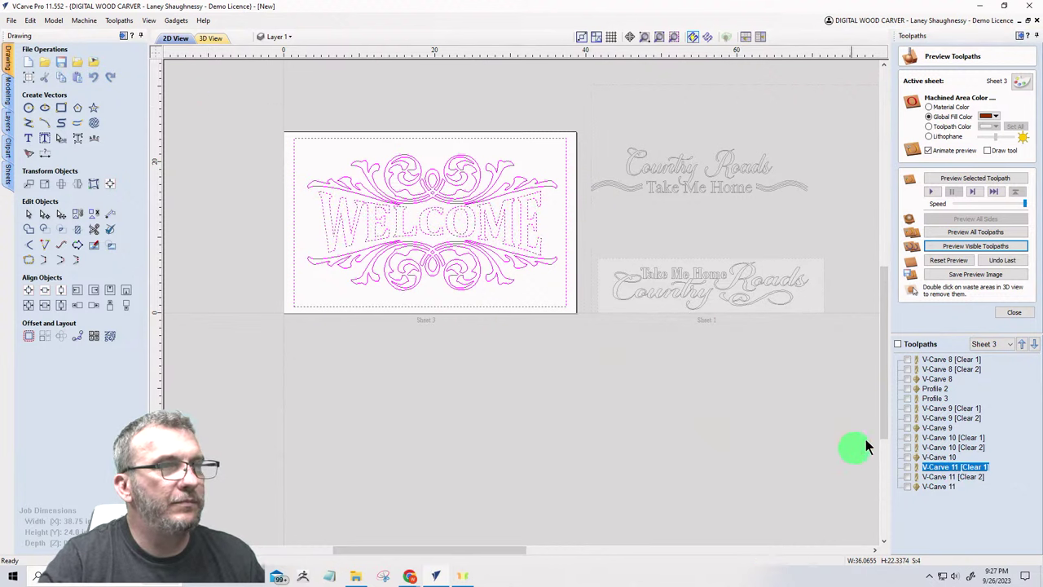
Step: Recalculate V-Carve 11 [Clear 1] over all letters and flourishes and preview the WELCOME sign on fresh wood
{"action": "double_click", "coordinate": [962, 466]}
{"action": "left_click_drag", "start_coordinate": [250, 101], "coordinate": [639, 388]}
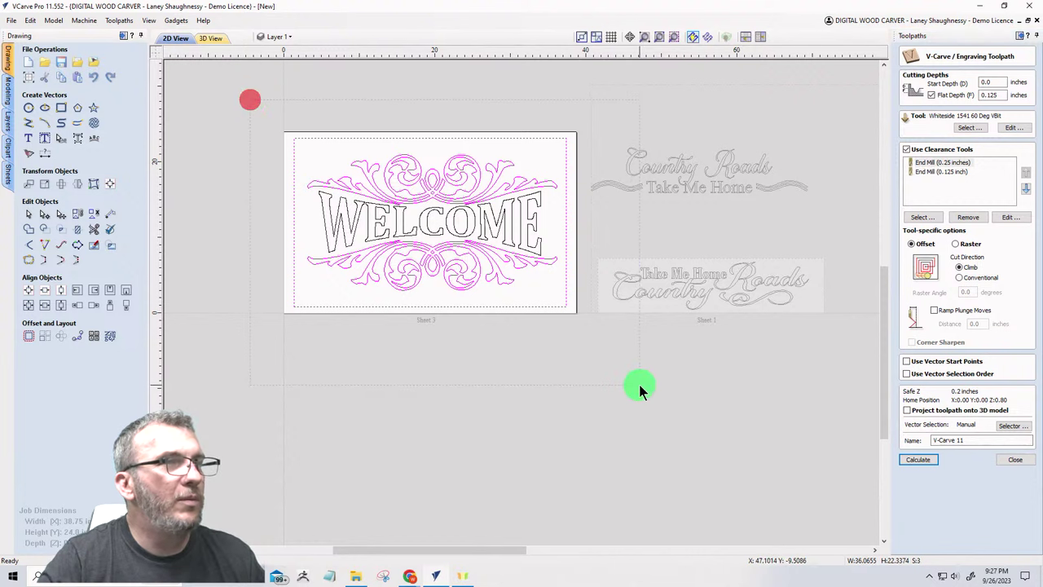
{"action": "left_click_drag", "start_coordinate": [565, 352], "coordinate": [574, 361]}
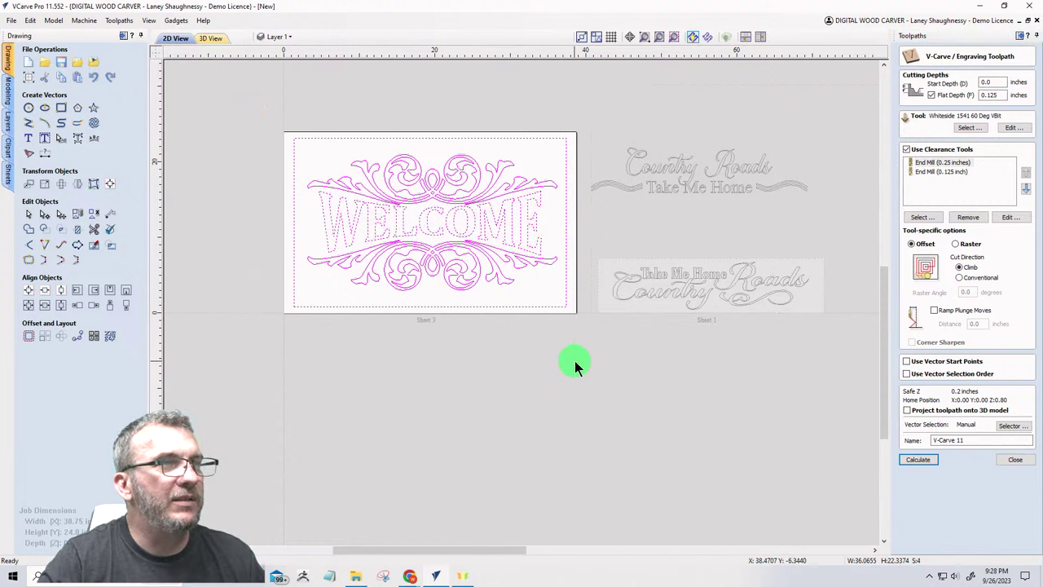
{"action": "left_click", "coordinate": [926, 466]}
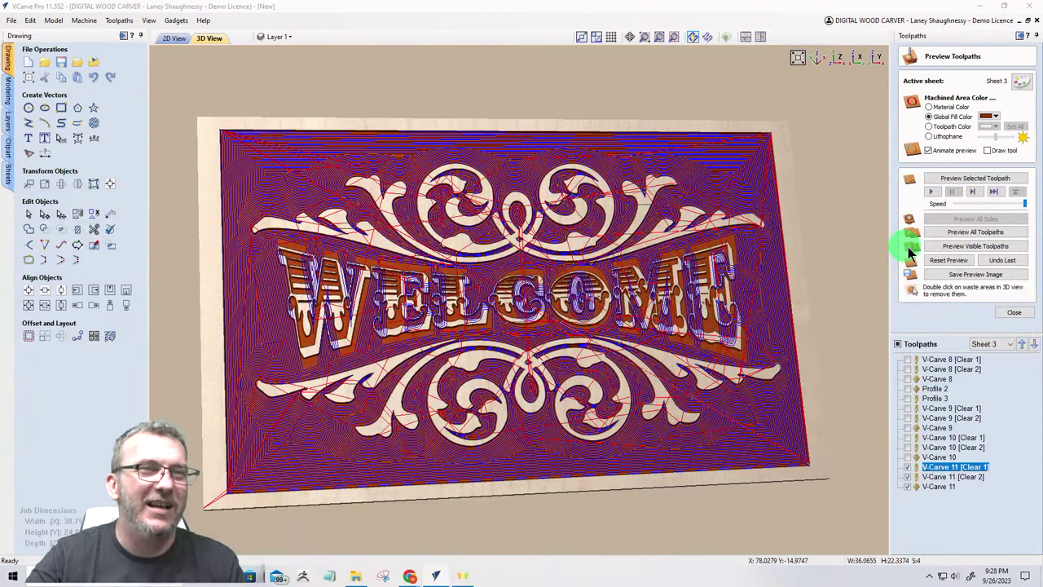
{"action": "left_click", "coordinate": [947, 263]}
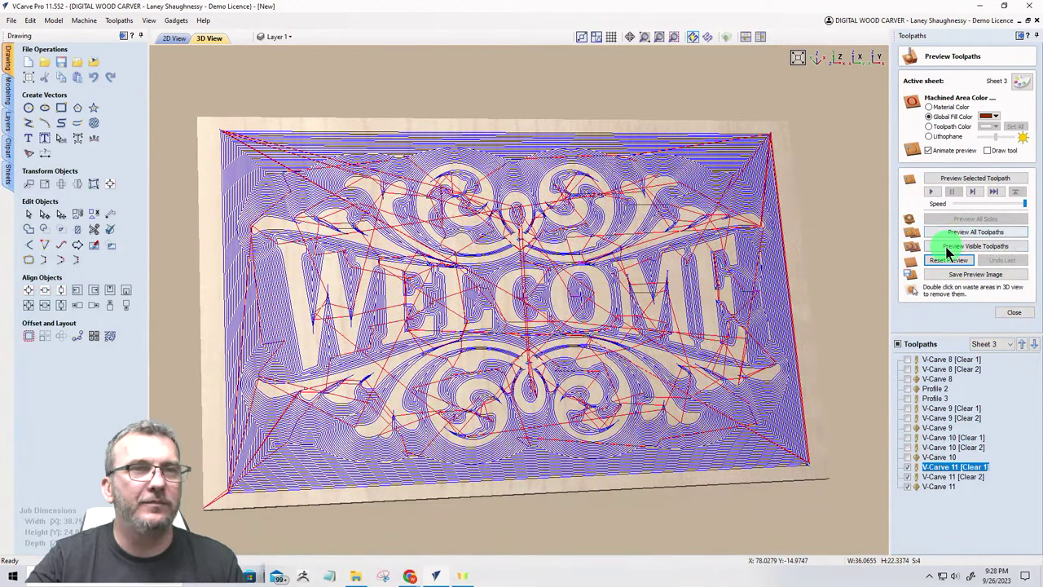
{"action": "left_click", "coordinate": [947, 246]}
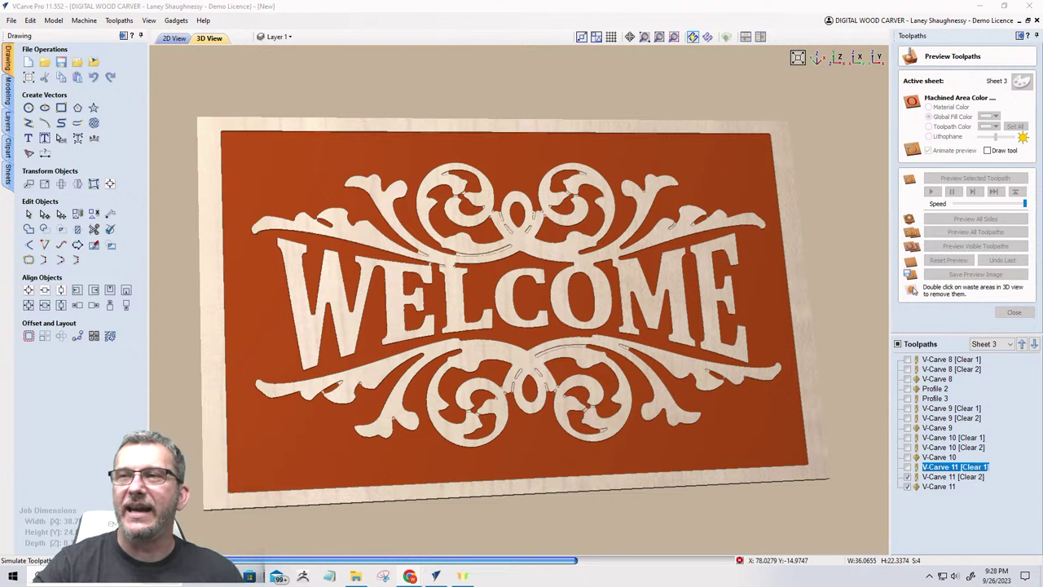
Step: Bring up the browser full screen and scroll down the country wood signs image results
{"action": "key", "text": "alt+Tab"}
{"action": "left_click_drag", "start_coordinate": [1010, 53], "coordinate": [263, 65]}
{"action": "left_click", "coordinate": [629, 57]}
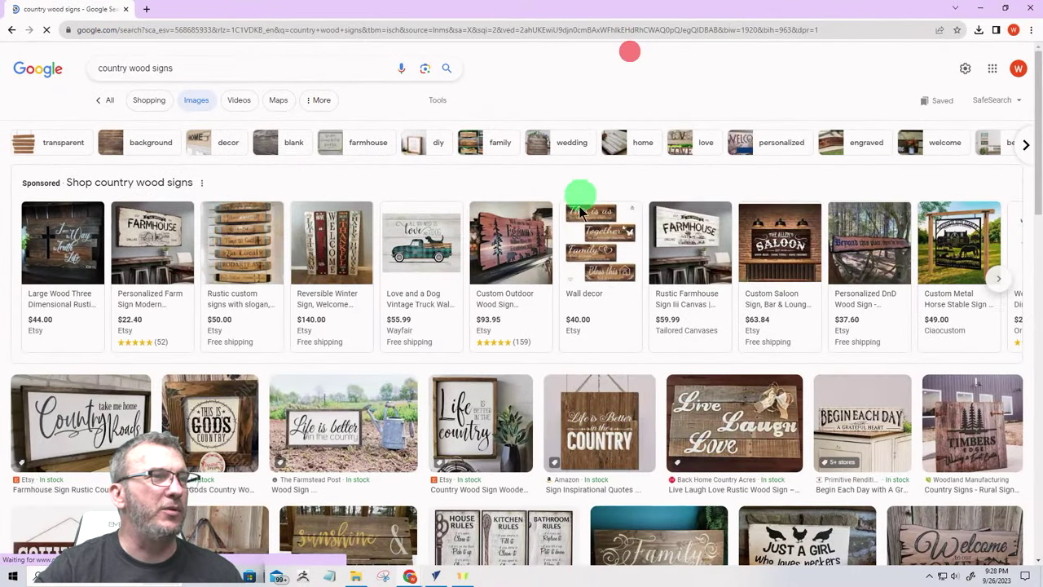
{"action": "scroll", "coordinate": [568, 316], "scroll_direction": "down", "scroll_amount": 1}
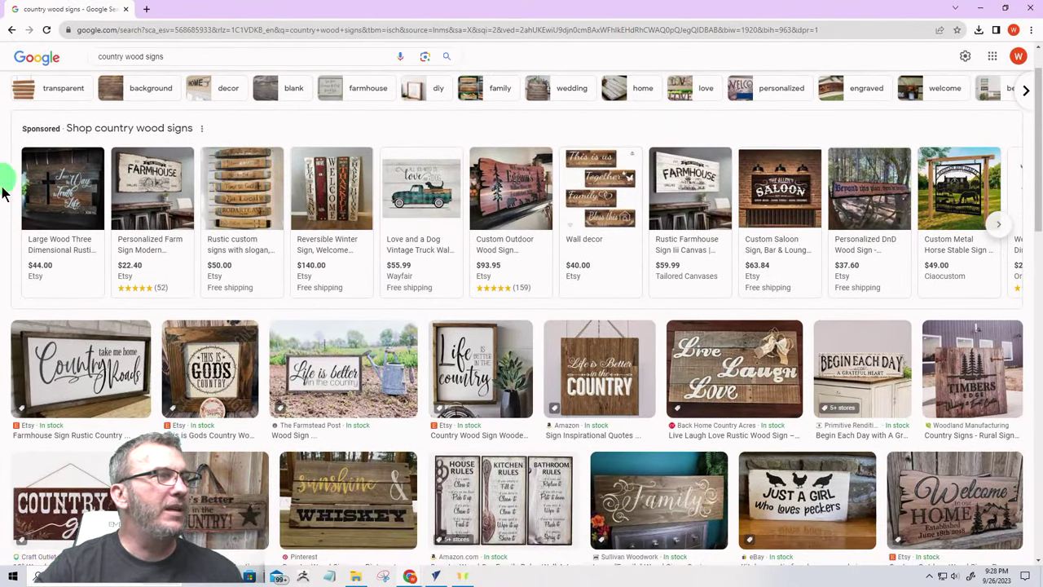
{"action": "scroll", "coordinate": [231, 314], "scroll_direction": "down", "scroll_amount": 1}
{"action": "scroll", "coordinate": [231, 314], "scroll_direction": "down", "scroll_amount": 5}
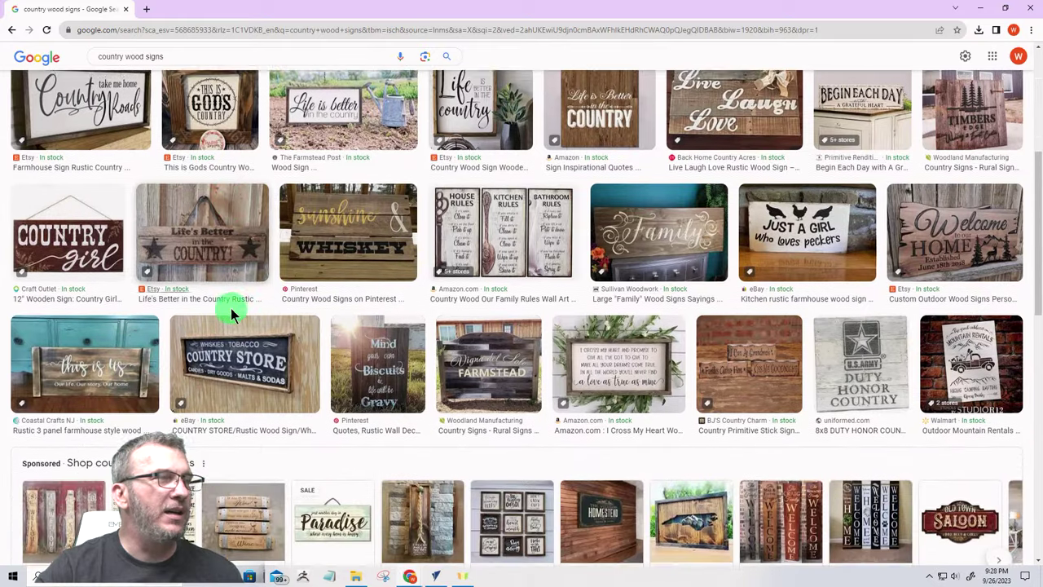
{"action": "scroll", "coordinate": [231, 308], "scroll_direction": "down", "scroll_amount": 3}
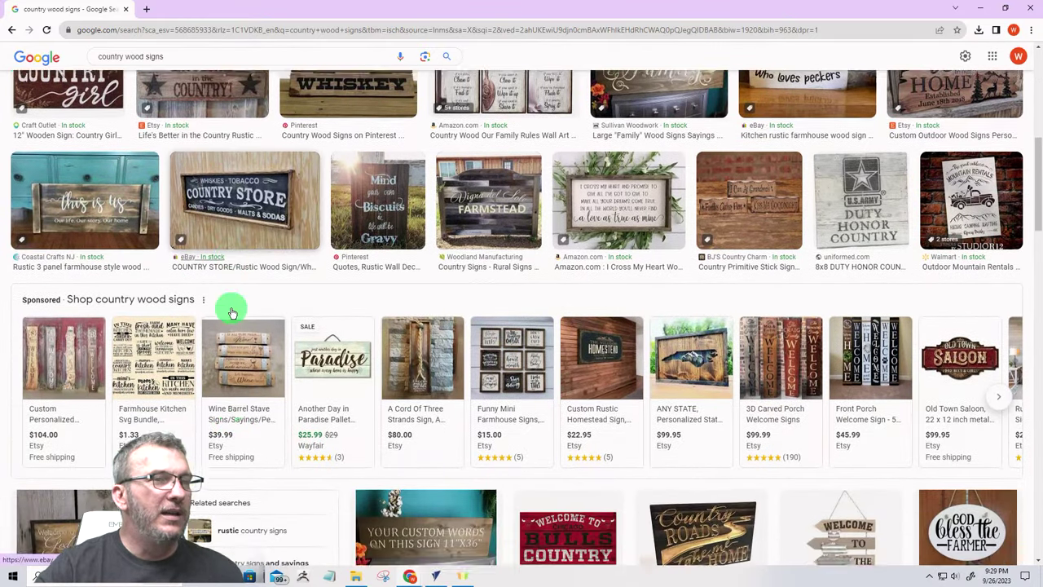
{"action": "scroll", "coordinate": [461, 339], "scroll_direction": "down", "scroll_amount": 2}
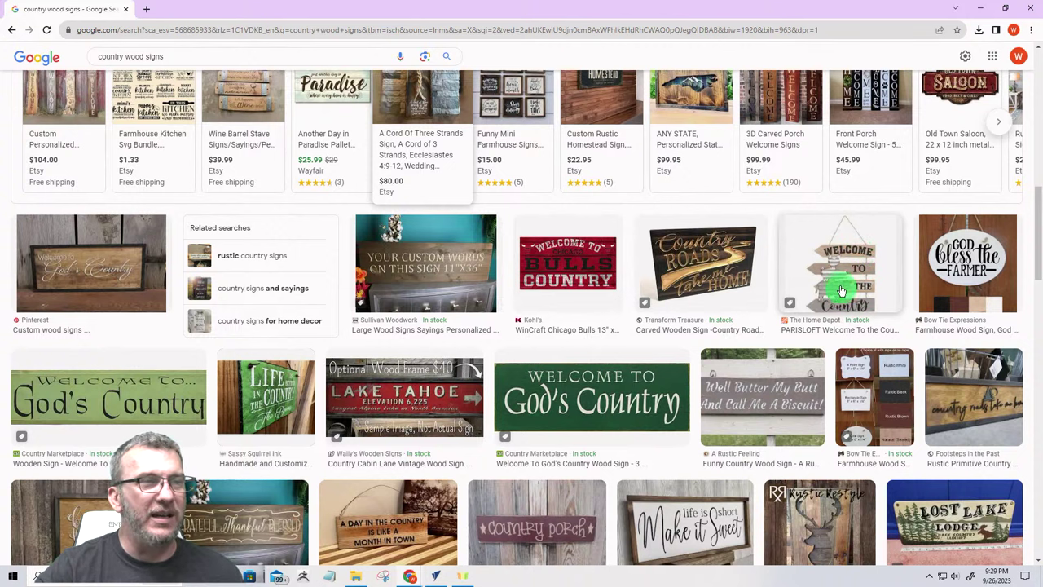
{"action": "scroll", "coordinate": [843, 285], "scroll_direction": "down", "scroll_amount": 2}
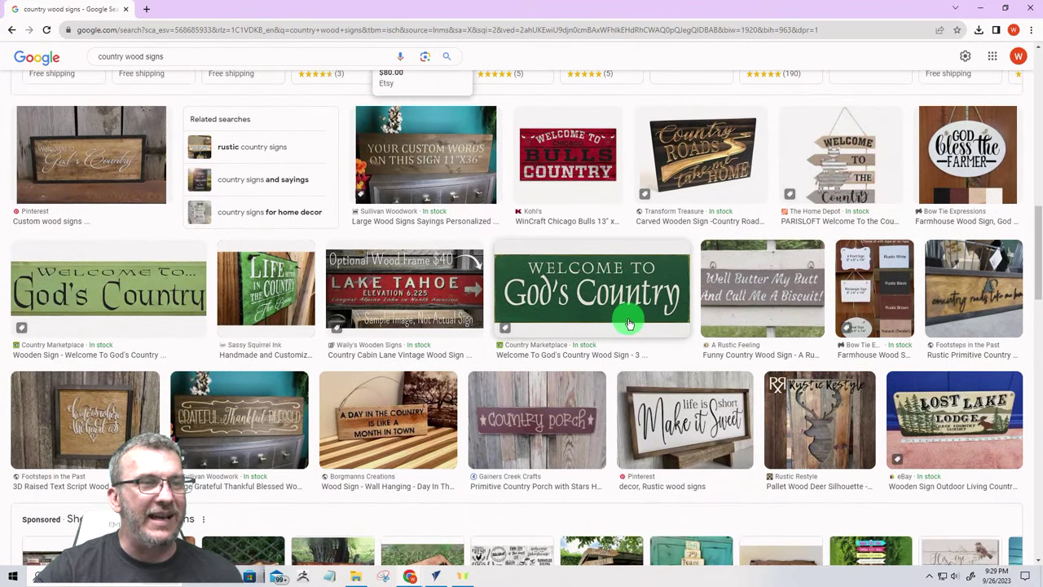
{"action": "scroll", "coordinate": [628, 324], "scroll_direction": "down", "scroll_amount": 2}
Step: View the Make it Sweet sign preview, close it, and keep scrolling the results
{"action": "left_click", "coordinate": [690, 323]}
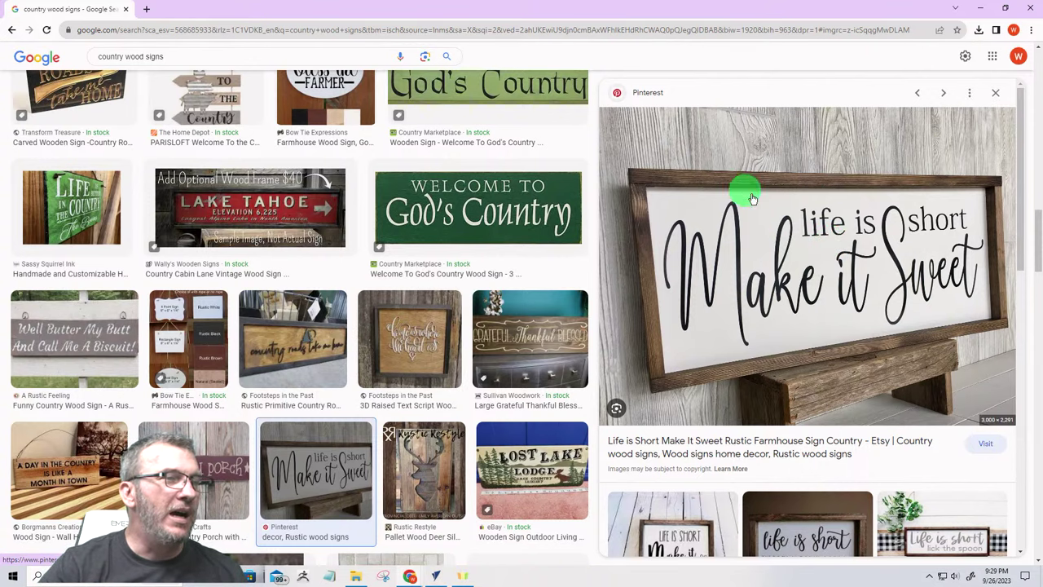
{"action": "left_click", "coordinate": [994, 92]}
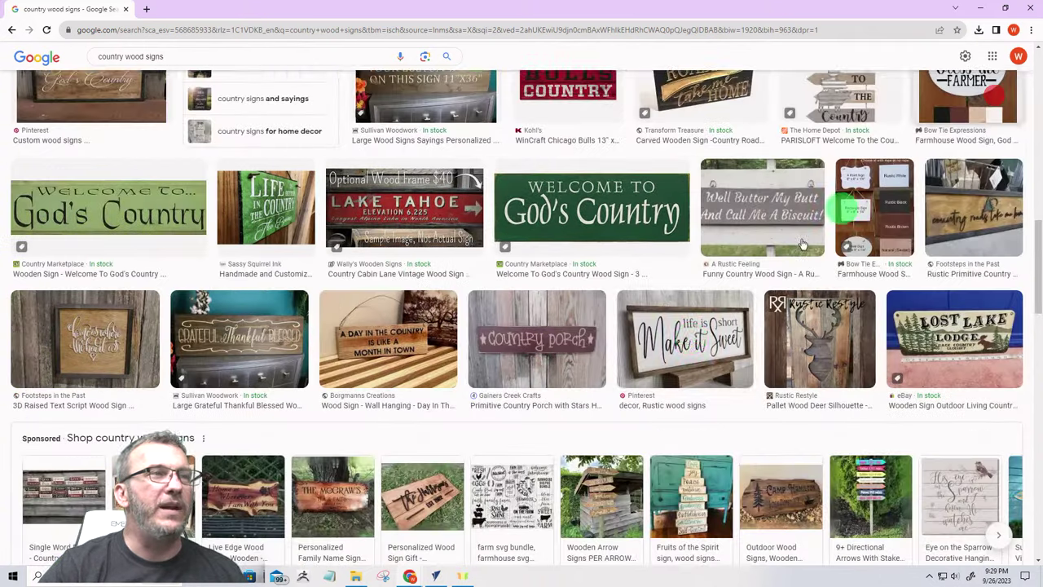
{"action": "scroll", "coordinate": [491, 392], "scroll_direction": "down", "scroll_amount": 5}
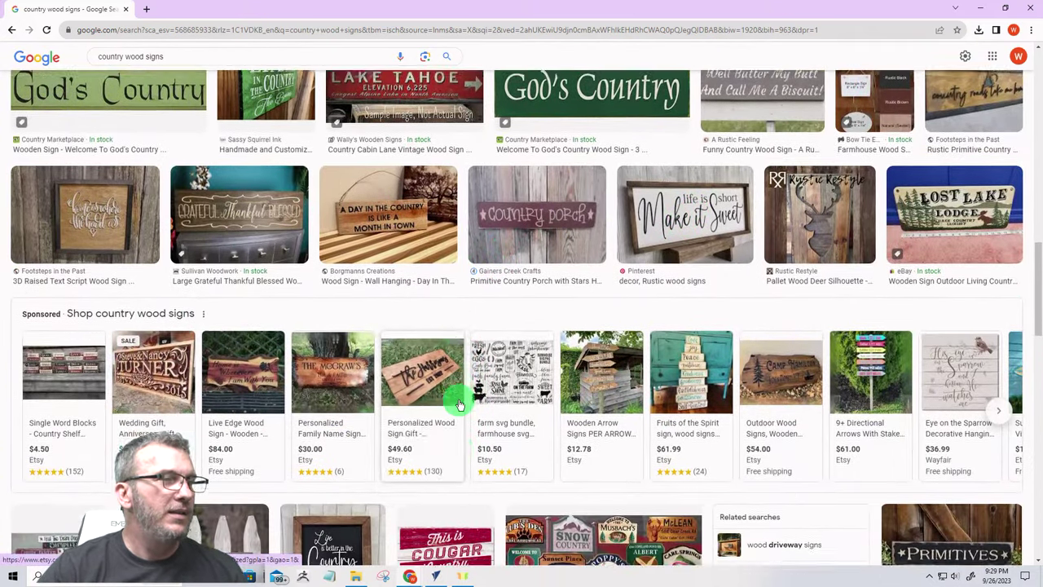
{"action": "scroll", "coordinate": [459, 404], "scroll_direction": "down", "scroll_amount": 3}
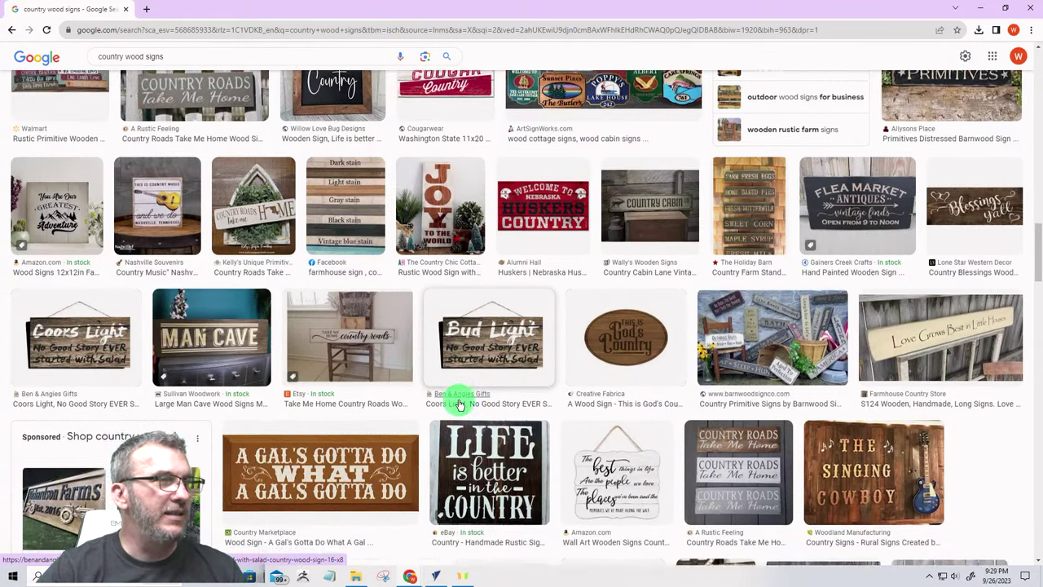
{"action": "scroll", "coordinate": [460, 404], "scroll_direction": "down", "scroll_amount": 1}
{"action": "scroll", "coordinate": [489, 342], "scroll_direction": "down", "scroll_amount": 1}
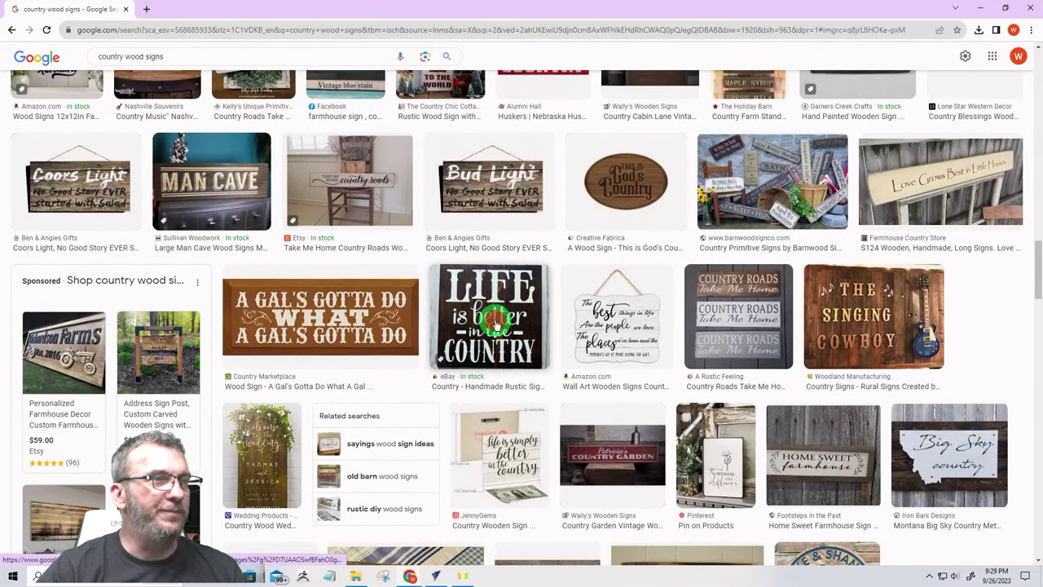
Step: Preview the LIFE is better, Take Me Home Country Roads, 'this is us' and 'gather' signs in turn
{"action": "left_click", "coordinate": [494, 324]}
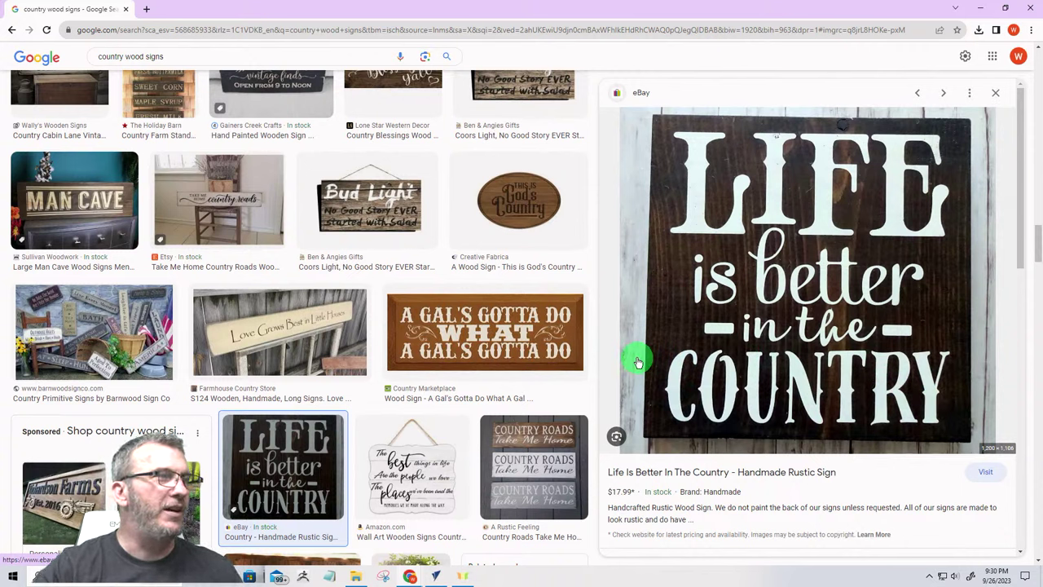
{"action": "left_click", "coordinate": [201, 204]}
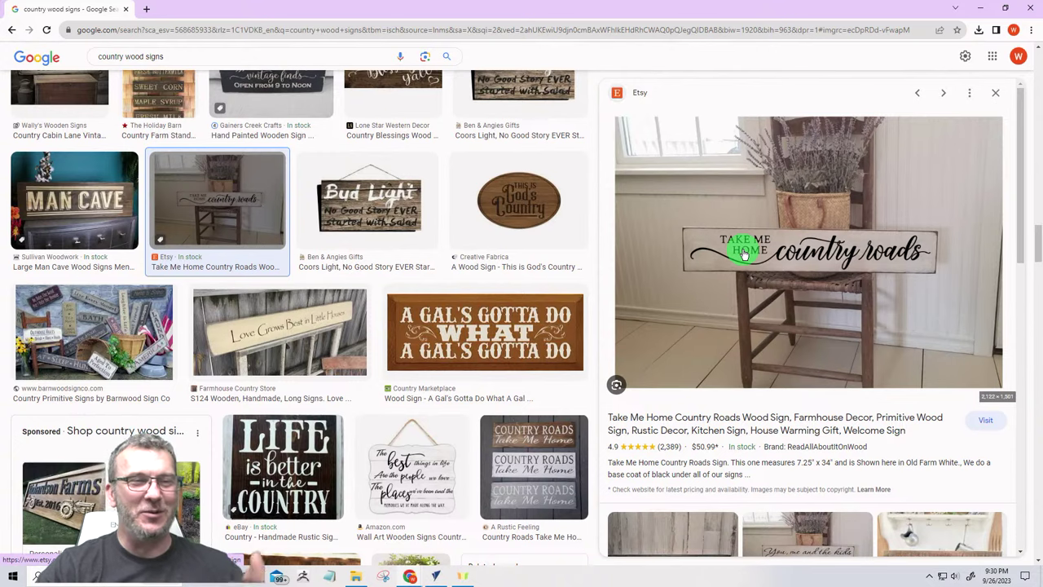
{"action": "scroll", "coordinate": [743, 255], "scroll_direction": "down", "scroll_amount": 2}
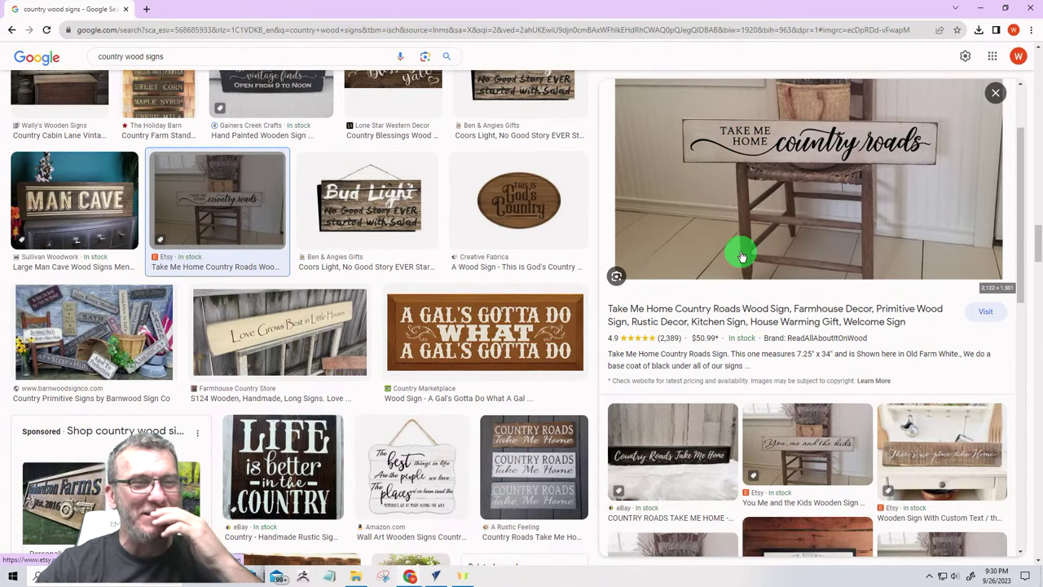
{"action": "scroll", "coordinate": [741, 256], "scroll_direction": "down", "scroll_amount": 2}
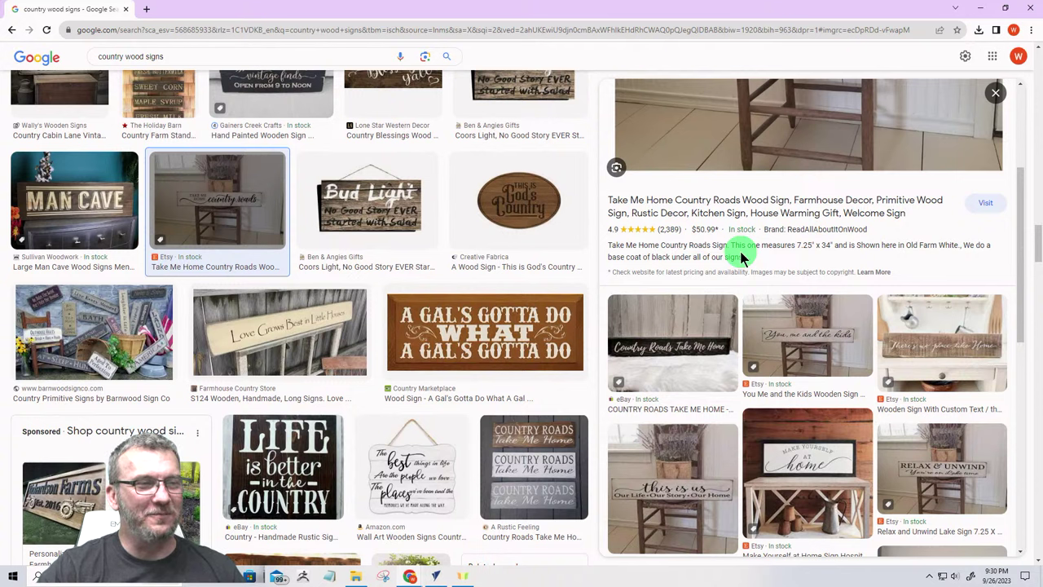
{"action": "left_click", "coordinate": [646, 495]}
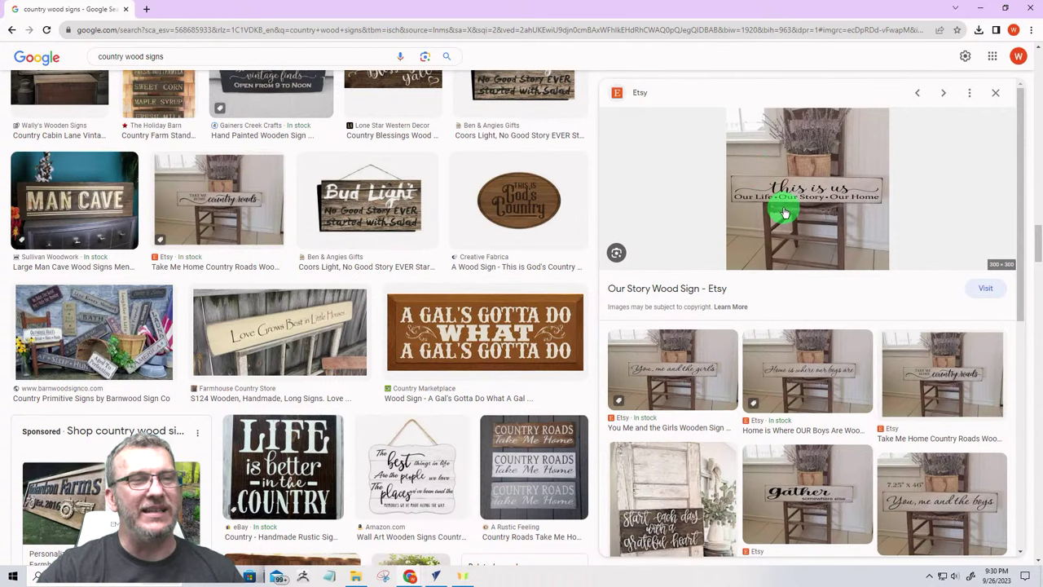
{"action": "left_click", "coordinate": [815, 505]}
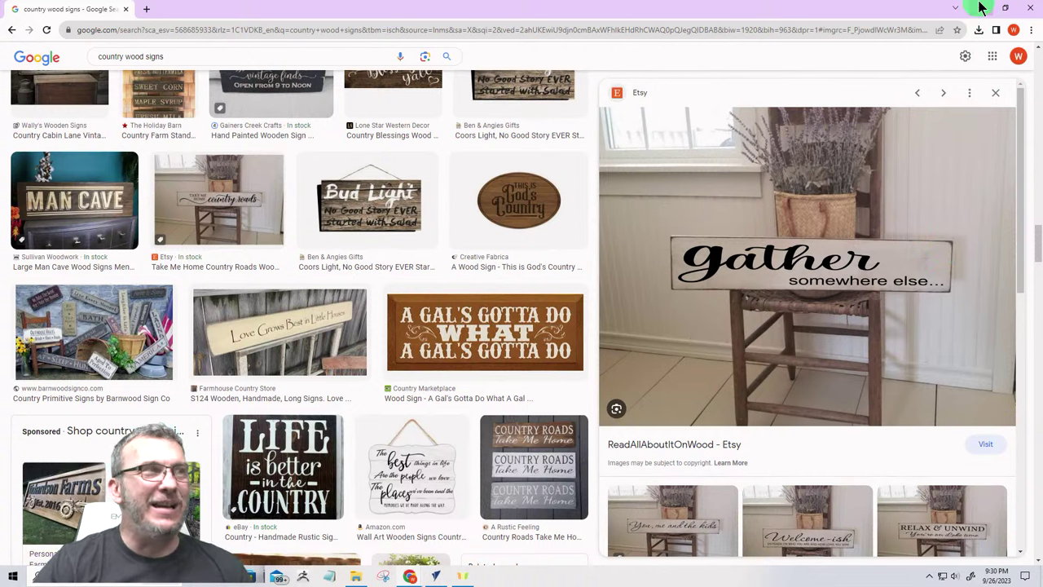
Step: Back in VCarve Pro, rotate the 3D carving to a frontal view and show it in plain material colour
{"action": "left_click", "coordinate": [127, 10]}
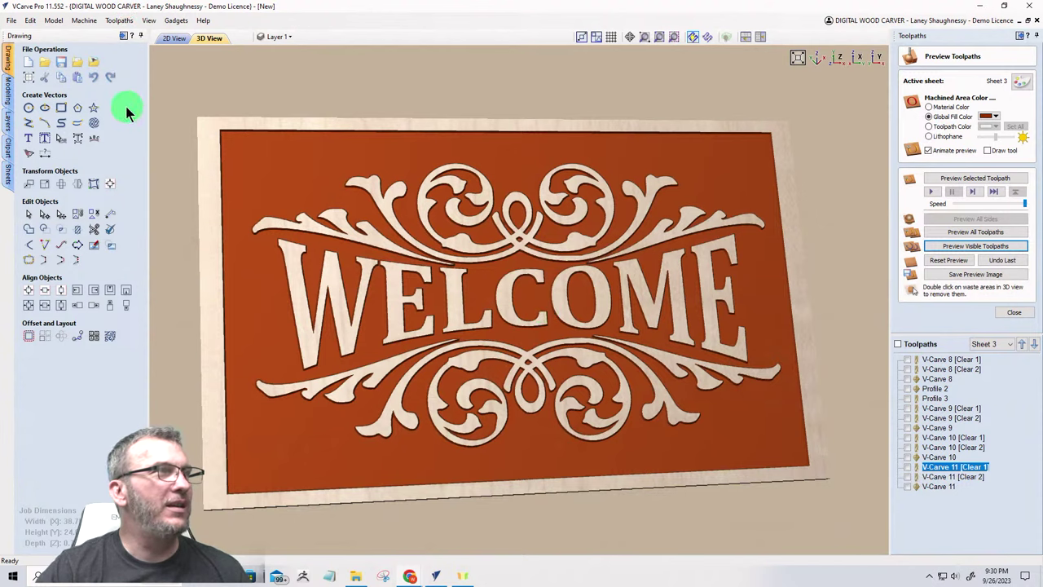
{"action": "left_click", "coordinate": [172, 39]}
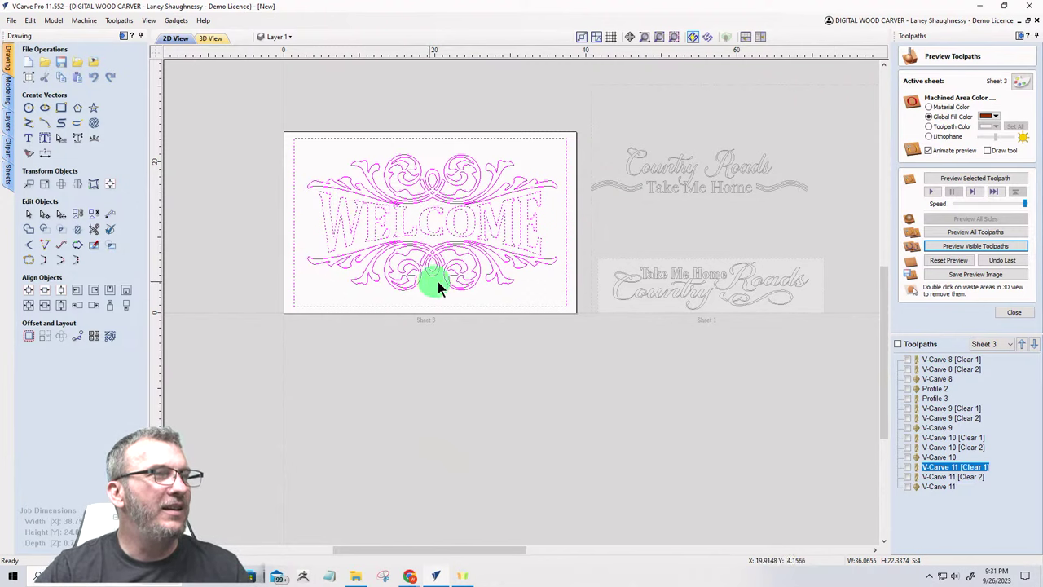
{"action": "left_click", "coordinate": [209, 39]}
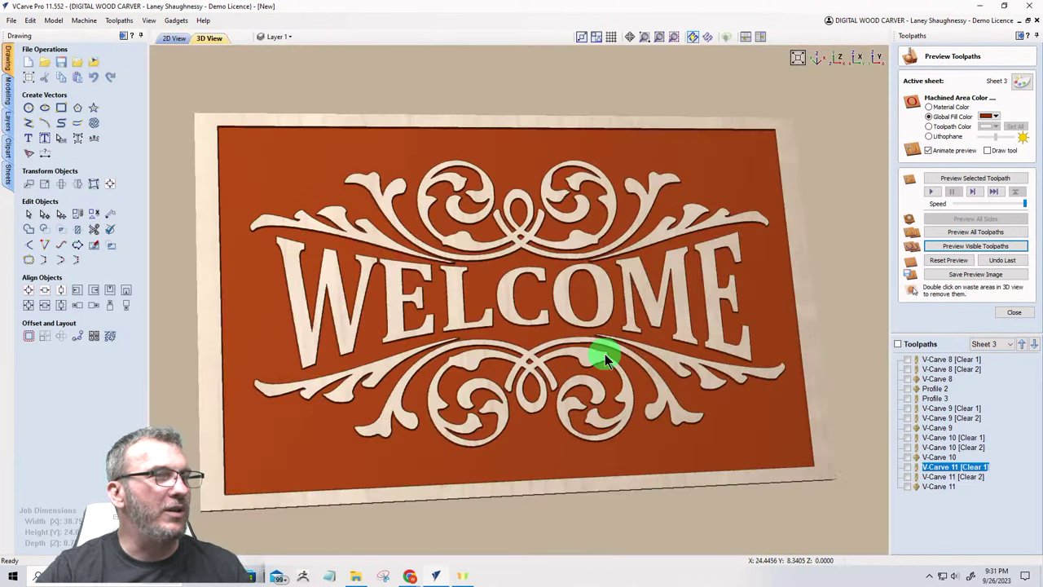
{"action": "mouse_move", "coordinate": [604, 359]}
{"action": "left_mouse_down"}
{"action": "mouse_move", "coordinate": [675, 272]}
{"action": "mouse_move", "coordinate": [633, 317]}
{"action": "mouse_move", "coordinate": [436, 346]}
{"action": "mouse_move", "coordinate": [379, 302]}
{"action": "mouse_move", "coordinate": [338, 303]}
{"action": "mouse_move", "coordinate": [660, 324]}
{"action": "mouse_move", "coordinate": [452, 49]}
{"action": "left_mouse_up"}
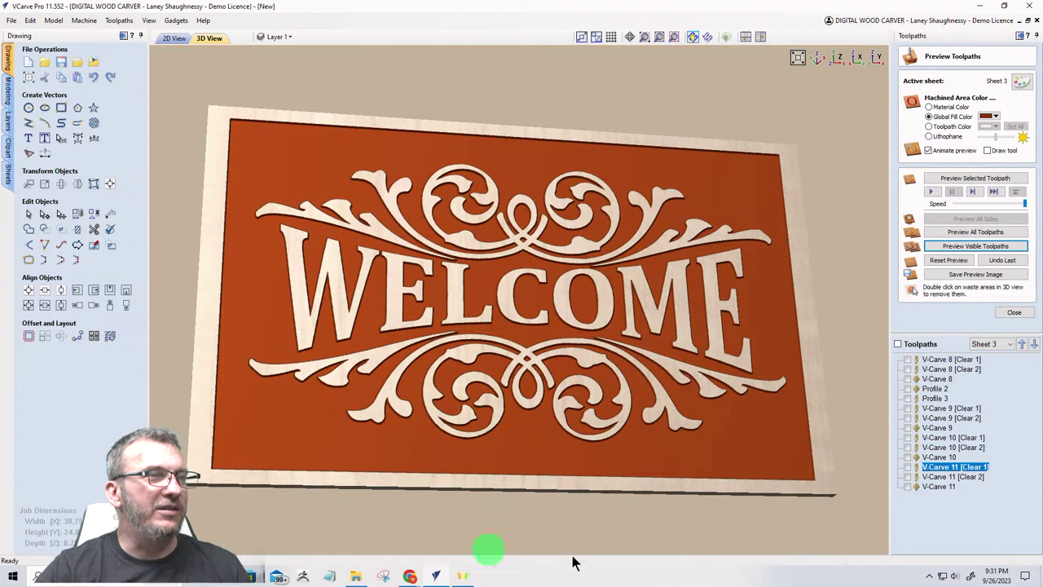
{"action": "mouse_move", "coordinate": [334, 306]}
{"action": "left_mouse_down"}
{"action": "mouse_move", "coordinate": [624, 318]}
{"action": "mouse_move", "coordinate": [430, 307]}
{"action": "left_mouse_up"}
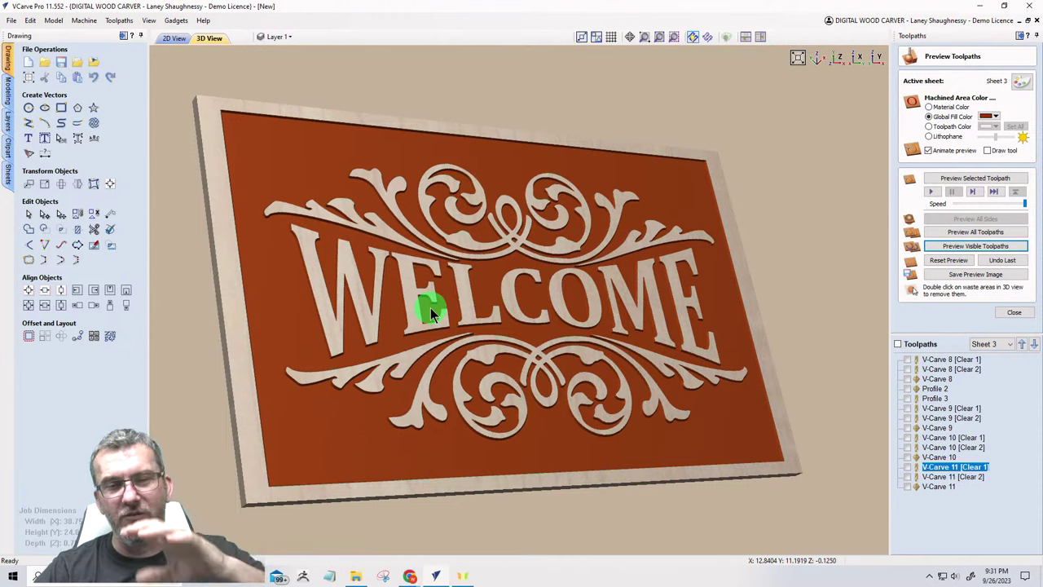
{"action": "left_click_drag", "start_coordinate": [400, 296], "coordinate": [249, 315]}
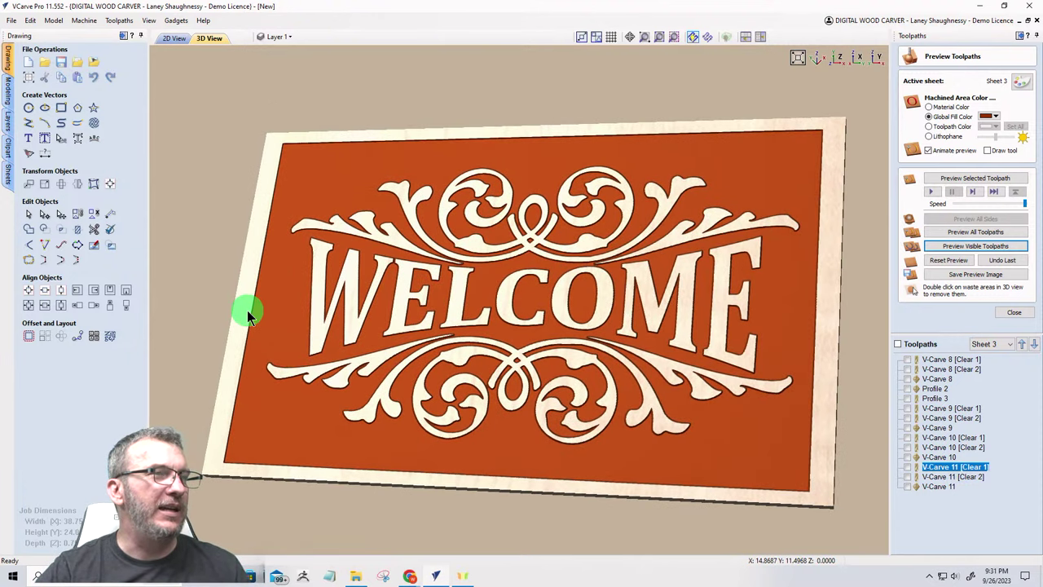
{"action": "left_click", "coordinate": [928, 107]}
{"action": "mouse_move", "coordinate": [563, 319]}
{"action": "left_mouse_down"}
{"action": "mouse_move", "coordinate": [576, 303]}
{"action": "mouse_move", "coordinate": [546, 315]}
{"action": "left_mouse_up"}
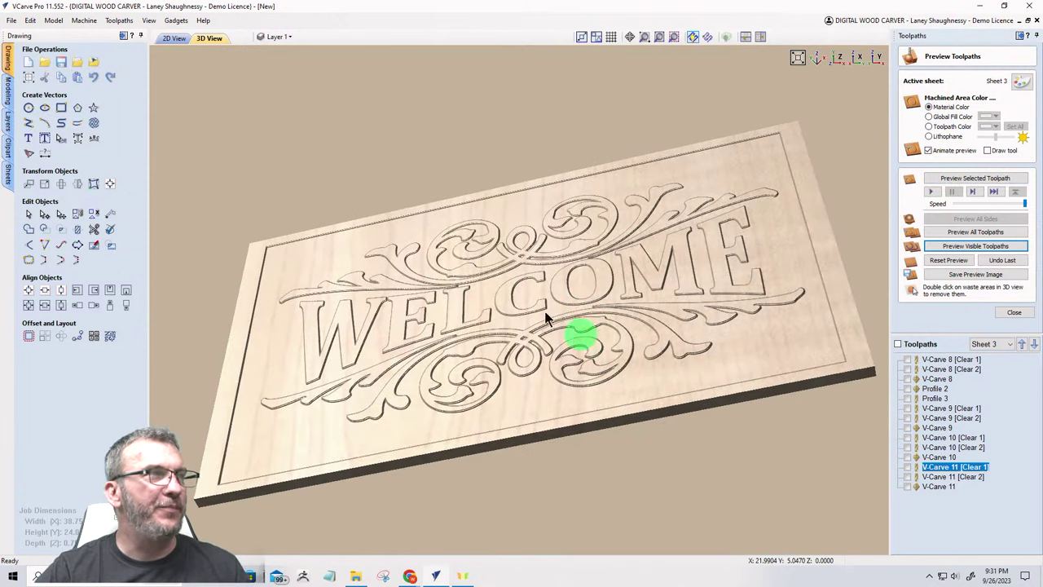
Step: Return to the 2D view and select the whole WELCOME design on Sheet 3
{"action": "left_click", "coordinate": [171, 38]}
{"action": "left_click", "coordinate": [392, 314]}
{"action": "scroll", "coordinate": [568, 413], "scroll_direction": "down", "scroll_amount": 2}
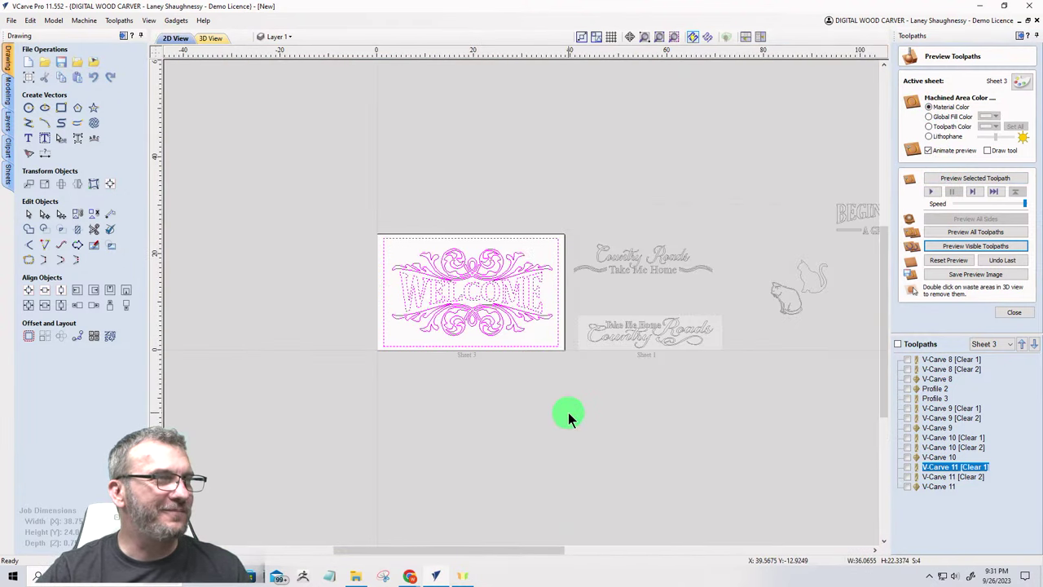
{"action": "left_click", "coordinate": [372, 133]}
{"action": "left_click", "coordinate": [409, 291]}
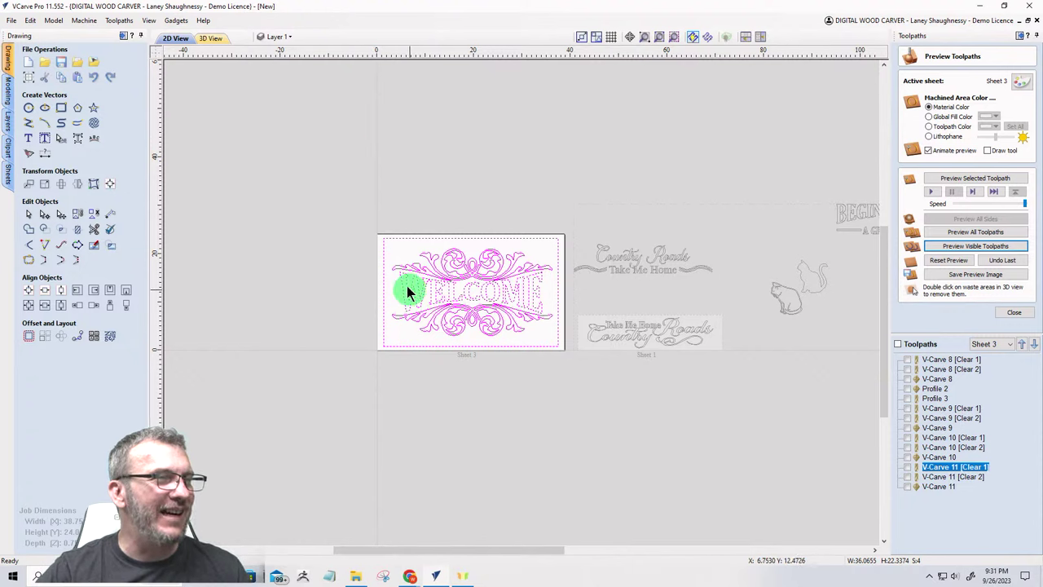
{"action": "left_click_drag", "start_coordinate": [556, 329], "coordinate": [573, 372]}
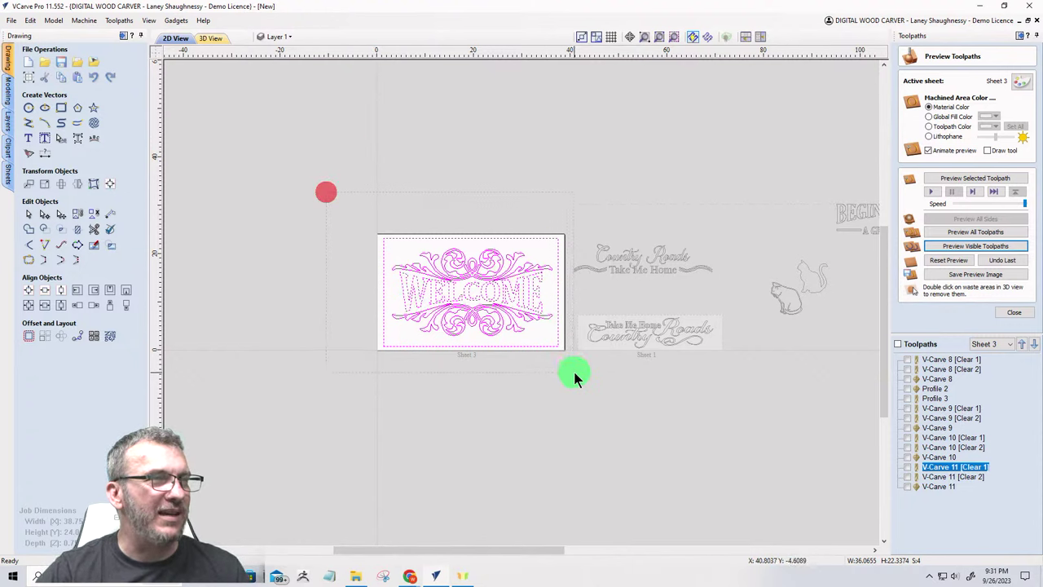
{"action": "key", "text": "Delete"}
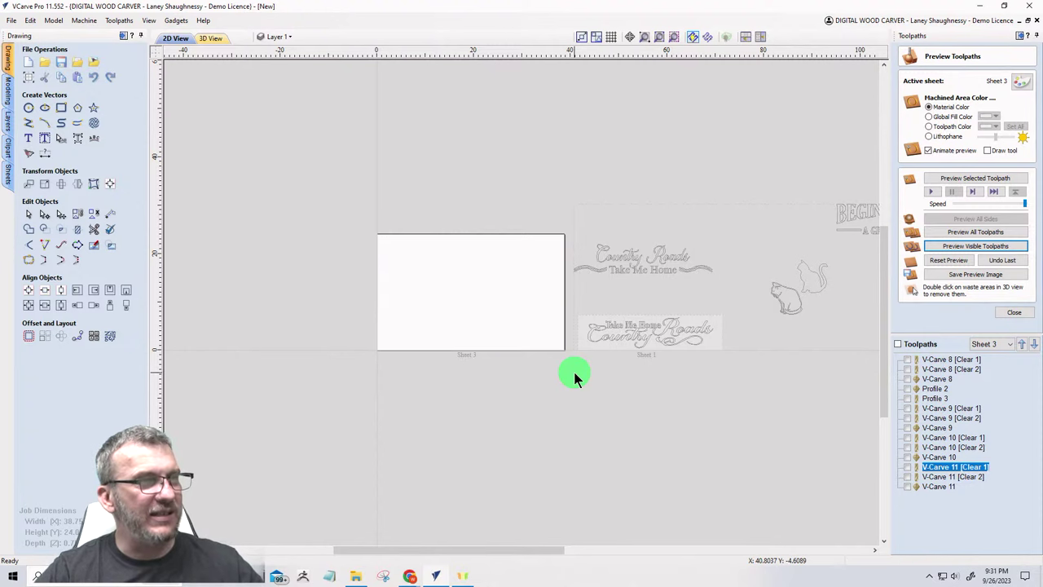
{"action": "scroll", "coordinate": [516, 294], "scroll_direction": "up", "scroll_amount": 2}
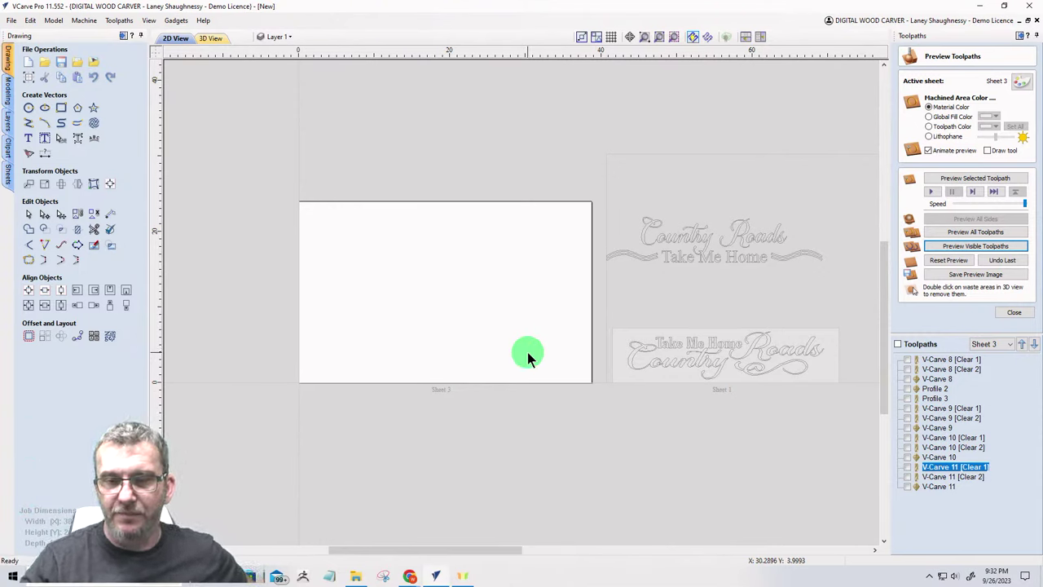
{"action": "scroll", "coordinate": [484, 337], "scroll_direction": "up", "scroll_amount": 2}
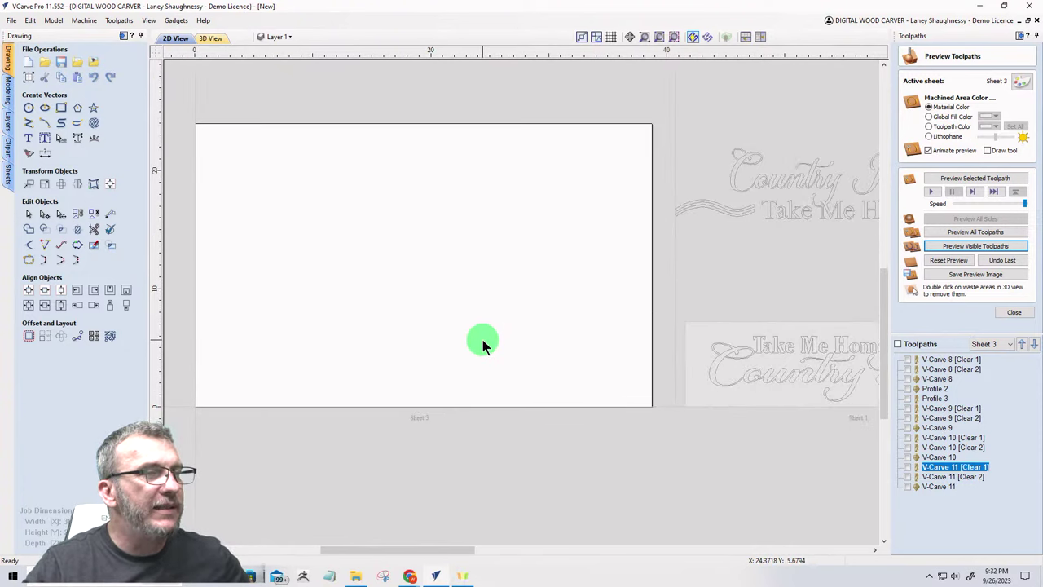
{"action": "scroll", "coordinate": [483, 339], "scroll_direction": "down", "scroll_amount": 2}
{"action": "scroll", "coordinate": [361, 334], "scroll_direction": "up", "scroll_amount": 2}
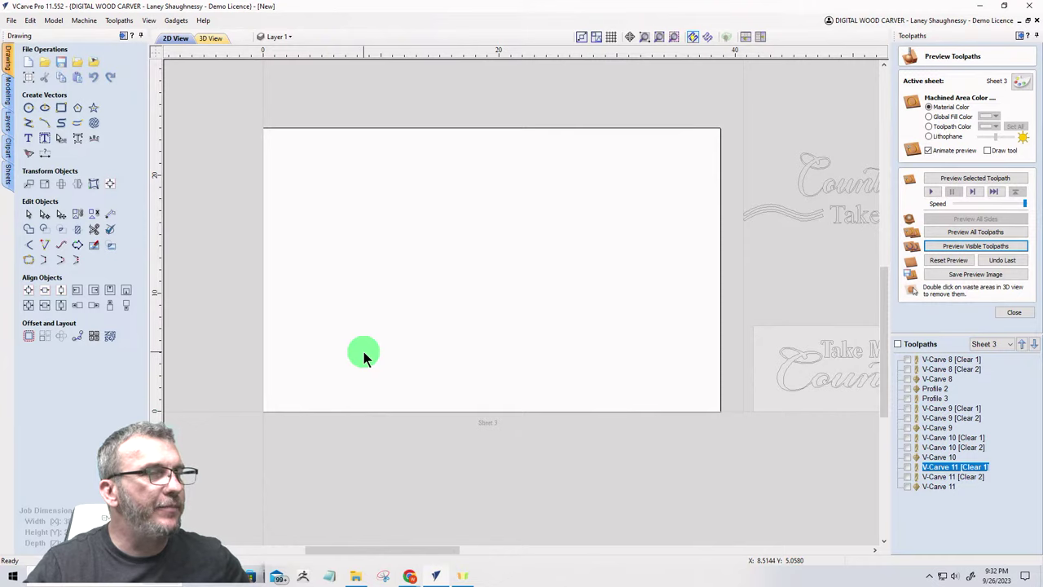
{"action": "scroll", "coordinate": [366, 357], "scroll_direction": "up", "scroll_amount": 1}
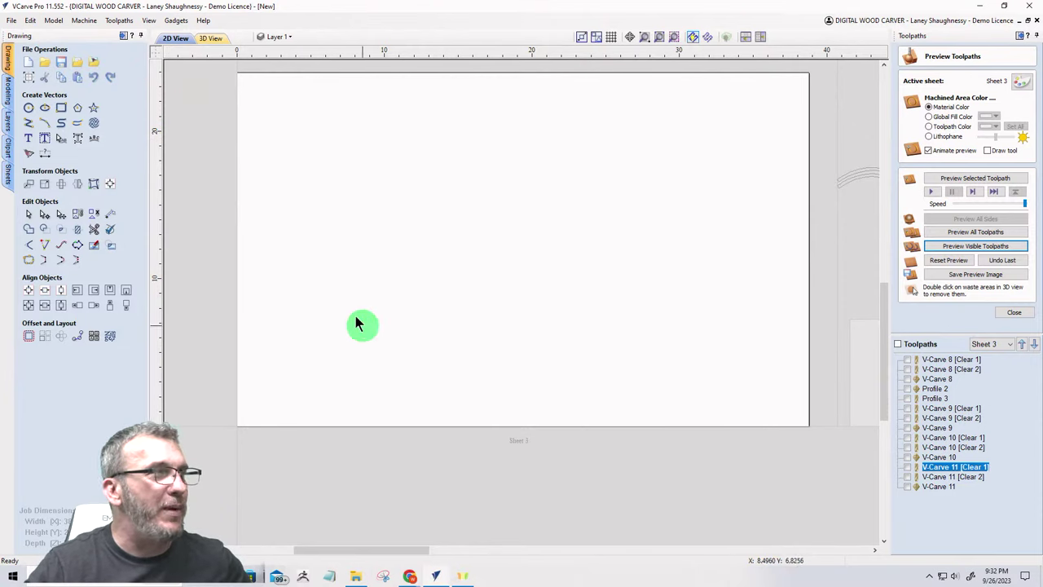
Step: Start a Draw Text object, choose Bodoni MT Poster Compressed from the font list, and ready the Text box
{"action": "left_click", "coordinate": [30, 140]}
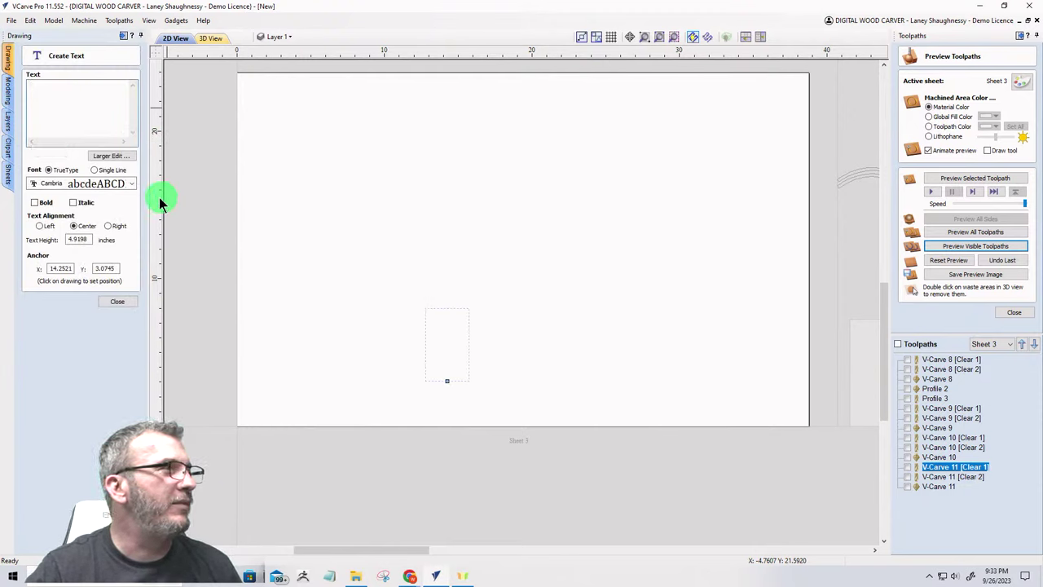
{"action": "left_click", "coordinate": [129, 184]}
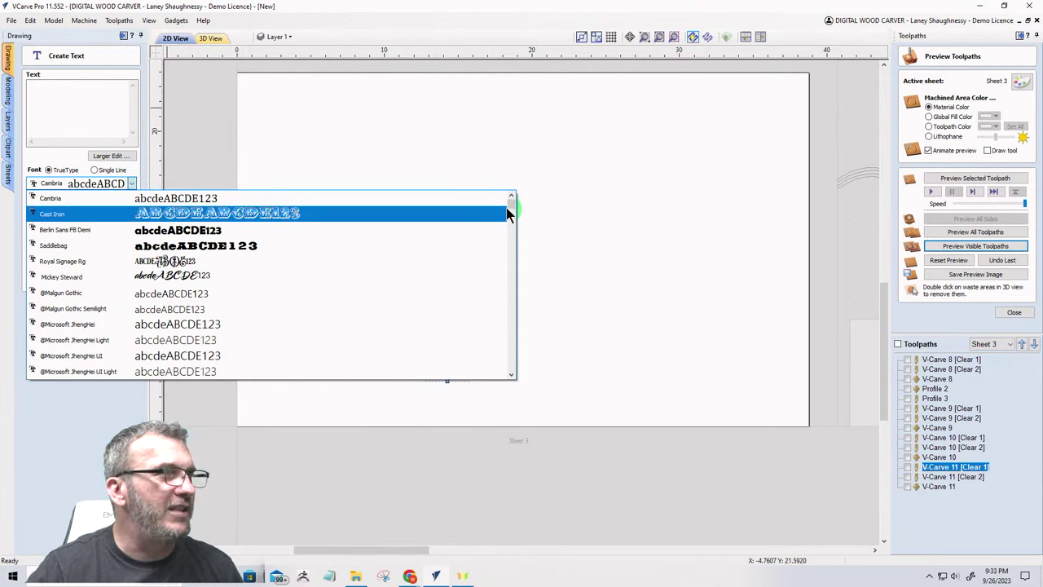
{"action": "scroll", "coordinate": [178, 277], "scroll_direction": "down", "scroll_amount": 6}
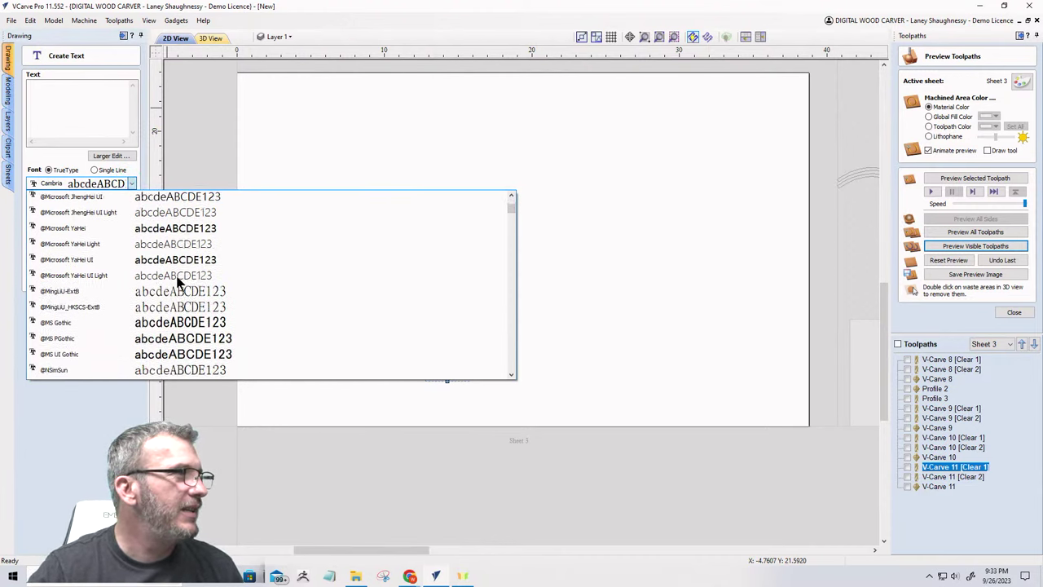
{"action": "scroll", "coordinate": [177, 282], "scroll_direction": "down", "scroll_amount": 8}
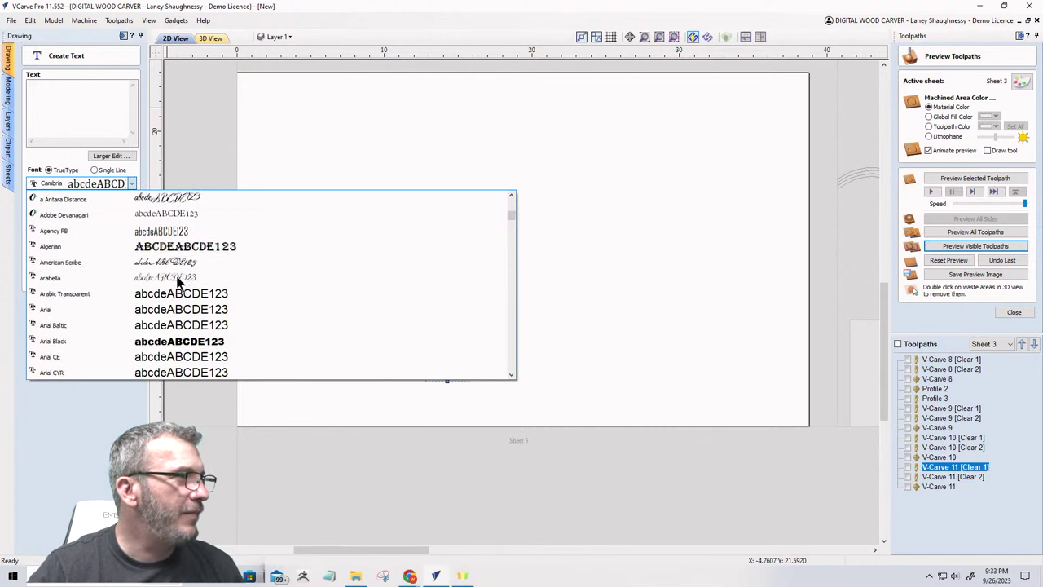
{"action": "scroll", "coordinate": [179, 293], "scroll_direction": "down", "scroll_amount": 2}
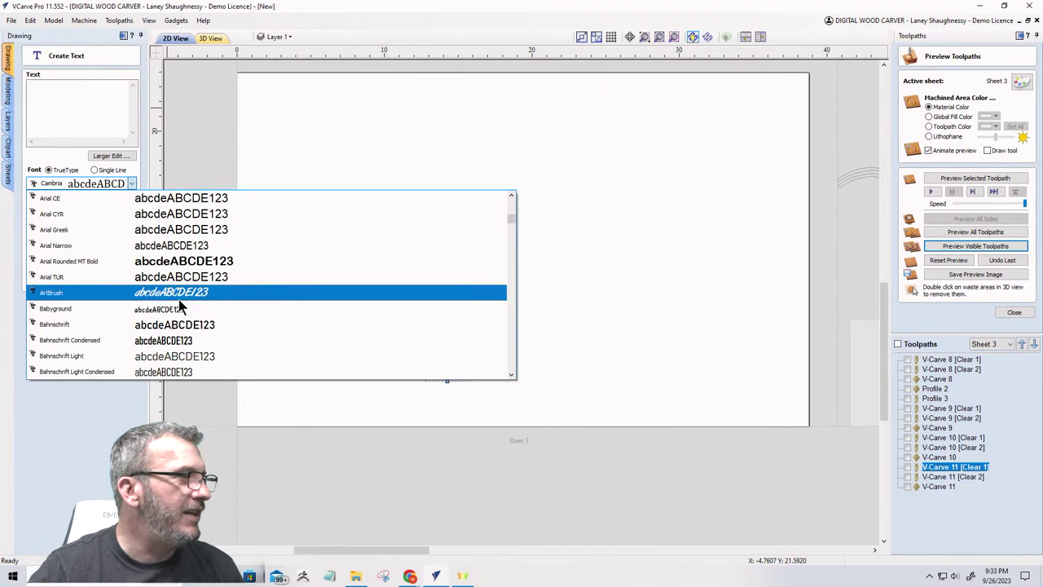
{"action": "scroll", "coordinate": [178, 299], "scroll_direction": "down", "scroll_amount": 1}
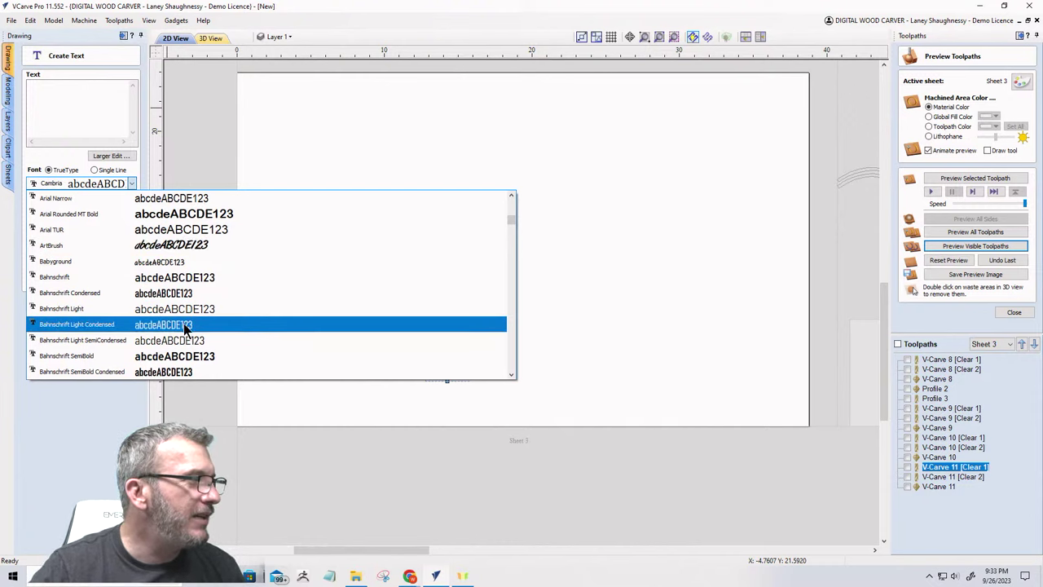
{"action": "scroll", "coordinate": [175, 362], "scroll_direction": "down", "scroll_amount": 2}
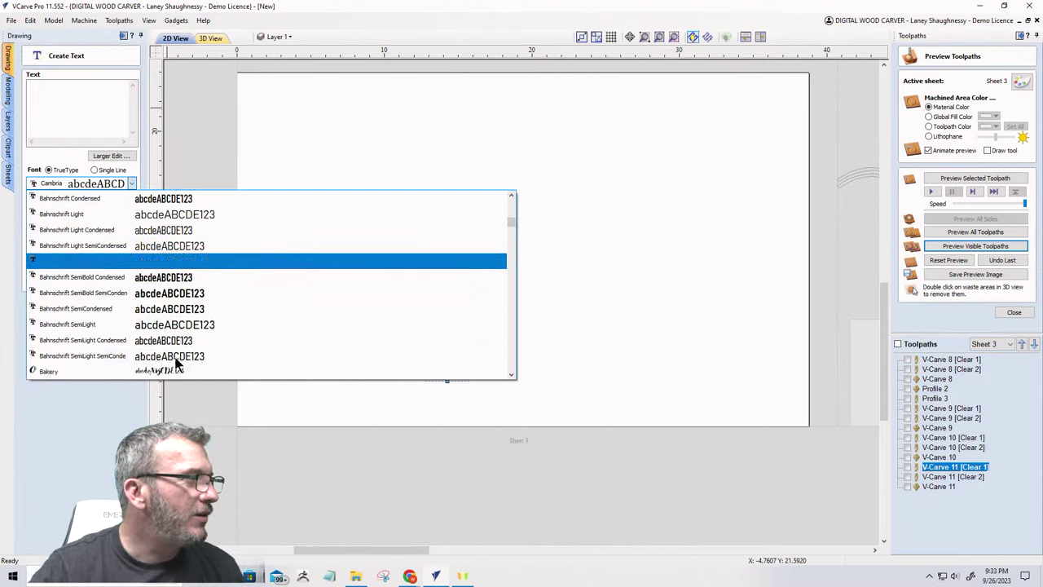
{"action": "scroll", "coordinate": [175, 362], "scroll_direction": "down", "scroll_amount": 7}
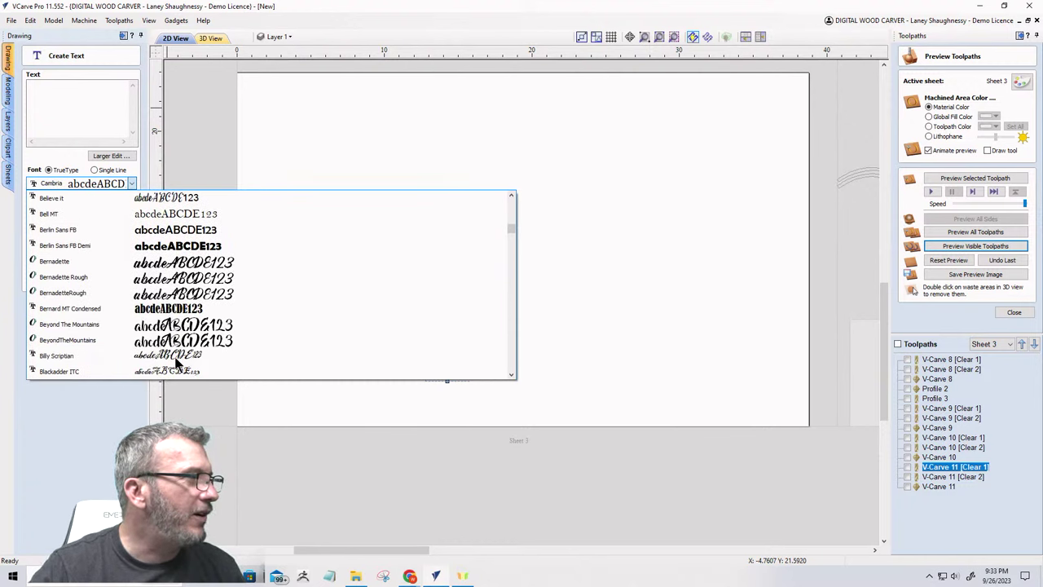
{"action": "scroll", "coordinate": [175, 362], "scroll_direction": "down", "scroll_amount": 4}
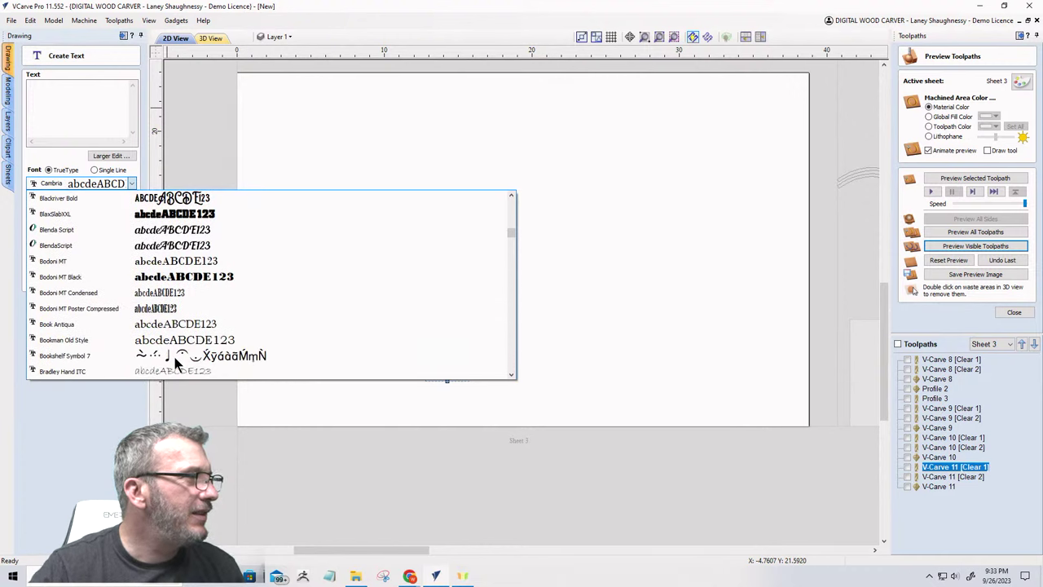
{"action": "left_click", "coordinate": [121, 313]}
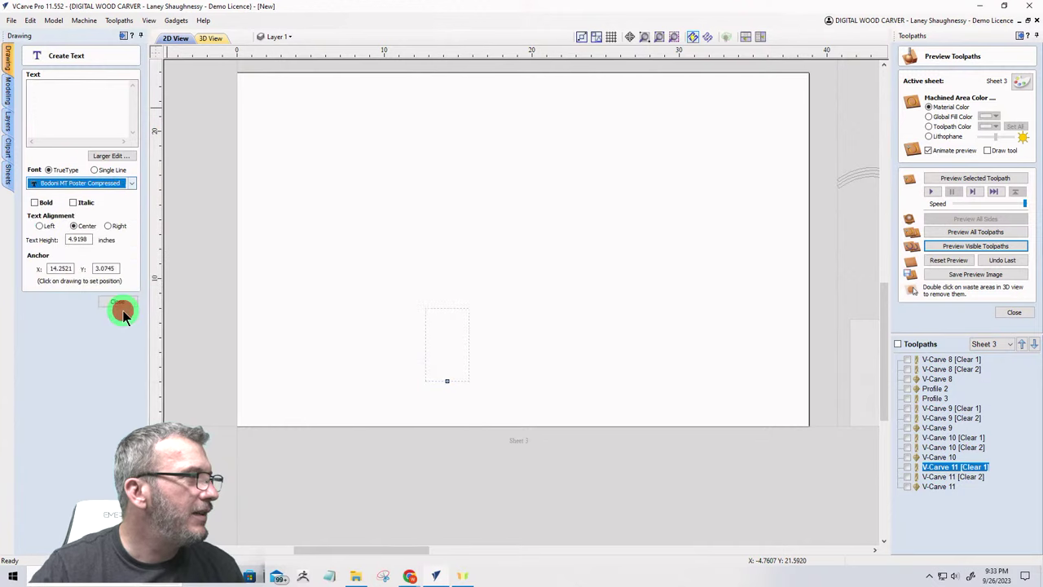
{"action": "left_click", "coordinate": [70, 100]}
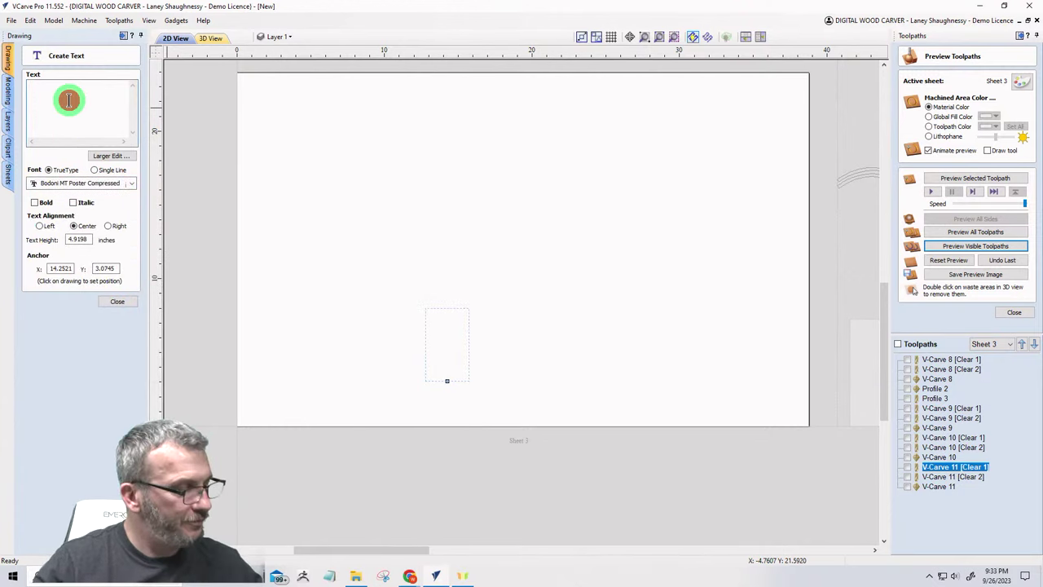
Step: Enter the letter T as the text and start comparing fonts in the font list
{"action": "type", "text": "T"}
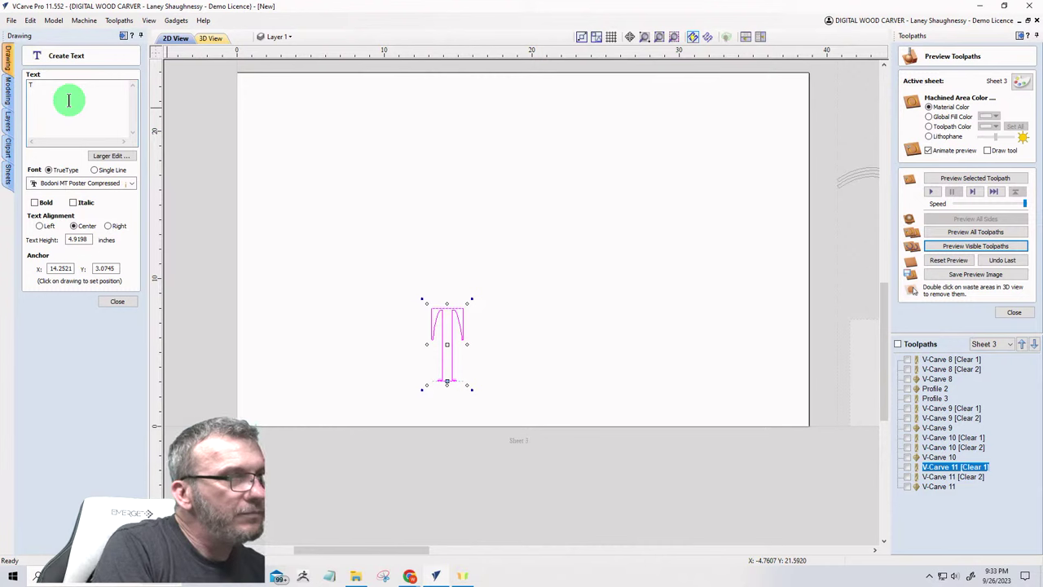
{"action": "left_click", "coordinate": [130, 184]}
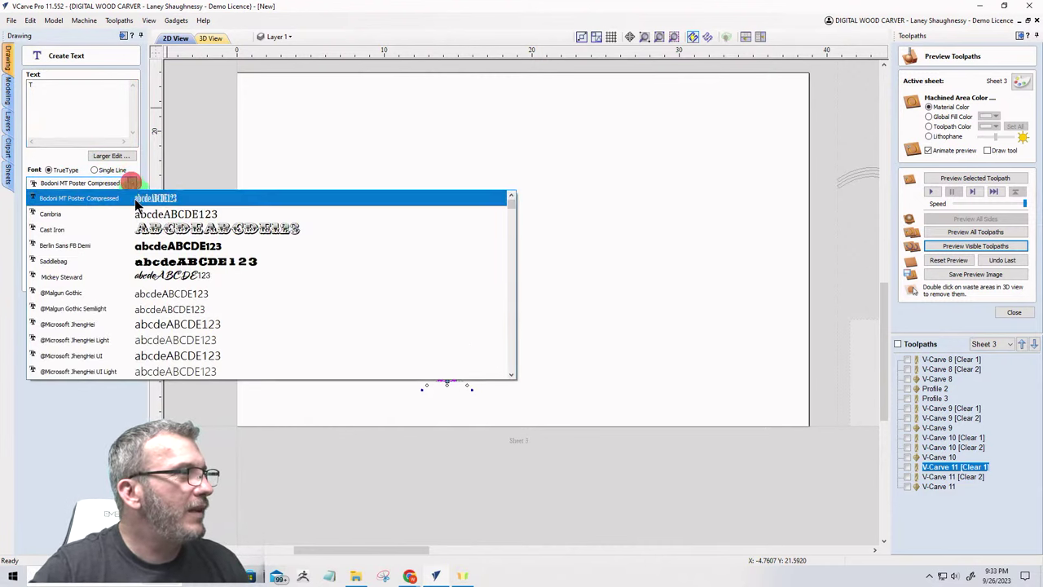
{"action": "scroll", "coordinate": [130, 310], "scroll_direction": "down", "scroll_amount": 2}
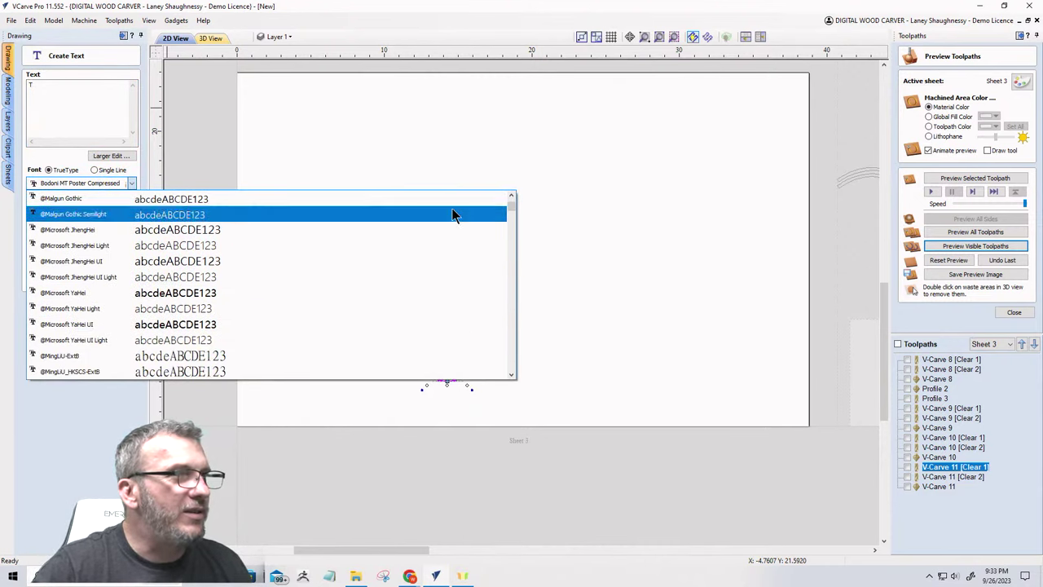
{"action": "mouse_move", "coordinate": [509, 200]}
{"action": "left_mouse_down"}
{"action": "mouse_move", "coordinate": [502, 266]}
{"action": "mouse_move", "coordinate": [505, 236]}
{"action": "left_mouse_up"}
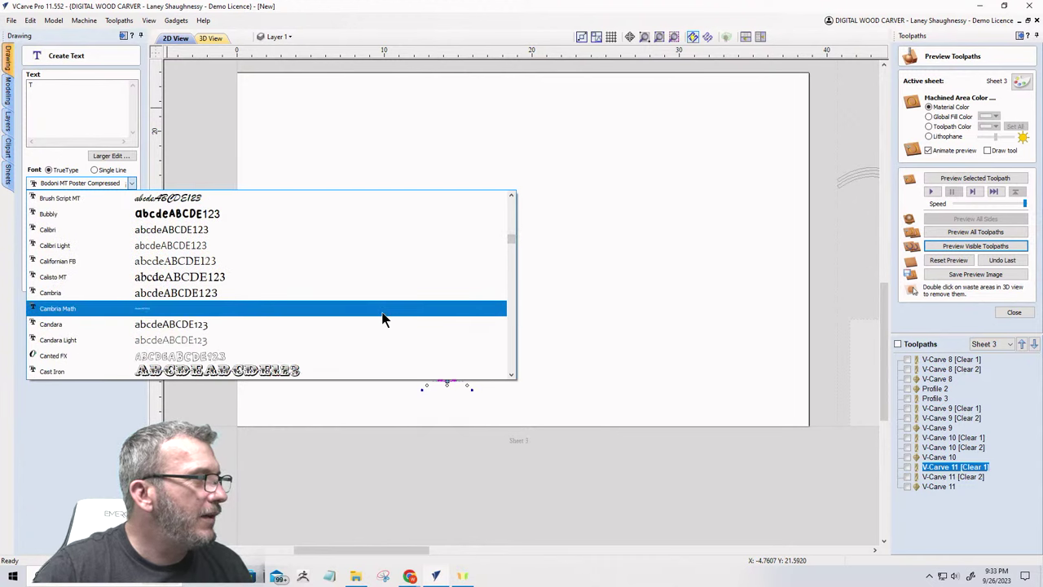
Step: Browse the rest of the fonts, keep Bodoni MT Poster Compressed, and close the text tool
{"action": "scroll", "coordinate": [383, 318], "scroll_direction": "down", "scroll_amount": 5}
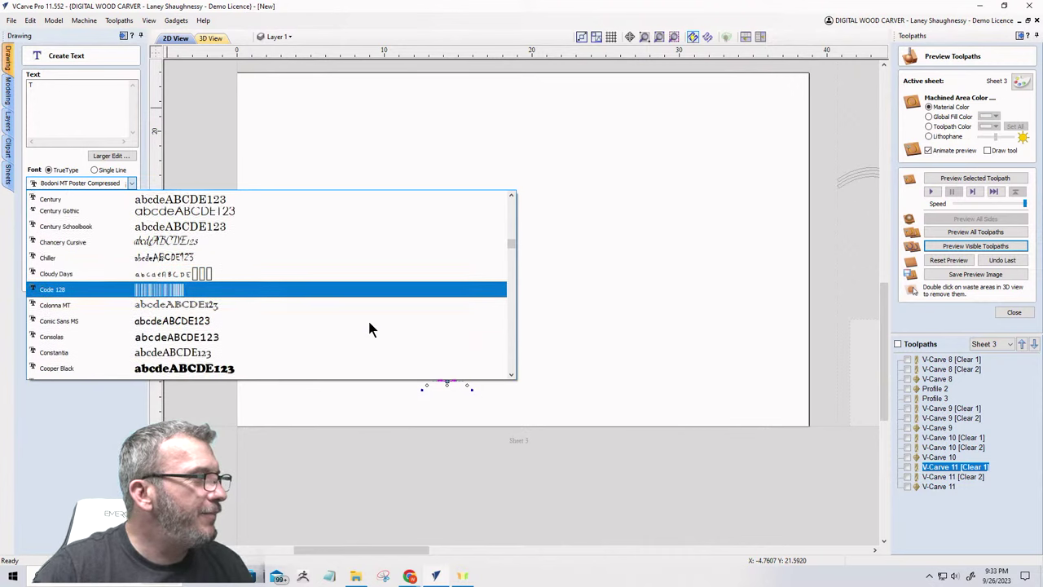
{"action": "scroll", "coordinate": [369, 328], "scroll_direction": "down", "scroll_amount": 6}
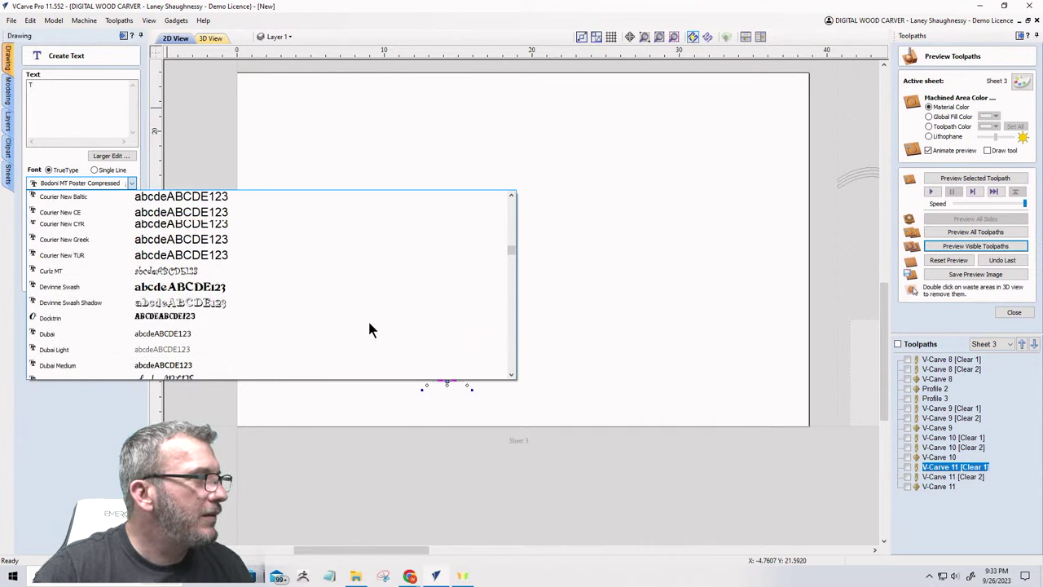
{"action": "scroll", "coordinate": [369, 329], "scroll_direction": "down", "scroll_amount": 6}
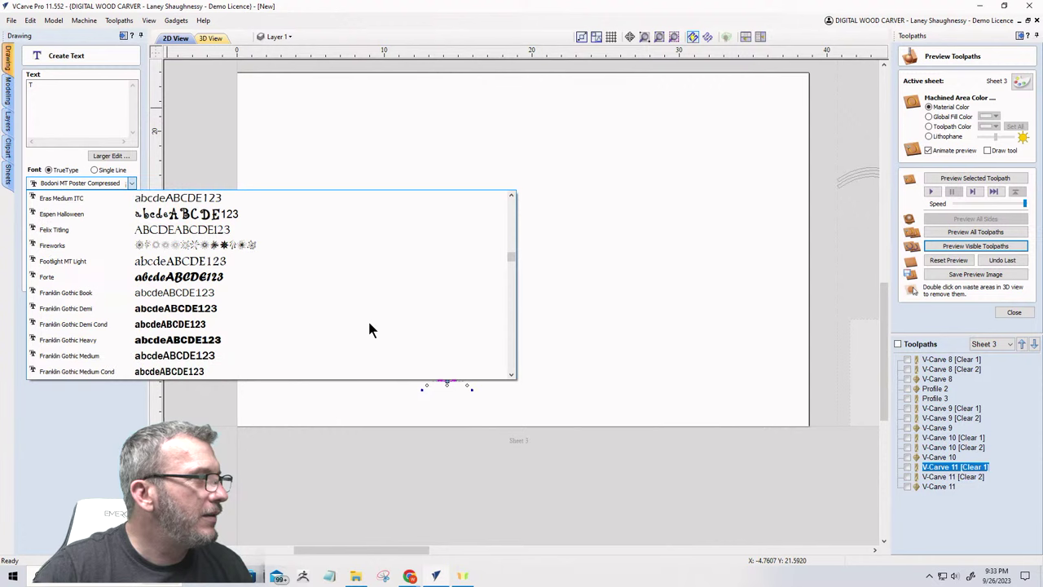
{"action": "scroll", "coordinate": [249, 343], "scroll_direction": "down", "scroll_amount": 5}
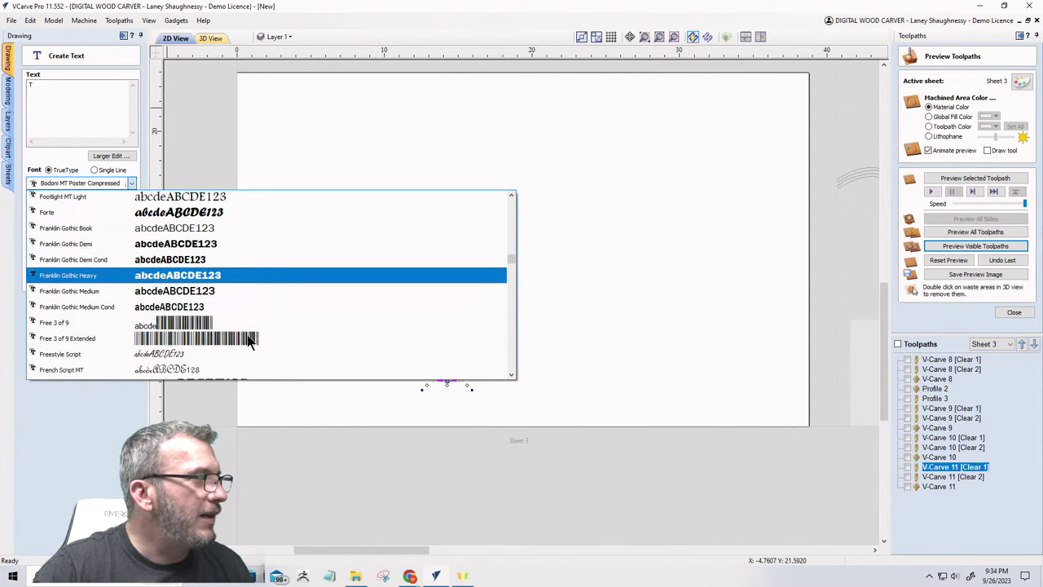
{"action": "scroll", "coordinate": [249, 342], "scroll_direction": "down", "scroll_amount": 2}
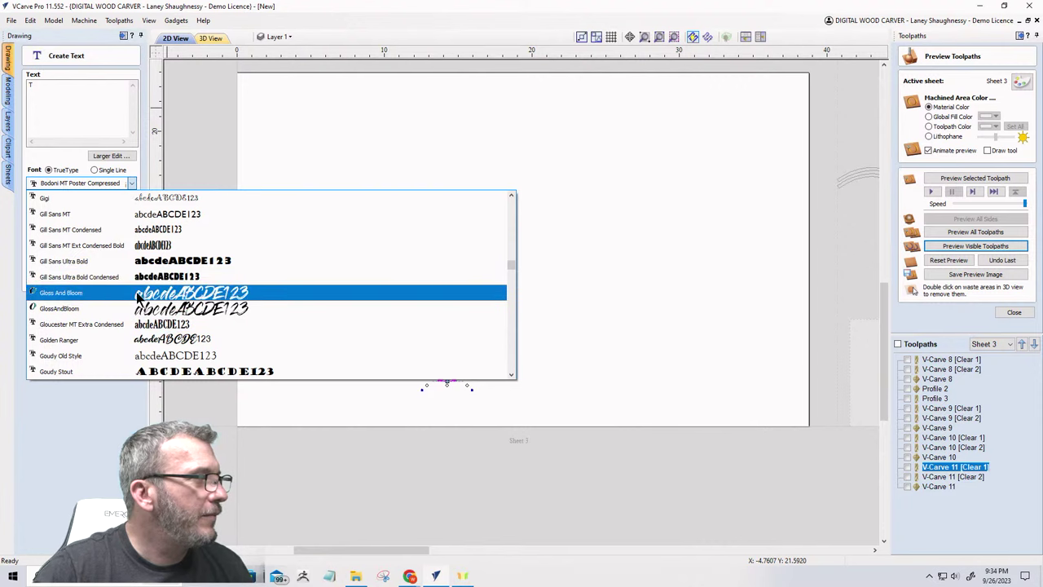
{"action": "scroll", "coordinate": [179, 304], "scroll_direction": "down", "scroll_amount": 3}
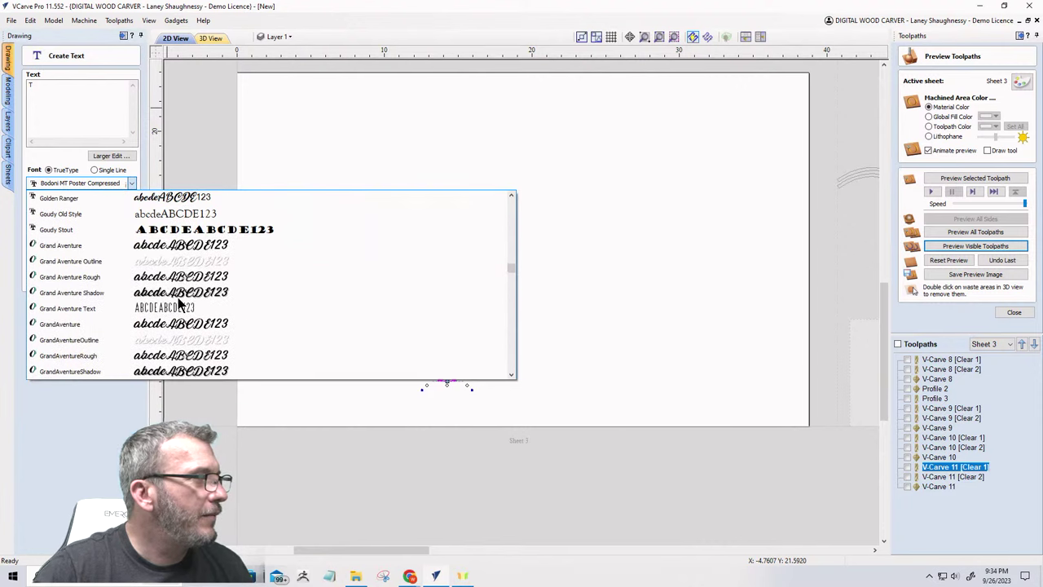
{"action": "scroll", "coordinate": [179, 304], "scroll_direction": "down", "scroll_amount": 3}
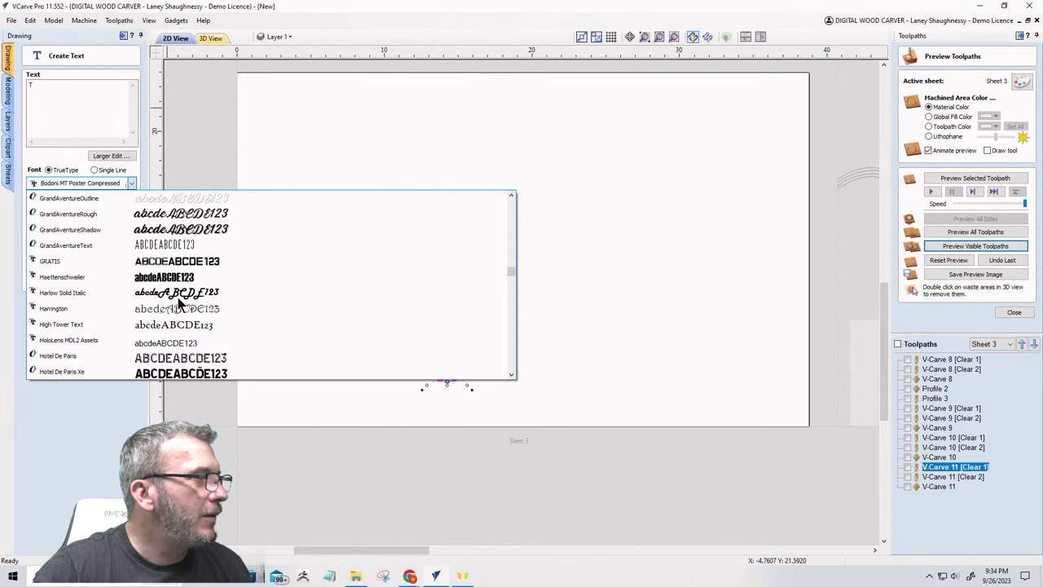
{"action": "scroll", "coordinate": [179, 304], "scroll_direction": "down", "scroll_amount": 7}
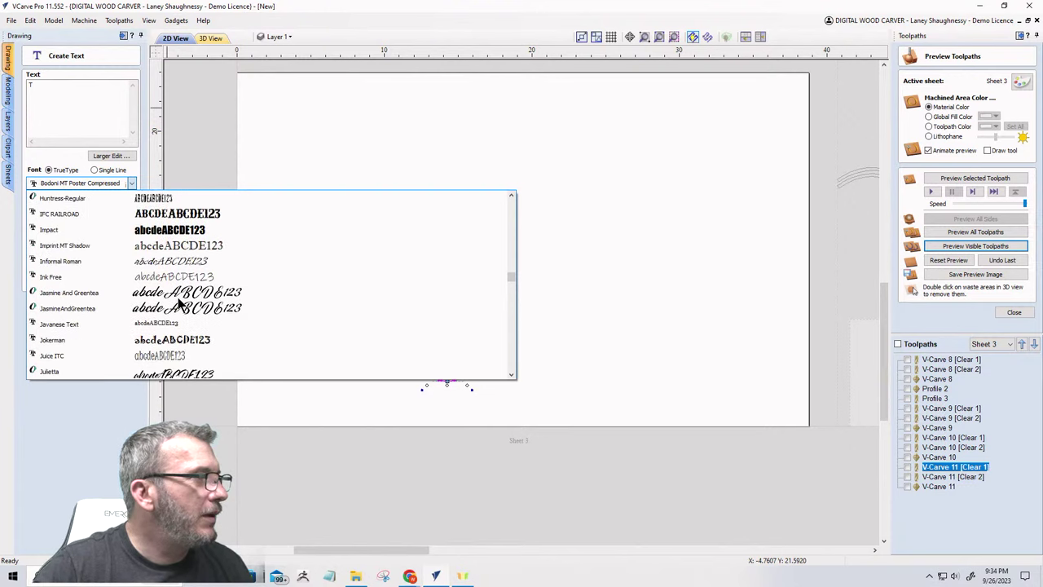
{"action": "scroll", "coordinate": [180, 304], "scroll_direction": "down", "scroll_amount": 3}
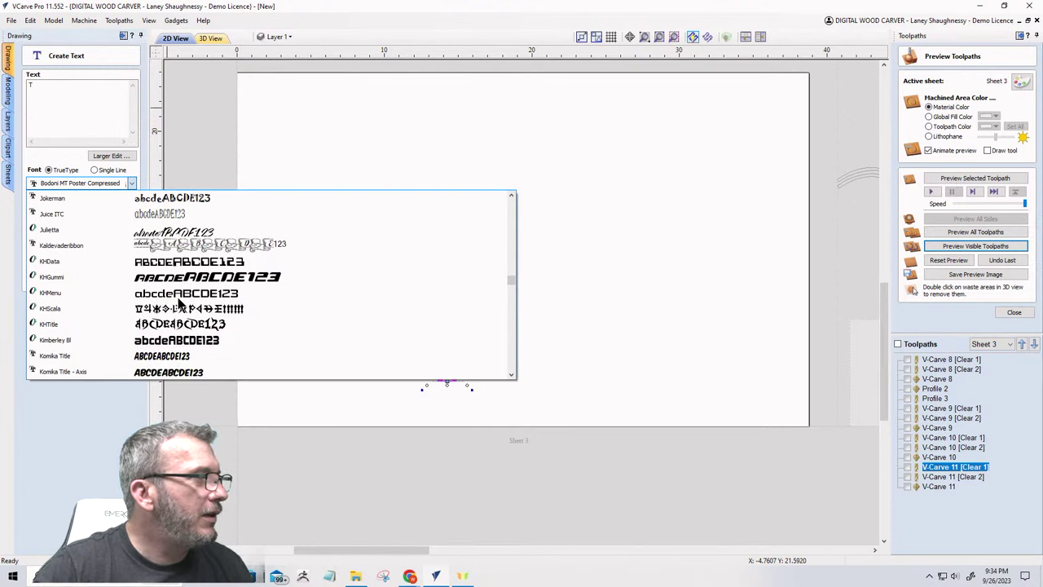
{"action": "scroll", "coordinate": [179, 304], "scroll_direction": "down", "scroll_amount": 8}
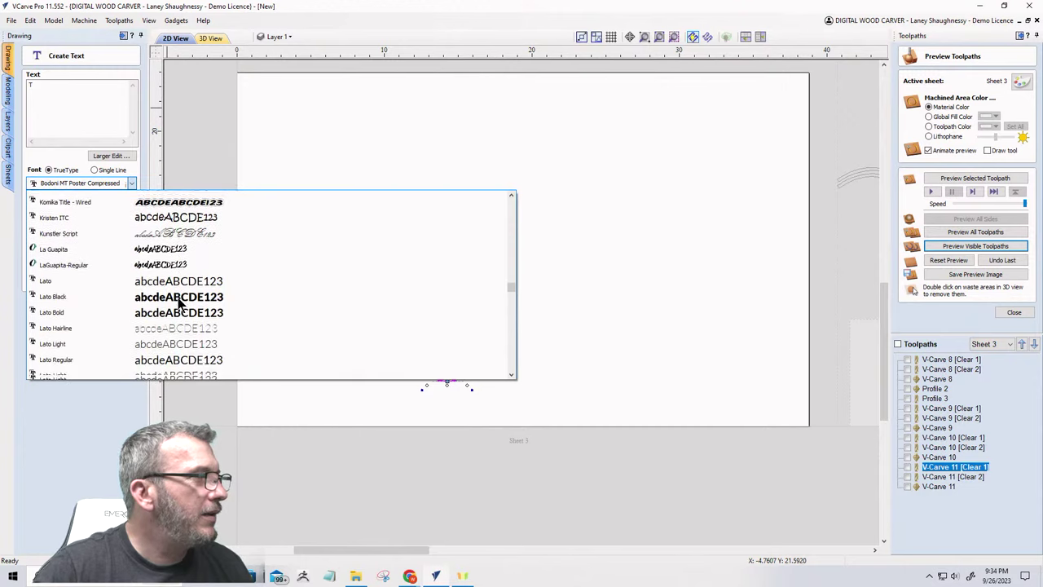
{"action": "scroll", "coordinate": [179, 304], "scroll_direction": "down", "scroll_amount": 8}
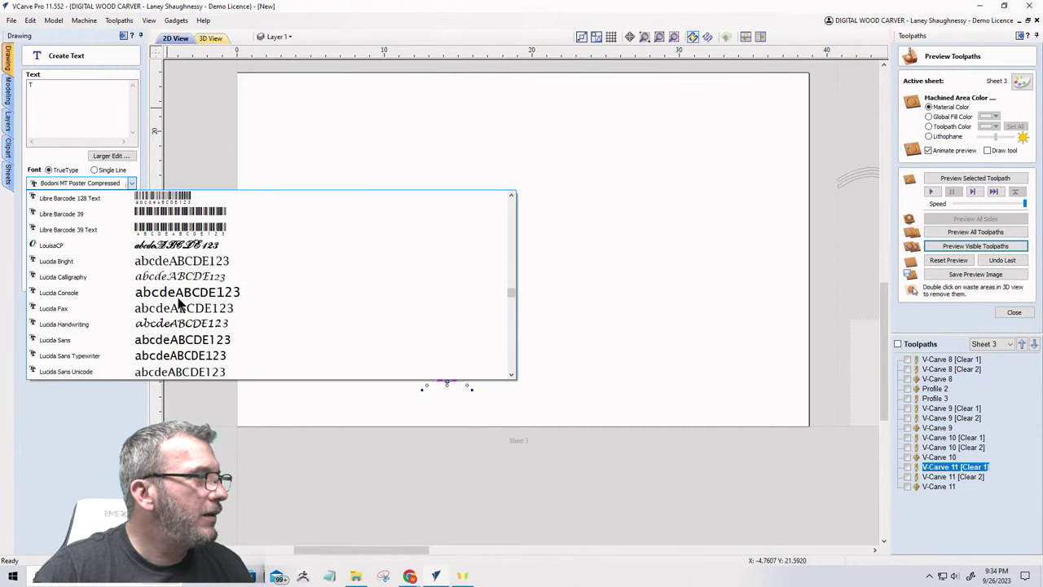
{"action": "scroll", "coordinate": [179, 304], "scroll_direction": "down", "scroll_amount": 7}
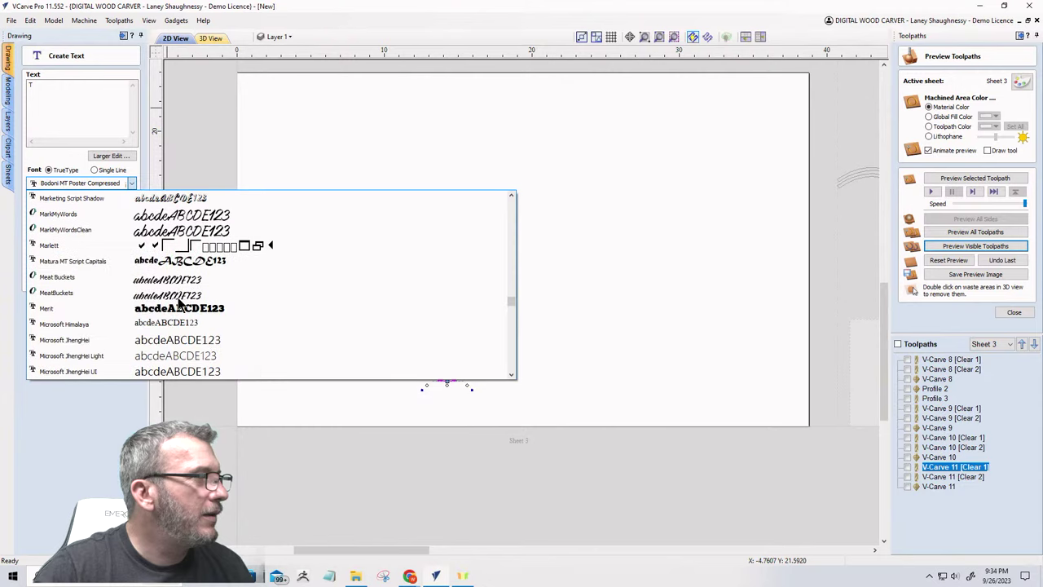
{"action": "scroll", "coordinate": [179, 304], "scroll_direction": "down", "scroll_amount": 2}
{"action": "scroll", "coordinate": [179, 304], "scroll_direction": "down", "scroll_amount": 5}
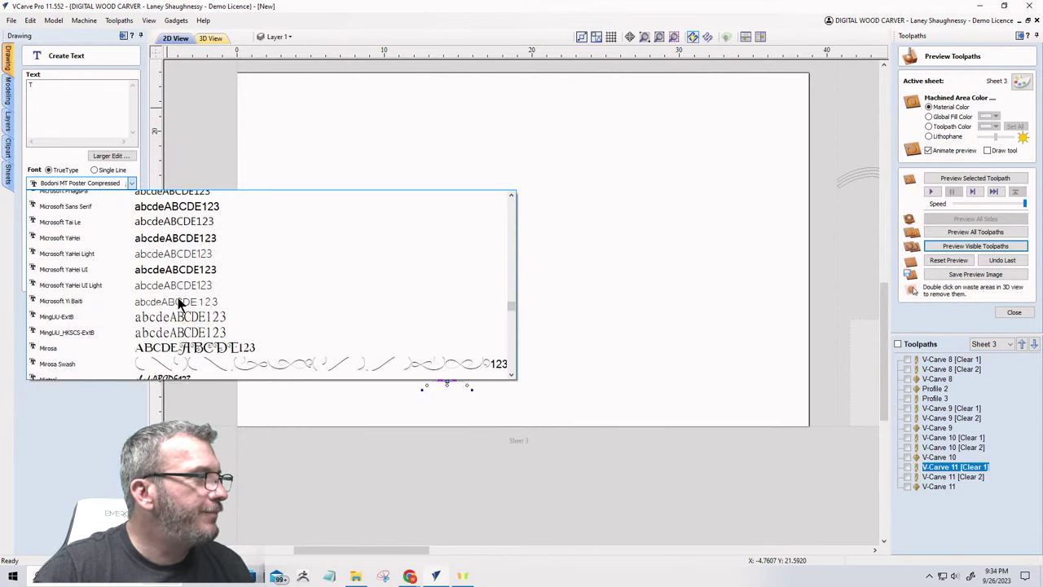
{"action": "scroll", "coordinate": [179, 304], "scroll_direction": "down", "scroll_amount": 5}
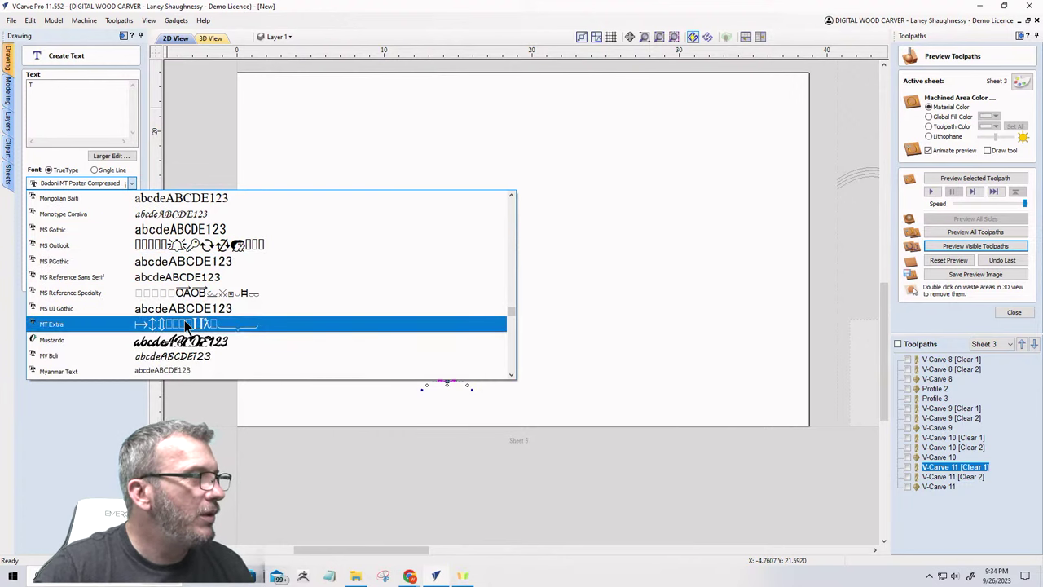
{"action": "scroll", "coordinate": [186, 326], "scroll_direction": "down", "scroll_amount": 3}
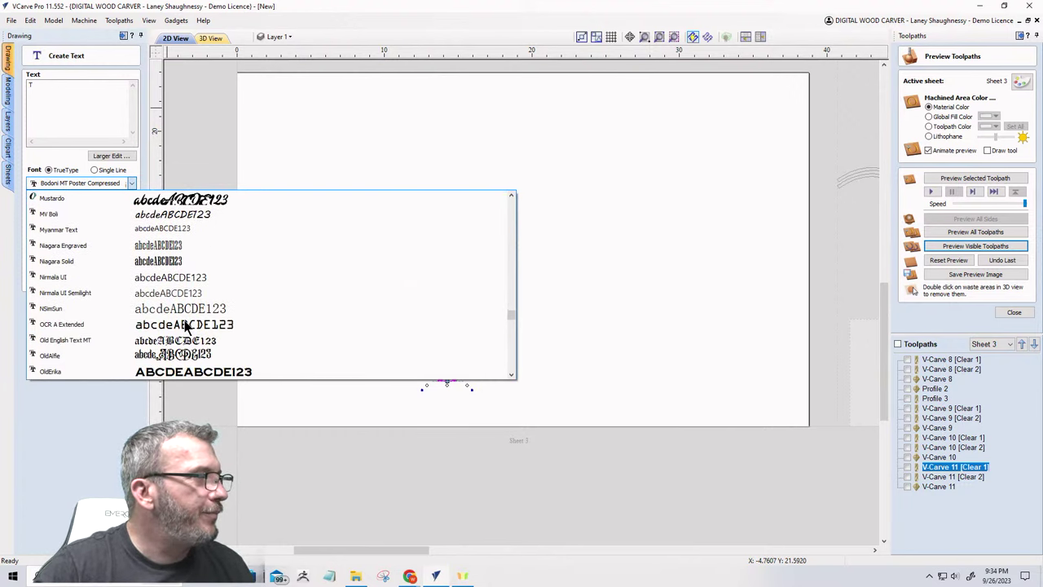
{"action": "scroll", "coordinate": [187, 326], "scroll_direction": "down", "scroll_amount": 3}
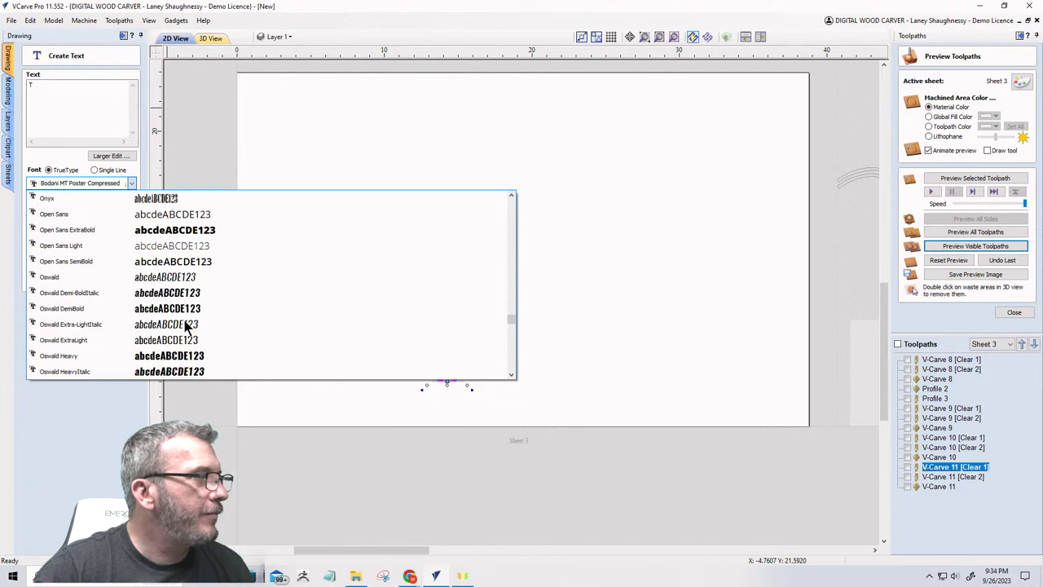
{"action": "scroll", "coordinate": [186, 326], "scroll_direction": "down", "scroll_amount": 7}
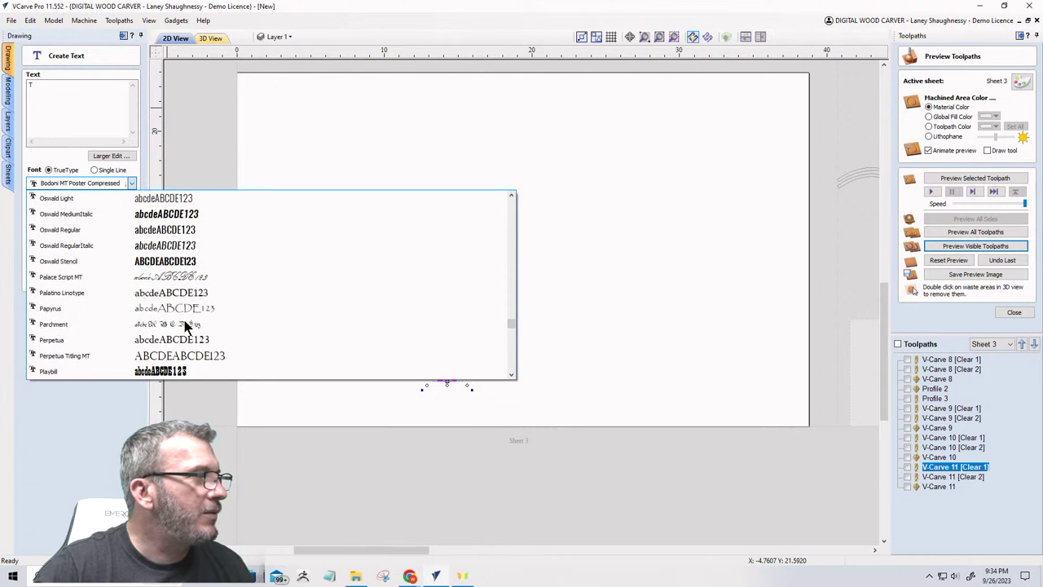
{"action": "scroll", "coordinate": [186, 326], "scroll_direction": "down", "scroll_amount": 7}
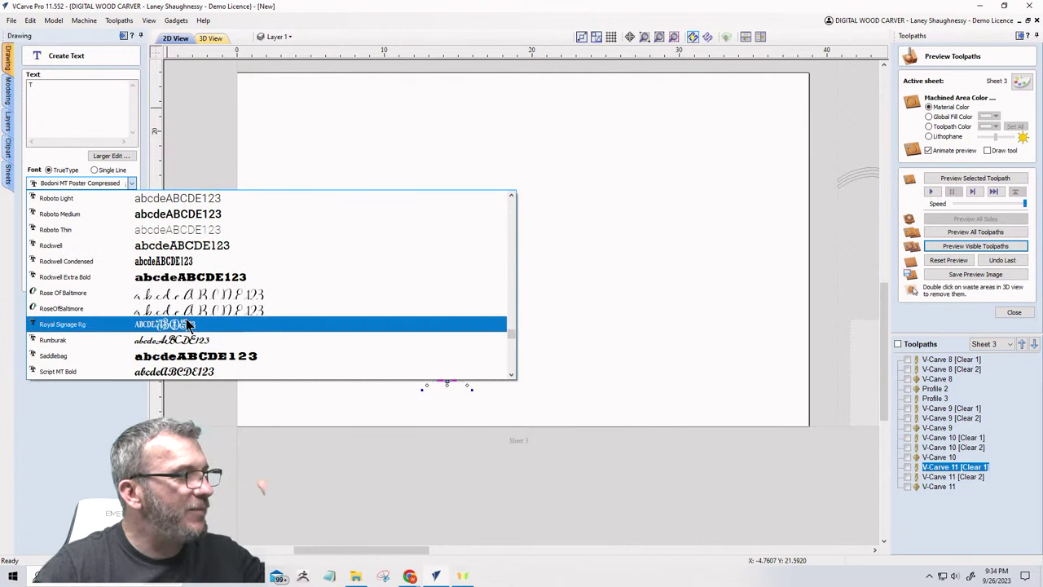
{"action": "scroll", "coordinate": [187, 326], "scroll_direction": "down", "scroll_amount": 2}
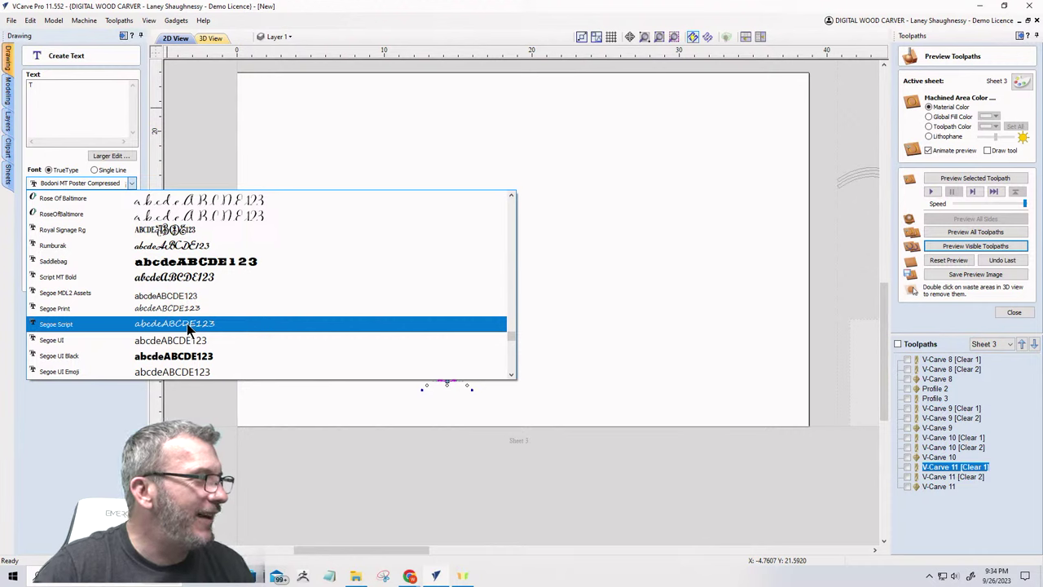
{"action": "scroll", "coordinate": [187, 328], "scroll_direction": "down", "scroll_amount": 1}
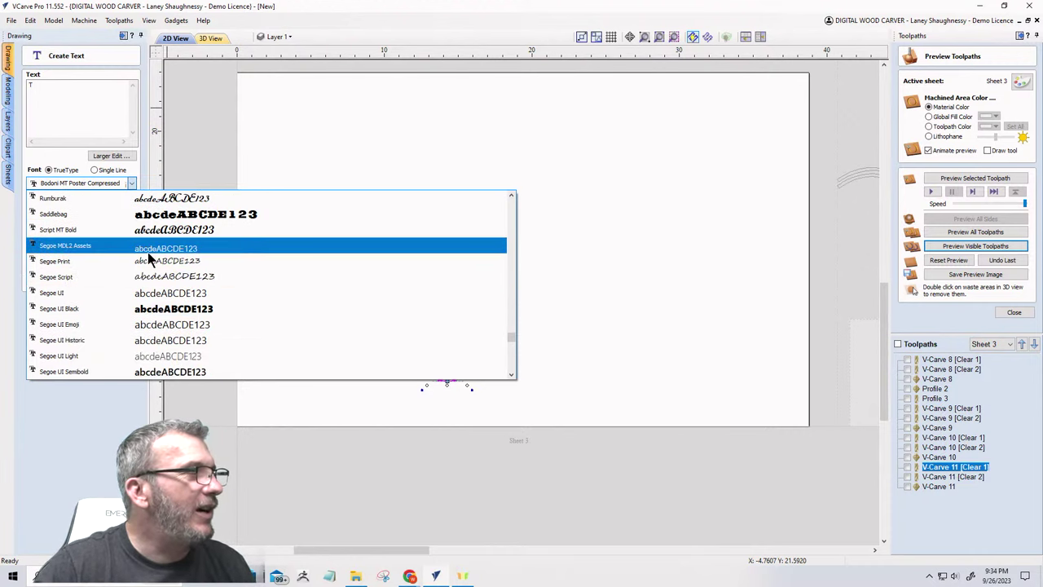
{"action": "left_click", "coordinate": [272, 130]}
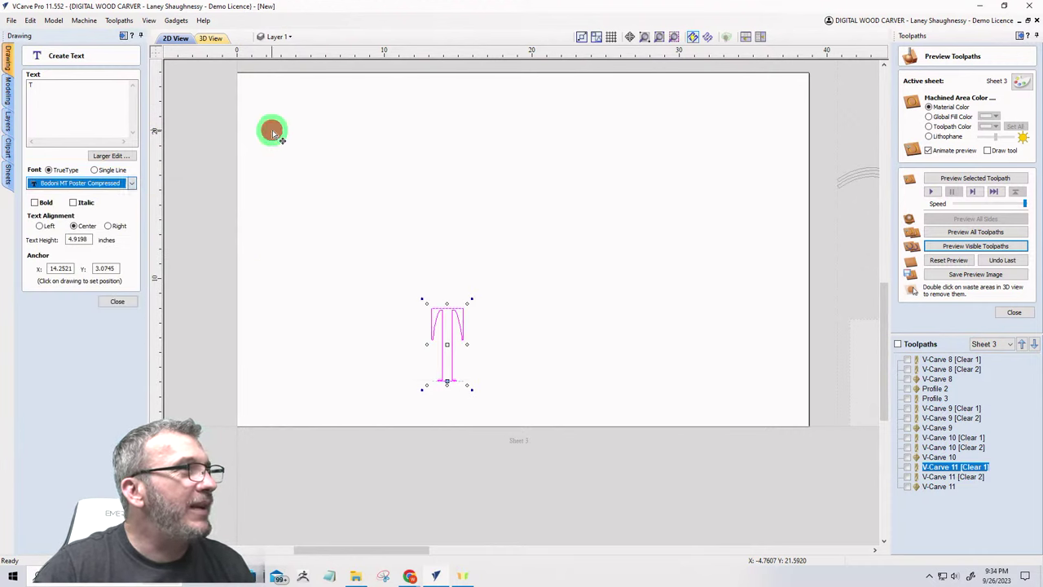
{"action": "left_click", "coordinate": [117, 301]}
{"action": "scroll", "coordinate": [493, 261], "scroll_direction": "down", "scroll_amount": 5}
{"action": "scroll", "coordinate": [492, 261], "scroll_direction": "down", "scroll_amount": 1}
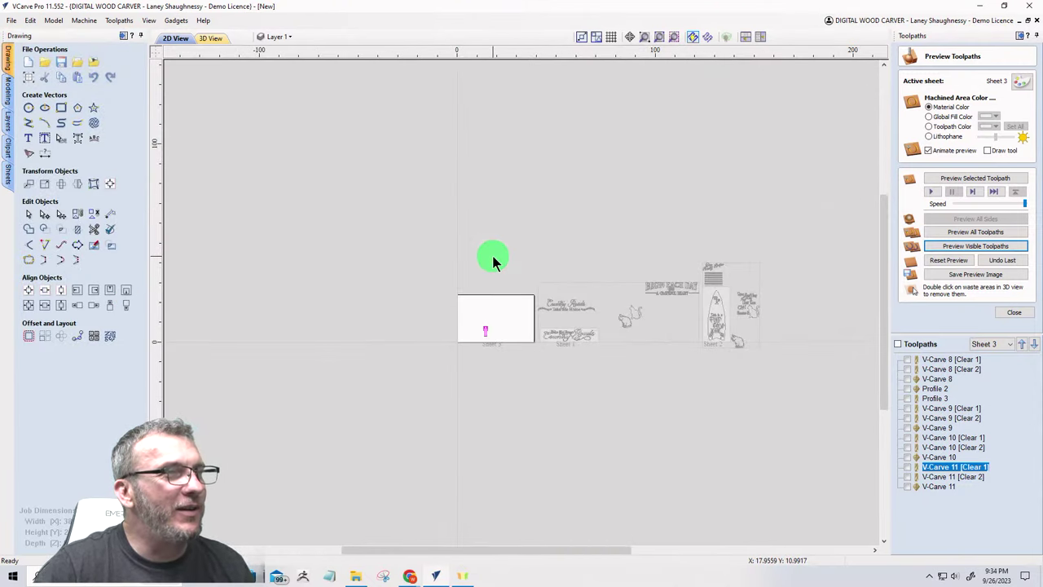
{"action": "left_click", "coordinate": [573, 339]}
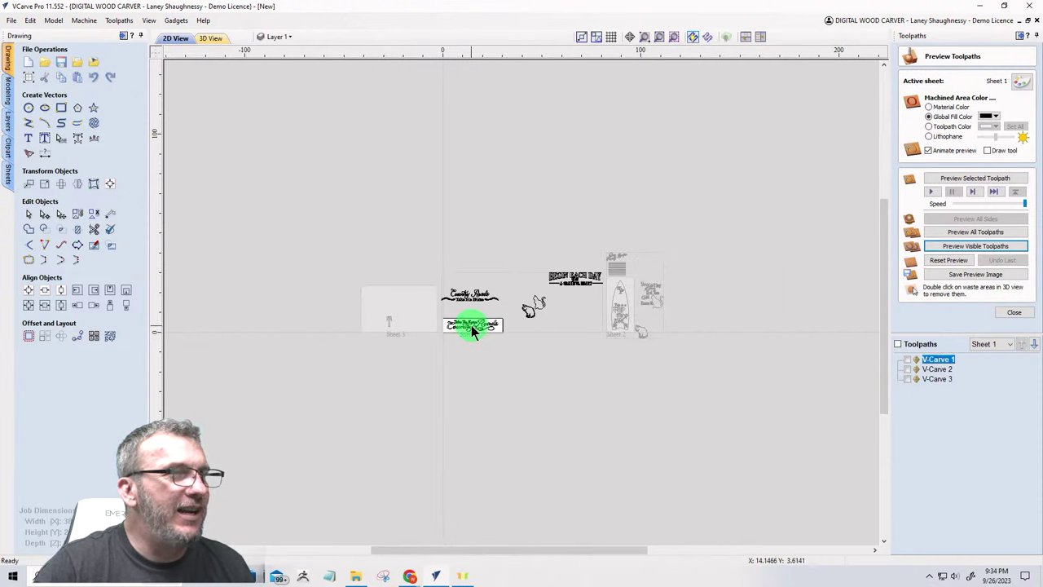
{"action": "left_click", "coordinate": [468, 325]}
{"action": "scroll", "coordinate": [467, 322], "scroll_direction": "up", "scroll_amount": 6}
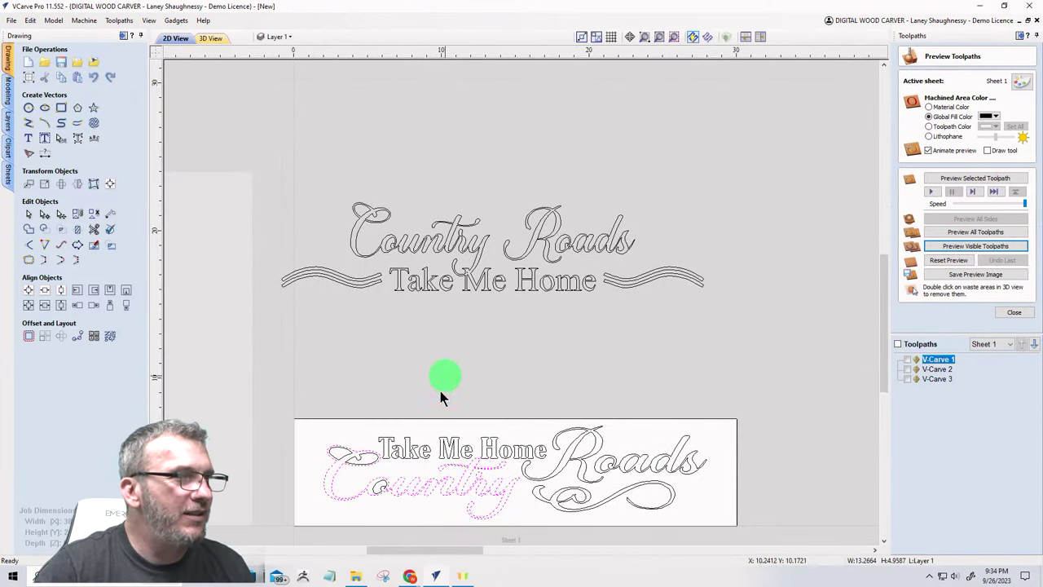
{"action": "left_click", "coordinate": [449, 449]}
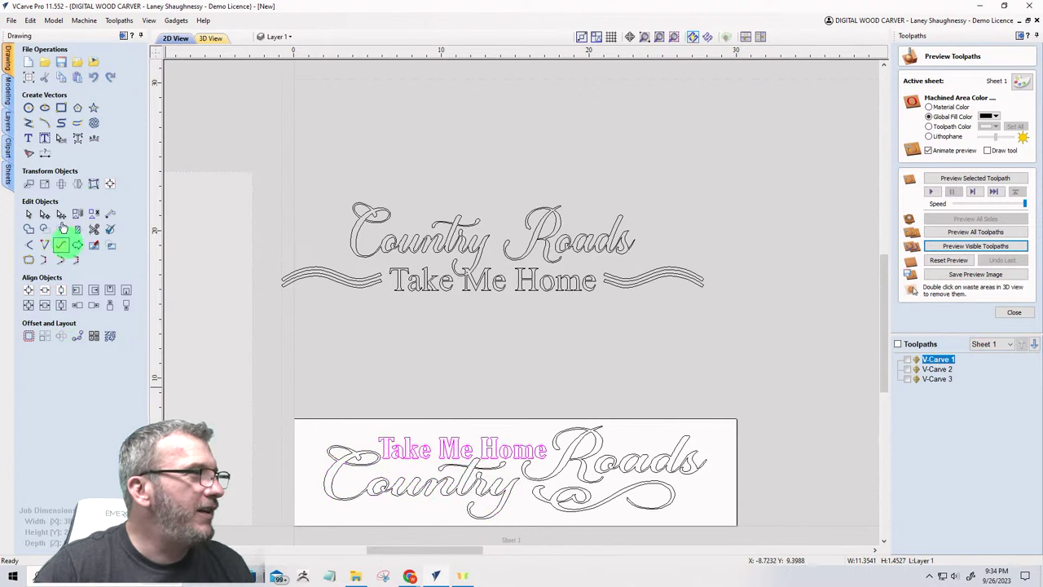
{"action": "left_click", "coordinate": [28, 140]}
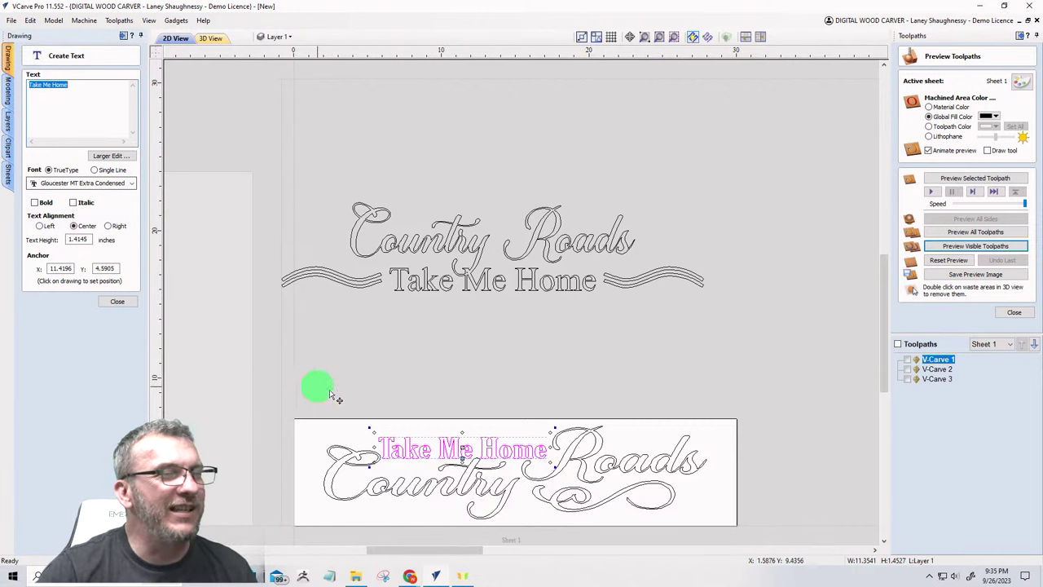
{"action": "scroll", "coordinate": [330, 395], "scroll_direction": "down", "scroll_amount": 6}
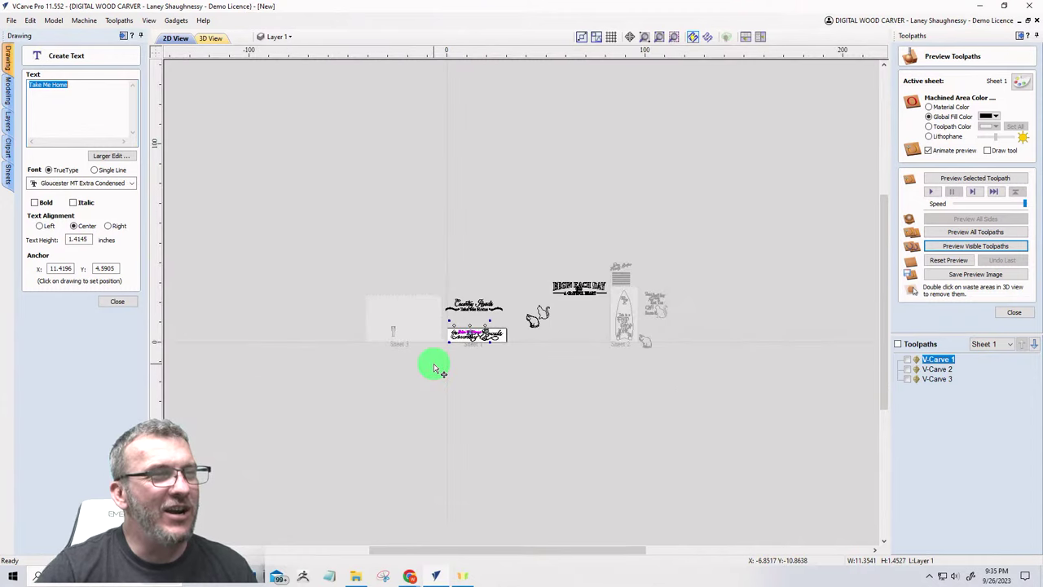
{"action": "left_click", "coordinate": [372, 310]}
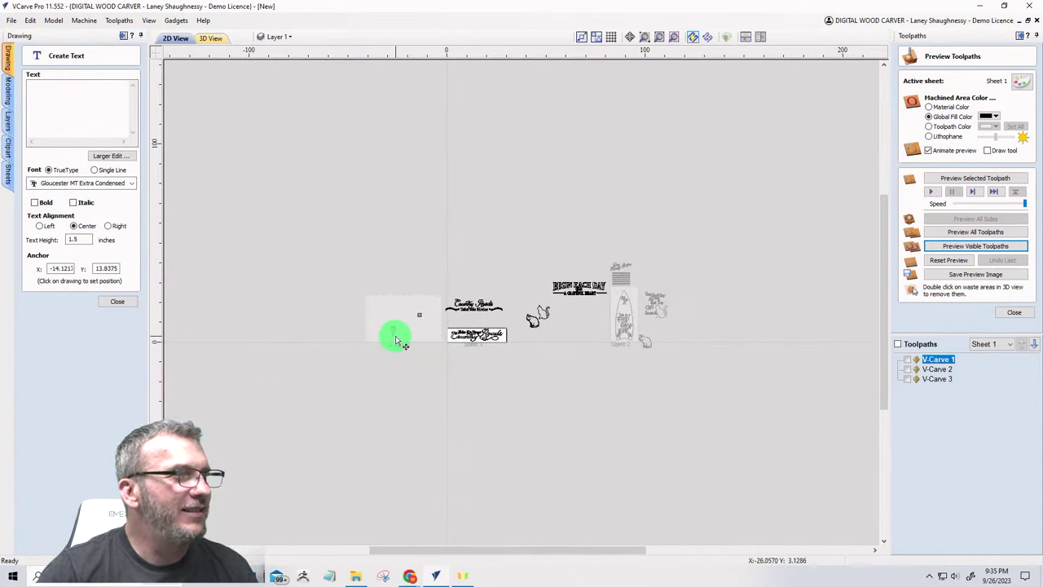
{"action": "left_click", "coordinate": [396, 339]}
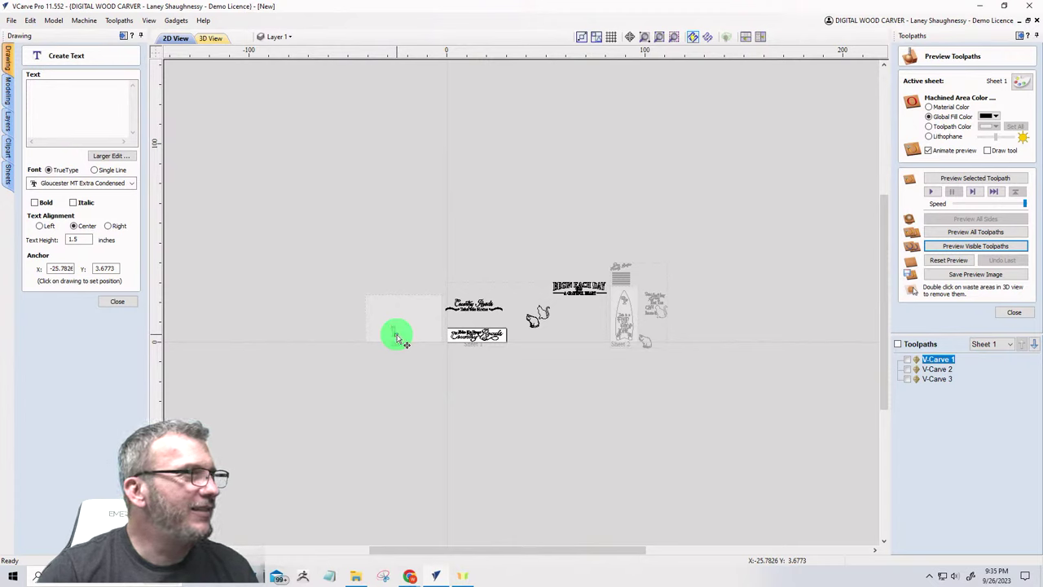
{"action": "left_click", "coordinate": [394, 331]}
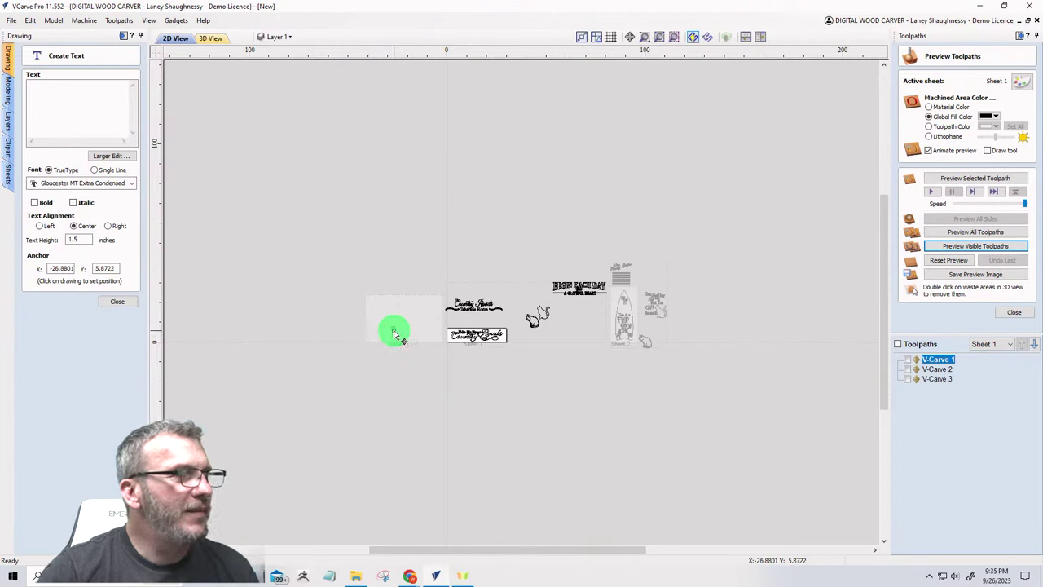
{"action": "left_click", "coordinate": [115, 303]}
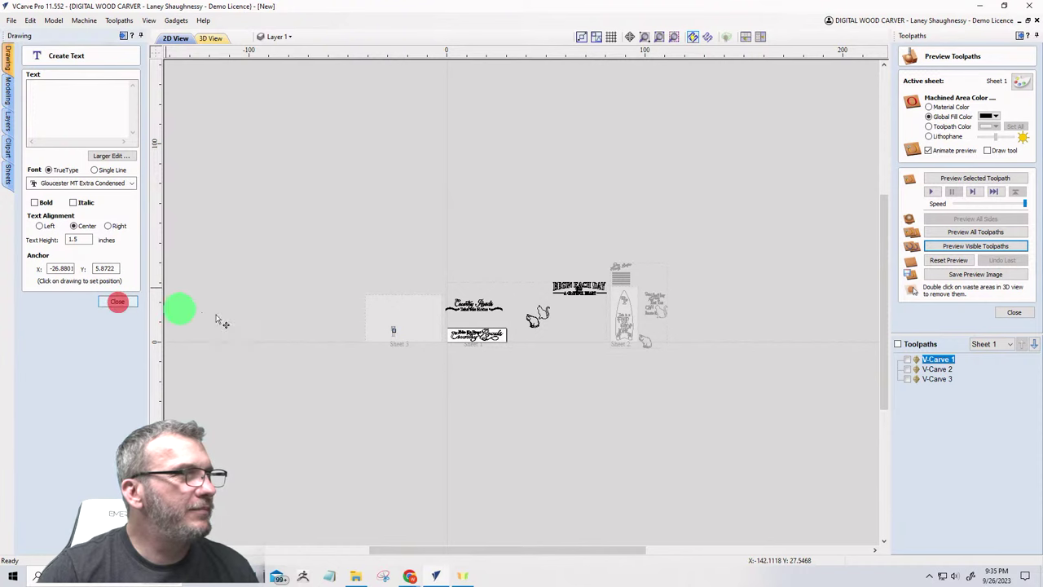
{"action": "left_click", "coordinate": [384, 316]}
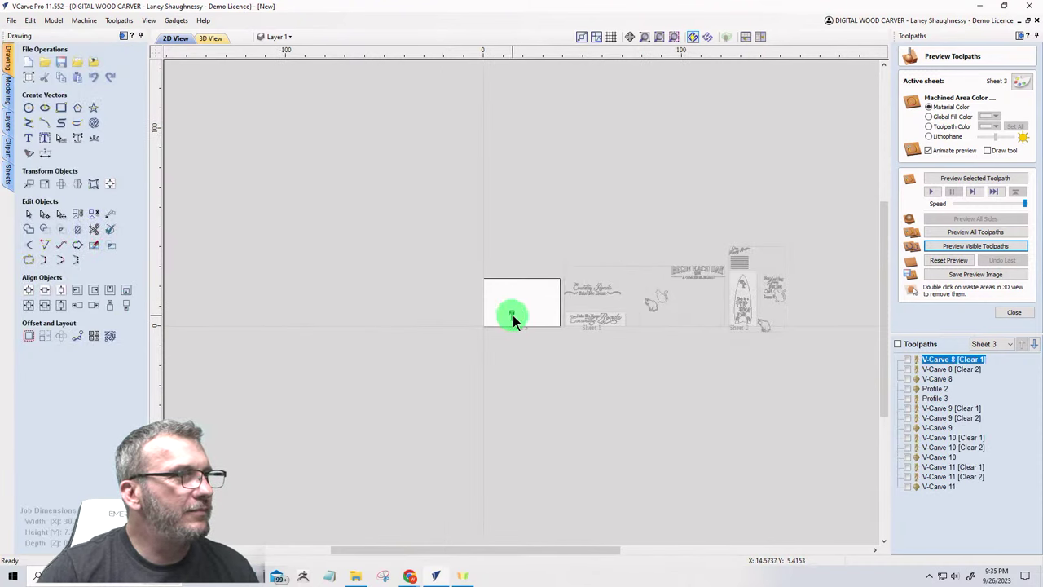
Step: Change the T to Gloucester MT Extra Condensed and move it to the sheet's upper left
{"action": "left_click", "coordinate": [512, 314]}
{"action": "left_click", "coordinate": [28, 138]}
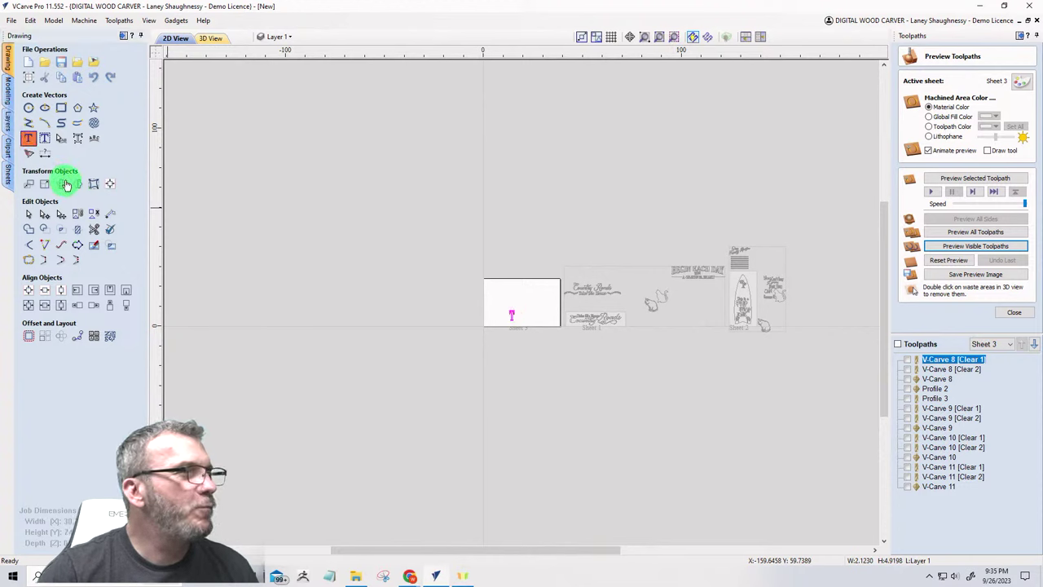
{"action": "left_click", "coordinate": [132, 184]}
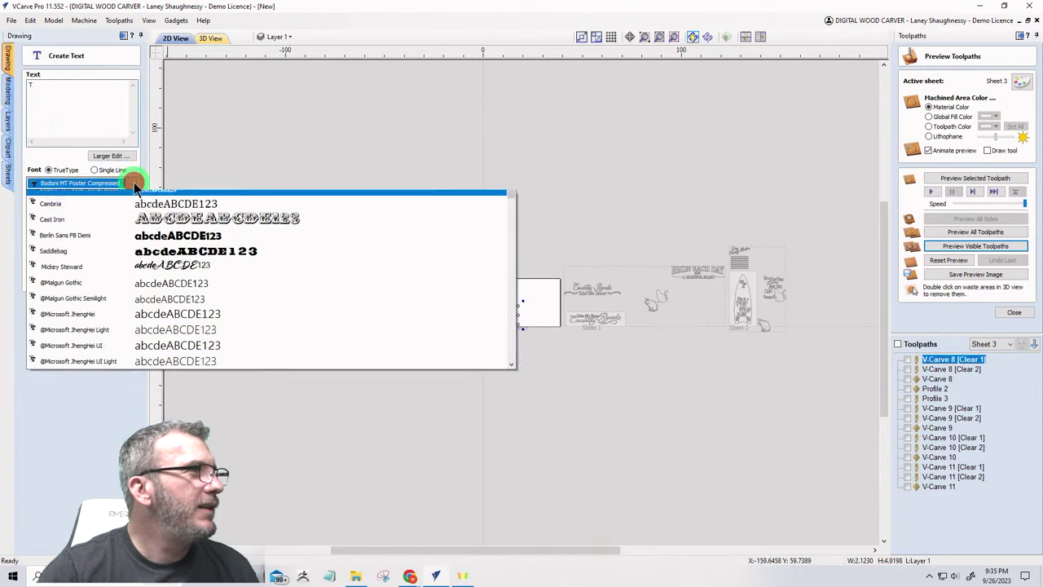
{"action": "left_click_drag", "start_coordinate": [512, 200], "coordinate": [513, 272]}
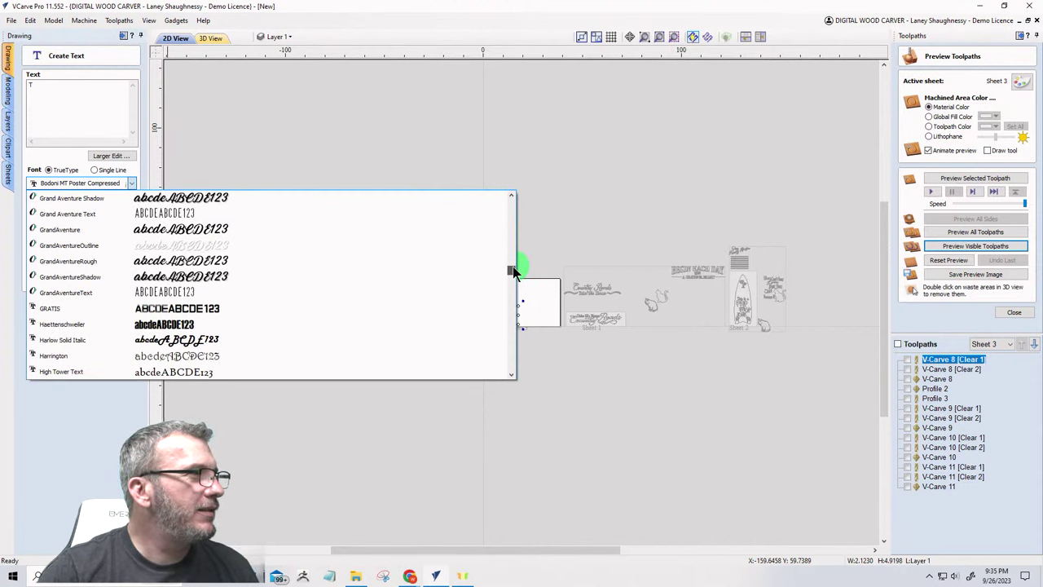
{"action": "scroll", "coordinate": [203, 294], "scroll_direction": "up", "scroll_amount": 6}
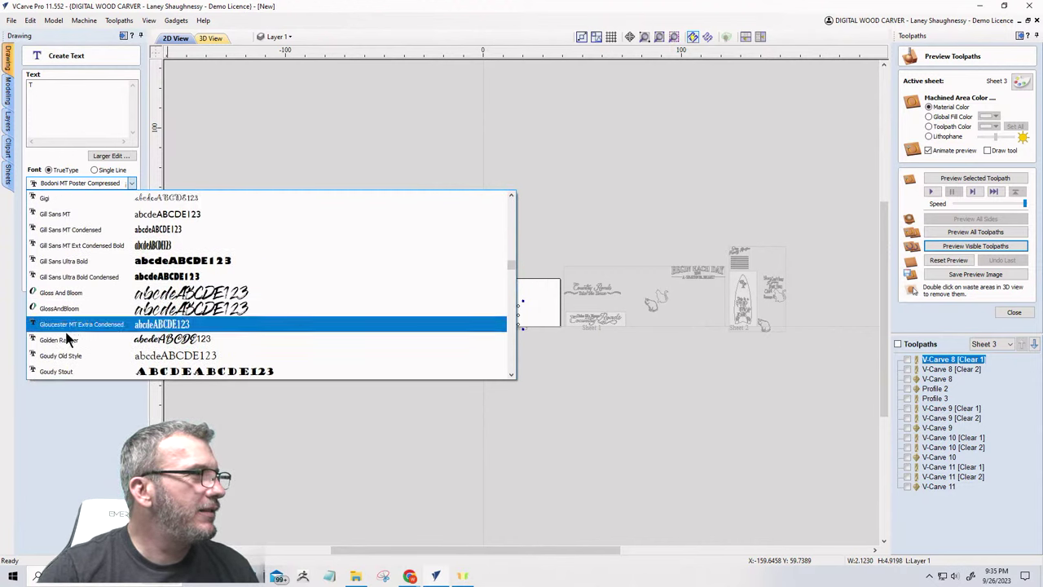
{"action": "left_click", "coordinate": [82, 324]}
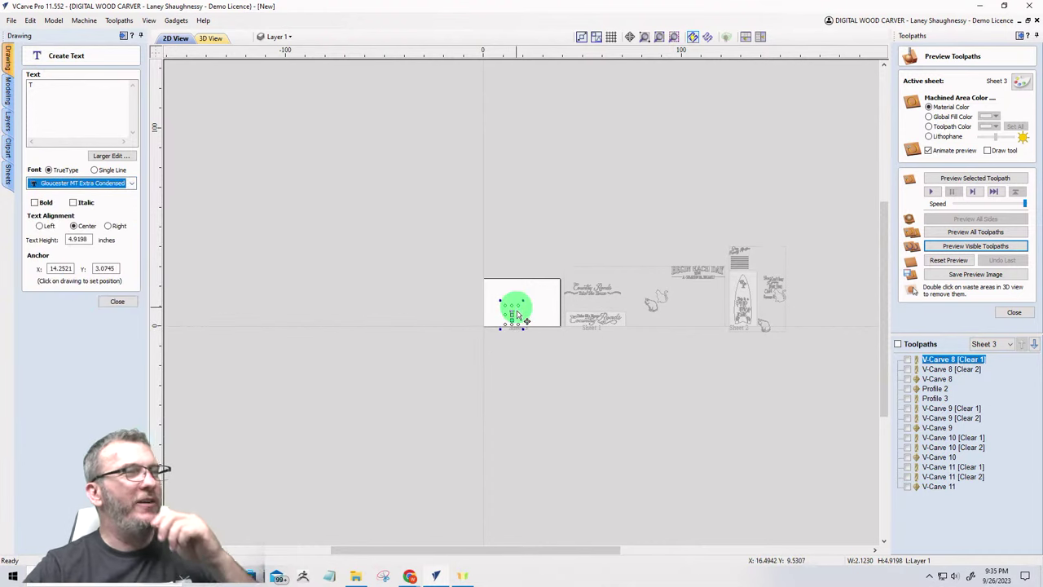
{"action": "scroll", "coordinate": [509, 326], "scroll_direction": "up", "scroll_amount": 4}
{"action": "scroll", "coordinate": [456, 376], "scroll_direction": "up", "scroll_amount": 3}
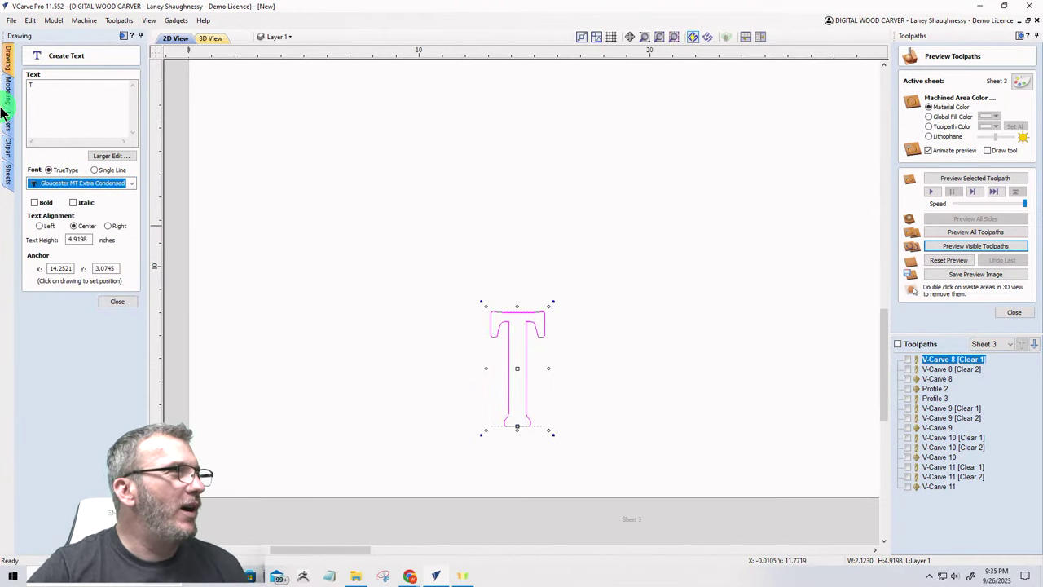
{"action": "left_click", "coordinate": [163, 170]}
{"action": "left_click", "coordinate": [507, 359]}
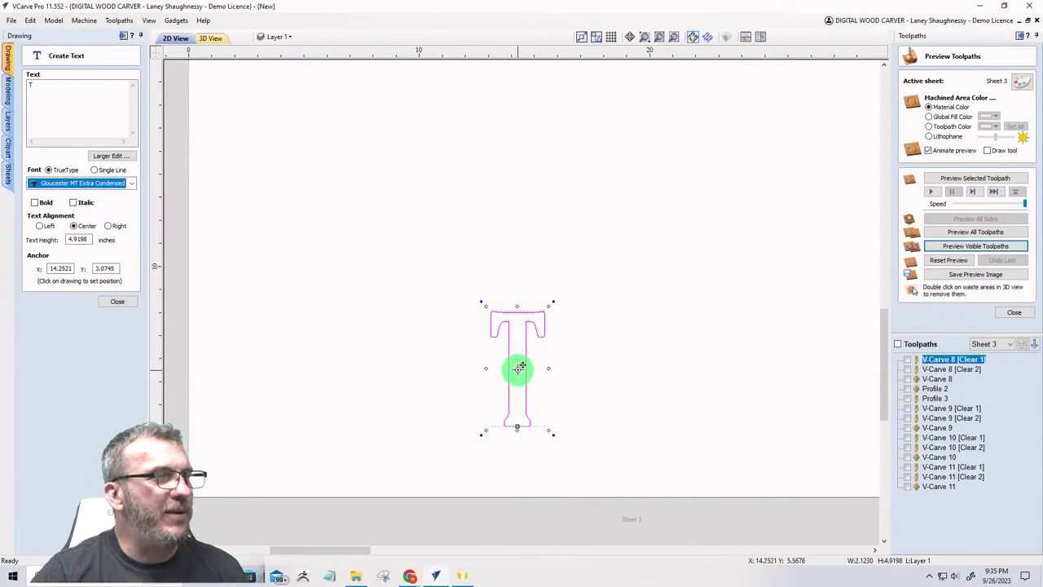
{"action": "left_click_drag", "start_coordinate": [519, 368], "coordinate": [353, 165]}
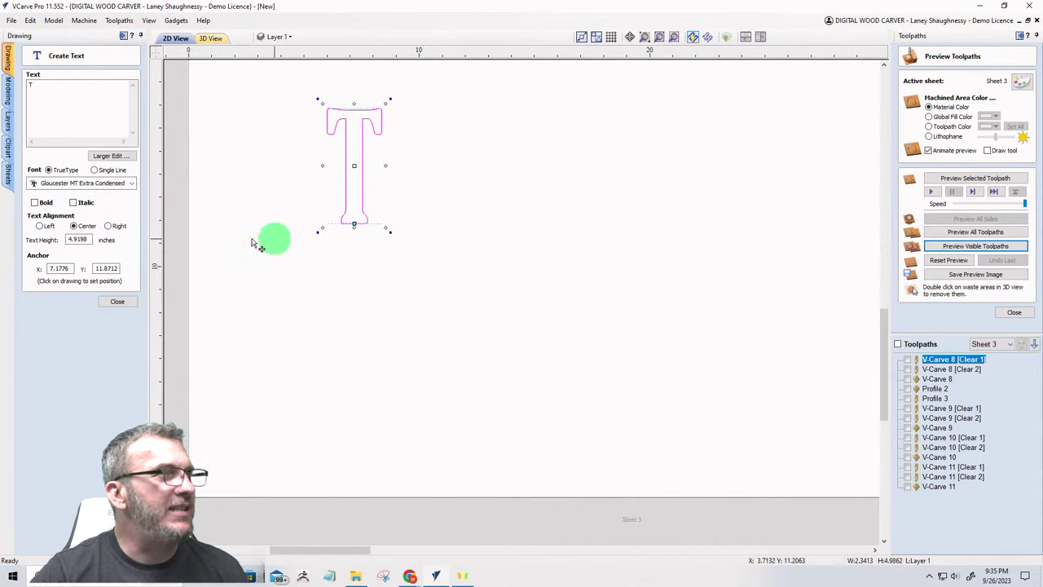
Step: Move the H to the upper right of Sheet 3
{"action": "left_click", "coordinate": [505, 251]}
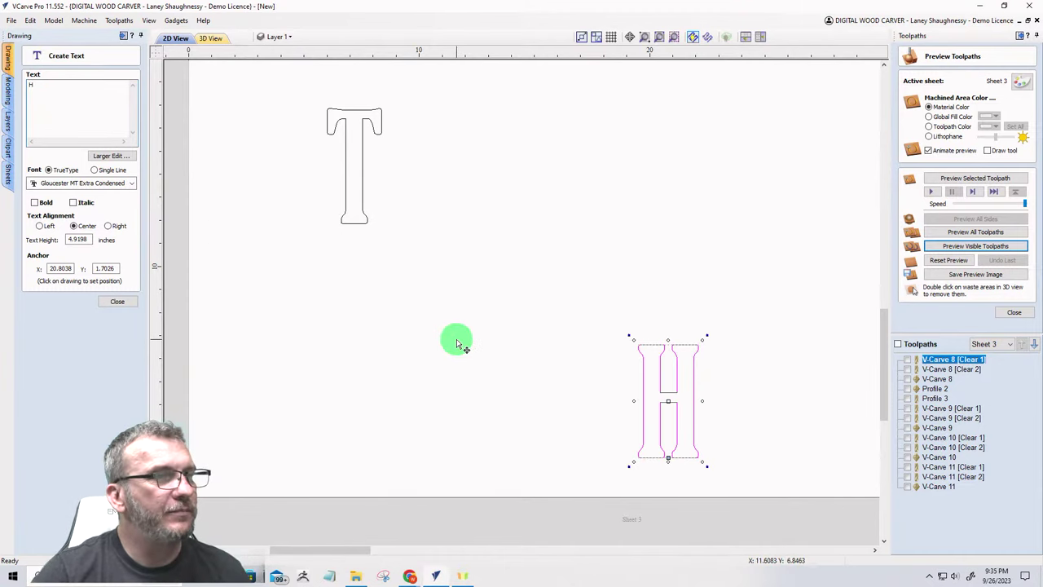
{"action": "left_click", "coordinate": [671, 401]}
{"action": "left_click", "coordinate": [670, 403]}
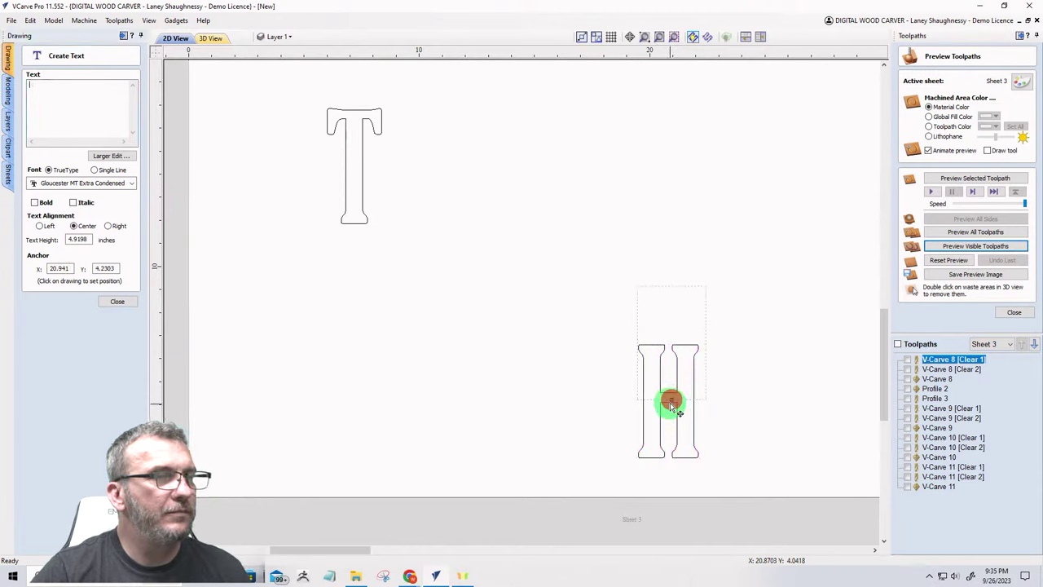
{"action": "left_click_drag", "start_coordinate": [668, 402], "coordinate": [731, 160]}
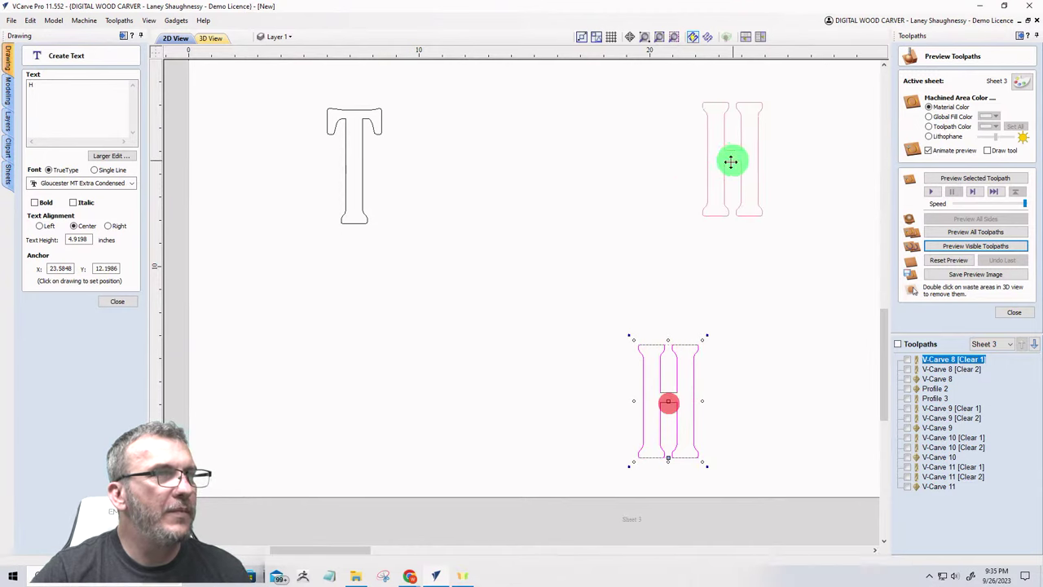
Step: Add the word PEACE as new text on the sheet
{"action": "left_click", "coordinate": [415, 331]}
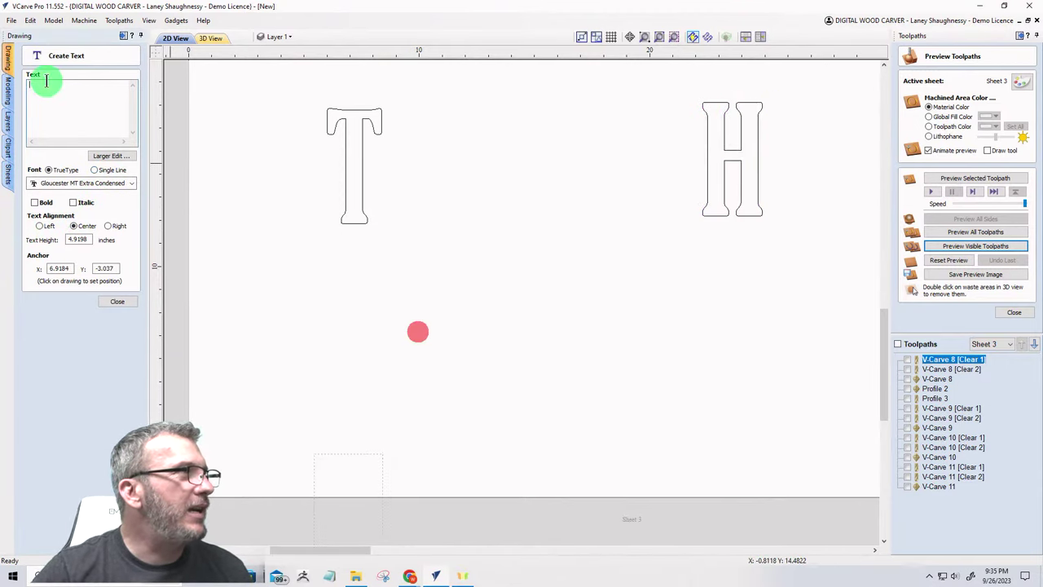
{"action": "left_click", "coordinate": [56, 96]}
{"action": "type", "text": "PEACE"}
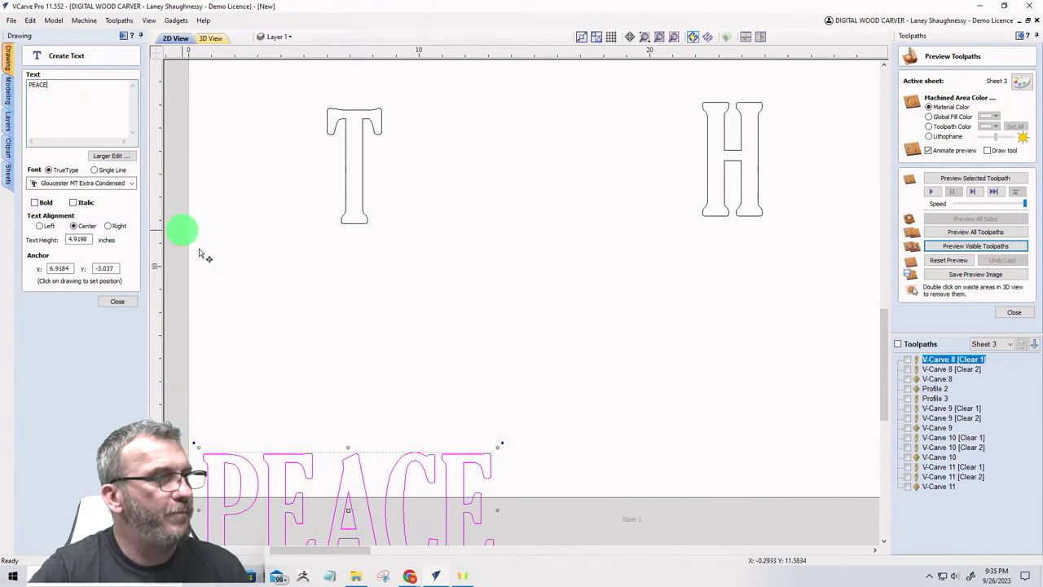
{"action": "left_click", "coordinate": [348, 513]}
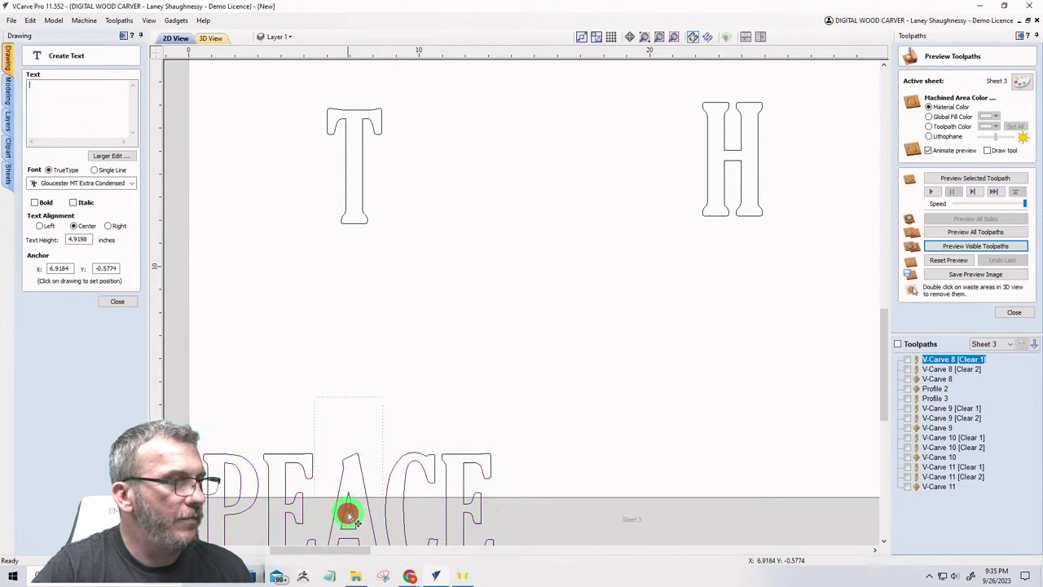
Step: Move PEACE up between the T and H, and shift the H further up and right
{"action": "left_click", "coordinate": [114, 304]}
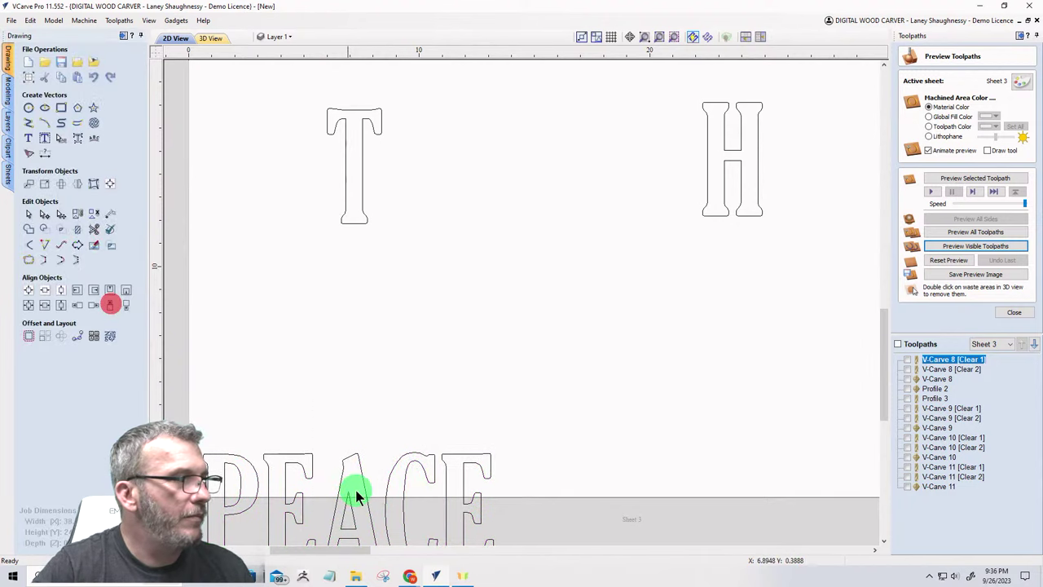
{"action": "left_click", "coordinate": [340, 488]}
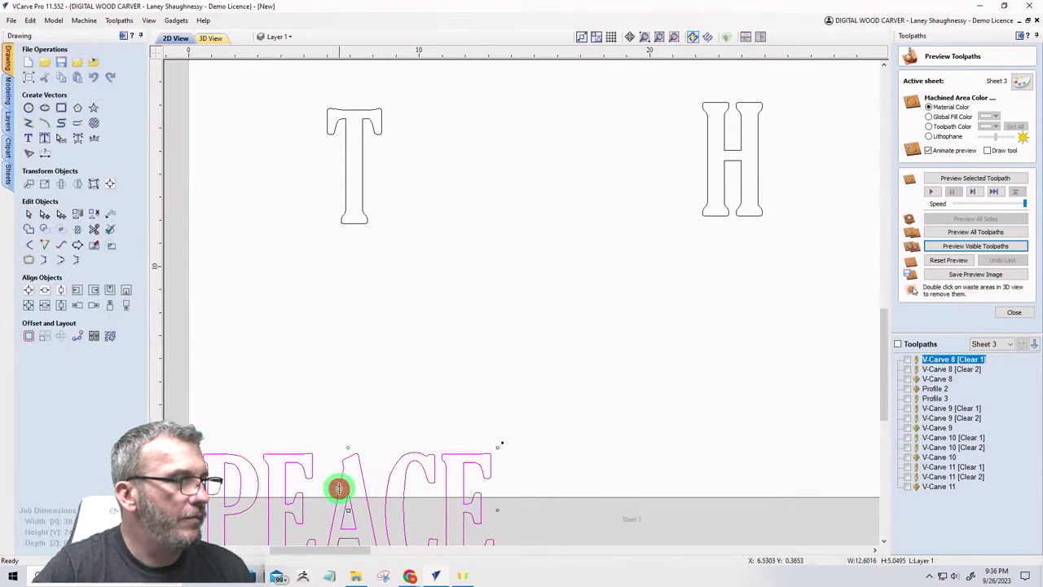
{"action": "left_click_drag", "start_coordinate": [339, 489], "coordinate": [601, 251]}
{"action": "scroll", "coordinate": [541, 331], "scroll_direction": "down", "scroll_amount": 3}
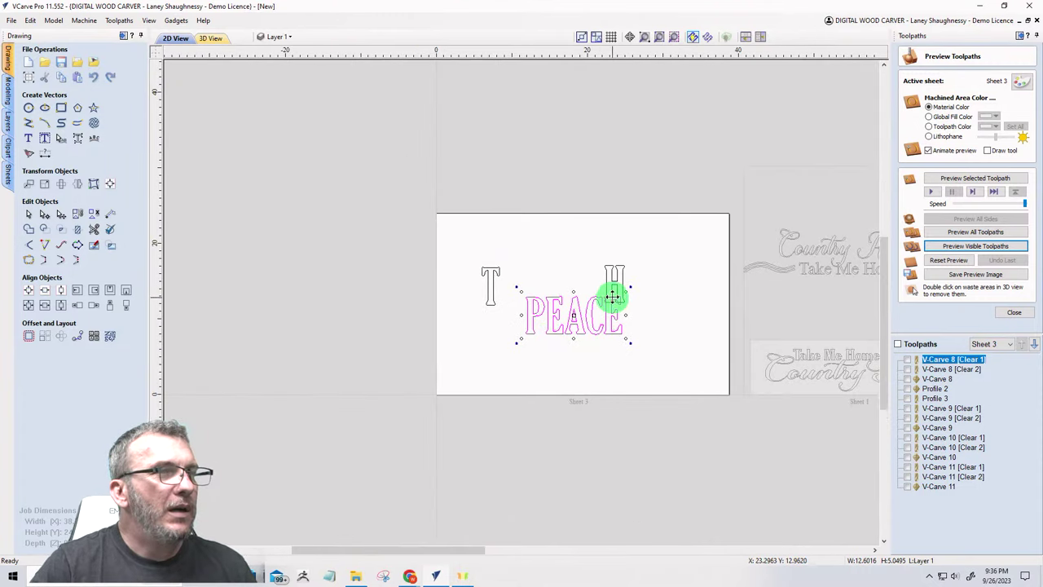
{"action": "scroll", "coordinate": [613, 298], "scroll_direction": "up", "scroll_amount": 2}
{"action": "left_click", "coordinate": [604, 269]}
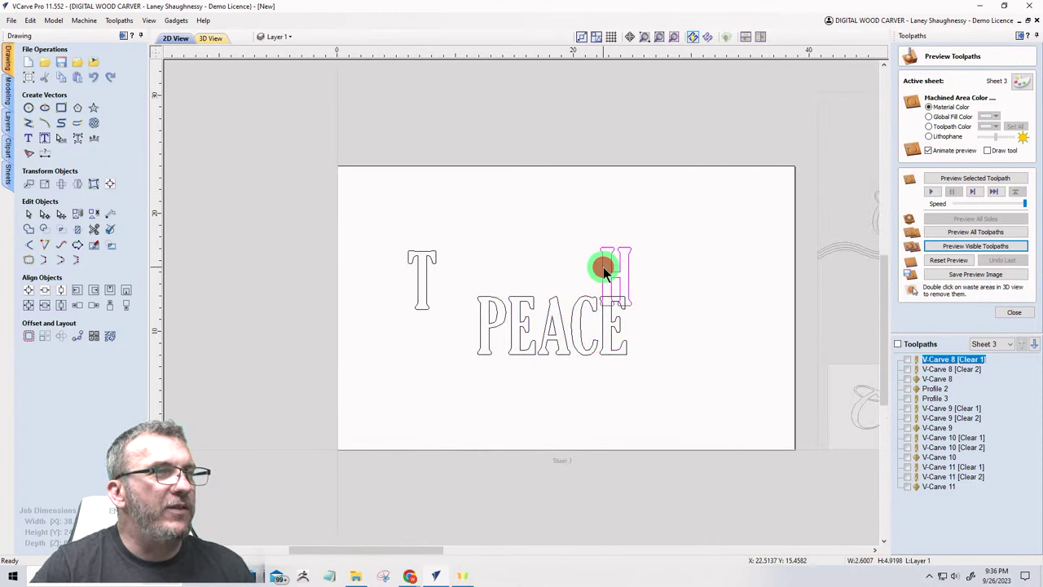
{"action": "left_click_drag", "start_coordinate": [603, 266], "coordinate": [688, 221]}
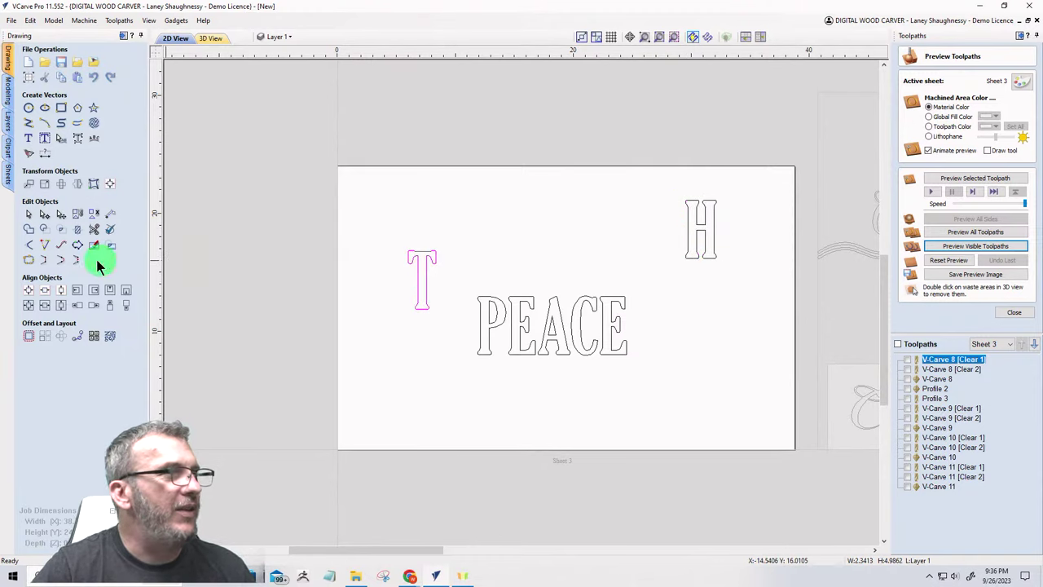
Step: Set the T on top of the P and align the H atop the final E of PEACE
{"action": "left_click", "coordinate": [28, 213]}
{"action": "left_click", "coordinate": [428, 297]}
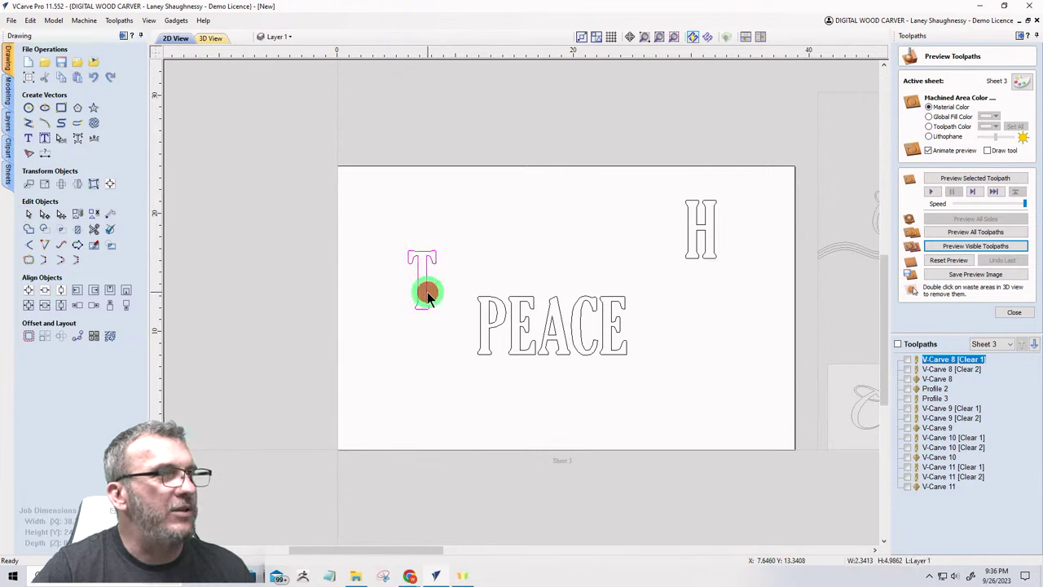
{"action": "left_click_drag", "start_coordinate": [426, 292], "coordinate": [401, 254]}
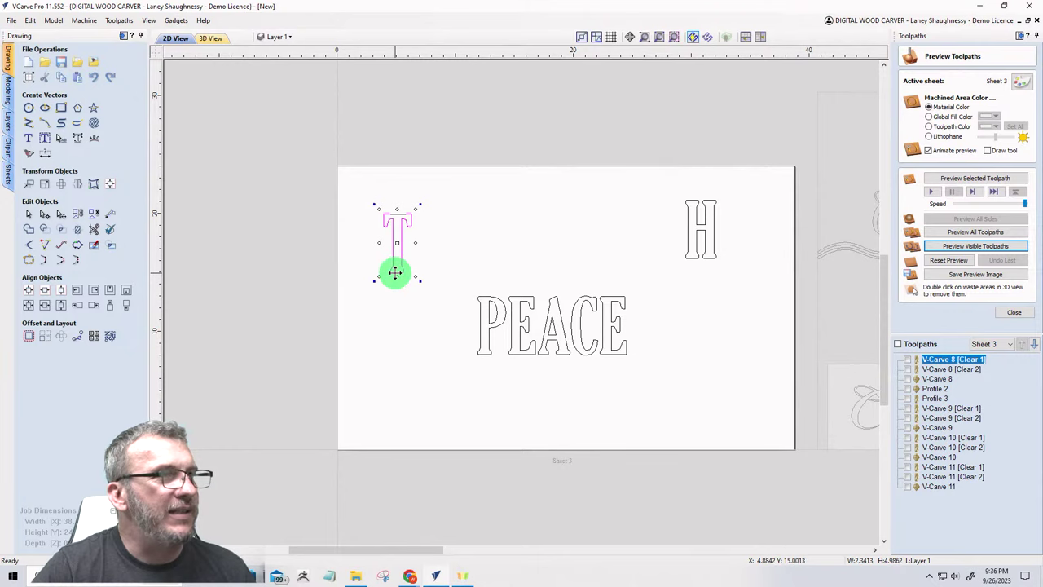
{"action": "left_click_drag", "start_coordinate": [393, 272], "coordinate": [487, 318]}
{"action": "scroll", "coordinate": [484, 306], "scroll_direction": "up", "scroll_amount": 10}
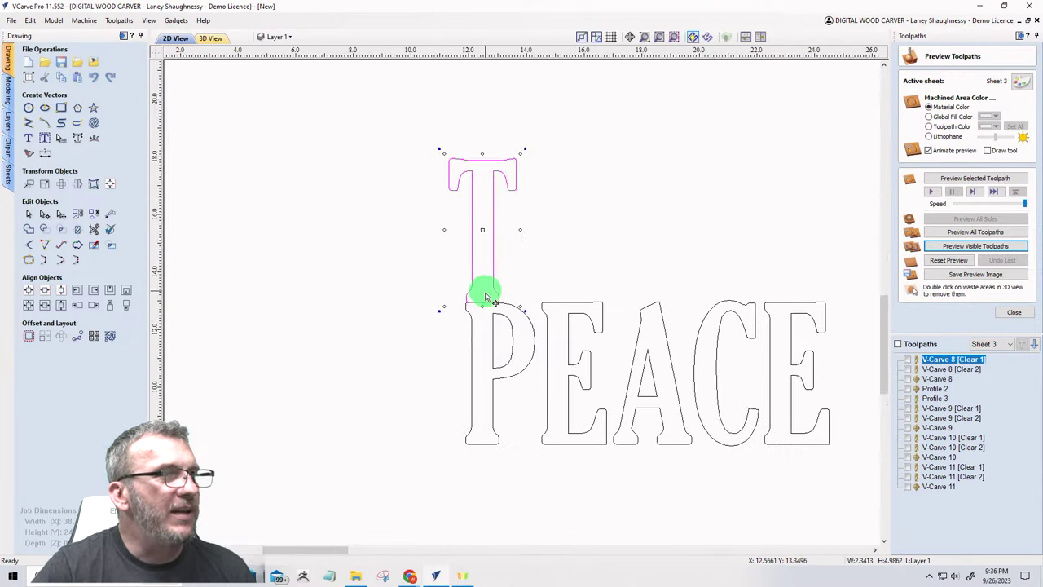
{"action": "scroll", "coordinate": [453, 250], "scroll_direction": "down", "scroll_amount": 8}
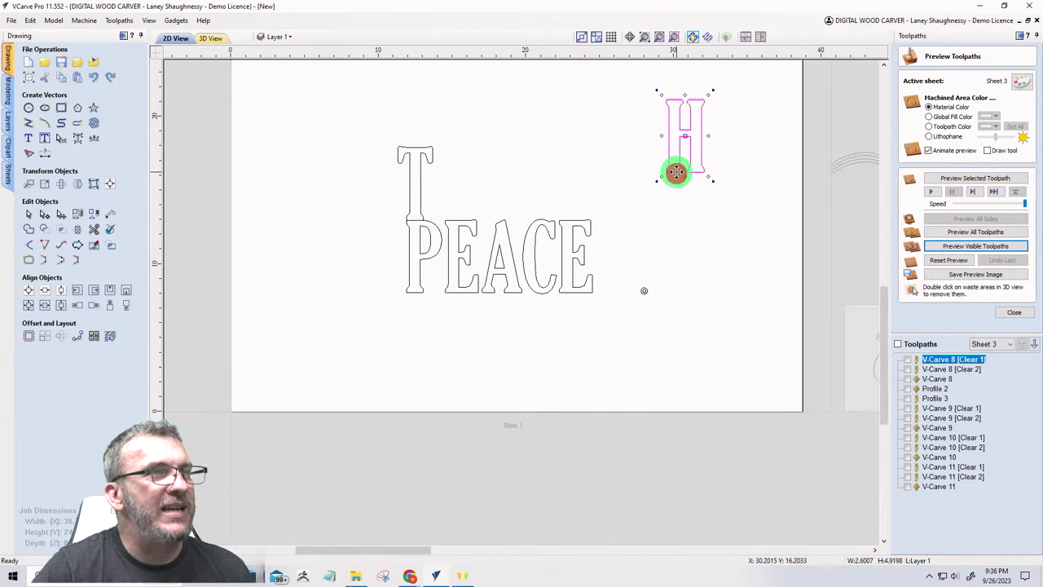
{"action": "left_click_drag", "start_coordinate": [676, 172], "coordinate": [566, 225]}
{"action": "scroll", "coordinate": [566, 226], "scroll_direction": "up", "scroll_amount": 3}
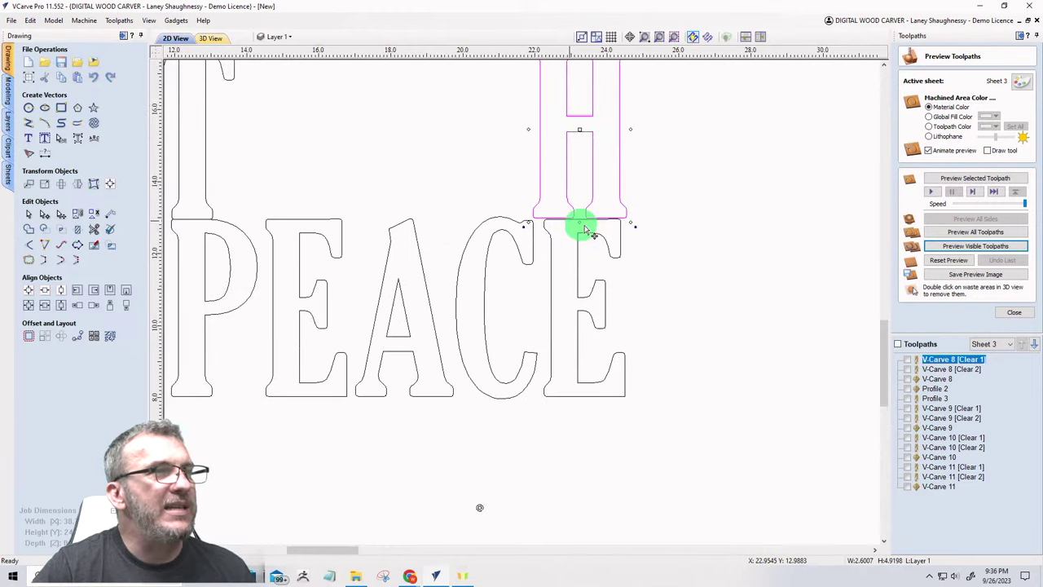
{"action": "scroll", "coordinate": [584, 230], "scroll_direction": "up", "scroll_amount": 4}
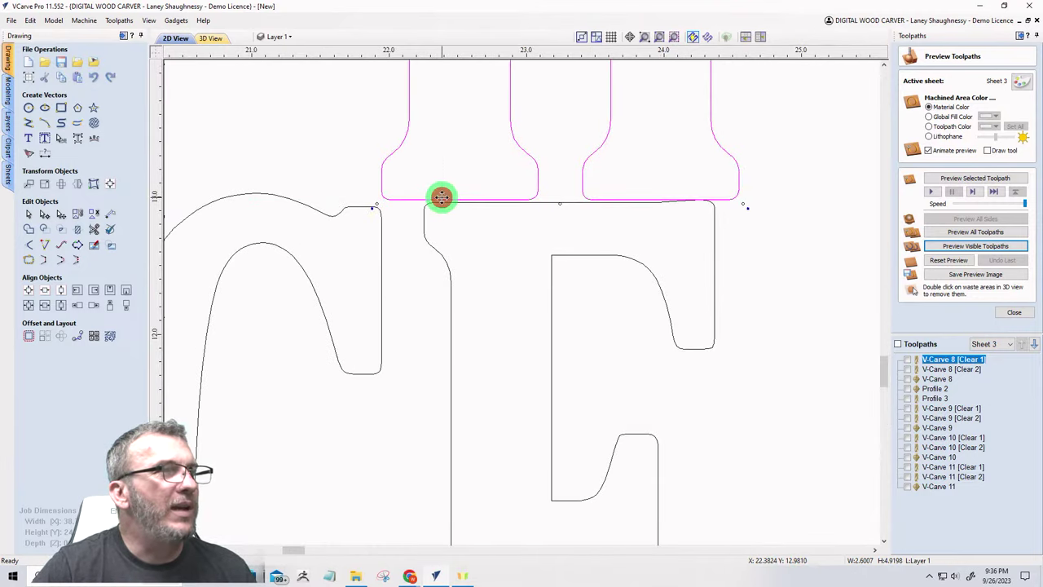
{"action": "left_click_drag", "start_coordinate": [435, 198], "coordinate": [486, 206]}
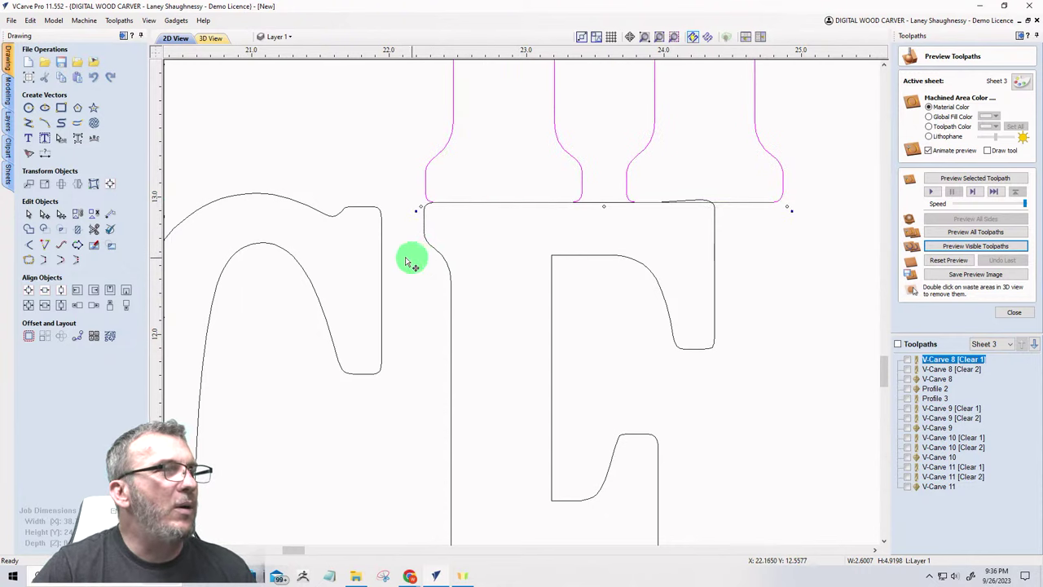
Step: Shift the E of PEACE right so it sits under the H
{"action": "left_click", "coordinate": [338, 216]}
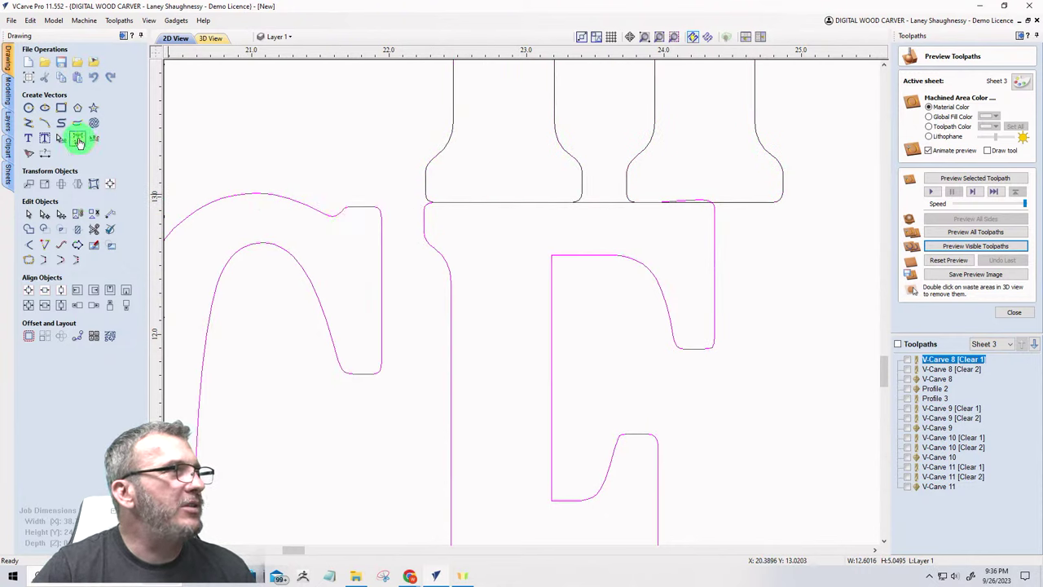
{"action": "left_click", "coordinate": [79, 140]}
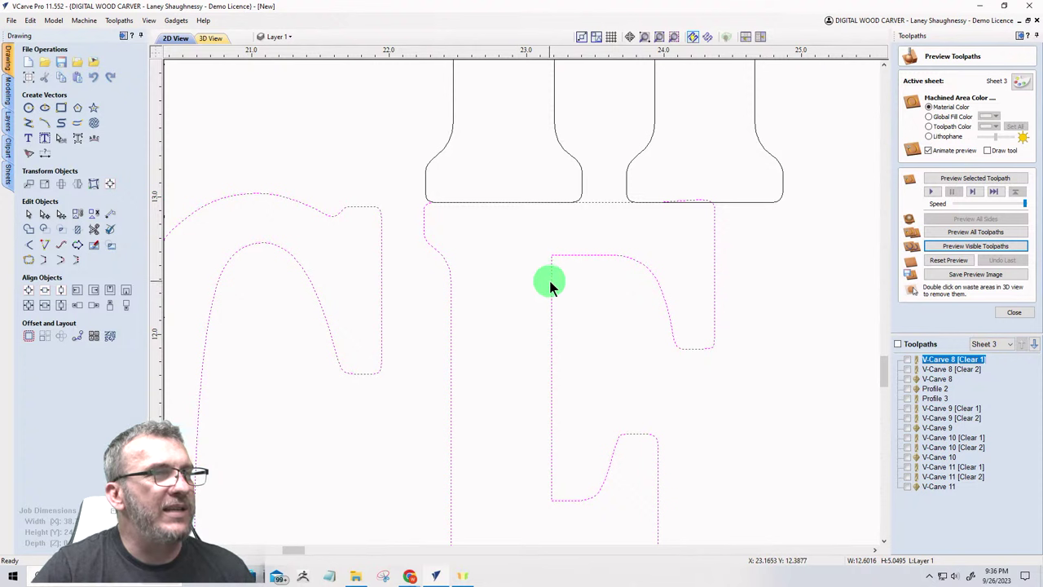
{"action": "scroll", "coordinate": [624, 196], "scroll_direction": "down", "scroll_amount": 2}
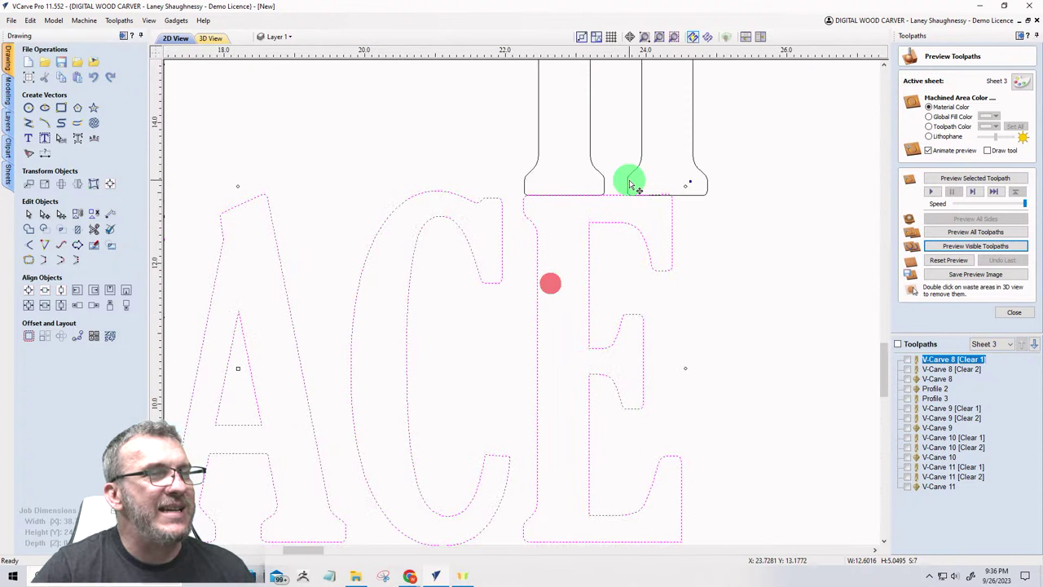
{"action": "left_click", "coordinate": [688, 372]}
{"action": "left_click", "coordinate": [643, 368]}
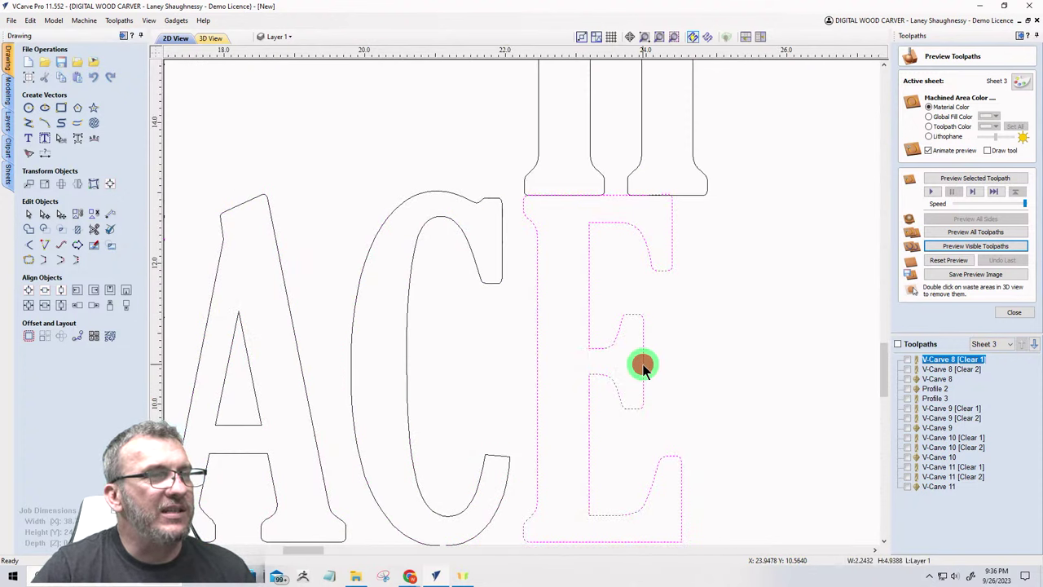
{"action": "left_click_drag", "start_coordinate": [687, 369], "coordinate": [720, 364]}
{"action": "scroll", "coordinate": [698, 171], "scroll_direction": "up", "scroll_amount": 4}
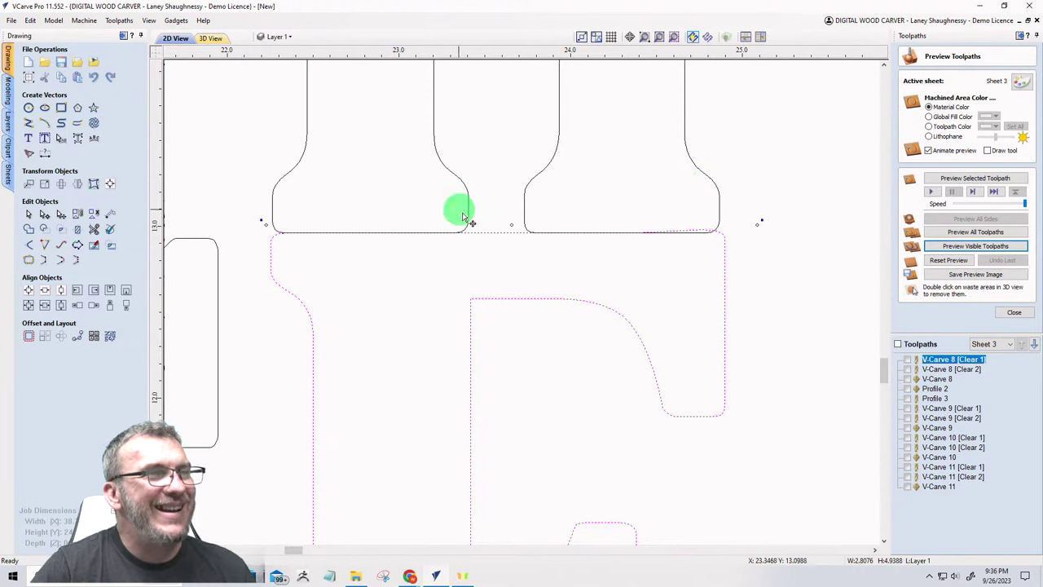
{"action": "scroll", "coordinate": [676, 234], "scroll_direction": "up", "scroll_amount": 3}
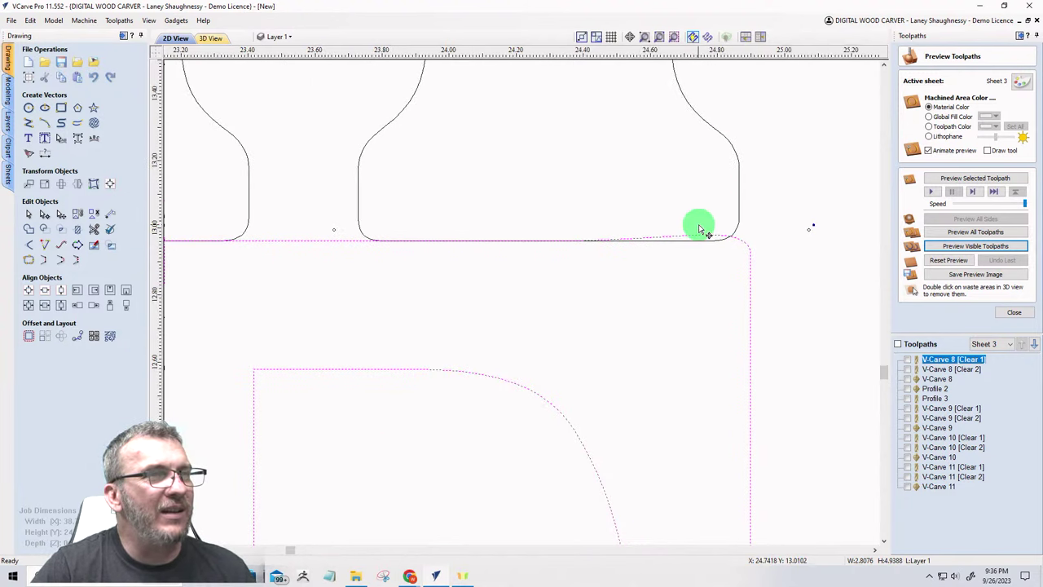
Step: Delete two extra nodes on the E's top edge and raise the end node to smooth the corner
{"action": "left_click", "coordinate": [45, 214]}
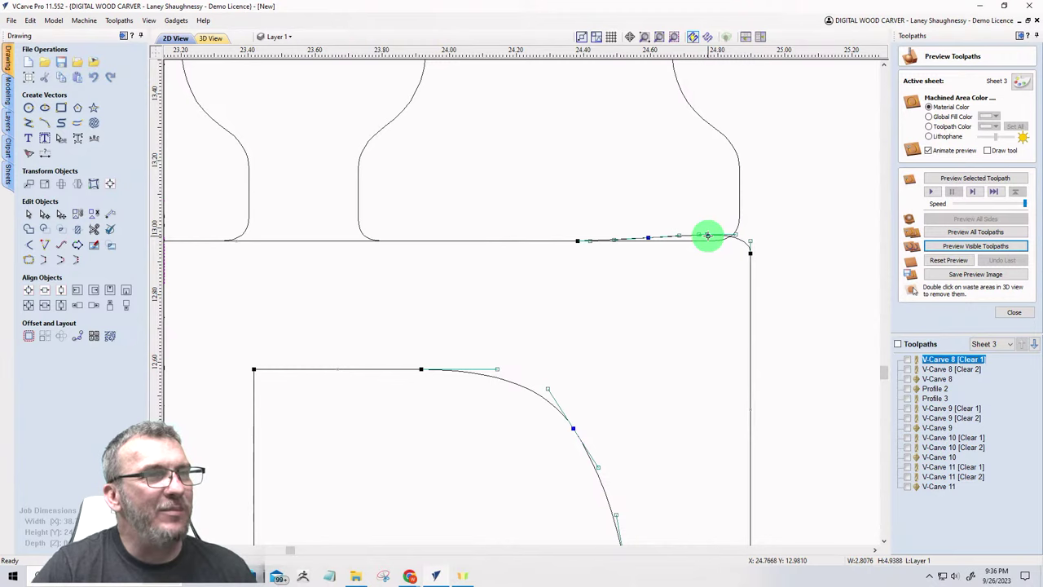
{"action": "right_click", "coordinate": [648, 237]}
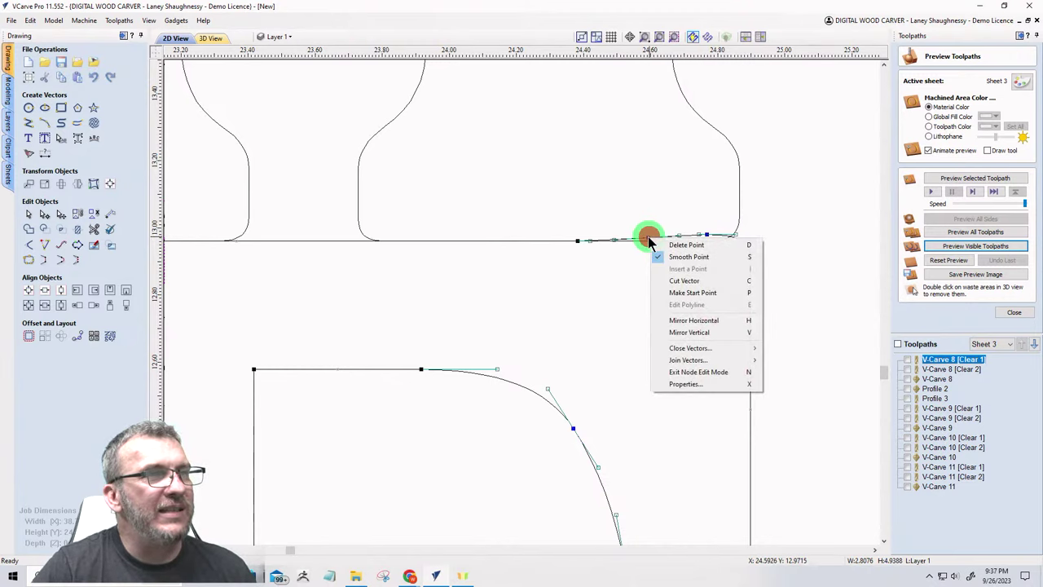
{"action": "left_click", "coordinate": [661, 246]}
{"action": "scroll", "coordinate": [705, 248], "scroll_direction": "up", "scroll_amount": 3}
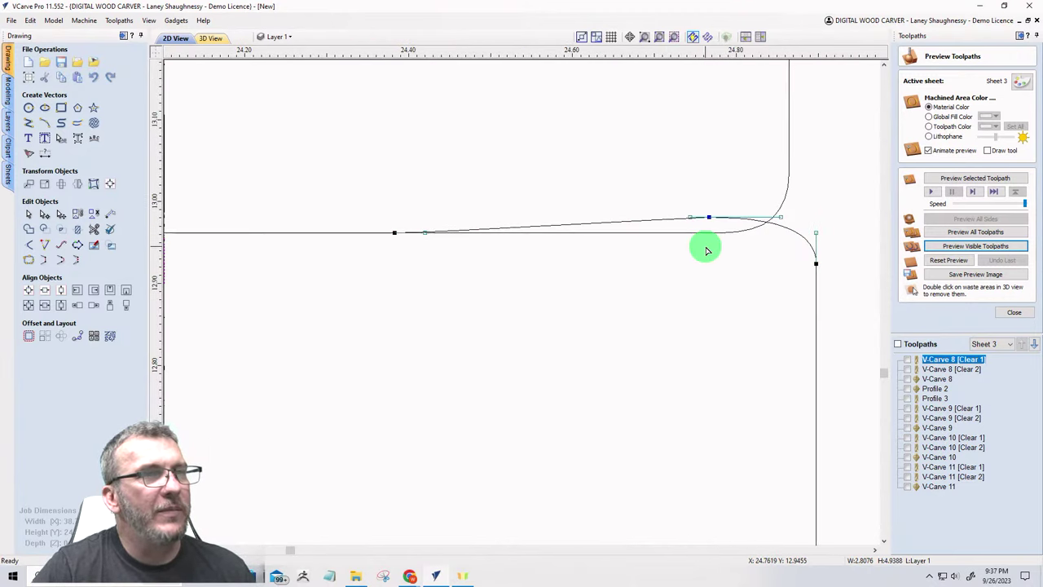
{"action": "right_click", "coordinate": [709, 219]}
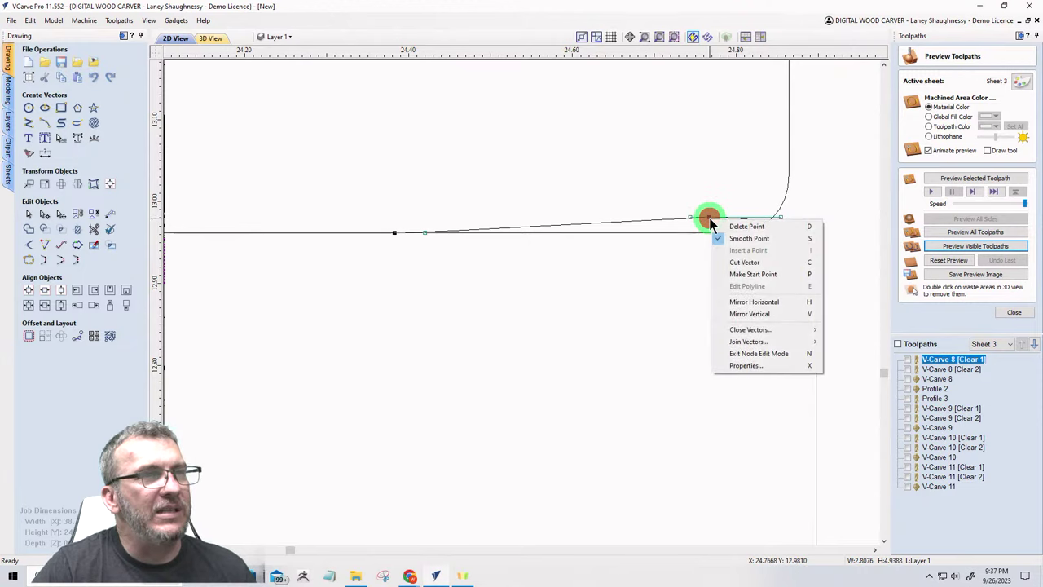
{"action": "left_click", "coordinate": [715, 227]}
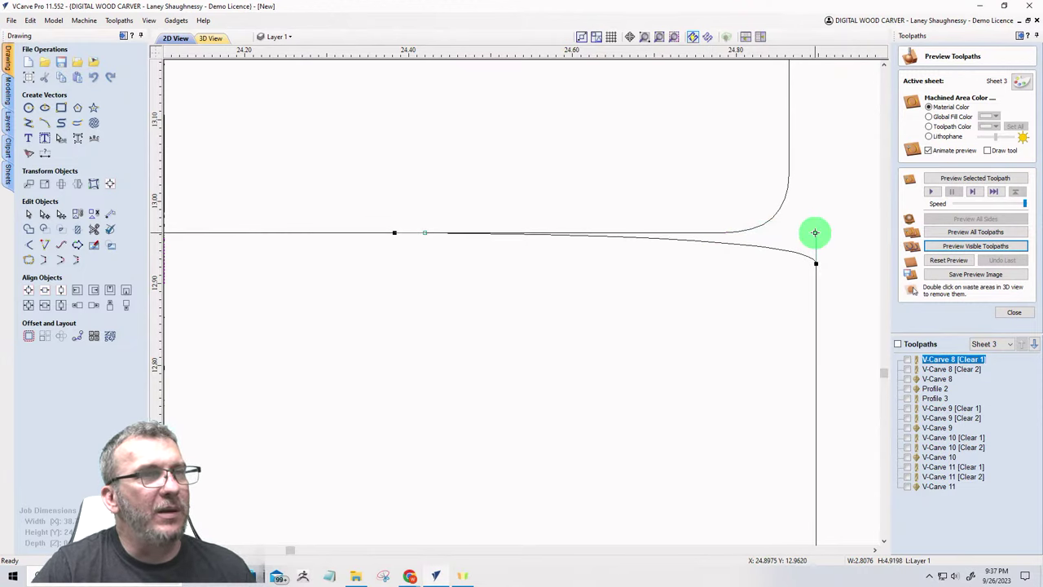
{"action": "left_click", "coordinate": [814, 233]}
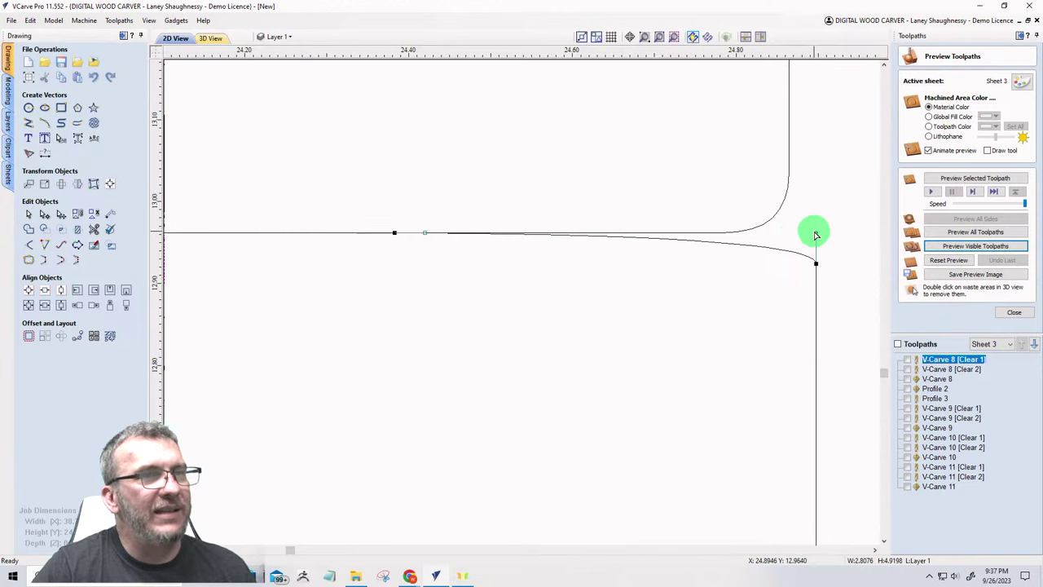
{"action": "left_click_drag", "start_coordinate": [816, 238], "coordinate": [815, 227]}
{"action": "left_click", "coordinate": [557, 347]}
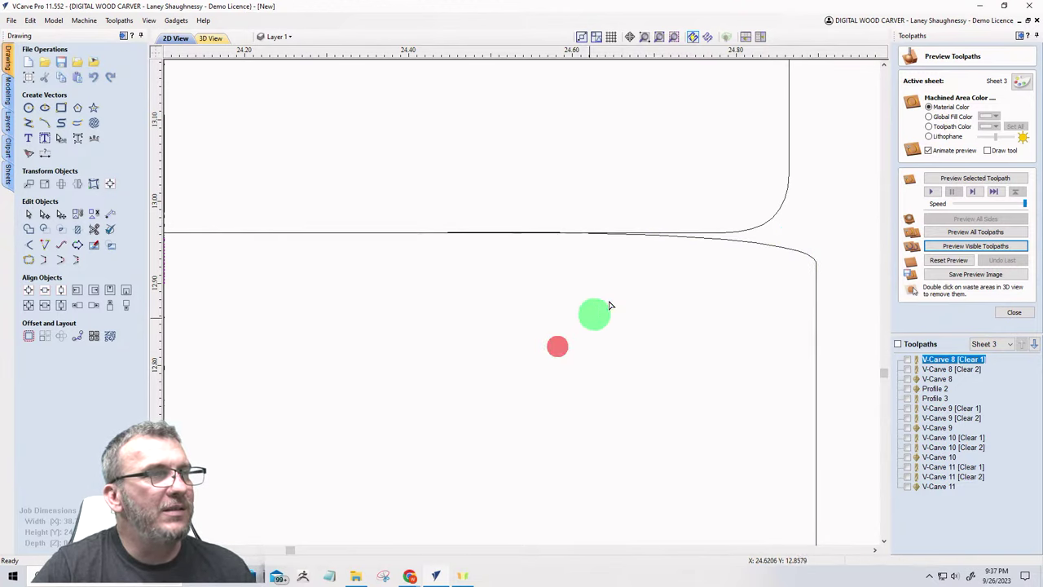
Step: Nudge the T and H up slightly, keeping them as editable text
{"action": "scroll", "coordinate": [676, 233], "scroll_direction": "down", "scroll_amount": 5}
{"action": "scroll", "coordinate": [687, 242], "scroll_direction": "down", "scroll_amount": 2}
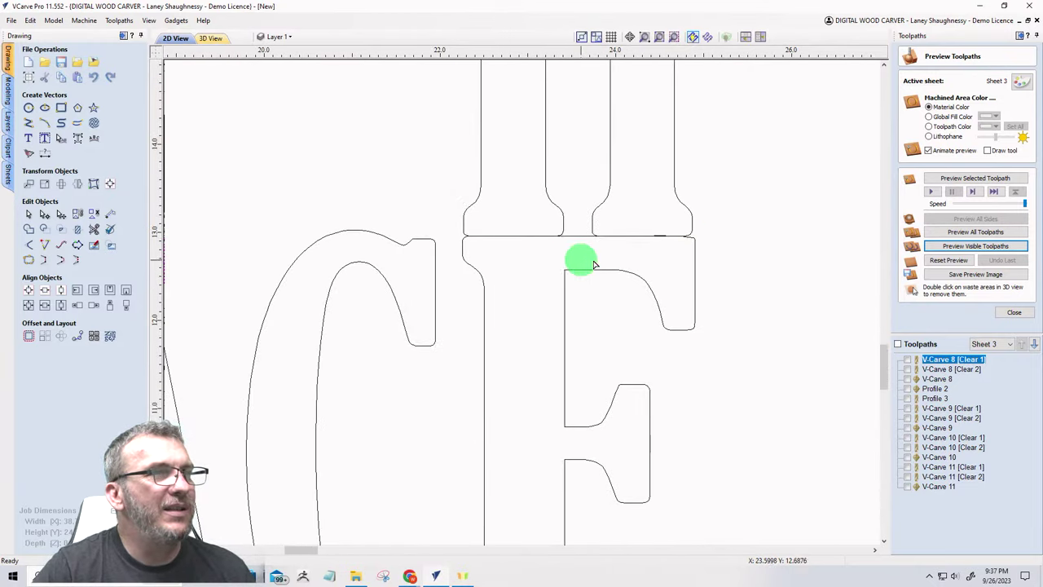
{"action": "scroll", "coordinate": [601, 220], "scroll_direction": "down", "scroll_amount": 4}
{"action": "scroll", "coordinate": [604, 236], "scroll_direction": "down", "scroll_amount": 2}
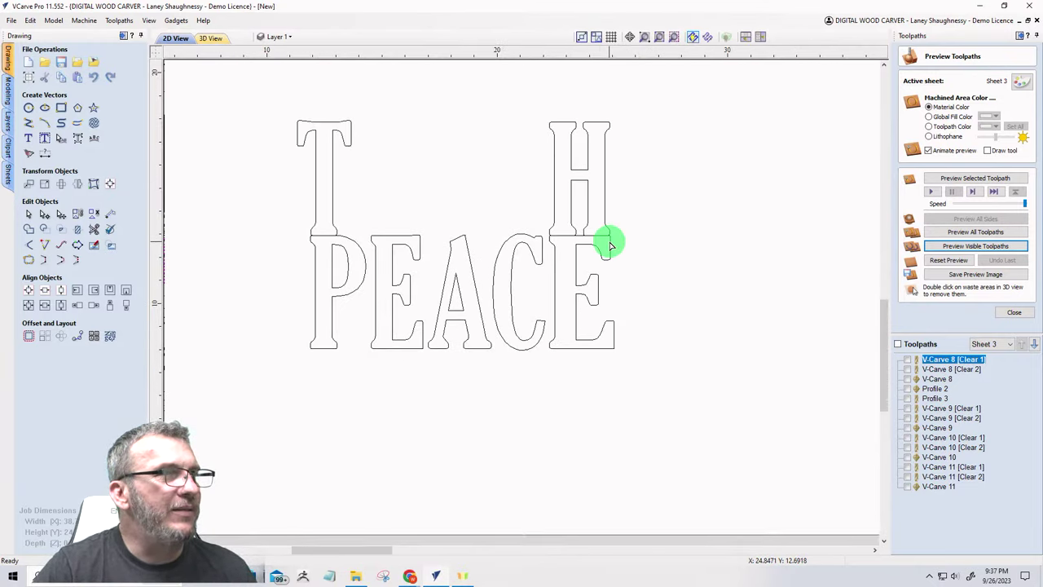
{"action": "left_click_drag", "start_coordinate": [679, 184], "coordinate": [274, 130]}
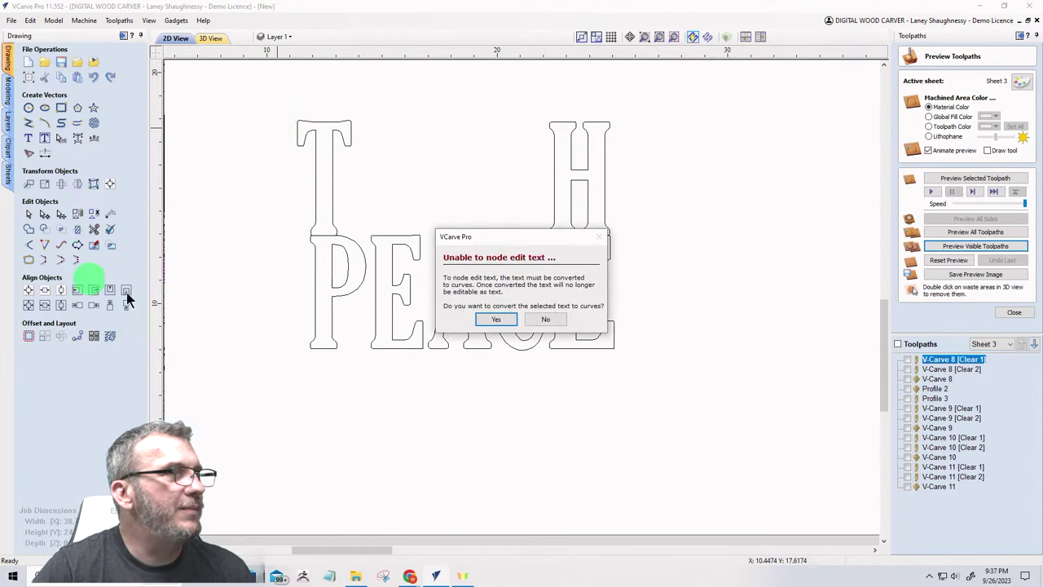
{"action": "left_click", "coordinate": [545, 319]}
{"action": "left_click", "coordinate": [28, 214]}
{"action": "left_click", "coordinate": [610, 186]}
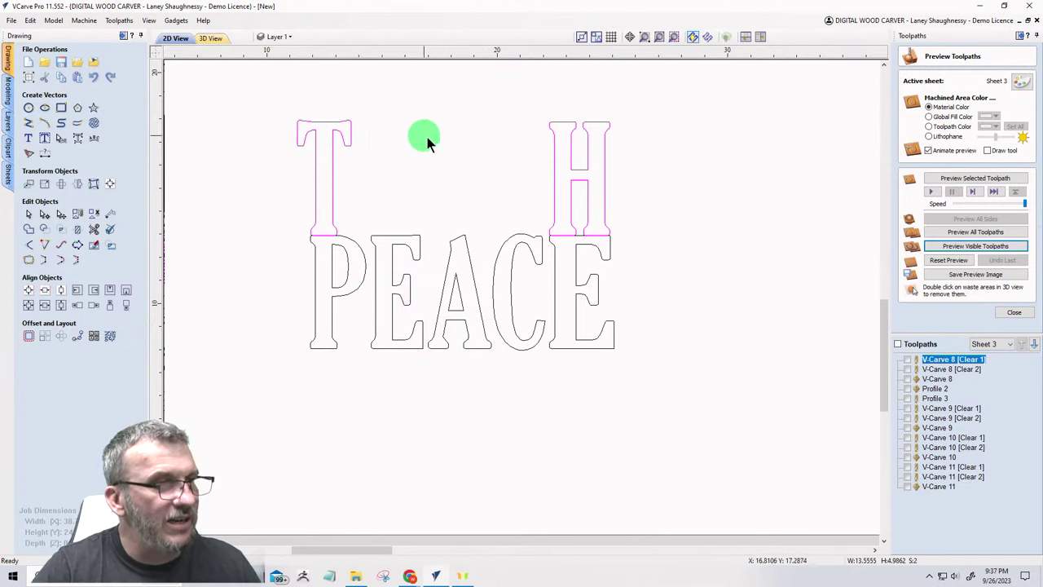
{"action": "scroll", "coordinate": [582, 246], "scroll_direction": "up", "scroll_amount": 5}
{"action": "key", "text": "Up"}
{"action": "key", "text": "Up"}
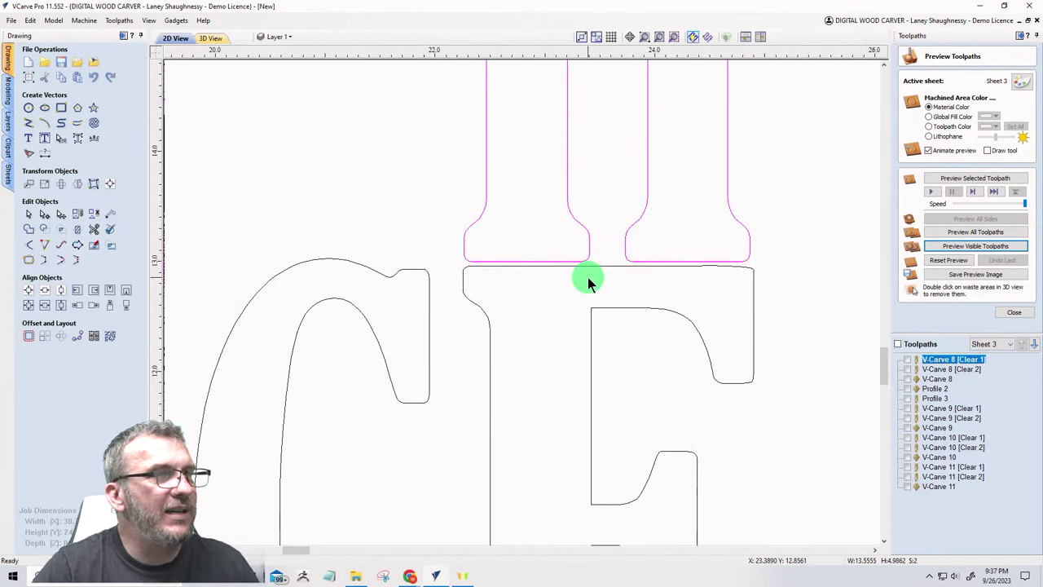
{"action": "scroll", "coordinate": [606, 269], "scroll_direction": "down", "scroll_amount": 5}
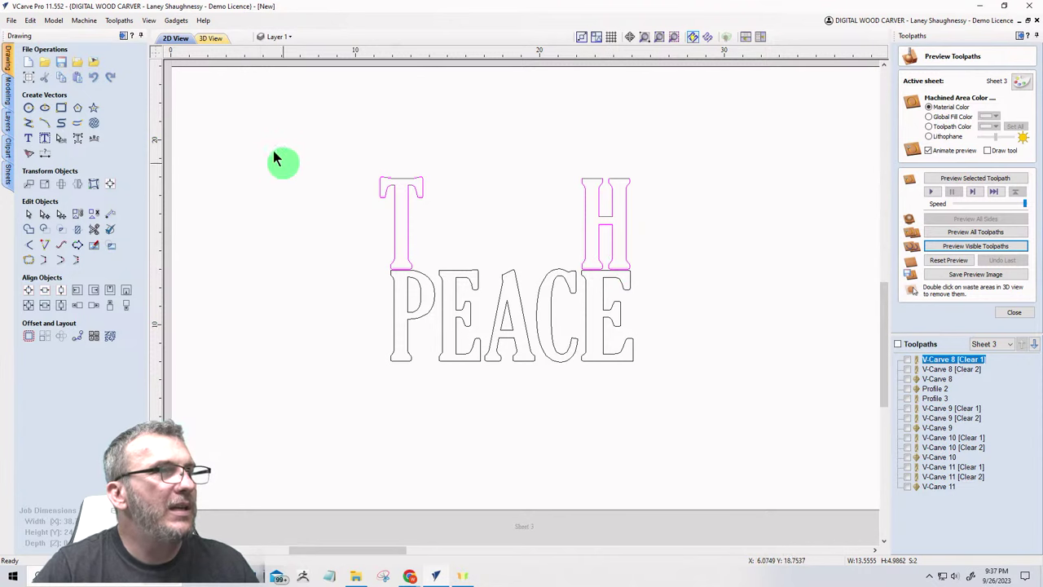
Step: Copy the E, A and C of PEACE up between T and H to spell TEACH
{"action": "left_click_drag", "start_coordinate": [258, 116], "coordinate": [669, 399]}
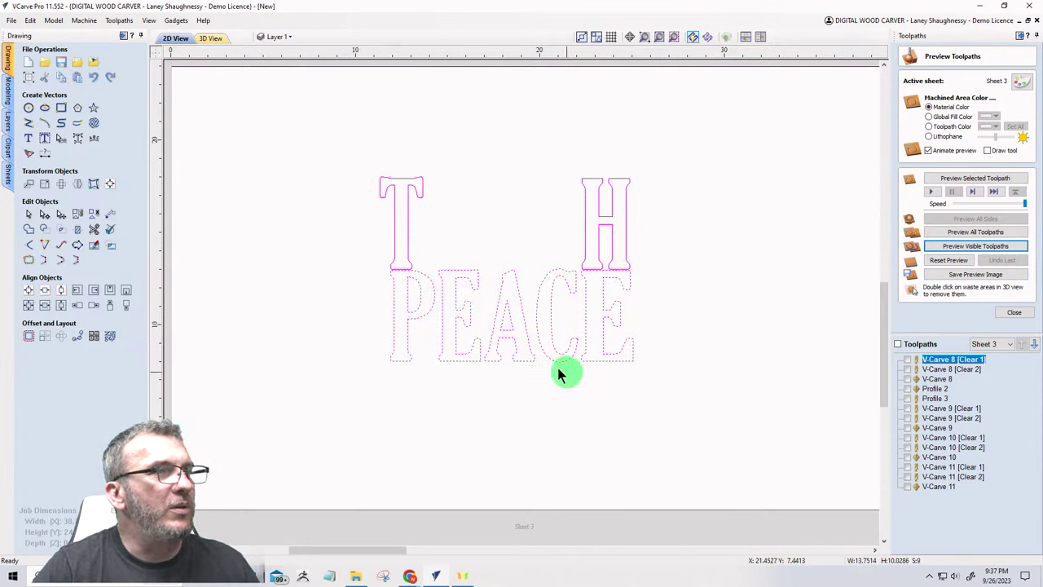
{"action": "left_click", "coordinate": [474, 385]}
{"action": "left_click_drag", "start_coordinate": [446, 256], "coordinate": [584, 391]}
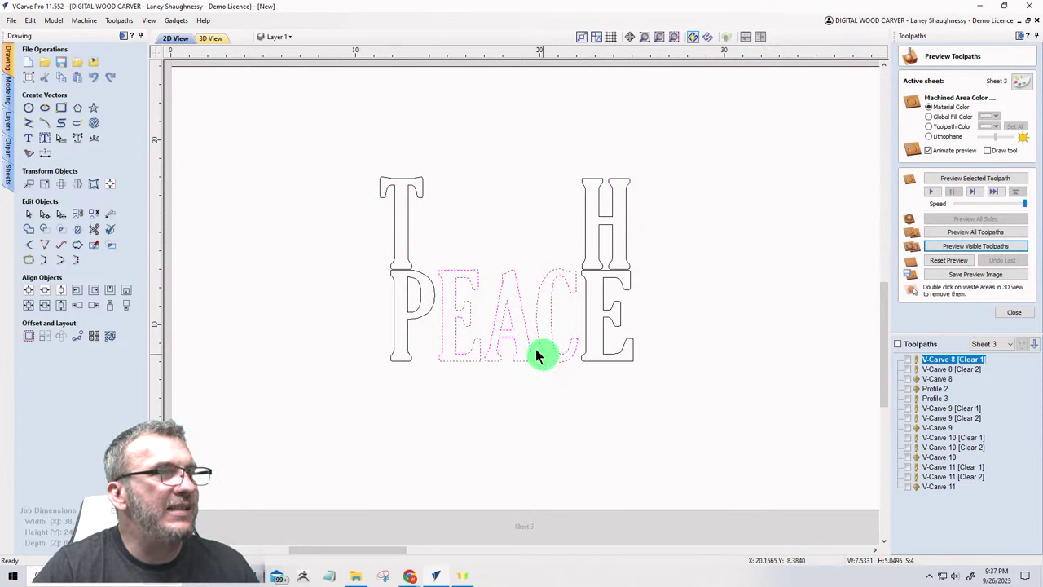
{"action": "left_click", "coordinate": [499, 300]}
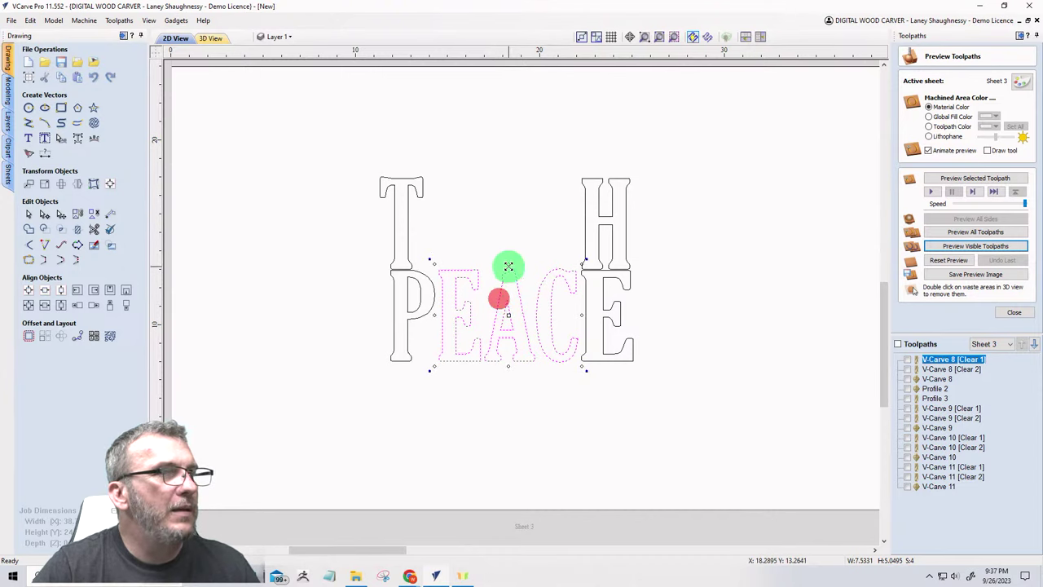
{"action": "left_click_drag", "start_coordinate": [507, 263], "coordinate": [501, 174]}
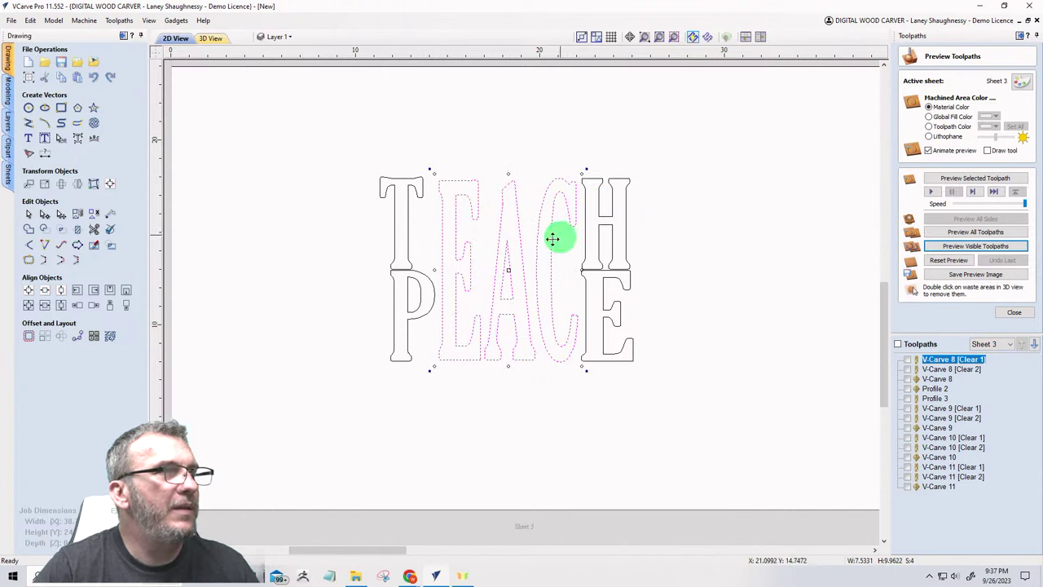
{"action": "left_click", "coordinate": [287, 301]}
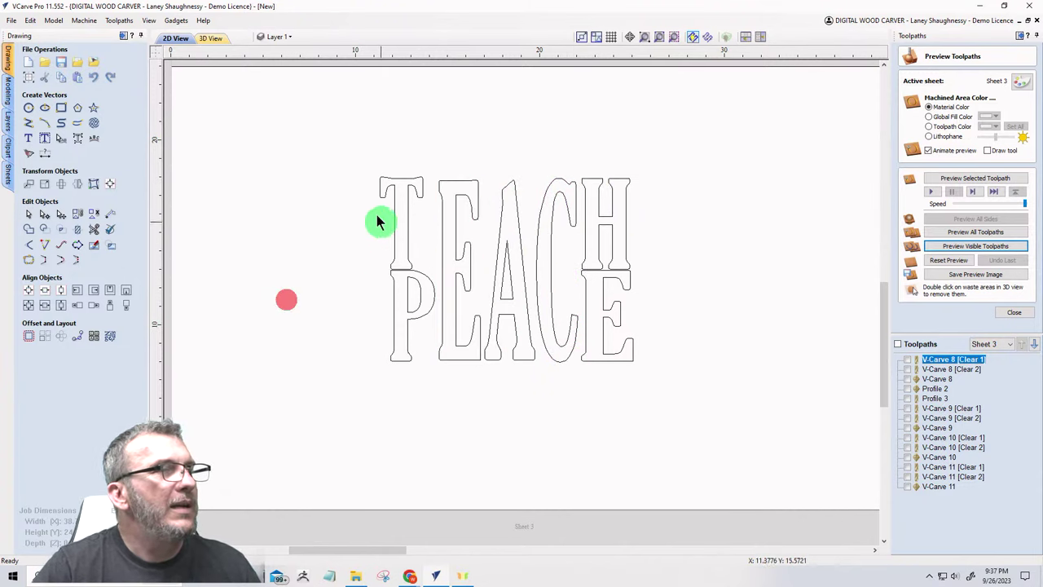
Step: Scale the whole TEACH/PEACE lettering up to about 30.9 by 17.2 inches
{"action": "left_click_drag", "start_coordinate": [278, 116], "coordinate": [697, 422]}
{"action": "scroll", "coordinate": [509, 339], "scroll_direction": "down", "scroll_amount": 4}
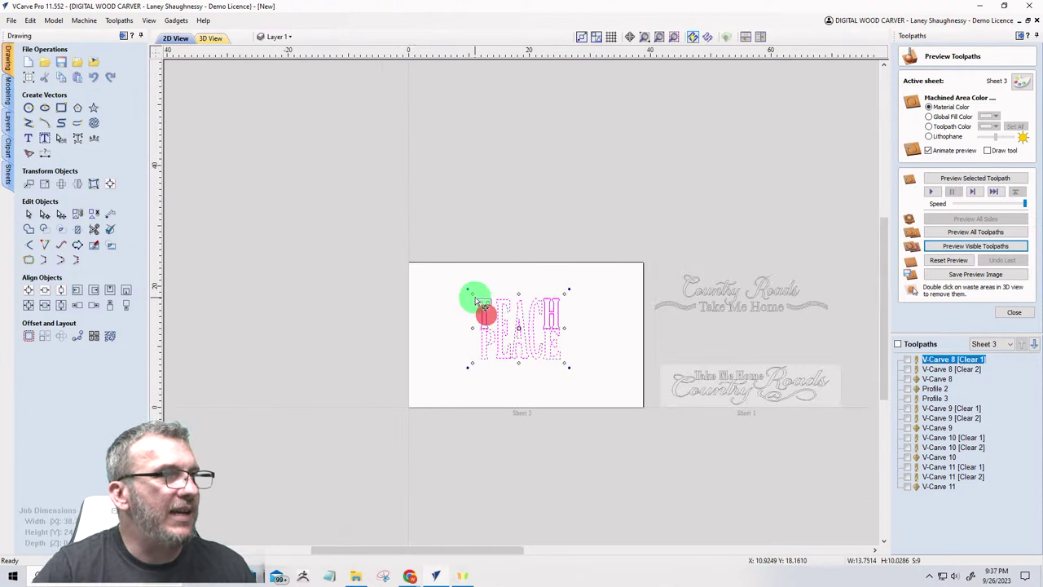
{"action": "left_click_drag", "start_coordinate": [471, 294], "coordinate": [419, 278]}
{"action": "left_click_drag", "start_coordinate": [441, 328], "coordinate": [425, 325]}
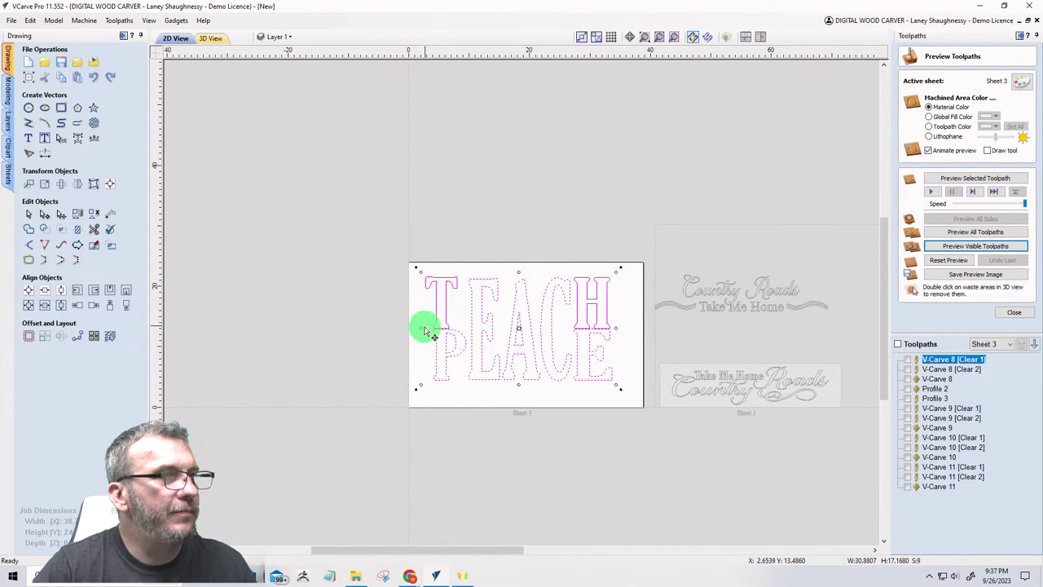
{"action": "left_click", "coordinate": [95, 186]}
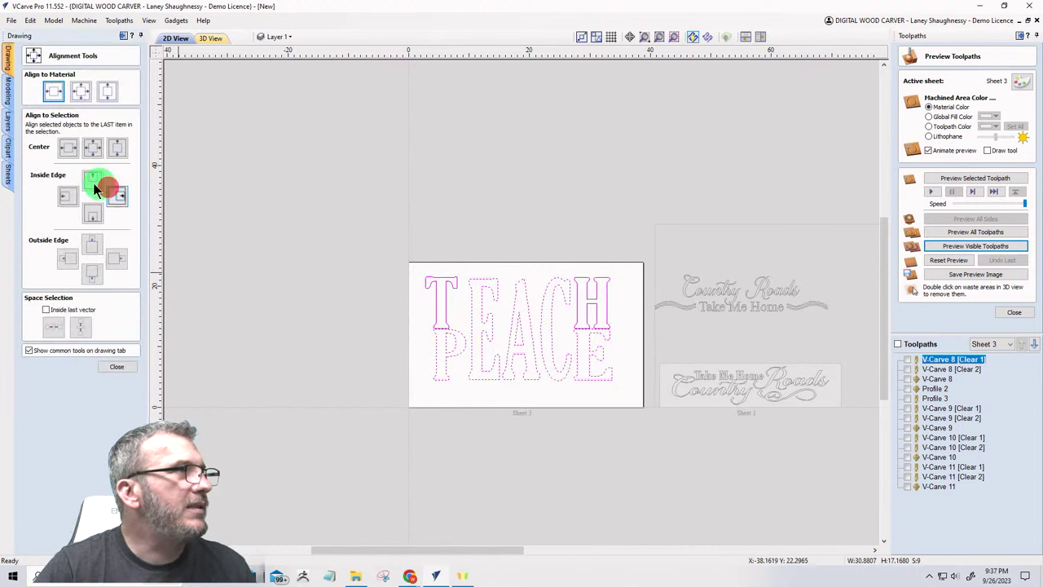
Step: Centre the lettering on the material and arc the top edge of a distortion envelope
{"action": "left_click", "coordinate": [80, 94]}
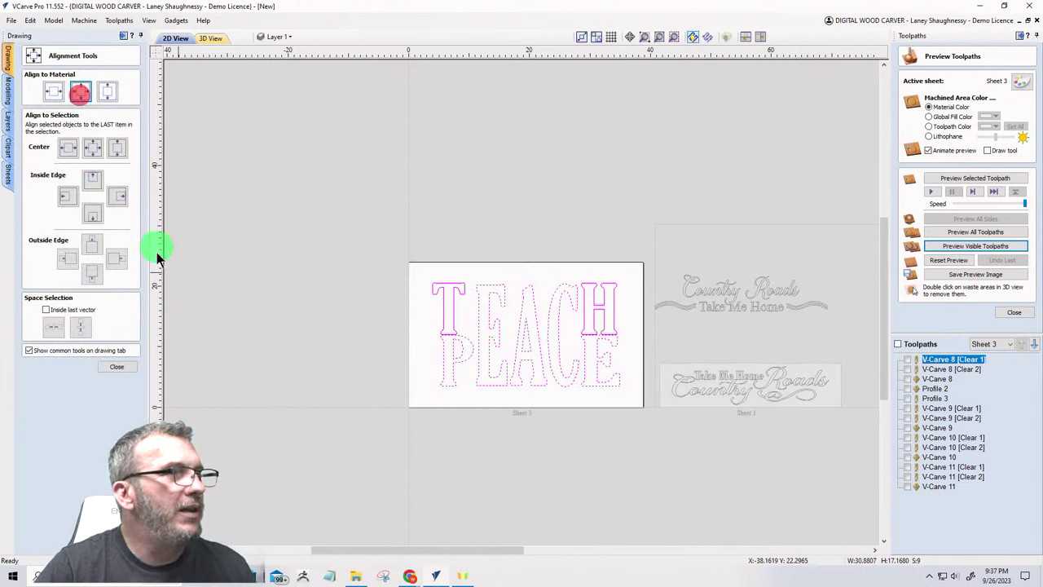
{"action": "left_click", "coordinate": [118, 367]}
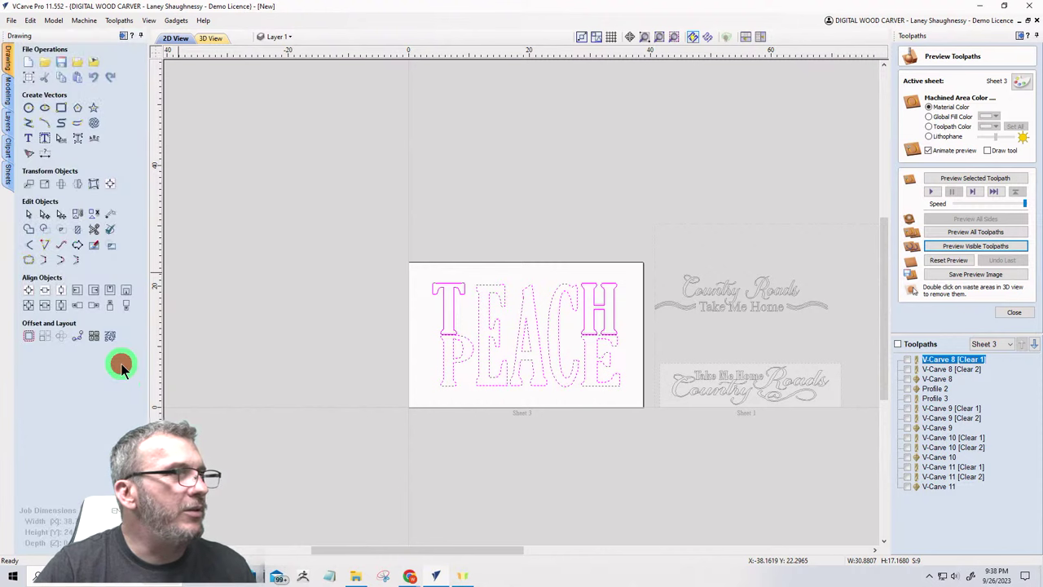
{"action": "left_click", "coordinate": [94, 184]}
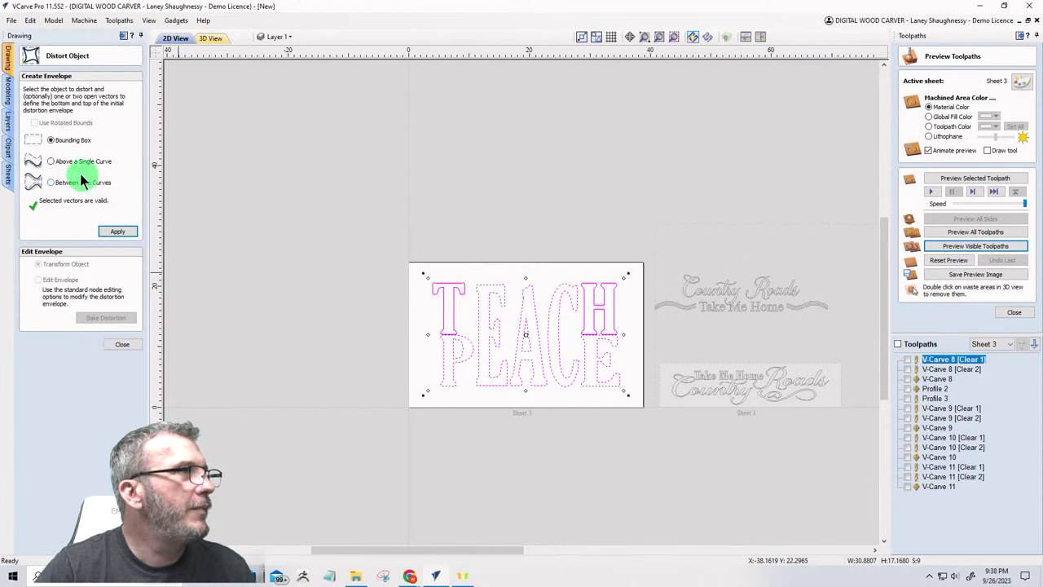
{"action": "left_click", "coordinate": [114, 232]}
{"action": "scroll", "coordinate": [426, 366], "scroll_direction": "up", "scroll_amount": 5}
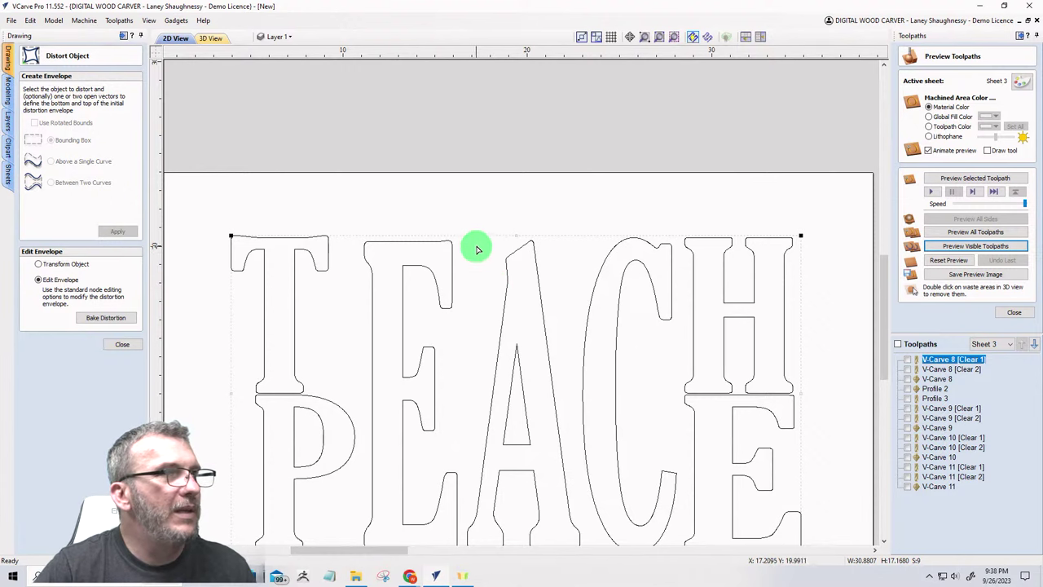
{"action": "right_click", "coordinate": [472, 238]}
{"action": "left_click", "coordinate": [495, 267]}
{"action": "scroll", "coordinate": [516, 302], "scroll_direction": "down", "scroll_amount": 5}
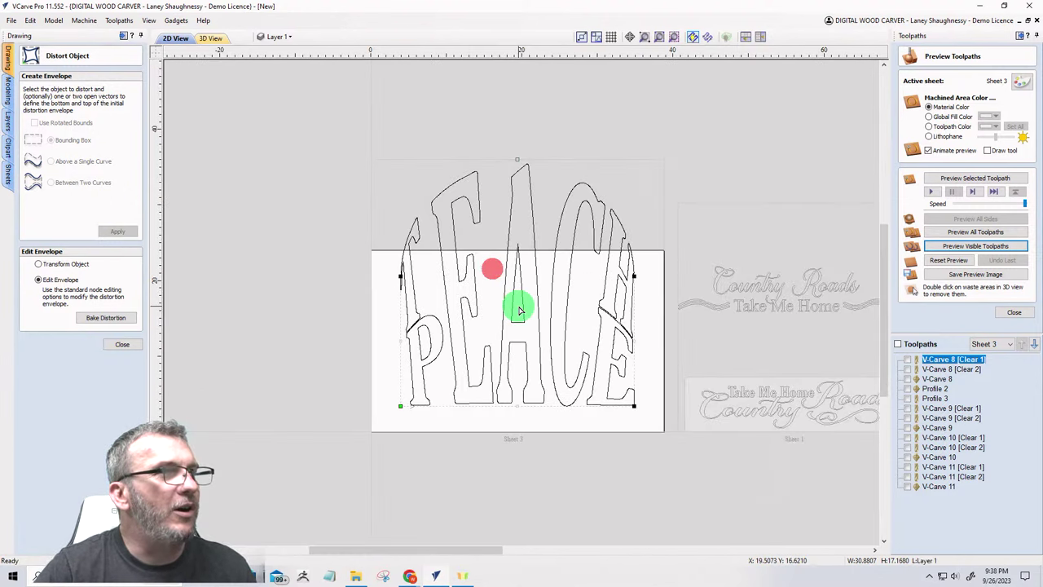
{"action": "left_click_drag", "start_coordinate": [517, 160], "coordinate": [516, 292]}
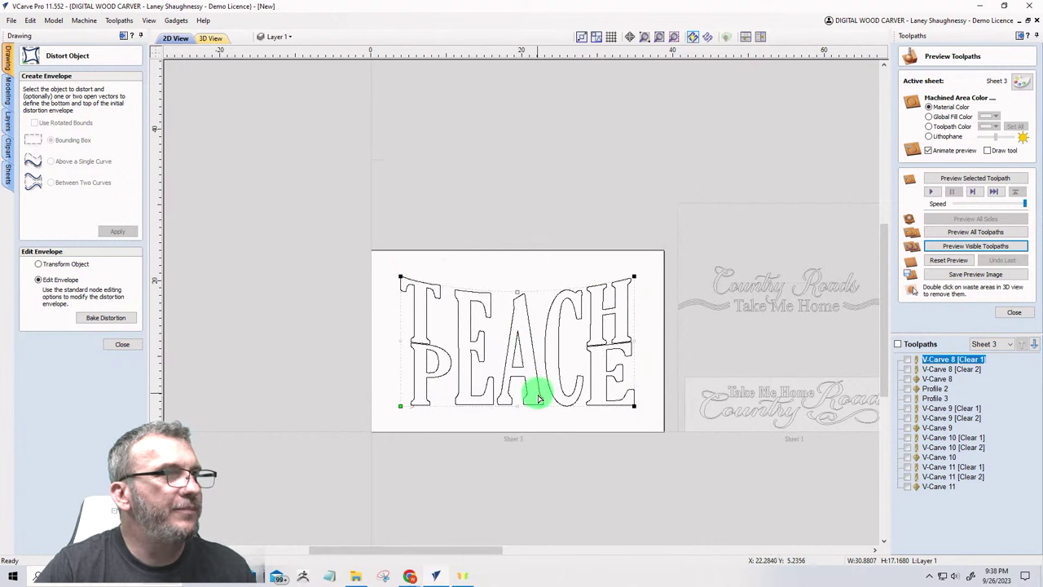
Step: Curve the envelope's bottom edge upward, fine-tune the top arch, and apply the distortion
{"action": "scroll", "coordinate": [532, 412], "scroll_direction": "up", "scroll_amount": 1}
{"action": "right_click", "coordinate": [478, 408]}
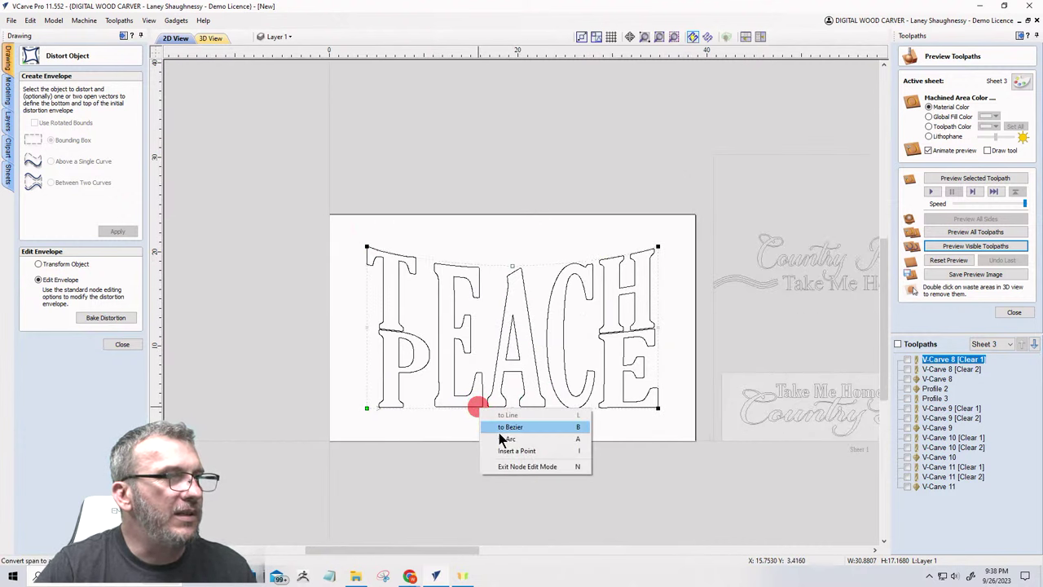
{"action": "left_click", "coordinate": [496, 435]}
{"action": "left_click", "coordinate": [526, 512]}
{"action": "scroll", "coordinate": [525, 511], "scroll_direction": "down", "scroll_amount": 2}
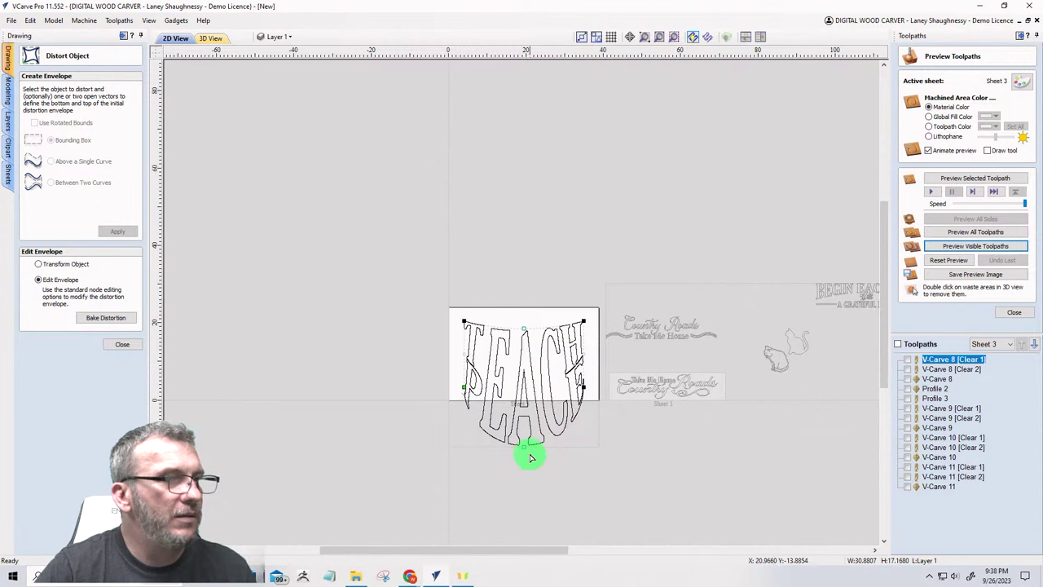
{"action": "left_click_drag", "start_coordinate": [523, 445], "coordinate": [525, 368]}
{"action": "scroll", "coordinate": [522, 381], "scroll_direction": "up", "scroll_amount": 3}
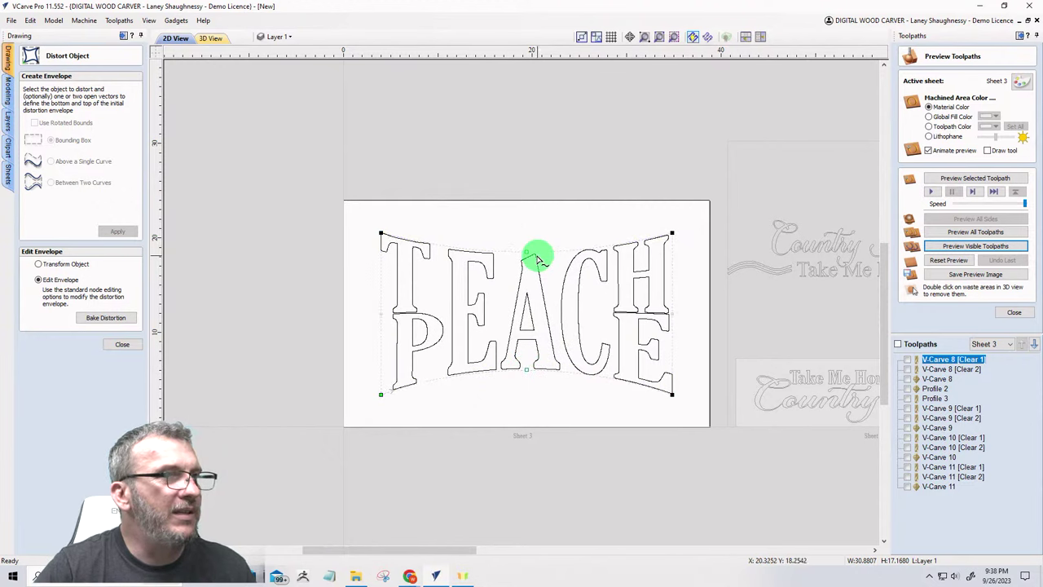
{"action": "left_click_drag", "start_coordinate": [526, 254], "coordinate": [526, 260]}
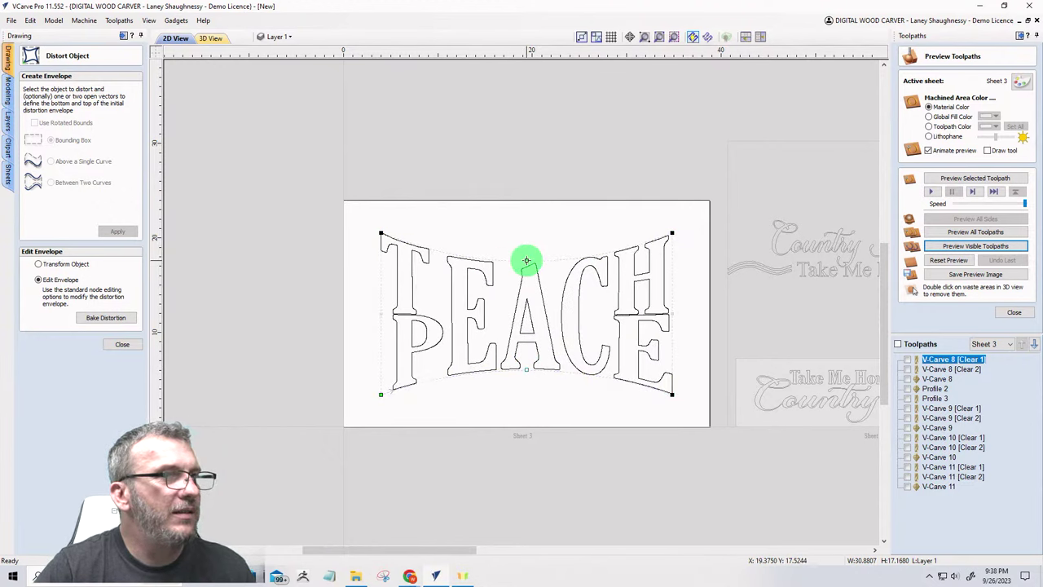
{"action": "left_click", "coordinate": [497, 398]}
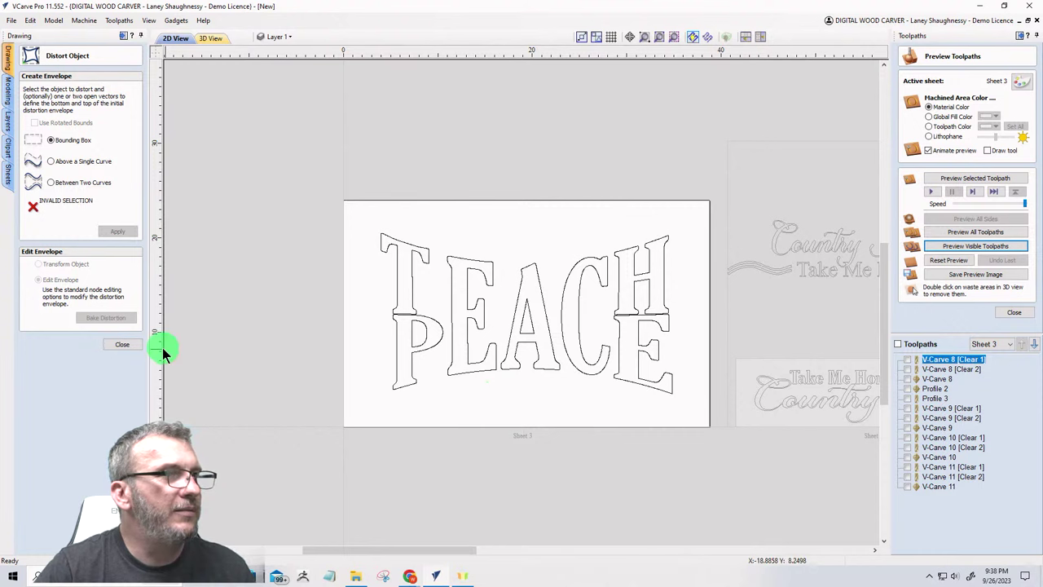
{"action": "left_click", "coordinate": [122, 343]}
{"action": "left_click_drag", "start_coordinate": [337, 198], "coordinate": [721, 444]}
Step: Draw a 38.75 x 24 inch rectangle covering the whole sheet
{"action": "scroll", "coordinate": [177, 326], "scroll_direction": "down", "scroll_amount": 2}
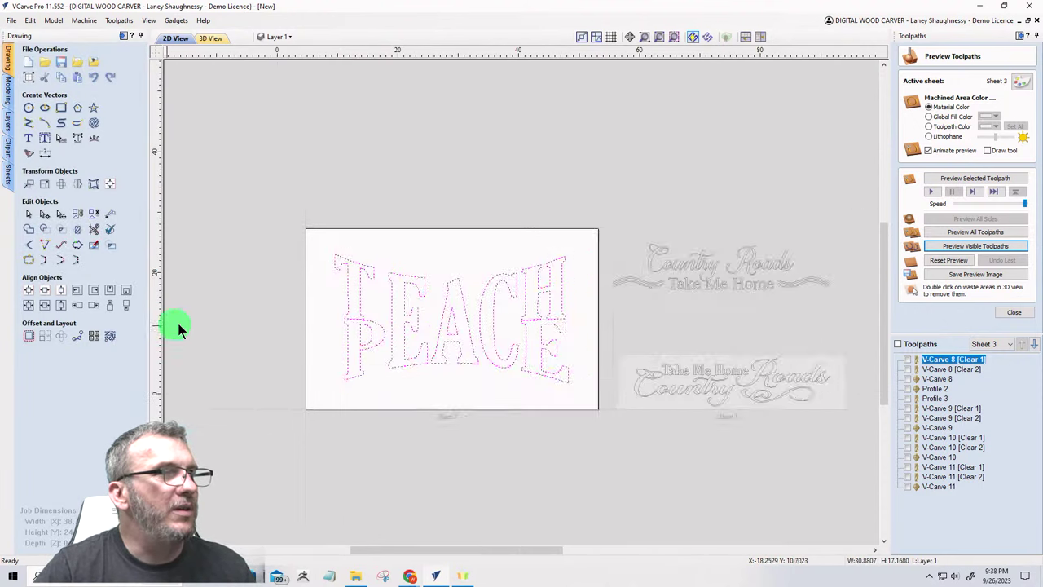
{"action": "scroll", "coordinate": [192, 323], "scroll_direction": "up", "scroll_amount": 2}
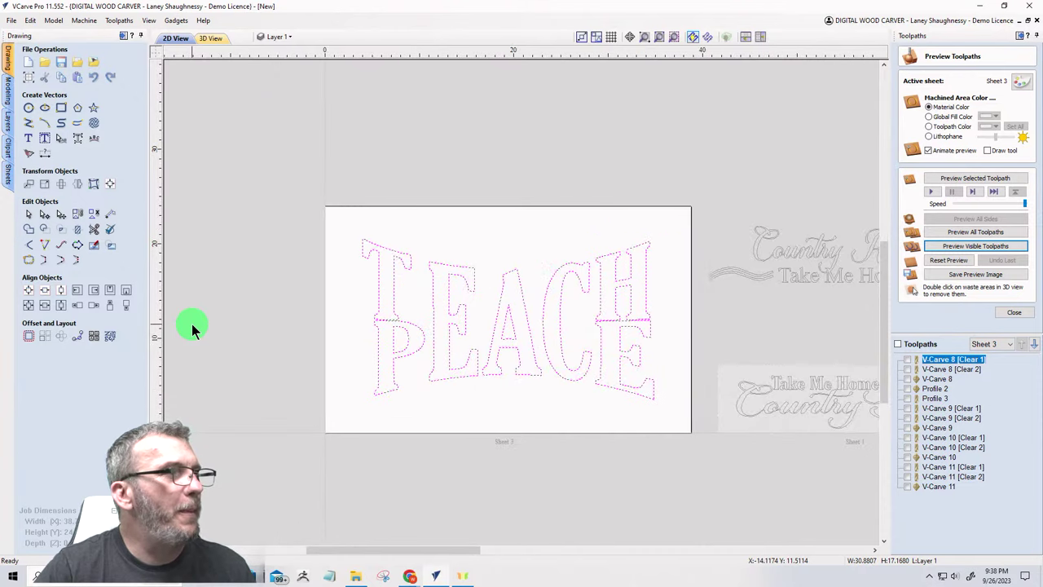
{"action": "left_click", "coordinate": [61, 109]}
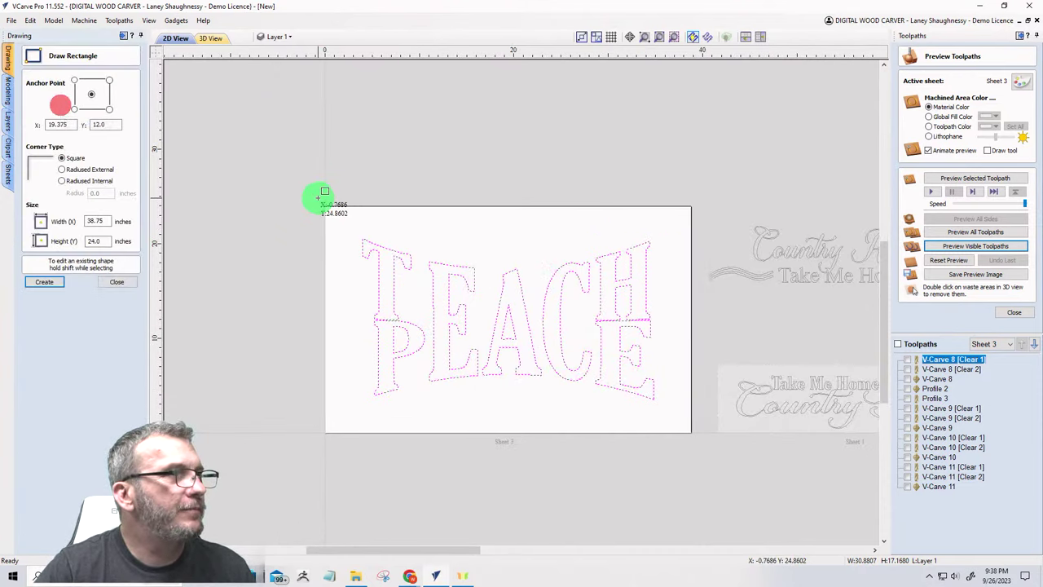
{"action": "left_click_drag", "start_coordinate": [323, 204], "coordinate": [689, 432]}
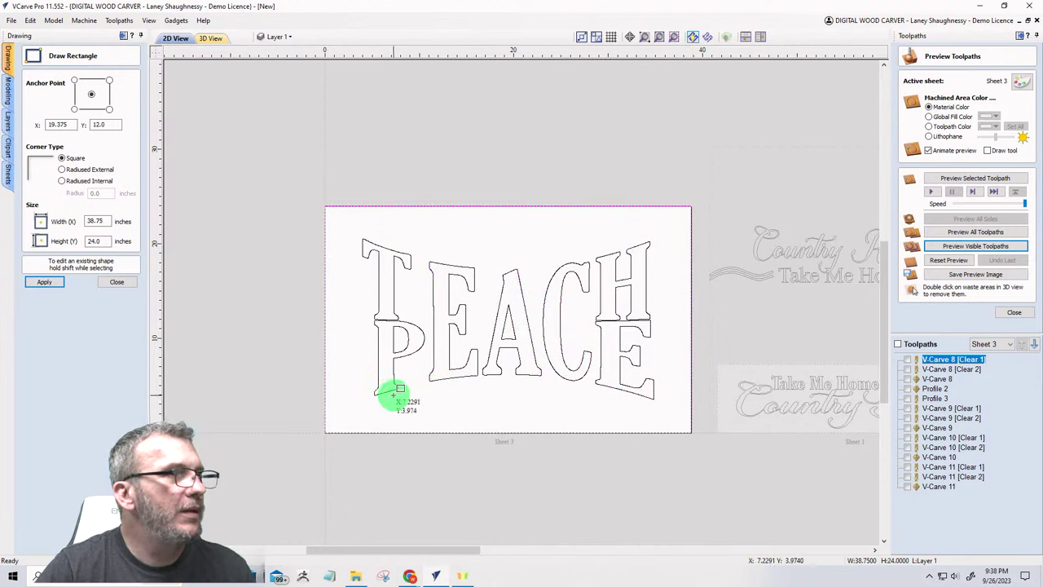
{"action": "left_click", "coordinate": [116, 283]}
Step: Offset the sheet rectangle 1 inch inwards to create the inset border
{"action": "left_click", "coordinate": [379, 285]}
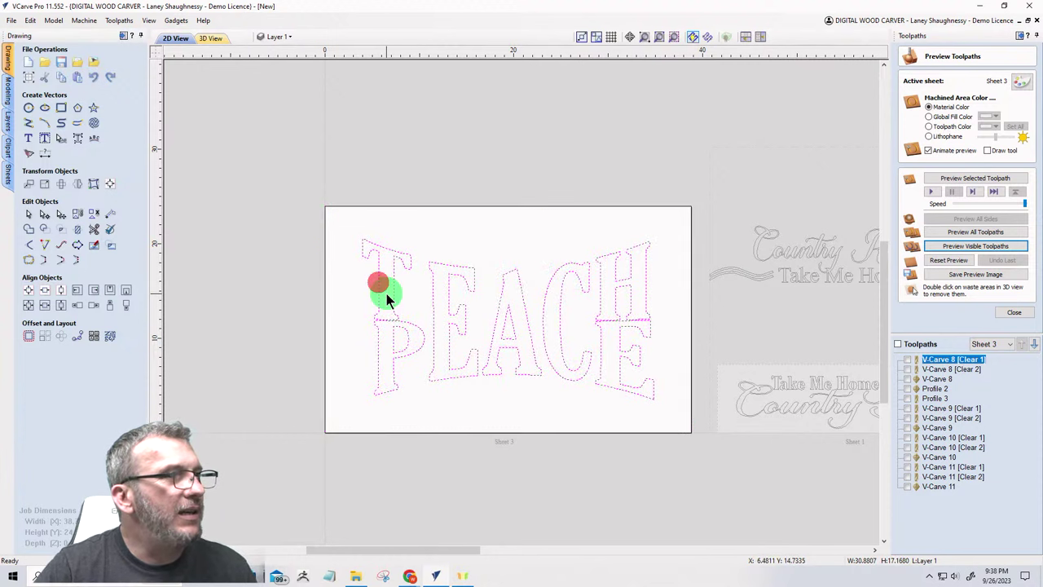
{"action": "scroll", "coordinate": [388, 291], "scroll_direction": "up", "scroll_amount": 5}
{"action": "scroll", "coordinate": [299, 374], "scroll_direction": "down", "scroll_amount": 8}
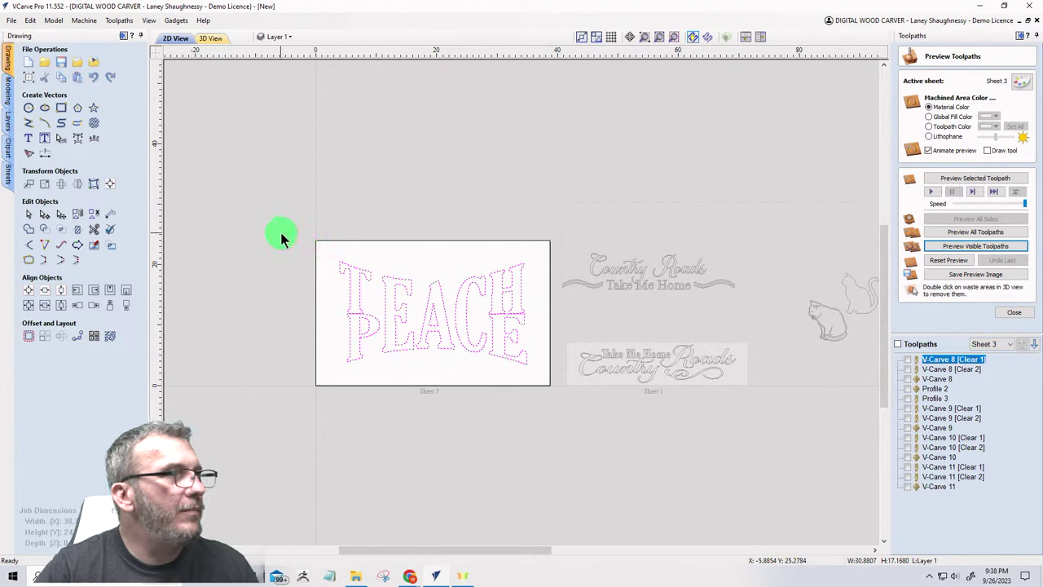
{"action": "left_click", "coordinate": [322, 239]}
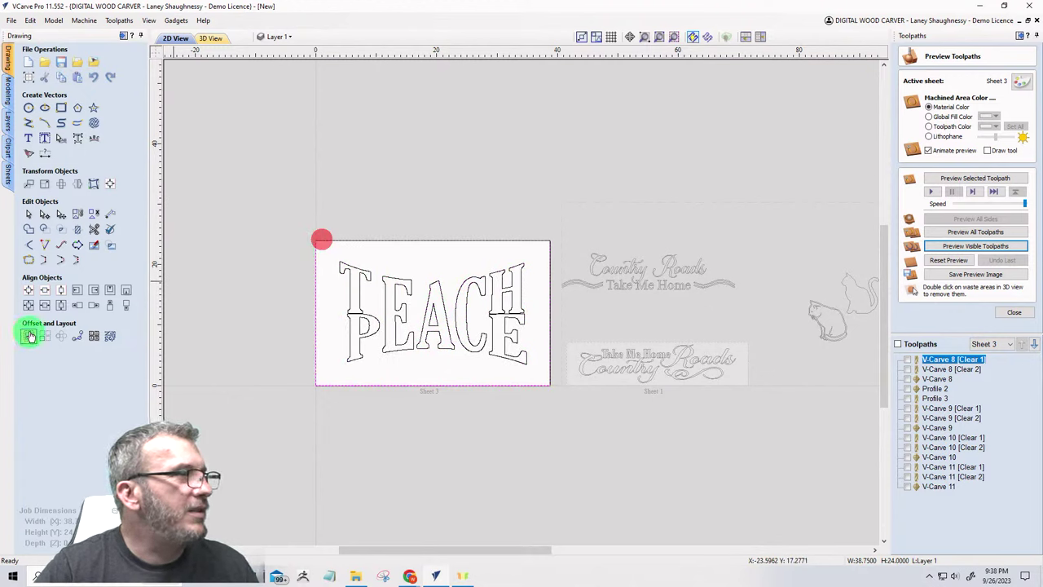
{"action": "left_click", "coordinate": [29, 336]}
{"action": "left_click", "coordinate": [65, 100]}
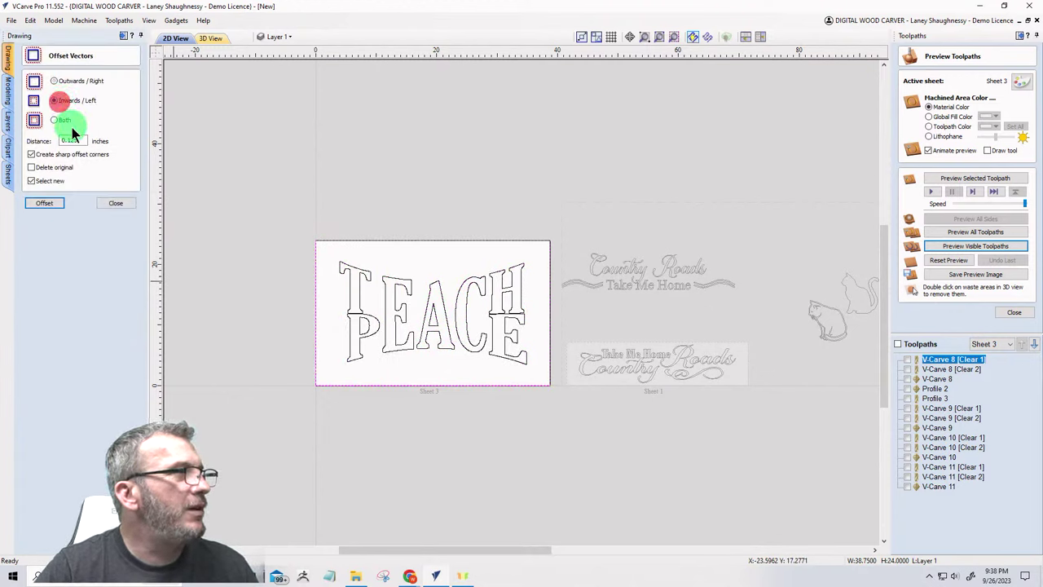
{"action": "left_click_drag", "start_coordinate": [76, 141], "coordinate": [34, 143]}
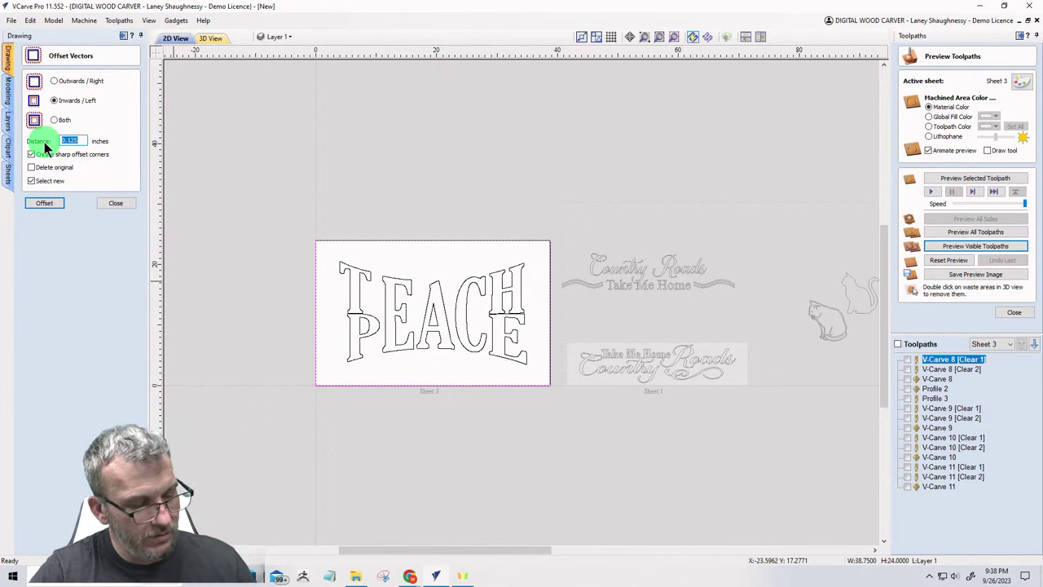
{"action": "type", "text": "1"}
{"action": "left_click", "coordinate": [43, 203]}
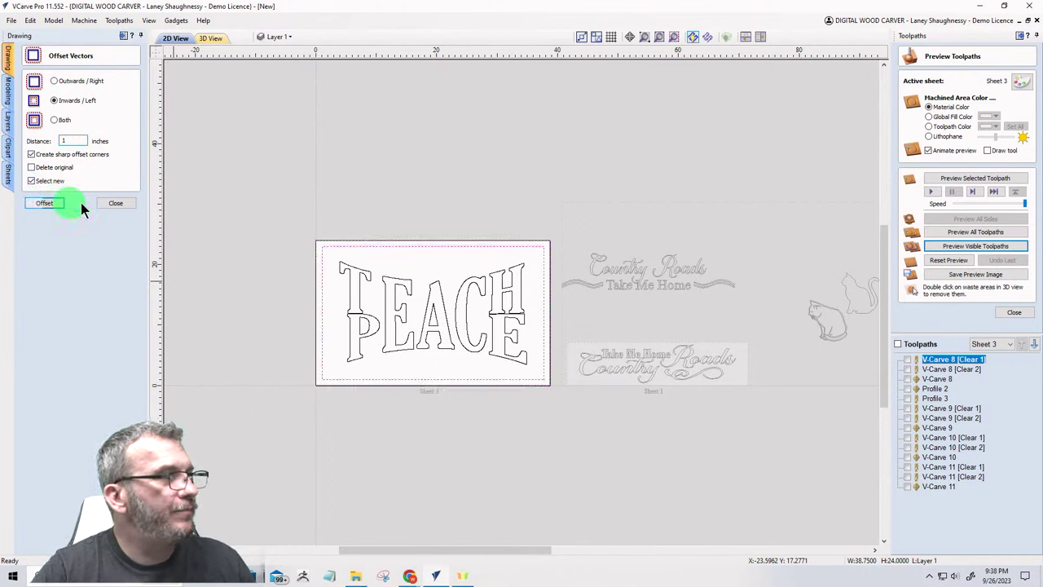
{"action": "left_click", "coordinate": [109, 203]}
{"action": "left_click_drag", "start_coordinate": [268, 198], "coordinate": [560, 439]}
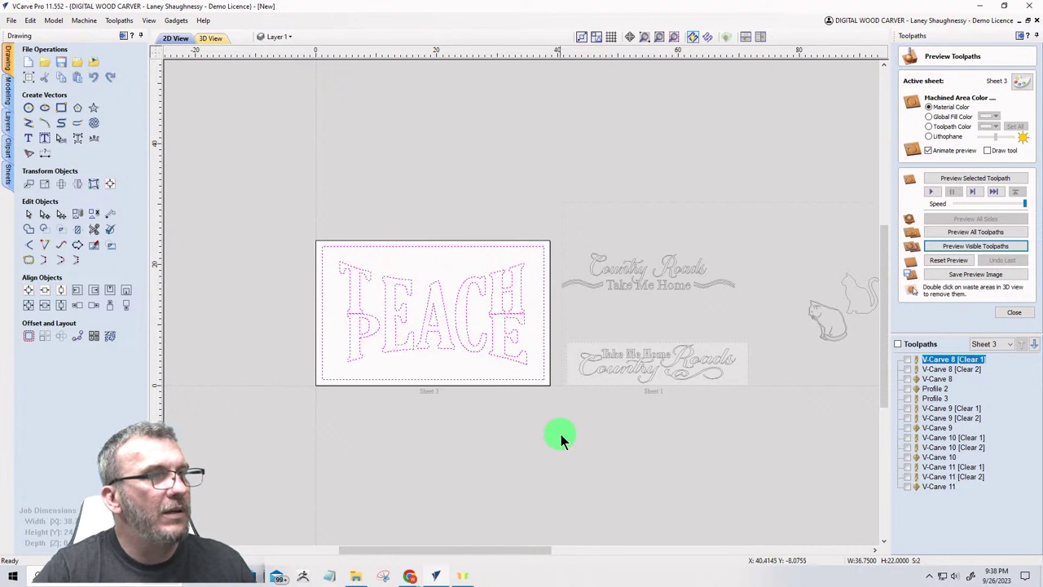
Step: Calculate a V-Carve 12 toolpath for the lettering and border with clearance tools enabled
{"action": "left_click", "coordinate": [1015, 311]}
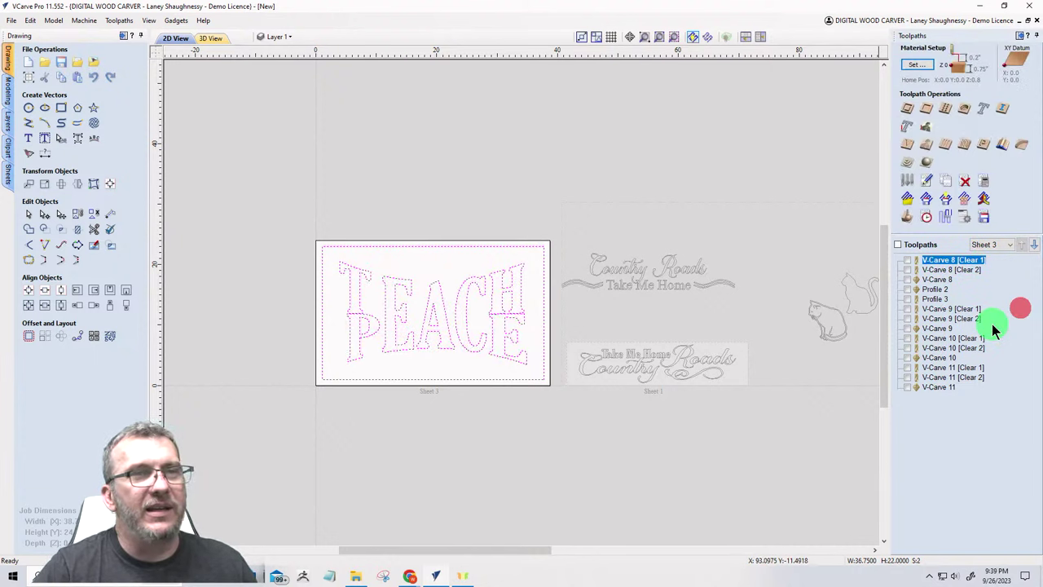
{"action": "left_click", "coordinate": [908, 144]}
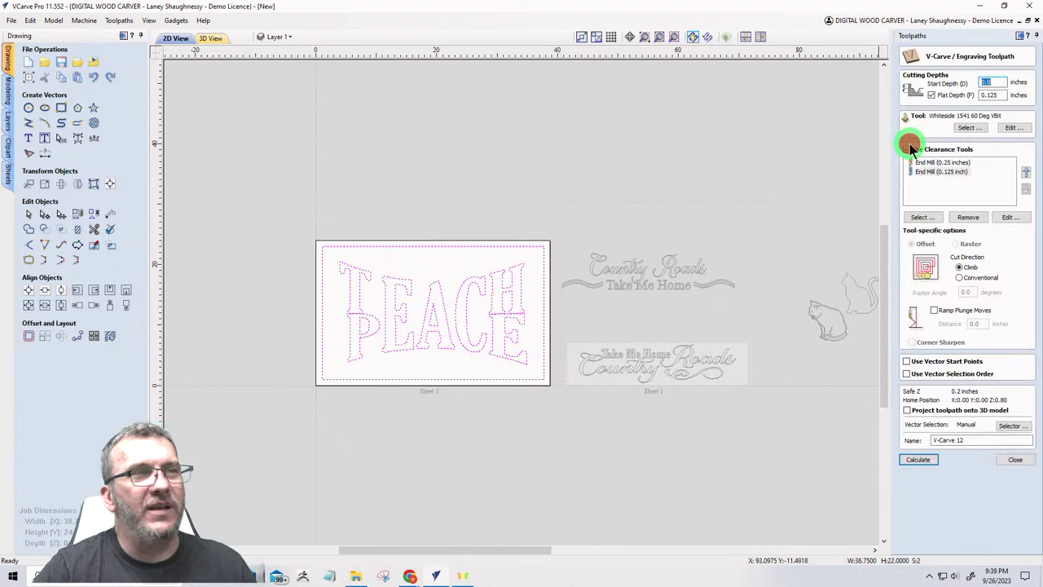
{"action": "left_click", "coordinate": [907, 149]}
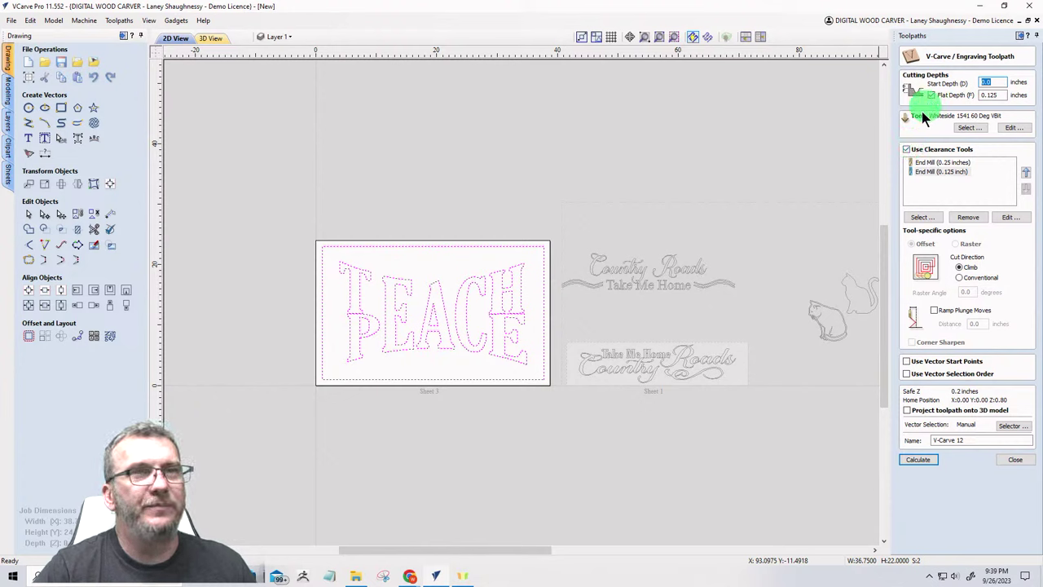
{"action": "left_click", "coordinate": [911, 460]}
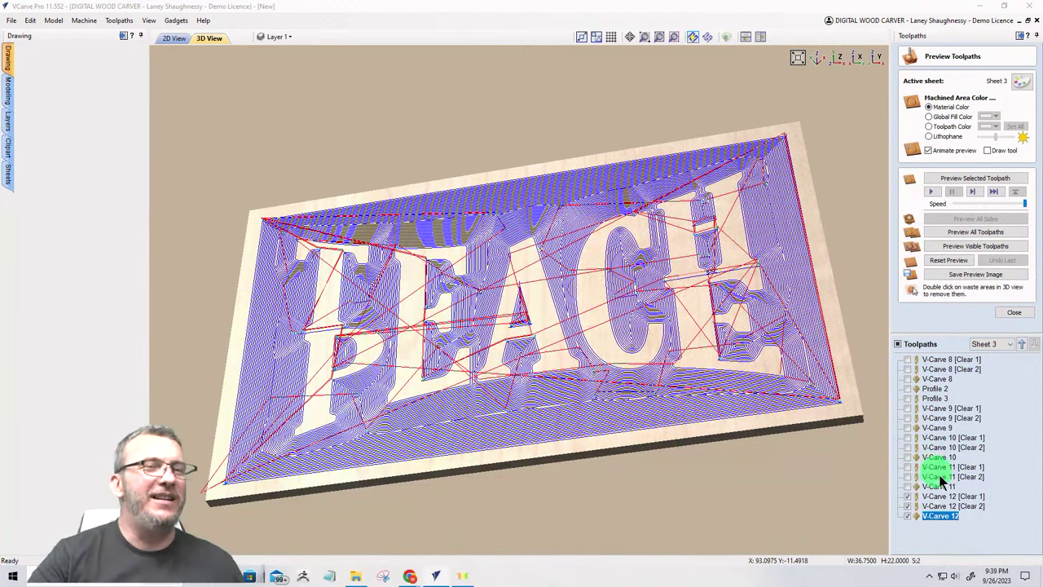
Step: Run the preview of all visible toolpaths to show the carved sign
{"action": "left_click", "coordinate": [955, 247]}
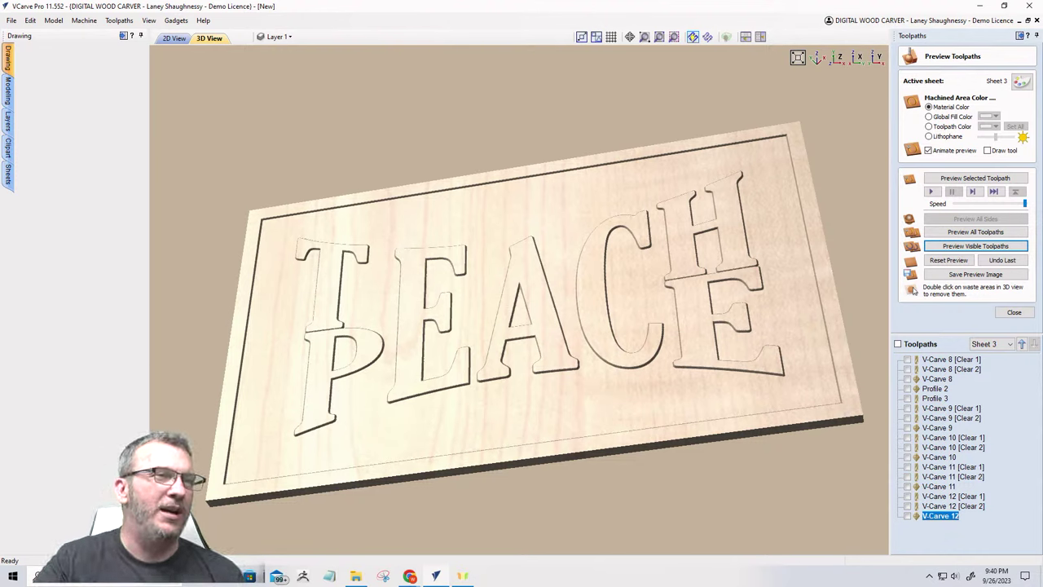
Step: Set the machined area colour to a black global fill and tilt the board toward the viewer
{"action": "left_click", "coordinate": [928, 116]}
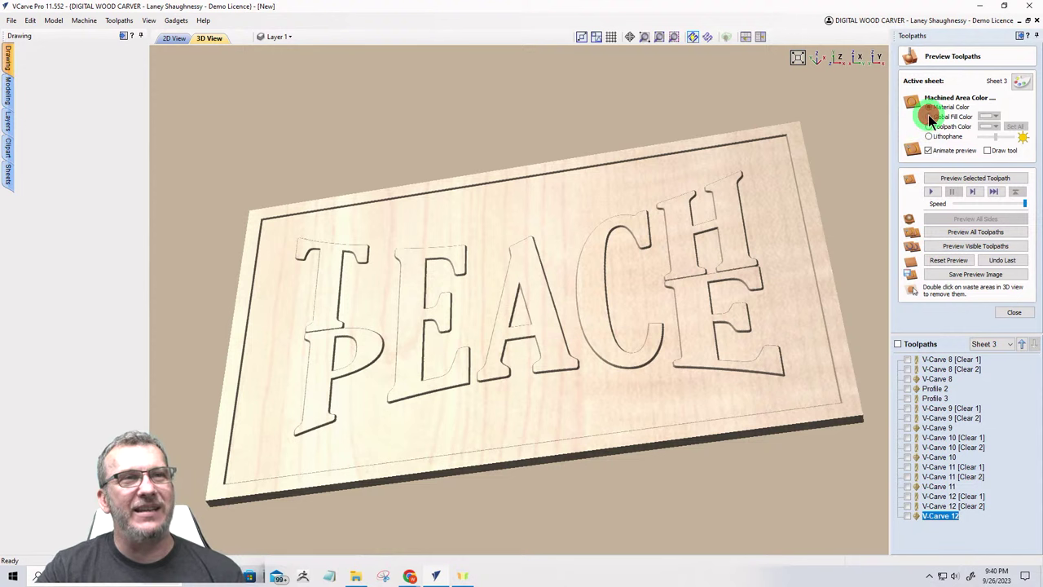
{"action": "mouse_move", "coordinate": [814, 333]}
{"action": "left_mouse_down"}
{"action": "mouse_move", "coordinate": [815, 342]}
{"action": "mouse_move", "coordinate": [562, 403]}
{"action": "mouse_move", "coordinate": [535, 396]}
{"action": "mouse_move", "coordinate": [690, 424]}
{"action": "mouse_move", "coordinate": [765, 383]}
{"action": "left_mouse_up"}
{"action": "left_click", "coordinate": [995, 116]}
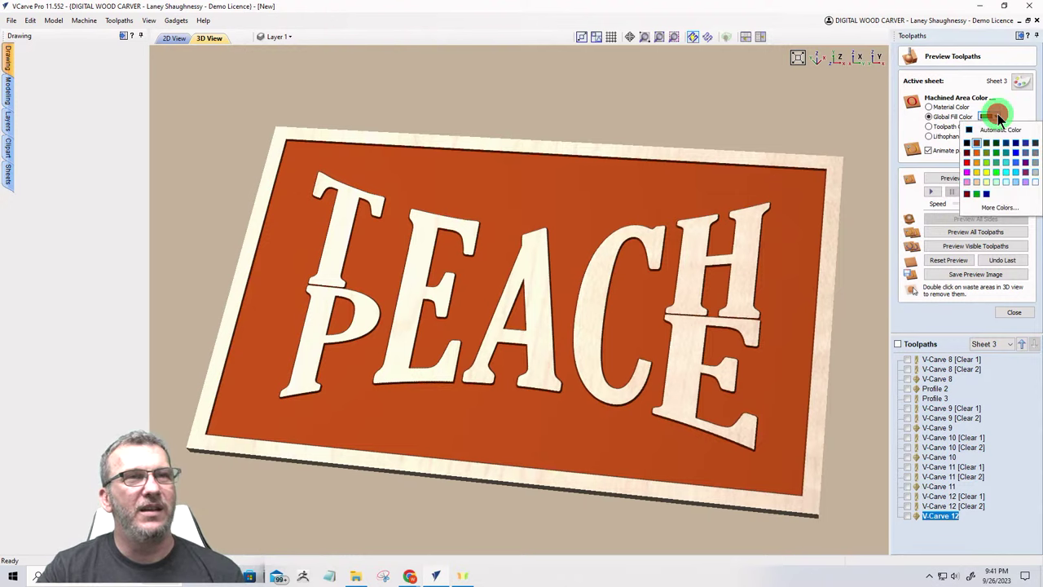
{"action": "left_click", "coordinate": [967, 145]}
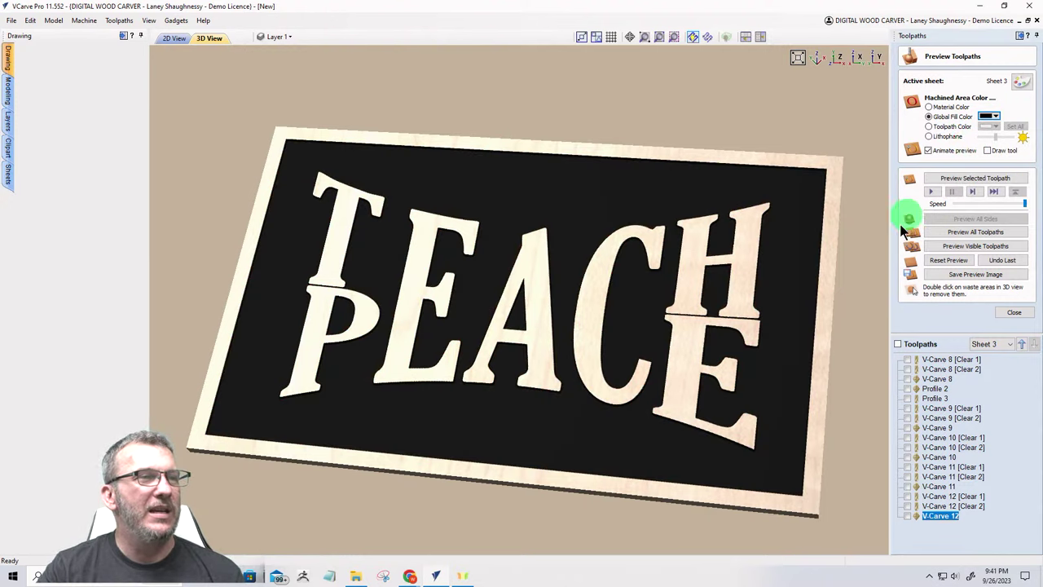
{"action": "left_click_drag", "start_coordinate": [781, 350], "coordinate": [792, 331]}
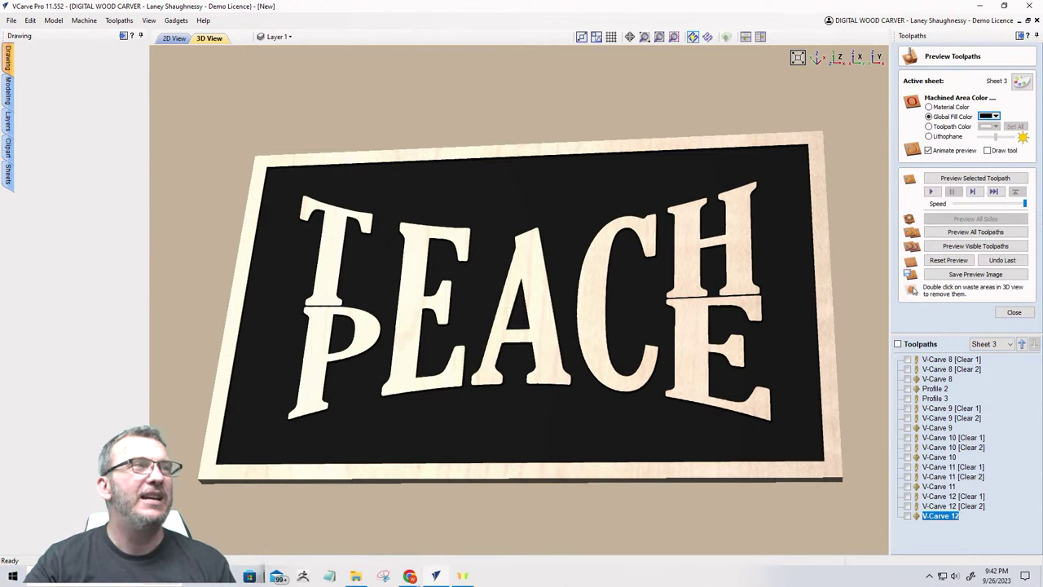
Step: Return to the 2D view, clear the selection, and make Sheet 1 active
{"action": "left_click", "coordinate": [163, 41]}
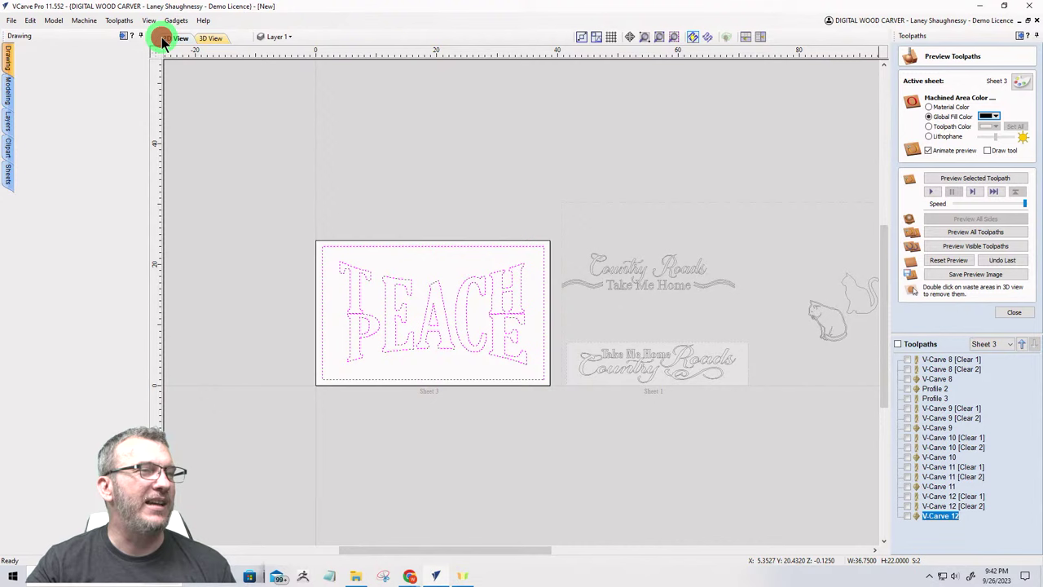
{"action": "left_click", "coordinate": [581, 330]}
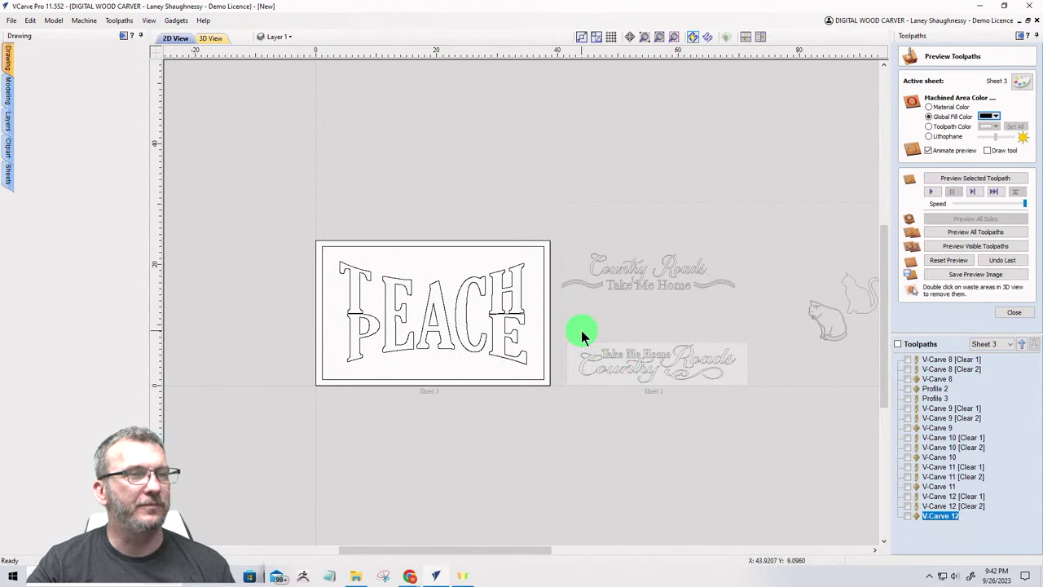
{"action": "double_click", "coordinate": [630, 351]}
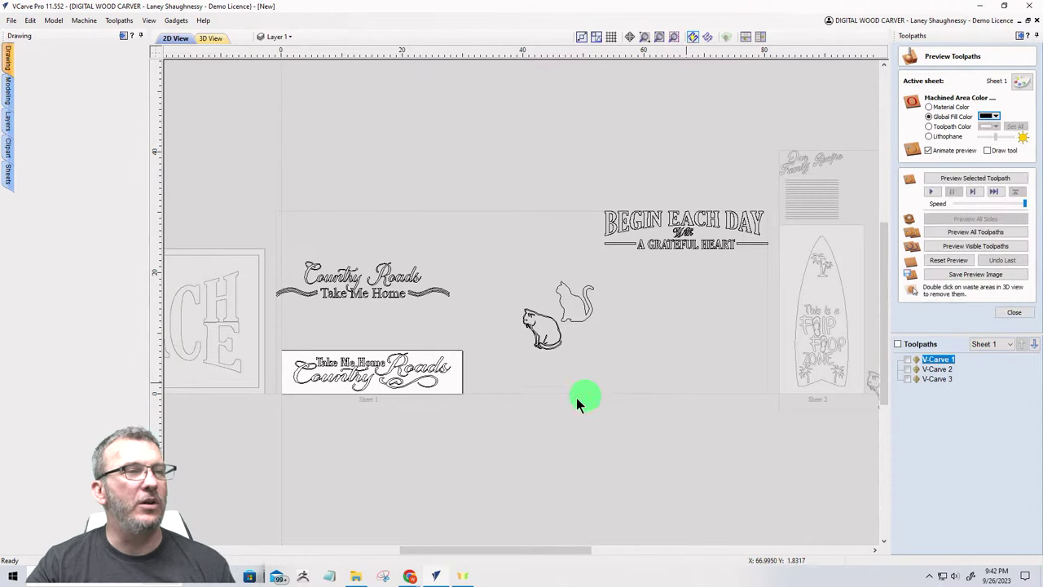
Step: Make Sheet 2, holding the FLIP FLOP ZONE surfboard sign, the active sheet
{"action": "scroll", "coordinate": [314, 399], "scroll_direction": "up", "scroll_amount": 5}
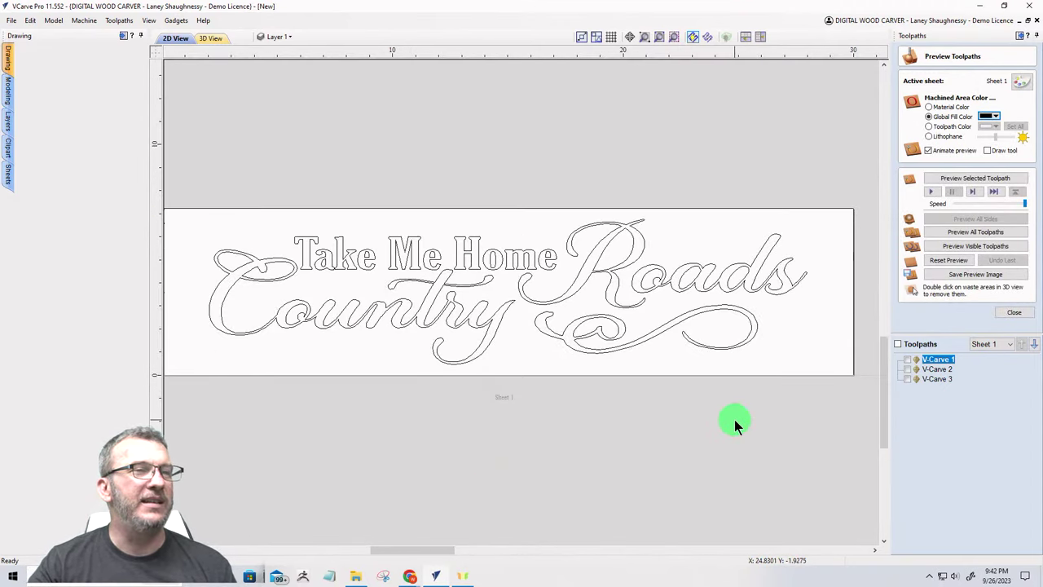
{"action": "scroll", "coordinate": [769, 399], "scroll_direction": "down", "scroll_amount": 2}
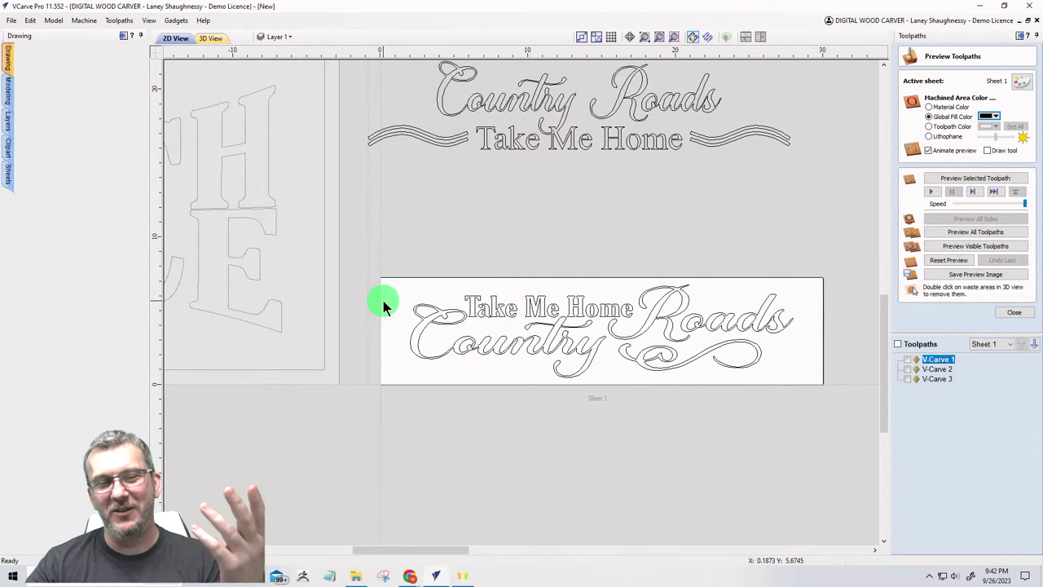
{"action": "scroll", "coordinate": [530, 310], "scroll_direction": "down", "scroll_amount": 3}
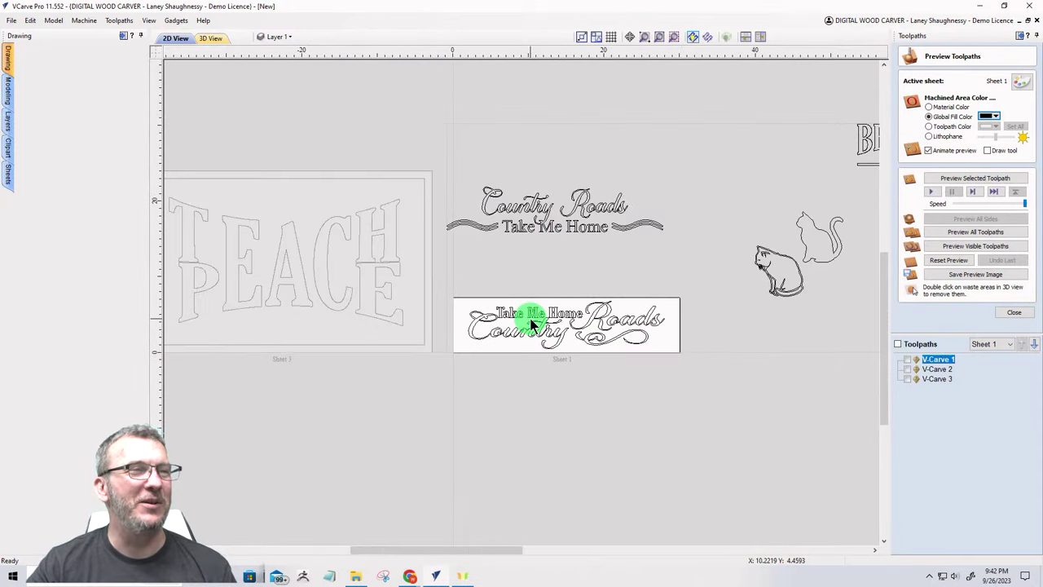
{"action": "scroll", "coordinate": [533, 209], "scroll_direction": "up", "scroll_amount": 2}
{"action": "scroll", "coordinate": [533, 209], "scroll_direction": "down", "scroll_amount": 4}
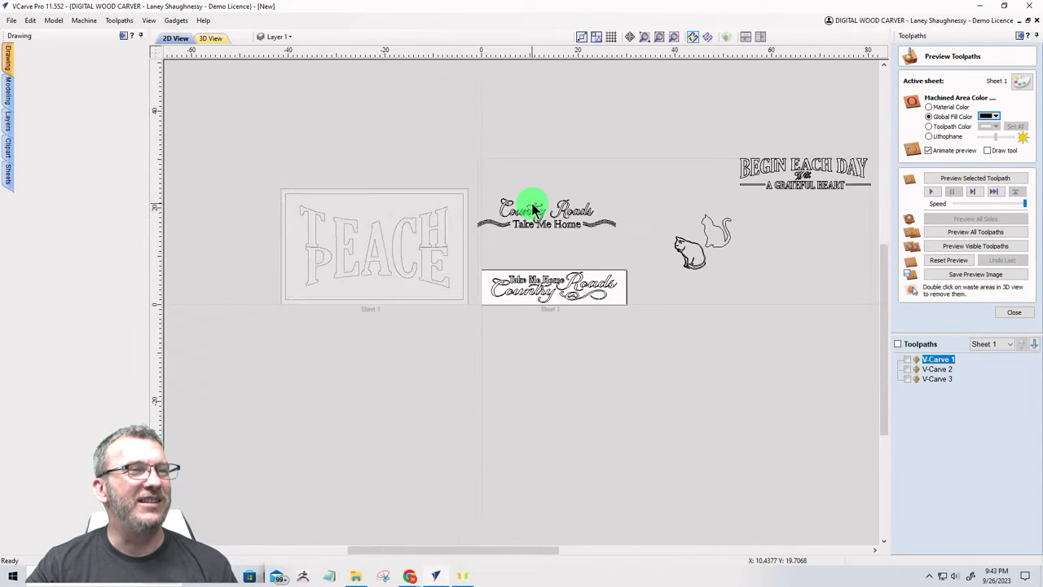
{"action": "scroll", "coordinate": [542, 261], "scroll_direction": "up", "scroll_amount": 3}
{"action": "scroll", "coordinate": [570, 293], "scroll_direction": "down", "scroll_amount": 3}
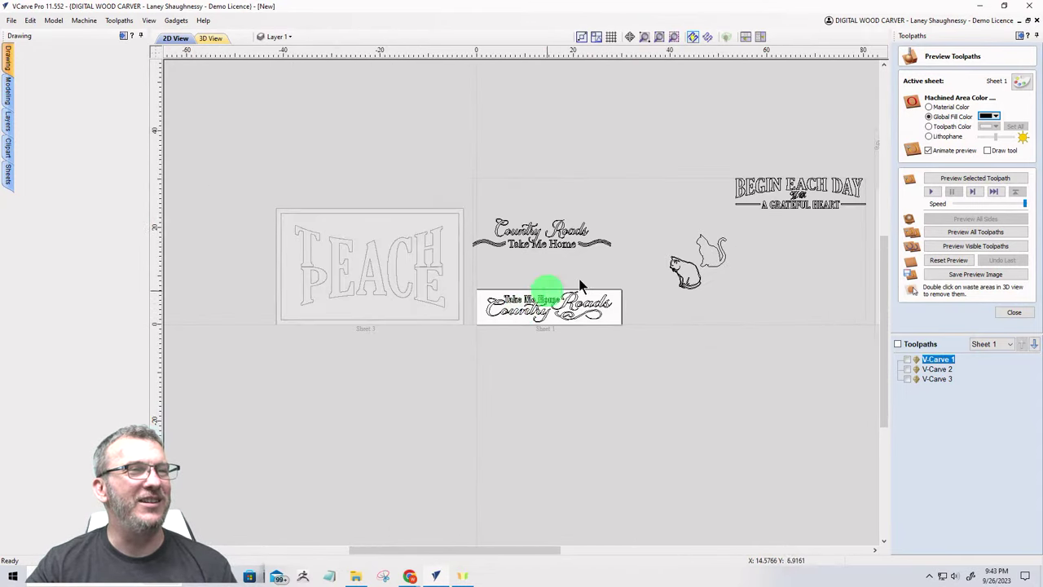
{"action": "scroll", "coordinate": [815, 189], "scroll_direction": "up", "scroll_amount": 3}
{"action": "scroll", "coordinate": [821, 194], "scroll_direction": "up", "scroll_amount": 4}
{"action": "scroll", "coordinate": [810, 203], "scroll_direction": "down", "scroll_amount": 4}
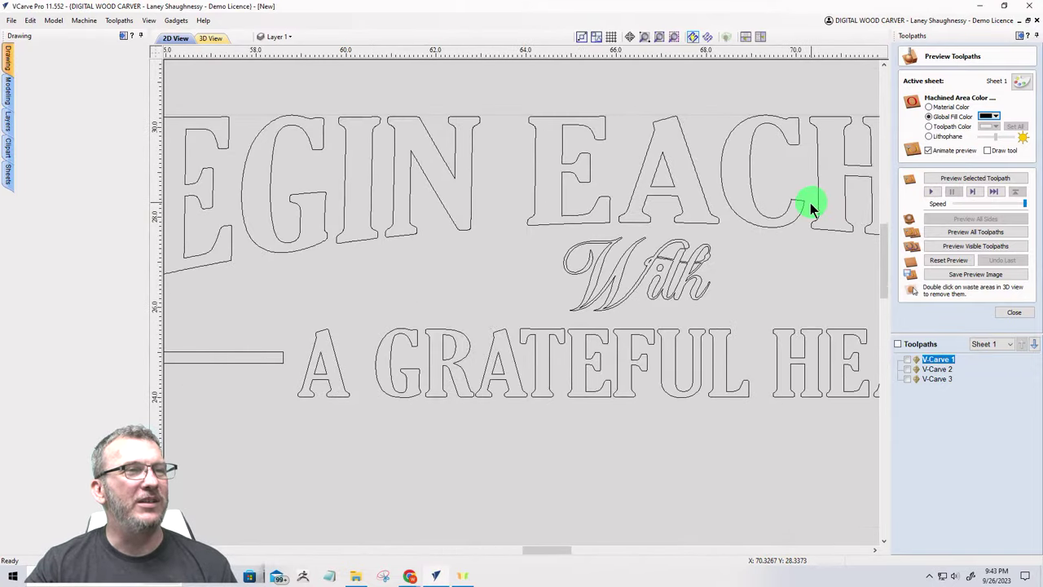
{"action": "scroll", "coordinate": [559, 233], "scroll_direction": "down", "scroll_amount": 4}
{"action": "scroll", "coordinate": [741, 315], "scroll_direction": "up", "scroll_amount": 6}
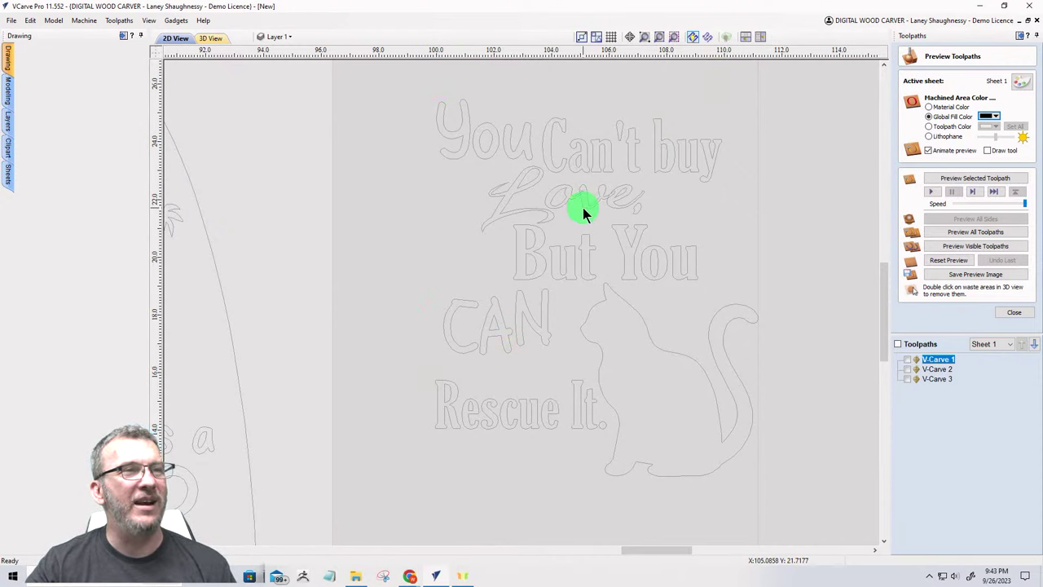
{"action": "scroll", "coordinate": [561, 277], "scroll_direction": "down", "scroll_amount": 4}
{"action": "scroll", "coordinate": [445, 300], "scroll_direction": "up", "scroll_amount": 4}
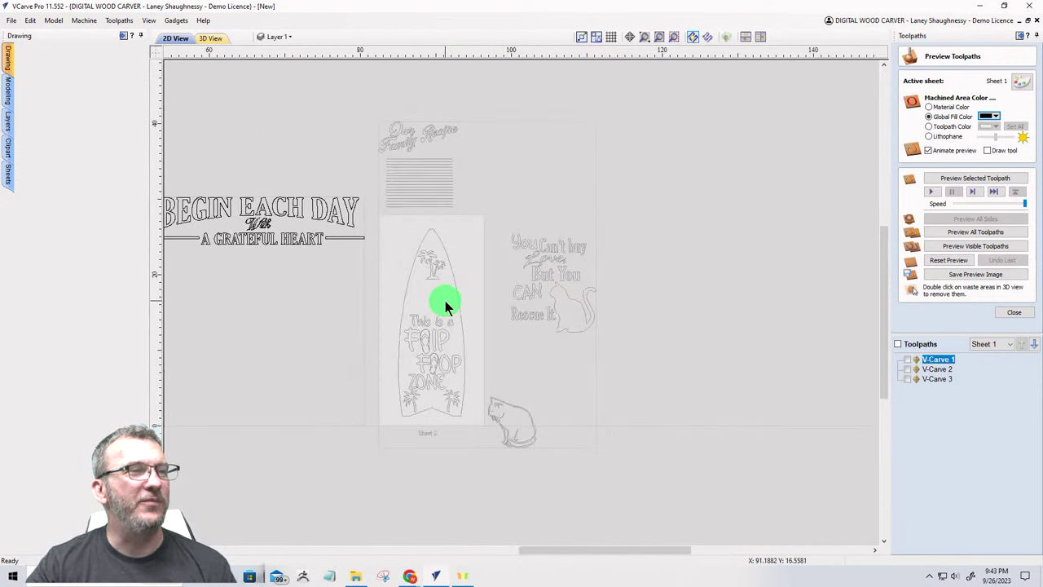
{"action": "scroll", "coordinate": [415, 350], "scroll_direction": "up", "scroll_amount": 1}
{"action": "left_click", "coordinate": [405, 331]}
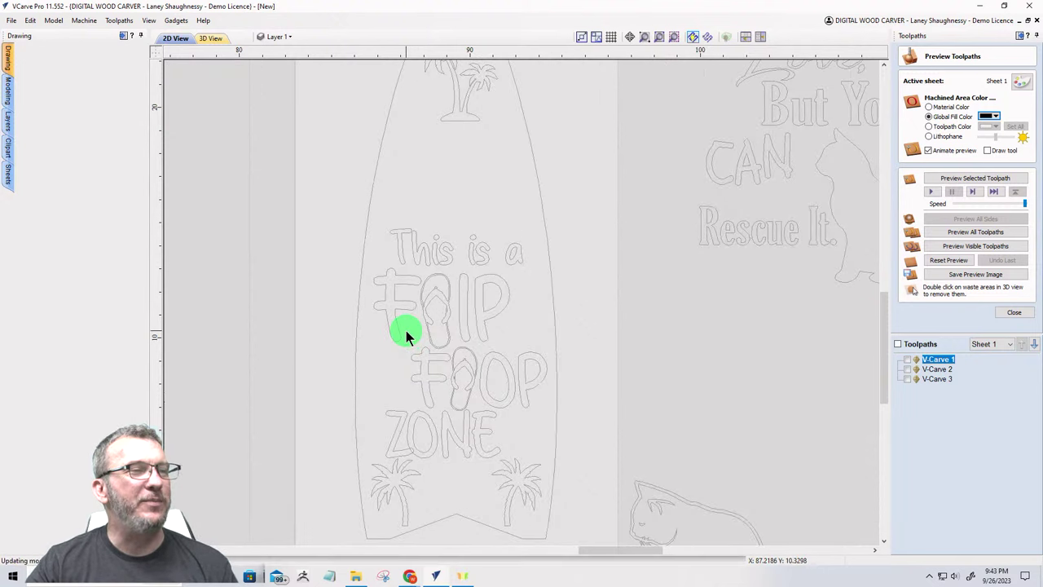